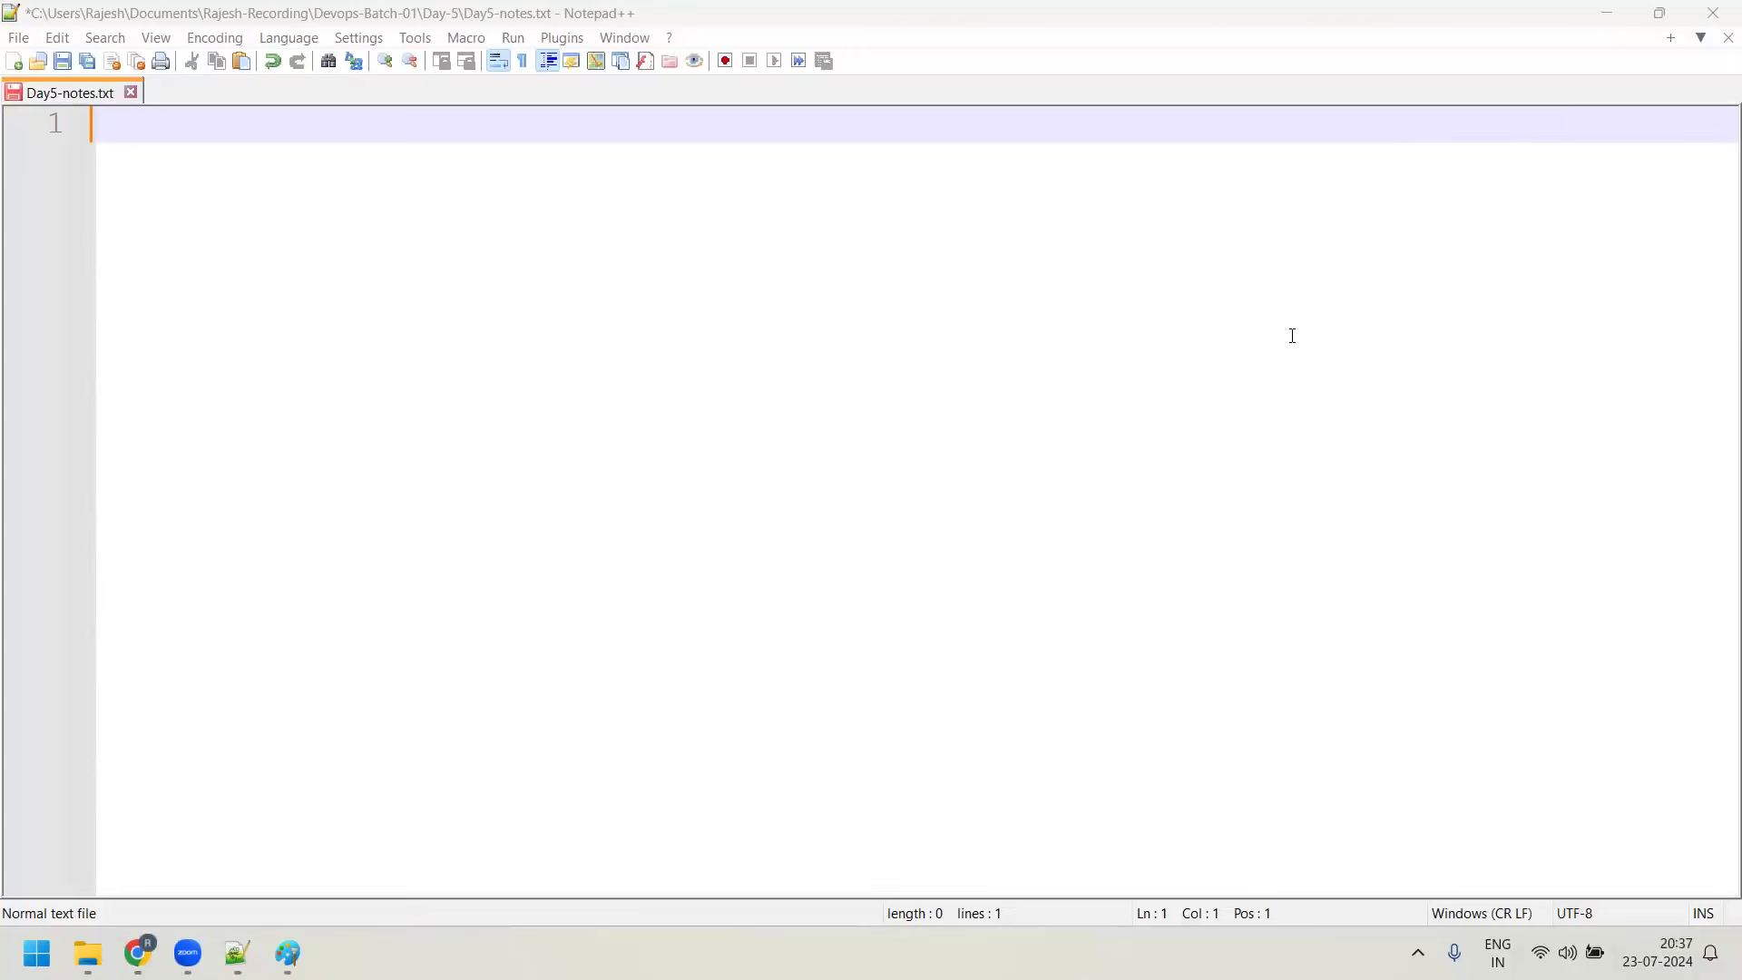
After two blank lines, type the heading 'Day-5 ( 23-07-2024 ) 08:37 PM IST' on line 3
key(Return)
key(Return)
text(D)
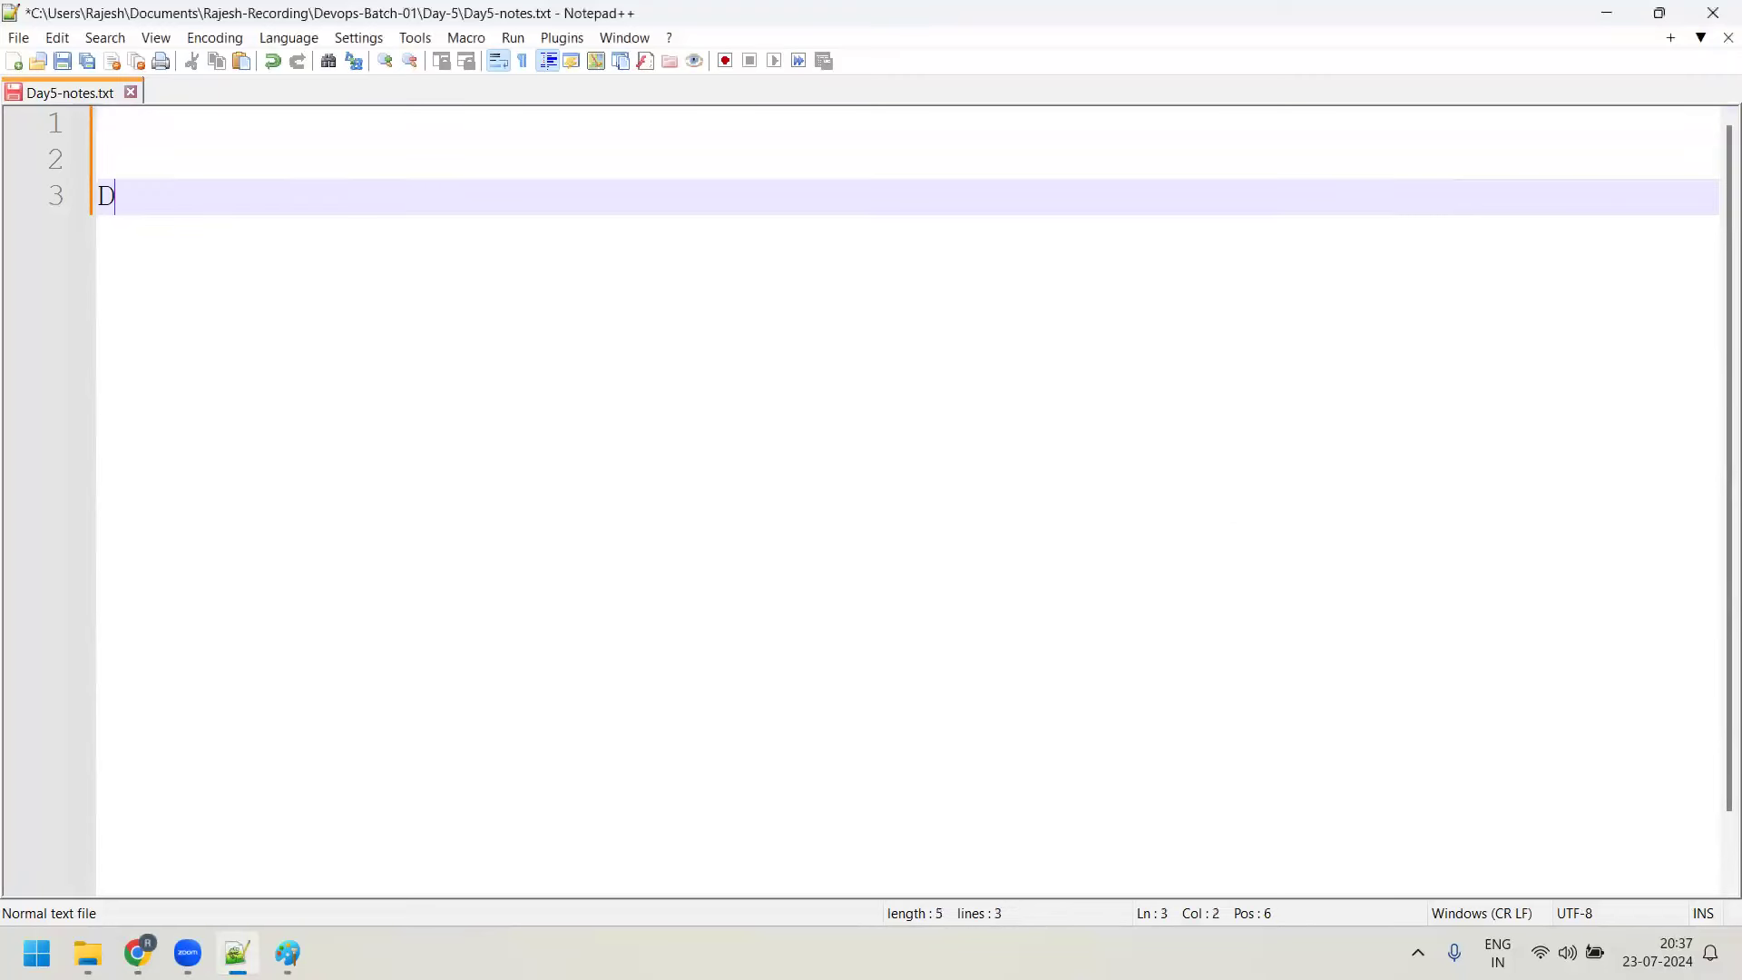
text(ay-5 ( )
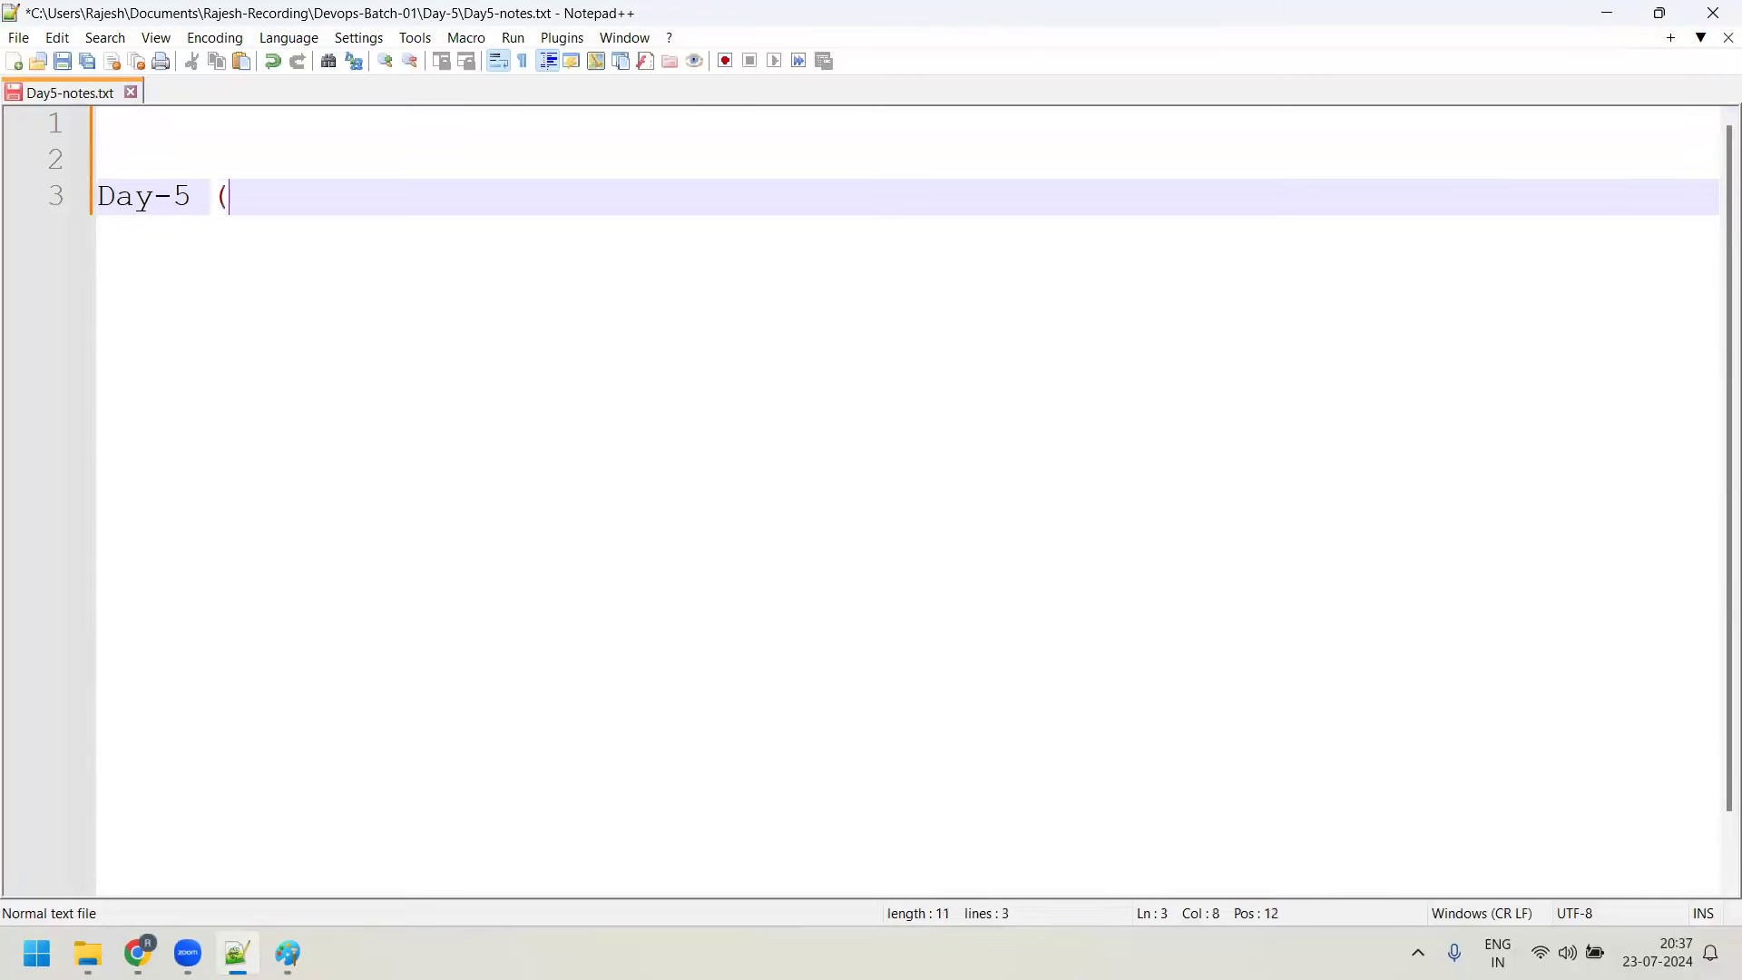
text(23-0)
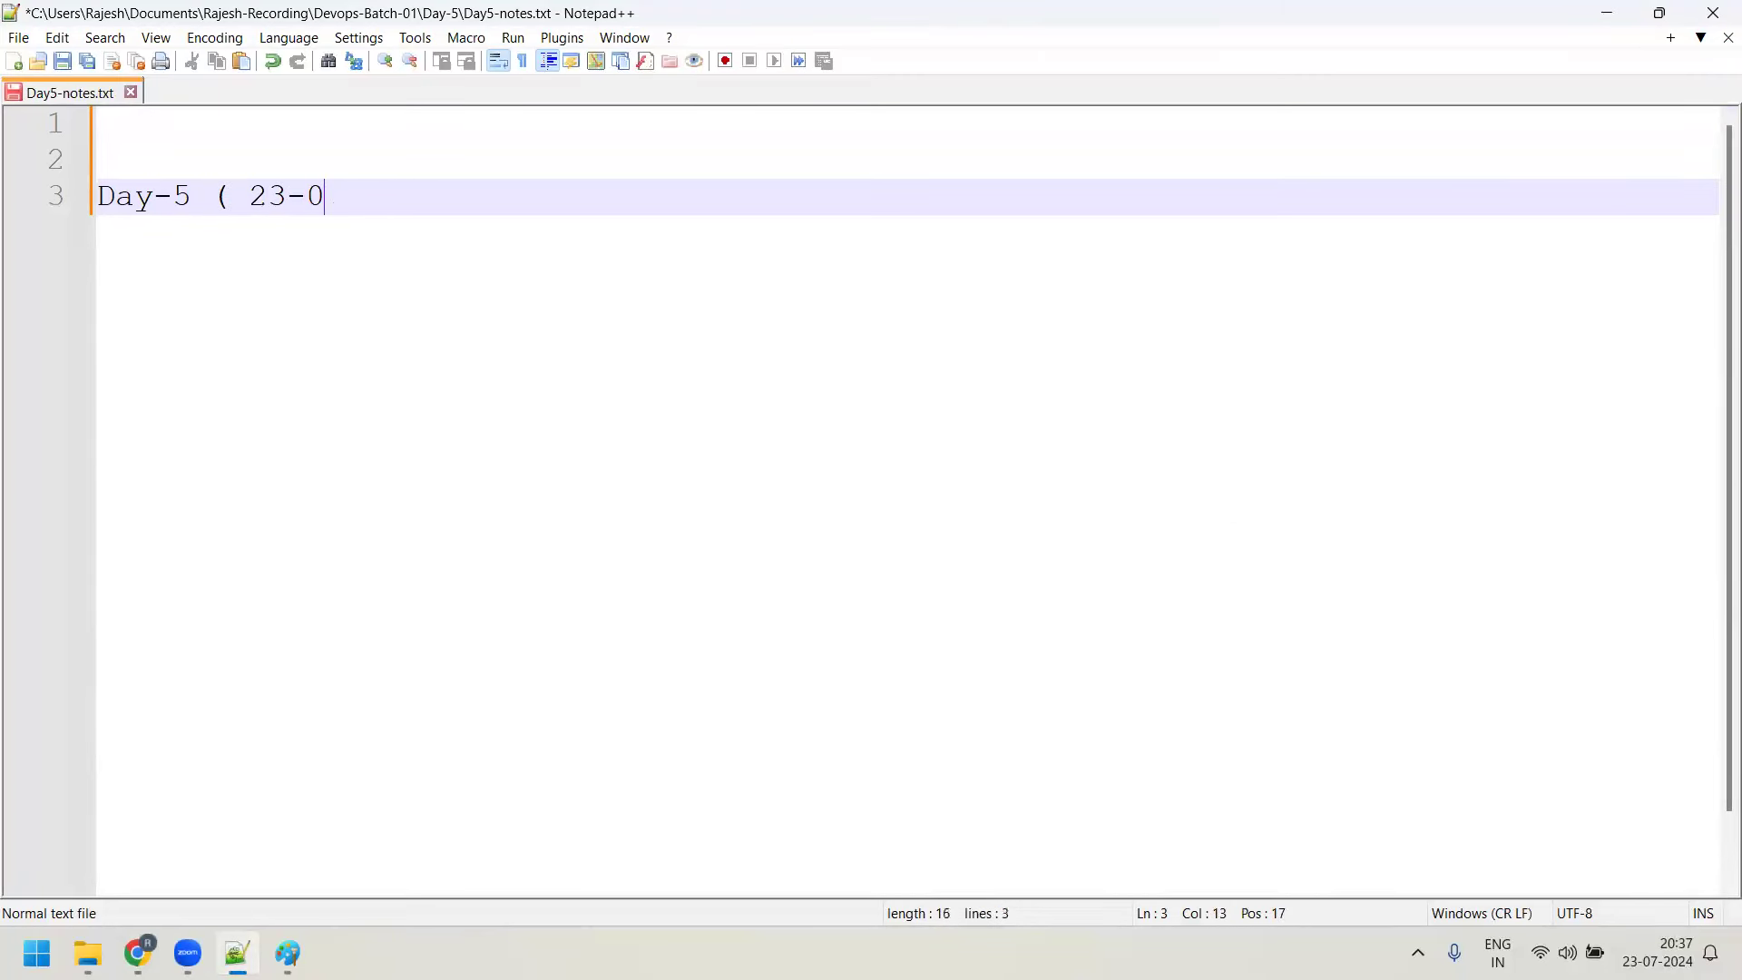
text(7-2024 ))
key(BackSpace)
text() )
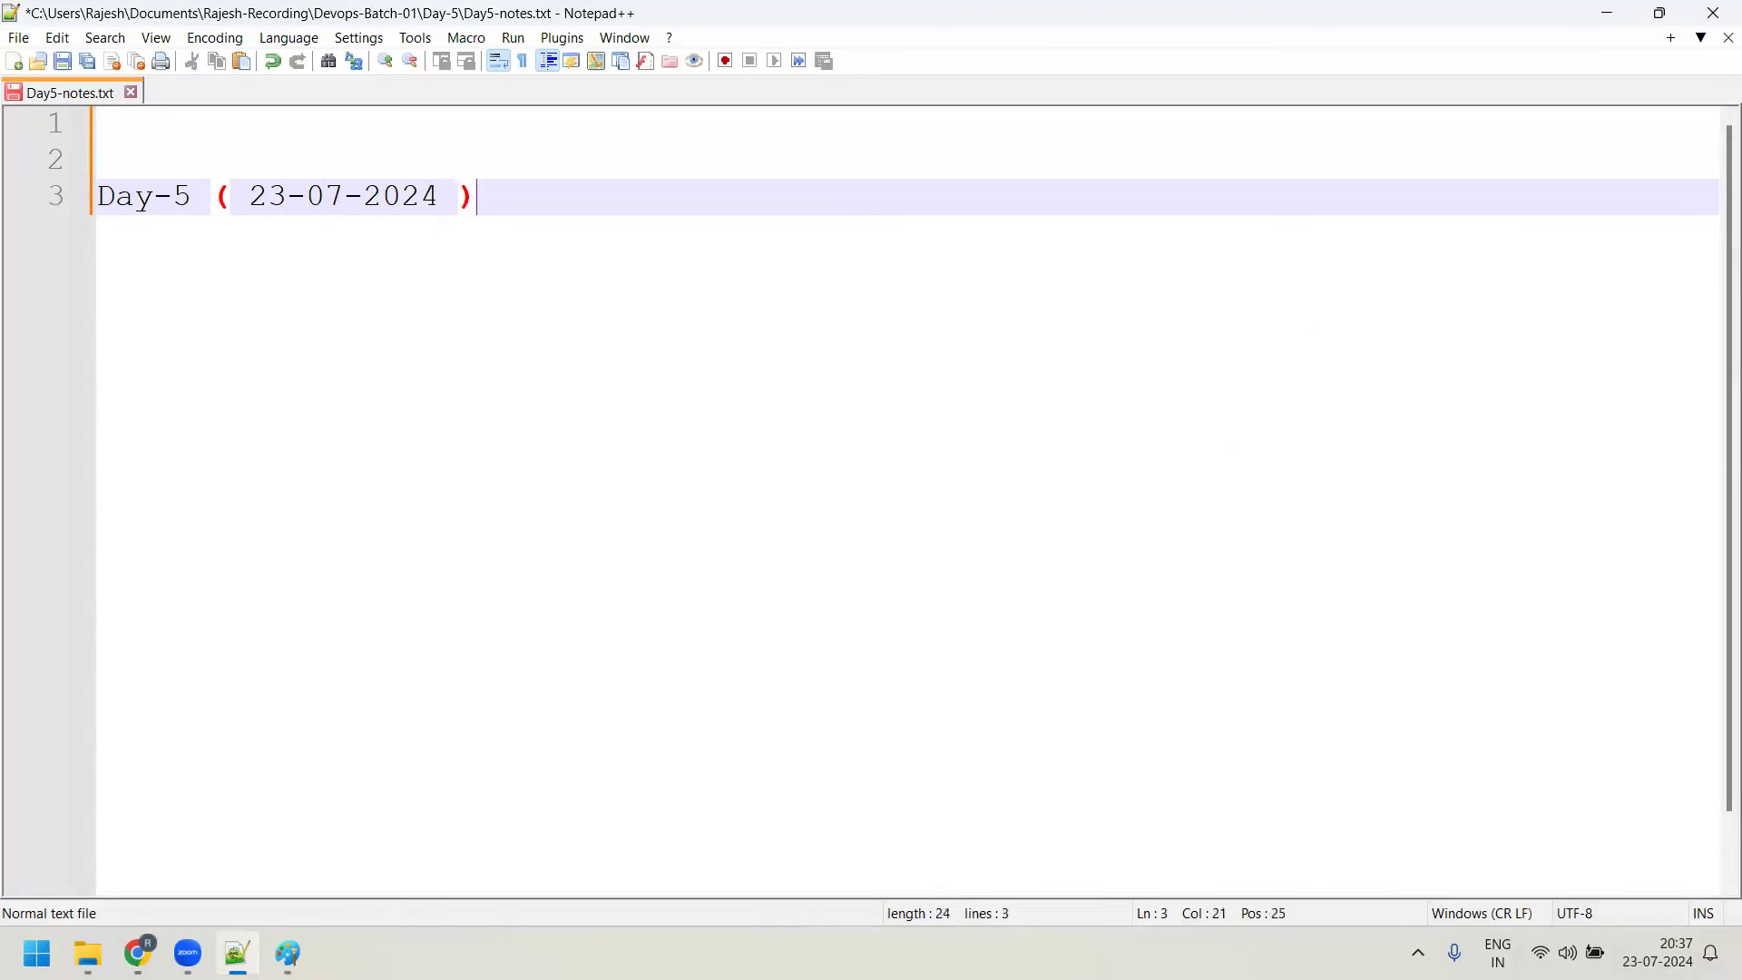
text(08:37 PM IST)
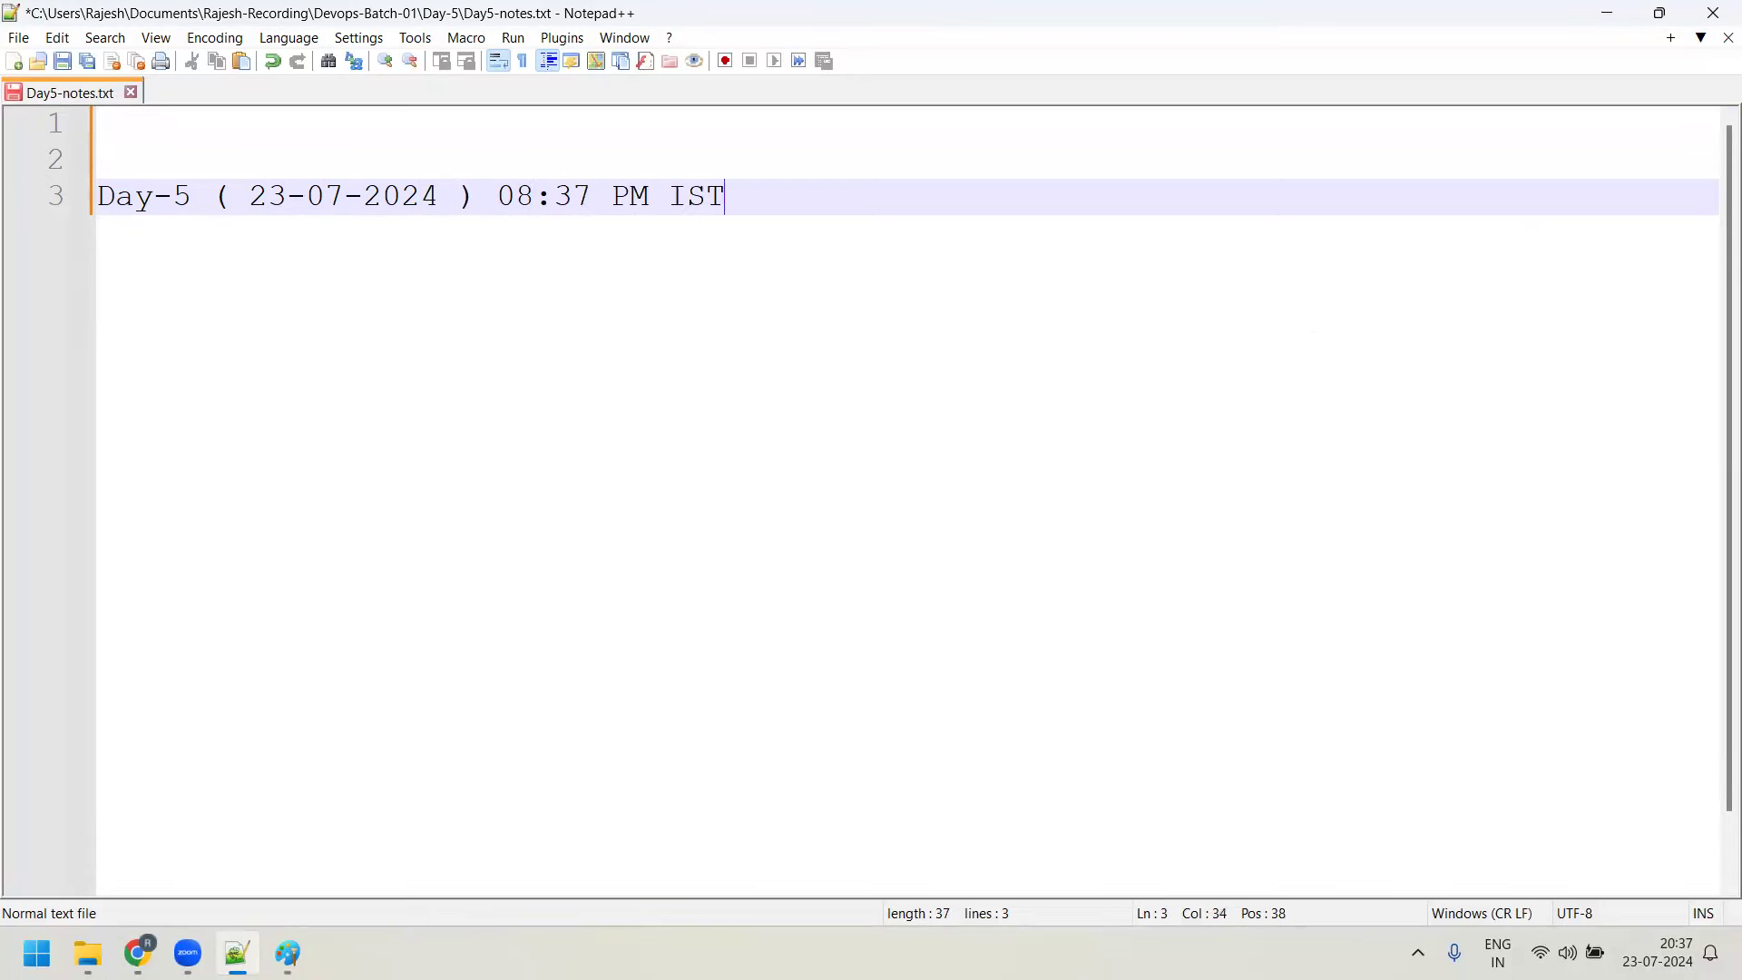
Underline the heading with a row of dashes and start a new line below it
key(Return)
text(0)
key(BackSpace)
text(-)
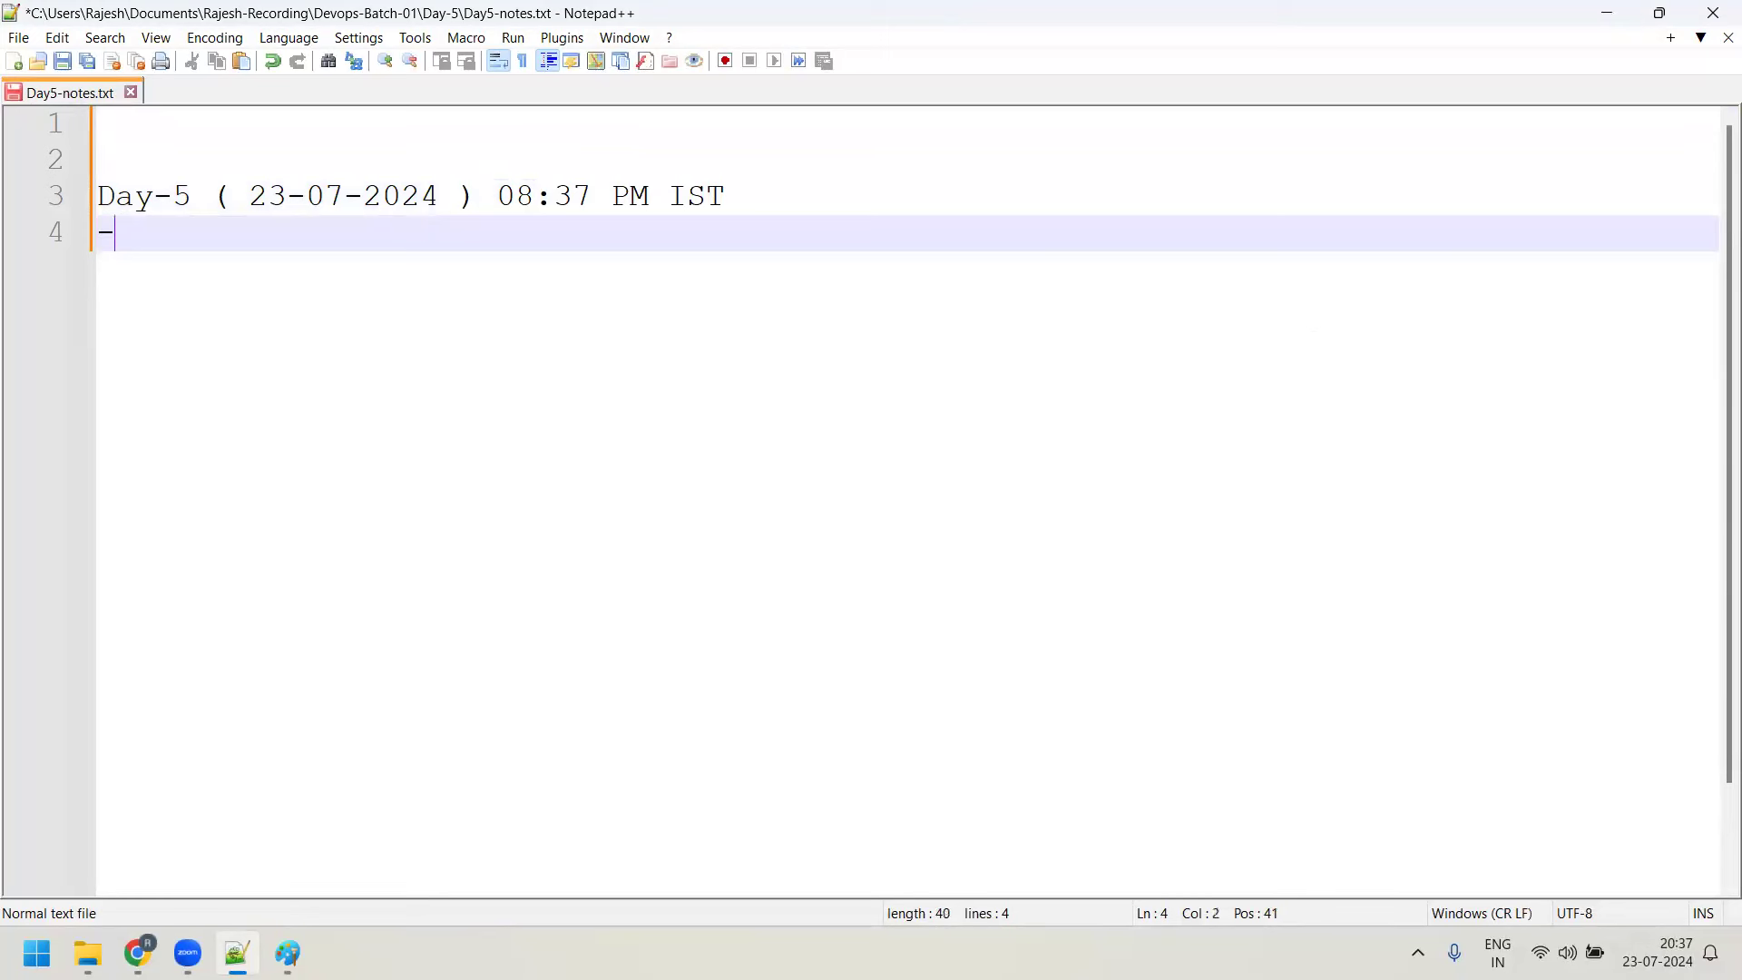
text(---------------------------------------------)
key(Return)
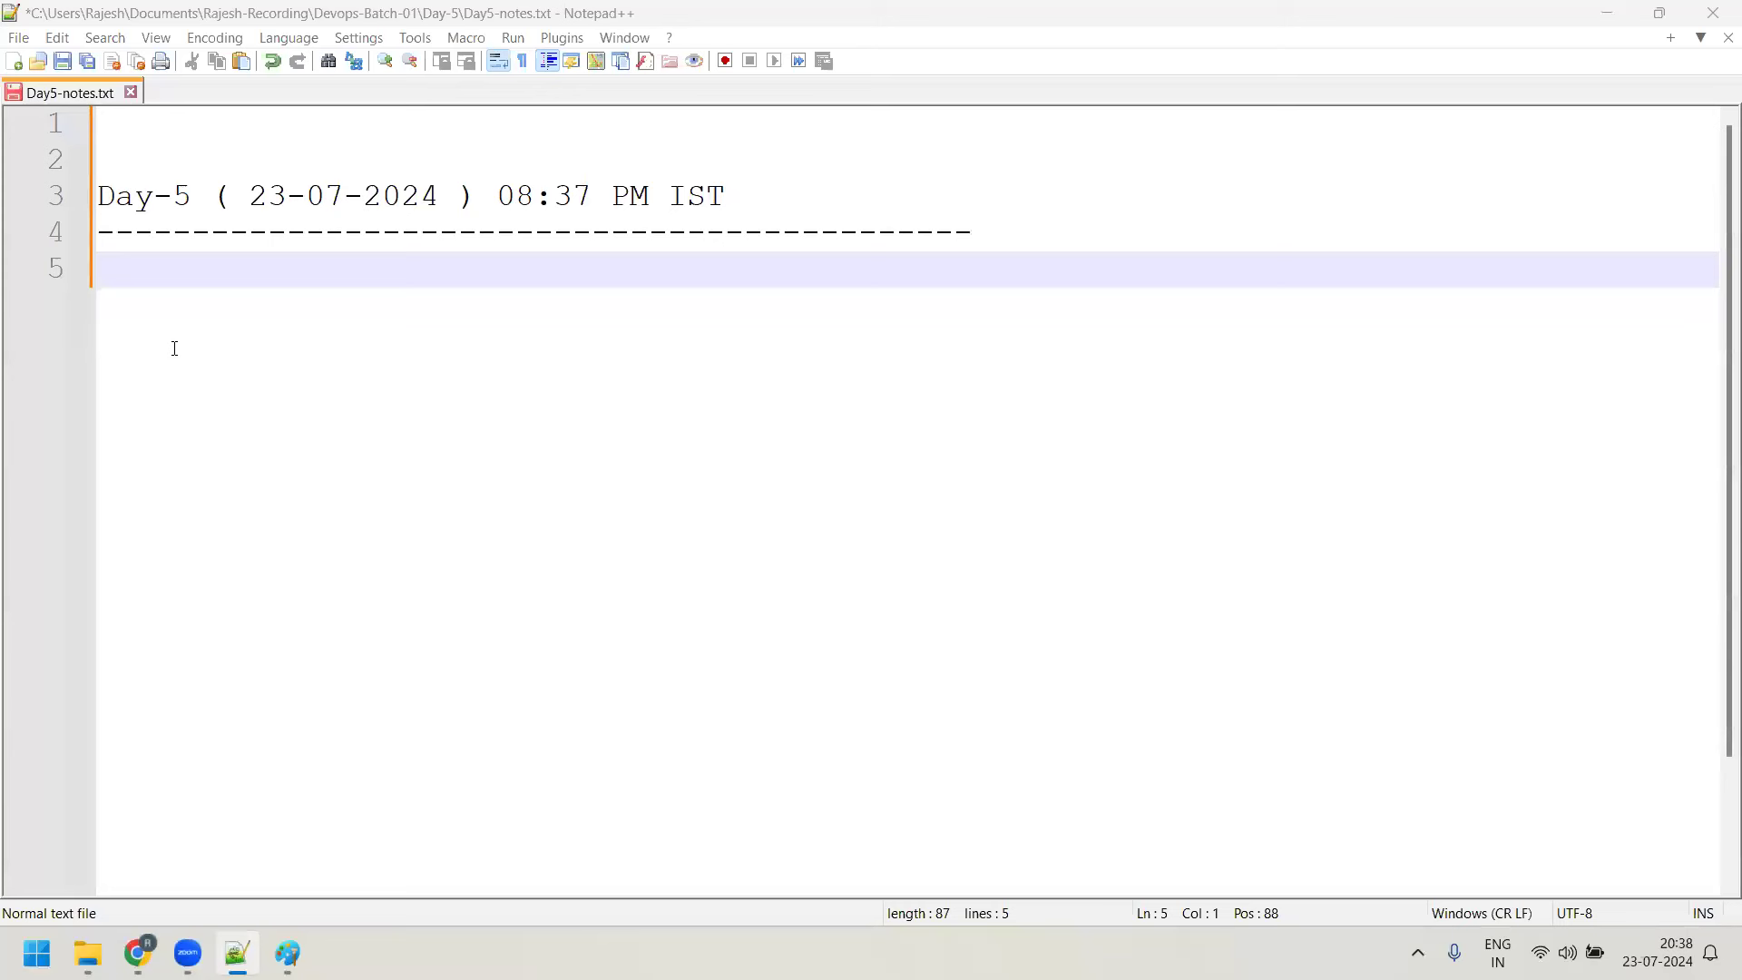
Type 'The main core of OS is Kernel' below the dashed line and start a new line
text(H)
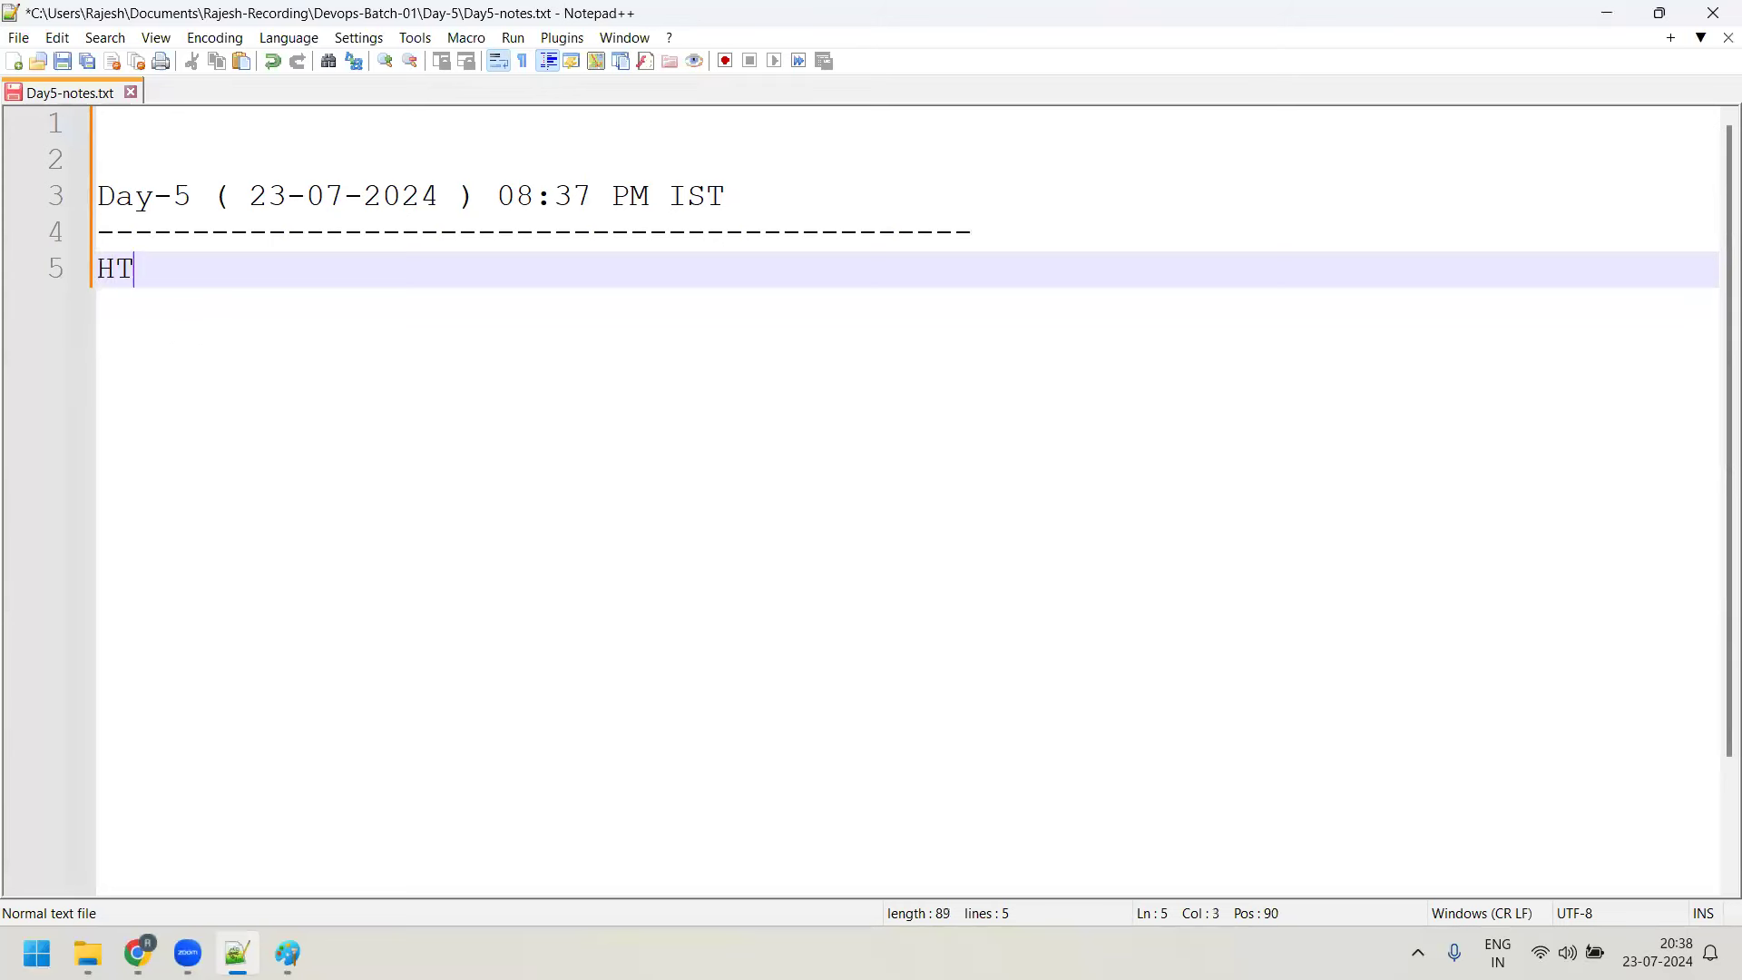
key(BackSpace)
text(The main )
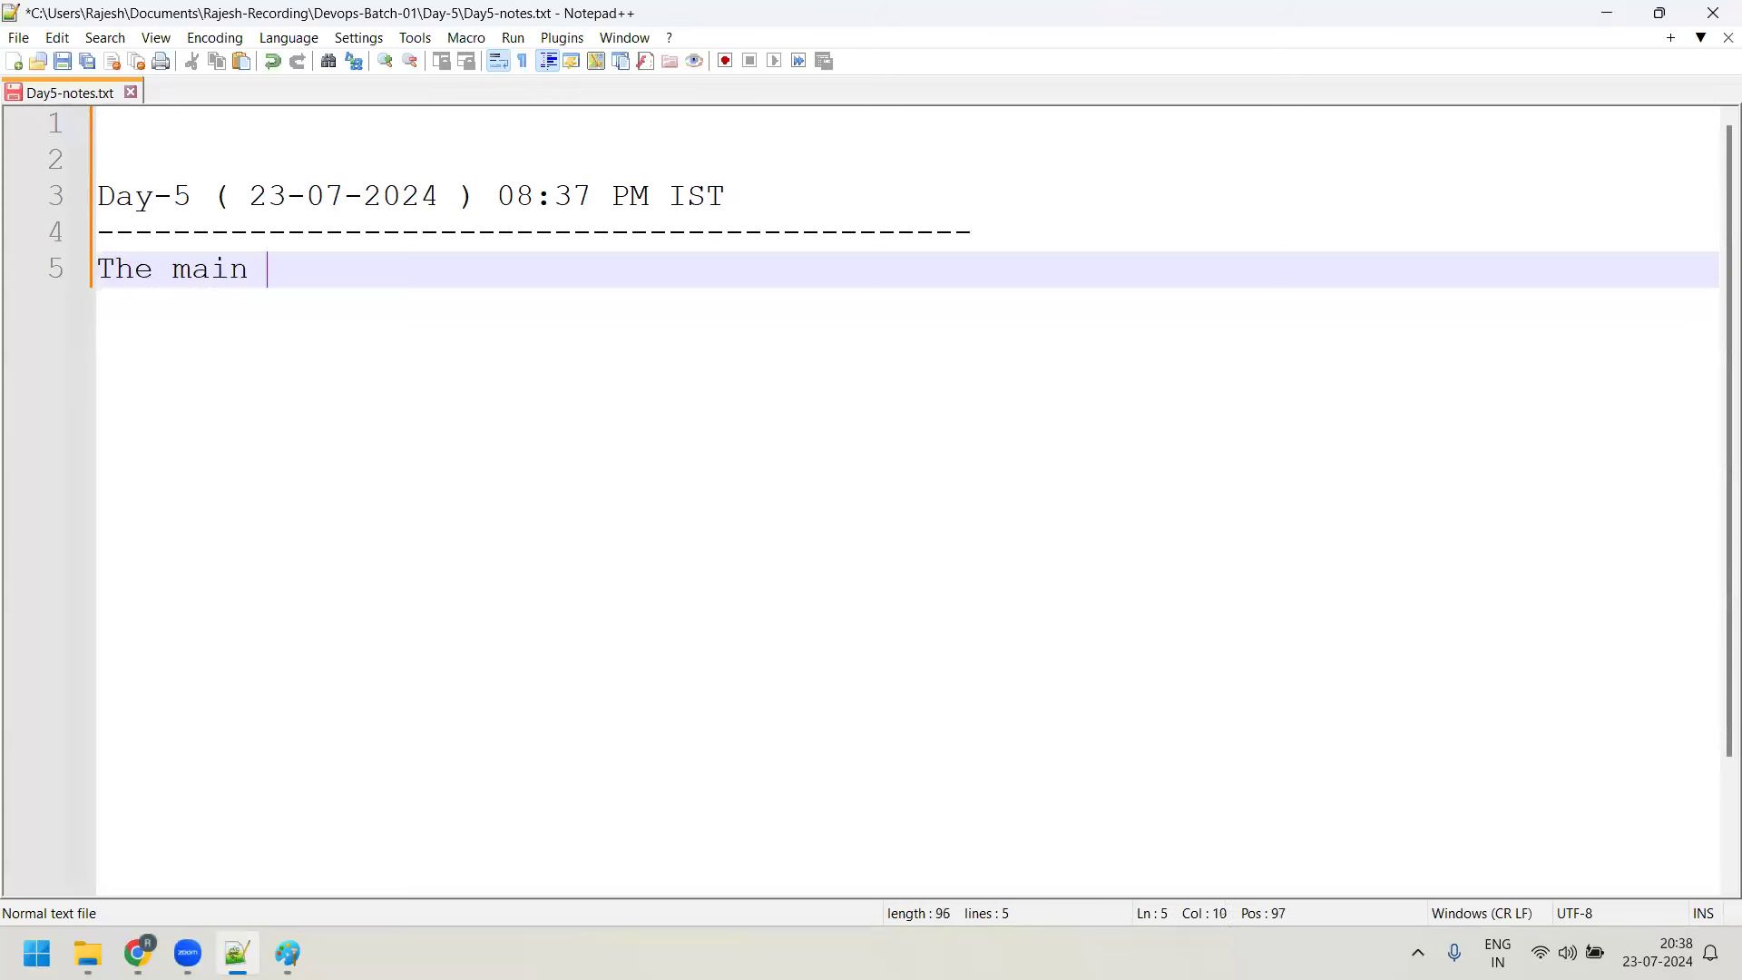
text(core of OS i)
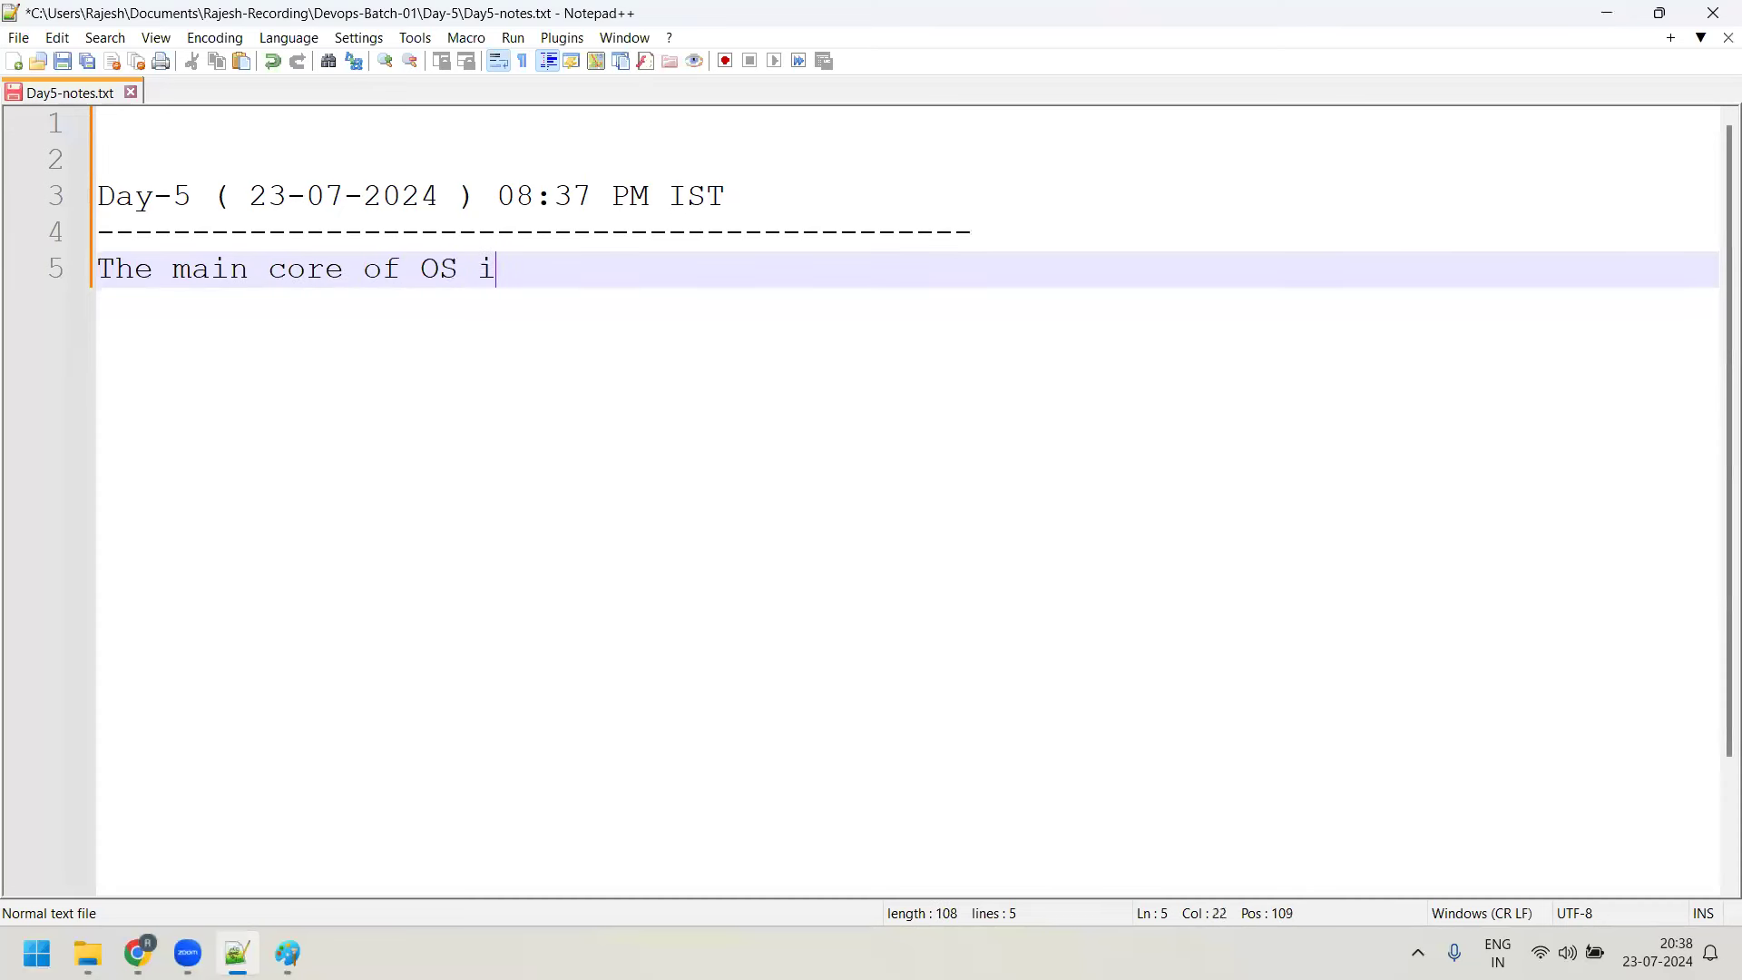
text(s Ker)
key(BackSpace)
text(ere)
key(BackSpace)
text(nel)
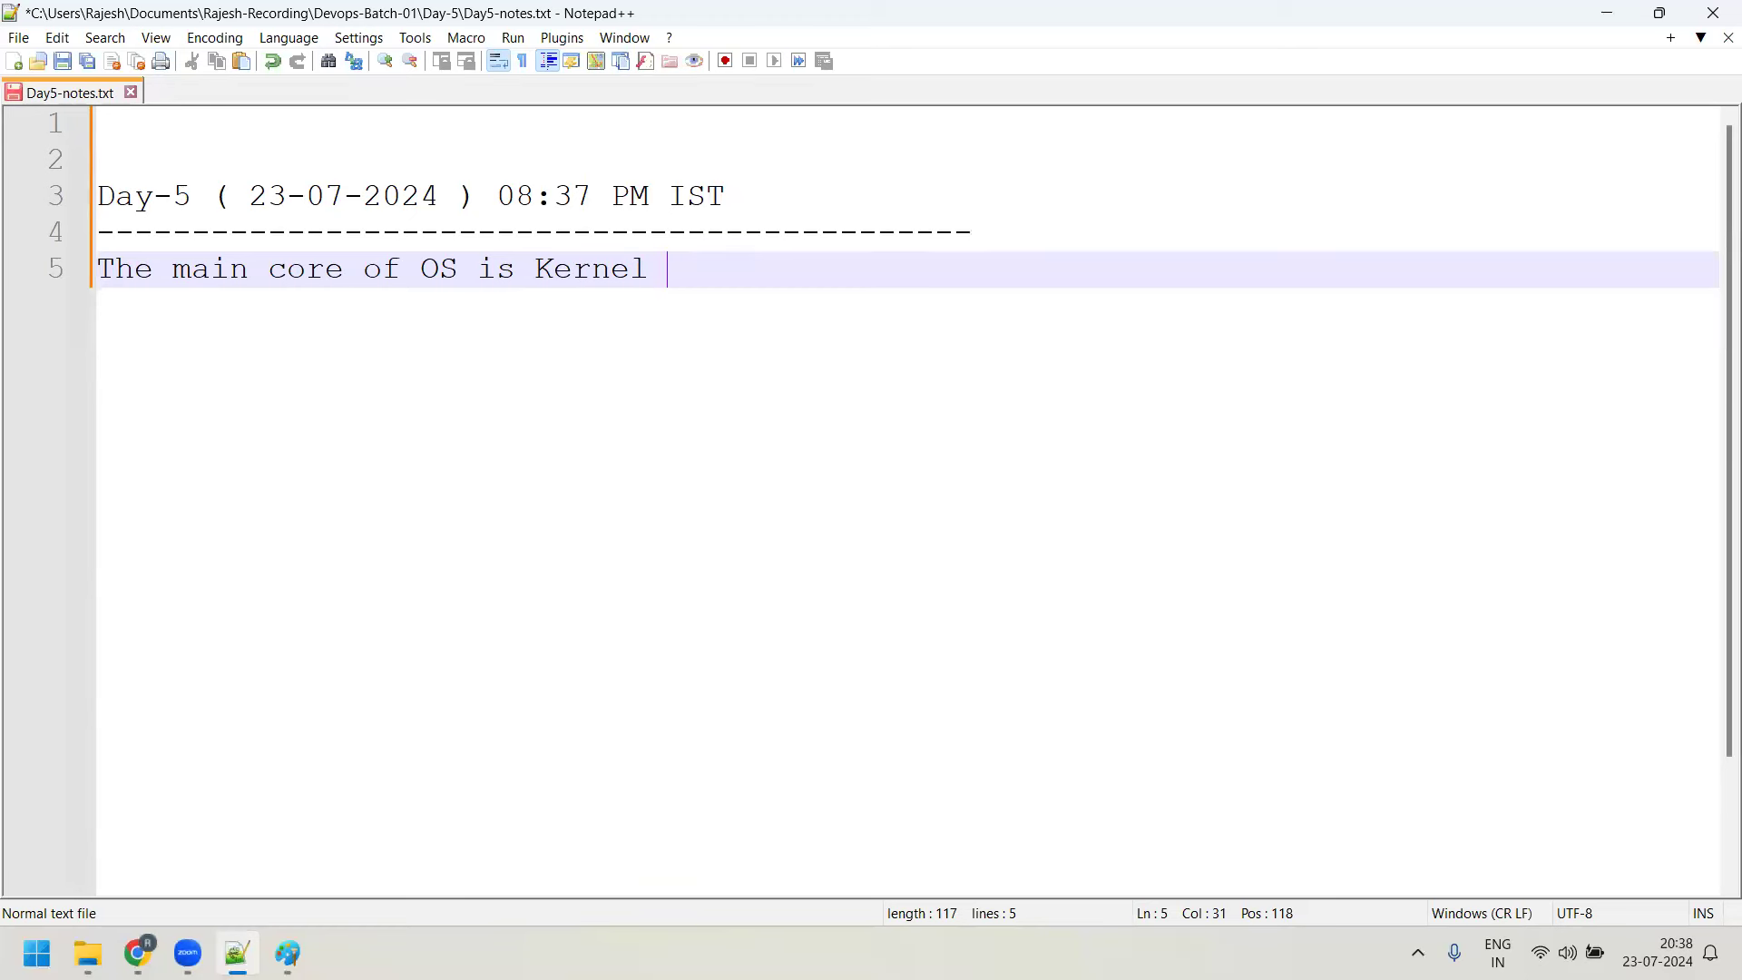
key(Return)
After a blank line, add the entry '1970 - AT & T Labs, Bell Labs, Berkely university - BSD'
text(1)
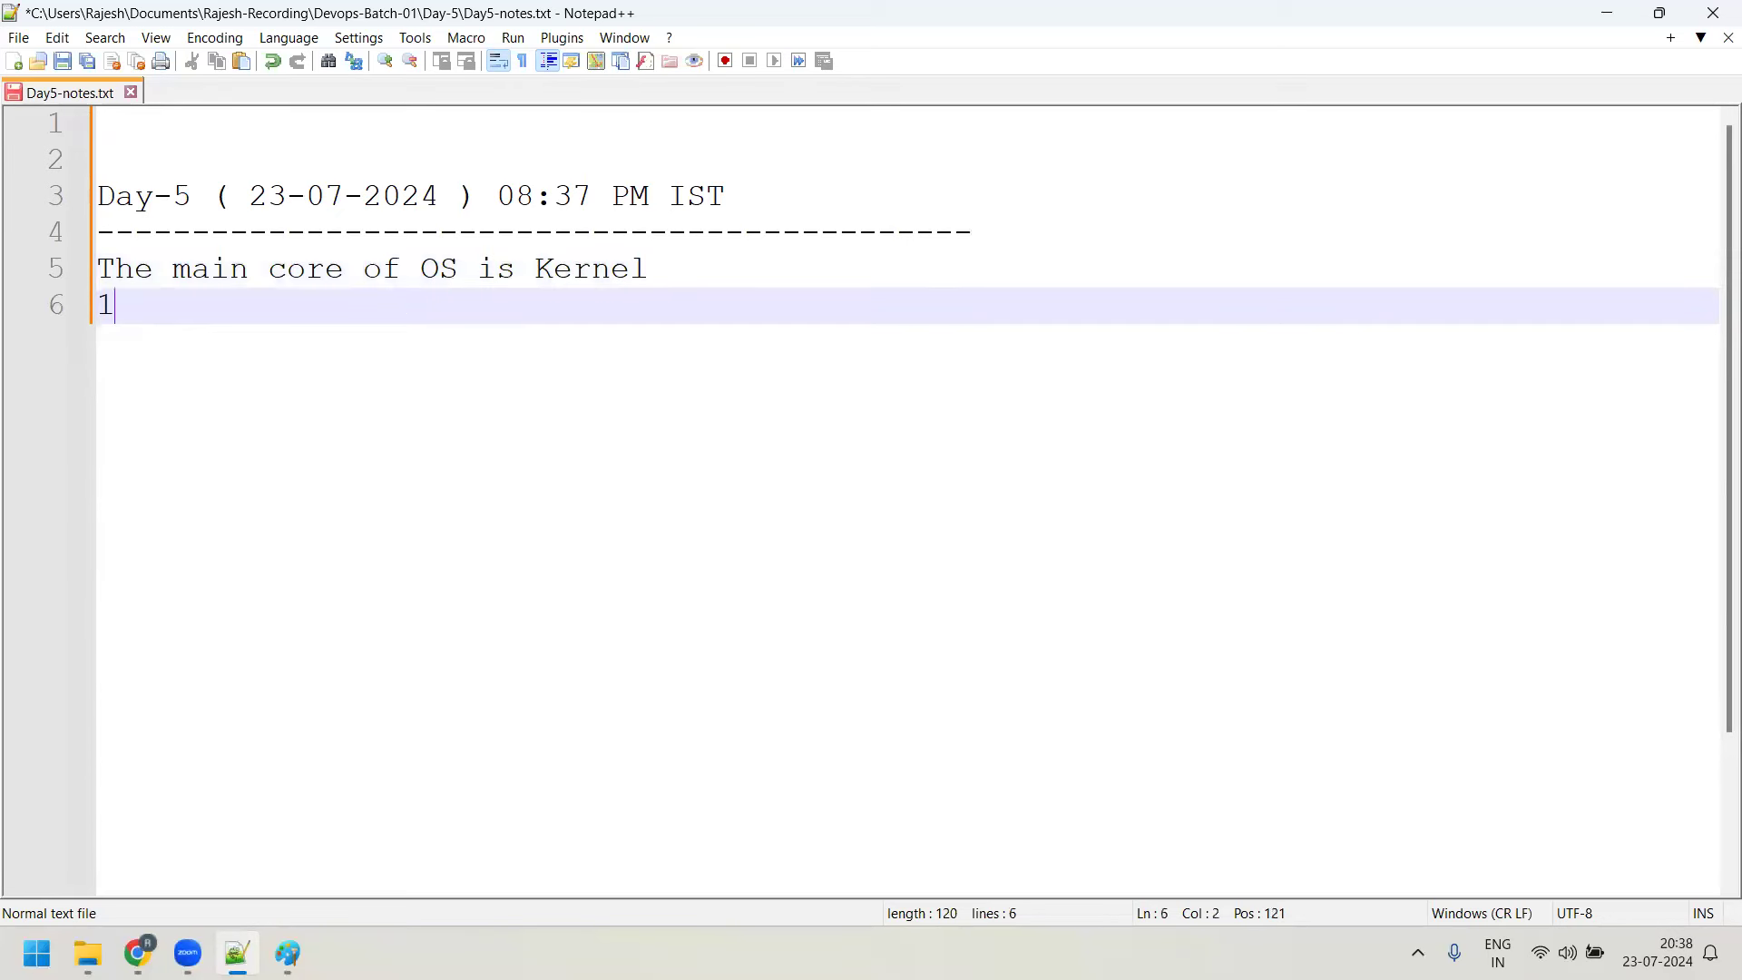
key(Return)
key(Return)
text(1970 - )
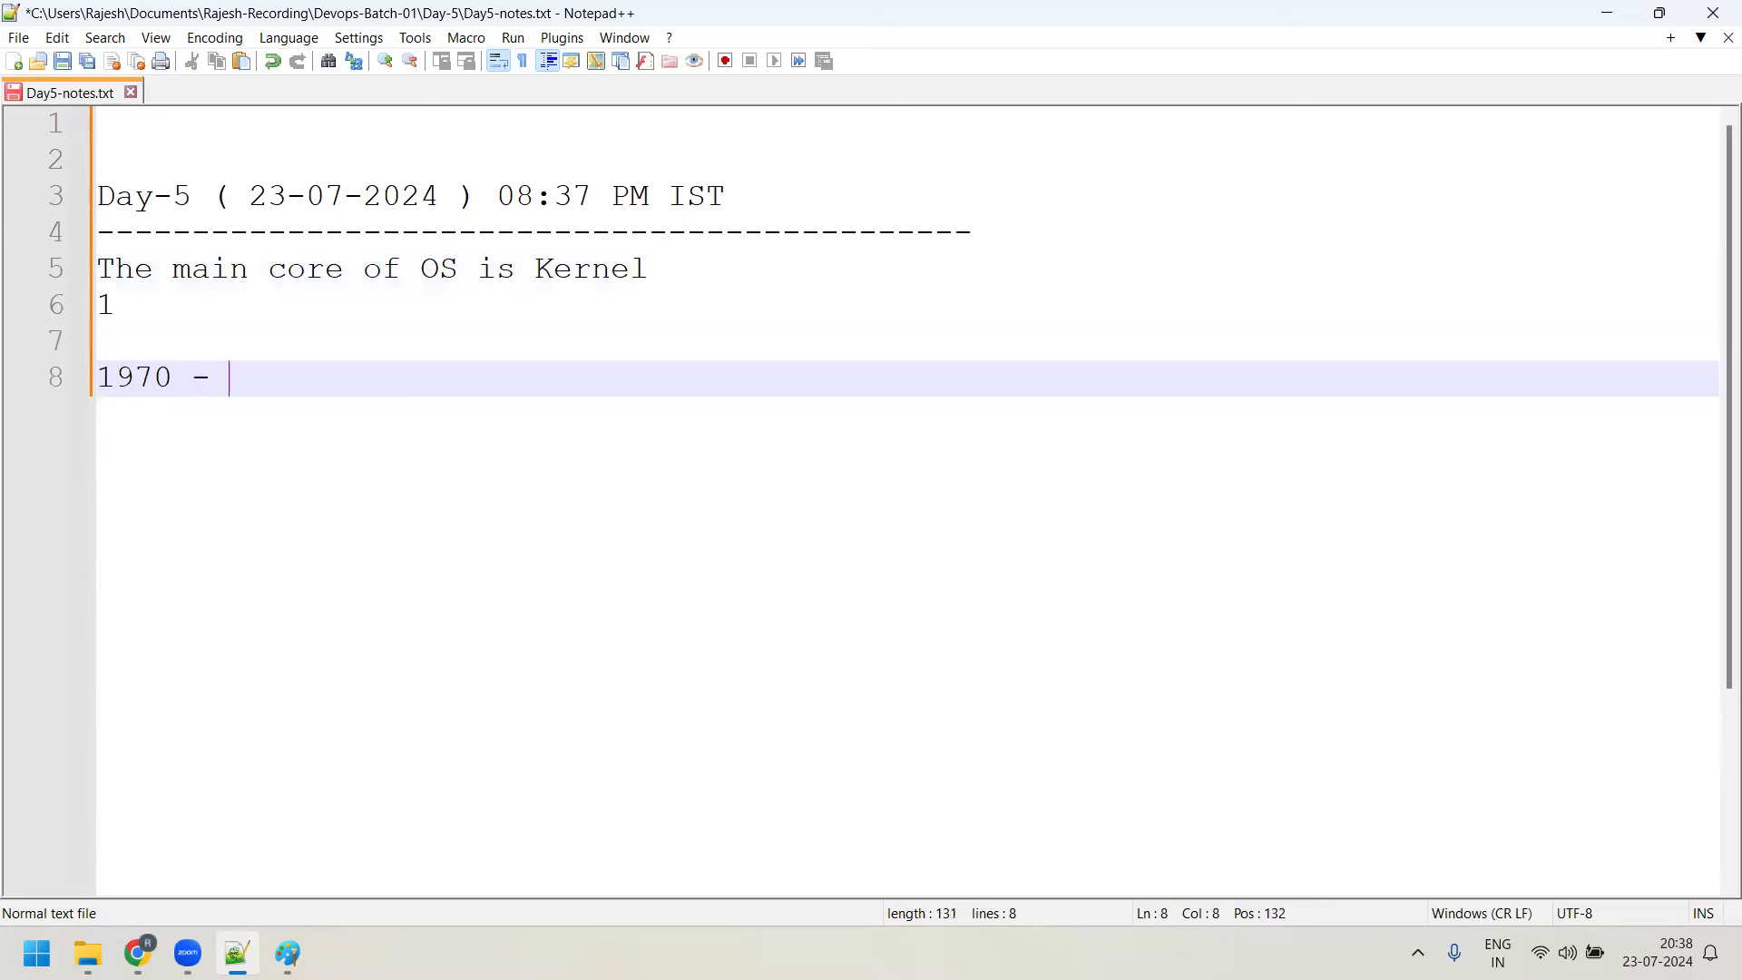
text(AT & T)
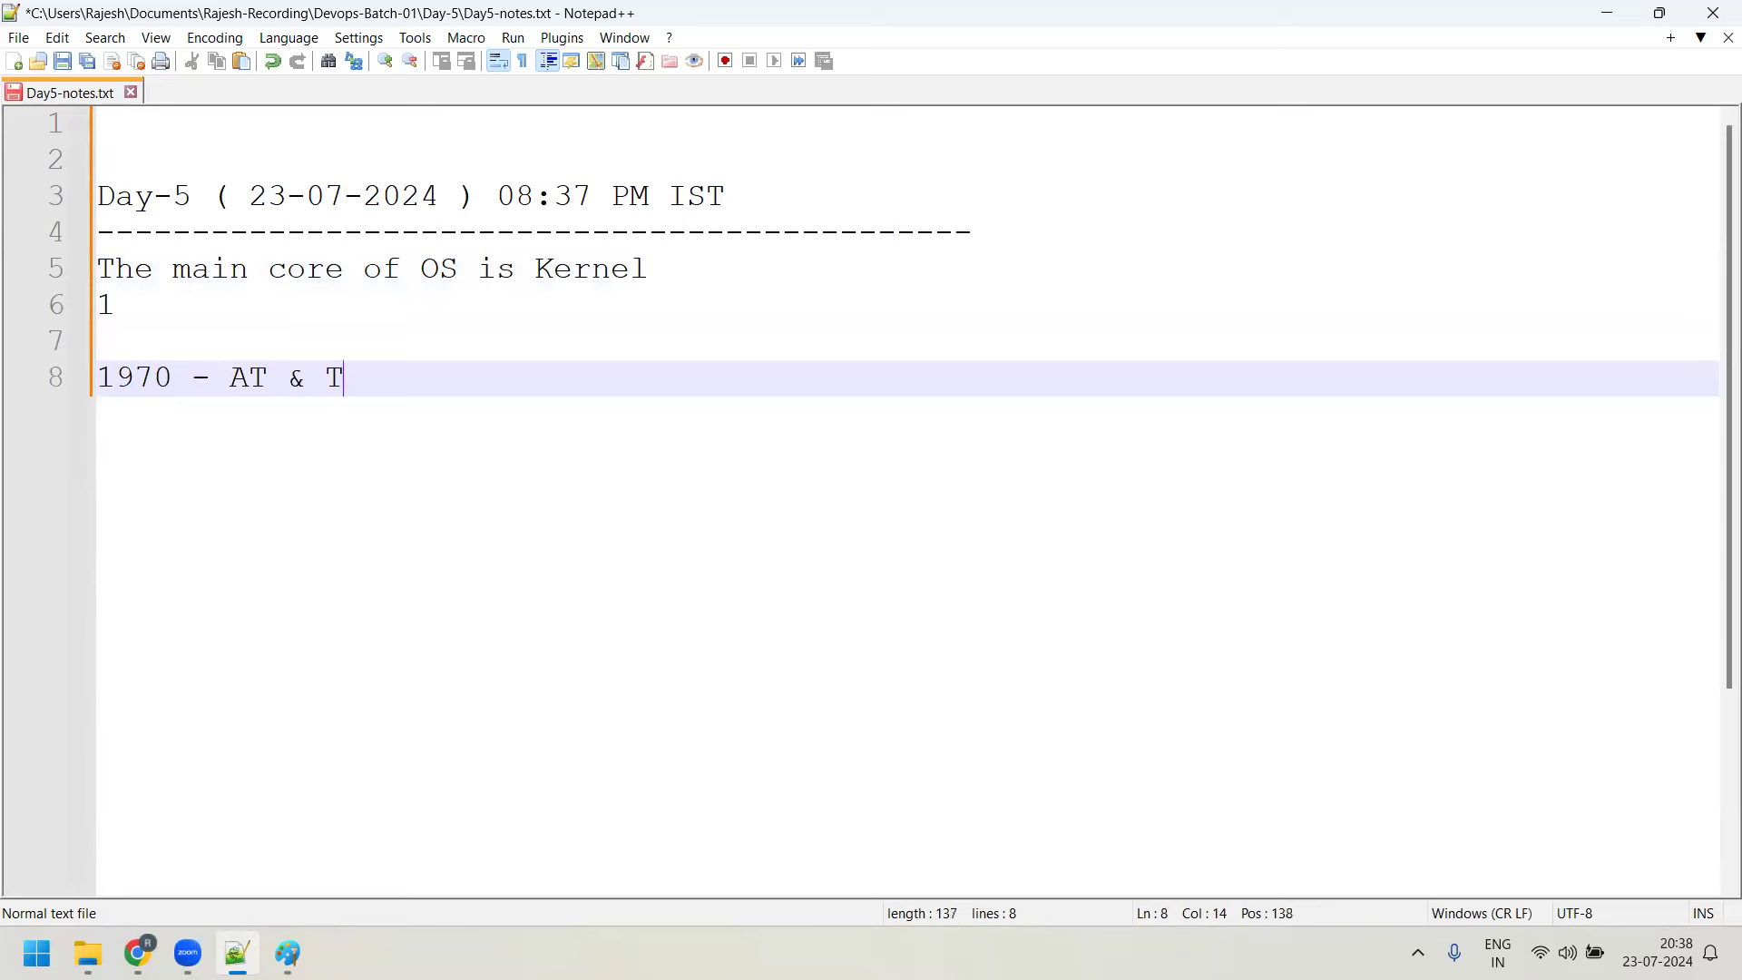
text( Labs, Bell Labs,)
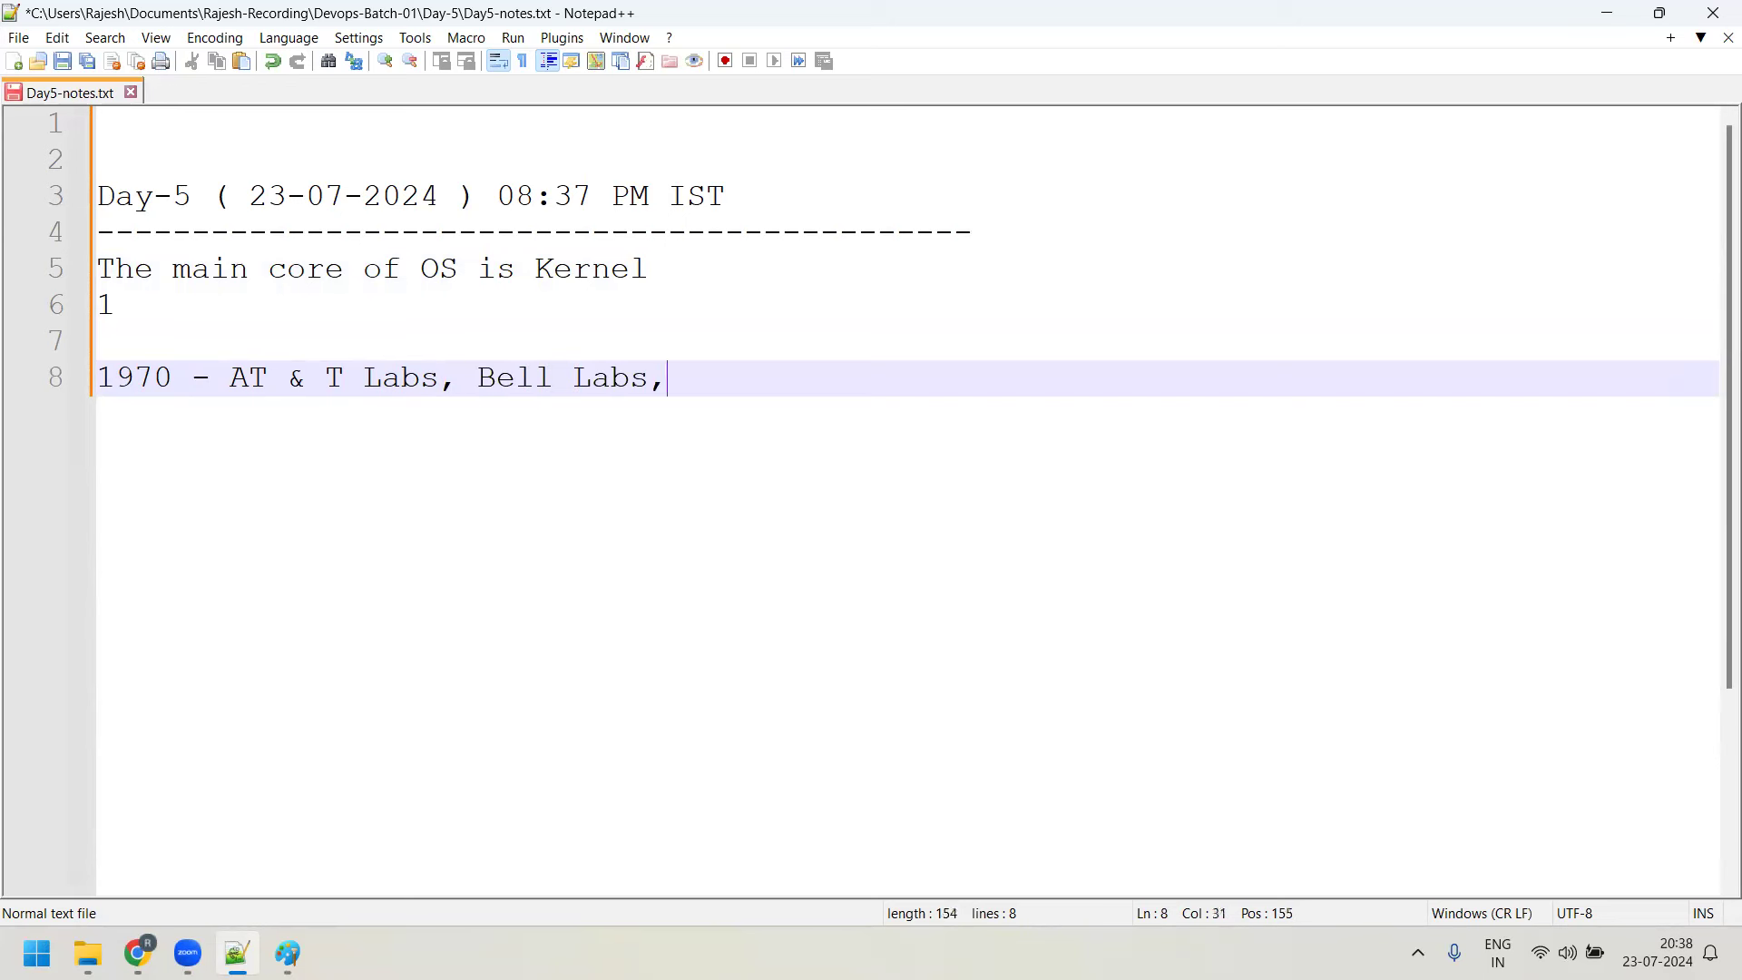
text( er)
key(BackSpace)
key(BackSpace)
text(Berkely univeris)
key(BackSpace)
key(BackSpace)
text(sity -)
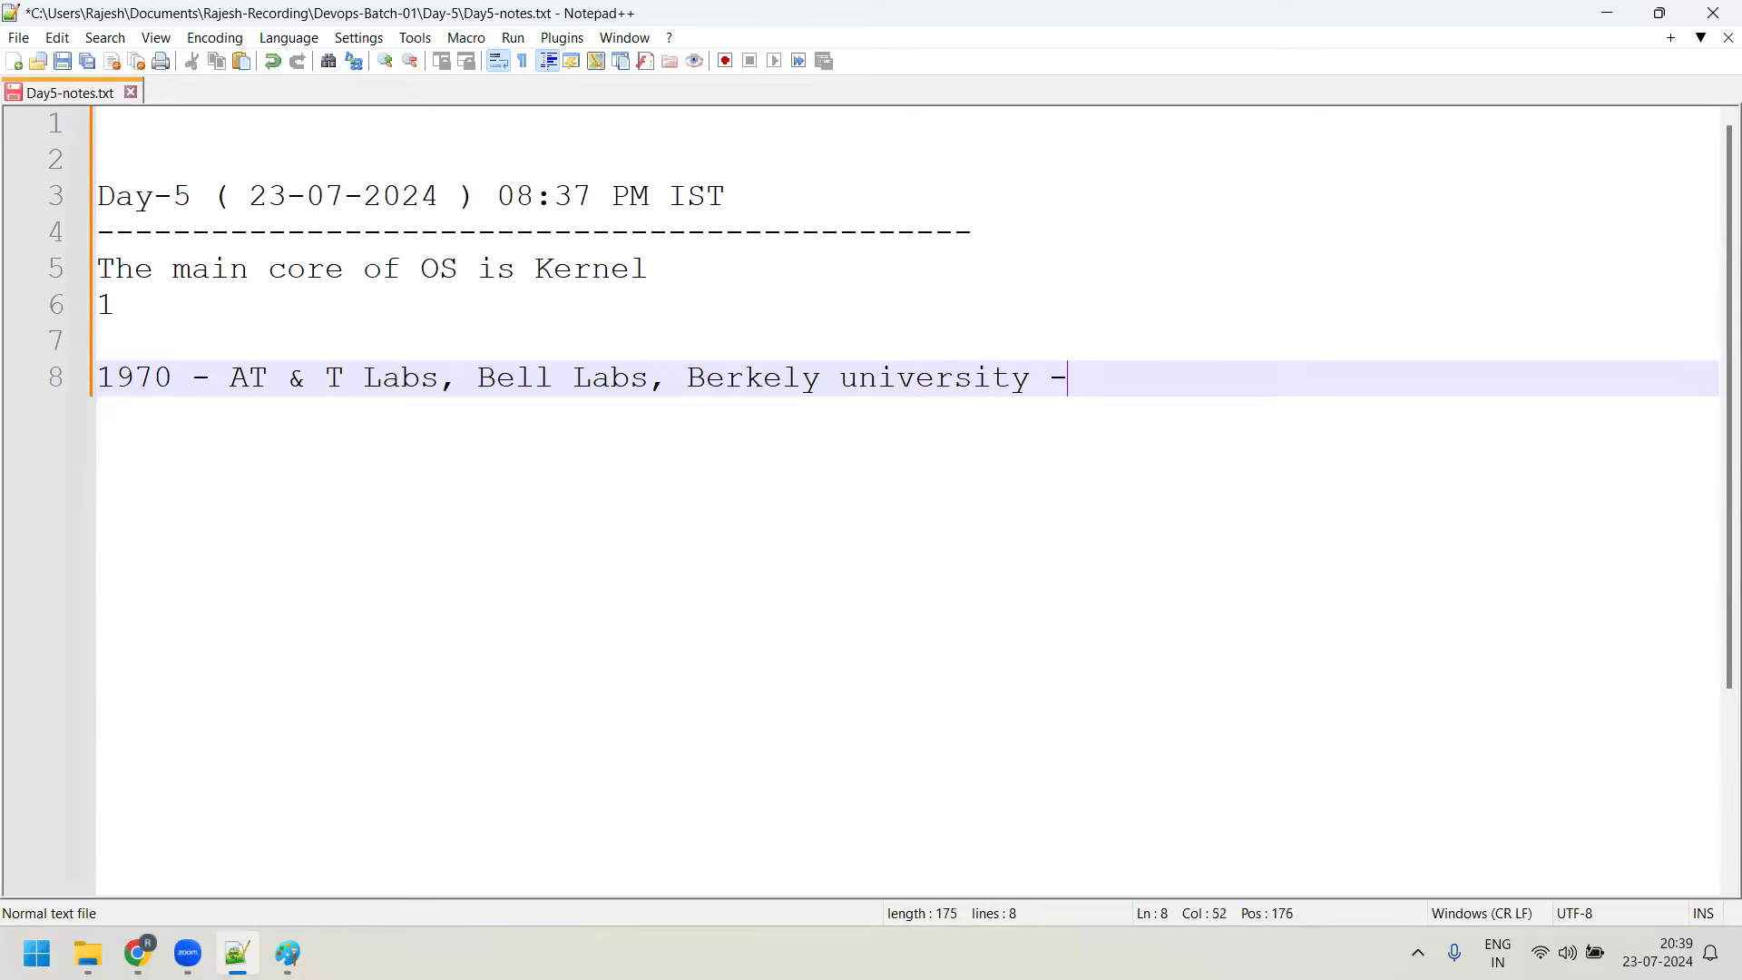
text( BSD)
Start line 9 with '1974 - Ken Thompson -> Unix OS'
key(Return)
text(1)
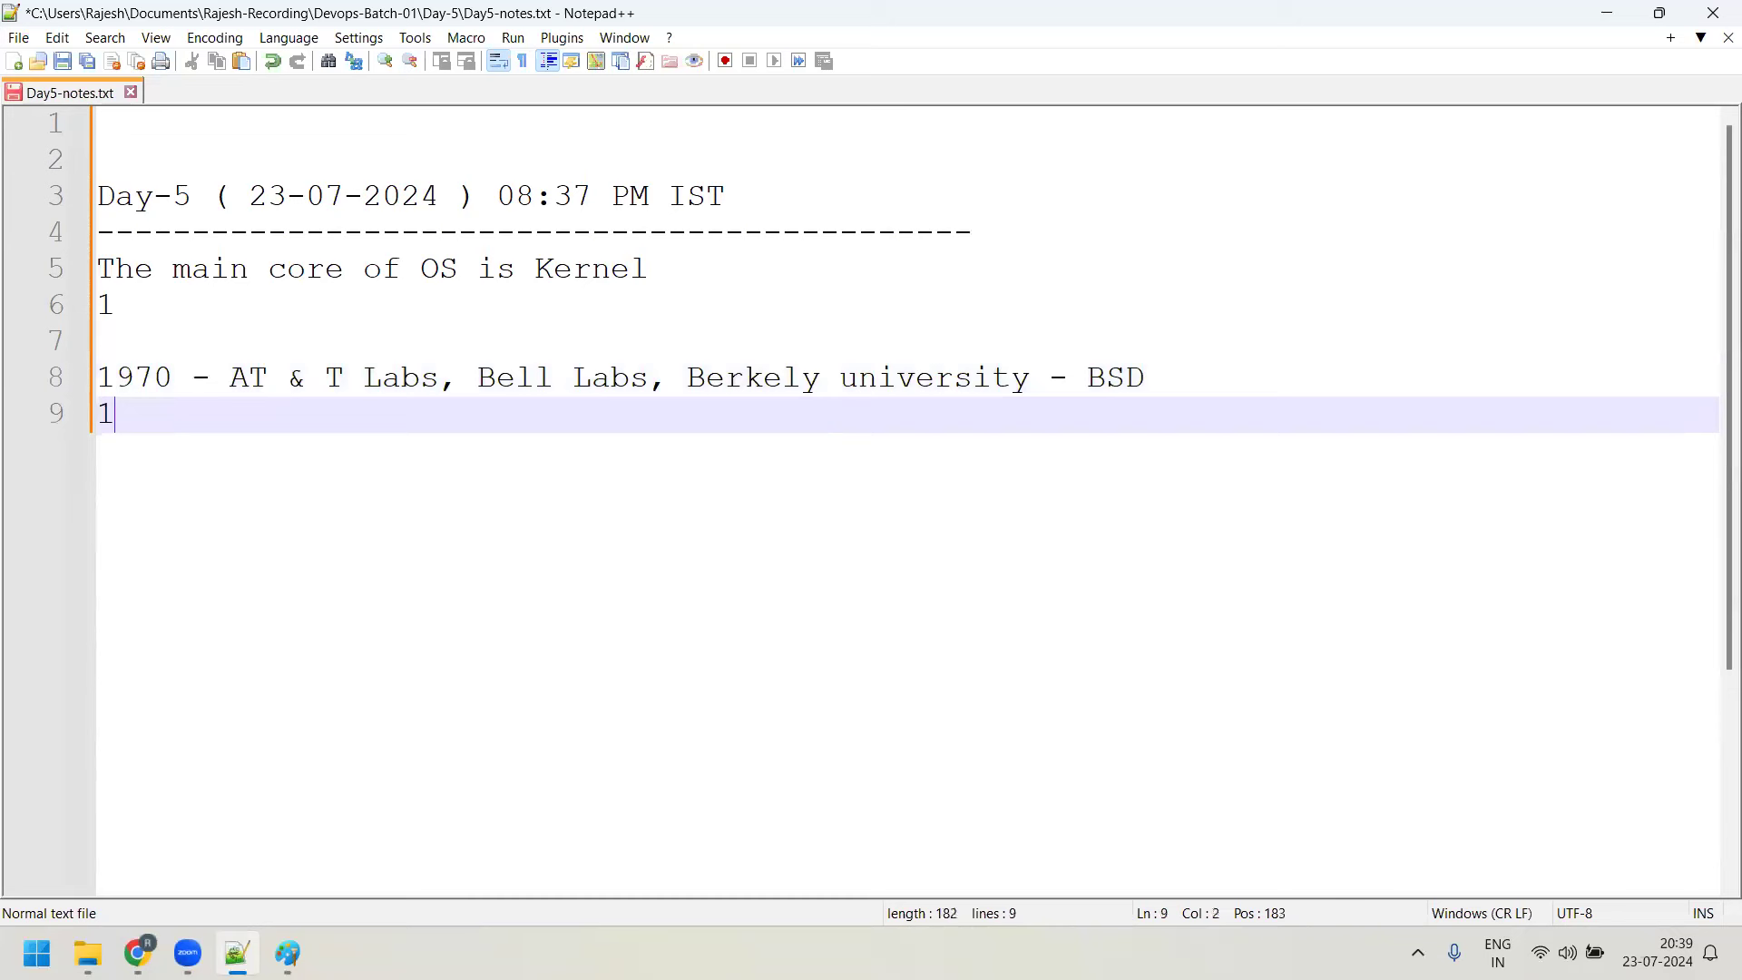
text(974 - Ken Thomp)
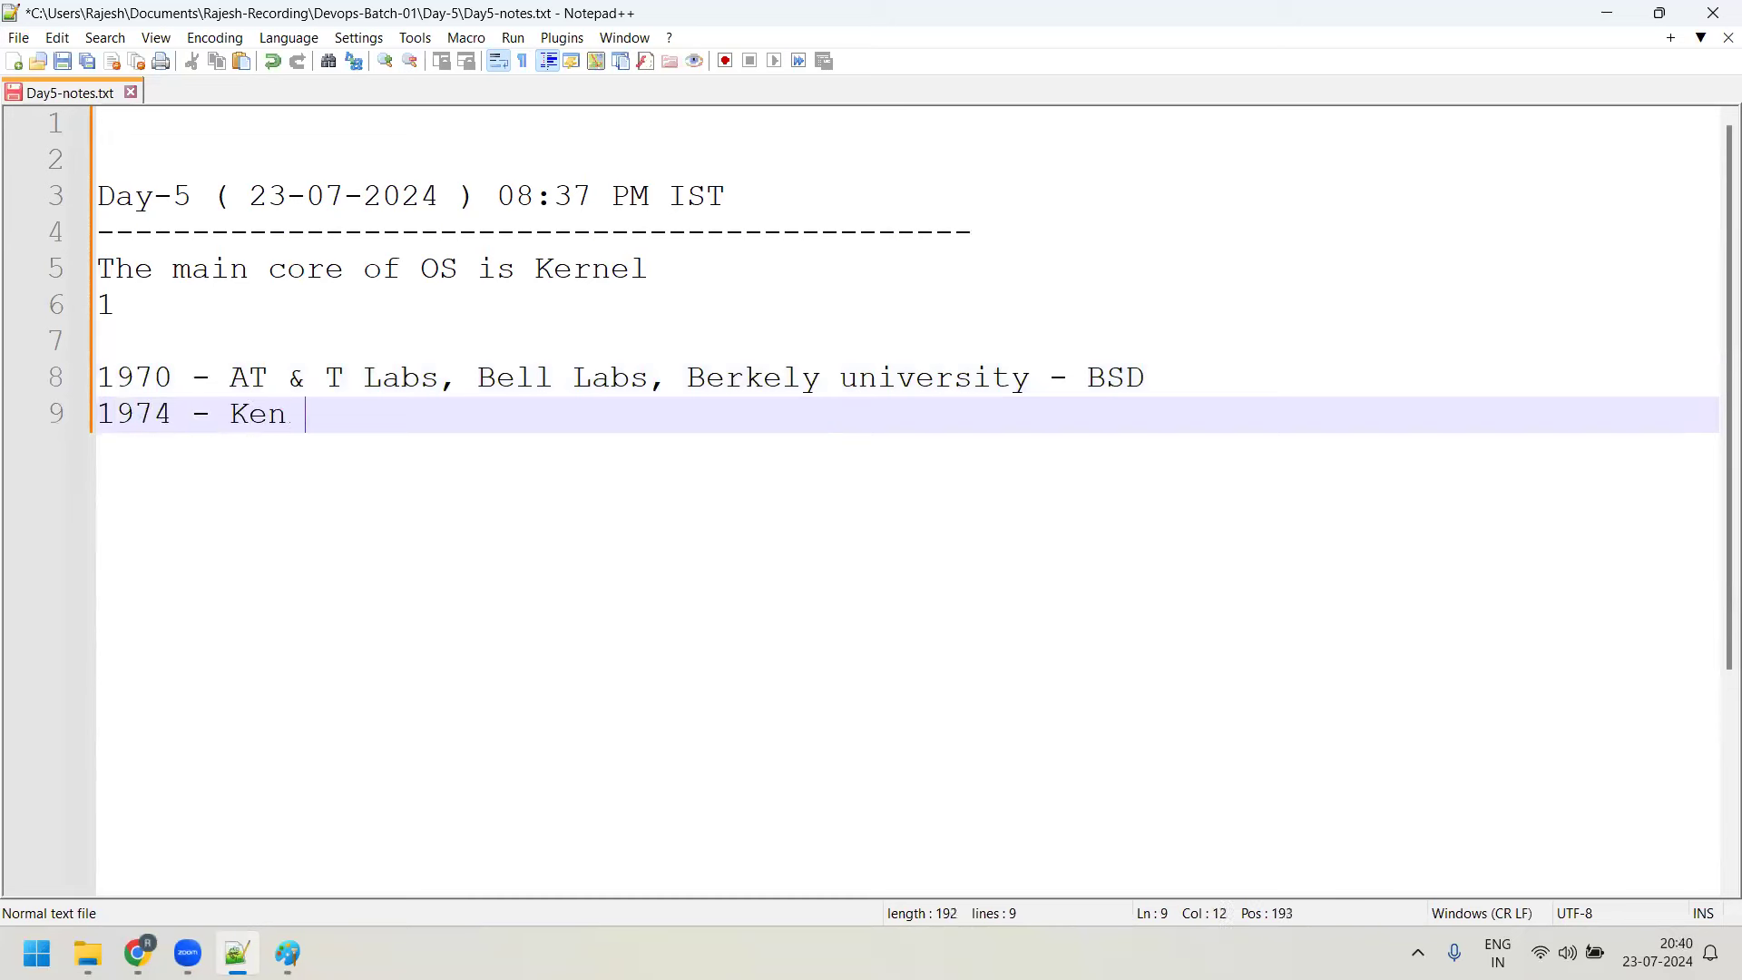
text(son -)
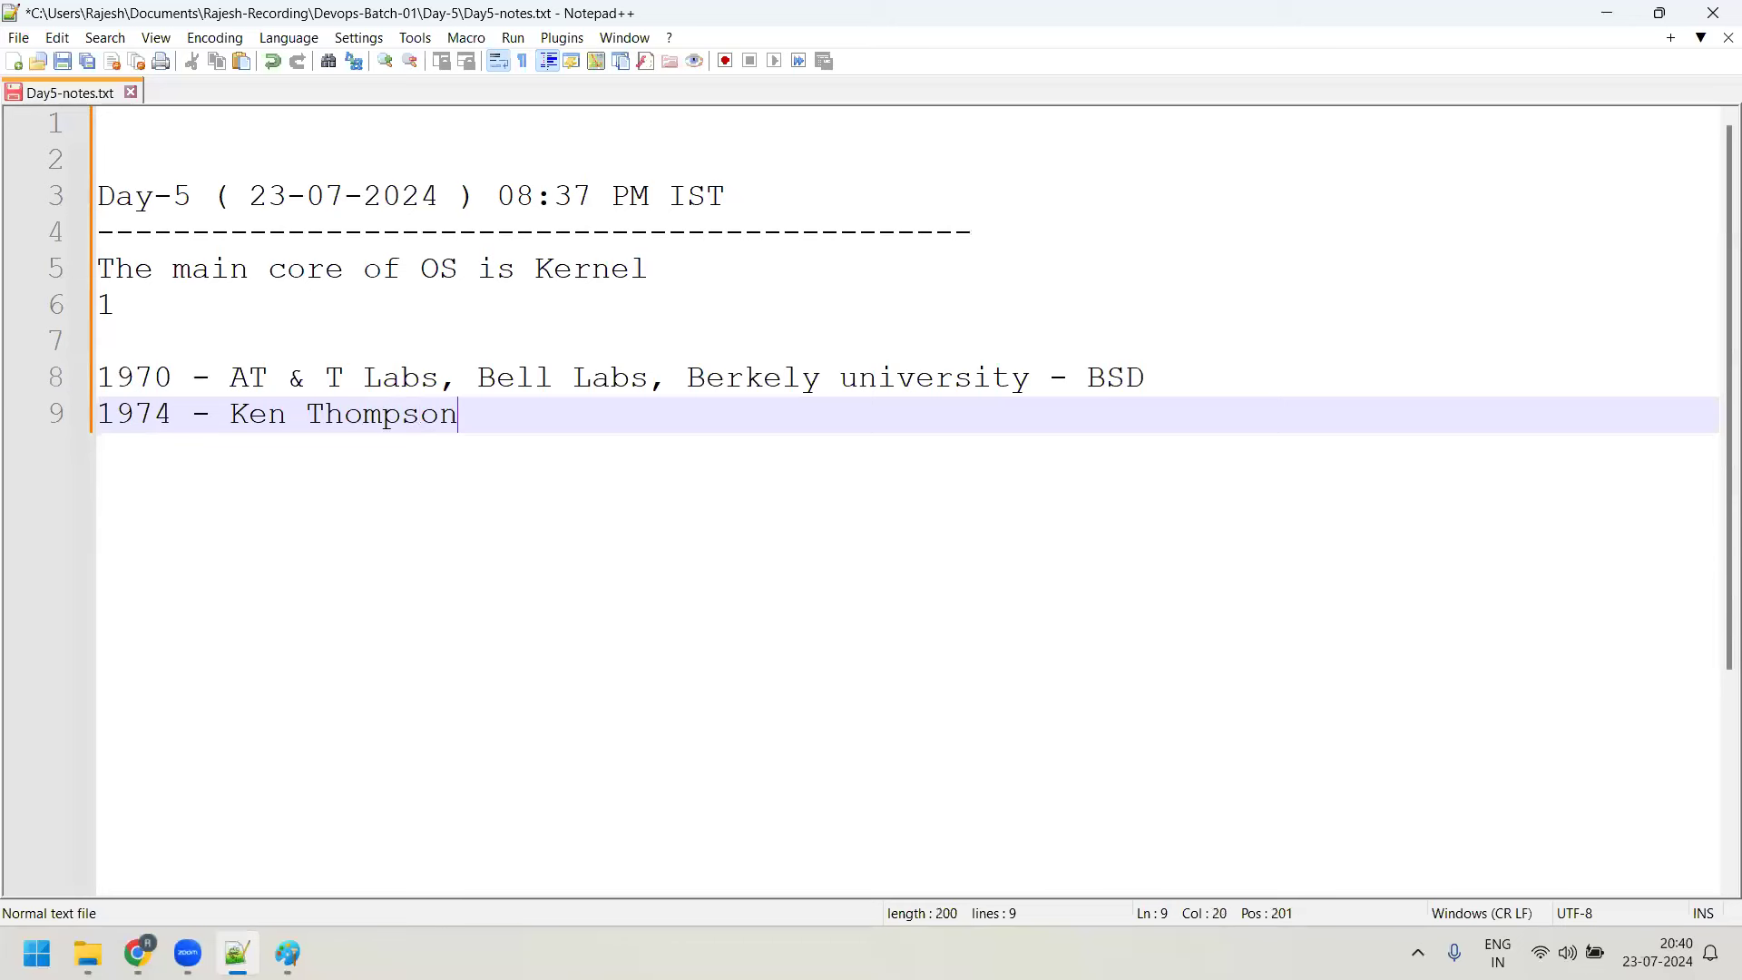
key(BackSpace)
text(> un)
key(BackSpace)
key(BackSpace)
text(Unix OS)
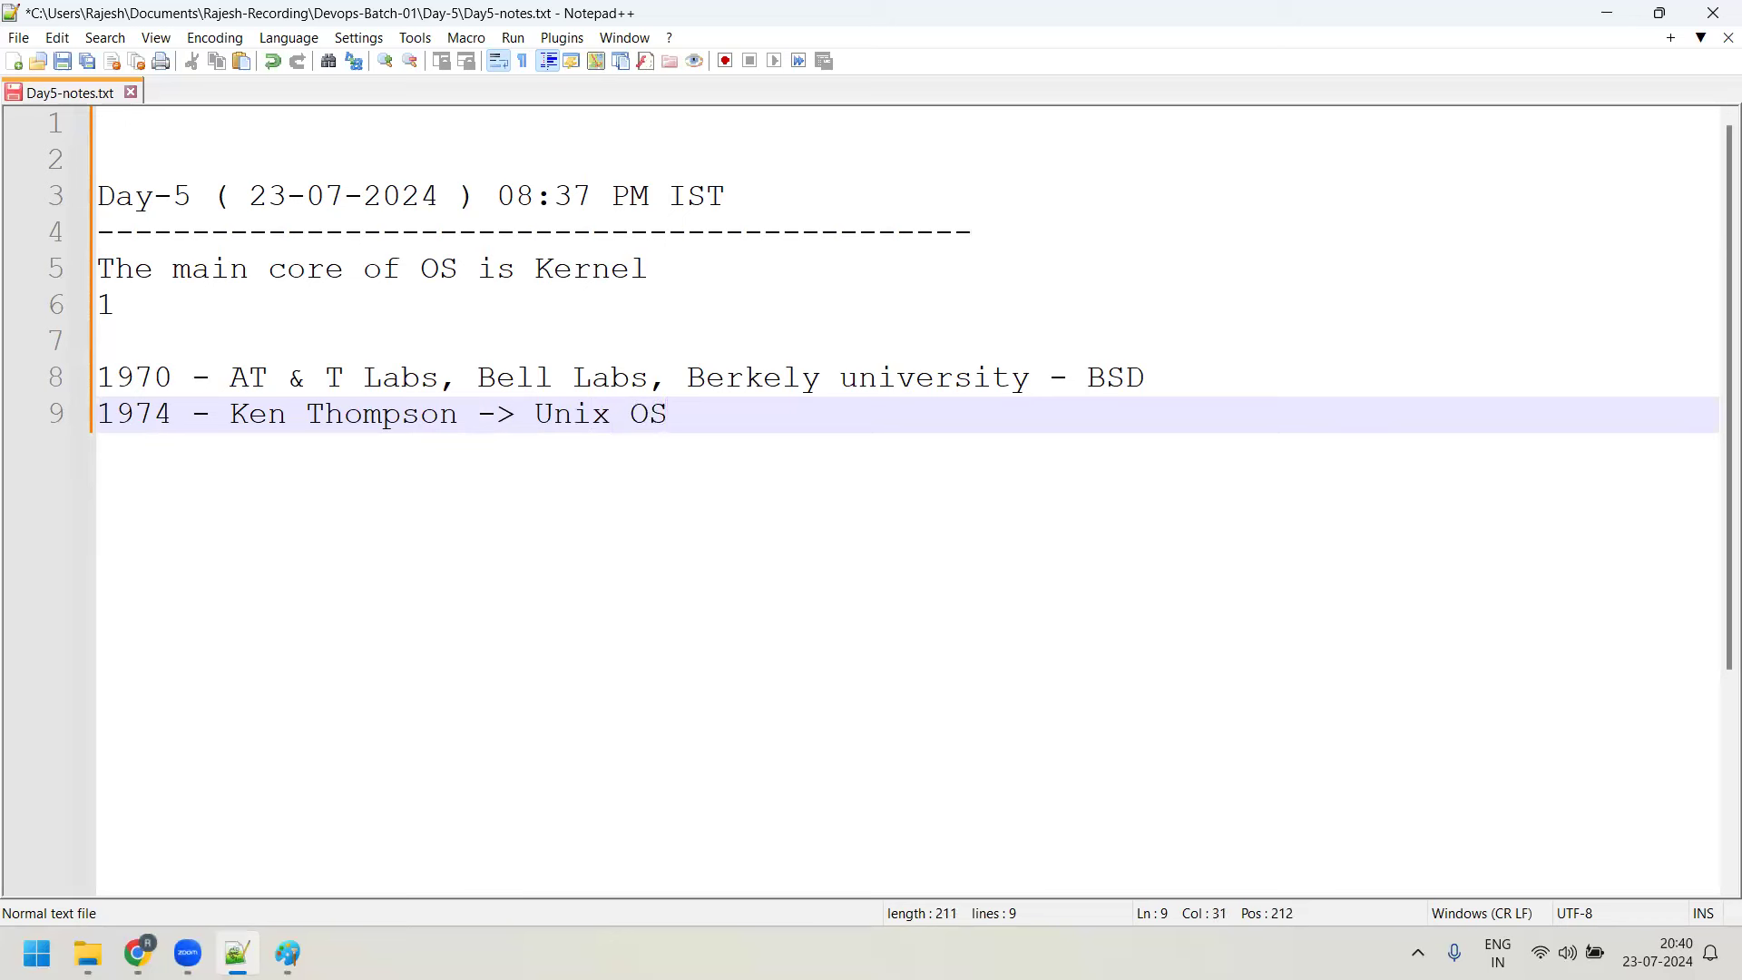
Append ', 'B' Language' to the 1974 entry and highlight 'B' Language
text(, 'B')
key(BackSpace)
key(BackSpace)
text(' Langua)
key(BackSpace)
key(BackSpace)
text(uage)
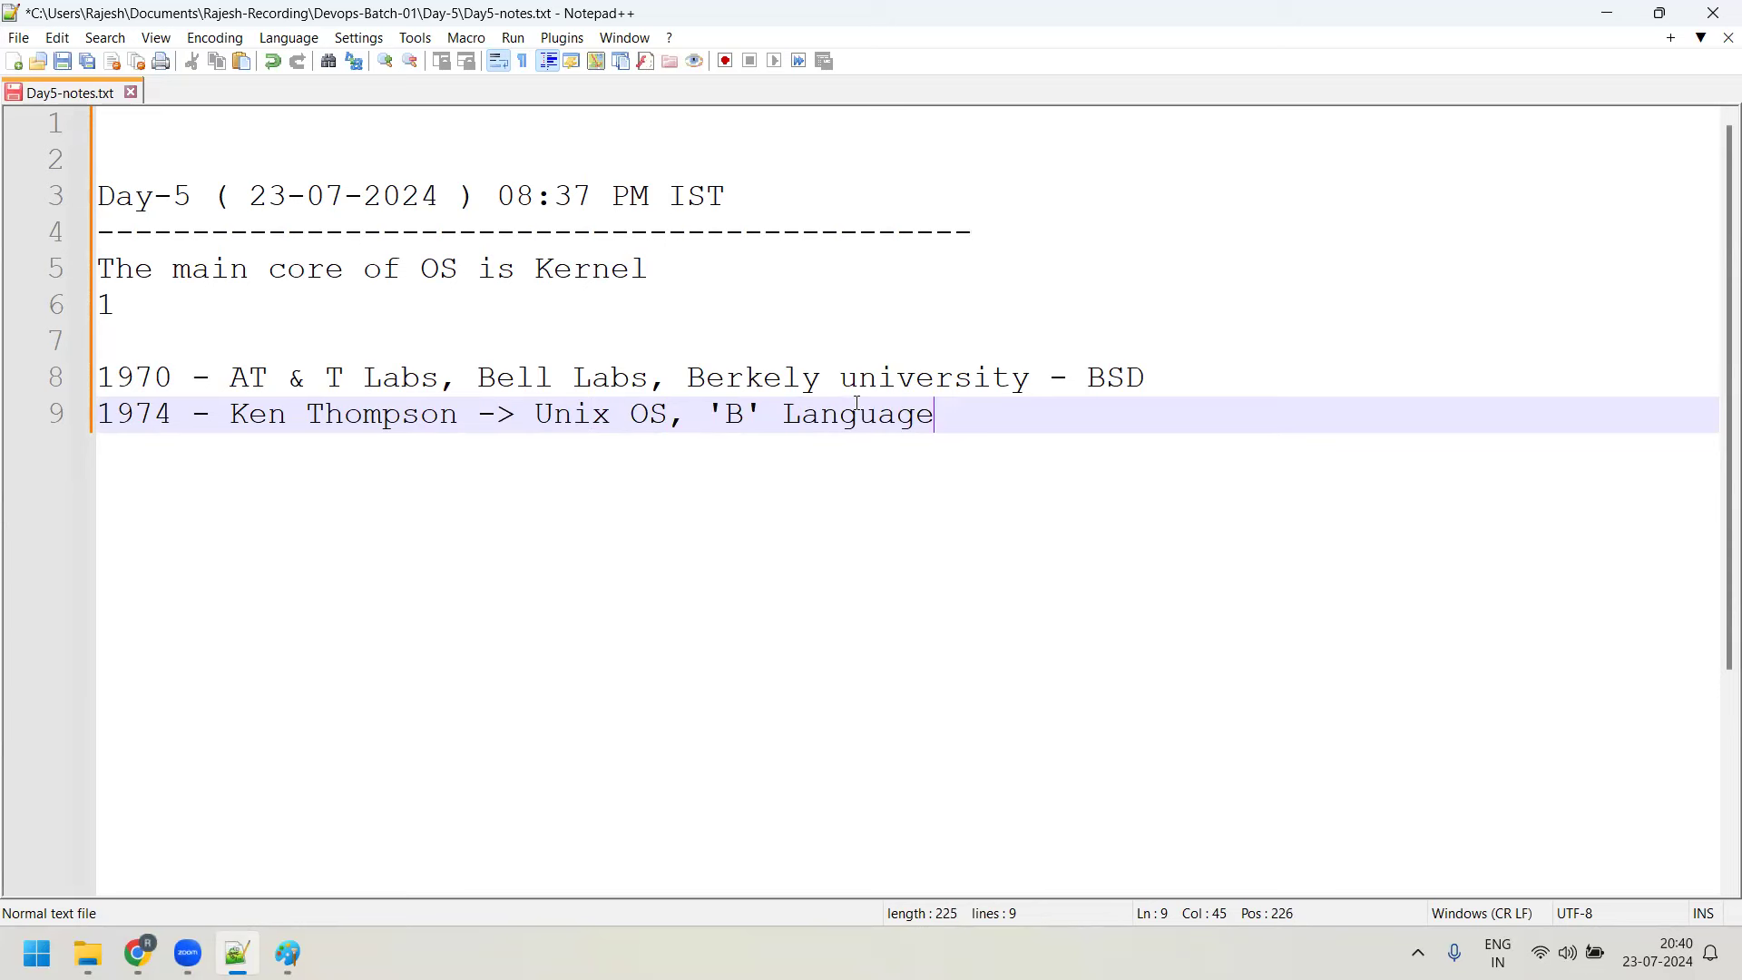
drag(705, 414, 942, 420)
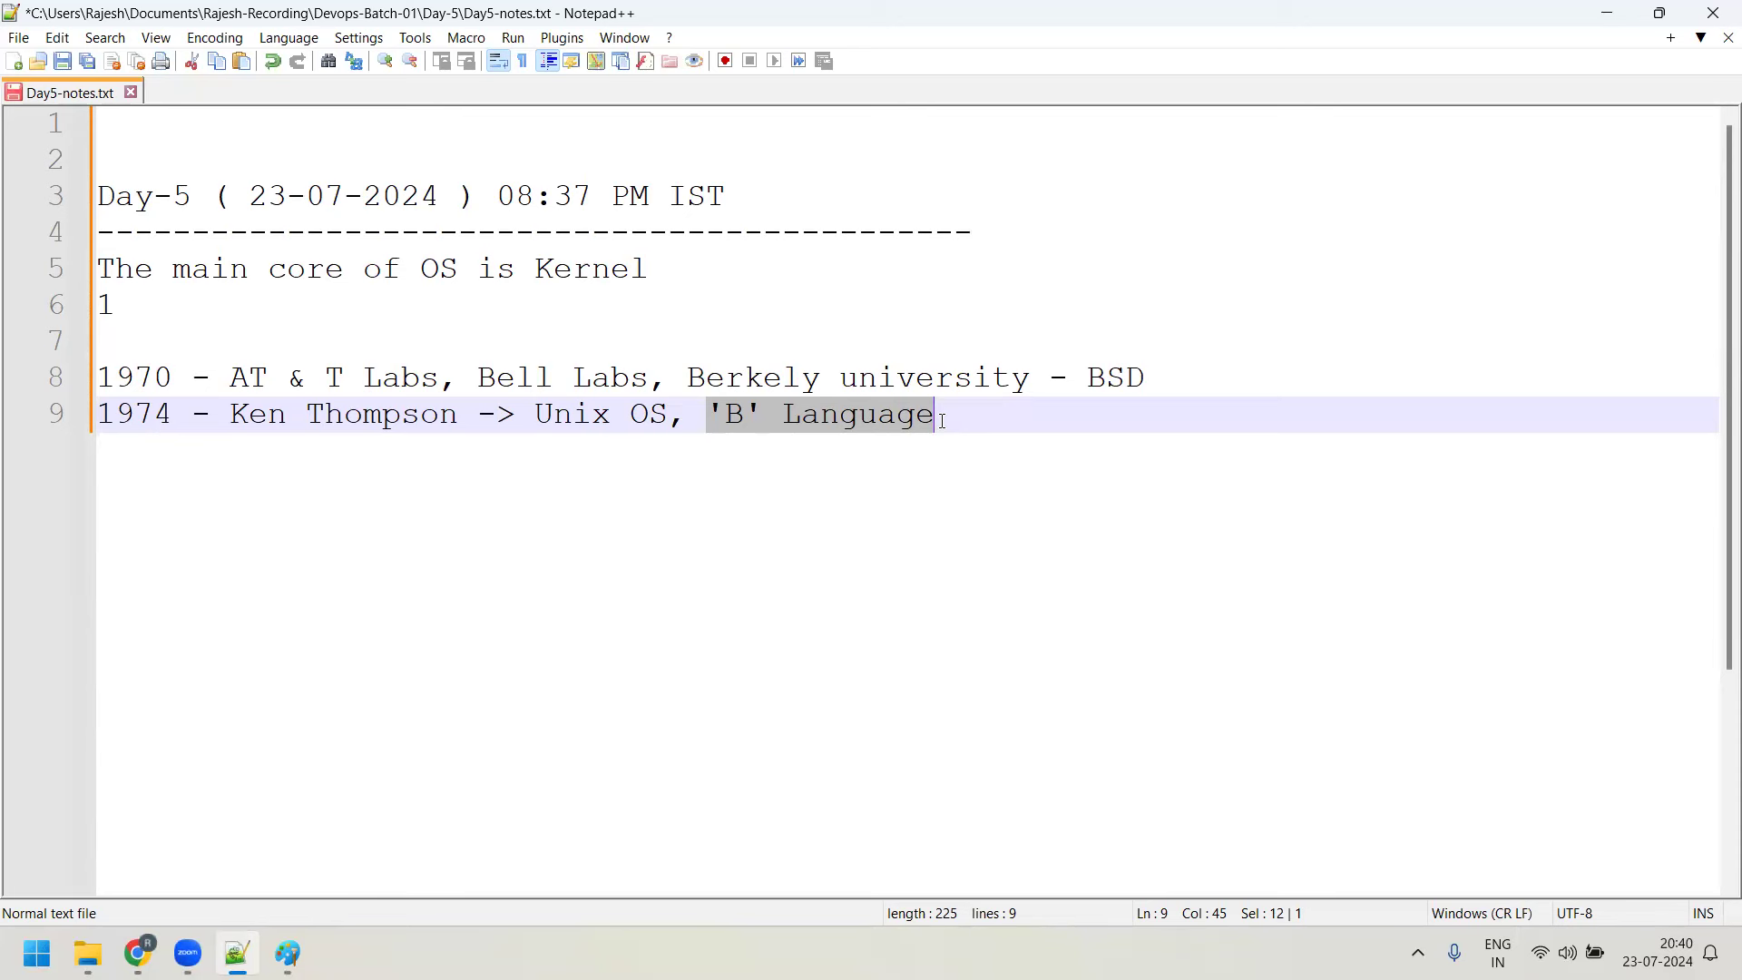
click(942, 420)
key(Return)
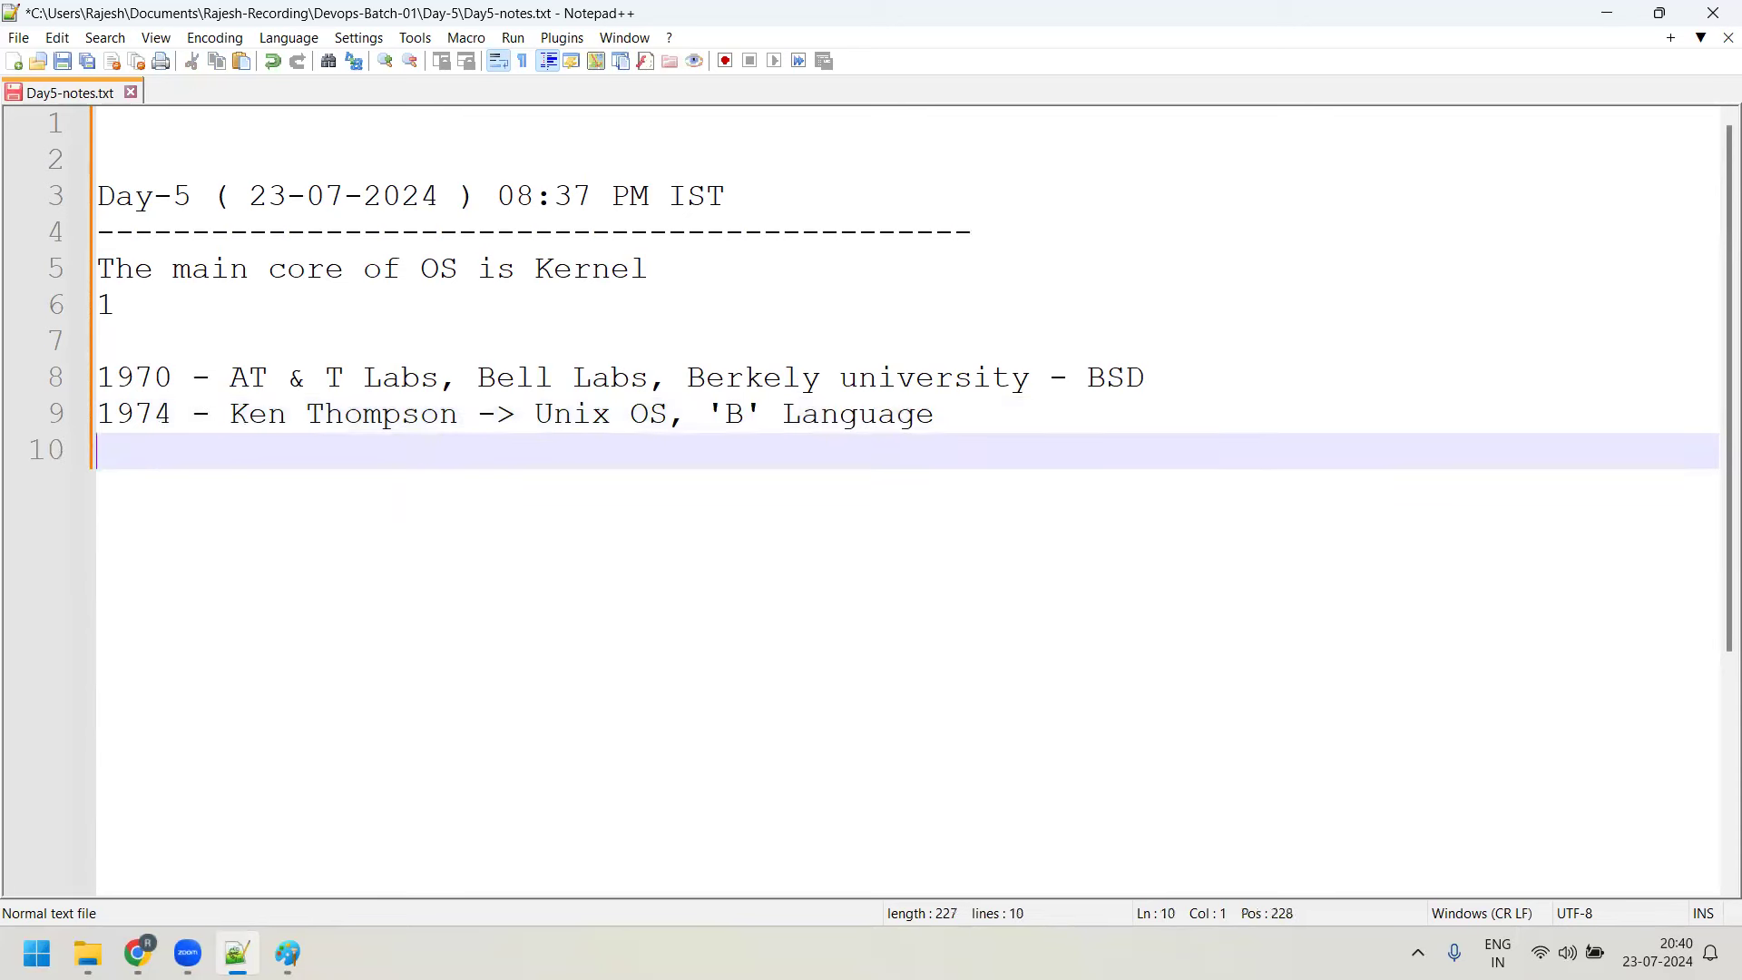
key(Return)
text(Dennis T)
key(BackSpace)
text(RI)
text(tchie )
text(- 'C")
key(BackSpace)
text(' Language)
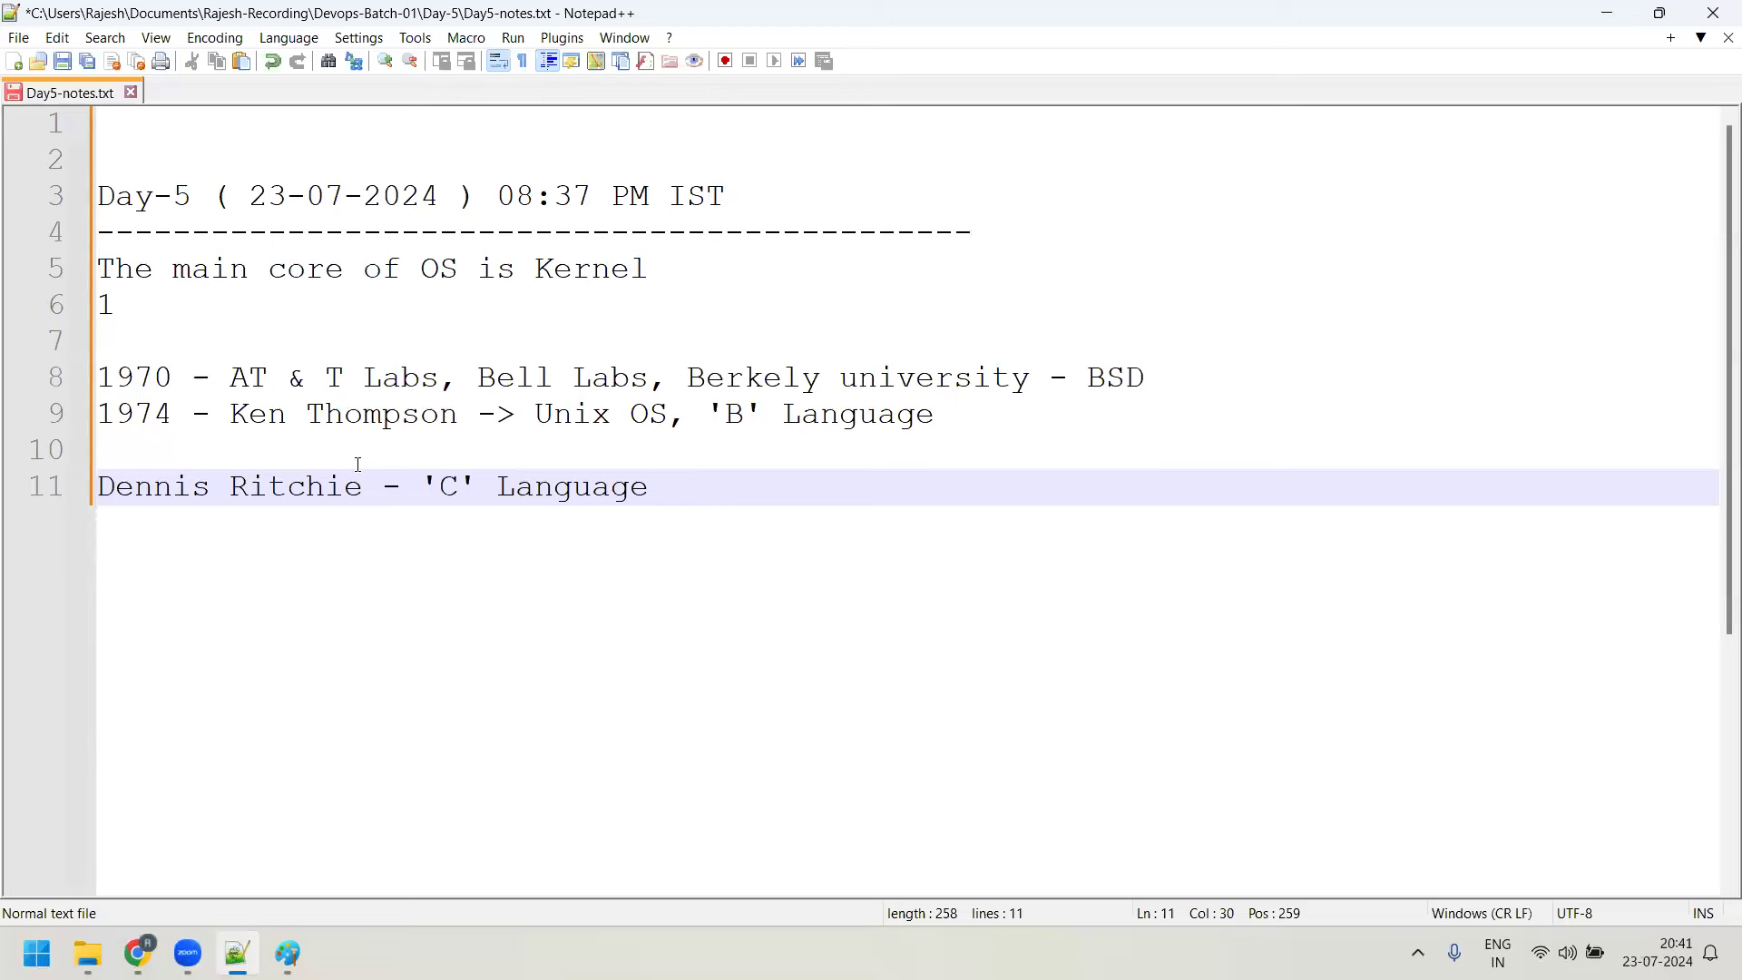
click(456, 490)
drag(456, 490, 665, 497)
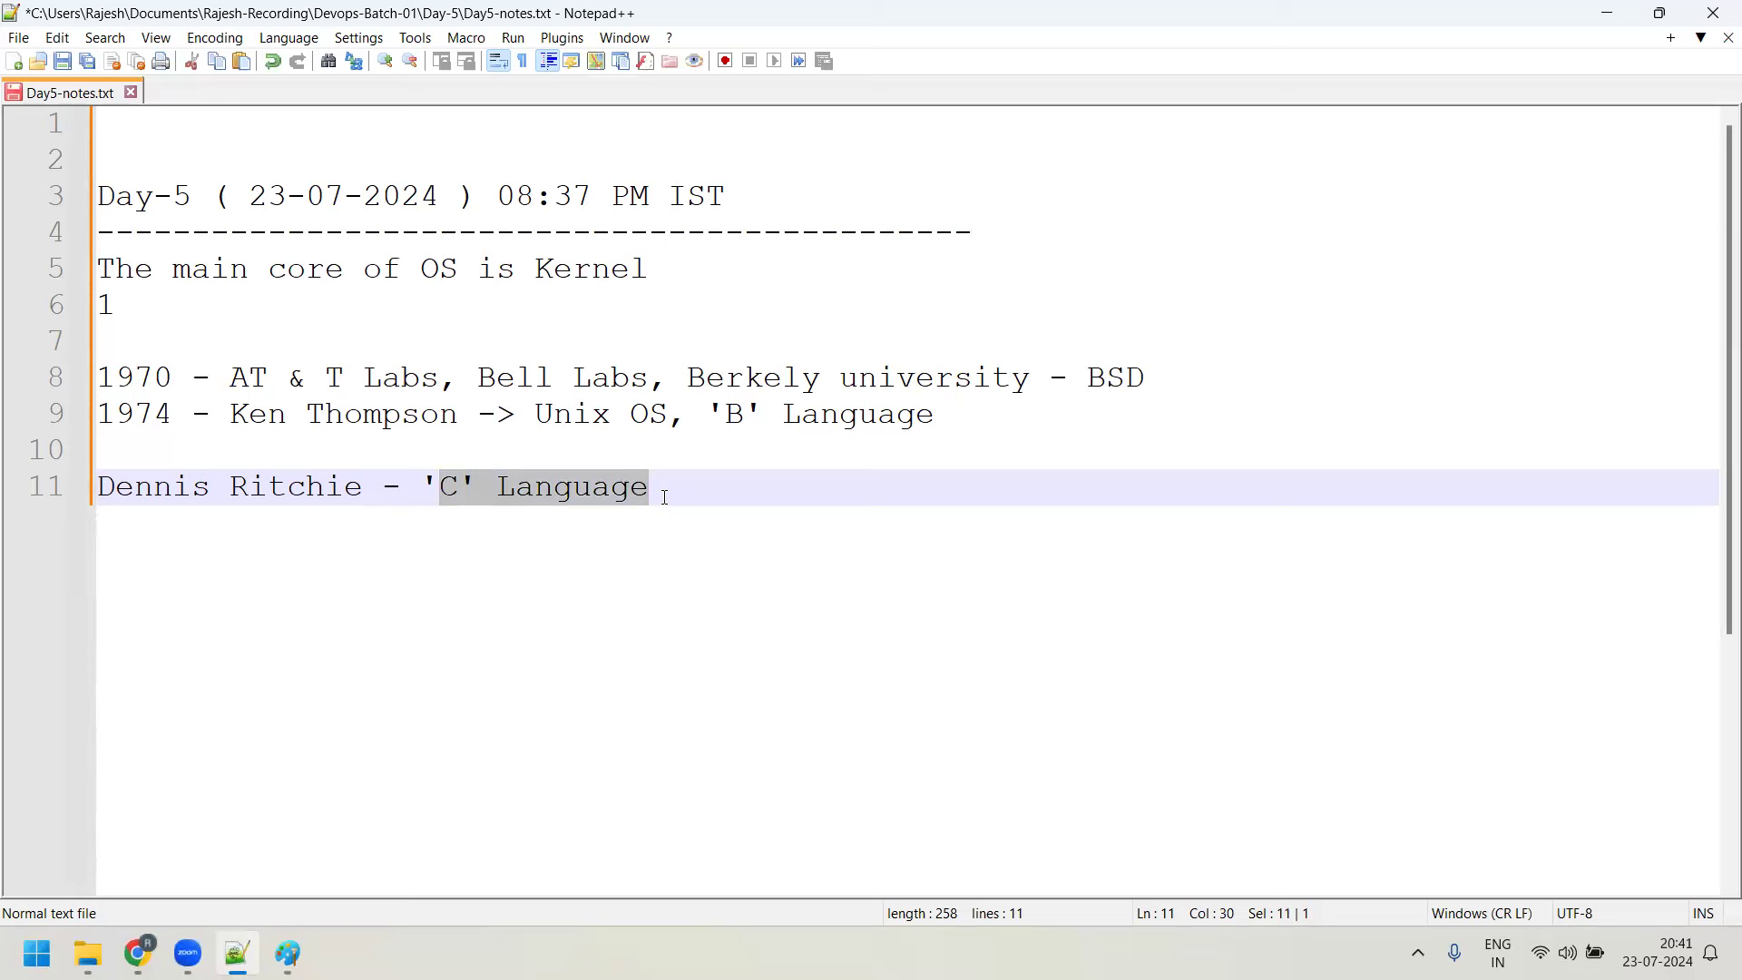
click(668, 492)
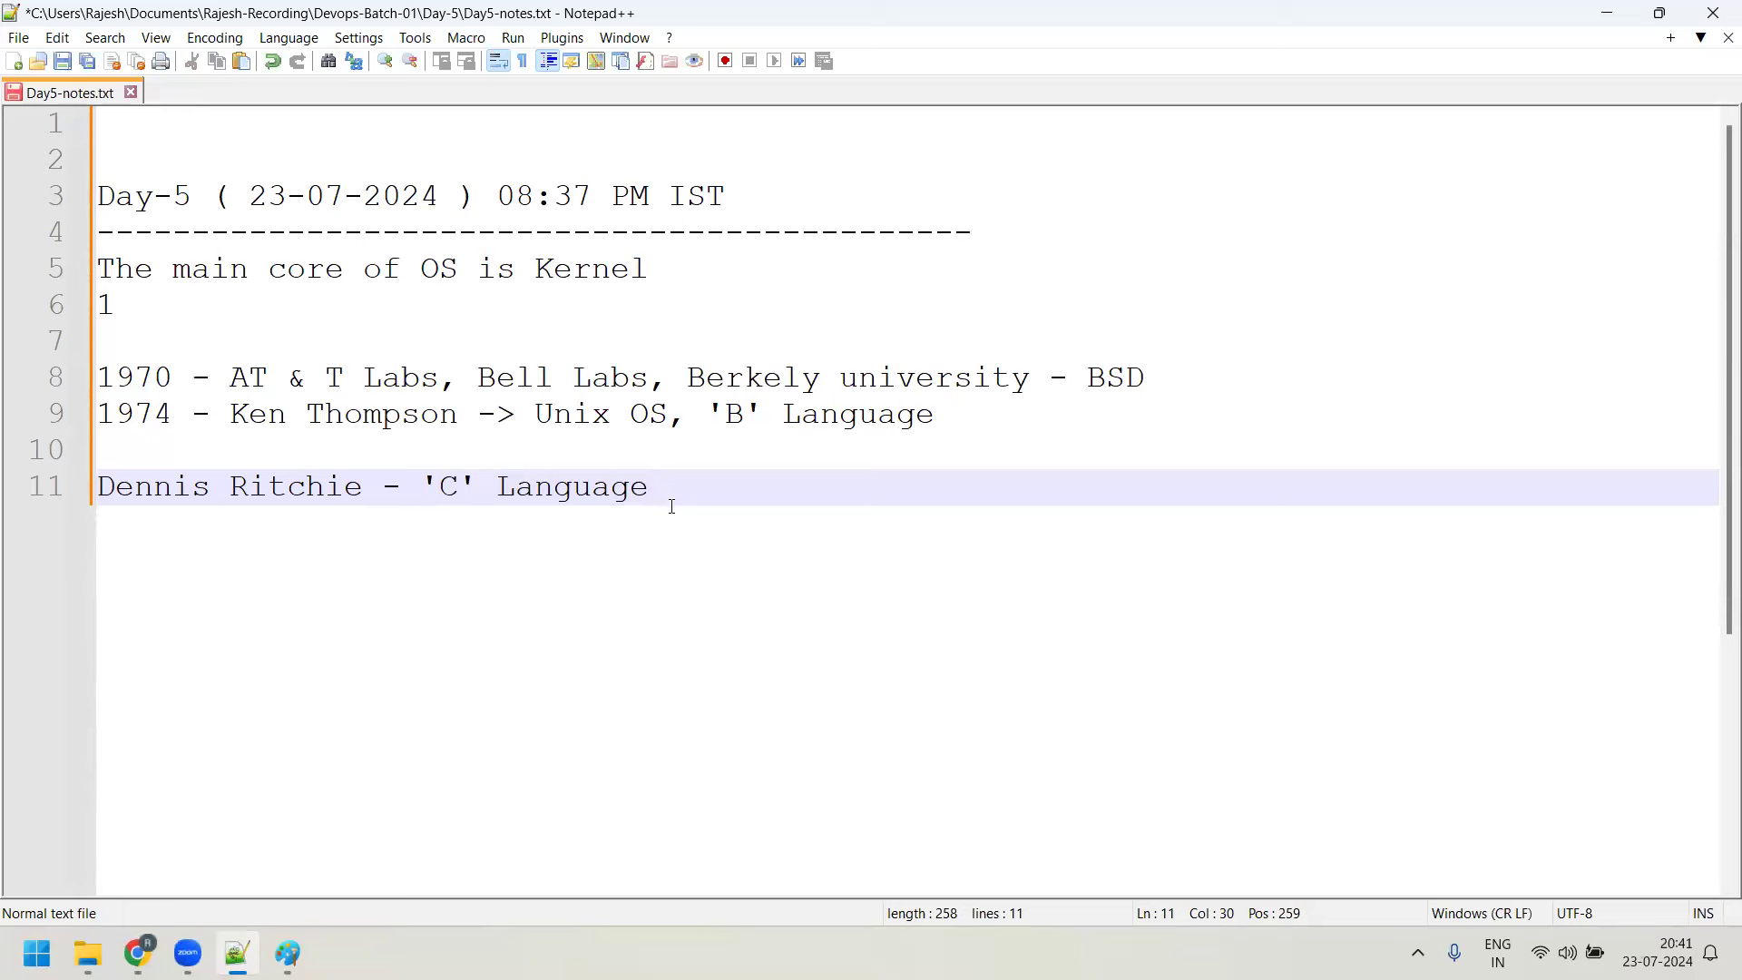
drag(649, 487, 497, 487)
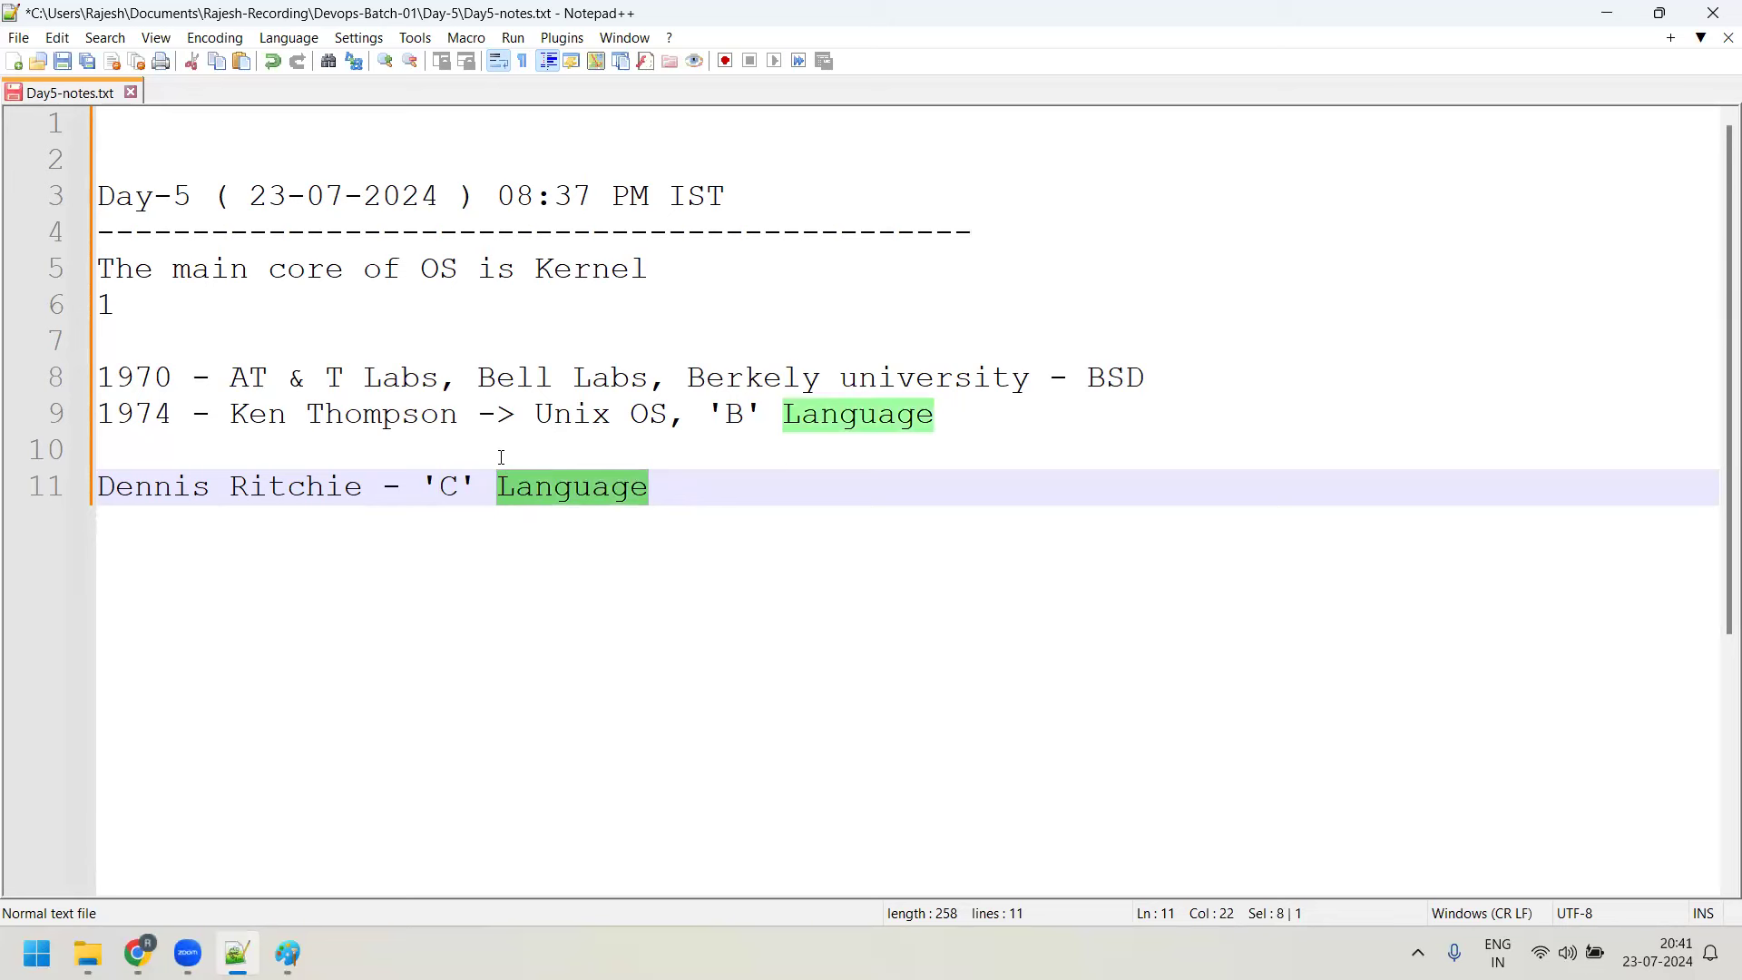
click(666, 485)
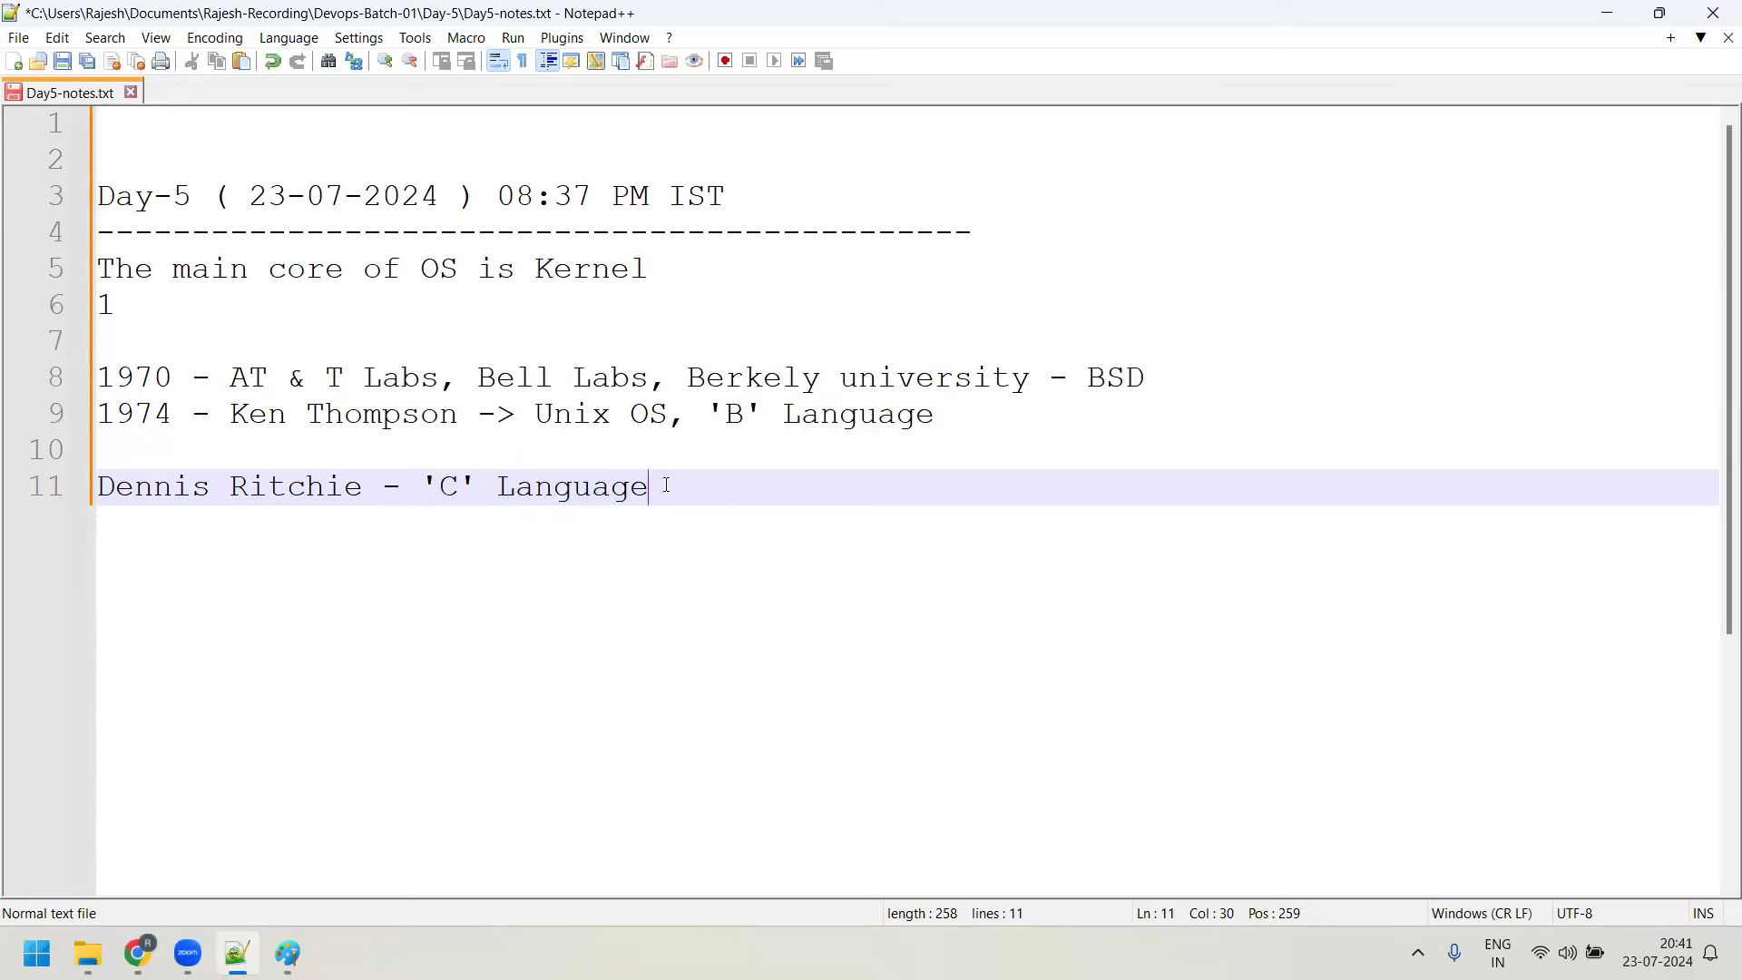
After a blank line, type 'Unix OS - 1974' on line 13
key(Return)
key(Return)
text(U)
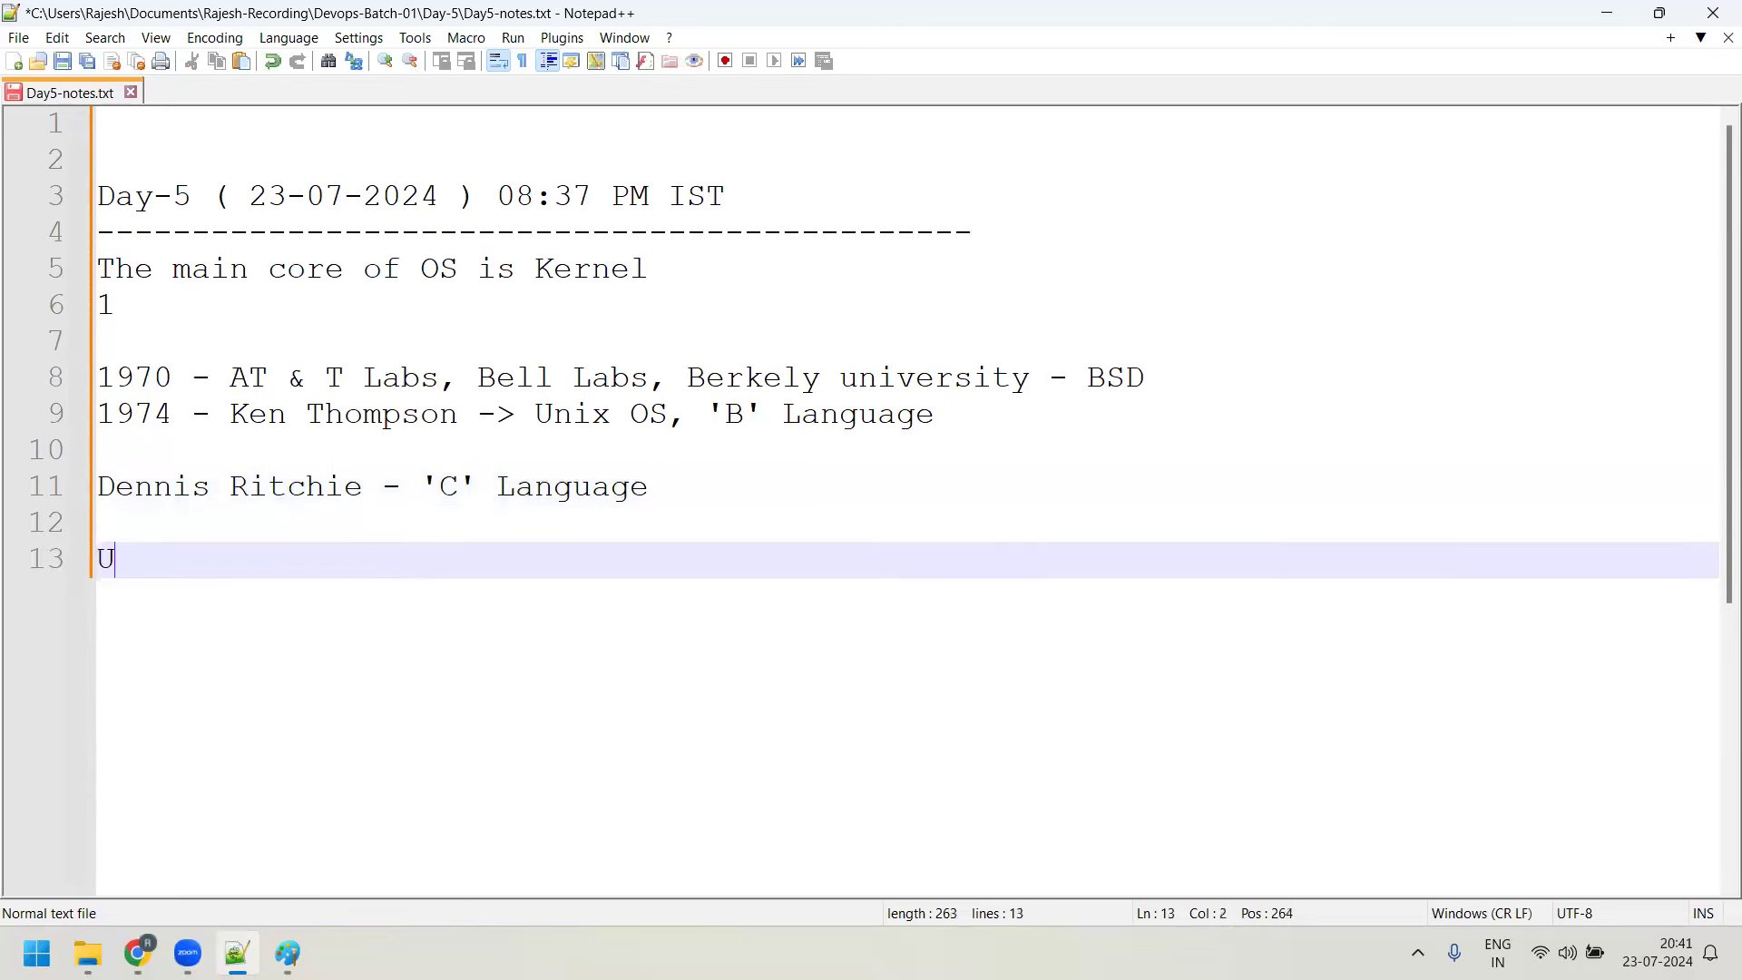
text(nix OS - 1974)
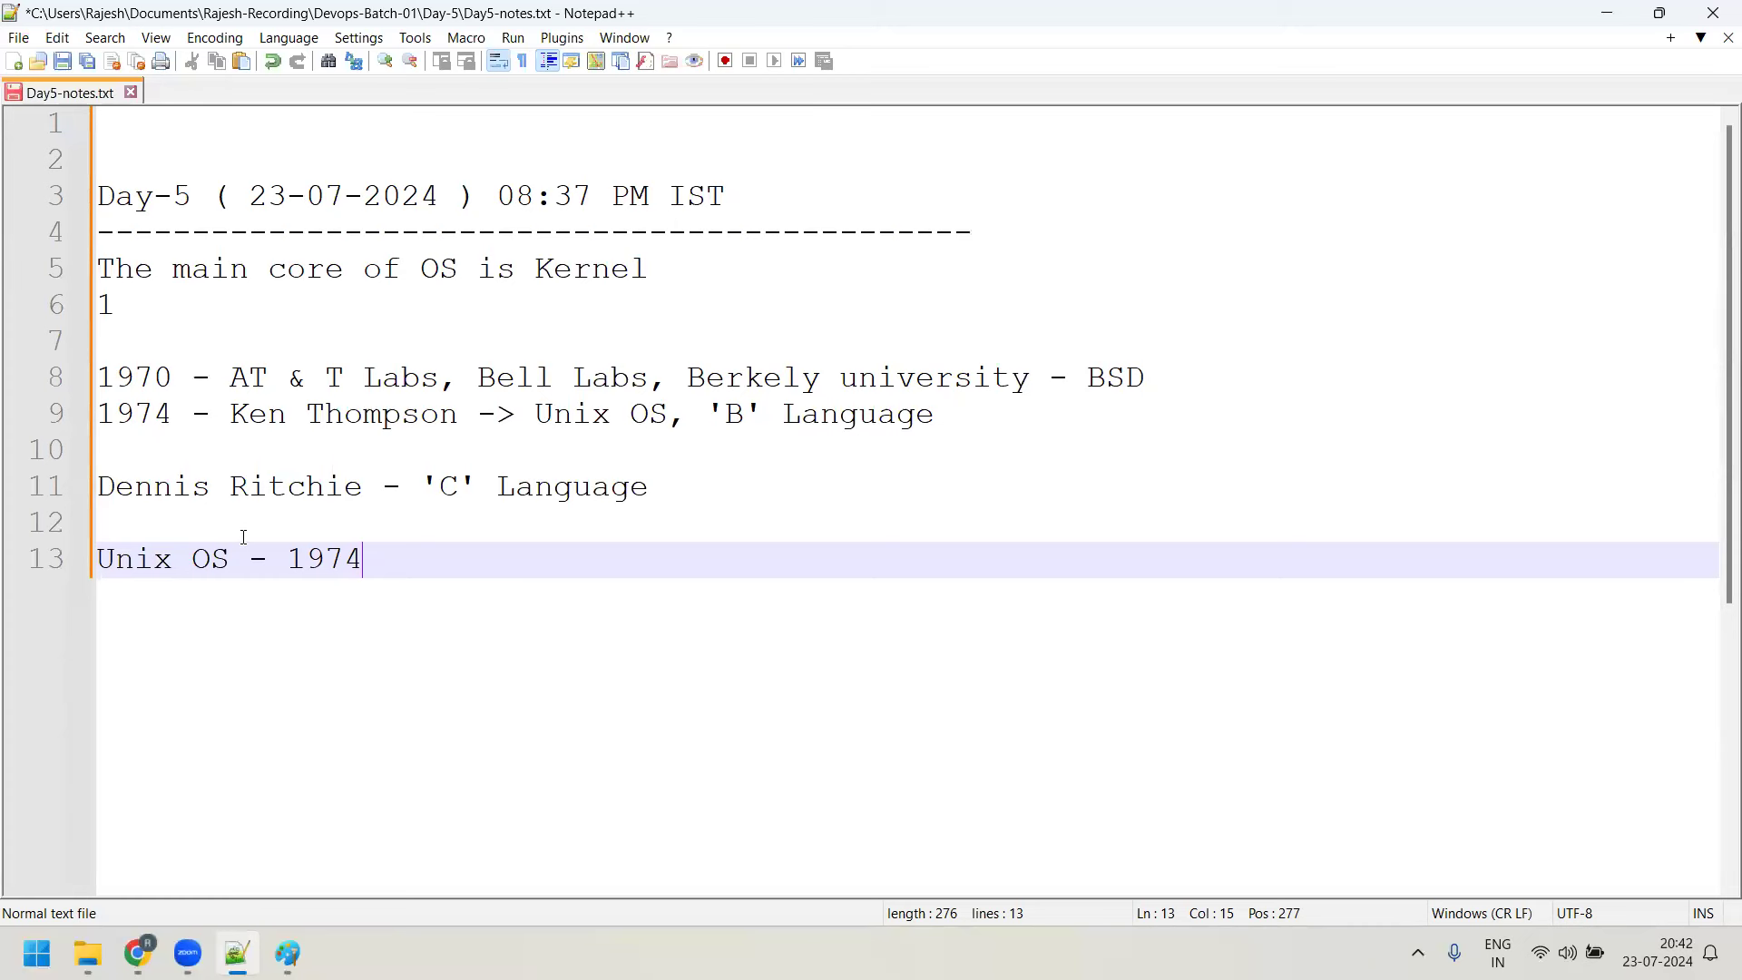
After a blank line, type 'College , University ,Forum , Manual, PDP 11' on line 15
key(Return)
key(Return)
text(College)
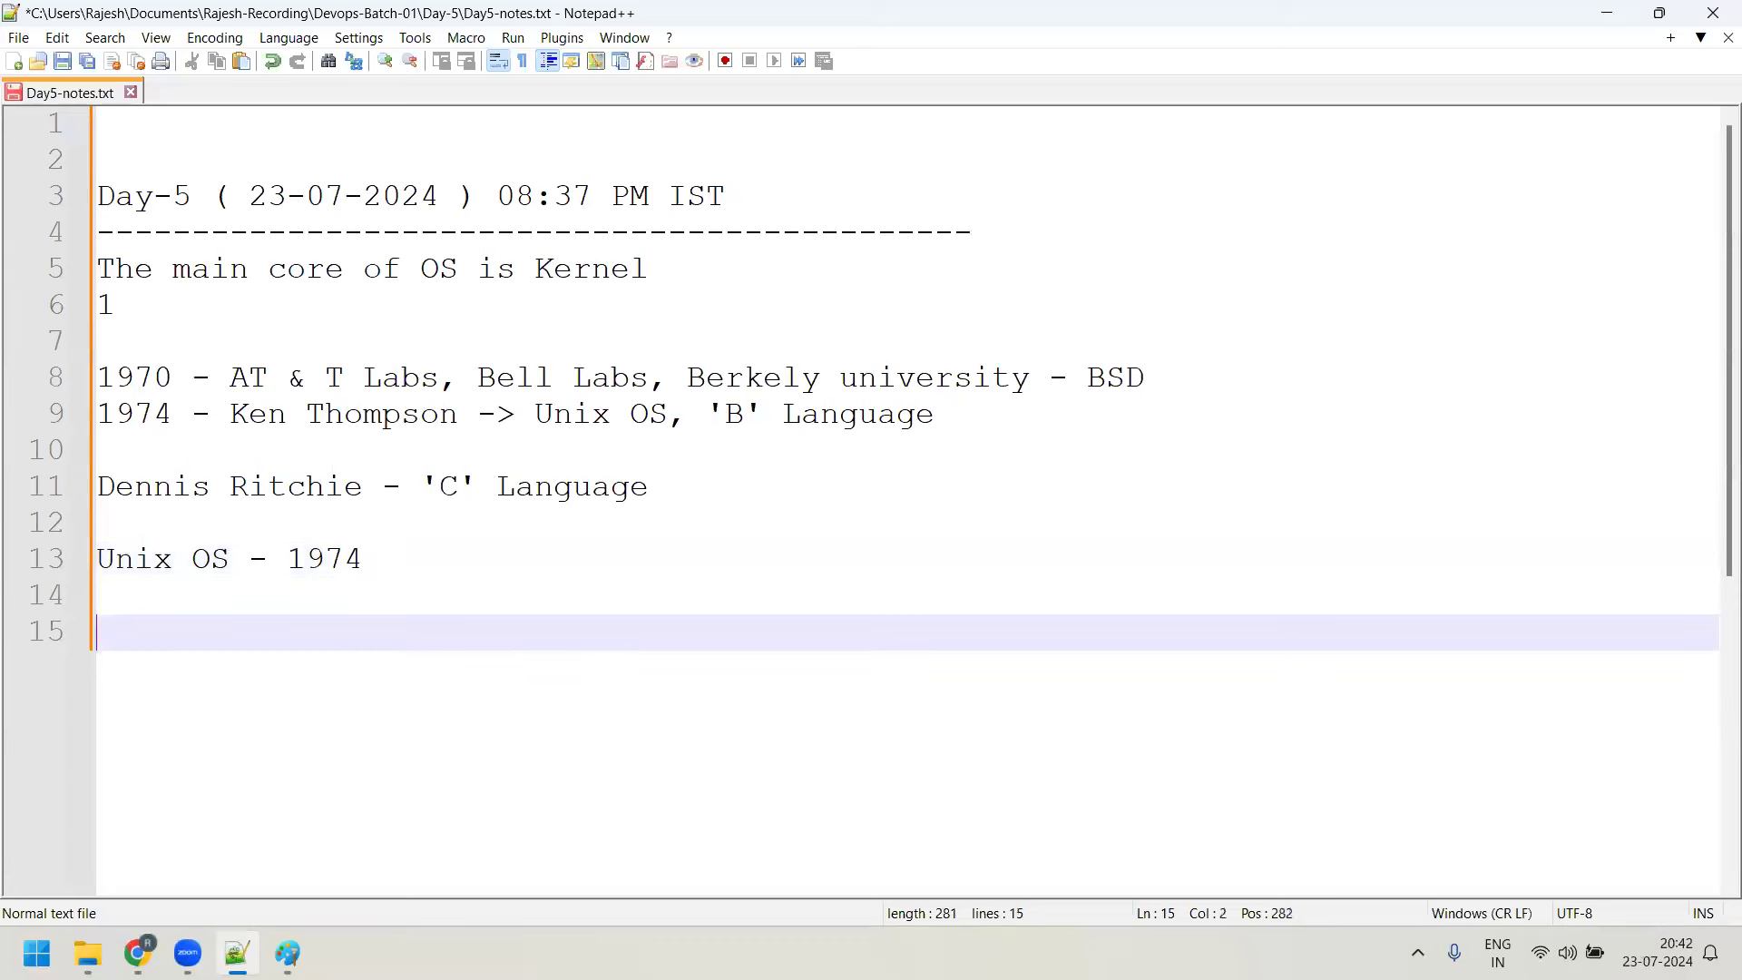
text( , Un)
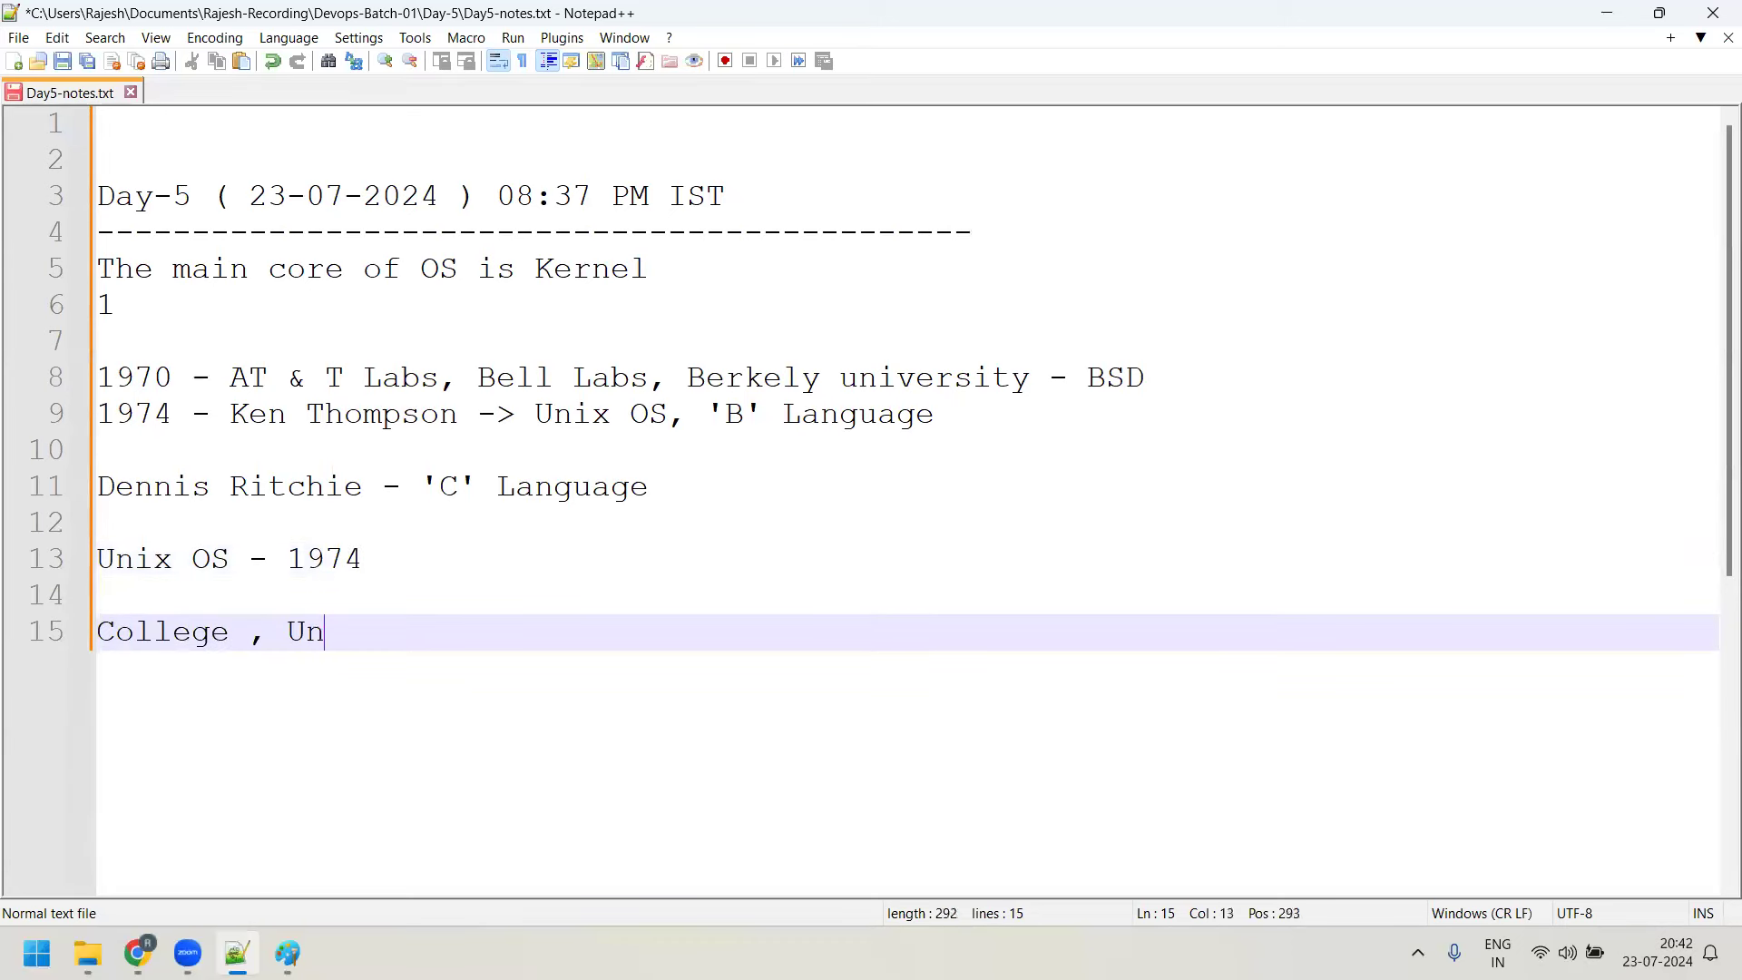
text(iveris)
key(BackSpace)
key(BackSpace)
text(sity ,Forum )
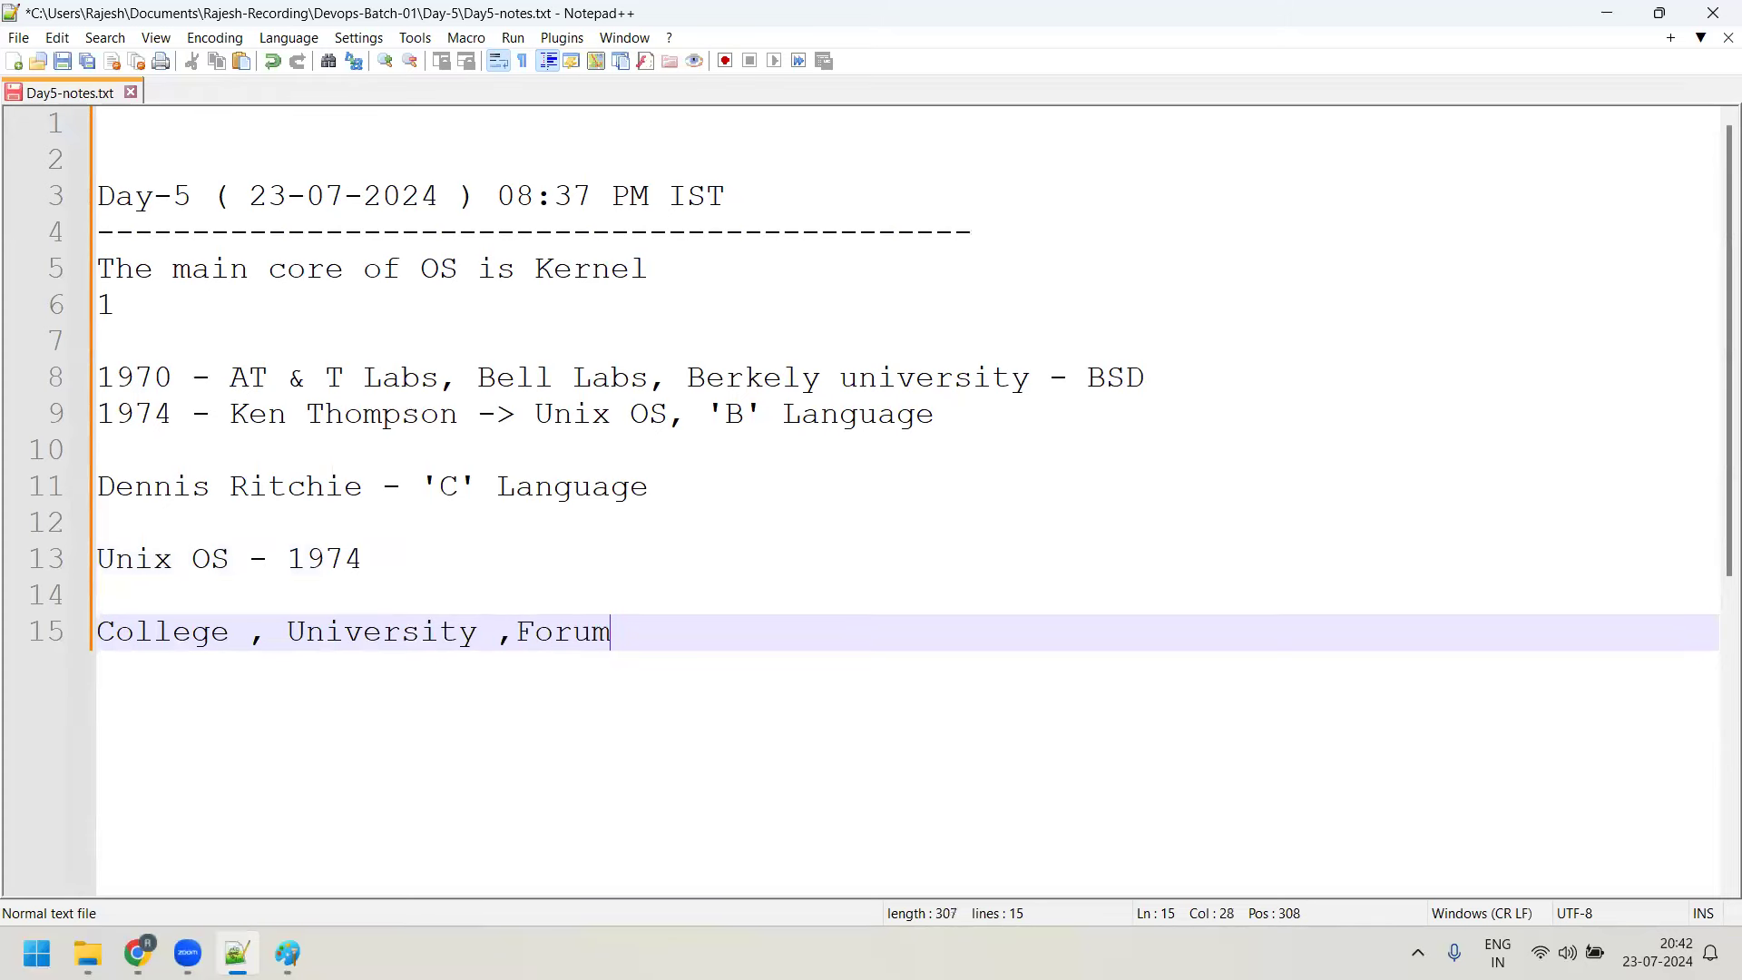
text(, Manual)
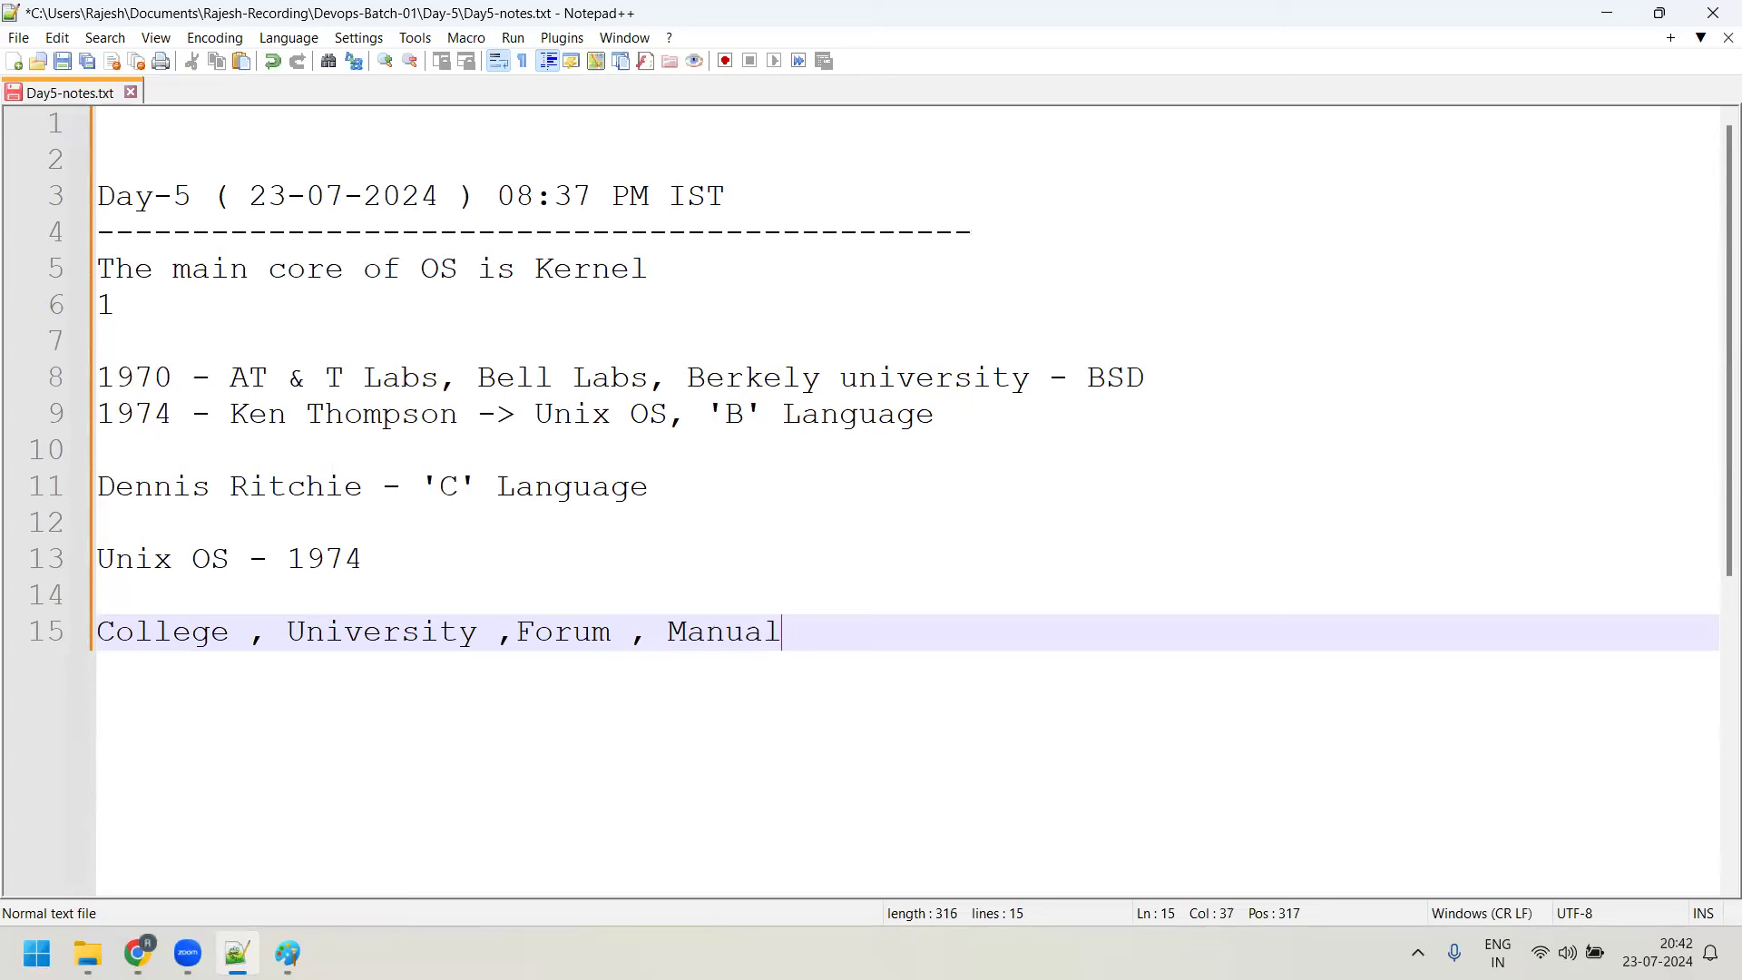
text(, PDP 11)
After a blank line, begin line 17 with '15'
key(Return)
key(Return)
text(1)
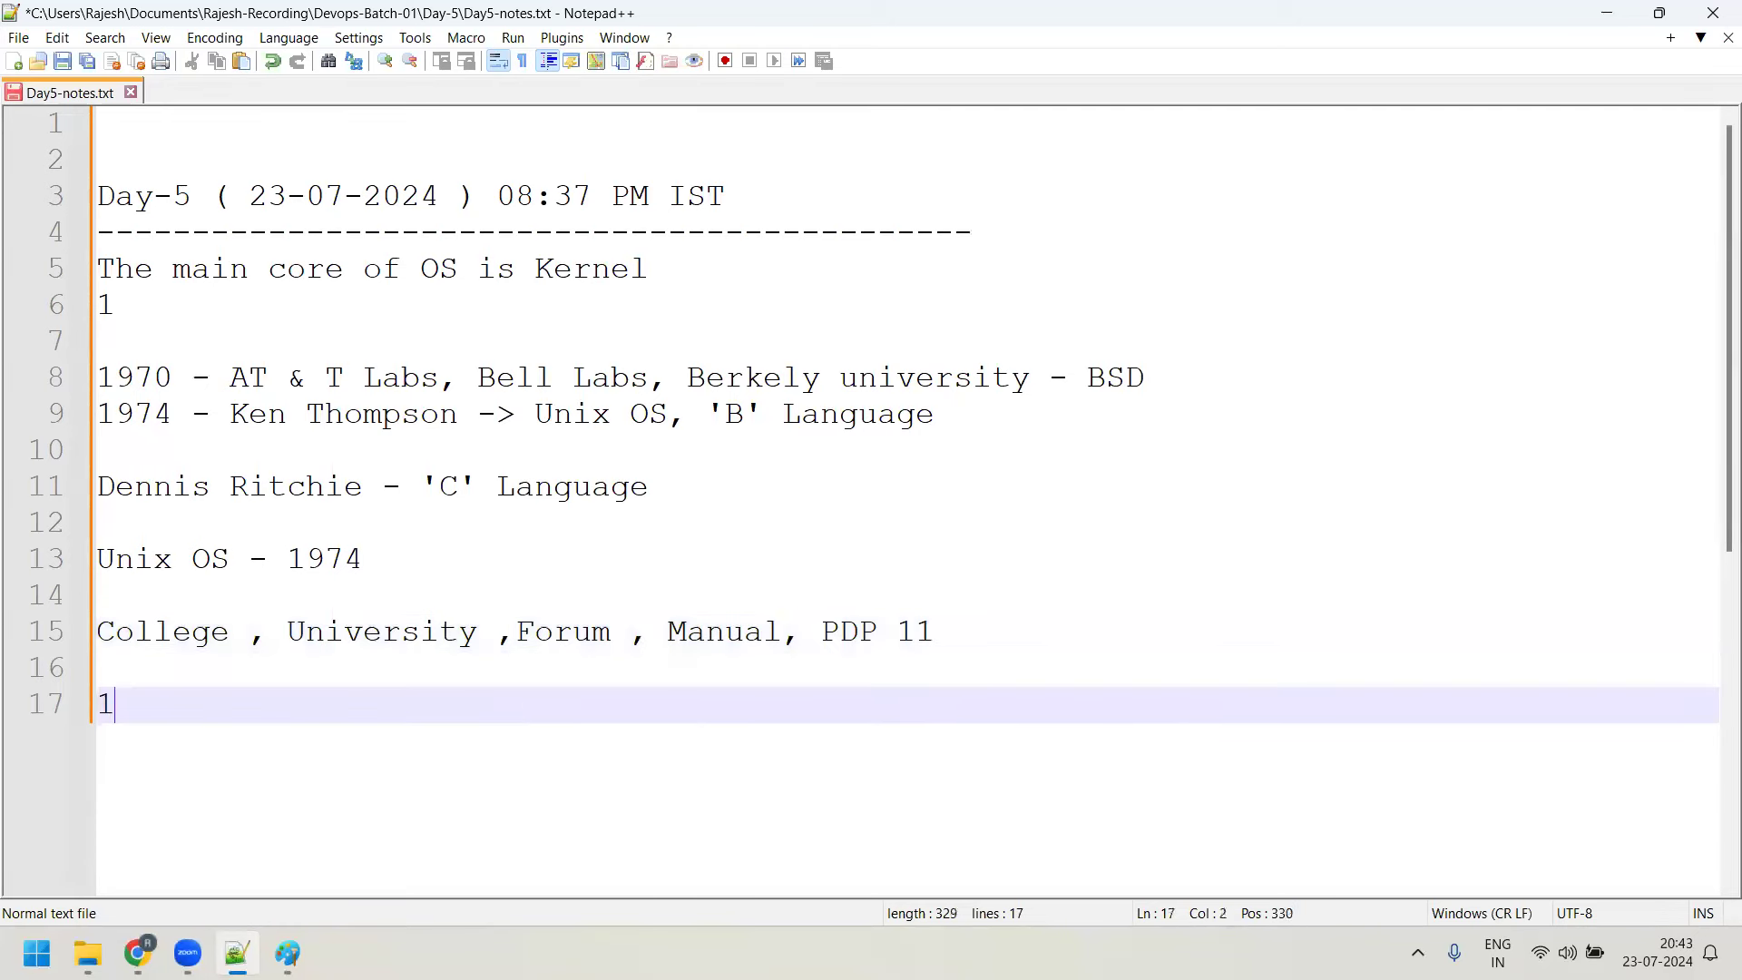
text(5$$)
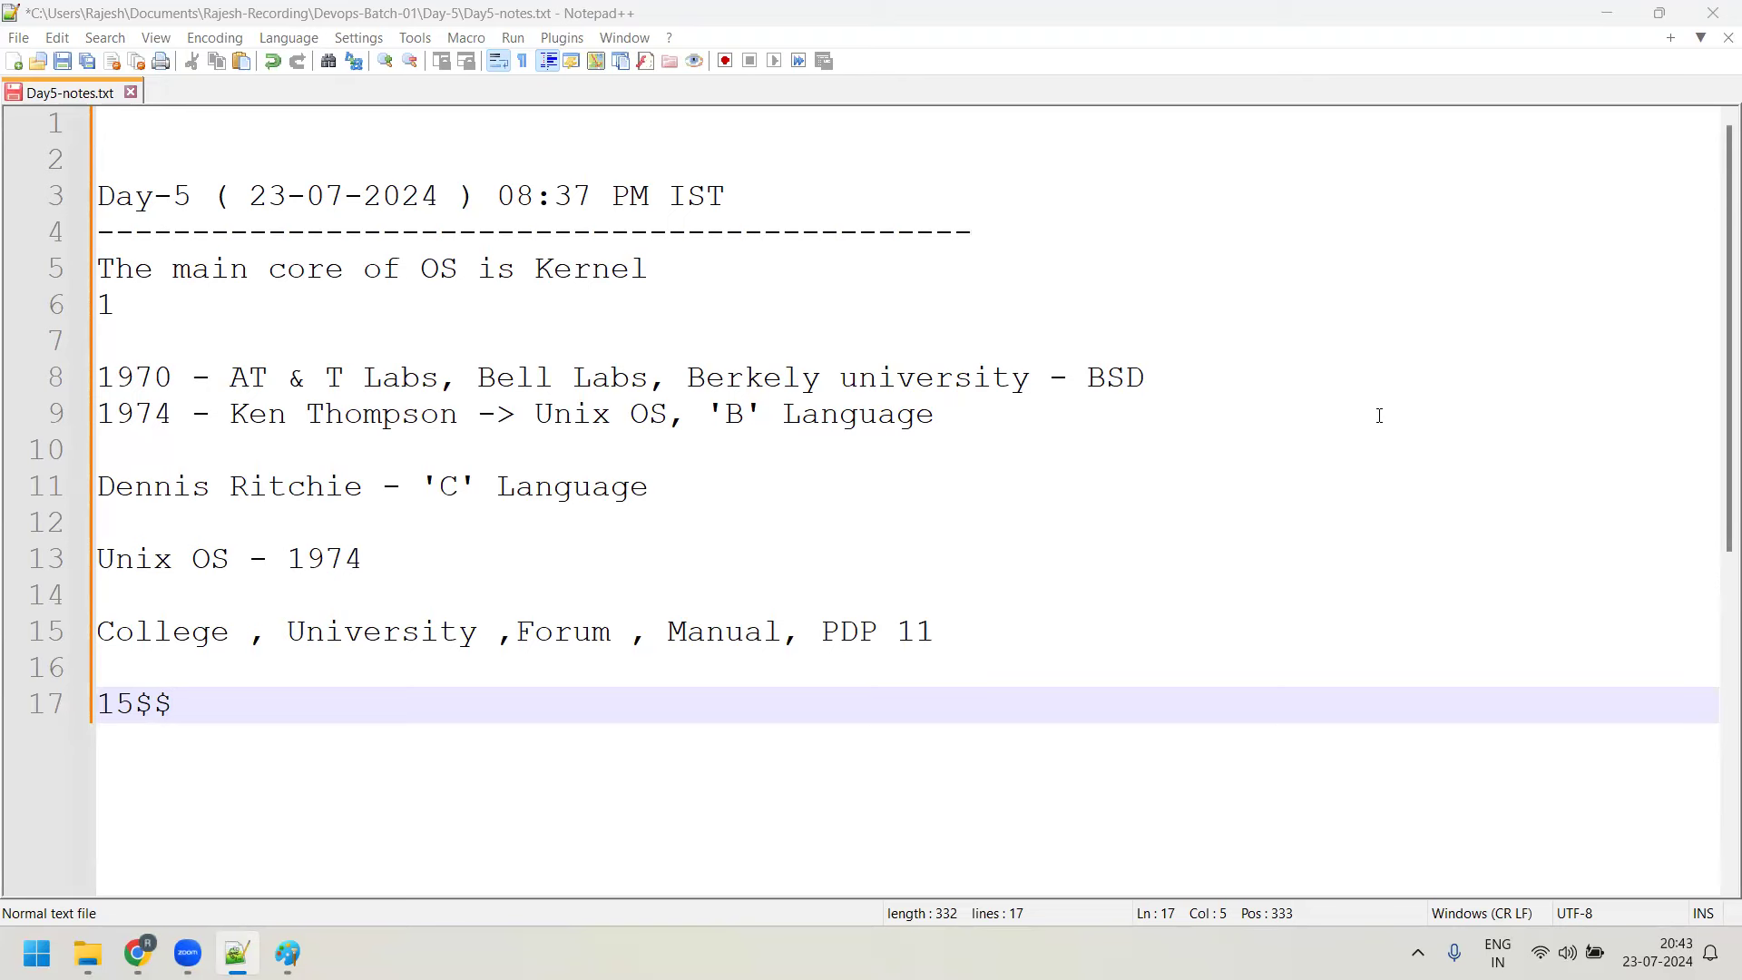
Replace the stray '$$' with a line break and add the 'IBM - IBM-AX' and 'HP - HP-UX' lines
scroll(1506, 648, down, 2)
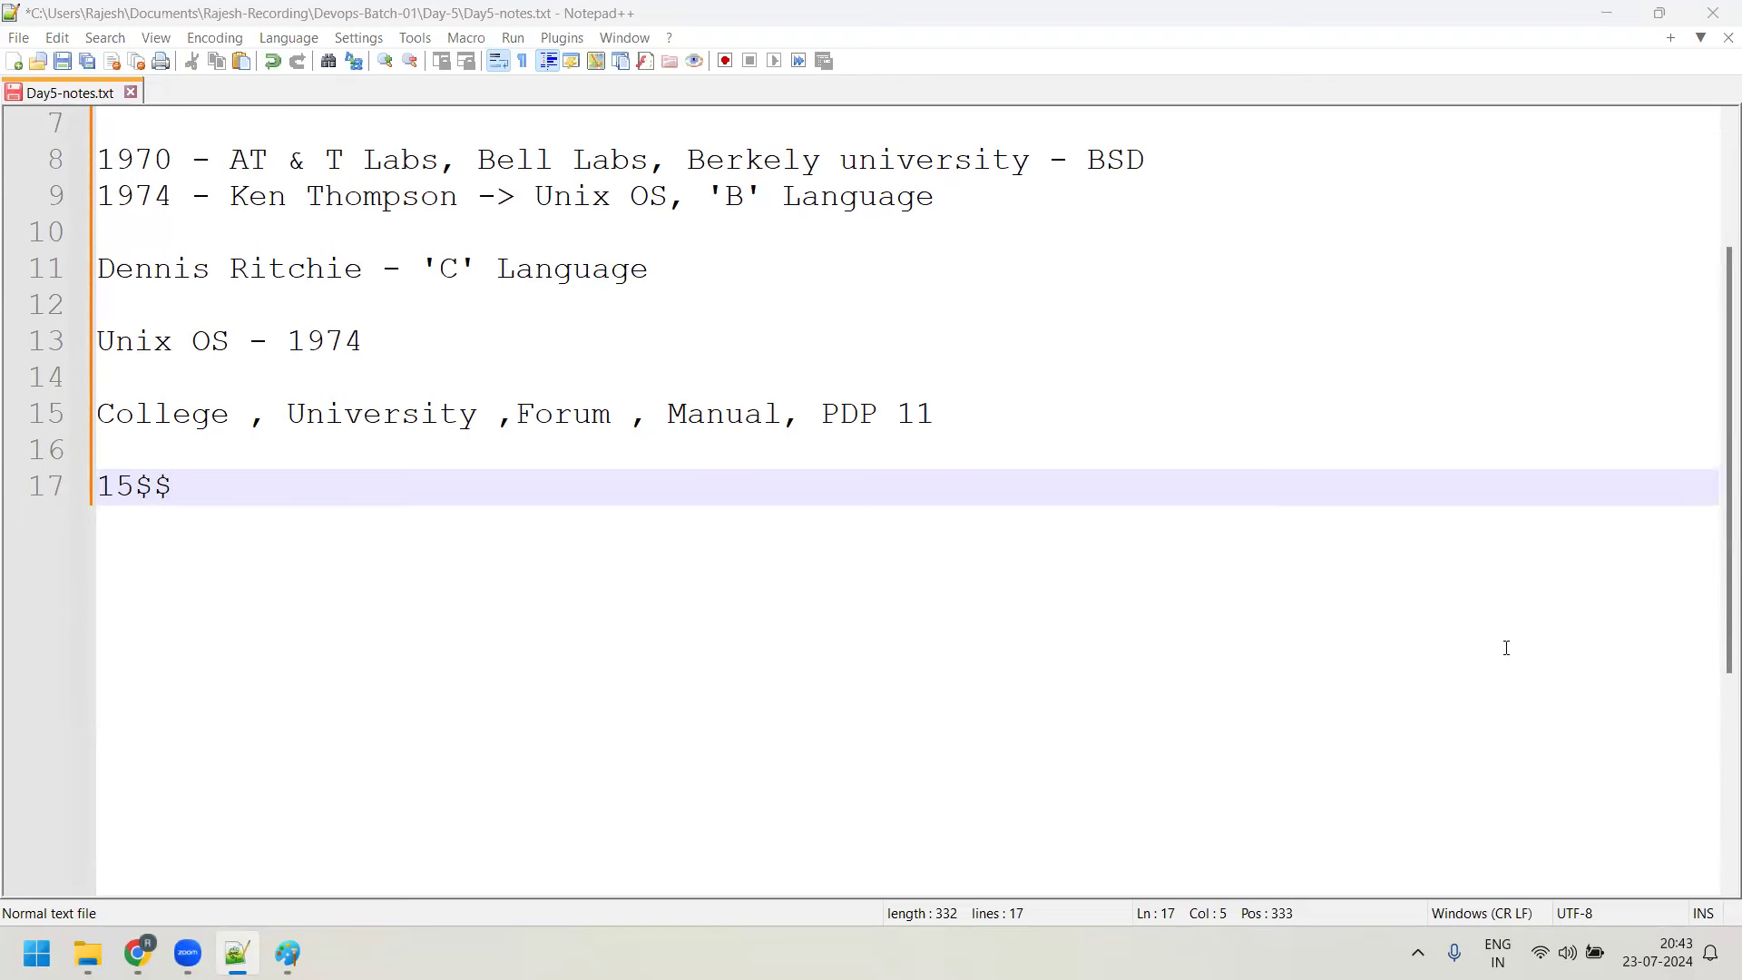
click(783, 545)
key(shift+Left)
key(shift+Left)
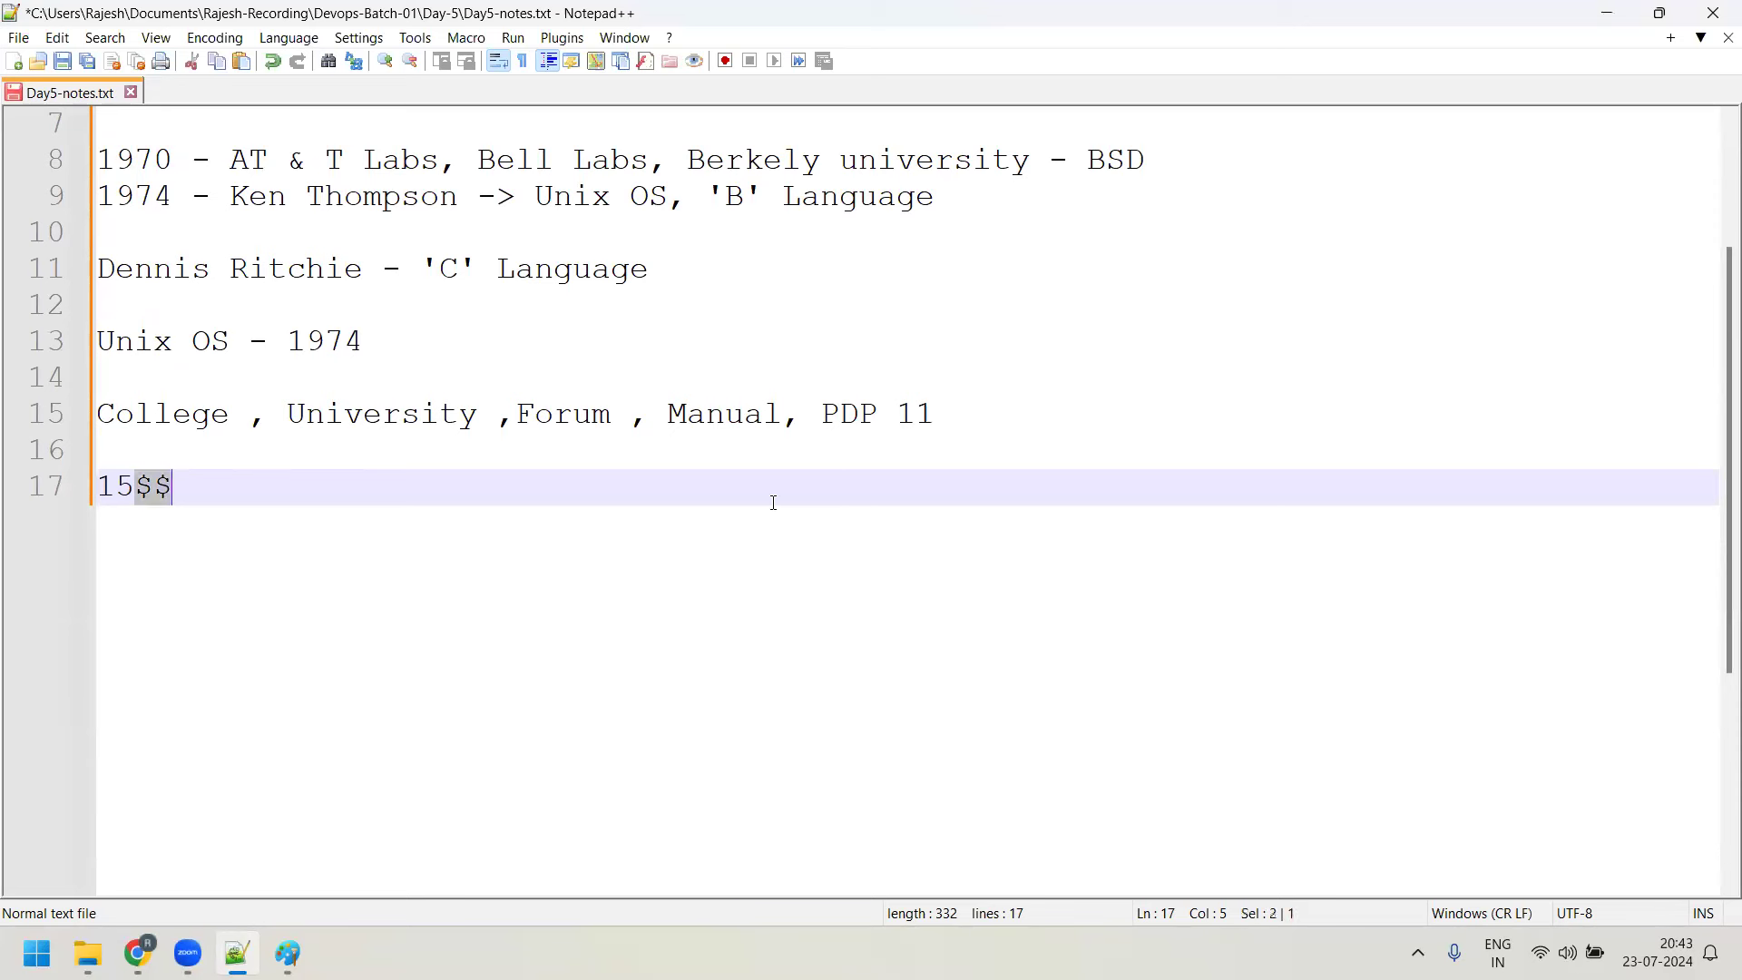
key(Return)
key(Return)
text(IBM - )
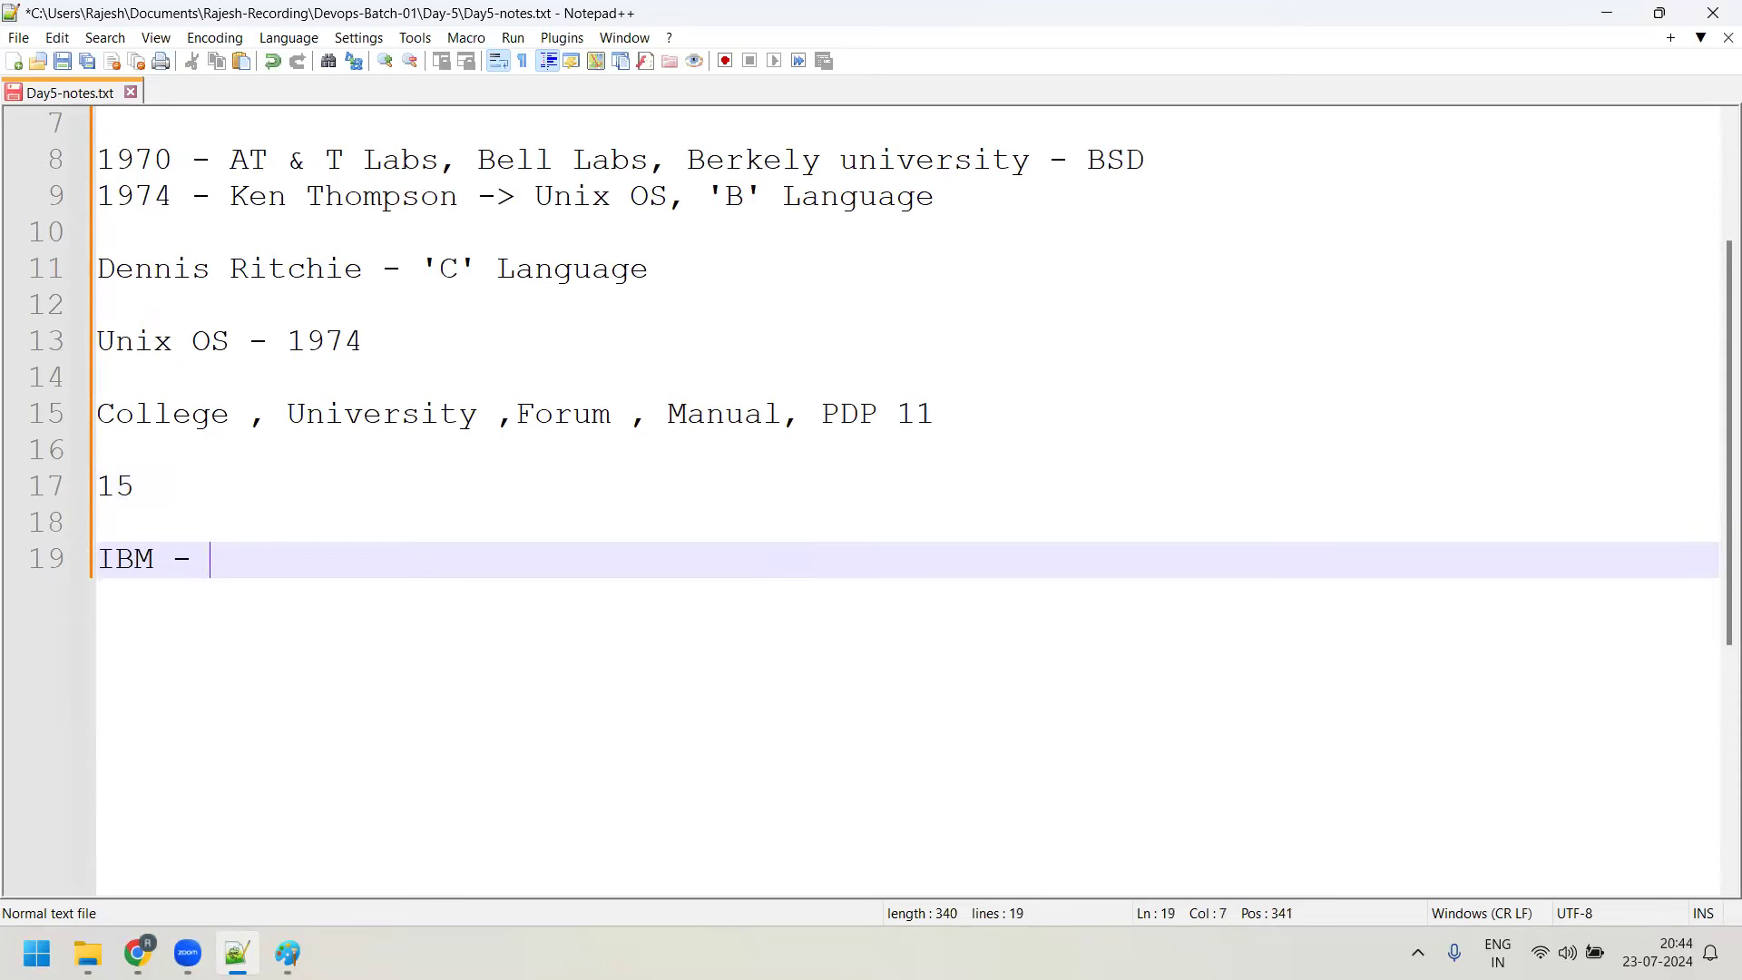
text(A)
key(BackSpace)
text(IBM-AX)
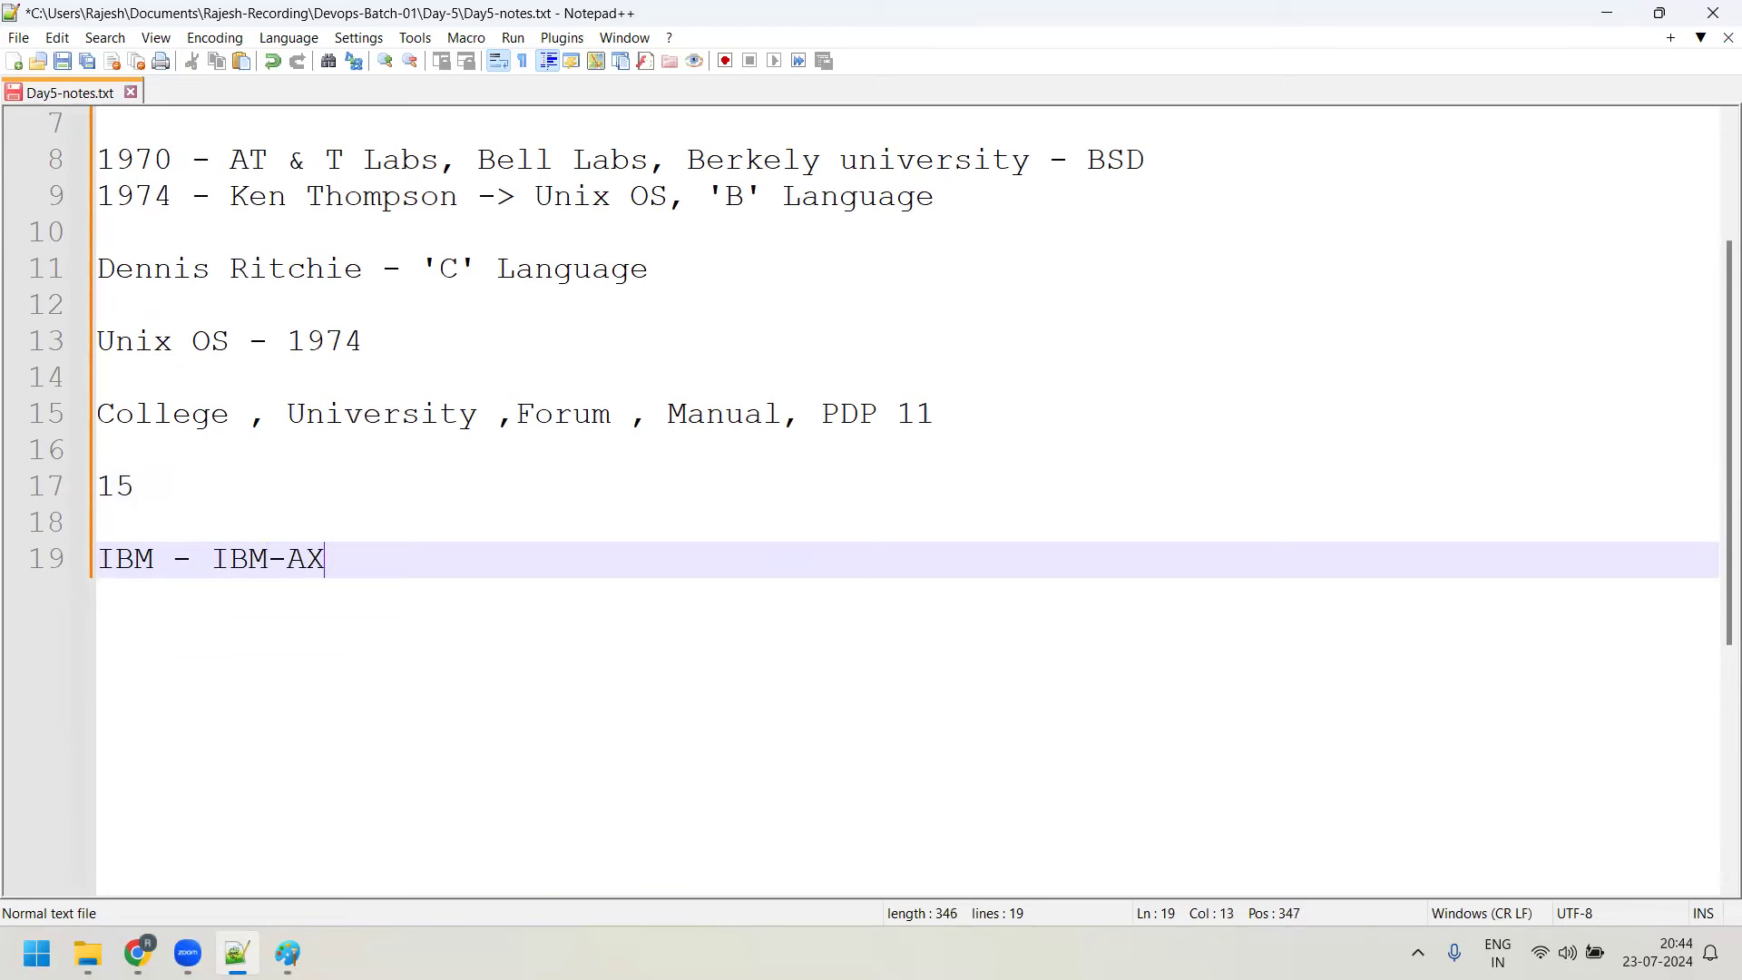
key(Return)
key(Return)
text(HP -)
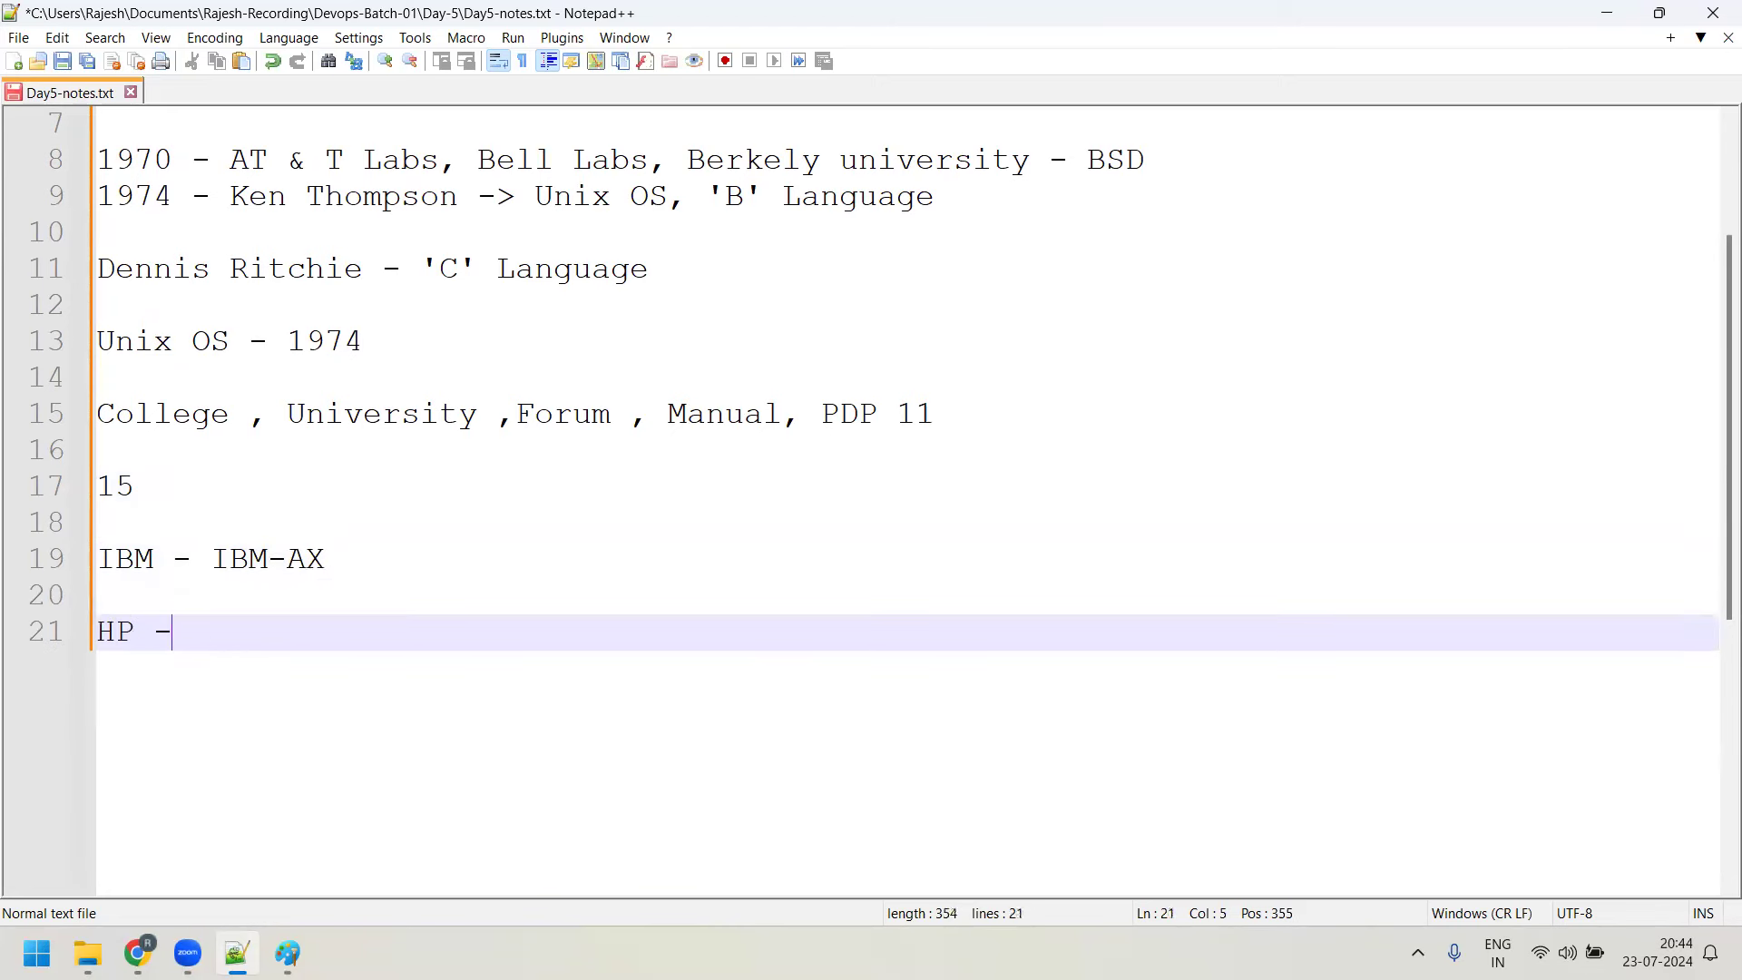
text( HP-UX)
Add the lines 'Sun Microsystem - Solaris', 'Sco-Unix' and 'BSD - BSD1, BSD2 , BSD3'
key(Return)
key(Return)
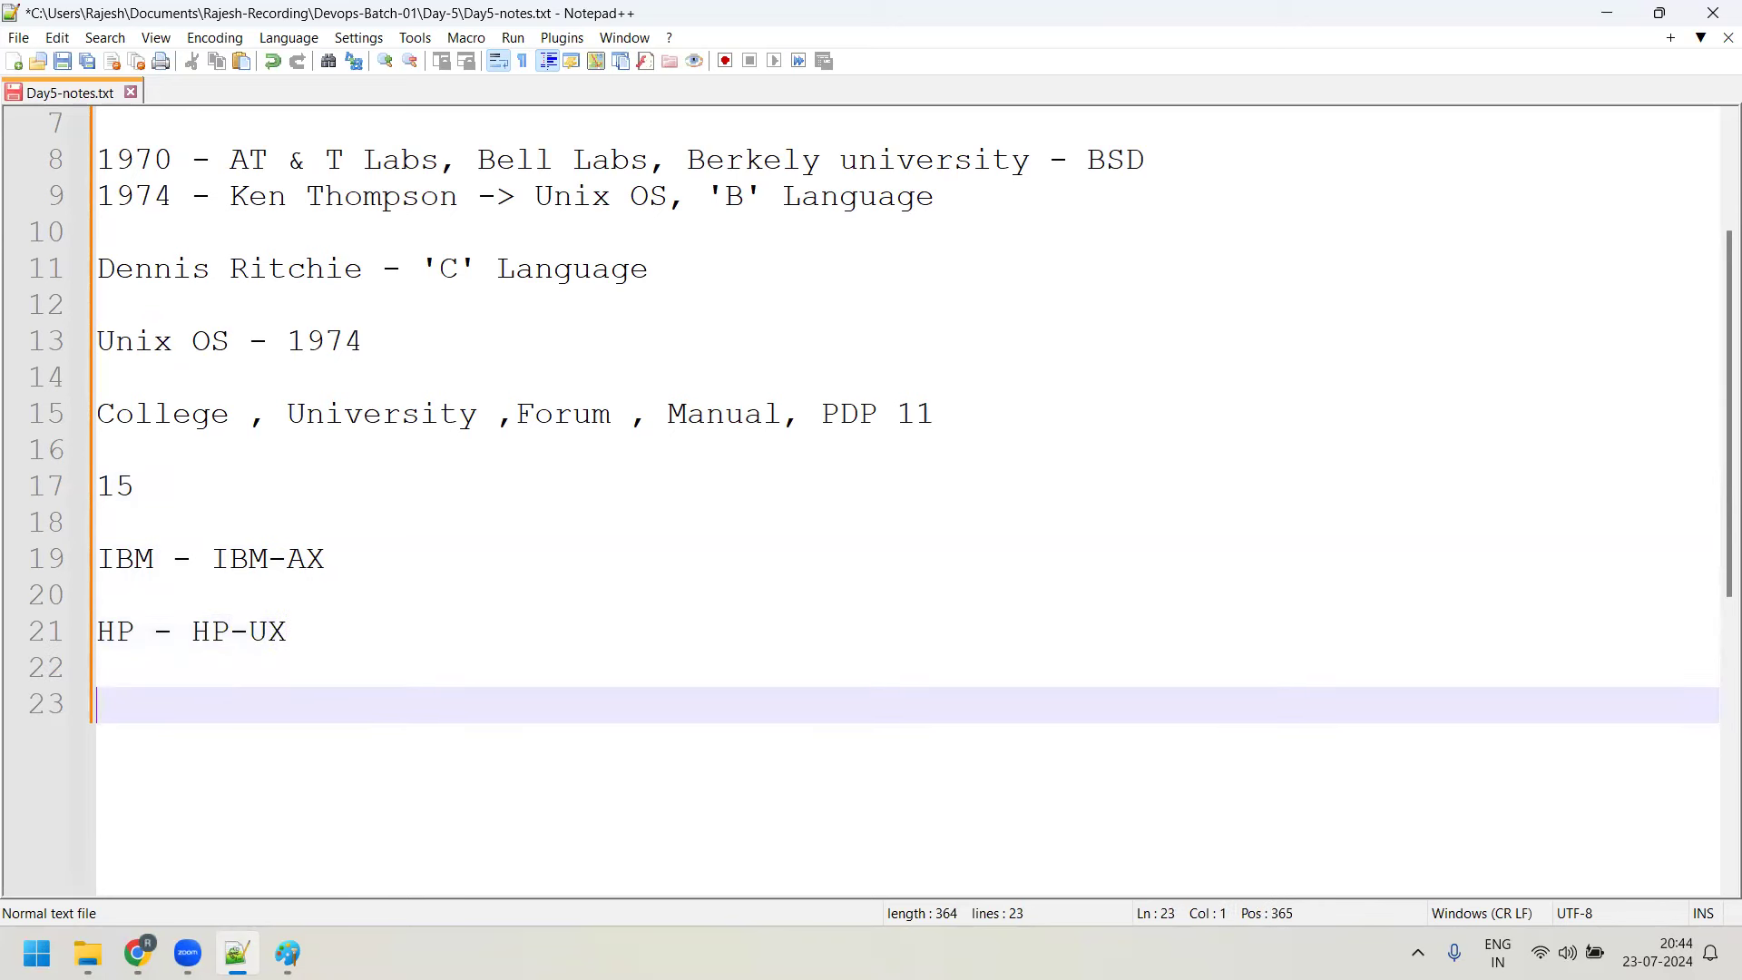
text(Sun Microsystem - )
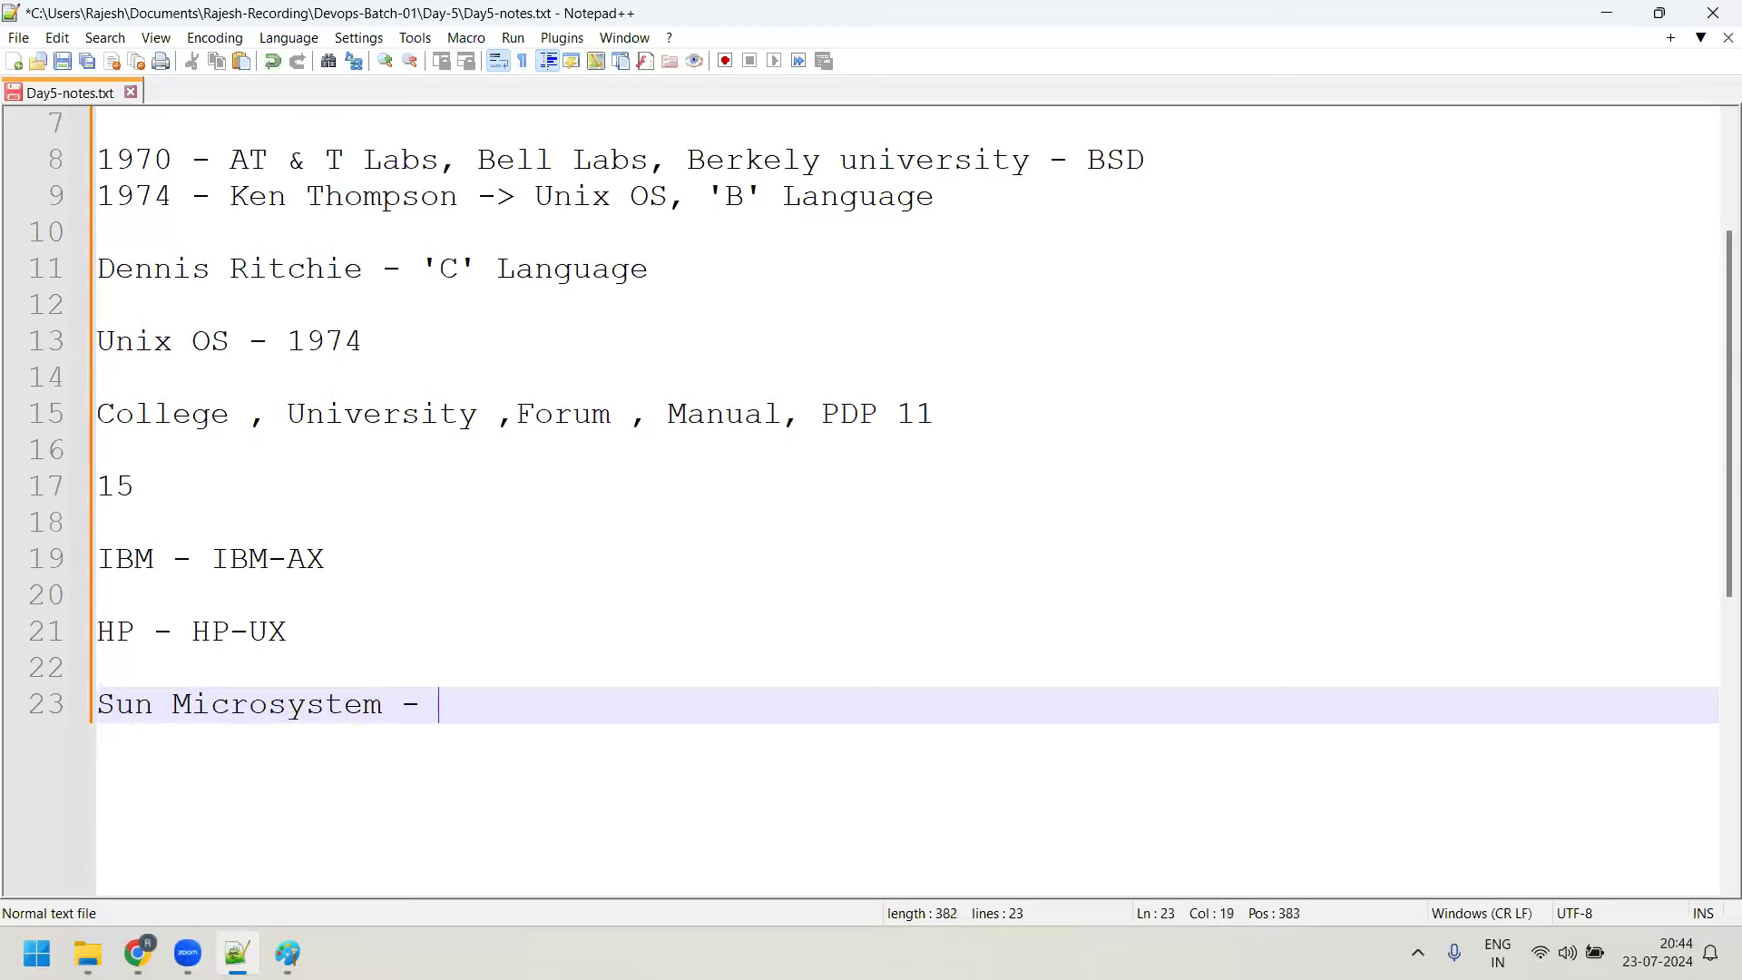
text(SOla)
key(BackSpace)
key(BackSpace)
key(BackSpace)
text(olaris)
key(Return)
key(Return)
text(Sc)
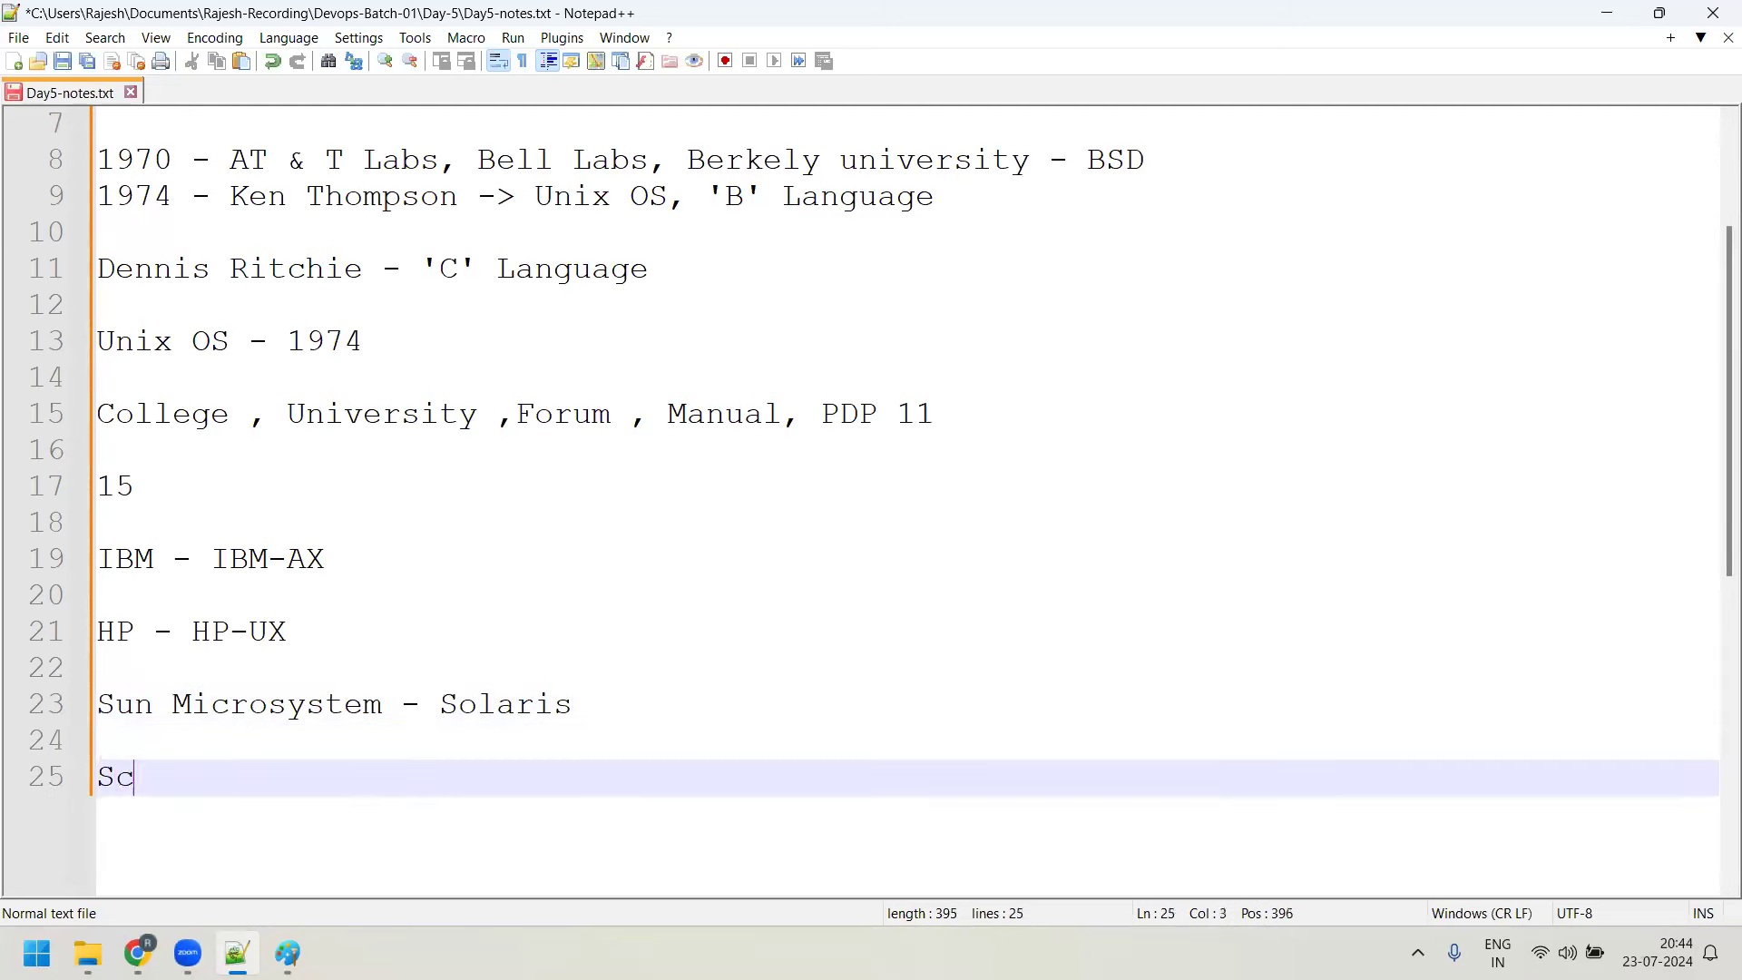
text(o-Unix)
key(Return)
key(Return)
key(Return)
text(BSD)
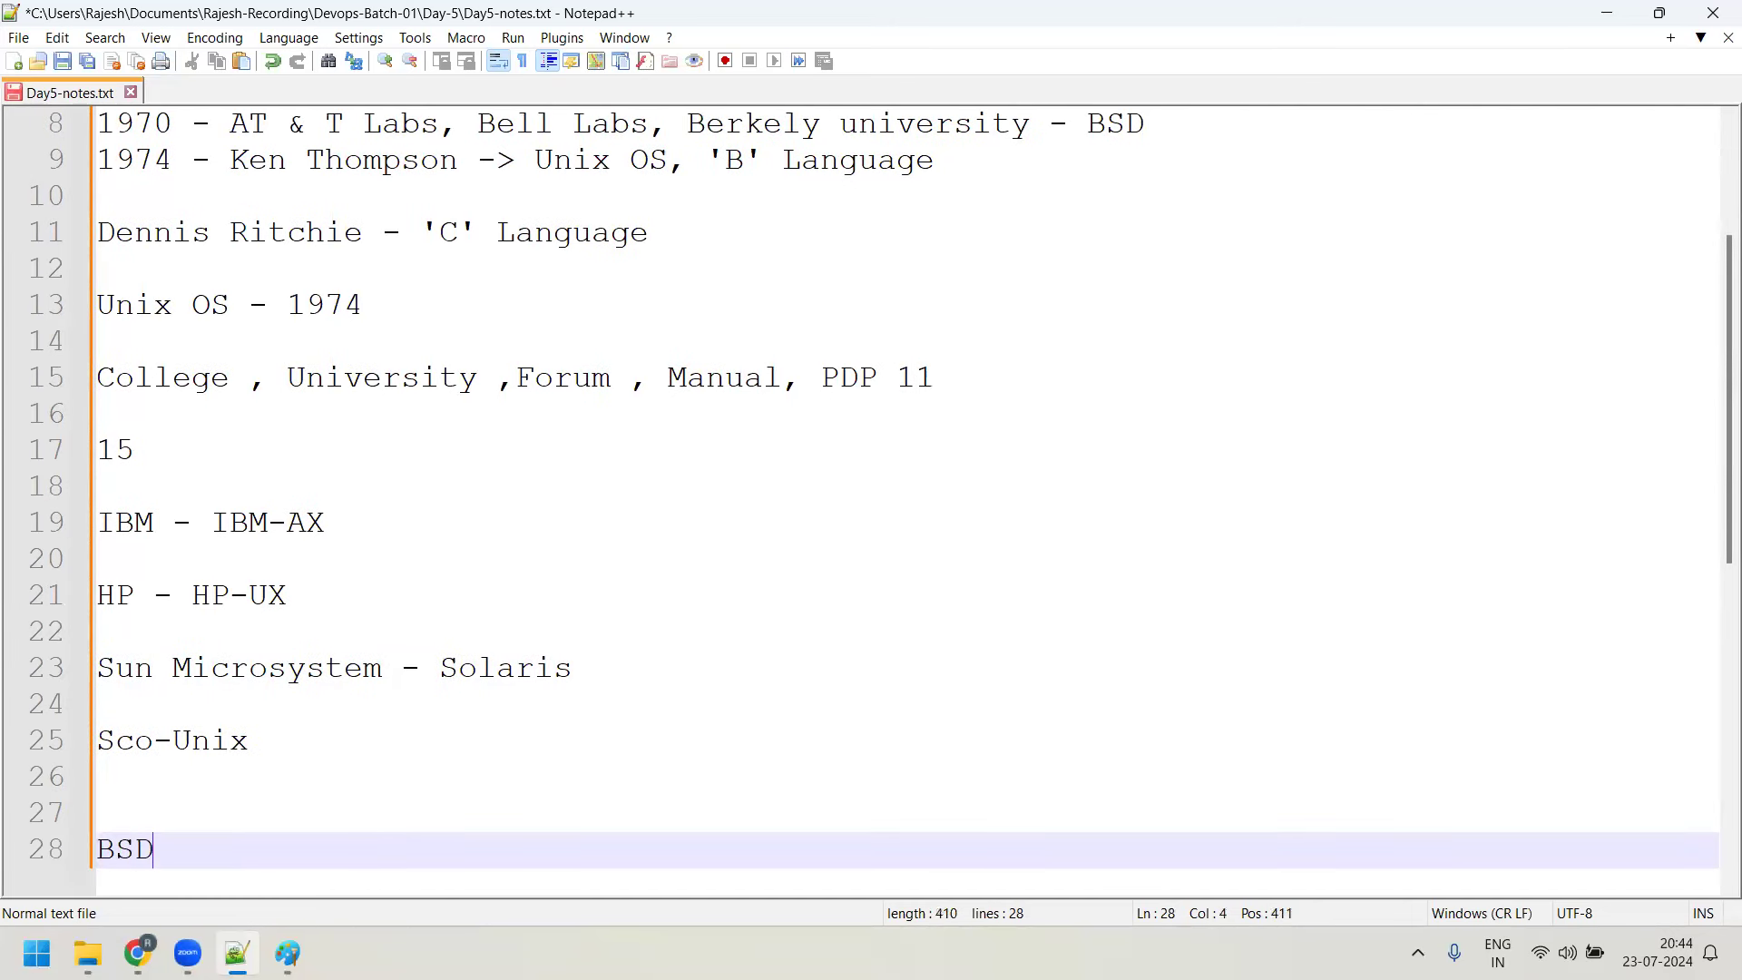
text( - BSD1, BSD2 , BSD3)
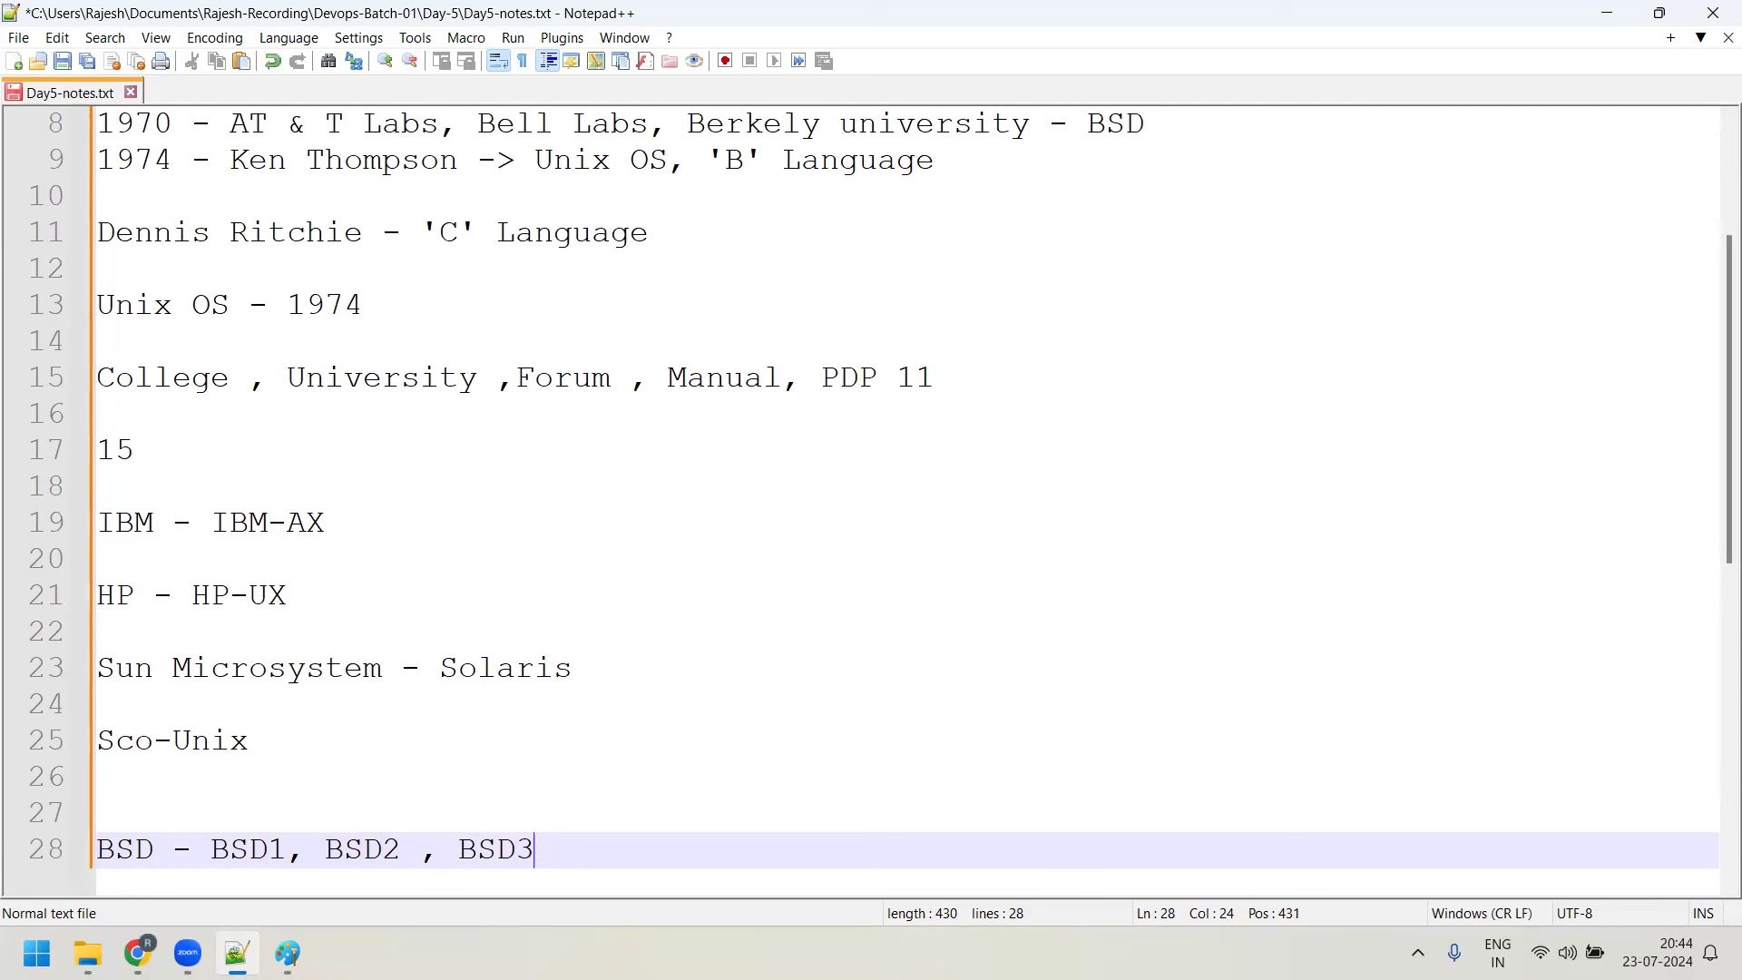
Select the IBM-AX, HP-UX and Solaris vendor lines to review them
drag(155, 523, 370, 525)
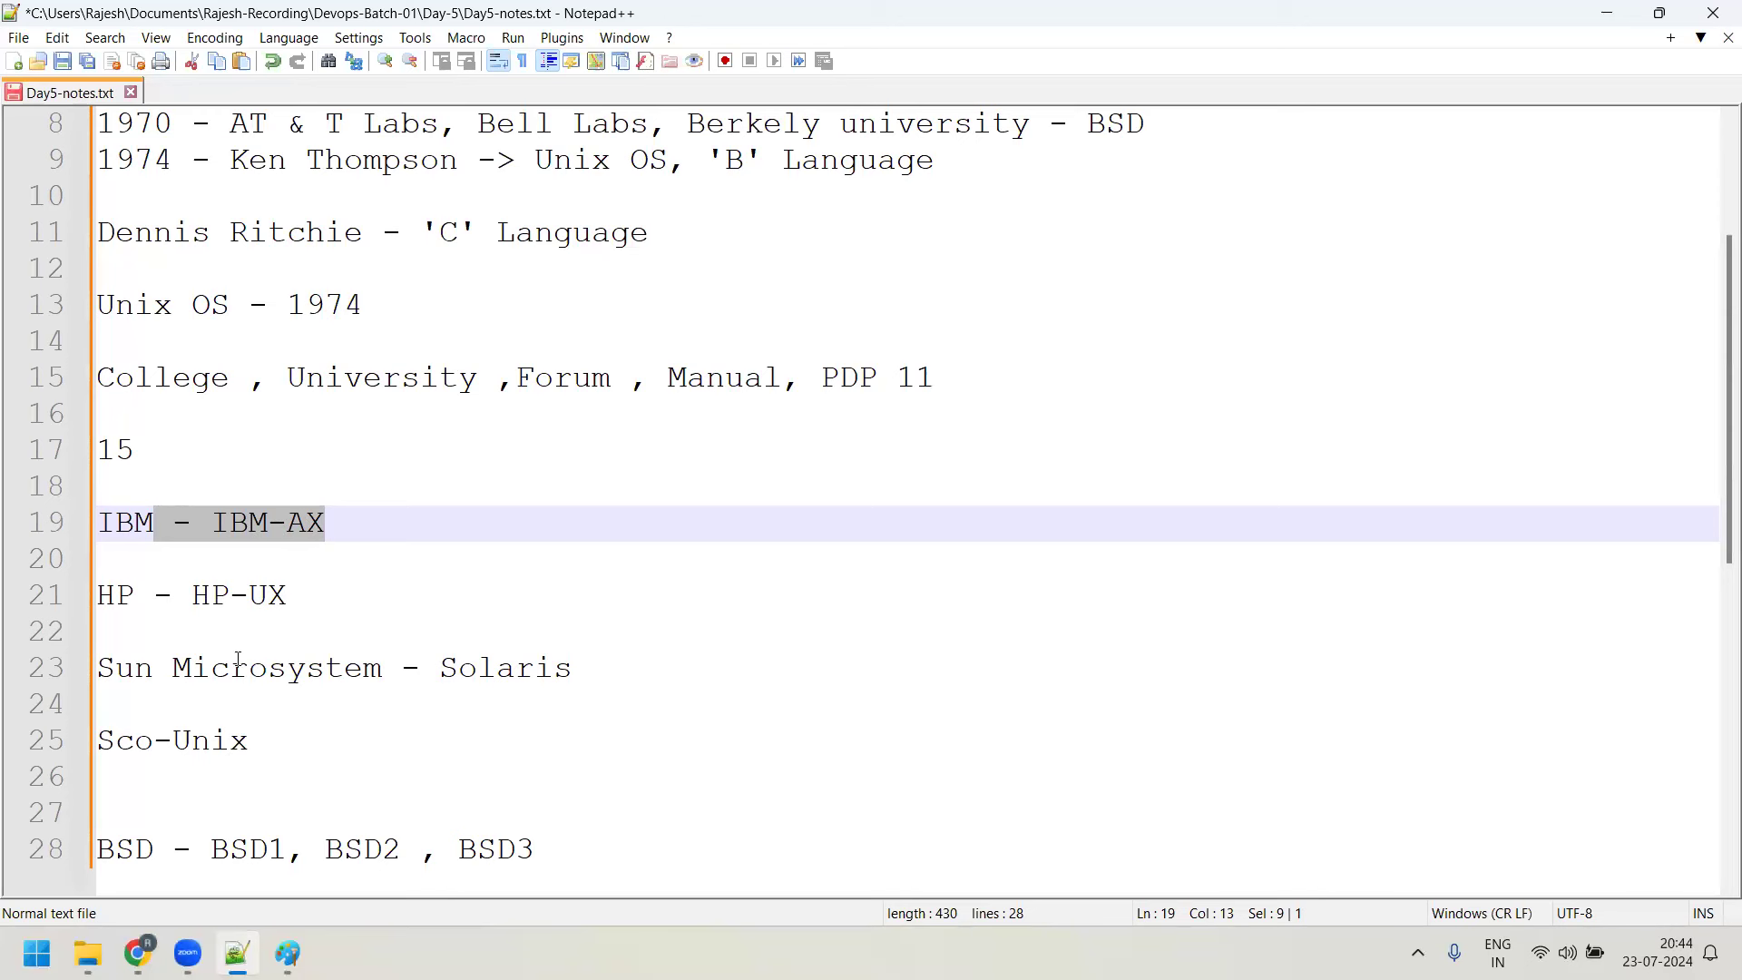
click(228, 565)
drag(212, 536, 354, 524)
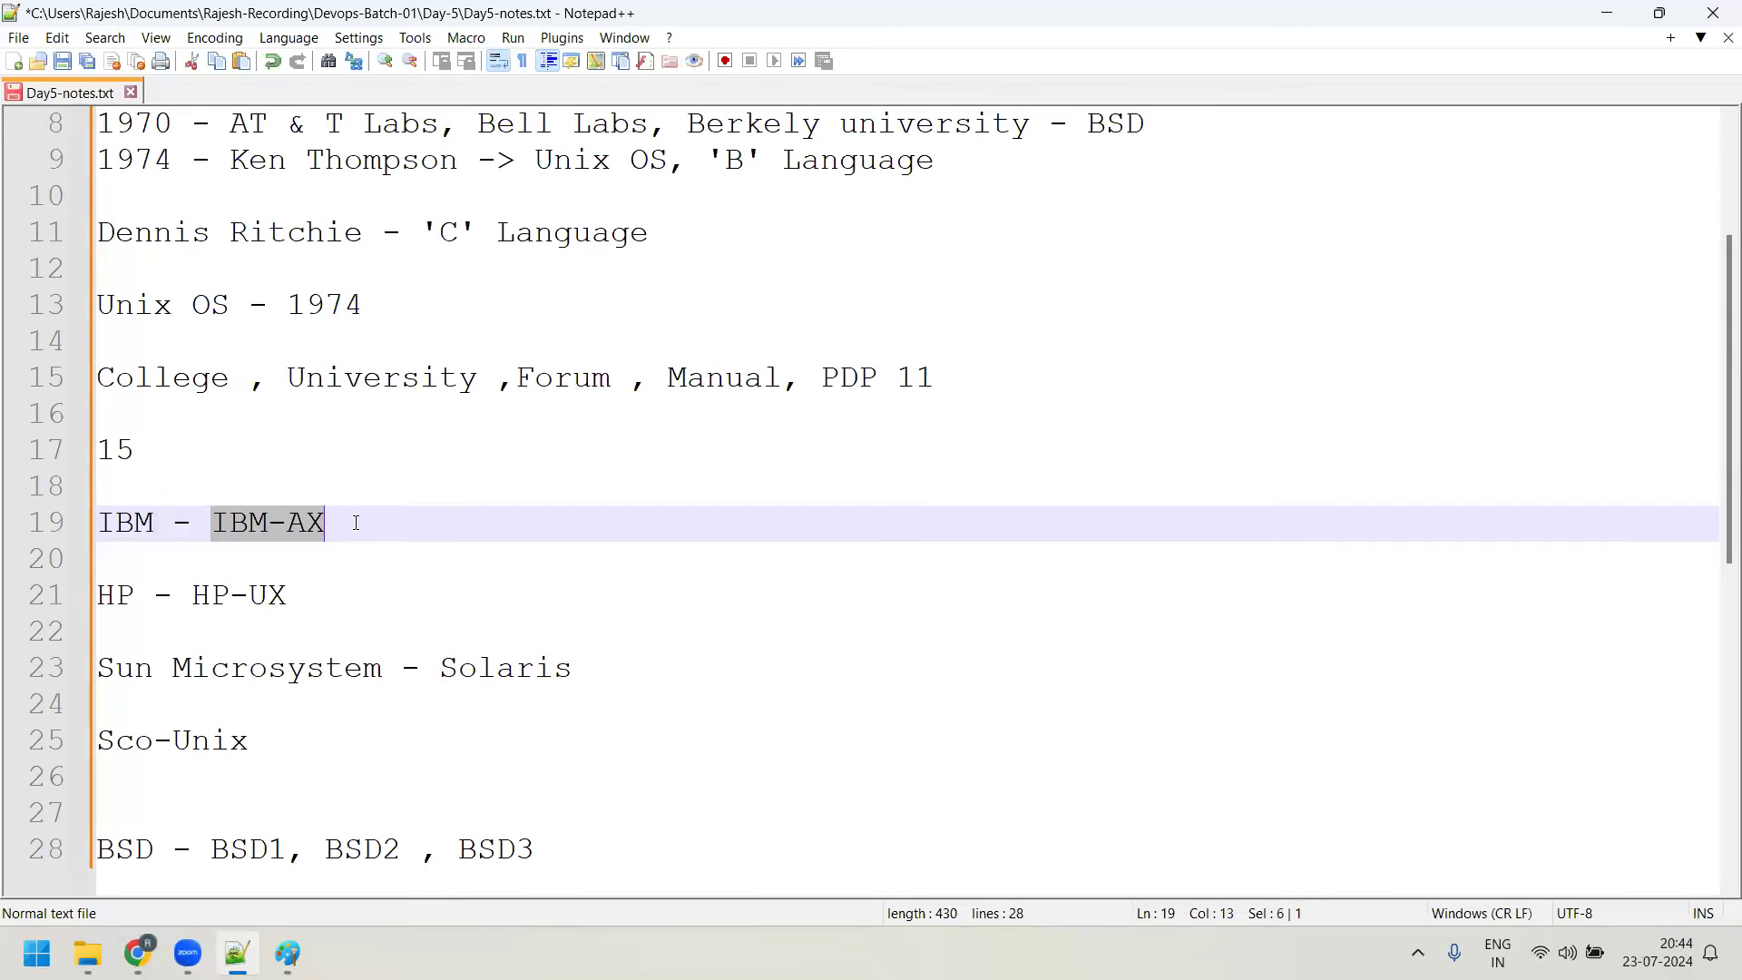
drag(155, 531, 95, 529)
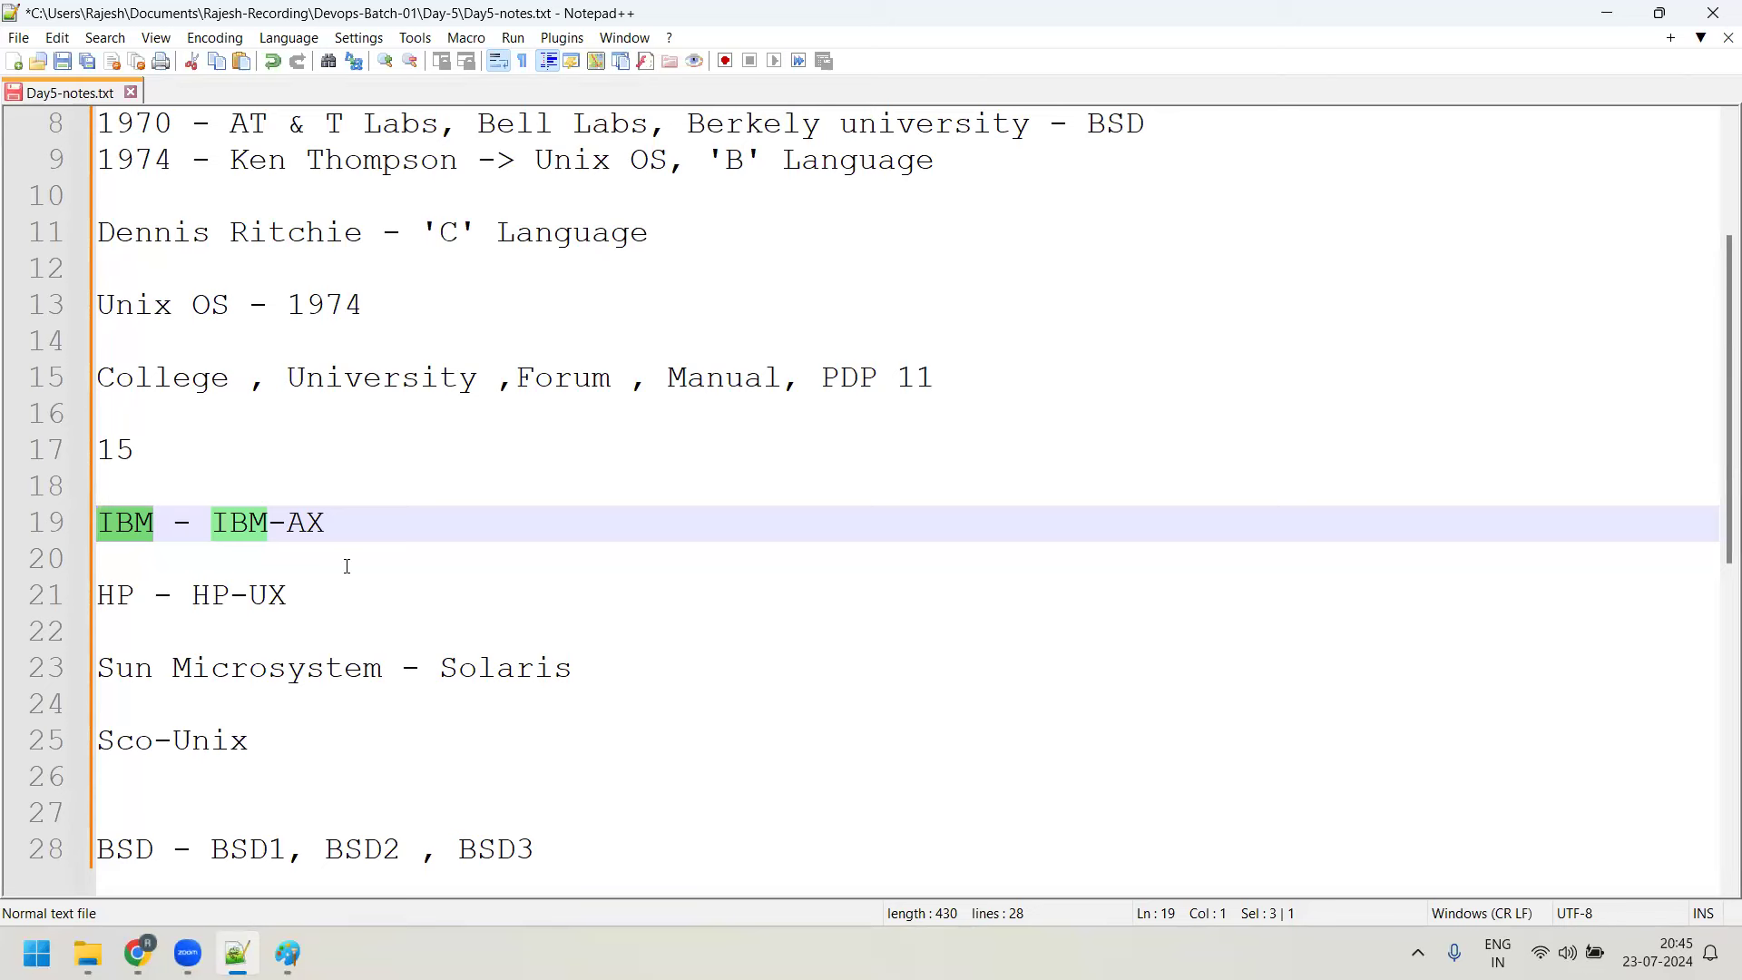
drag(576, 676, 243, 526)
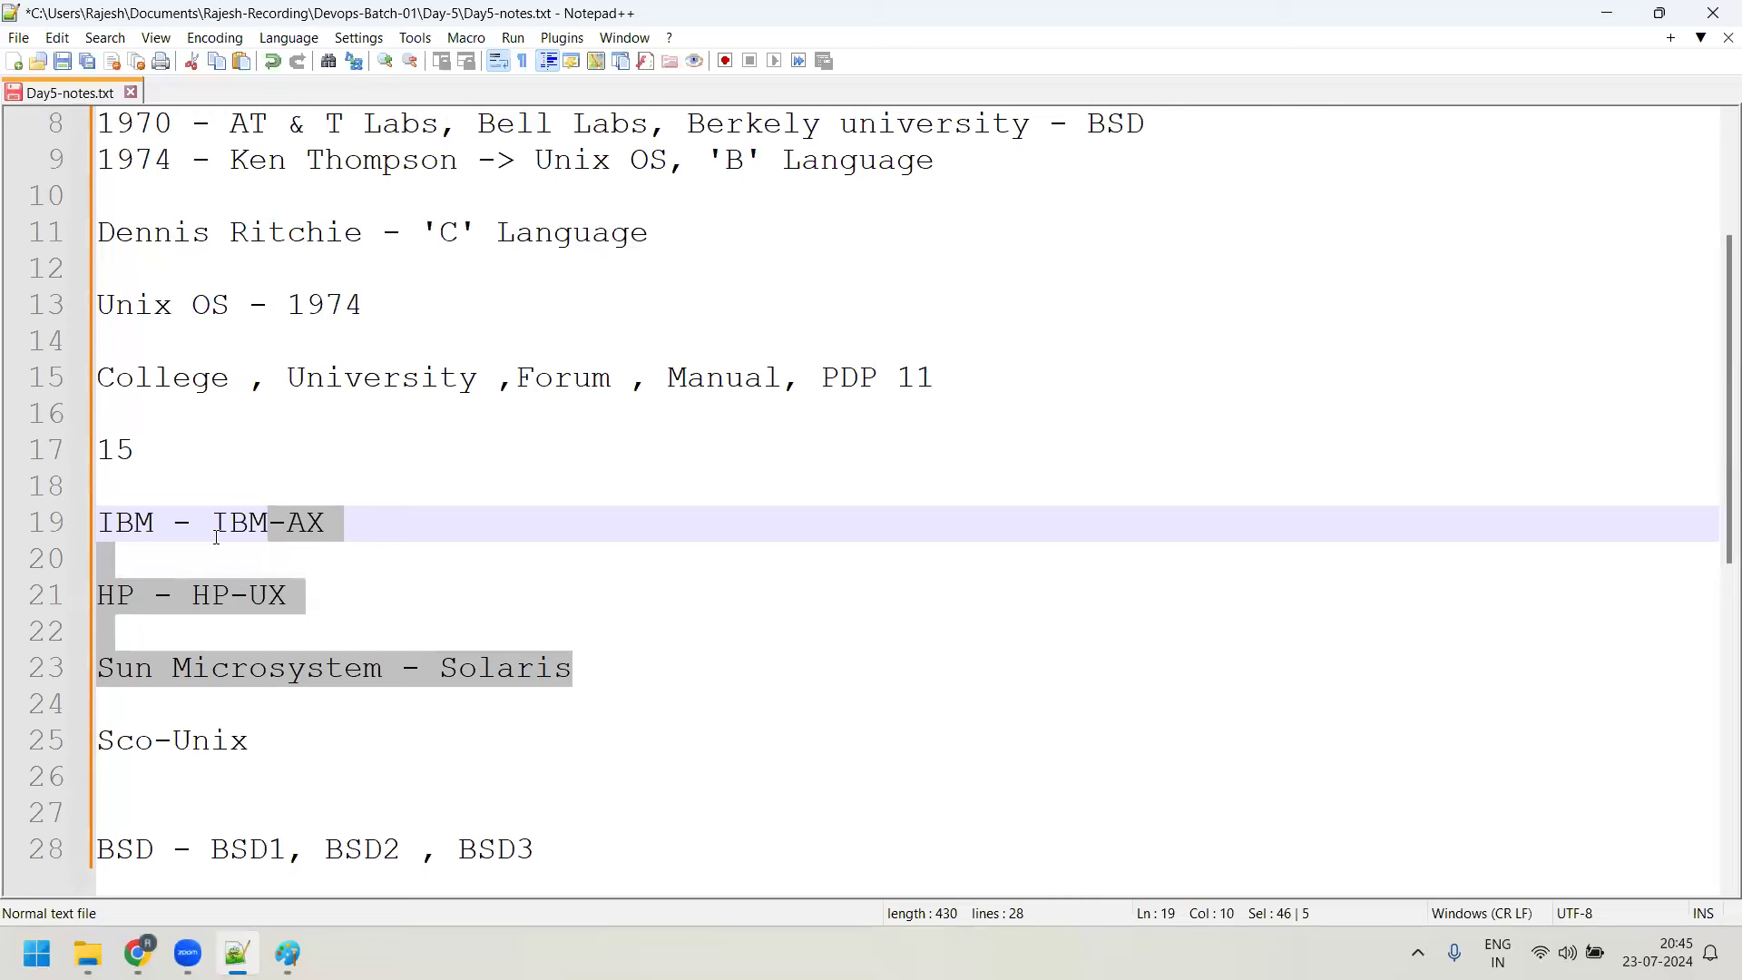
Extend line 21 to 'HP - HP-UX, Tru64, Avatar OS,' and select HP-UX
click(296, 592)
text(, True)
key(BackSpace)
text(64, )
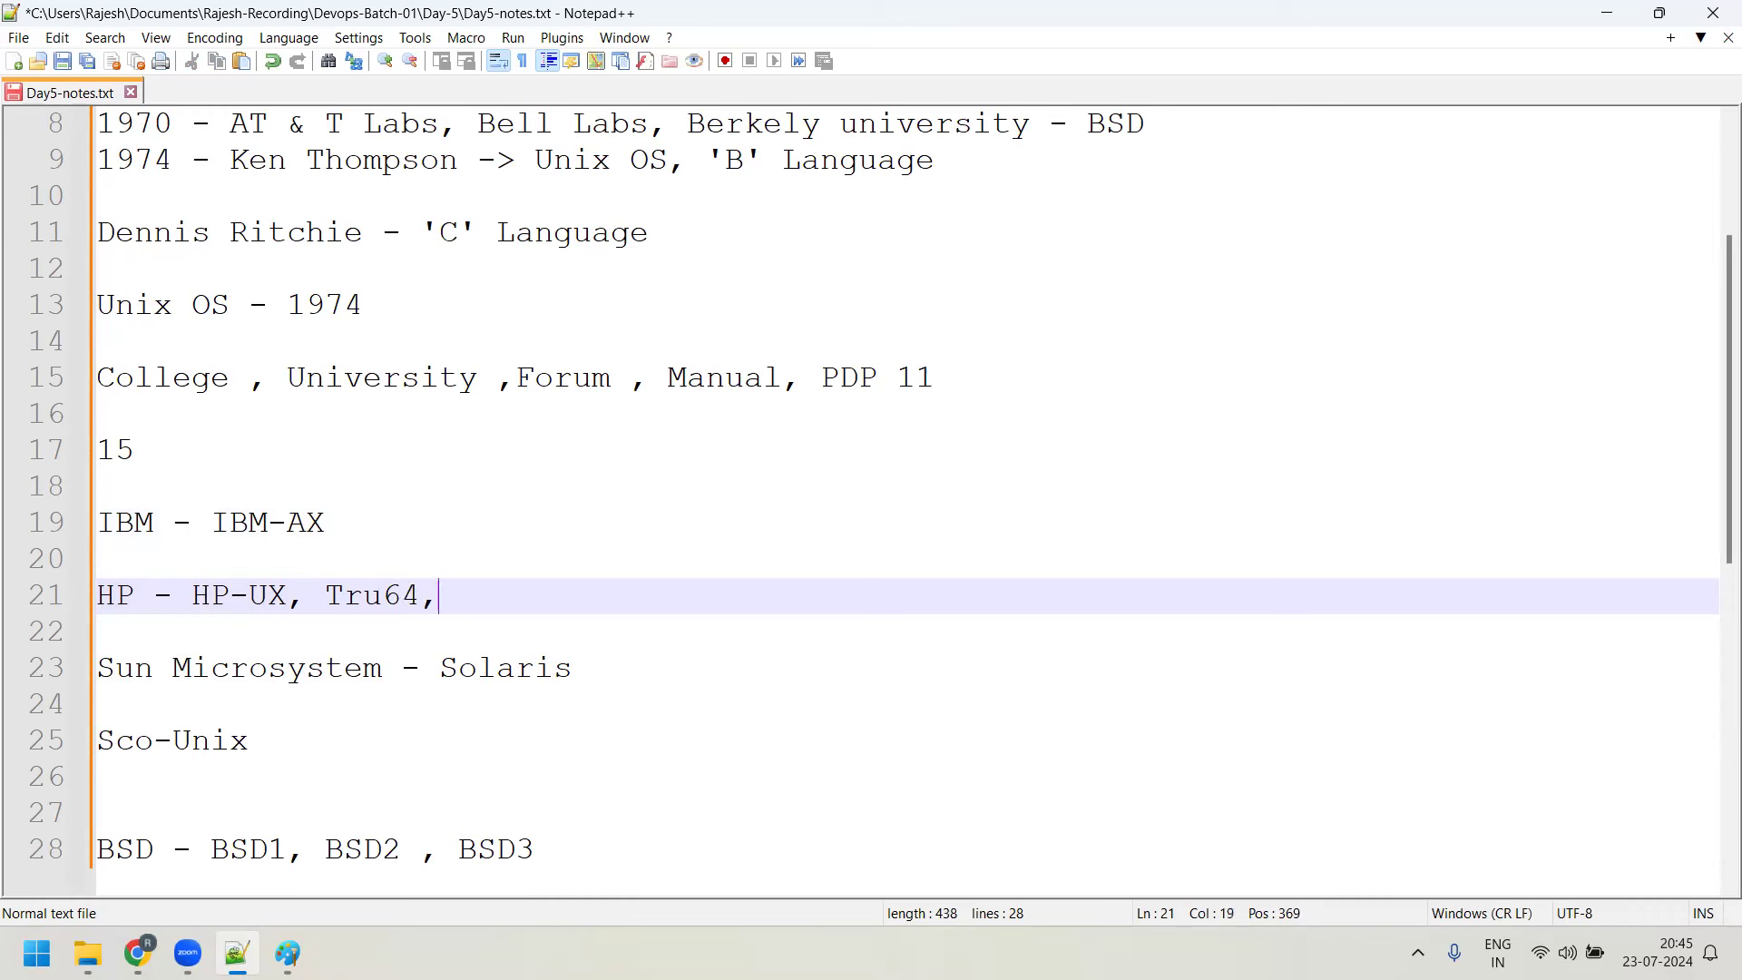
text(Avatar OS)
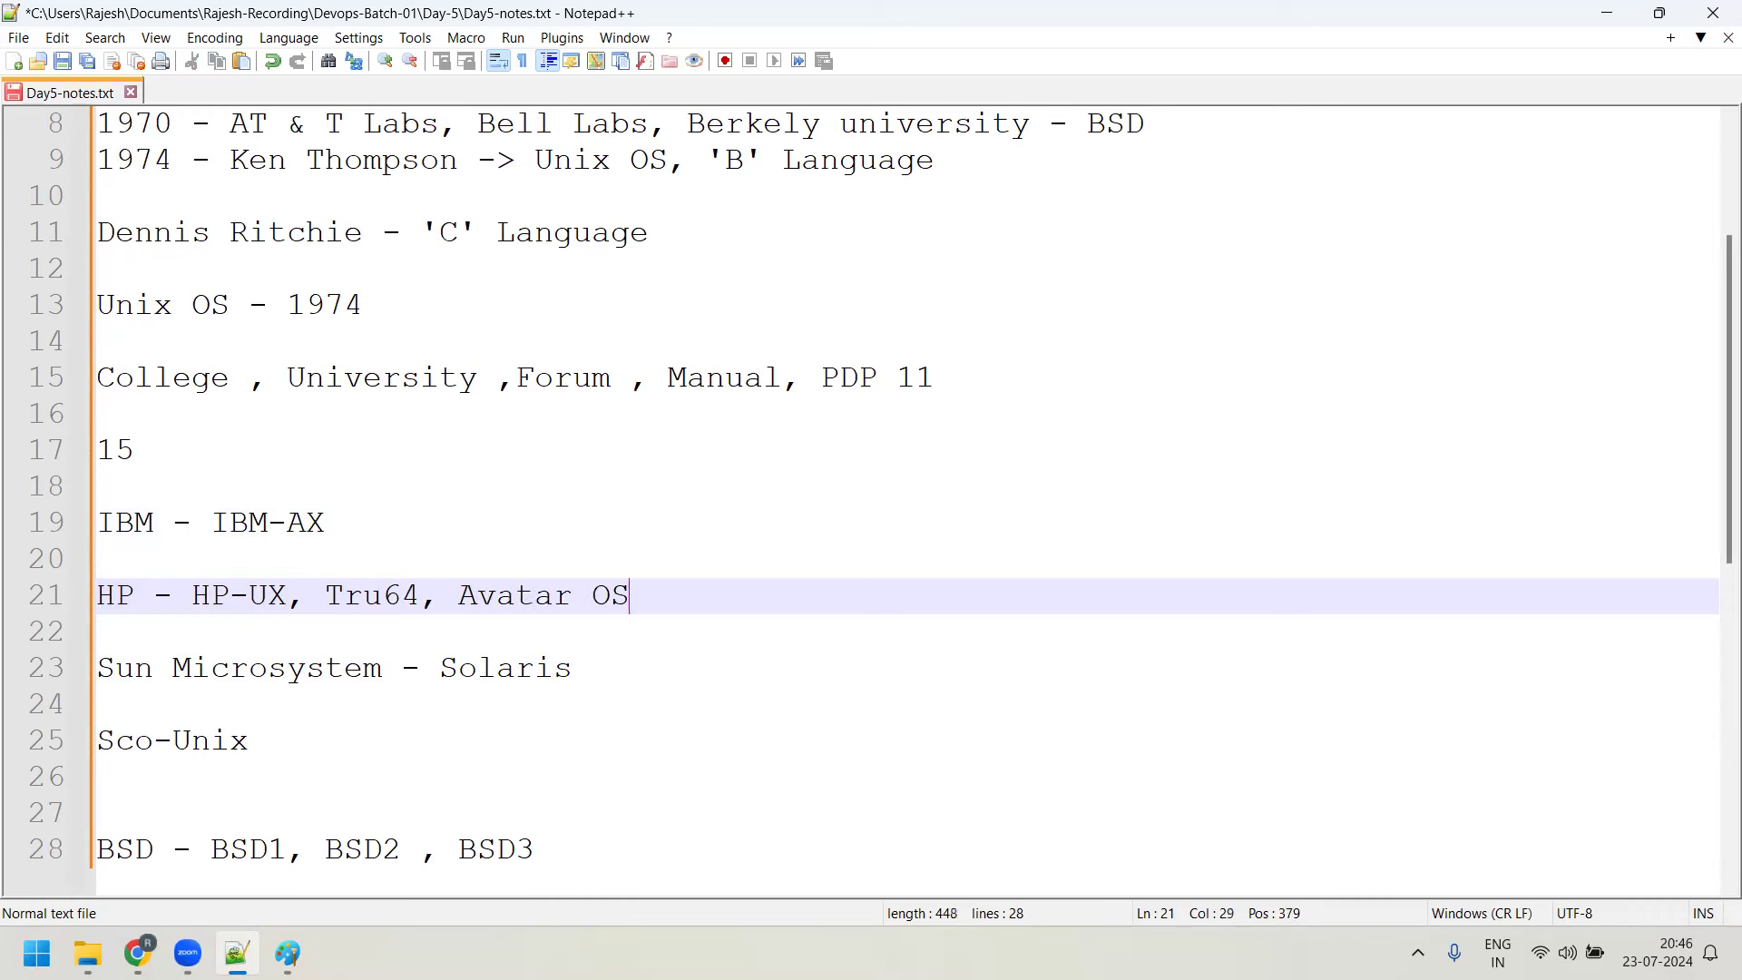
text(,)
drag(193, 592, 285, 588)
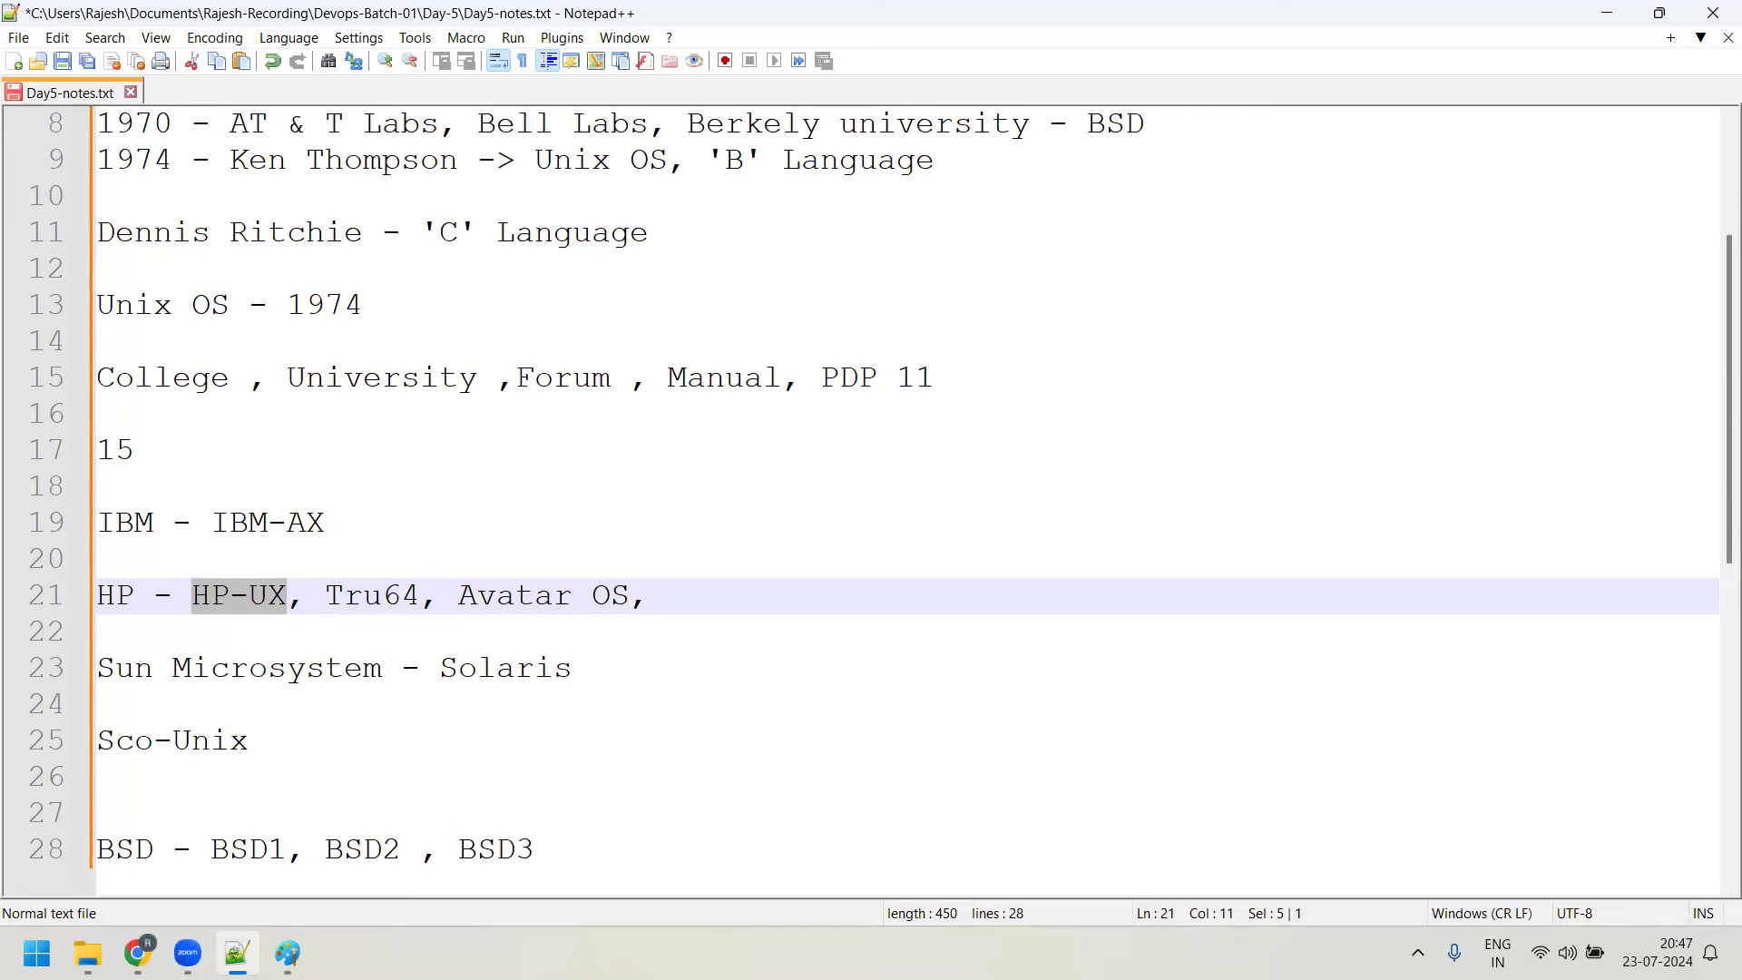
Search the web for 'HP Superdome server' and show the image results
key(alt+Tab)
text(H)
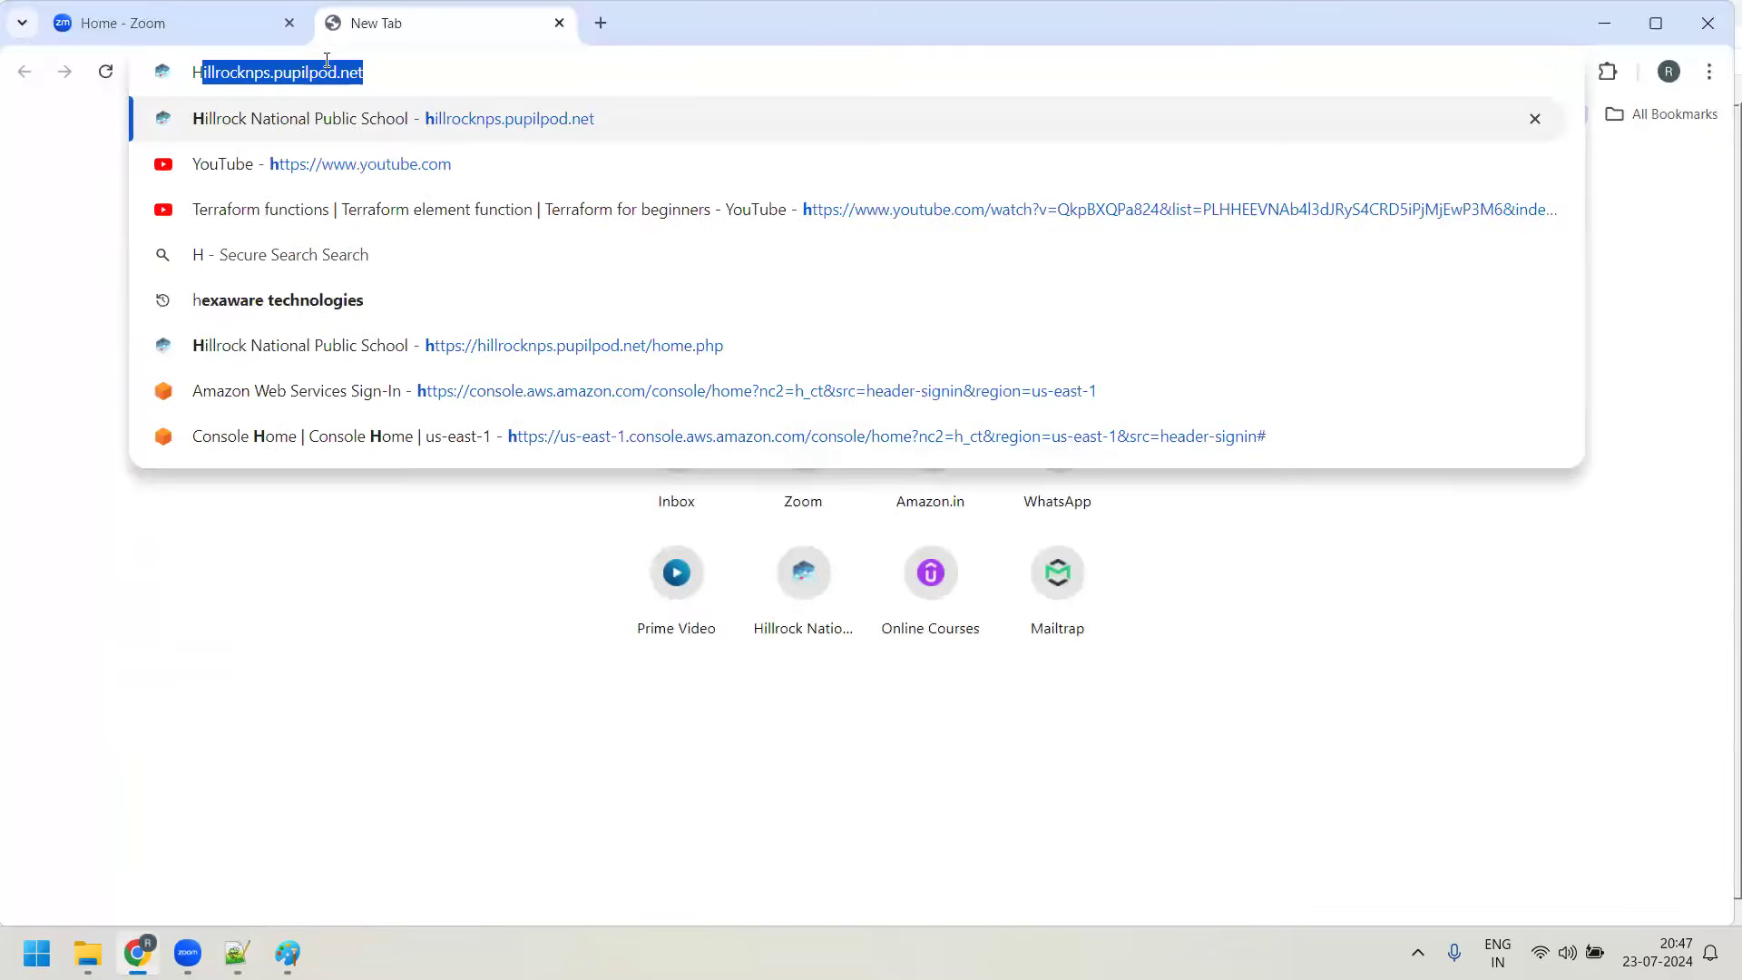
text(P Su)
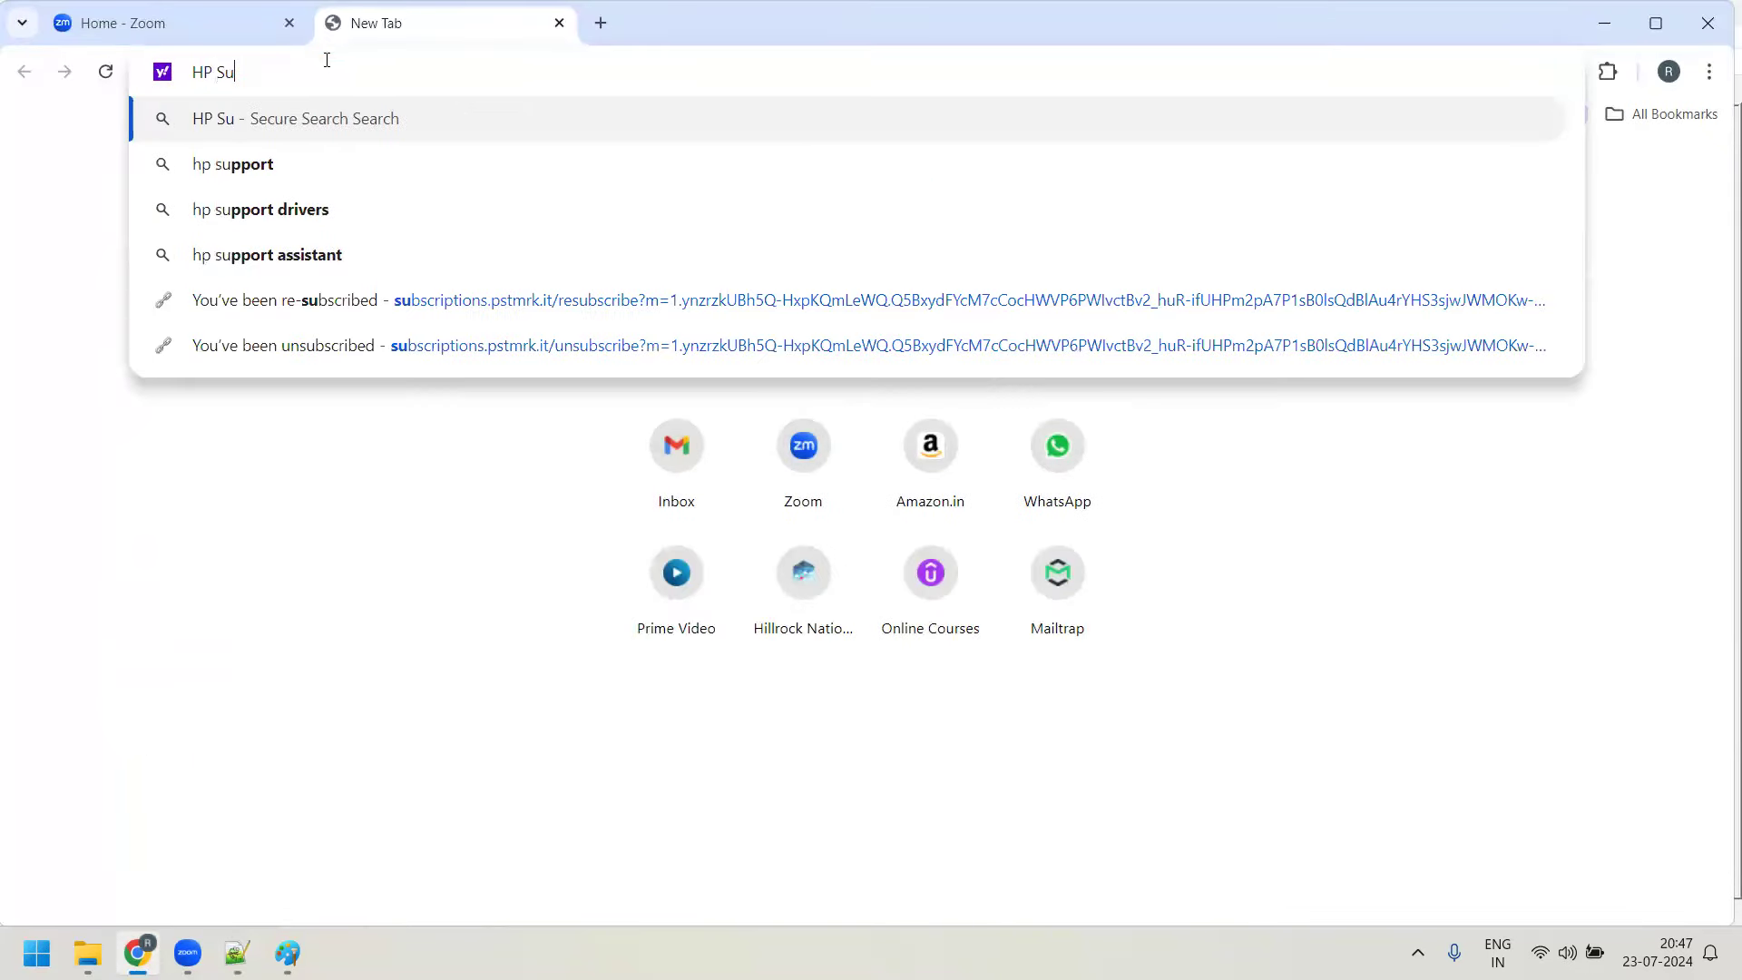
text(perdo)
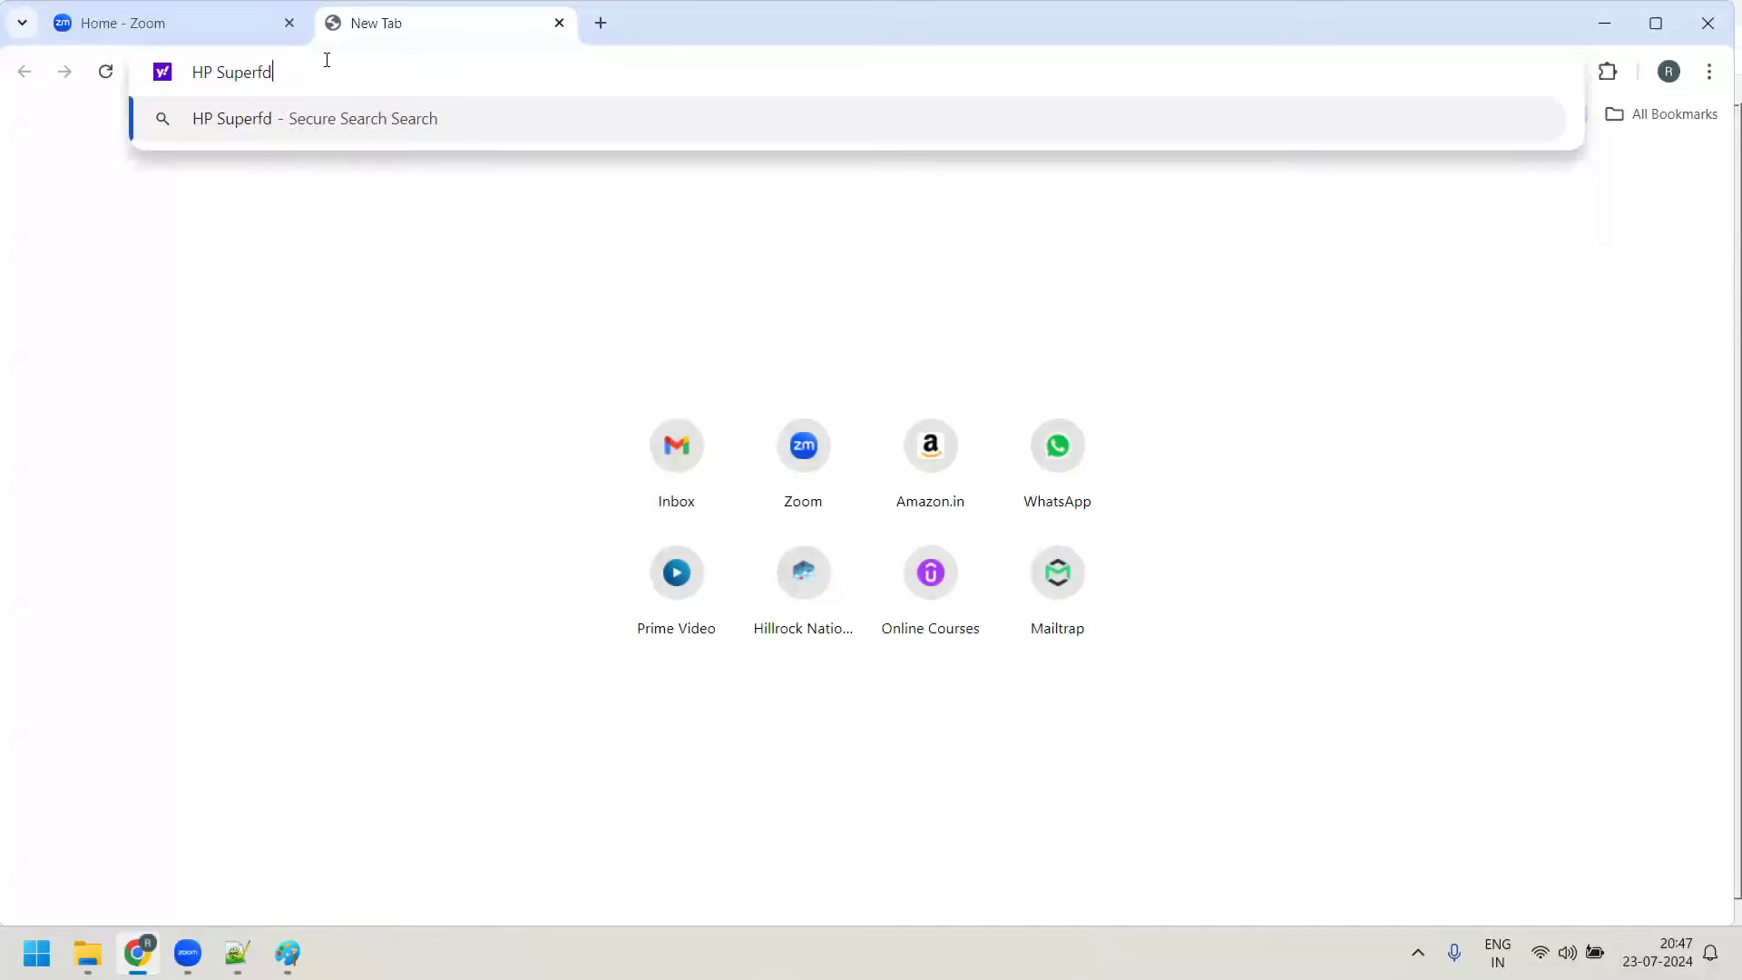
text(me s)
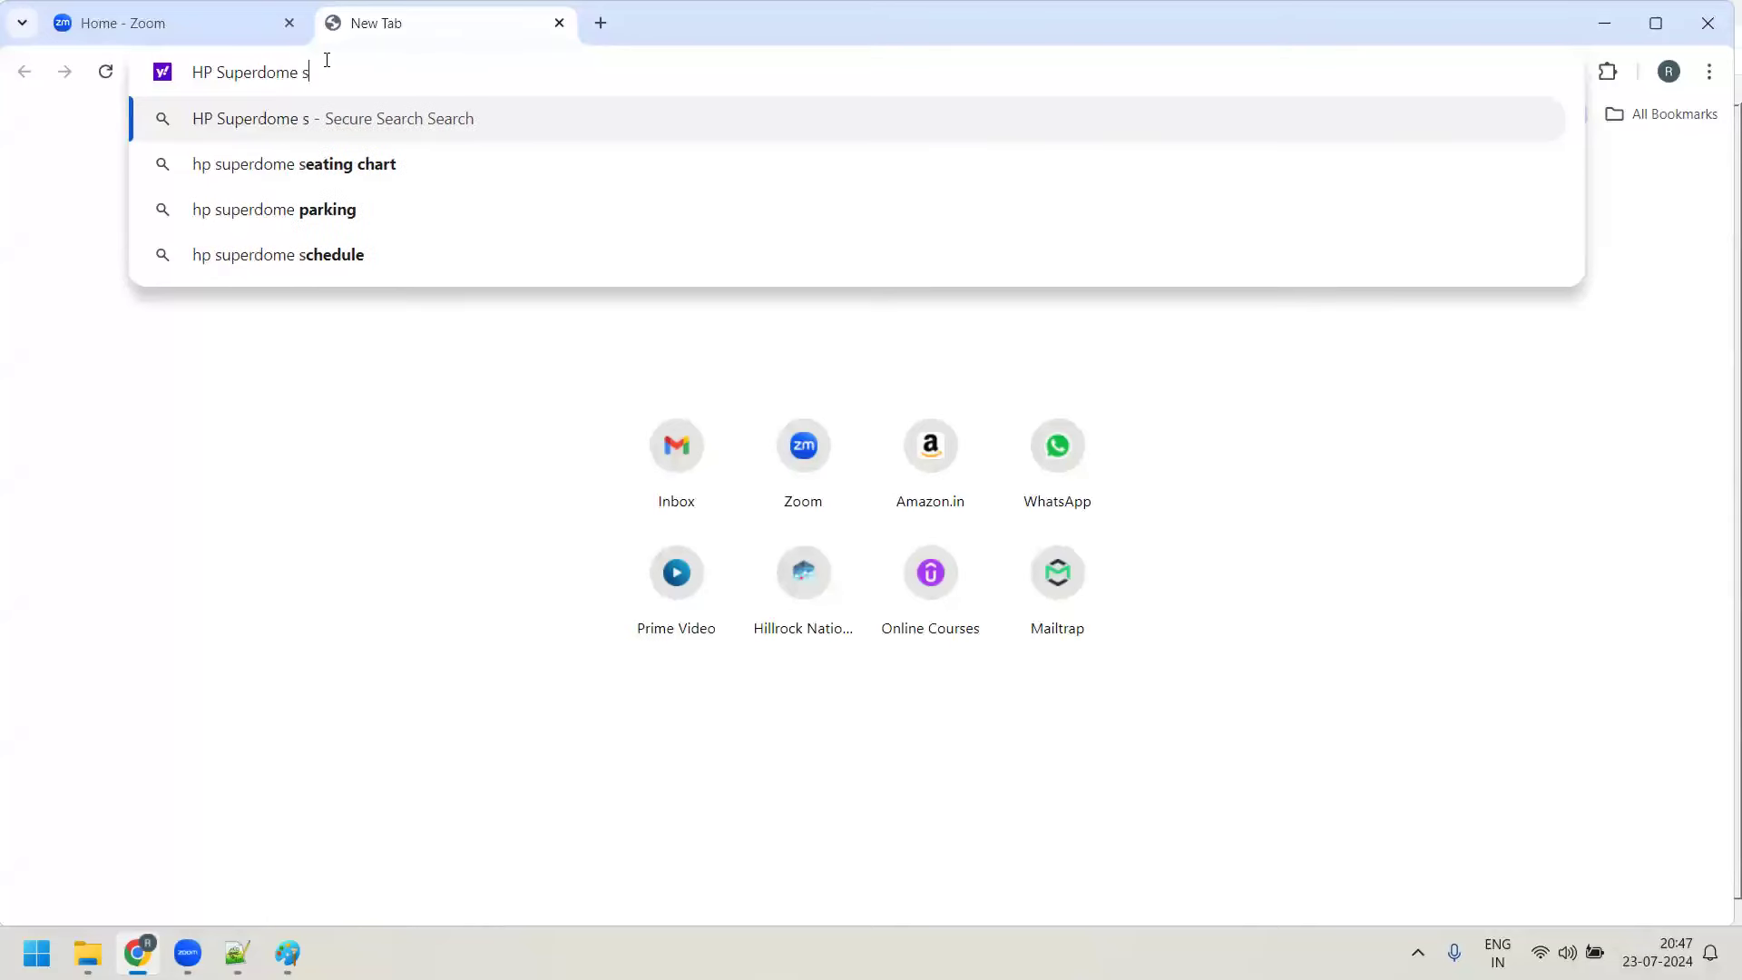
text(erverv)
key(Return)
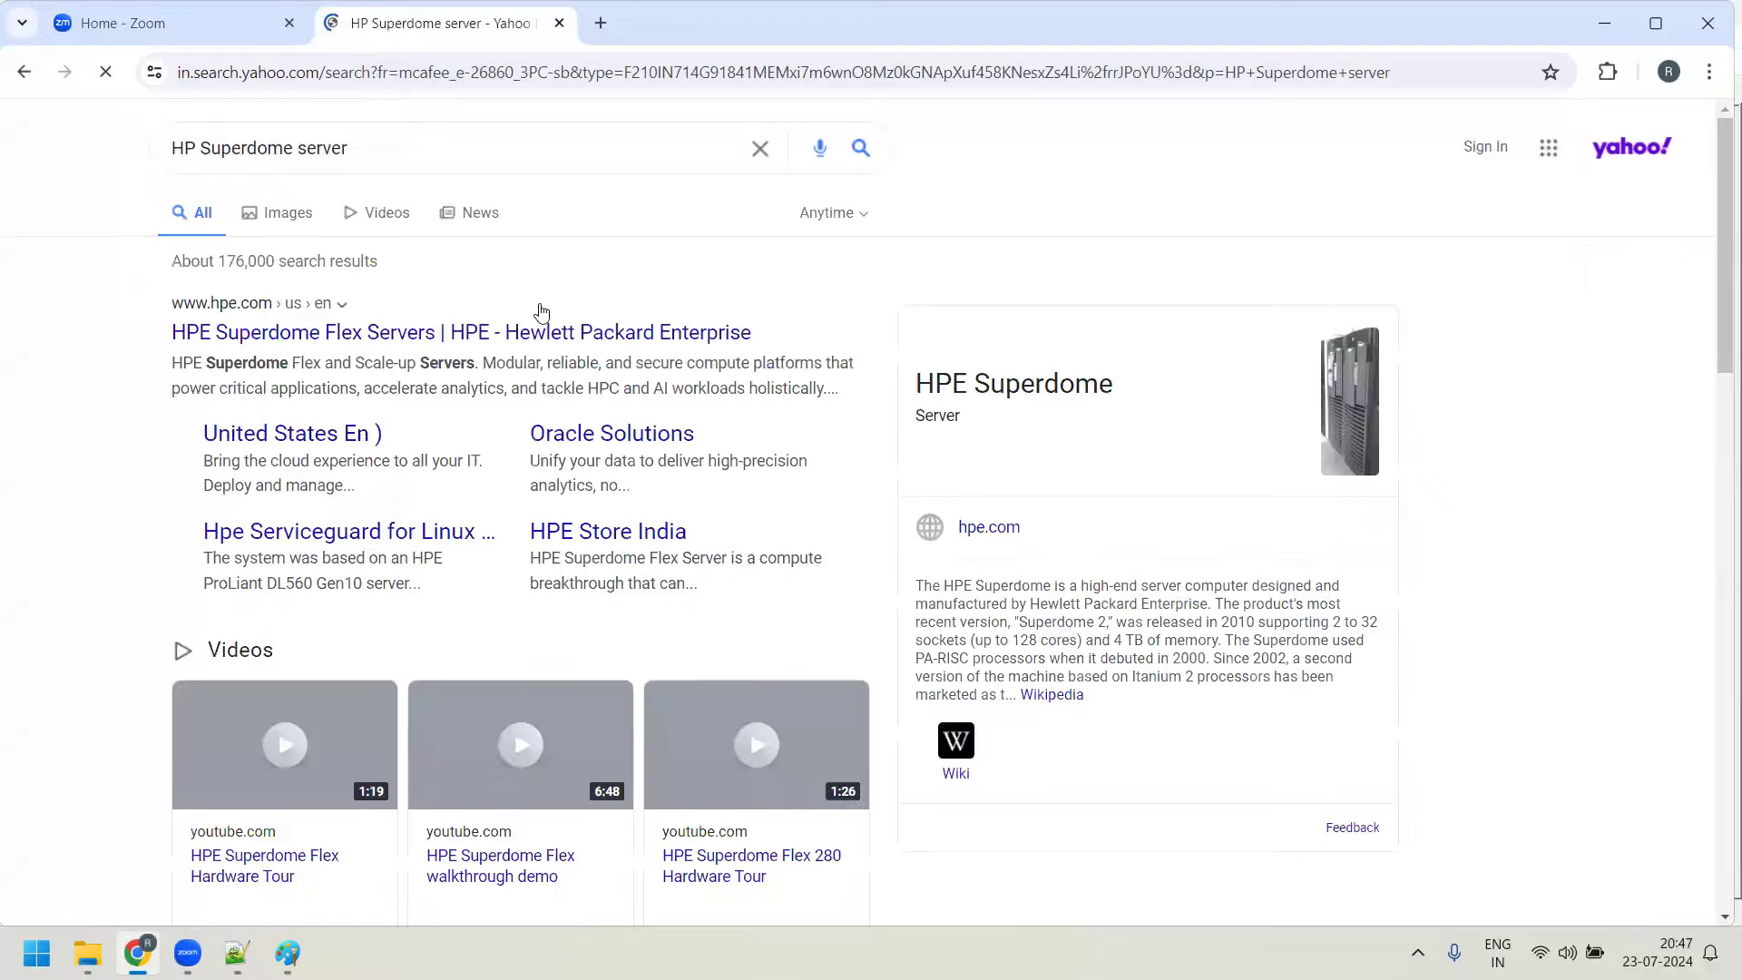
click(300, 207)
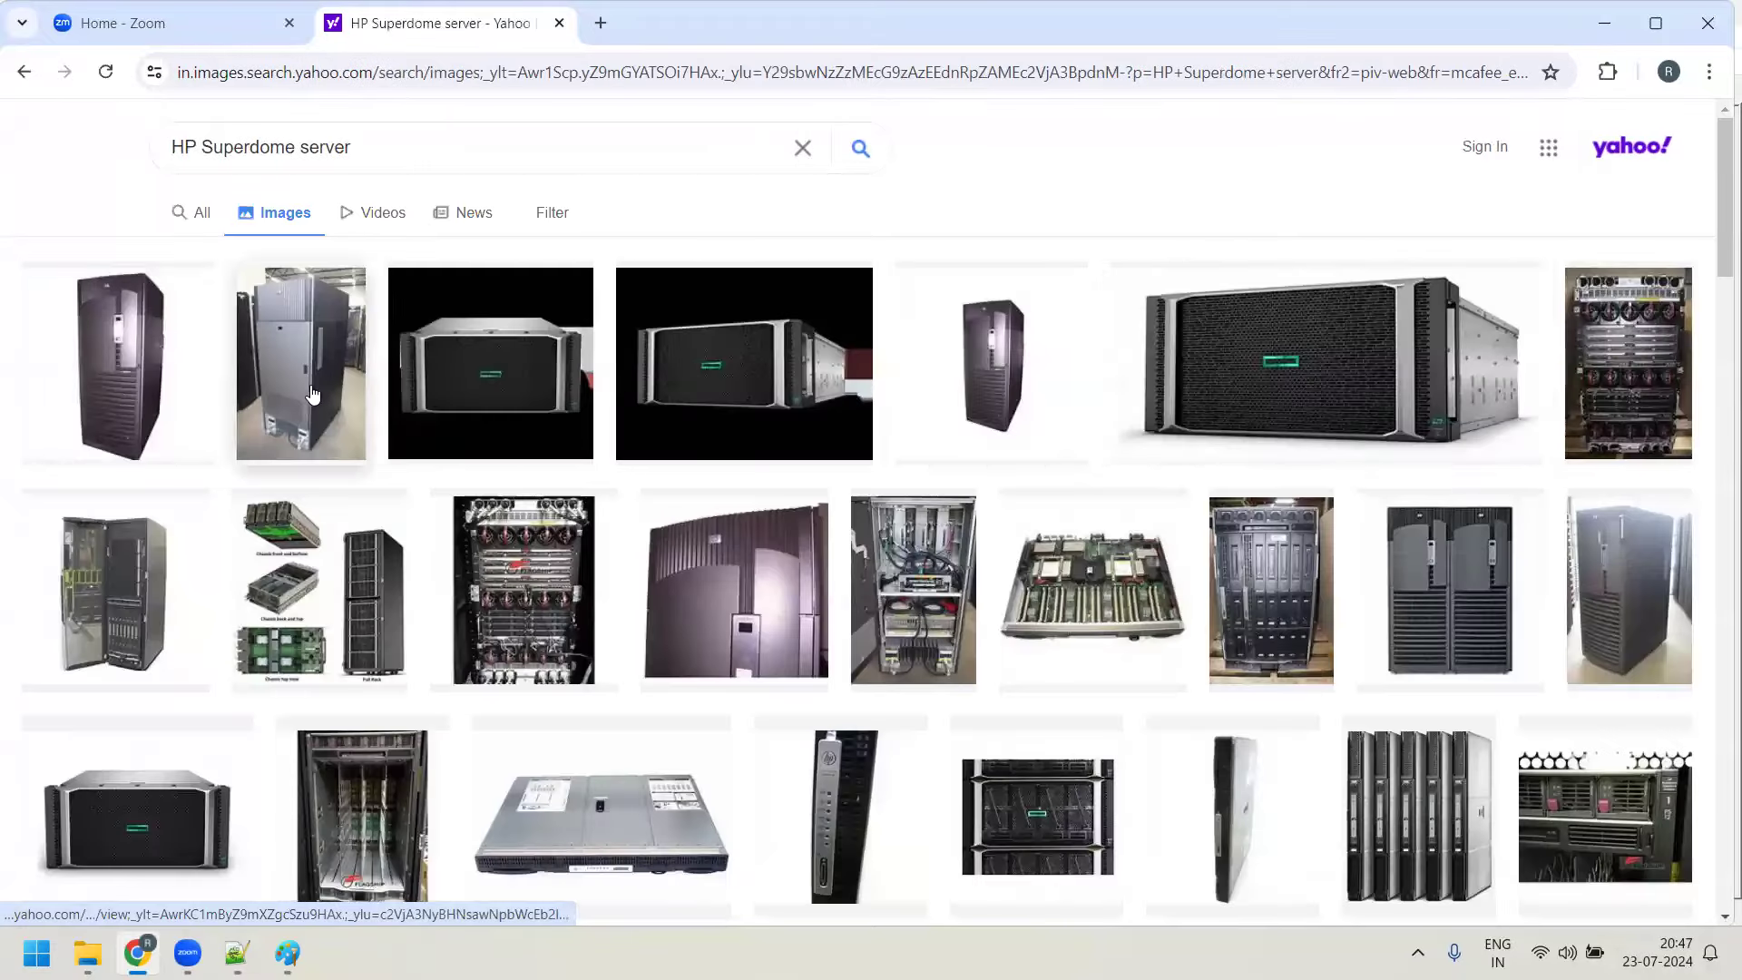
Open the HPE Superdome Flex 280 image in a new tab, then return to the Day5 notes
right_click(1366, 350)
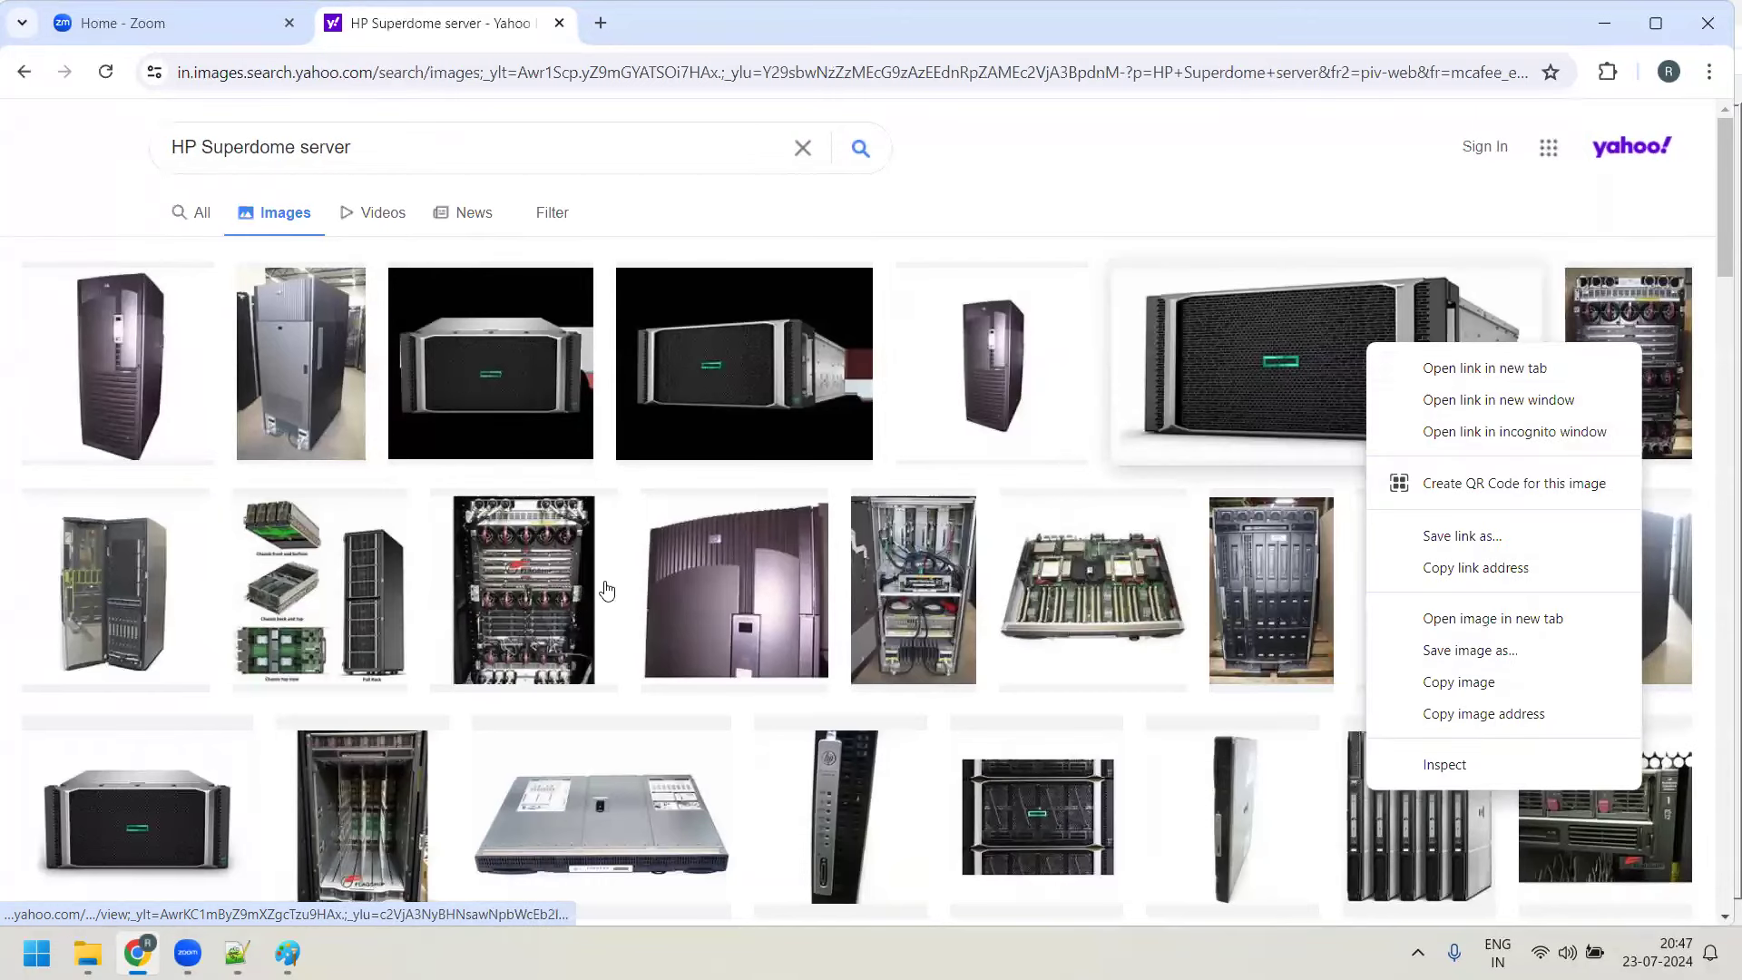
click(1428, 377)
click(694, 20)
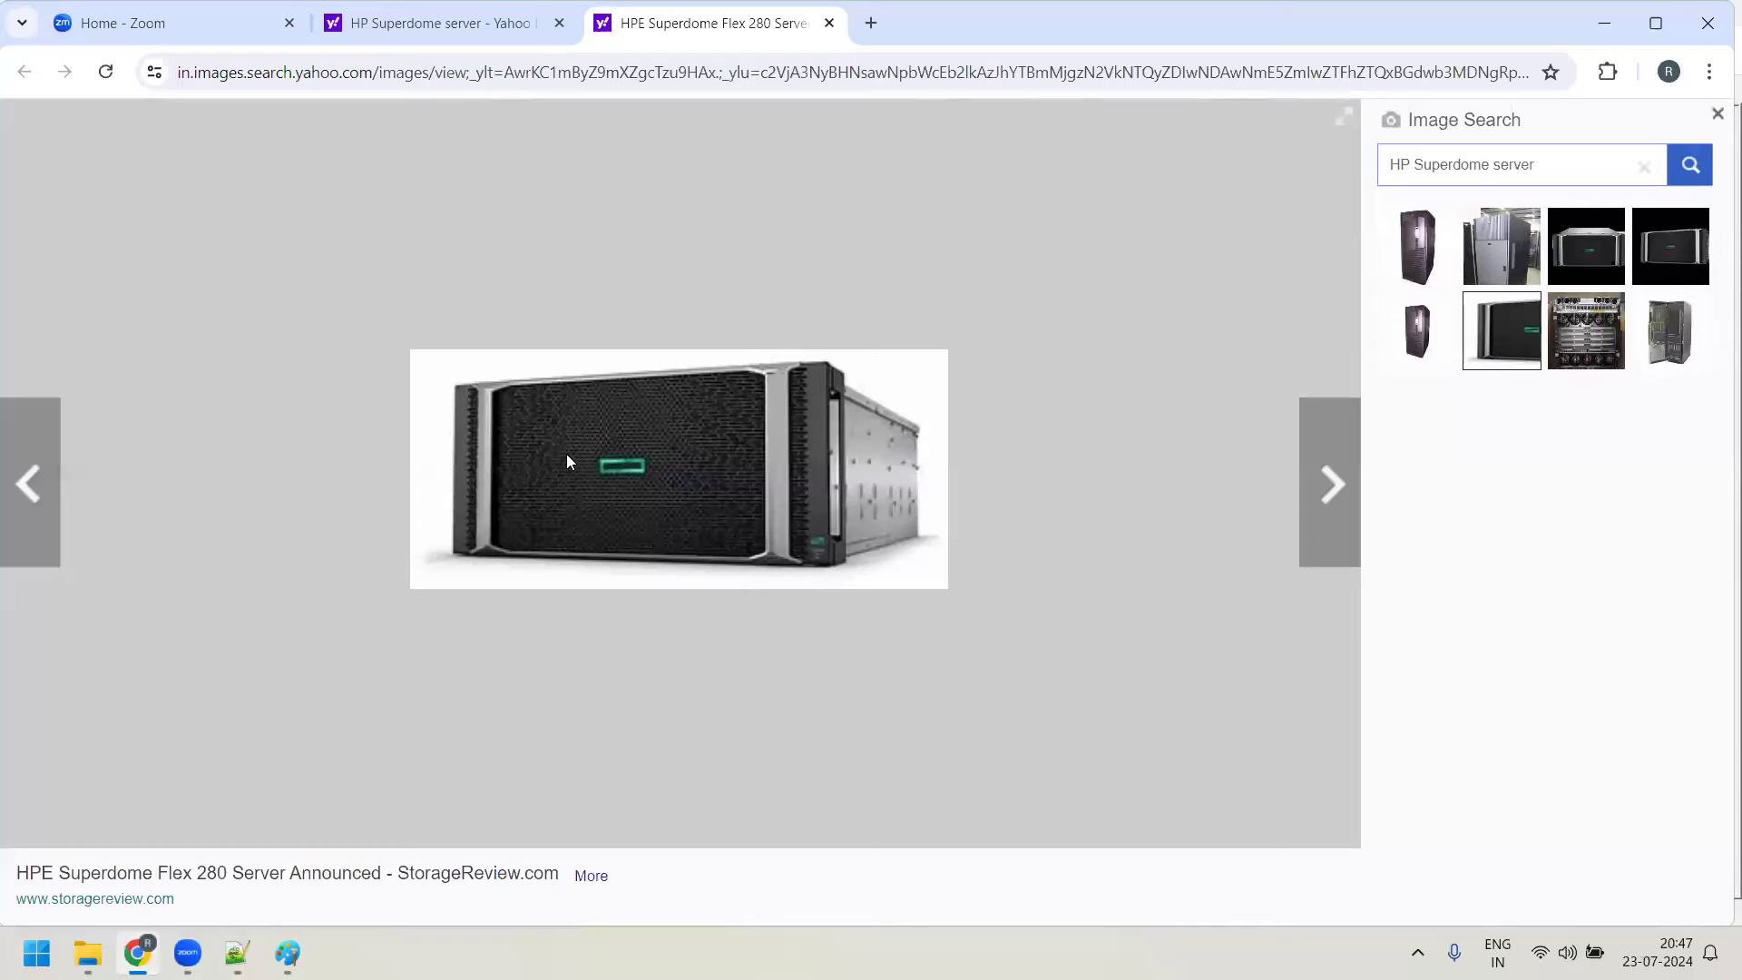
click(287, 952)
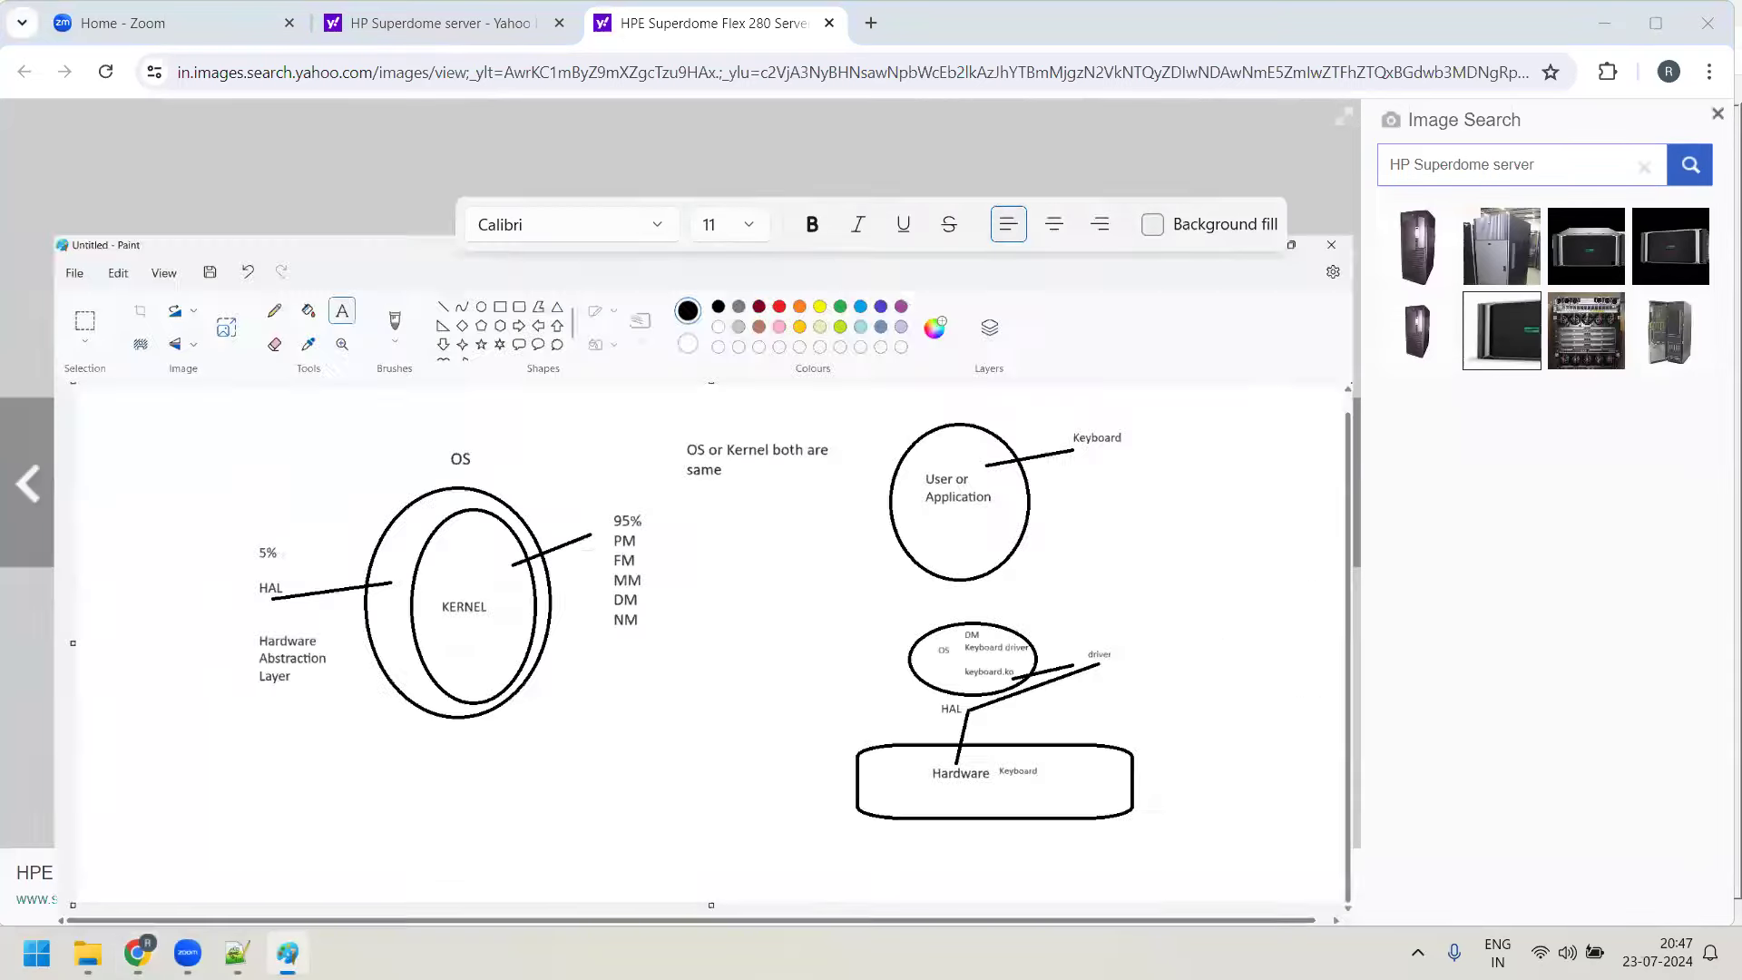
click(237, 953)
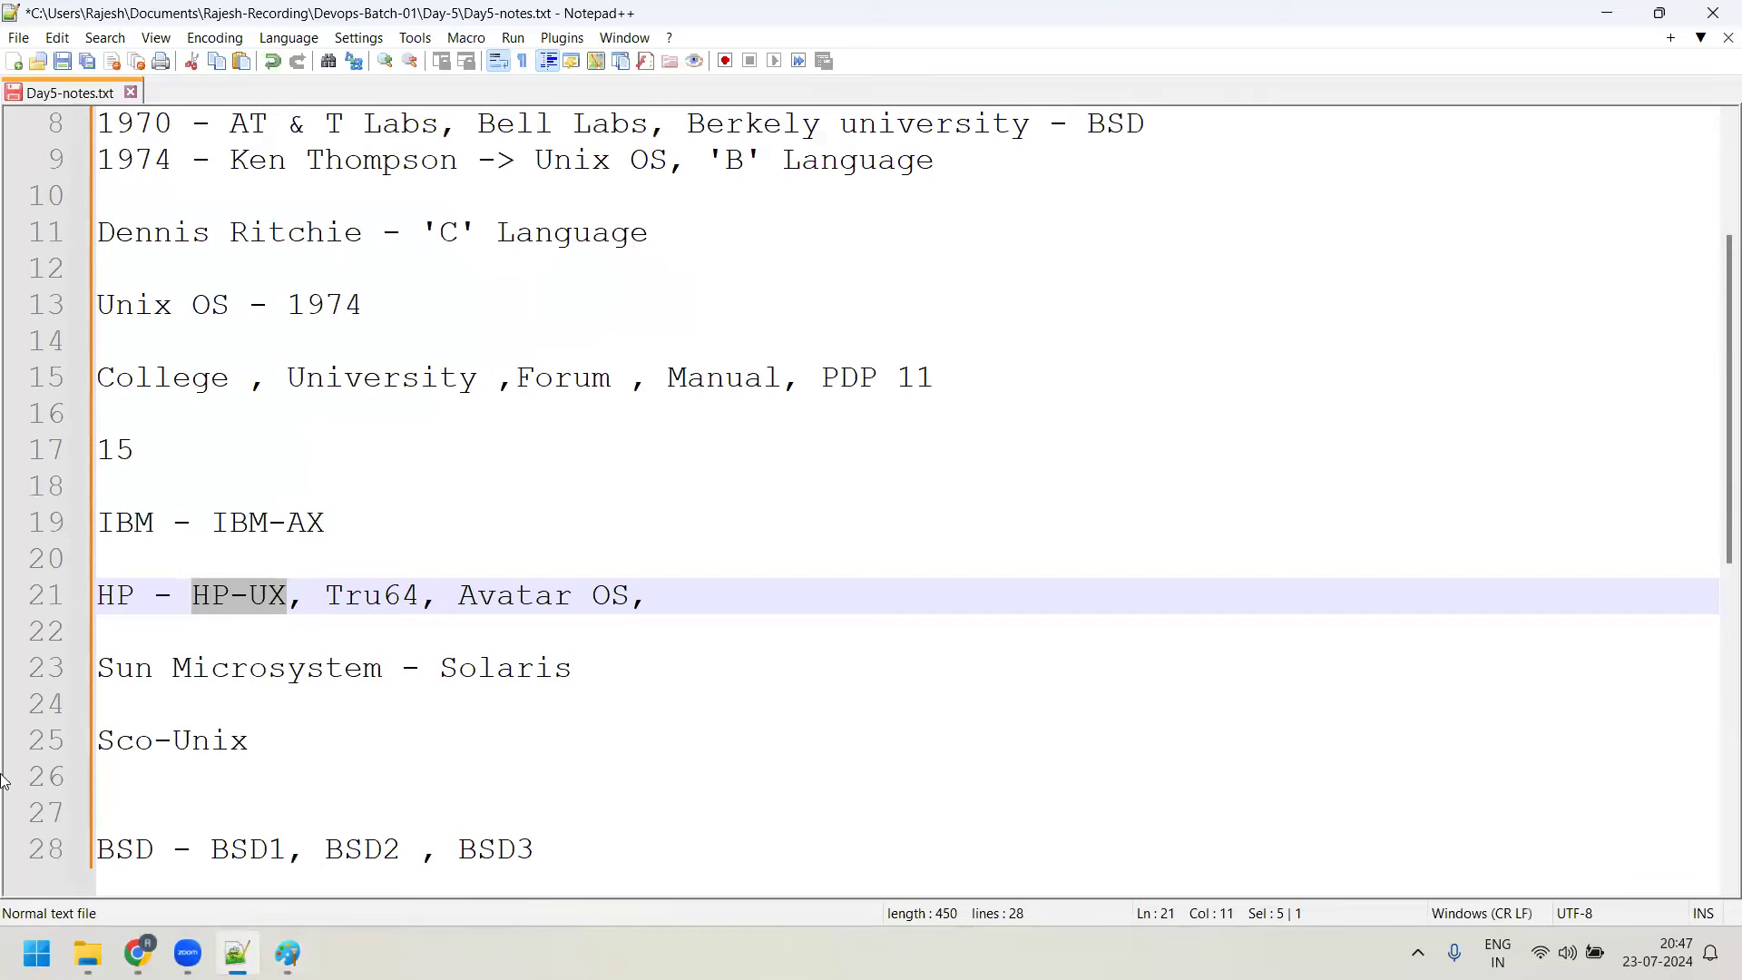
Search 'HP ServiceGuard' in a new tab and open its Wikipedia article
click(138, 953)
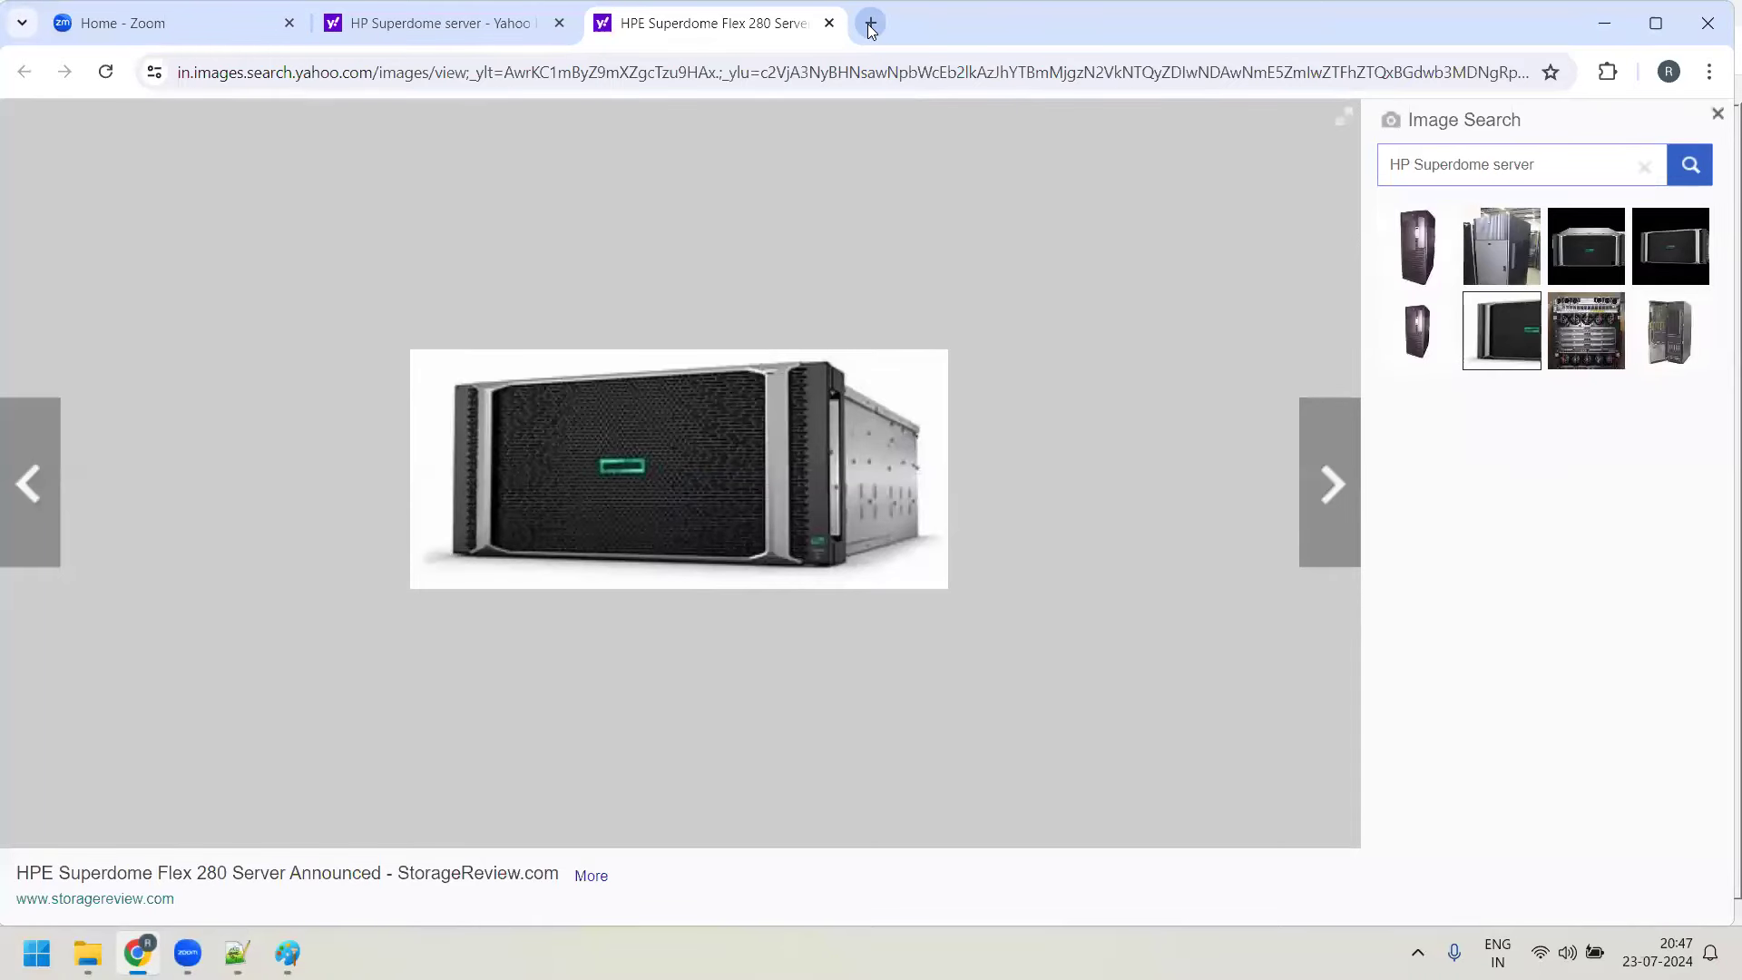
click(871, 23)
text(HP Serviceh)
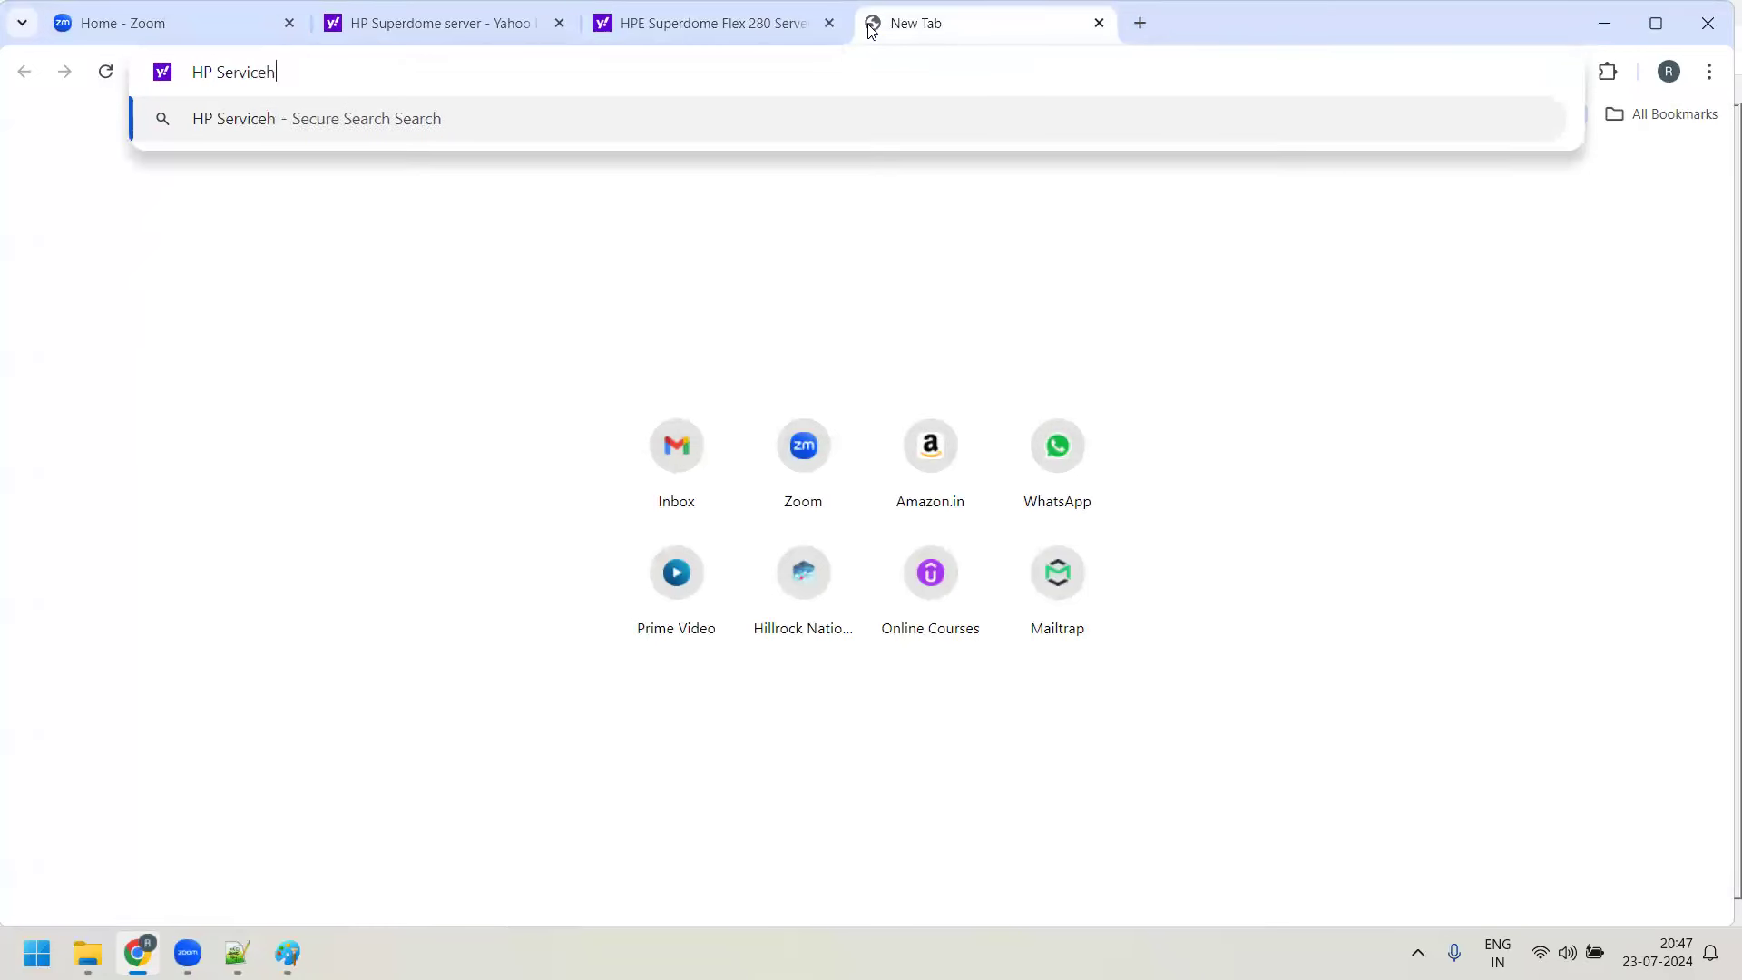
key(BackSpace)
text(Guard)
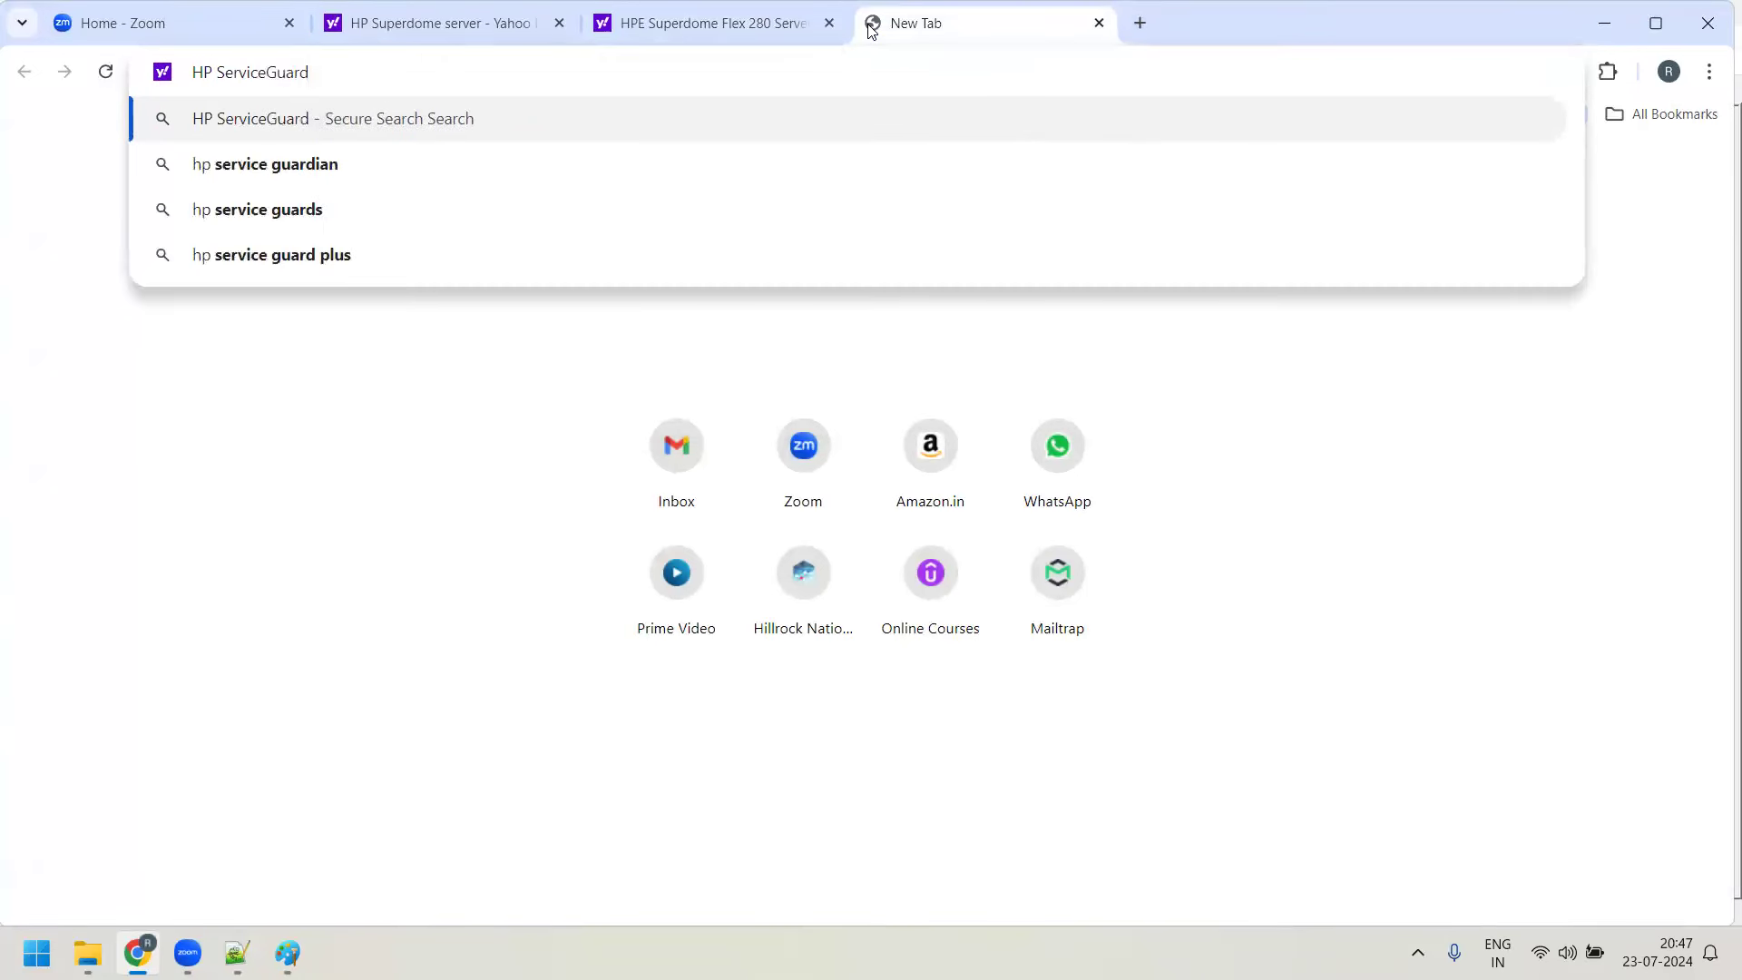
key(Return)
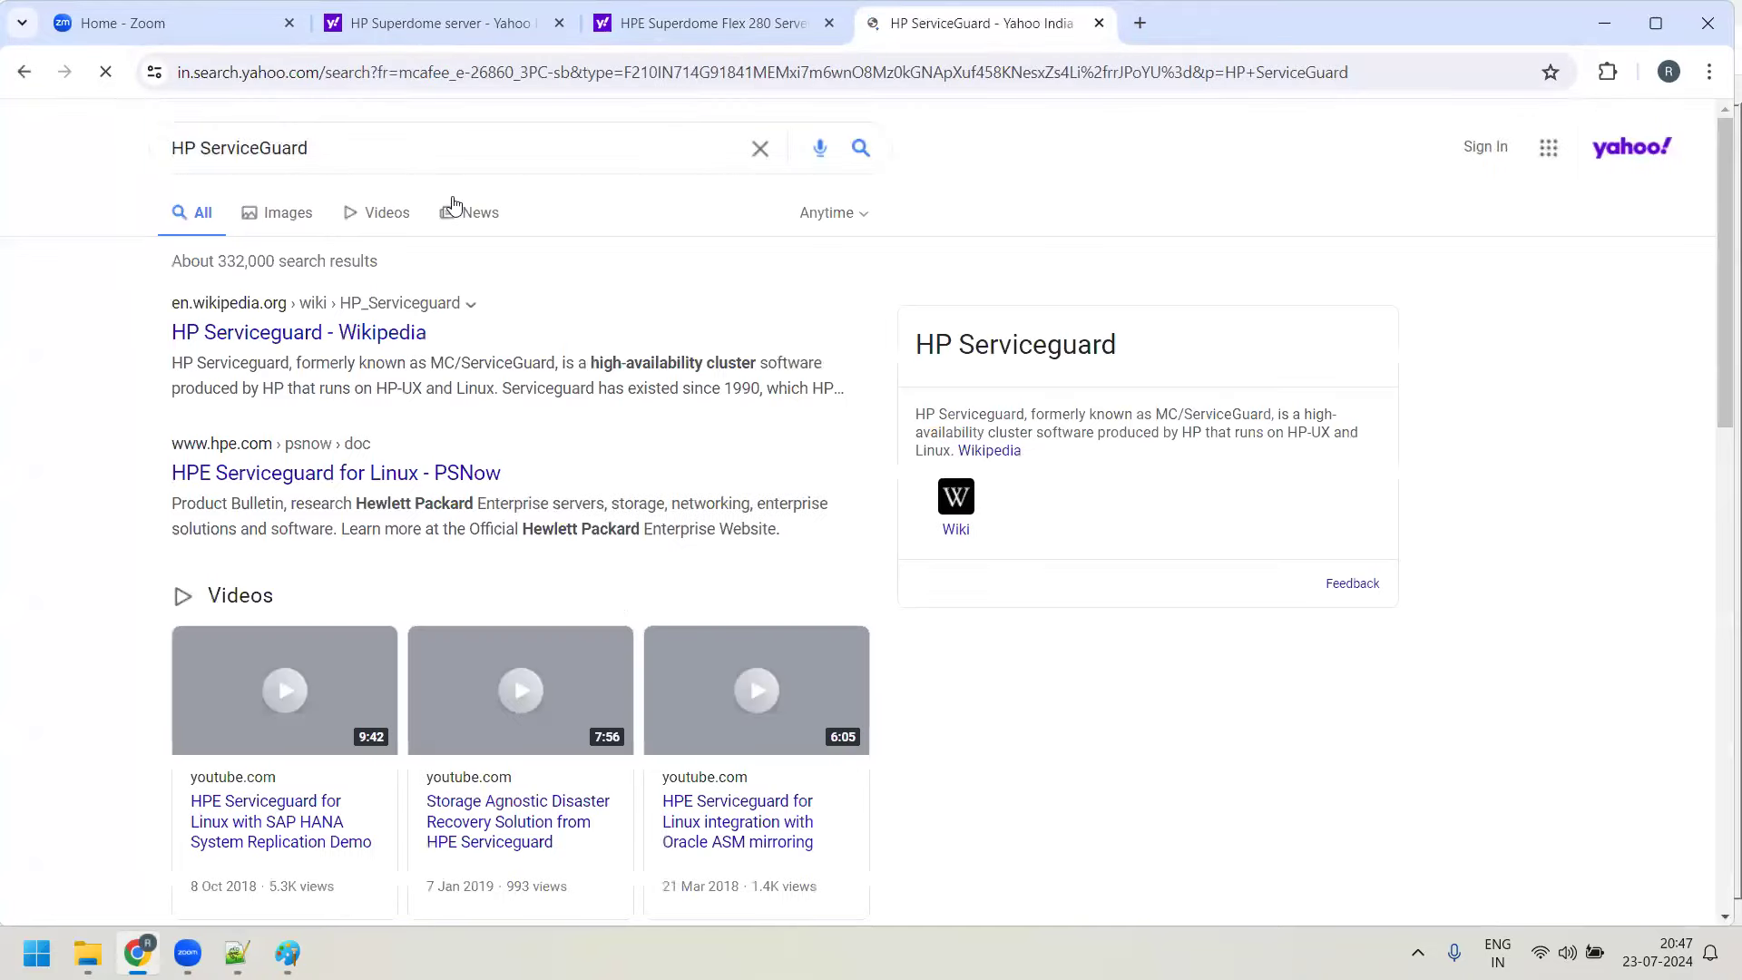
click(267, 350)
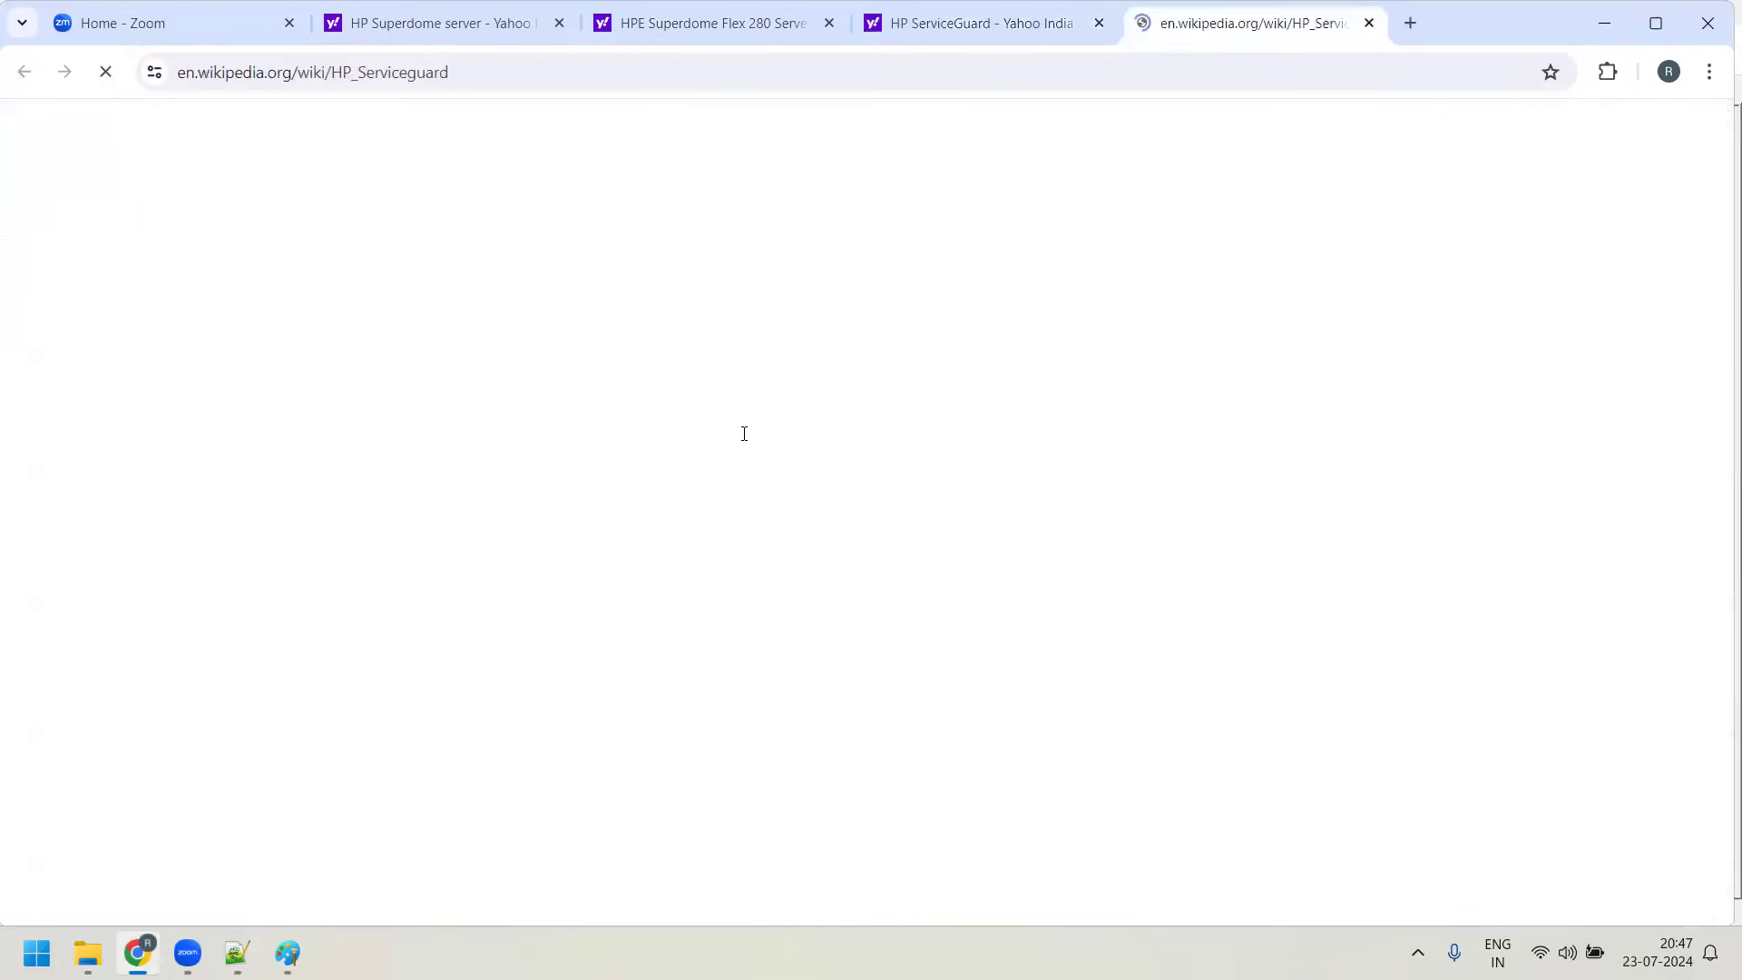
Highlight the sentence describing Serviceguard and the word Serviceguard in the second paragraph
drag(652, 357, 1180, 372)
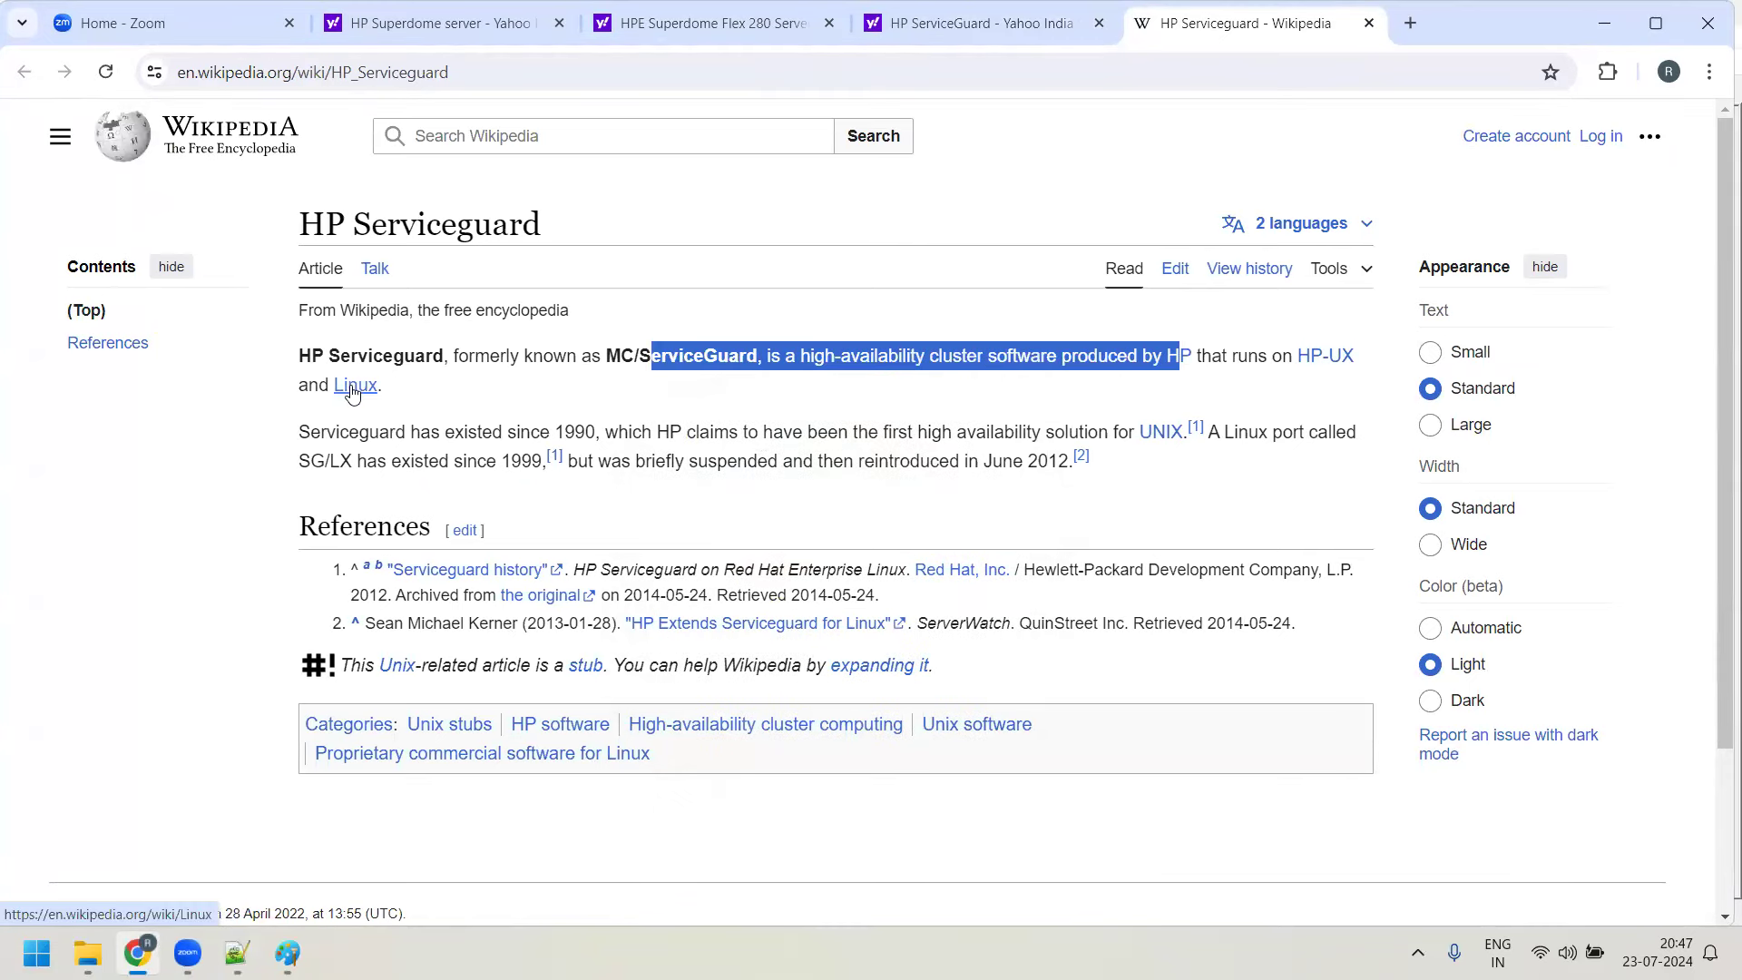
mouse_move(354, 390)
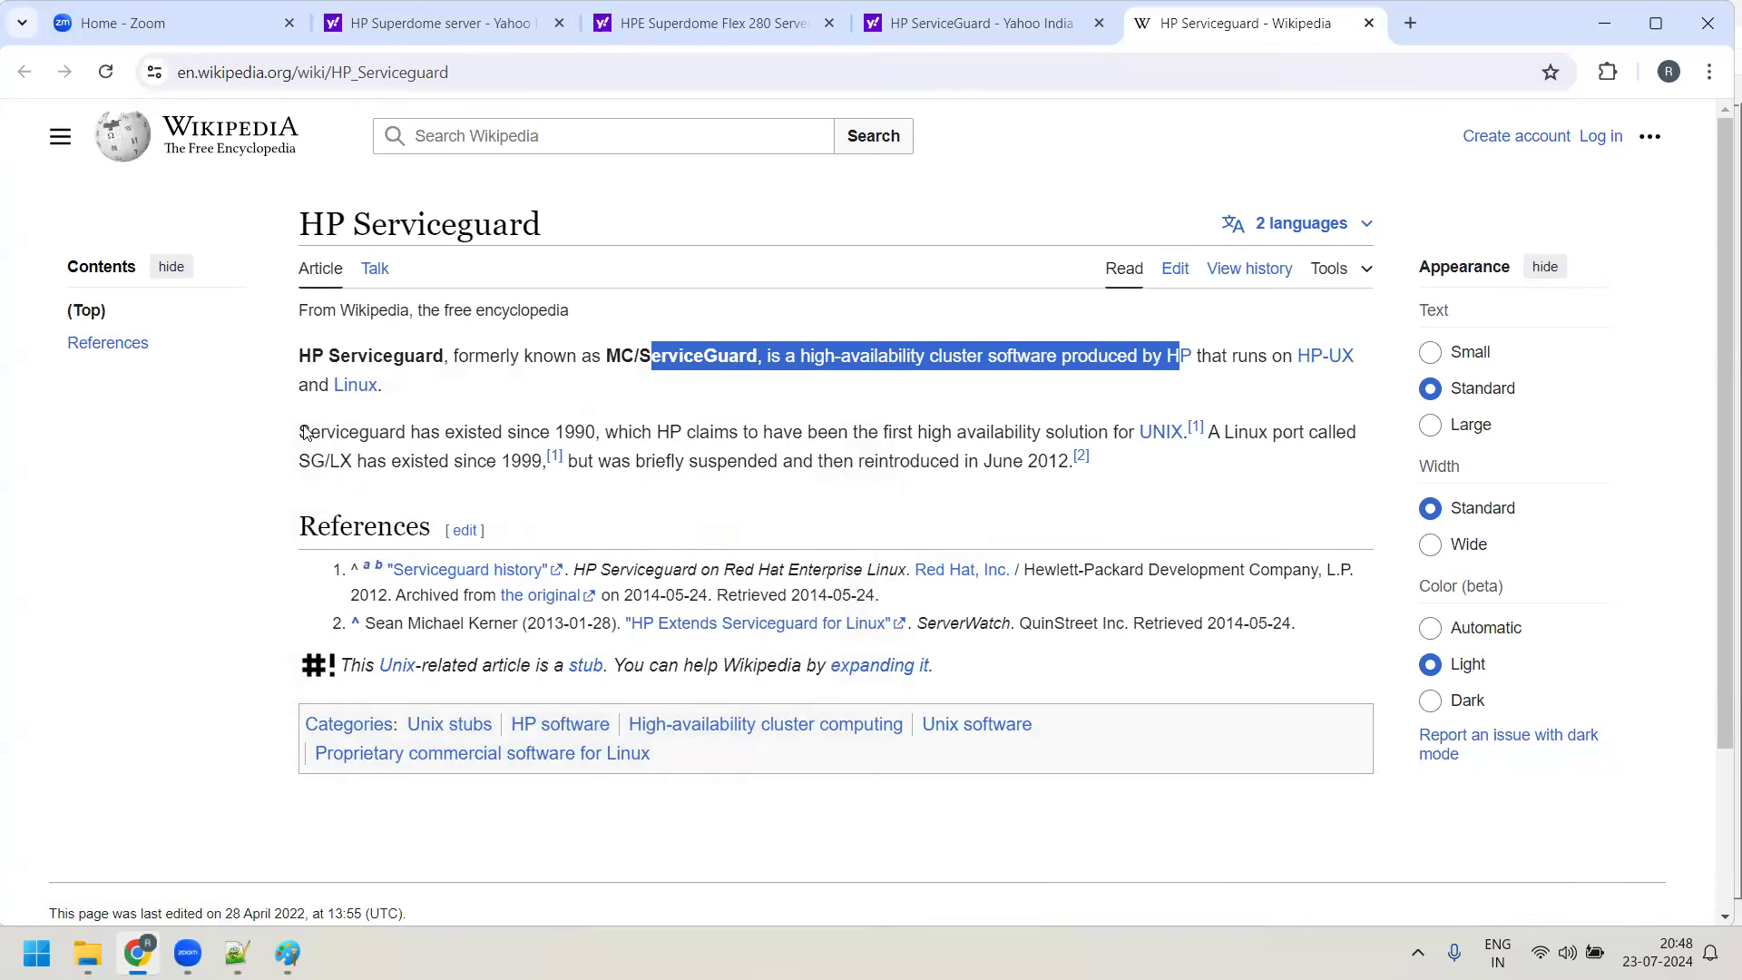
drag(301, 432, 395, 432)
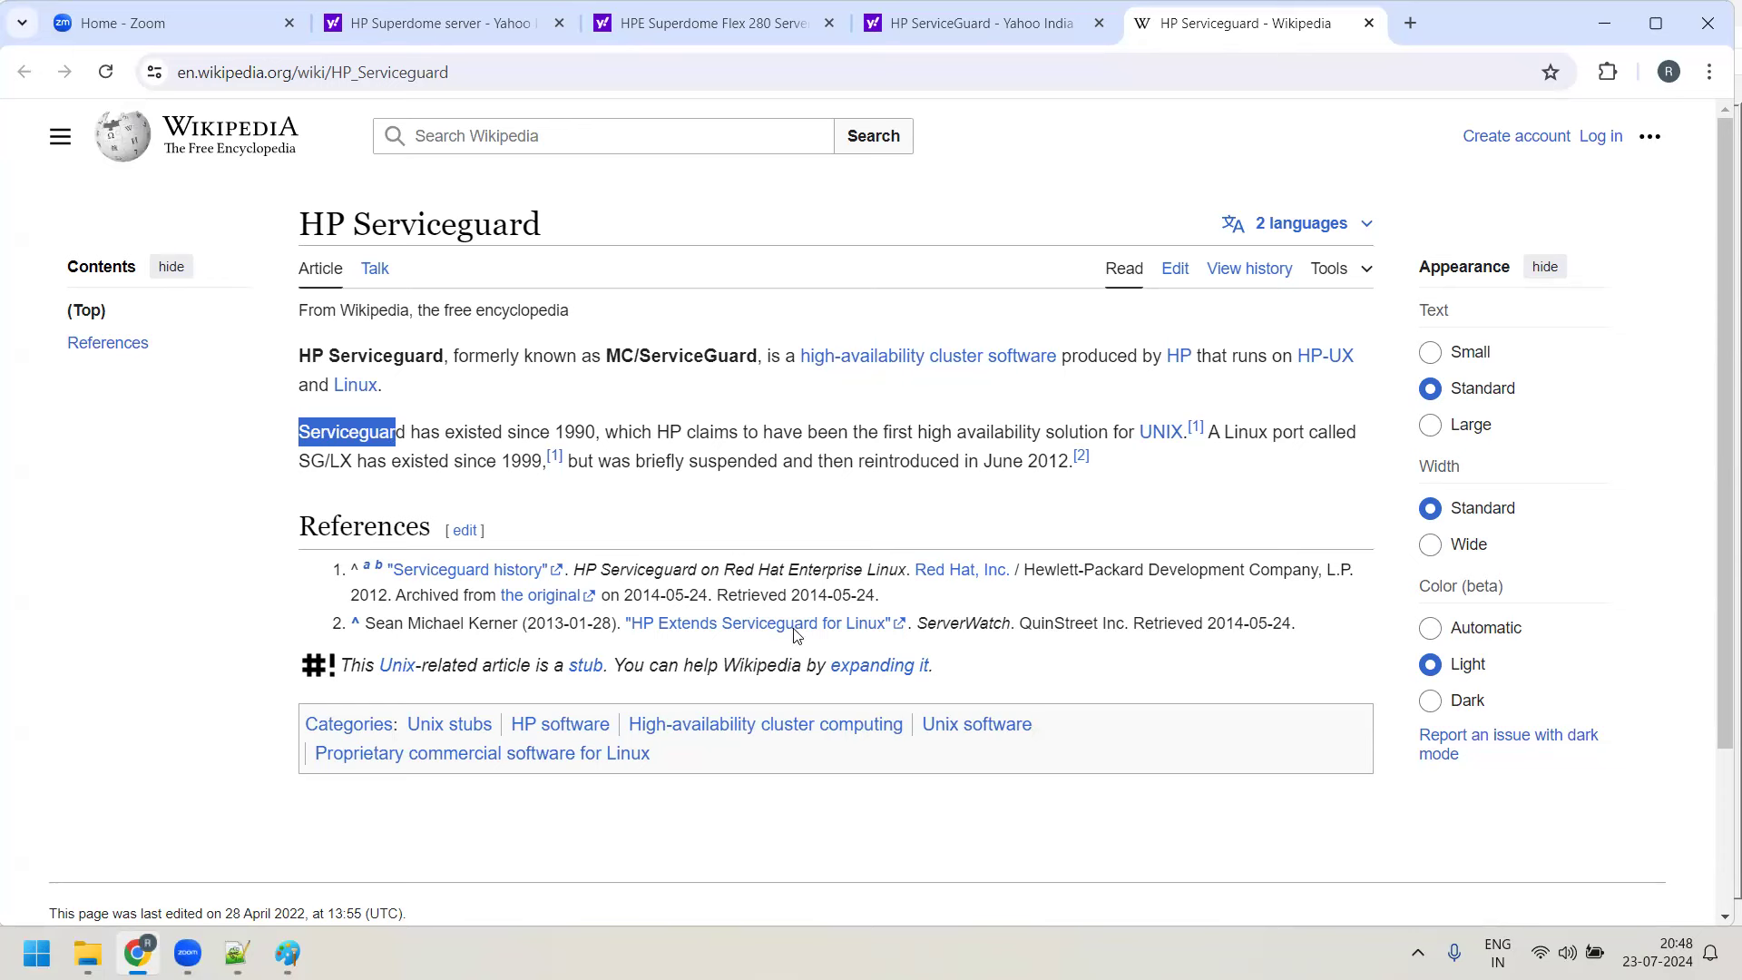
Back in Day5-notes.txt, select the word Solaris on the 'Sun Microsystem - Solaris' line
click(286, 953)
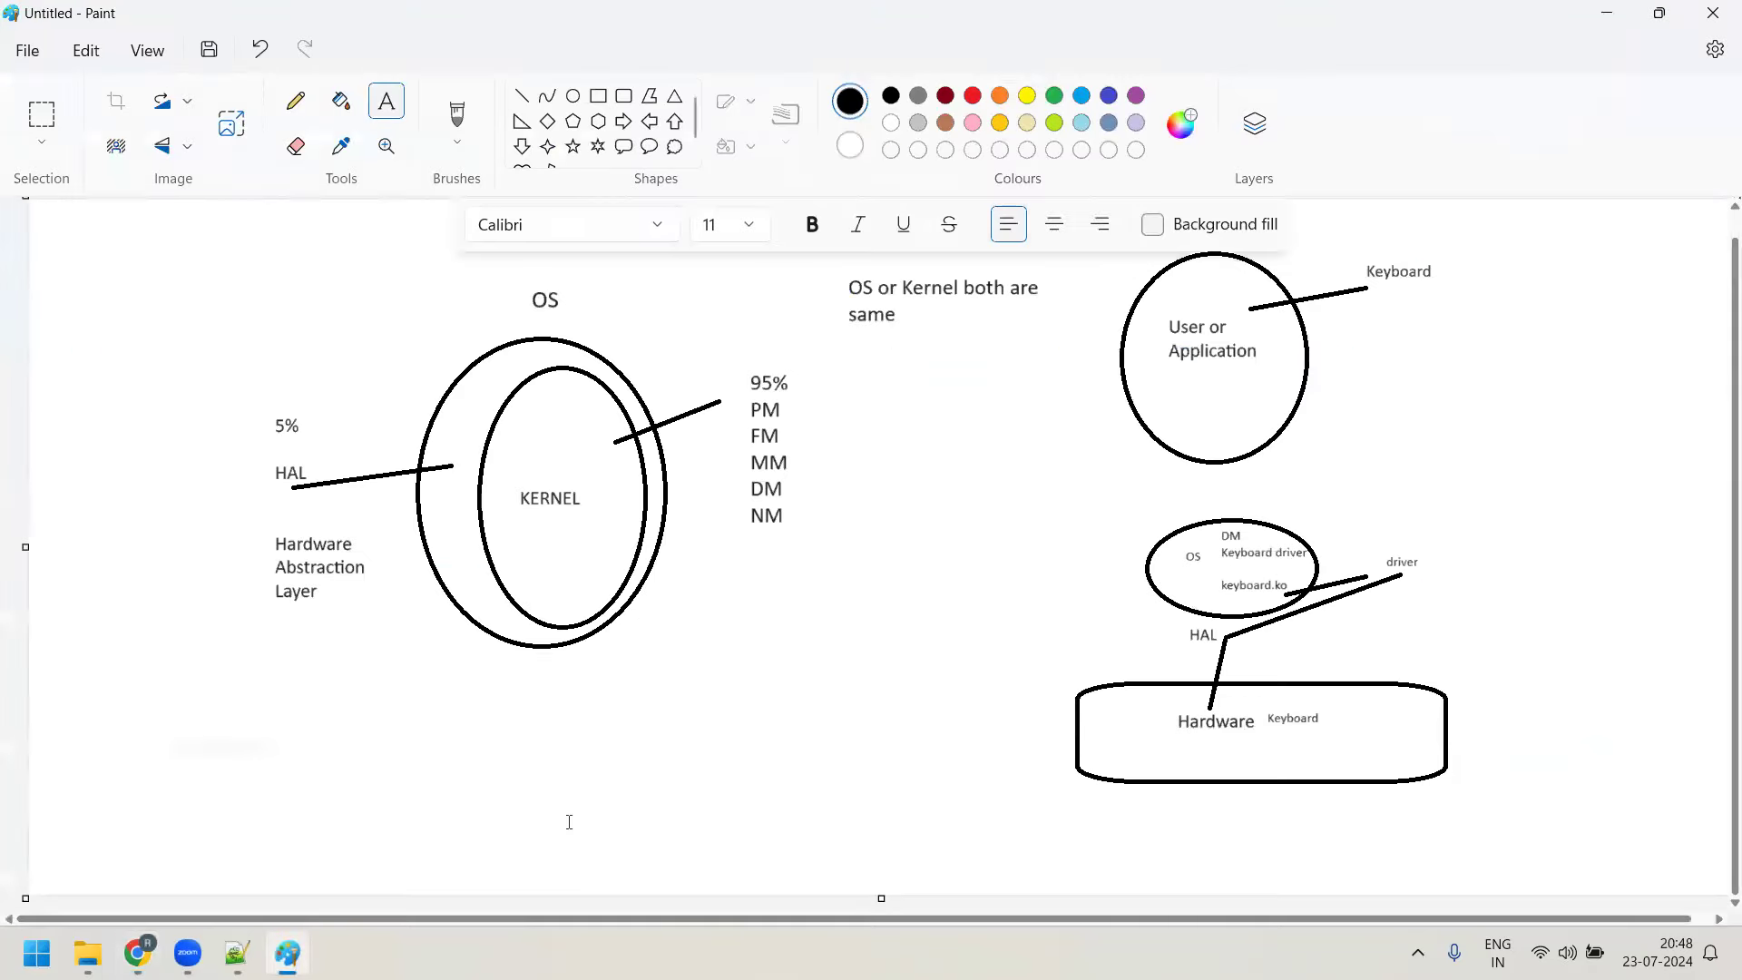
click(236, 953)
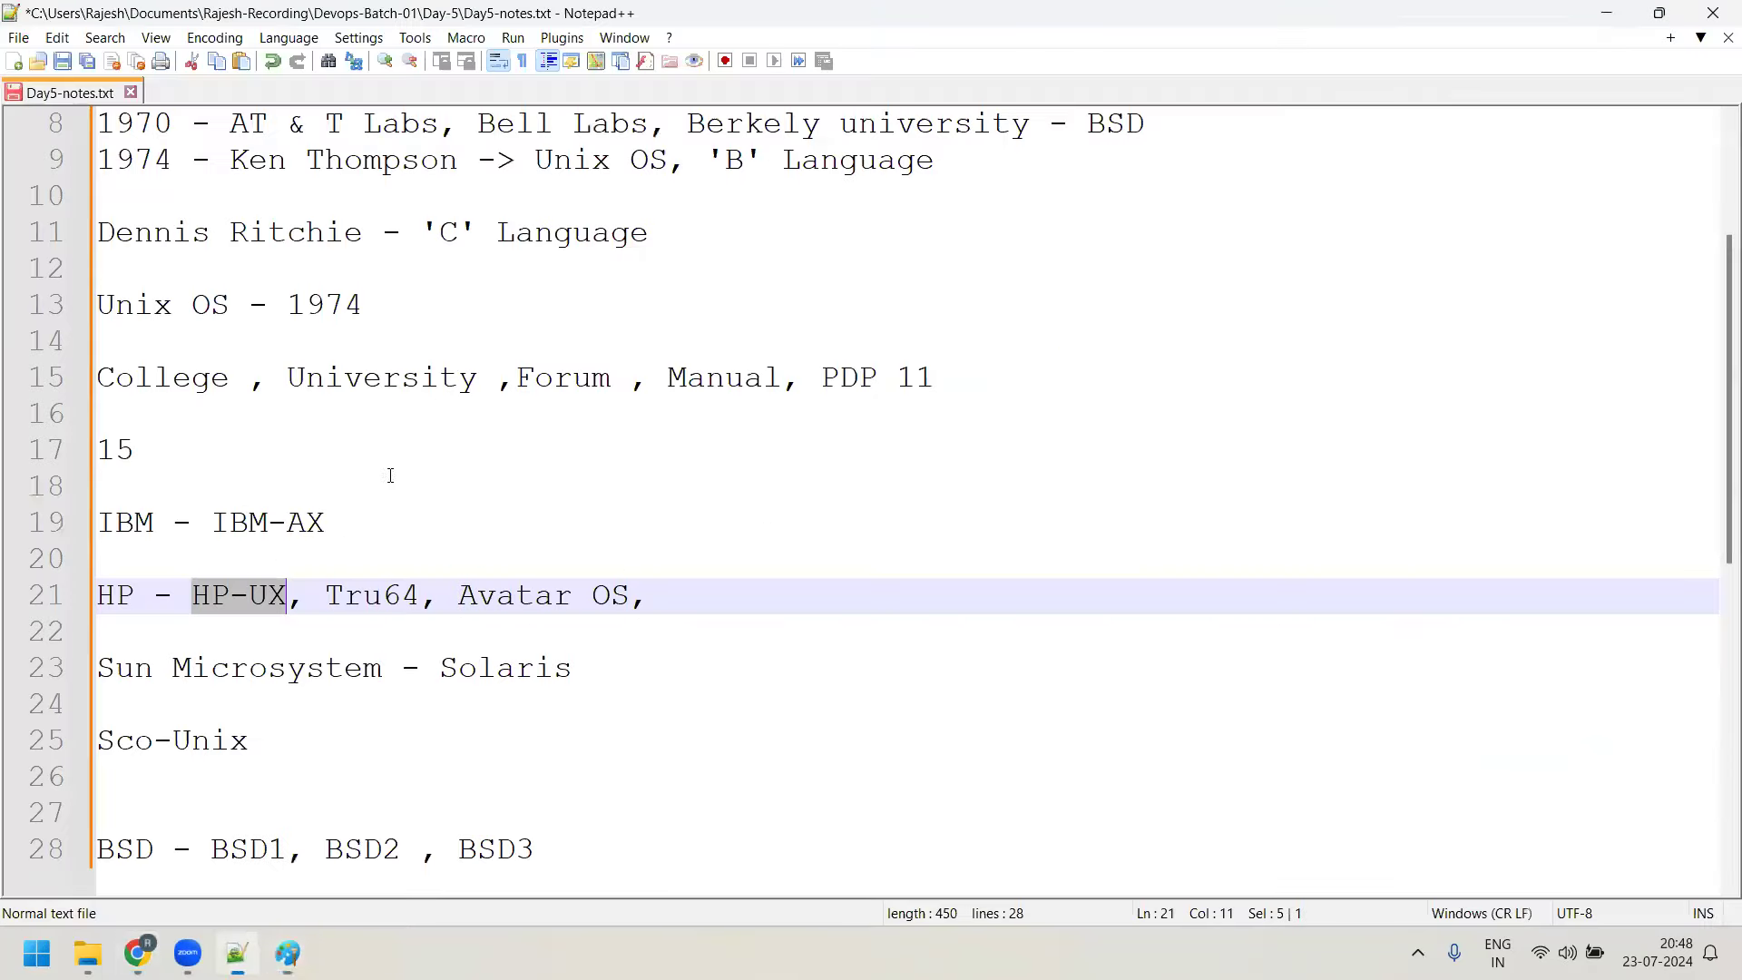
shift+click(650, 663)
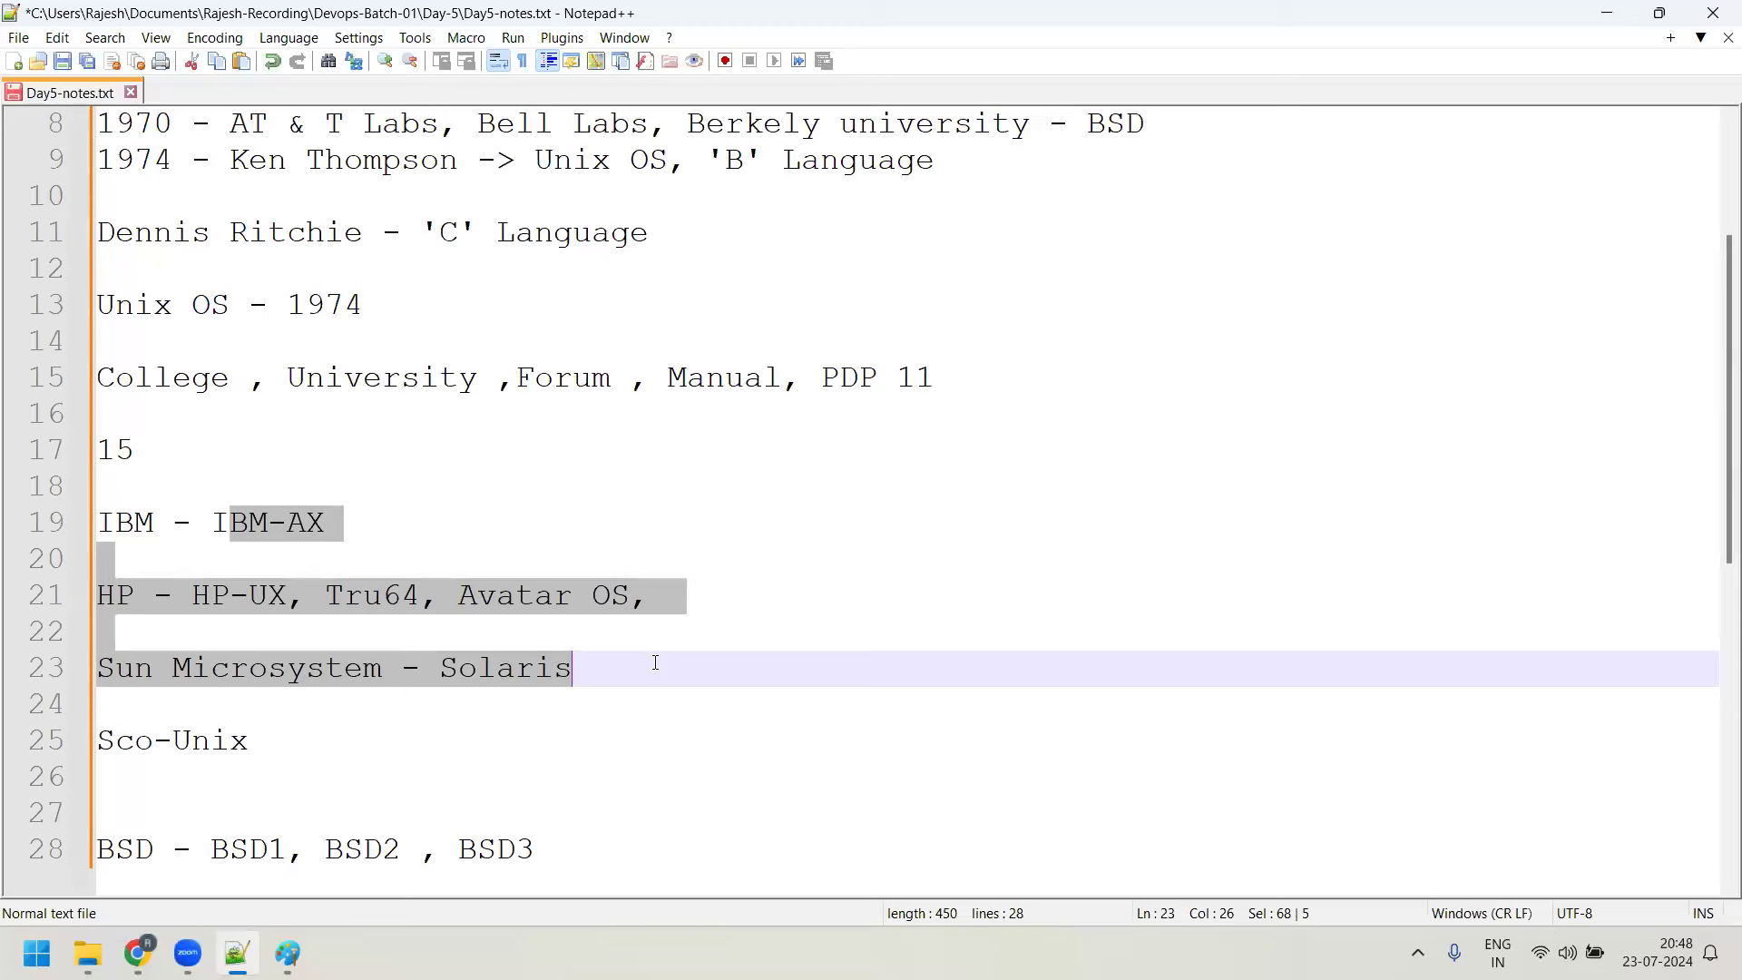
click(434, 669)
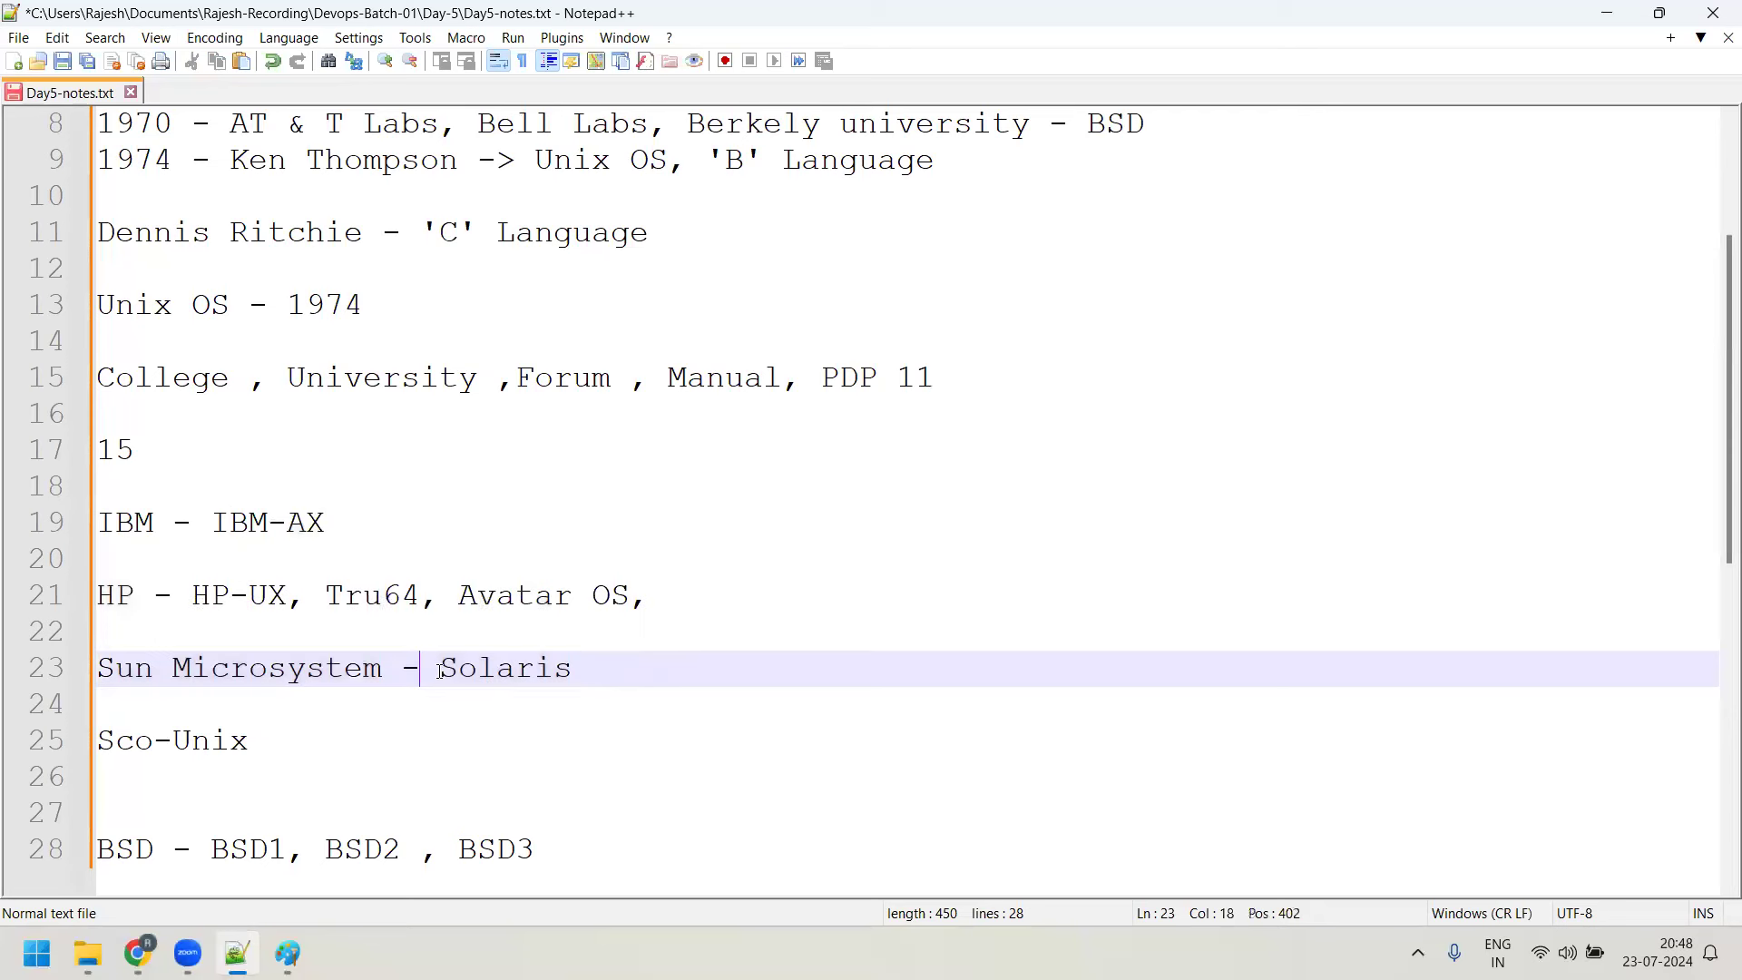
shift+click(595, 667)
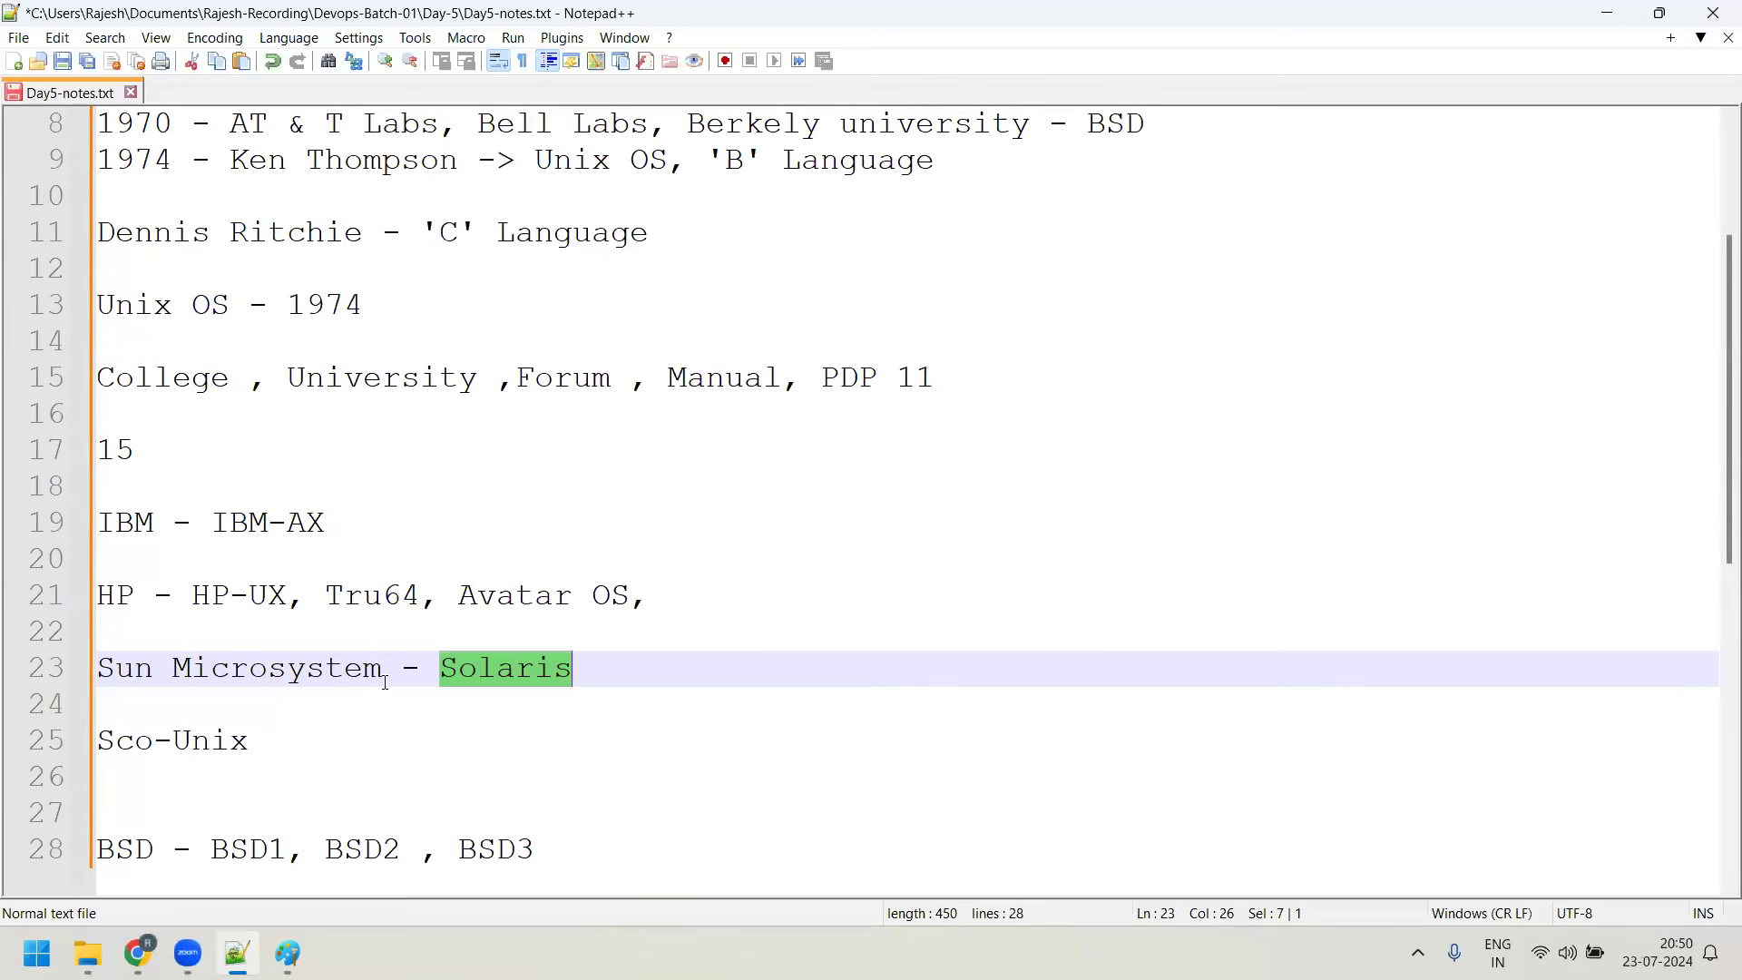
Add a 'TCL/TK' line below the 'BSD - BSD1, BSD2 , BSD3' line
scroll(418, 662, down, 3)
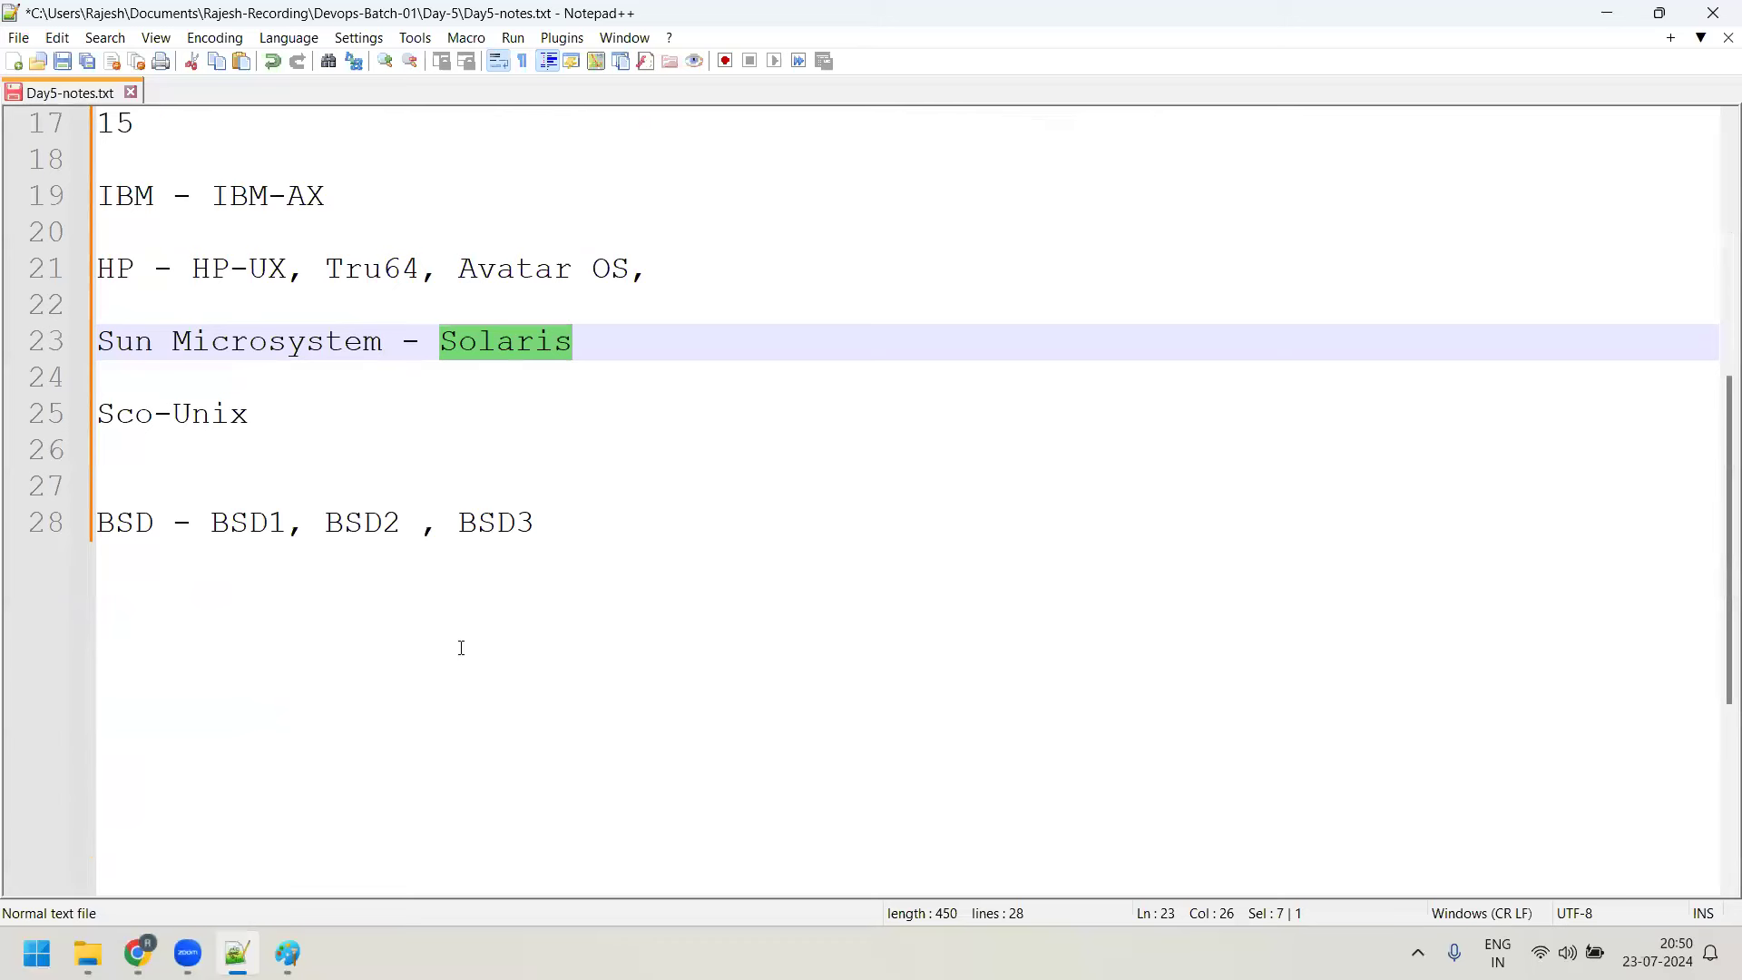
click(587, 533)
key(Return)
key(Return)
text(TL)
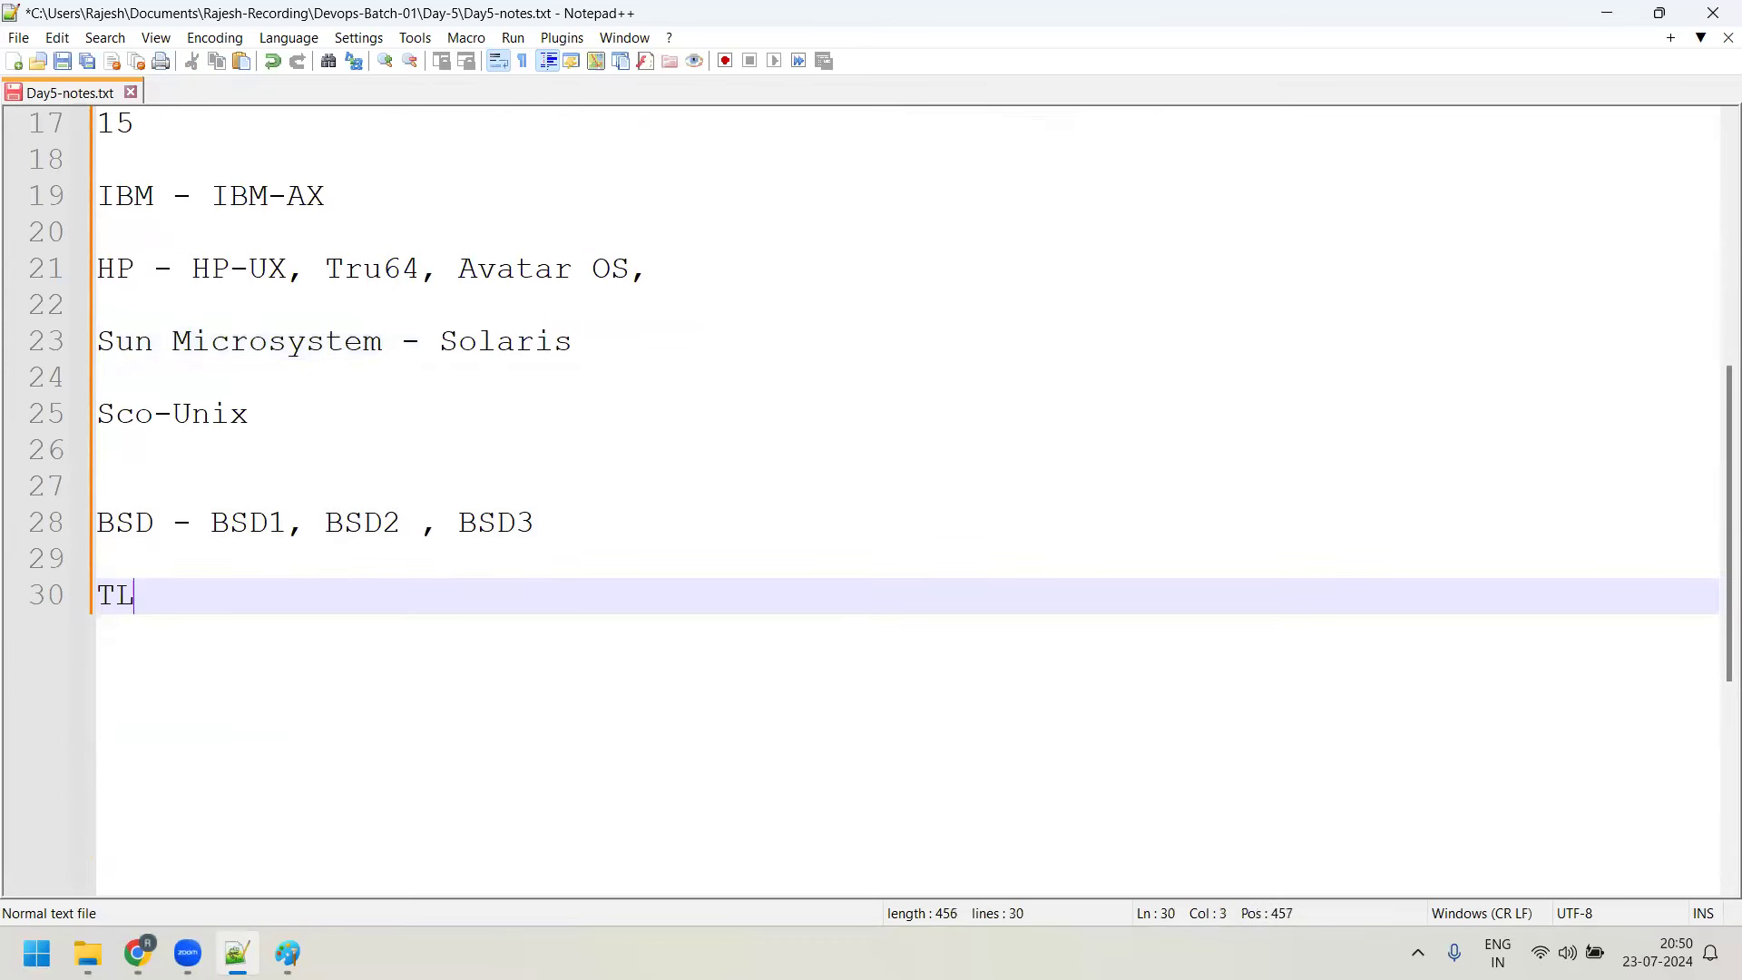
key(BackSpace)
text(CL/TK)
click(138, 953)
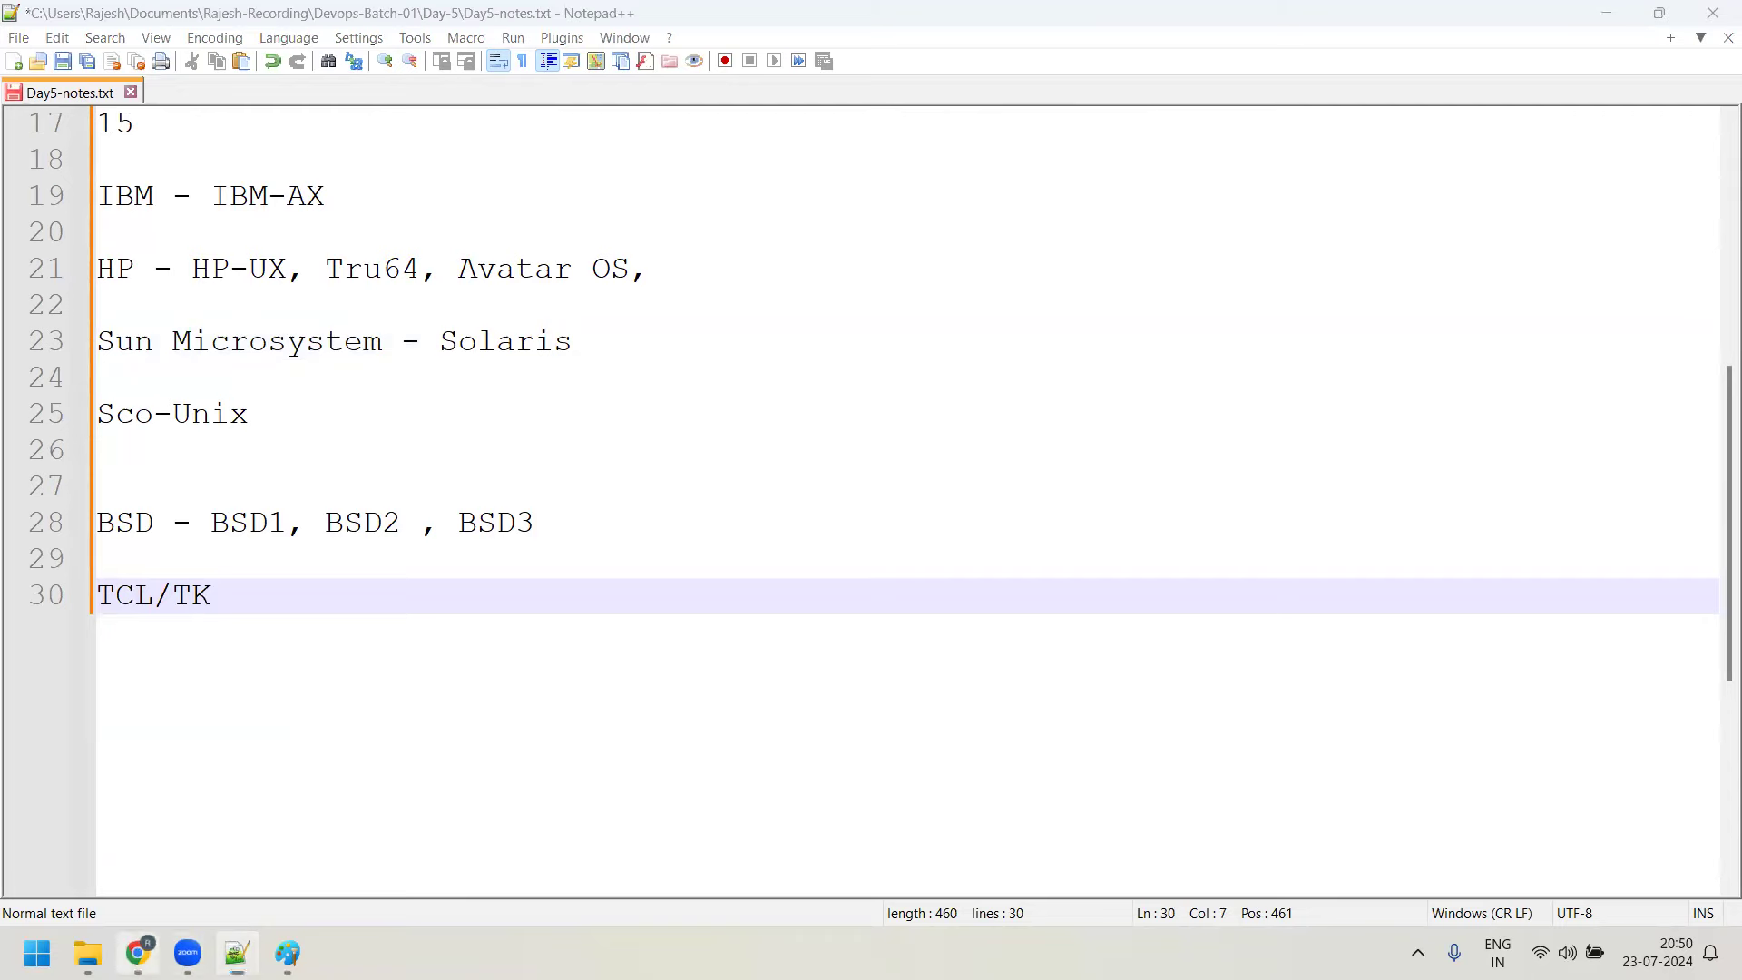
Search 'TCL TK', read the tutorialspoint Tcl/Tk Tutorial, then minimize the browser
click(1411, 24)
text(TCL)
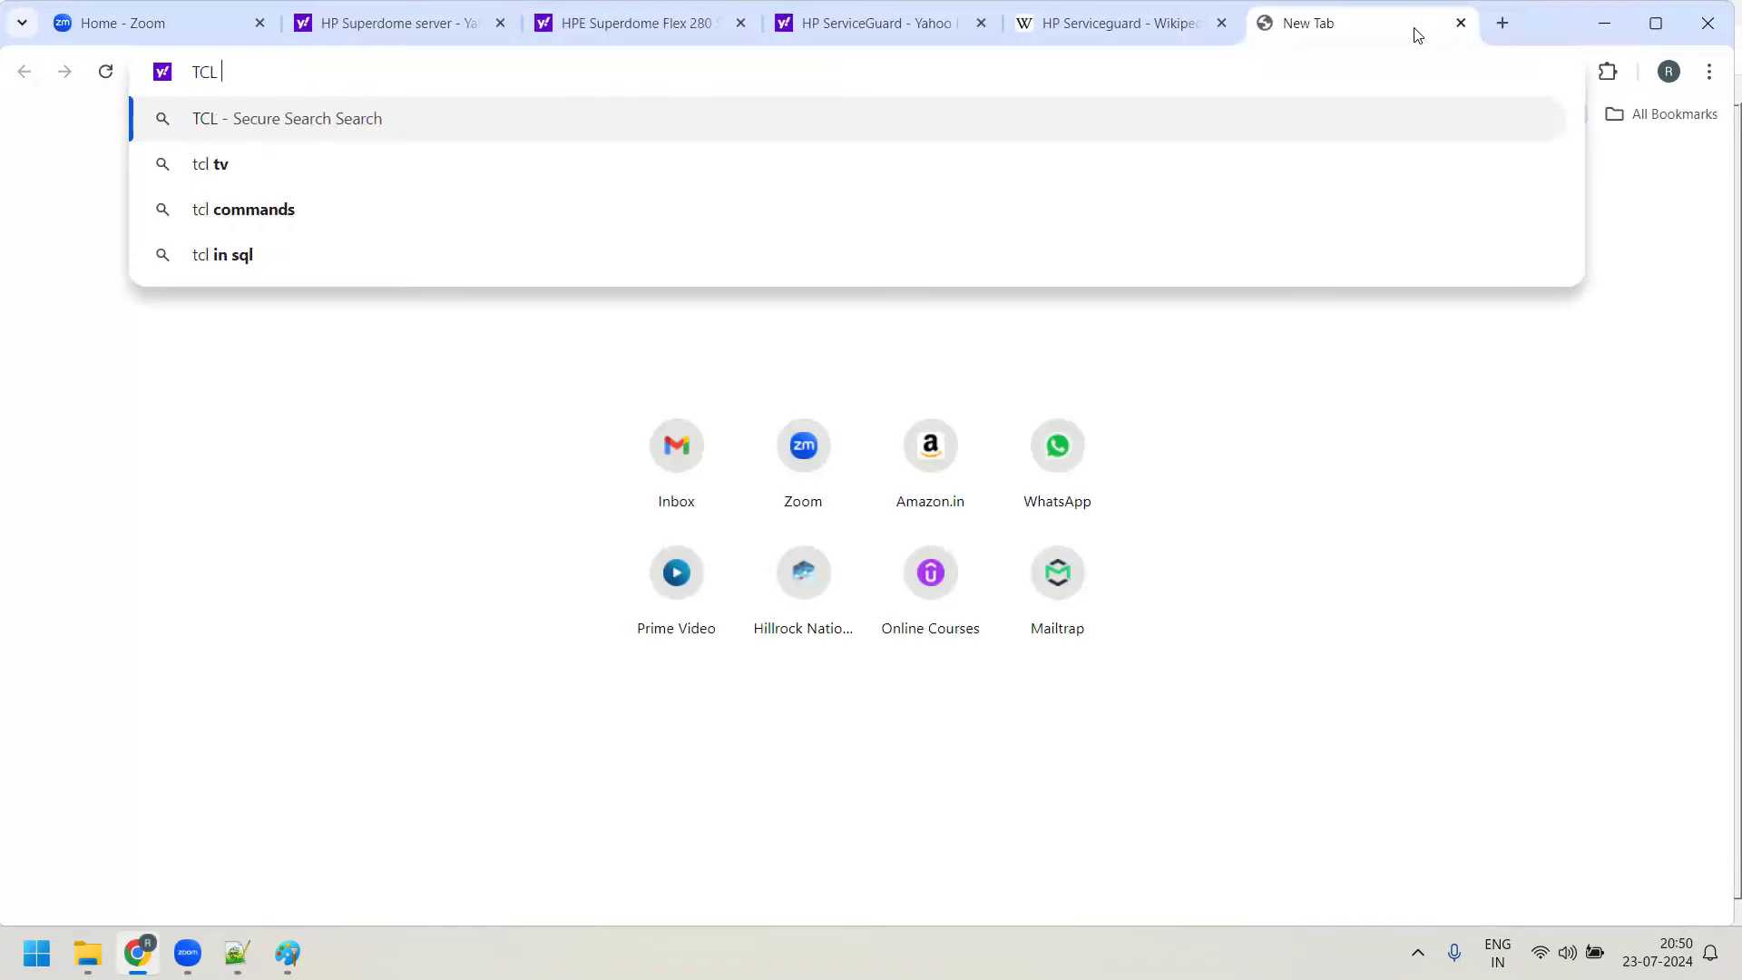
text( TK)
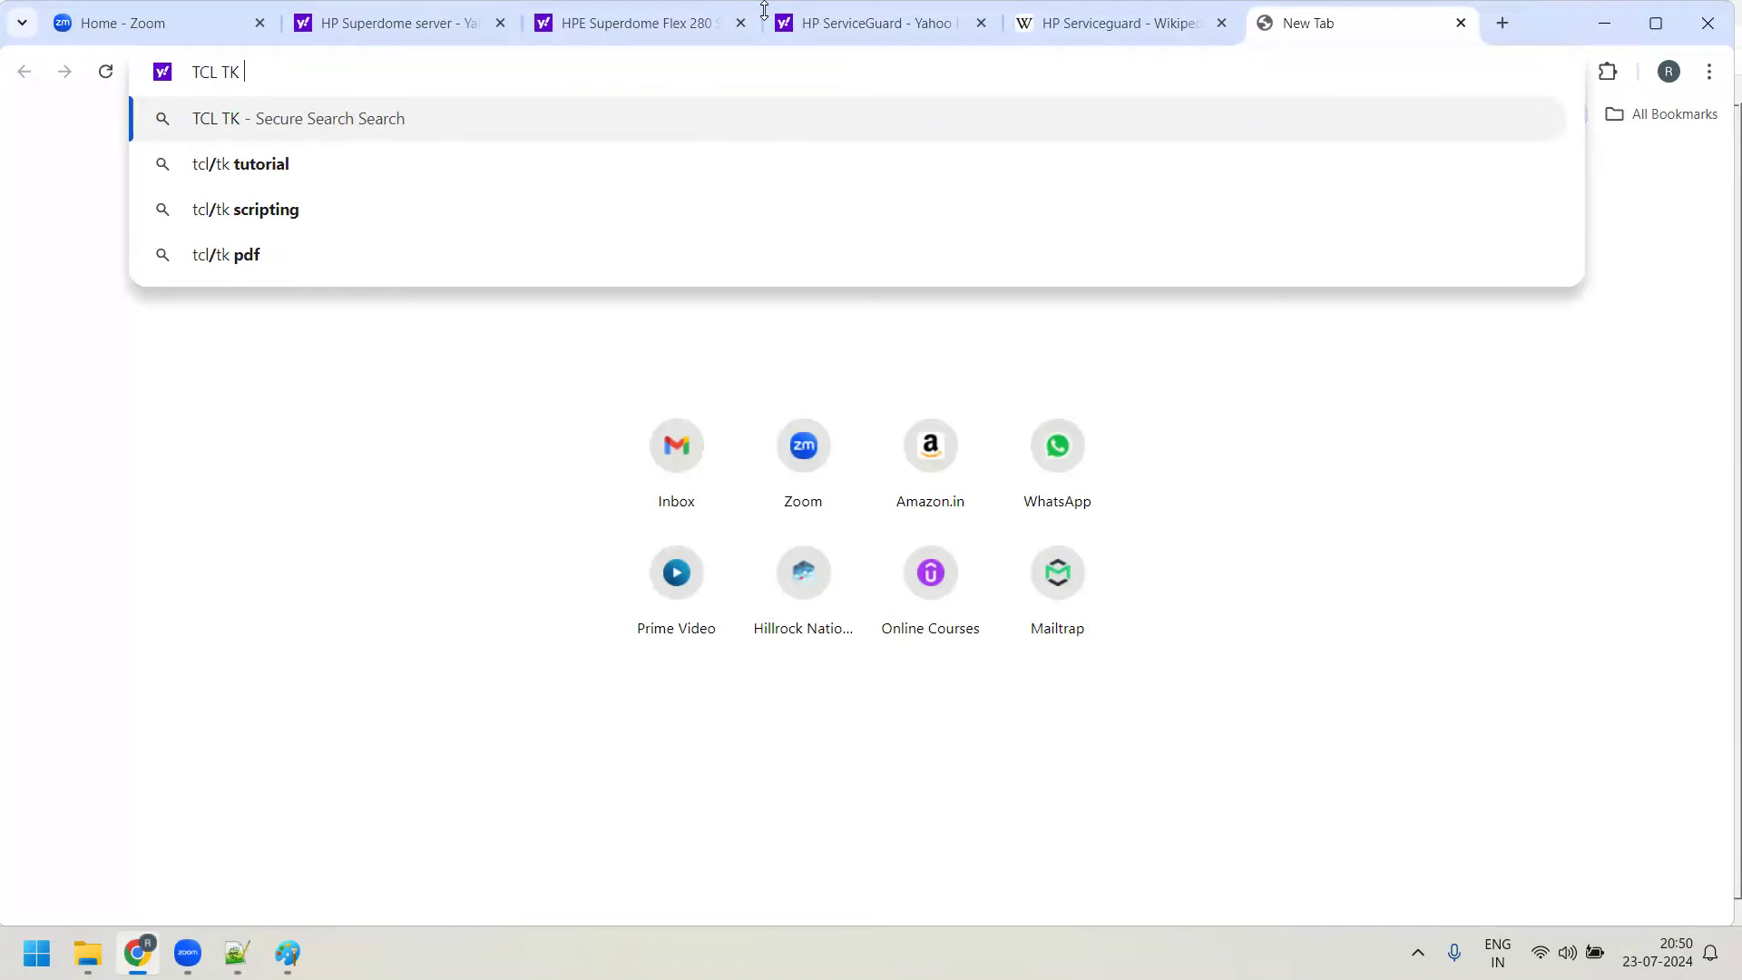
click(330, 209)
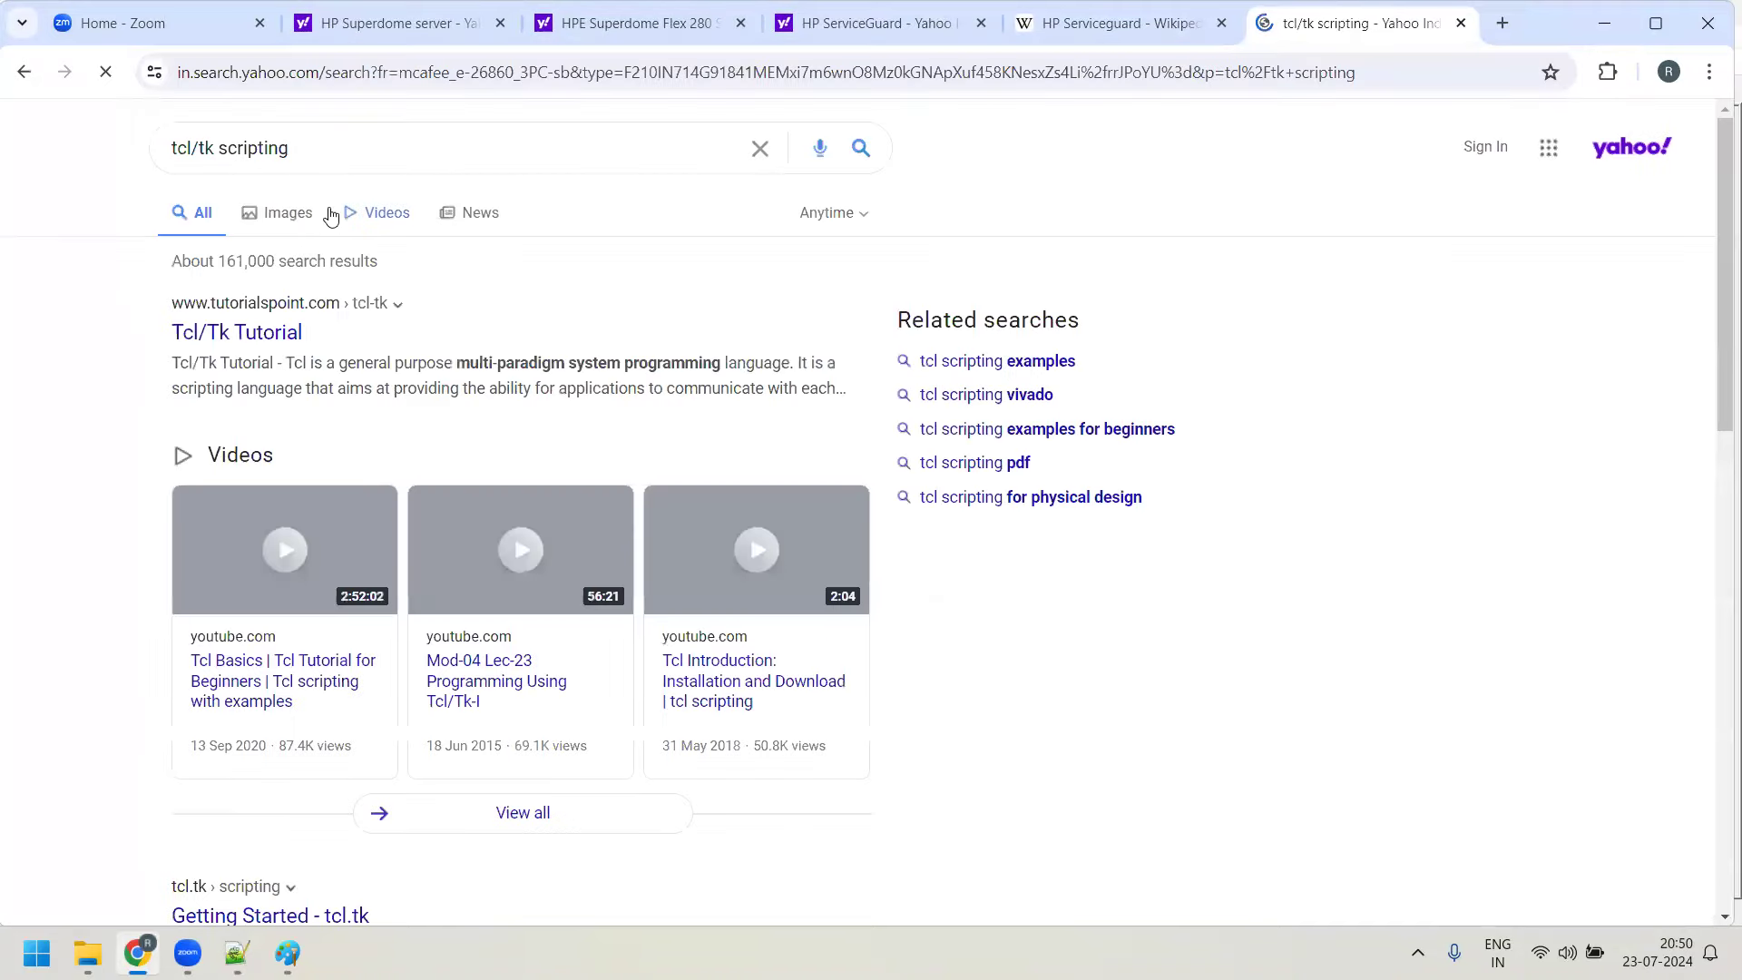
click(286, 330)
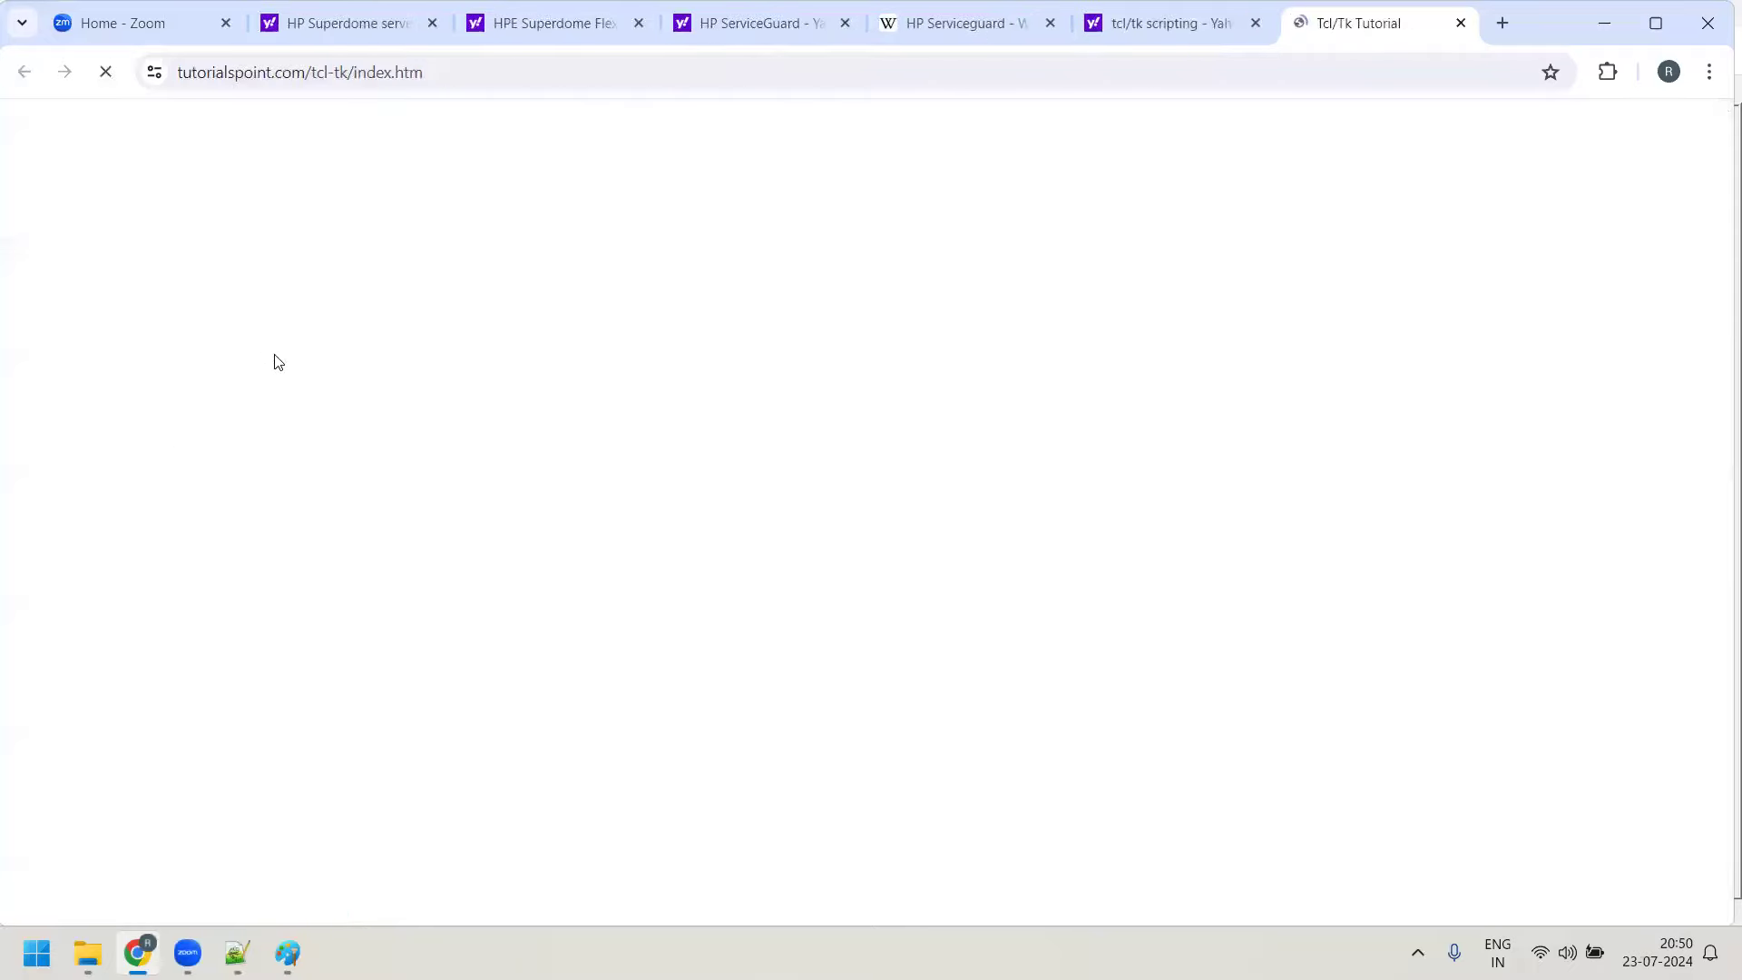
scroll(719, 551, down, 5)
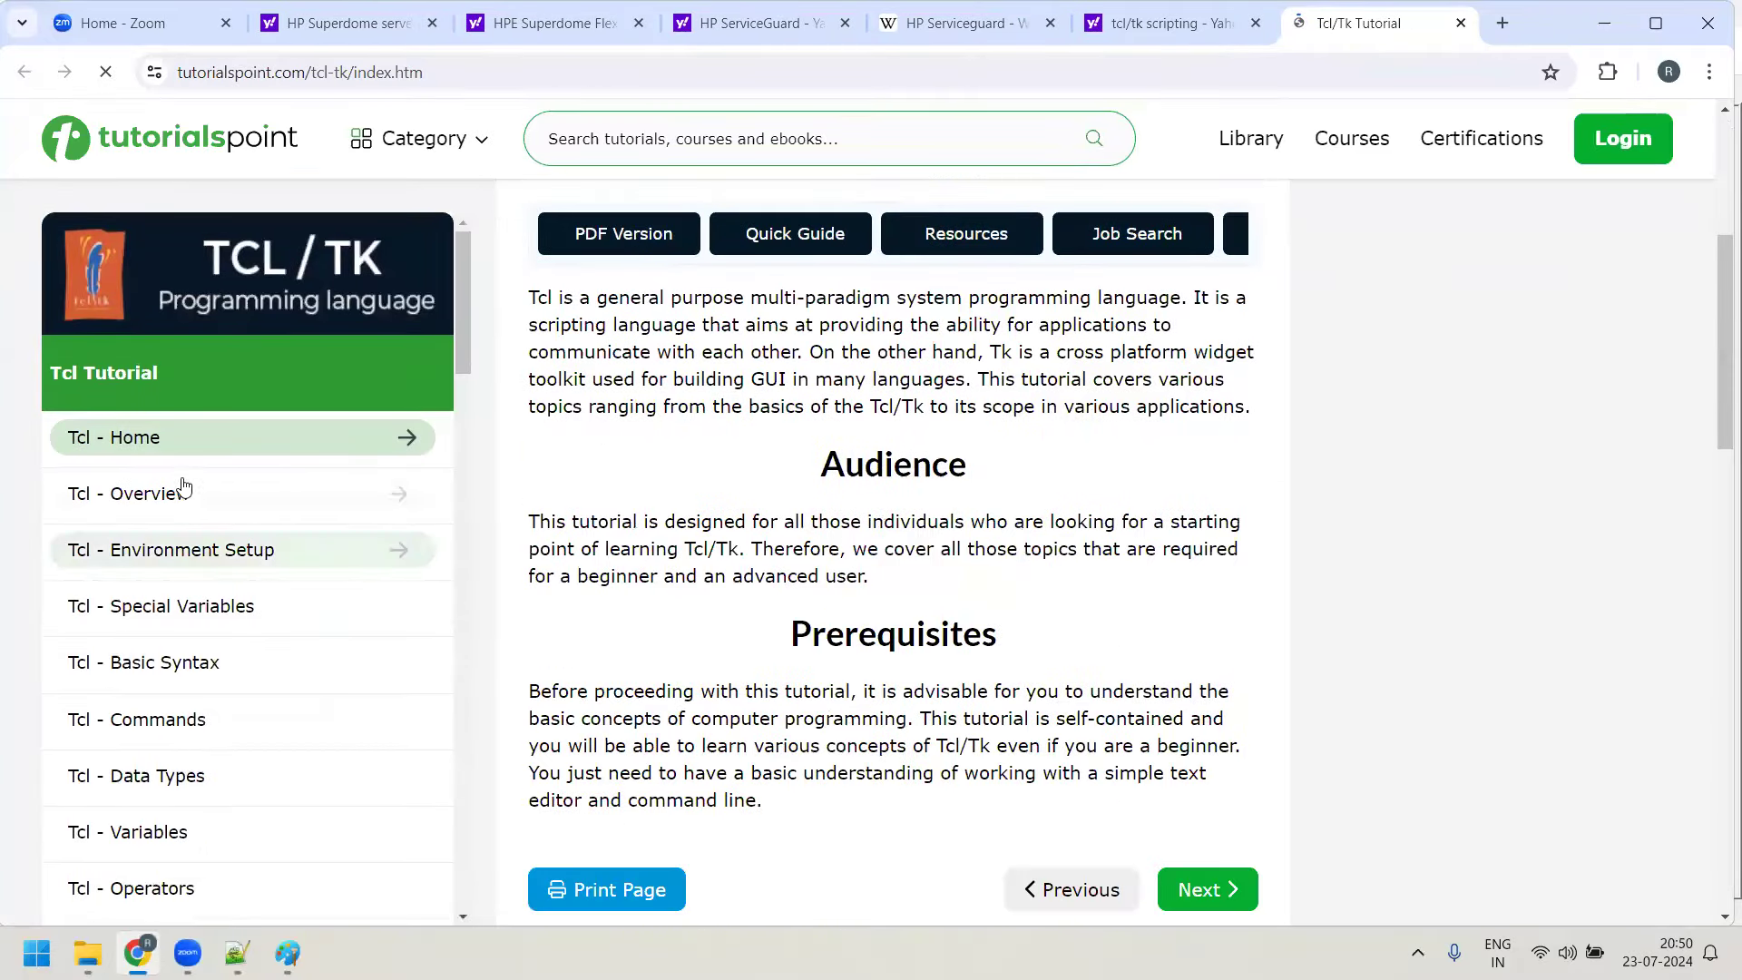
scroll(255, 509, down, 7)
scroll(249, 490, down, 3)
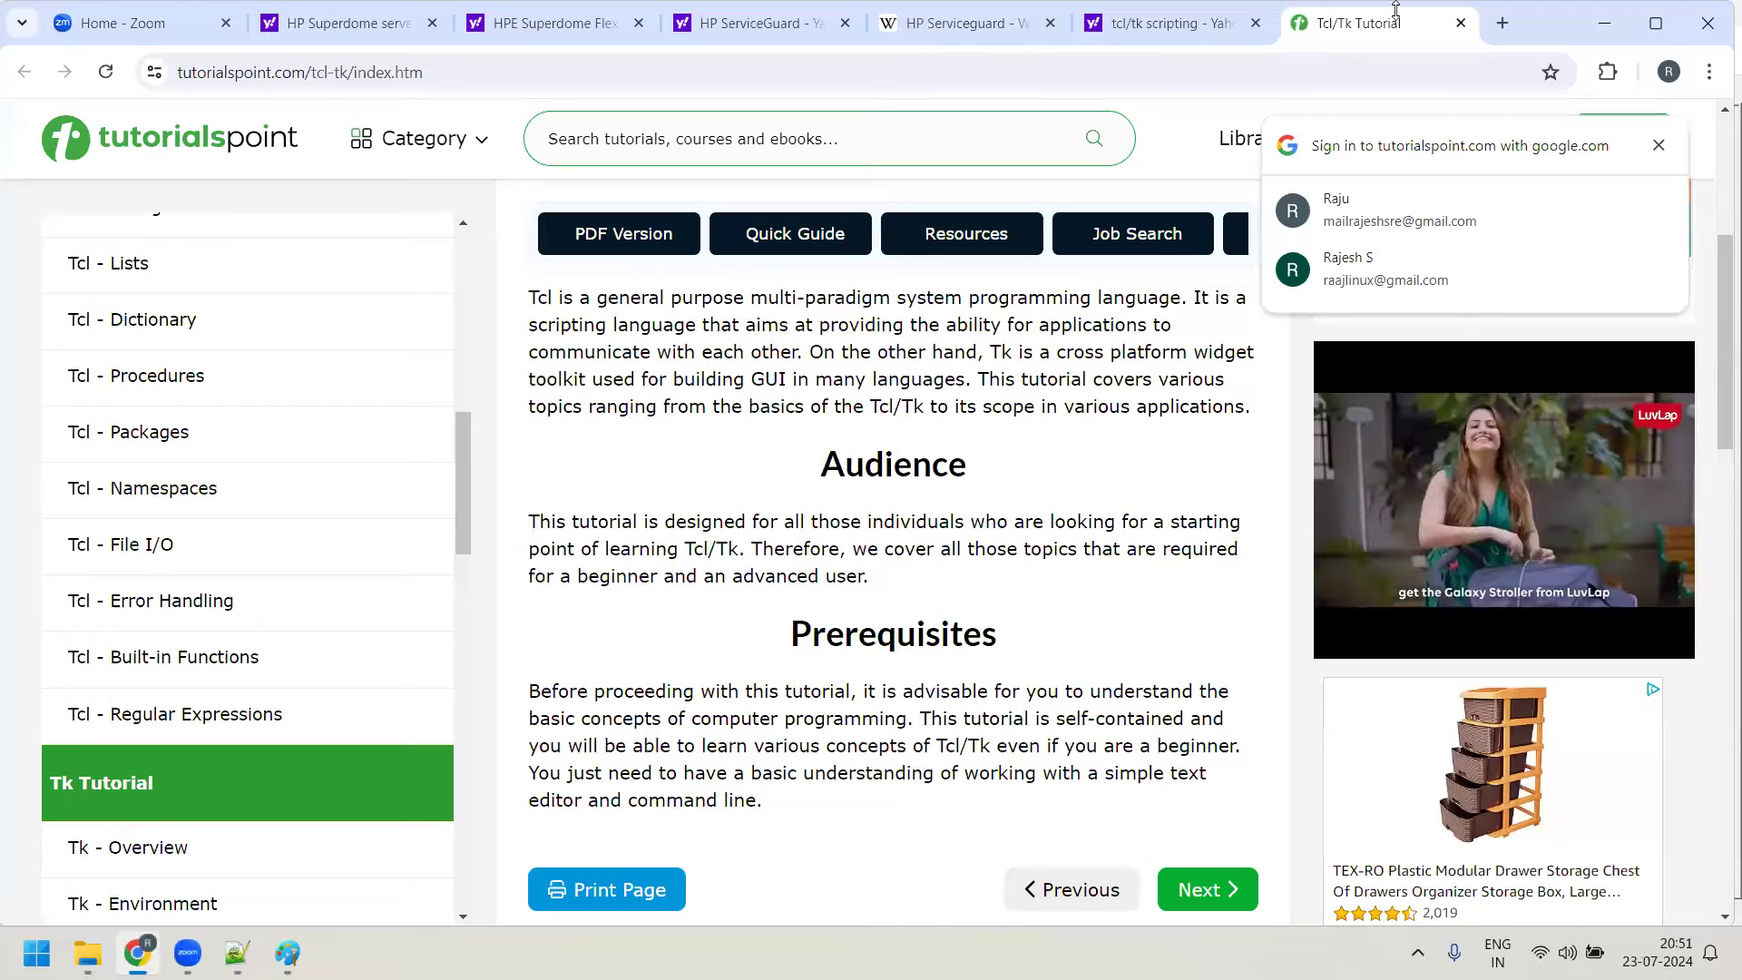
click(1602, 28)
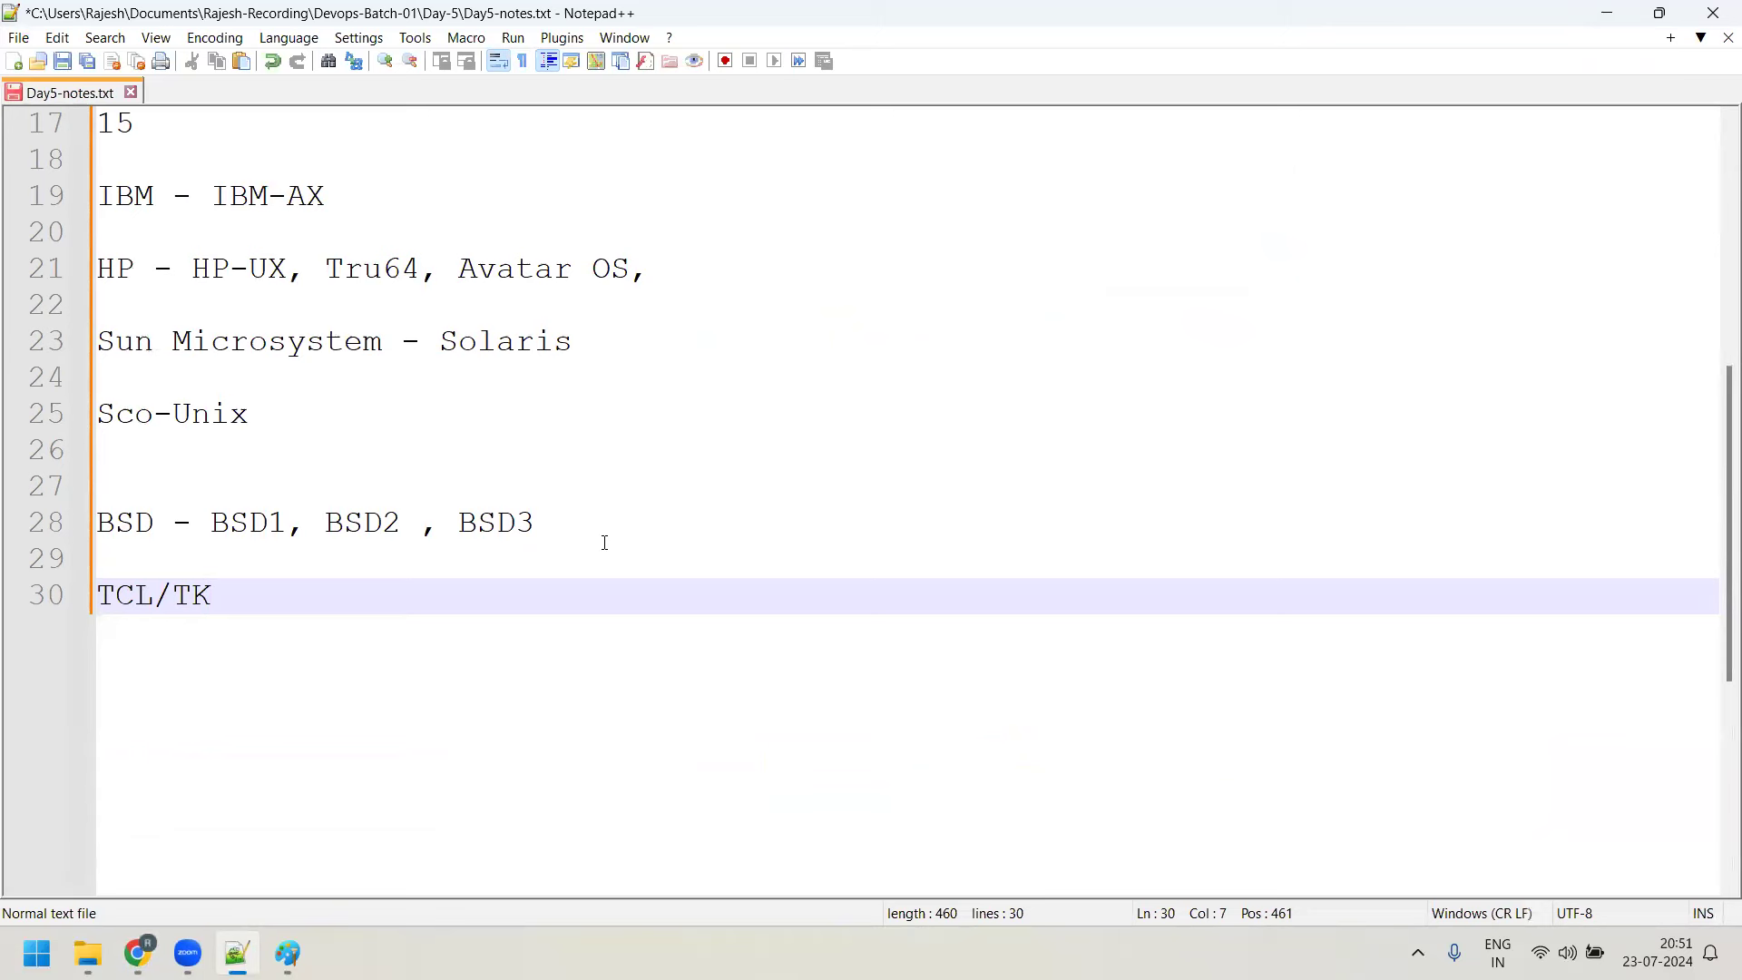
scroll(665, 451, up, 4)
scroll(723, 571, down, 3)
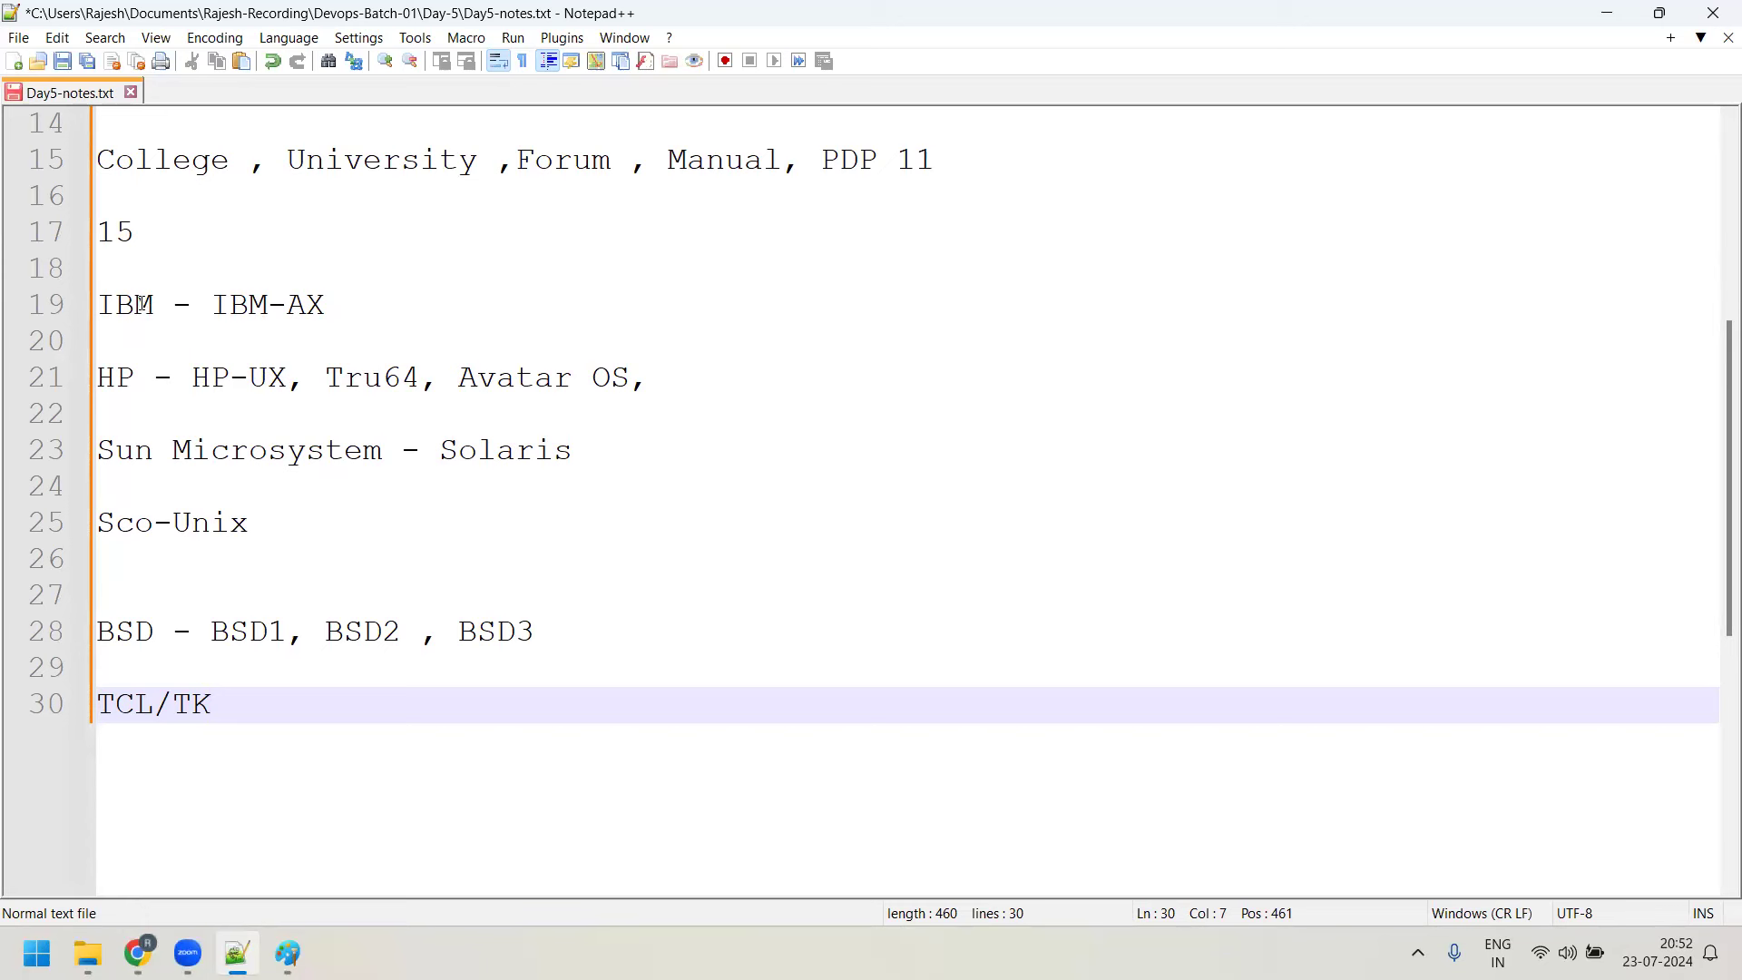
drag(142, 304, 211, 306)
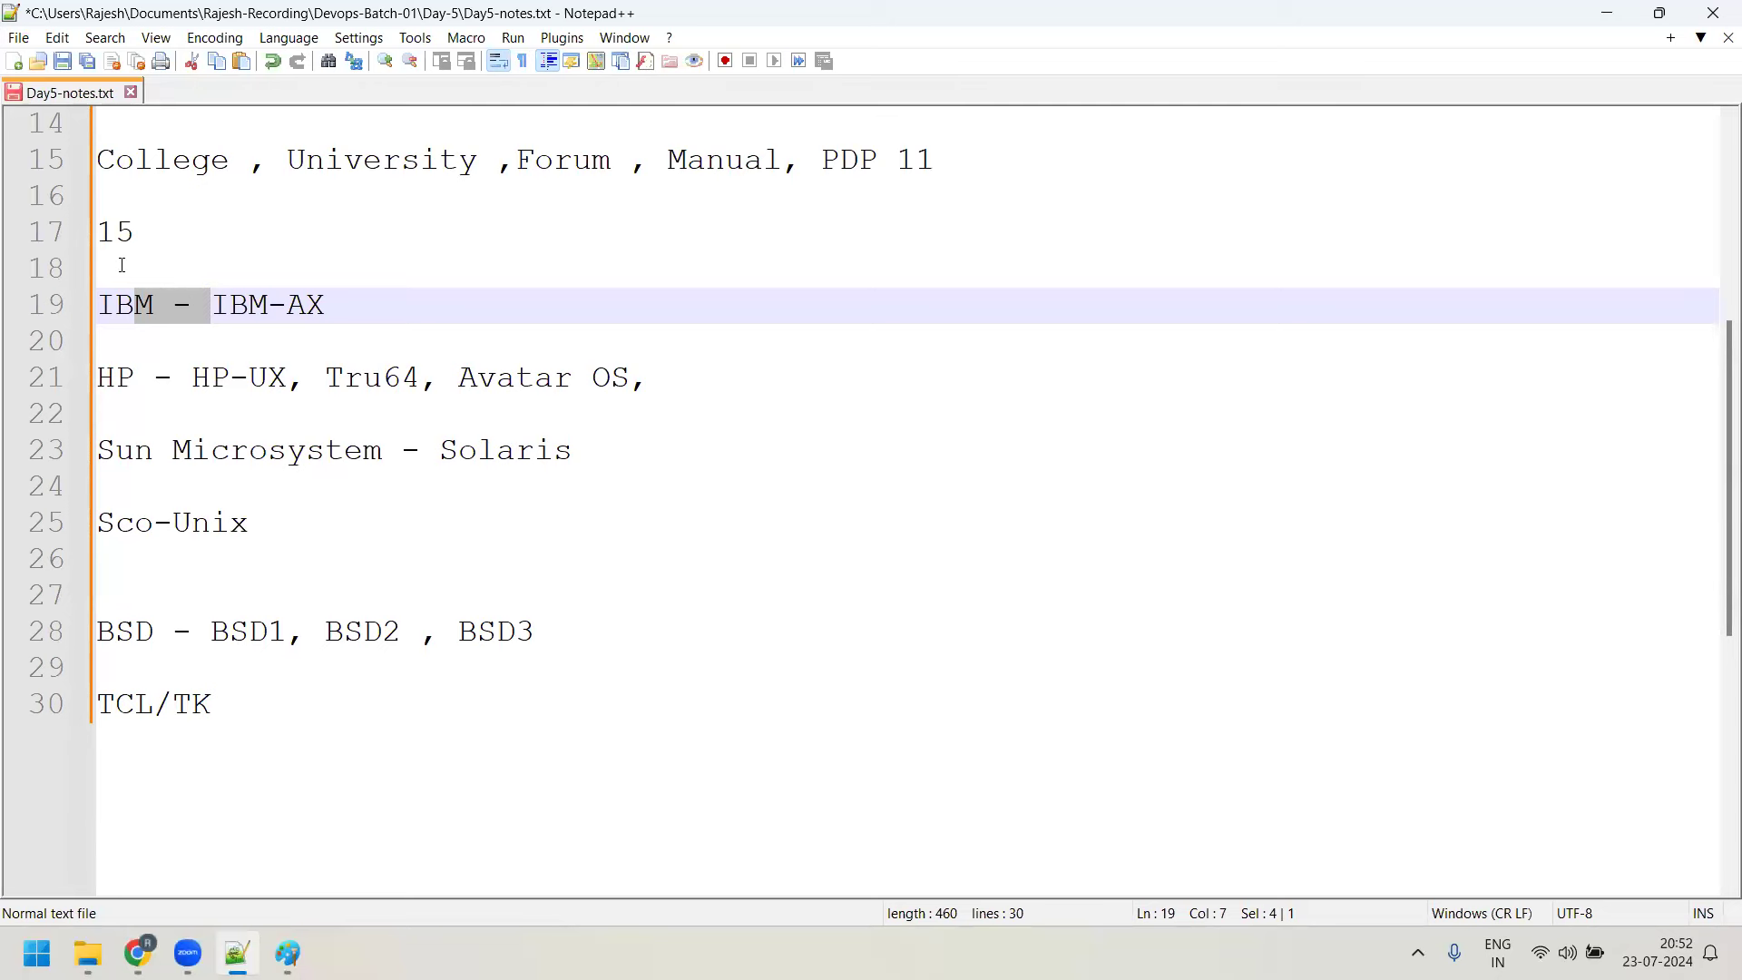
Highlight the HP-UX entry, then select the vendor lines from IBM through Sco-Unix
drag(156, 377, 252, 376)
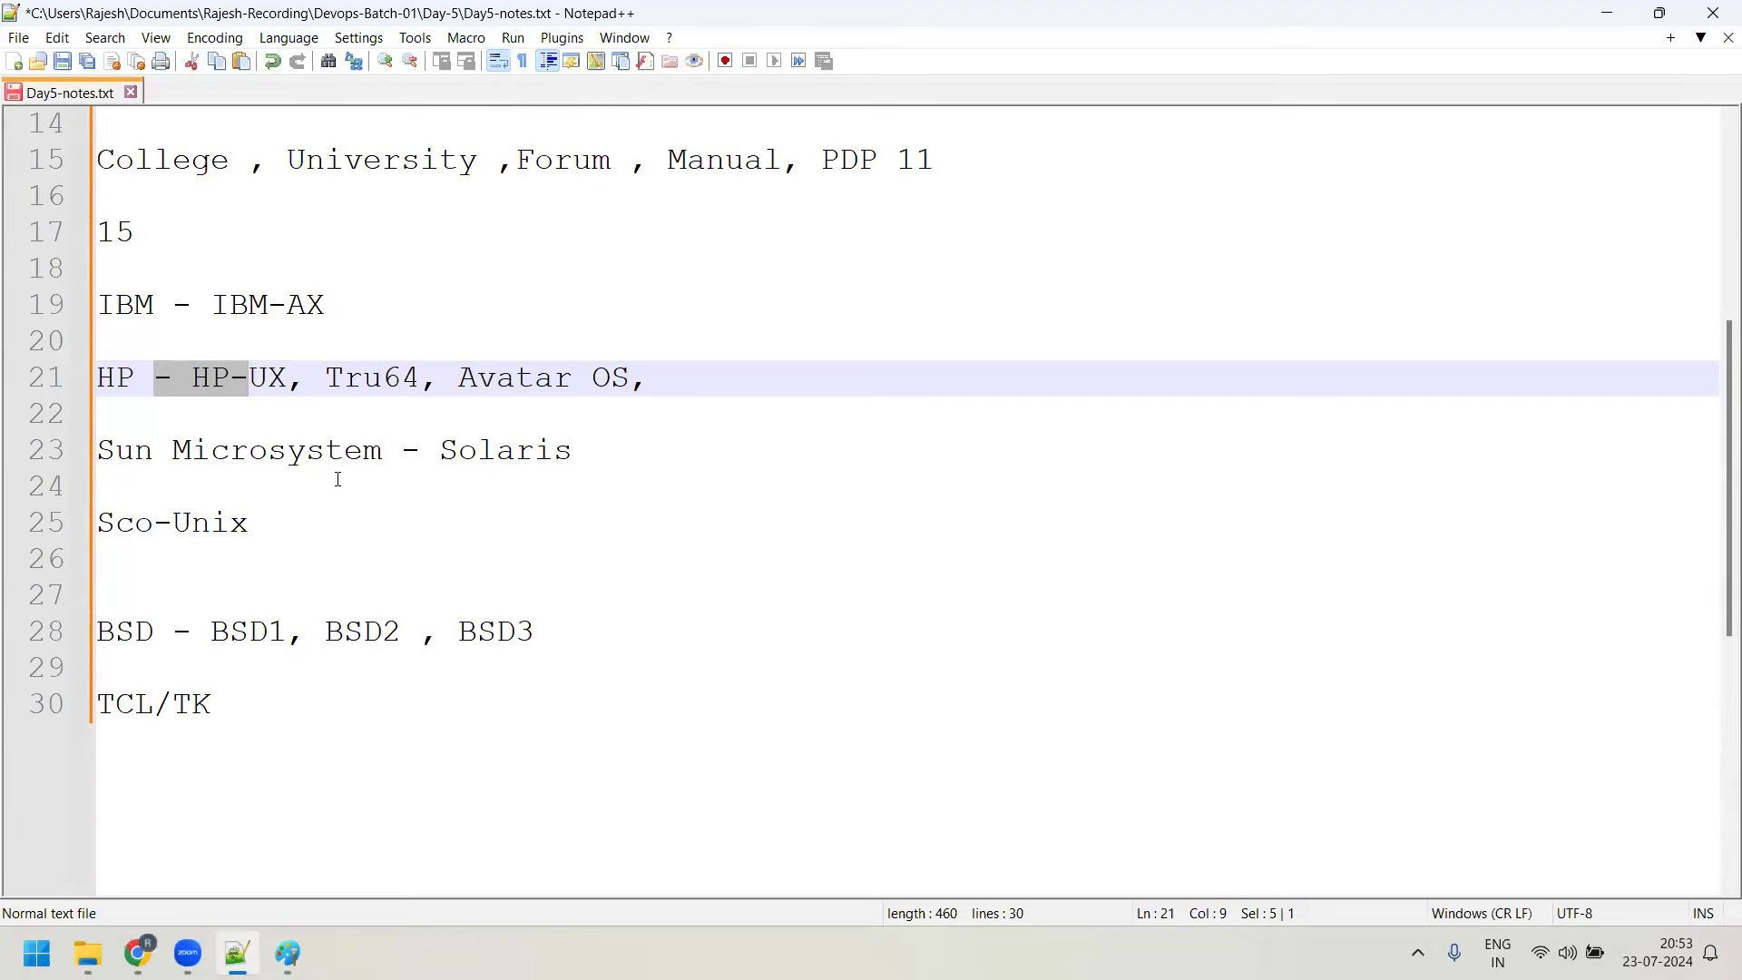
scroll(351, 509, up, 4)
scroll(351, 509, down, 6)
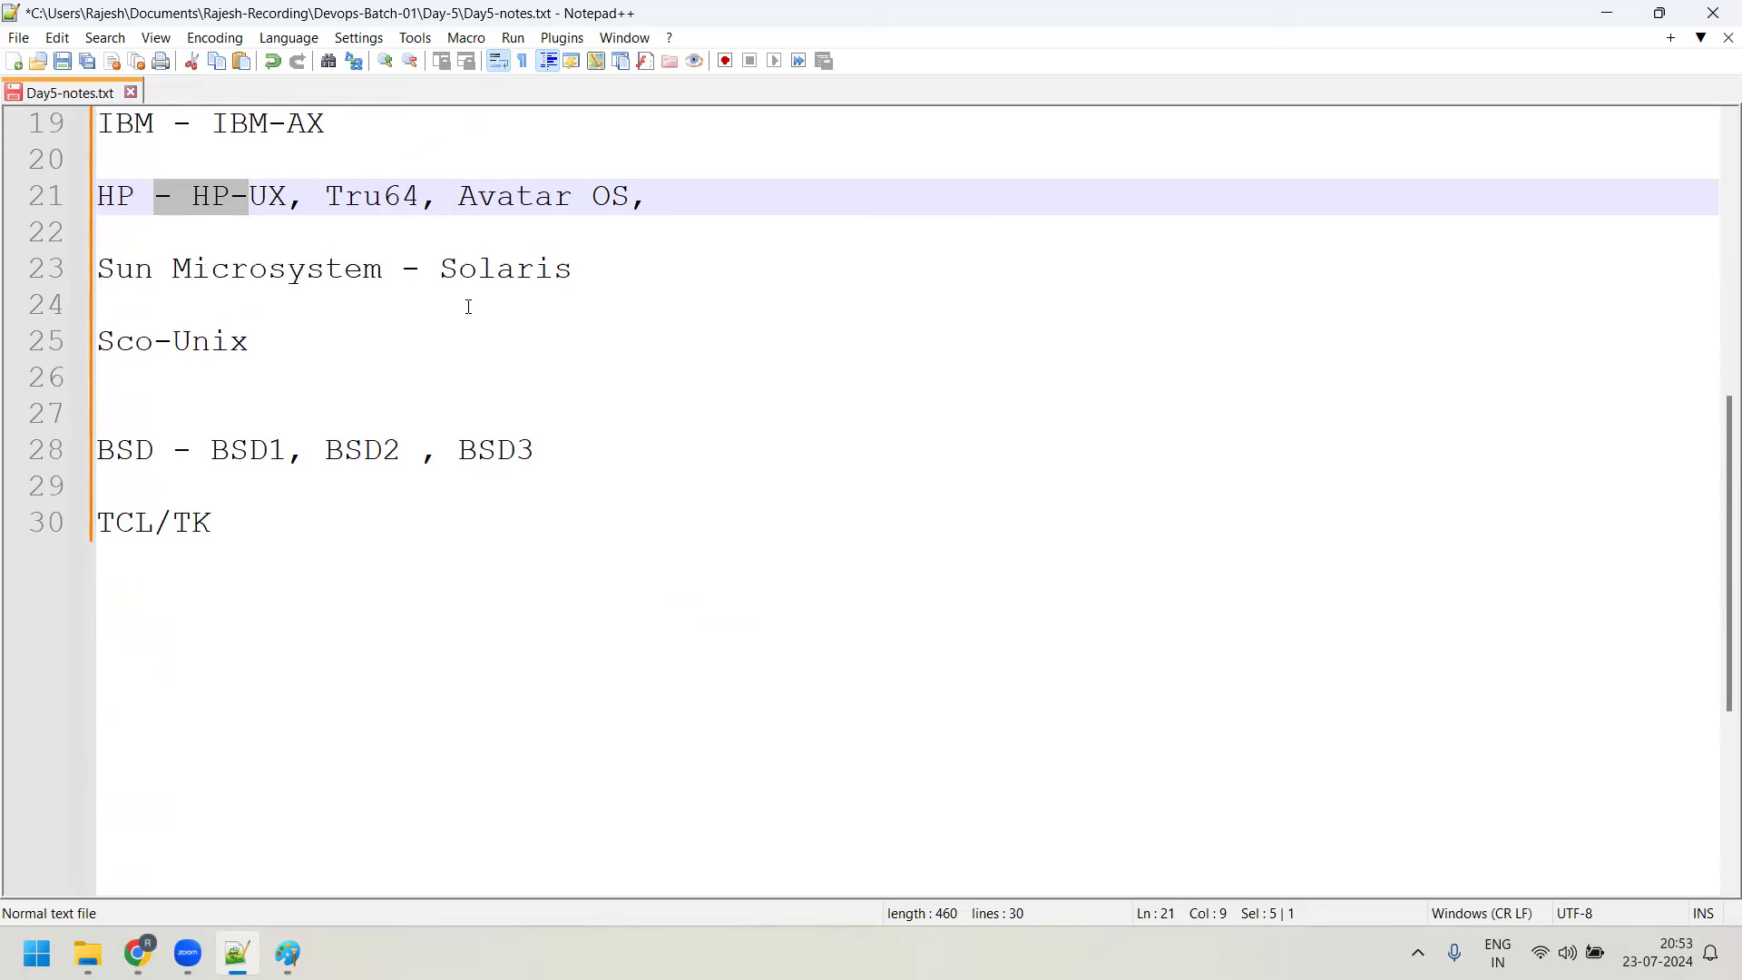
scroll(253, 300, up, 2)
drag(252, 575, 100, 332)
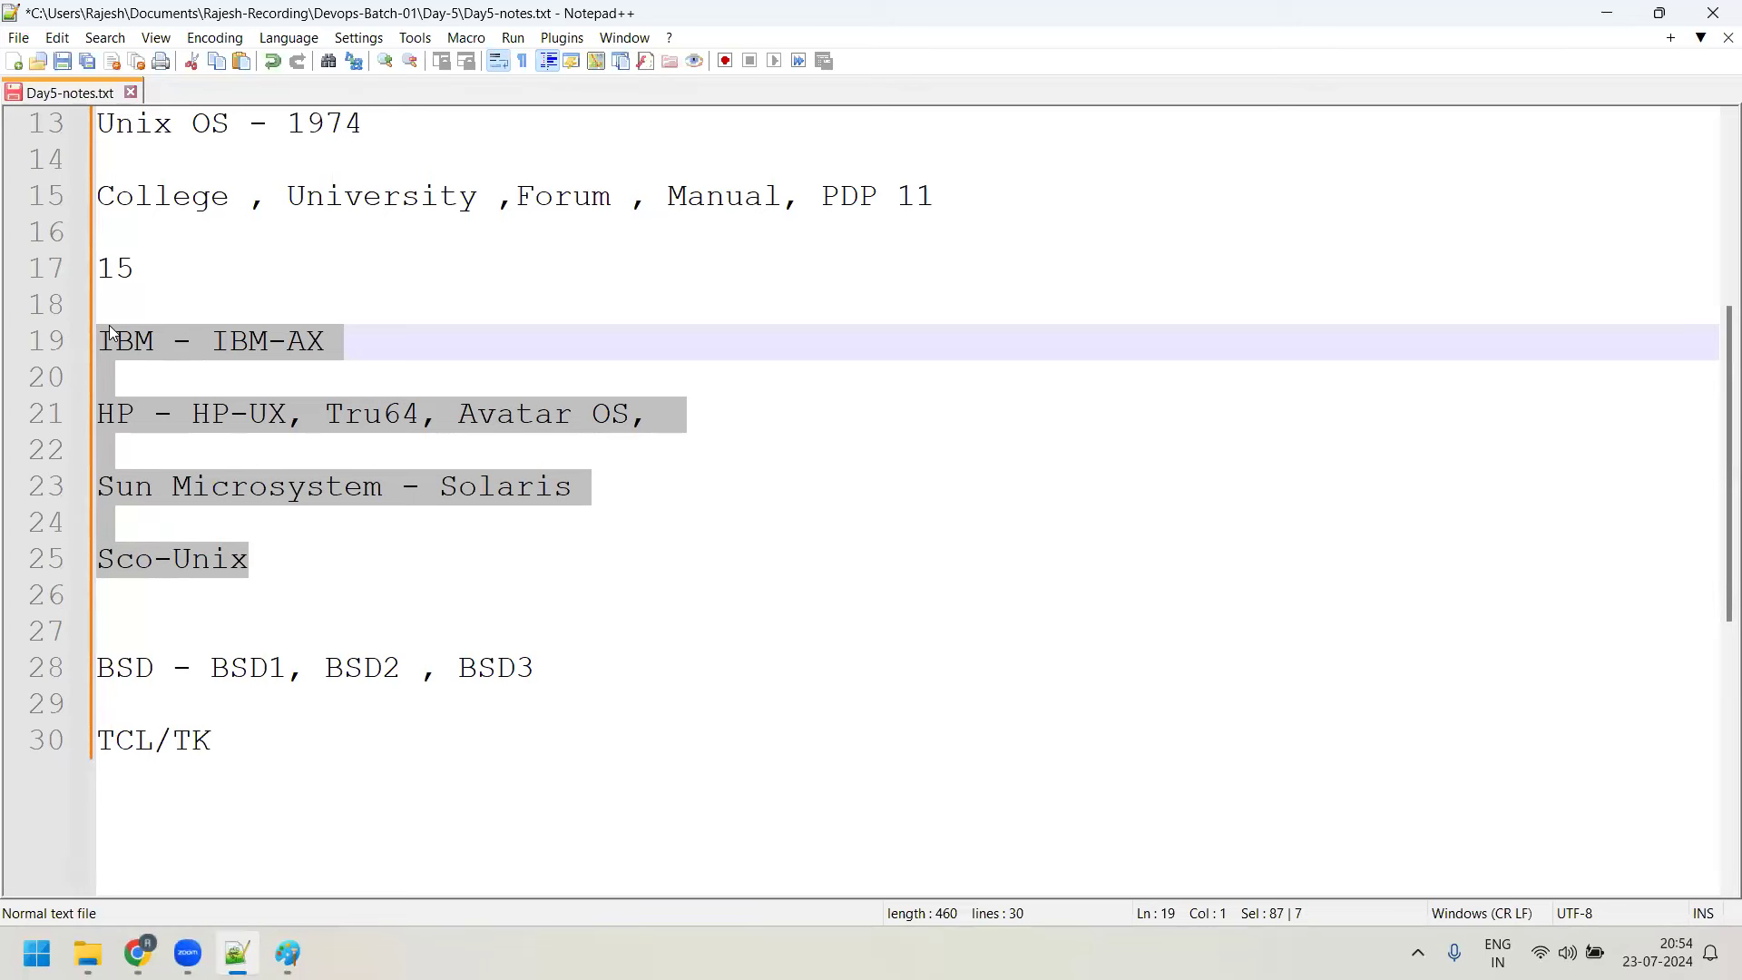
scroll(109, 325, down, 2)
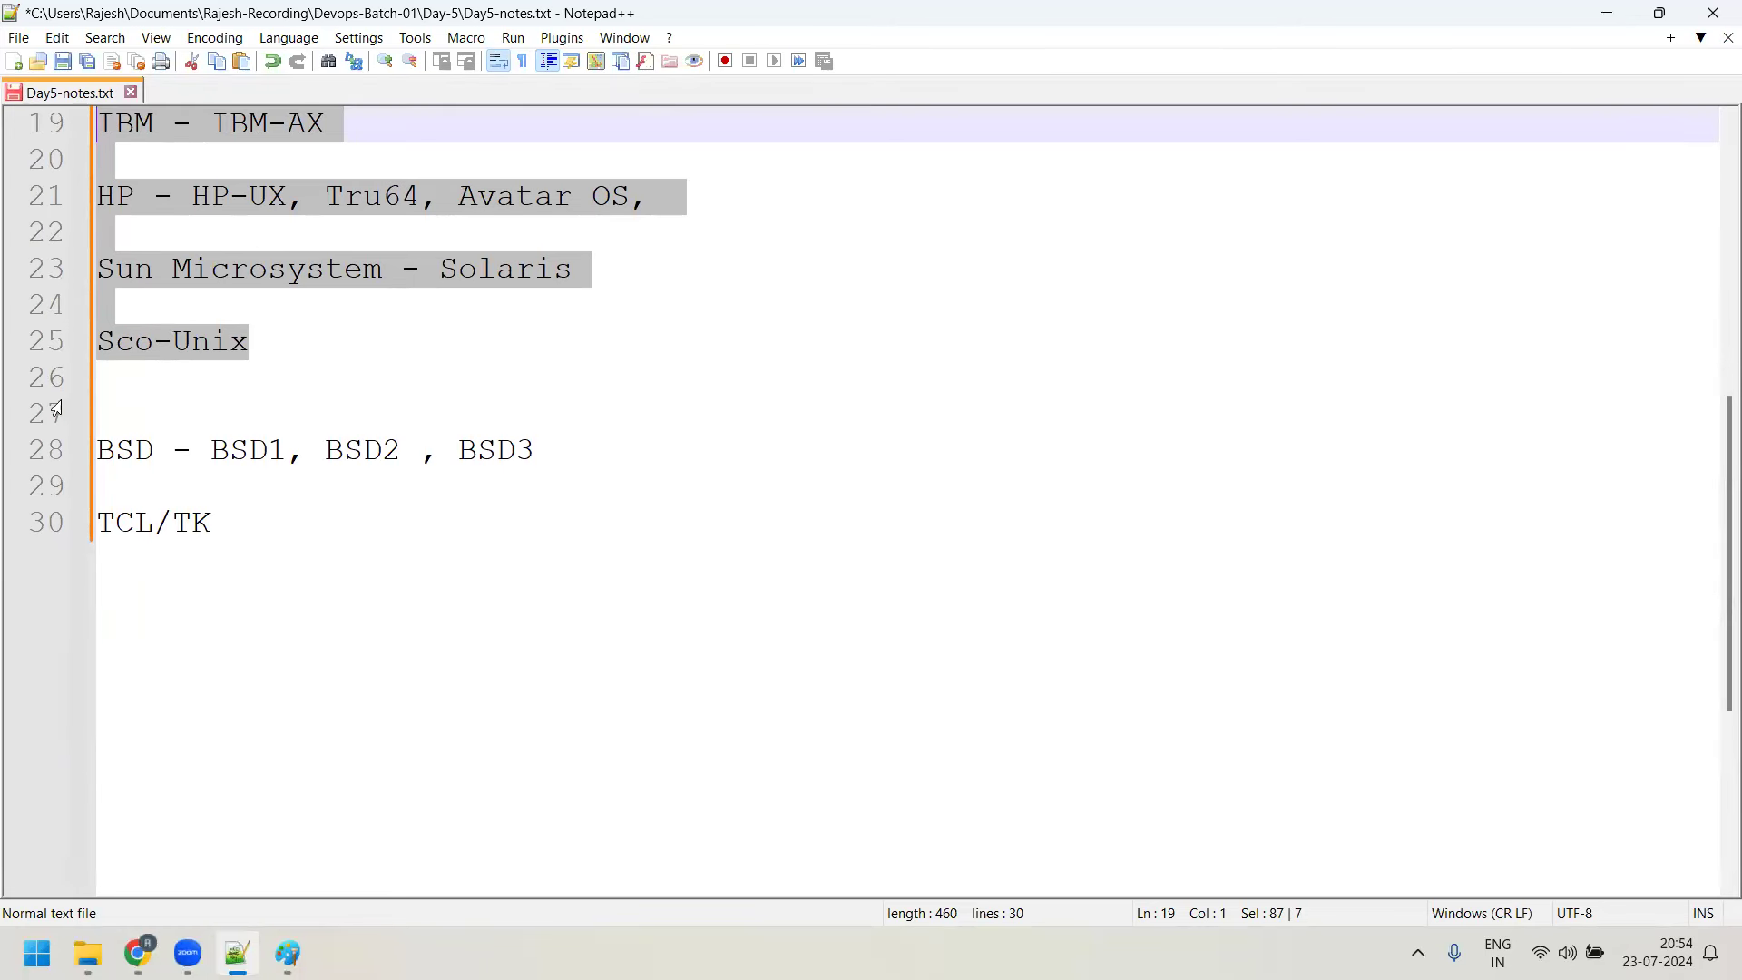
Write 'Richard Stallman - student MIT ,' on a new line below TCL/TK
click(245, 505)
key(Return)
key(Return)
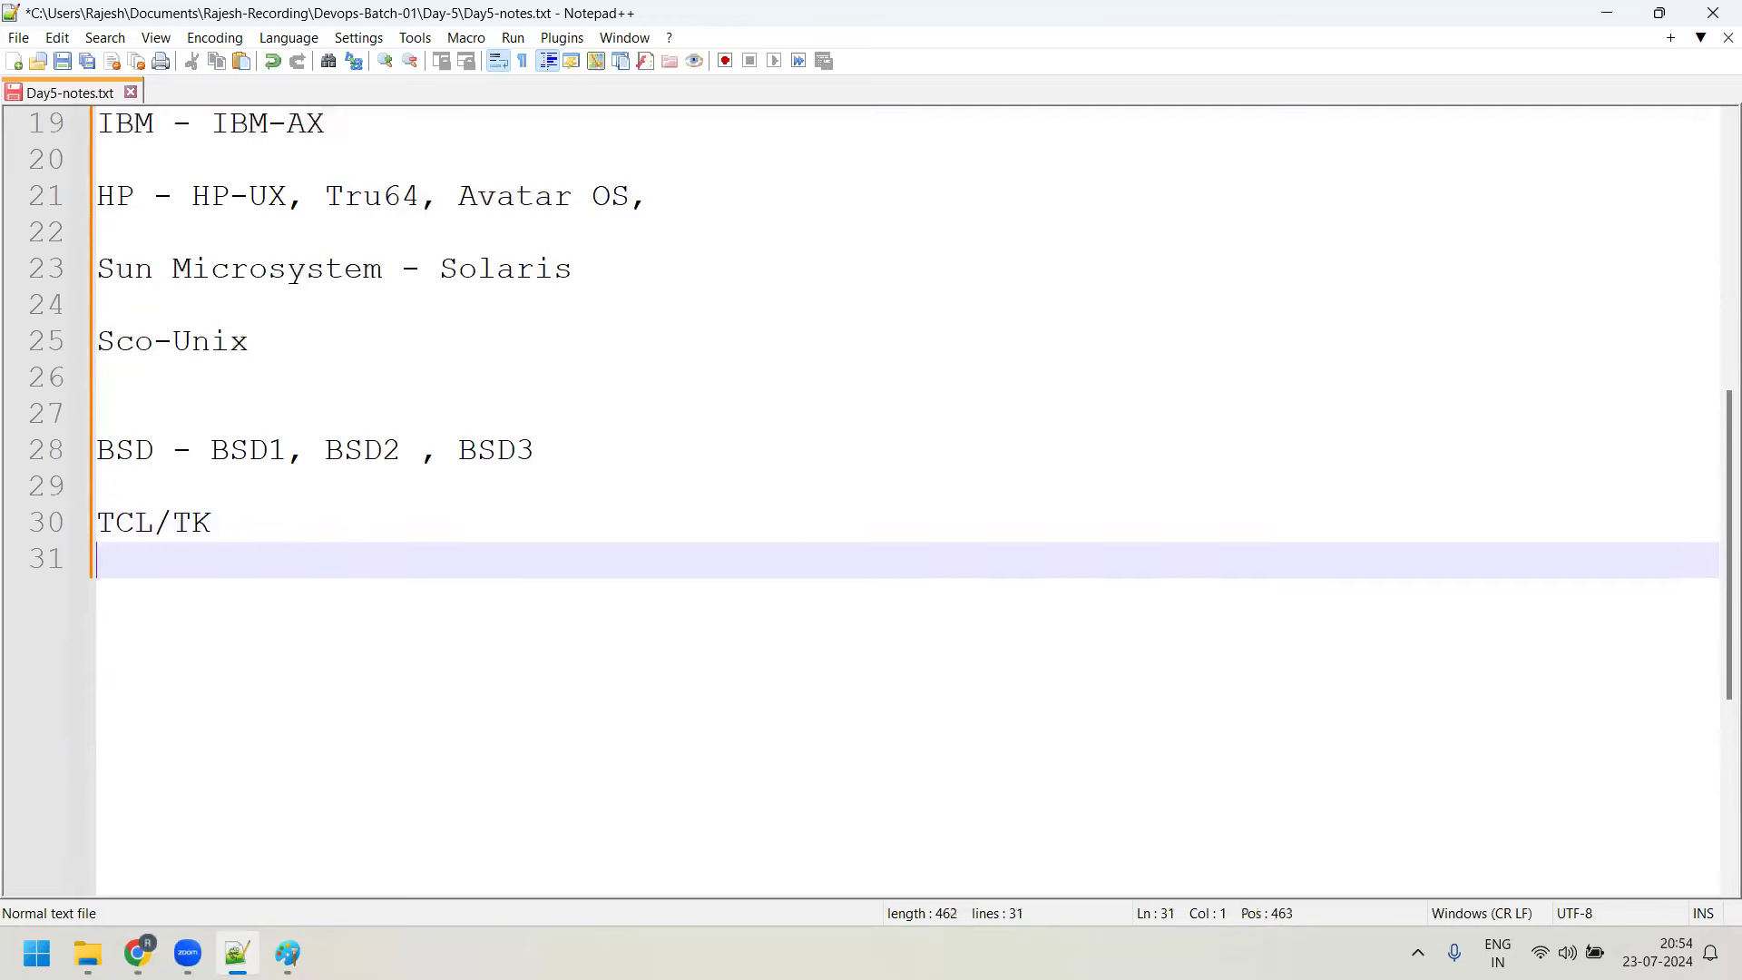
text(Richard)
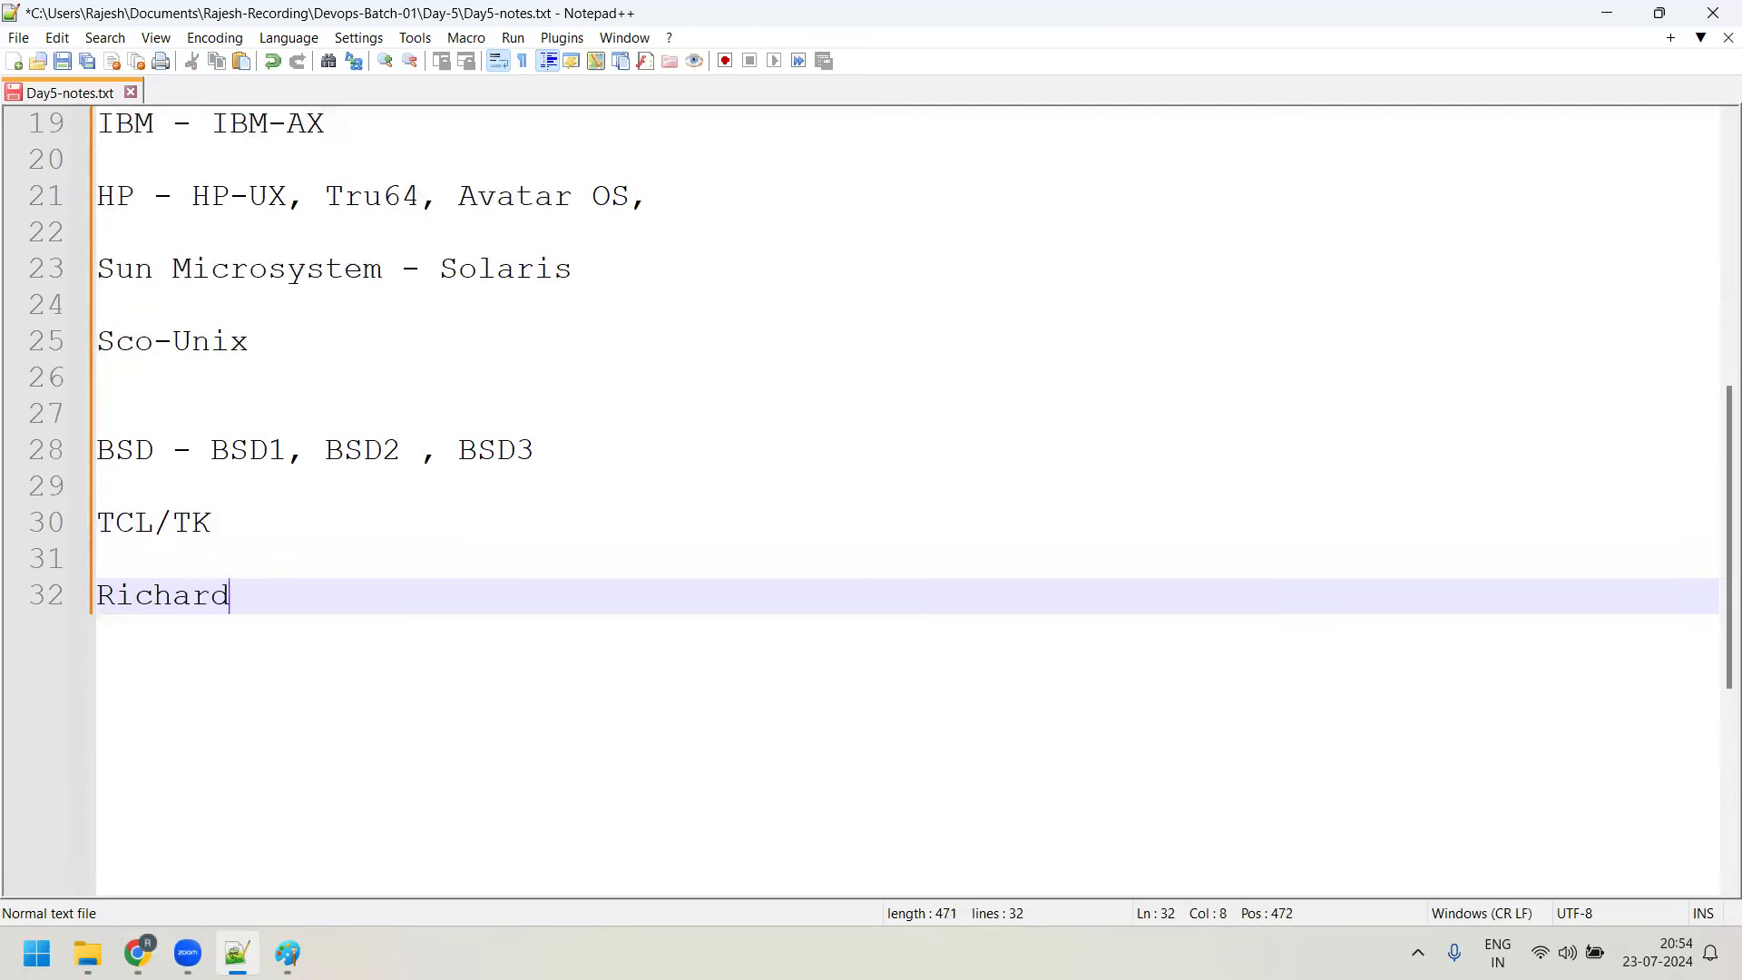
text( Stallman)
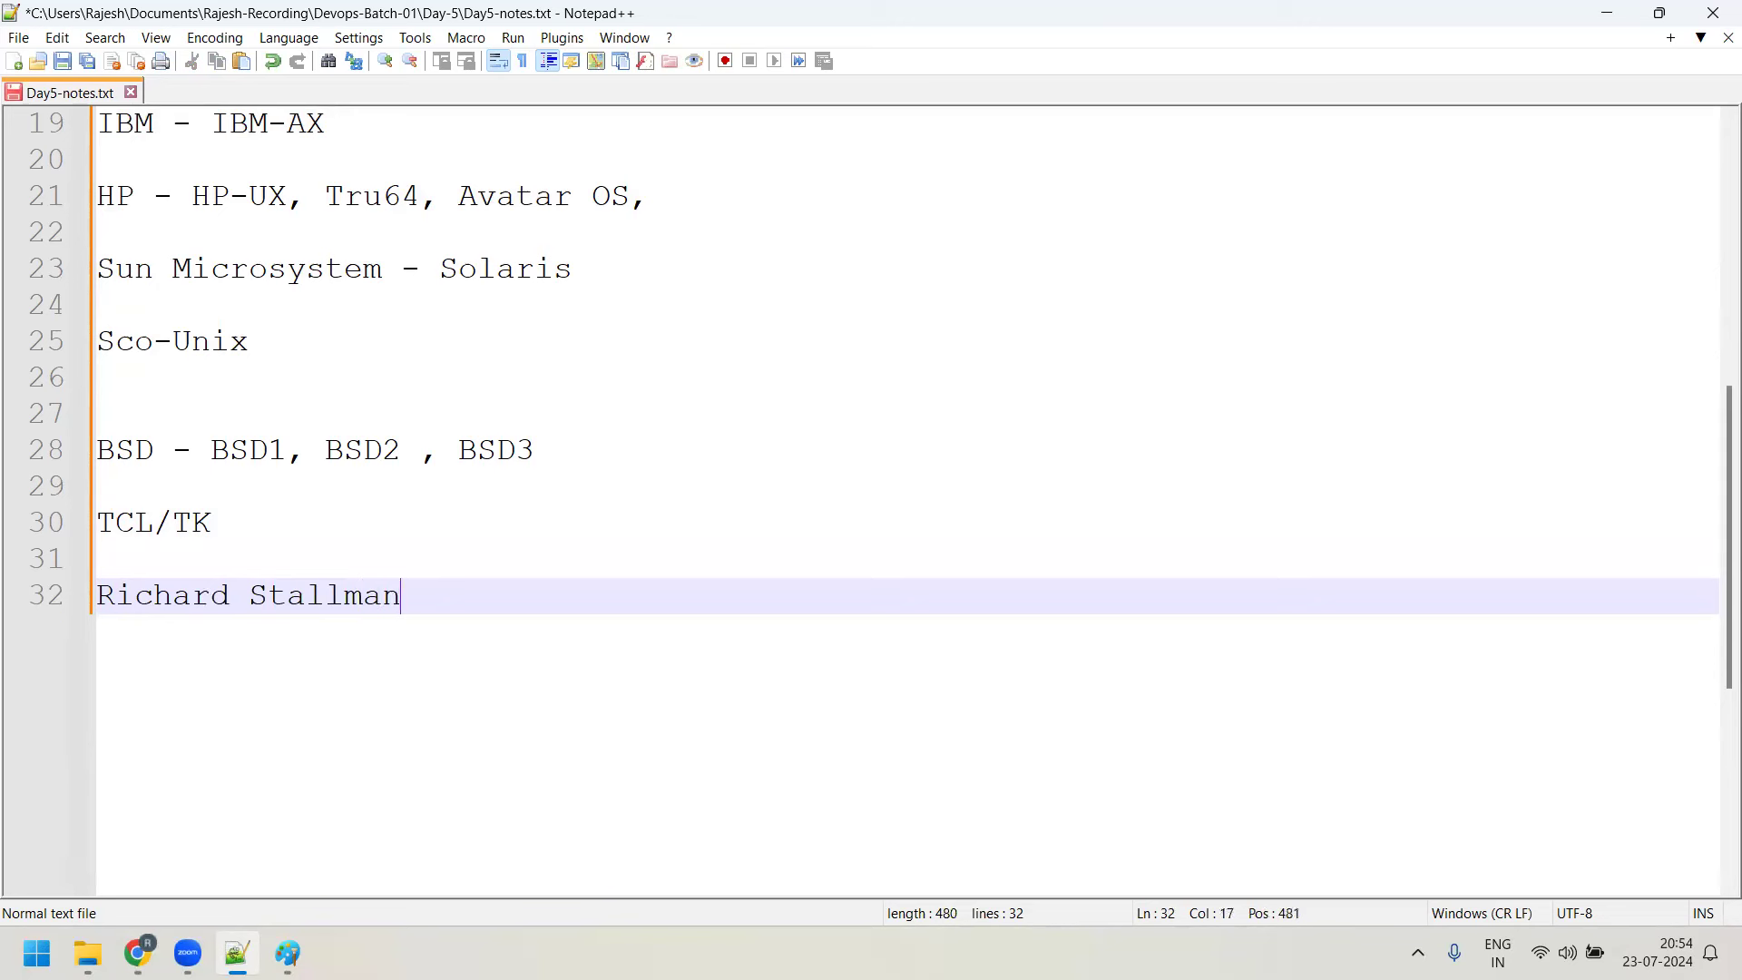
text( - student MIT ,)
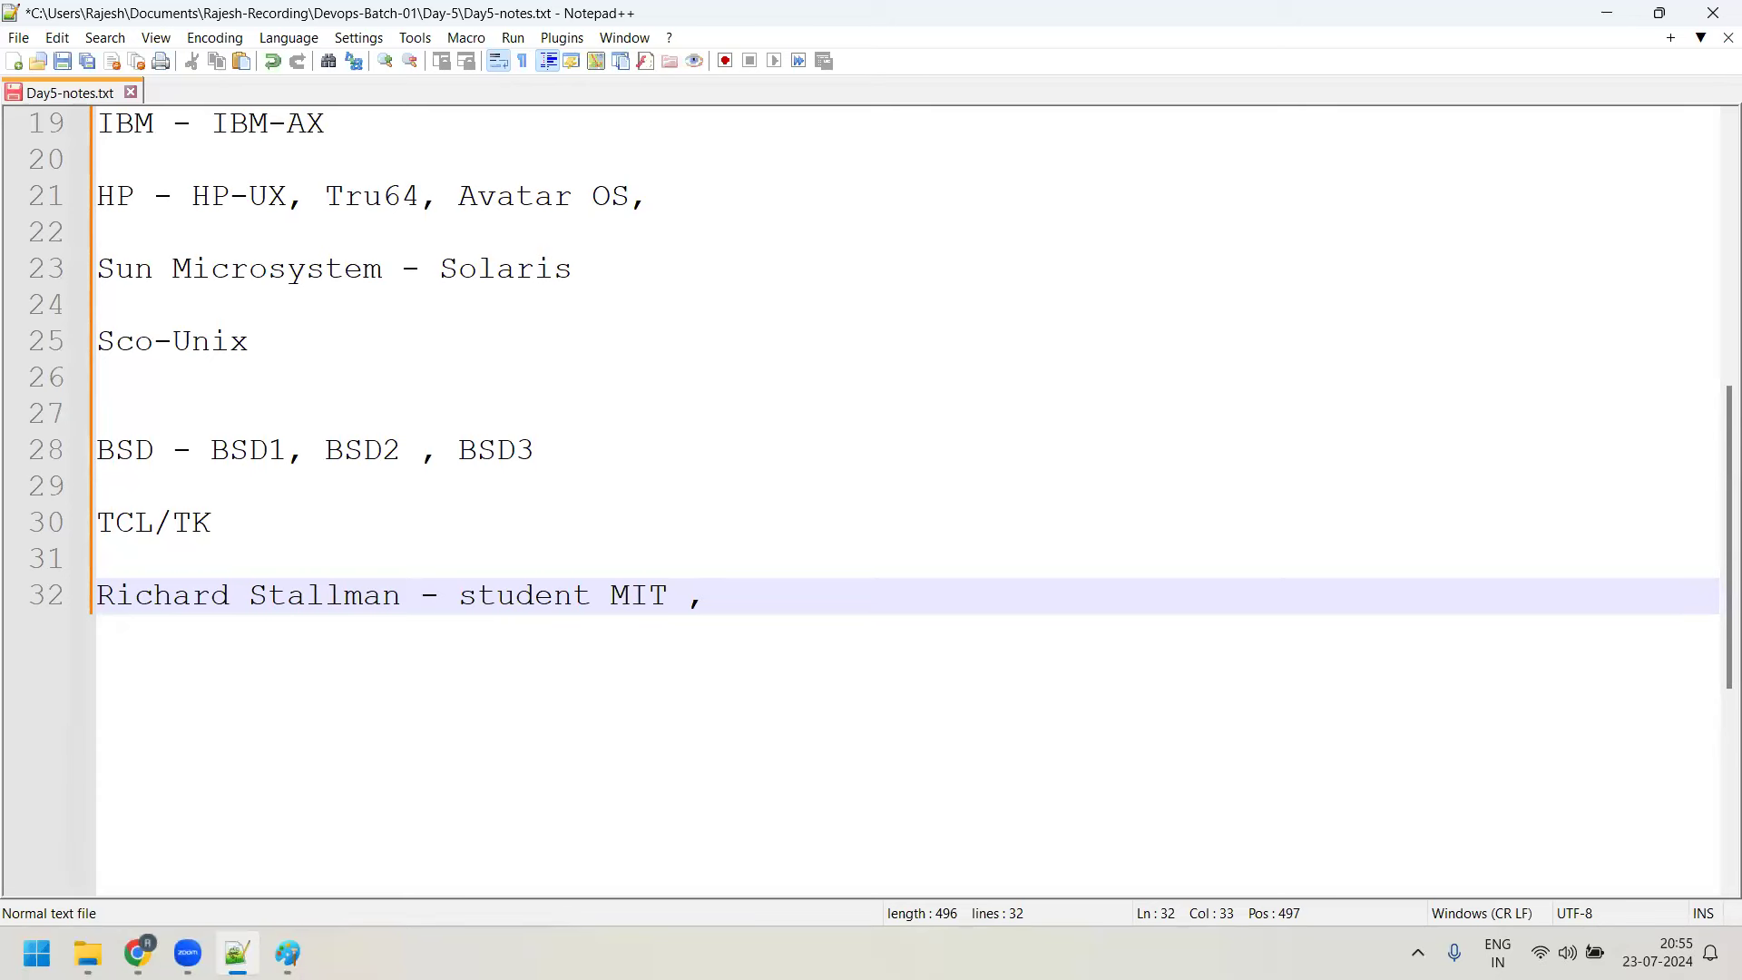
Add 'Free software Foundatation (FSF) - Open Source' on line 34 below the Stallman line
key(Return)
key(Return)
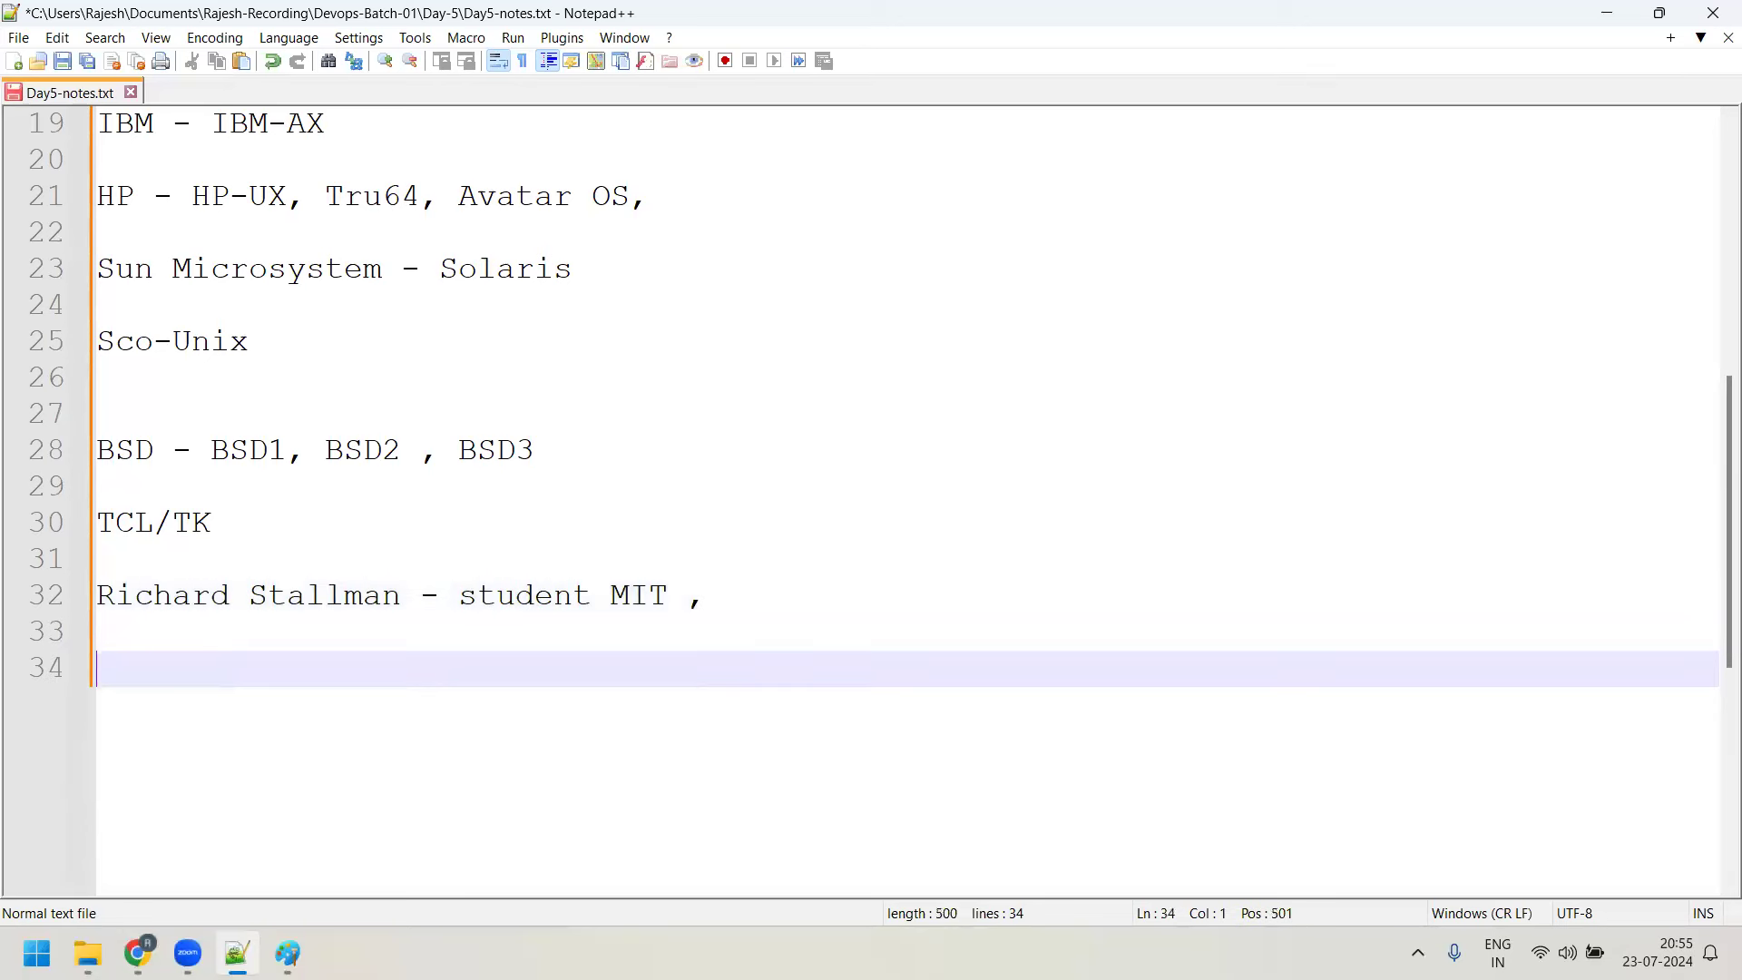
text(Free software Found)
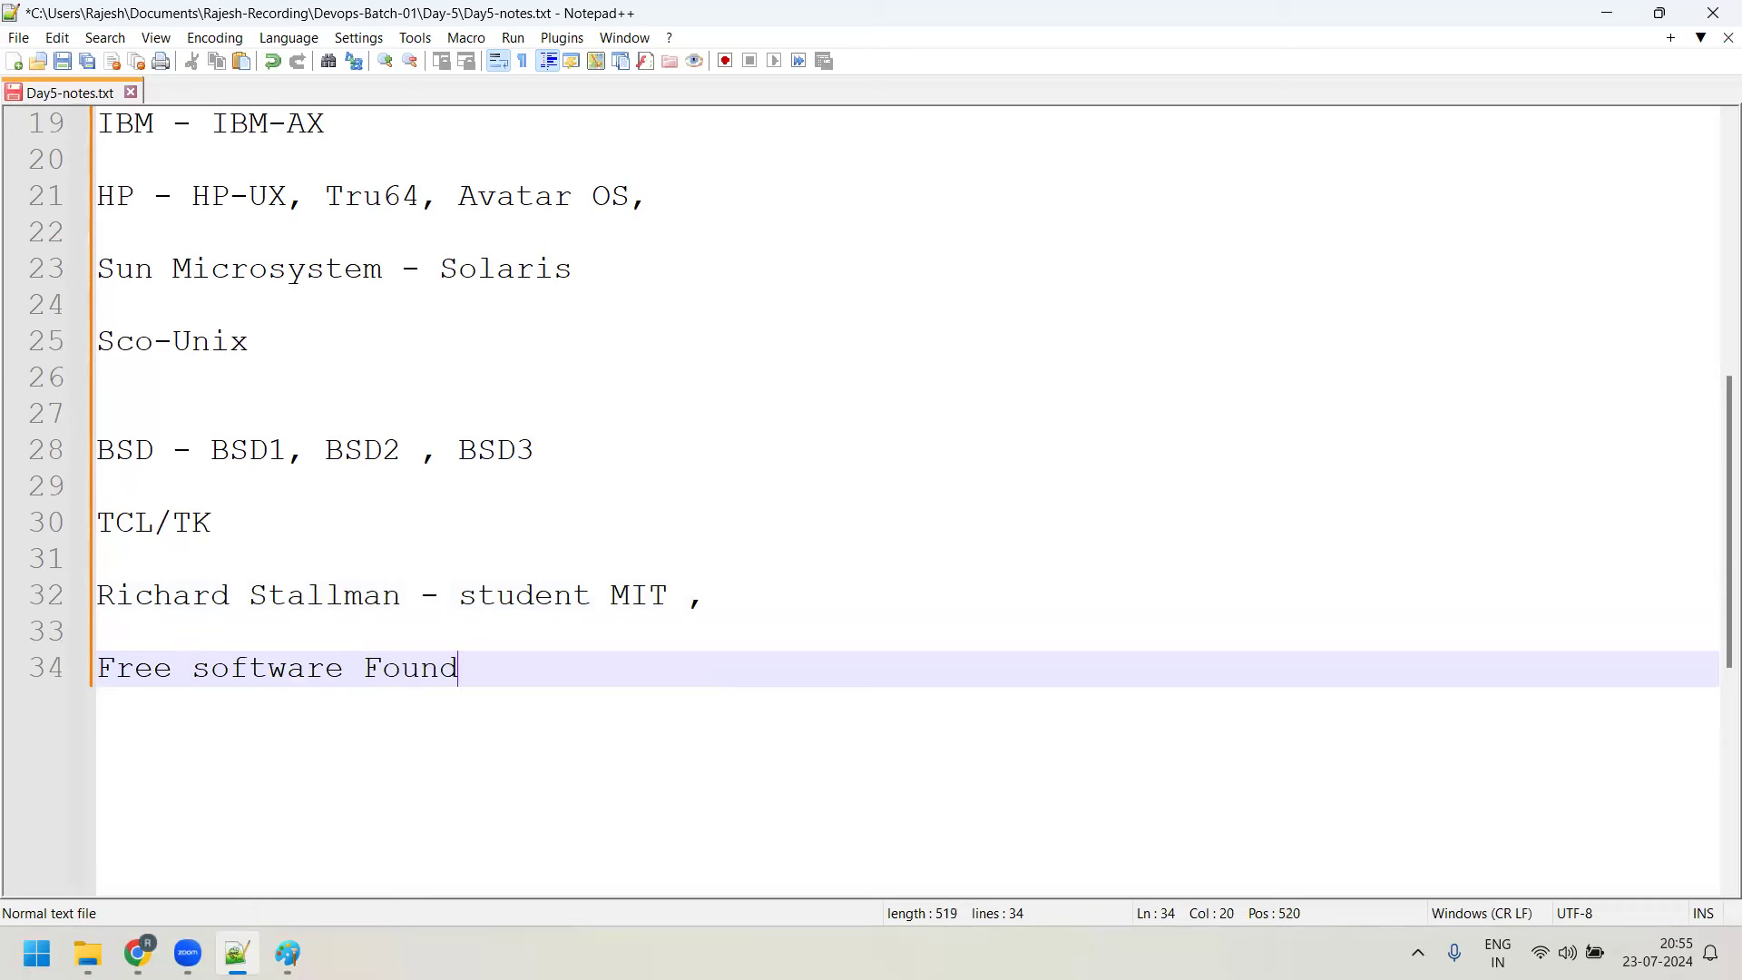
text(atation (FSF)
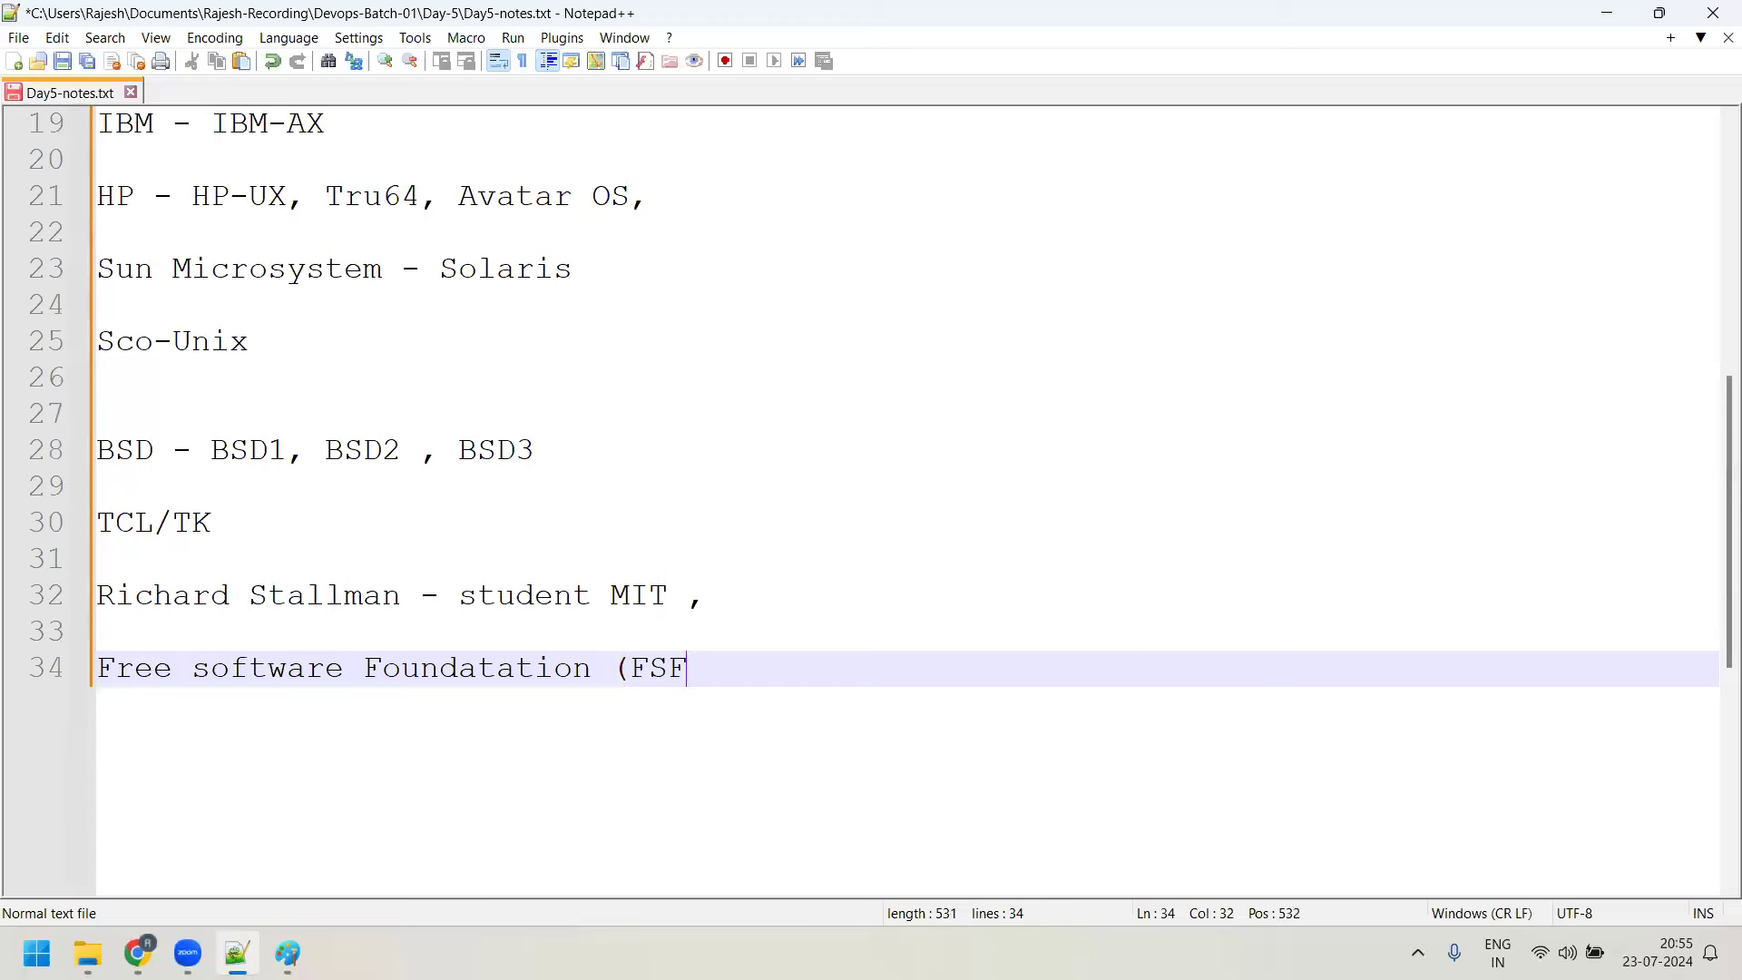
text() - Open s)
key(BackSpace)
text(Source)
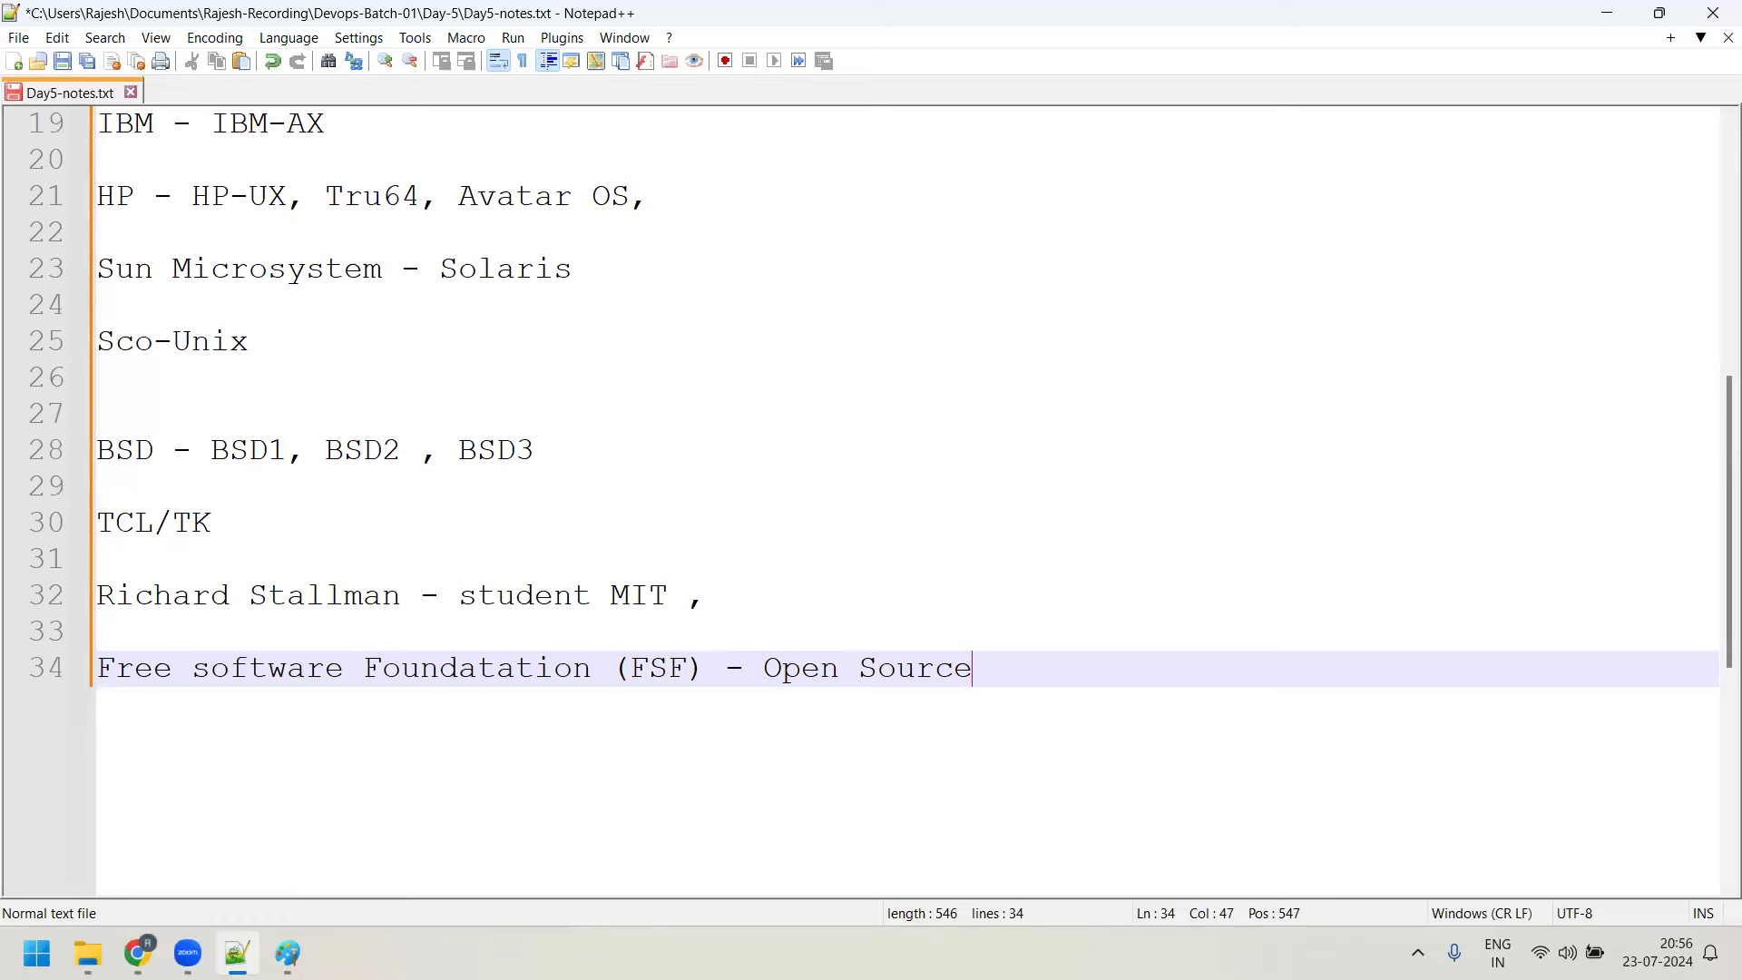
key(Return)
key(Return)
Type 'GCC - GNU C Compiler' on line 36 and highlight 'Open Source' on line 34
text(GC)
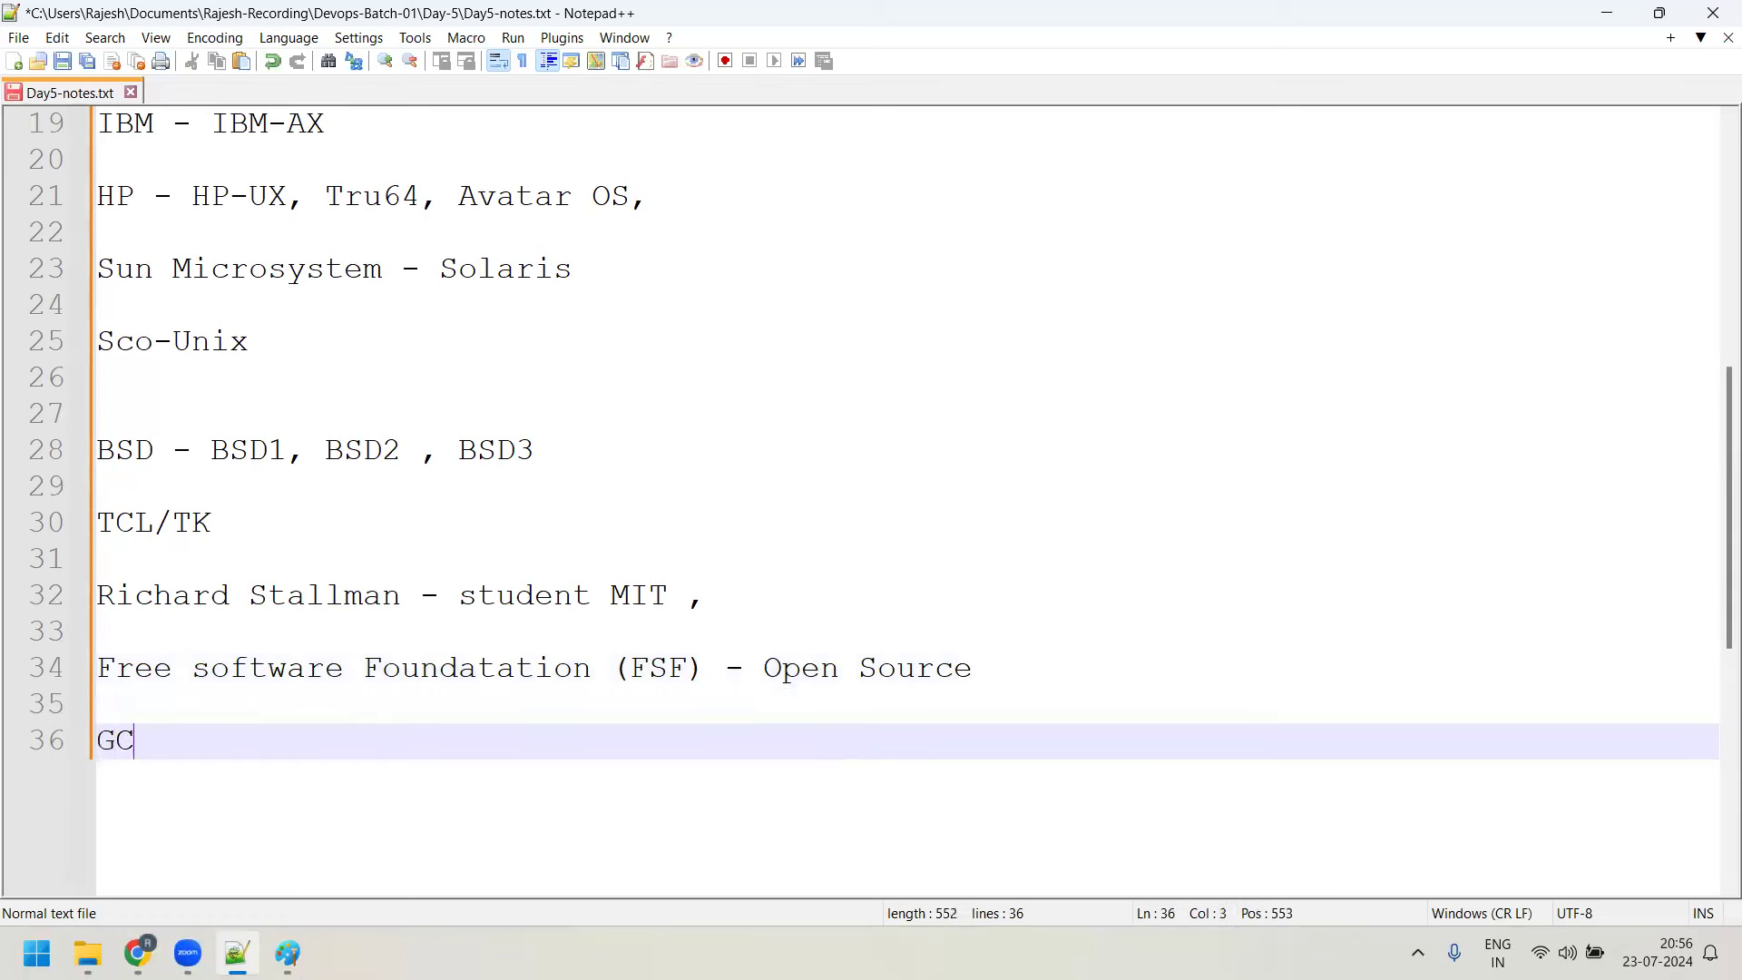
text(C - GNU)
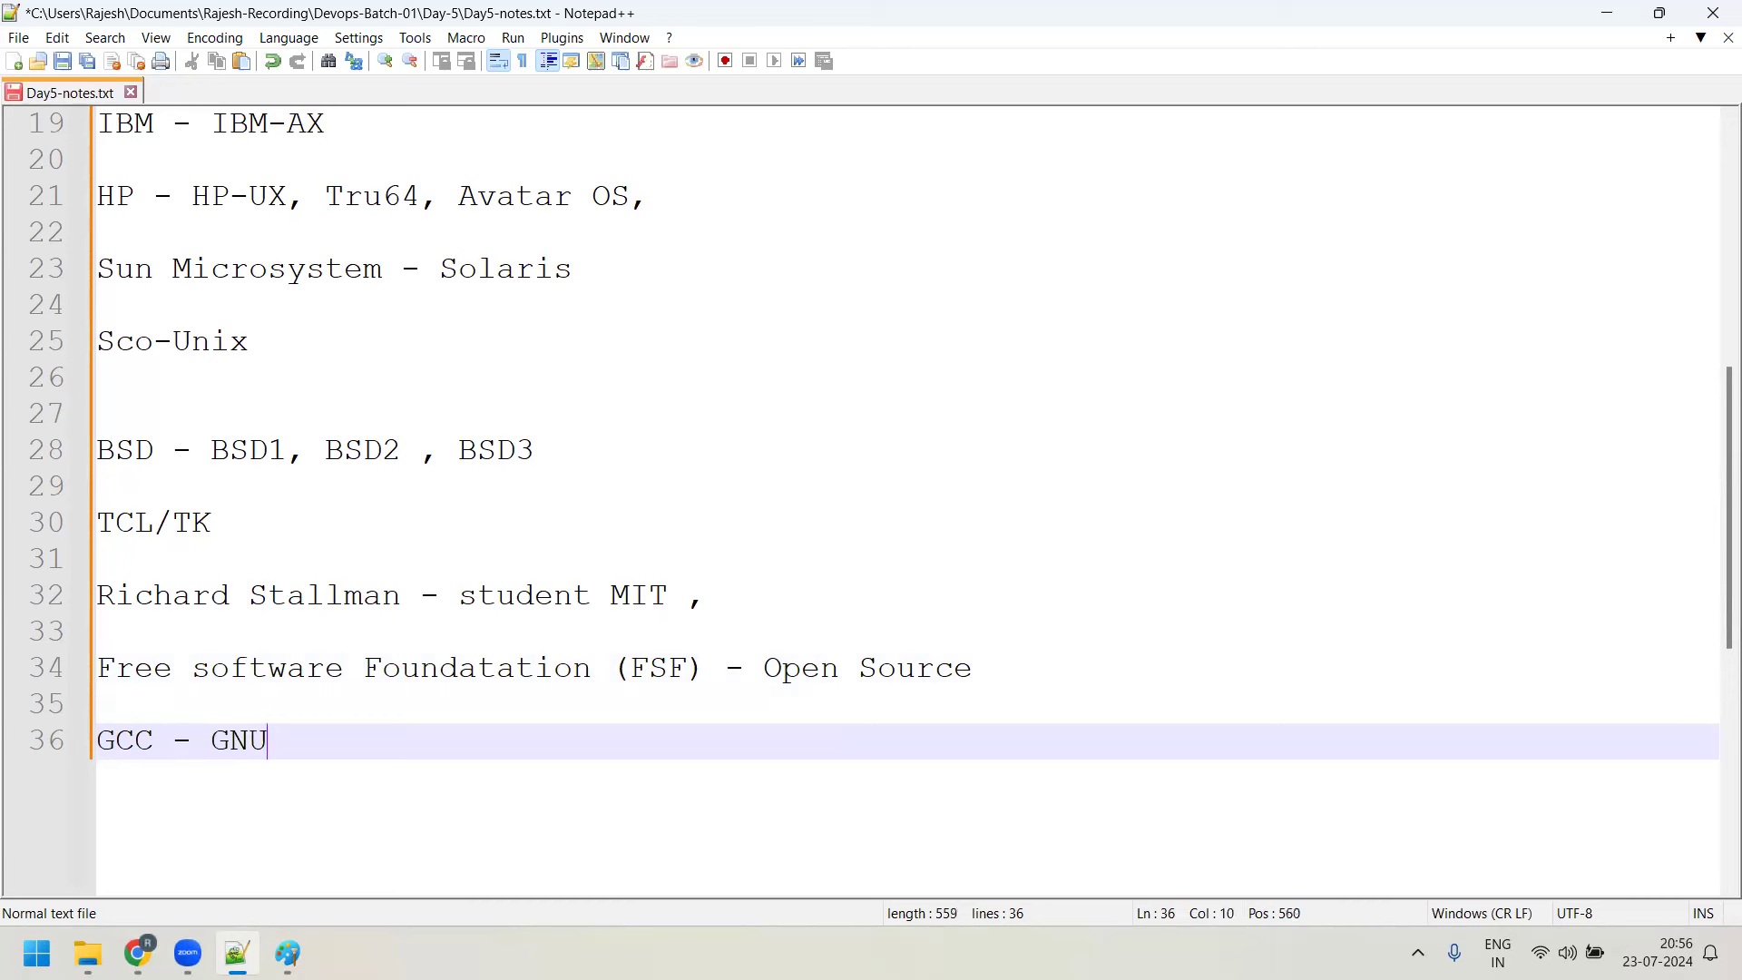
text( C Compiler)
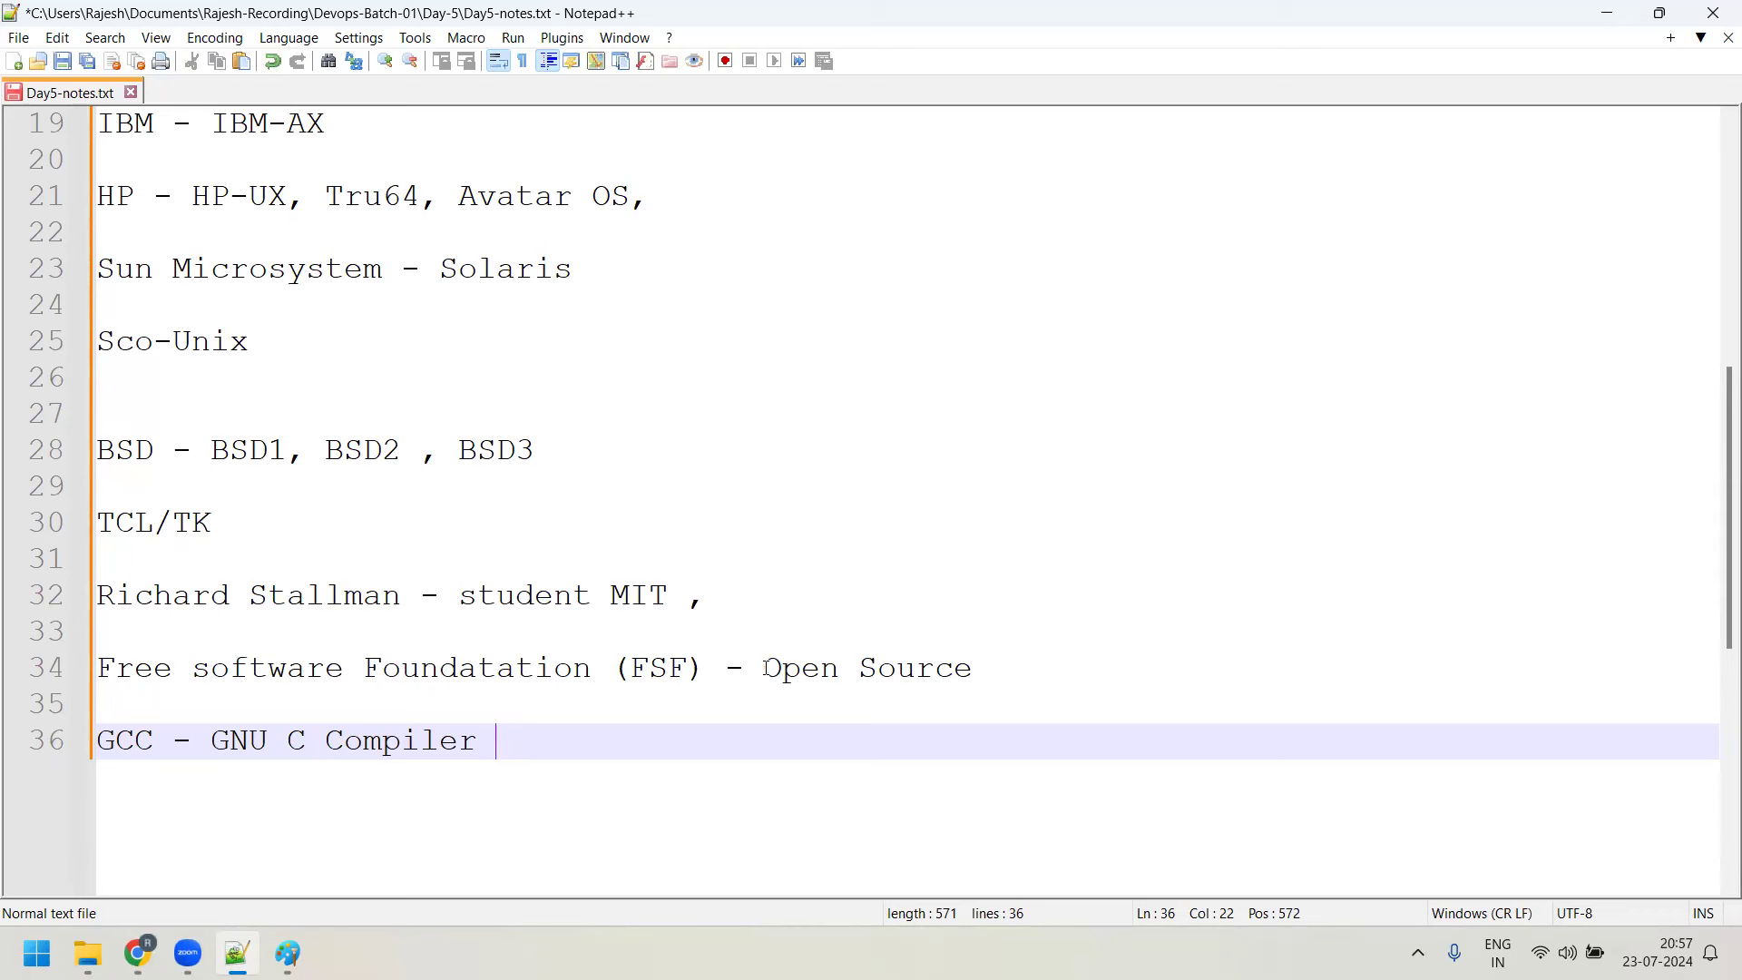
drag(765, 669, 973, 667)
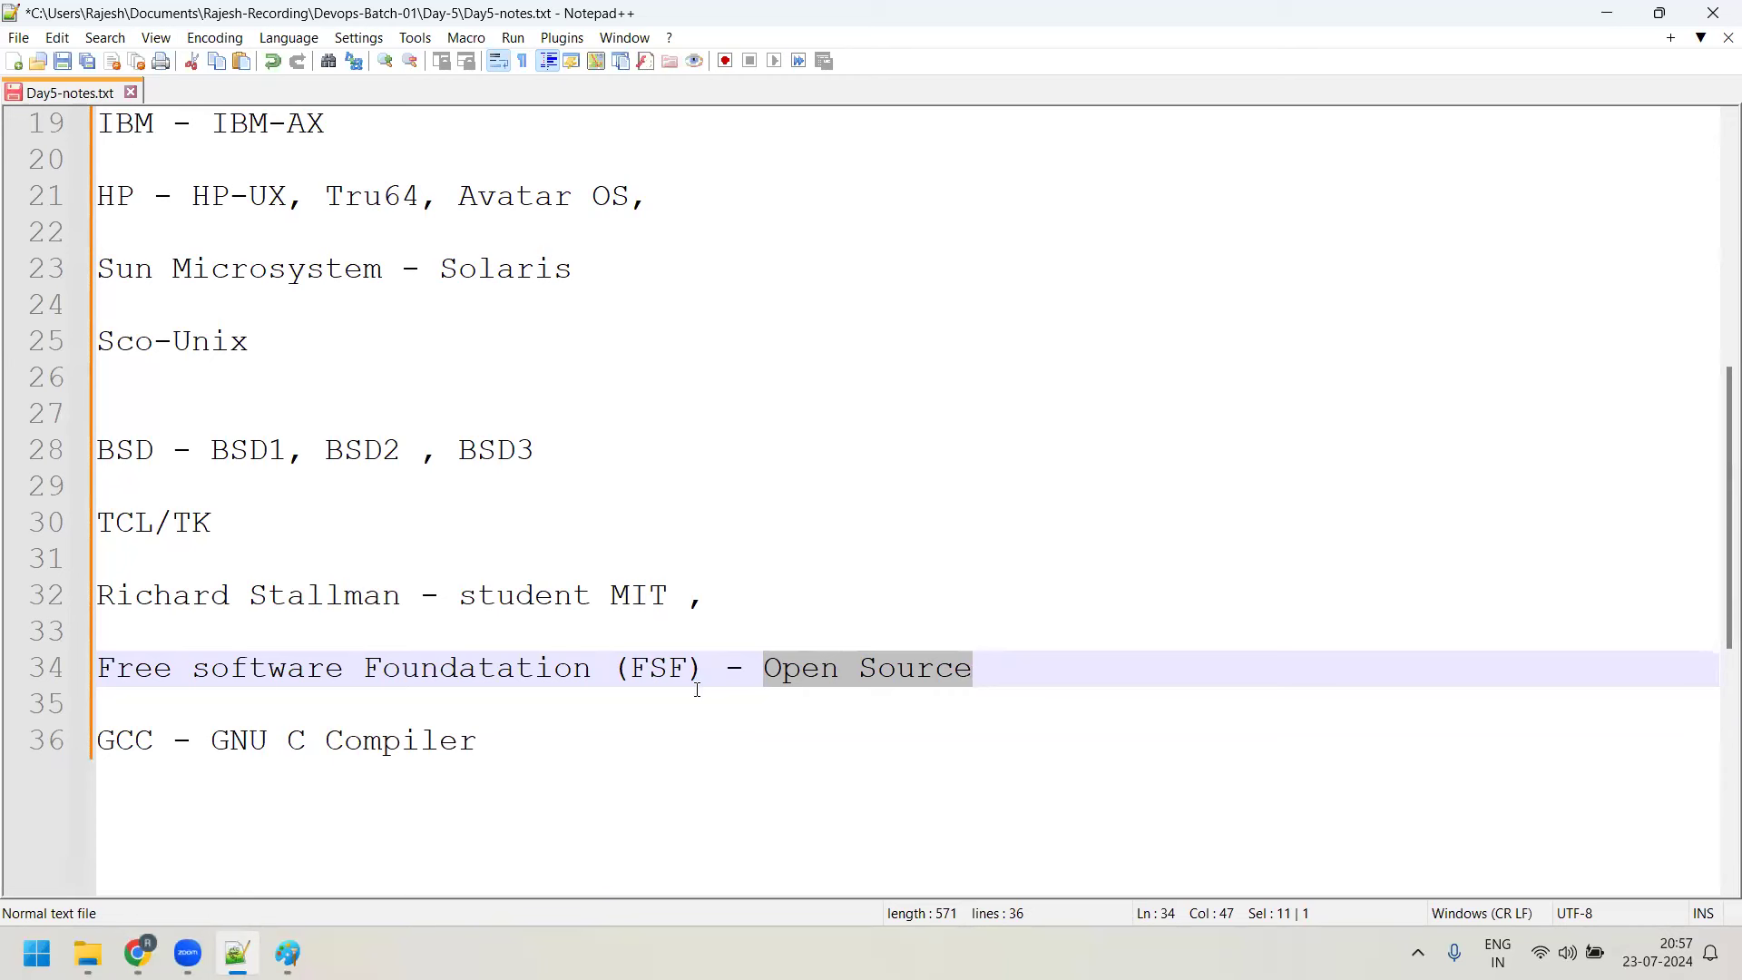
Add 'GPL (General Public License)' below the GCC line, followed by a new empty line
click(660, 749)
key(Return)
key(Return)
text(GP)
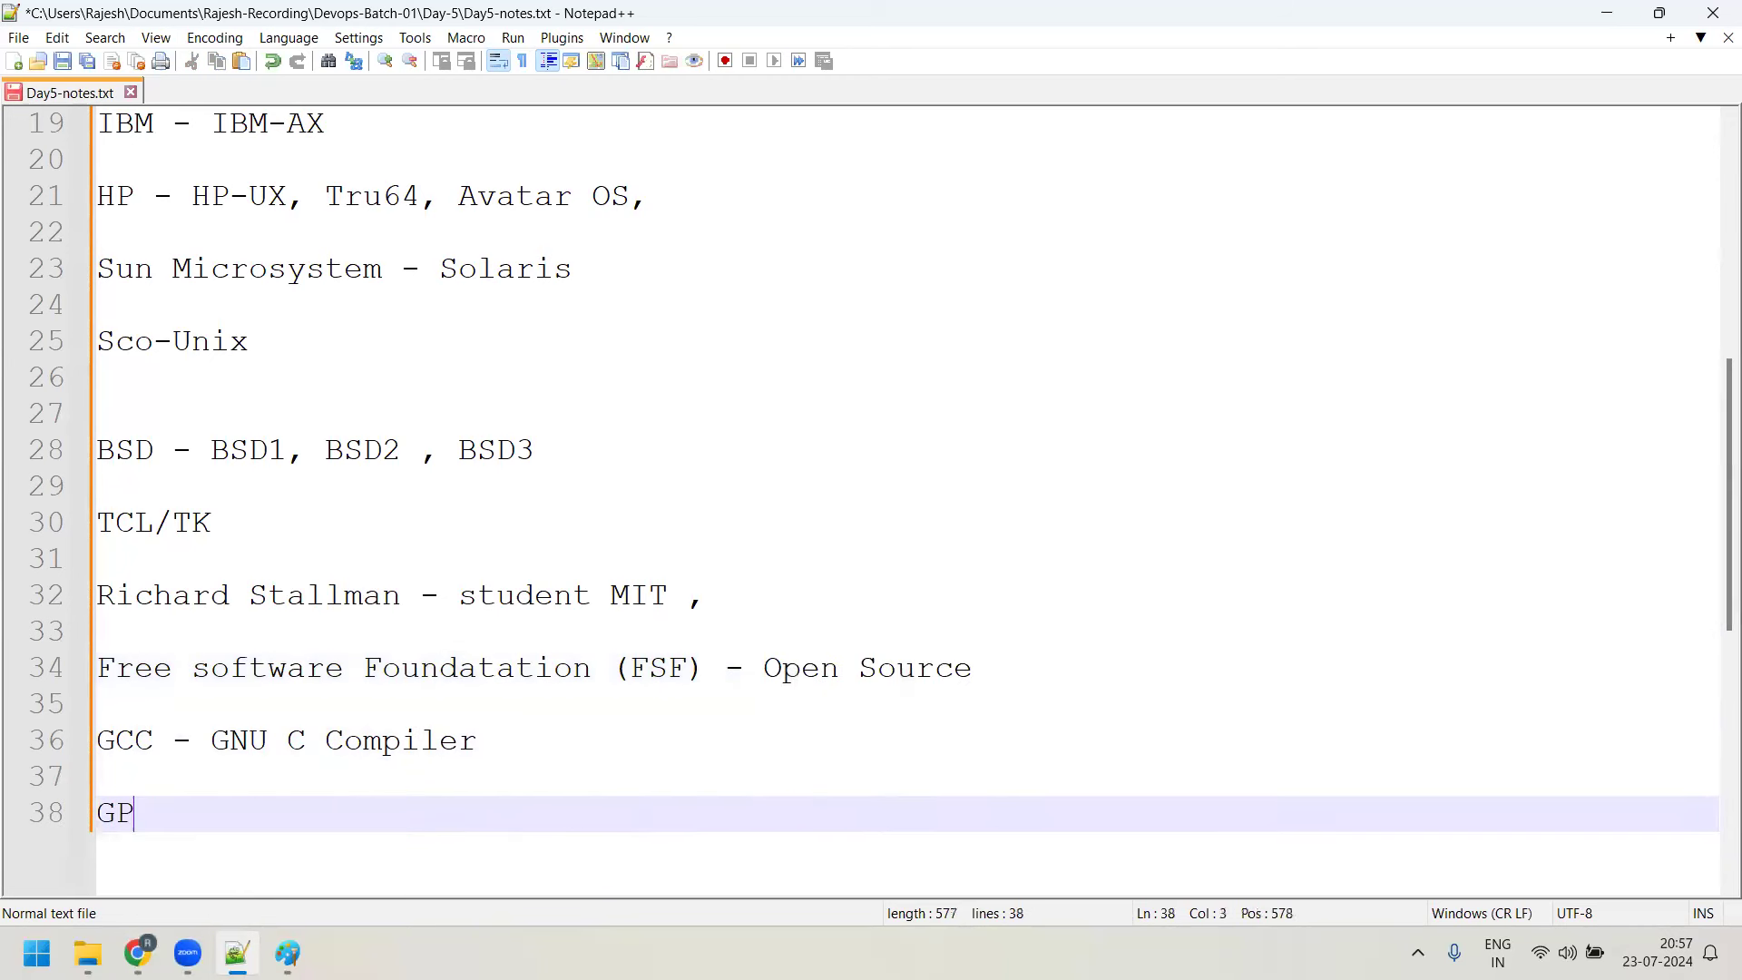
text(L (Gene)
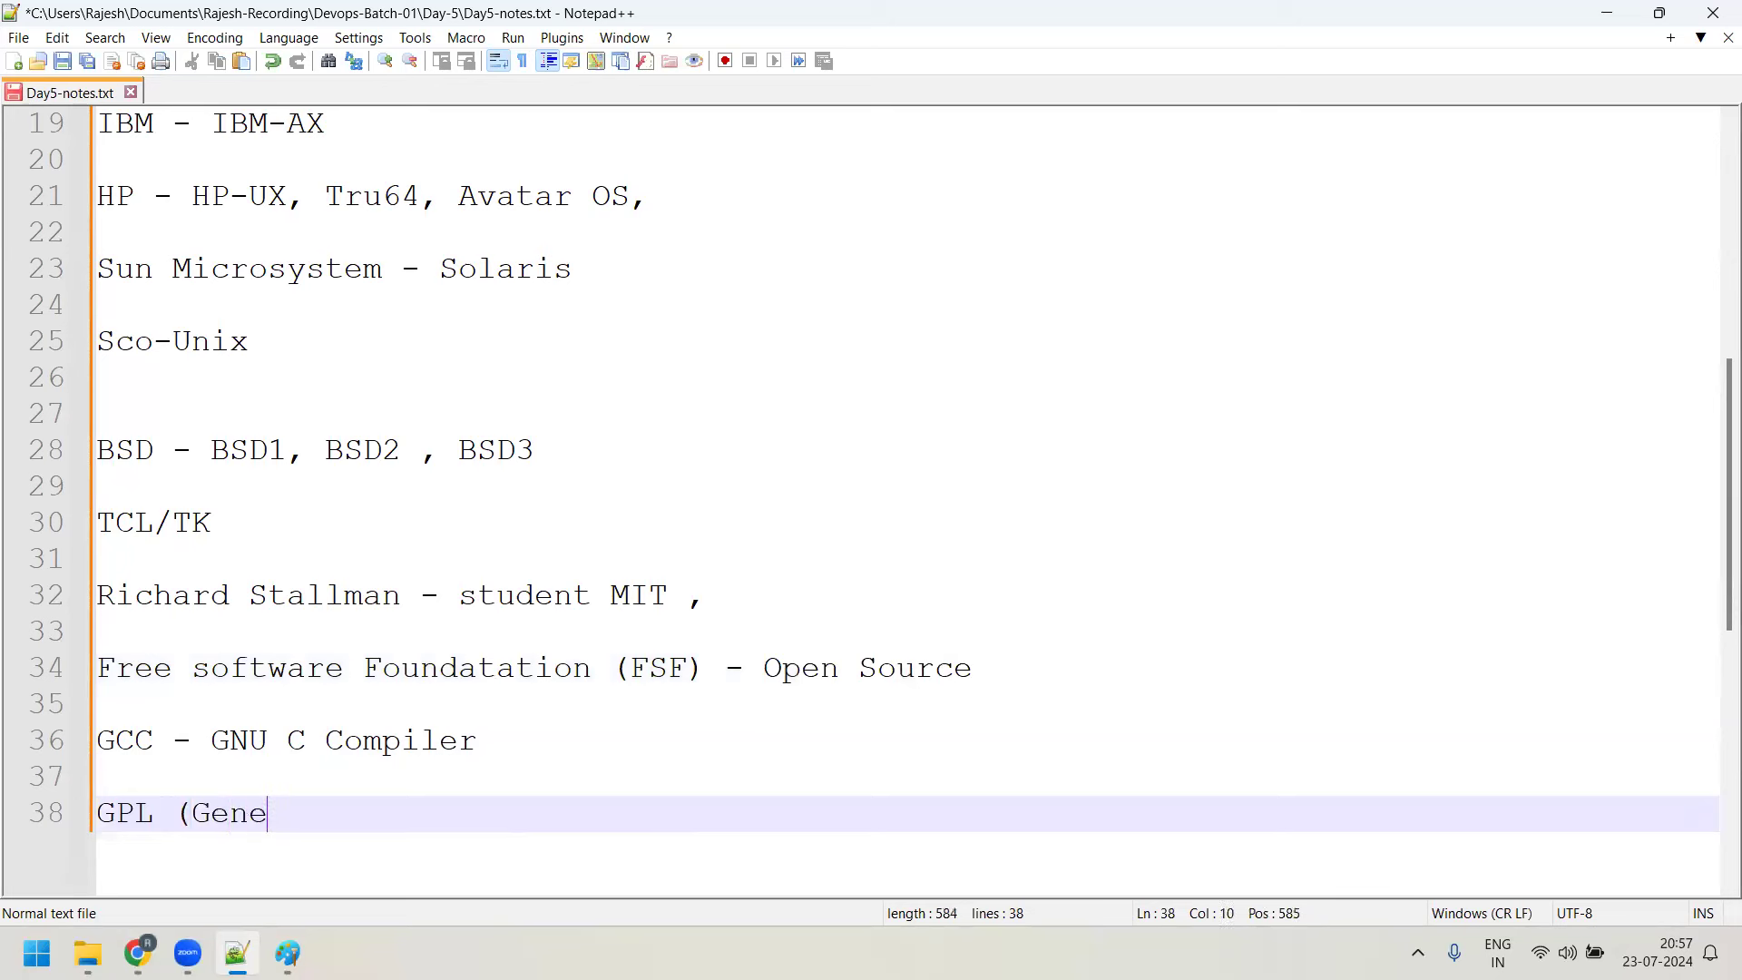
text(ral Public License)
key(BackSpace)
text(se))
key(Return)
key(Return)
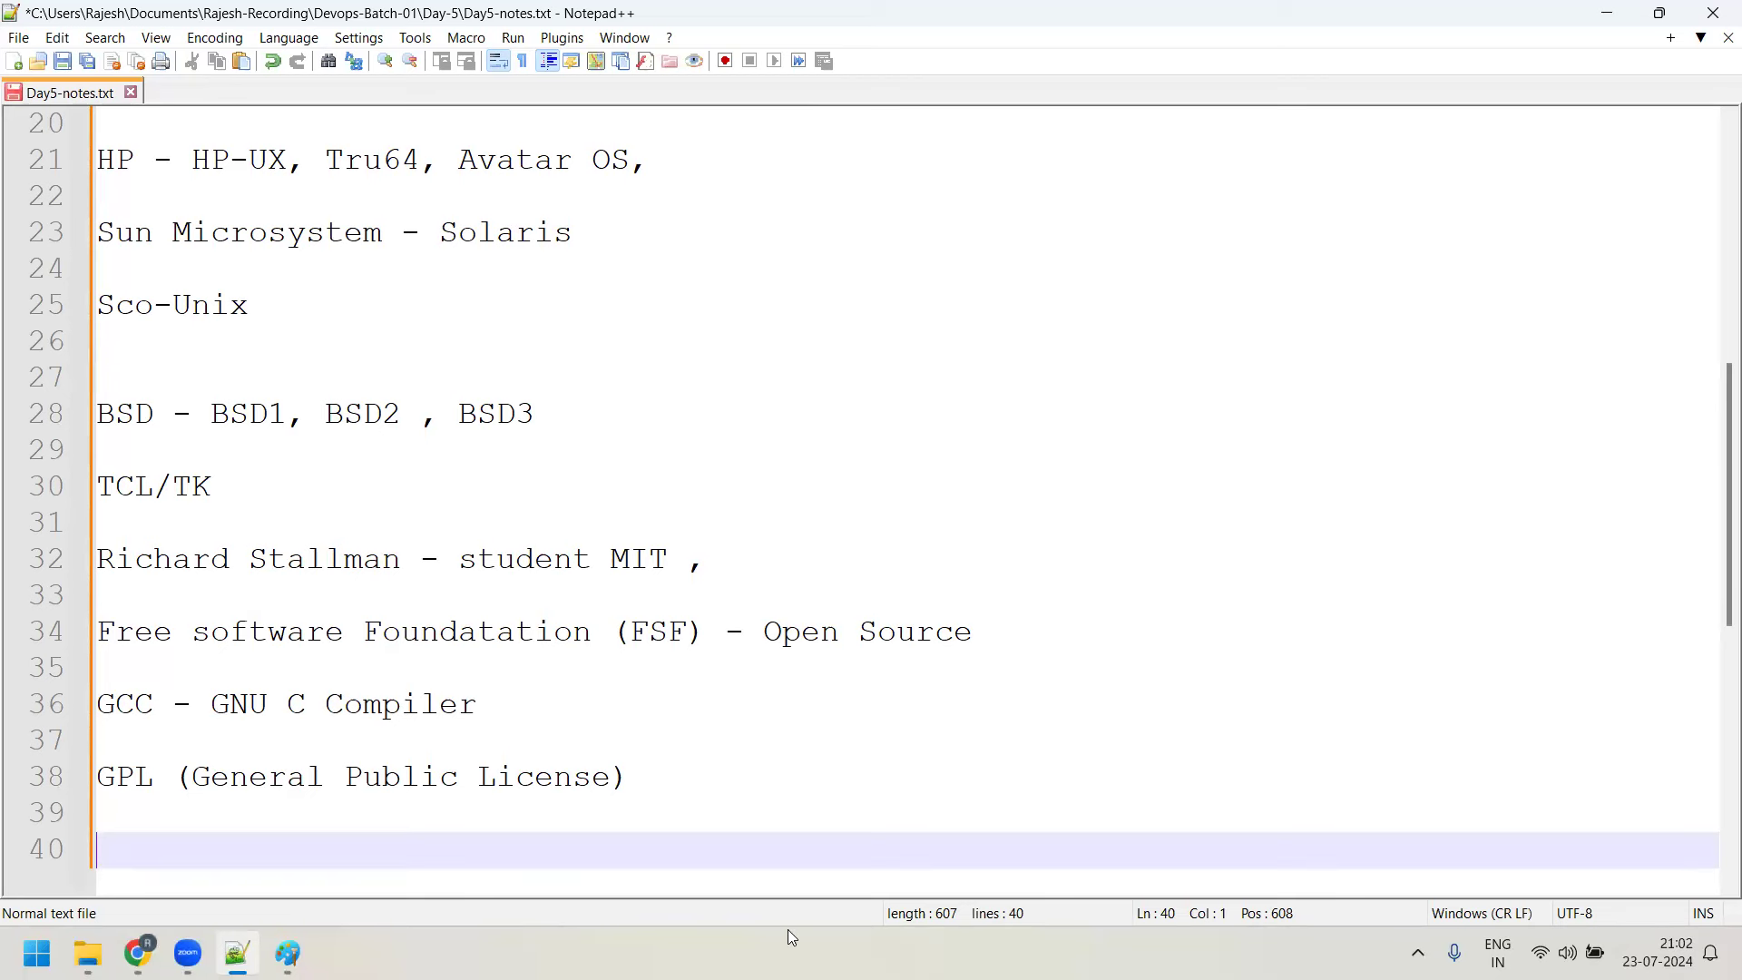
Type the 1991 Linux line with its creator's name, ending 'Finland , Helsini Univeri'
scroll(597, 388, down, 4)
text(111)
key(BackSpace)
key(BackSpace)
text(991 )
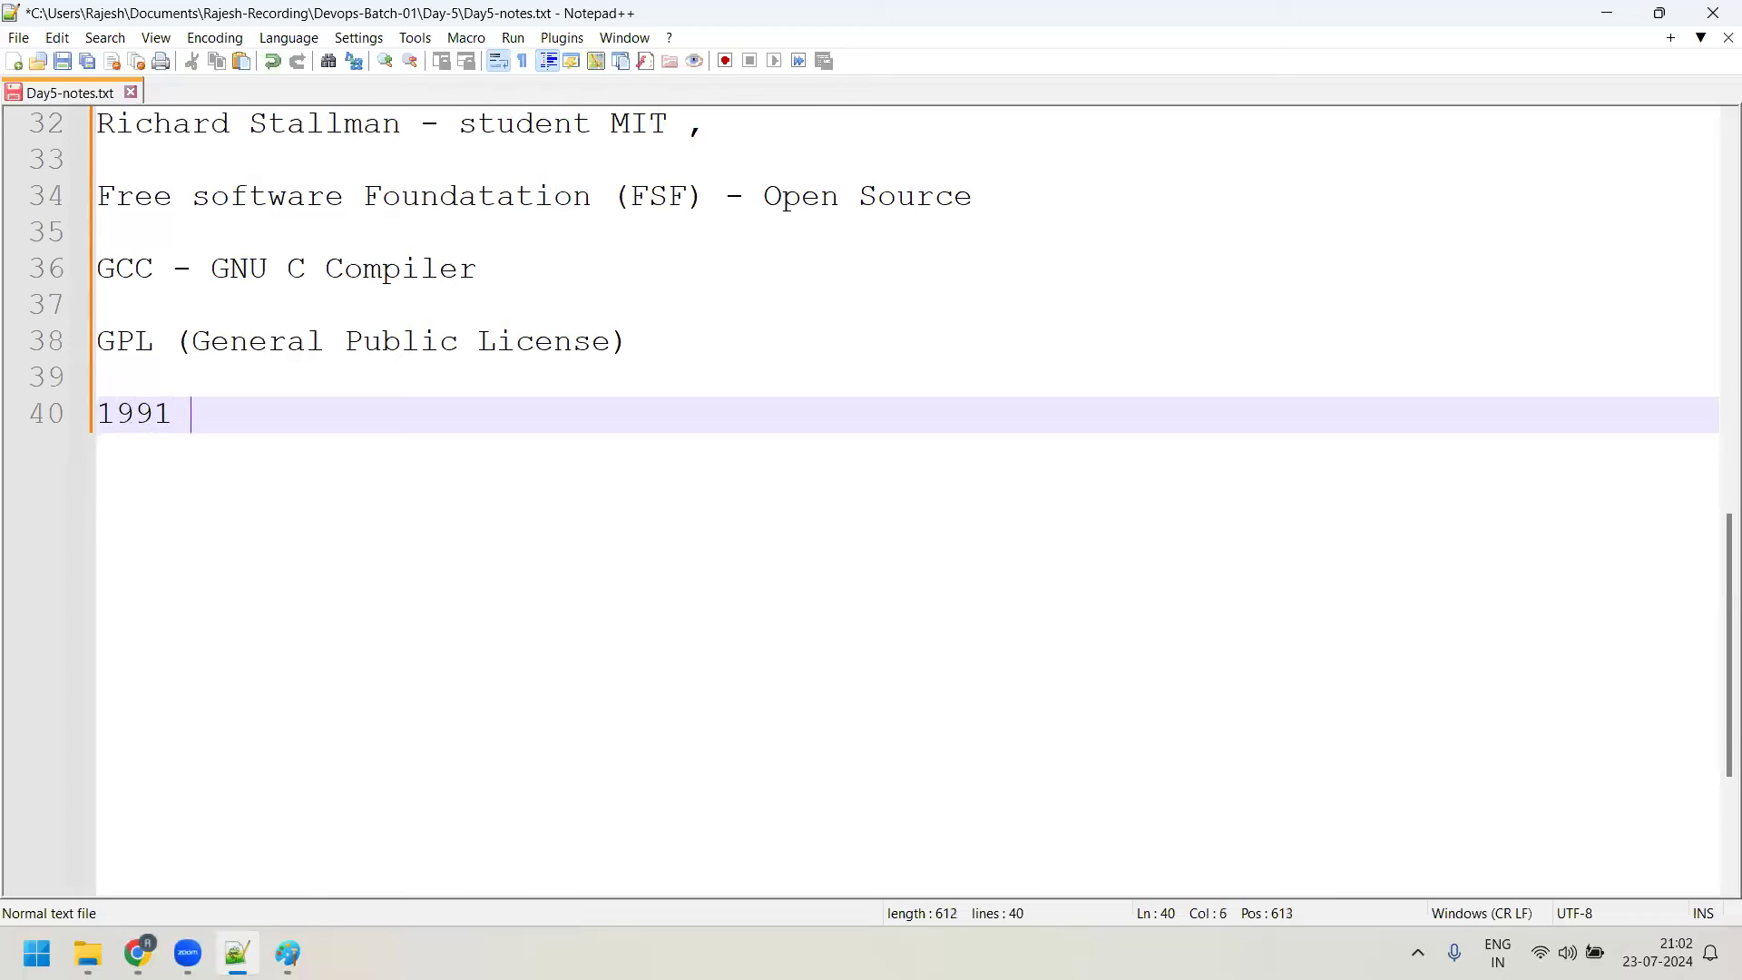
text(- Linux Be)
key(BackSpace)
text(nedc)
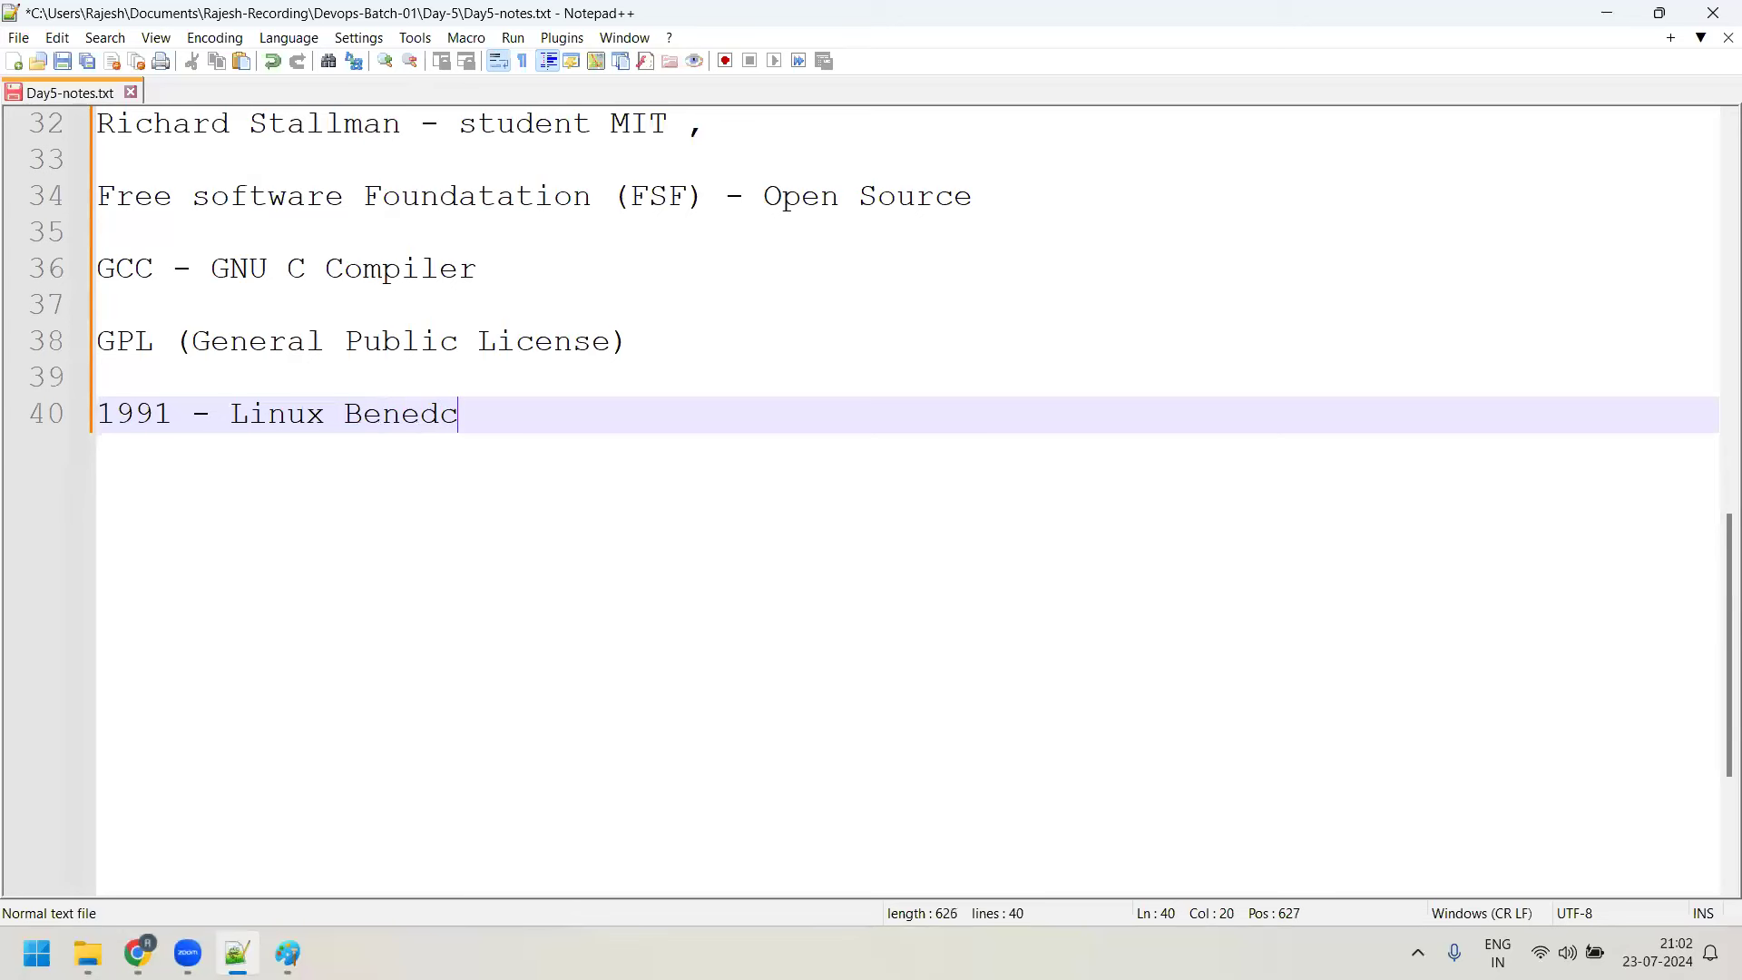
key(BackSpace)
text(ict Torvals)
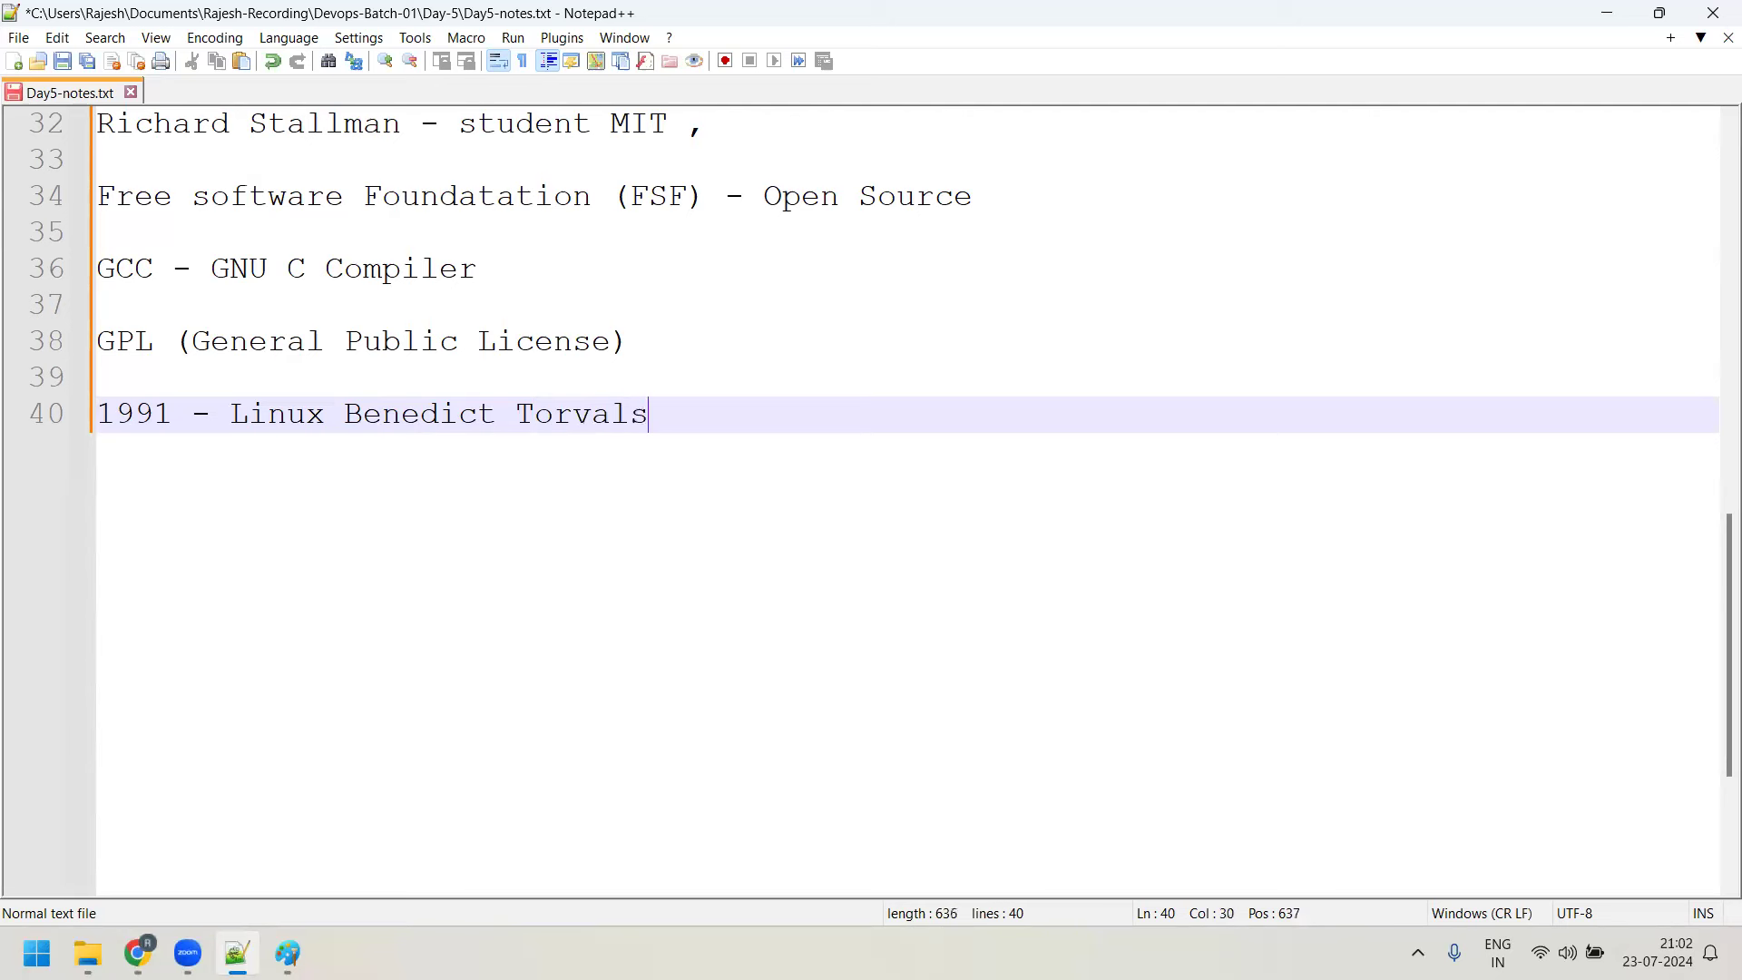
key(BackSpace)
text(ds - Finland )
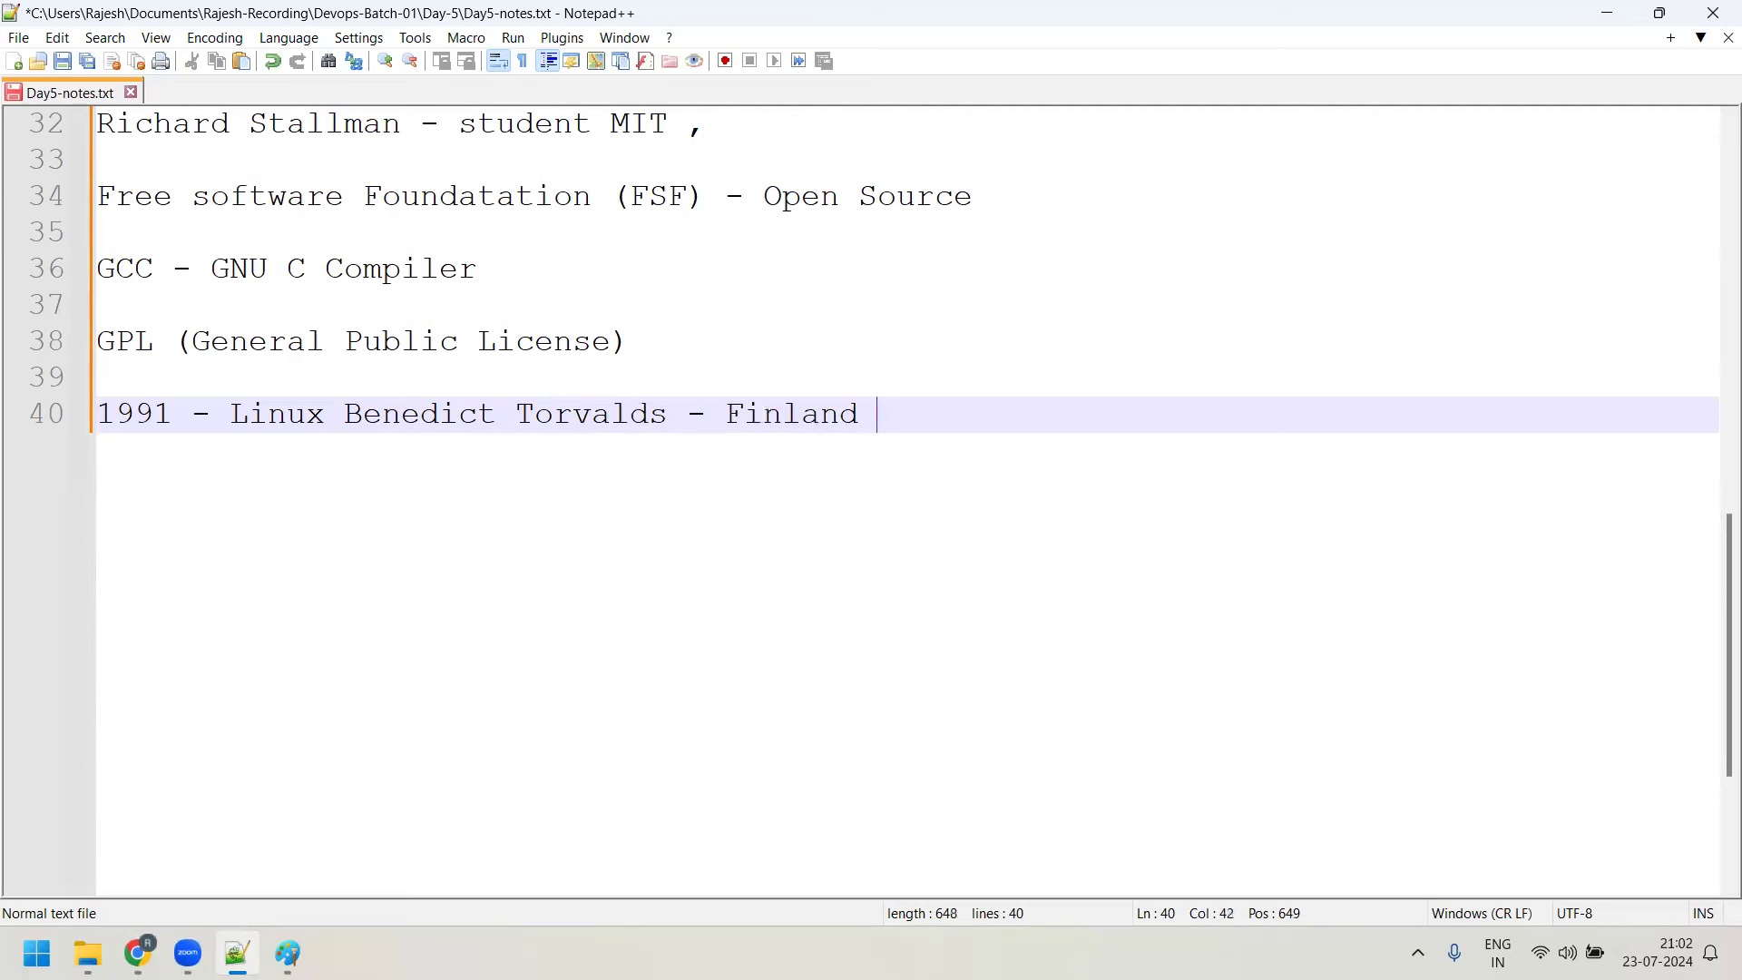
text(, Helsini Univerid)
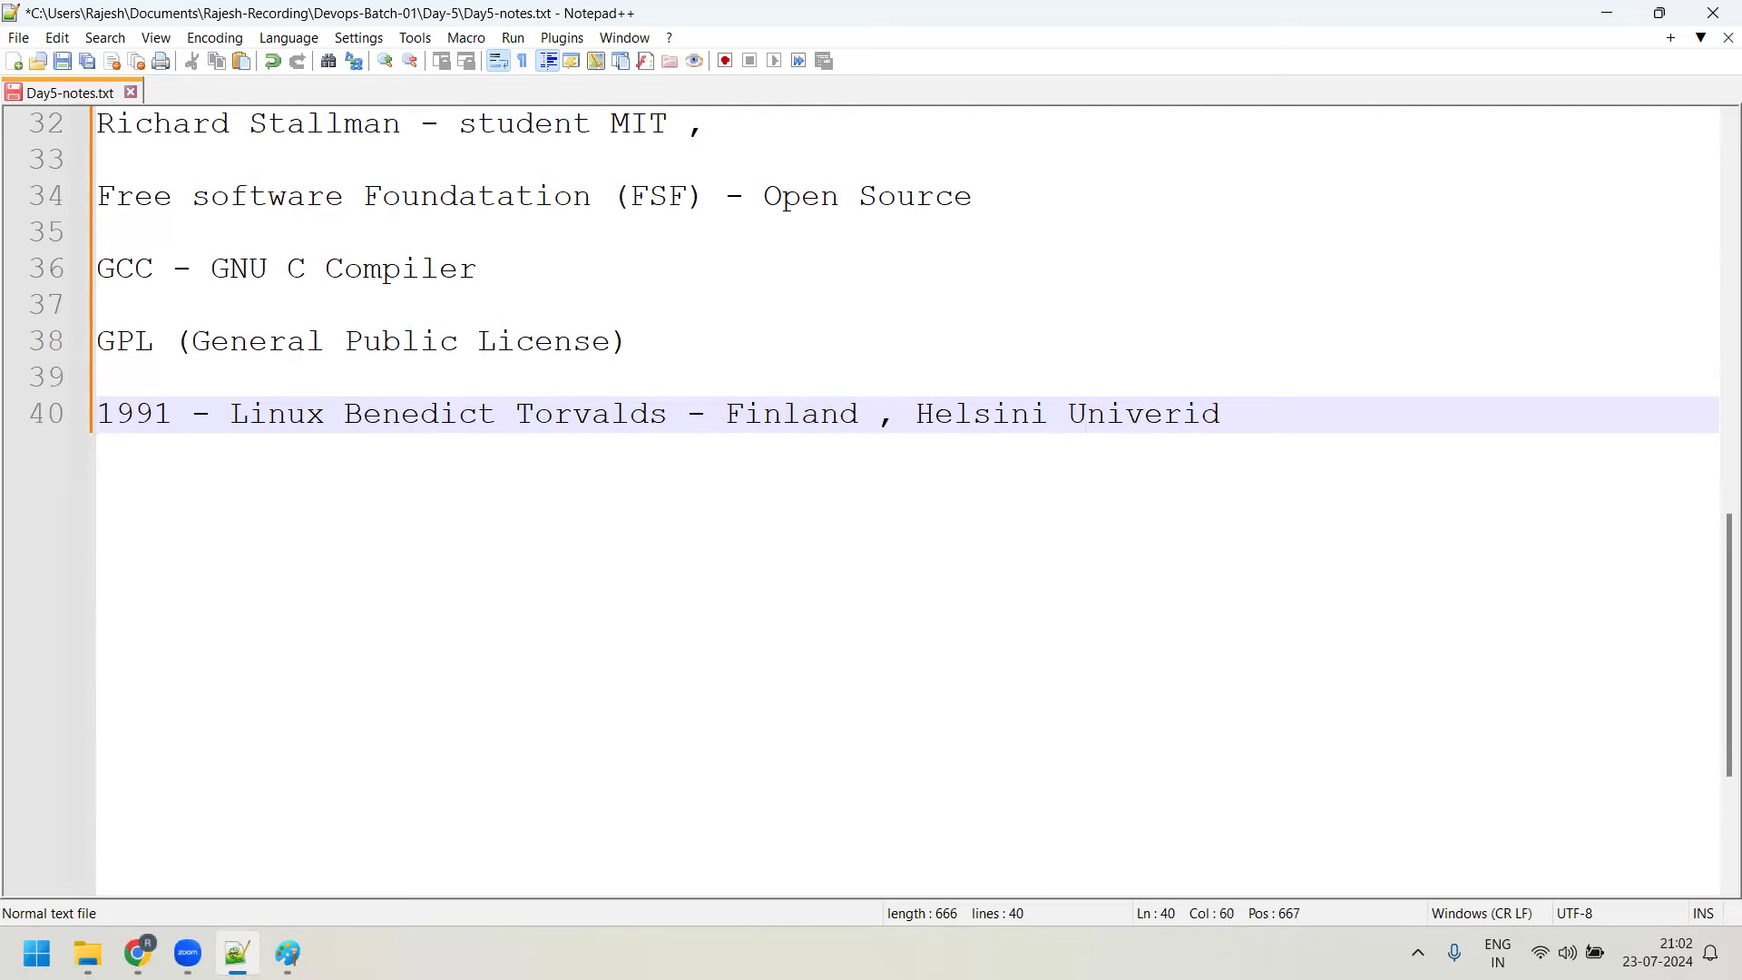
Restore the word 'License' on line 38
click(555, 343)
key(BackSpace)
key(shift+Right)
text(en)
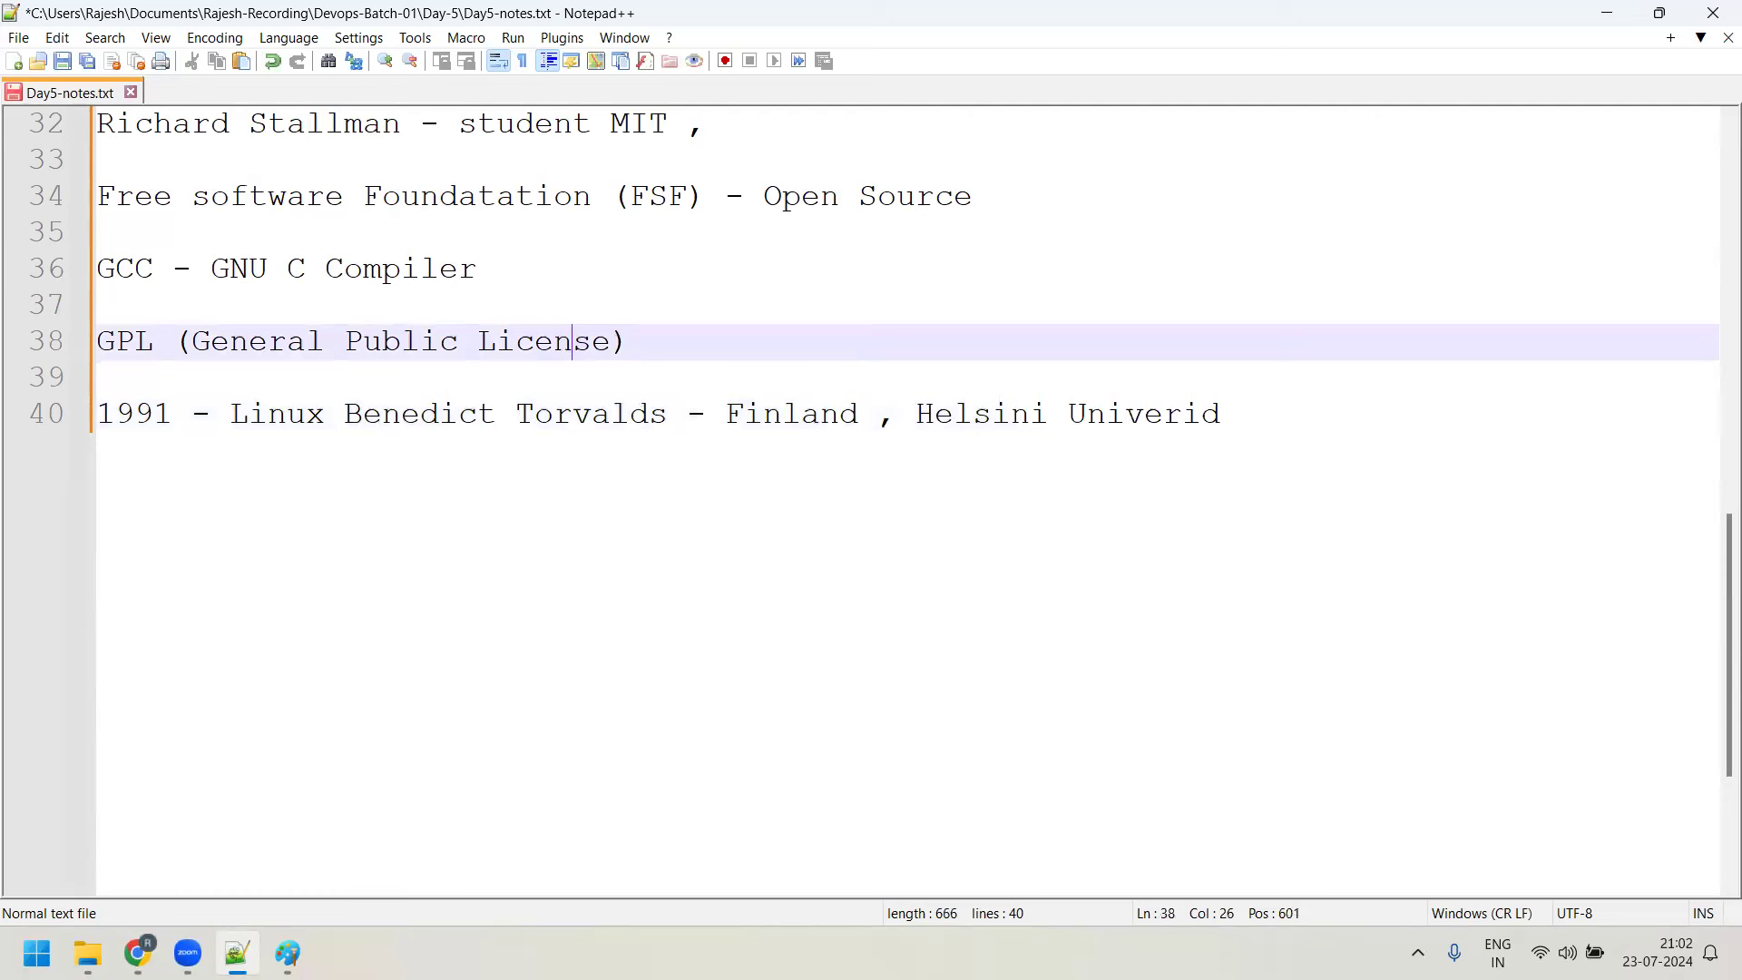
Finish line 40 so it ends with 'Helsini Univerisity'
click(1276, 414)
key(BackSpace)
text(sity)
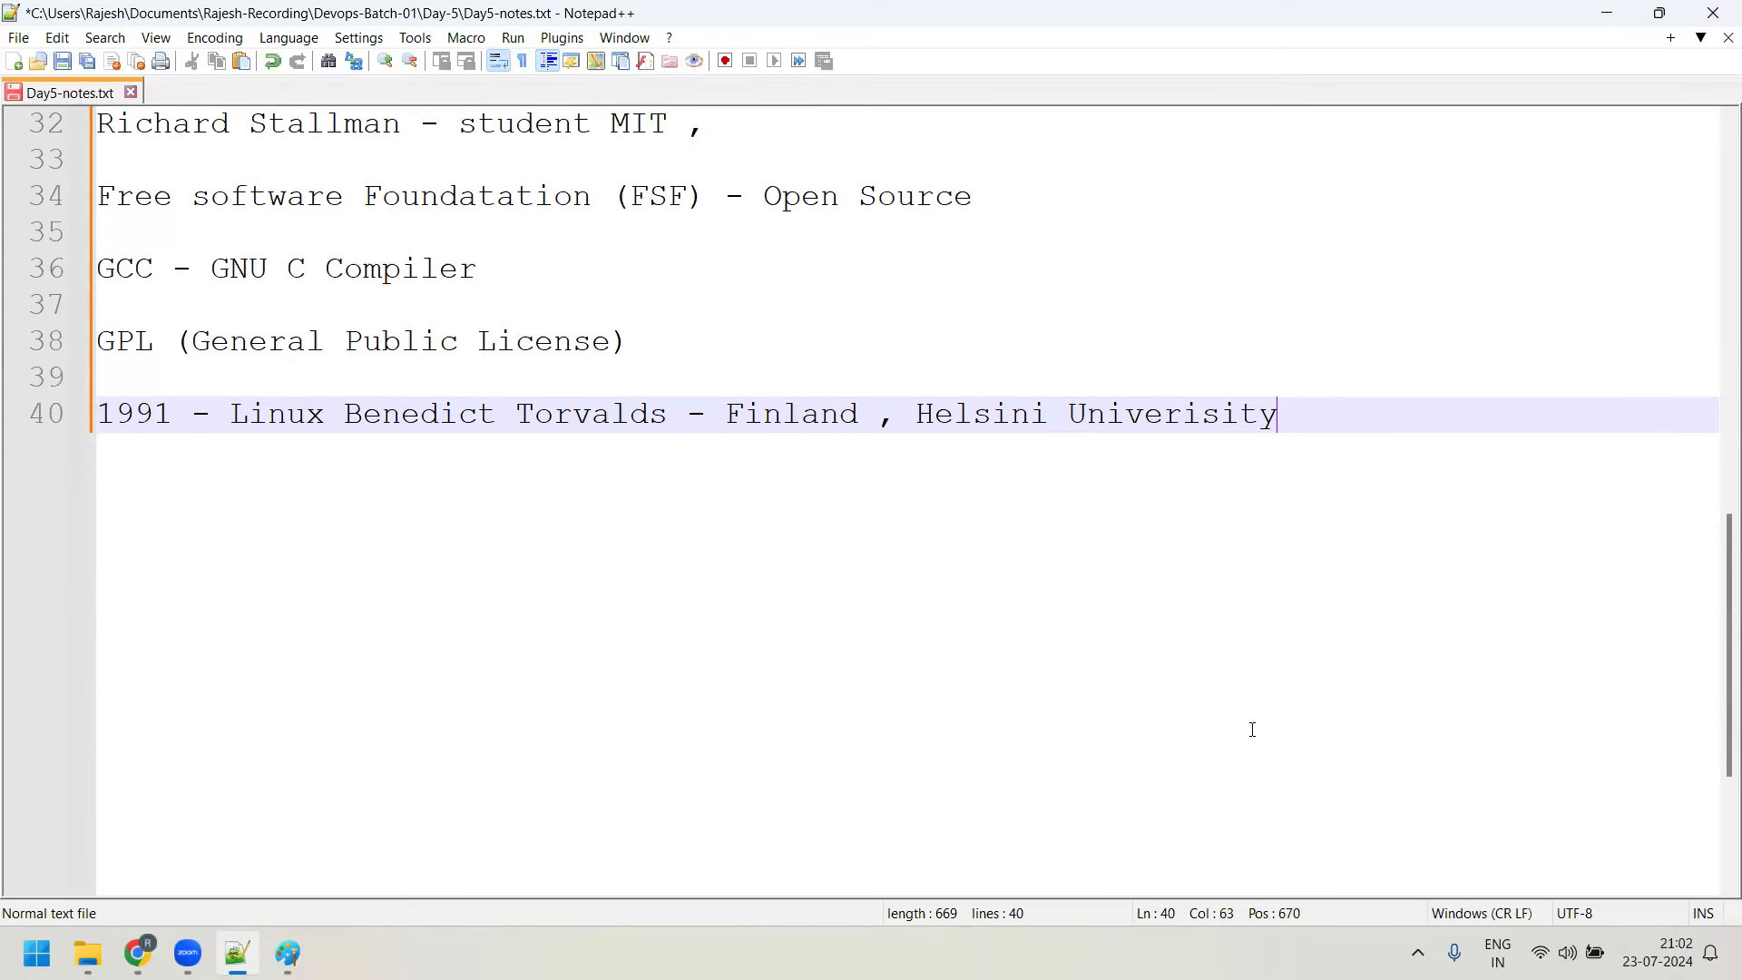
click(508, 933)
click(1334, 416)
After a blank line, type the Minix os creator's name as the entry on line 42
key(Return)
key(Return)
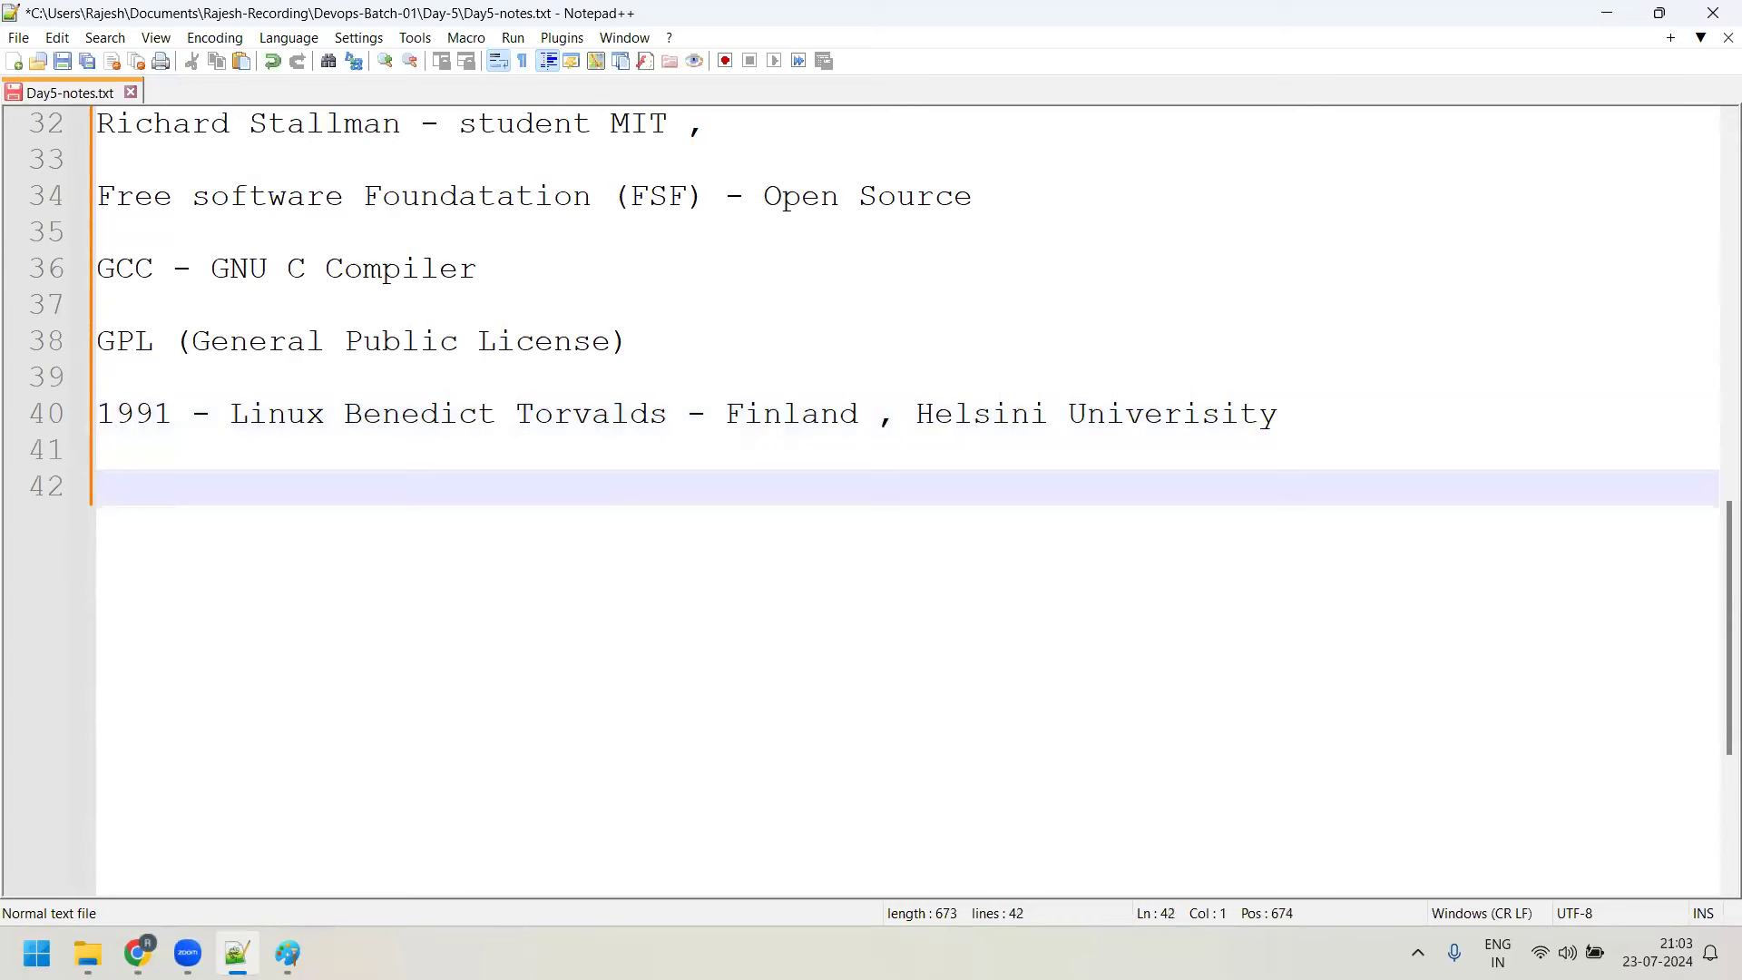
text(AN)
key(BackSpace)
text(ndrew Tanan)
key(BackSpace)
text(bauem)
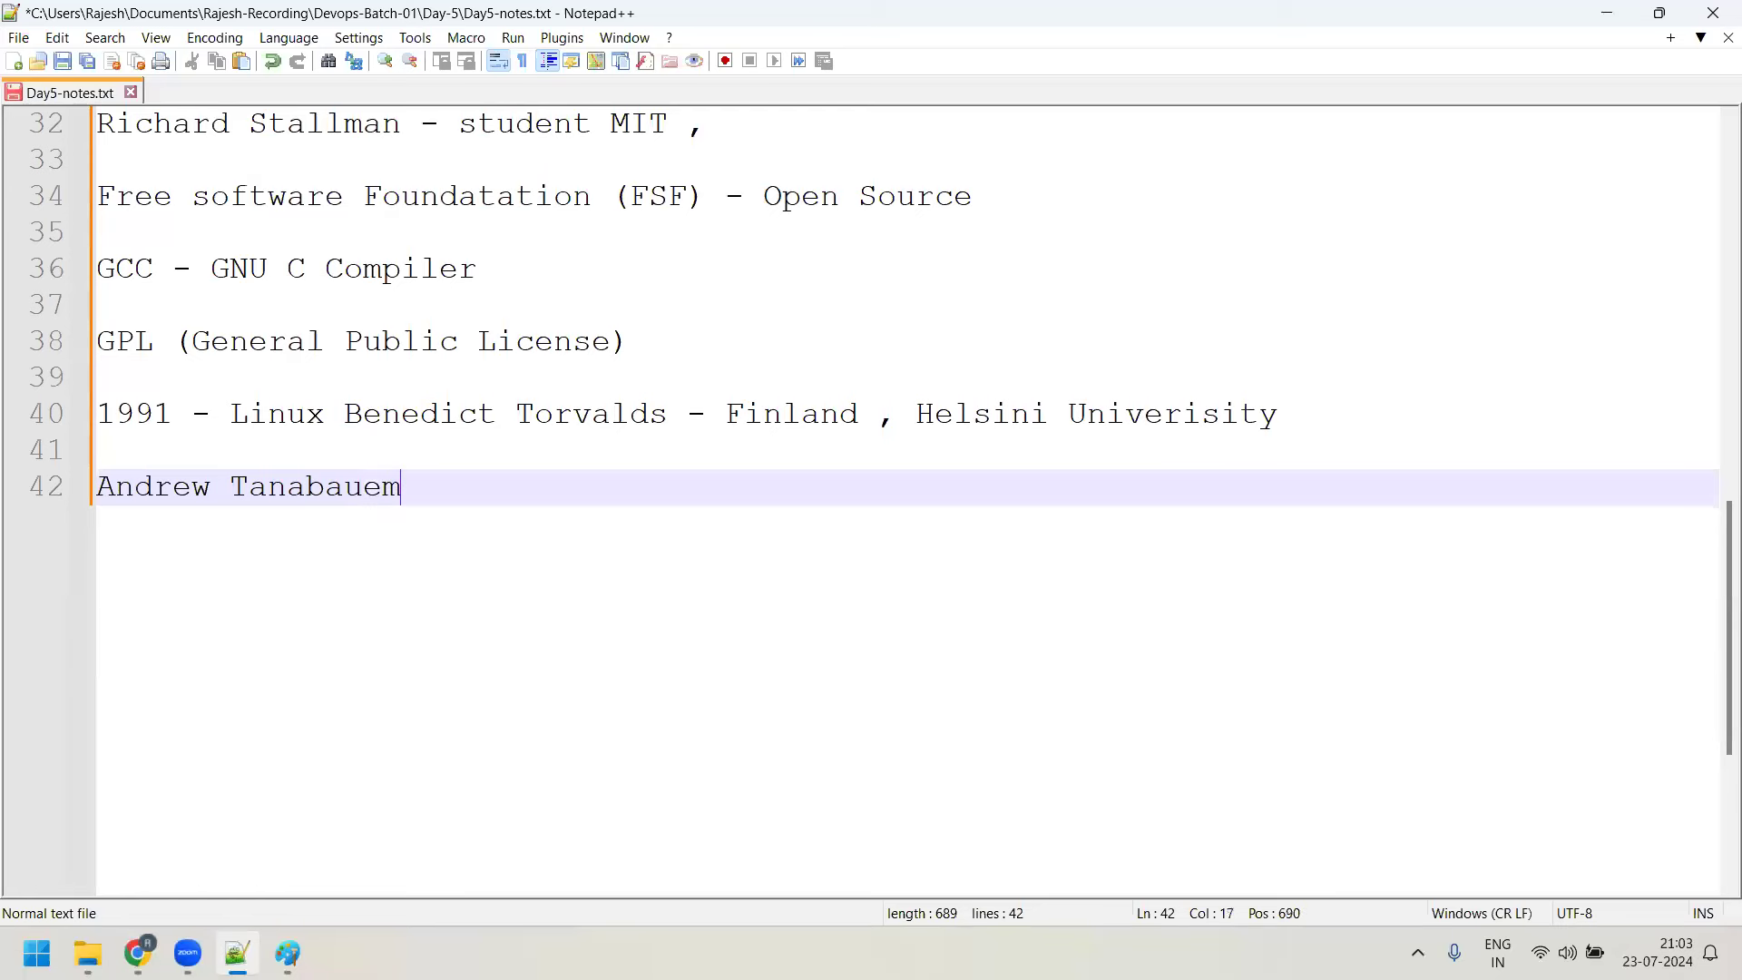
text( - Minix os)
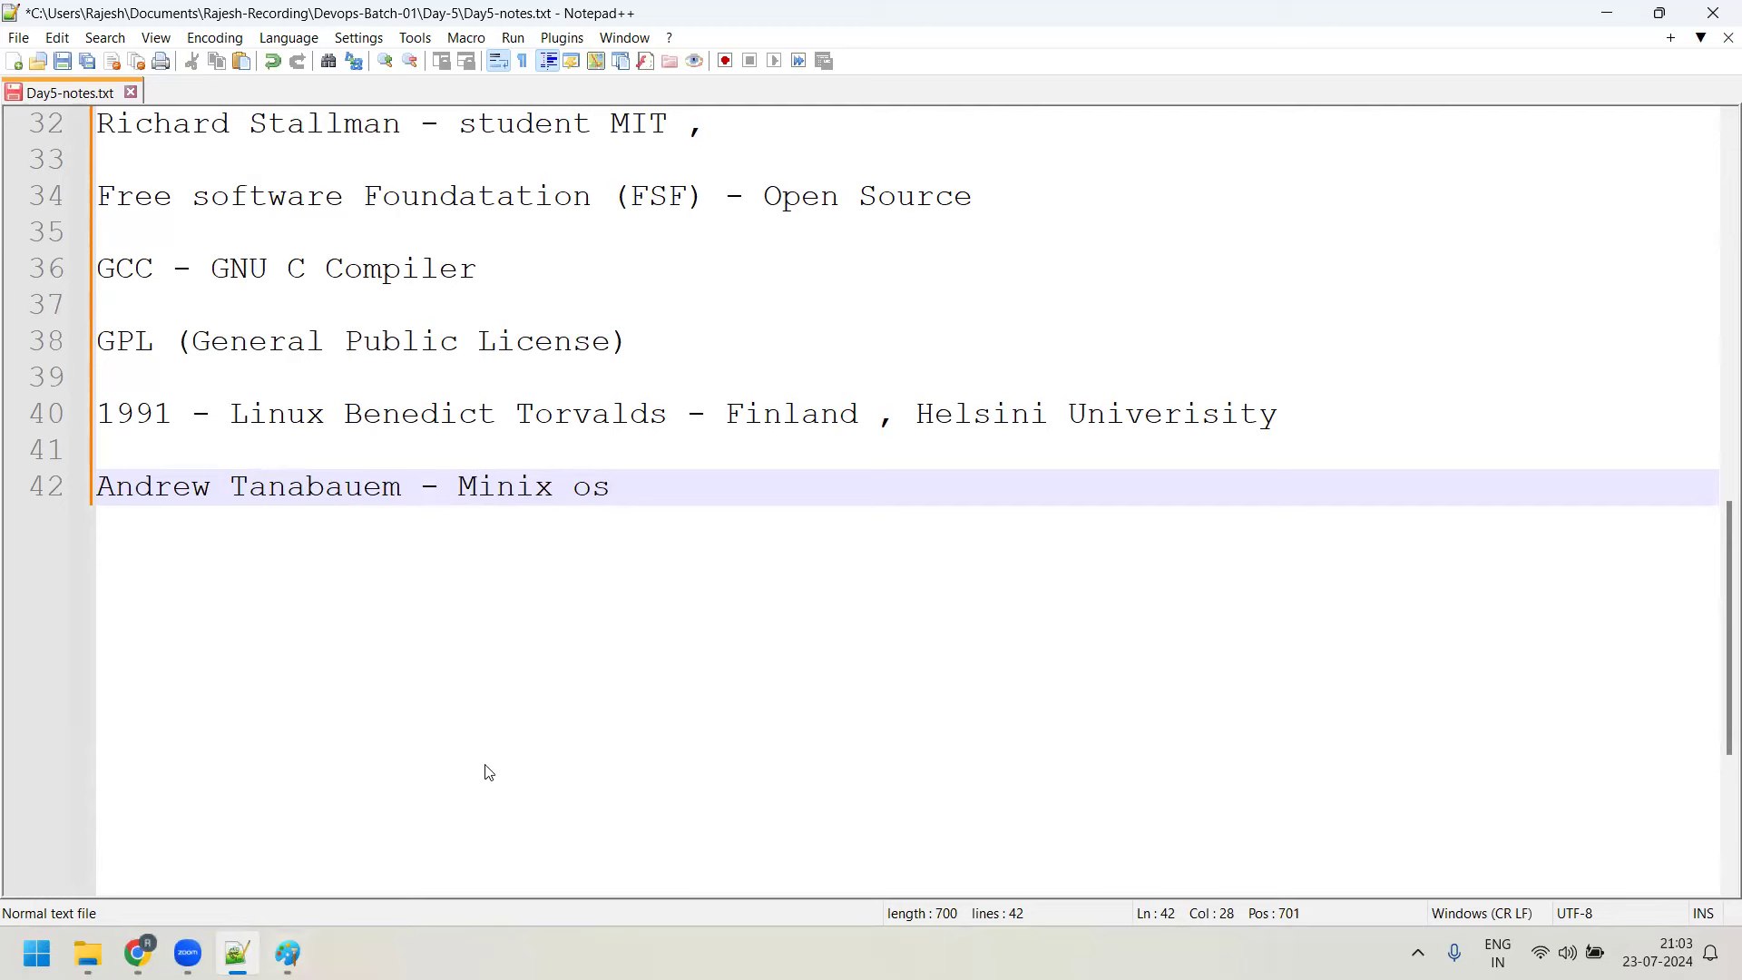
Load minix.org in a new Chrome tab, then return to the Notepad++ notes
key(alt+Tab)
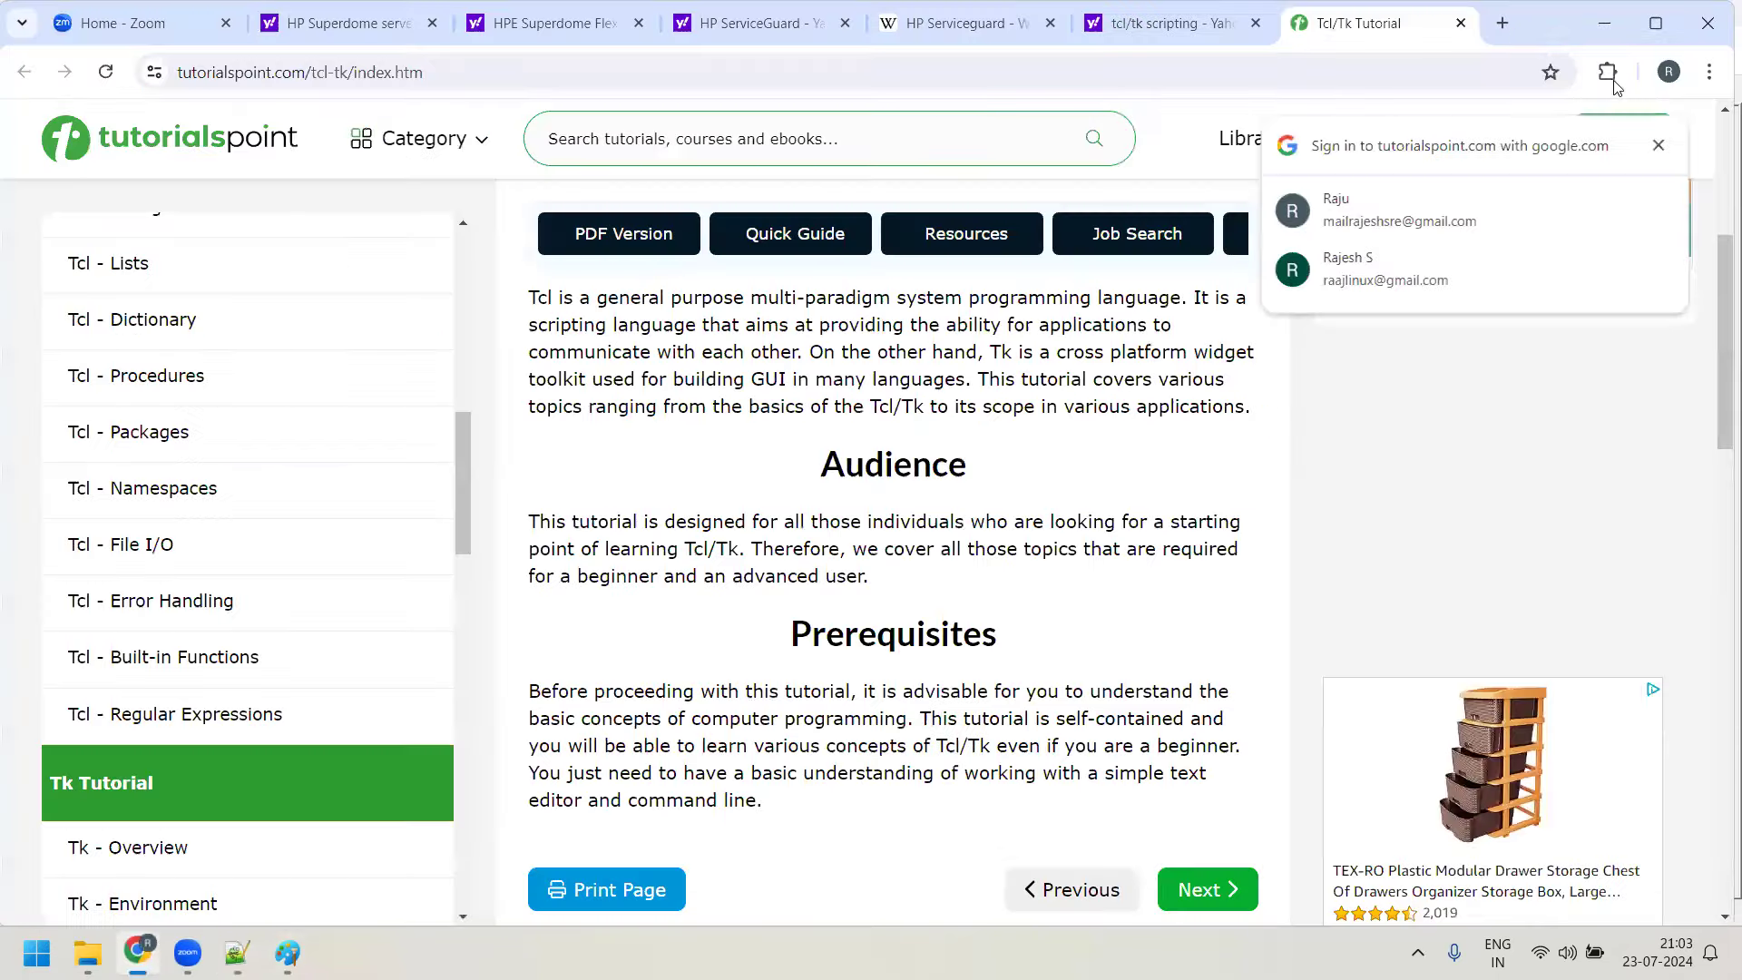
click(1504, 23)
text(min)
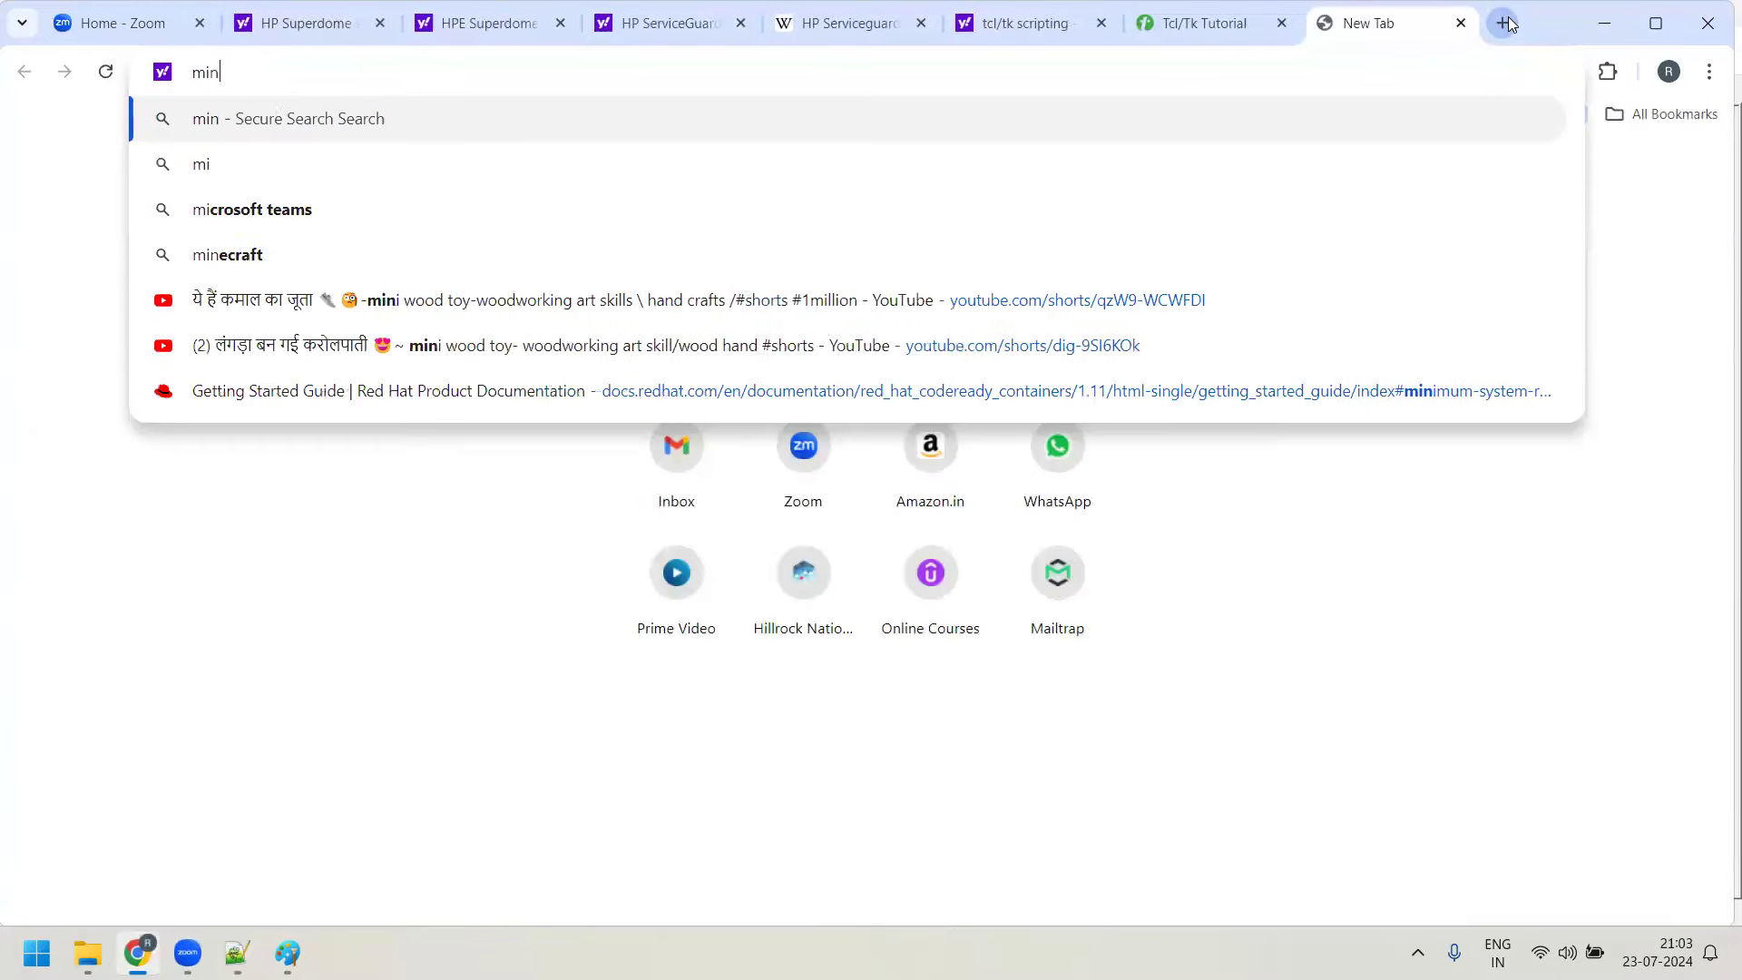
text(ix.org)
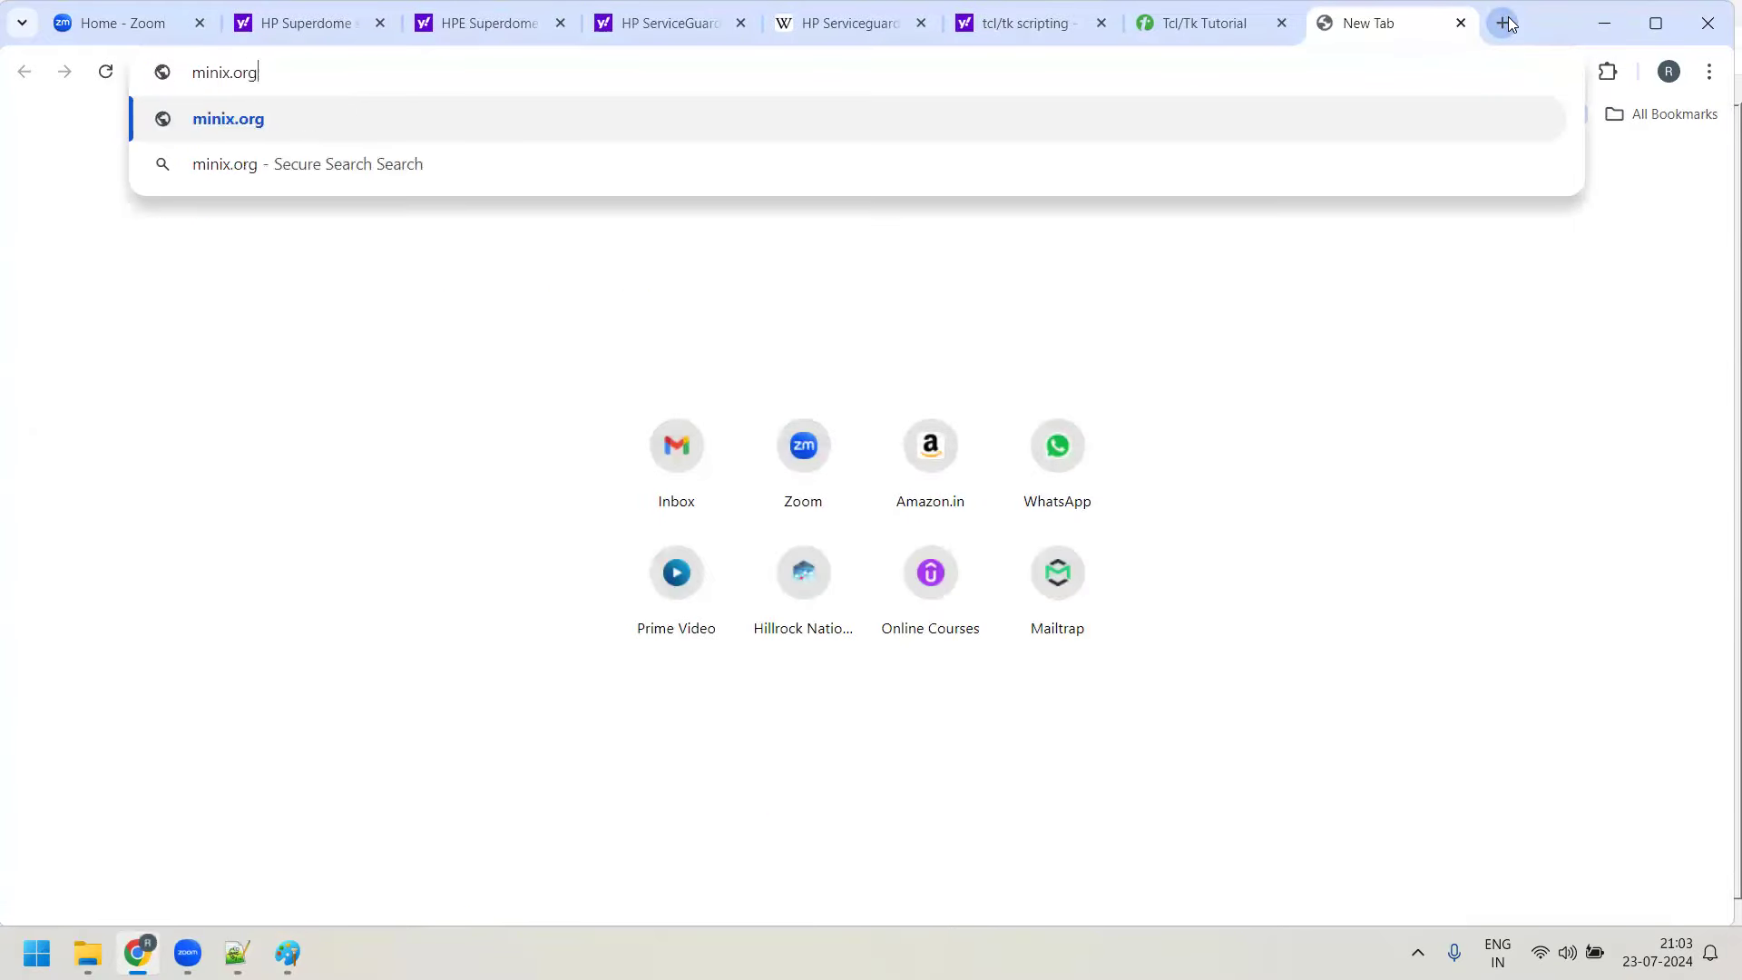
key(Return)
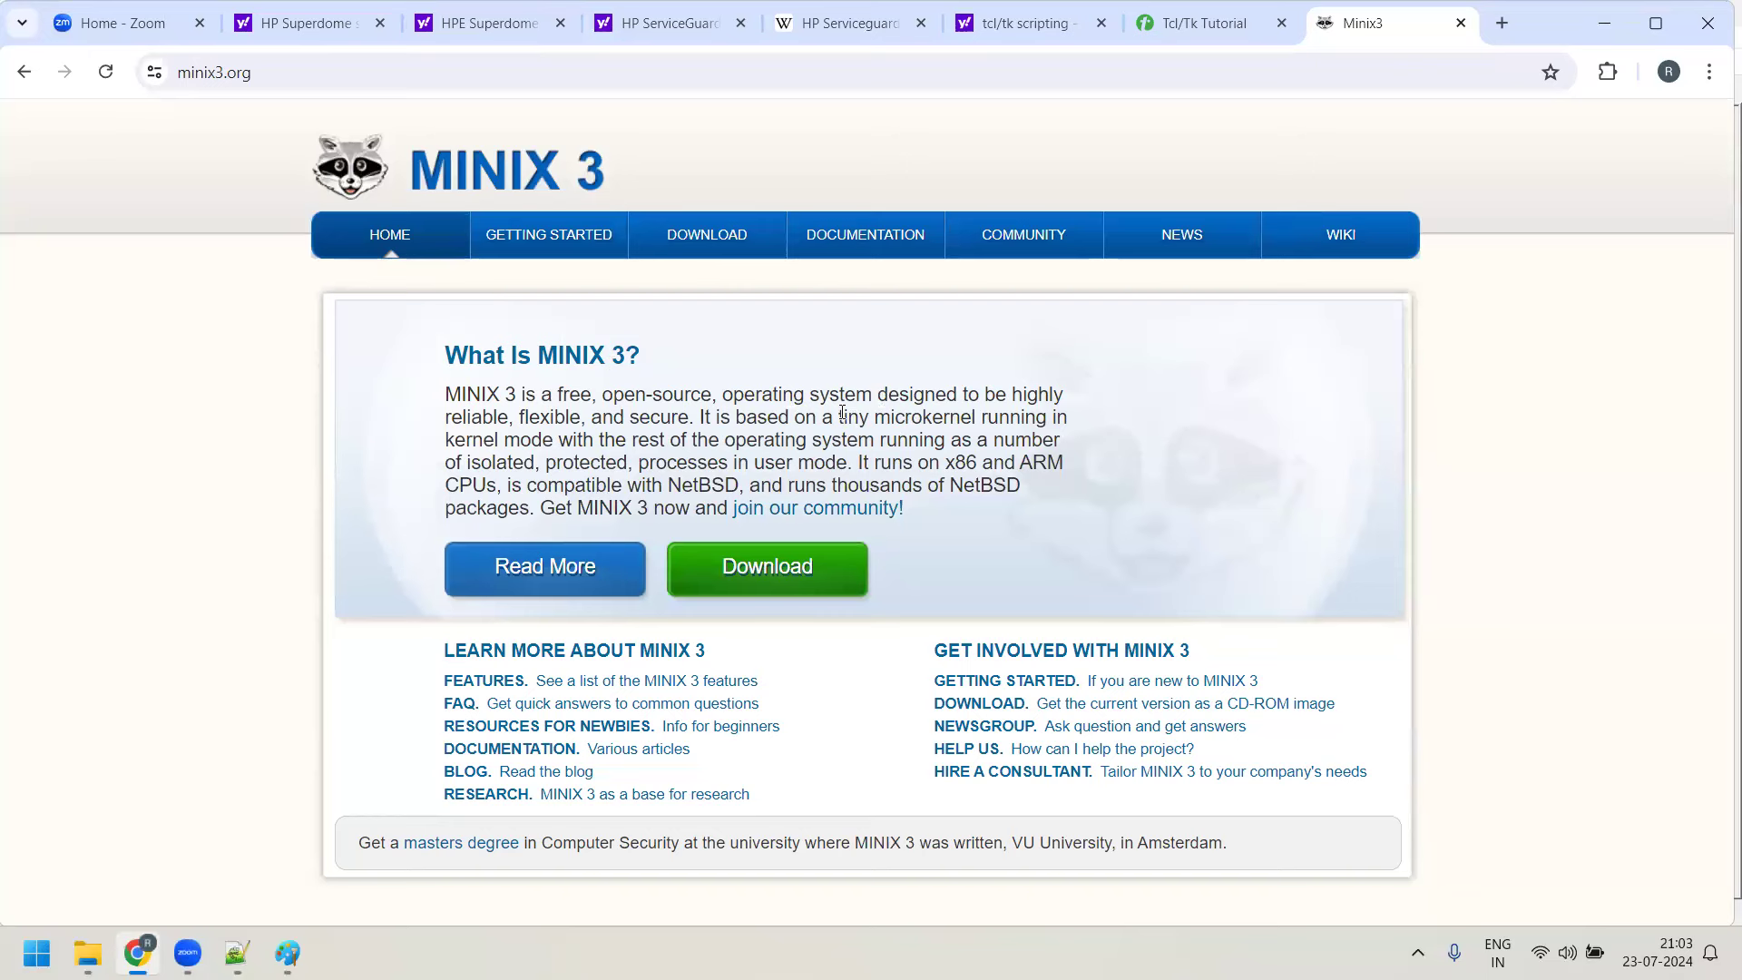
click(236, 953)
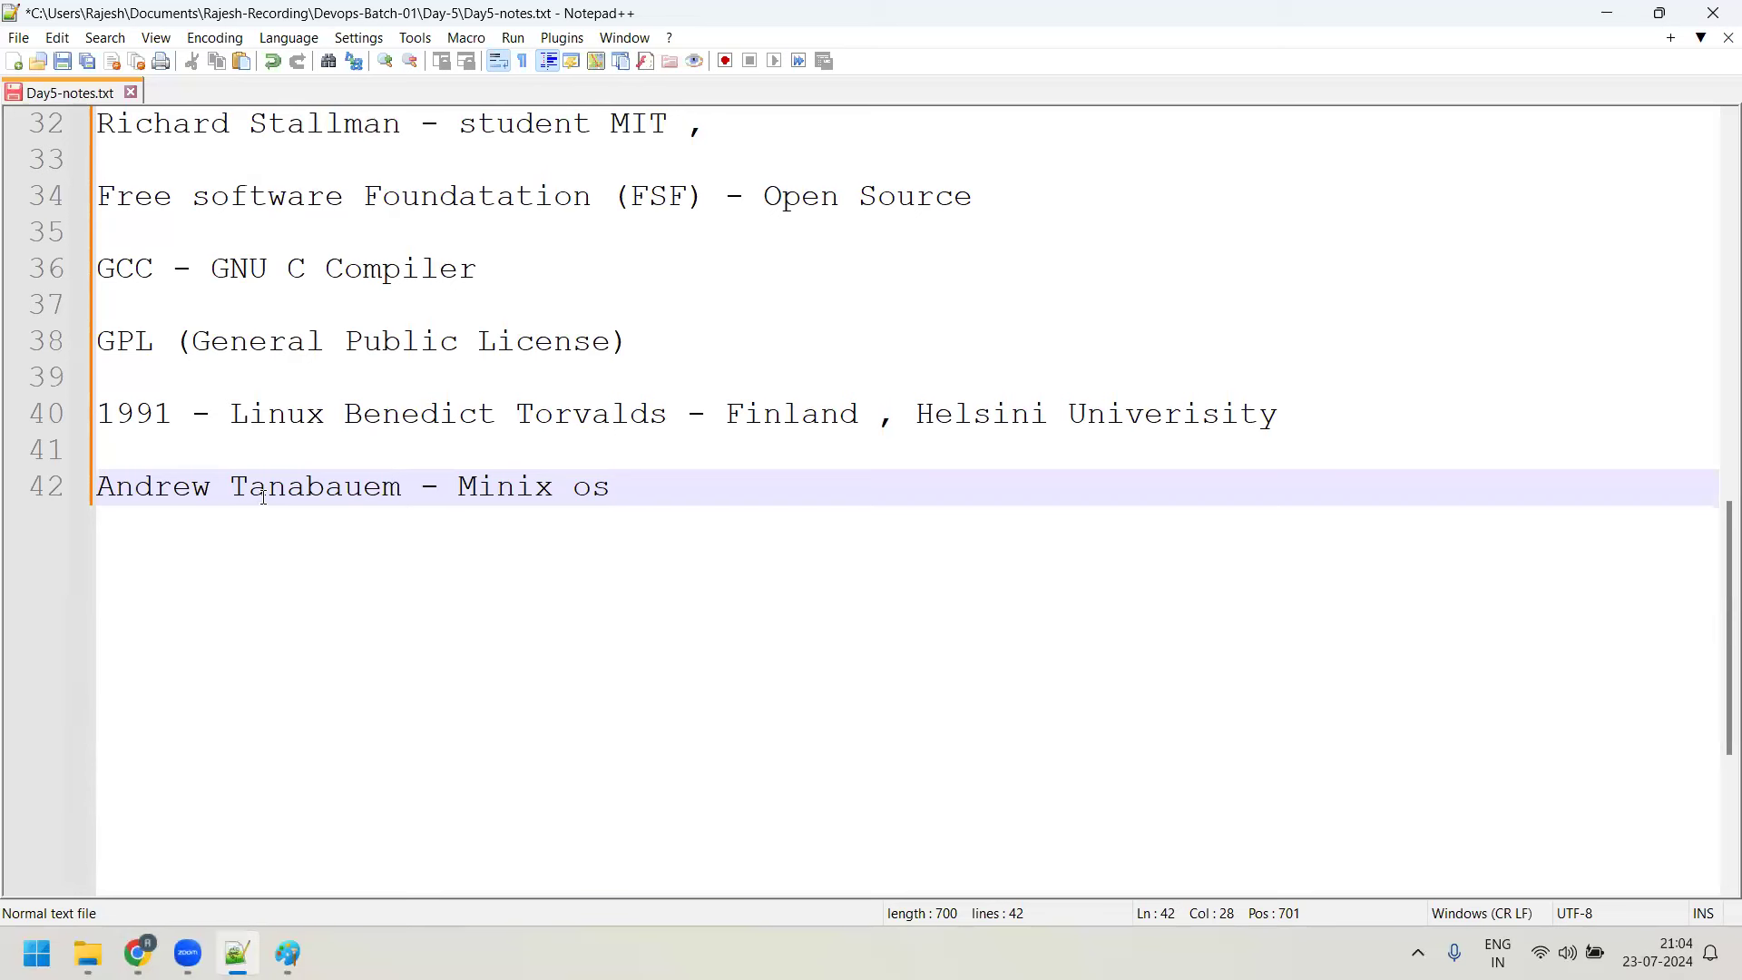
Correct the creator's first name on line 40 by changing its last letter to 's'
click(331, 415)
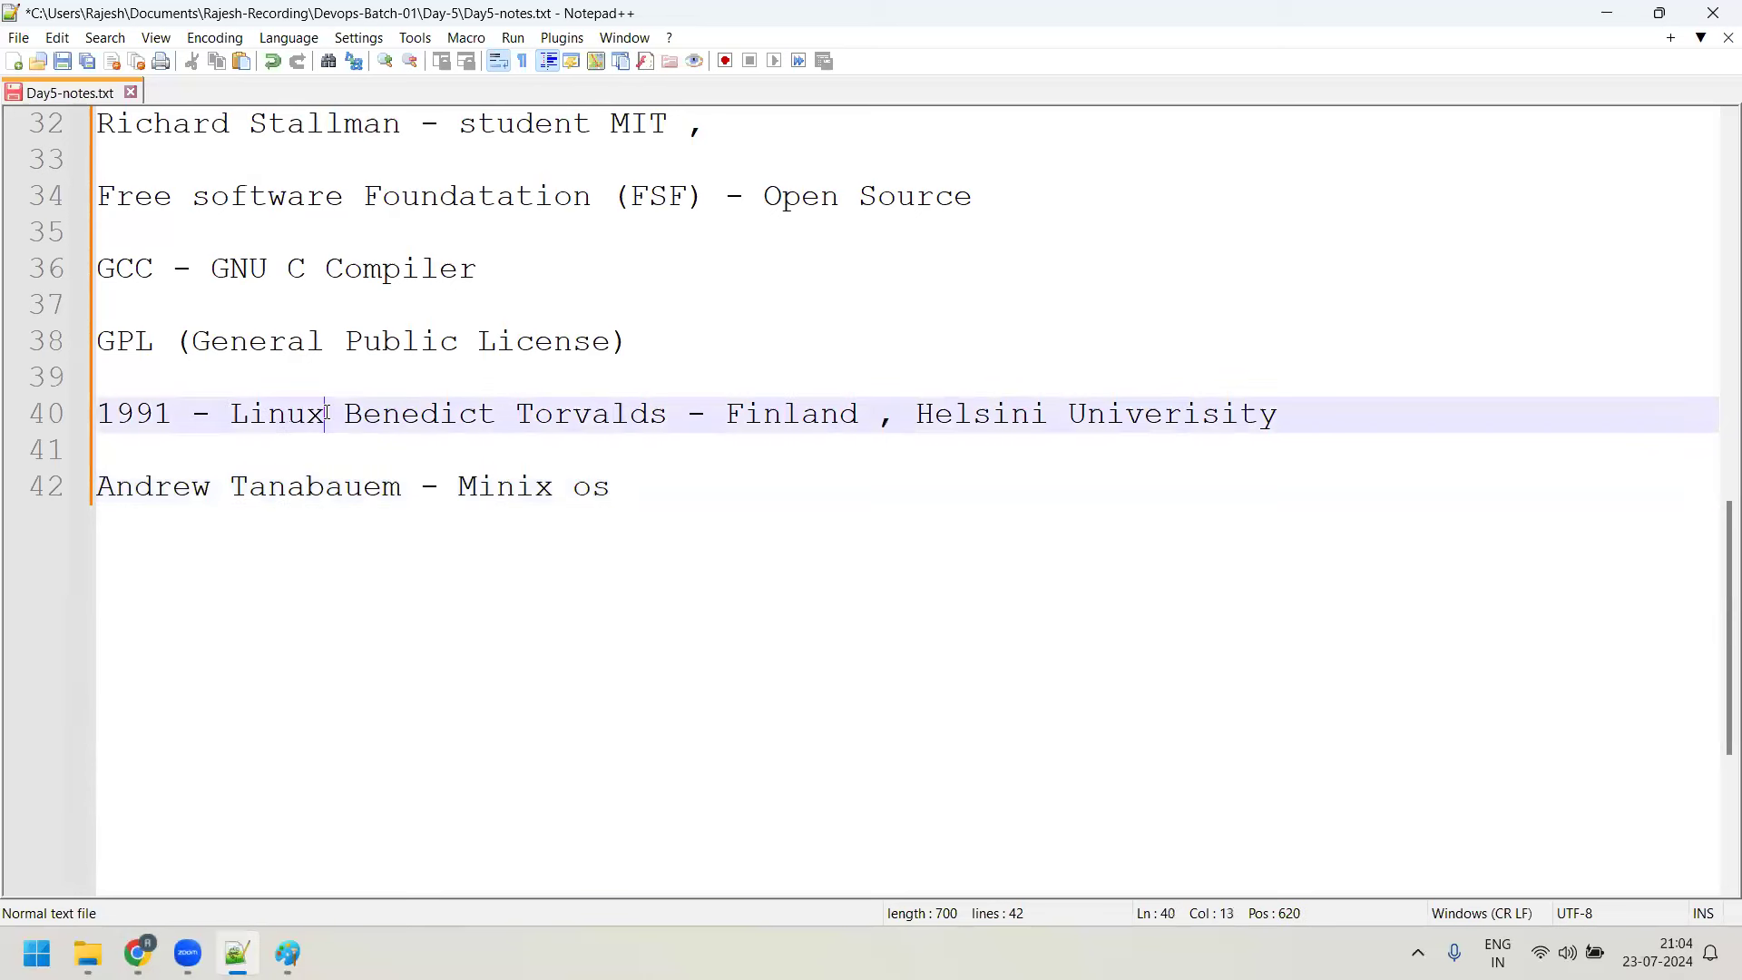
key(BackSpace)
text(s)
Highlight the Minix author's name and 'Minix os' on line 42 for emphasis
drag(134, 490, 273, 489)
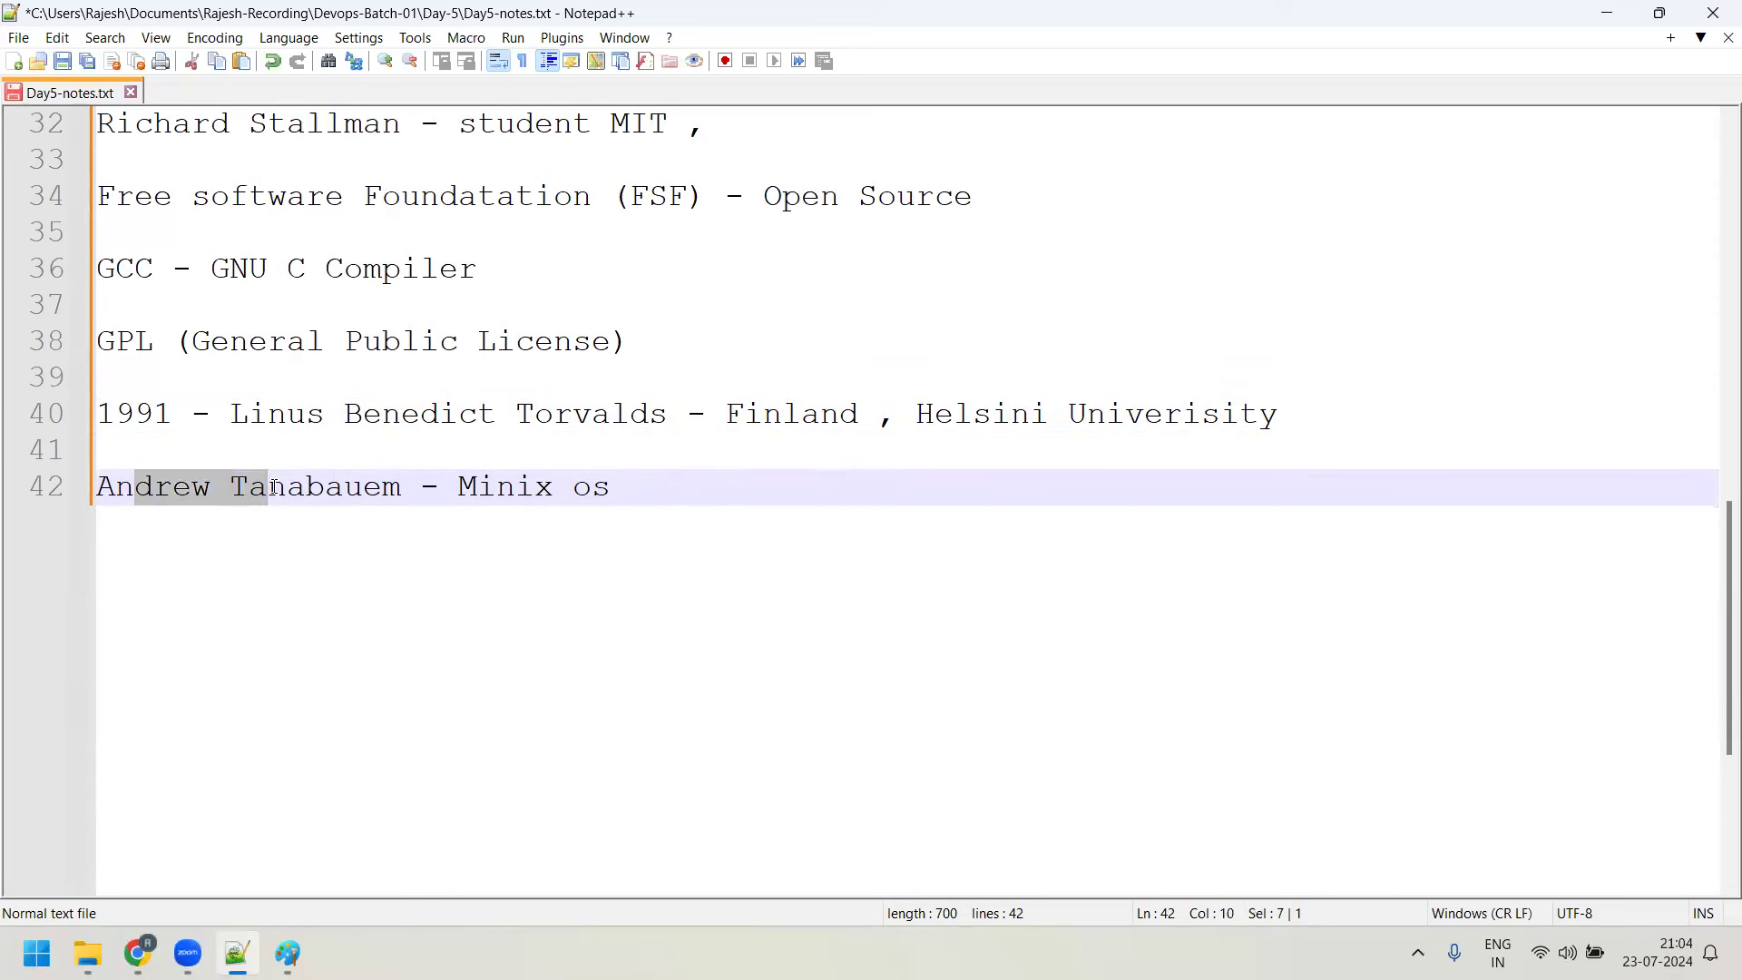
drag(459, 488, 618, 492)
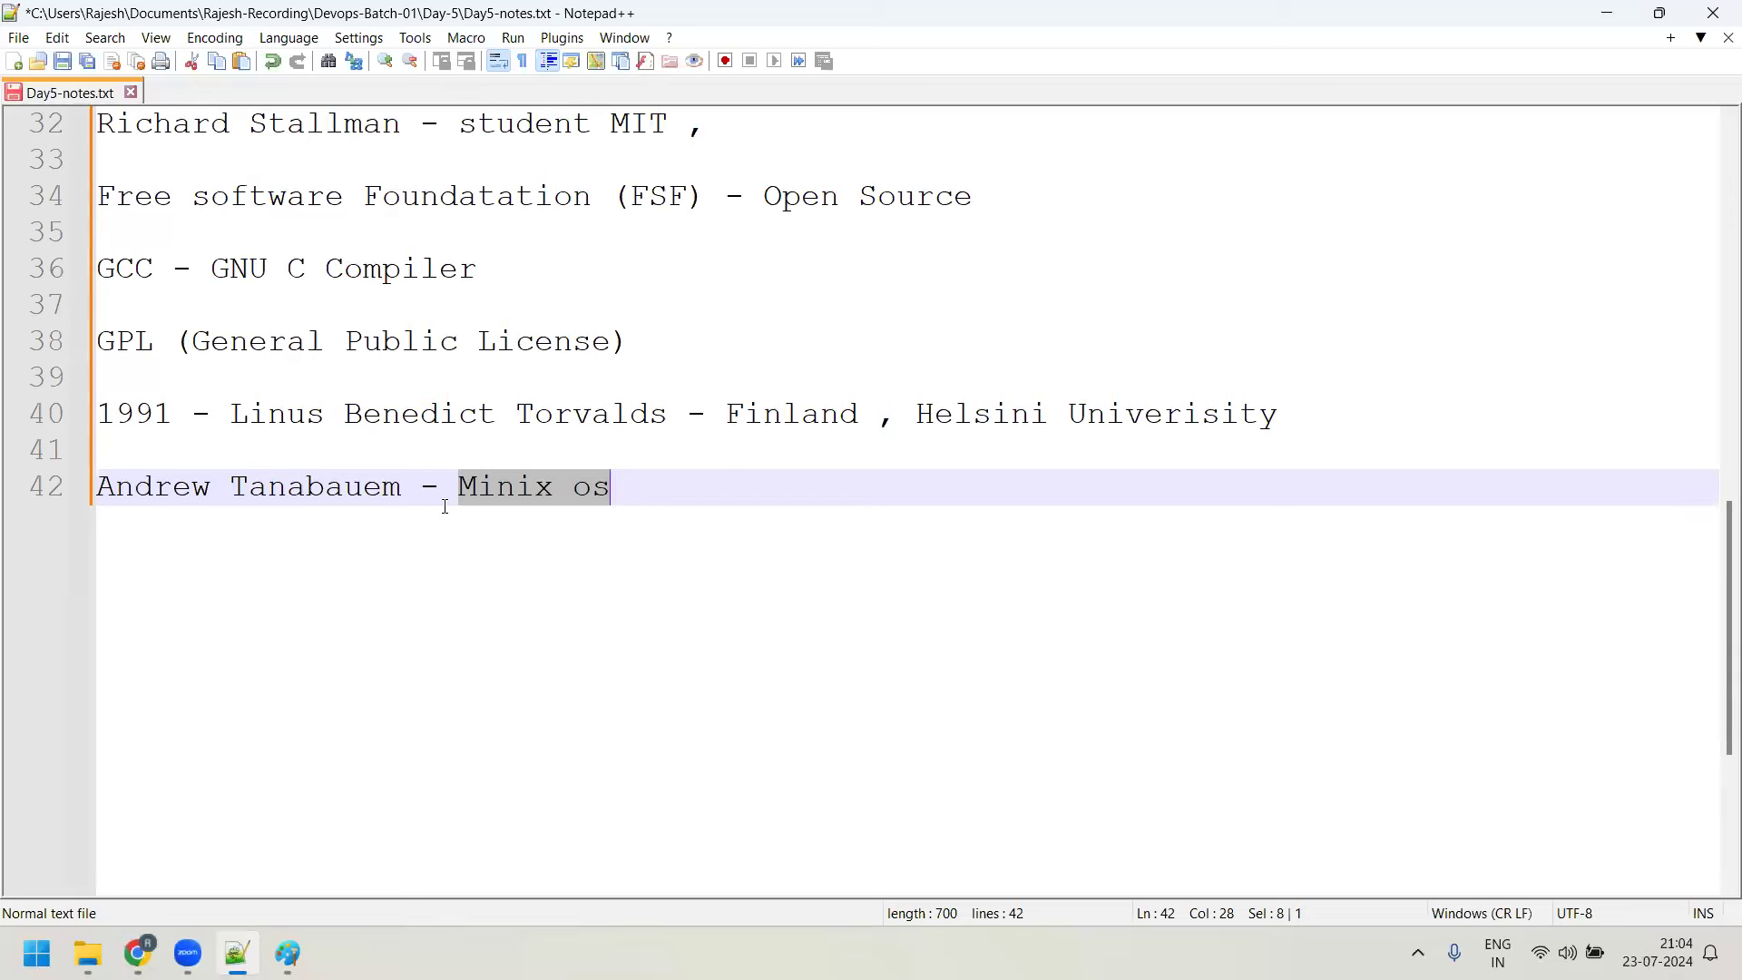
drag(419, 491, 150, 487)
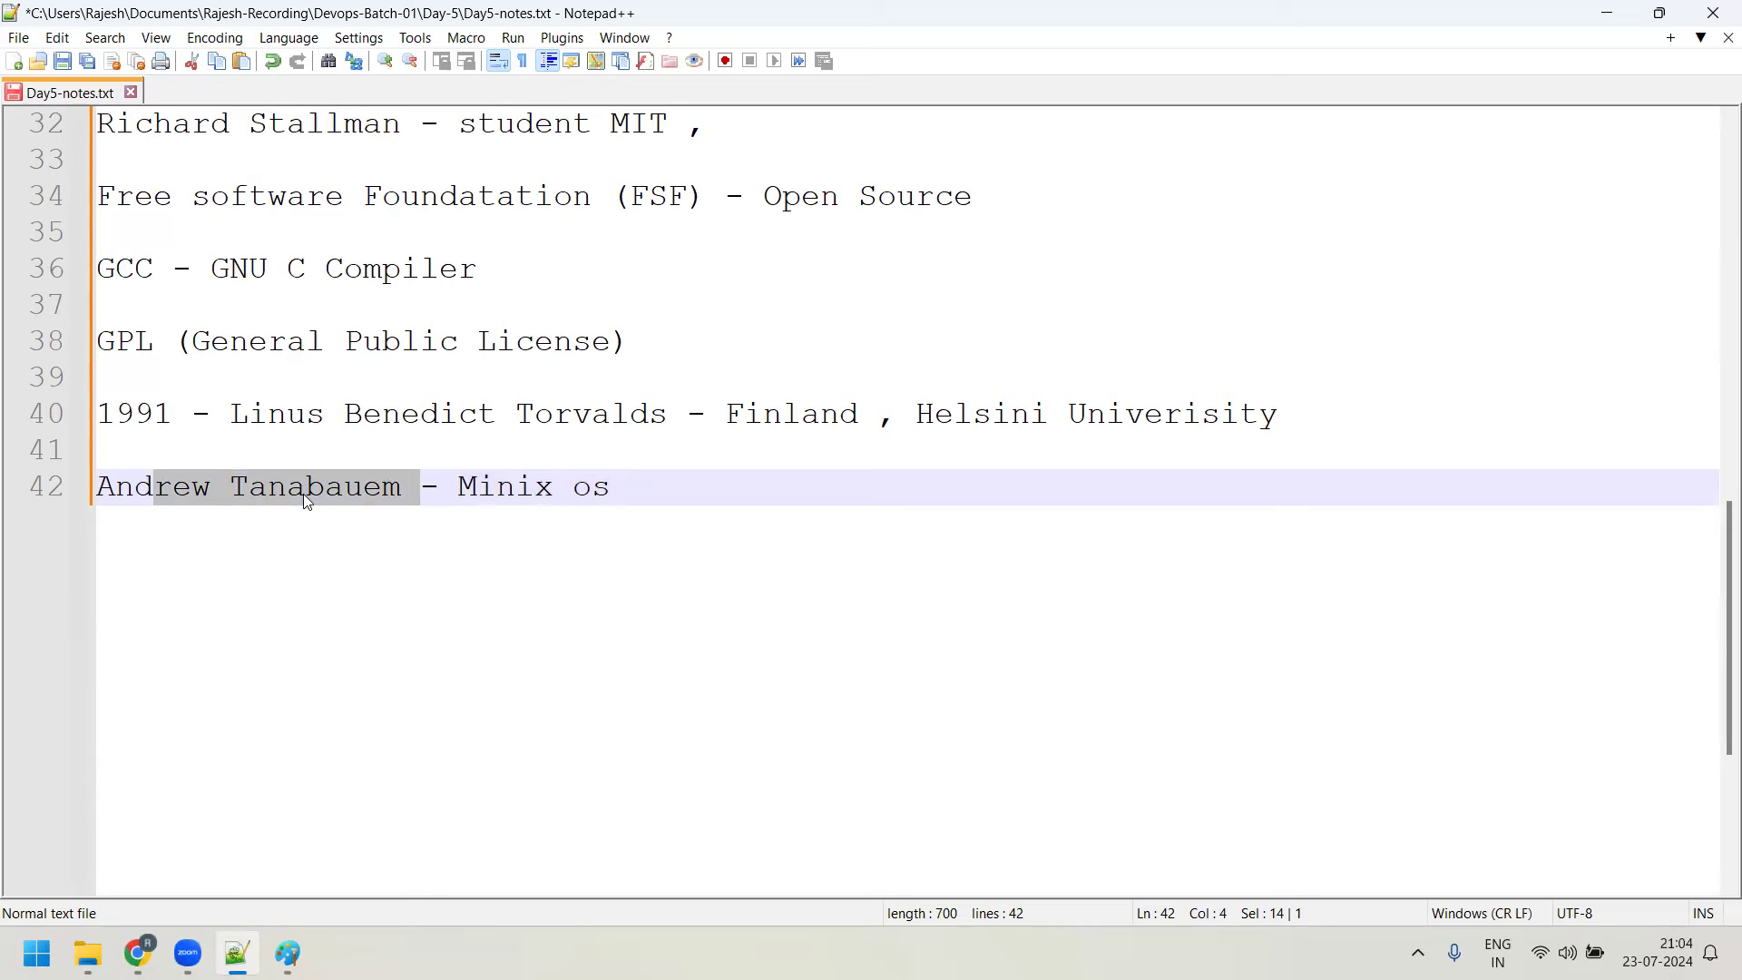
Highlight the creator's full name on line 40 and delete the stray 'i' in 'Helsini'
drag(247, 413, 587, 411)
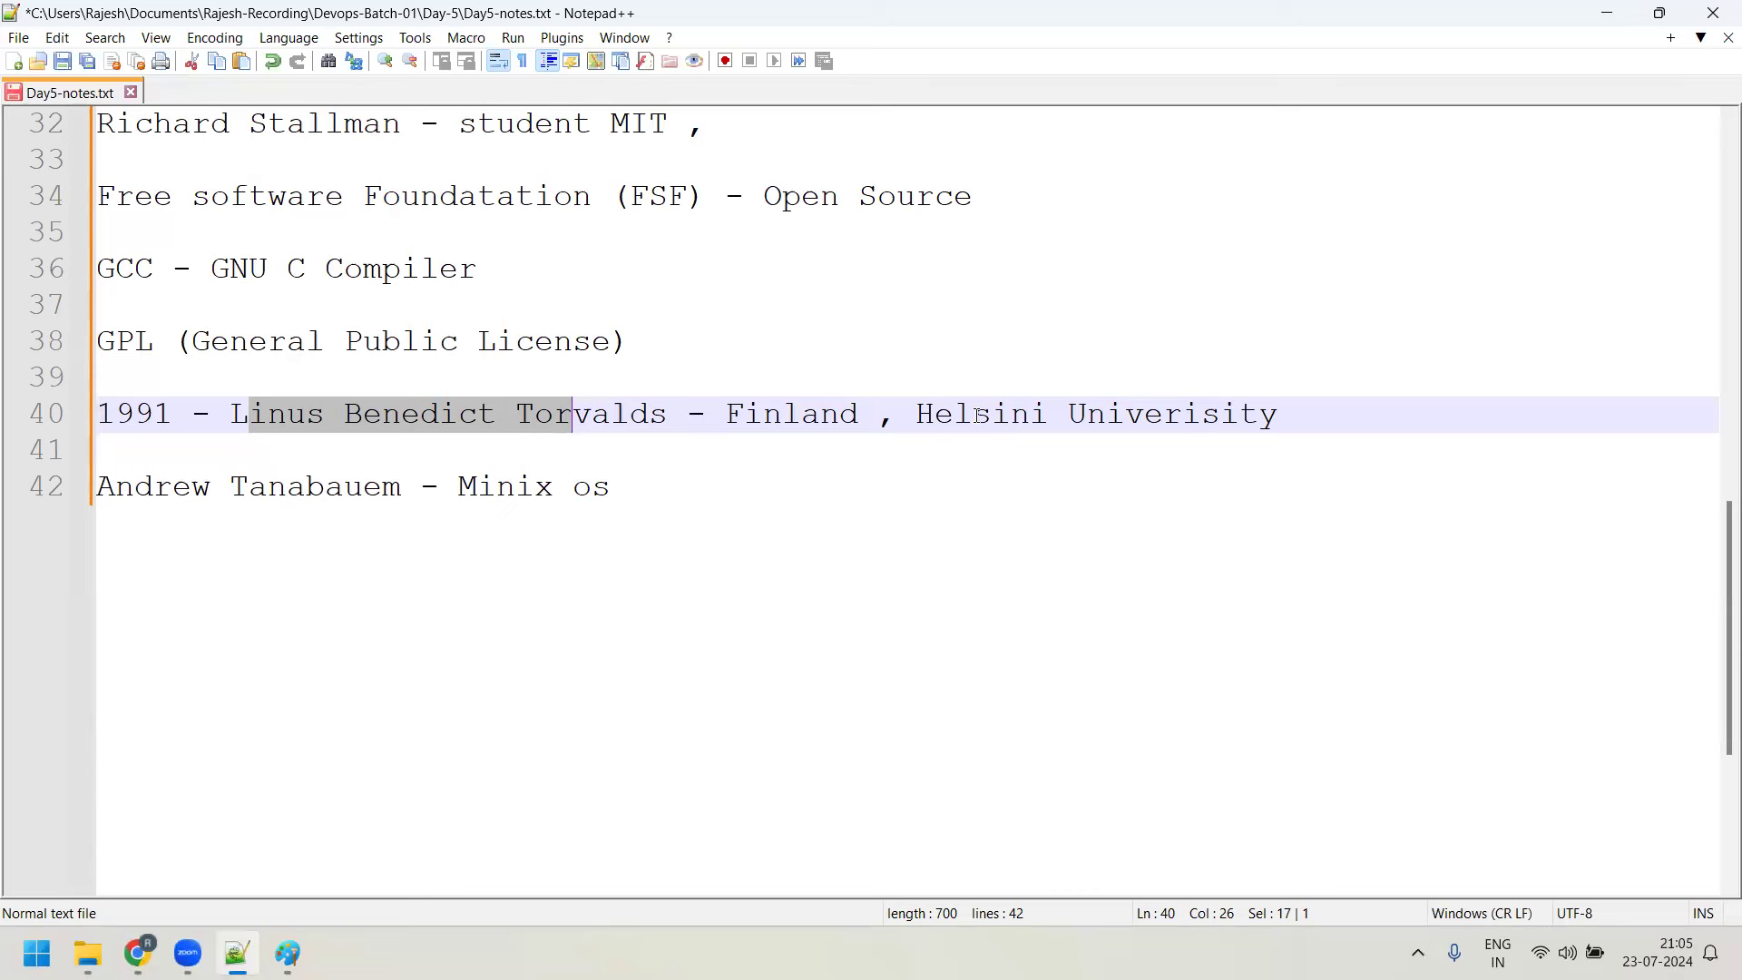
click(1050, 414)
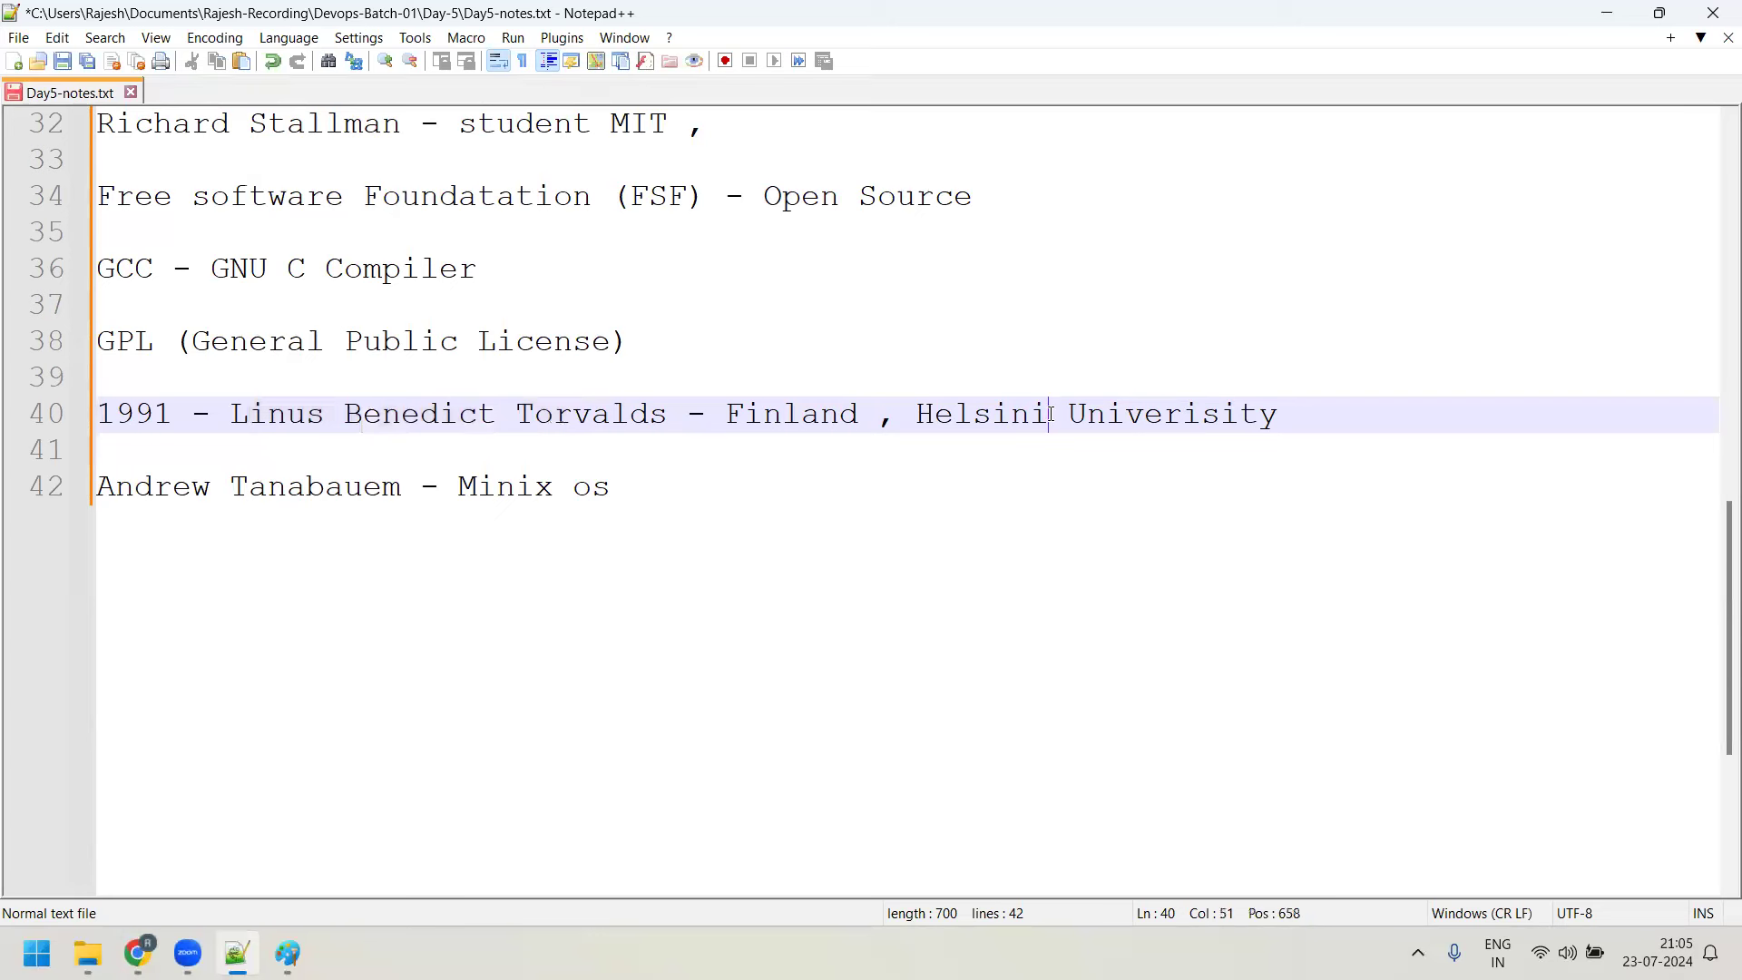
key(BackSpace)
Finish 'Helsinki' and start a new line reading '1992 - 11 months , Freeix'
text(ki)
click(1354, 425)
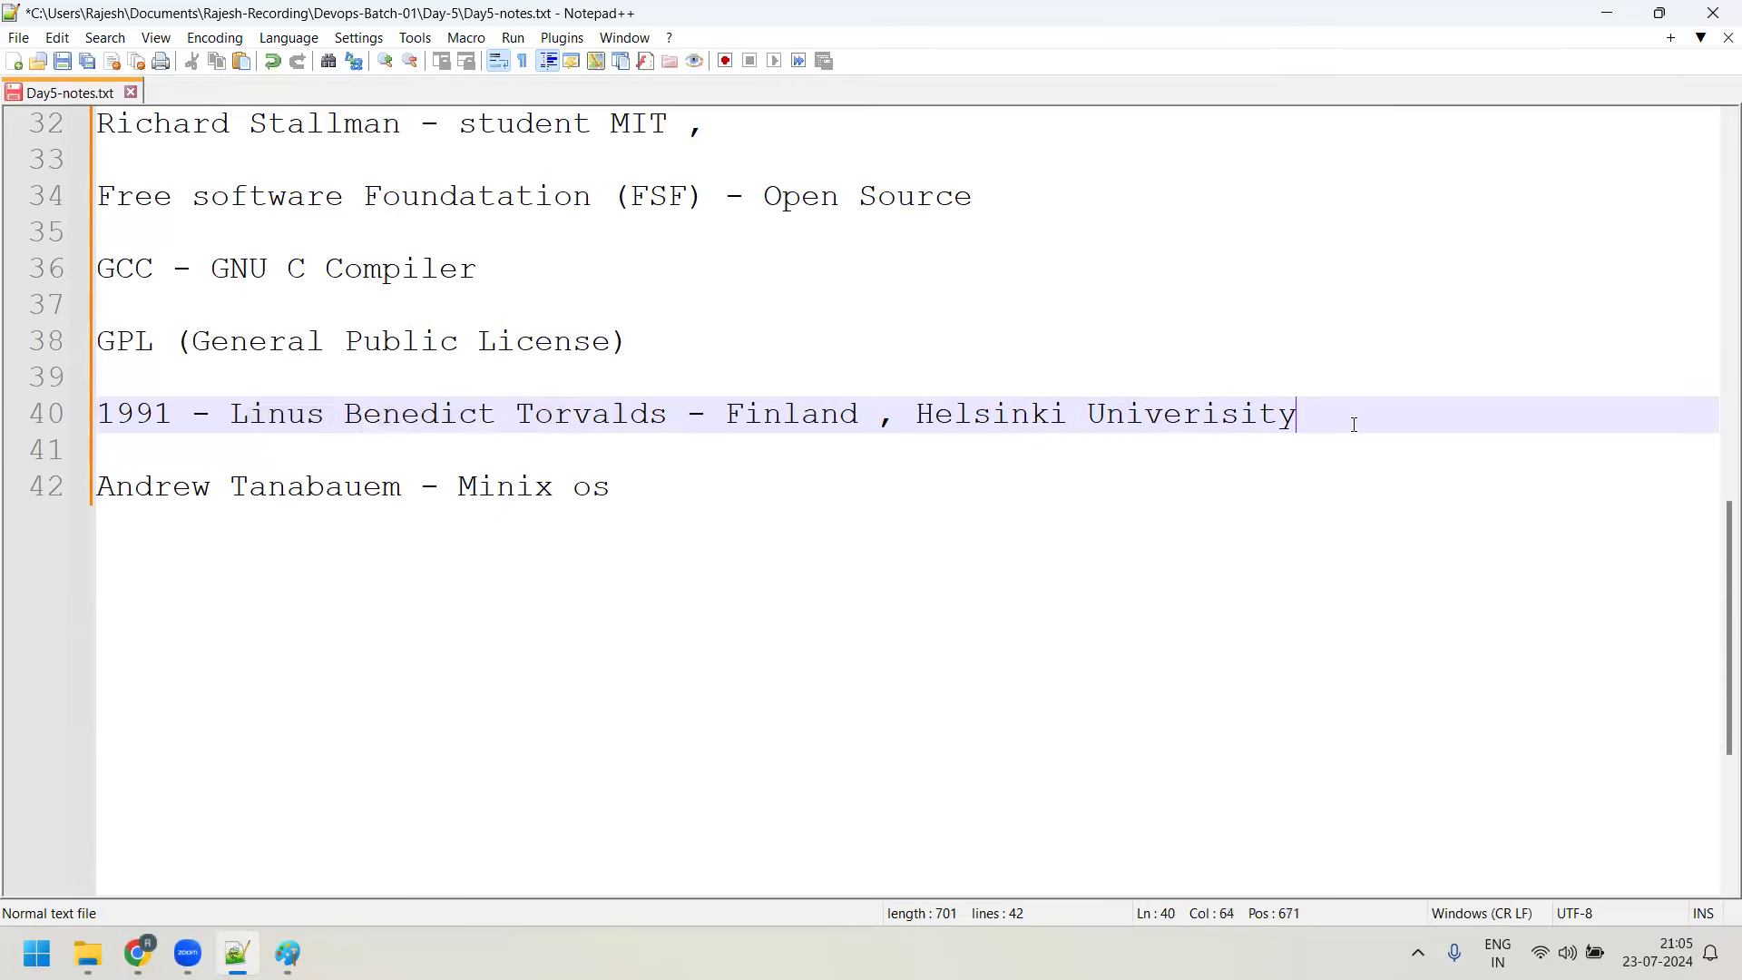
key(Return)
key(Return)
text(1992 - 11 mot)
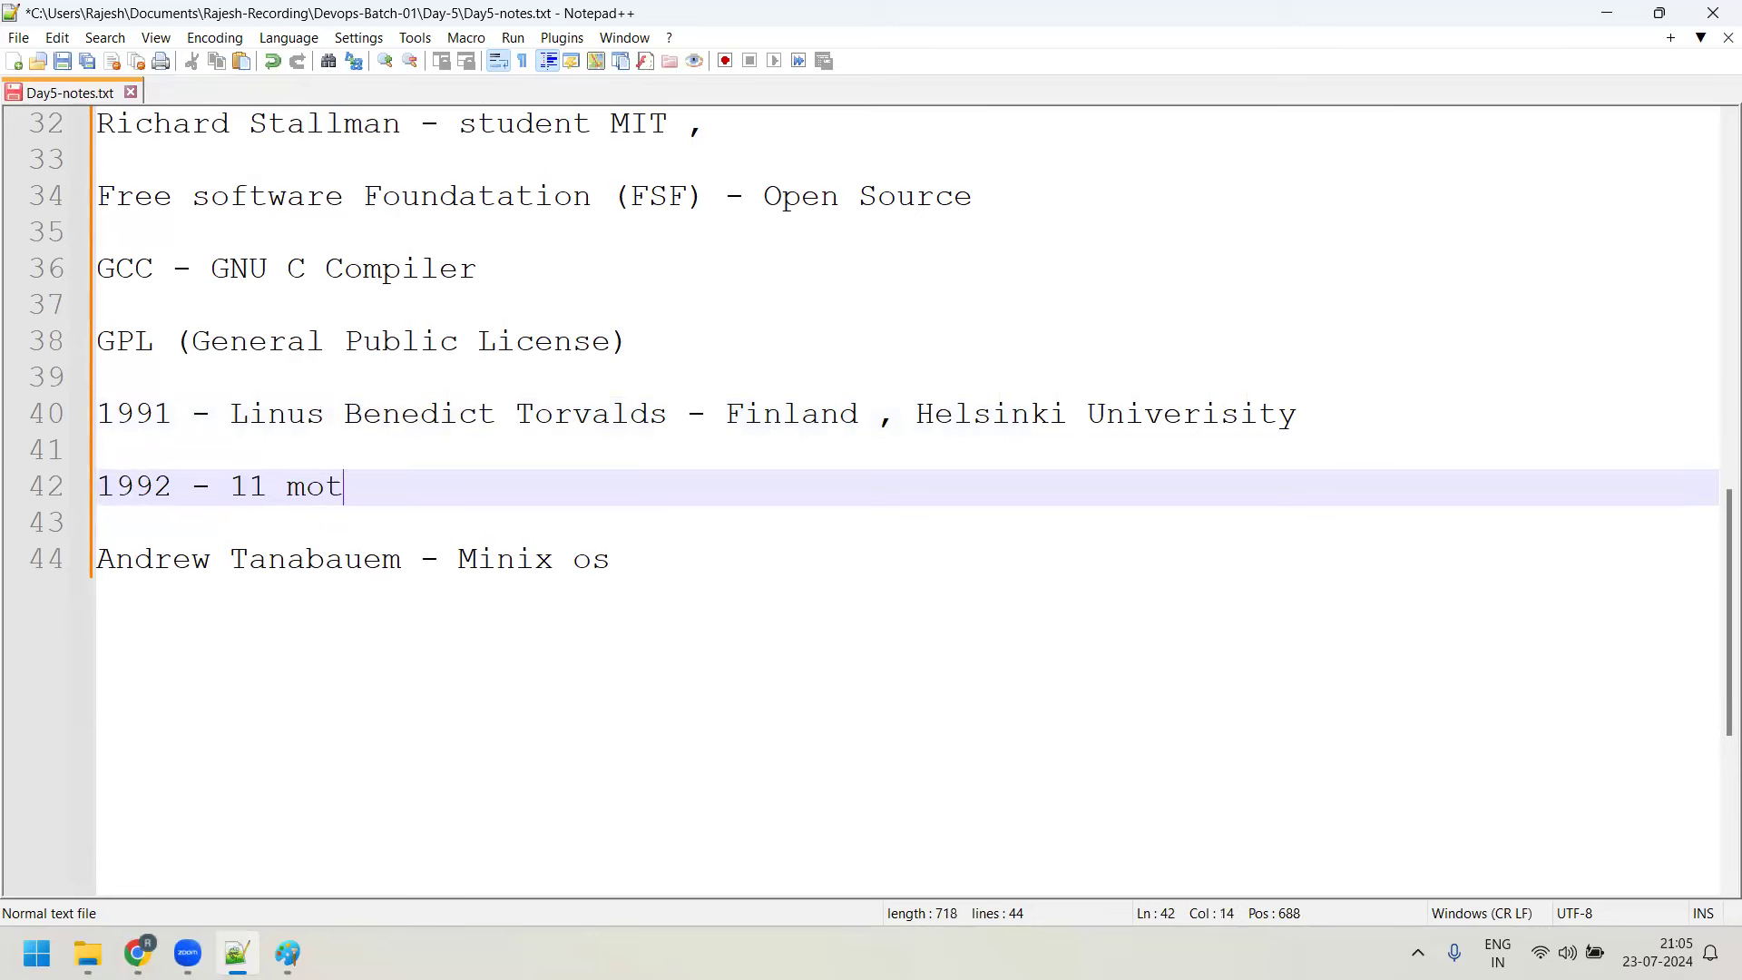
key(BackSpace)
text(nths , Freeix)
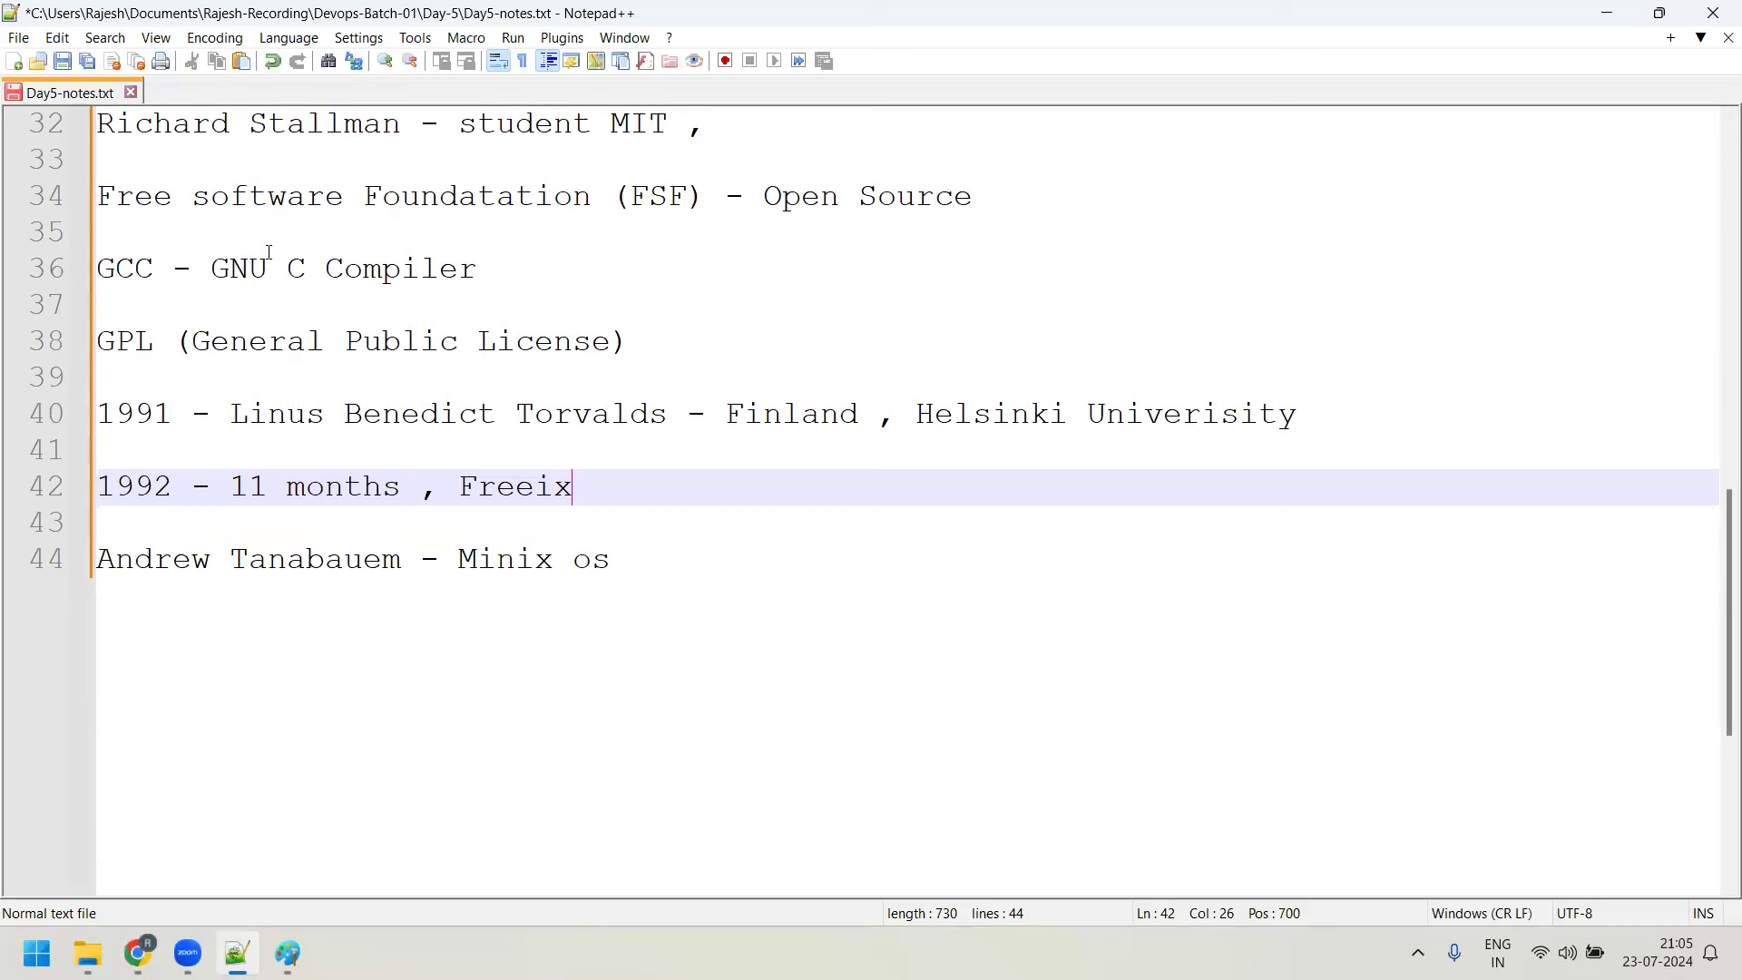
Extend the 1992 line with '---> Linux 1.0.0'
drag(235, 414, 313, 415)
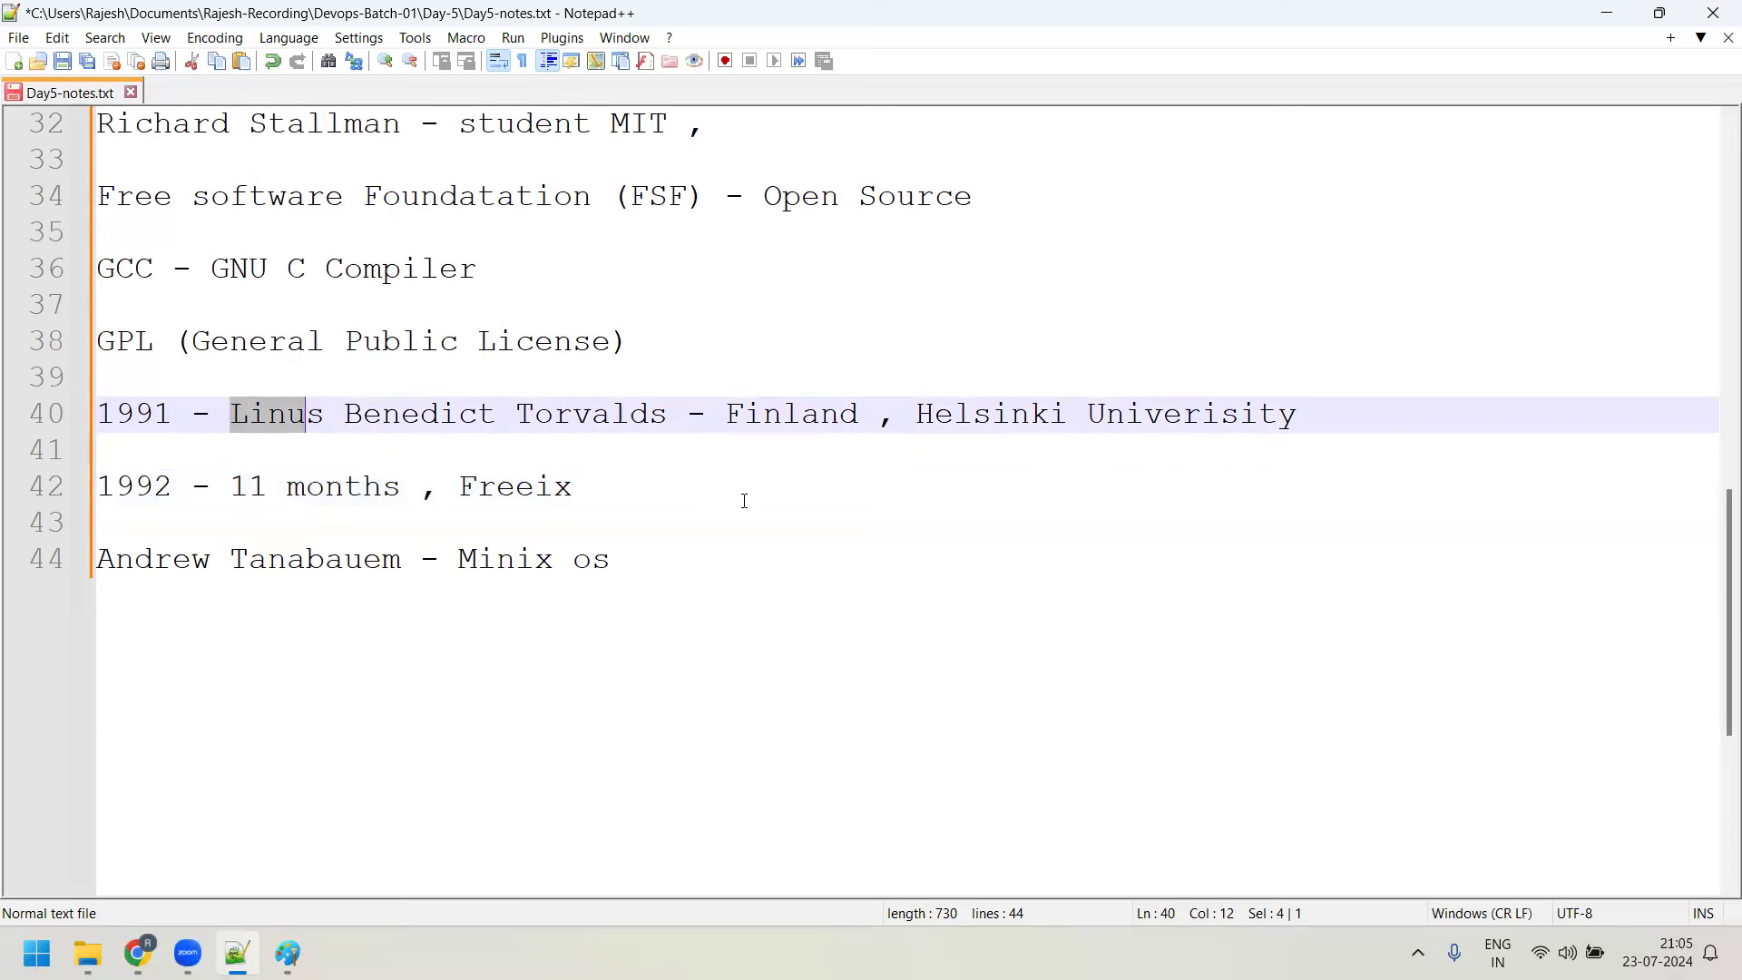
click(677, 483)
text(--)
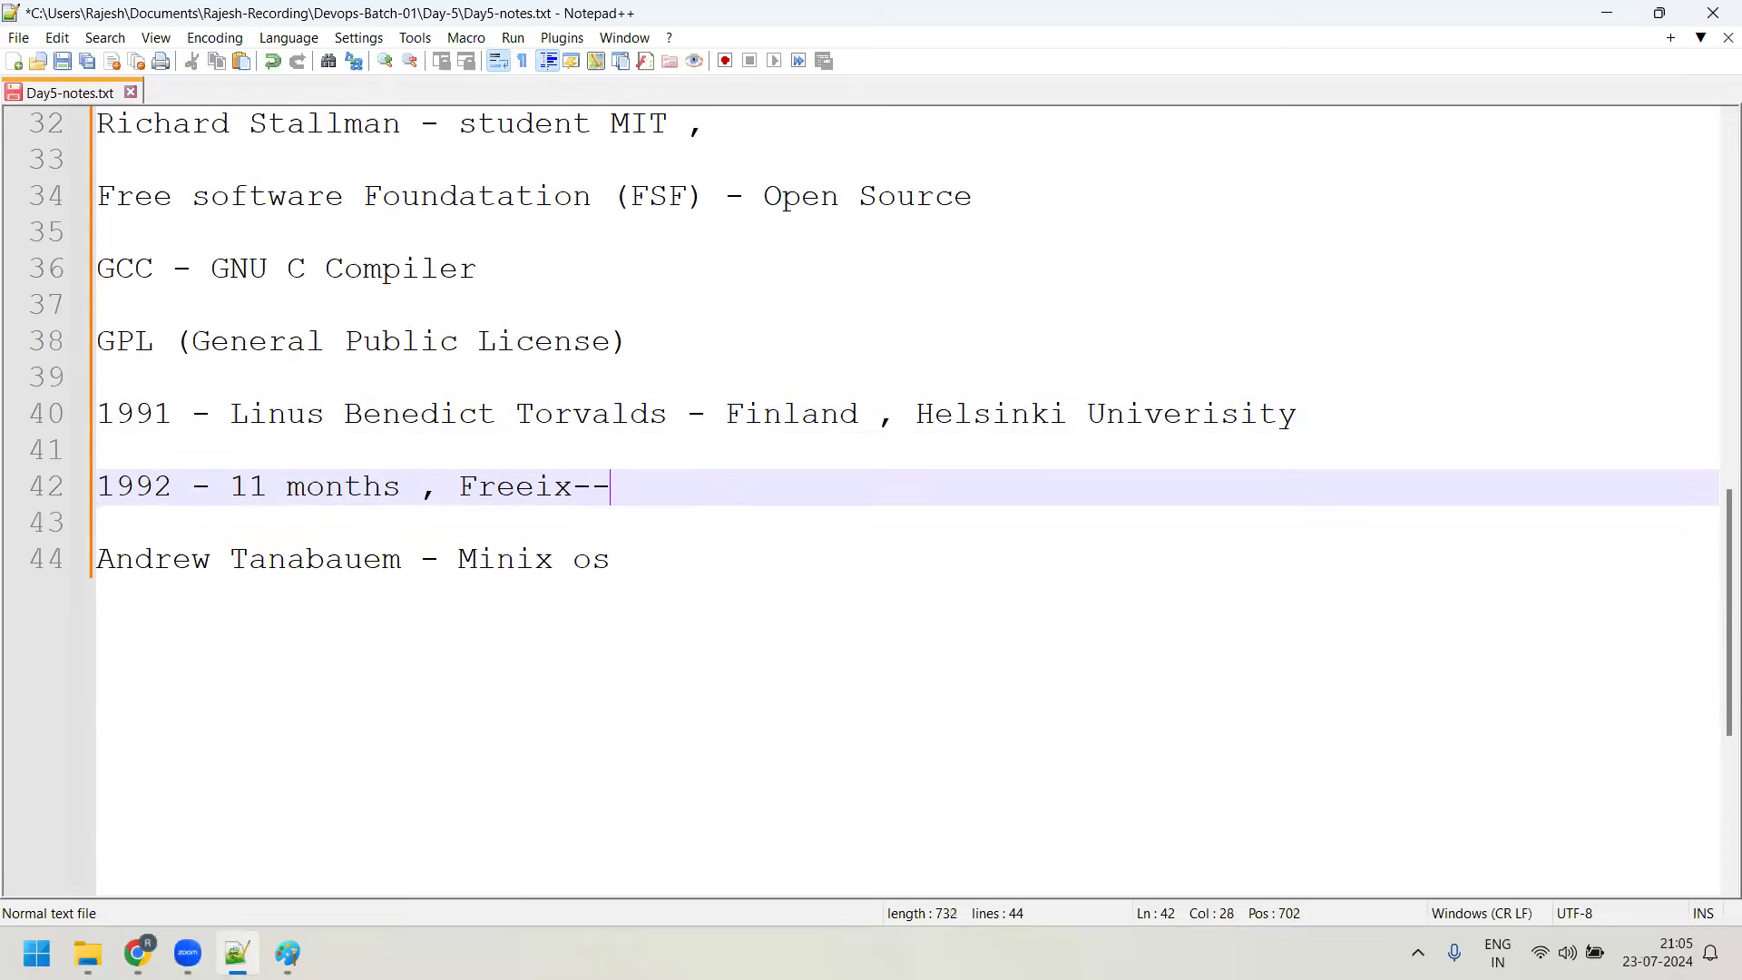
text(-> Linux 1.00)
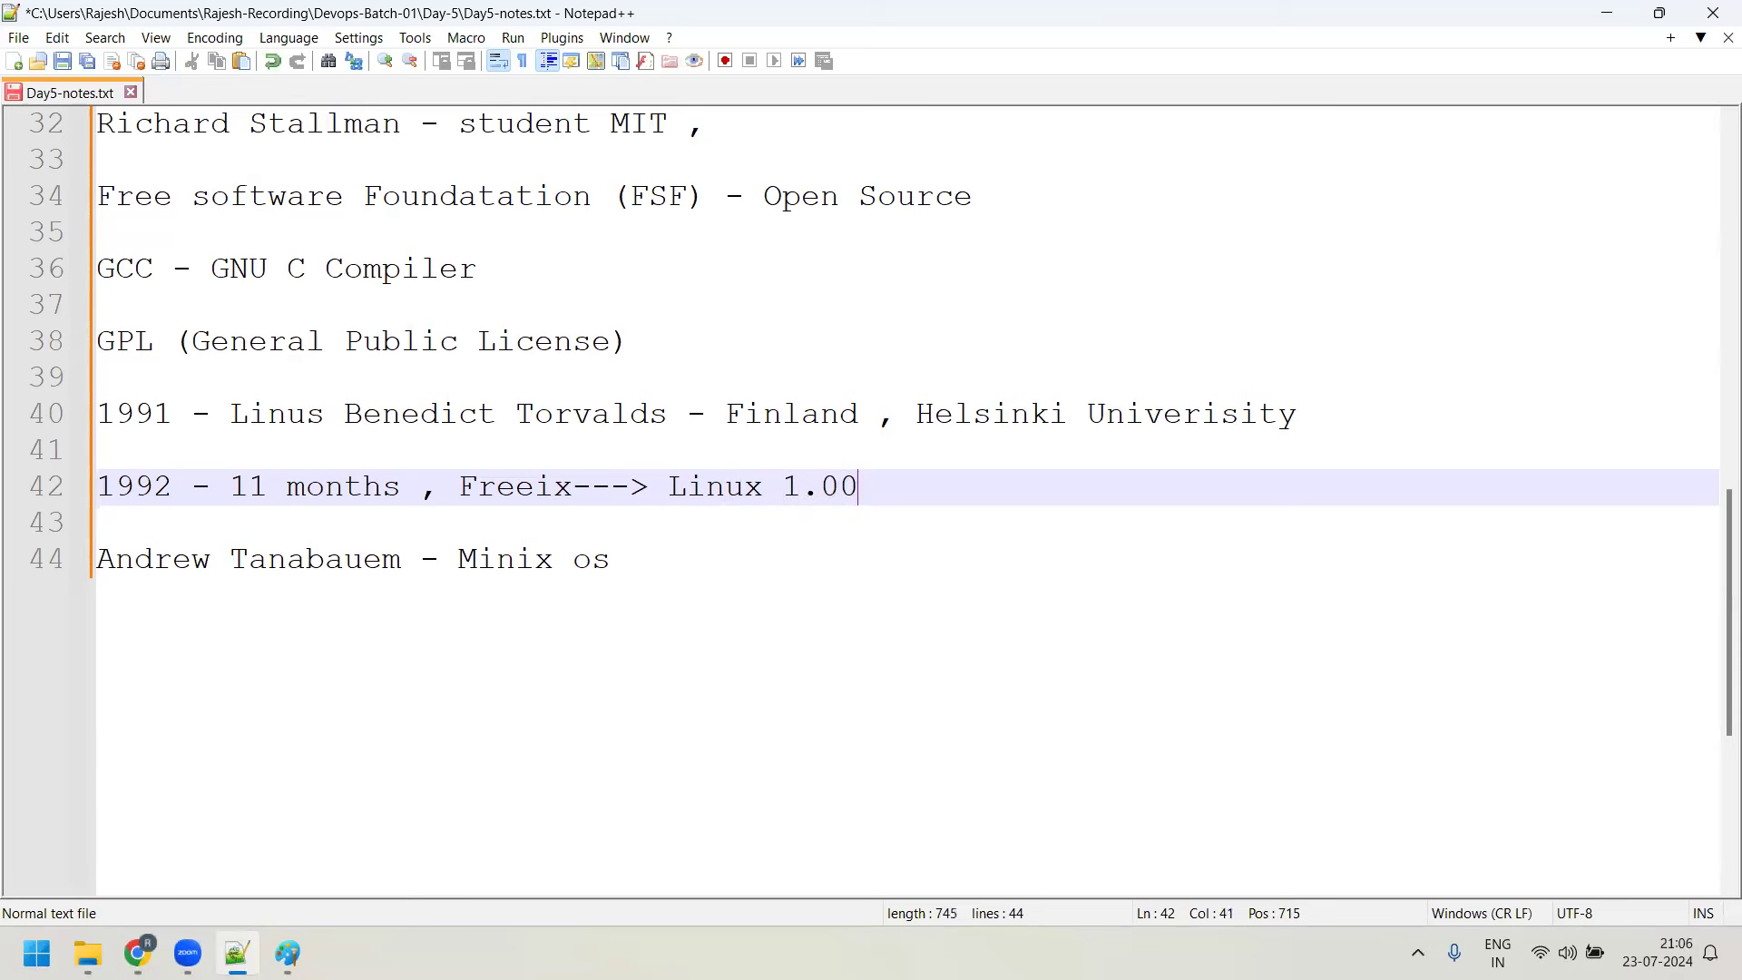
key(BackSpace)
text(.0)
Add a line reading '5. 6.' below the 1992 line
key(Return)
key(Return)
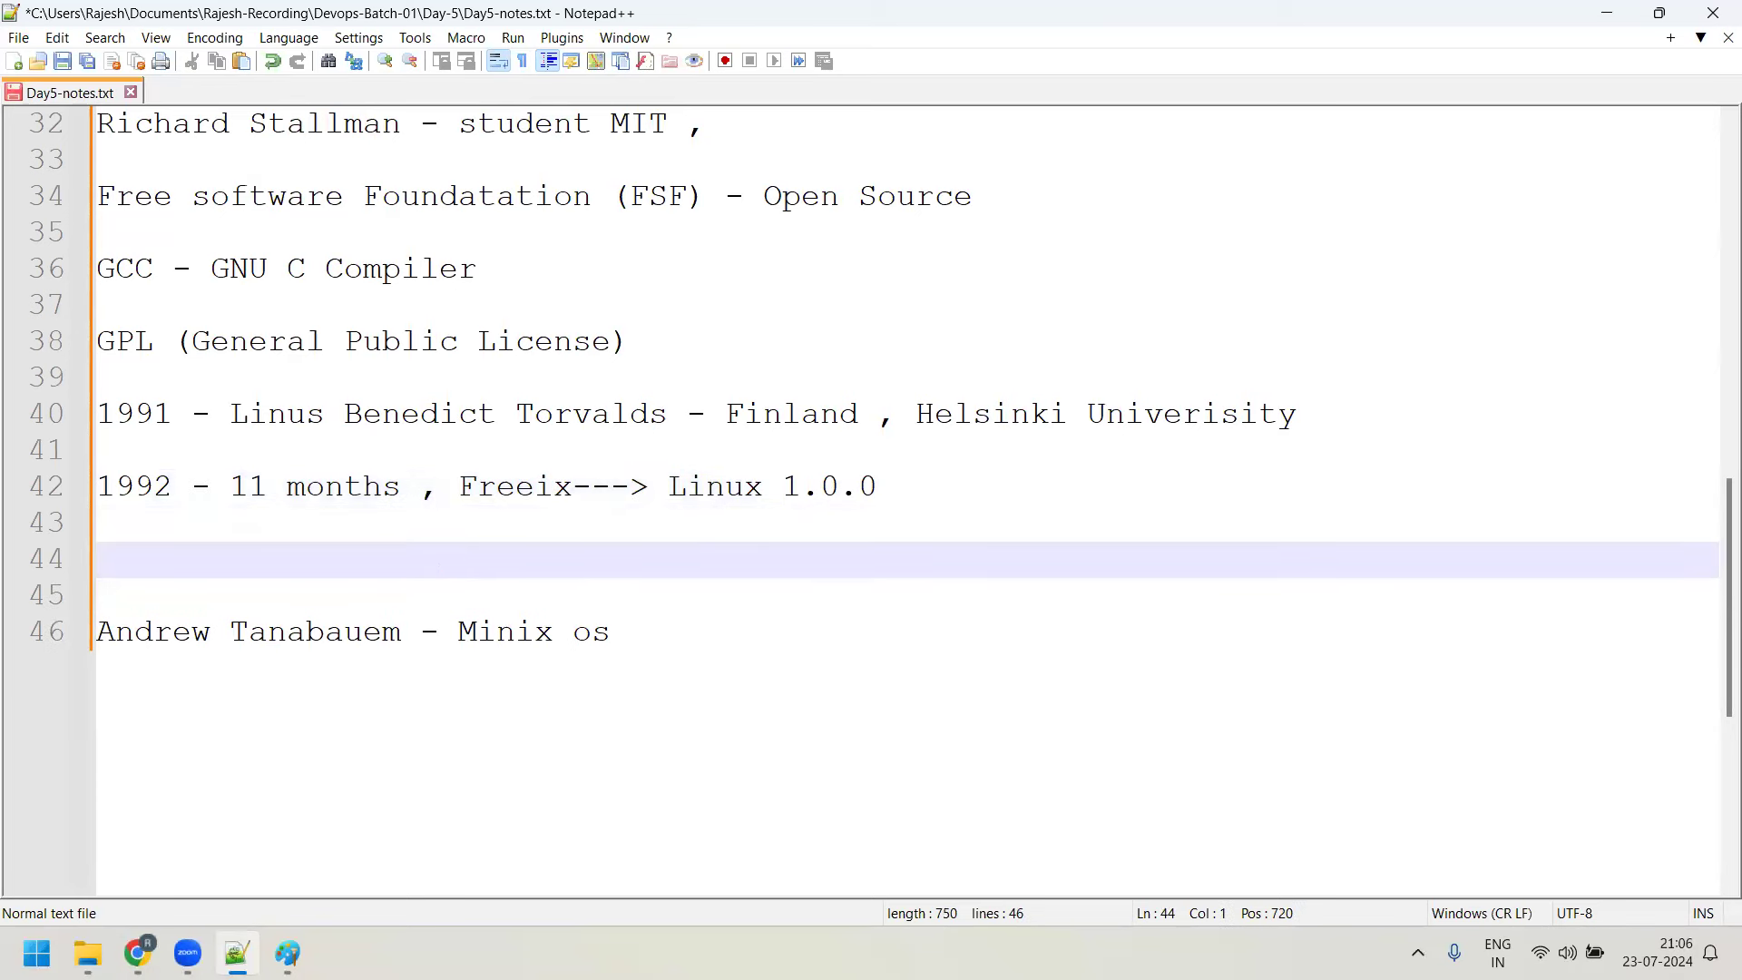
text(5. 6.)
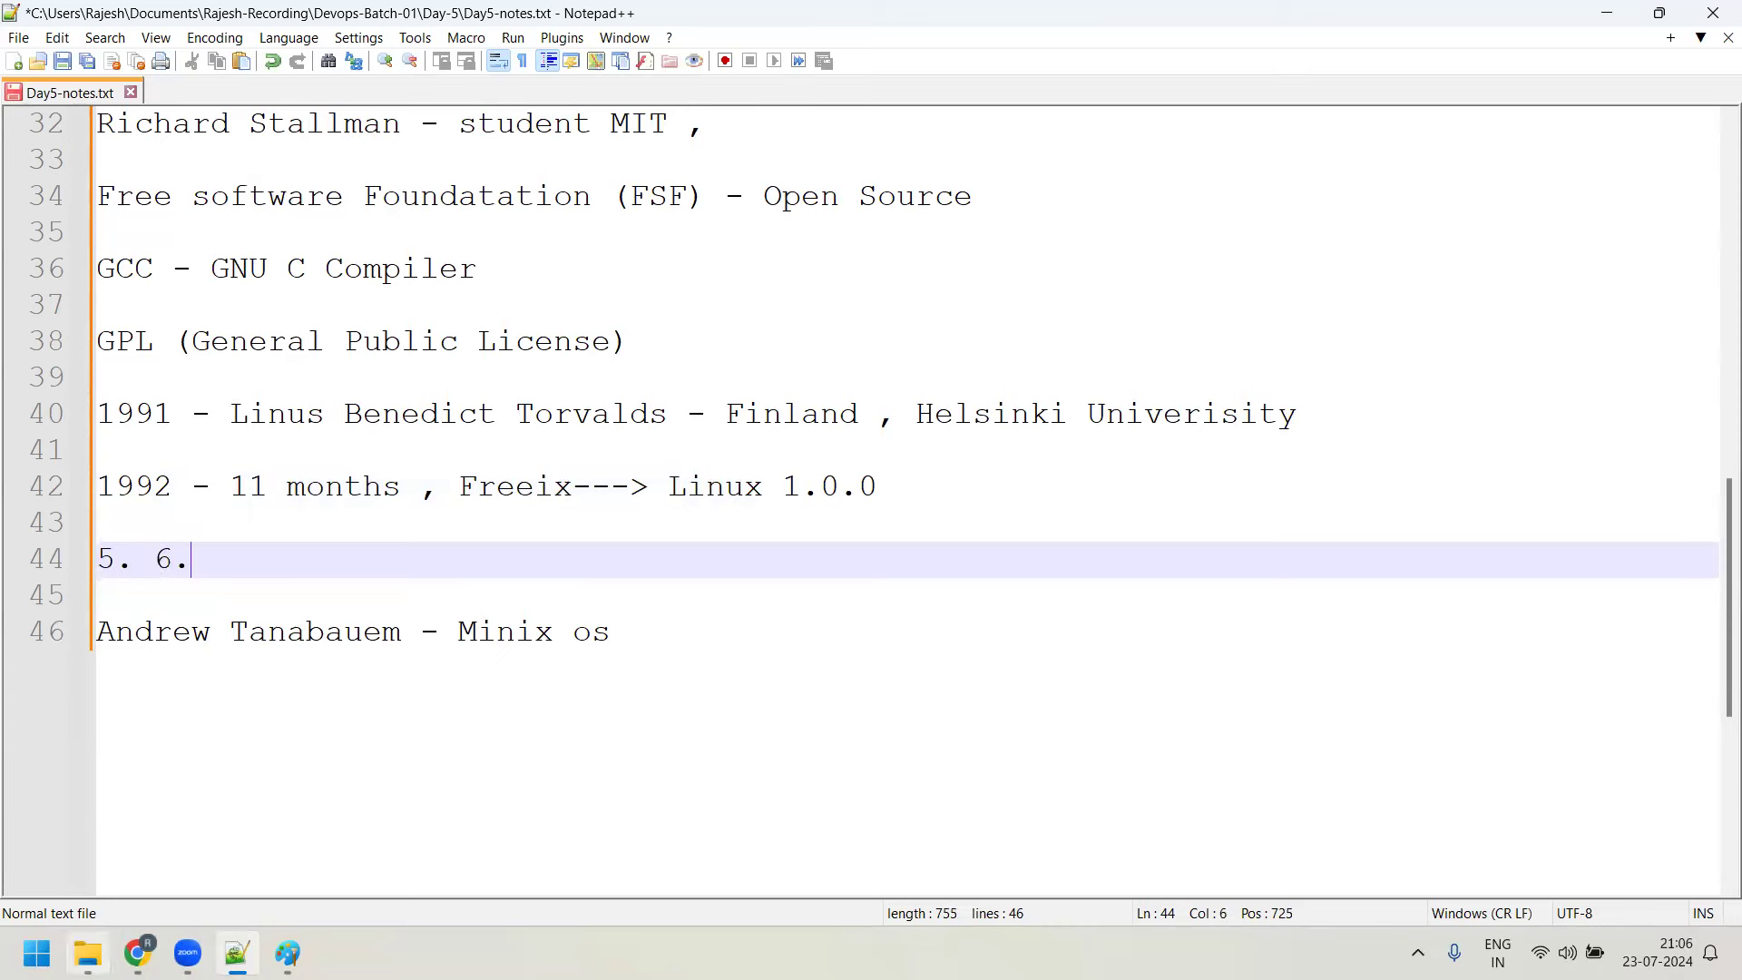
key(alt+Tab)
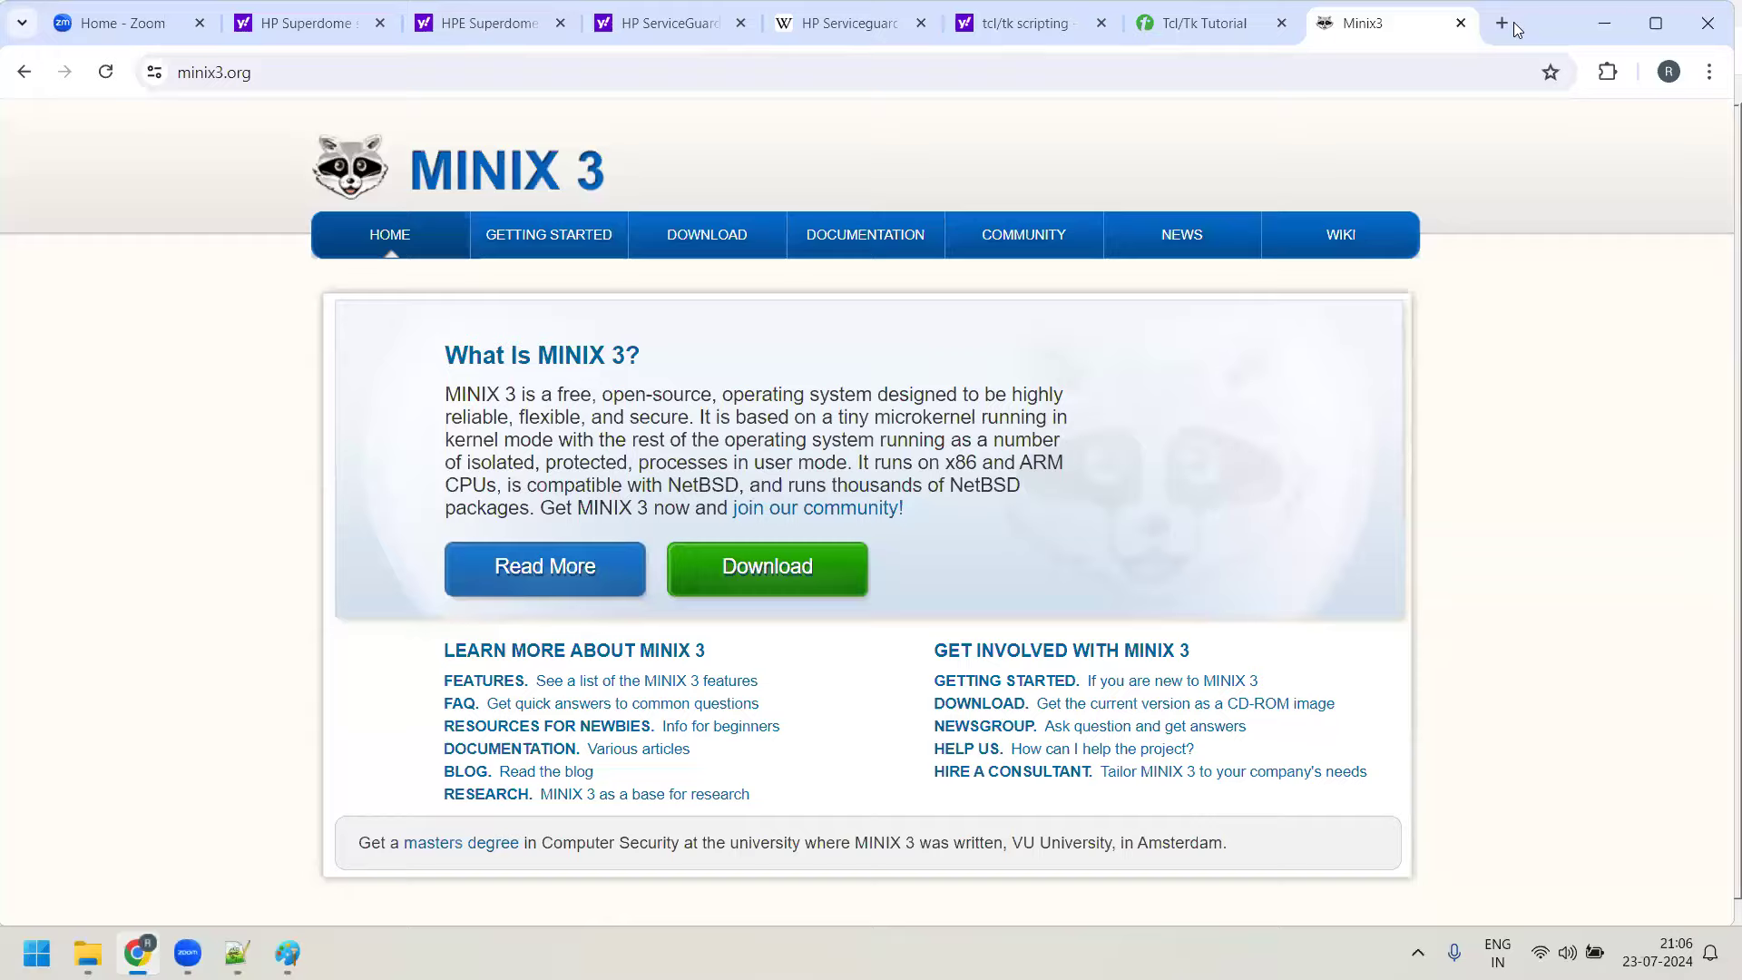
Load kernel.org in a new browser tab
click(1513, 22)
text(kenre)
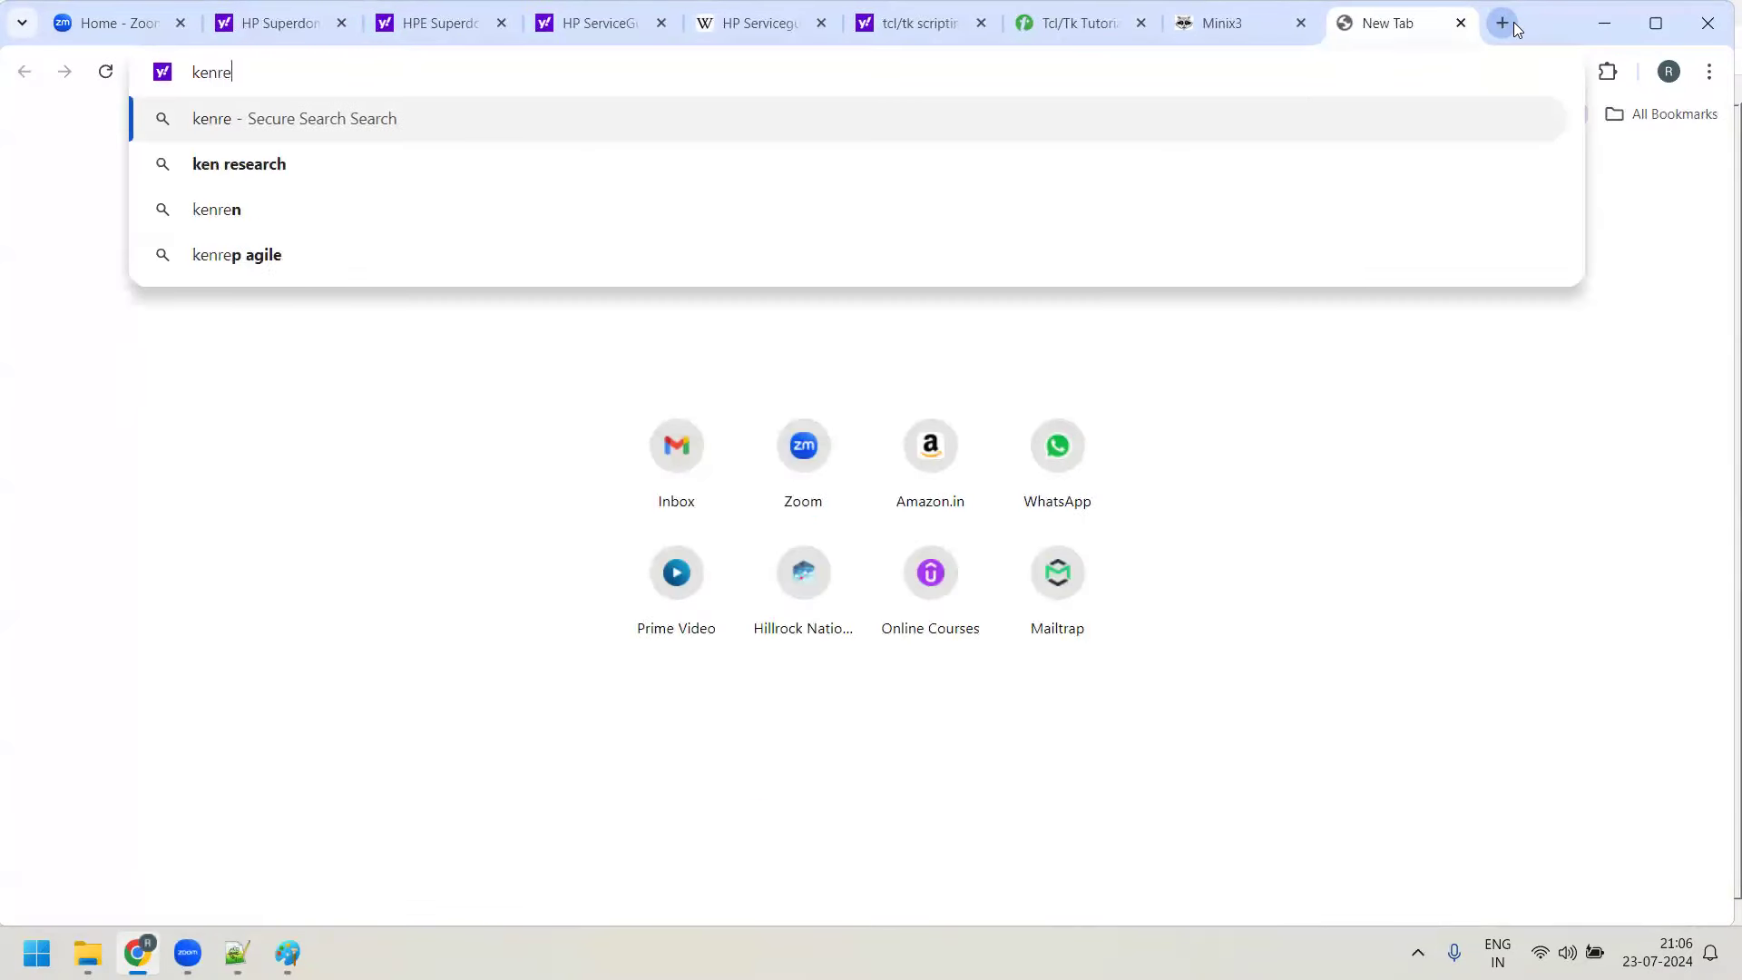
key(BackSpace)
key(BackSpace)
key(BackSpace)
text(r)
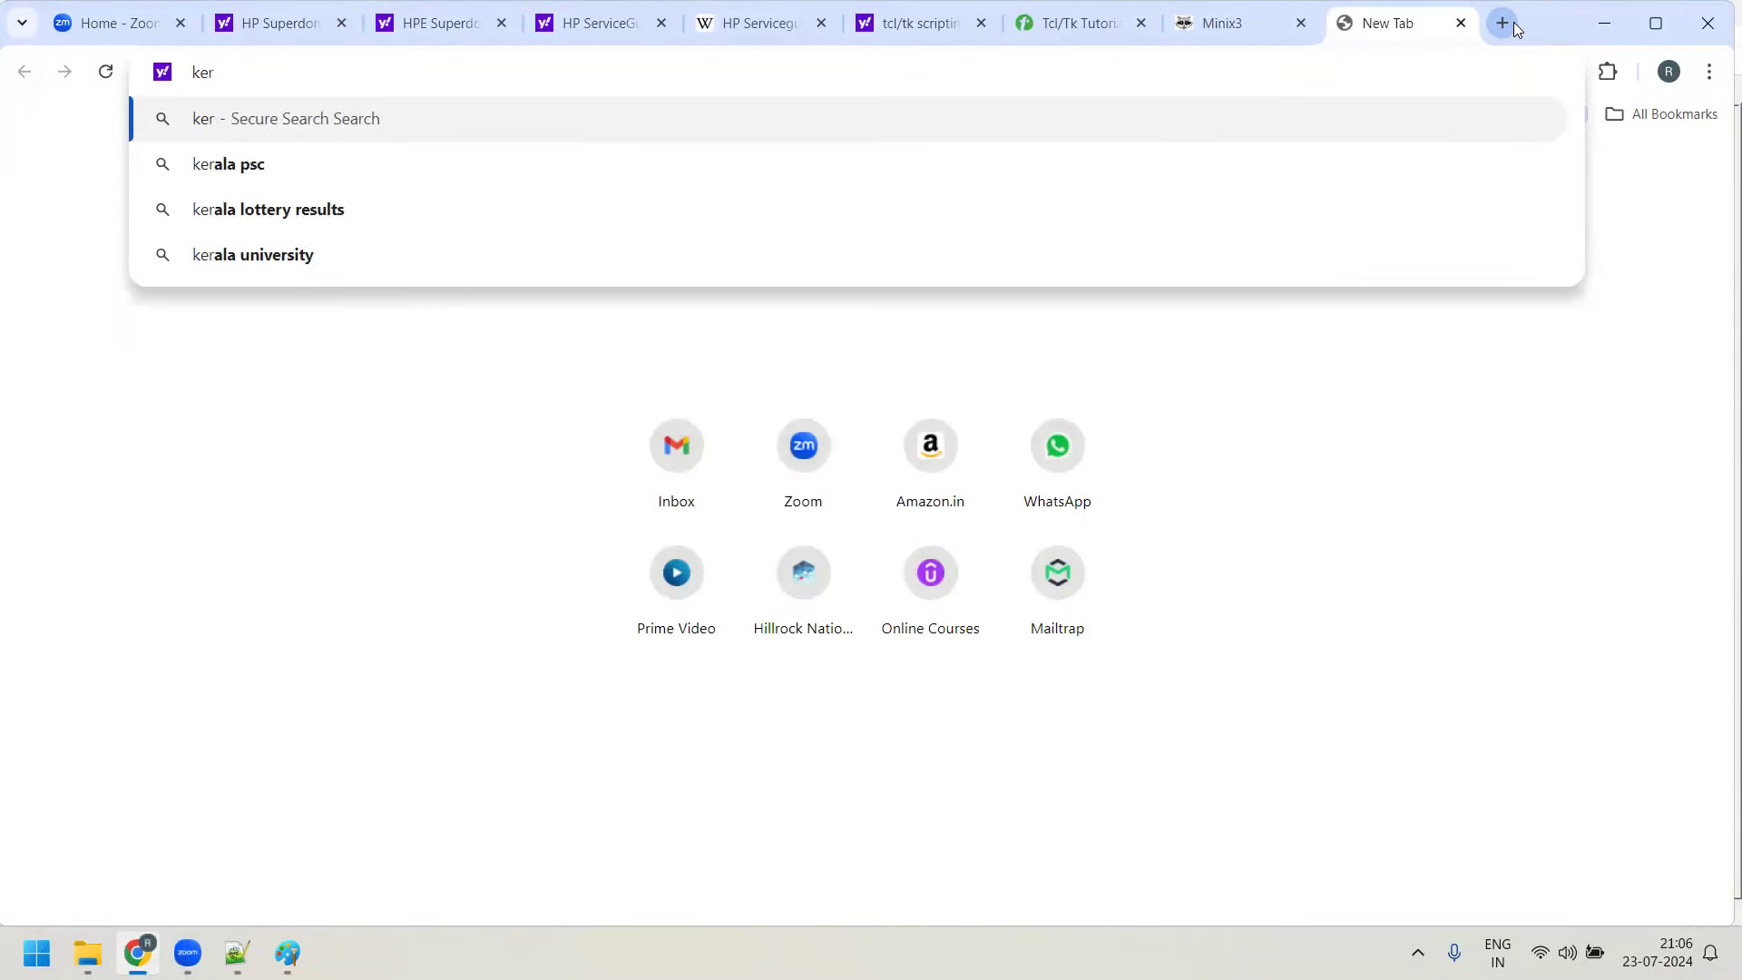
text(nel.or)
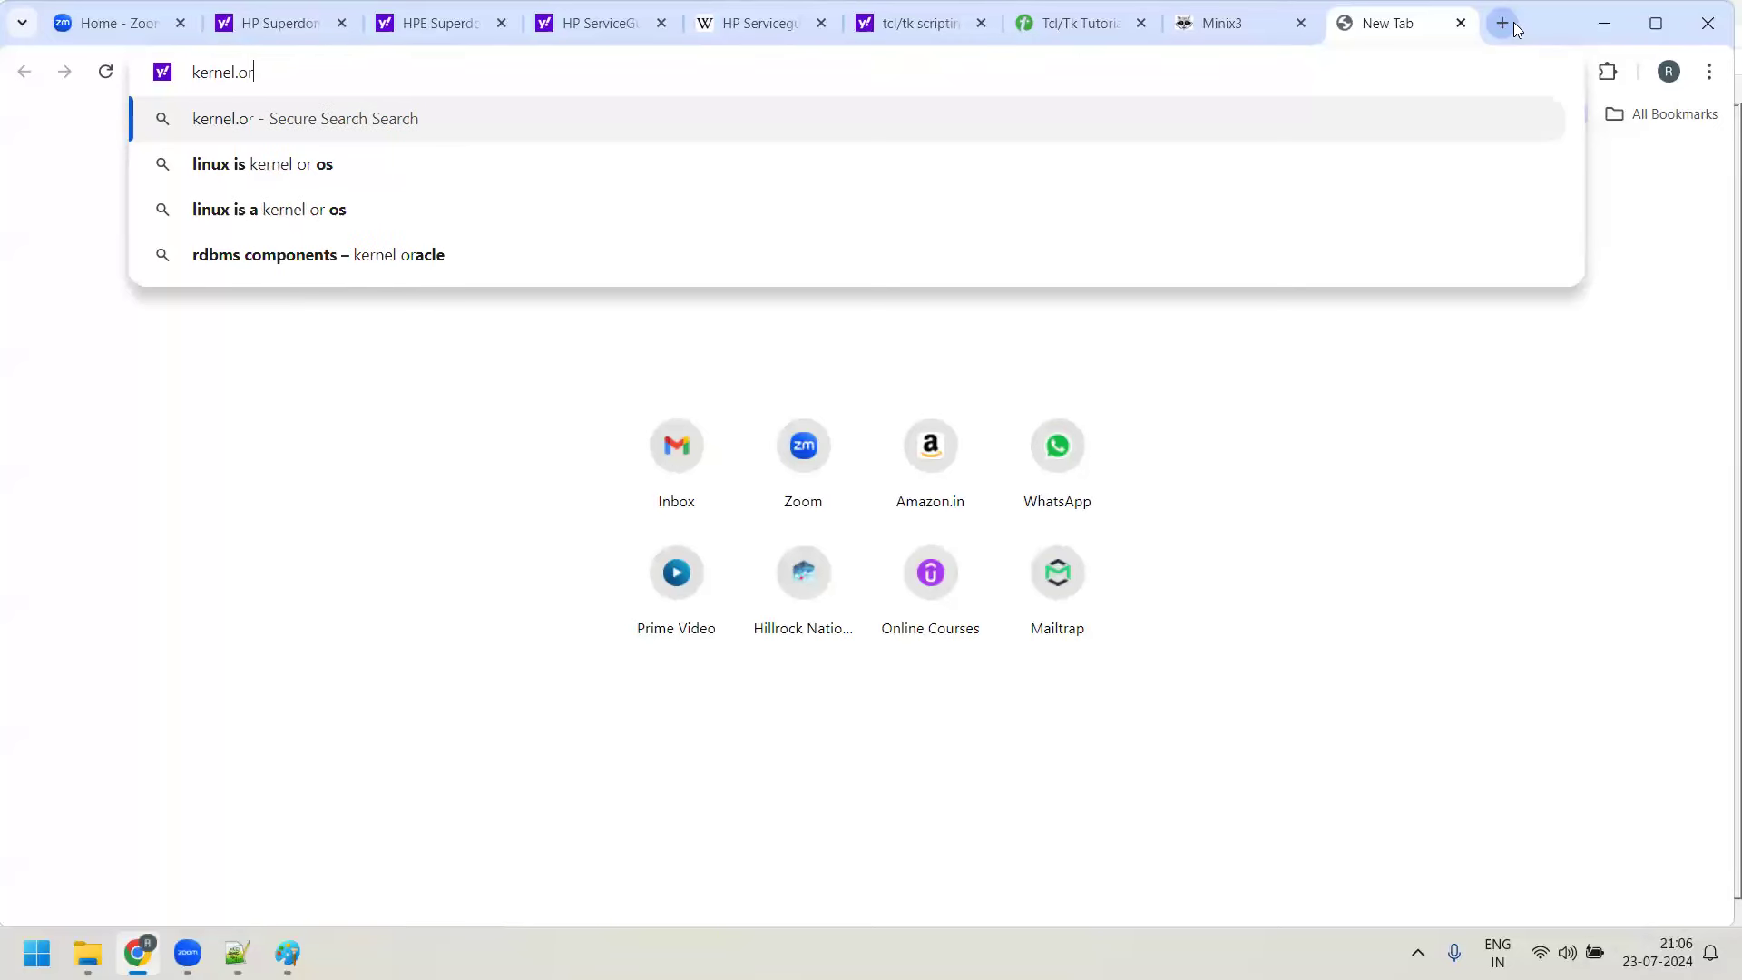
text(g)
key(Return)
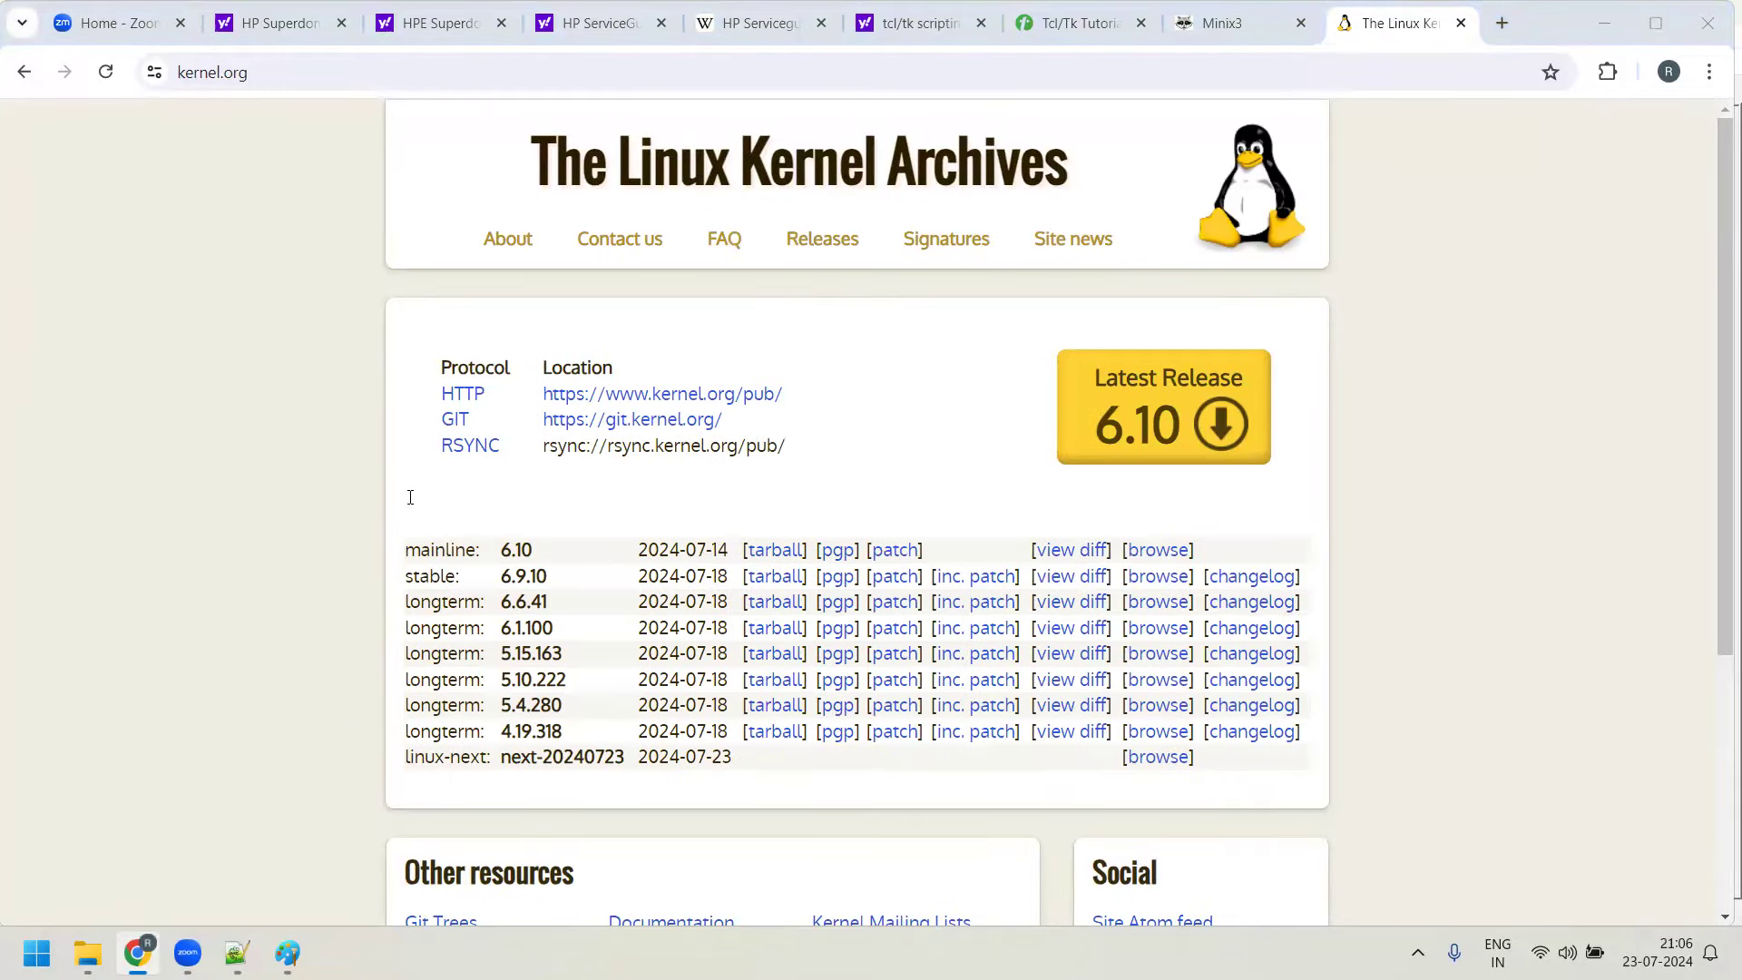
Record the latest release so the notes line reads '5. 6.10', checking it against kernel.org
key(alt+Tab)
text(10)
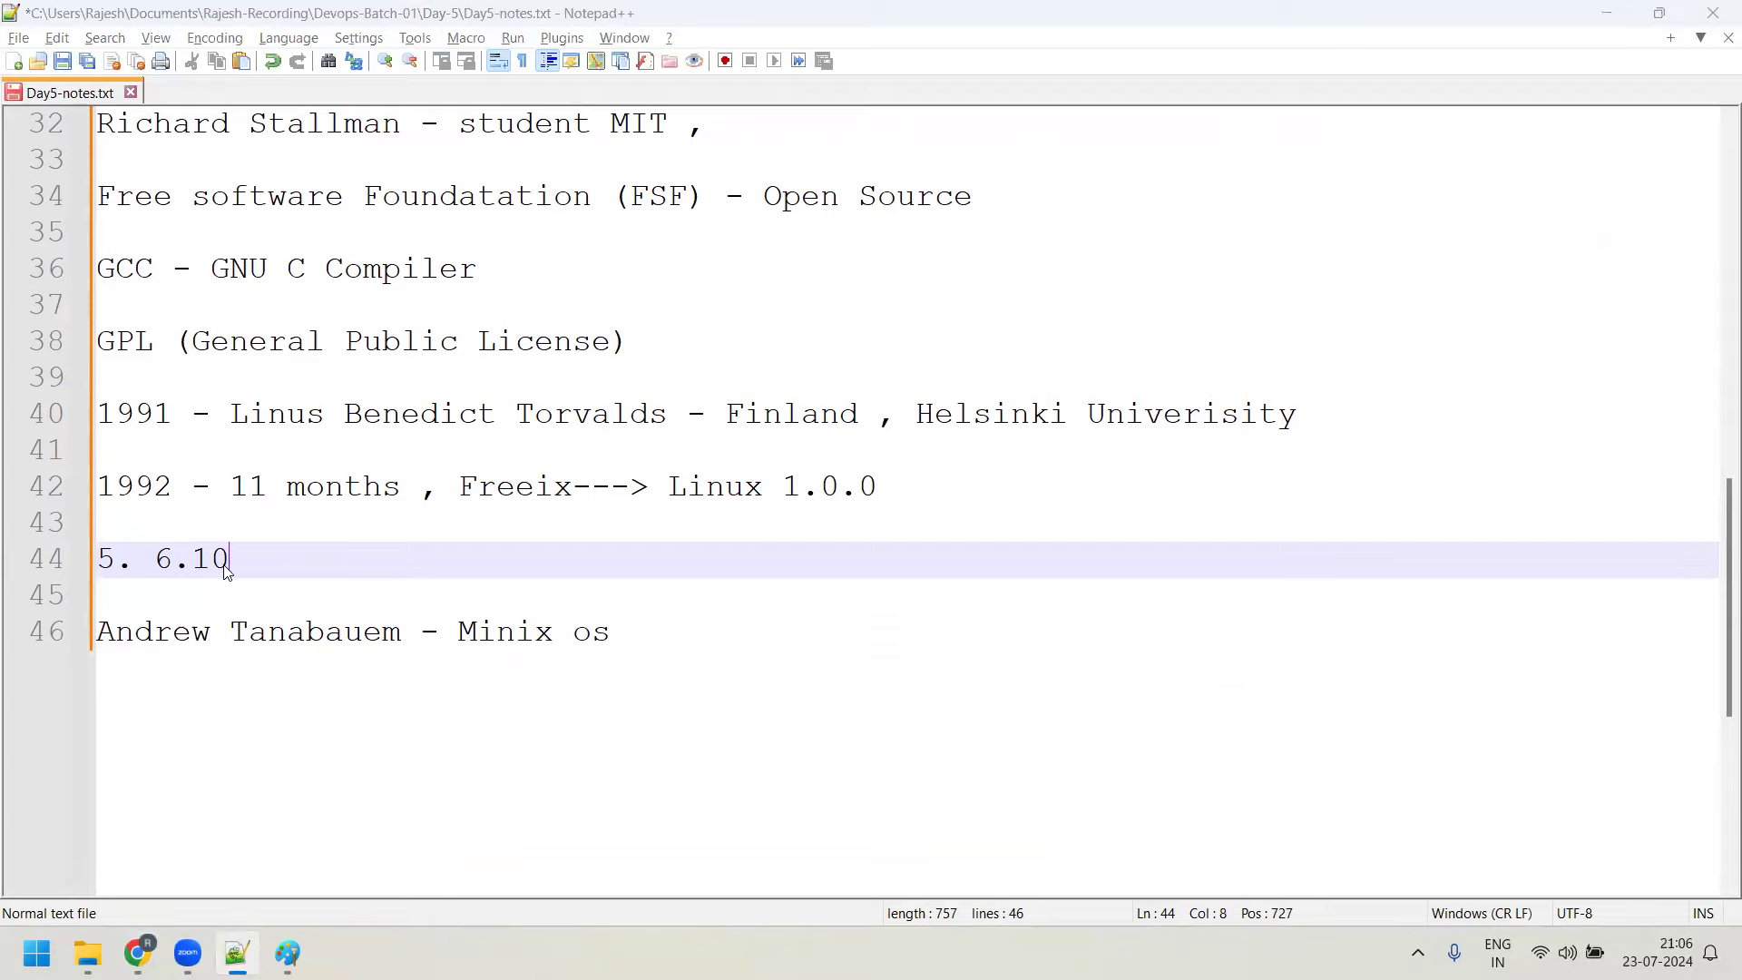
key(alt+Tab)
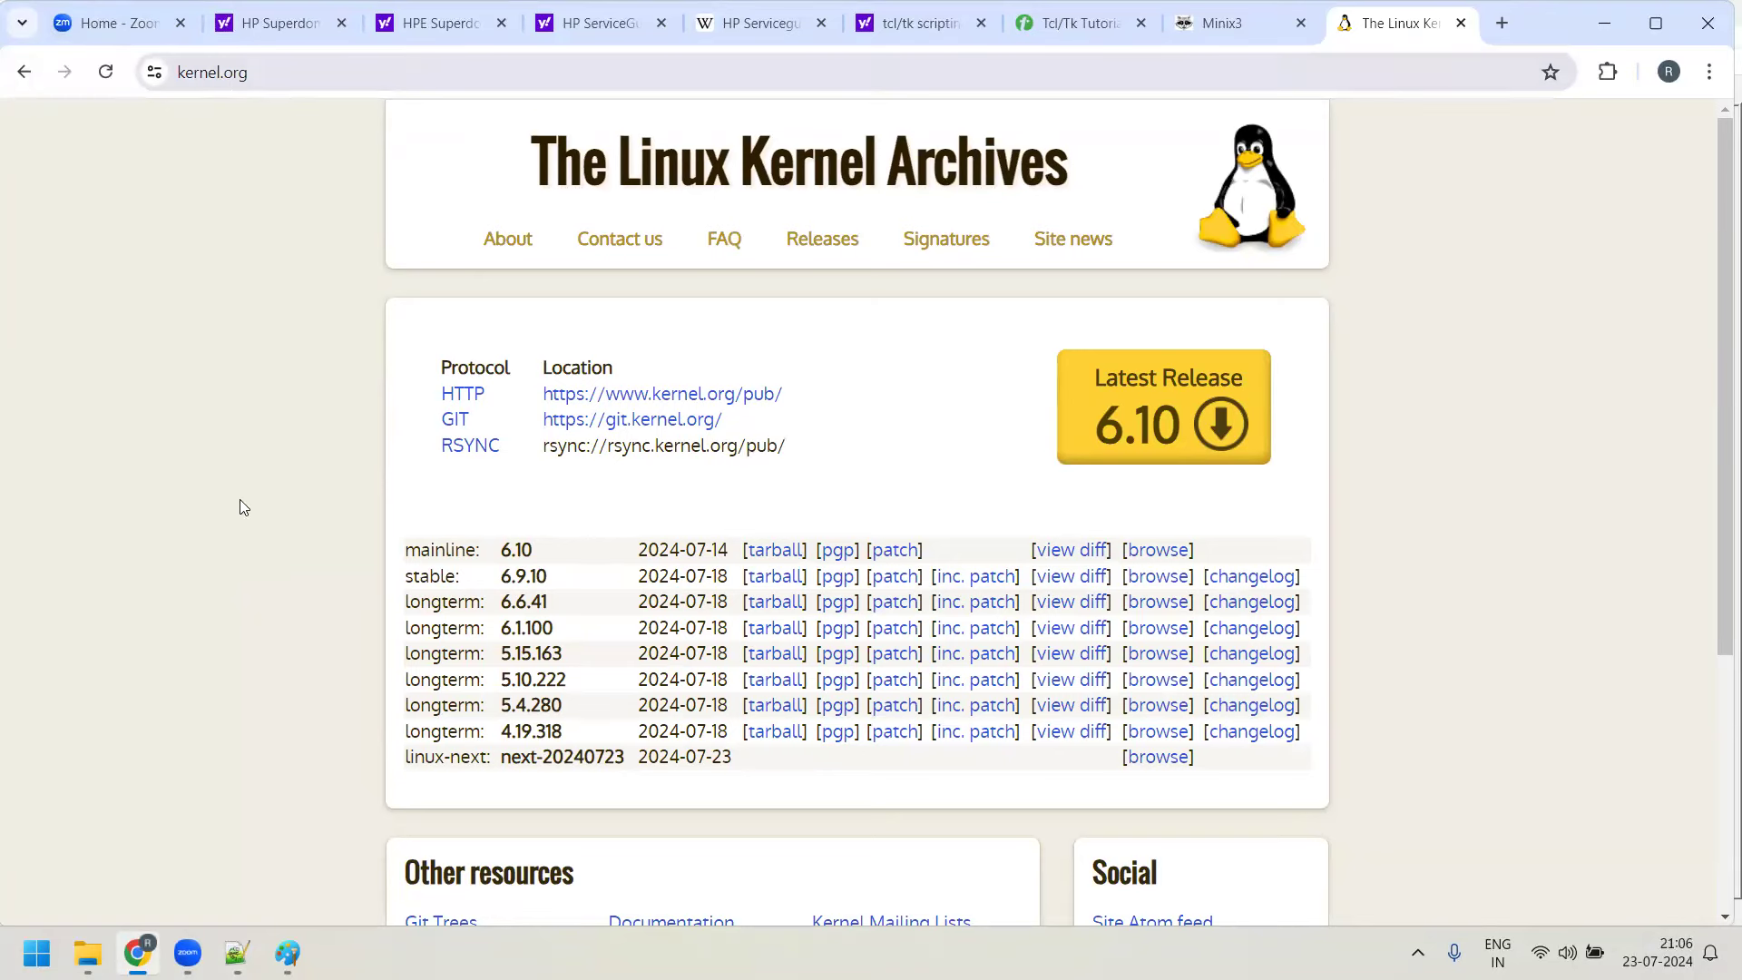
scroll(372, 570, down, 5)
scroll(417, 581, up, 5)
scroll(419, 588, up, 1)
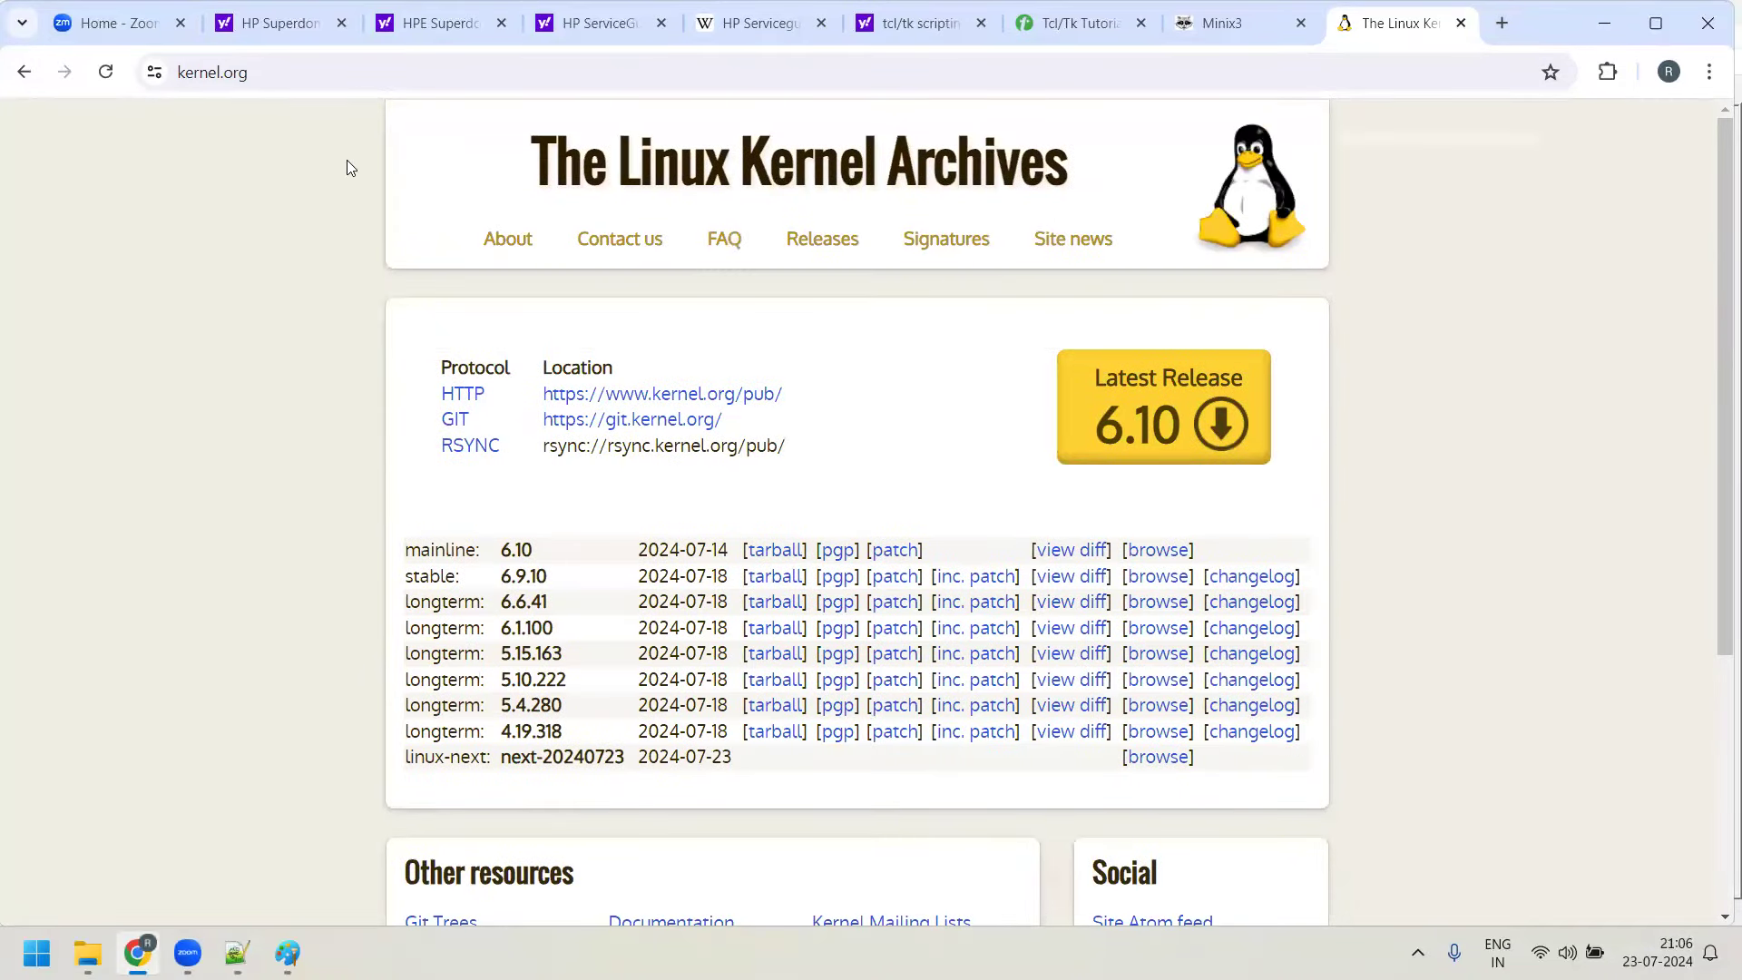
key(alt+Tab)
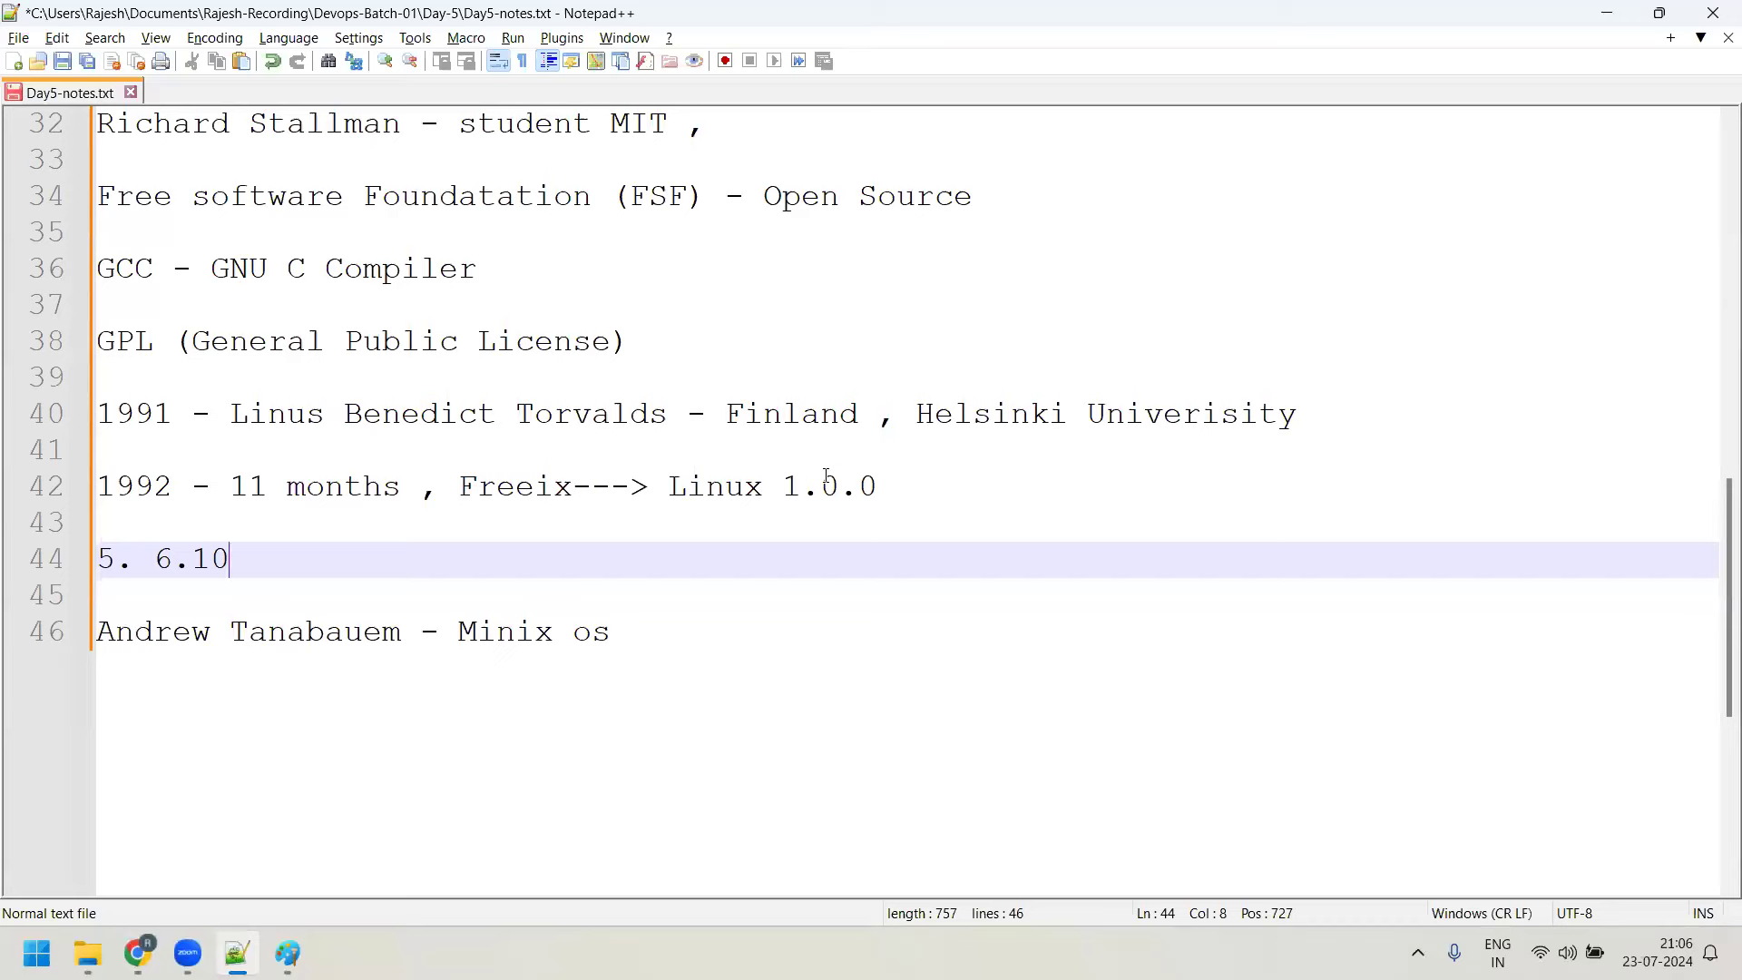
drag(800, 486, 913, 485)
key(alt+Tab)
Download the linux-6.10.tar.xz release, check its progress, then return to the notes
click(1238, 429)
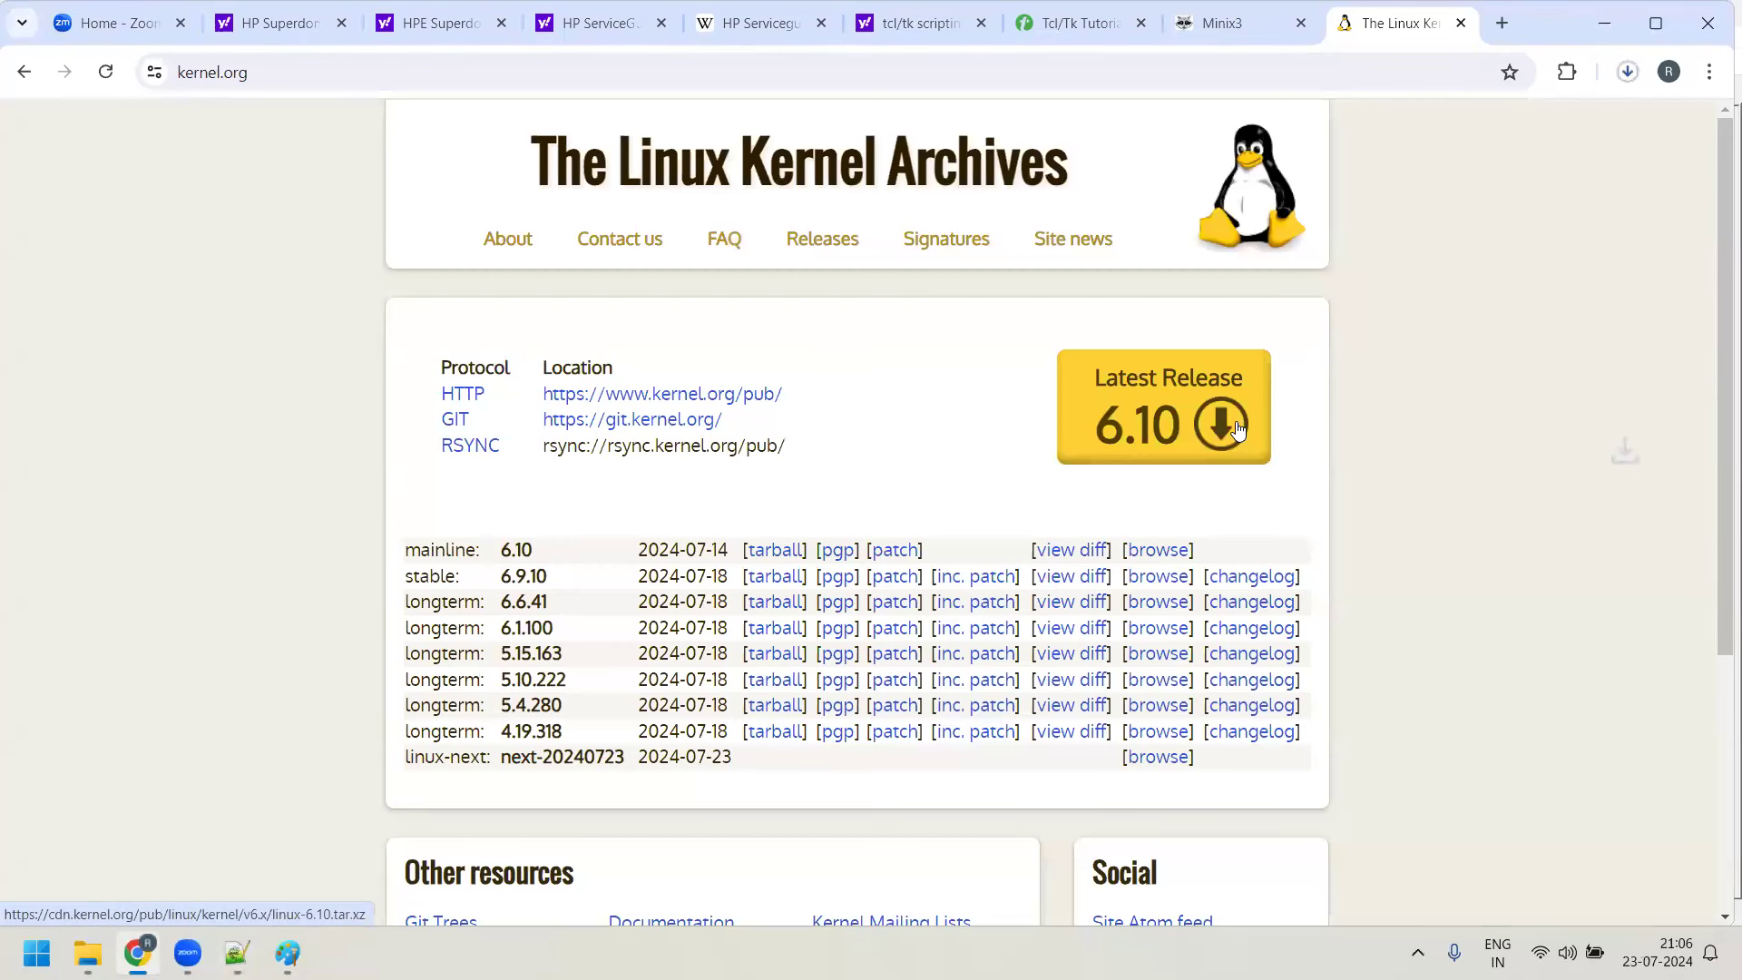
click(1636, 73)
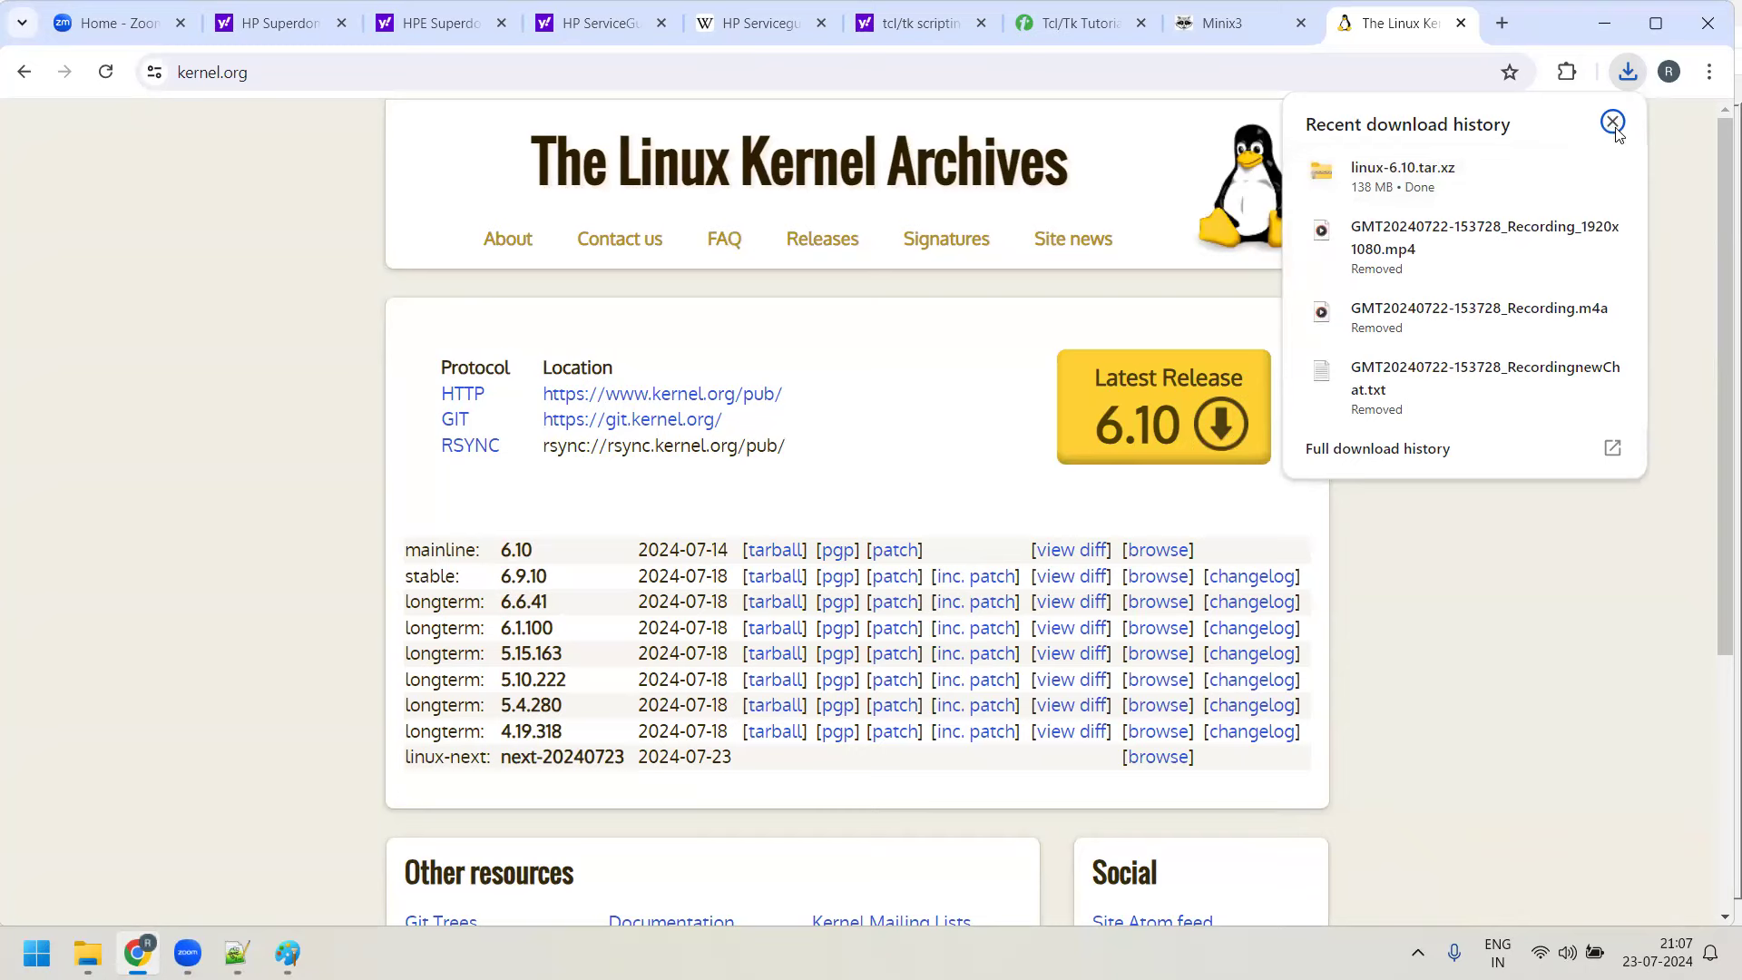
click(1003, 354)
click(237, 953)
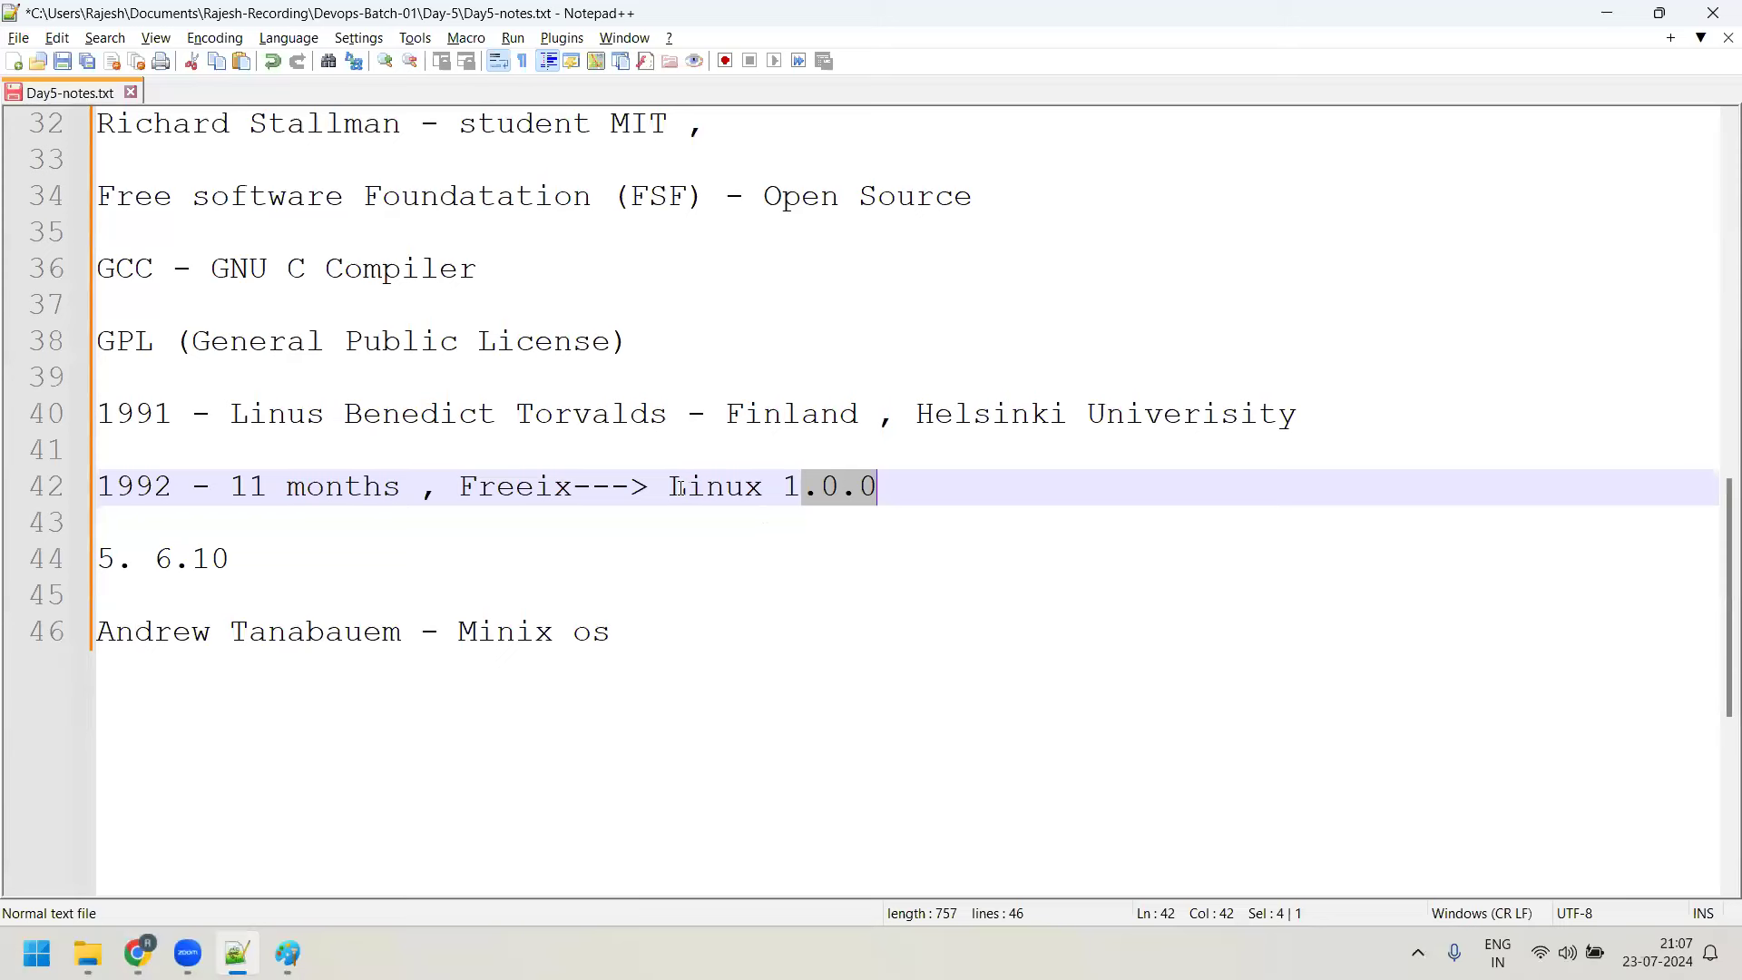
Highlight Linux, the FSF entry and the student MIT phrase while explaining
drag(687, 487, 782, 487)
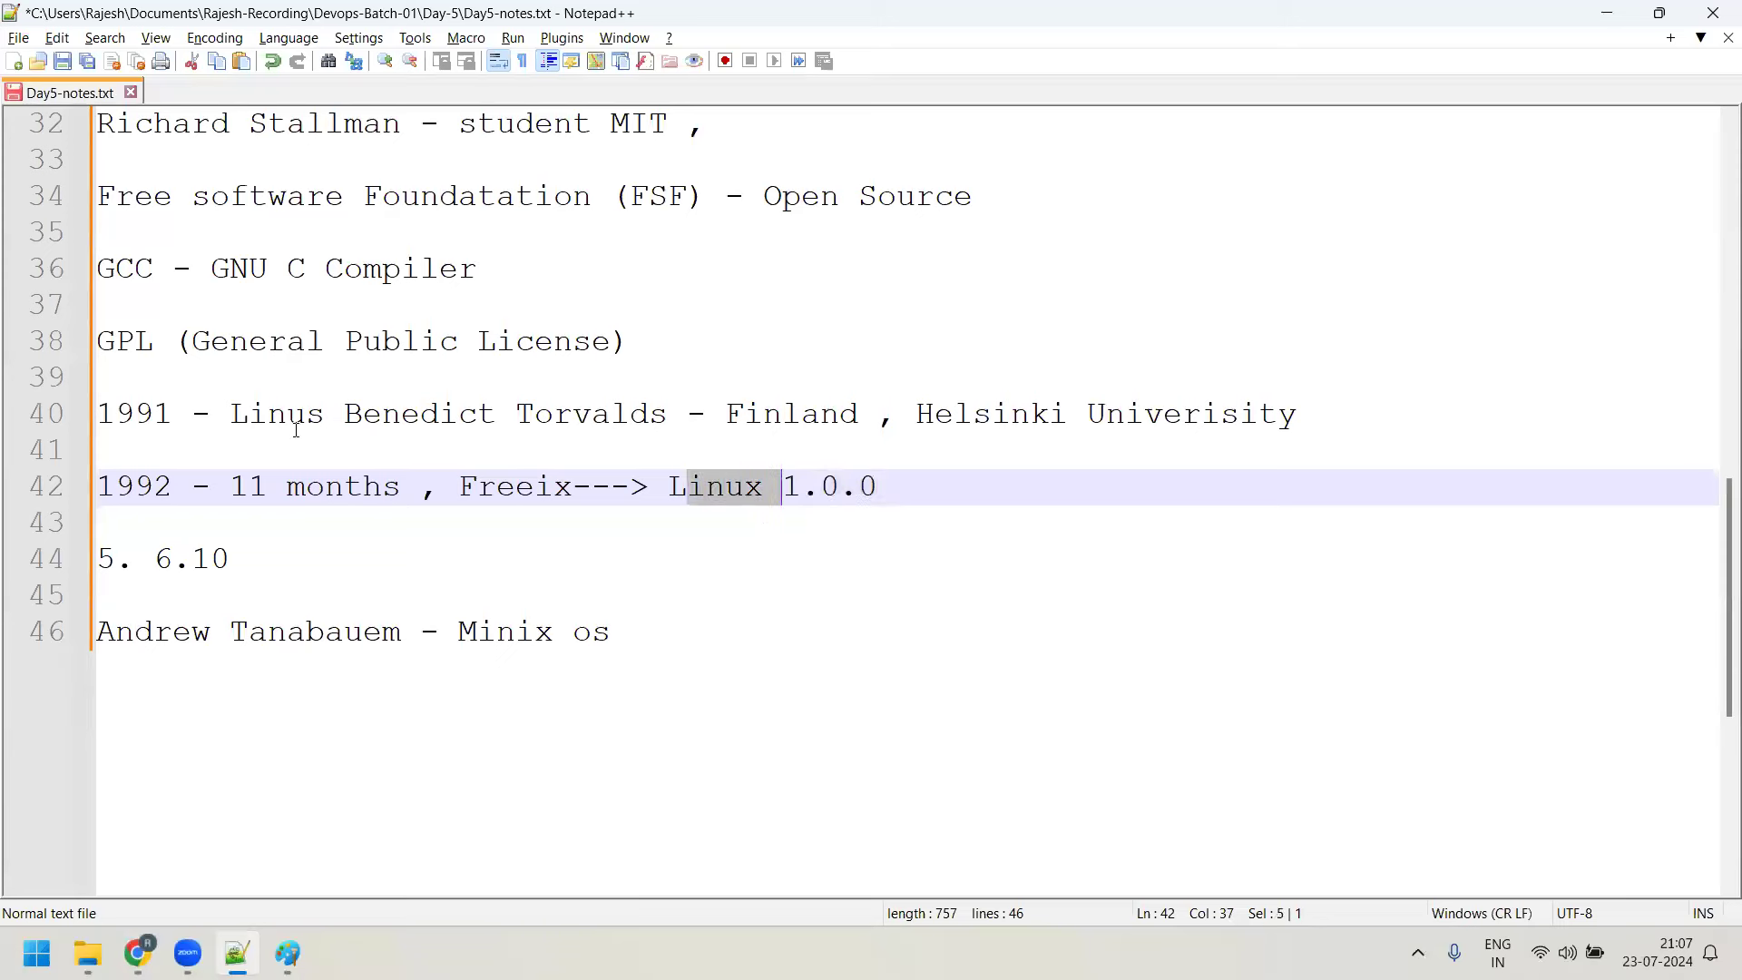
drag(127, 194, 712, 203)
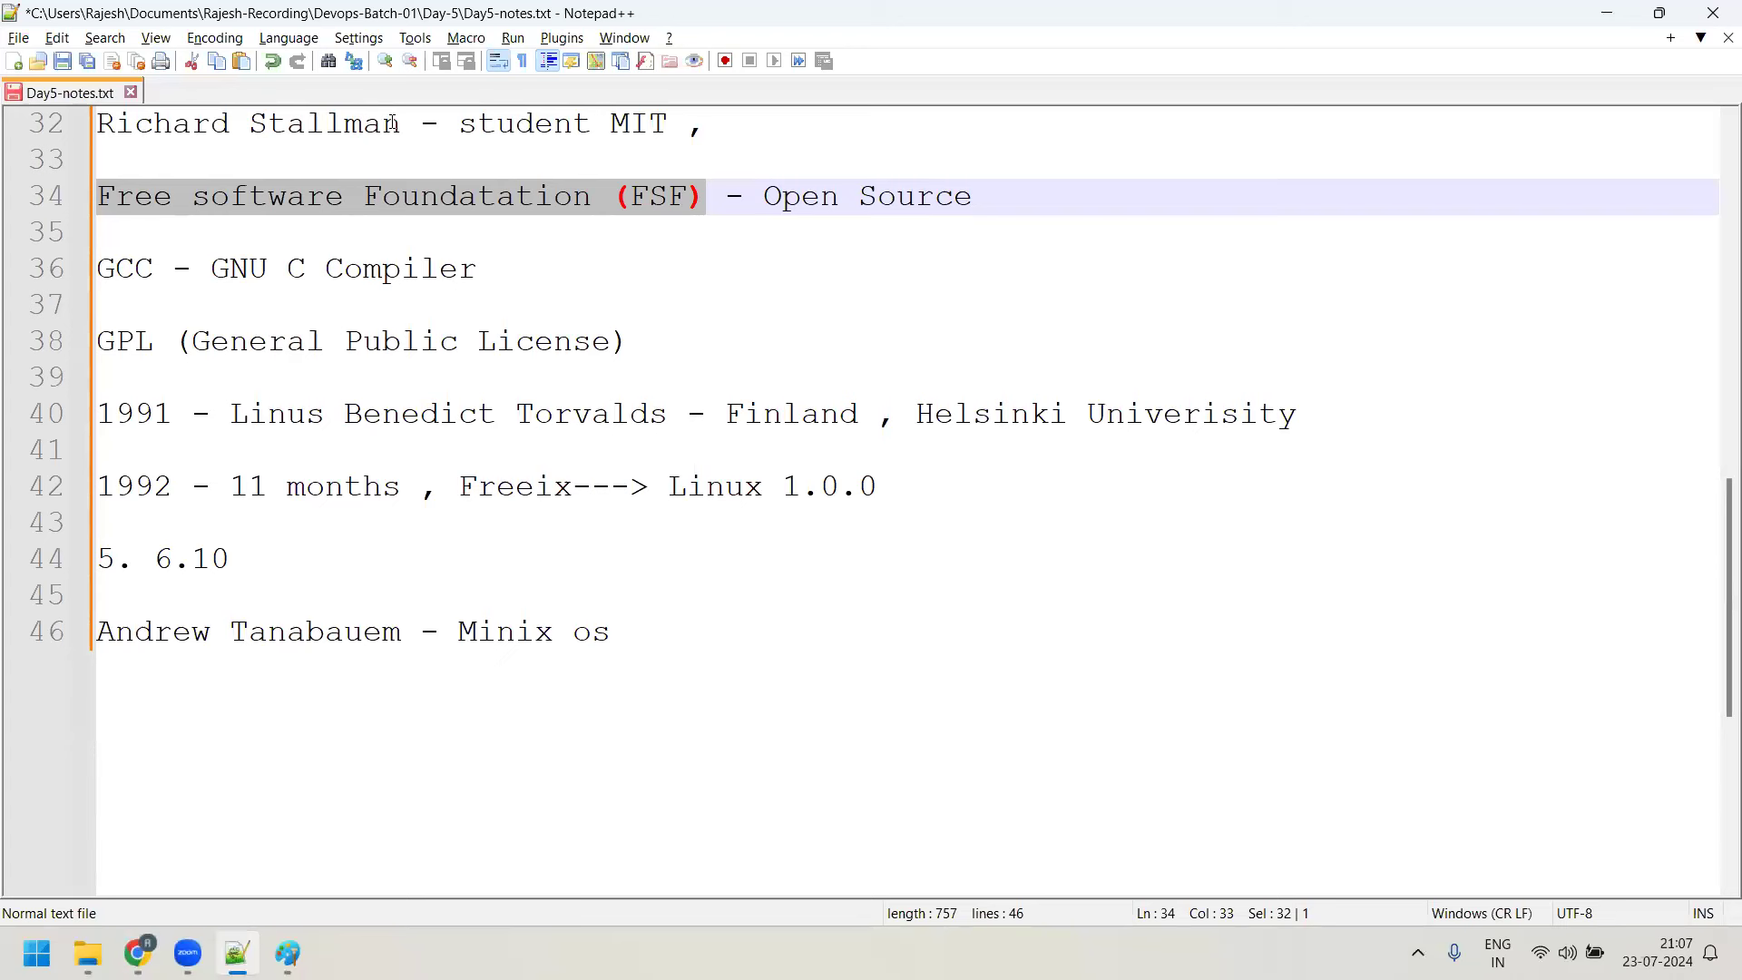
drag(381, 124, 202, 159)
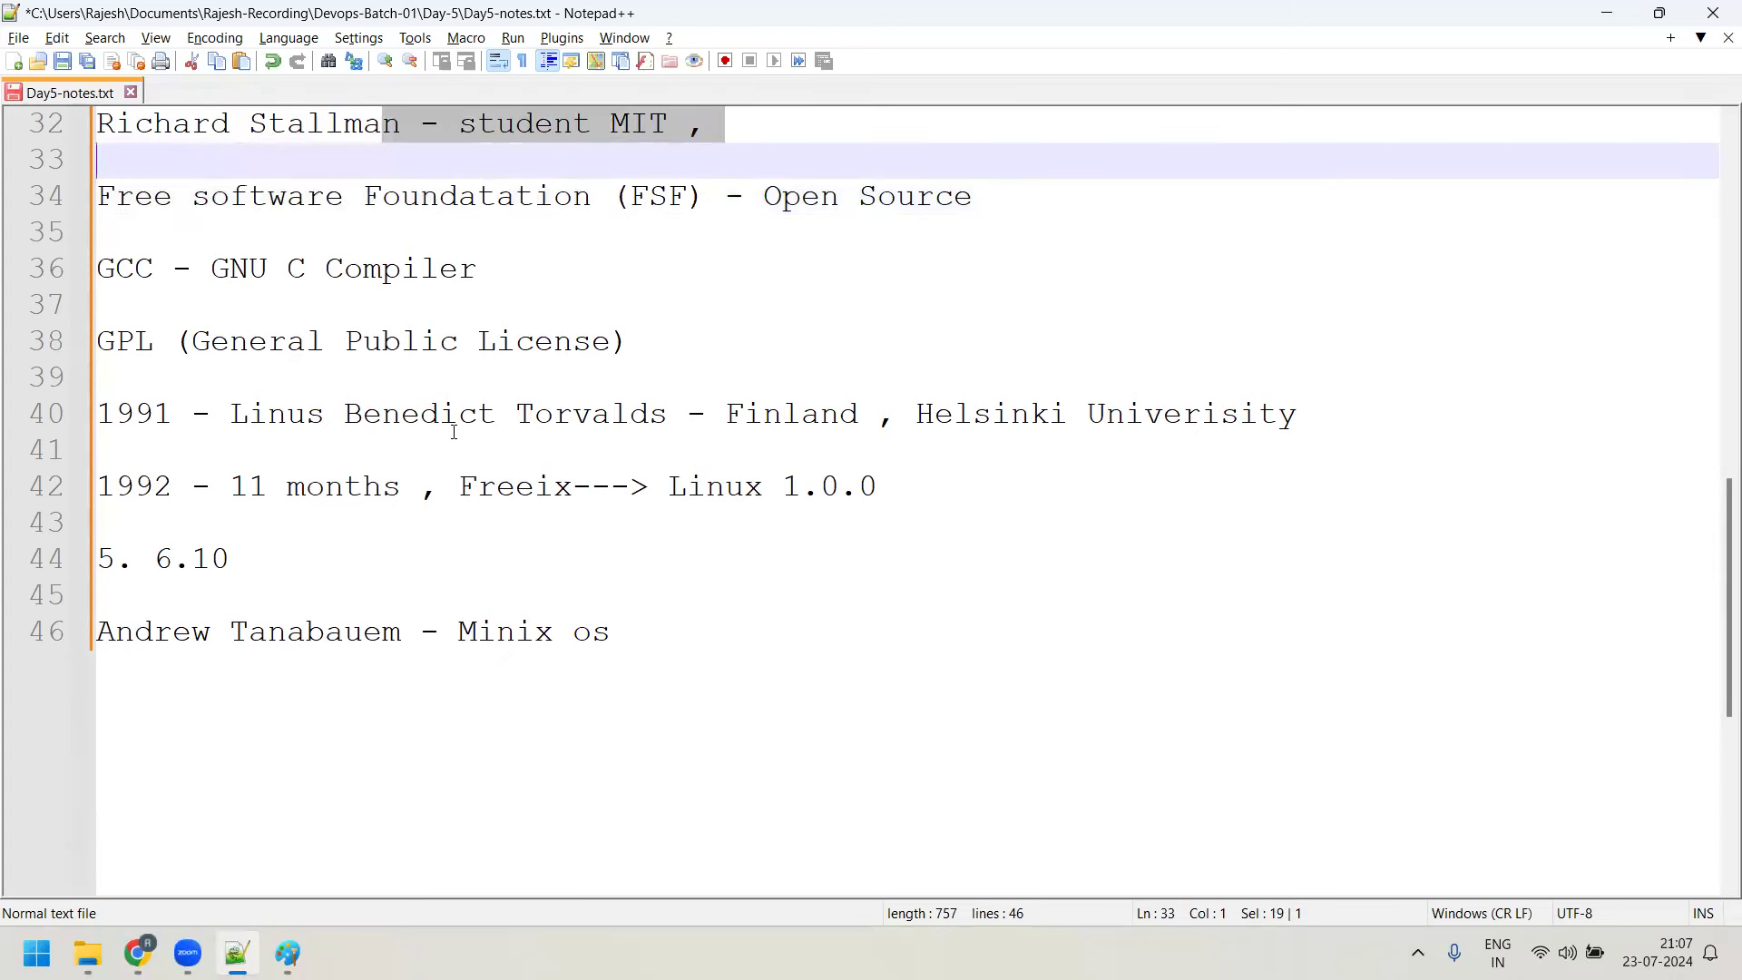
drag(671, 487, 830, 474)
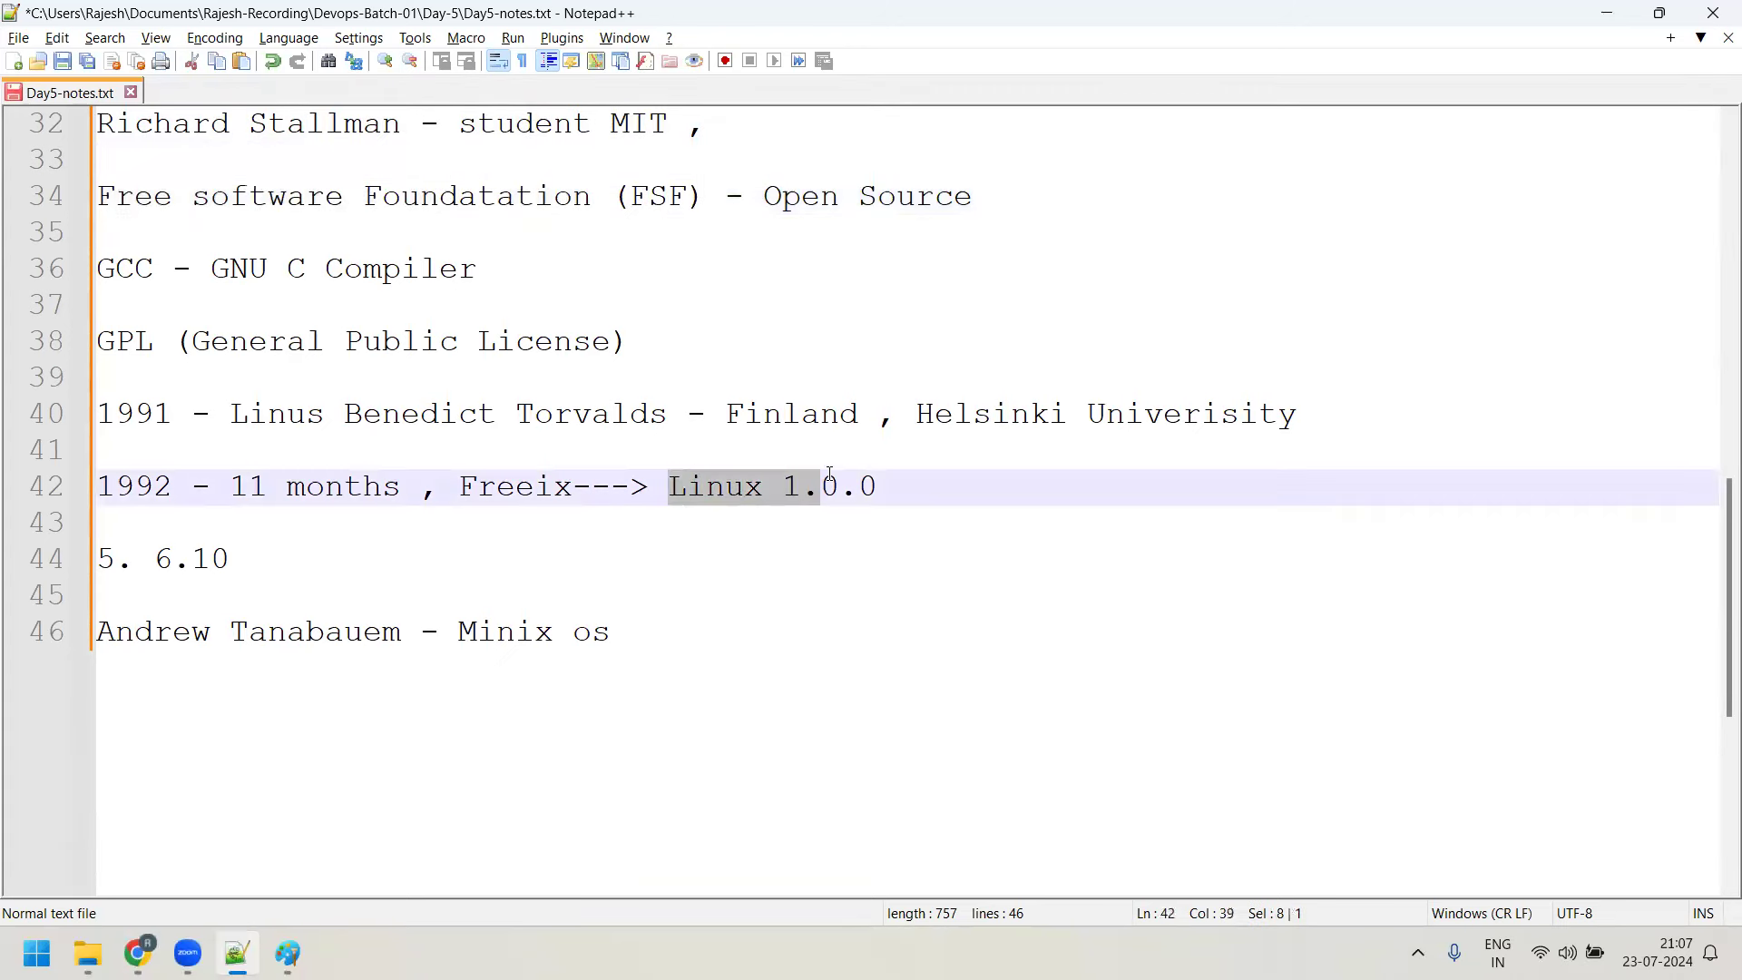
Remove the blank line 35 and insert a 'Linux' line above the GCC line
click(86, 230)
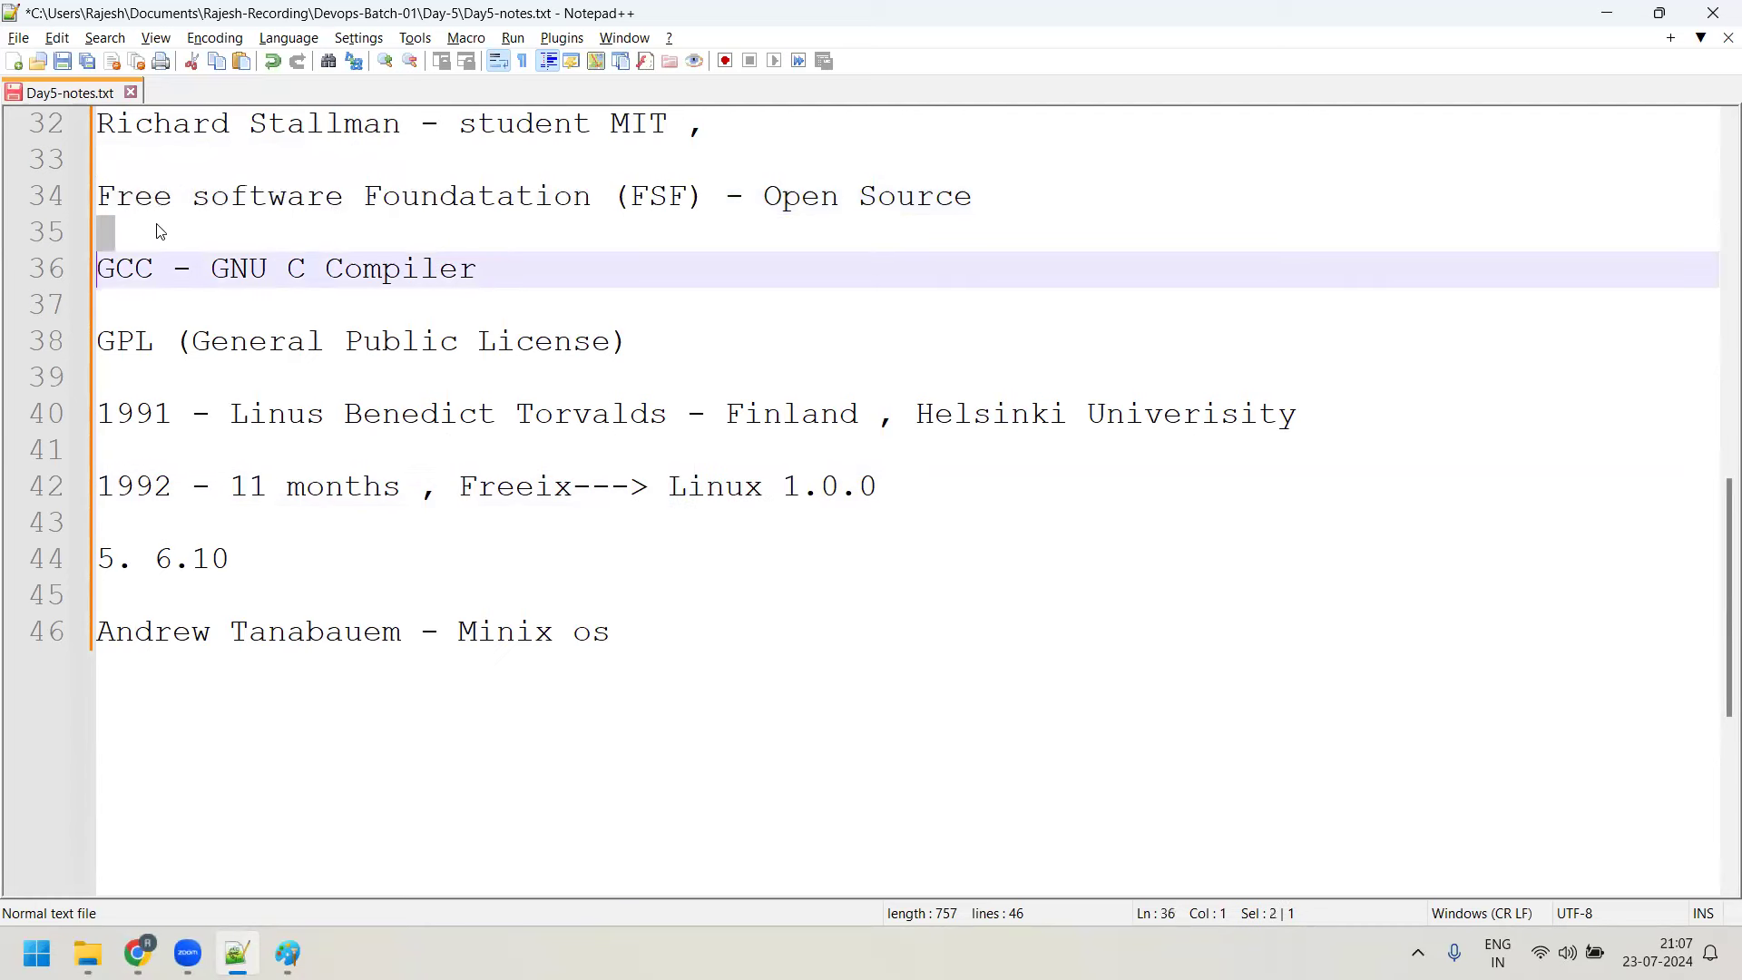
key(BackSpace)
text(LinGCC - GNU C Compiler)
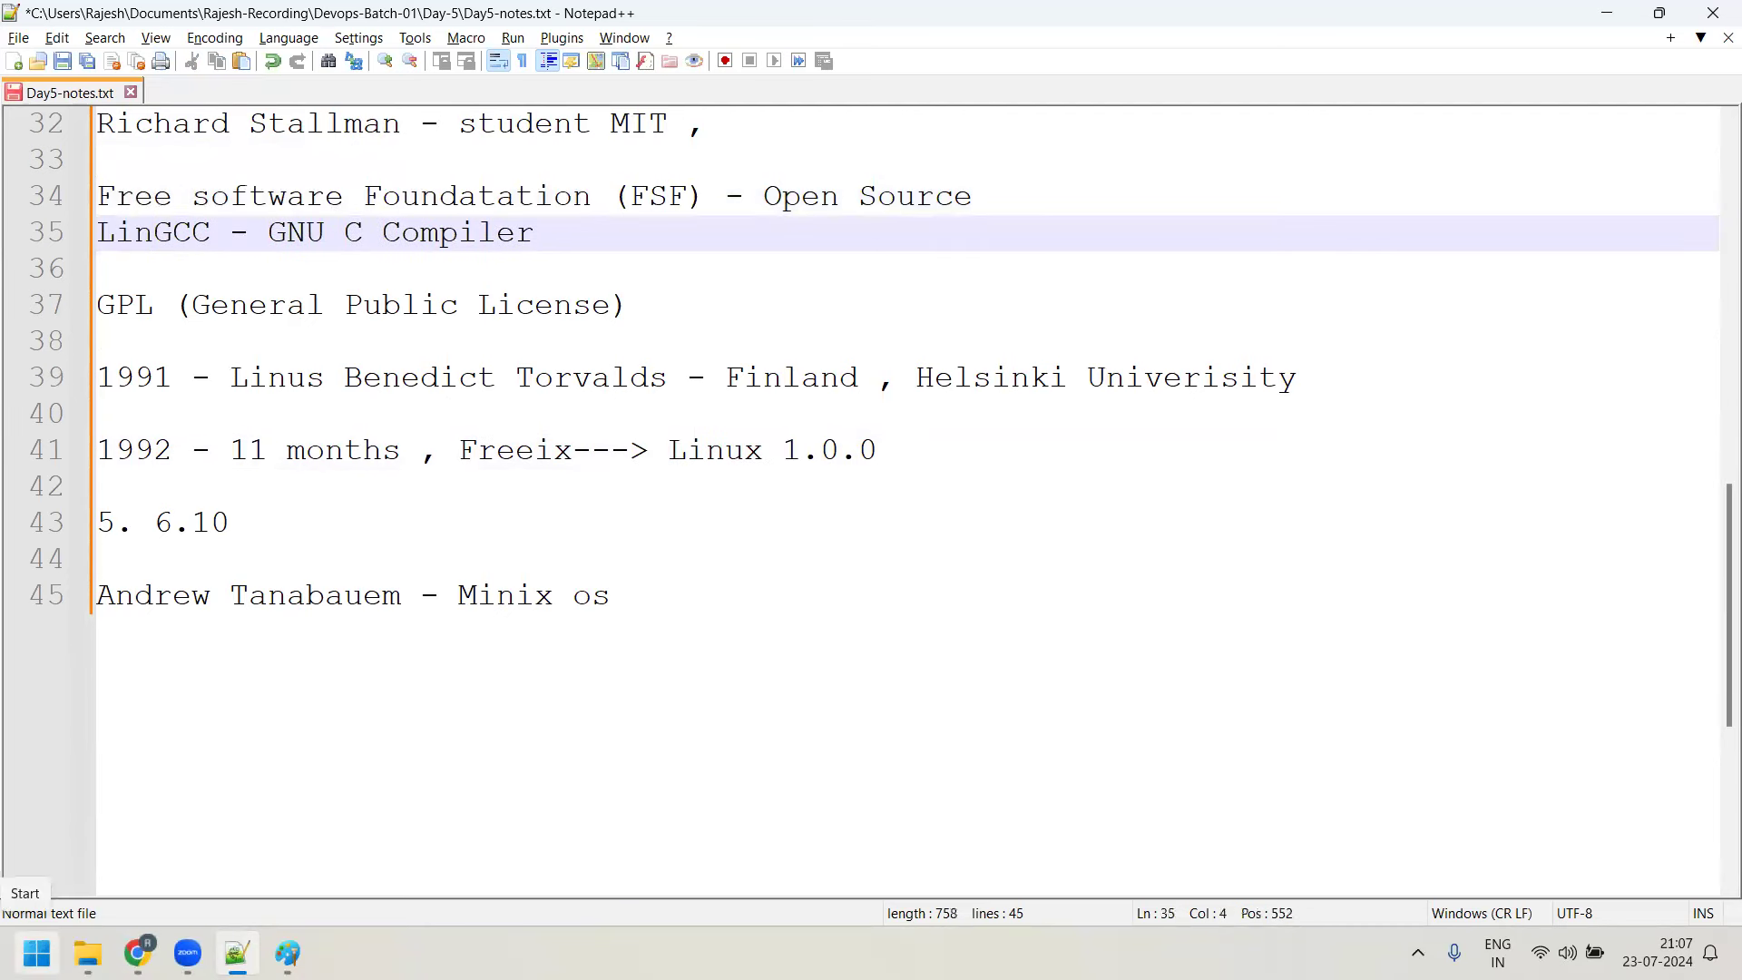
key(Return)
key(Up)
key(Right)
key(Right)
key(Right)
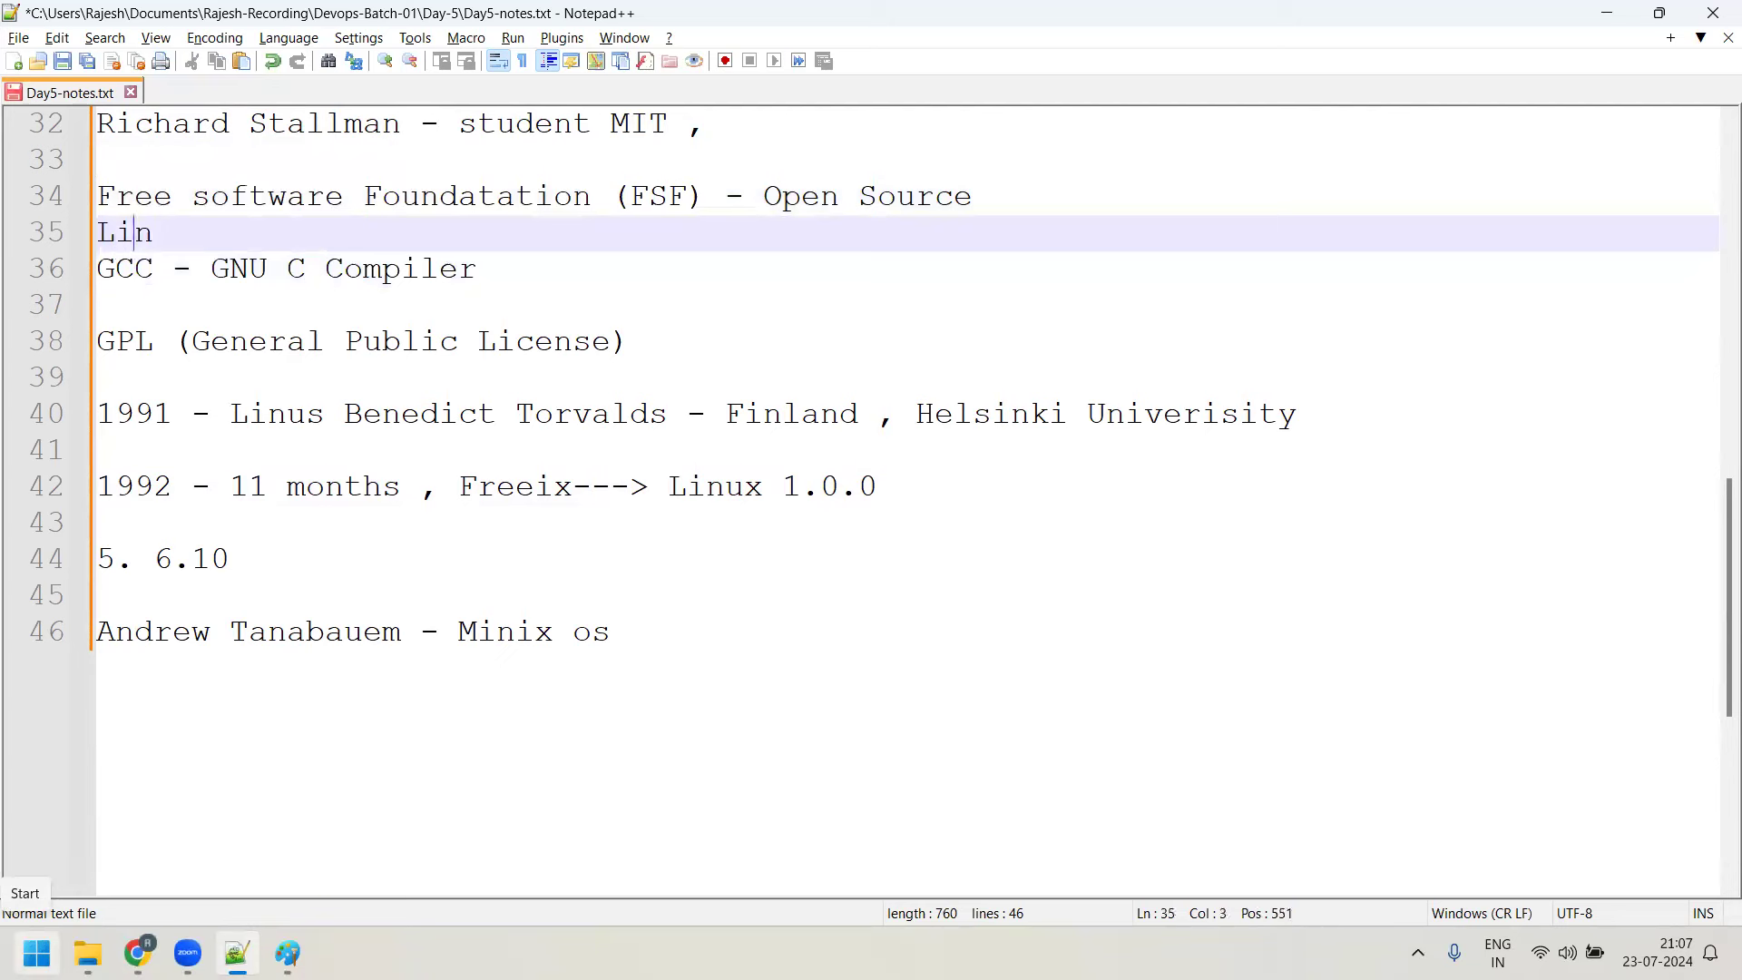
text(ux)
Add the line 'Slackware- Linux Burning in CD , CD' below the Minix os entry
scroll(702, 572, down, 3)
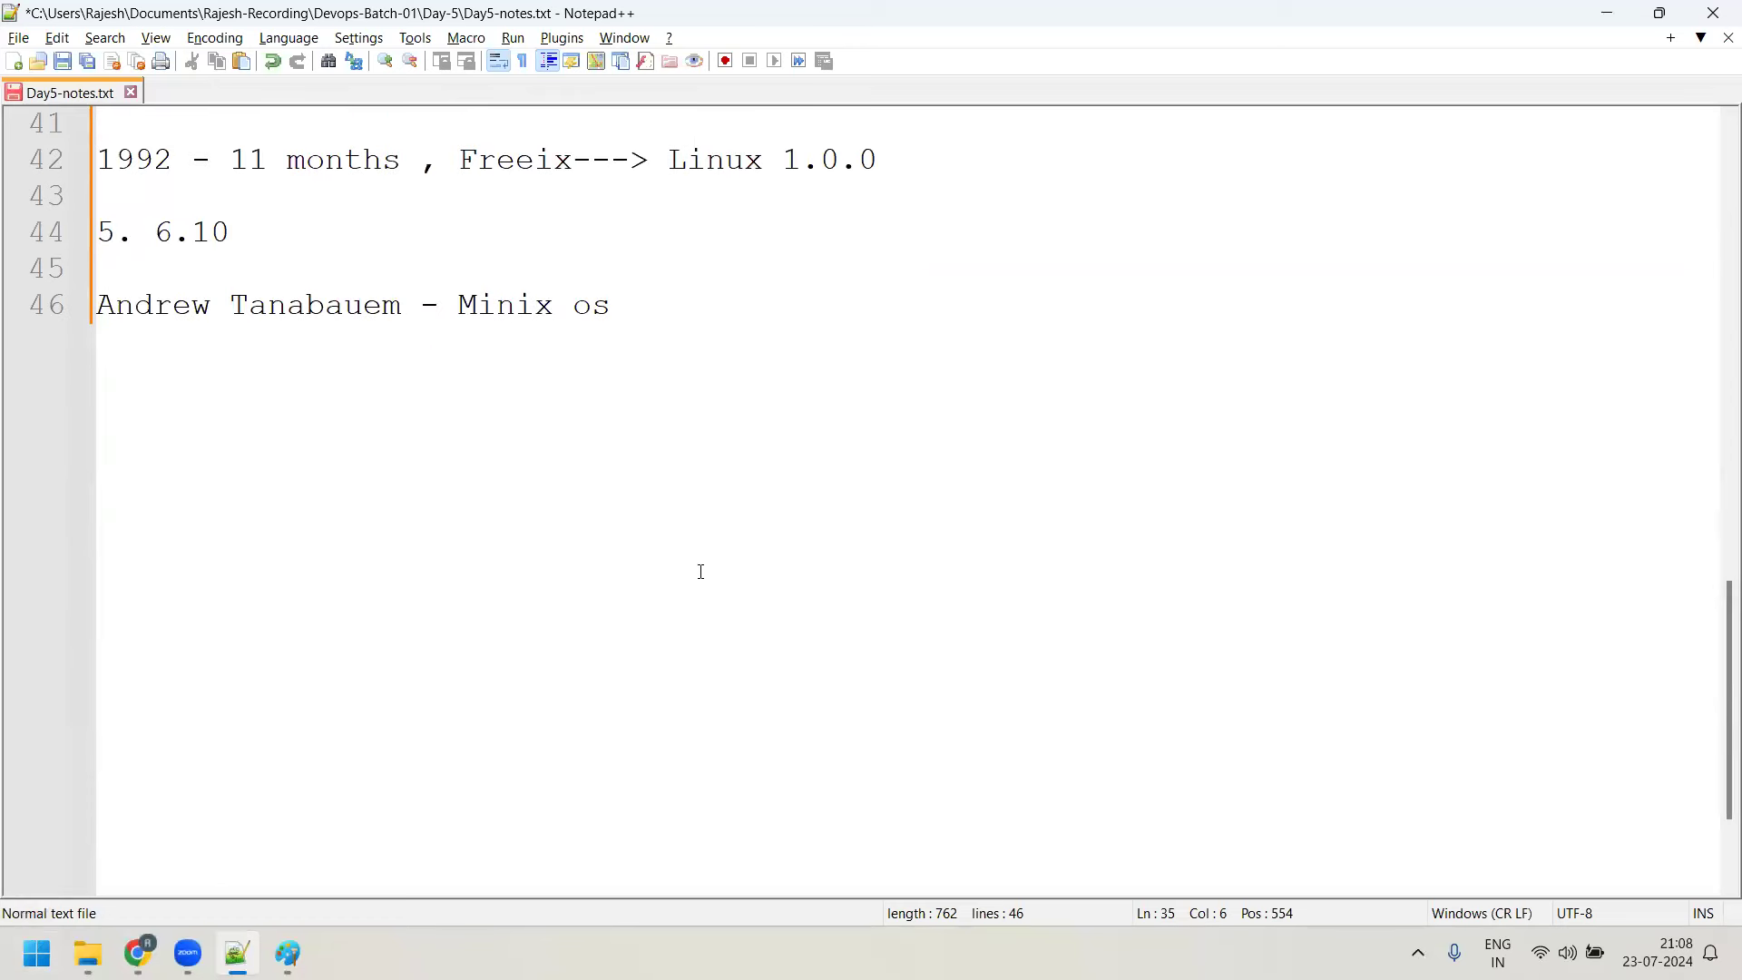
click(658, 294)
text('')
key(BackSpace)
key(BackSpace)
key(Return)
key(Return)
text(Sloa)
key(BackSpace)
key(BackSpace)
text(ackware)
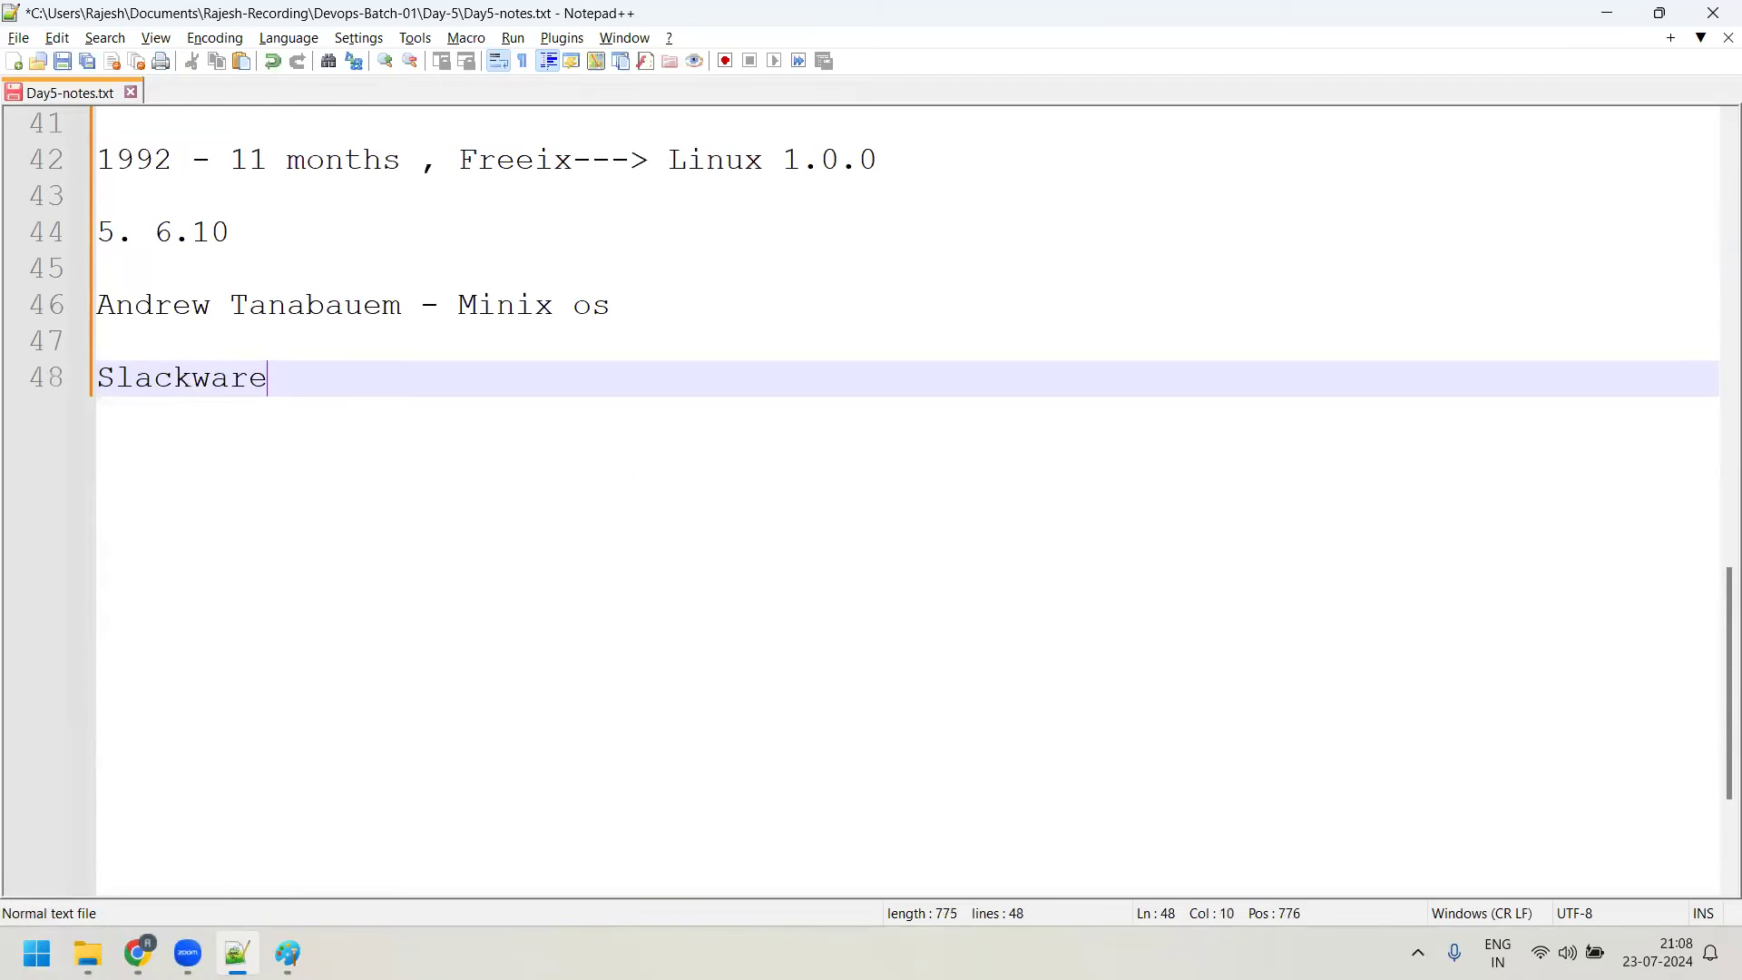
scroll(852, 152, up, 4)
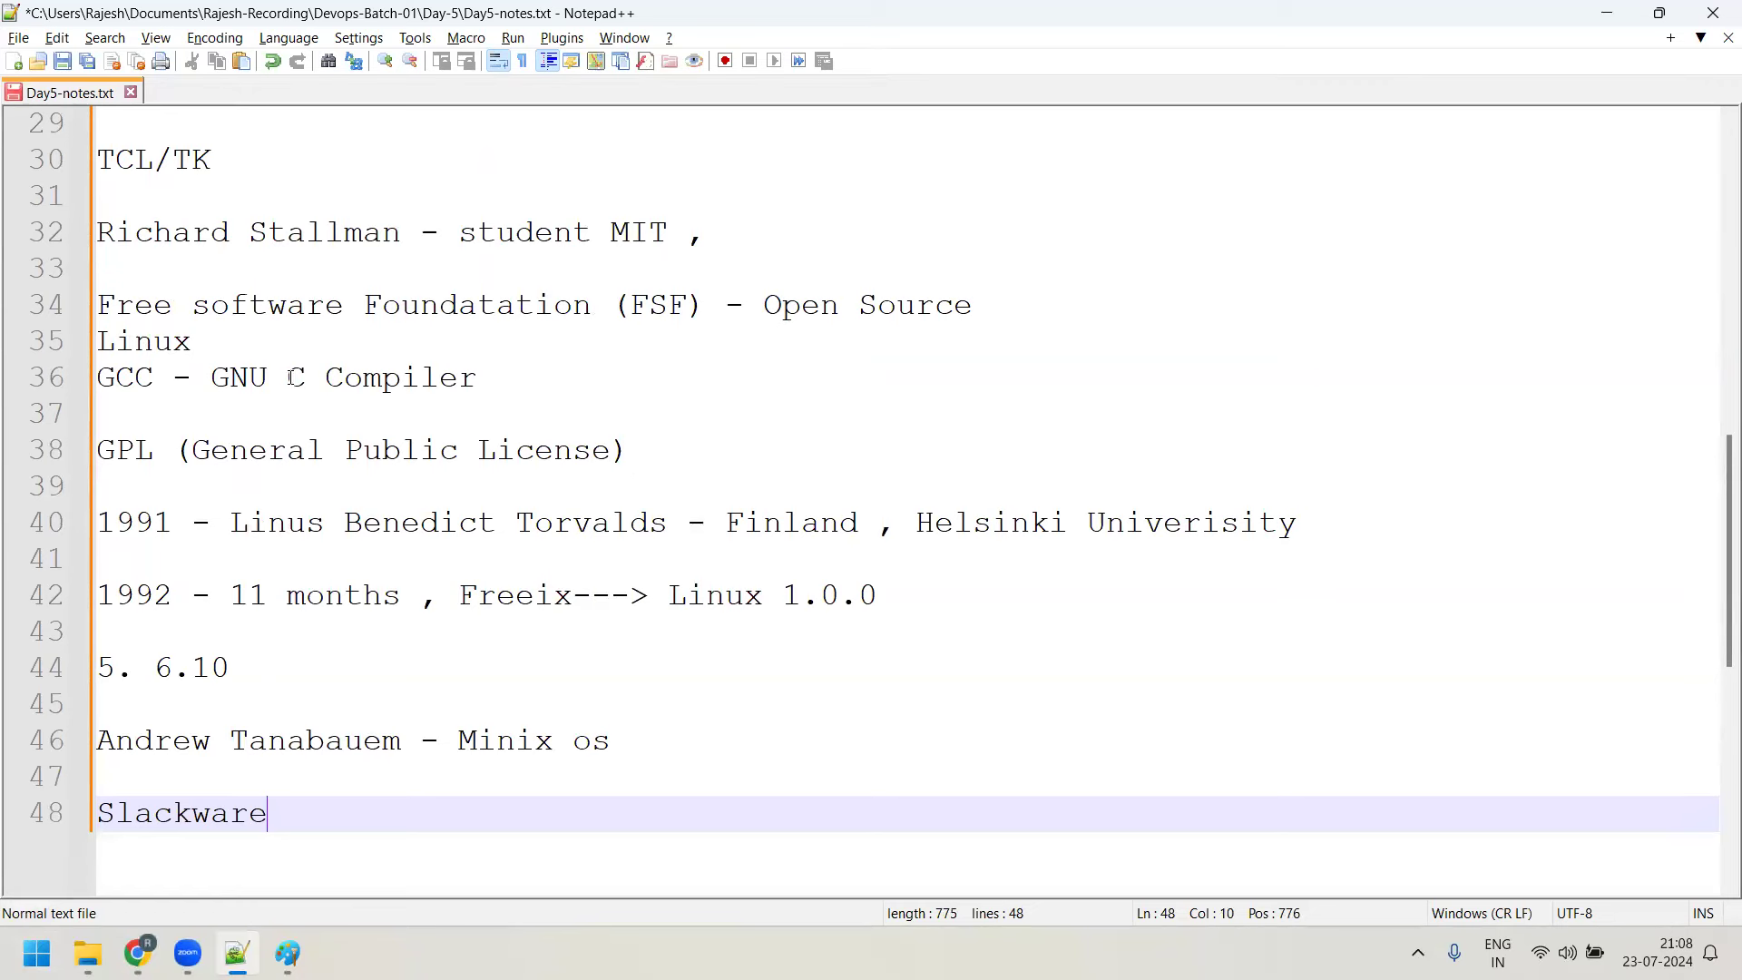
scroll(414, 382, down, 4)
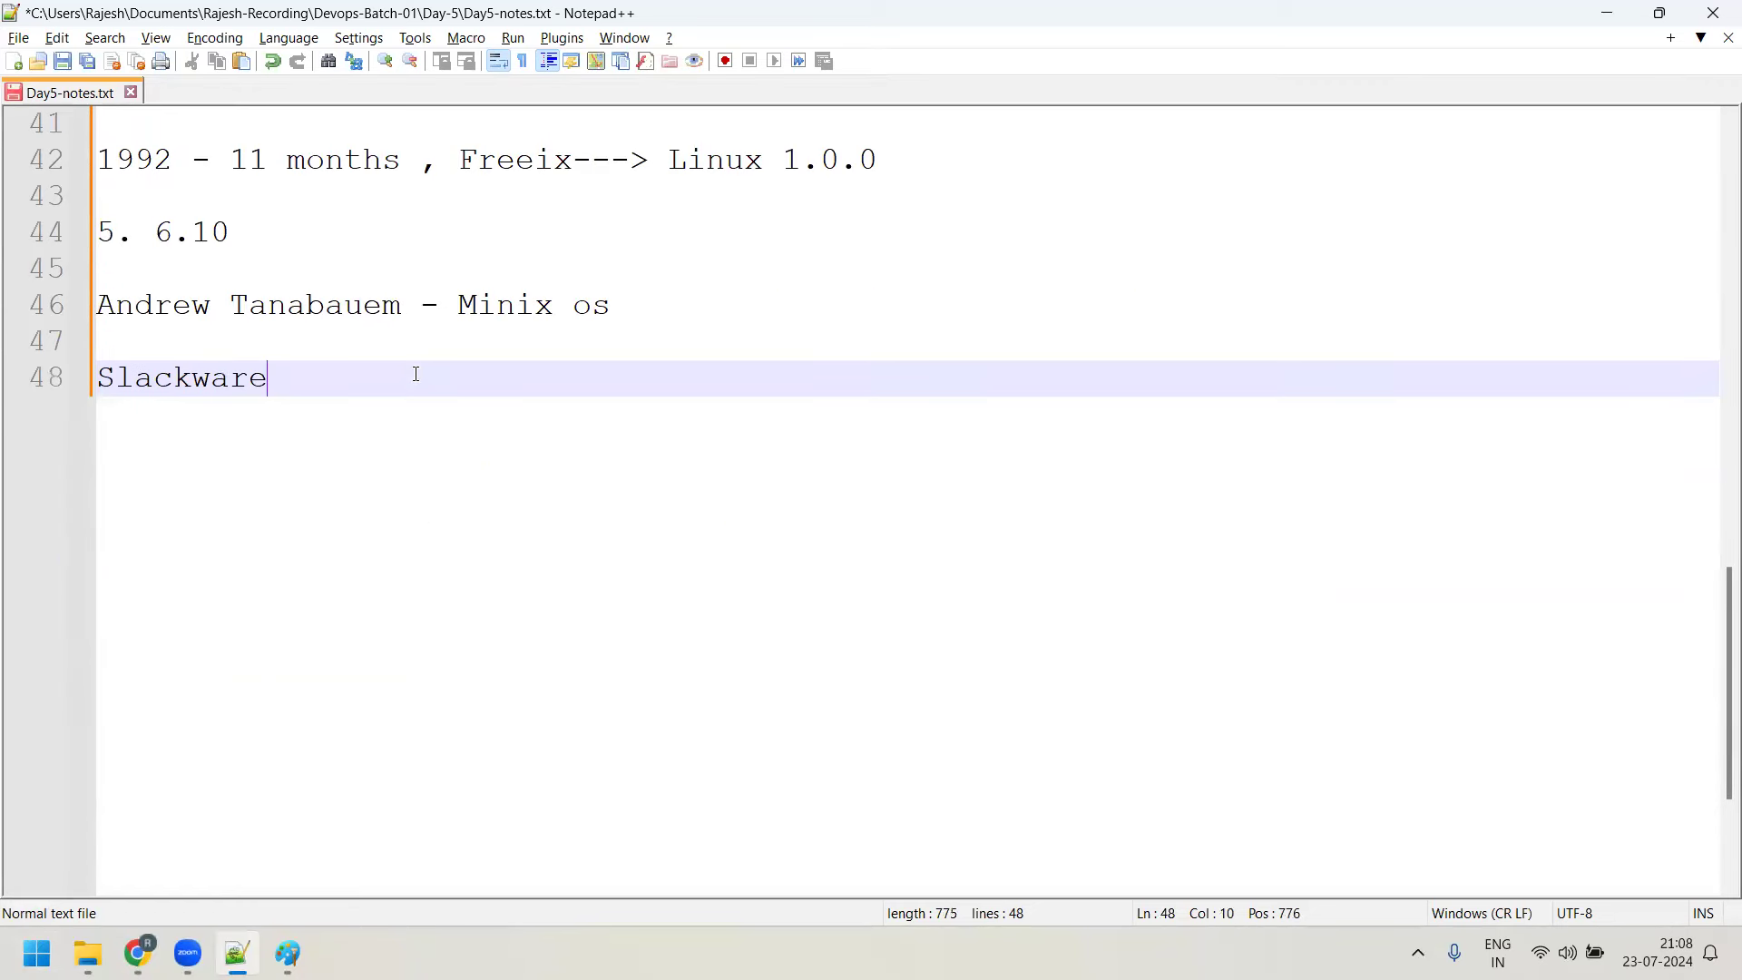
scroll(245, 309, up, 5)
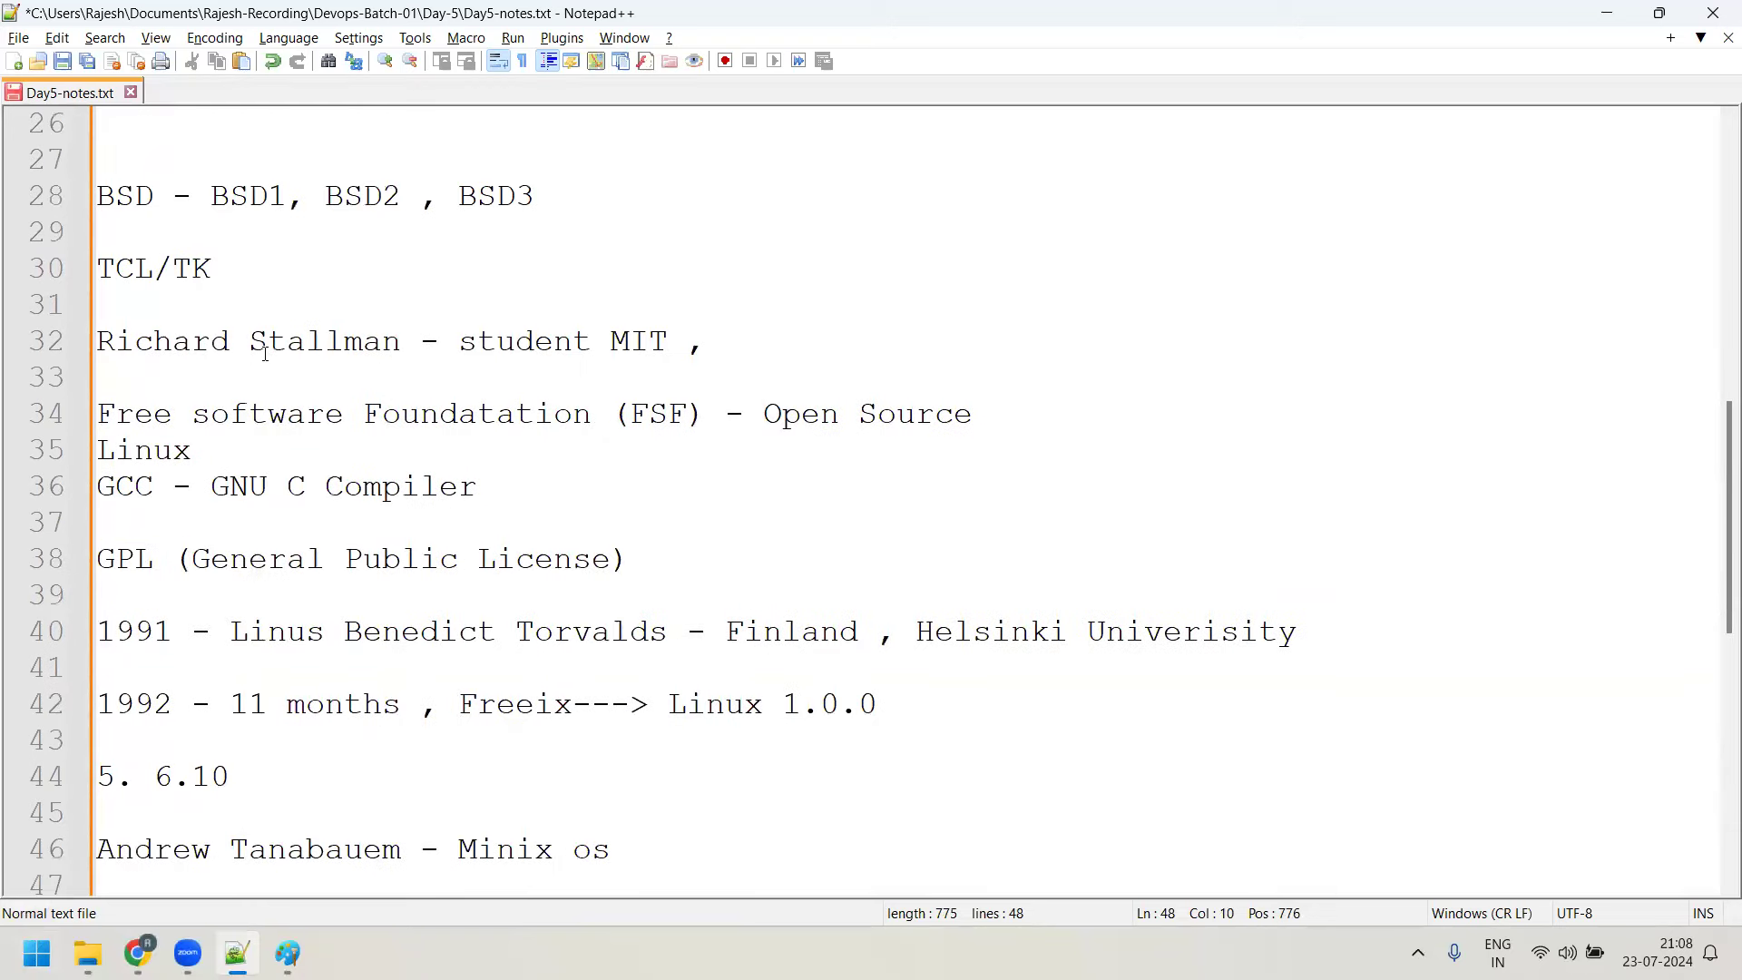
scroll(300, 399, down, 4)
text(- Linux)
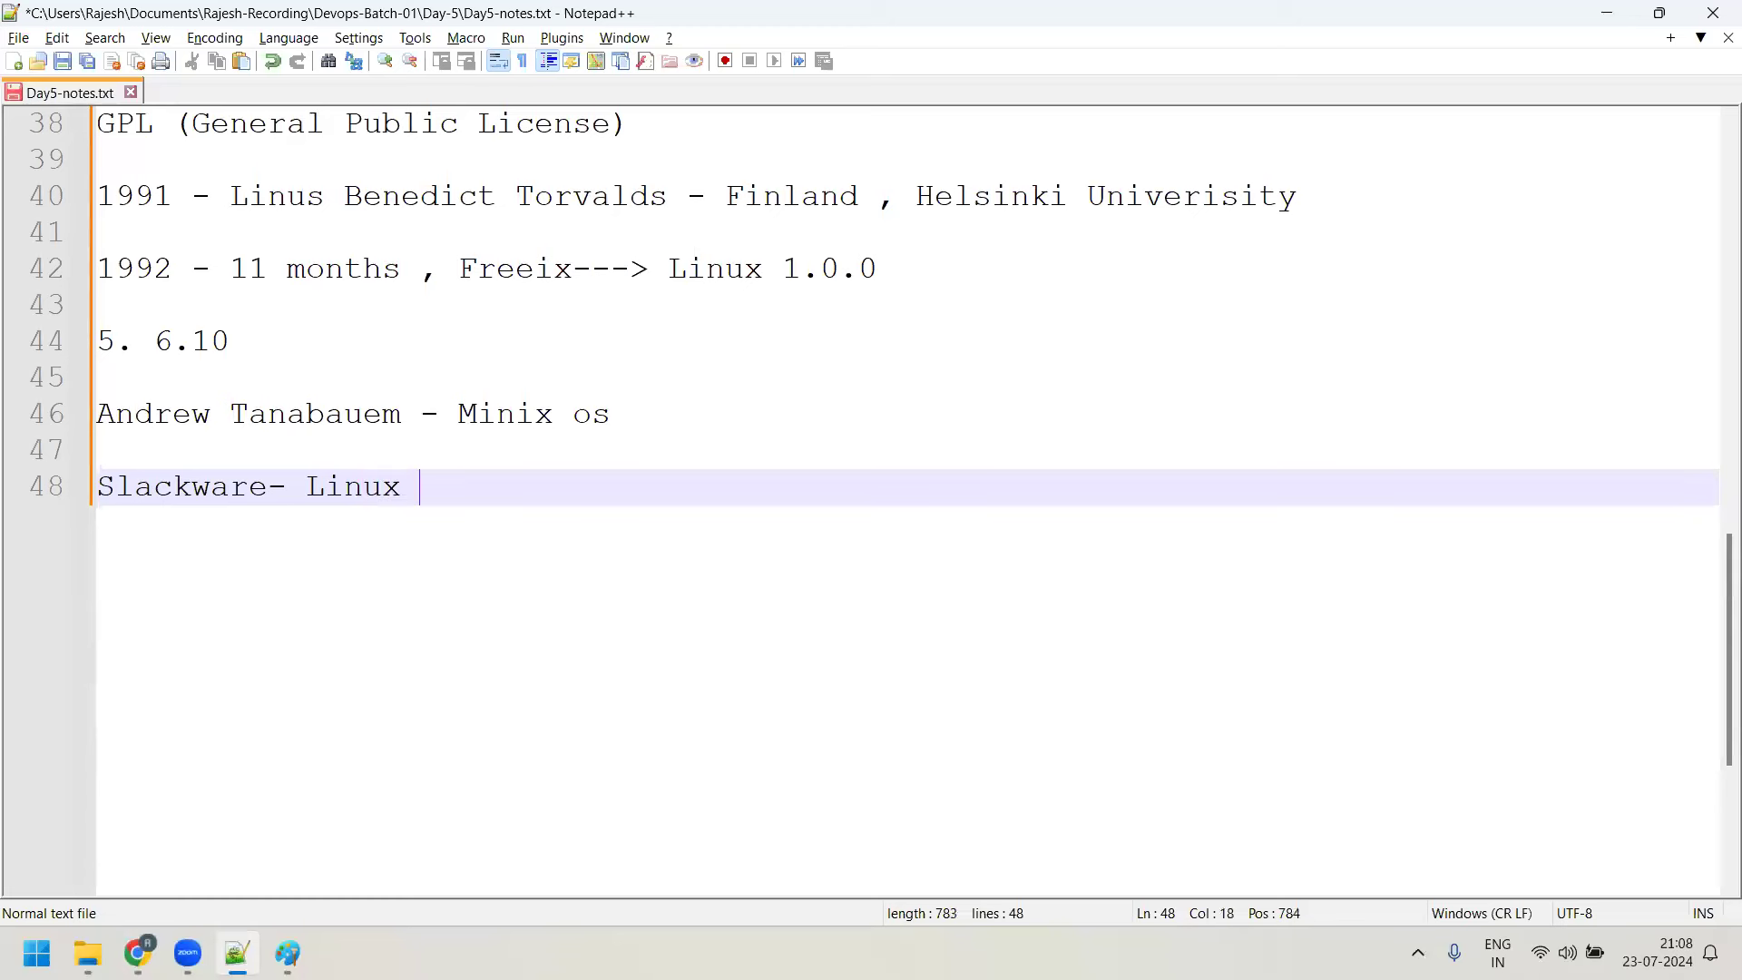
text( Burning in )
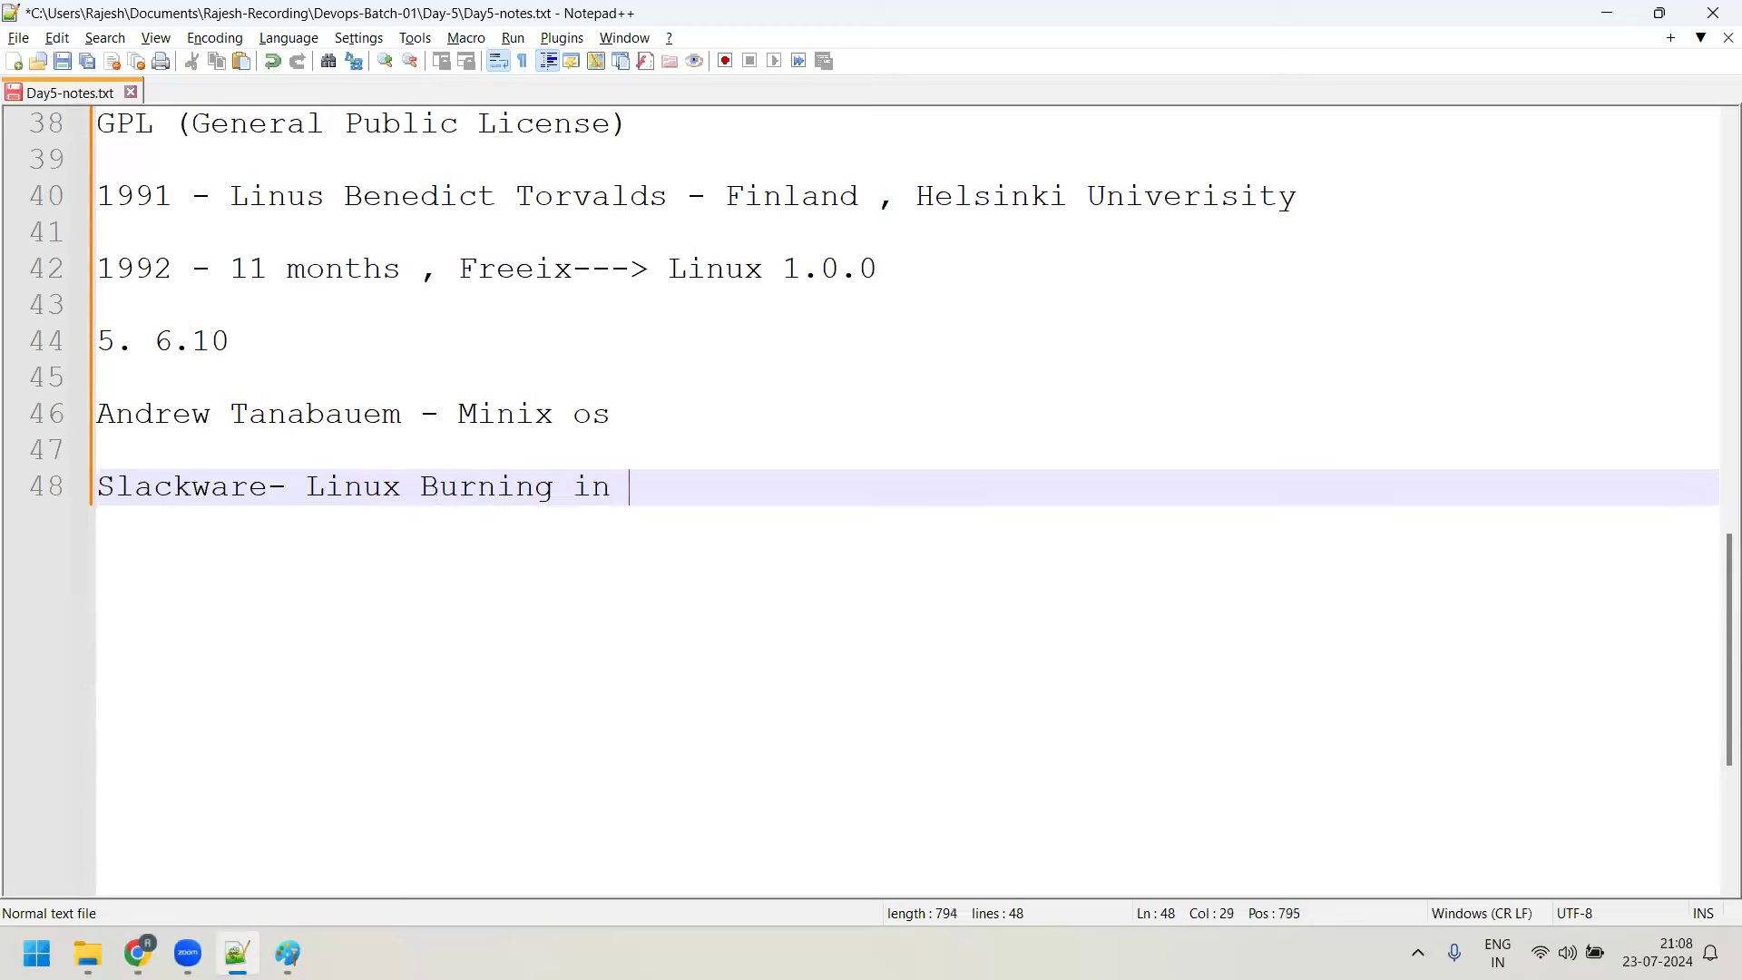
text(CD , CD)
Add the lines 'RedHat', 'Redhat 1 , 2, 3 , 9' and 'RHEL 1 7 9' below Slackware
key(Return)
key(Return)
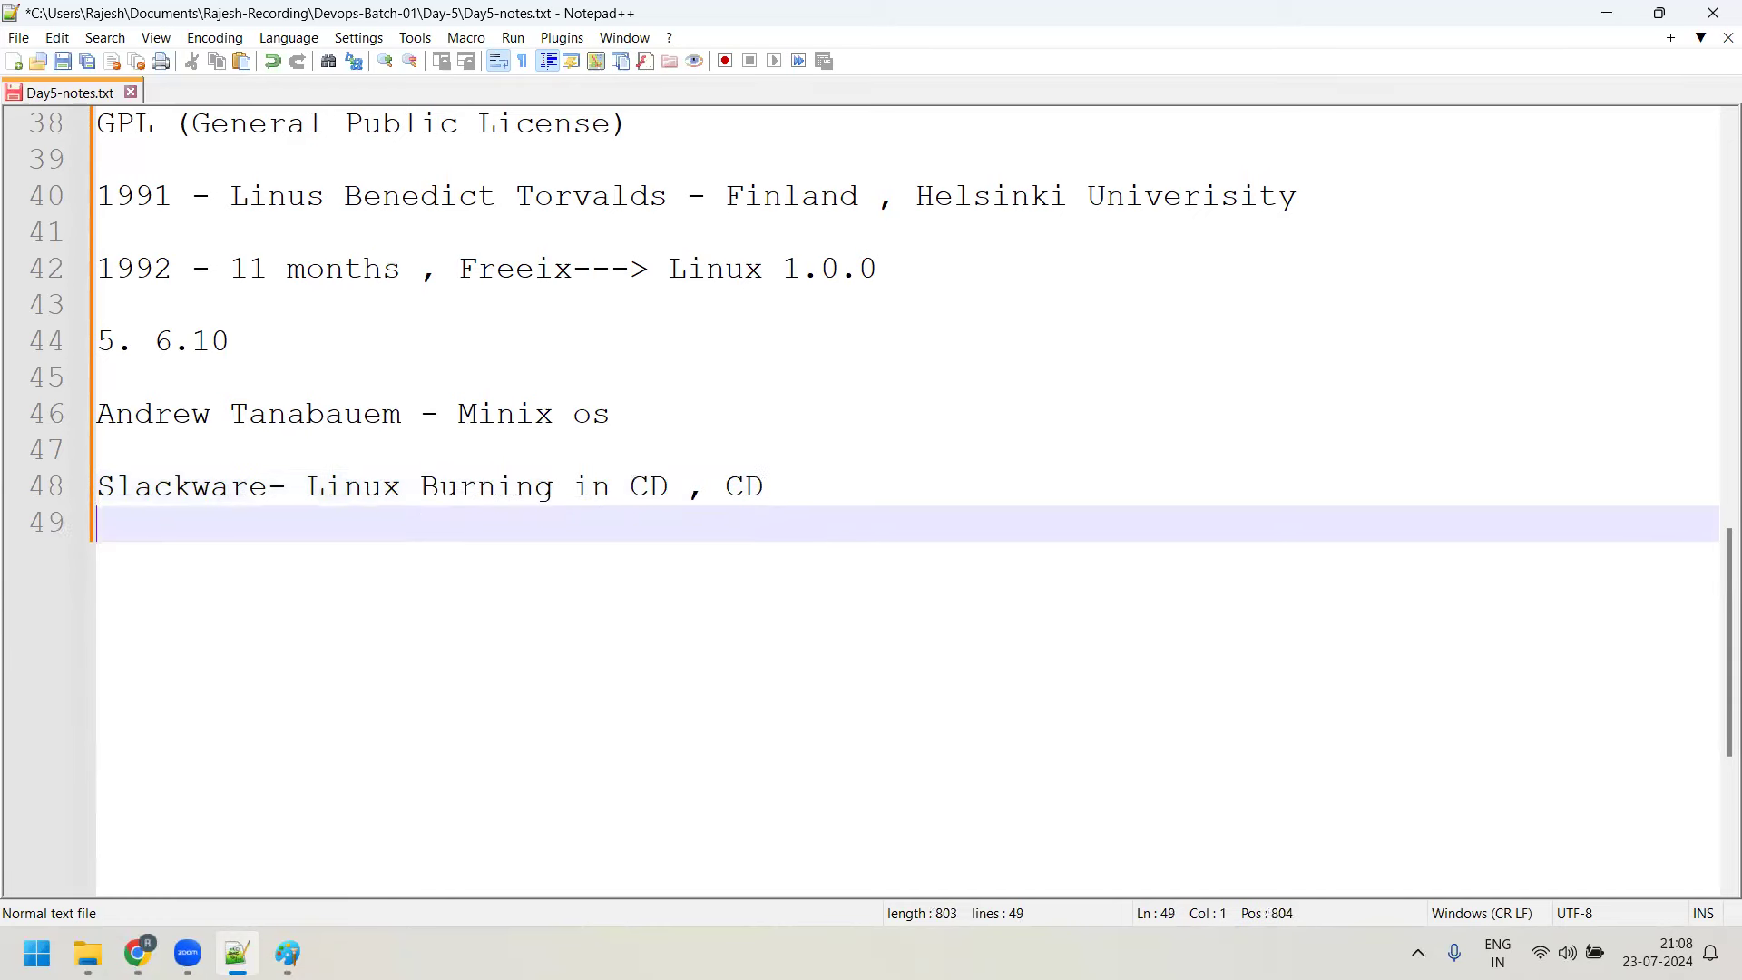
text(RedHat)
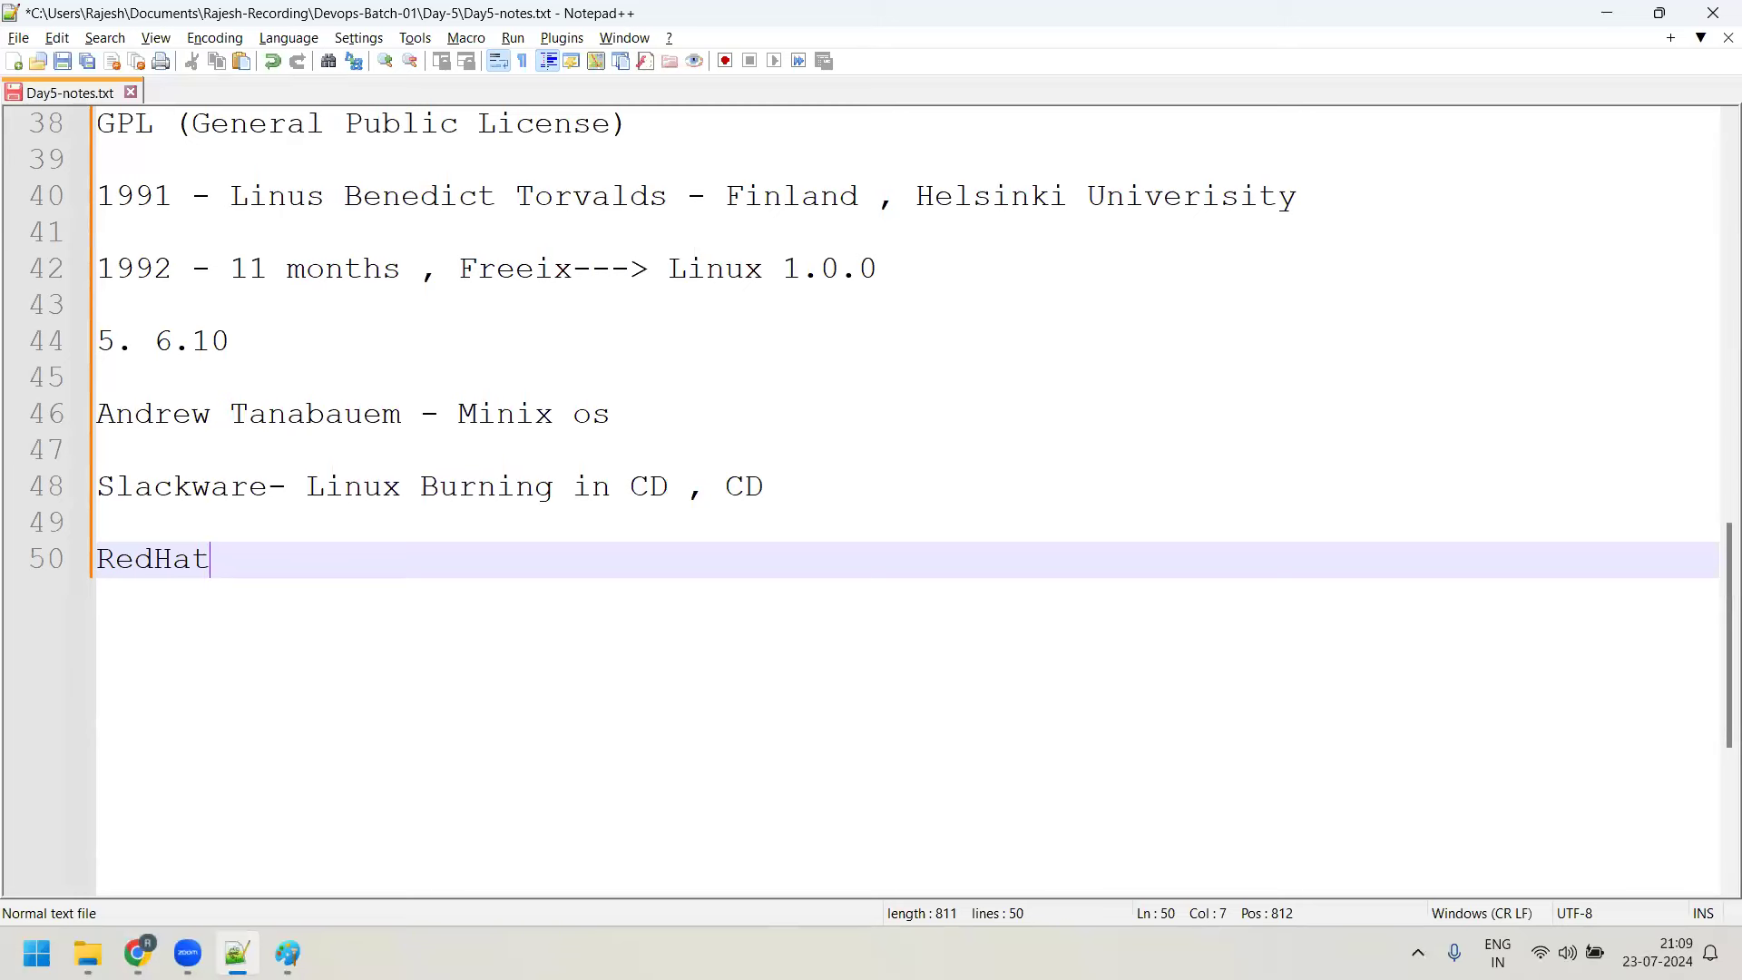
key(Return)
key(Return)
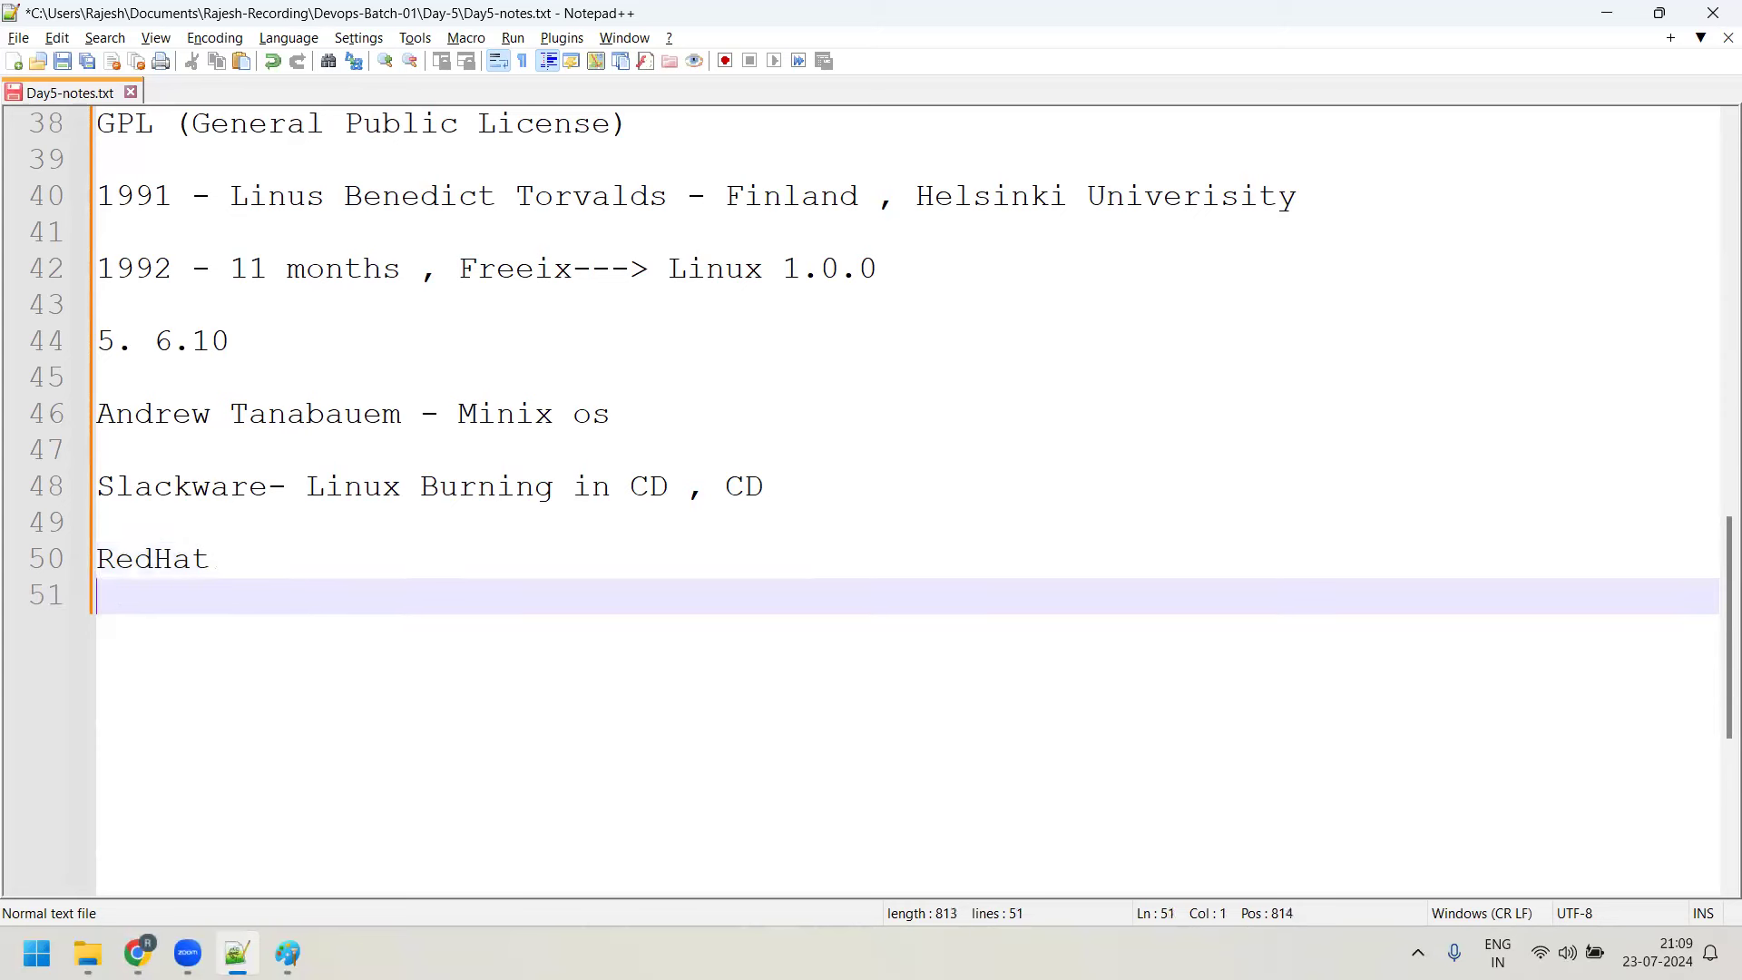
text(Redhat 1 , 3)
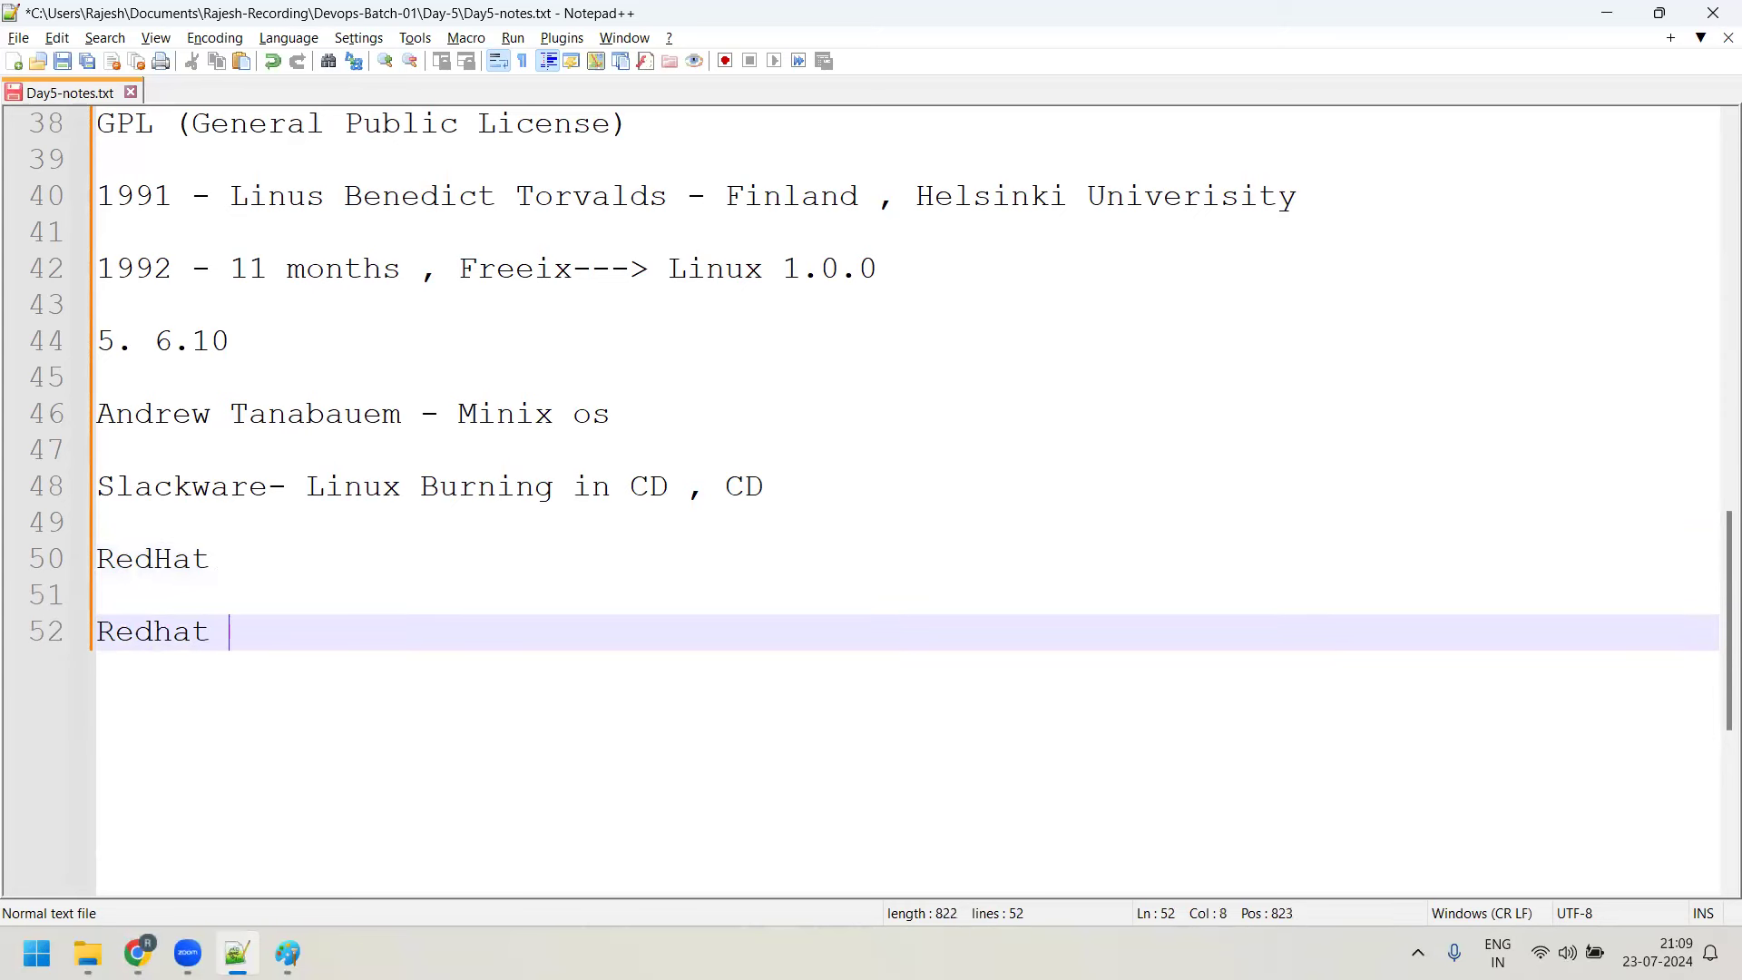
key(BackSpace)
key(BackSpace)
text(2, 3 , 9)
key(Return)
key(Return)
text(RHEL 1)
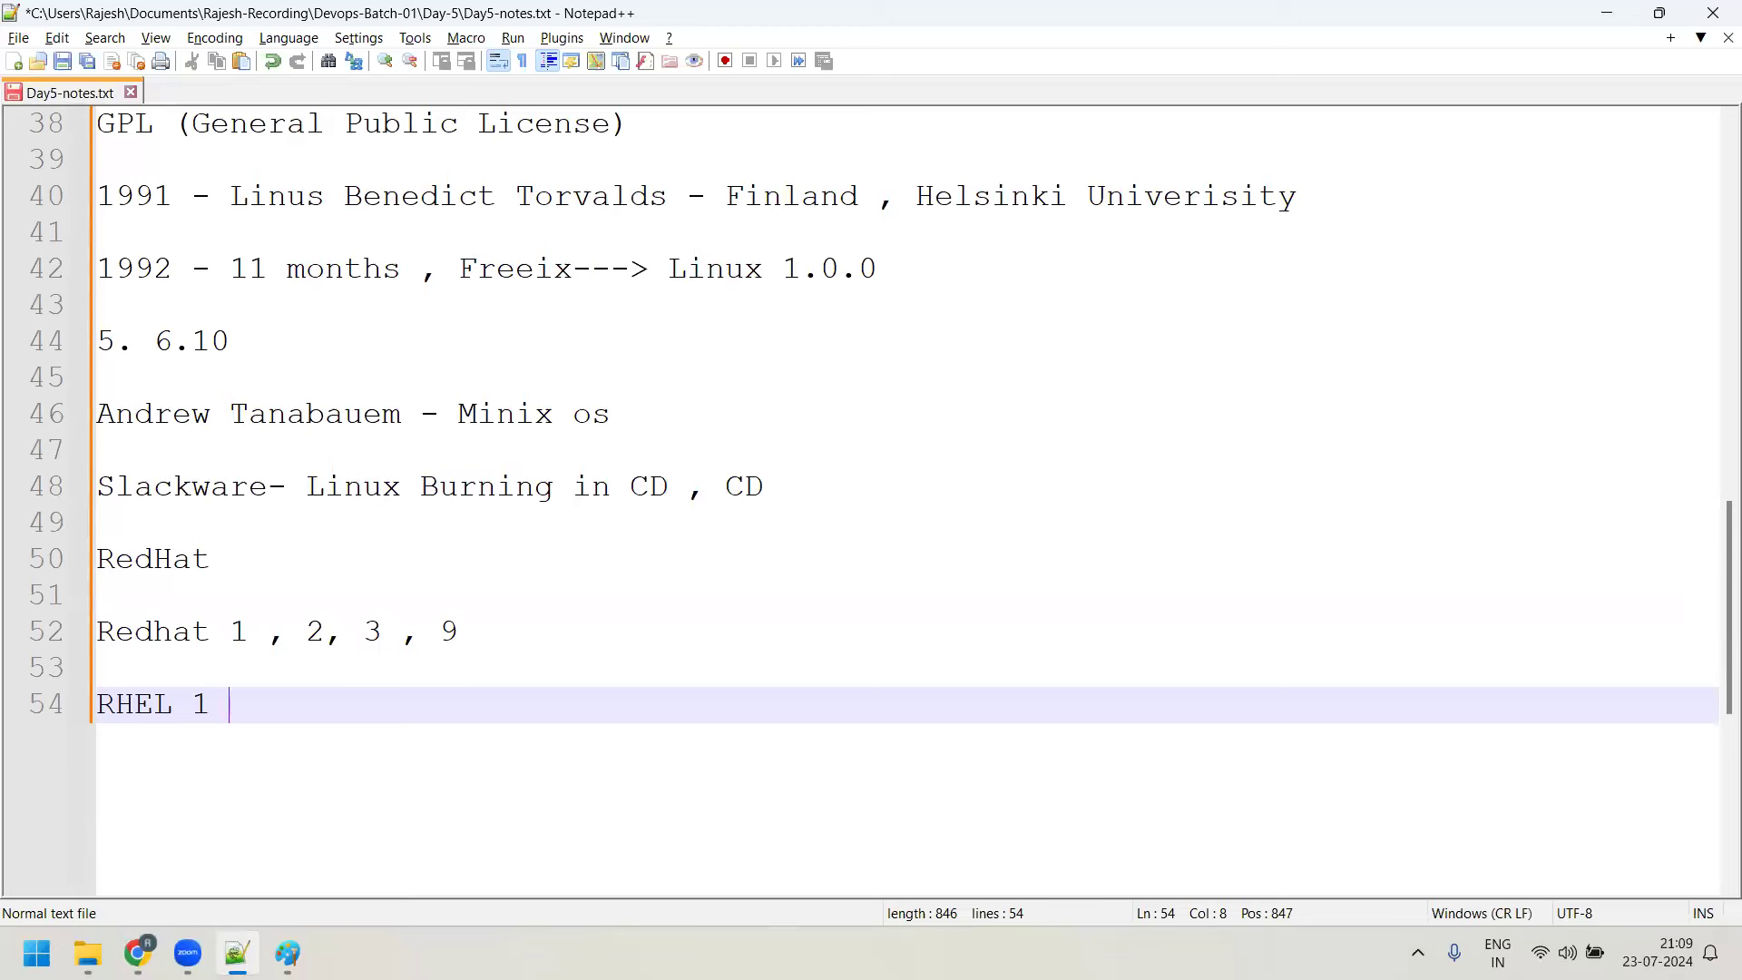
text(7 9)
Complete the SUSE line as 'SUSE - Germany - Novell', fixing the capitalisation typos
key(Return)
key(Return)
text(E - GErma)
key(BackSpace)
key(BackSpace)
key(BackSpace)
key(BackSpace)
text(ermany - )
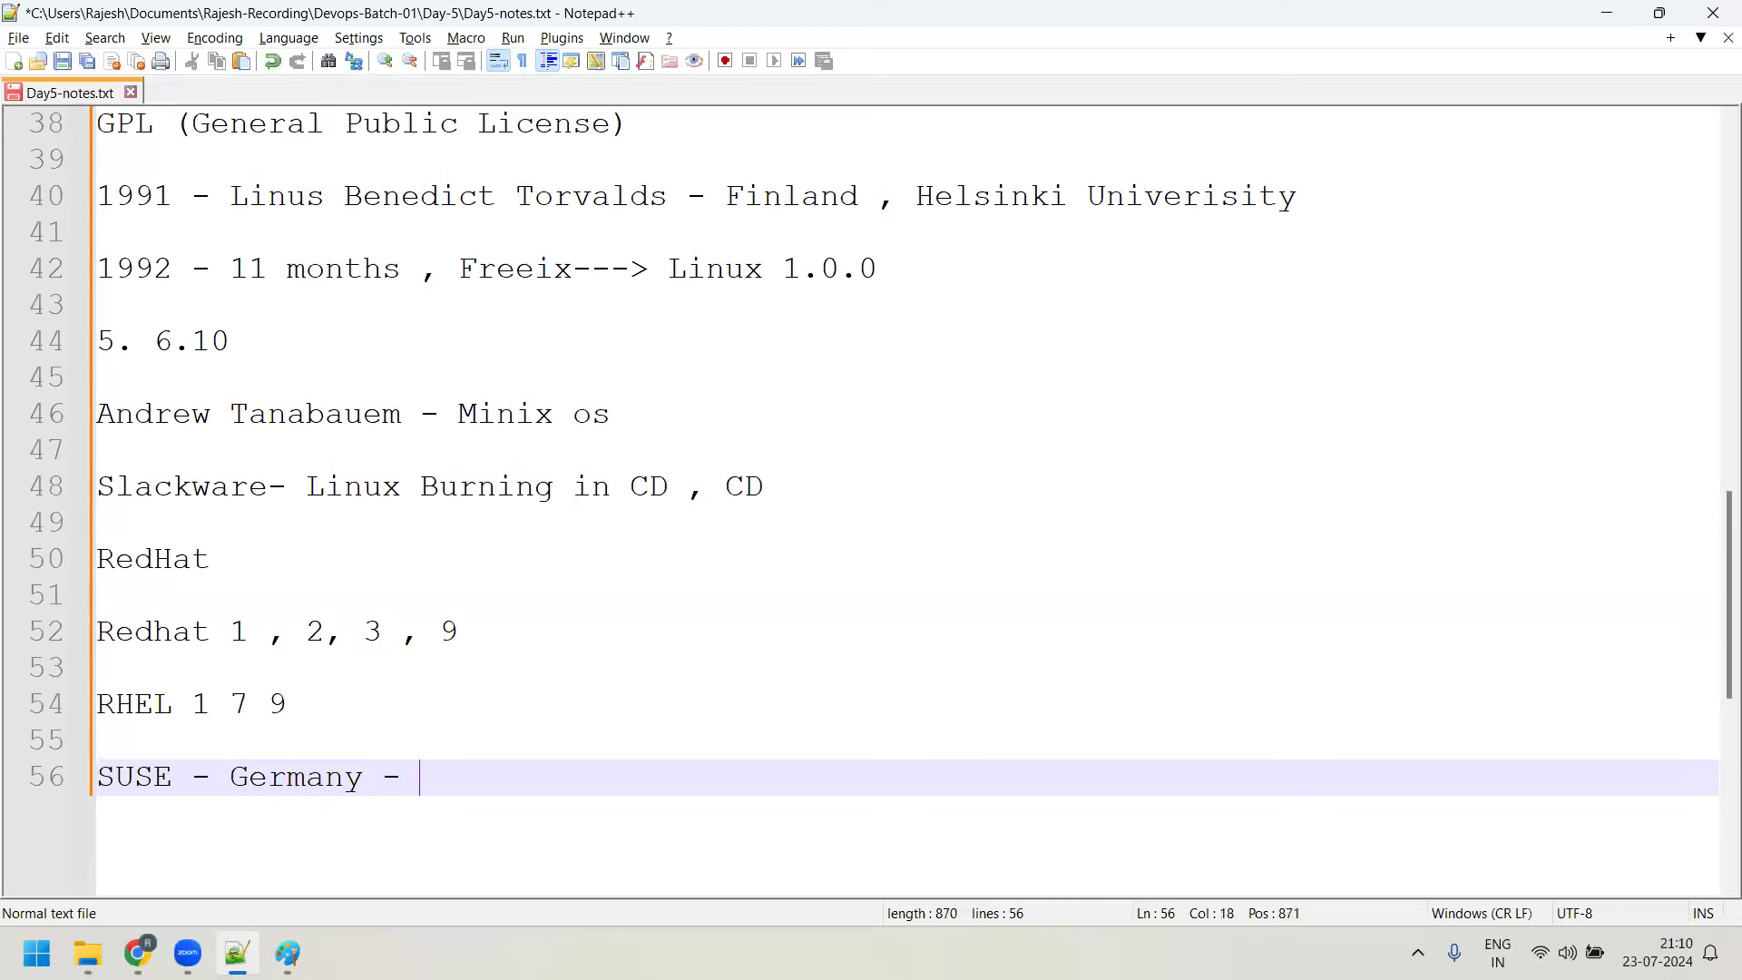
text(NOvel)
key(BackSpace)
key(BackSpace)
key(BackSpace)
key(BackSpace)
text(ovell)
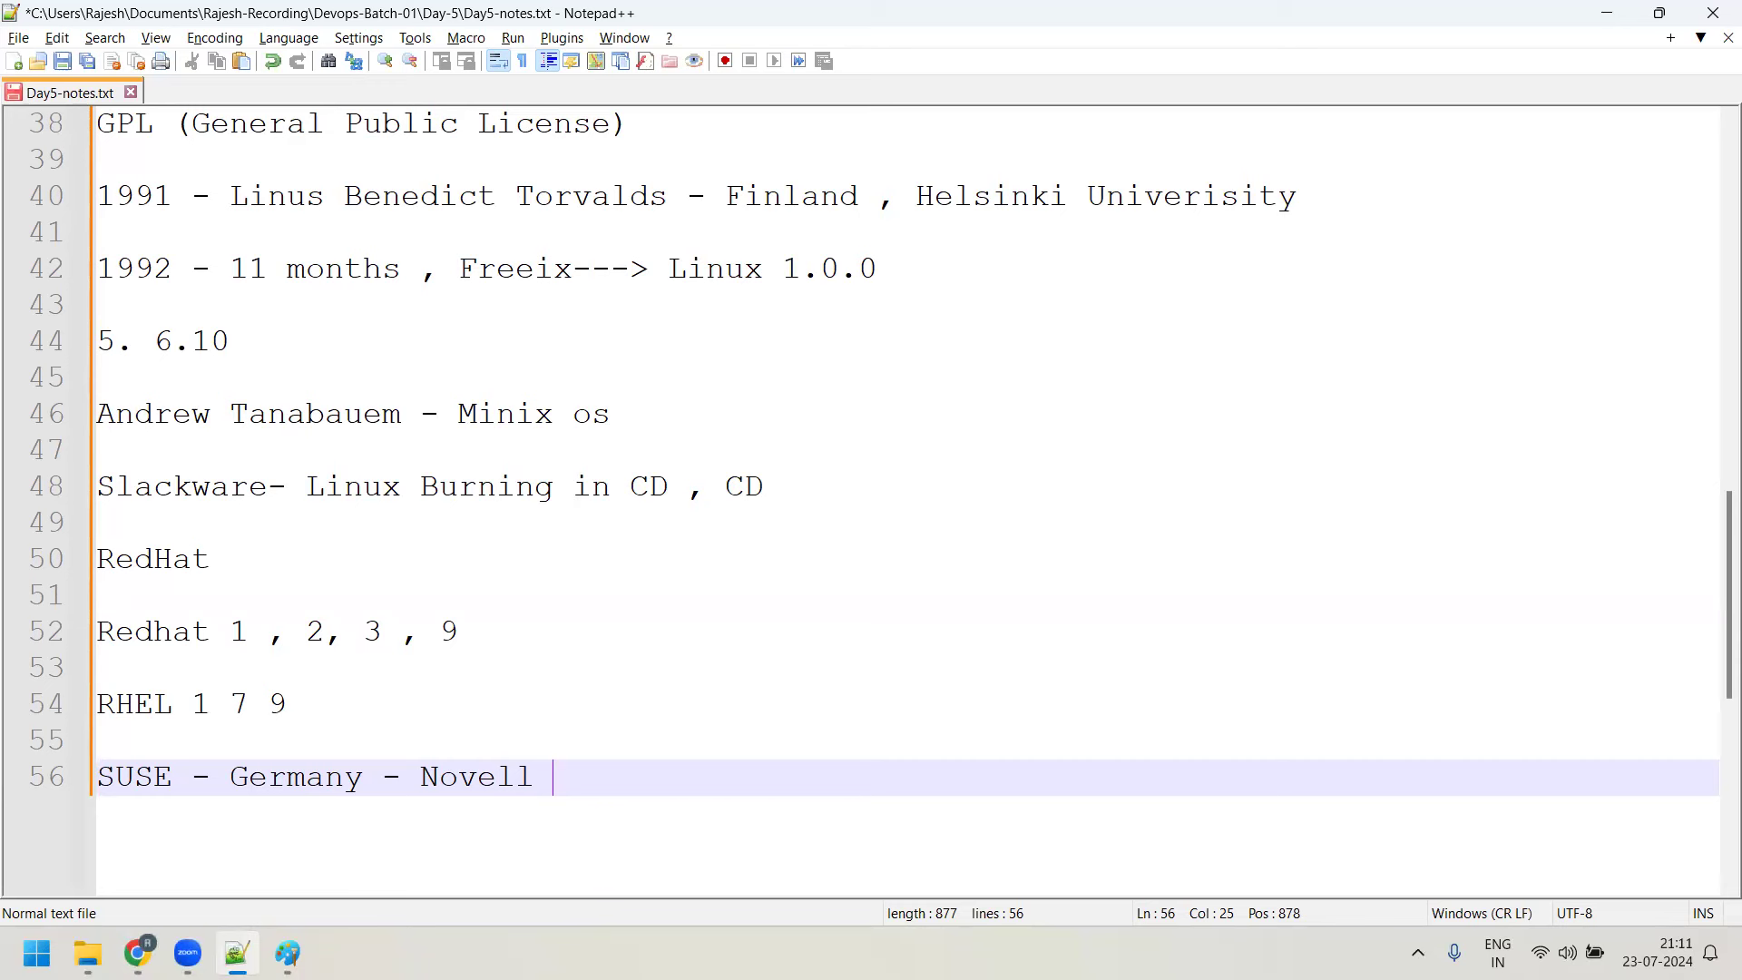
Type the Ubuntu line with its founder's name, ending '- South Africa', fixing the surname typo
key(Return)
key(Return)
text(U)
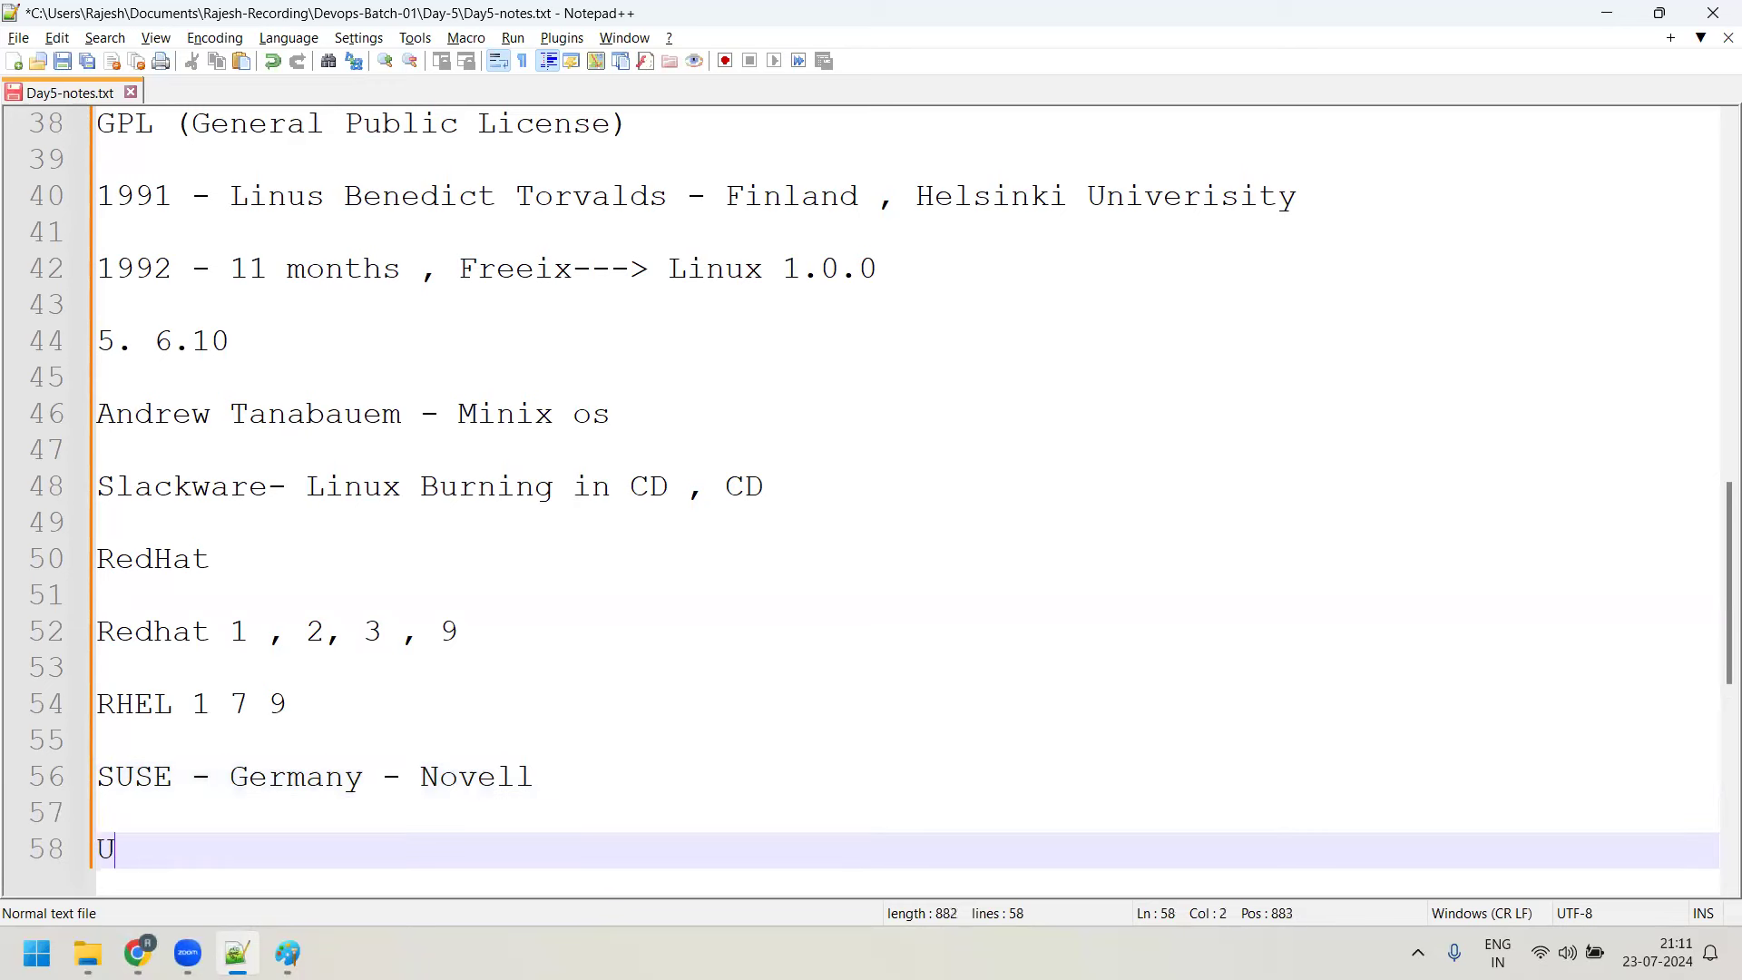
text(buntu -  M)
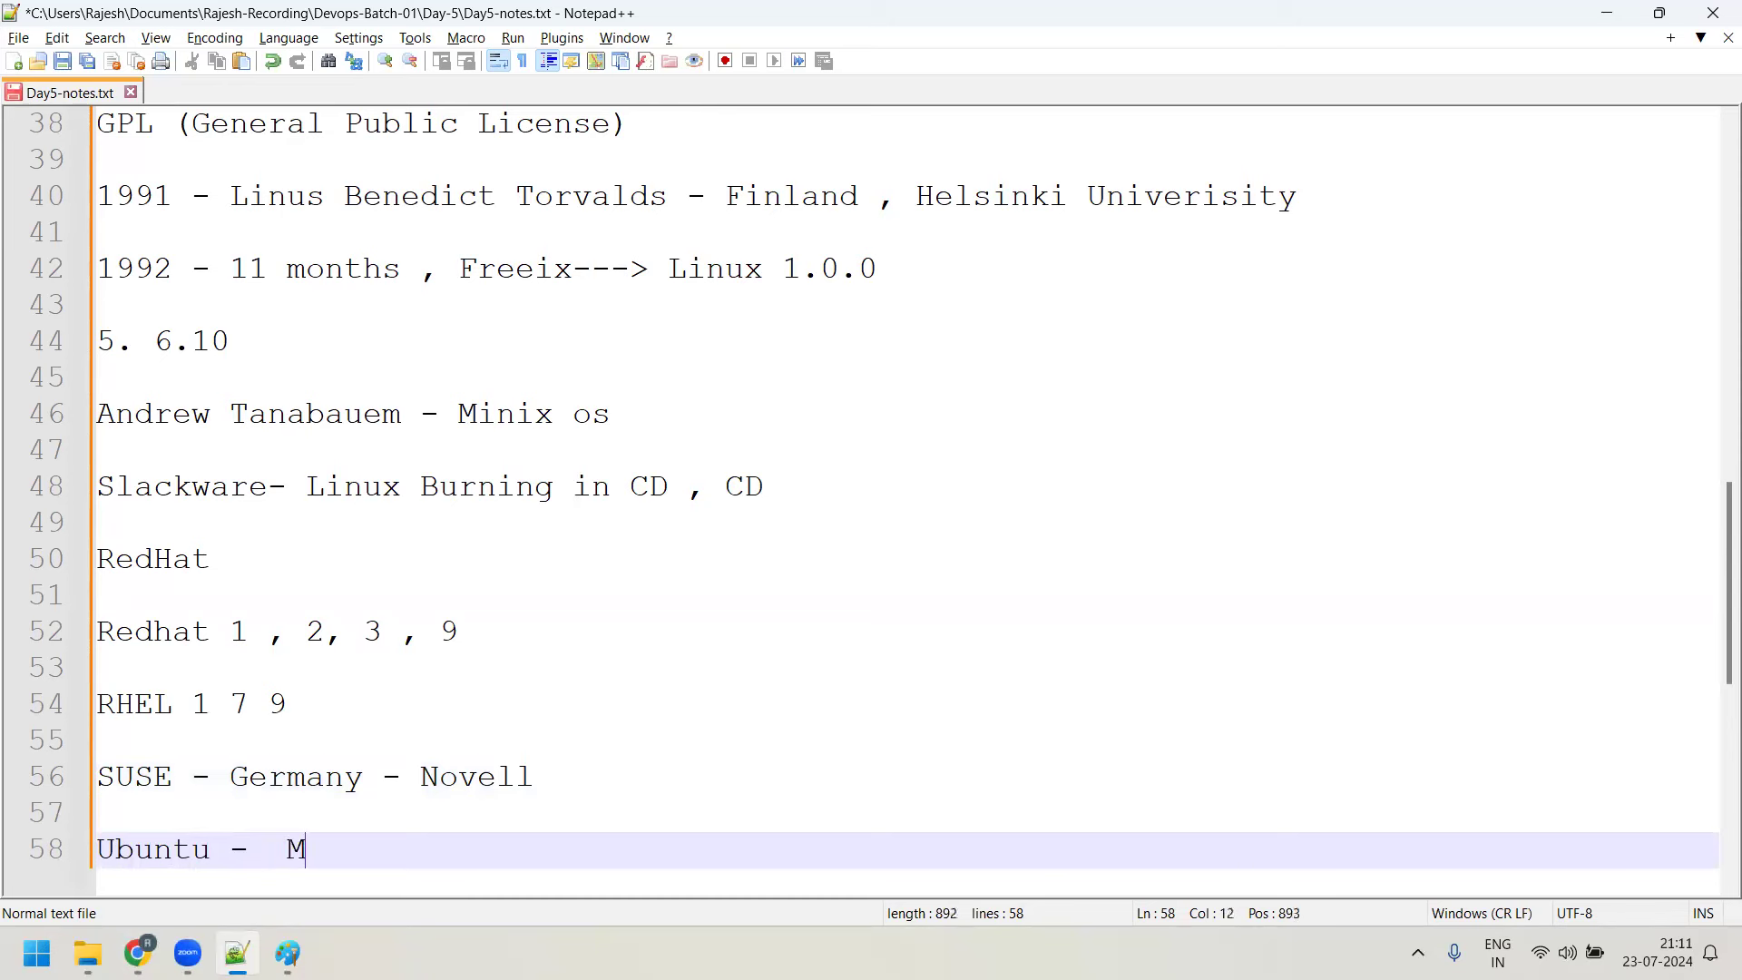
text(ark shuttleworht)
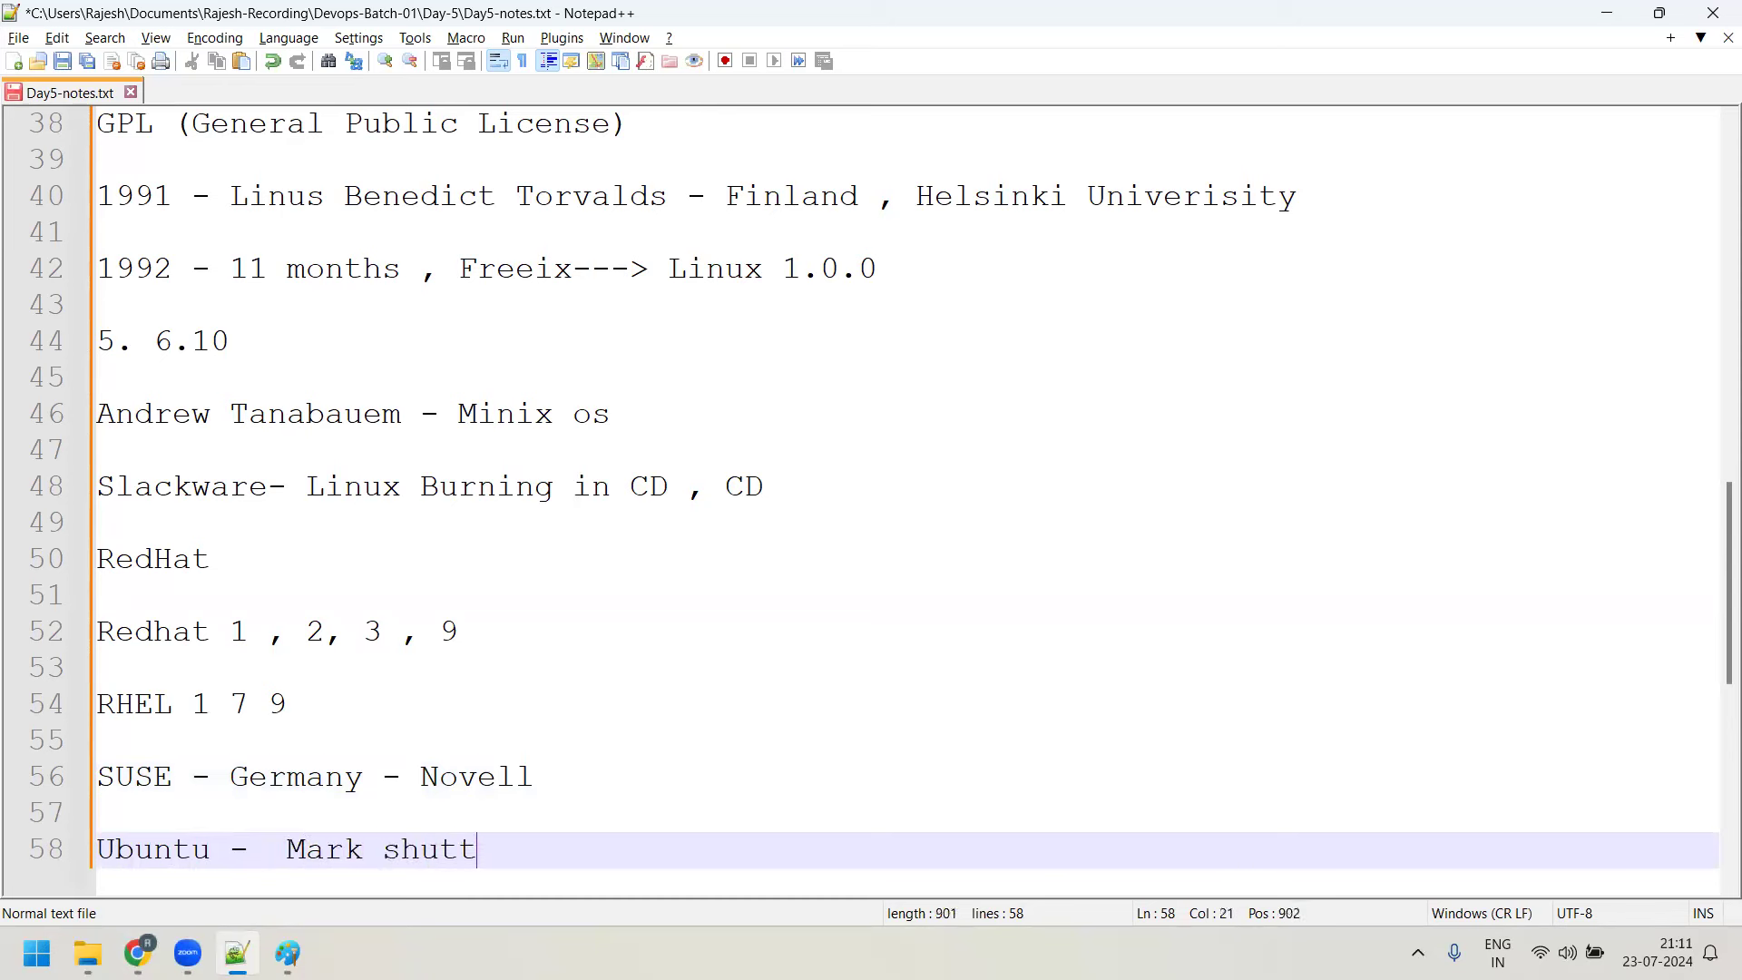
key(BackSpace)
key(BackSpace)
text(th - South Africa)
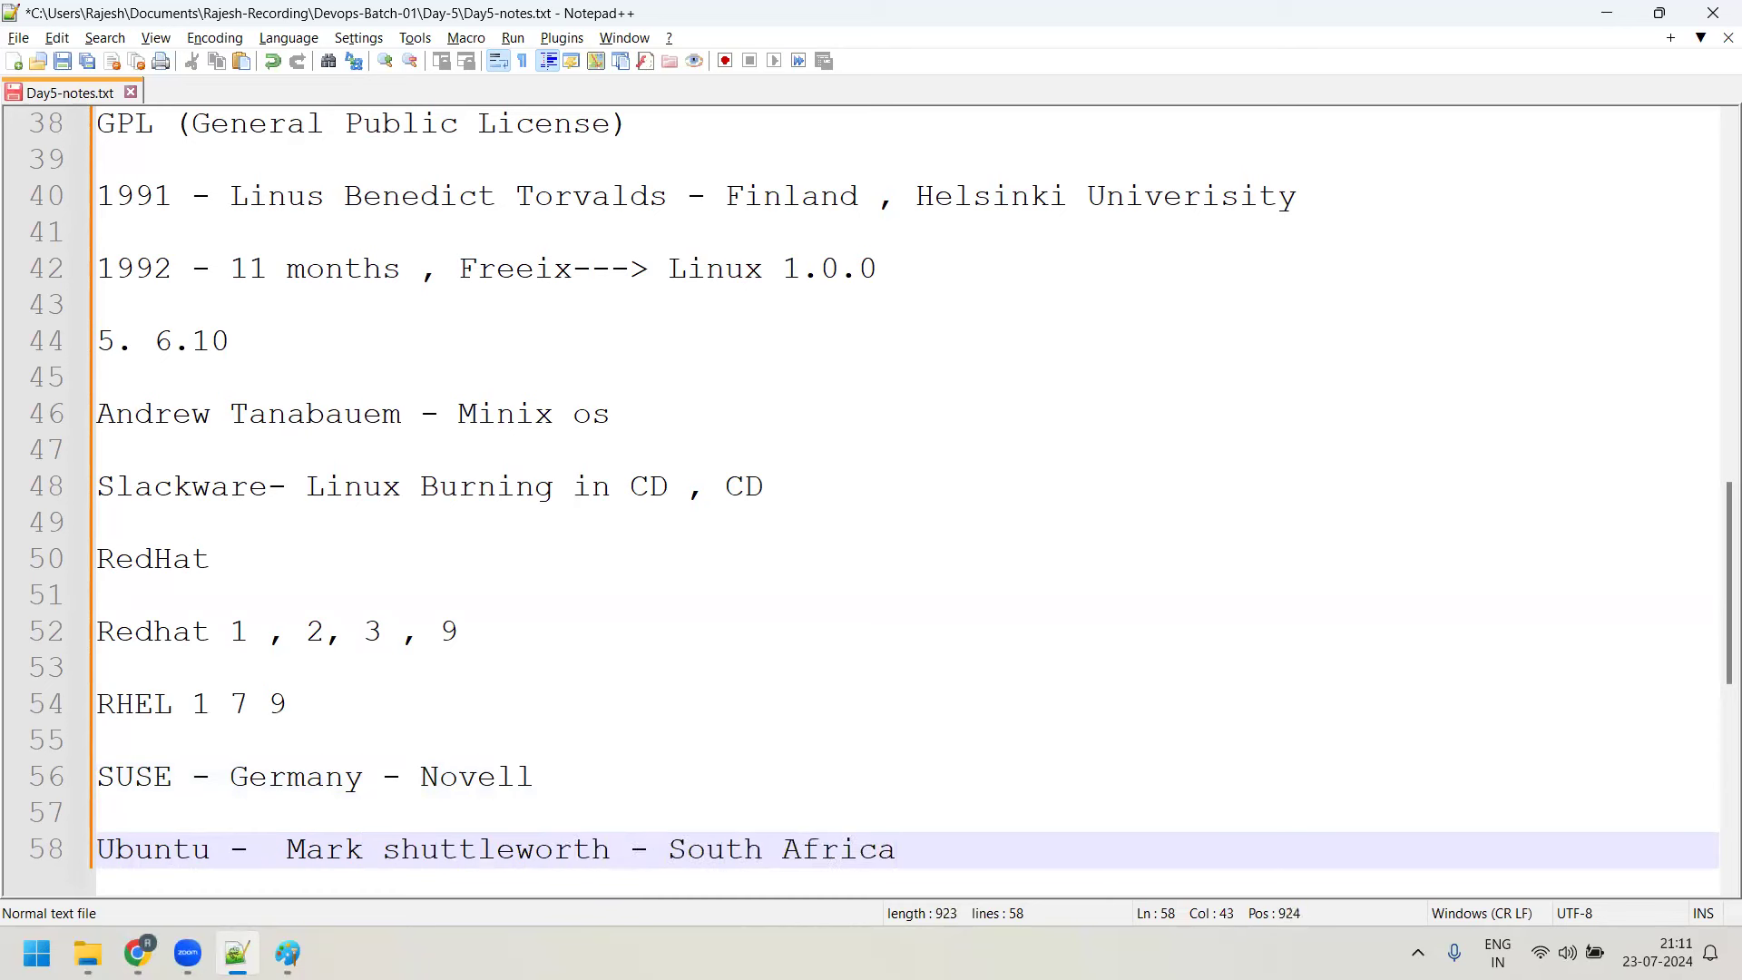
scroll(405, 391, down, 3)
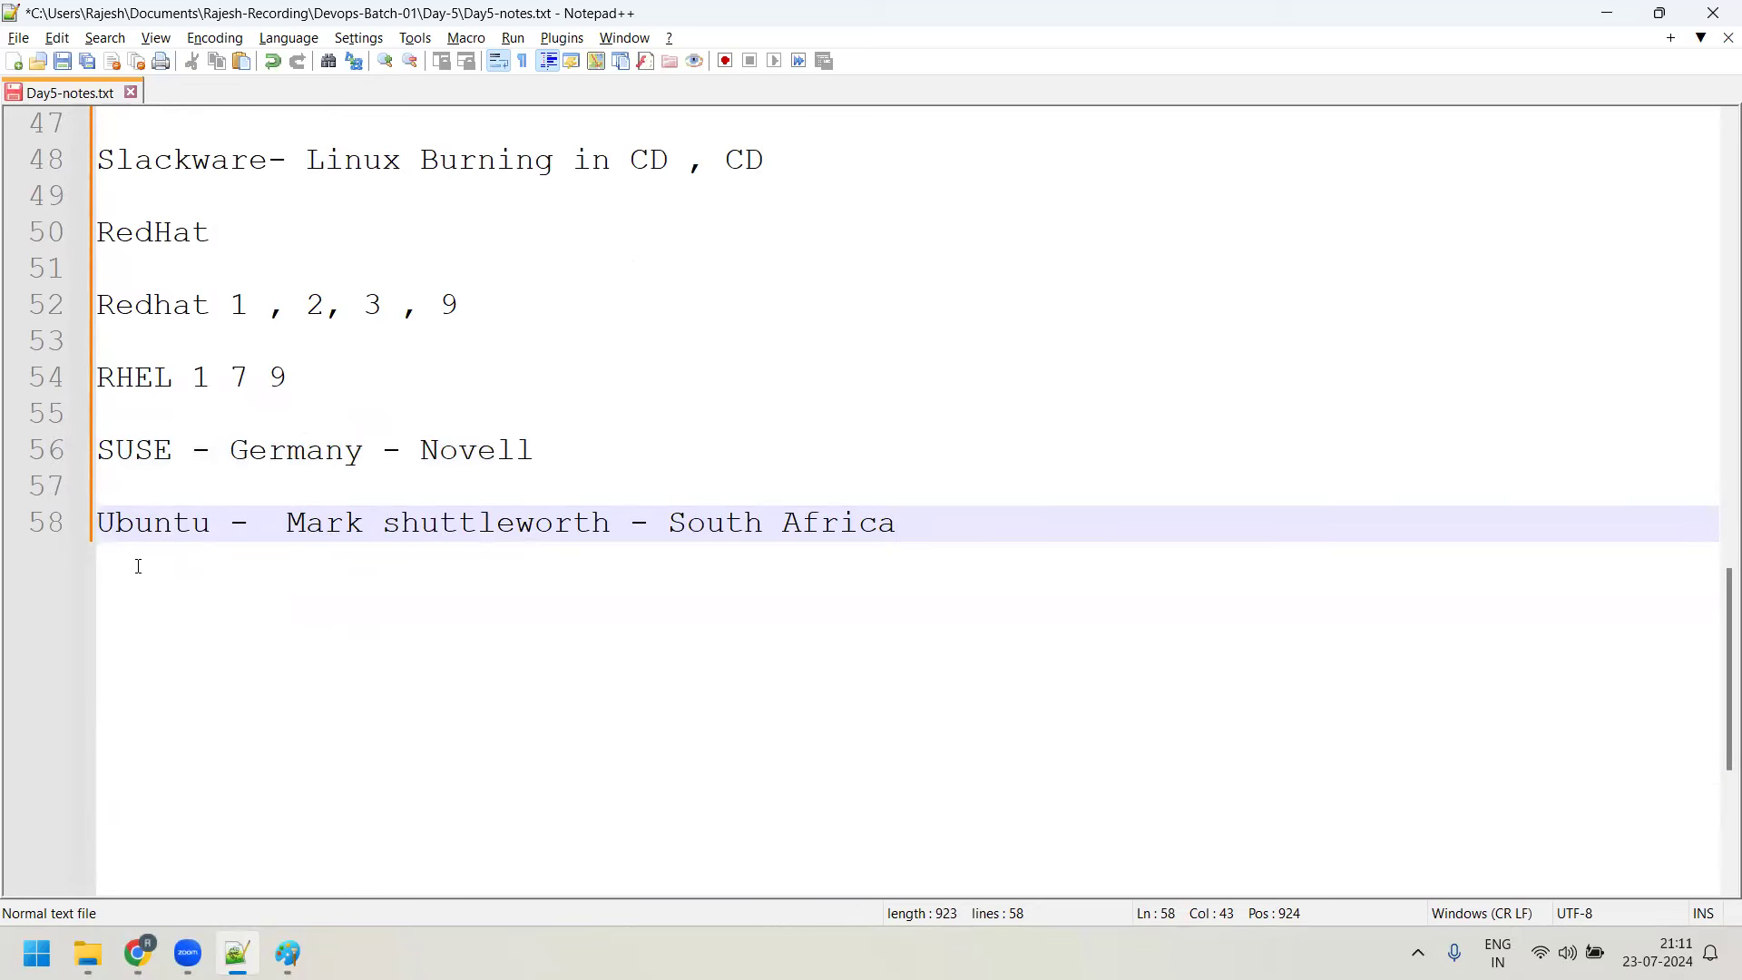
drag(210, 525, 106, 527)
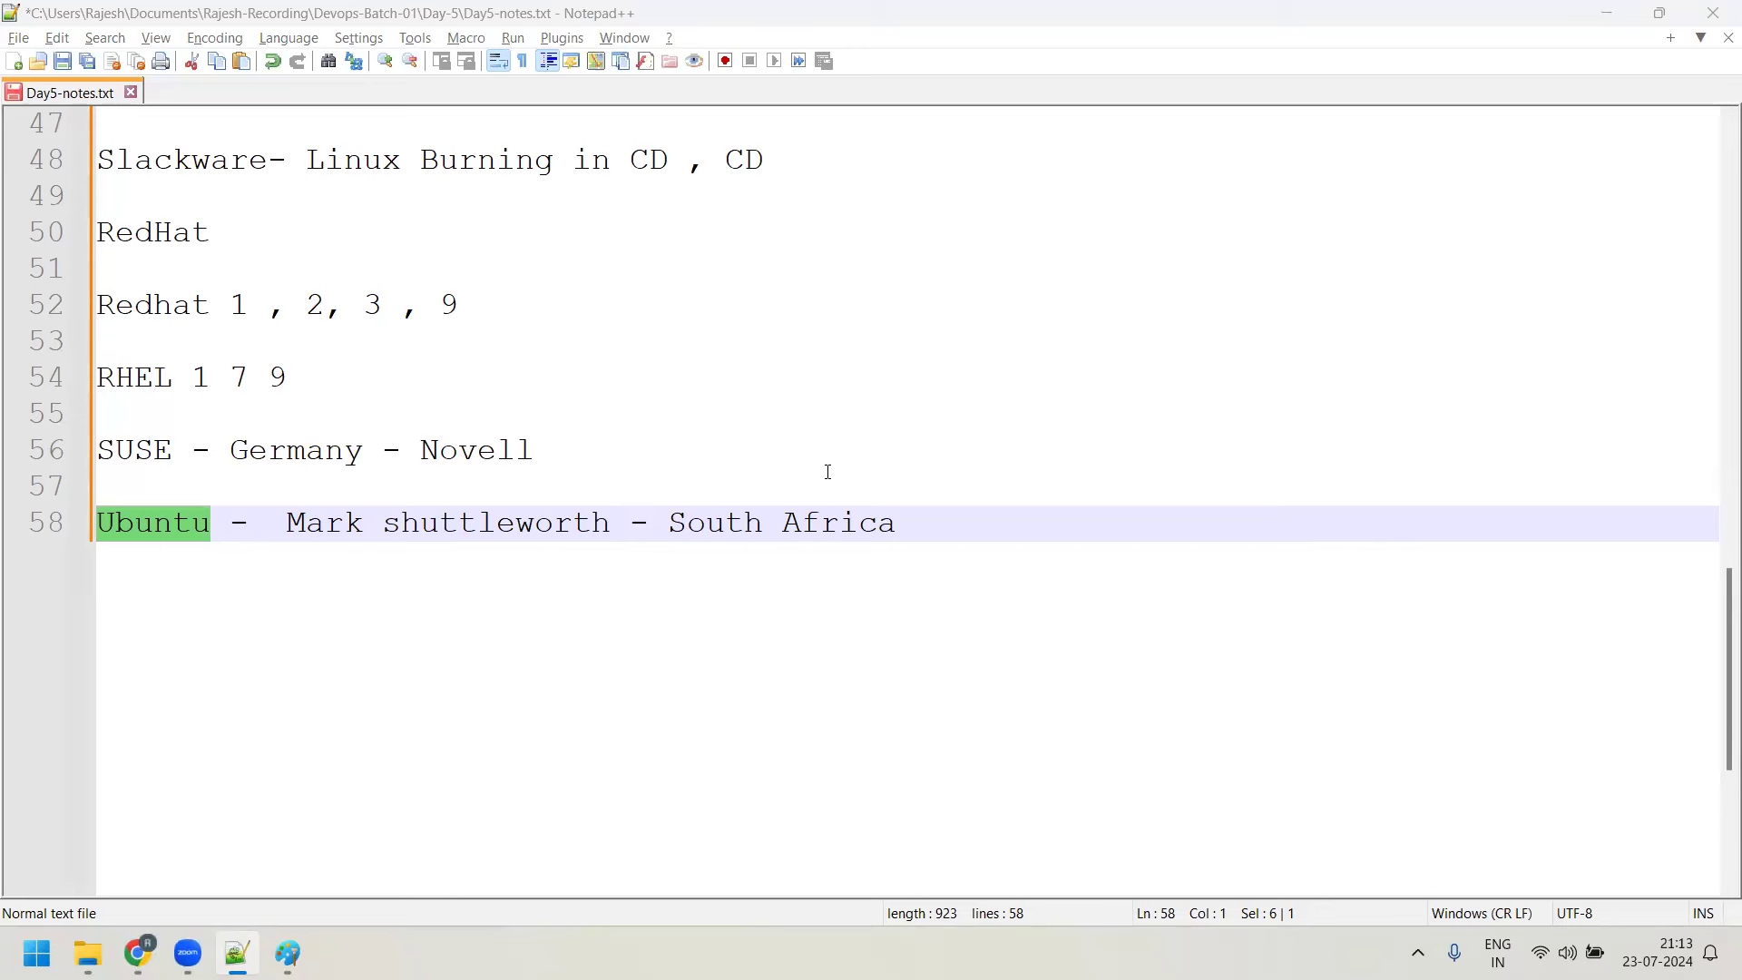
Insert an empty line 59 after the Ubuntu entry, then switch to the Paint kernel diagram
click(881, 502)
scroll(880, 502, up, 15)
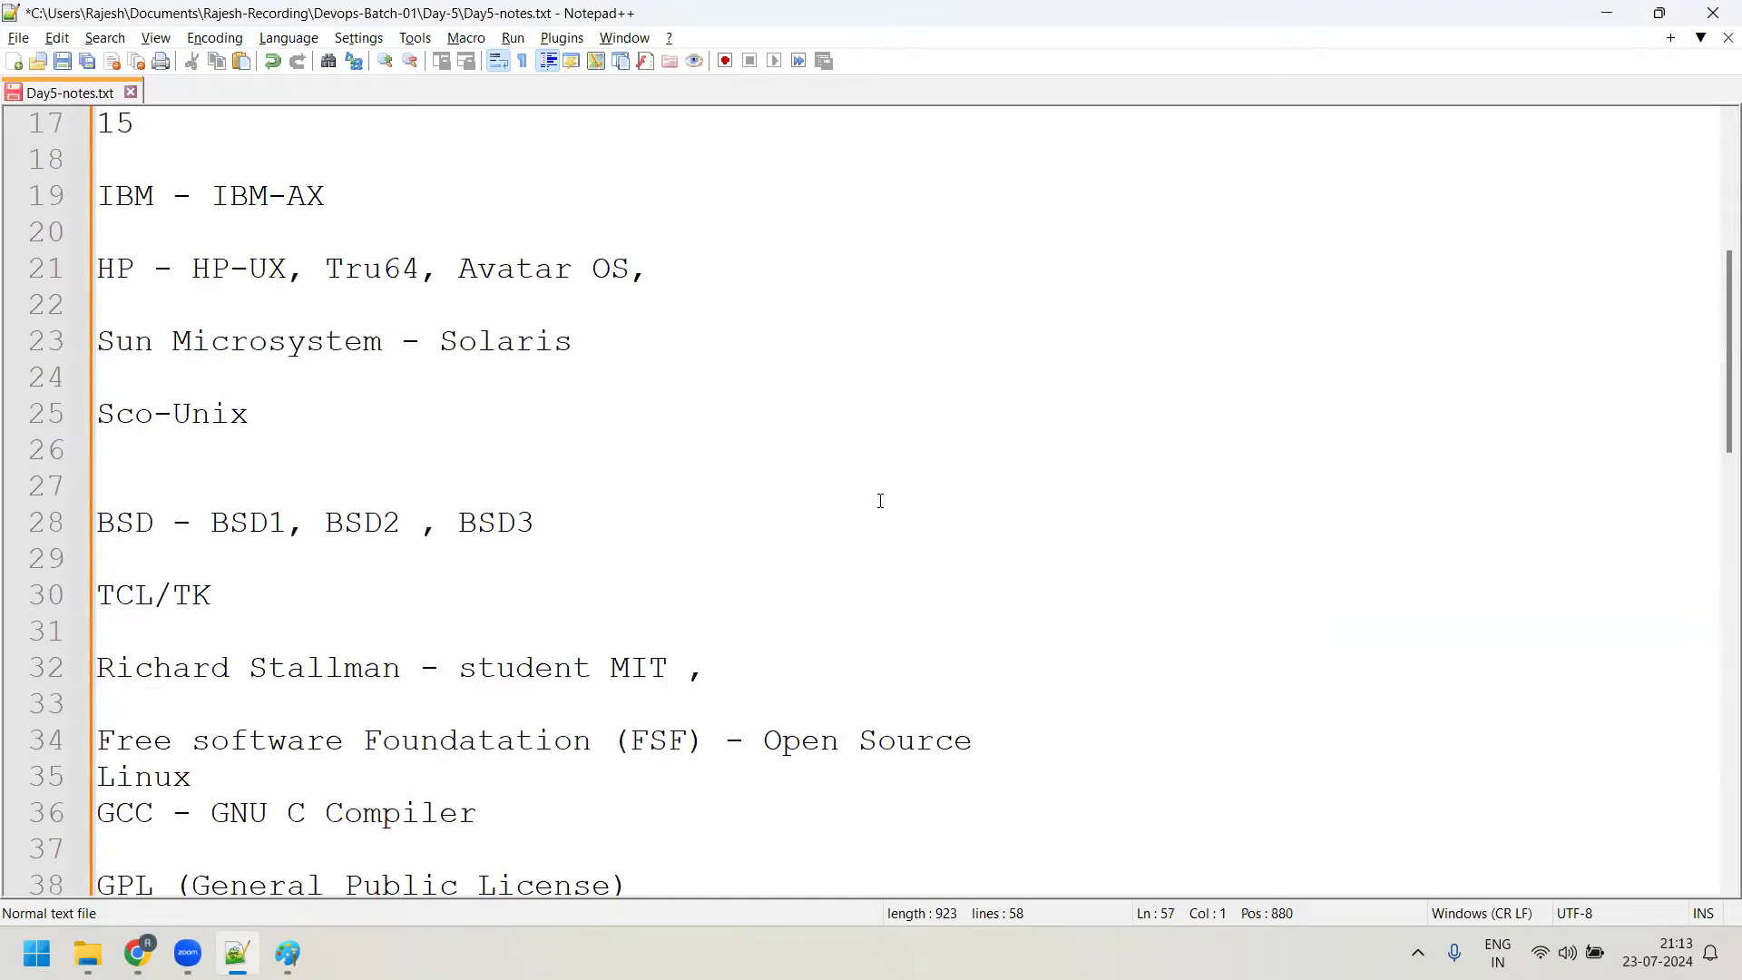
scroll(881, 502, down, 18)
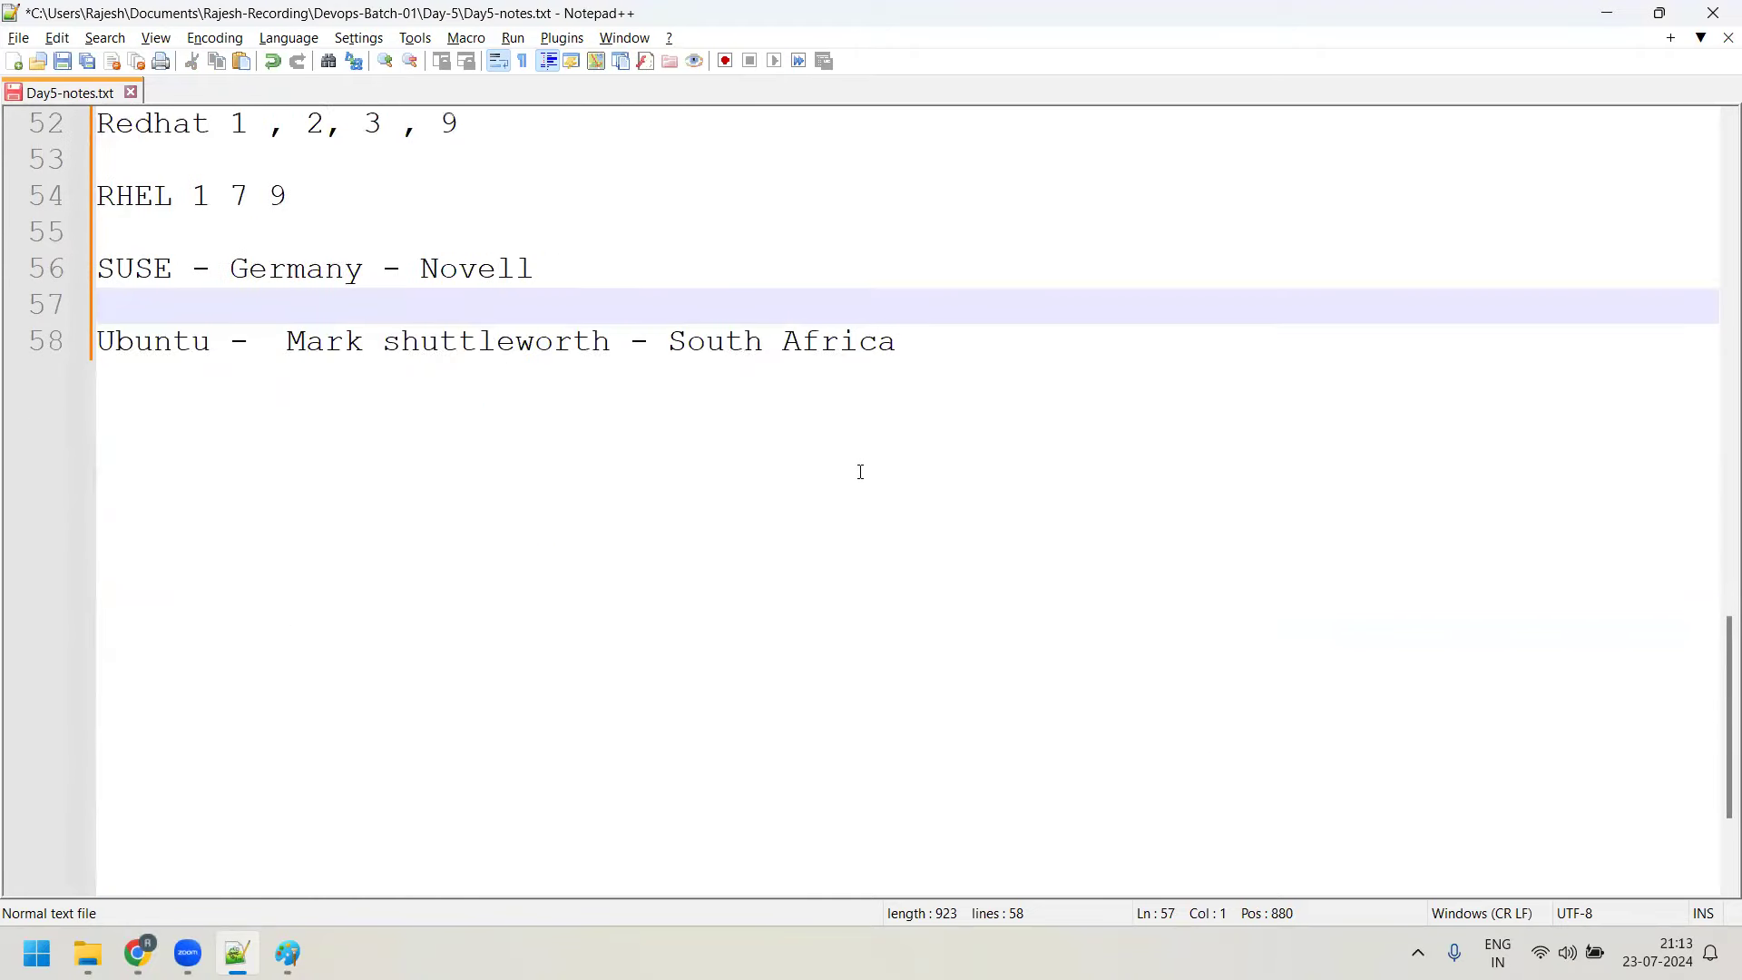
click(948, 225)
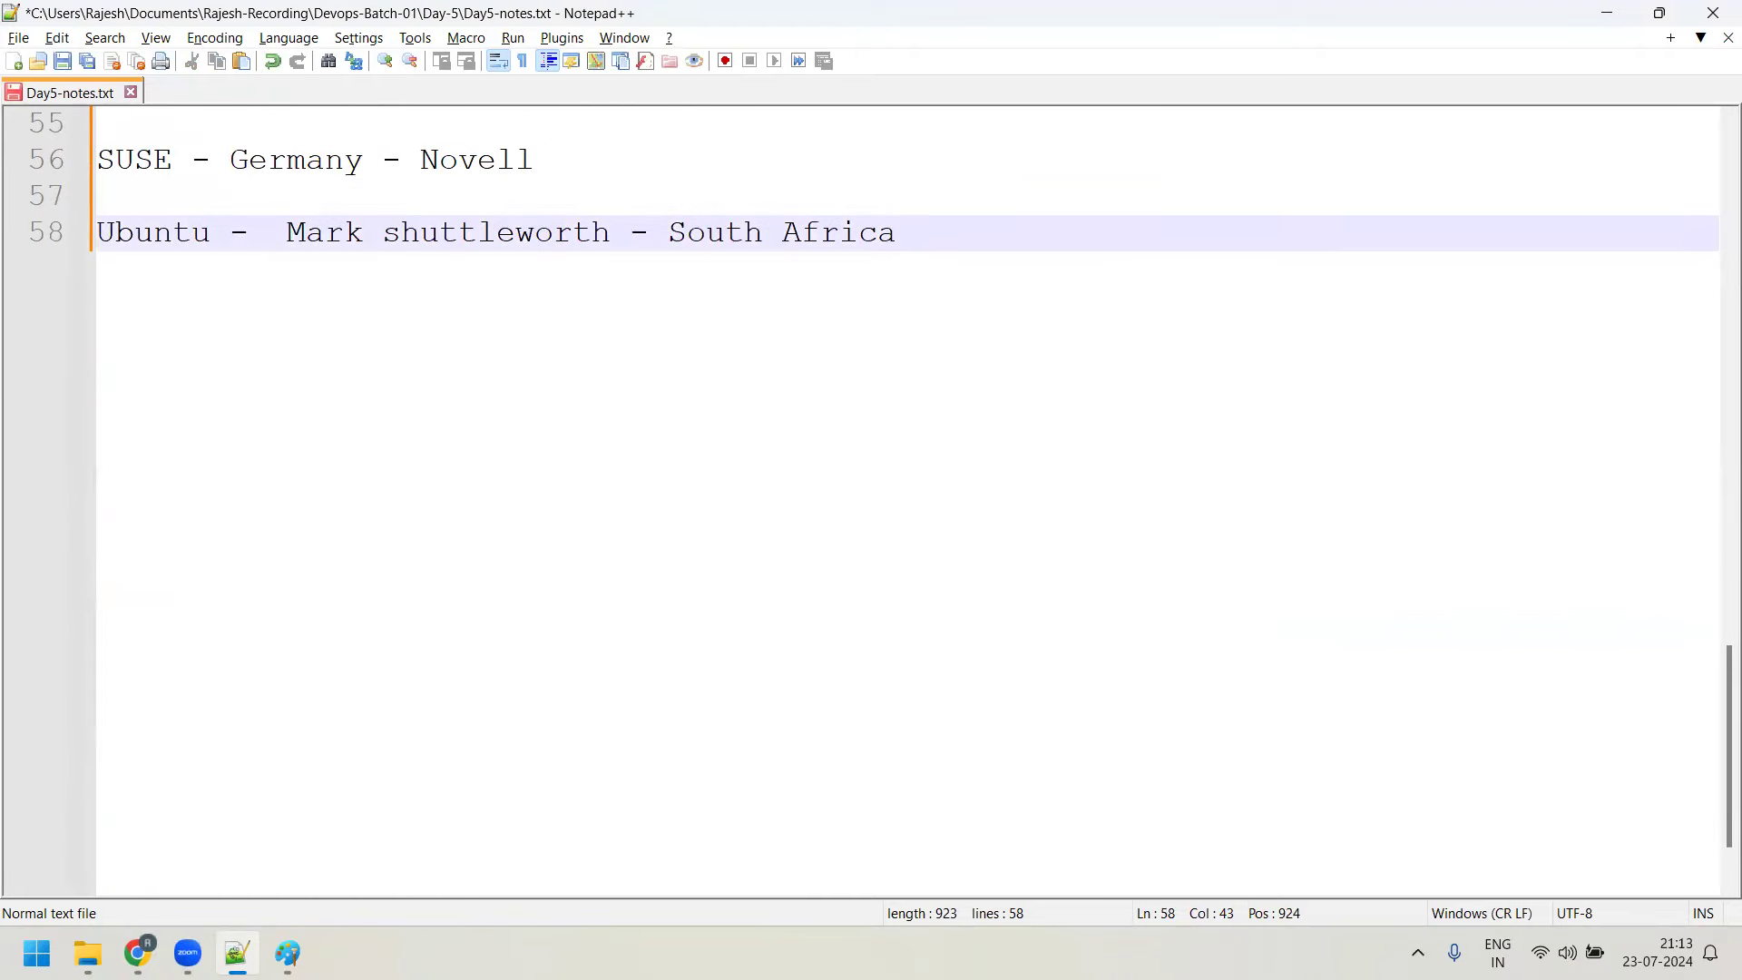
key(Return)
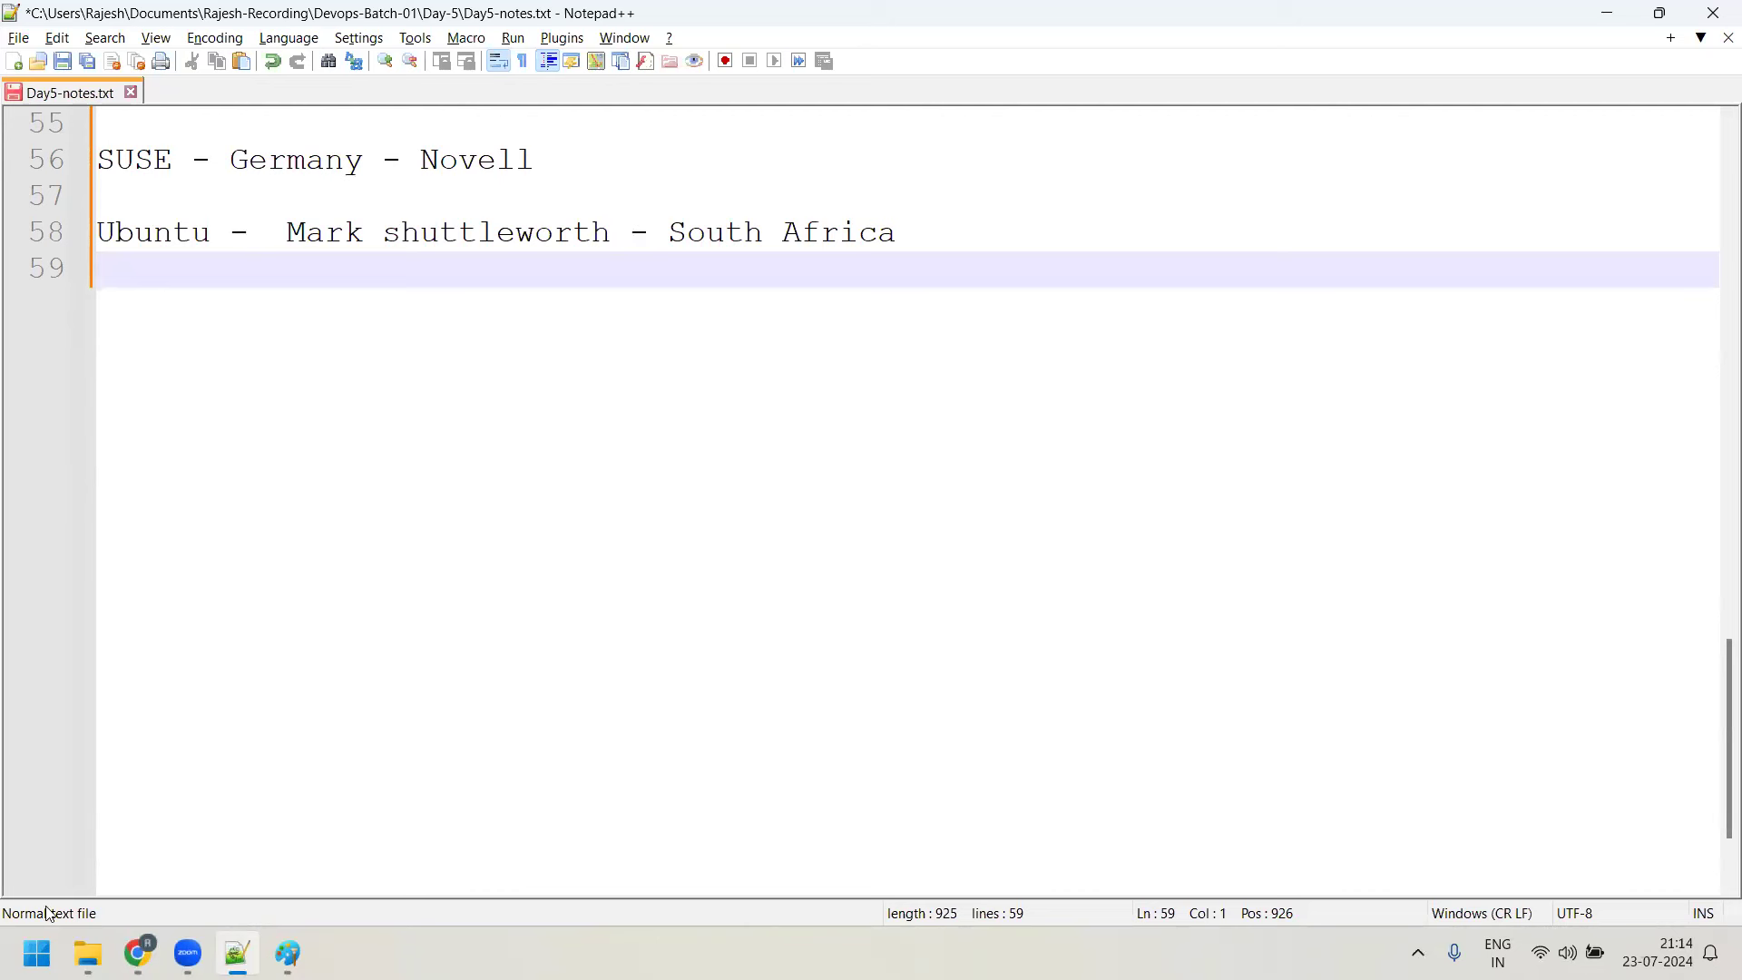
click(583, 937)
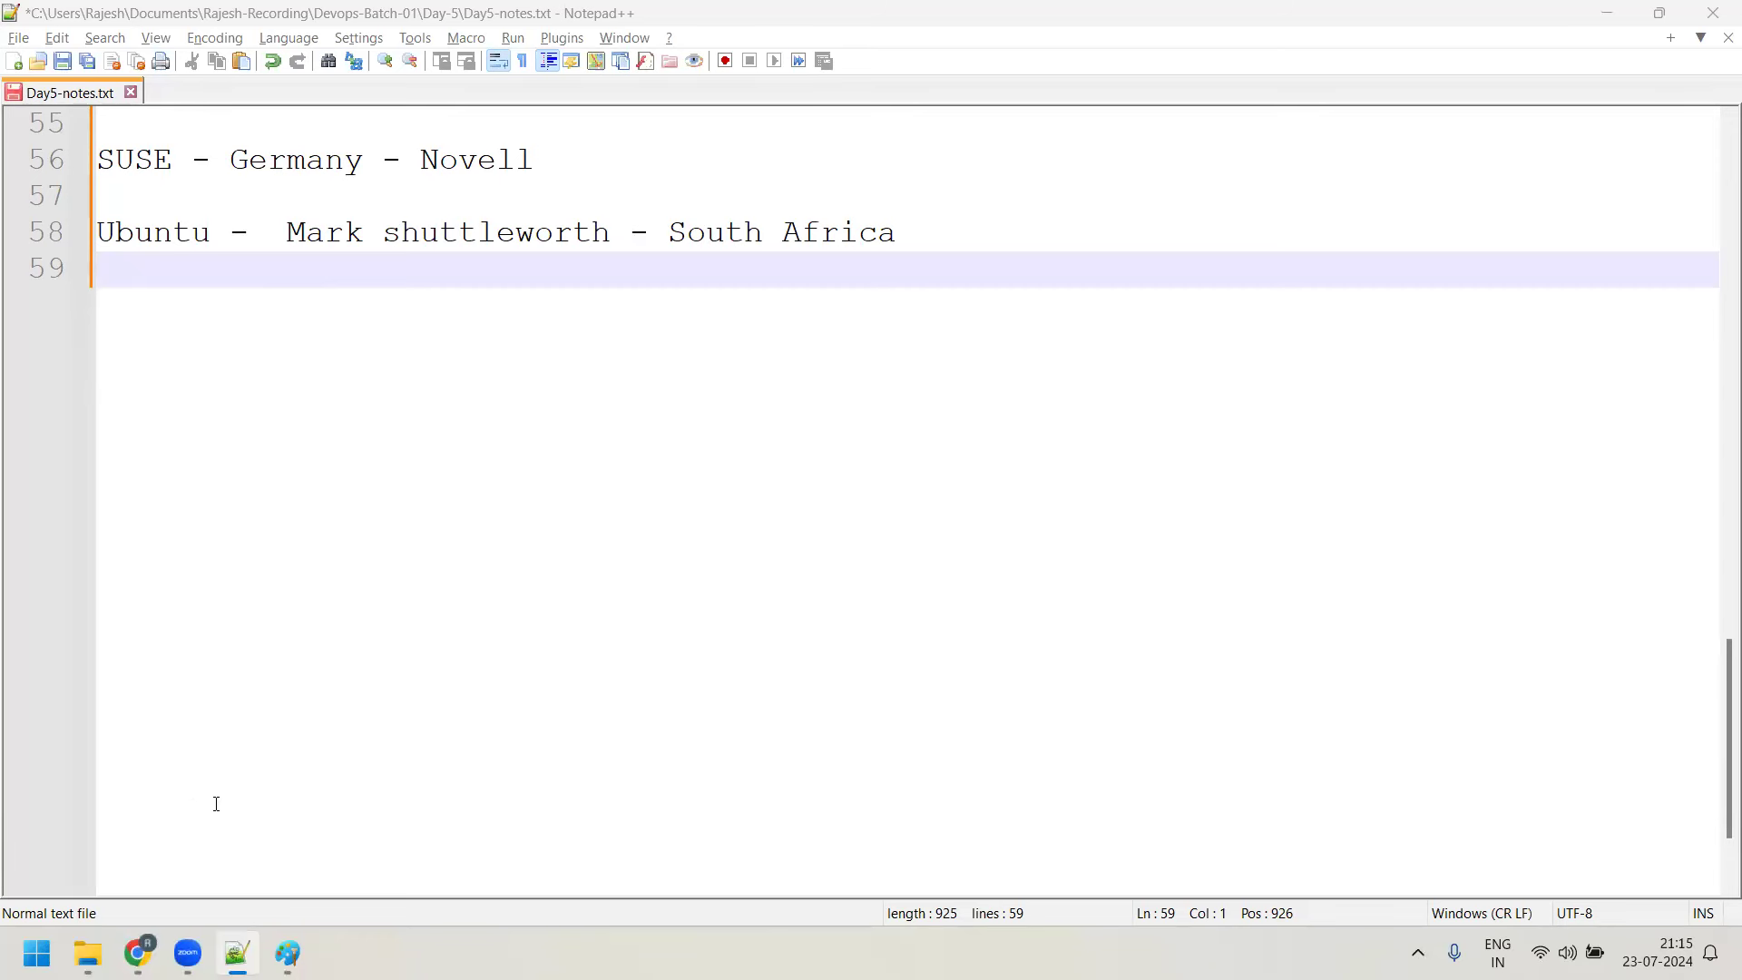
key(alt+Tab)
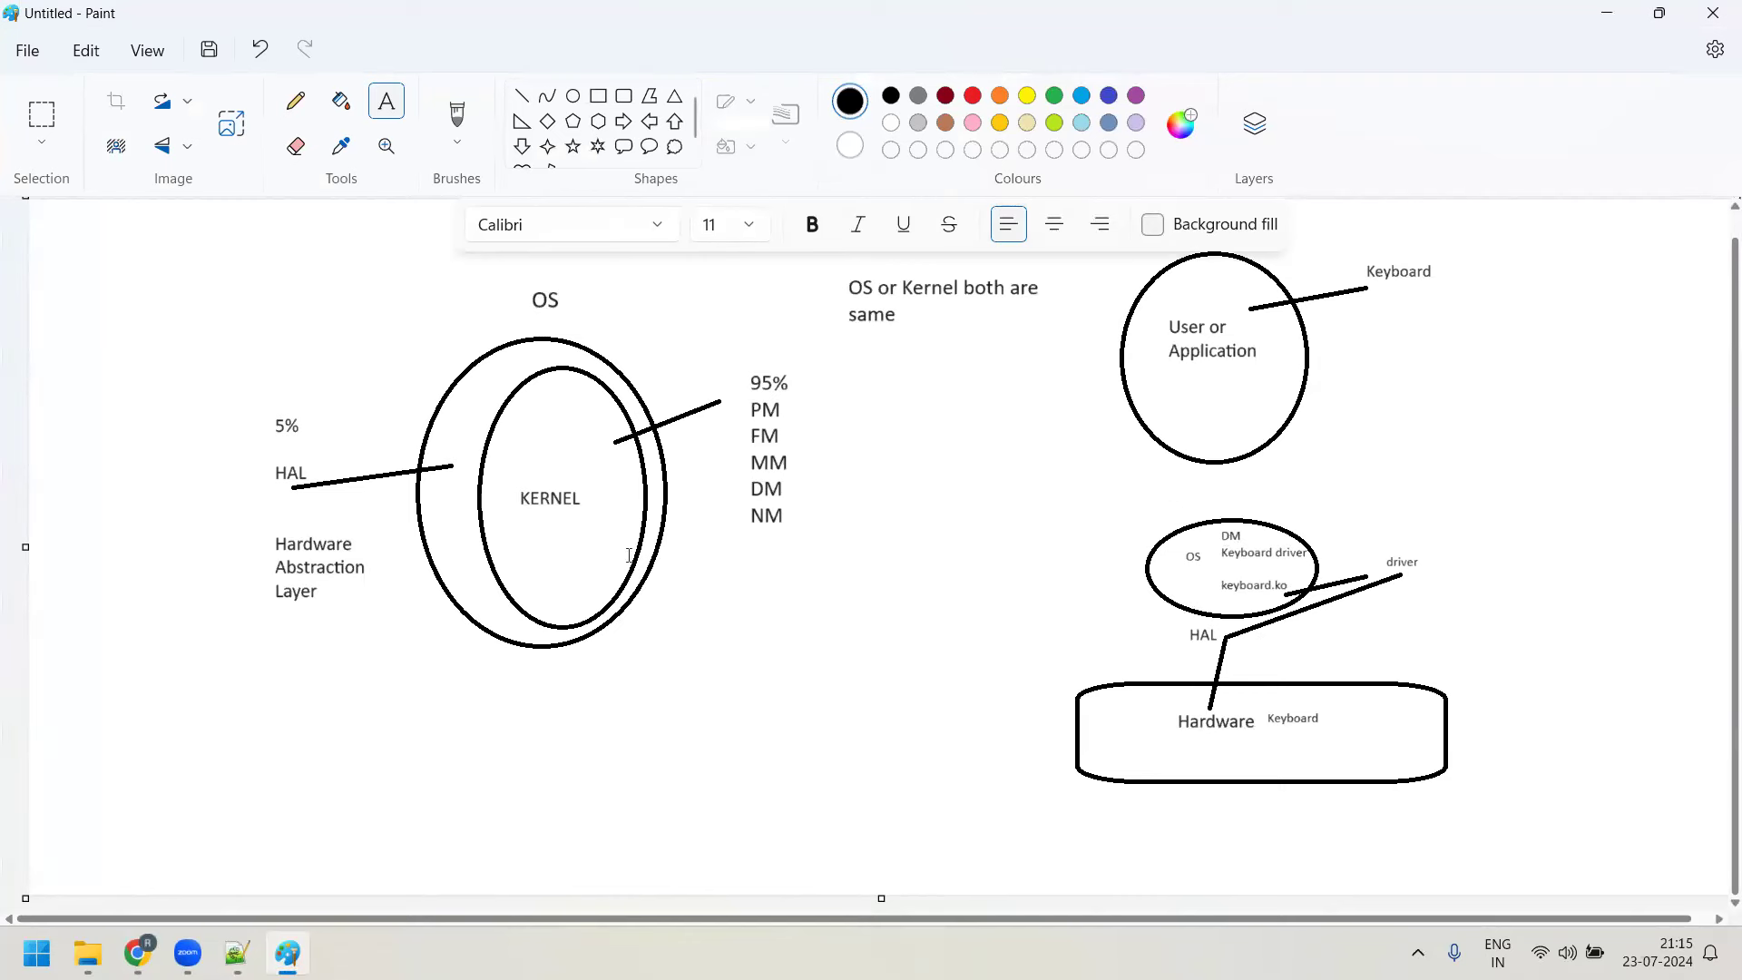
Launch a new Paint window with mspaint and draw a circle near the top of the canvas
click(36, 953)
text(mspaint)
key(Return)
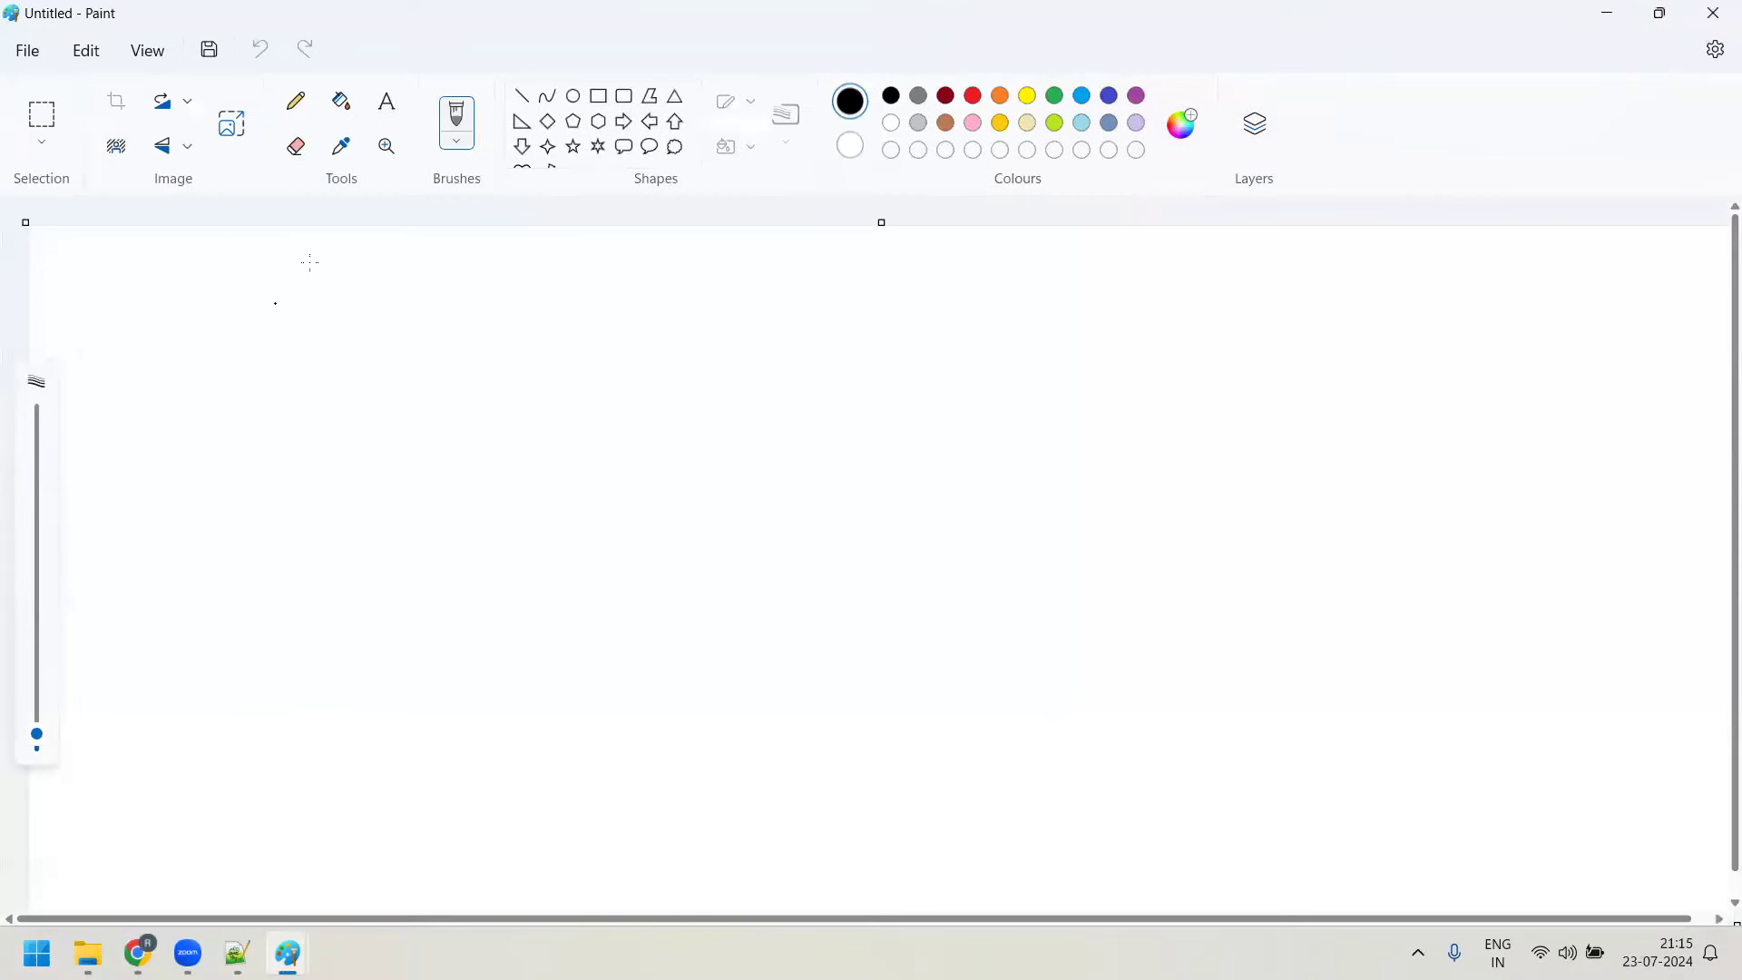
click(573, 96)
mouse_move(614, 262)
mouse_down()
mouse_move(716, 389)
mouse_move(765, 419)
mouse_up()
Label the circle 'User or the application' in size 16 text
click(387, 101)
drag(641, 314, 742, 410)
text(User or the applicato)
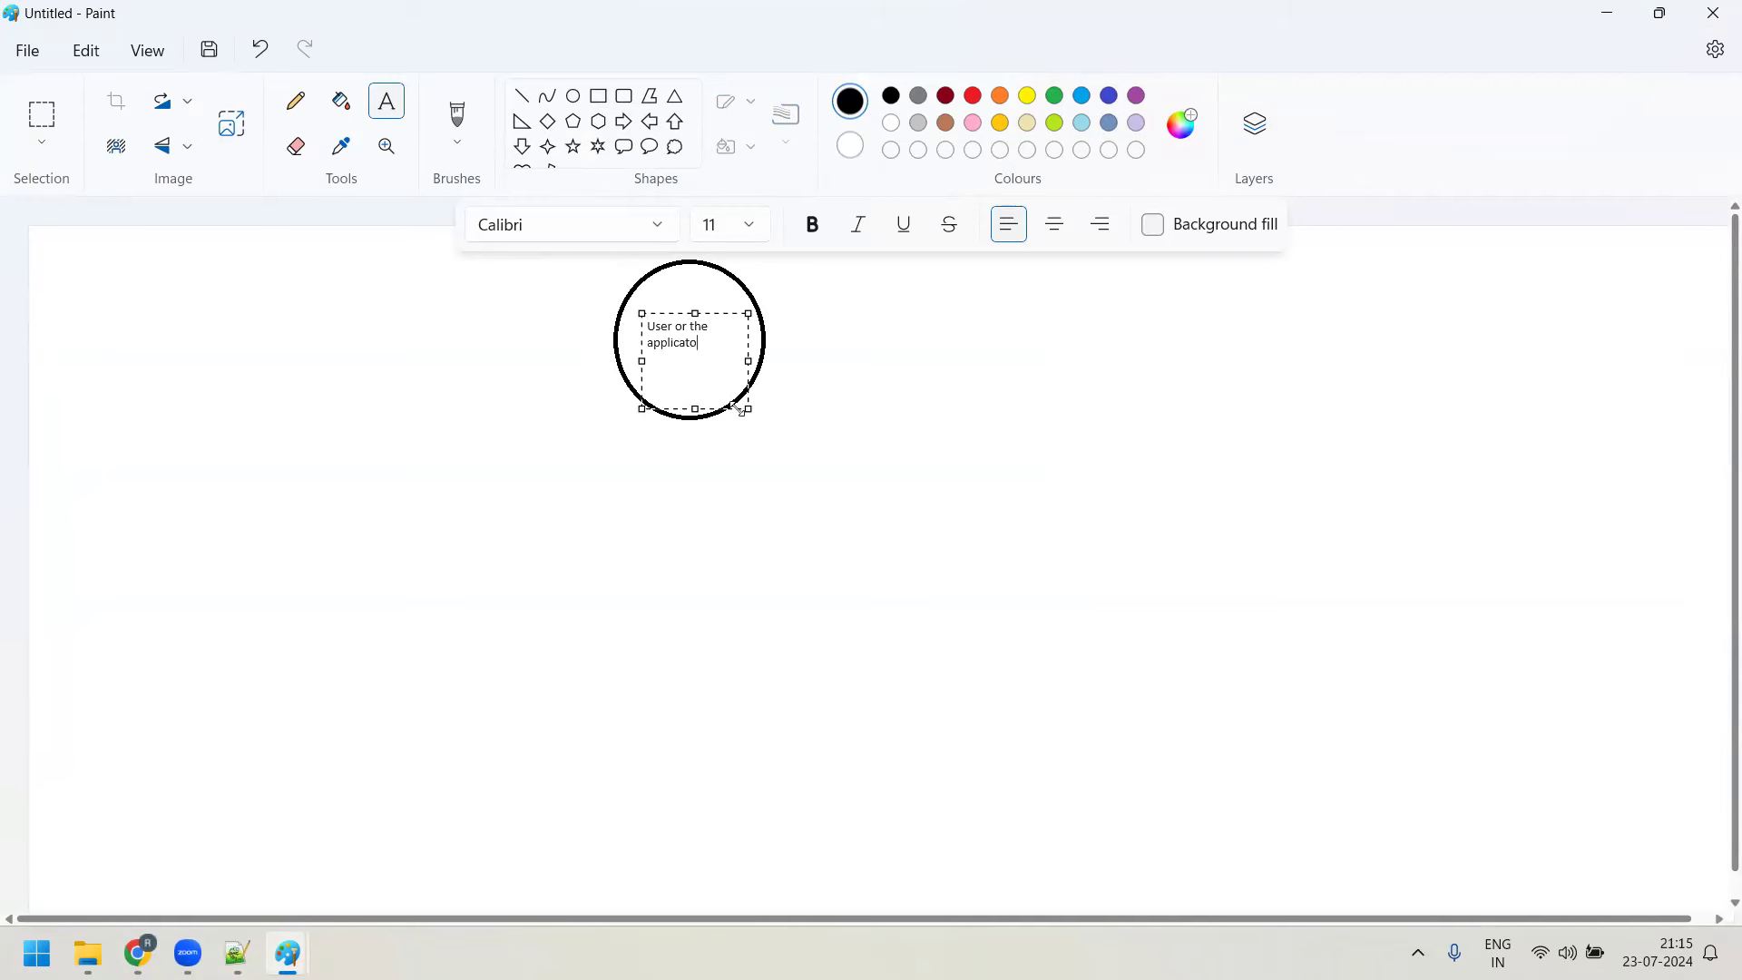
key(BackSpace)
key(BackSpace)
text(tion)
drag(714, 346, 644, 326)
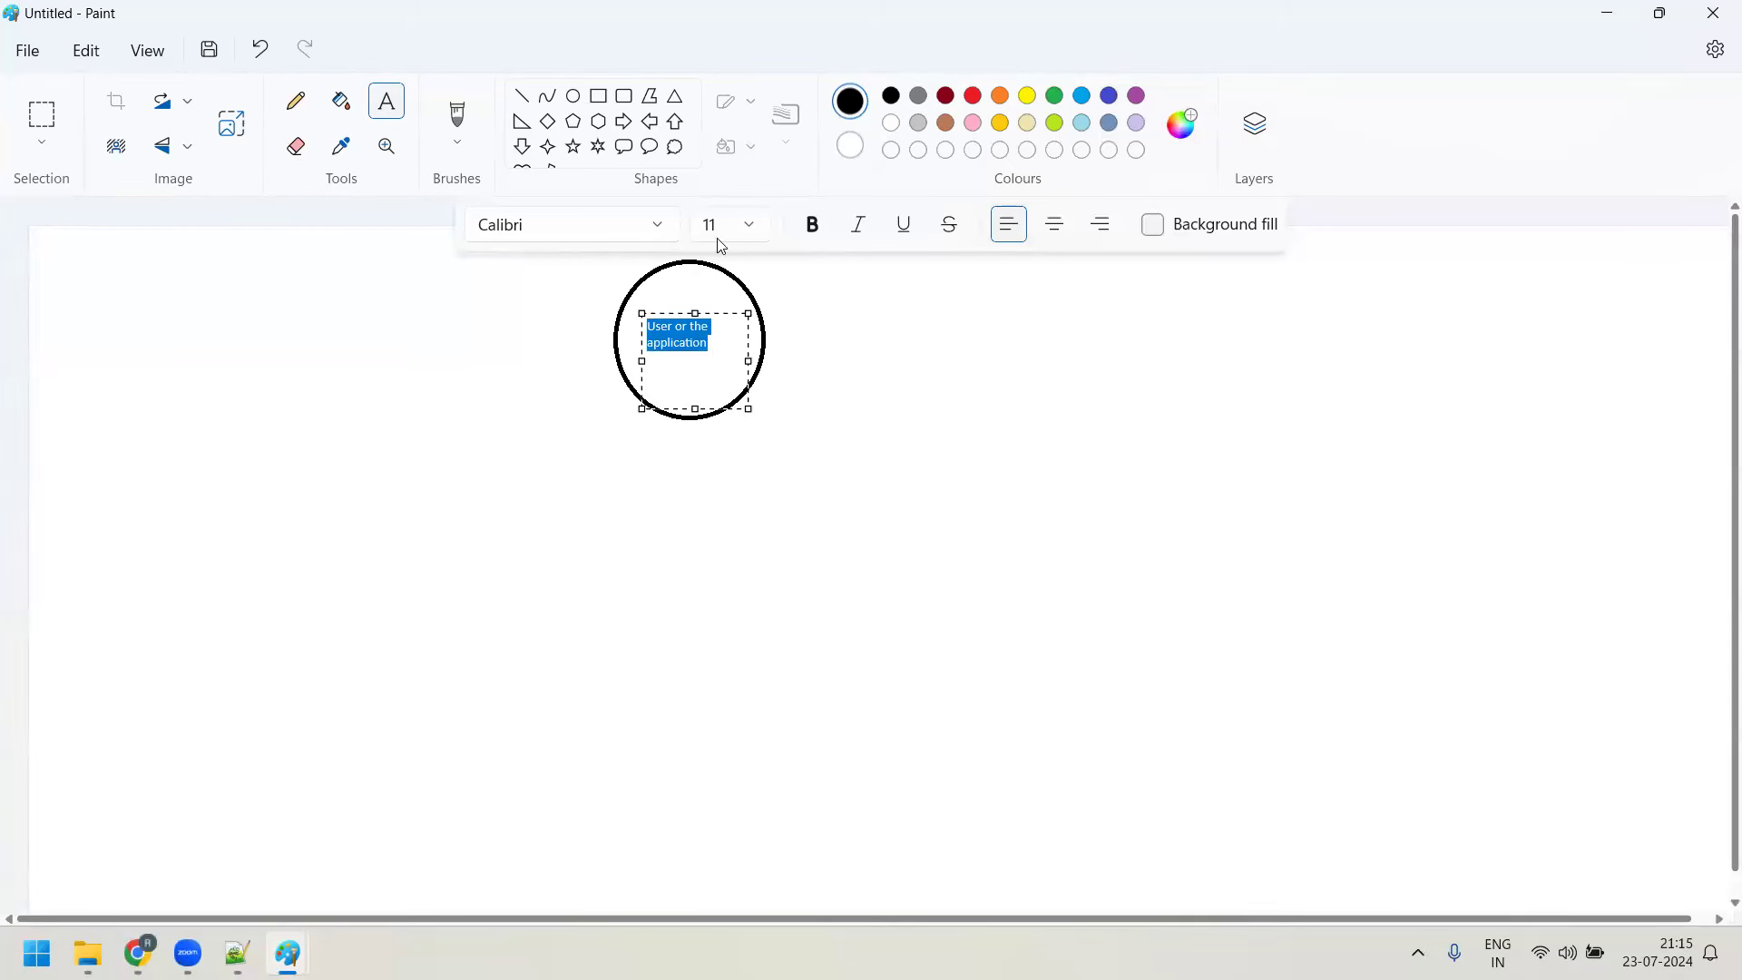
click(749, 227)
click(739, 518)
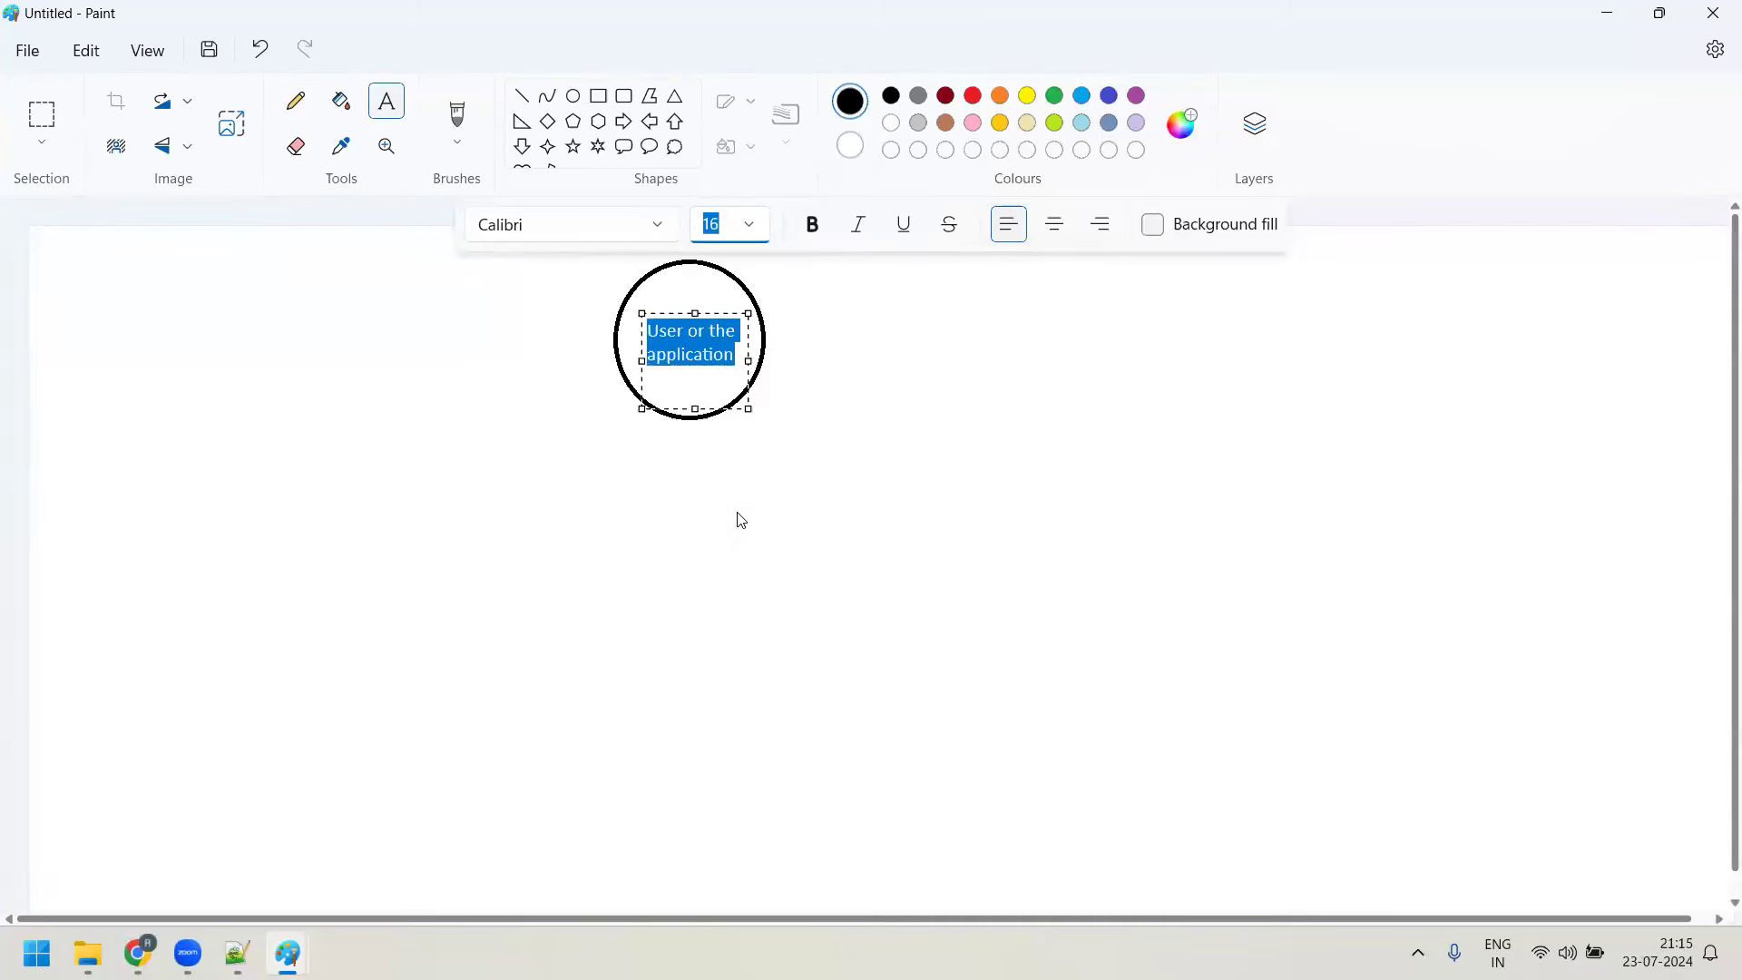
click(894, 505)
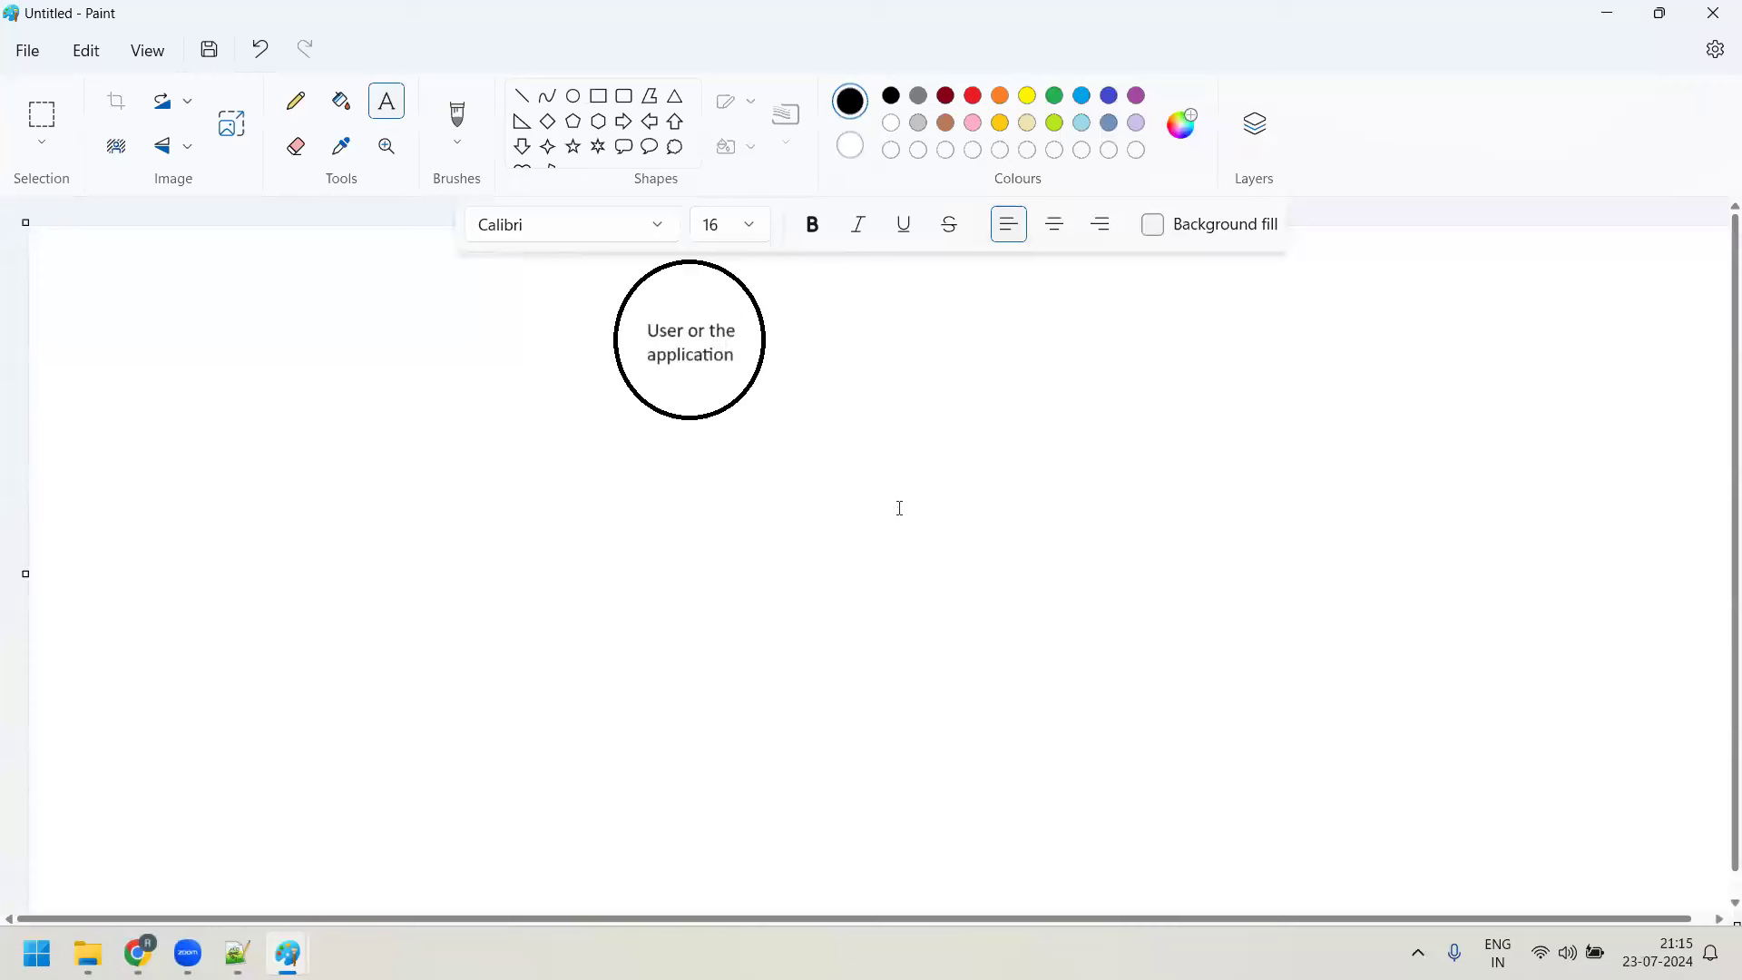
click(574, 96)
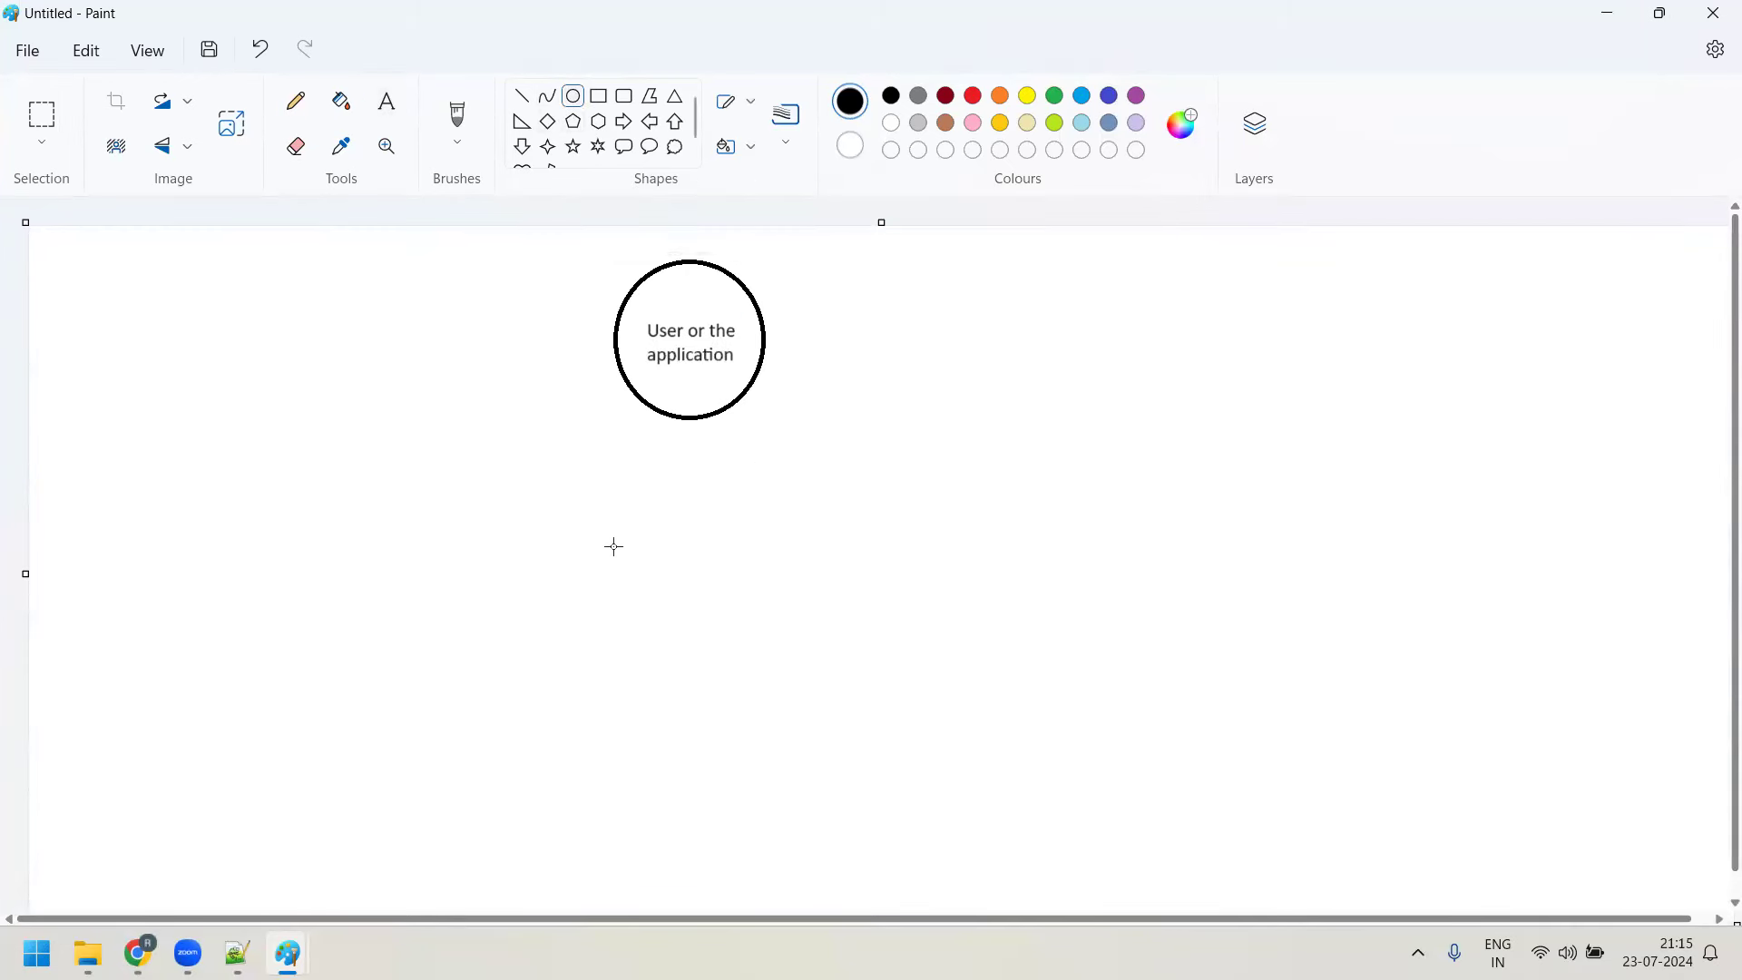
Draw an oval below the circle labelled 'Kernel' at size 16, then a third empty oval beneath it
mouse_move(621, 519)
mouse_down()
mouse_move(665, 584)
mouse_move(811, 661)
mouse_up()
click(387, 100)
drag(655, 561, 760, 620)
text(Kernel)
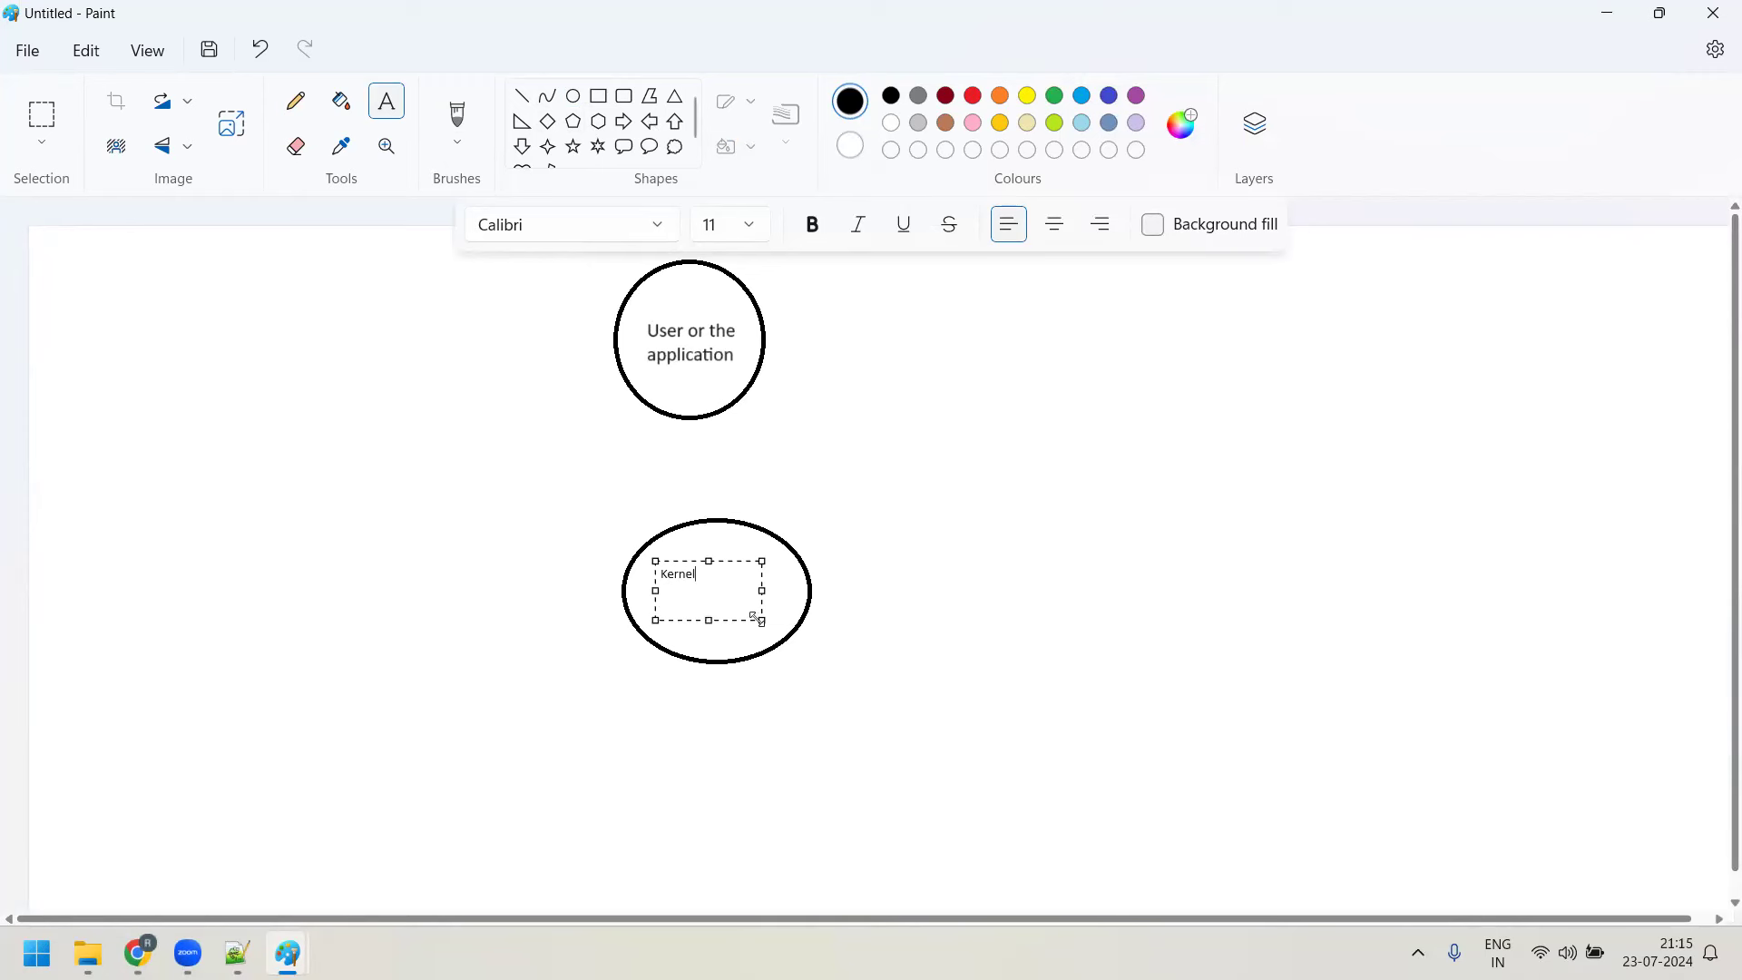
drag(741, 581, 649, 526)
click(749, 226)
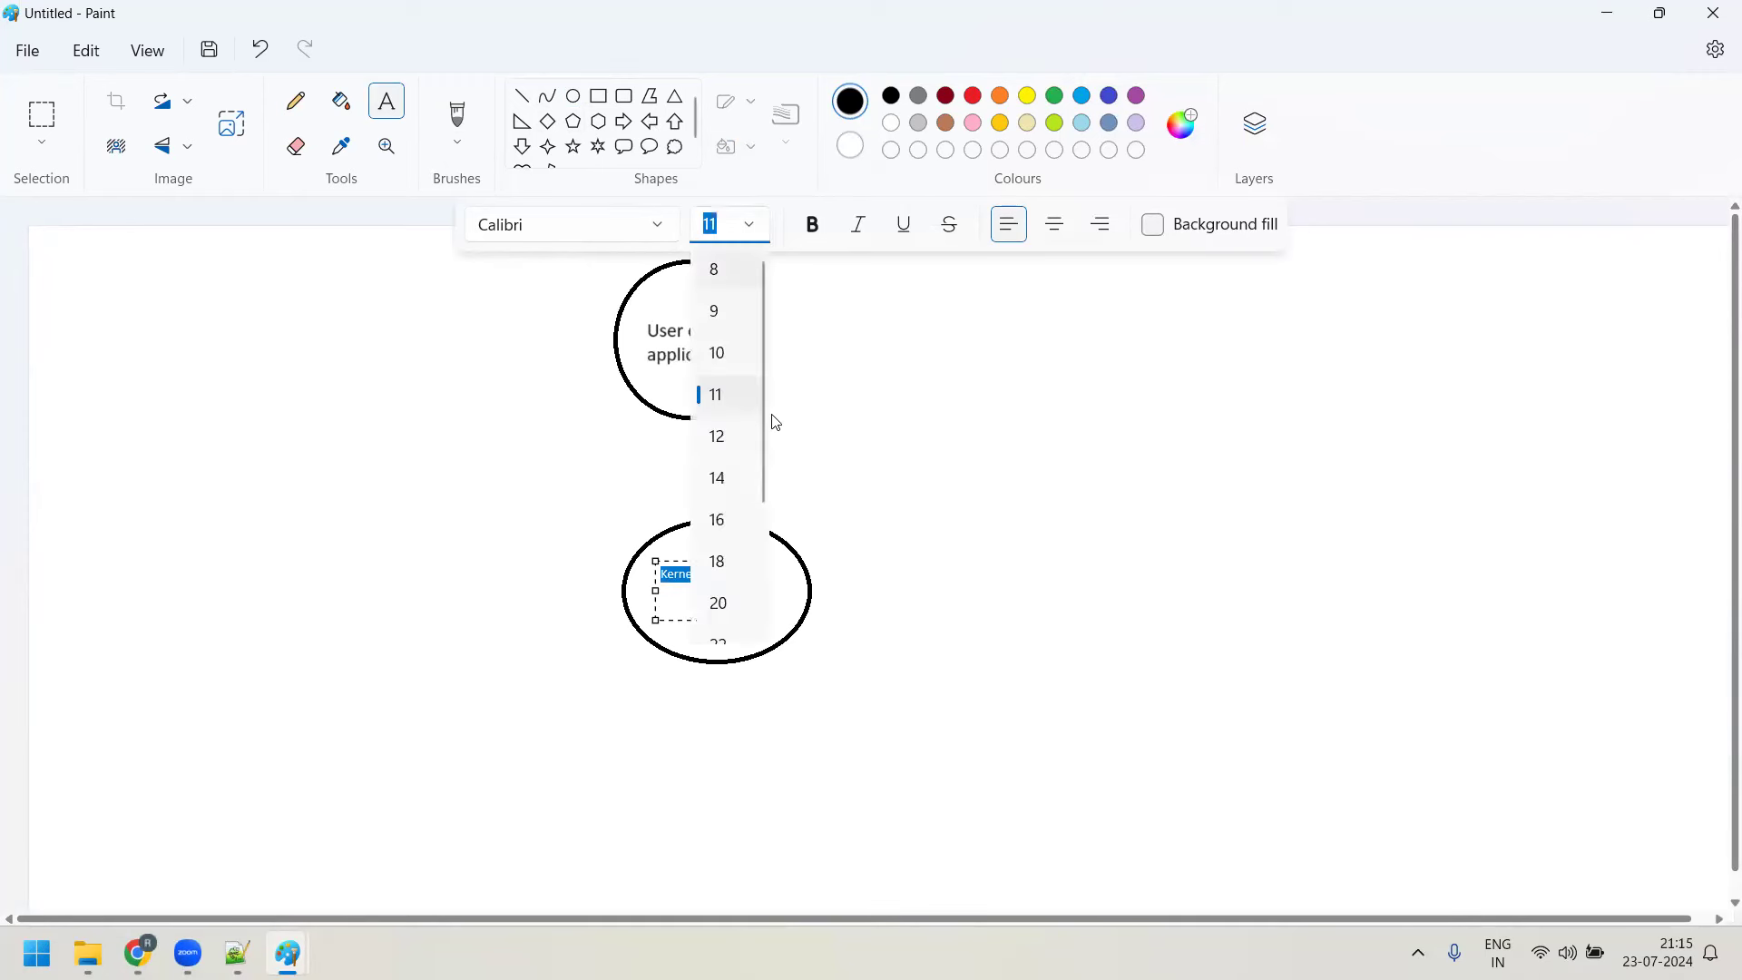
click(720, 520)
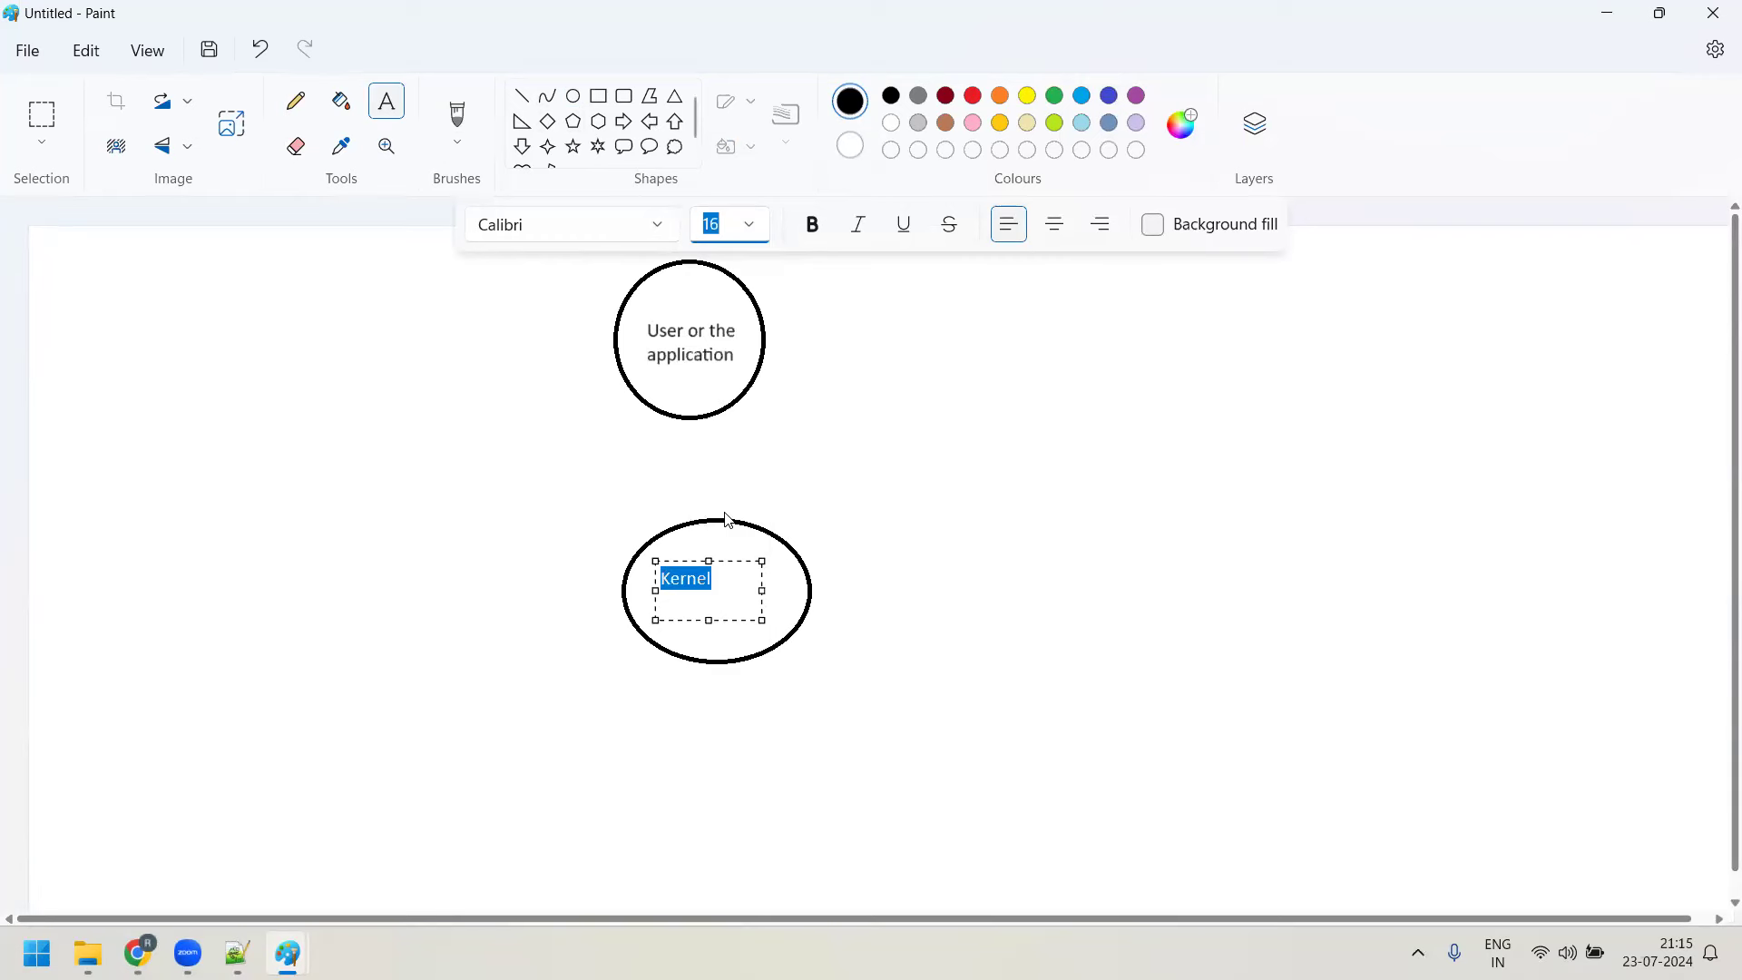
click(580, 103)
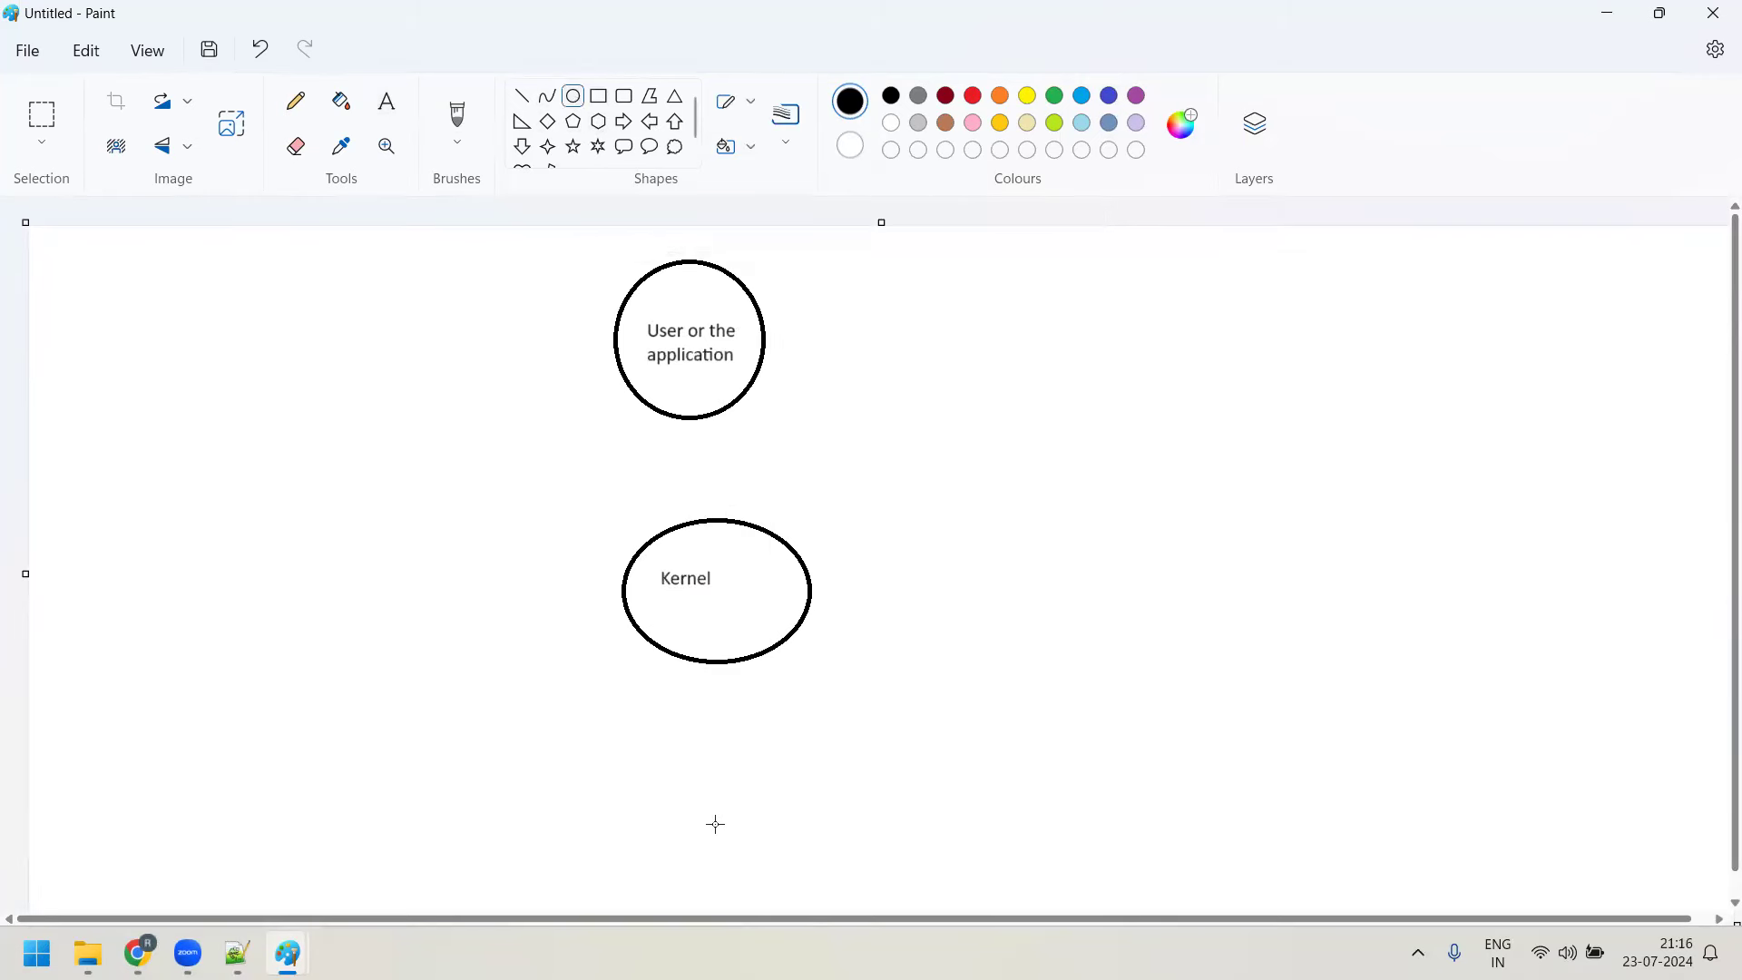
drag(645, 738, 830, 883)
Type 'Hardware' inside the bottom oval and set it to font size 16
click(387, 101)
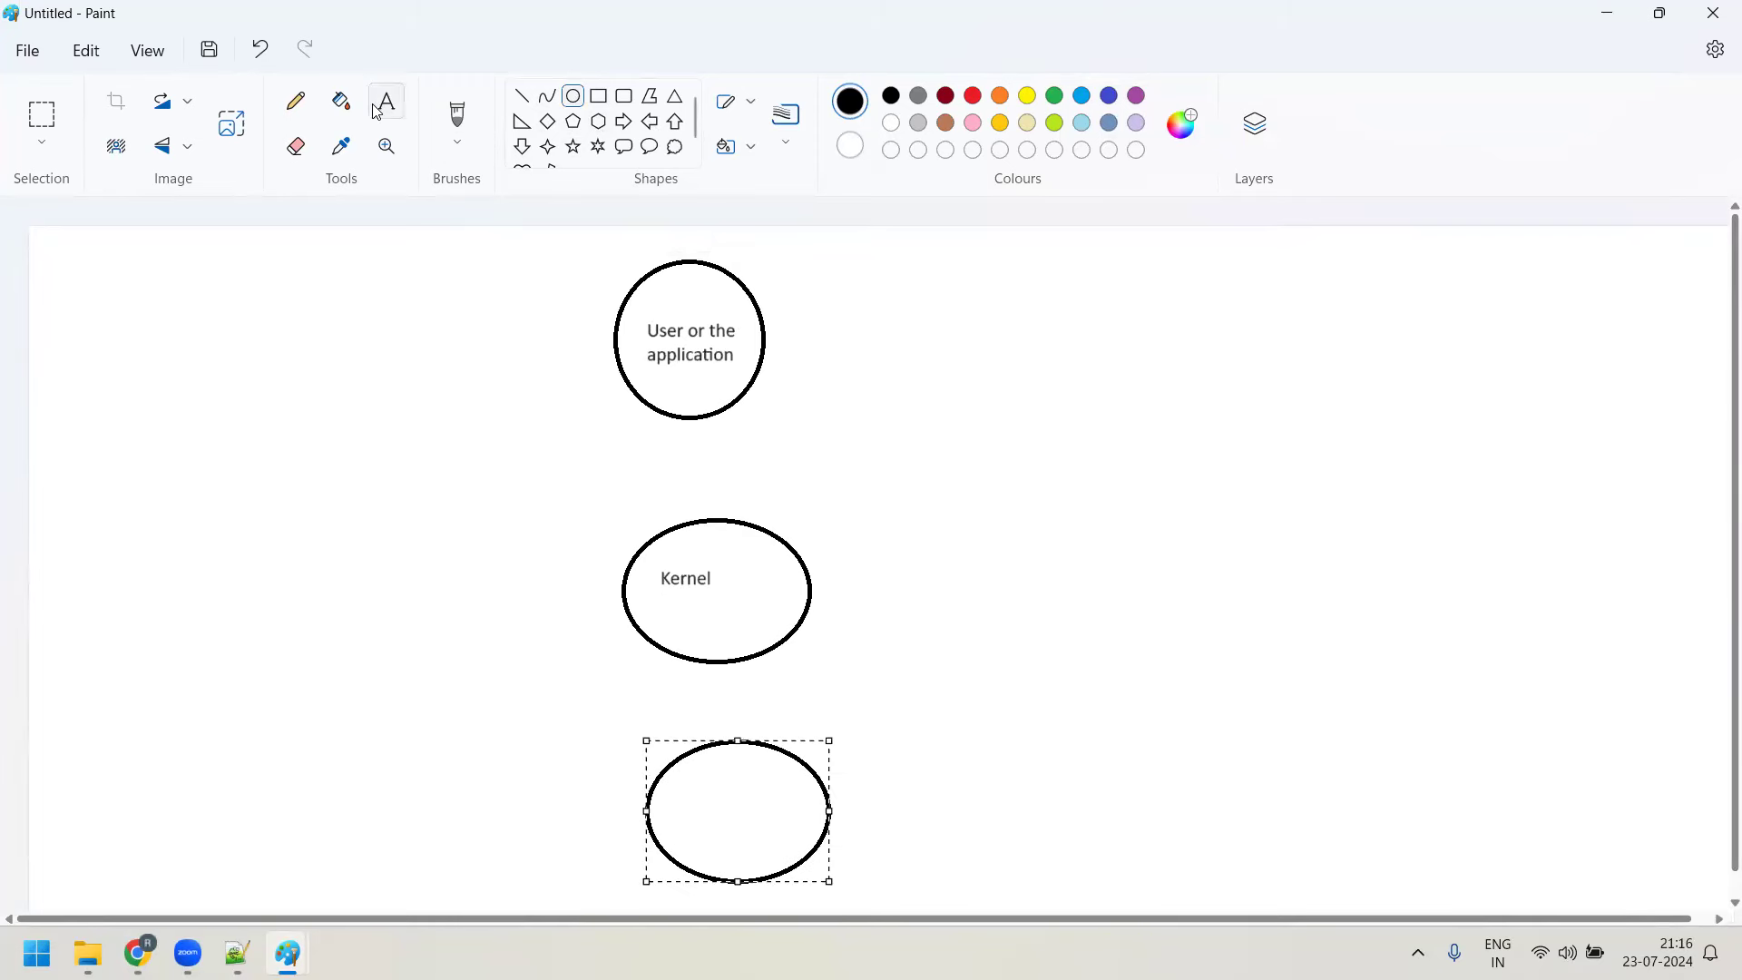
click(671, 788)
drag(748, 828, 796, 846)
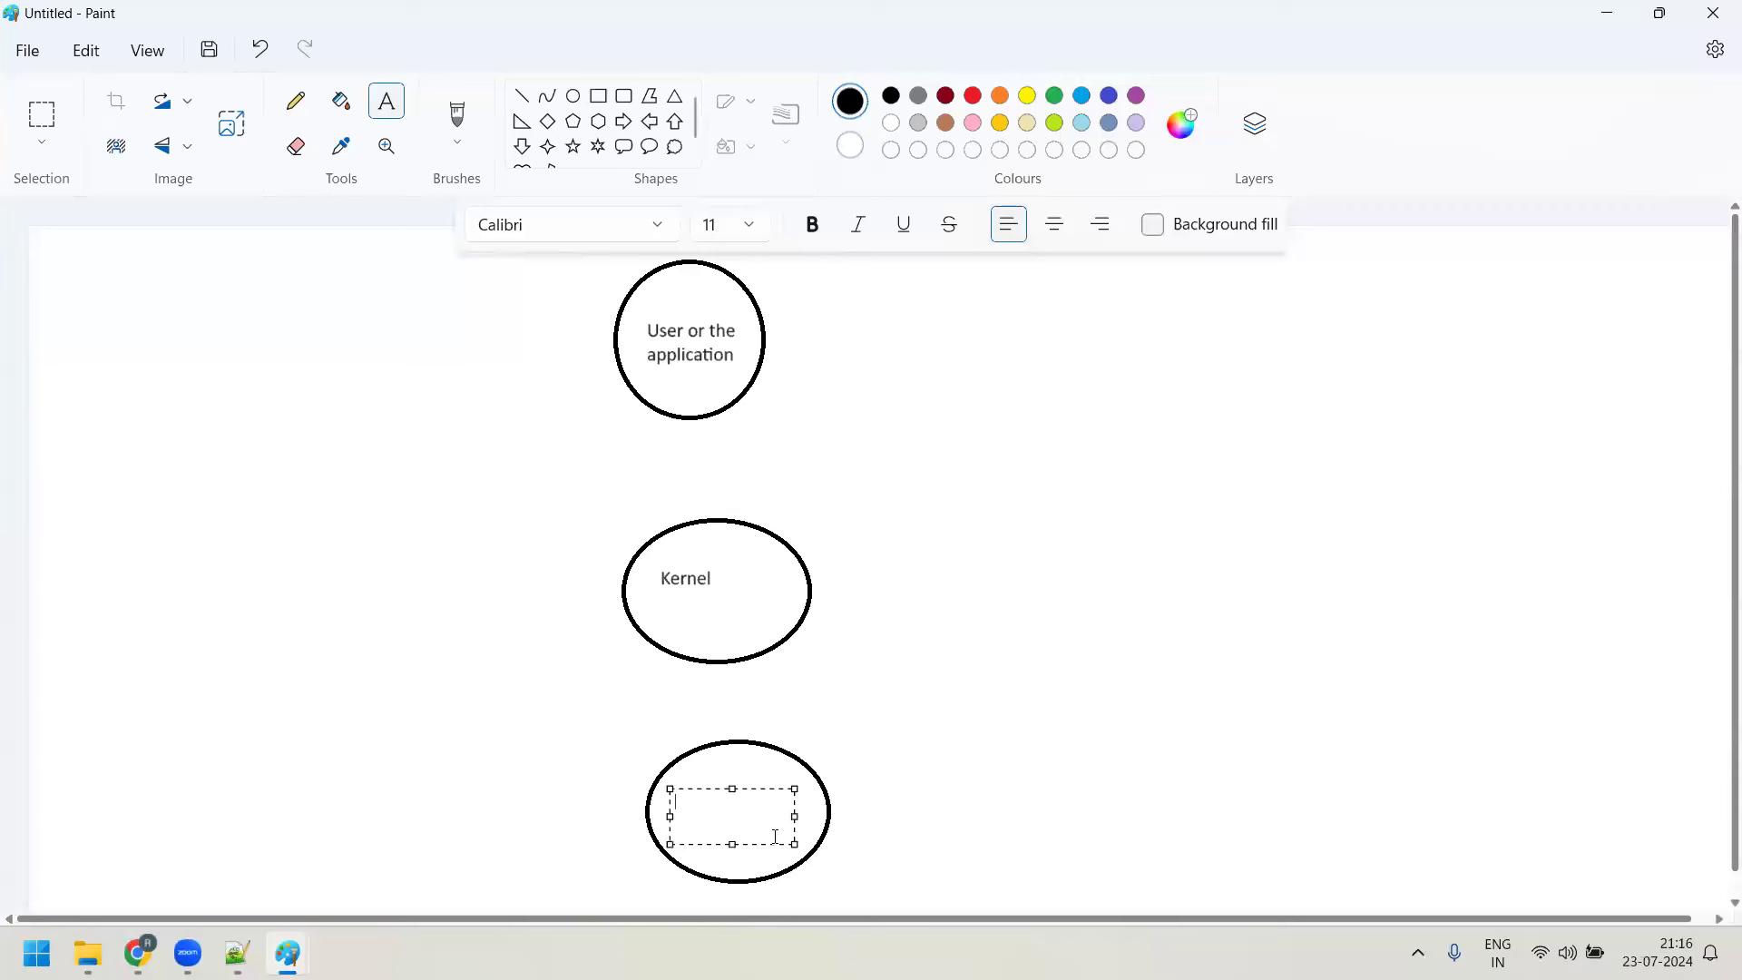
text(Hardware)
drag(756, 799, 630, 805)
click(750, 224)
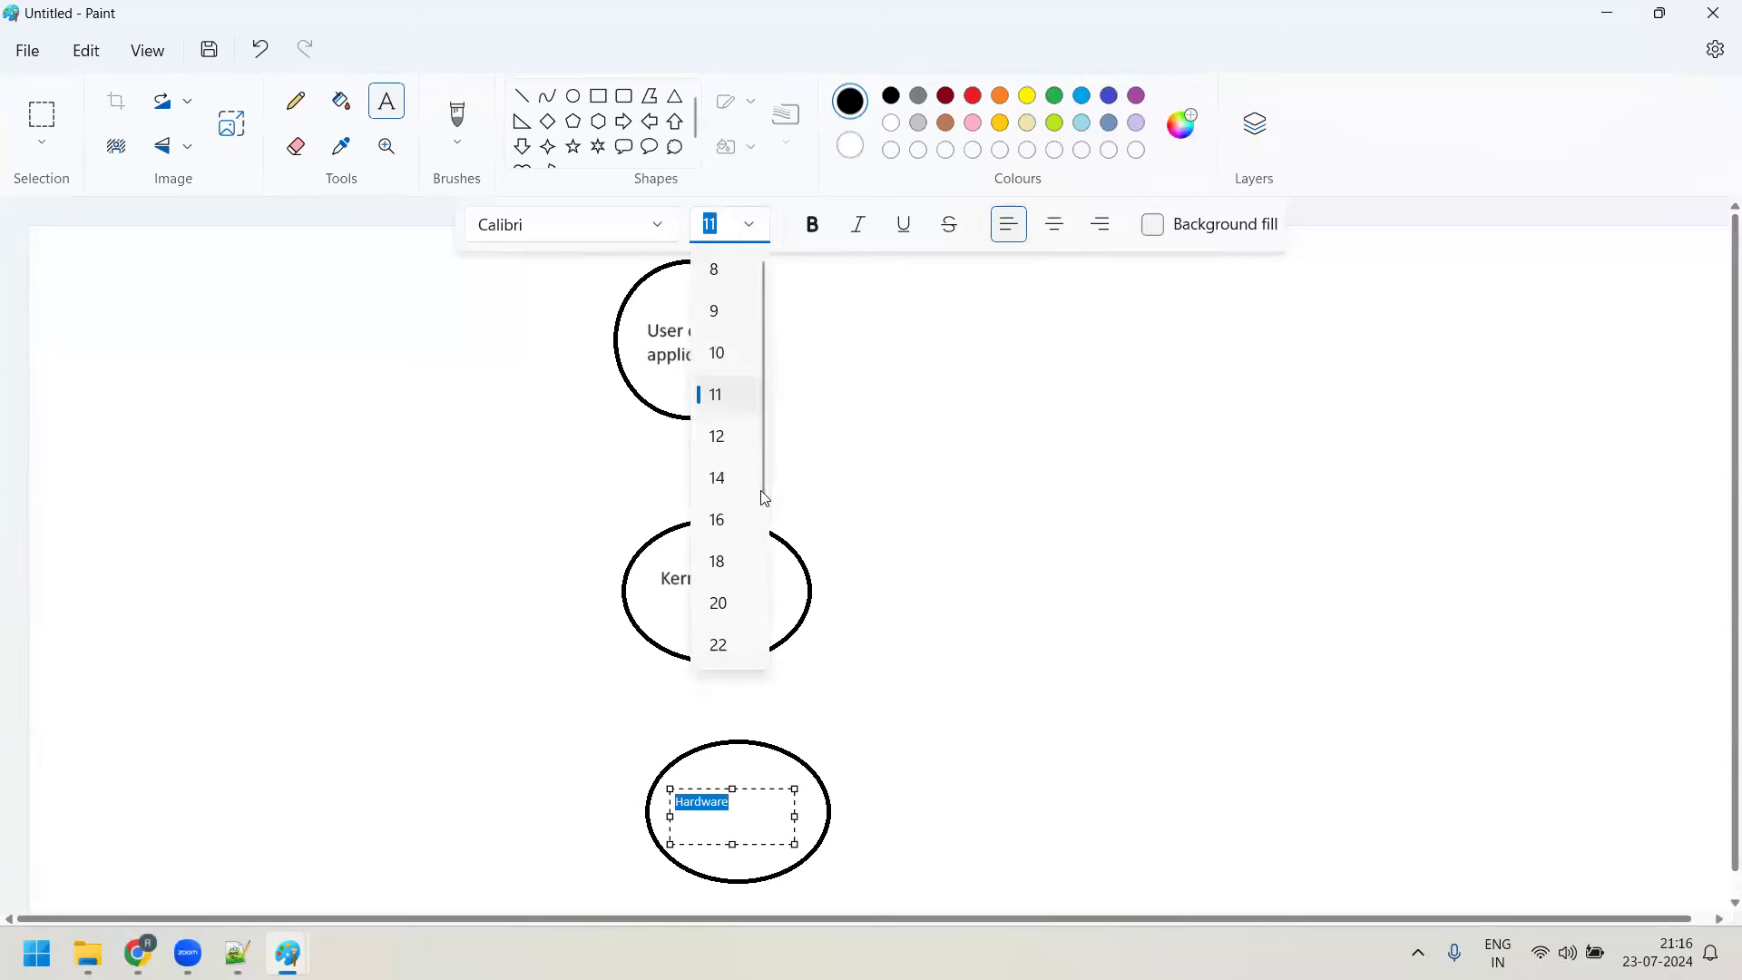
click(748, 522)
click(1117, 631)
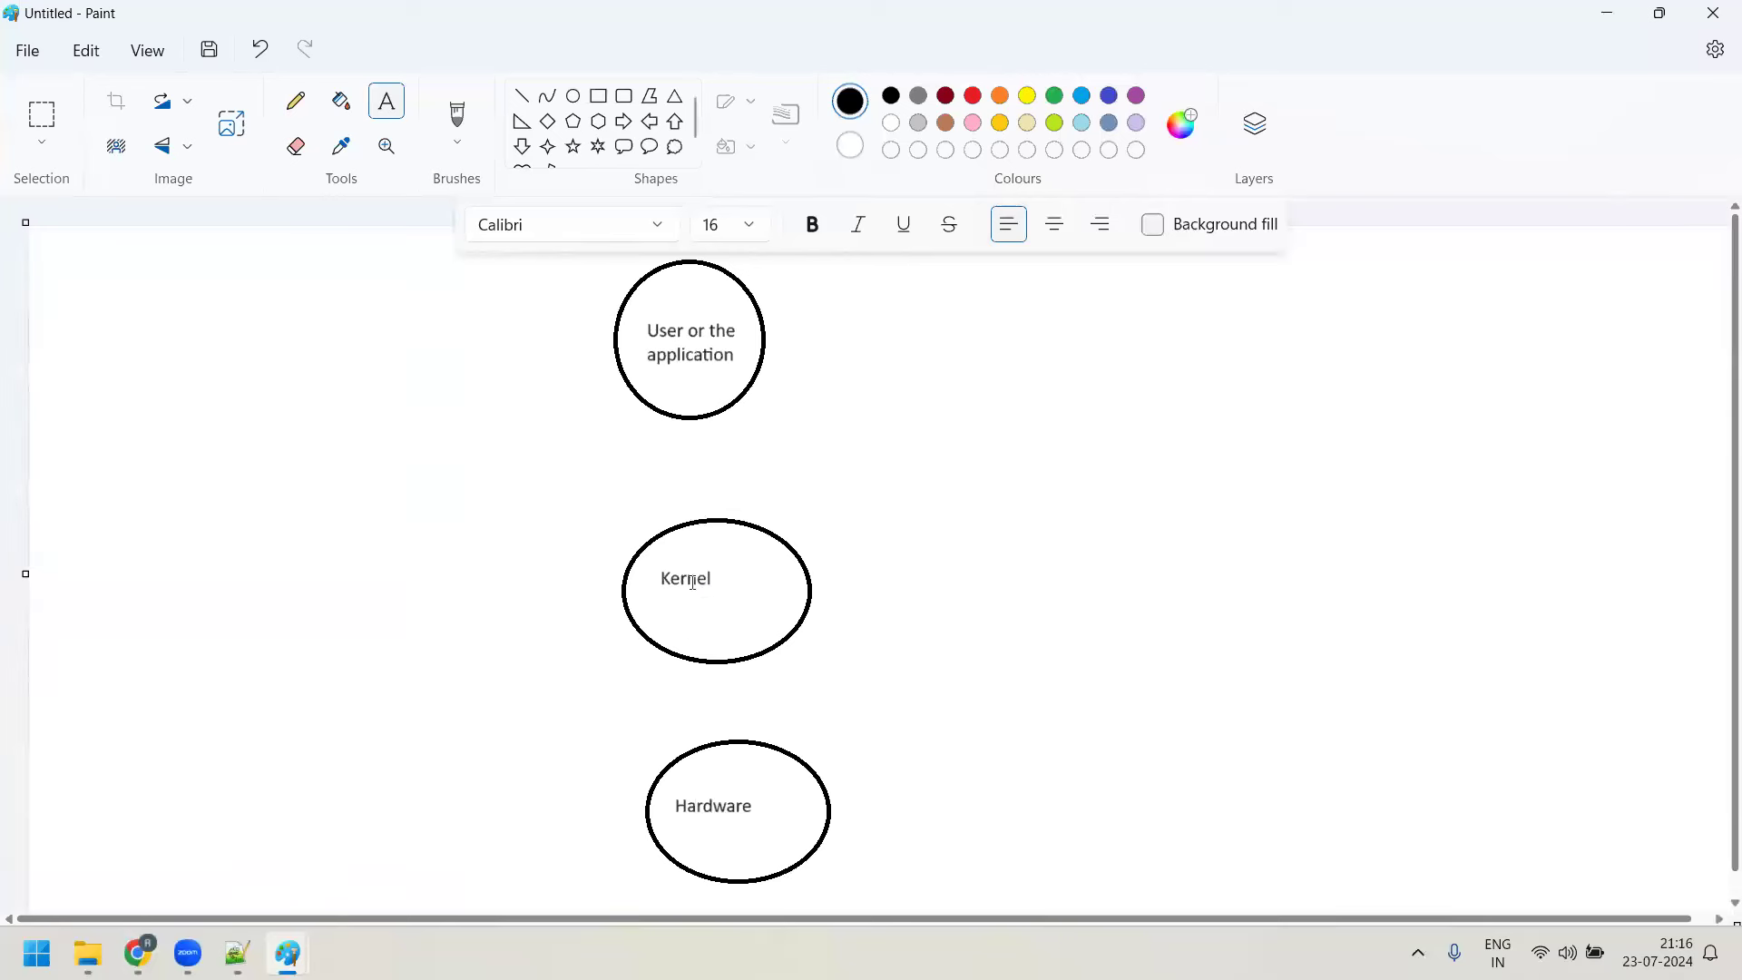
click(575, 100)
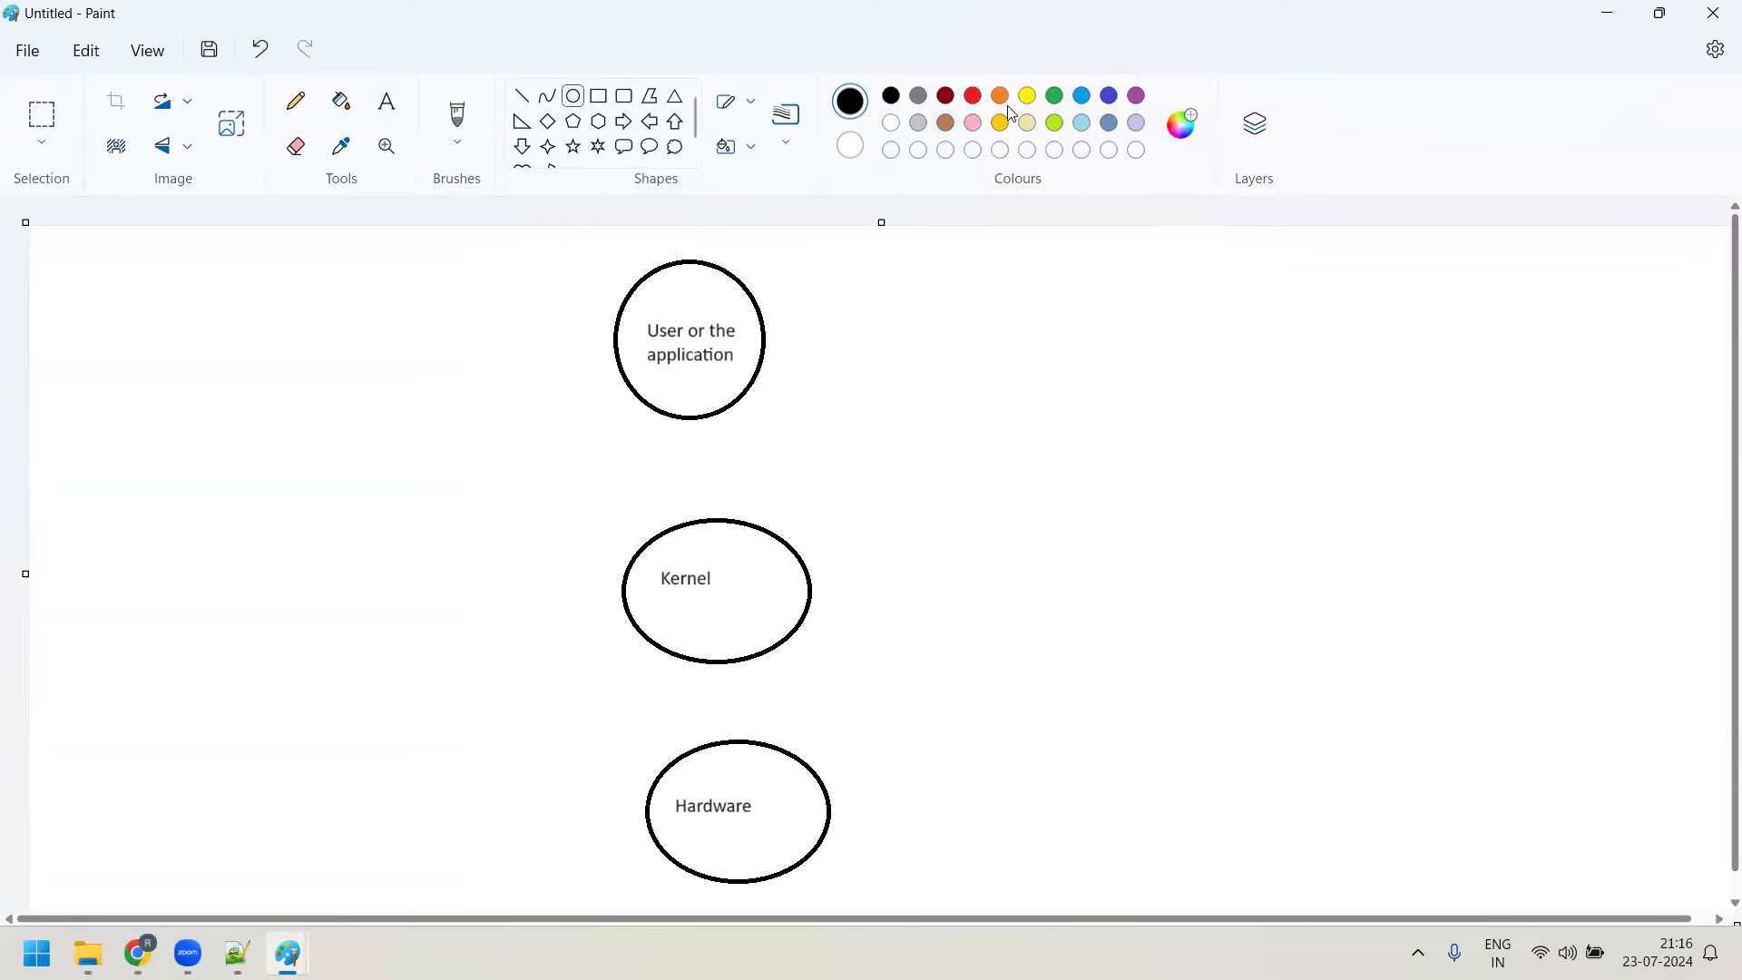
Draw a red oval between the top circle and Kernel, labelled 'SHELL' at size 16
click(973, 96)
drag(646, 439, 782, 510)
click(394, 107)
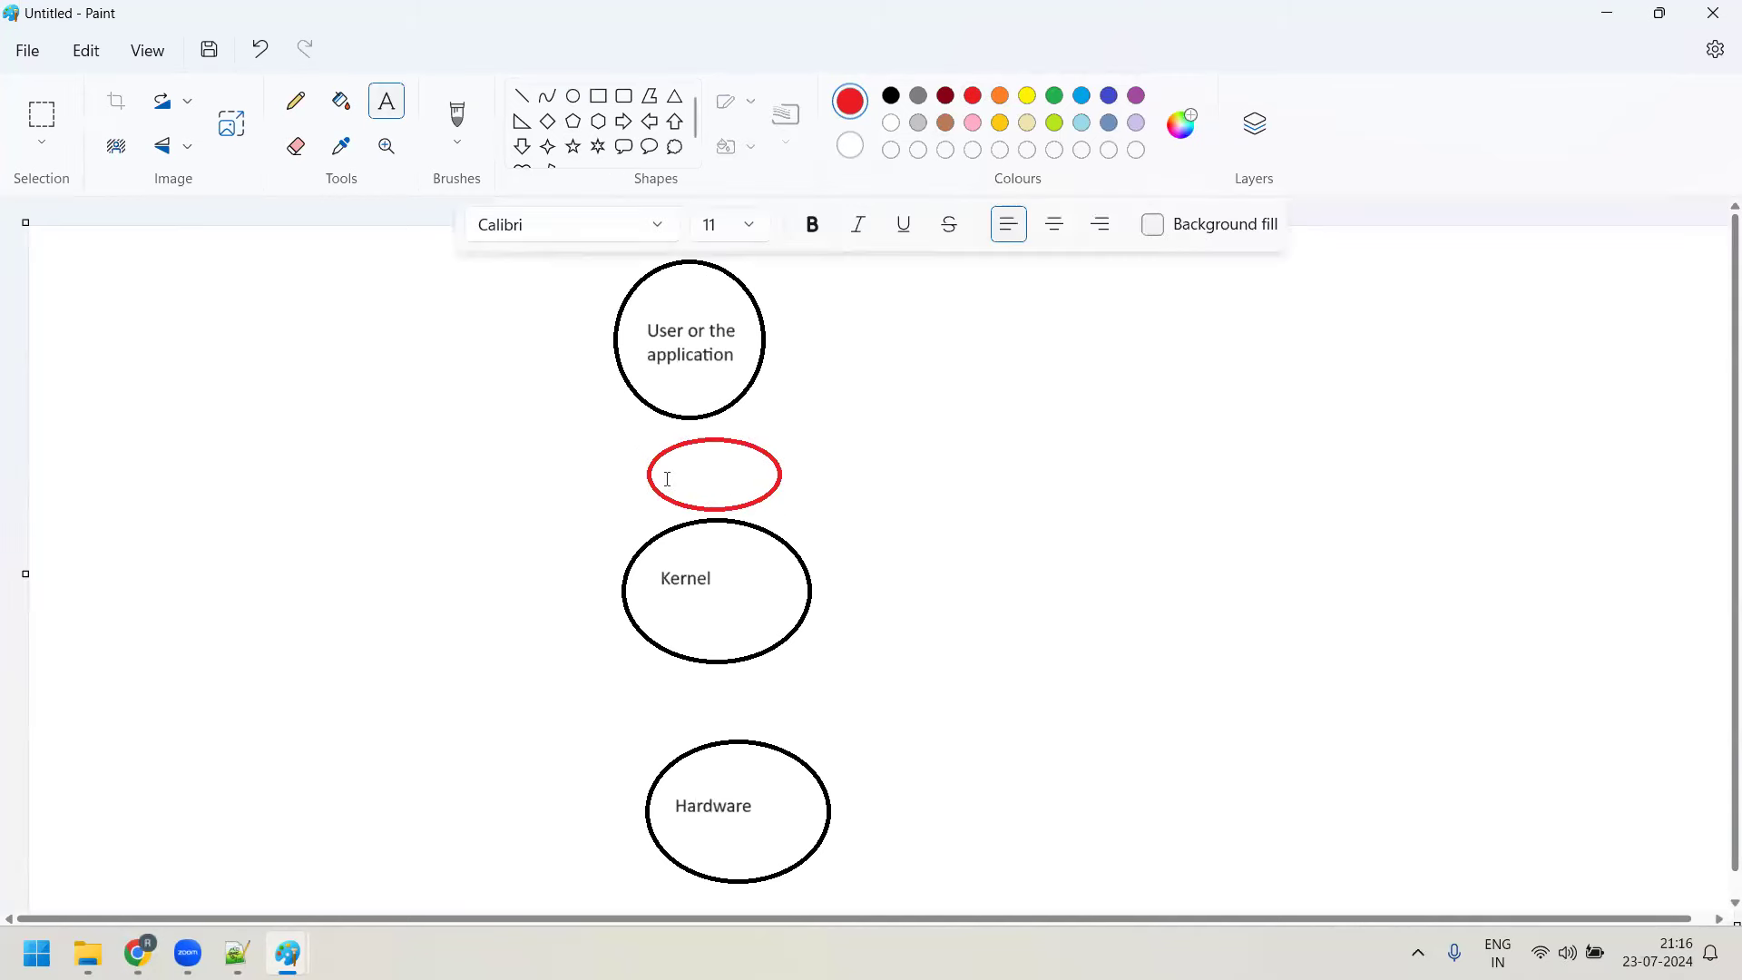
drag(674, 461, 731, 491)
text(SHELL)
drag(731, 481, 682, 476)
click(752, 230)
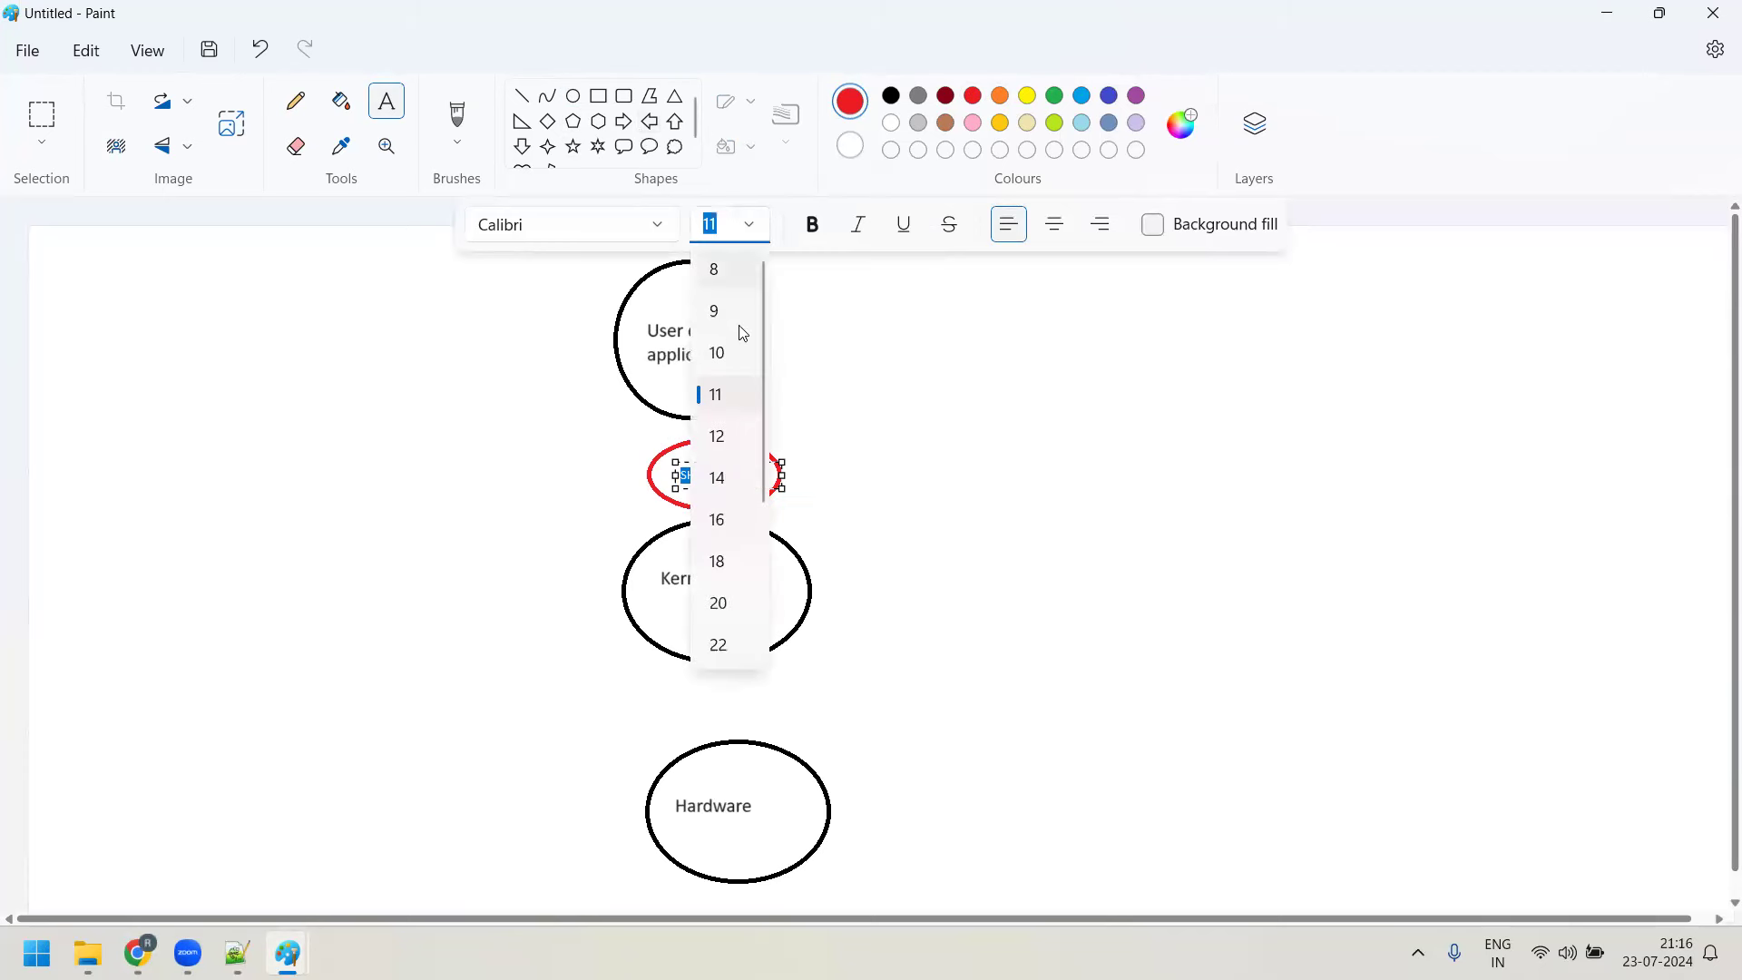
click(713, 521)
click(967, 521)
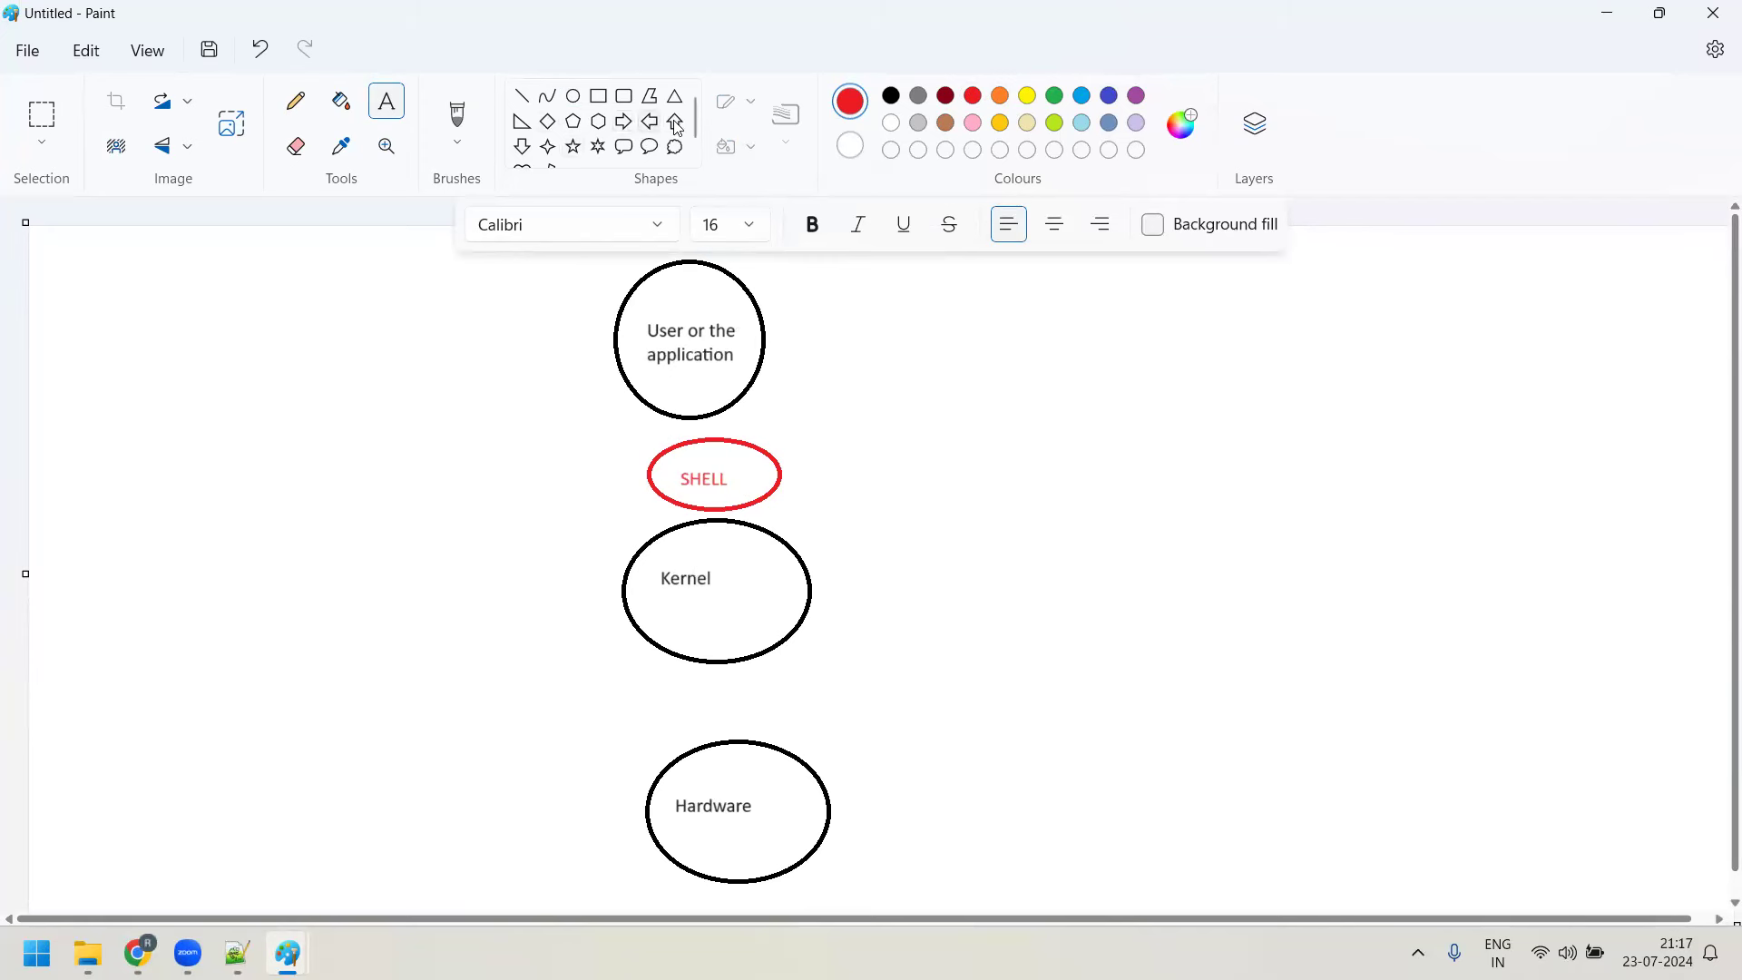
click(522, 146)
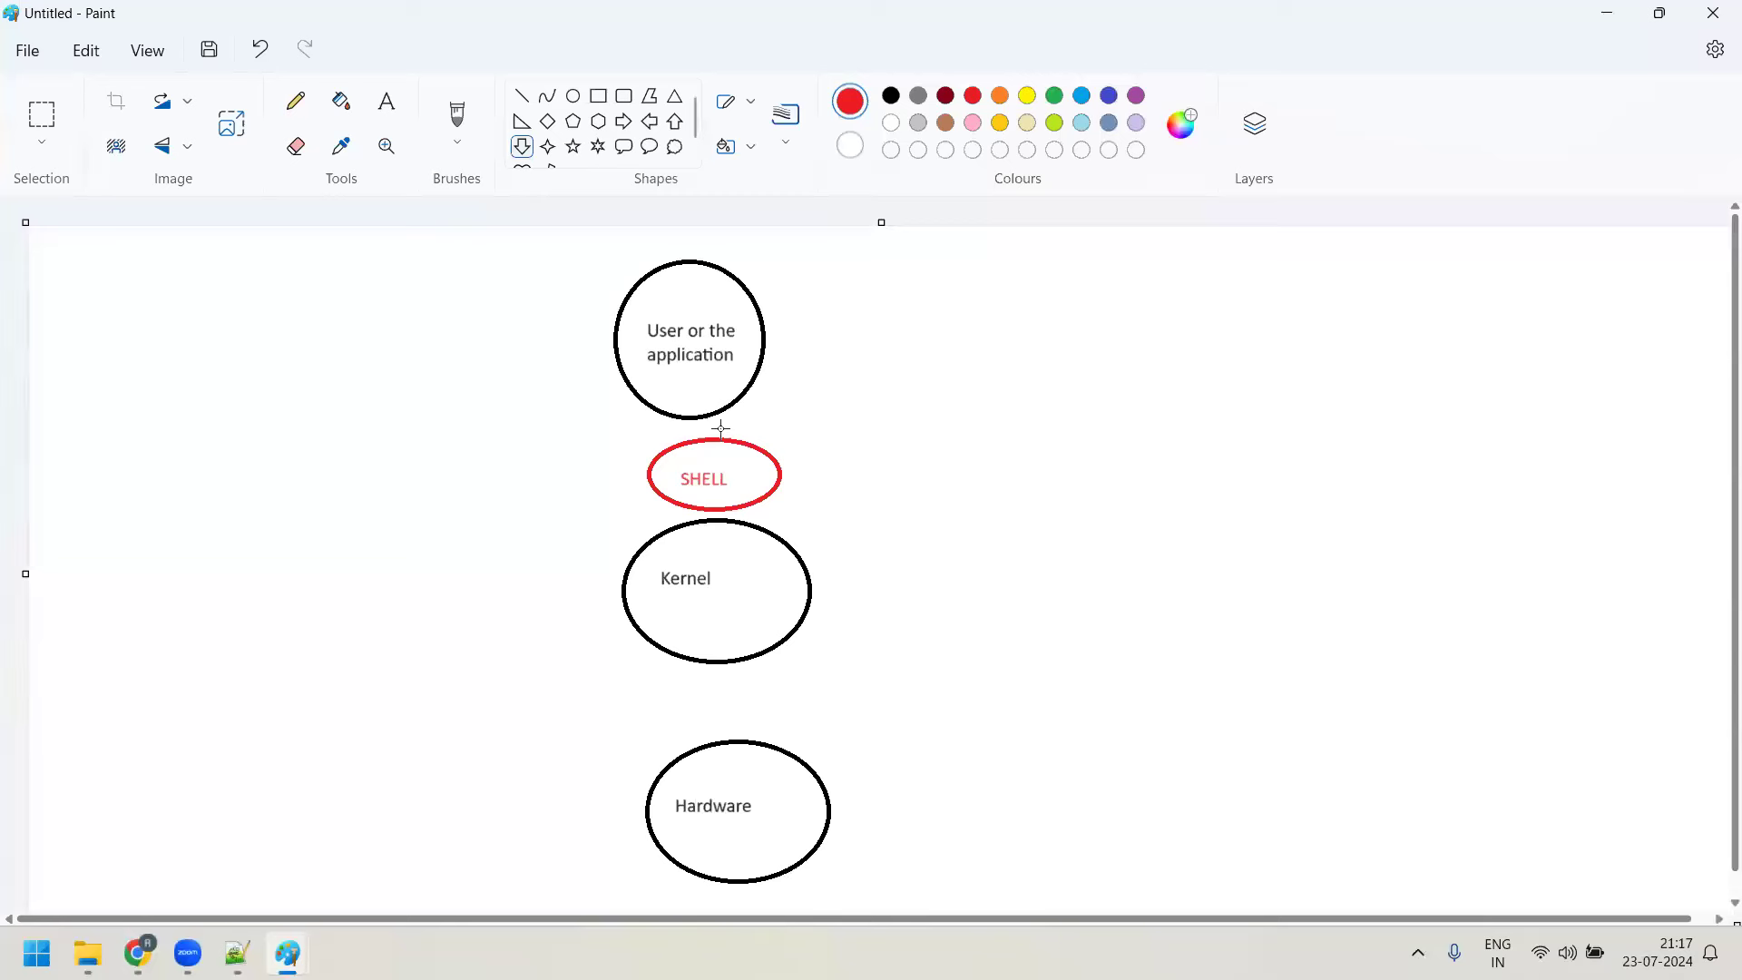
Draw red down-arrows linking the top circle to SHELL, SHELL to Kernel, and Kernel to Hardware
drag(713, 444, 732, 543)
click(728, 536)
click(847, 632)
drag(708, 640, 741, 761)
click(1011, 731)
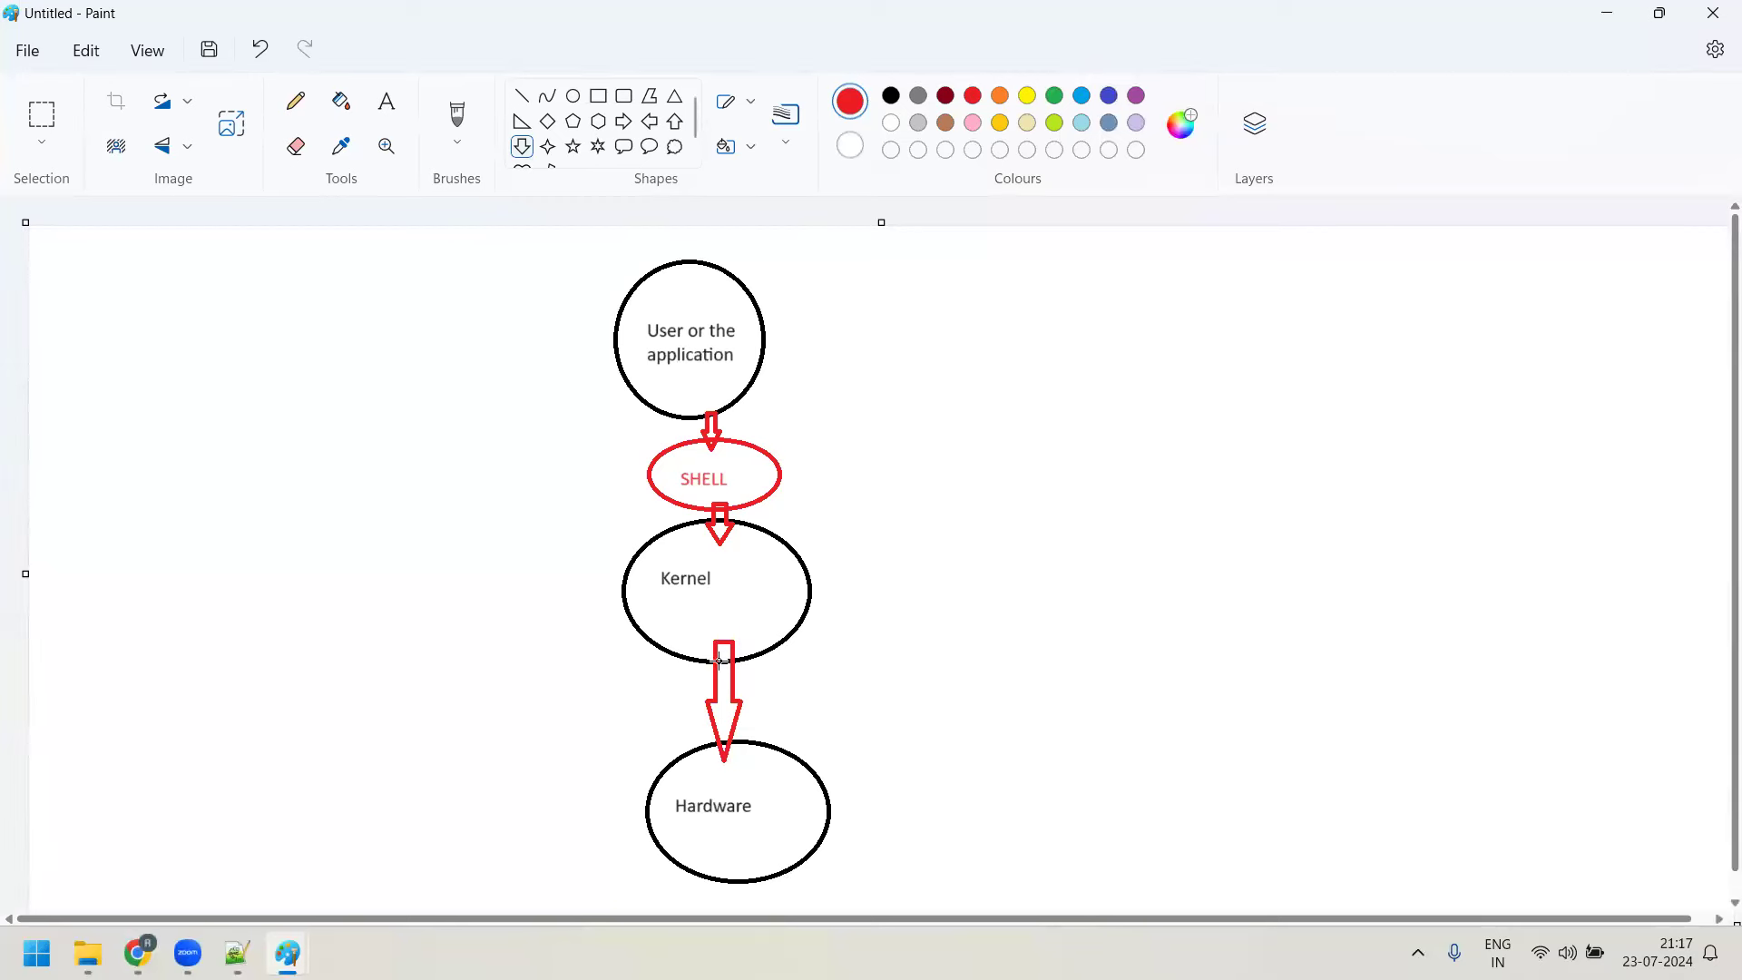
click(522, 95)
click(892, 95)
Draw a black line right from SHELL and add 16-pt text 'In Linux, the default shell is BASH Shell'
drag(777, 462, 1122, 381)
click(387, 100)
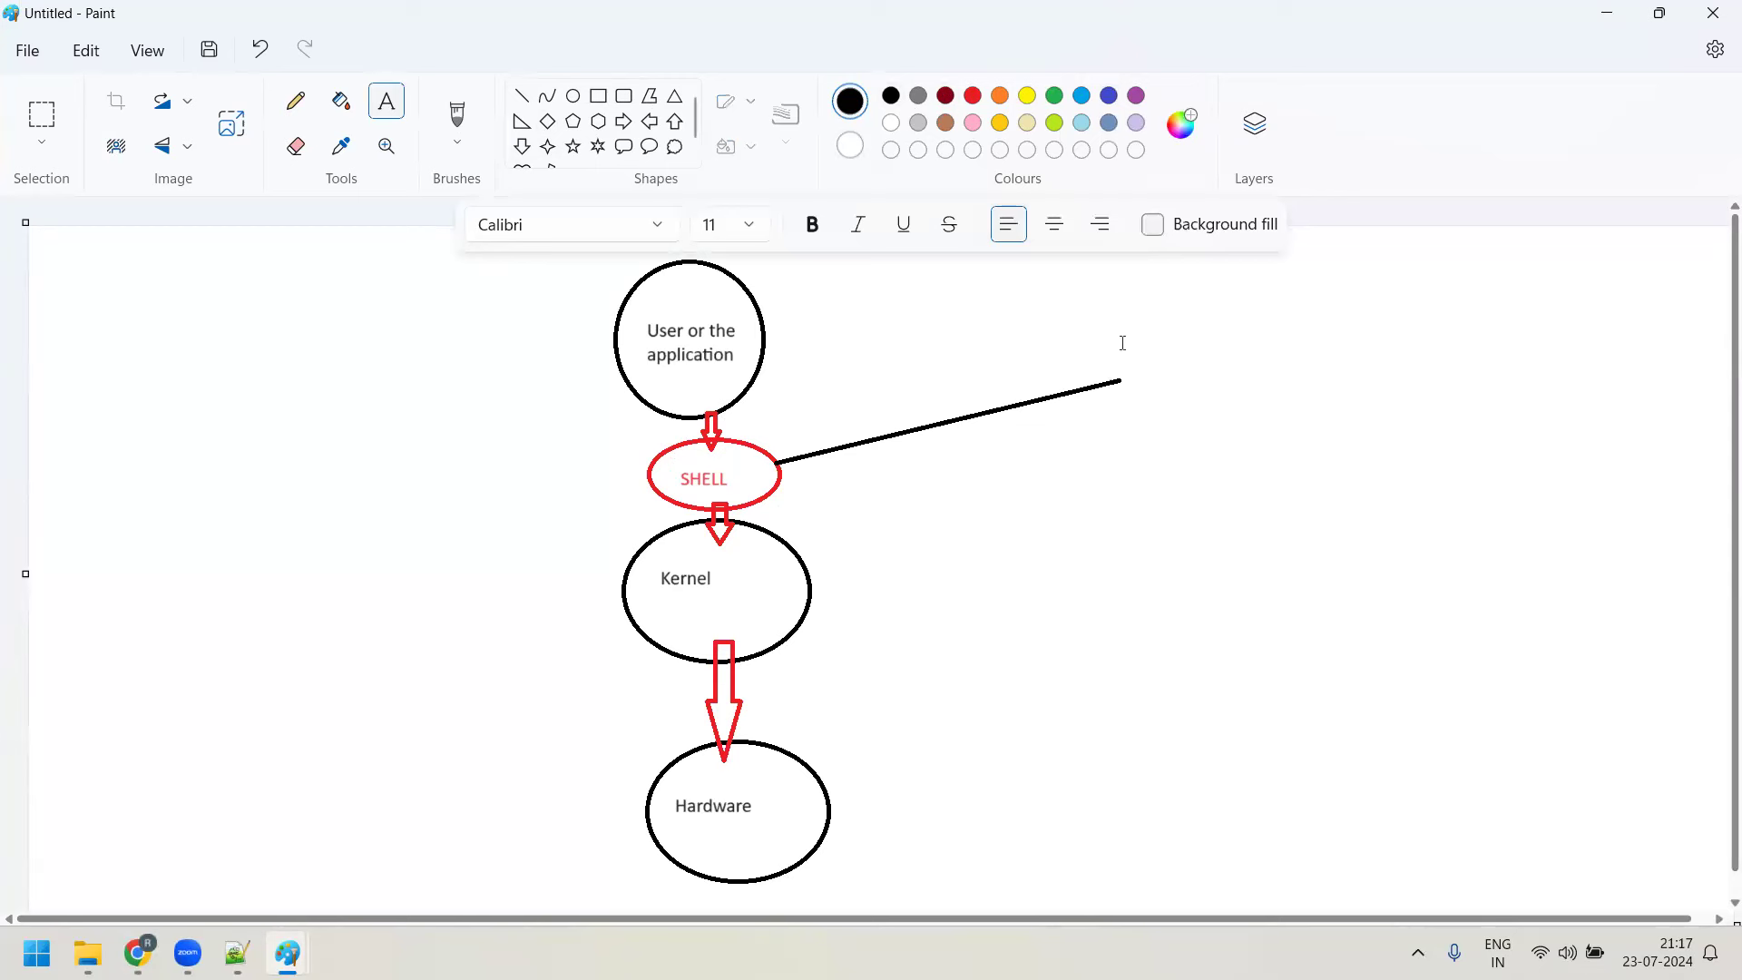
click(745, 227)
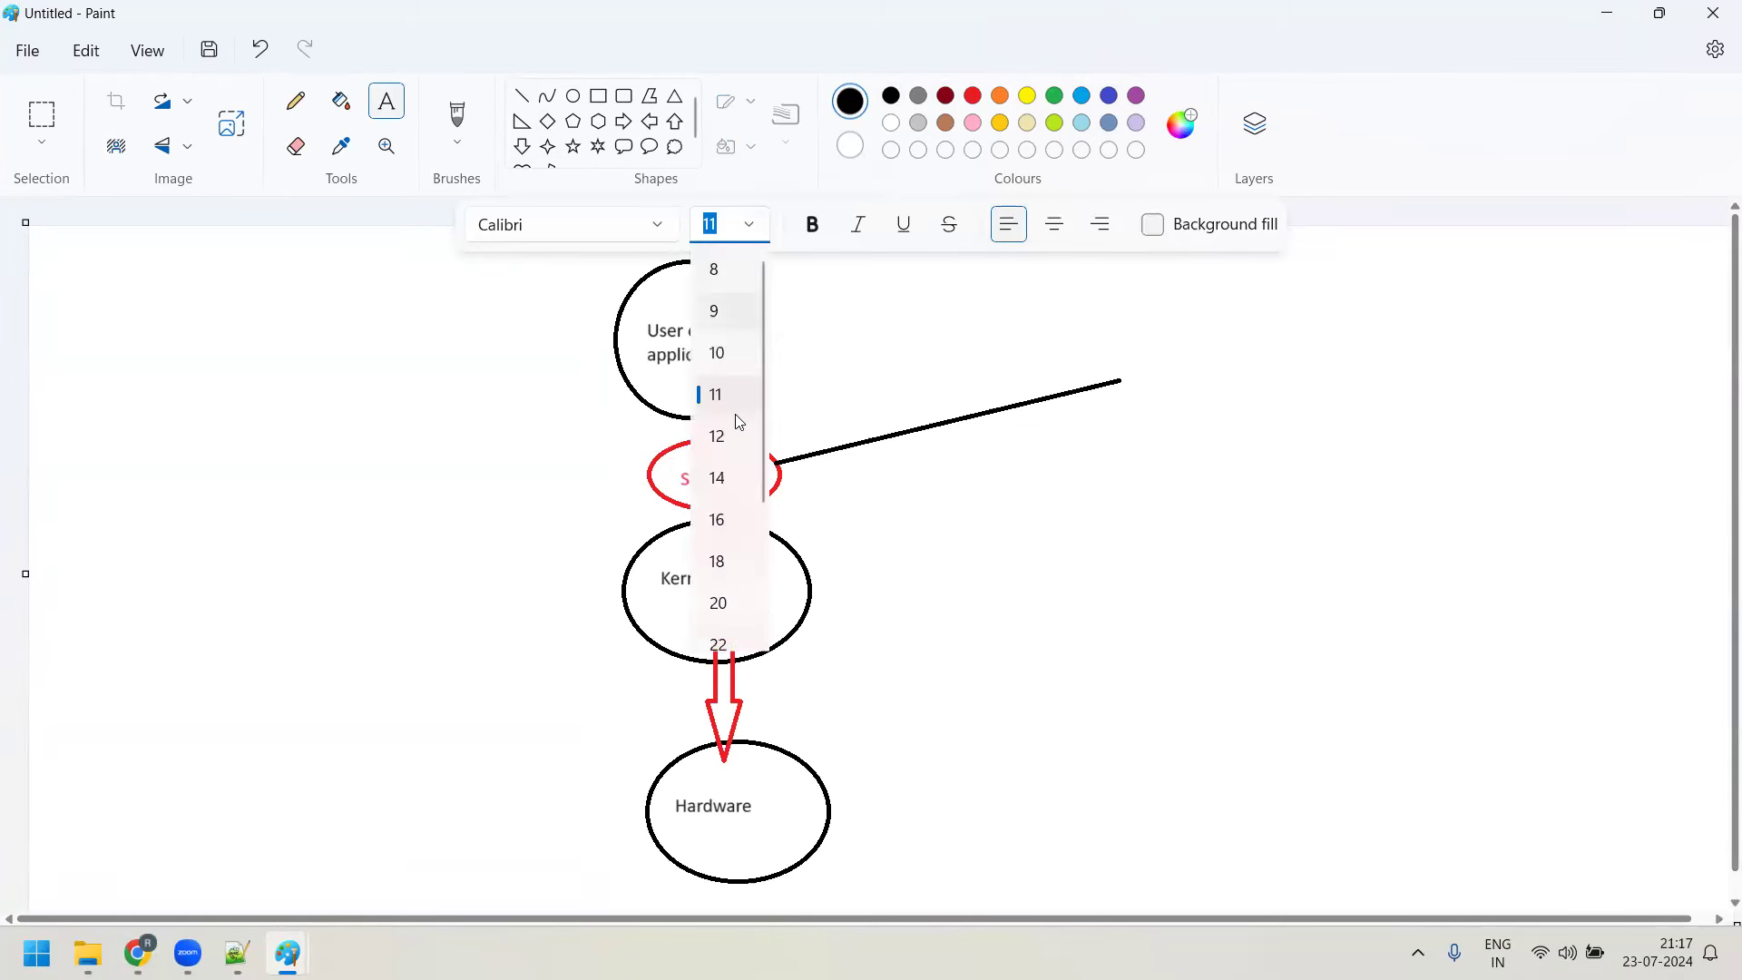
click(718, 519)
drag(1159, 320, 1547, 631)
text(Li)
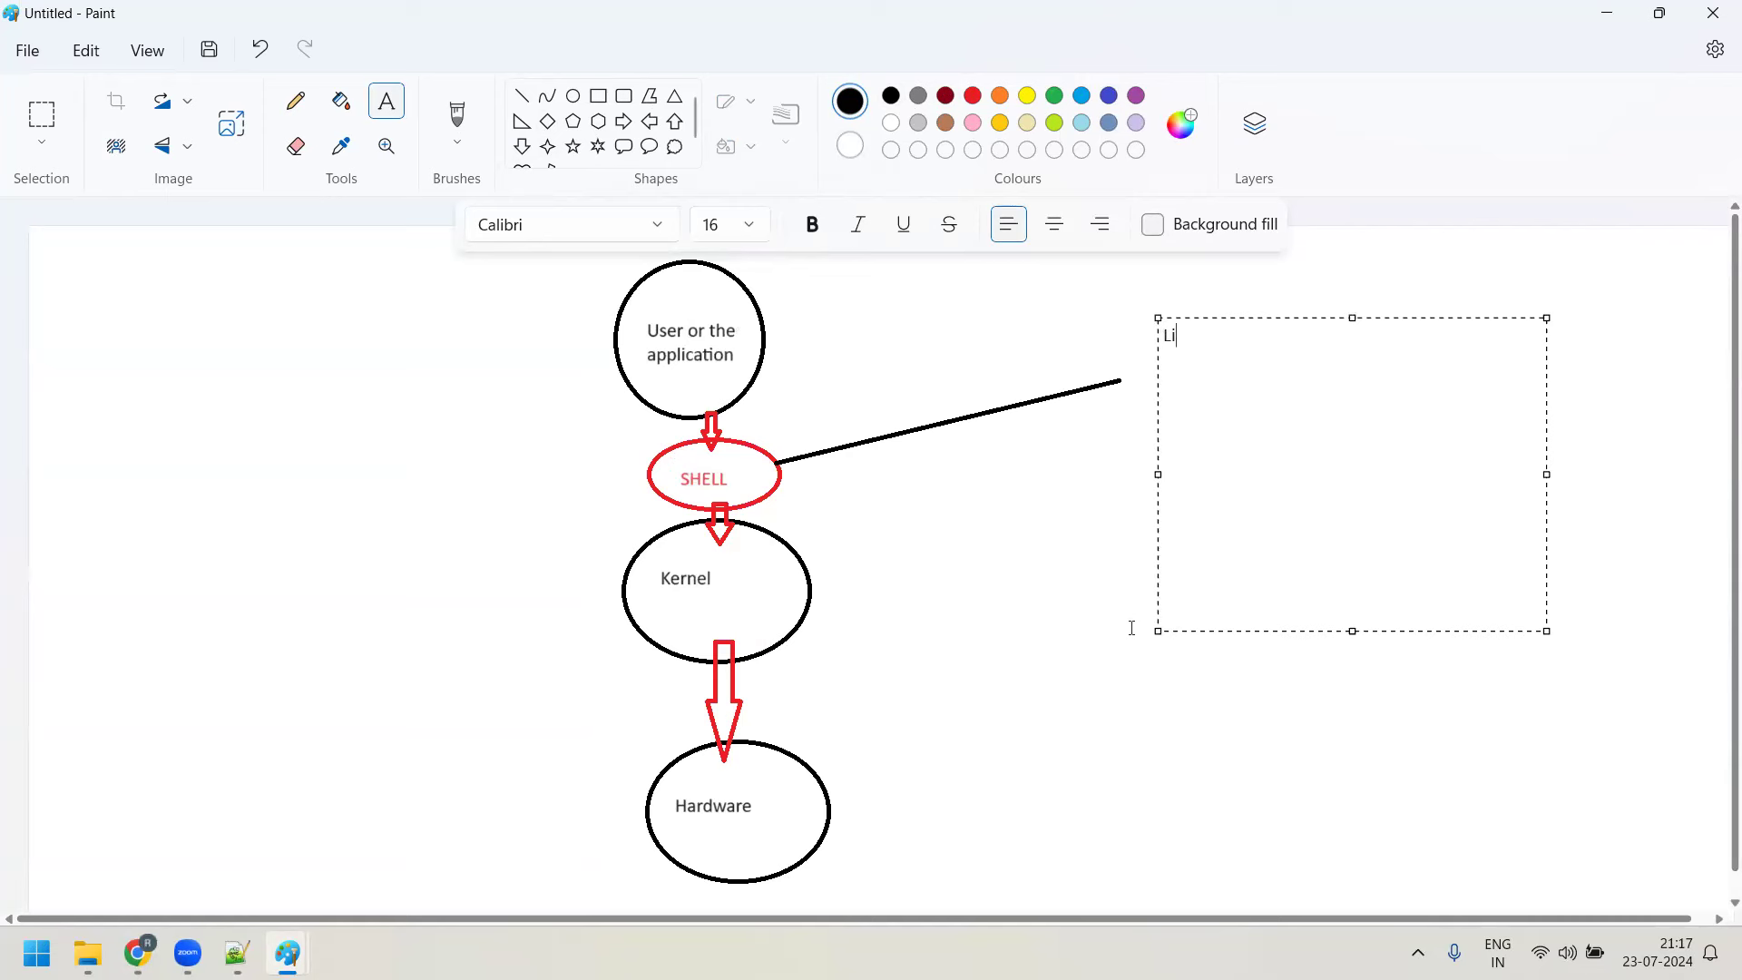
key(BackSpace)
key(BackSpace)
text(In Linux , the default shell i)
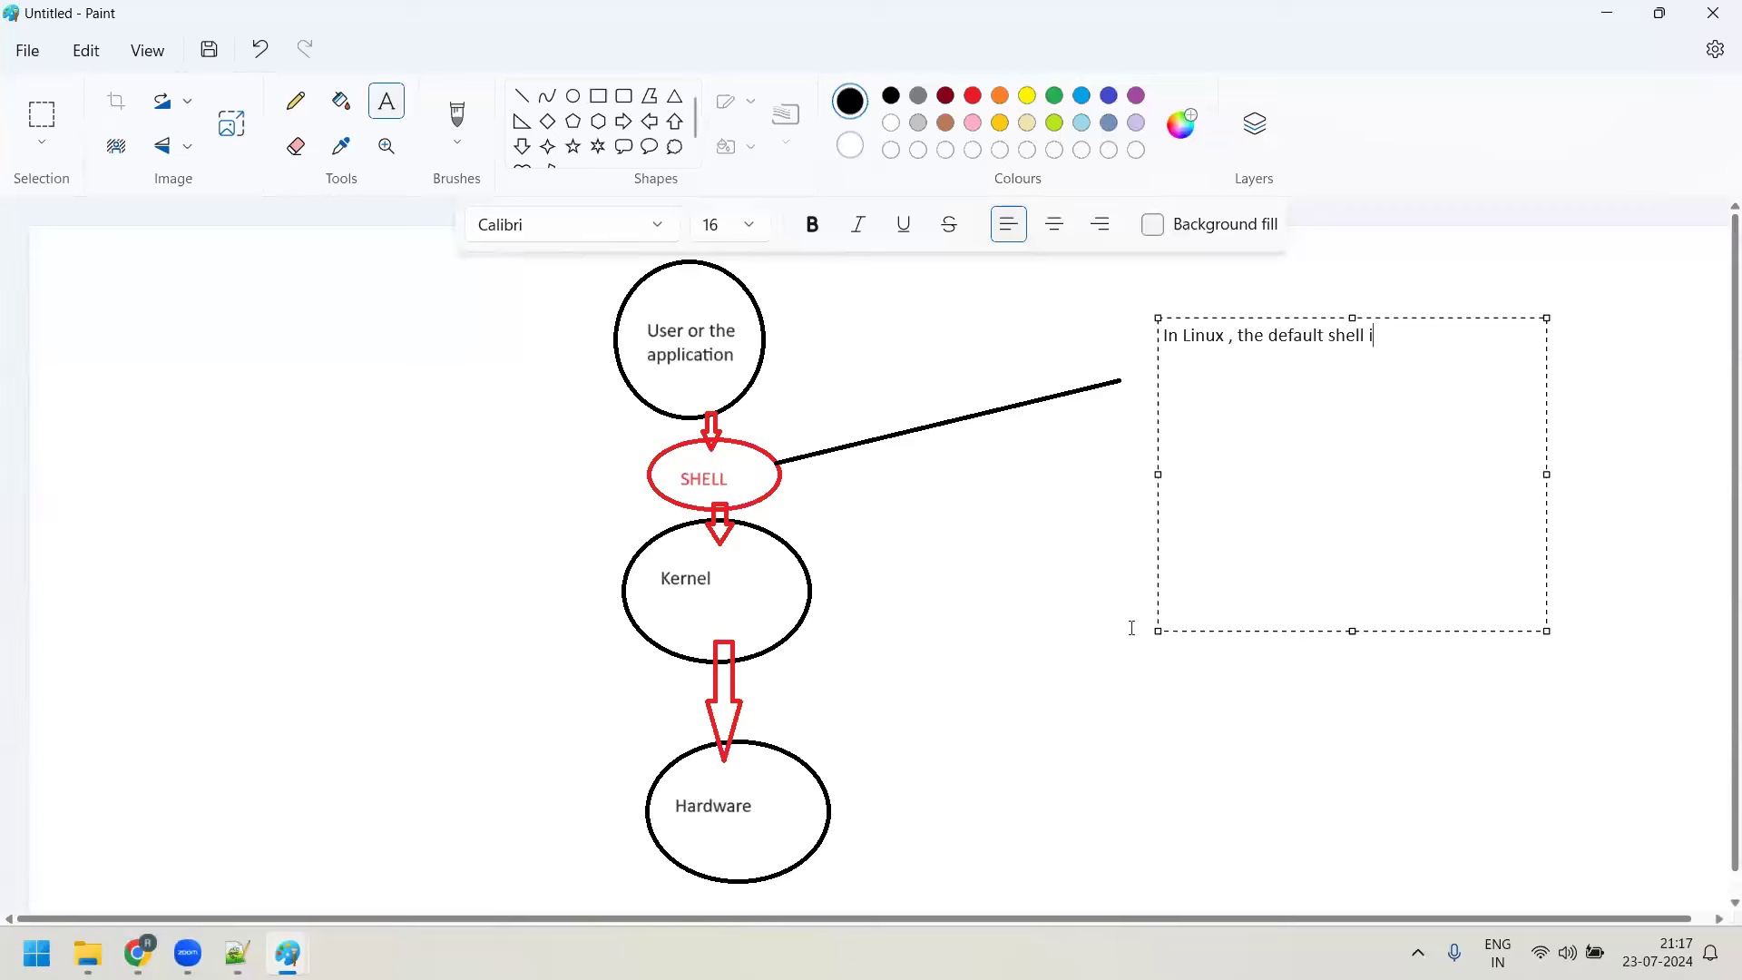
text(s BASH SHell)
key(BackSpace)
key(BackSpace)
key(BackSpace)
key(BackSpace)
text(hell)
Bring Day5-notes.txt forward in Notepad++ and highlight the foundation name on line 34
click(236, 953)
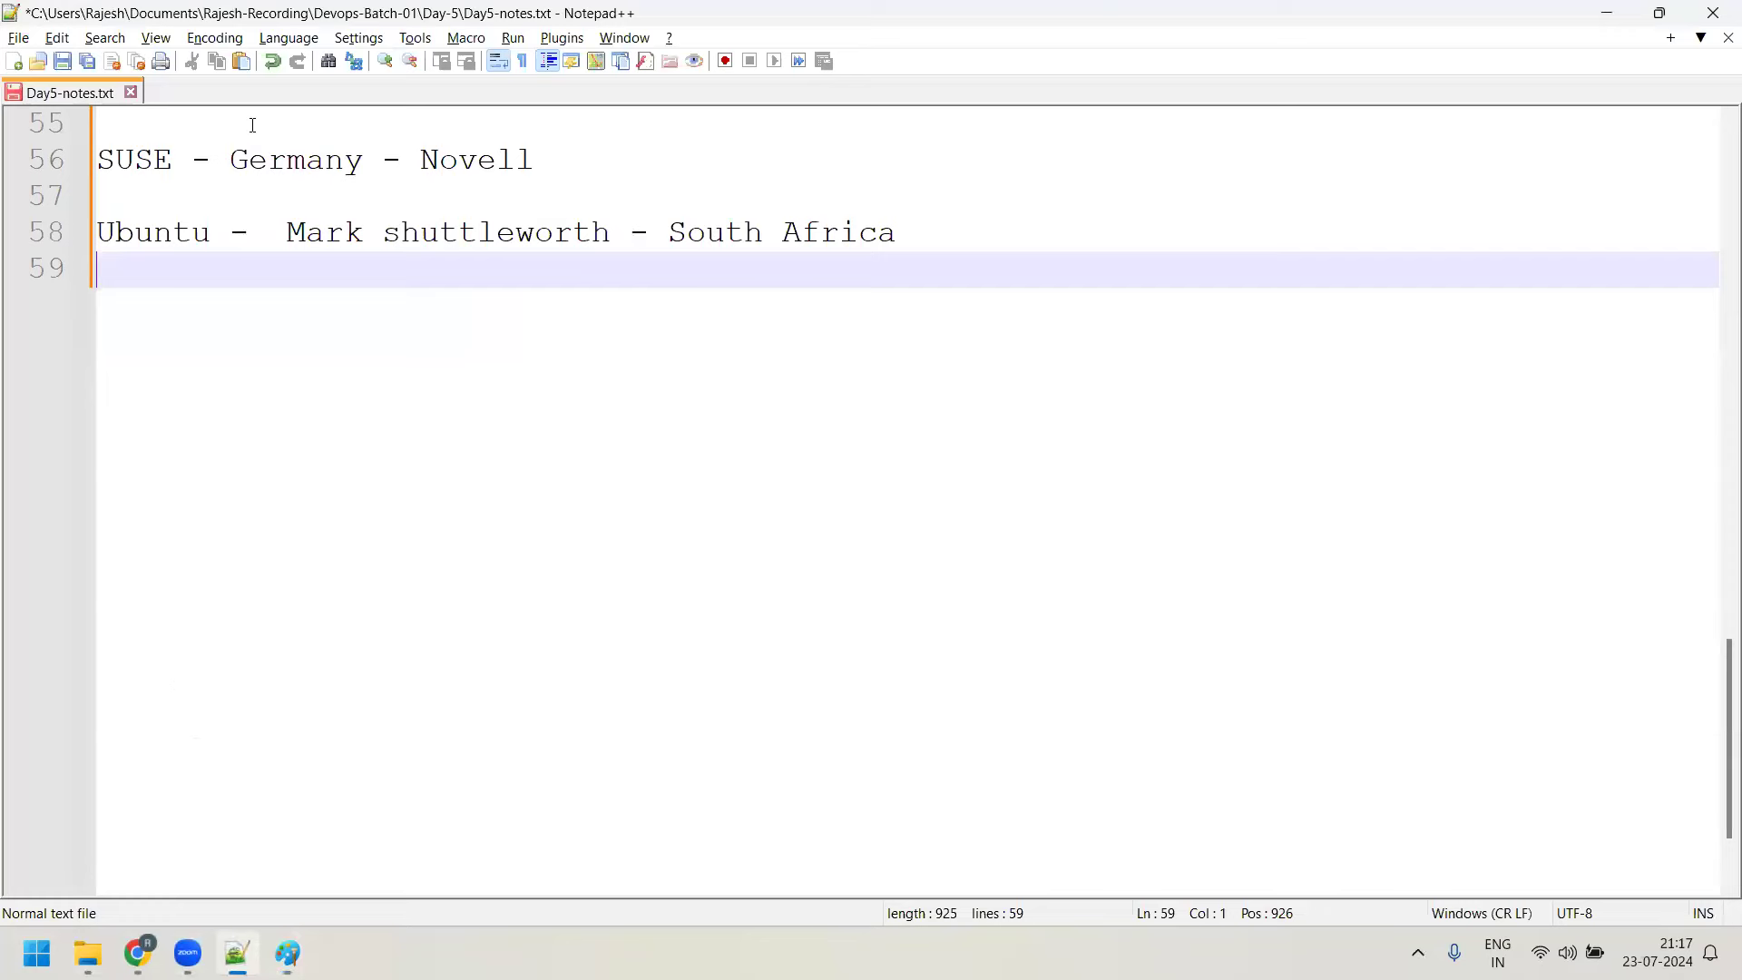
scroll(253, 124, up, 7)
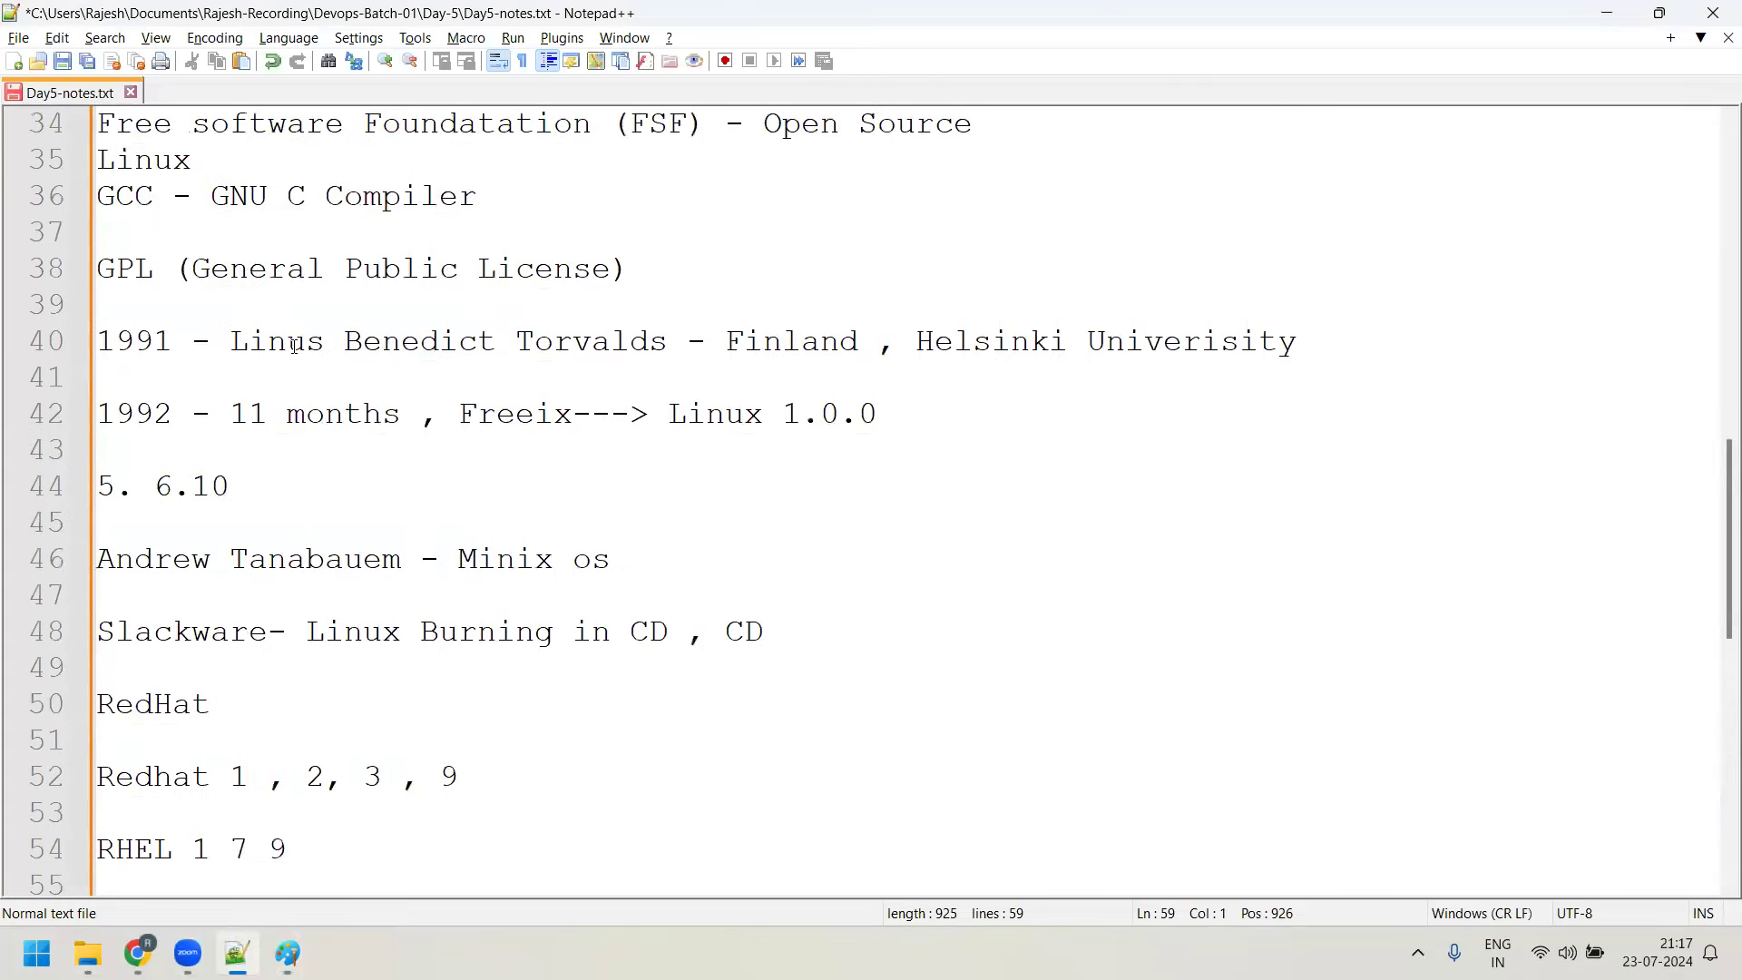
scroll(532, 195, up, 3)
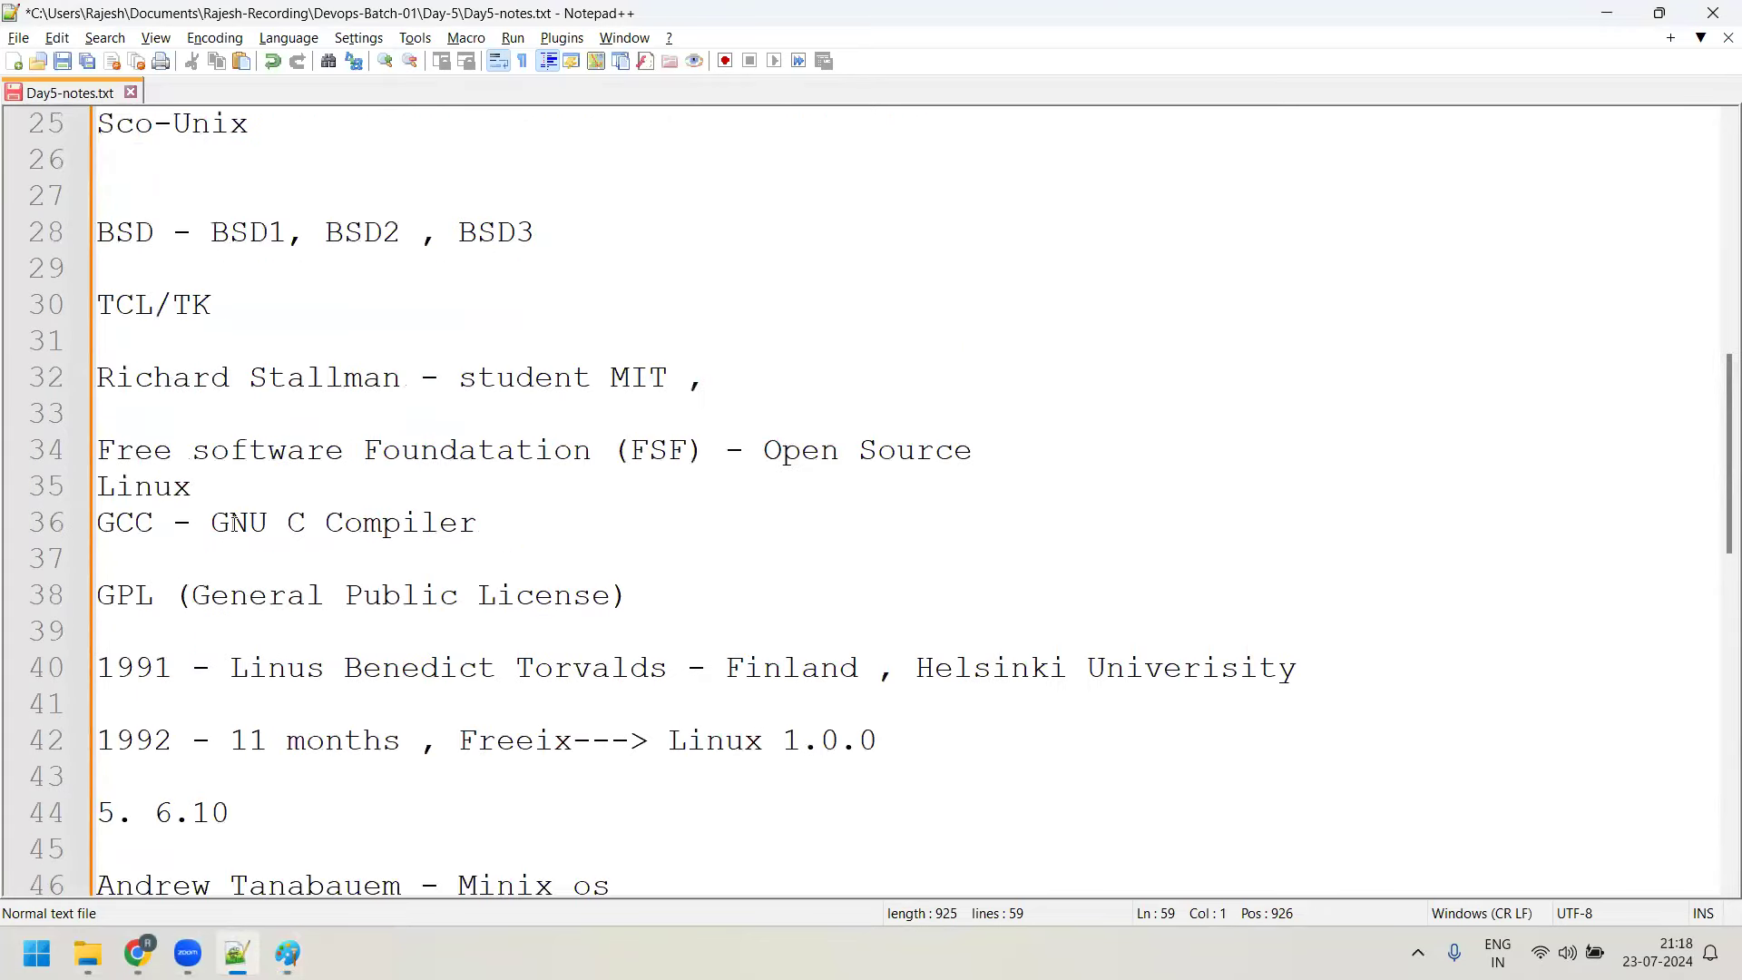
click(120, 454)
drag(149, 460, 575, 468)
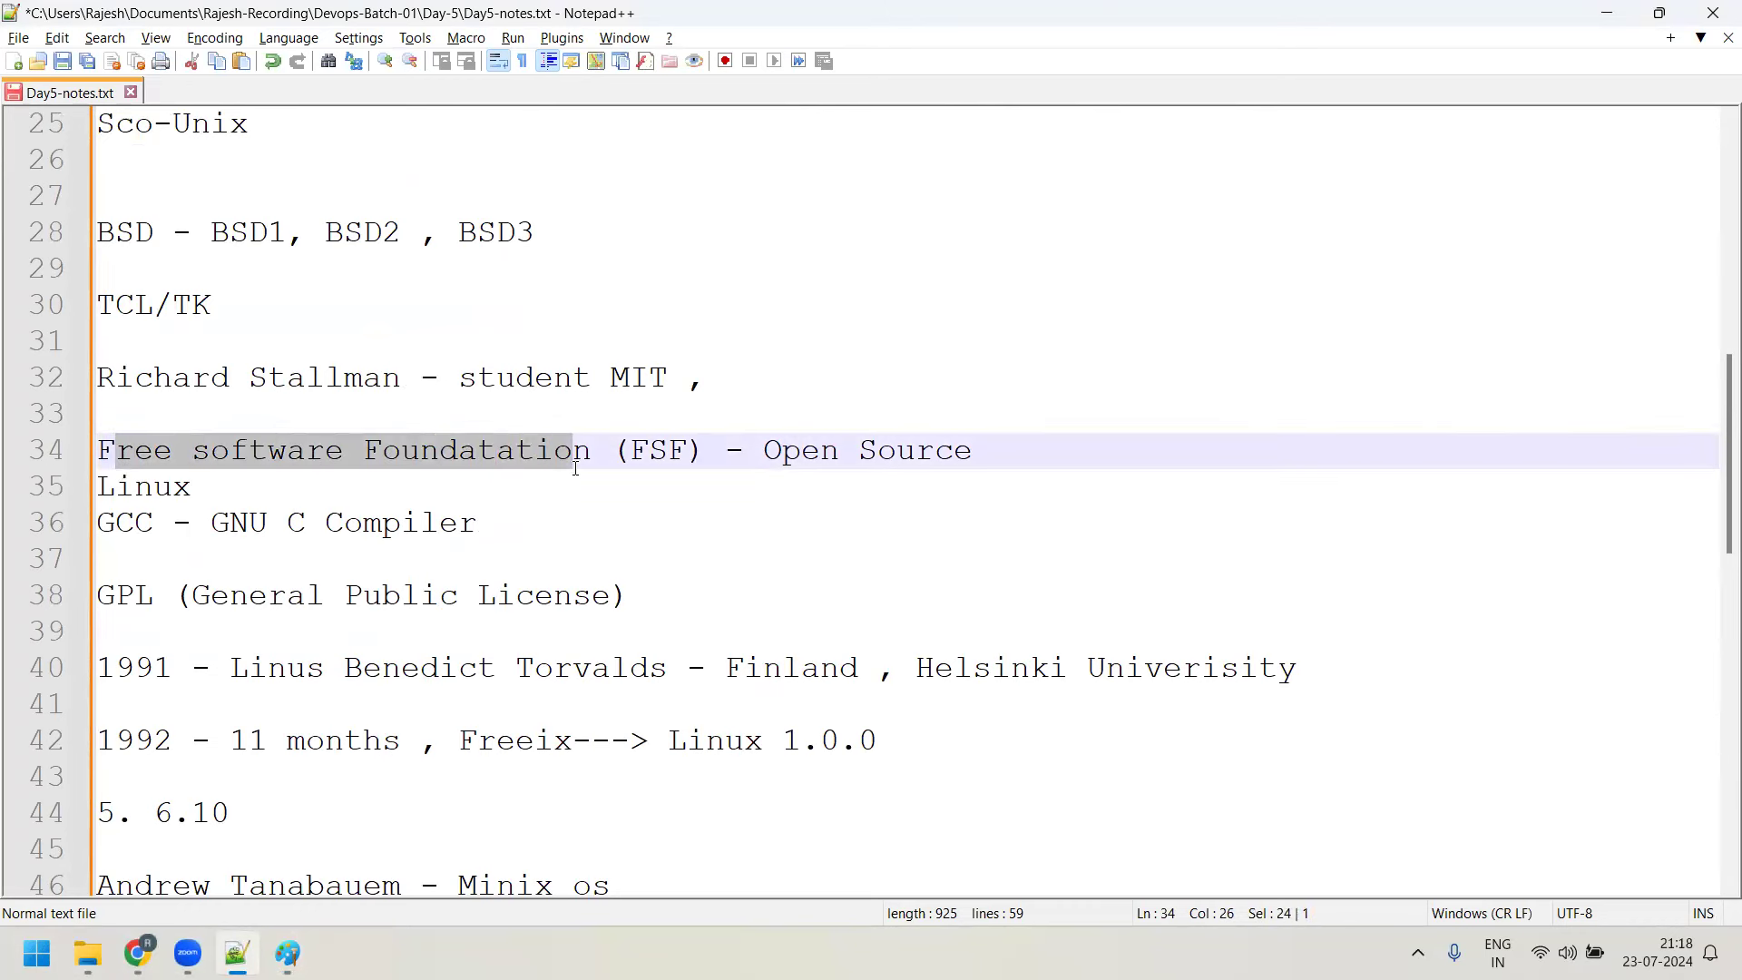
scroll(599, 459, down, 8)
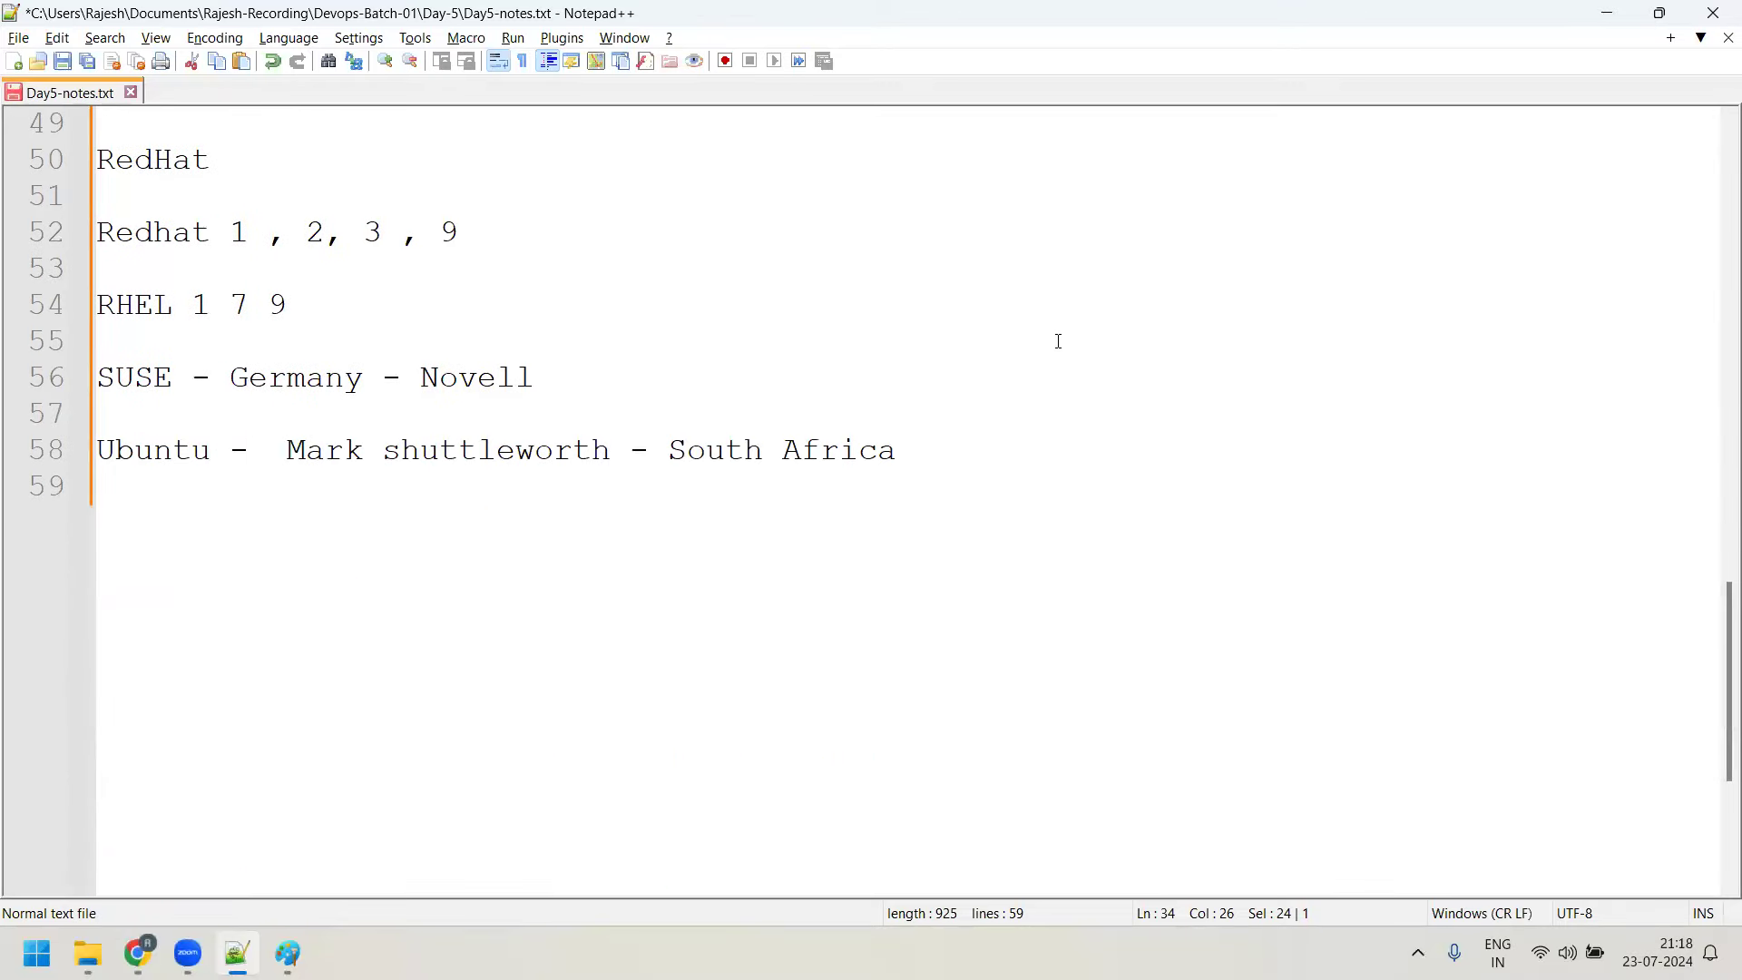
Add the line 'bash is desgined many engineers working in FSF community' and begin 'Bash is complete implementation of Bourne'
click(995, 452)
key(Return)
key(Return)
text(bash)
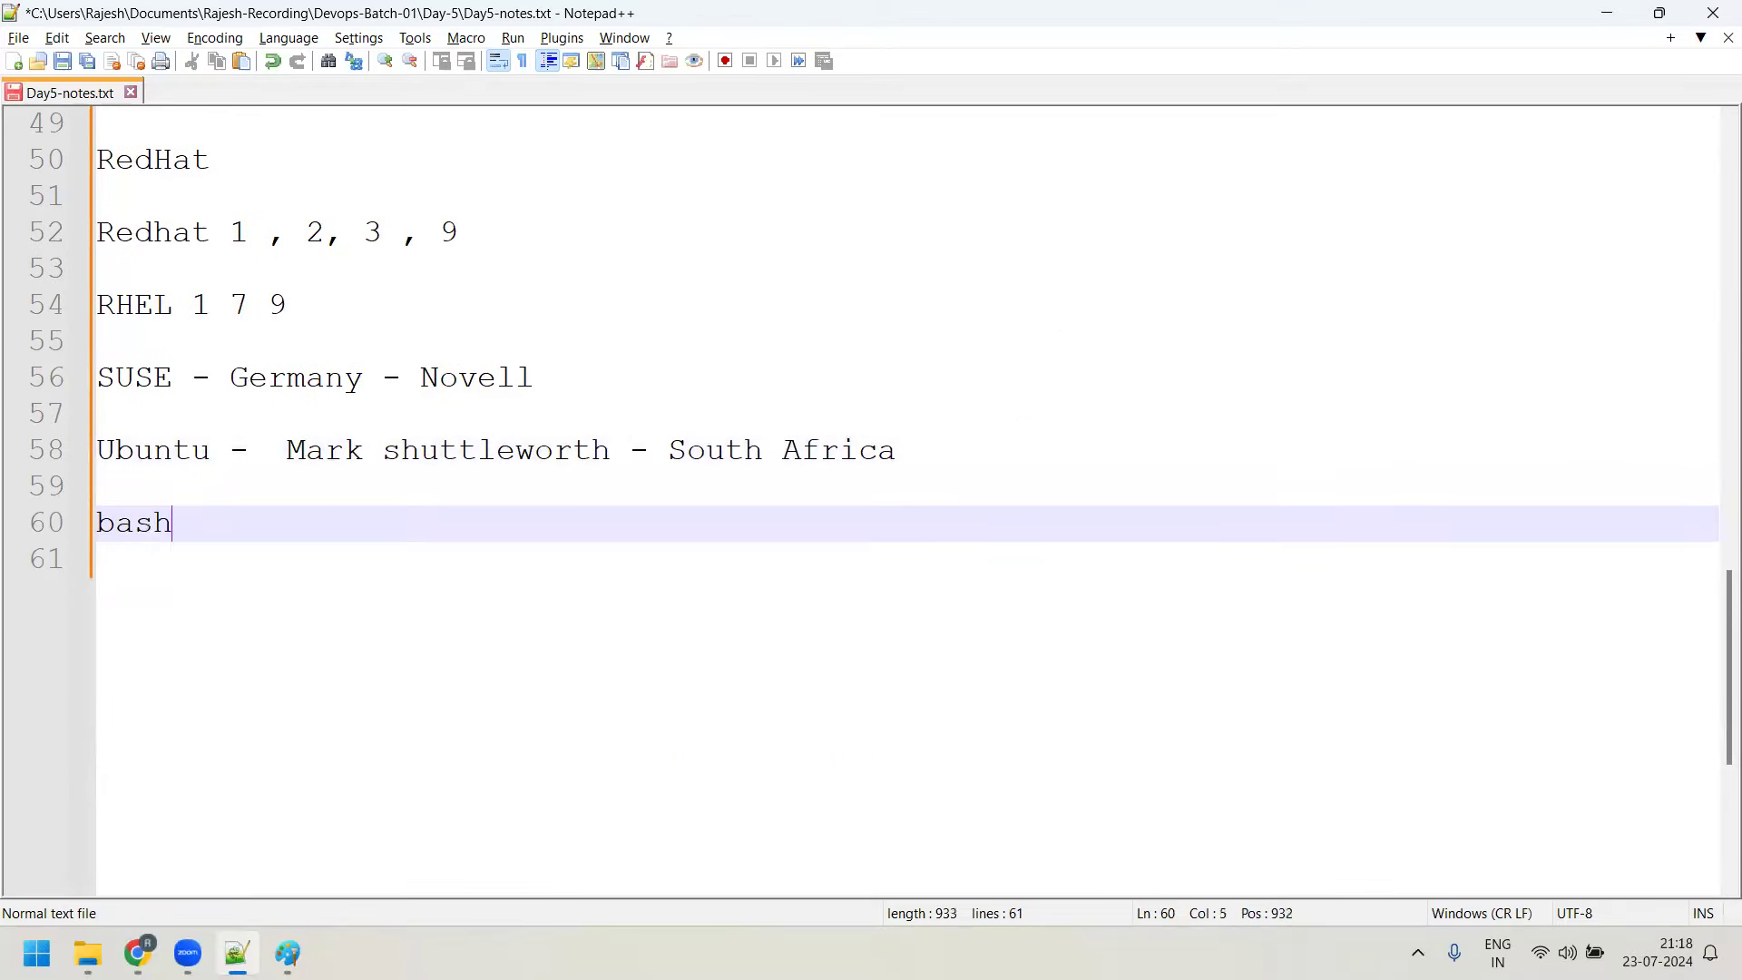
key(BackSpace)
text(h is desgined)
key(BackSpace)
text(d man)
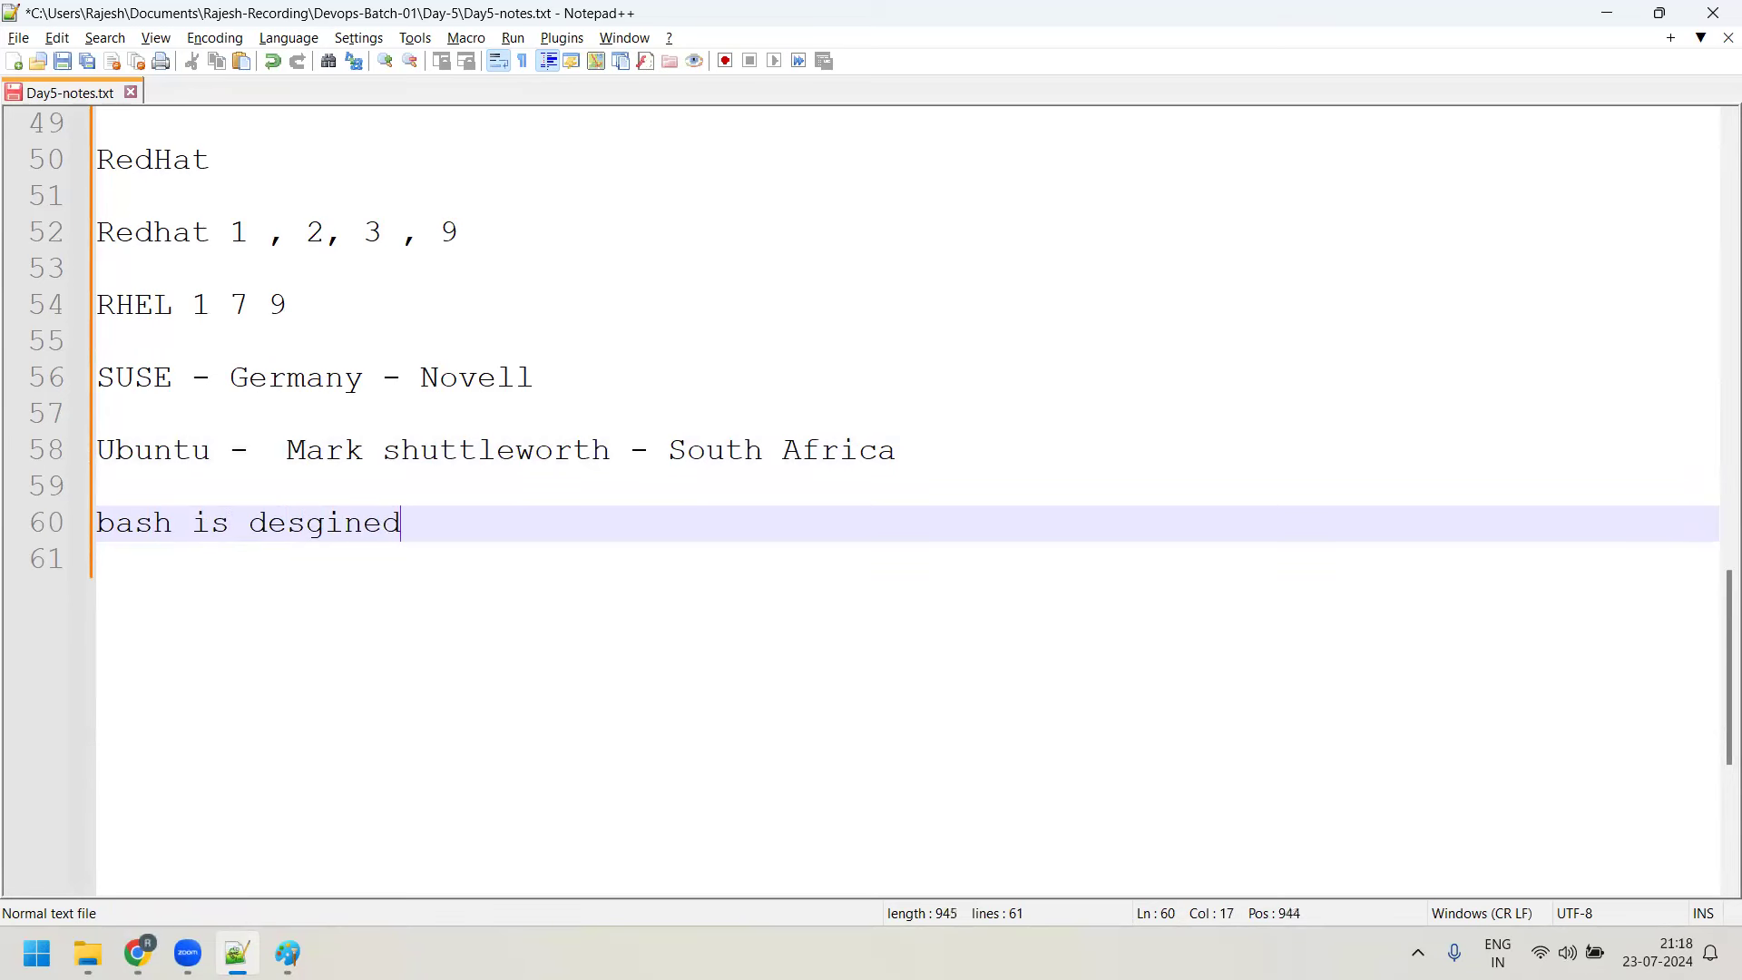
text(y e nnhg)
key(BackSpace)
key(BackSpace)
key(BackSpace)
key(BackSpace)
key(BackSpace)
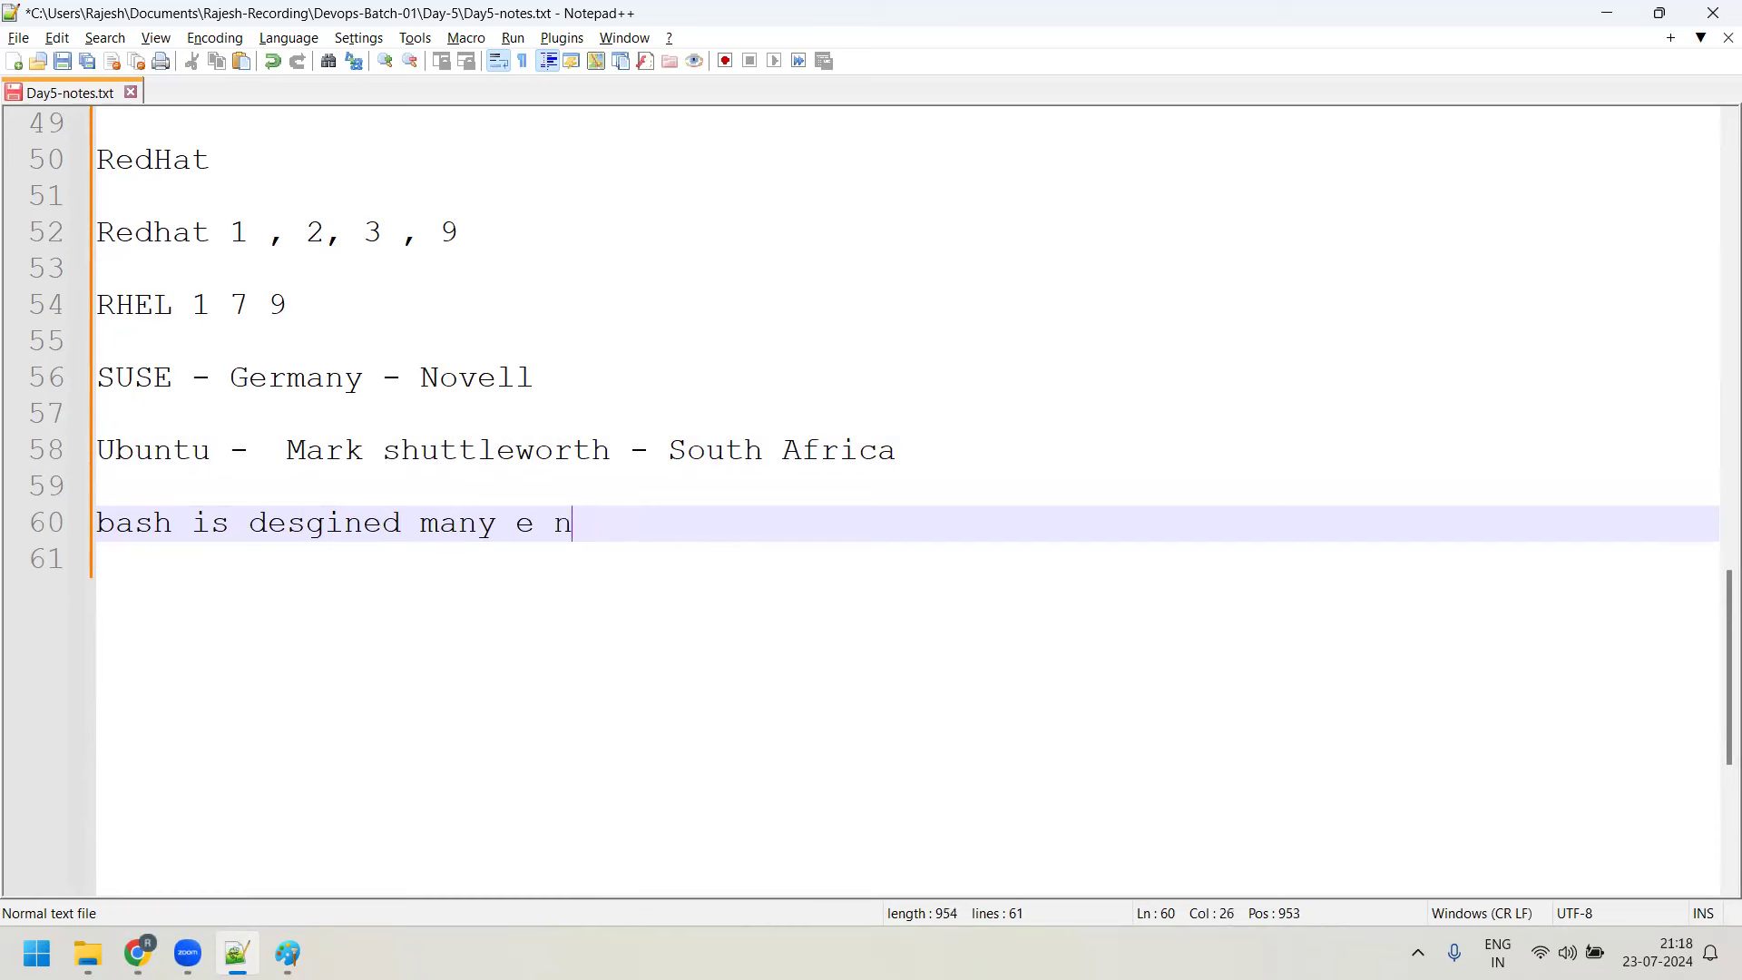
text(ngineers)
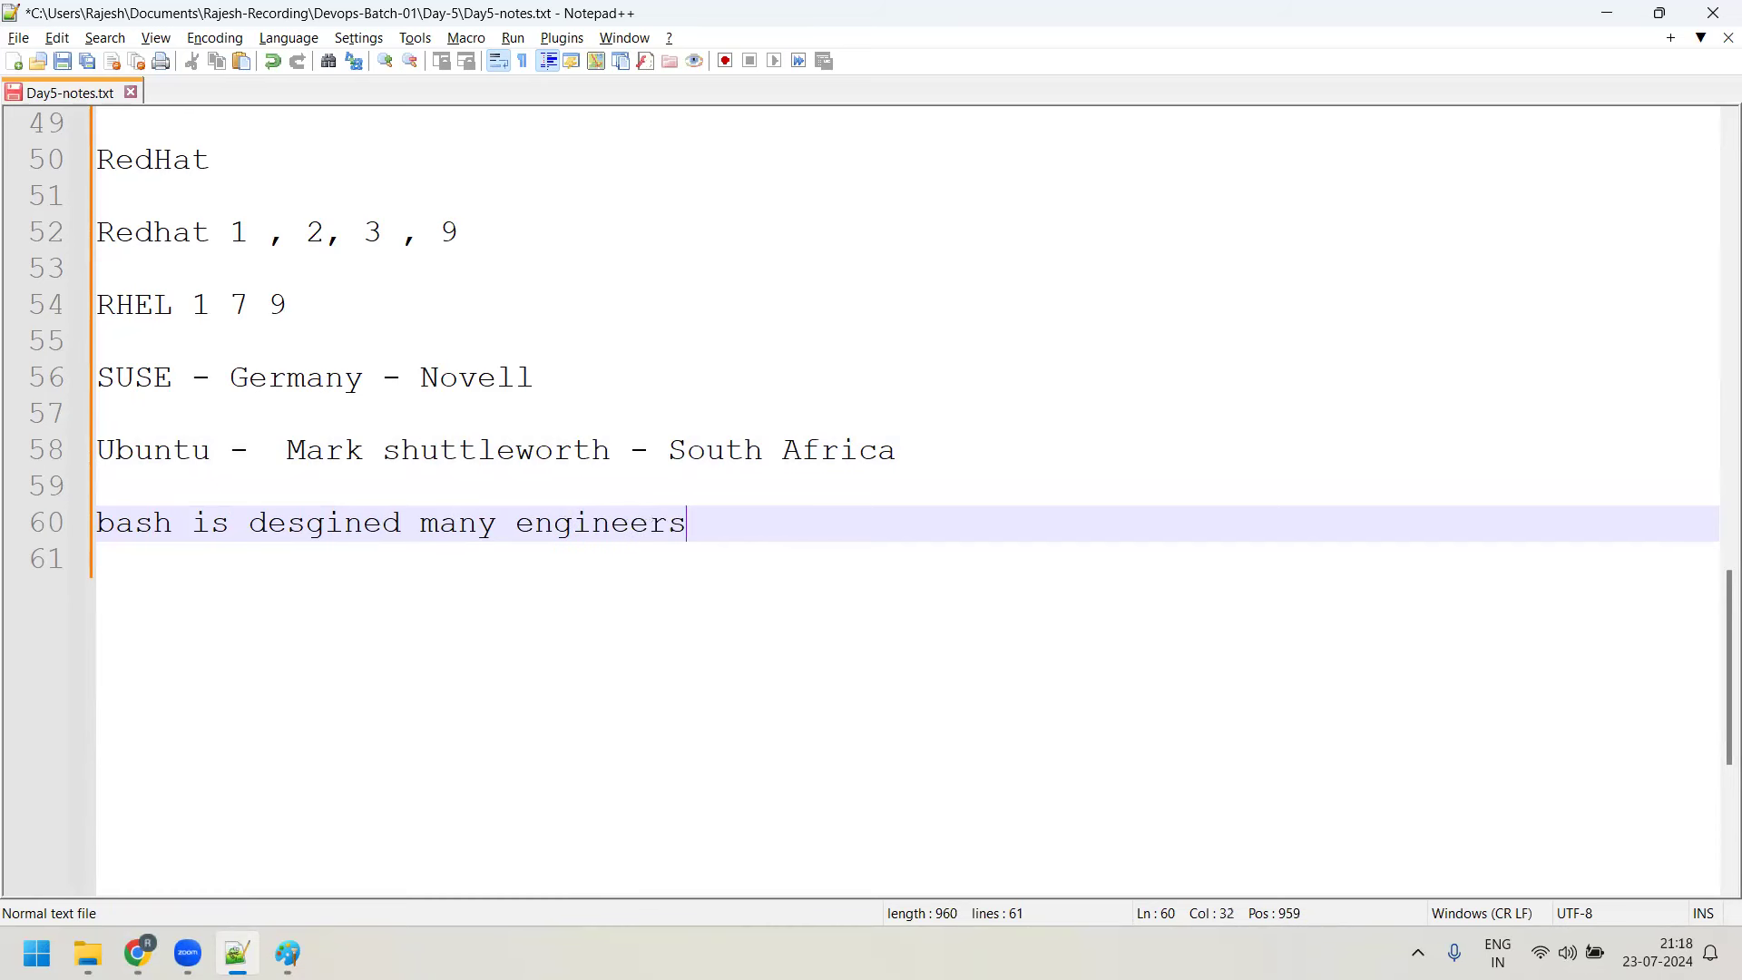
text( working in FSP)
key(BackSpace)
key(BackSpace)
text(F couum)
key(BackSpace)
key(BackSpace)
key(BackSpace)
text(mmunity)
key(Return)
key(Return)
text(B)
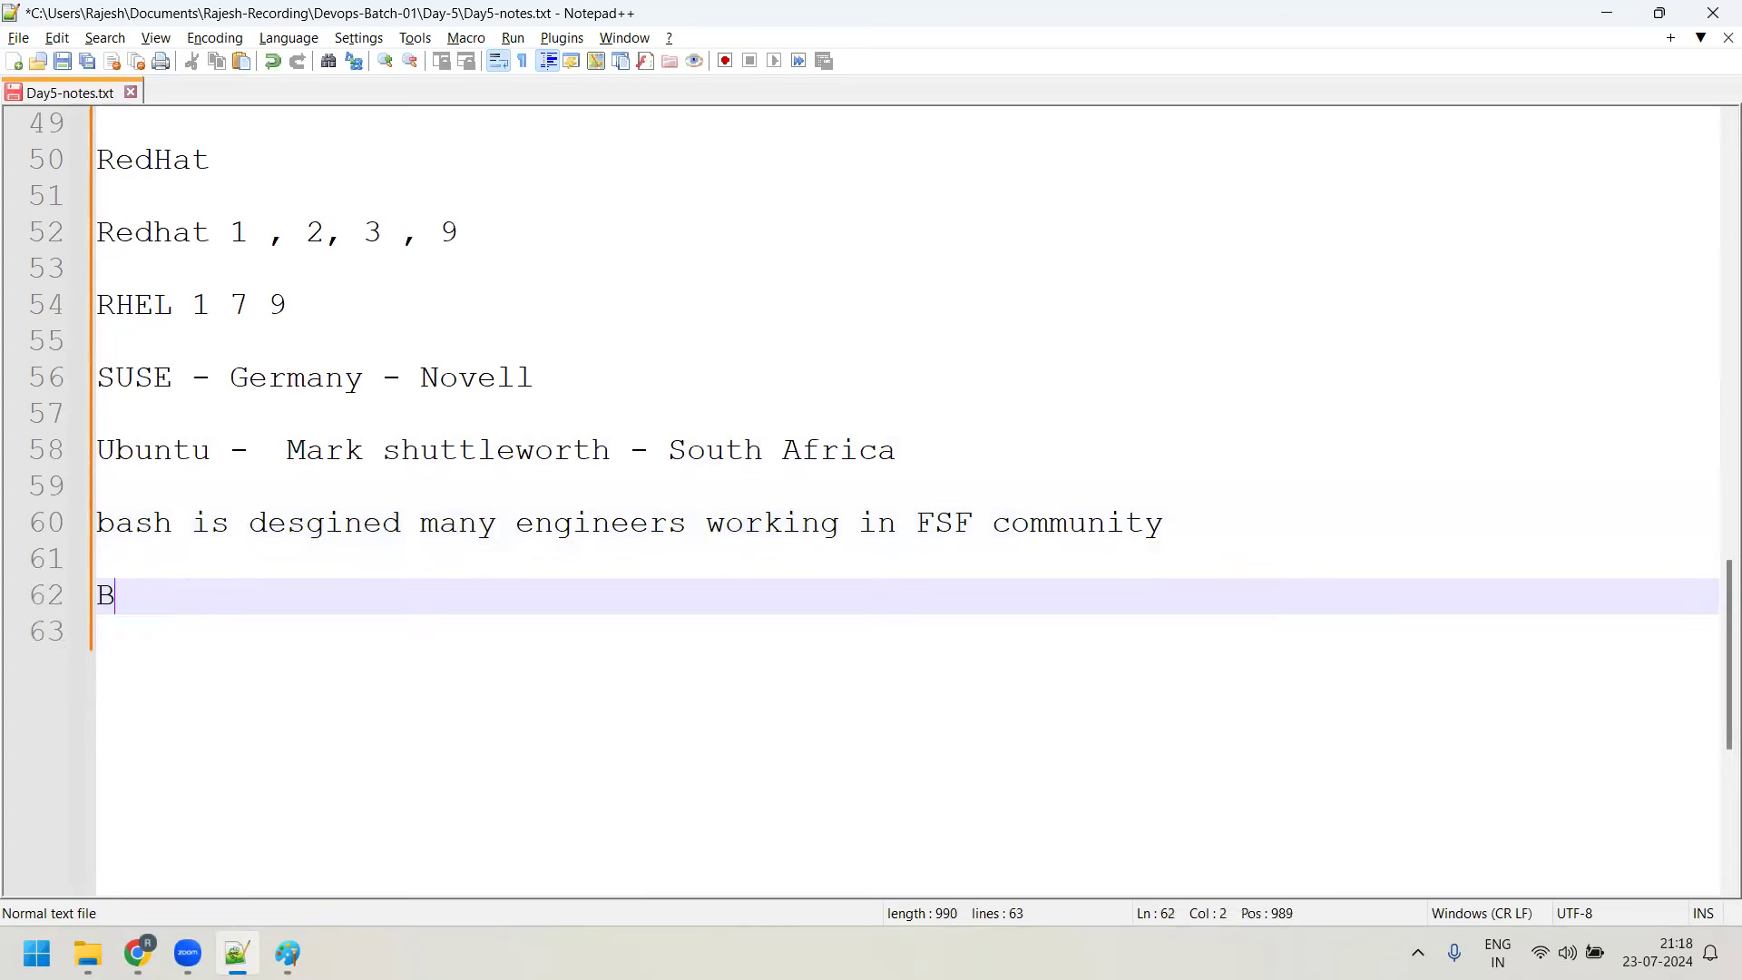
text(ash is complete imp)
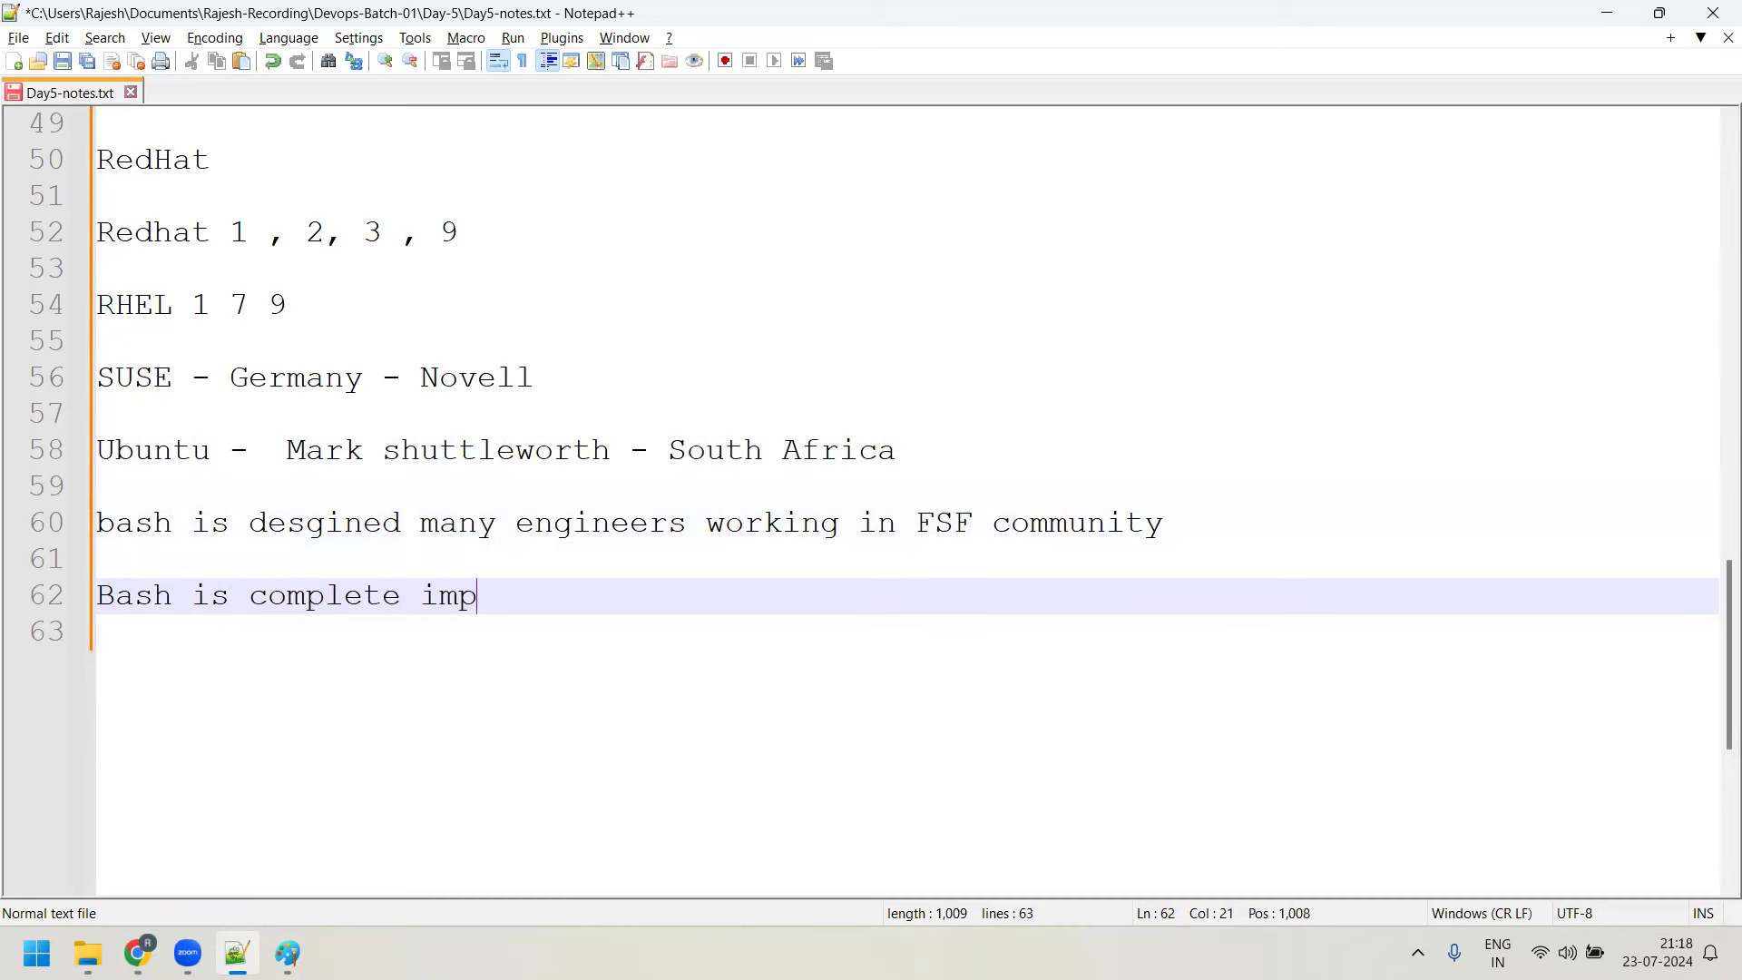
text(lementation )
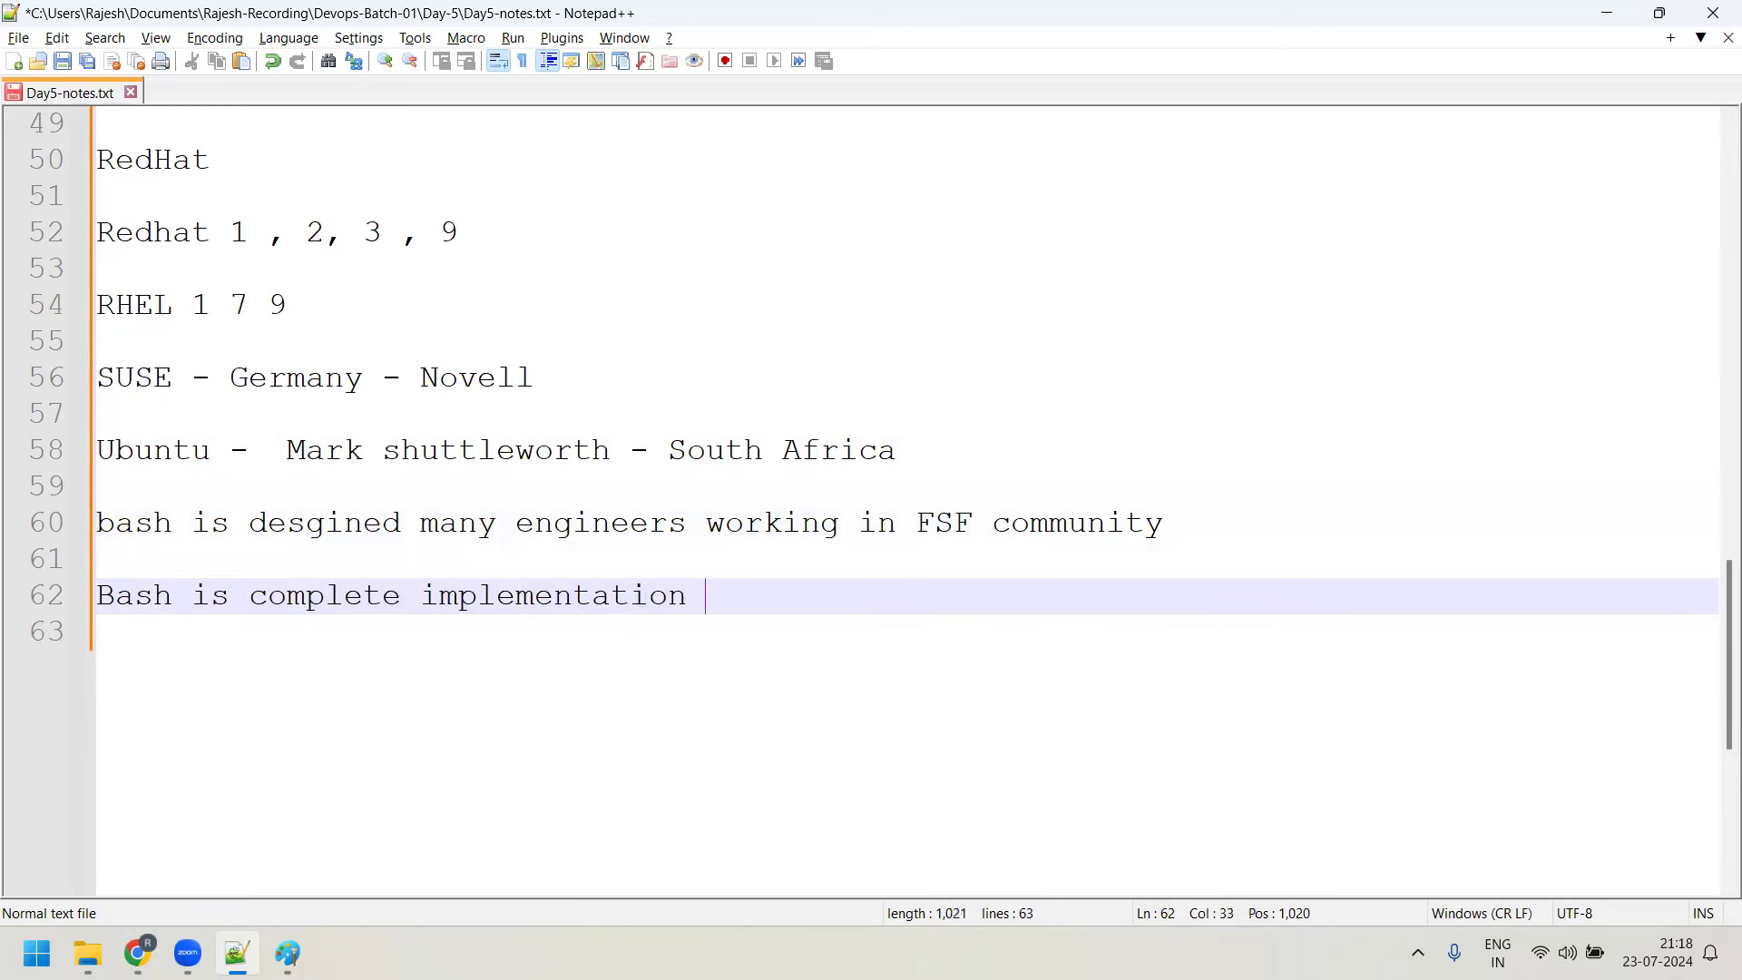
text(of Bourne sh)
Finish the line as 'Bash is complete implementation of Bourne shell'
key(BackSpace)
key(BackSpace)
text(shell)
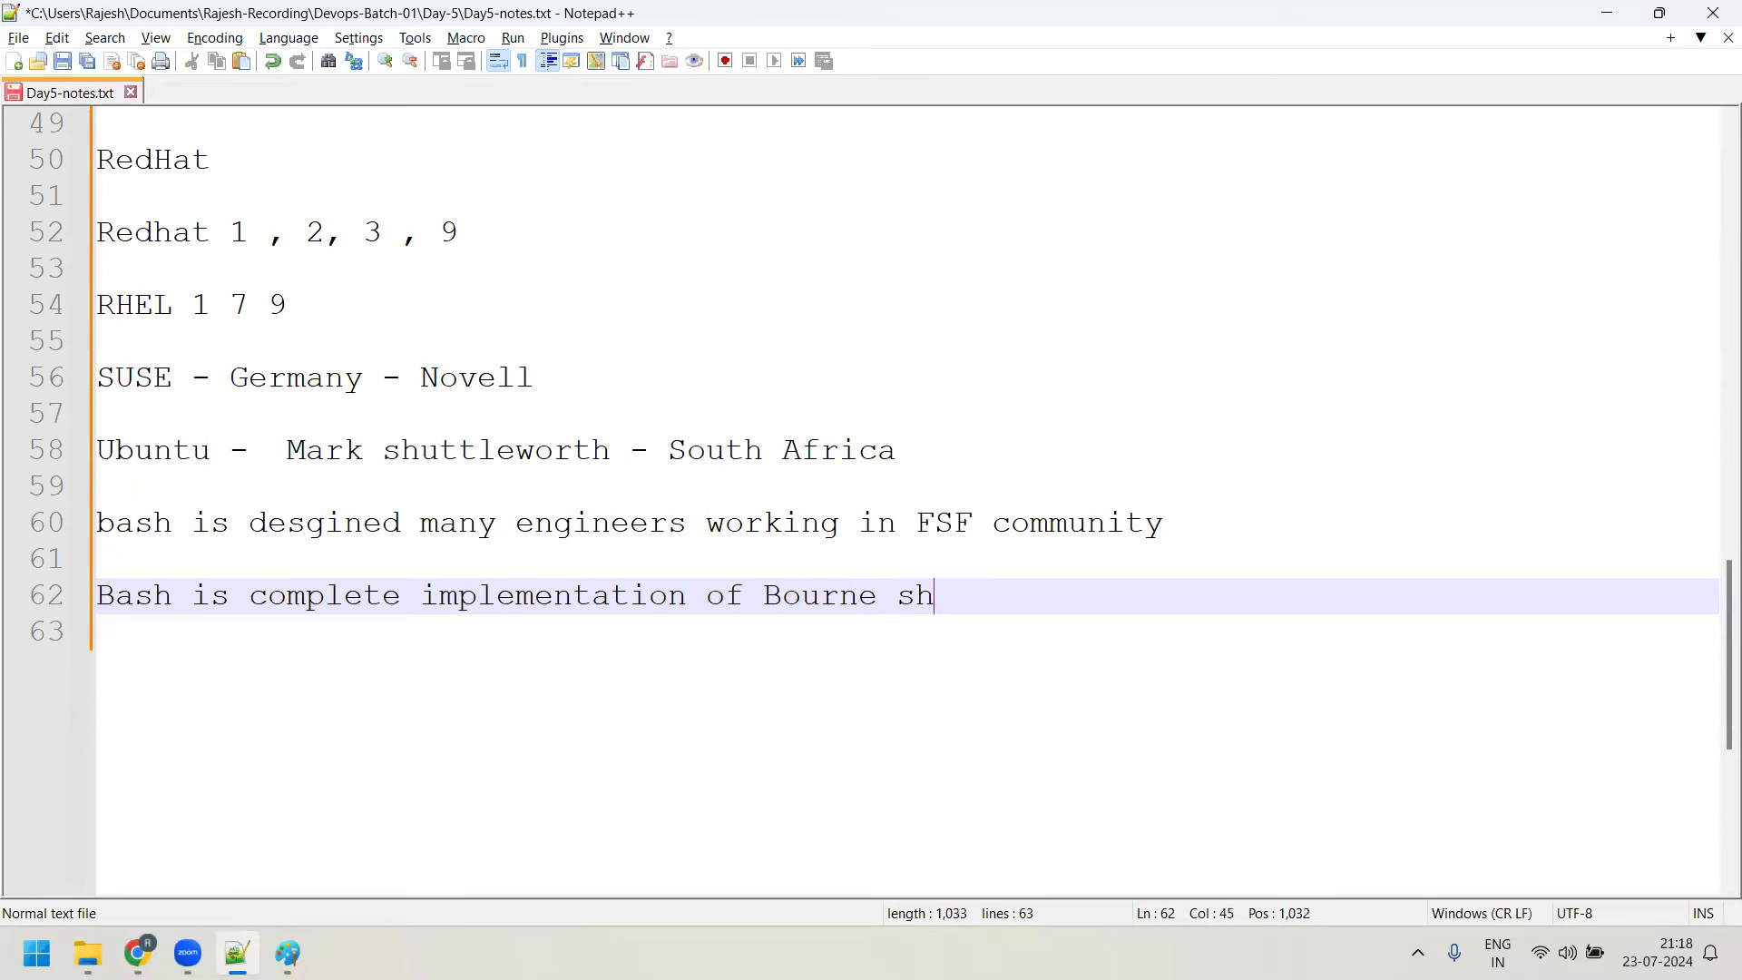
key(Return)
key(Return)
Type 'Bourne shell was designed by the person -> Steve Bourne --> implemented with Unix OS'
text(Bour)
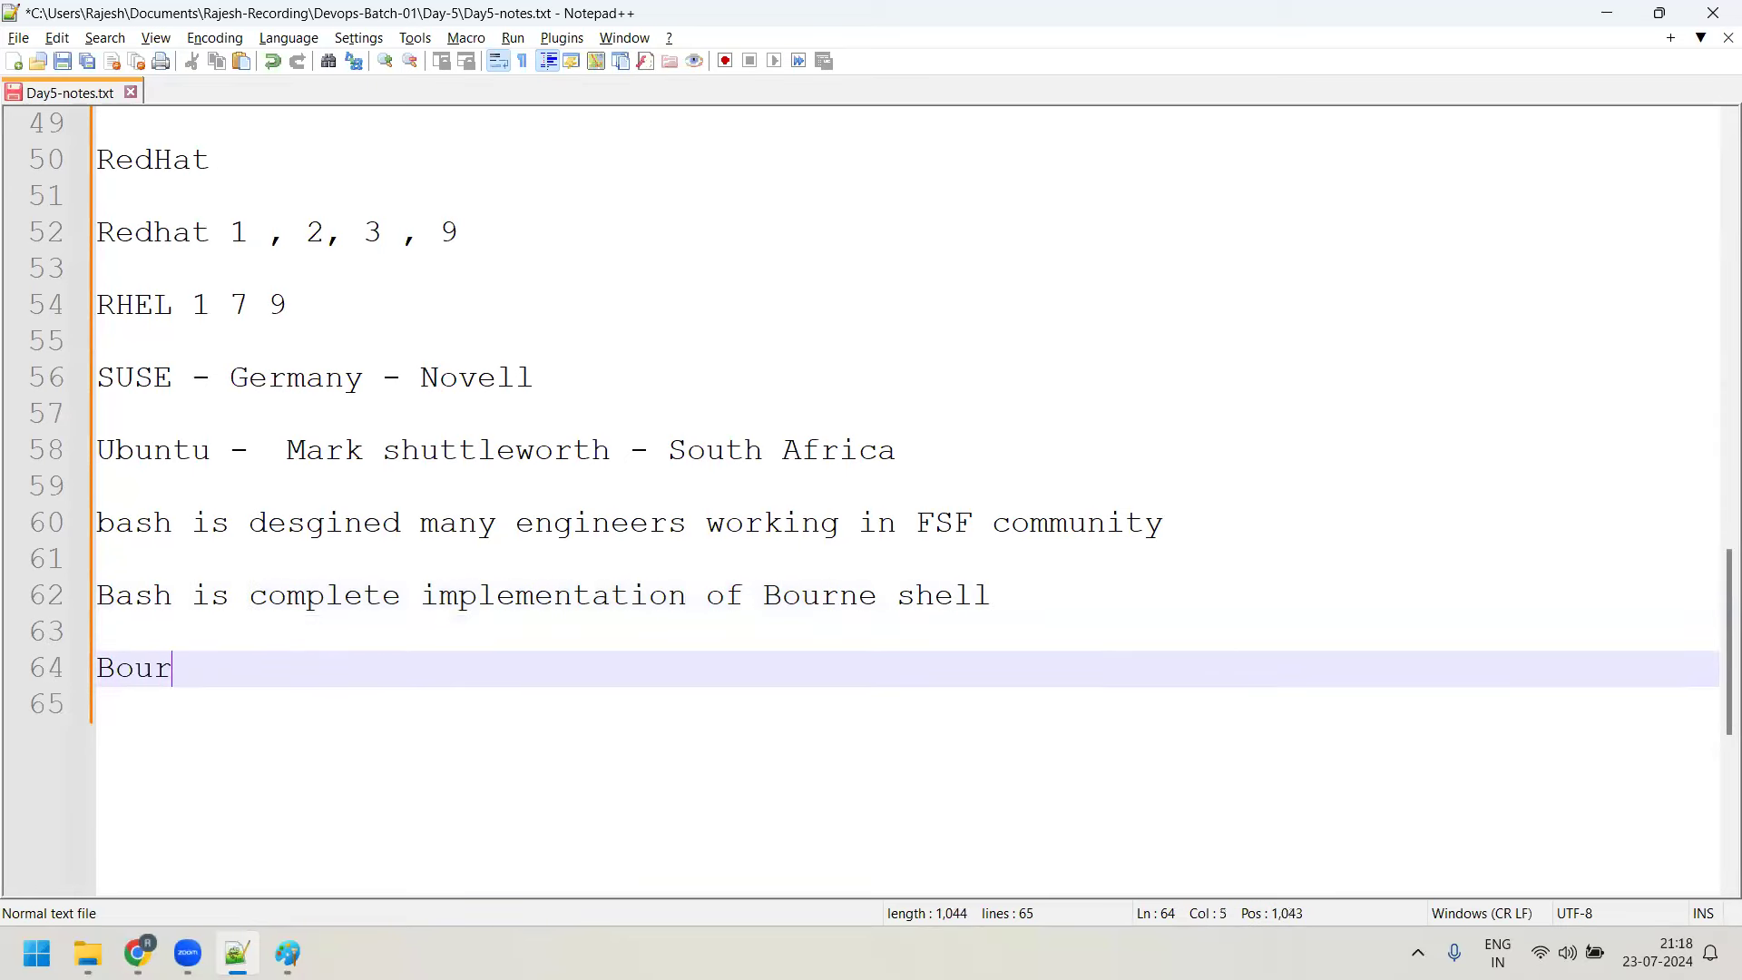
text(nce)
key(BackSpace)
key(BackSpace)
key(BackSpace)
text(e sh)
key(BackSpace)
text(shell )
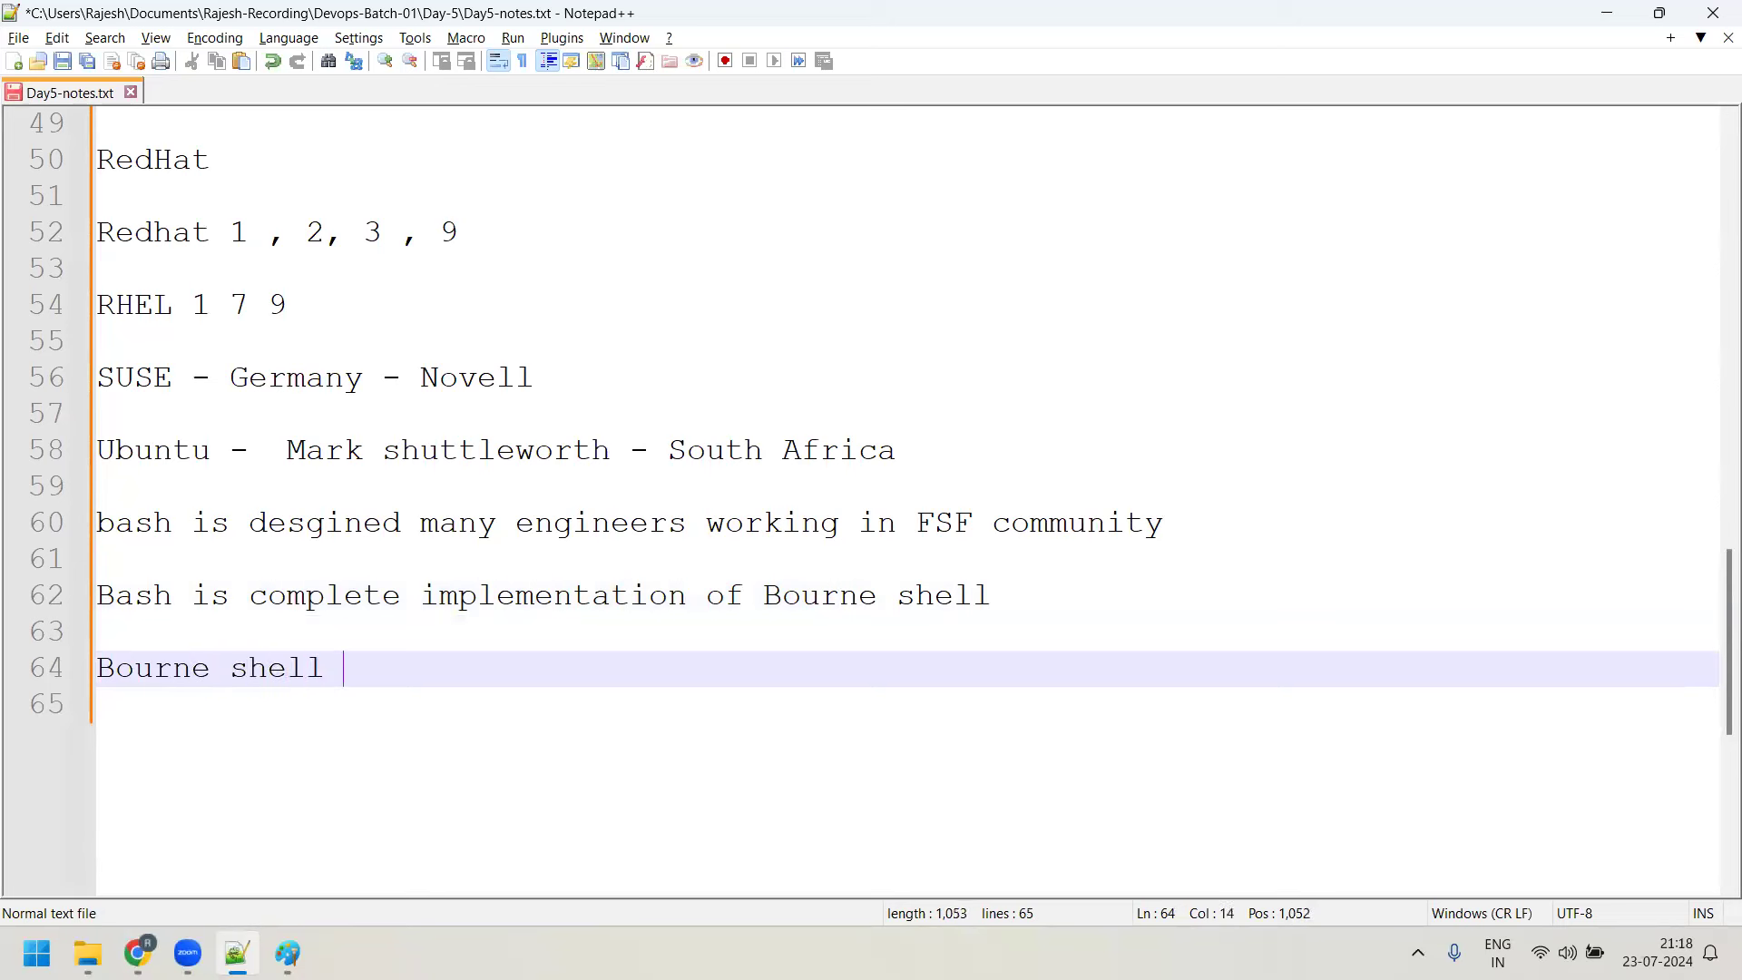
text(was desig)
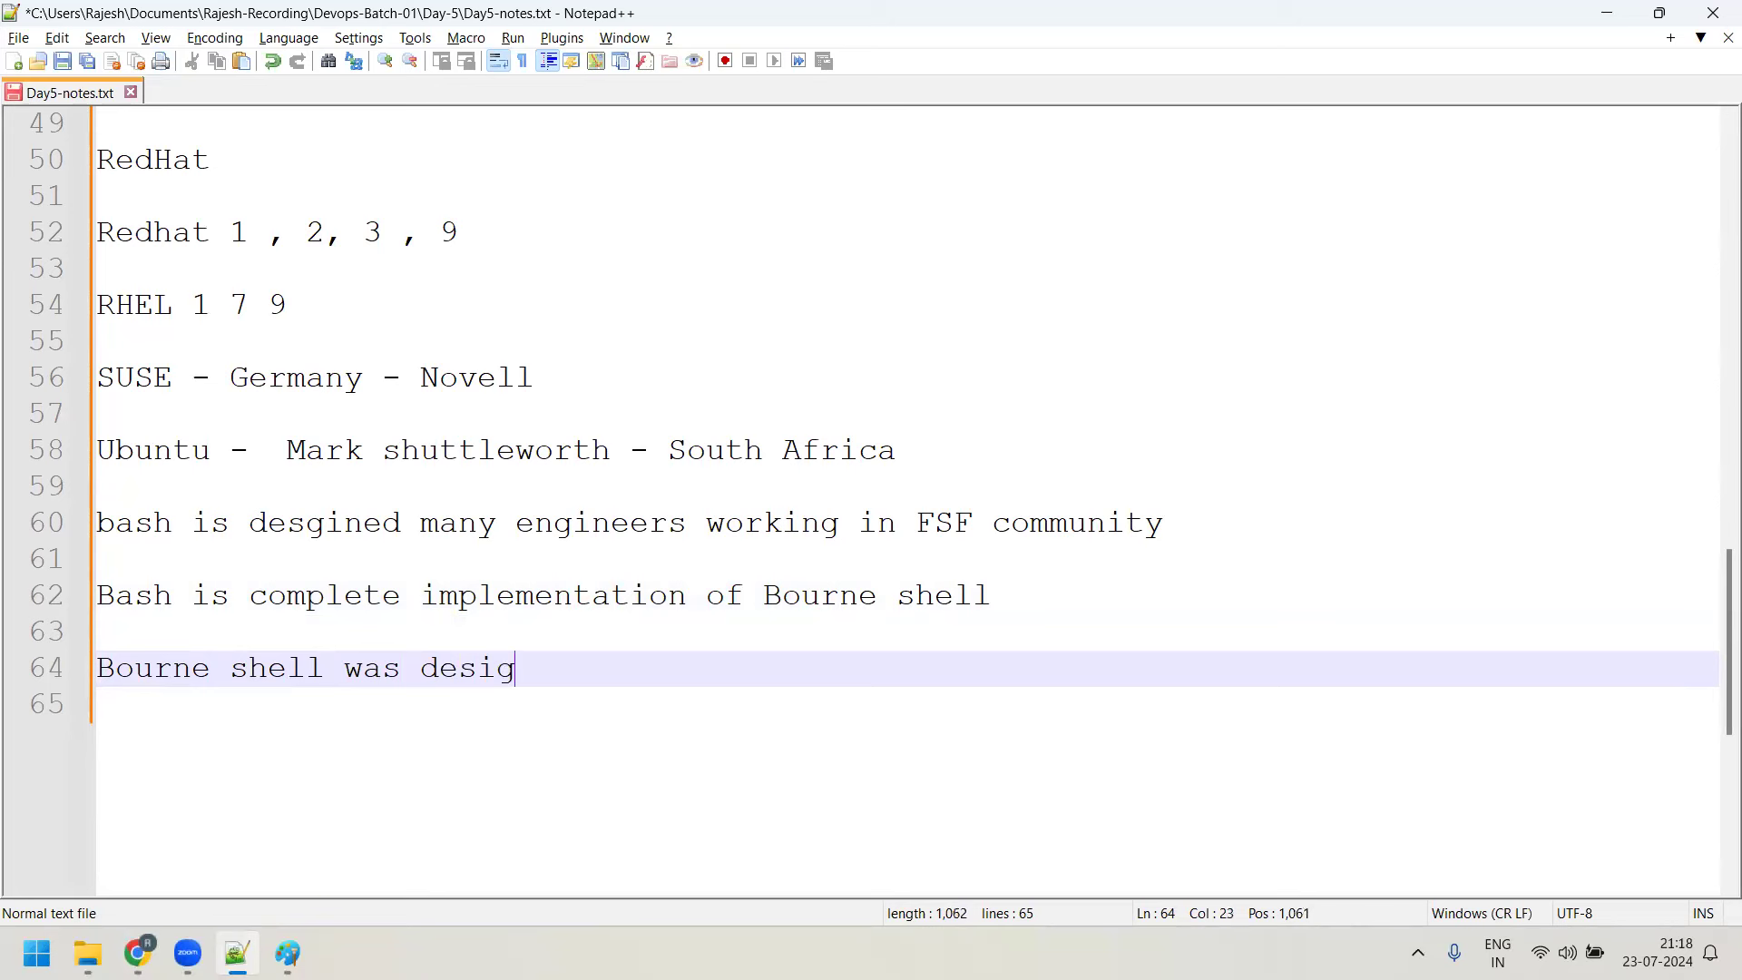
text(ned by thr)
key(BackSpace)
key(BackSpace)
text(e )
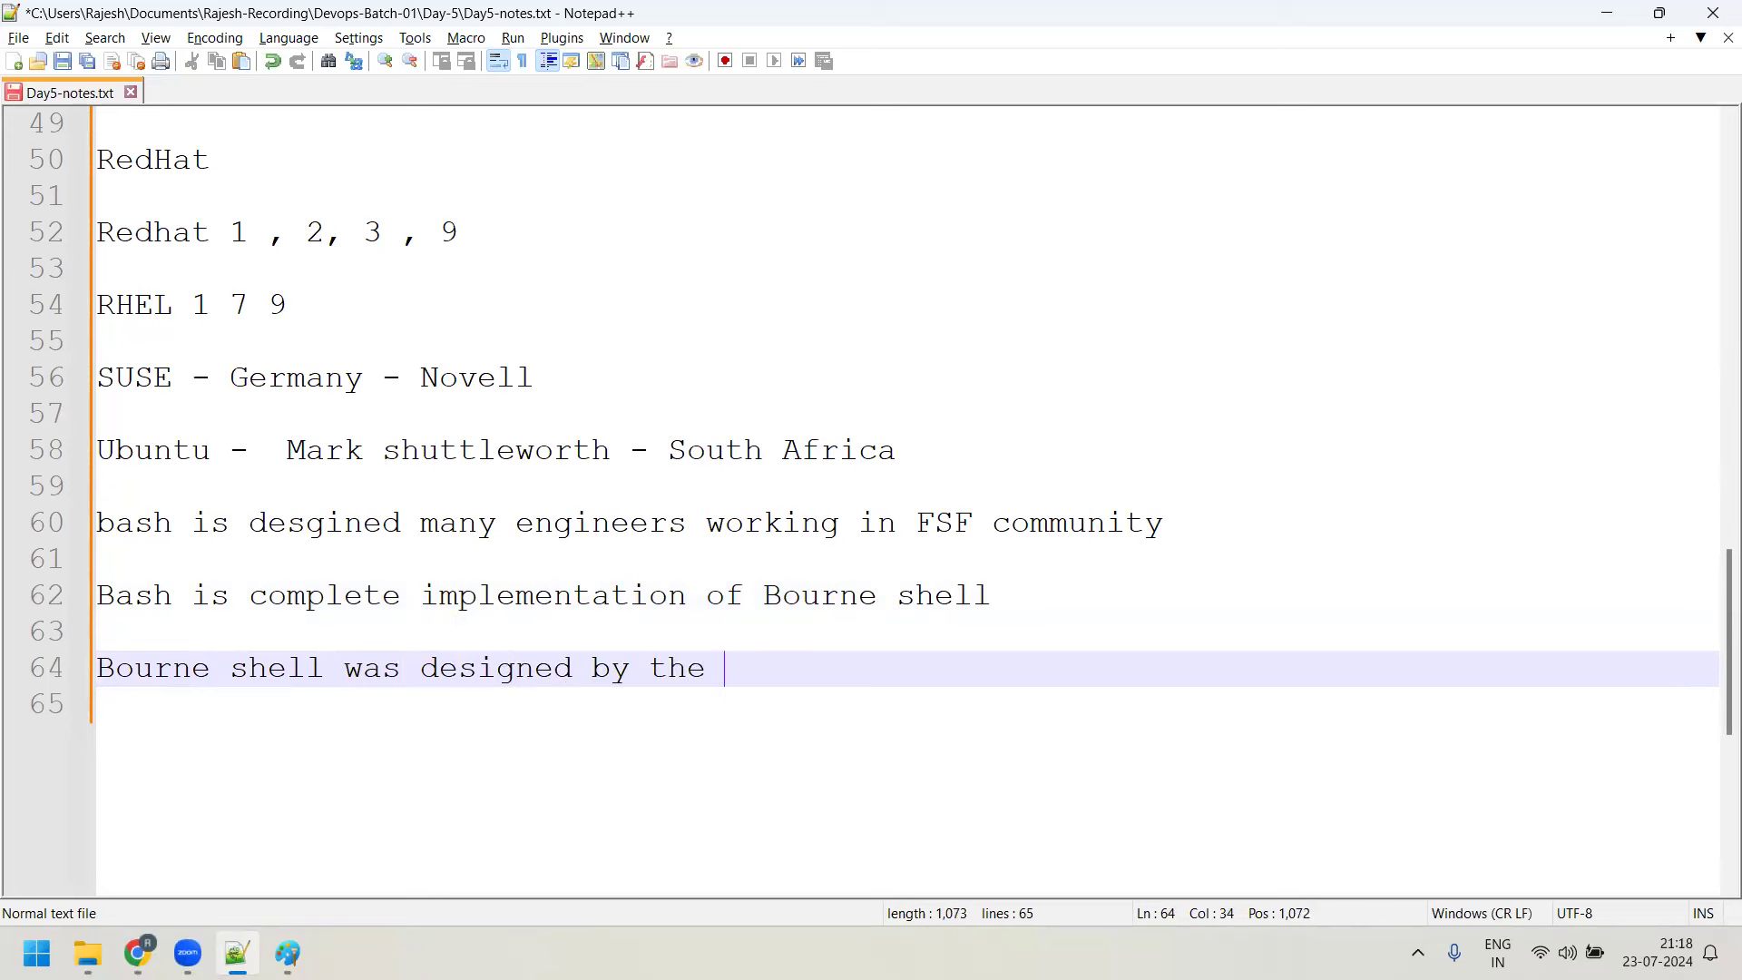
text(person )
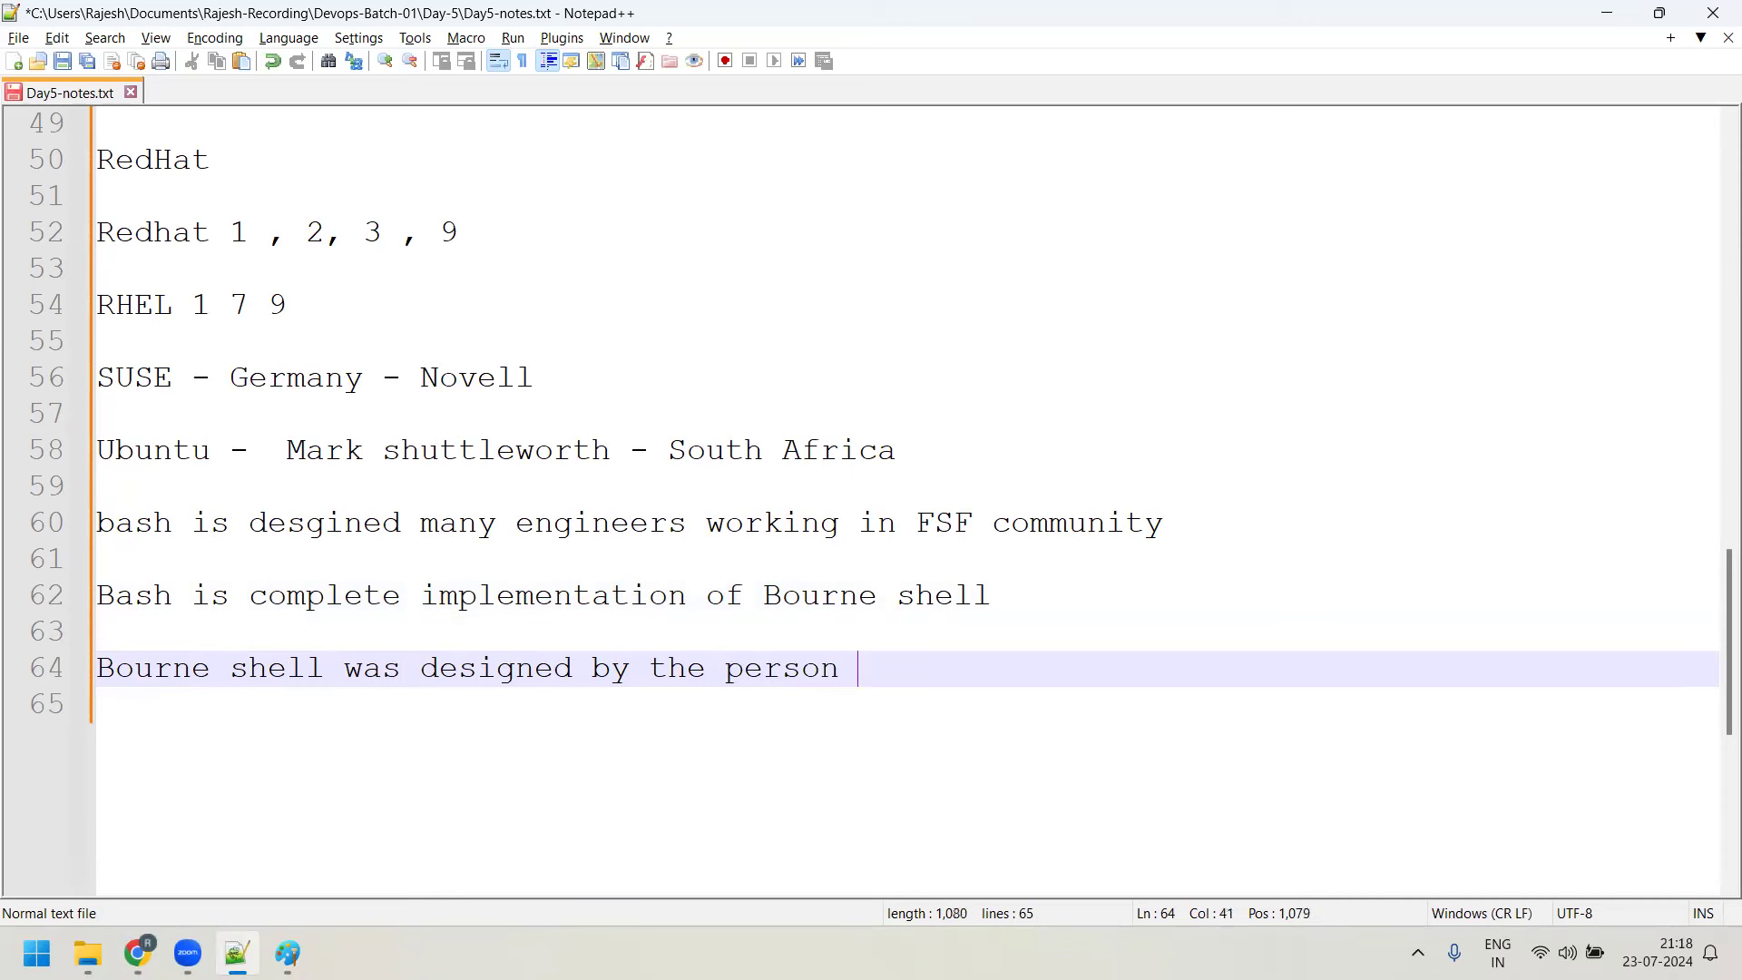
text(-> )
text(Steve Bou)
text(nr)
key(BackSpace)
key(BackSpace)
text(rnce)
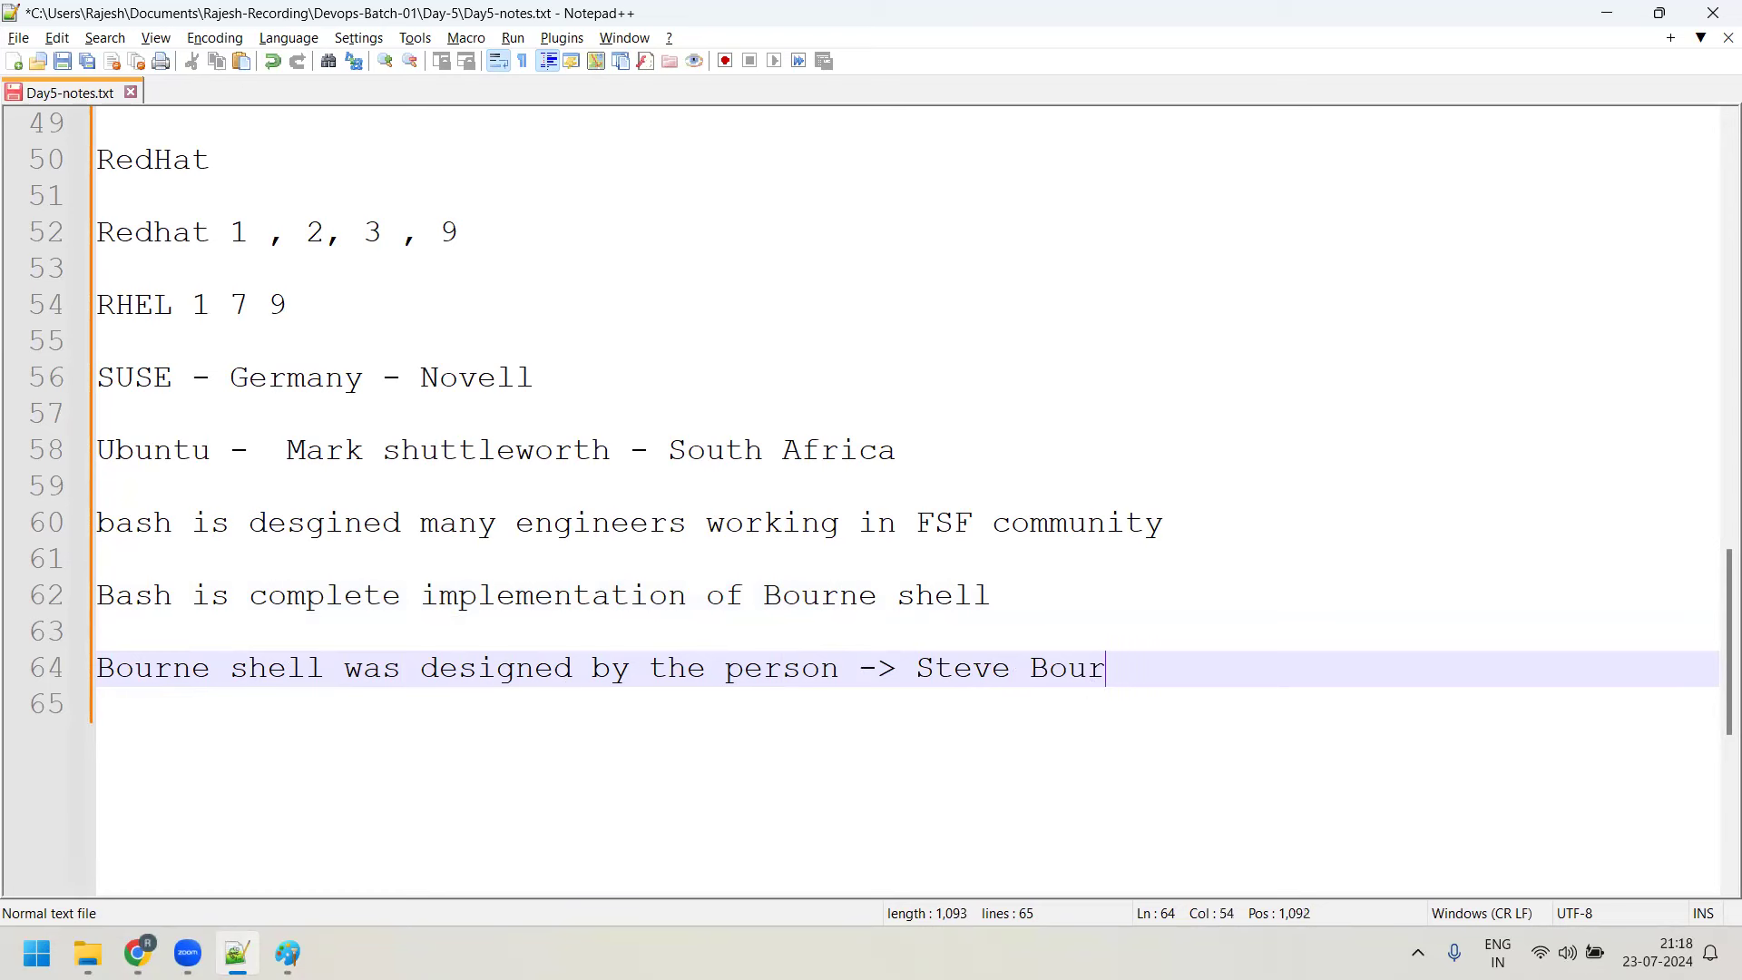
key(BackSpace)
key(BackSpace)
text(e --> impl)
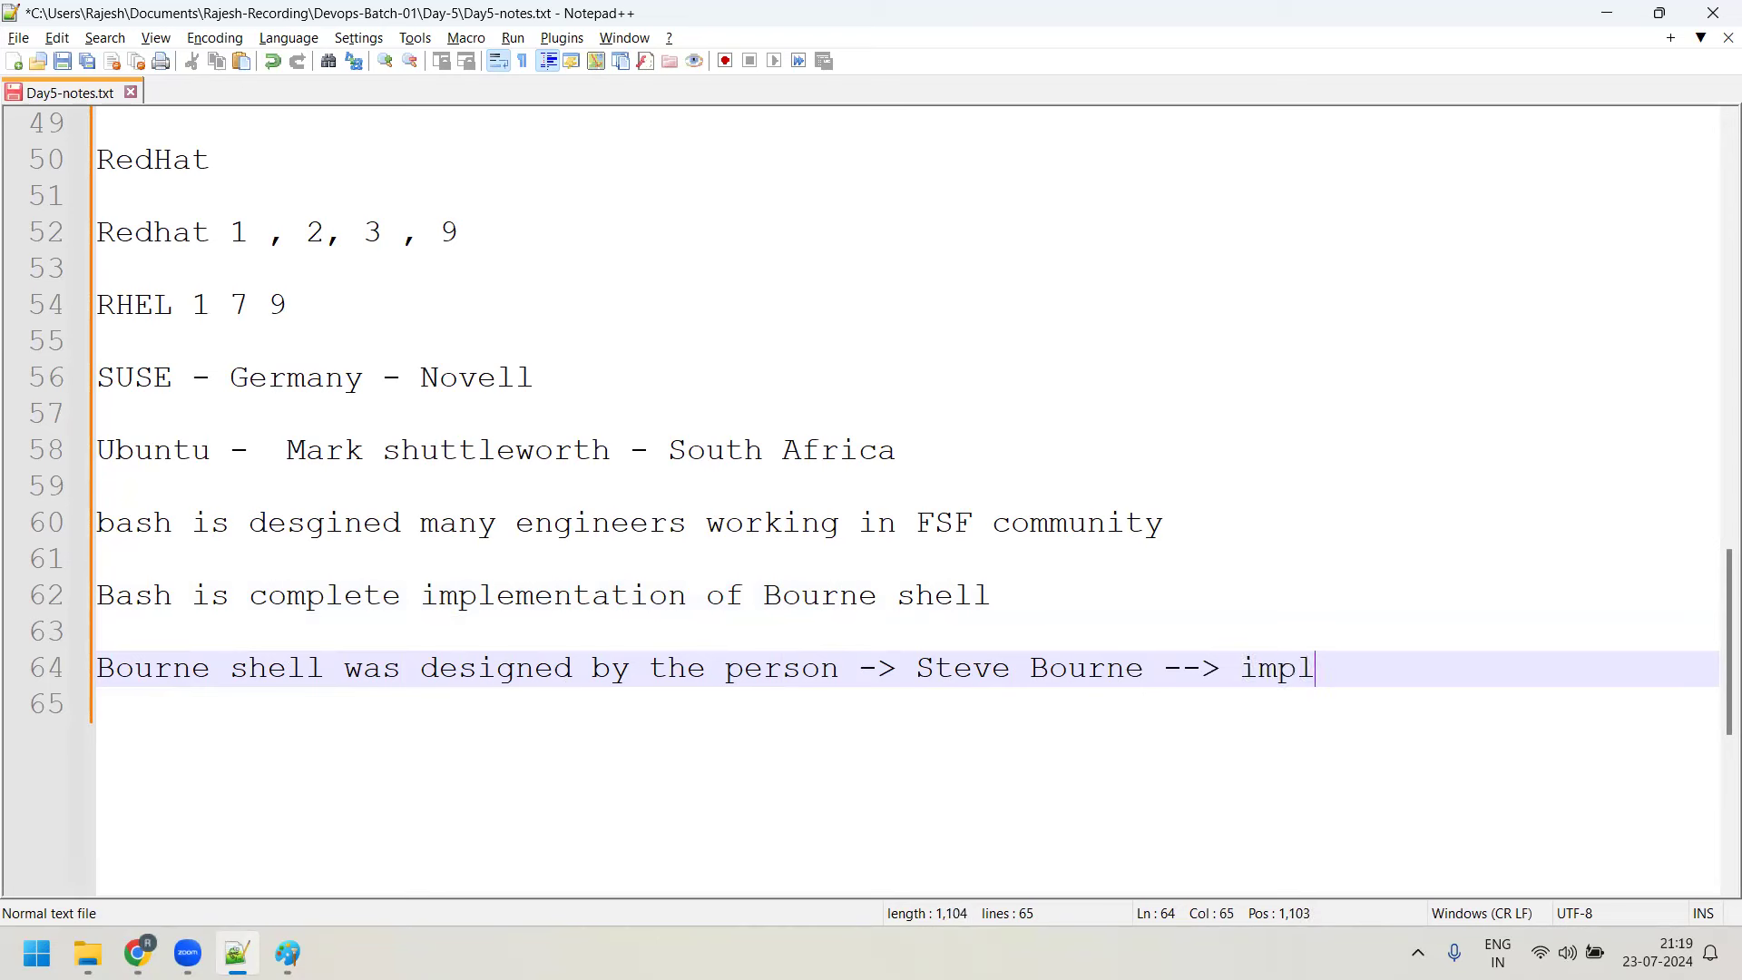
text(emented with )
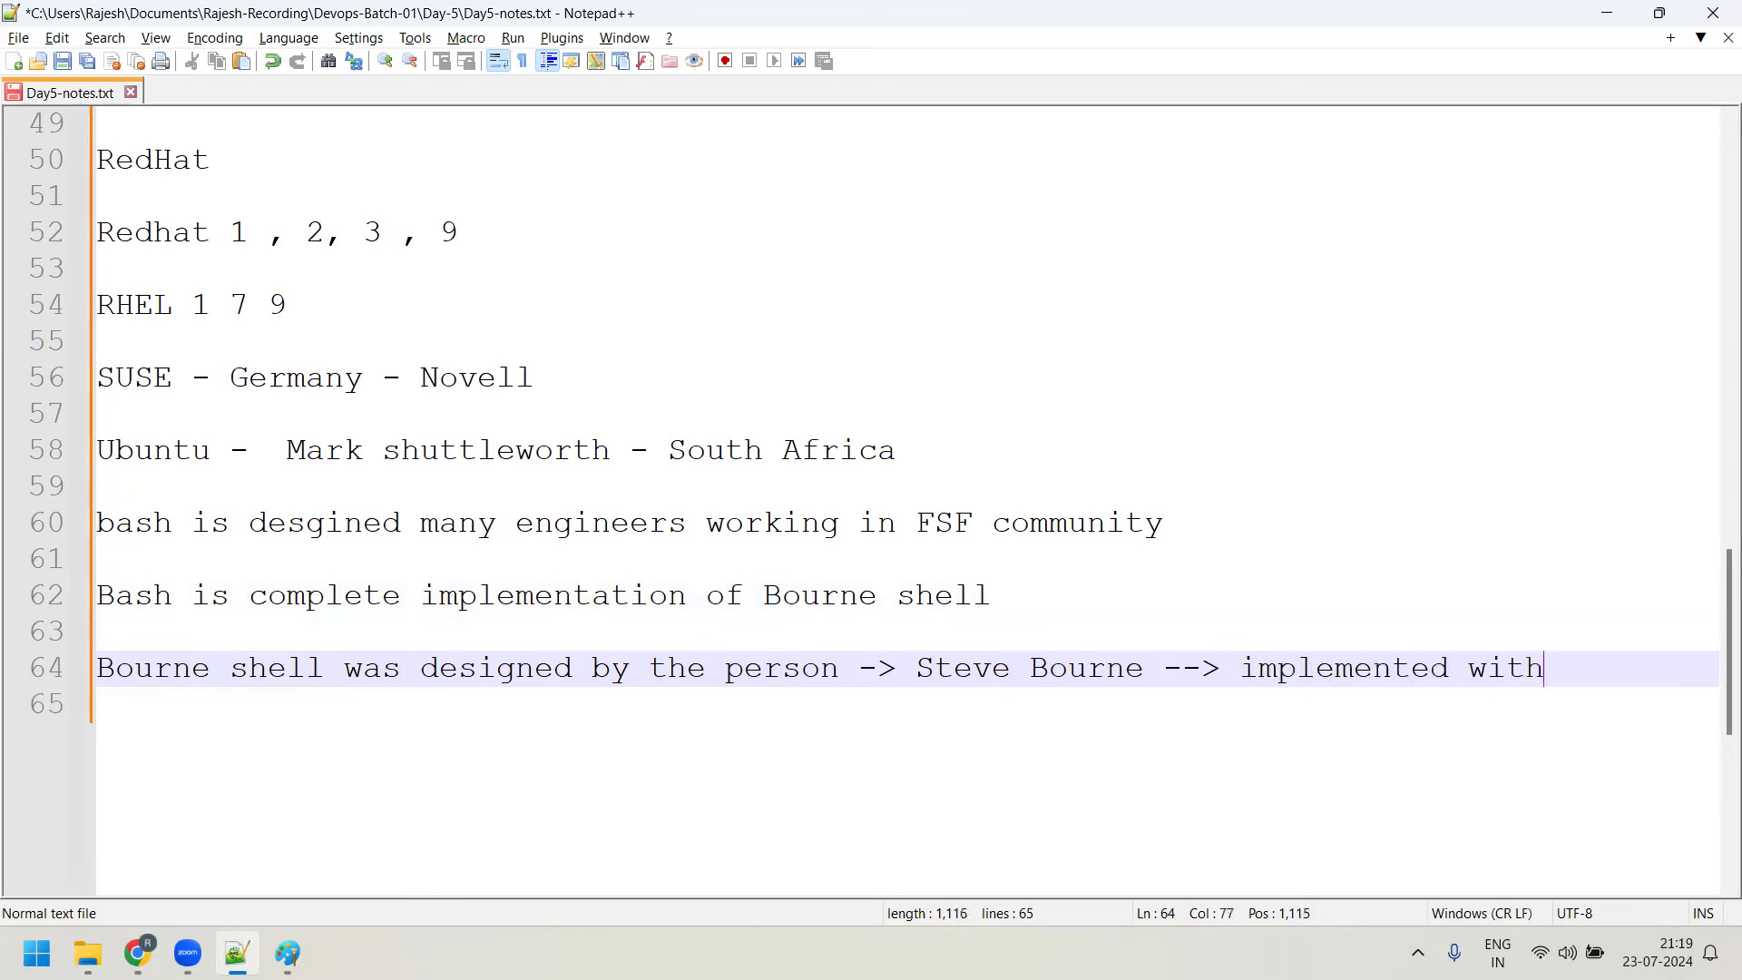
text(Unix OS)
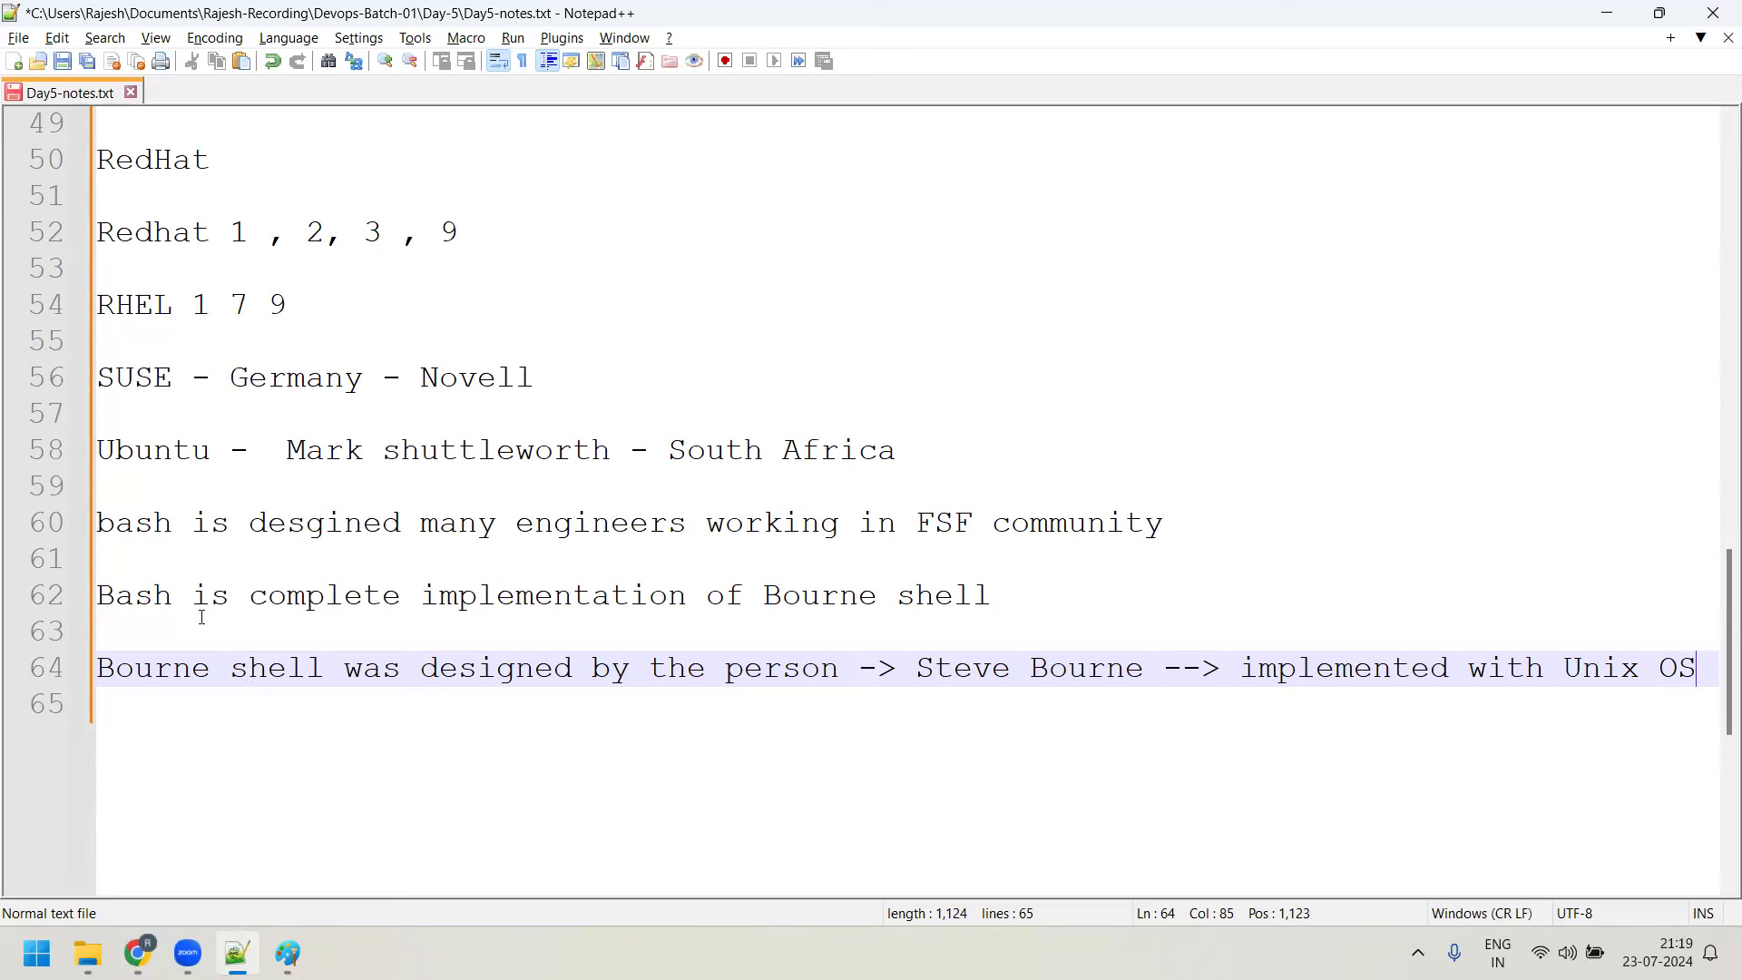
drag(193, 600, 100, 594)
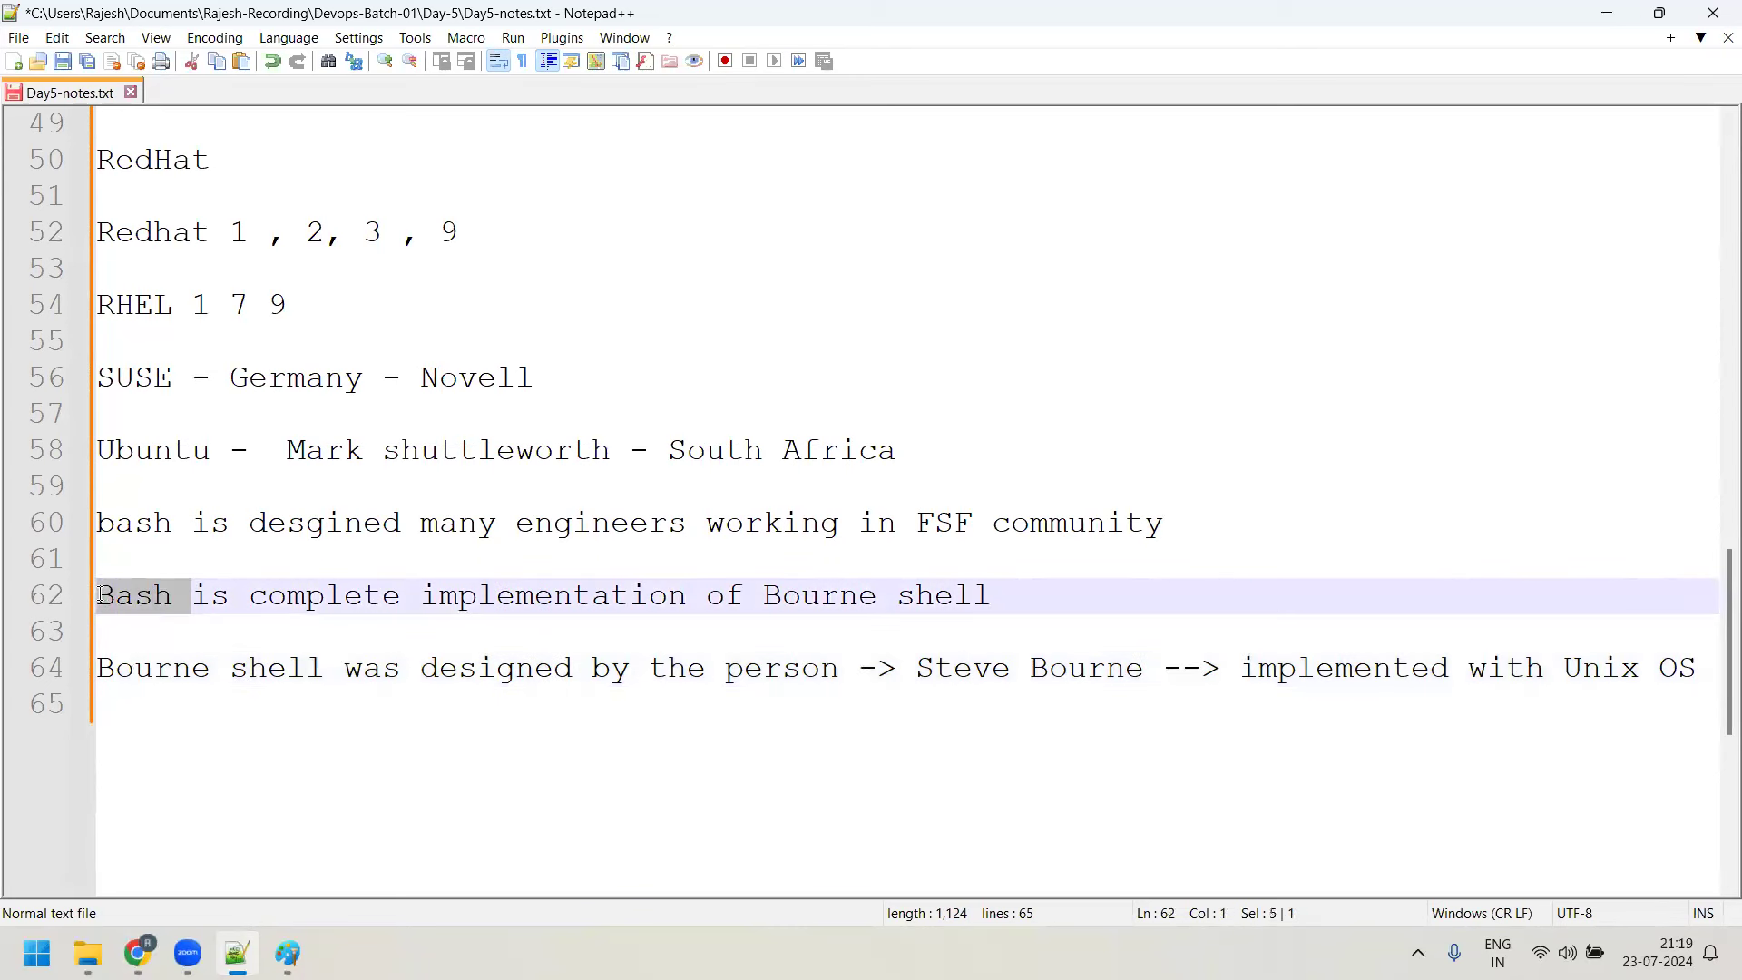
click(172, 599)
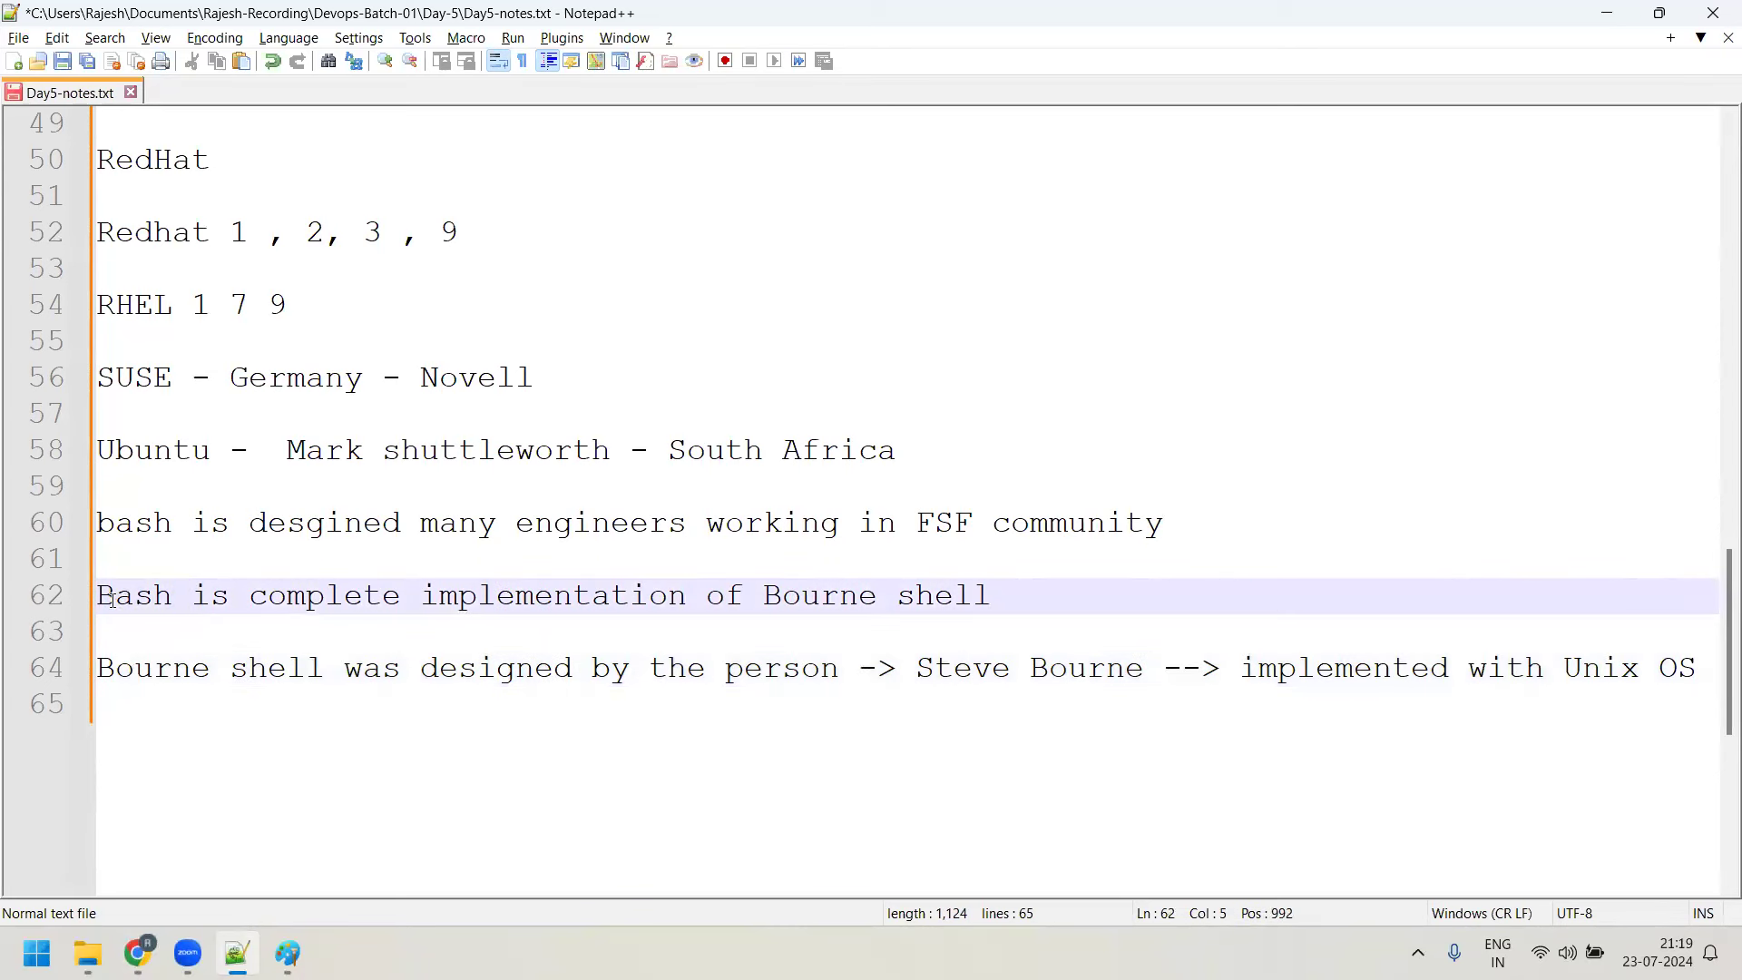
Type 'Bash - Born again shell' on a new line after line 64, then highlight Bourne on line 64
click(1697, 669)
key(Return)
key(Return)
text(Bas)
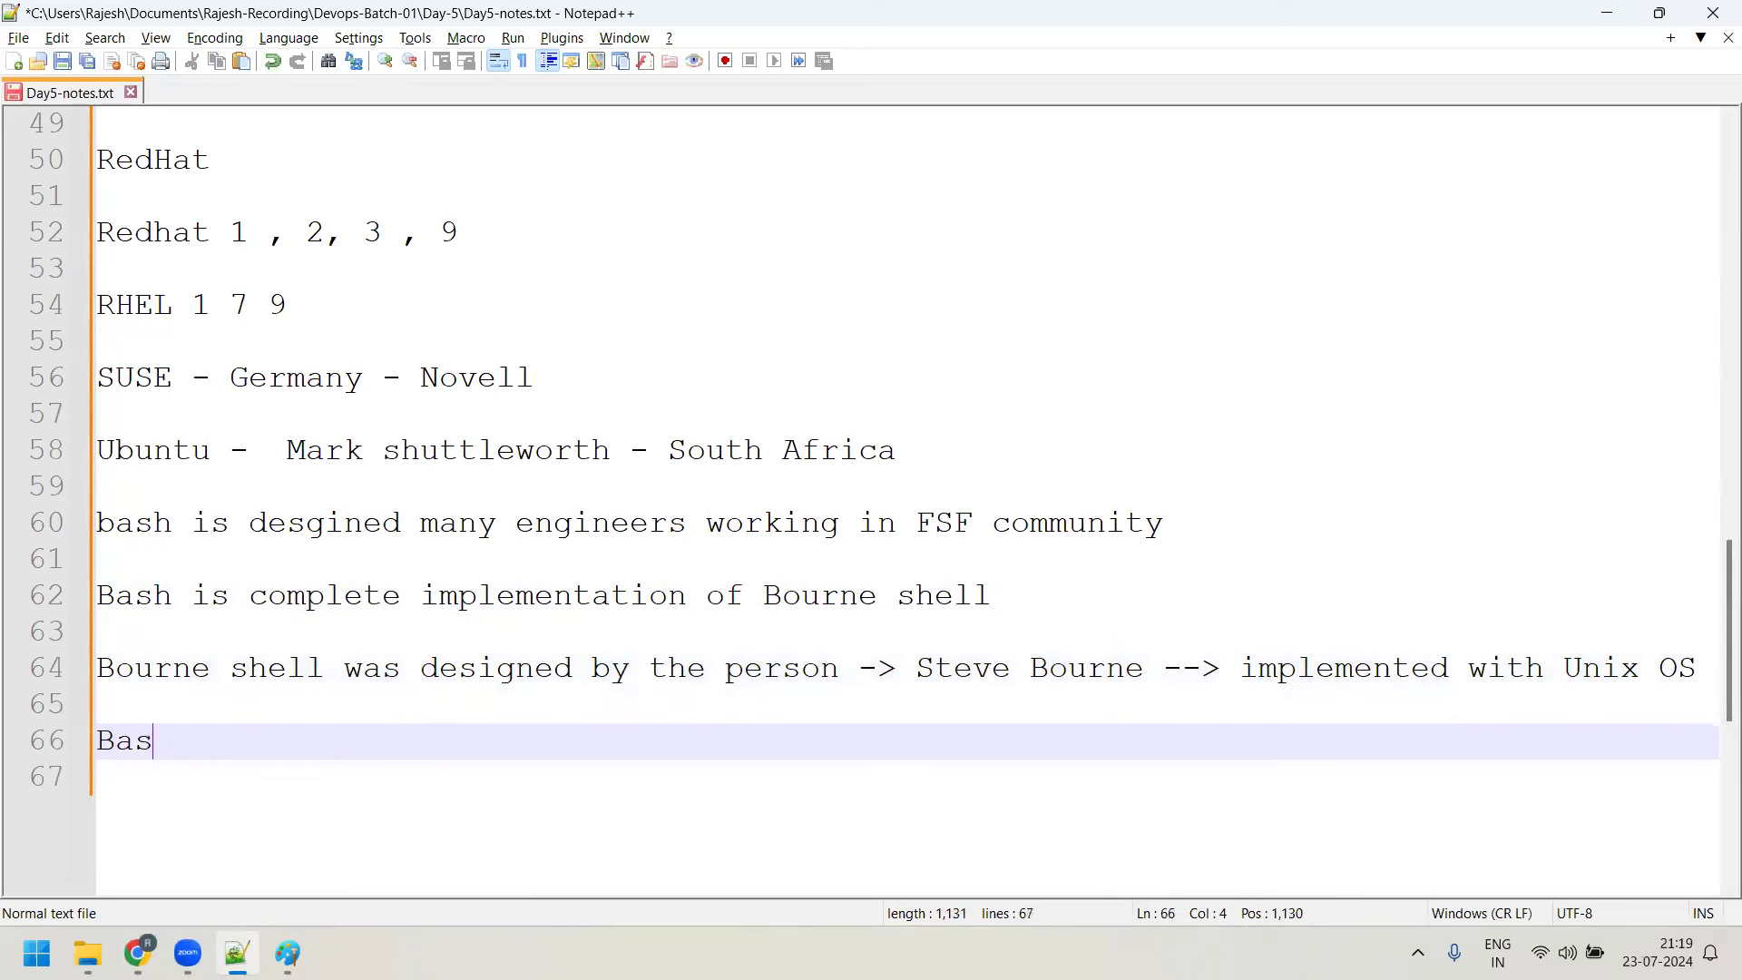
text(h - Born a)
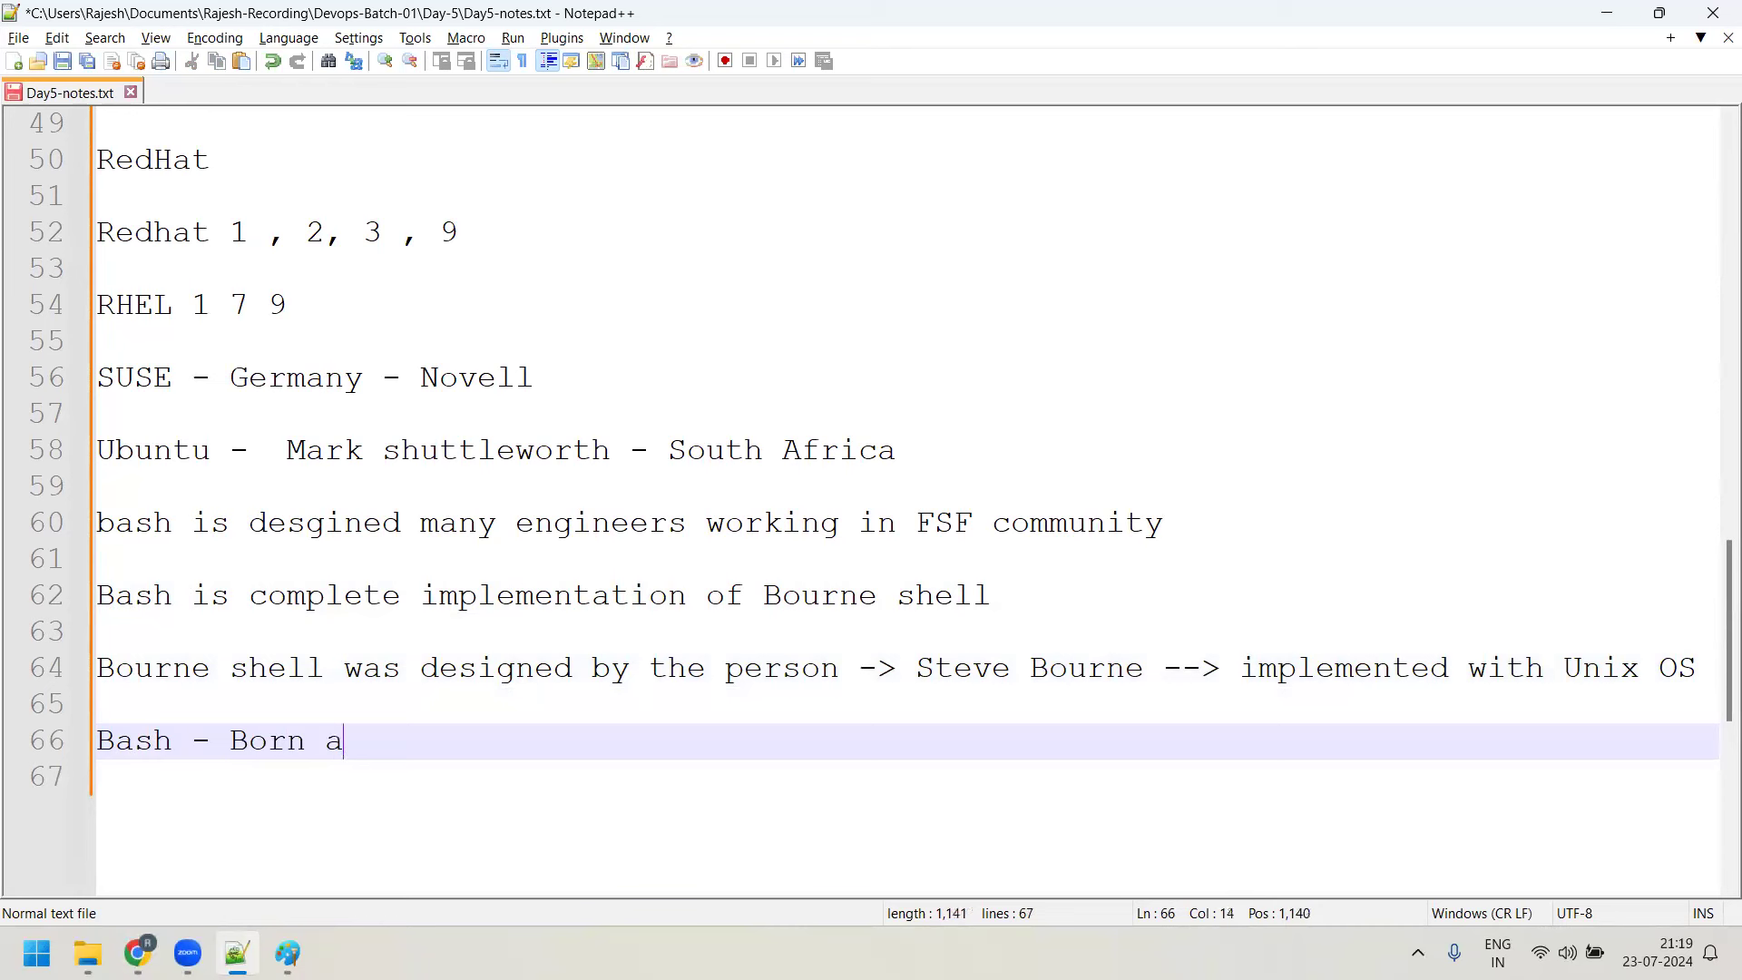
text(gain shel)
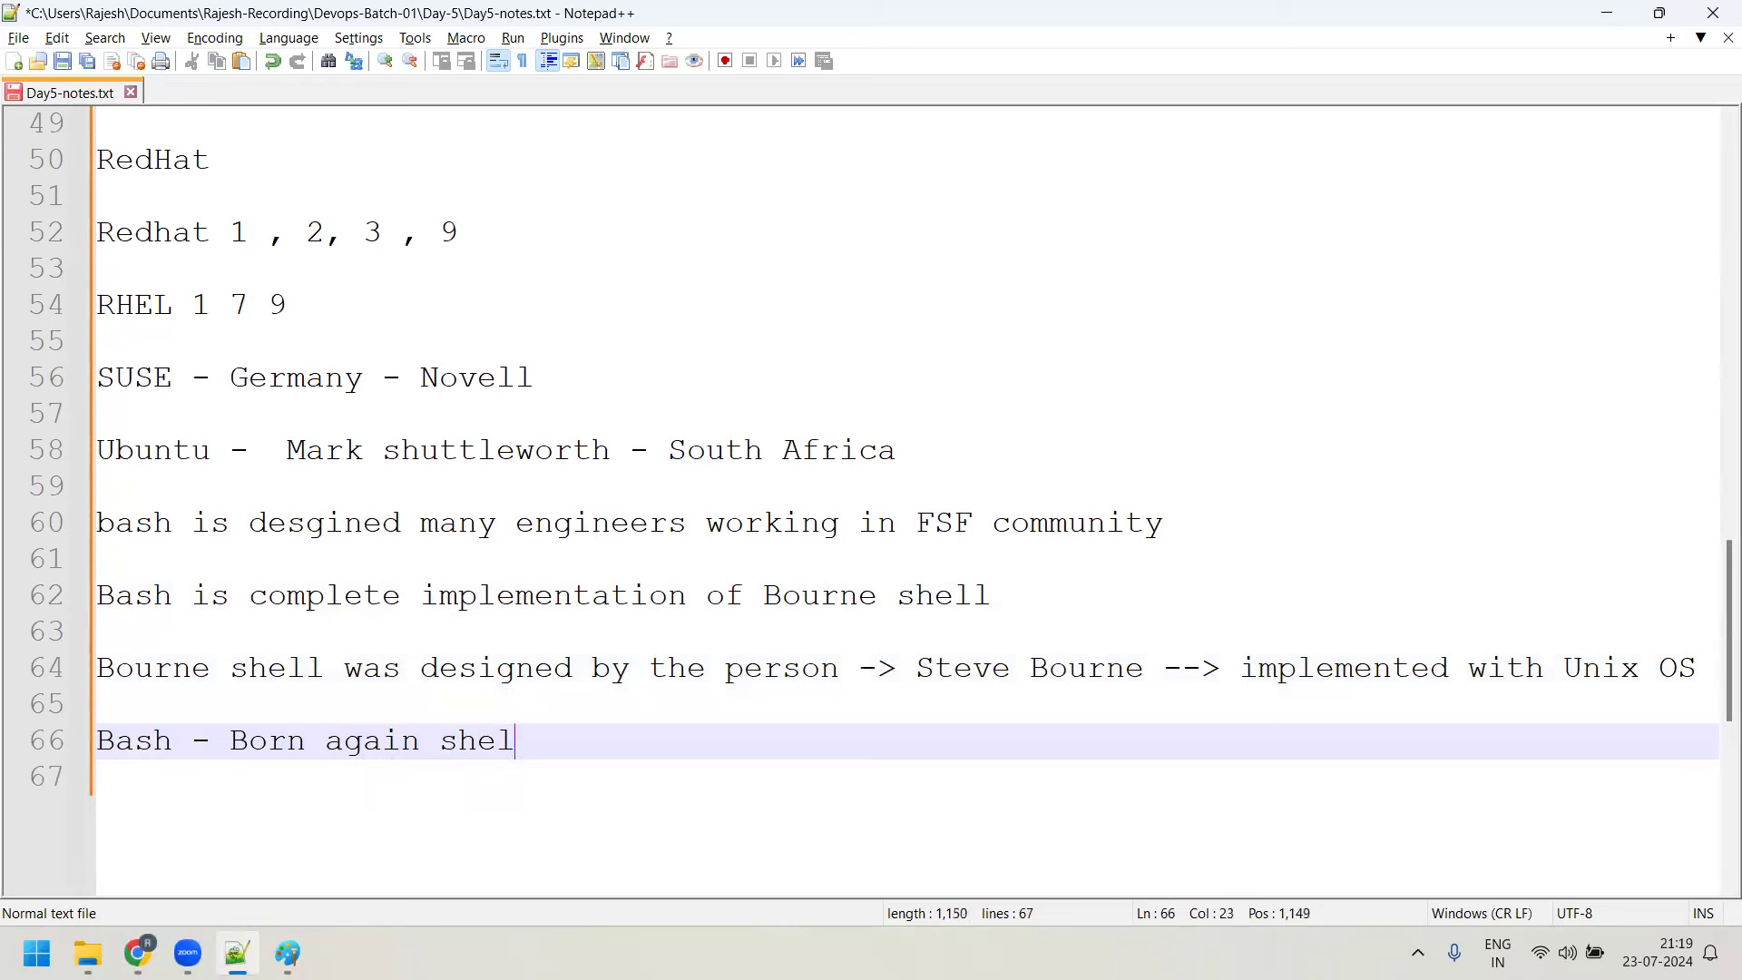
text(l)
click(129, 669)
drag(154, 668, 174, 671)
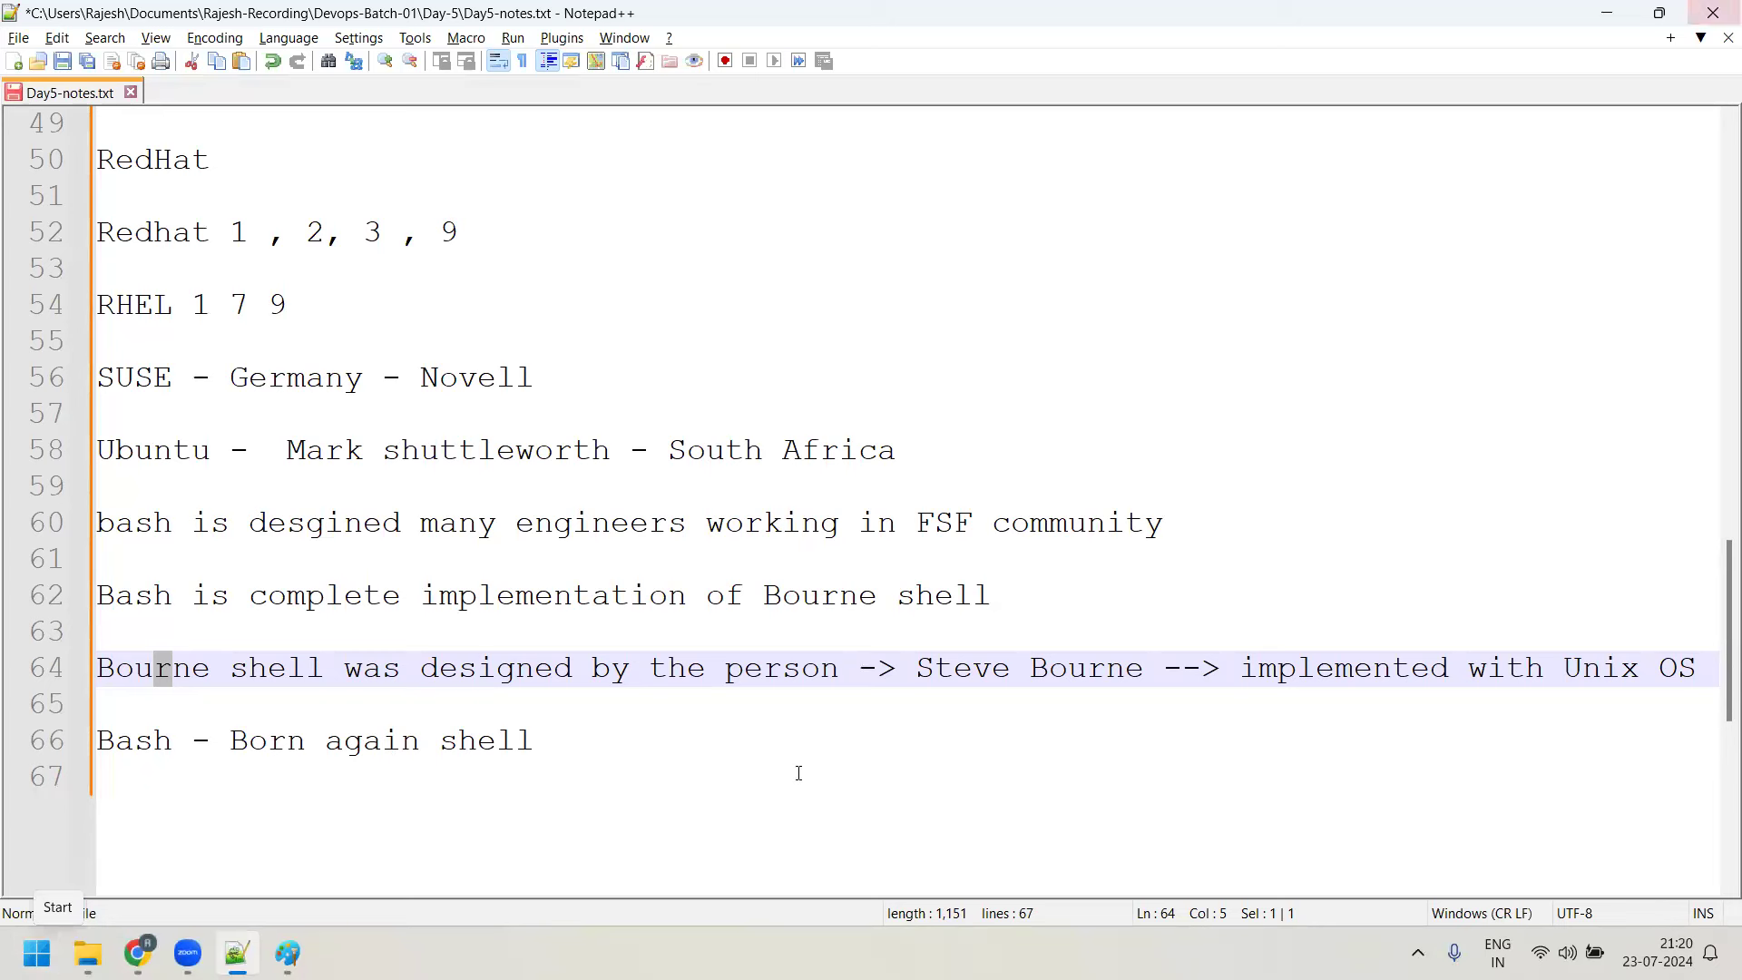
Add the line 'Bash shell scripting -> Bash shell works + syntax + scripting --> Good Bash shell script writer'
click(652, 737)
key(Return)
key(Return)
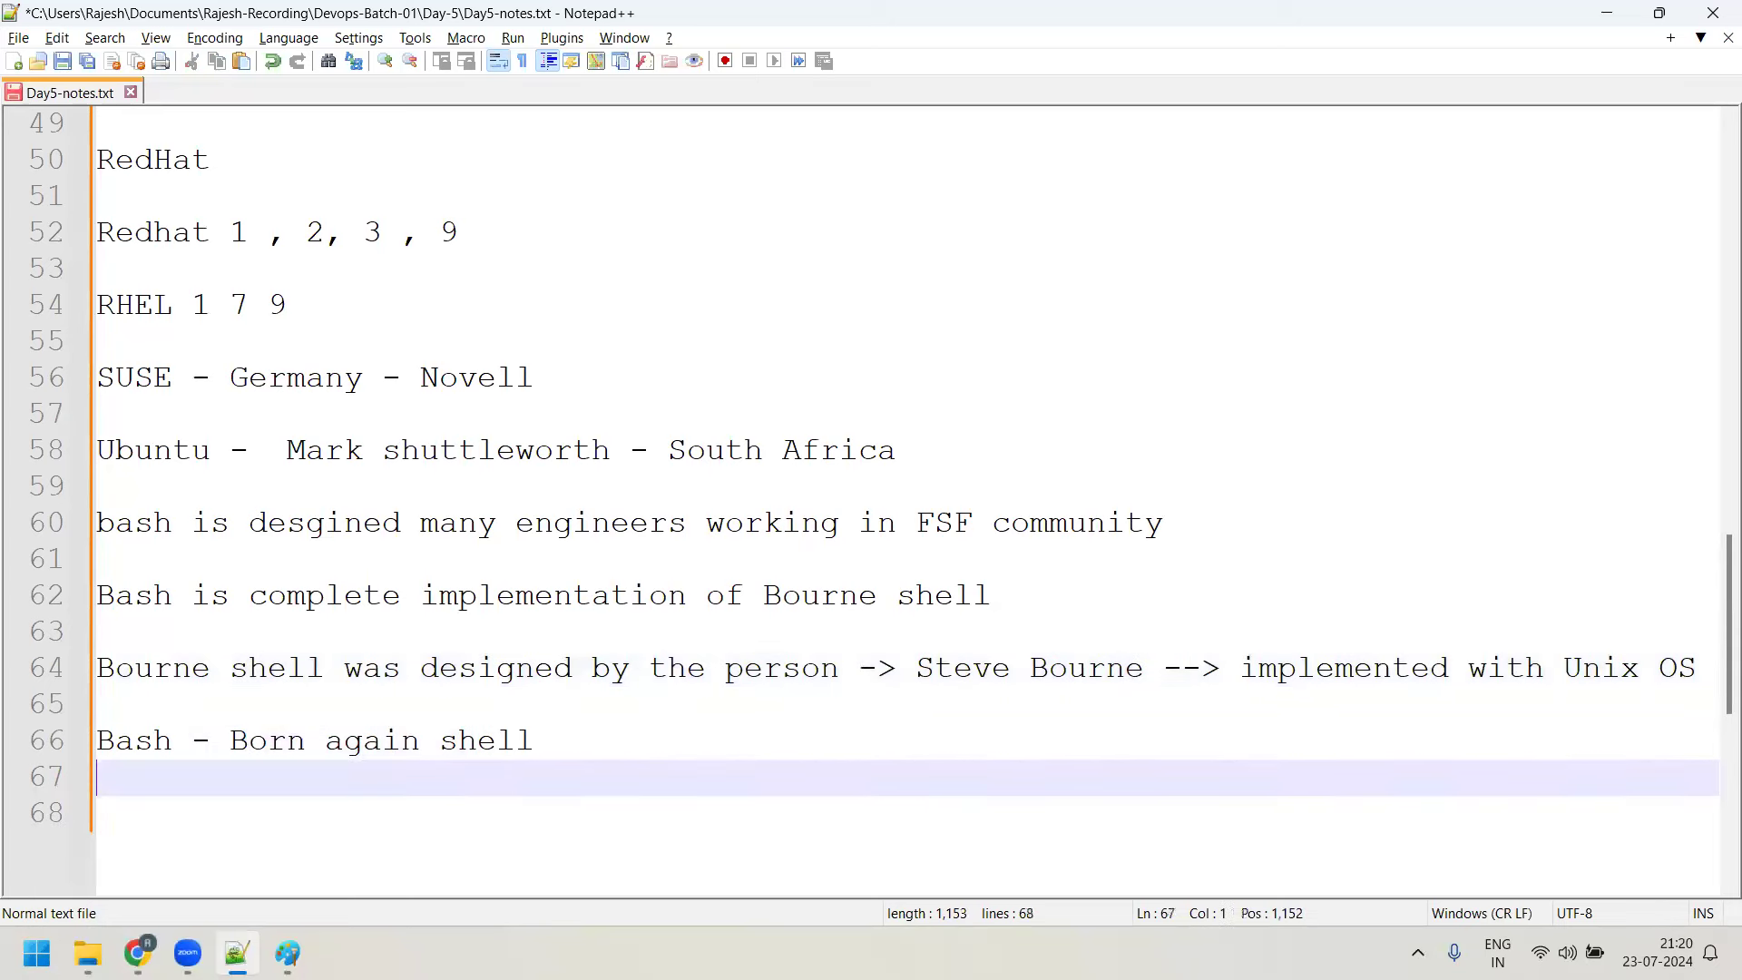
text(Bash shell )
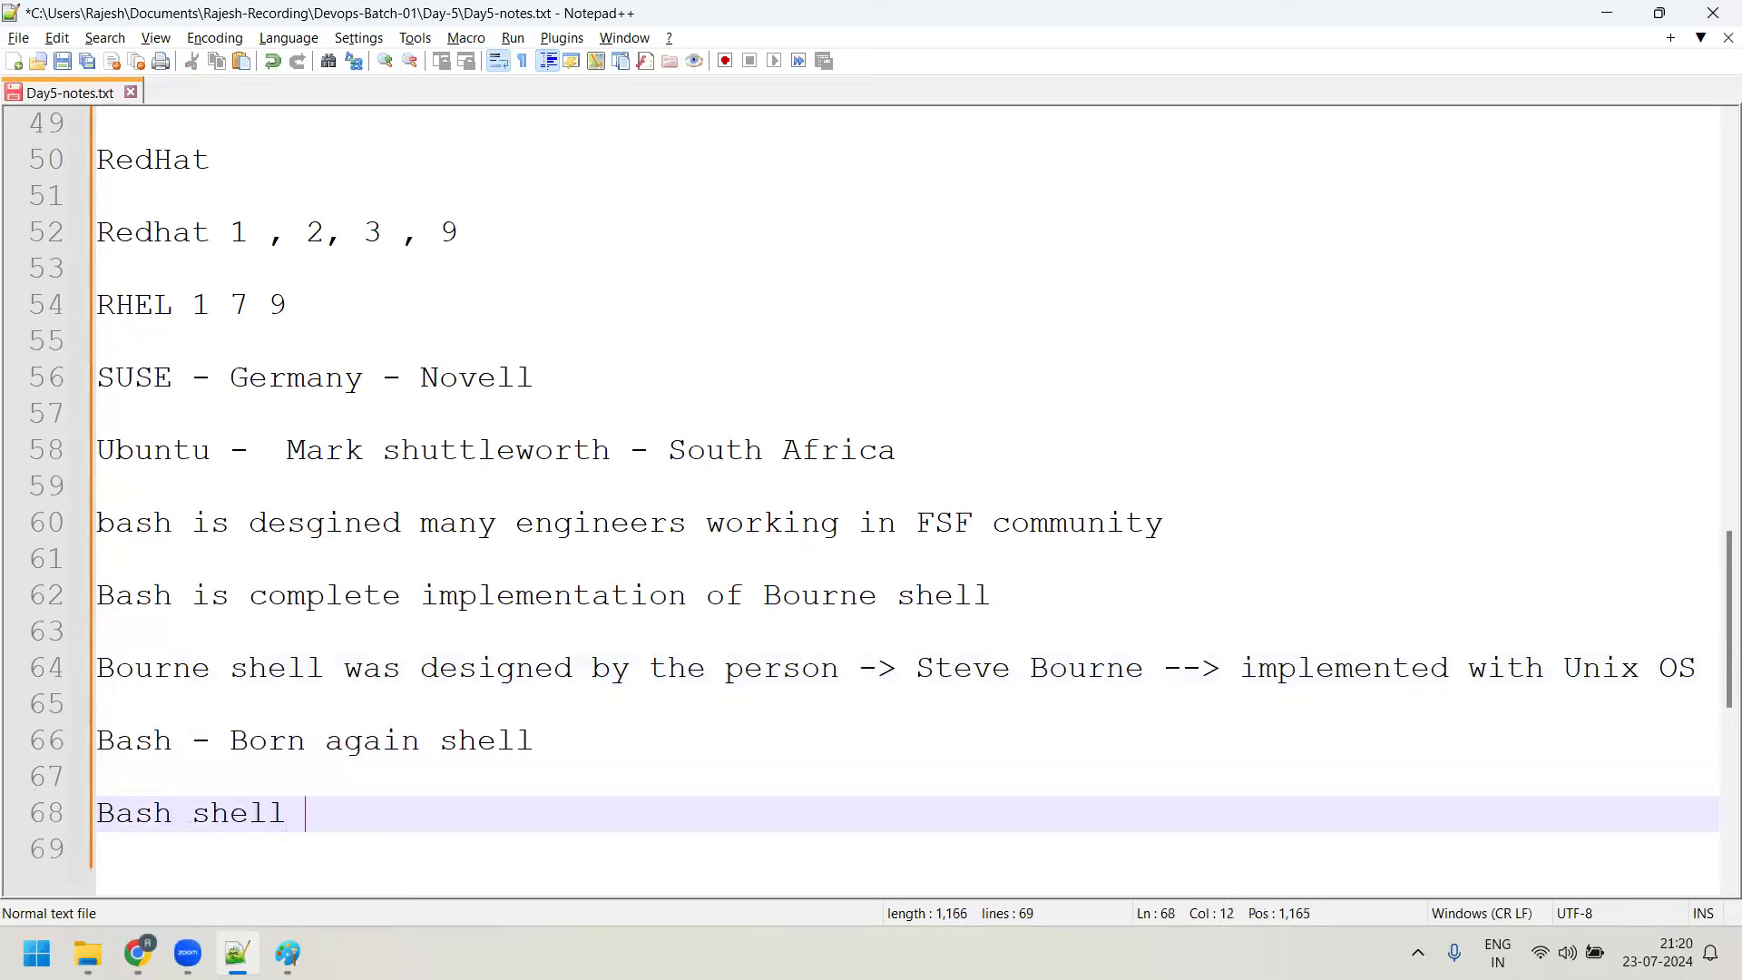
text(scripting )
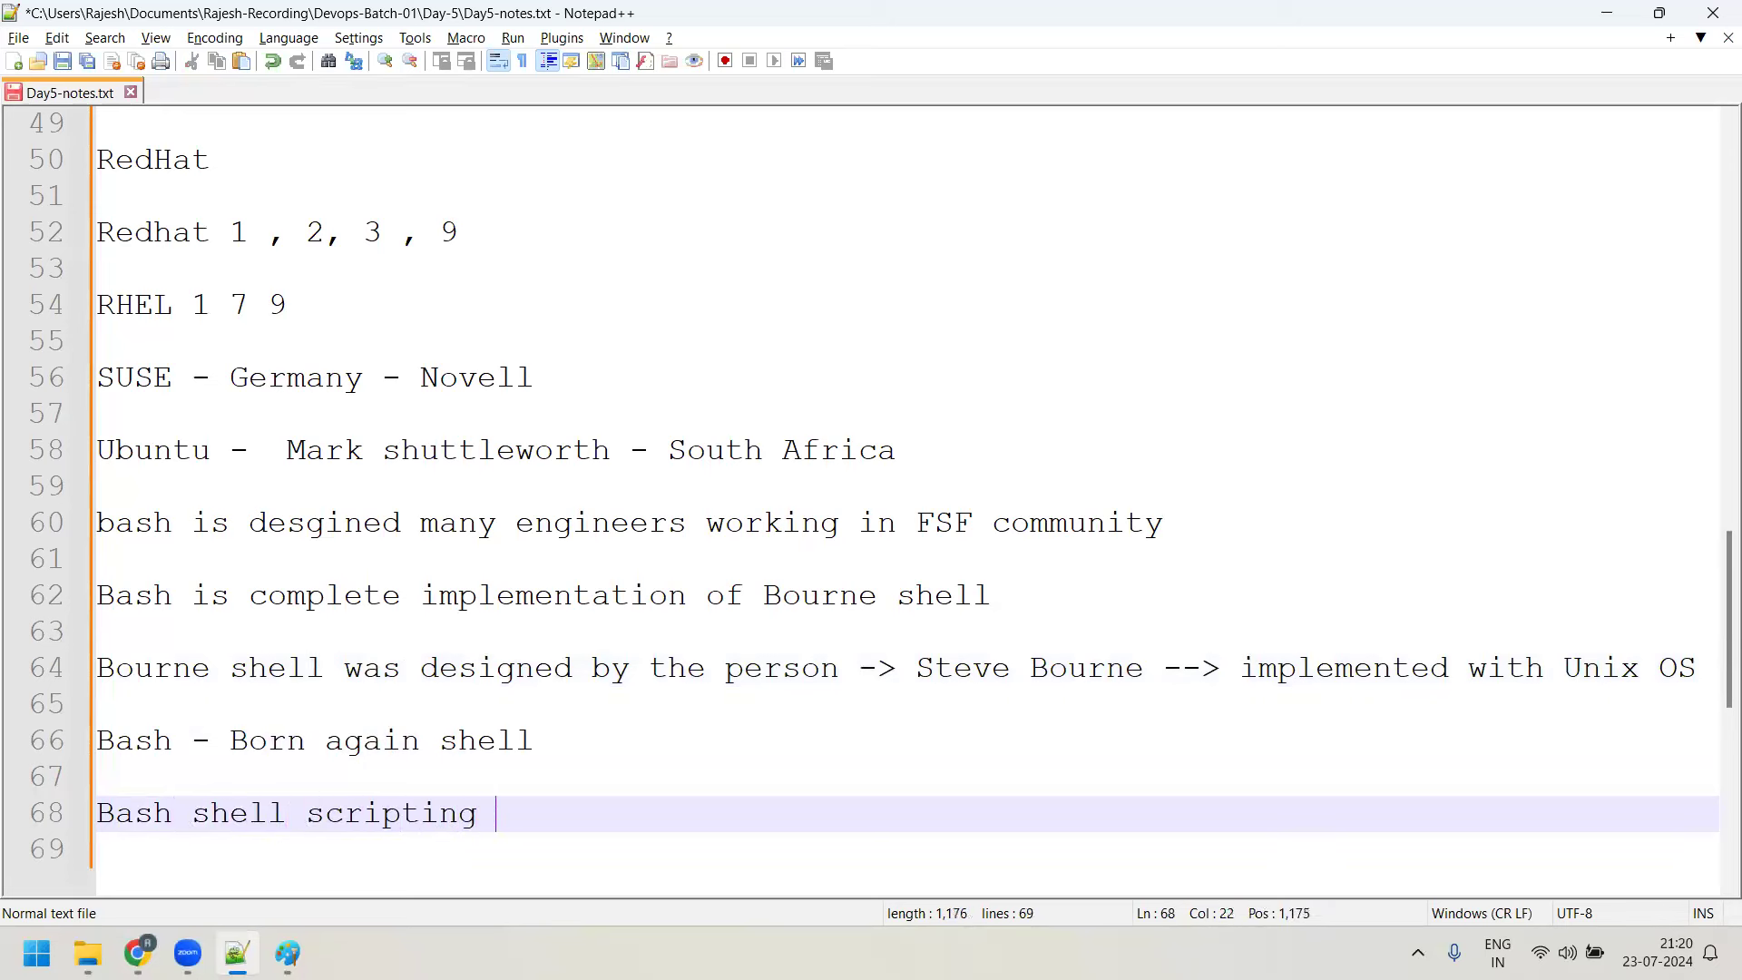
text(-> Bash shell wor)
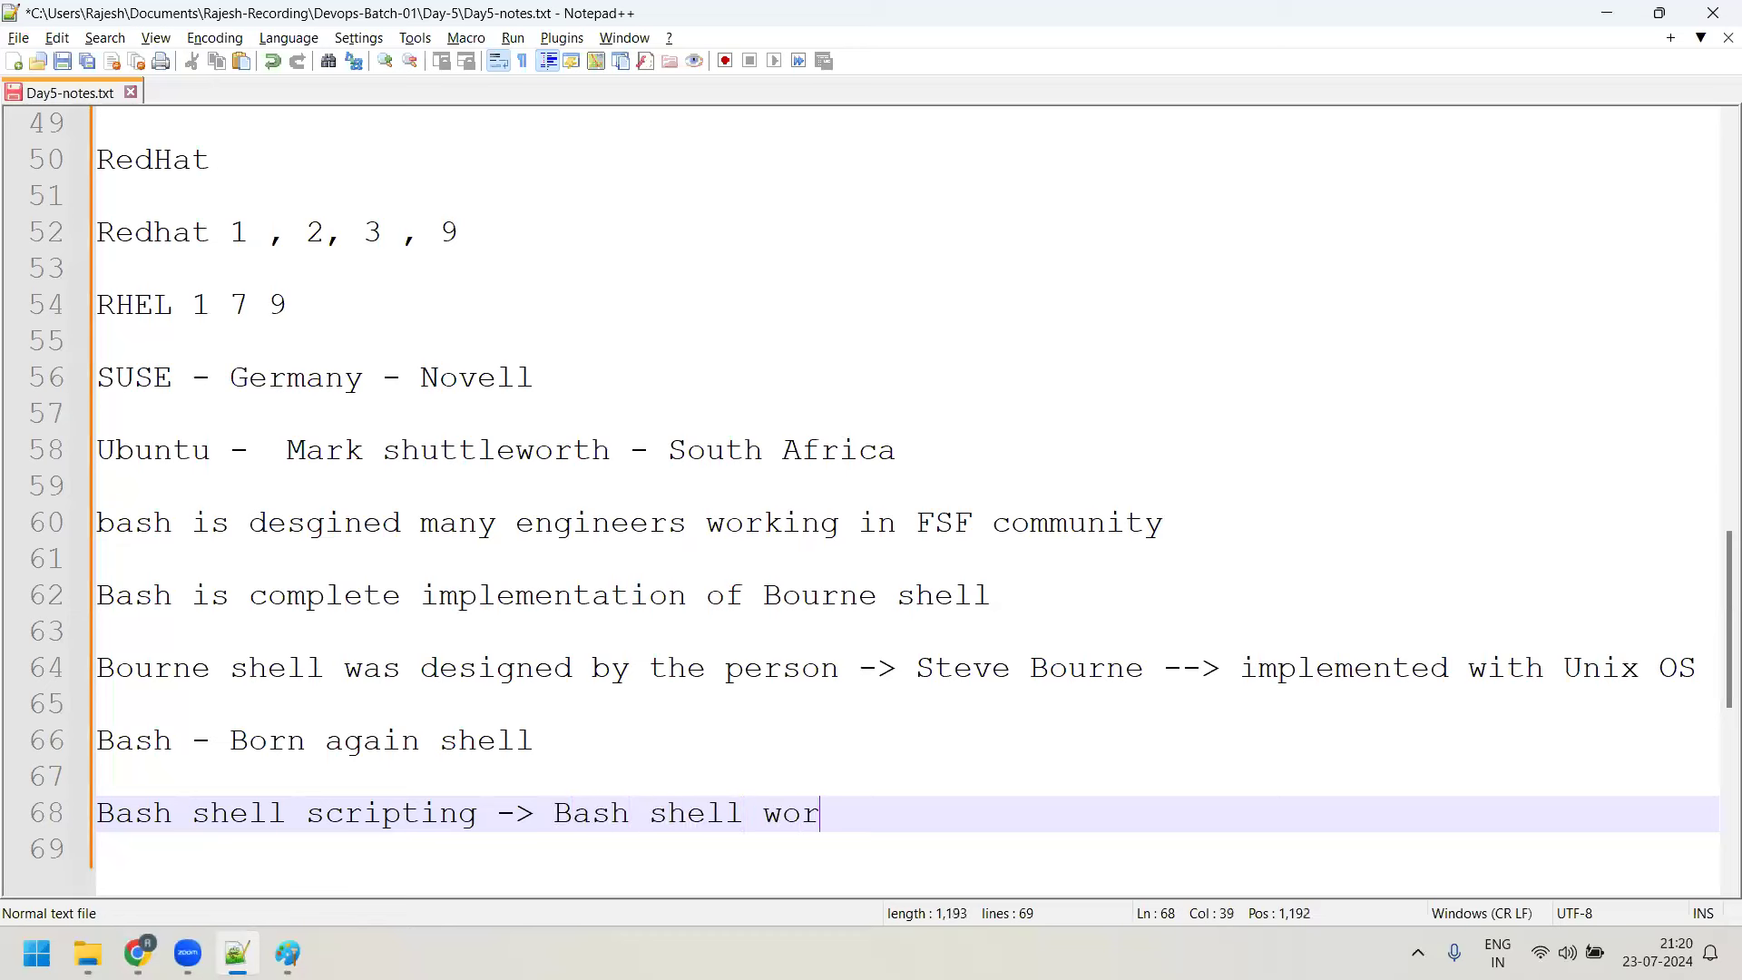
text(ls)
key(BackSpace)
key(BackSpace)
key(BackSpace)
text(ks + synt)
text(ax +)
text( shell)
key(BackSpace)
key(BackSpace)
key(BackSpace)
key(BackSpace)
text(cripting )
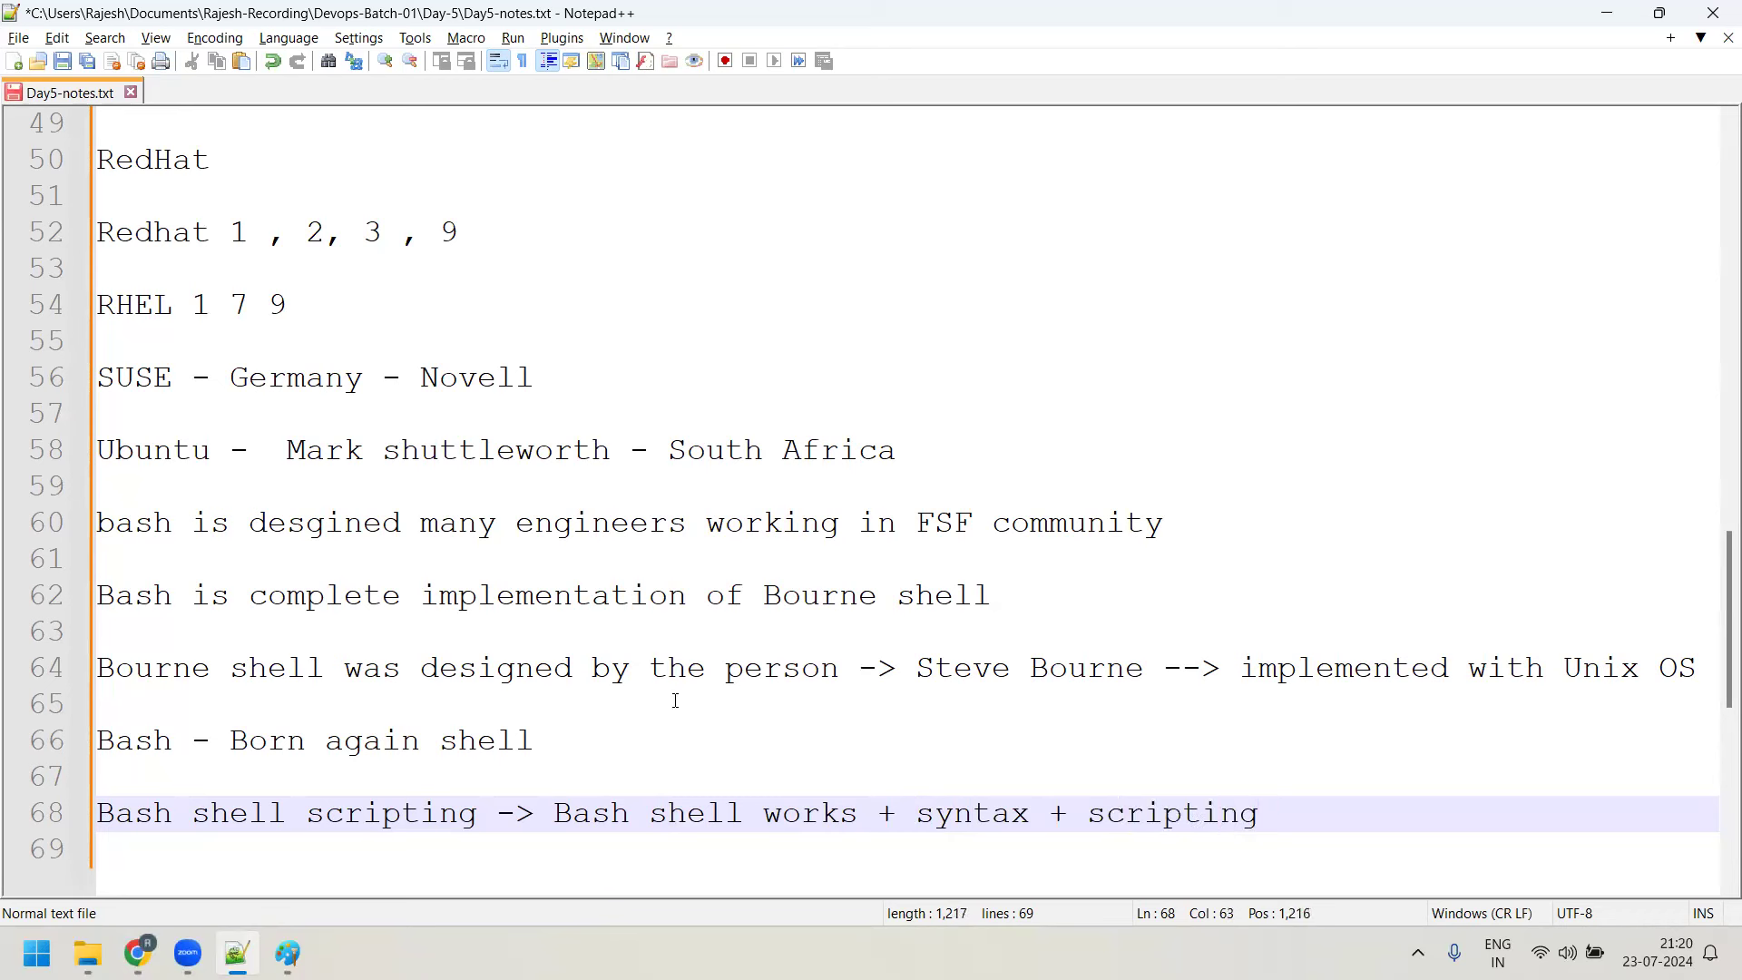
text(--> Good Bash shell )
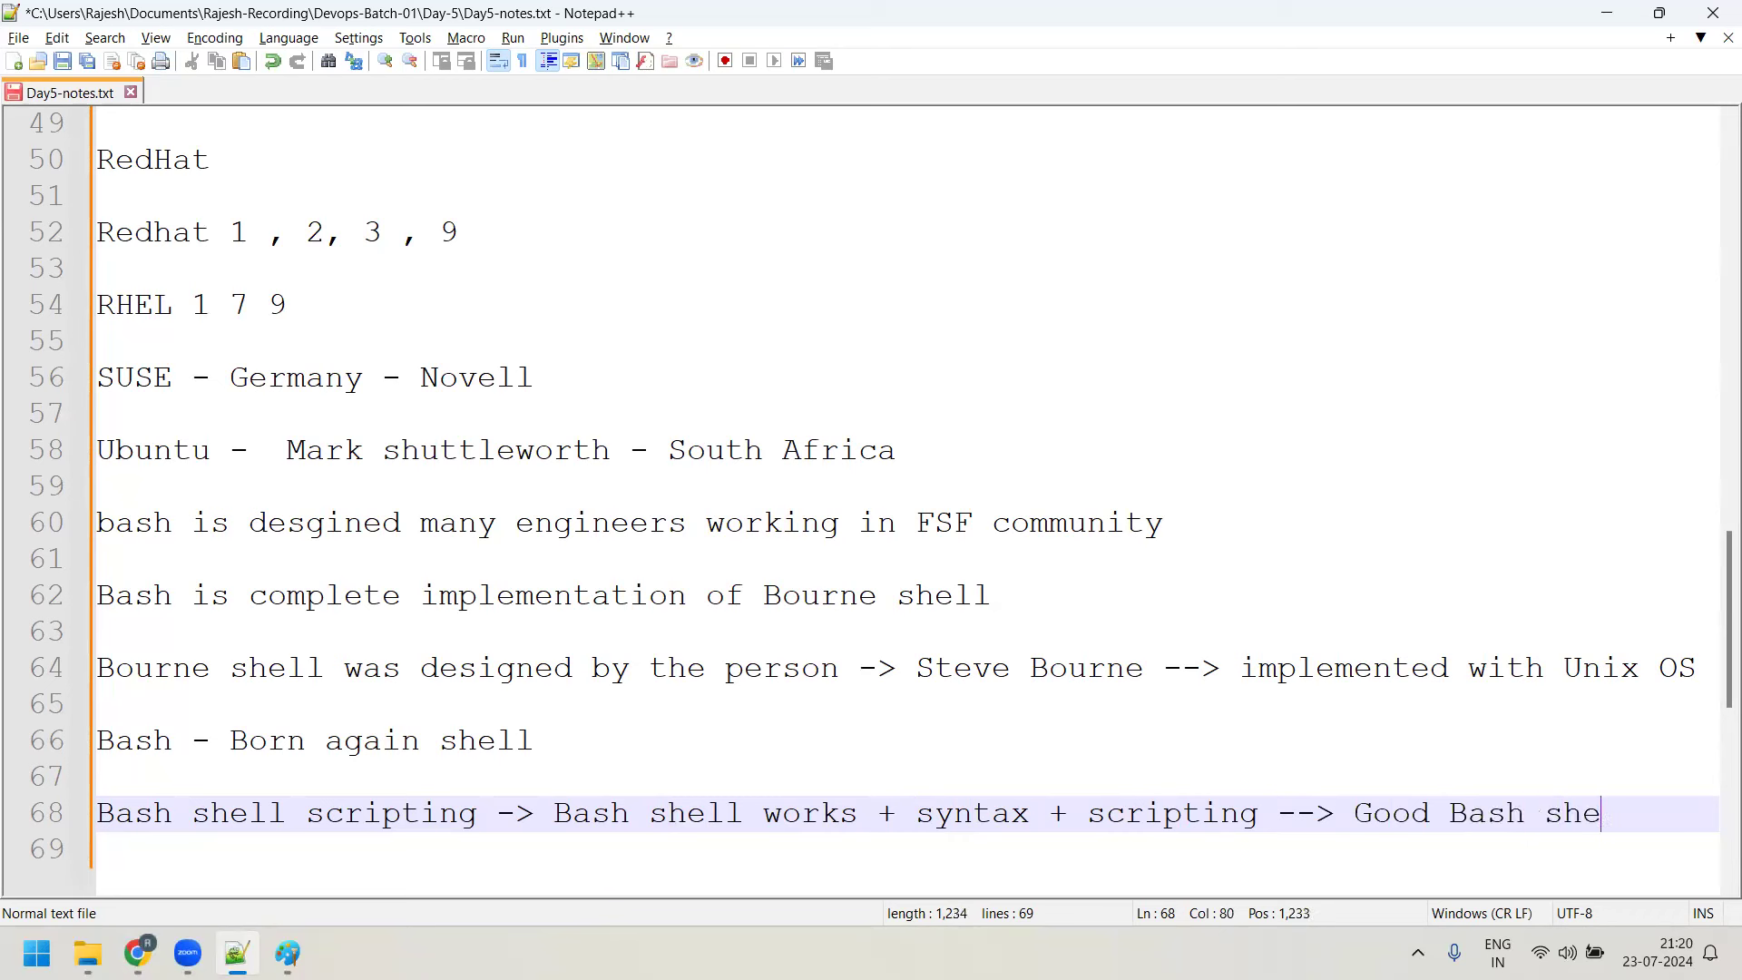
text(script )
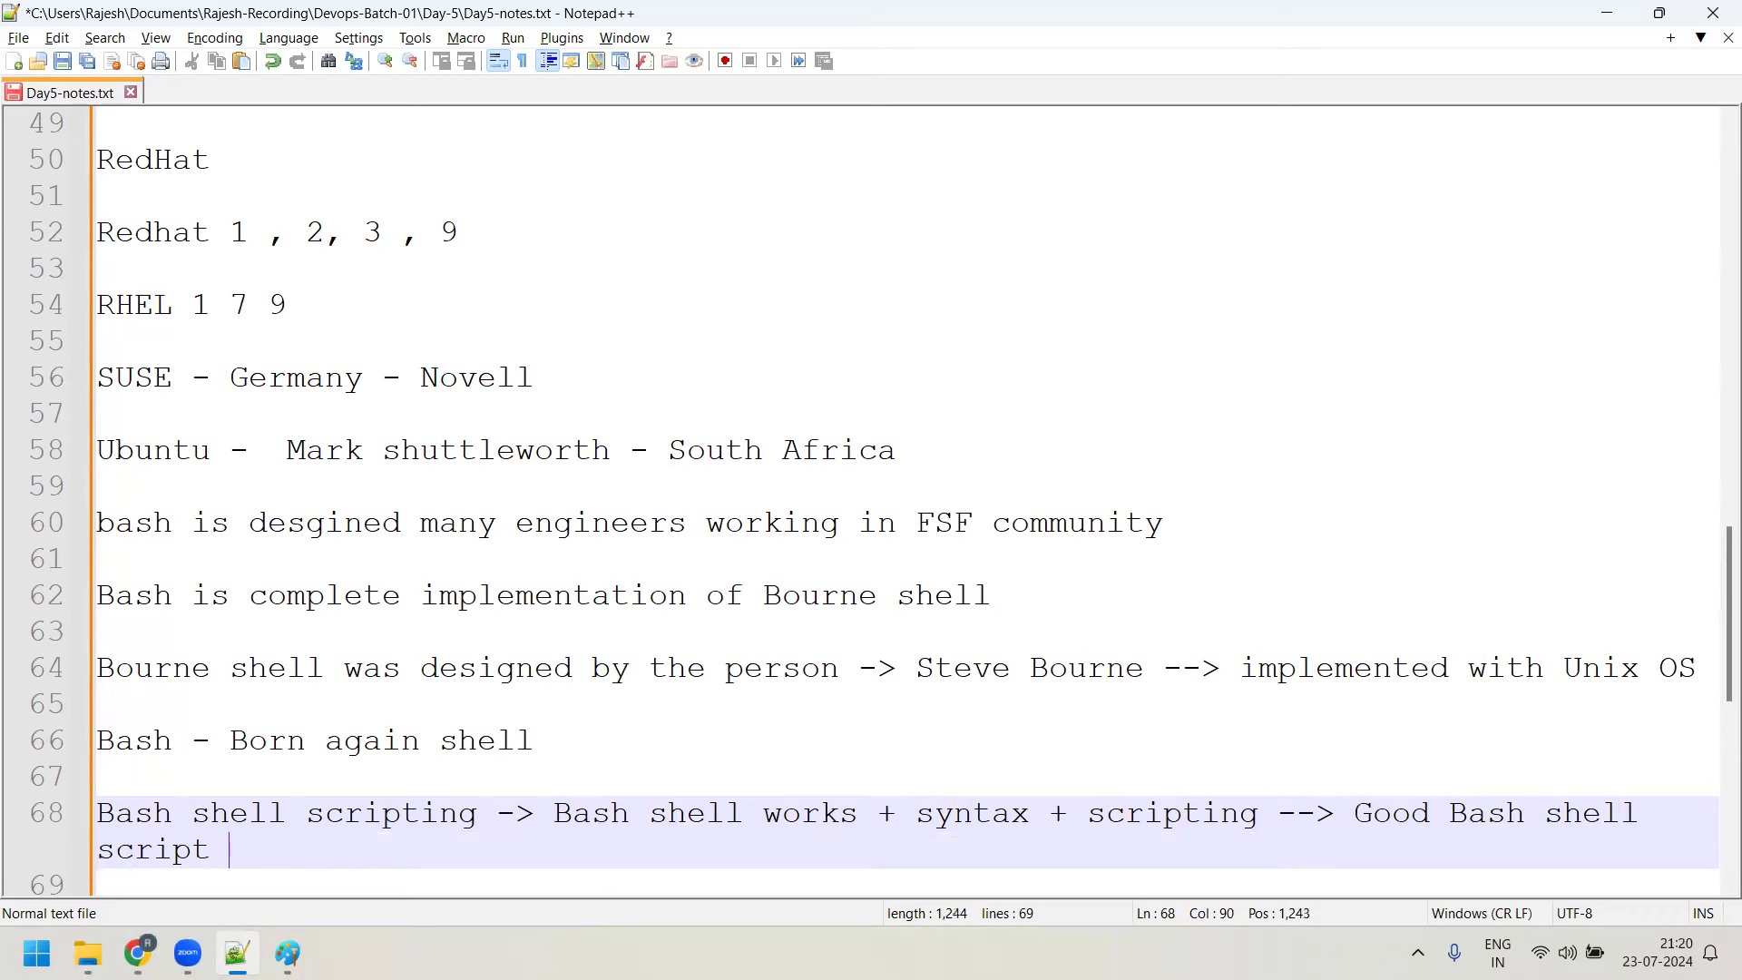
text(writer)
drag(1031, 812, 935, 814)
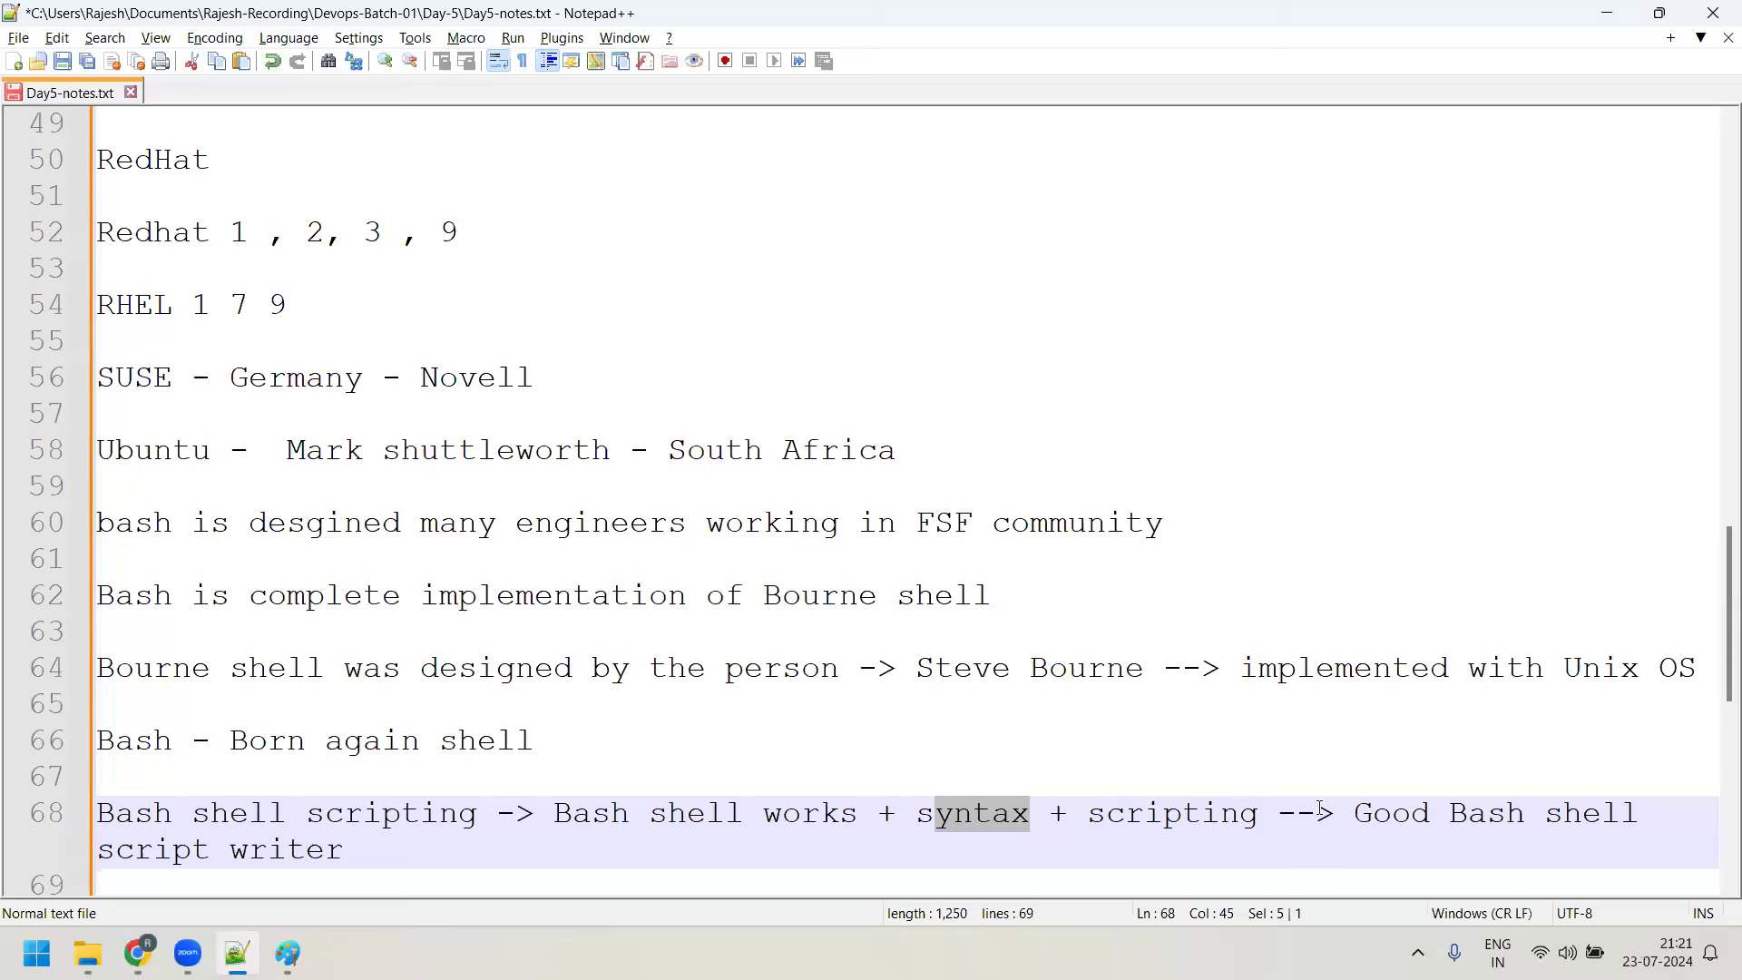
click(1272, 821)
key(ctrl+shift+Left)
key(ctrl+shift+Left)
key(ctrl+shift+Left)
key(ctrl+shift+Left)
key(shift+Up)
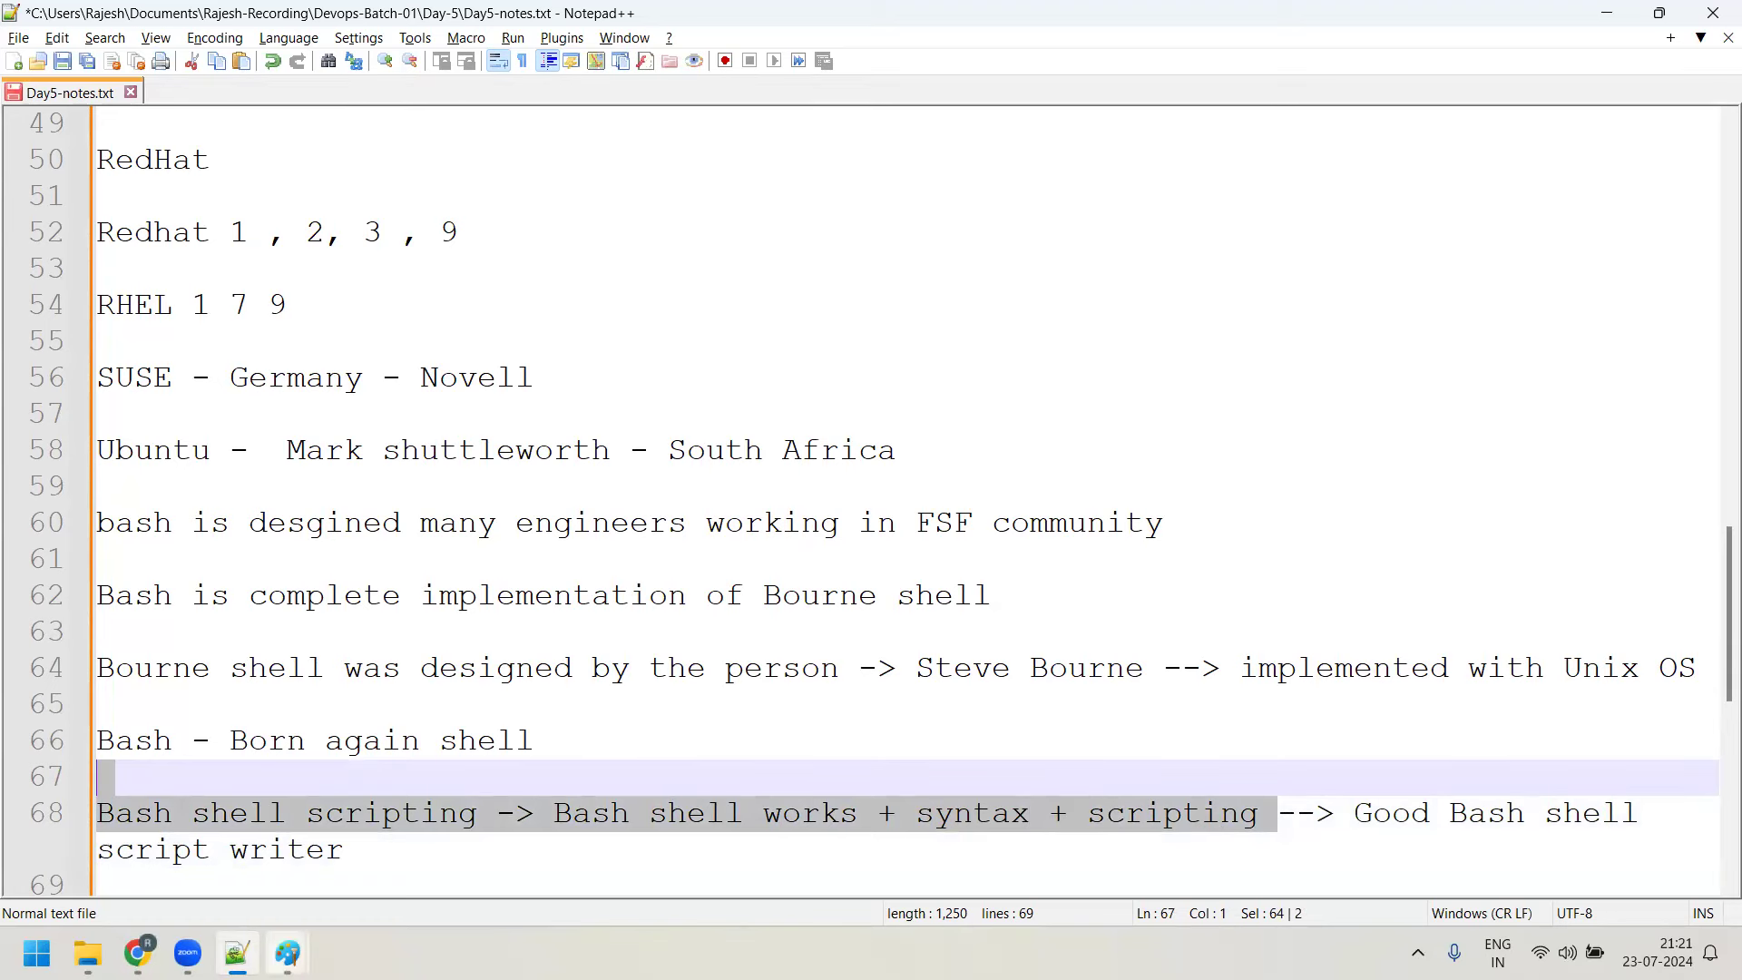
Return to the shell diagram in Paint from the taskbar
mouse_move(287, 951)
click(388, 804)
click(917, 541)
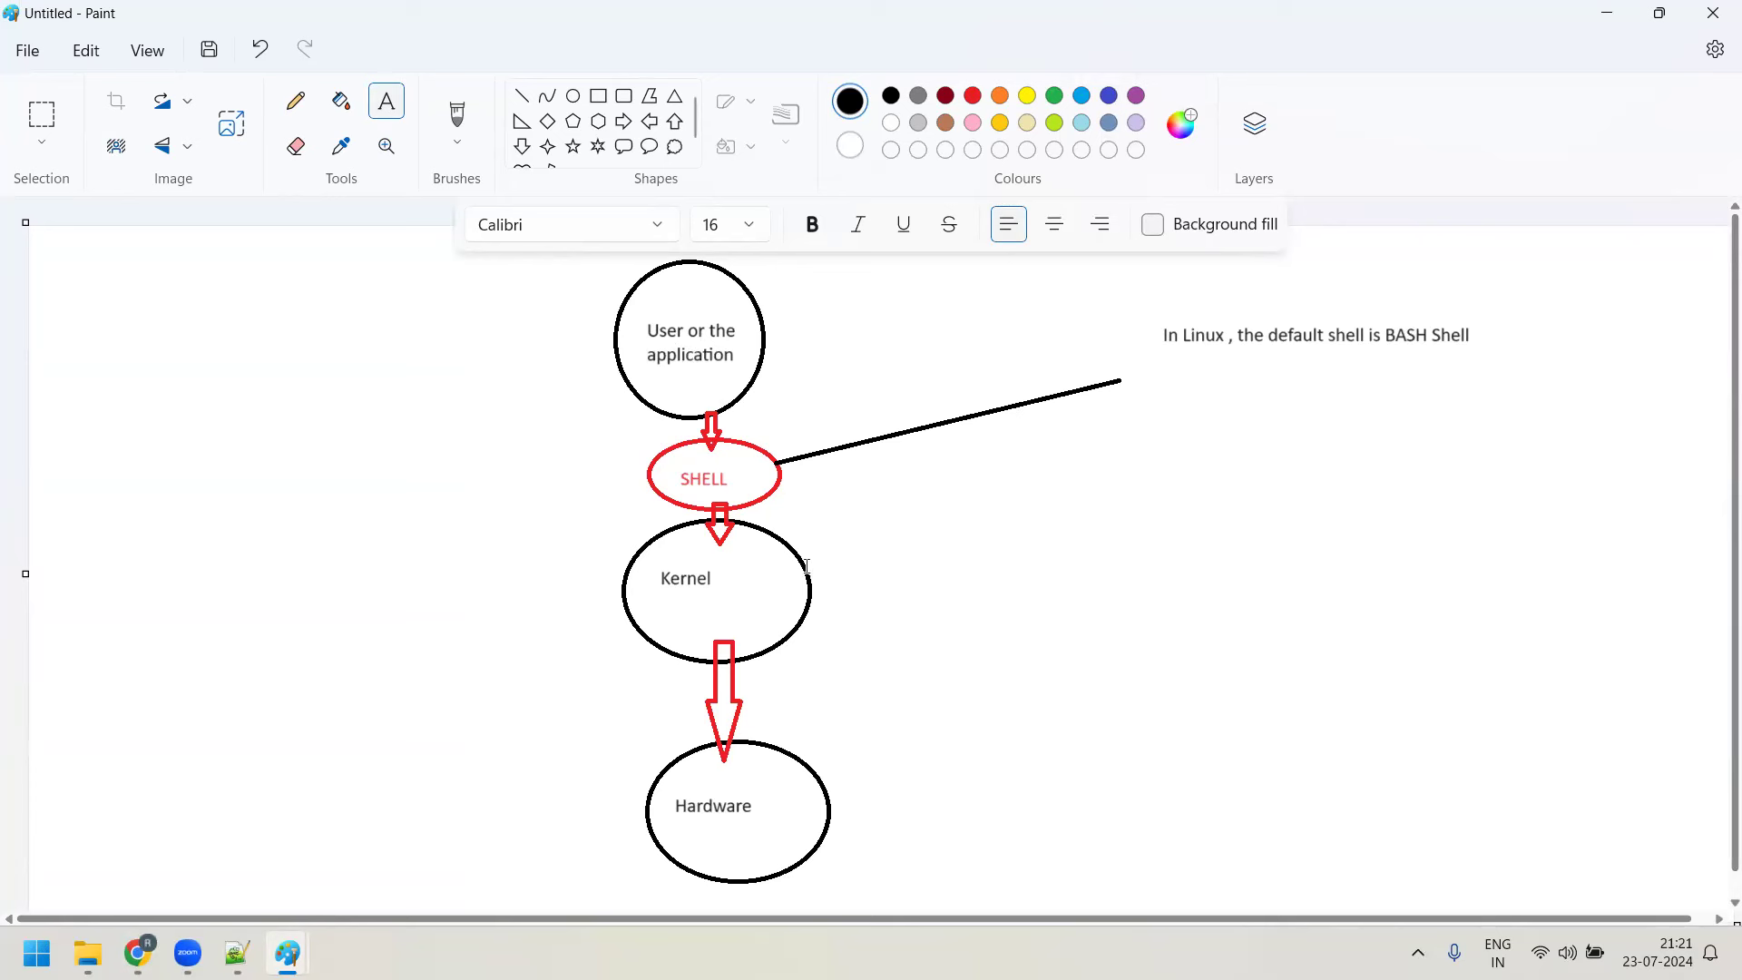
Draw a line from the User circle to a note 'Command / Running some application', then return to Notepad++
click(522, 95)
drag(761, 347, 896, 300)
click(386, 100)
click(930, 305)
drag(1032, 343, 1040, 344)
text(Command  )
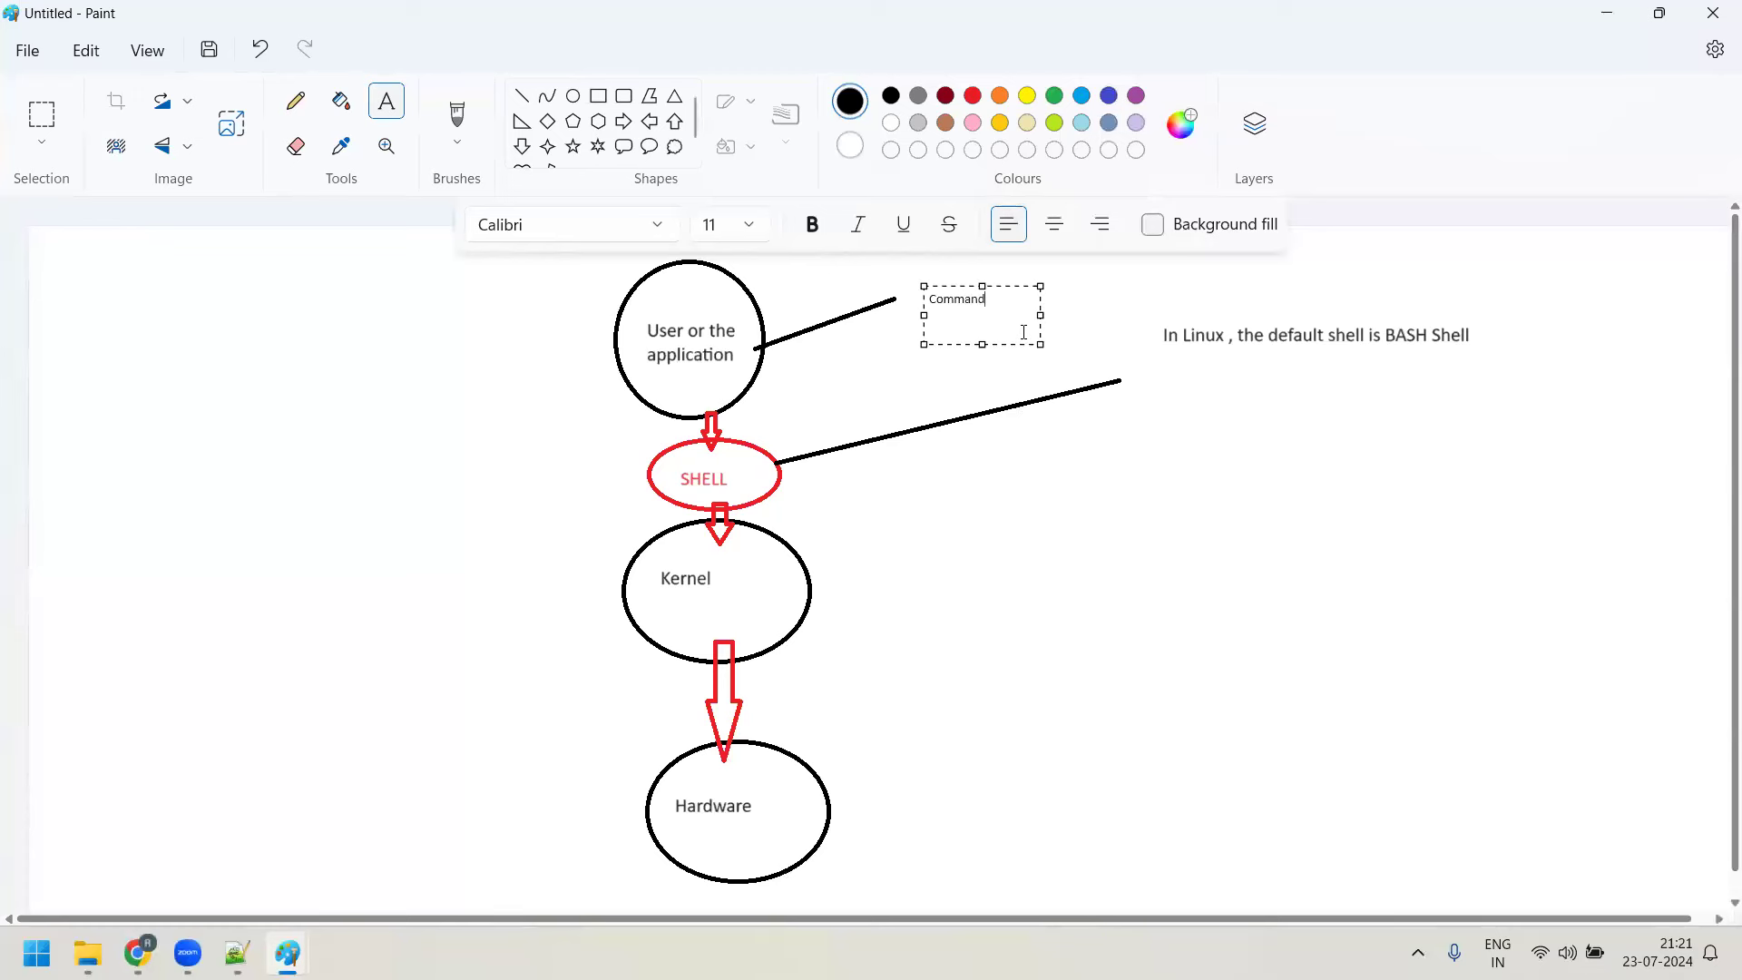
text(Running some application)
click(1044, 395)
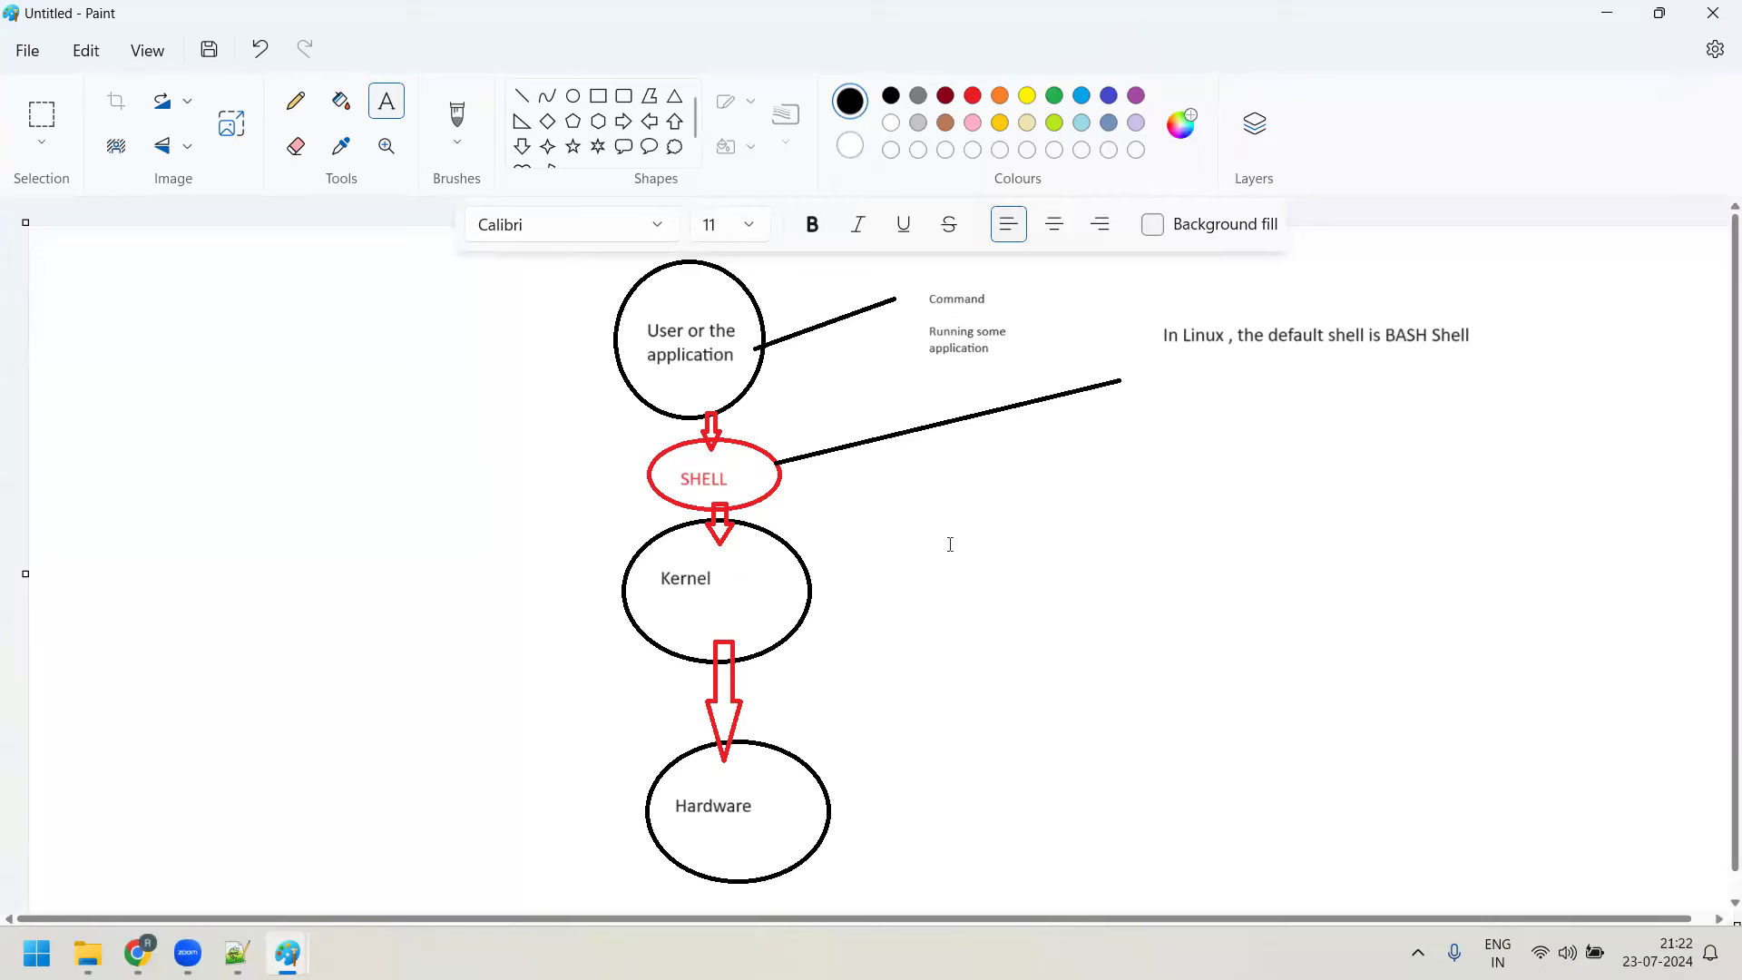
click(237, 953)
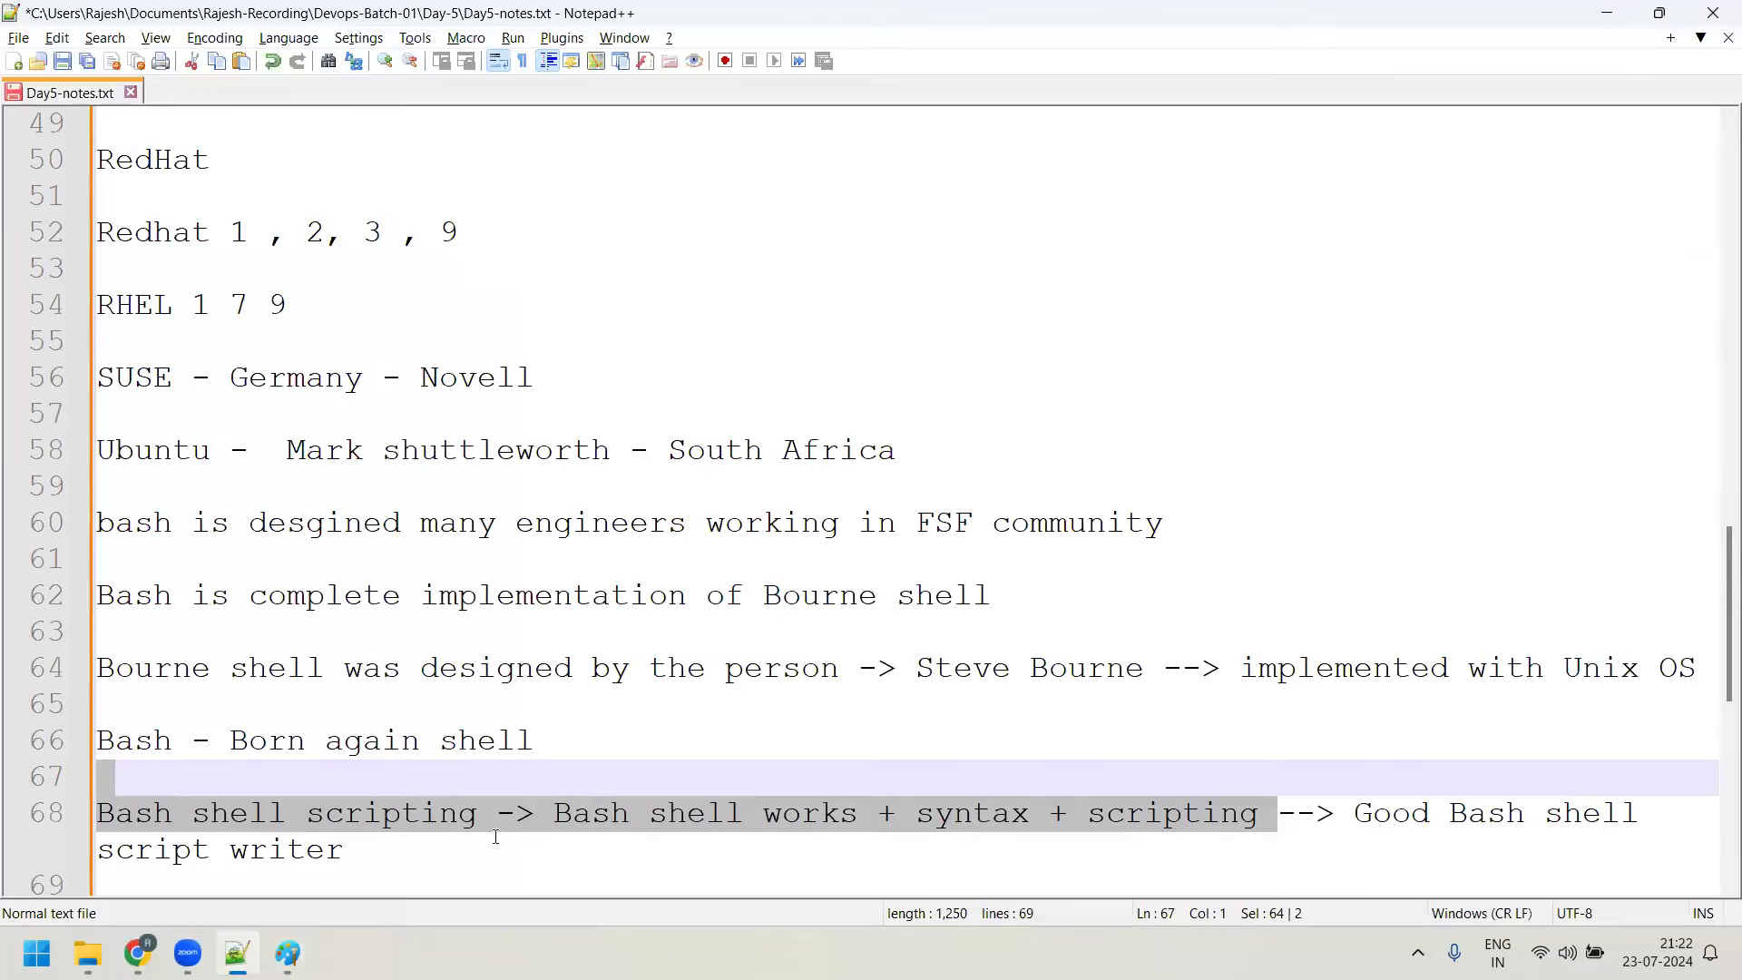
Add the line 'Bash shell creates an environment to execute any command or a programs', then switch back to Paint
click(495, 837)
key(Return)
key(Return)
text(Bash shell creat)
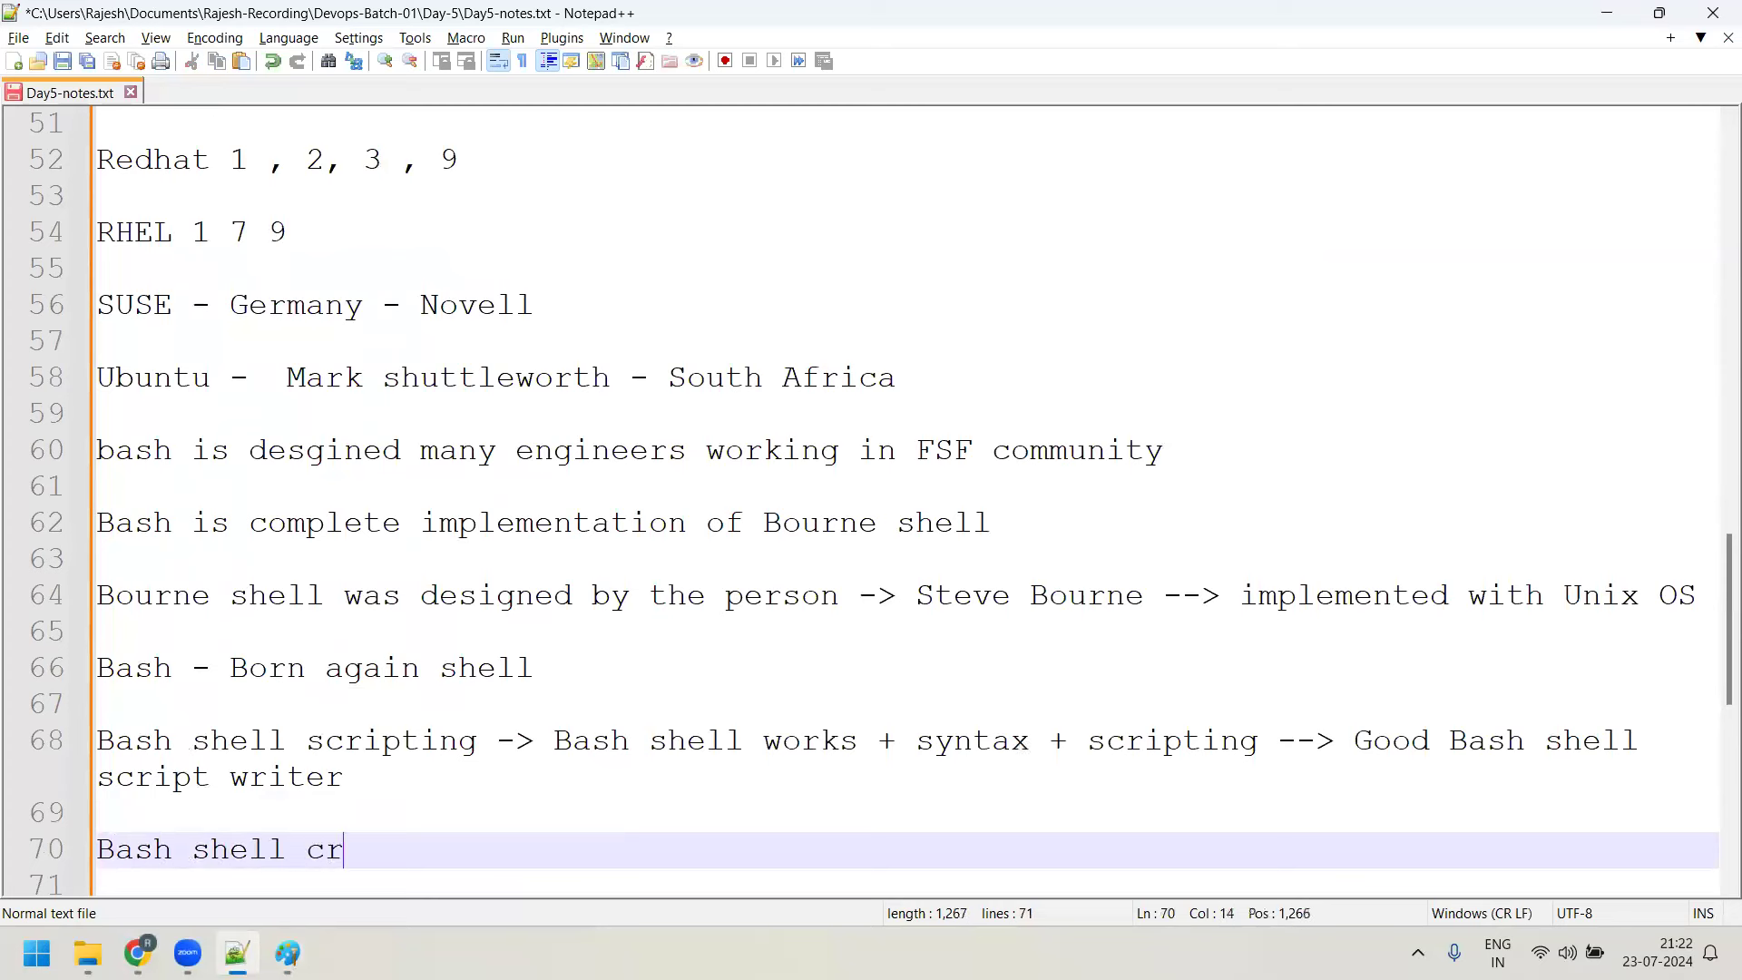
key(BackSpace)
key(BackSpace)
text(eates an envor)
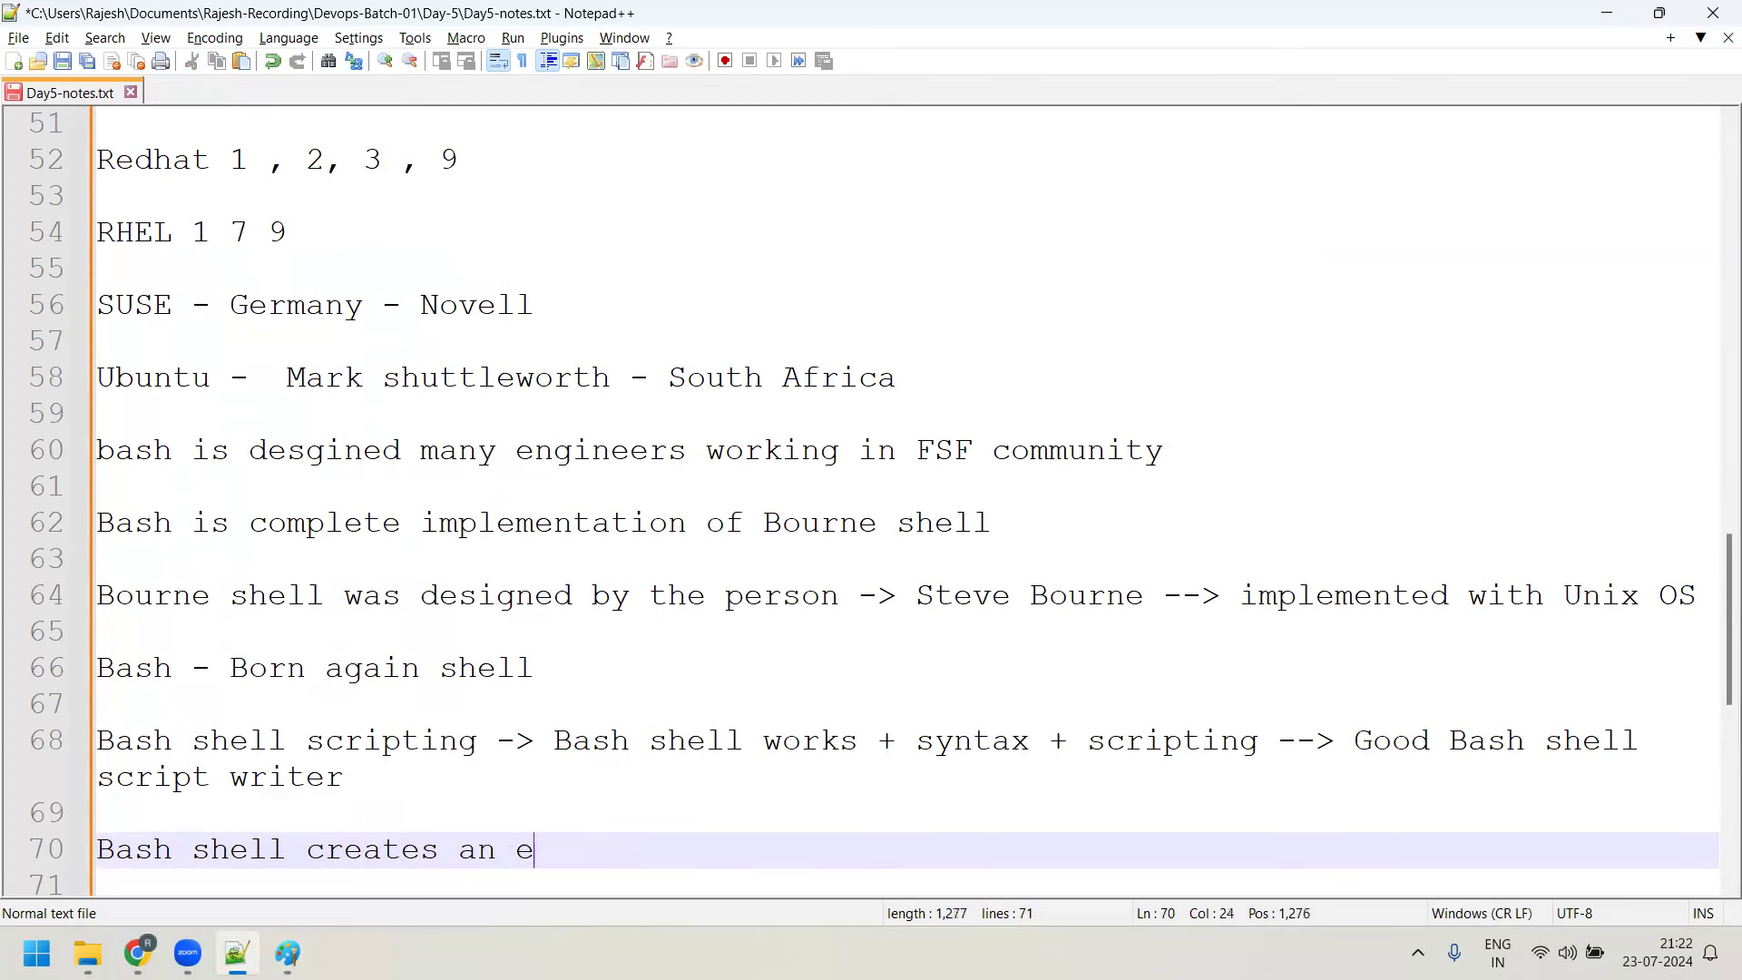
key(BackSpace)
key(BackSpace)
text(ironmen)
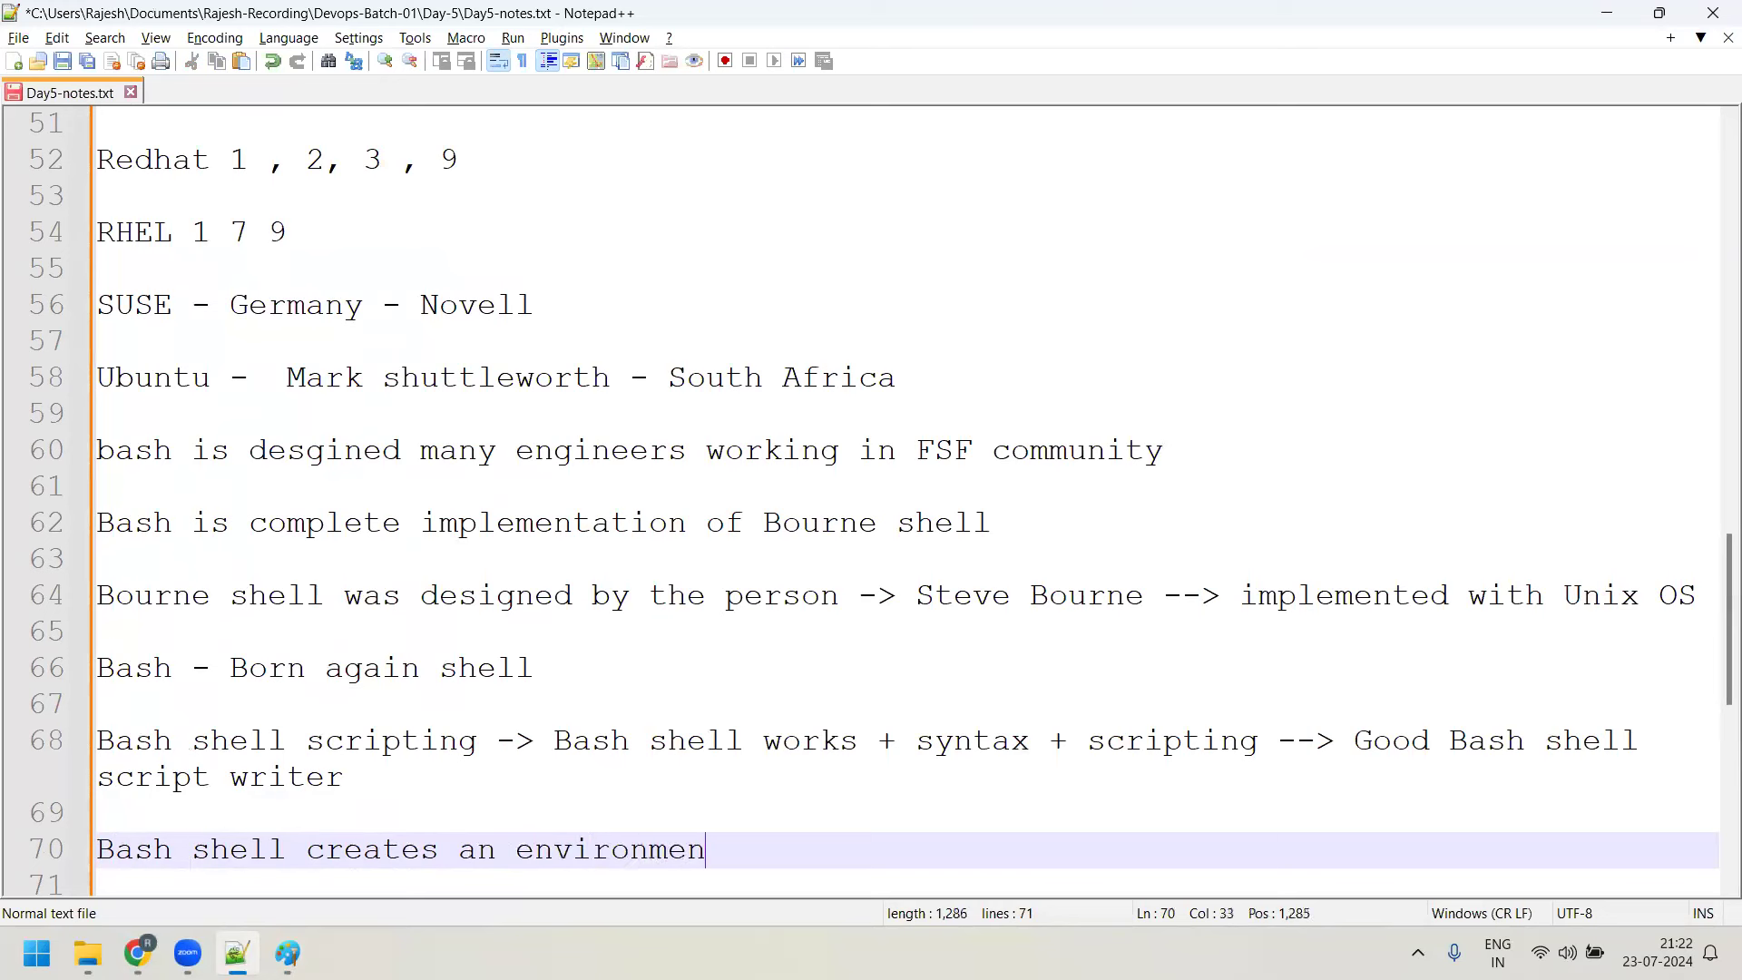
text(t to execute any c)
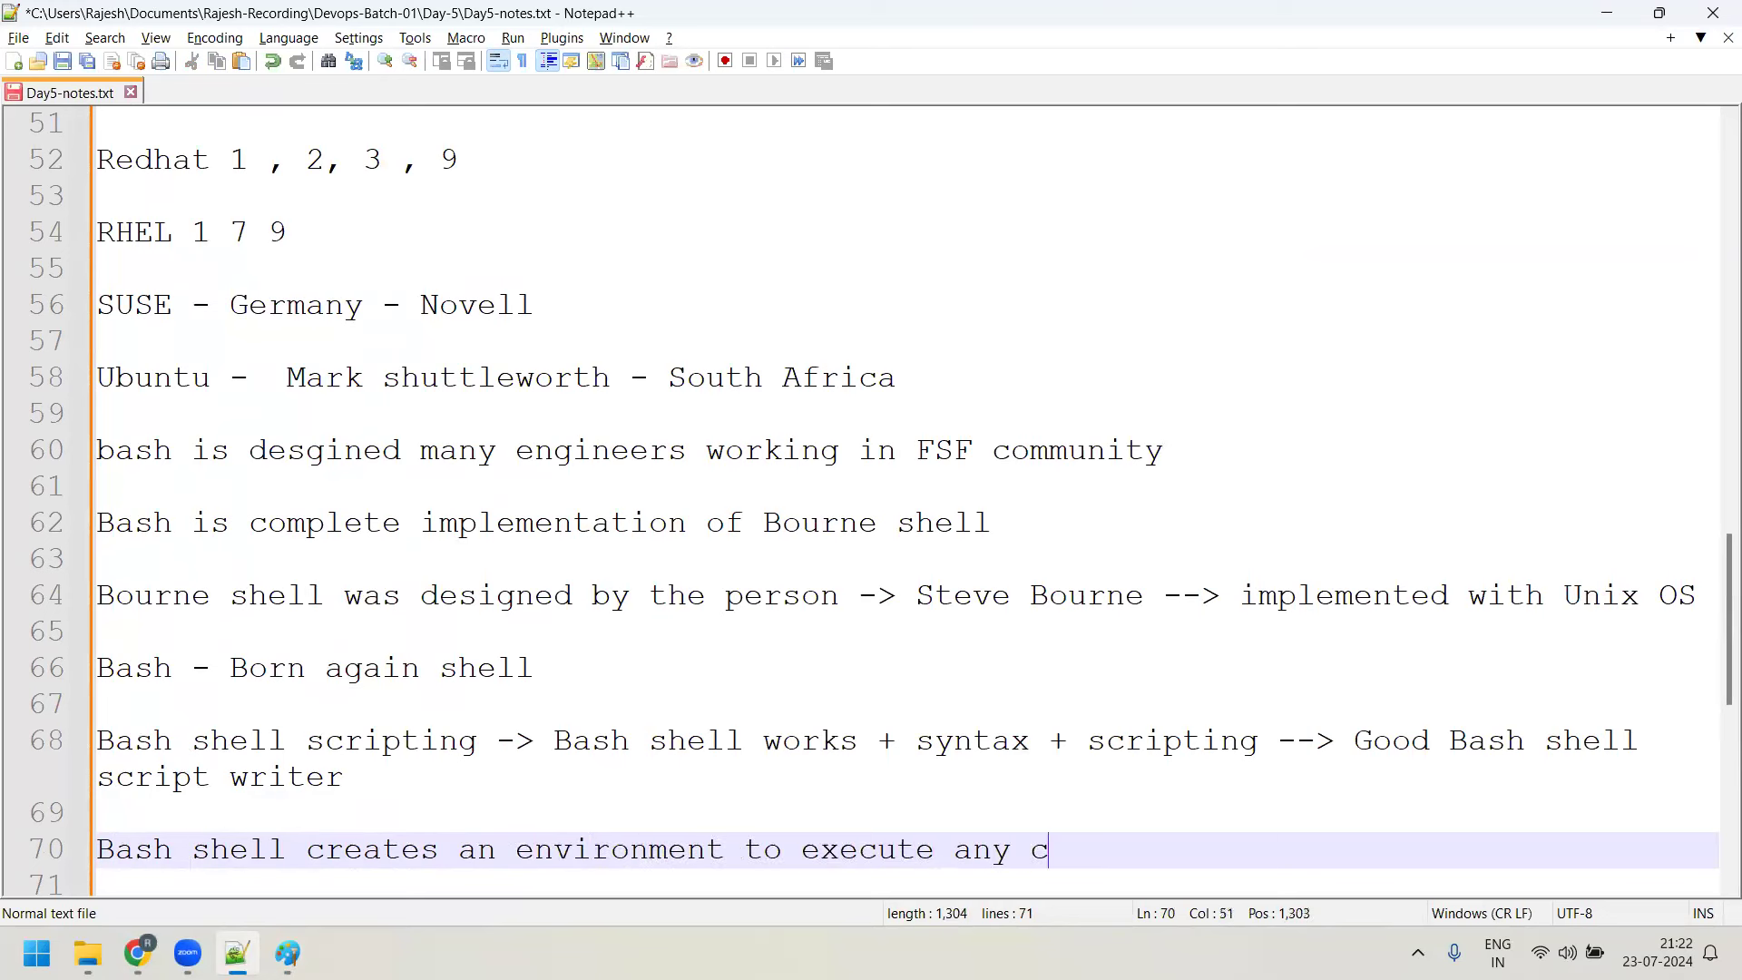
text(ommand or a programs)
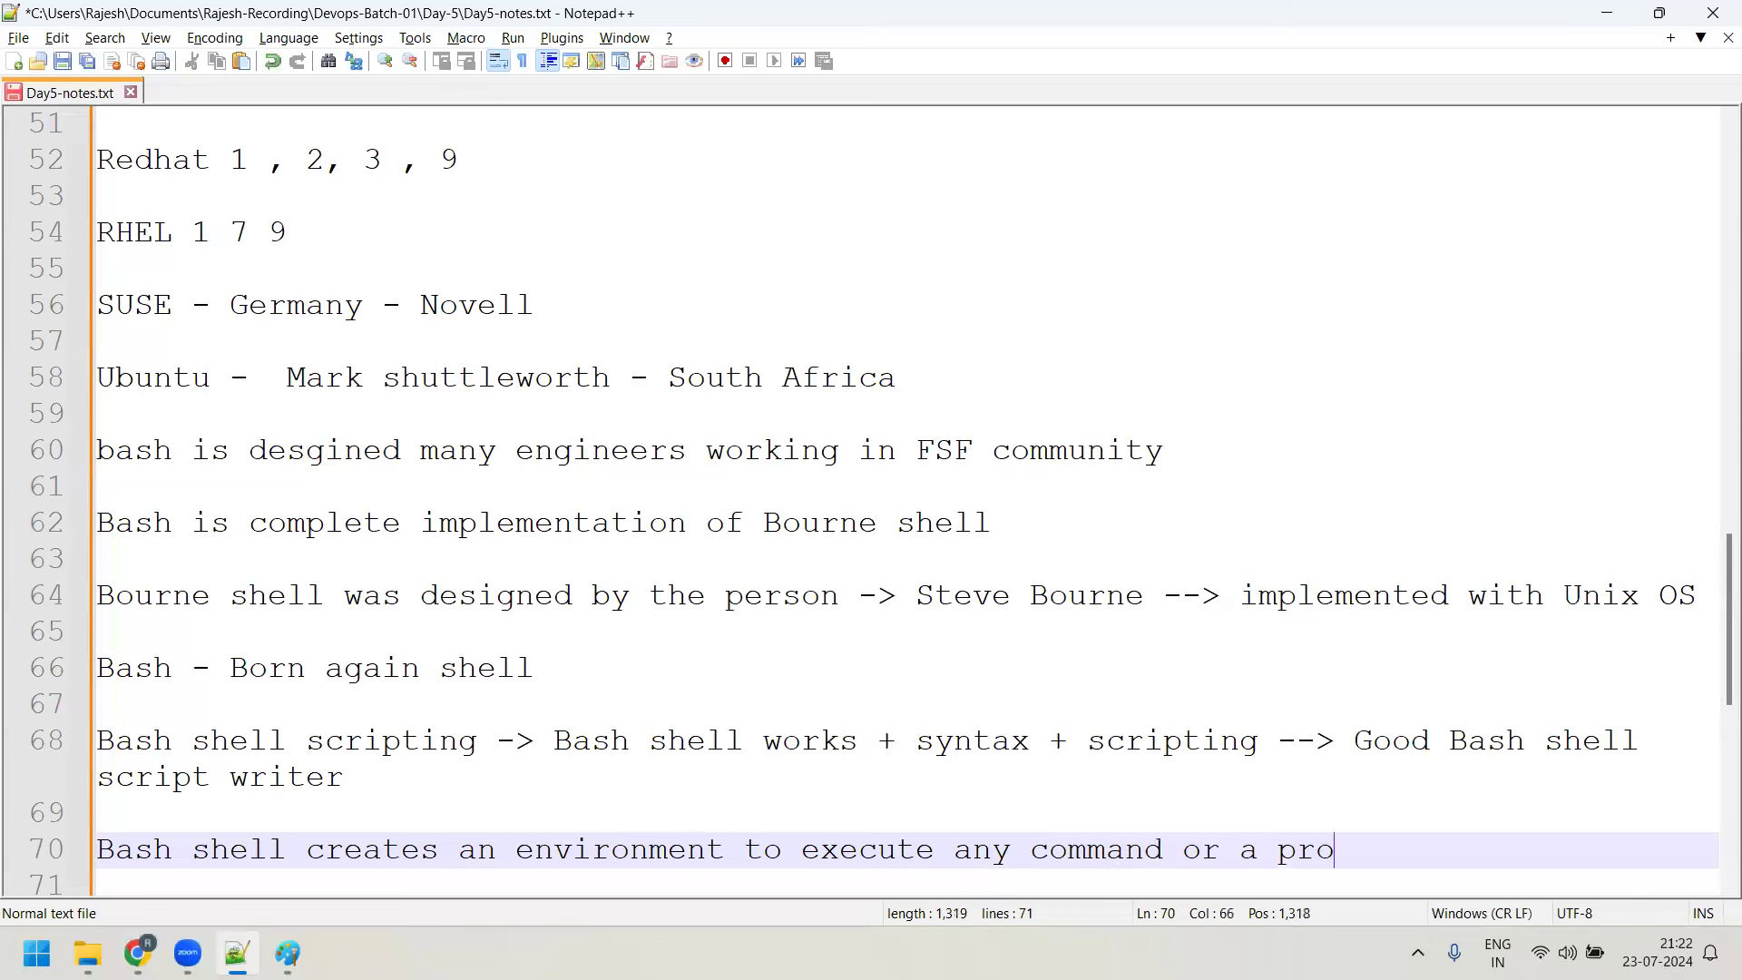
key(Return)
key(Return)
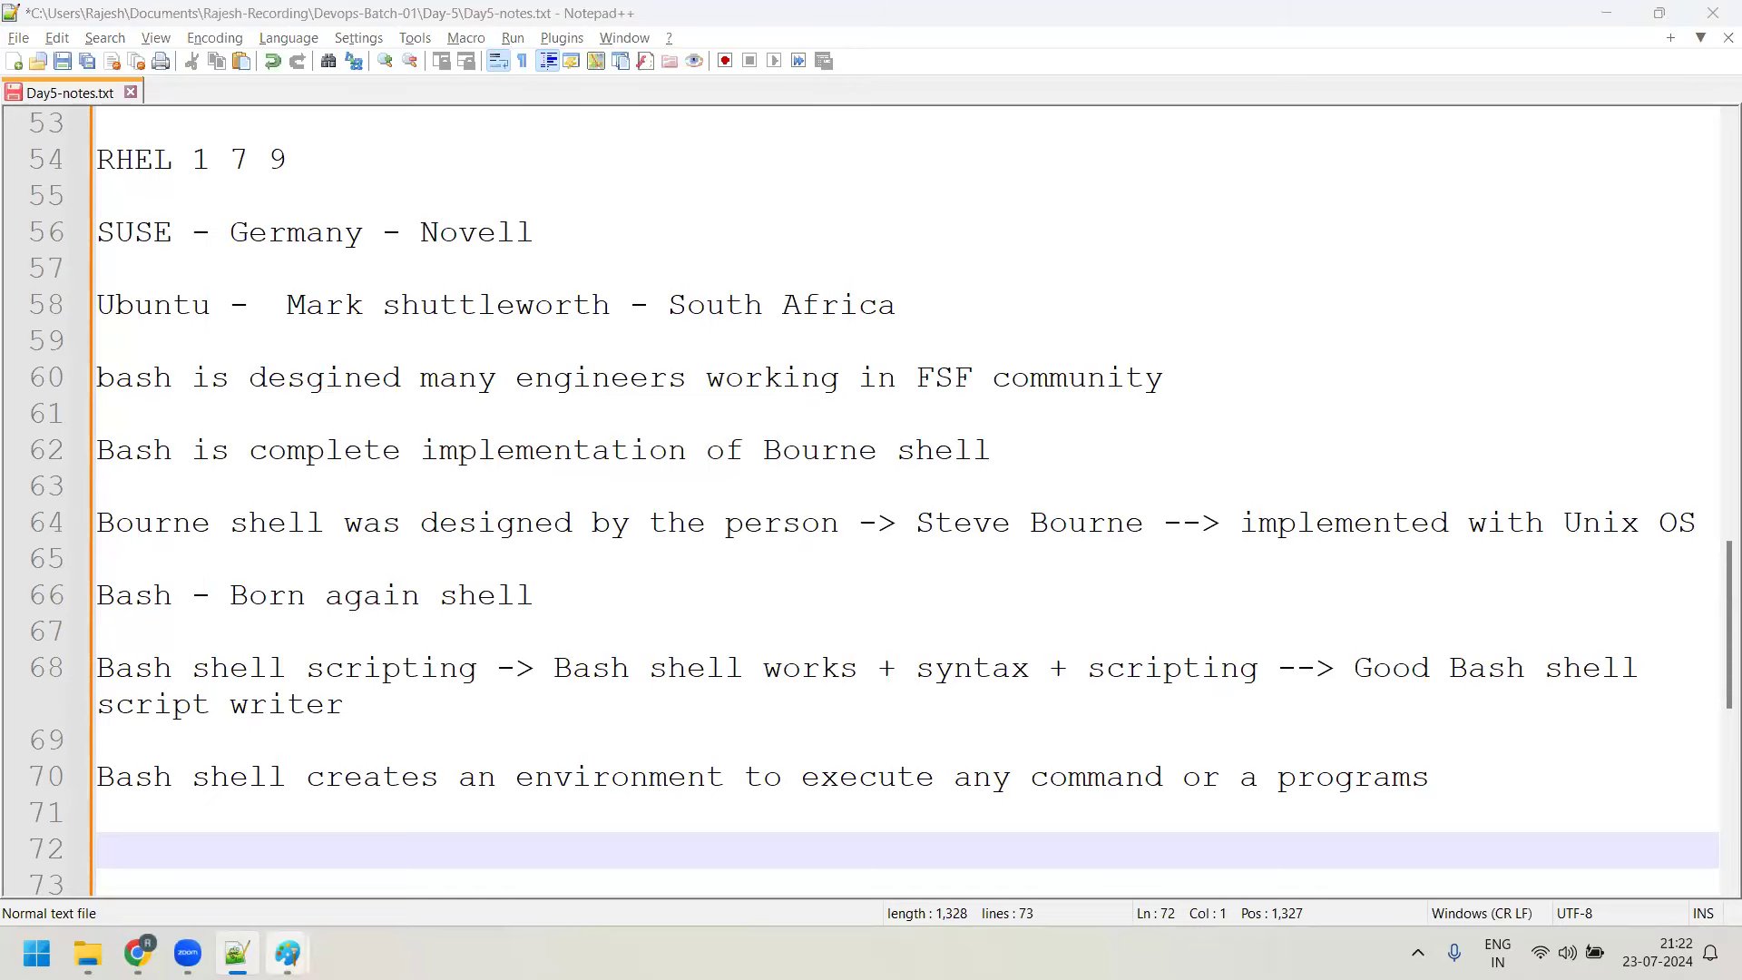
mouse_move(287, 953)
click(408, 834)
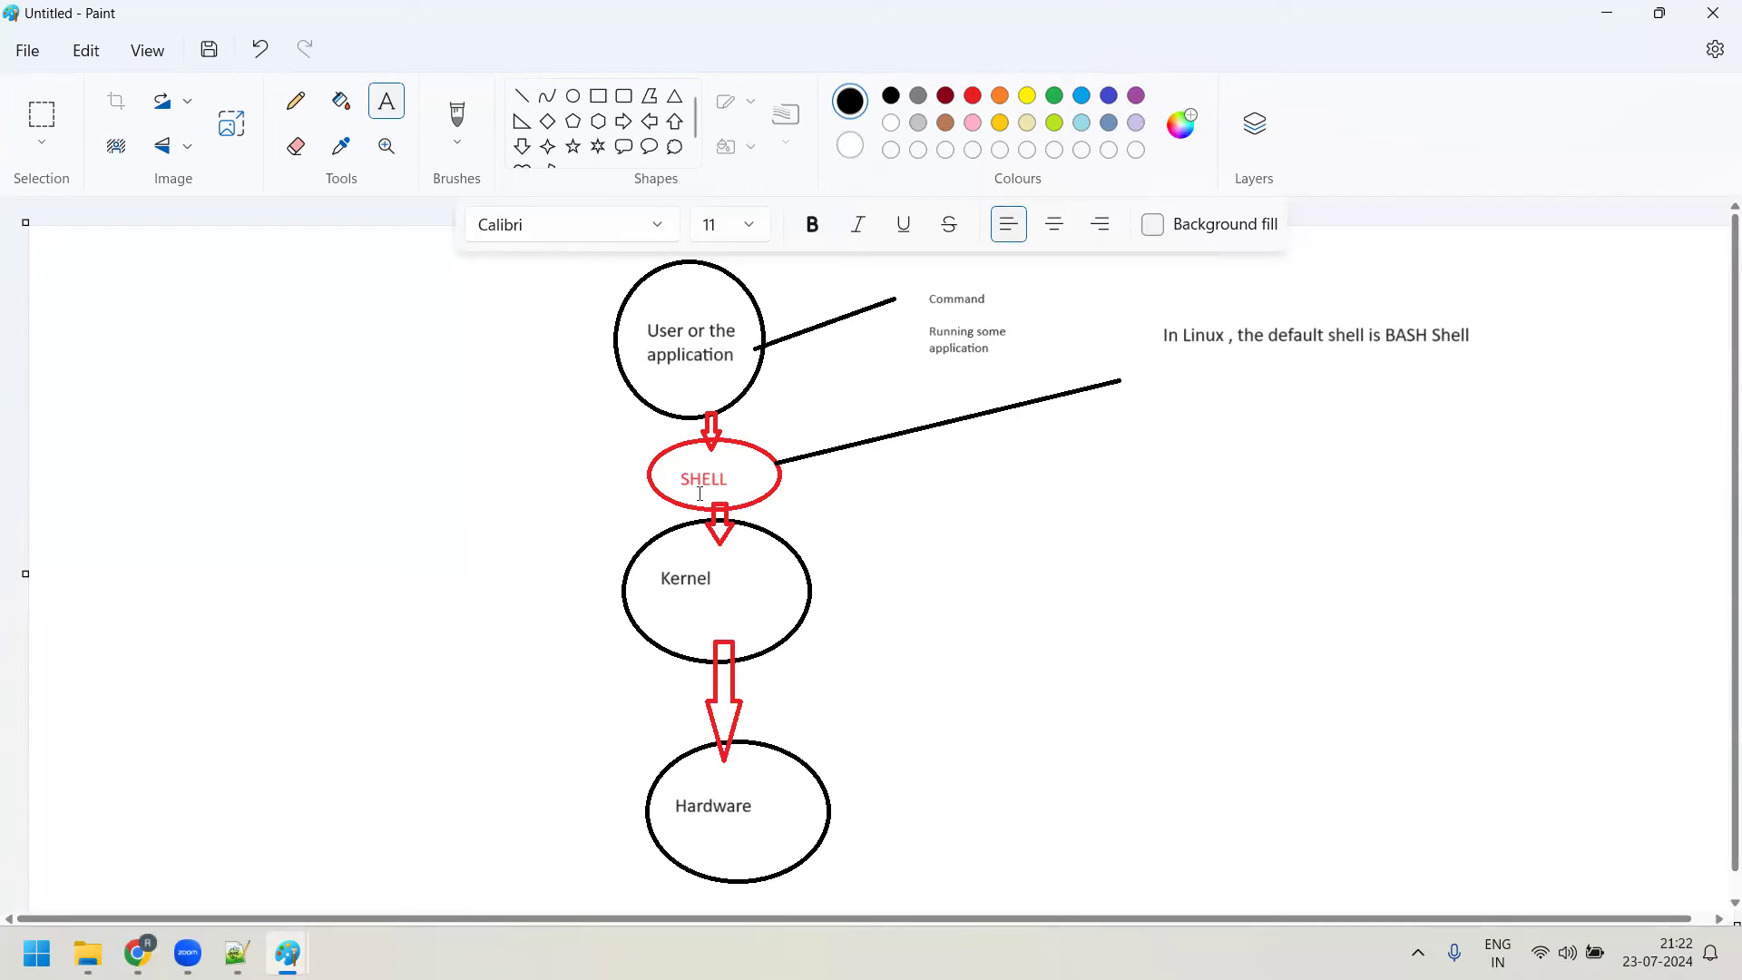
Show the desktop with Win+D, hiding the Paint window
key(super+d)
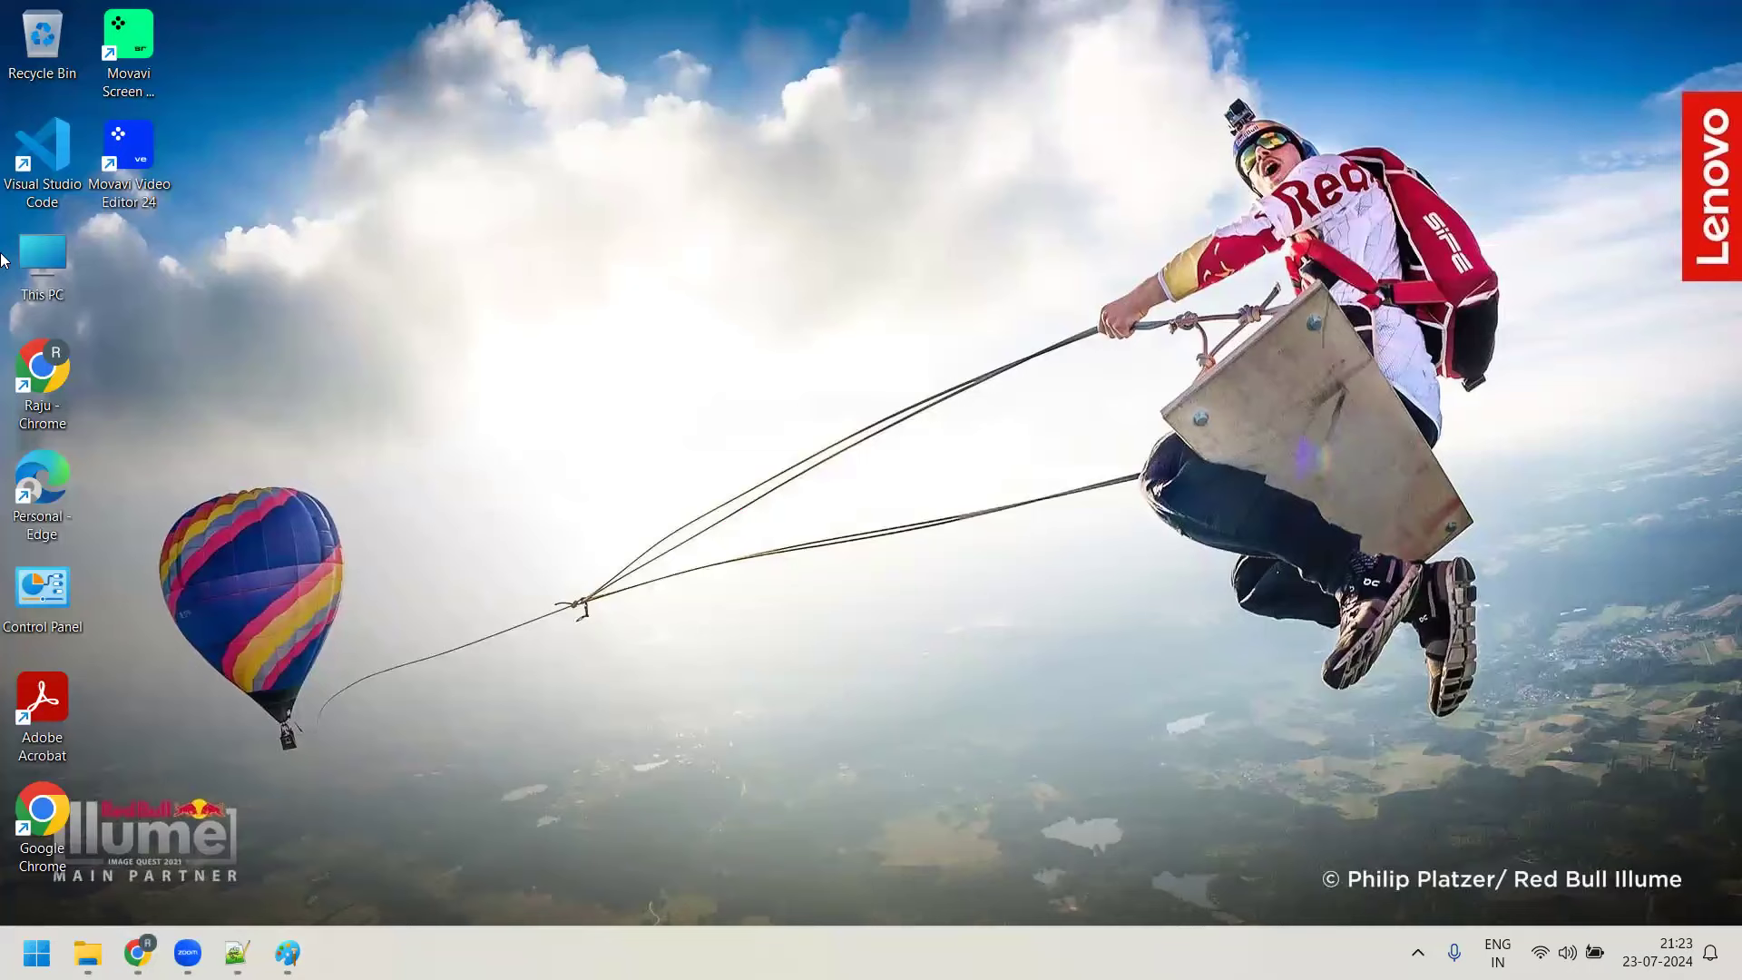
Open the Windows-SSD (C:) drive from This PC, hide it, then open and close Chrome
double_click(35, 254)
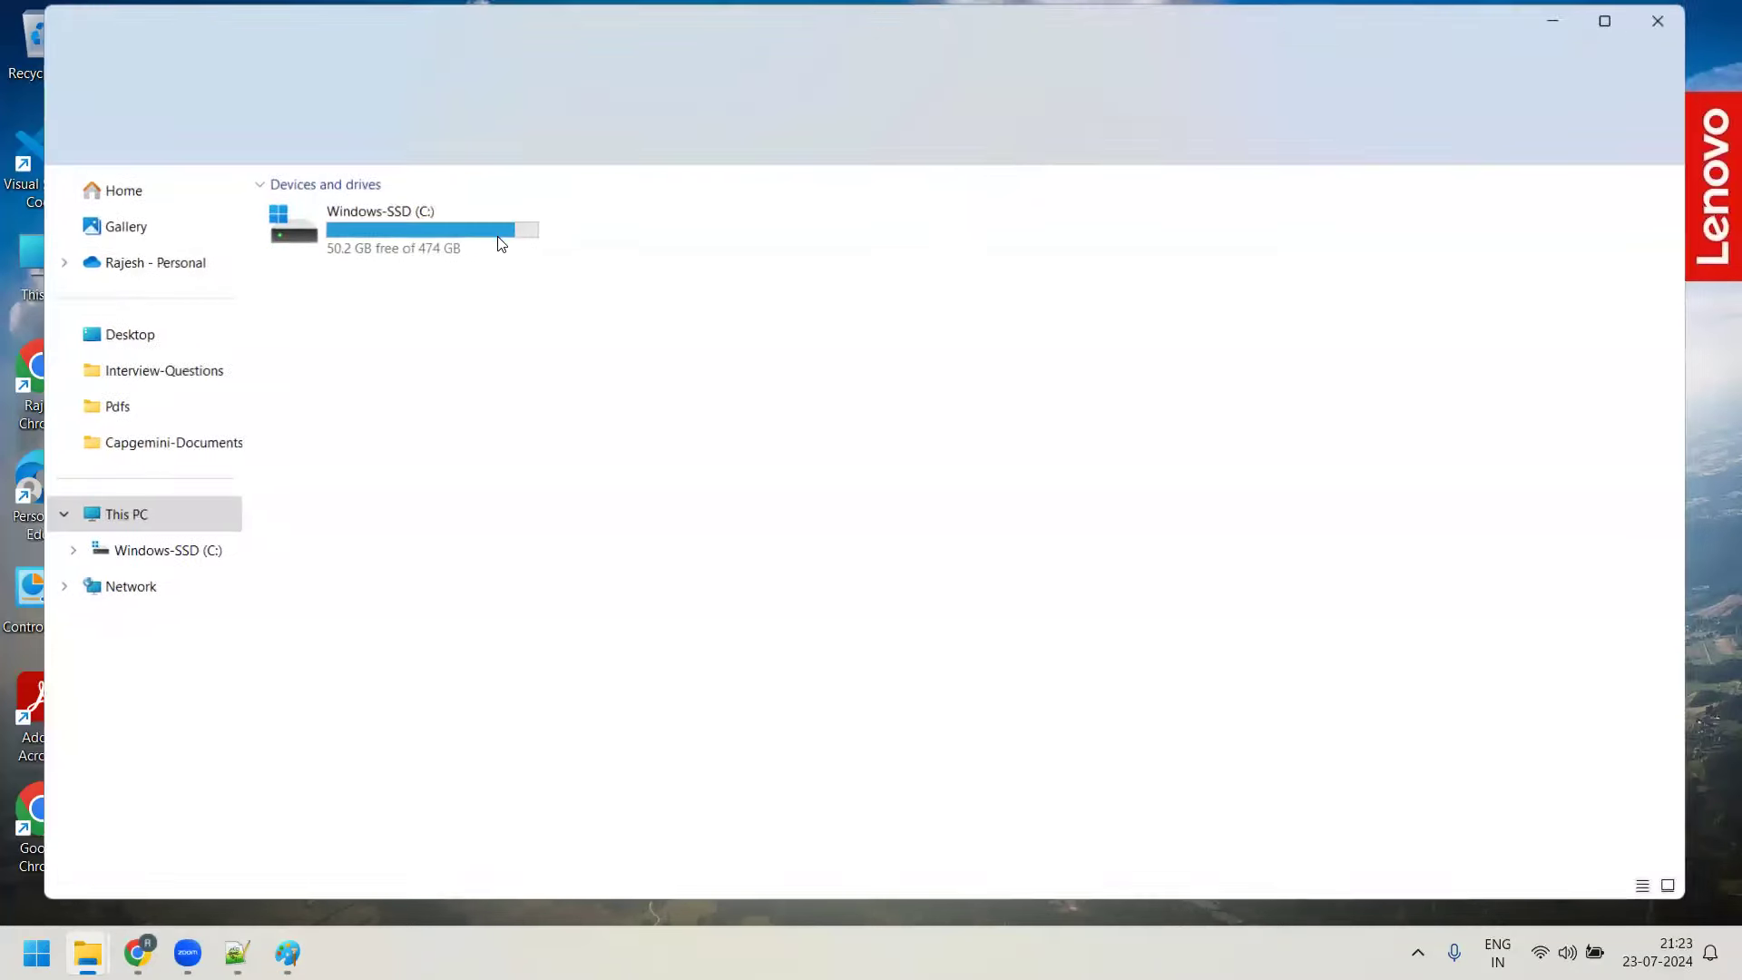
double_click(357, 231)
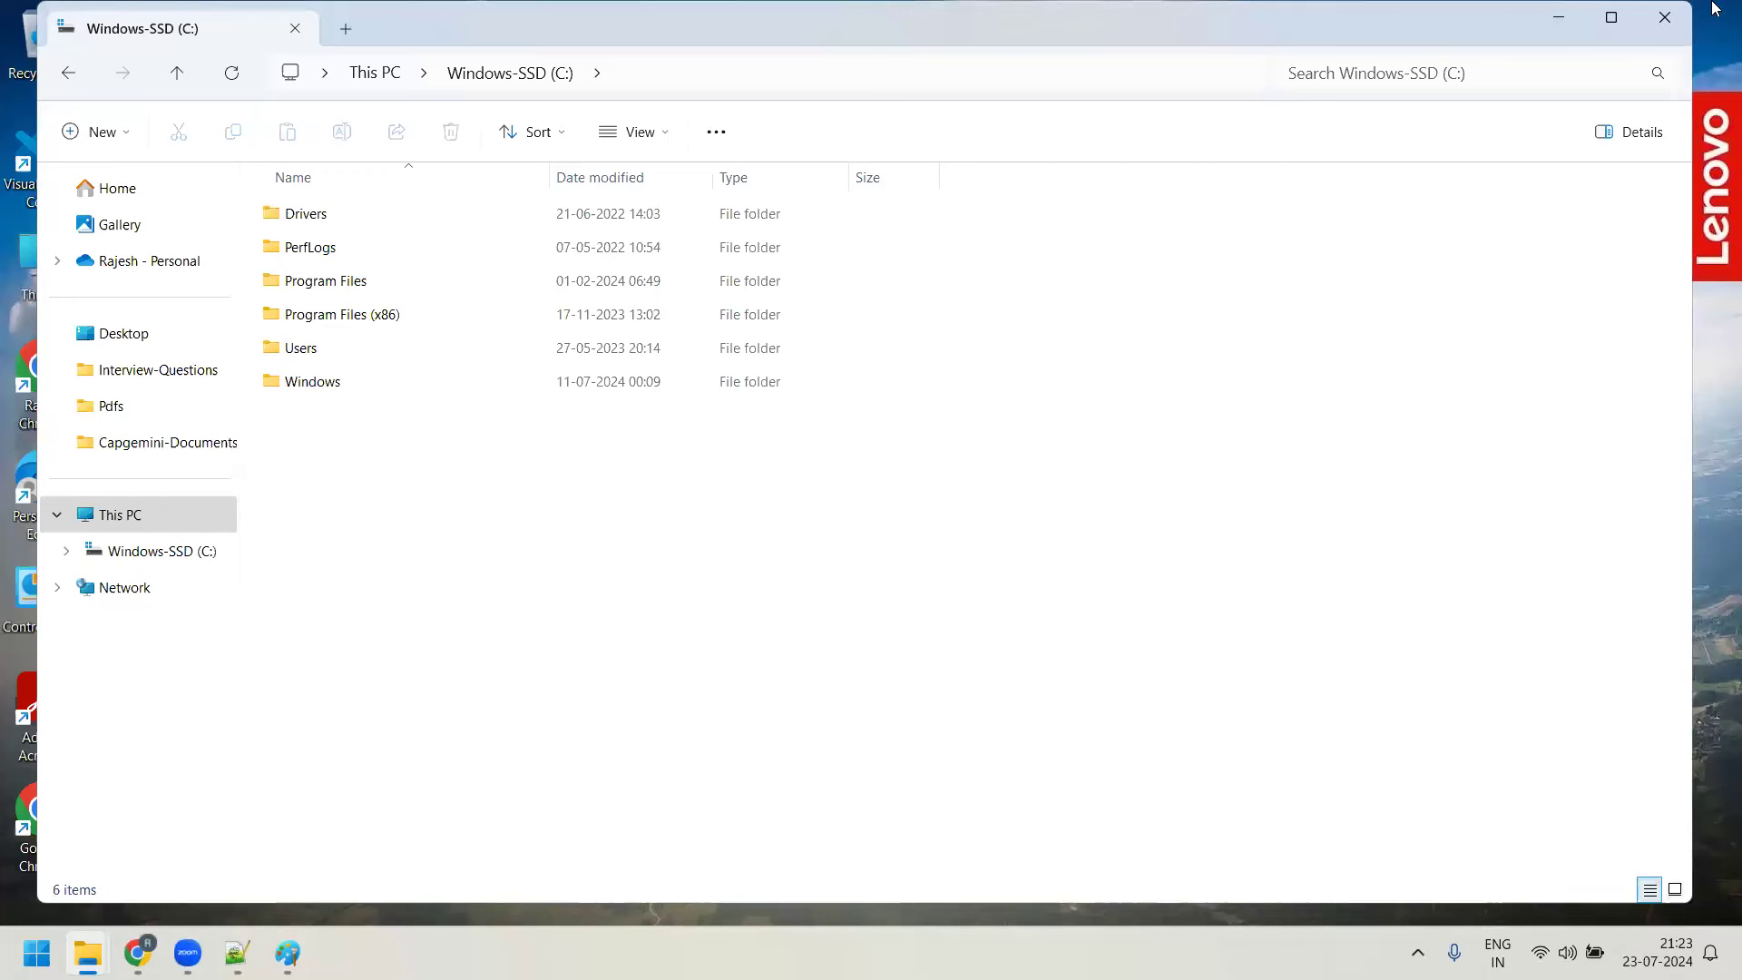
key(super+d)
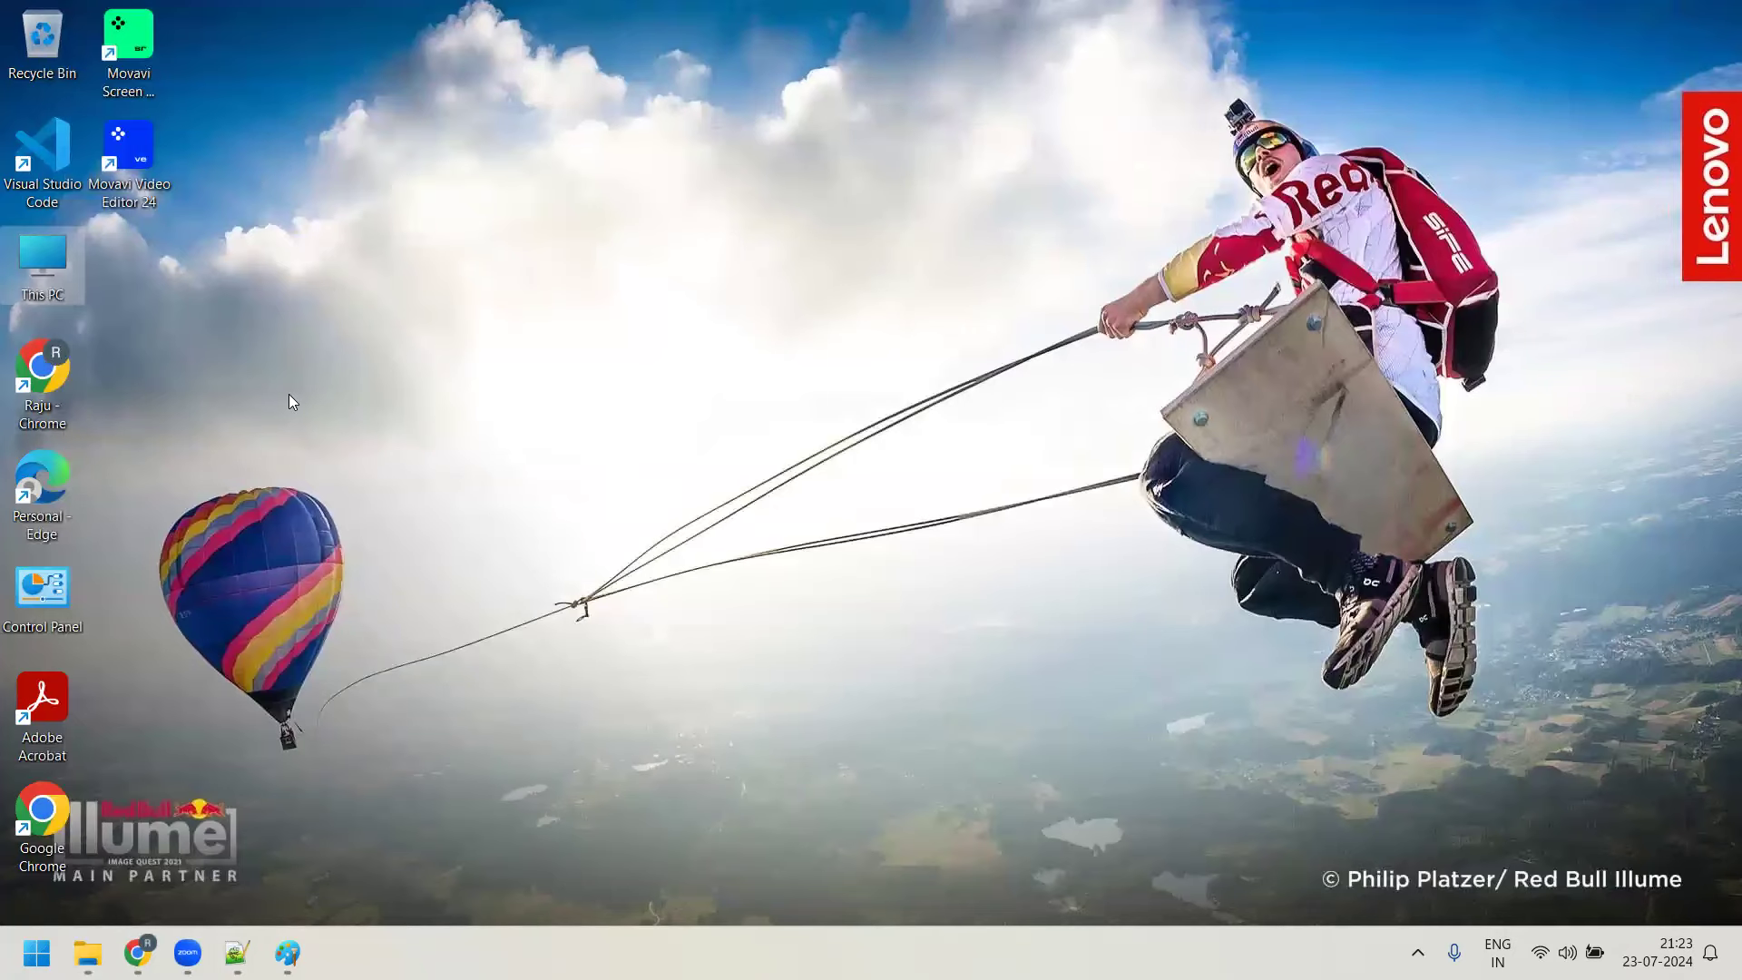
double_click(58, 368)
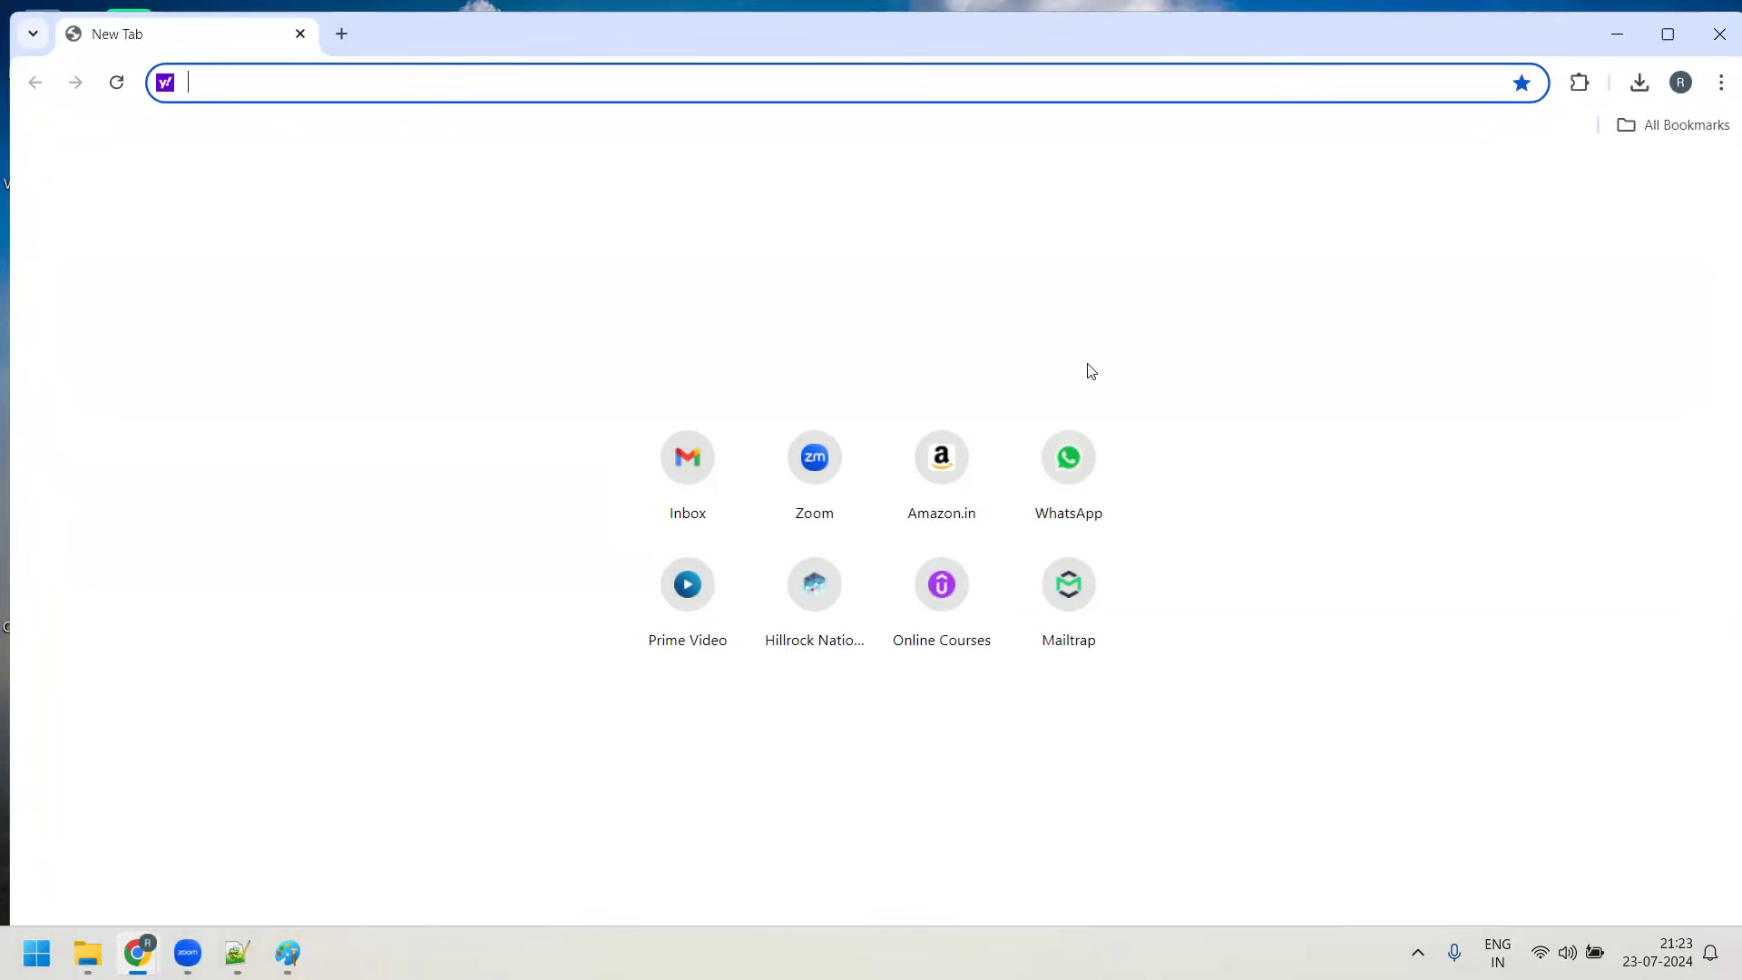
click(1720, 34)
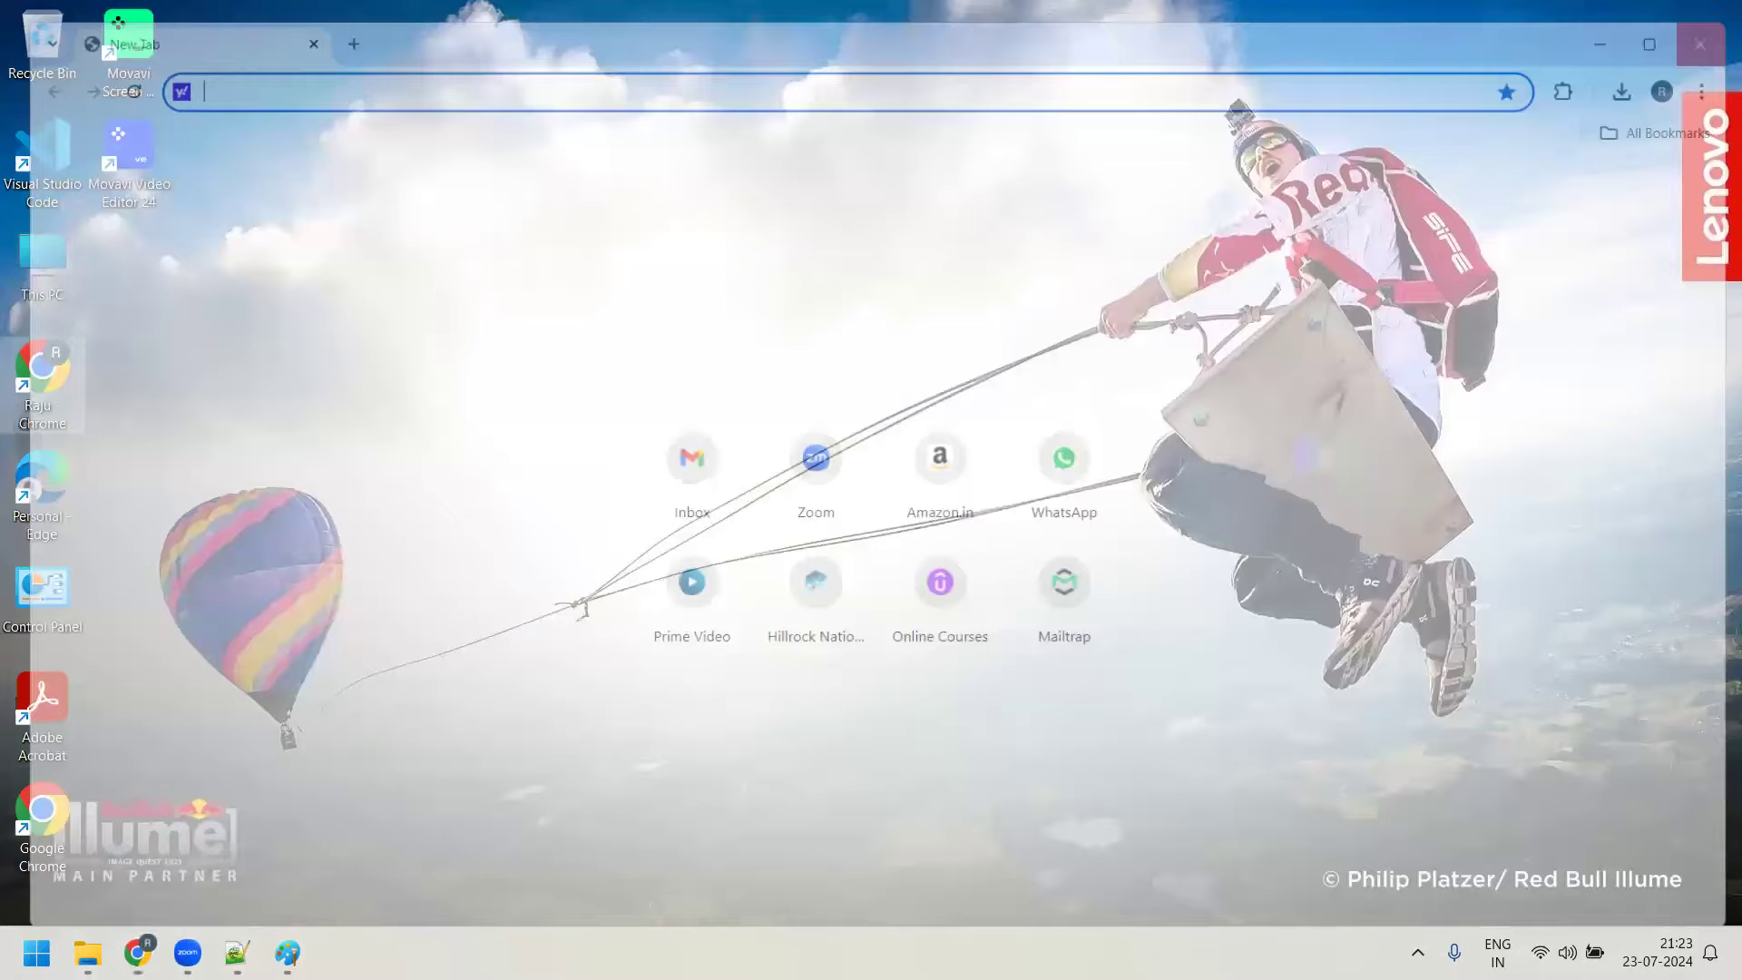
Back in Day5-notes.txt, add the line 'Turbo shell is used by windows'
click(237, 953)
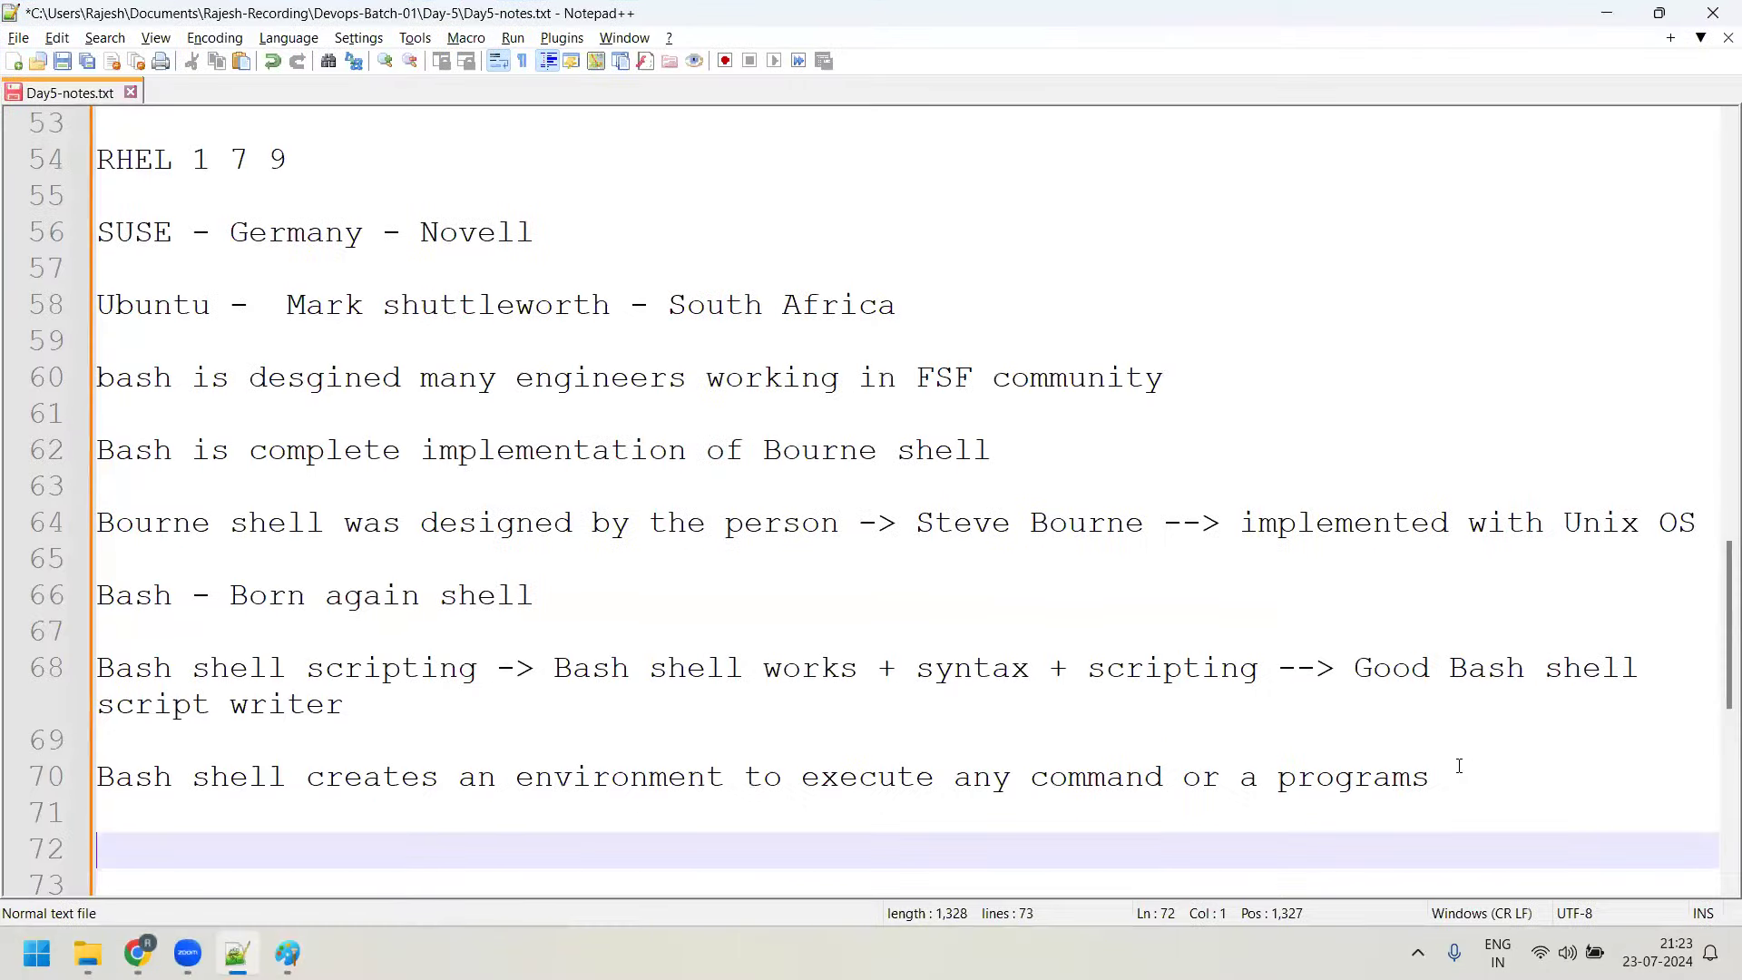
key(Return)
key(Up)
key(Up)
key(Return)
text(Tub)
key(BackSpace)
text(o shell us)
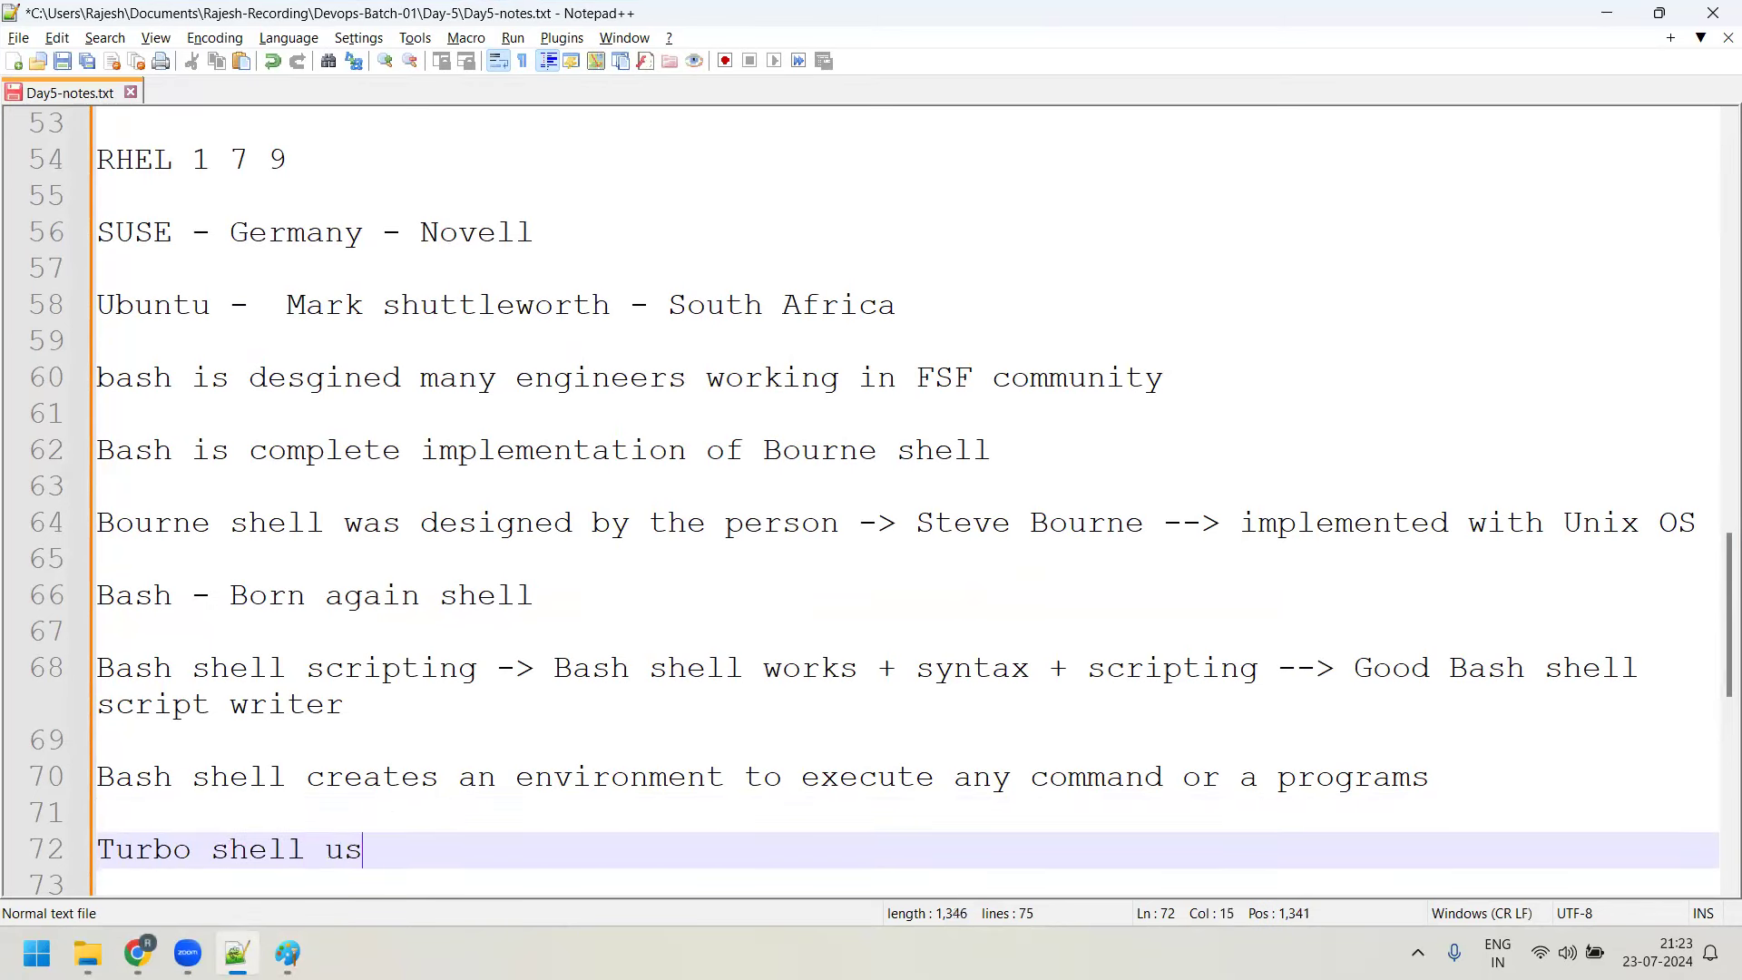
key(BackSpace)
key(BackSpace)
text(is used by windows)
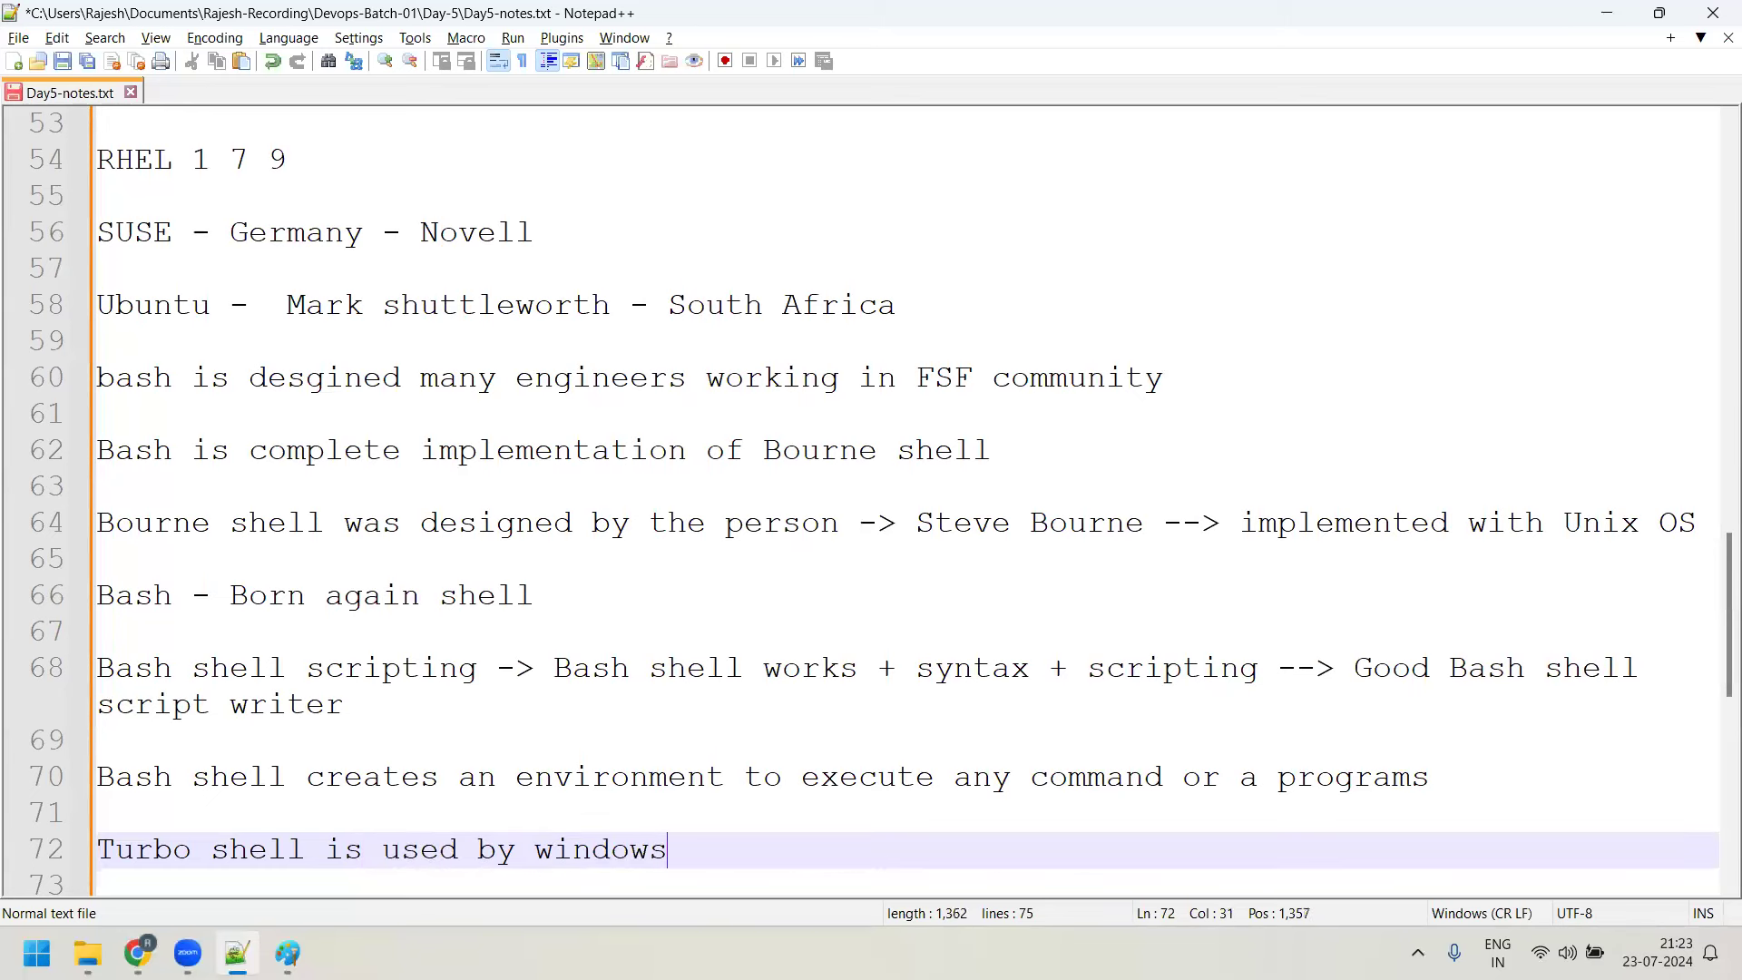
key(Return)
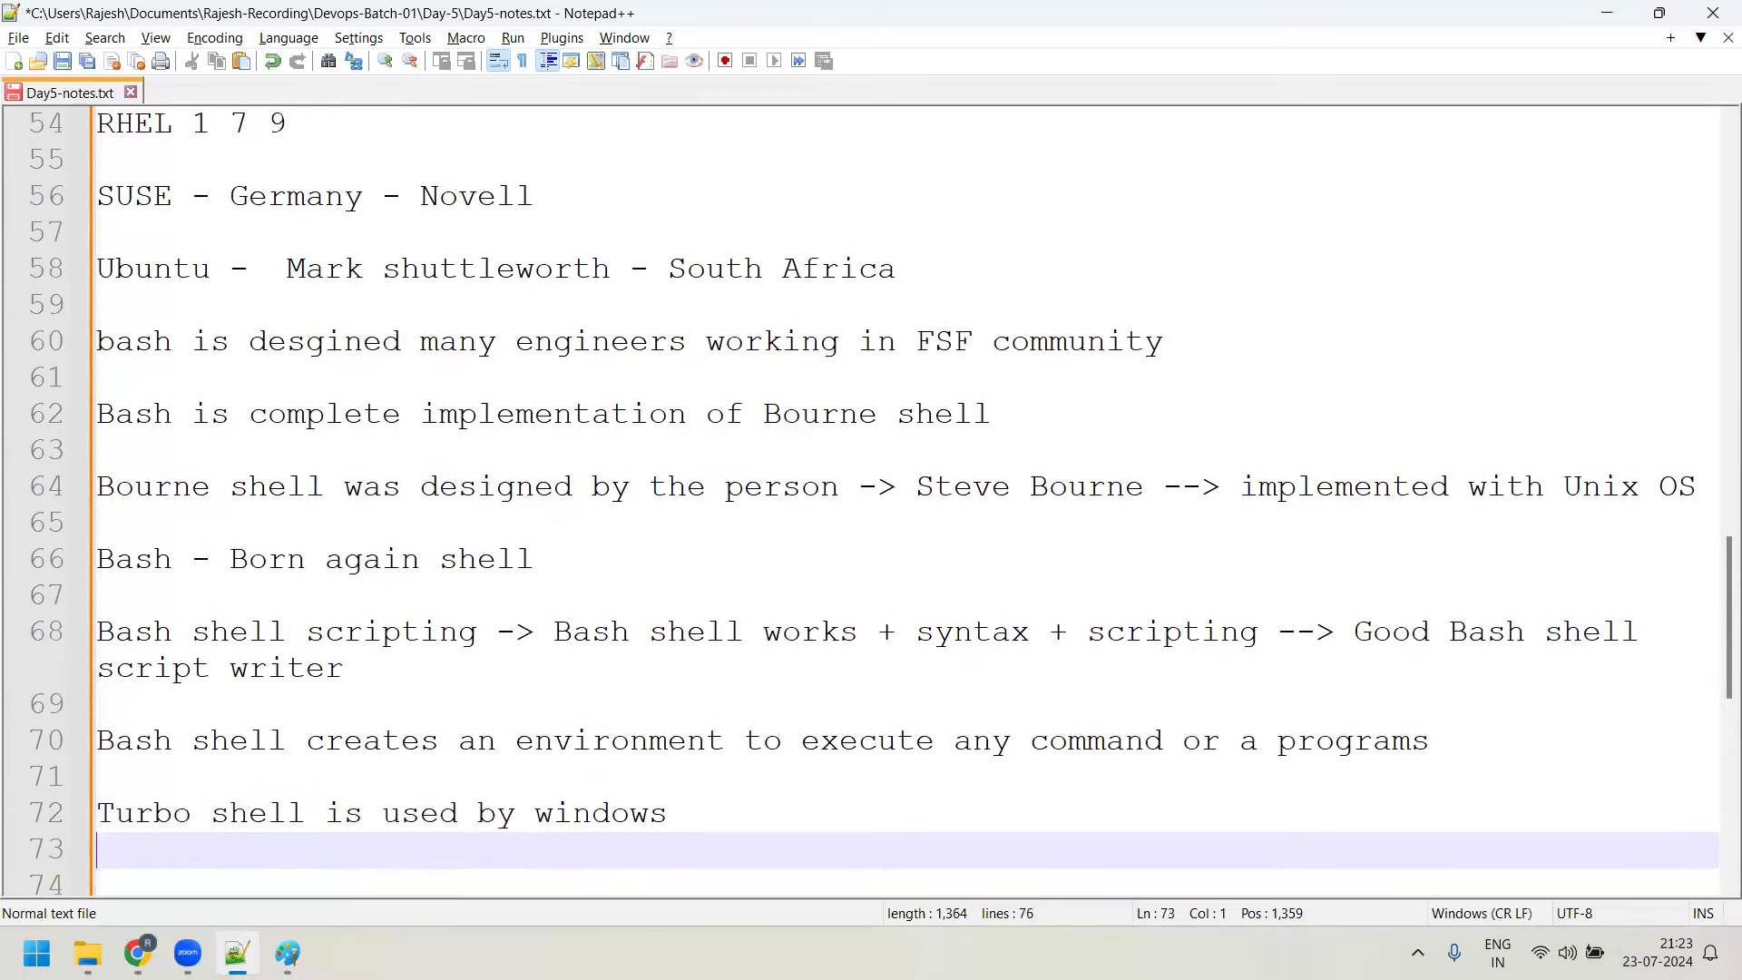
Add the line 'IBM-AX -> korn shell' followed by a blank line
key(Return)
text(IBM)
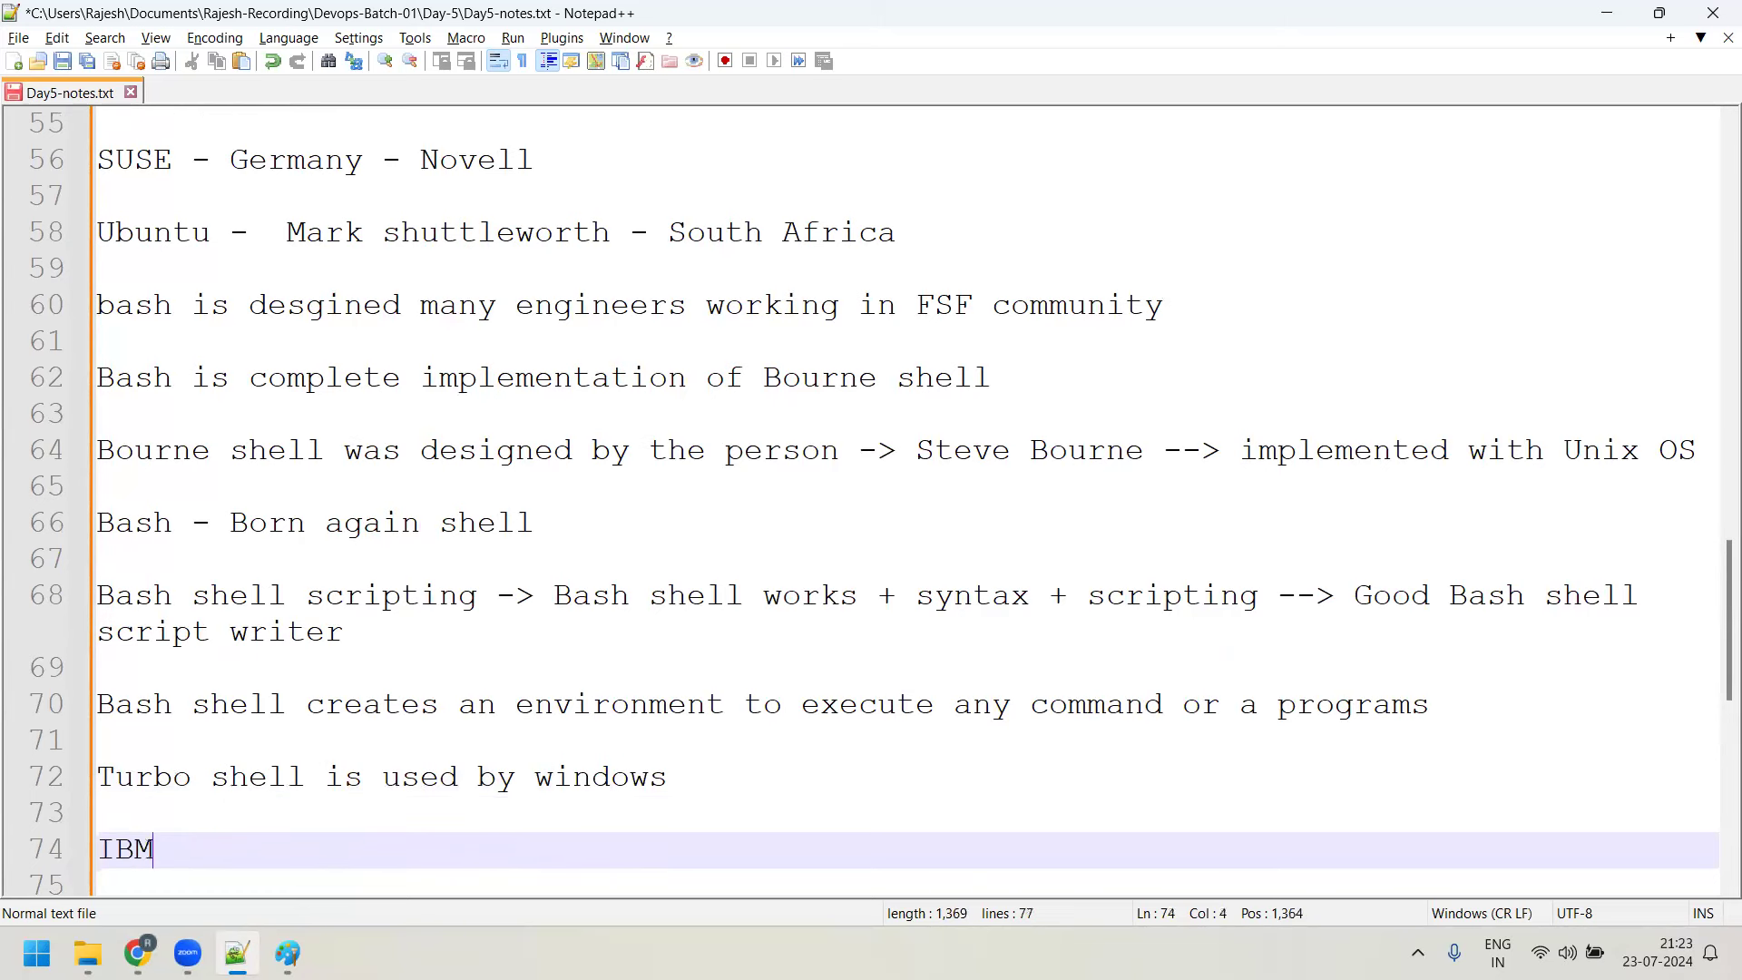
text(-AX -> ksh)
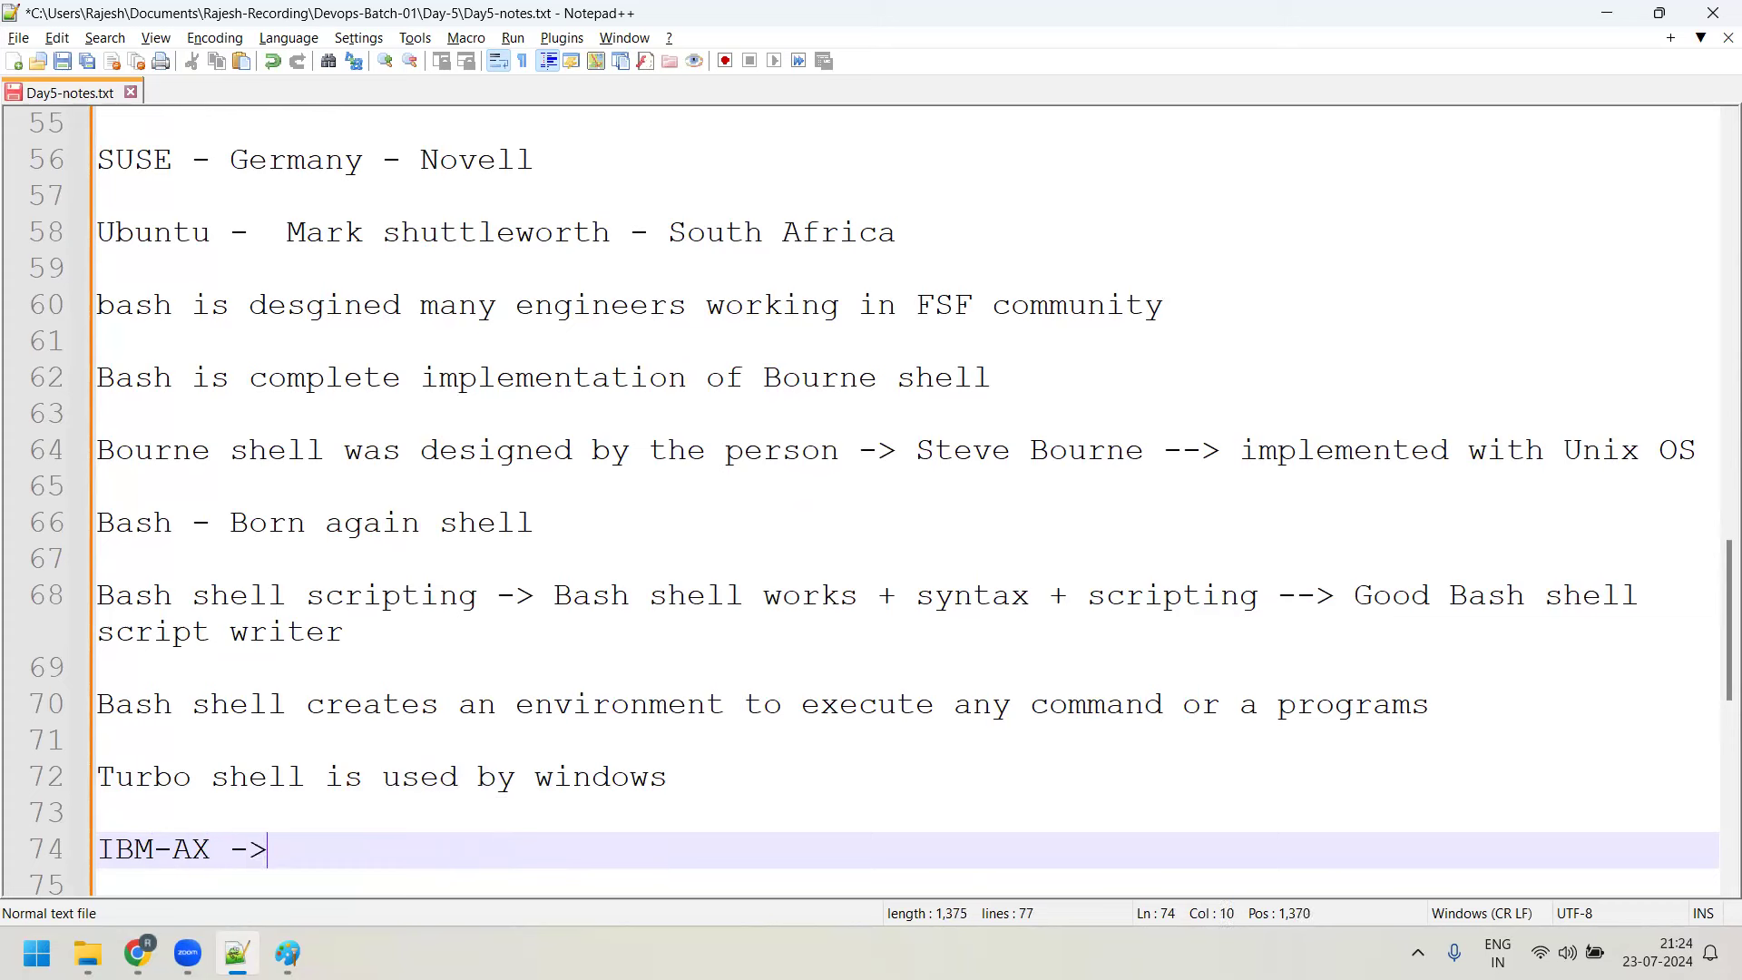
key(BackSpace)
key(BackSpace)
text(orn shell)
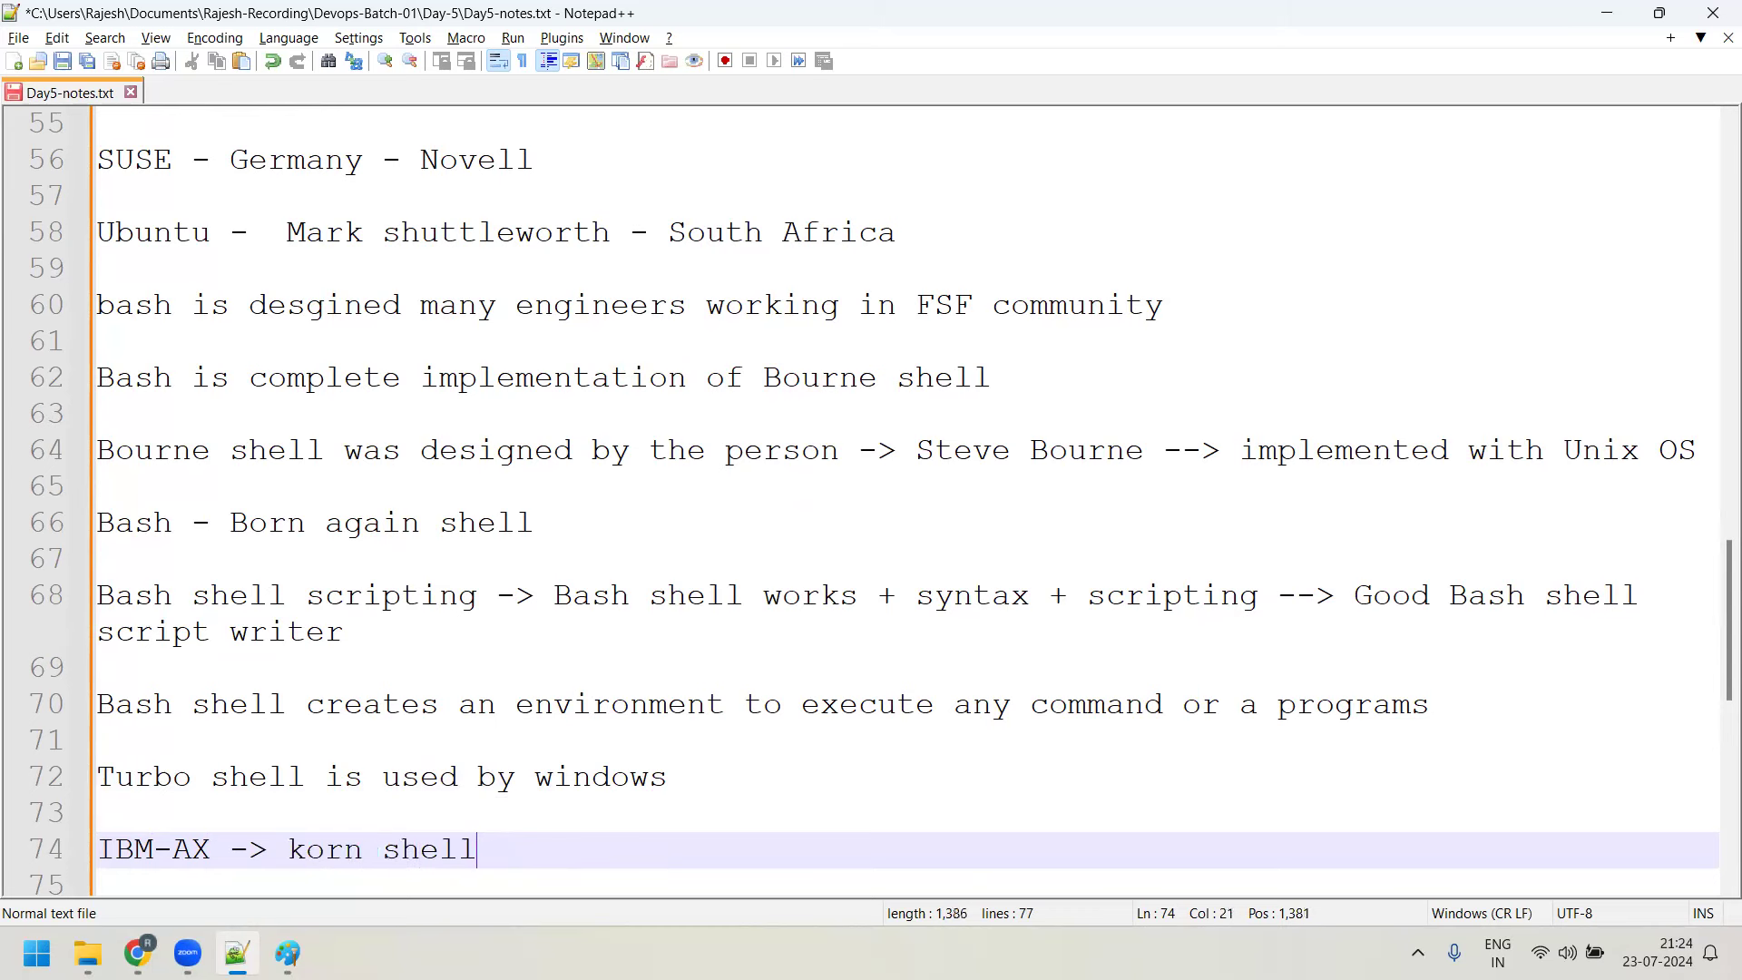
key(Return)
key(Return)
key(Return)
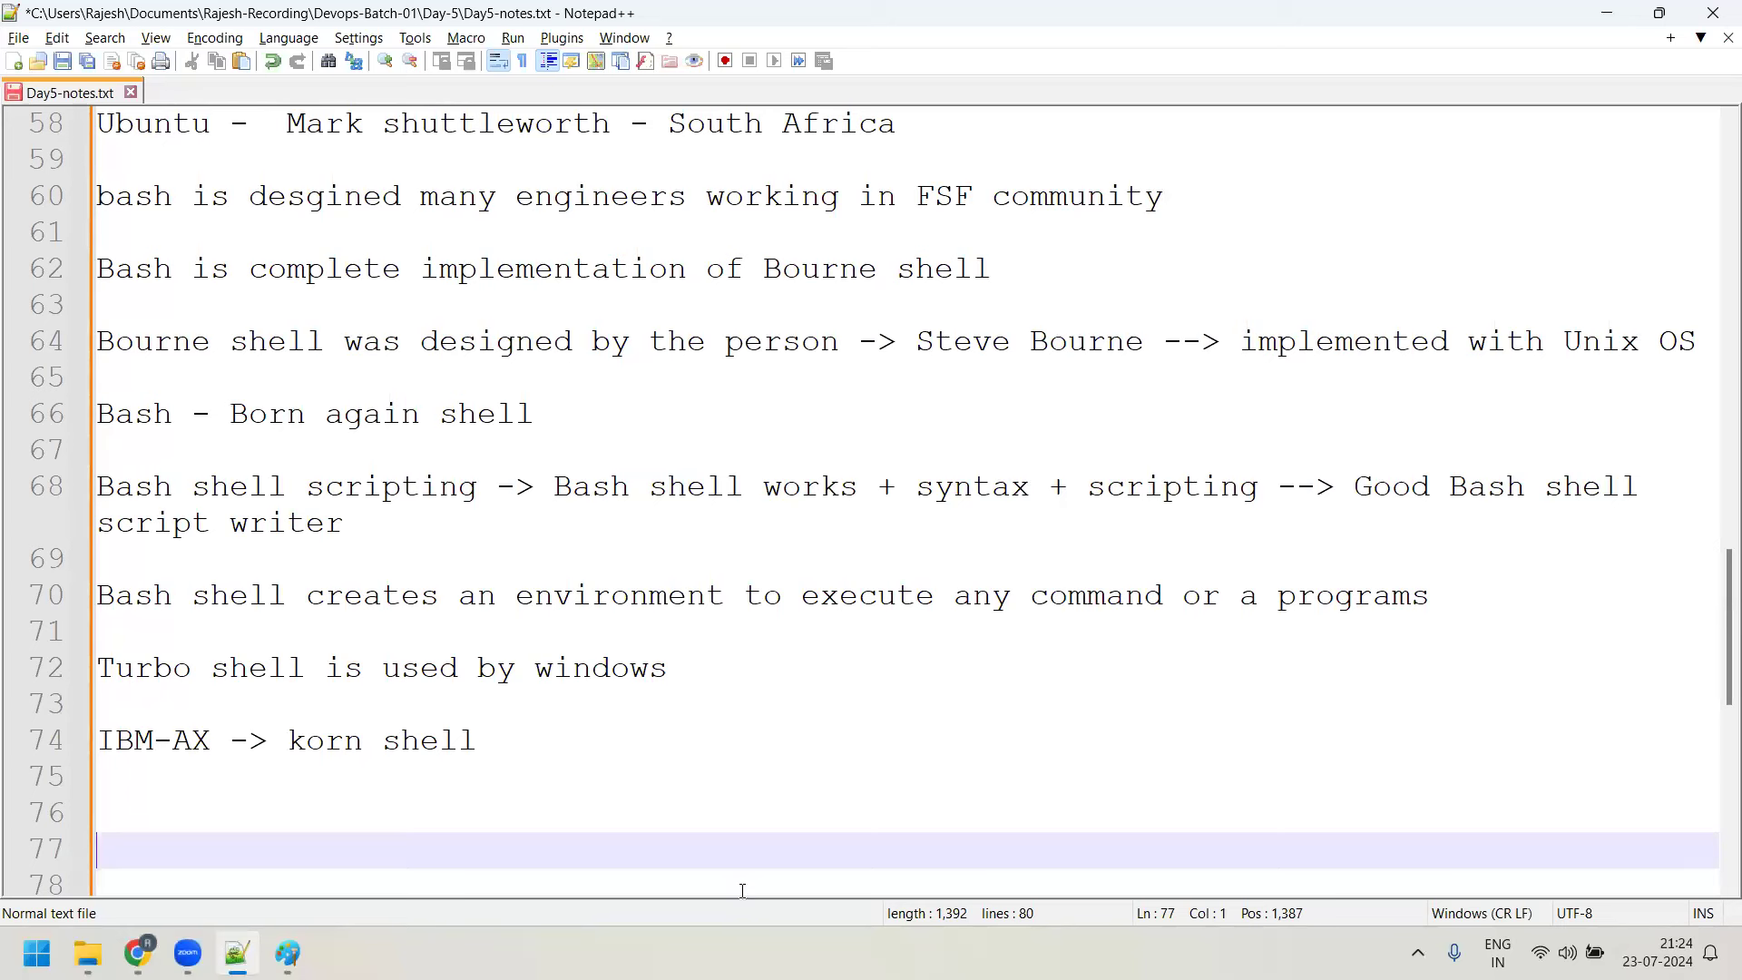
Switch from Day5-notes.txt to the Paint shell-layer diagram via the taskbar
click(288, 953)
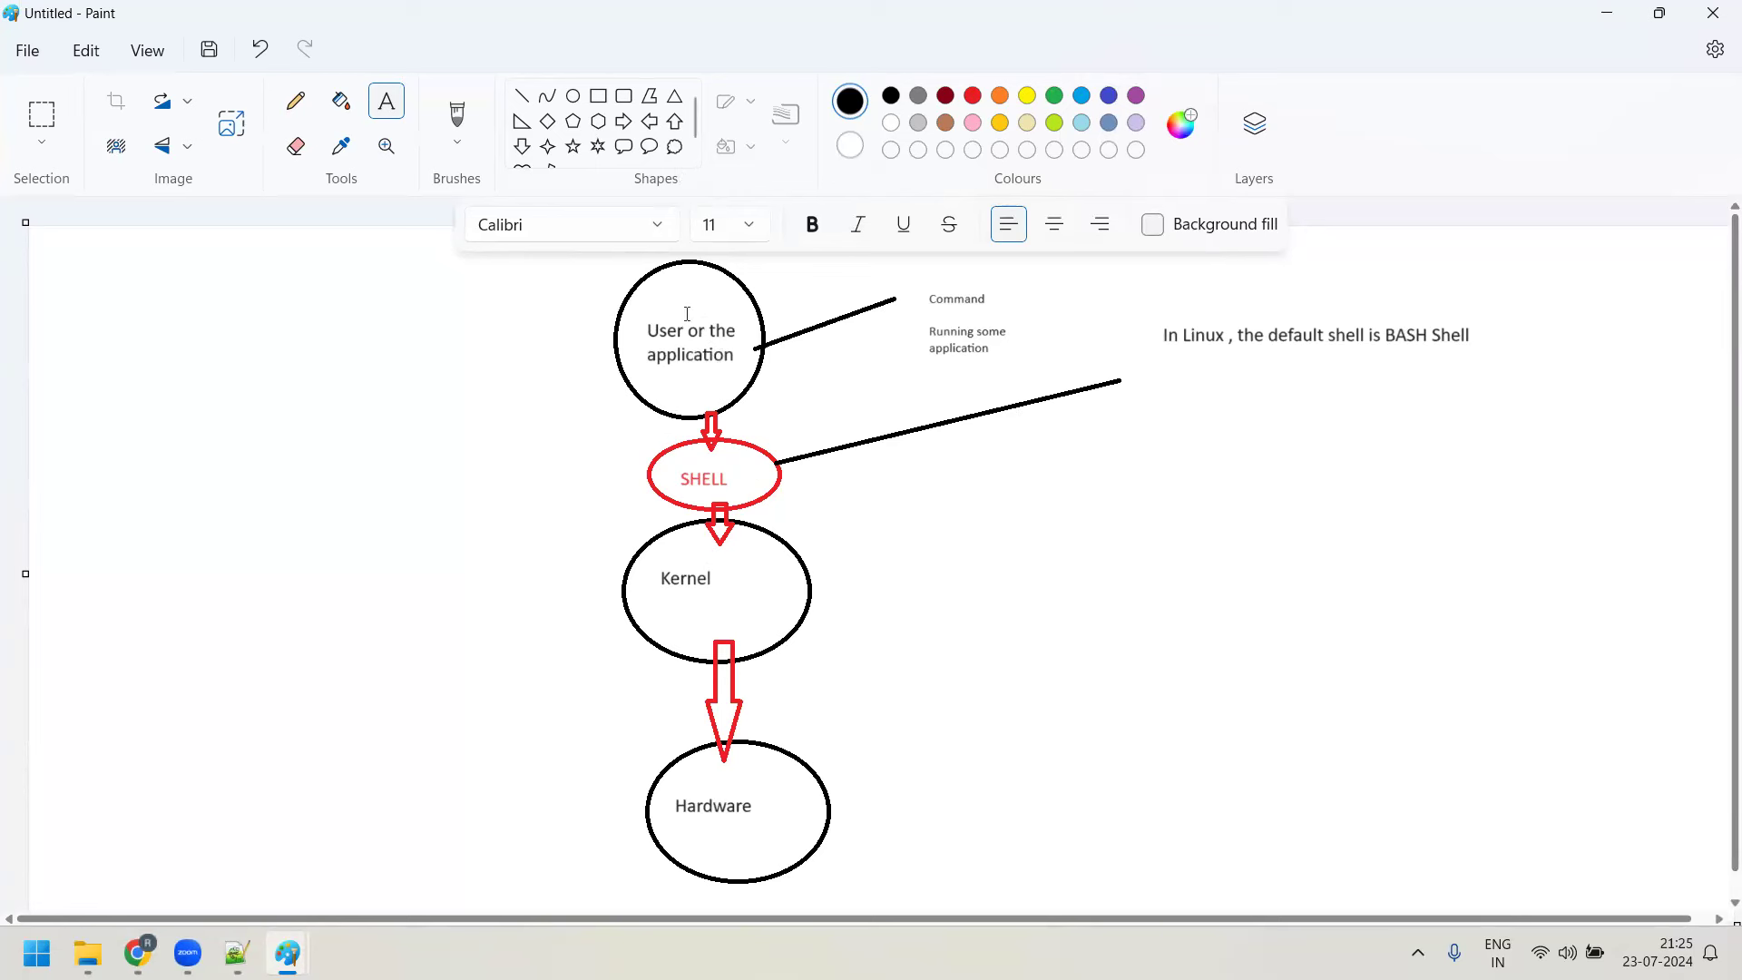
Add a size-14 text box asking 'How a user or application can communicate with the kernel'
drag(1338, 428, 1613, 849)
text(How a user or application)
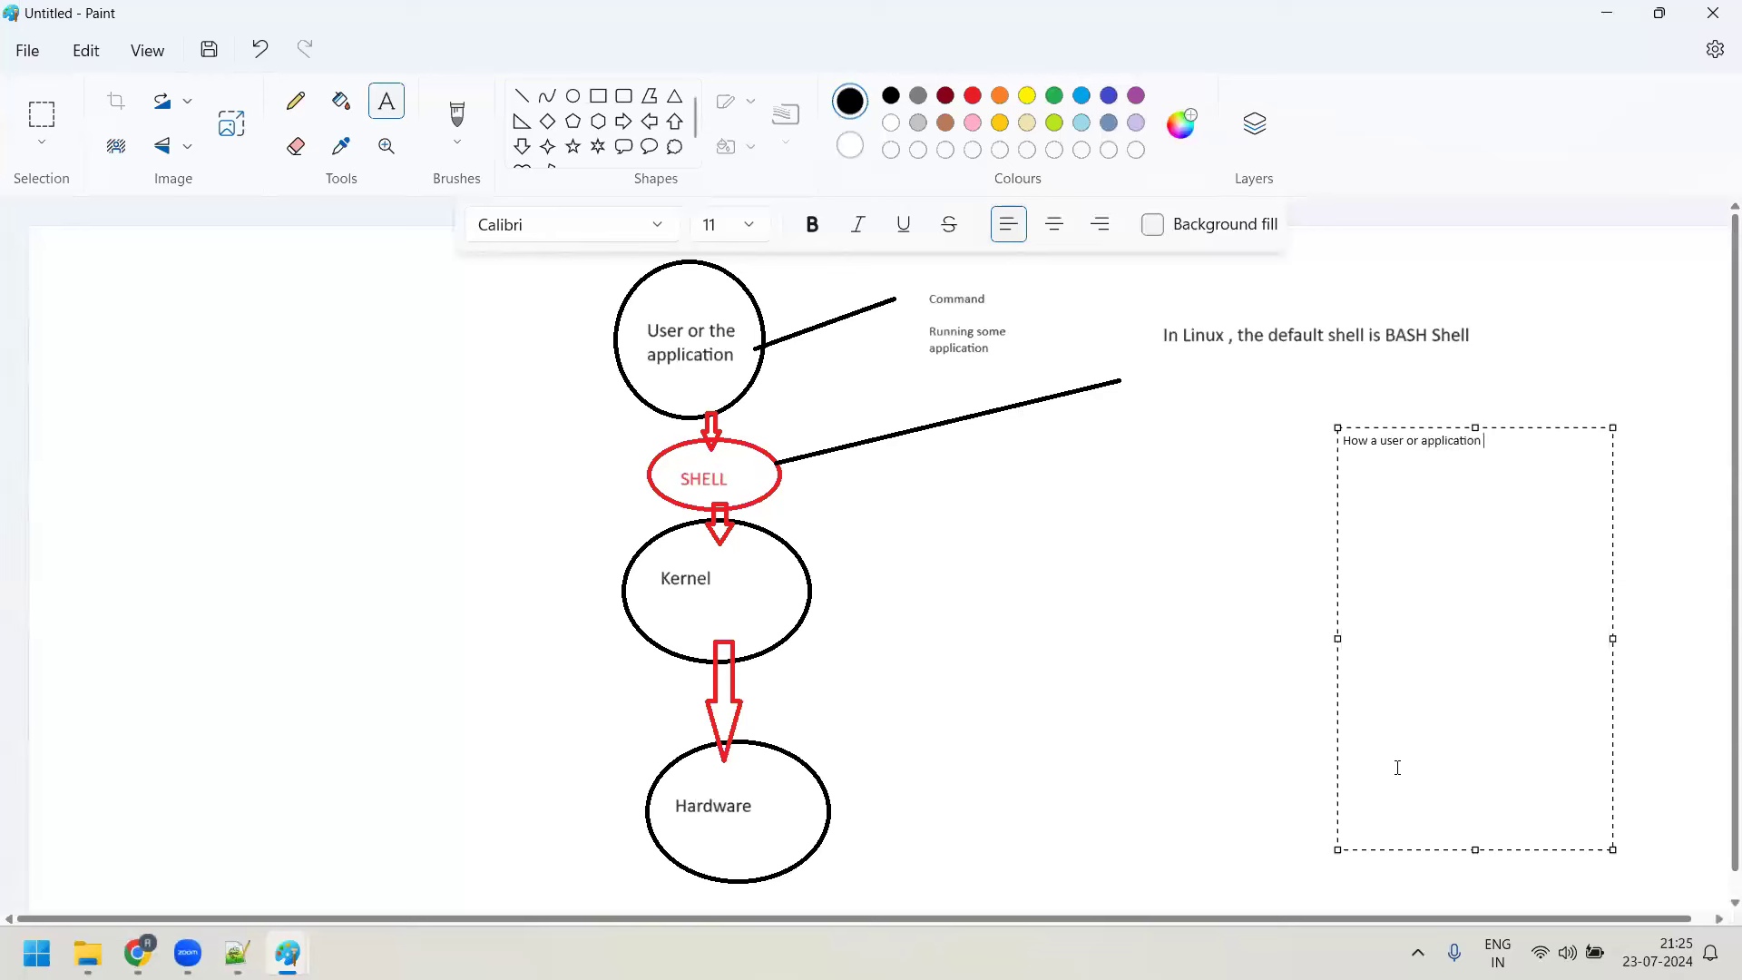
text(  can communicate with the kernel)
drag(1494, 467, 1342, 440)
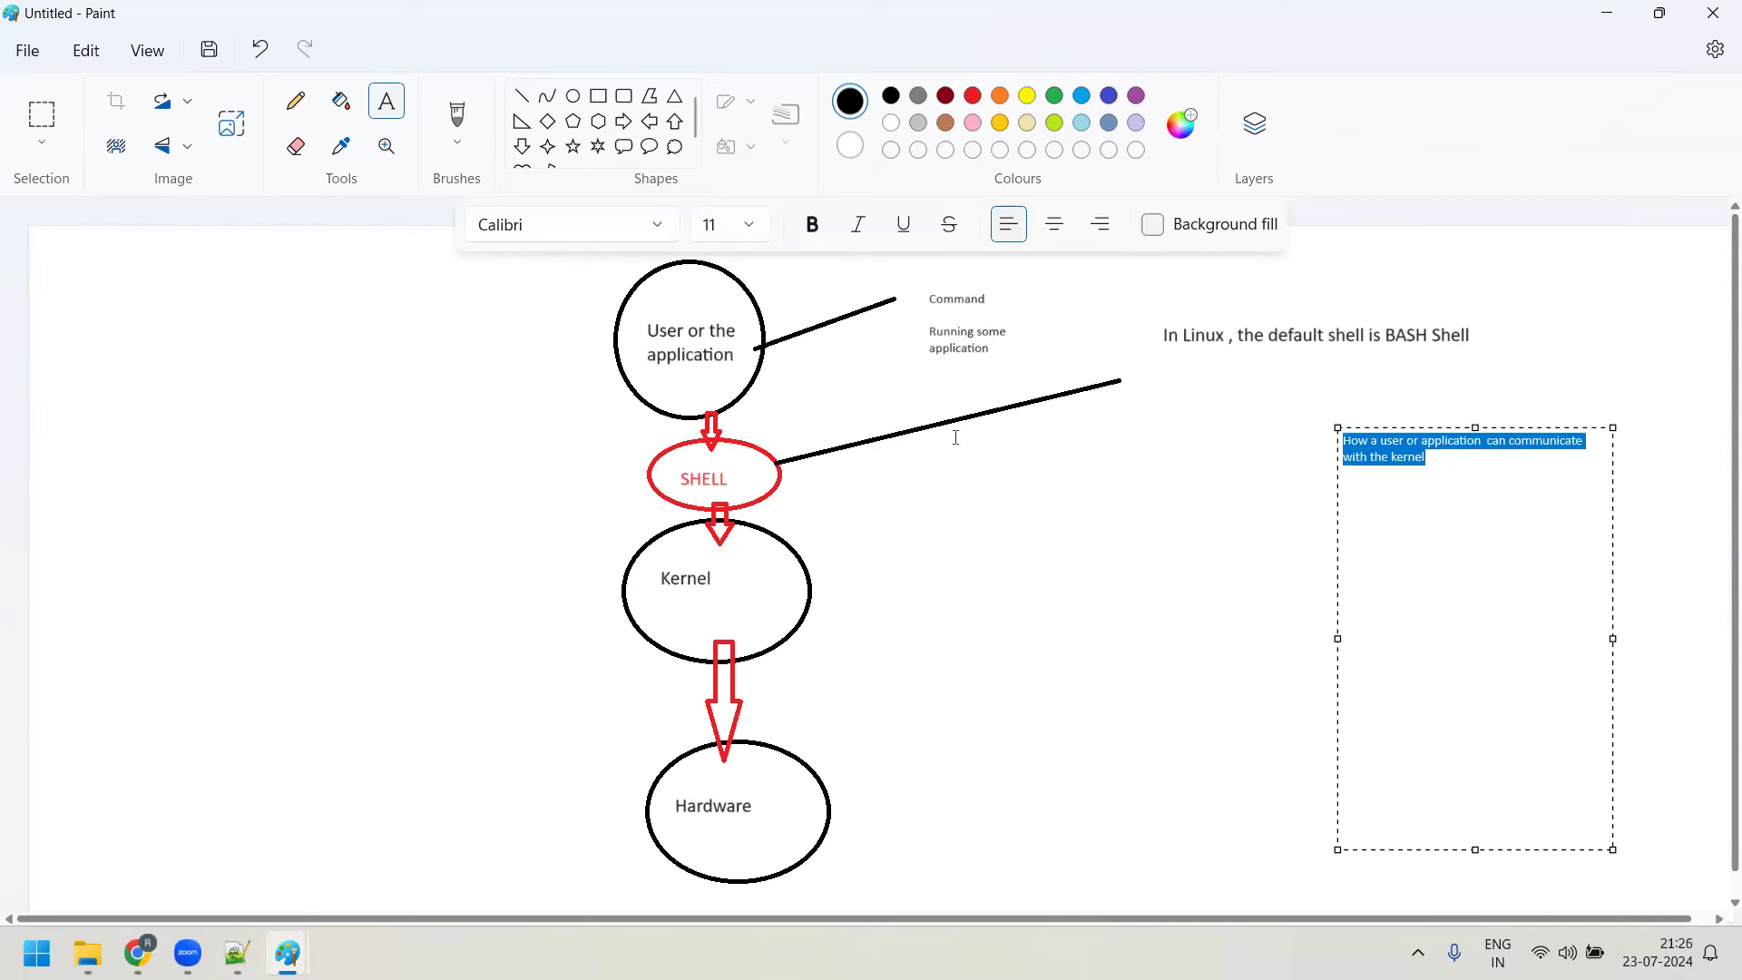
click(750, 225)
click(737, 479)
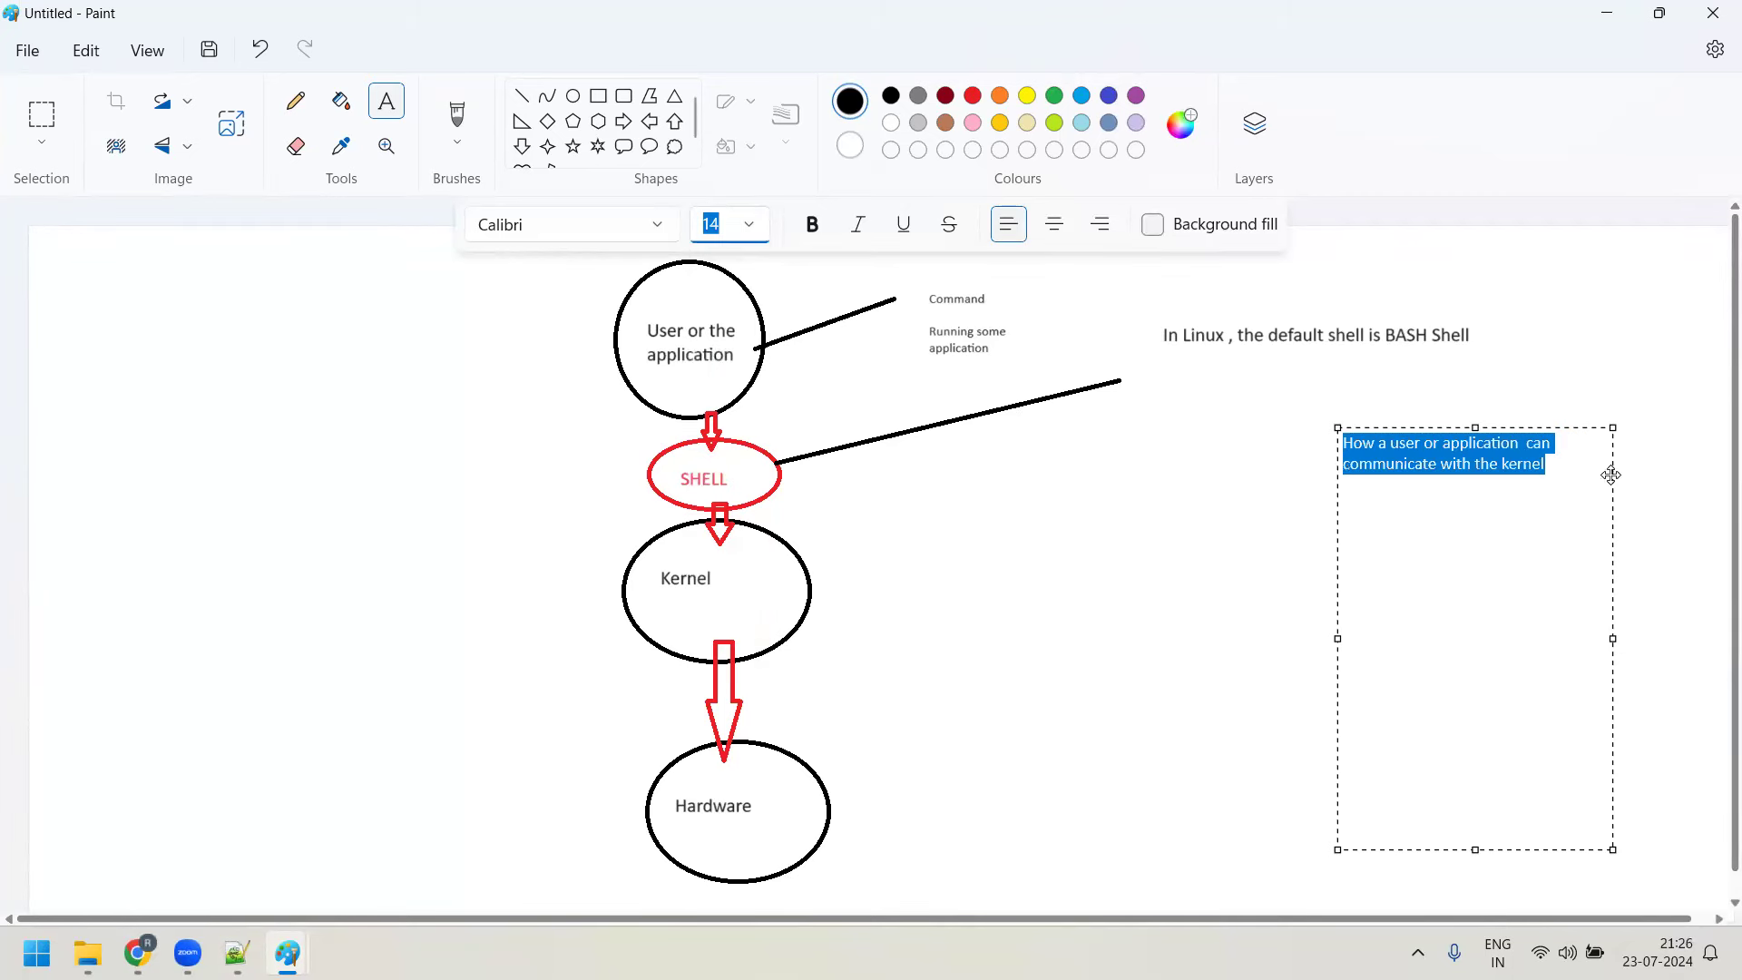
Continue the note with '?', then list '1. commands' and '2. API's' starting with Open
click(1589, 479)
text(?  )
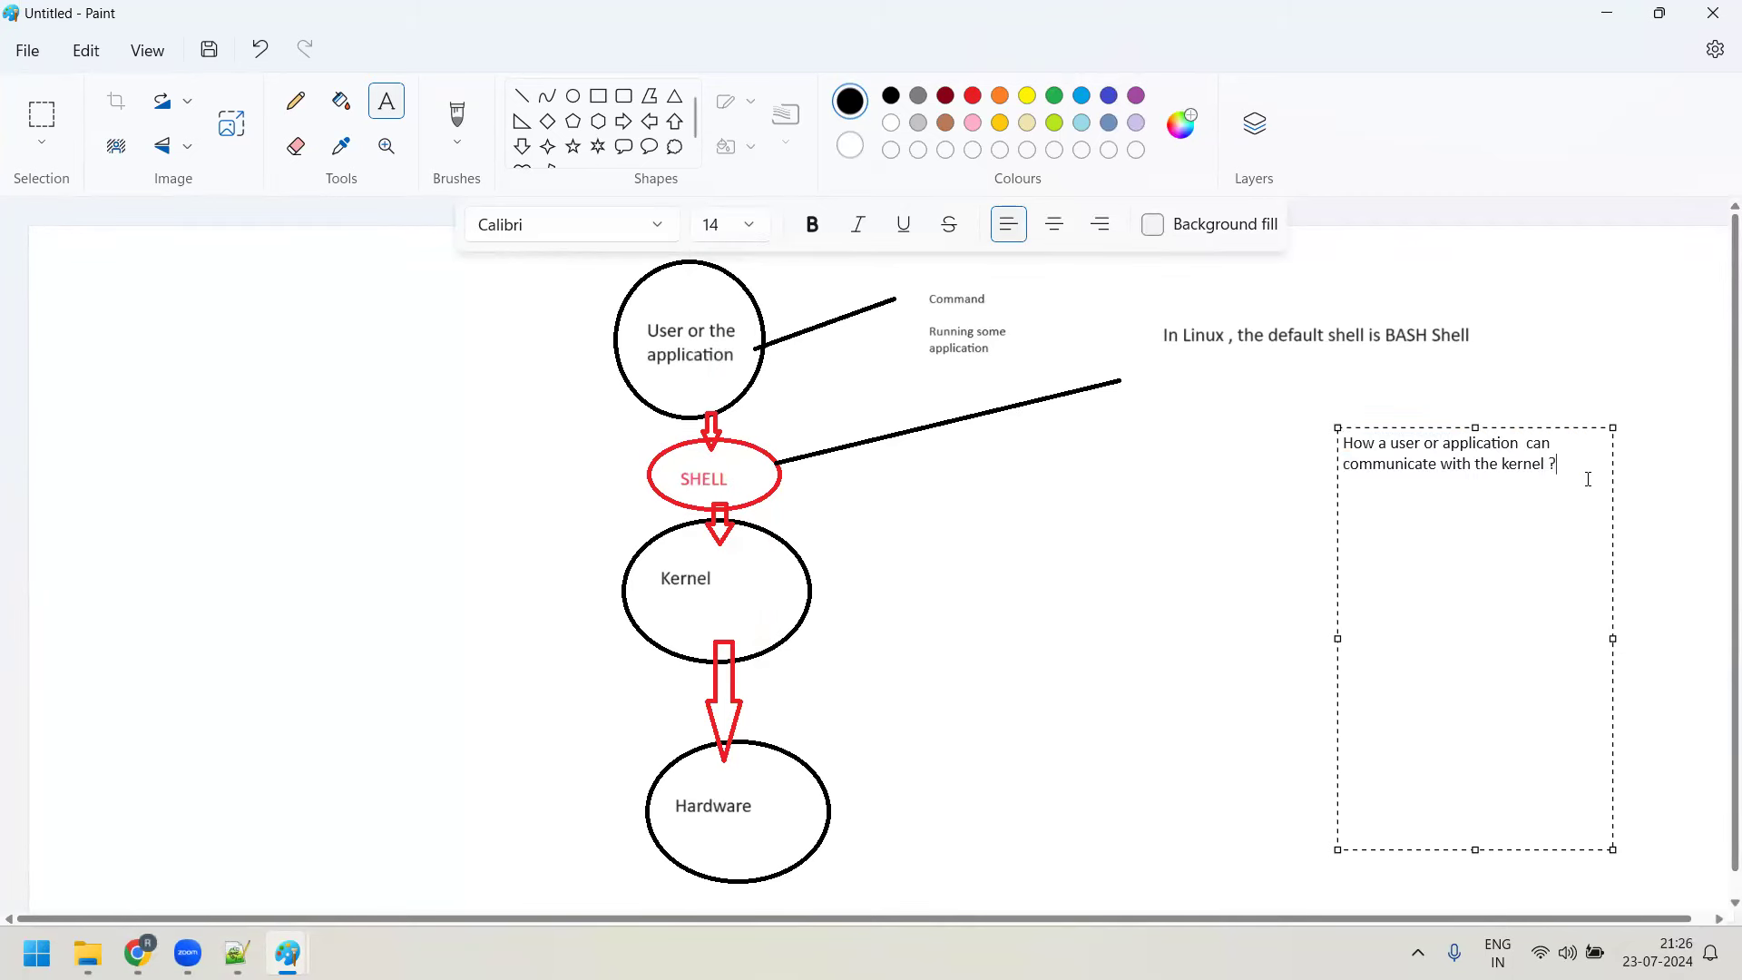
text(1. commands)
text(2. API)
text('s  Open)
List the API examples open (), read(), write (), fork() and exec() under item 2
key(BackSpace)
key(BackSpace)
key(BackSpace)
key(BackSpace)
text(opm)
key(BackSpace)
text(en (), readl)
key(BackSpace)
text((), write (),)
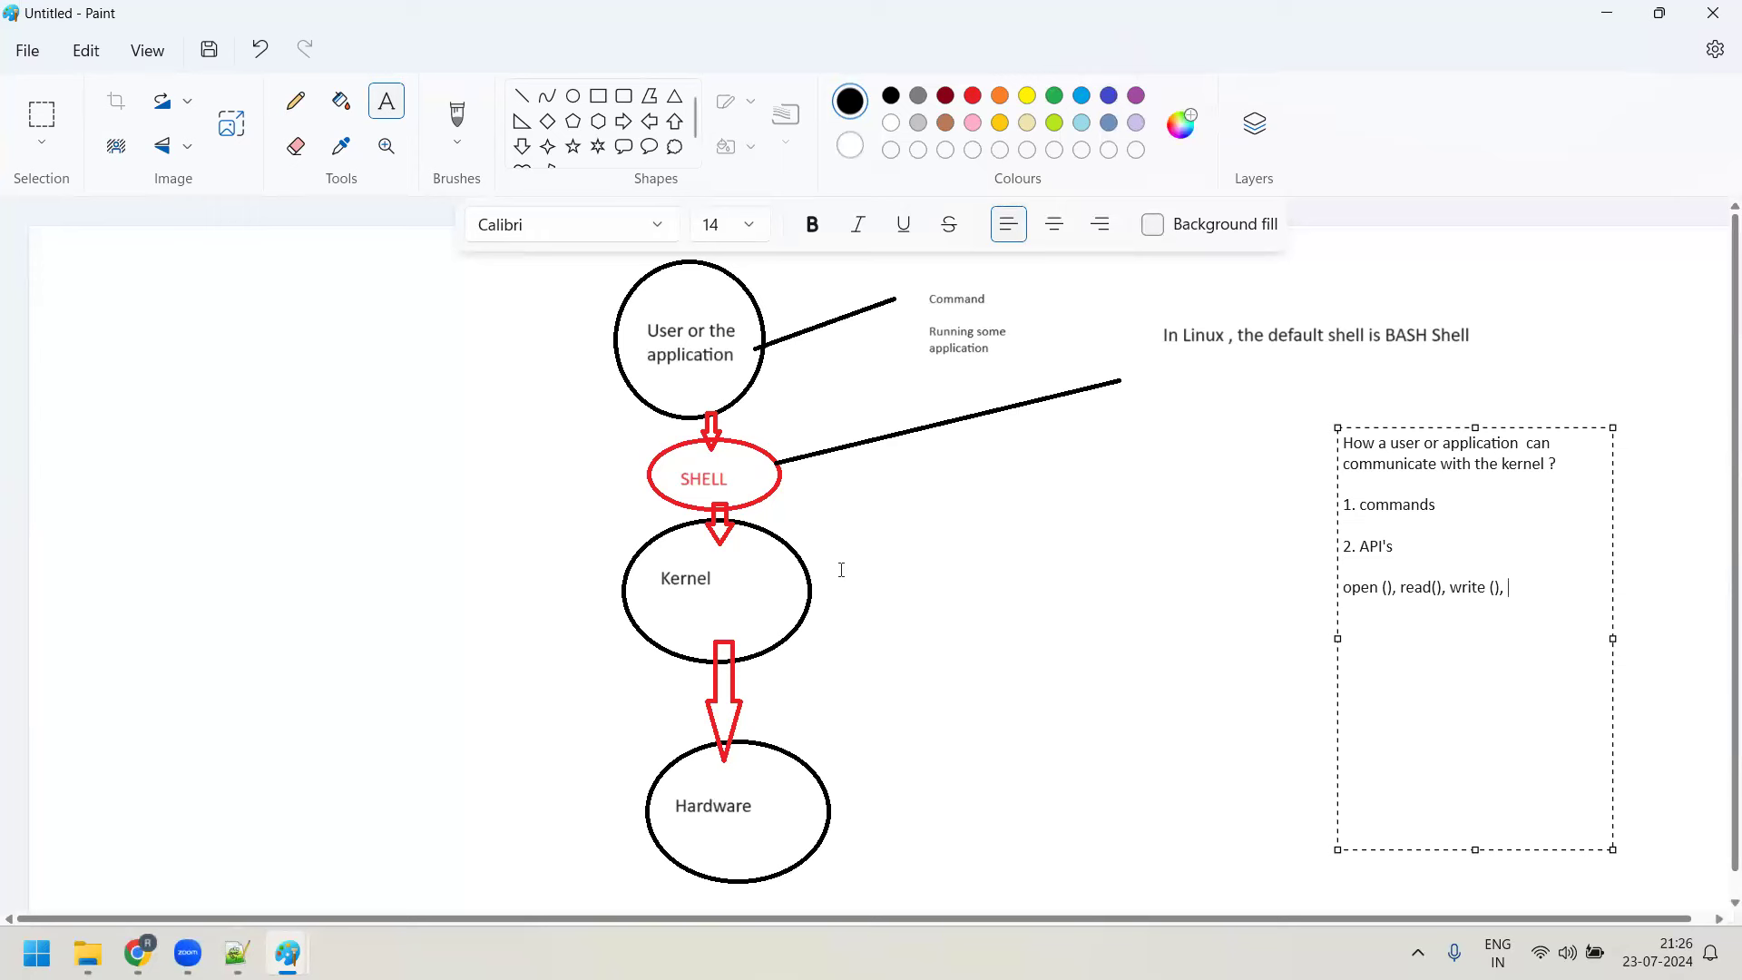
text(fork() exec())
Add items 3. System calls, 4. Signals, 5. Special file system (Proc fs, sys fs), 6. IOCtl
key(Return)
key(Return)
text(3. System calls)
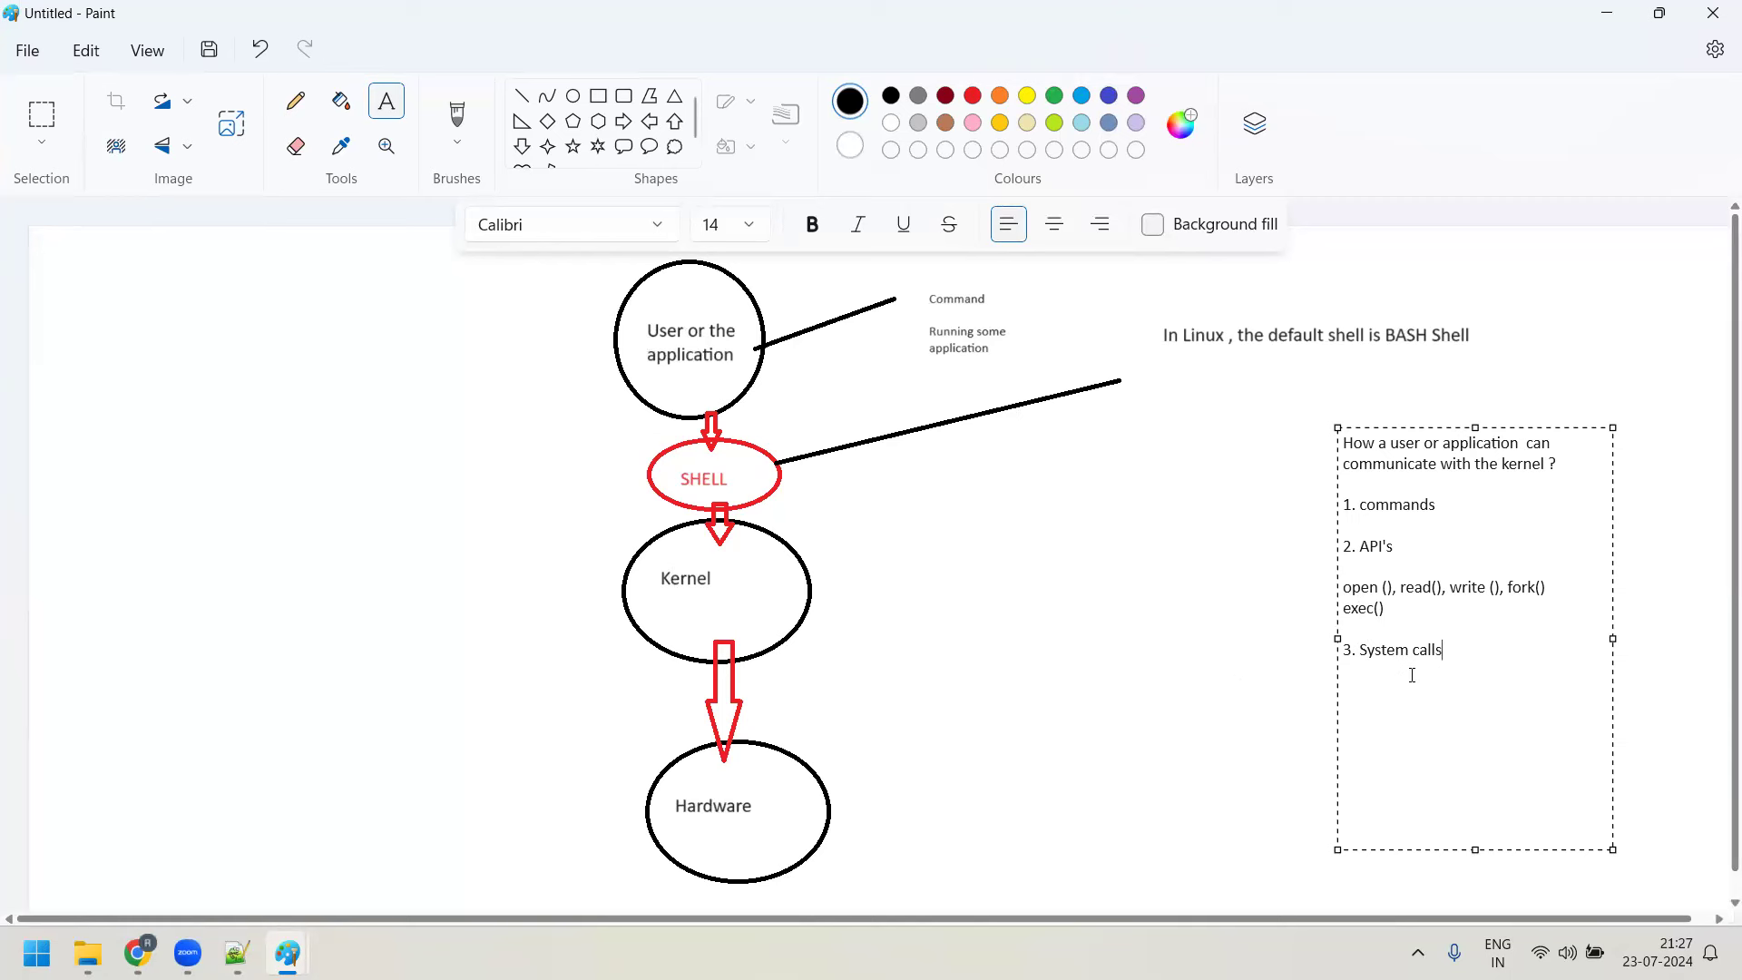
text(4. Signa)
text(ls  )
text(5. )
text(Sy)
key(BackSpace)
text(pecial )
text(system)
key(BackSpace)
key(BackSpace)
key(BackSpace)
key(BackSpace)
key(BackSpace)
key(BackSpace)
text(f)
text(ile system )
text(- Proc )
text(fs )
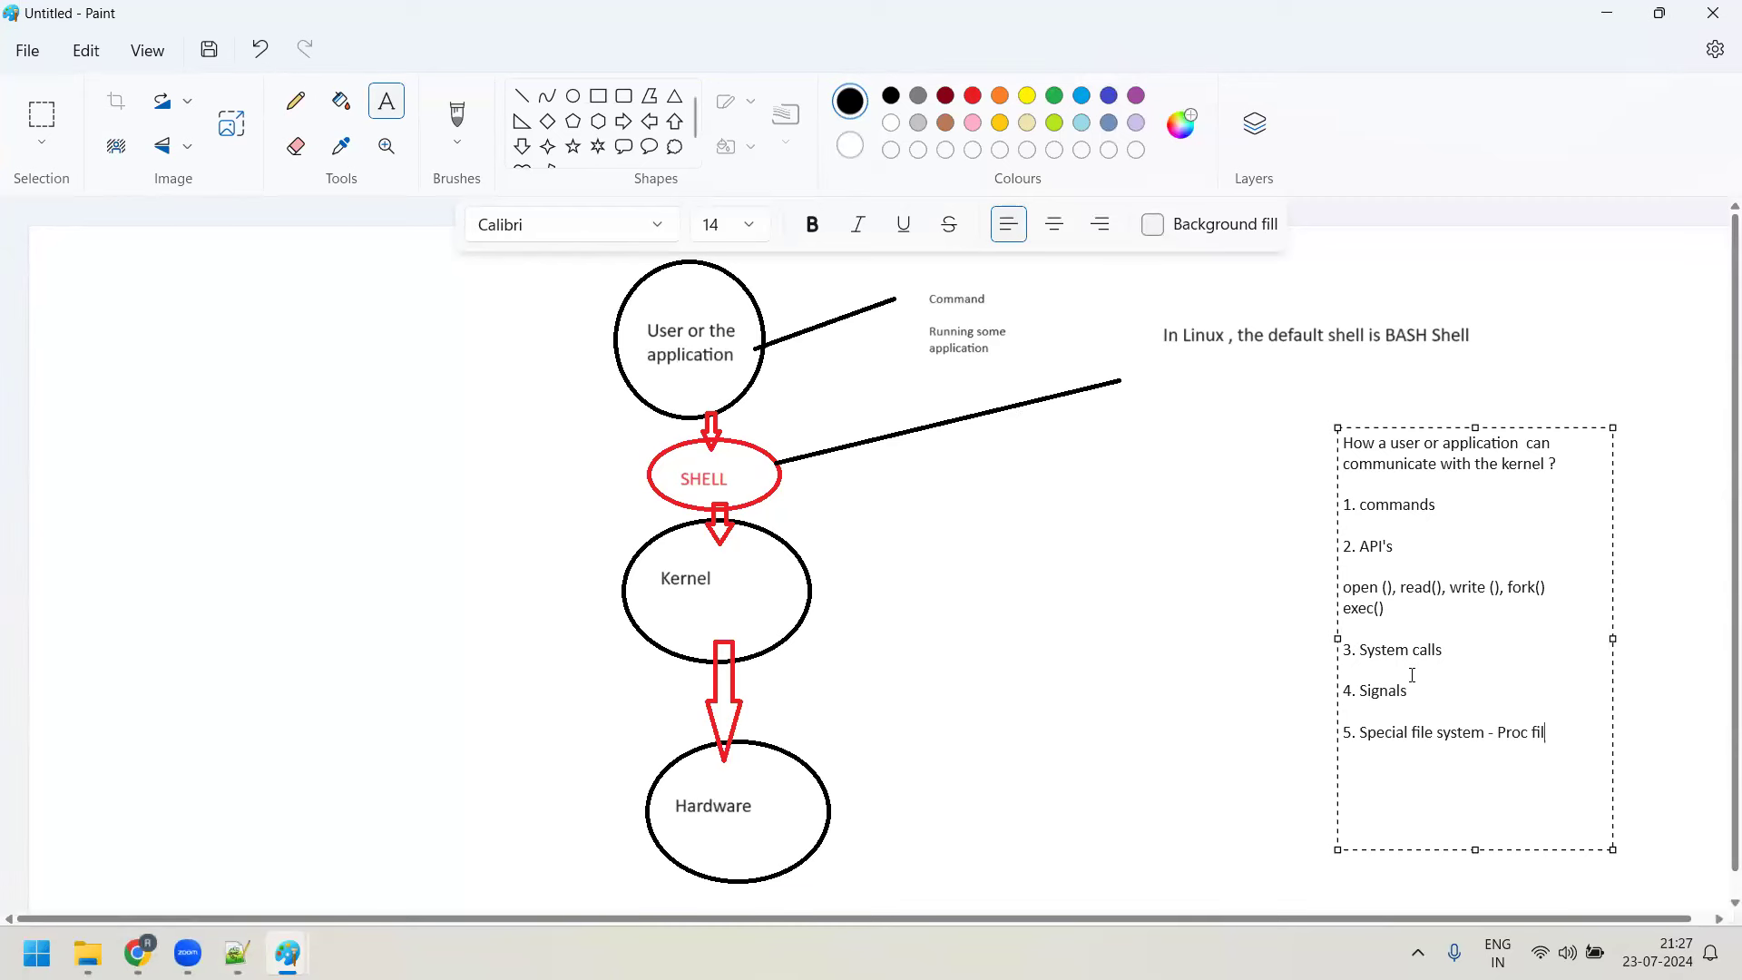
text(and sys)
text( fs)
text(6. ioc)
text(tl)
key(BackSpace)
key(BackSpace)
key(BackSpace)
key(BackSpace)
key(BackSpace)
text(IOCtl ( Input output con)
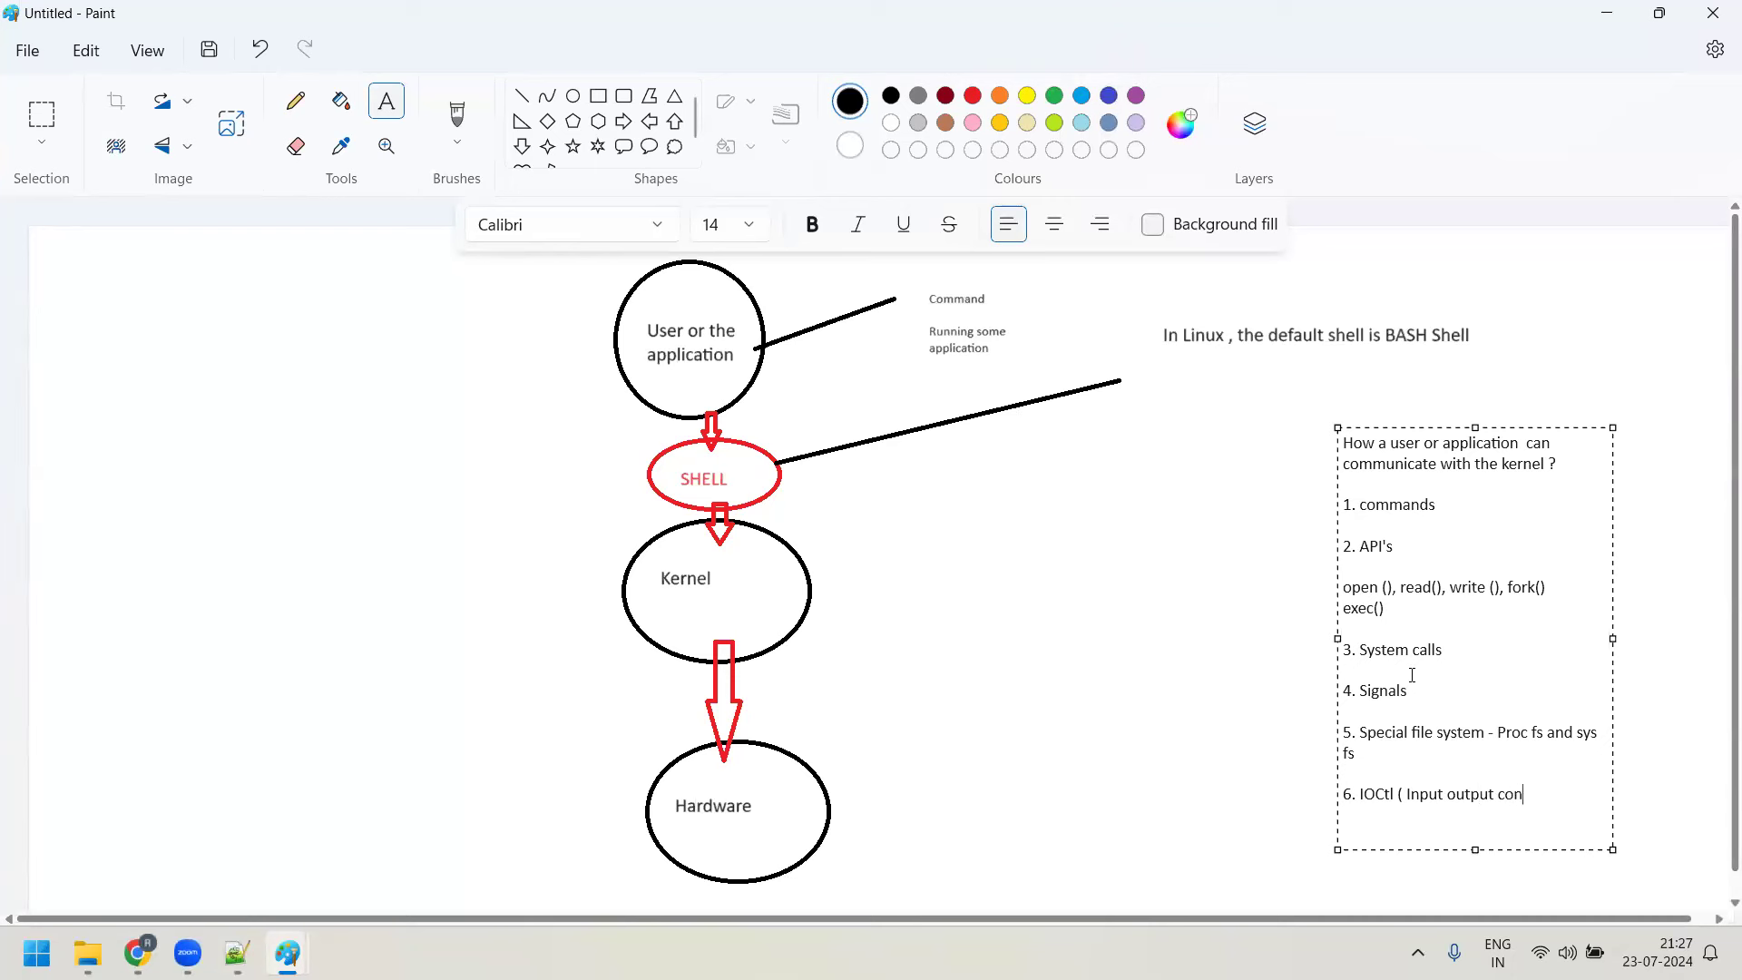
text(trol ))
Select the six-item list and commit it onto the canvas
drag(1559, 795, 1358, 490)
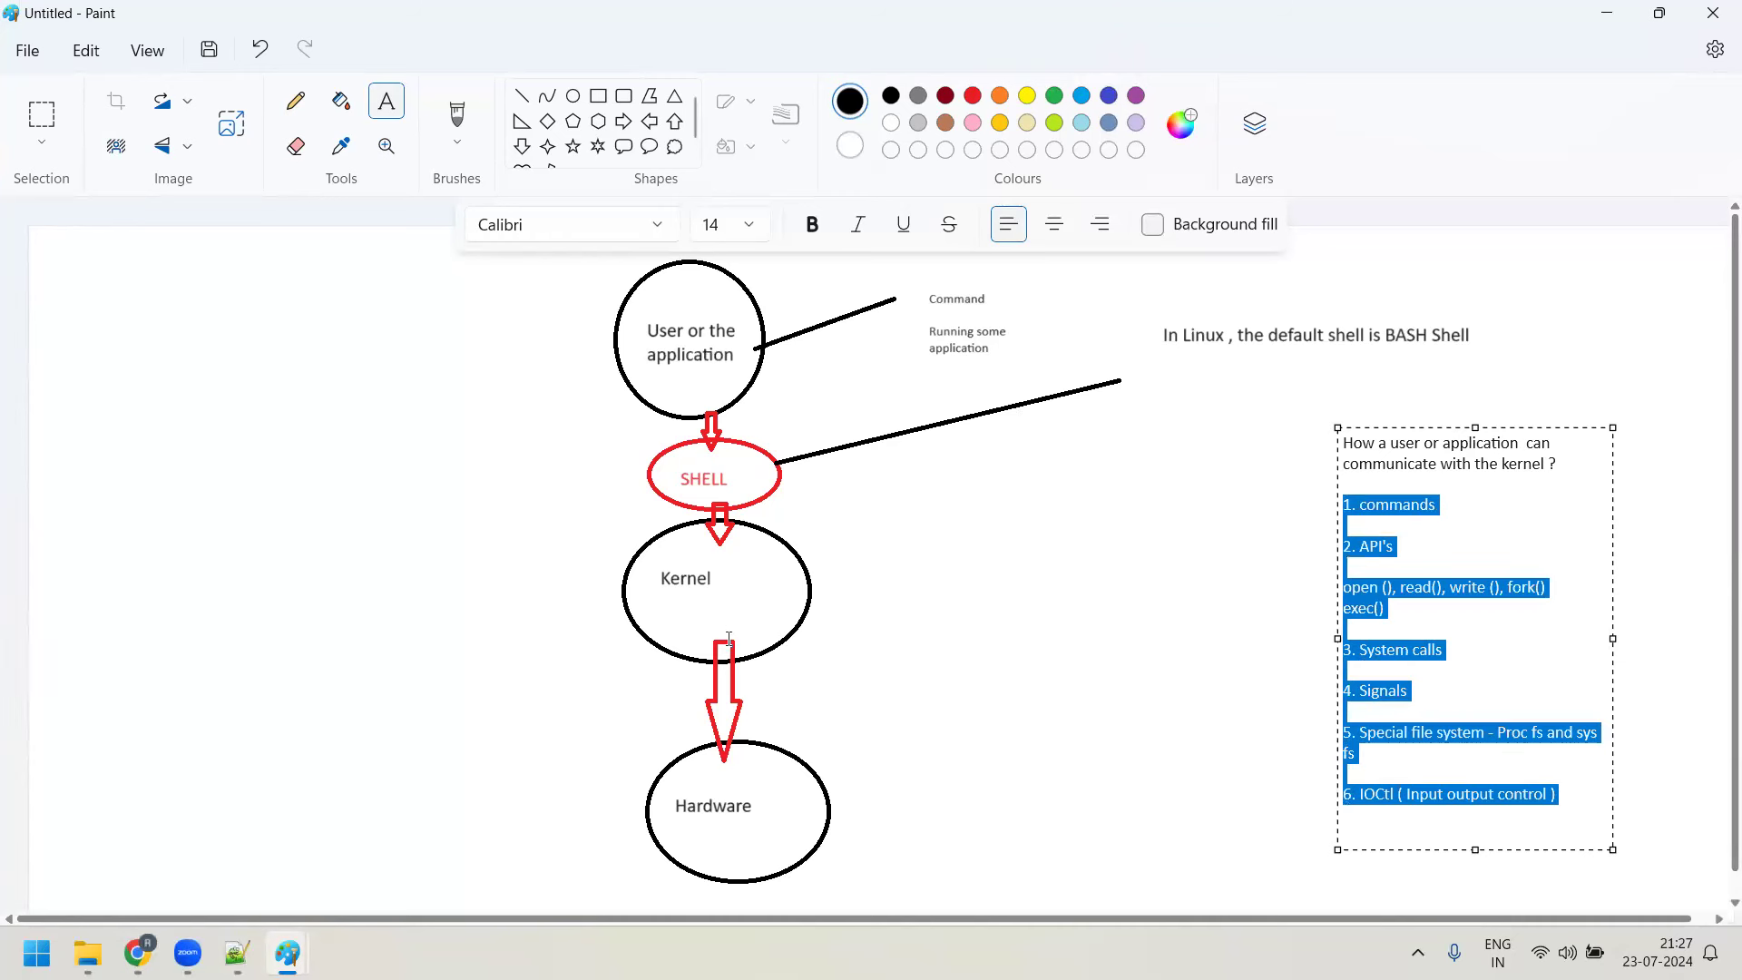
click(1219, 691)
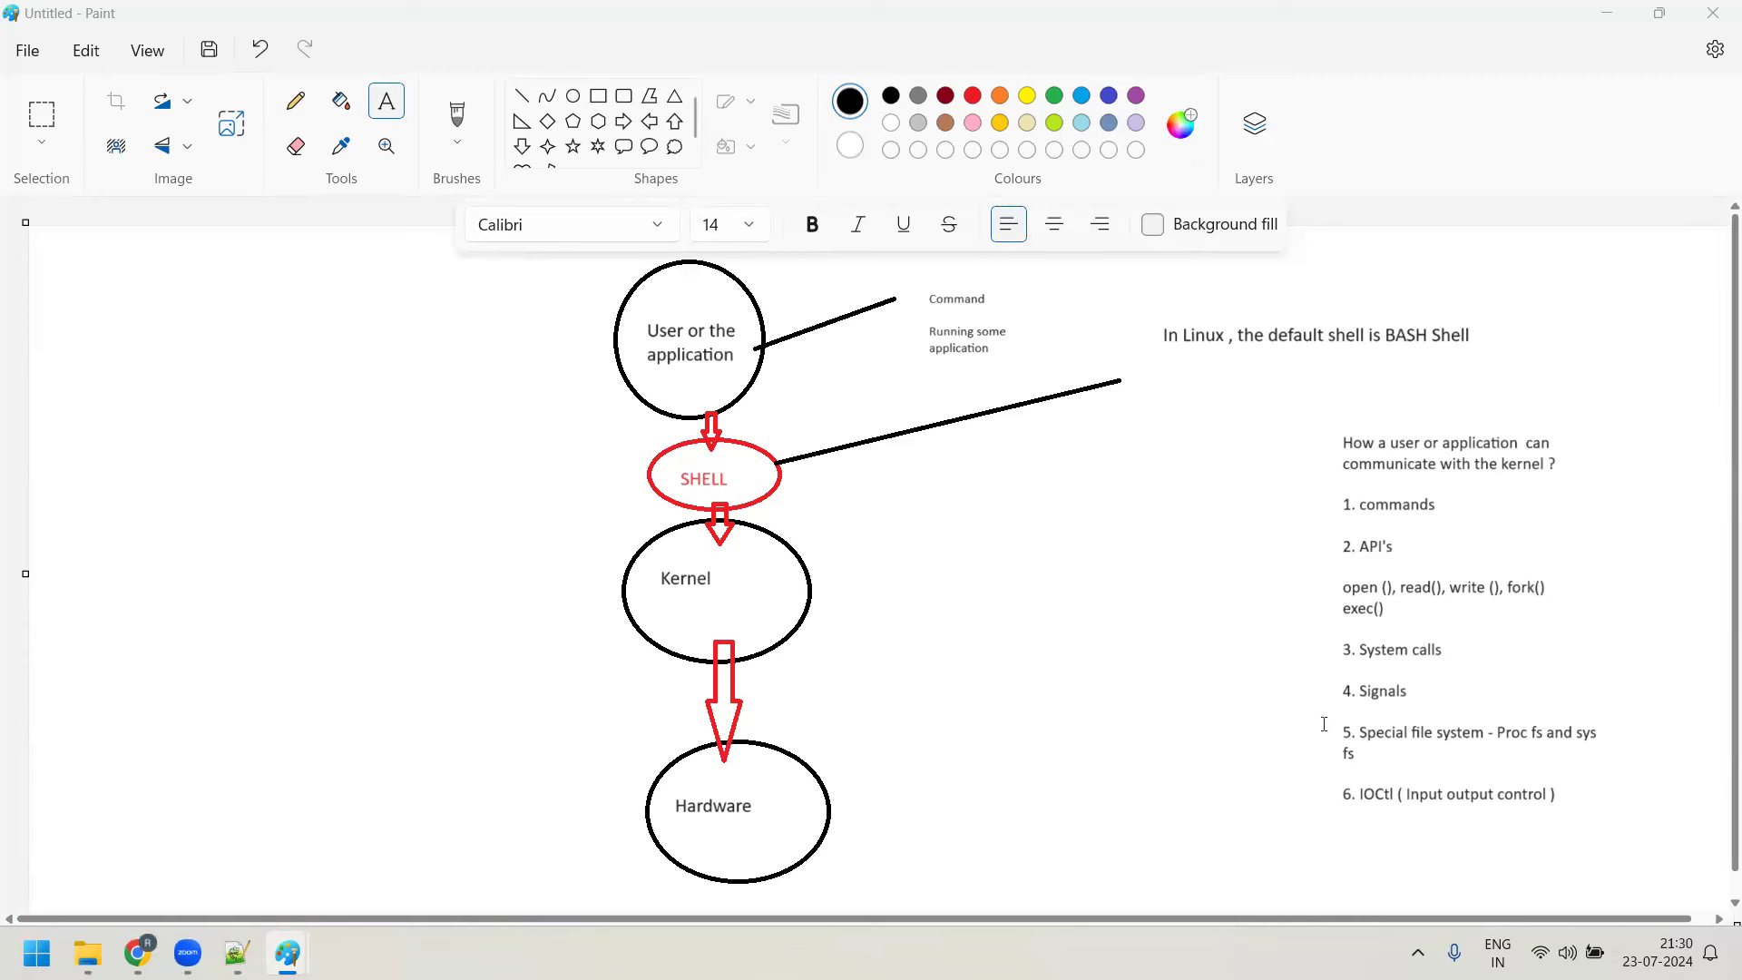
Discard an empty Paint text box and switch to the Notepad++ notes
drag(1321, 723, 1662, 762)
click(1226, 687)
click(237, 952)
Add a line below the korn shell note: echo "1" > /proc/sys/net/ipv4_forward
click(585, 737)
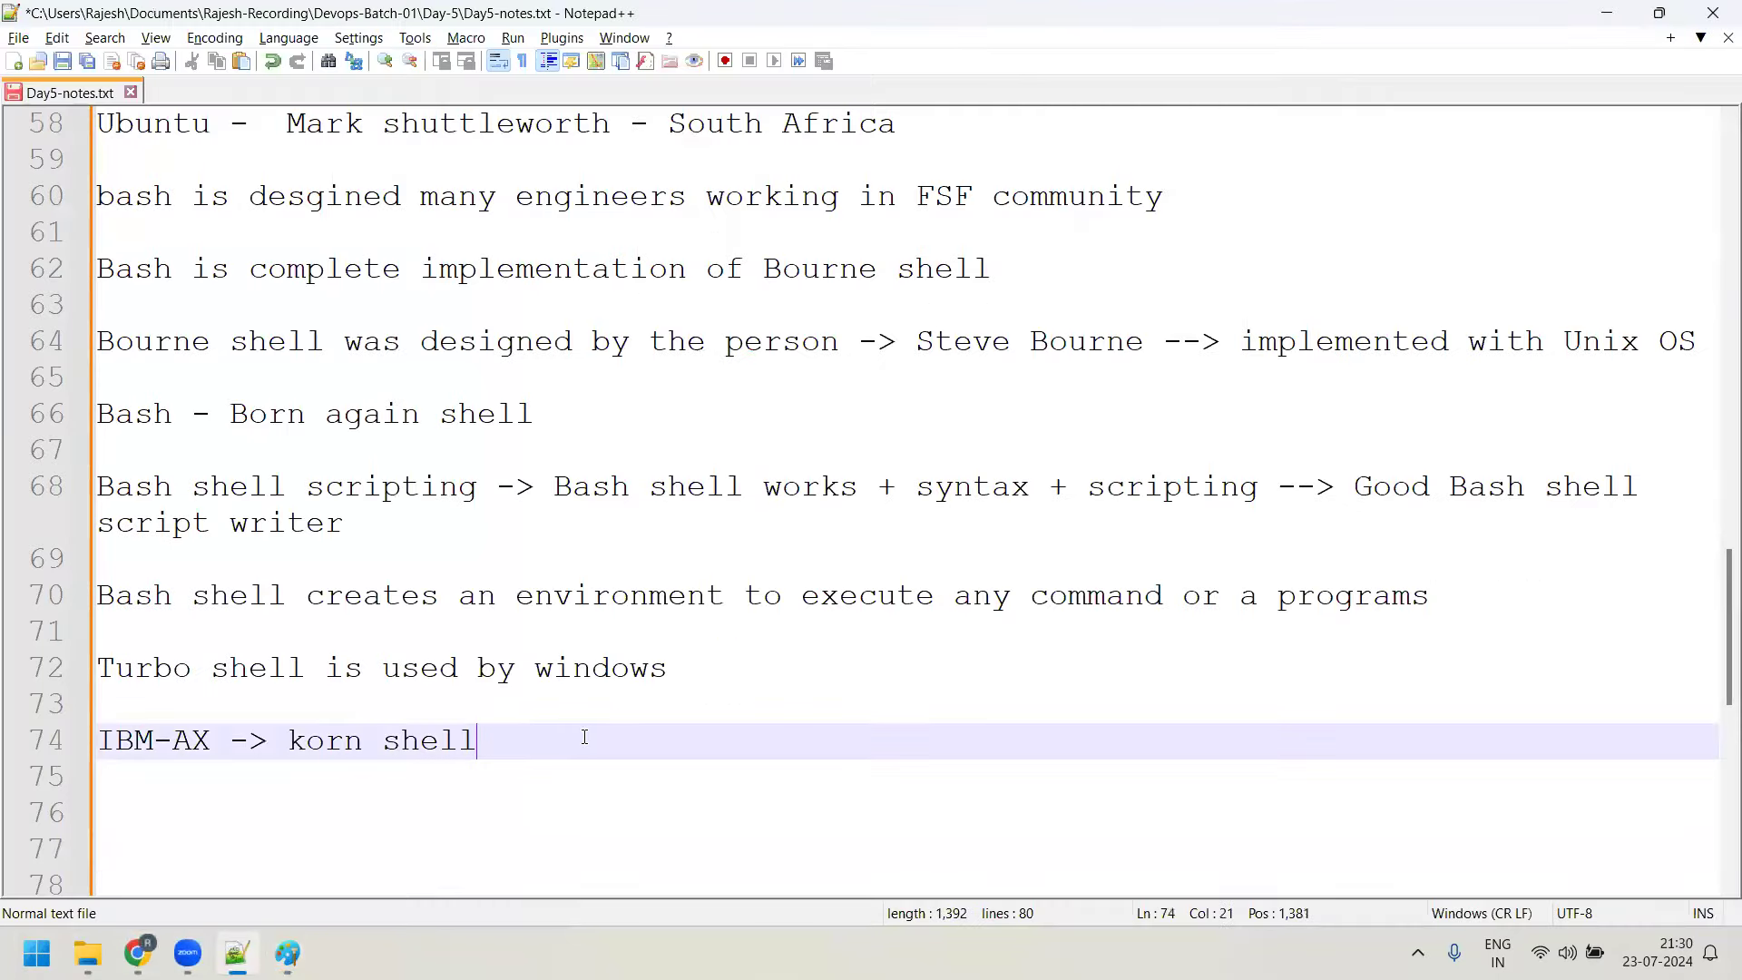
key(Return)
key(Return)
text(echo "1" > /pr)
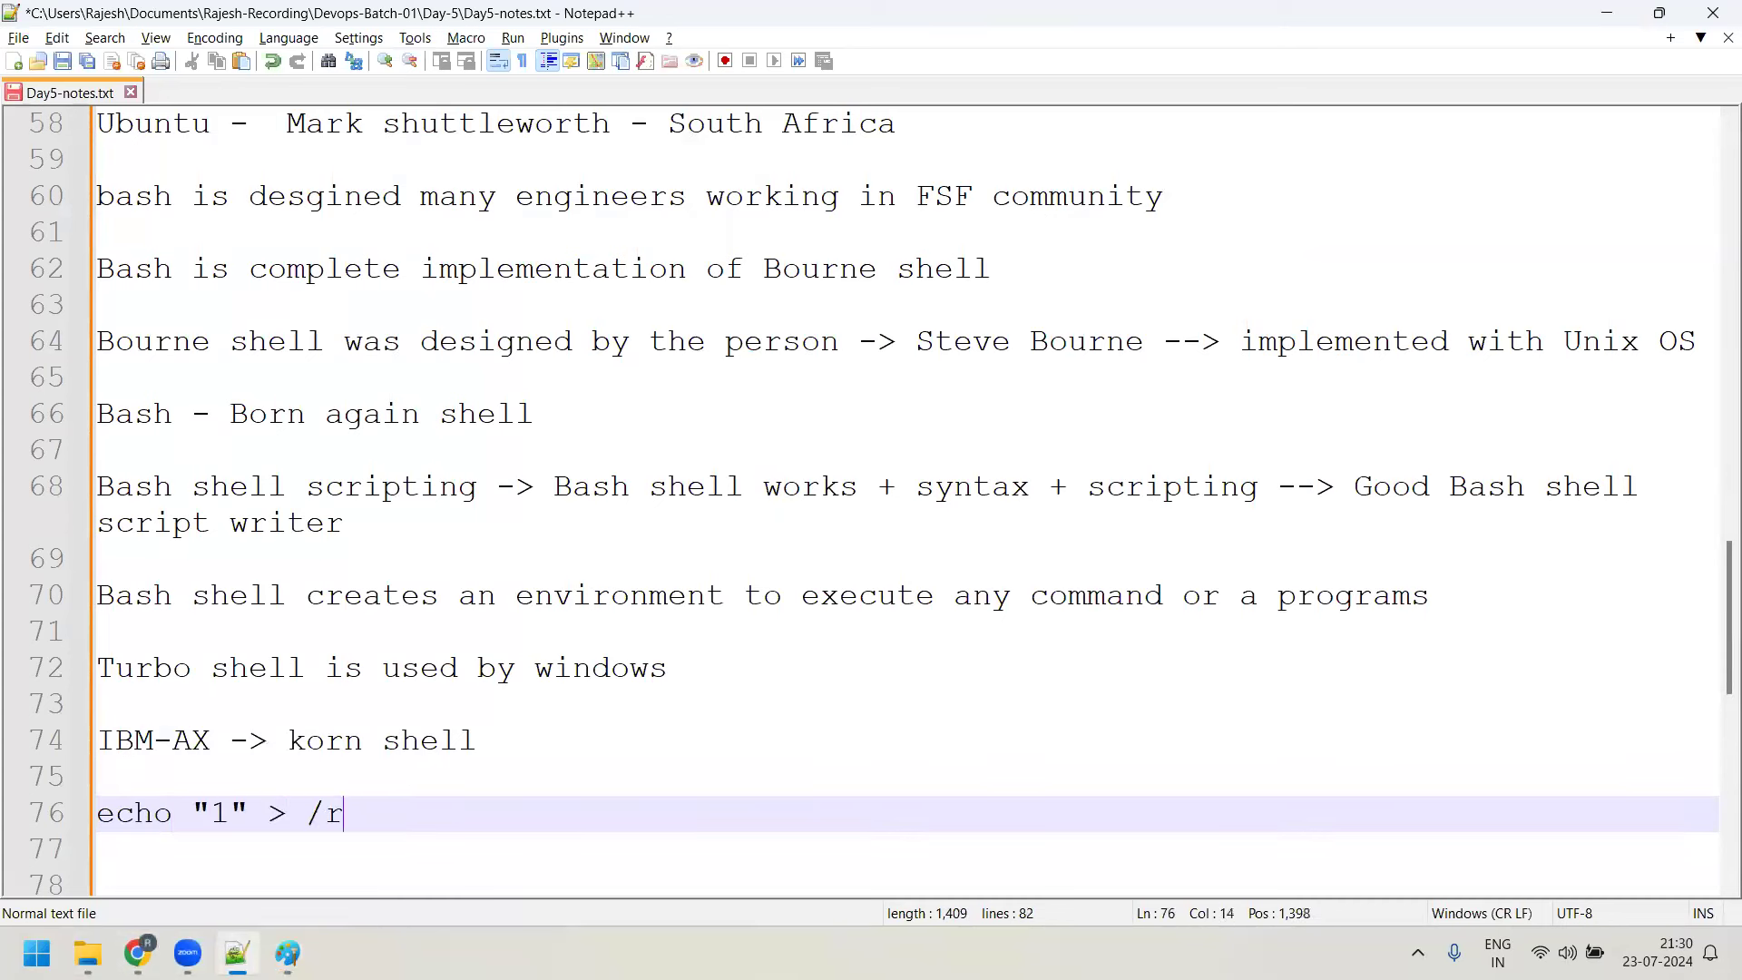
text(oc/sus)
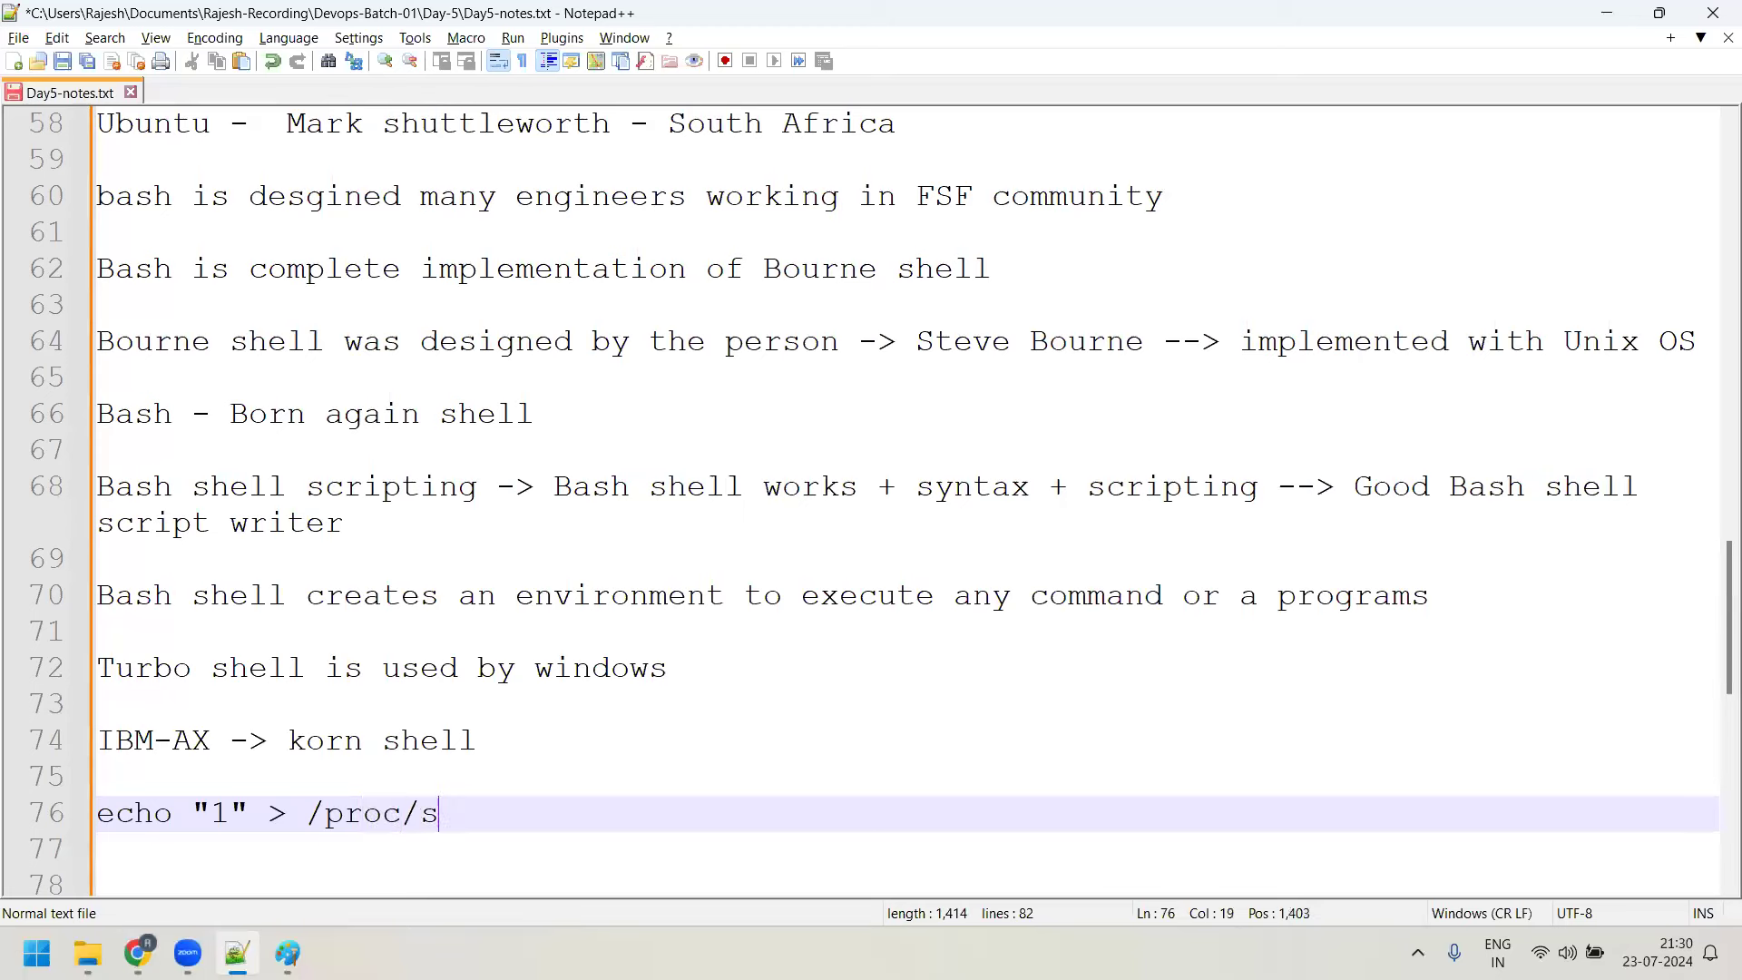
key(BackSpace)
key(BackSpace)
text(ys/net)
text(/f)
key(BackSpace)
text(ipv4_o)
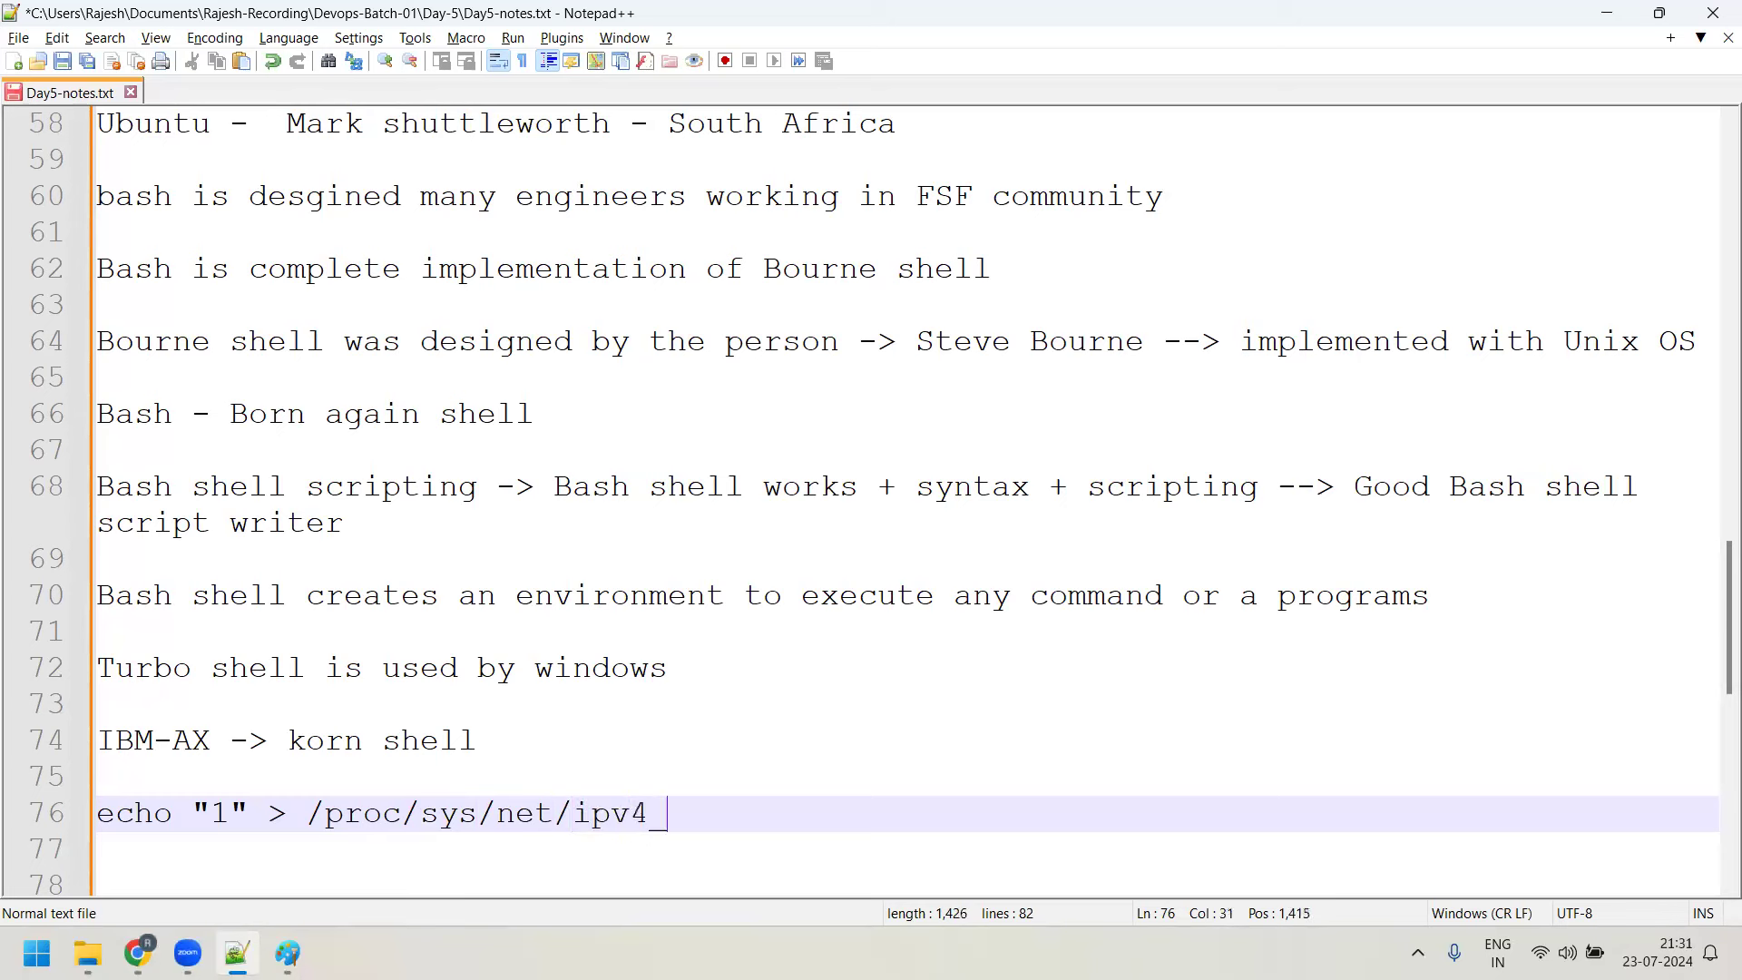
key(BackSpace)
text(forward)
Highlight parts of the echo command, briefly changing the quoted value to 0 and back to 1
drag(832, 813, 109, 813)
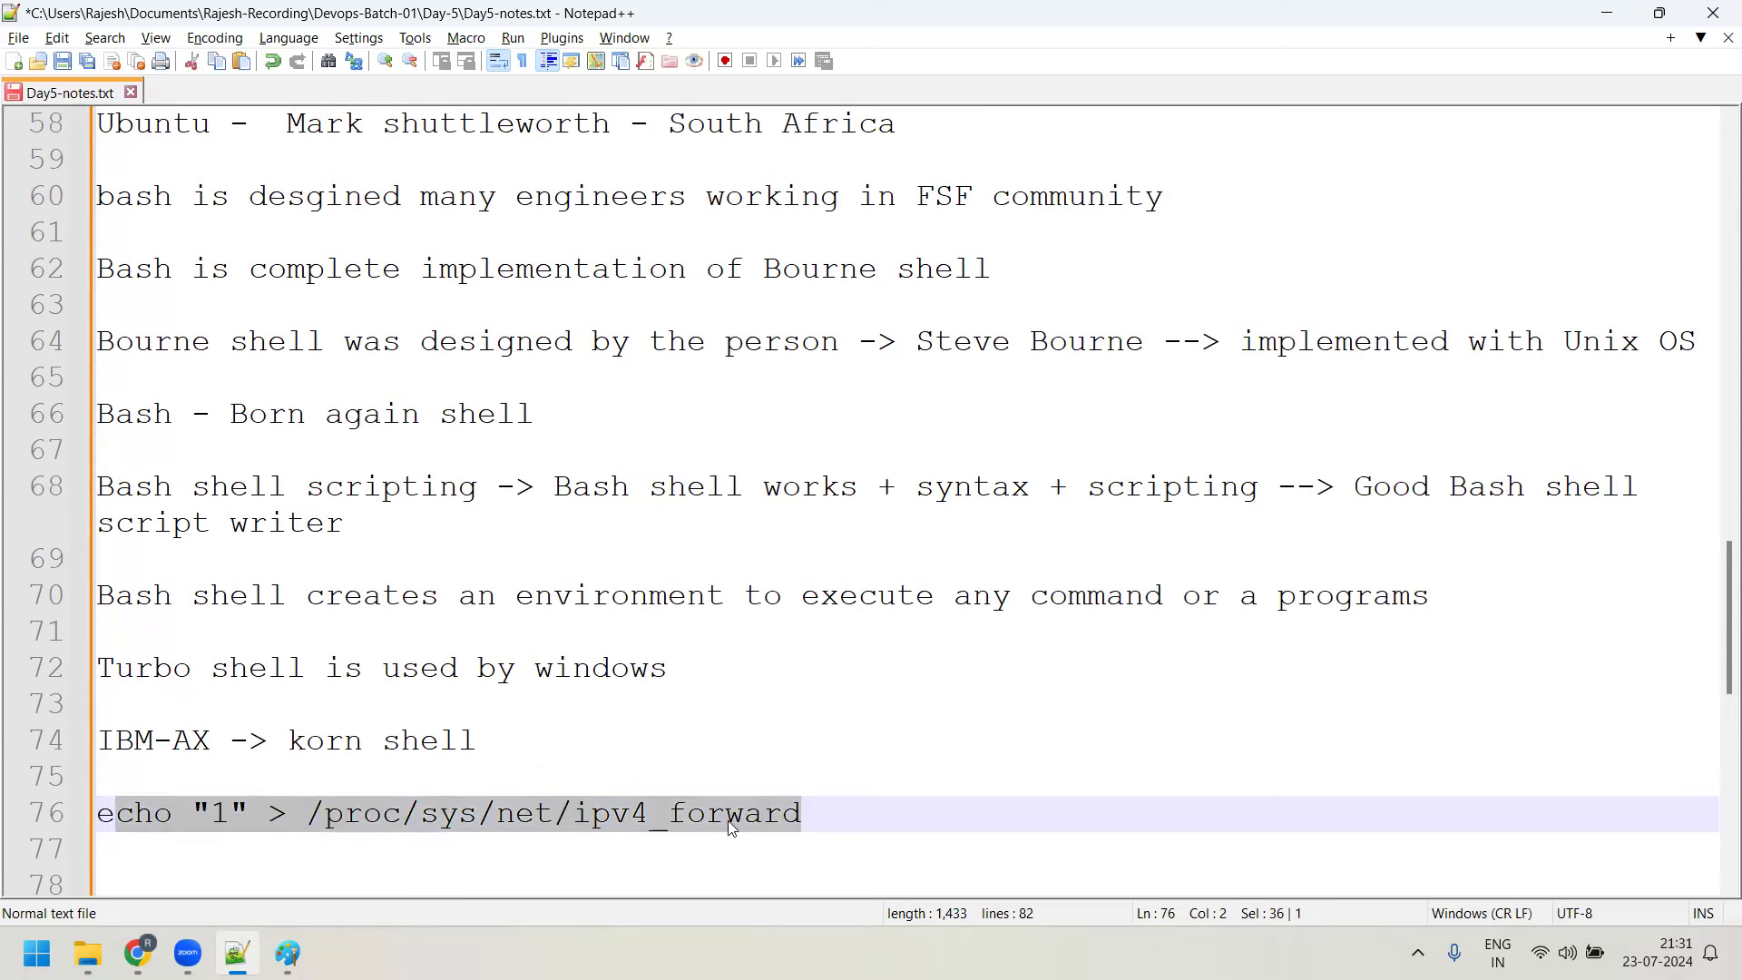
click(612, 812)
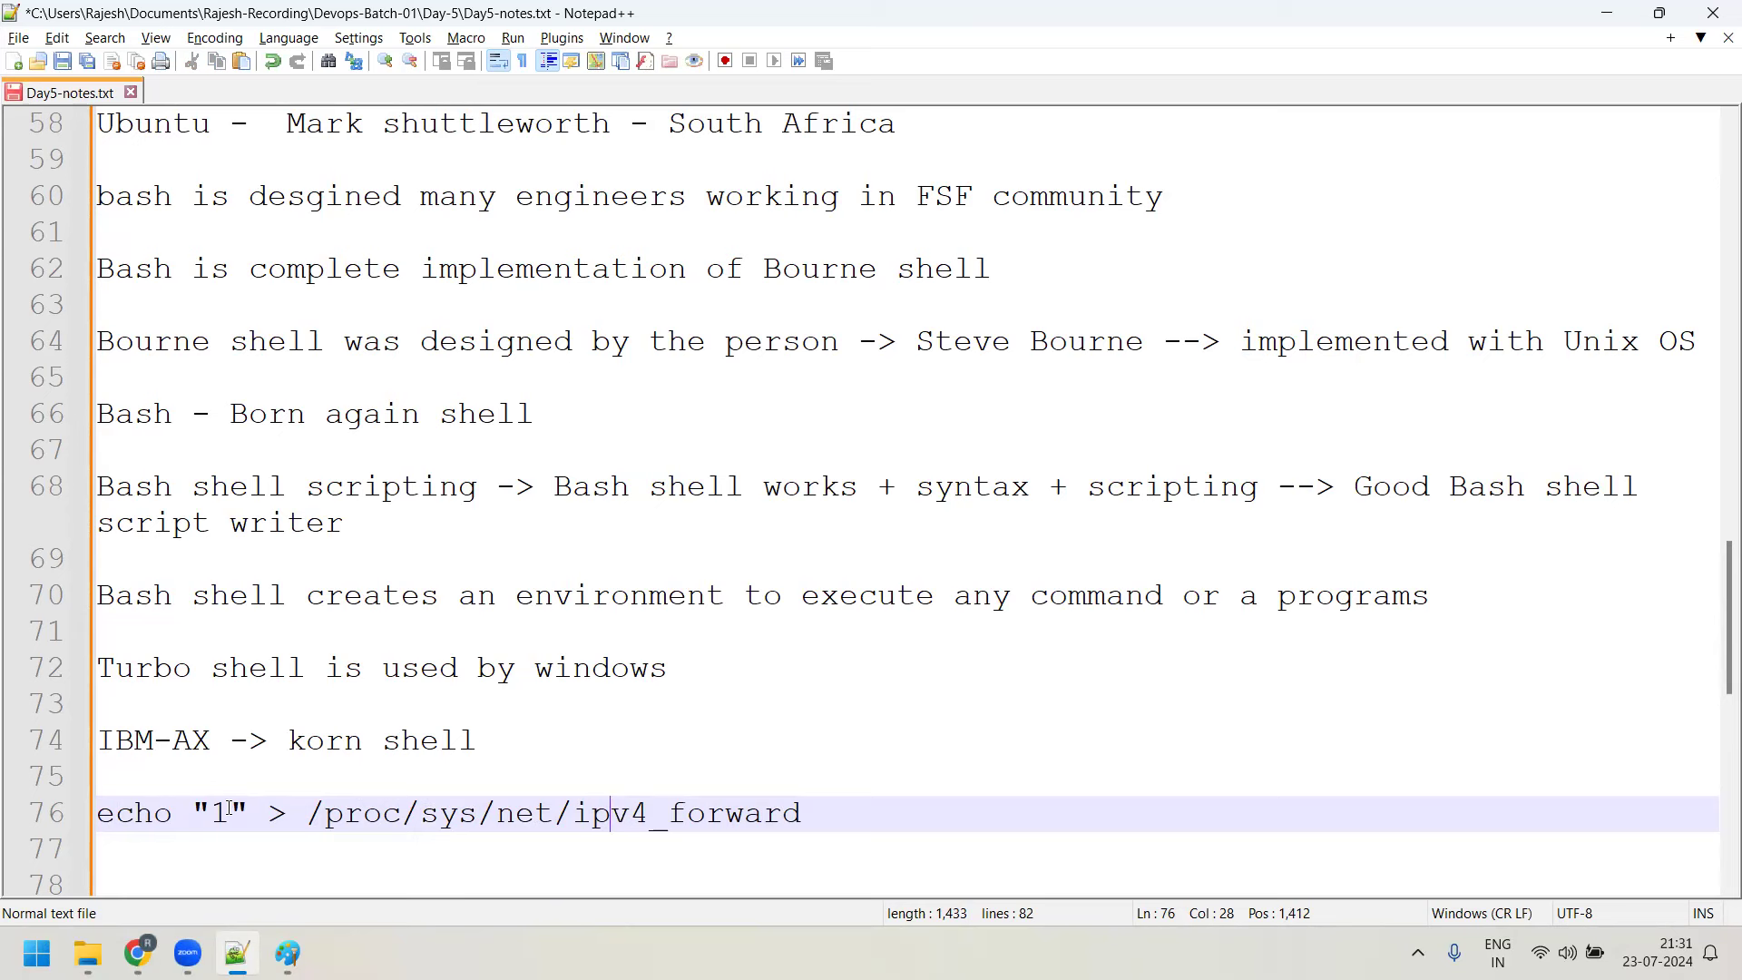
drag(248, 812, 191, 812)
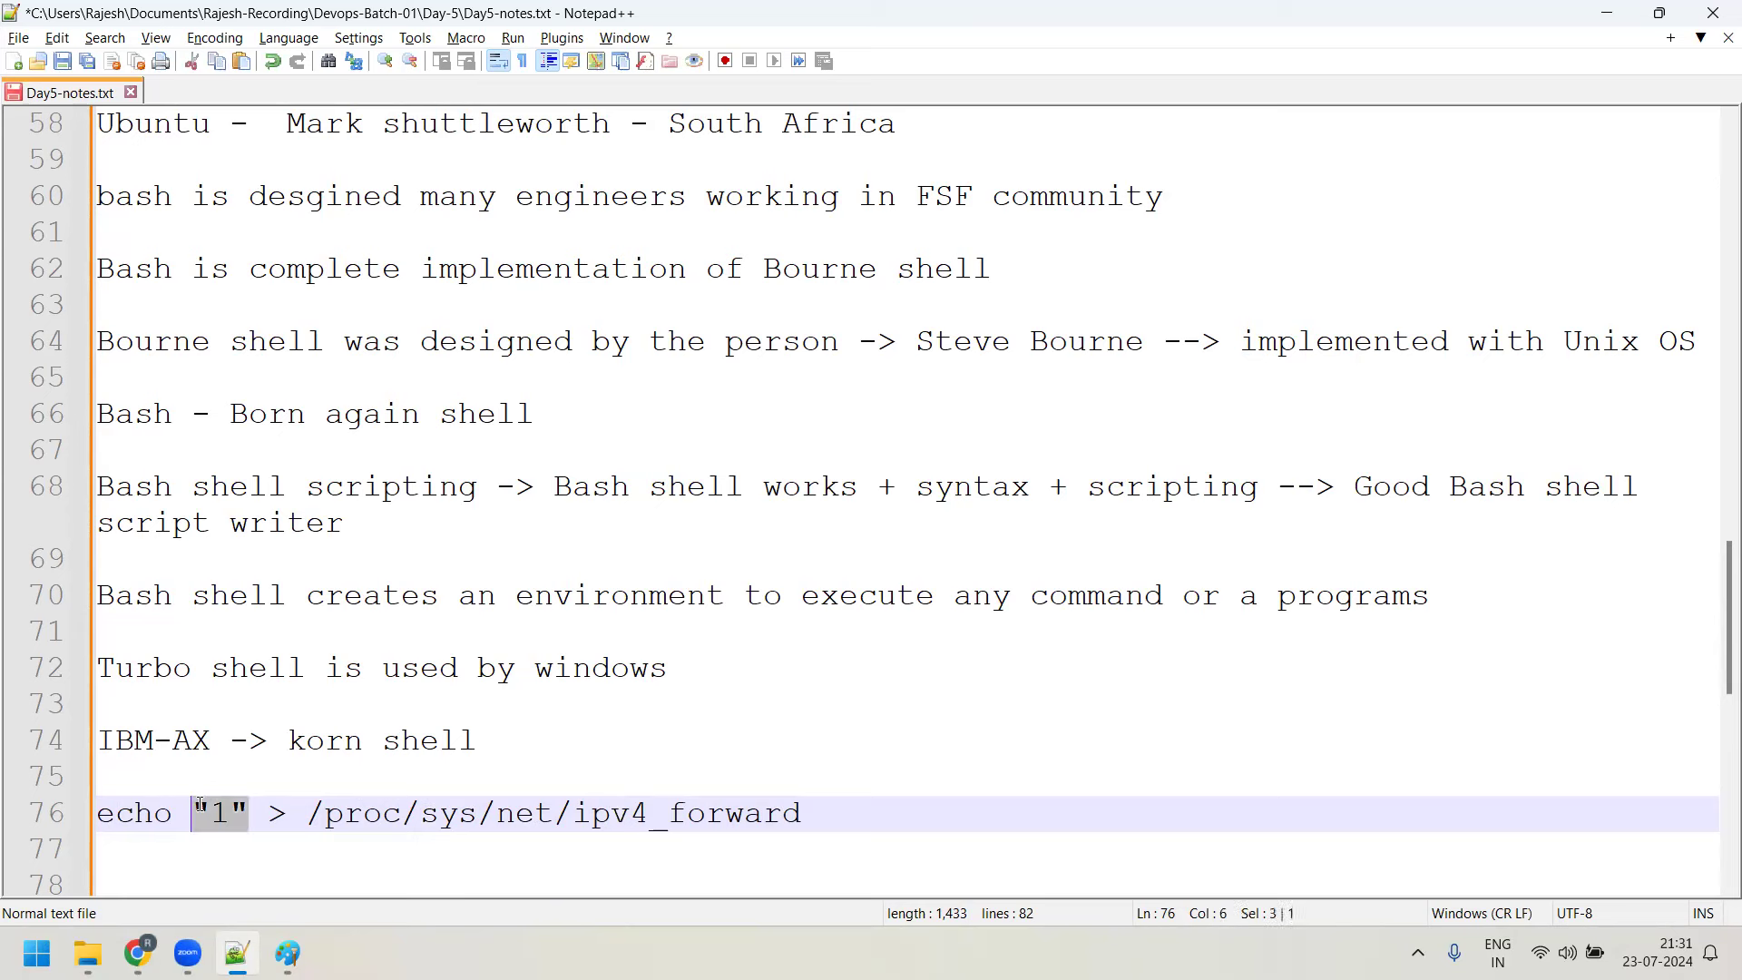
drag(555, 812, 803, 814)
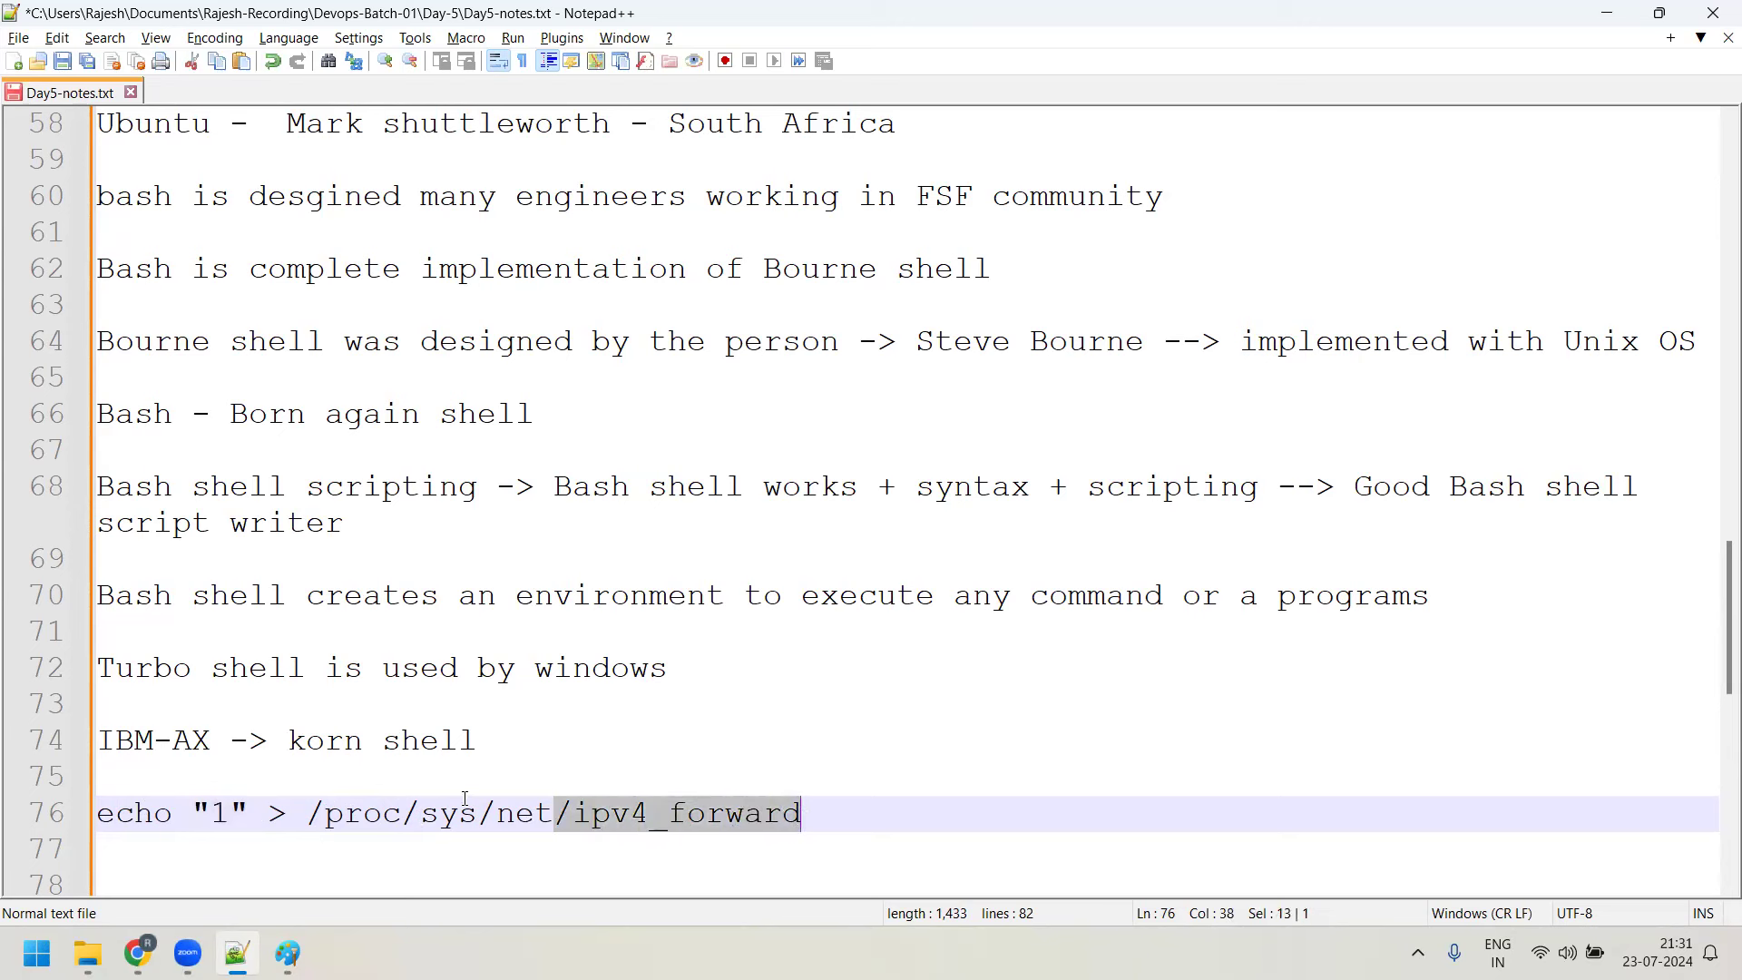
click(229, 810)
key(BackSpace)
text(0)
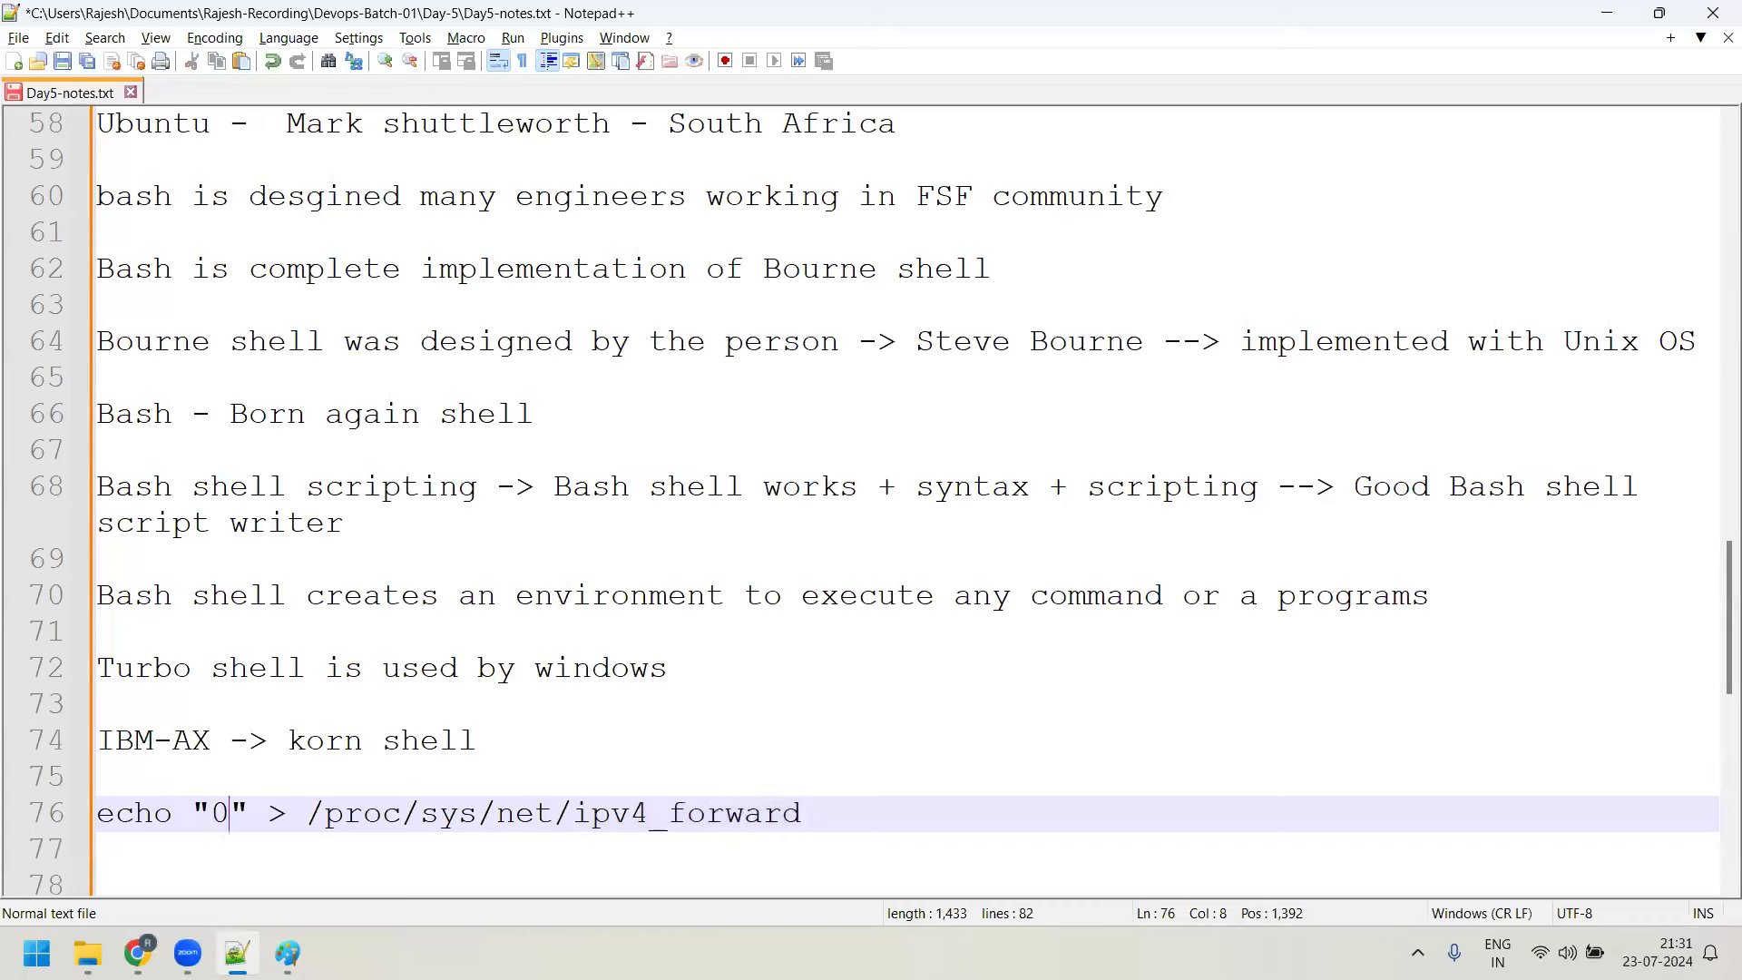
key(BackSpace)
text(1)
drag(305, 807, 478, 815)
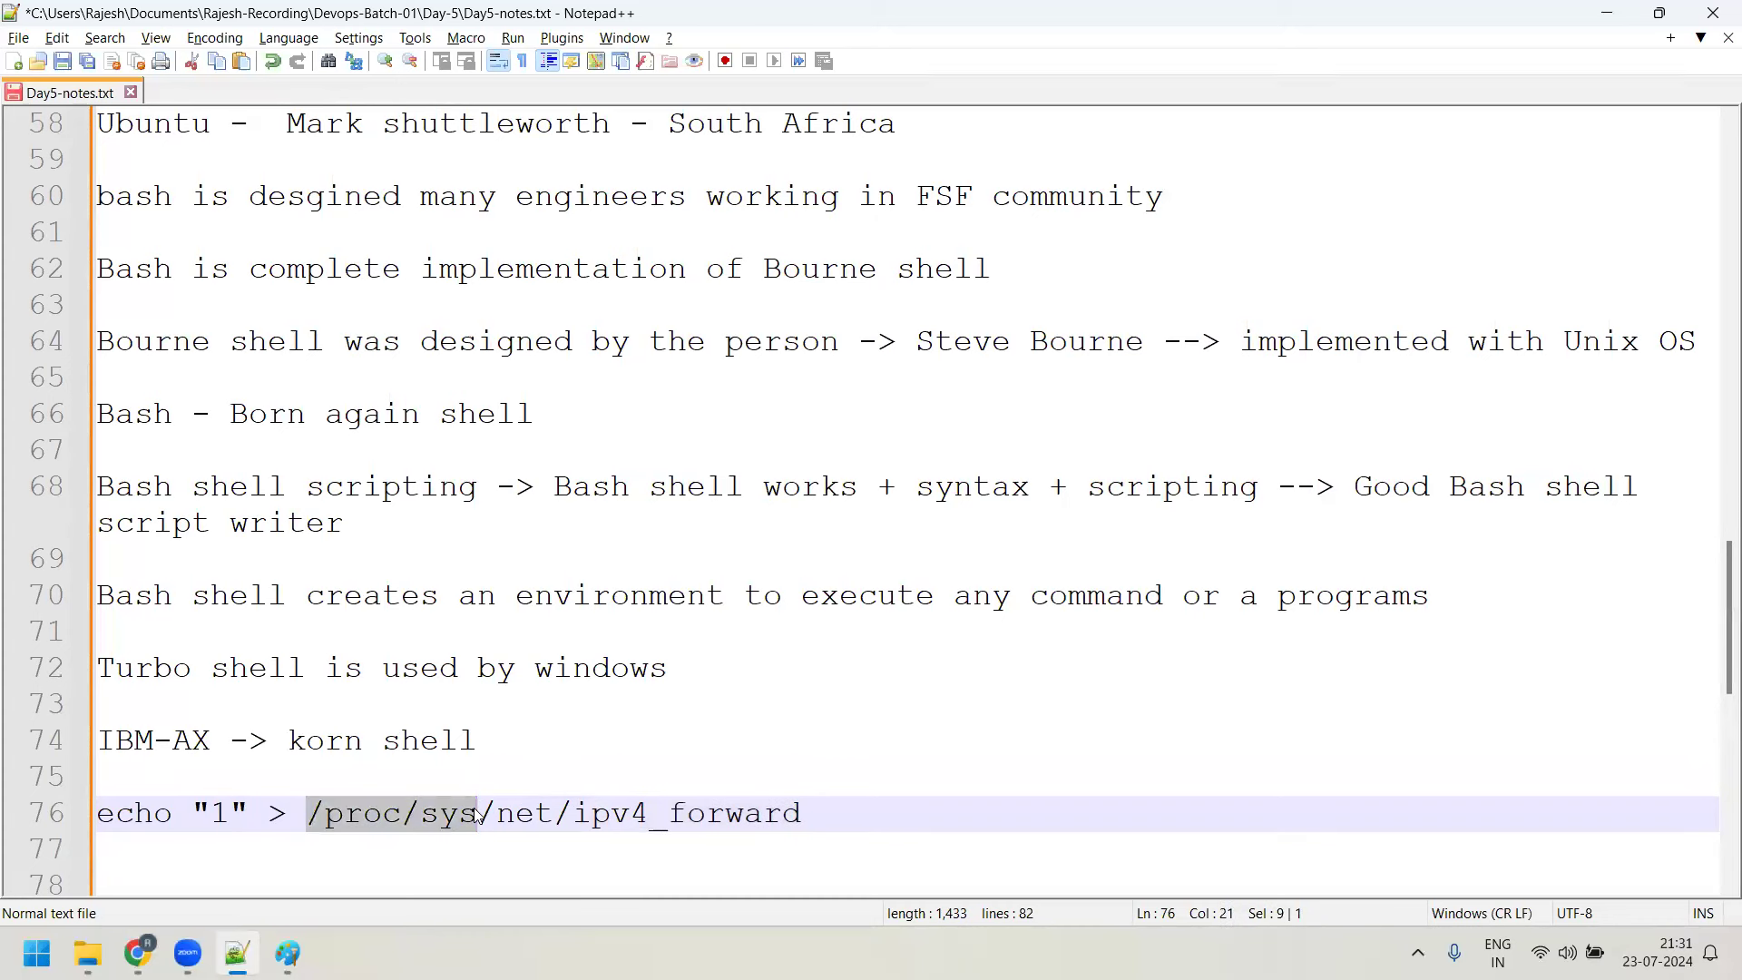
click(478, 815)
drag(307, 813, 403, 815)
mouse_move(287, 953)
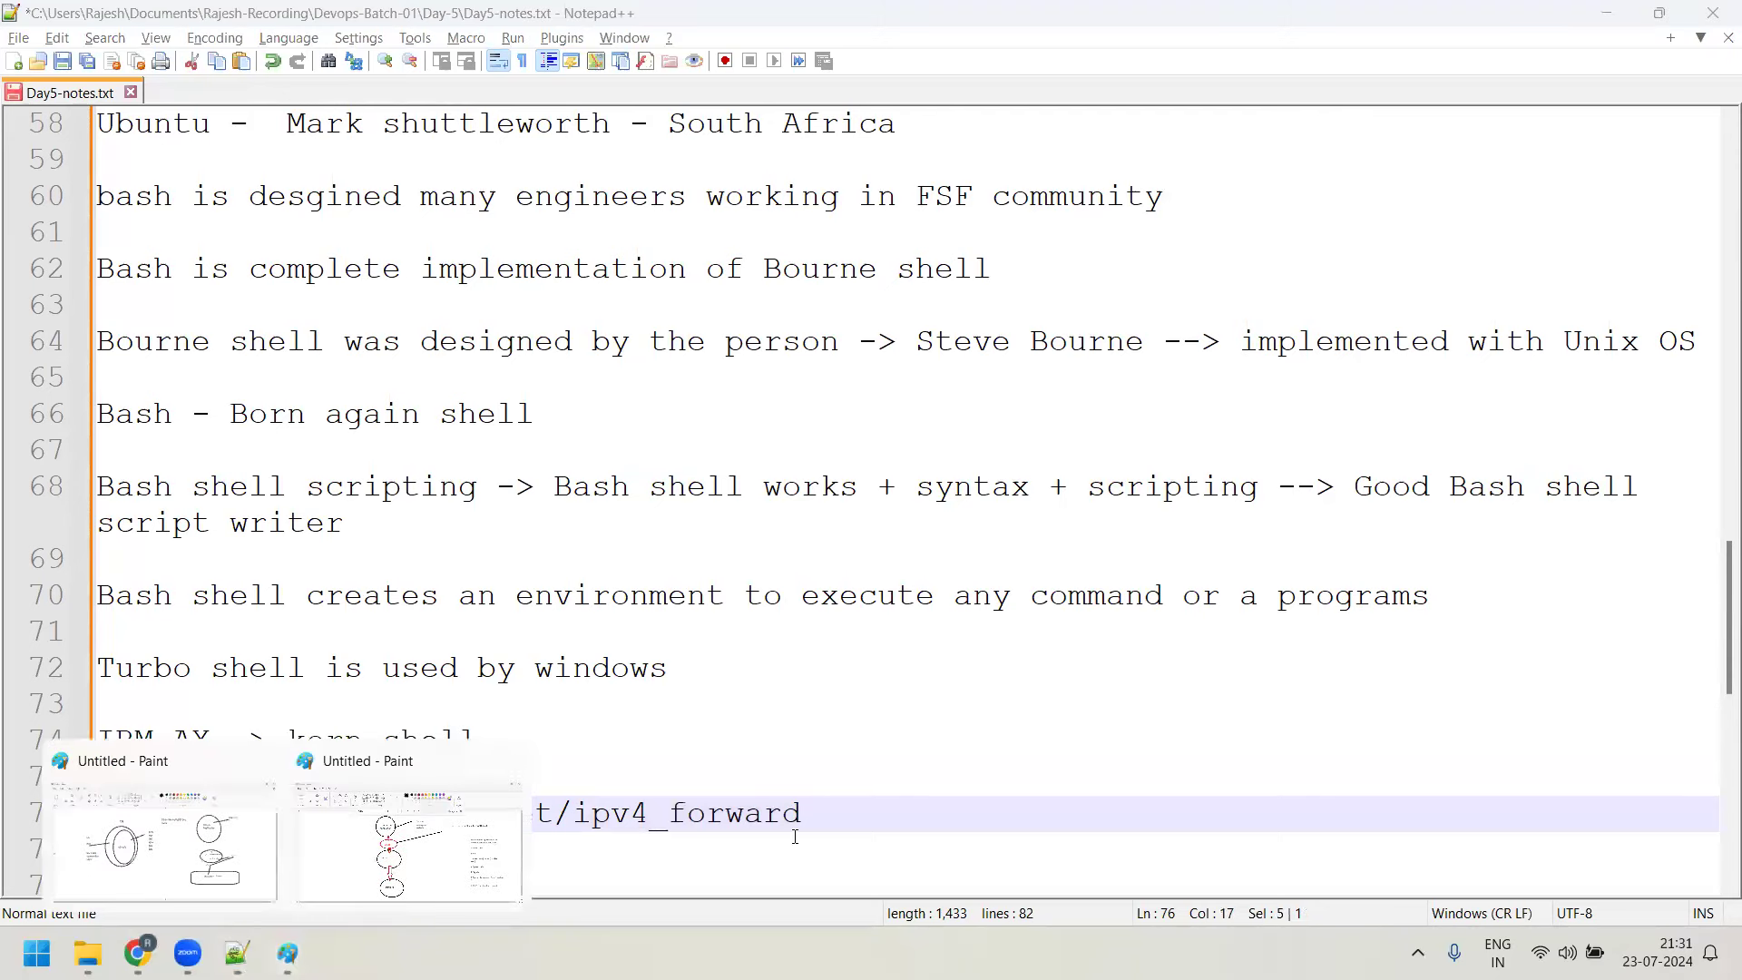
click(372, 846)
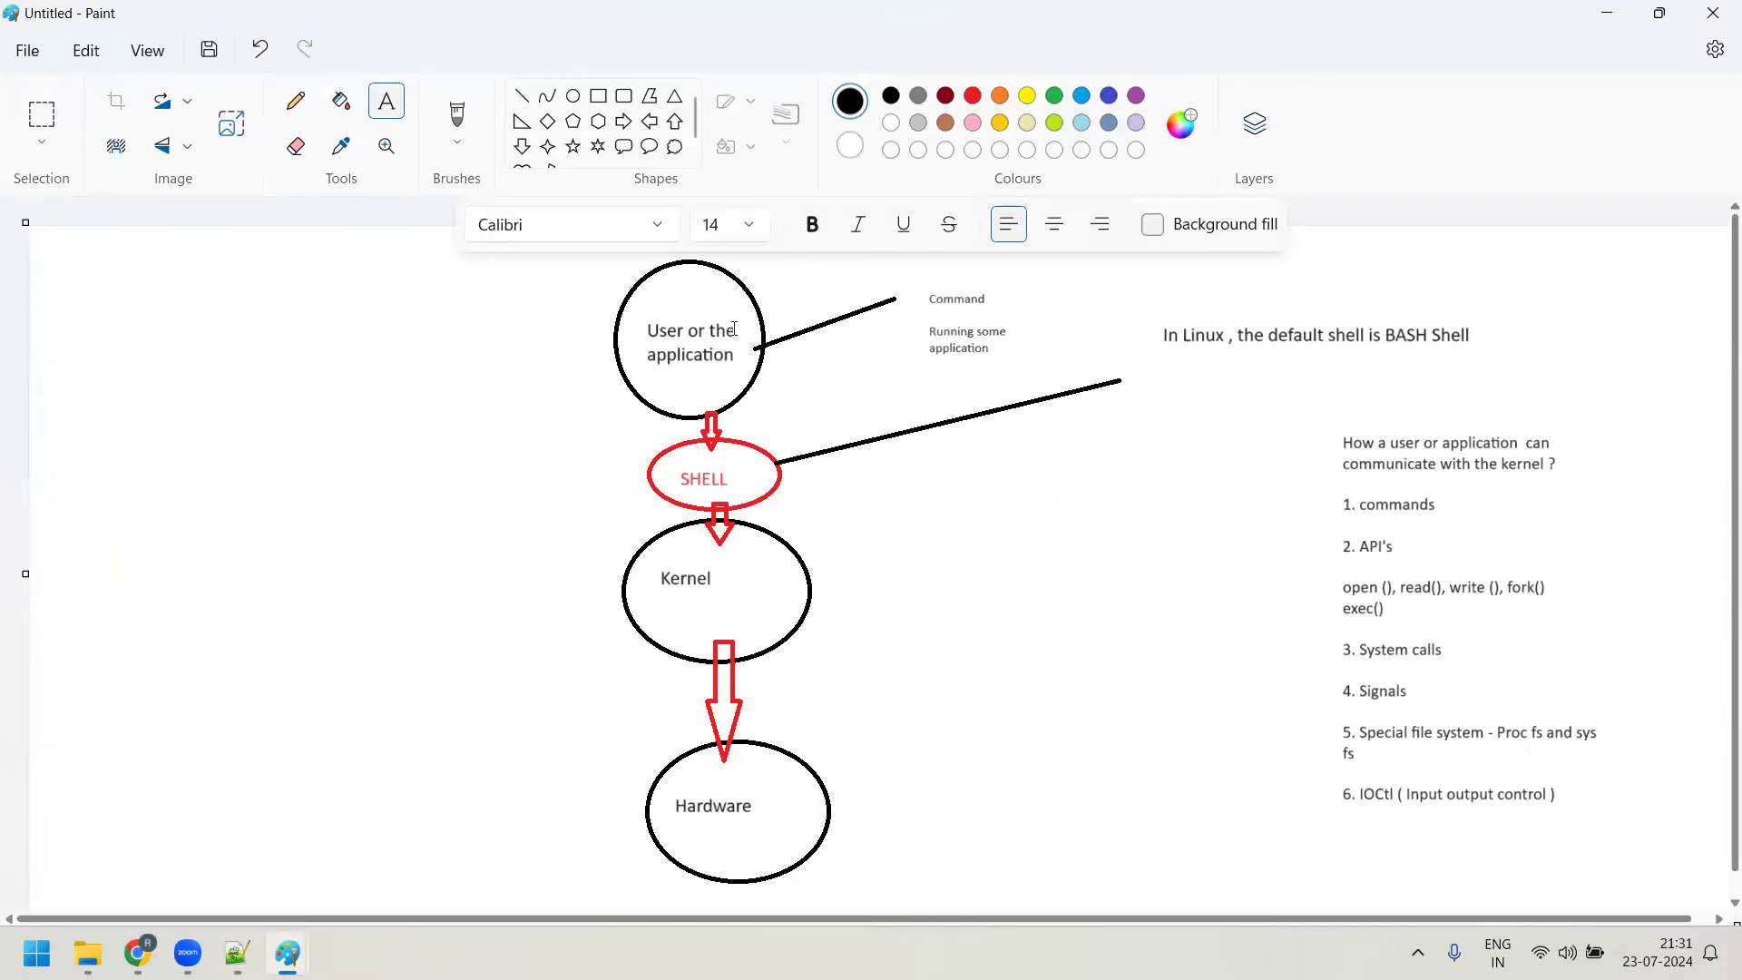
key(alt+Tab)
click(305, 741)
drag(221, 811, 762, 814)
click(459, 830)
drag(325, 813, 382, 812)
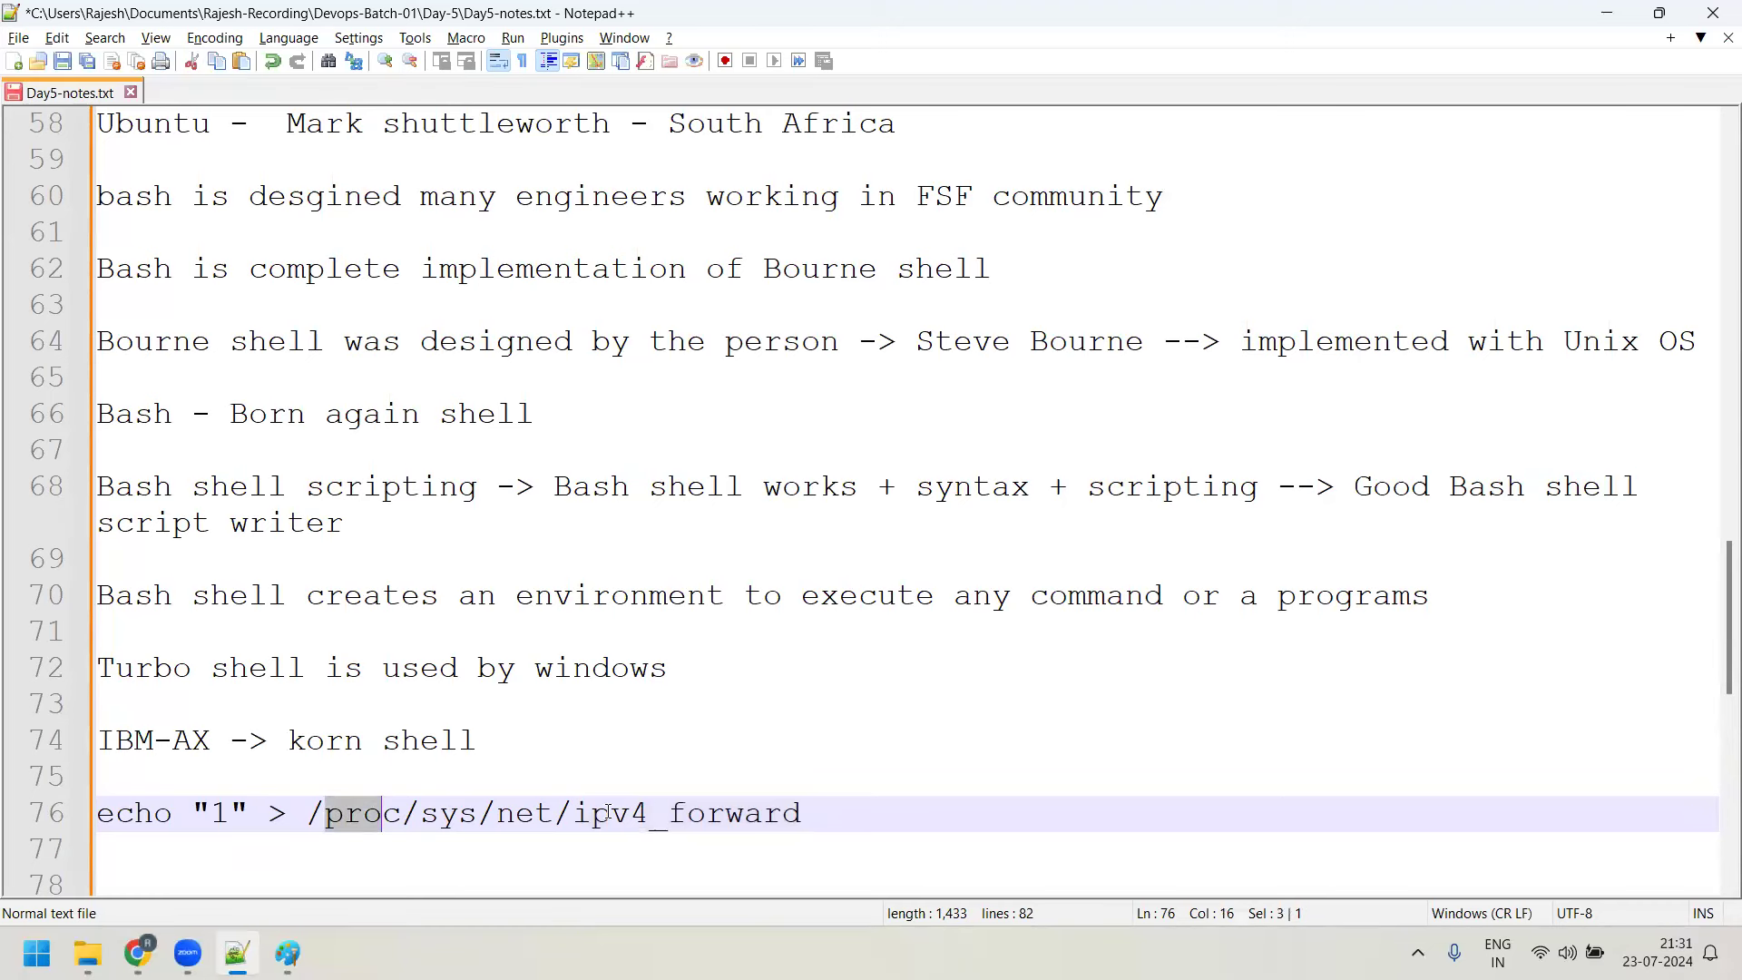
key(alt+Tab)
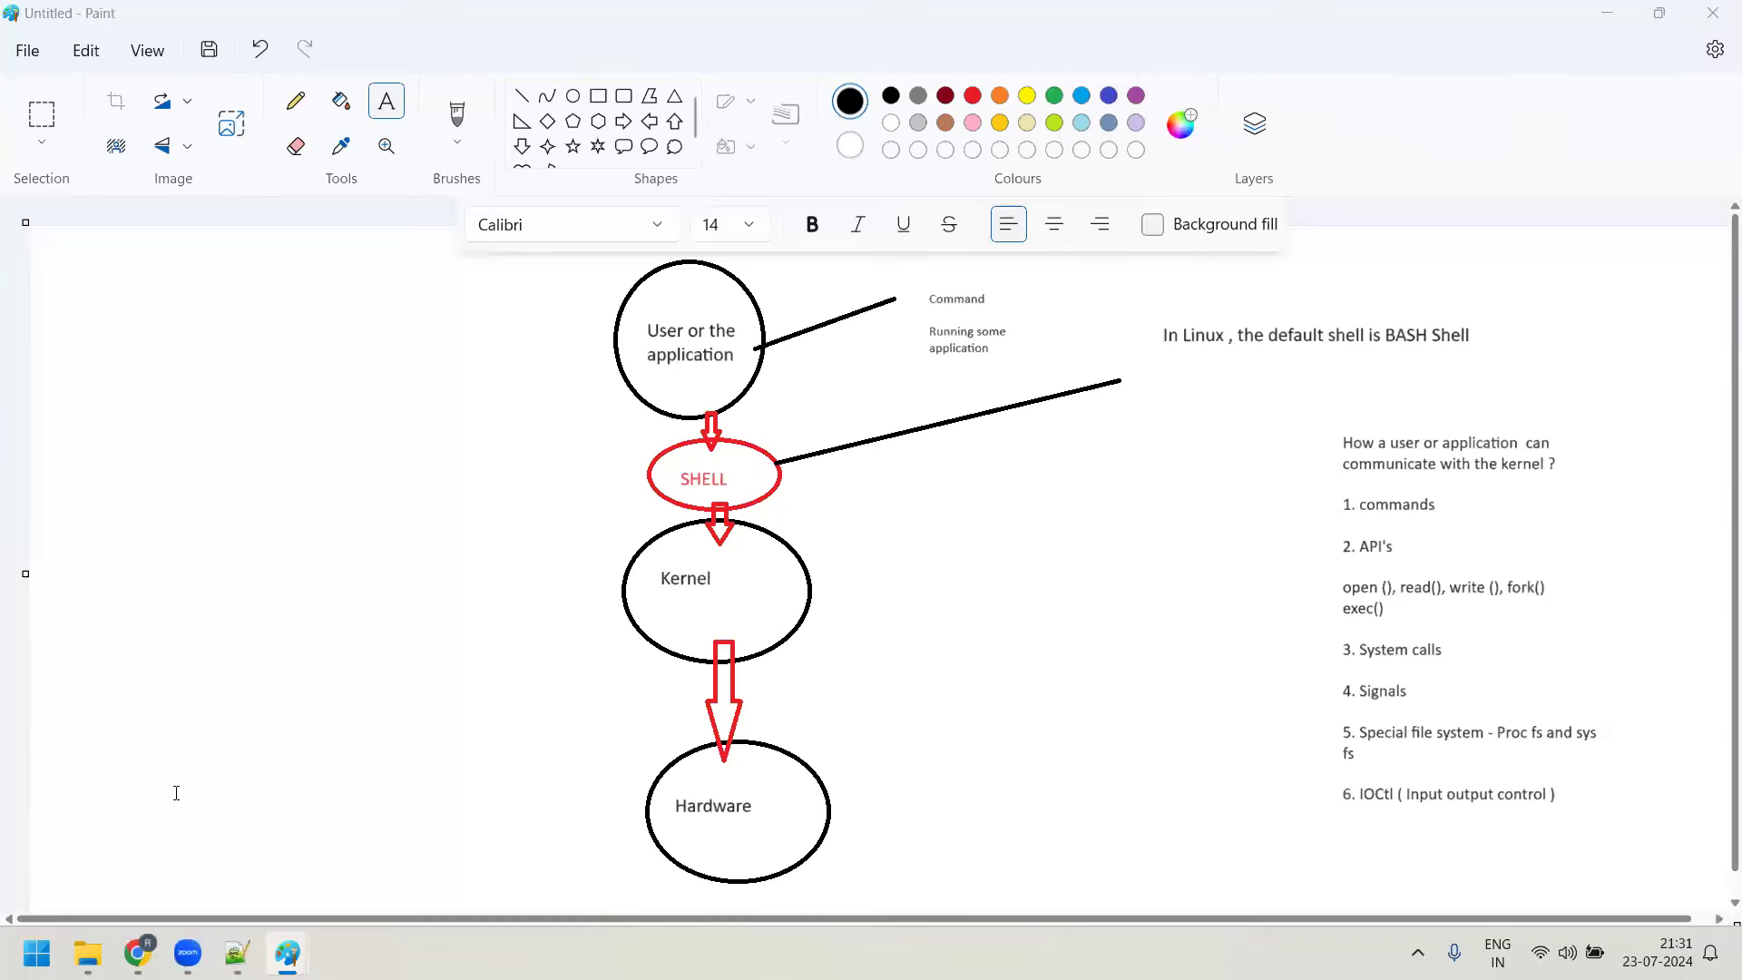
key(alt+Tab)
drag(194, 812, 250, 813)
drag(574, 813, 803, 812)
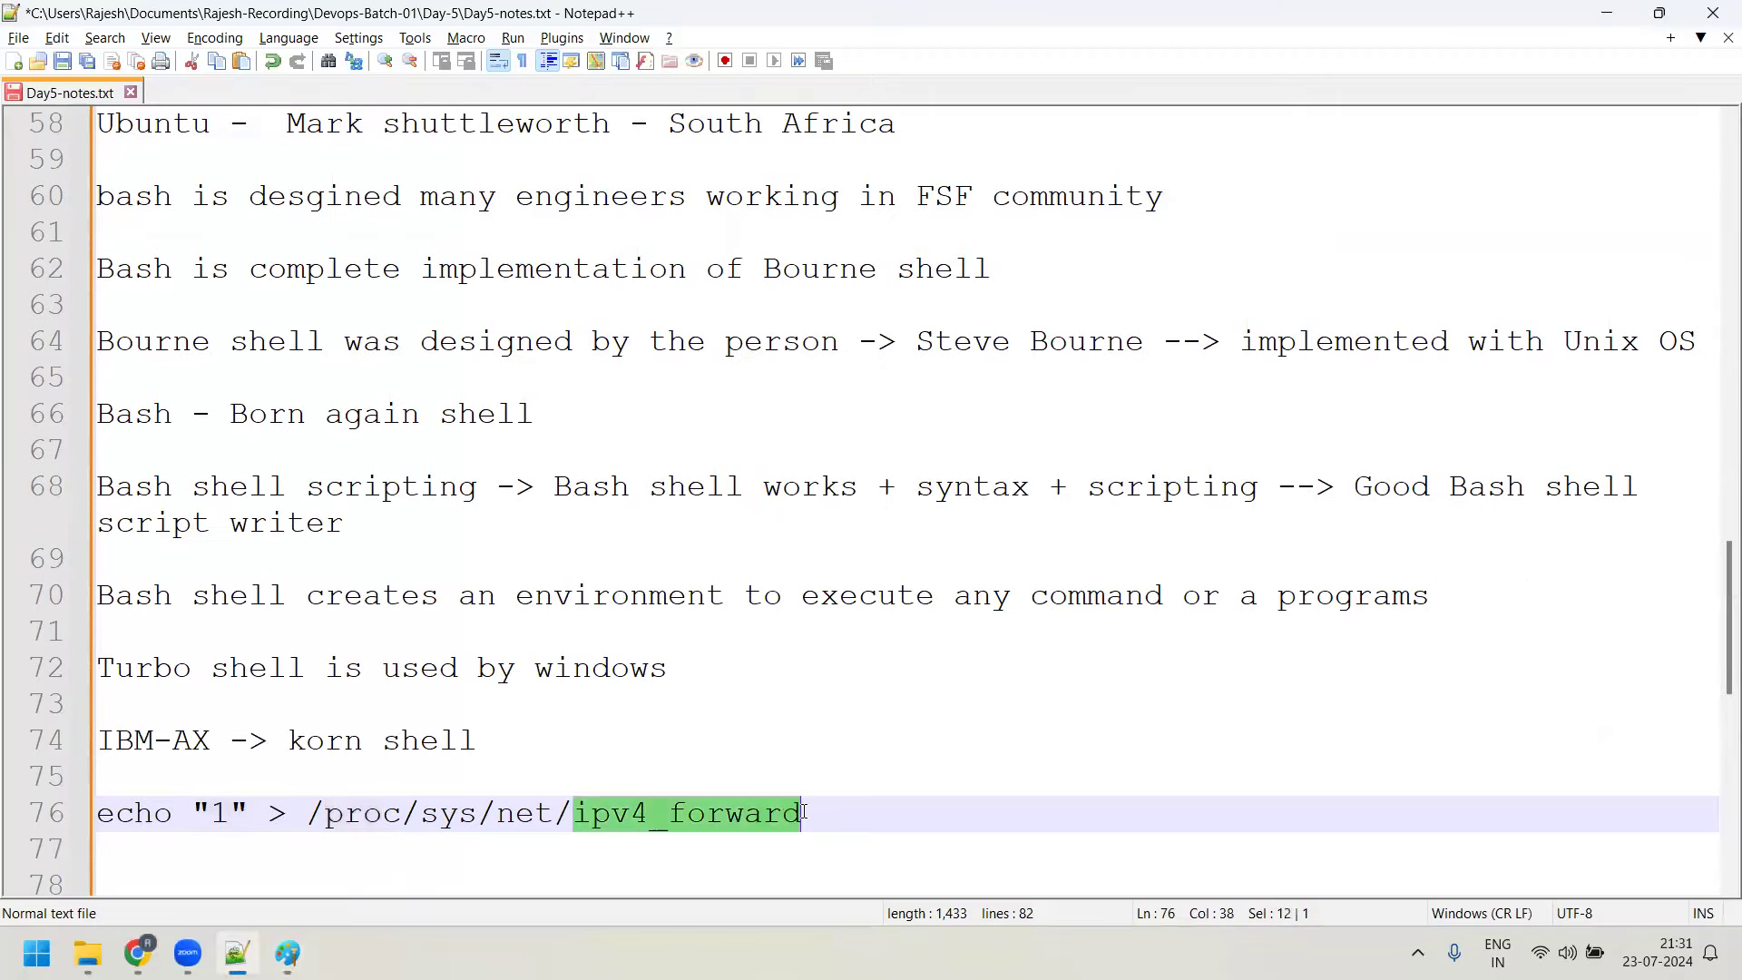
key(alt+Tab)
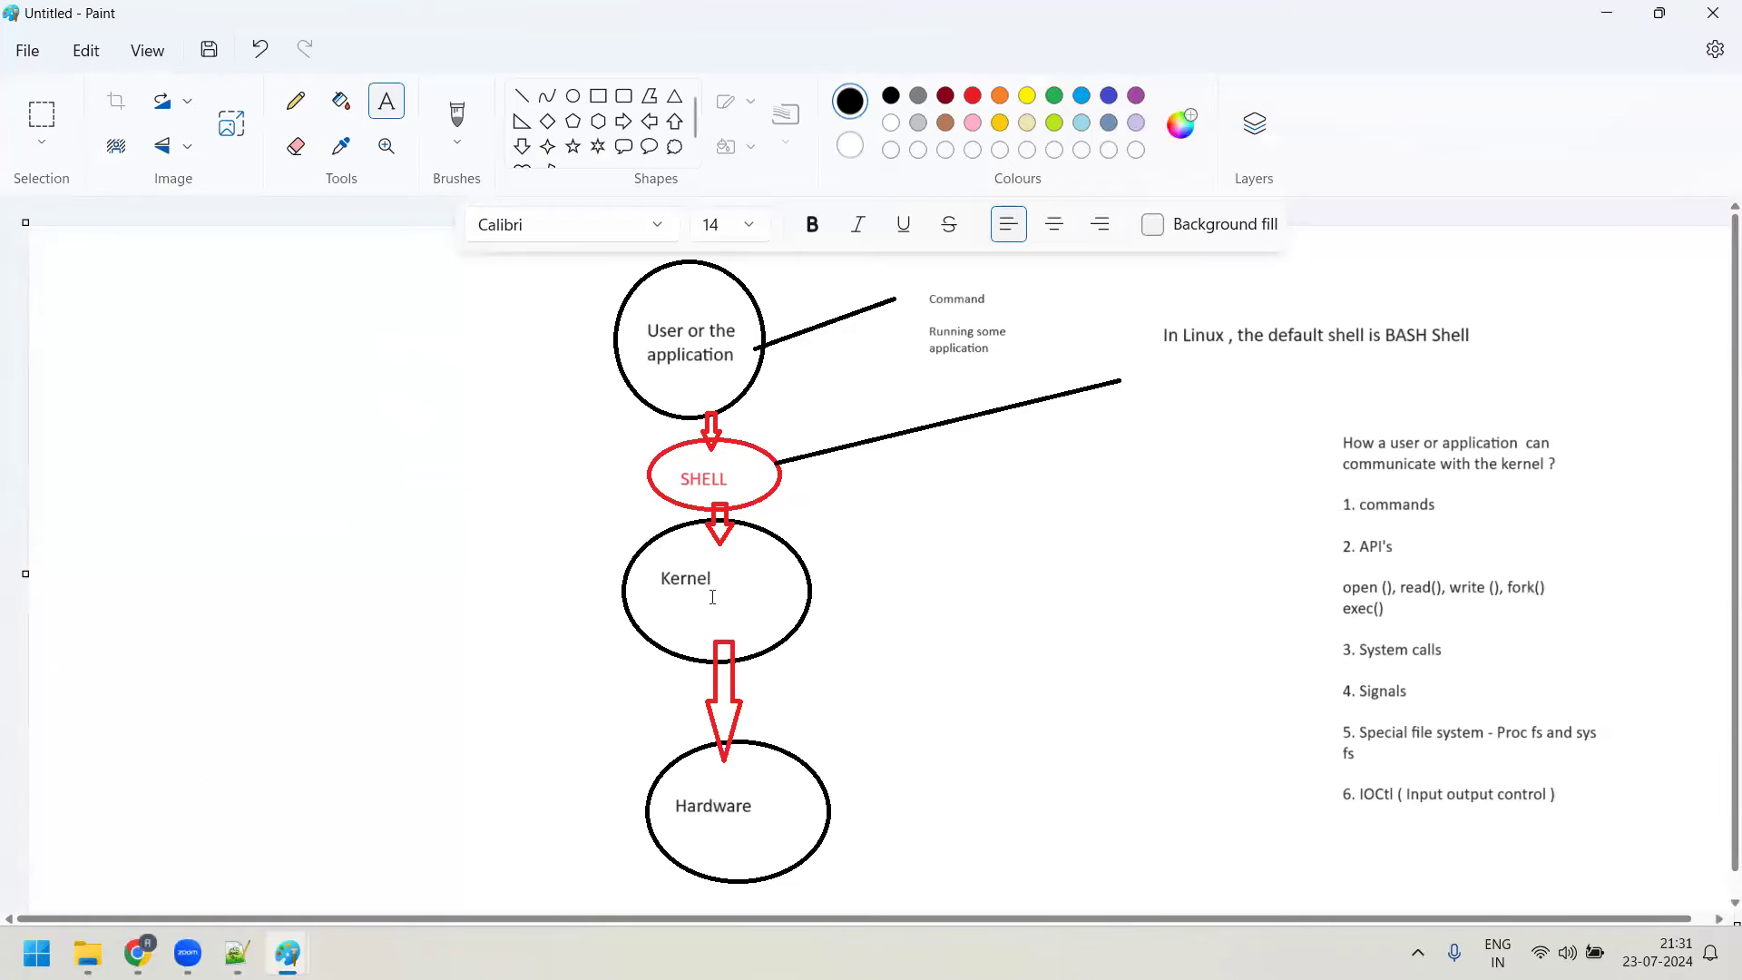
key(alt+Tab)
drag(575, 812, 760, 814)
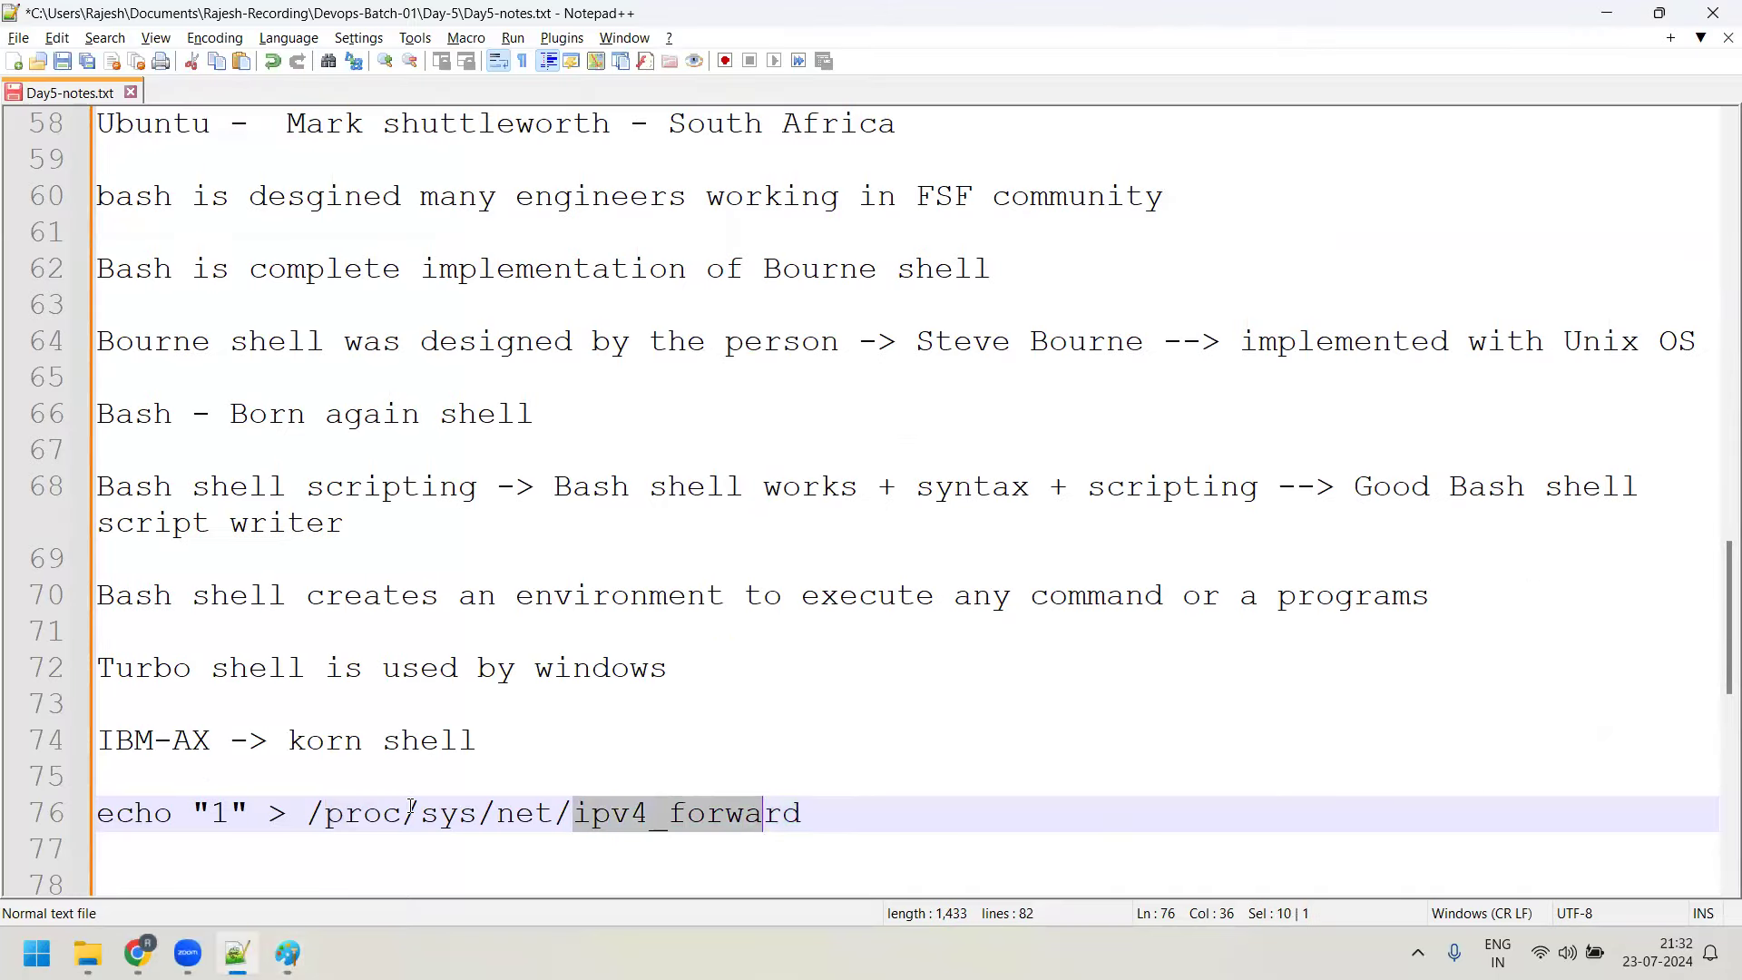
drag(407, 812, 332, 810)
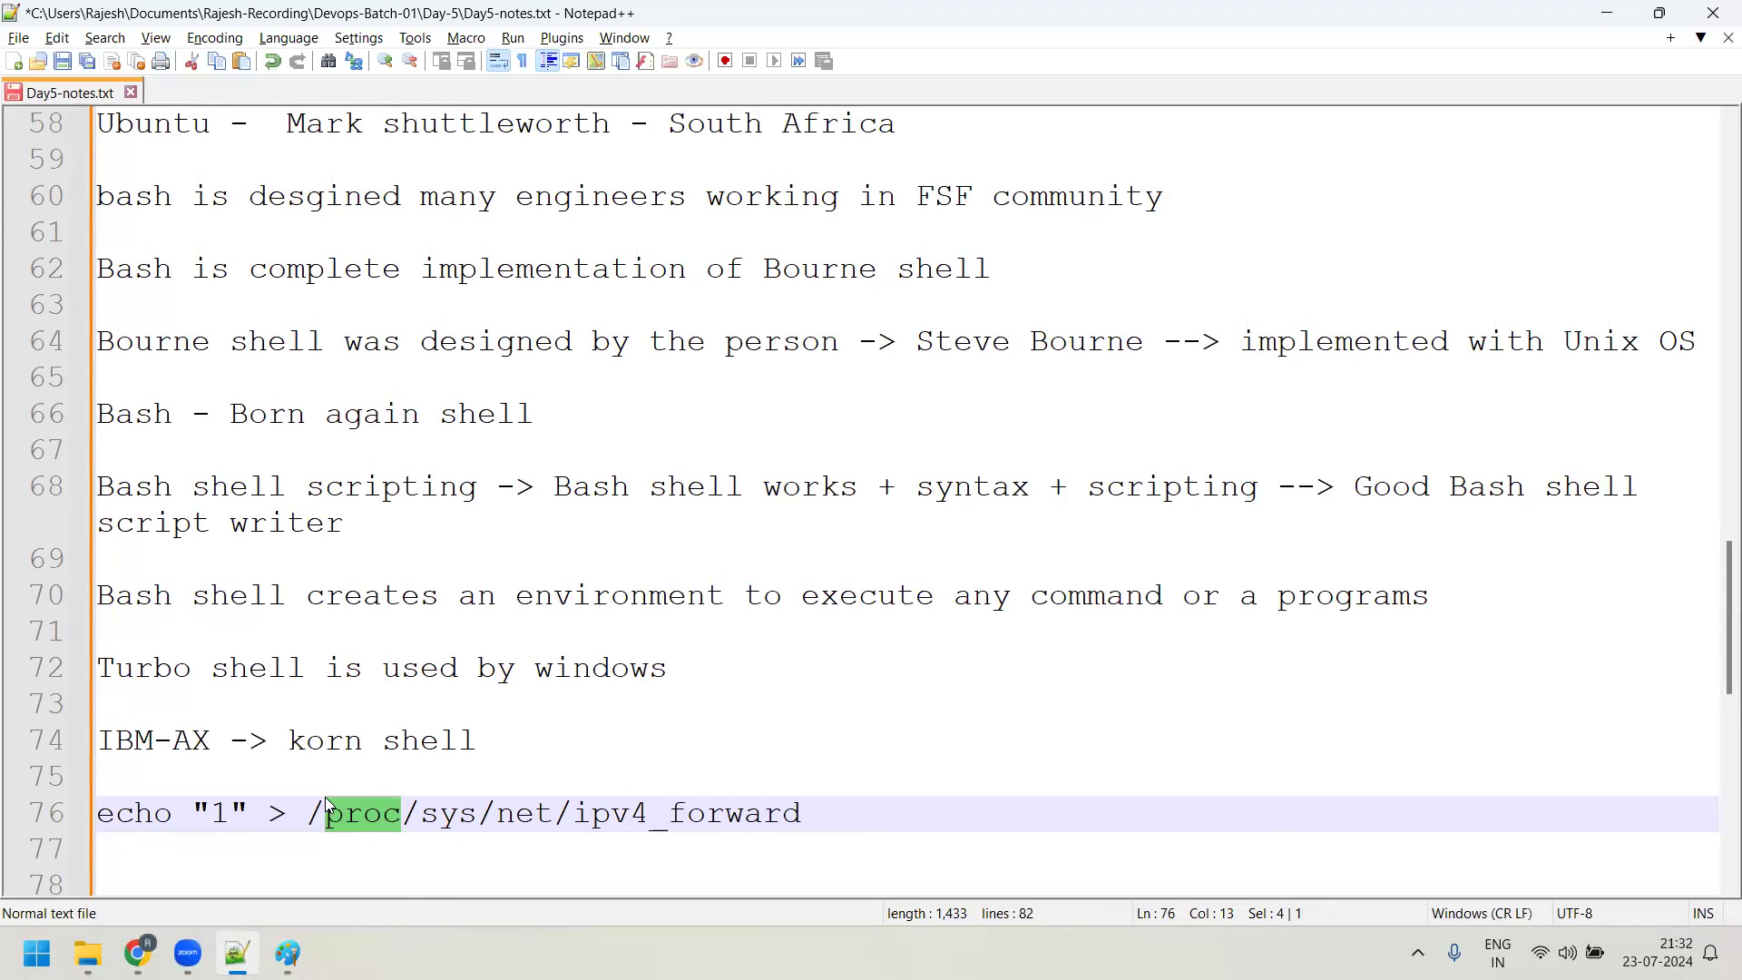
mouse_move(238, 953)
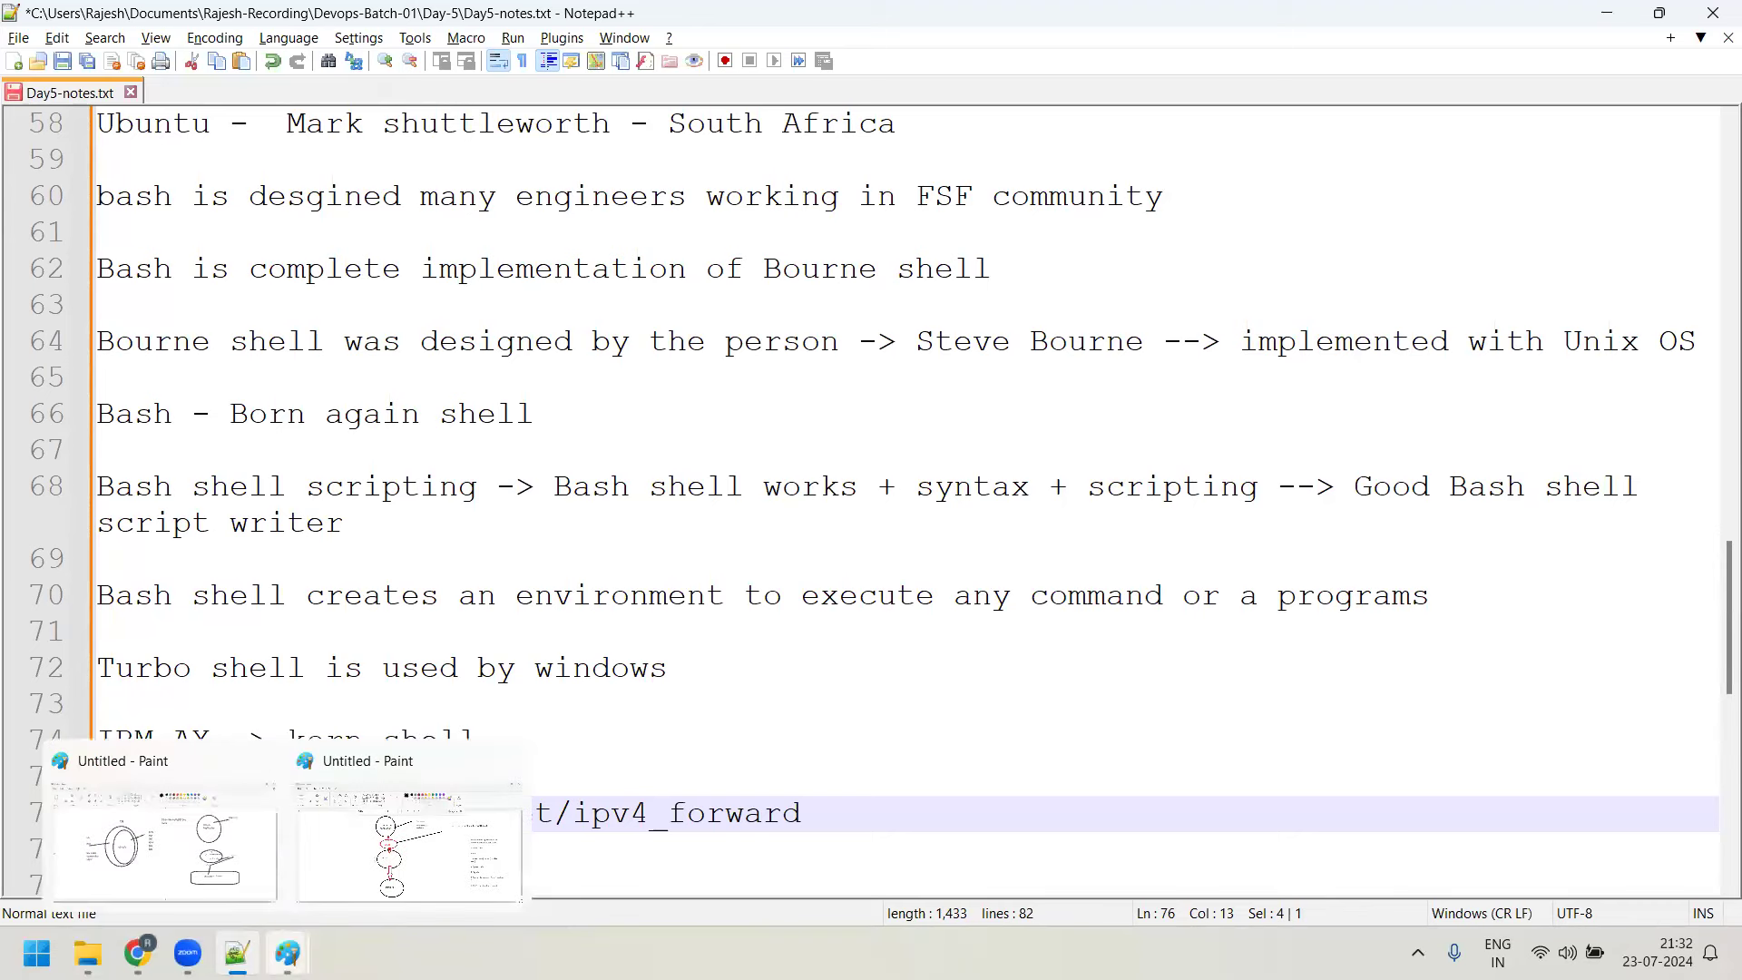
Bring the Paint user–shell–kernel–hardware diagram window back to the front
click(401, 860)
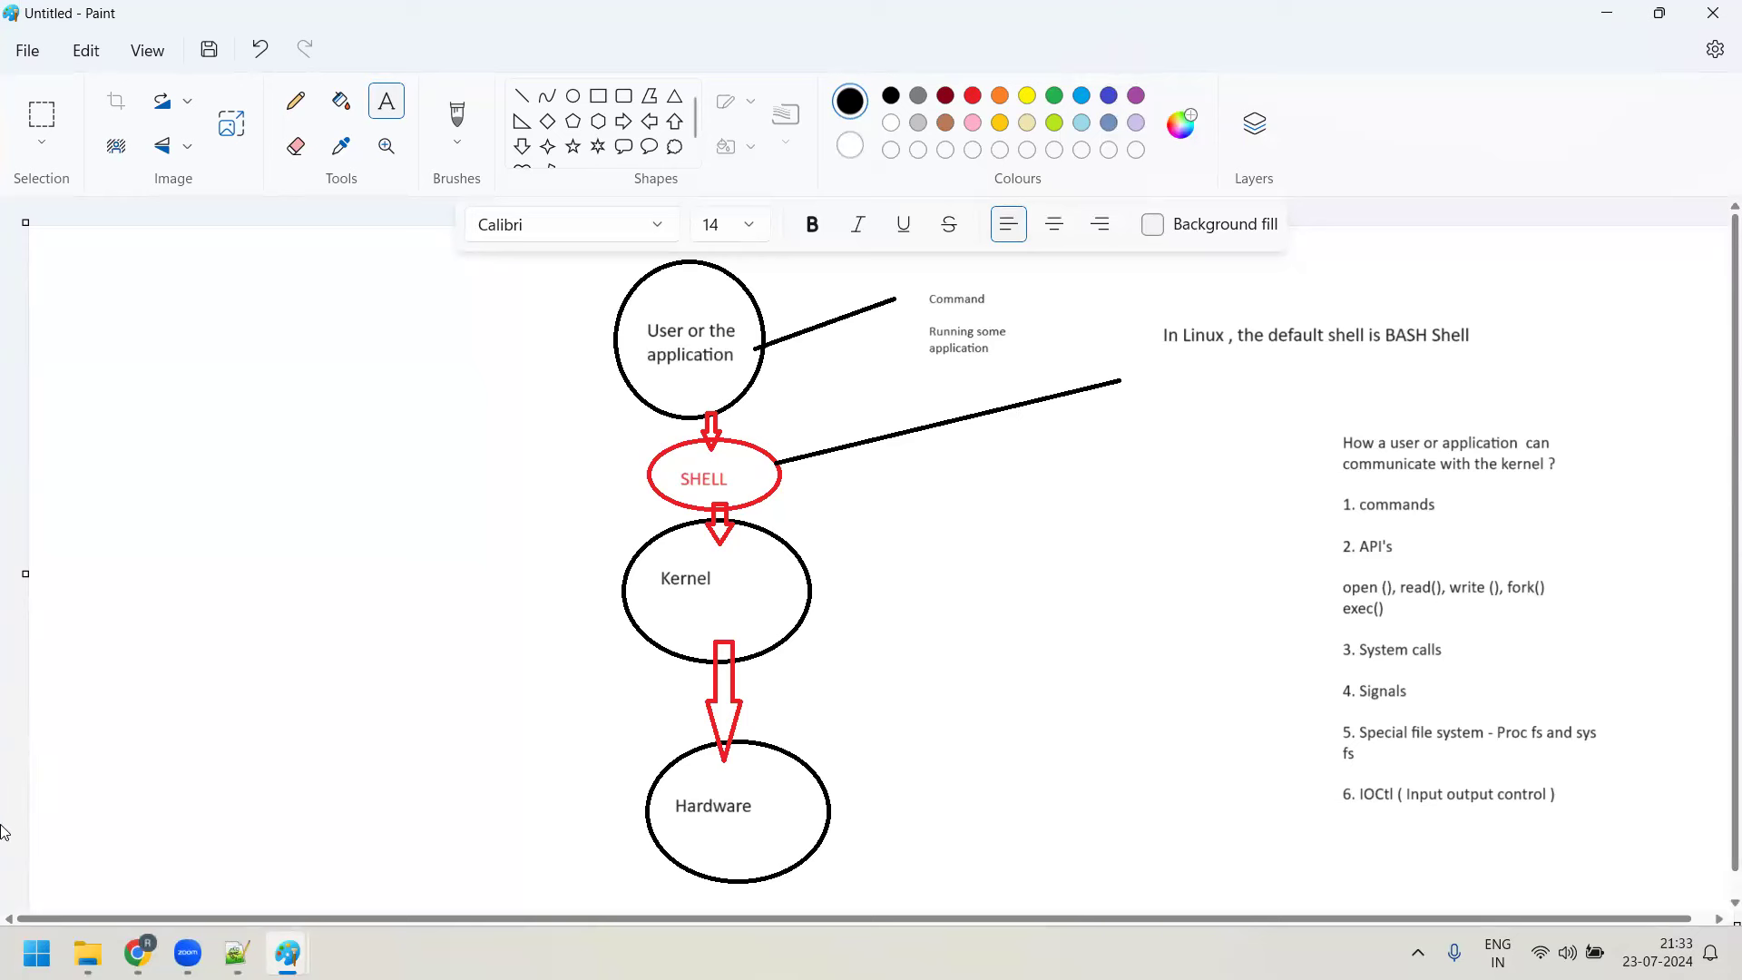
Launch a new blank Paint window with mspaint
click(37, 953)
text(mspaint)
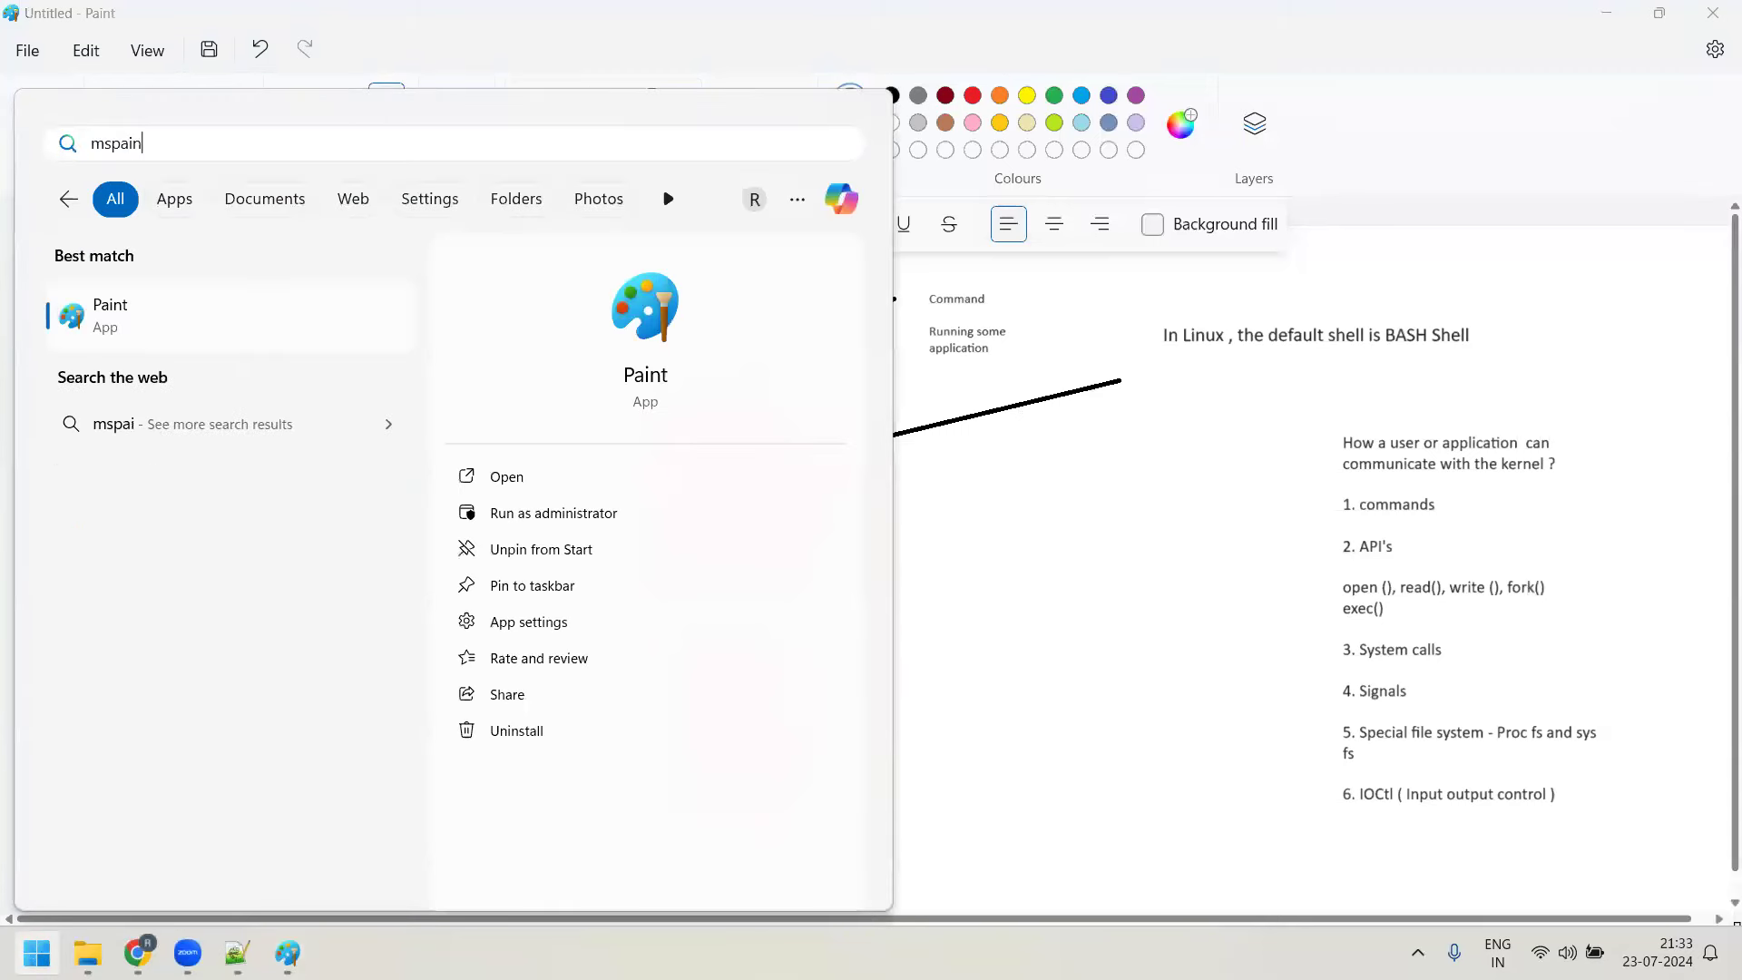
key(Return)
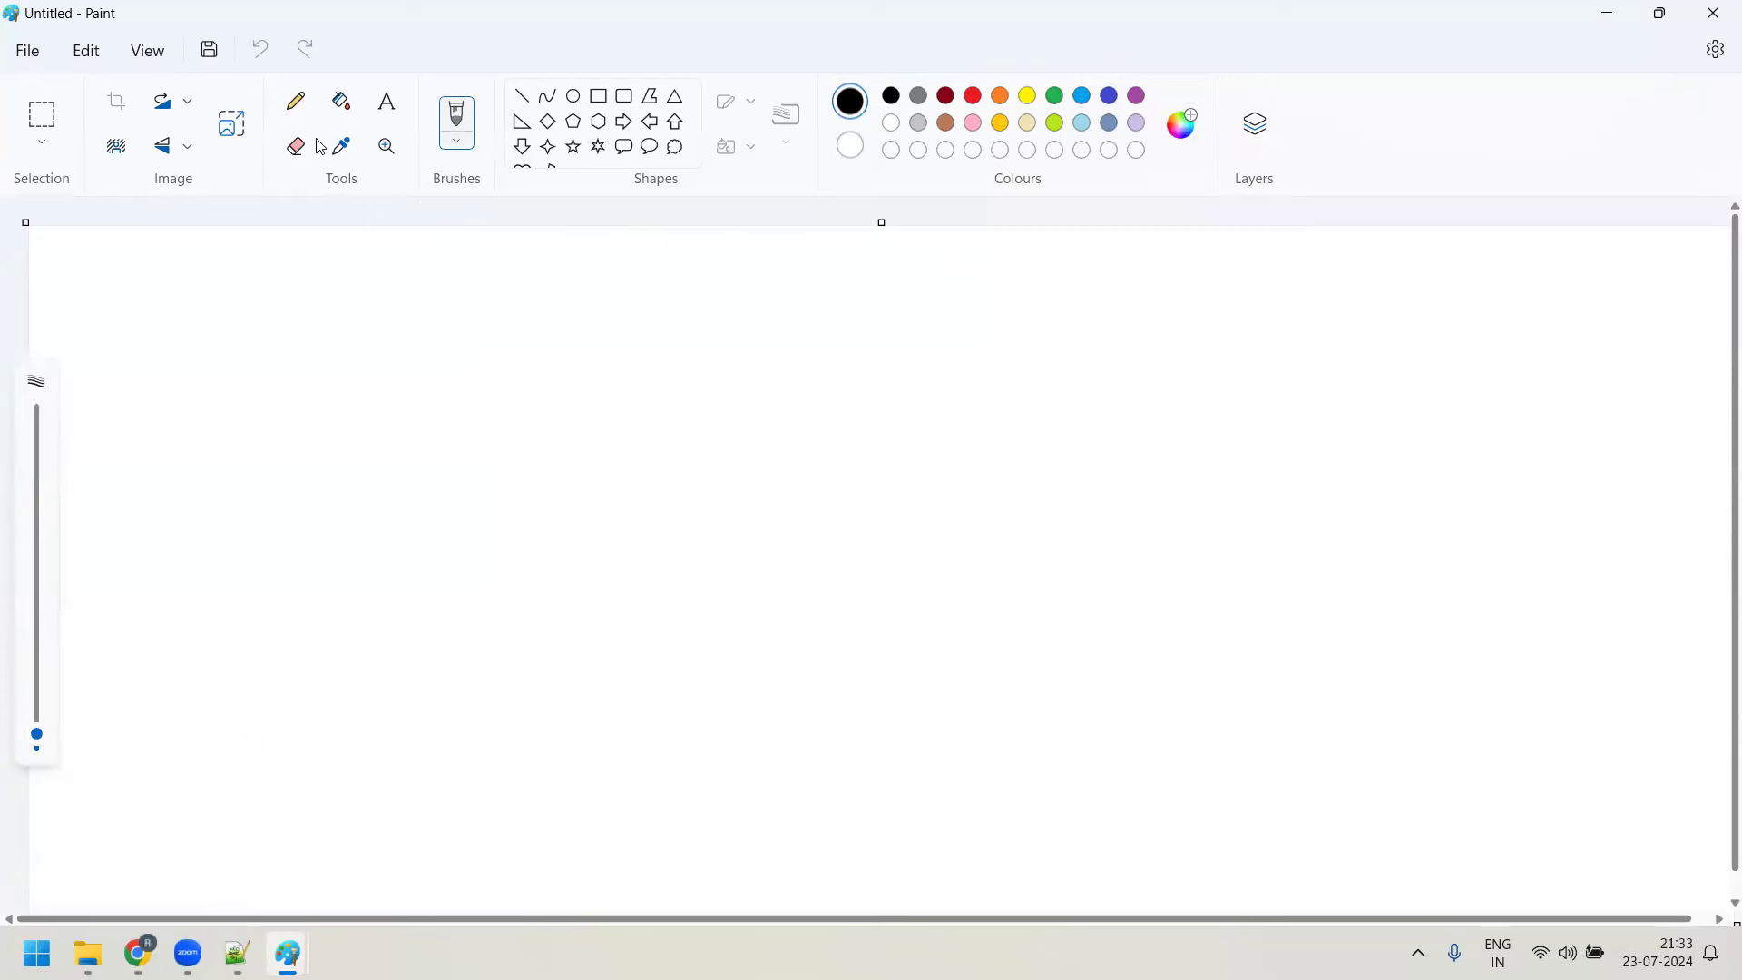
Add 'User space' and 'Kernel space' labels near the top right in 18-point text
click(386, 101)
drag(1524, 276, 1721, 655)
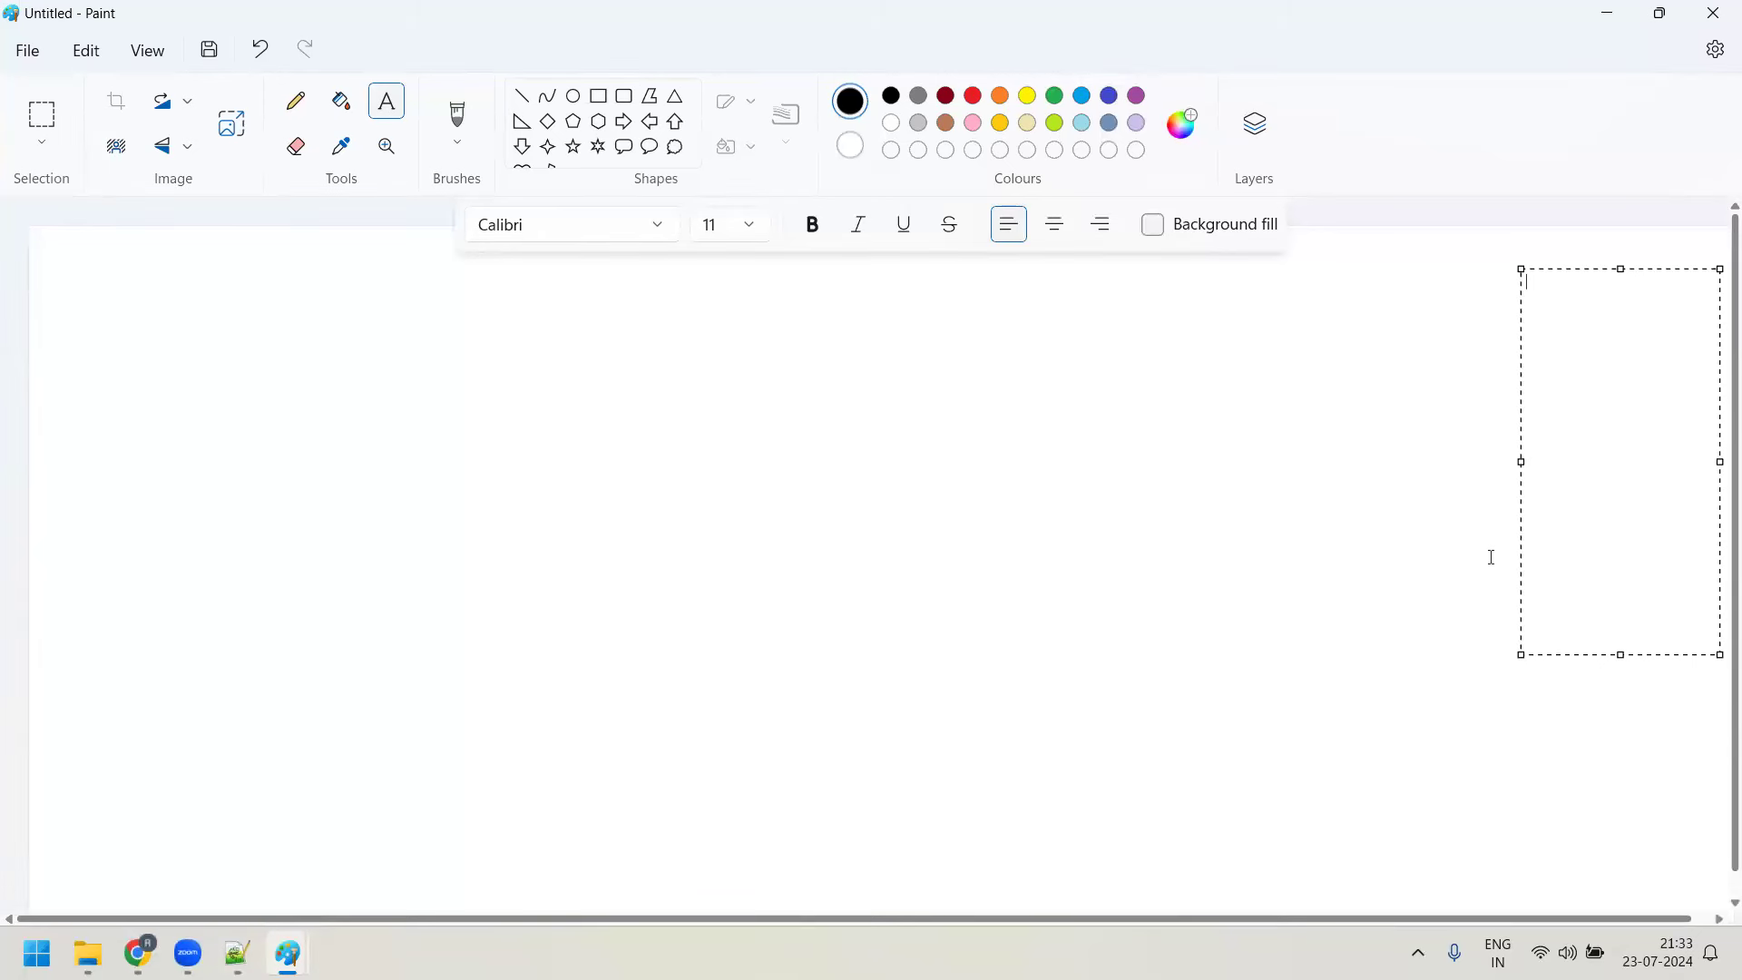
text(Us)
key(BackSpace)
text(er spa)
key(BackSpace)
key(BackSpace)
key(BackSpace)
key(BackSpace)
key(BackSpace)
key(BackSpace)
text(ser space)
key(Return)
text(Kernel spa)
key(BackSpace)
key(ctrl+a)
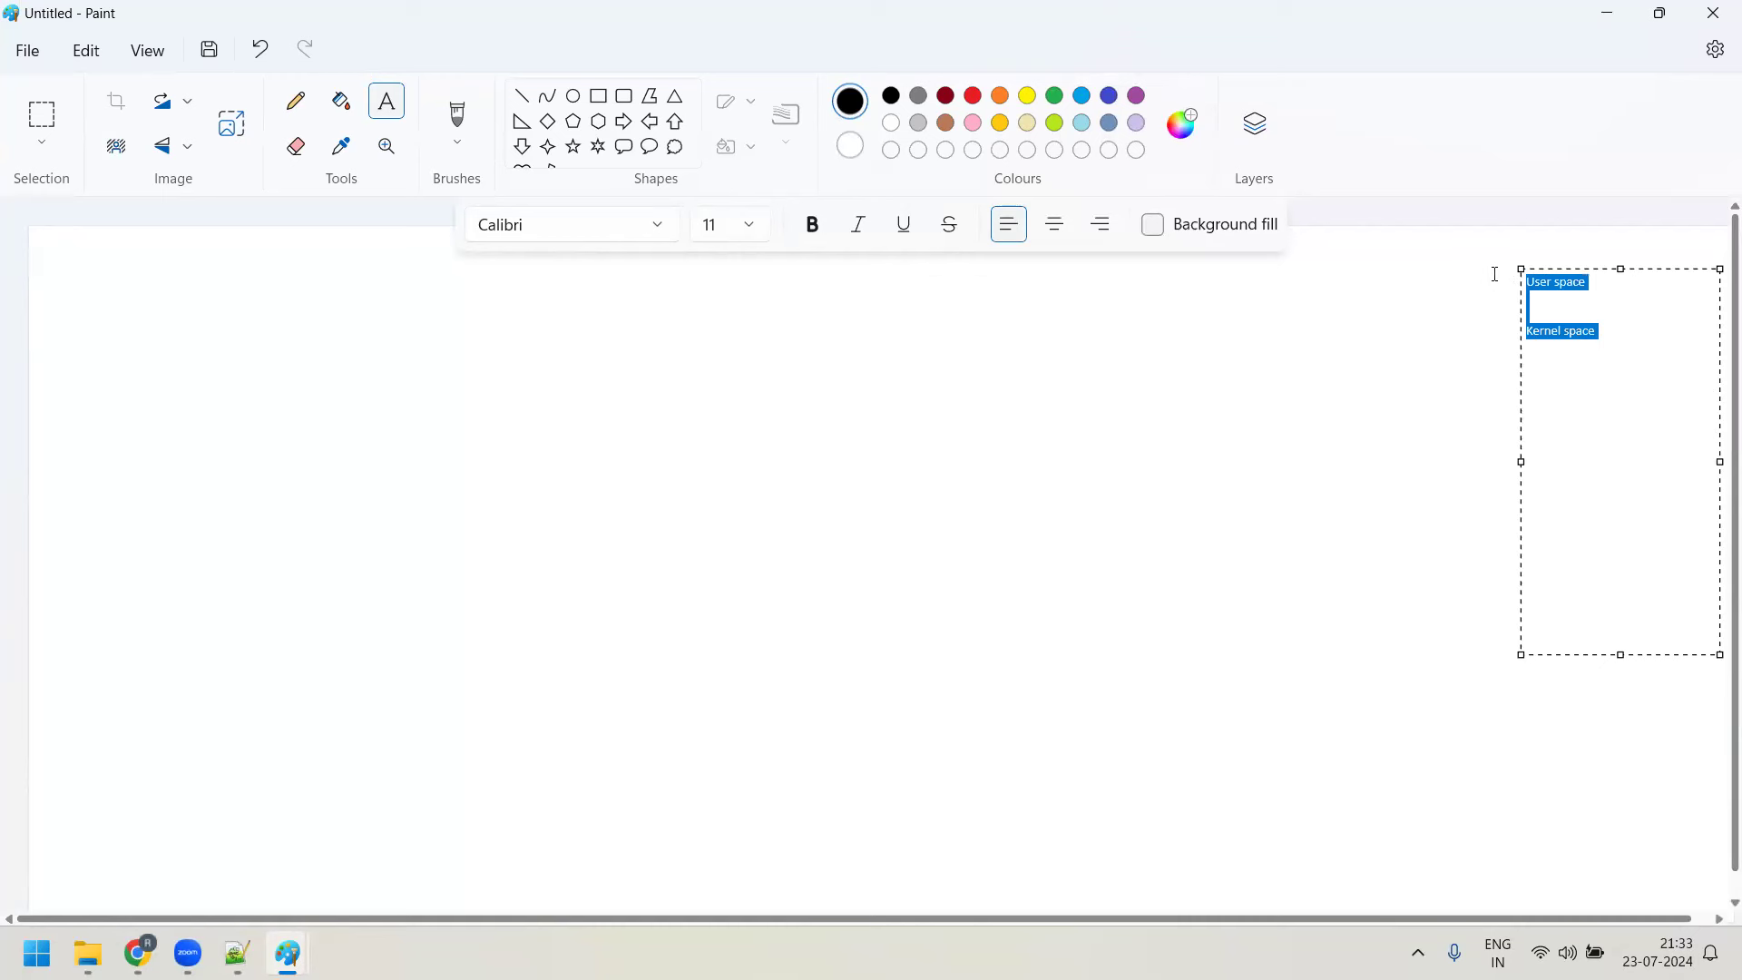
click(746, 226)
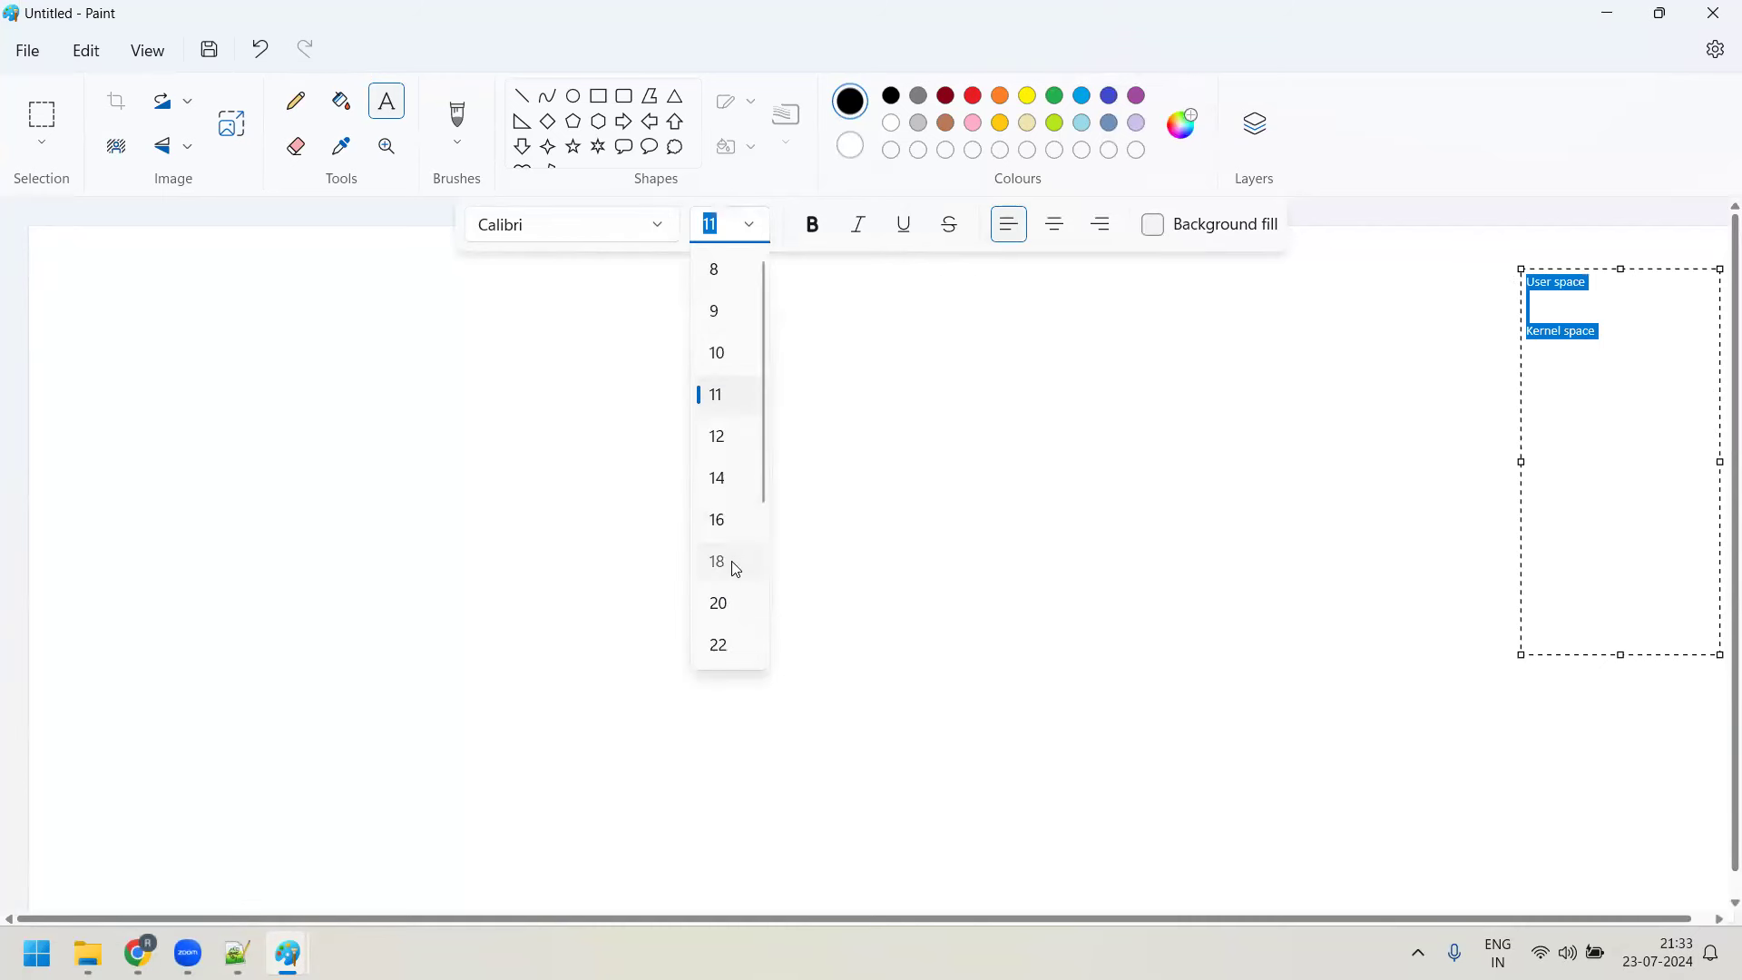
click(732, 562)
click(1143, 602)
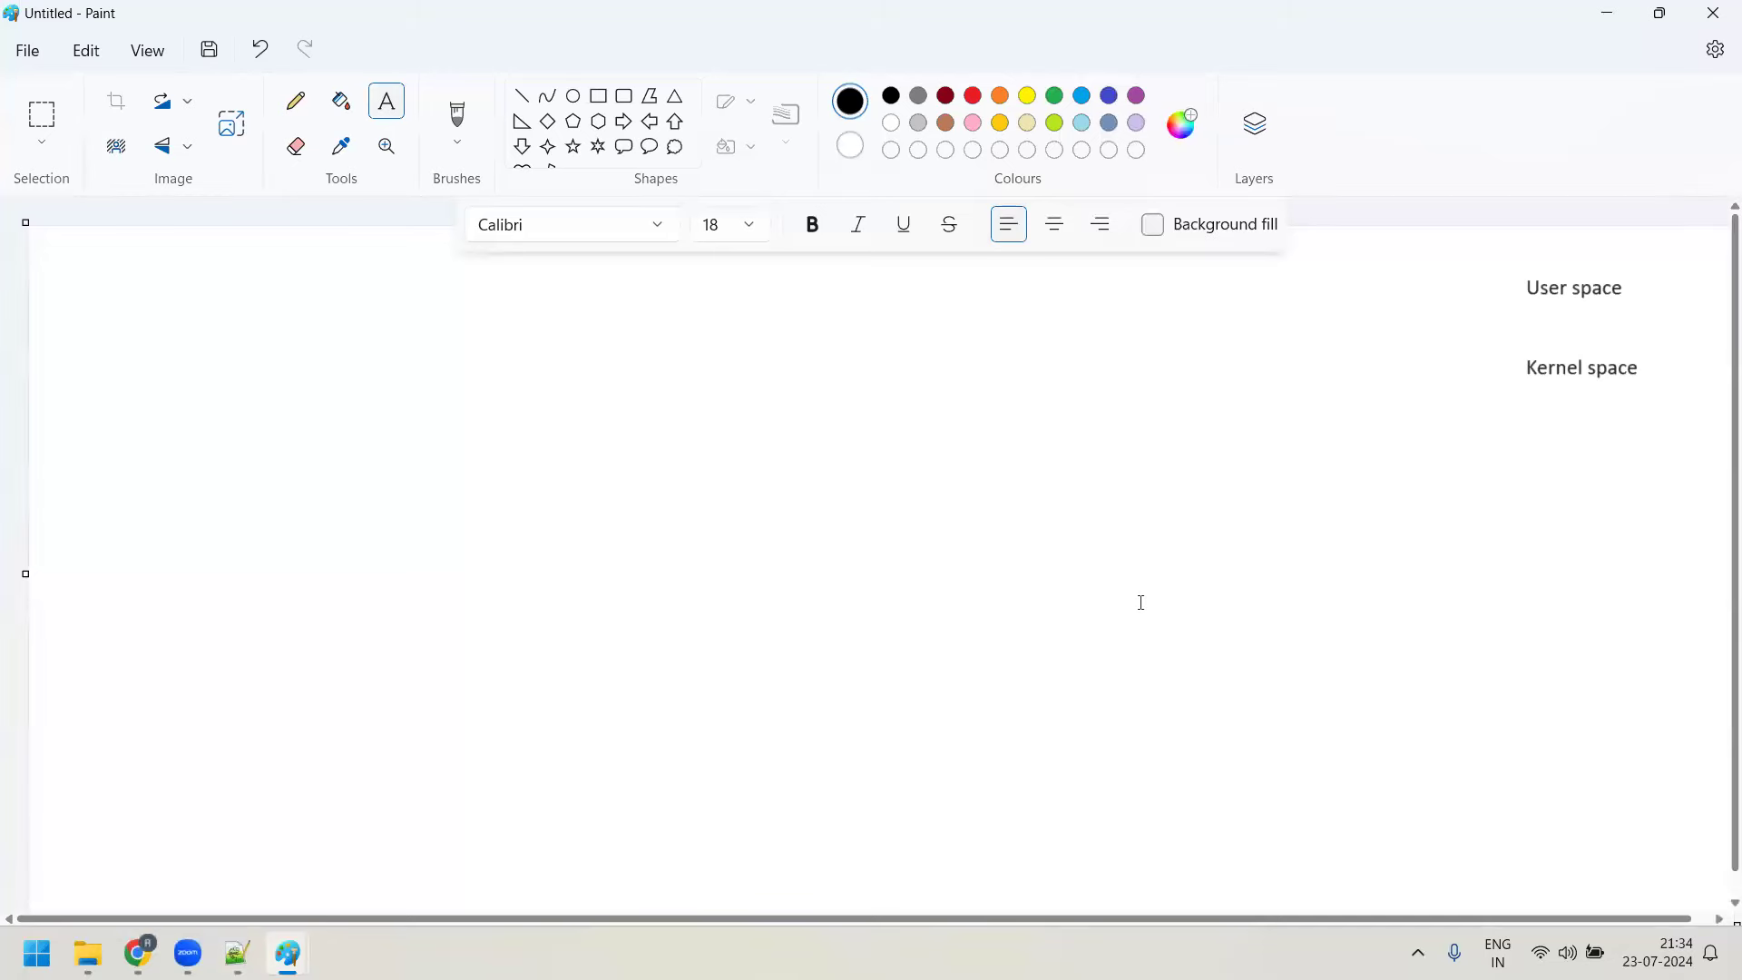
Check This PC's properties (i5-1235U processor, 16.0 GB RAM), then close Settings
key(super+d)
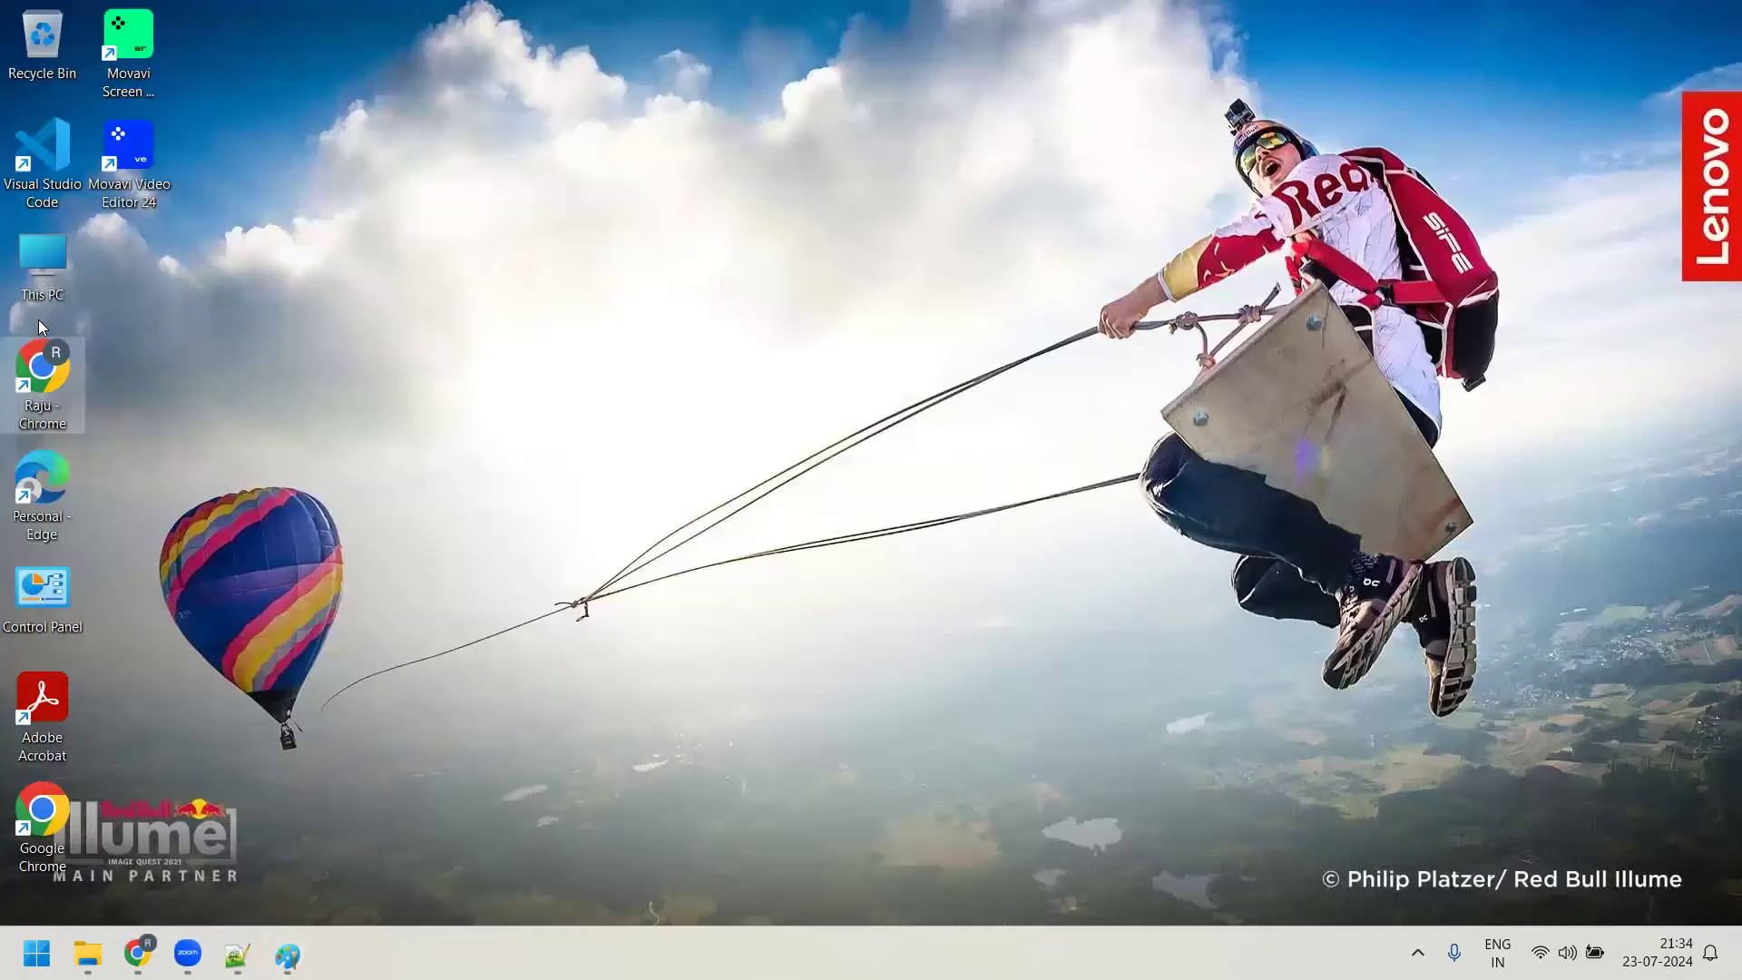
right_click(41, 288)
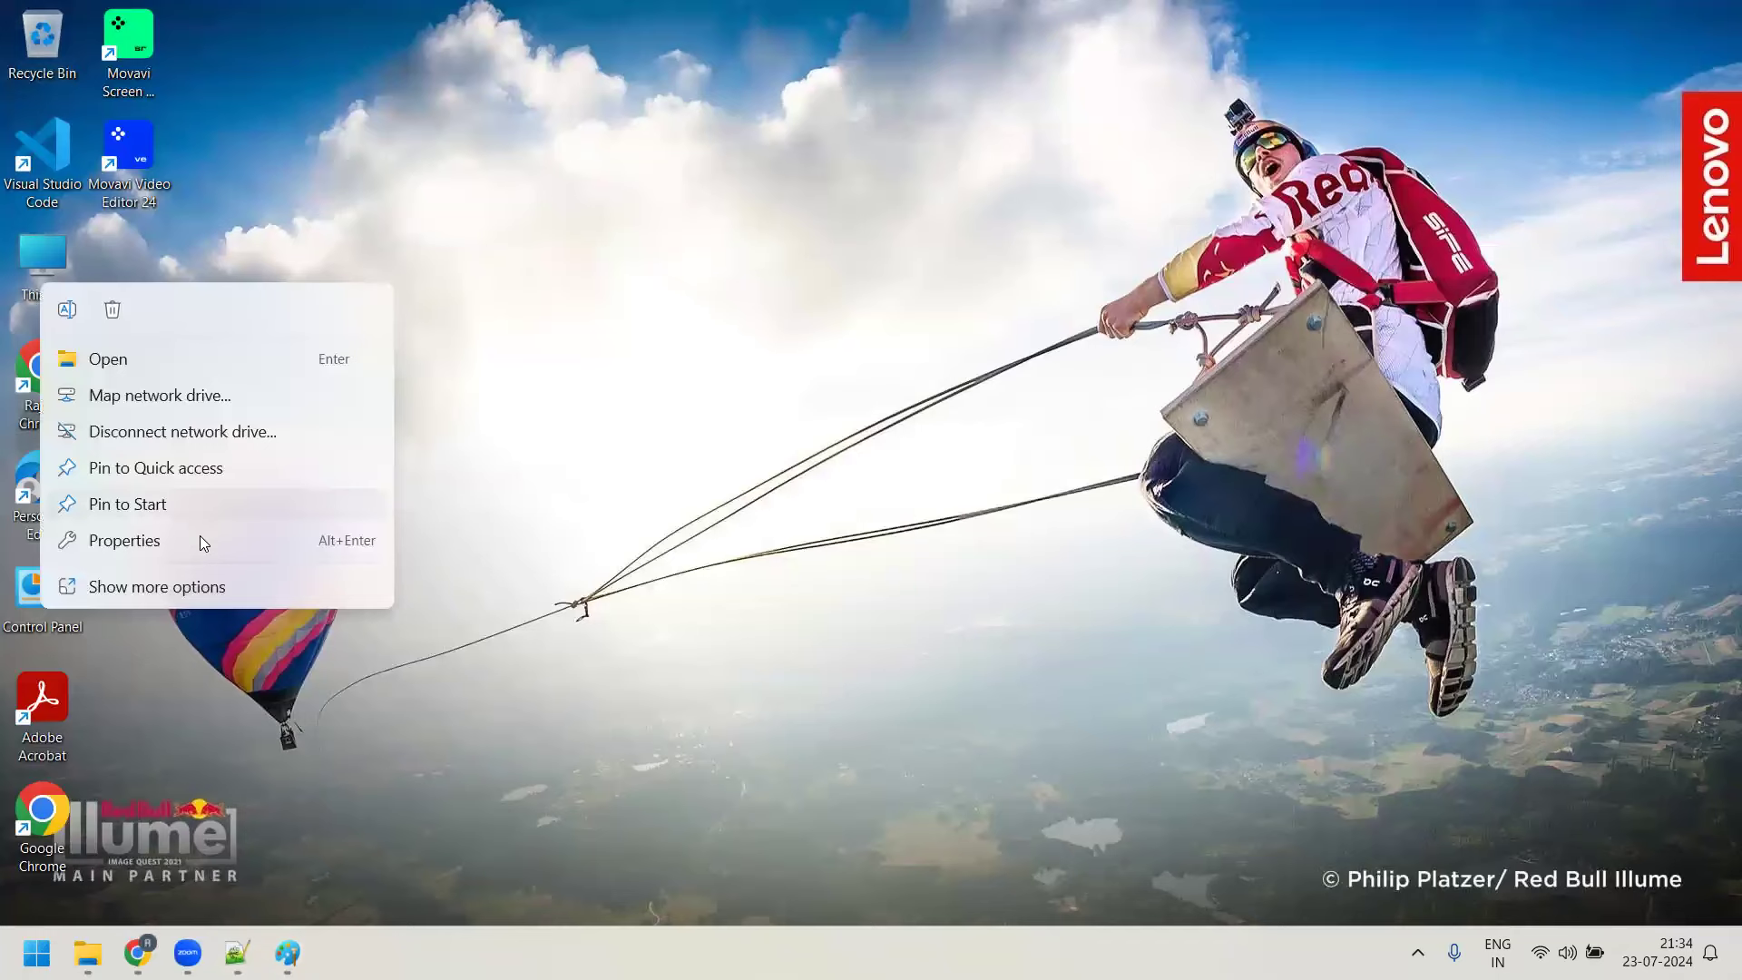
click(200, 537)
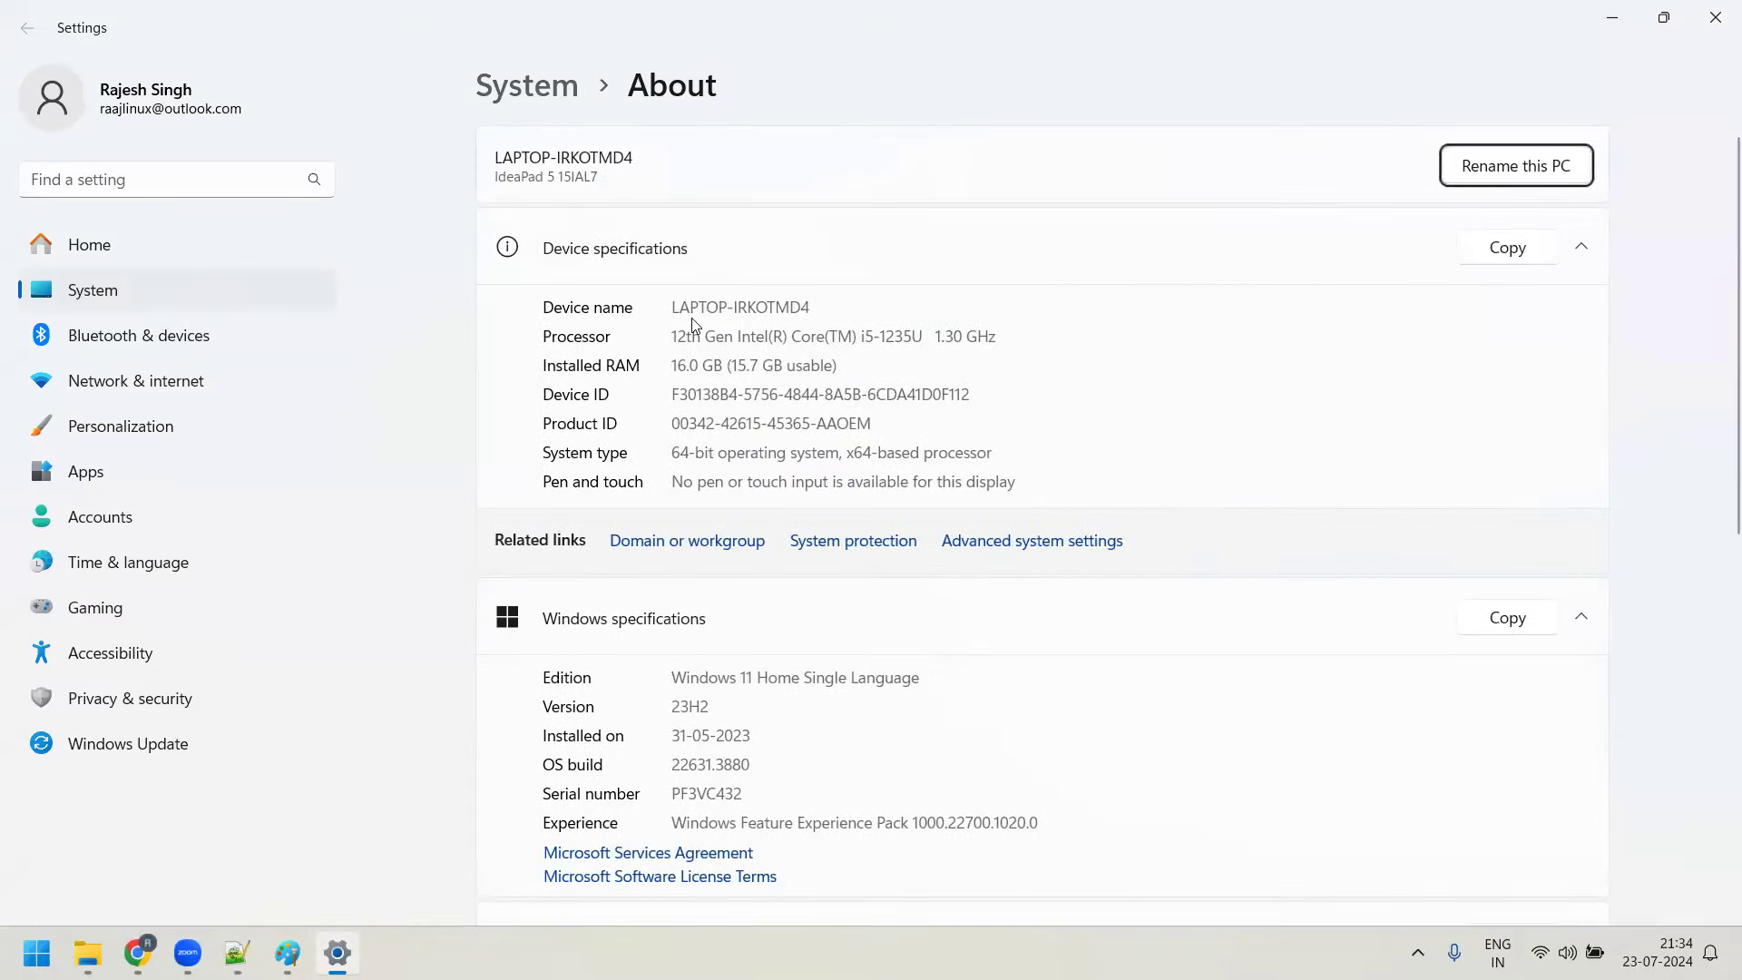
drag(675, 336, 912, 338)
drag(677, 367, 750, 366)
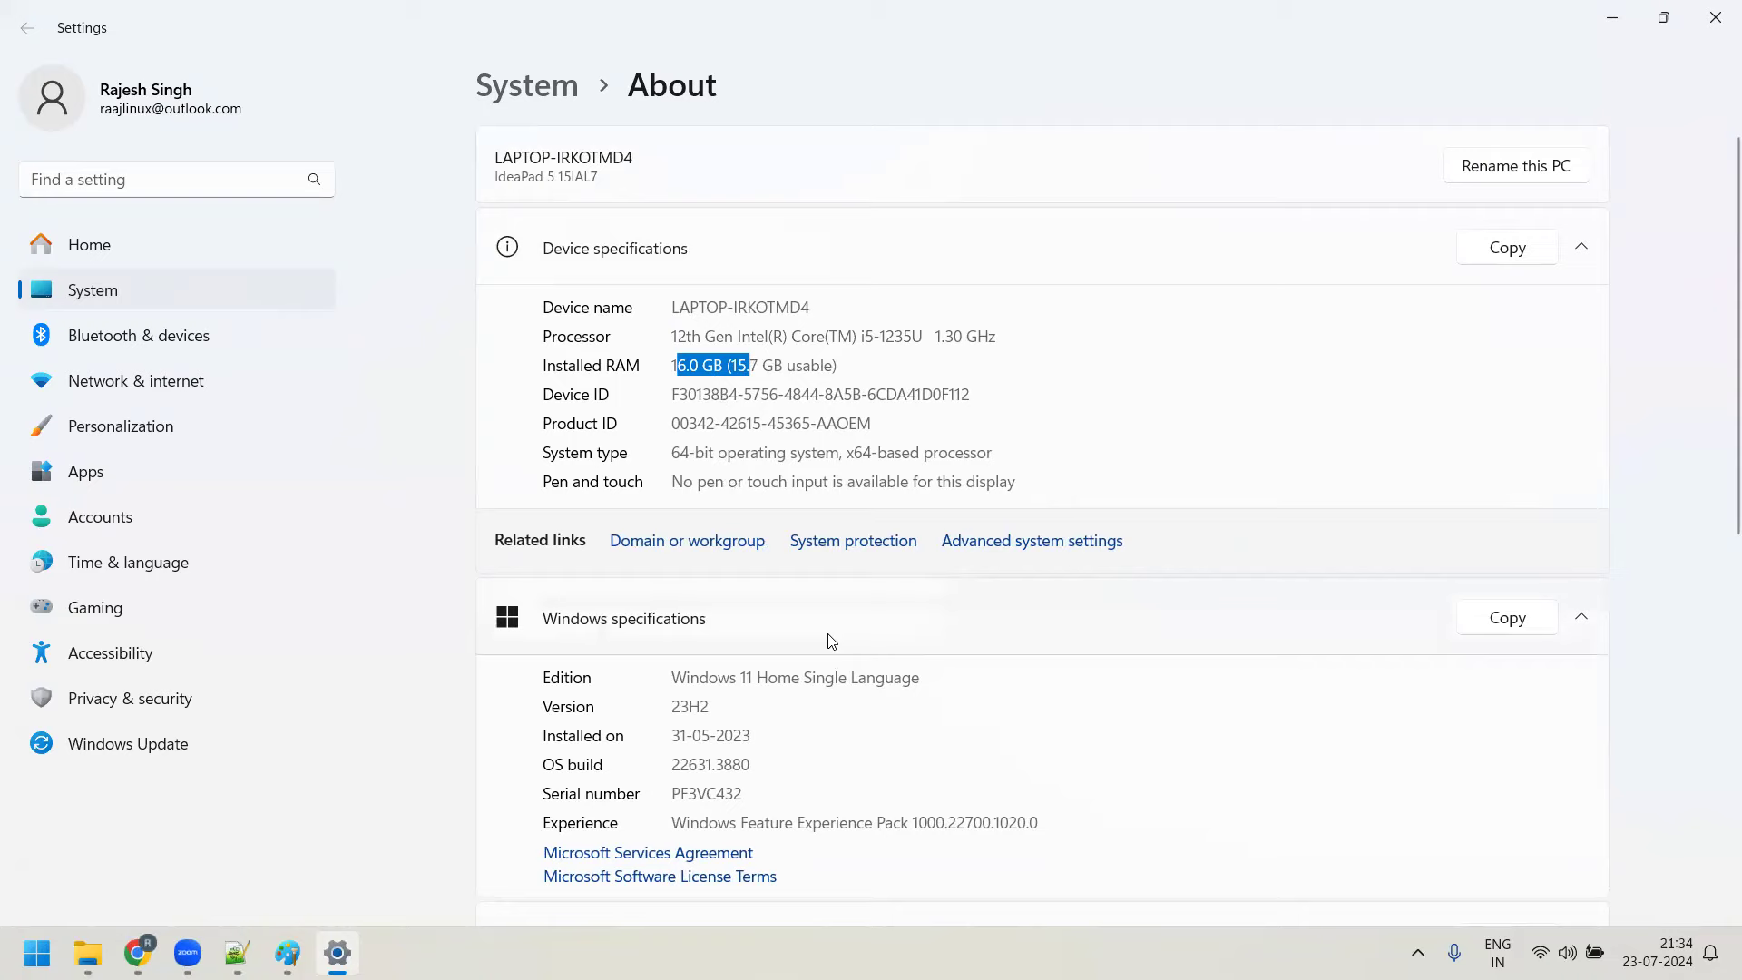
scroll(828, 641, down, 3)
scroll(729, 529, up, 3)
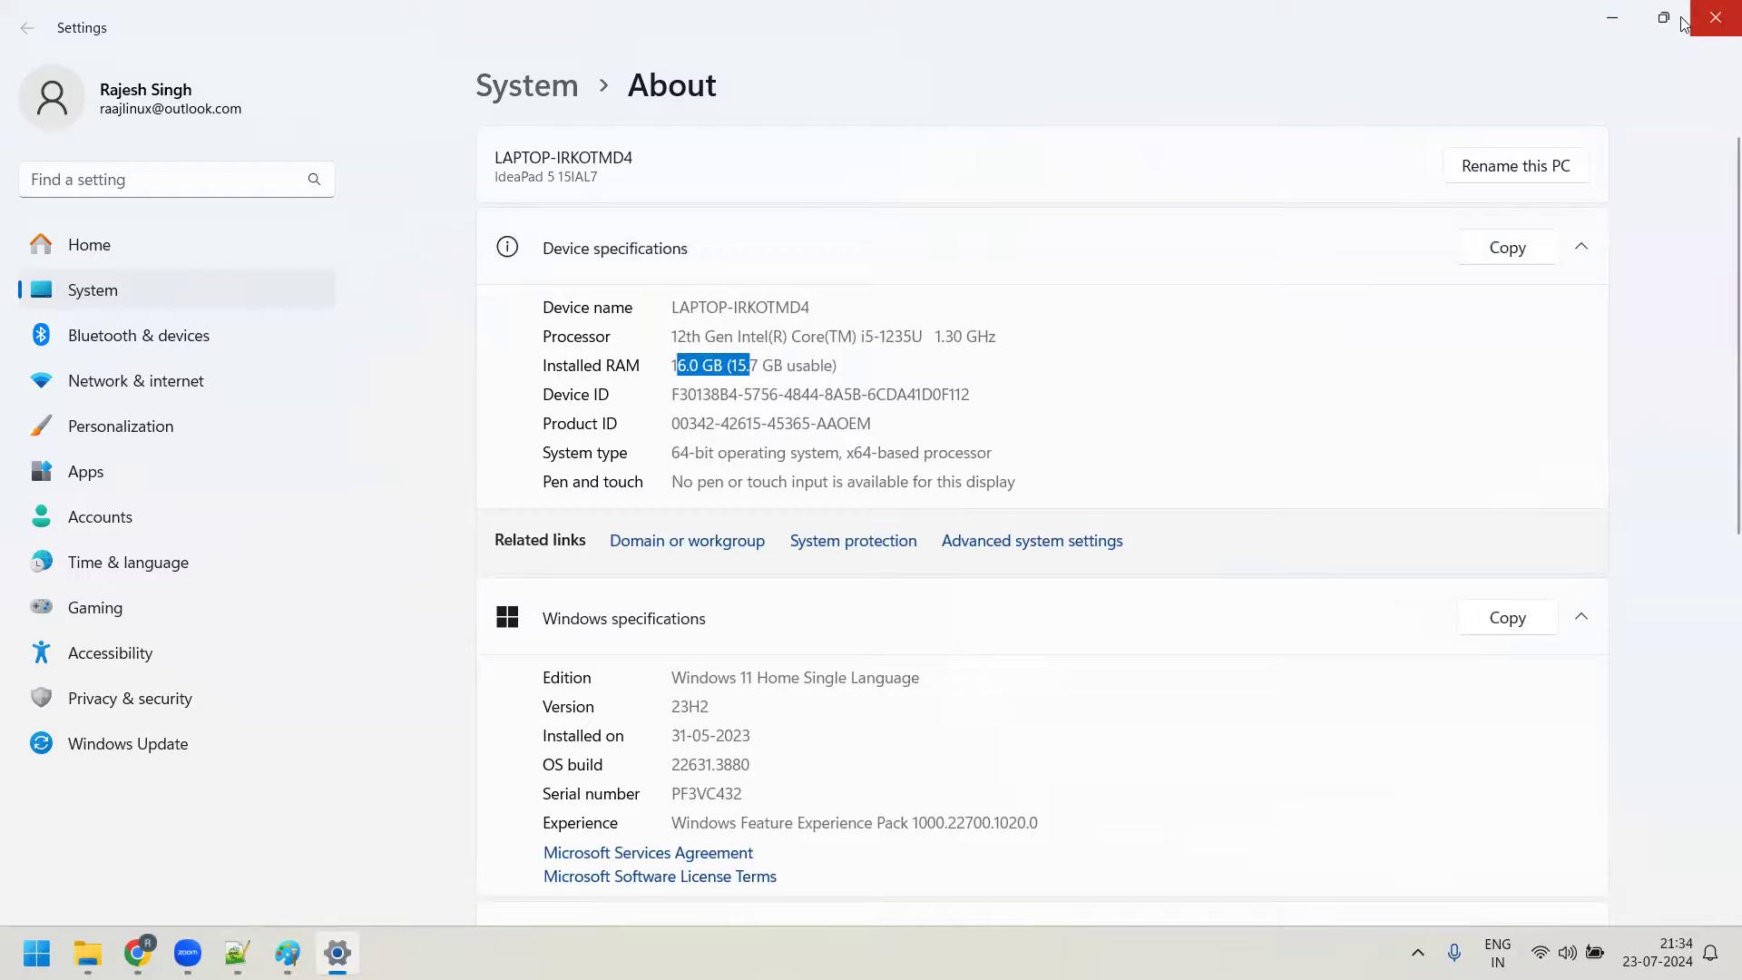
click(1716, 18)
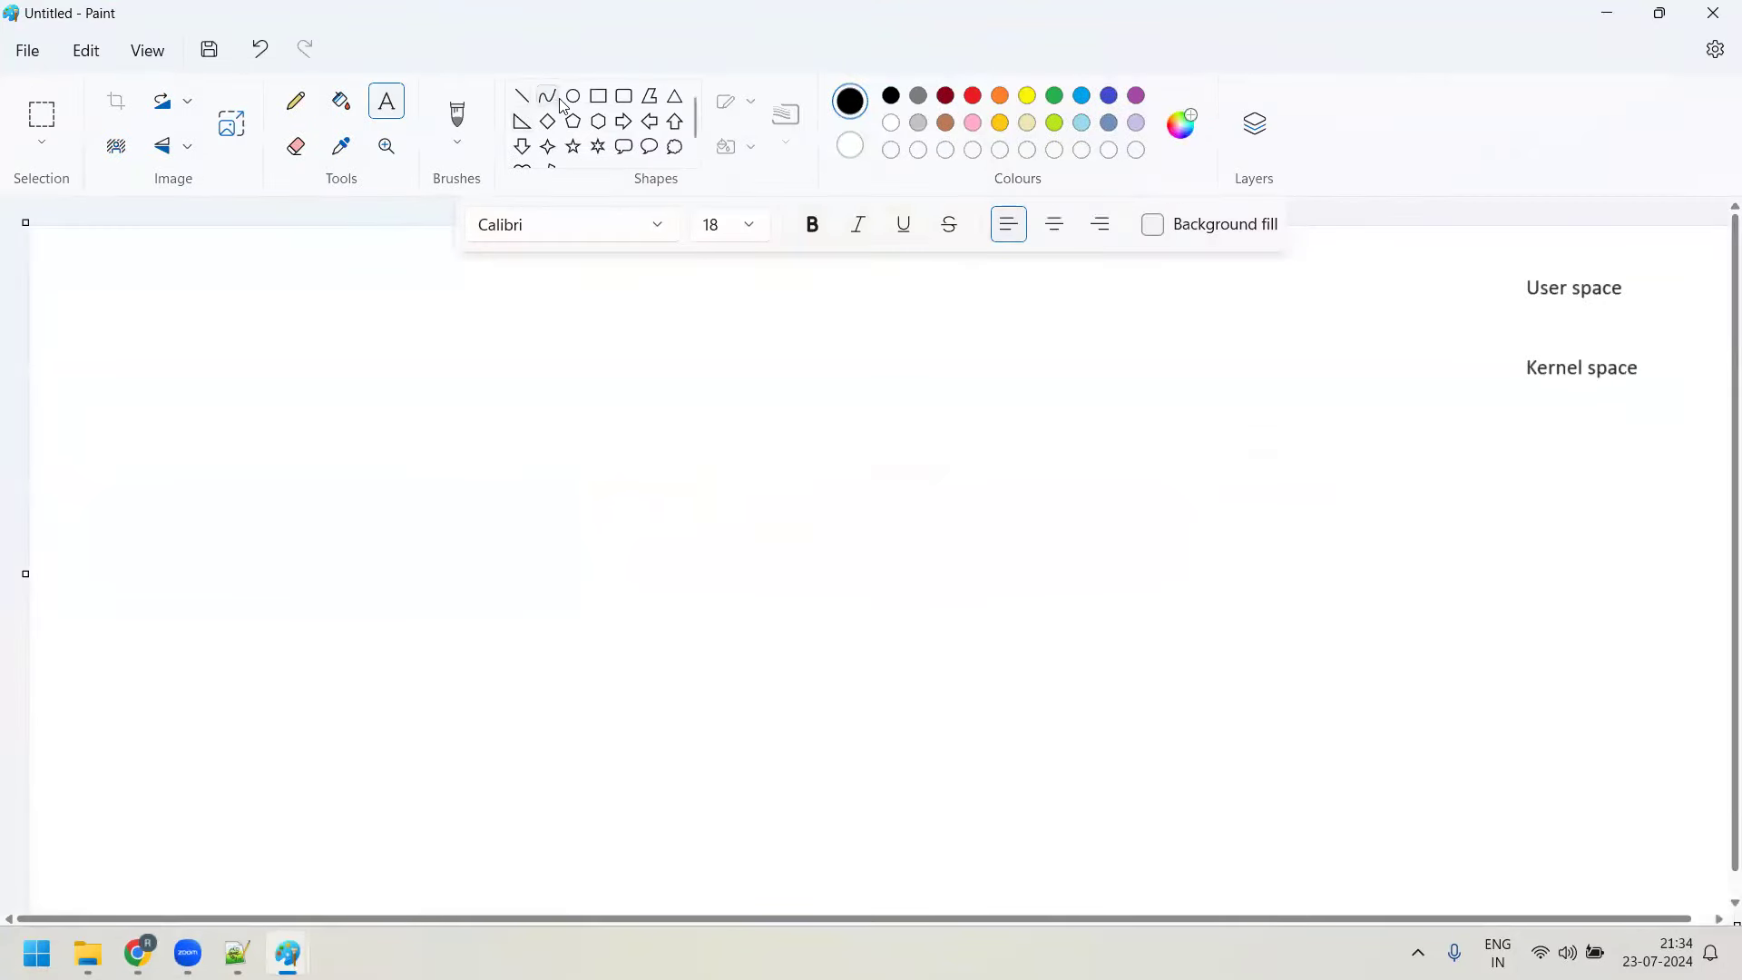
Draw a small box labelled 'Power button'
click(600, 105)
drag(89, 313, 167, 346)
click(387, 101)
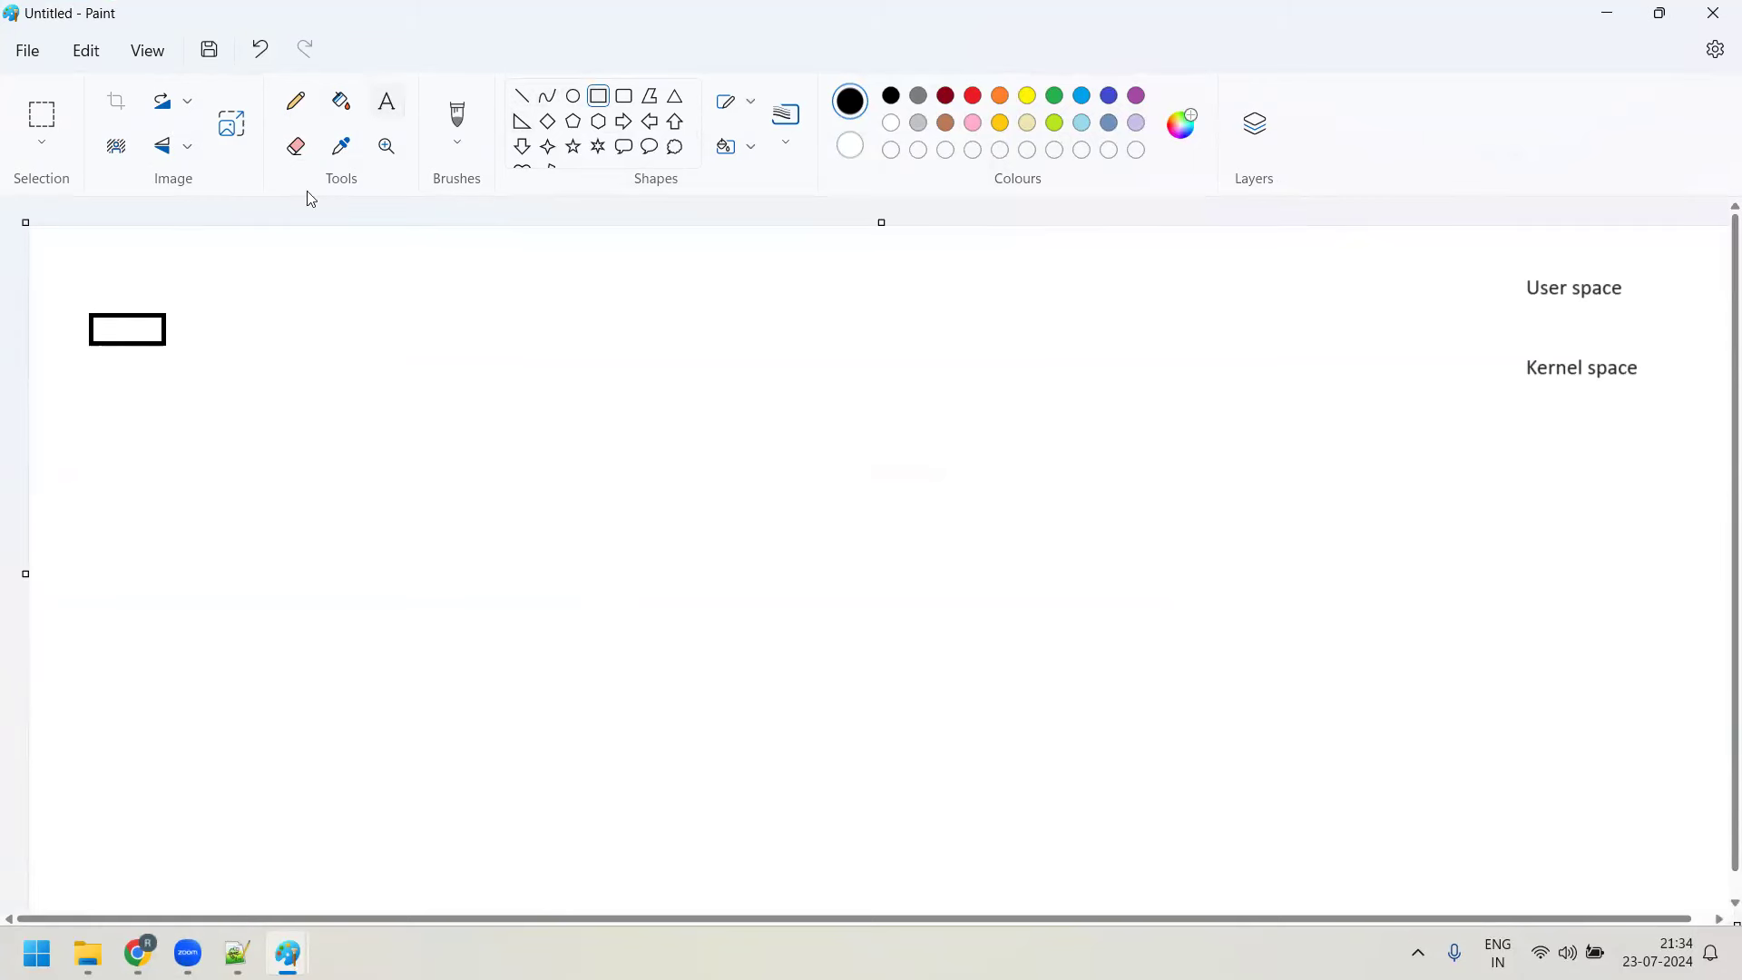
drag(89, 282, 196, 308)
text(Po)
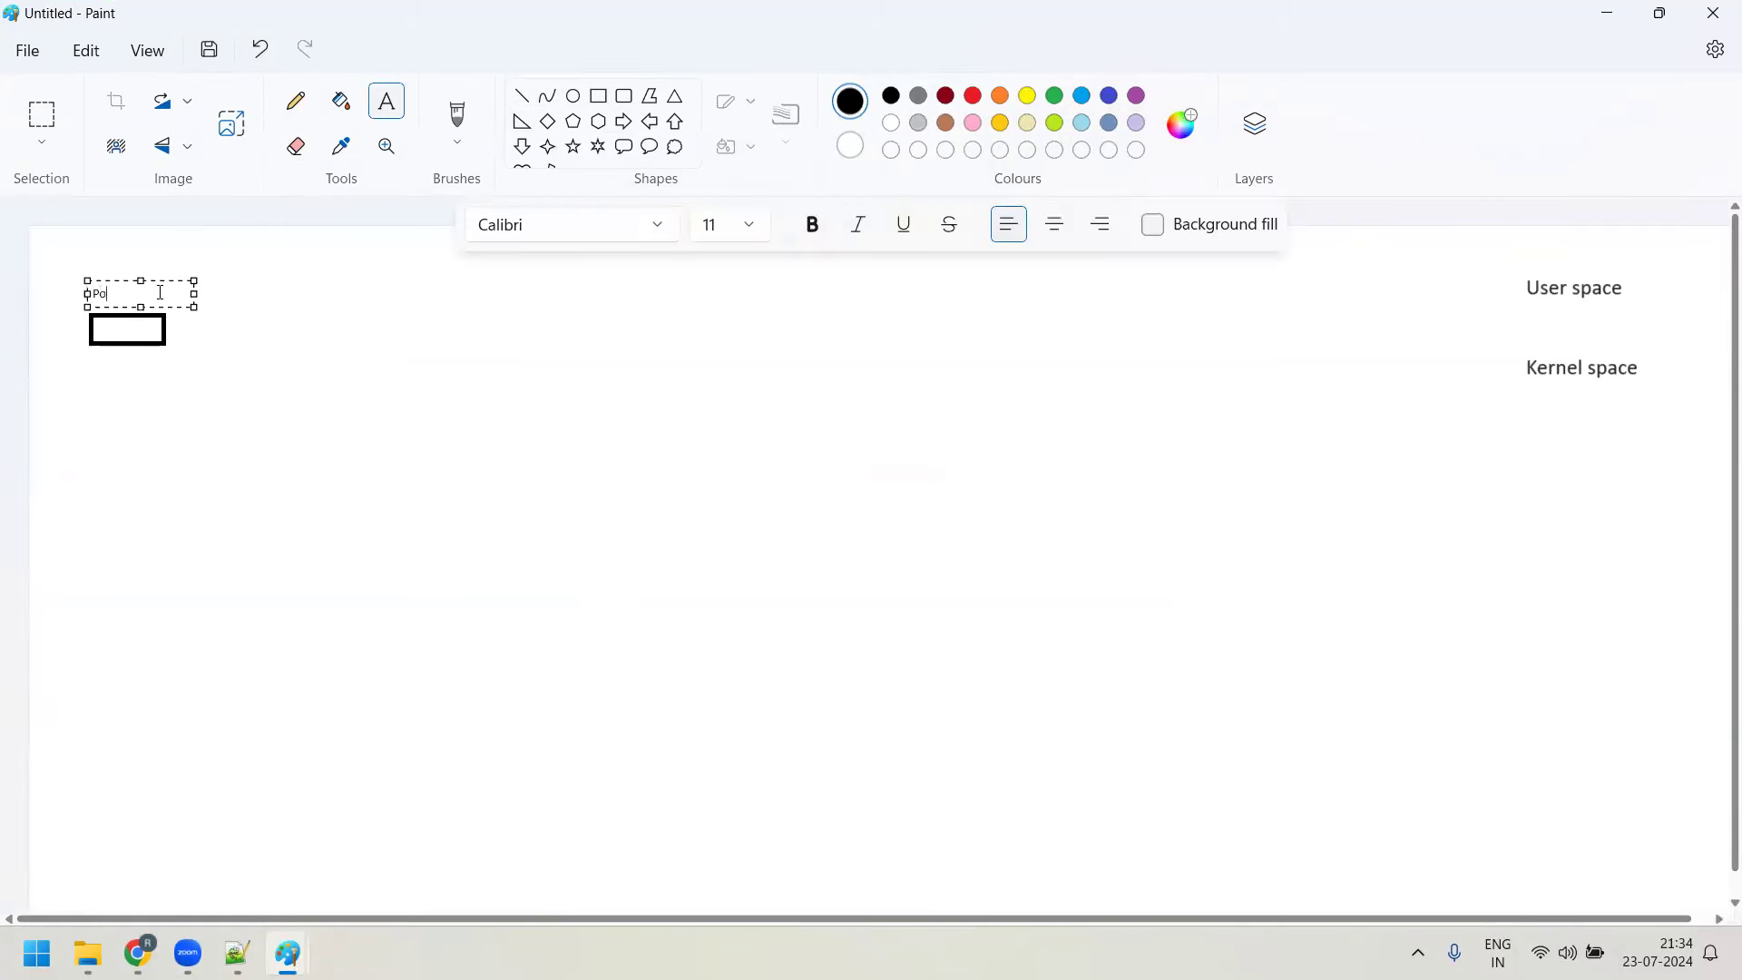
text(wer button)
click(635, 439)
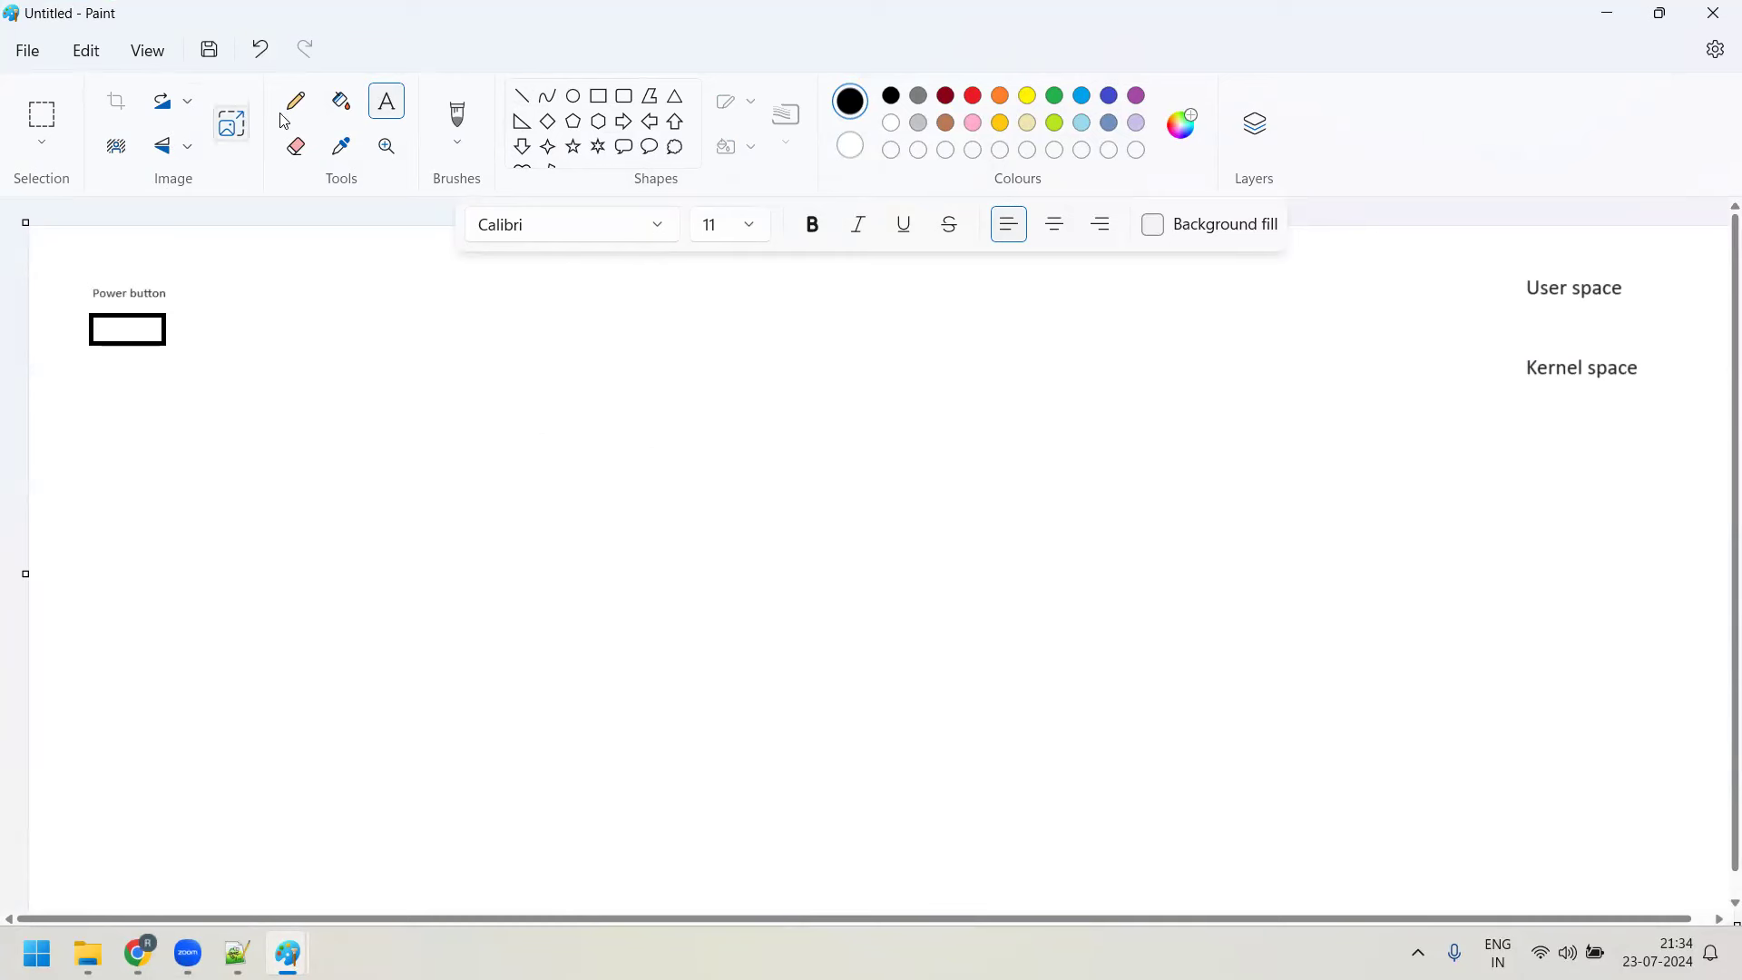
Draw a connector line rightward from the Power button box
click(522, 96)
drag(173, 329, 506, 394)
click(387, 102)
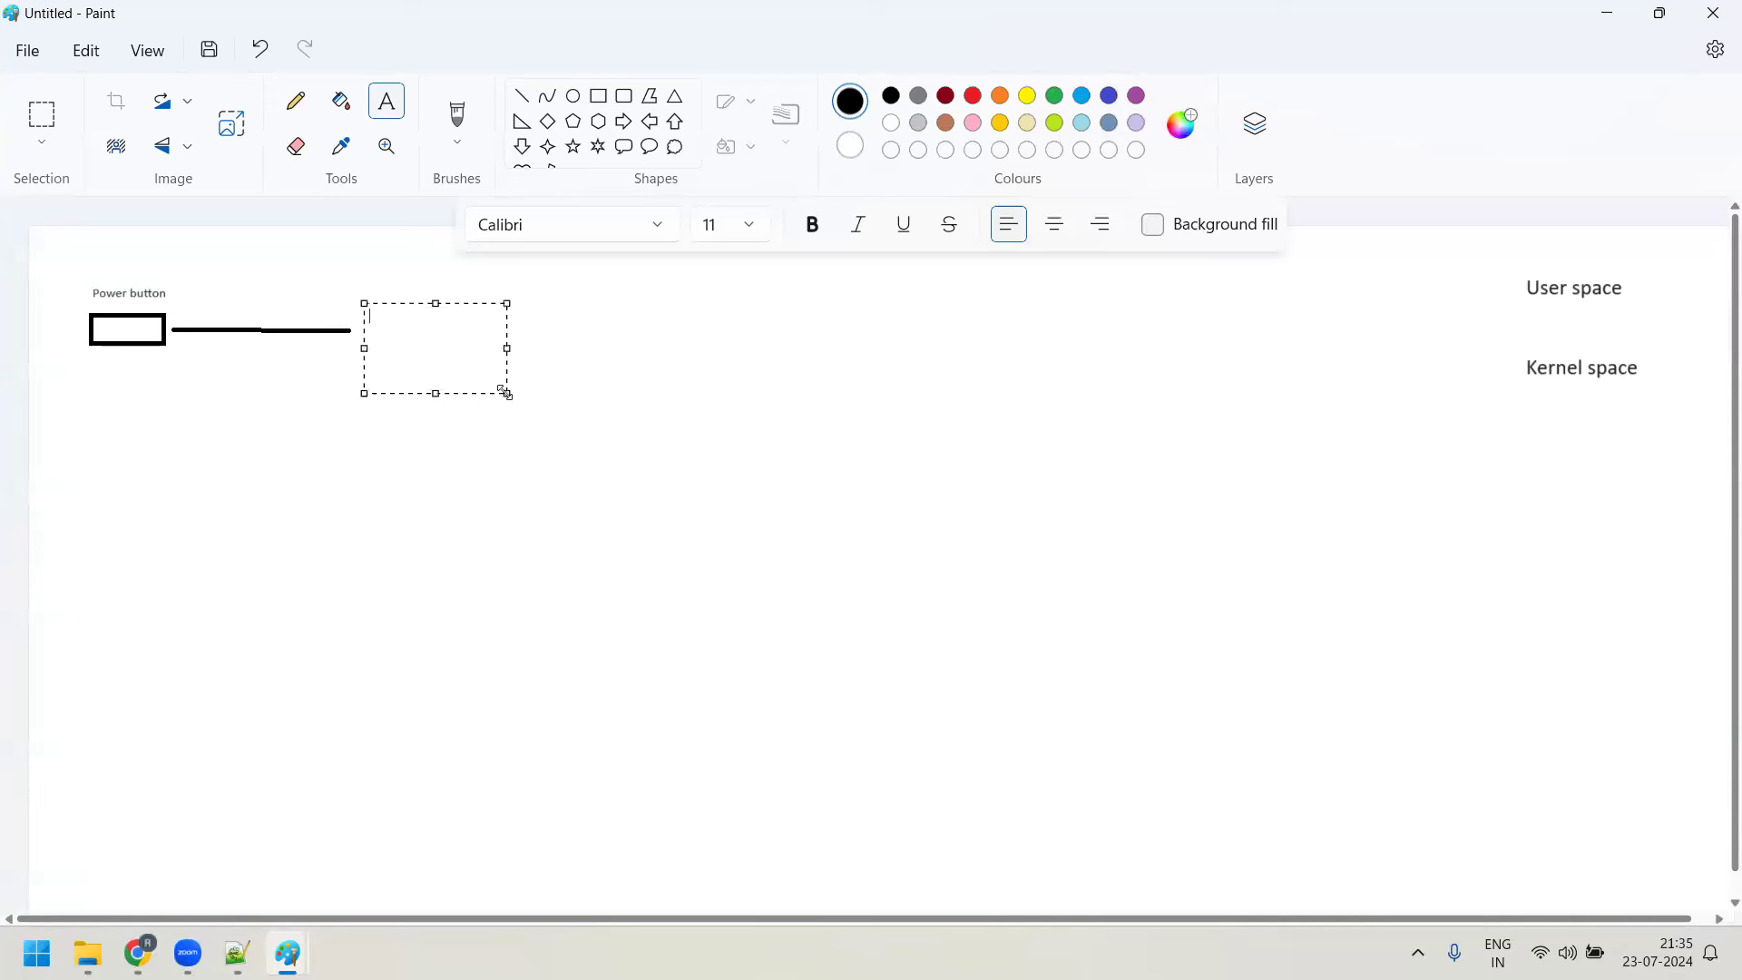
text(B)
key(BackSpace)
click(639, 342)
Draw a larger box at the line's end labelled 'BIOS Chip'
click(599, 96)
drag(375, 298, 473, 376)
click(386, 100)
click(385, 254)
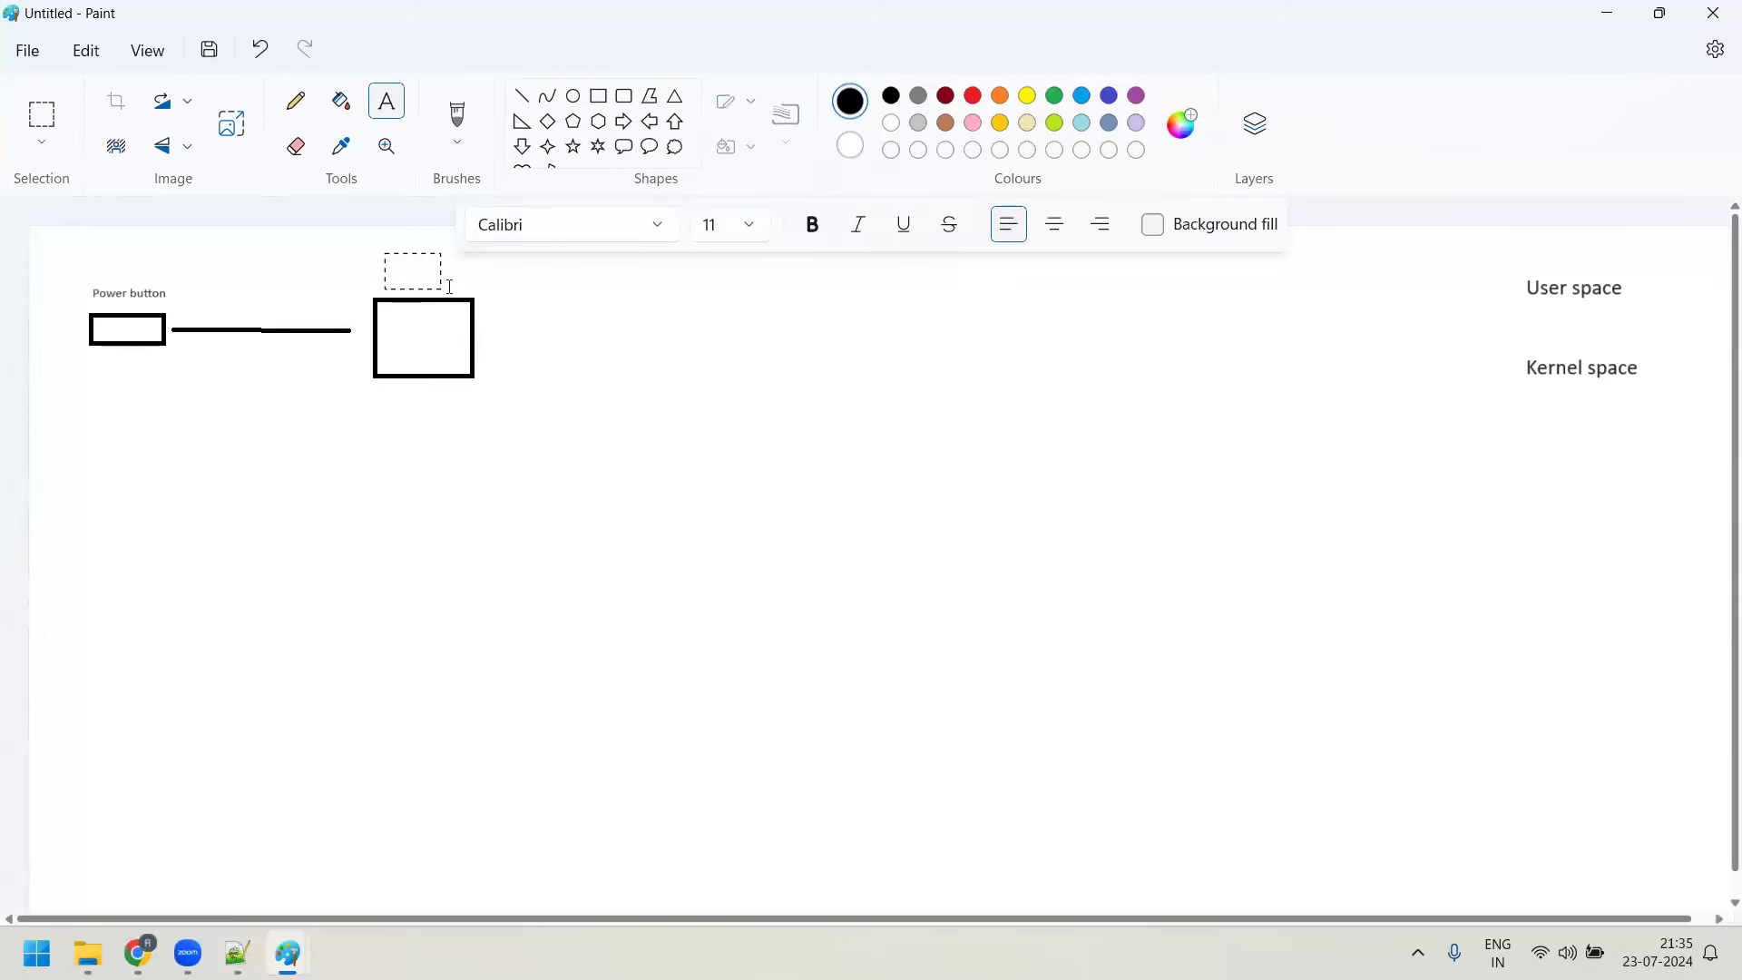
text(BIOS Chip)
click(687, 412)
Draw short lines inside the BIOS Chip box
click(522, 95)
mouse_move(392, 317)
mouse_down()
mouse_move(452, 316)
mouse_move(457, 360)
mouse_move(390, 341)
mouse_move(468, 357)
mouse_up()
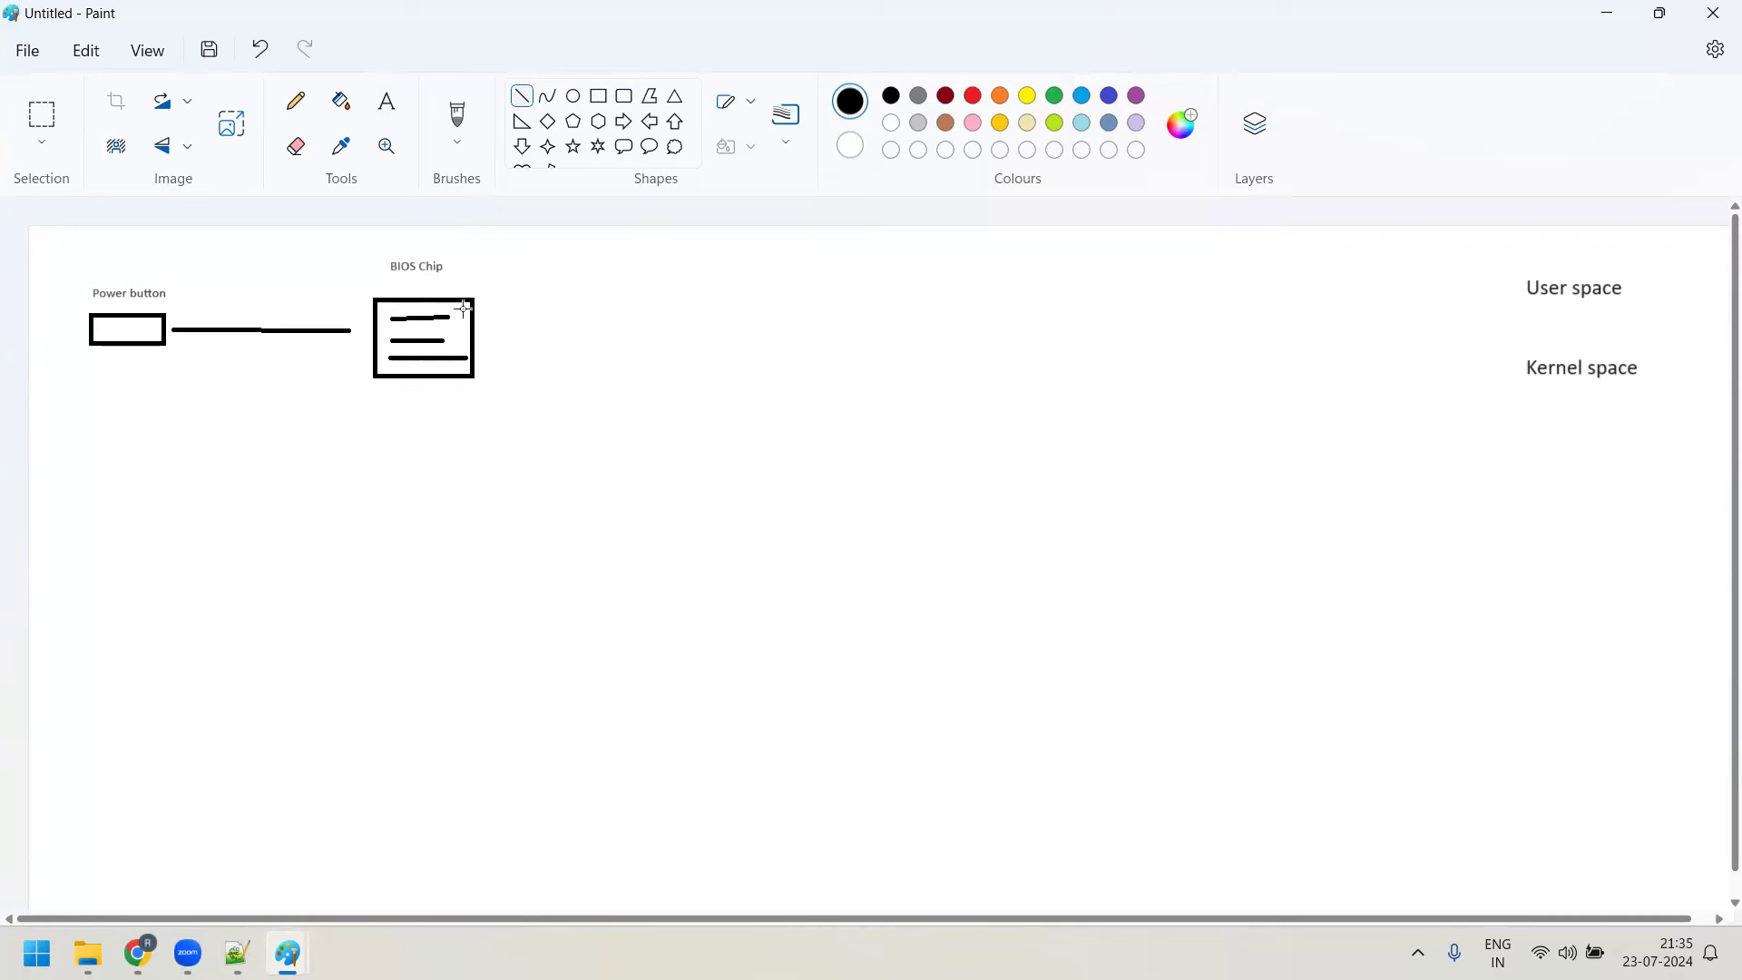
click(386, 102)
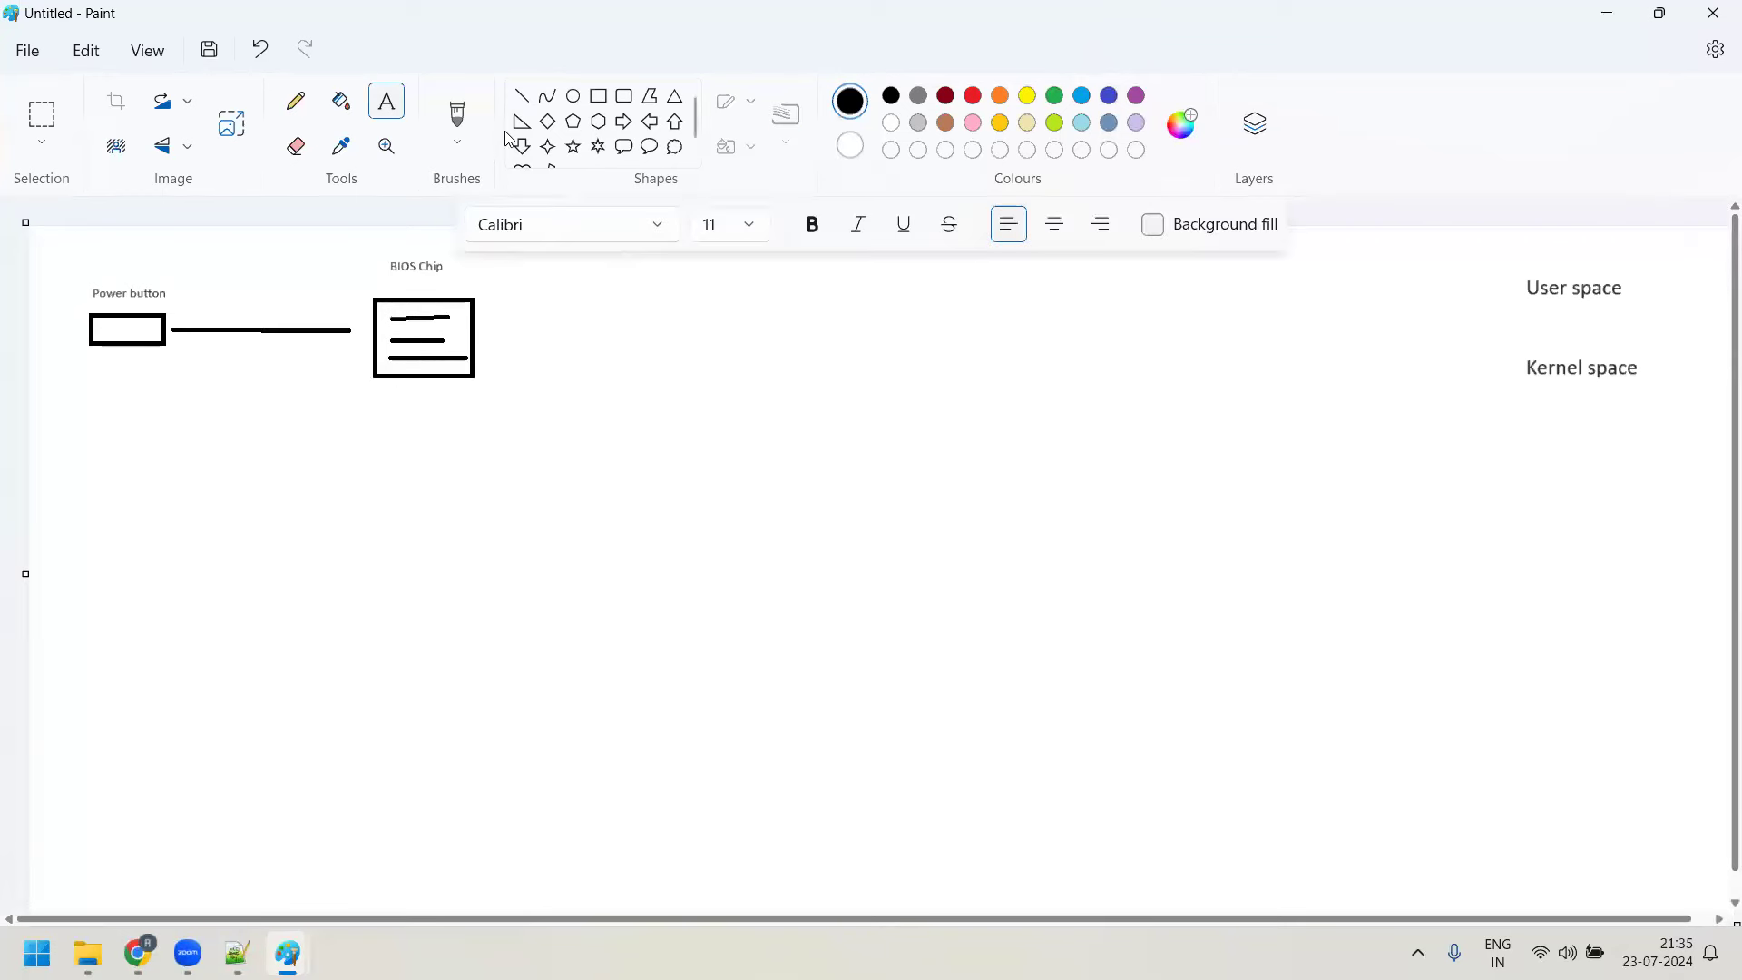
Draw a line from the BIOS Chip box to a note on BIOS Assembley code and '1. Initial Boot straping'
click(525, 96)
mouse_move(442, 340)
mouse_down()
mouse_move(557, 265)
mouse_move(845, 360)
mouse_up()
click(387, 101)
text(BI)
key(BackSpace)
key(BackSpace)
text(BIOS Code)
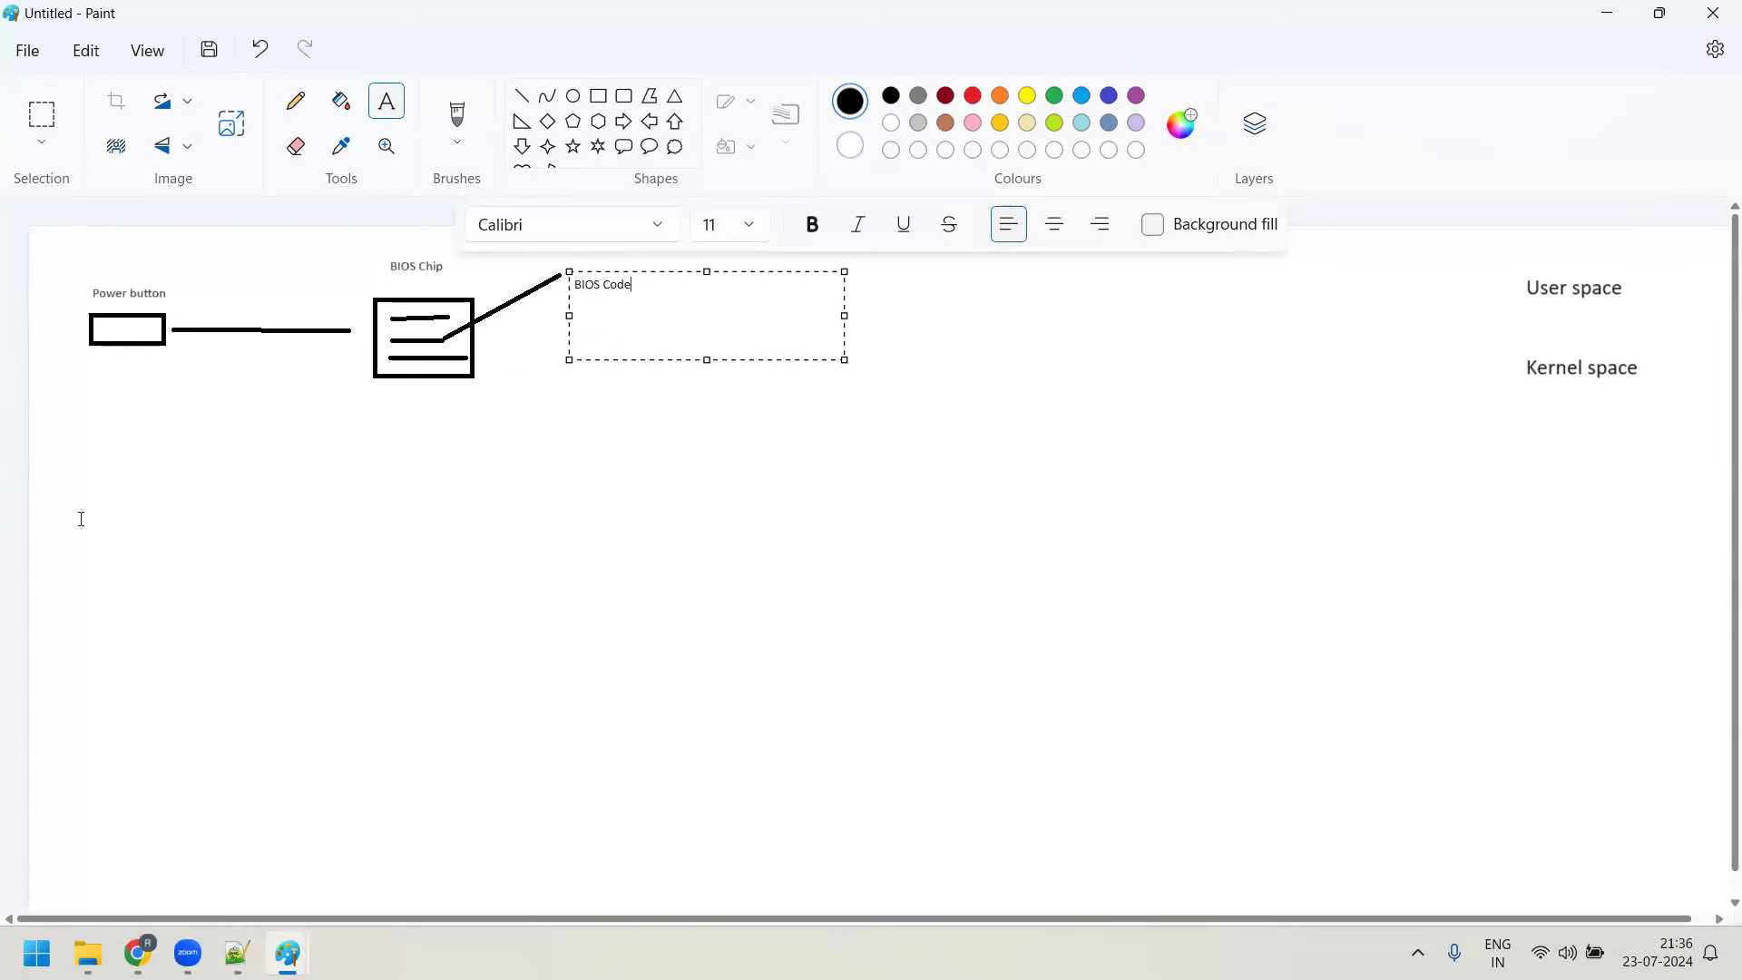
text( which are written Assembley level language )
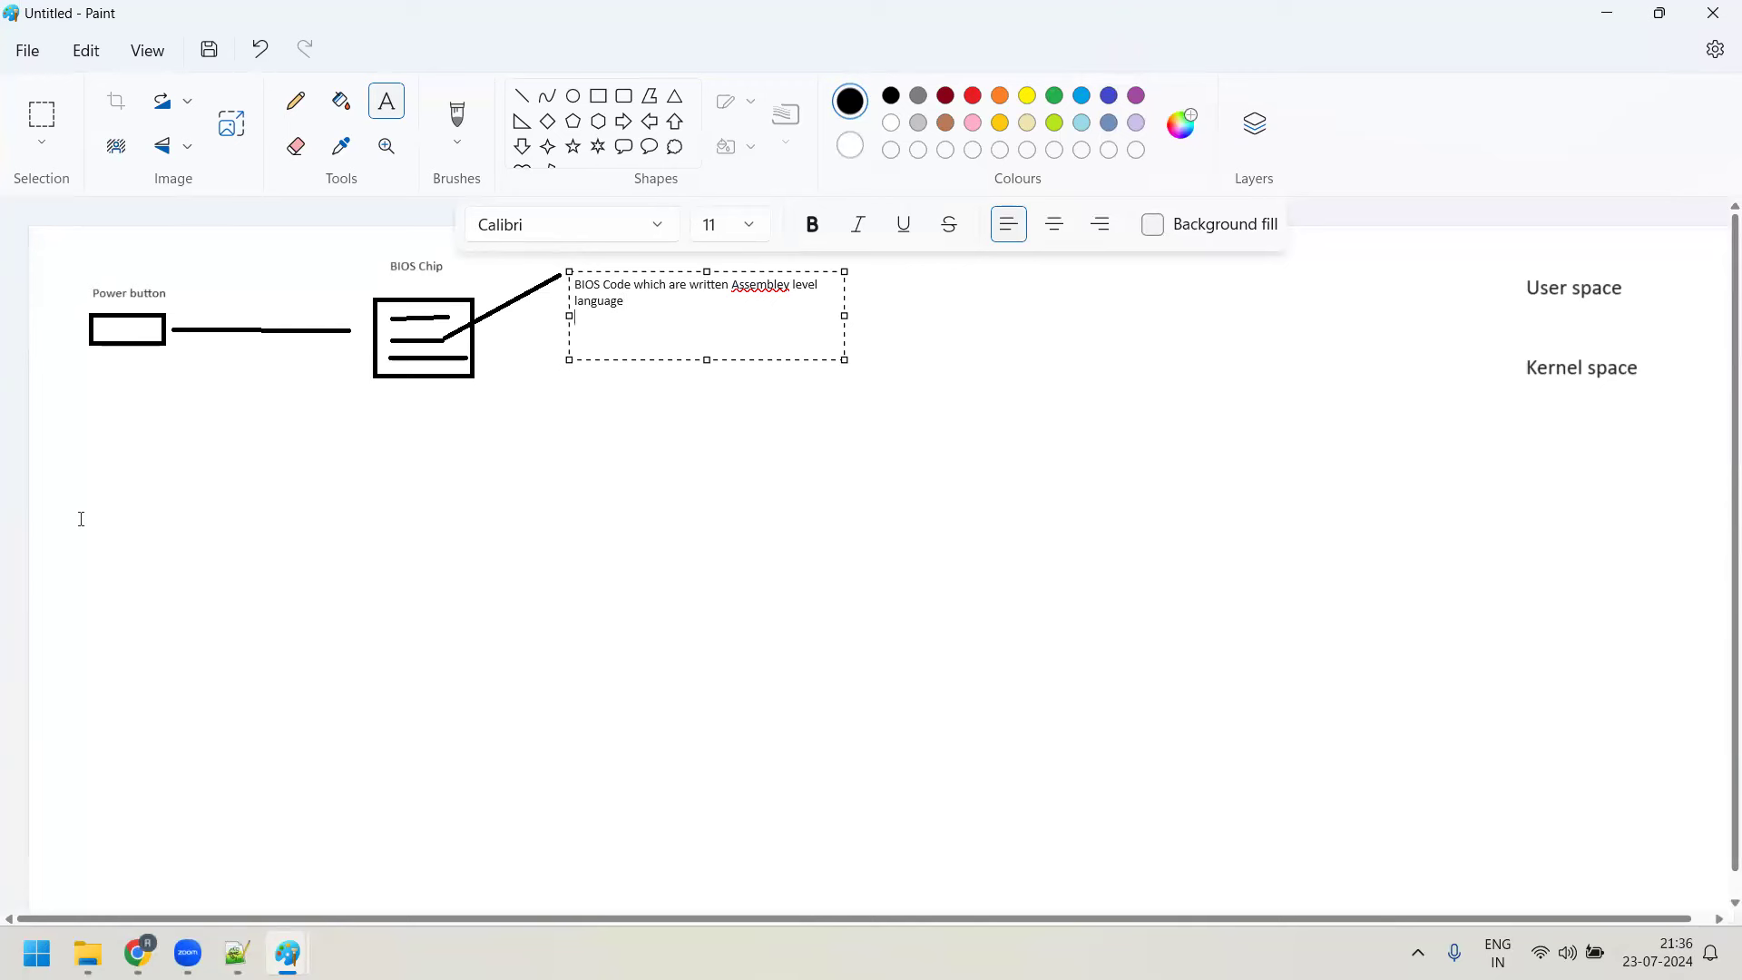
text(1.)
text( Initial Bo)
text(ot strapp)
text(ed)
key(BackSpace)
key(BackSpace)
key(BackSpace)
text(ing)
Set the note text to size 16 and widen its text box
drag(734, 314, 540, 277)
click(751, 227)
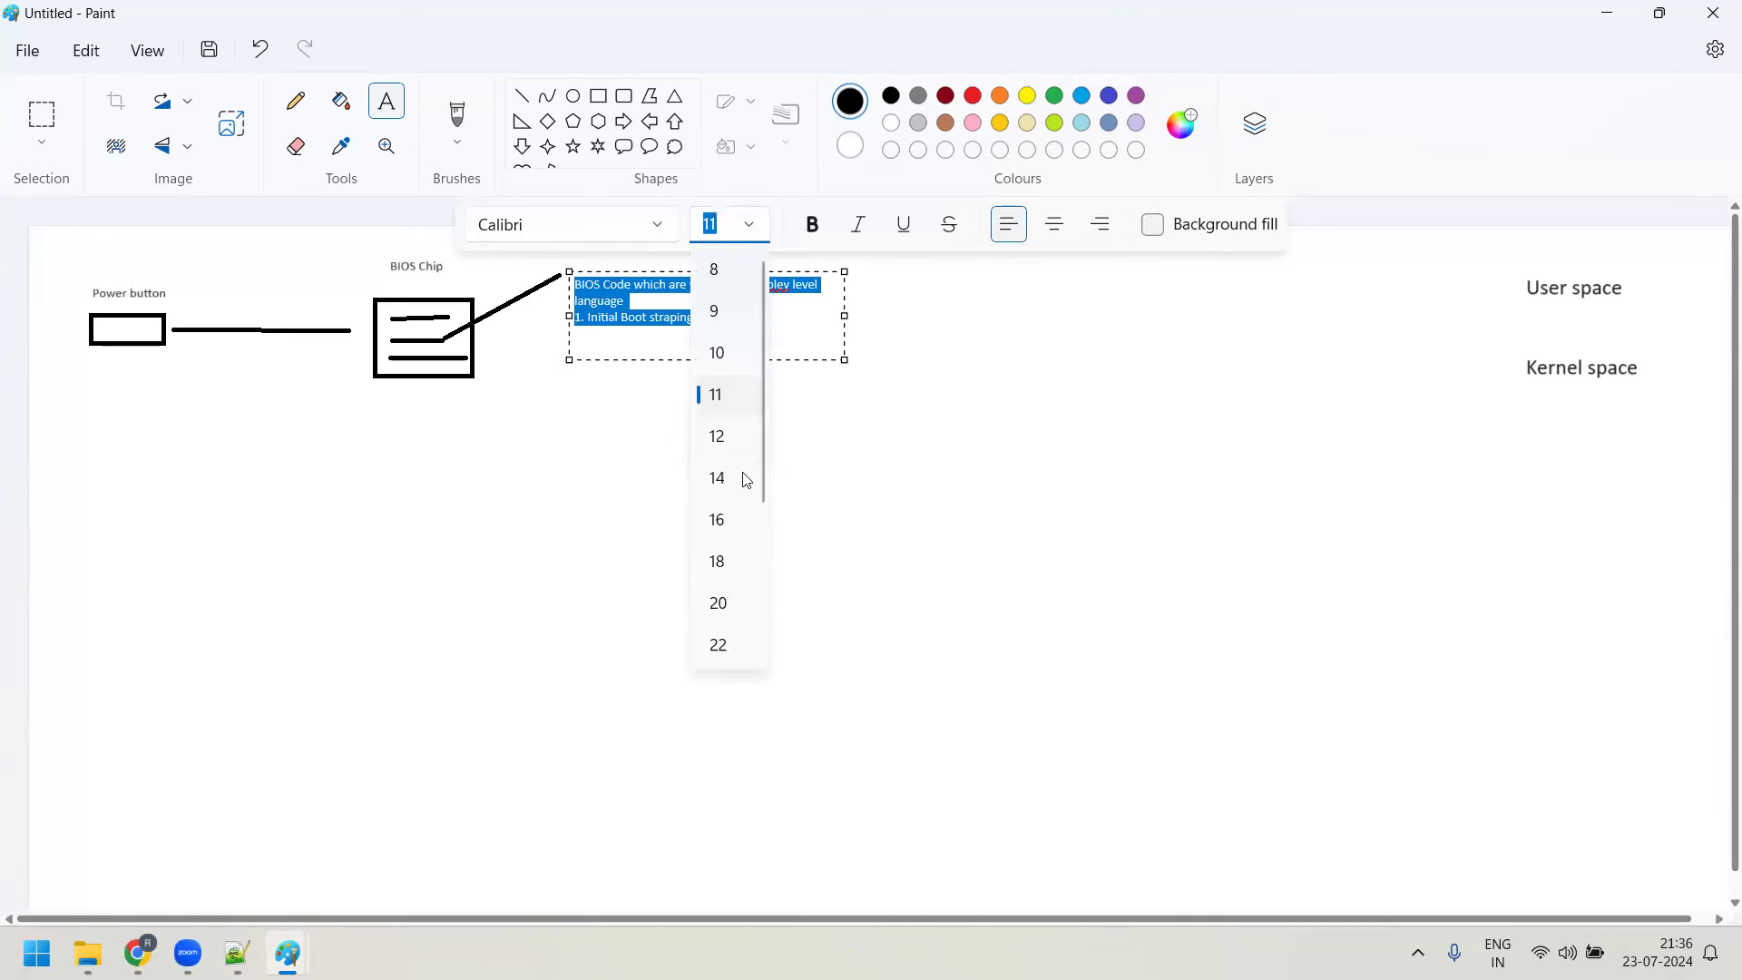
click(724, 519)
drag(844, 318, 1147, 318)
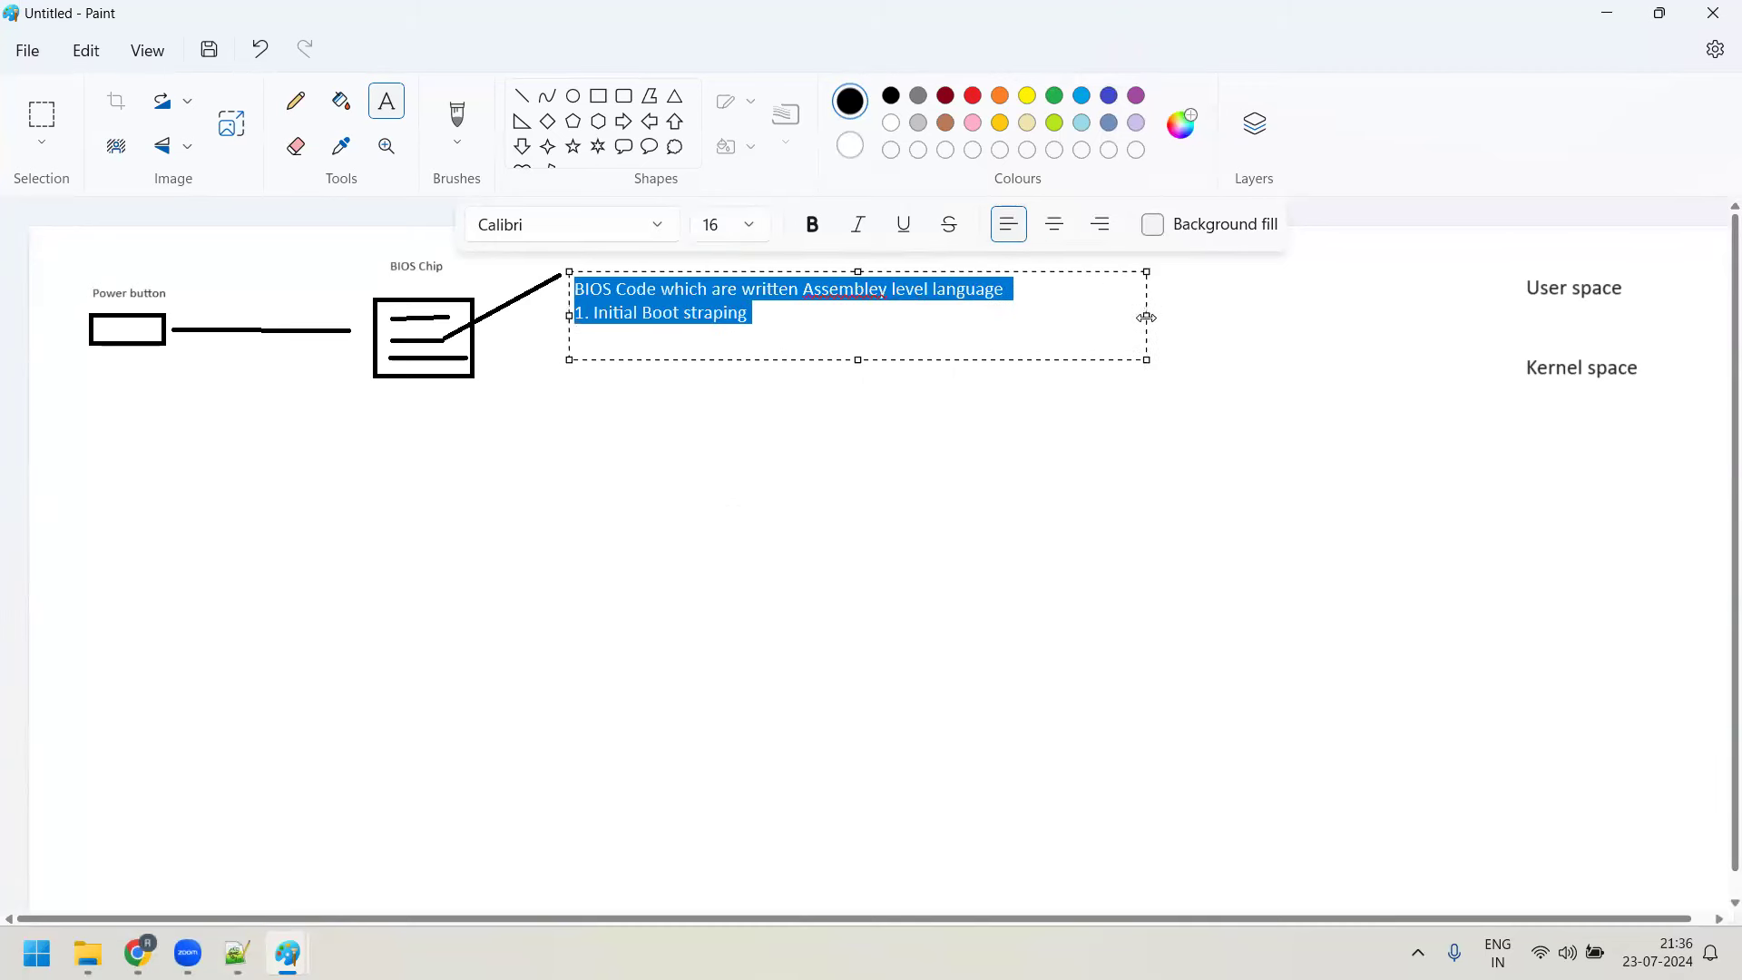
click(789, 318)
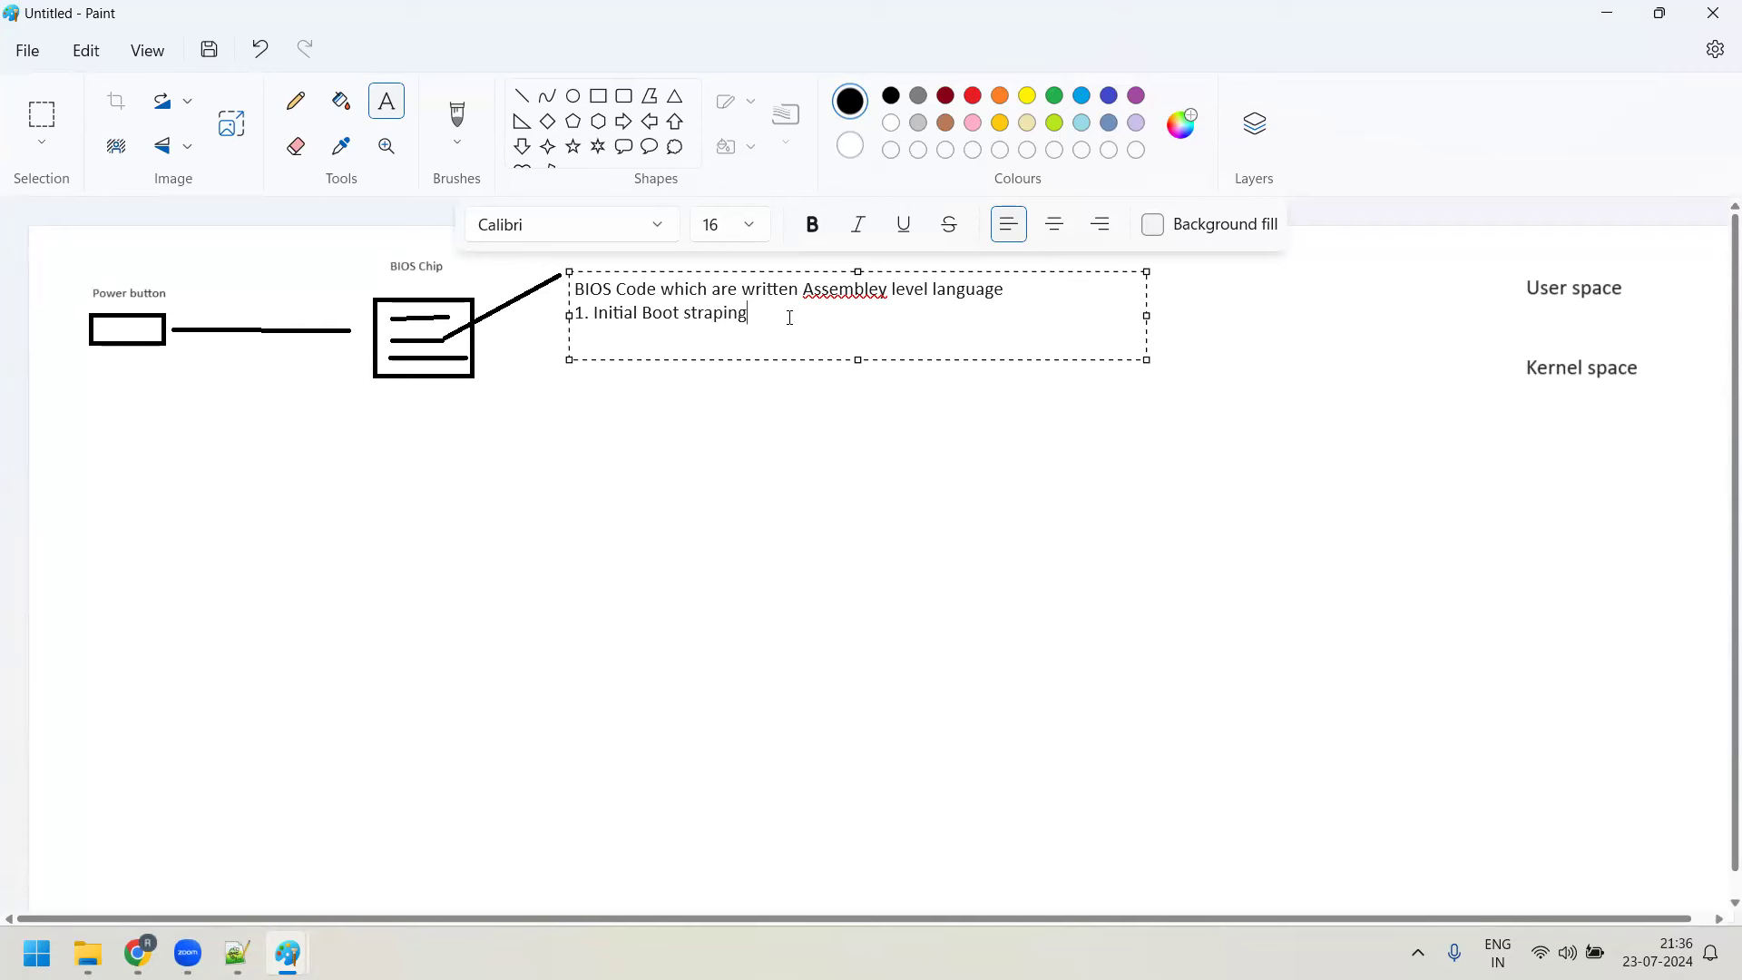
Add a note line: checks all hardware devices connected to the system are working in proper state
key(Return)
text(Its going to check all)
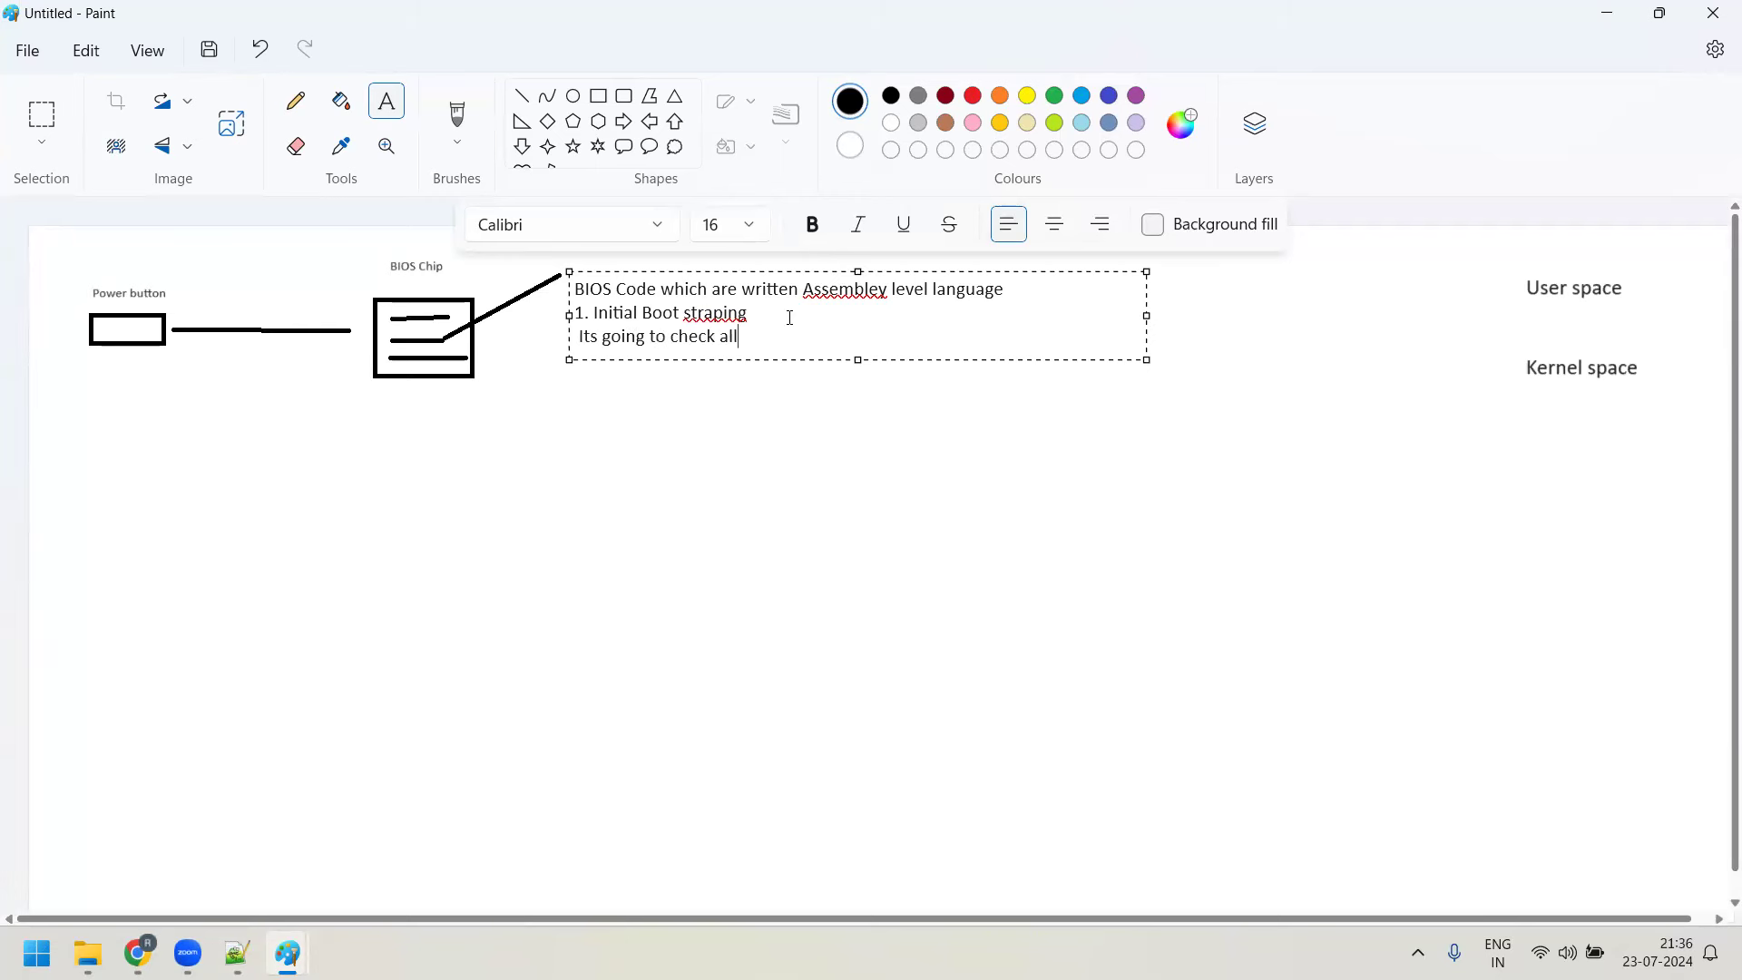
text( the hardware device connected to yo)
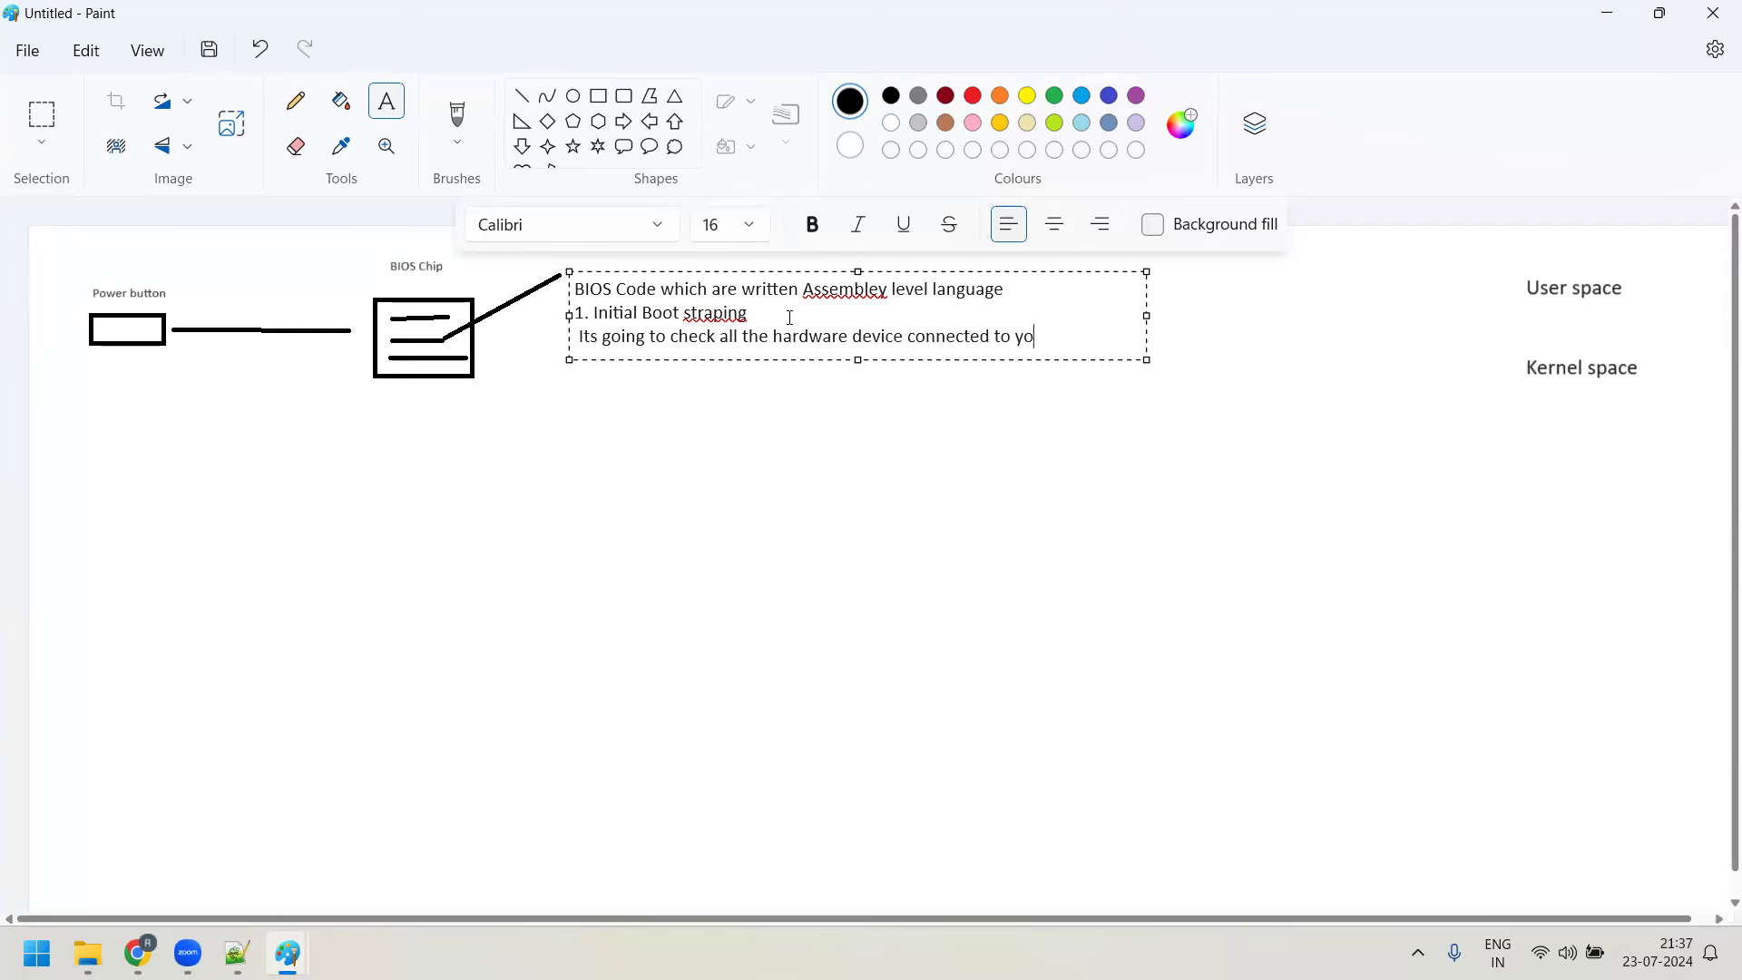
text(ur system and also wheather they)
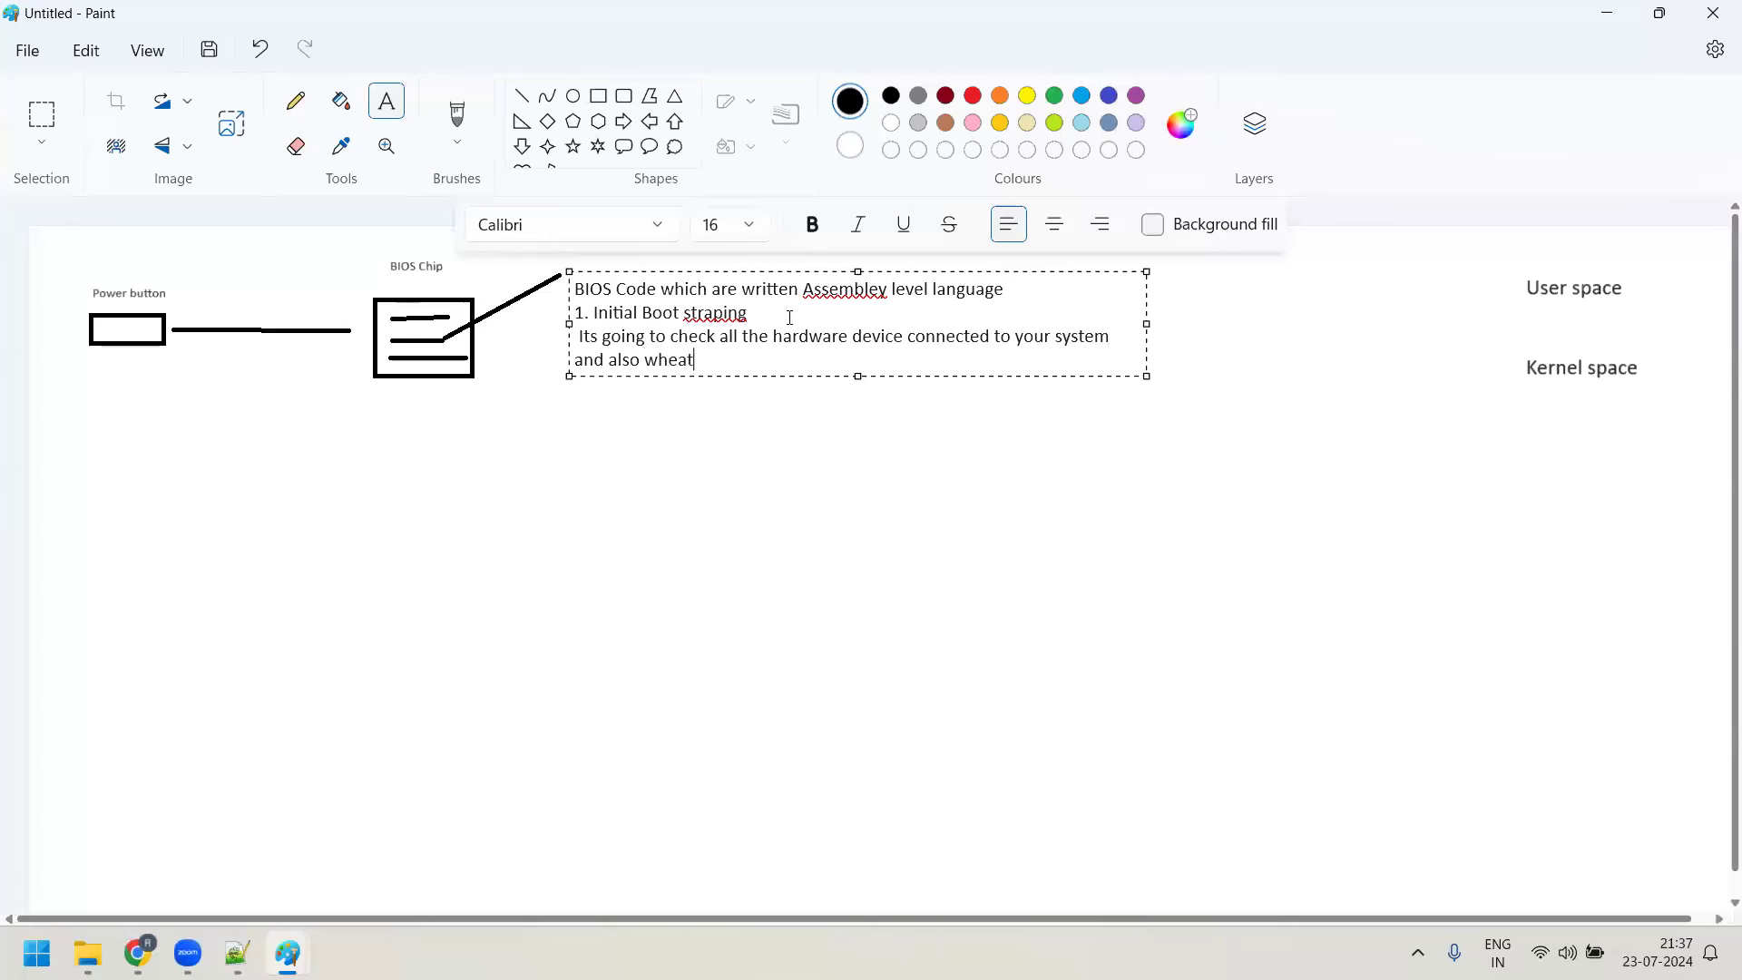
text(all are working )
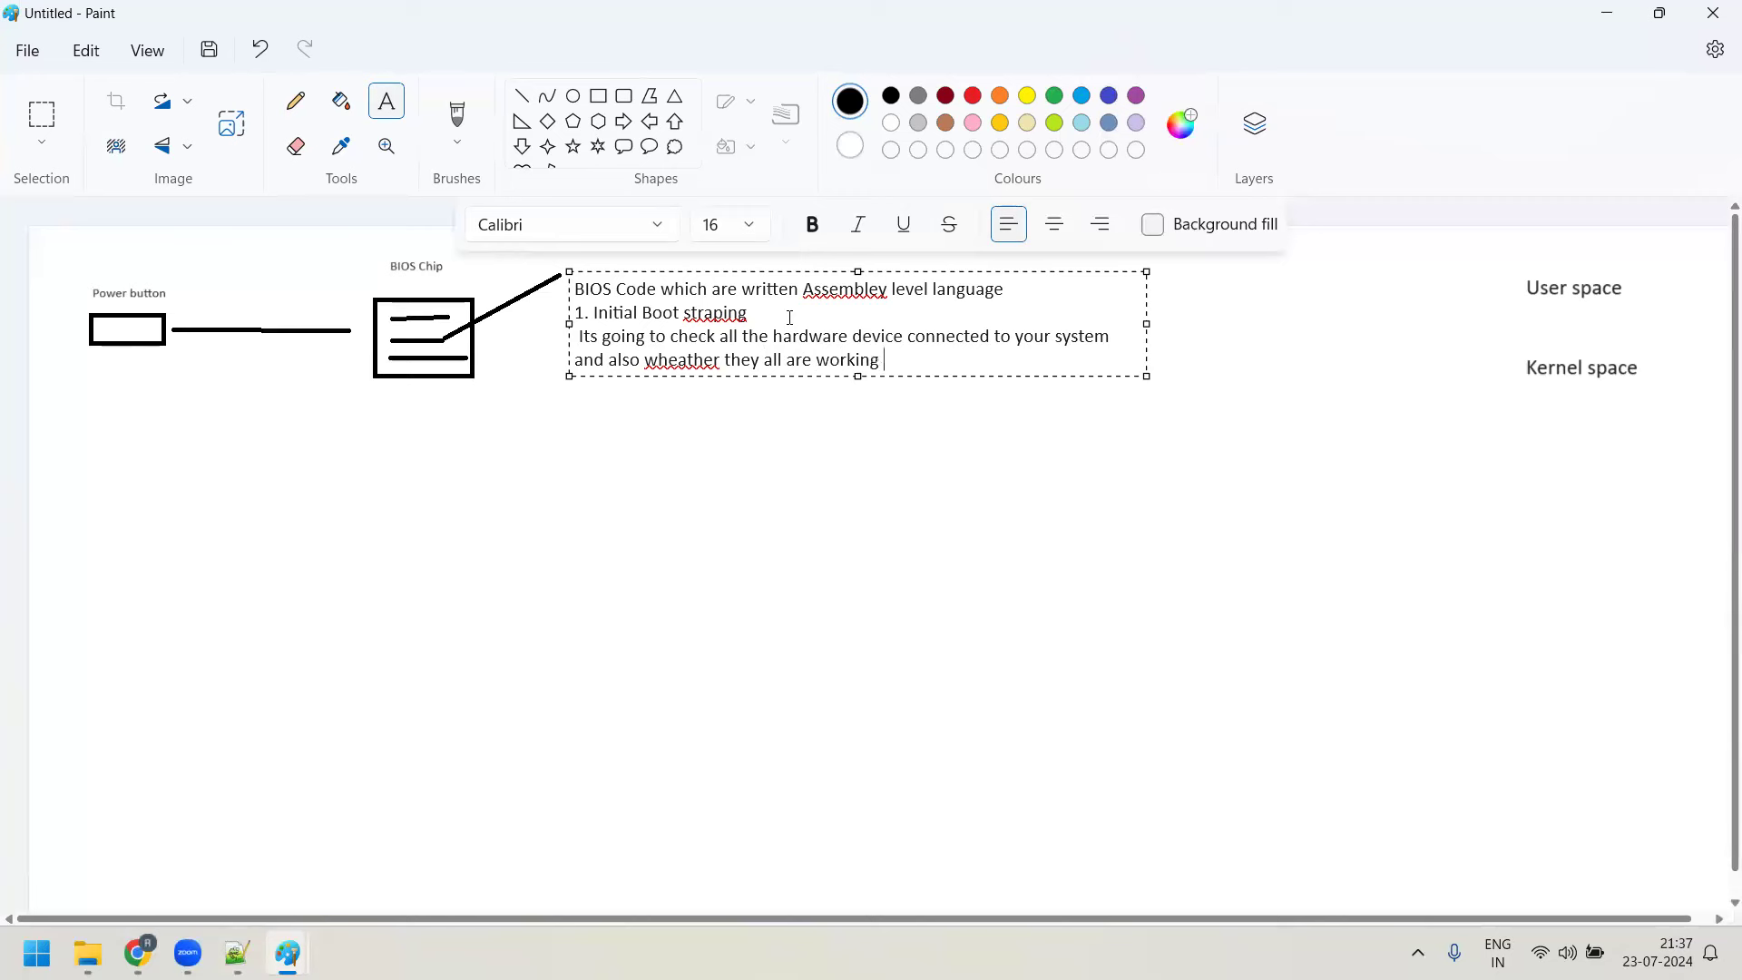
text(in proper state)
Add '2. It initlaize all the hardware devices' and '3. BIOS will give control to the boot loader'
key(Return)
key(Return)
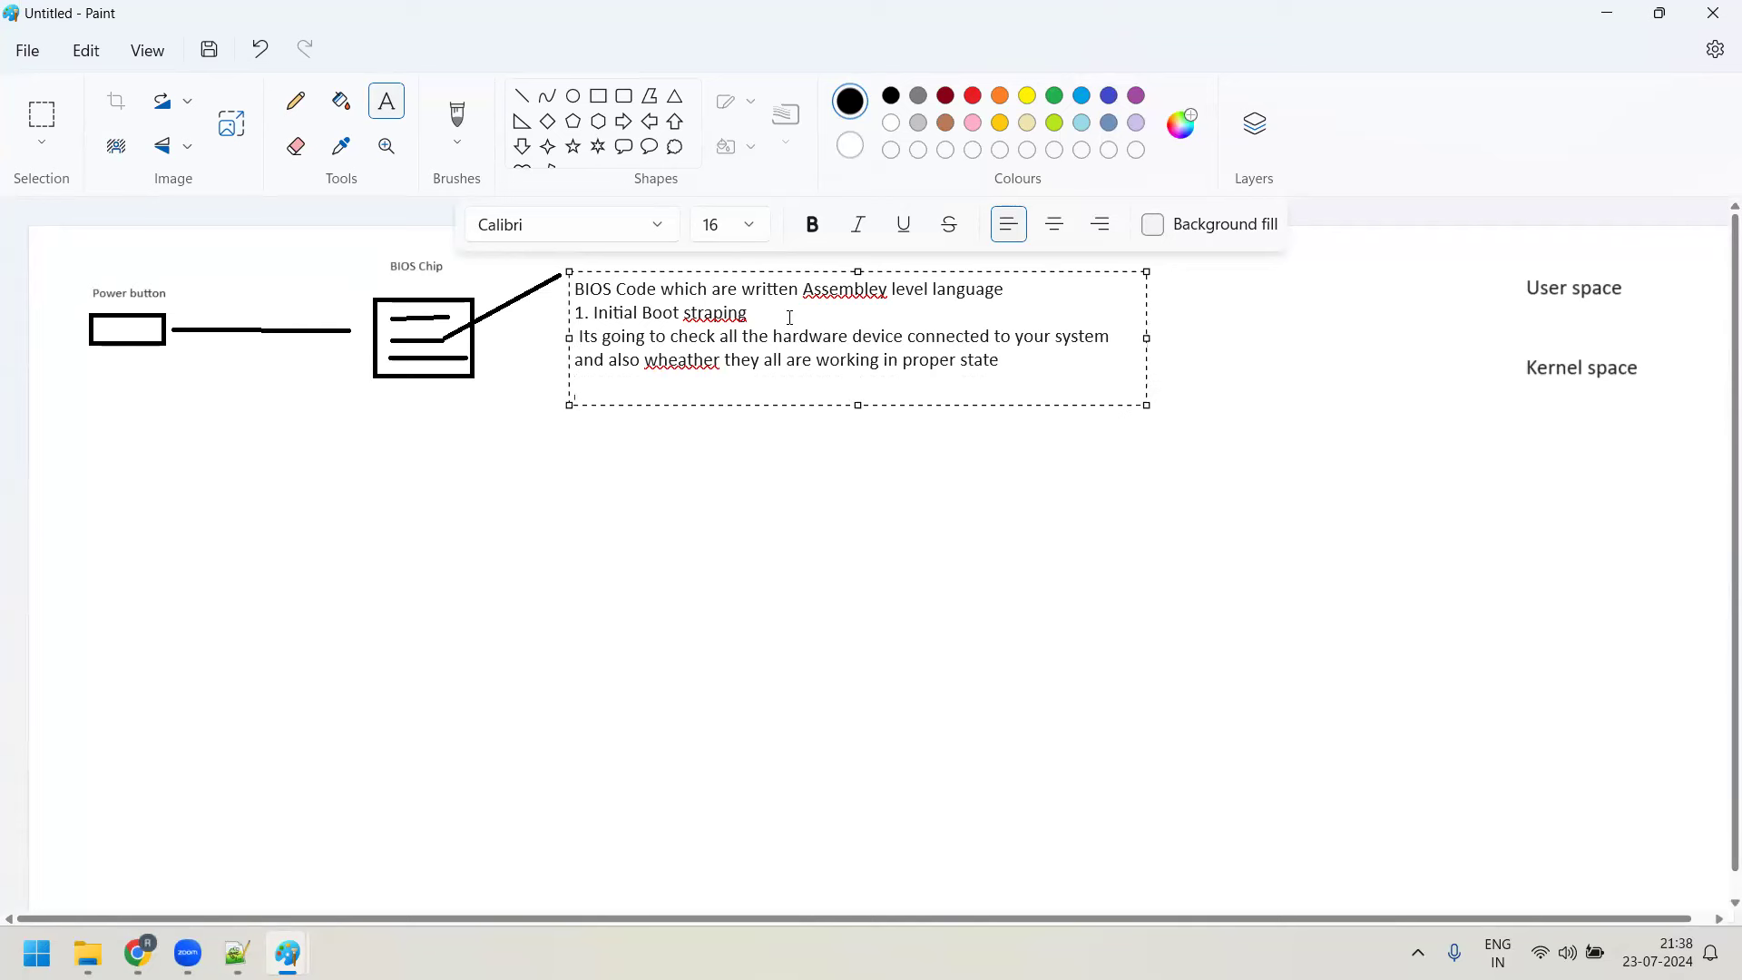
text(2. It initlaize all the har)
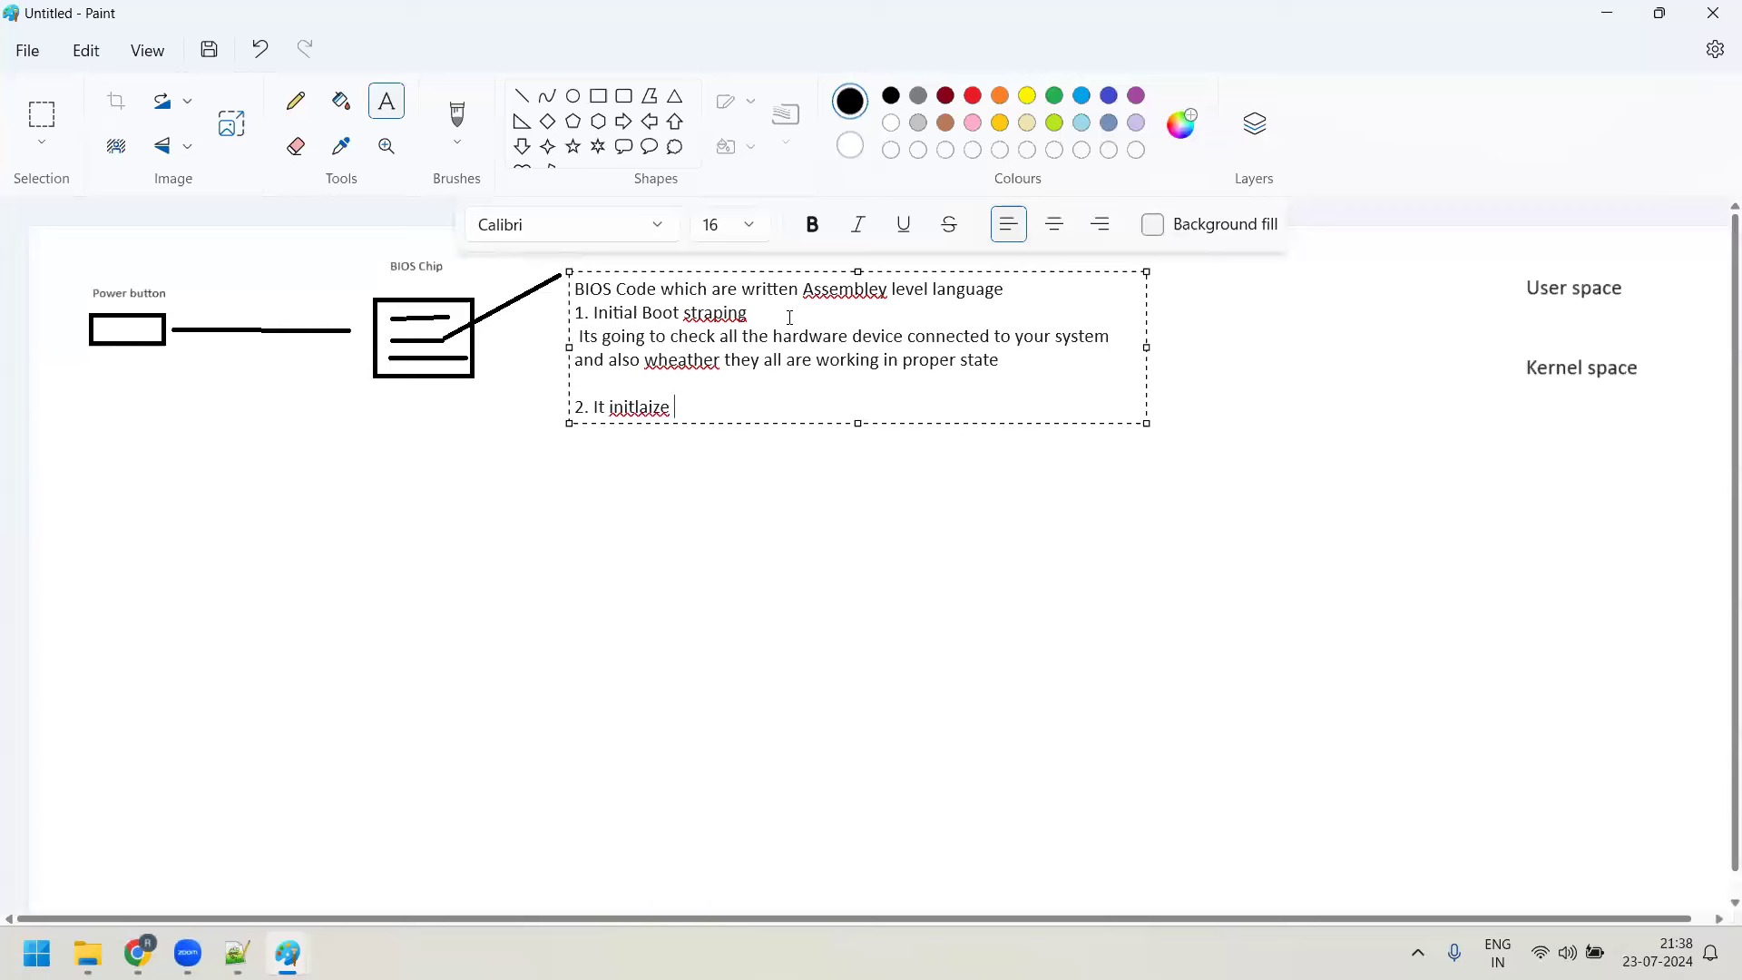
text(dware devides)
key(BackSpace)
key(BackSpace)
key(BackSpace)
key(BackSpace)
text(ices)
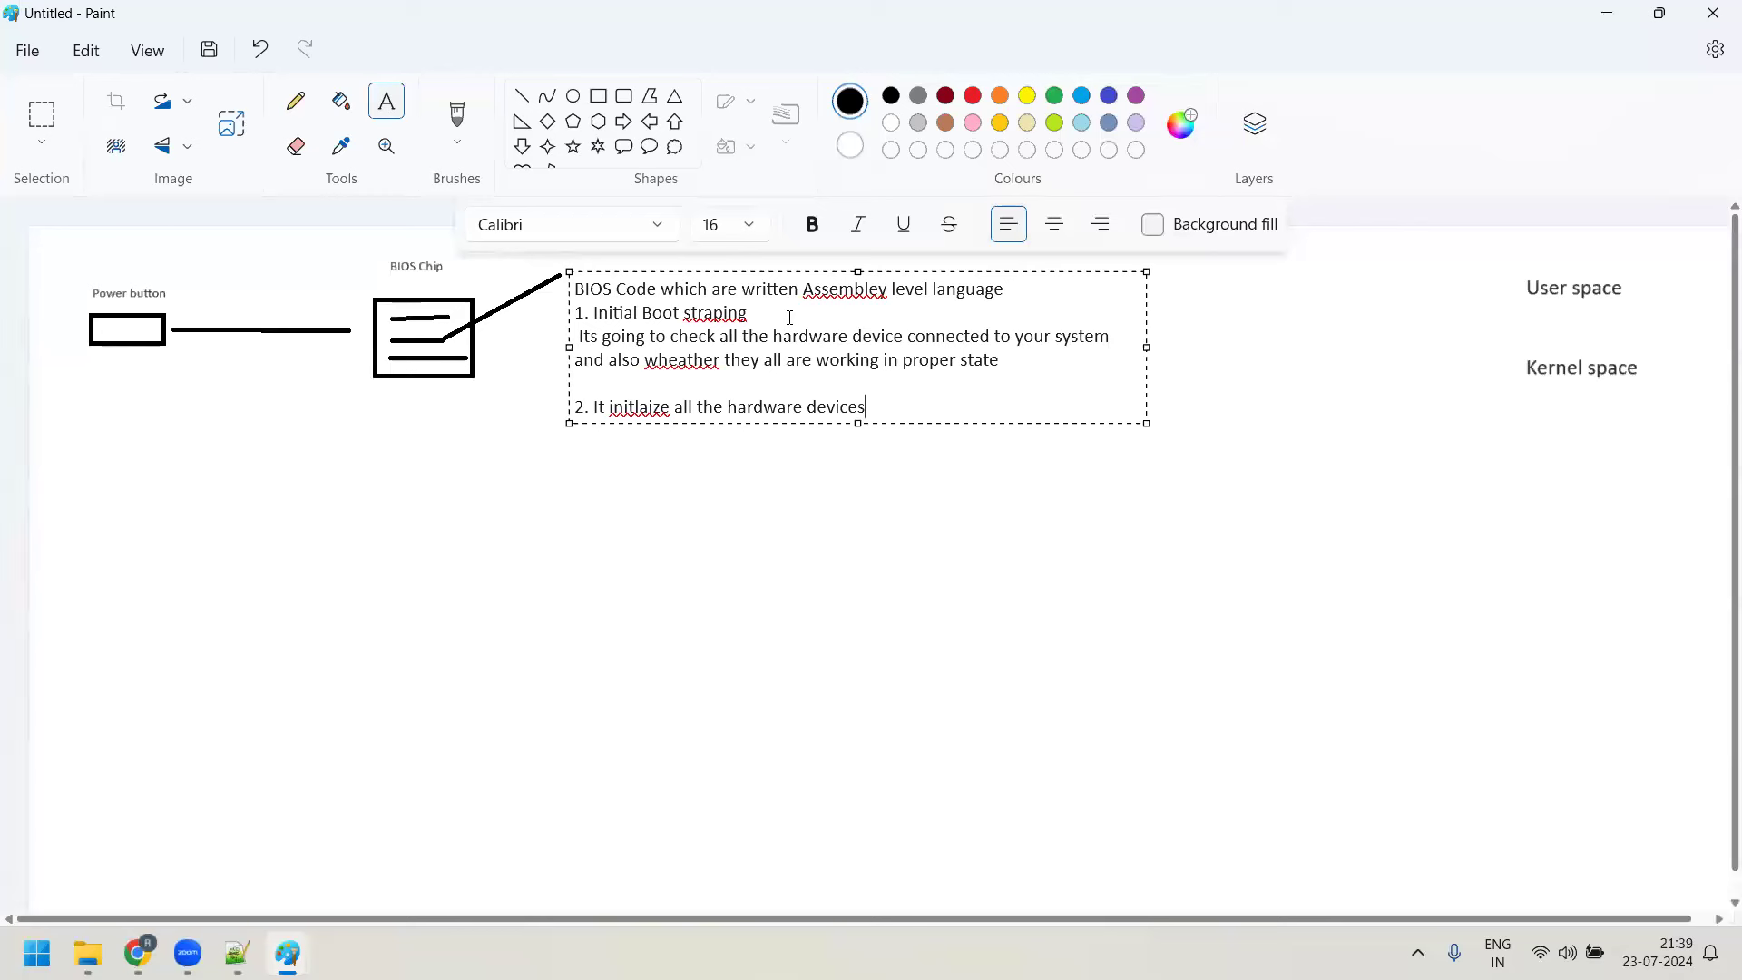
key(Return)
key(Return)
text(3. Bl)
text(OS will give control to the boot loader)
key(Return)
Define the boot loader as invoked by BIOS, then add 'In Linux - GRUB' and 'In Windows - NTLDR' lines
text(Boot Loader is a special program which is invoked by the BIOS to)
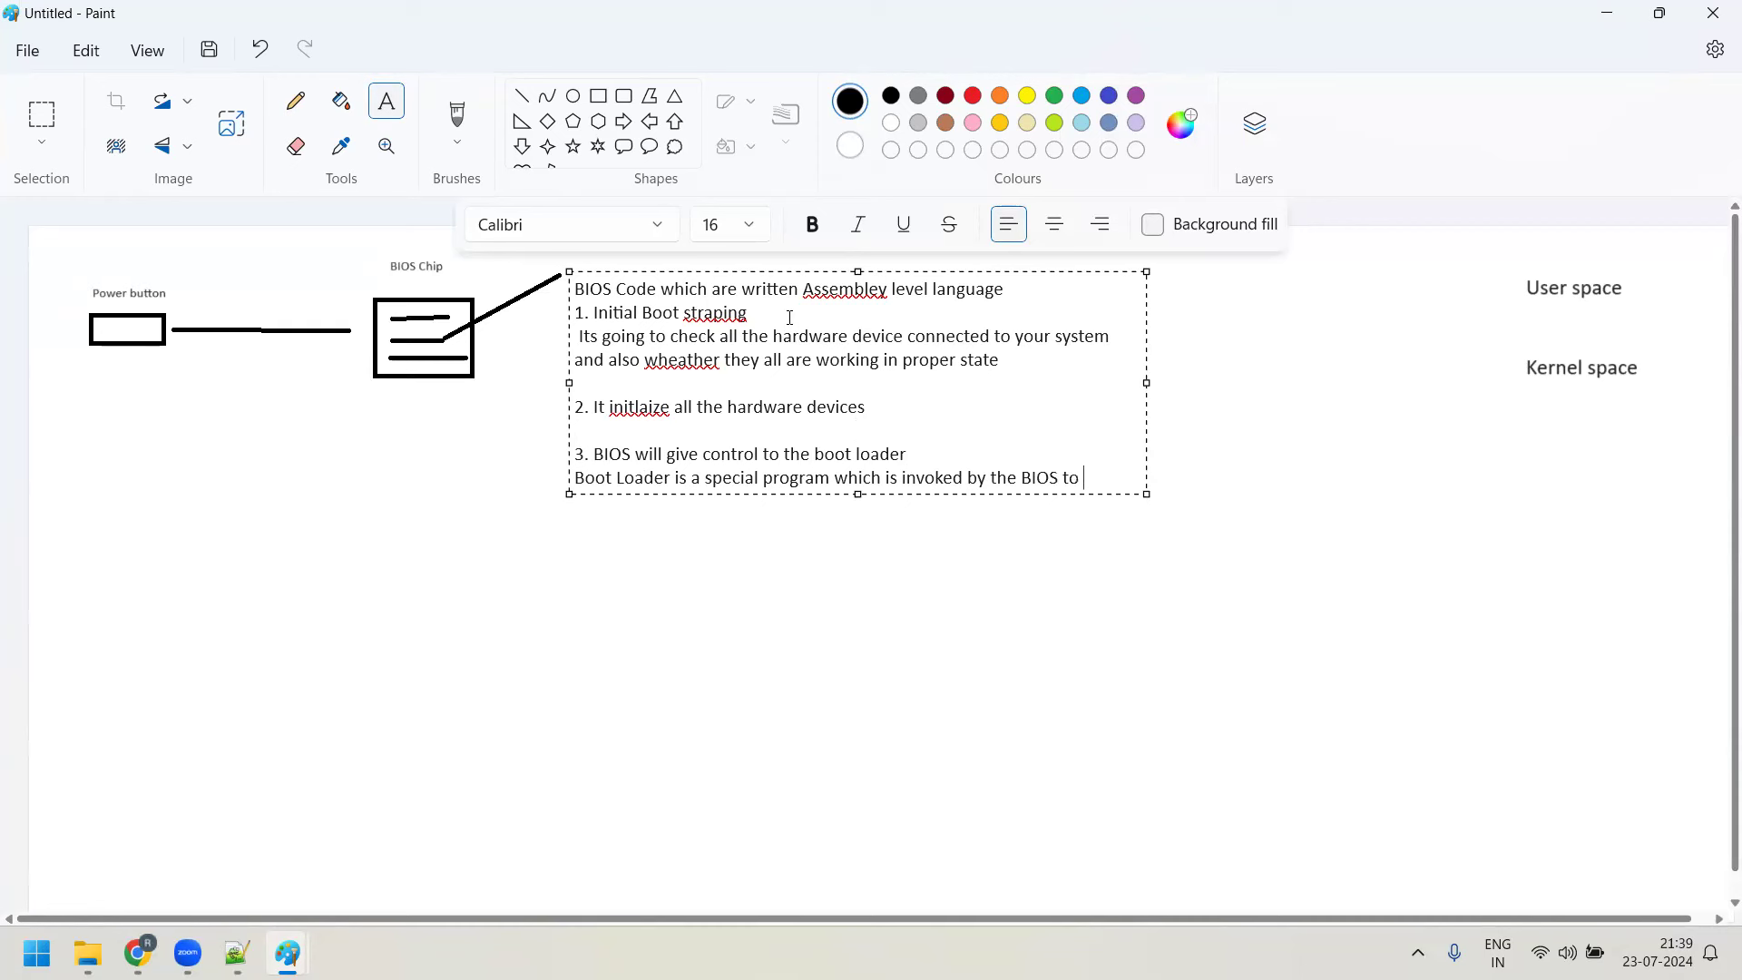
text( get the information of)
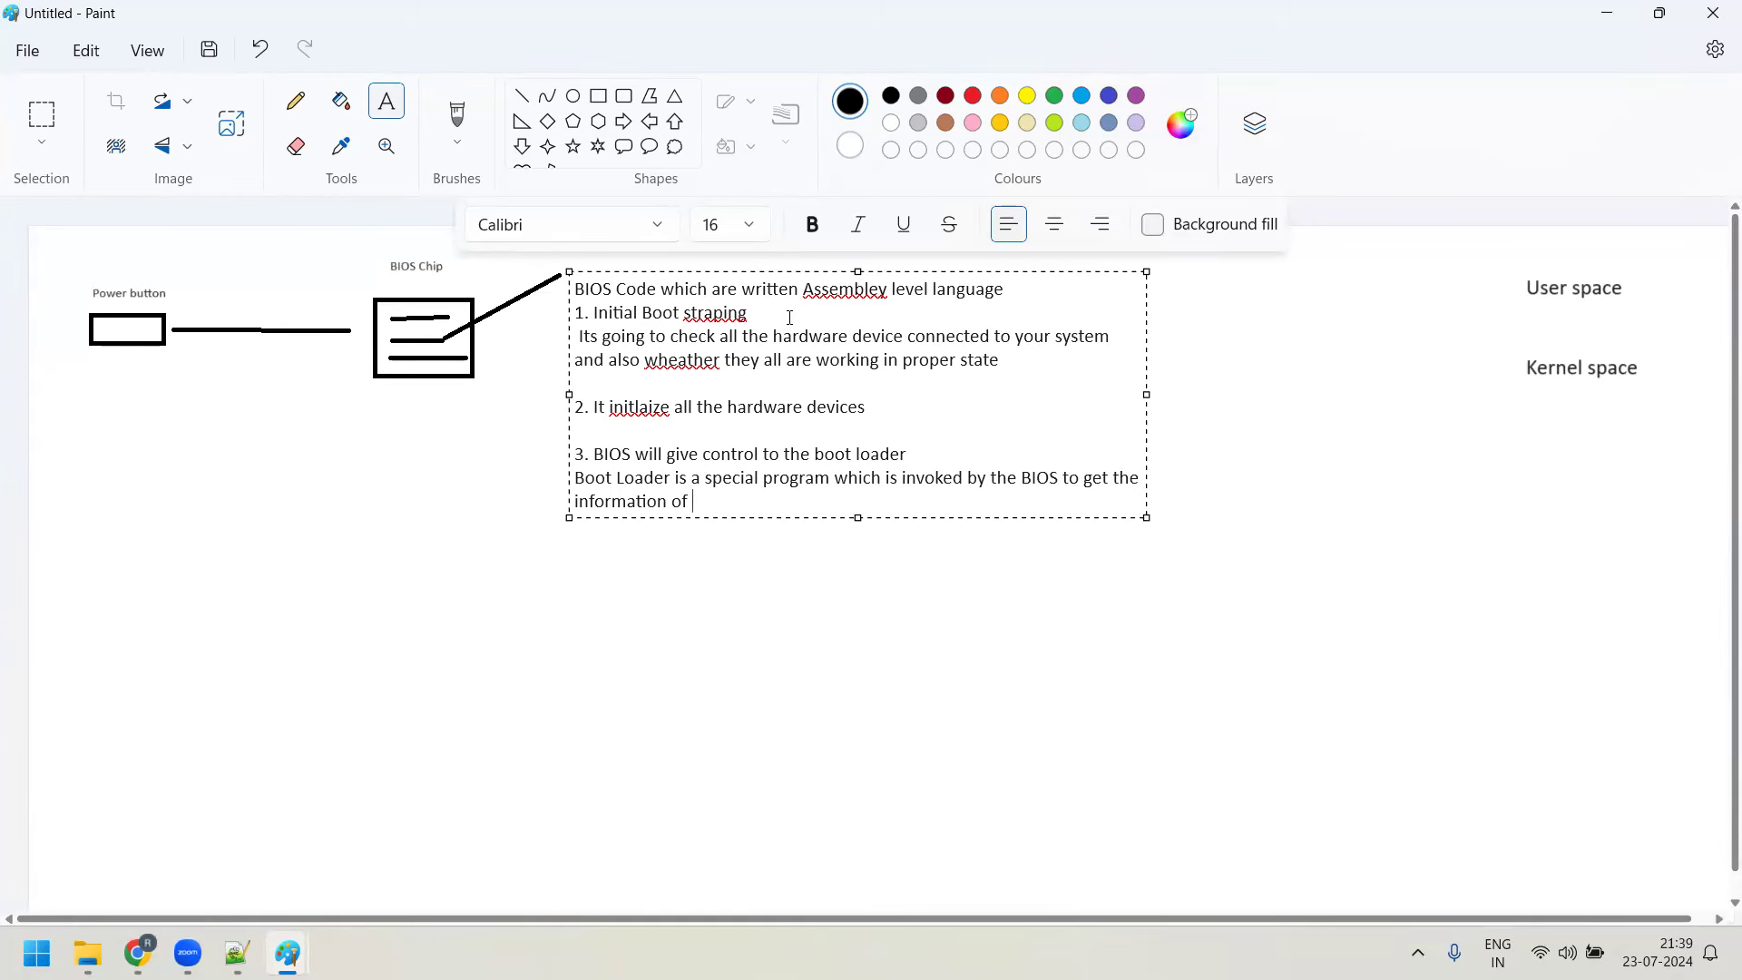
text(OS)
key(Return)
key(Return)
text(In Linux - )
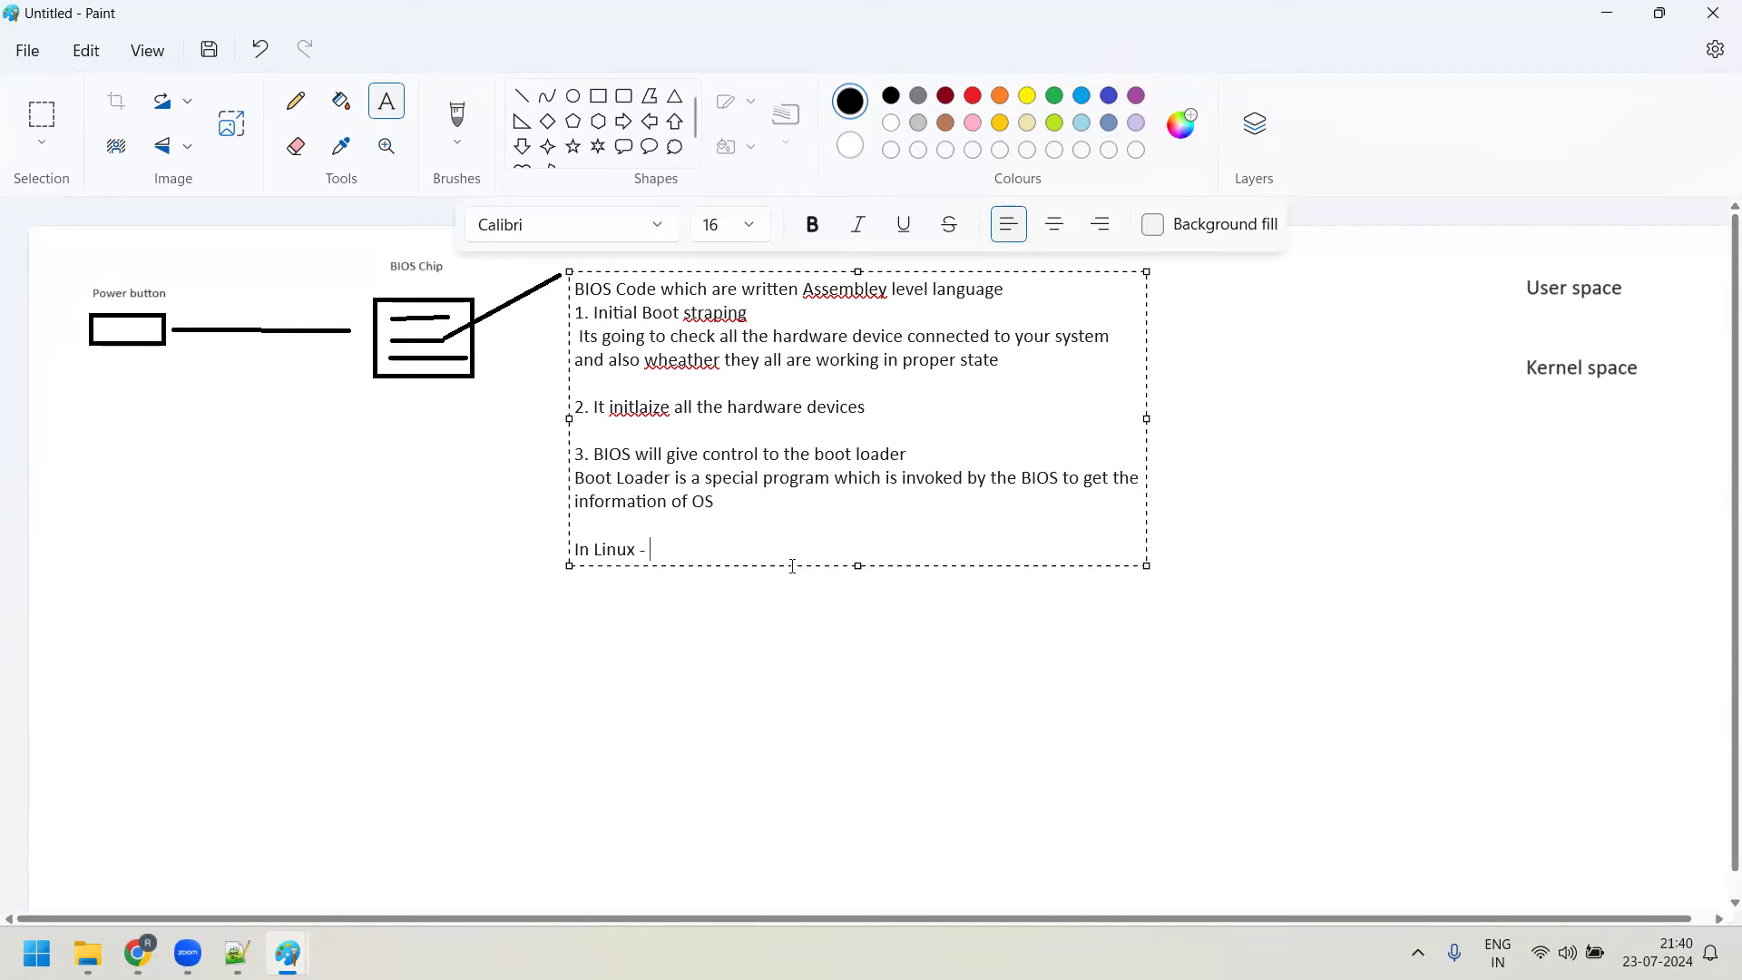
text(GRUB Boot Loader)
key(Return)
text(In Windi)
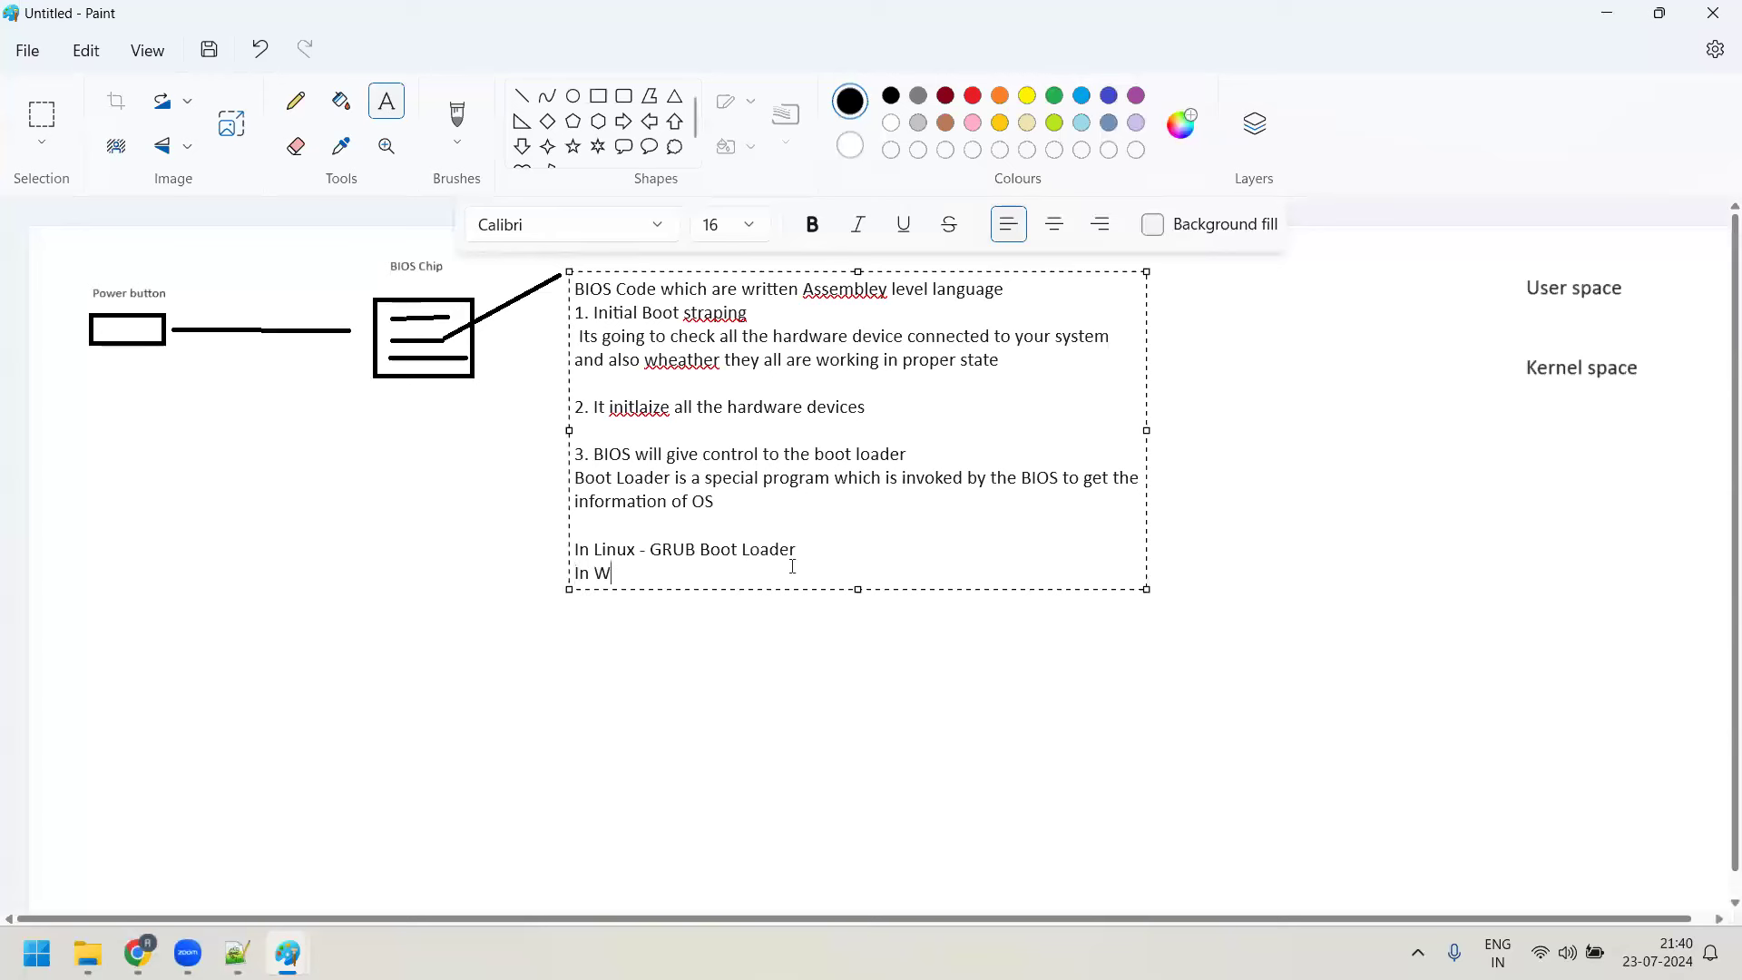
key(BackSpace)
text(ows - NTLDR Boot loa)
Commit the note and draw a large rectangle below the User space label
click(799, 655)
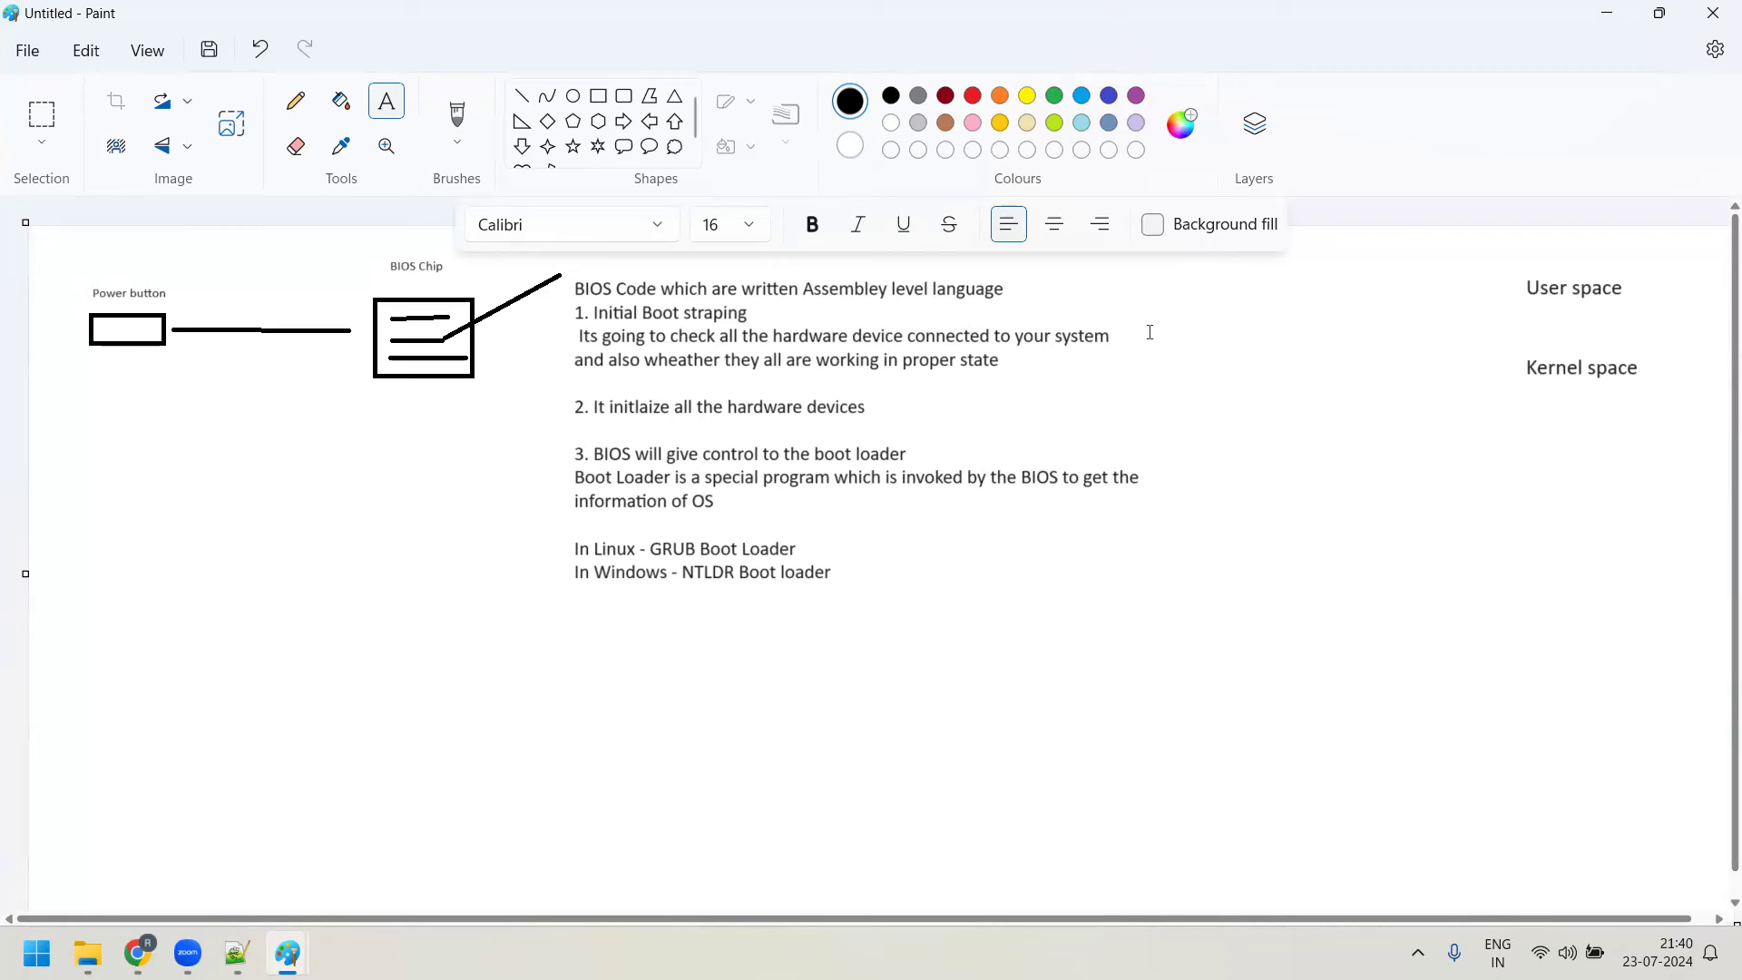
click(598, 96)
drag(1251, 364, 1545, 563)
click(1511, 603)
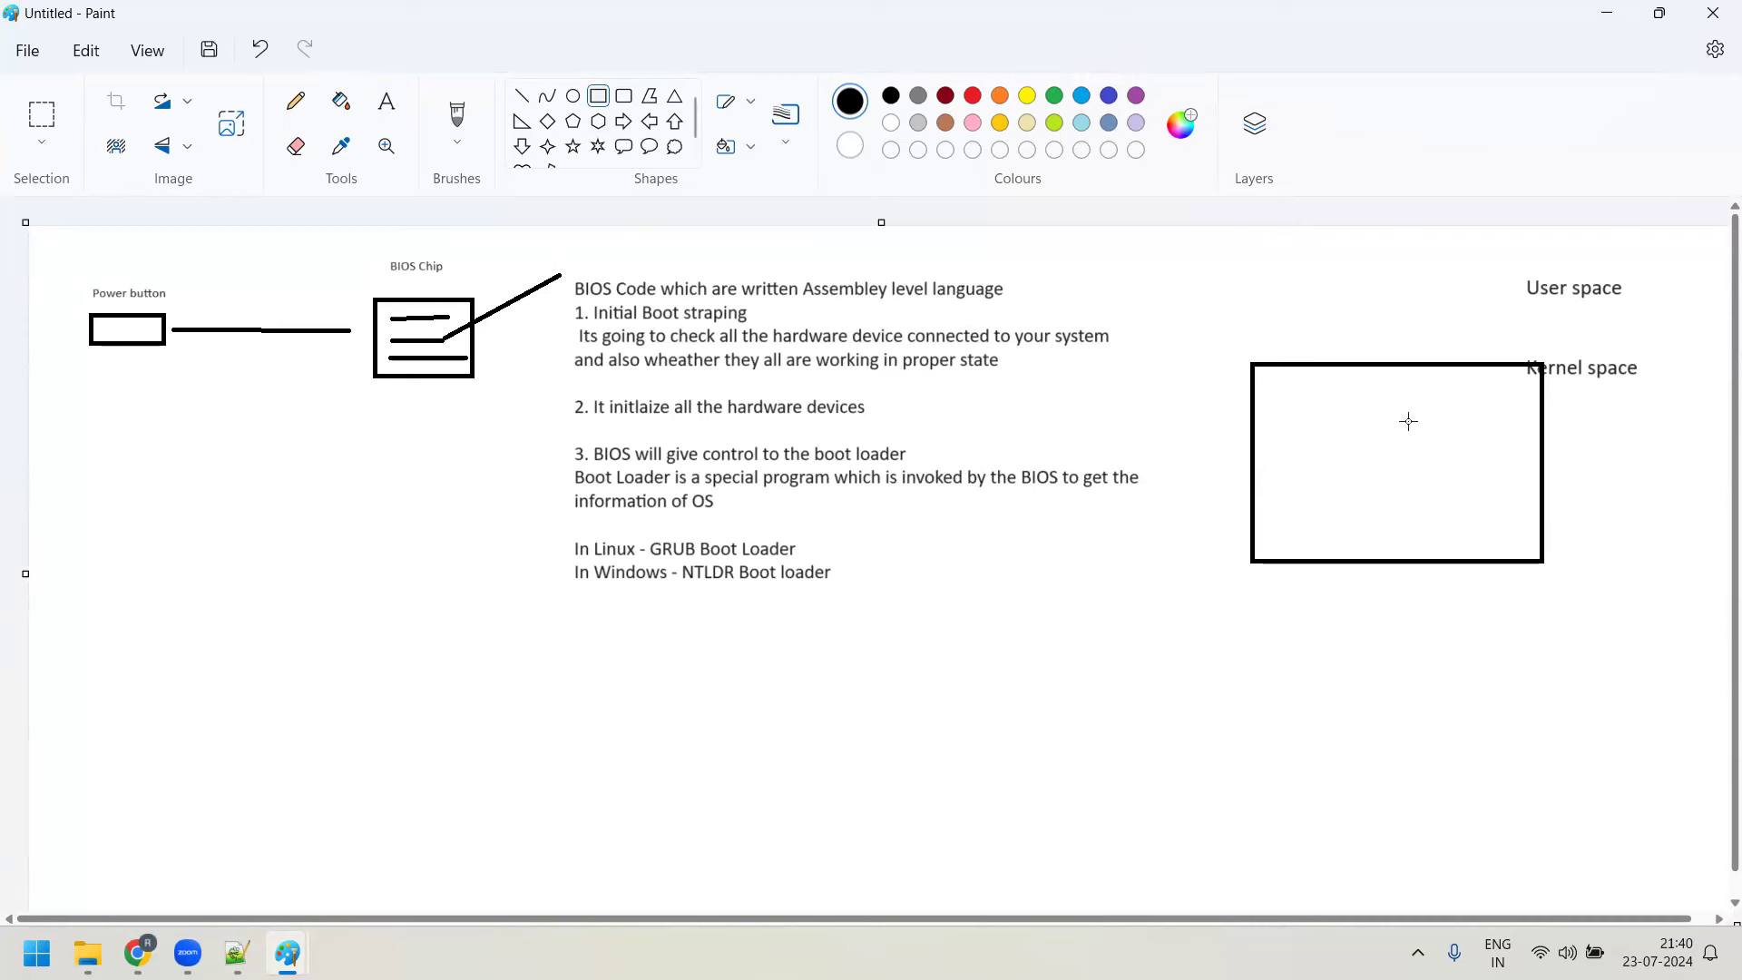
Label the rectangle 'HDD' in size 16 text
click(386, 103)
click(1331, 316)
text(HDD)
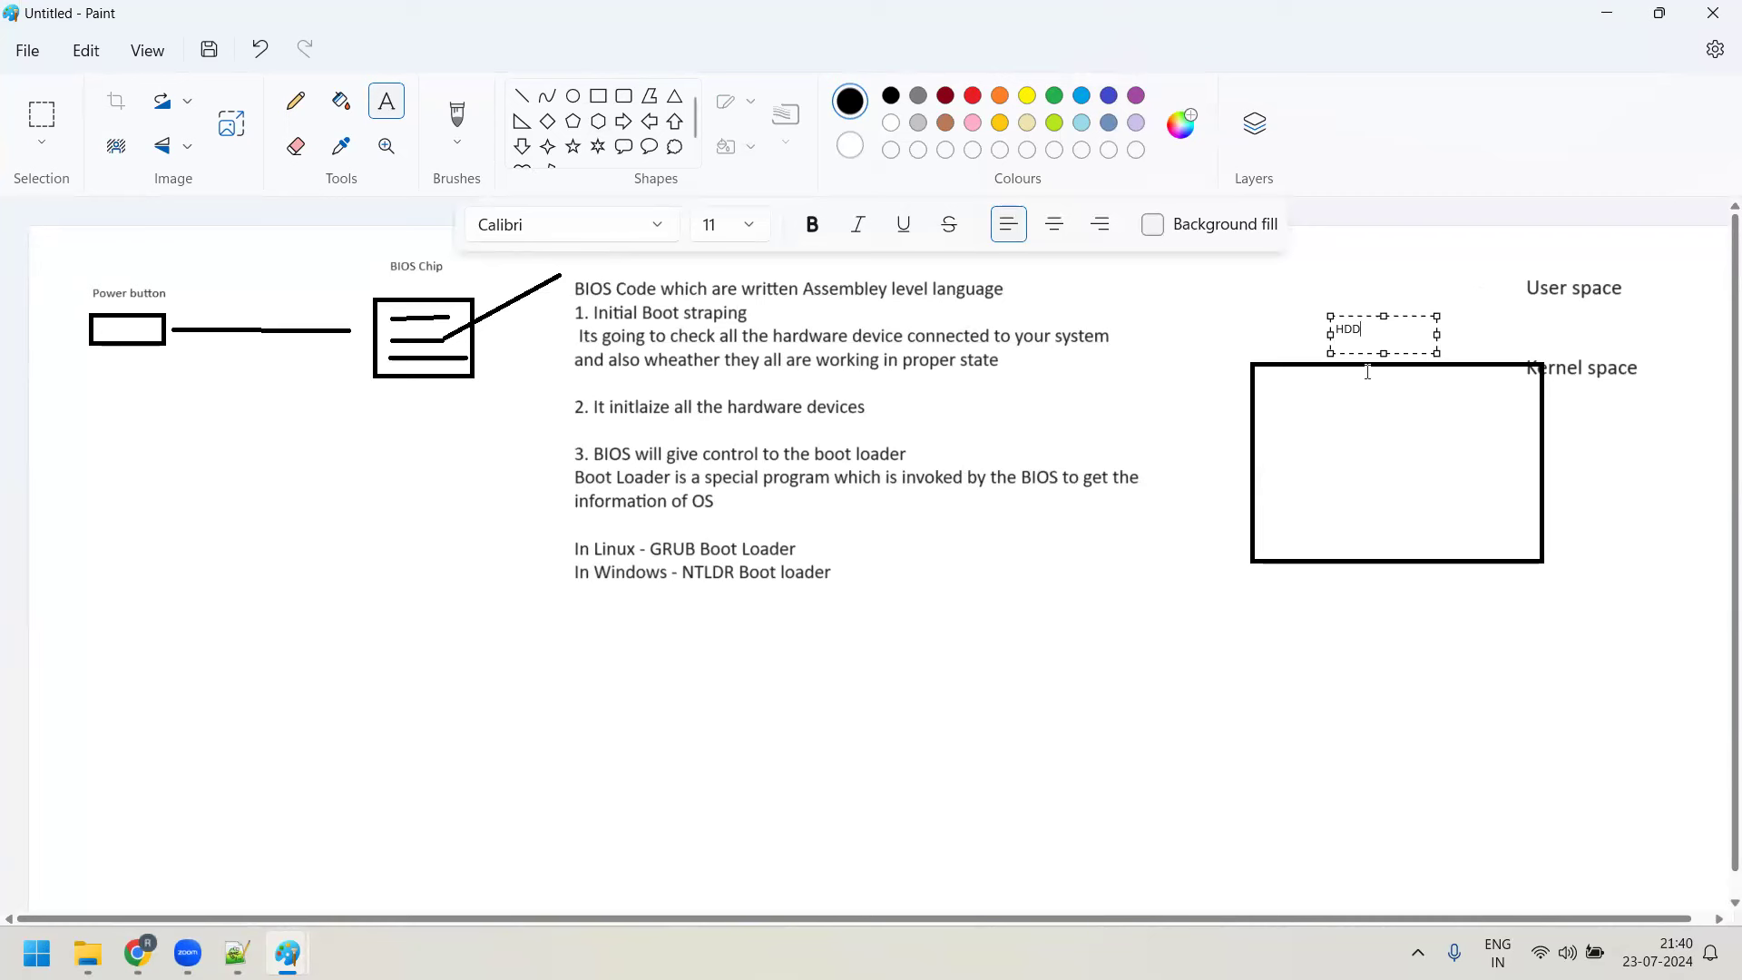
key(ctrl+a)
click(747, 225)
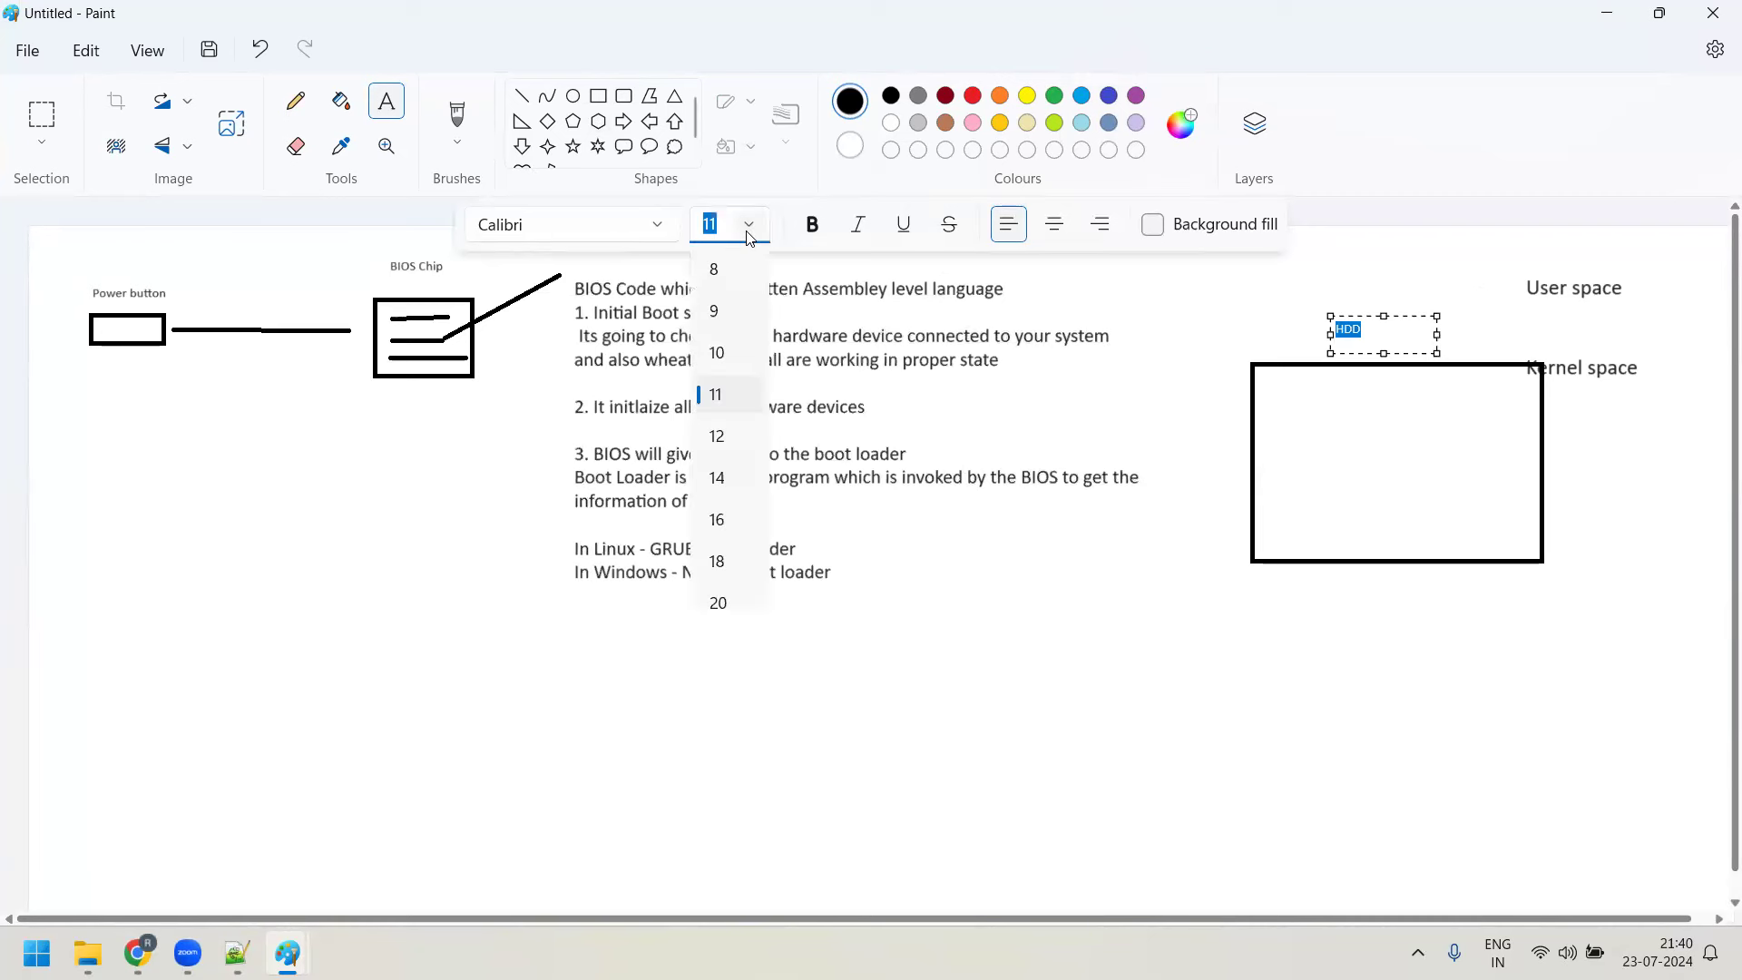
click(737, 521)
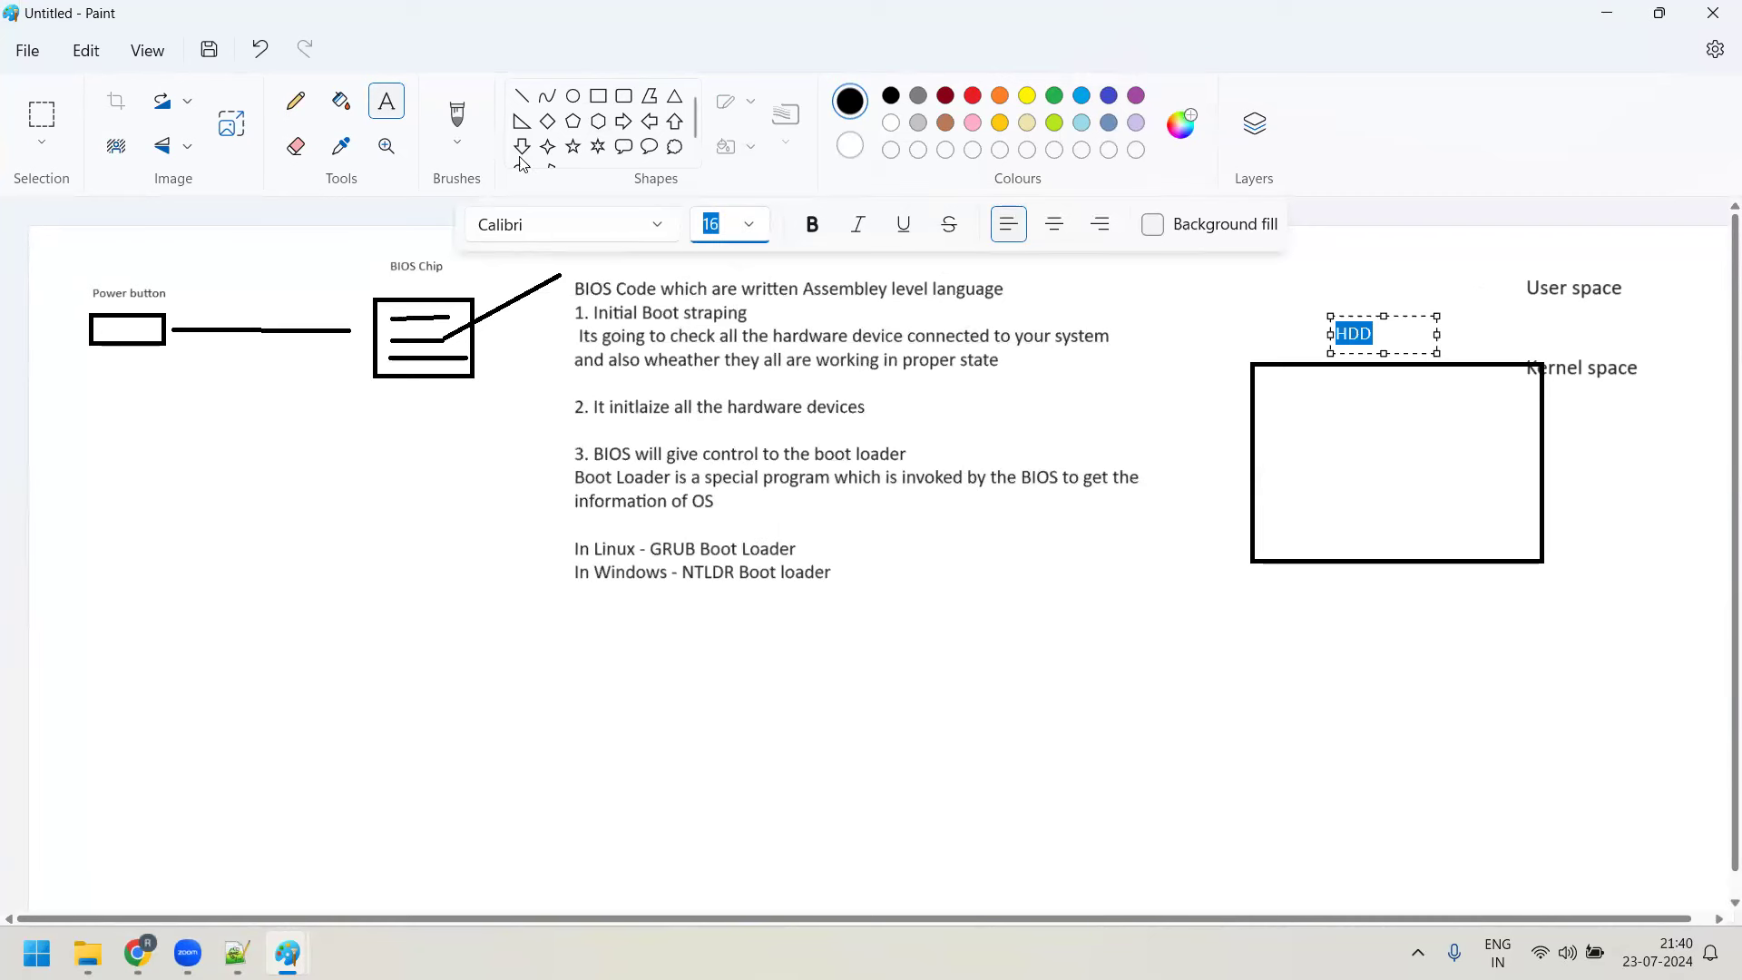
Draw a vertical line inside the rectangle's left edge and a short line below it
click(524, 102)
drag(1269, 366, 1269, 564)
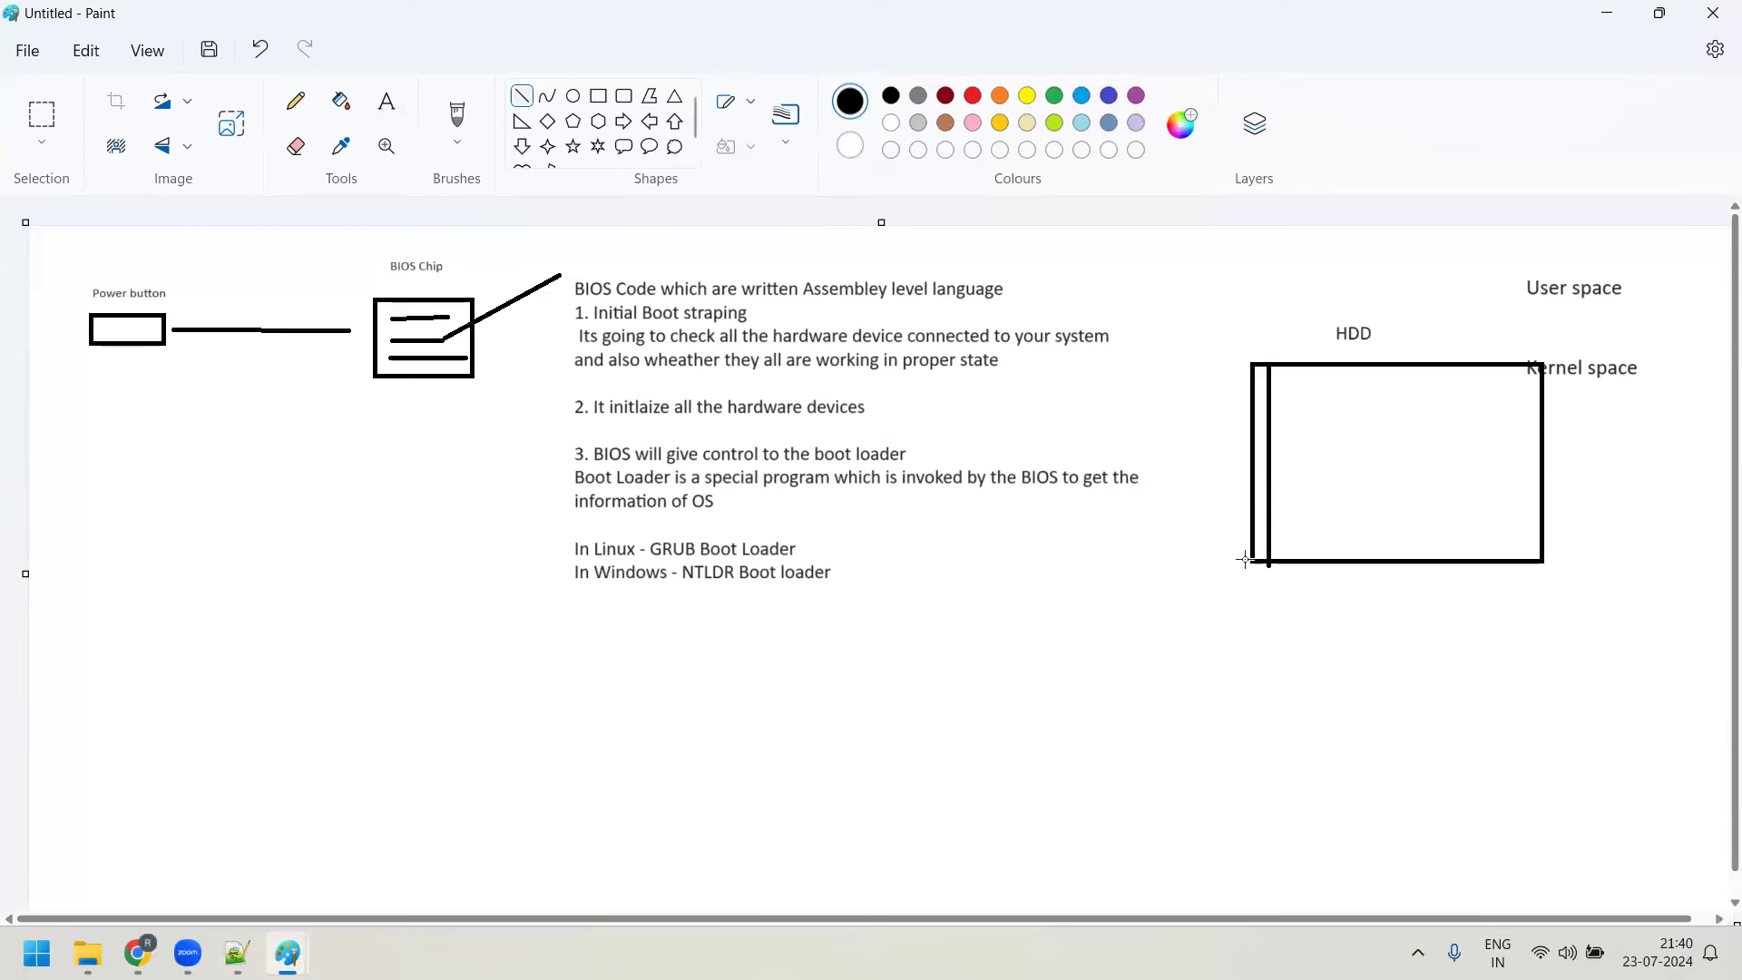
mouse_move(1268, 564)
mouse_down()
mouse_move(1254, 604)
mouse_move(1465, 714)
mouse_up()
Type a note below the HDD that its 1st sector is the MBR (Master Boot Record) holding OS information, sized 16 pt
click(374, 108)
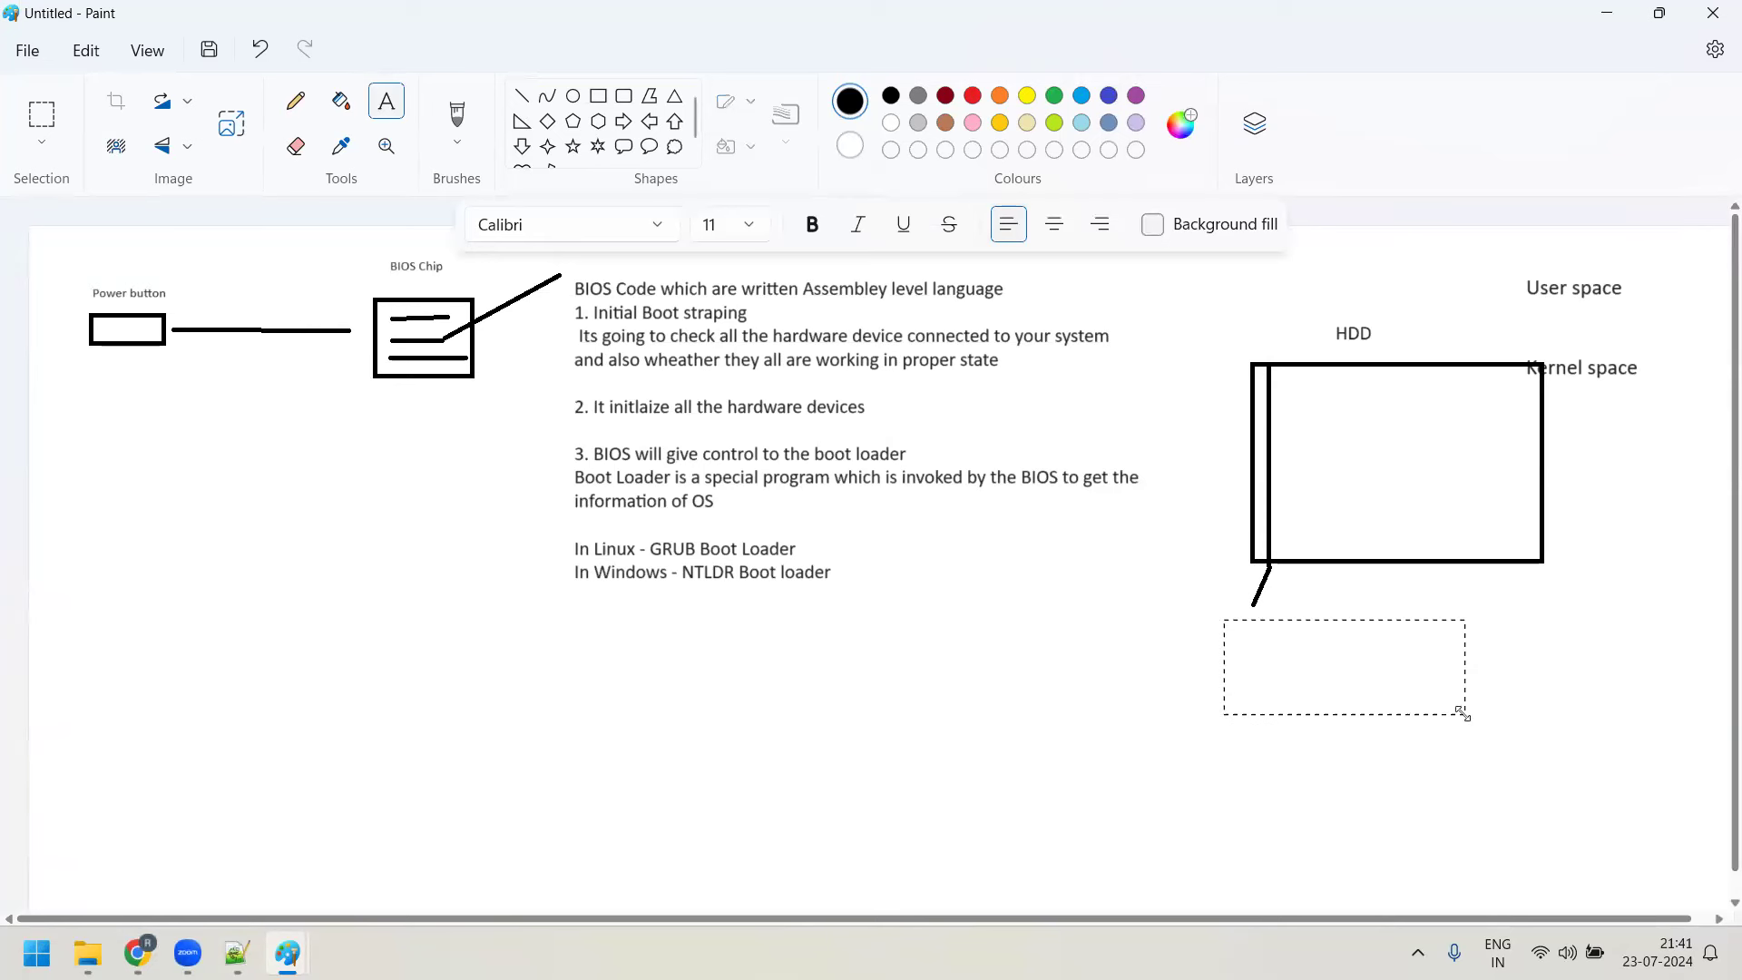
text(2st secotr)
key(BackSpace)
key(BackSpace)
key(BackSpace)
text(tor of HDD Is your MBR Master Bo)
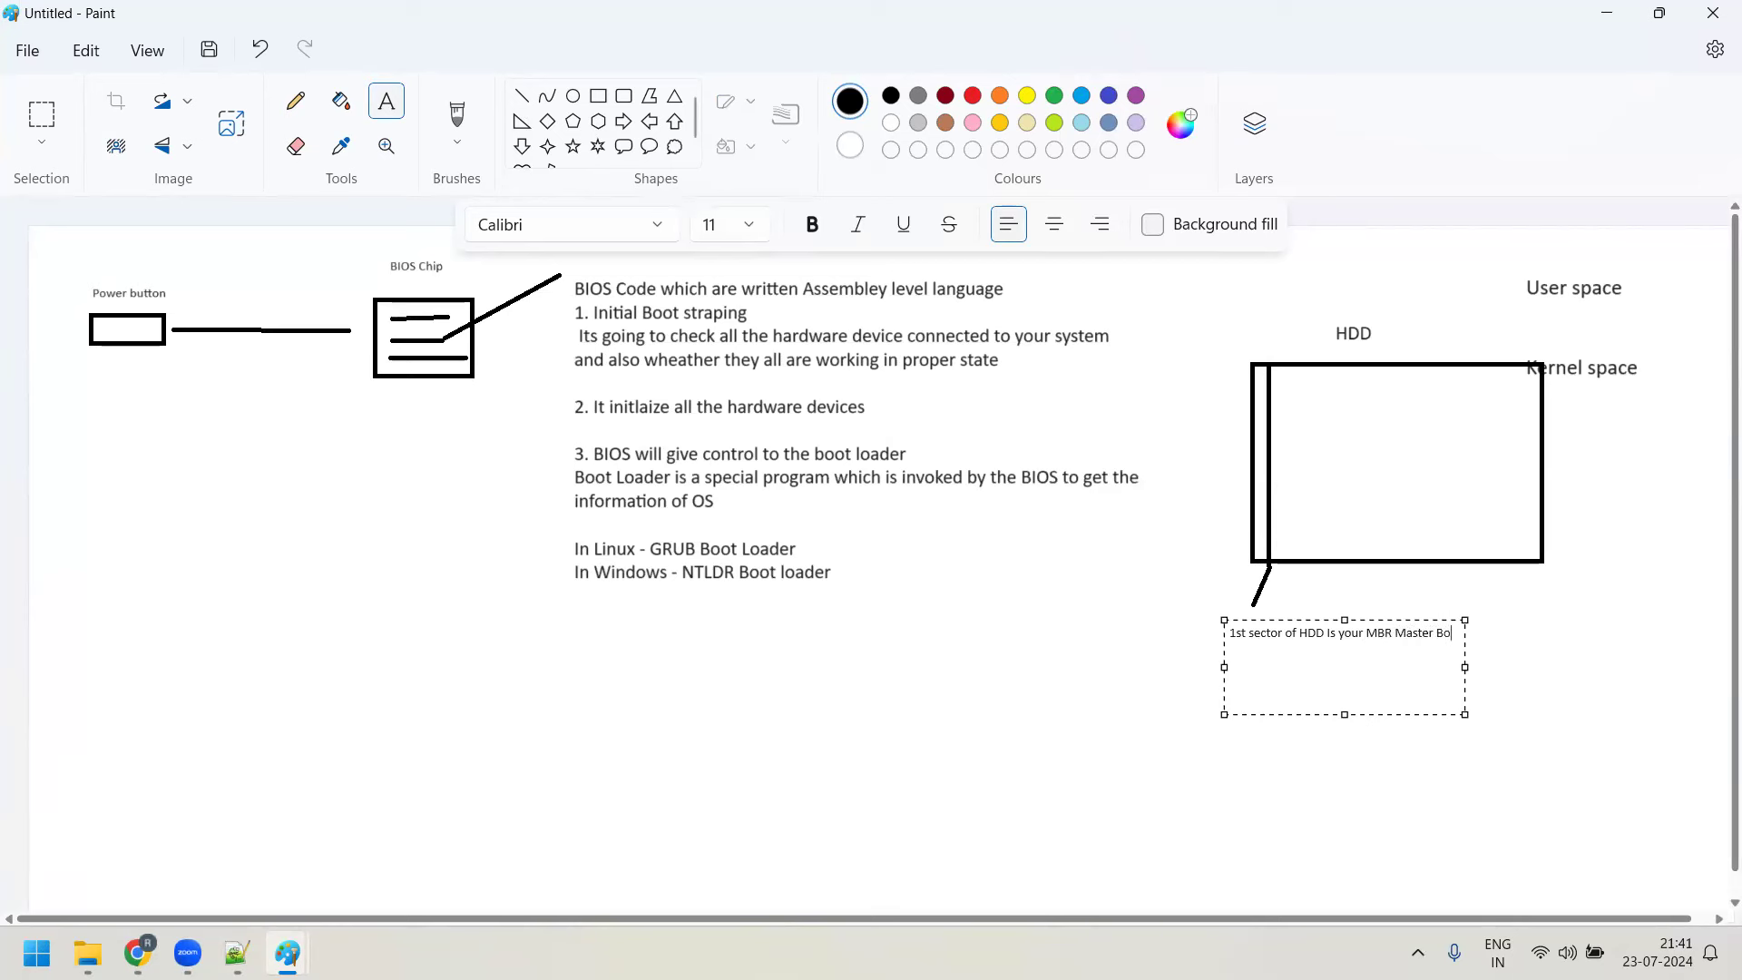
text(ot Record and this MBR has the information abo)
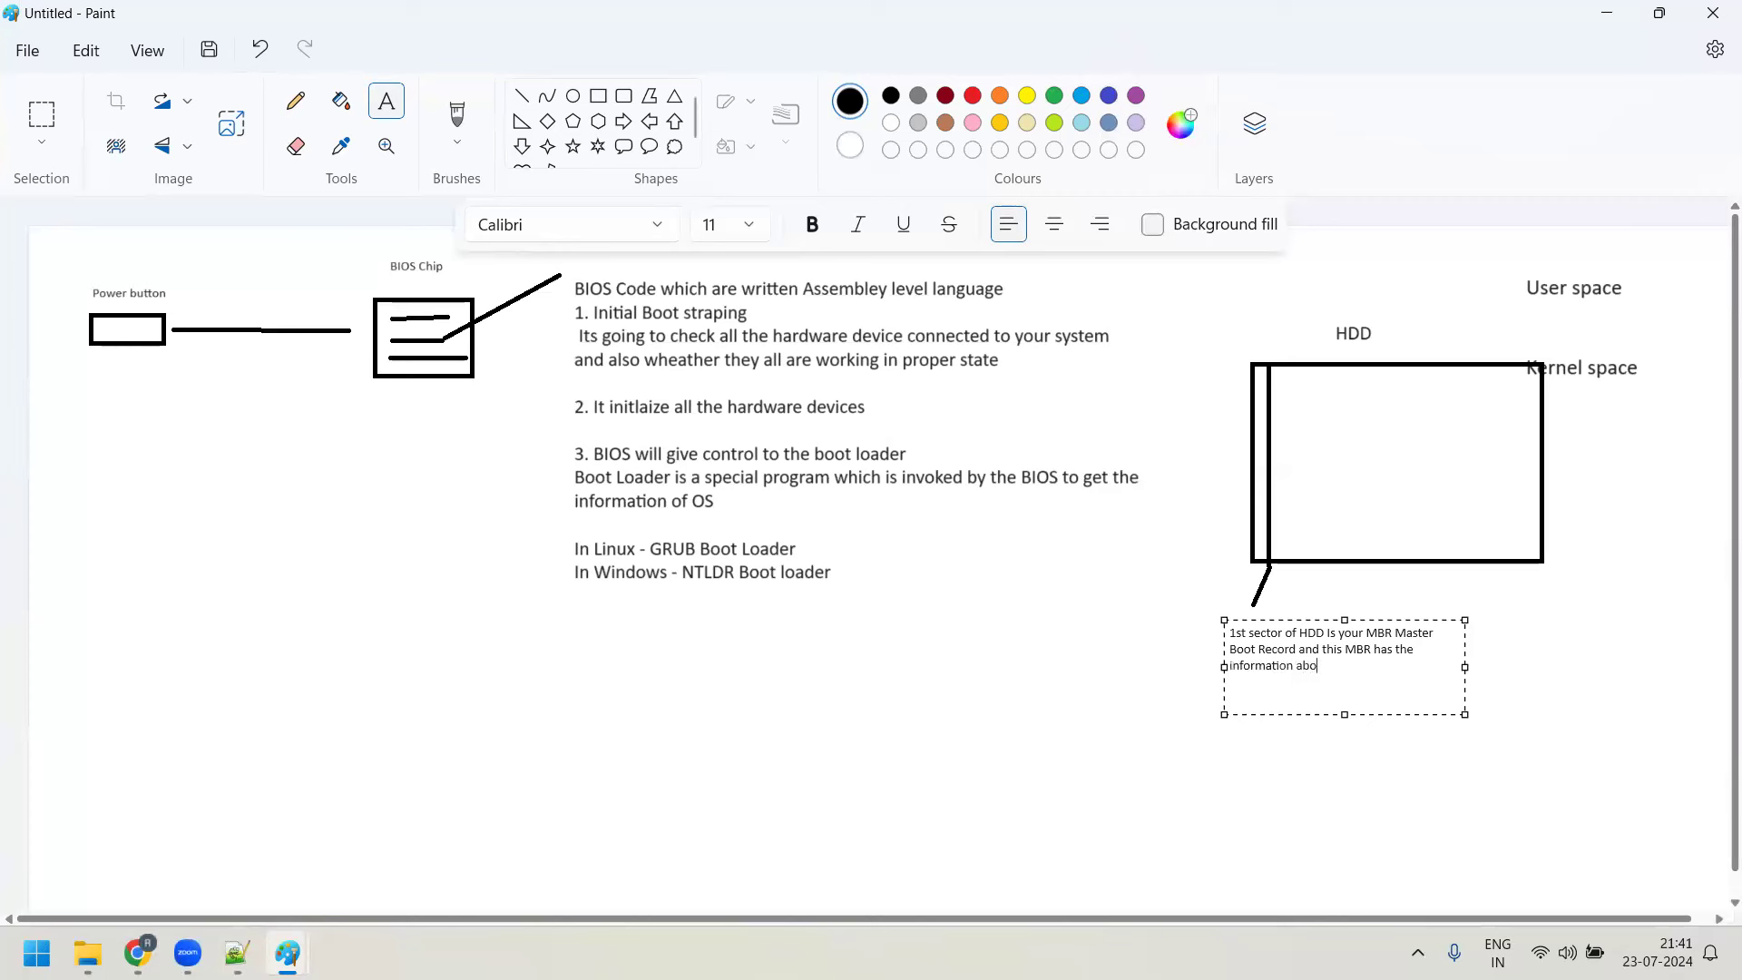
text(ut the OS)
drag(1421, 675, 1228, 631)
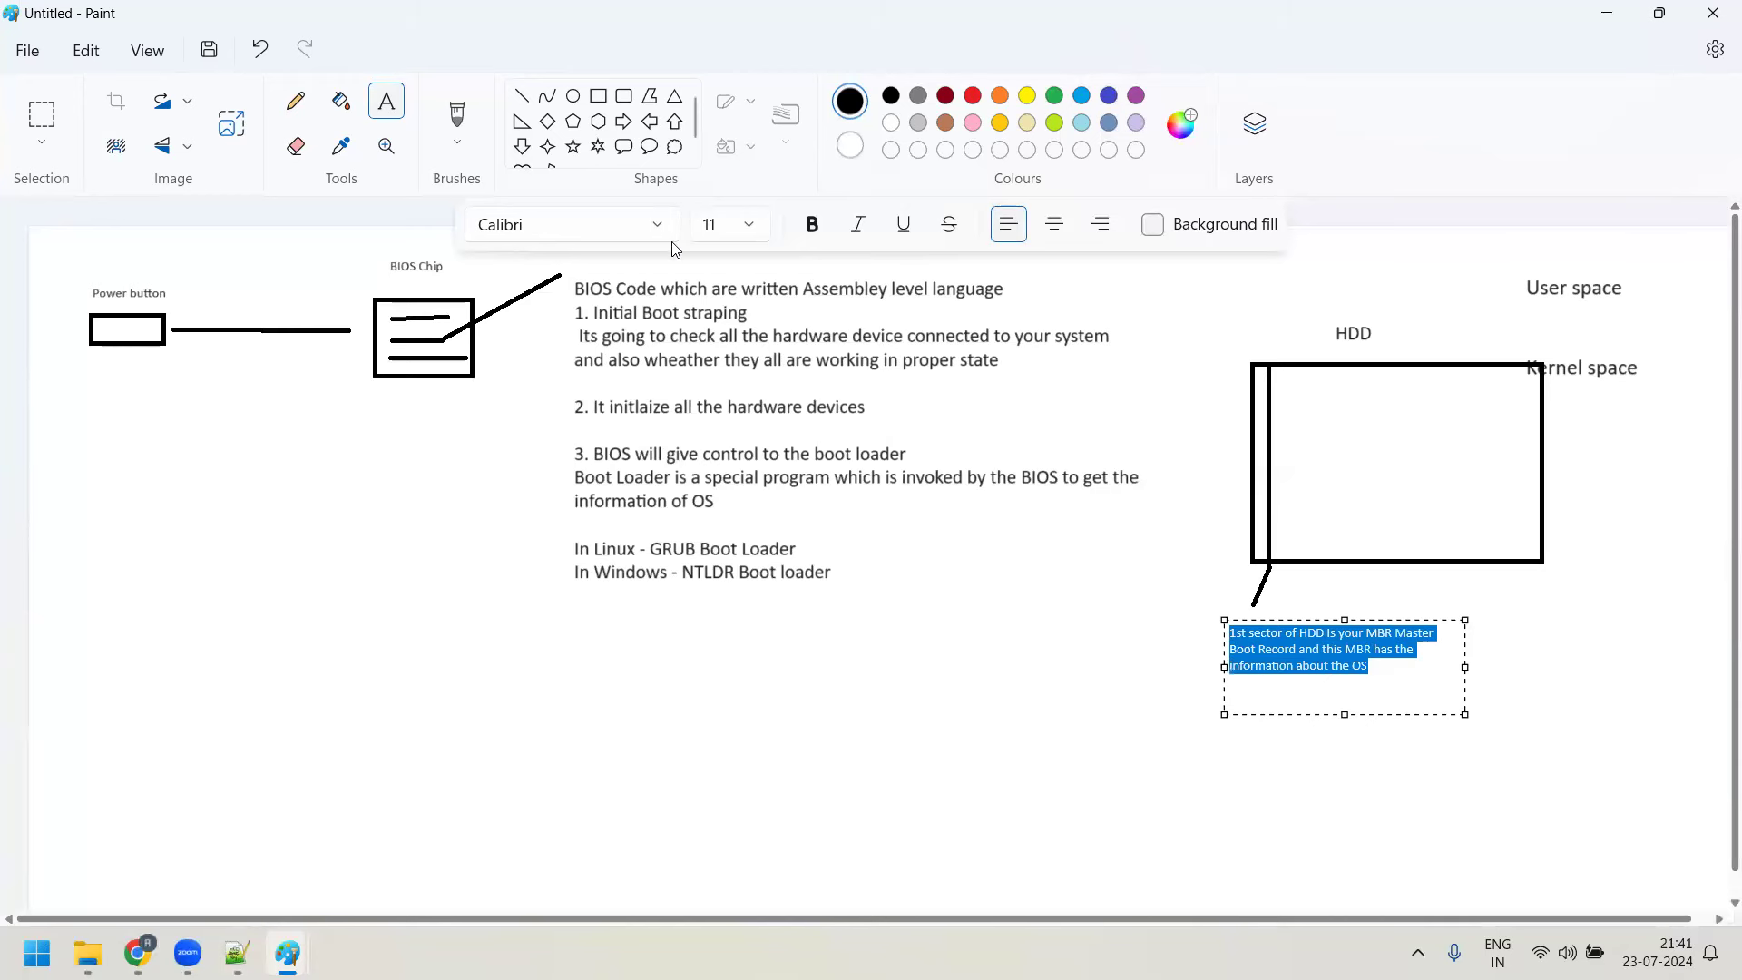
click(750, 225)
click(745, 520)
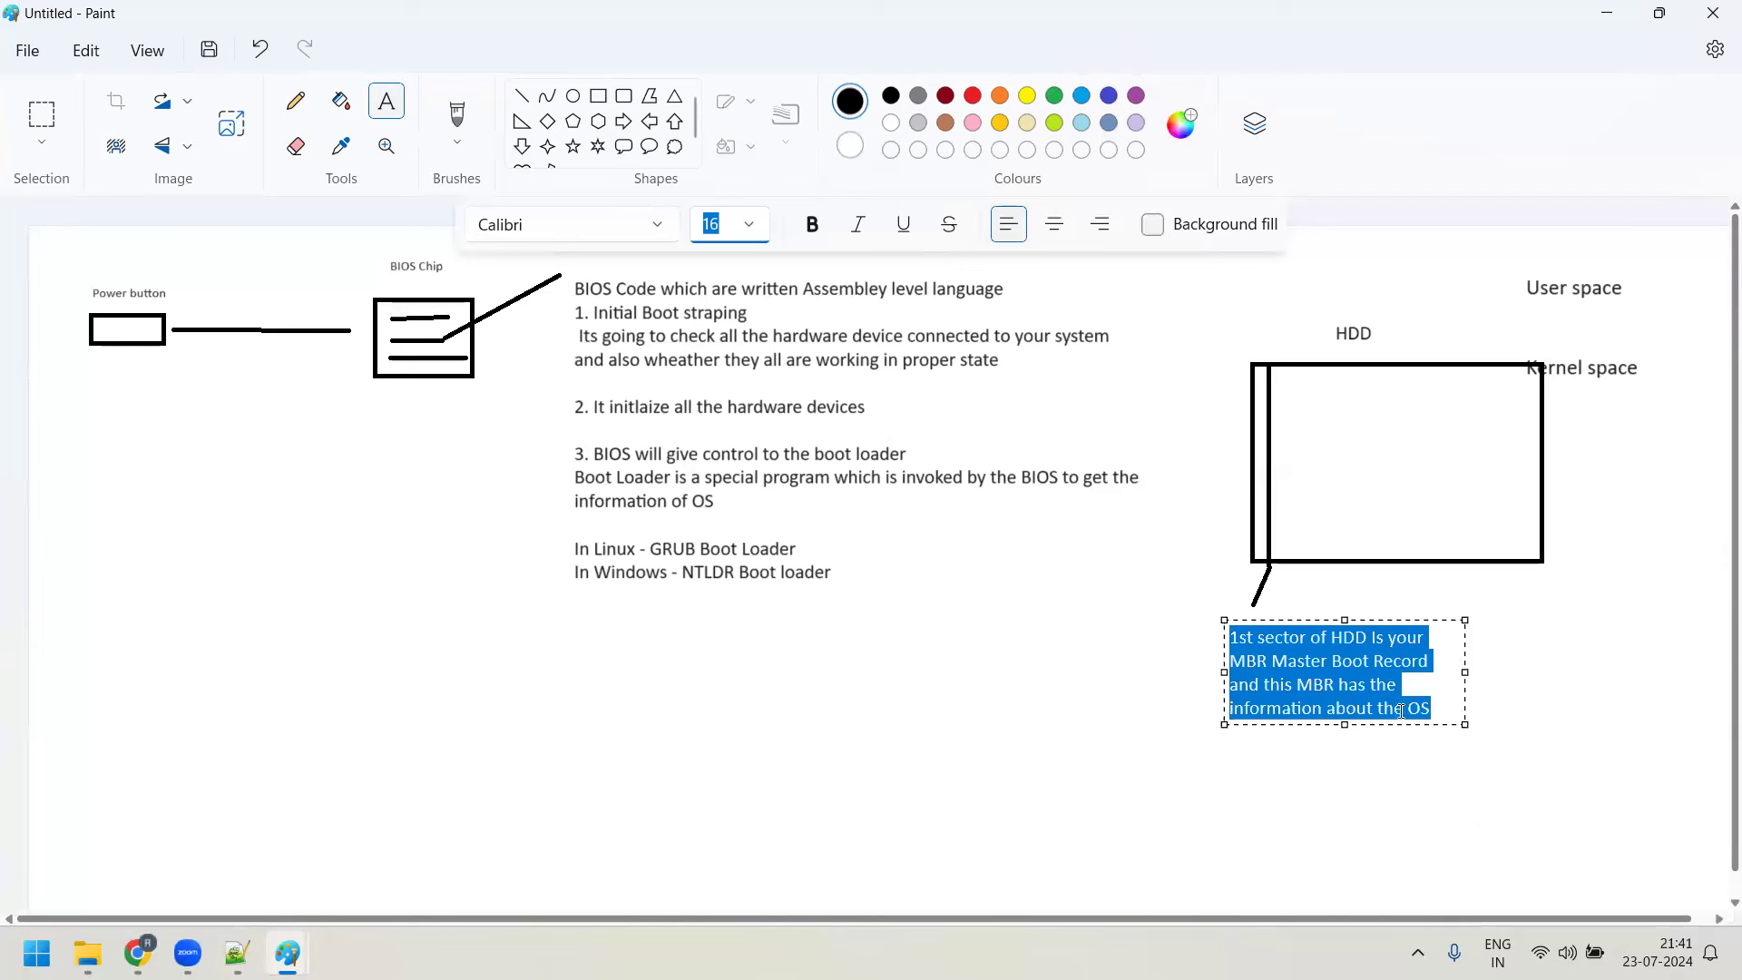
click(1439, 695)
Add a note line saying Windows keeps OS information in the C:\ drive, Programs_file\sys
key(Return)
key(Return)
text(In case of wind)
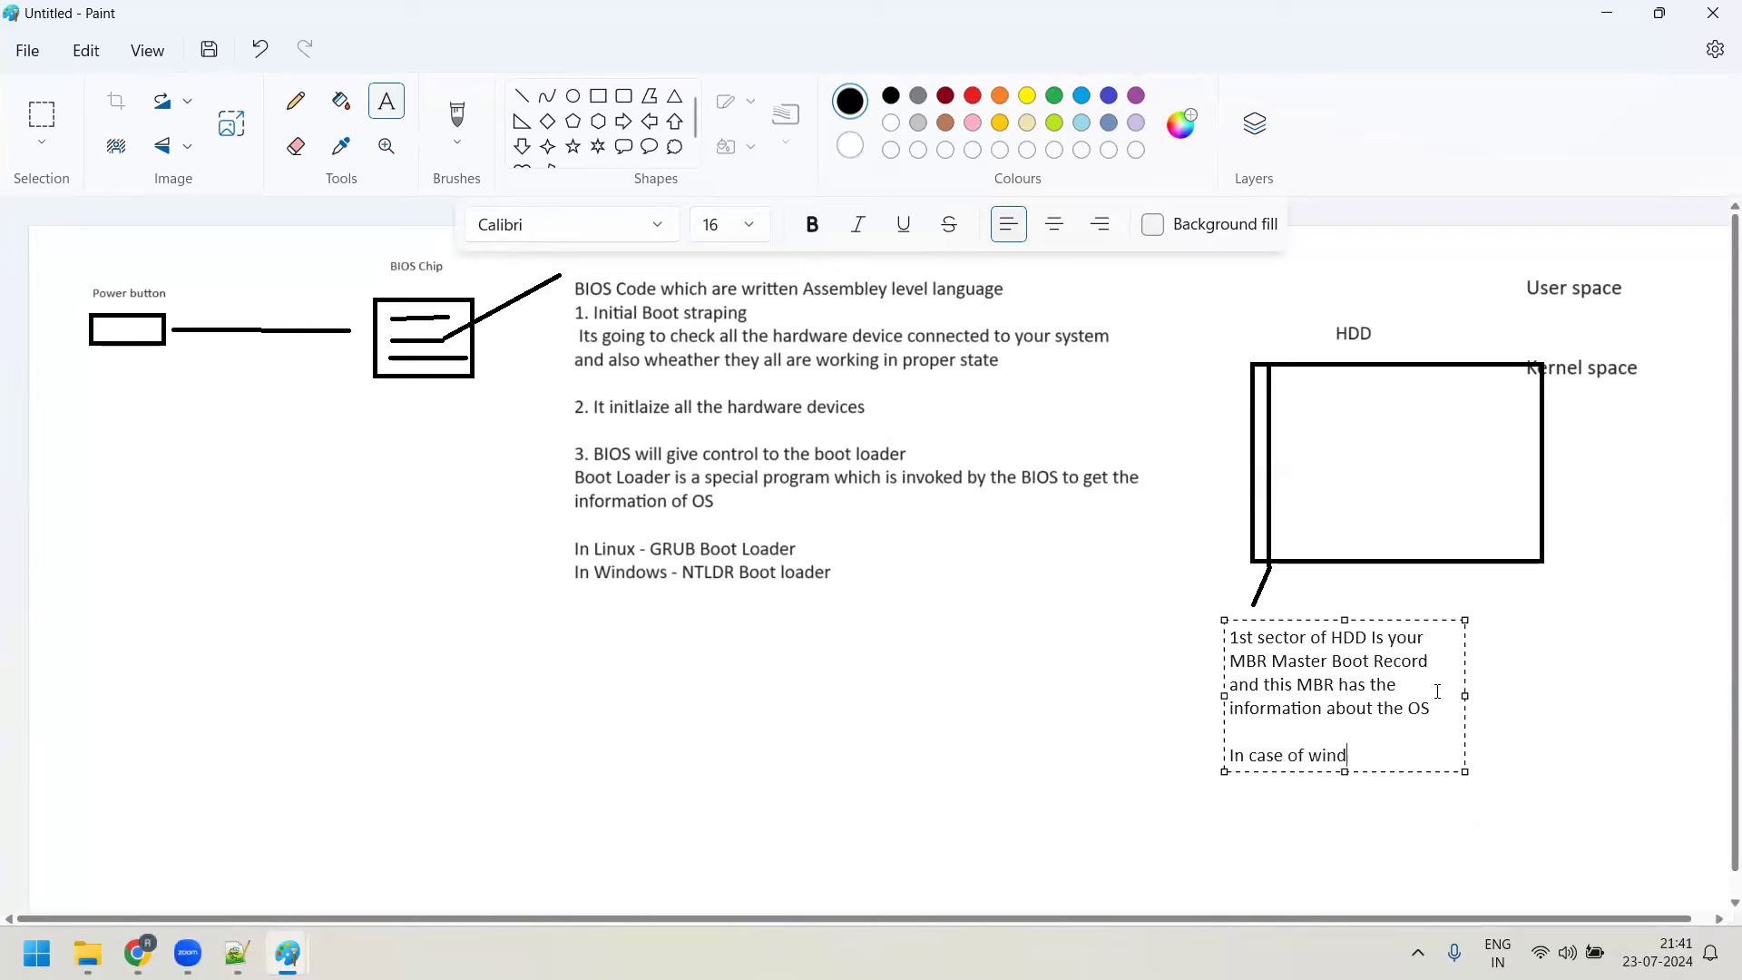
text(ows , its )
text(underst)
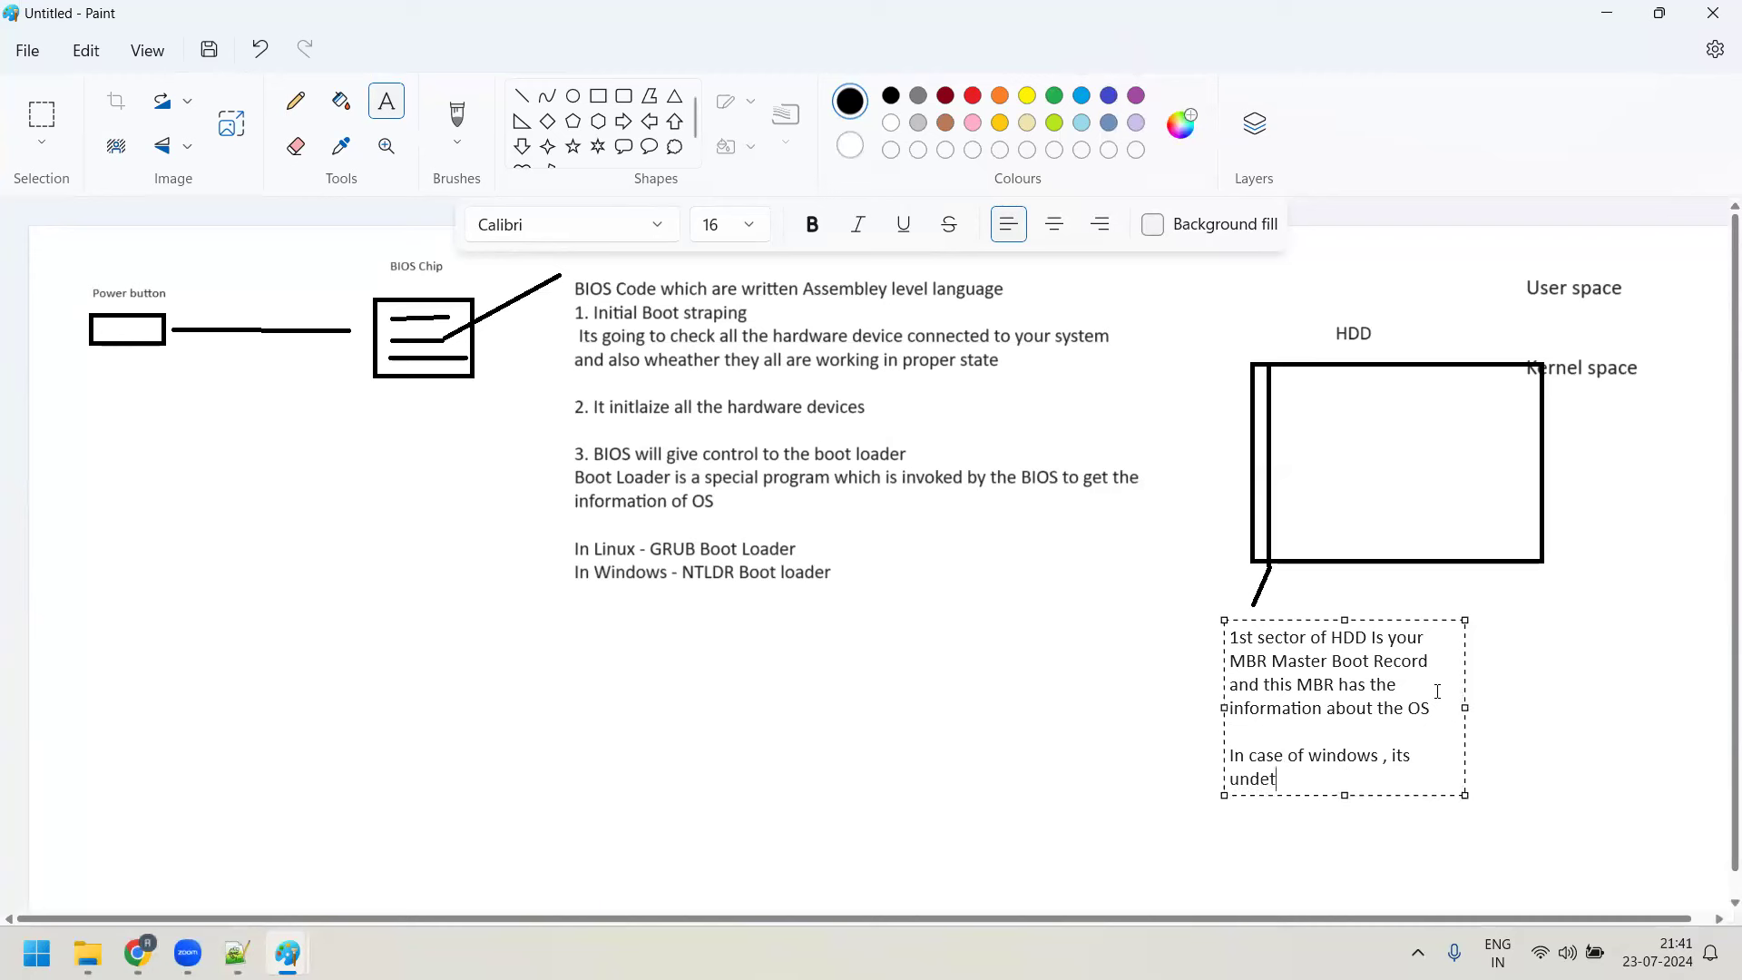
key(BackSpace)
key(BackSpace)
key(BackSpace)
text(rstand the information of about the OS)
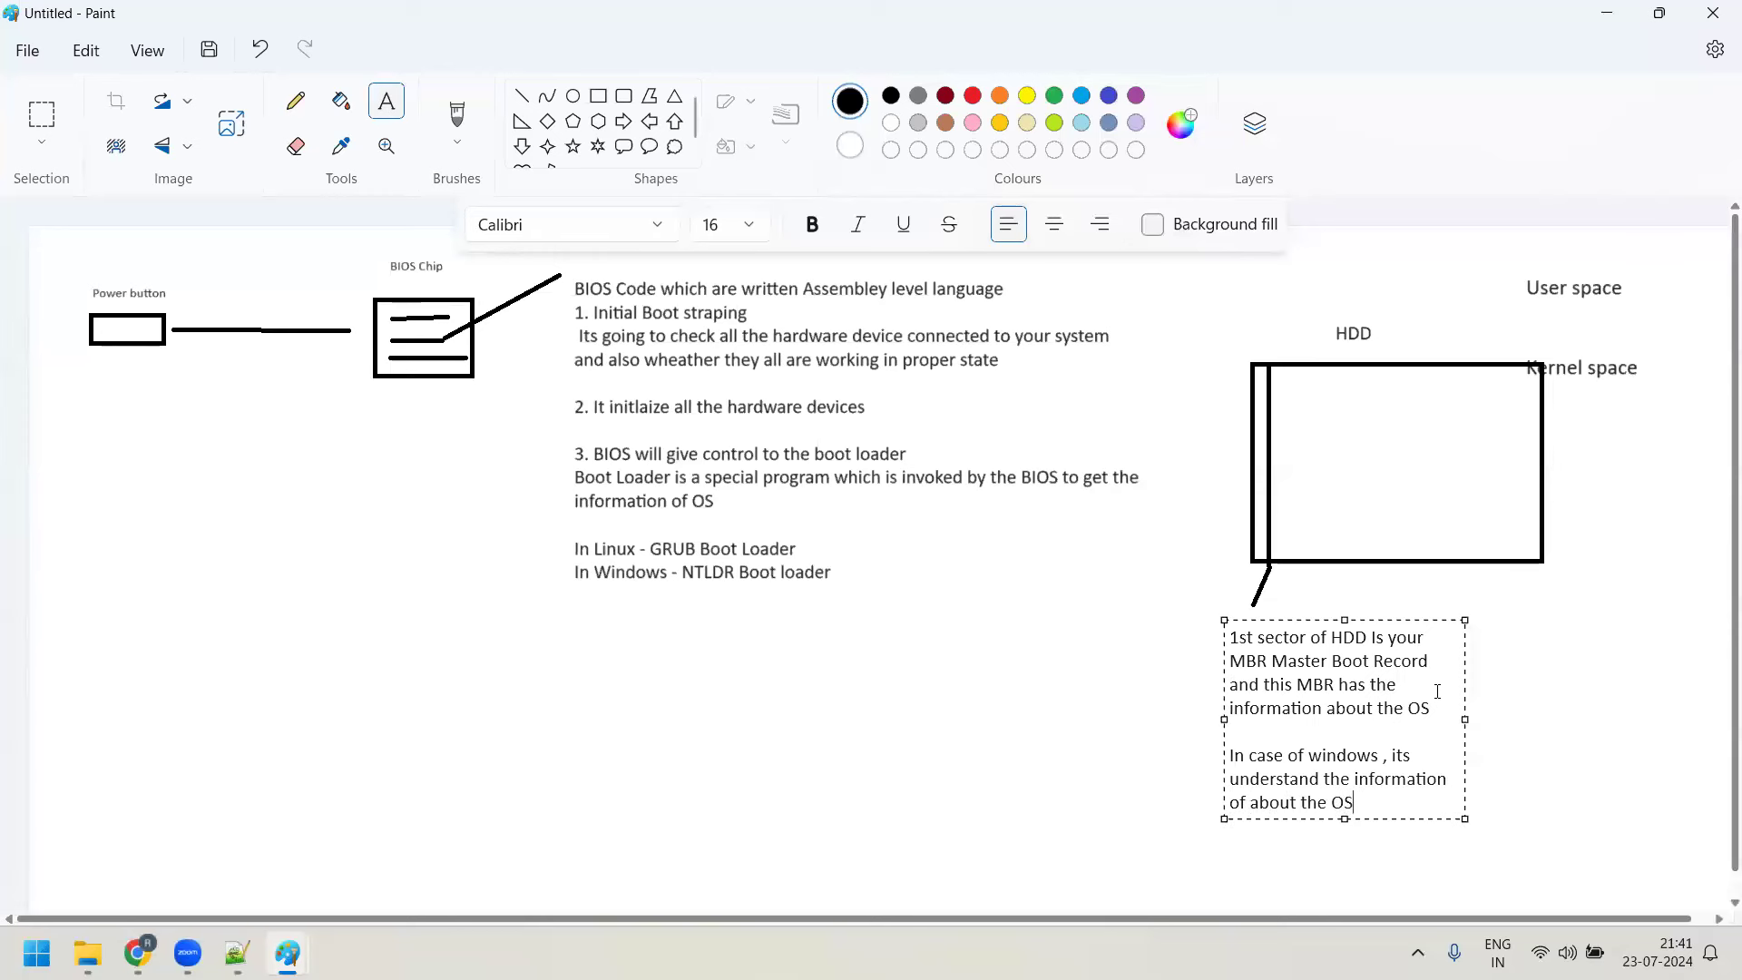
text( in there in C"\)
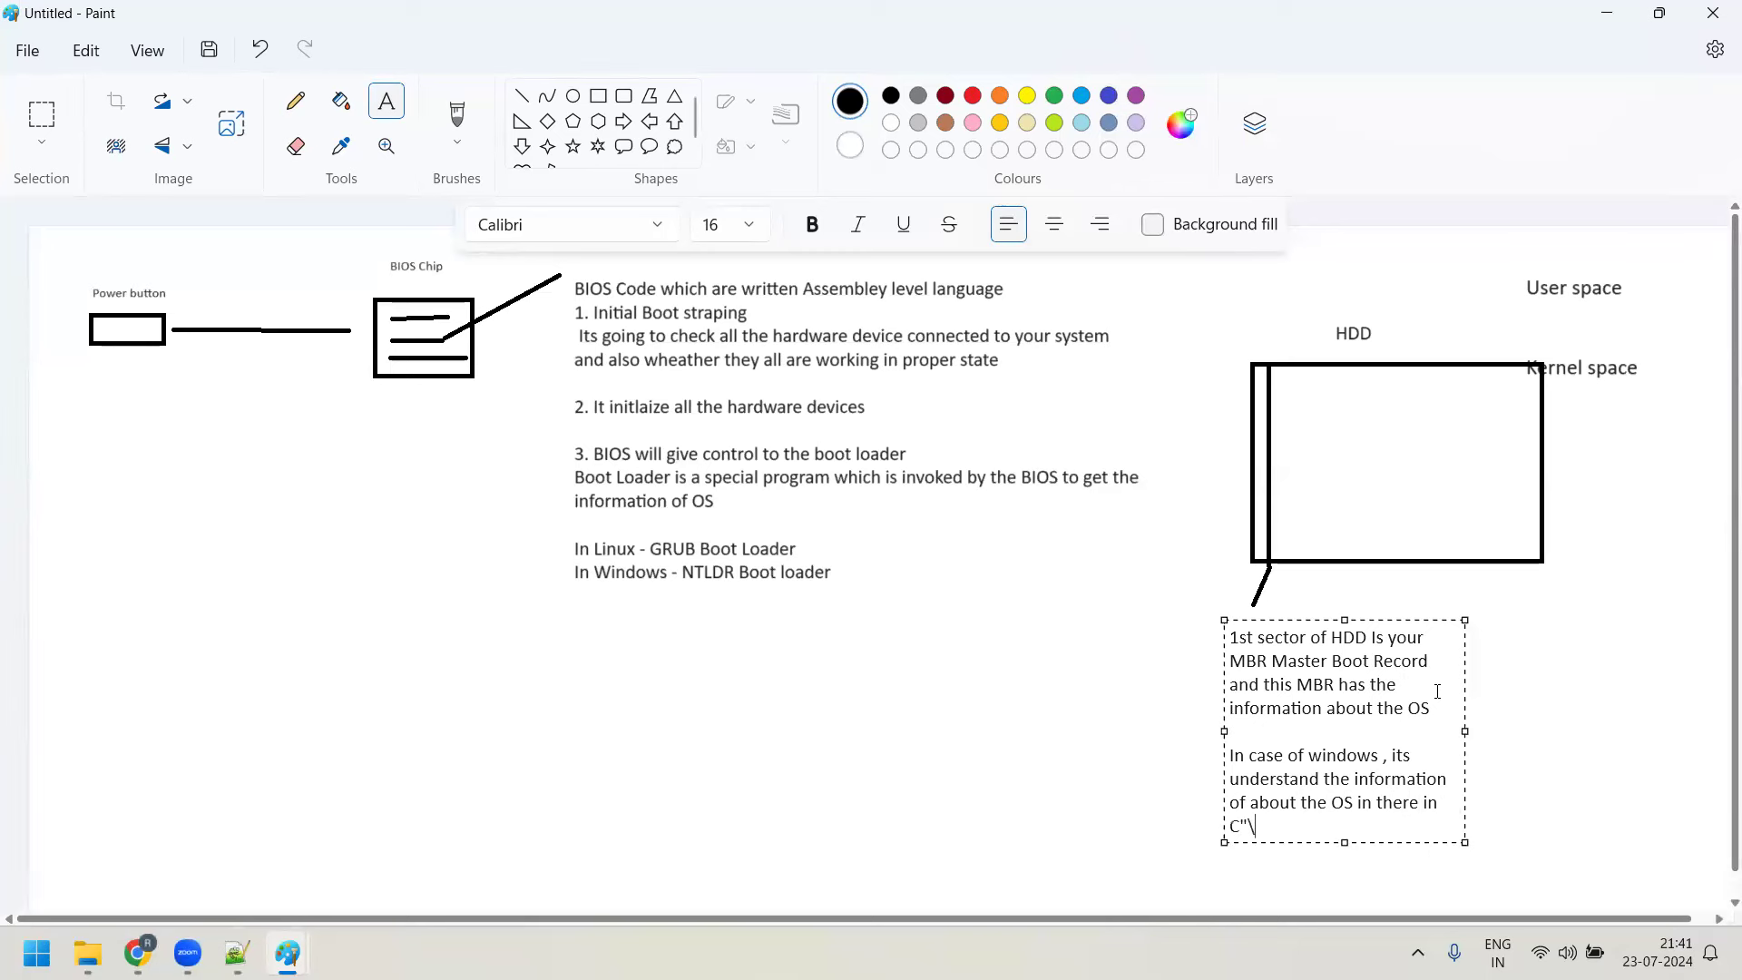
key(BackSpace)
text(:\ d)
key(BackSpace)
key(BackSpace)
key(BackSpace)
key(BackSpace)
key(BackSpace)
text(:\ drive , Programs _file/sys)
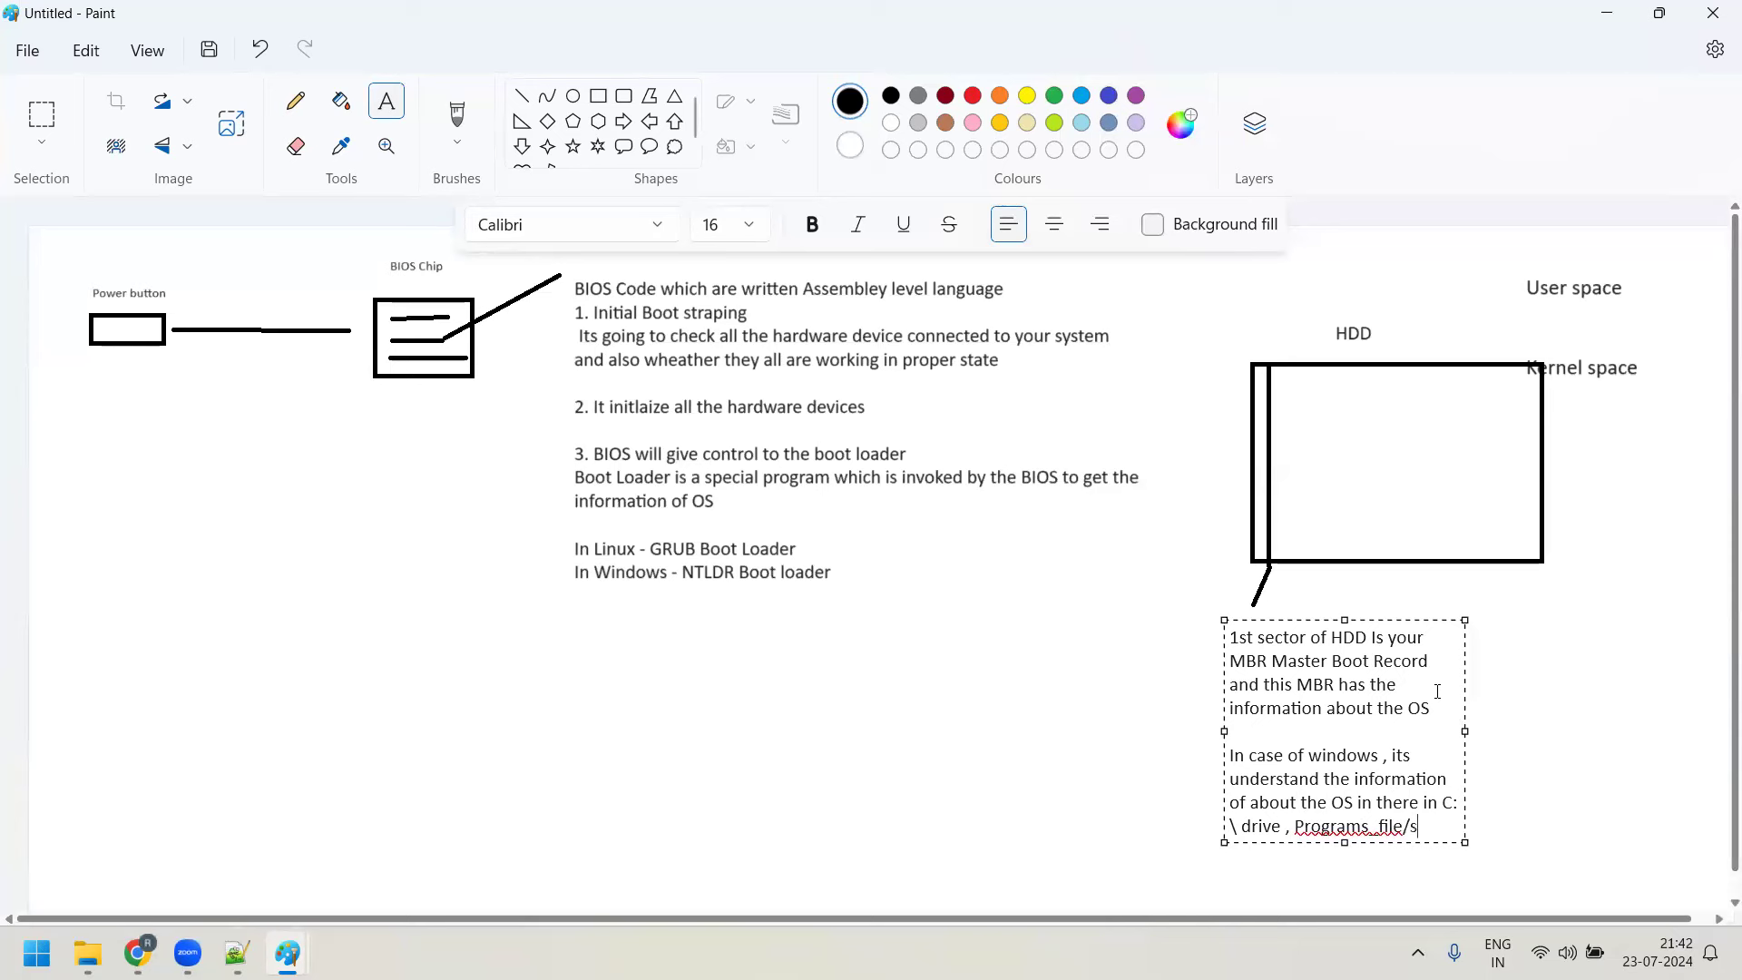
key(BackSpace)
key(BackSpace)
key(BackSpace)
key(BackSpace)
text(\sys\....)
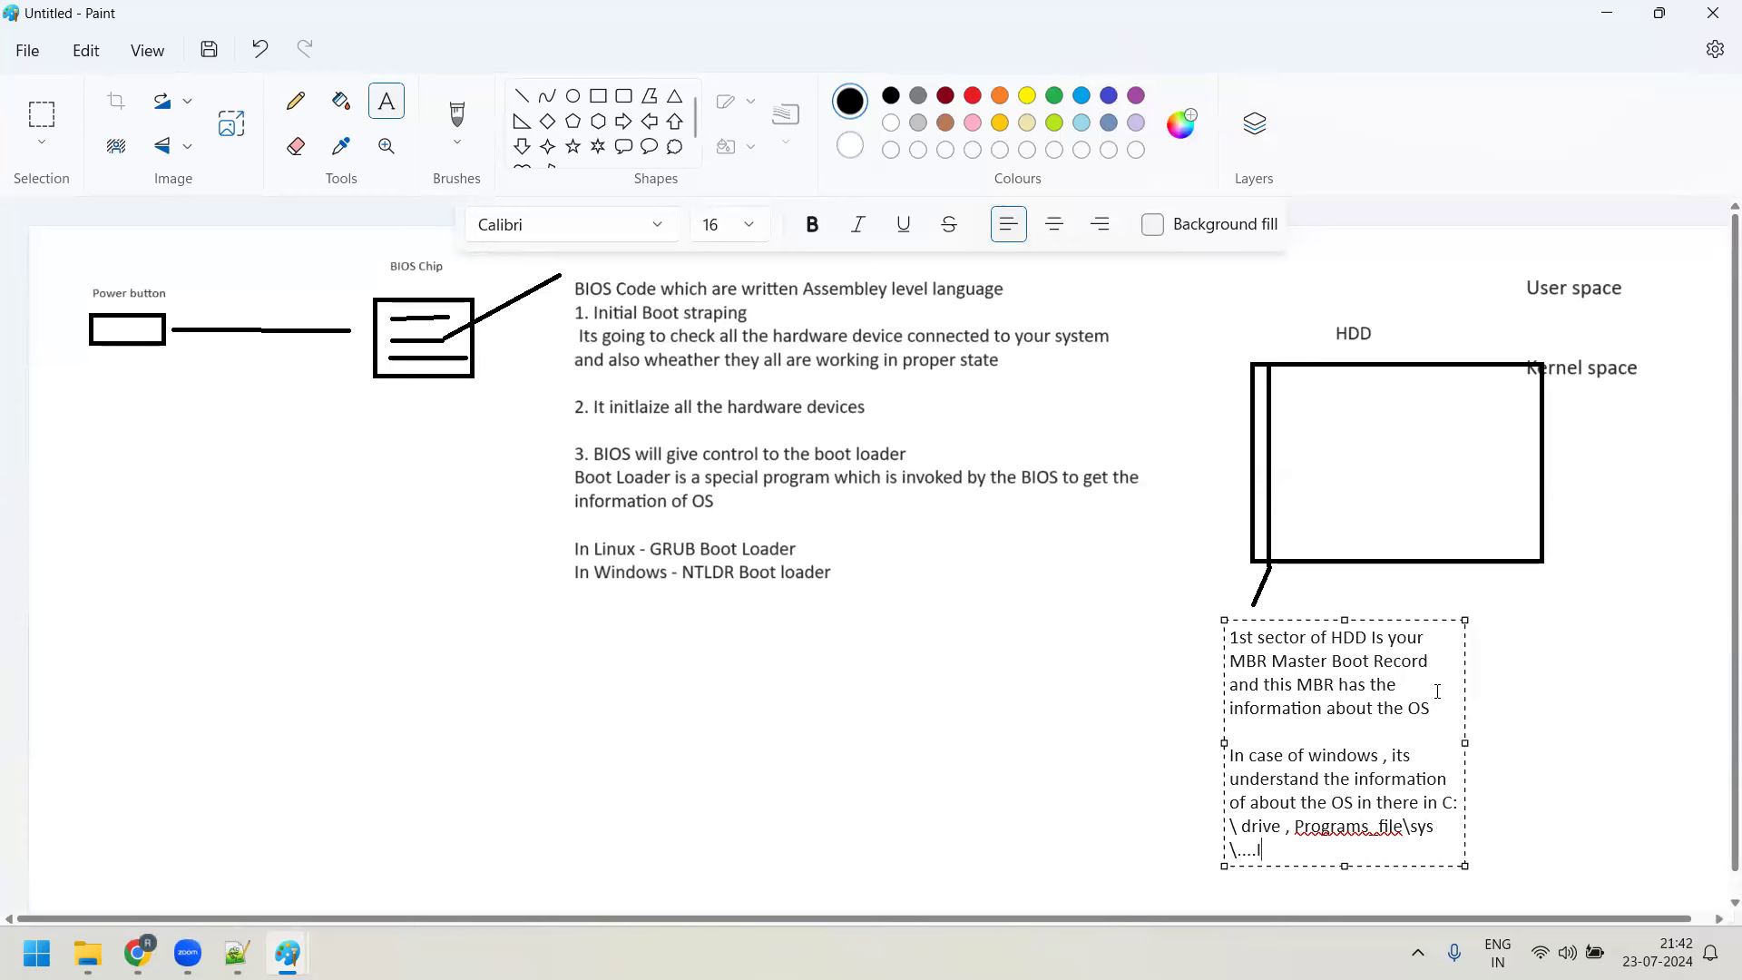
key(BackSpace)
text(.Windows OS)
Add the line 'Linux ---> /boot/vmlinuz image -- OS' and commit the note
key(Return)
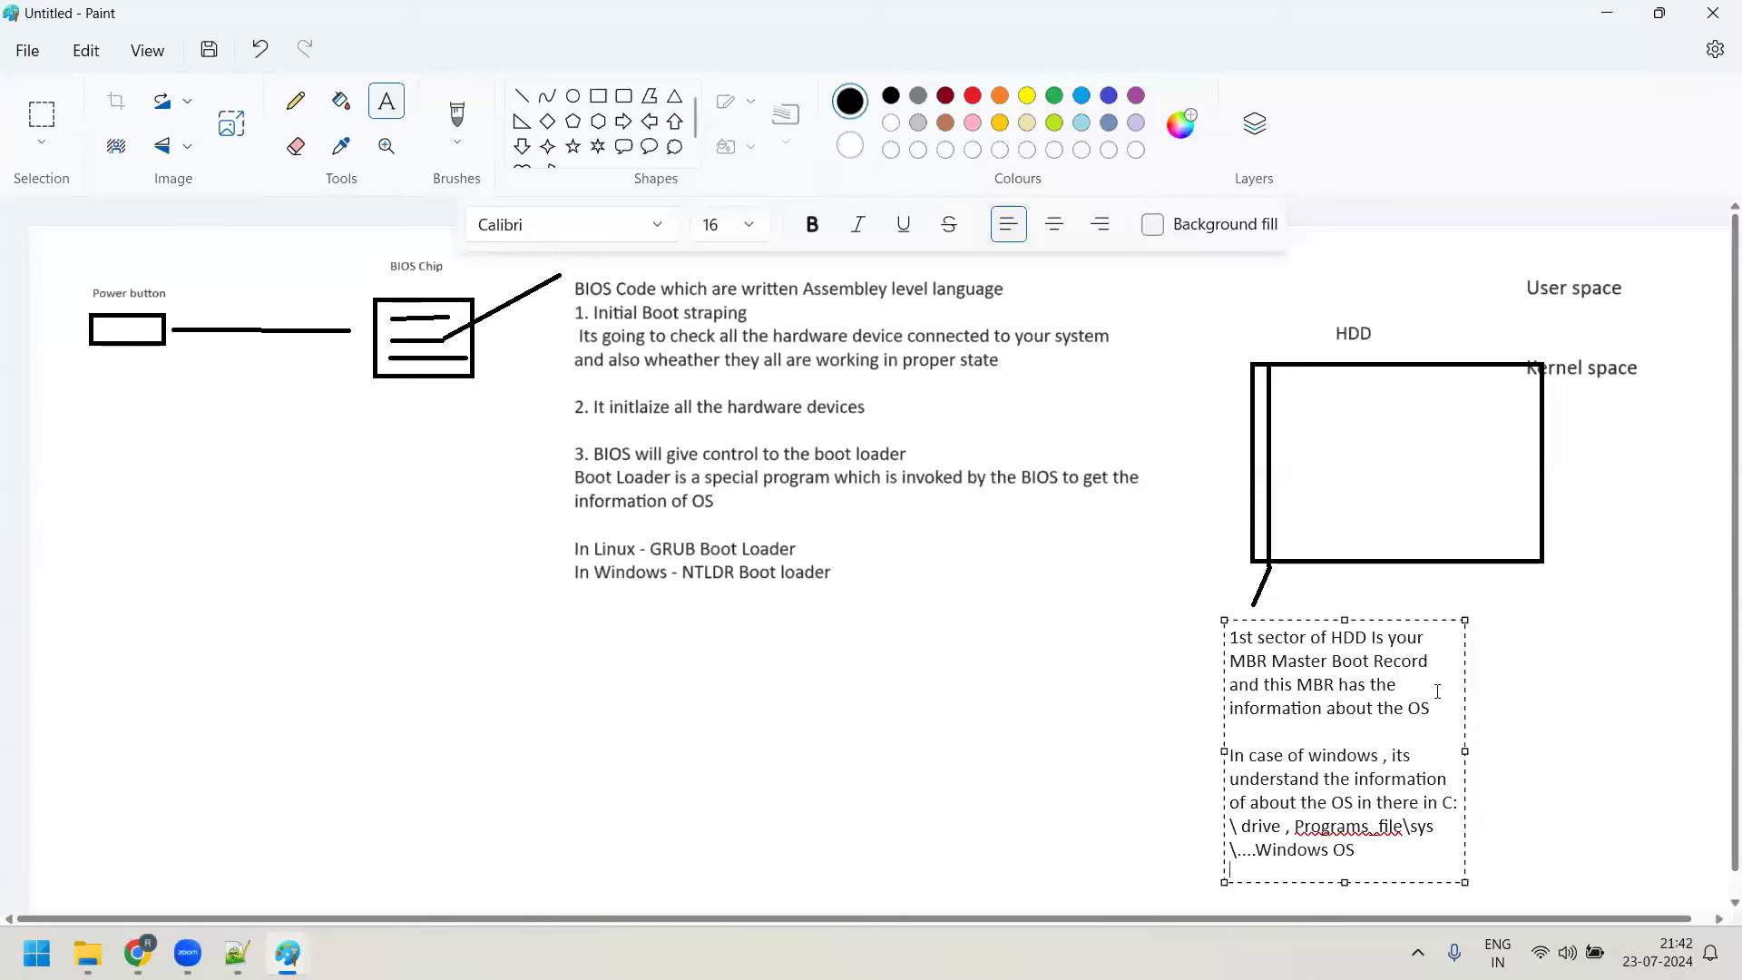
text(Linux ---> /boot/)
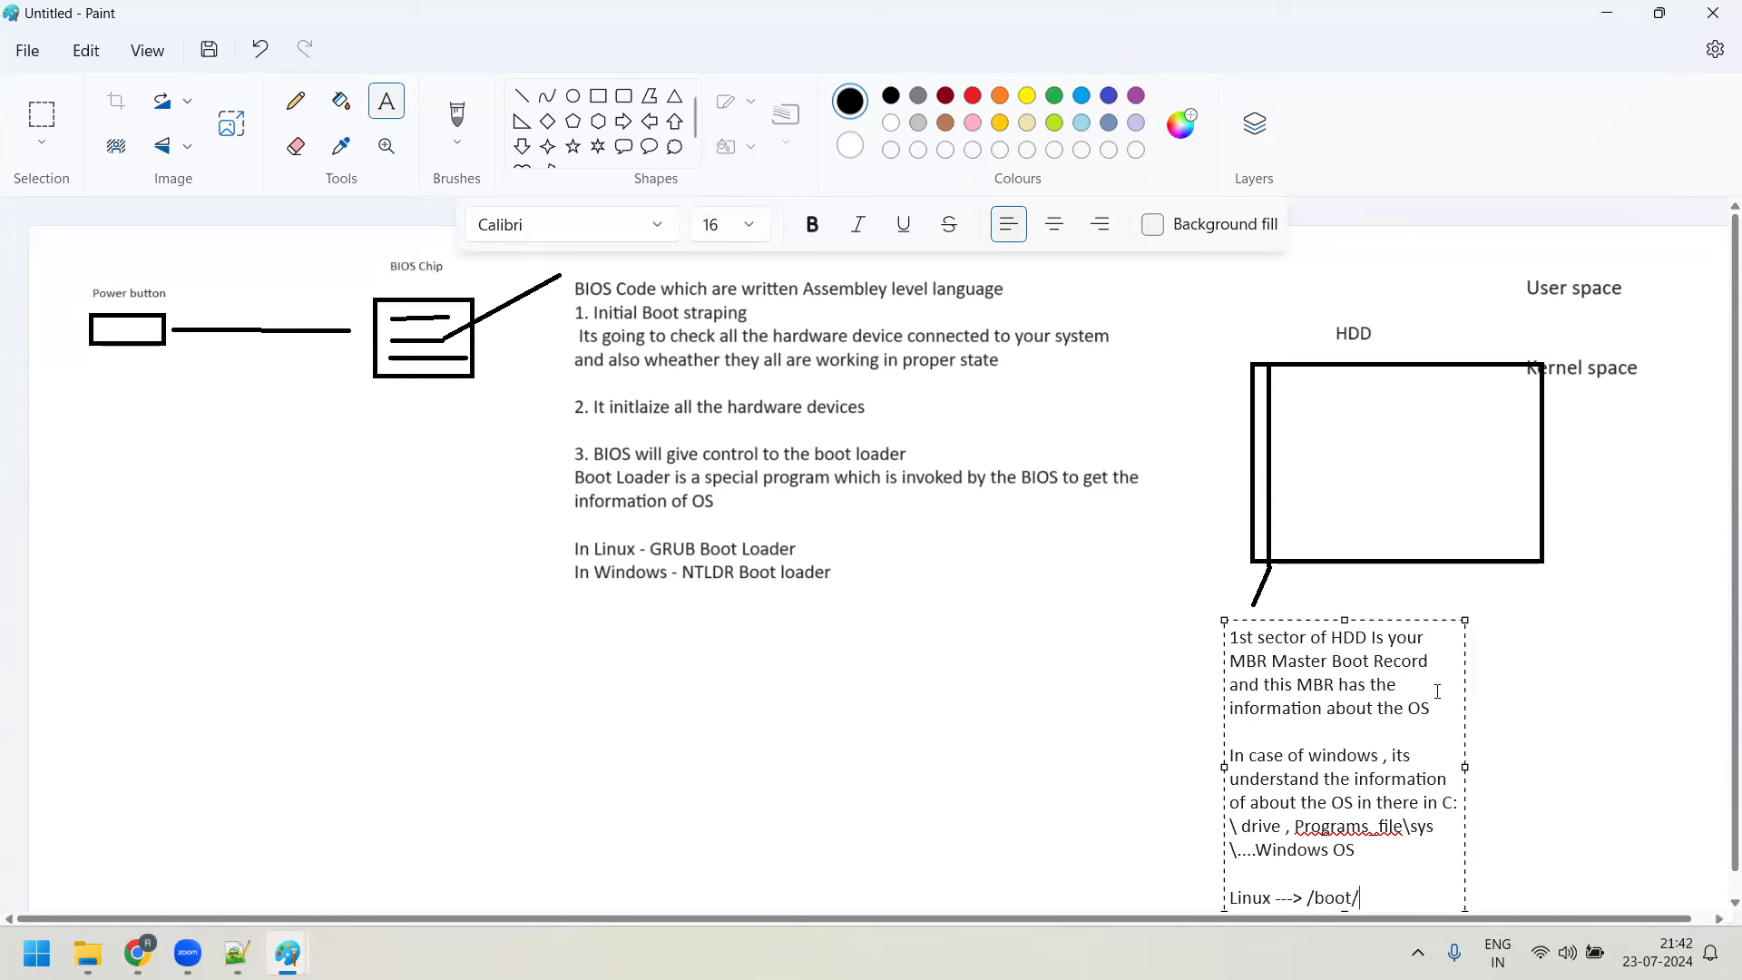
text(vmlinuz imae)
key(BackSpace)
text(ge -- OS)
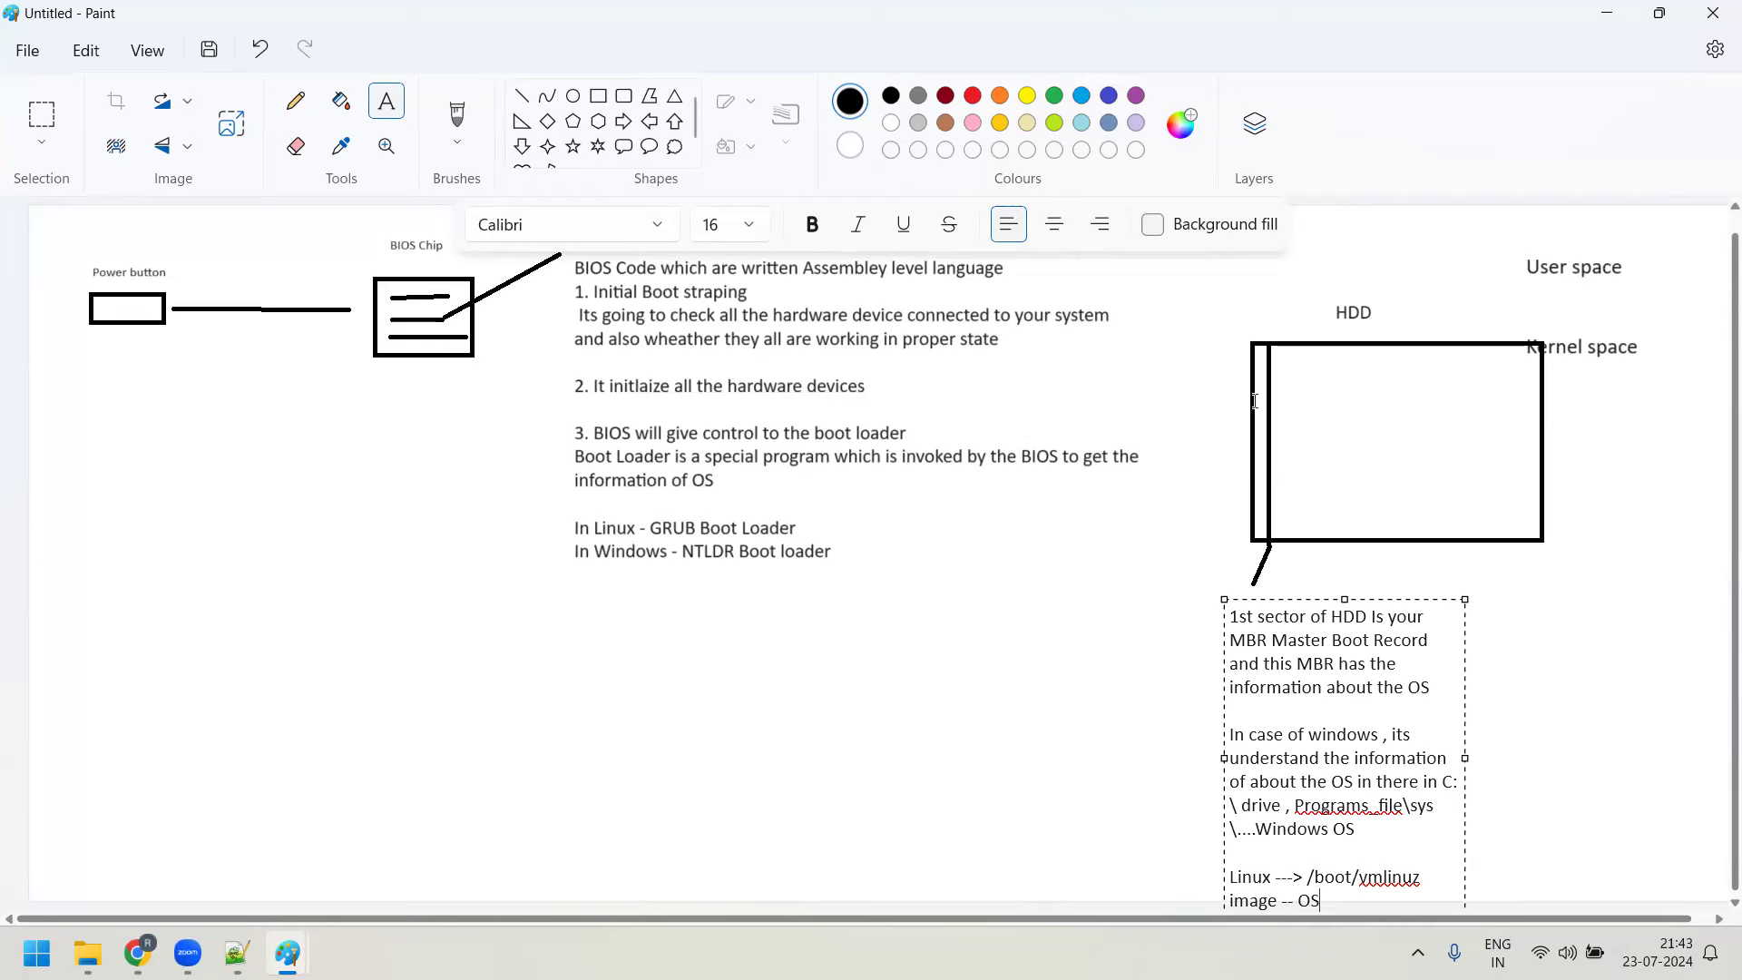
click(1198, 548)
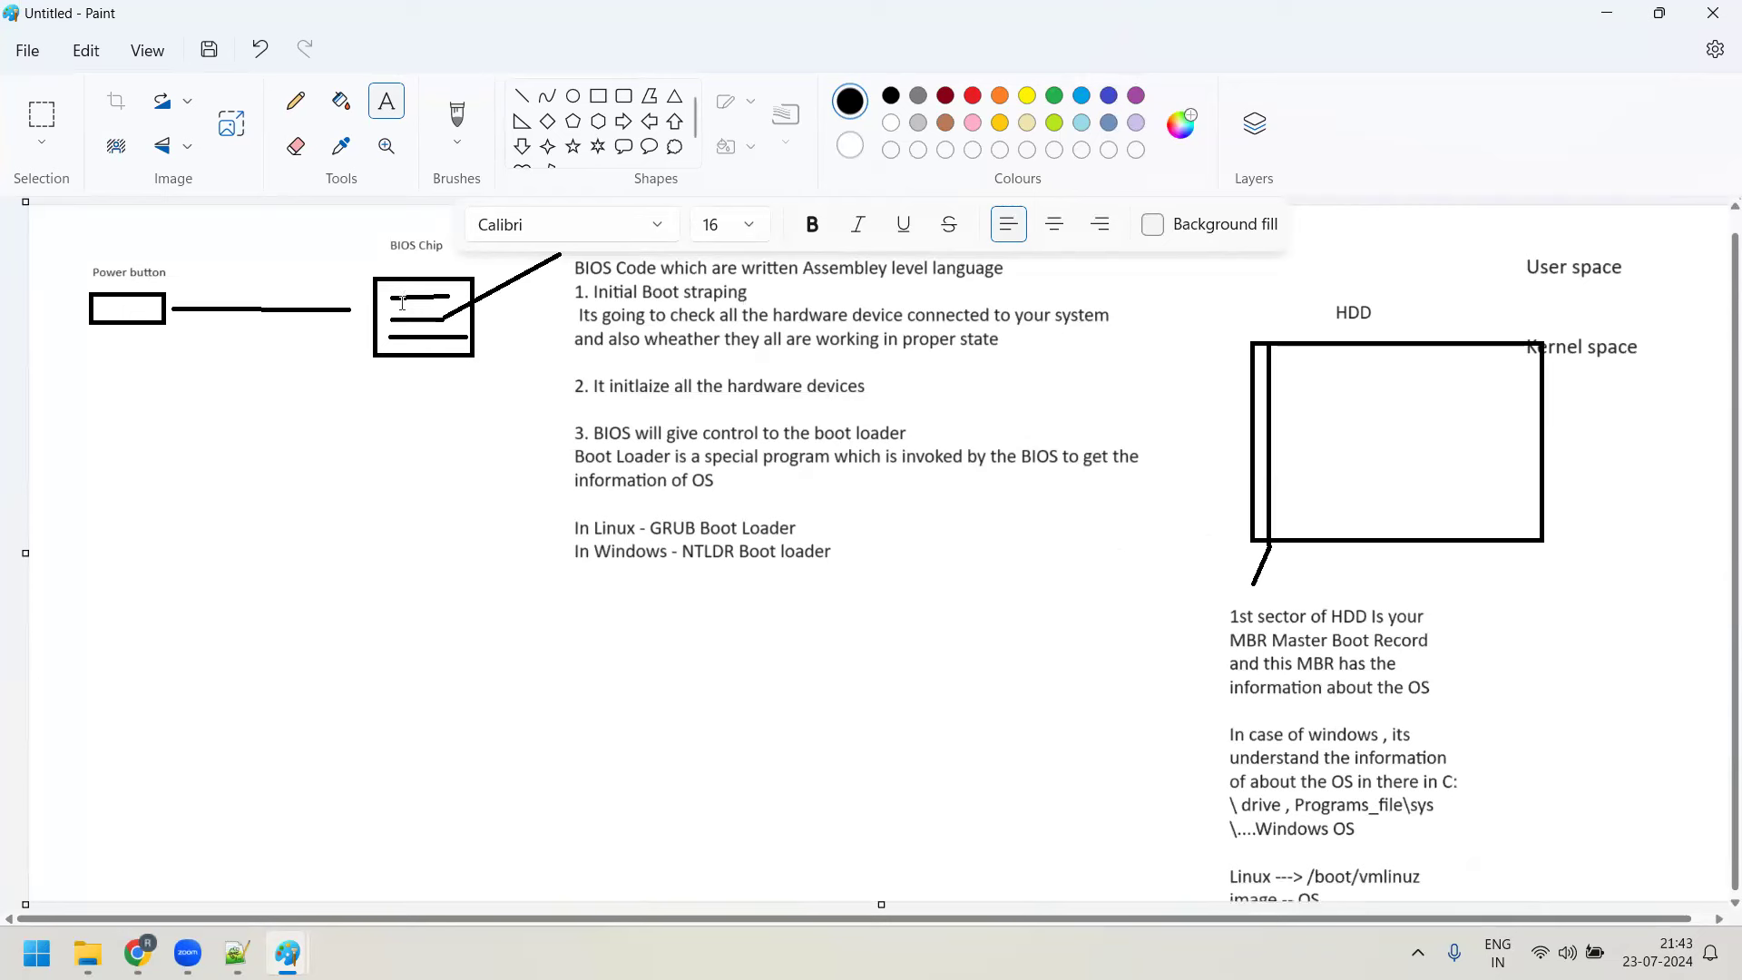
Draw lines linking the BIOS chip to the GRUB Boot Loader line and that line to the HDD
click(523, 102)
mouse_move(437, 363)
mouse_down()
mouse_move(498, 503)
mouse_move(540, 539)
mouse_move(569, 532)
mouse_up()
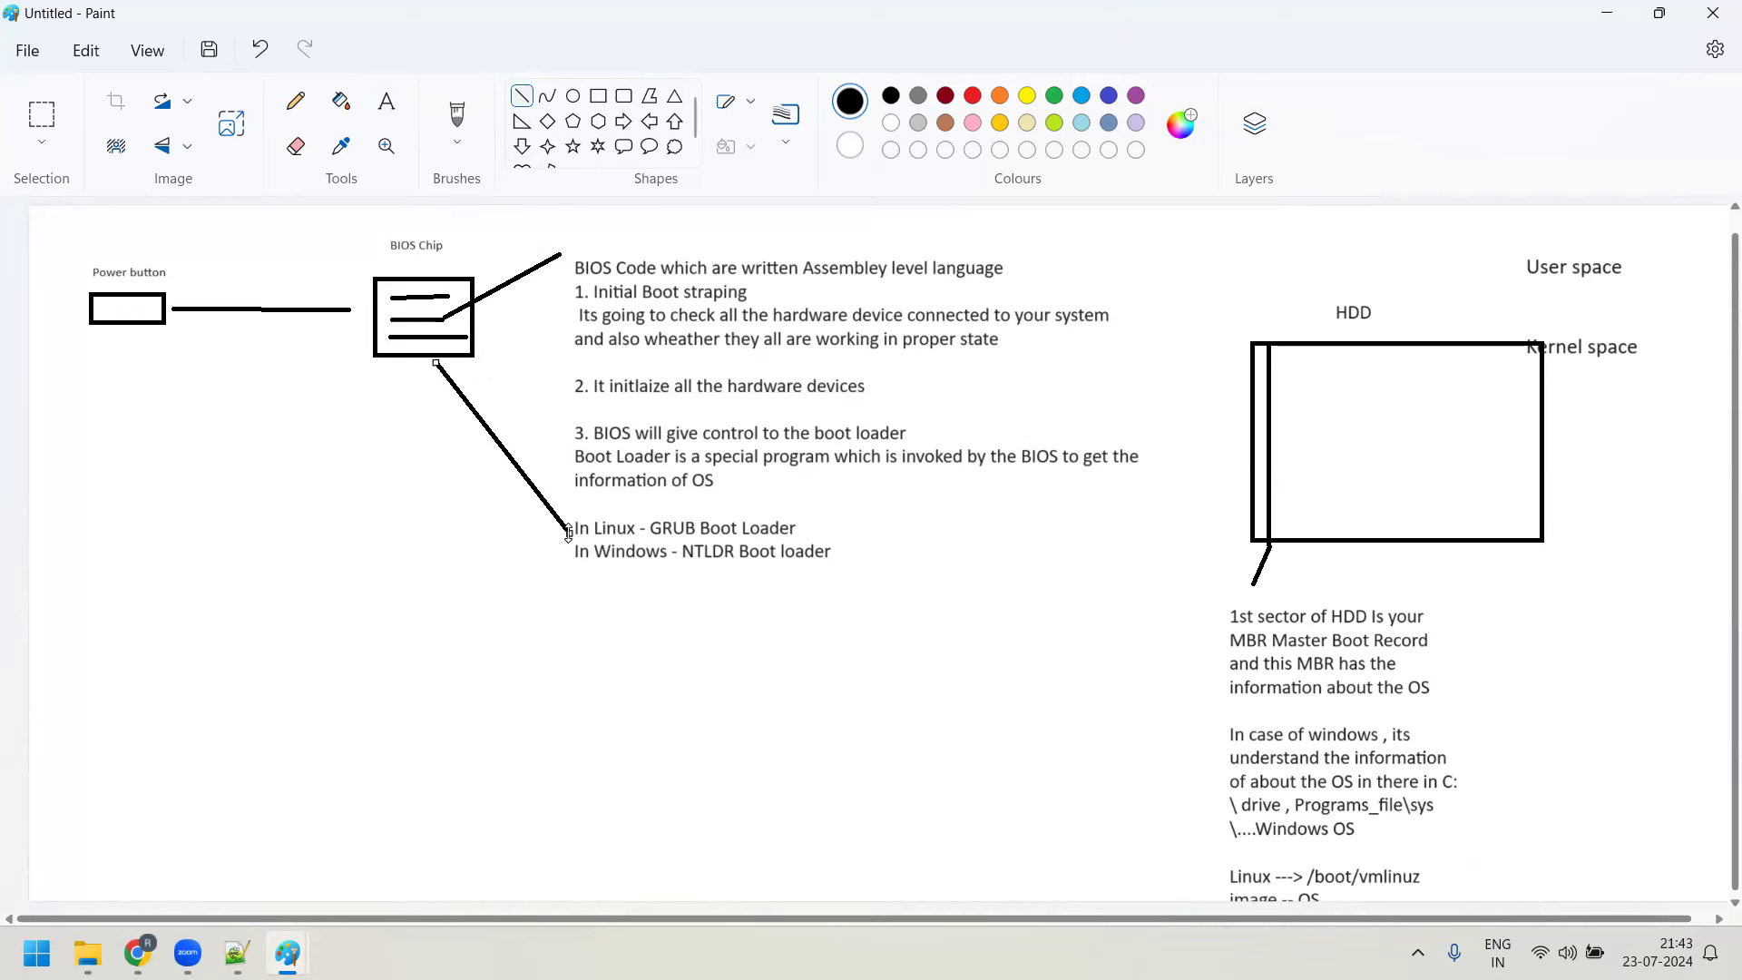
mouse_move(798, 525)
mouse_down()
mouse_move(930, 537)
mouse_move(1252, 499)
mouse_up()
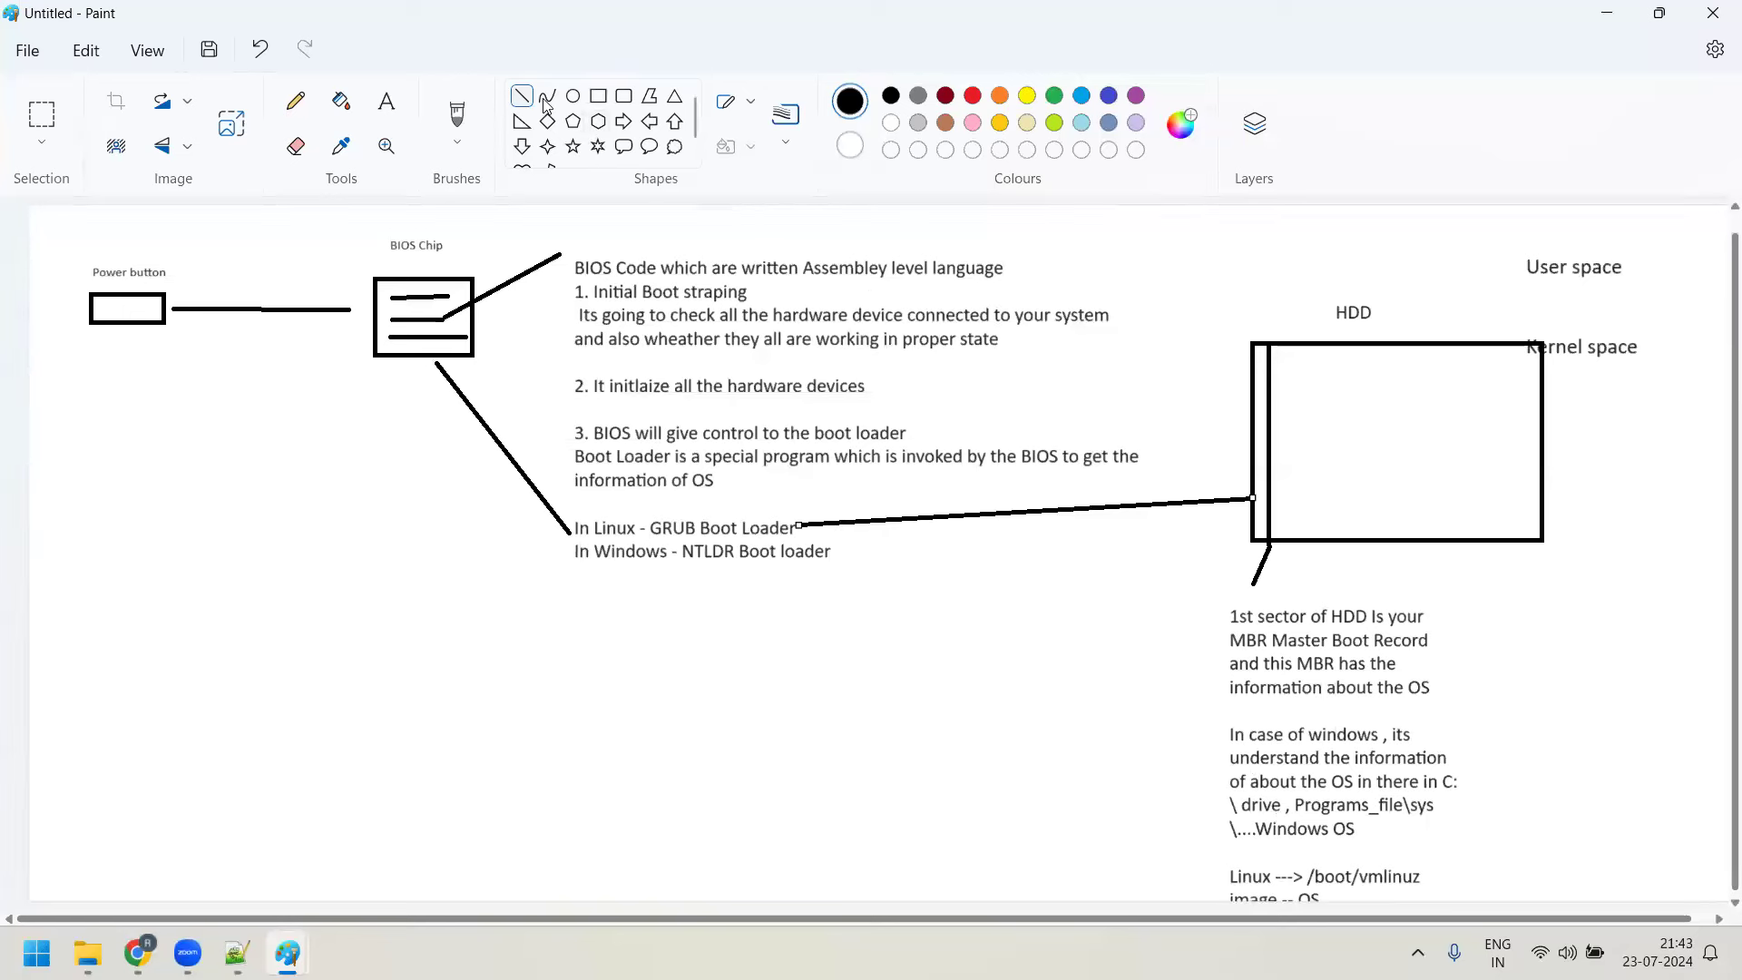
Draw a wide rectangle in the lower left of the canvas
click(598, 97)
drag(276, 662, 579, 825)
drag(684, 823, 1044, 826)
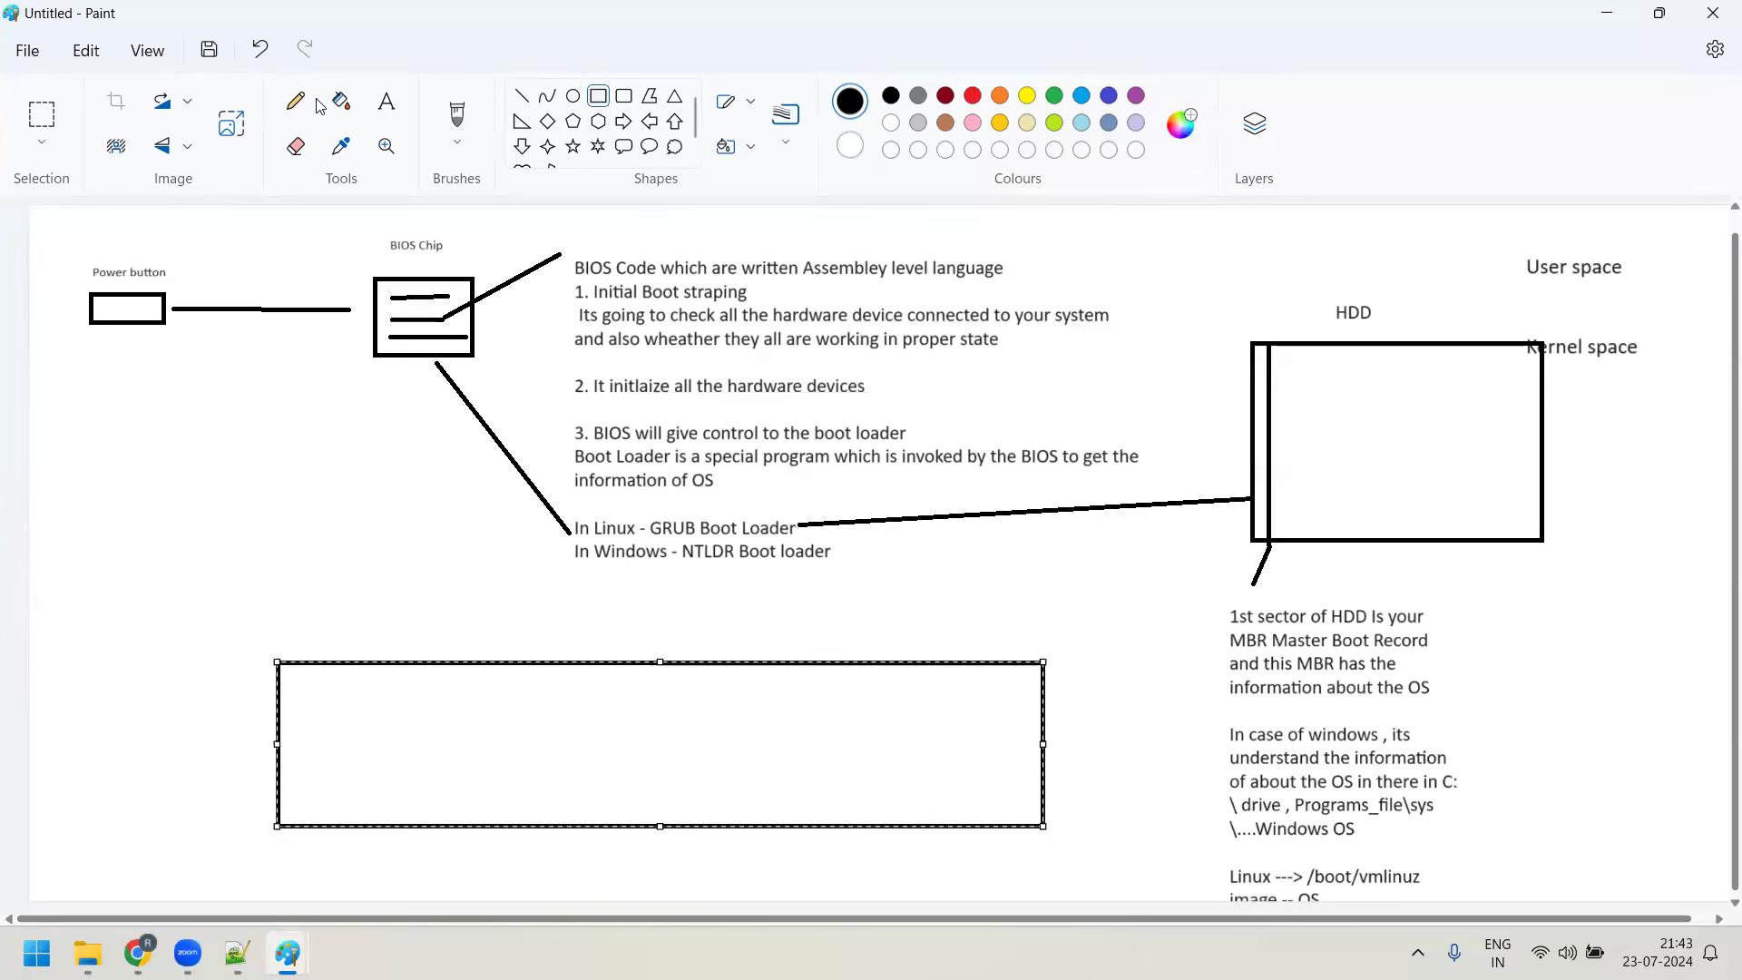
Add a 16 pt 'RAM- 16 GB' label and draw a horizontal line across the rectangle
click(386, 100)
drag(287, 596, 415, 684)
click(381, 700)
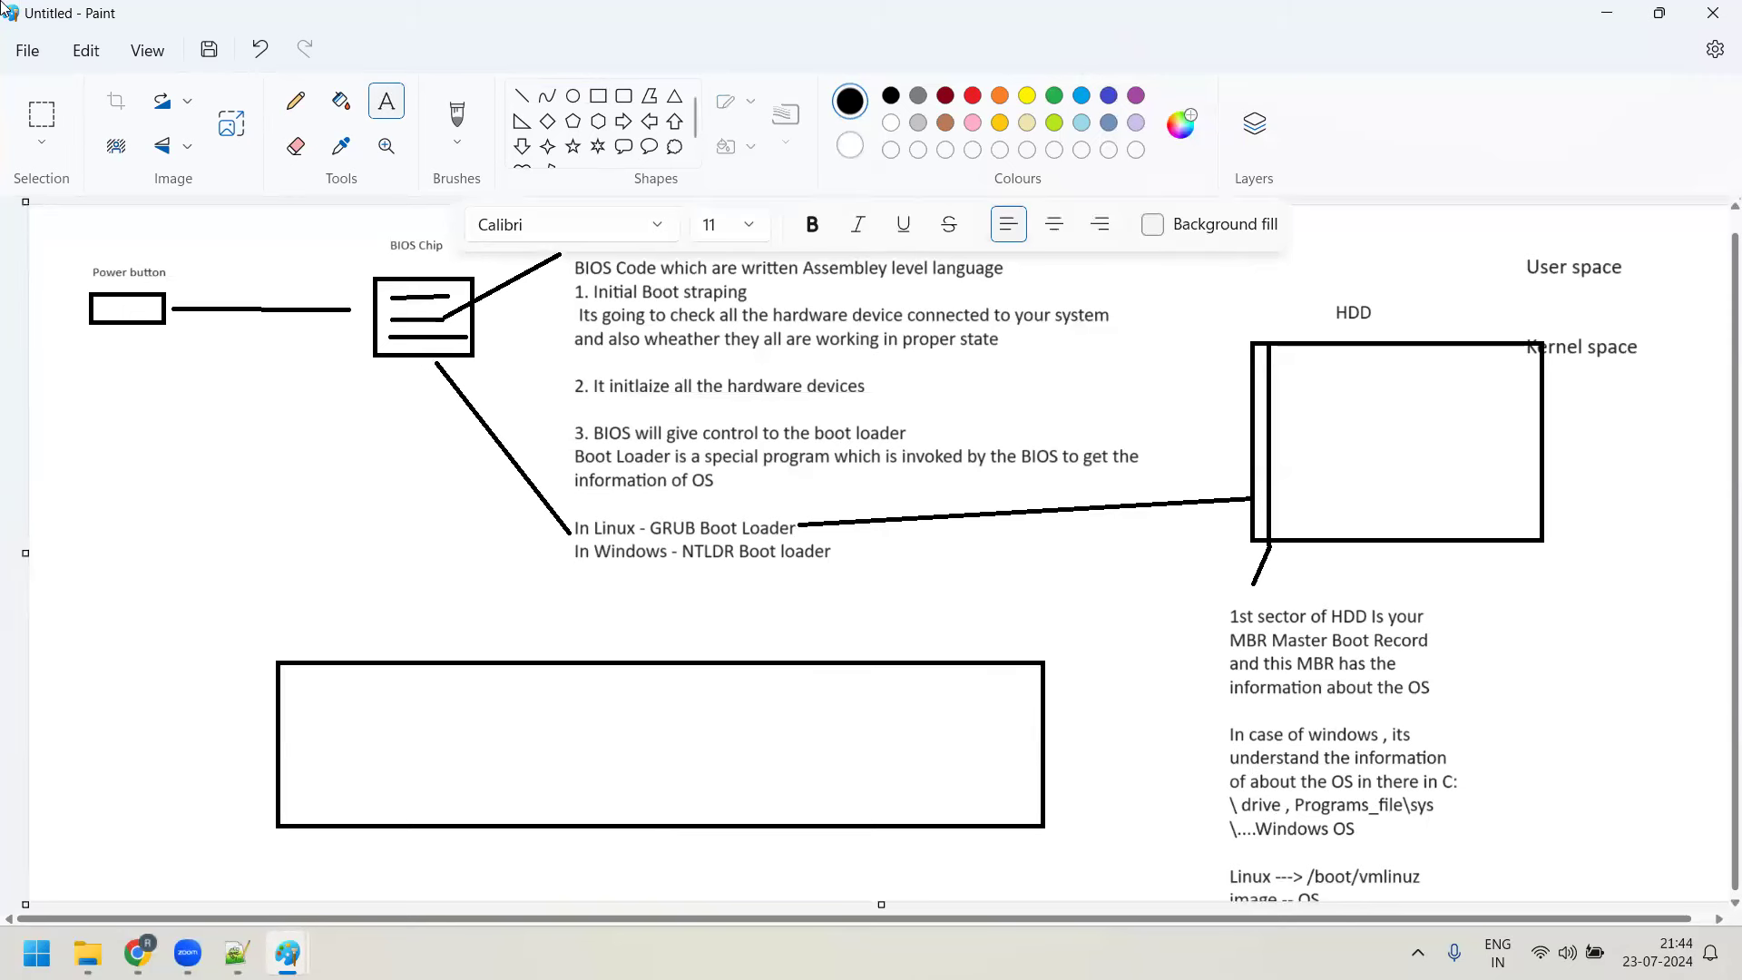
click(183, 542)
text(RAM)
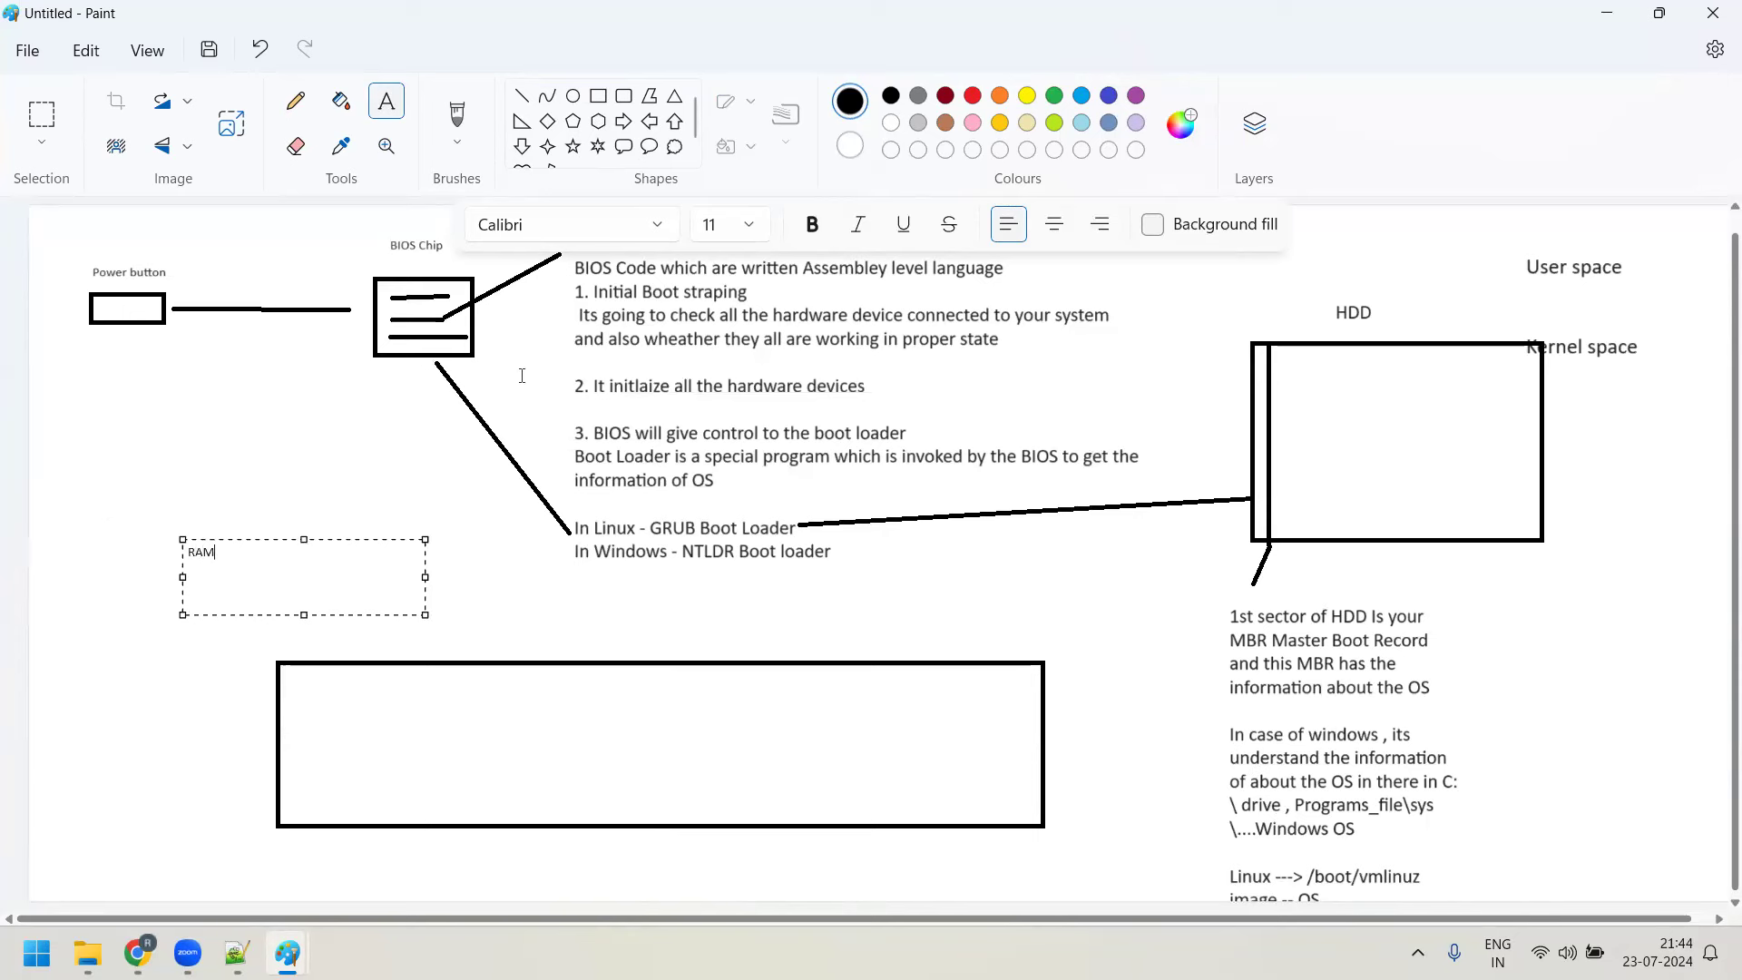
text(- 16 GB)
key(BackSpace)
key(BackSpace)
text(GB)
drag(281, 548, 125, 561)
click(749, 225)
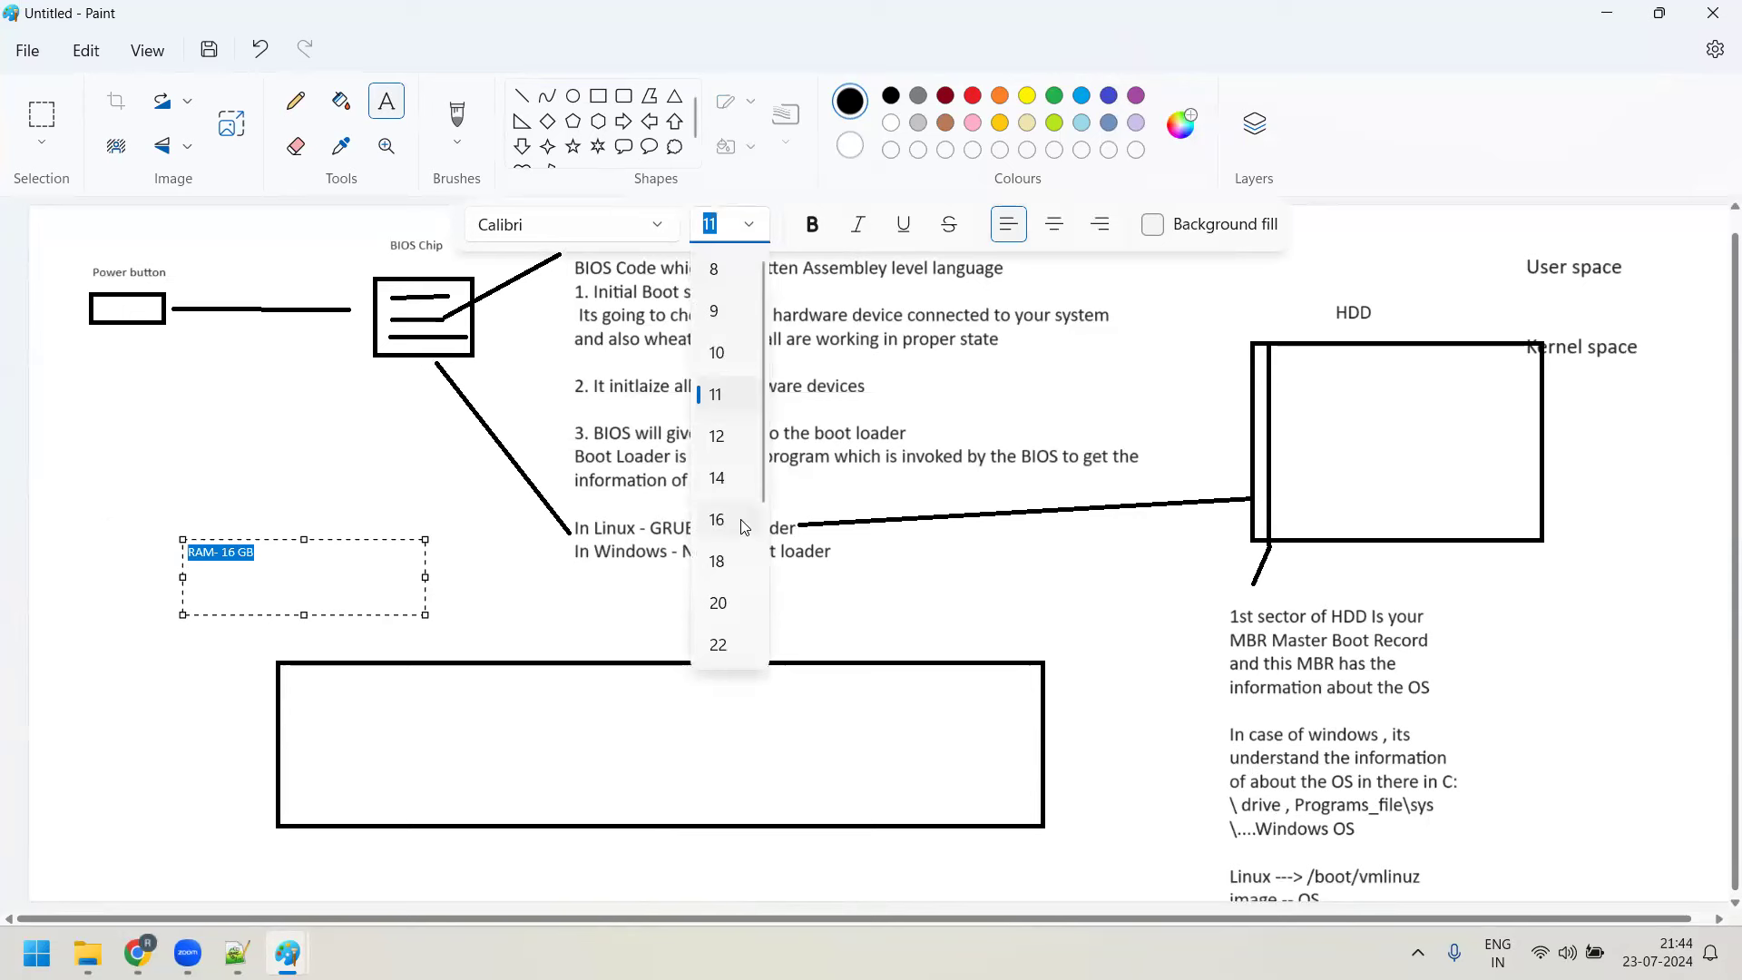
click(717, 520)
click(566, 773)
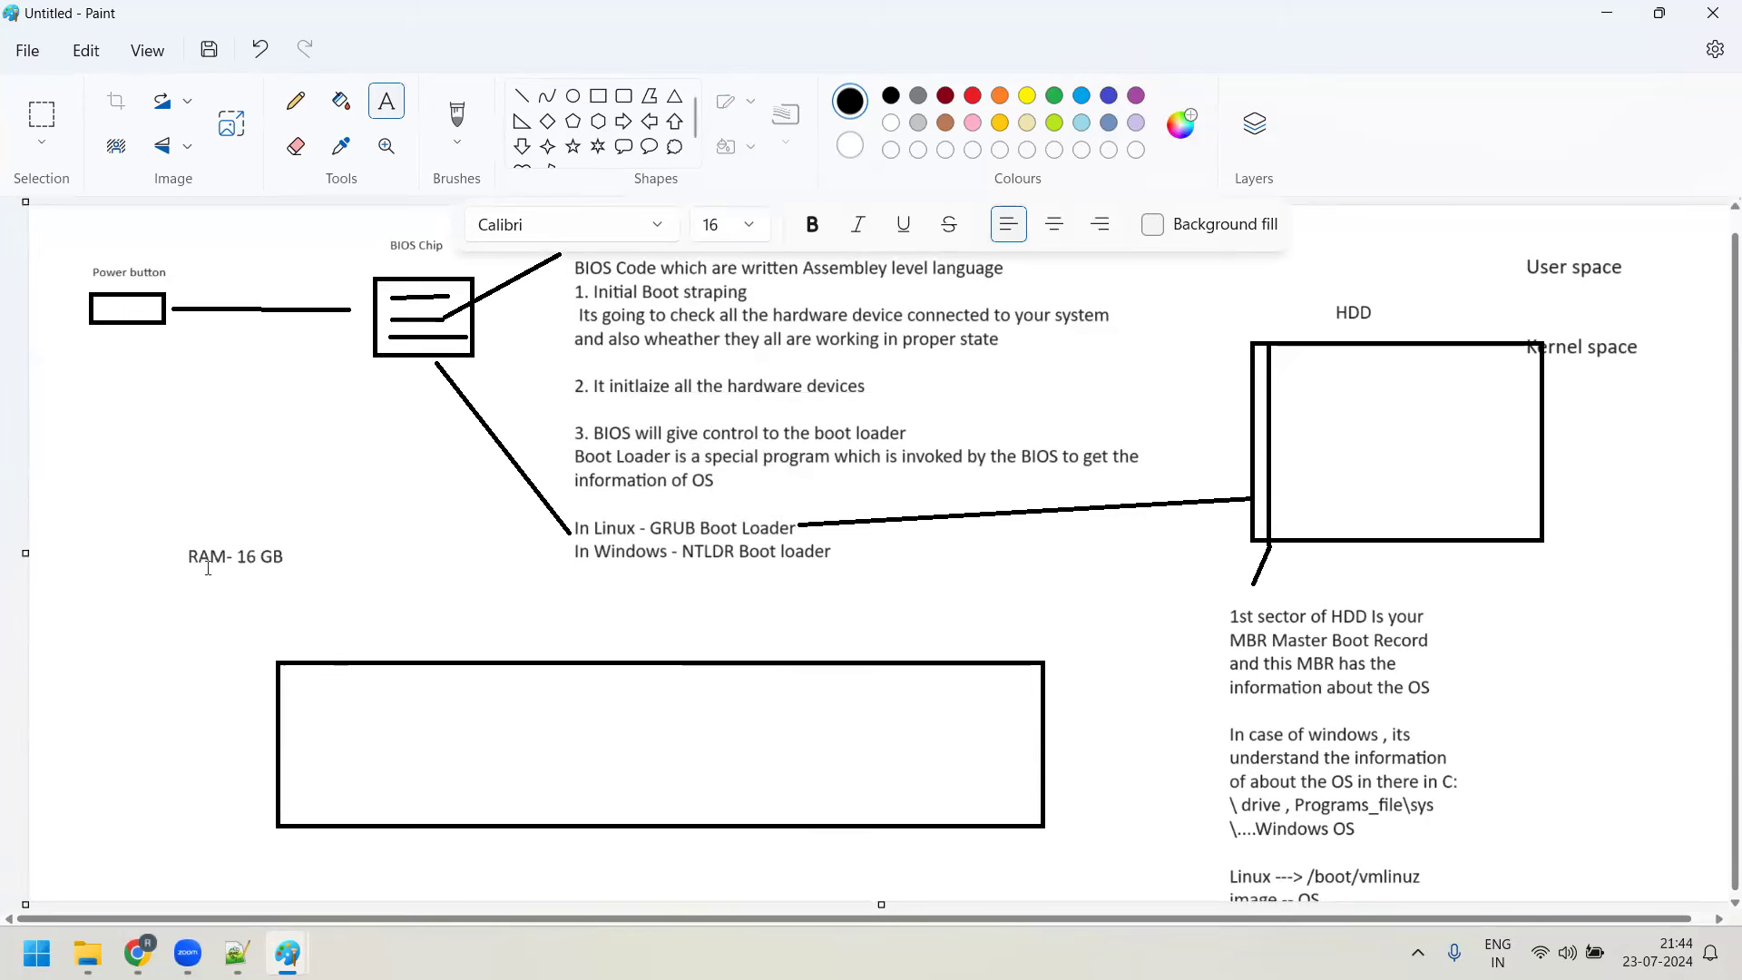
click(521, 95)
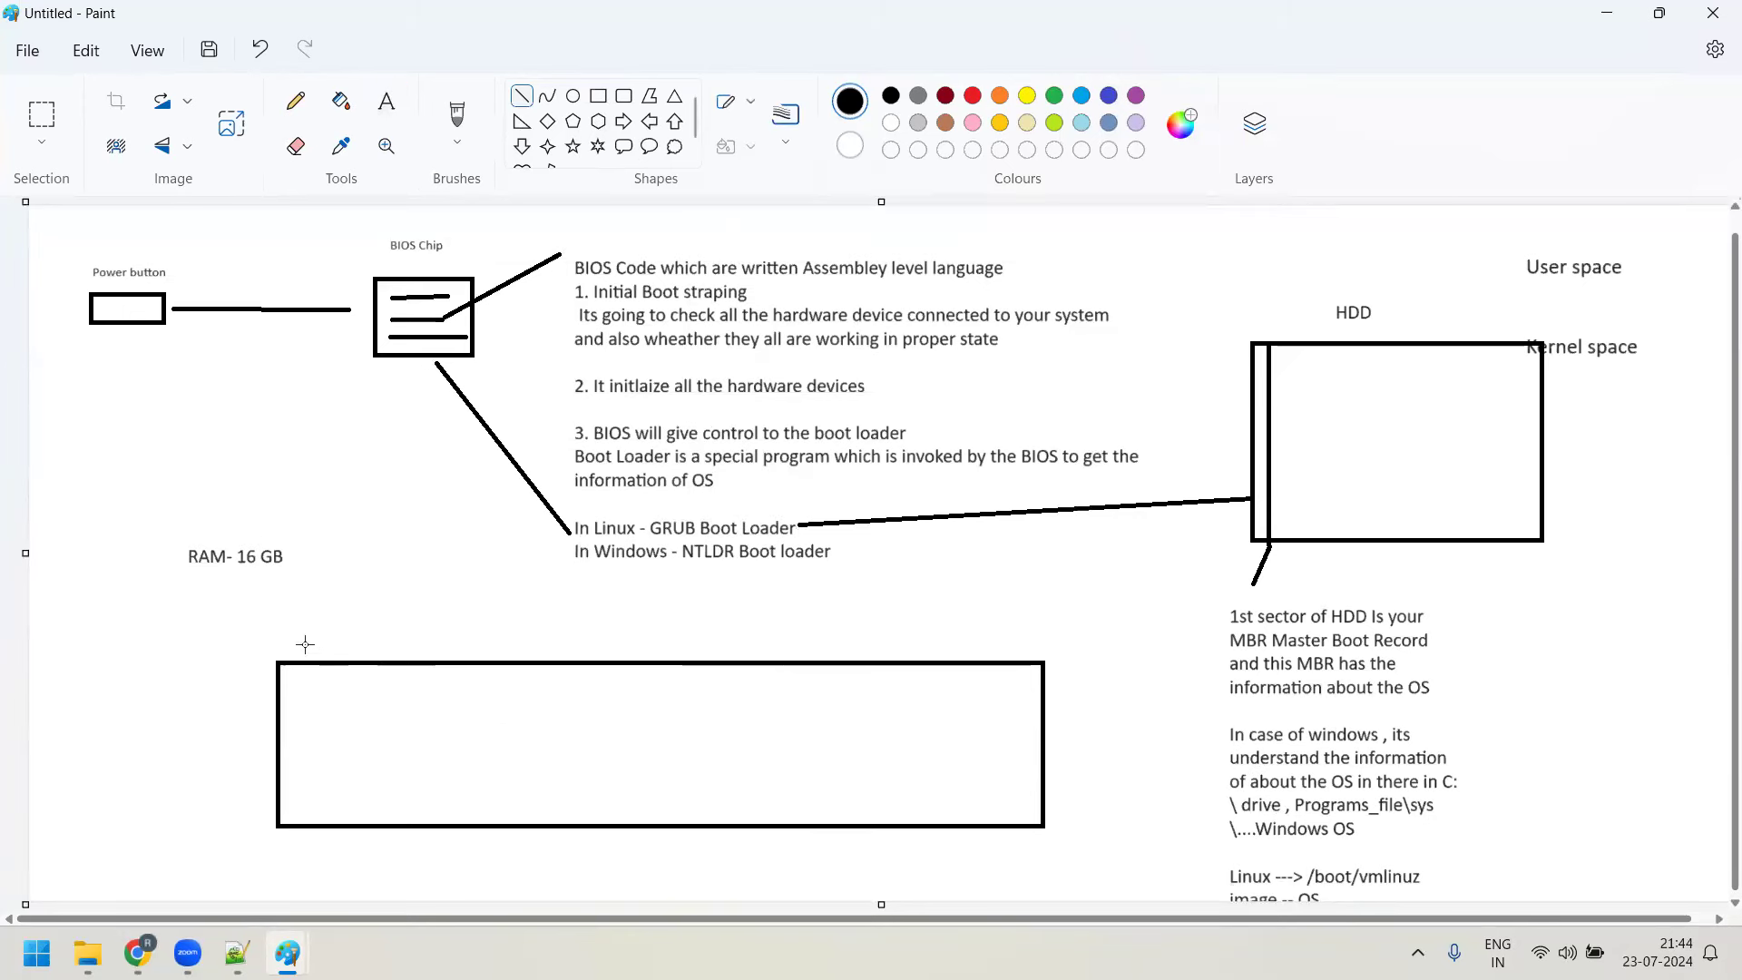
drag(133, 771, 1186, 765)
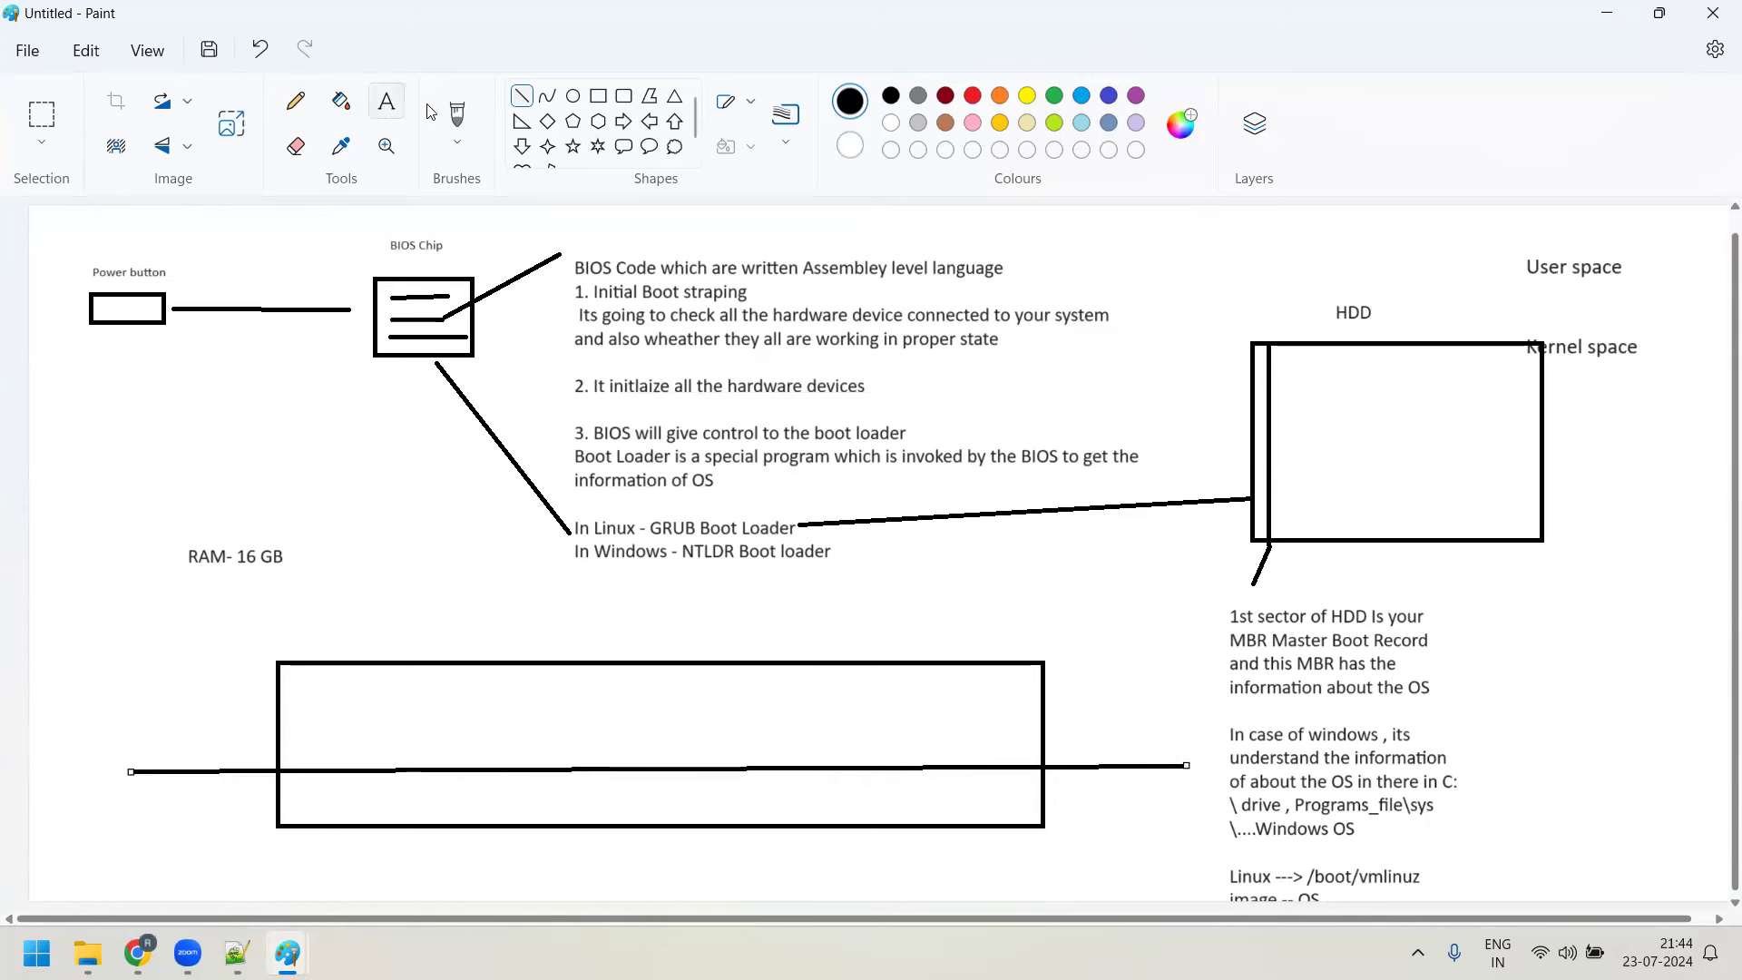
Draw a line off the rectangle's upper right edge labelled '12 GB User space'
click(1047, 669)
mouse_move(1028, 702)
mouse_down()
mouse_move(1072, 585)
mouse_move(1194, 708)
mouse_up()
click(388, 101)
text(12 GB User space)
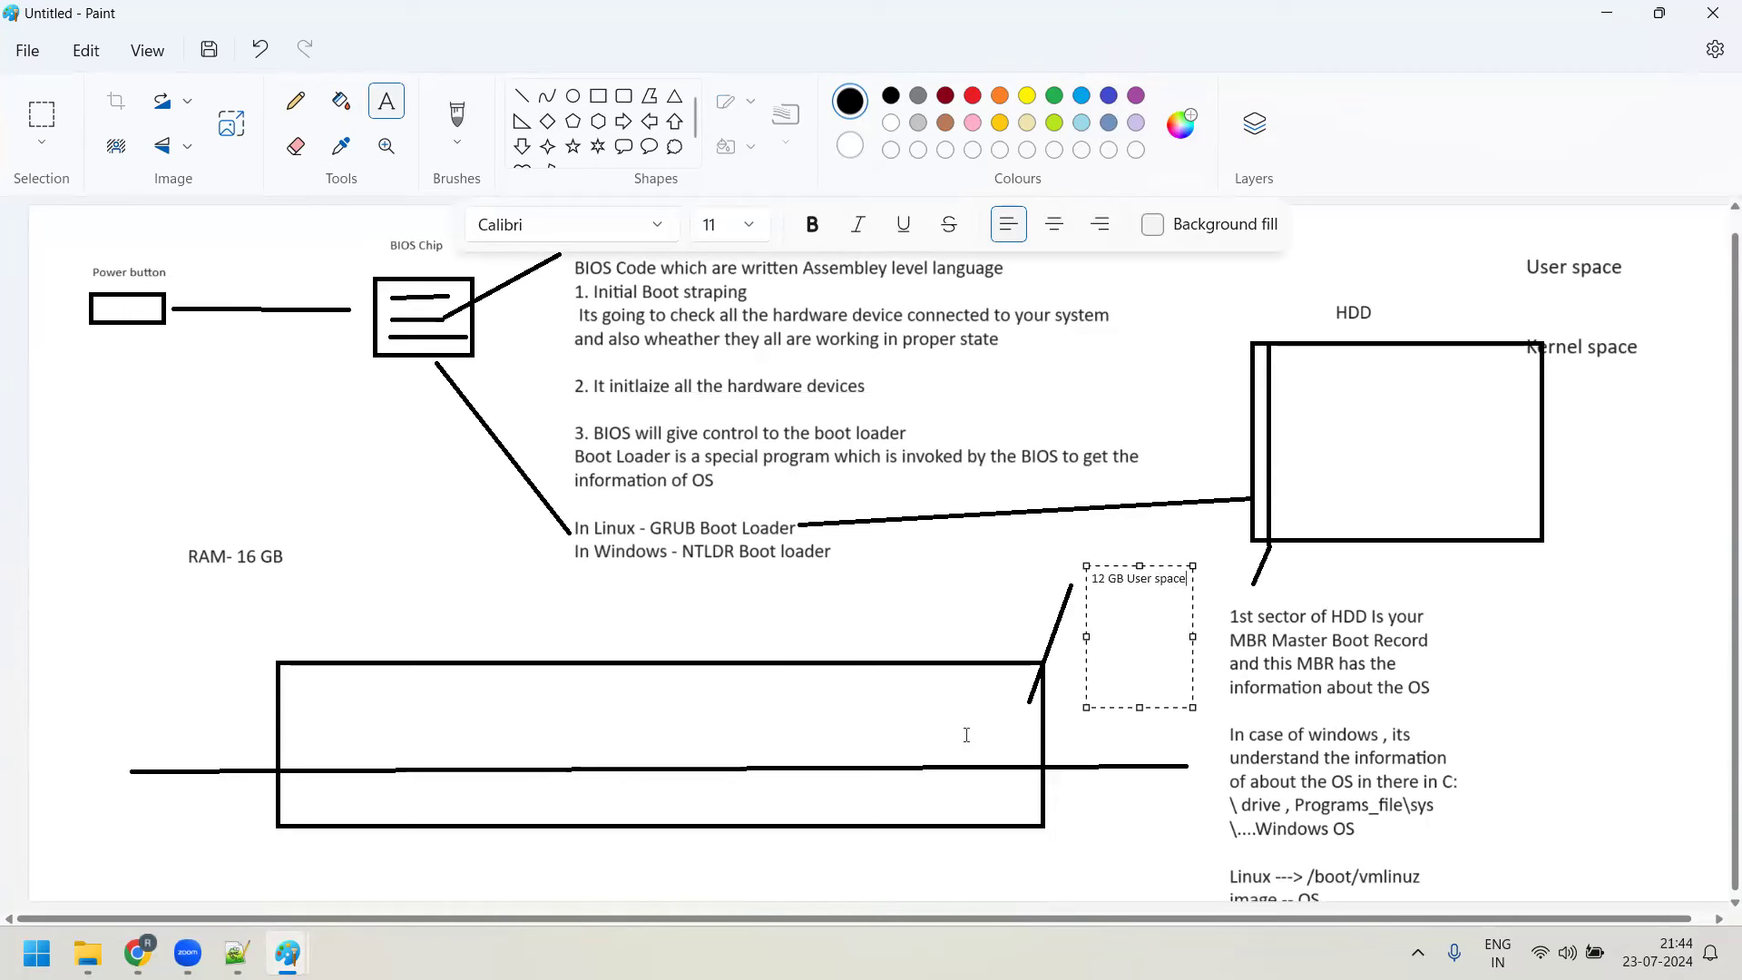
click(1019, 855)
Draw a line off the lower right edge with a two-line '4GB Kernel space' label at 14 pt
click(522, 96)
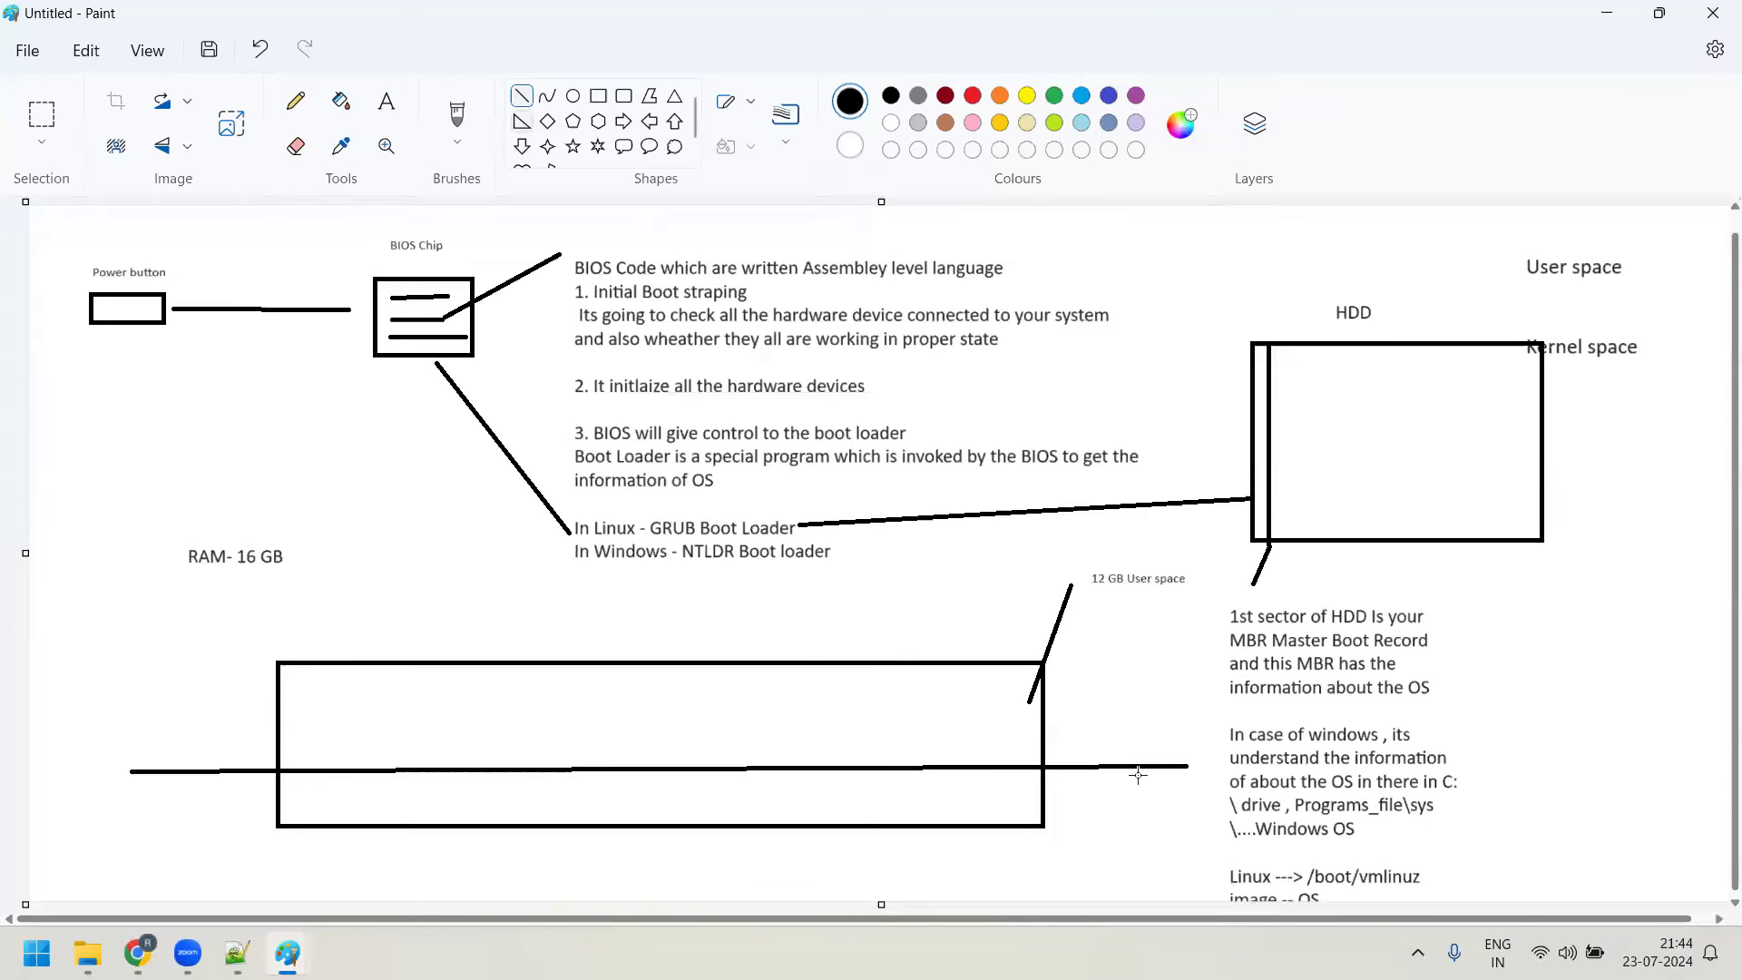
drag(1015, 792, 1107, 822)
click(386, 101)
click(1130, 814)
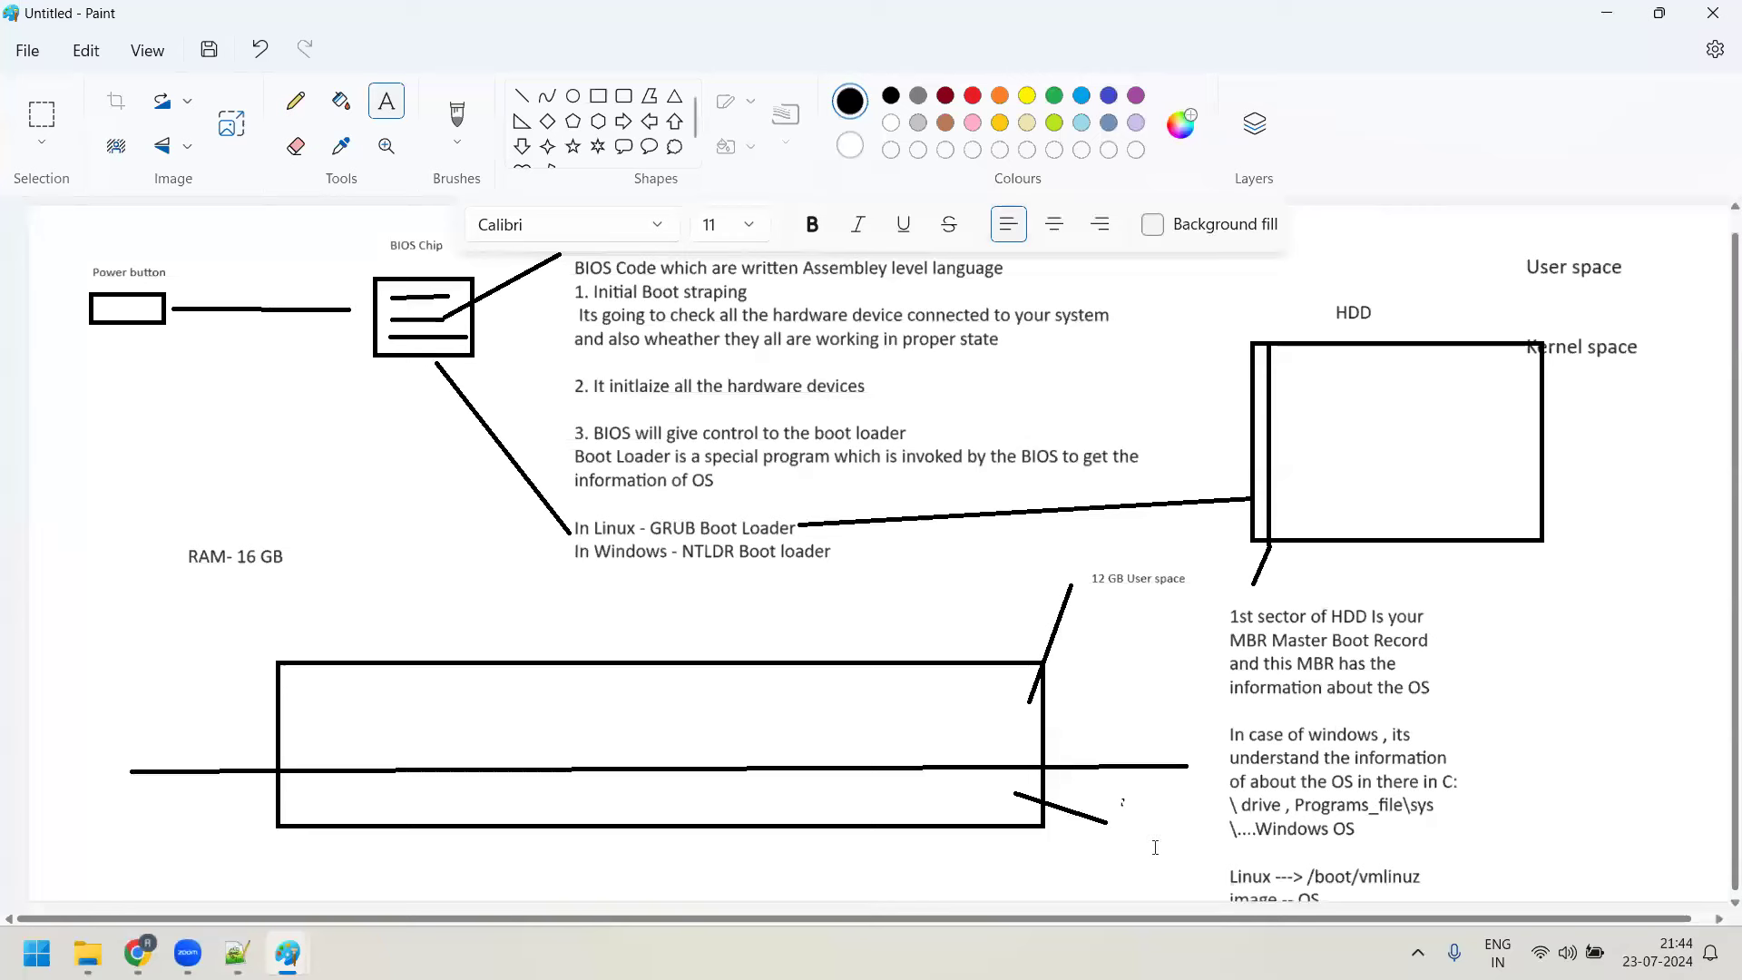
text(4GB)
key(Return)
text(KErnel space)
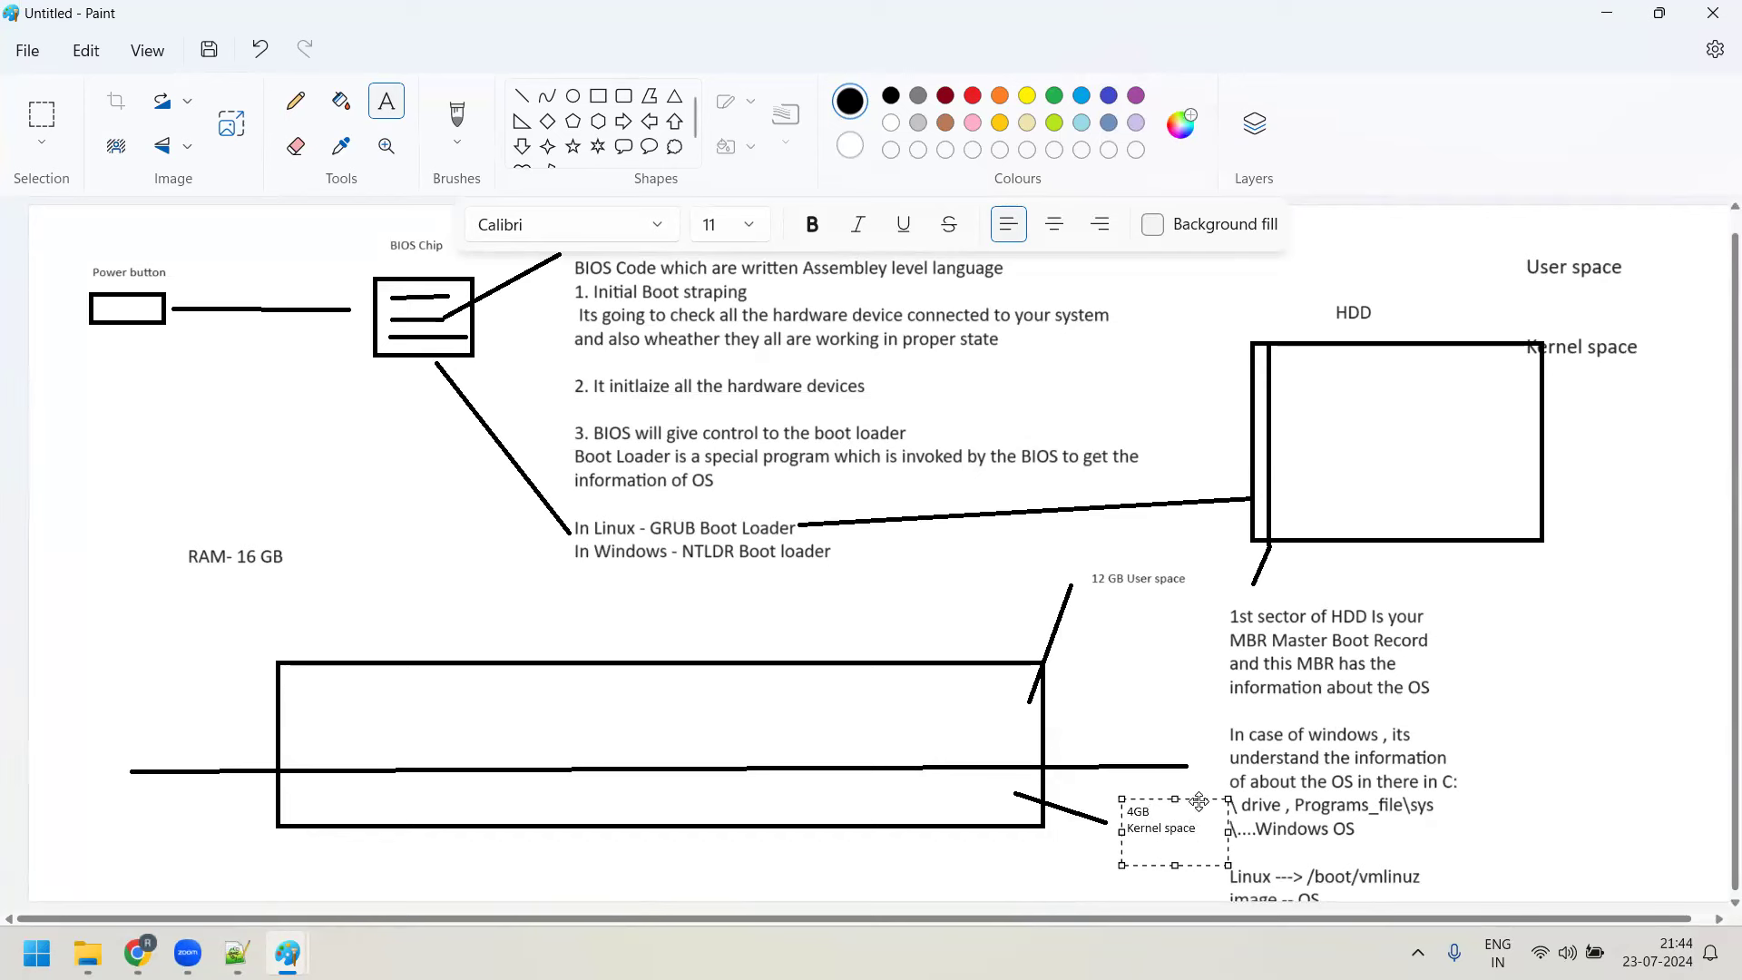
drag(1198, 829, 1115, 815)
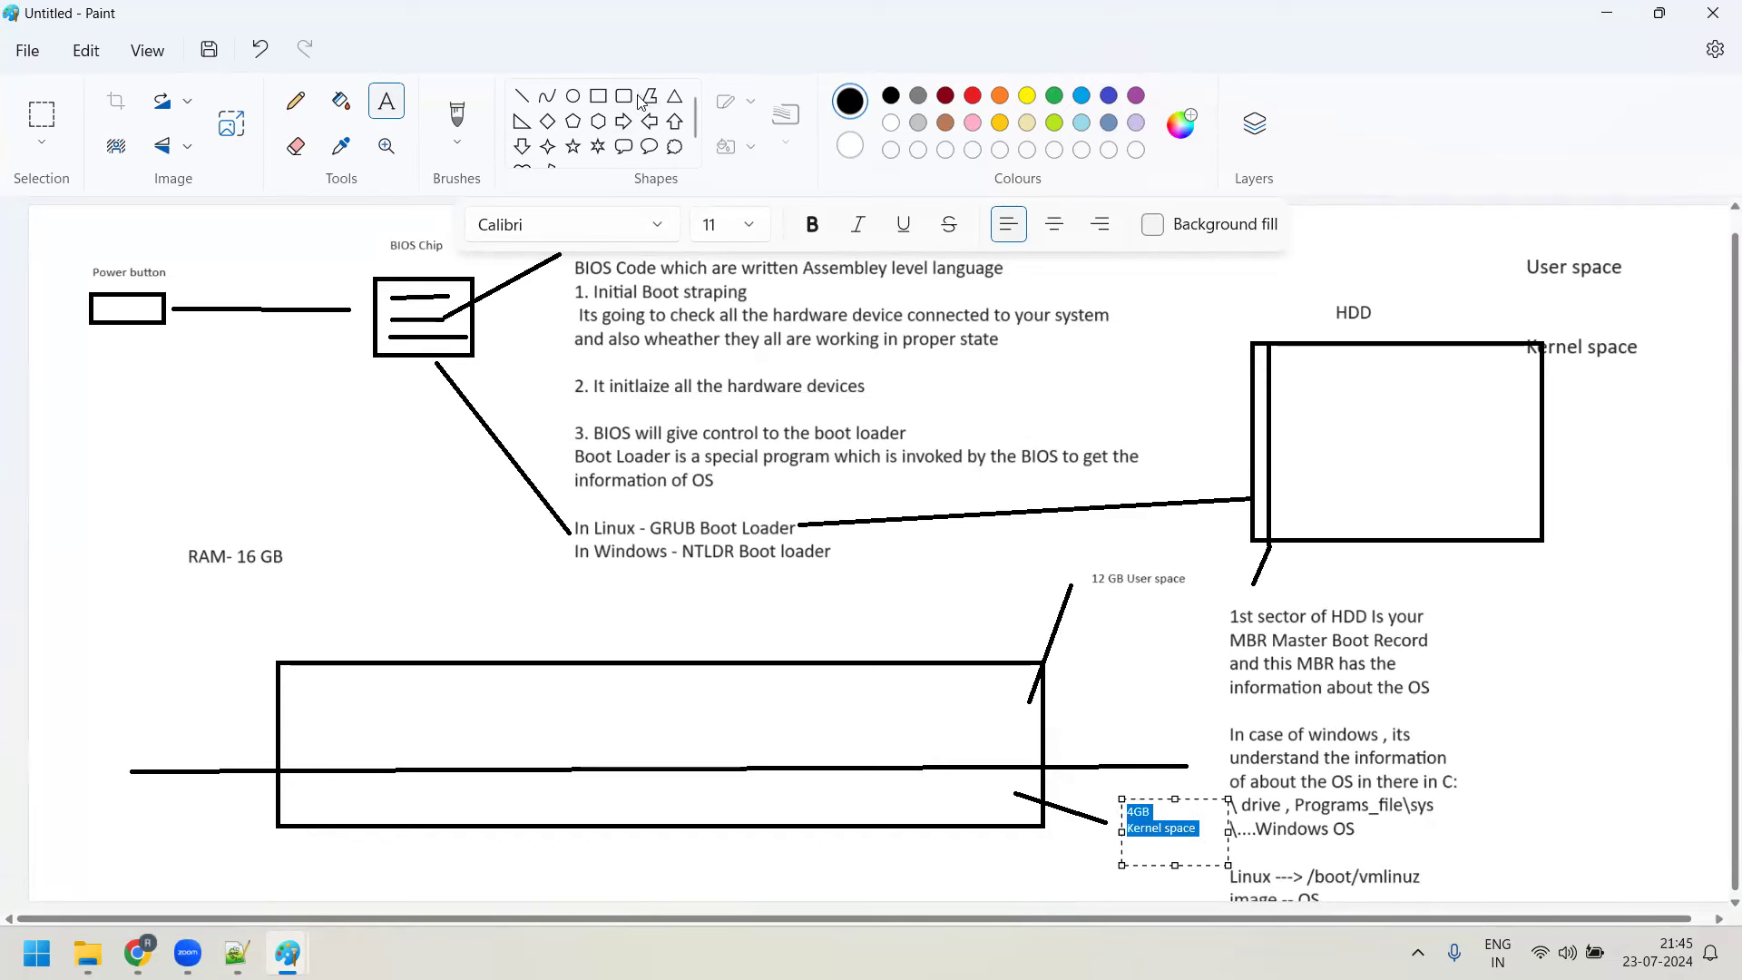
click(748, 224)
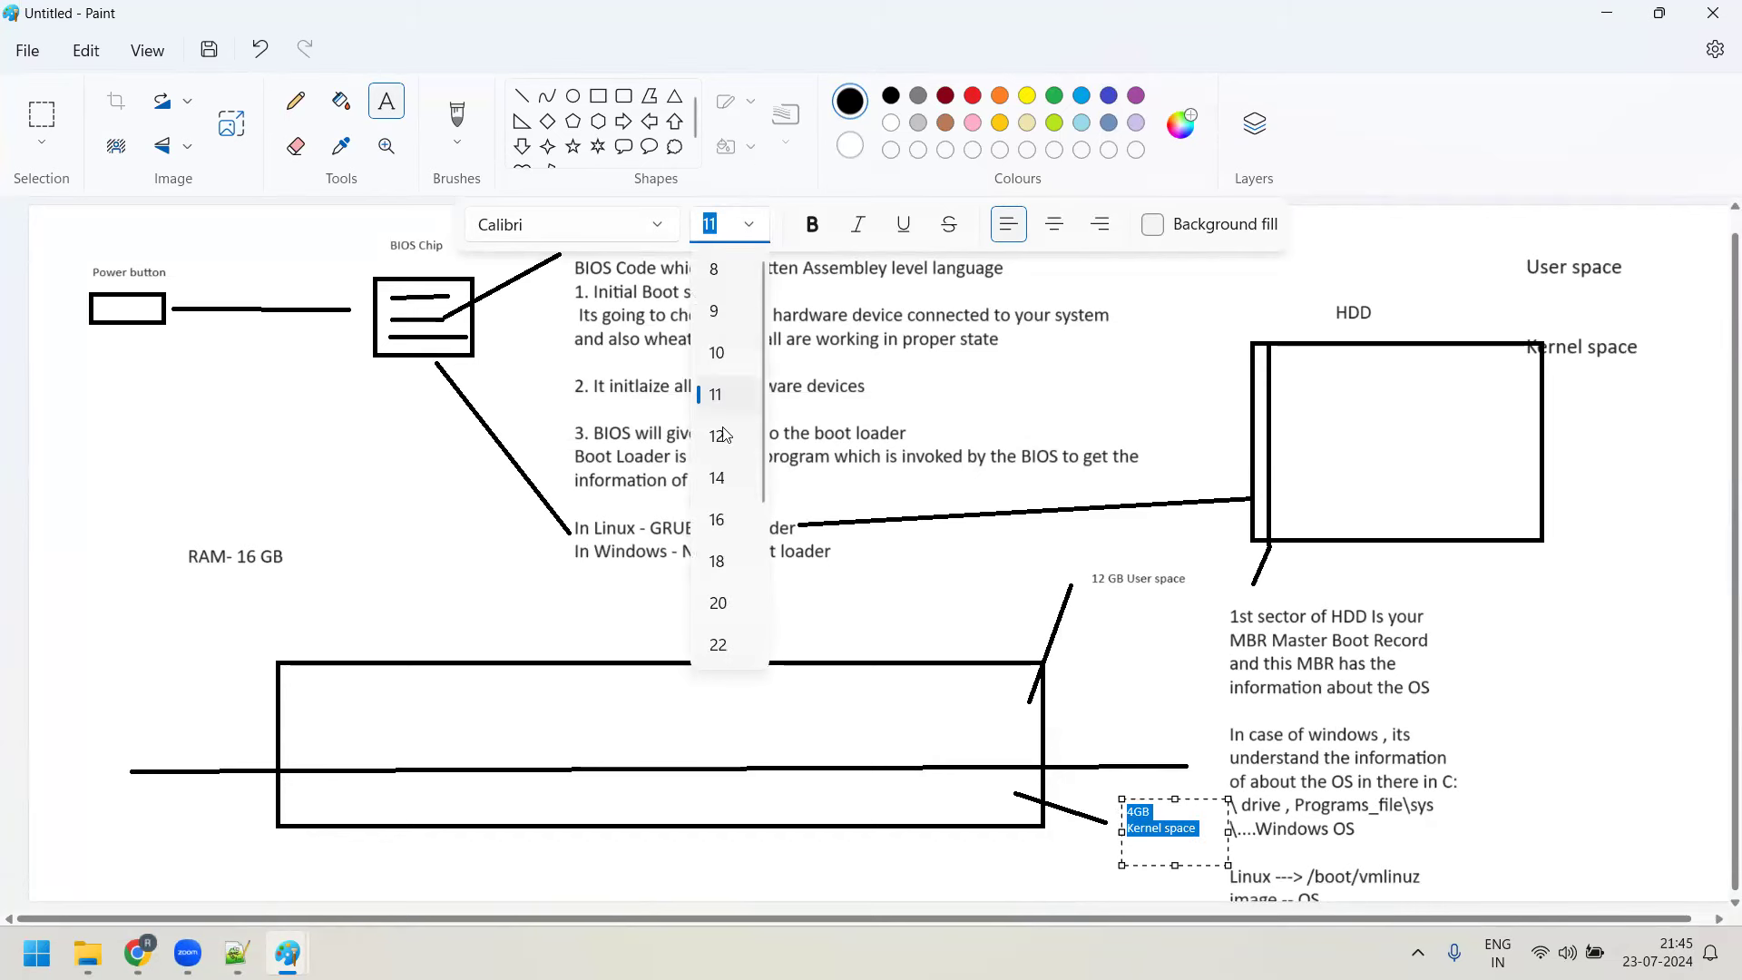
click(718, 478)
click(570, 627)
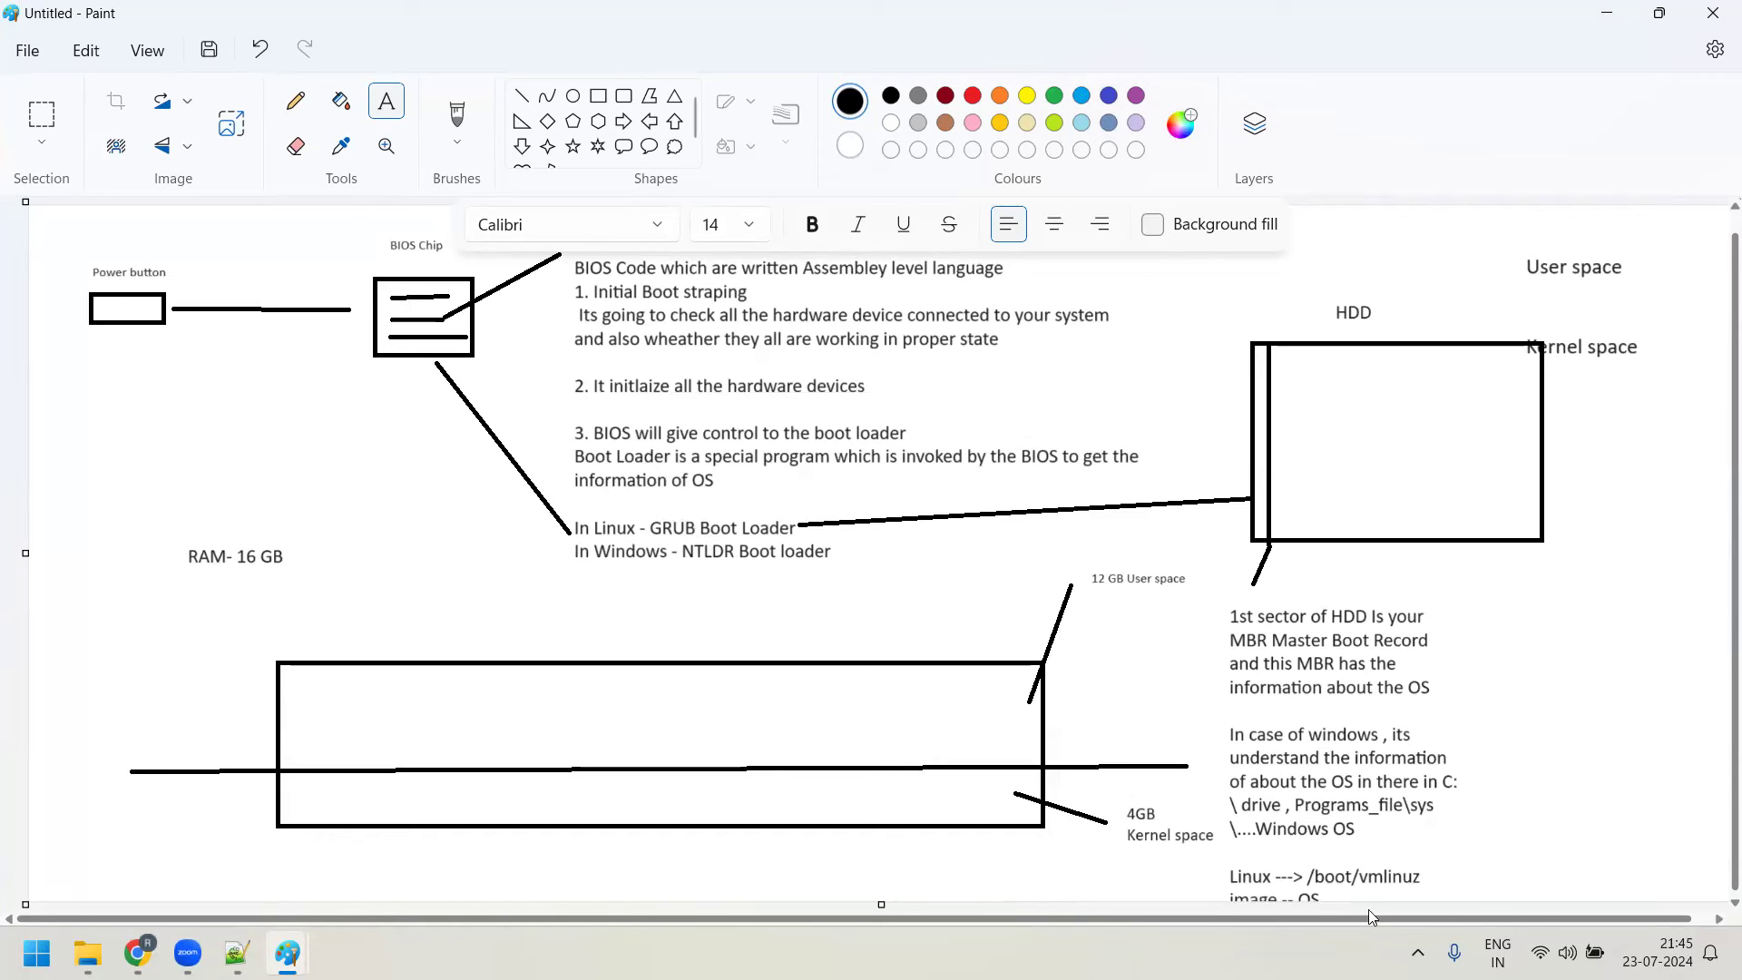
scroll(1340, 769, down, 1)
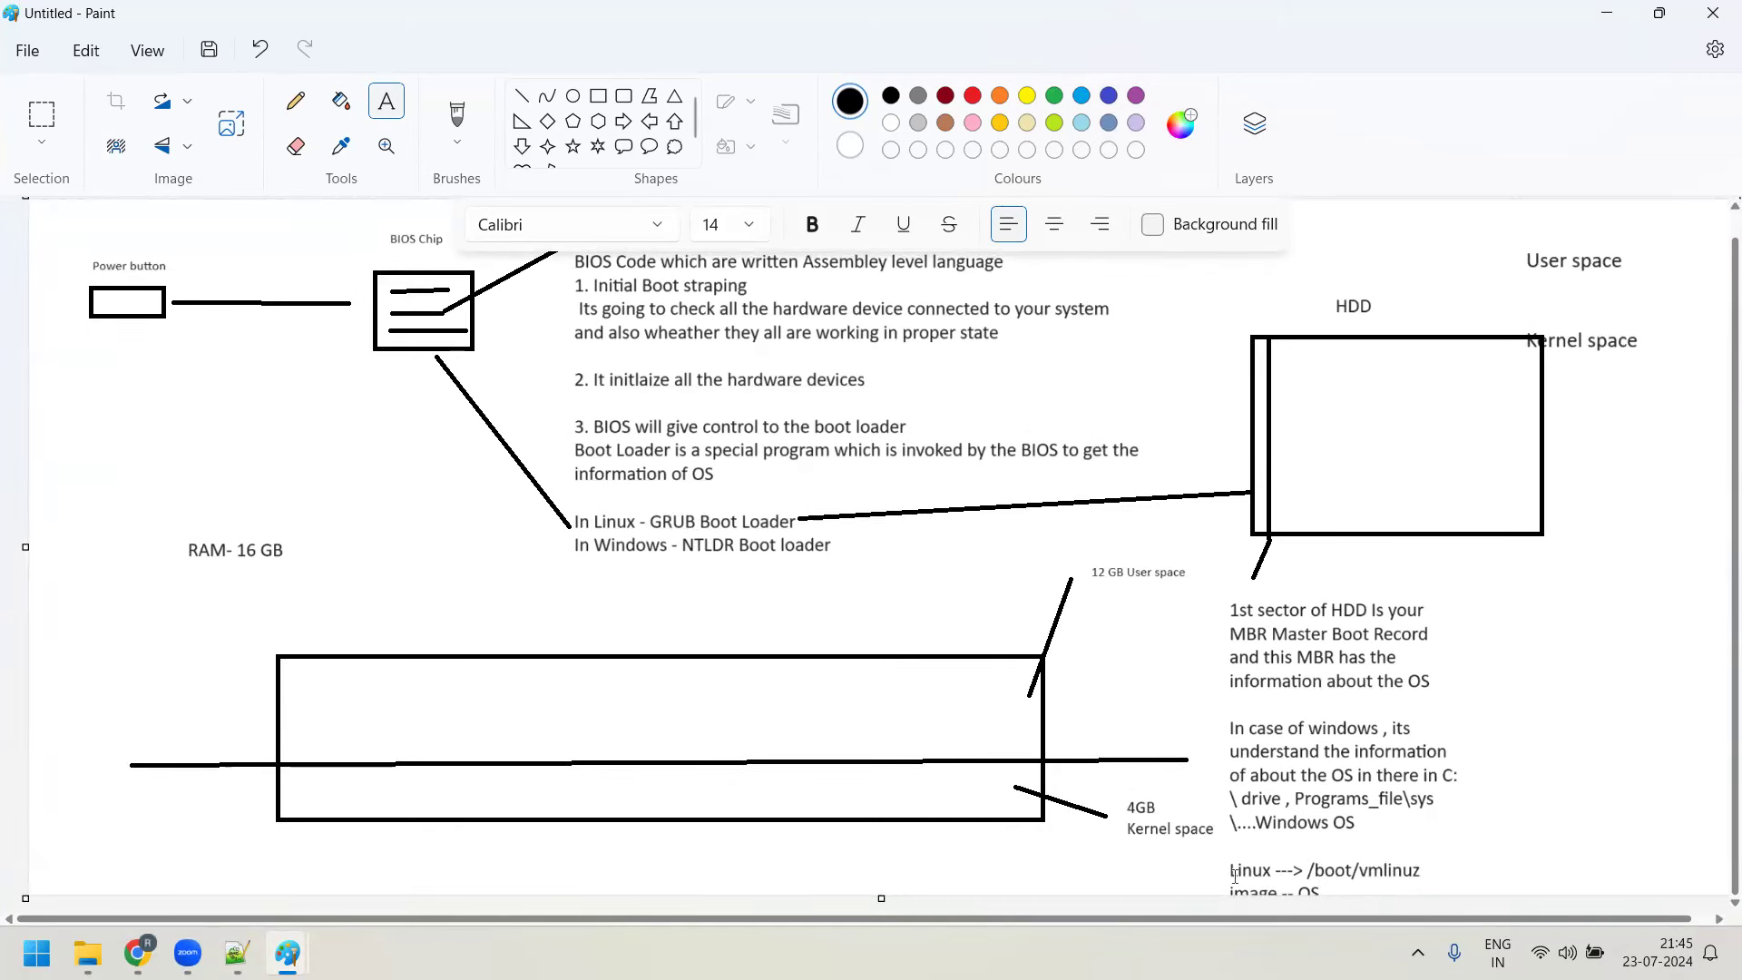
Type the label 'Vmlinuz image , initrd image' below the RAM rectangle
drag(587, 848, 790, 876)
text(Vmlinux)
key(BackSpace)
text(z)
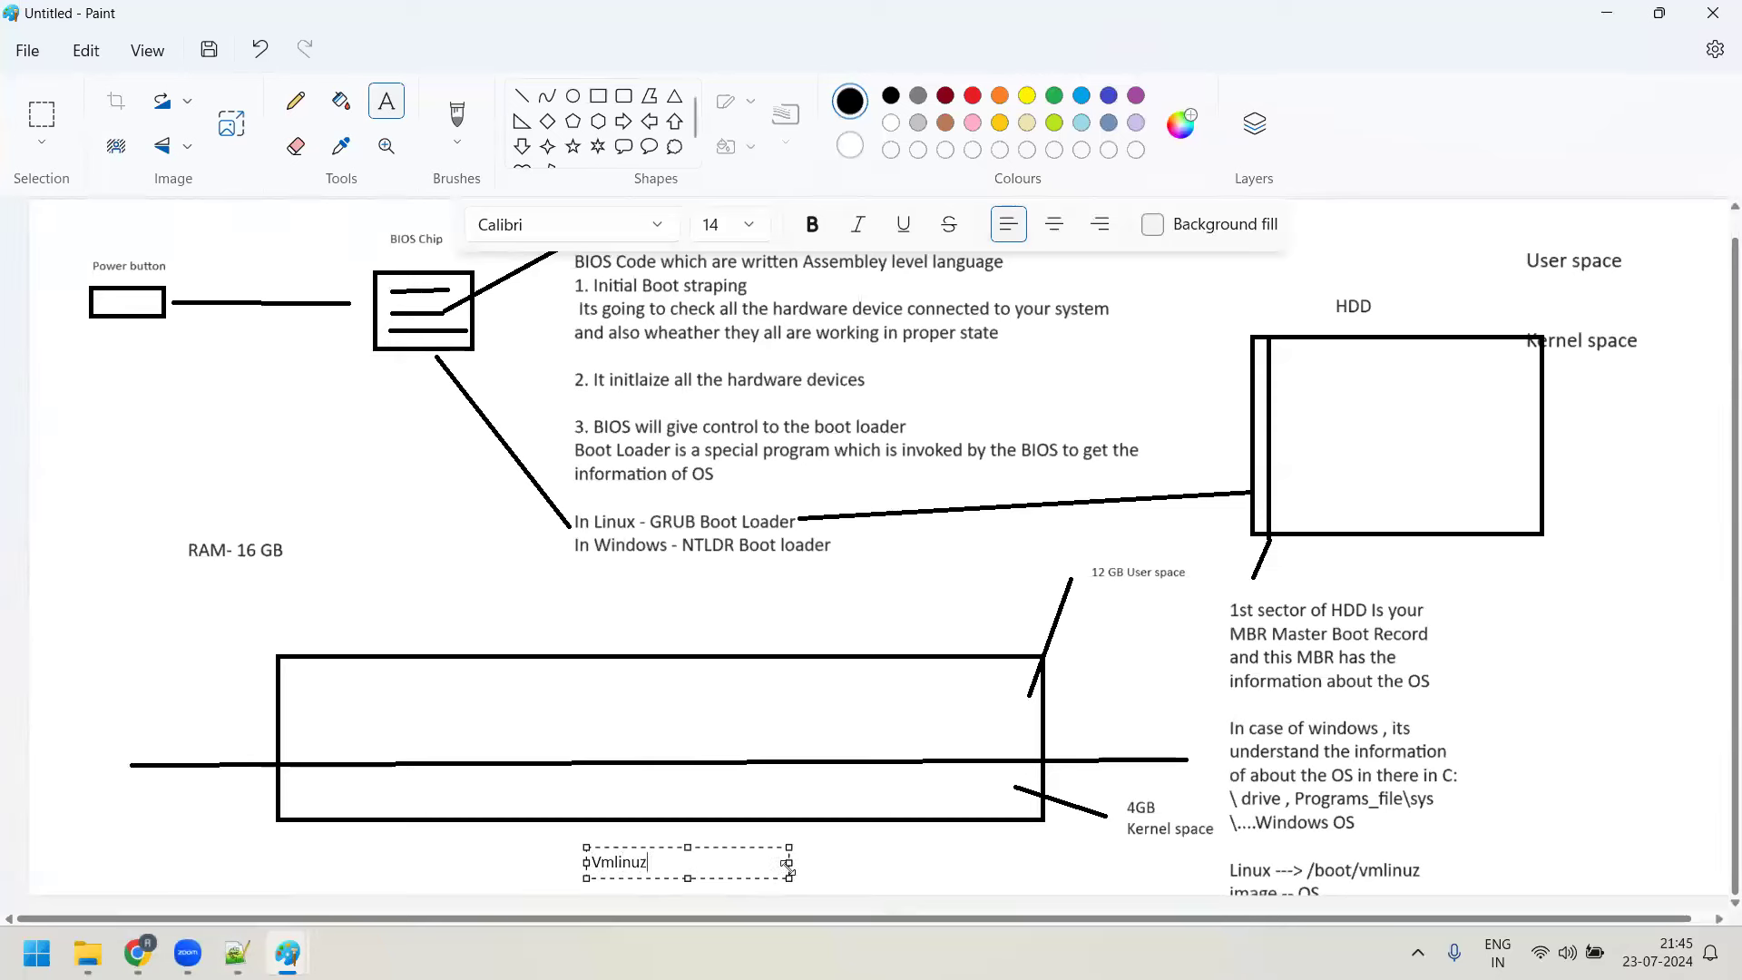
text( image , inite)
key(BackSpace)
text(rd image)
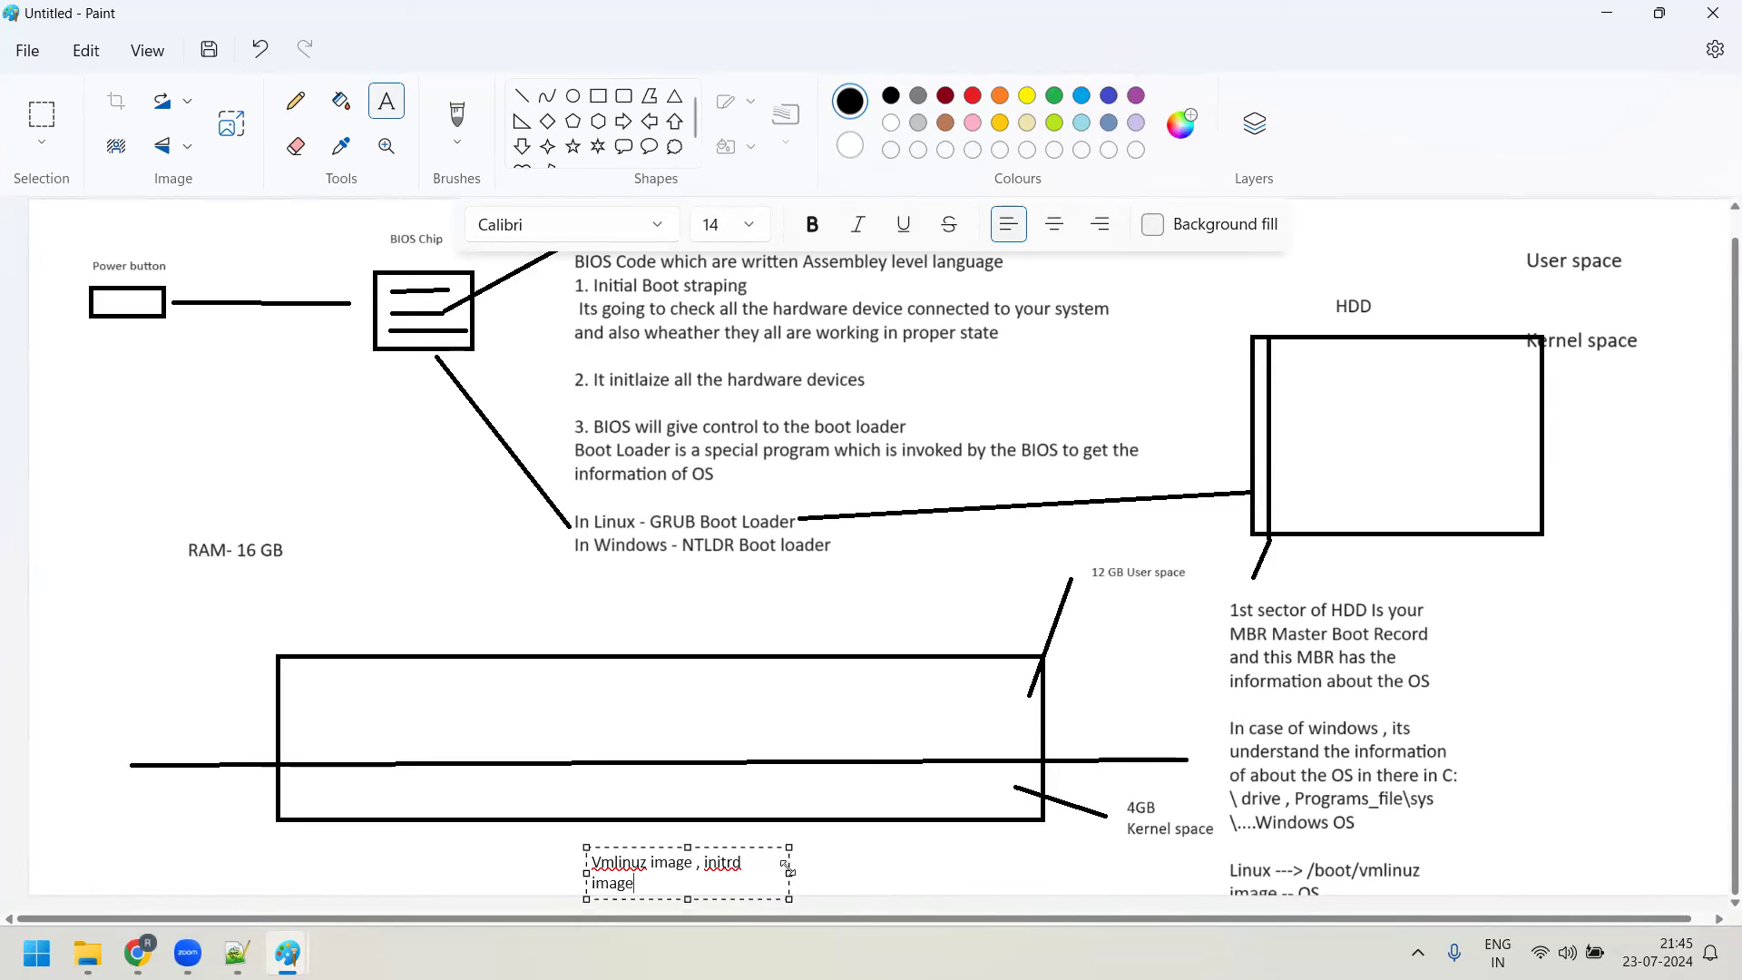
click(877, 867)
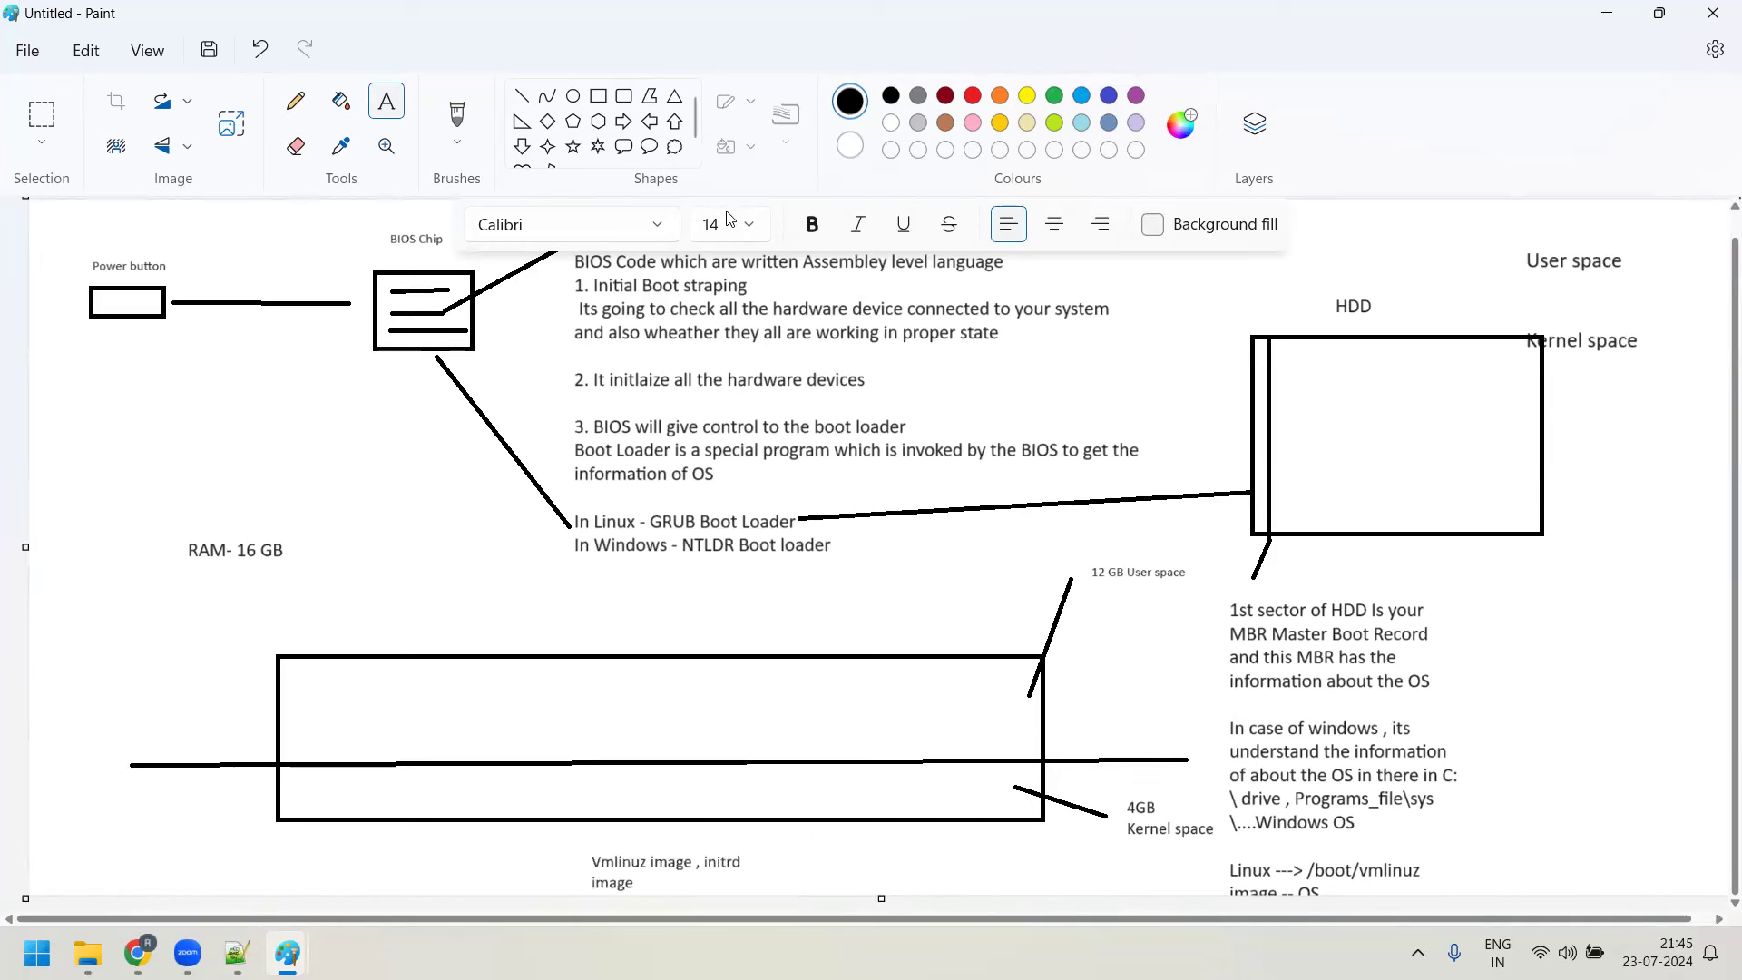
Move the label up into the kernel-space half and delete the leftover copy
click(572, 96)
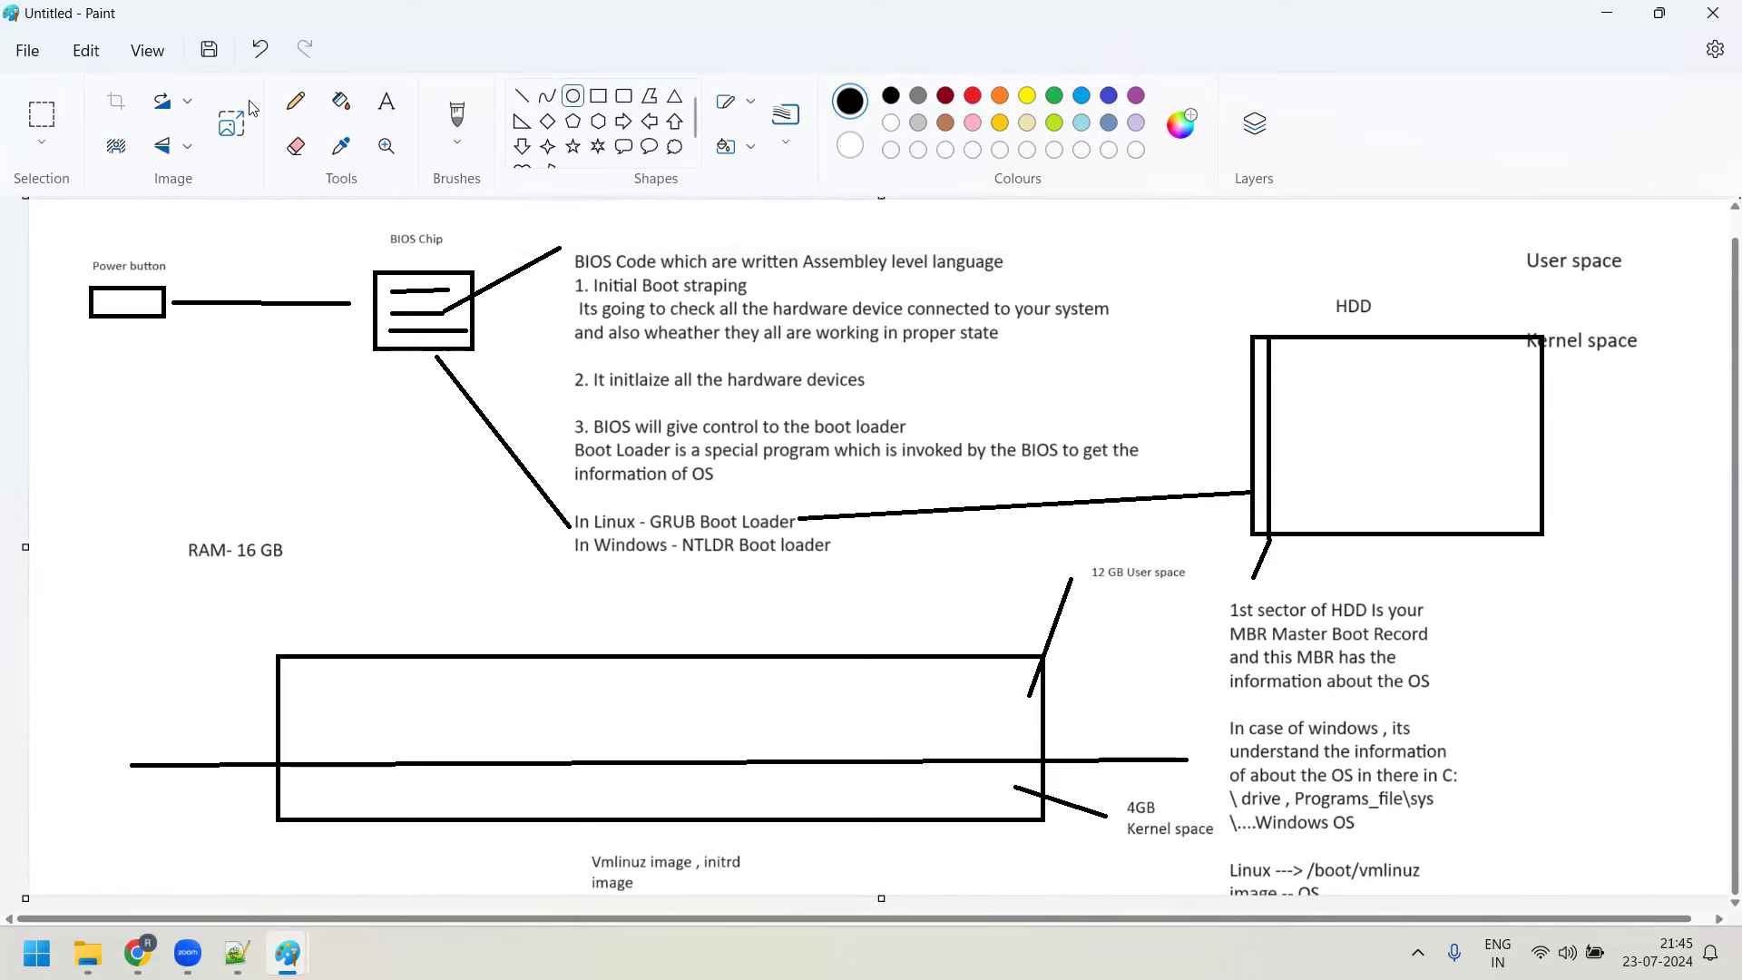
click(41, 144)
click(56, 176)
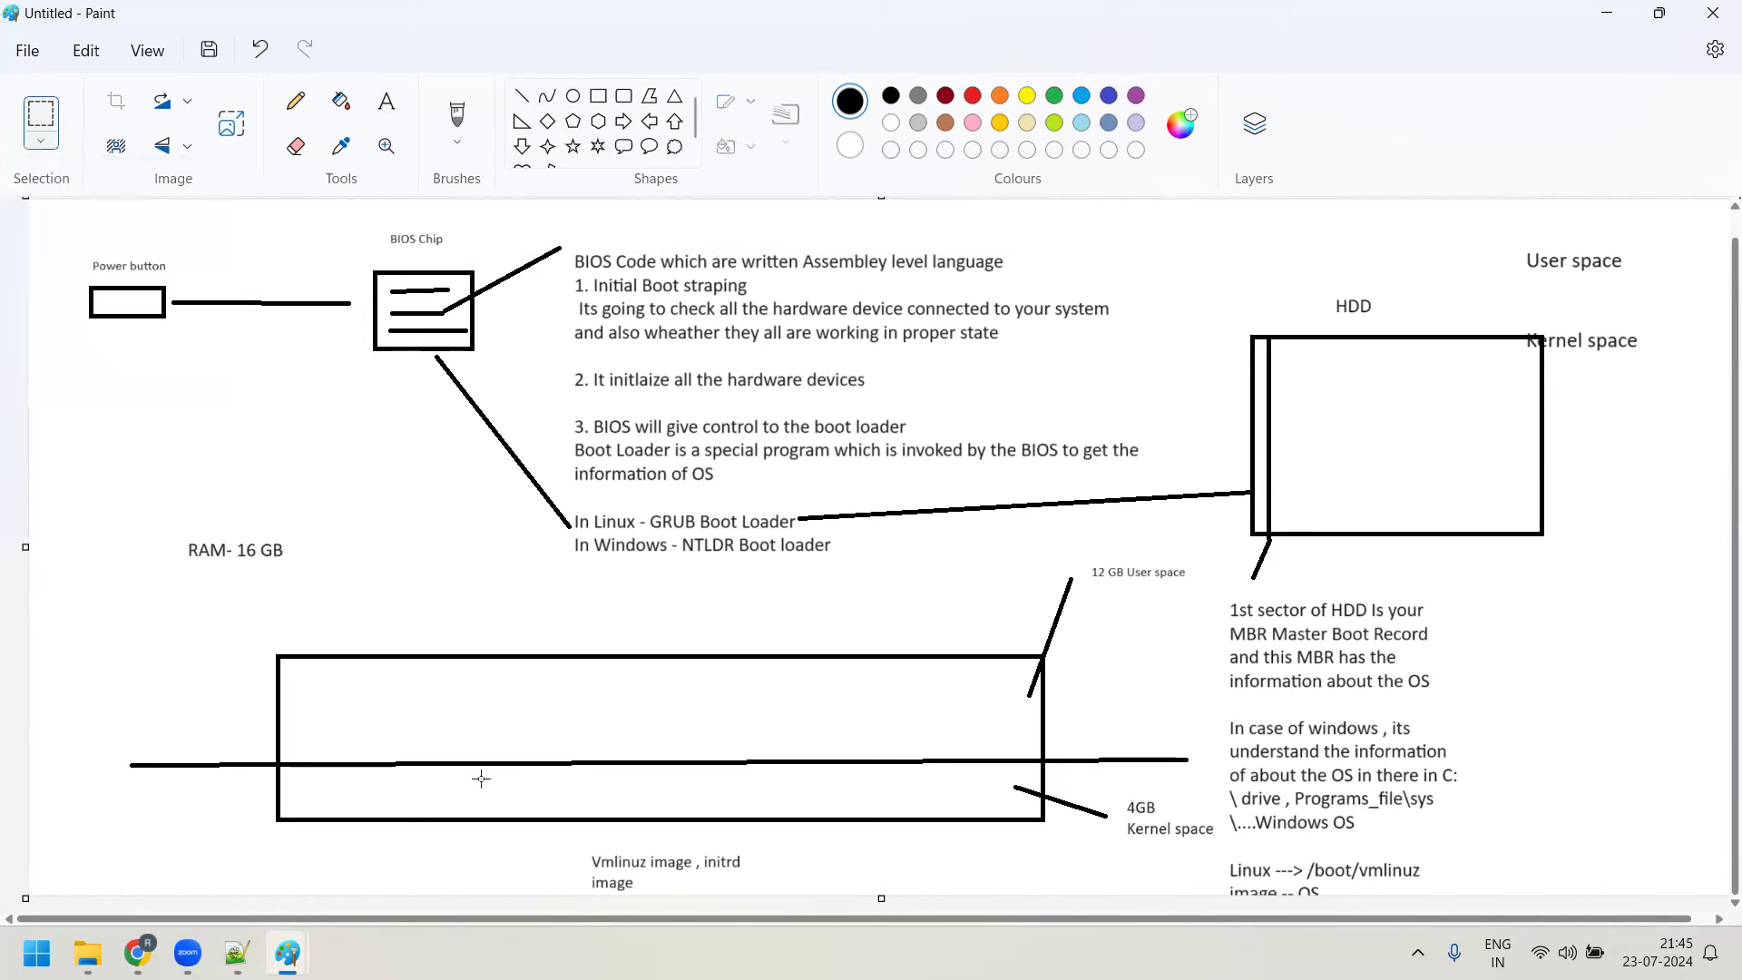
drag(548, 837, 791, 891)
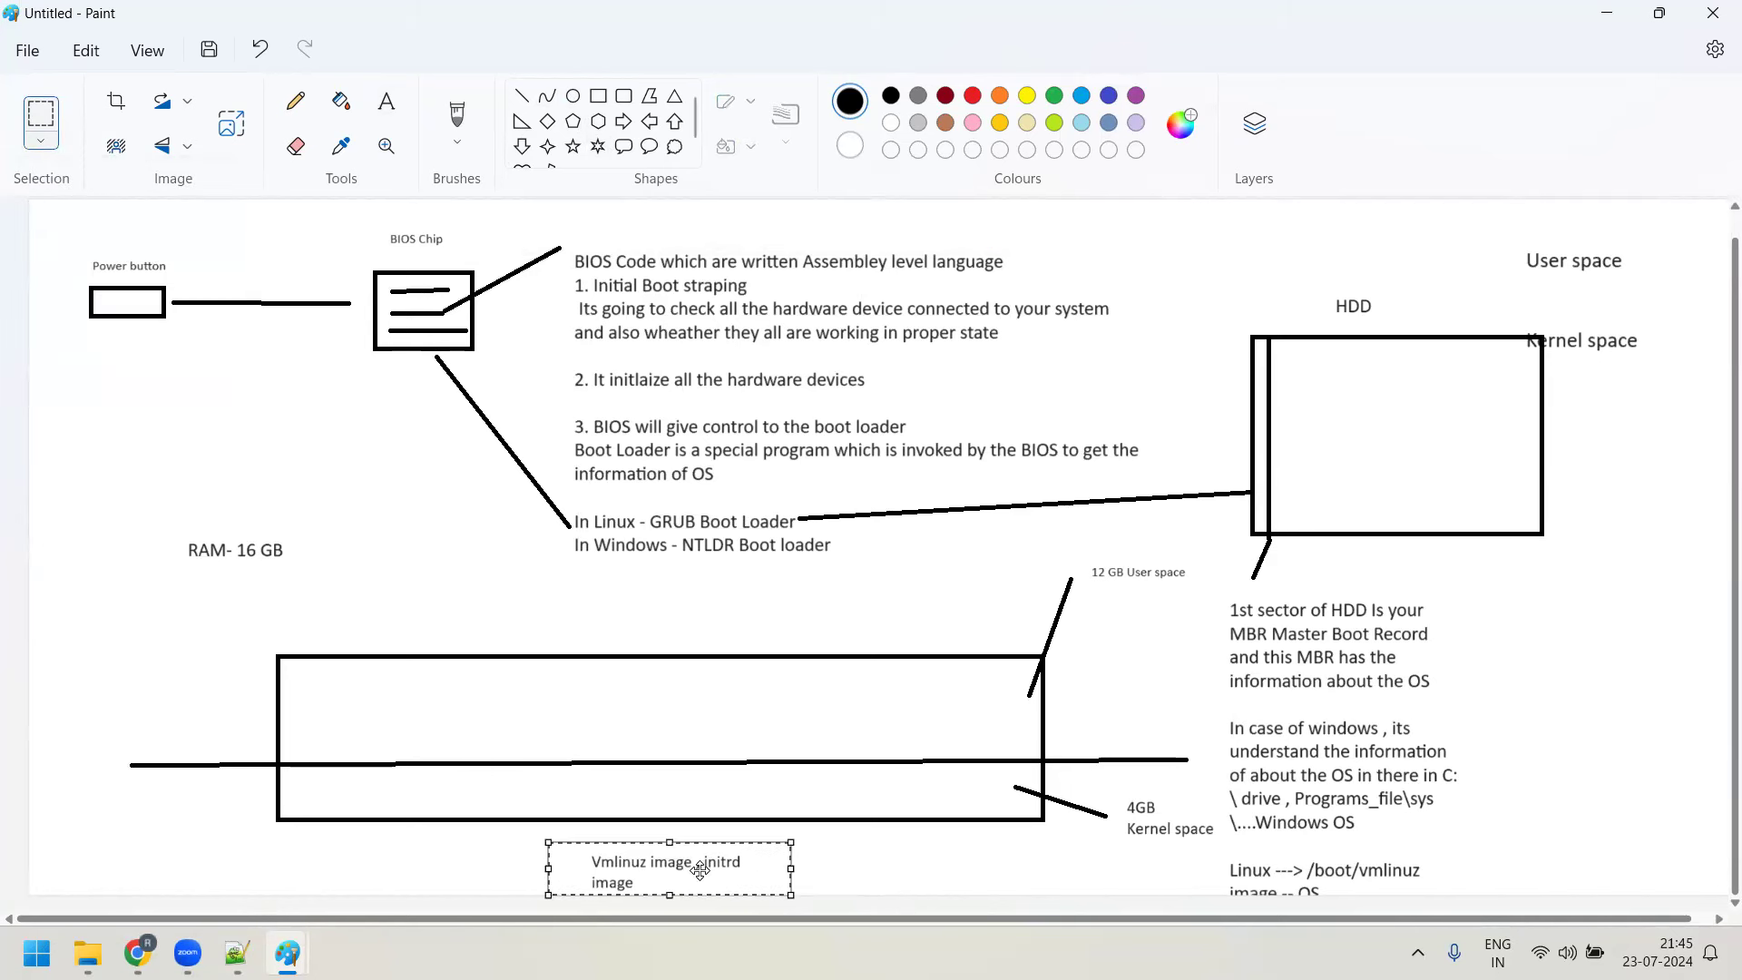
drag(672, 864, 668, 797)
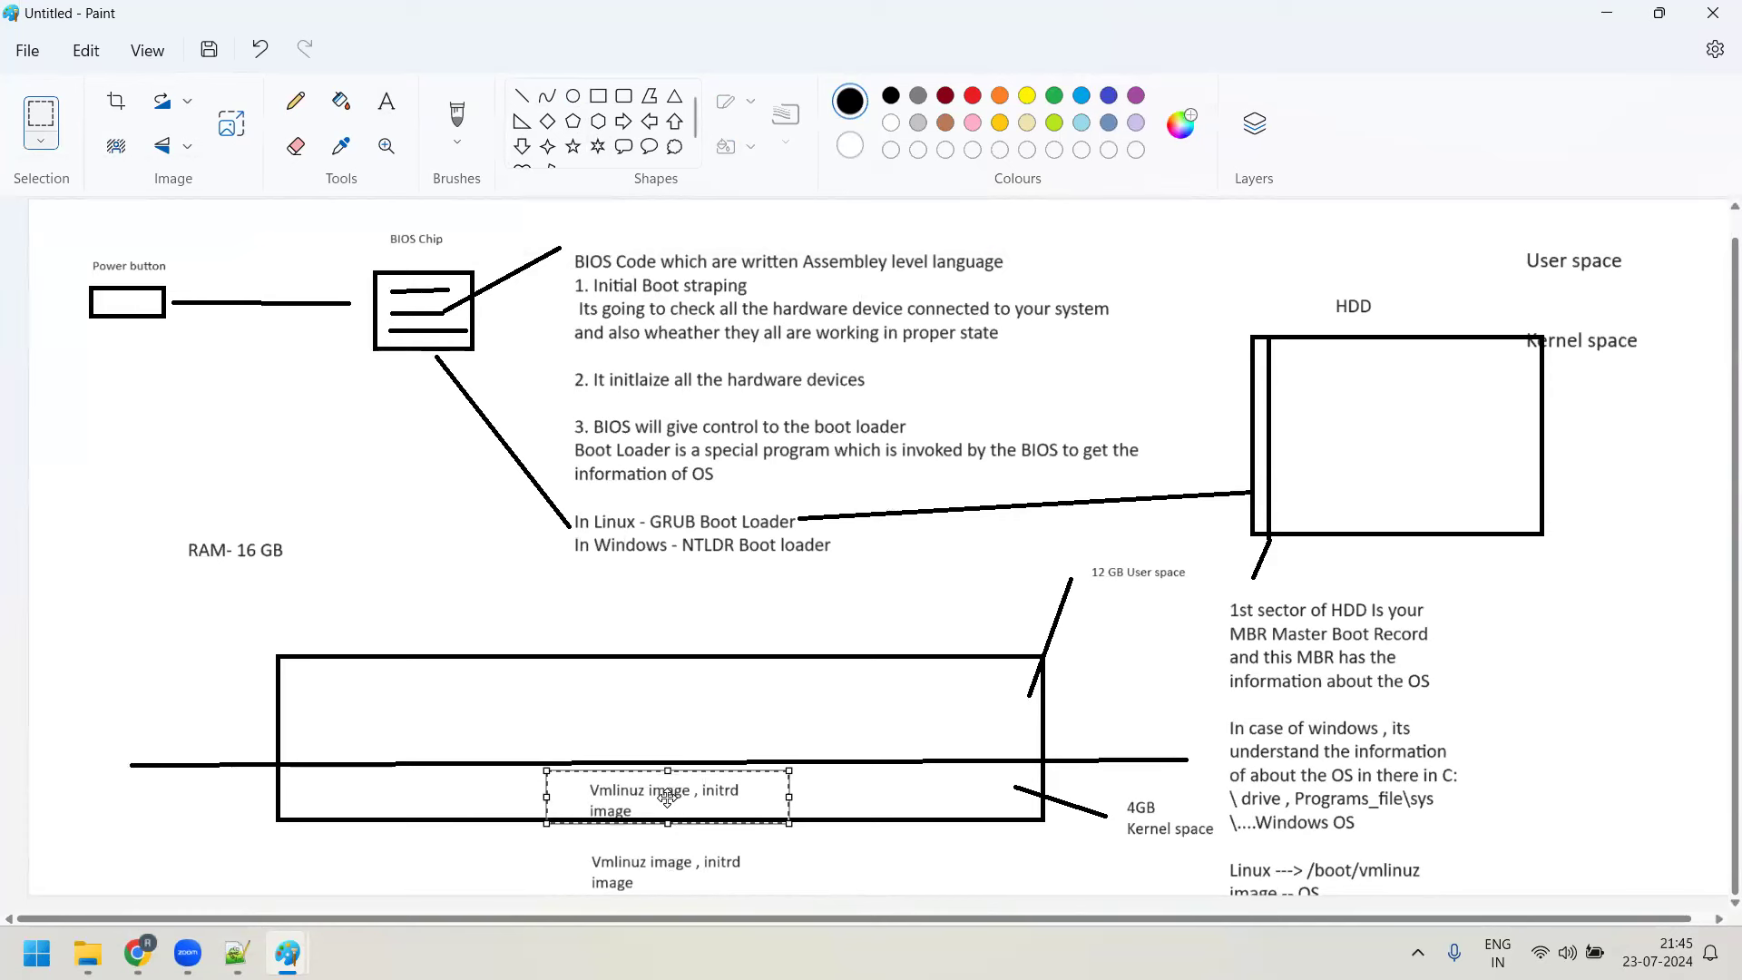
click(824, 860)
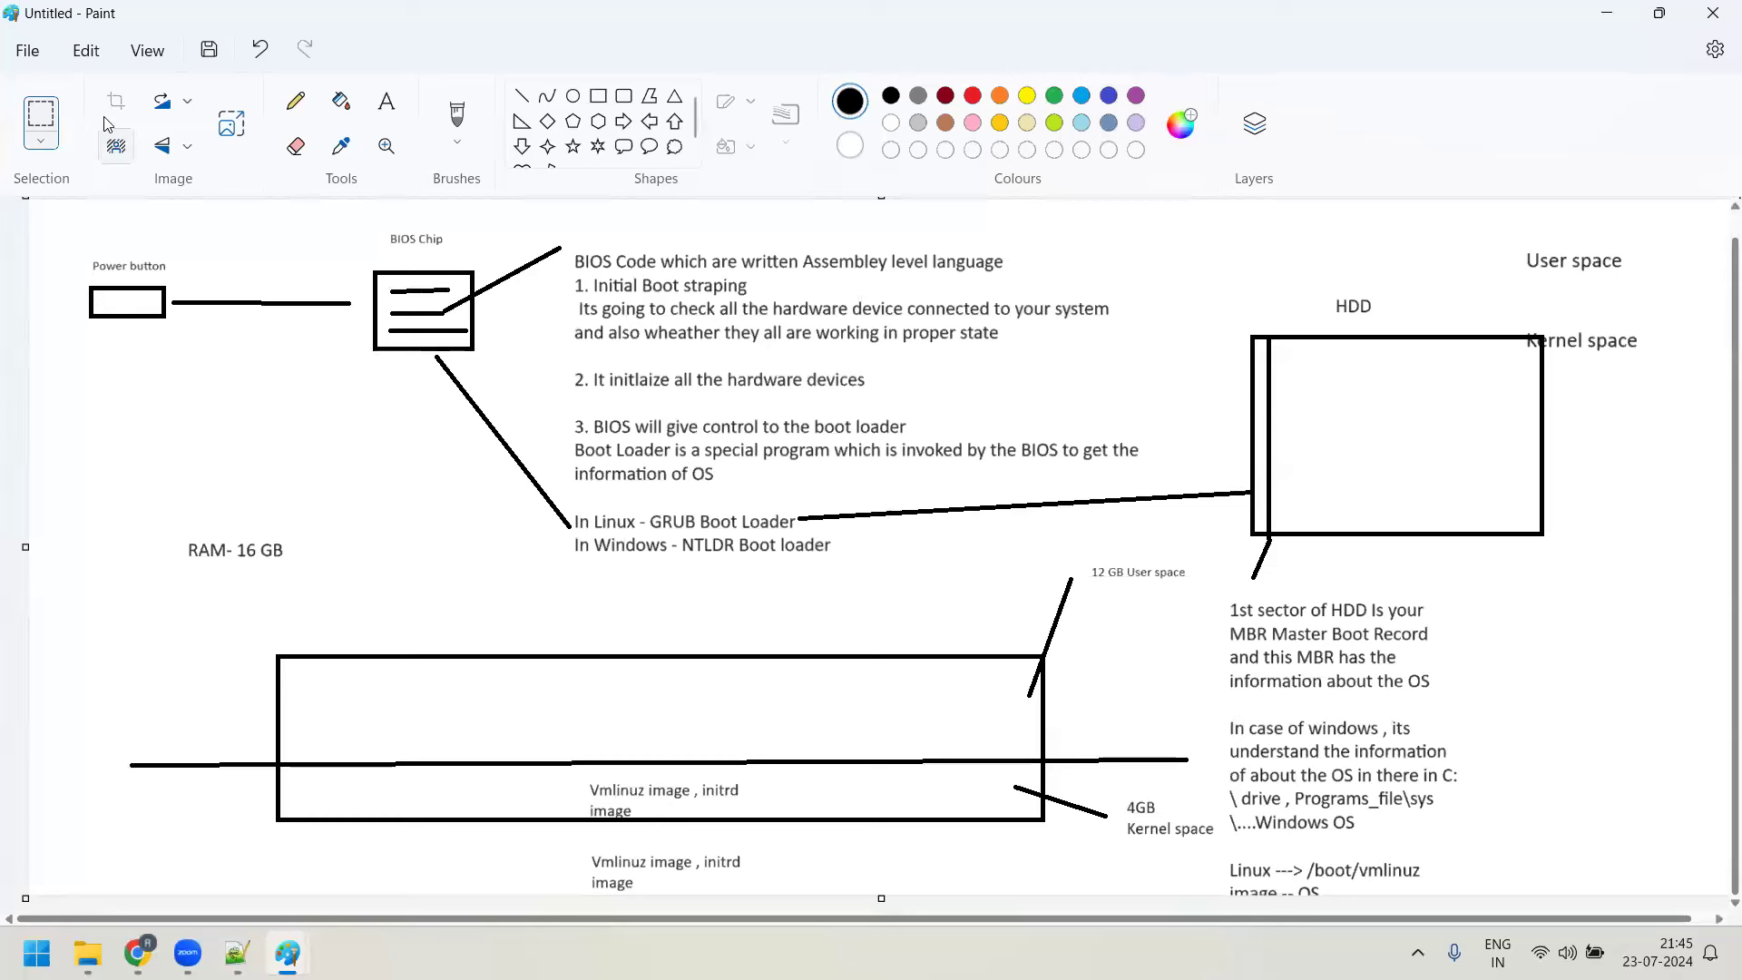
click(43, 142)
click(43, 142)
drag(568, 838, 804, 897)
key(Delete)
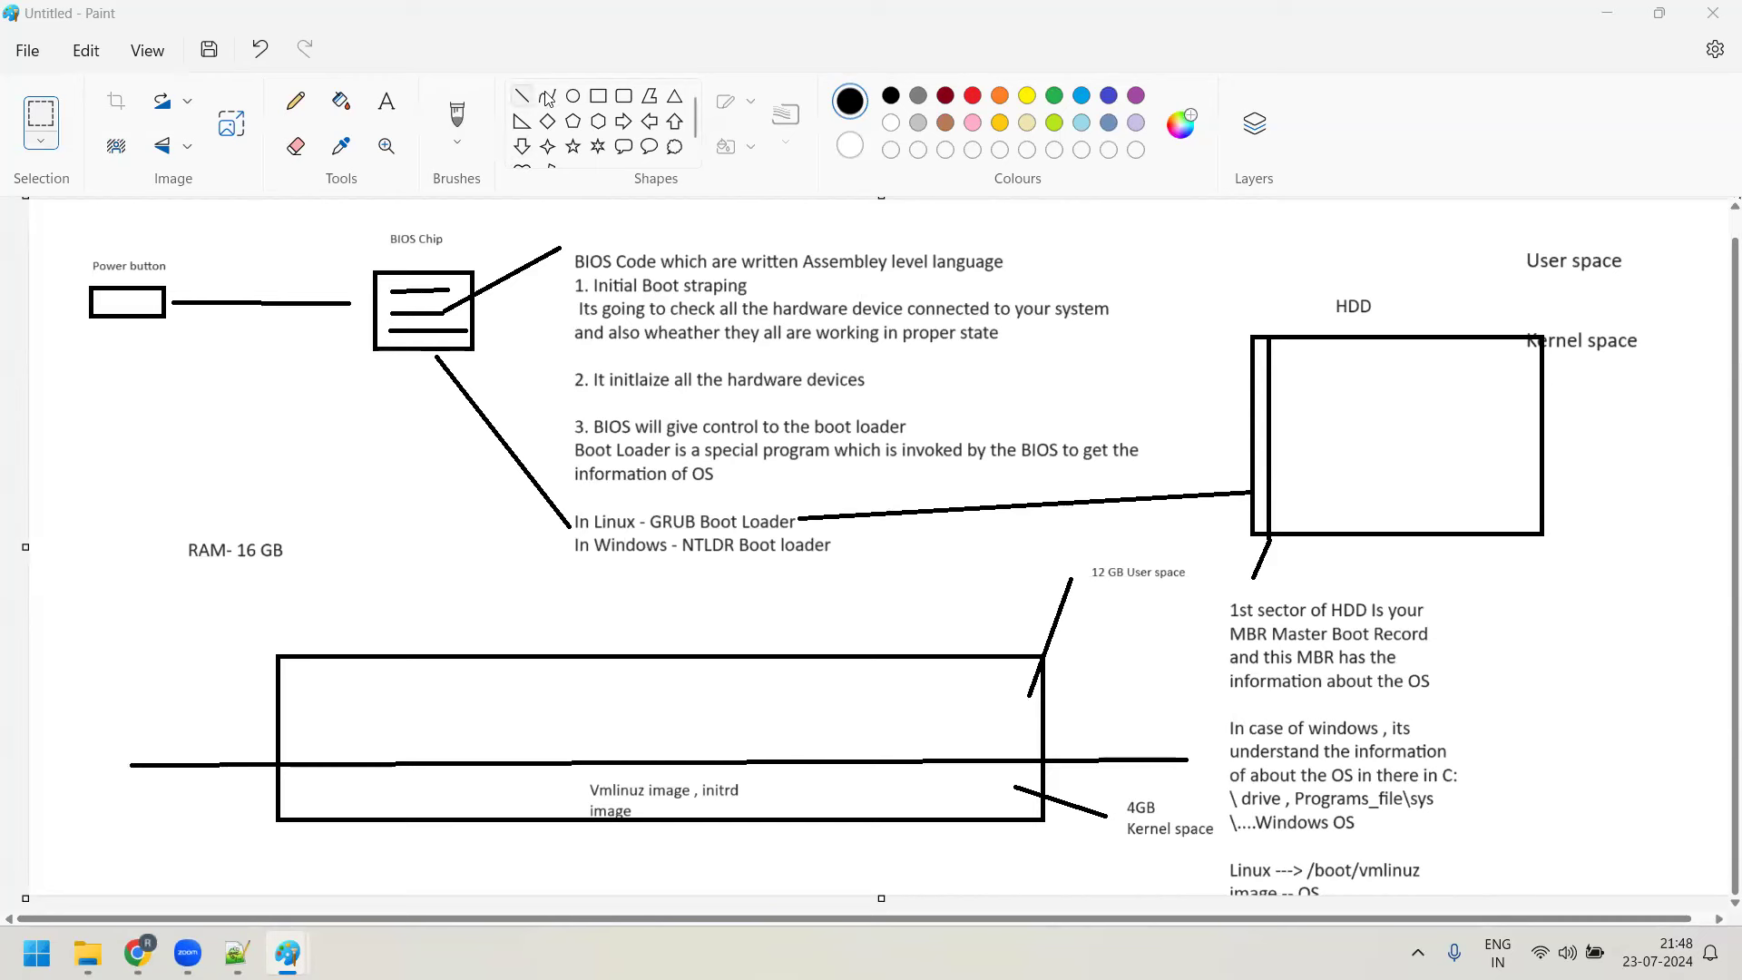
Draw two small circles in the user-space half, labelled 'root' and a first user name
click(573, 96)
mouse_move(406, 673)
mouse_down()
mouse_move(451, 708)
mouse_move(531, 706)
mouse_up()
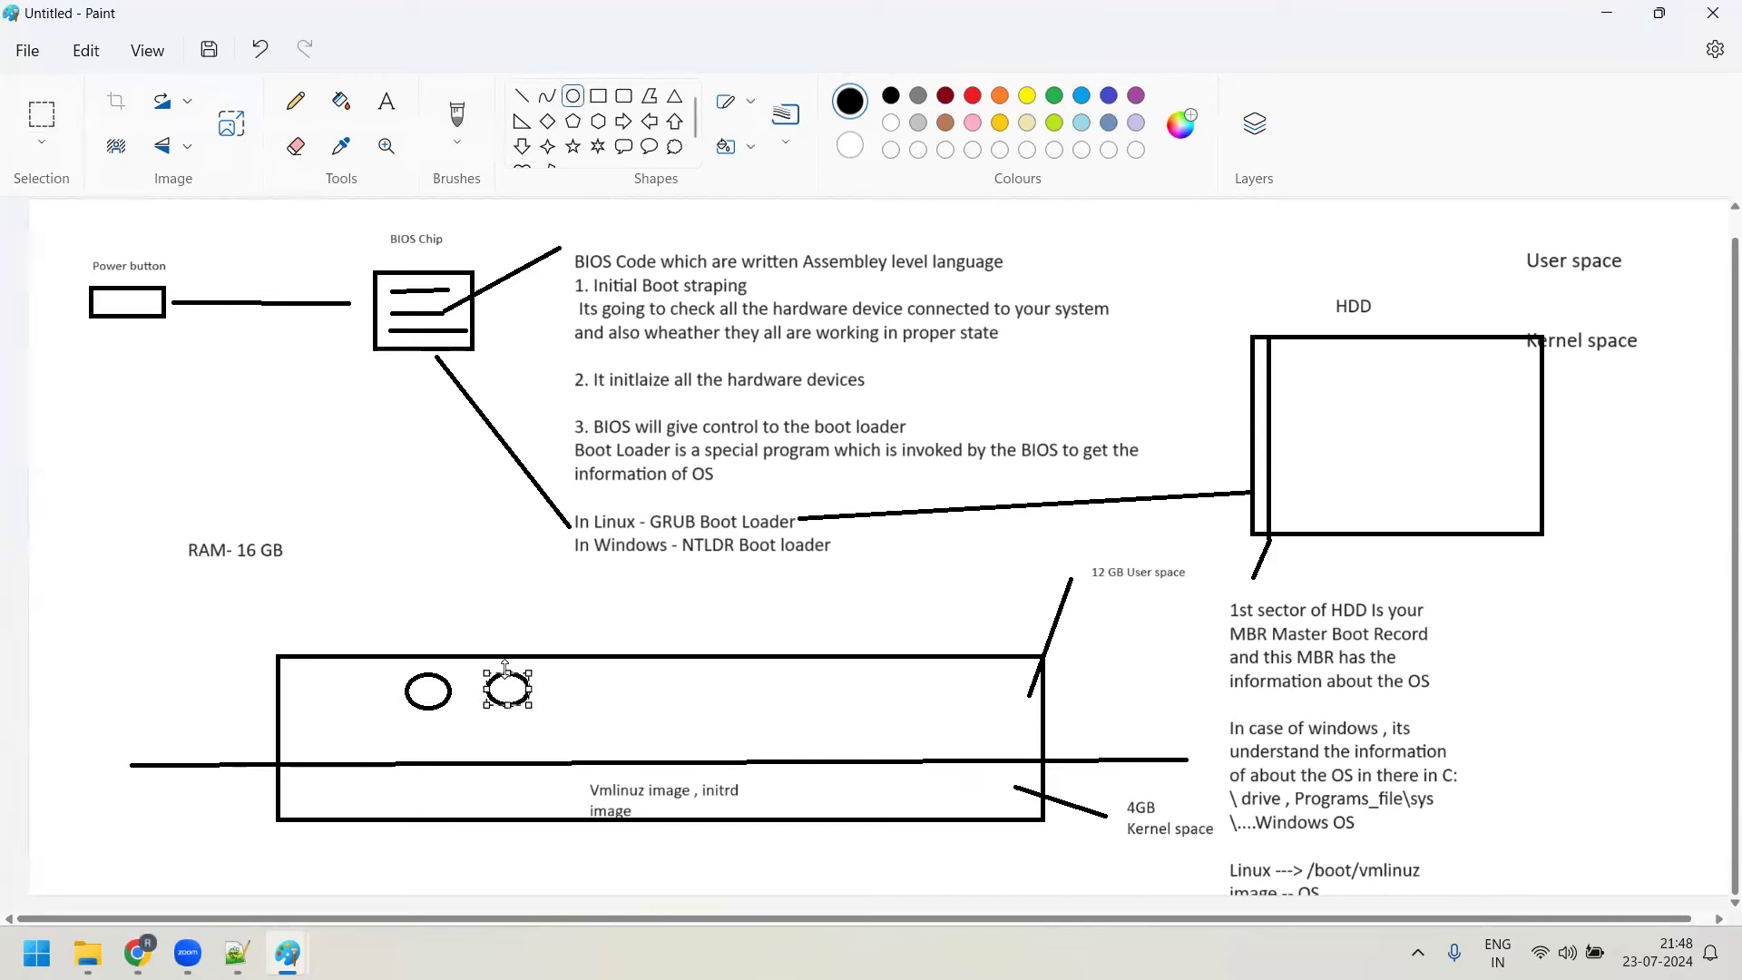
click(697, 701)
click(386, 101)
click(556, 593)
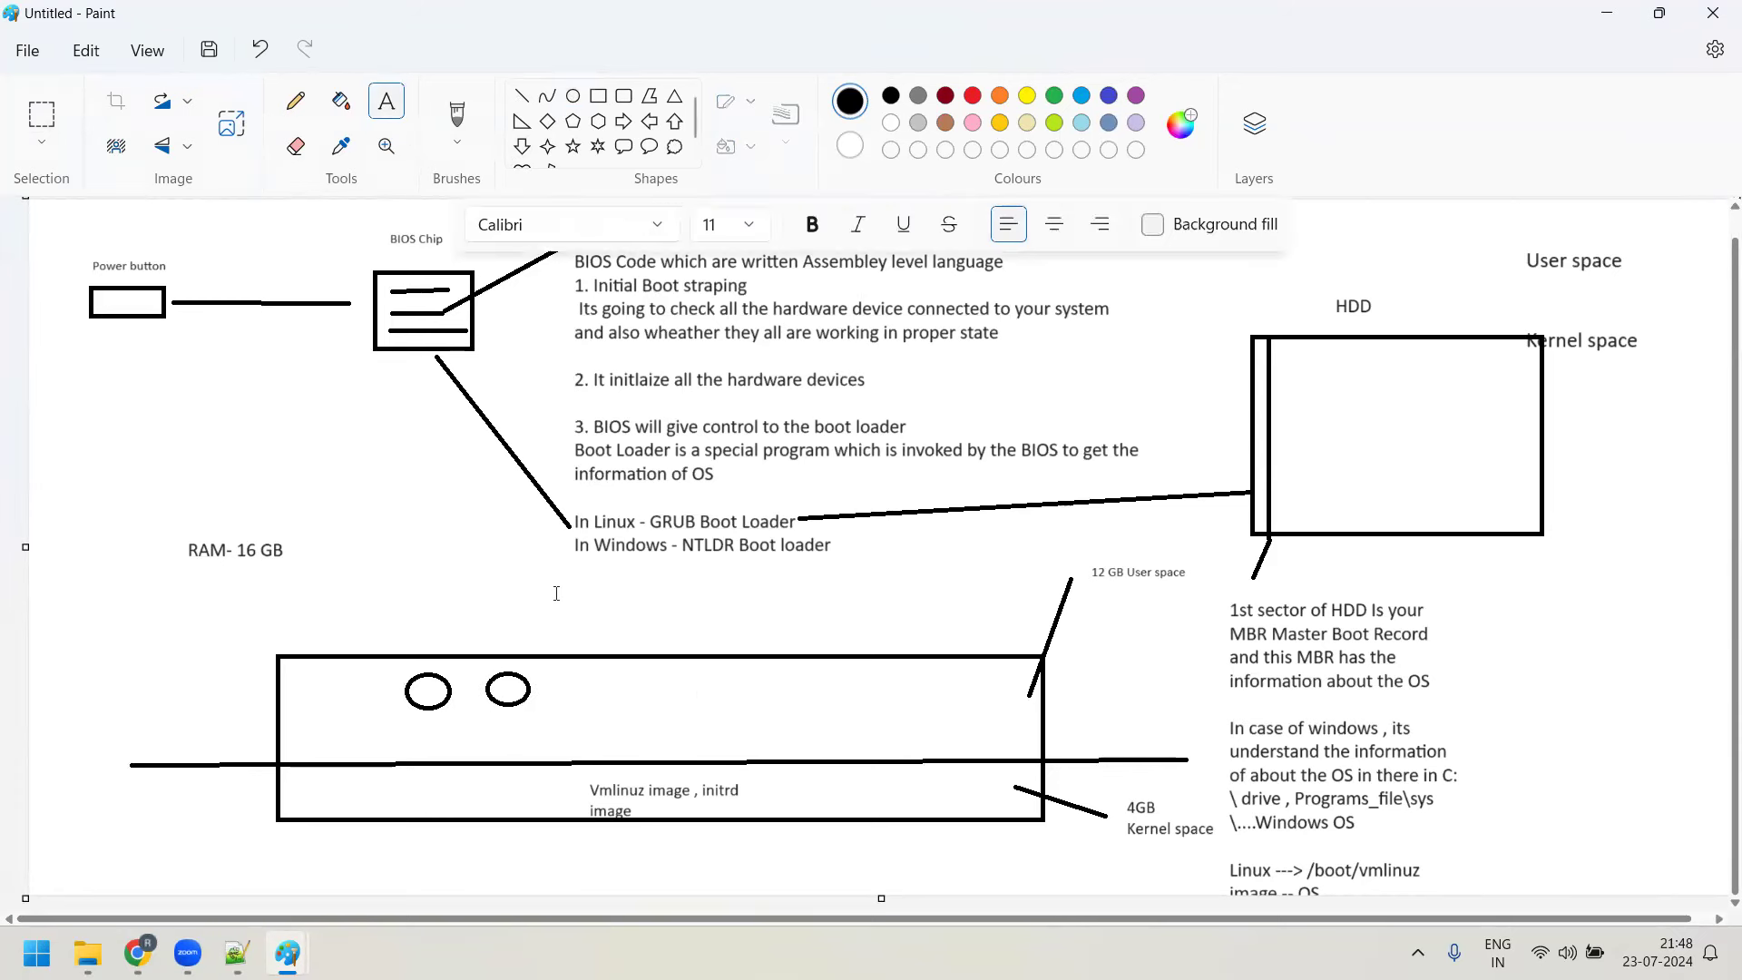
click(549, 672)
text(root)
click(758, 735)
drag(625, 668, 730, 709)
text(rajesh)
click(744, 672)
Add a multi-line text box listing four more user names
click(744, 670)
text(ramesh)
mouse_move(287, 955)
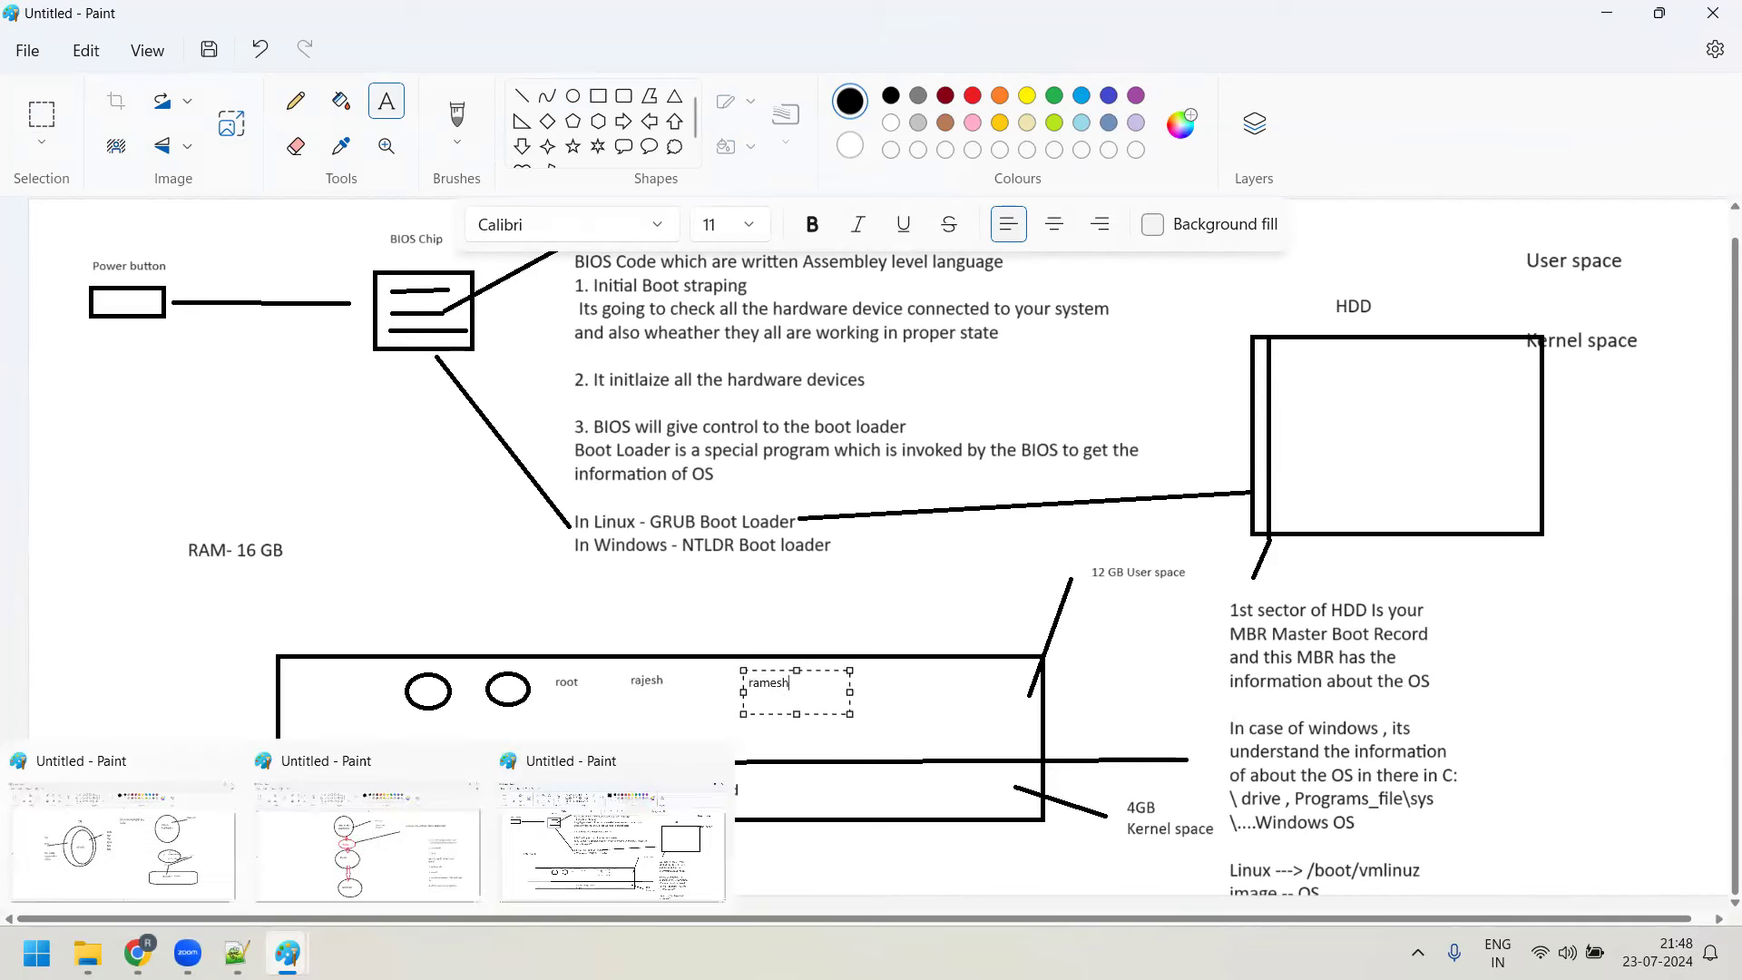
key(Return)
key(Return)
text(sunne)
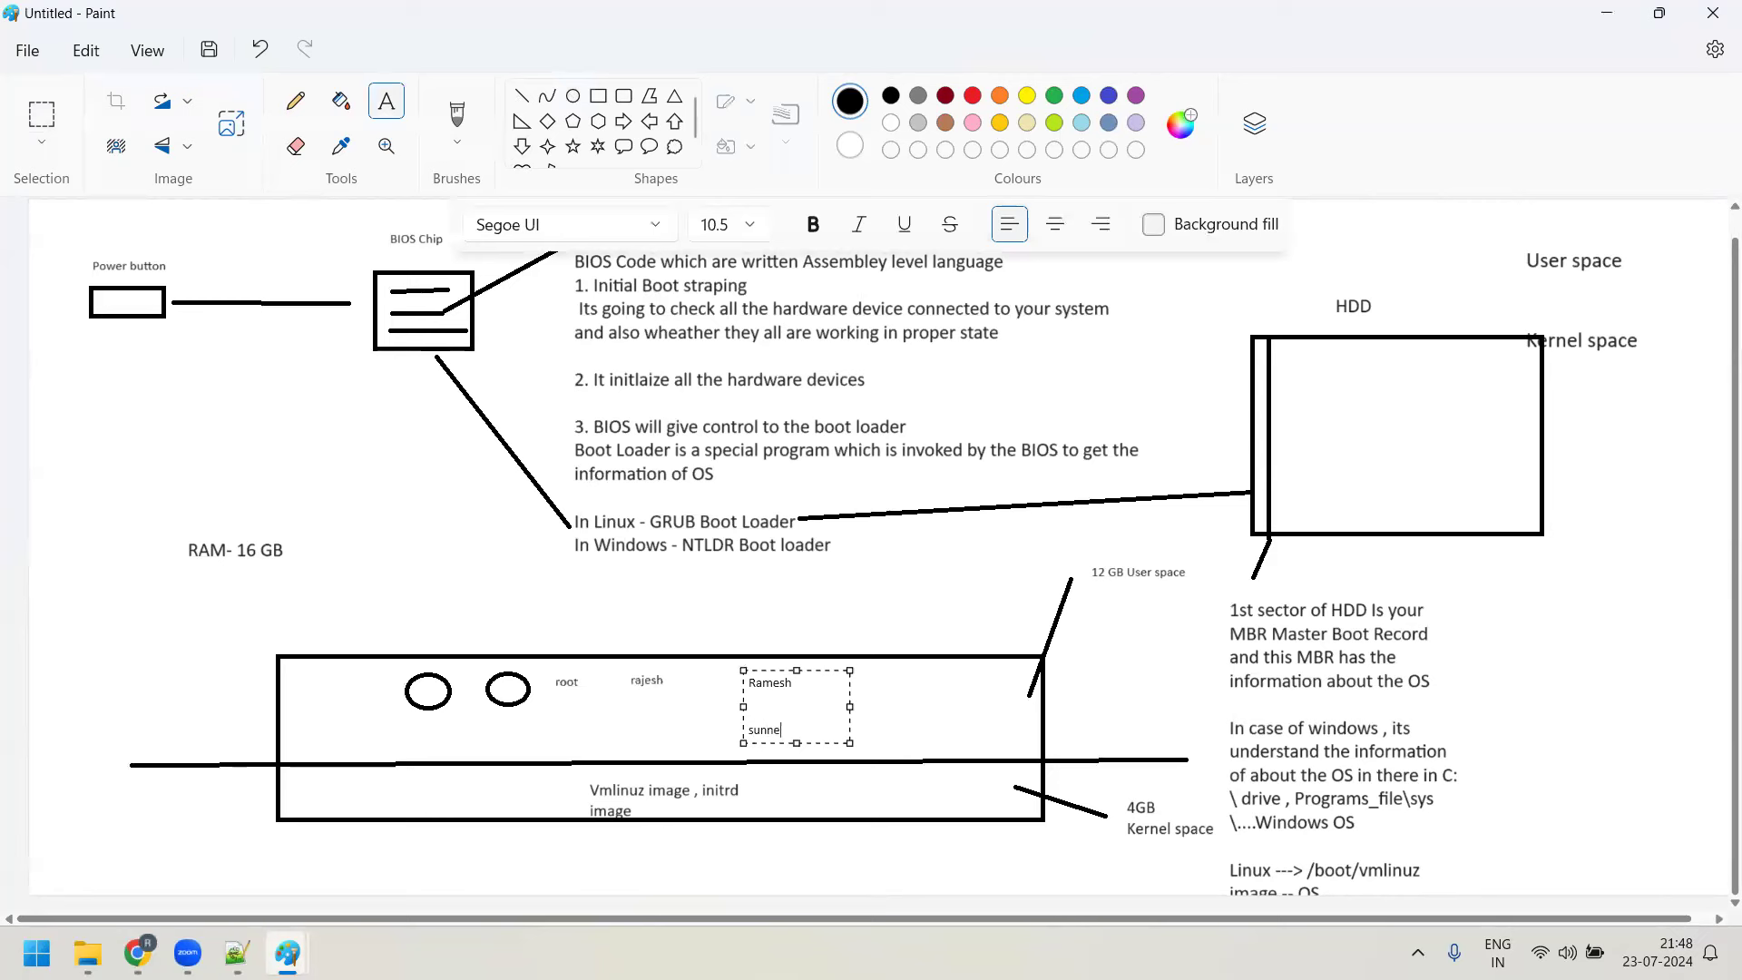
key(BackSpace)
key(BackSpace)
text(eet vinid)
key(BackSpace)
key(BackSpace)
text(od)
key(Return)
text(Asish)
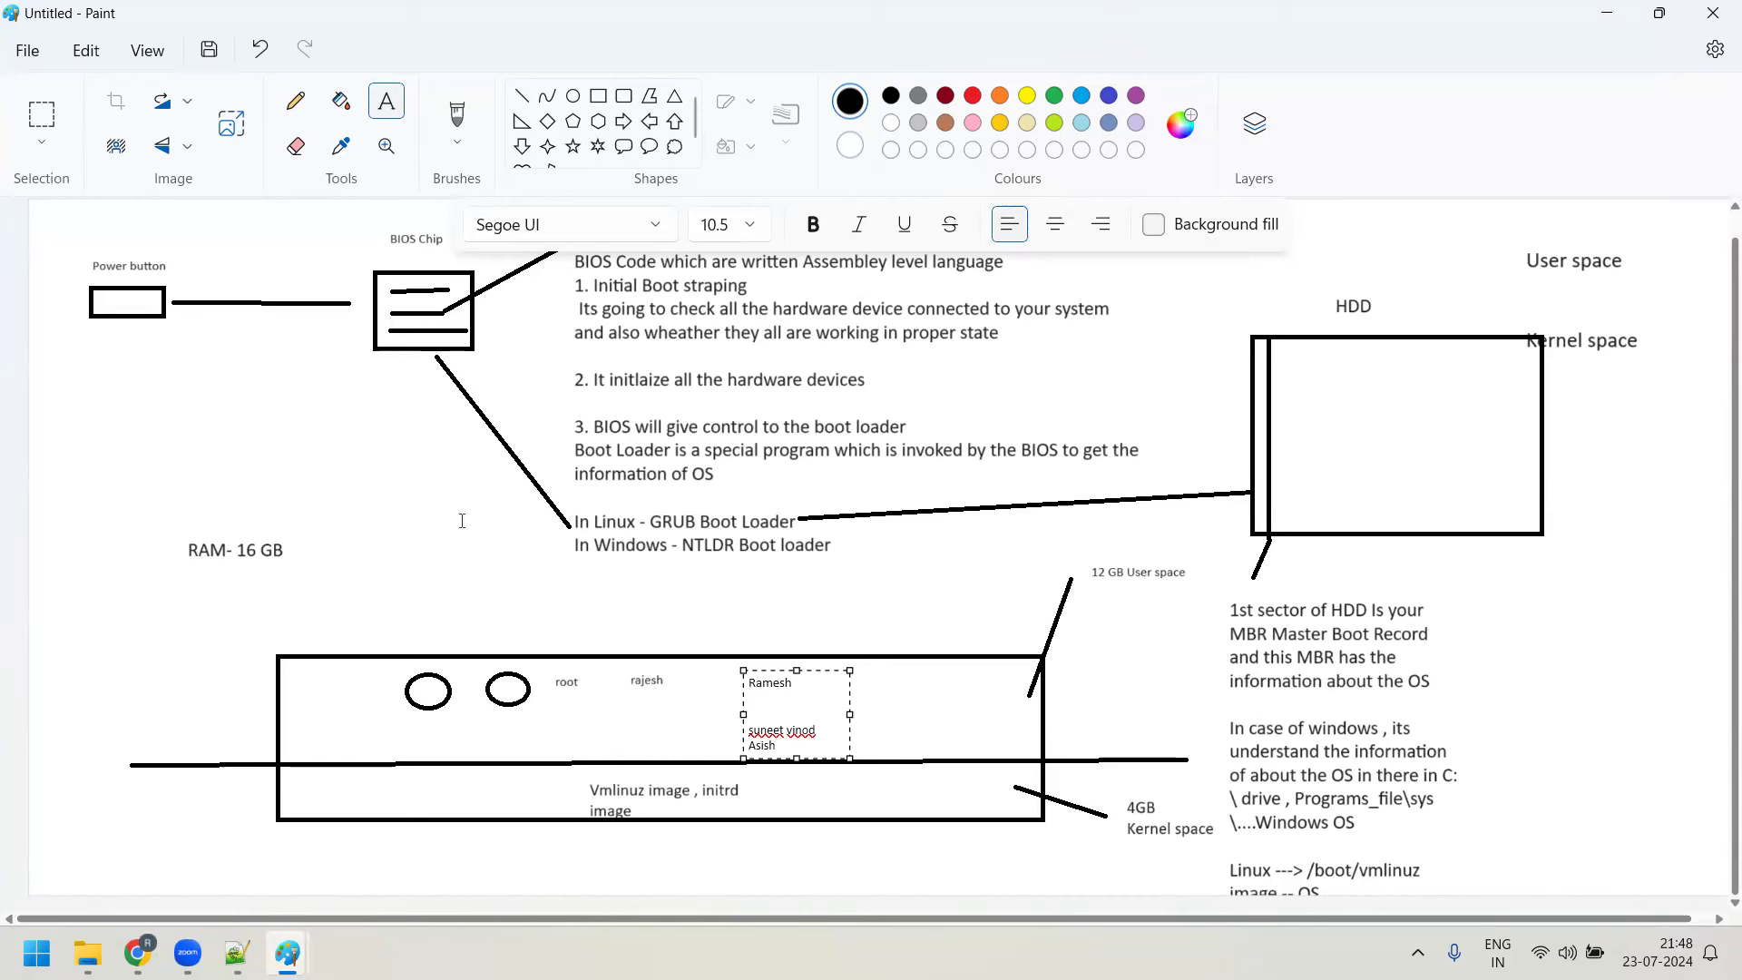
click(818, 642)
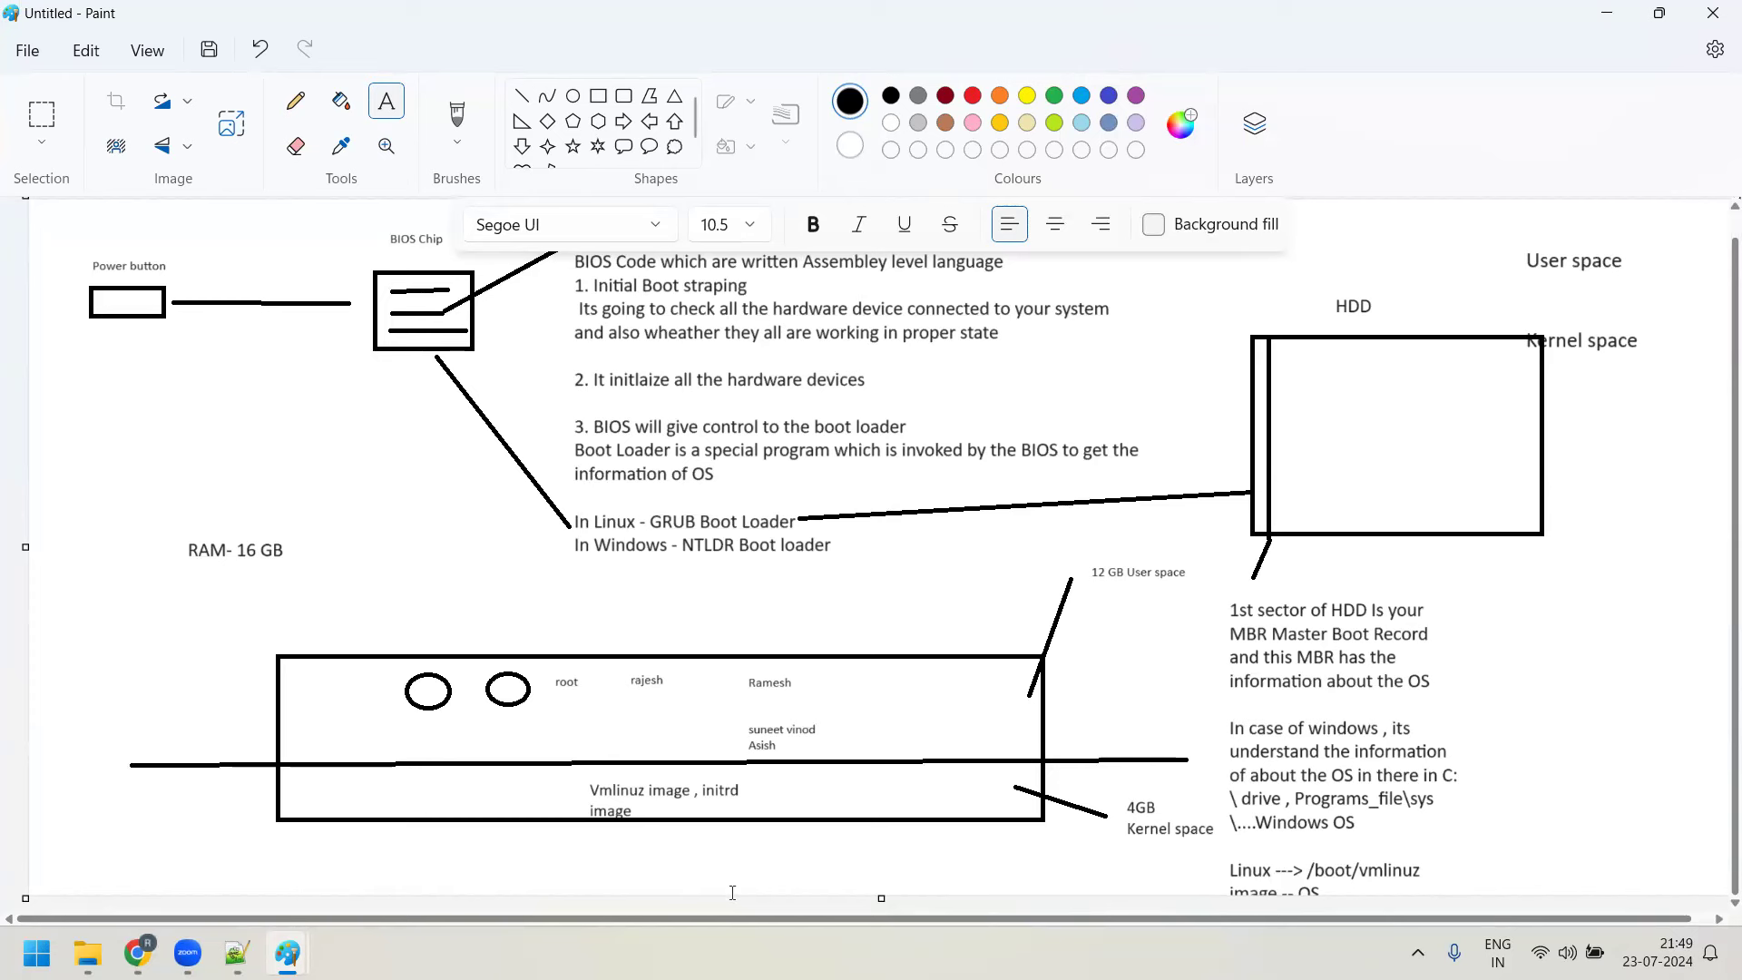
right_click(803, 949)
click(798, 868)
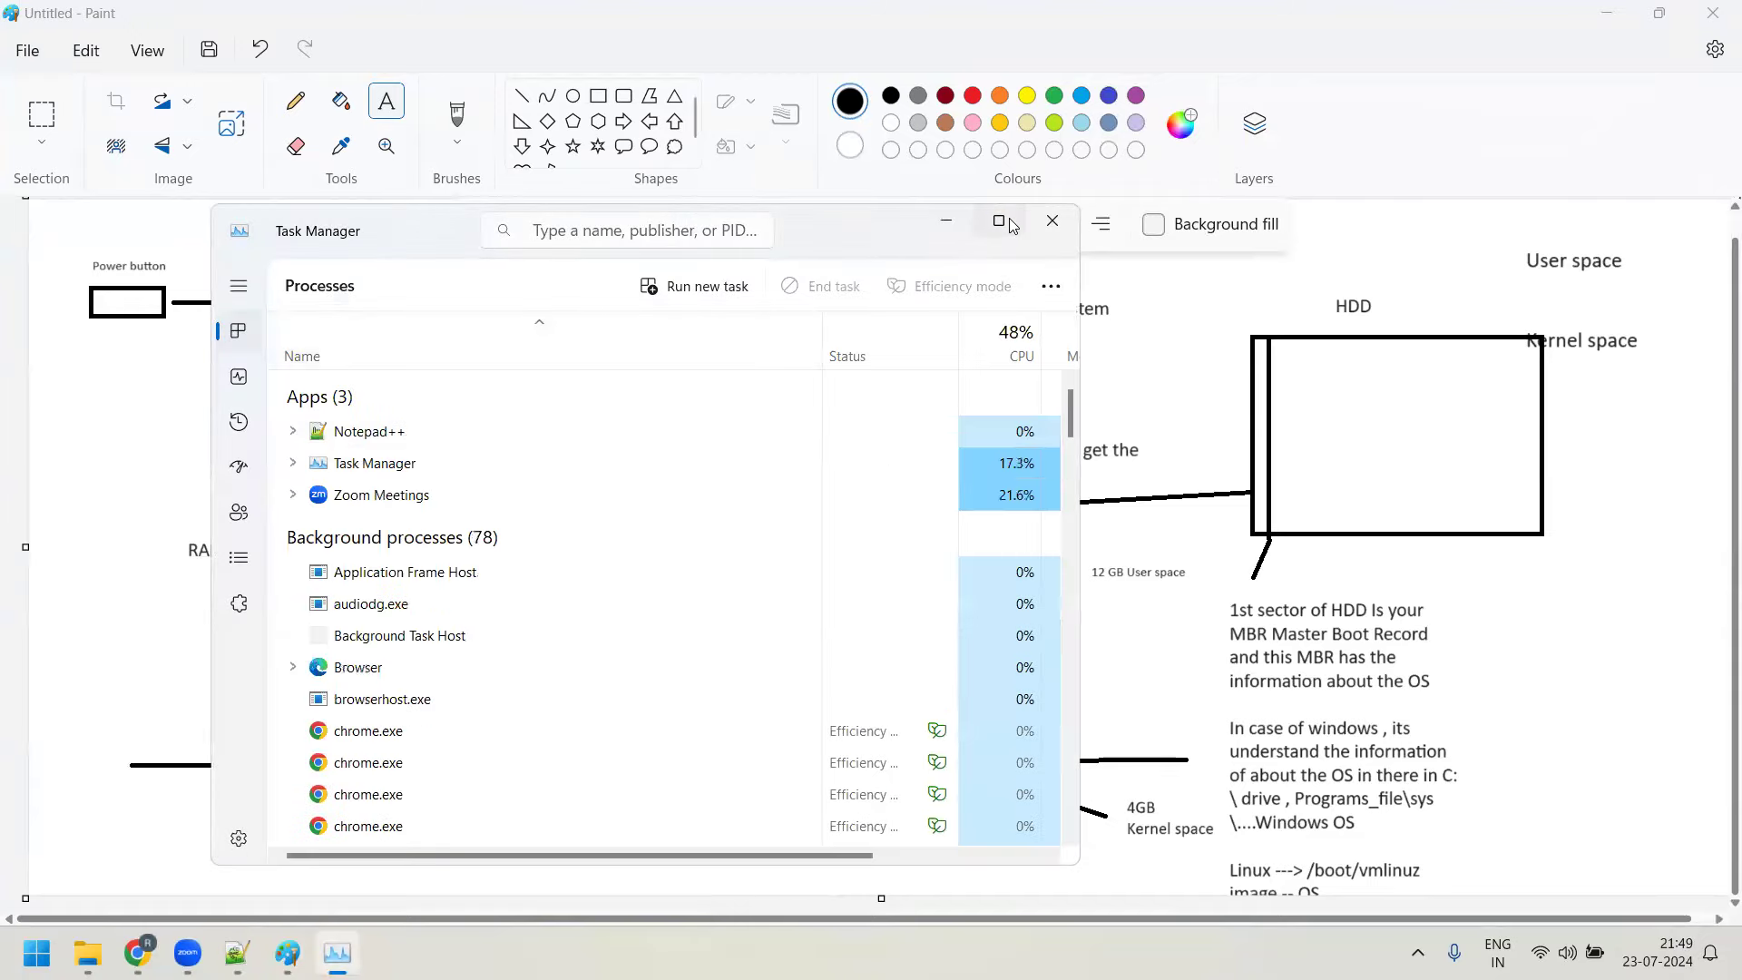
key(super+Up)
scroll(195, 595, down, 5)
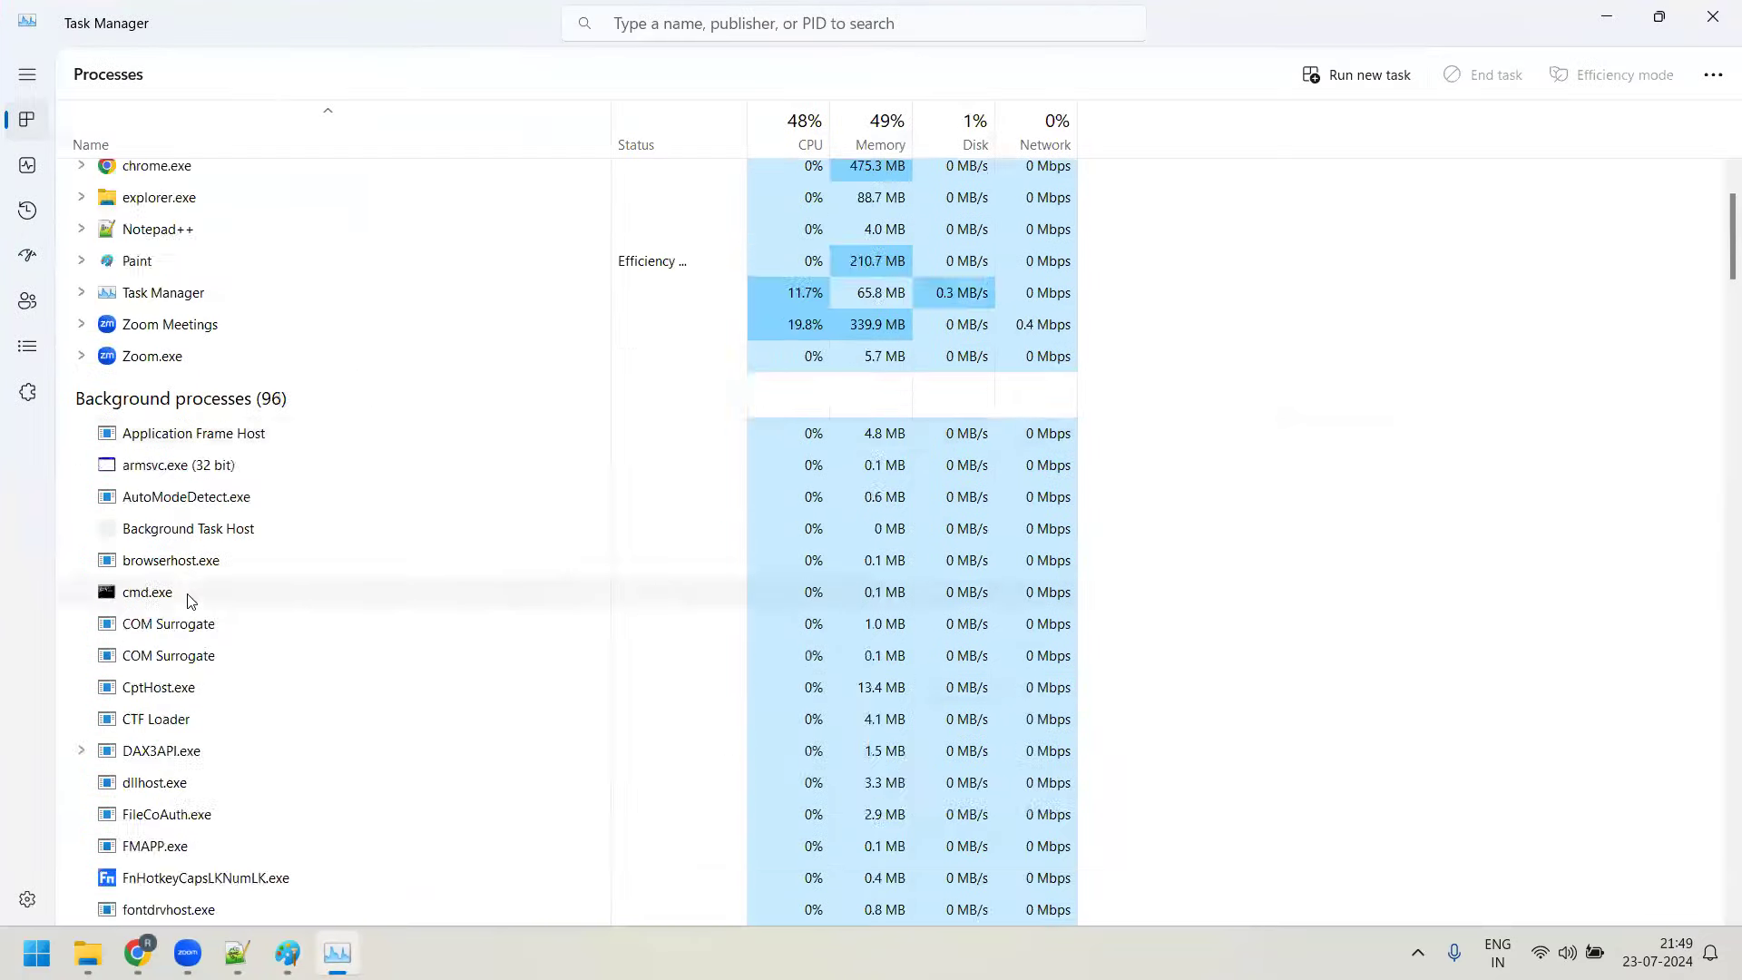
scroll(300, 672, up, 5)
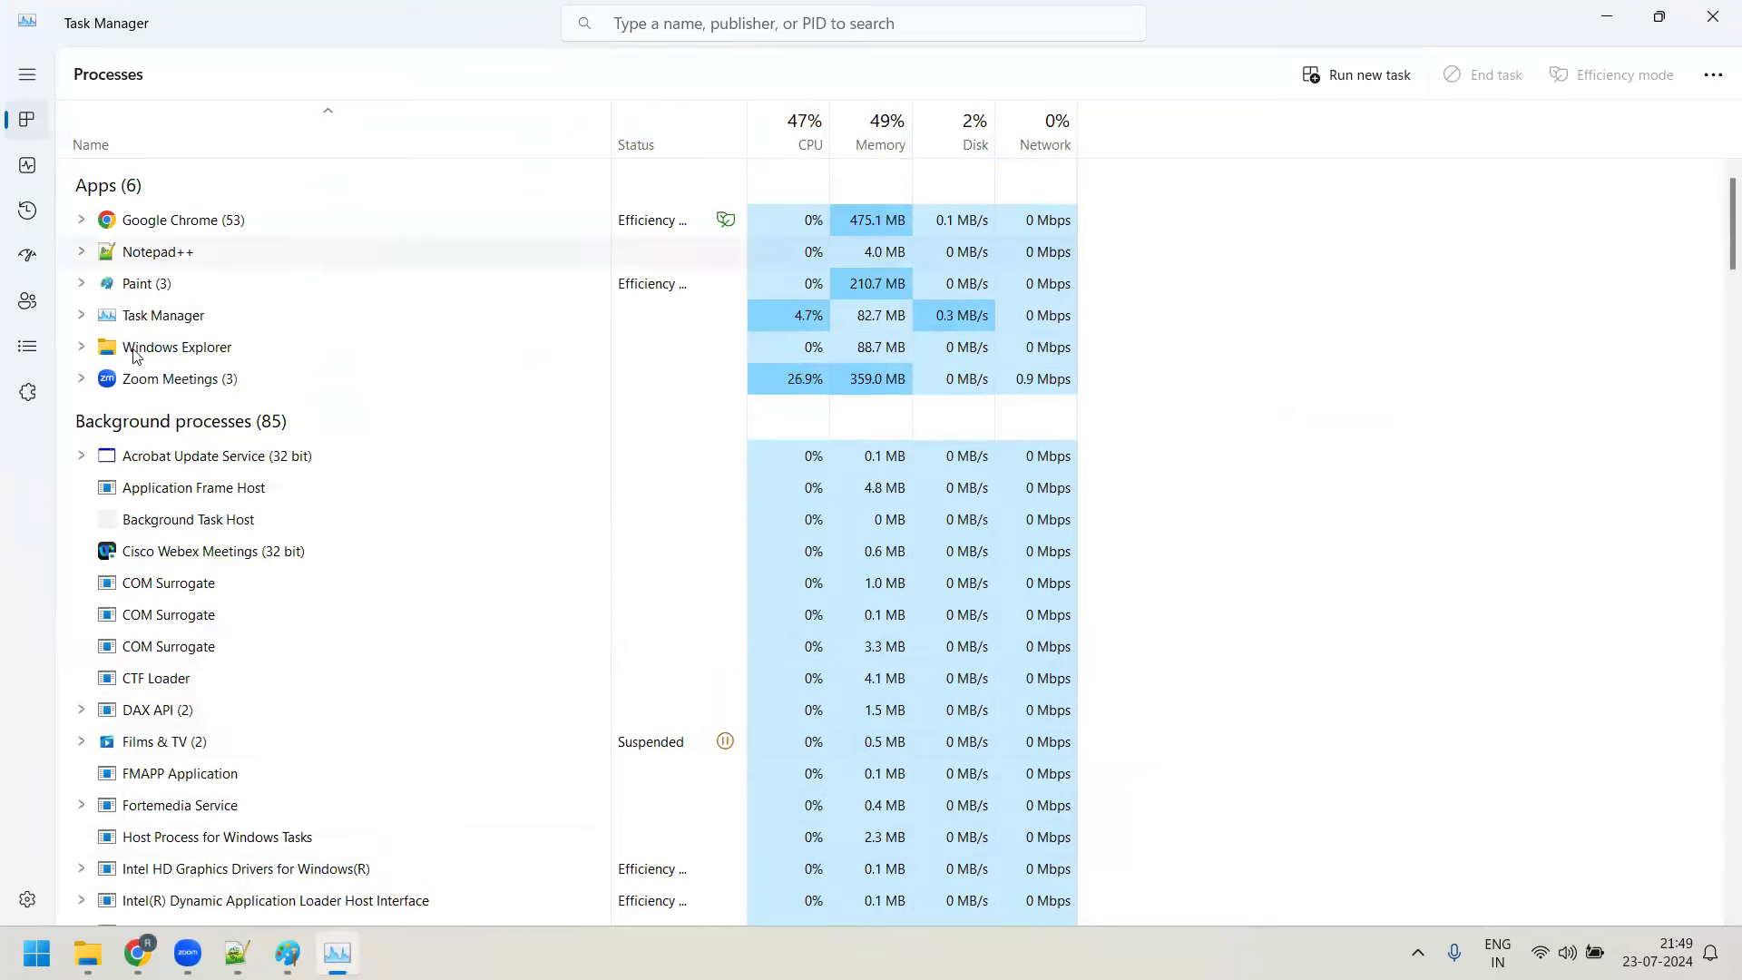
click(287, 952)
click(548, 853)
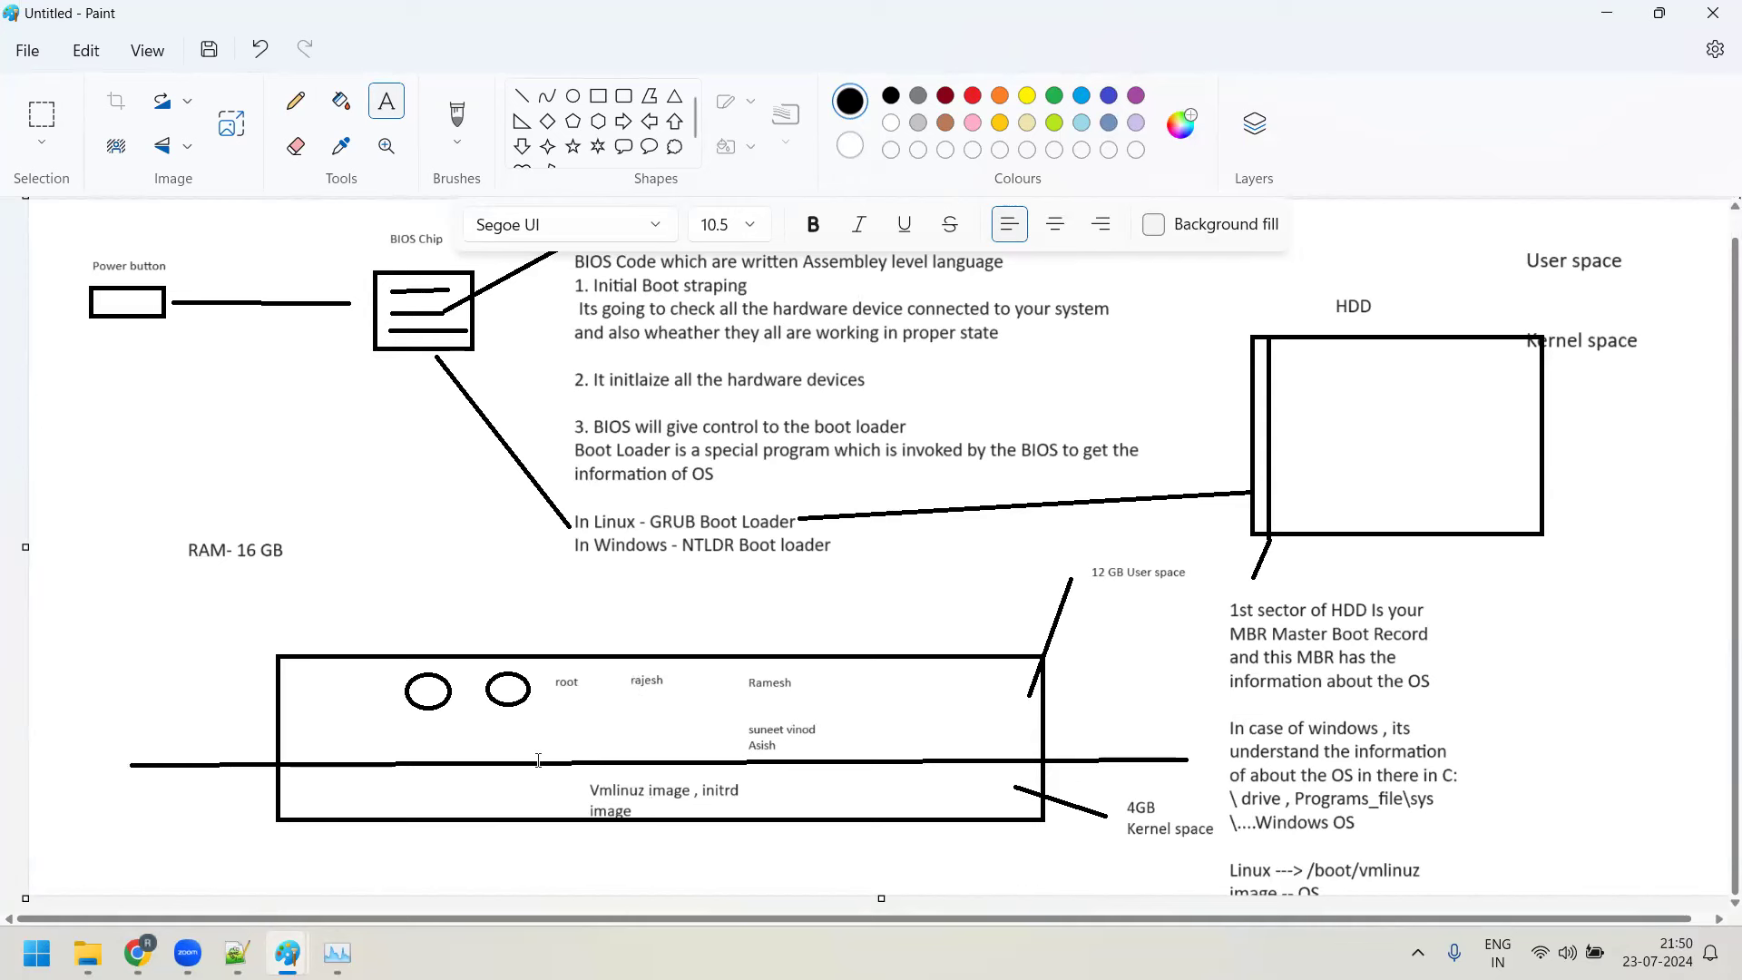
Draw a small circle in the kernel-space half with a line down to a 'task' label
click(578, 96)
drag(366, 779, 415, 807)
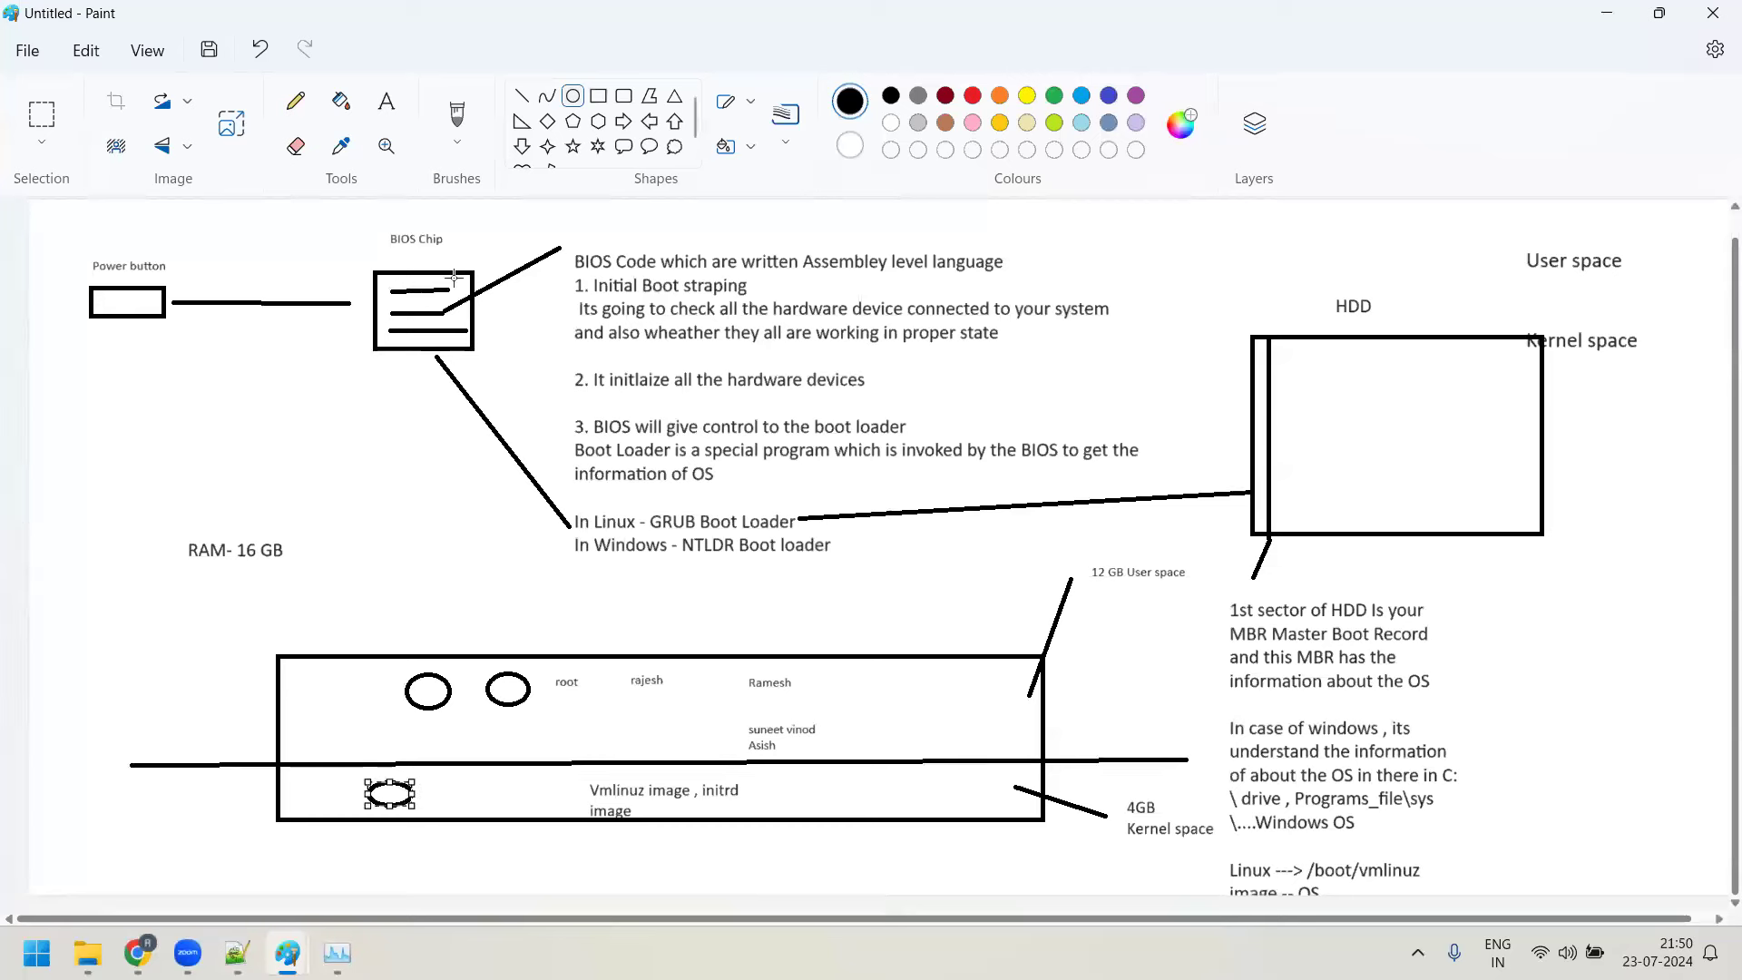
click(389, 100)
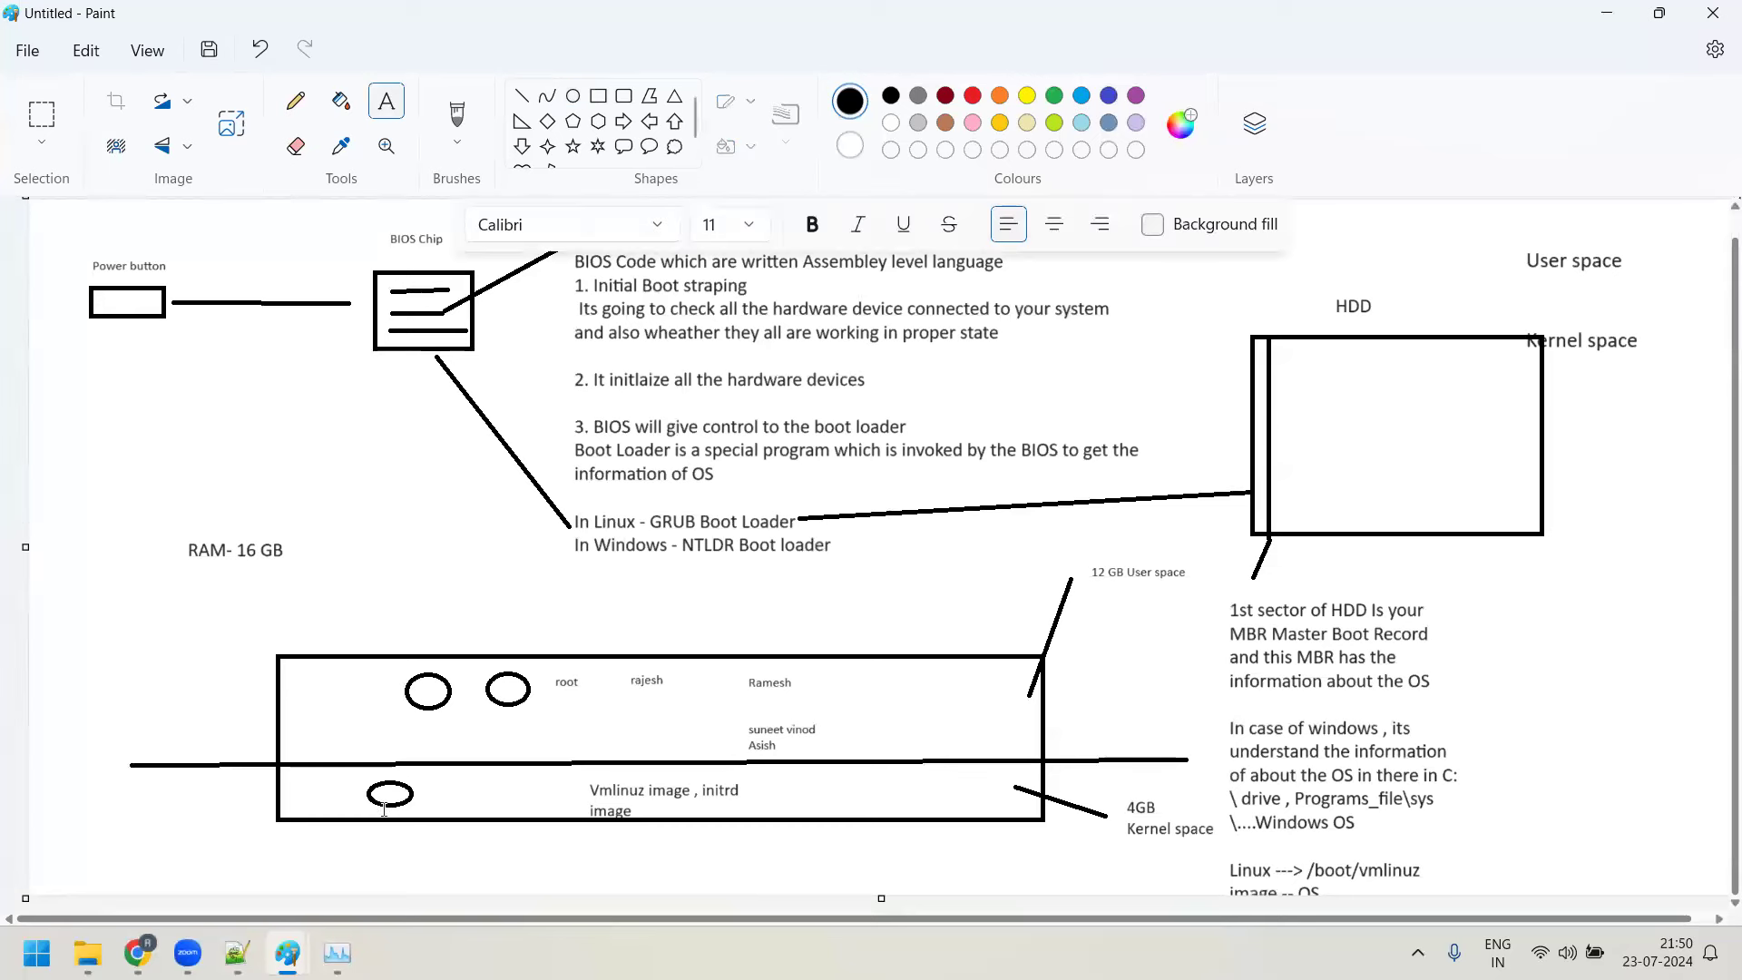
click(414, 853)
drag(397, 806, 447, 862)
click(392, 120)
drag(454, 853, 509, 880)
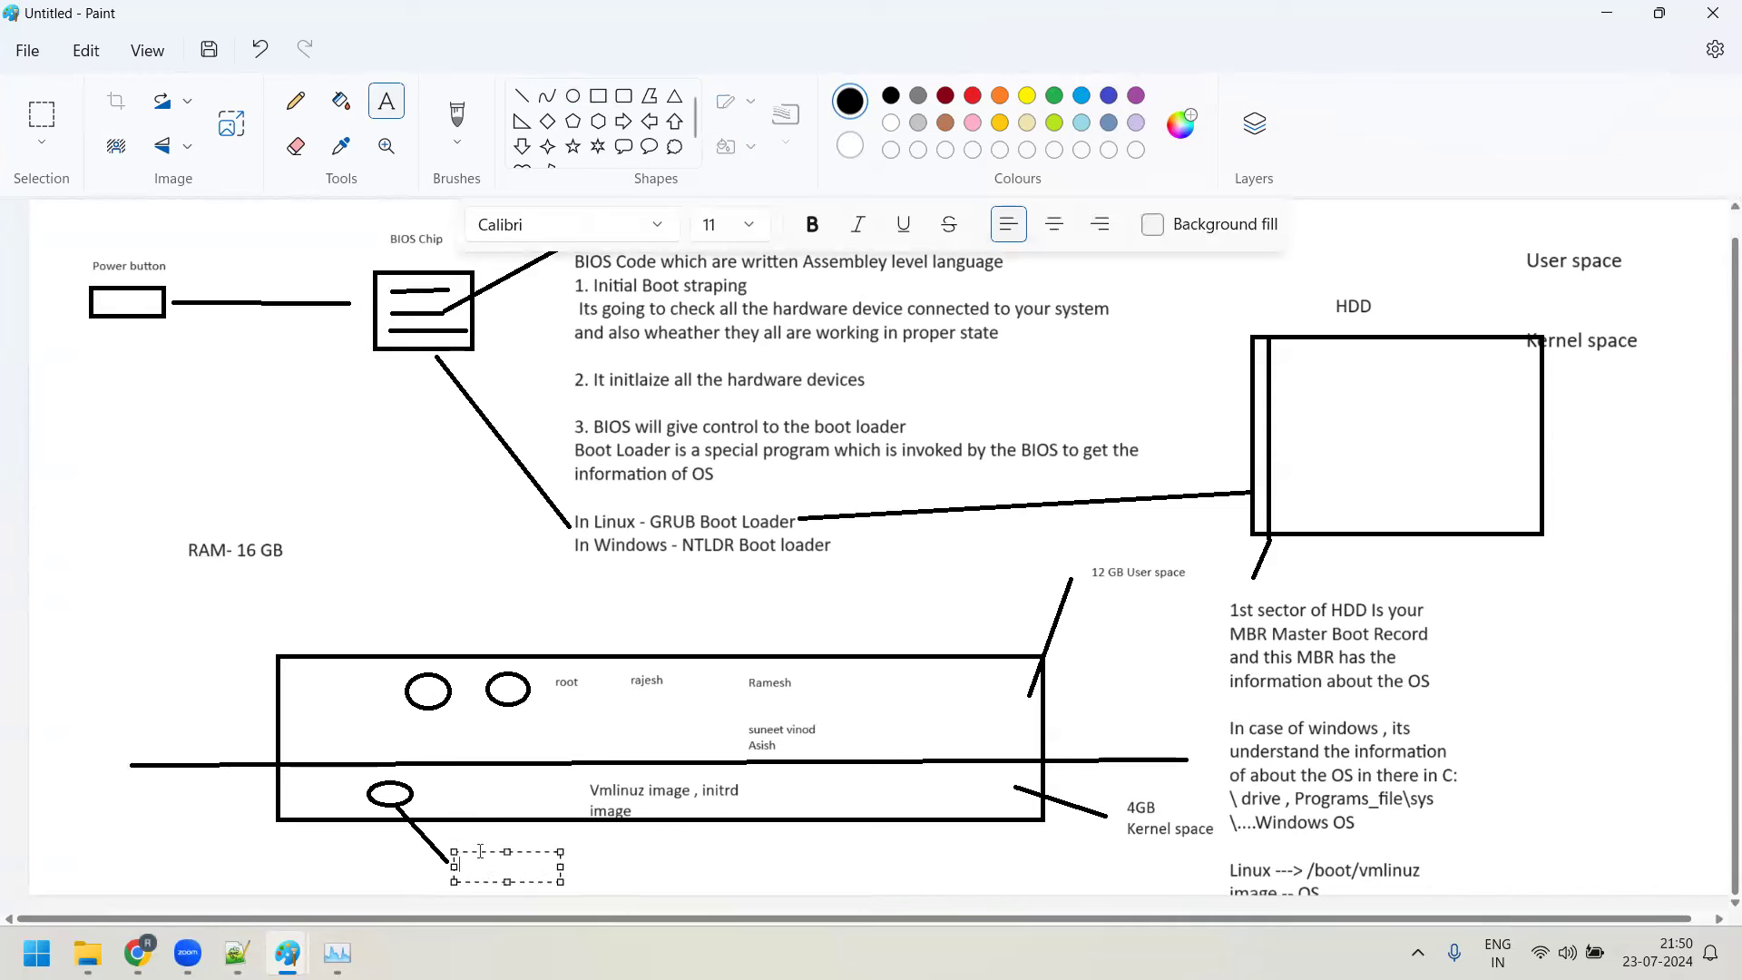
text(tas)
click(680, 842)
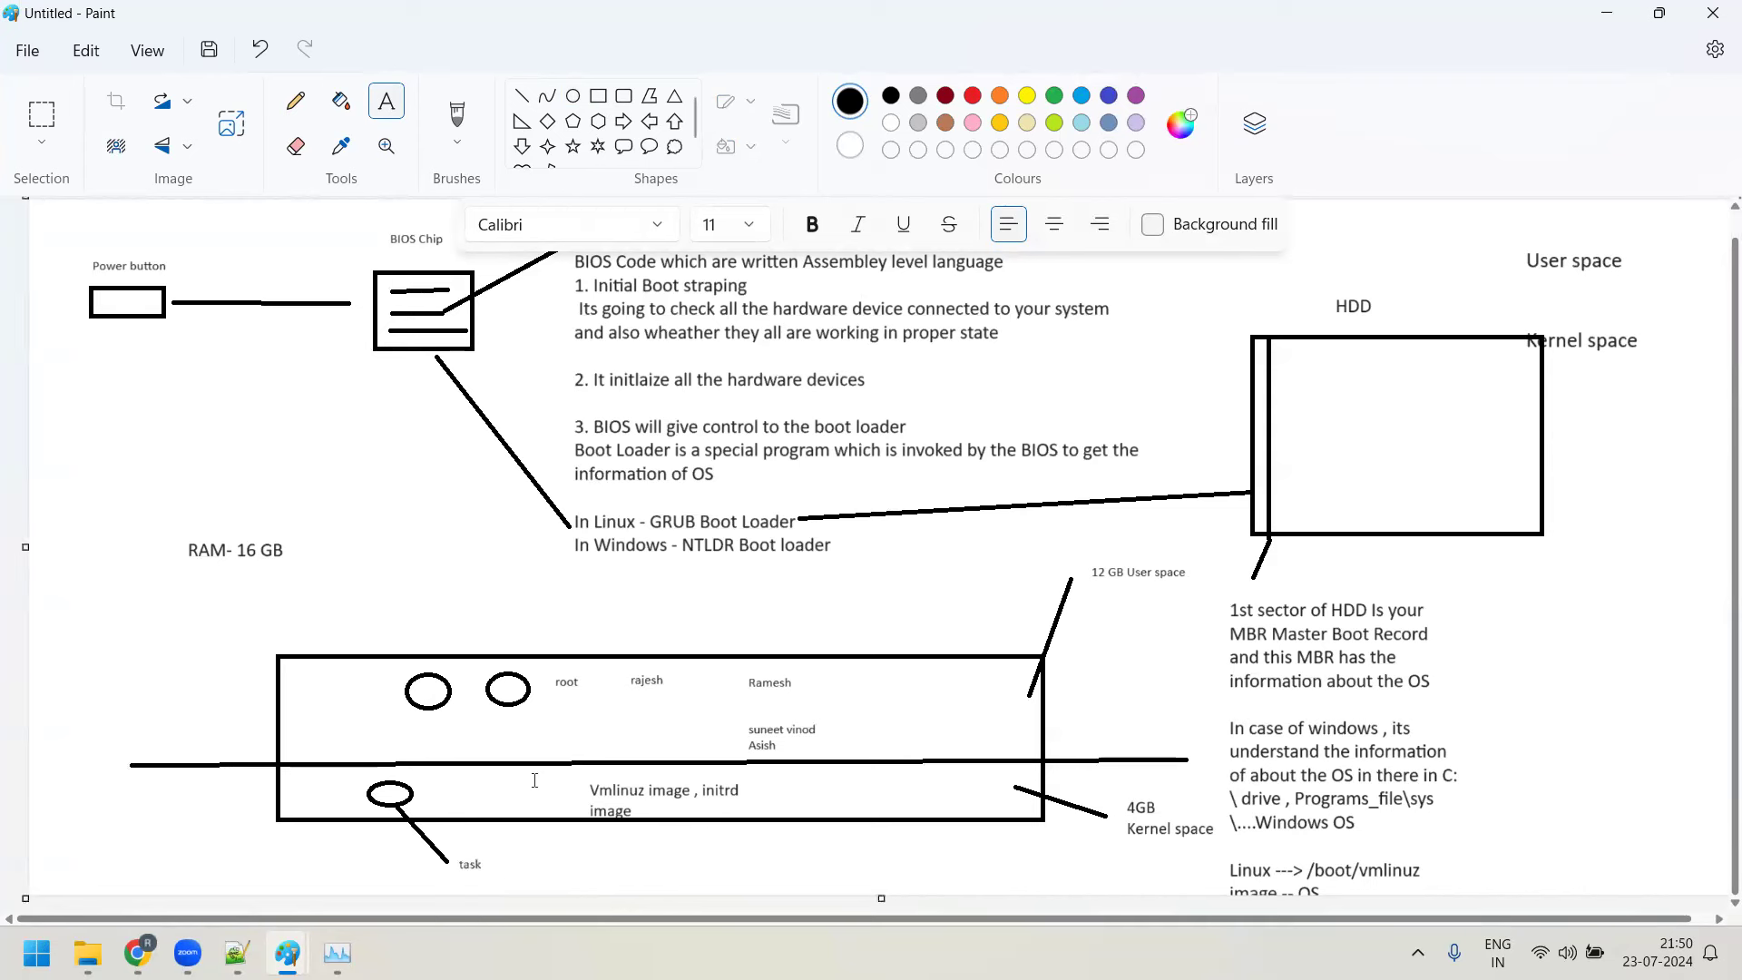
Draw a second small circle beside it with a line running down from it
click(573, 97)
drag(454, 773, 486, 806)
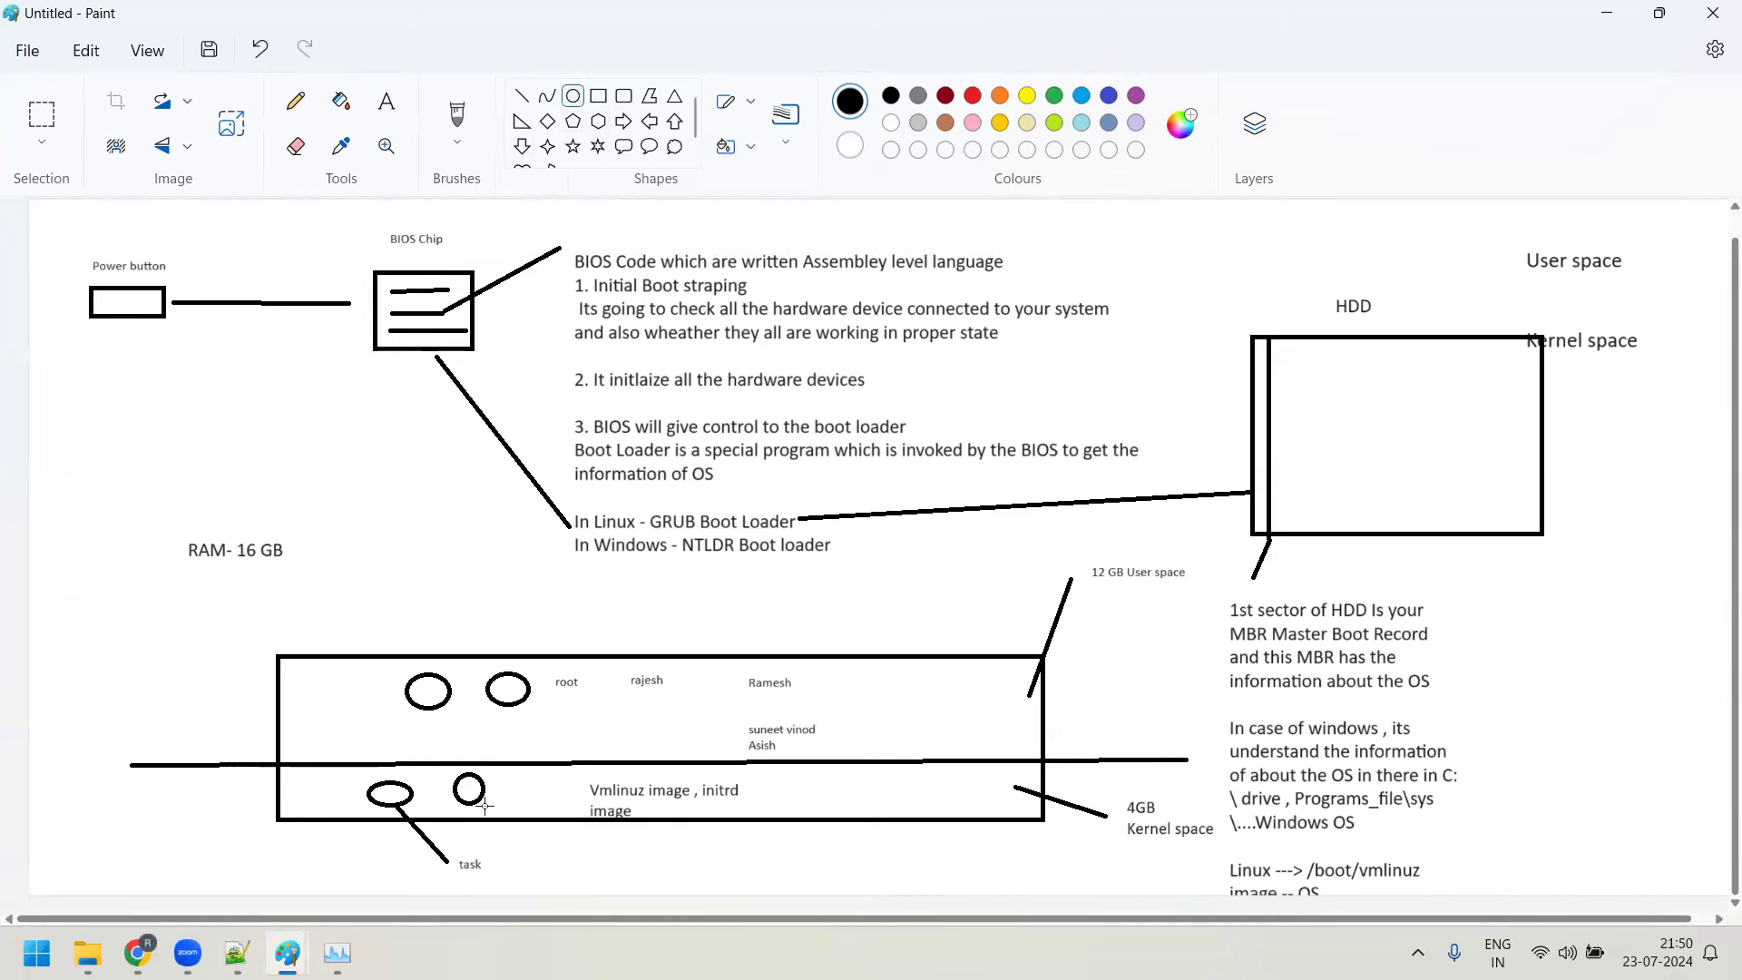
click(386, 101)
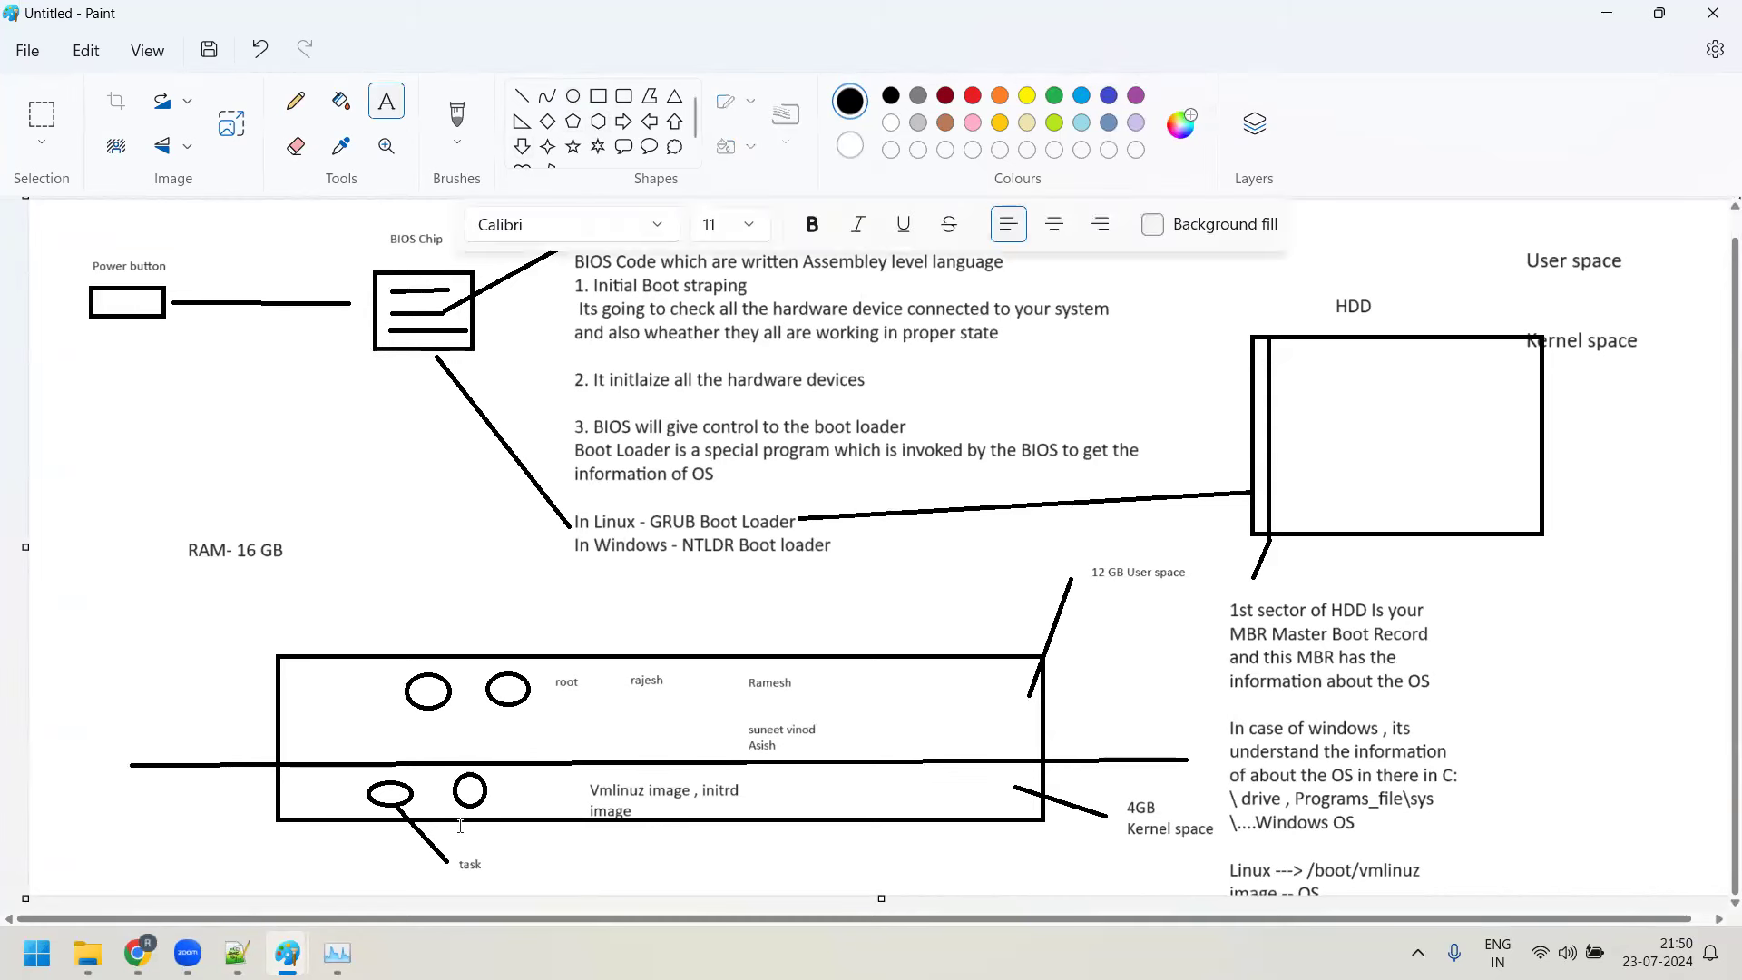
click(523, 96)
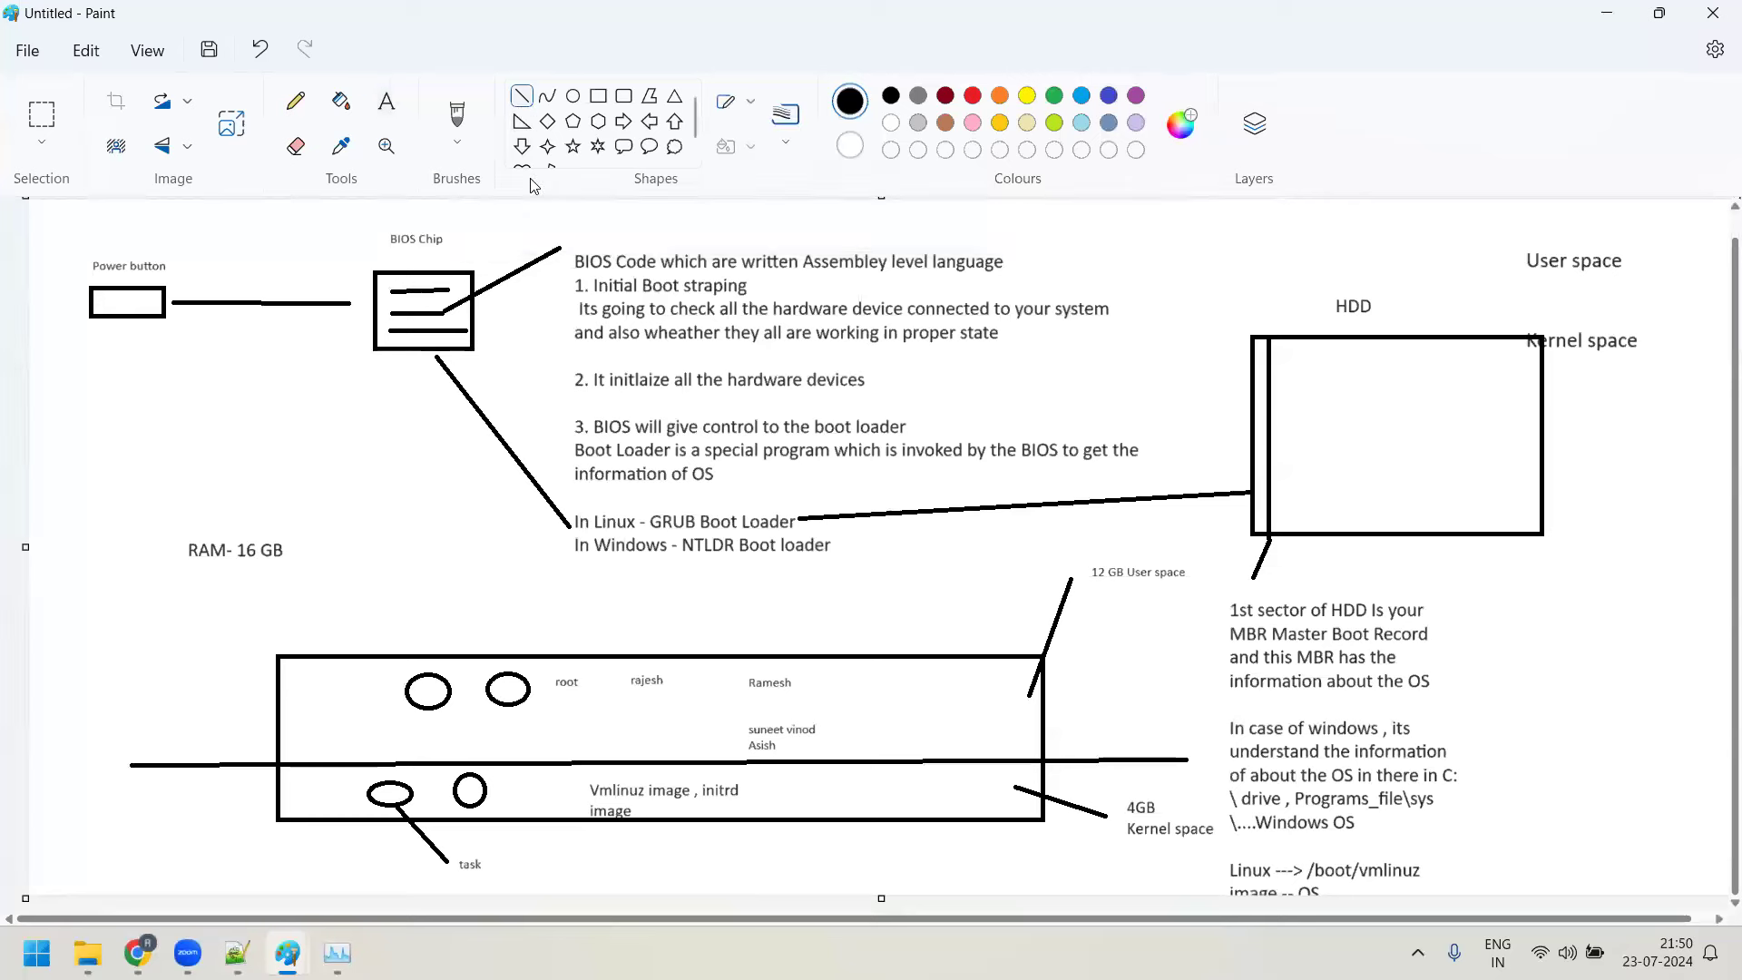
drag(475, 805, 549, 860)
Label the second circle's line 'kernel threads' at font size 14
click(386, 101)
click(575, 851)
text(kernel thre)
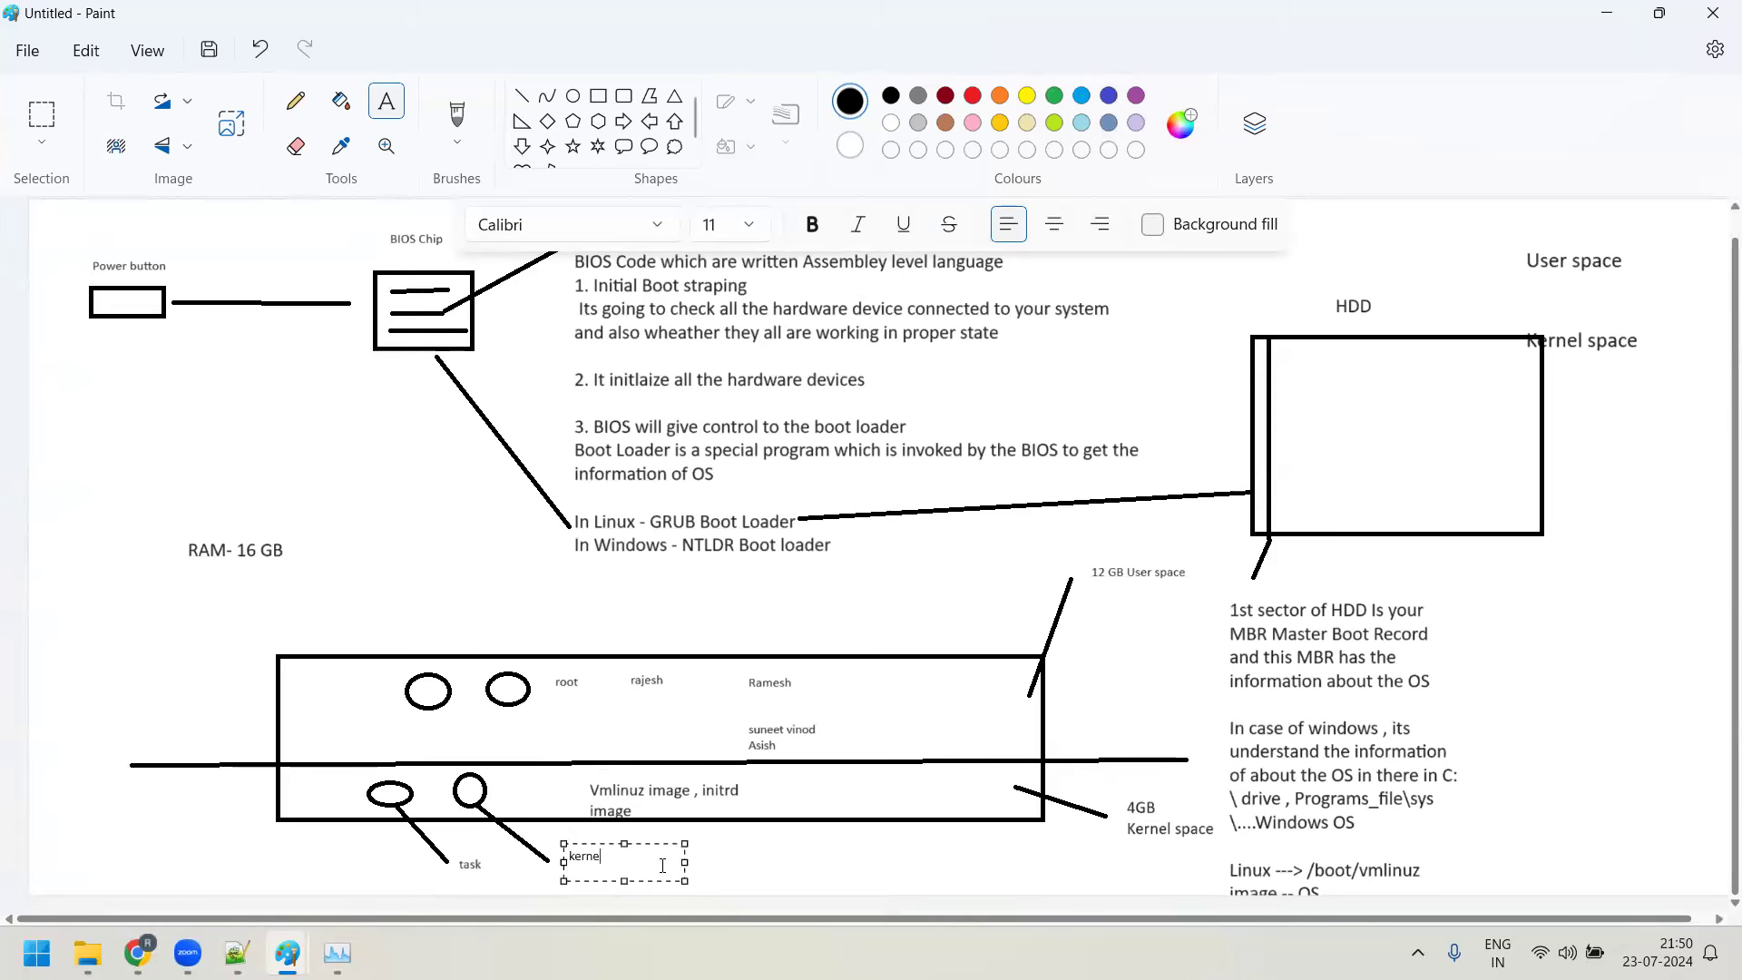
text(ads)
drag(662, 865, 565, 862)
click(747, 225)
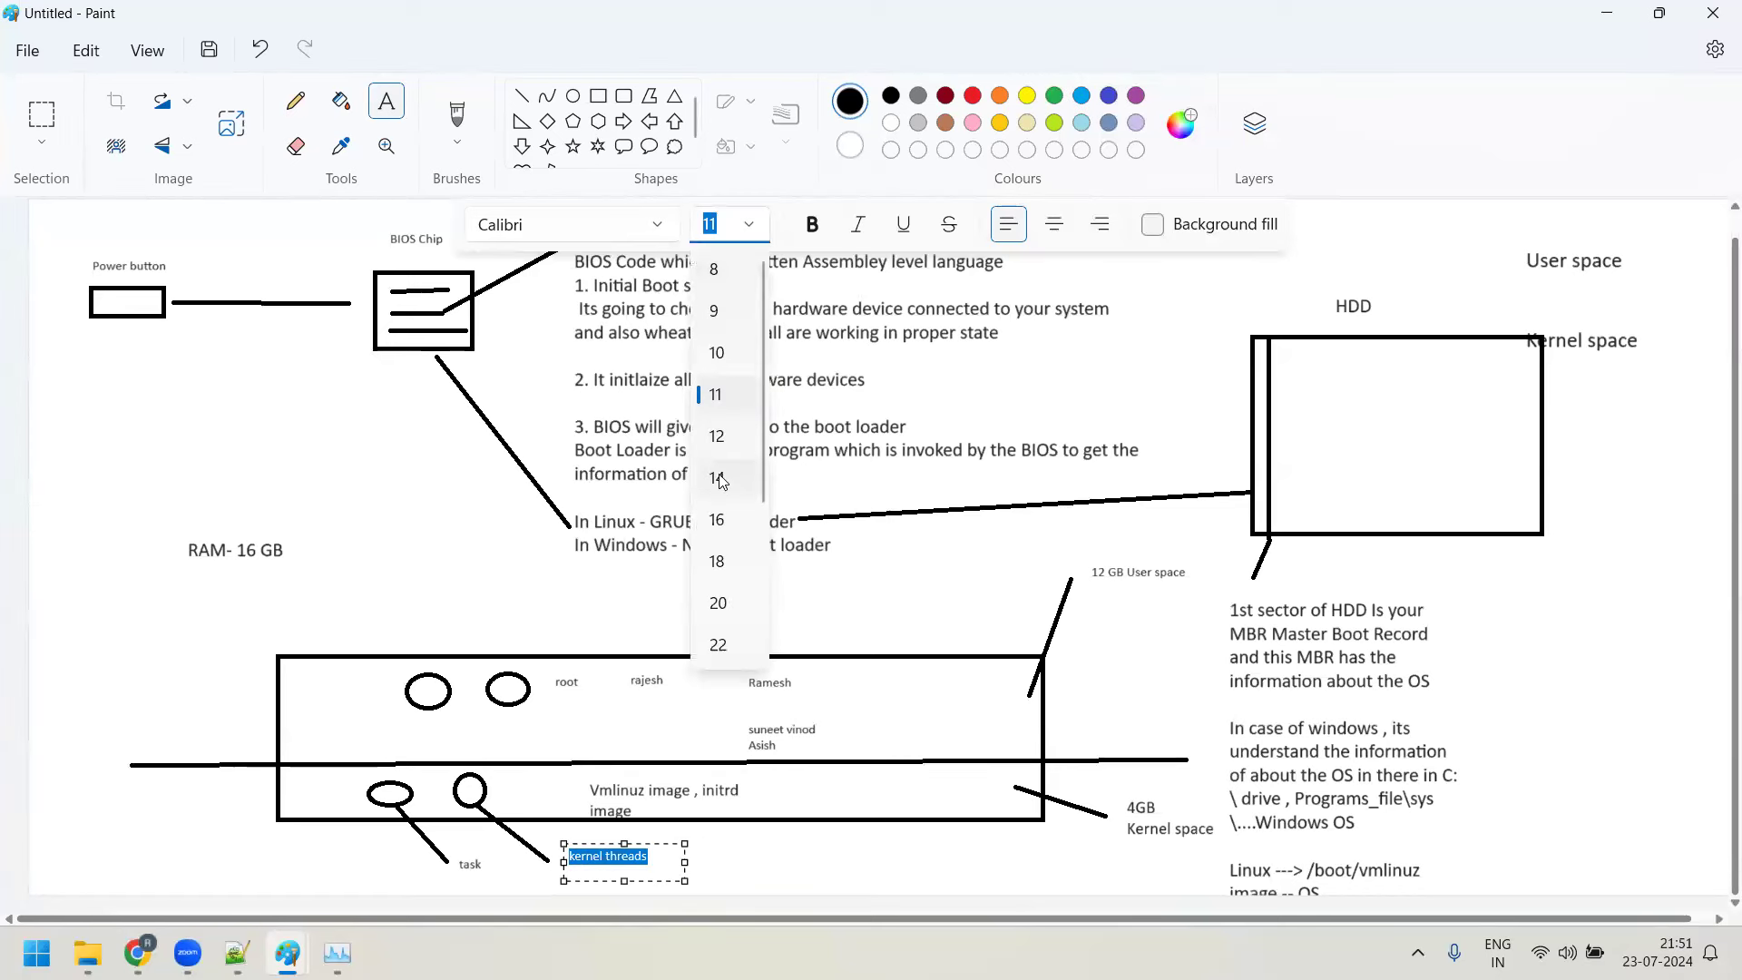
click(719, 478)
click(798, 879)
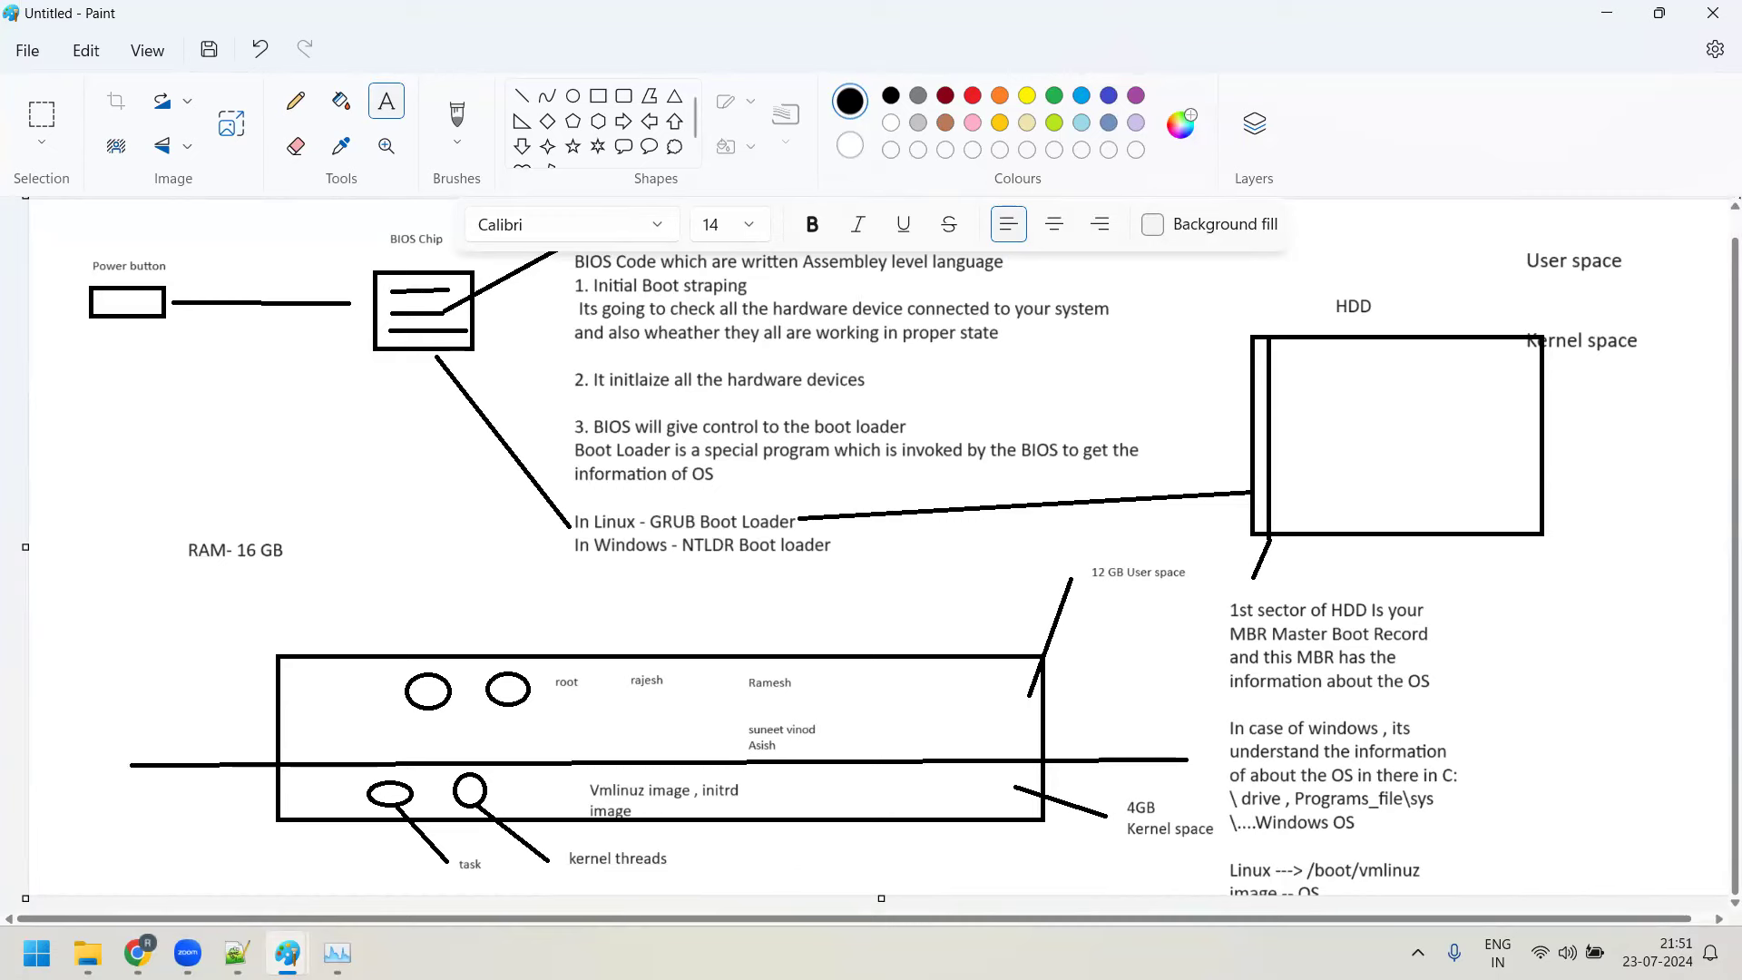
Launch a new Paint window by searching for mspaint
key(super)
text(mspaint)
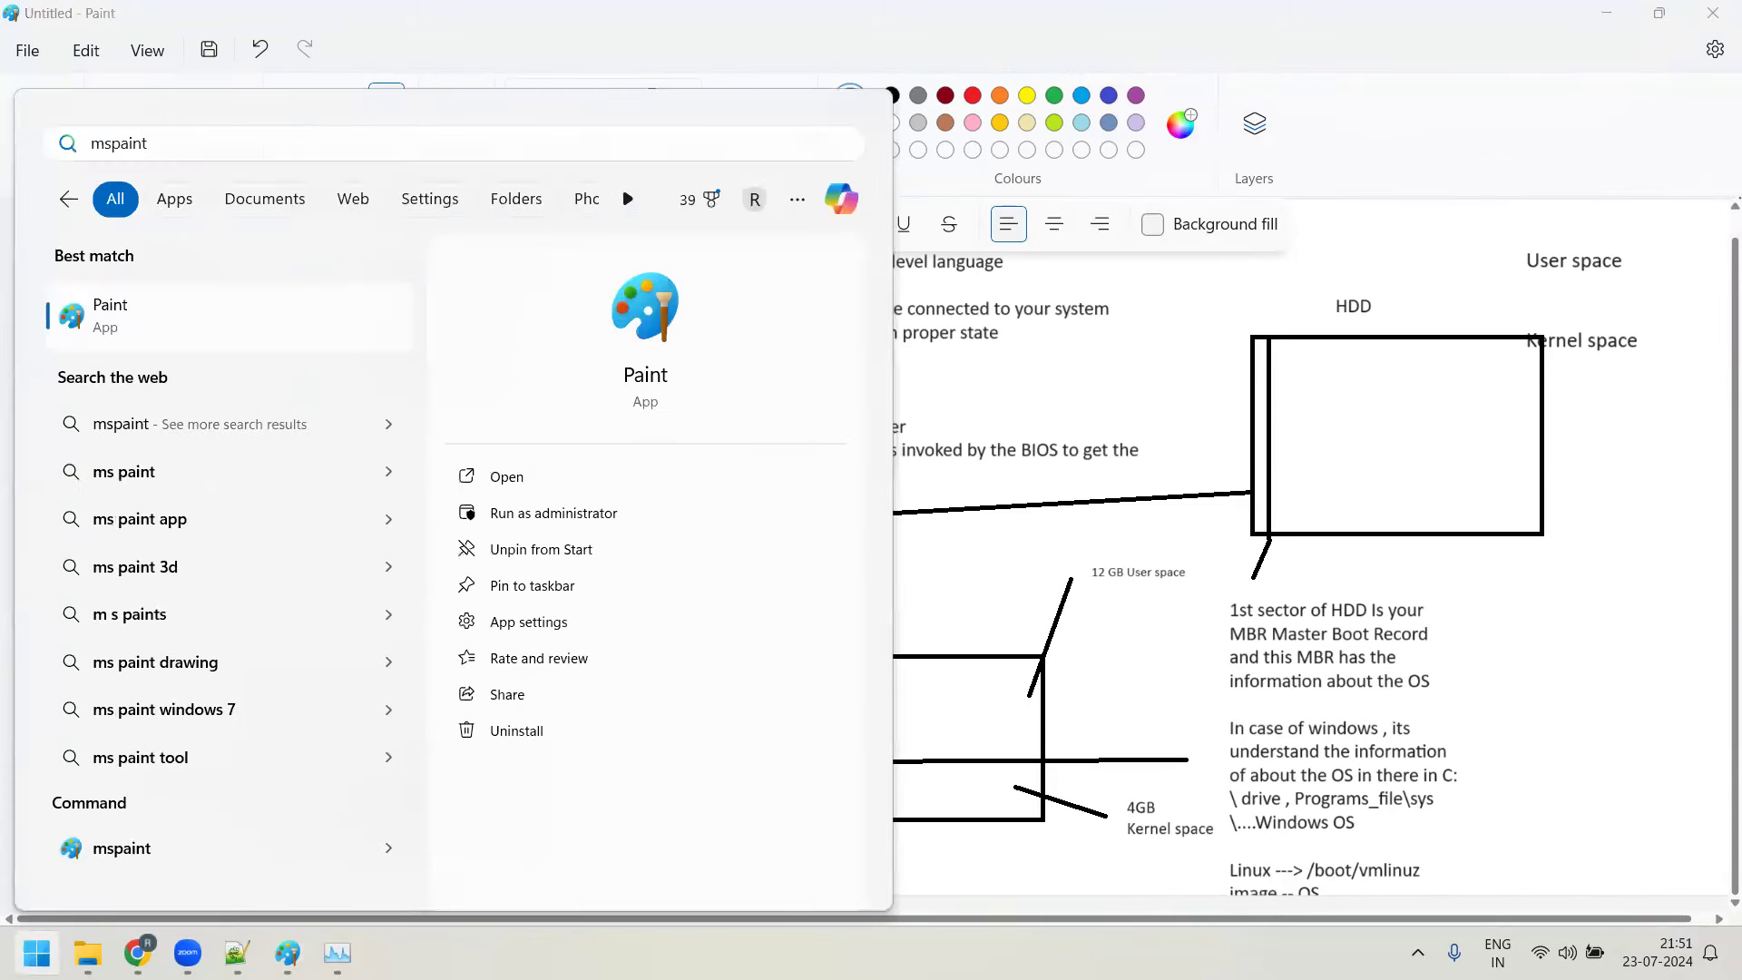
key(Return)
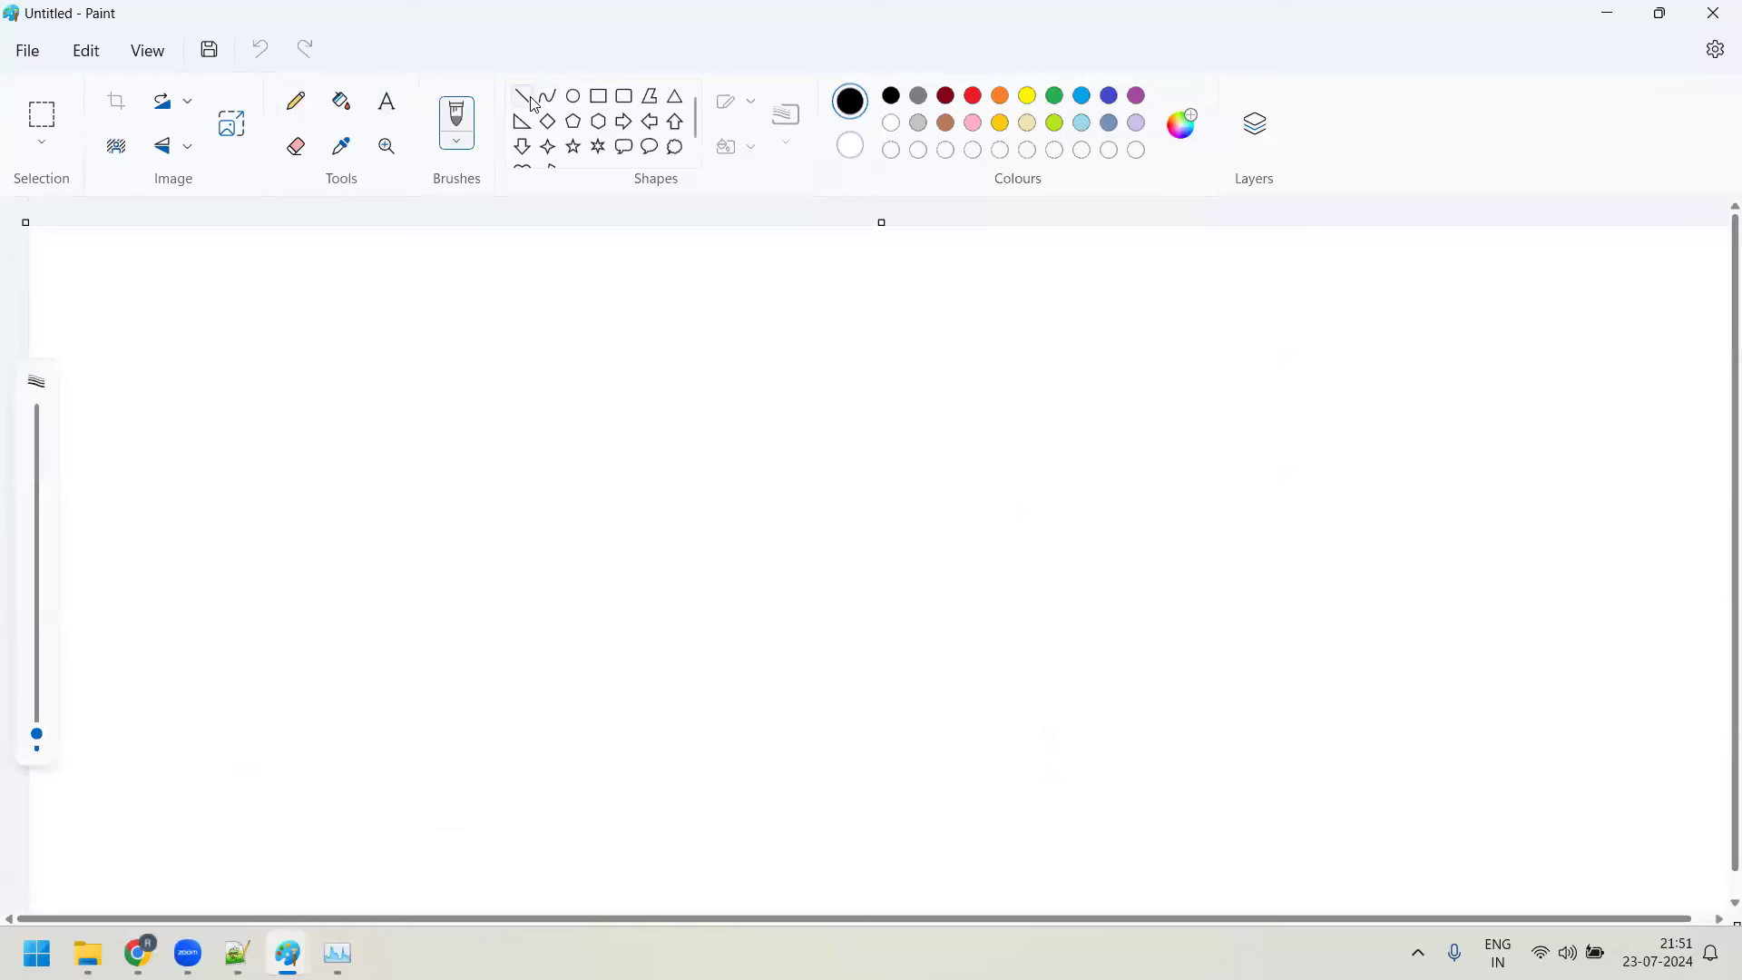
Draw a long horizontal dividing line across the blank canvas
click(522, 95)
drag(182, 522, 1189, 521)
drag(1349, 512, 1471, 527)
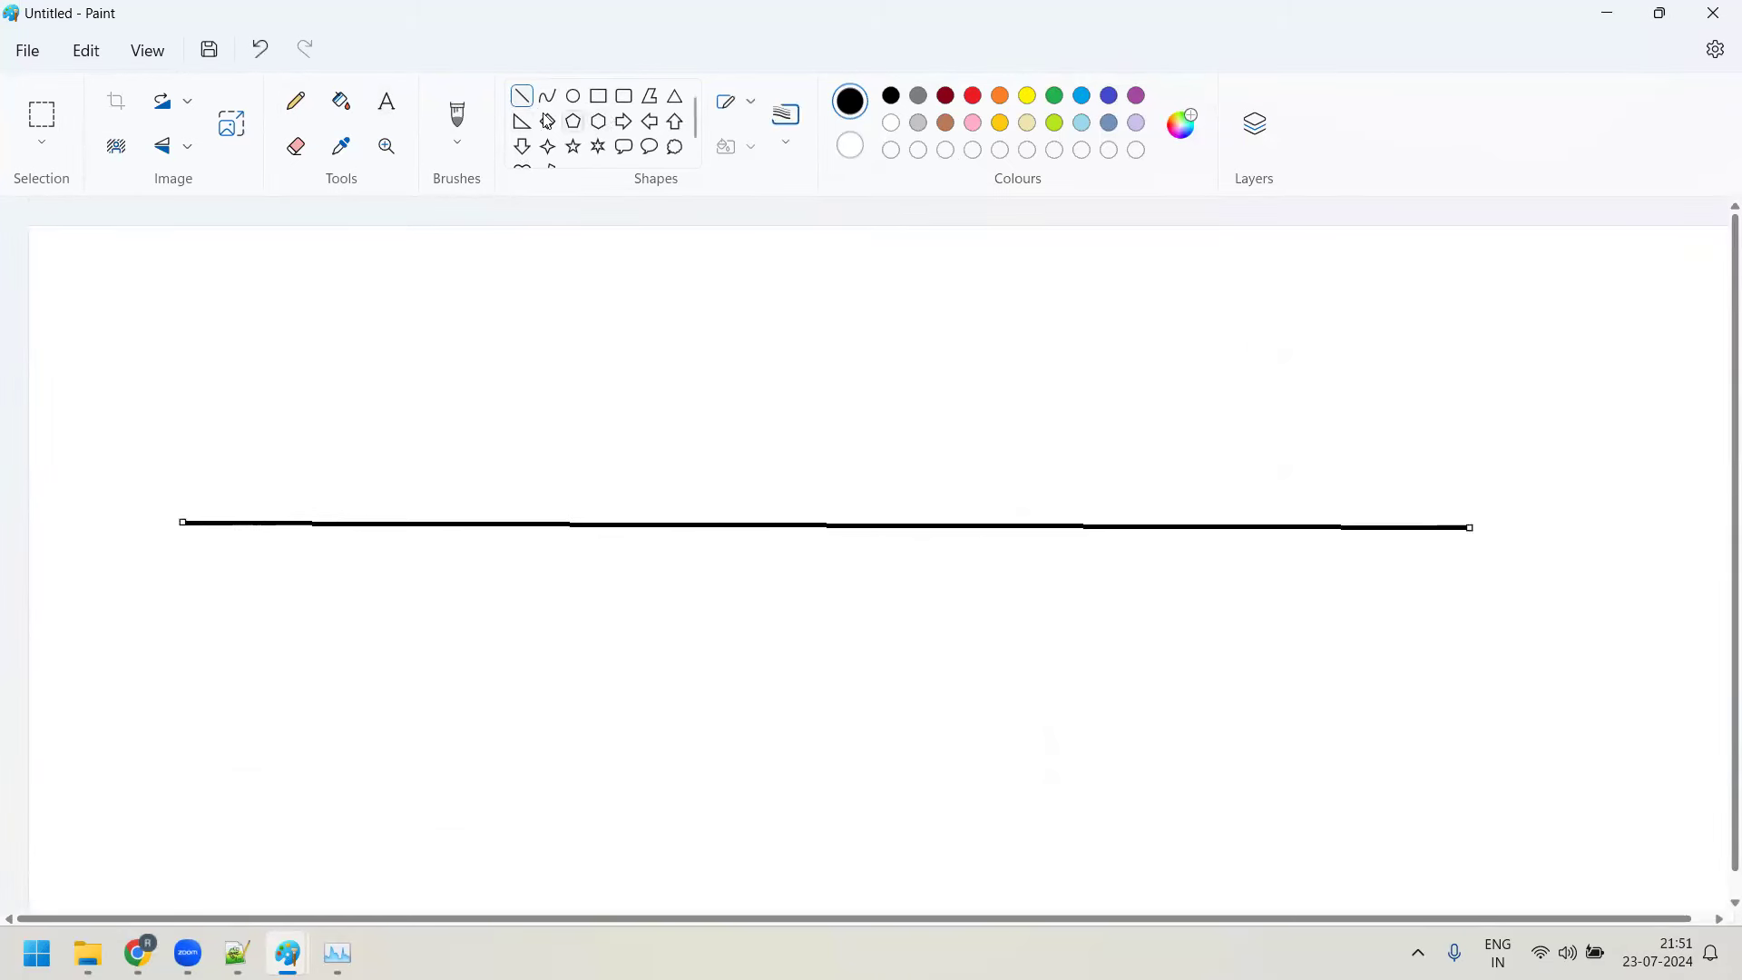
Label the area above the line 'User space' and below it 'Kernel space', cancelling the Save dialog
click(387, 101)
drag(1370, 335, 1680, 418)
text(User space)
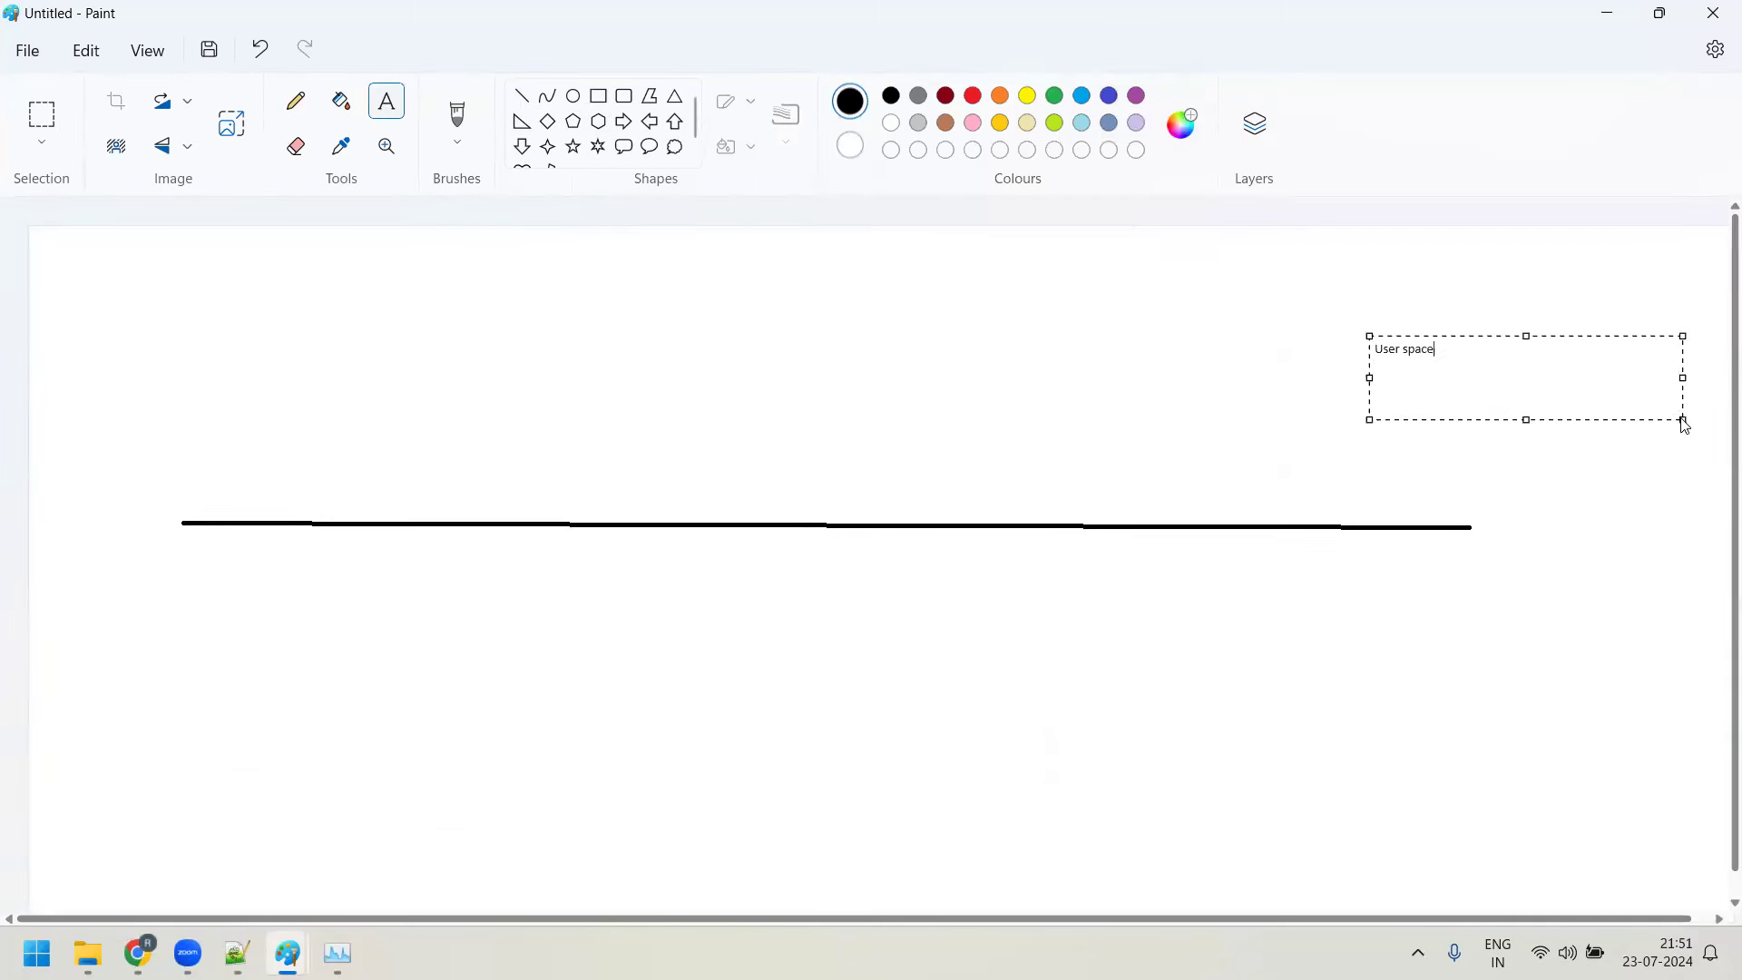
key(ctrl+s)
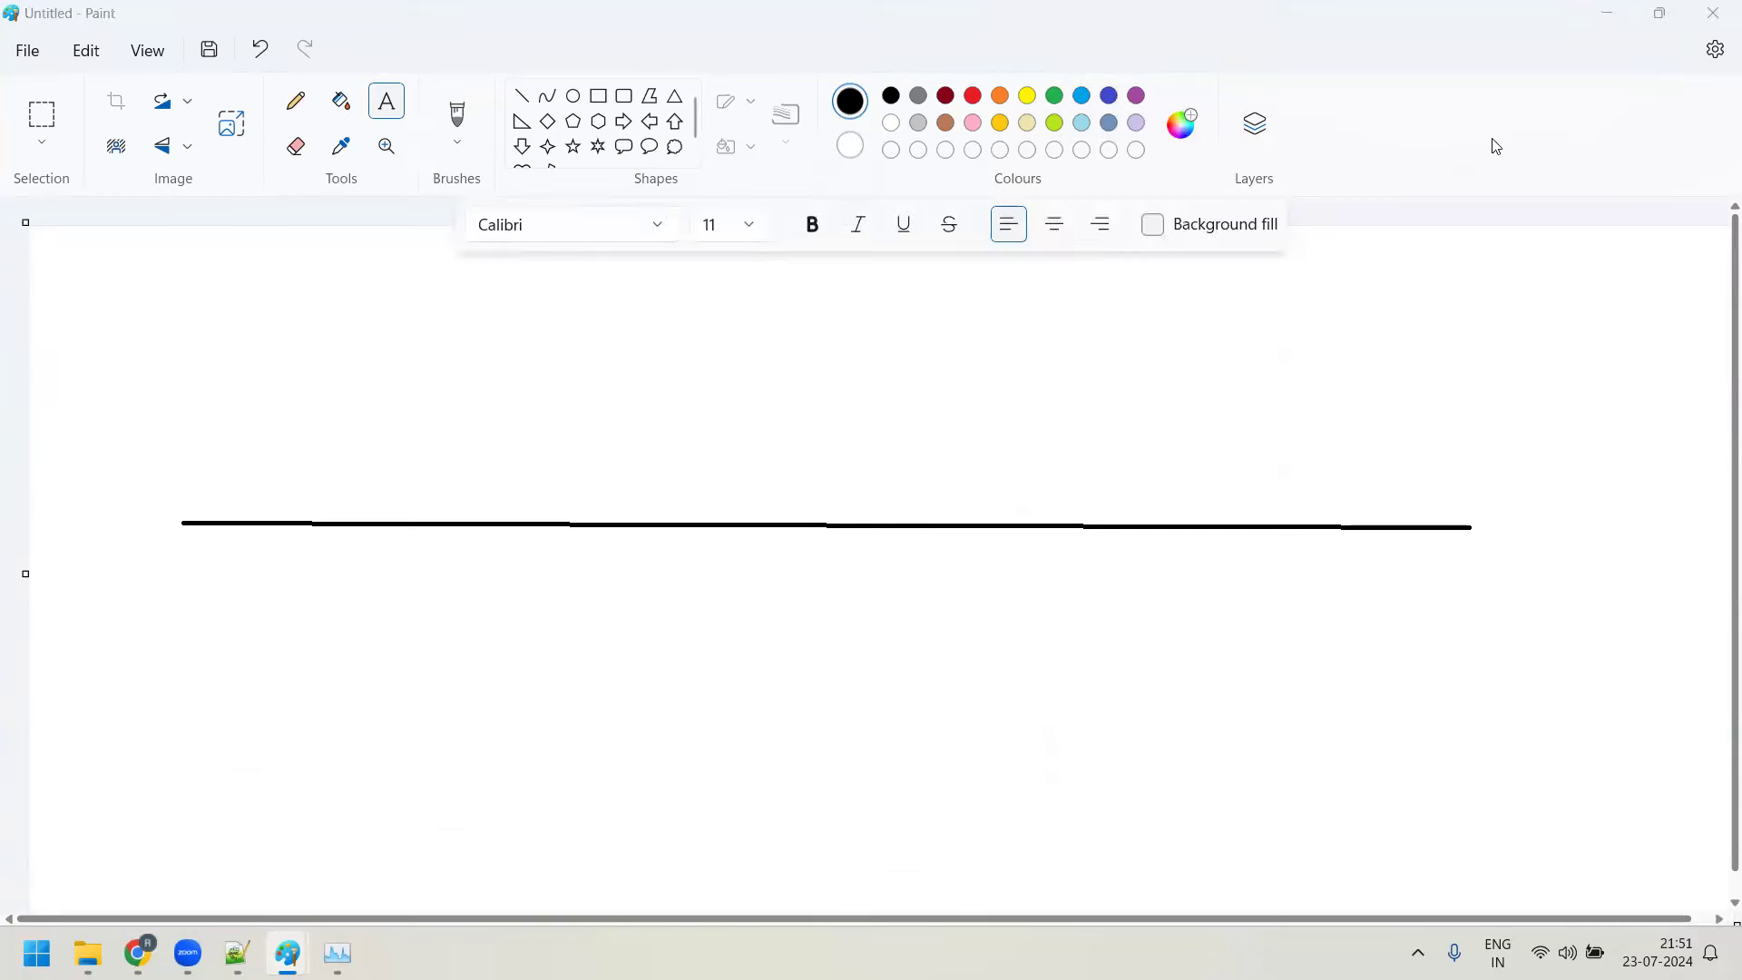
click(1300, 864)
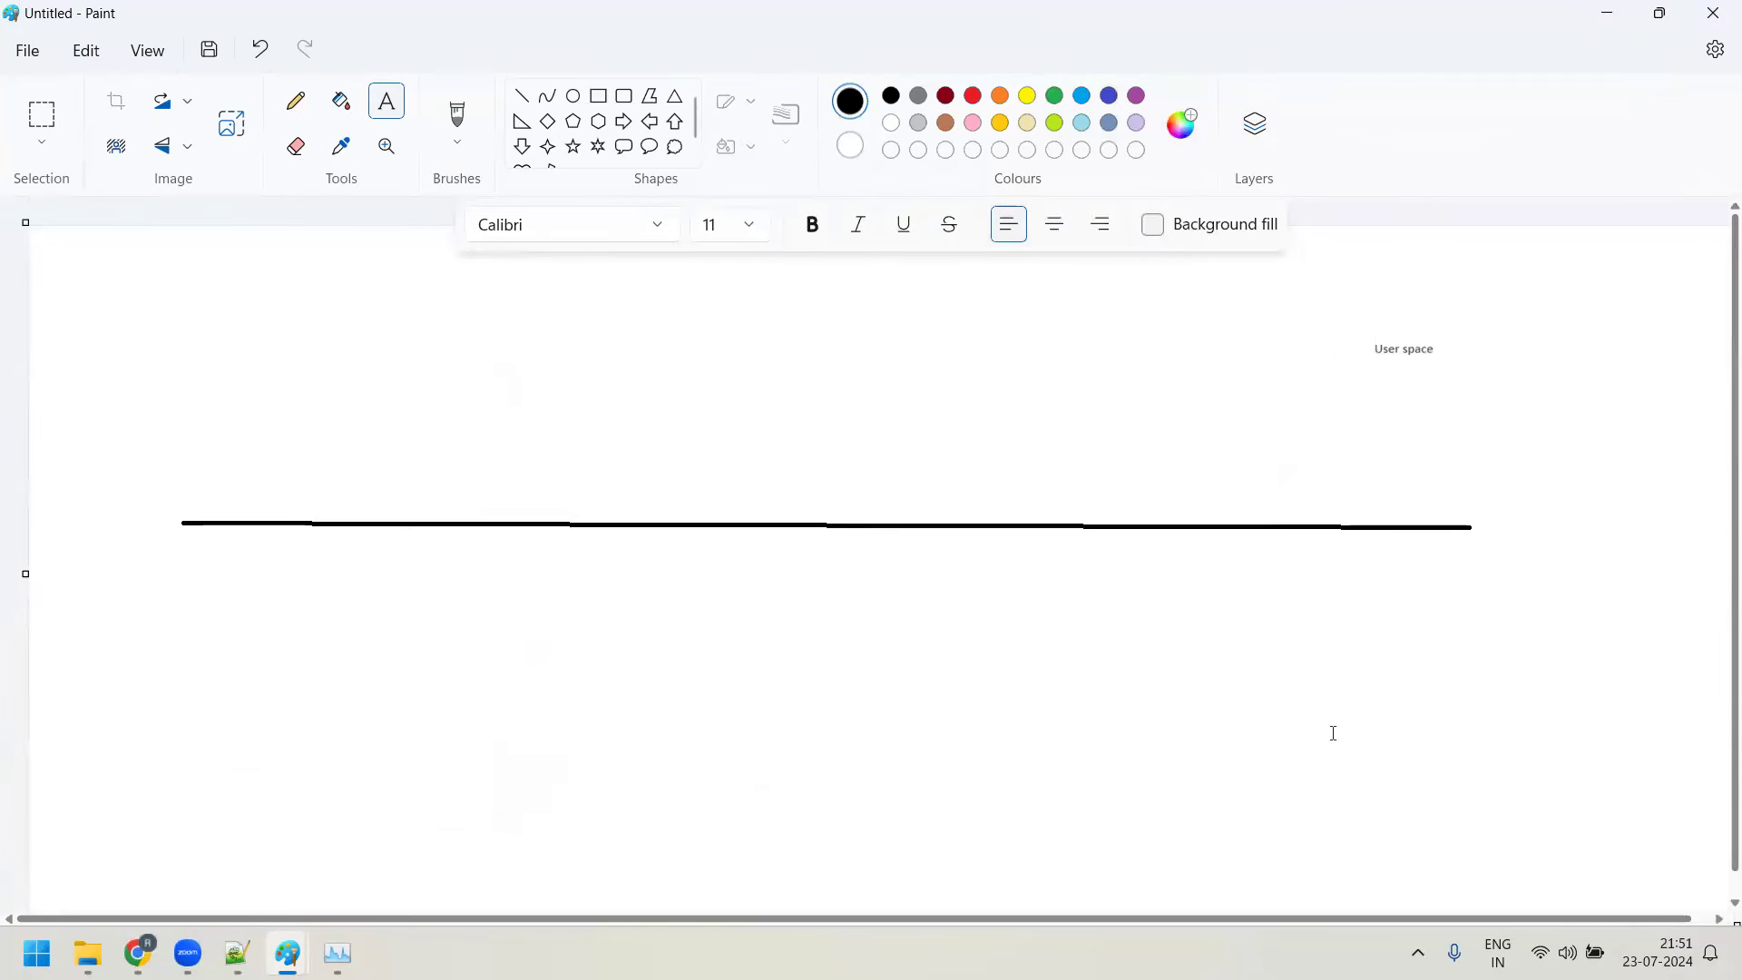
drag(1403, 571, 1584, 651)
text(Kernel space)
click(1350, 684)
click(575, 97)
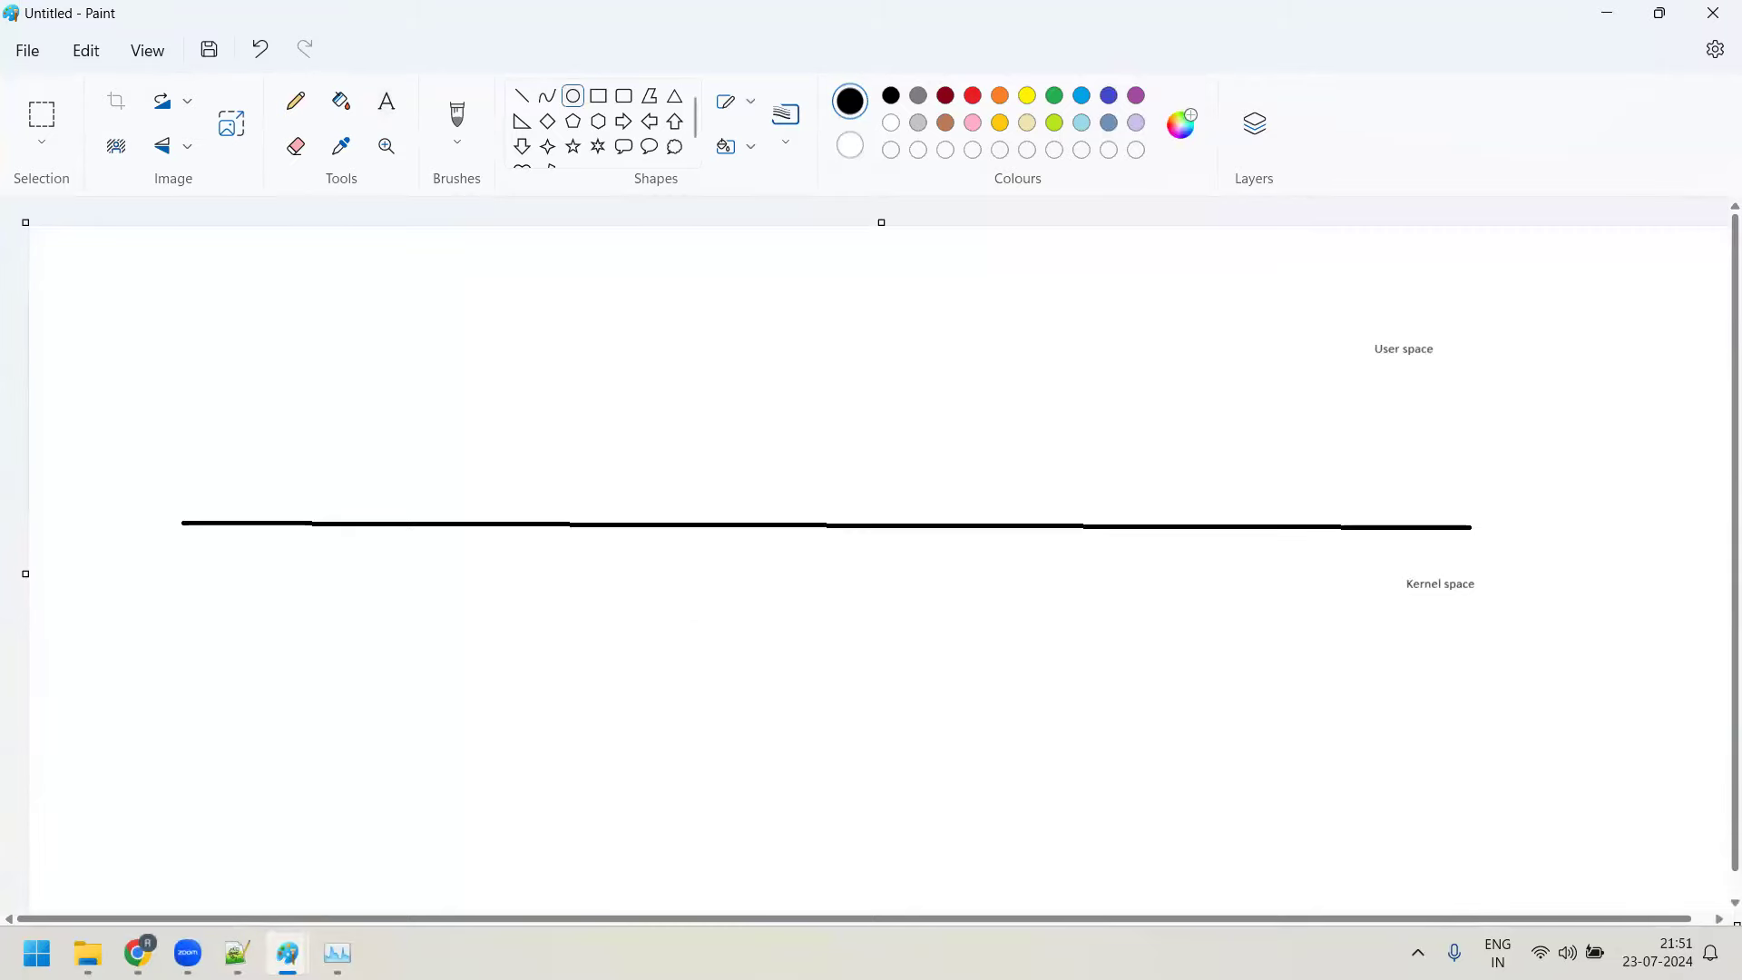
Close Task Manager and return to the Untitled - Paint window with the User/Kernel space line
mouse_move(288, 953)
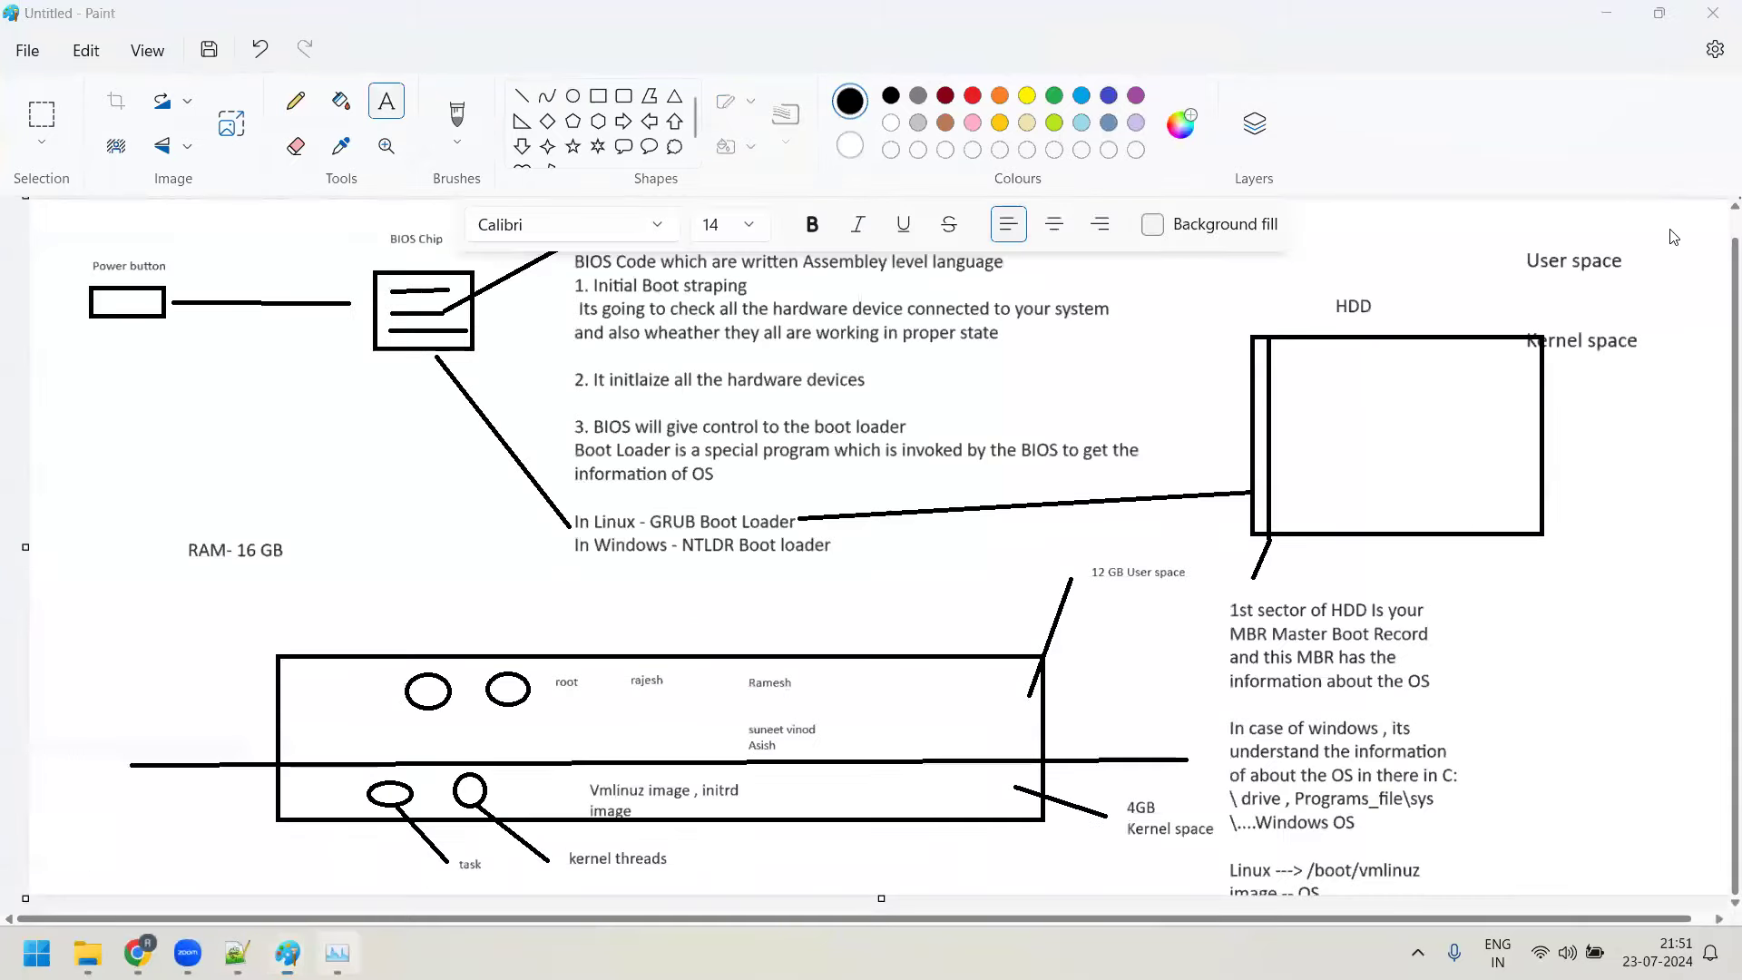
click(338, 953)
click(1715, 27)
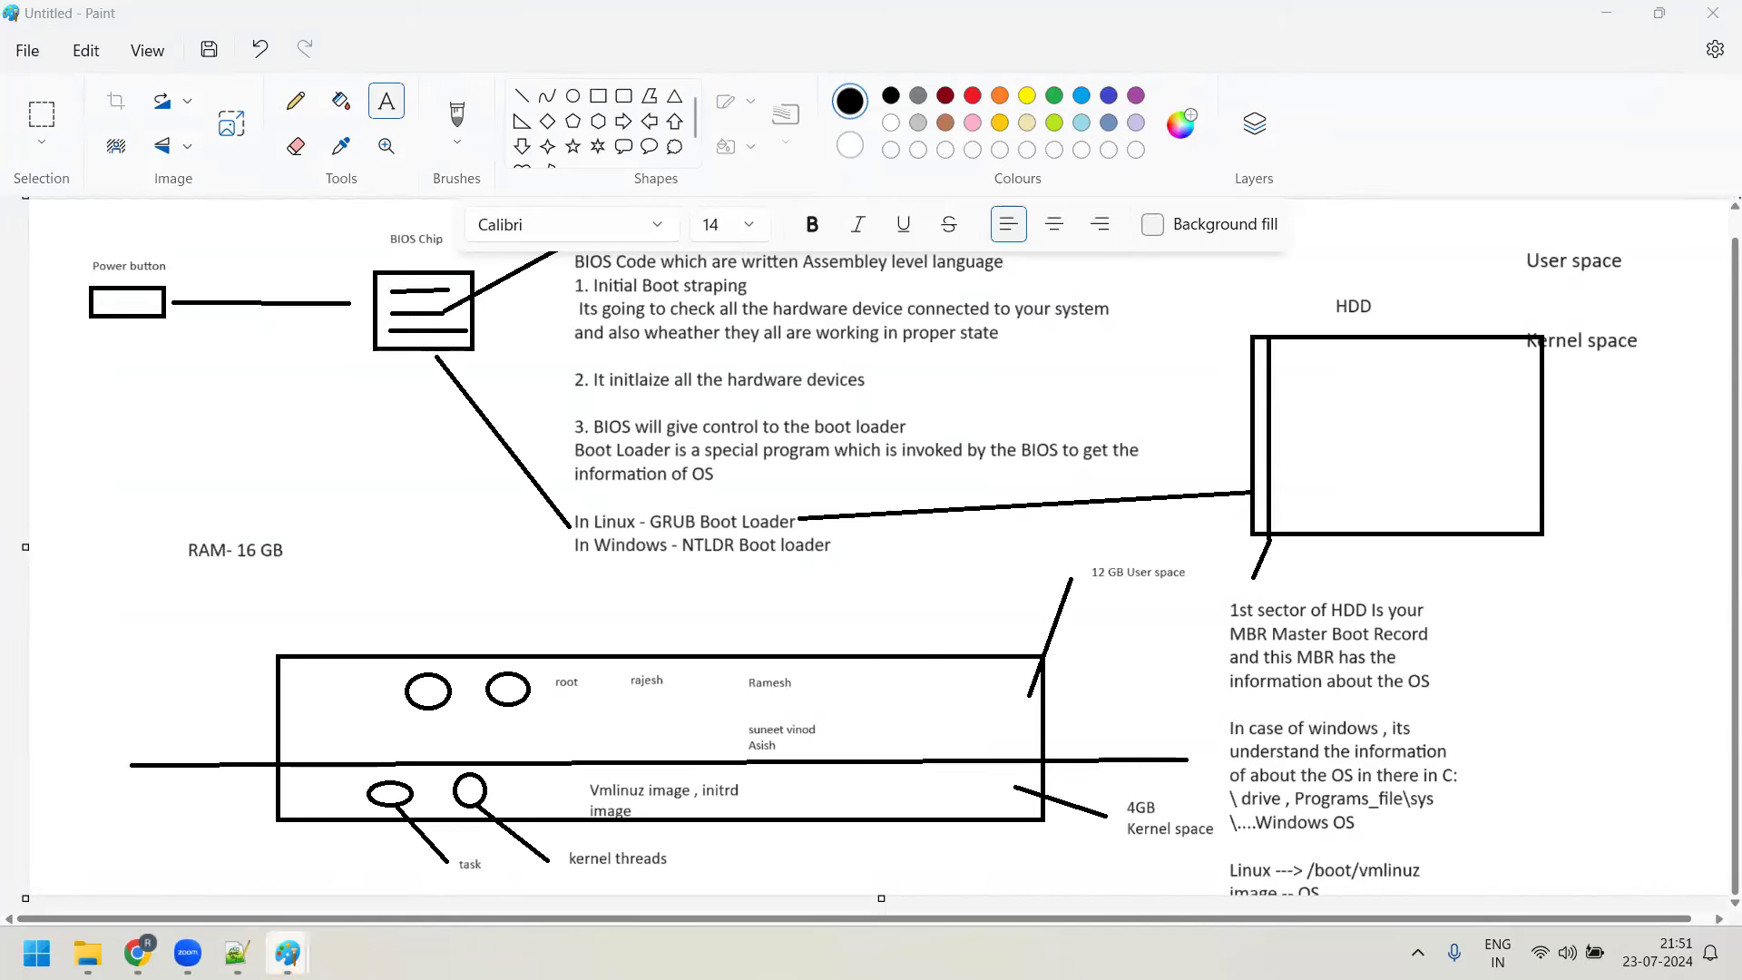
mouse_move(287, 953)
click(909, 809)
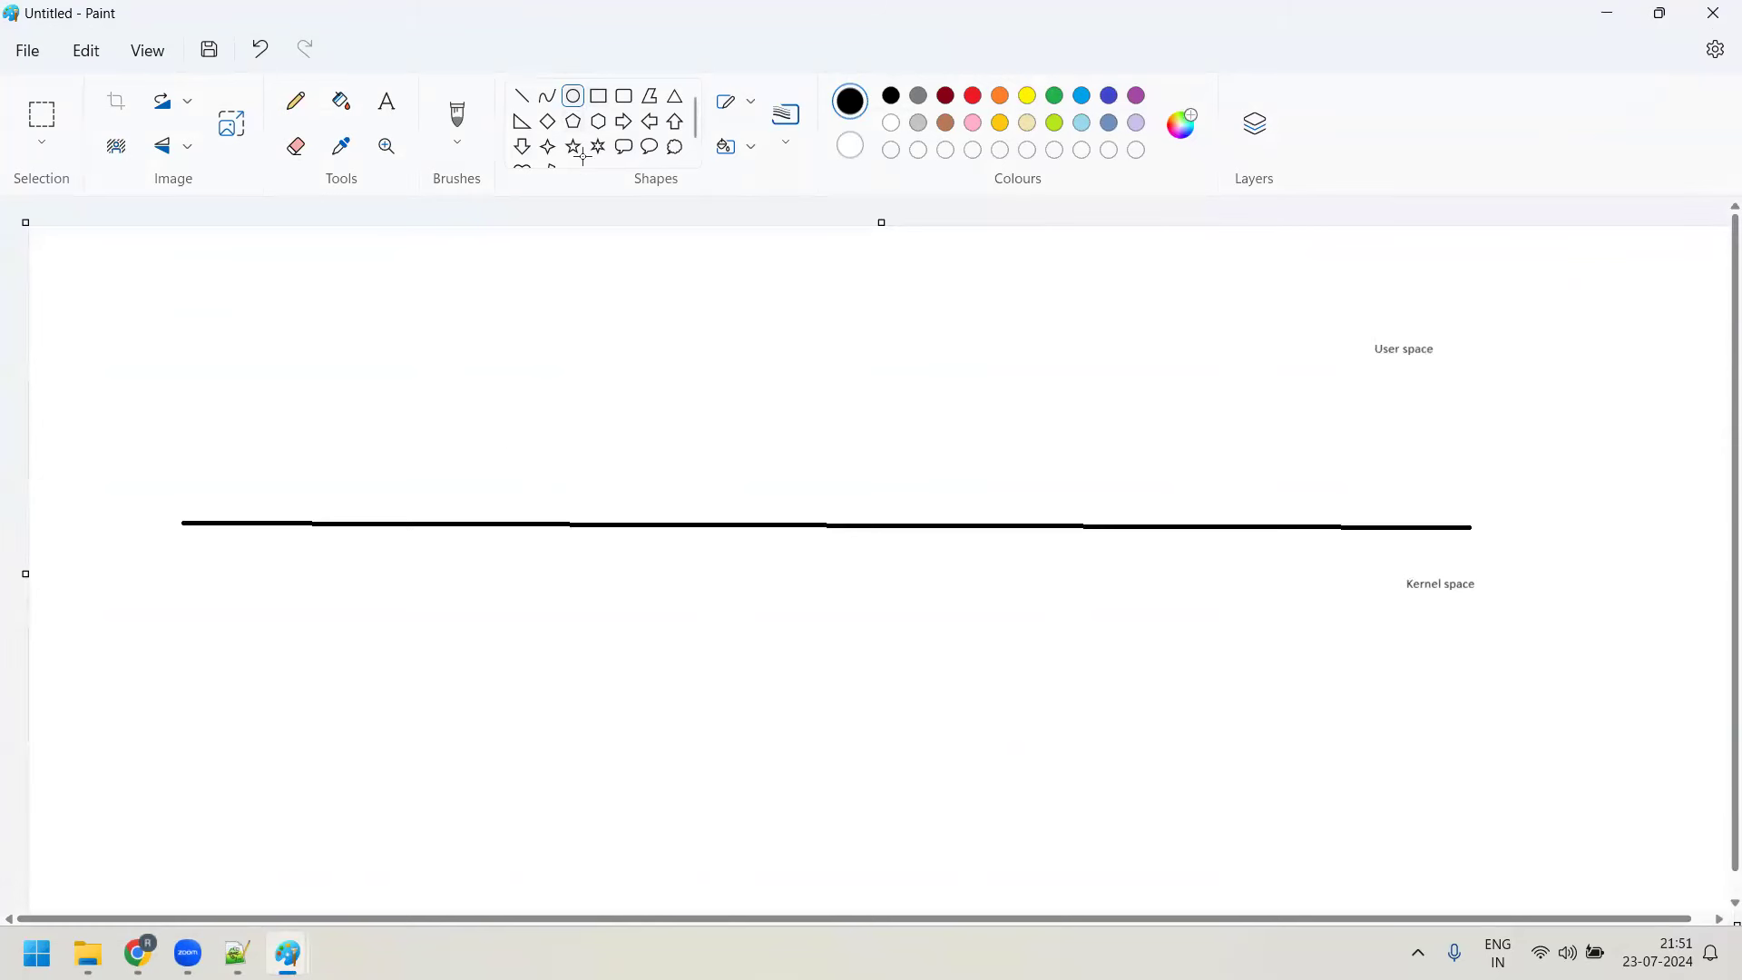
Draw an ellipse below the line containing the text 'Kernel will be up and running'
drag(585, 605, 905, 786)
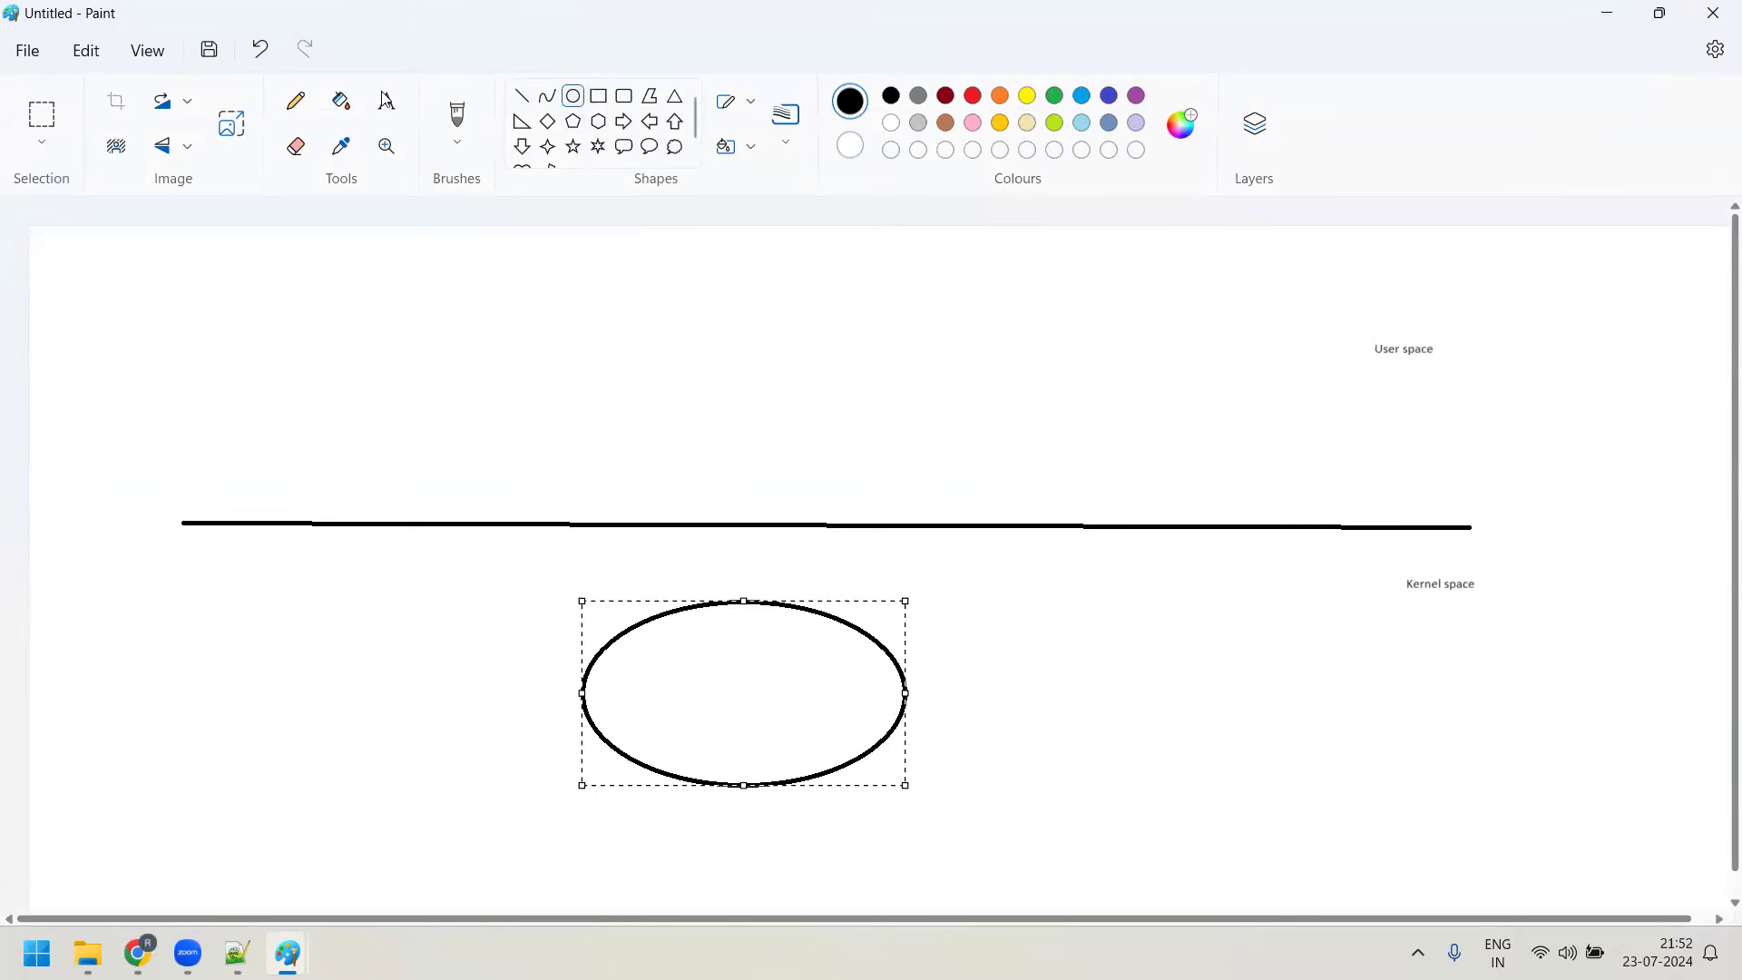
click(387, 101)
drag(617, 662, 824, 756)
text(Kernel)
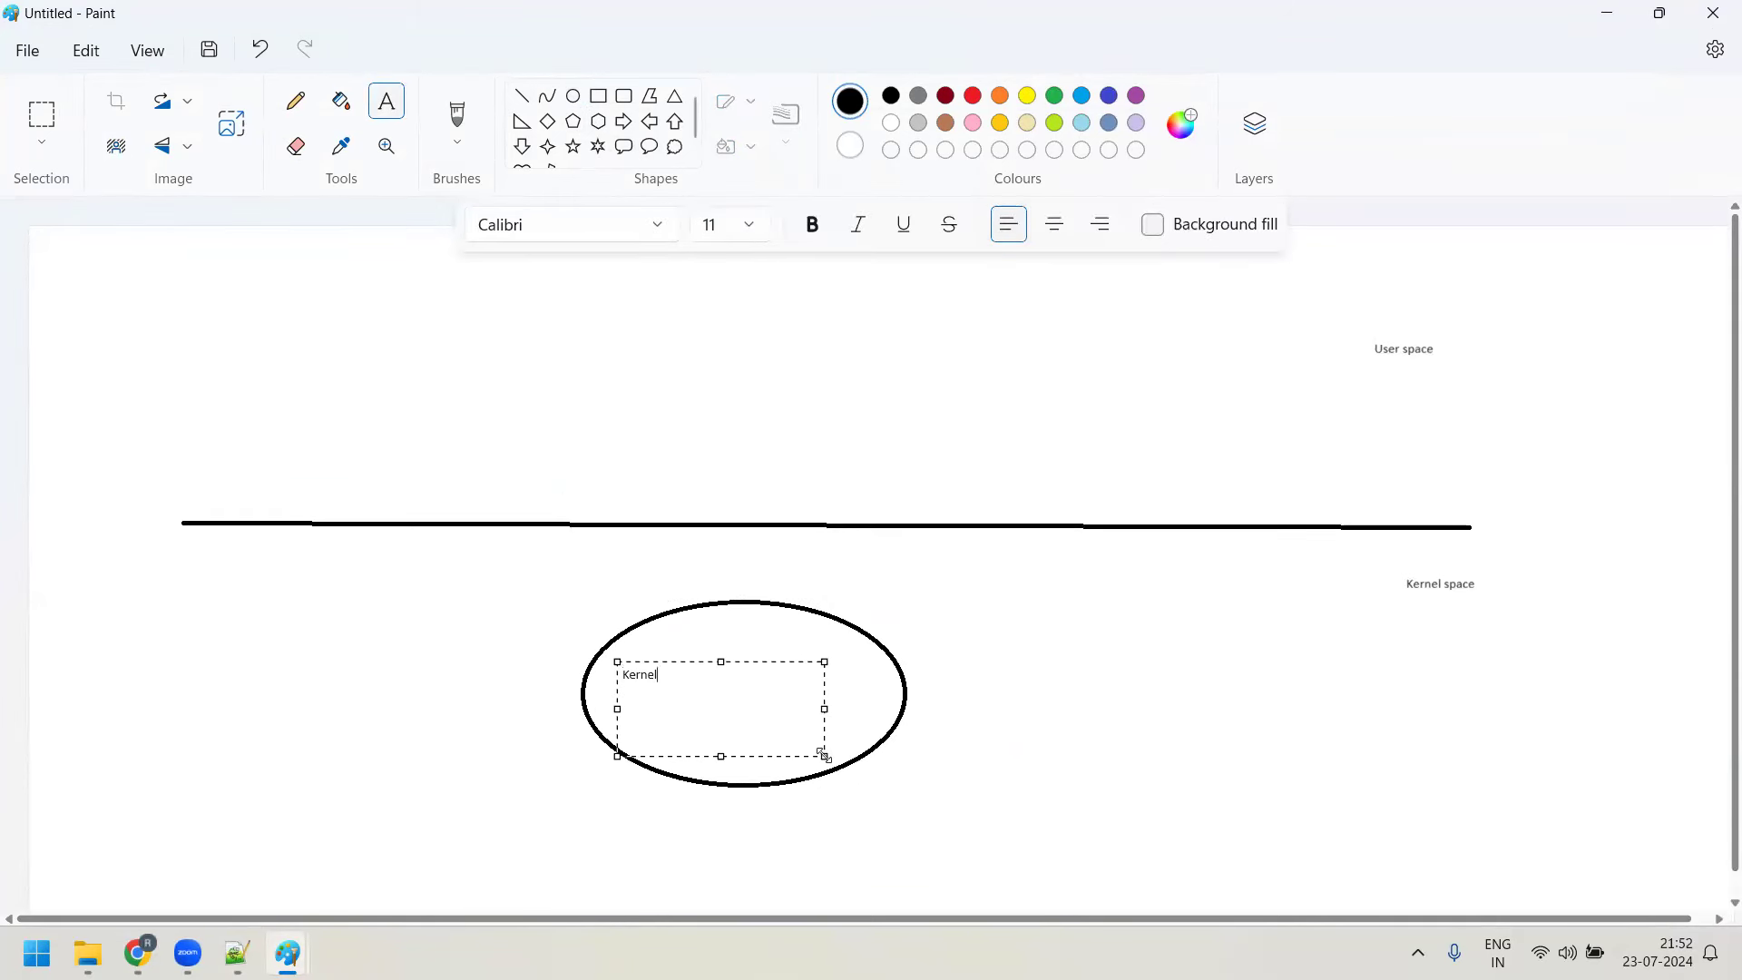
text( will be up and running)
Draw an ellipse above the line listing 'User- Root', Rajesh, Mahesh and Suresh
click(573, 96)
drag(598, 272, 857, 417)
click(382, 103)
drag(673, 304, 805, 365)
text(USr)
text(r)
key(BackSpace)
key(BackSpace)
key(BackSpace)
key(BackSpace)
text(User- Root)
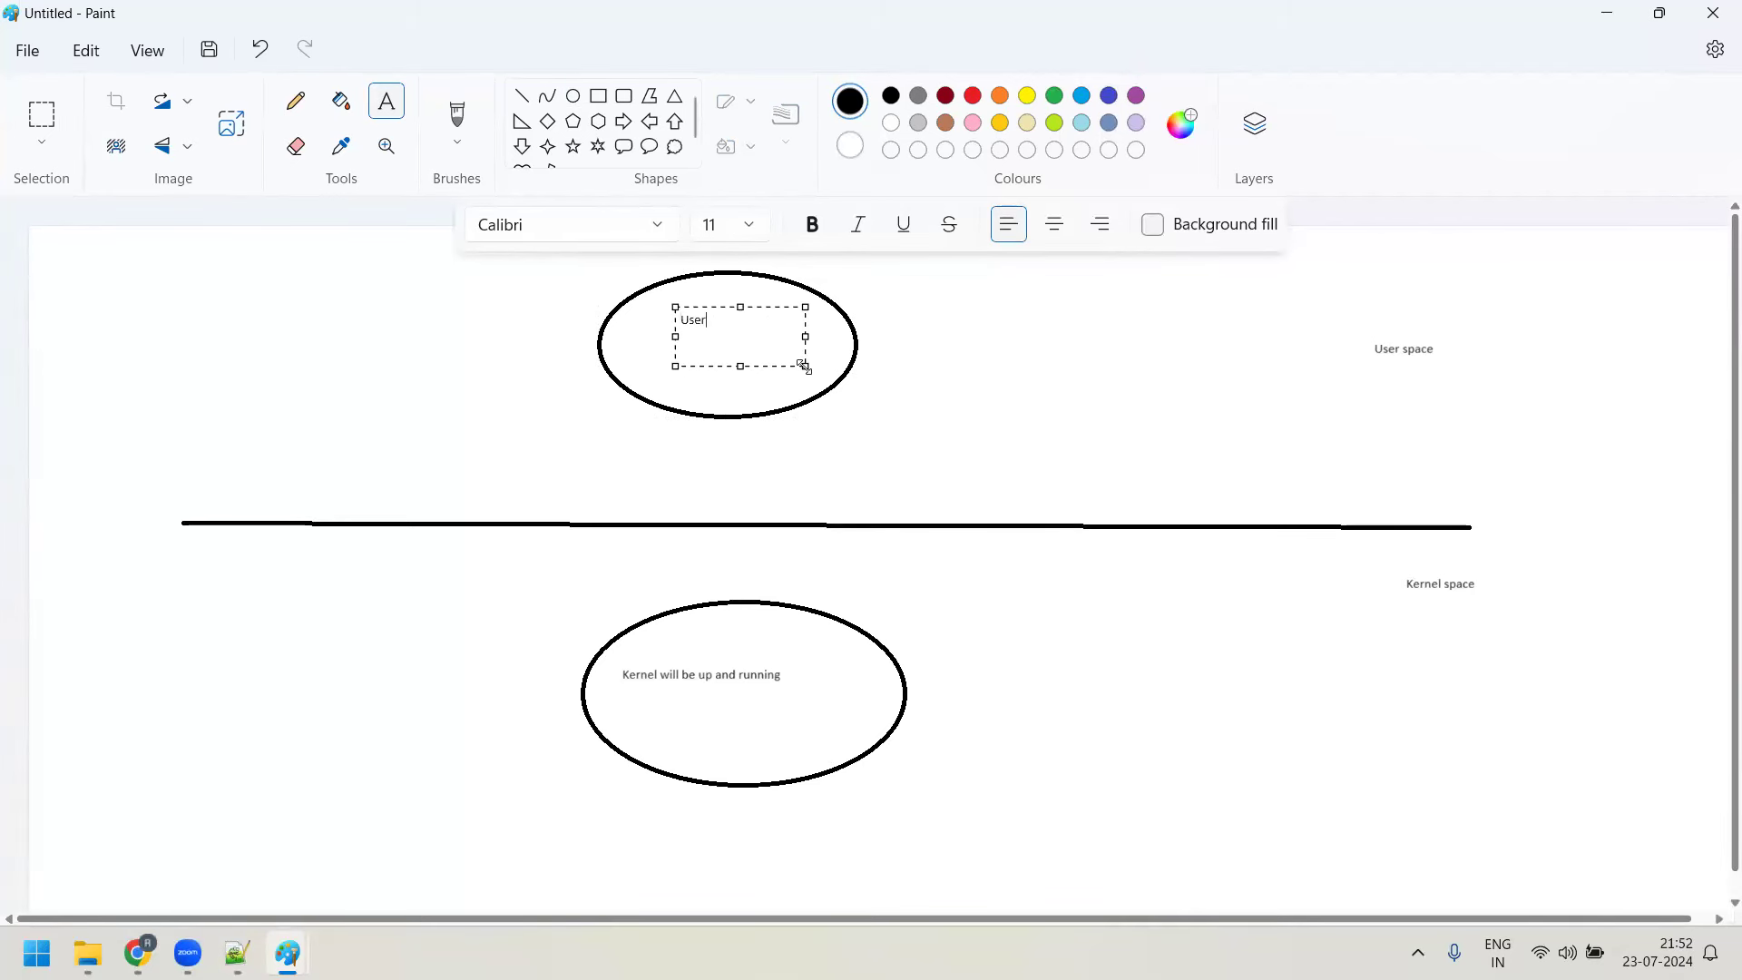
key(Return)
key(Return)
text(Rajesh)
key(Return)
text(Mahesh)
key(Return)
text(Suresh)
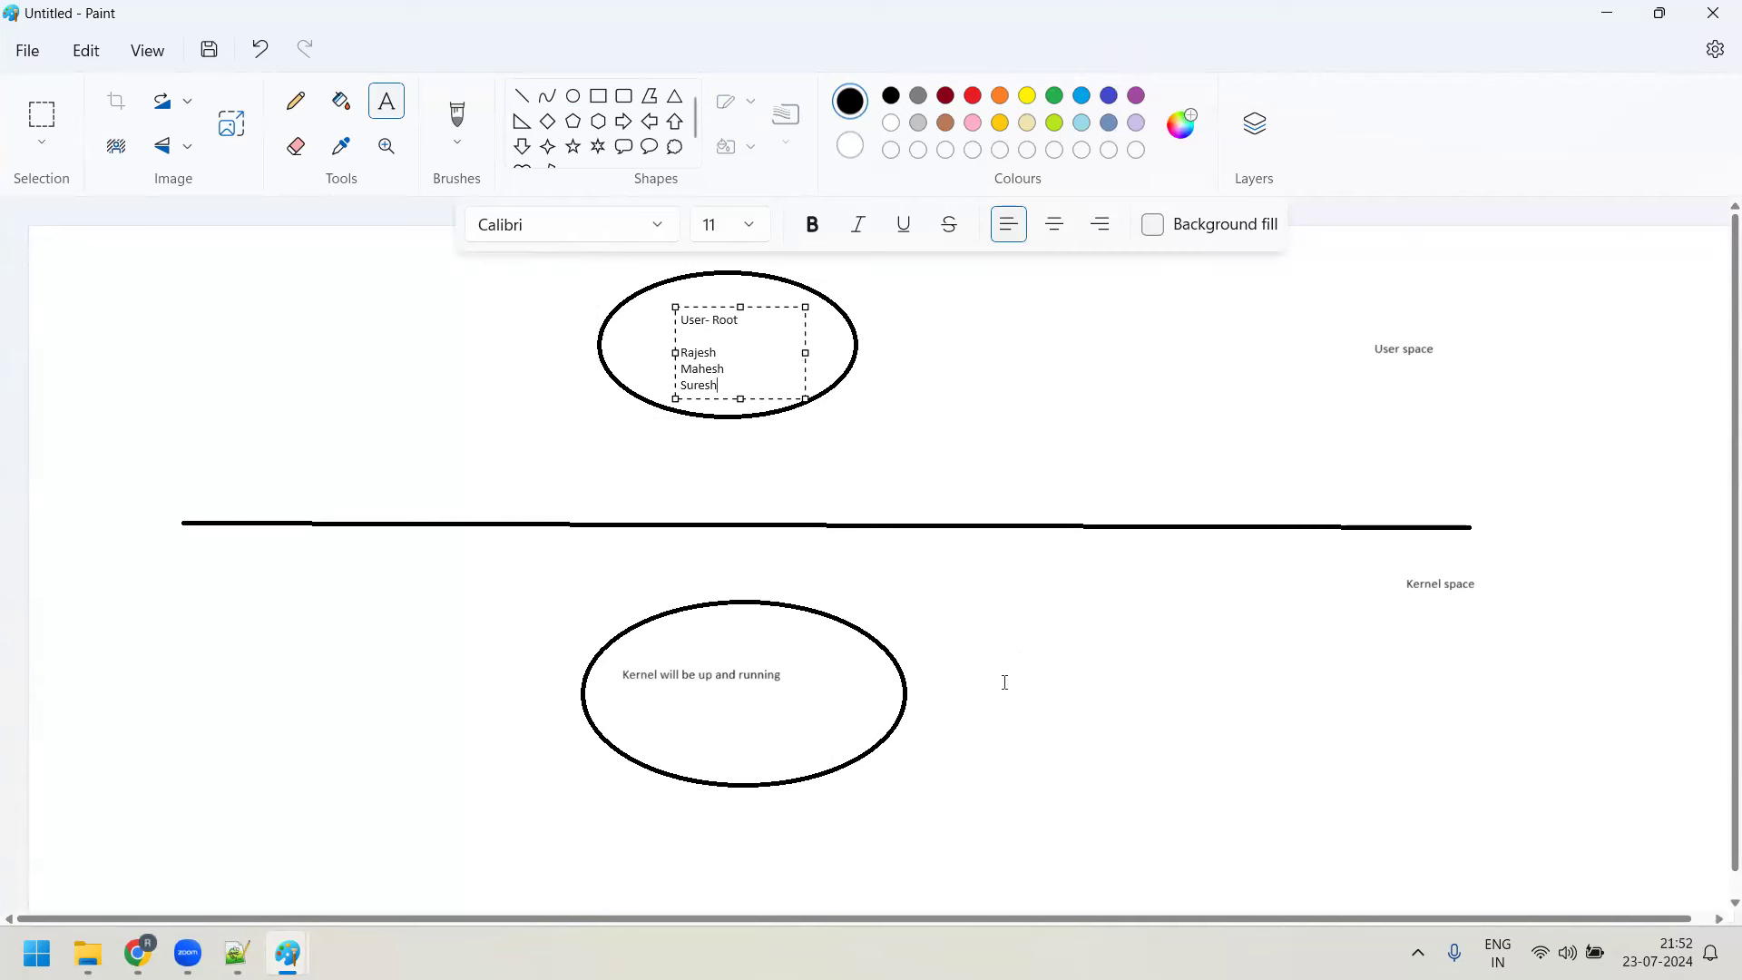
Draw a line from the lower ellipse and label it 'Priveldged mode or Protected mode'
click(521, 95)
mouse_move(893, 647)
mouse_down()
mouse_move(1125, 674)
mouse_move(1361, 819)
mouse_up()
click(387, 101)
text(Privelded)
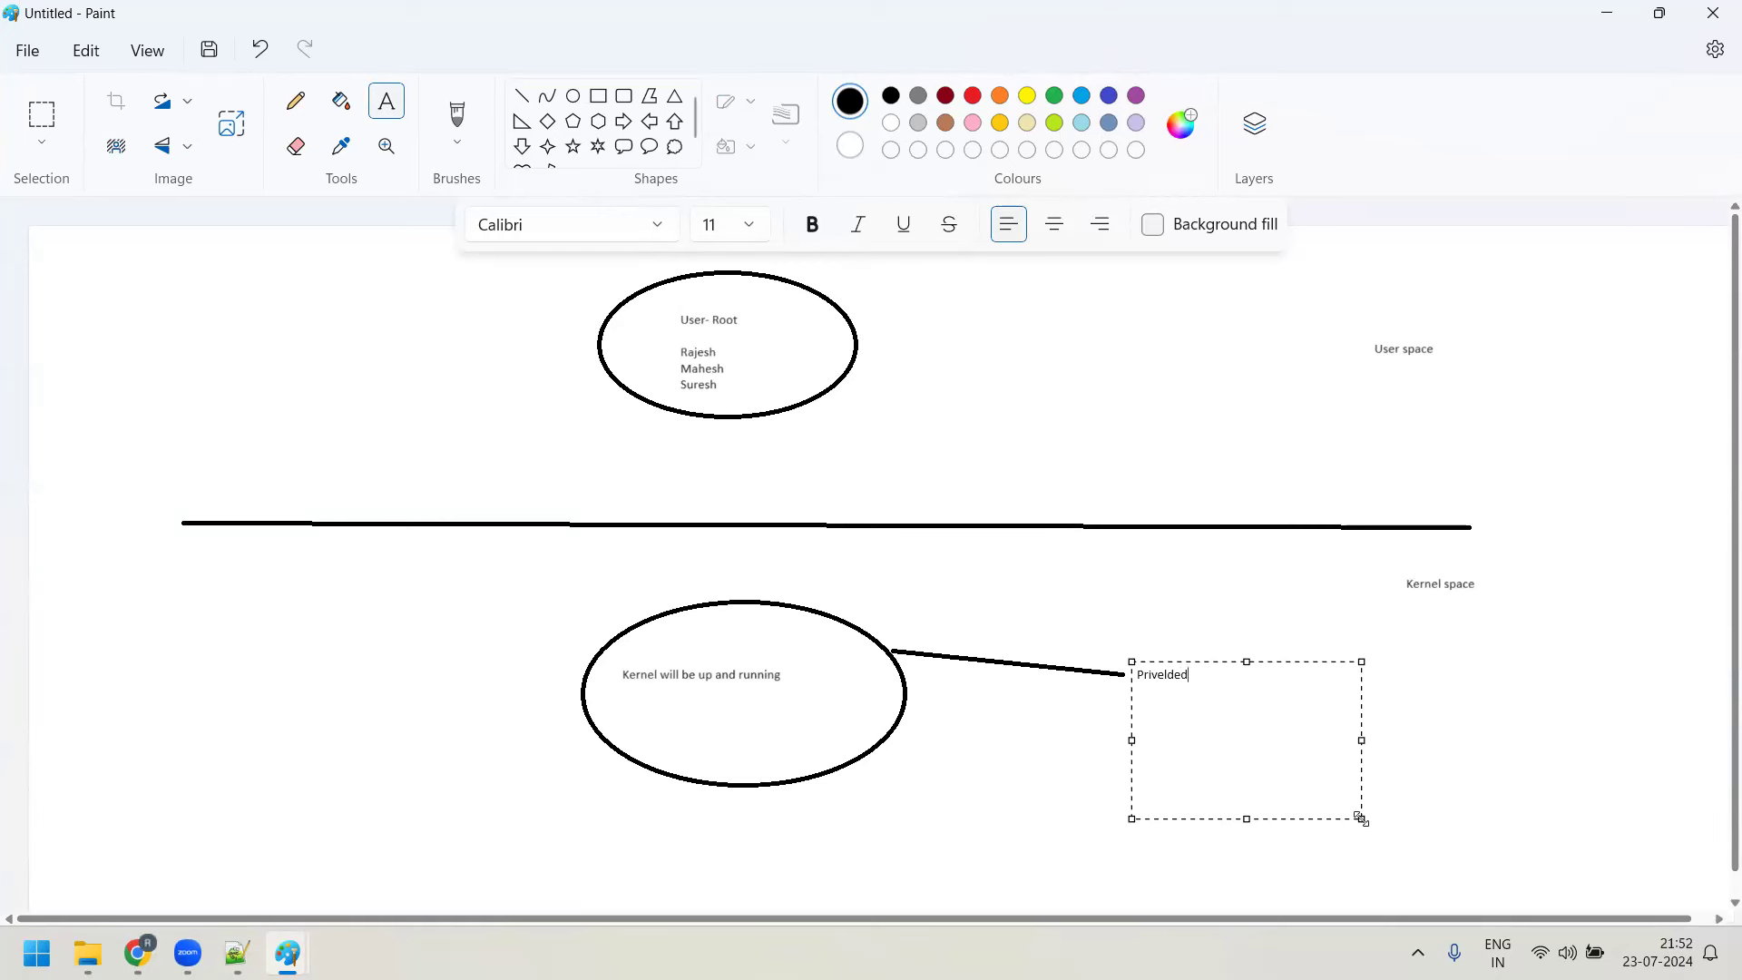
key(BackSpace)
key(BackSpace)
key(BackSpace)
text(dged mode or Protected mode)
Draw a line from the upper ellipse and label it 'Un-protected mode'
click(522, 96)
drag(846, 328, 1091, 278)
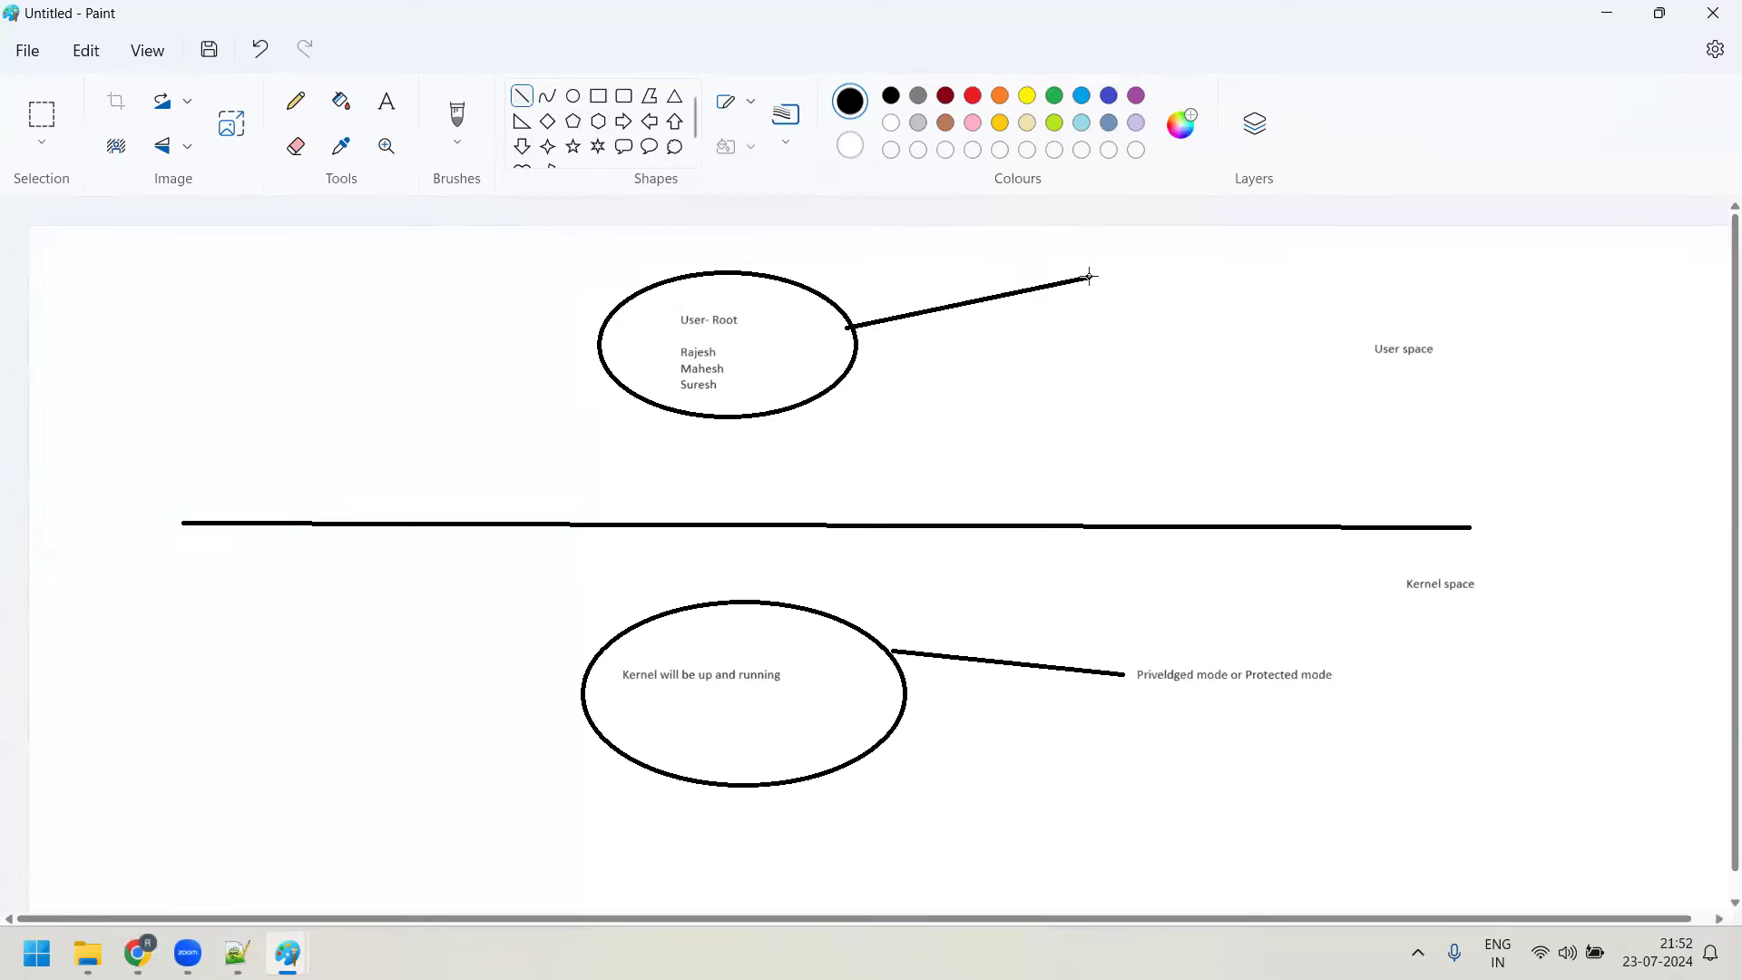
click(387, 101)
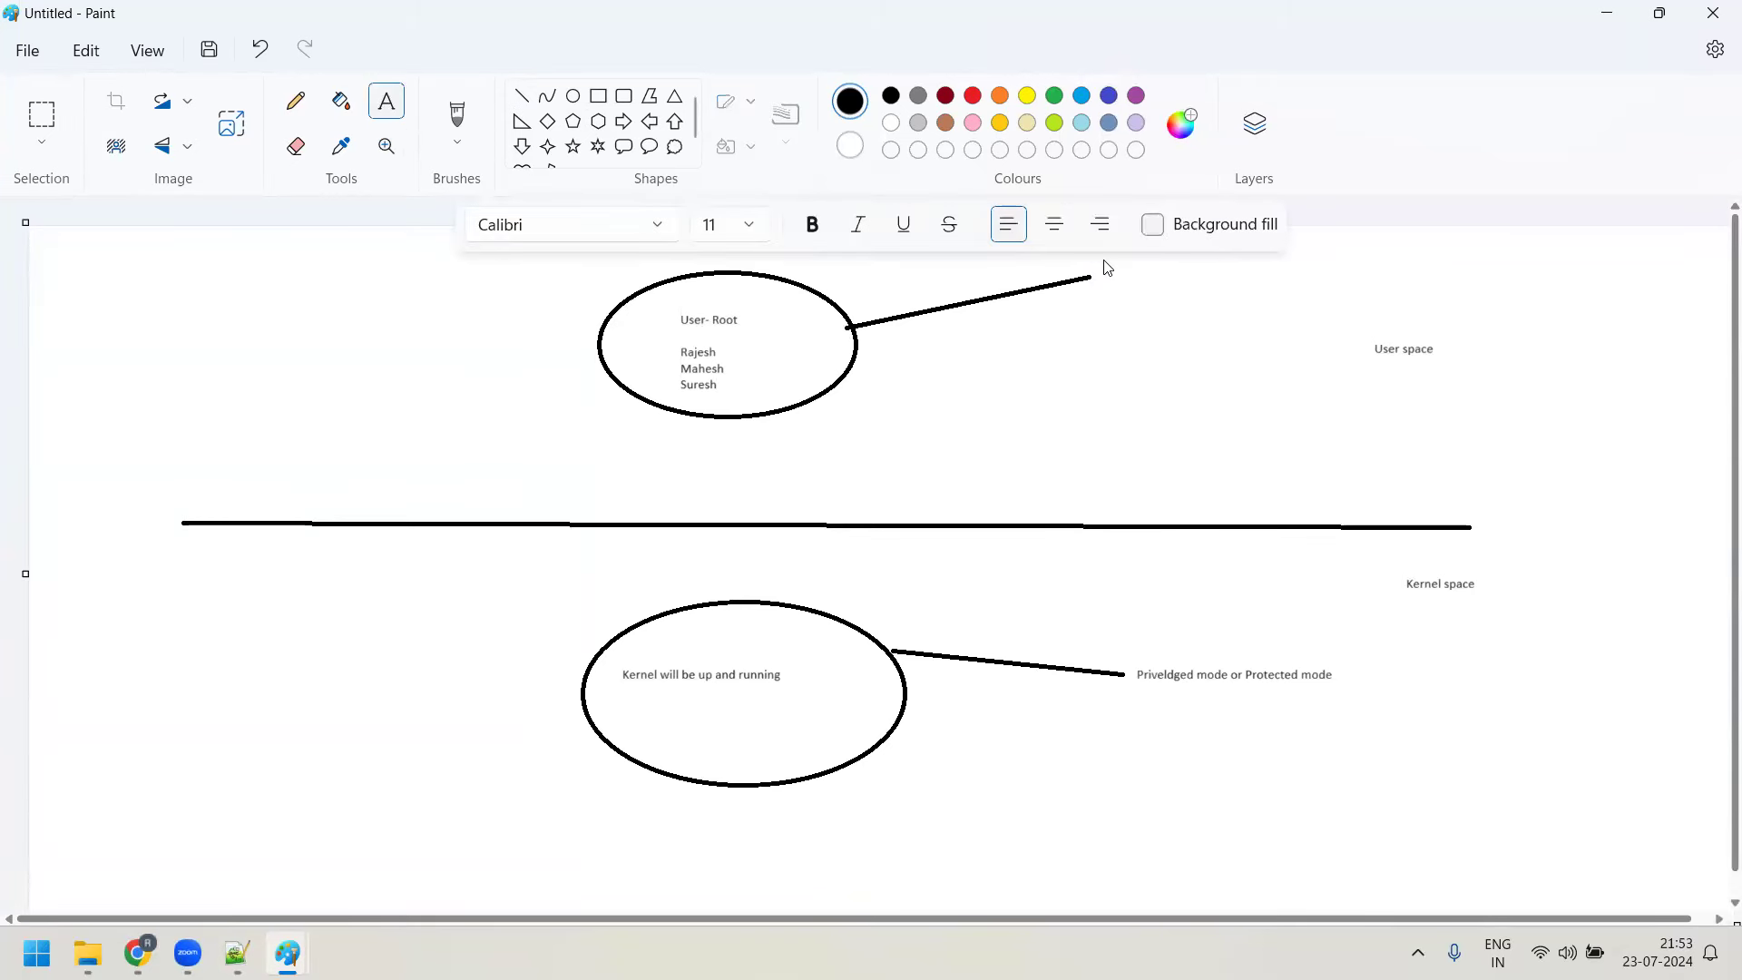
click(1133, 276)
text(Un-protected mode)
click(1144, 410)
Draw a wide rectangle straddling the dividing line
click(598, 96)
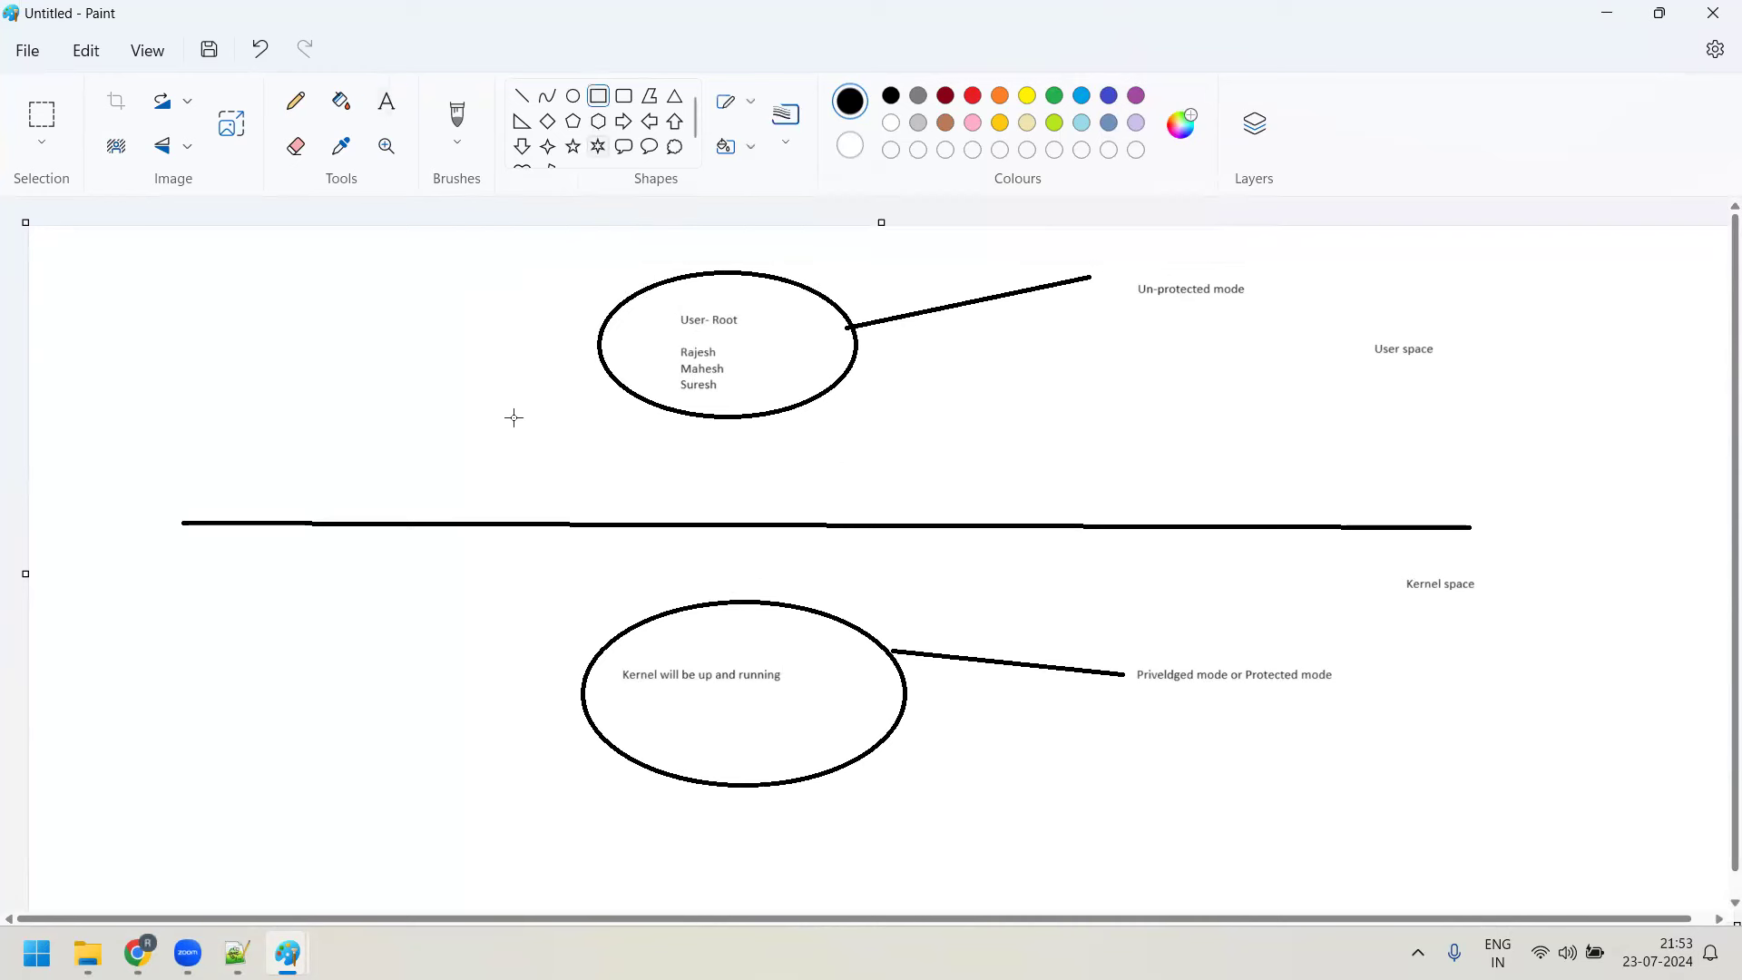
mouse_move(449, 489)
mouse_down()
mouse_move(516, 549)
mouse_move(1286, 566)
mouse_up()
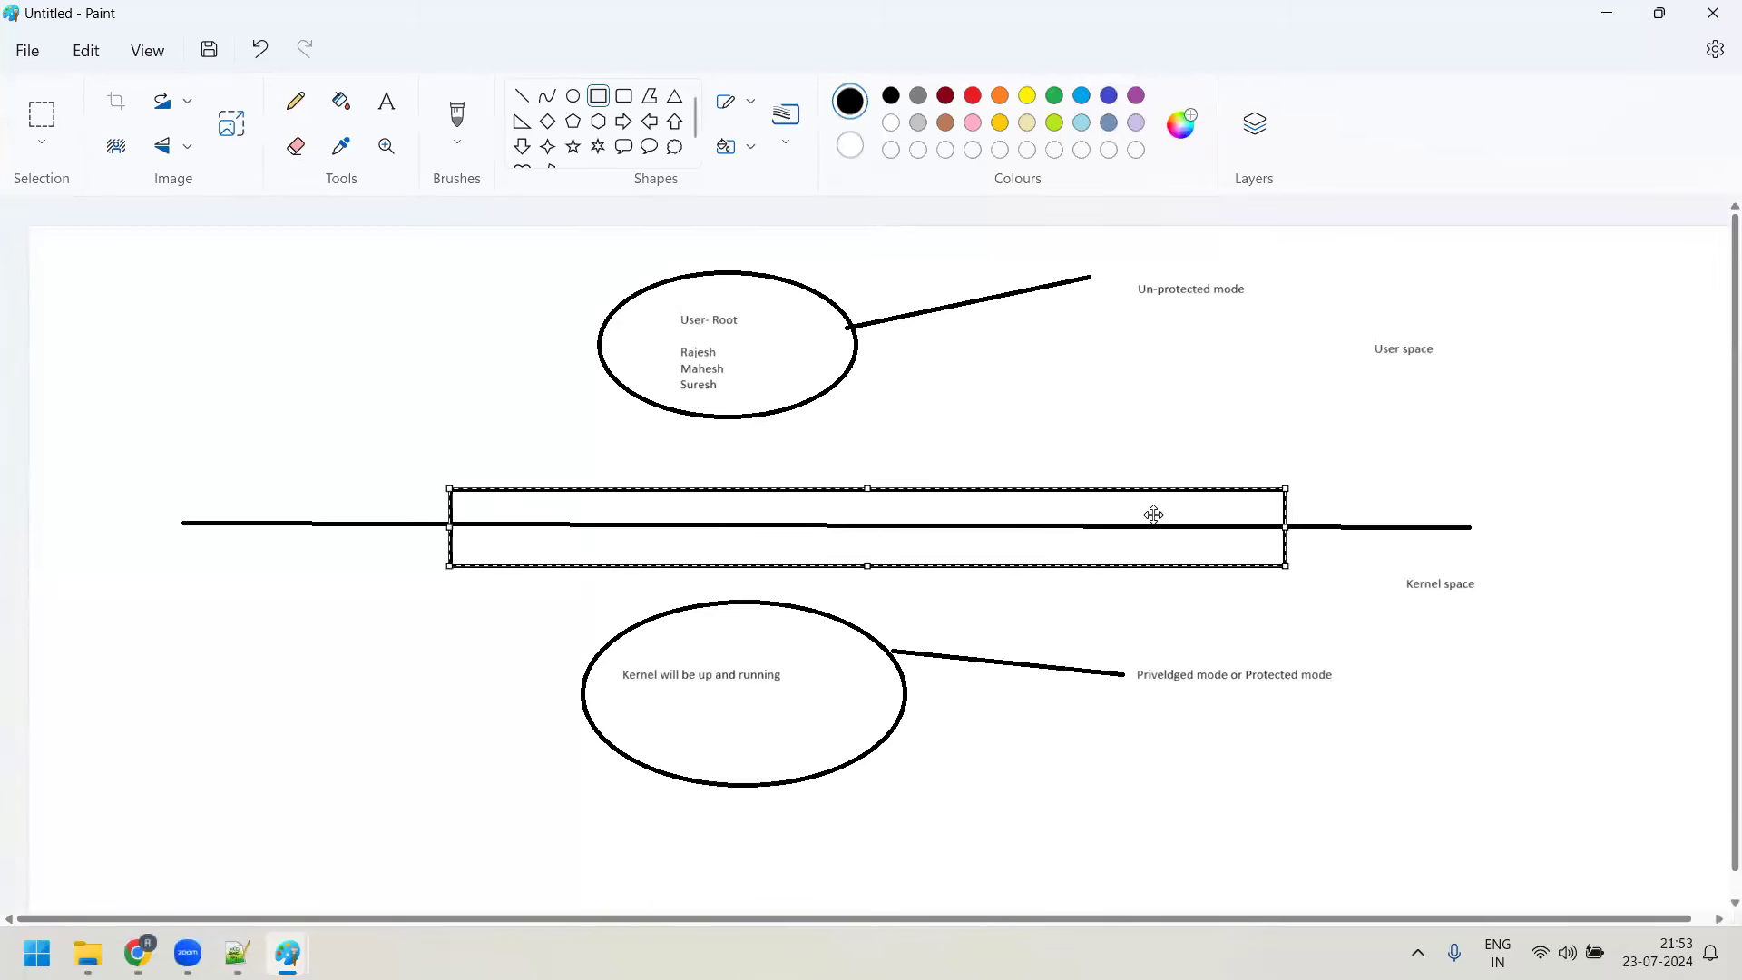
click(490, 345)
Erase the dividing line inside the rectangle
click(296, 146)
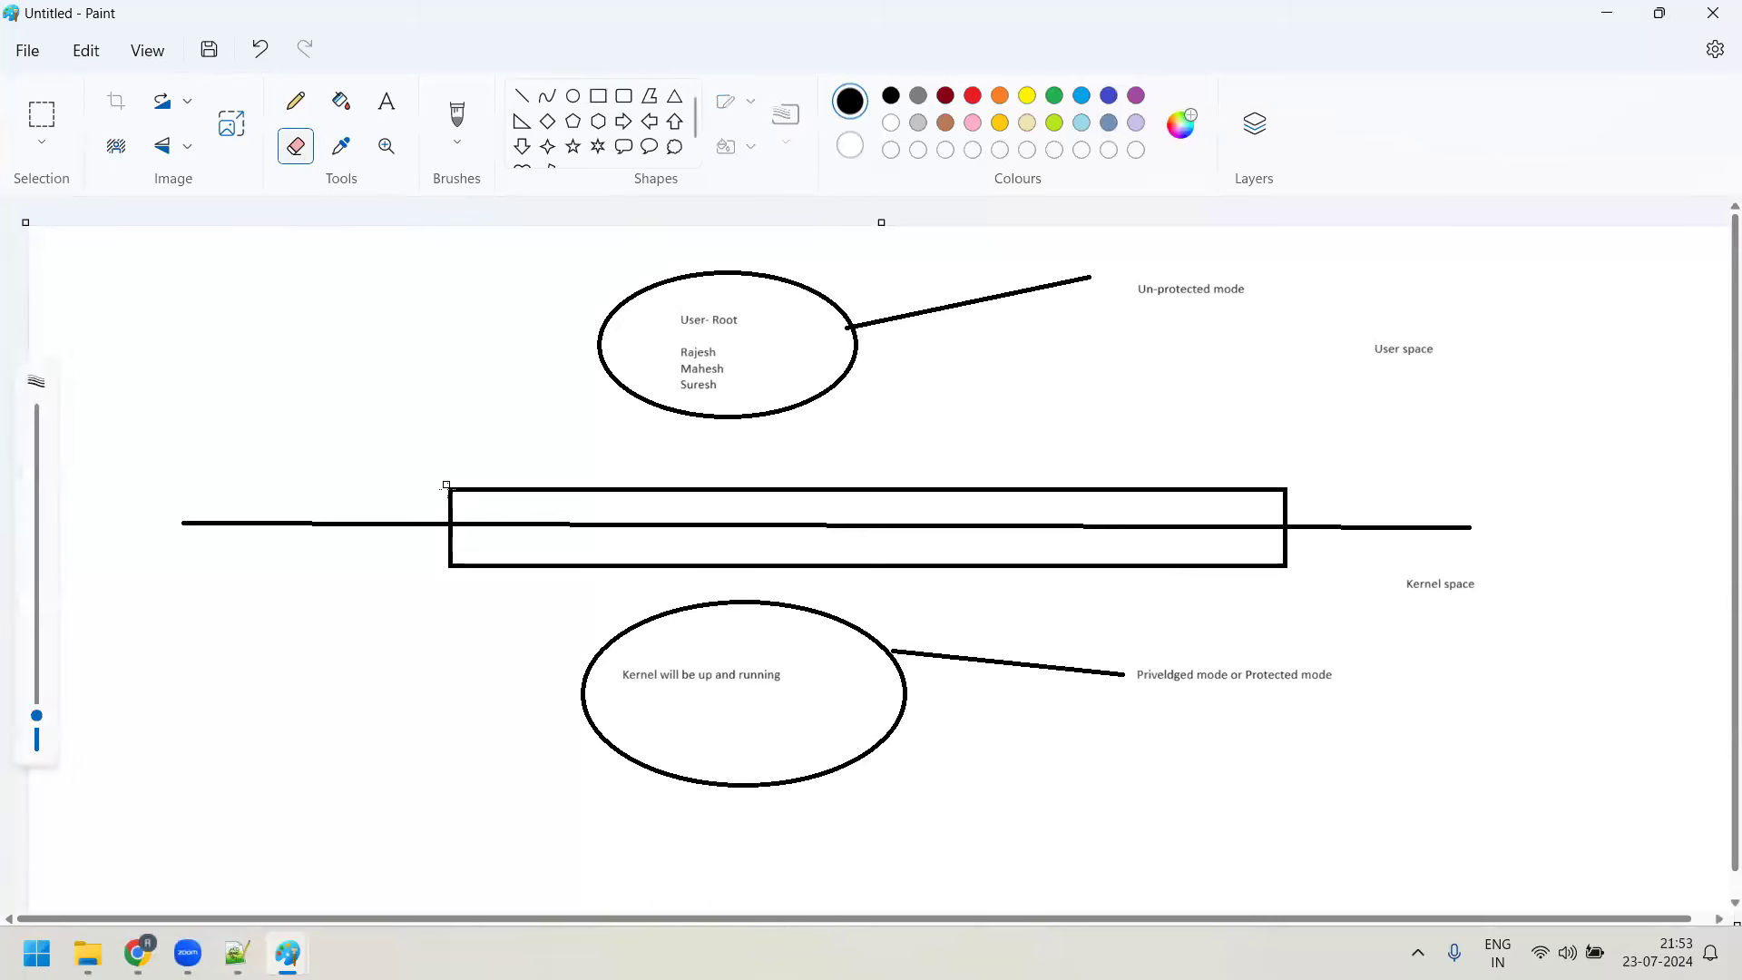
drag(453, 525, 707, 525)
drag(820, 526, 1284, 527)
drag(1148, 527, 1220, 528)
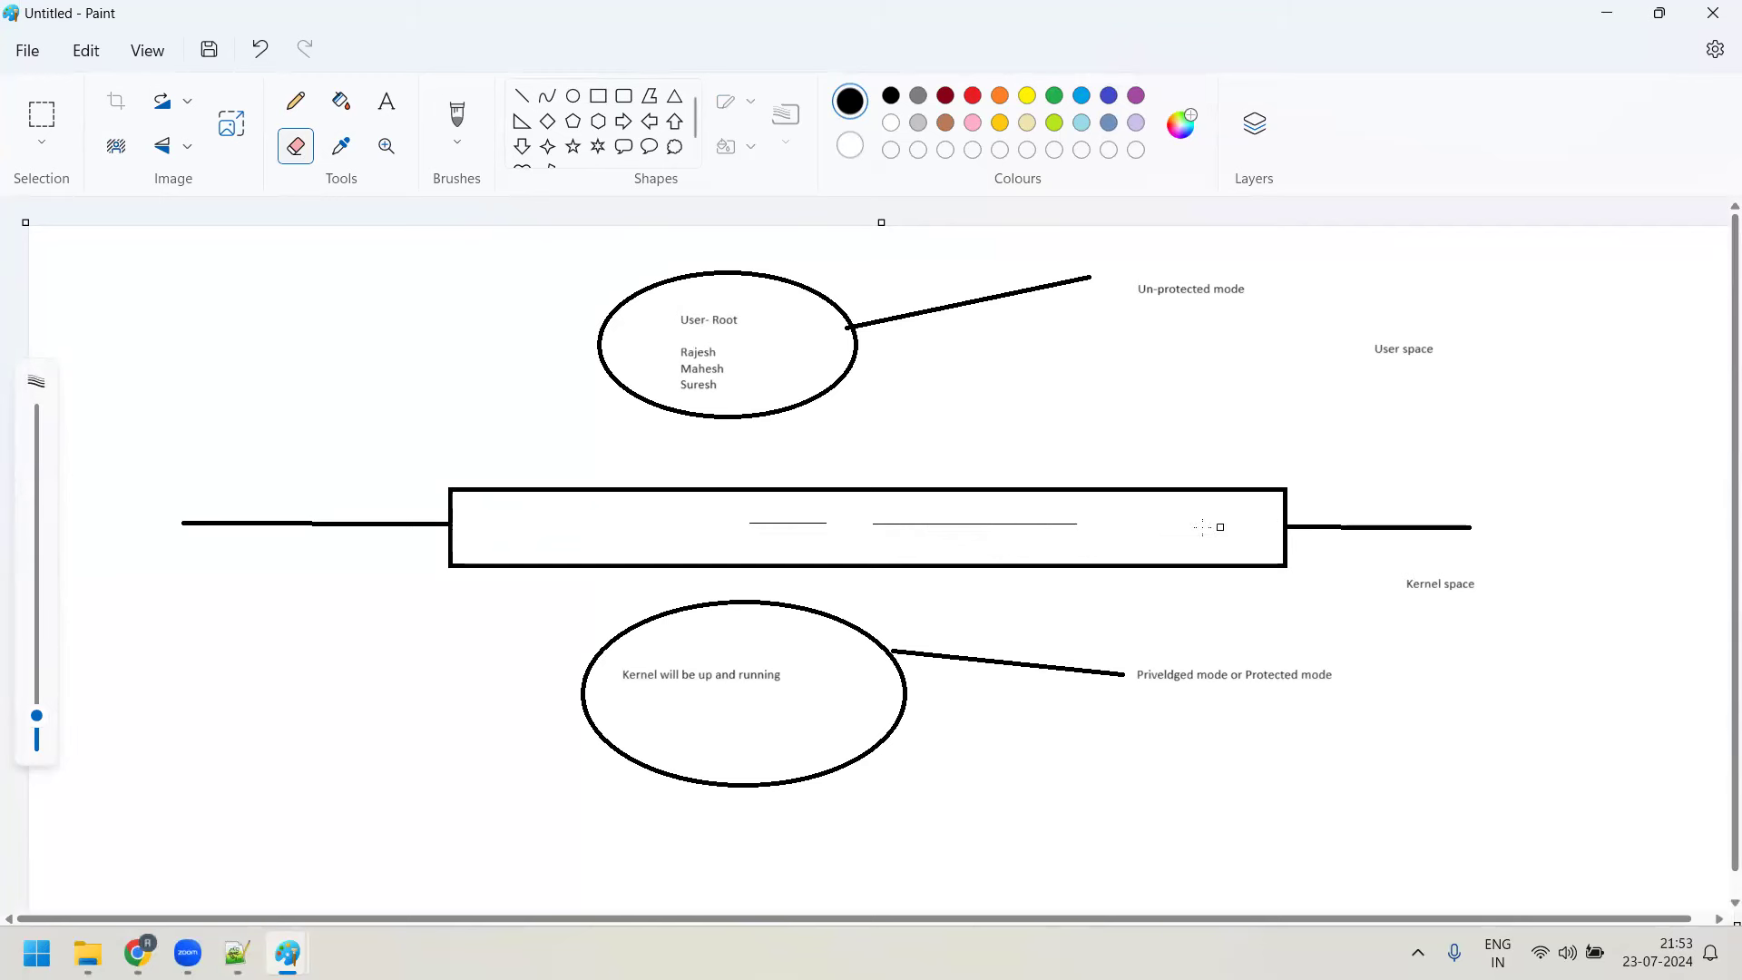
mouse_move(1087, 528)
mouse_down()
mouse_move(907, 531)
mouse_move(1095, 526)
mouse_up()
drag(726, 523, 810, 521)
Label the box 'BASH SHELL' in 20-point text and set the colour to green
click(385, 101)
drag(624, 506, 1079, 556)
text(BASH SHELL)
key(ctrl+a)
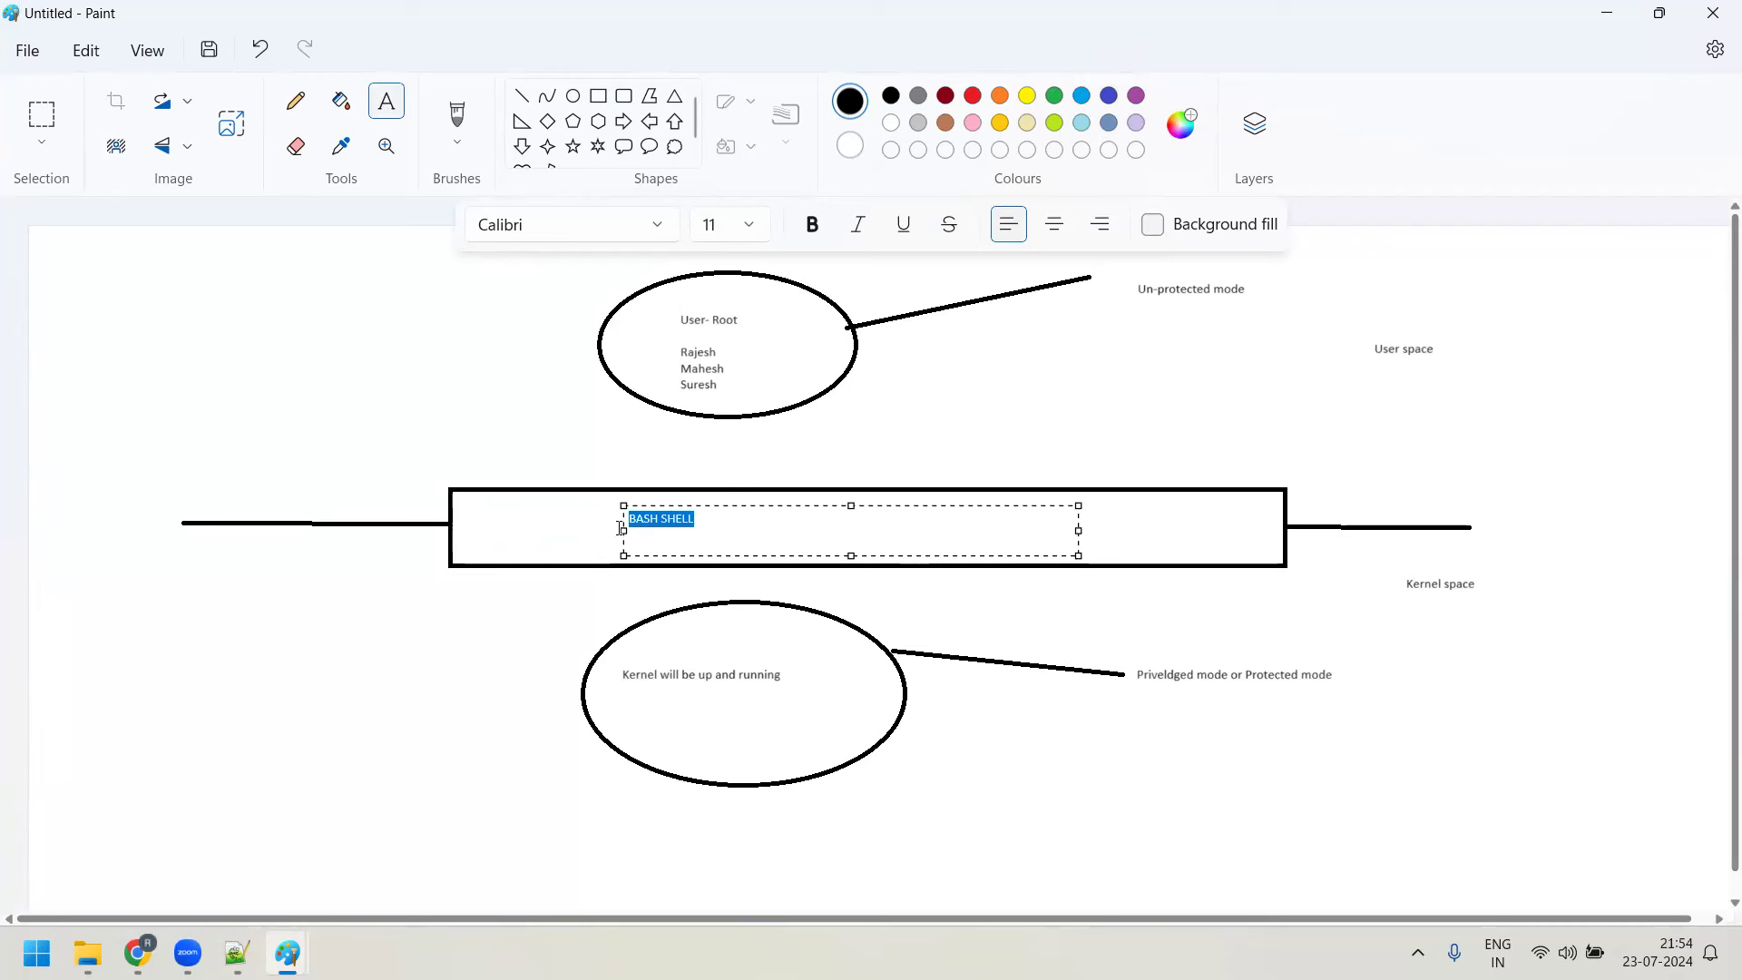
click(756, 236)
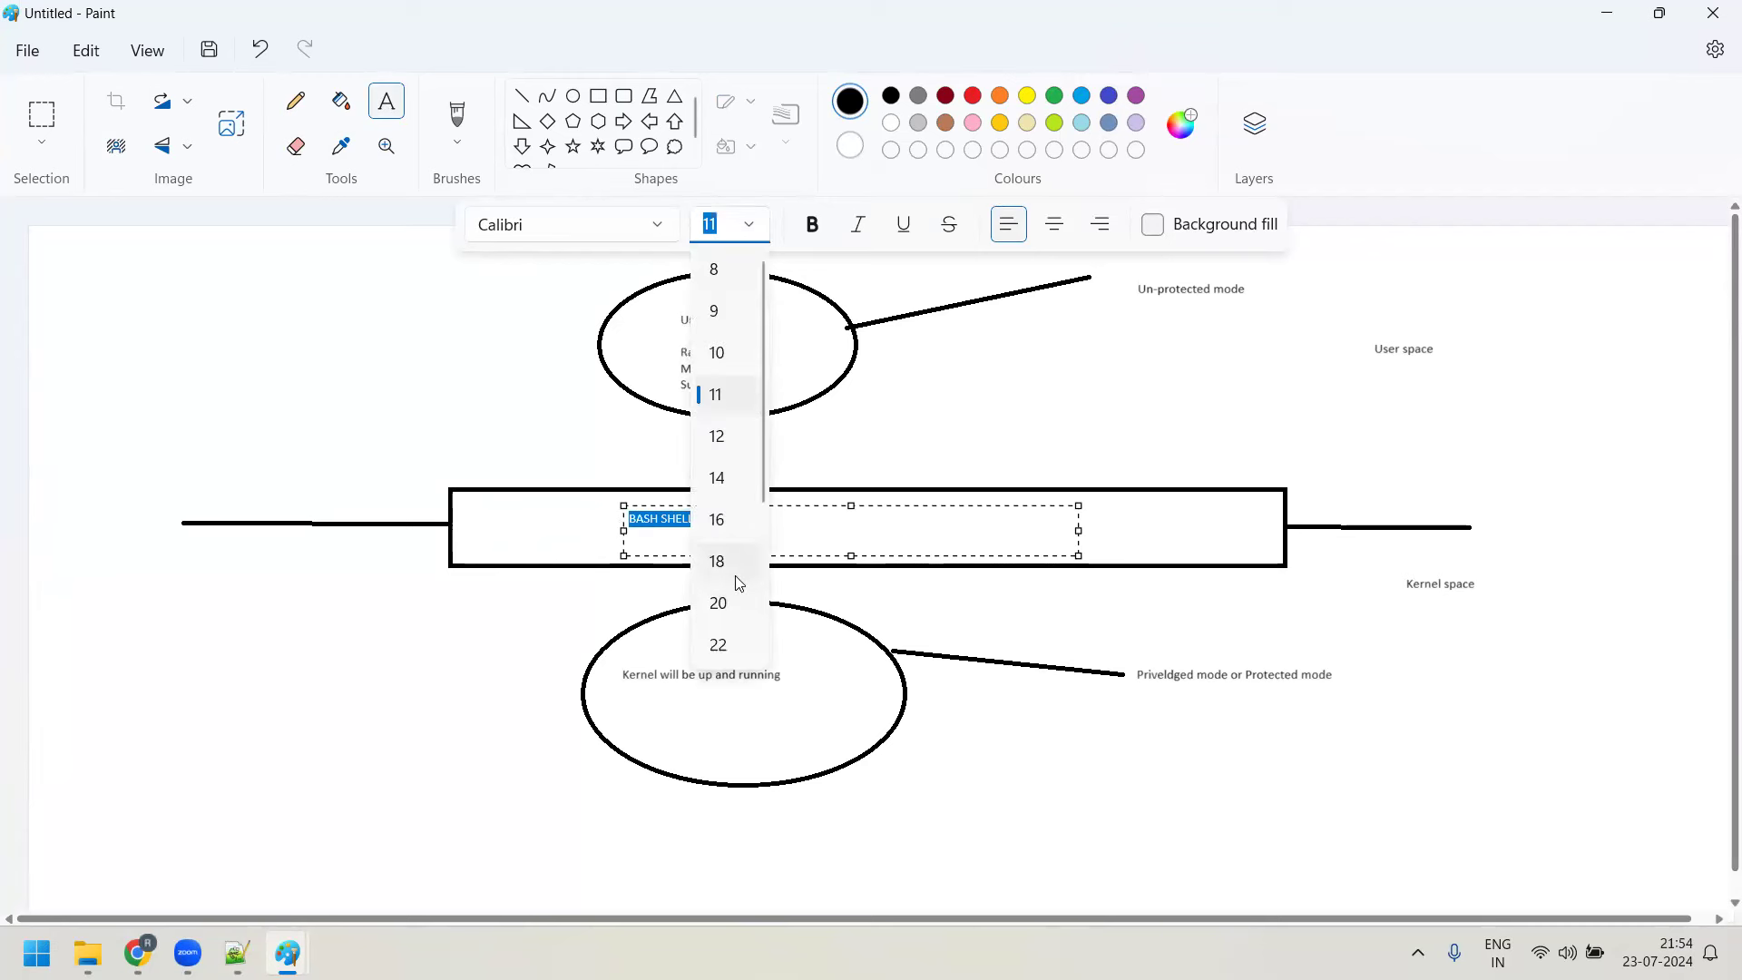
click(733, 604)
click(1039, 623)
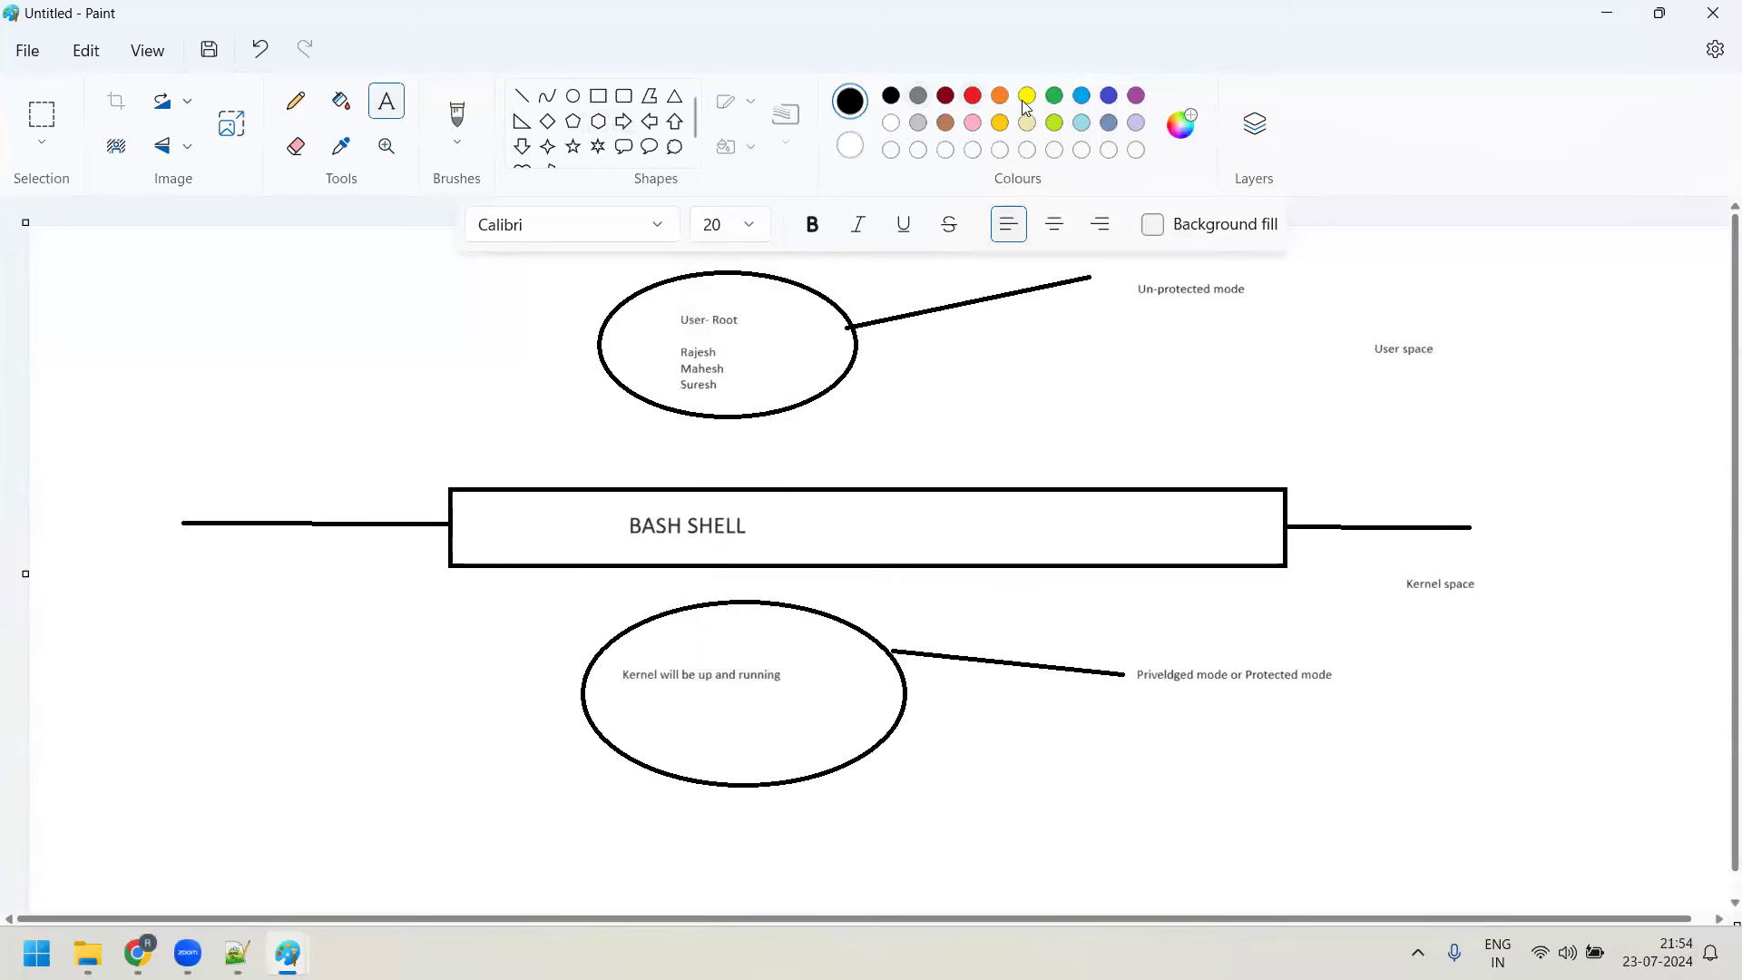
click(1056, 97)
Draw a green down arrow from the user ellipse to the BASH SHELL box
click(522, 148)
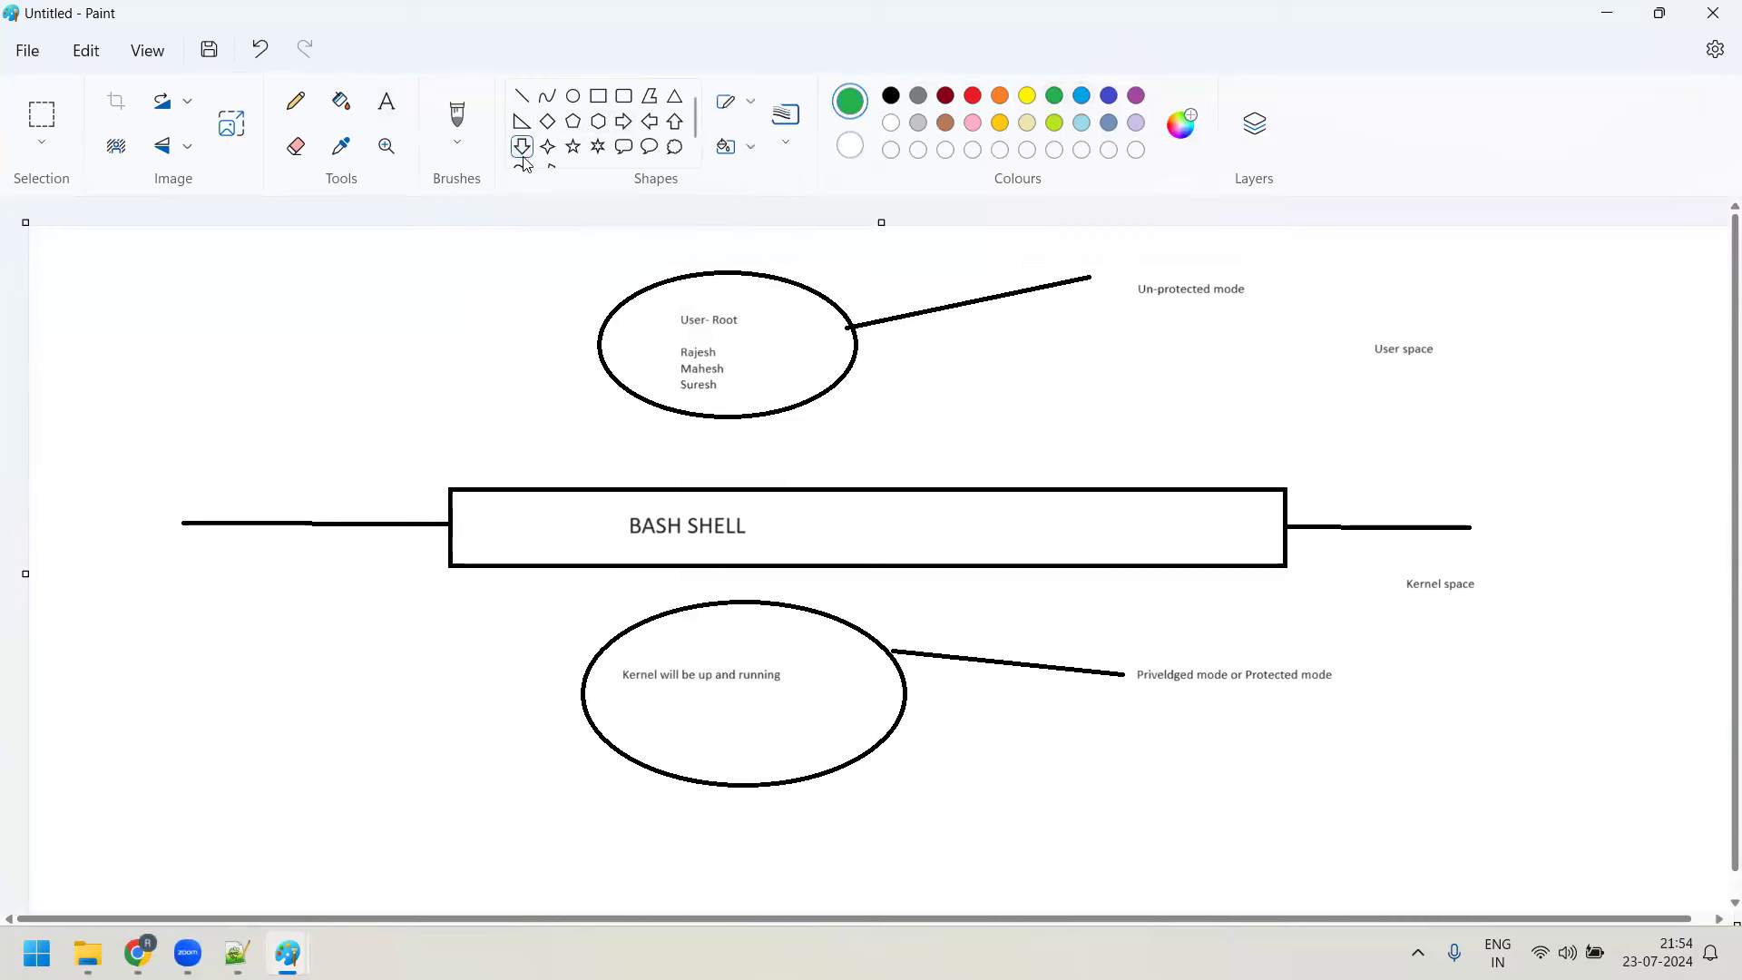
drag(681, 413, 701, 605)
click(753, 581)
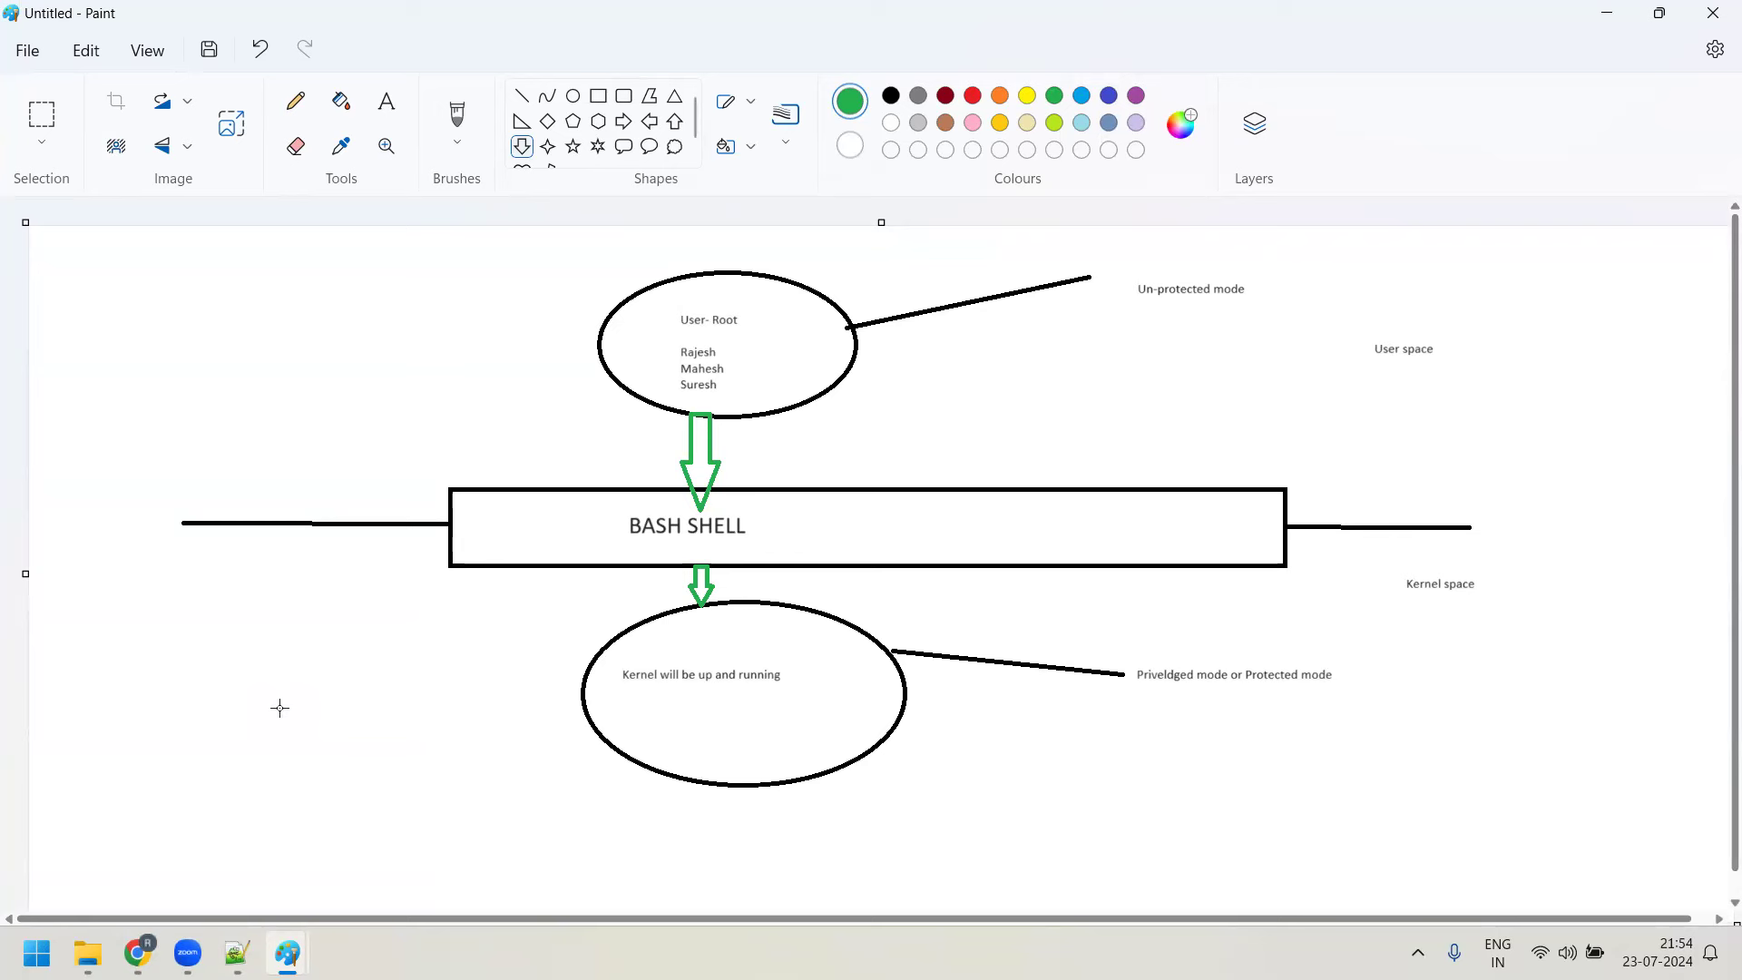
Add a note at lower right reading 'KSWAPD -' and 'KTHREADD'
click(387, 102)
drag(1455, 675, 1597, 822)
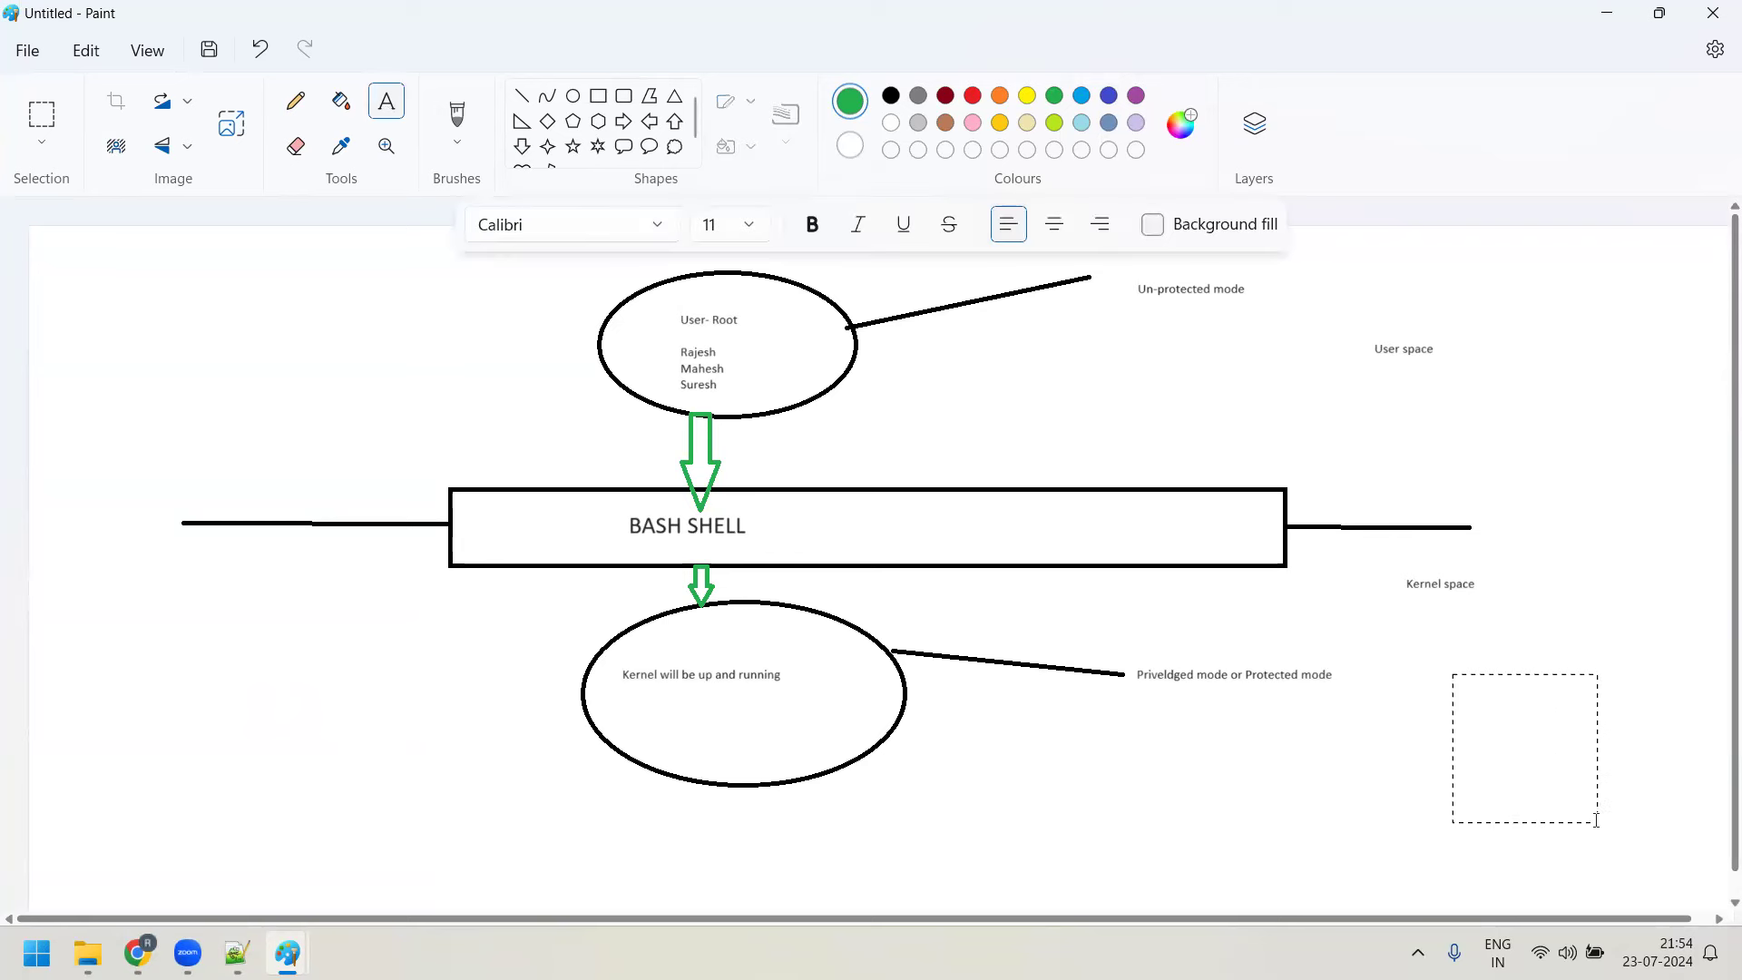
text(KSWAPD -)
key(Return)
key(Return)
text(KTHREADD)
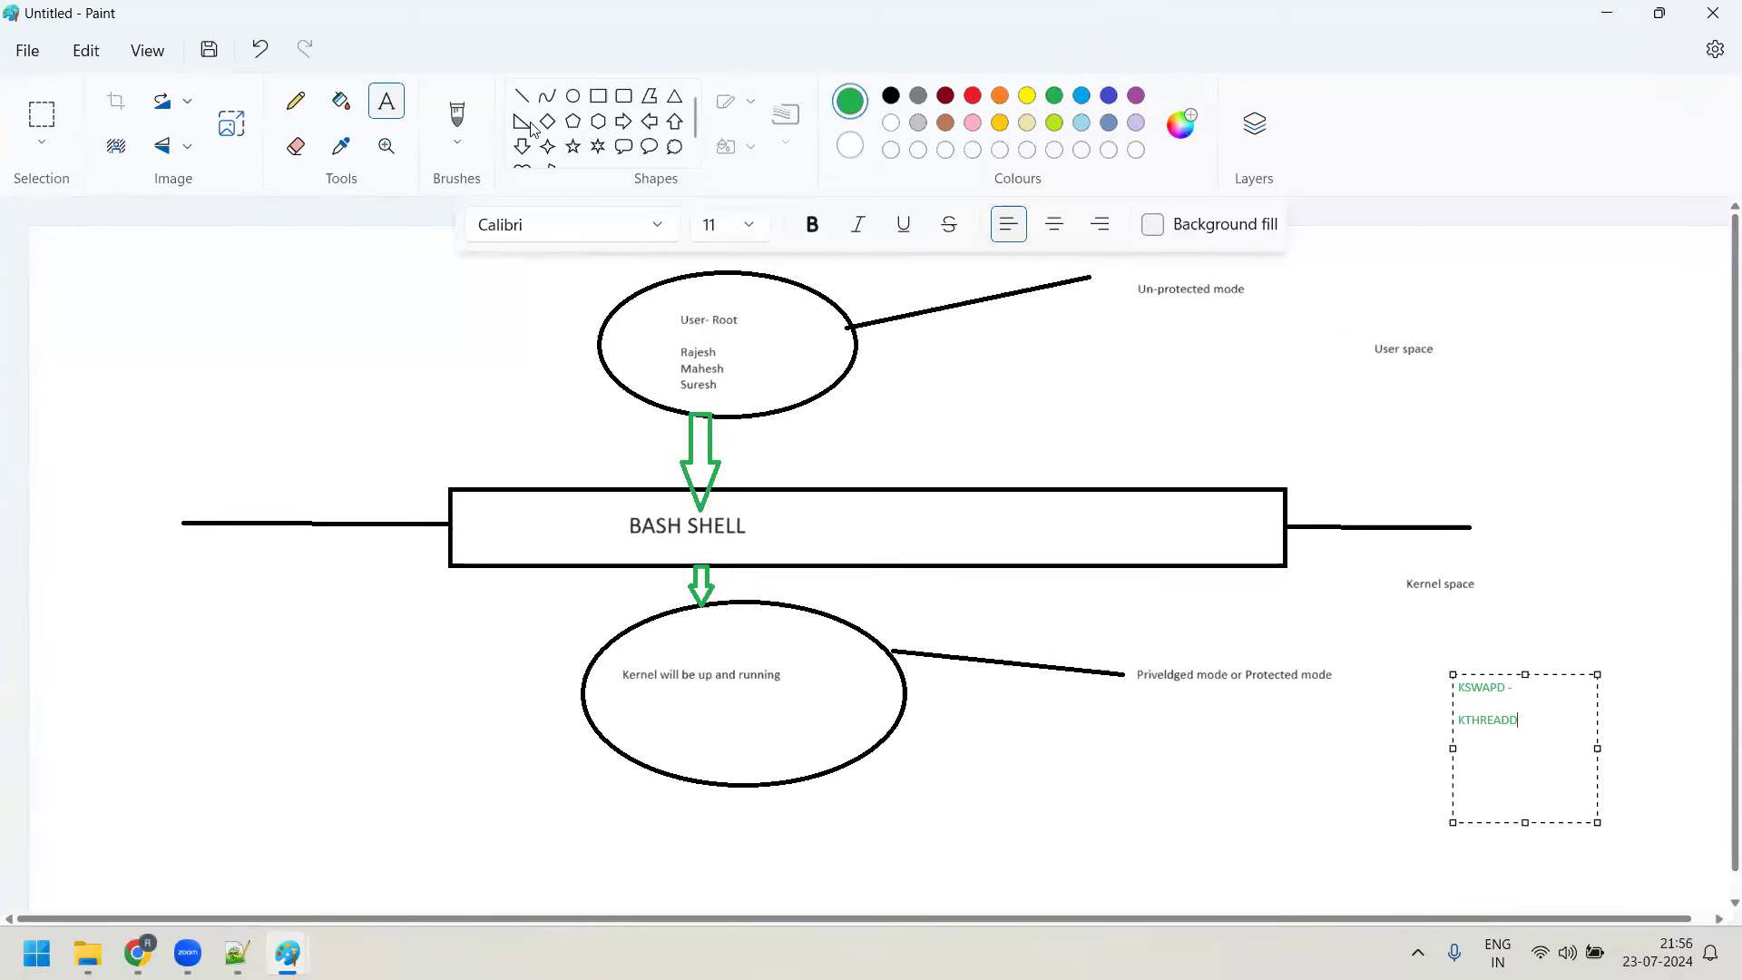
Draw a green line from the user ellipse and write ls, date, echo, ifconfig at its end
click(522, 96)
drag(723, 348, 1289, 463)
click(386, 100)
click(1058, 337)
text(ls  )
text(date)
key(Return)
key(Return)
text(echo)
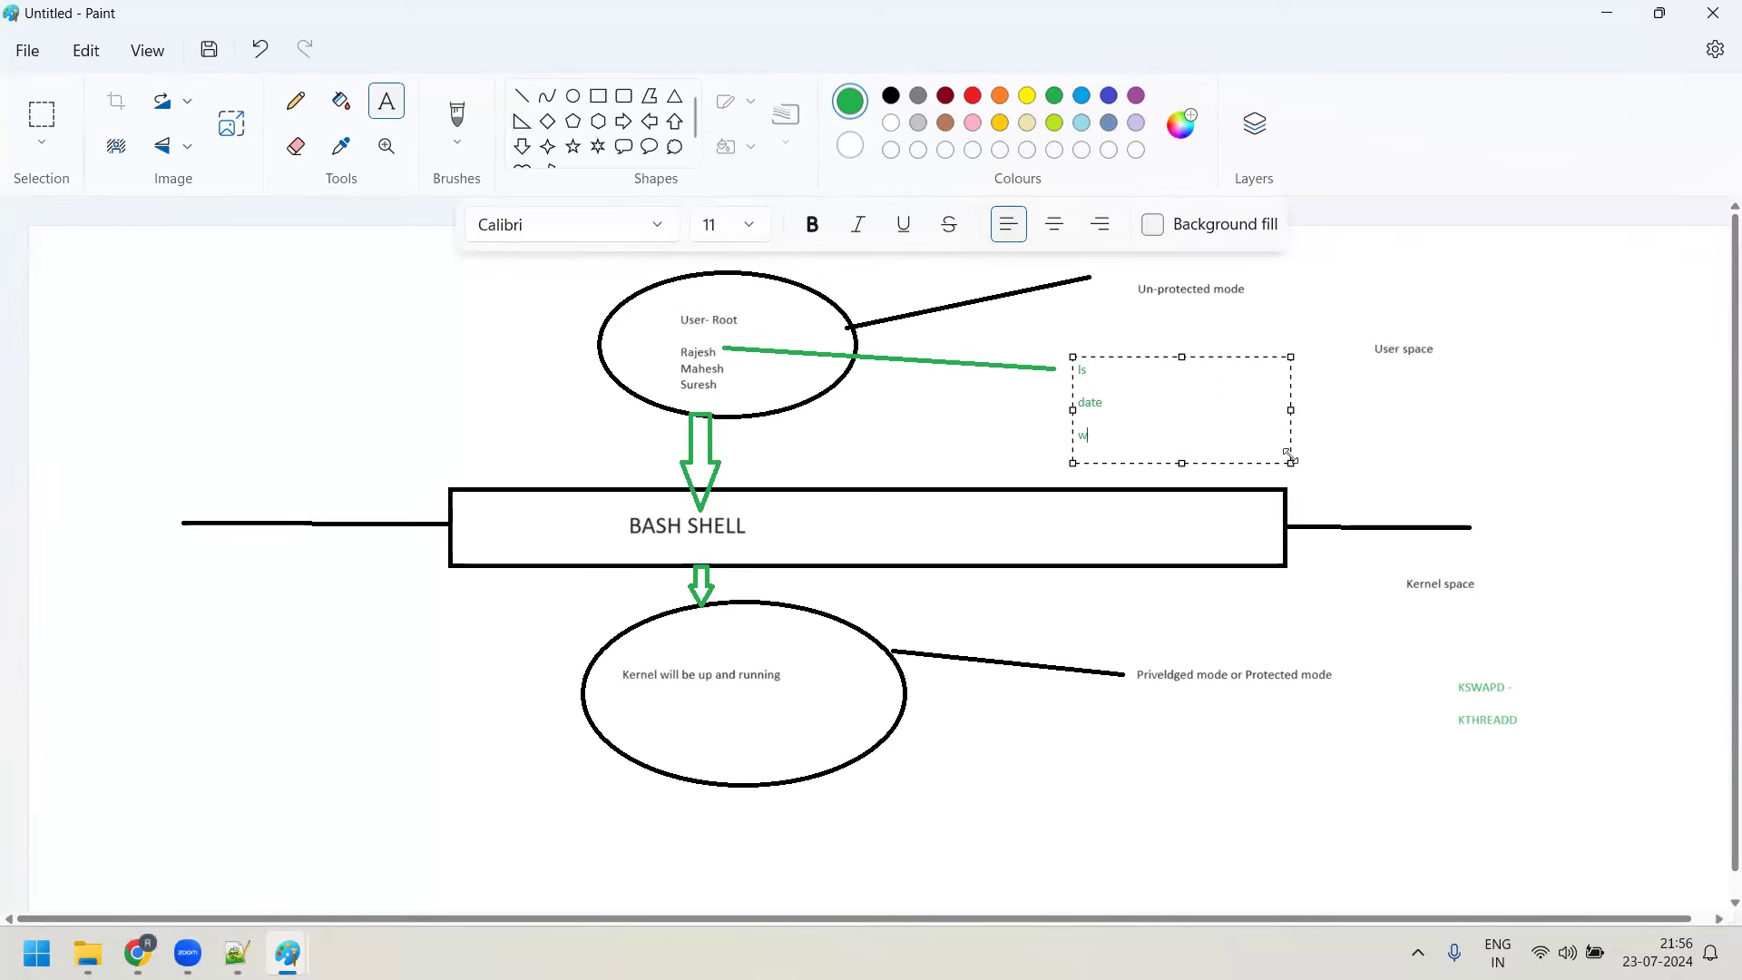
key(Return)
text(ifconfig)
Set the command list to font size 14 and commit it to the canvas
drag(1120, 451, 1046, 365)
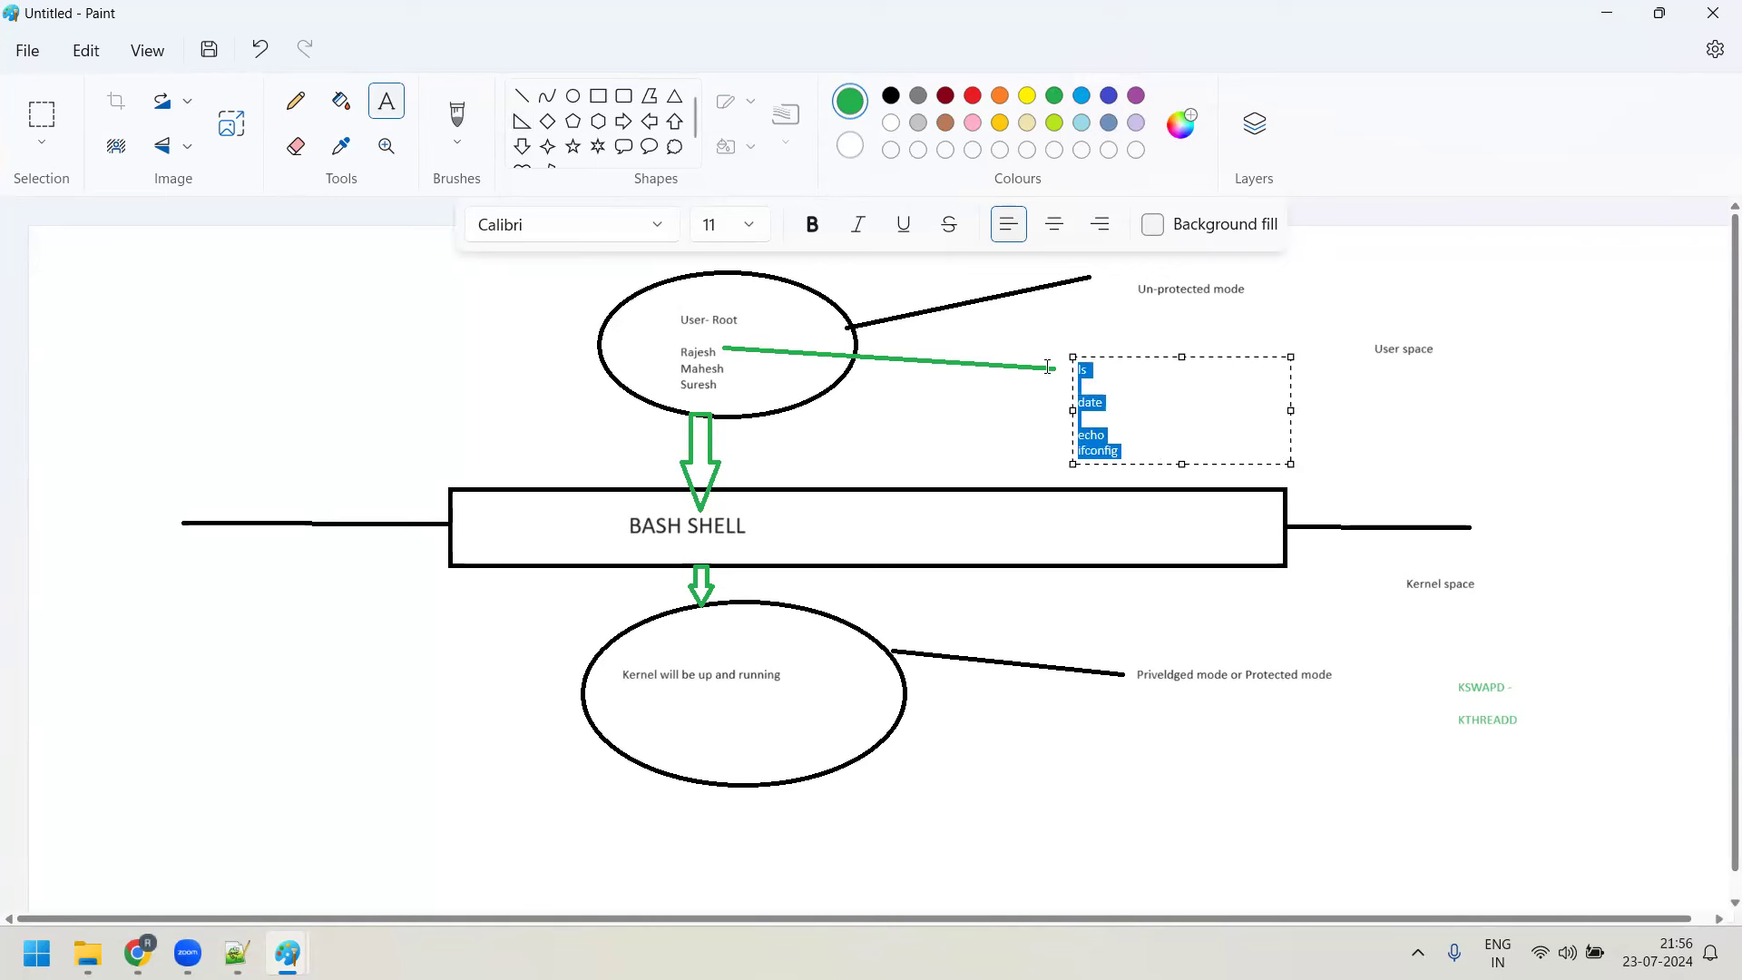
click(748, 227)
click(746, 483)
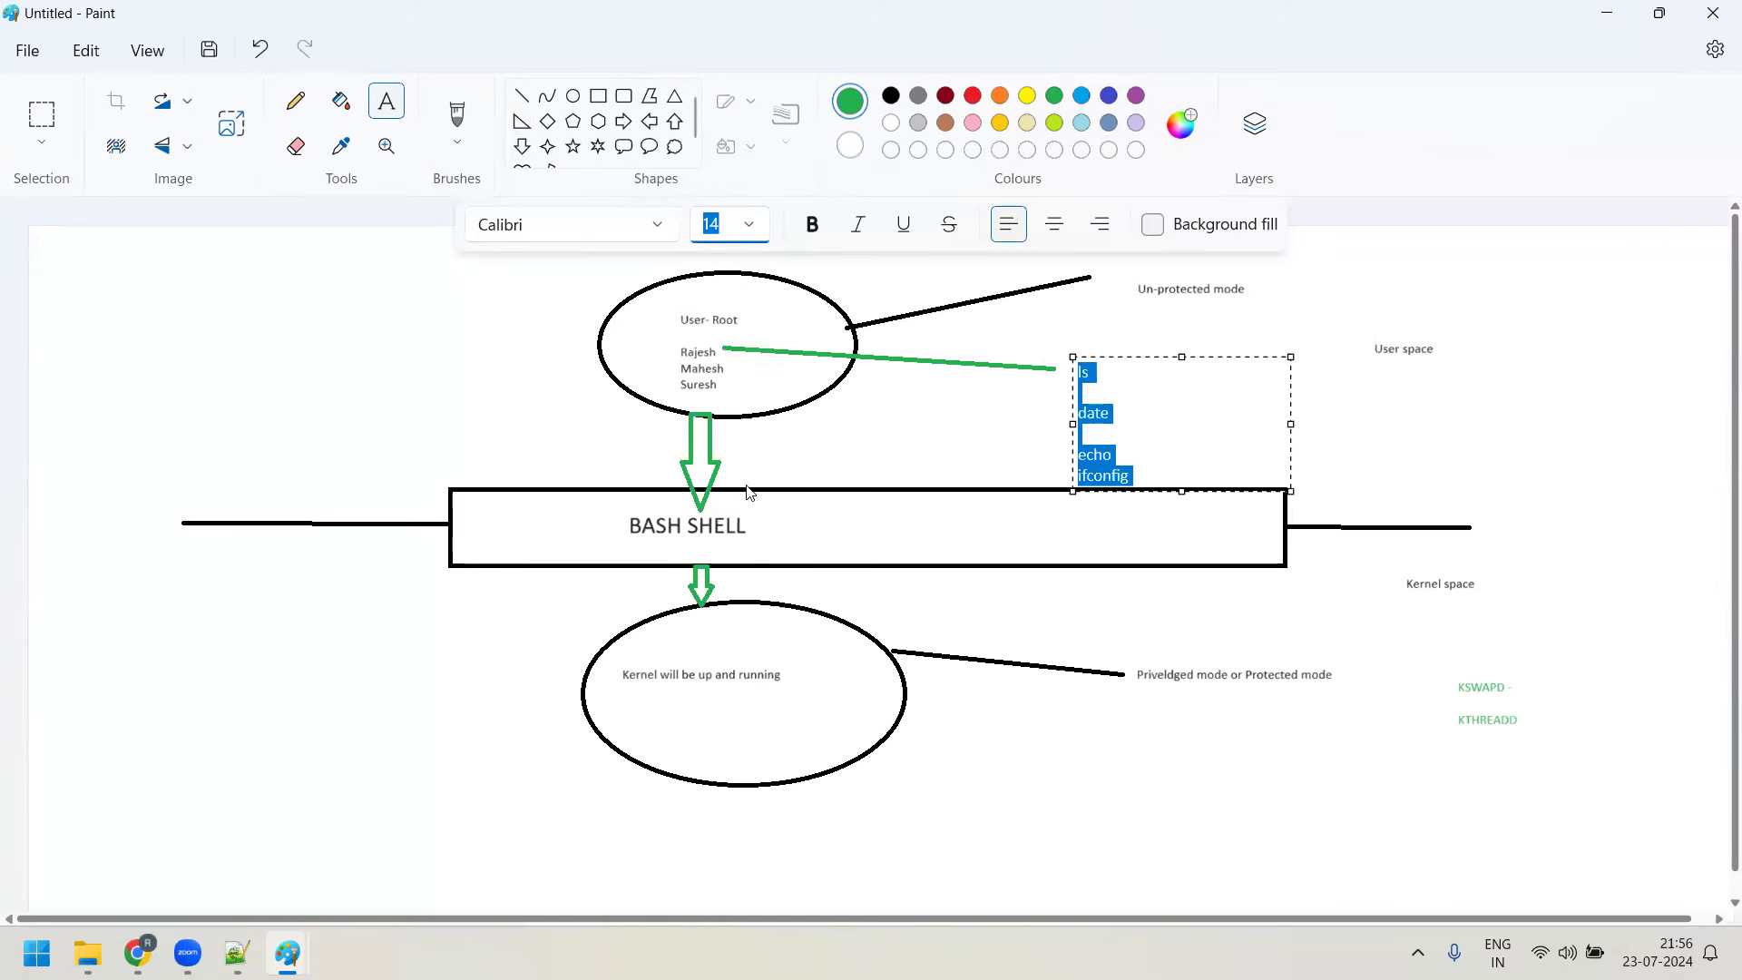
click(1216, 456)
click(1011, 435)
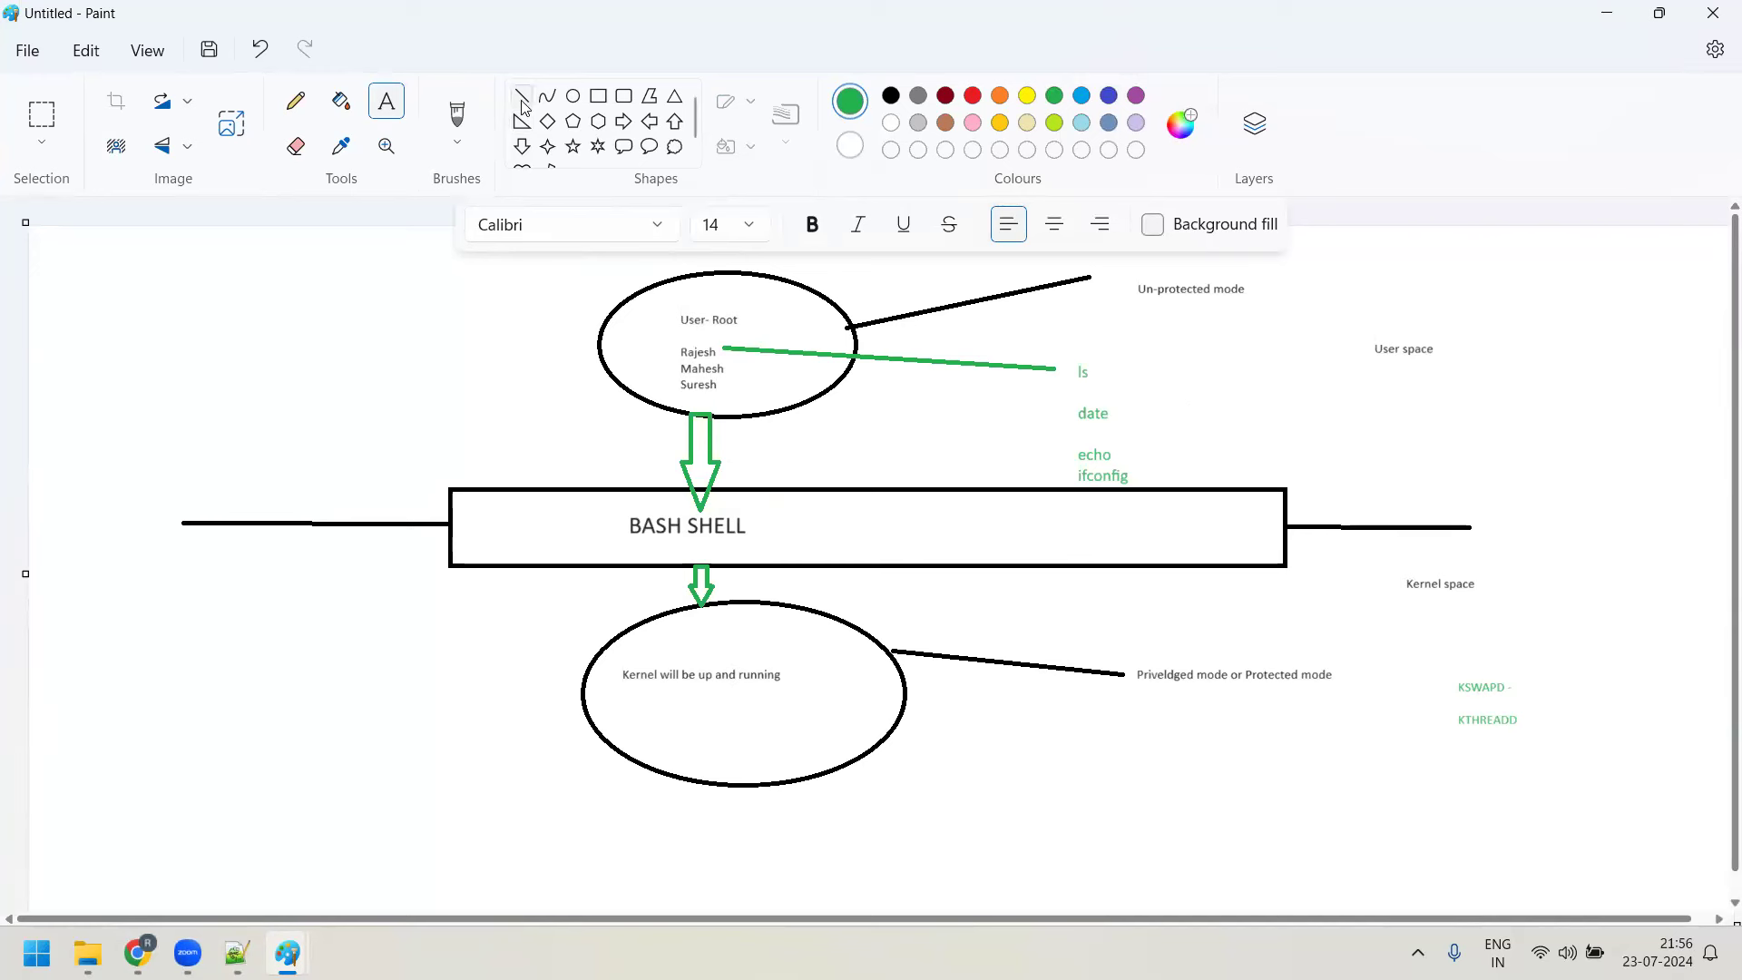
click(523, 106)
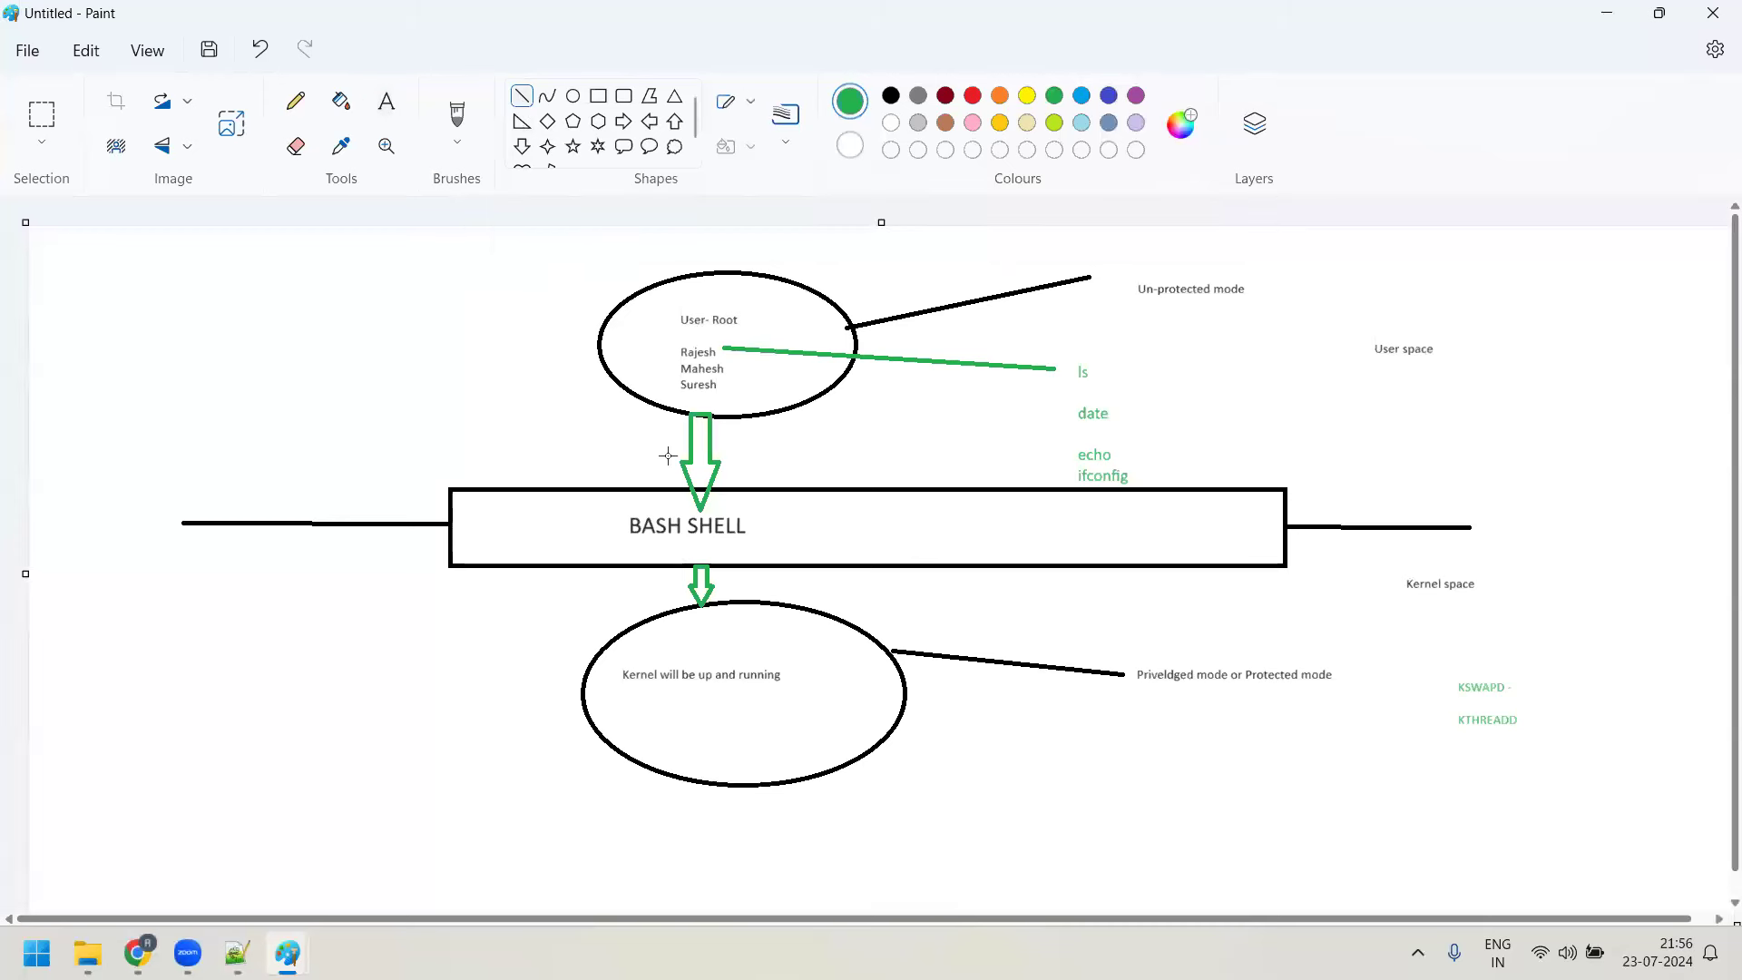
Add green 'Interrupts' / 'Software interrupts' labels with a line, plus a user-to-kernel connector
drag(624, 421, 250, 348)
click(386, 101)
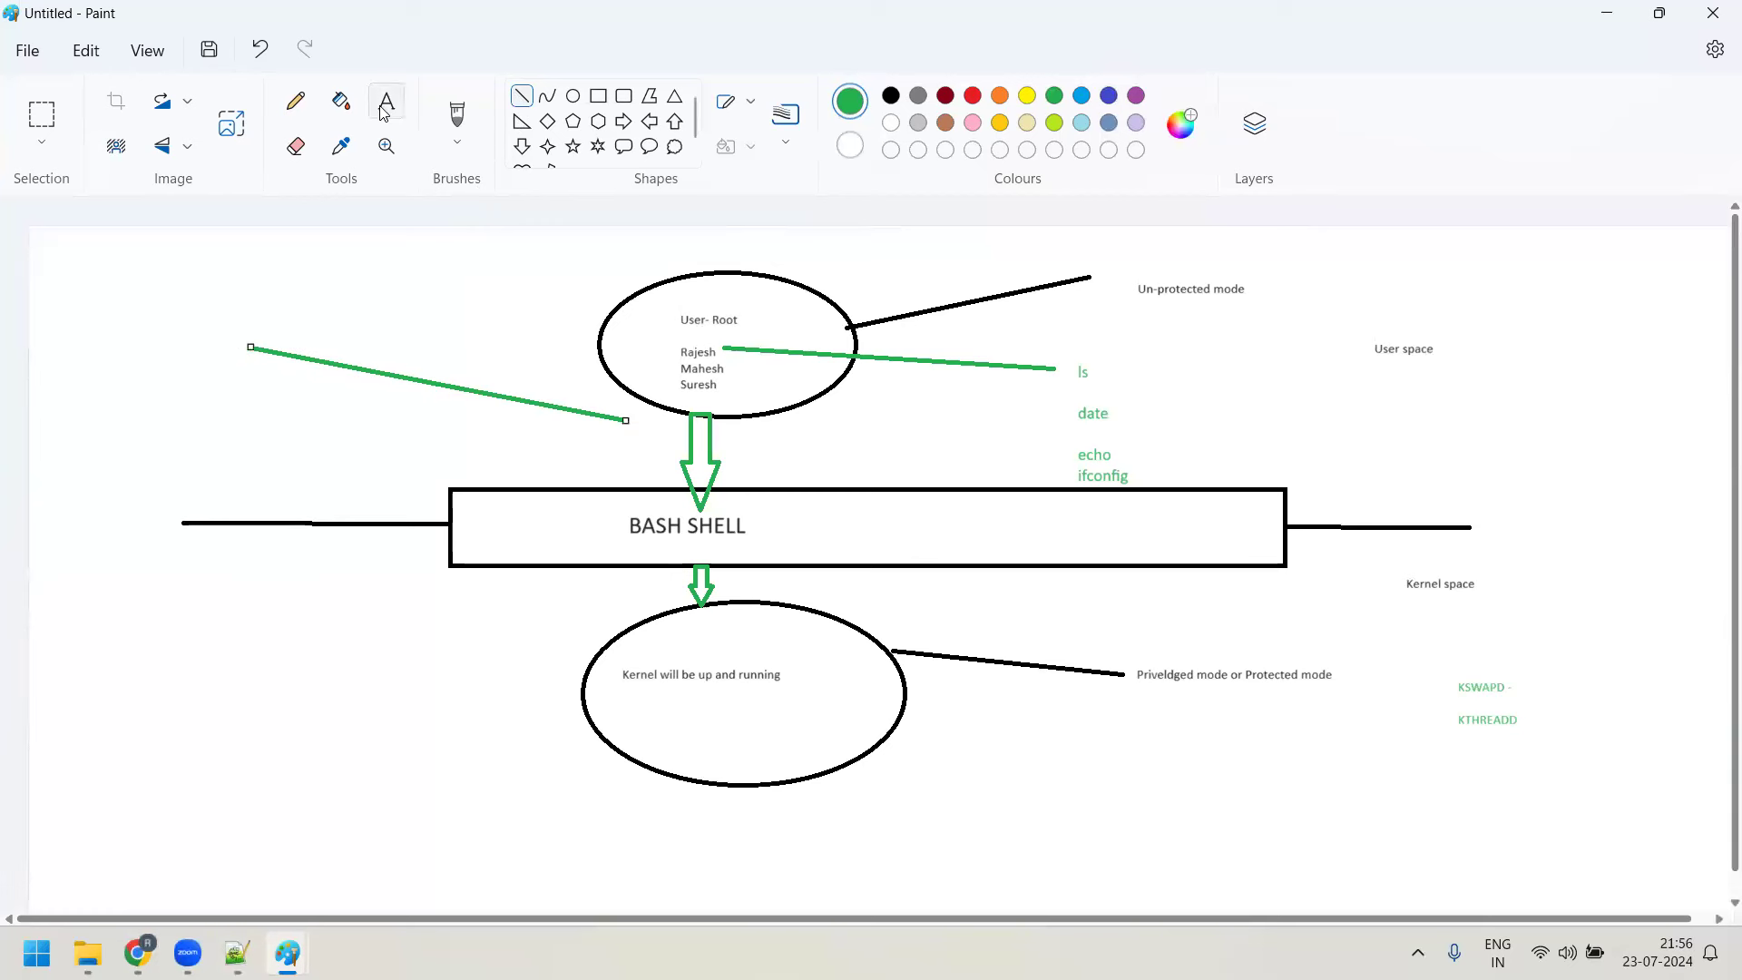
drag(266, 283, 440, 335)
text(Interrupts)
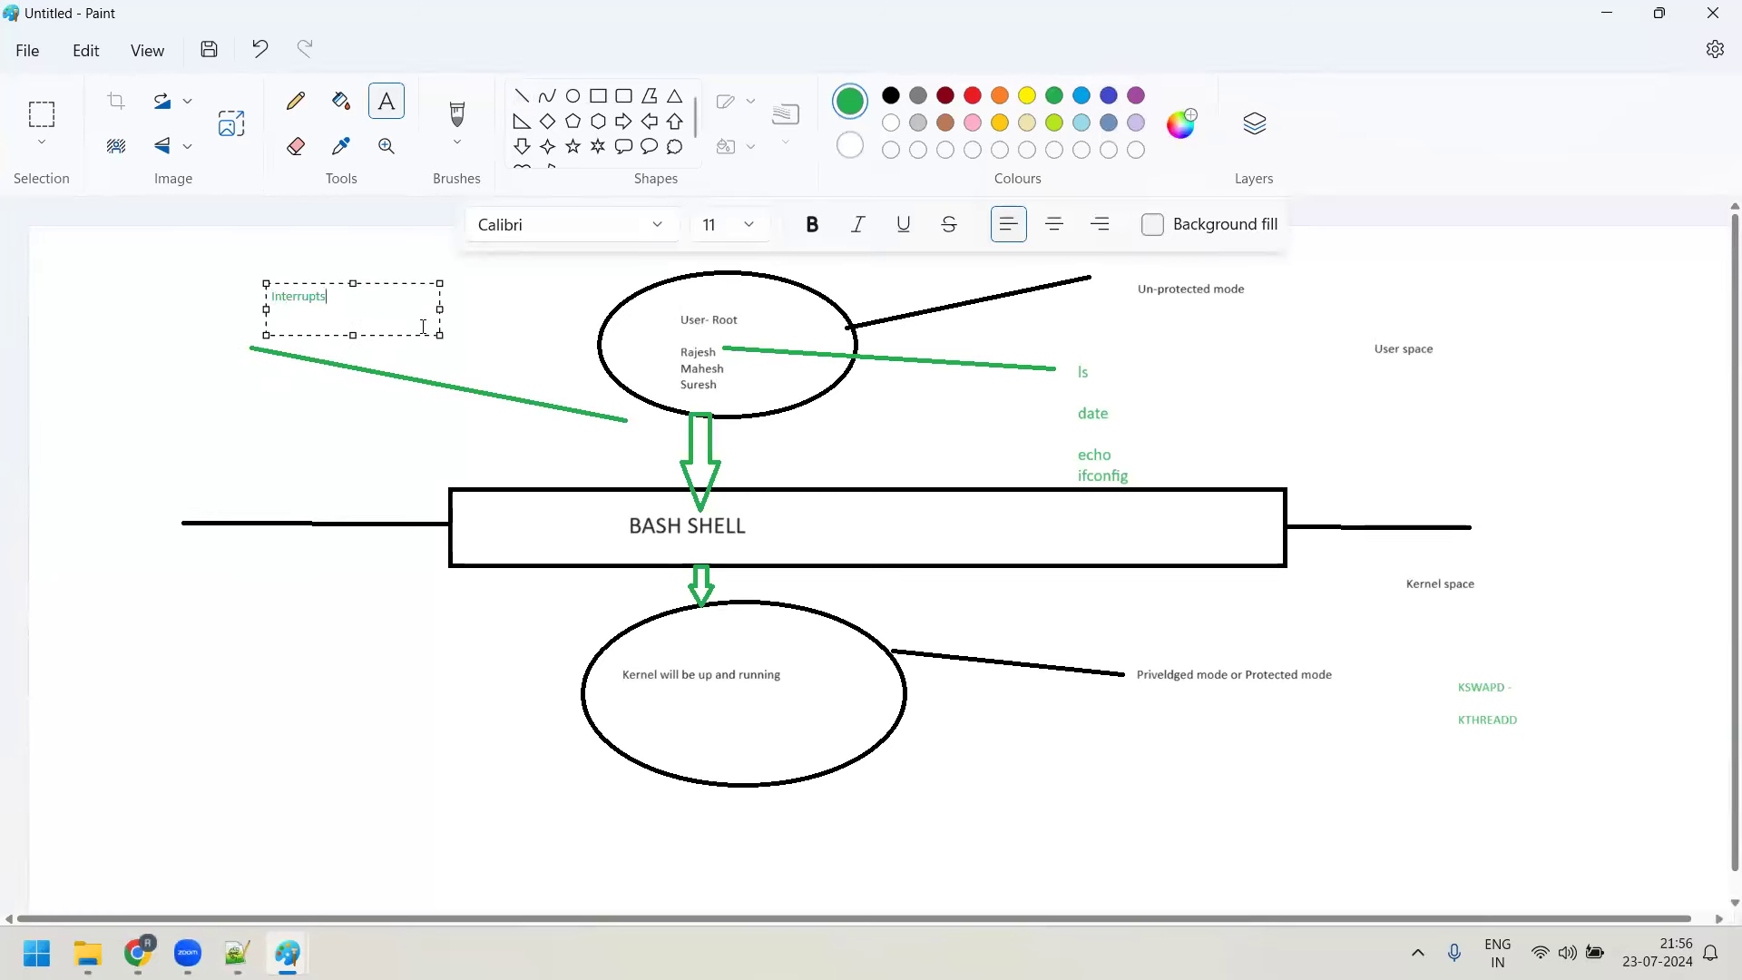
key(Return)
key(Return)
text(Software interrupts)
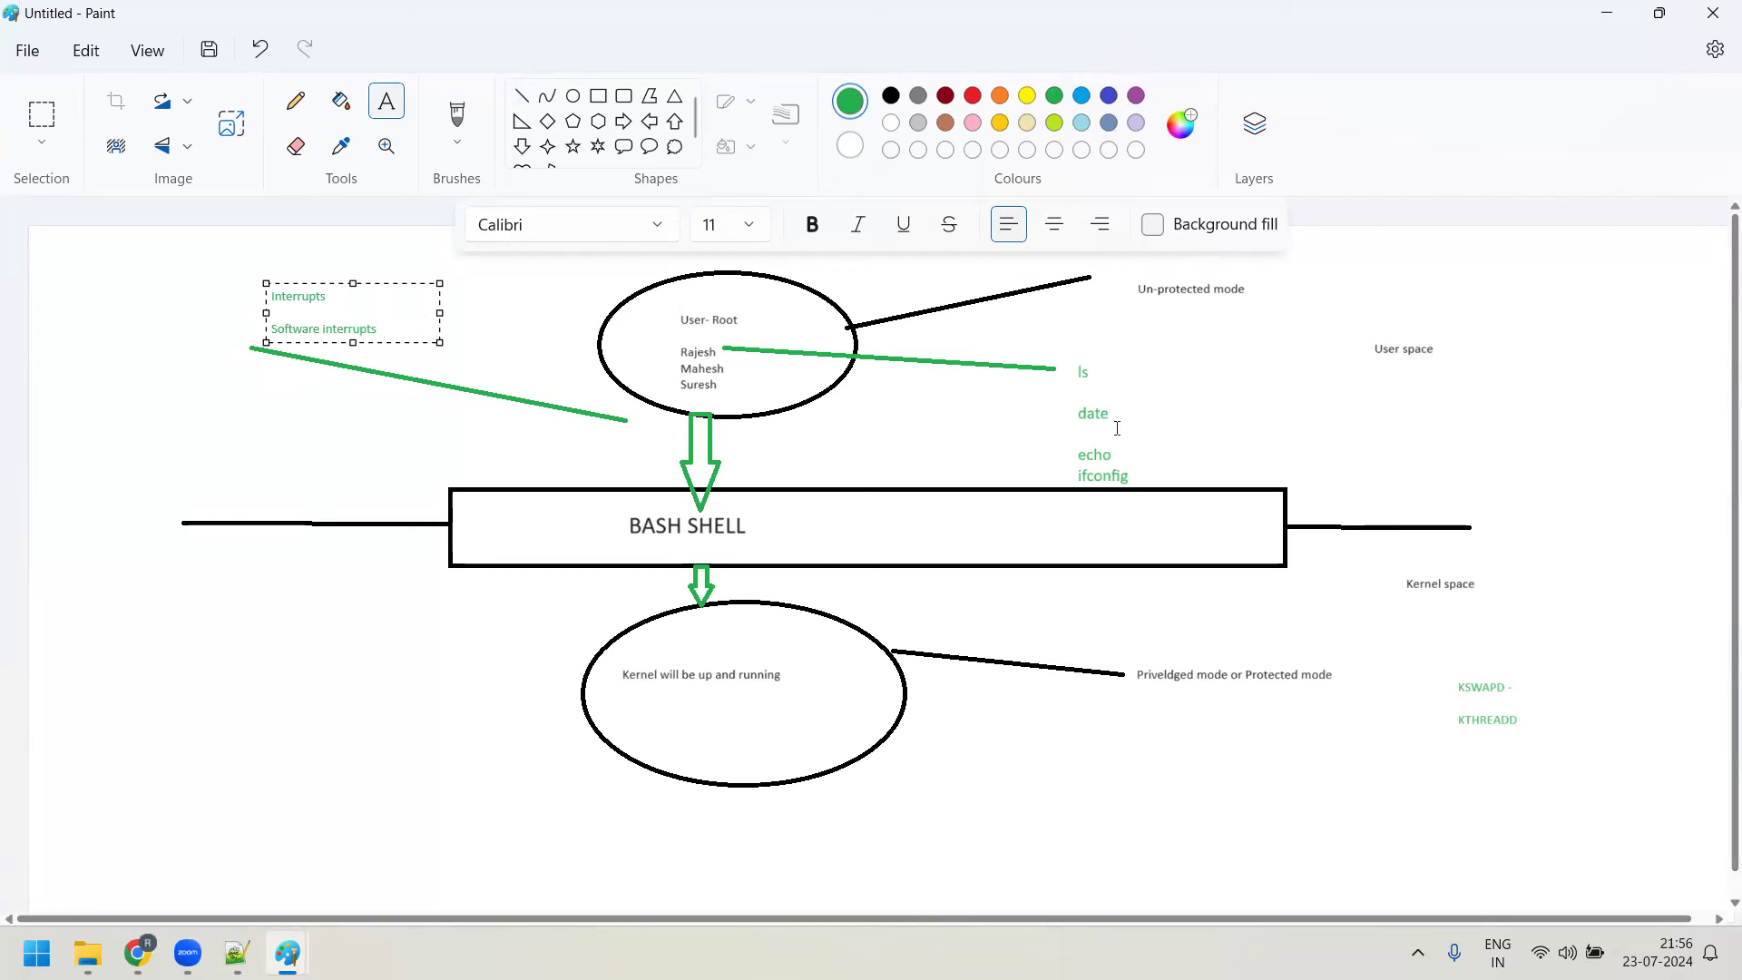
click(505, 354)
click(523, 95)
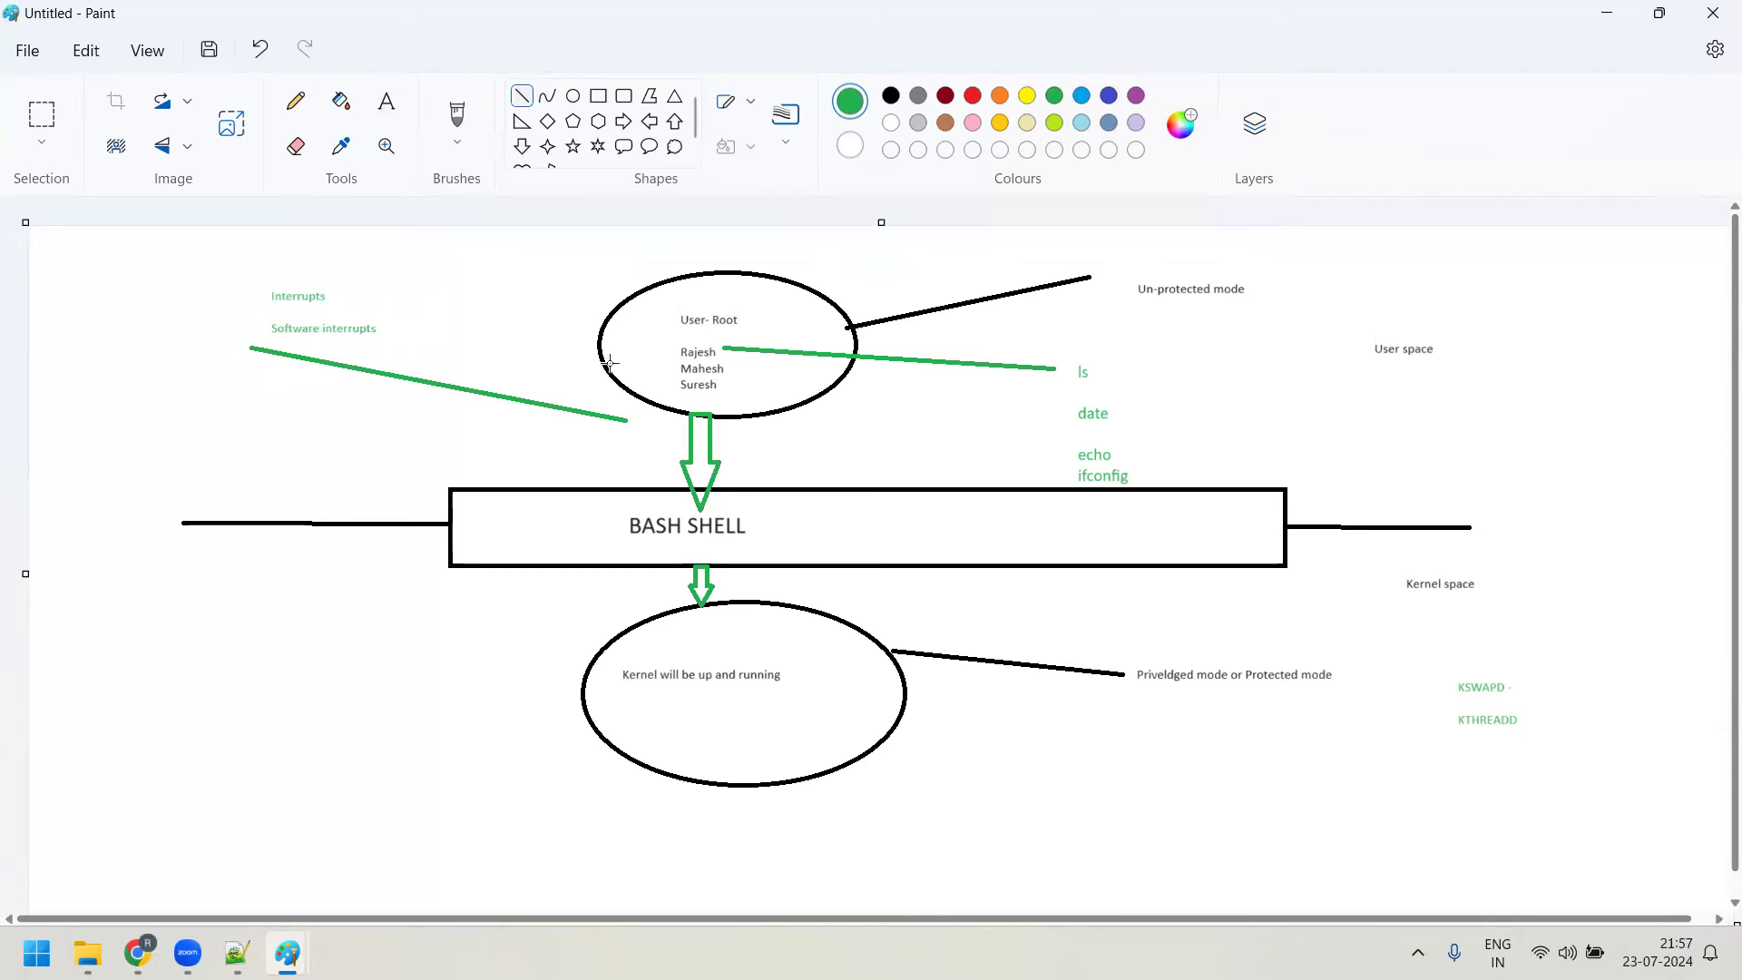
mouse_move(610, 363)
mouse_down()
mouse_move(419, 610)
mouse_move(646, 739)
mouse_up()
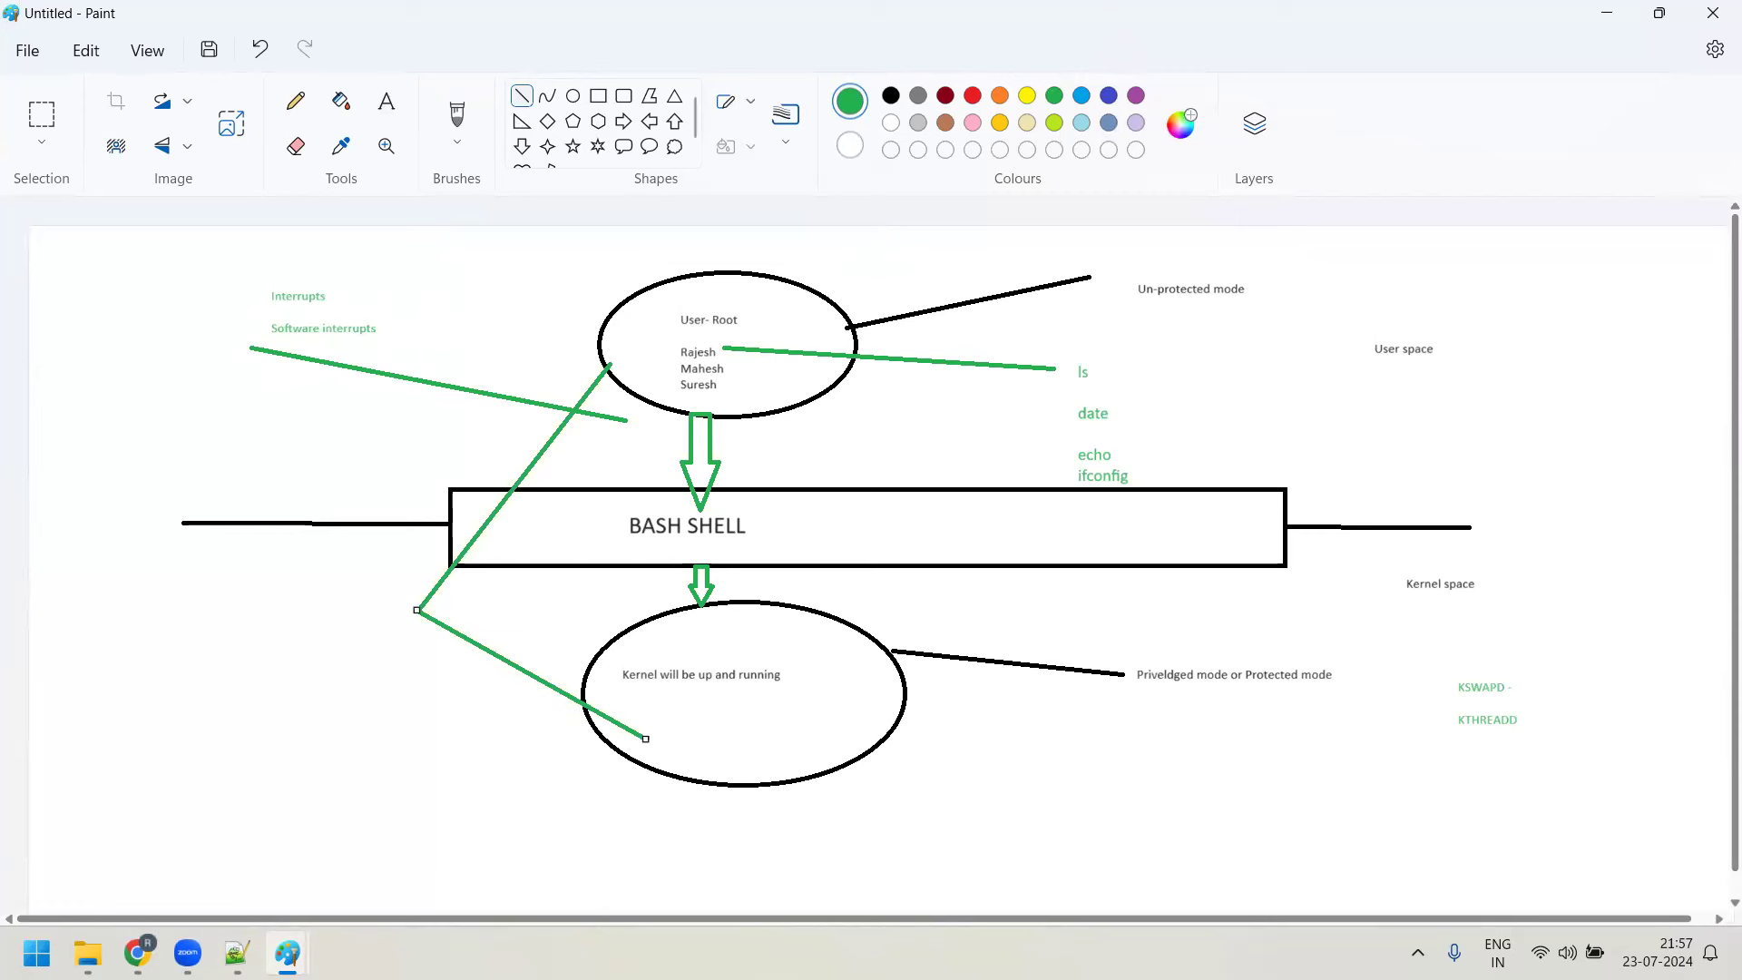
Write 'swtich the execution from user space to the kernel space' beside the connector's corner
click(386, 100)
drag(240, 614, 442, 719)
text(sw)
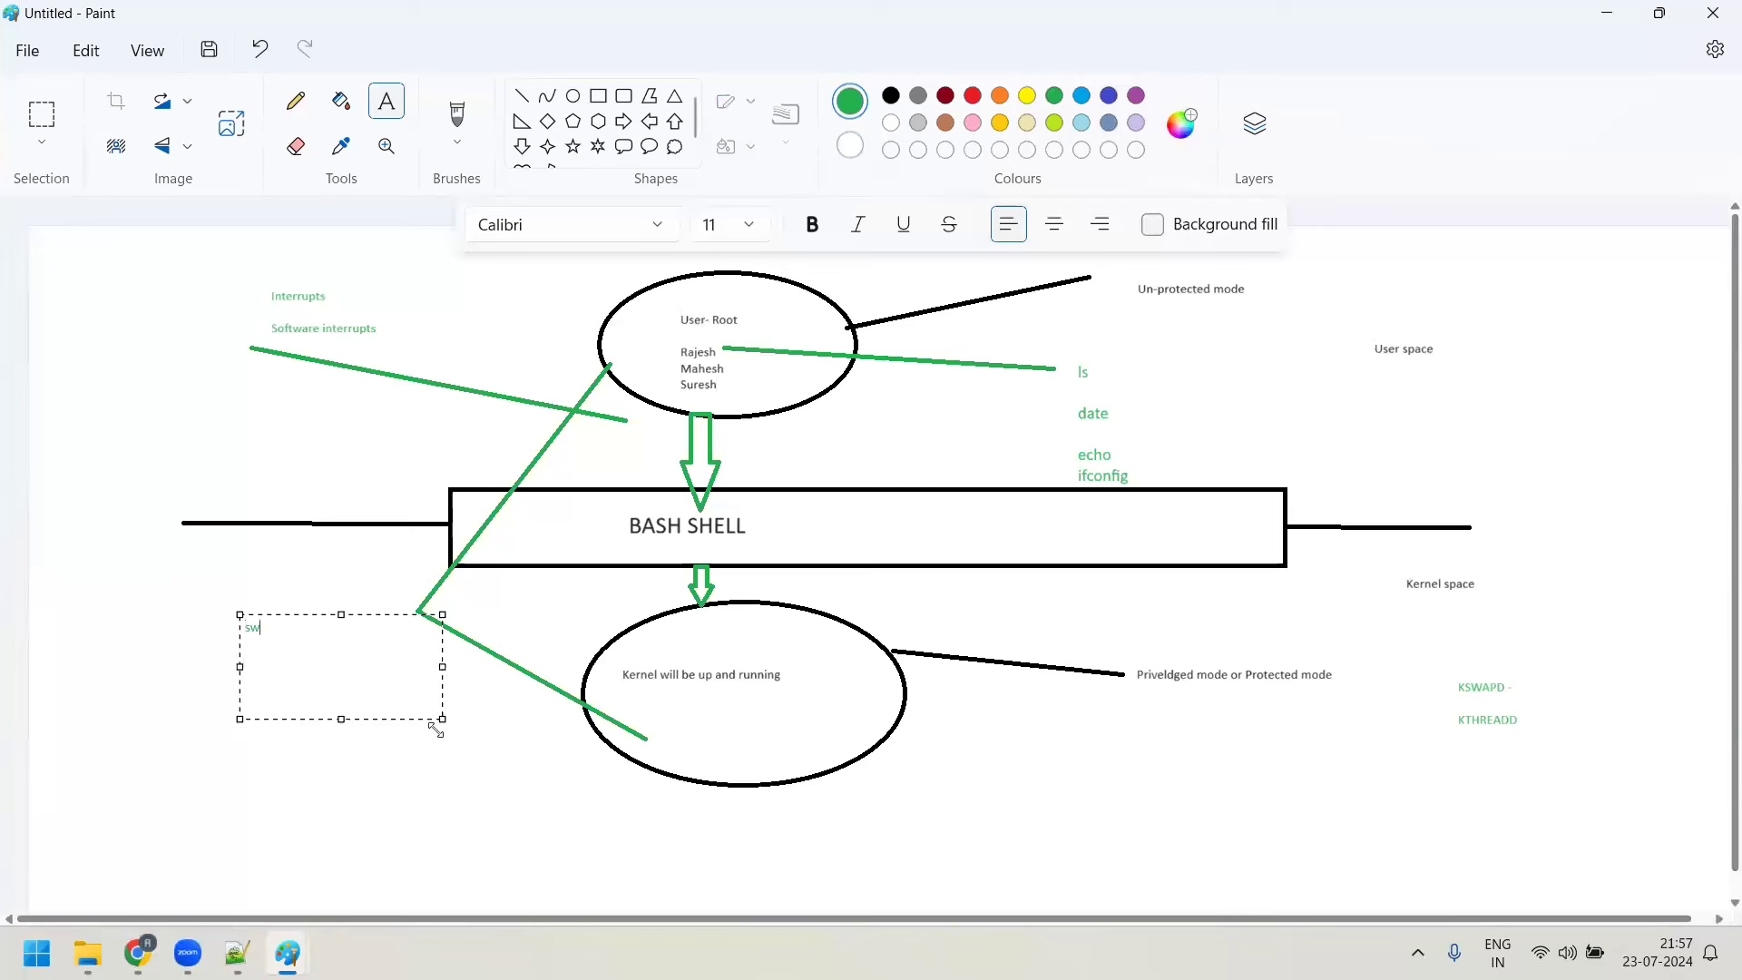
text(tich the execution fro)
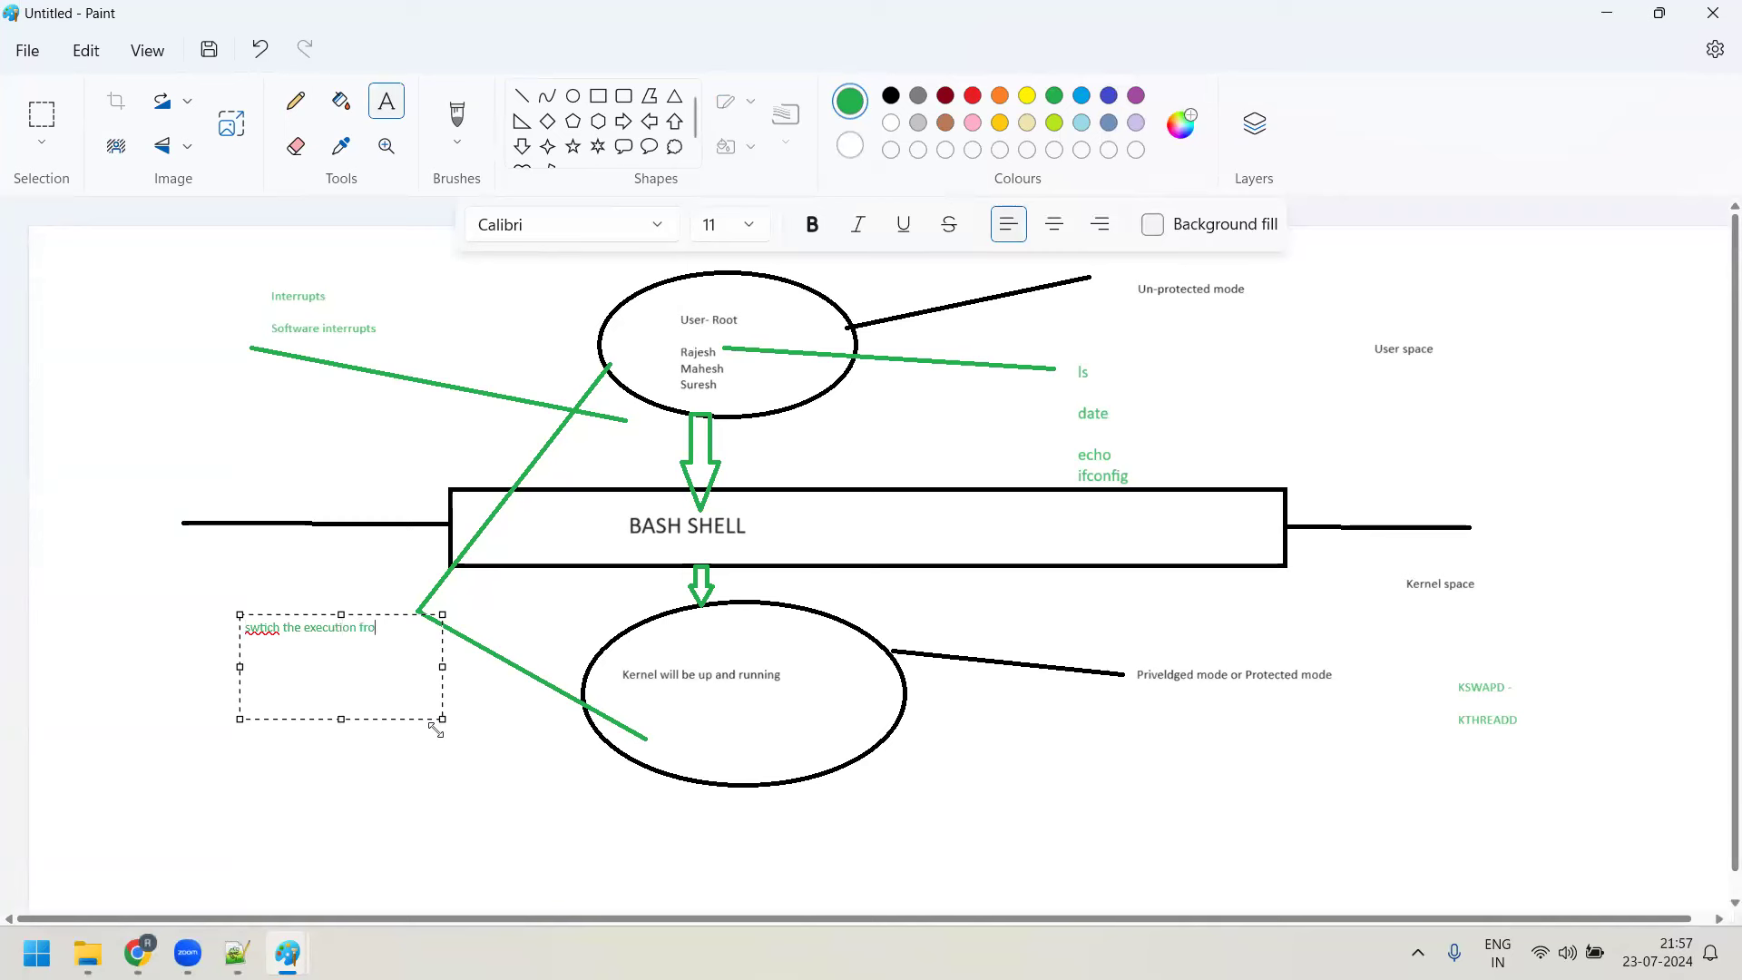
text(m user space to the kernel space)
click(1068, 418)
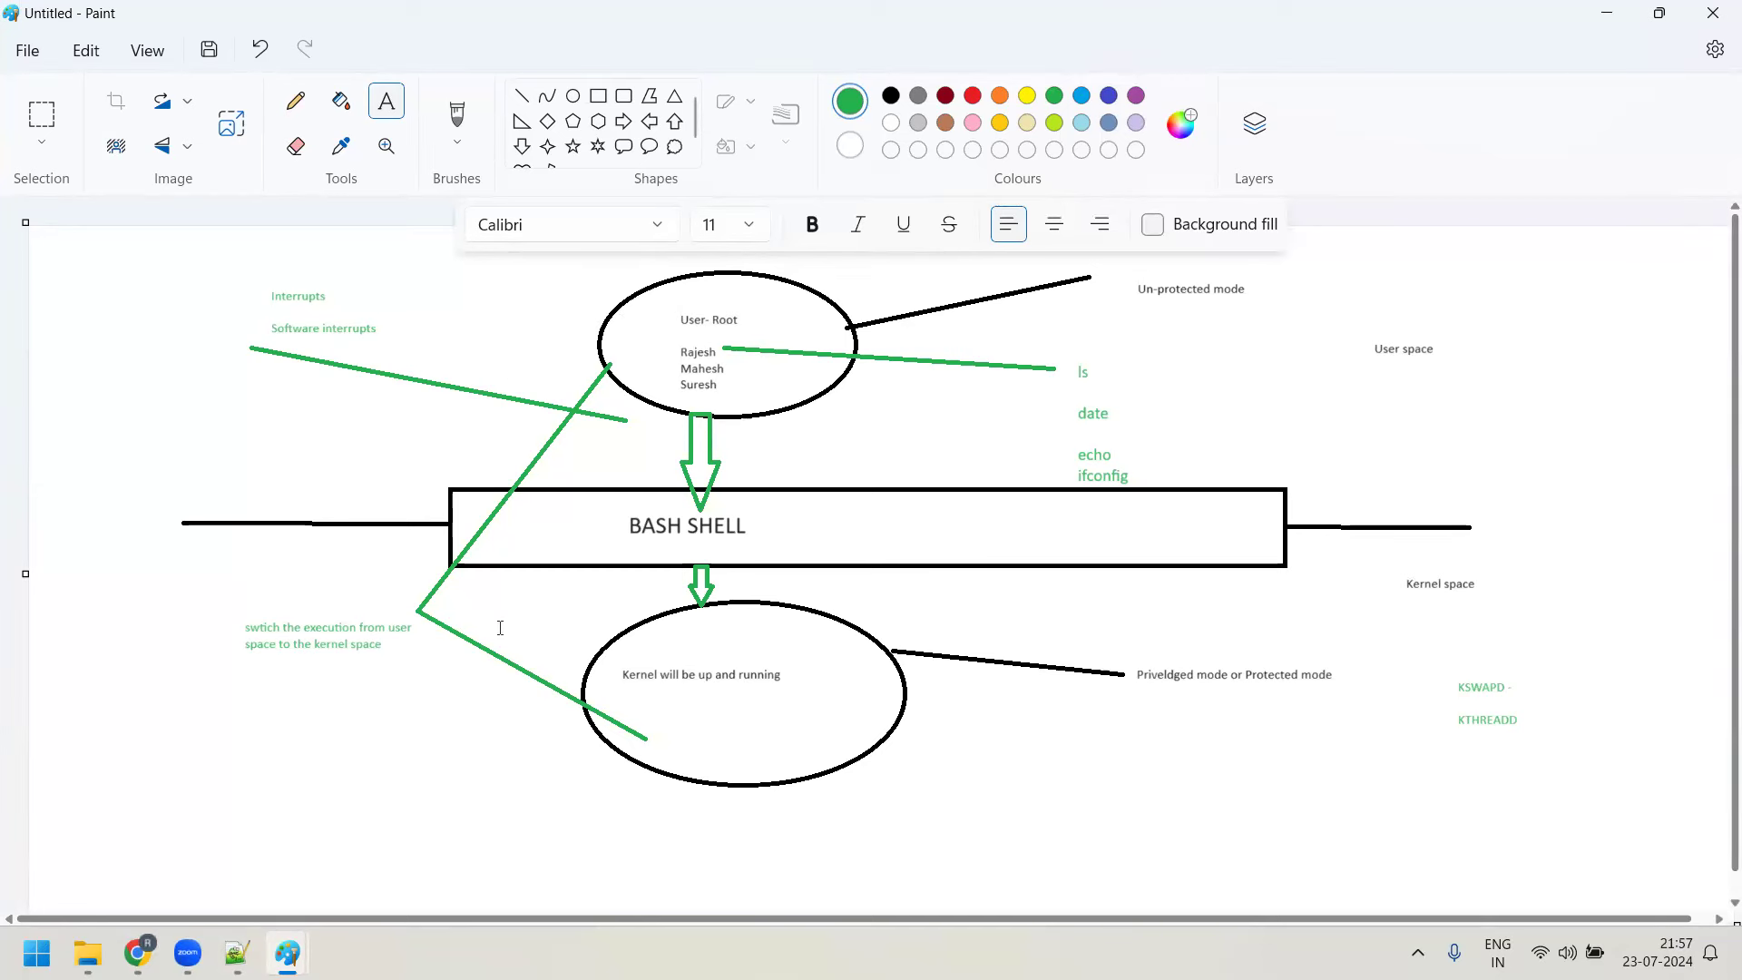
Draw a green line up to the top left and type 'Context switching' there
click(522, 95)
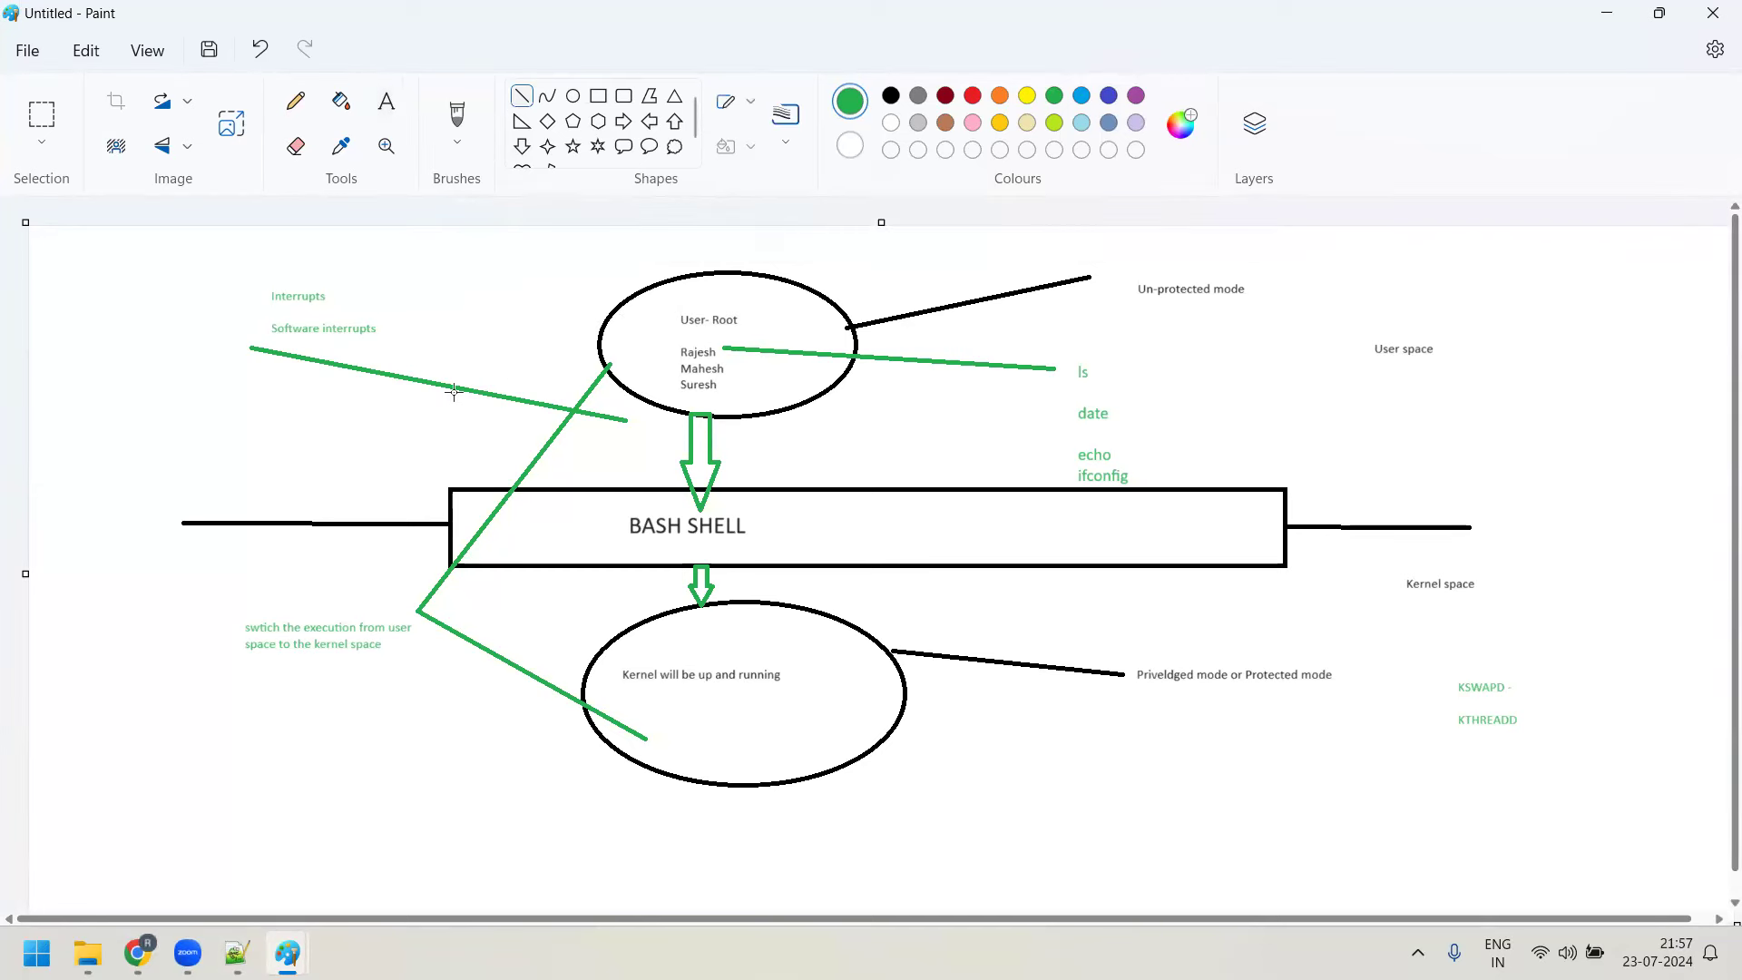
drag(431, 585, 362, 515)
drag(258, 410, 313, 275)
click(385, 101)
text(Contexx)
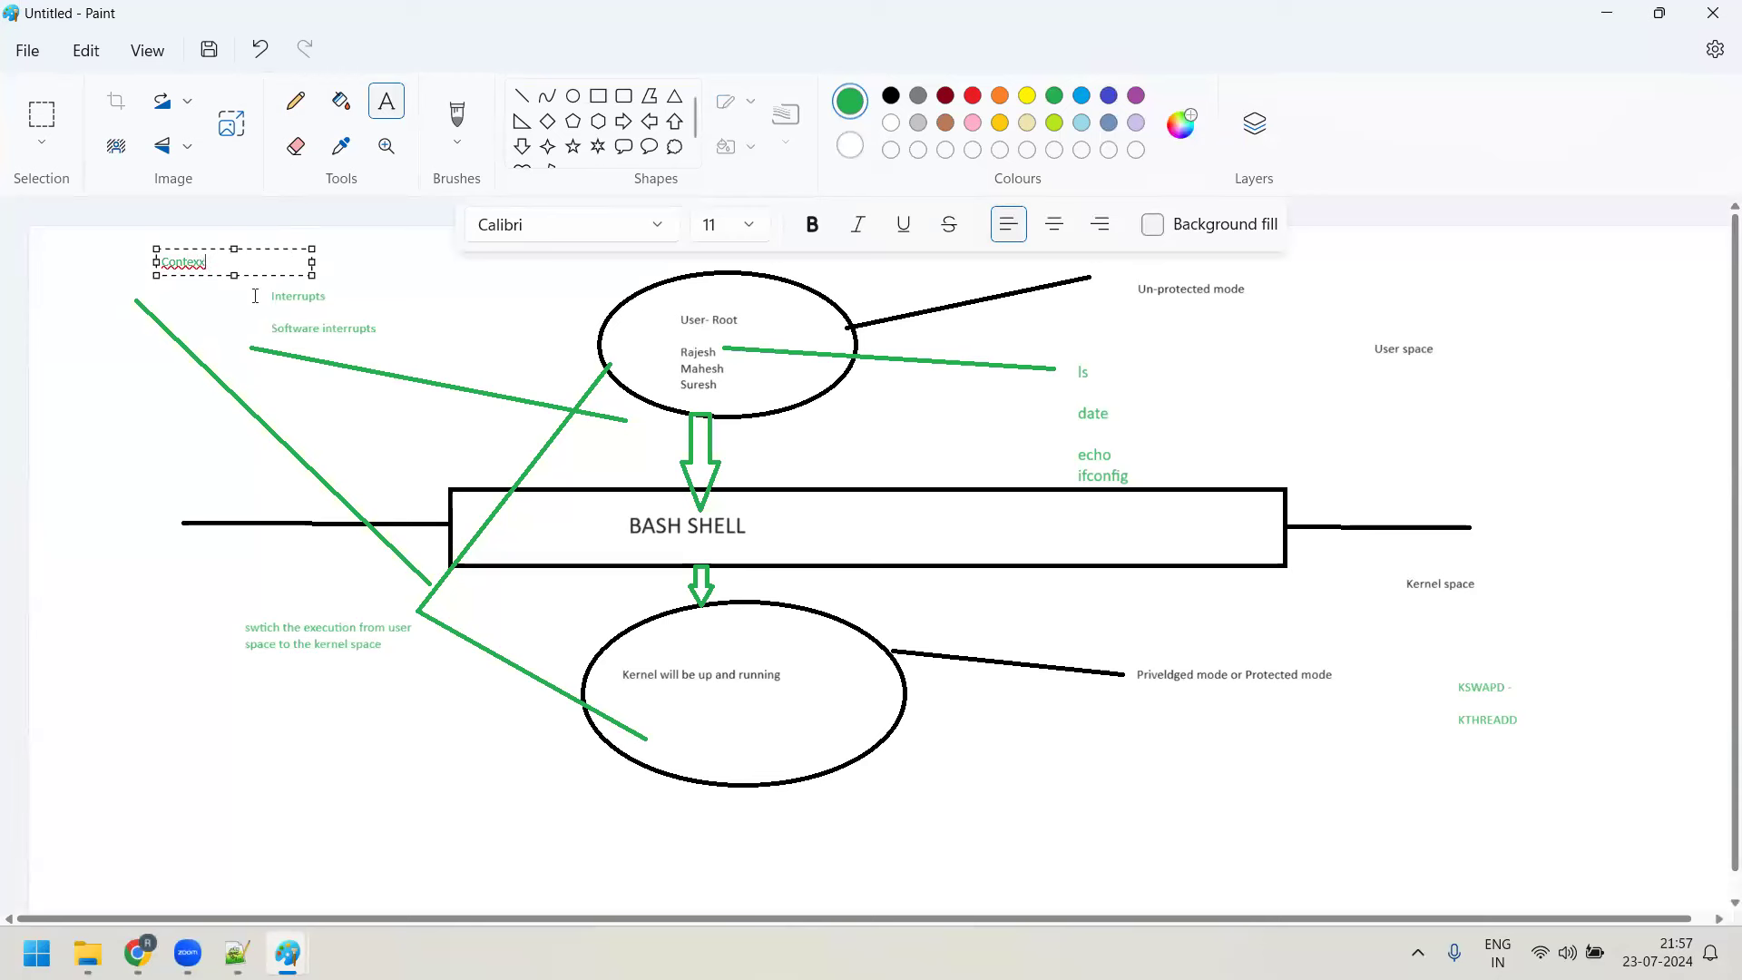
key(BackSpace)
text(t switching)
Set 'Context switching' to font size 16, then bring Chrome forward
key(ctrl+a)
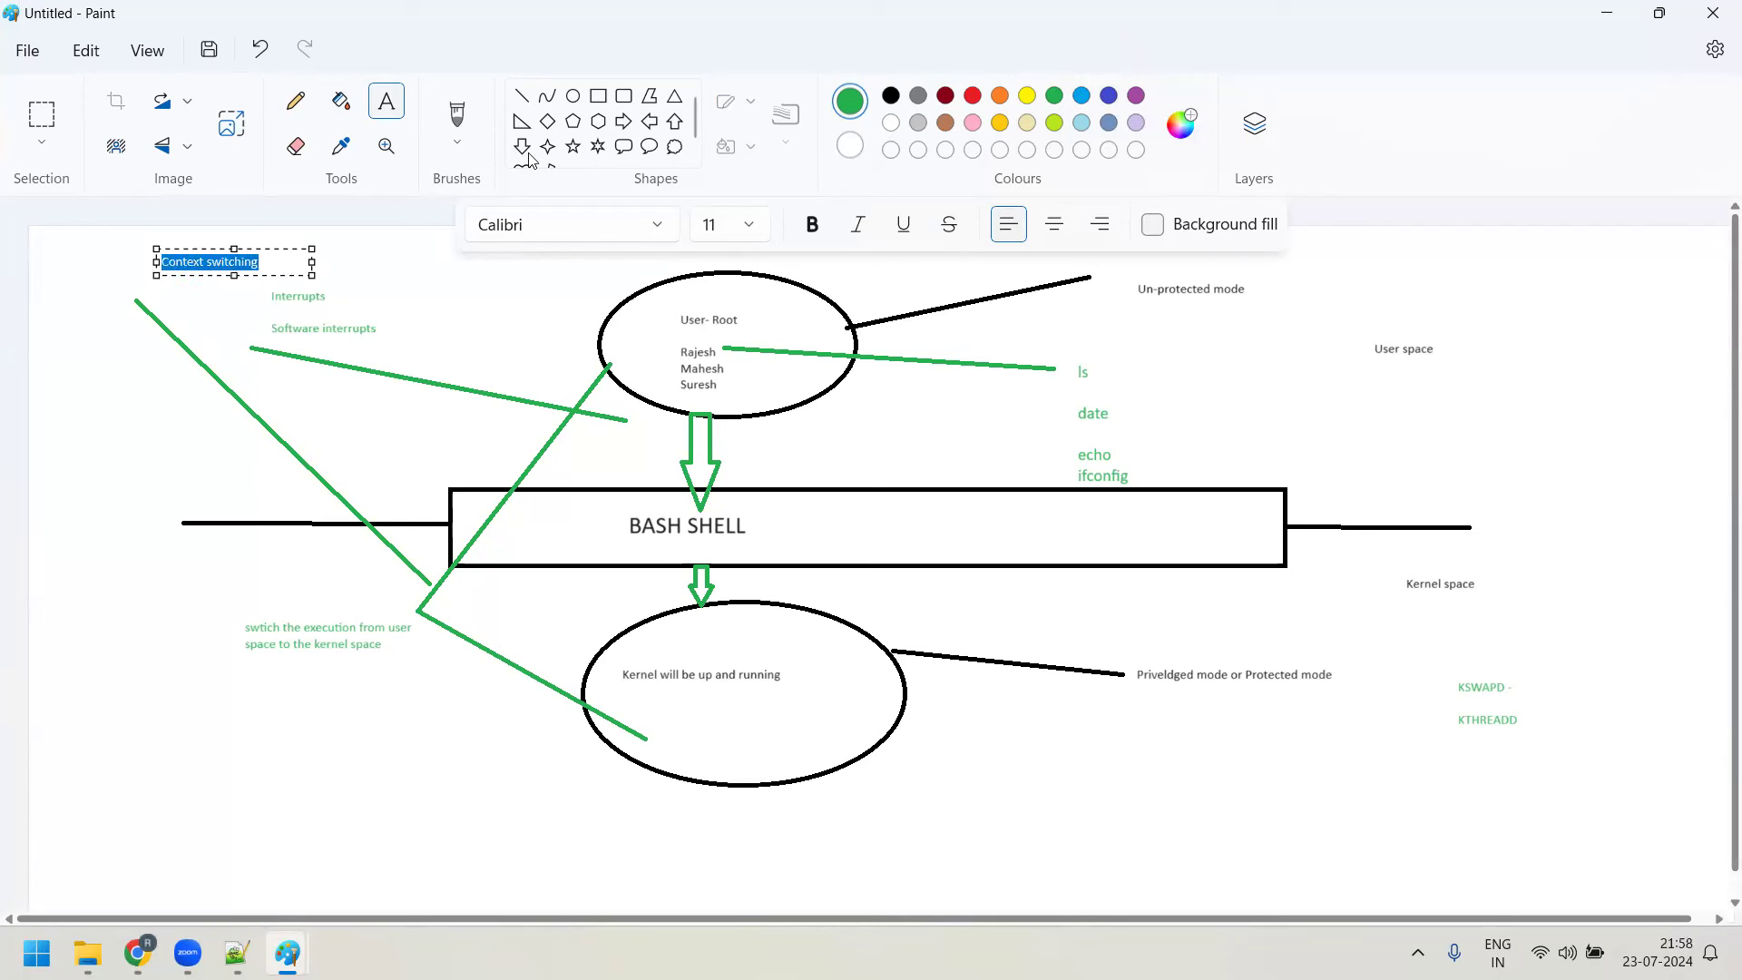
click(750, 224)
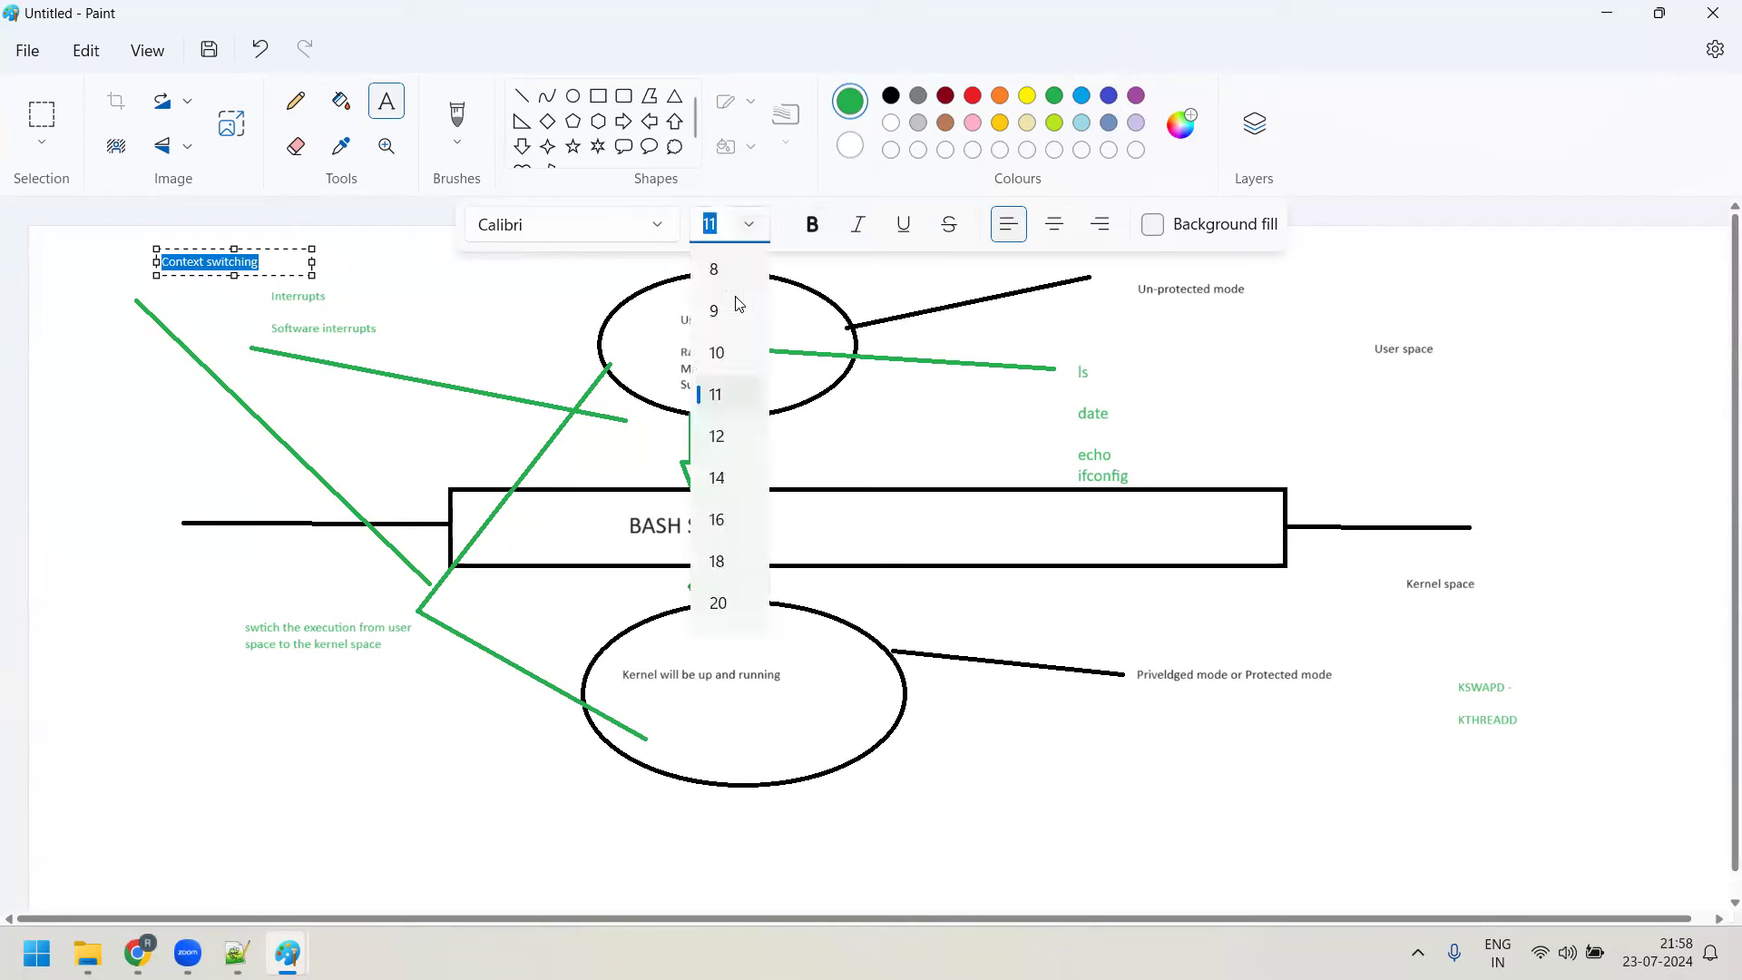
click(717, 476)
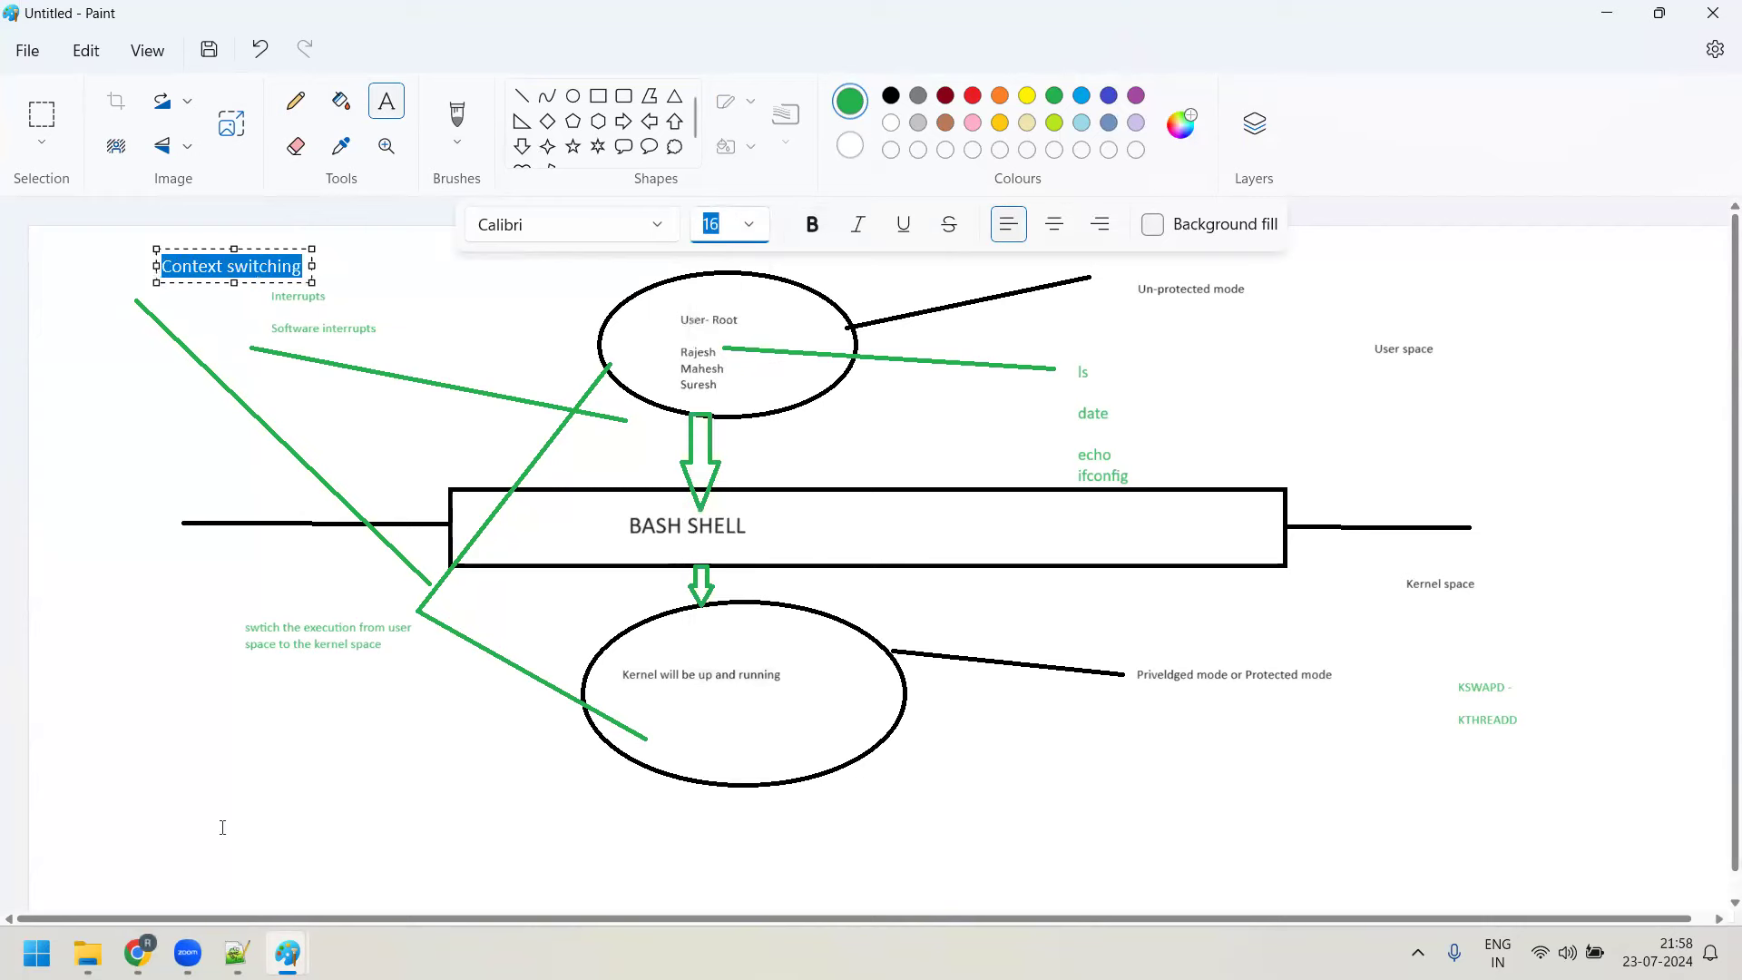
click(136, 844)
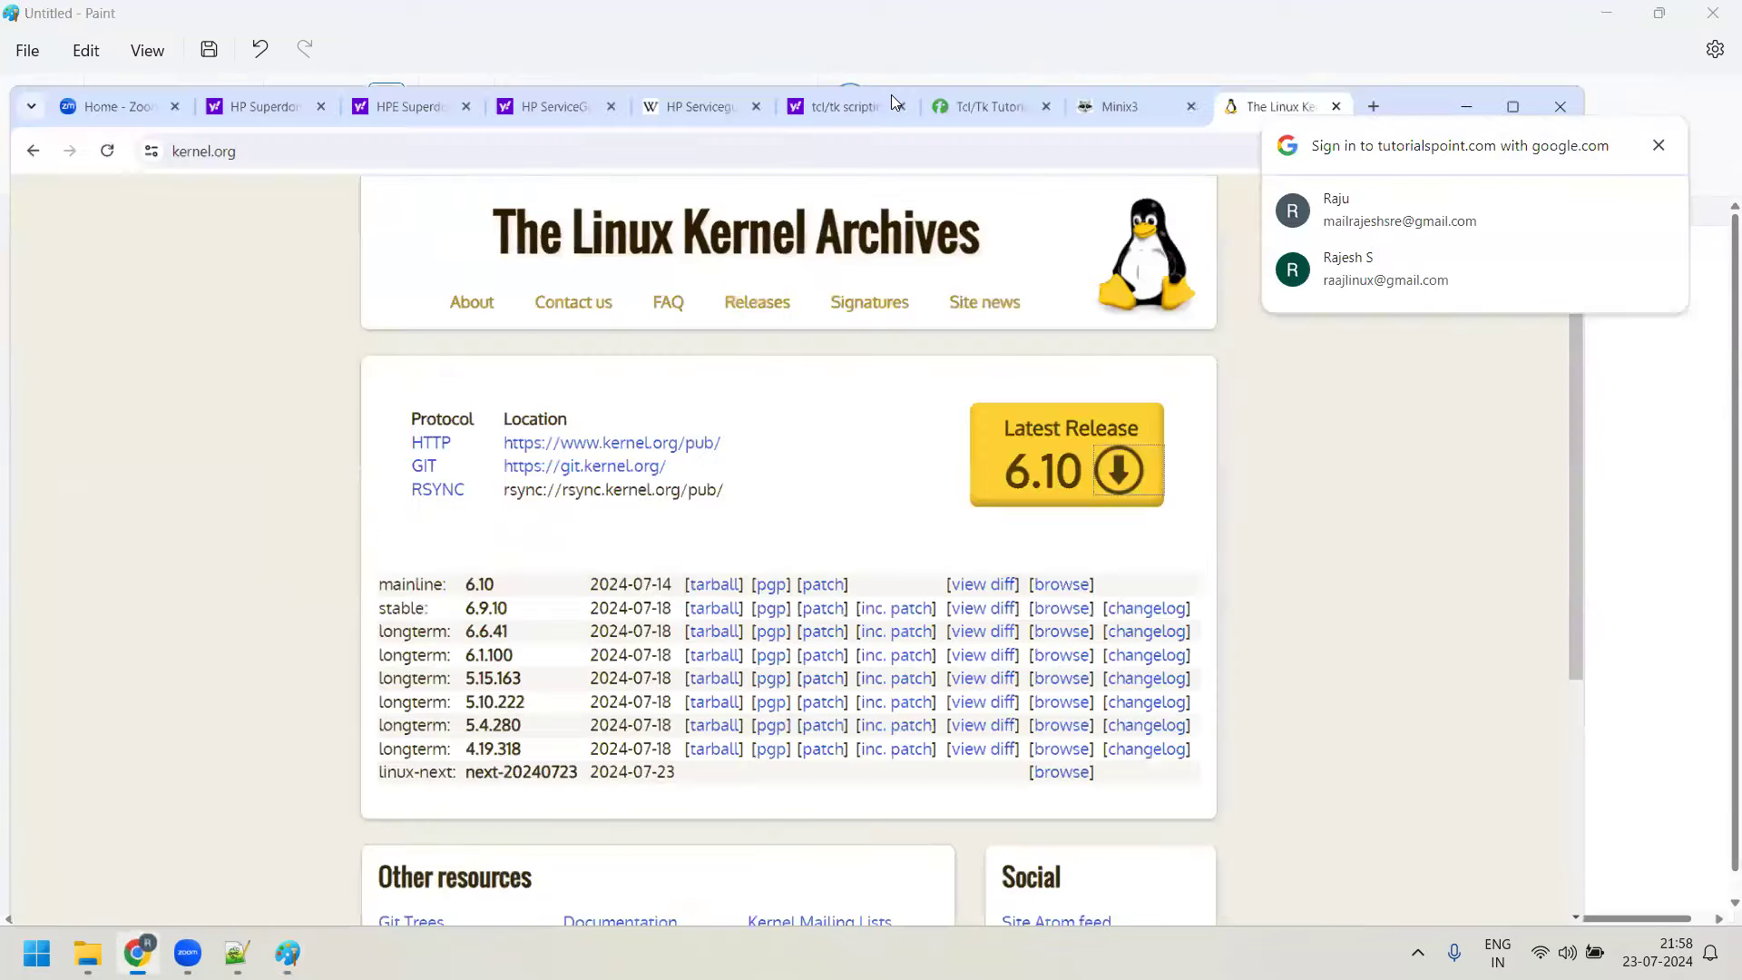
Search 'what is context switching in linux' in a new tab and open the GeeksforGeeks result
double_click(891, 95)
click(1497, 25)
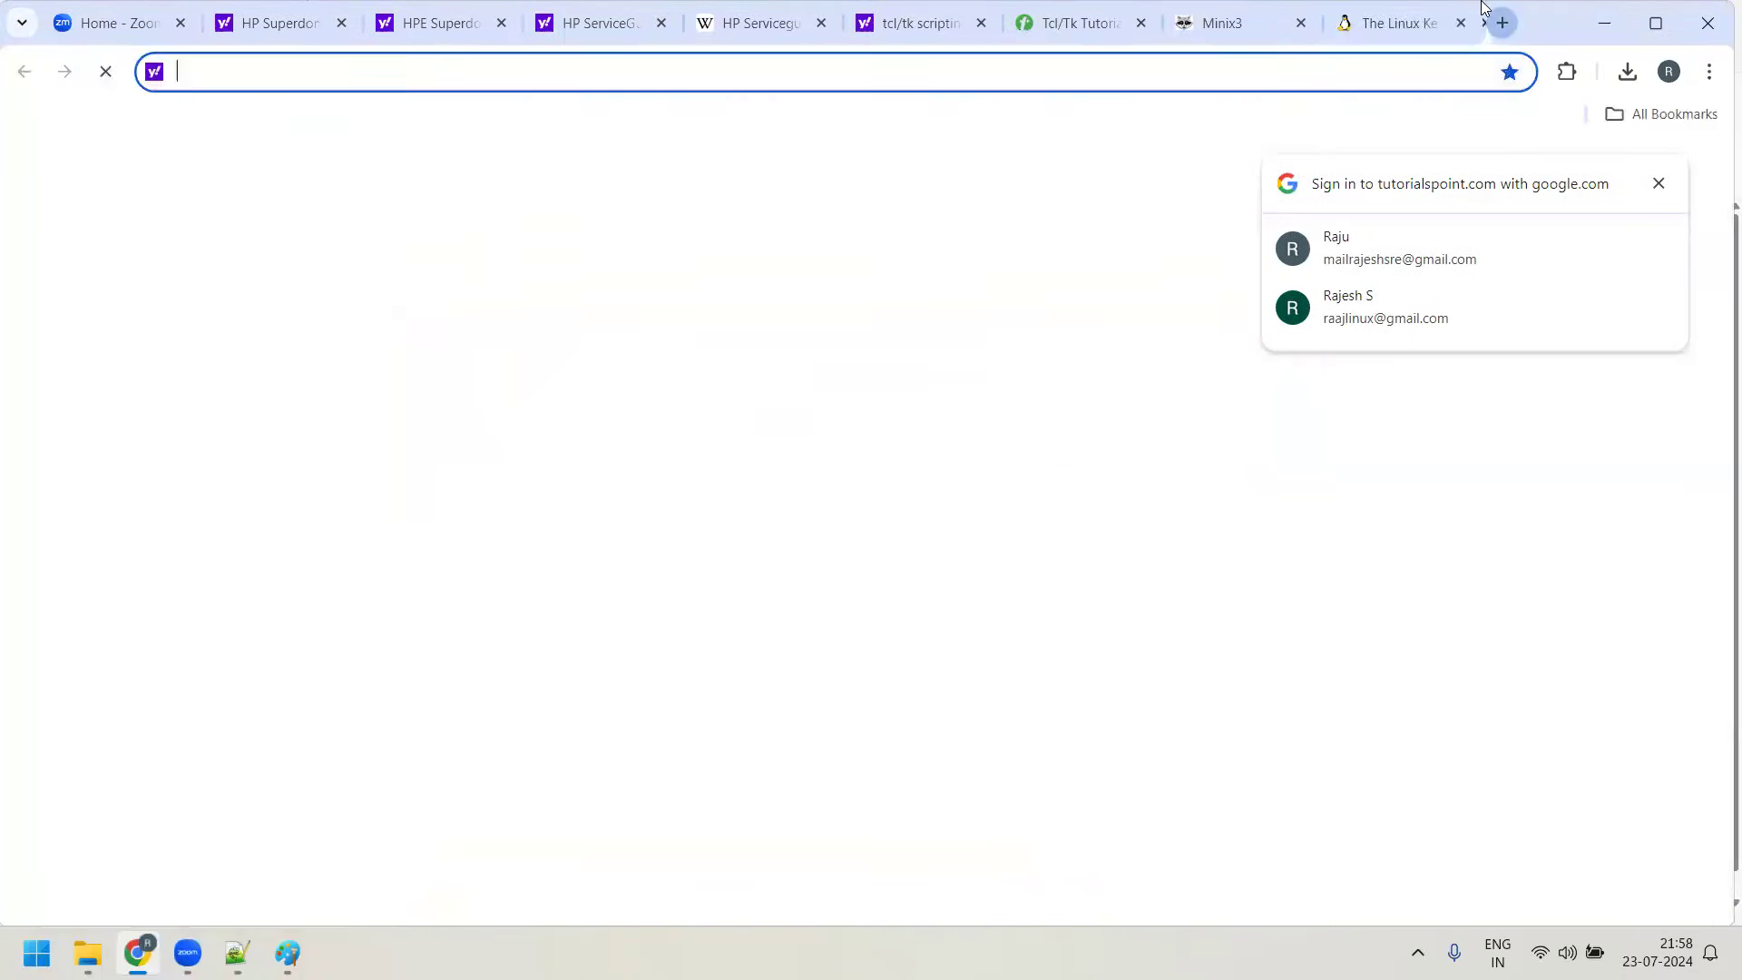
text(what is conte)
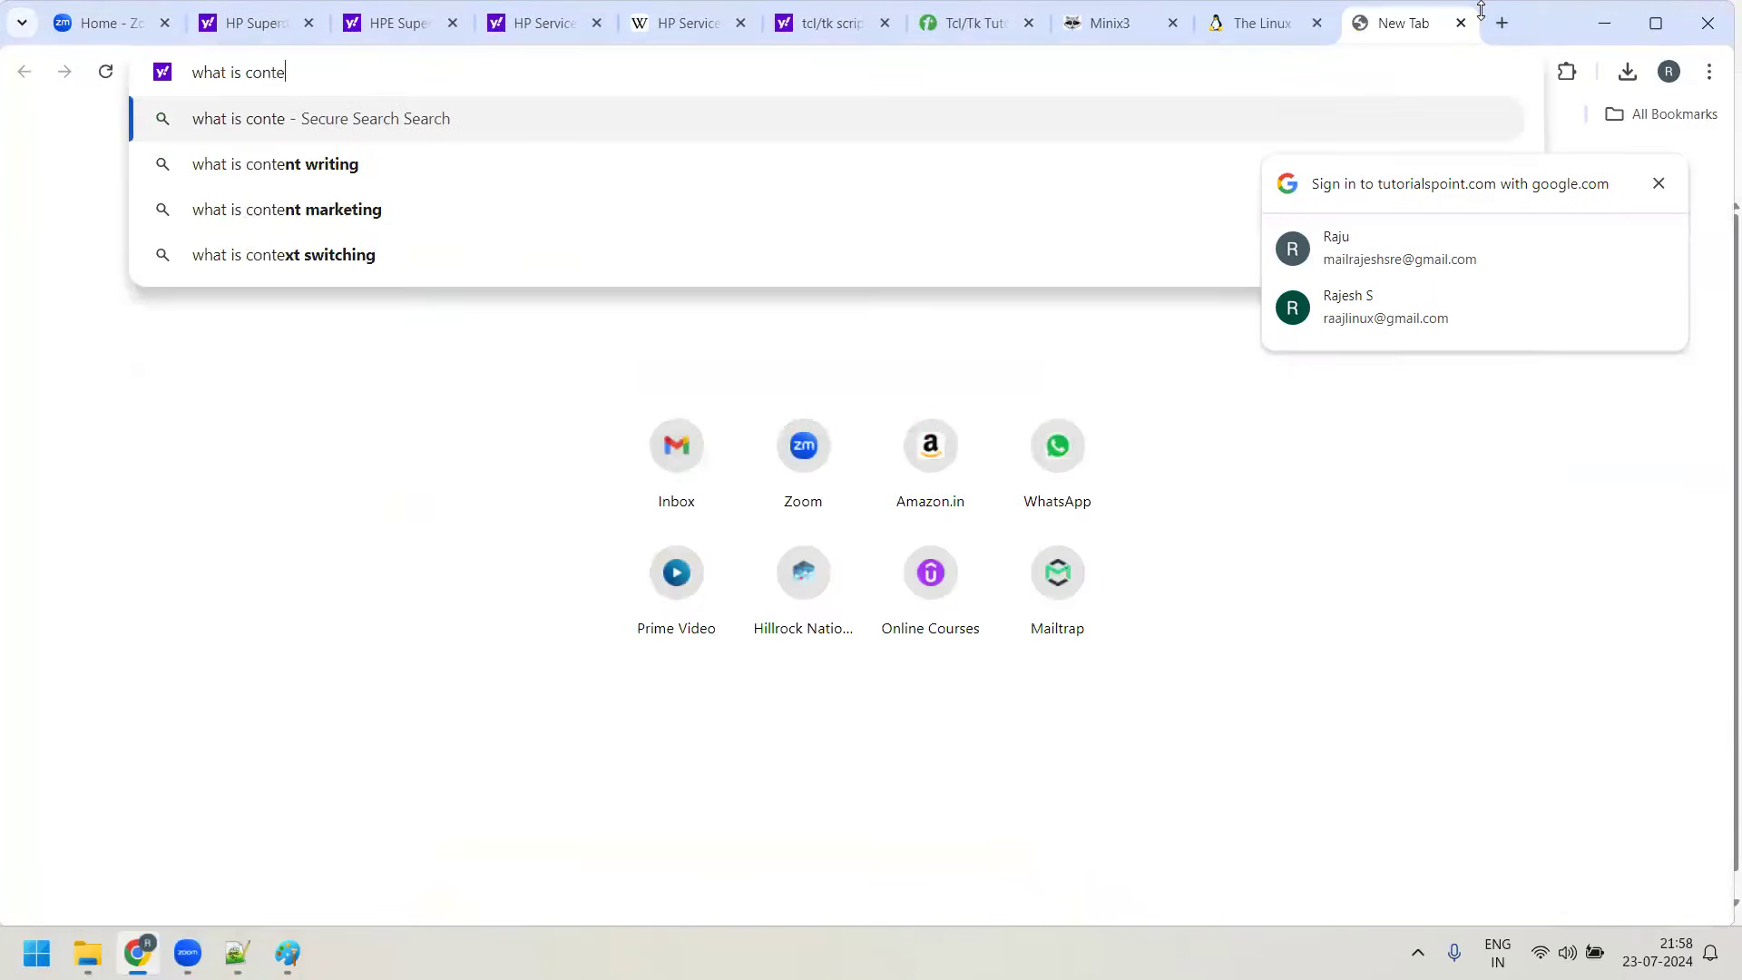
text(n)
key(BackSpace)
text(xt switci)
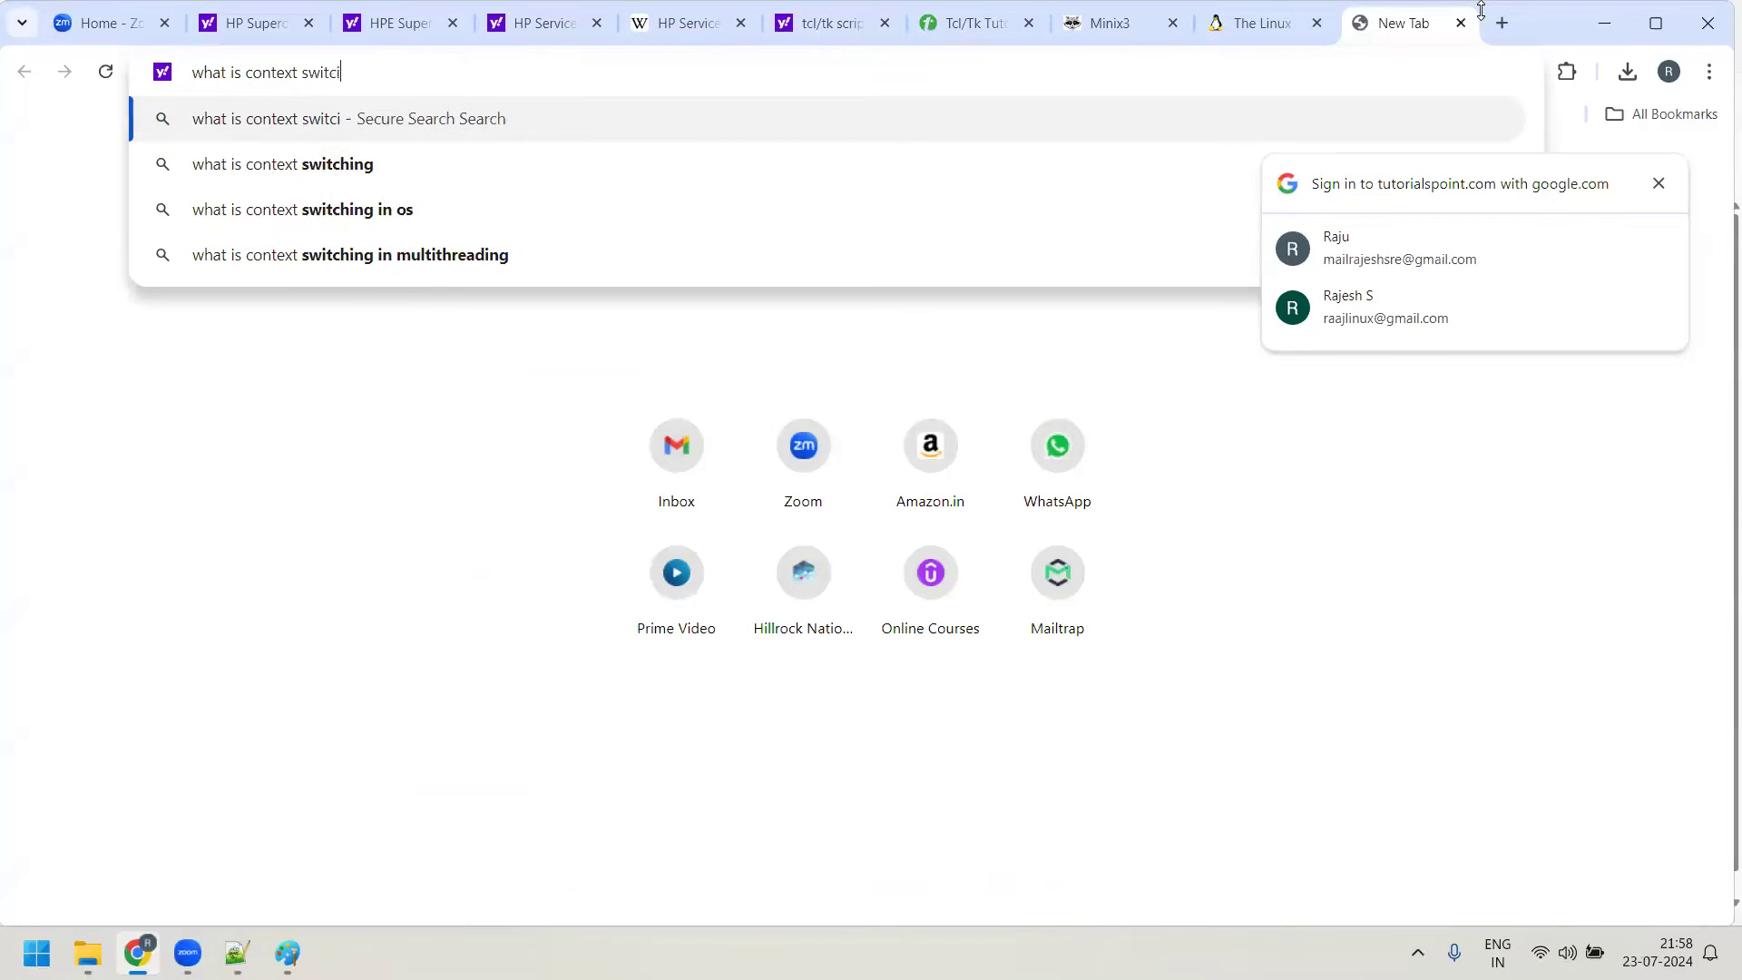
key(BackSpace)
text(h)
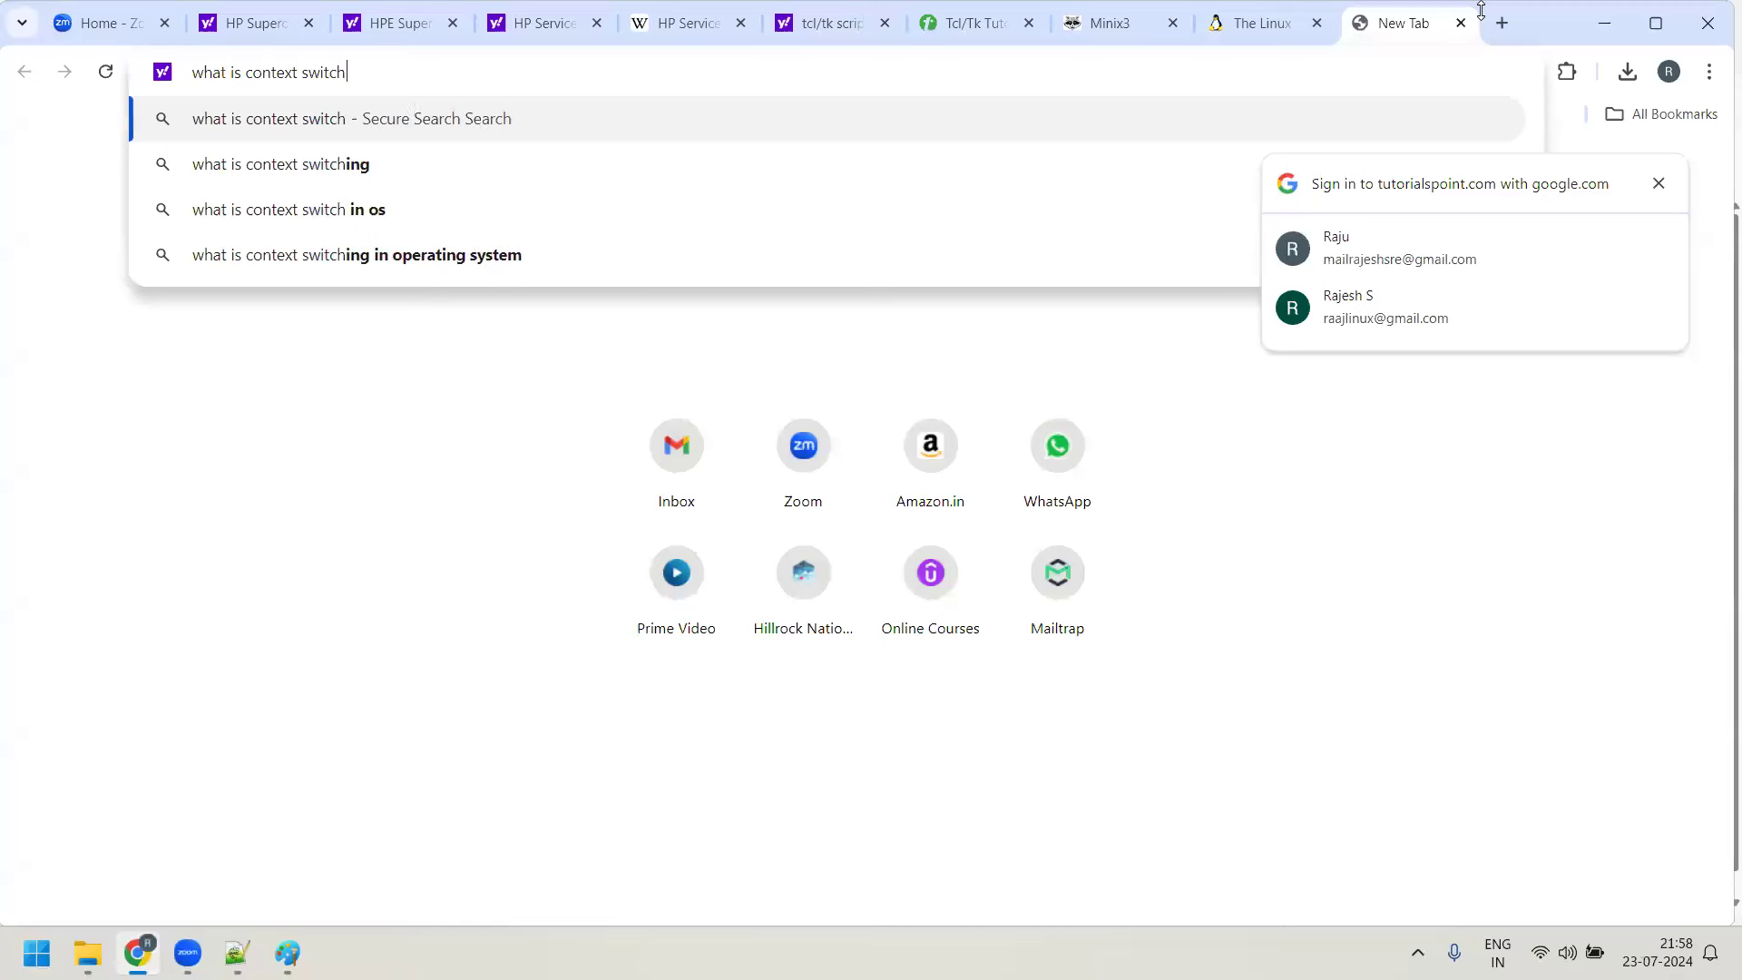
text(ing in linux)
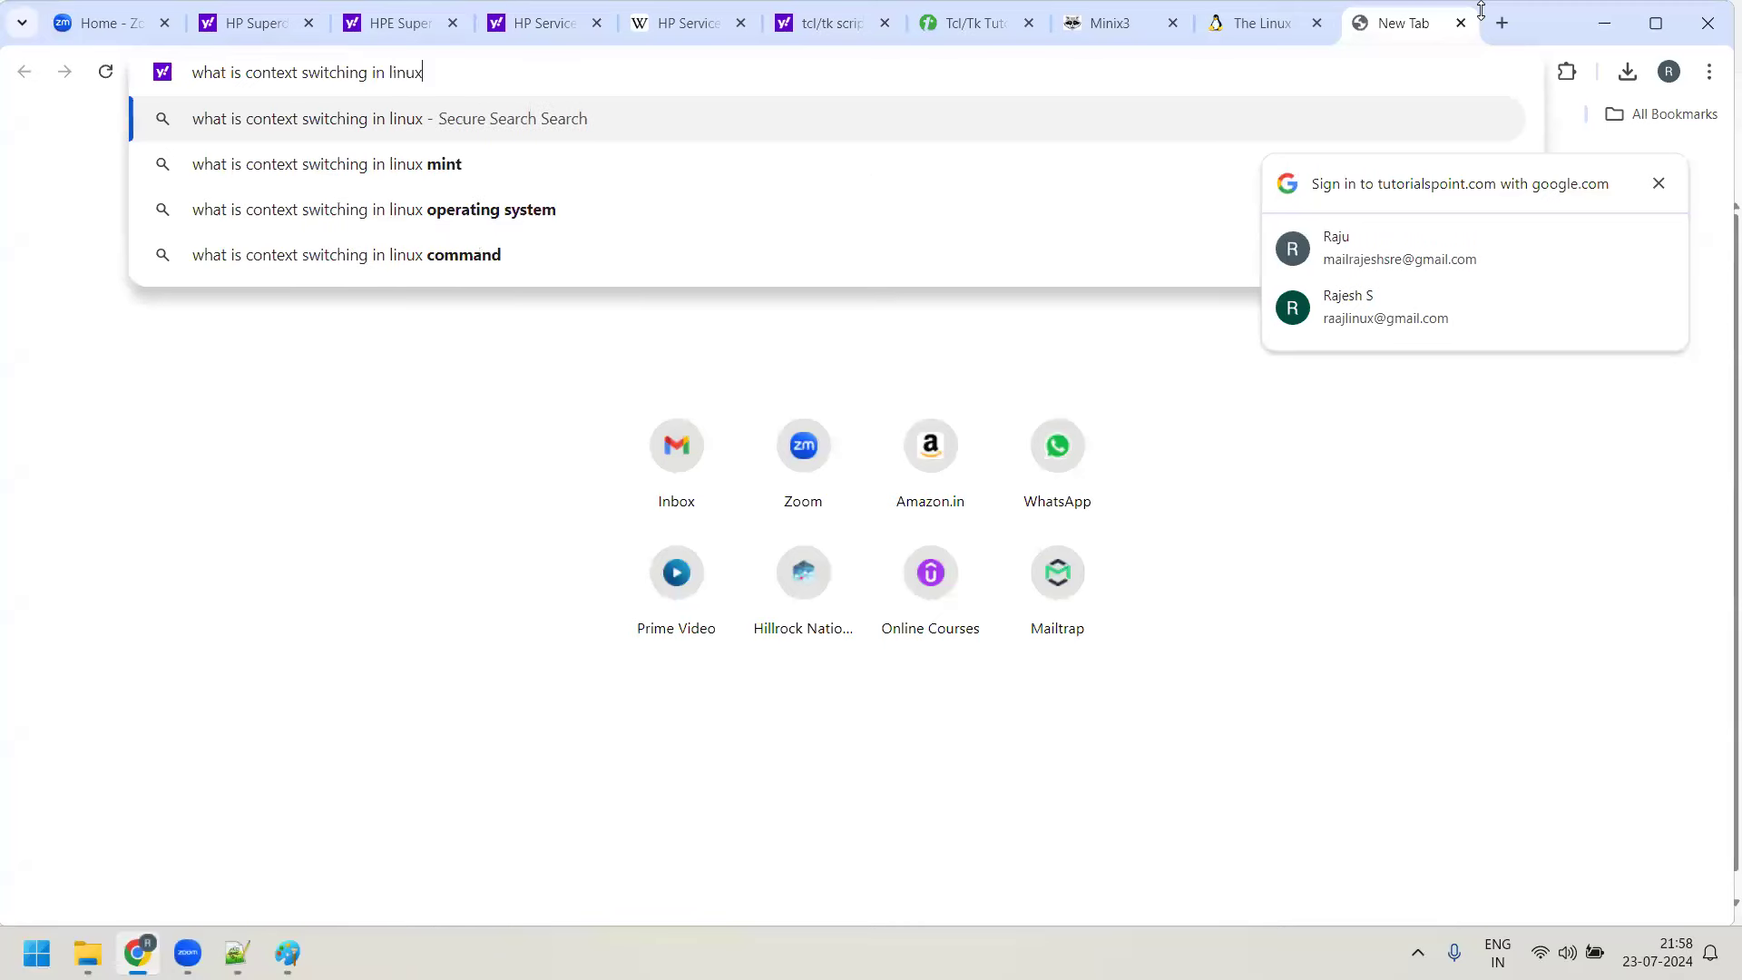
key(Return)
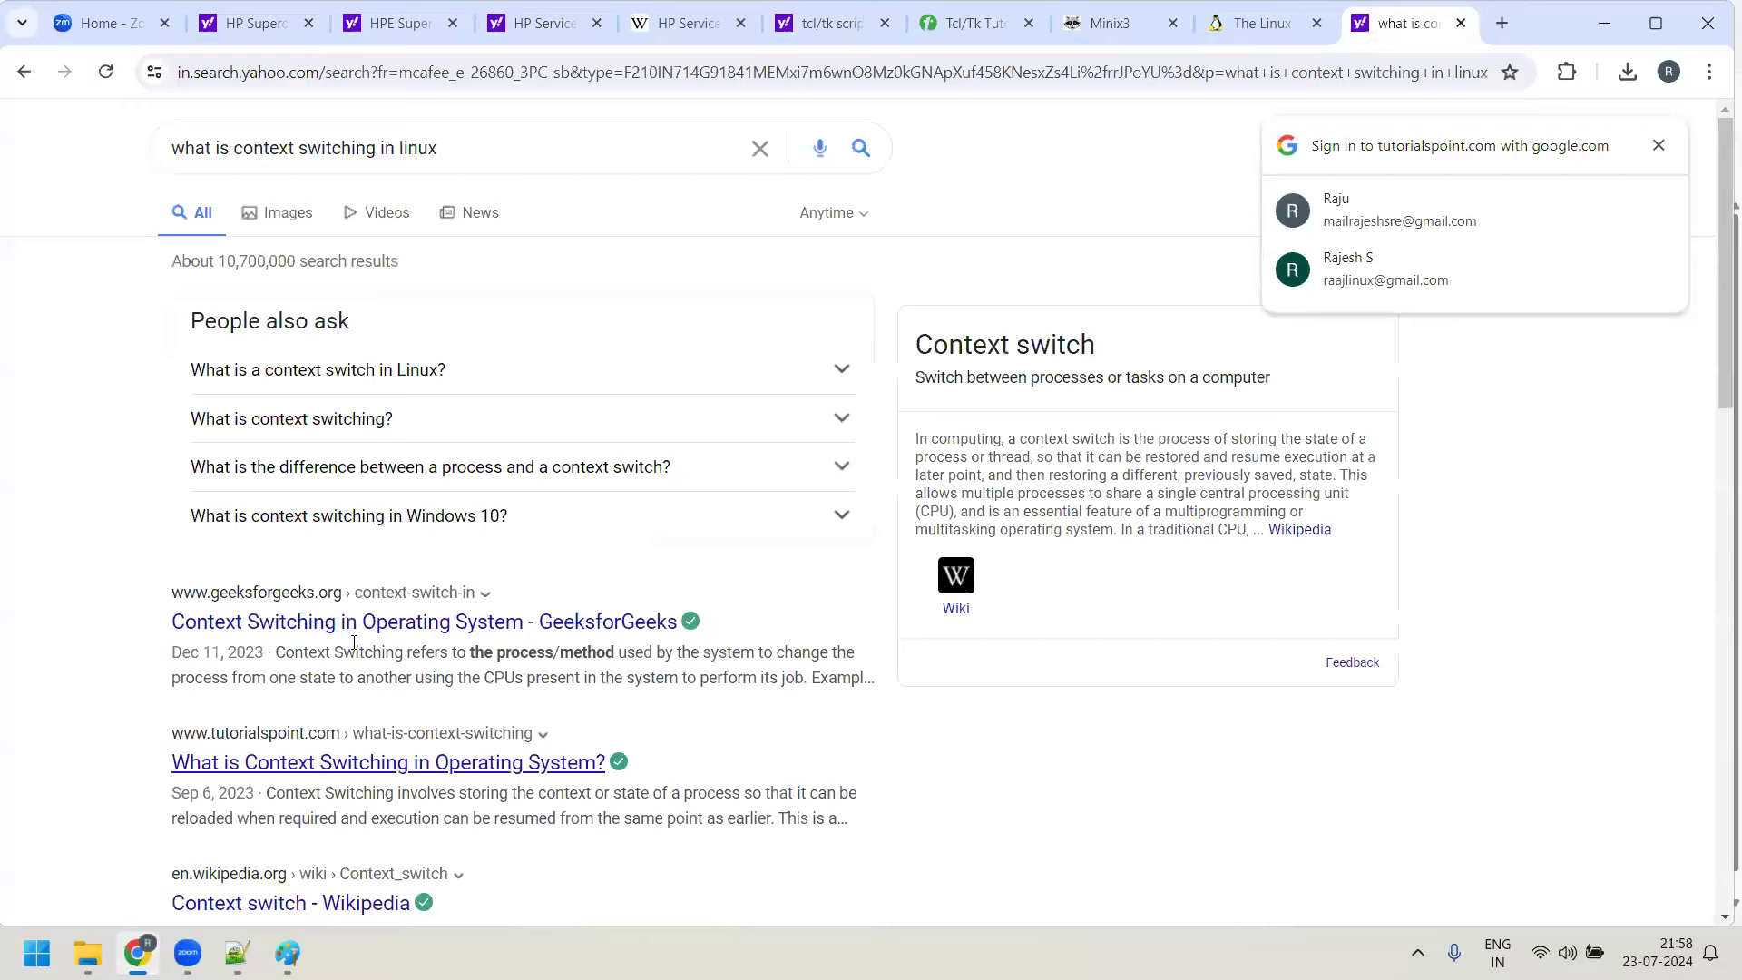
click(473, 628)
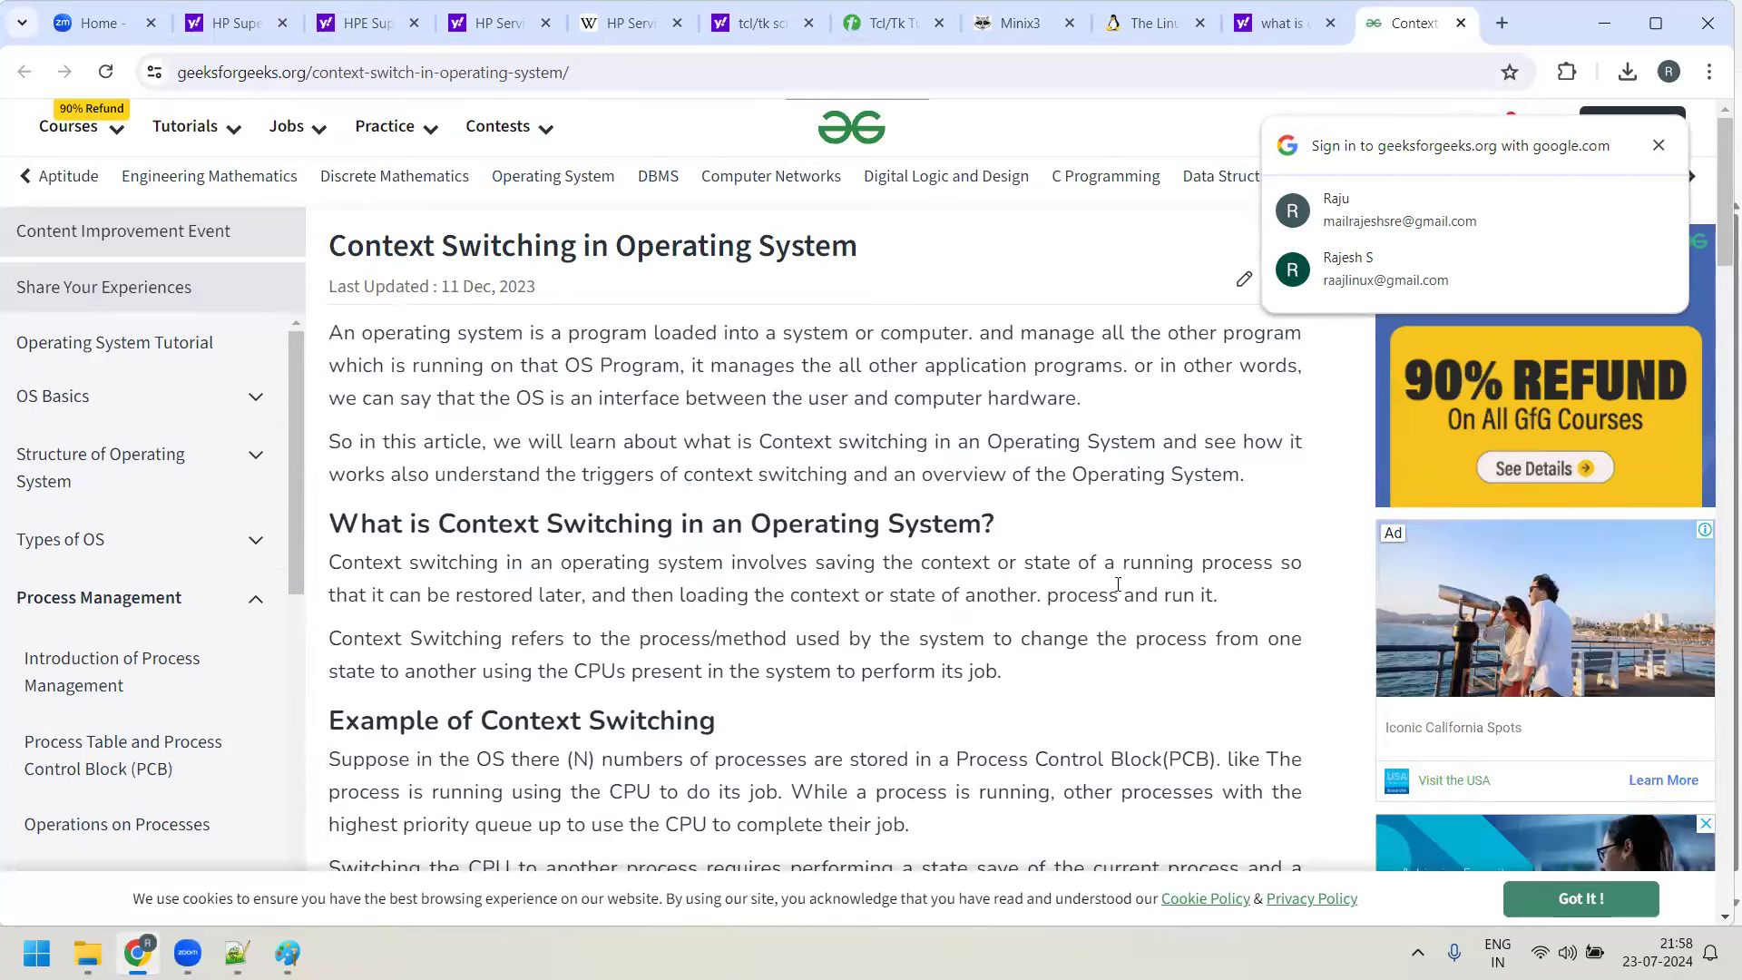
Scroll to the context switching triggers and highlight Interrupts and User/Kernel switch
scroll(1101, 568, down, 2)
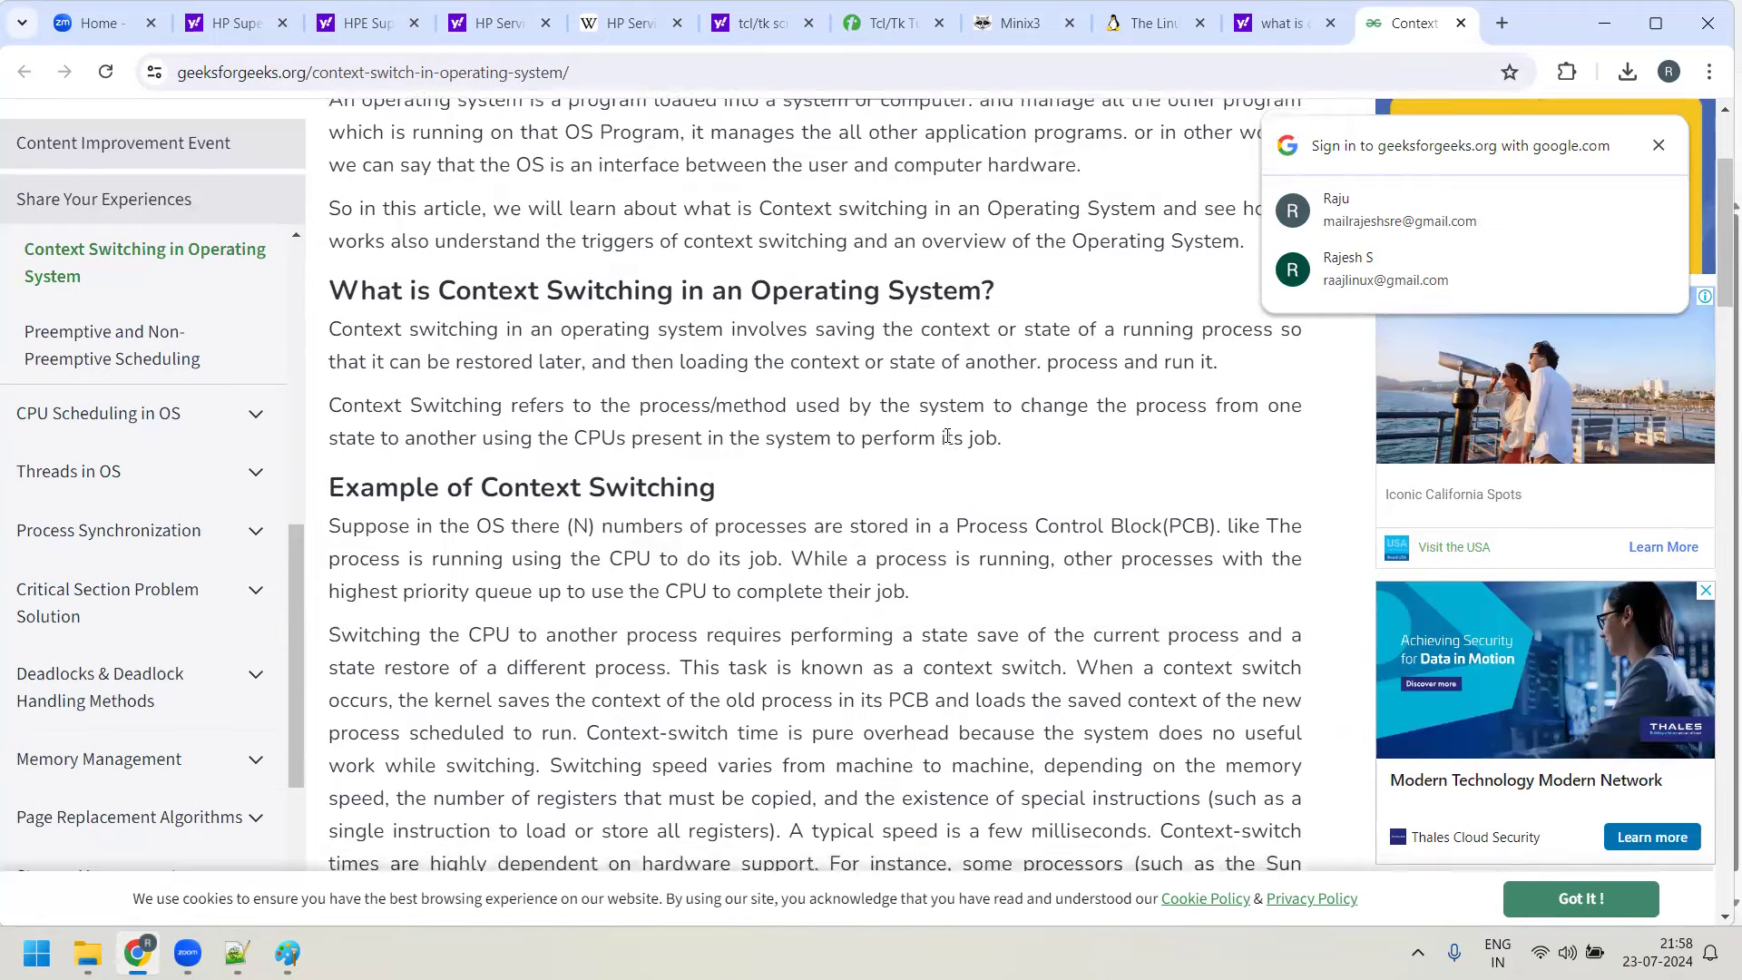
scroll(947, 422, down, 8)
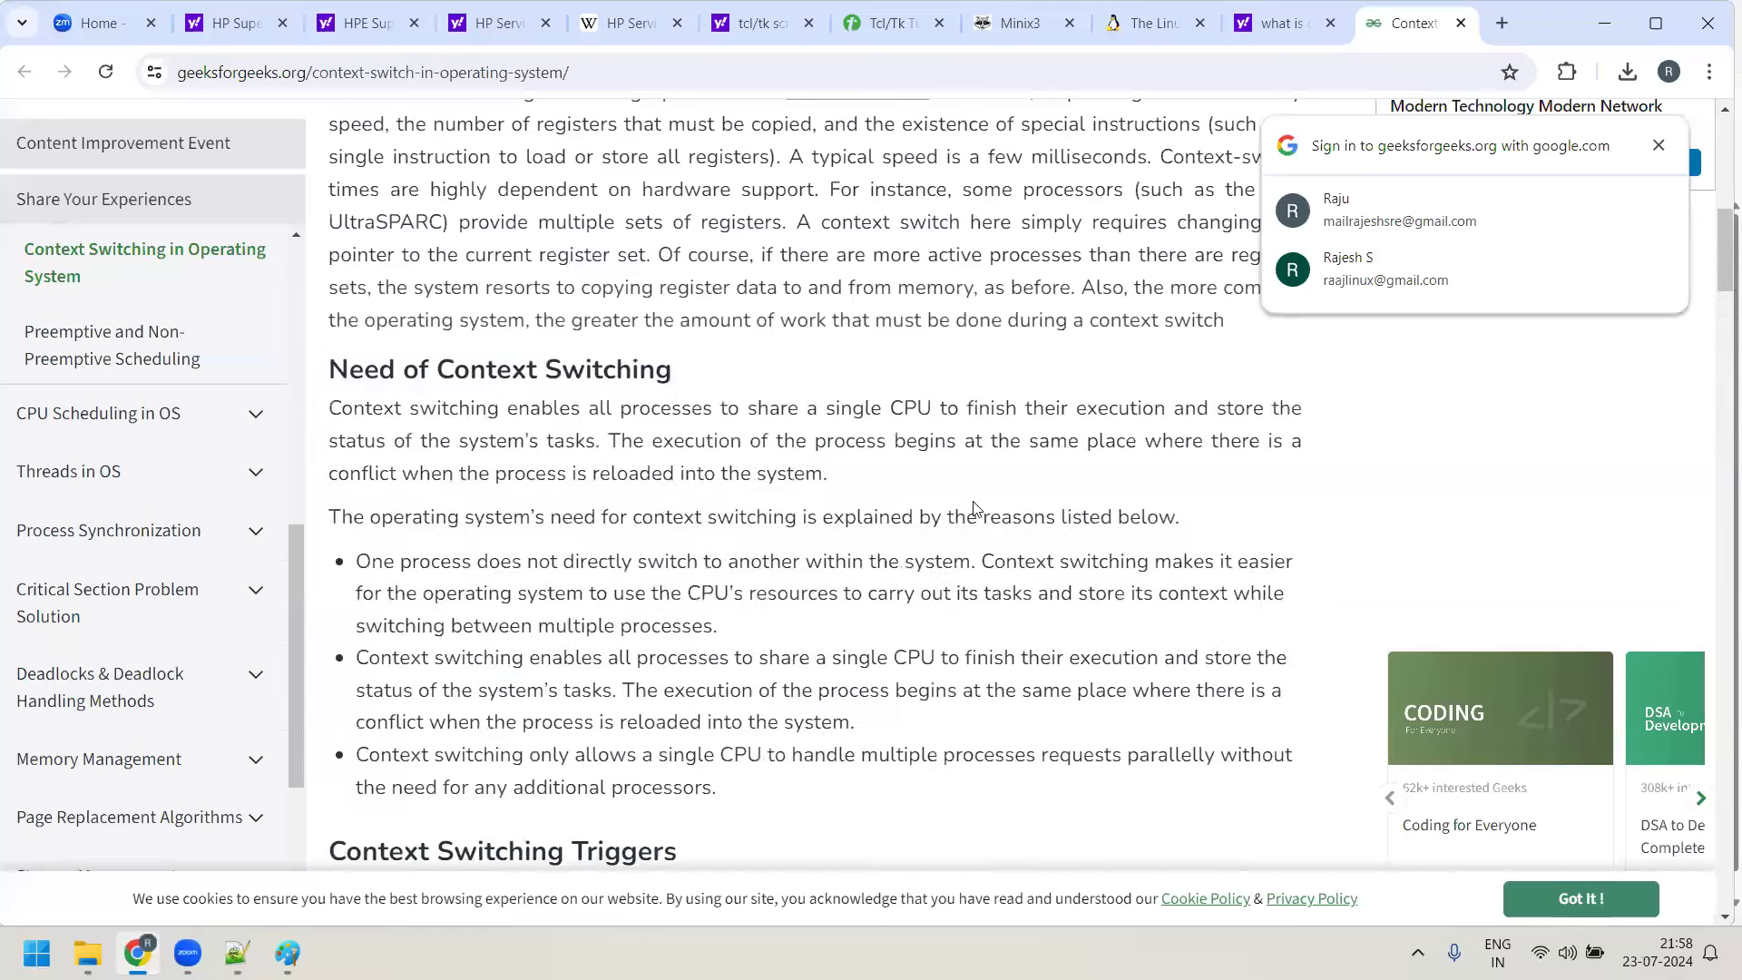
scroll(973, 508, down, 5)
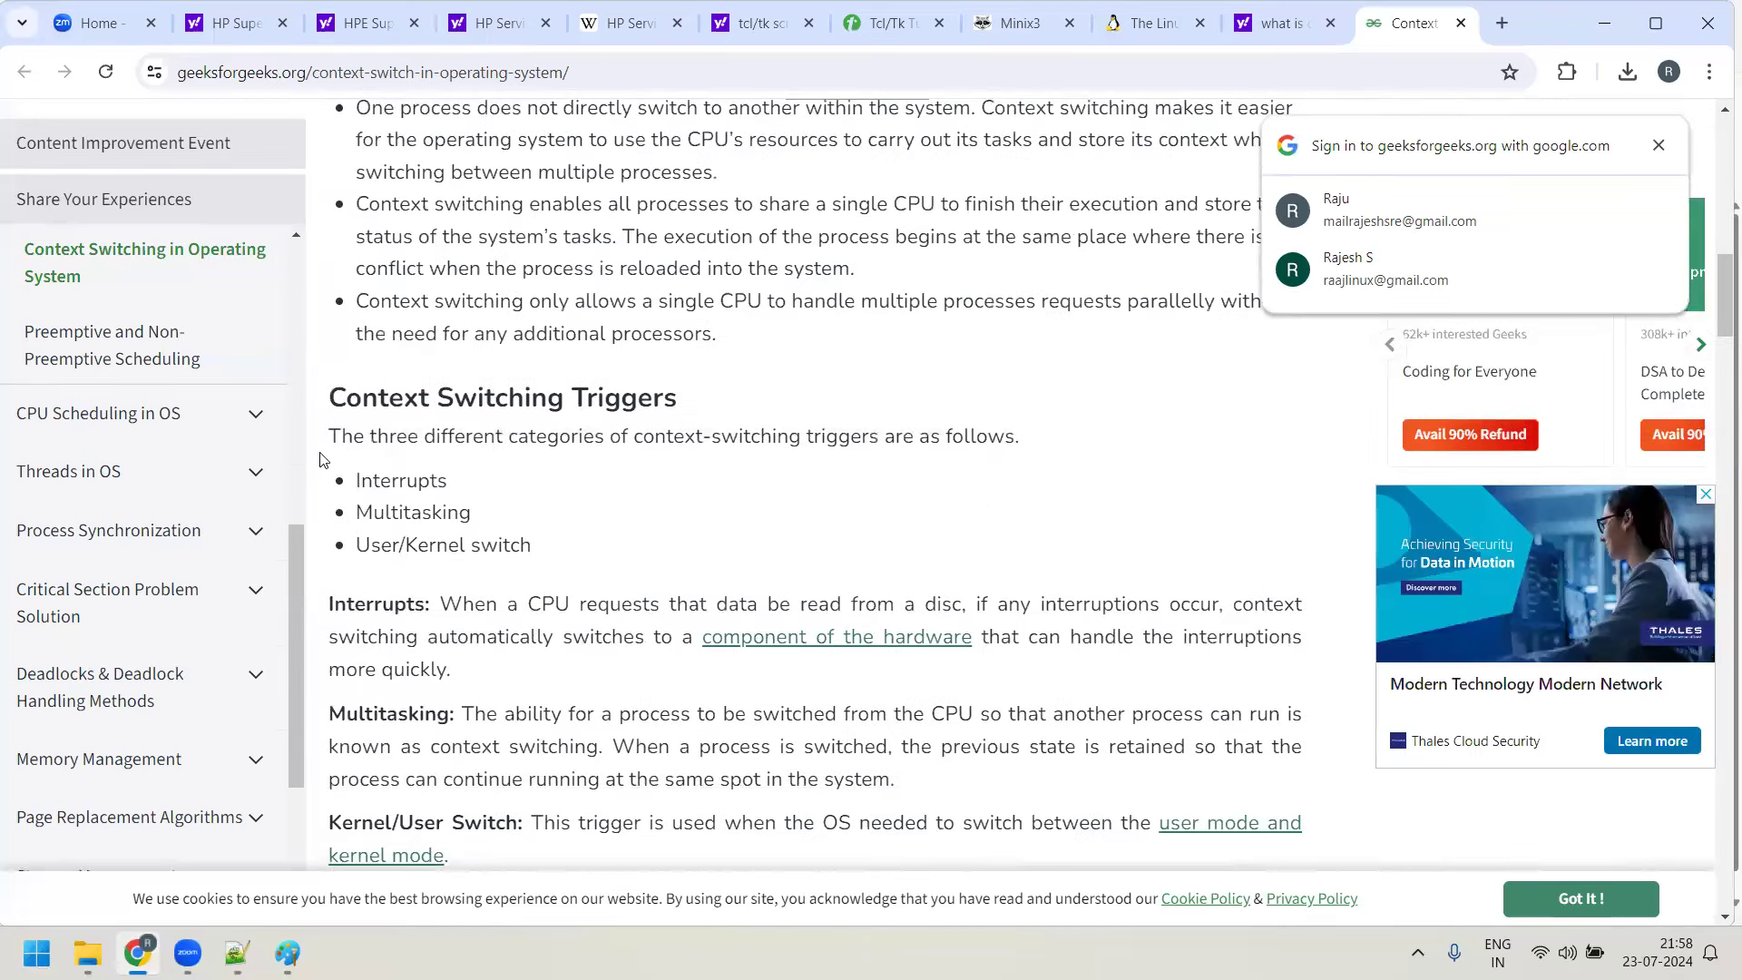
drag(362, 481, 484, 491)
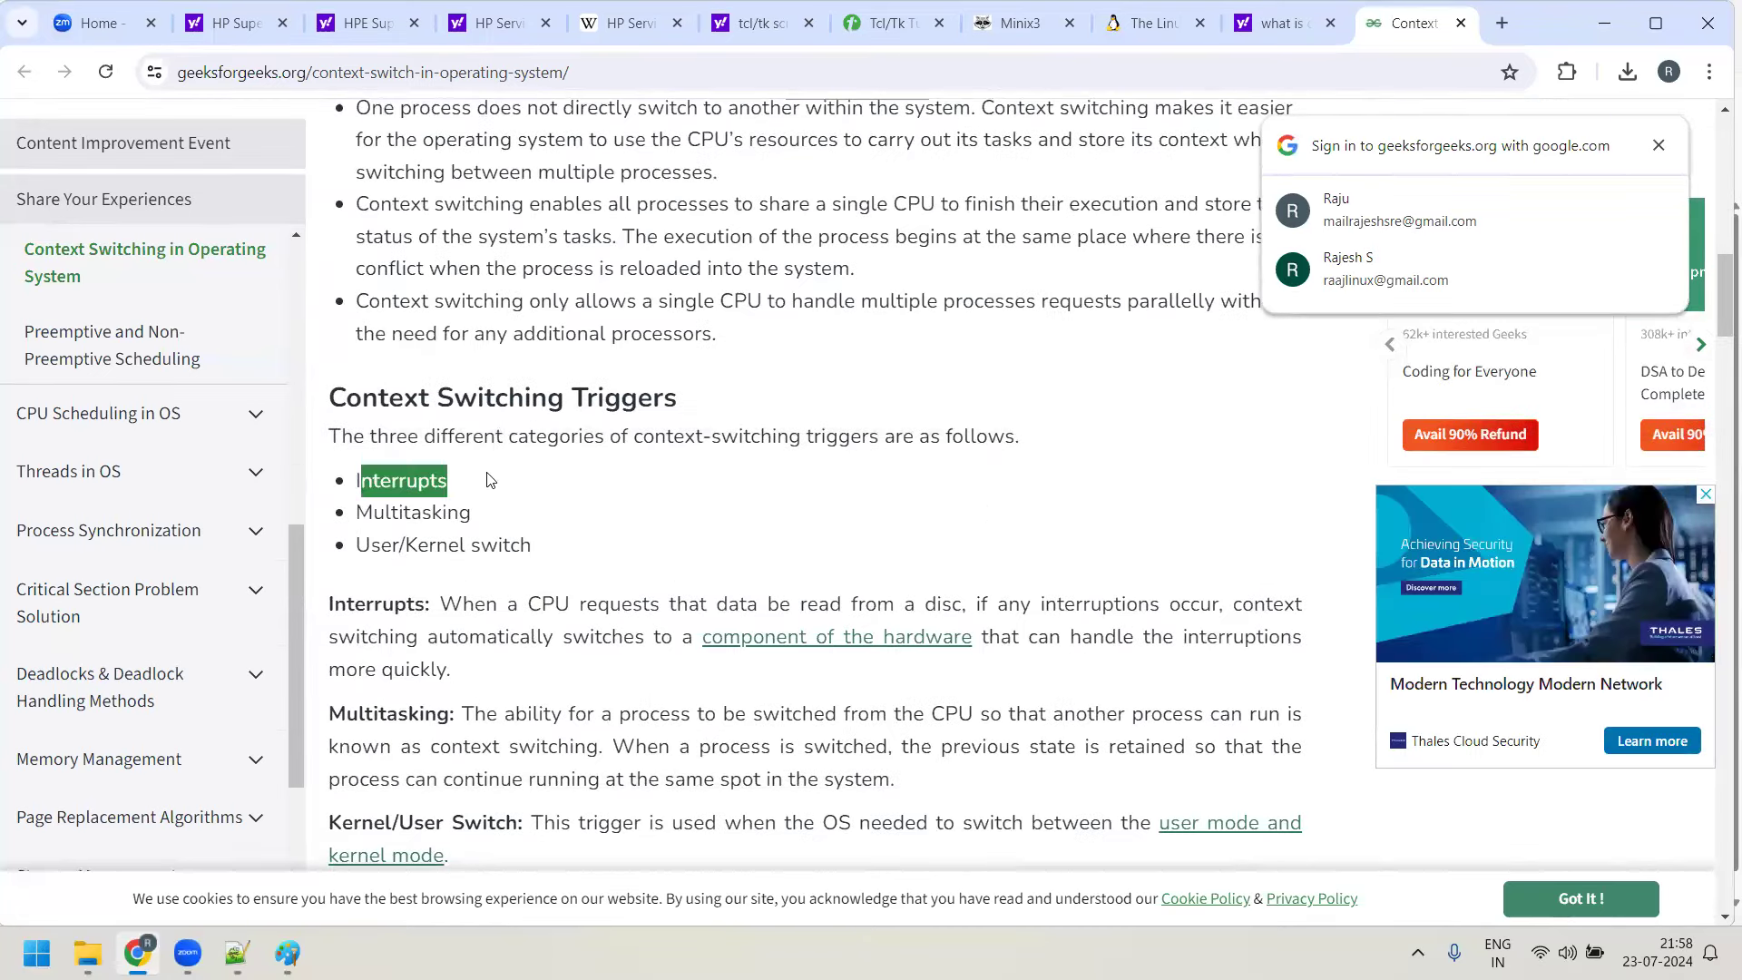
drag(408, 437, 916, 438)
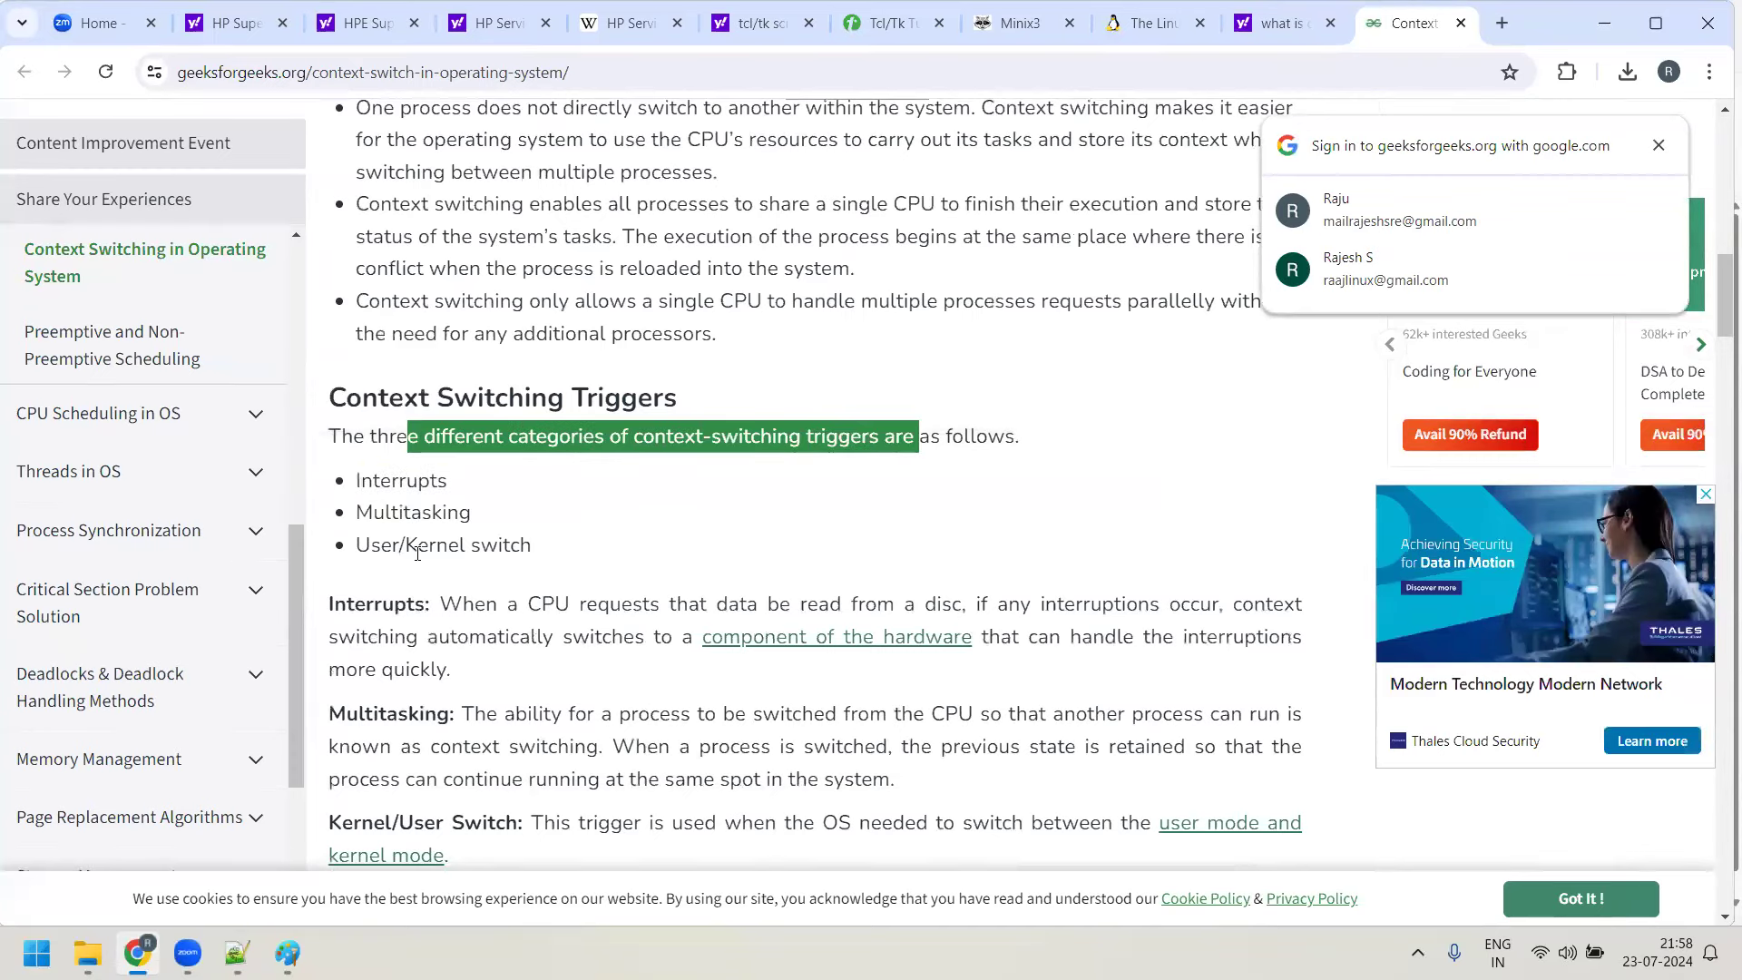
drag(371, 545, 623, 557)
Read through the rest of the article down to the FAQs, then return to Paint
scroll(622, 557, down, 3)
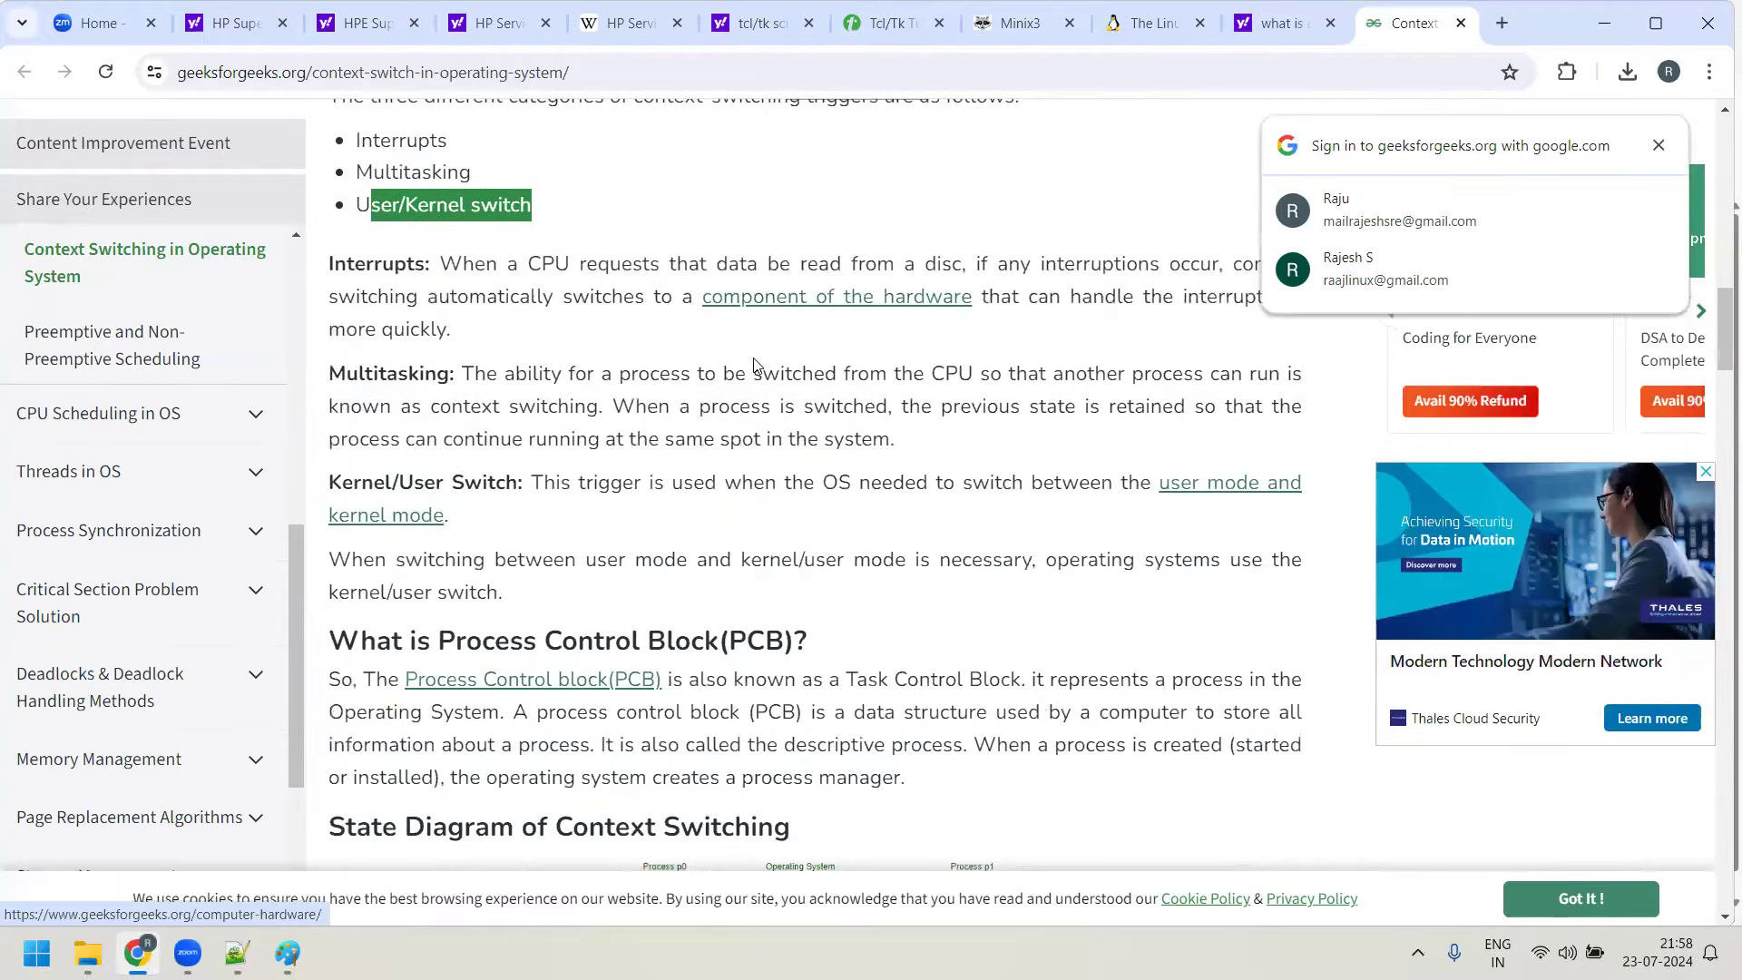
scroll(758, 363, down, 1)
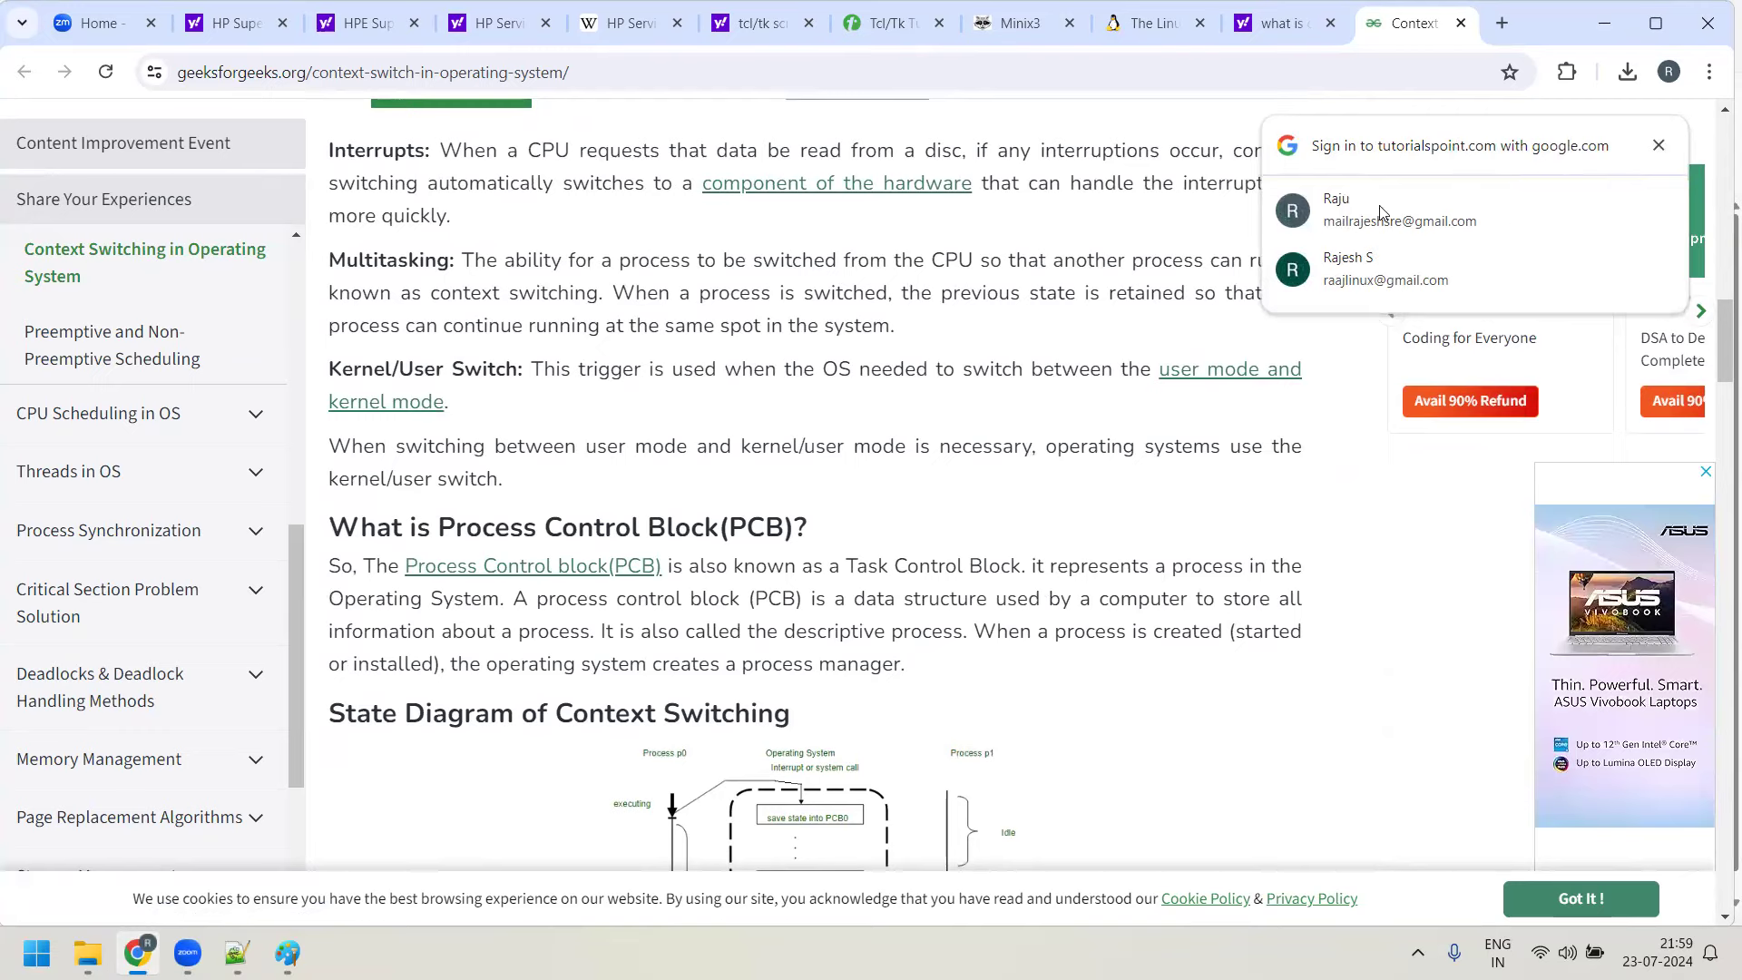
scroll(1019, 277, up, 2)
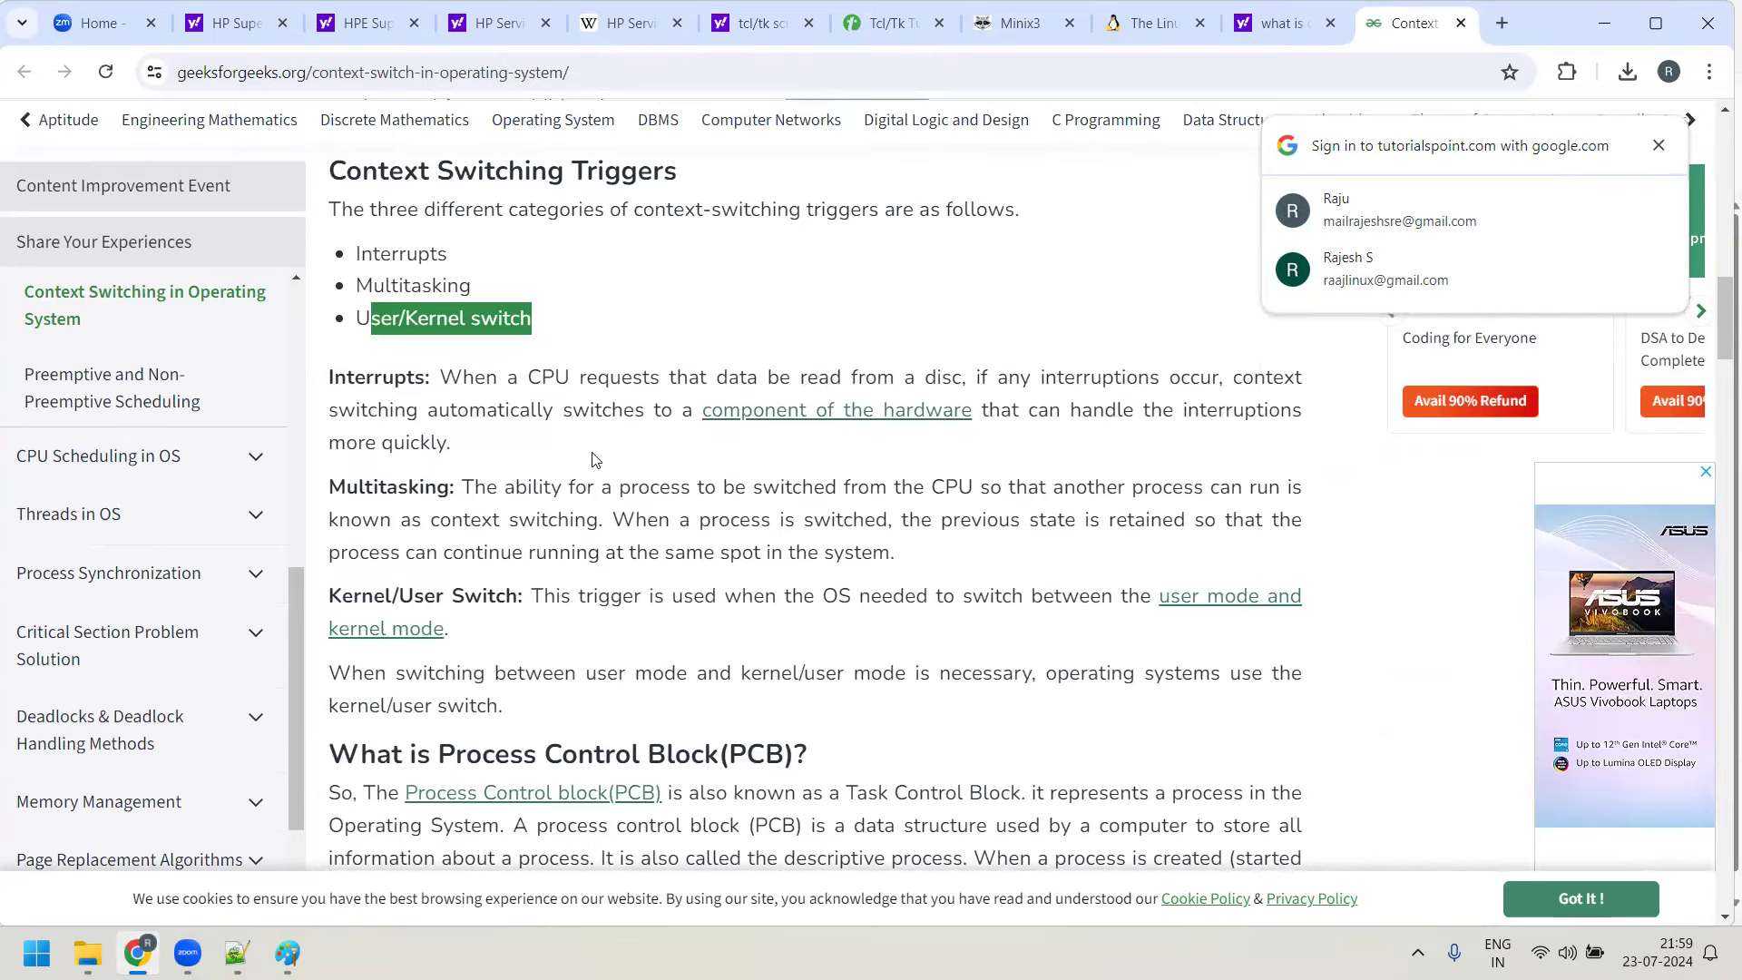
scroll(723, 466, down, 8)
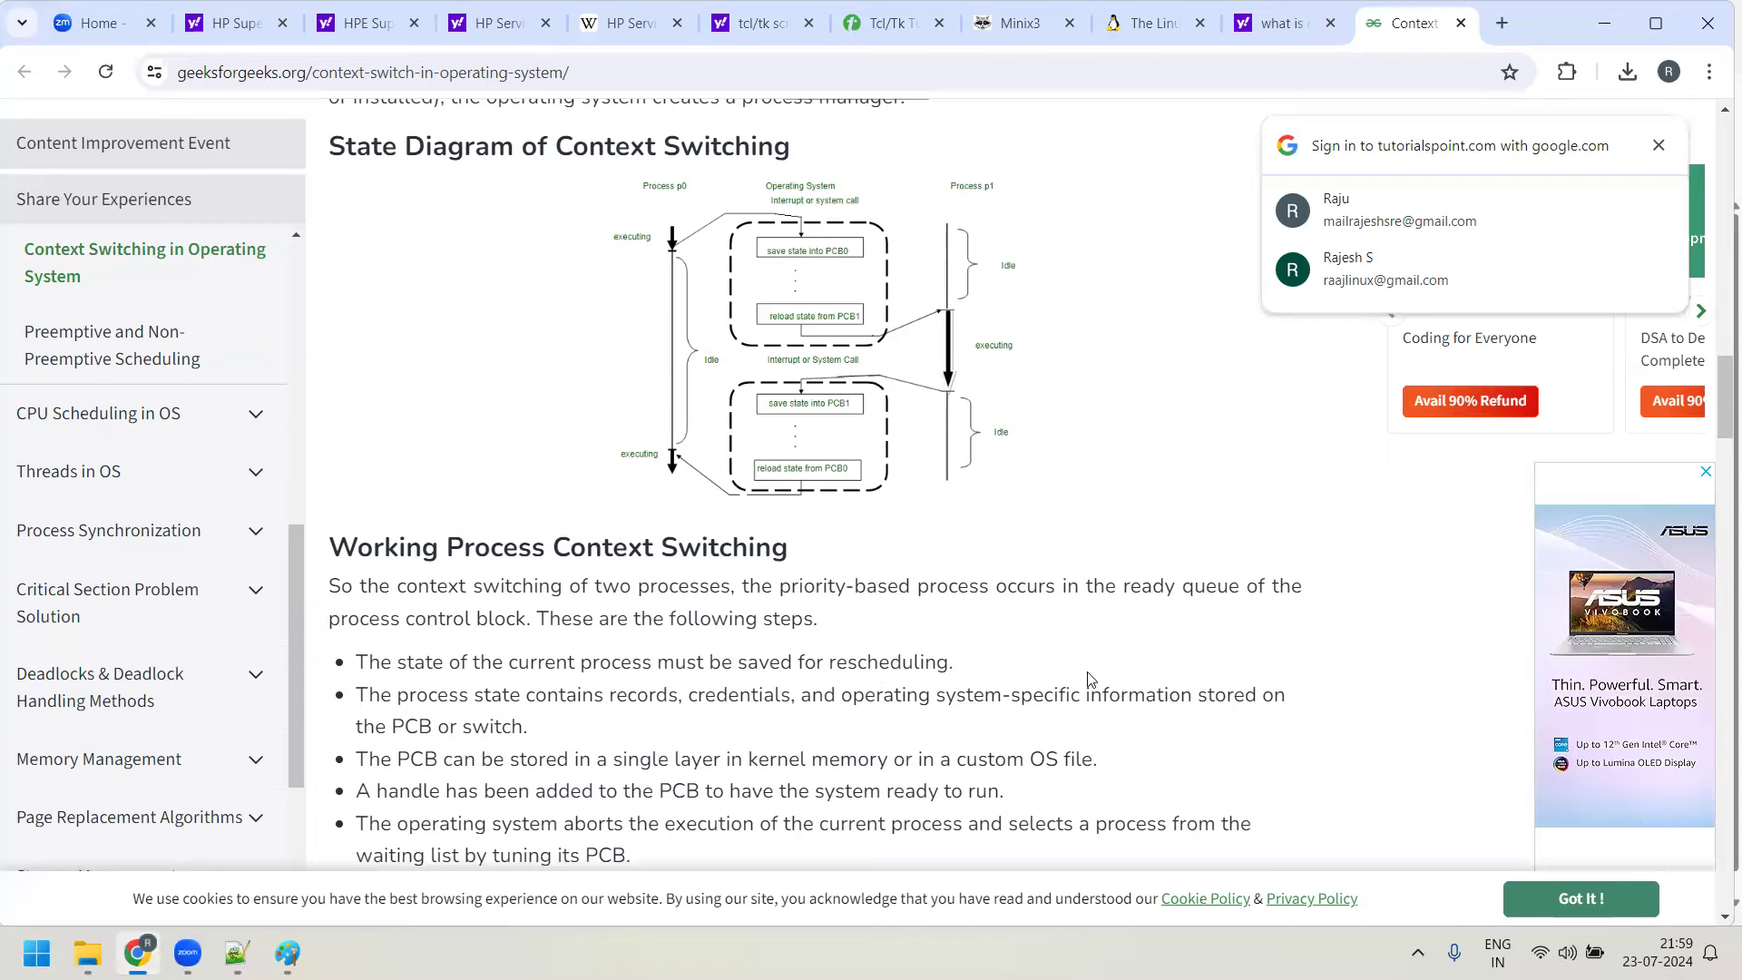
scroll(976, 653, down, 5)
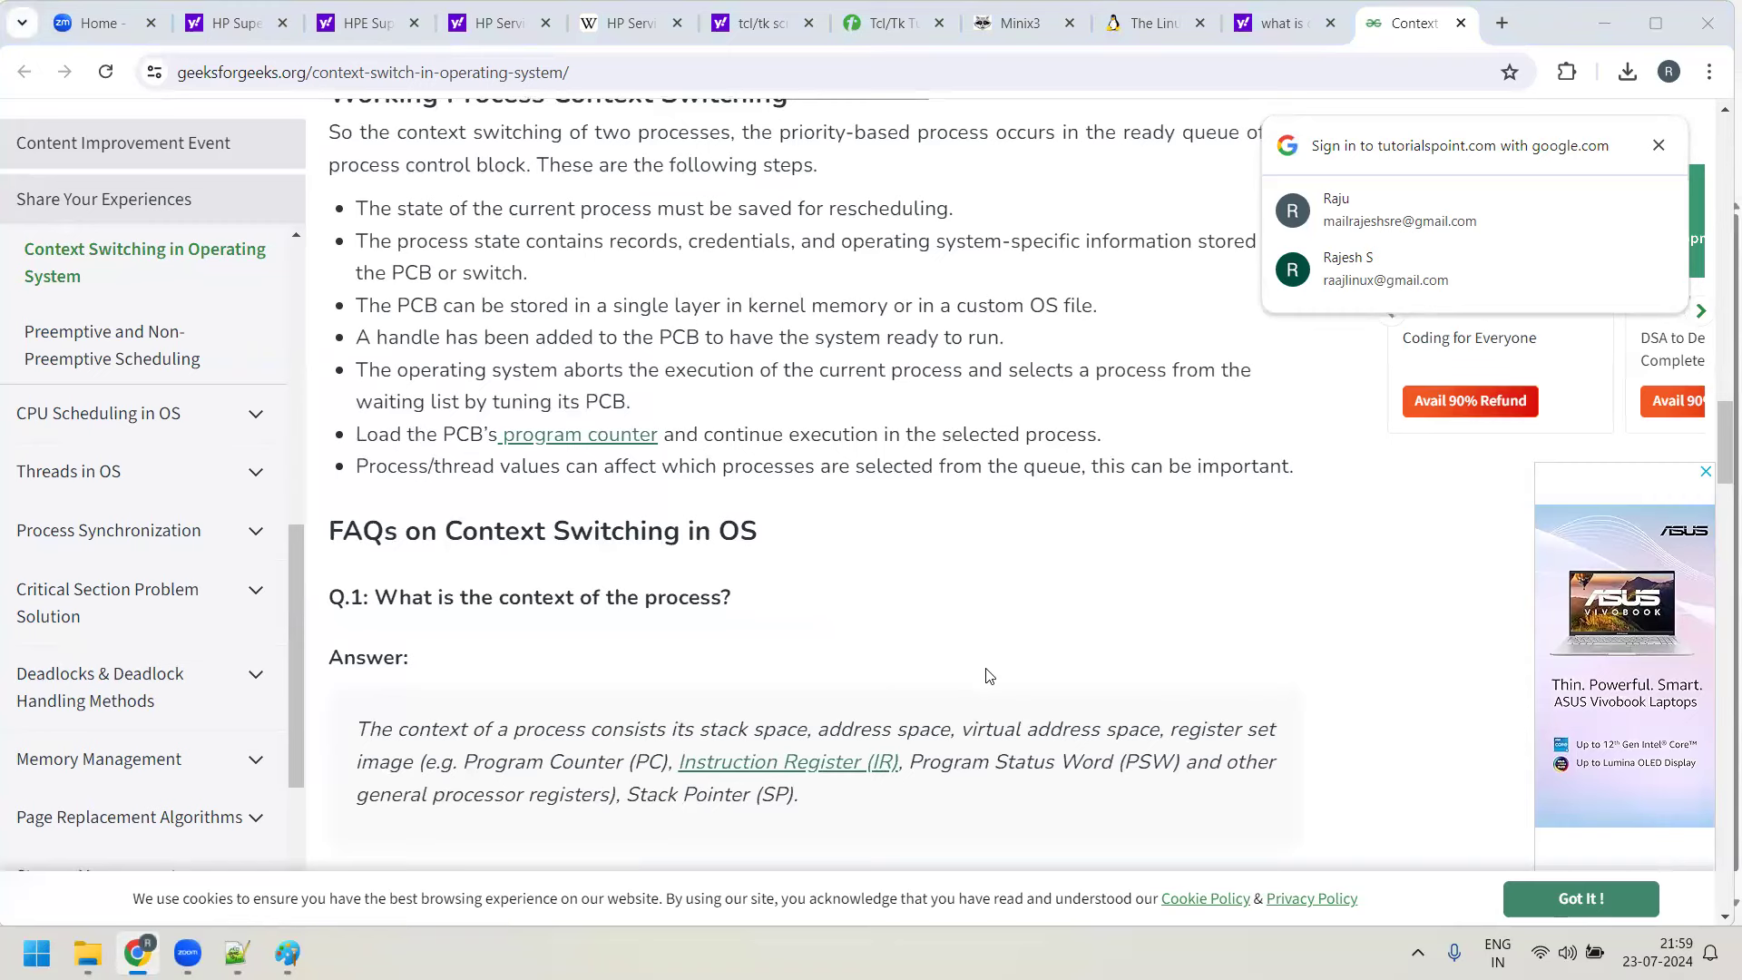
scroll(989, 676, down, 1)
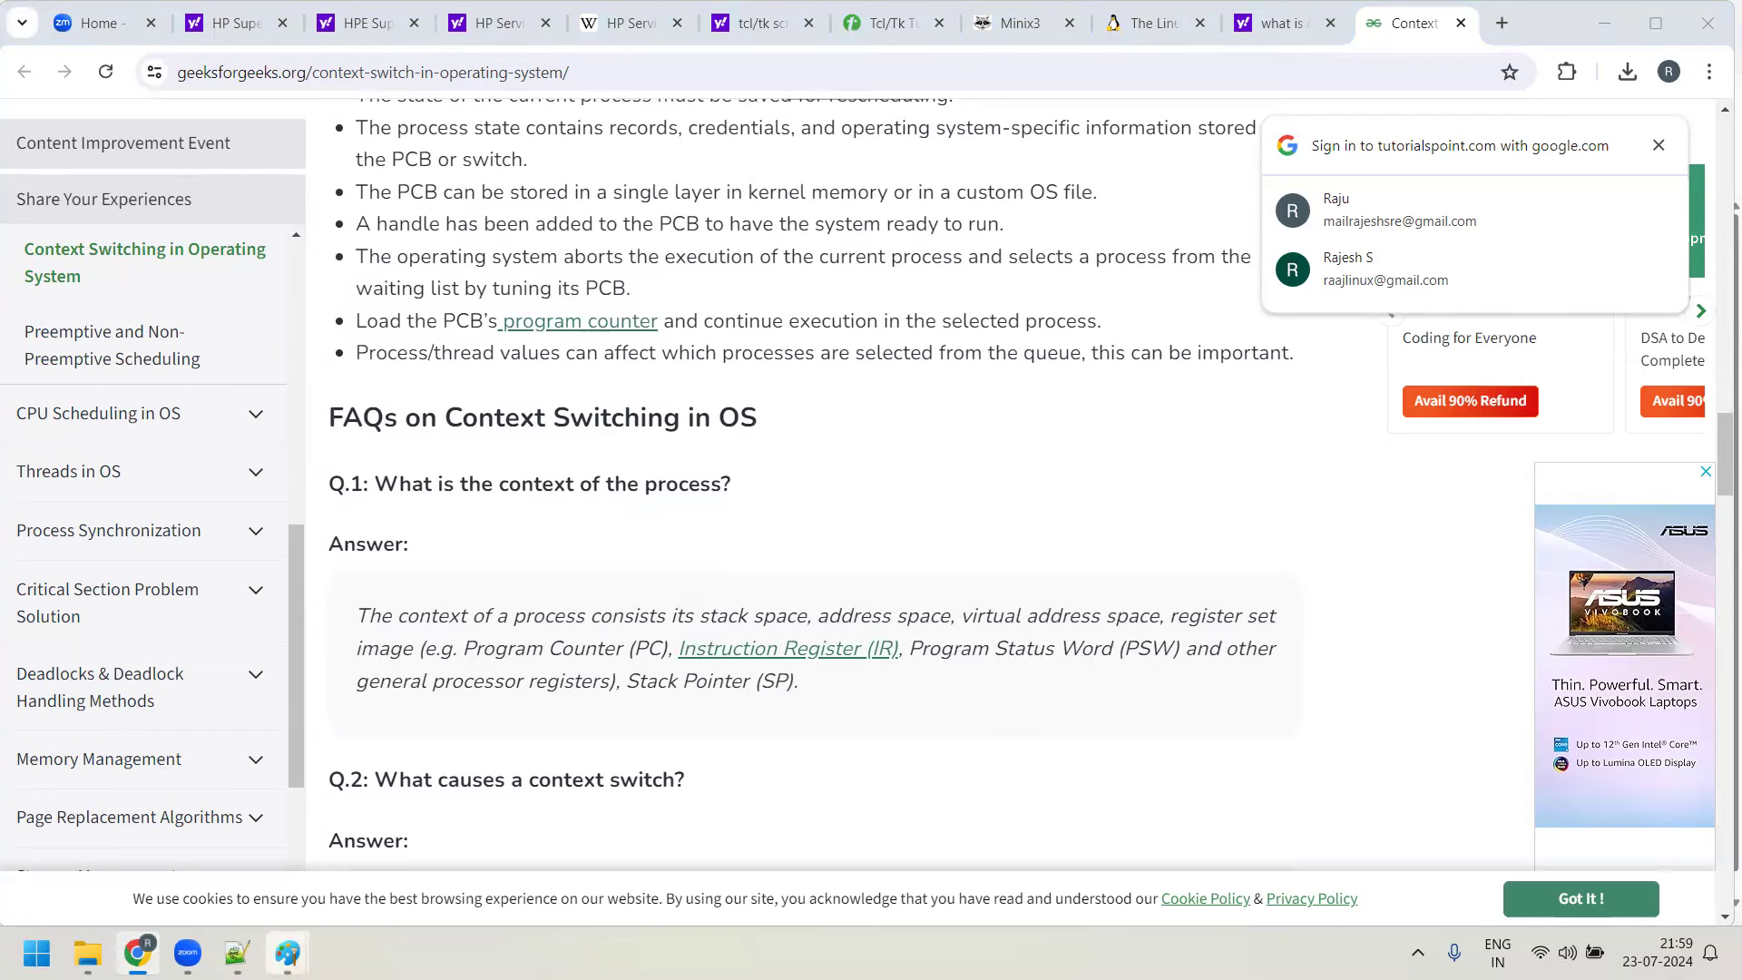
mouse_move(287, 953)
click(124, 862)
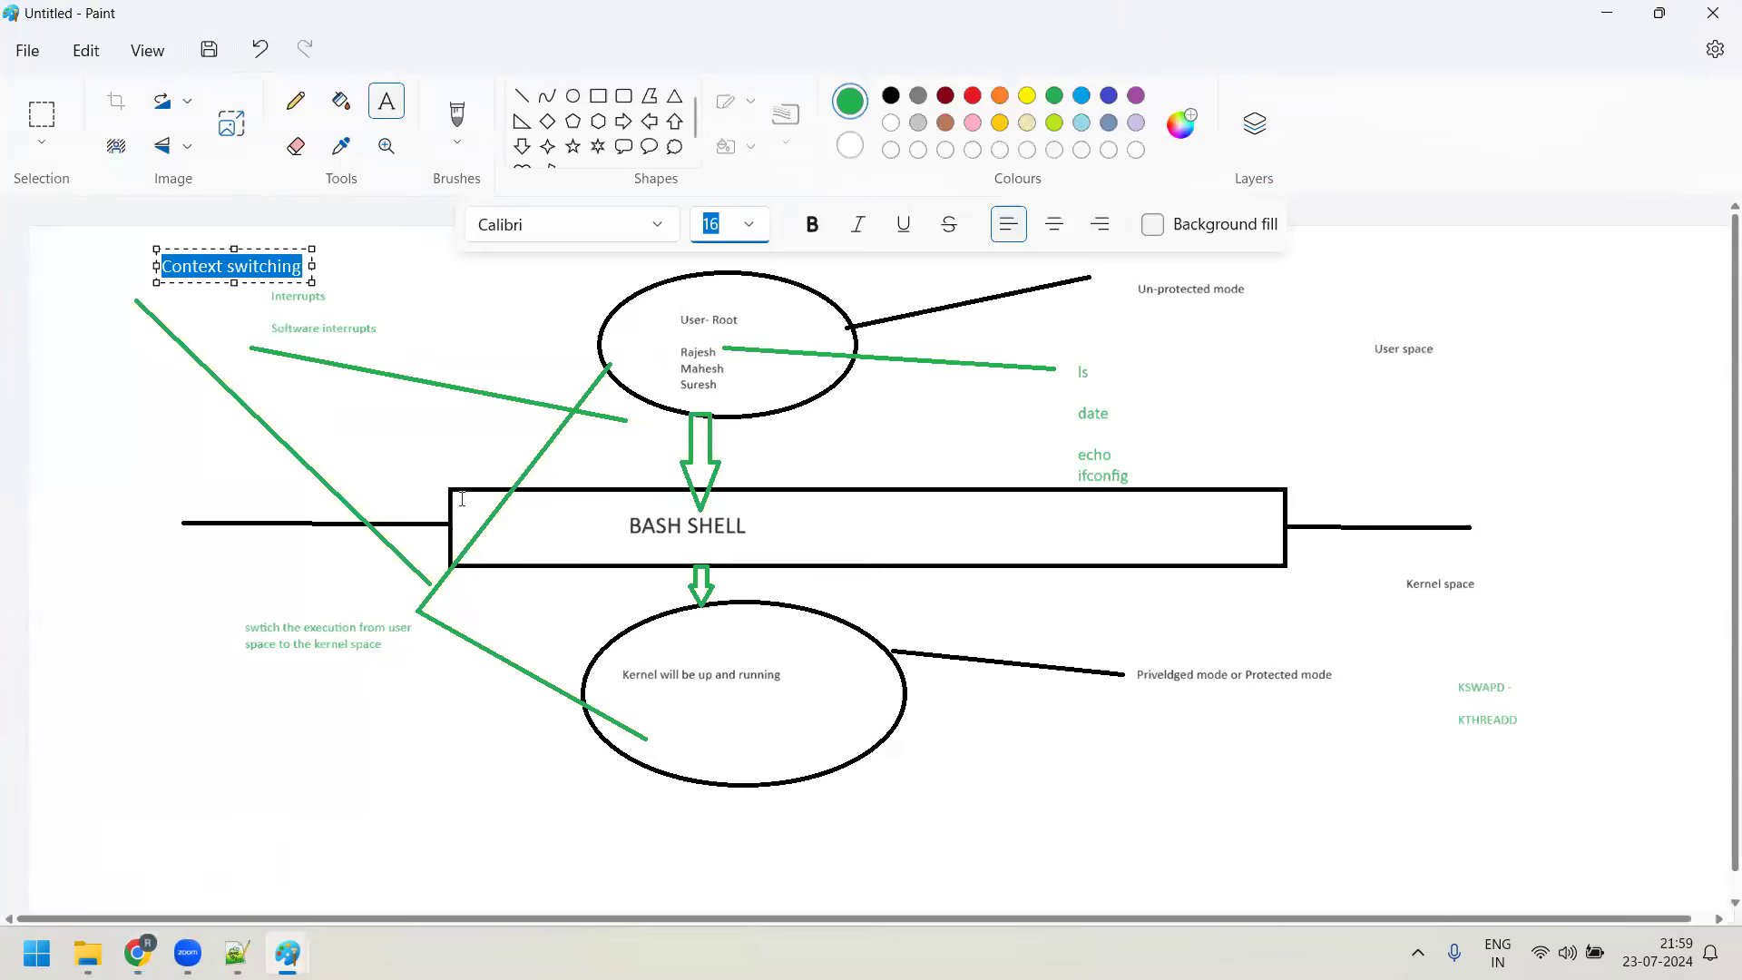
Commit the Context switching label, check the notification panel, and switch to Notepad++
click(406, 469)
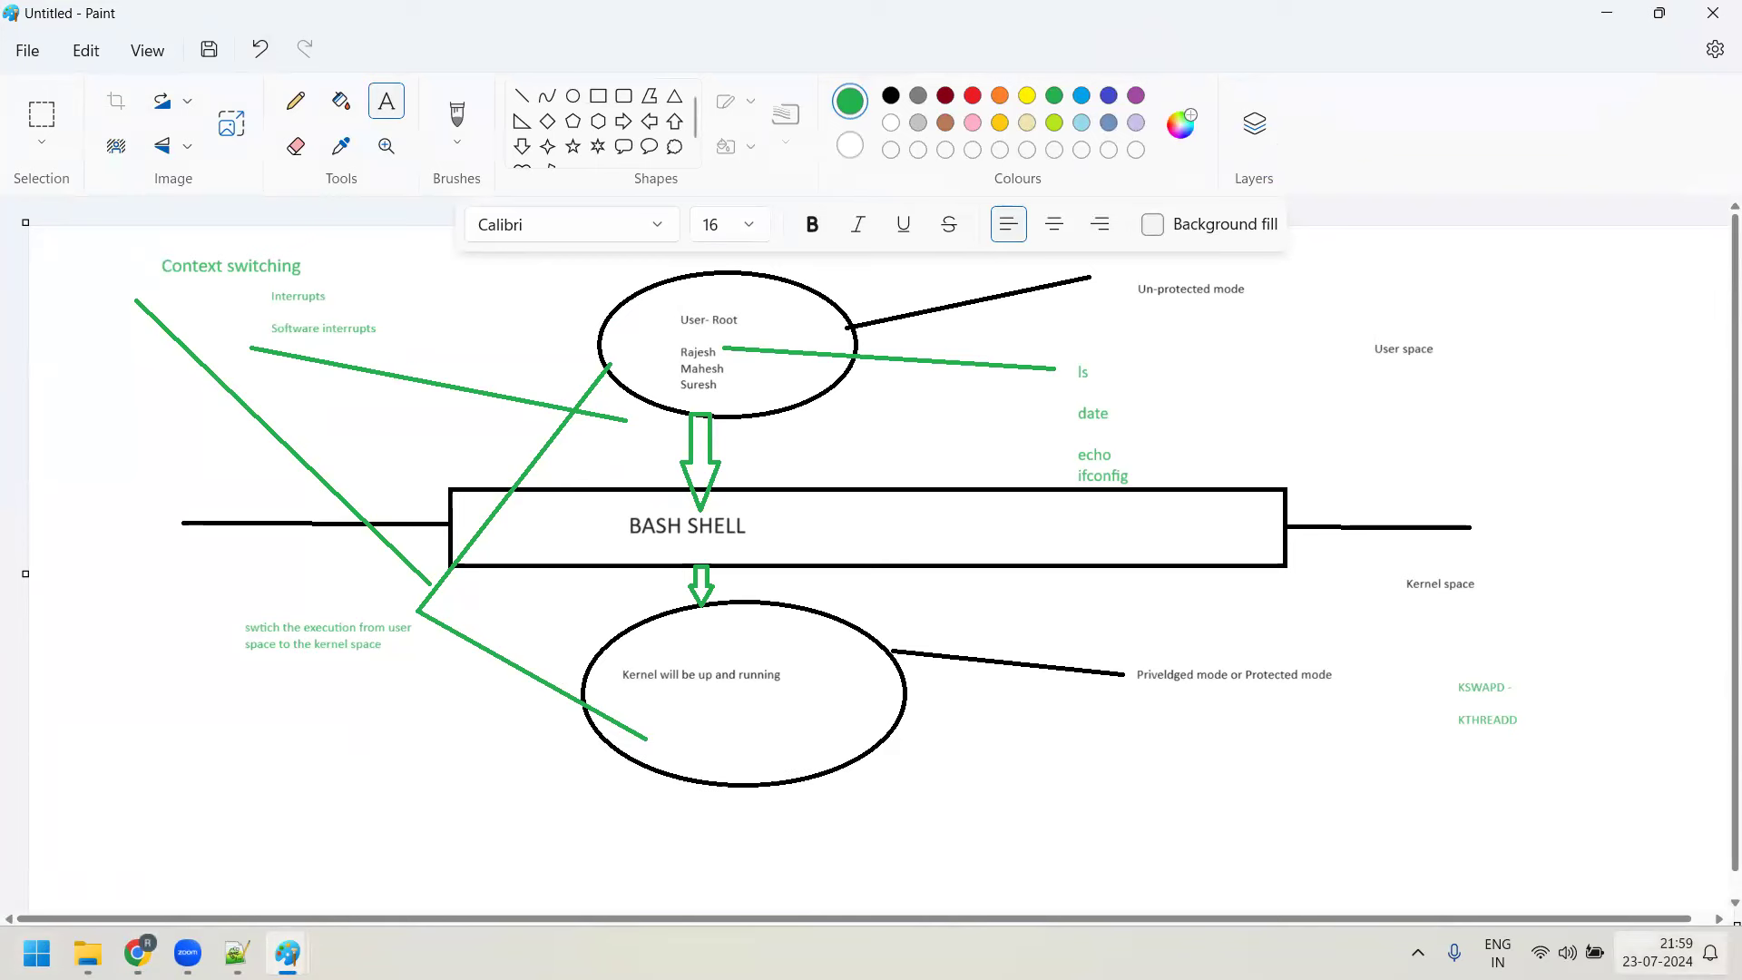
click(1658, 953)
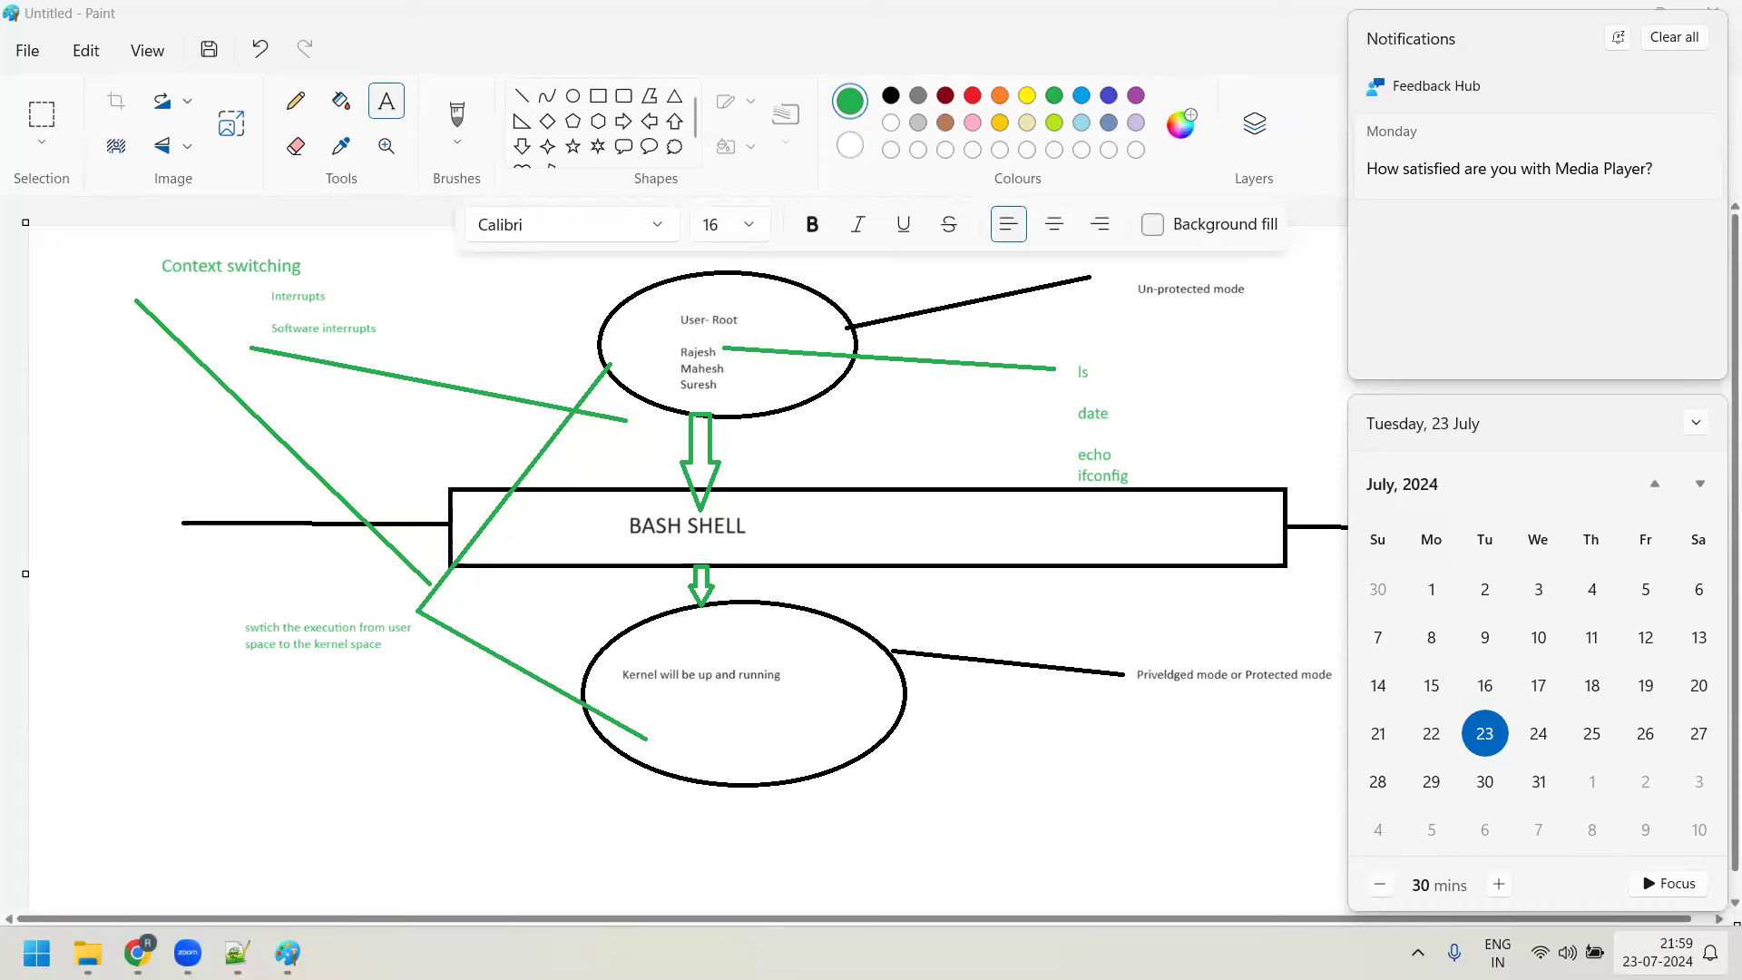
click(1666, 927)
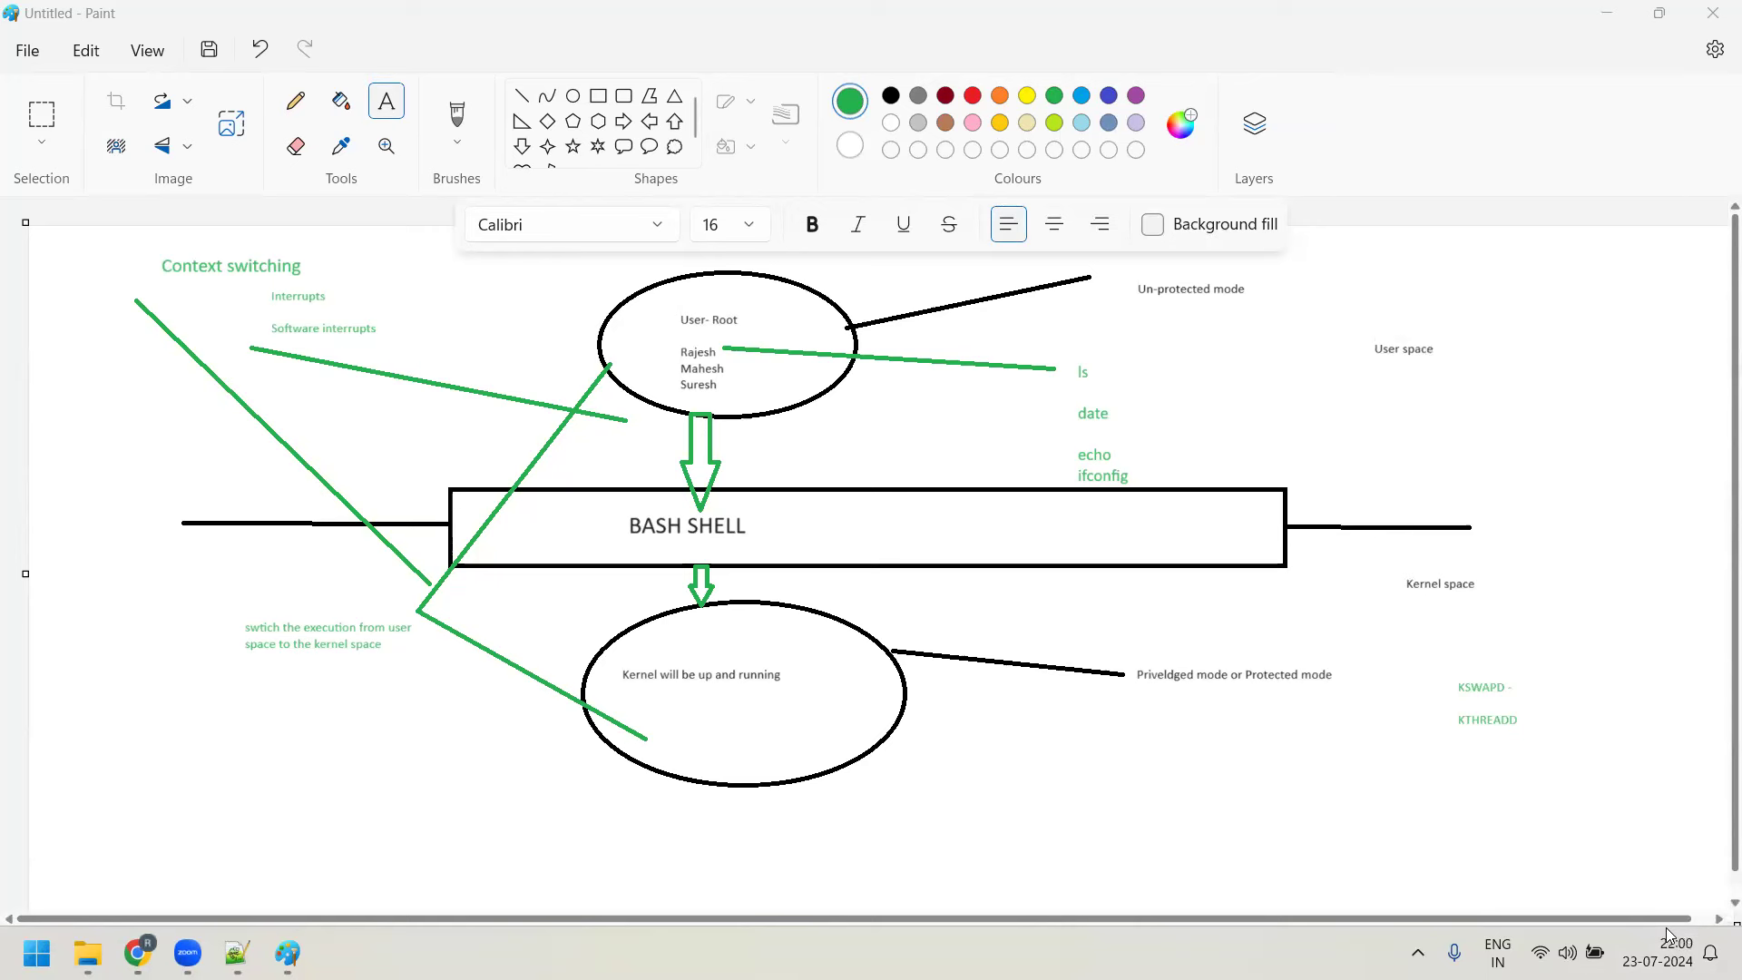
click(1234, 784)
click(1445, 773)
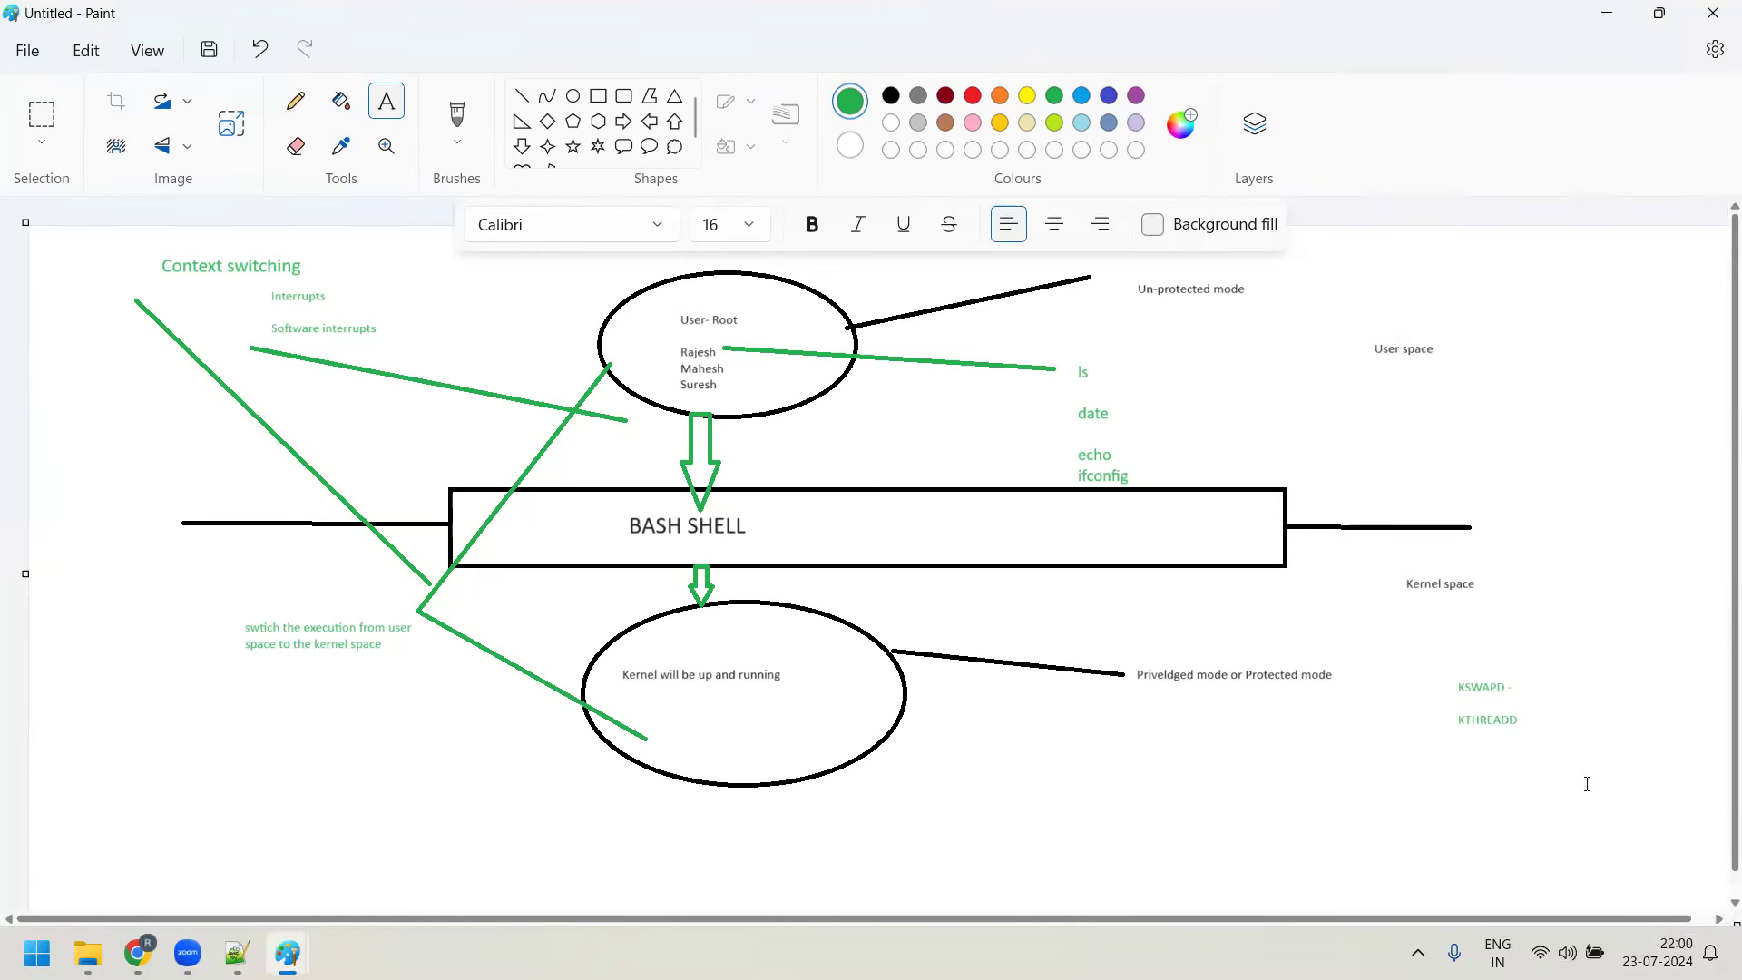
click(1654, 939)
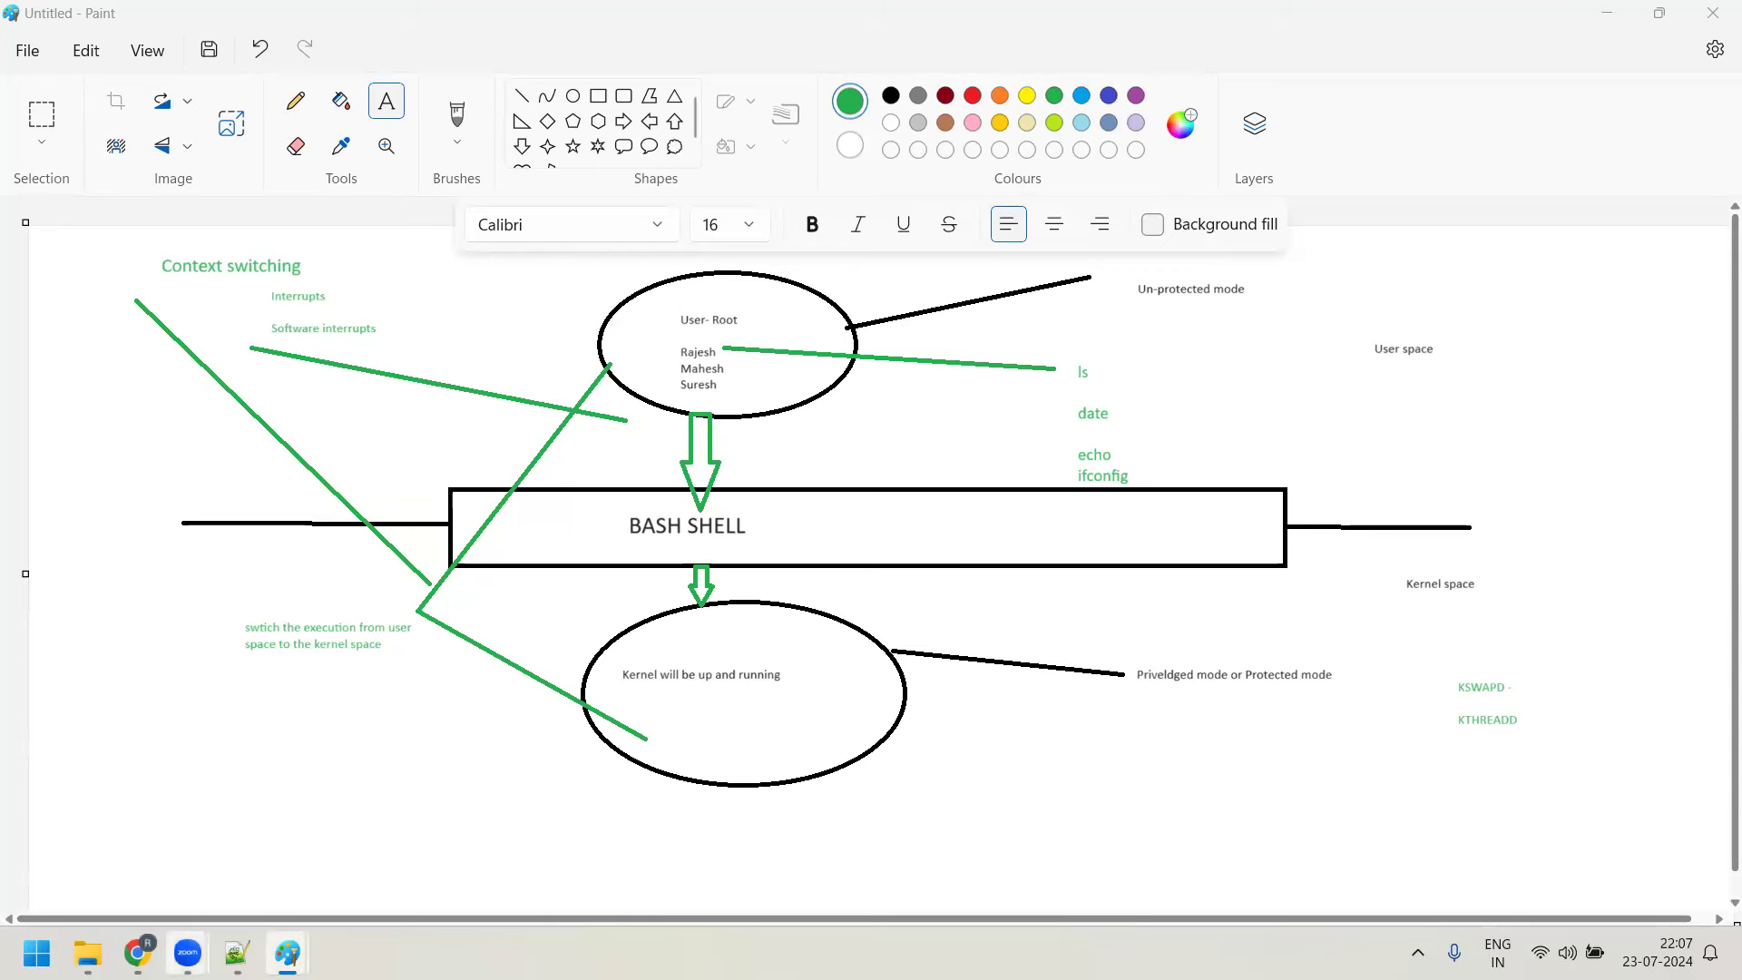
click(237, 953)
Type 'Working on Linux commands' and then '7 different types of files' on new lines
scroll(912, 386, down, 4)
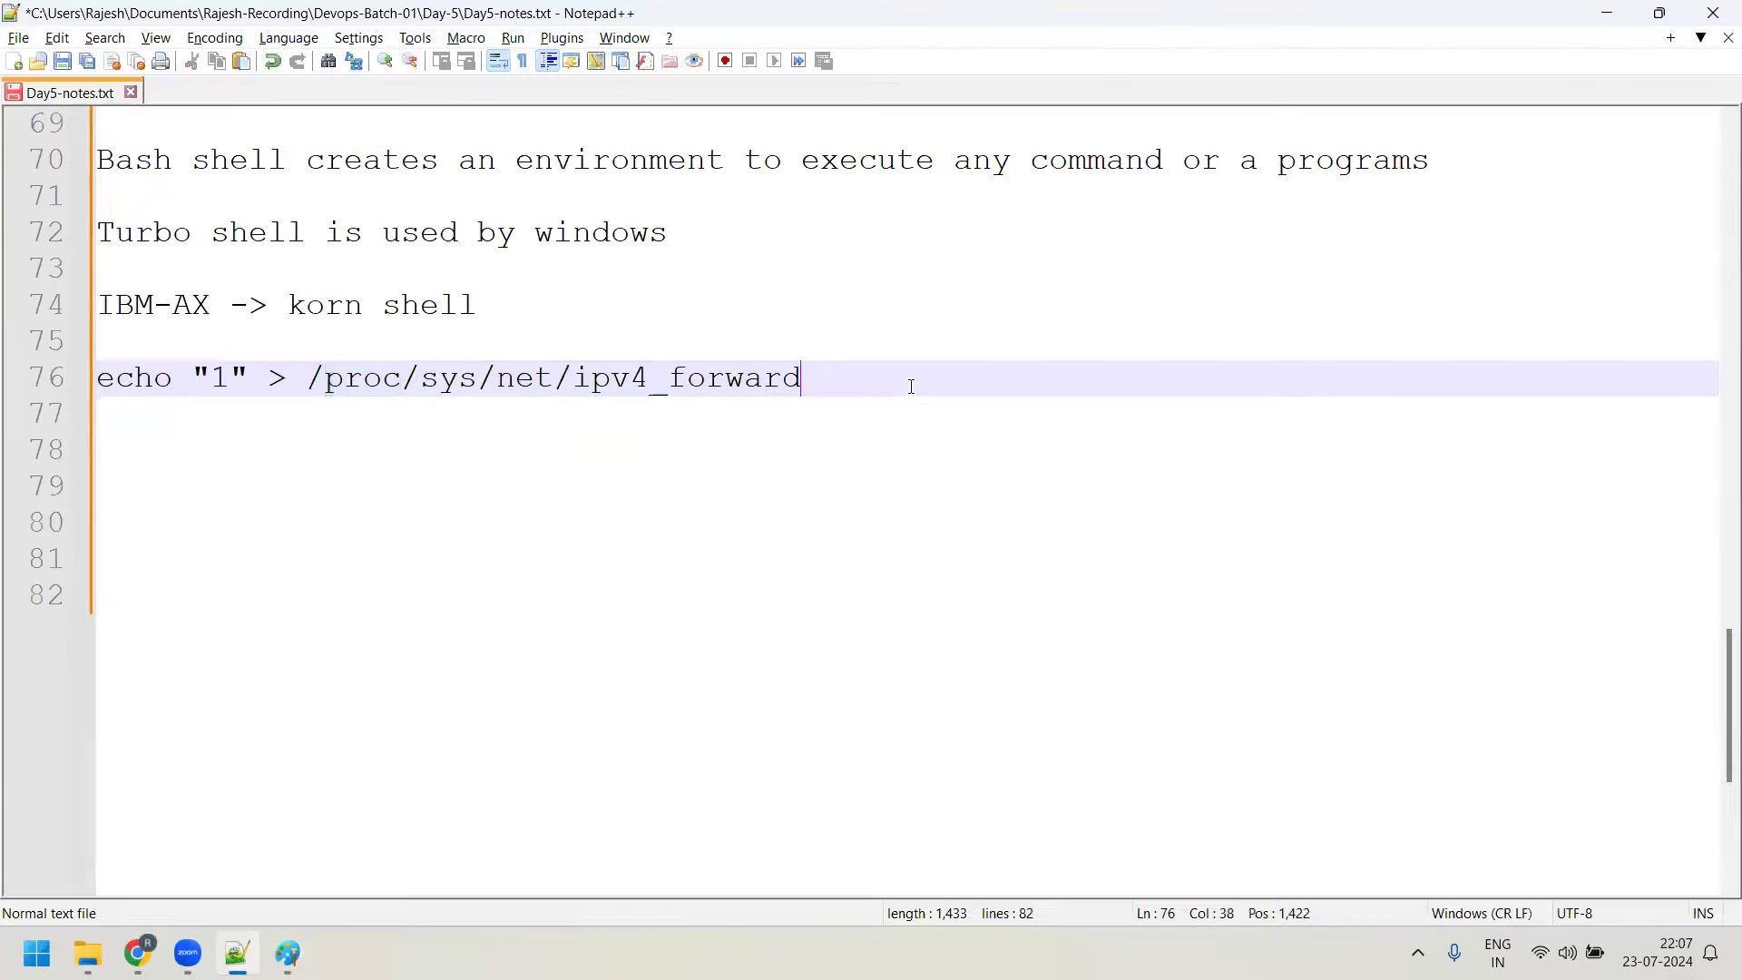
key(Return)
key(Return)
key(Return)
text(W)
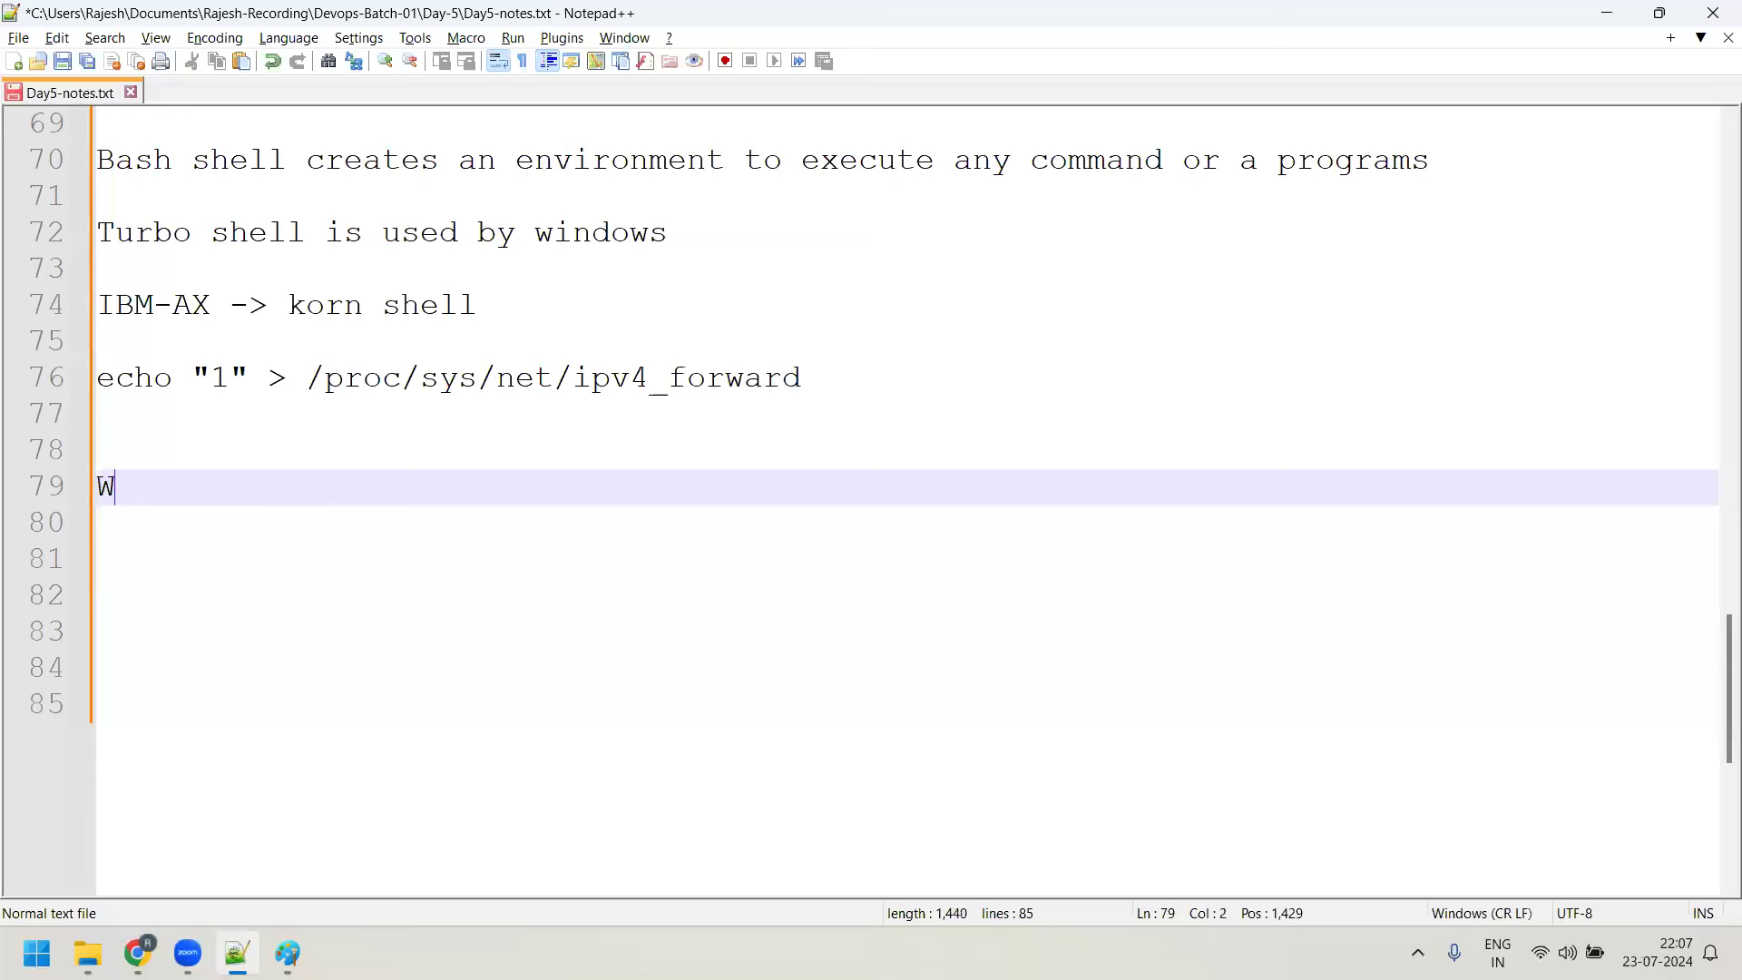
text(orking on Li)
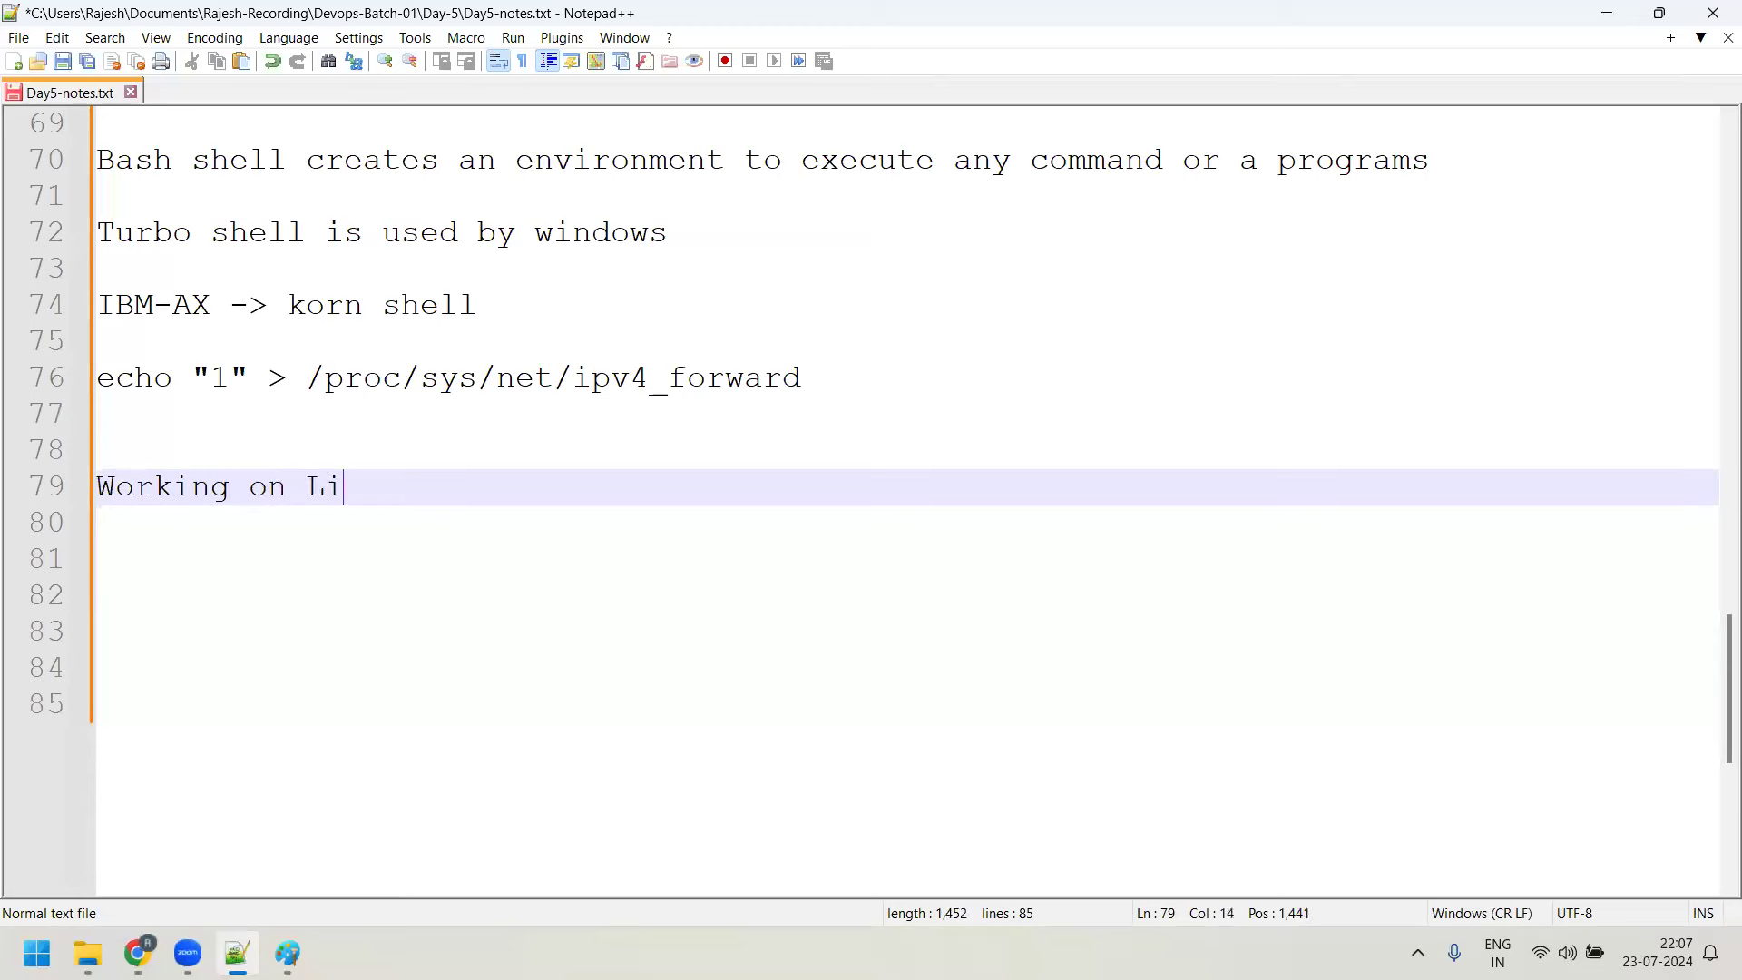
text(nux commands)
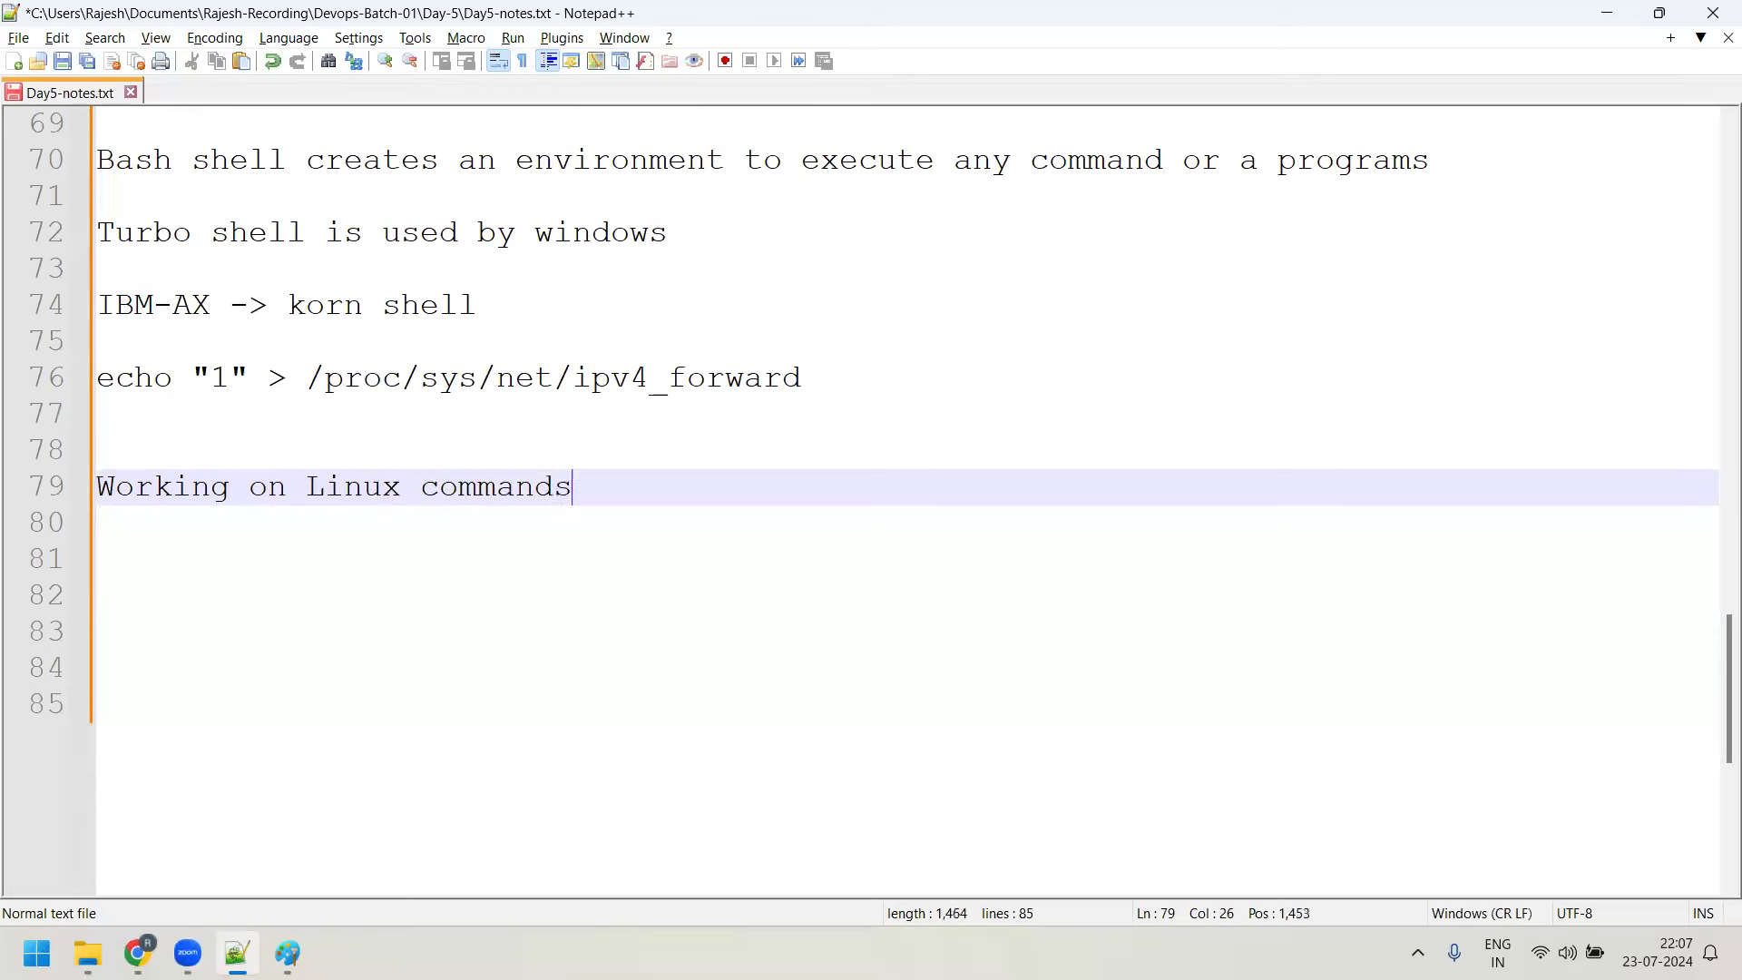
key(Return)
key(Return)
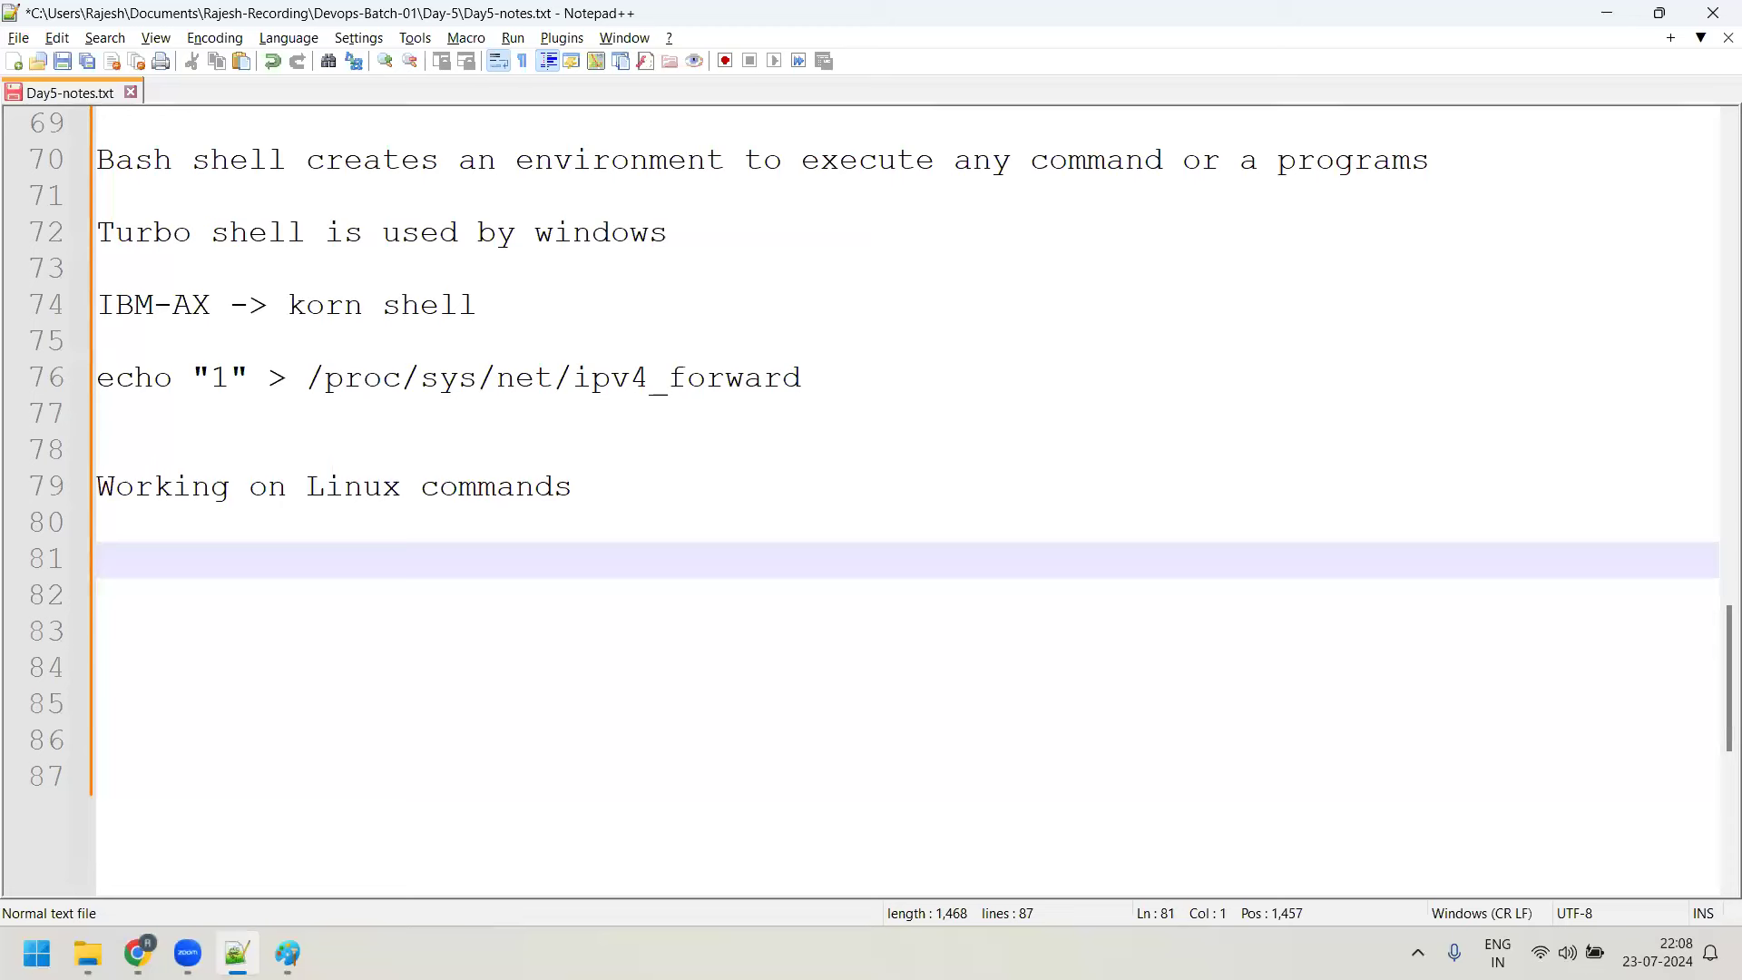
text(How to cret)
key(BackSpace)
key(BackSpace)
text(a)
key(BackSpace)
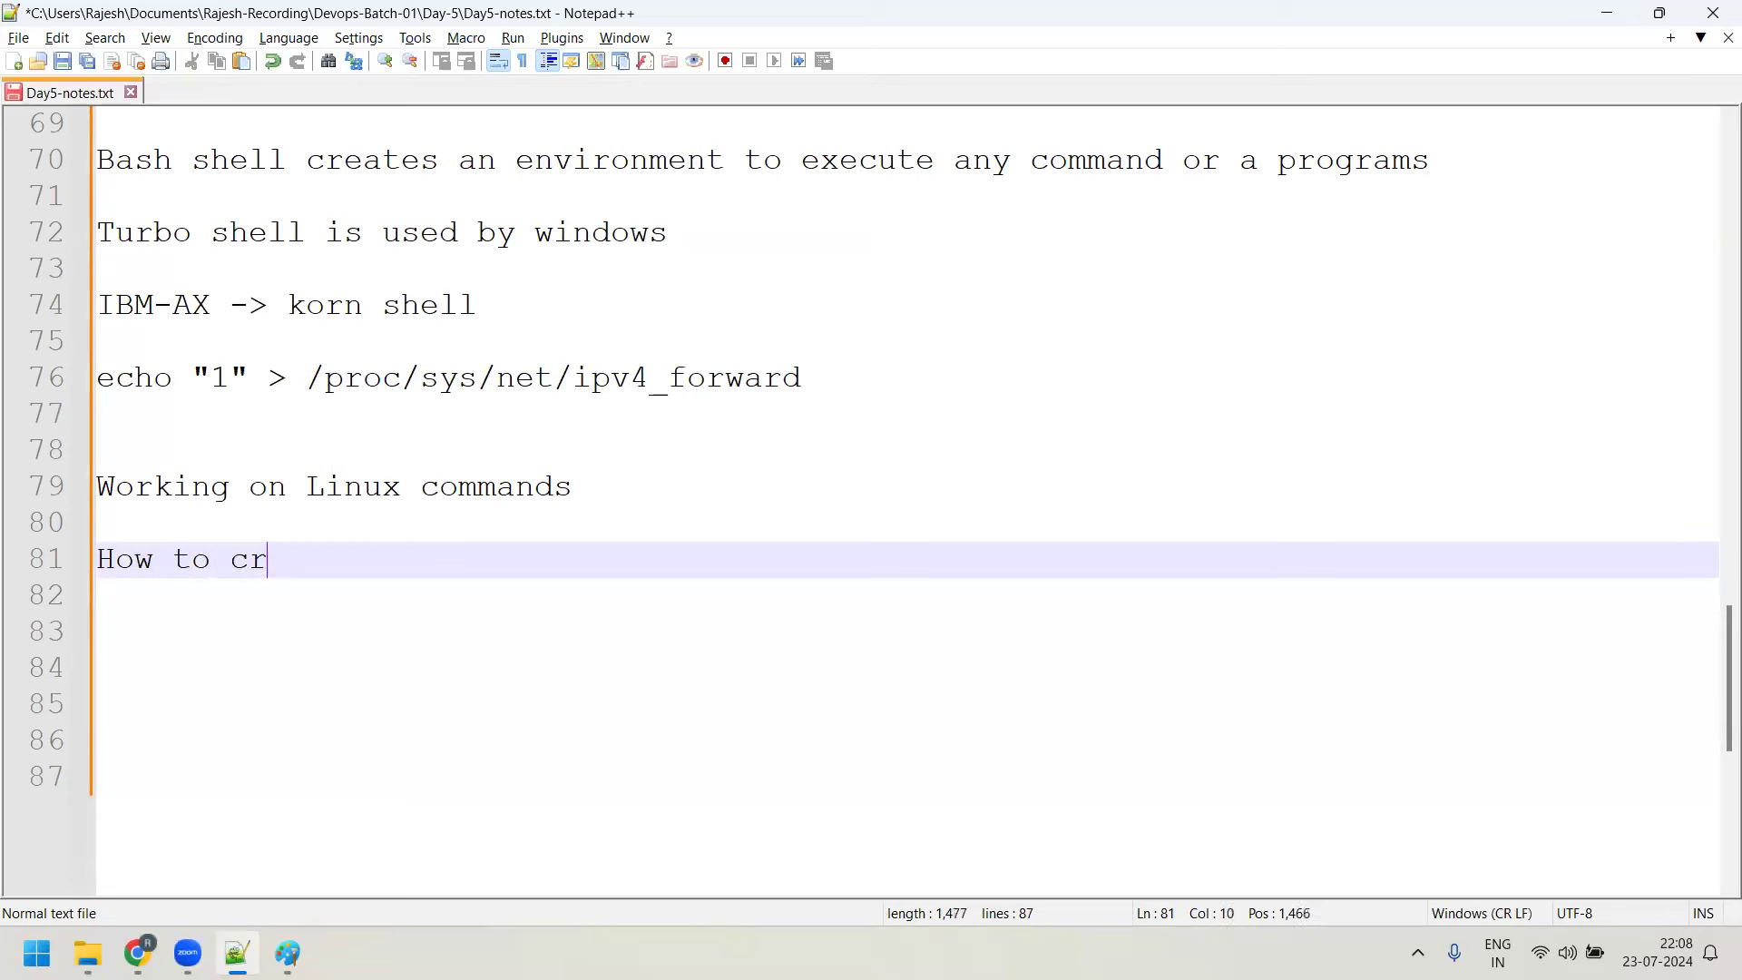
key(BackSpace)
key(BackSpace)
key(BackSpace)
key(BackSpace)
key(BackSpace)
key(BackSpace)
key(BackSpace)
key(BackSpace)
key(BackSpace)
text(7 diff)
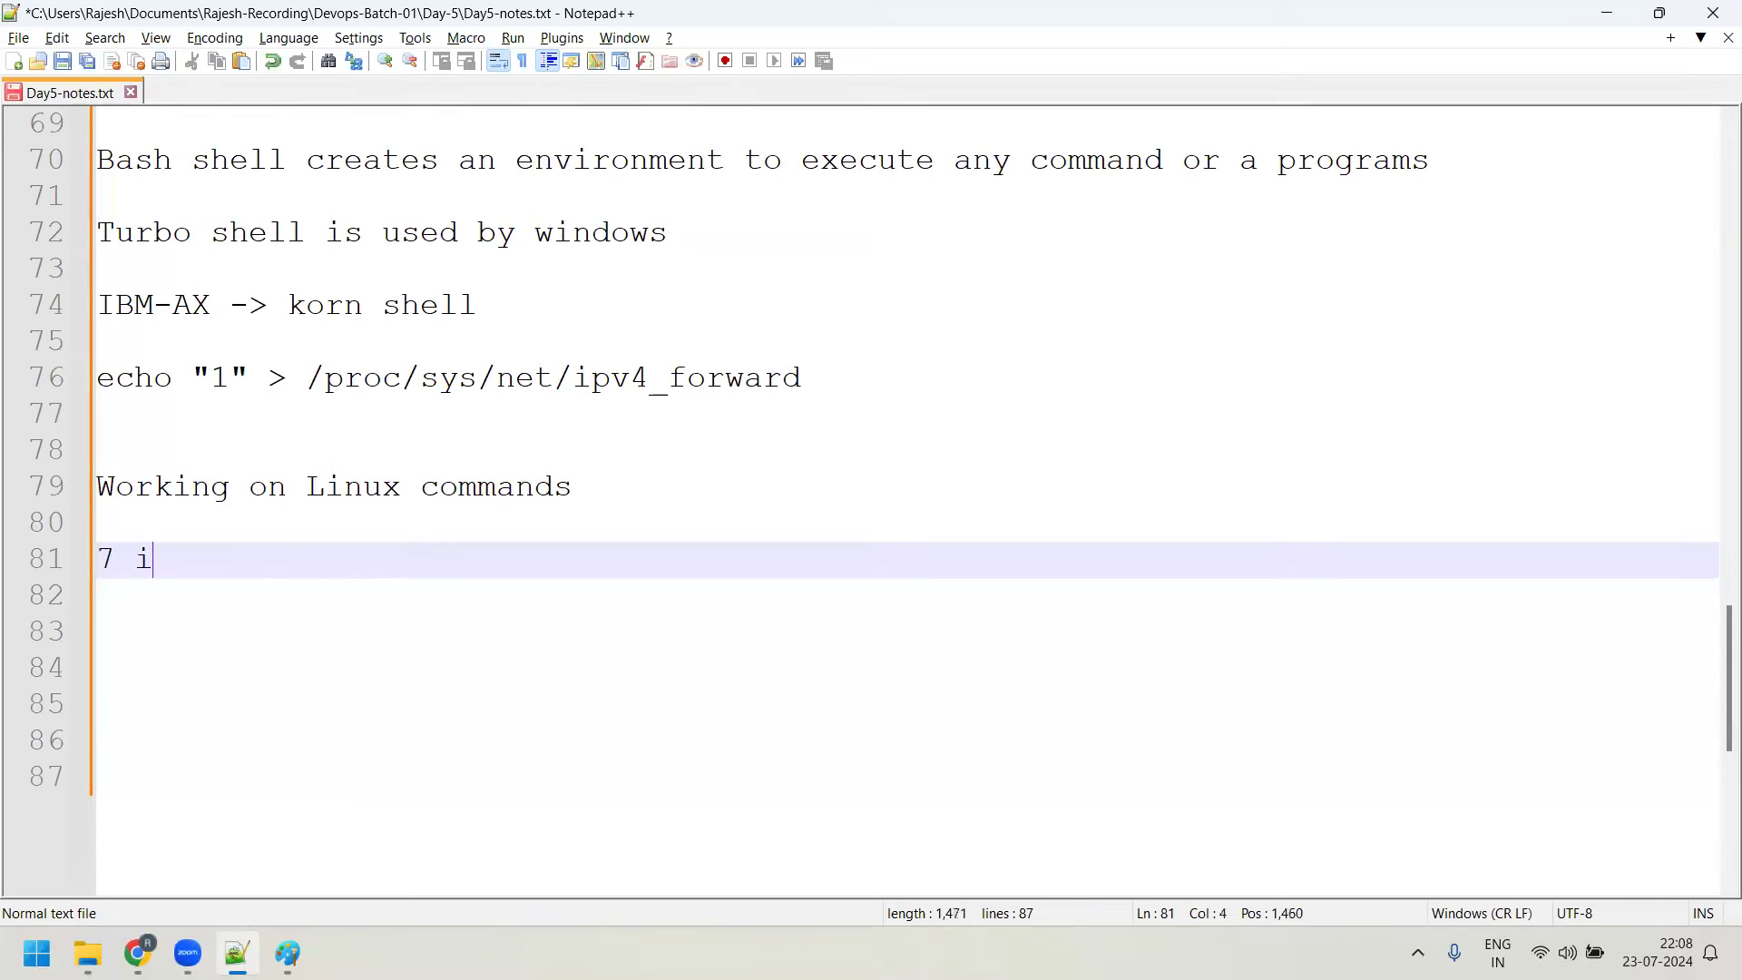
text(erent )
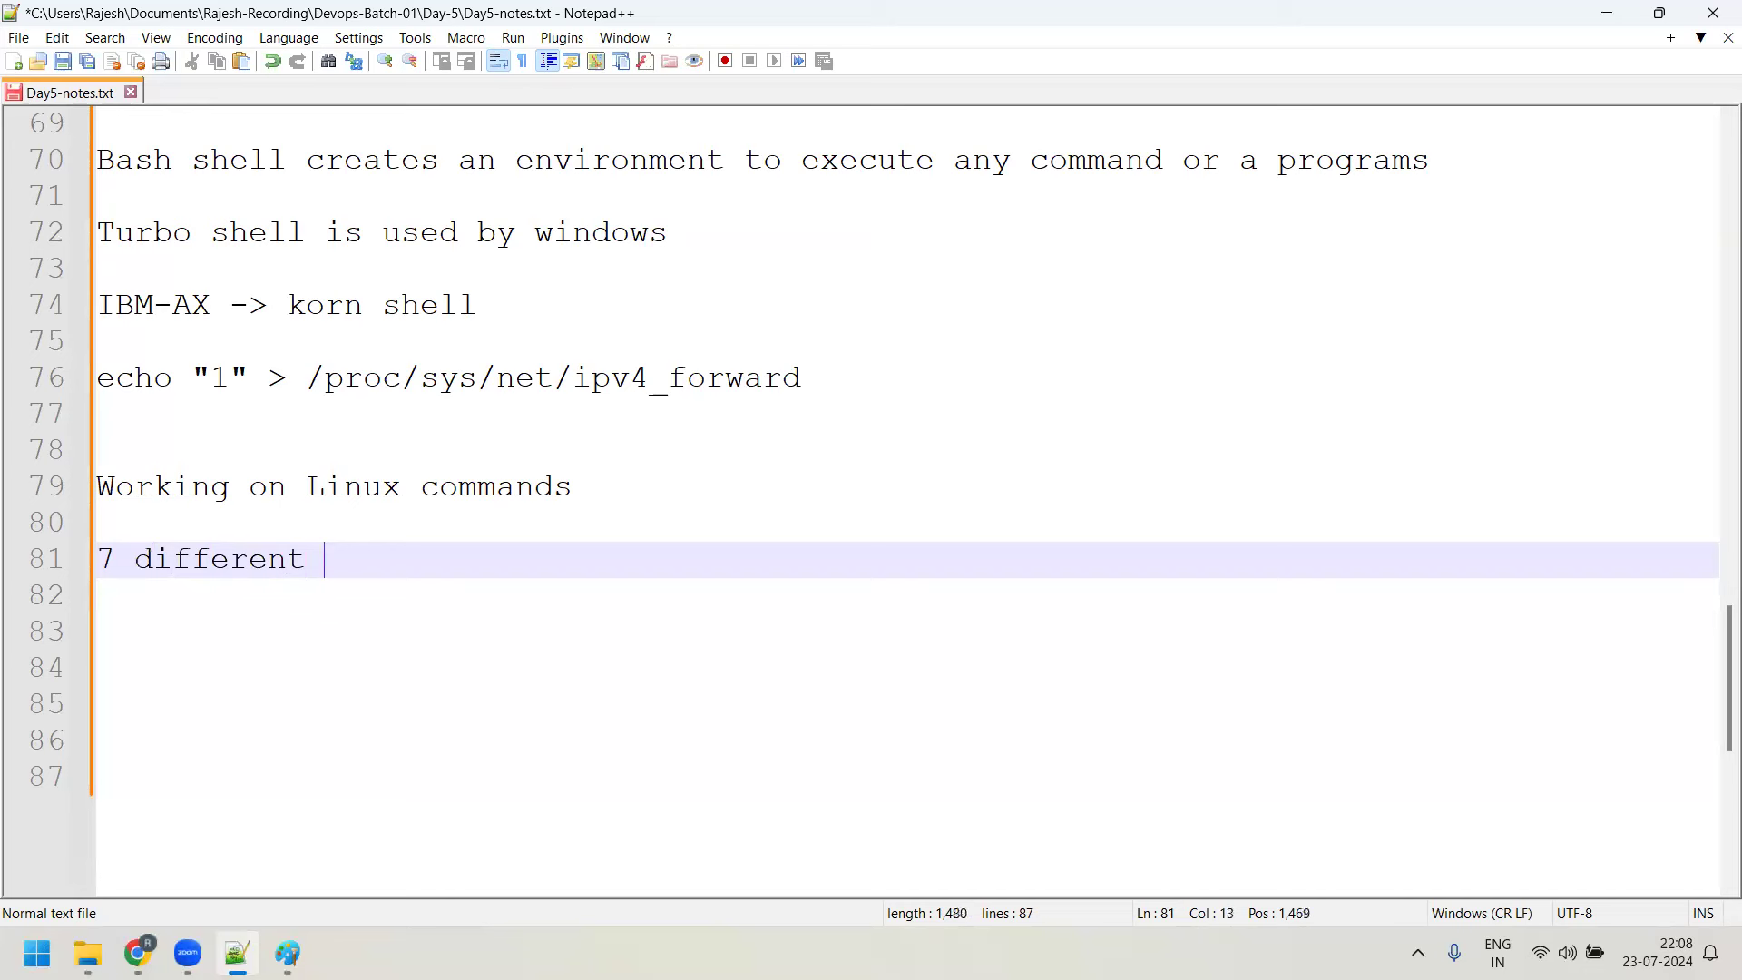
text(t)
text(ypes of files)
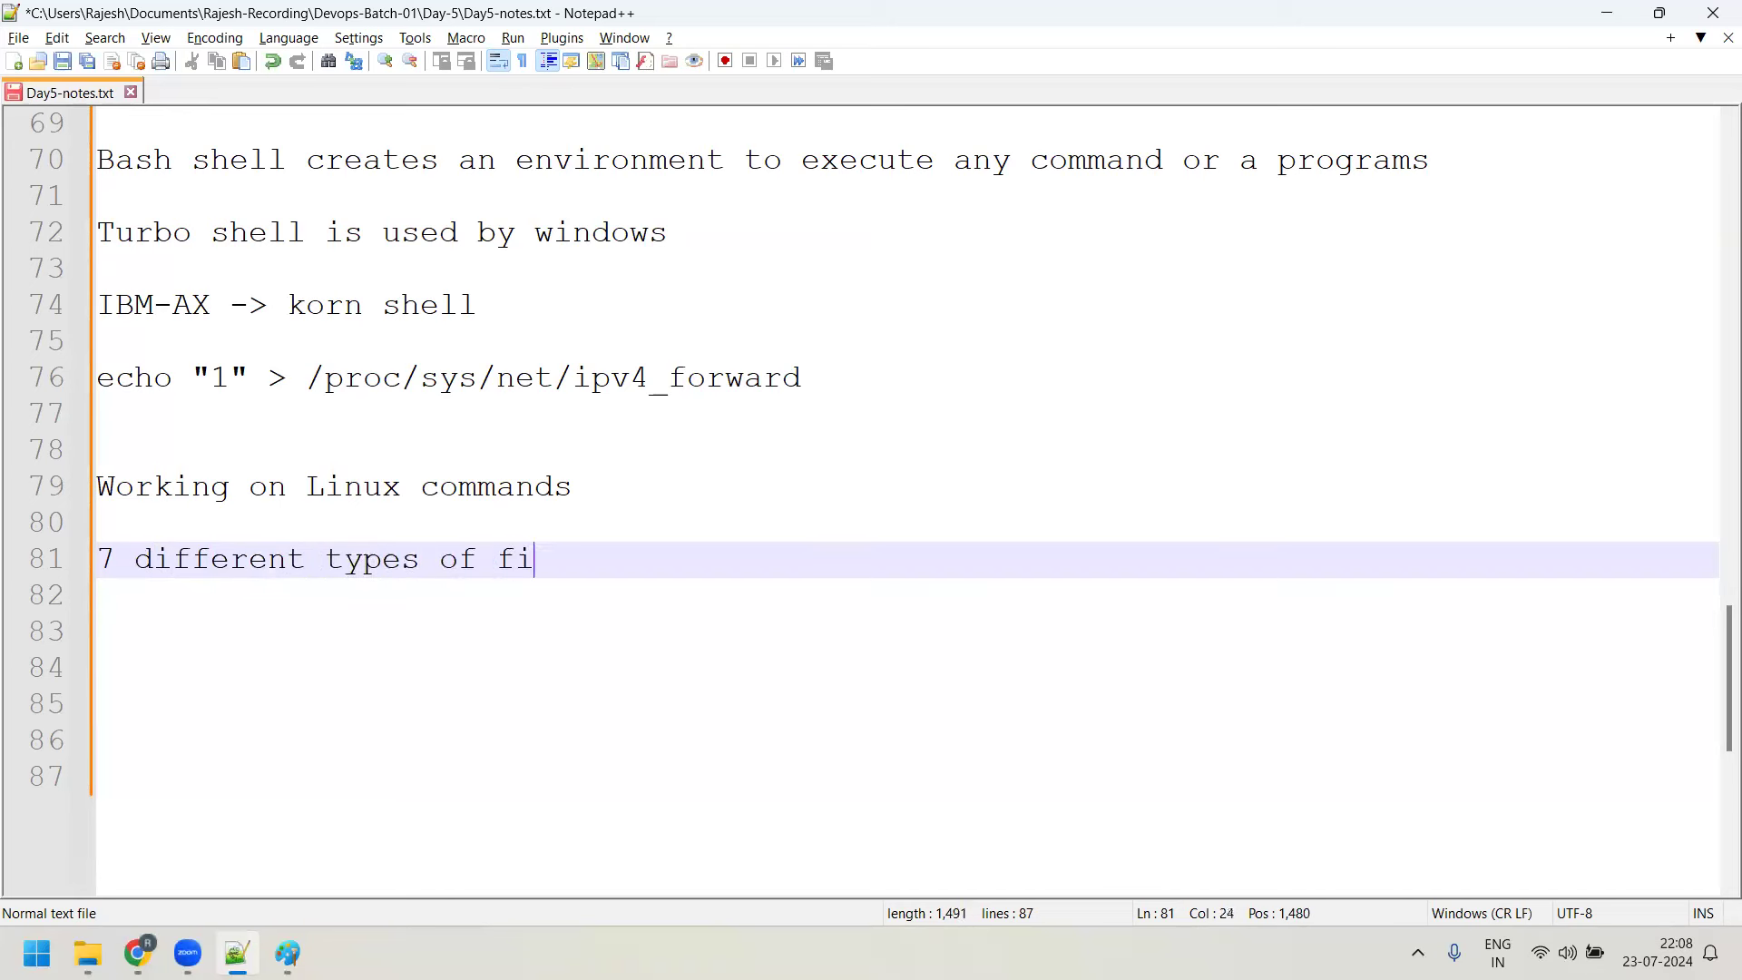
key(Return)
key(Return)
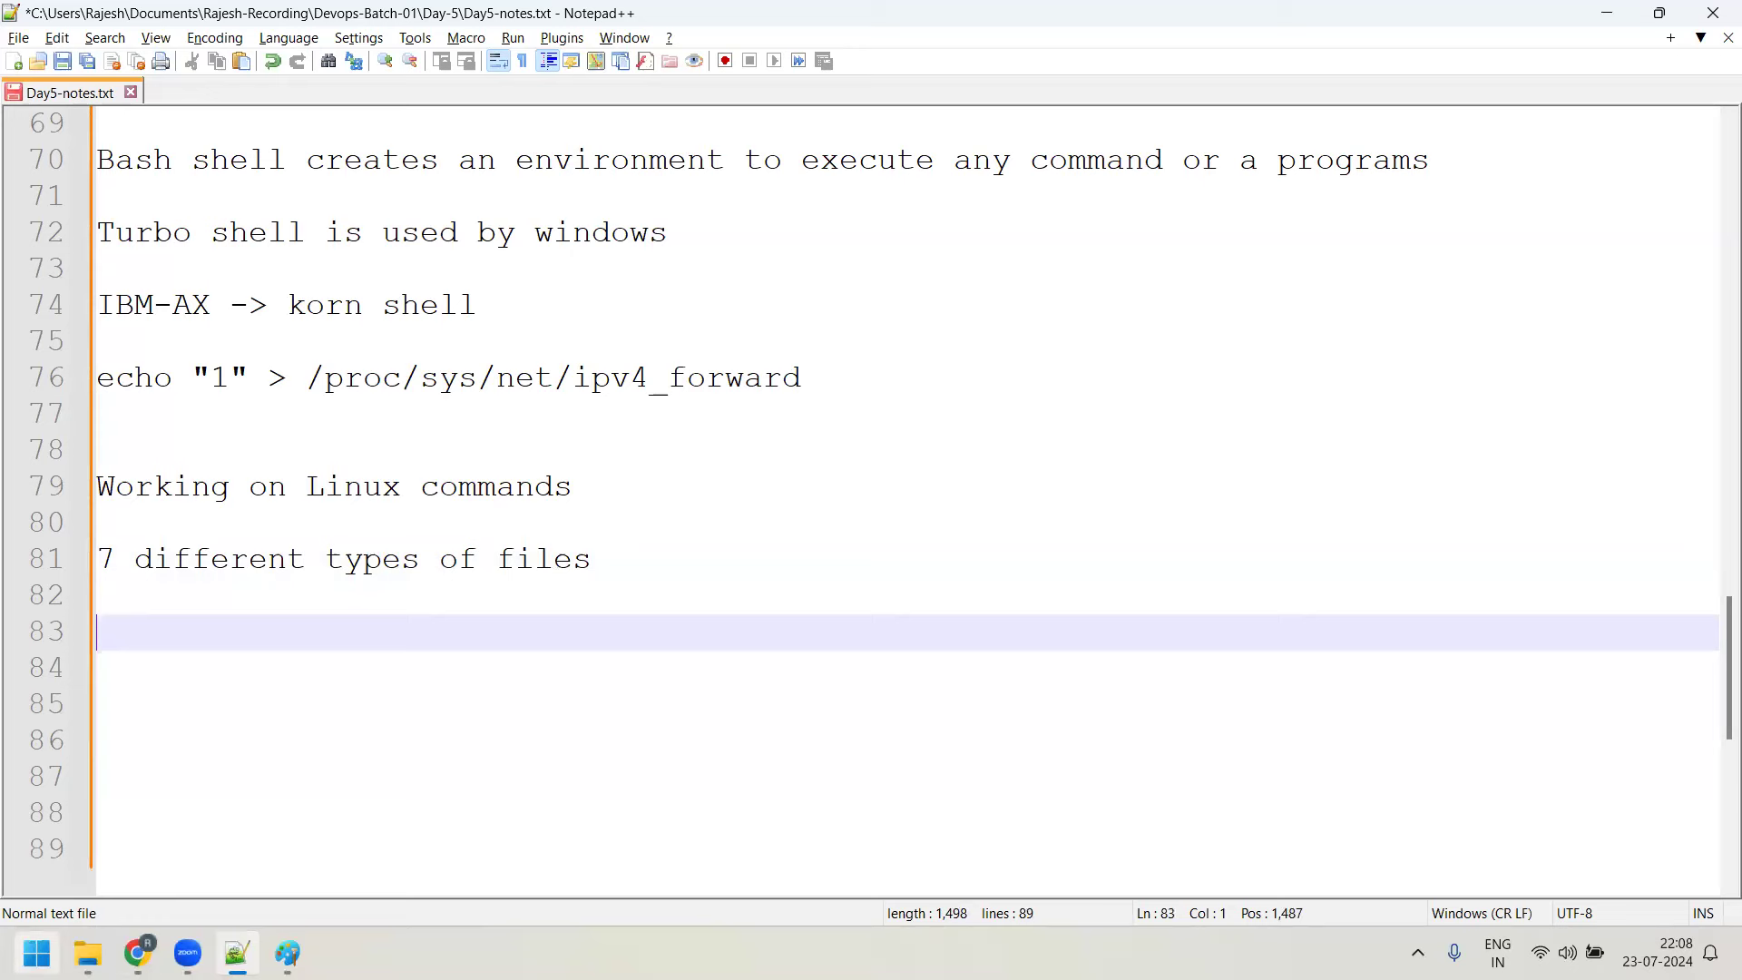
Close all leftover research tabs in Chrome, from the GeeksforGeeks article to Yahoo image results
click(137, 826)
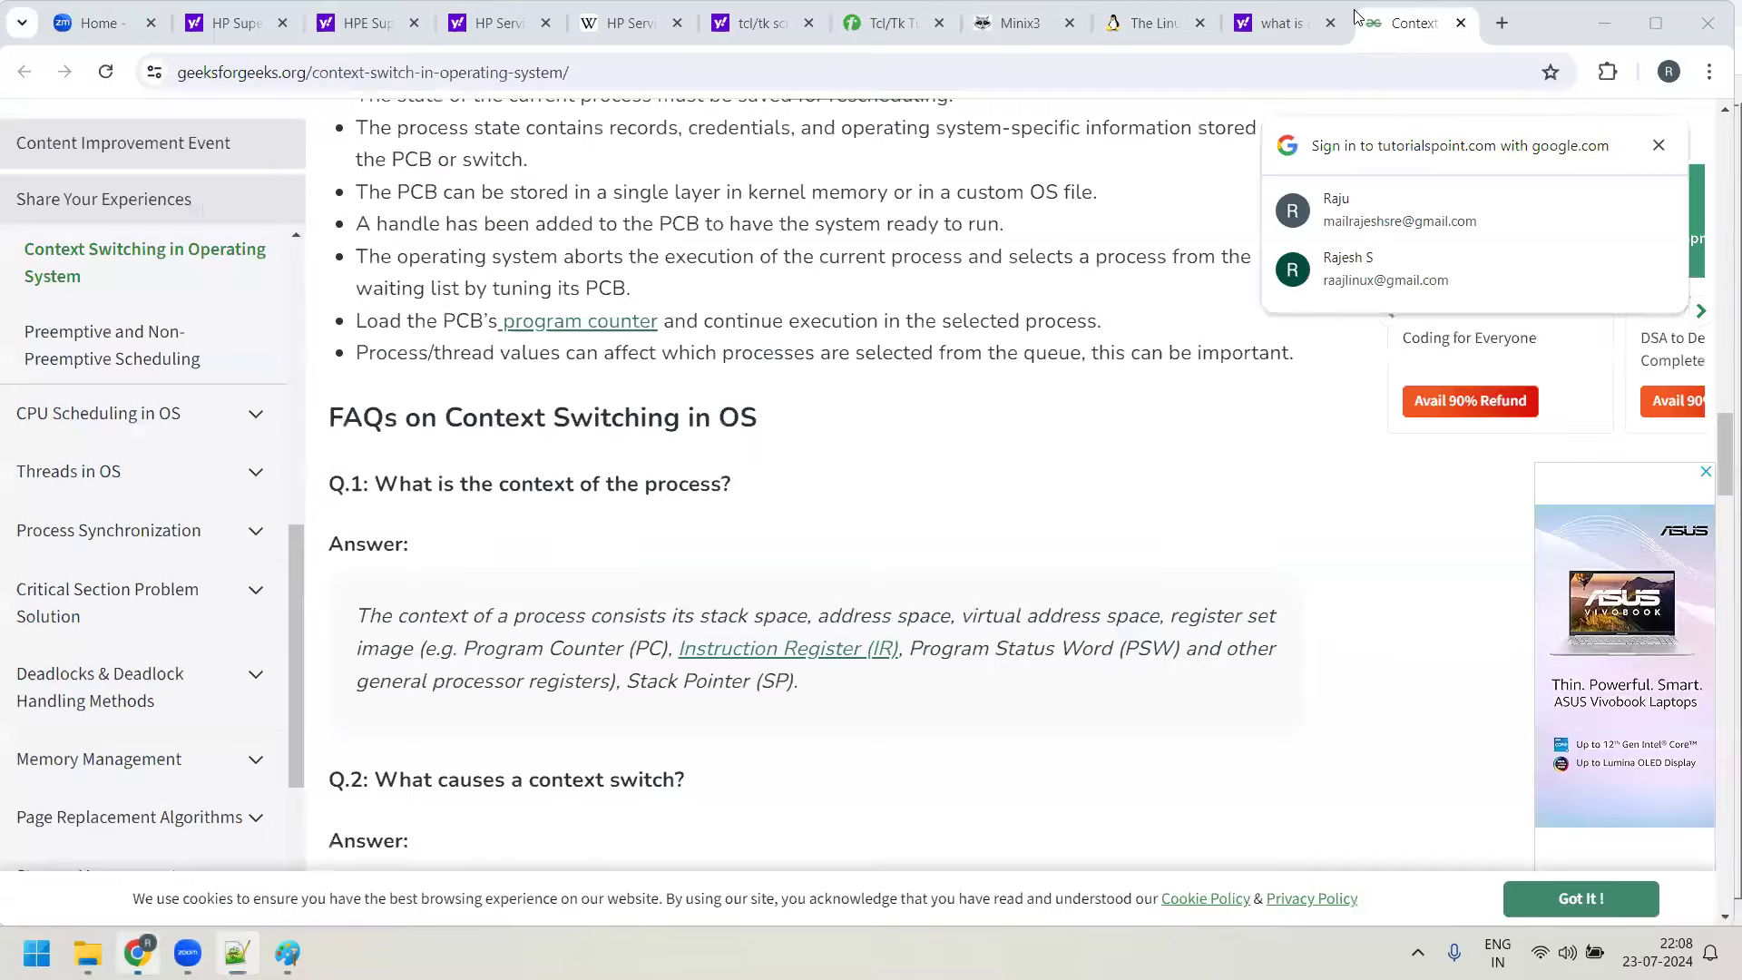
click(1461, 24)
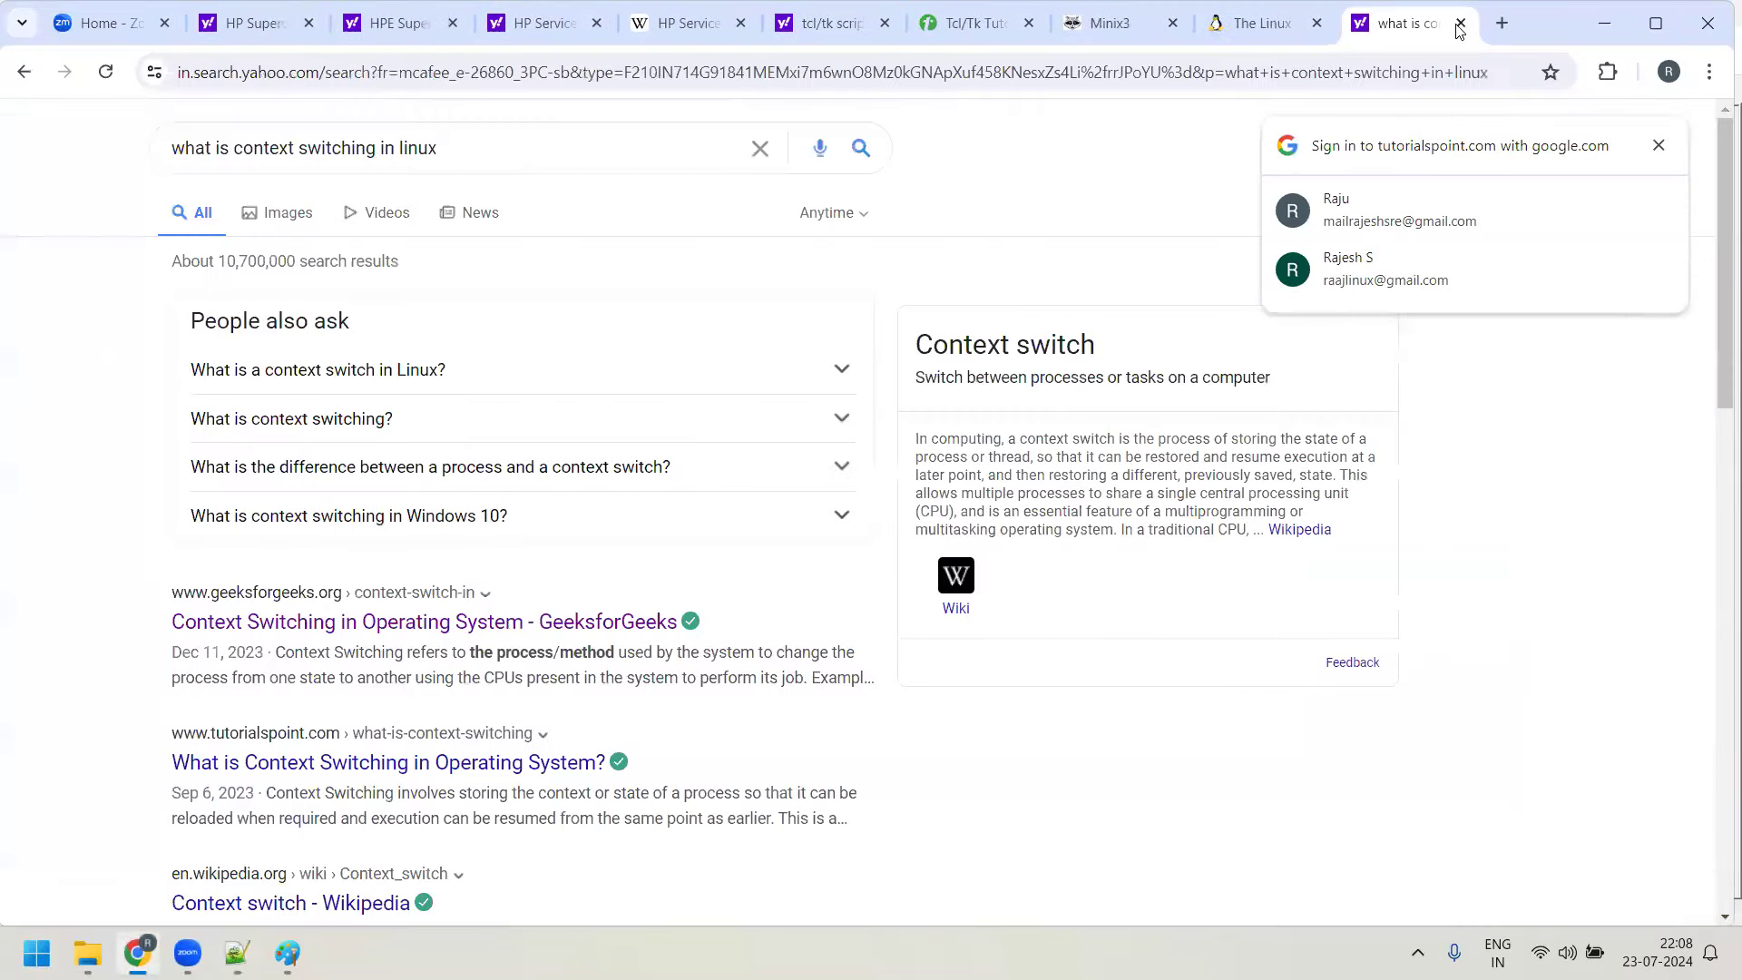
click(1462, 23)
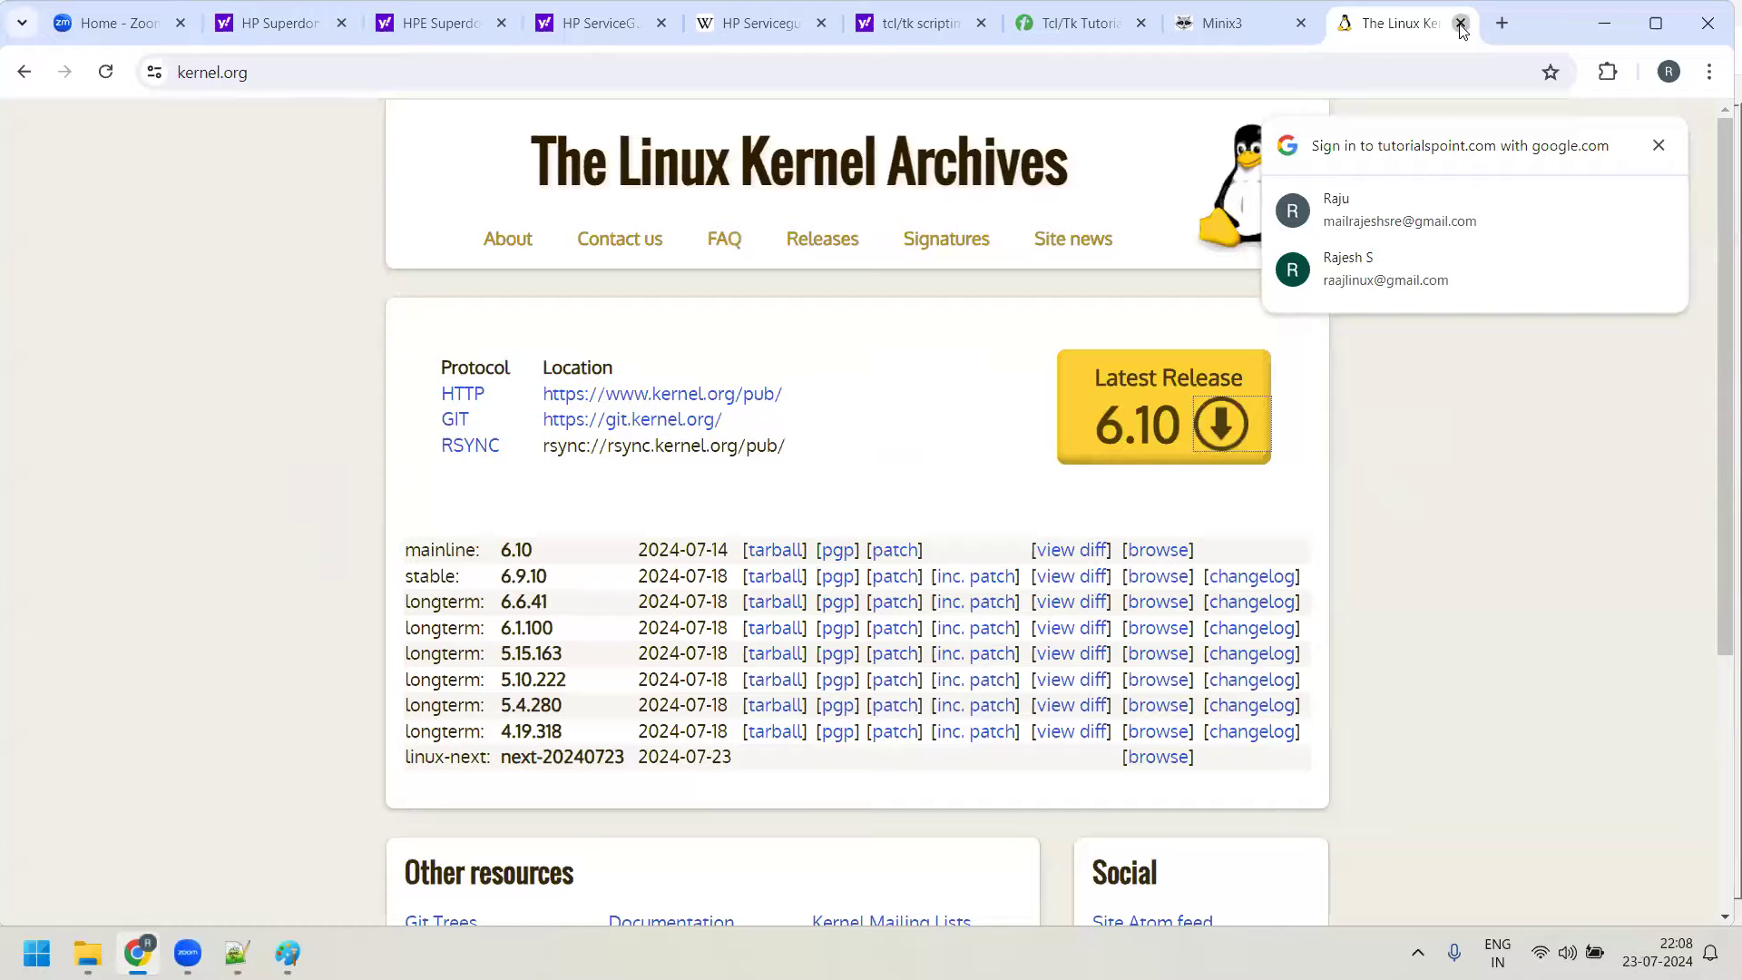
click(1461, 23)
click(1461, 24)
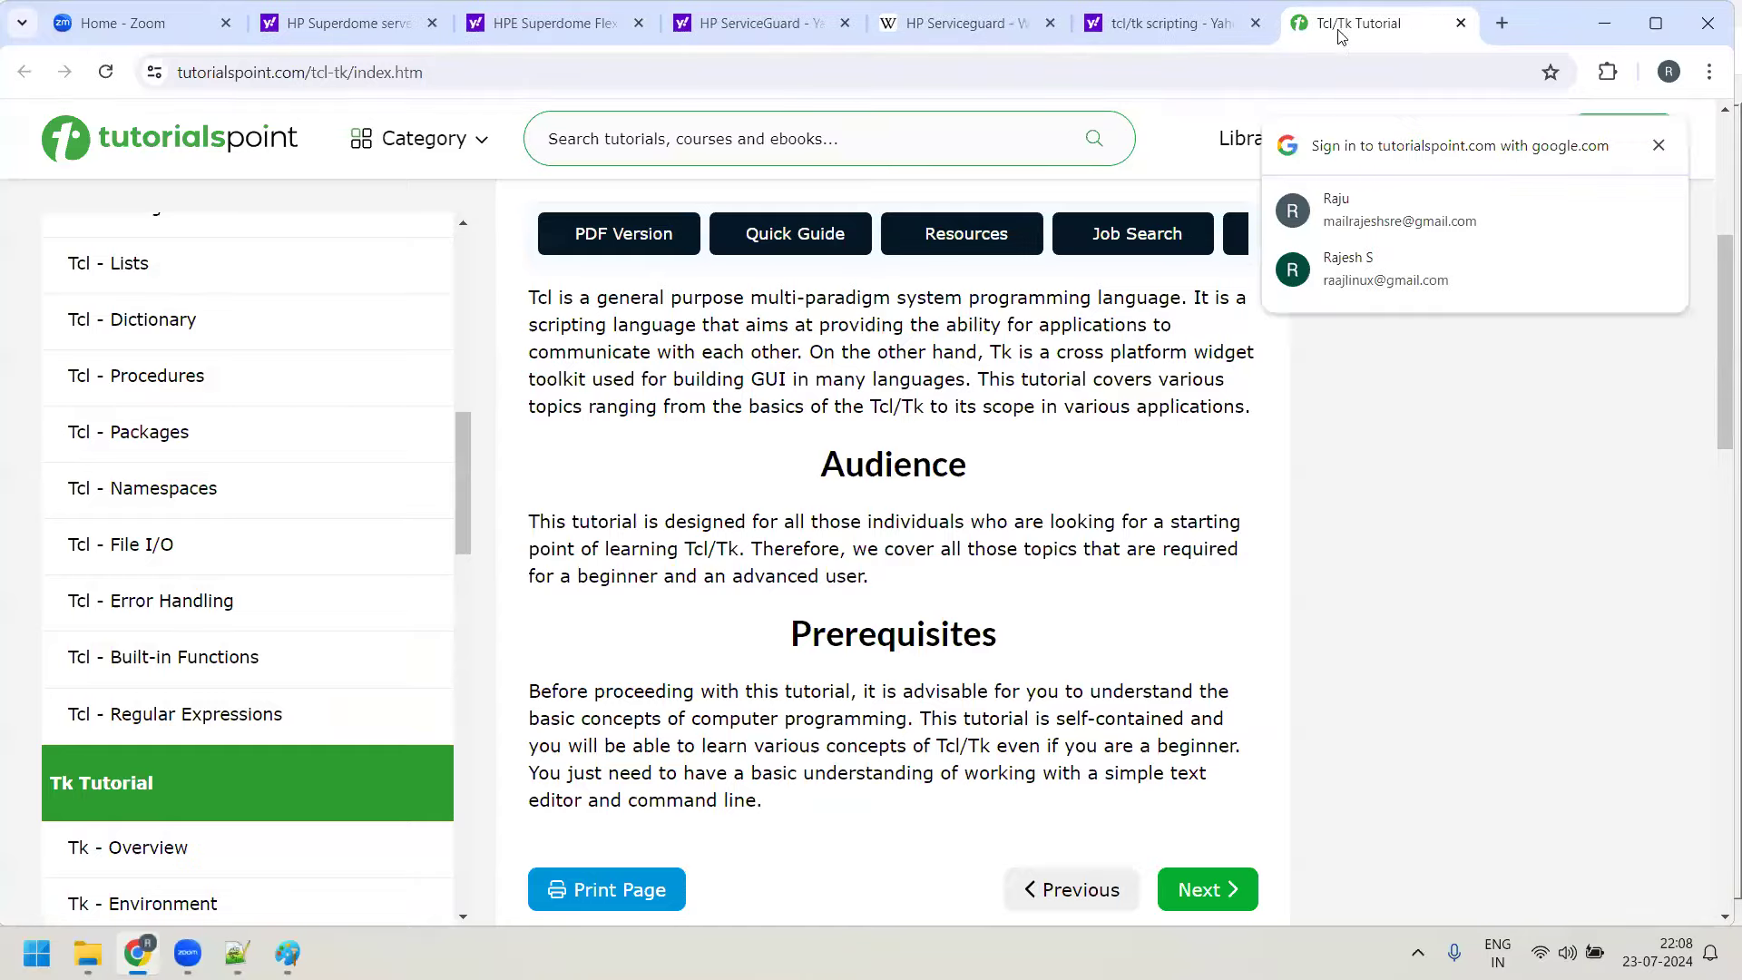
click(1365, 24)
click(1461, 23)
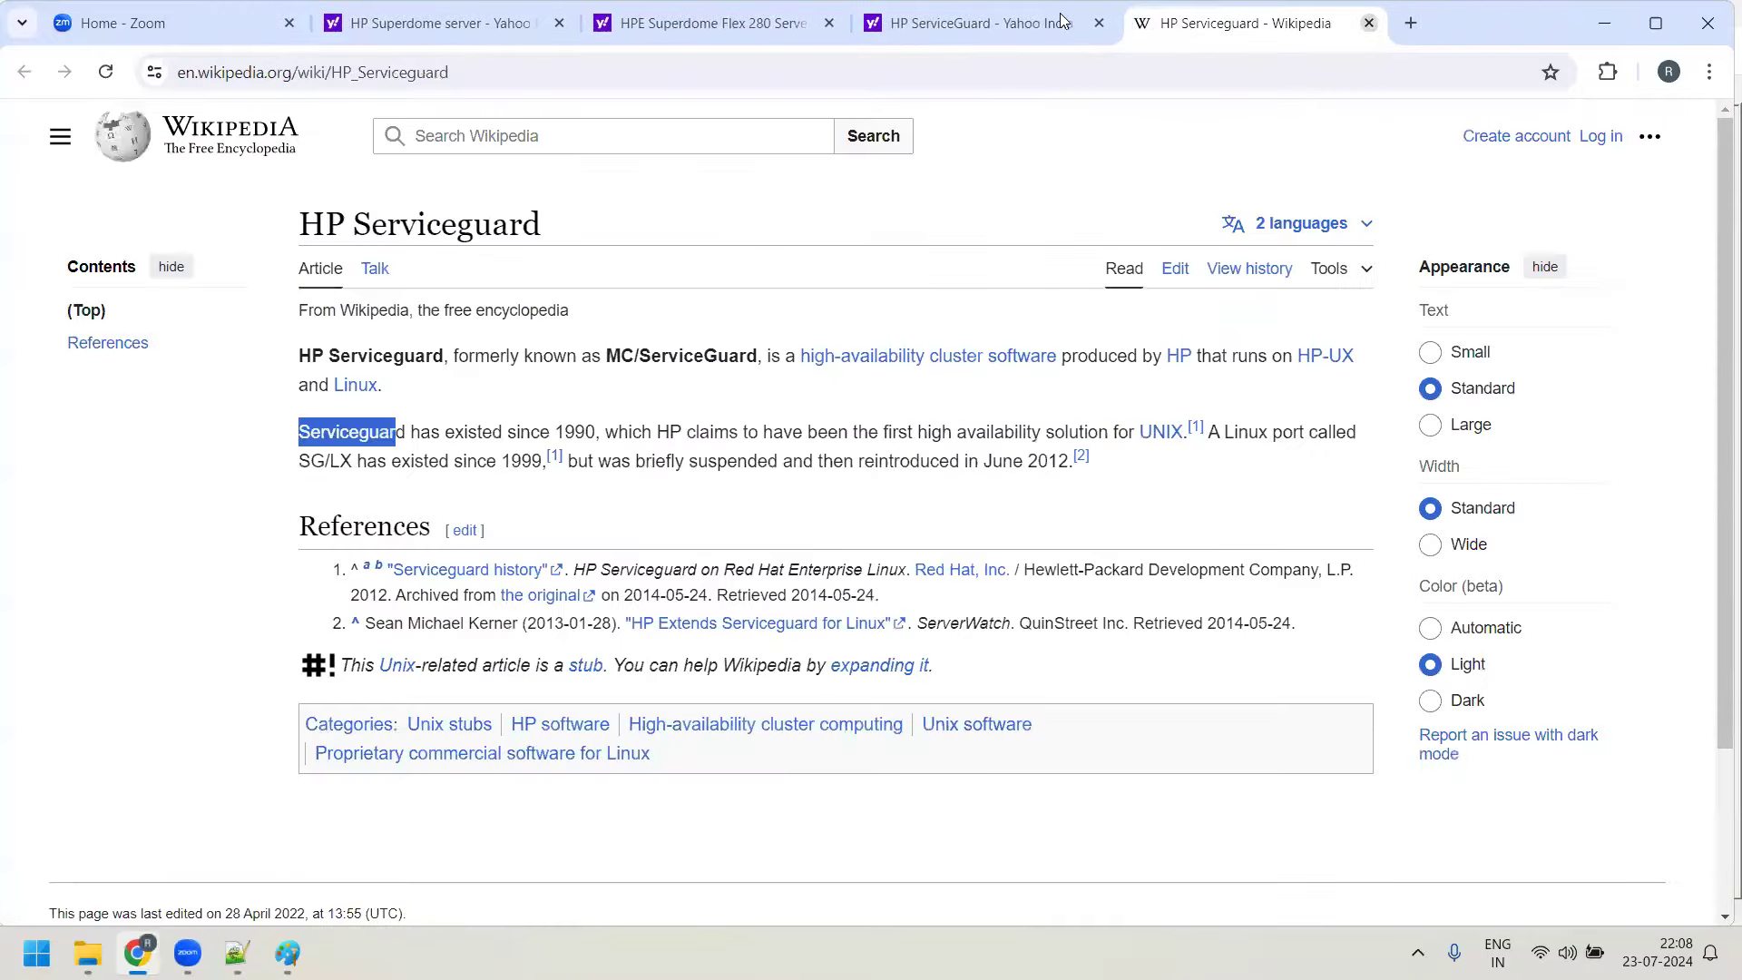
click(1384, 24)
click(844, 20)
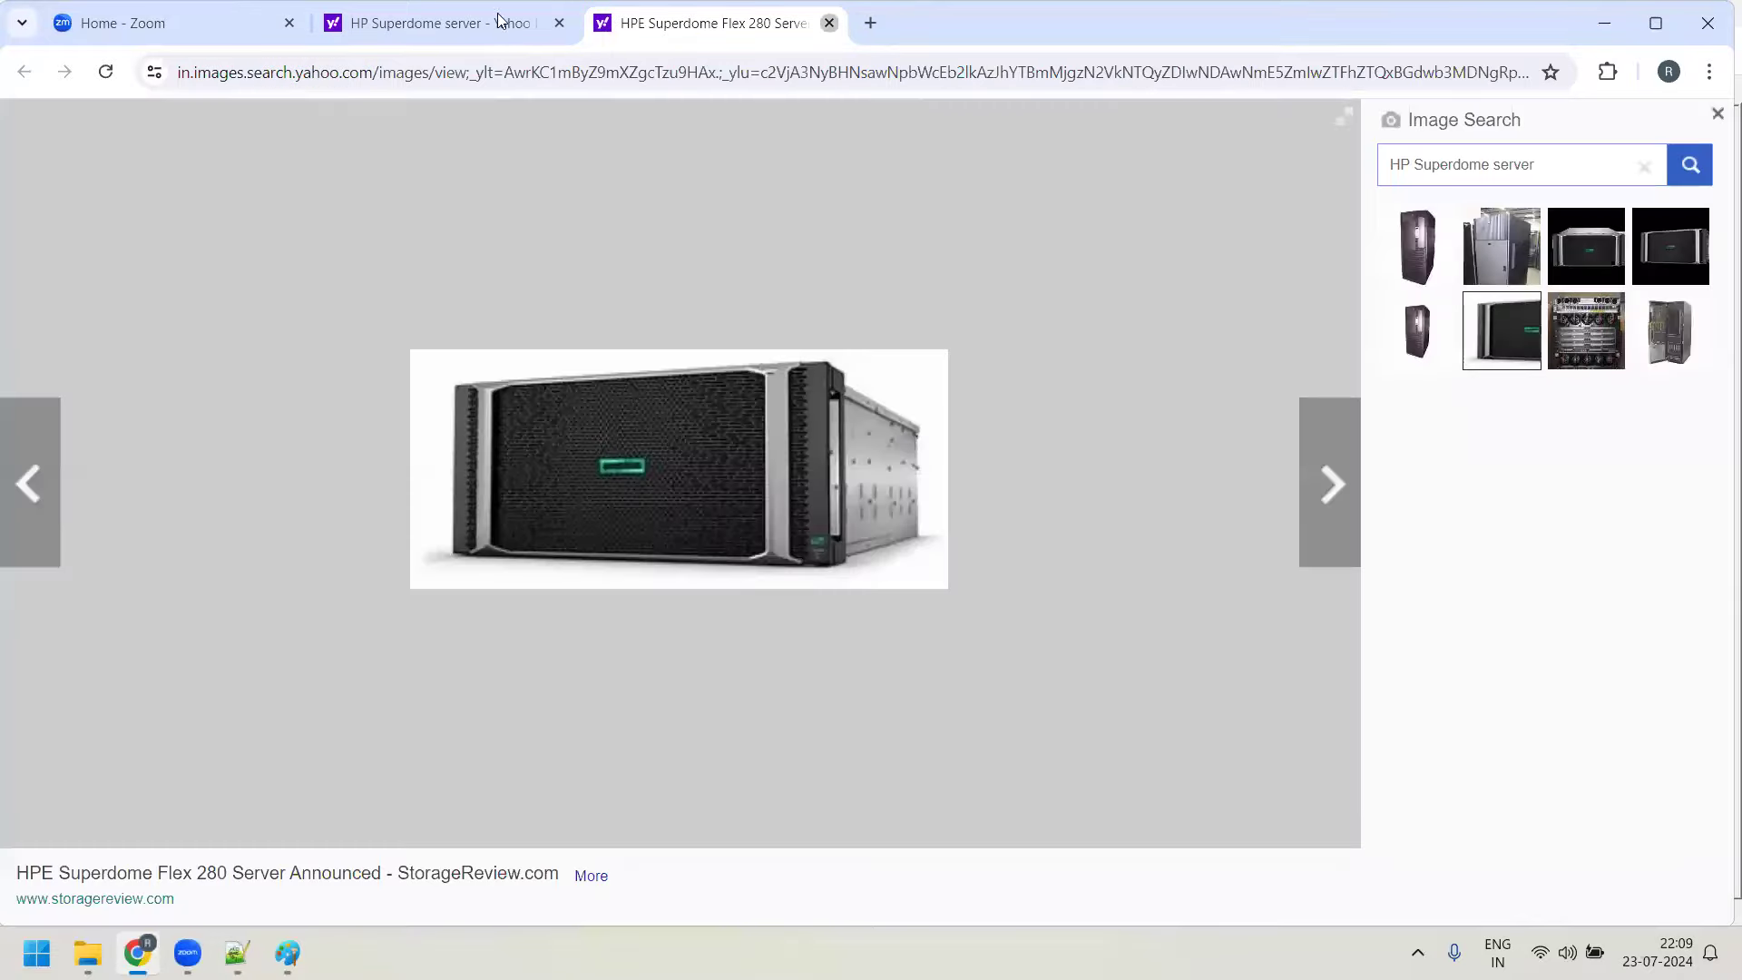
click(829, 22)
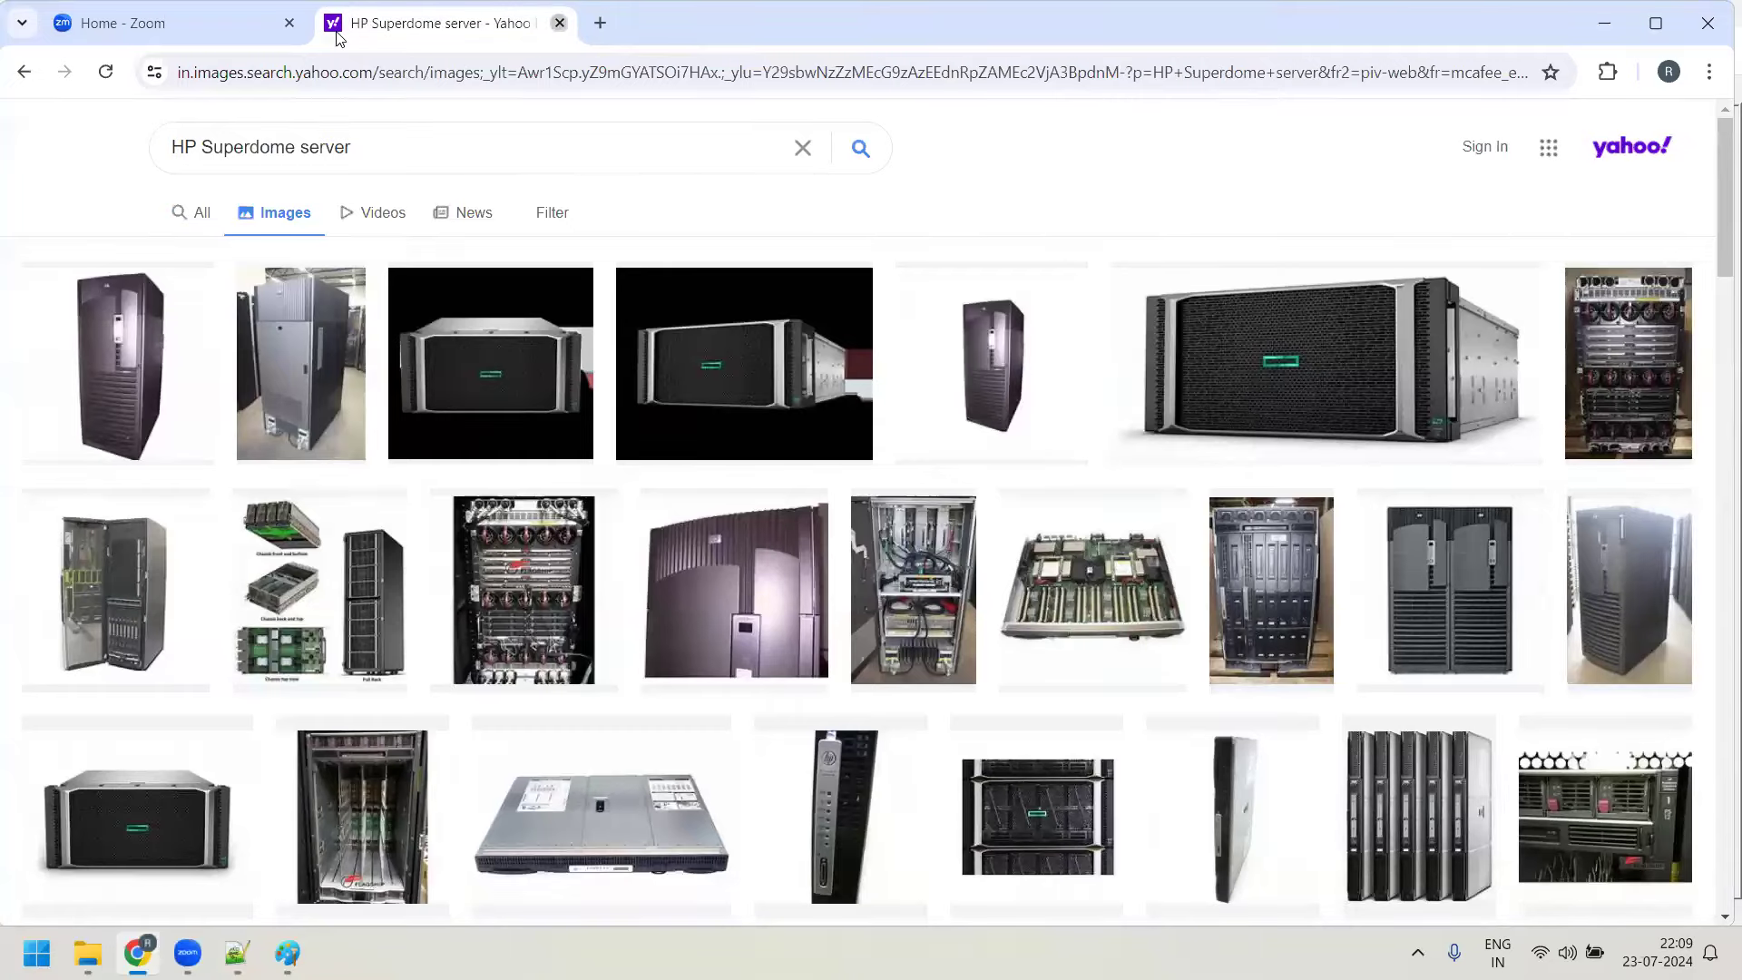
click(559, 23)
Go to console.aws.amazon.com and sign in as root user with the saved e-mail and password
click(328, 23)
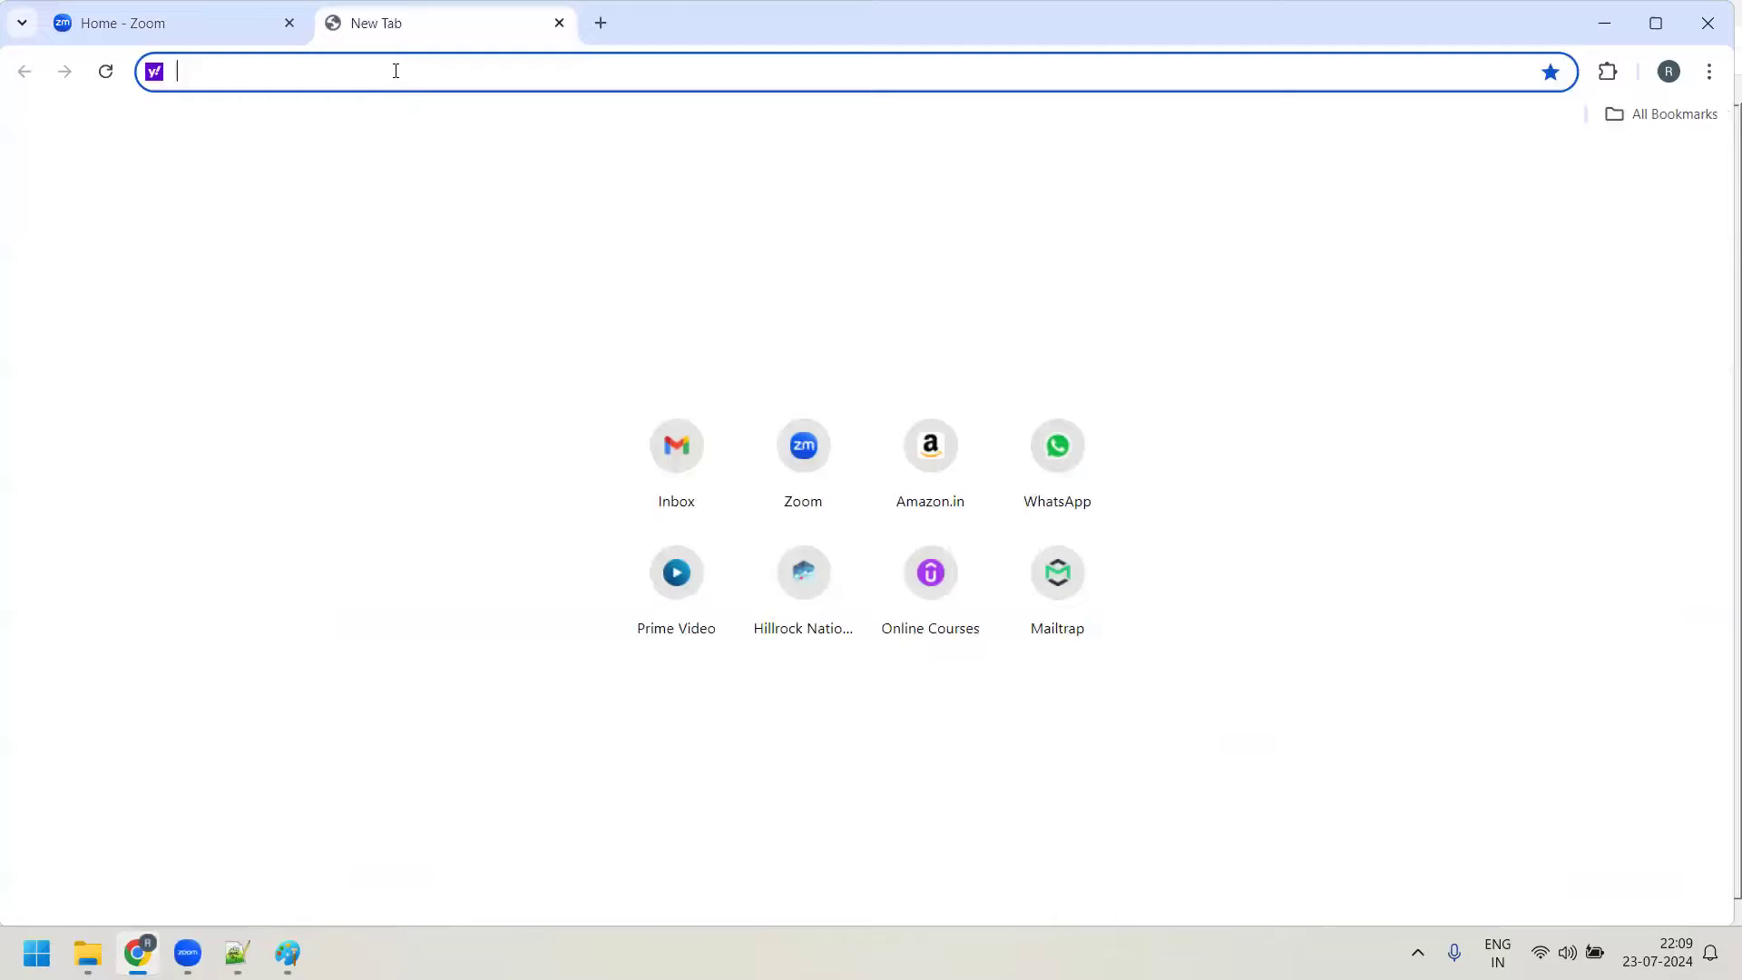
text(console.aws.amazon.com/console/home?nc2=h_ct&src=header-signin&region=us-east-1)
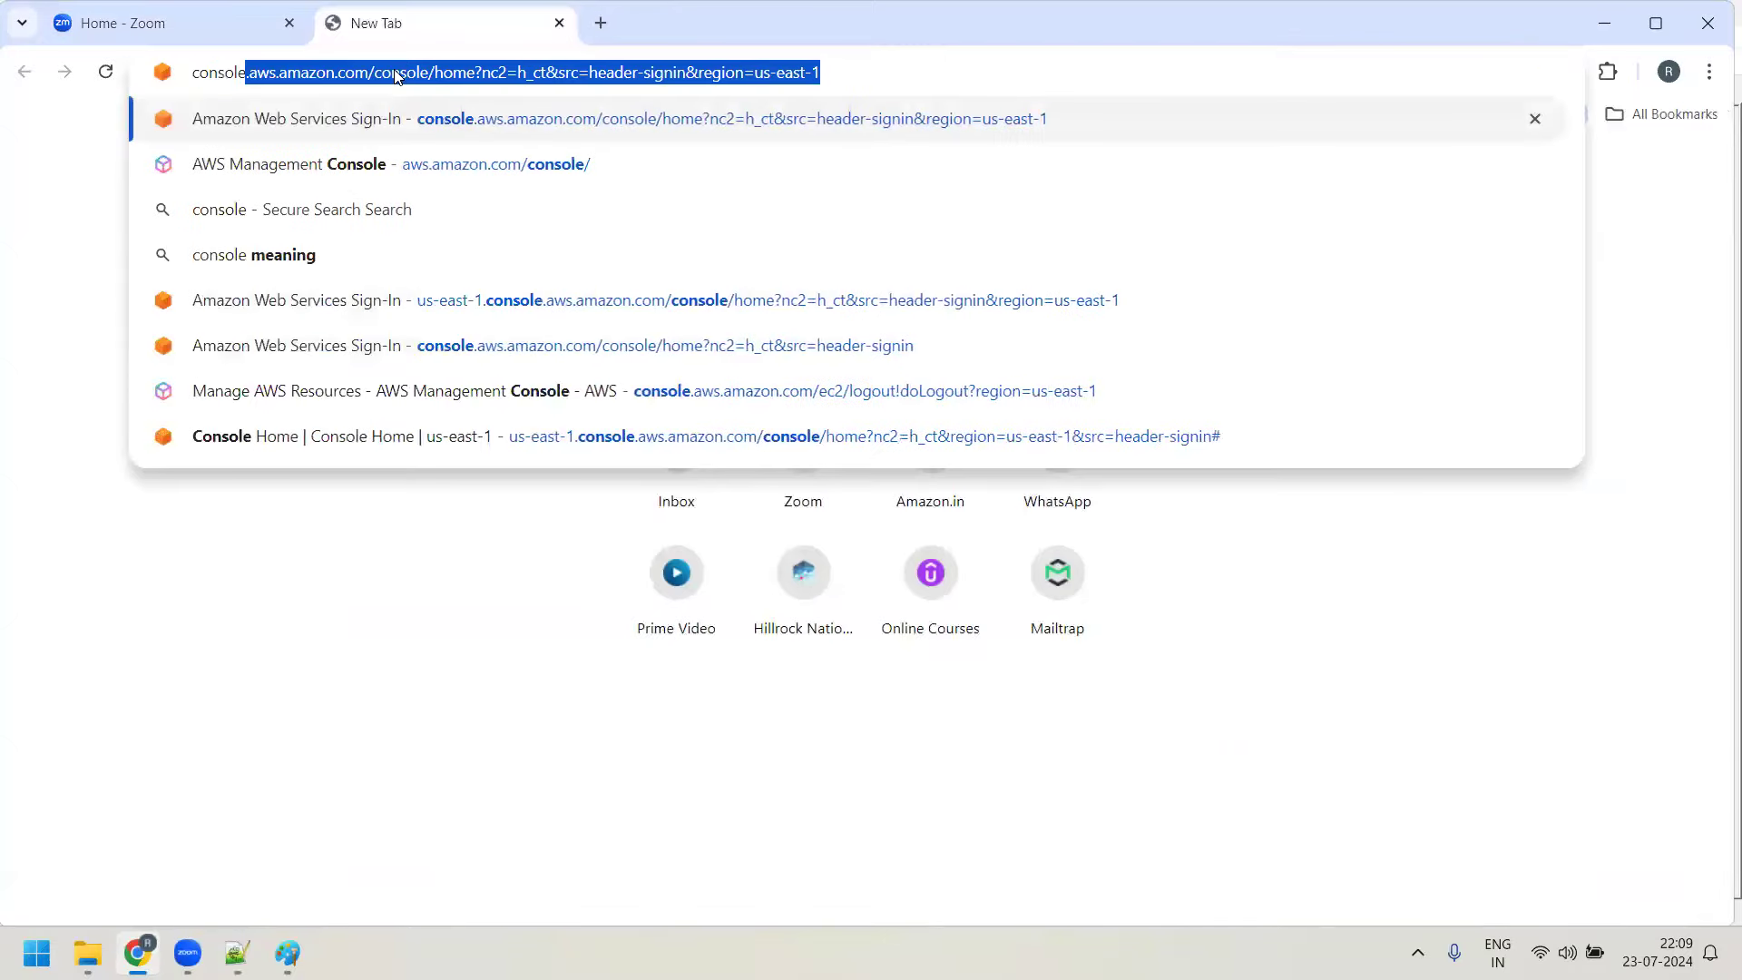
click(432, 128)
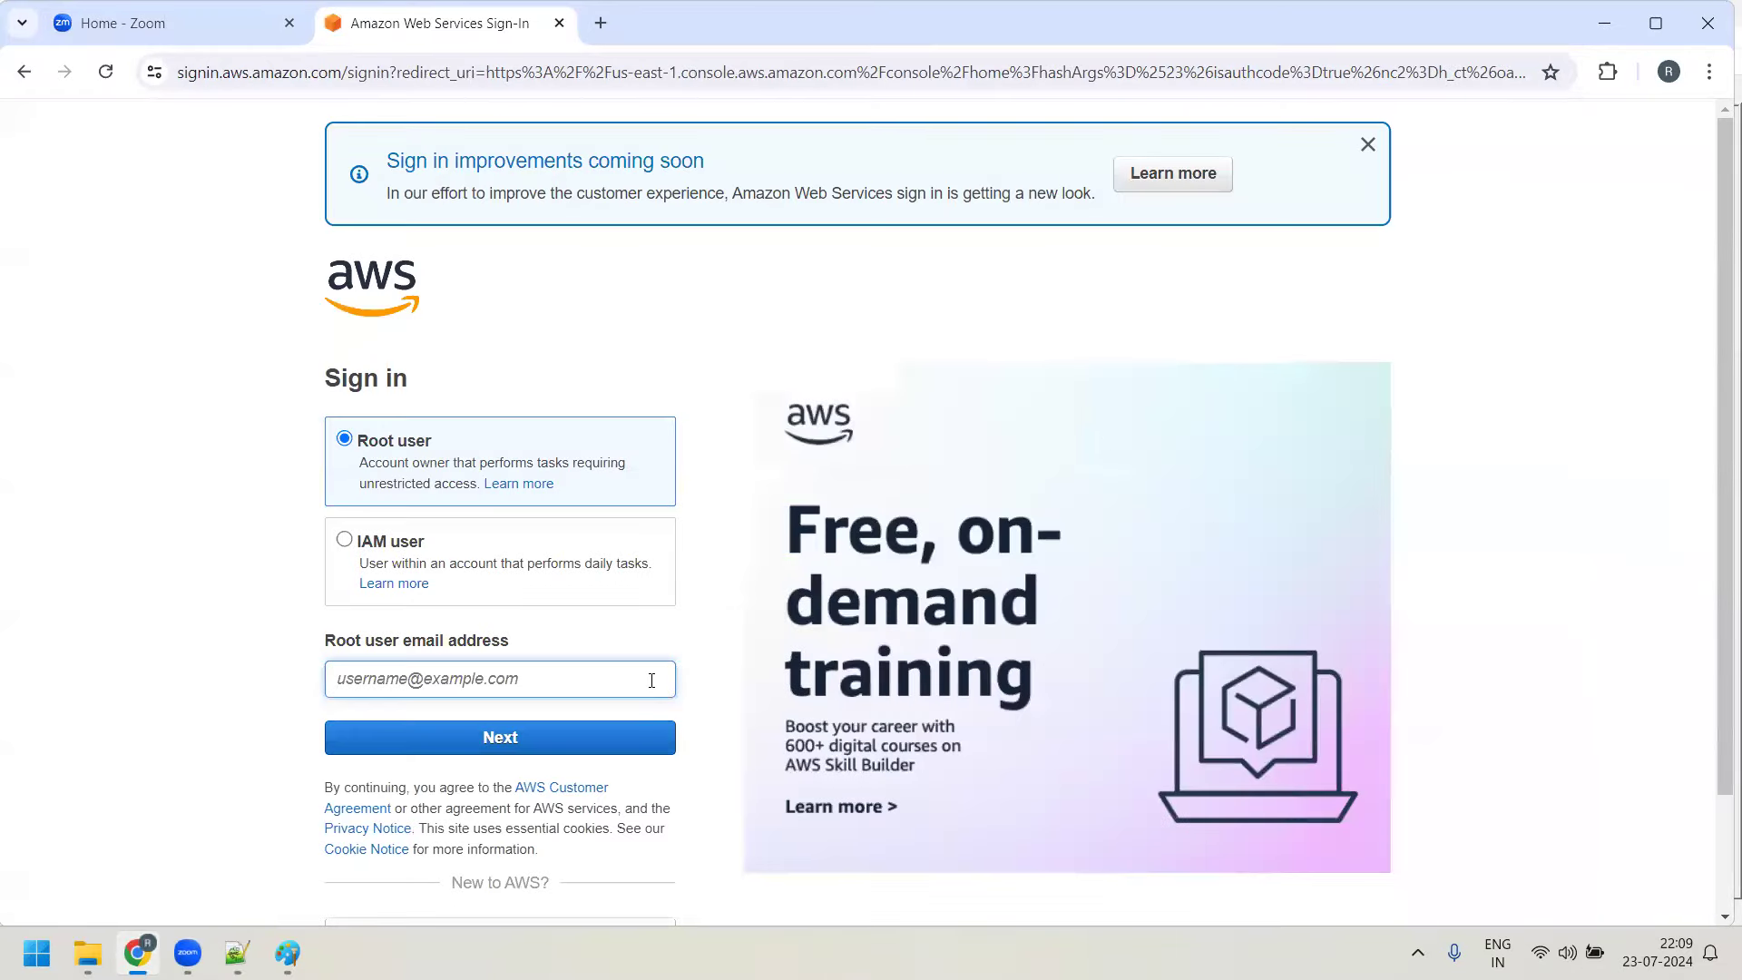
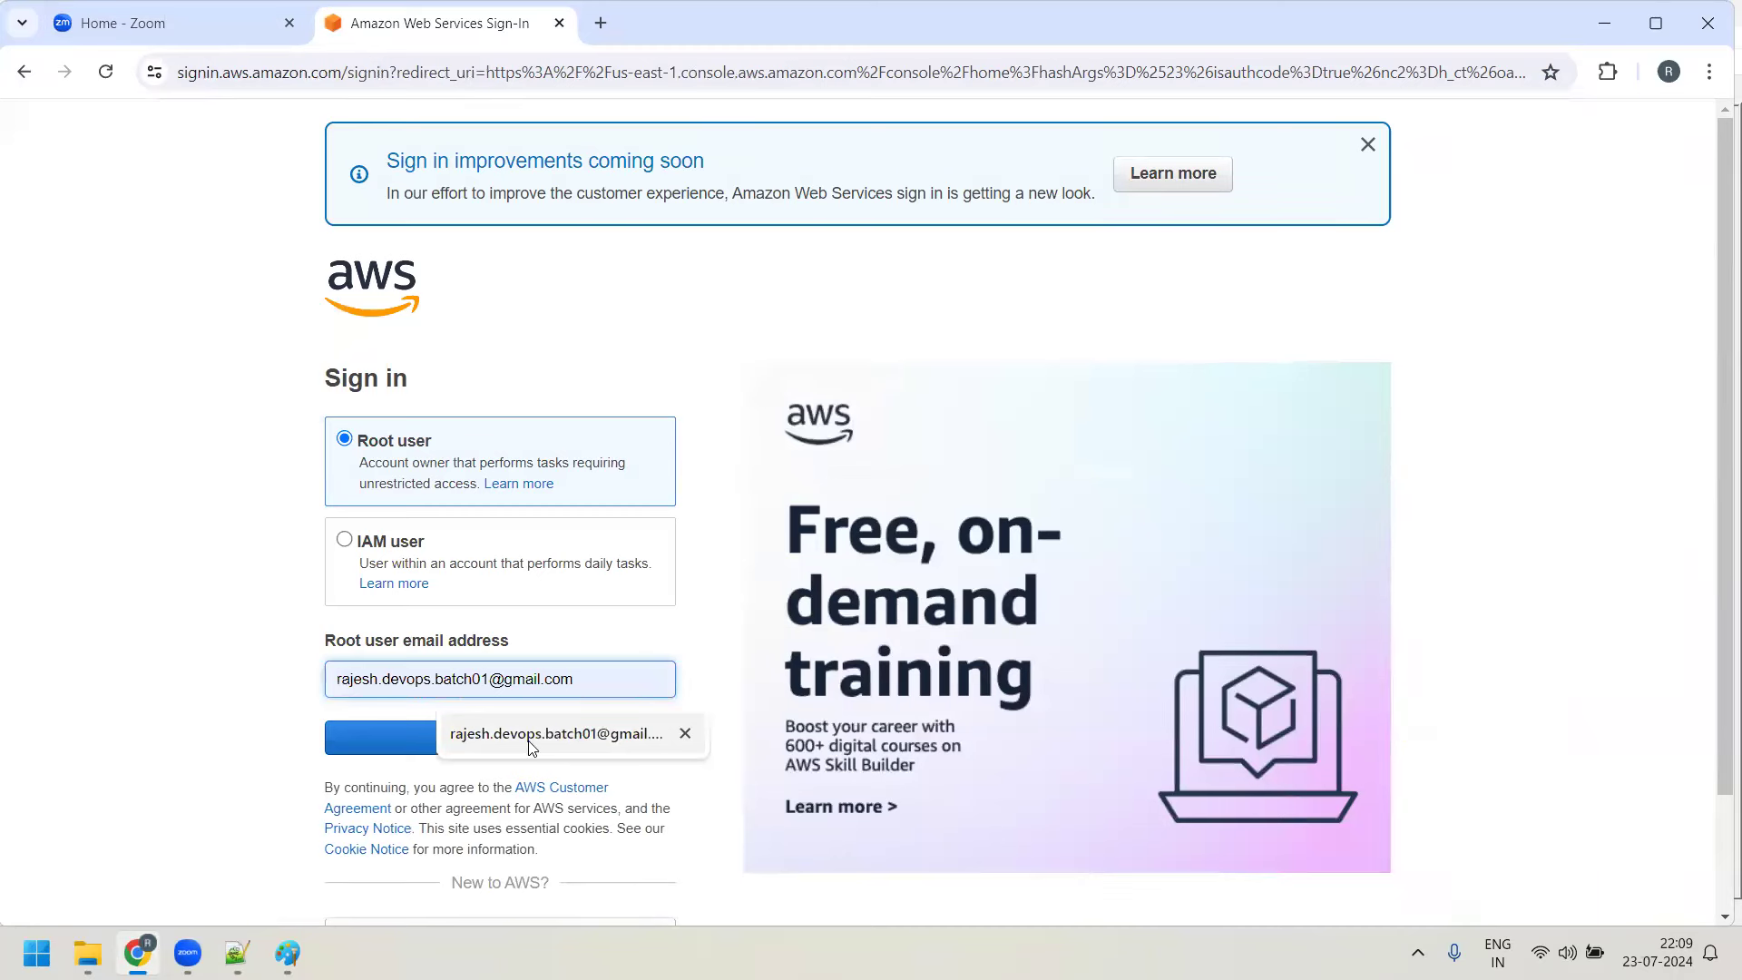
click(580, 735)
click(530, 735)
text(******)
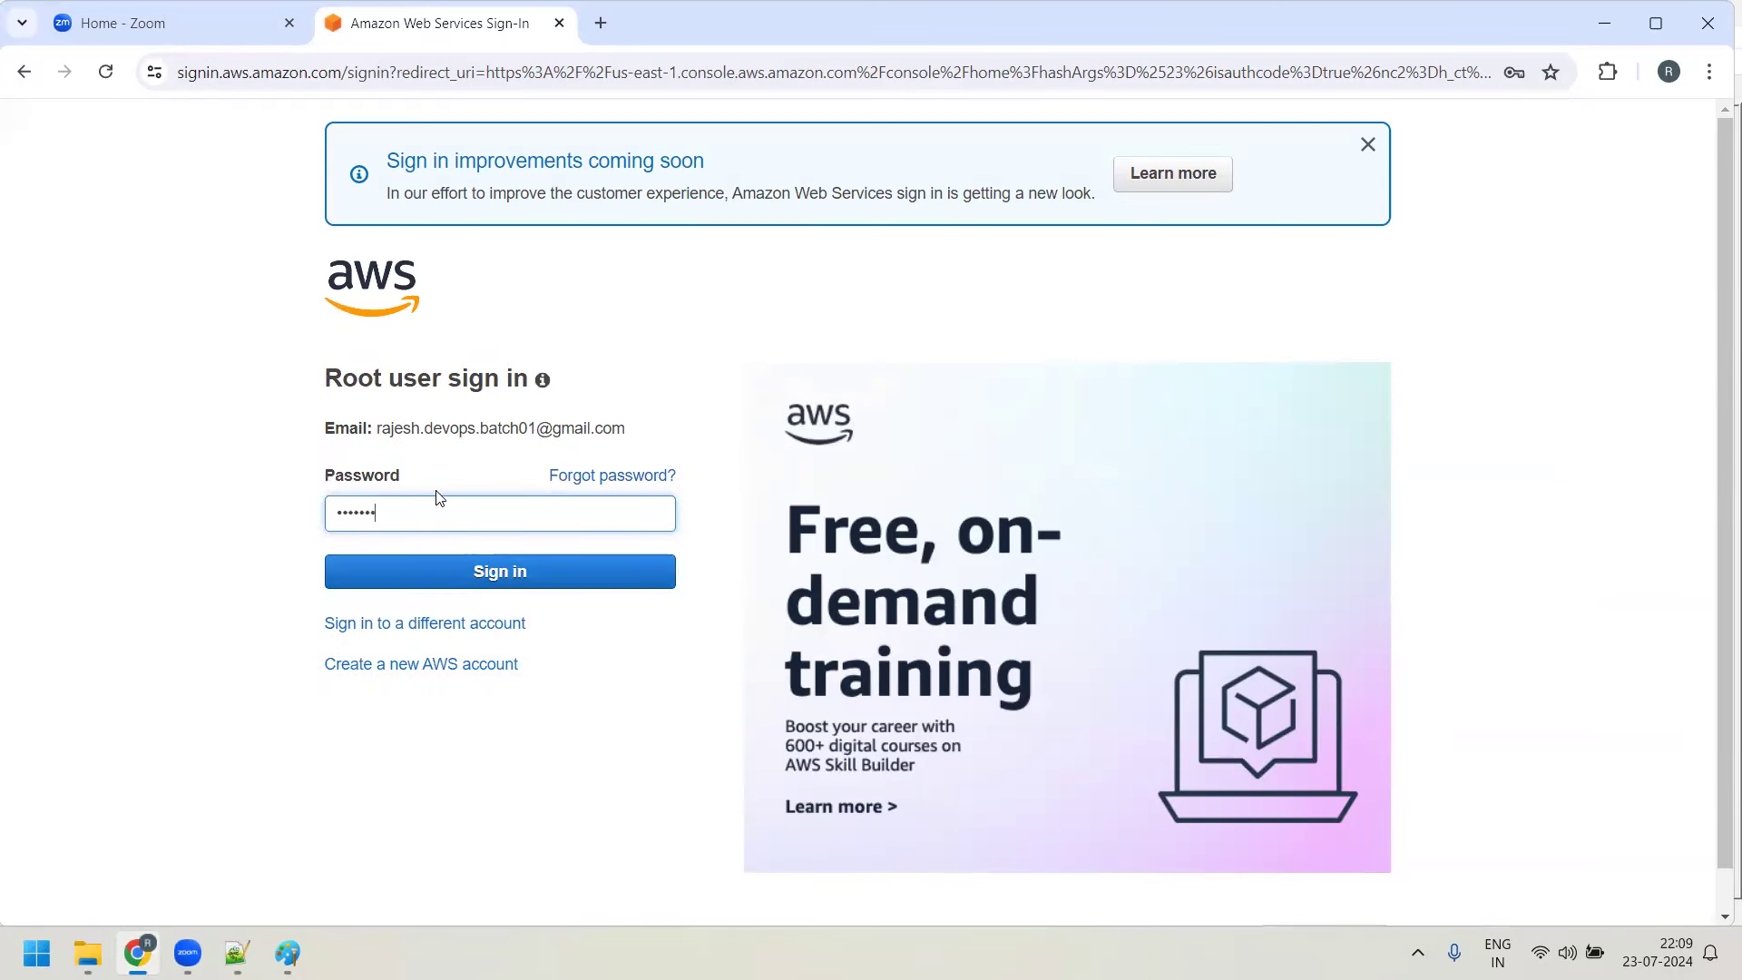
text(*******)
key(Return)
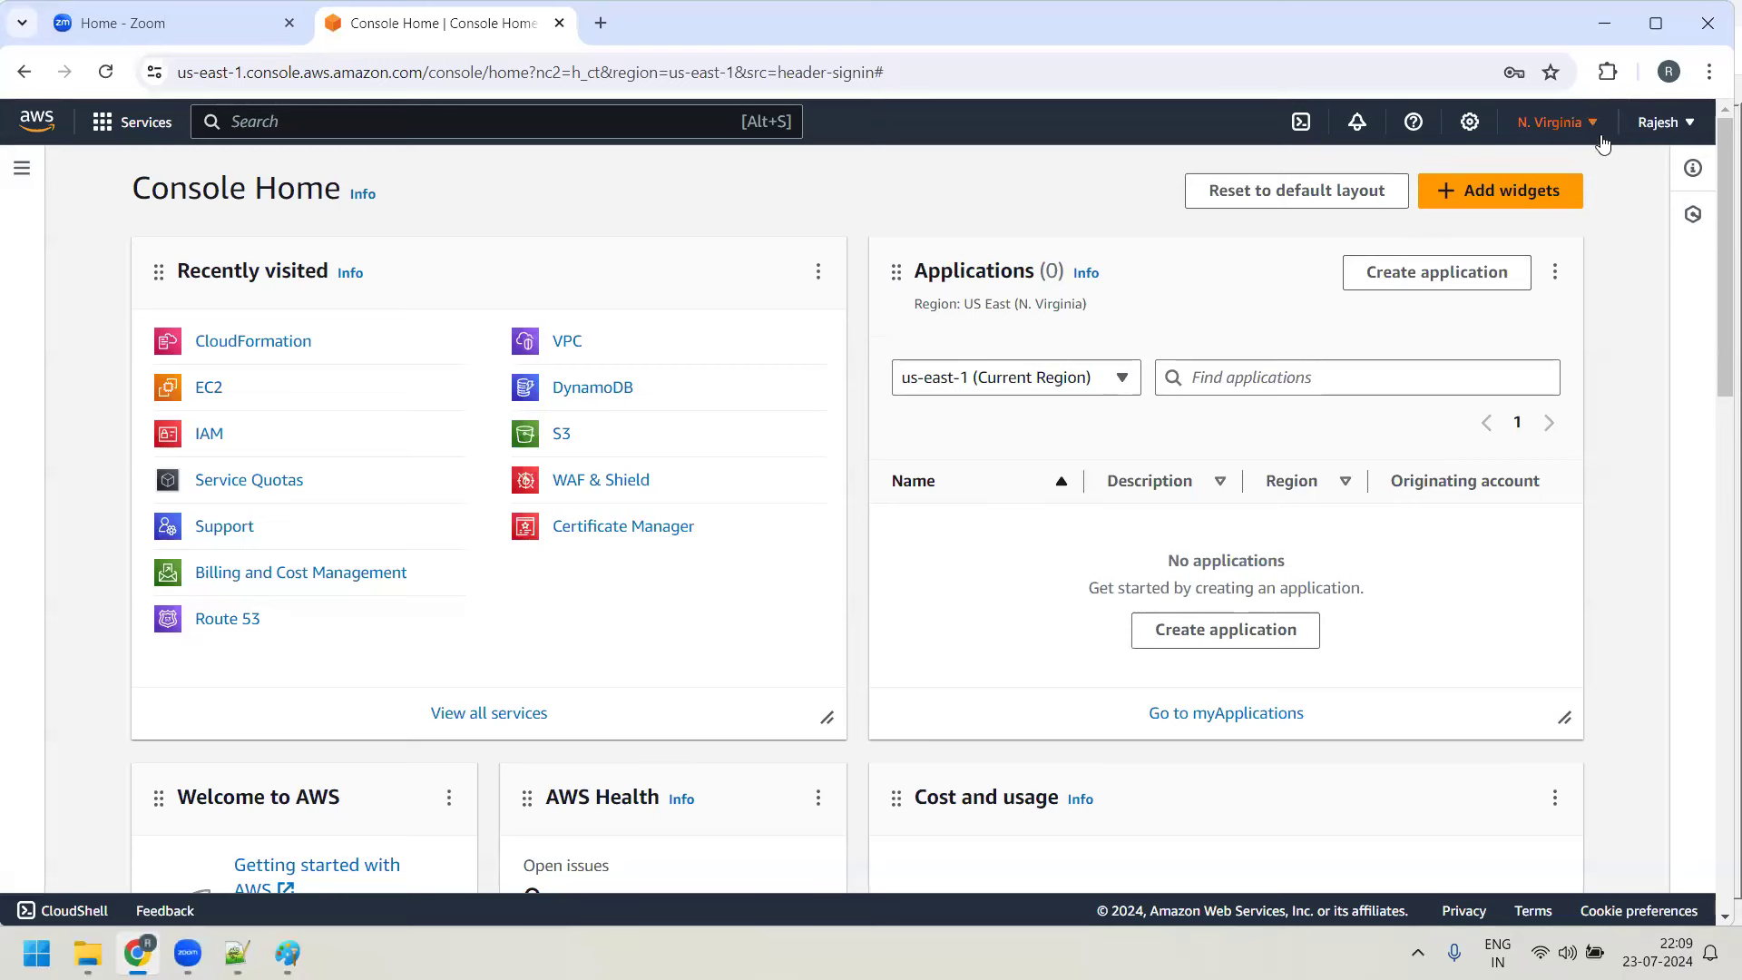
Switch to Asia Pacific (Mumbai), confirm EC2 lists no instances, and begin Launch instances
click(1594, 127)
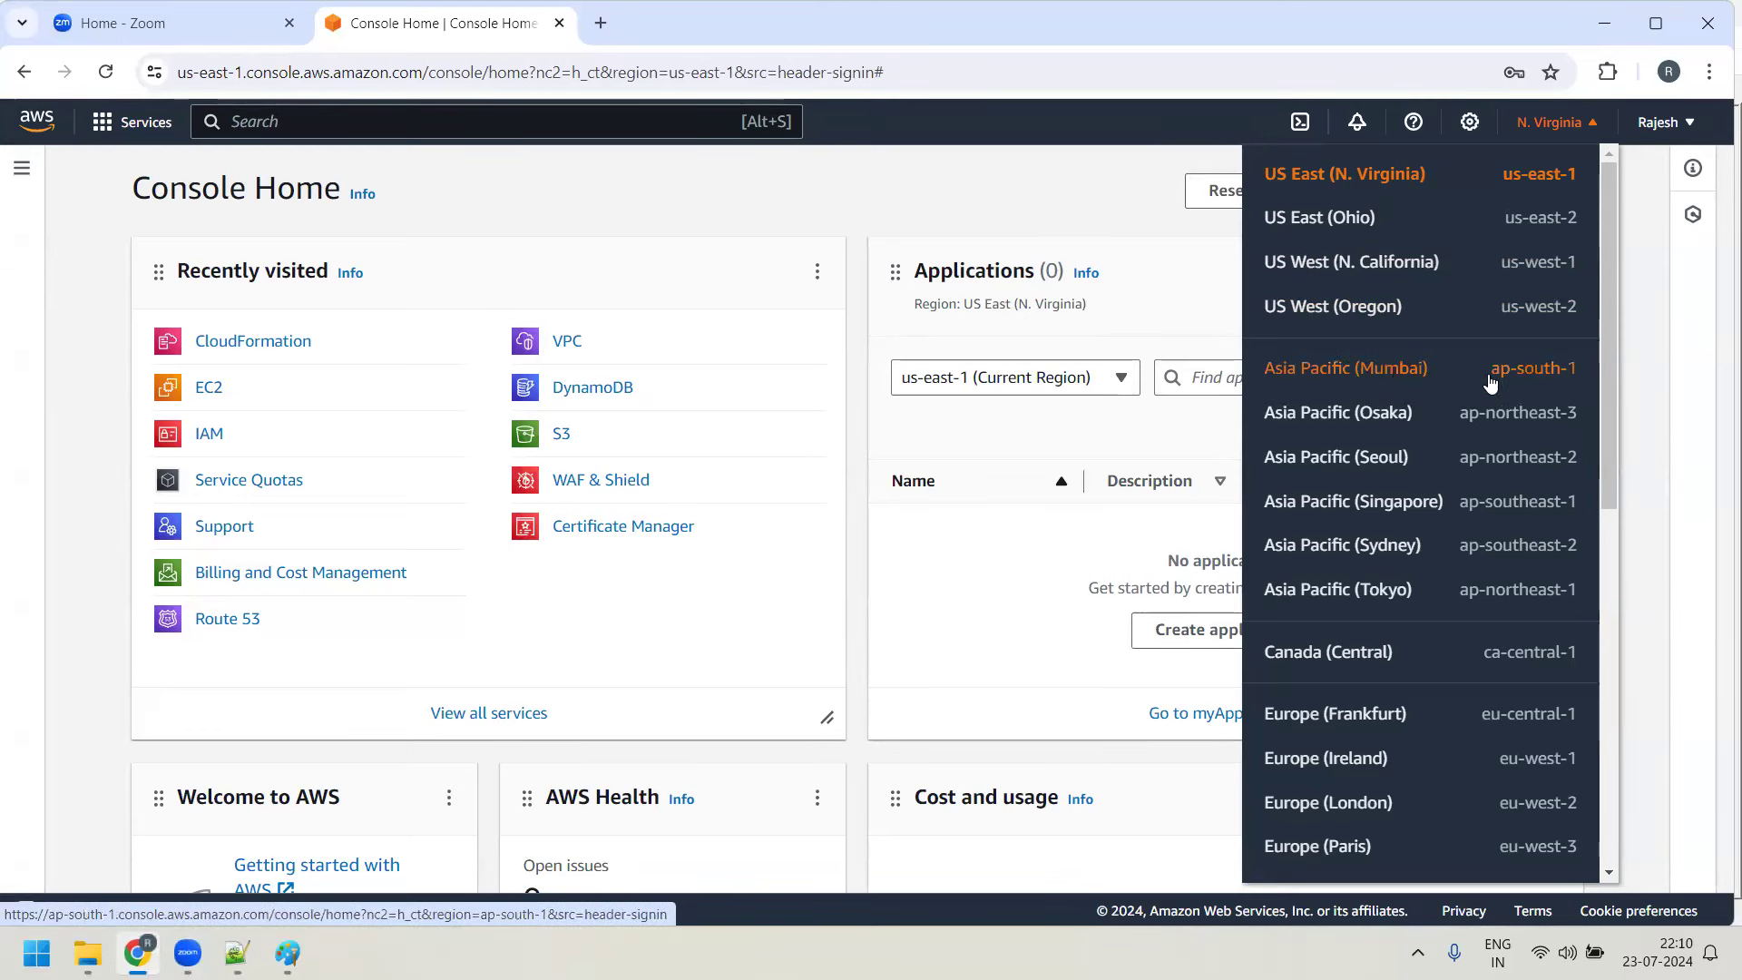
click(1395, 381)
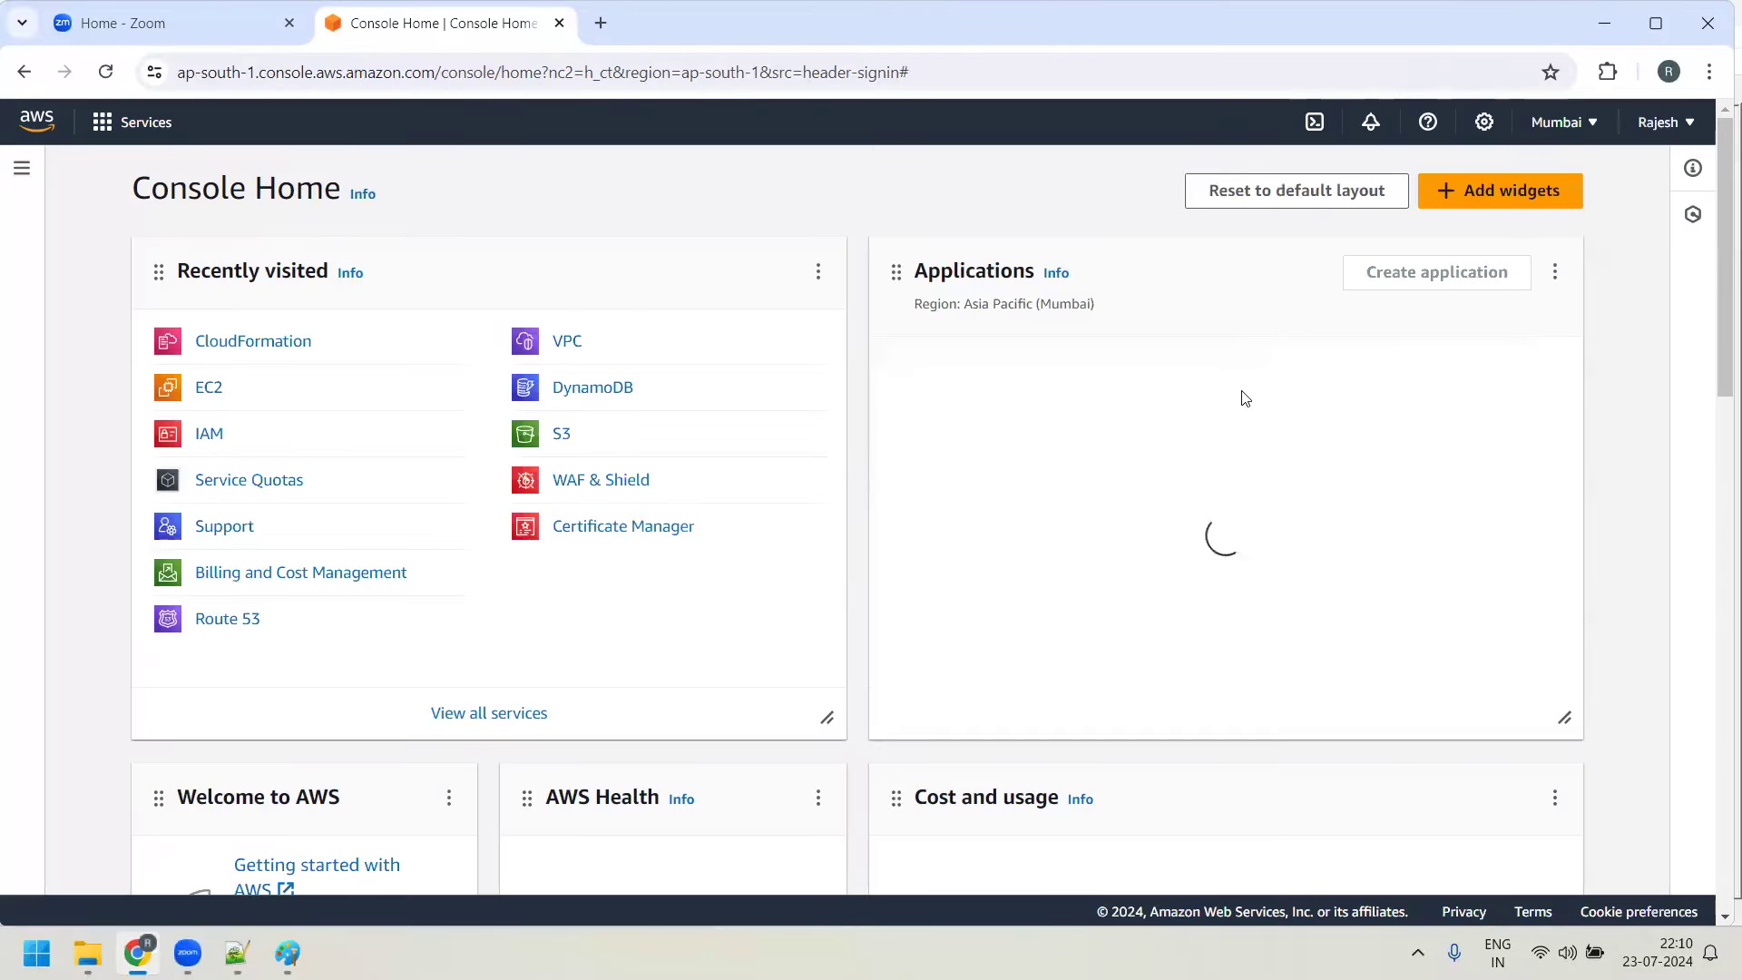
click(215, 392)
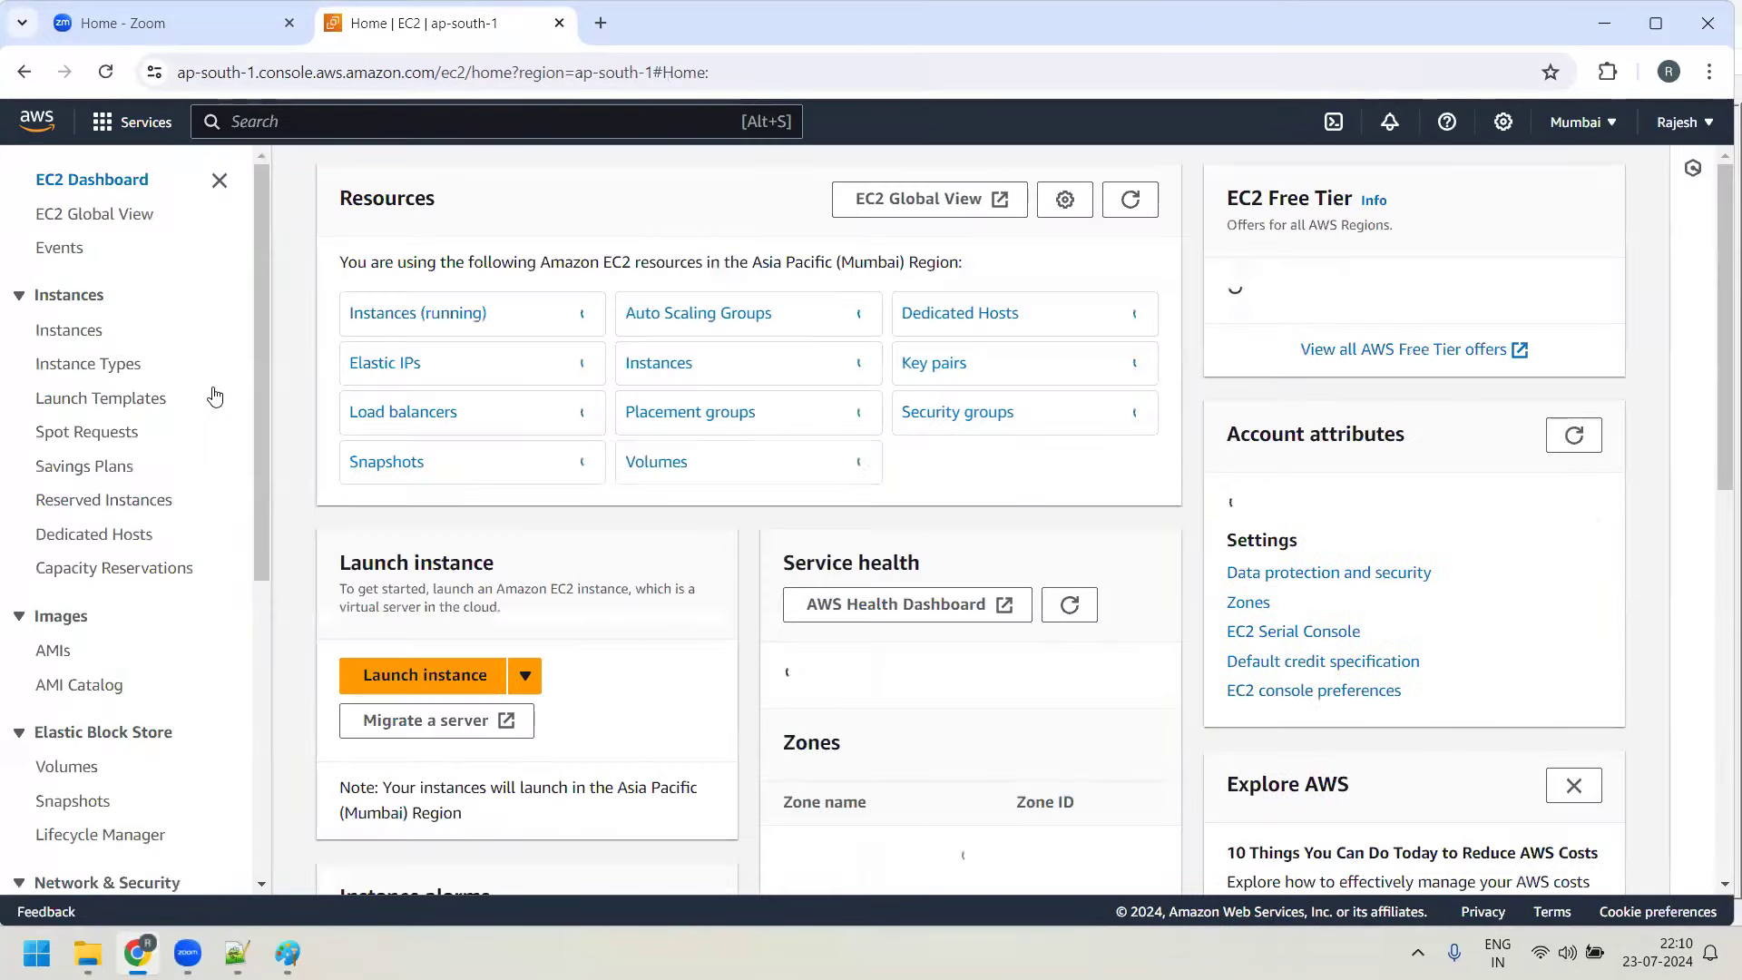
click(414, 314)
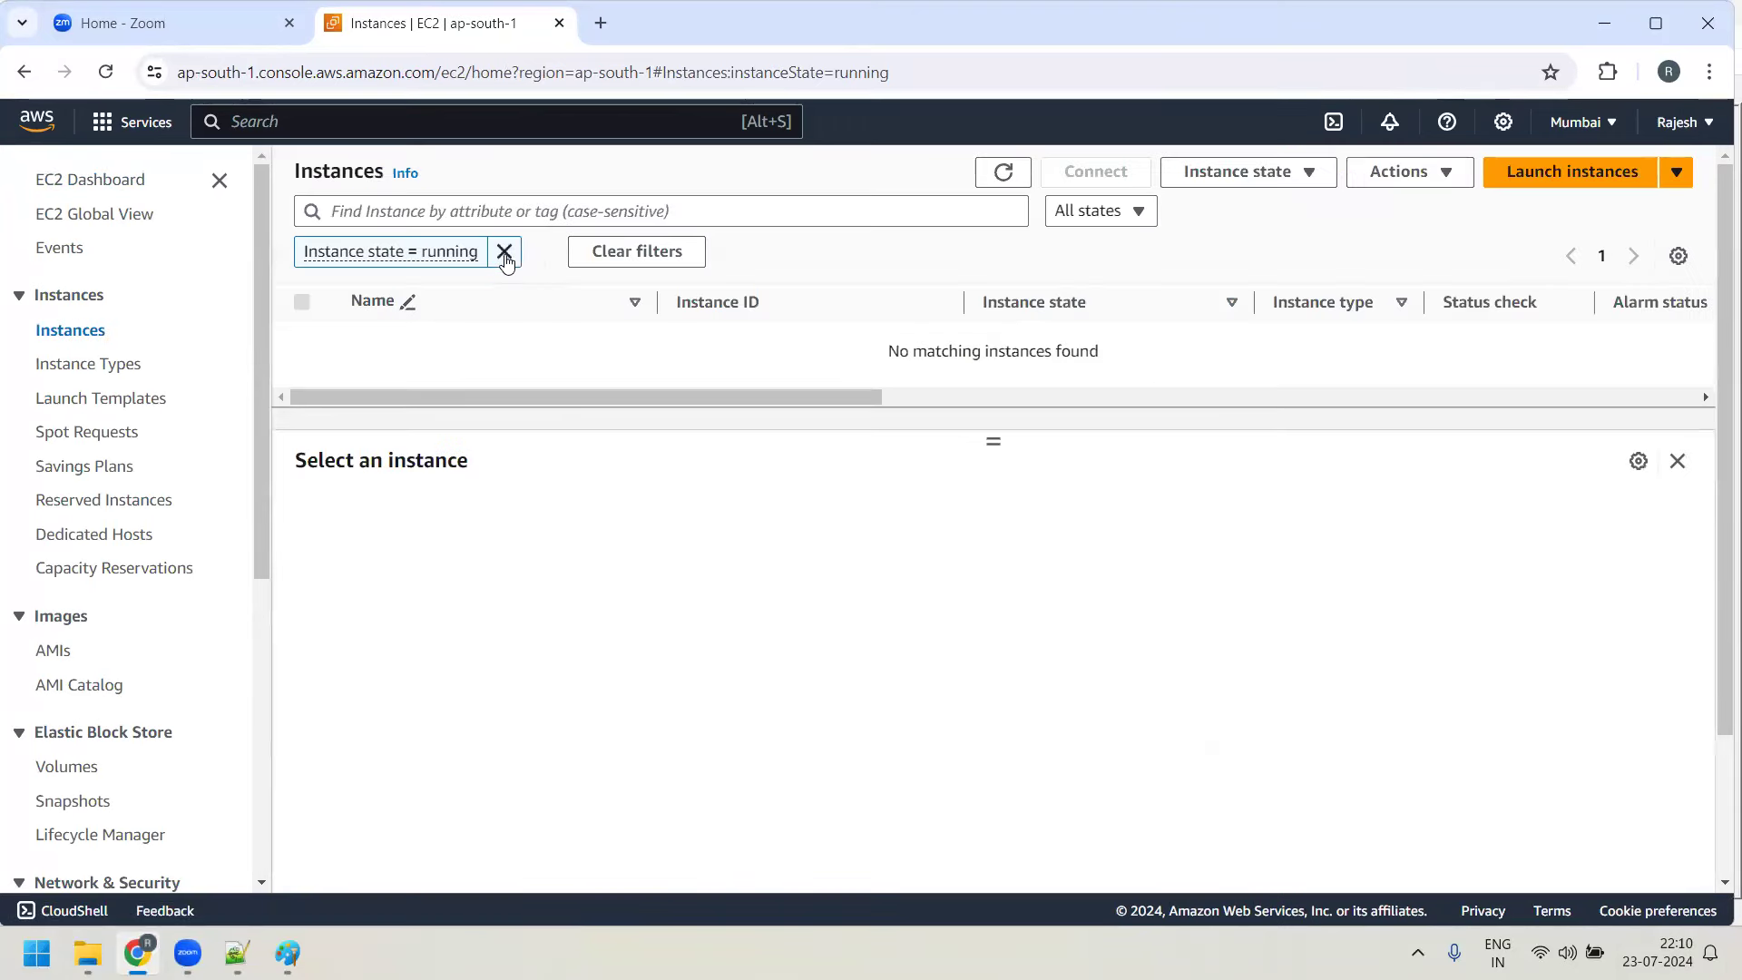
click(505, 251)
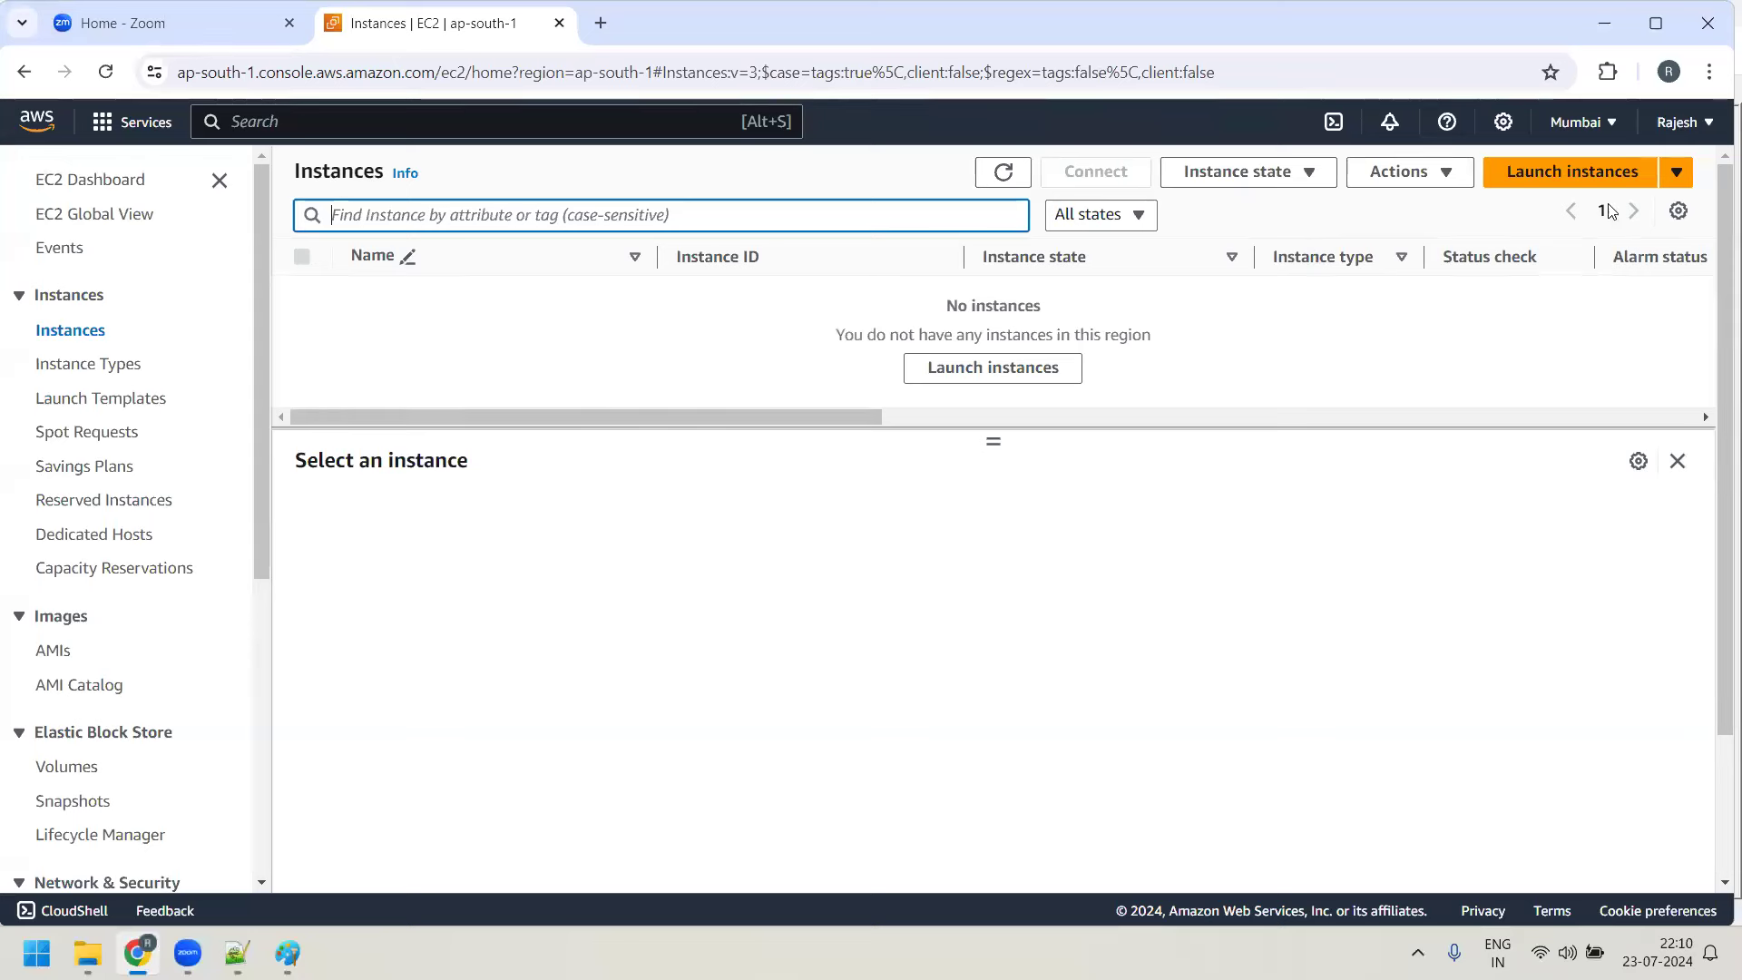
click(1586, 178)
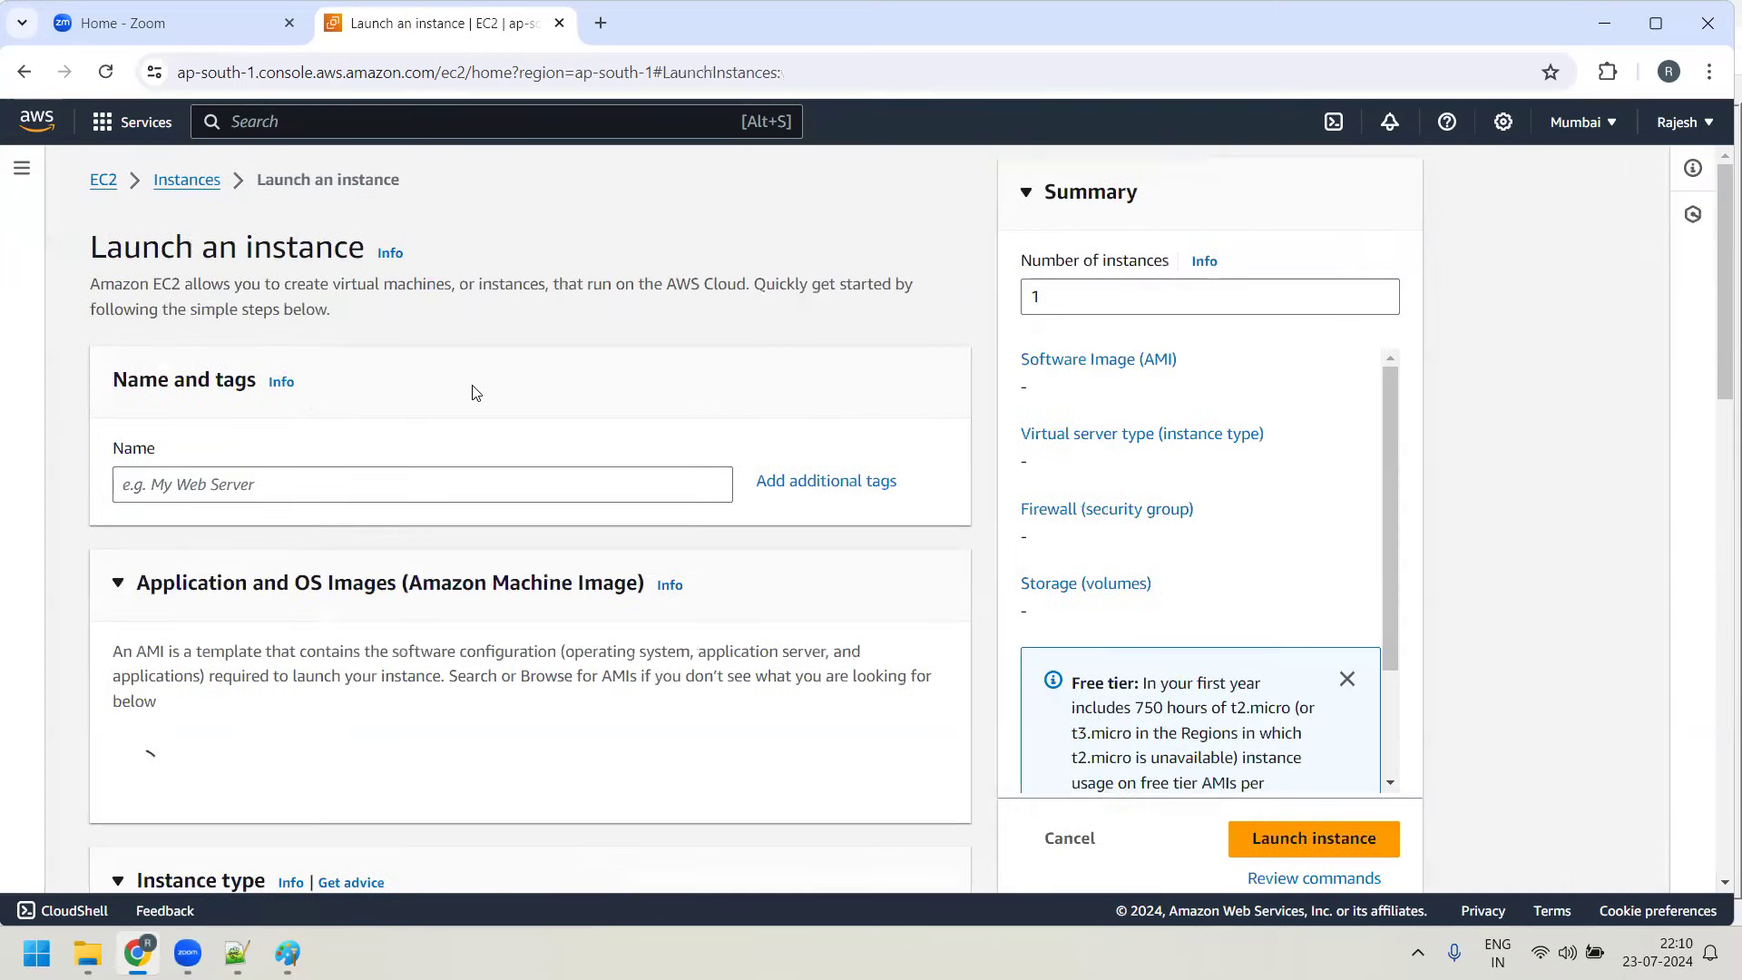
Name the new EC2 instance Linux-vm
scroll(361, 432, down, 2)
click(379, 245)
text(Linux)
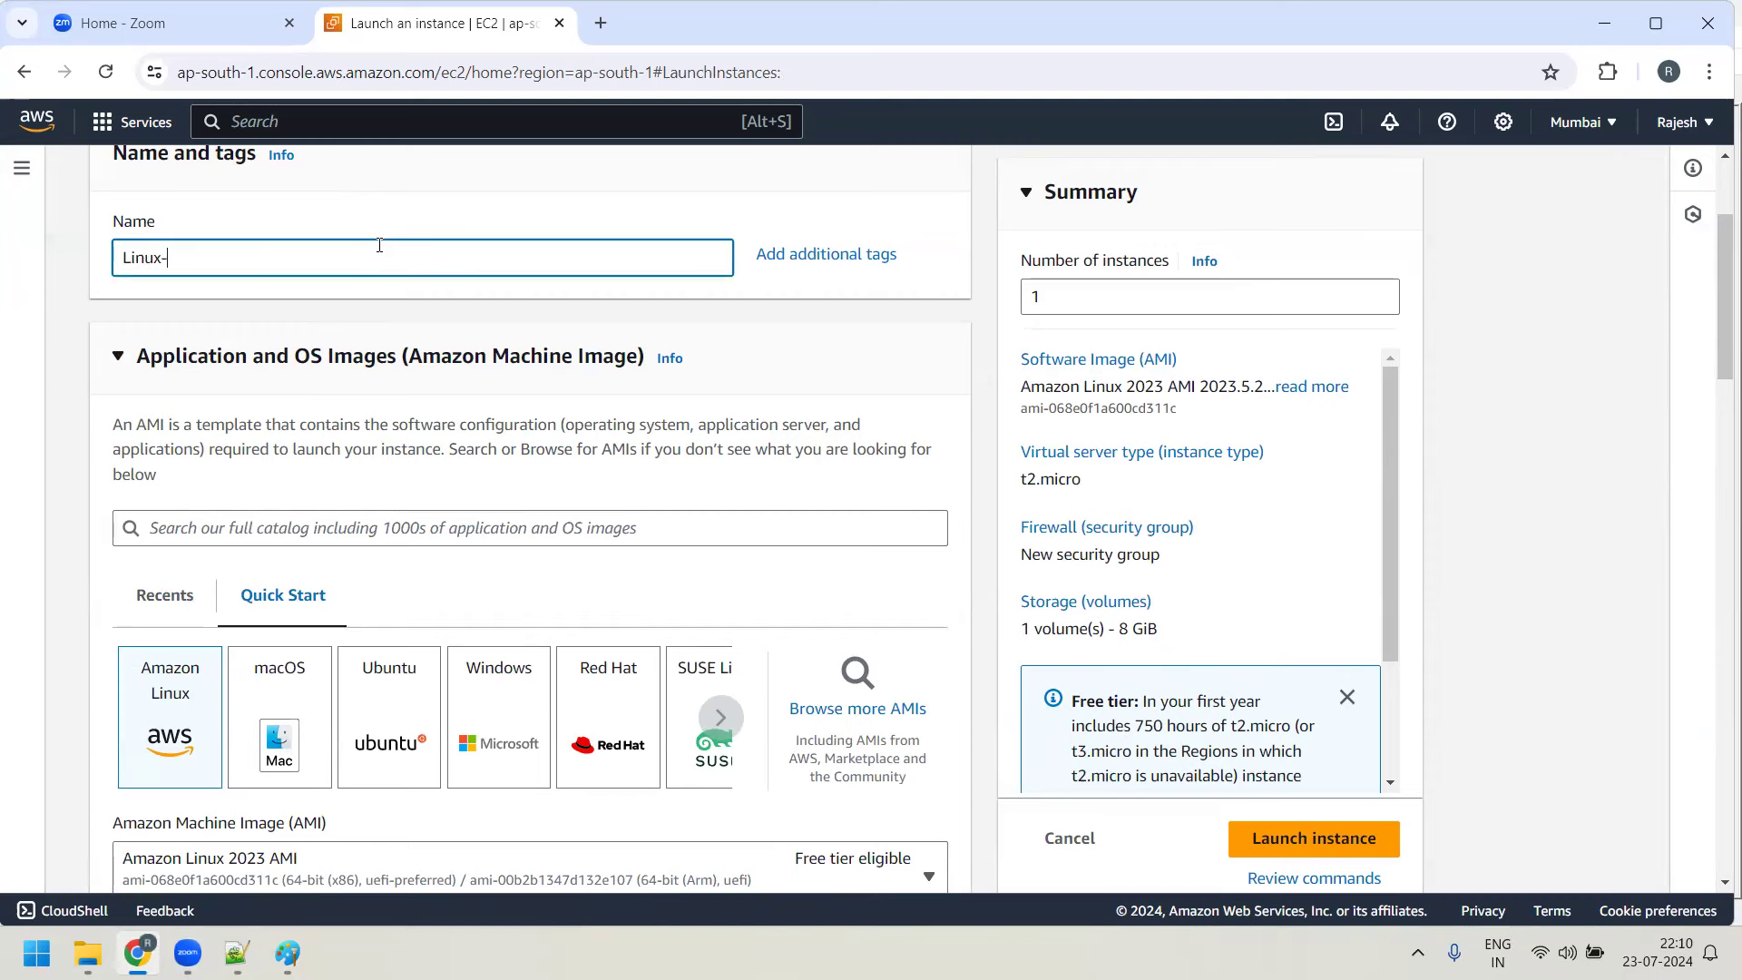
text(-vm)
Choose the Ubuntu Server 24.04 LTS image, keeping the t2.micro instance type
scroll(459, 300, down, 2)
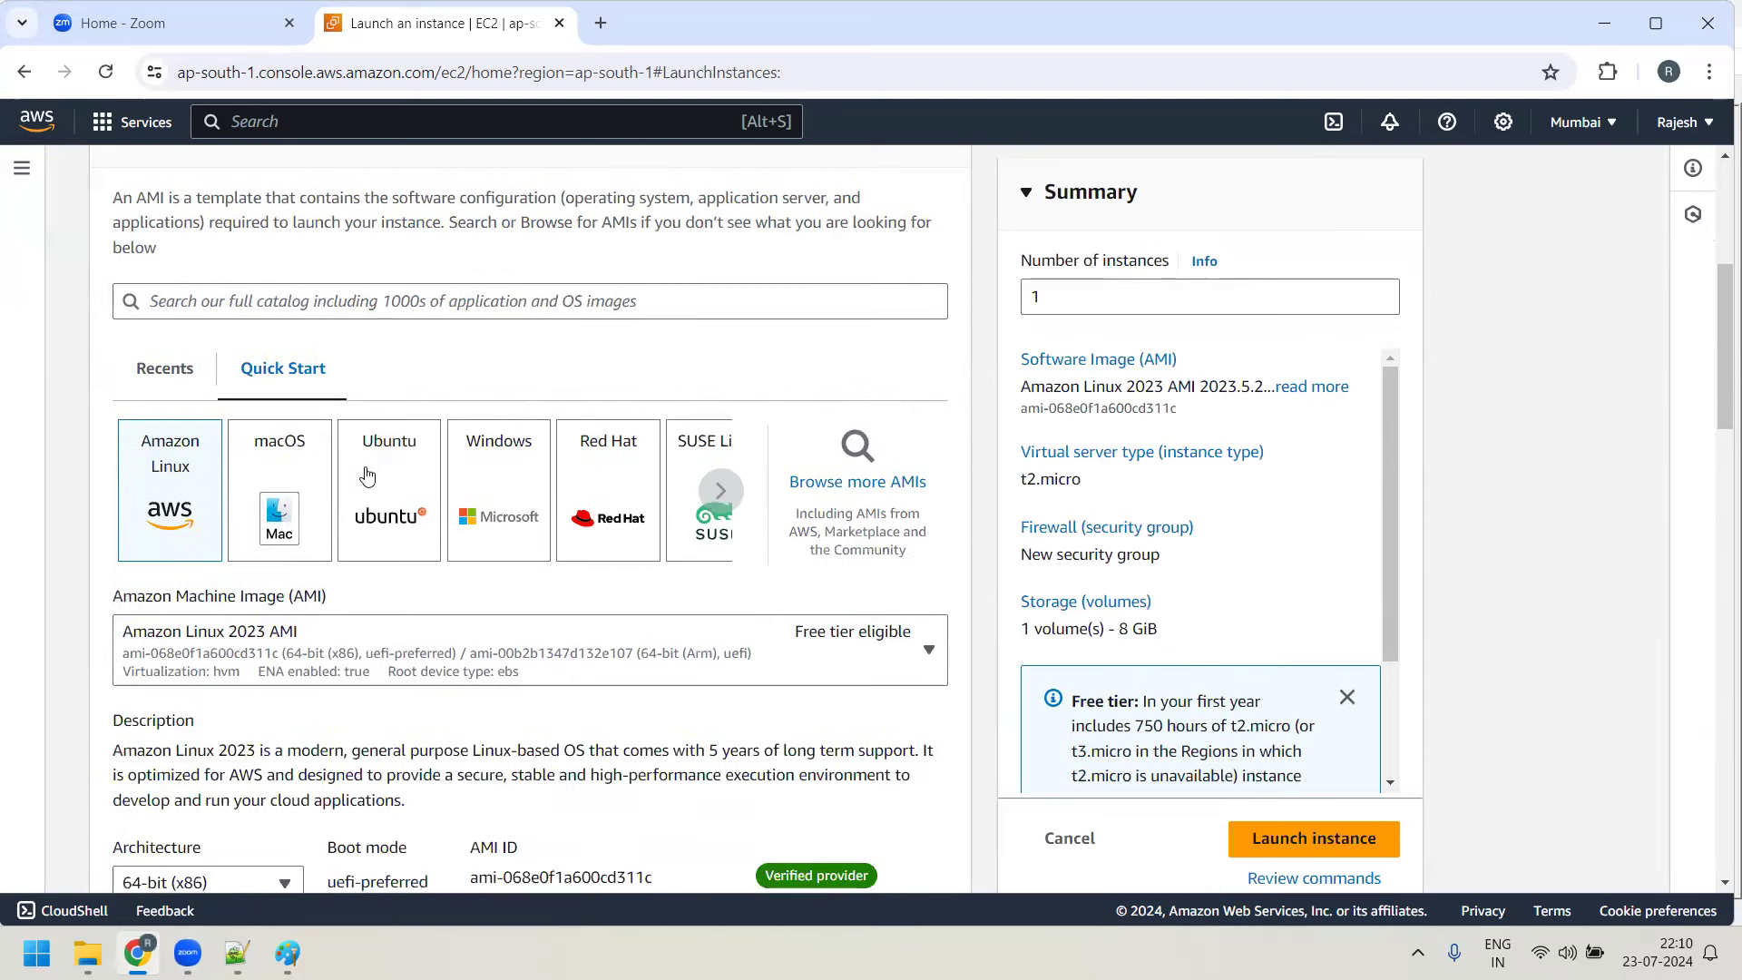
click(377, 490)
scroll(531, 721, down, 2)
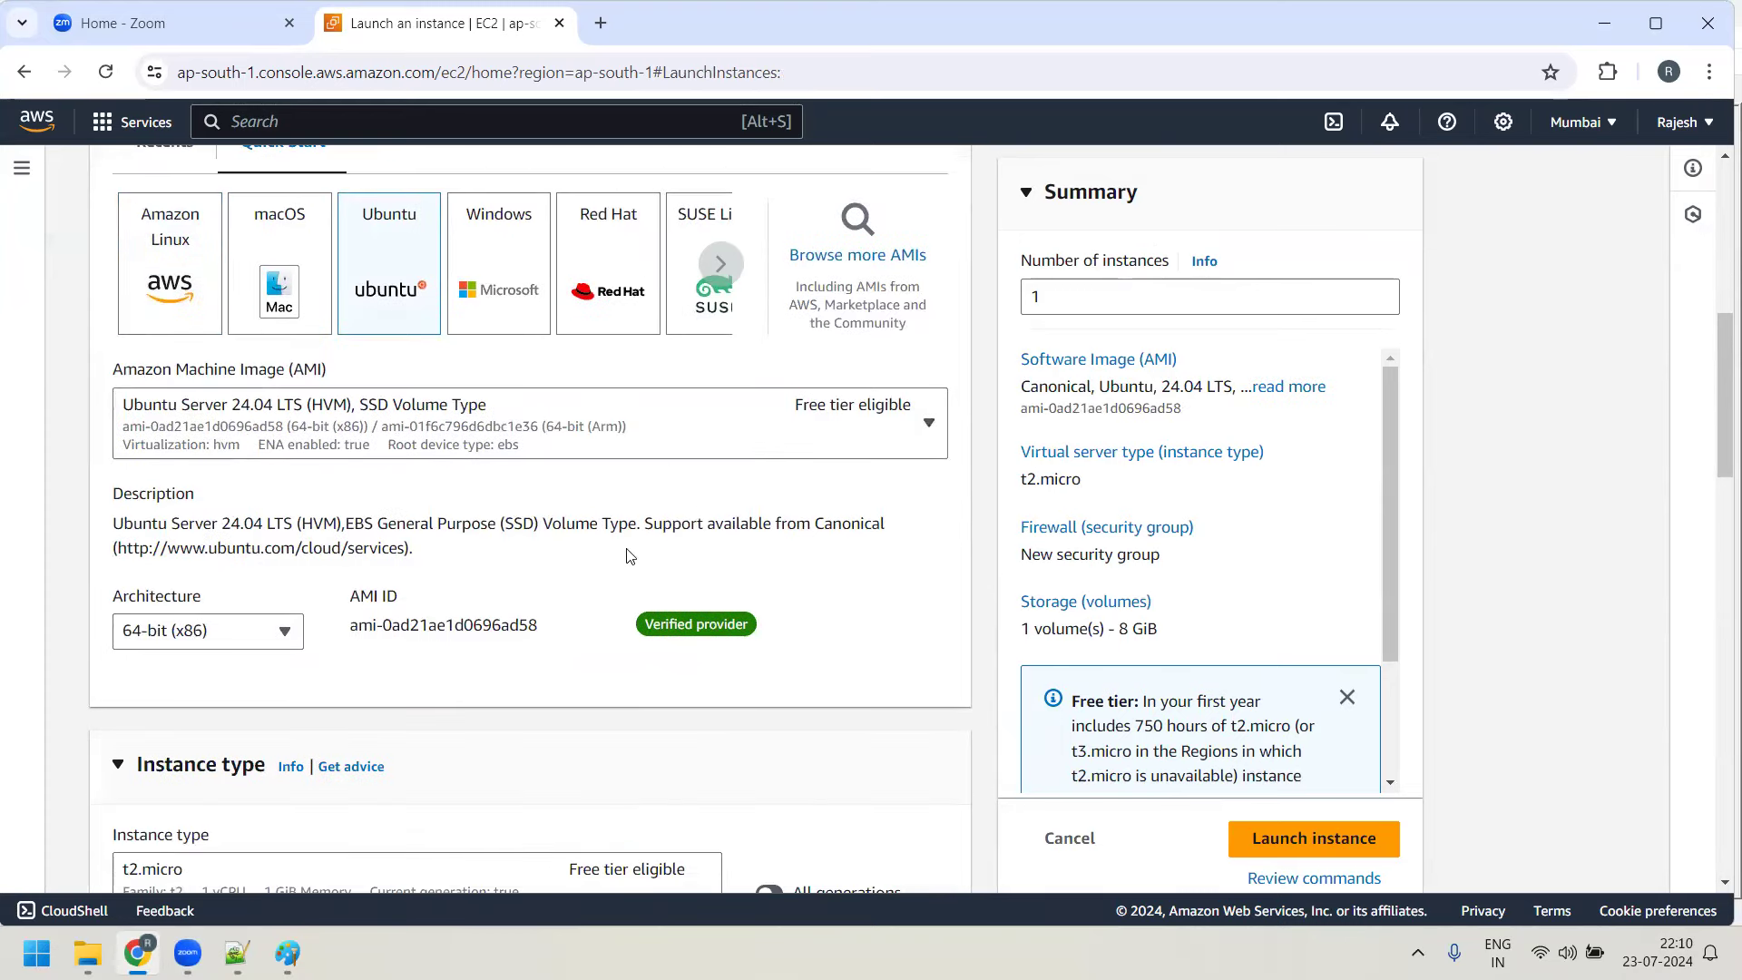
scroll(628, 554, down, 2)
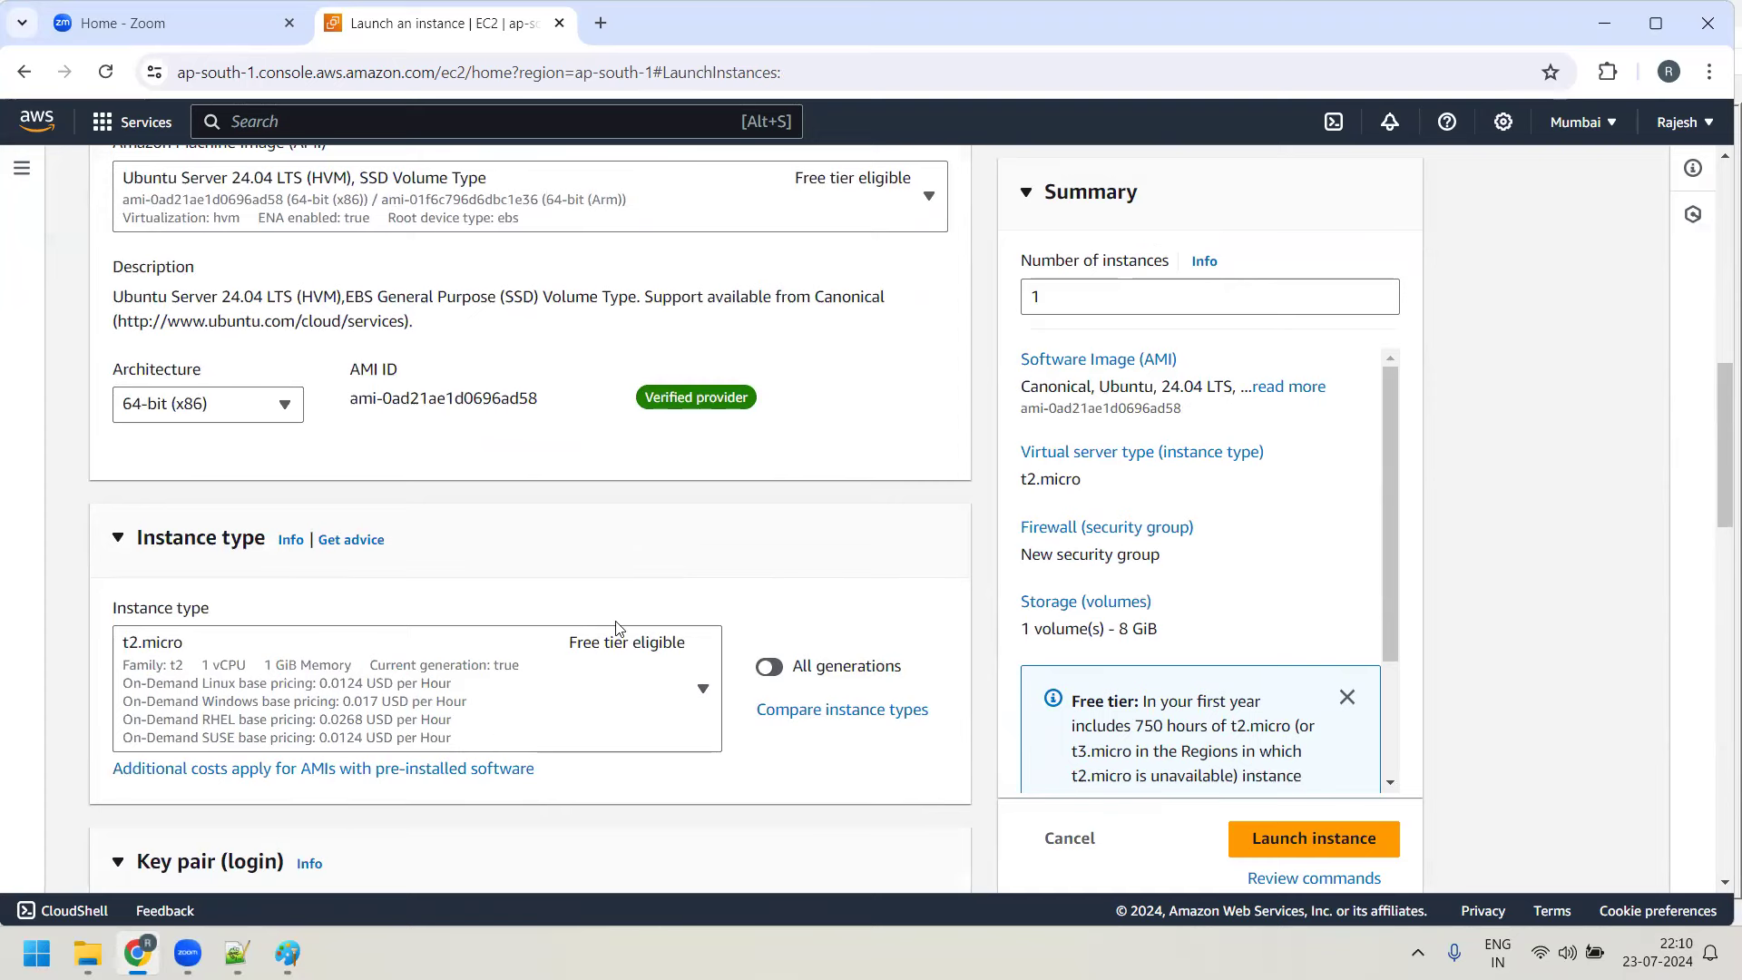
scroll(615, 630, down, 2)
scroll(615, 629, down, 2)
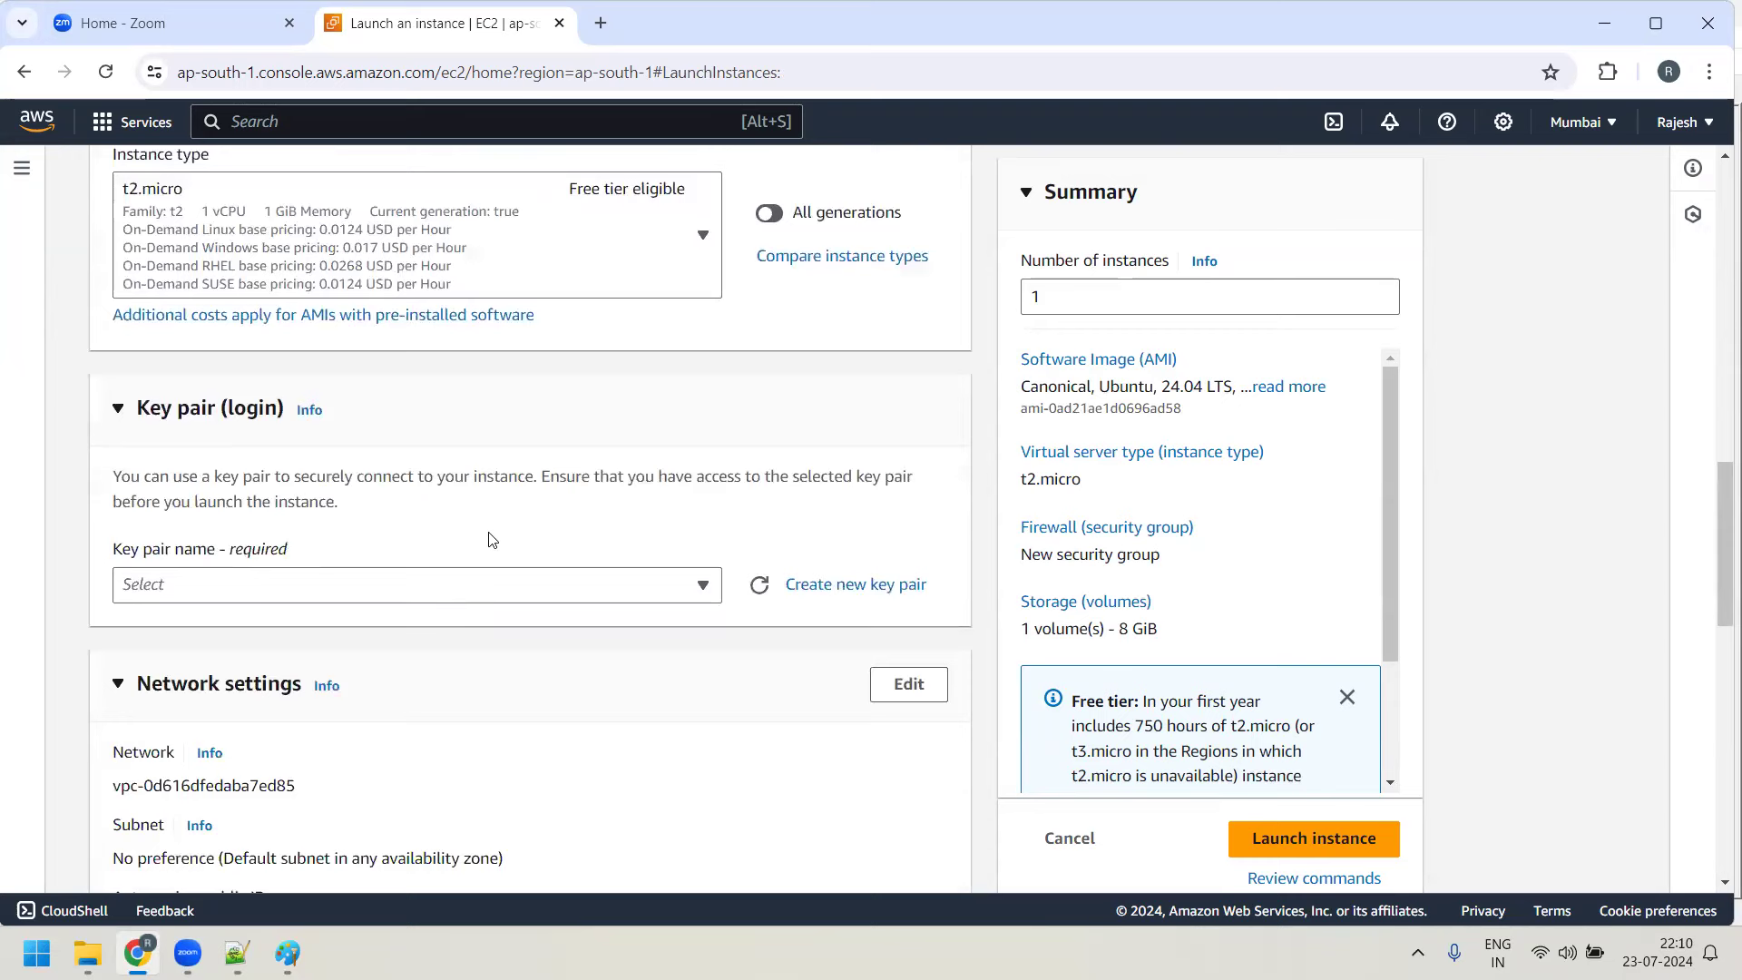
right_click(843, 595)
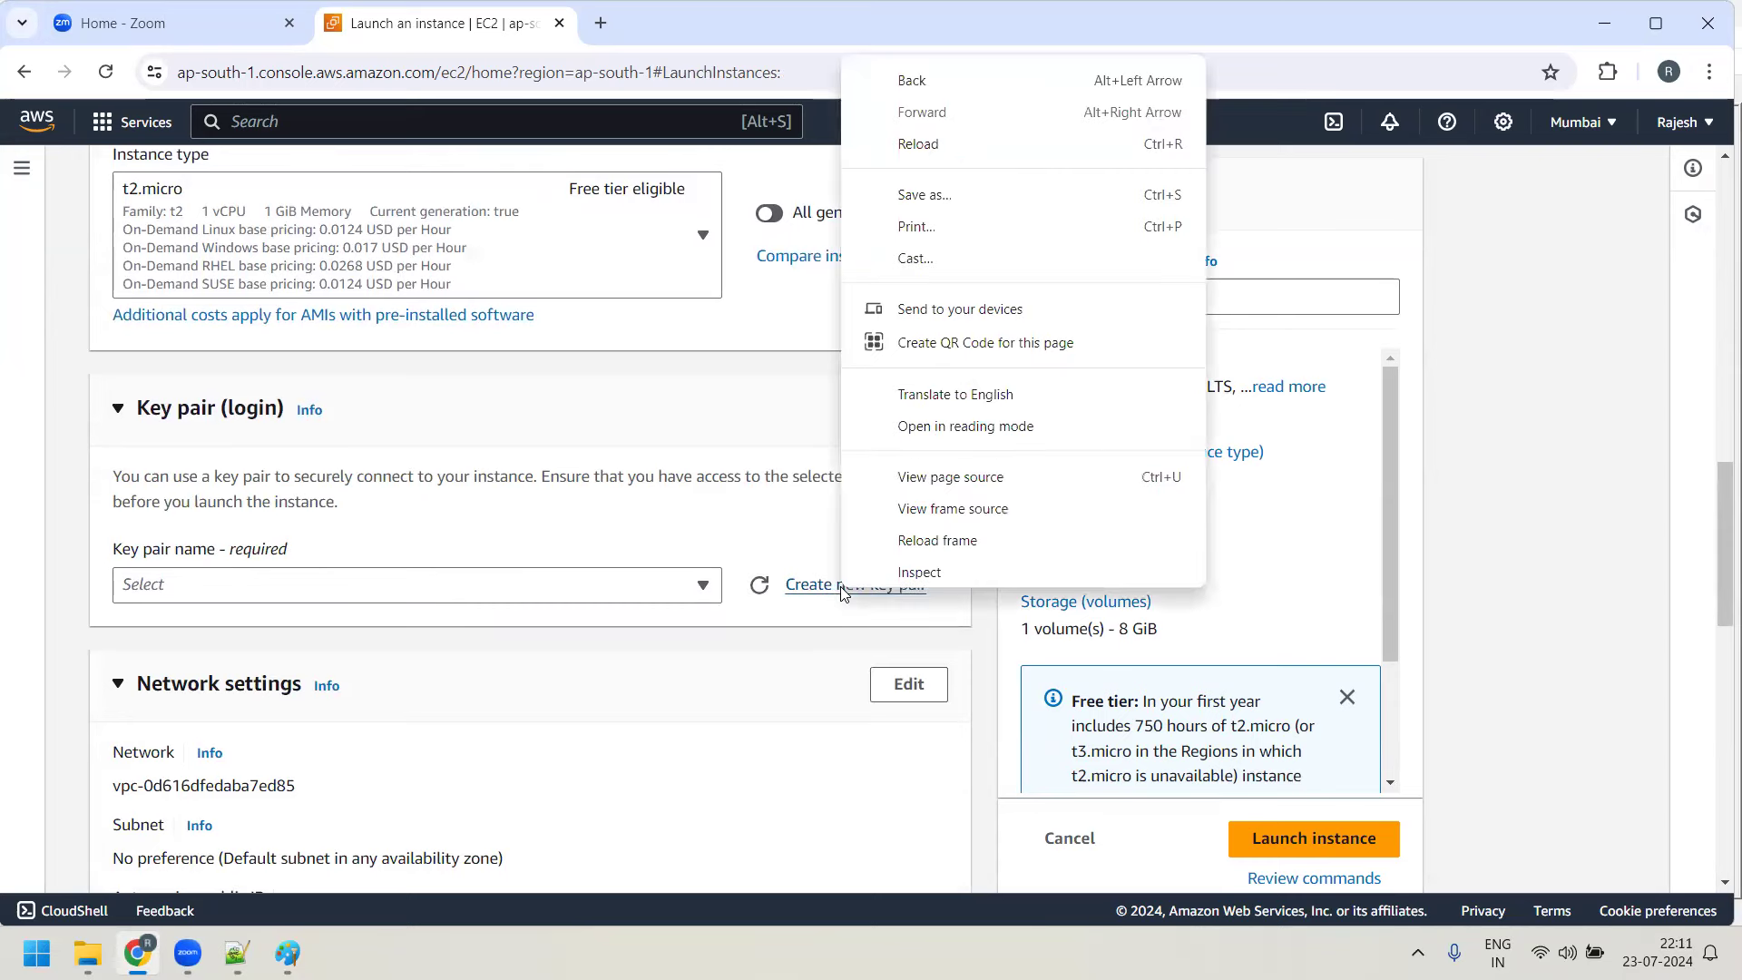
Create and download an RSA .pem key pair named newkey for the instance
click(817, 591)
click(817, 591)
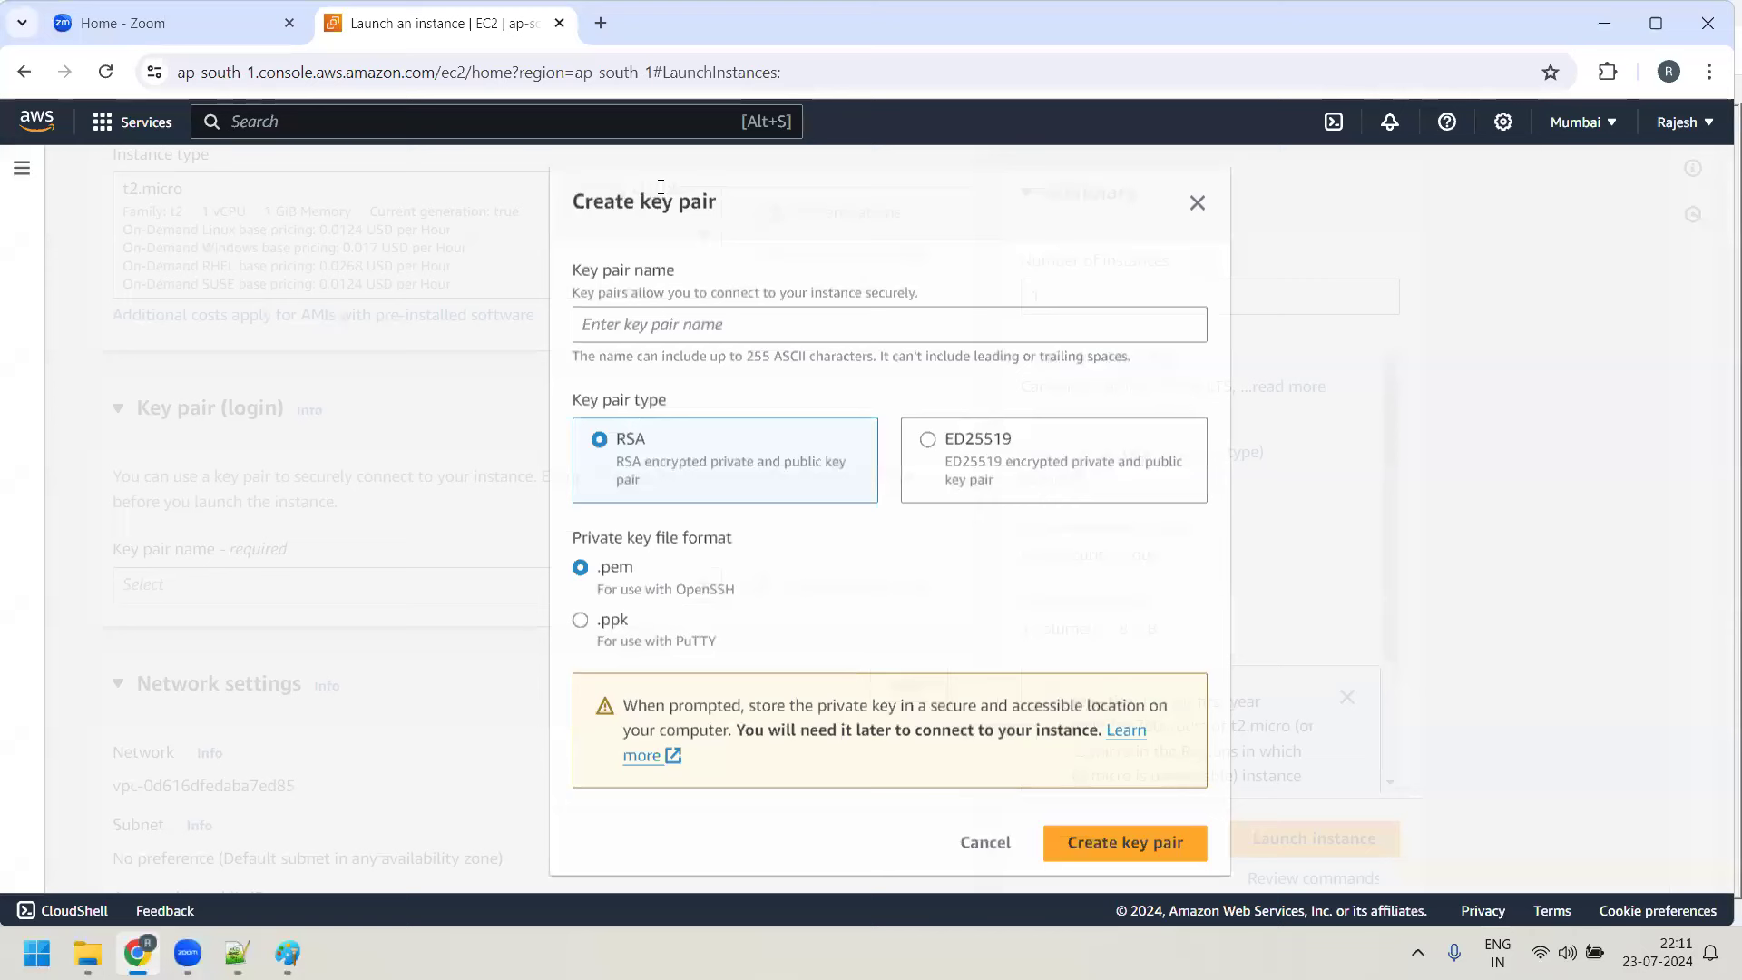
click(681, 323)
text(newkey)
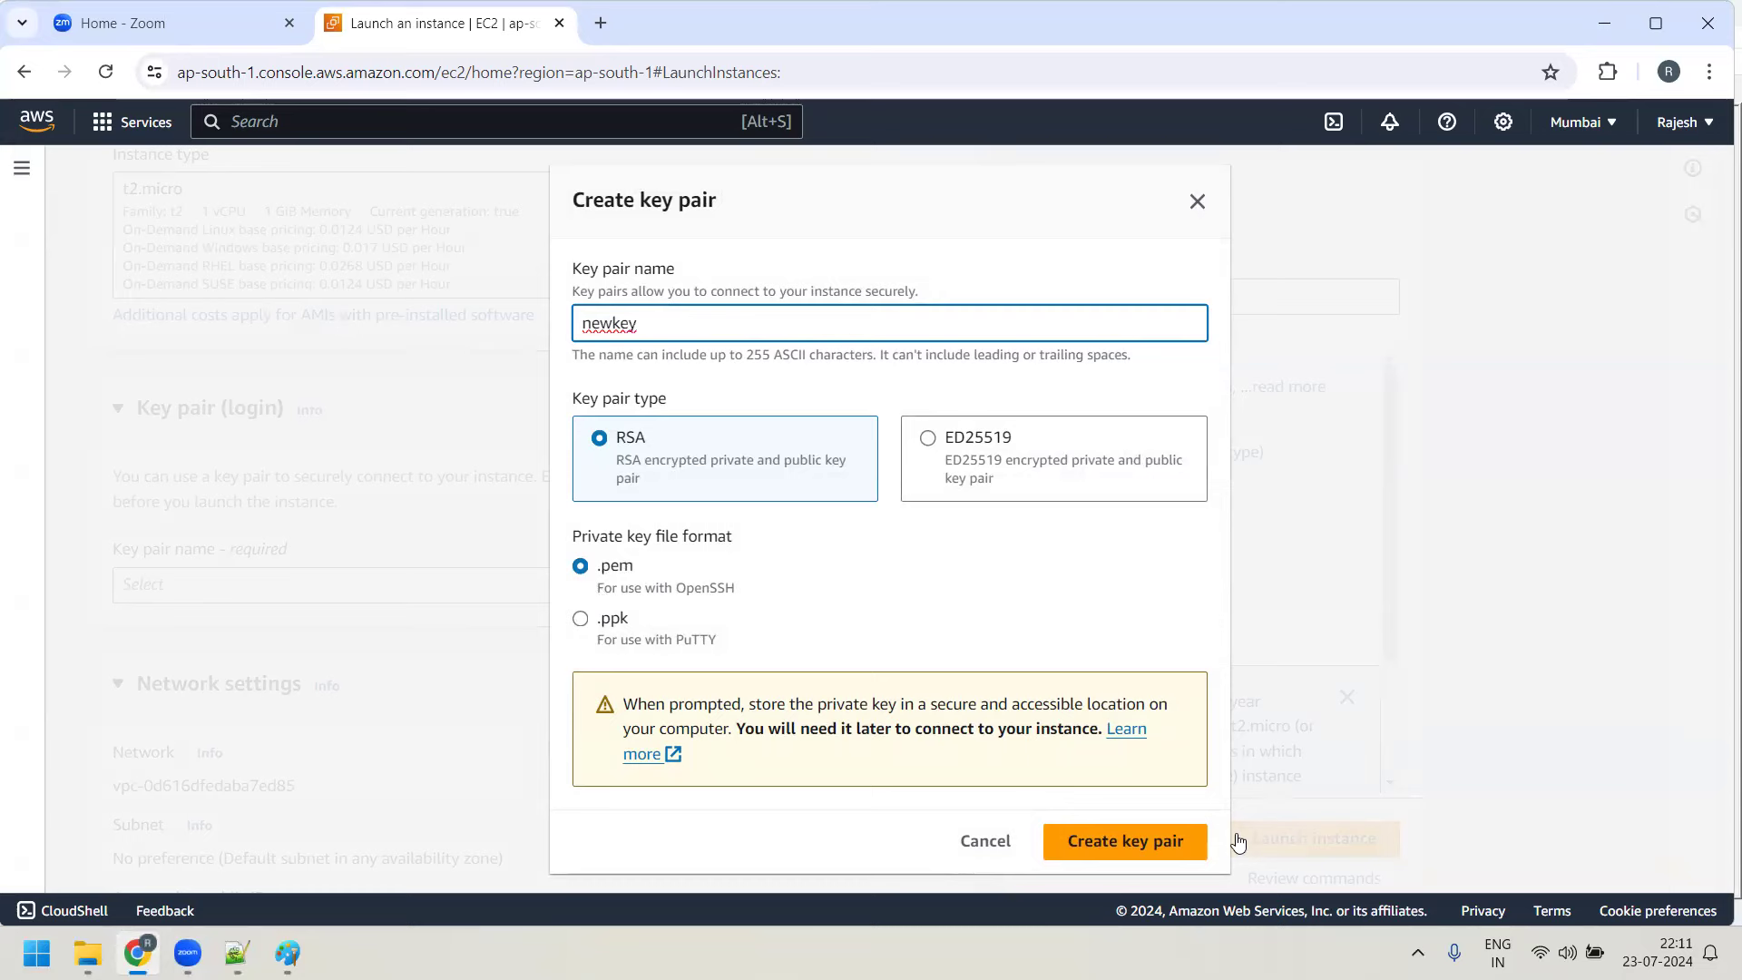
click(1176, 841)
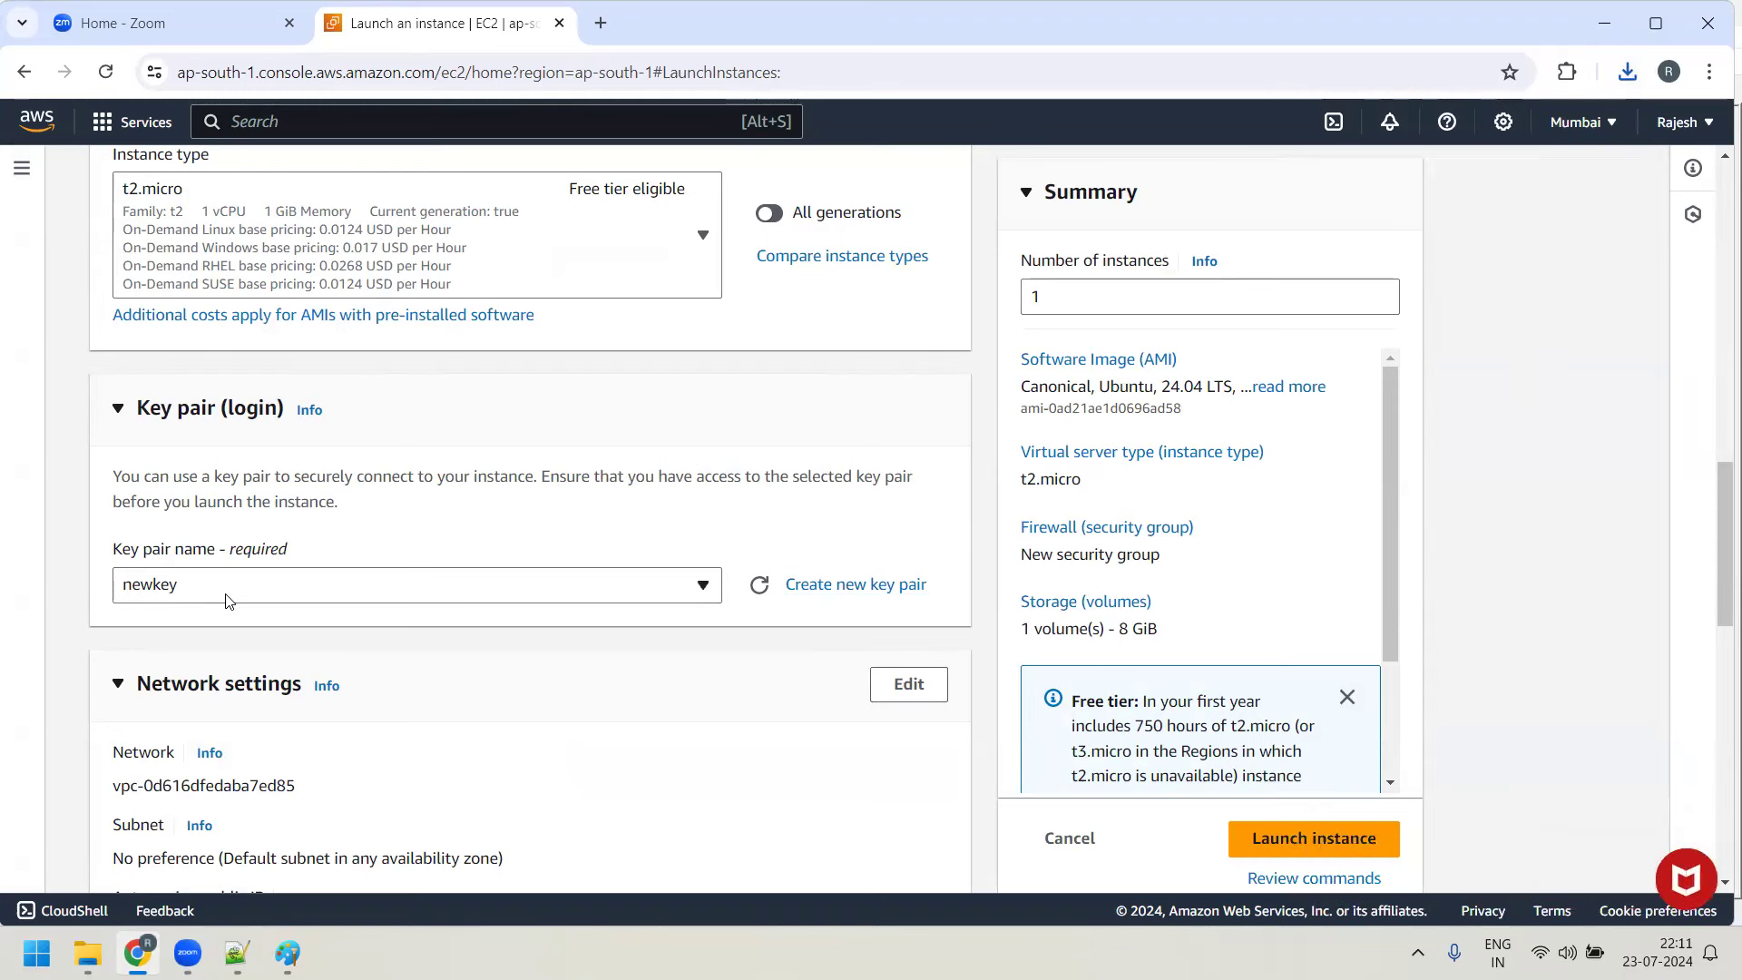
Edit network settings to use the ap-south-1a subnet with public IP auto-assign enabled
scroll(292, 563, down, 2)
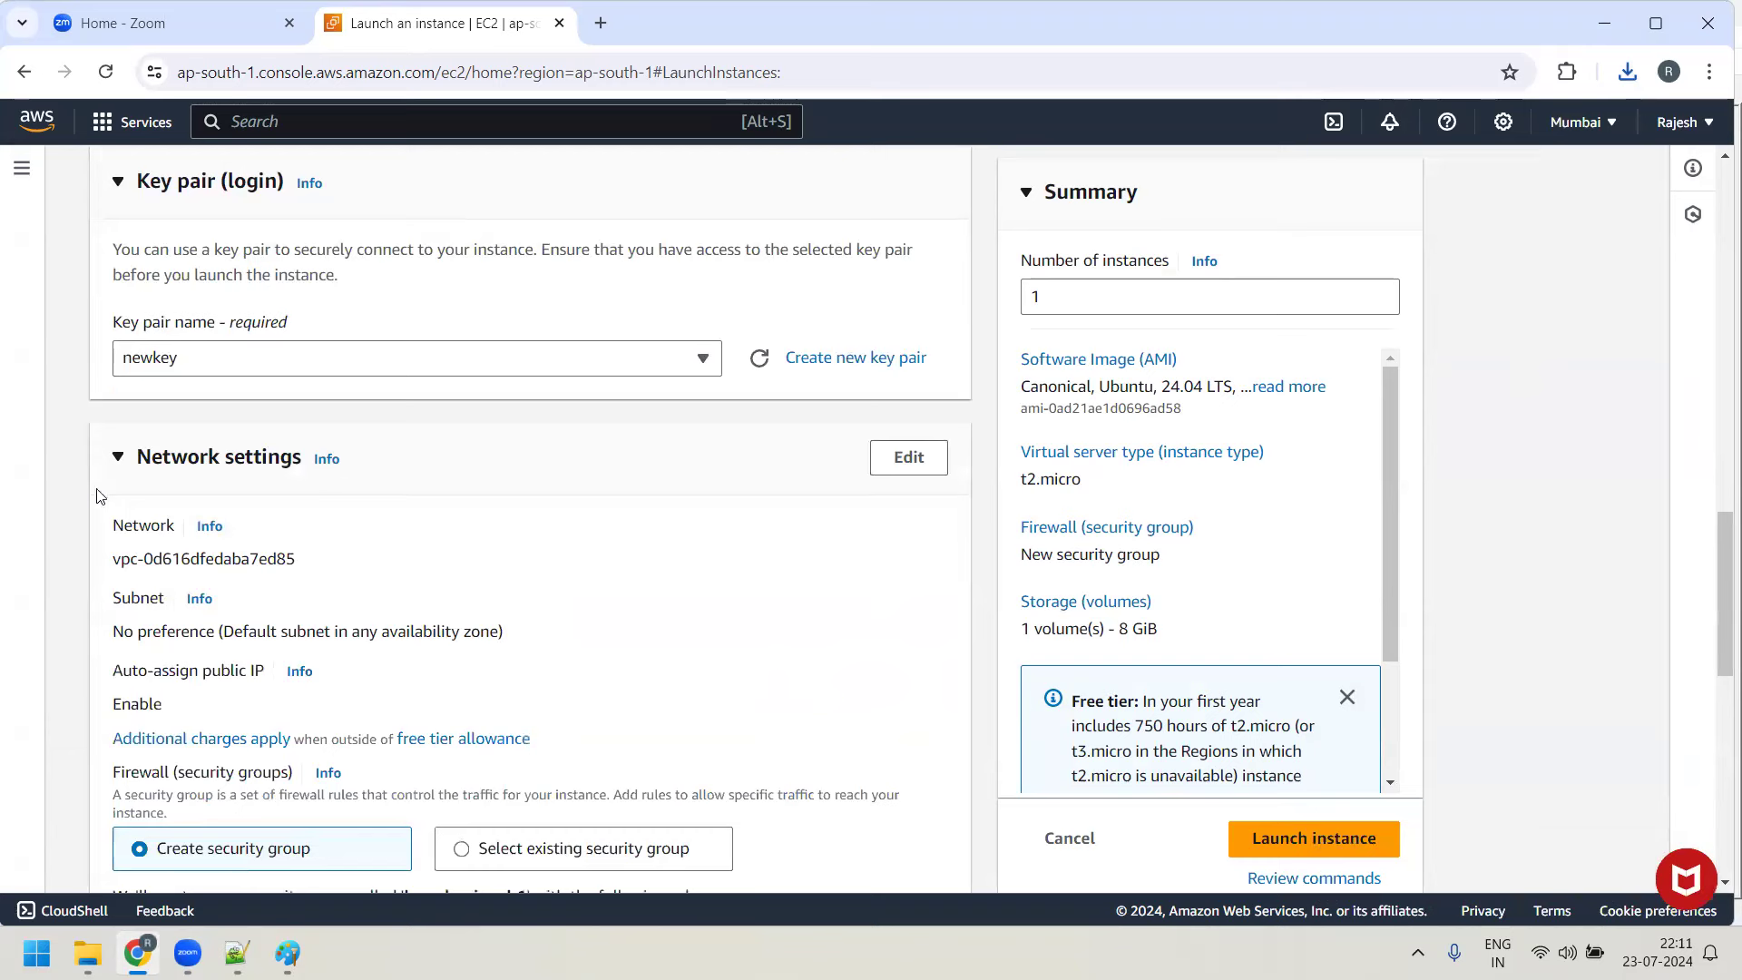
click(908, 457)
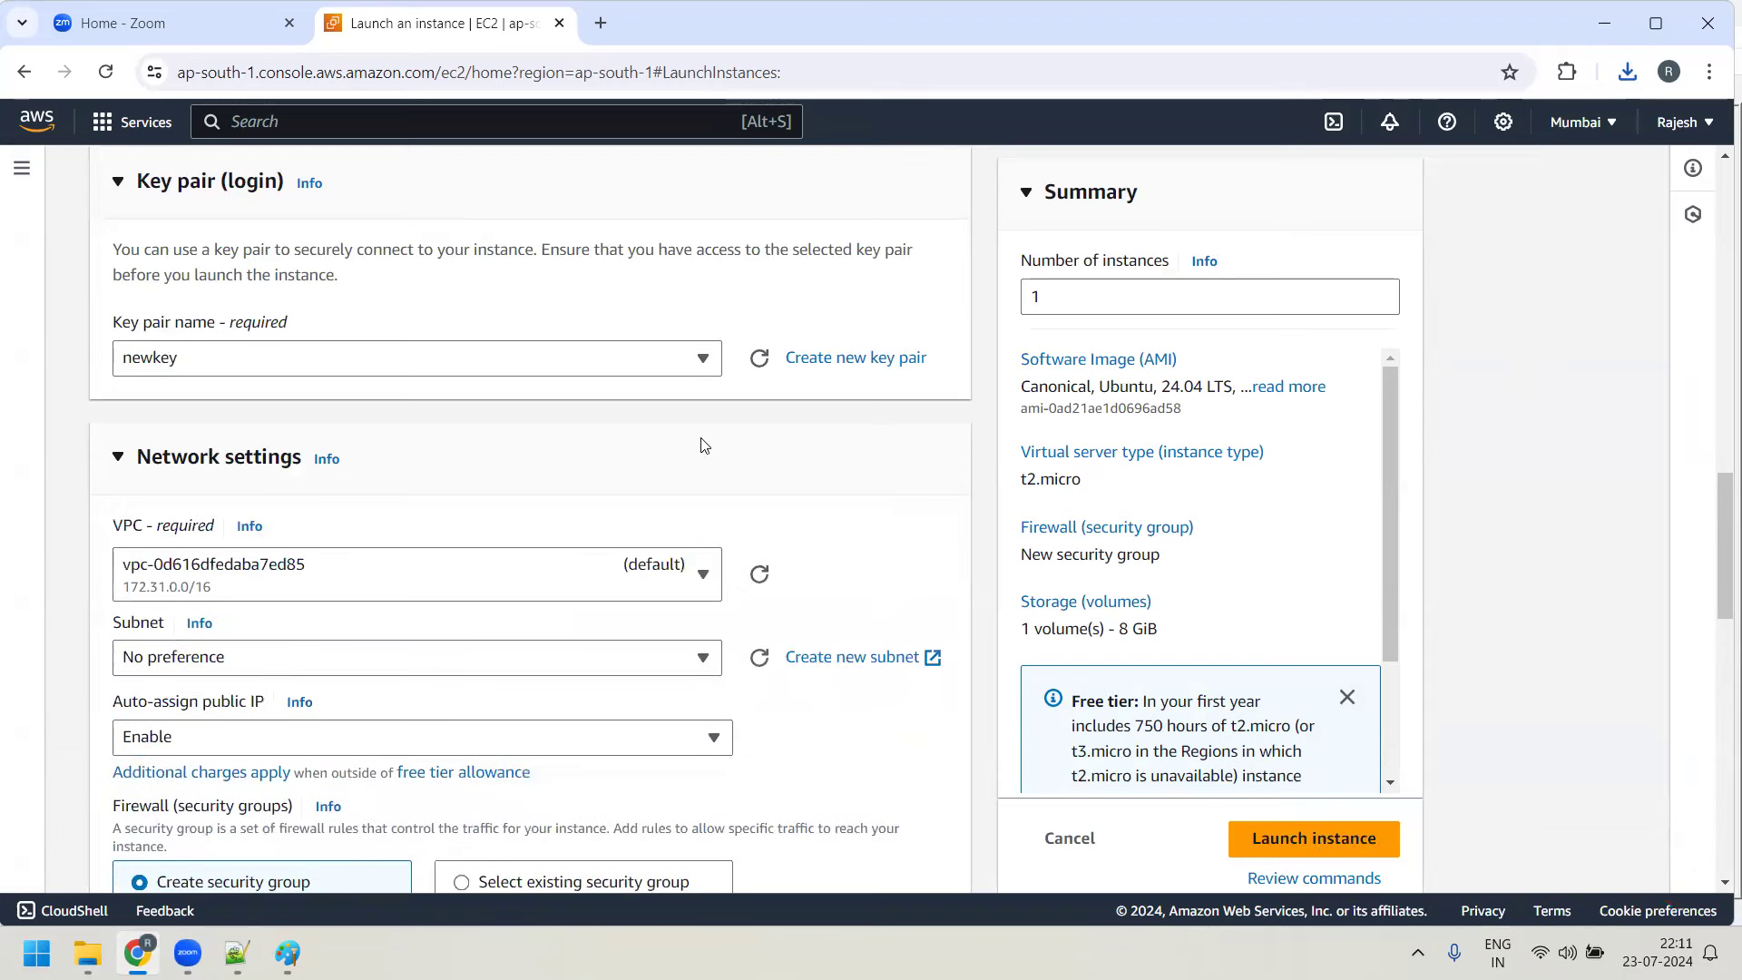
scroll(704, 445, down, 3)
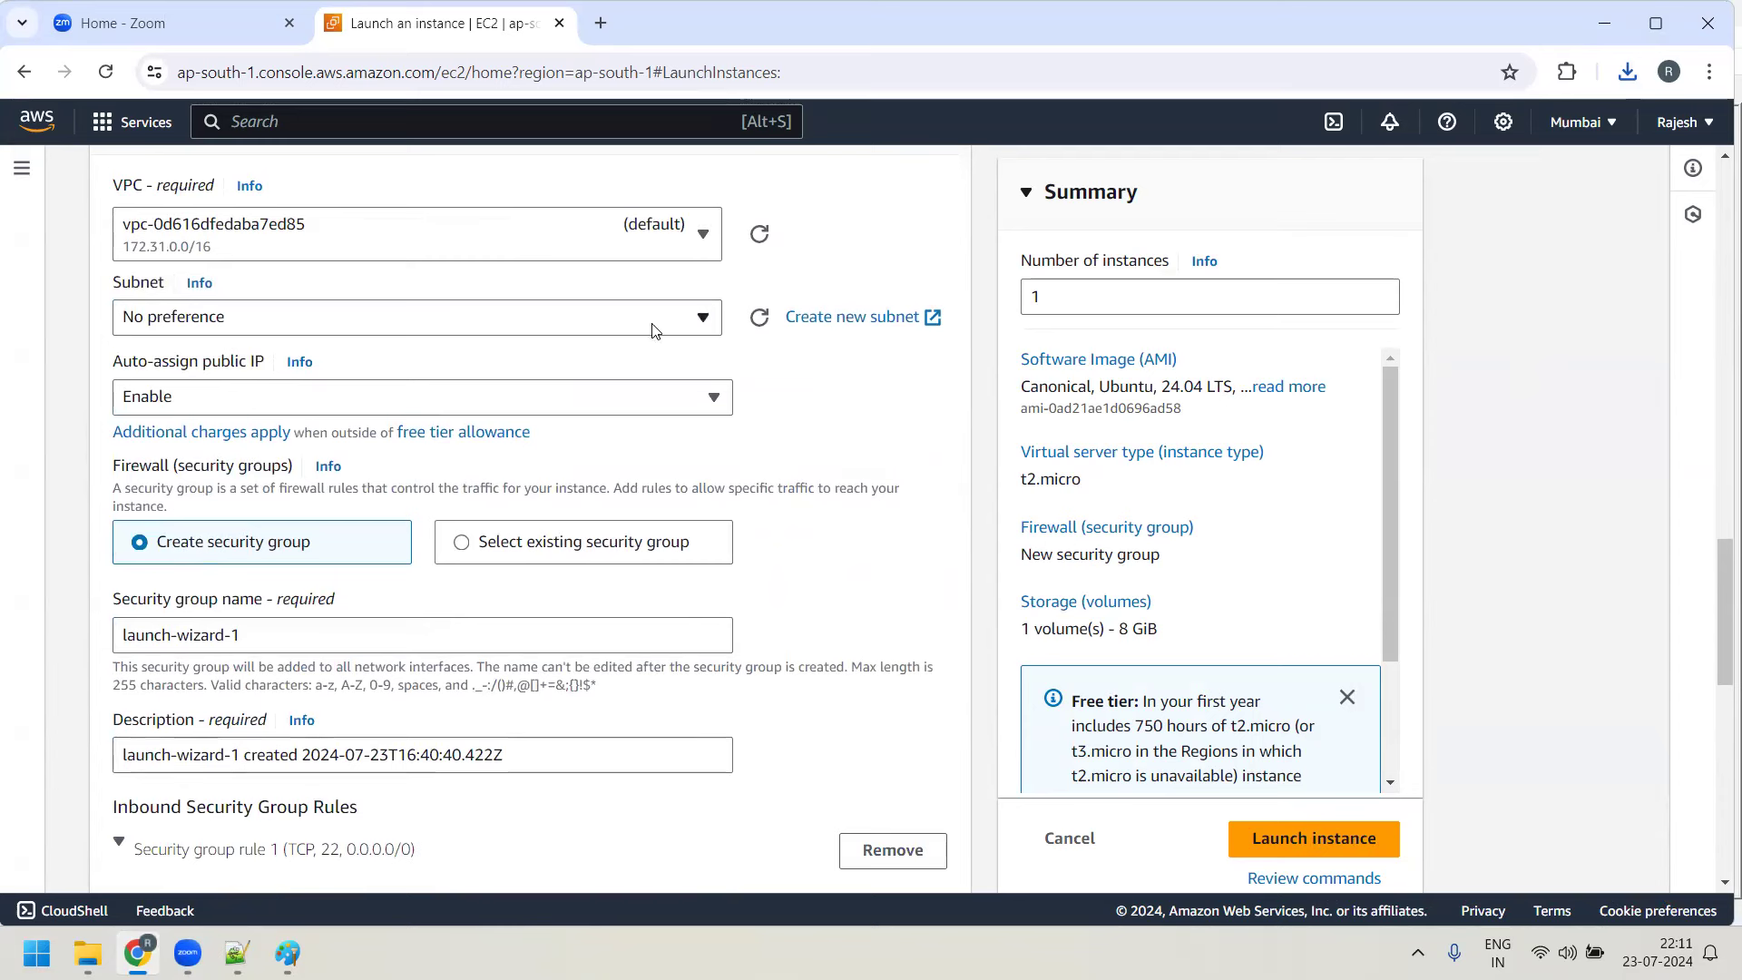
click(704, 322)
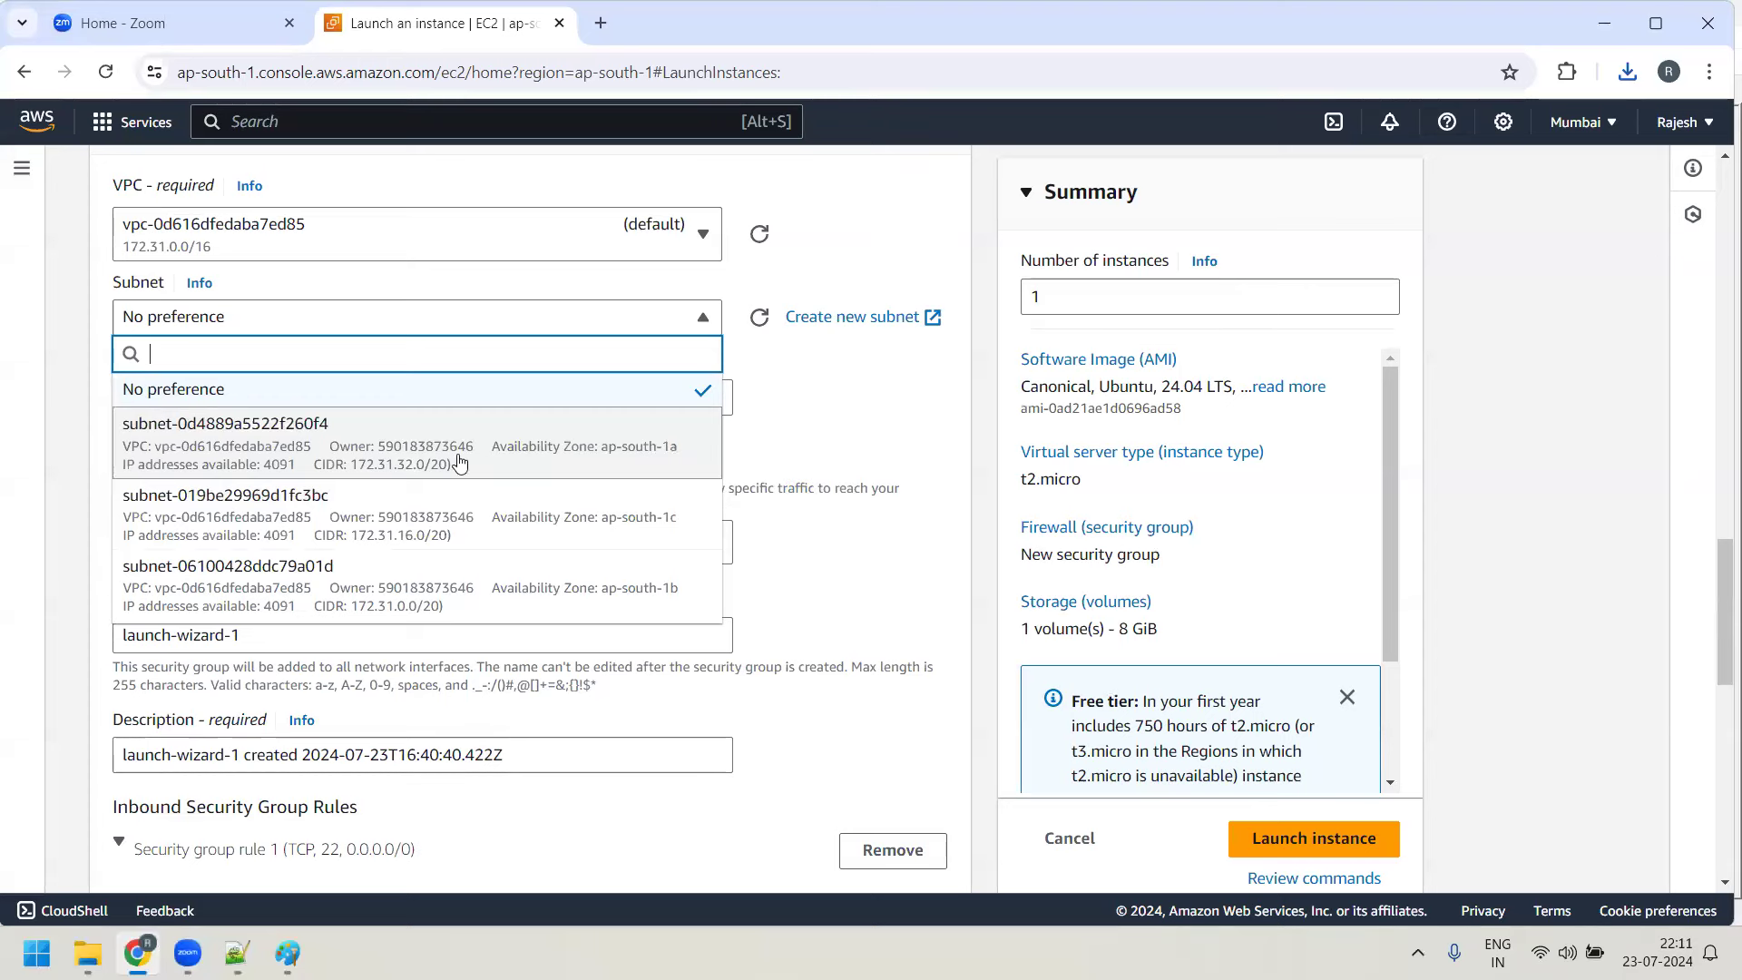
click(246, 445)
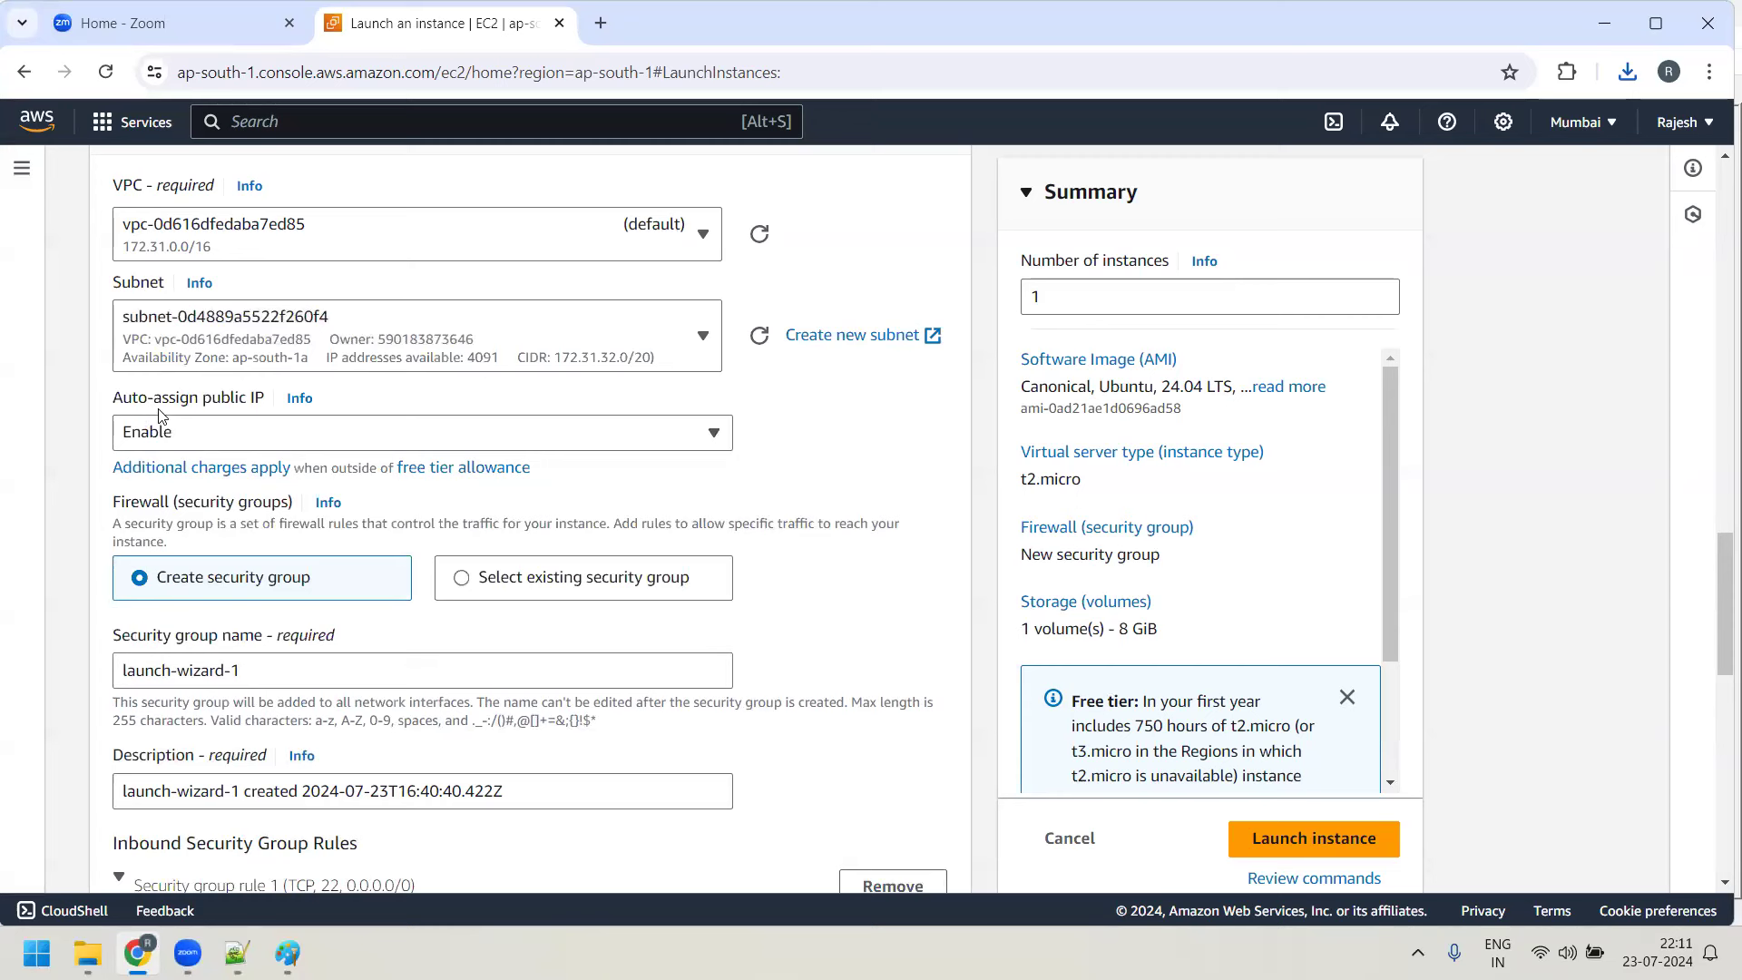
click(200, 437)
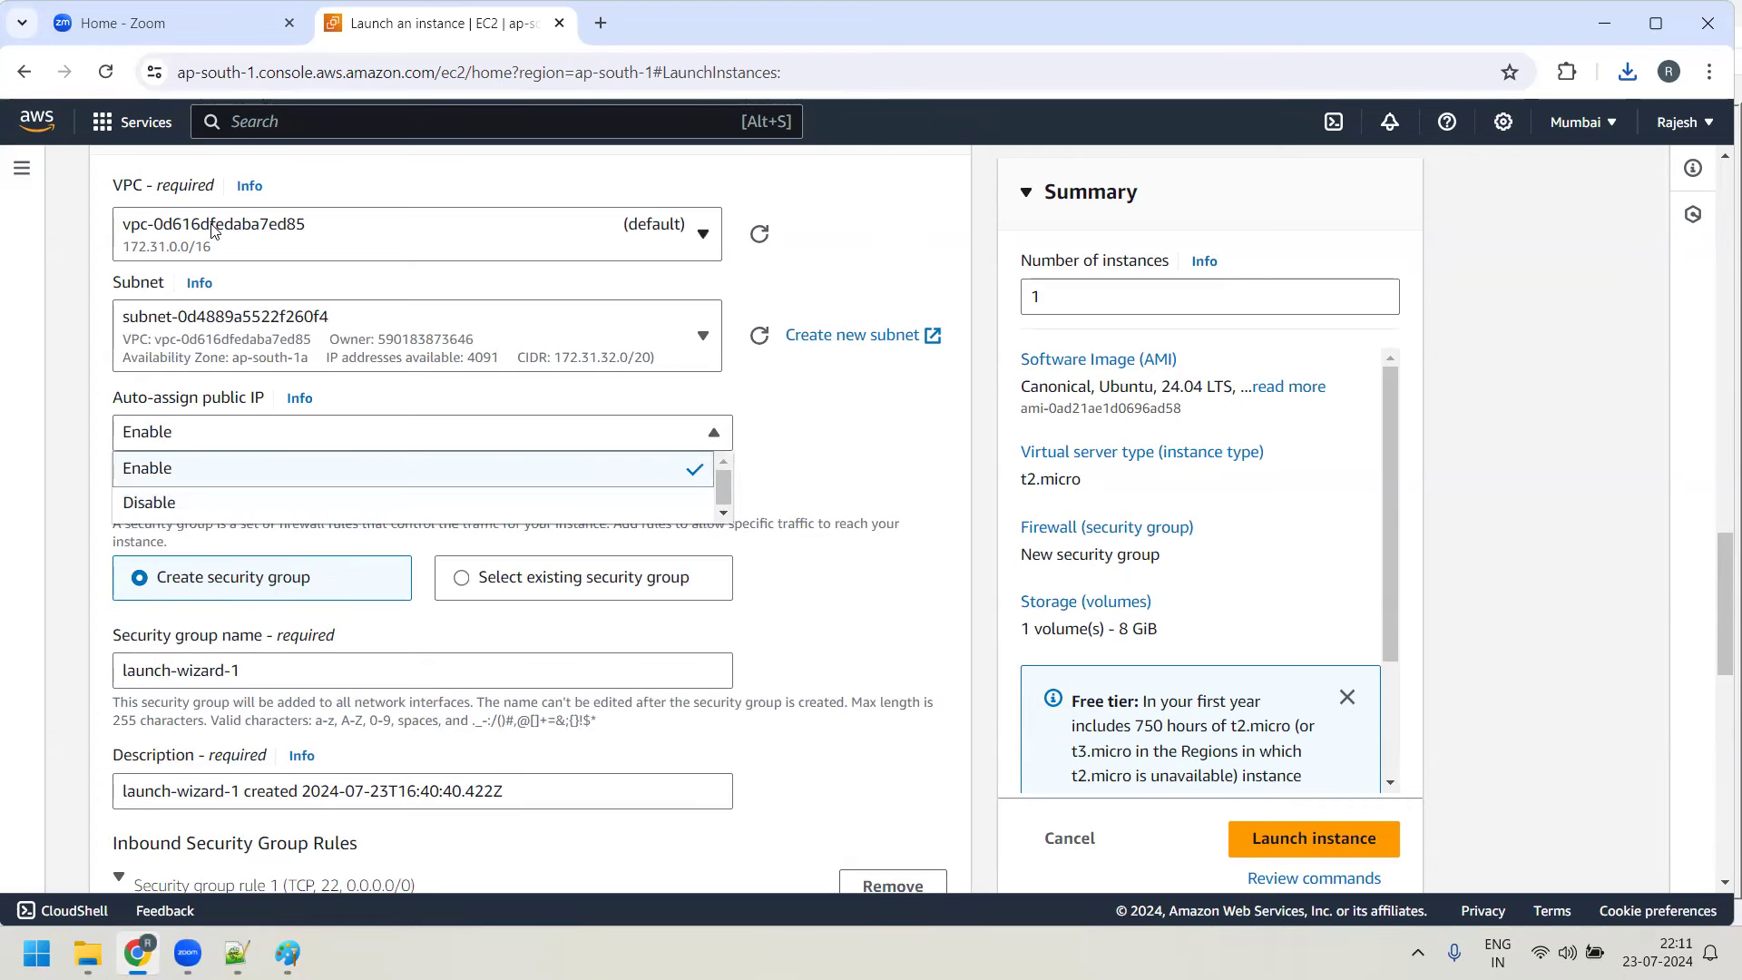
click(184, 475)
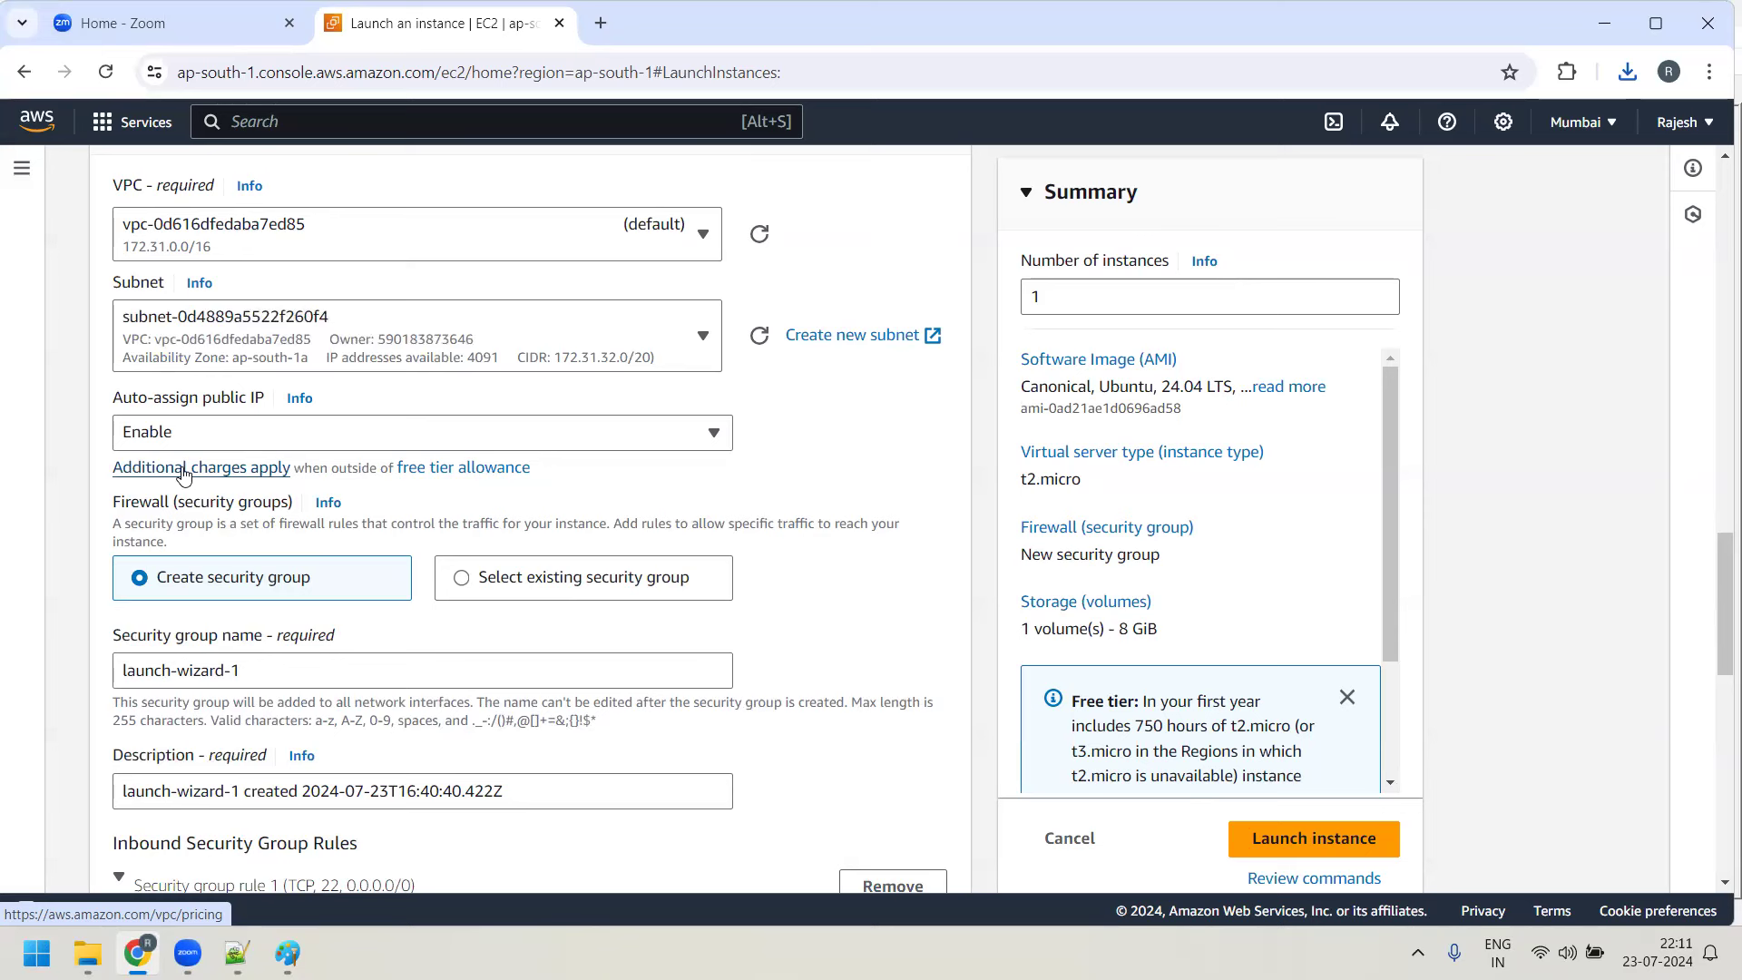
click(196, 436)
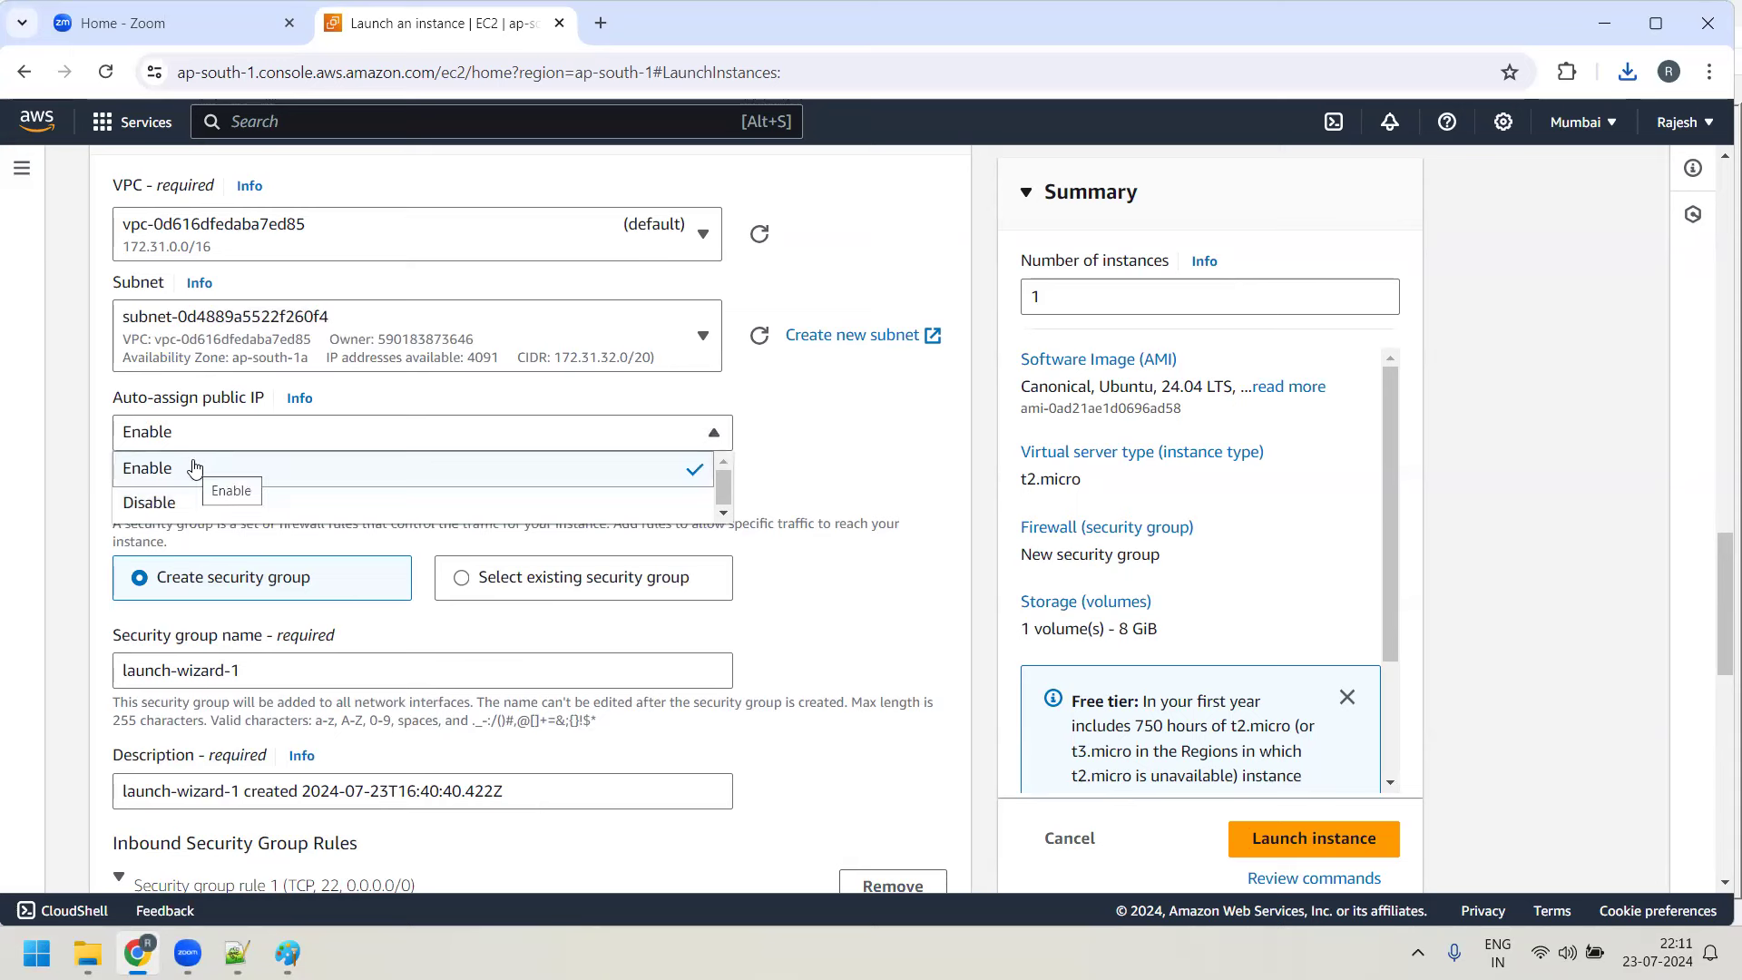
click(193, 467)
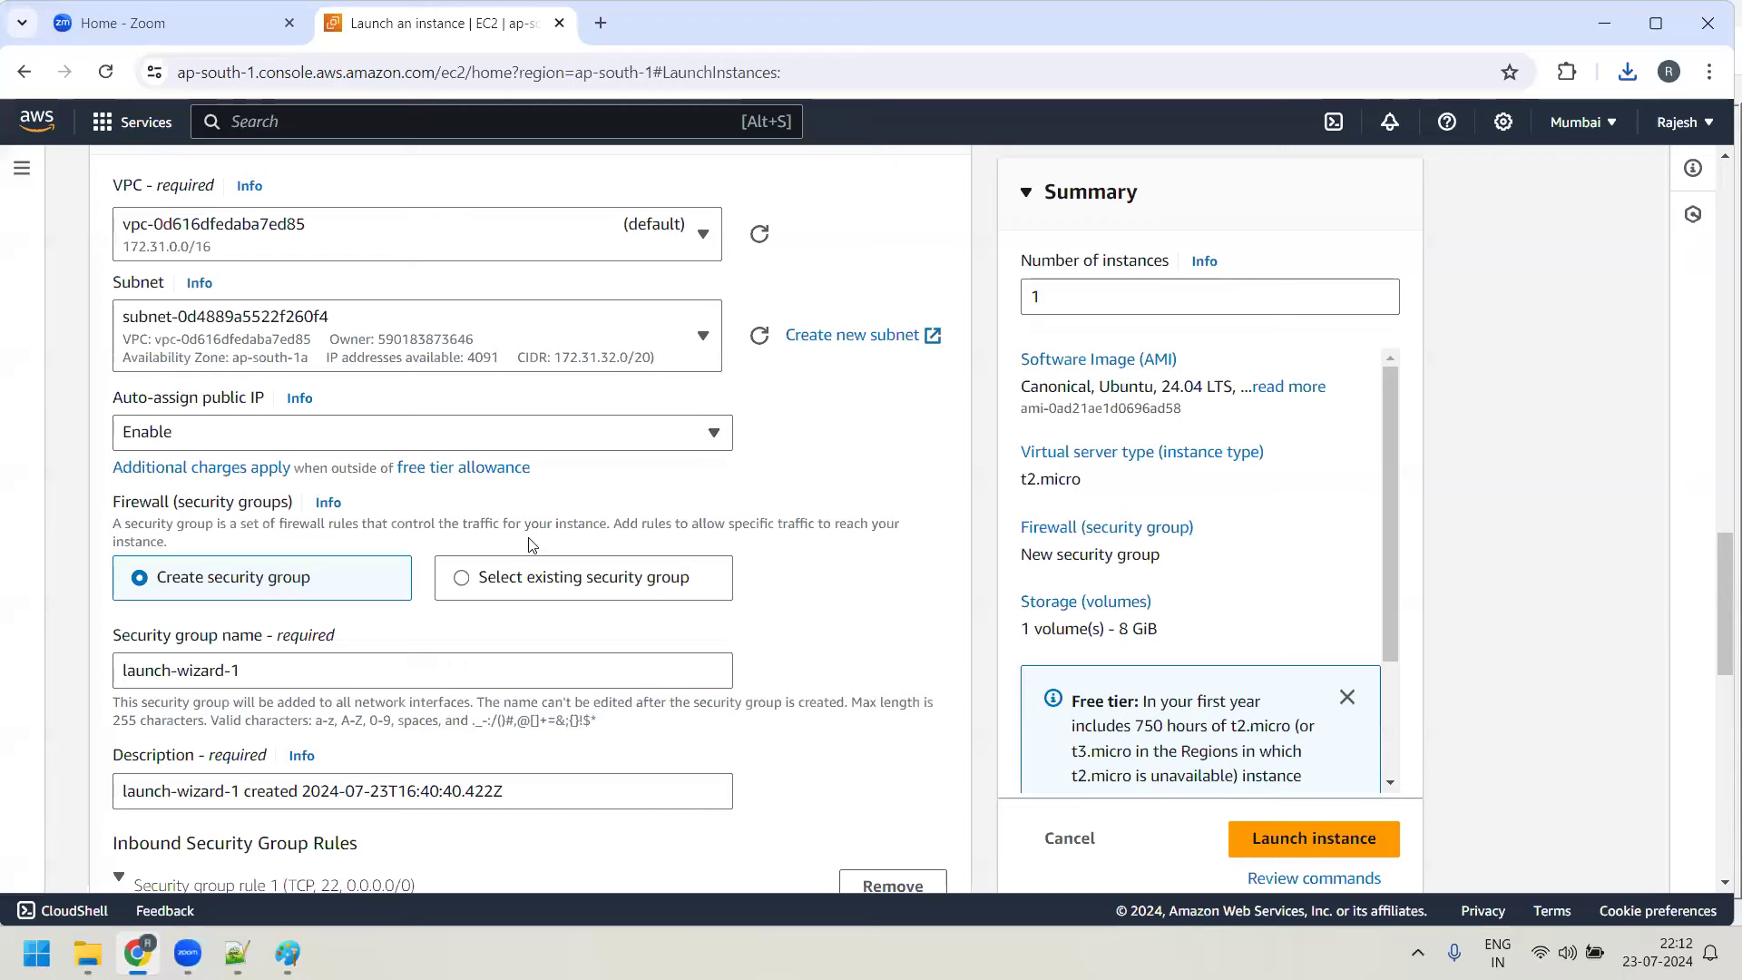
Attach the existing My-First-SG security group to the instance
scroll(118, 345, down, 2)
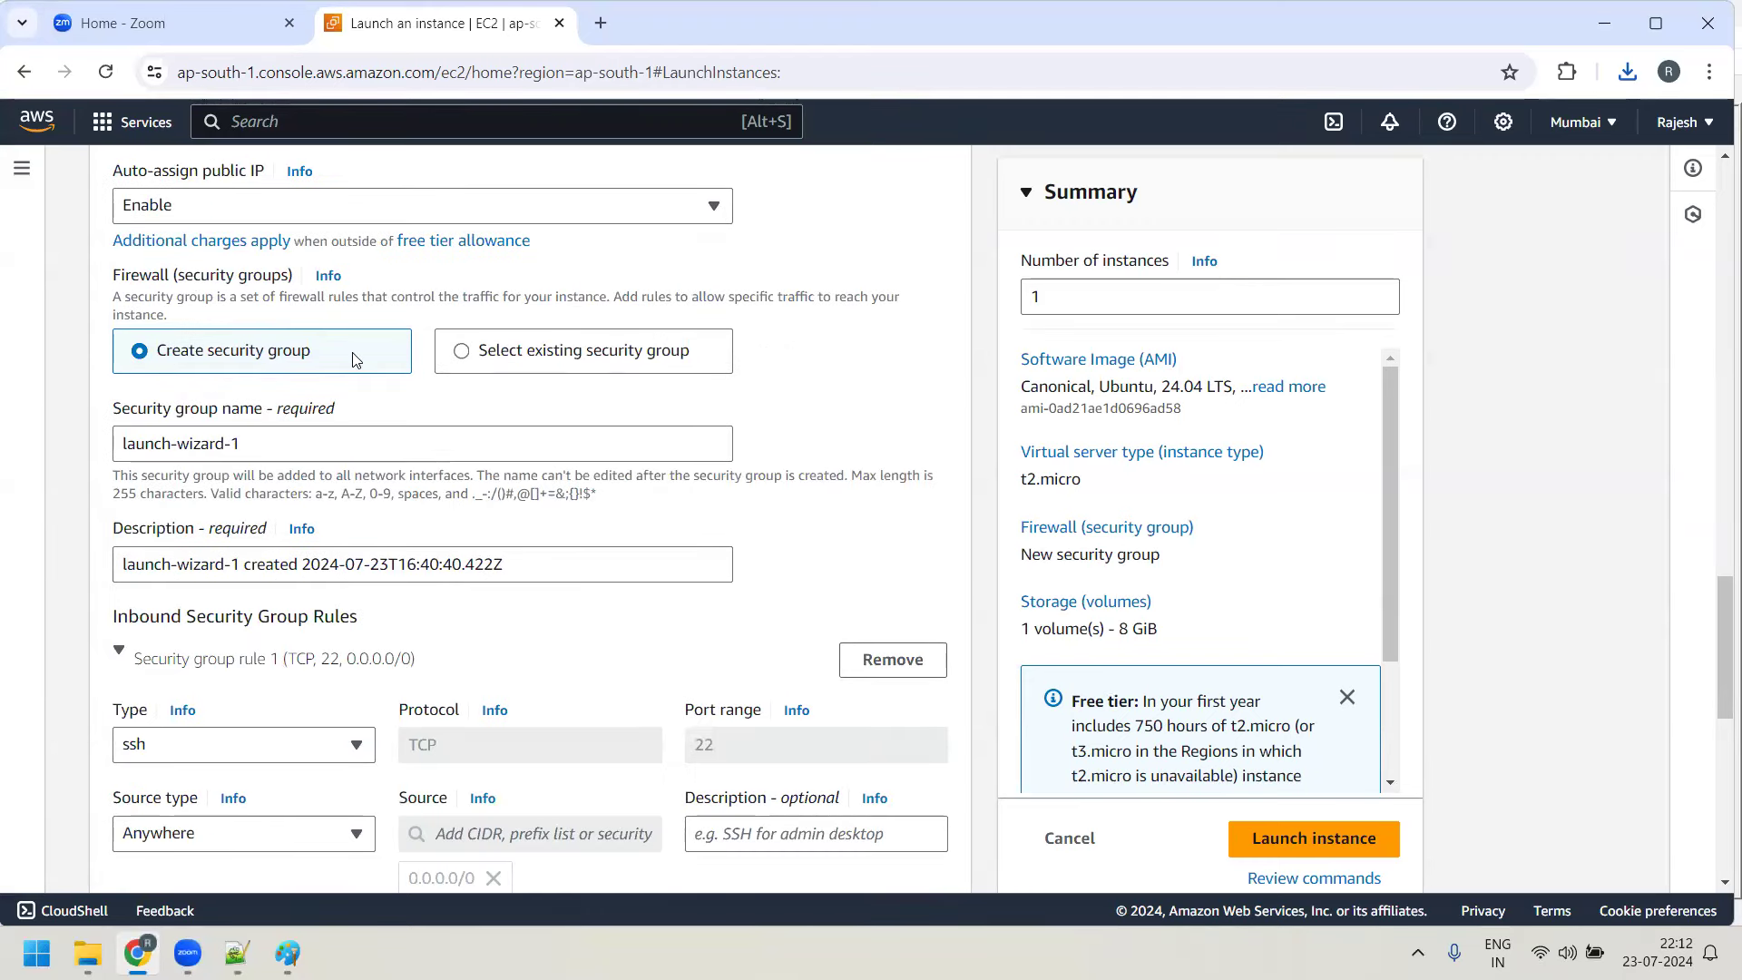
click(462, 355)
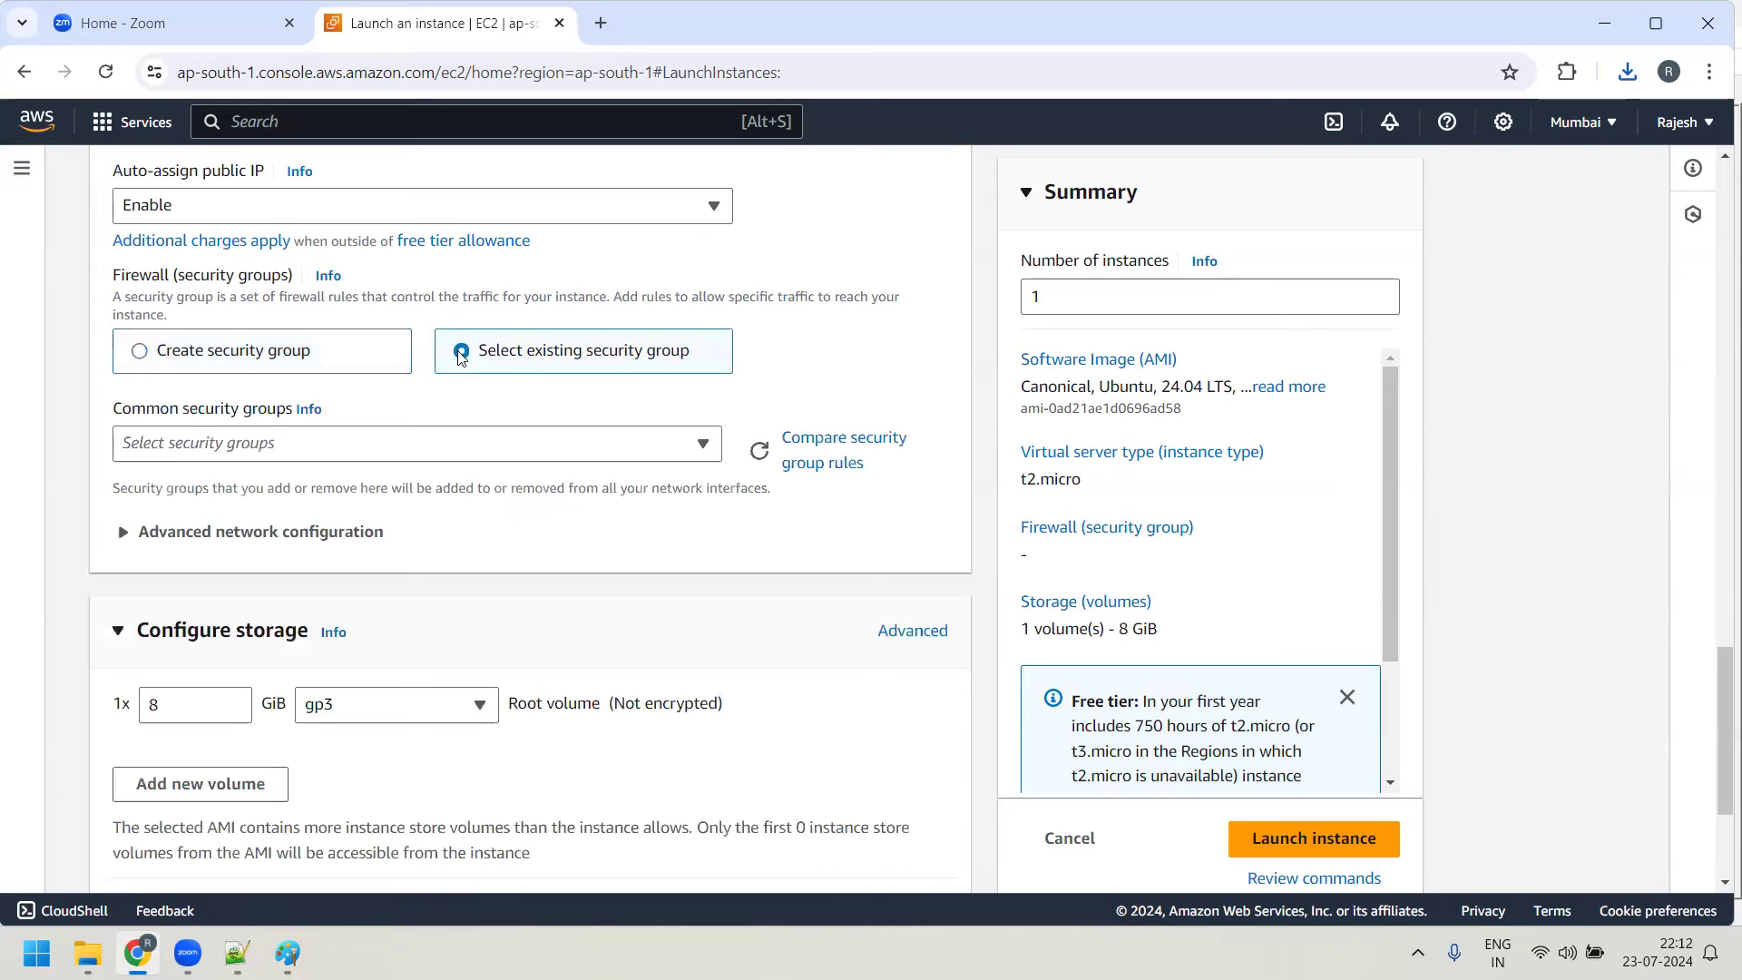
click(352, 457)
click(399, 451)
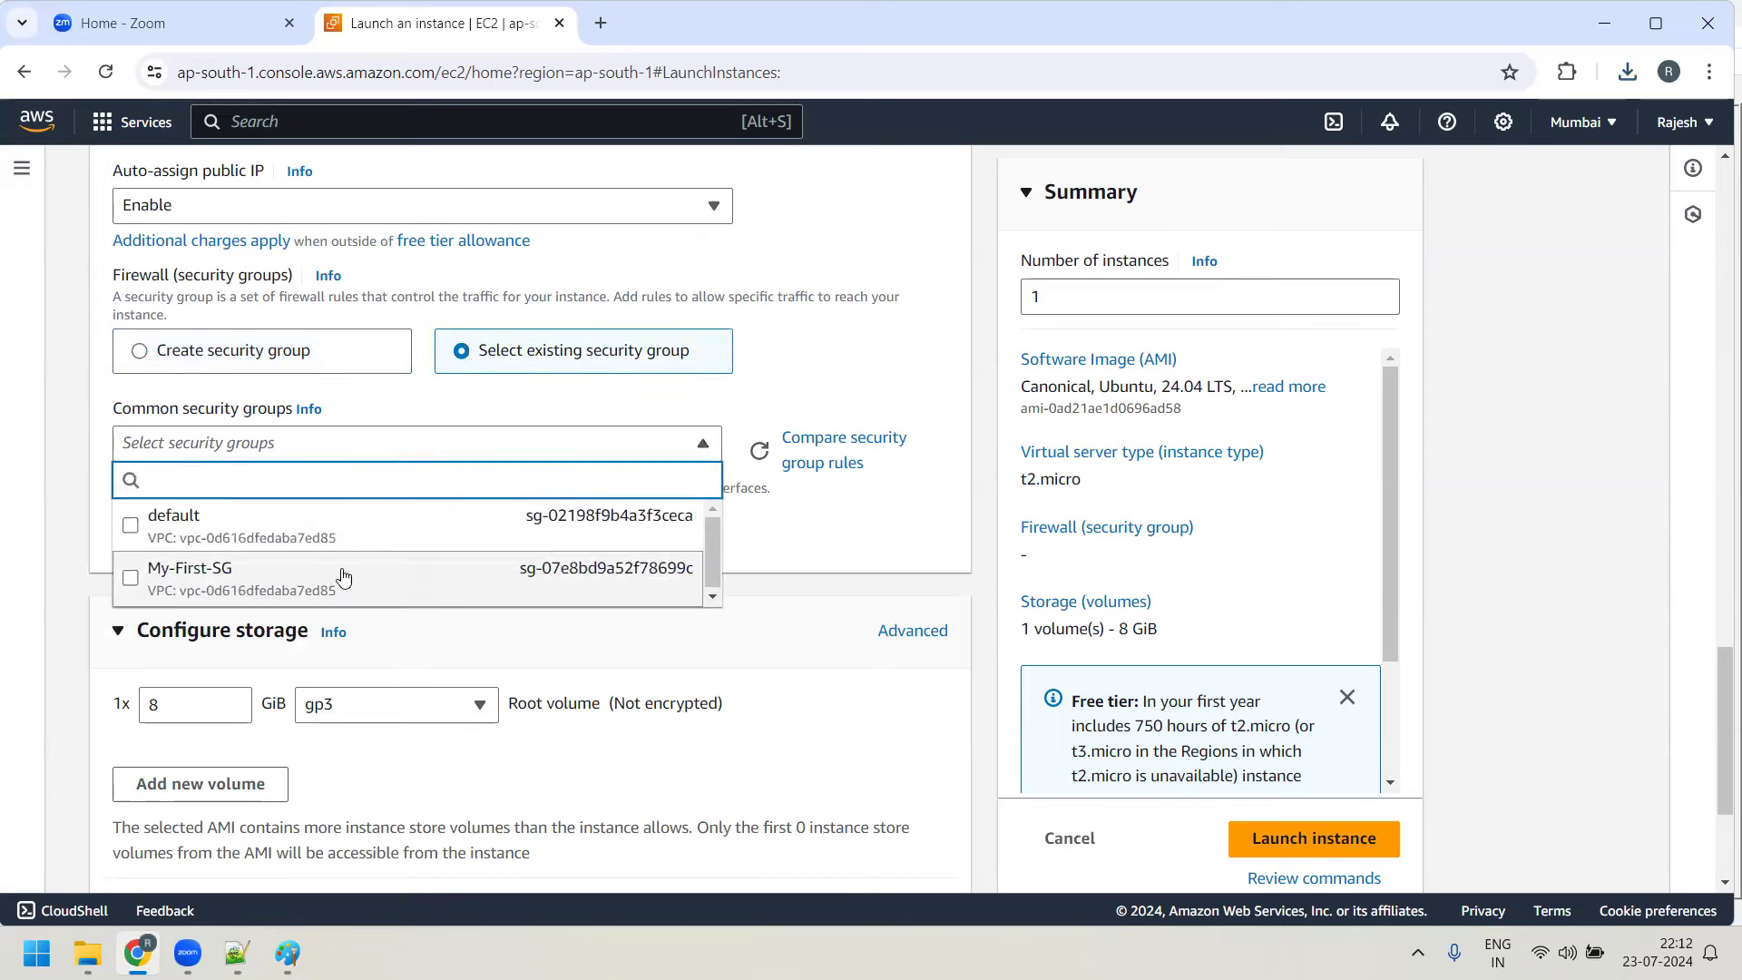
click(226, 576)
Launch the instance and refresh the instances list showing Linux-vm
scroll(181, 490, down, 3)
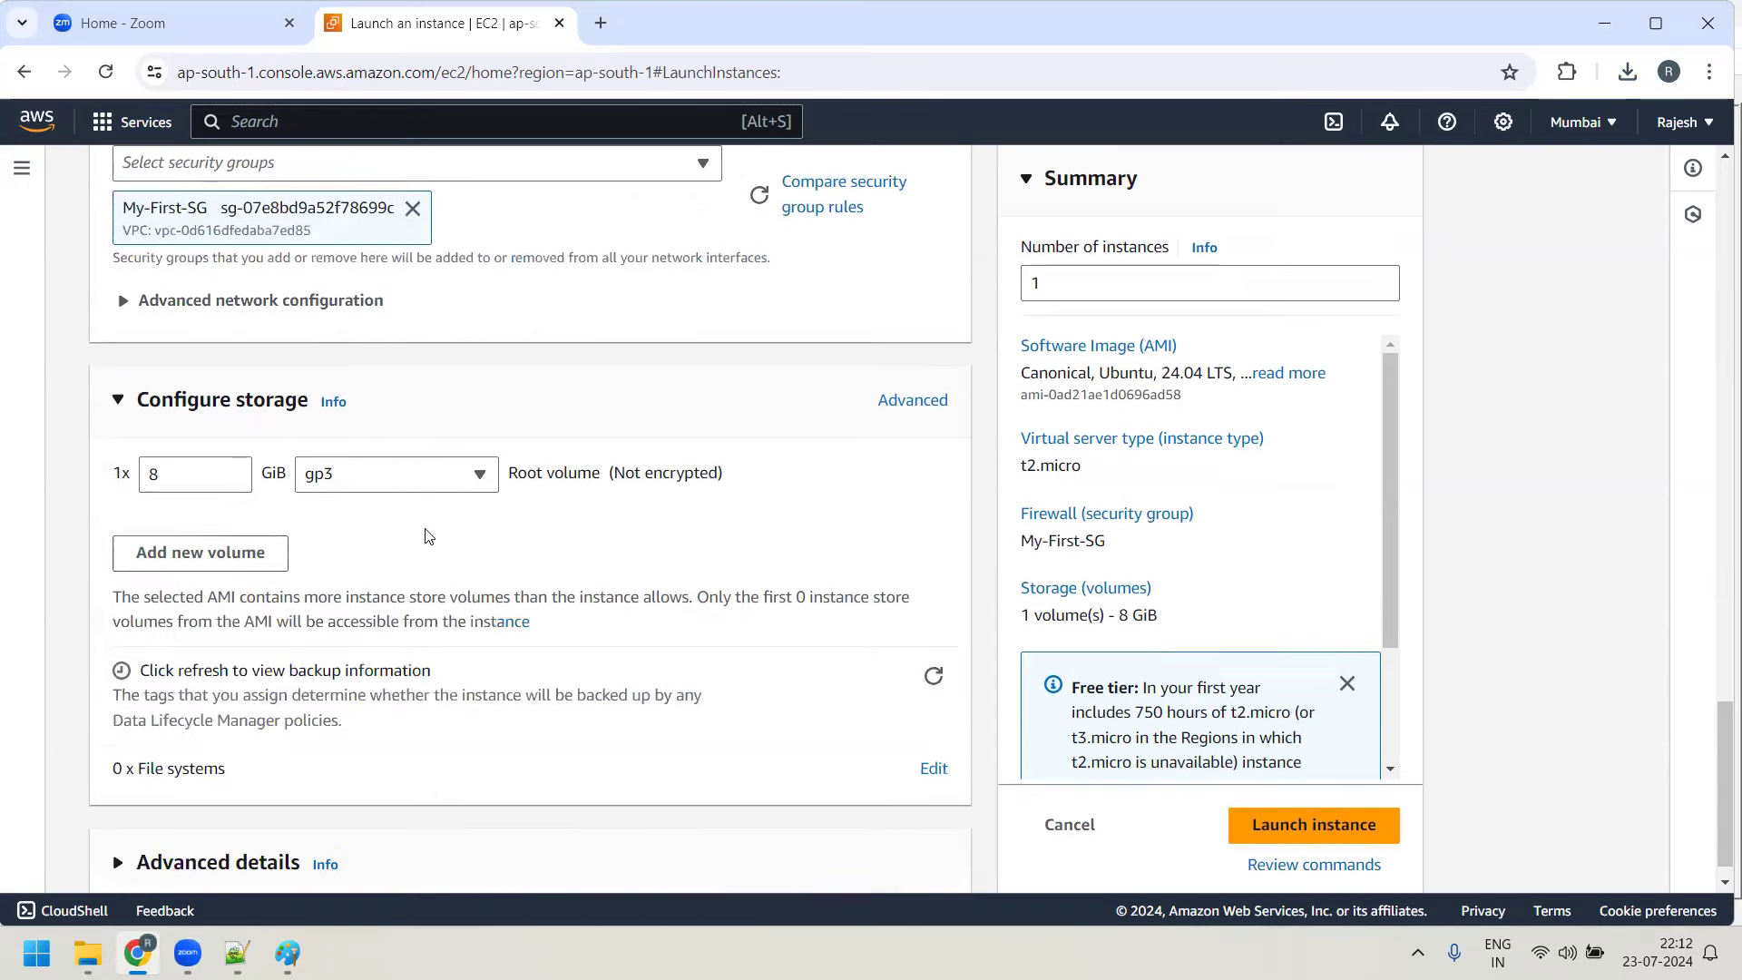
scroll(472, 649, up, 15)
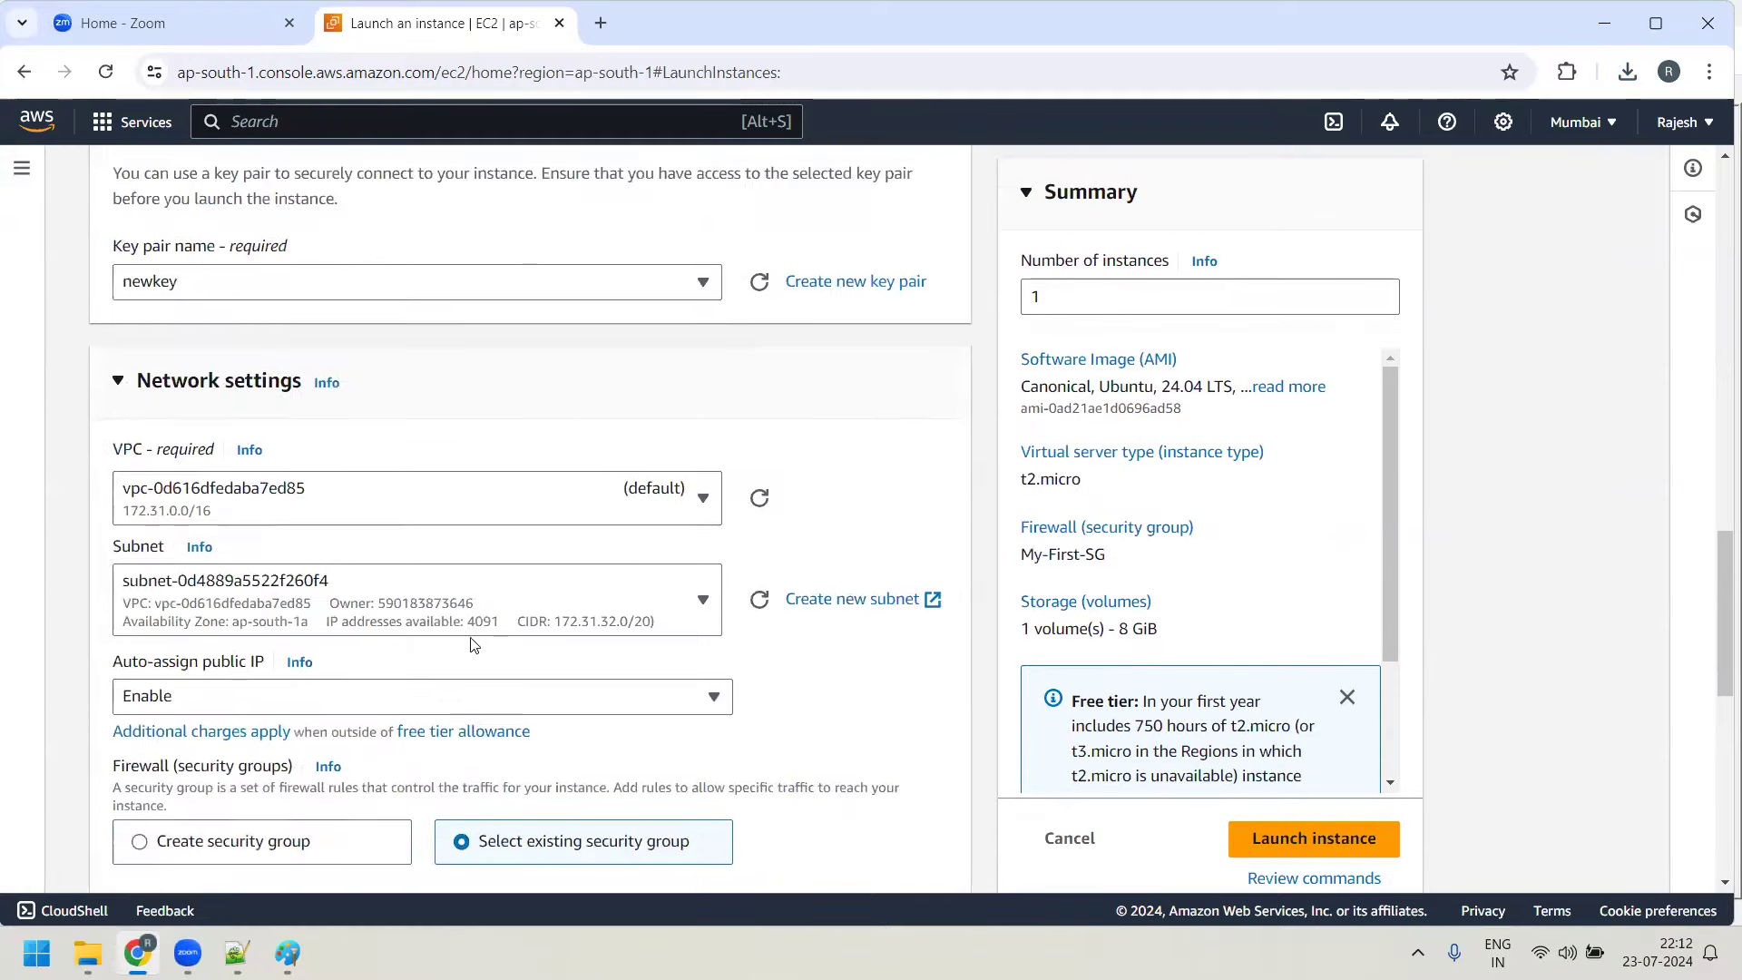
scroll(451, 646, up, 1)
click(1309, 842)
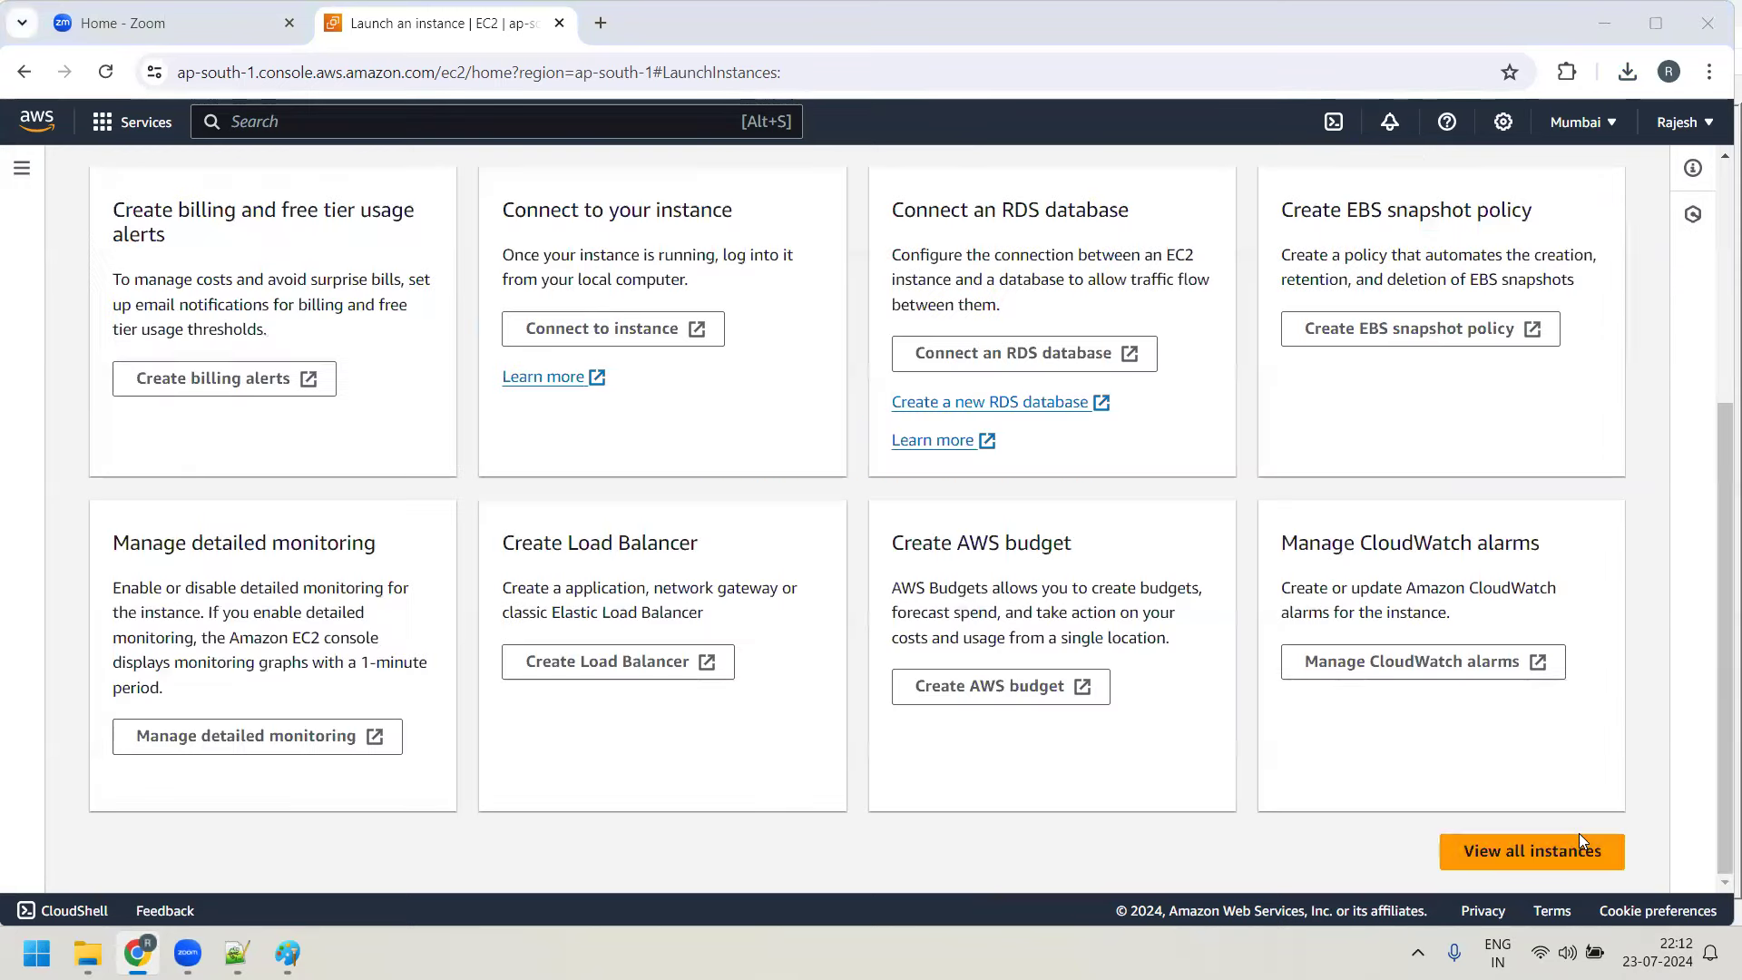
click(1579, 839)
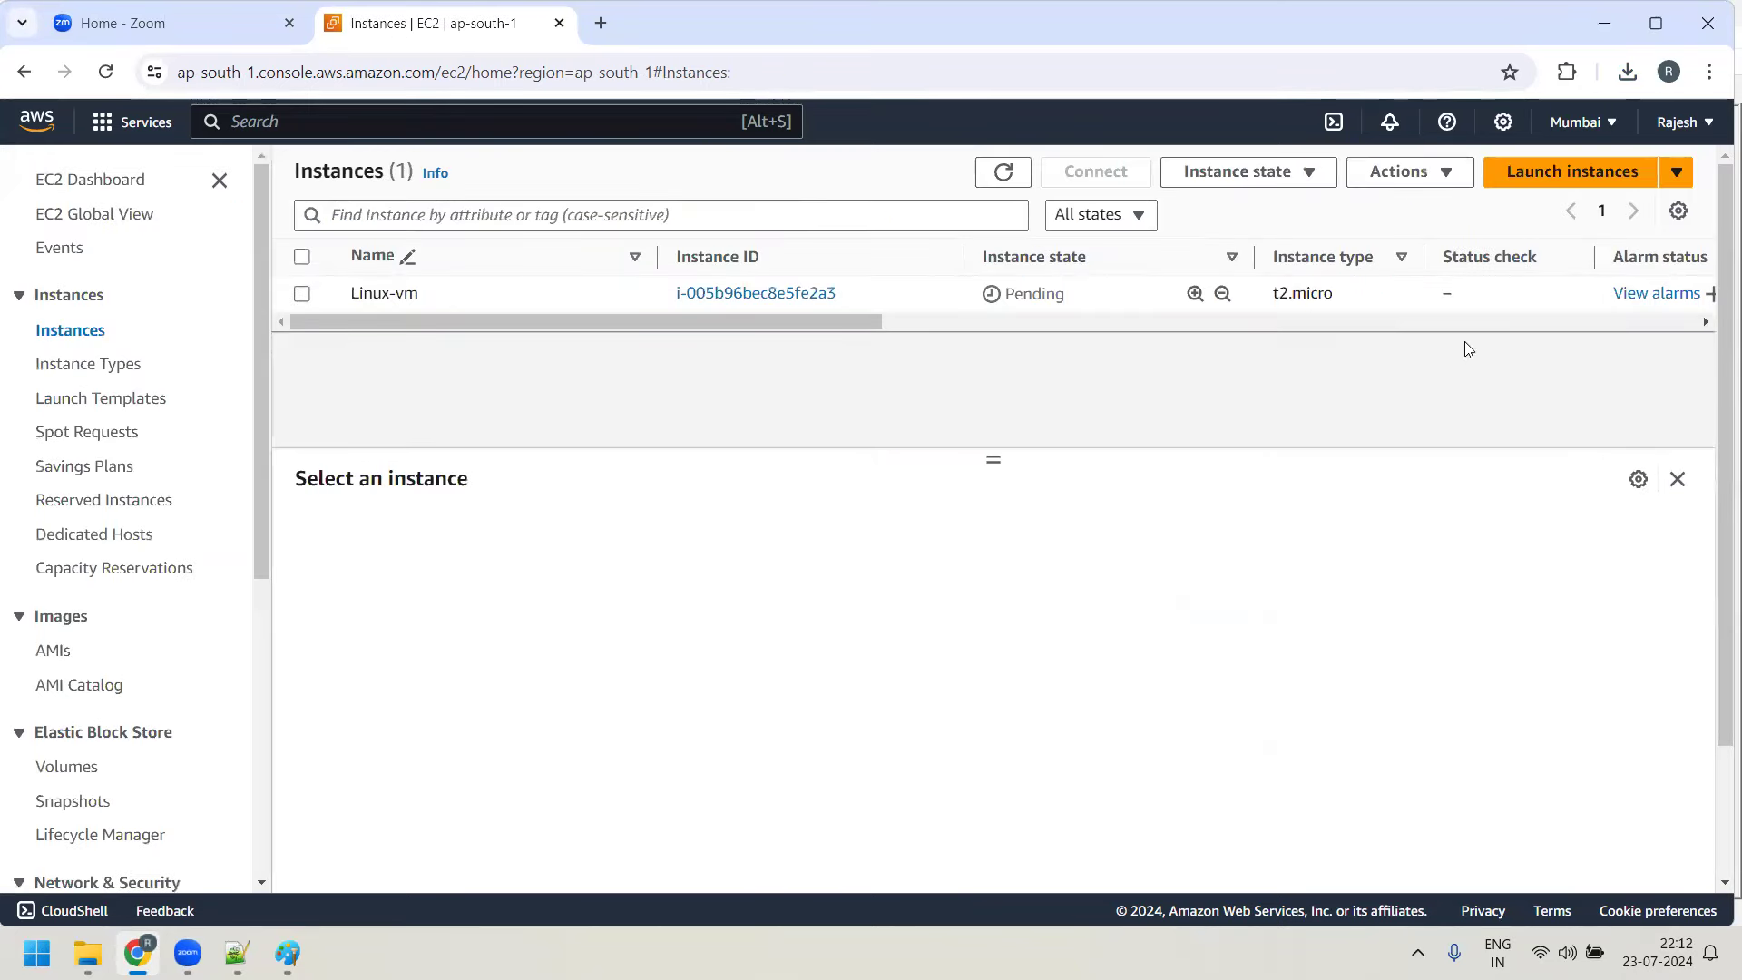
click(993, 182)
click(88, 952)
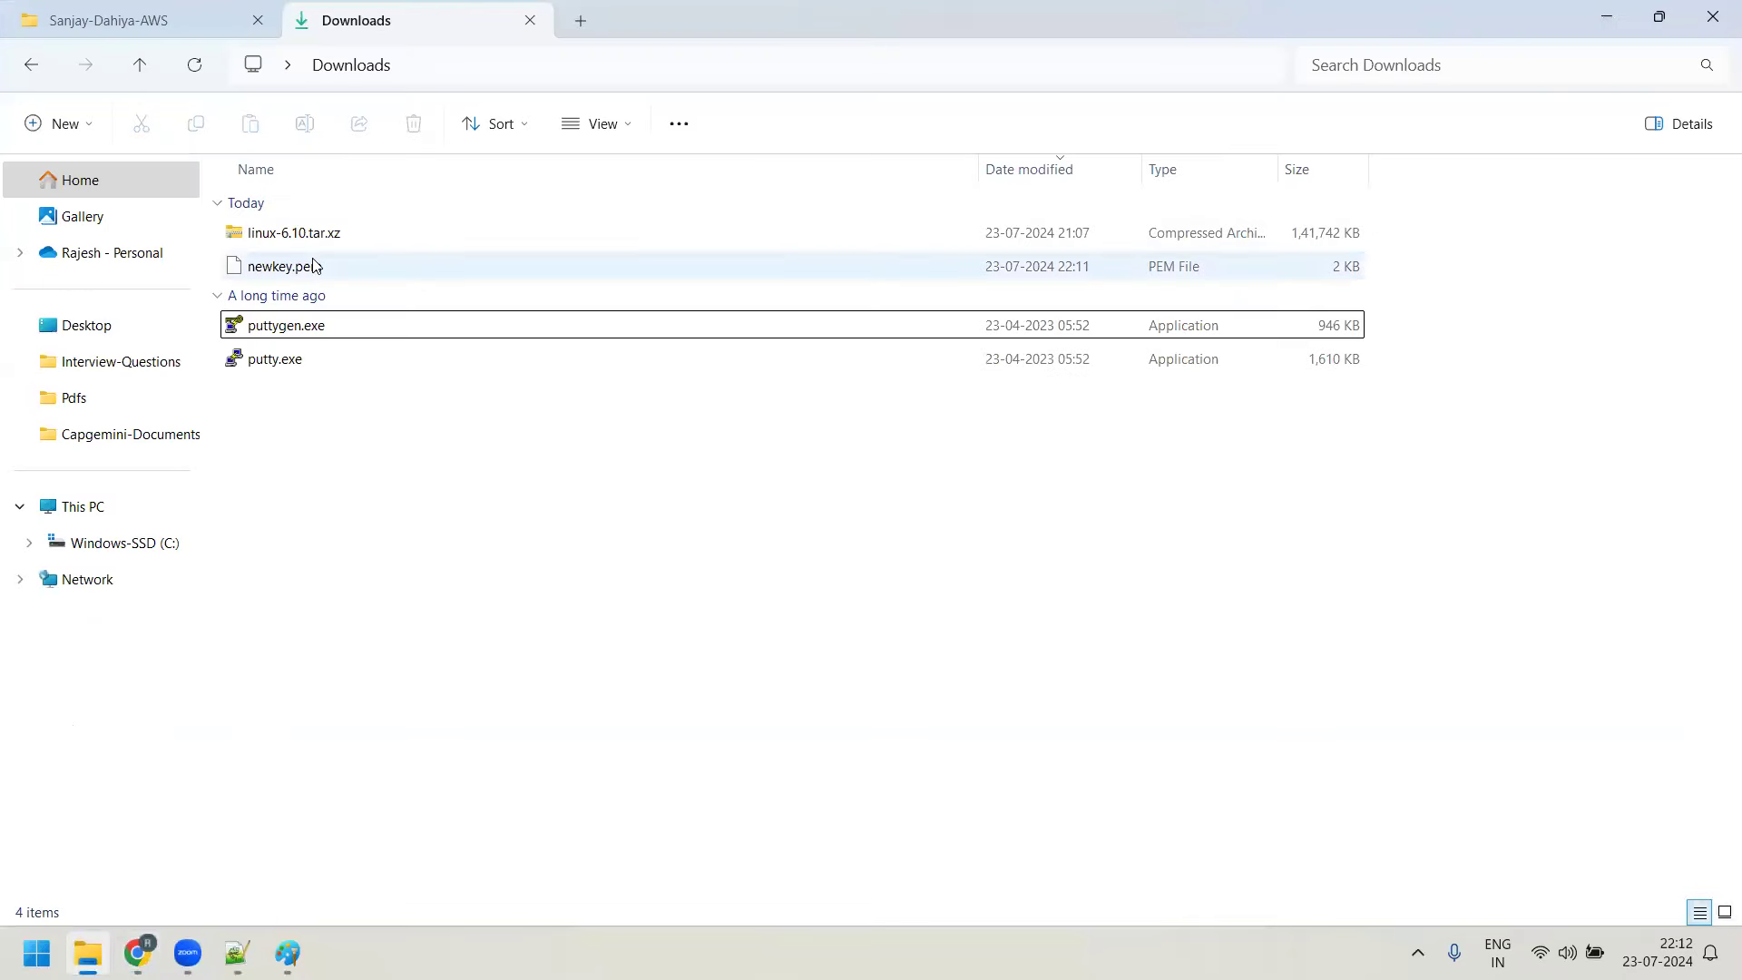
Permanently delete linux-6.10.tar.xz from Downloads after closing the extra Explorer tab
click(258, 20)
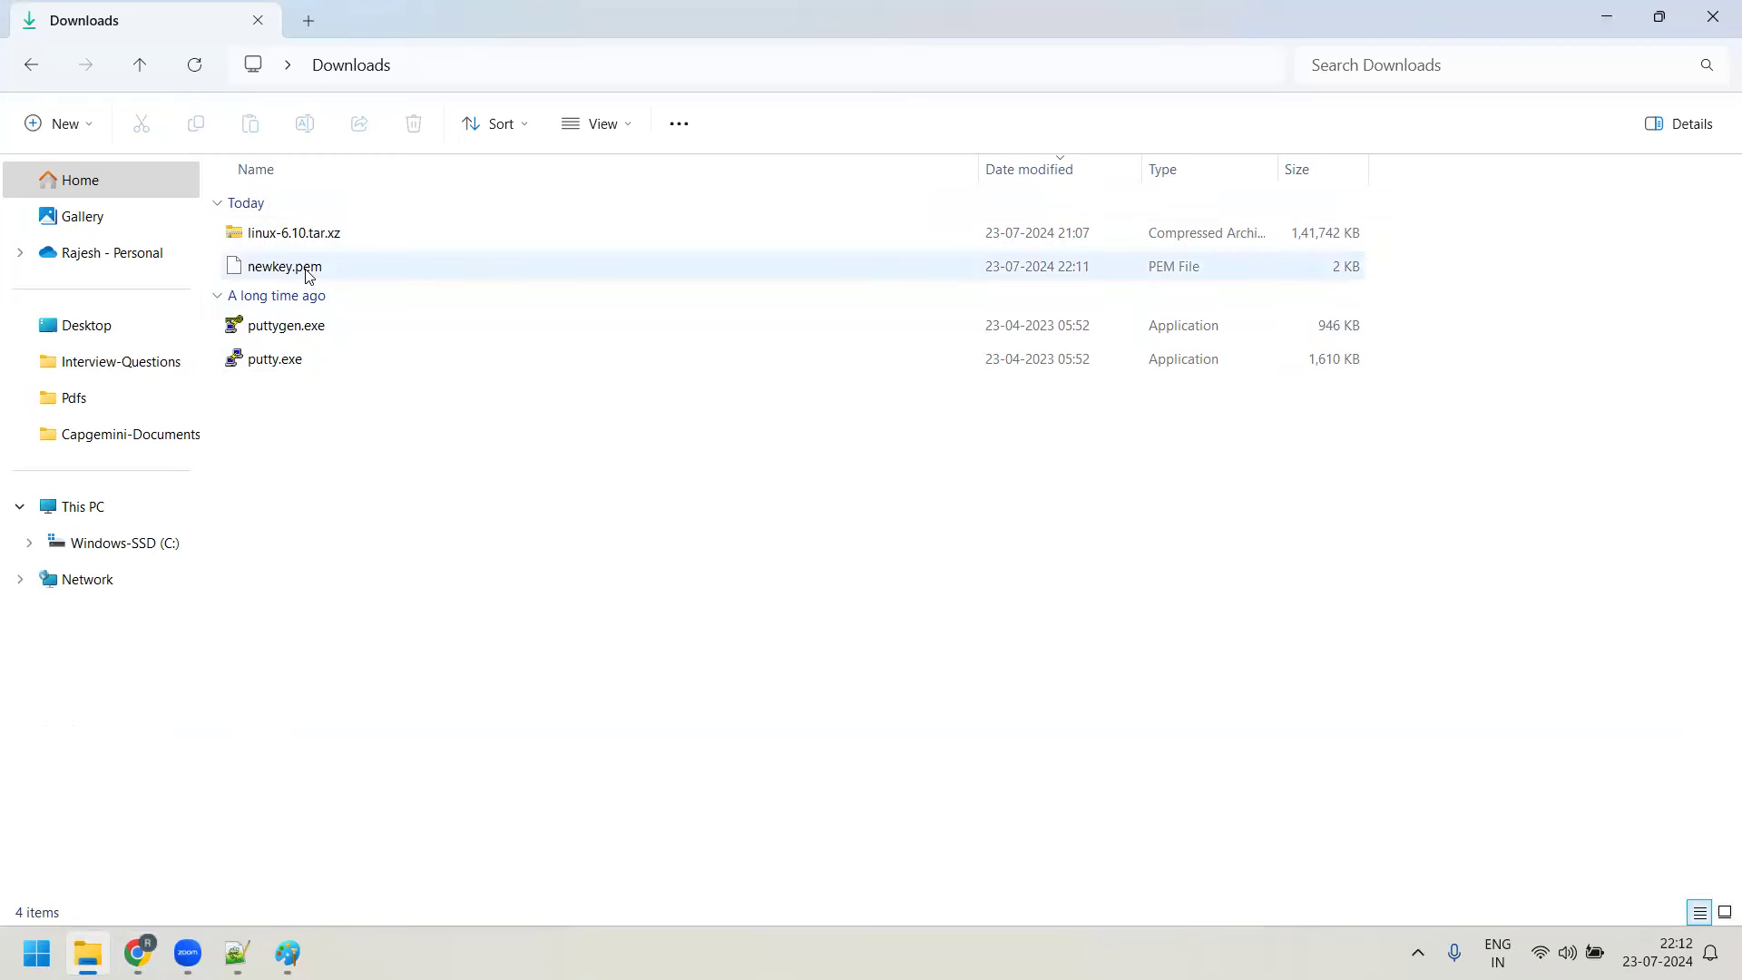
click(328, 231)
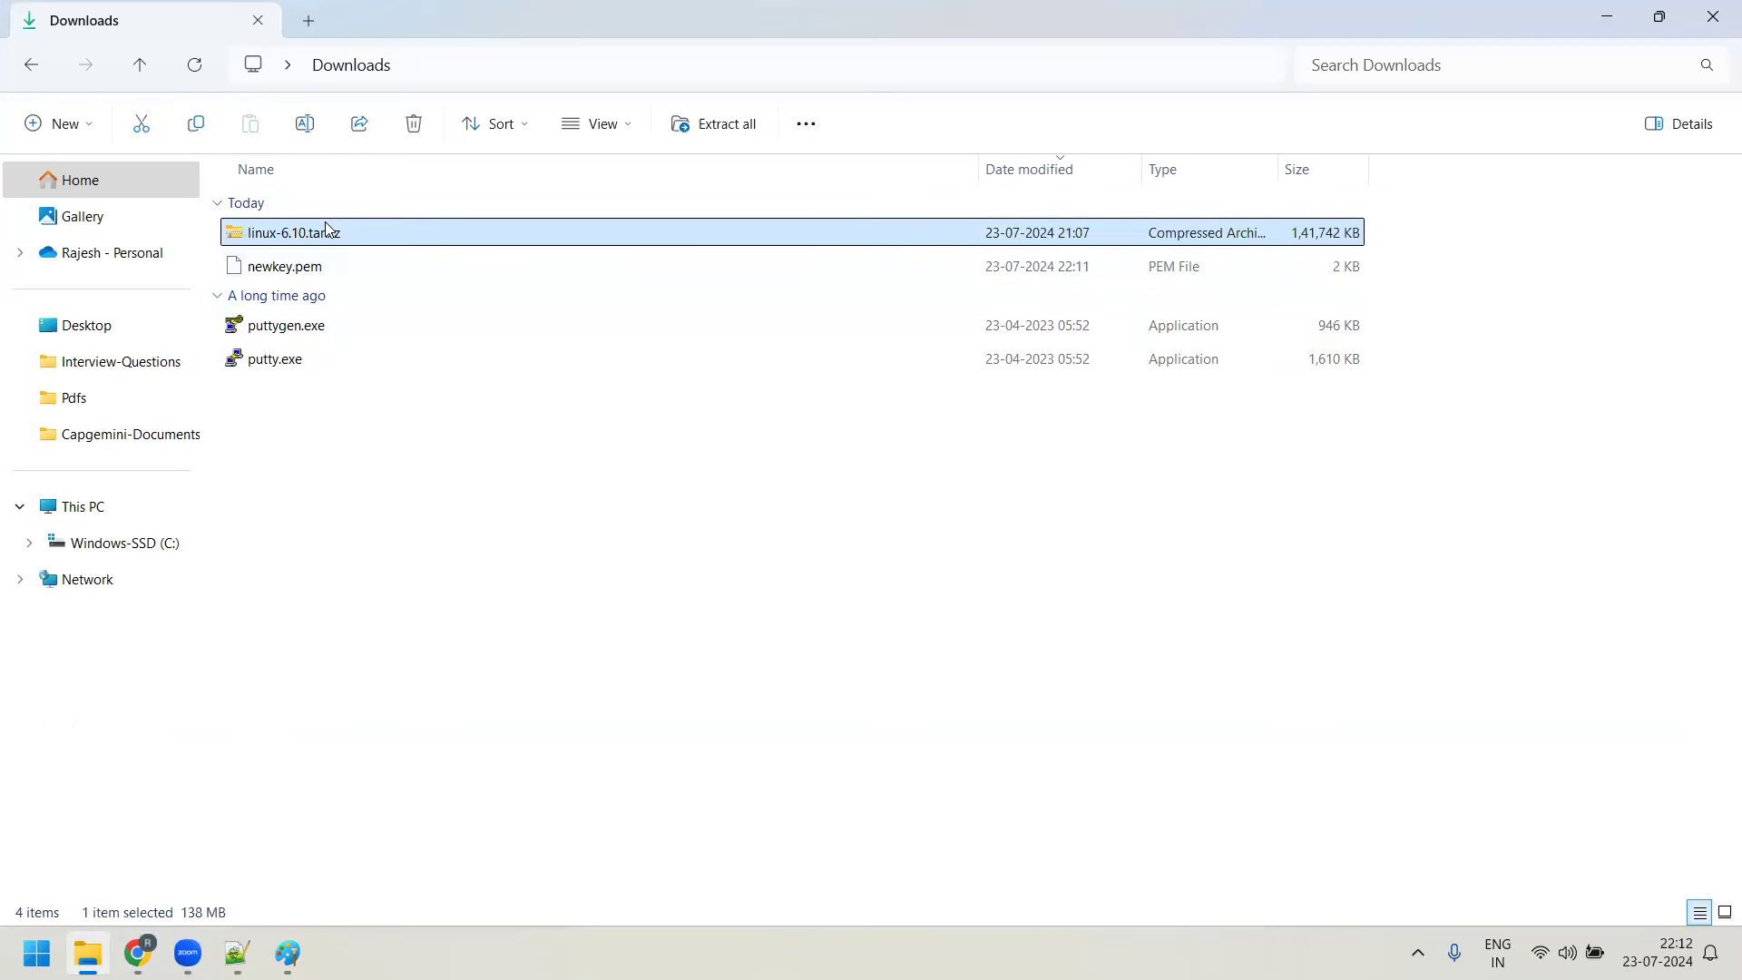
key(shift+Delete)
key(Return)
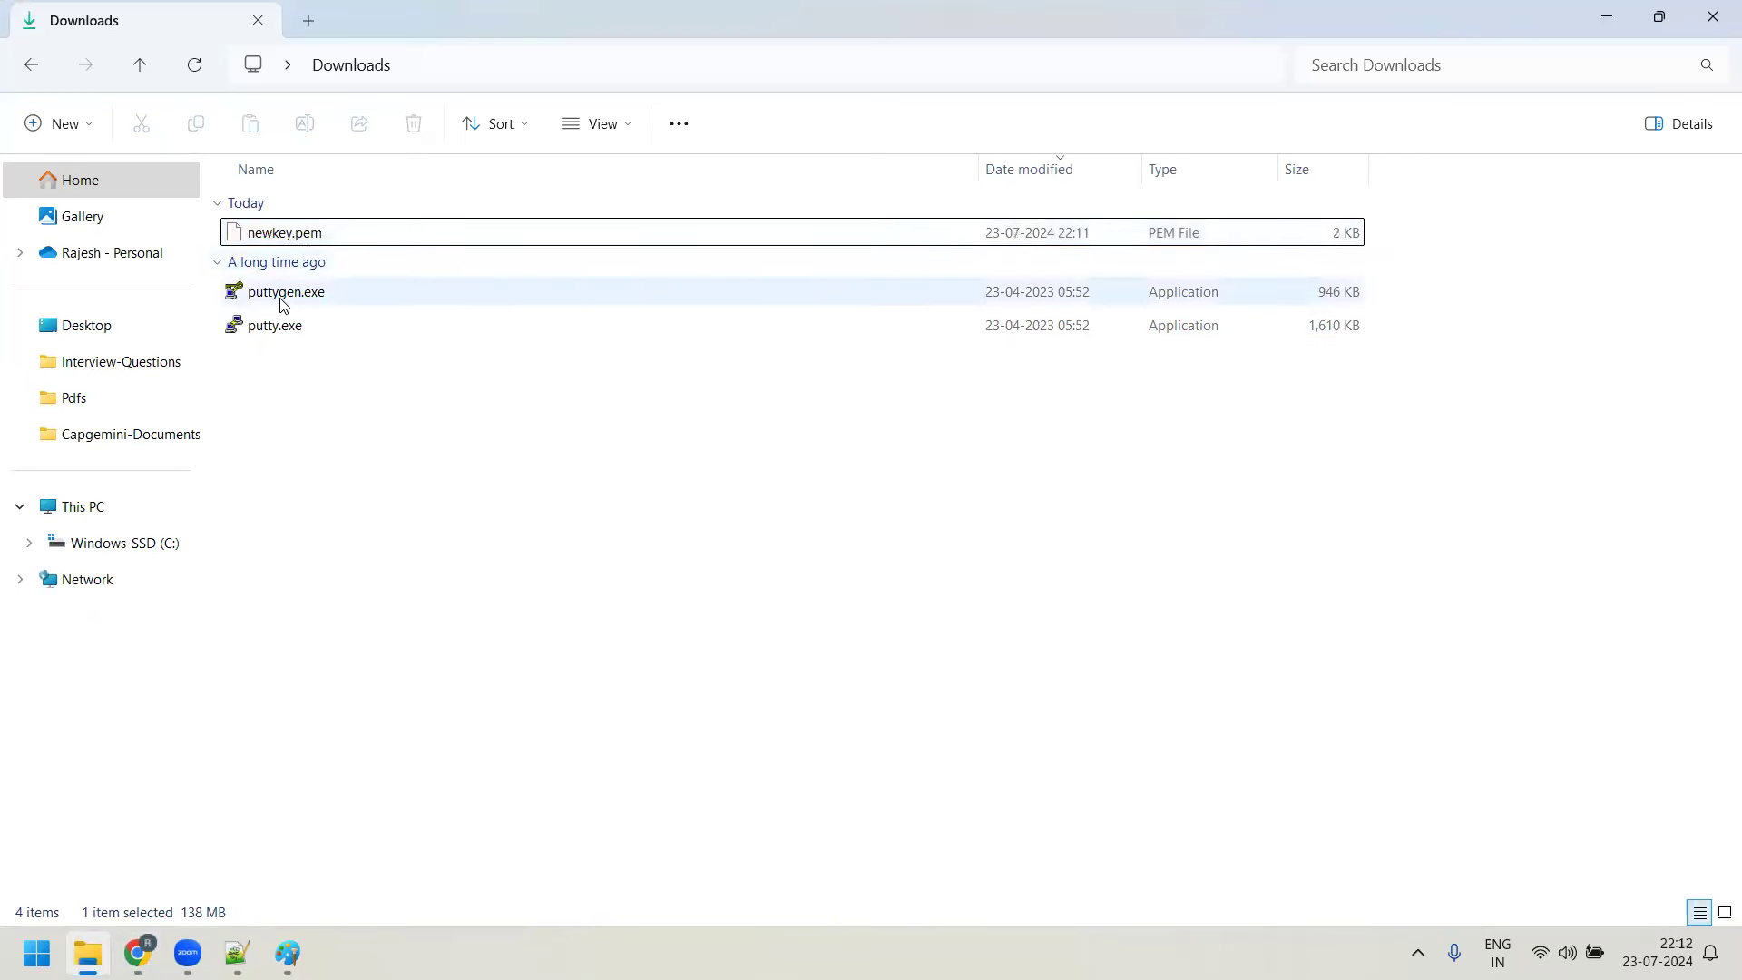
In PuTTYgen, set the key file parameters to PPK version 2
mouse_move(304, 306)
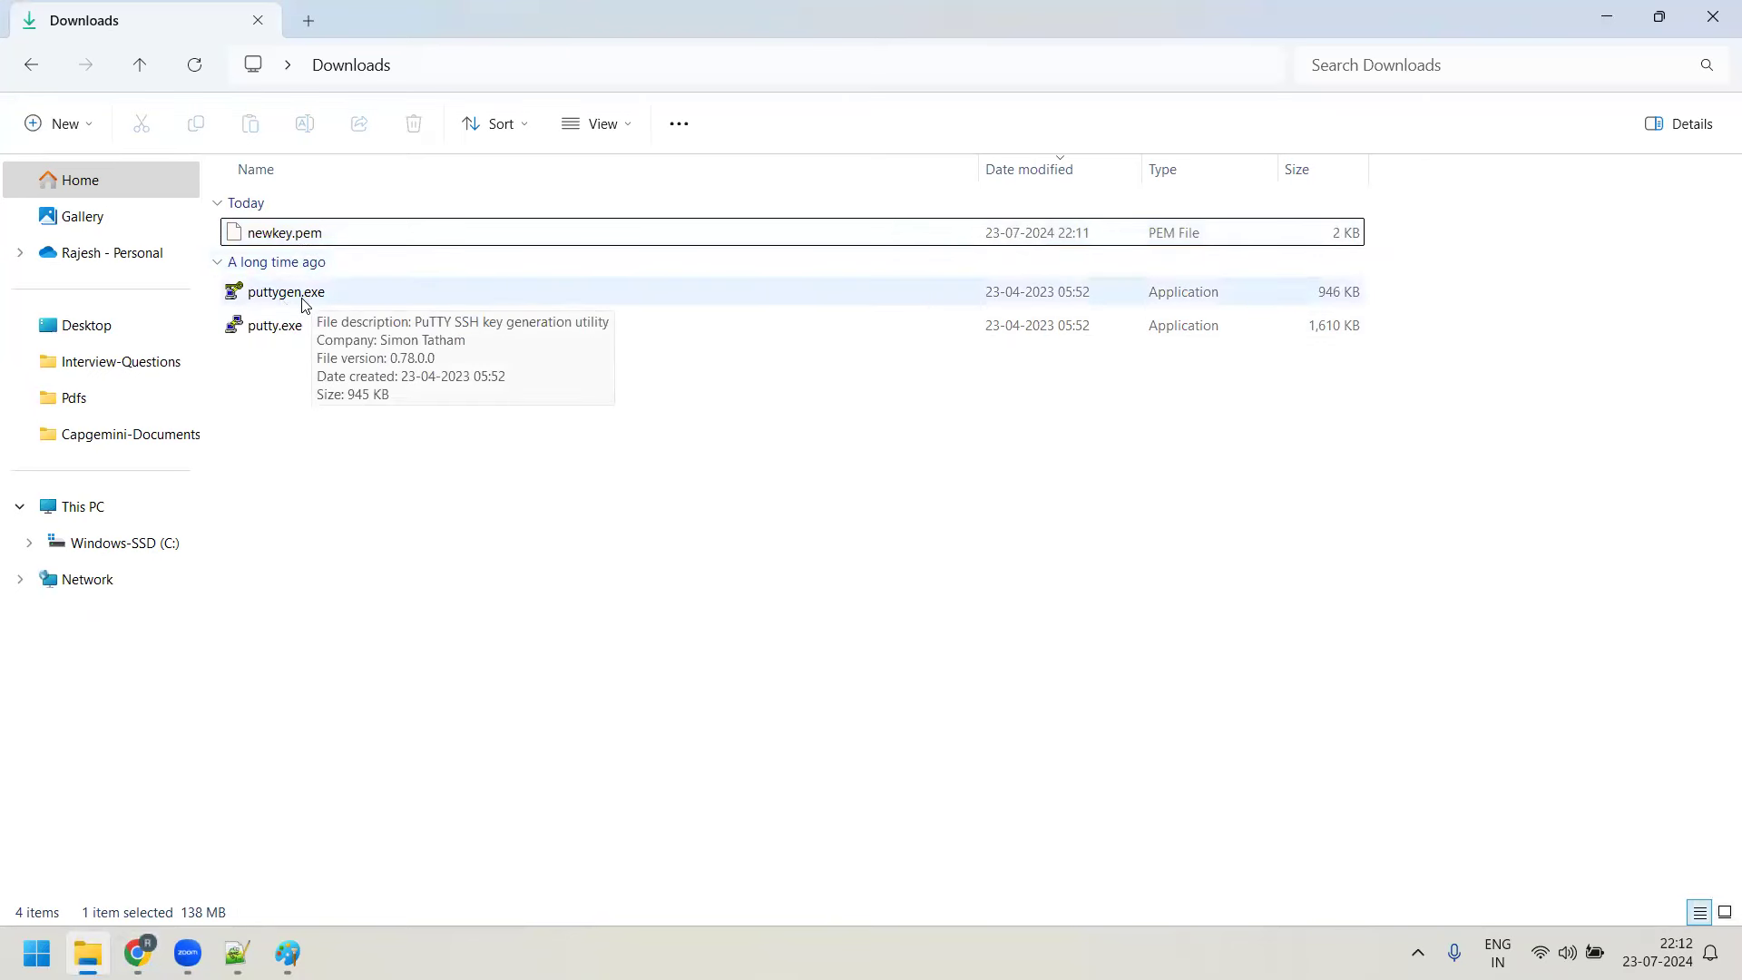
double_click(303, 300)
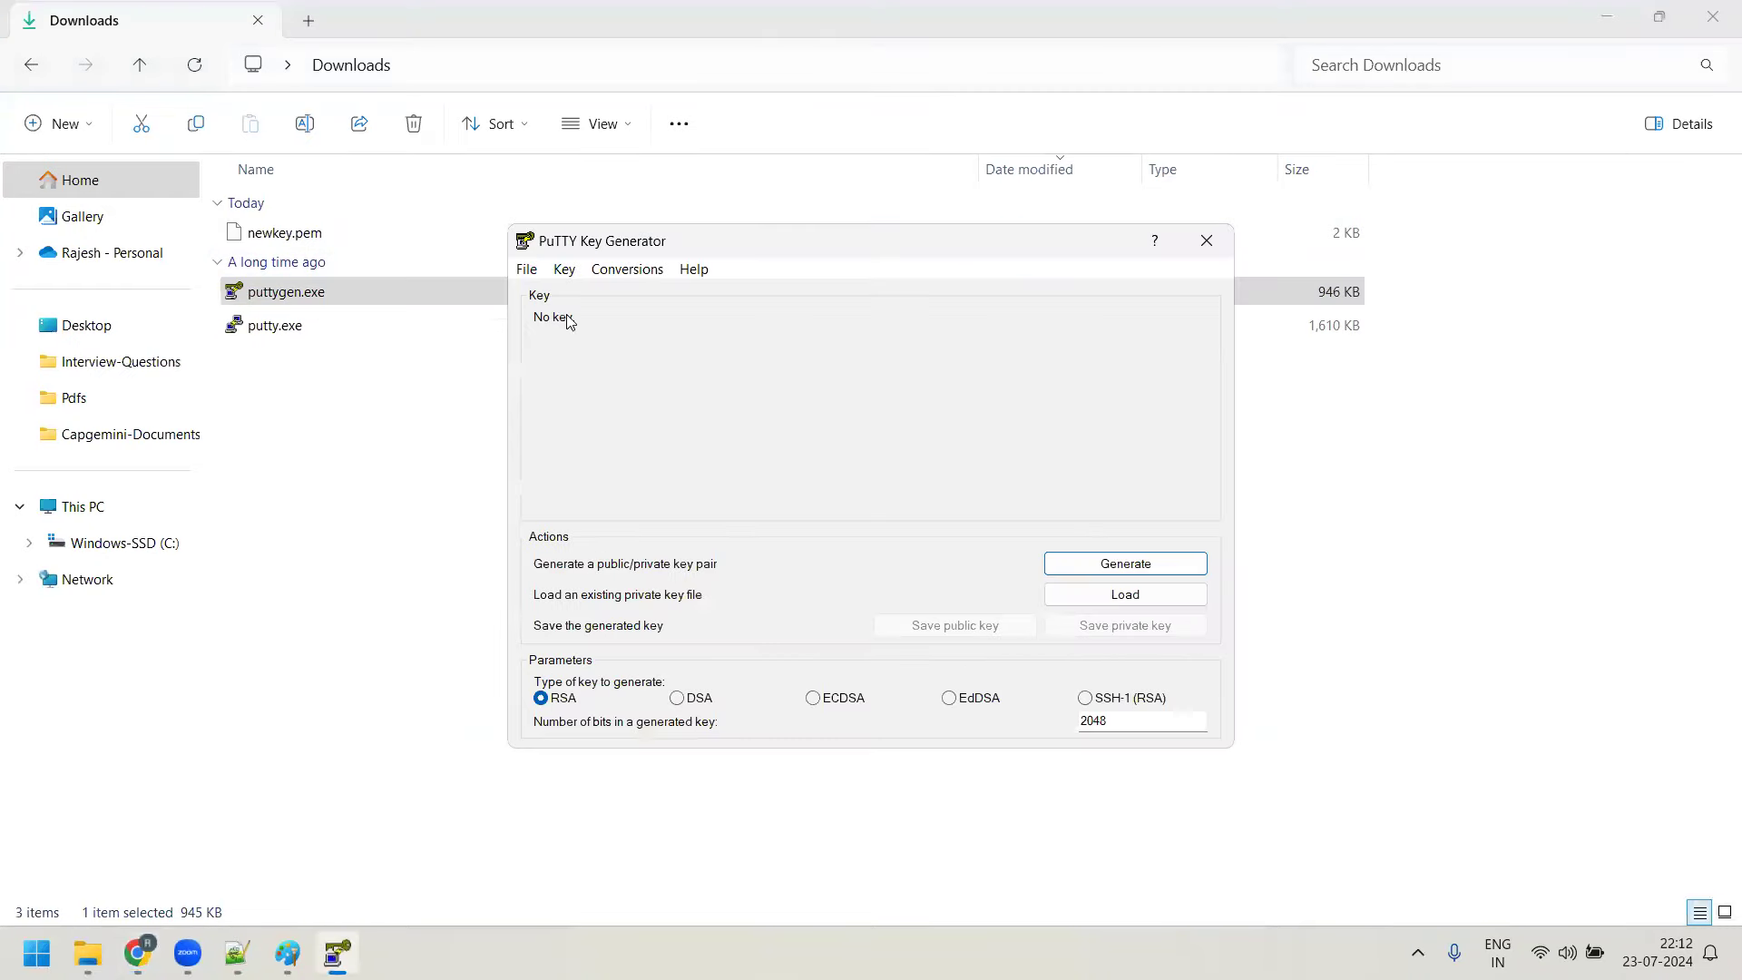
click(564, 270)
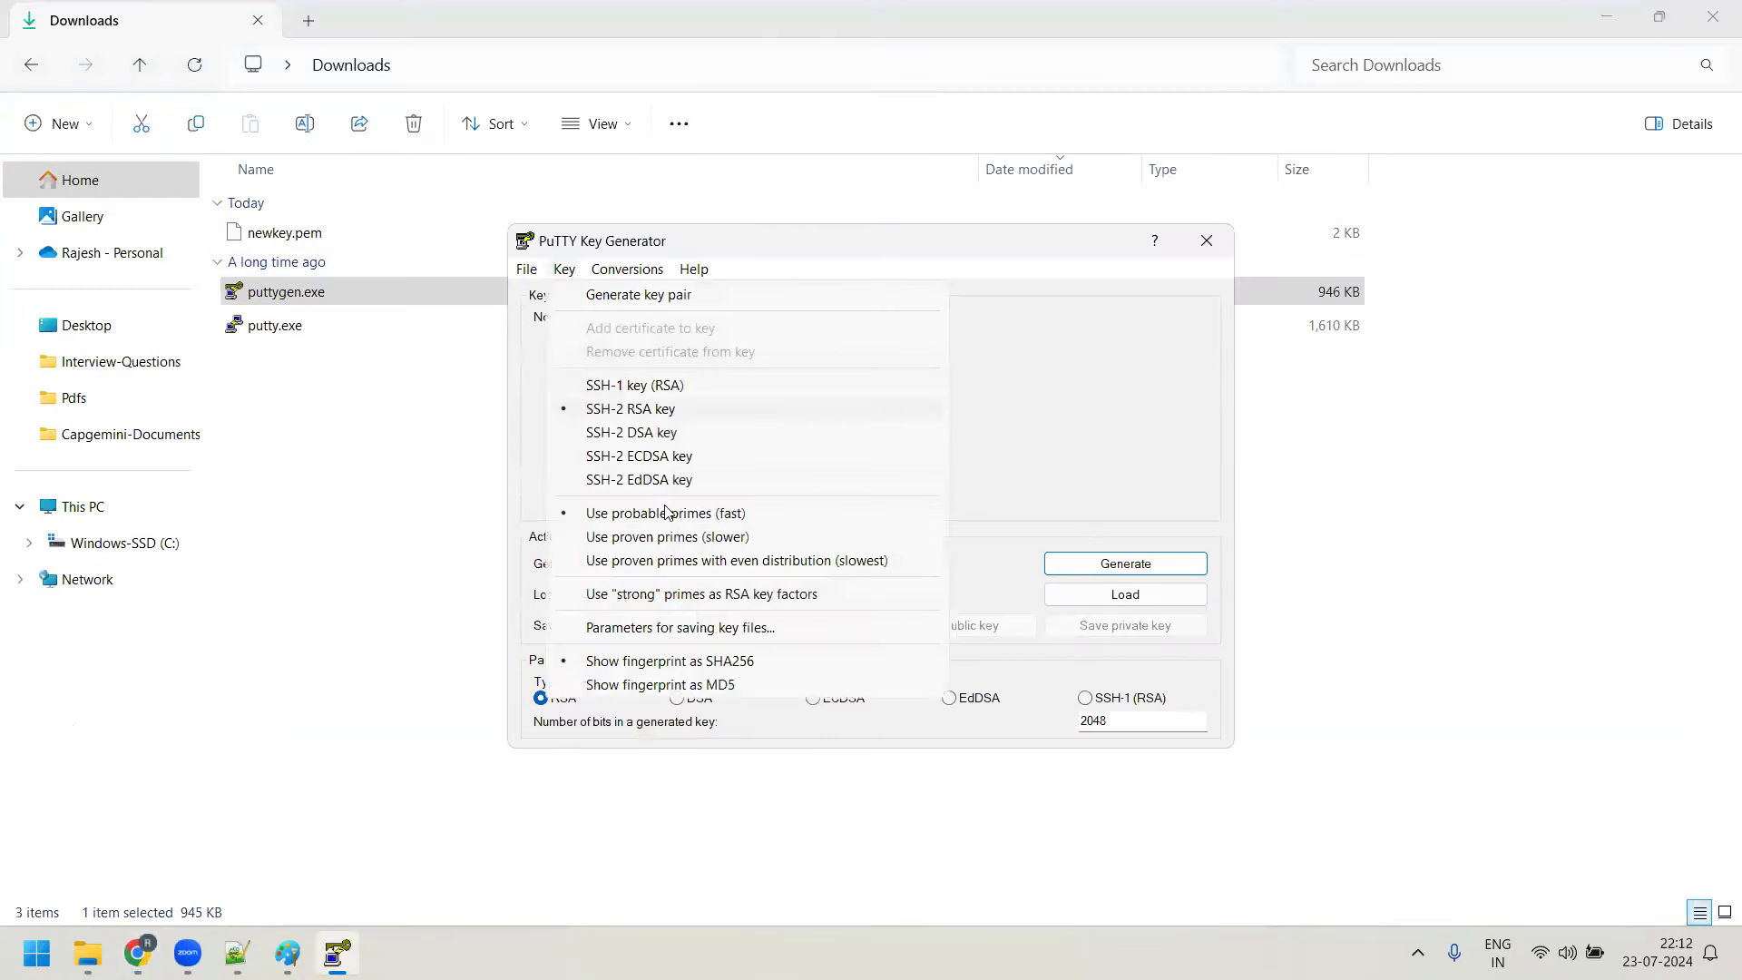
click(691, 629)
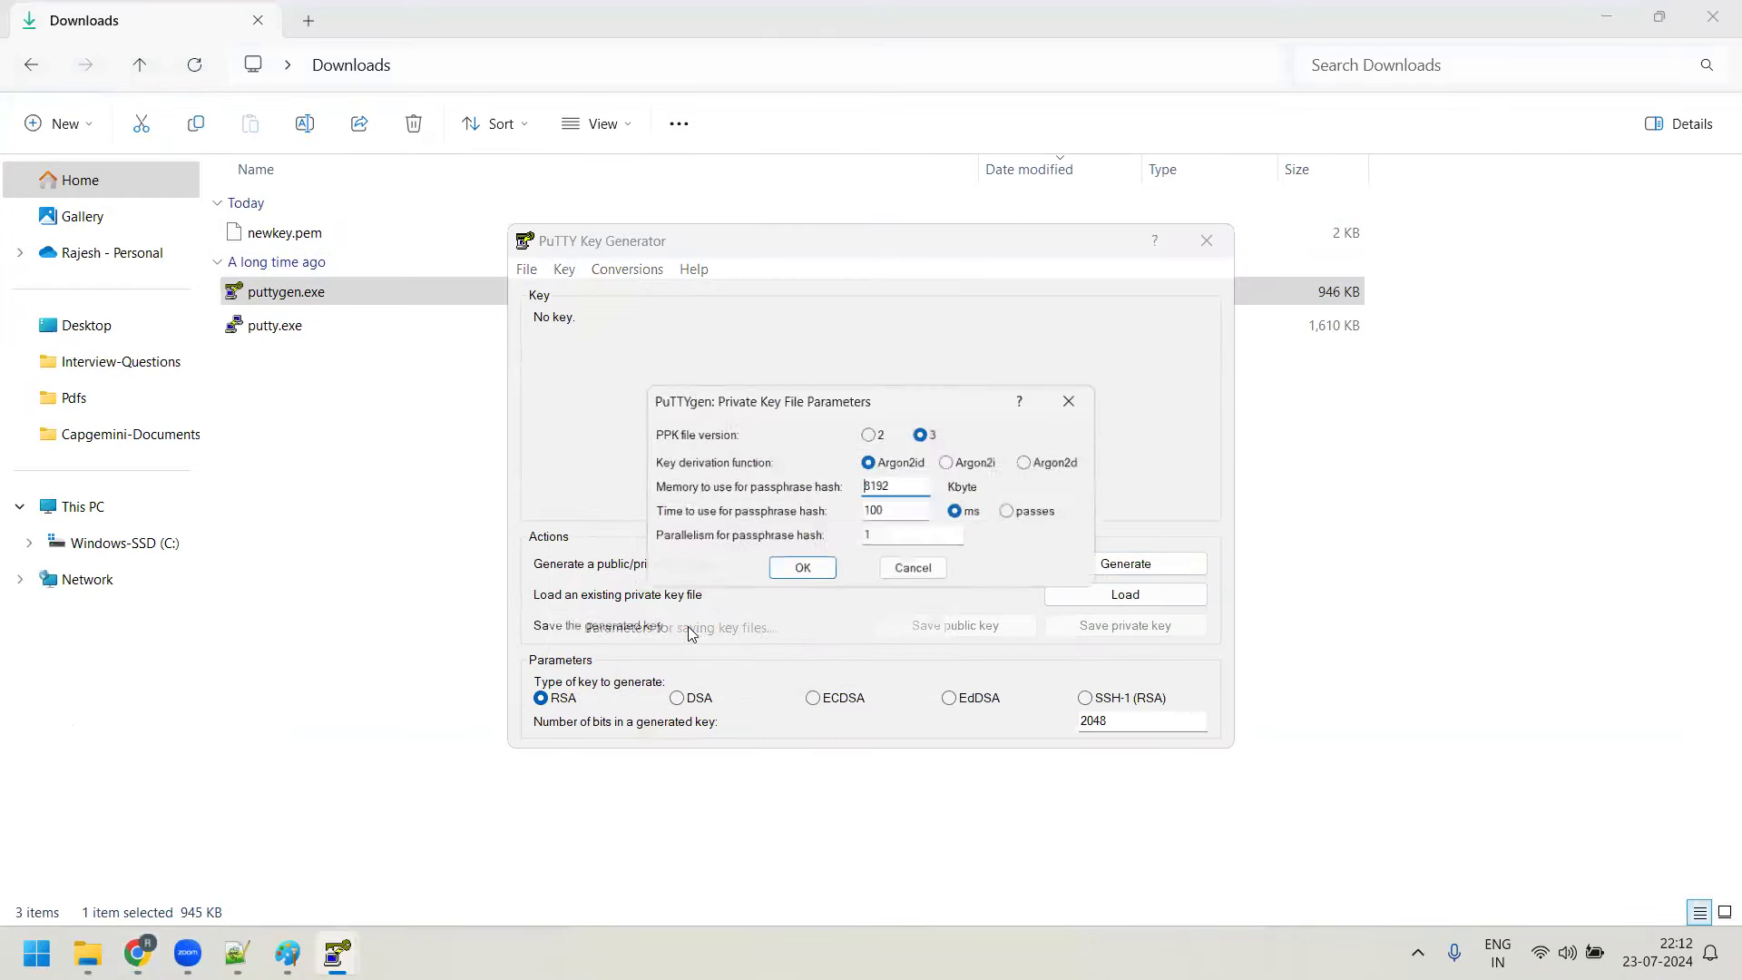
click(875, 435)
click(817, 572)
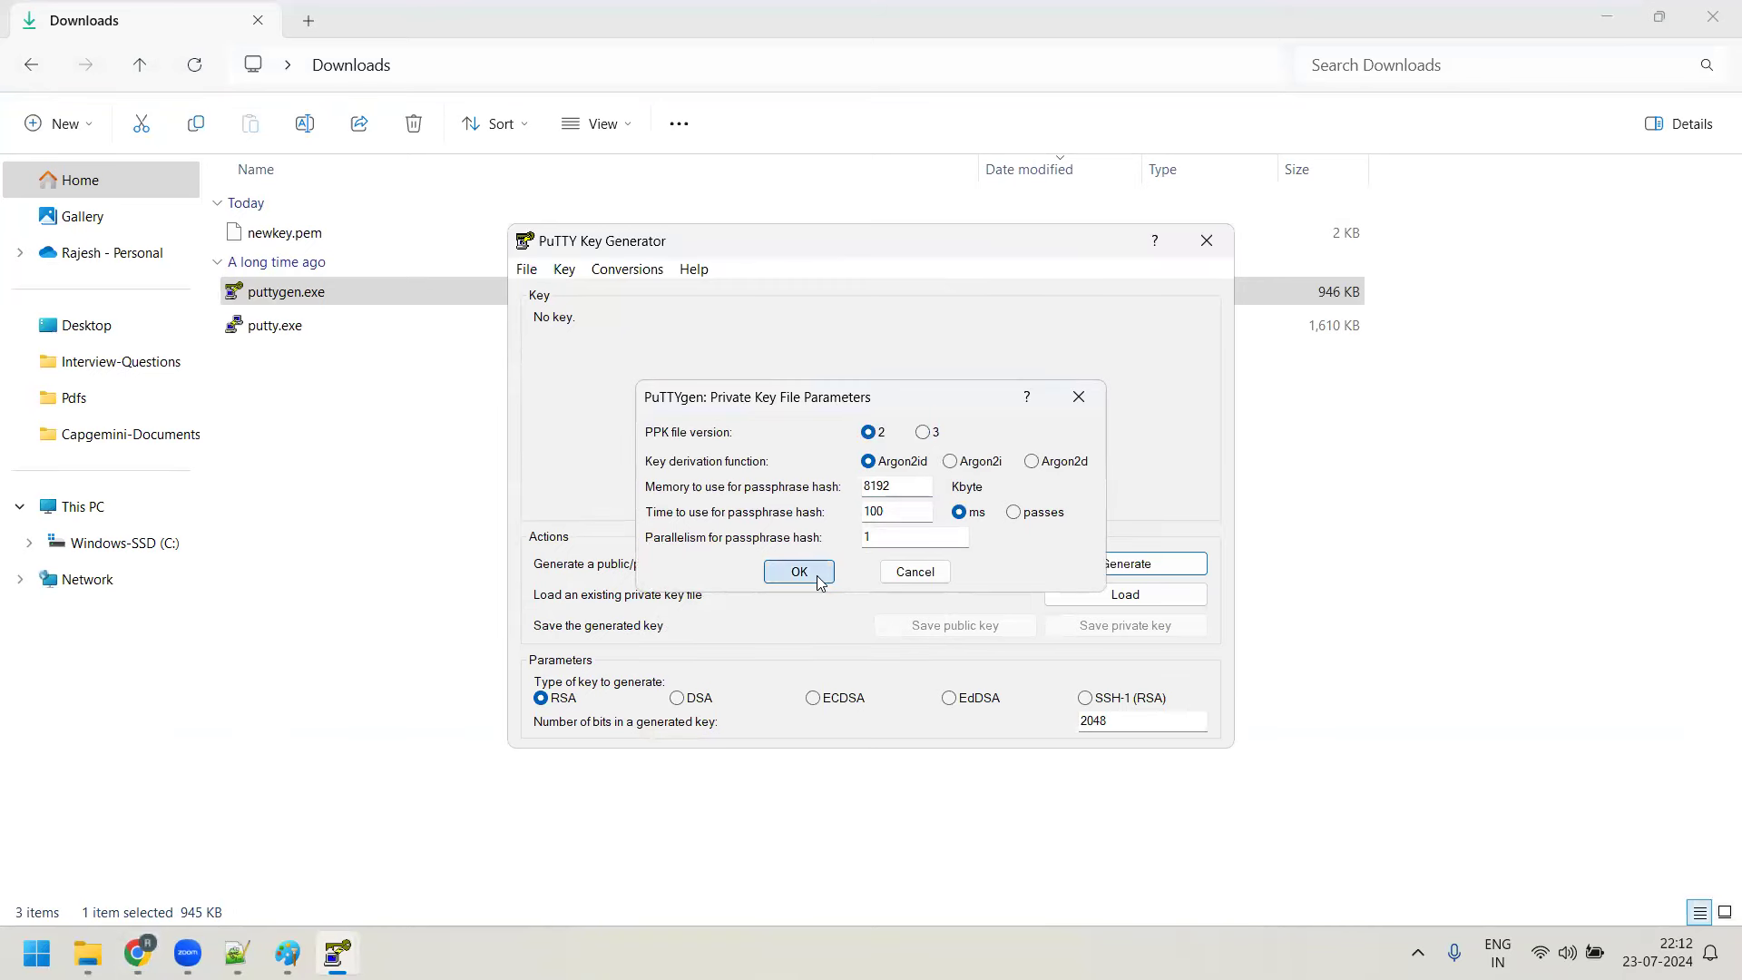
Load newkey.pem from Downloads, showing all file types, into PuTTYgen
click(1125, 594)
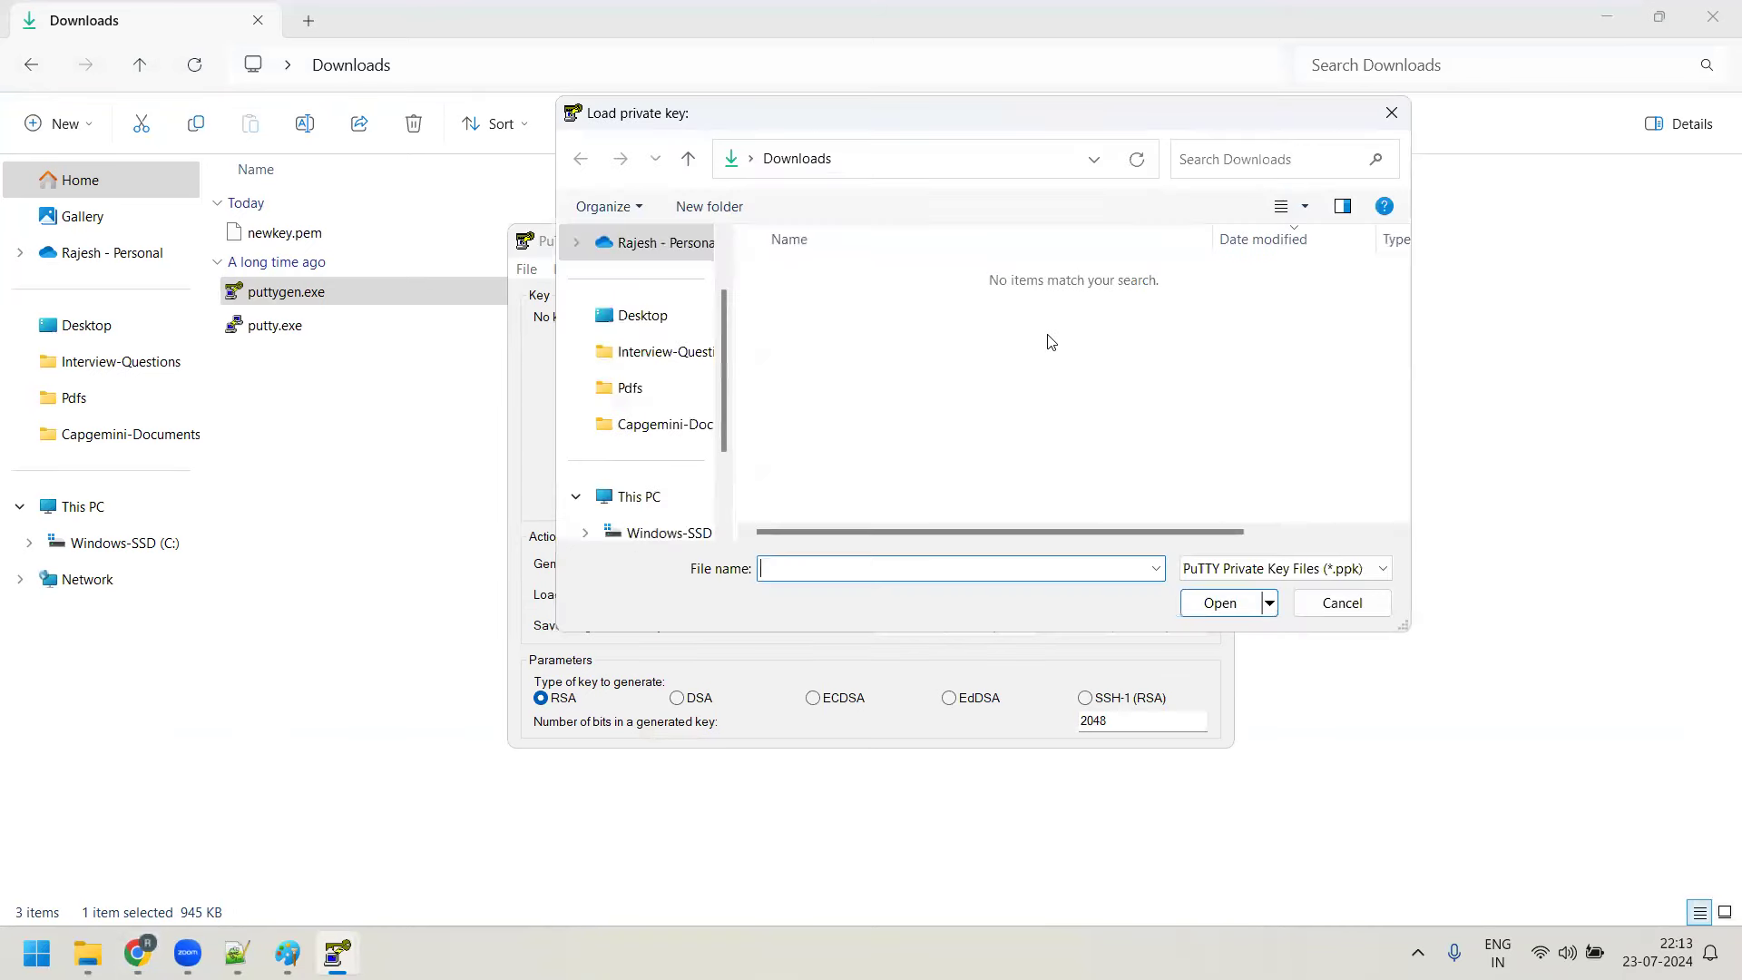
click(1242, 568)
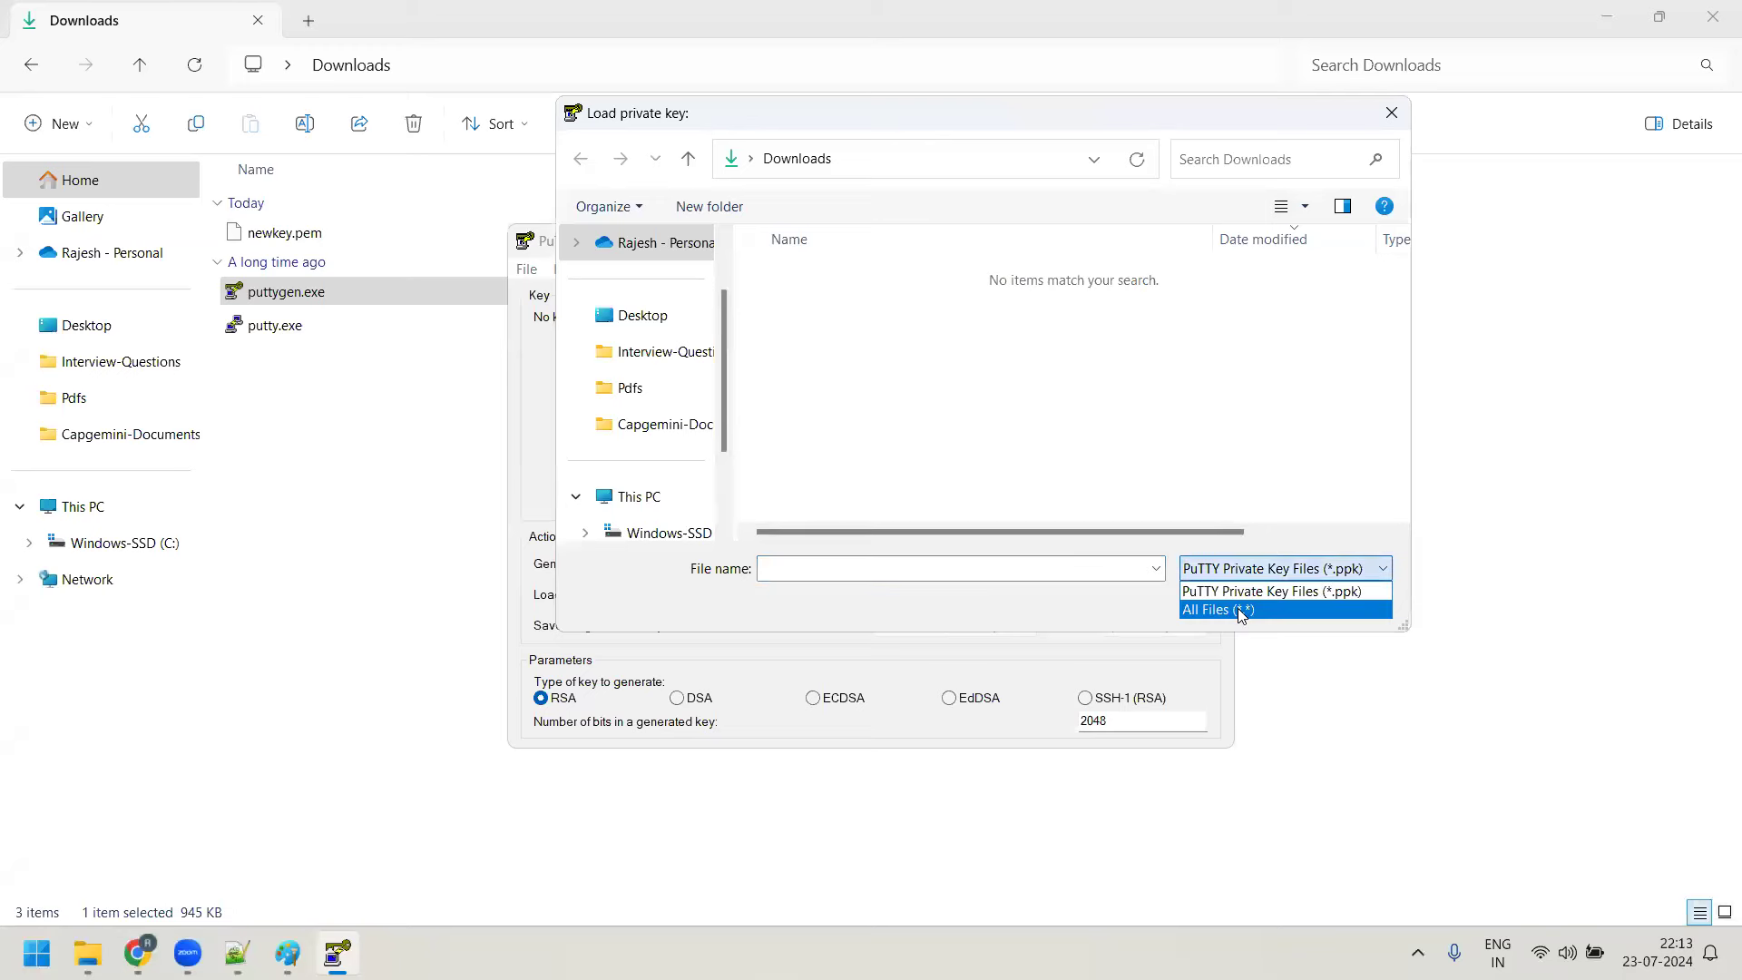
click(1236, 613)
click(842, 310)
click(1217, 603)
click(992, 580)
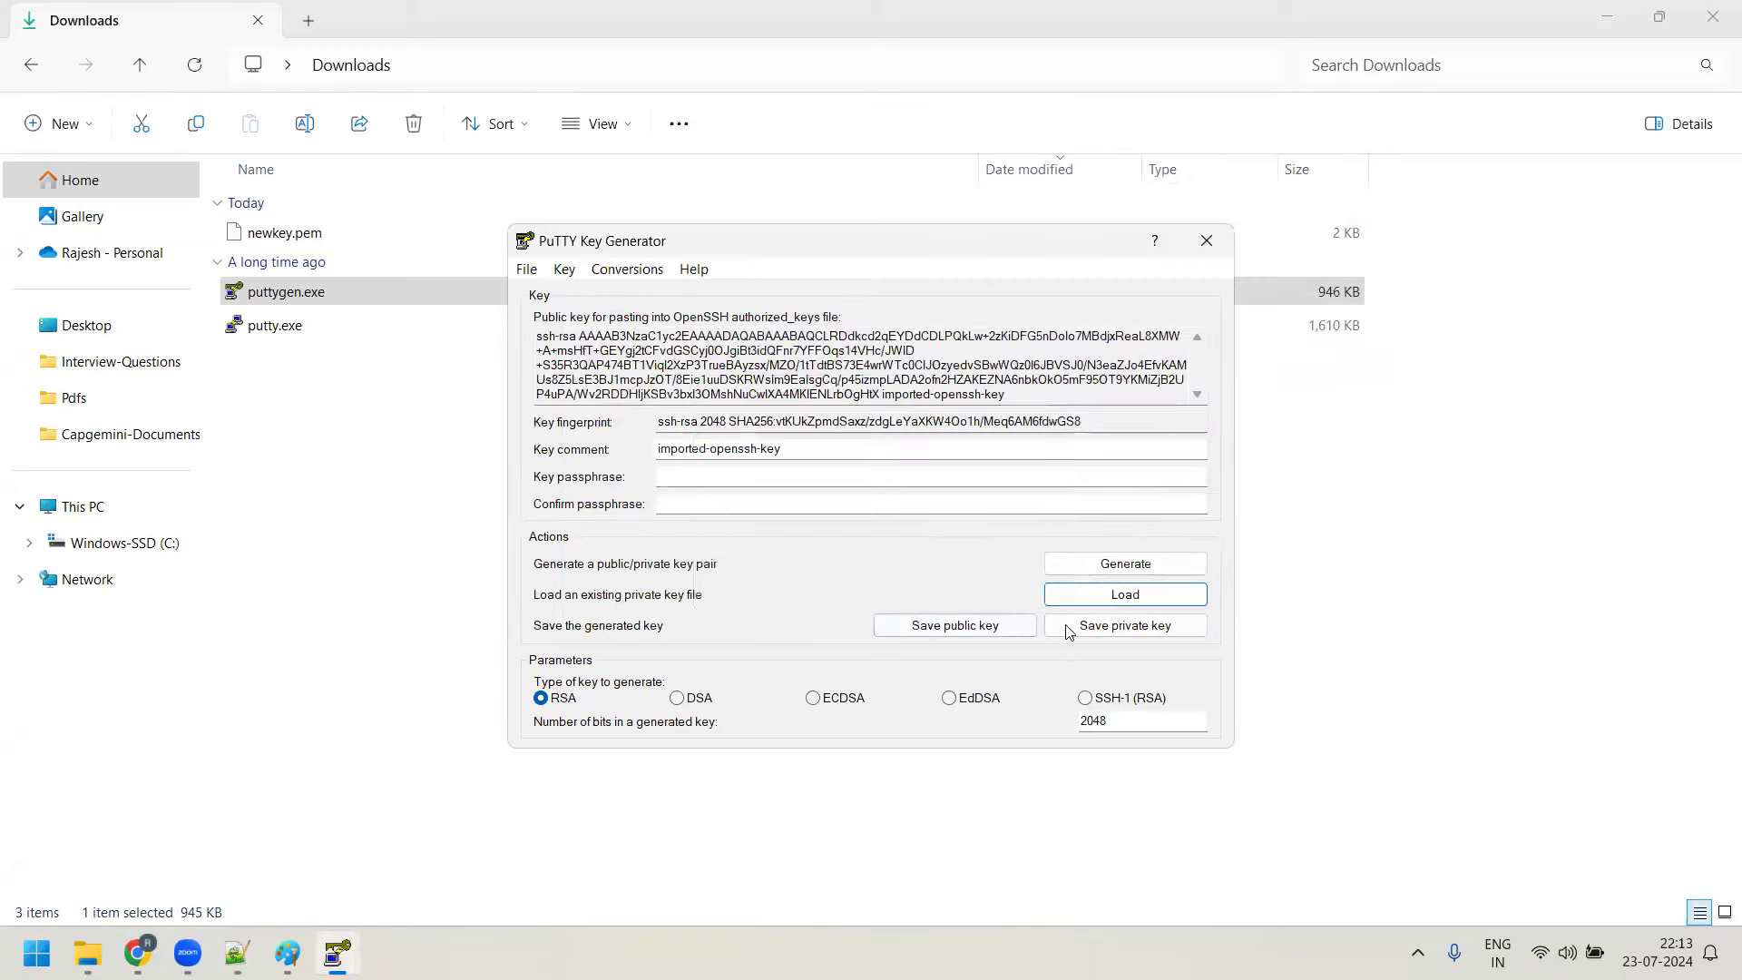
Save the private key without a passphrase as newkey.ppk, then close PuTTYgen
click(1089, 628)
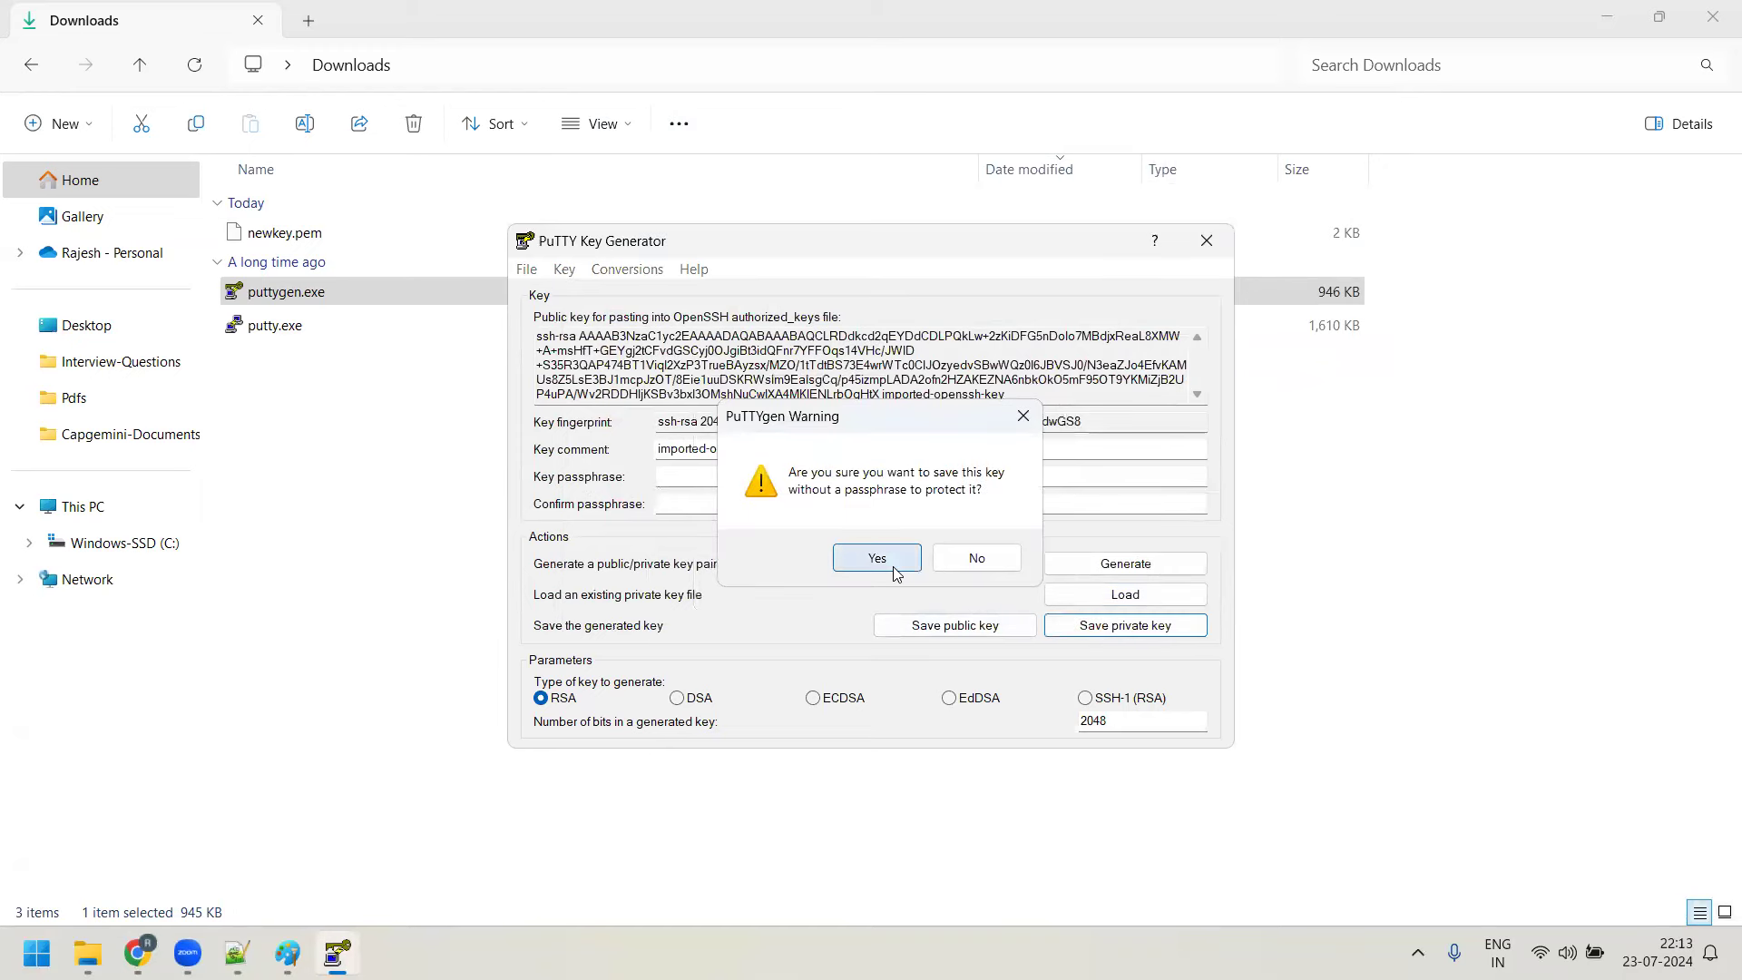
click(878, 558)
click(1114, 550)
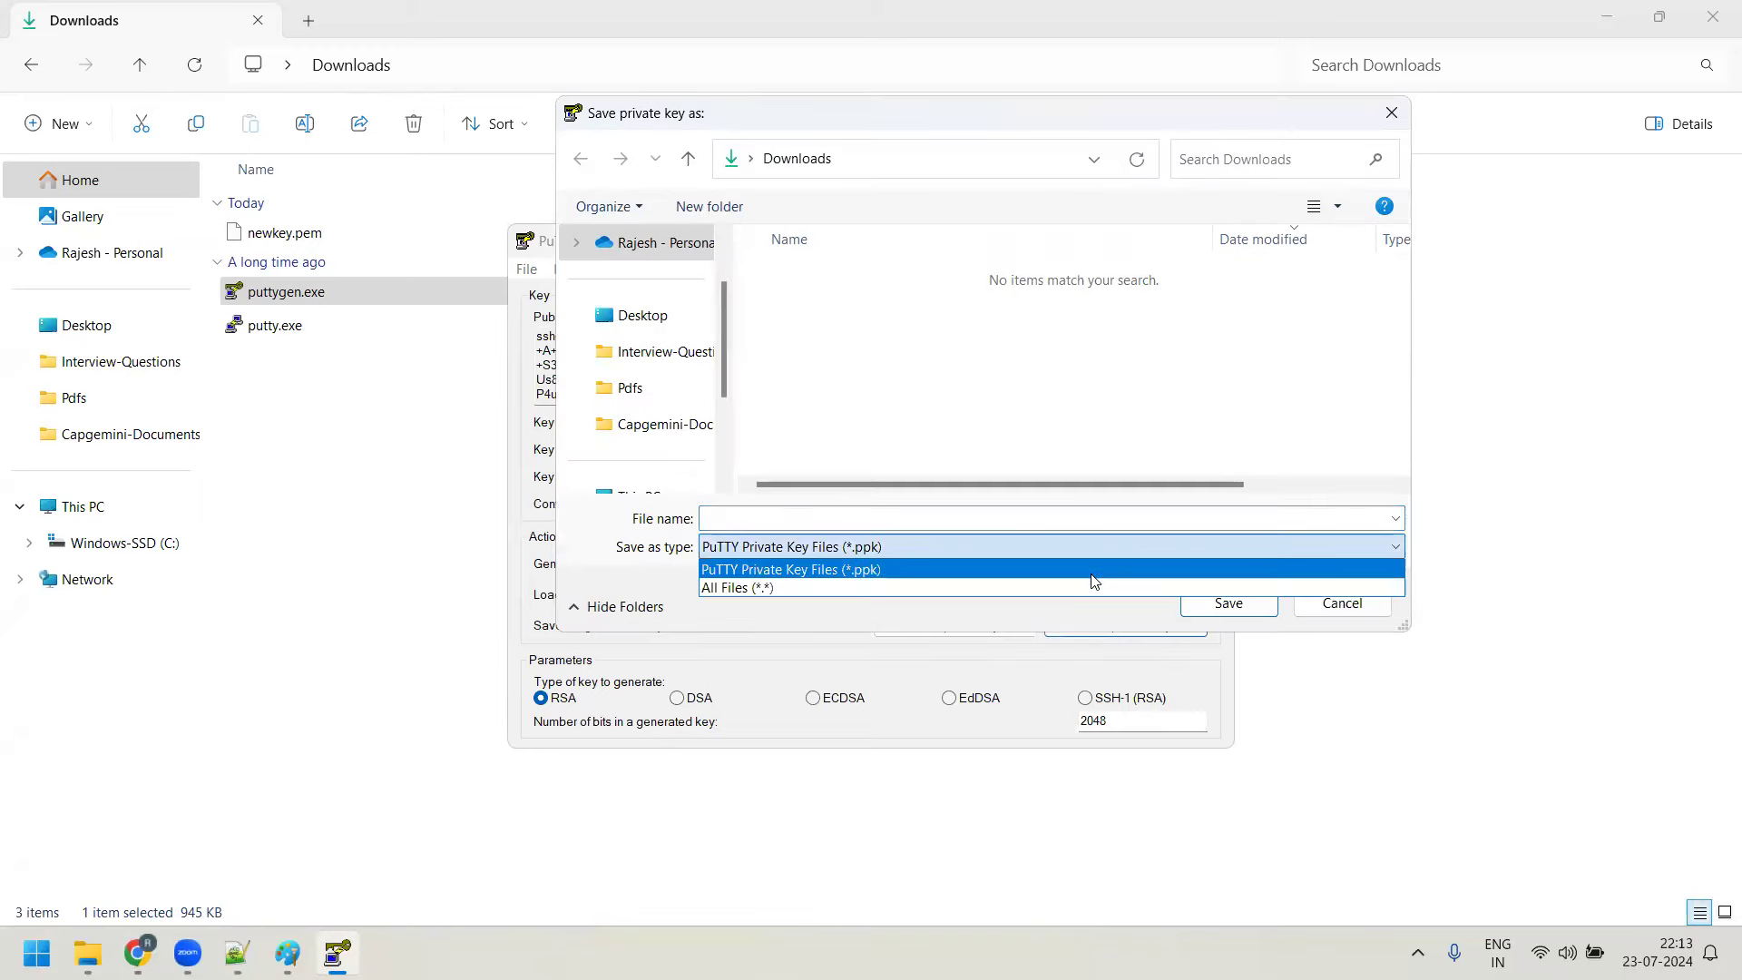
click(1094, 577)
click(892, 314)
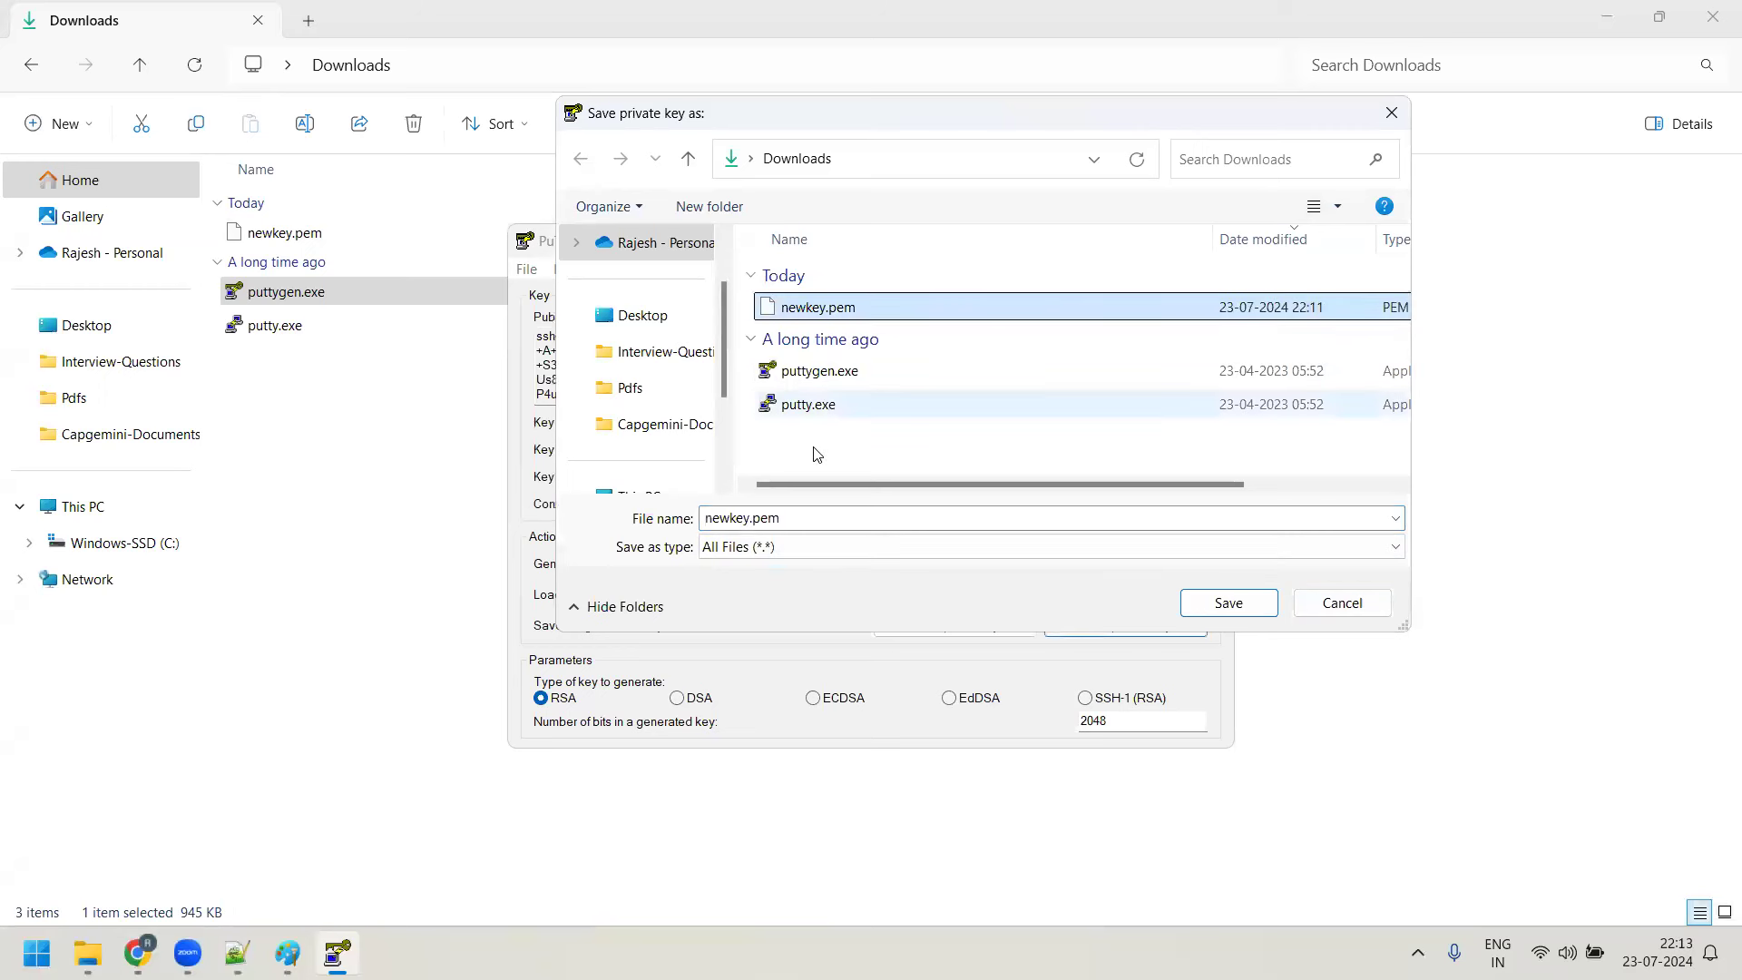
click(792, 516)
click(791, 515)
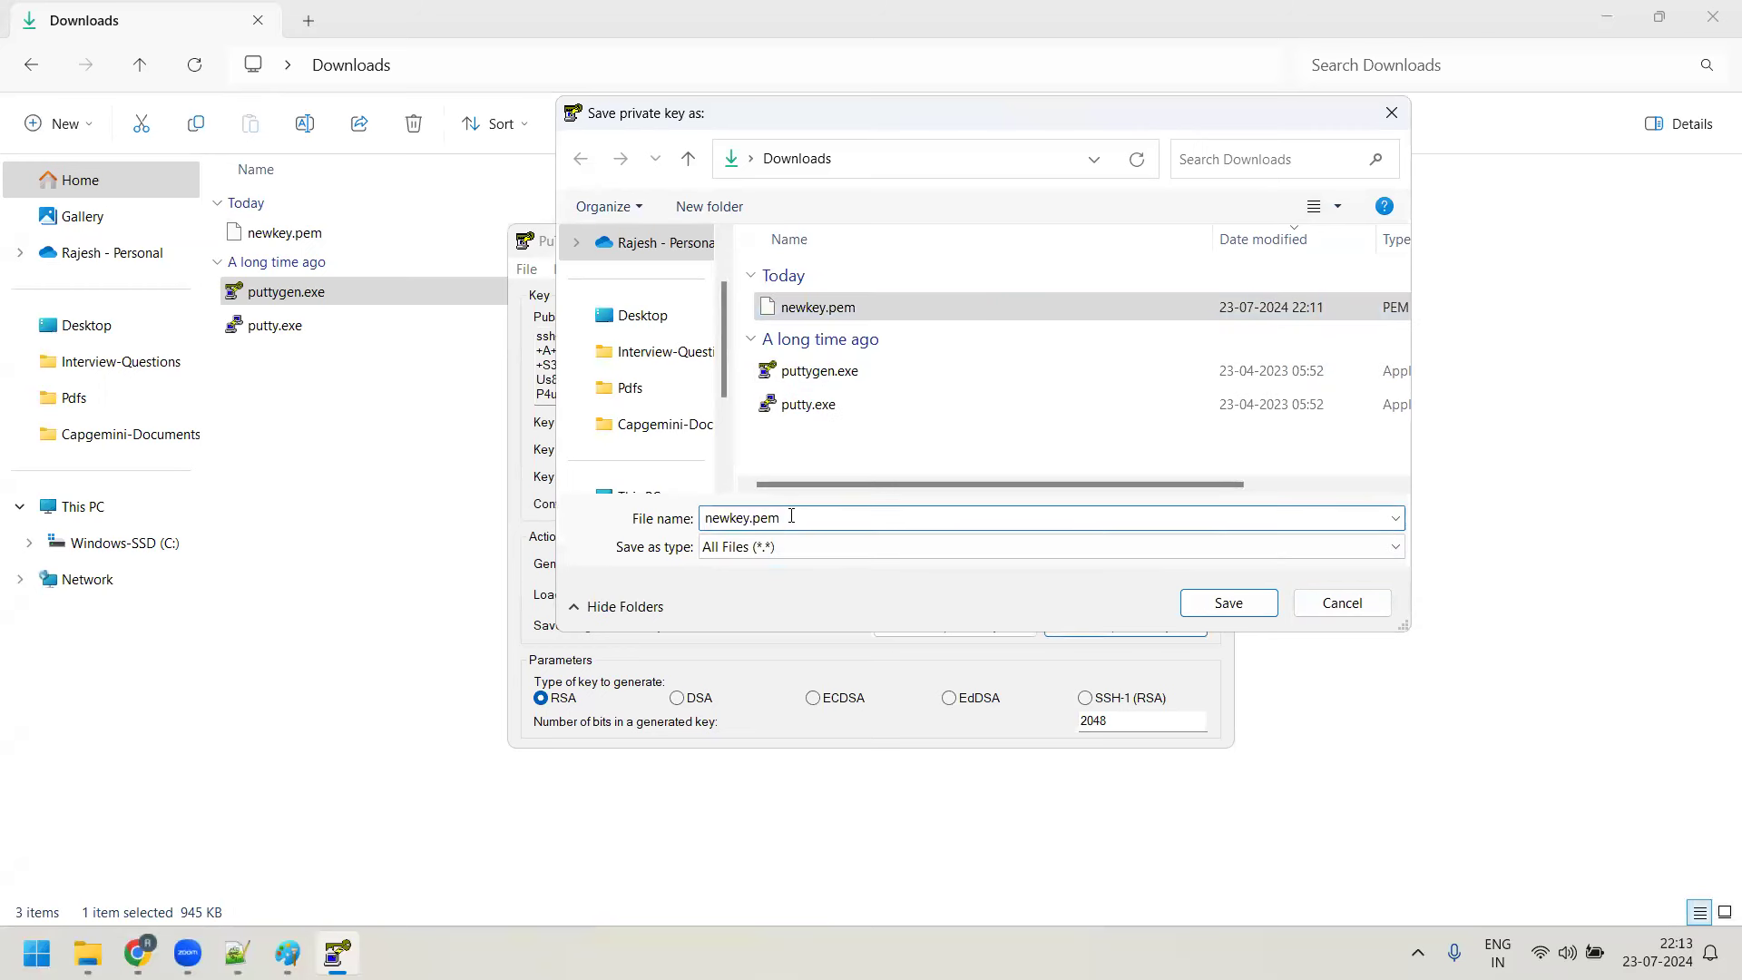
key(BackSpace)
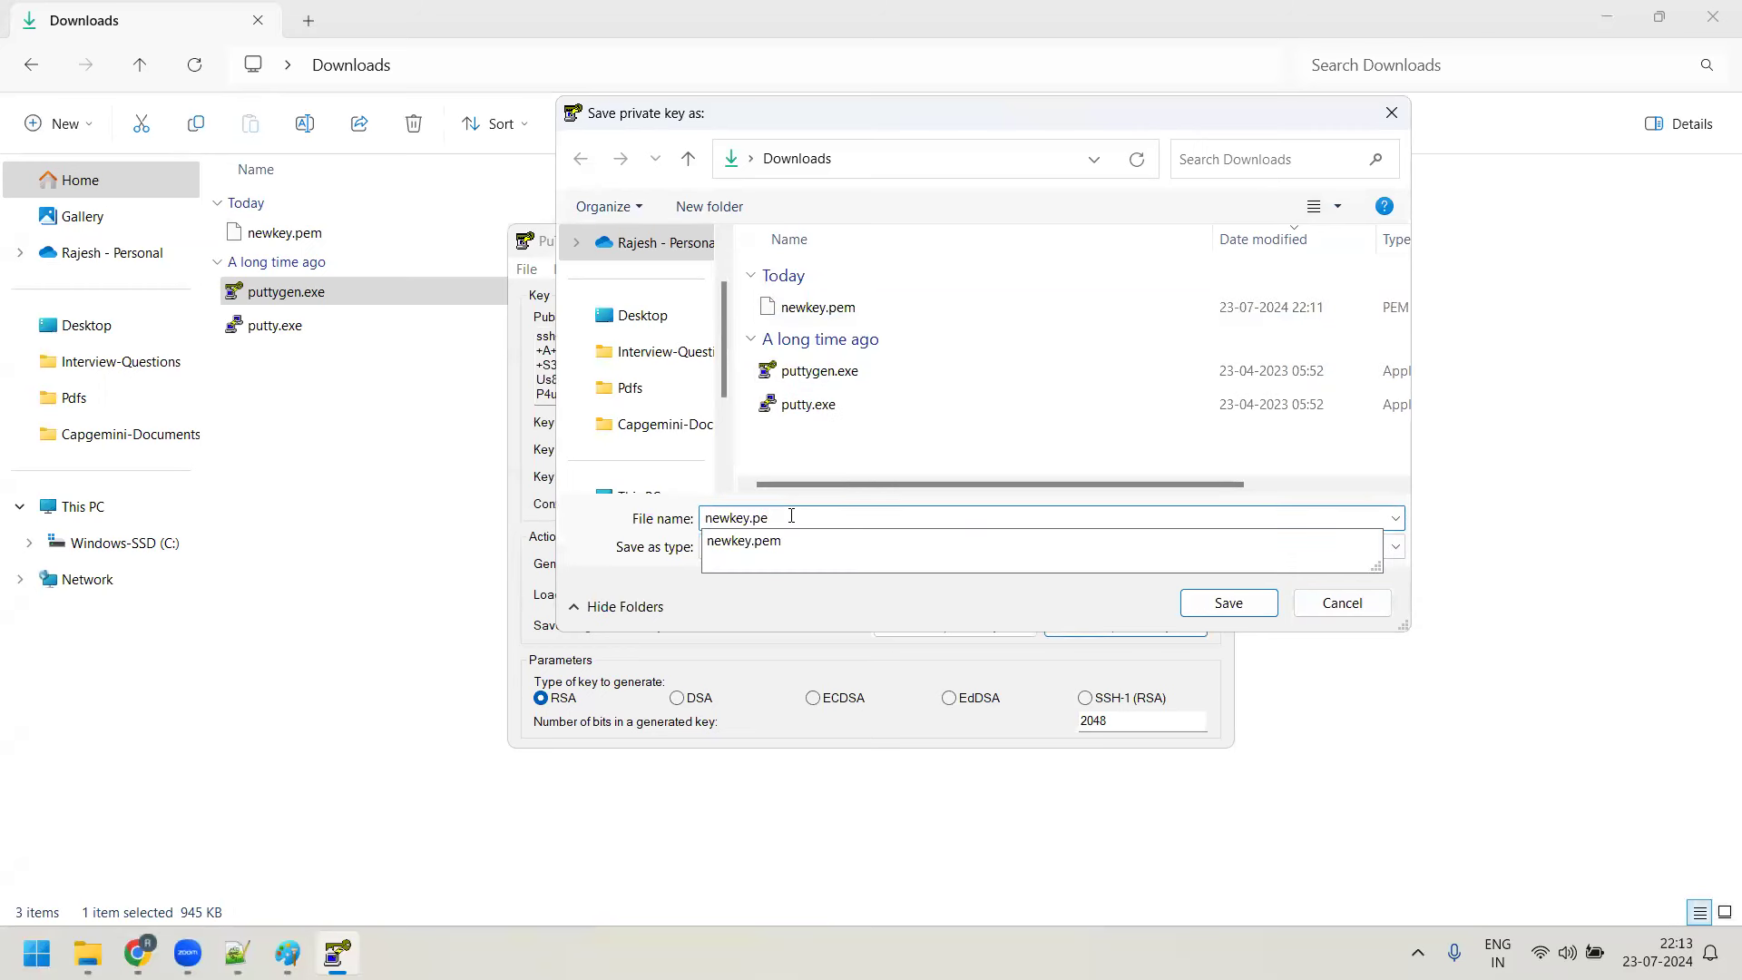
key(BackSpace)
text(pk)
click(1230, 603)
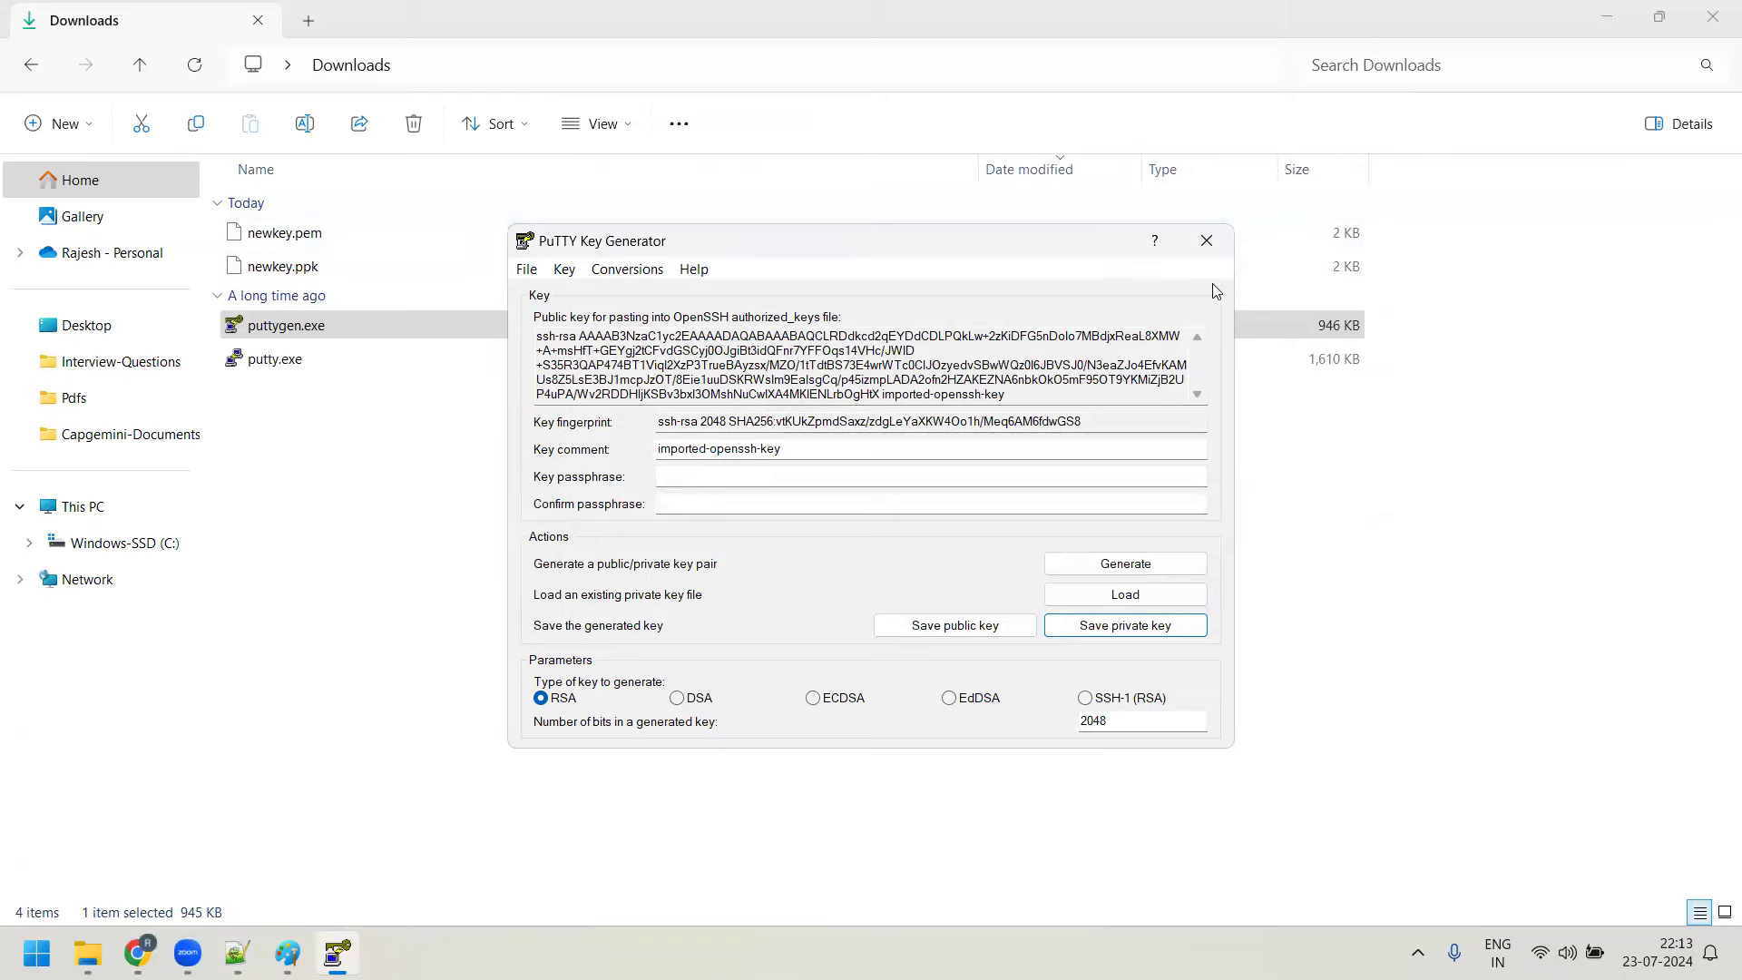
click(1206, 240)
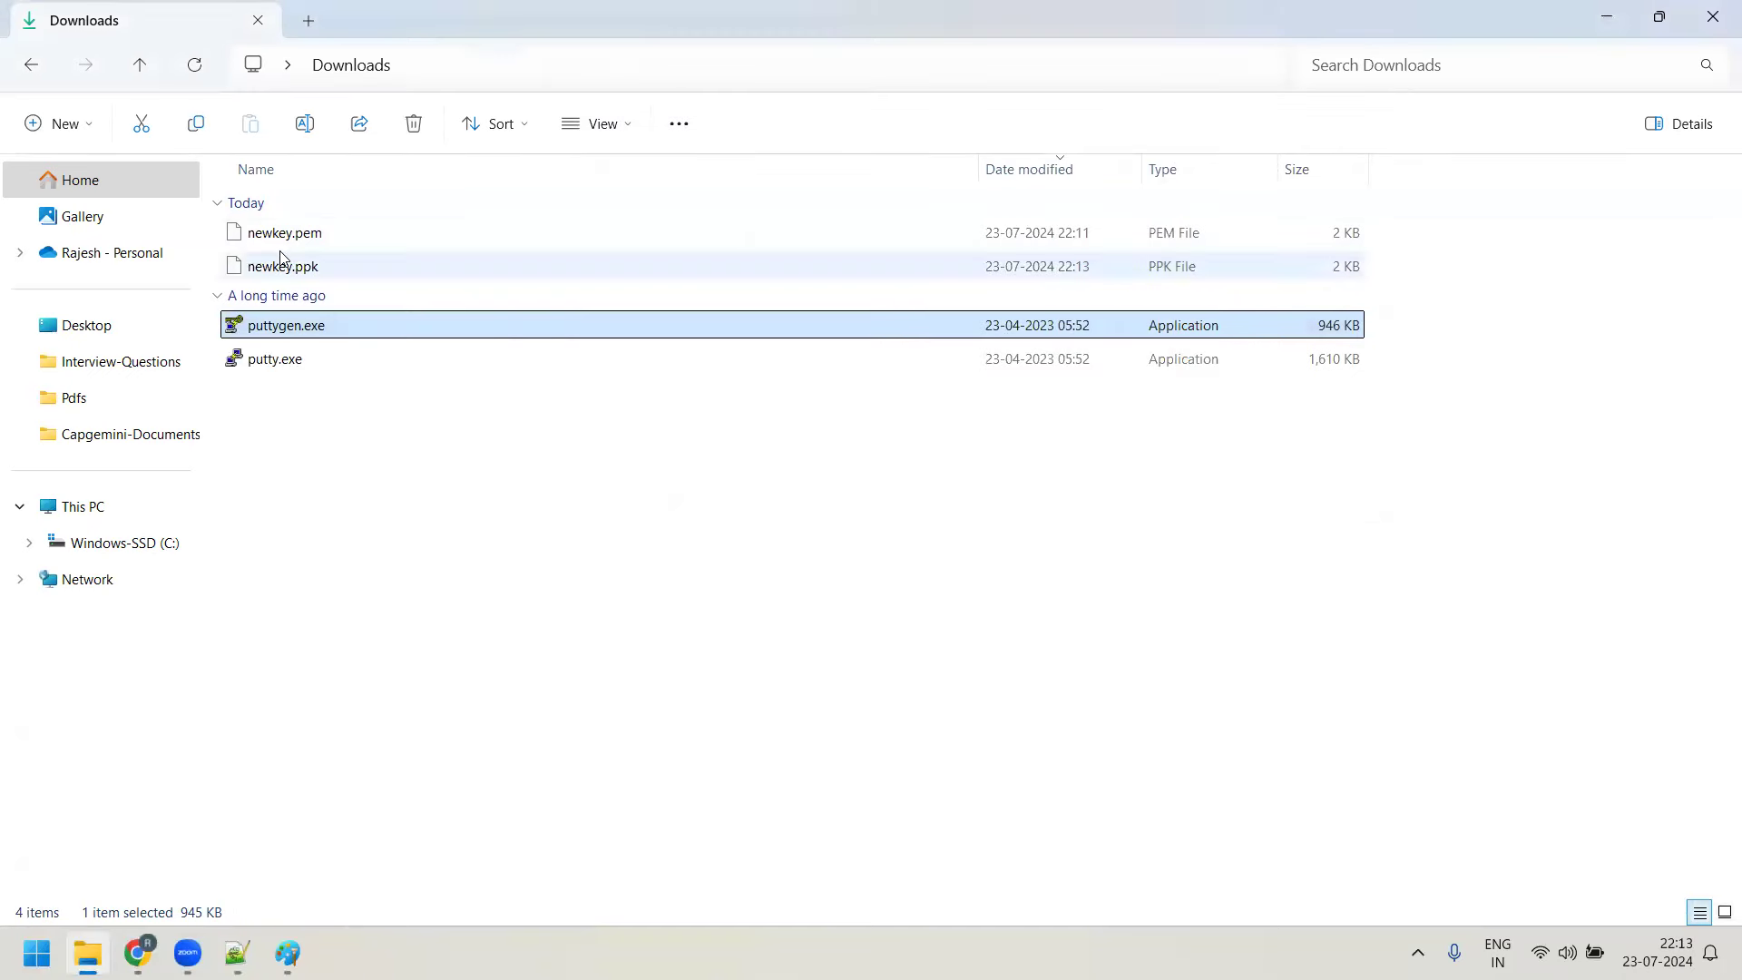
Refresh the instances, select Linux-vm and copy its public IPv4 address 13.127.78.239
click(137, 953)
click(1002, 173)
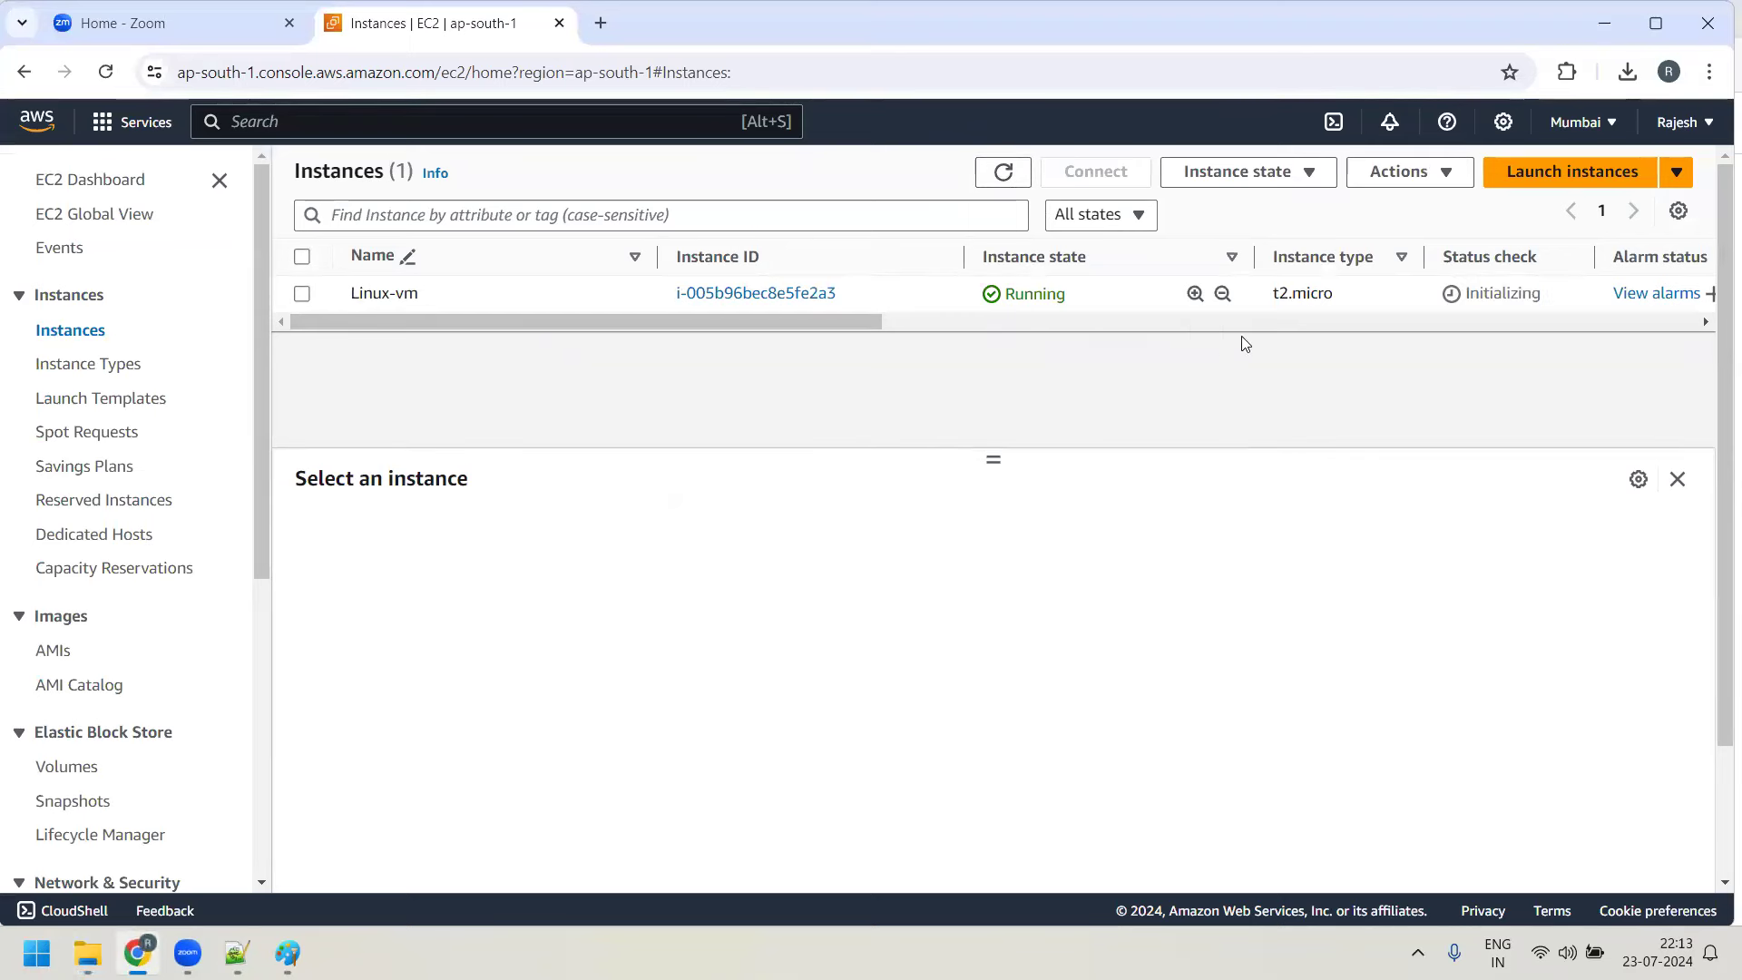
click(302, 294)
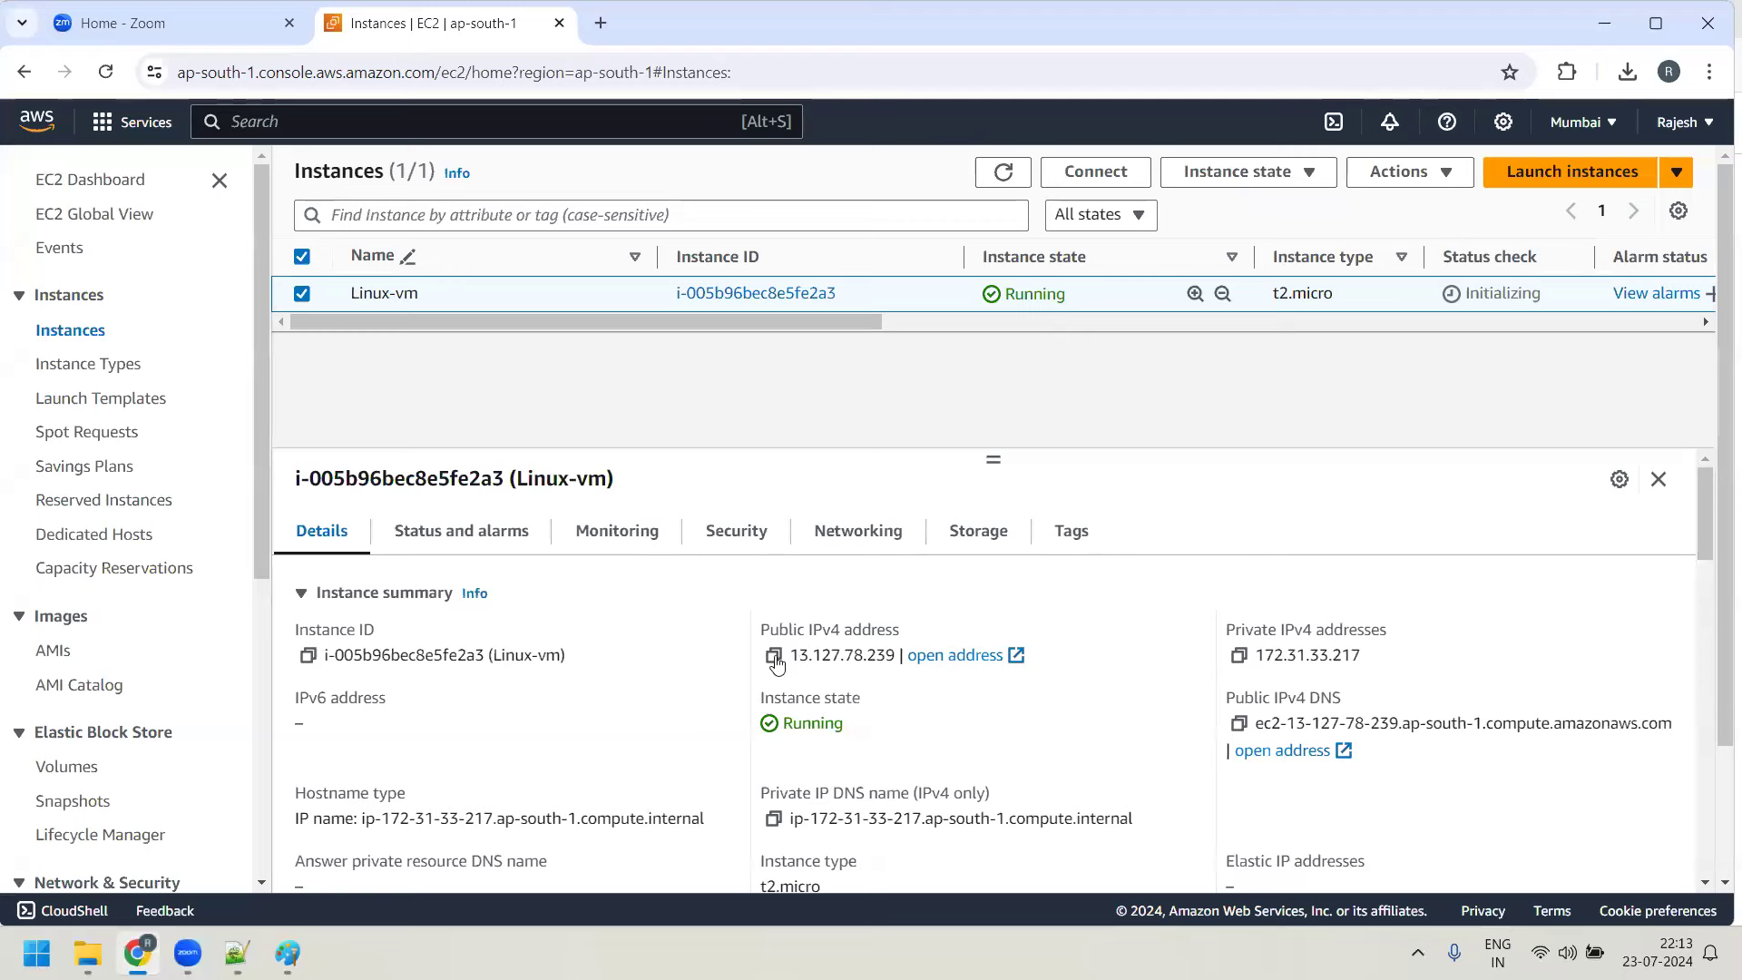
click(774, 656)
click(91, 950)
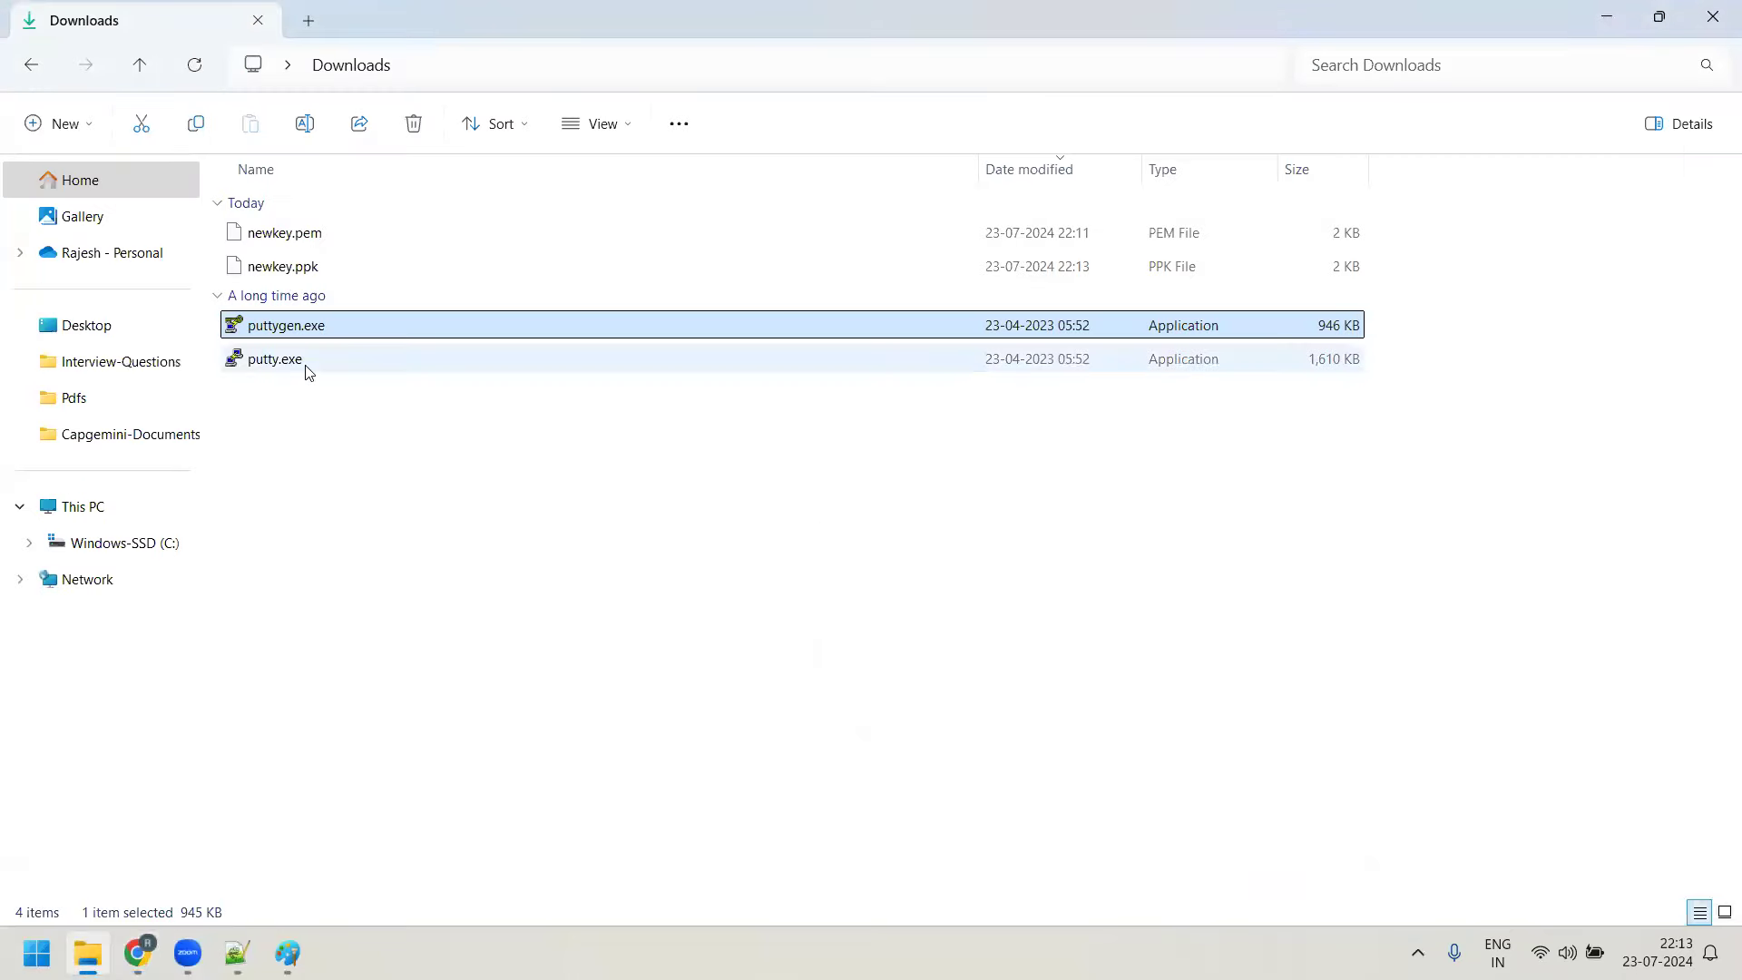
Start PuTTY with host 13.127.78.239 and review the Terminal, Keyboard, Bell, Features and Window settings
double_click(307, 367)
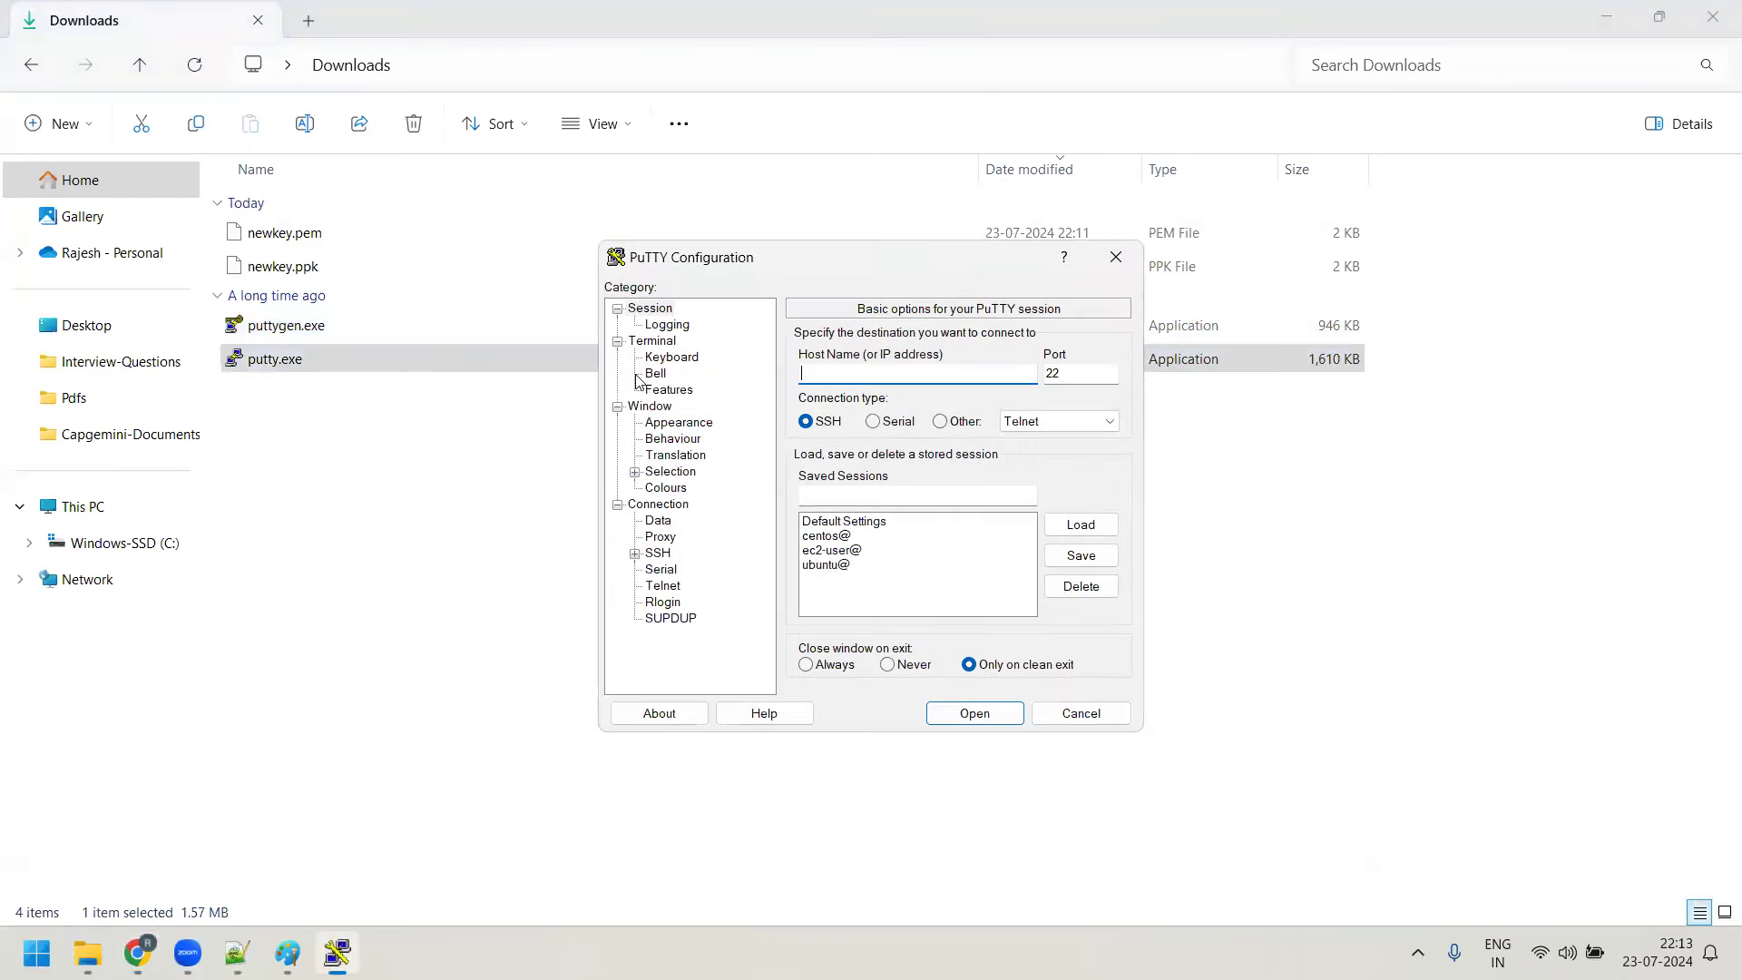
key(ctrl+v)
click(652, 343)
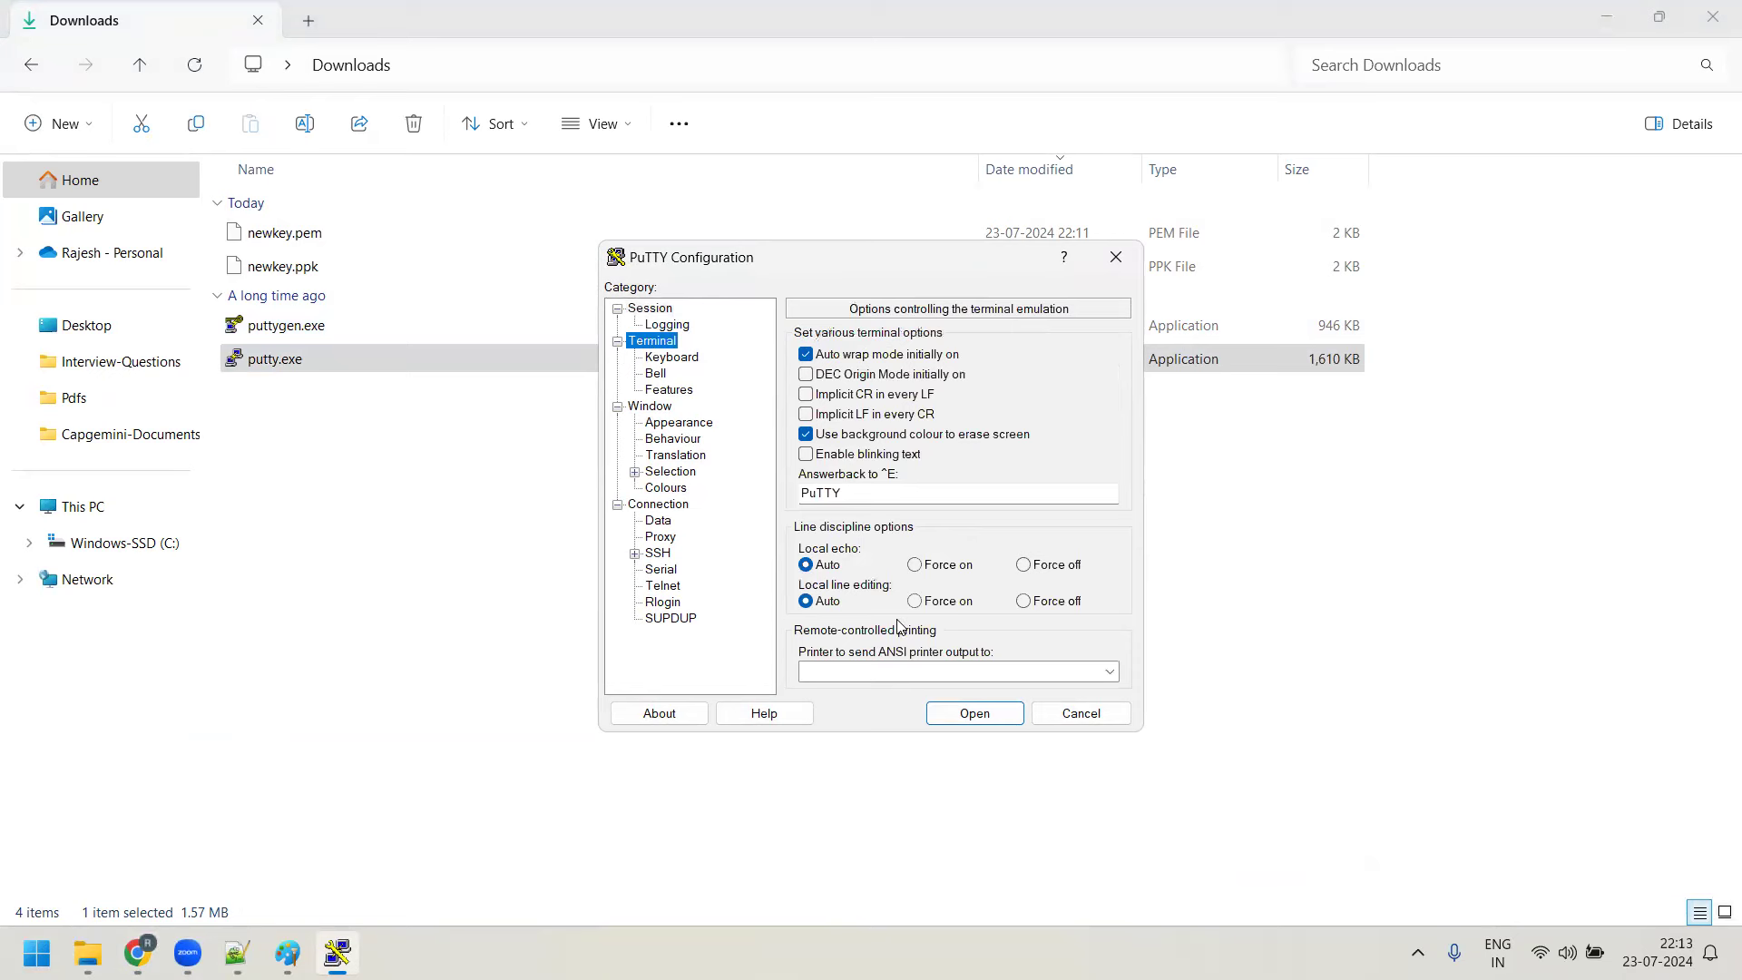
click(692, 360)
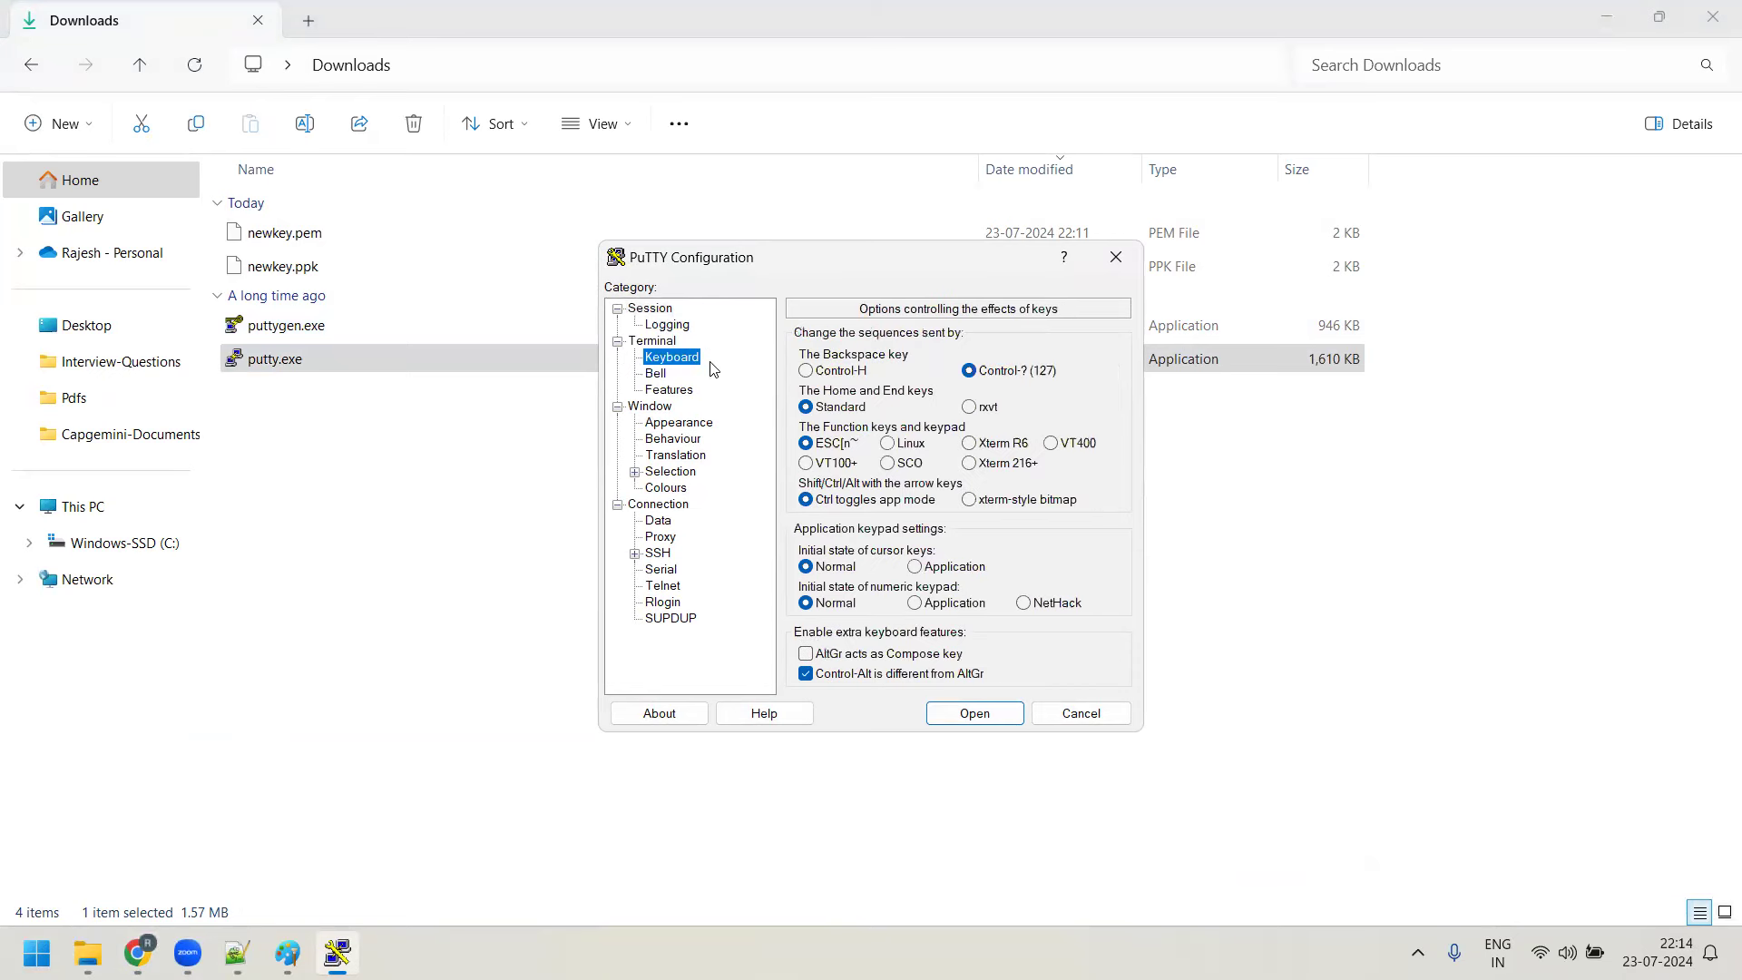
click(655, 373)
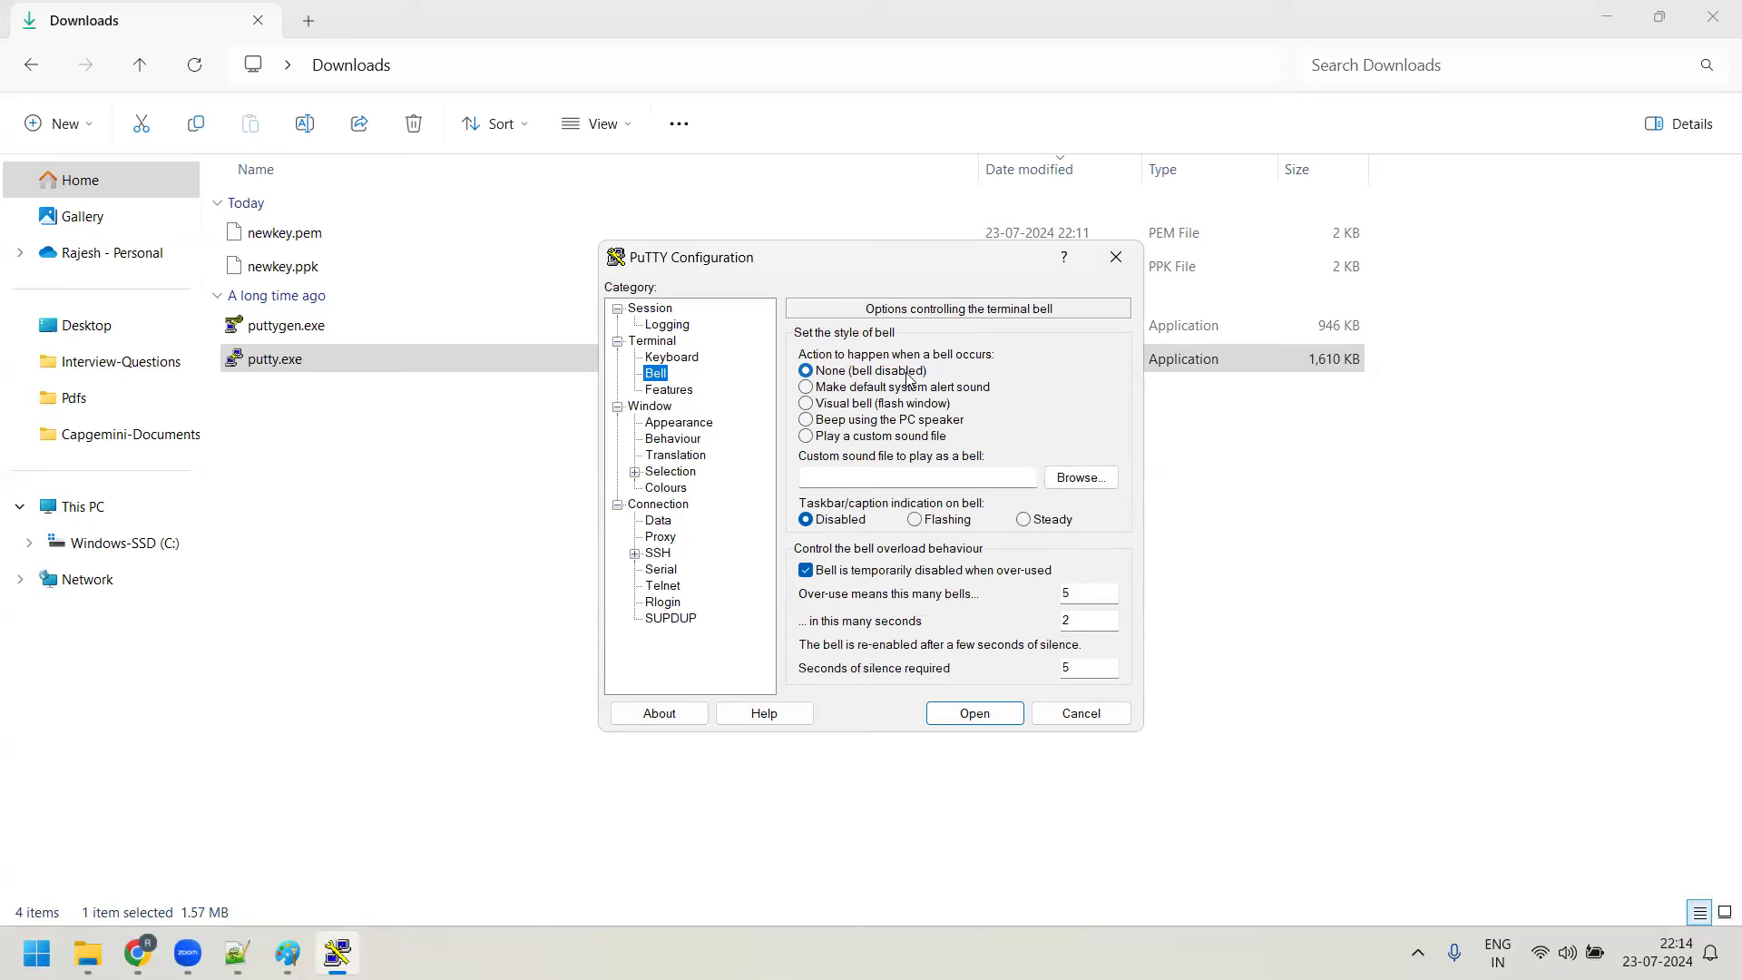
click(680, 391)
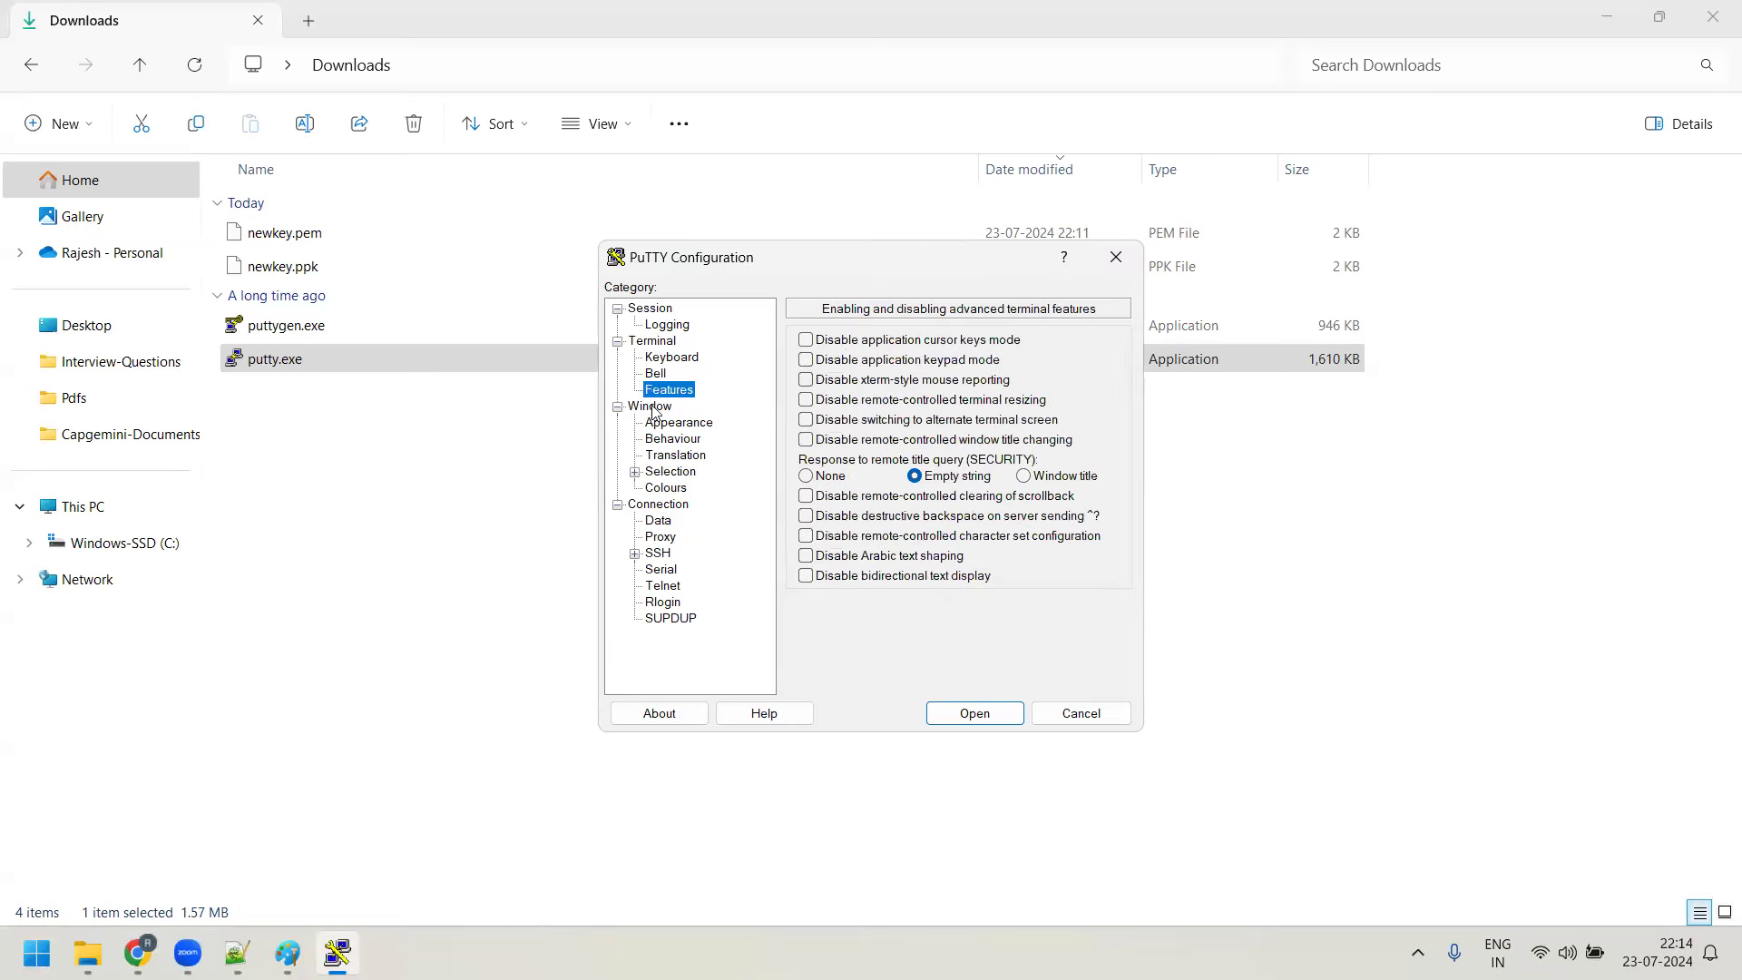
click(653, 407)
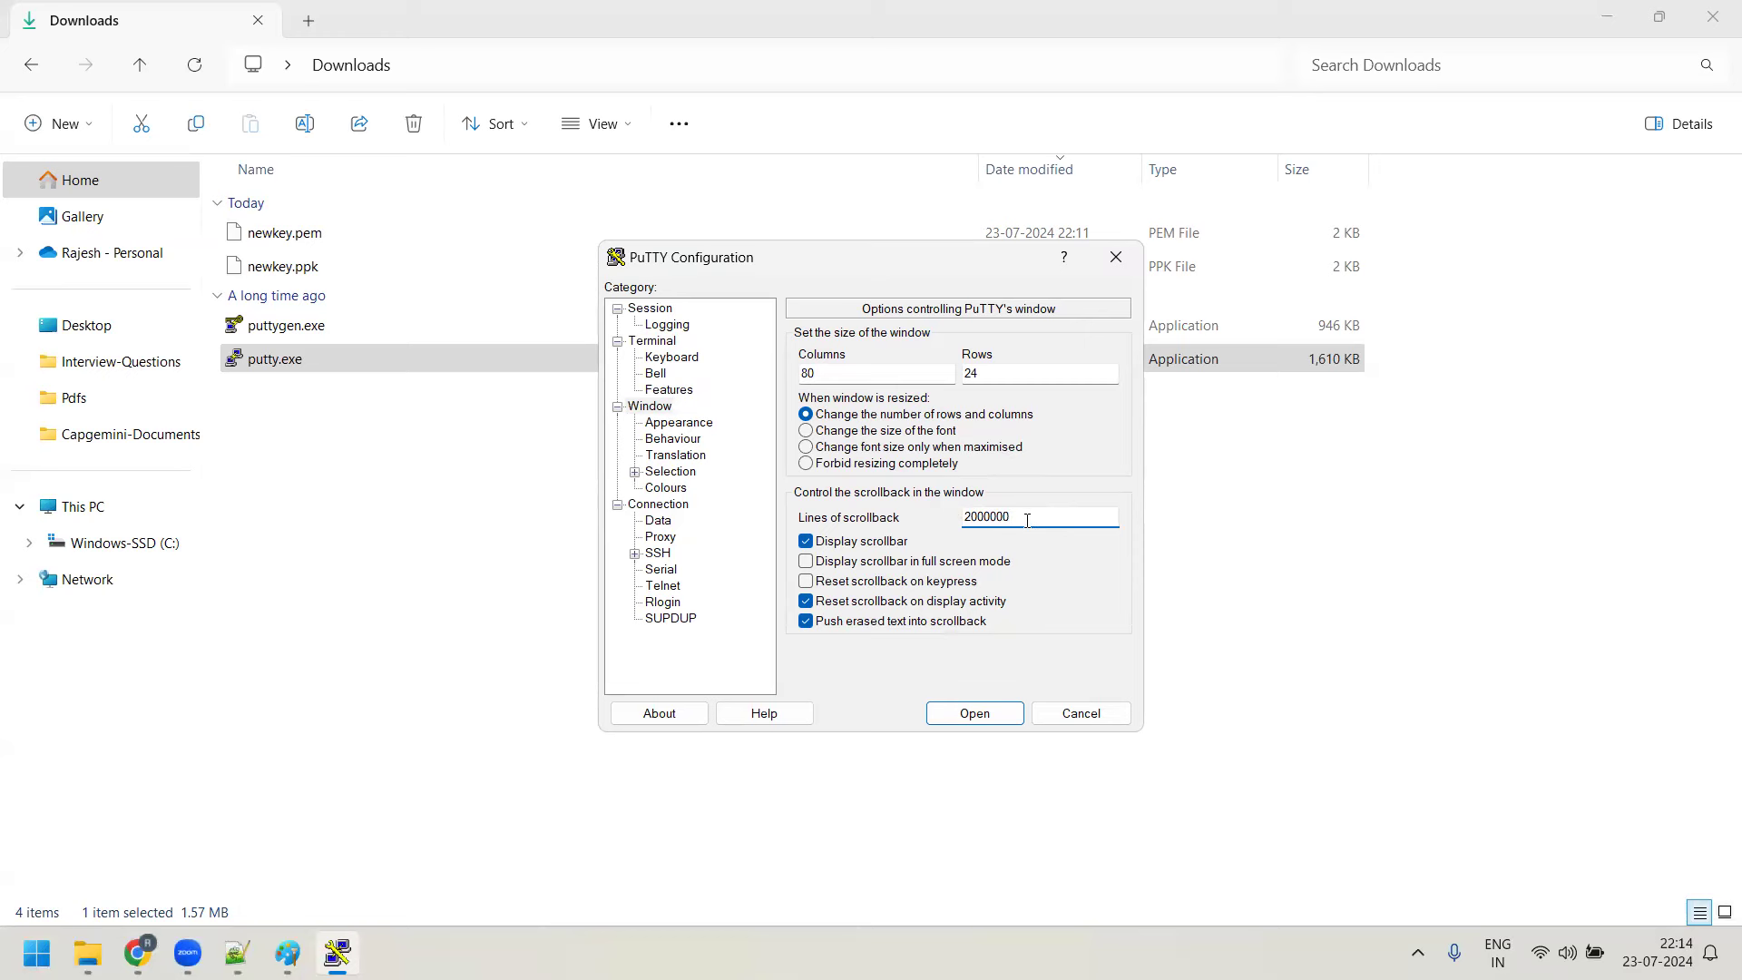
click(690, 423)
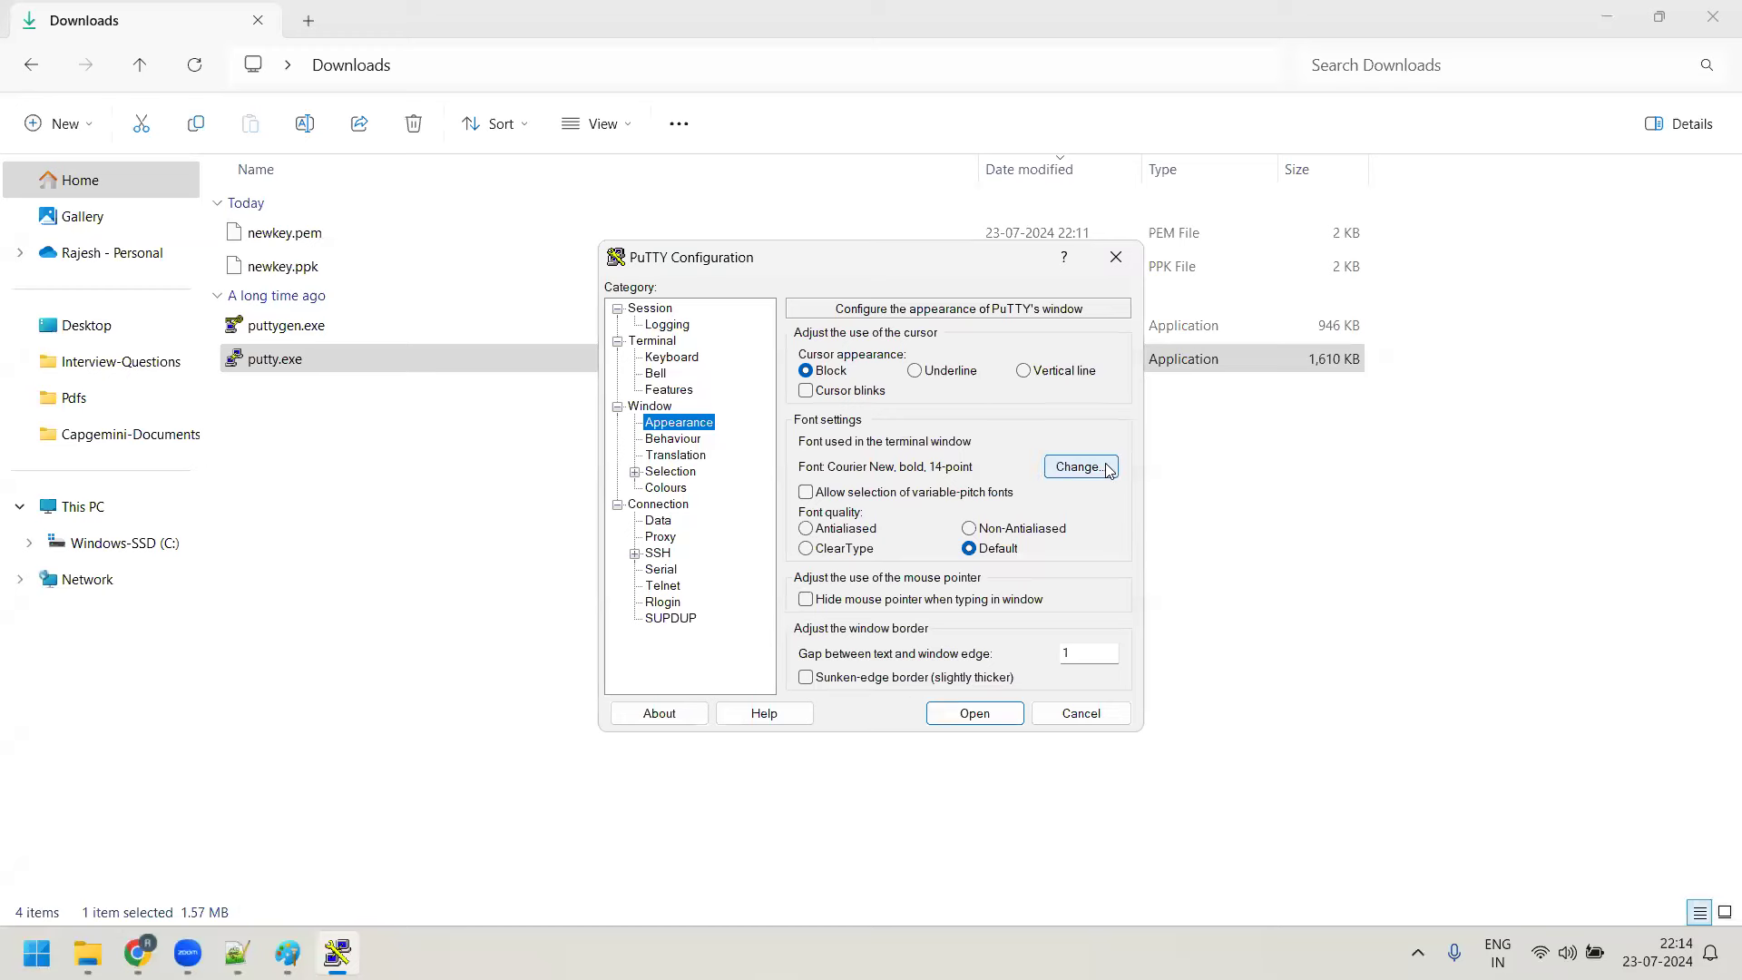
Change PuTTY's terminal font to Courier New, bold, size 16
click(1078, 470)
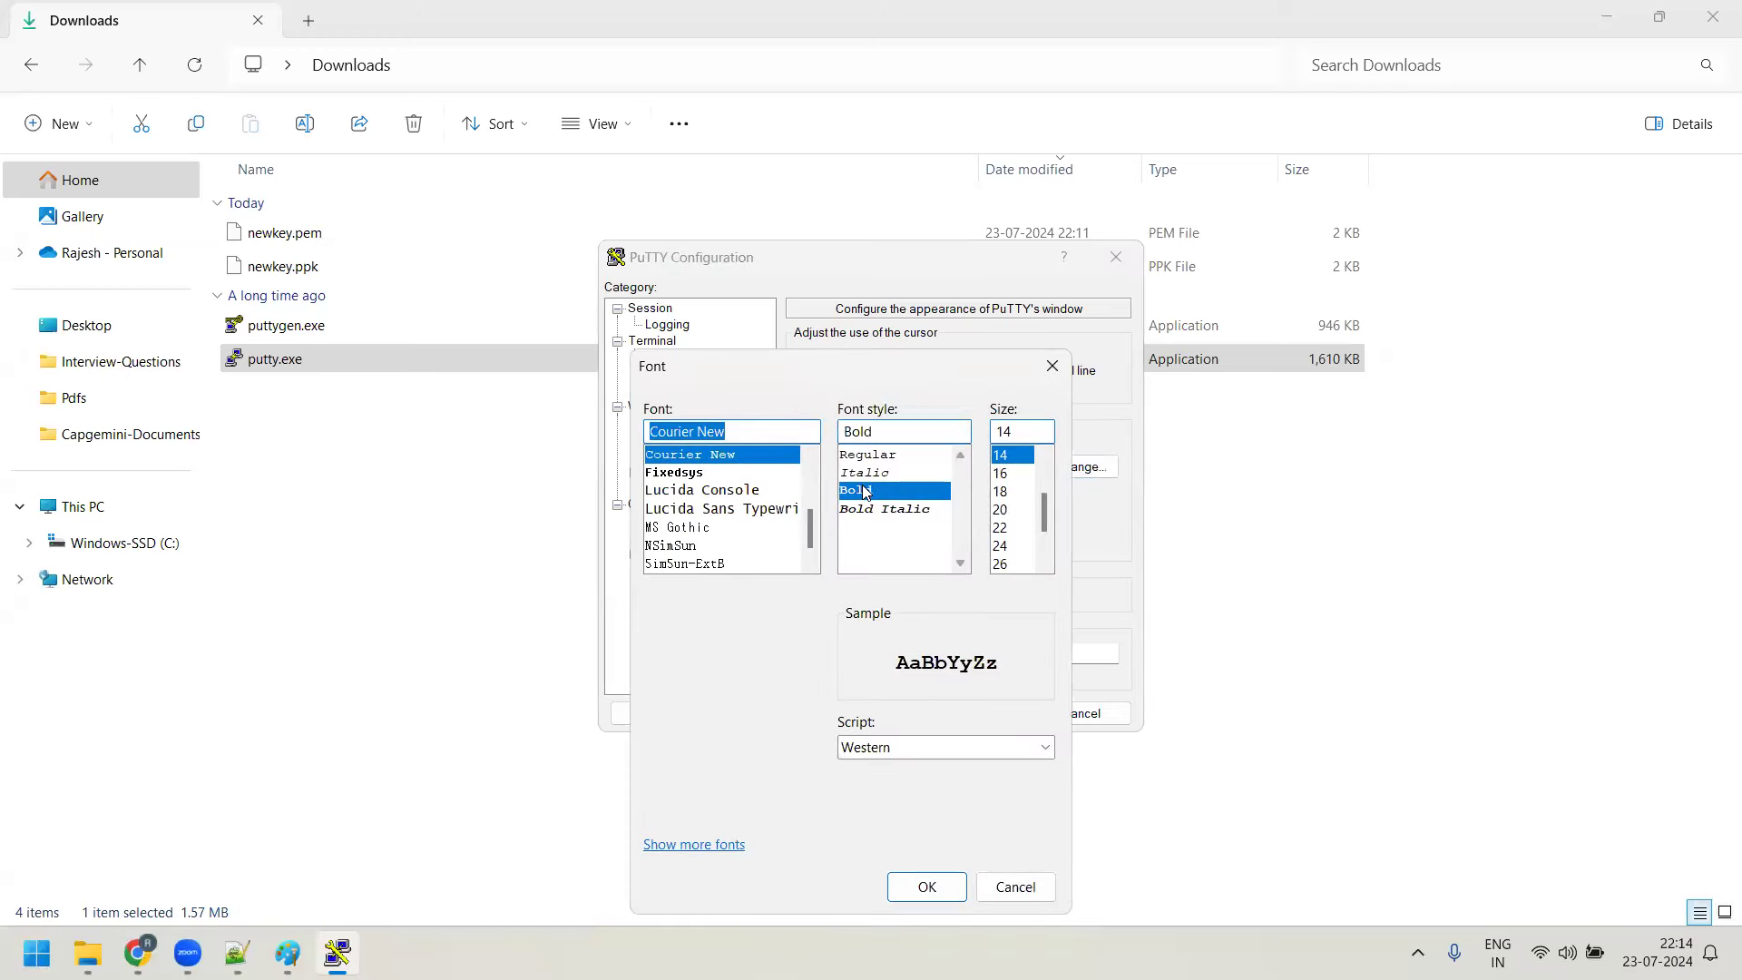
click(1007, 473)
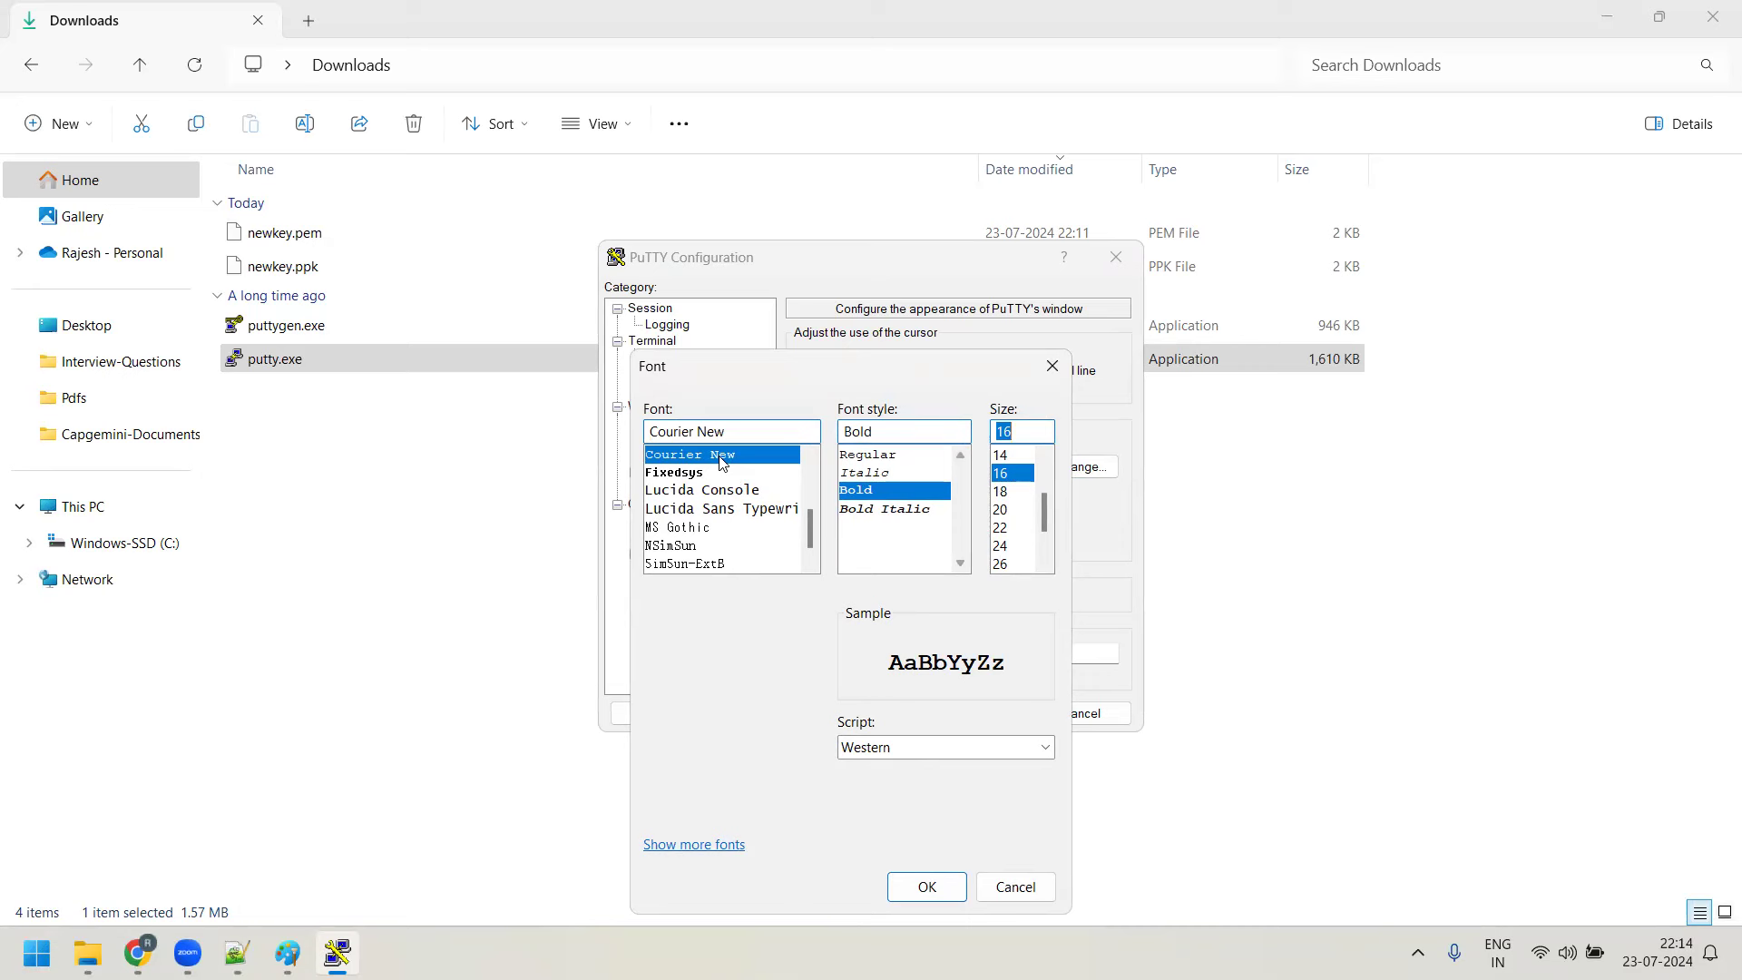
scroll(746, 497, up, 2)
scroll(742, 485, up, 1)
scroll(744, 489, down, 2)
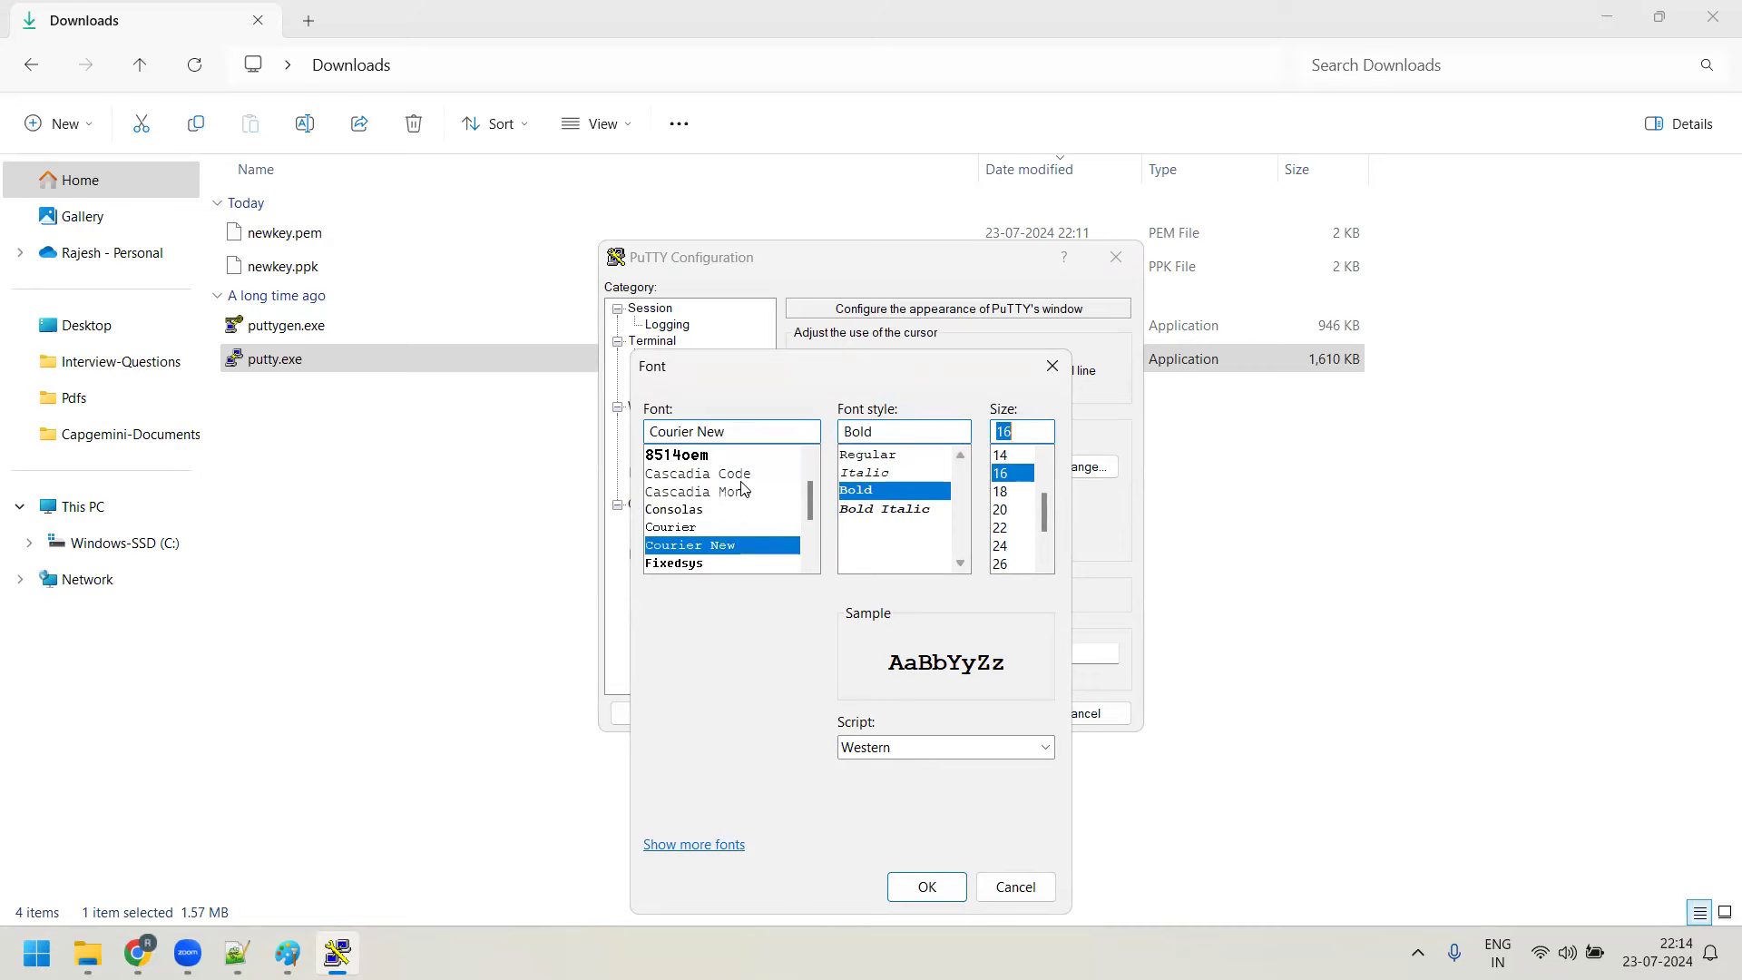
scroll(746, 486, down, 1)
scroll(745, 483, down, 1)
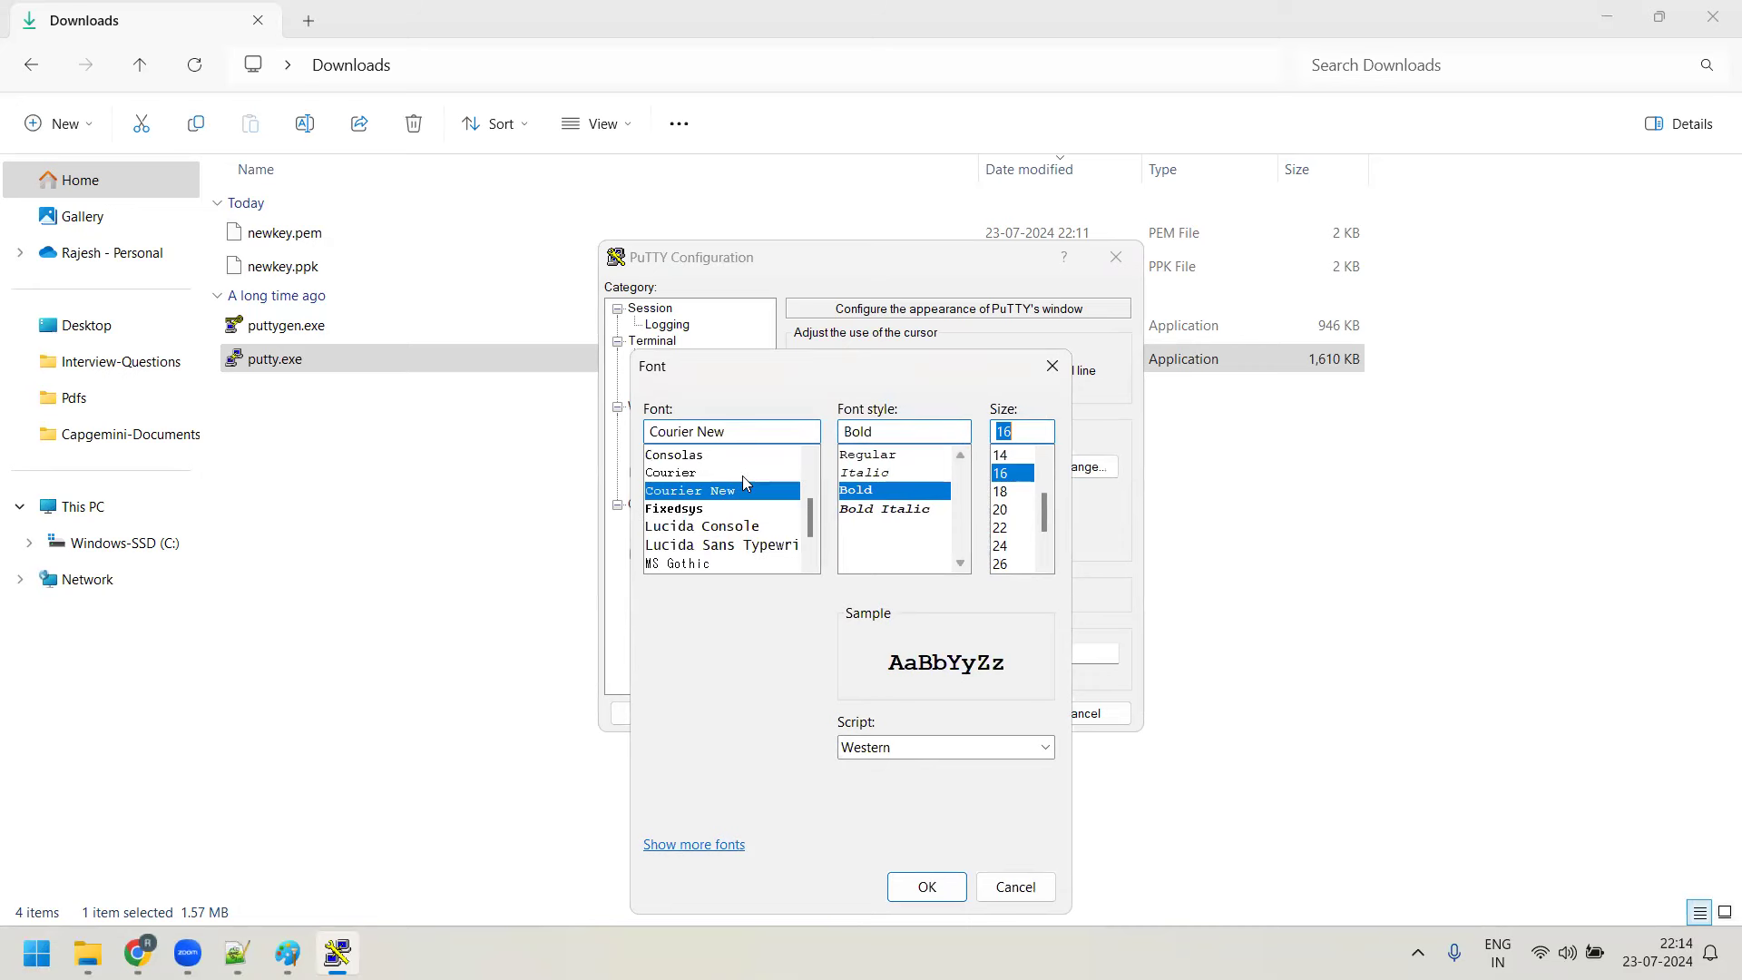
scroll(748, 495, down, 2)
scroll(753, 497, up, 4)
scroll(790, 490, down, 2)
click(704, 490)
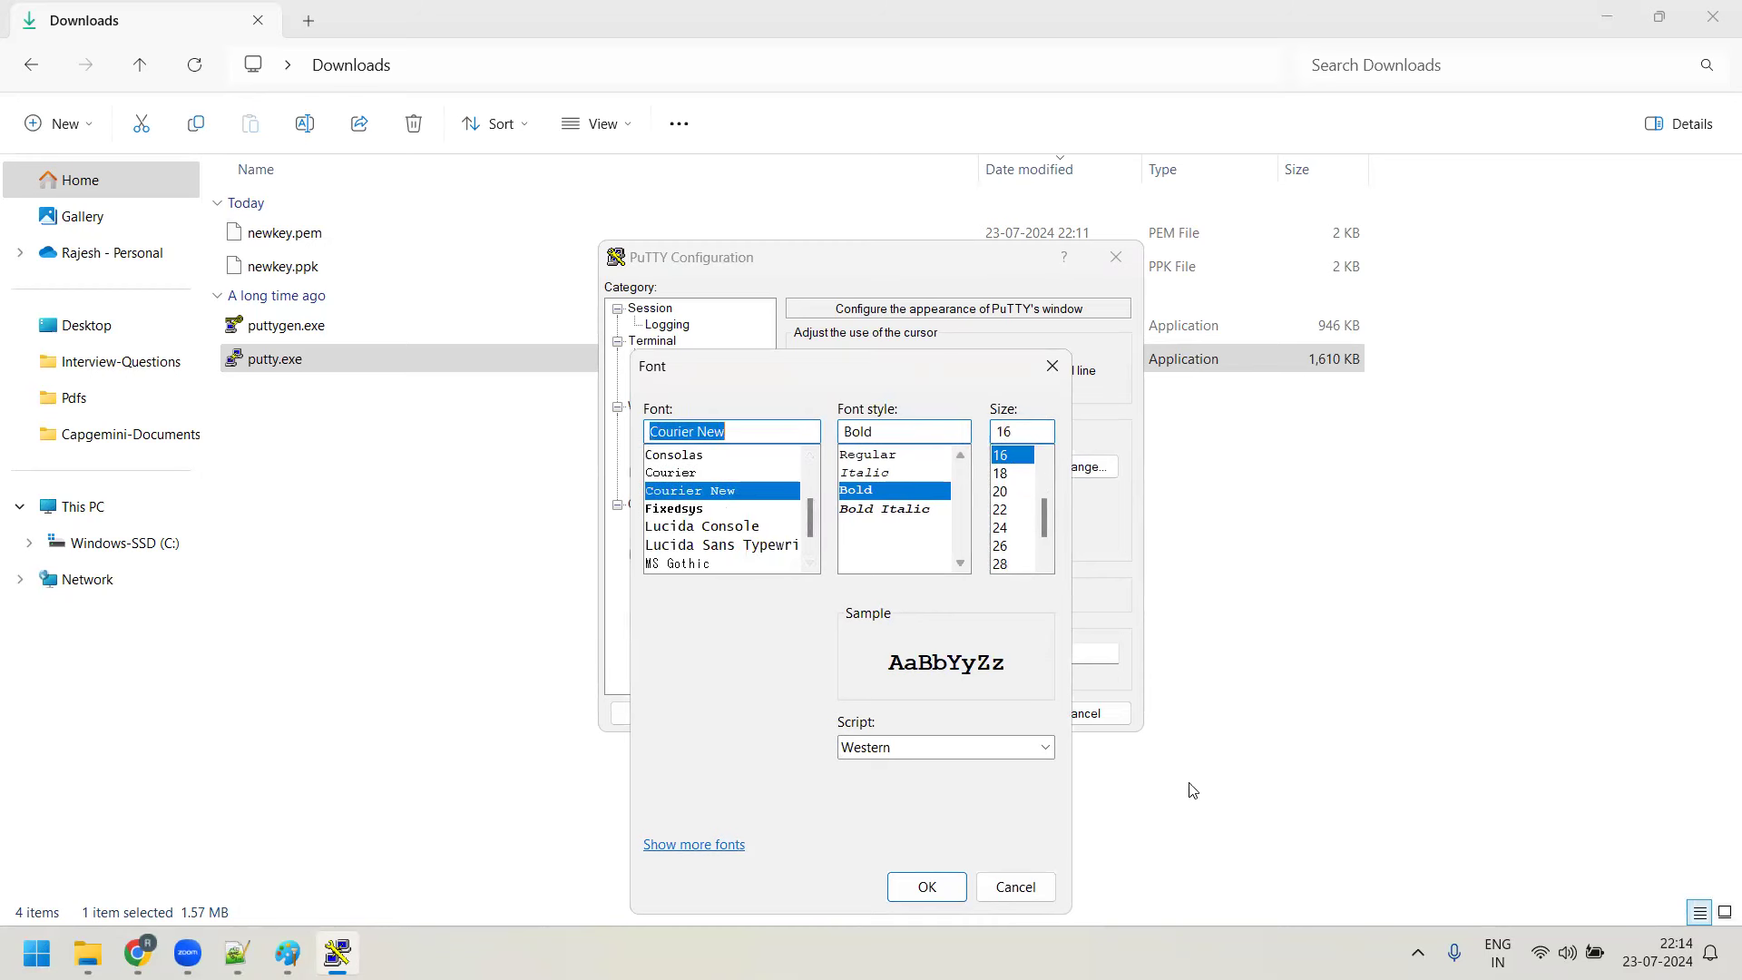
drag(860, 366, 965, 219)
click(1049, 742)
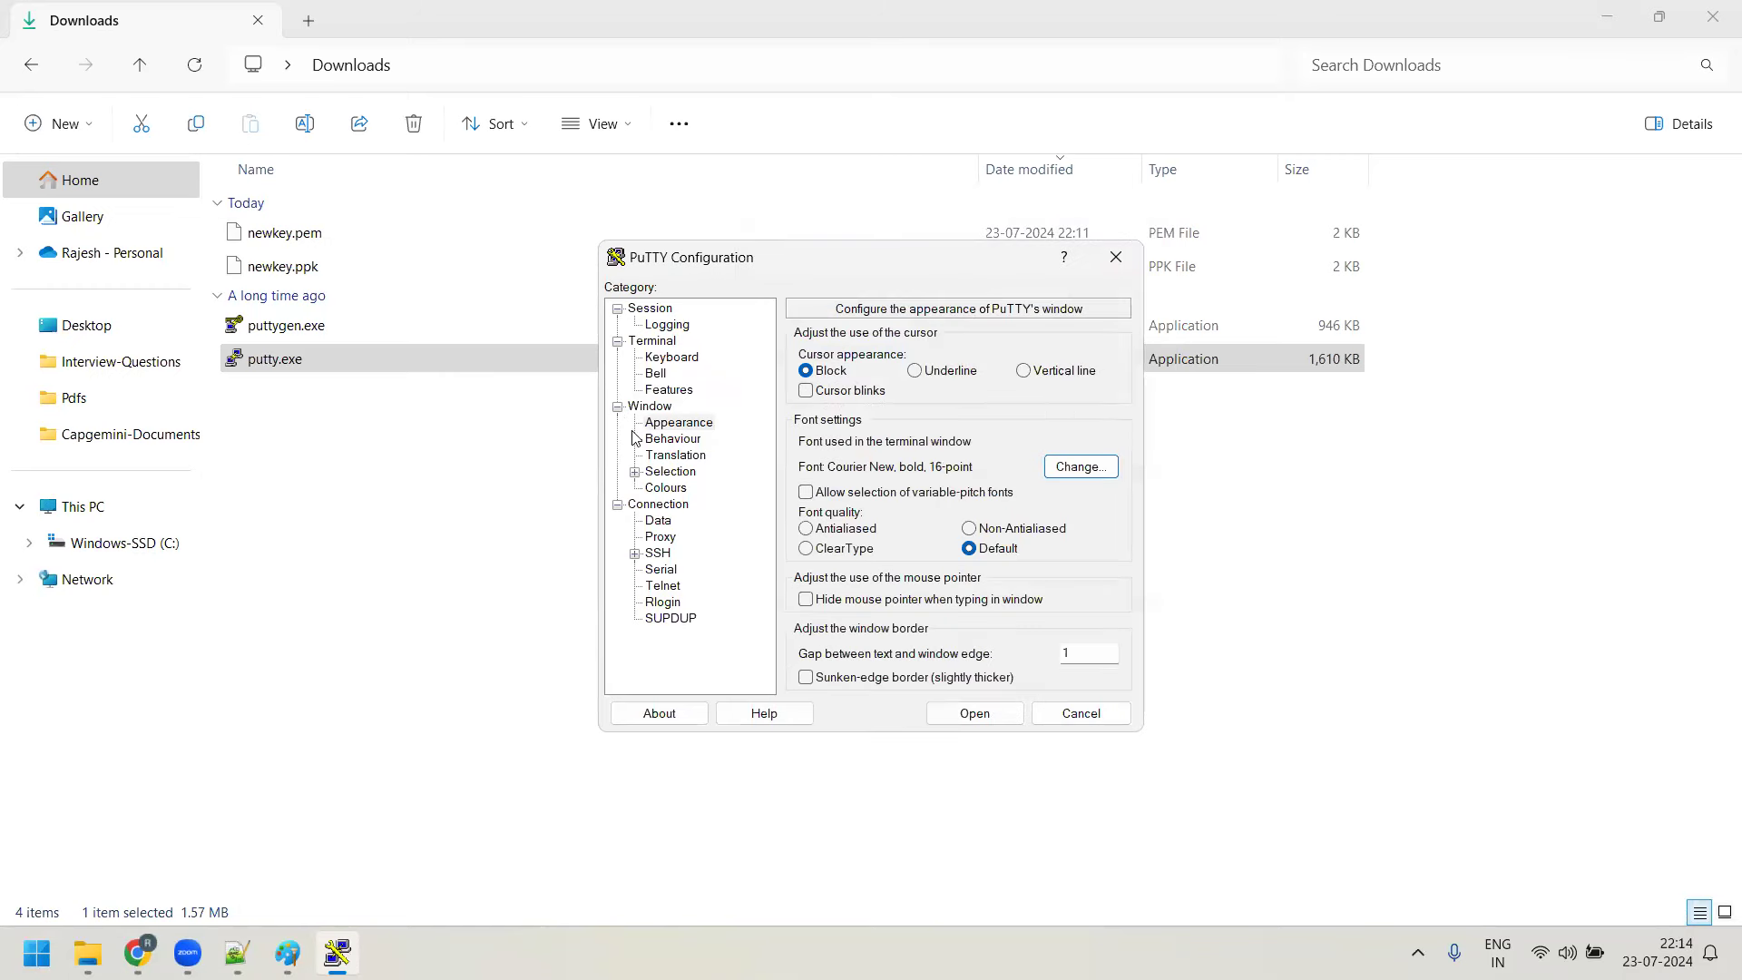
click(667, 439)
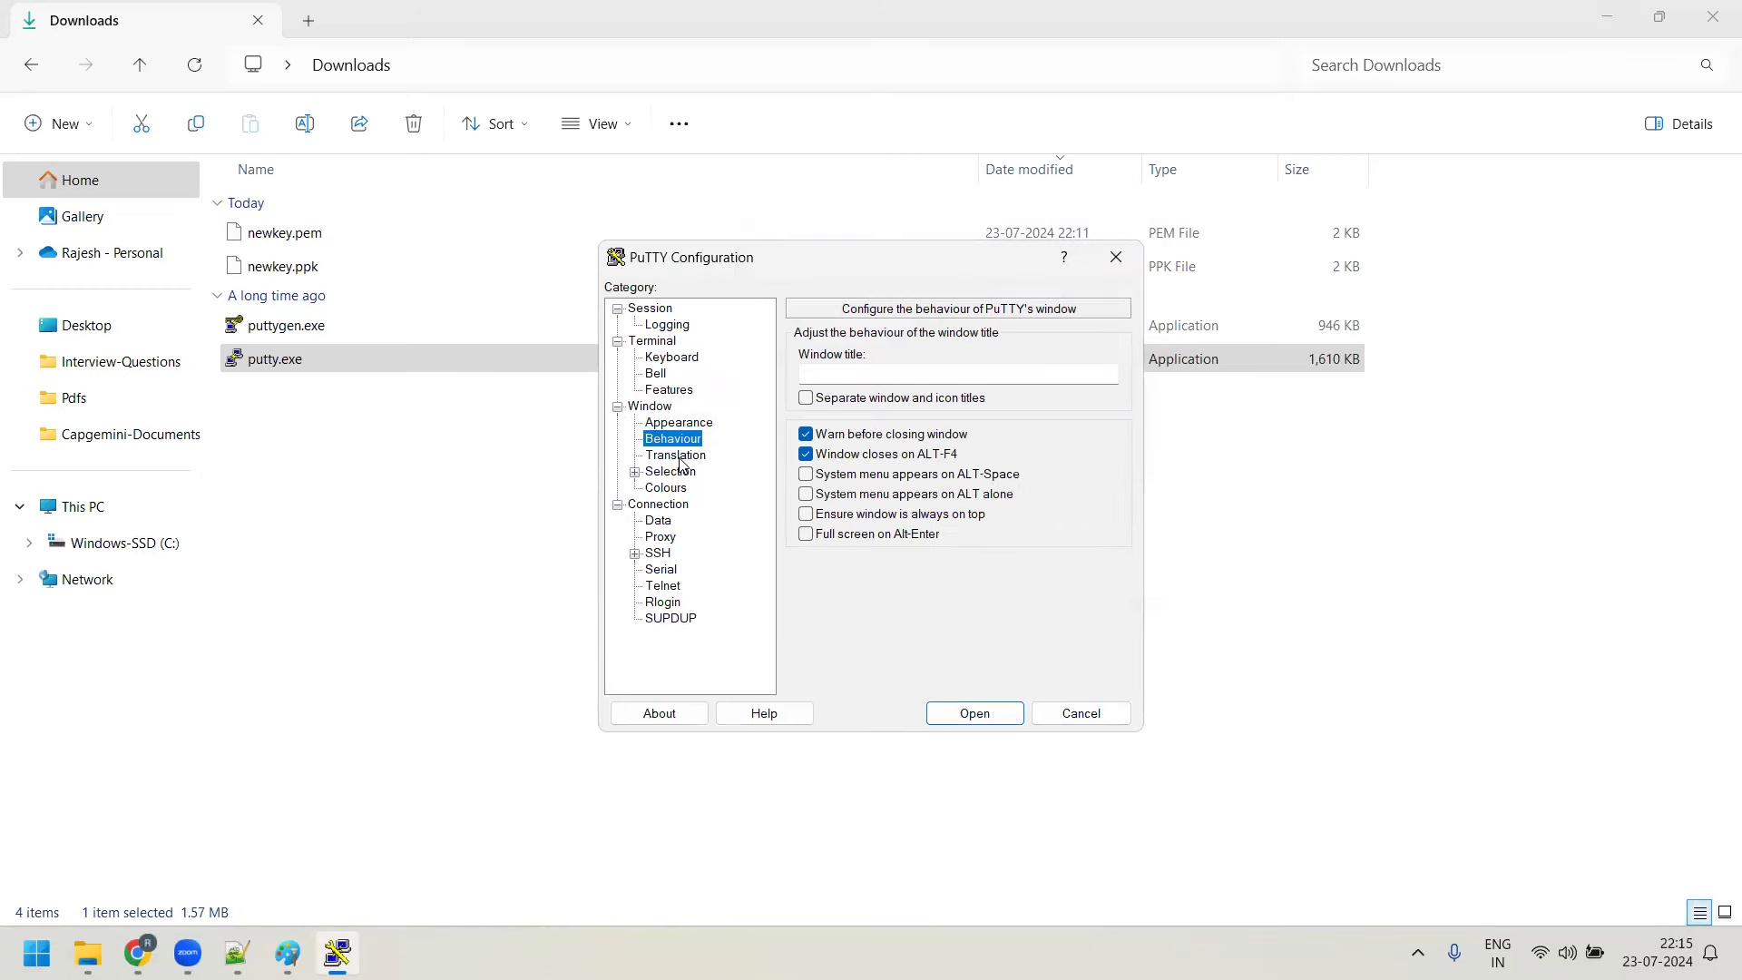
Review the Translation and Colours settings and expand Connection > SSH > Auth
click(678, 456)
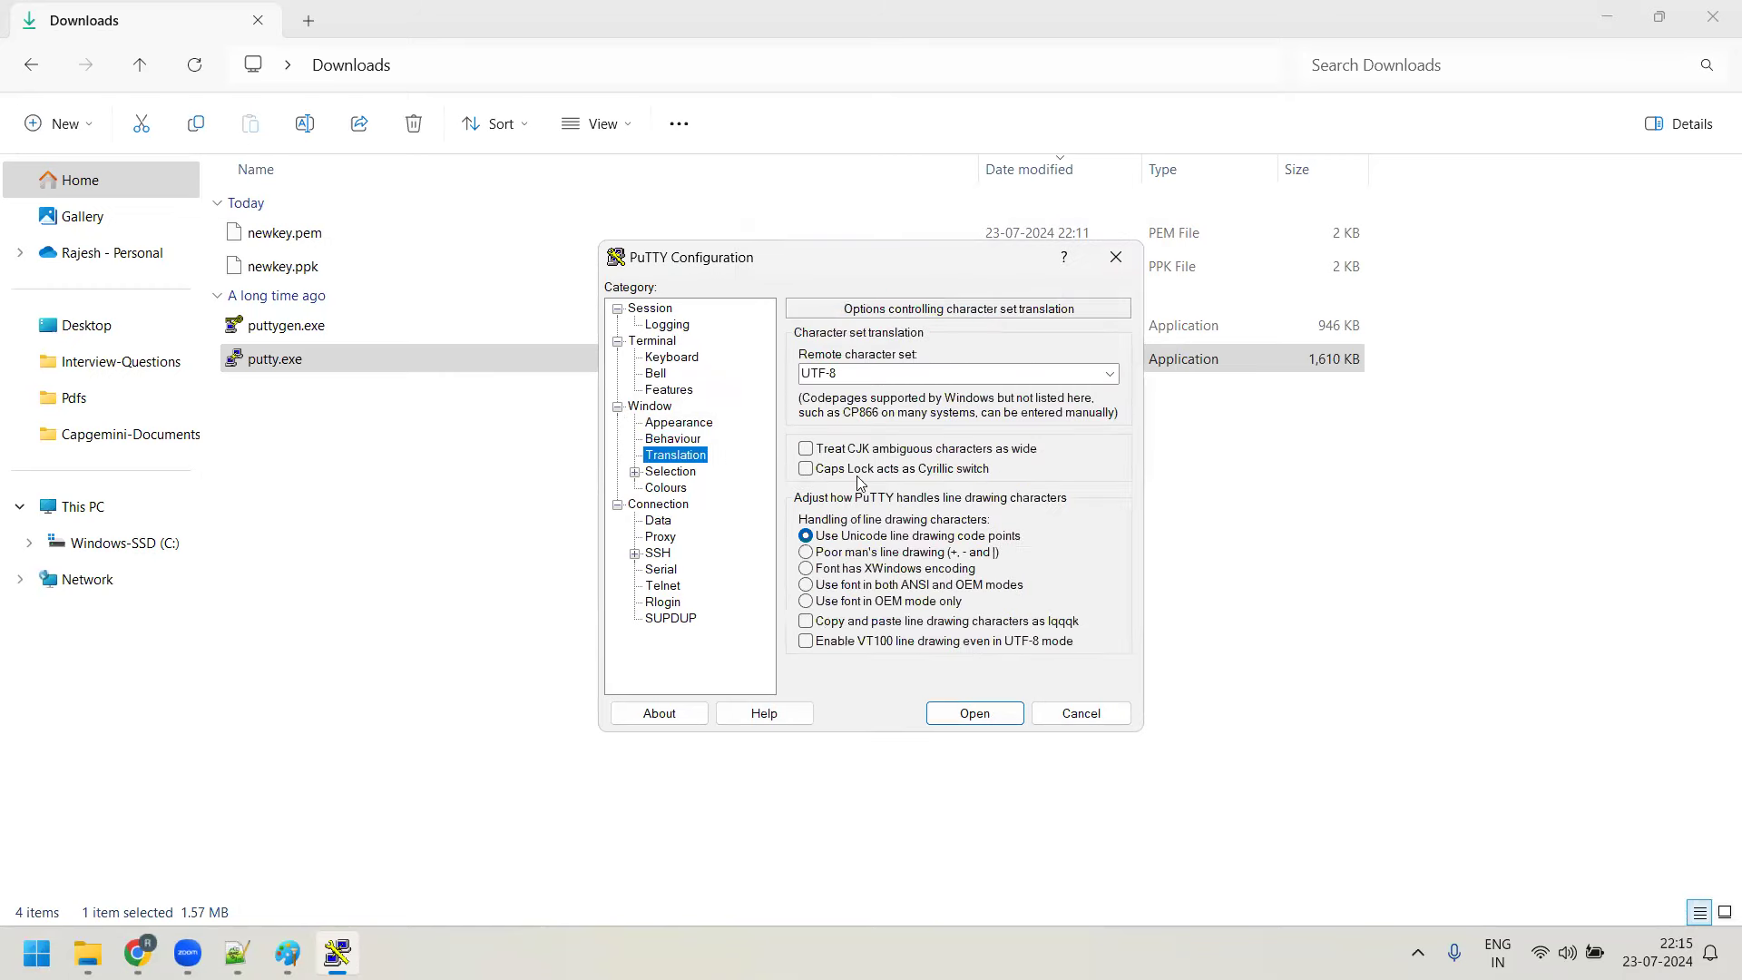
click(656, 491)
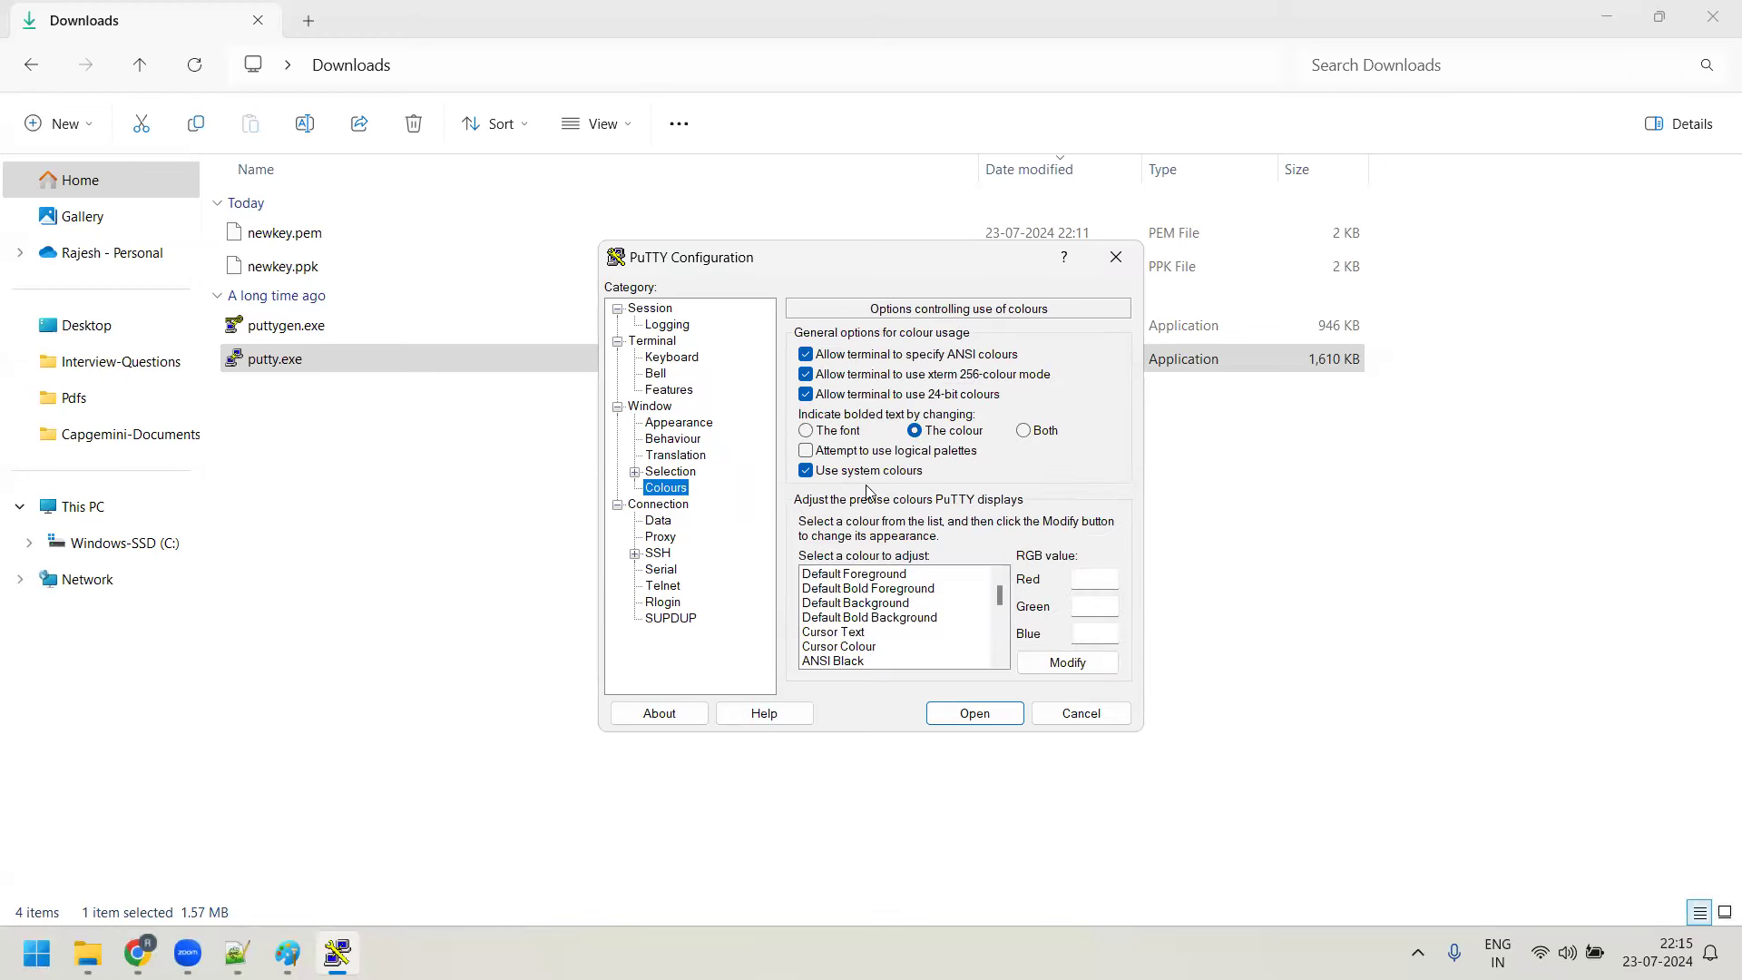
click(883, 574)
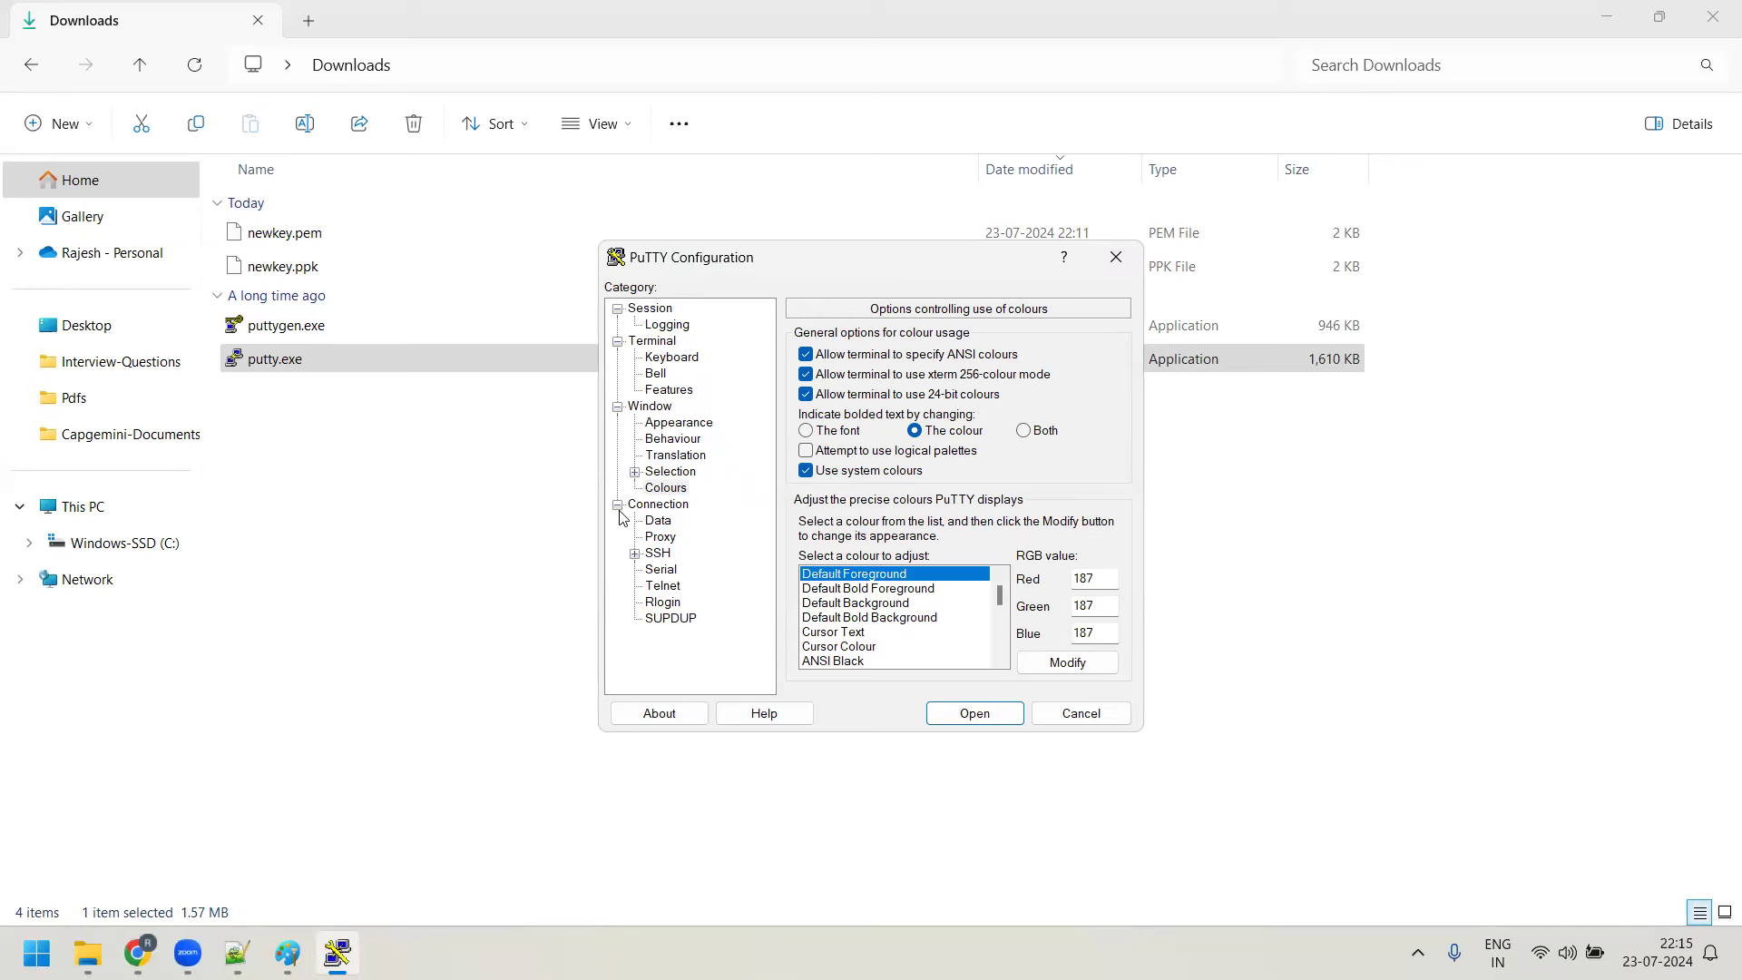
click(635, 555)
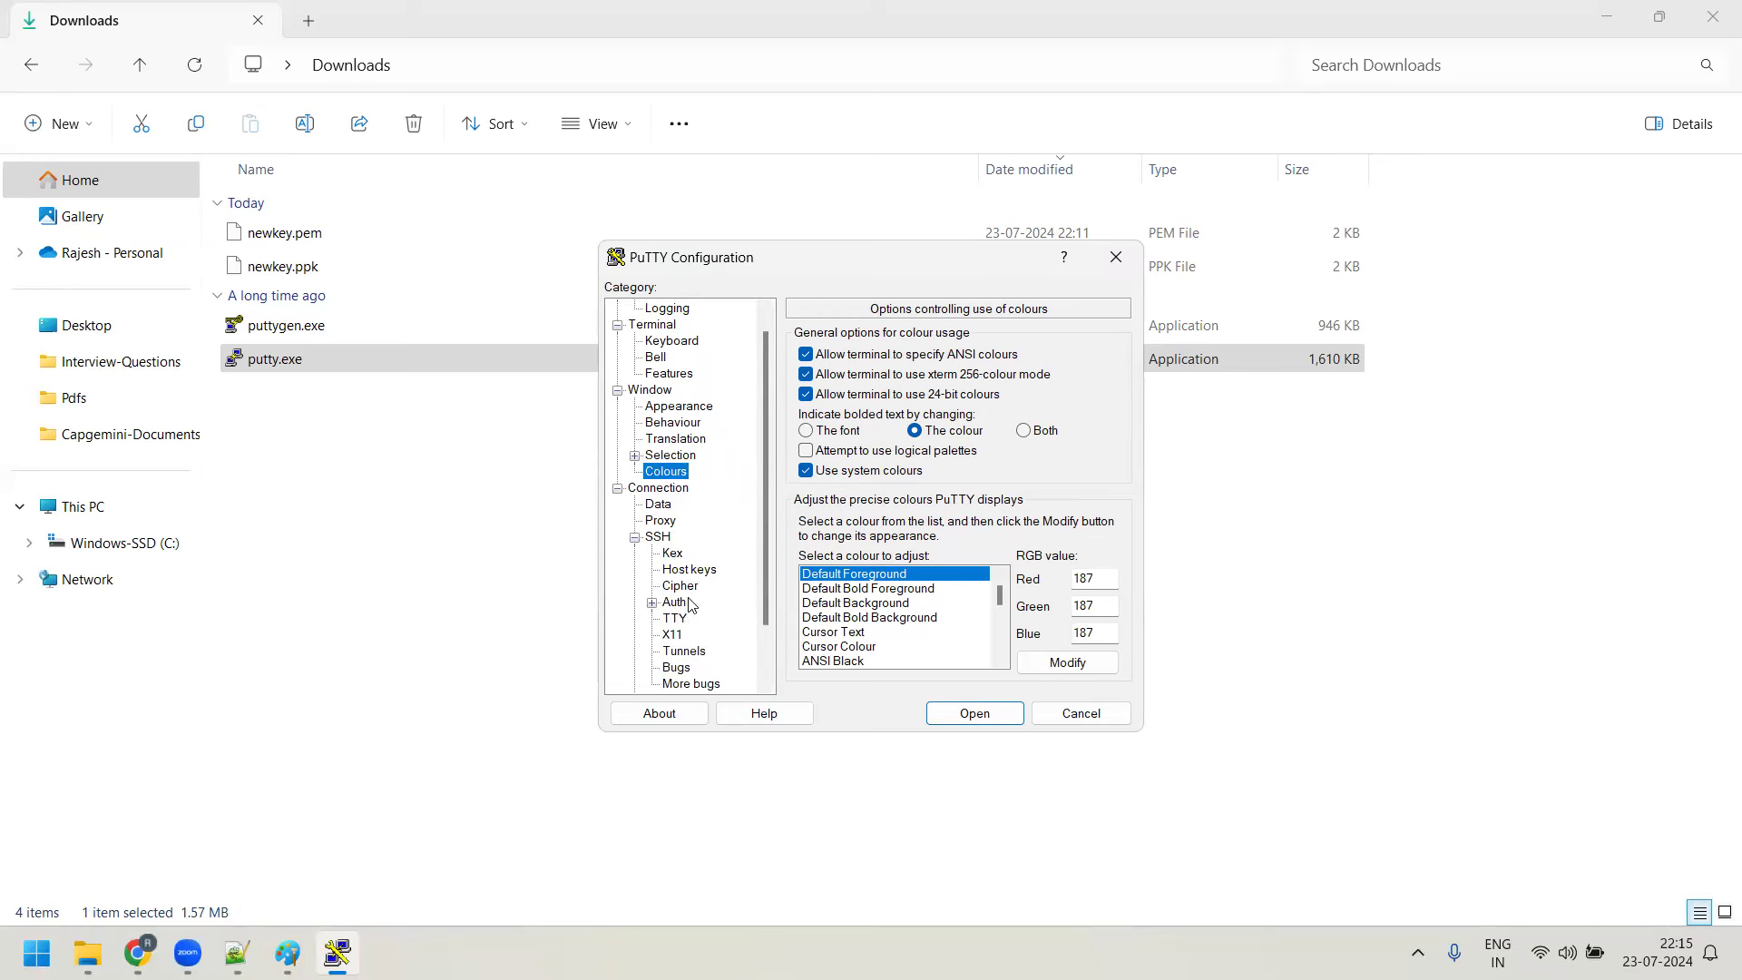
click(653, 604)
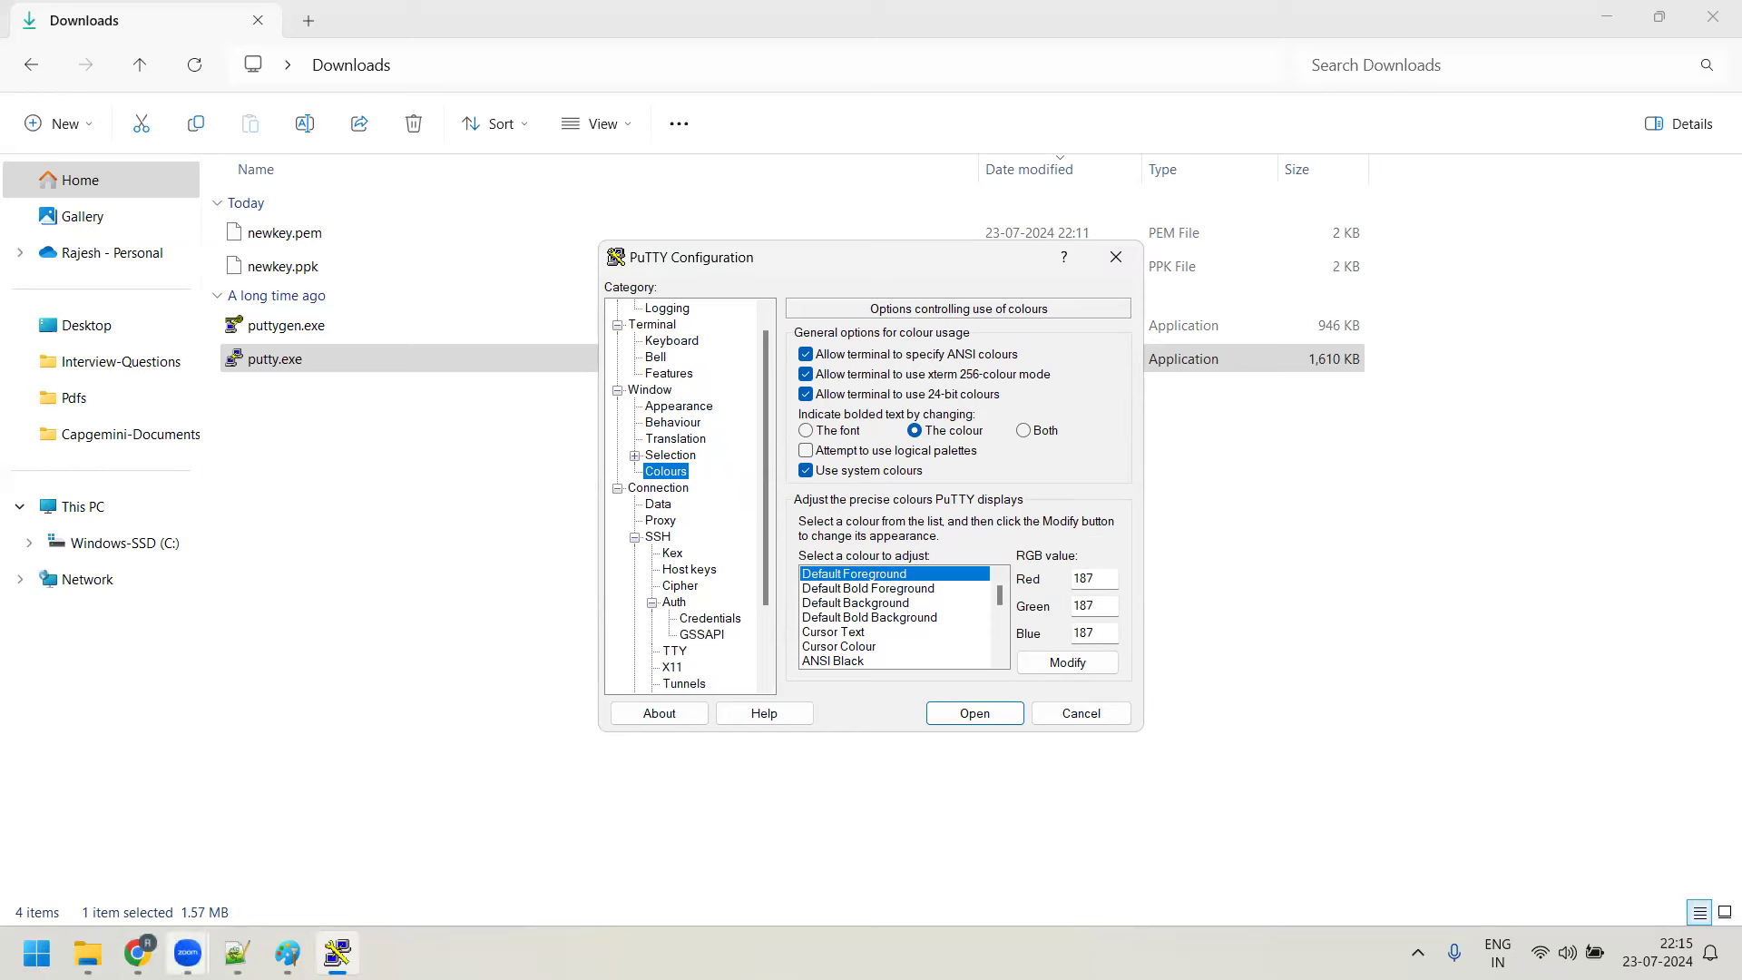
click(87, 953)
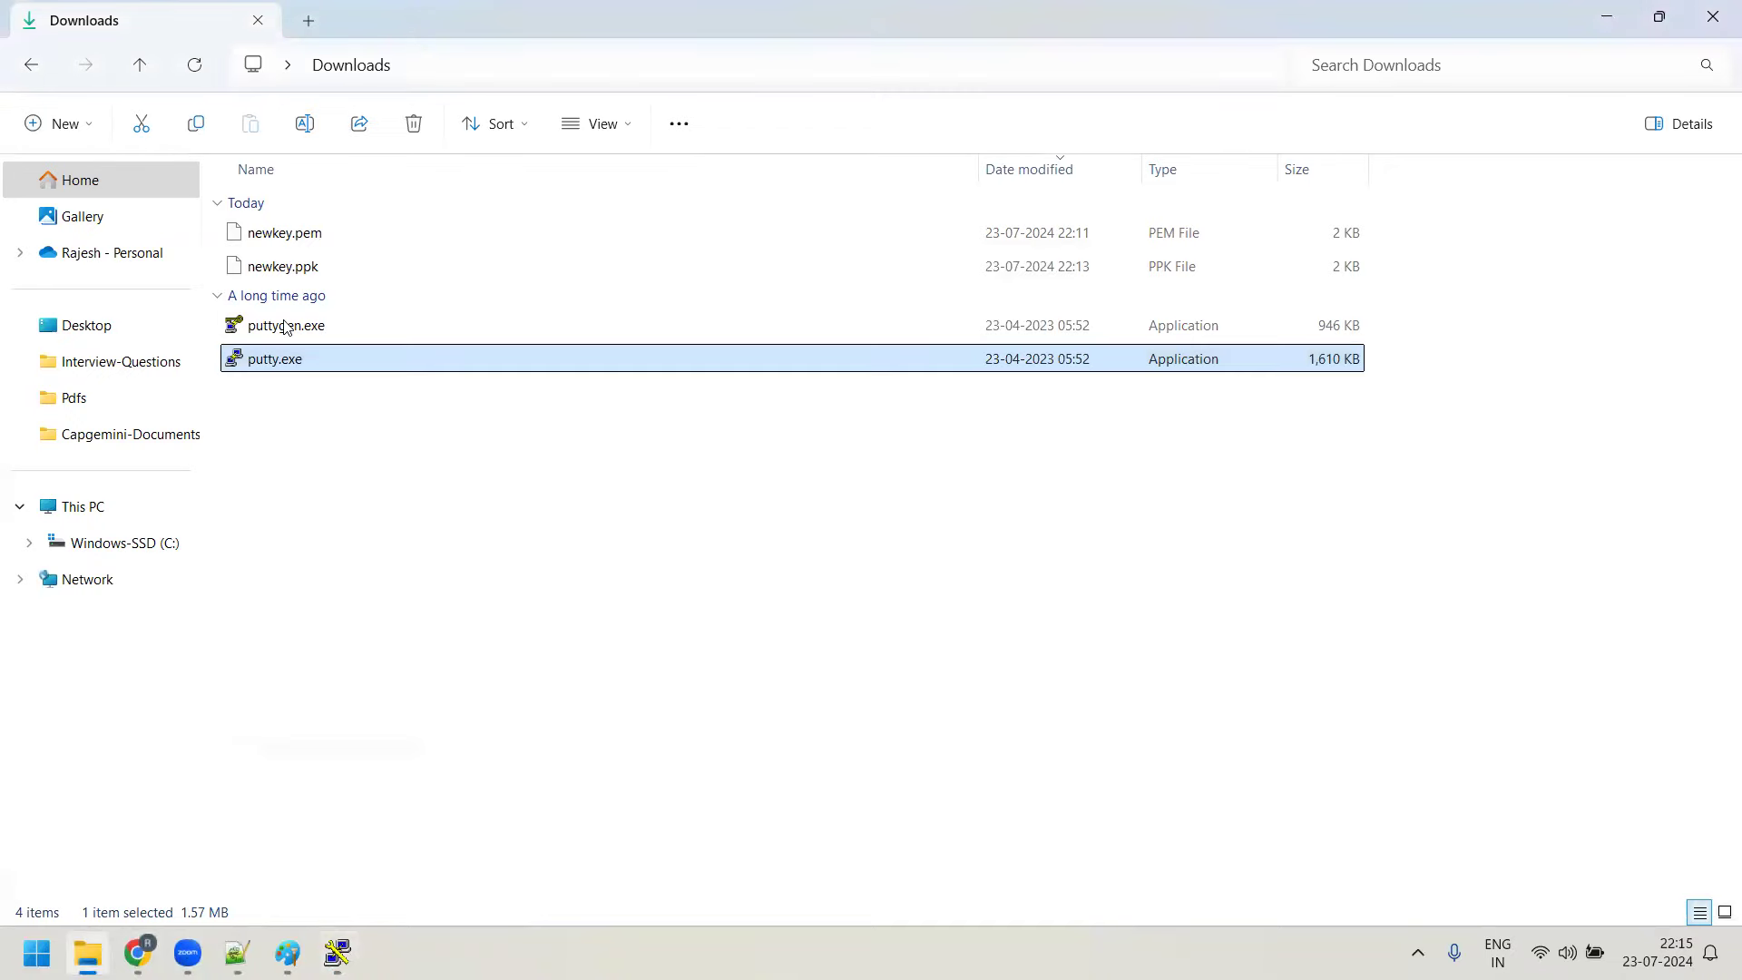
click(1606, 16)
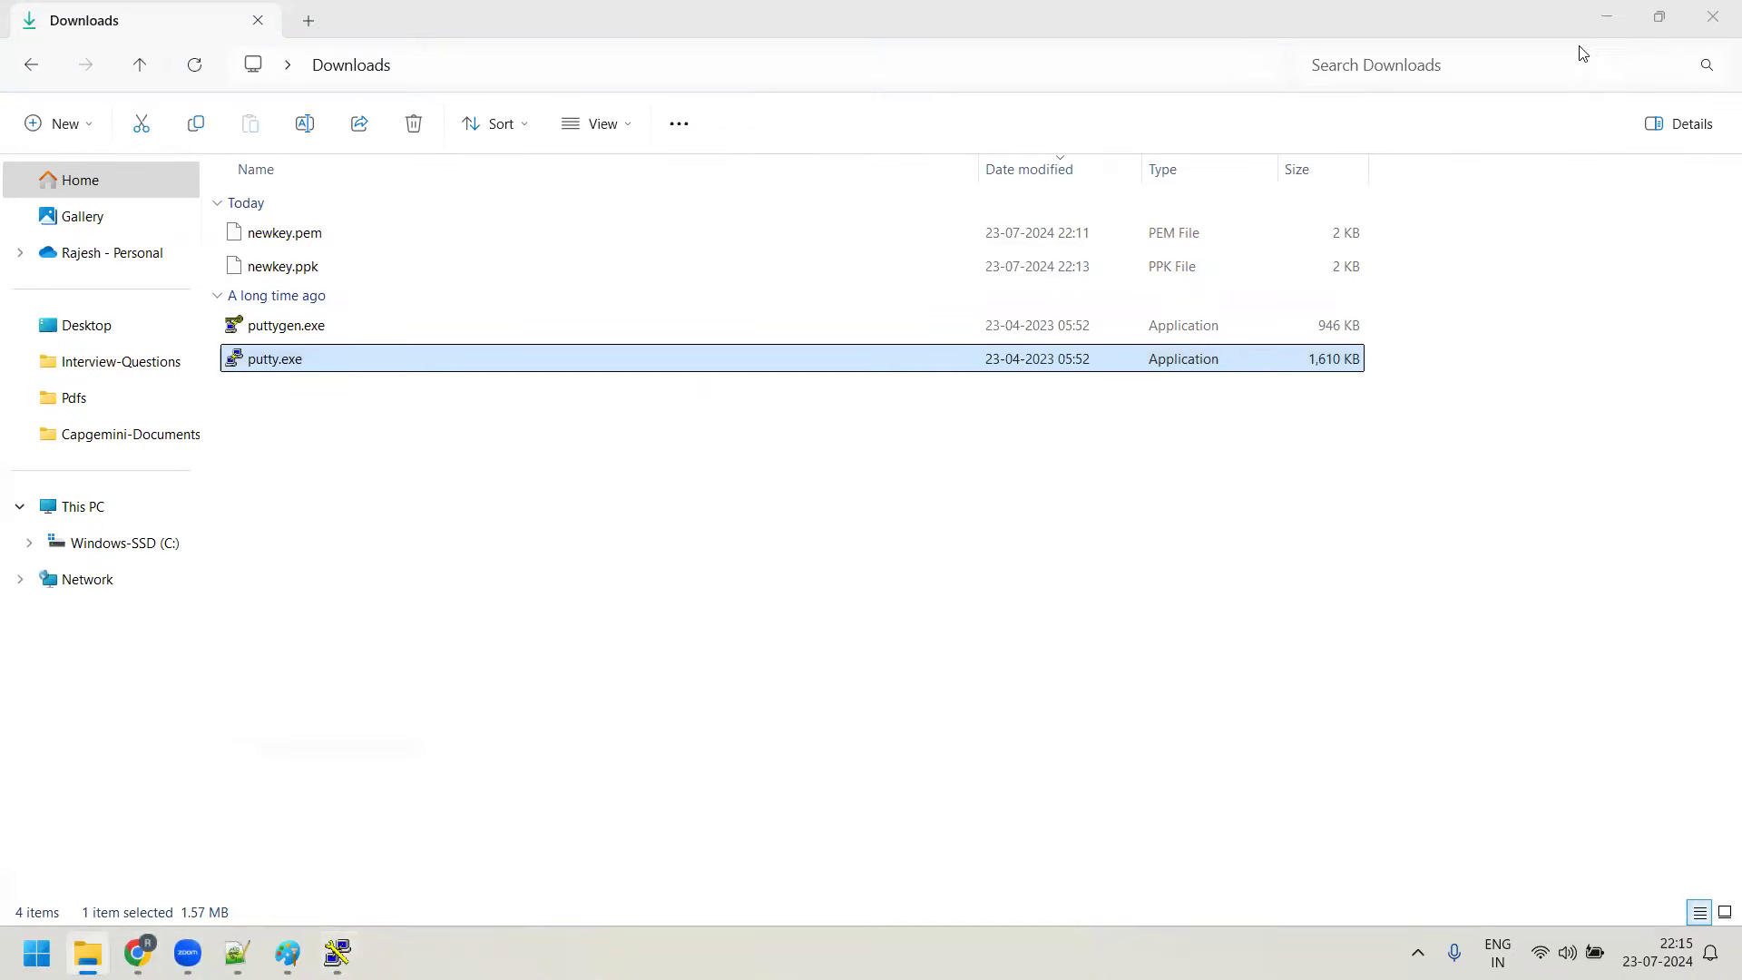
Use newkey.ppk as the SSH private key and return to Session settings for 13.127.78.239
click(722, 621)
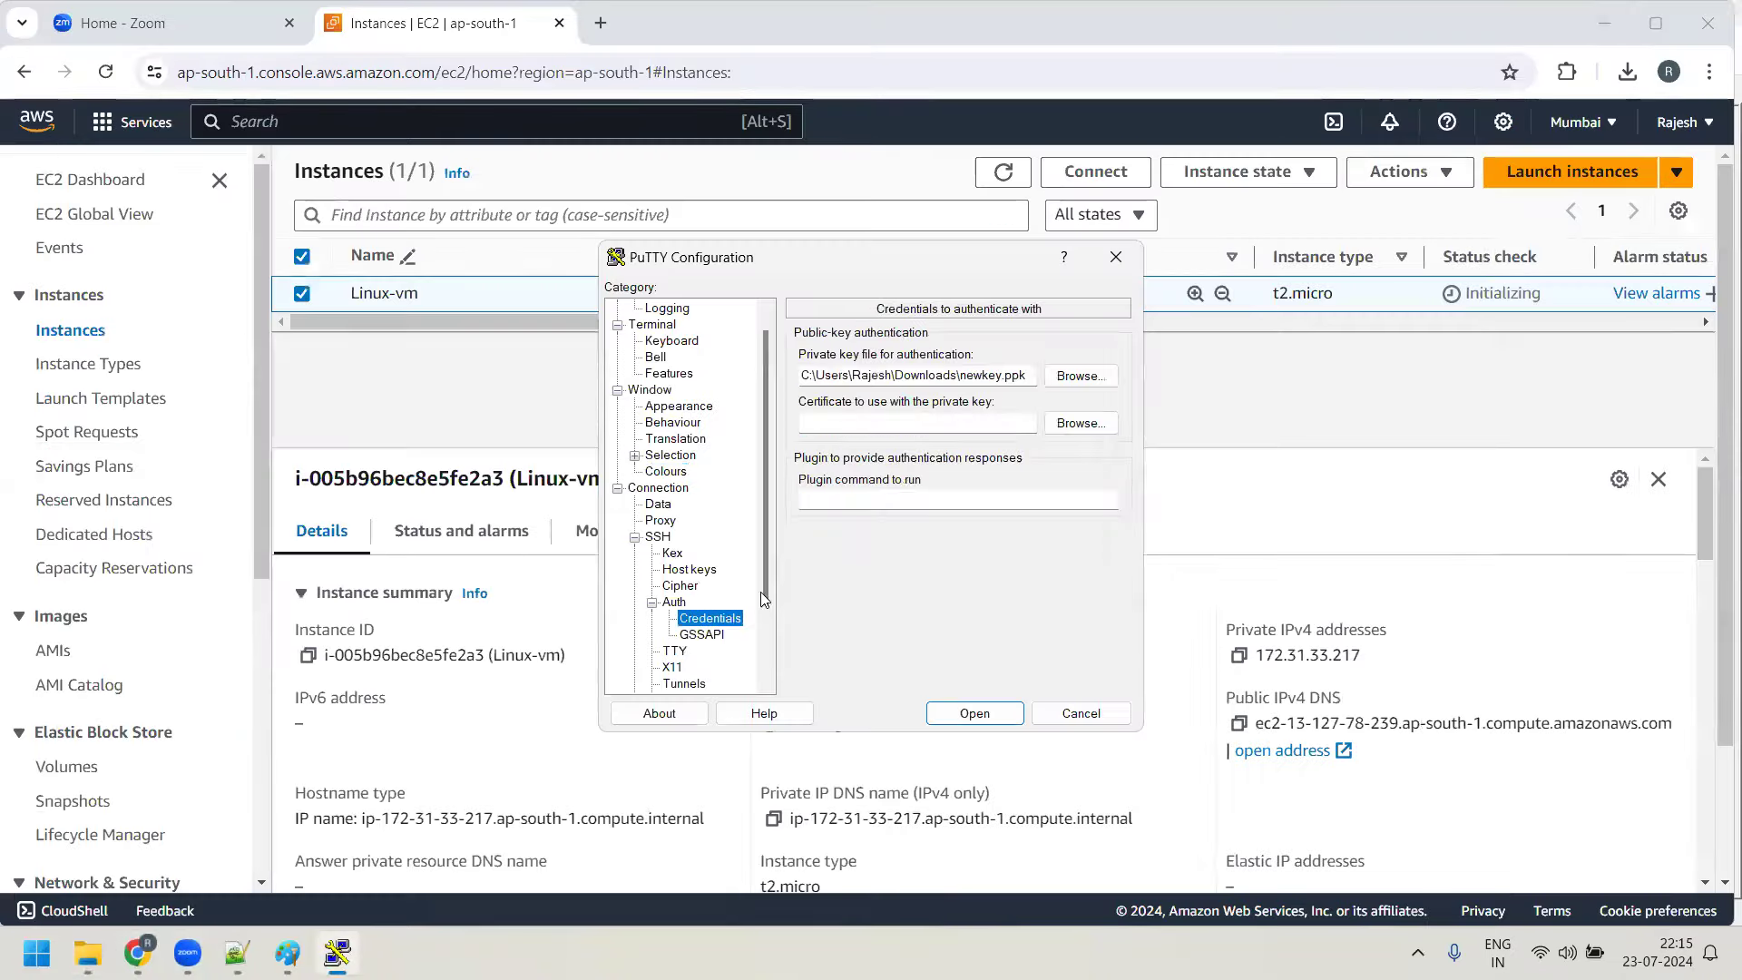
click(1074, 377)
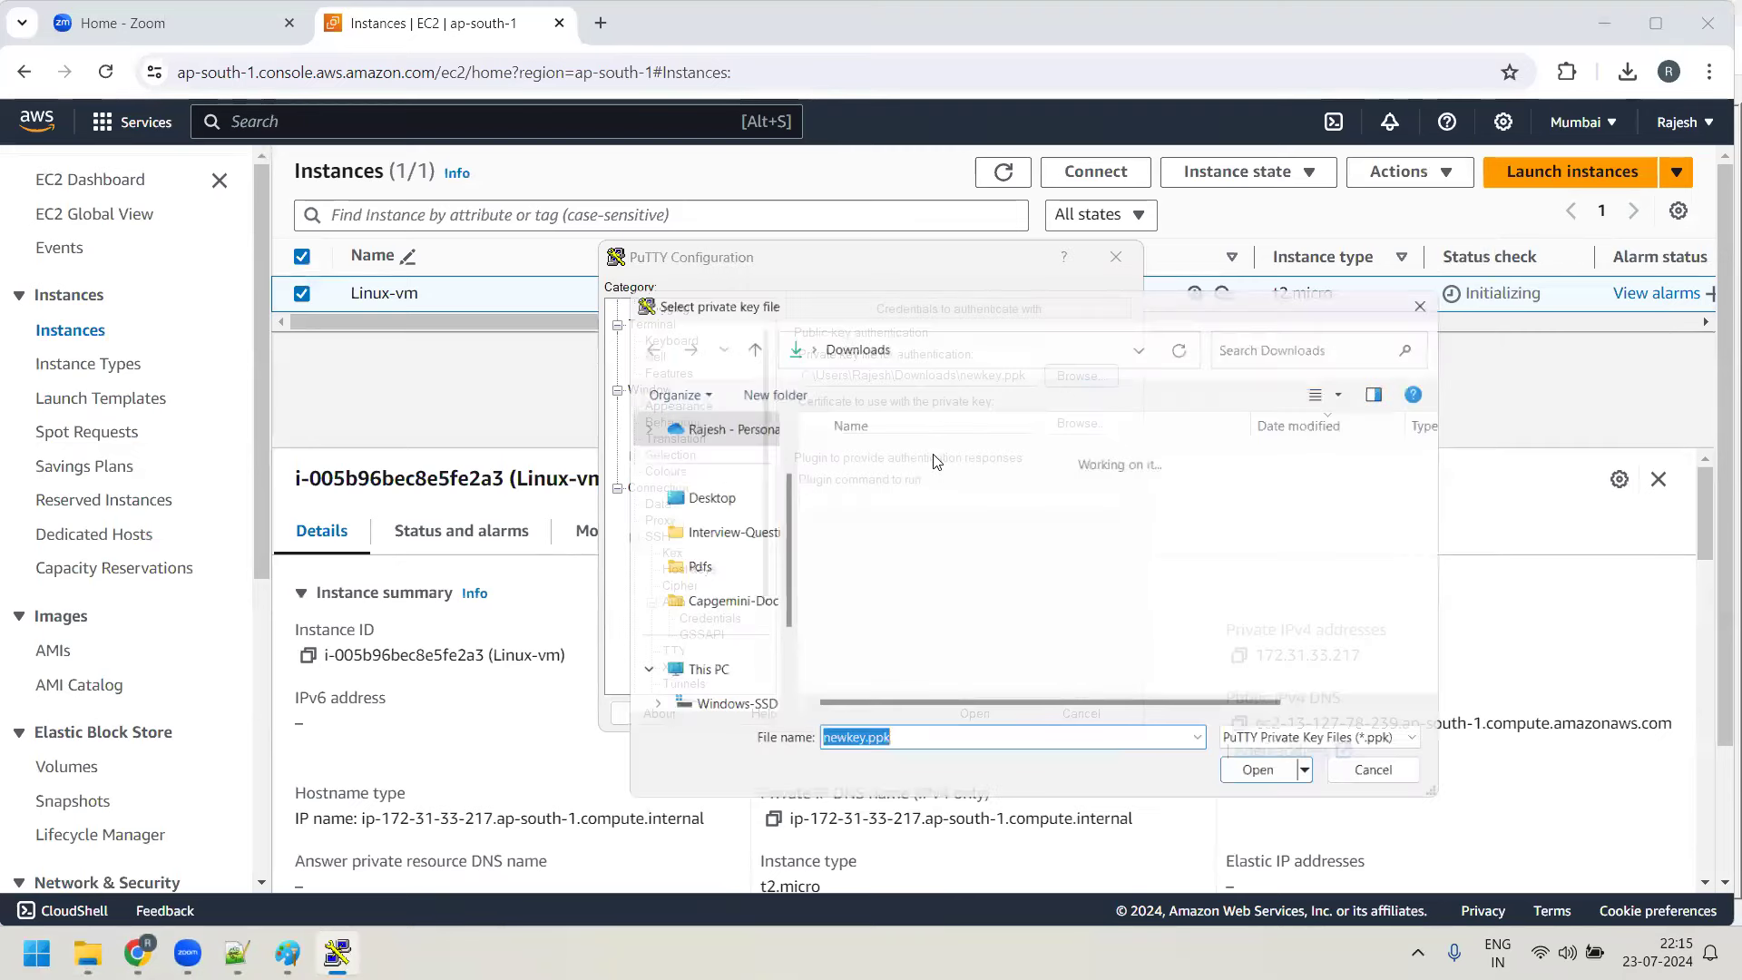
click(869, 482)
click(1269, 782)
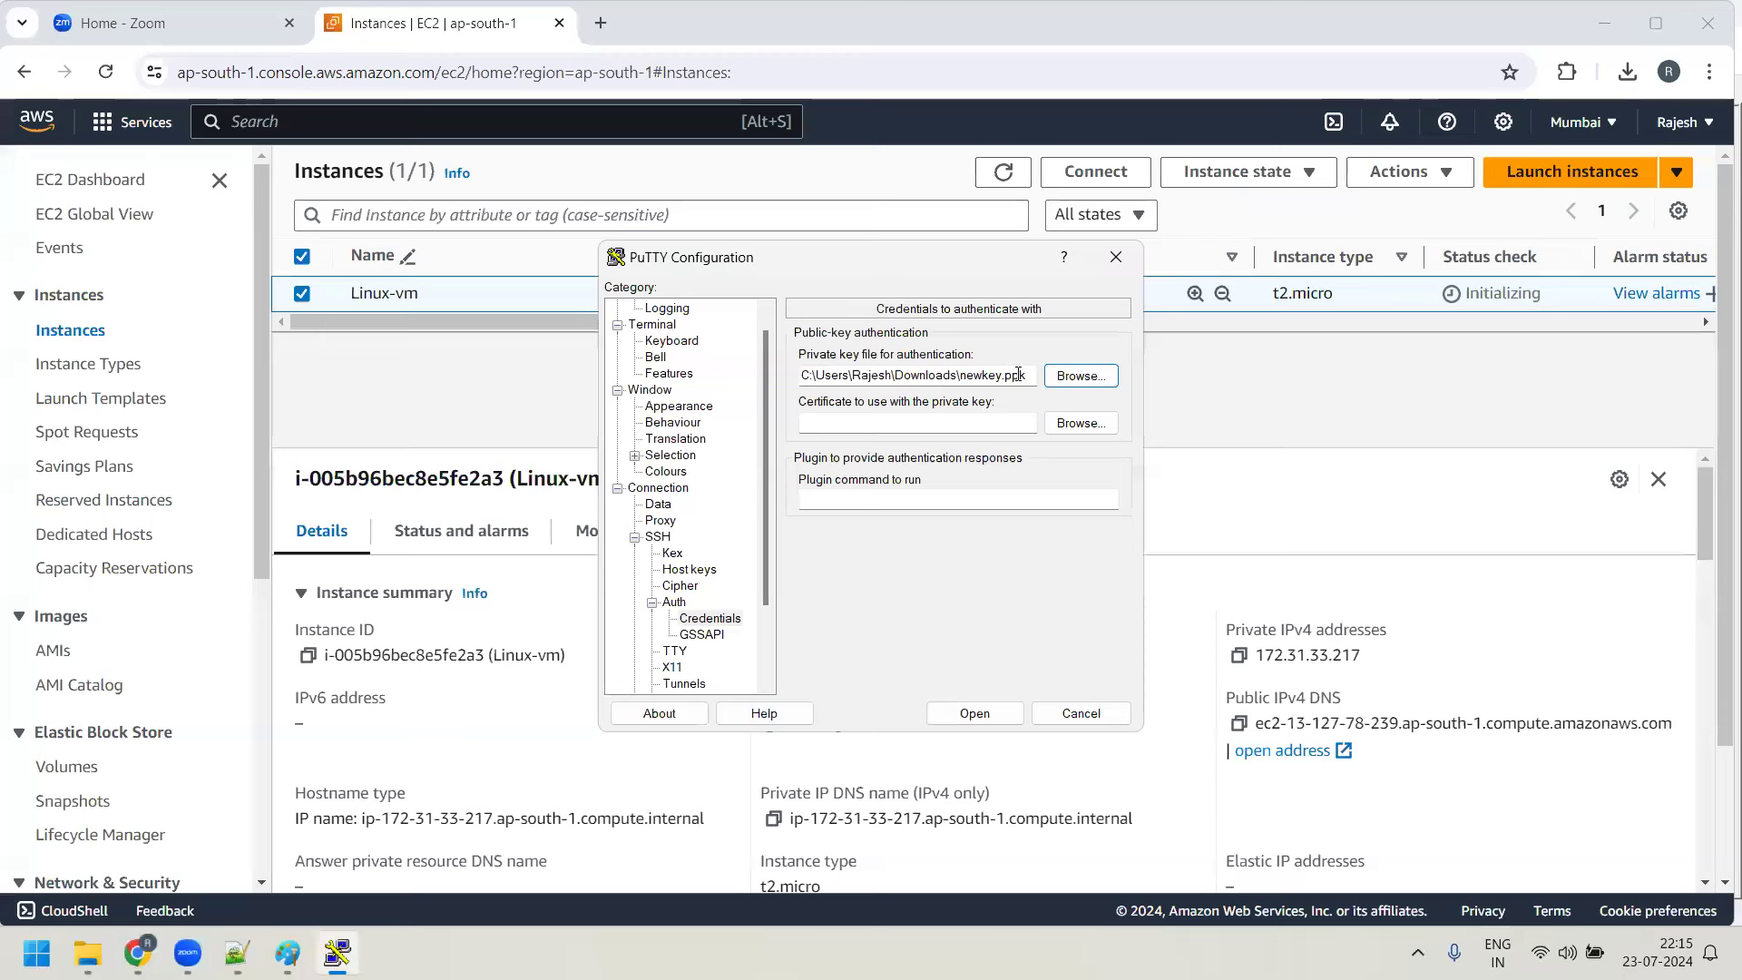
scroll(713, 535, up, 1)
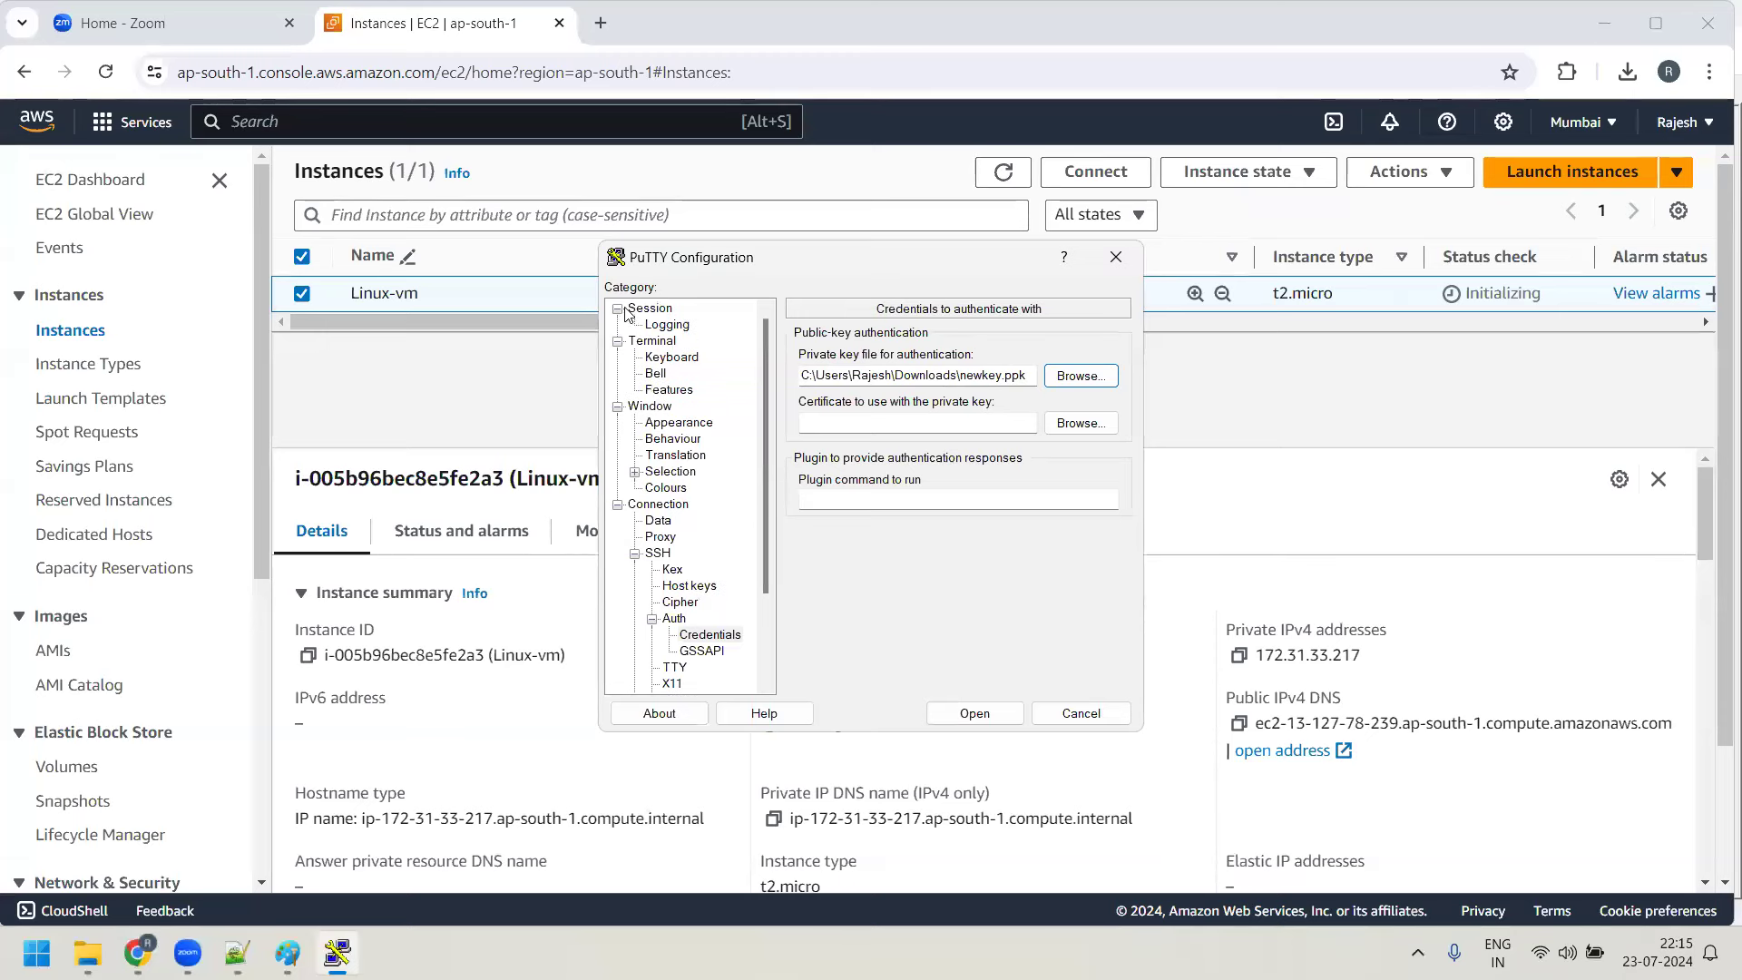
click(653, 309)
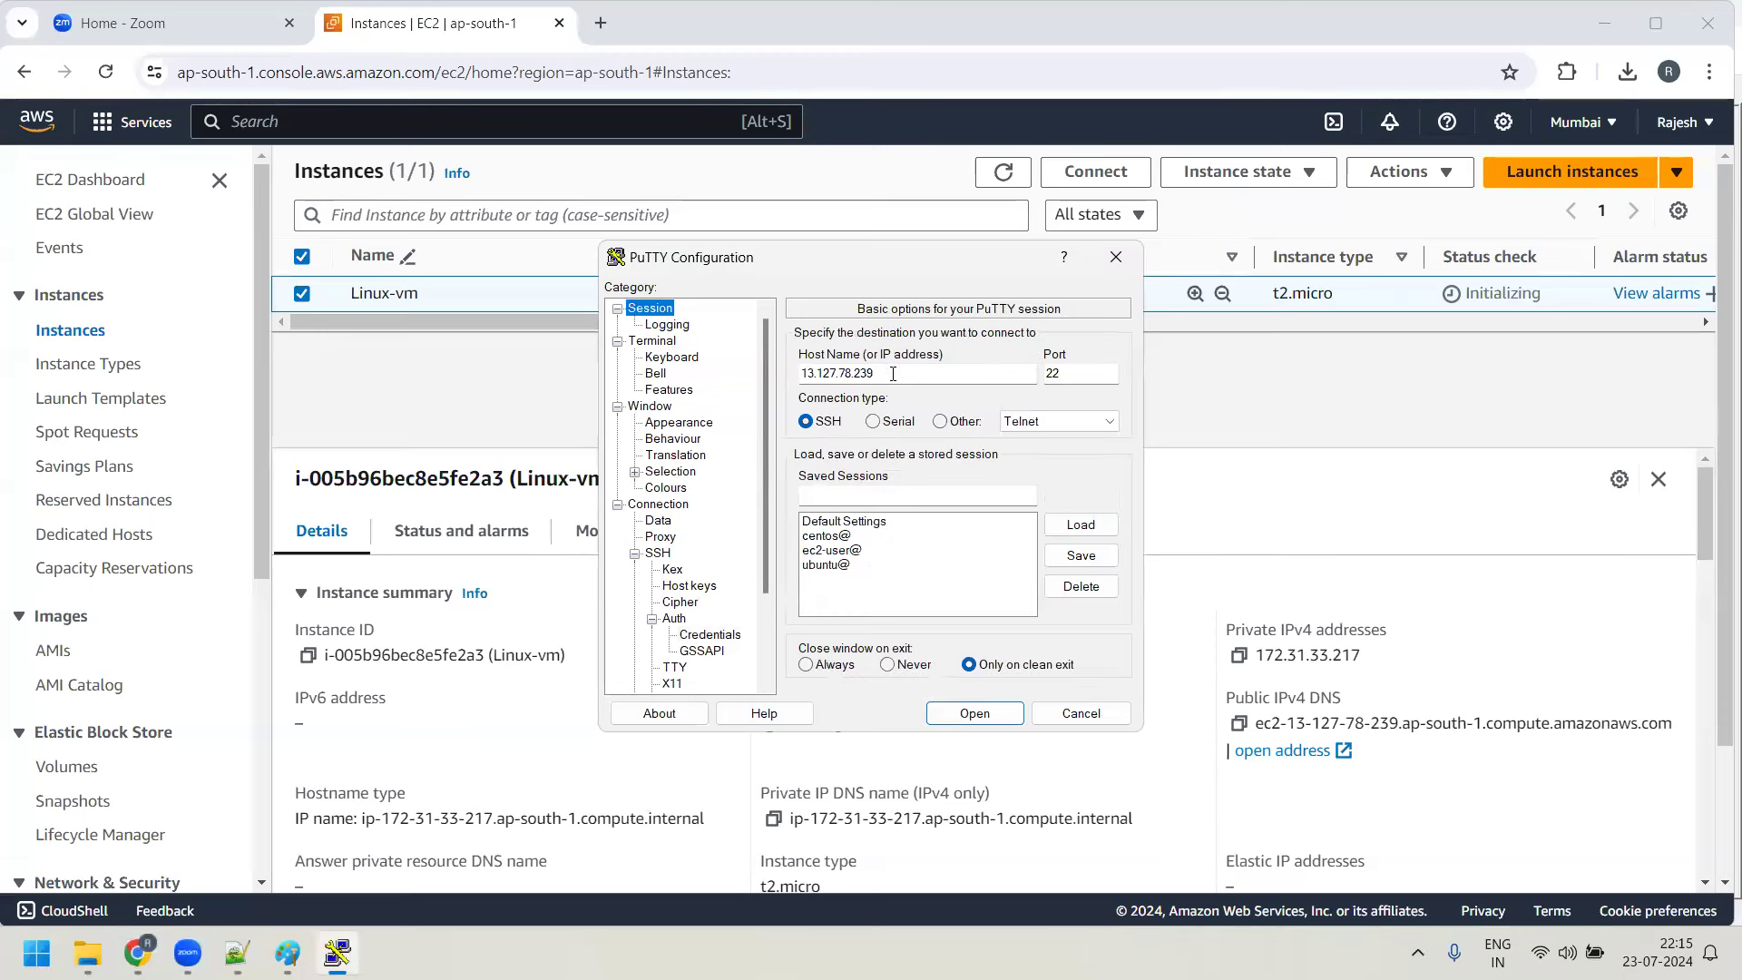
drag(893, 374, 795, 380)
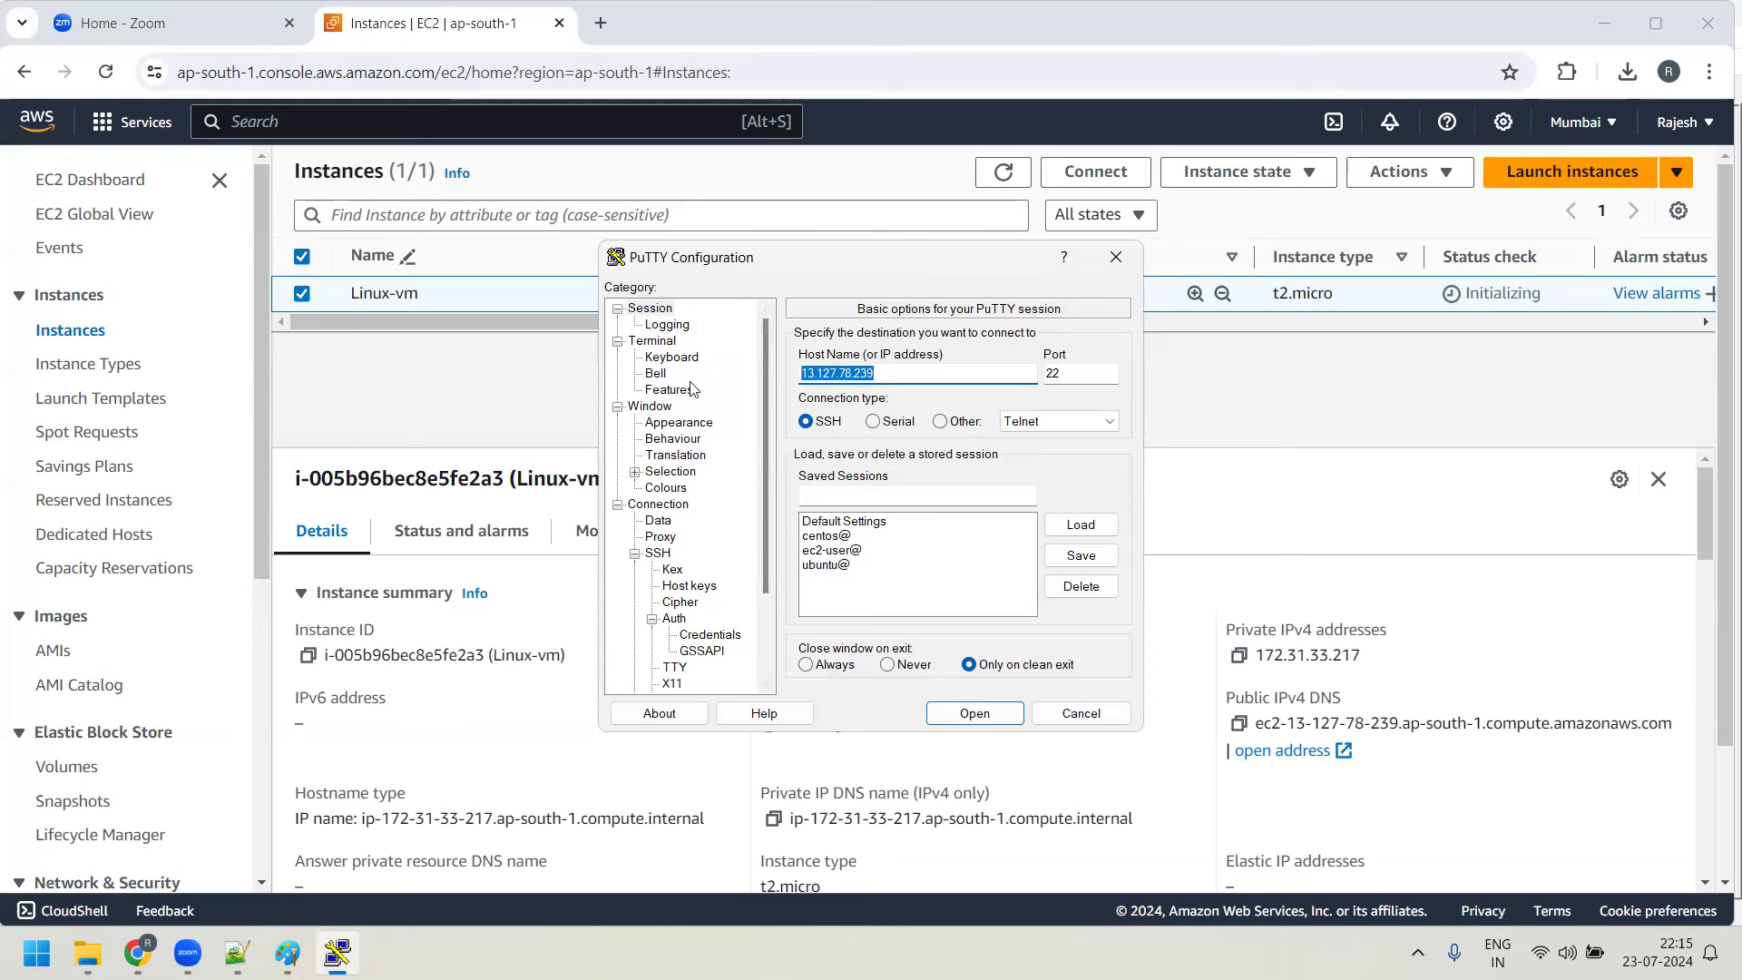
click(618, 505)
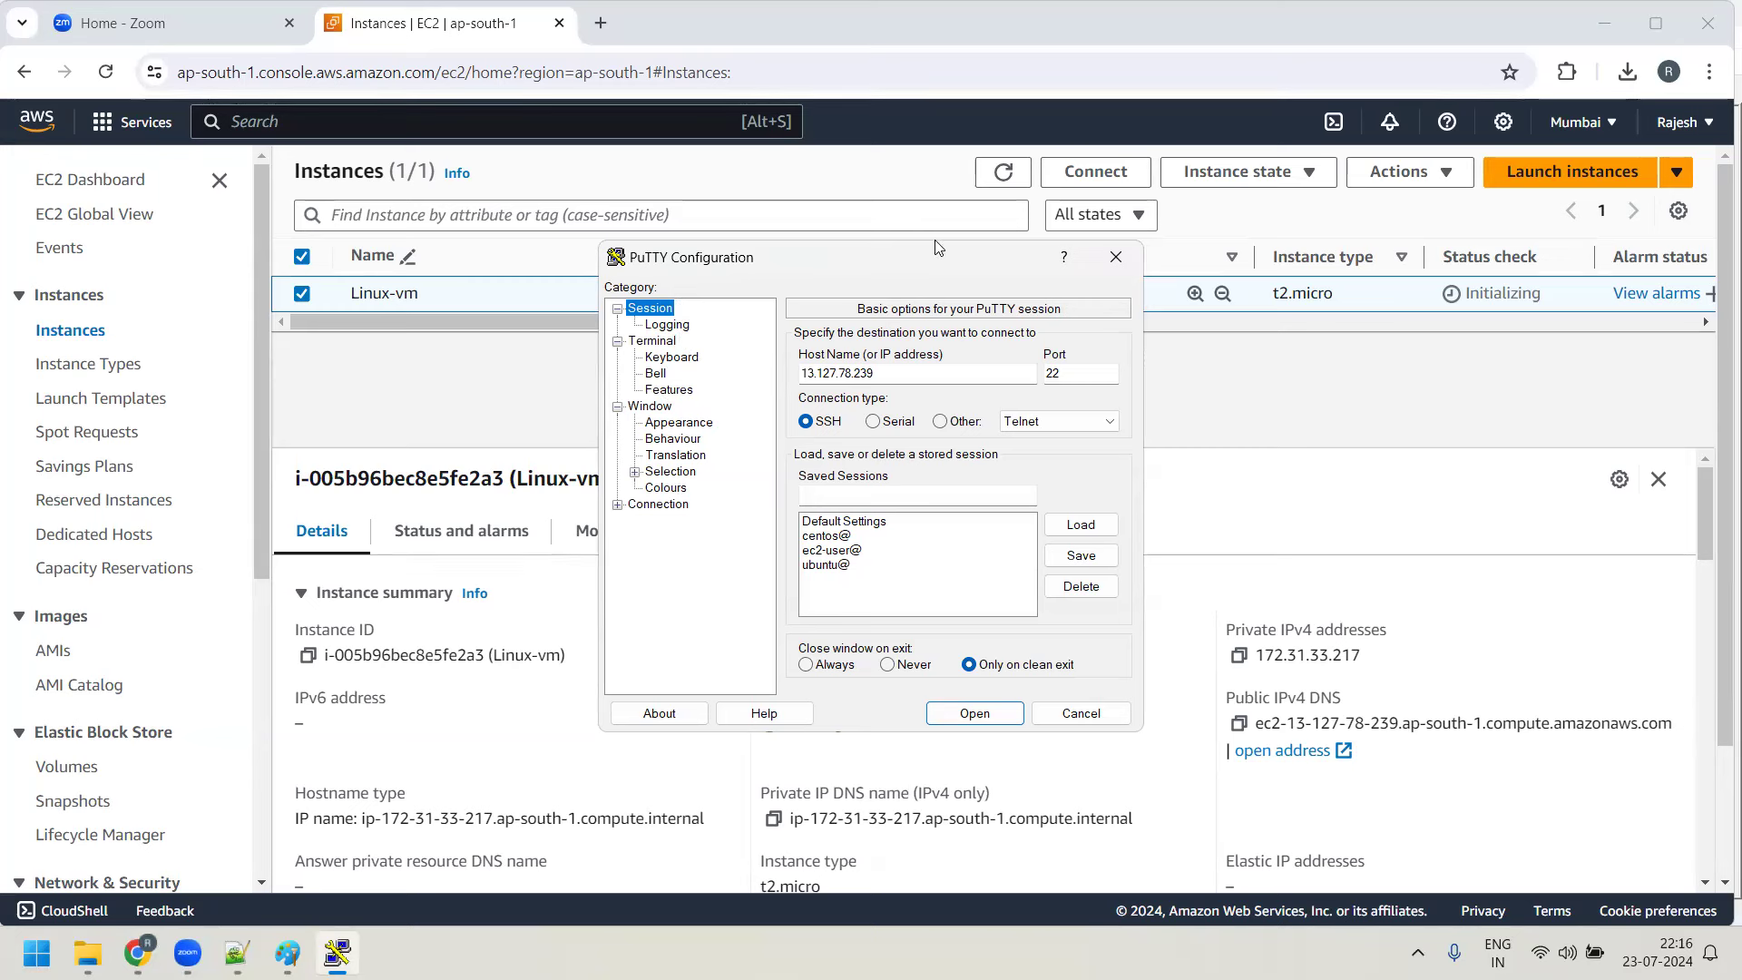
drag(908, 257, 1027, 528)
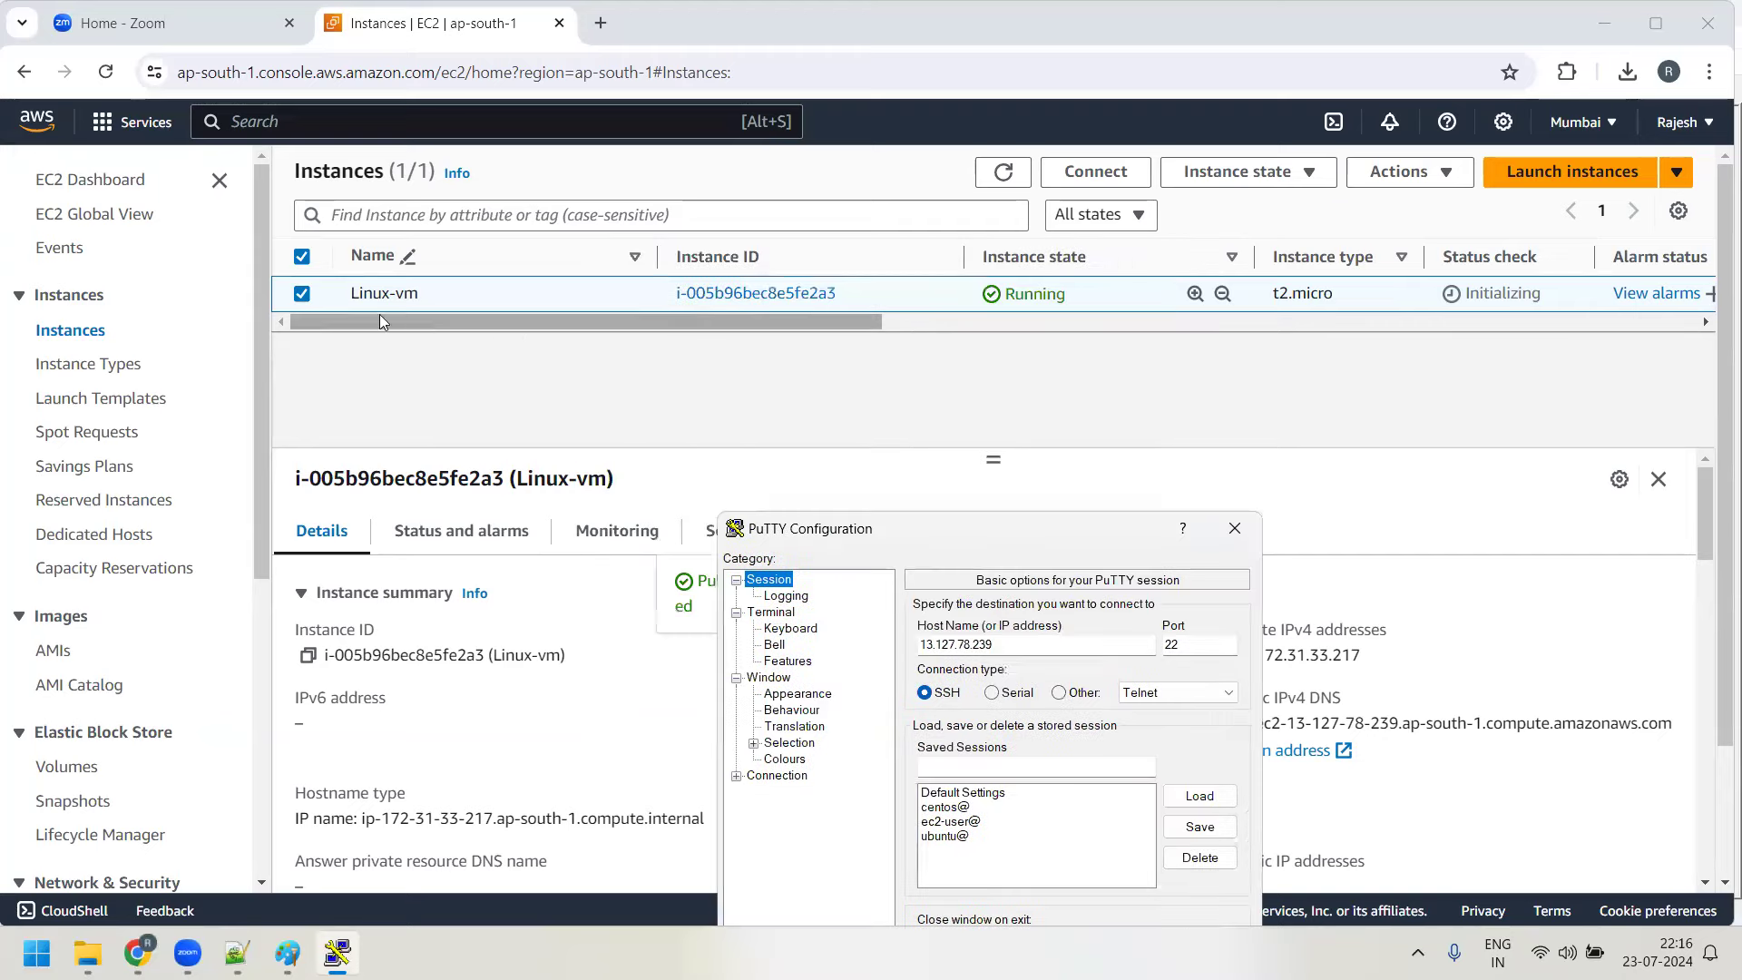
Open Linux-vm's Connect to instance page and set the username to ubuntu
click(1095, 181)
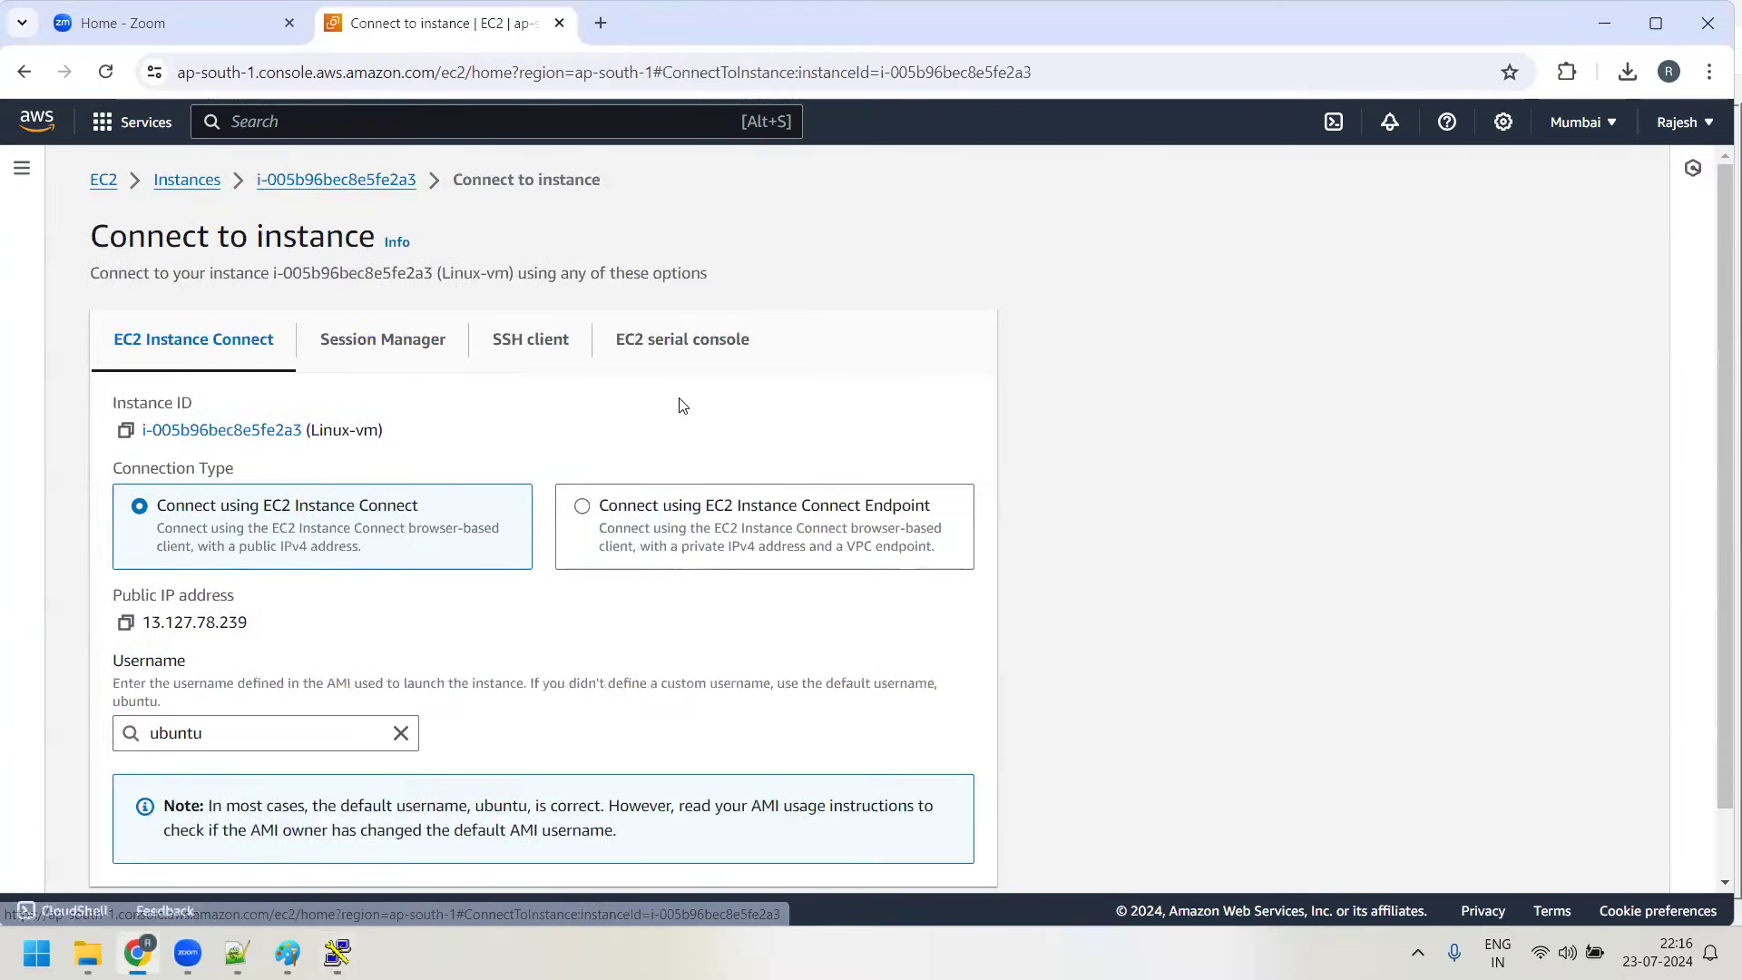
scroll(684, 396, down, 1)
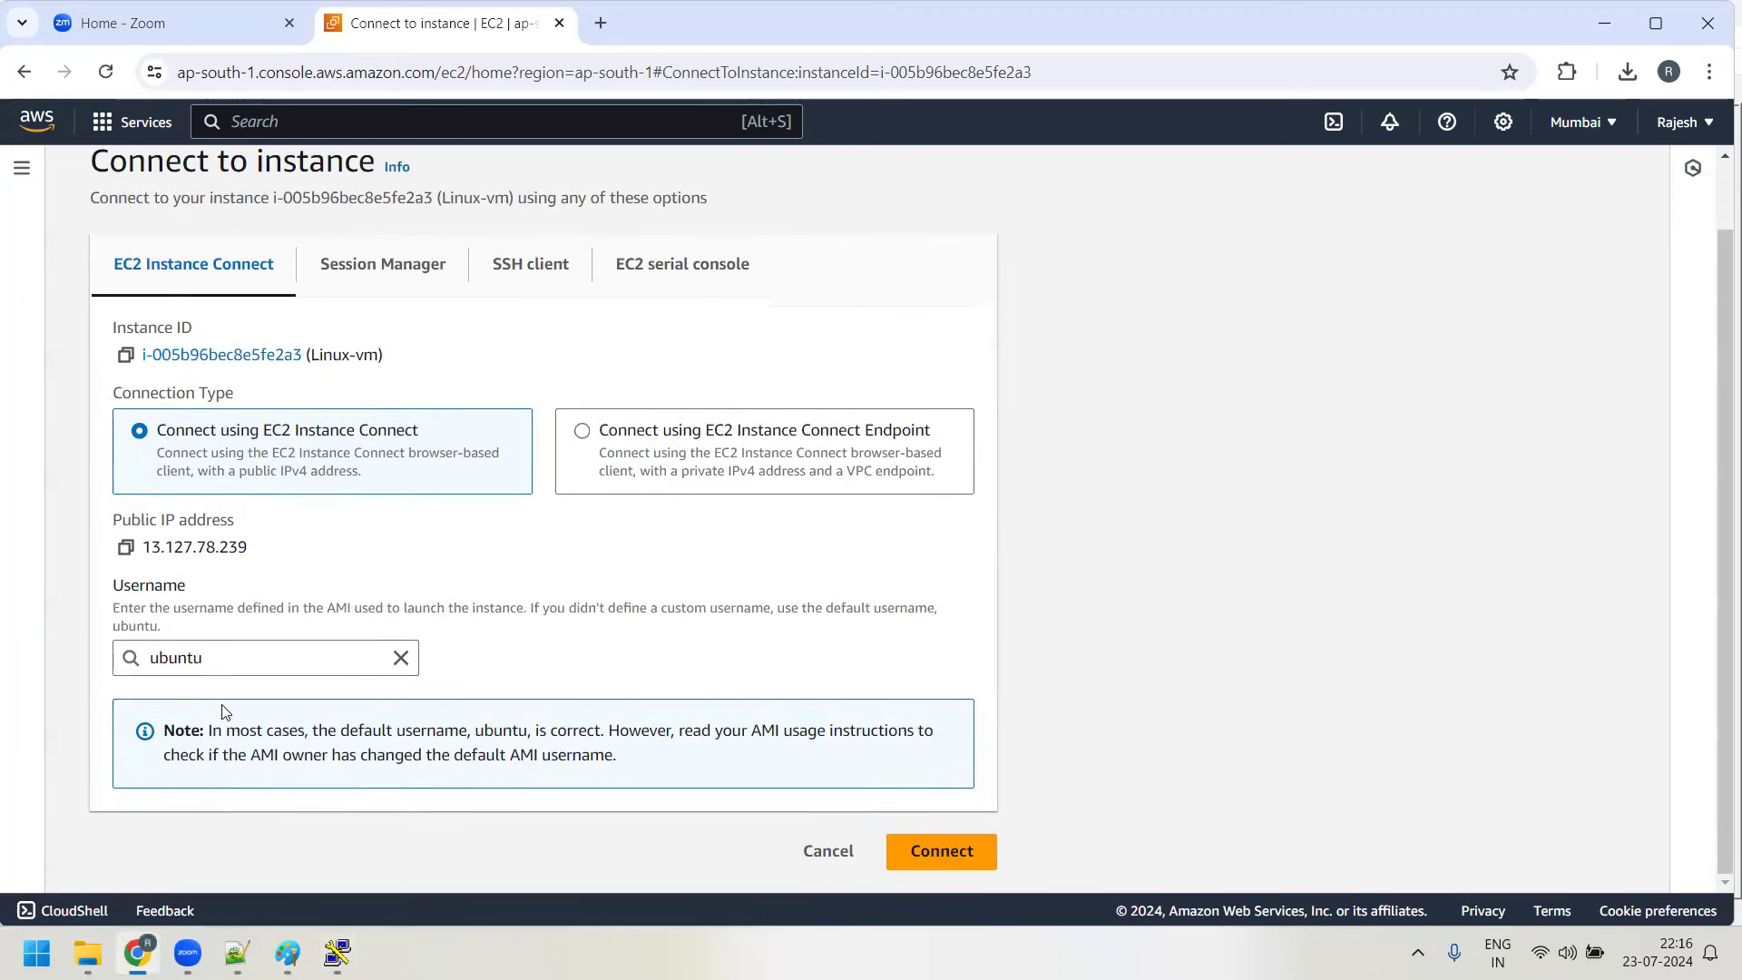
click(131, 655)
key(ctrl+a)
key(BackSpace)
key(Down)
key(Return)
Launch PuTTY and open the SSH connection to 13.127.78.239
click(88, 953)
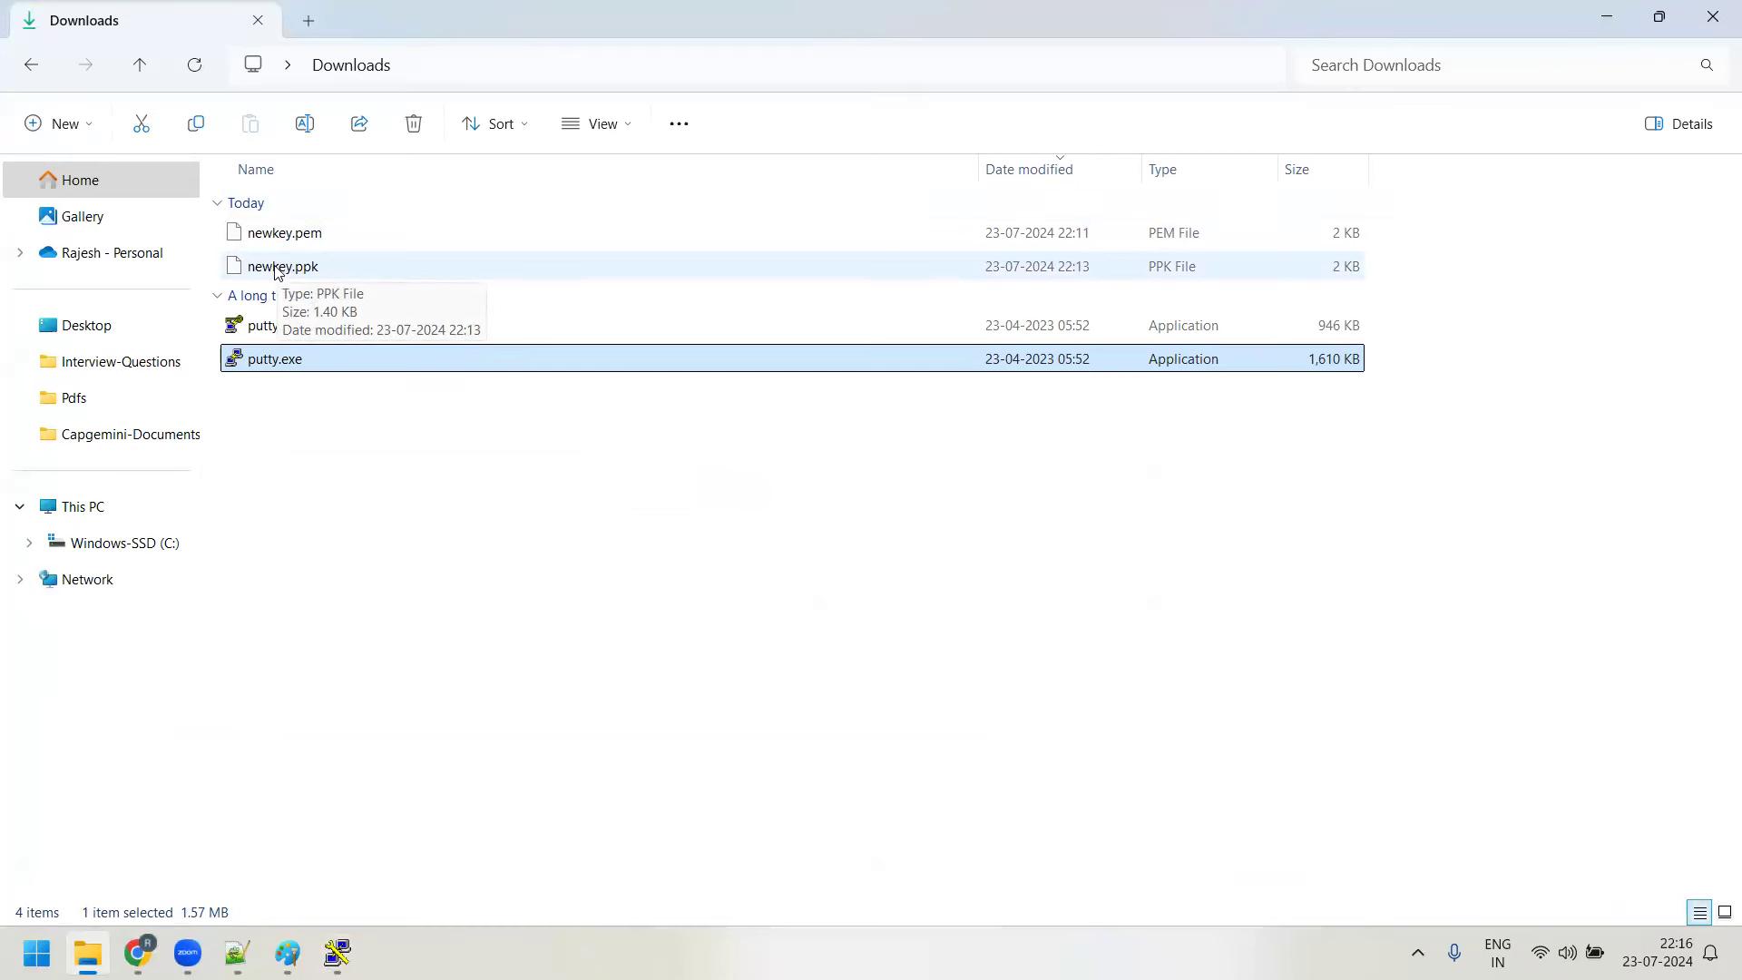
click(1607, 16)
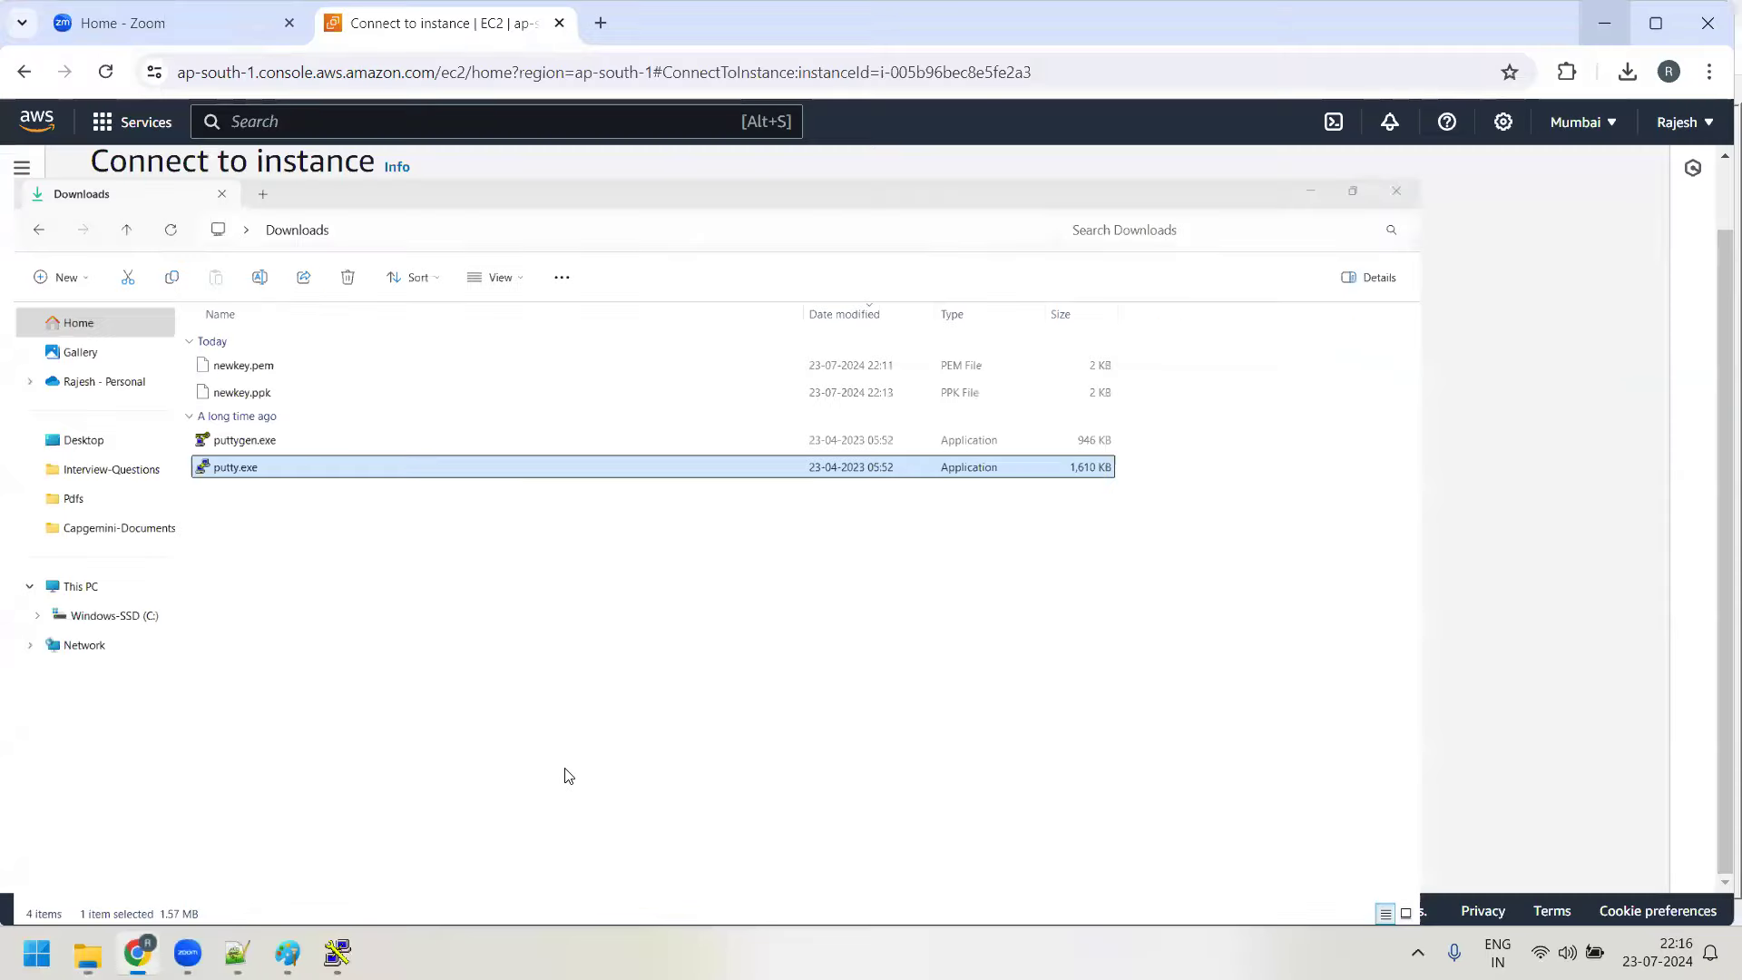
click(337, 952)
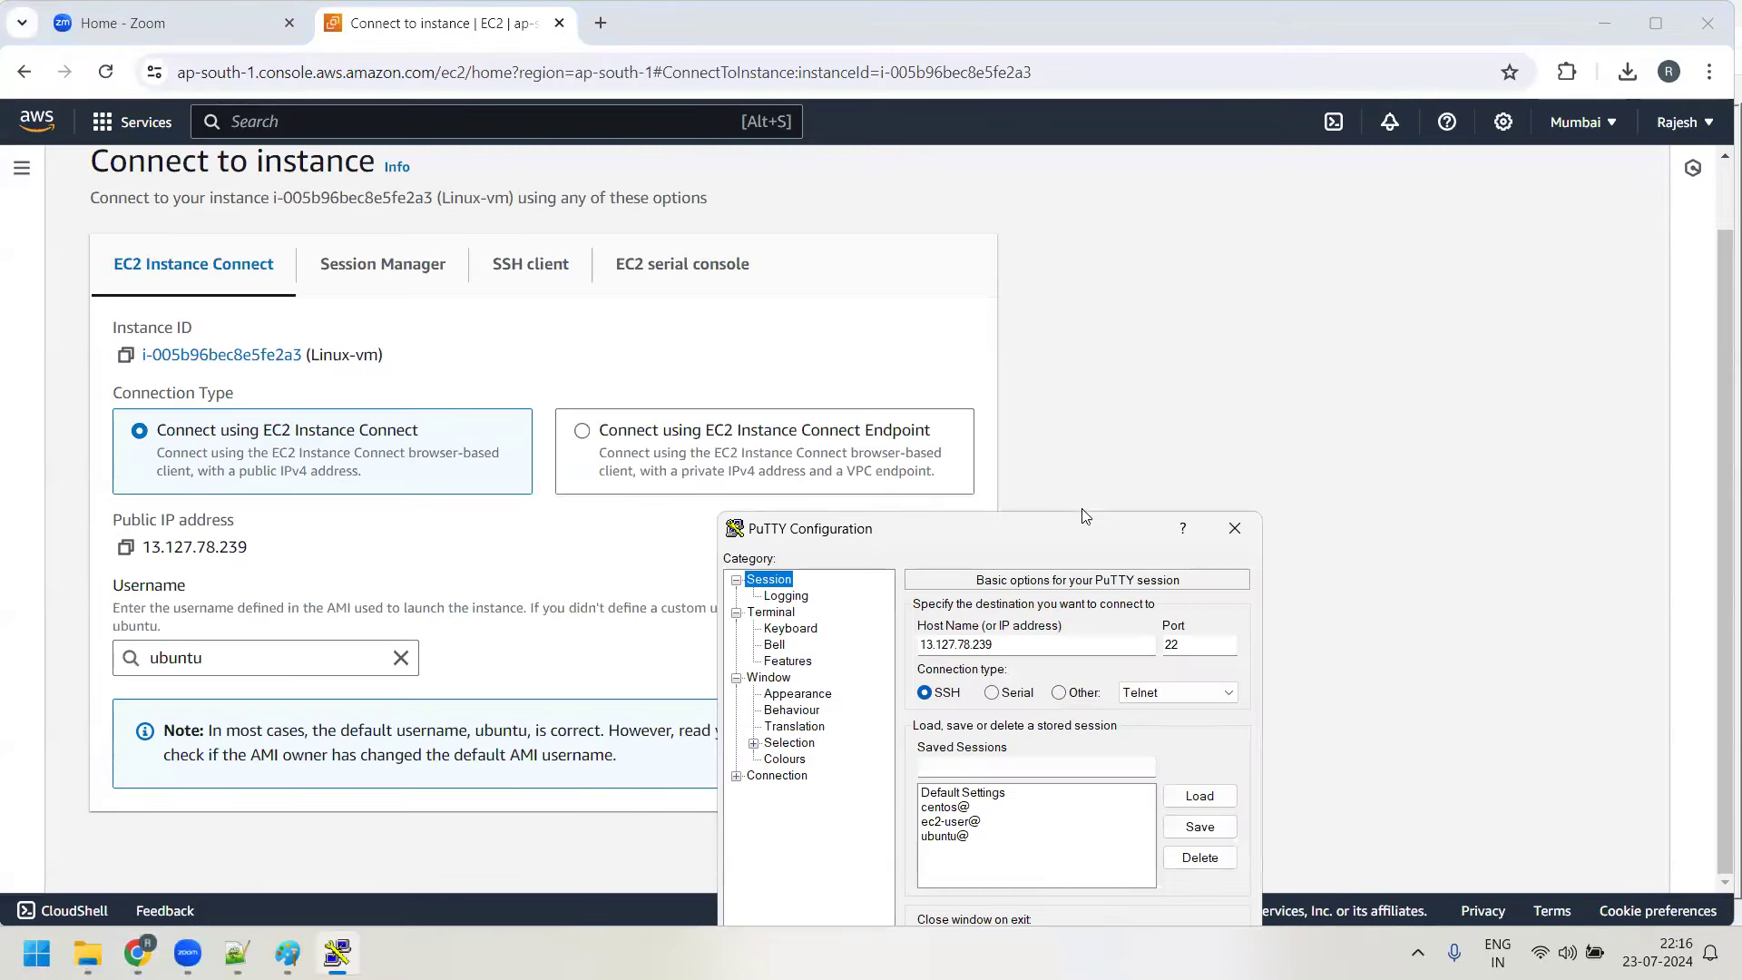
drag(1029, 535, 1114, 211)
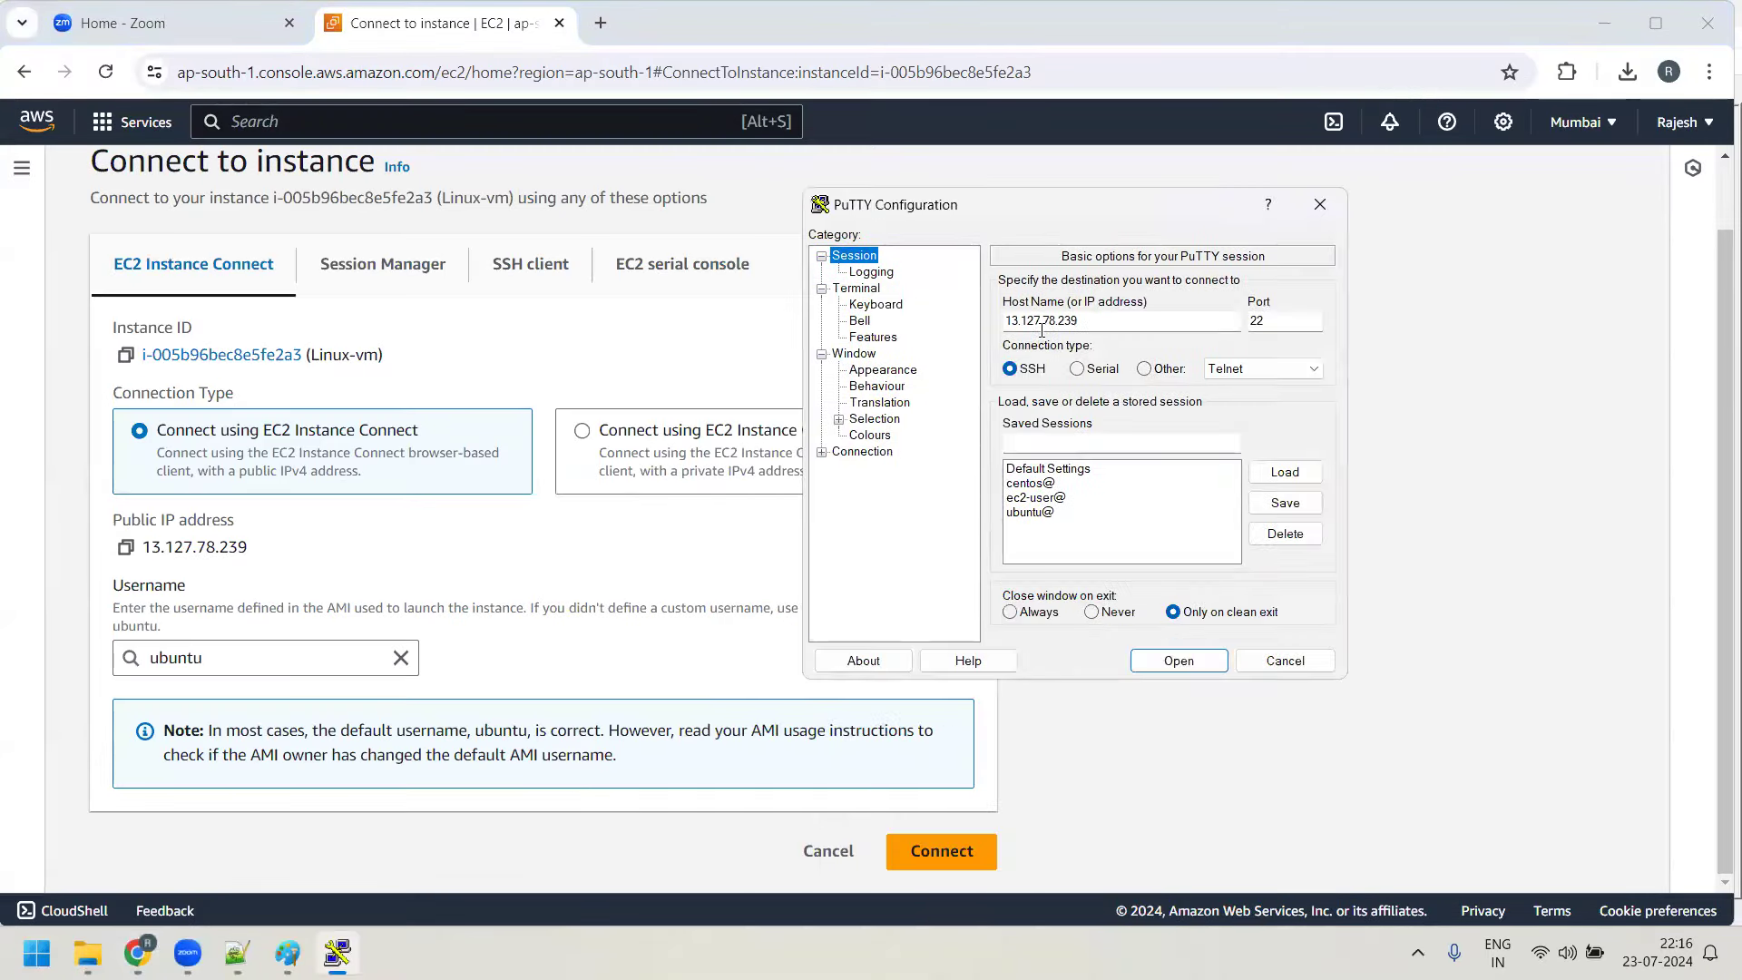
click(1178, 661)
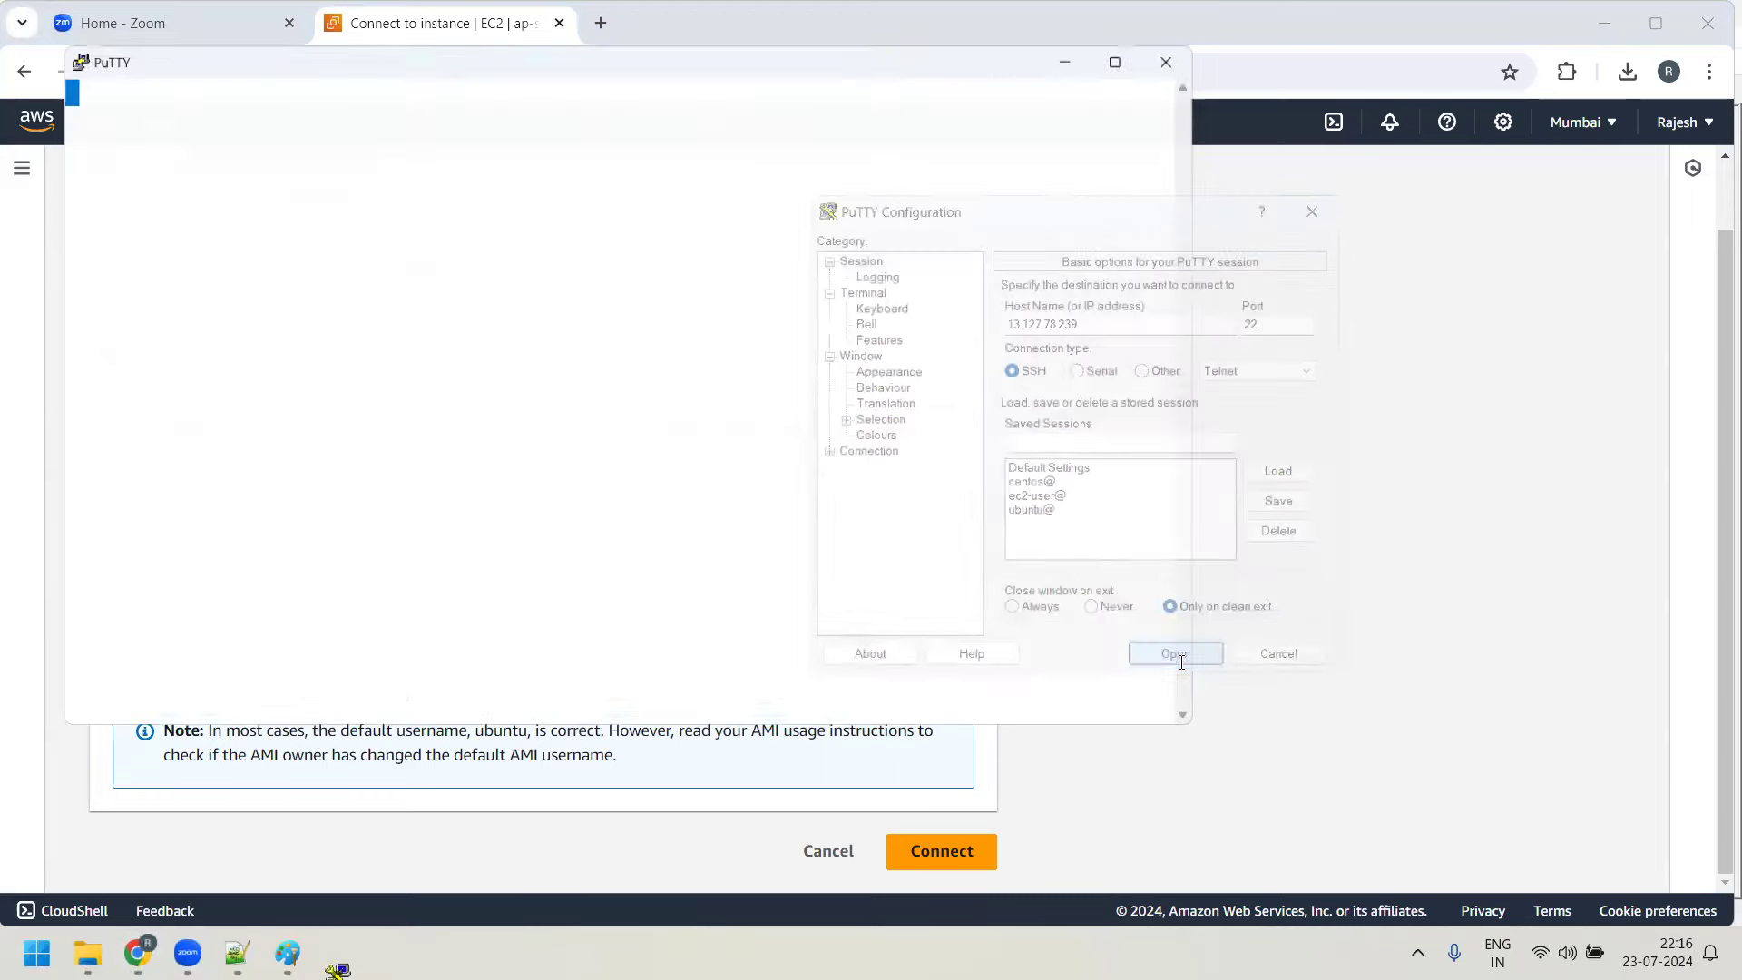
Accept the host key, maximize PuTTY and log in as the ubuntu user
click(496, 505)
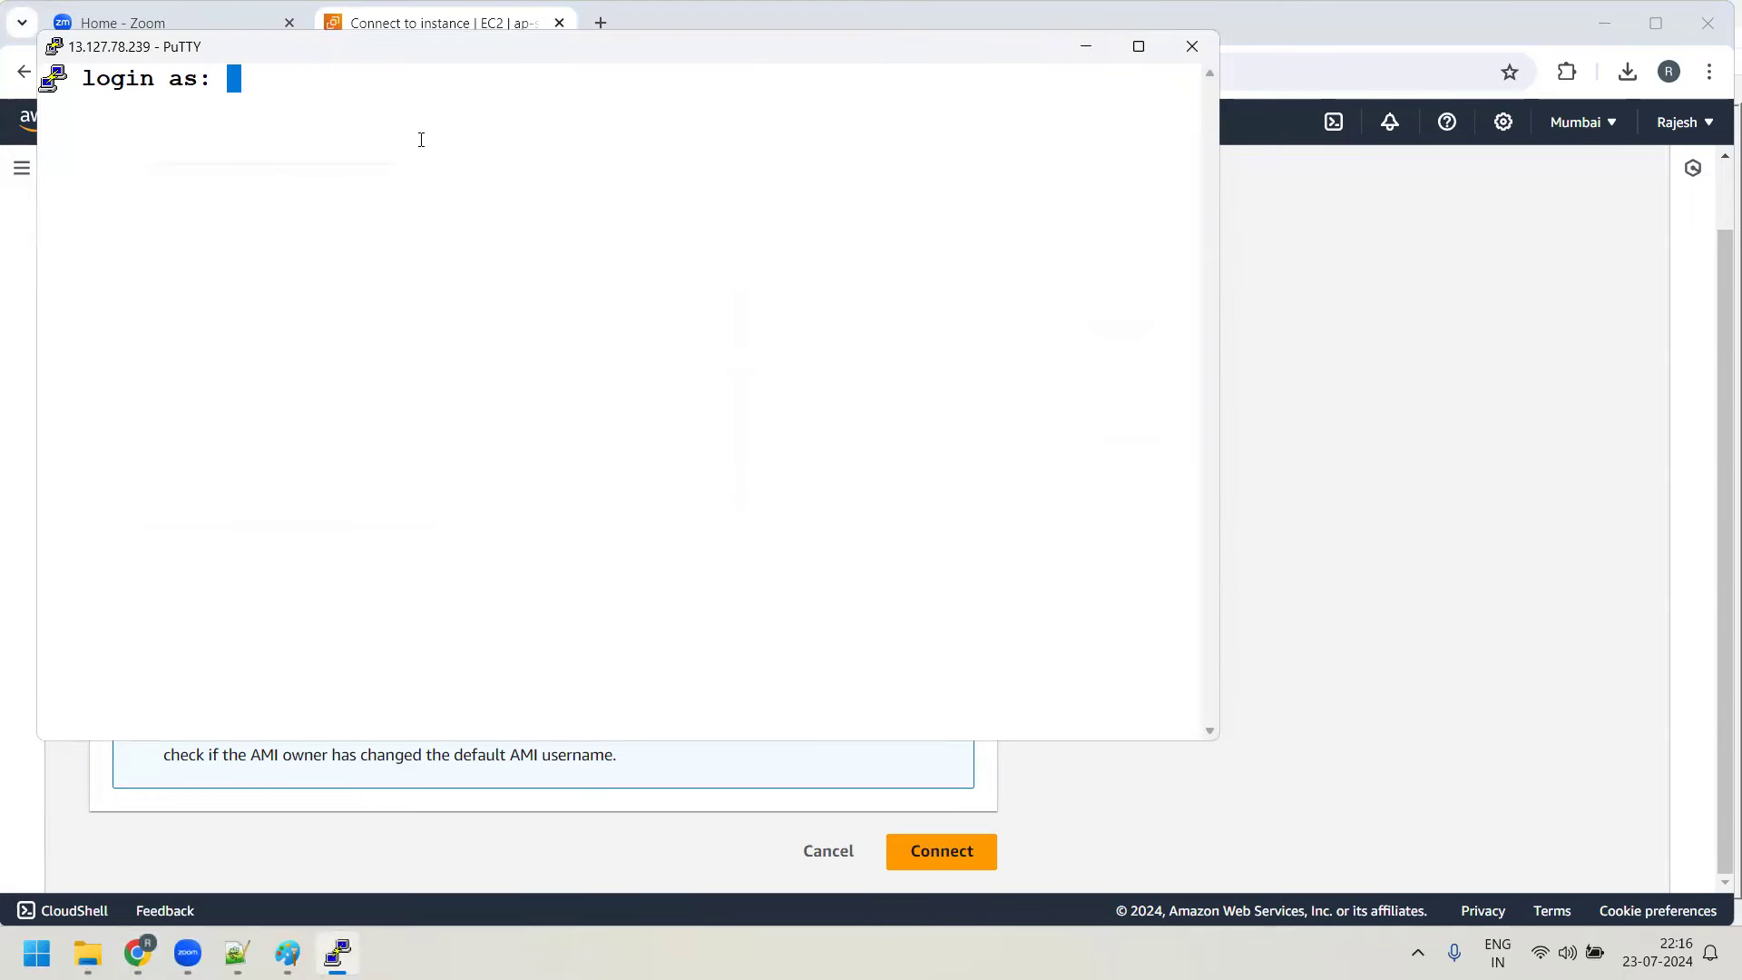
click(1139, 46)
text(ubuntu)
key(Return)
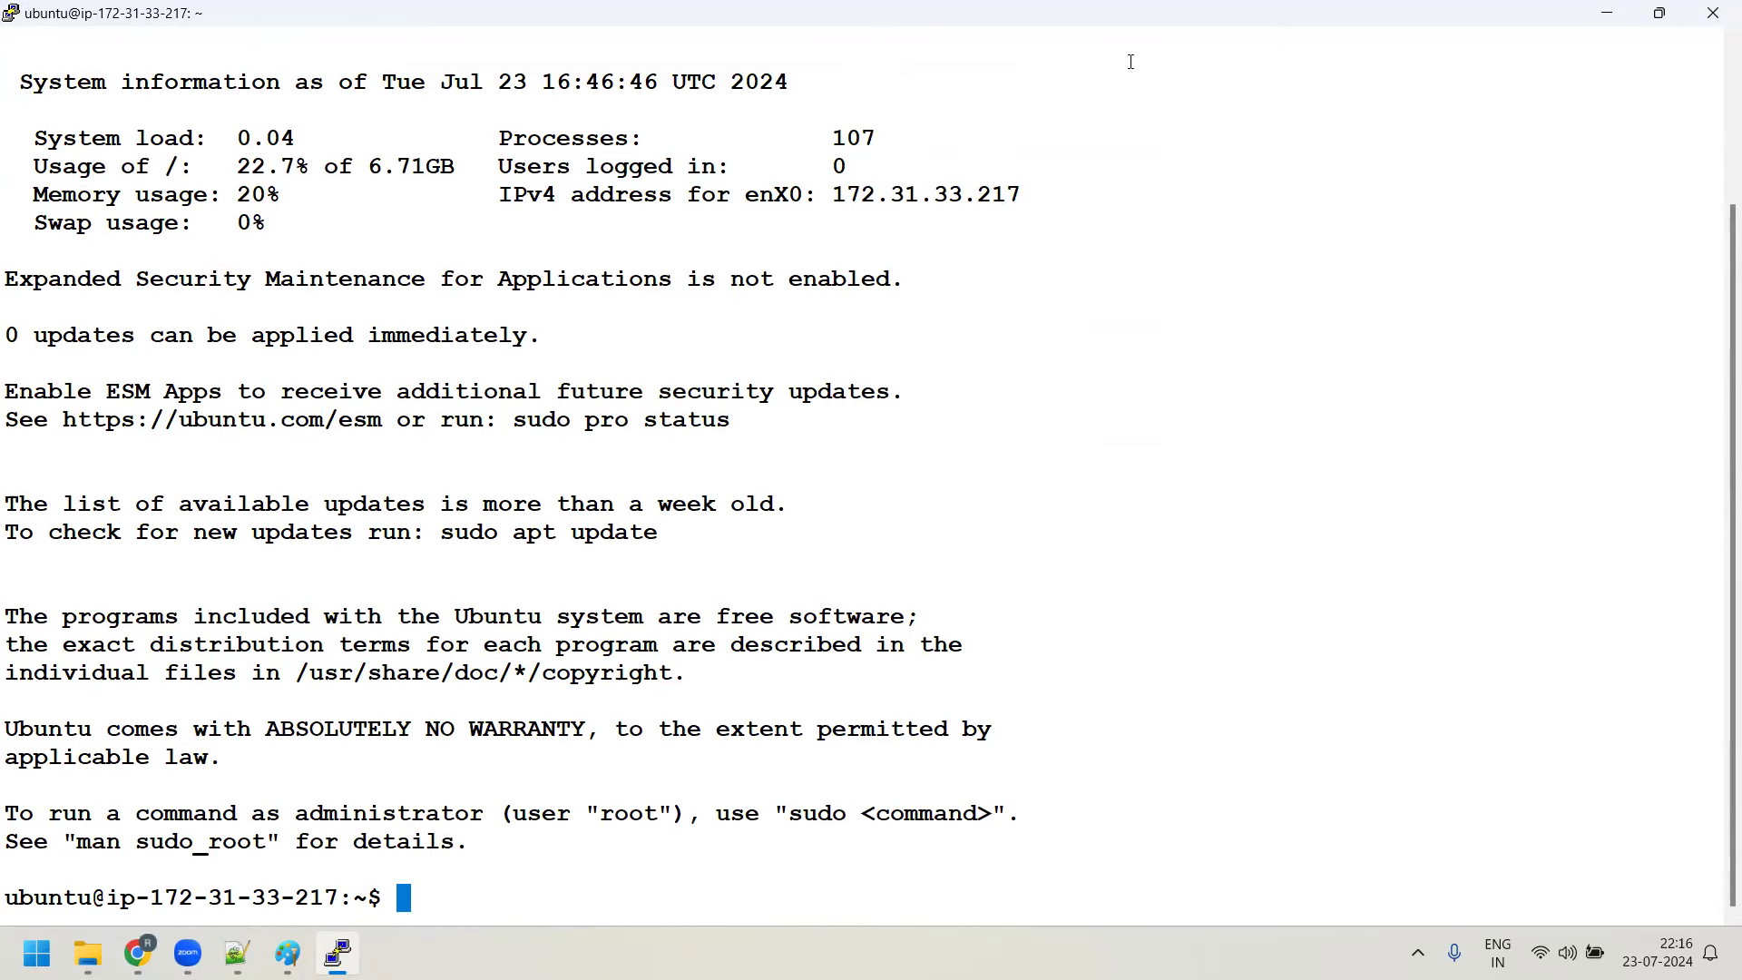
key(ctrl+l)
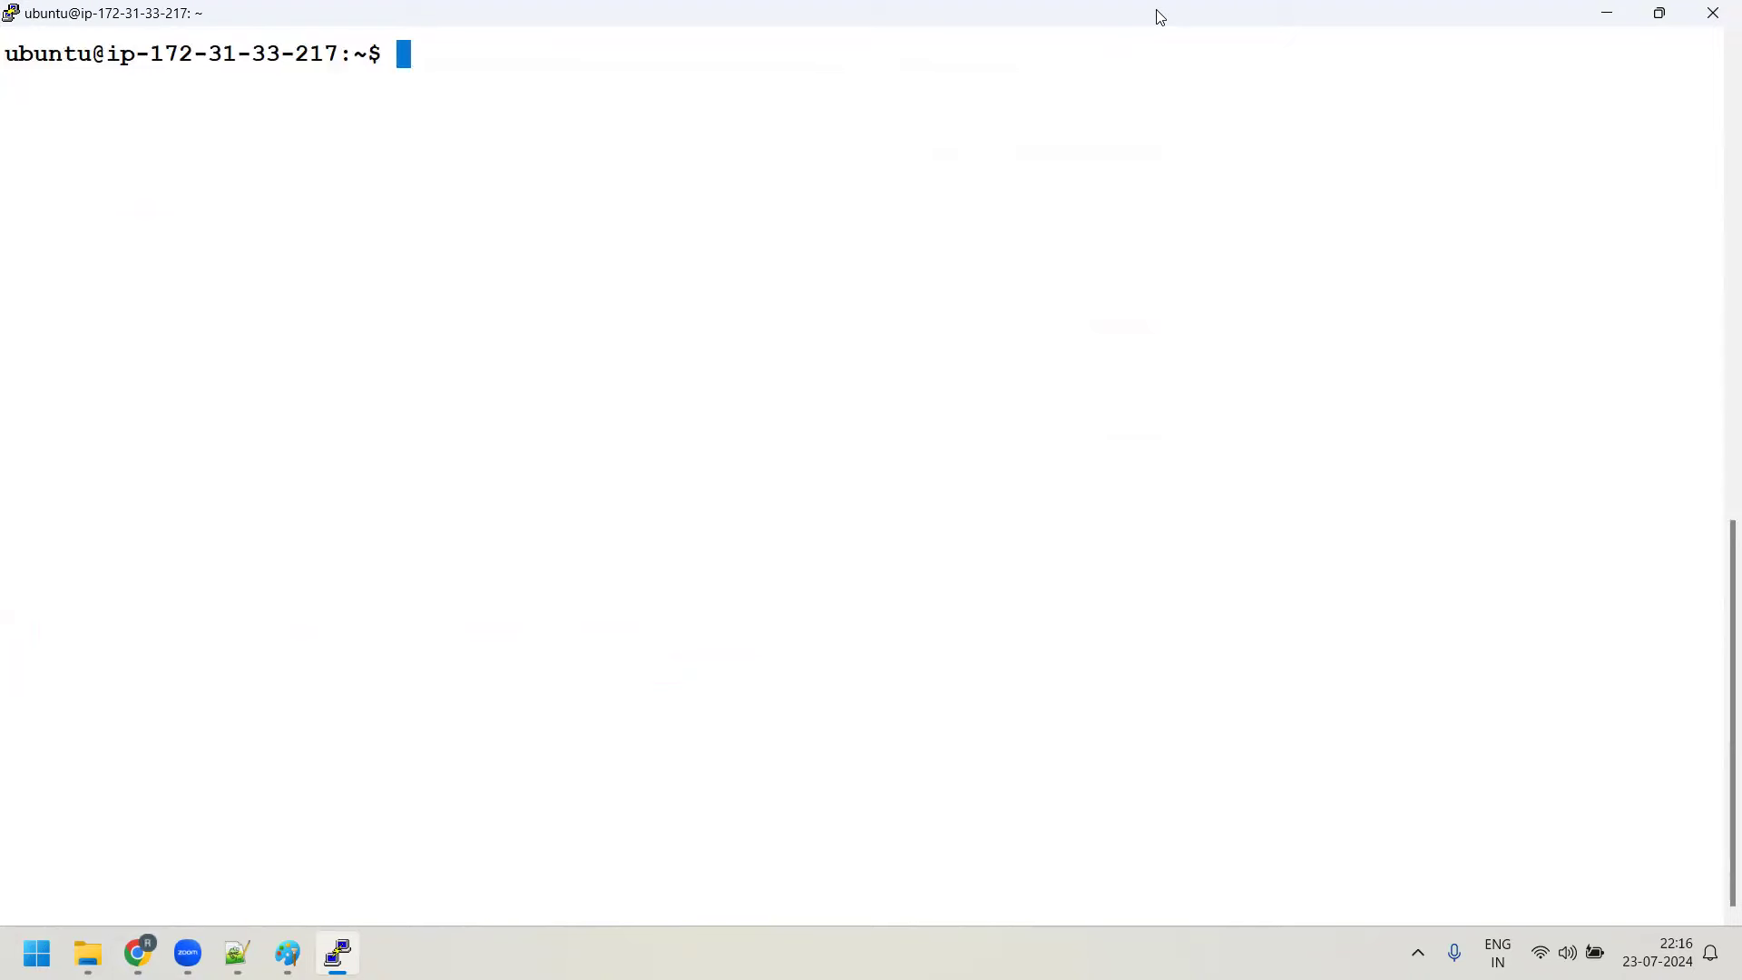
drag(12, 55, 376, 56)
key(ctrl+c)
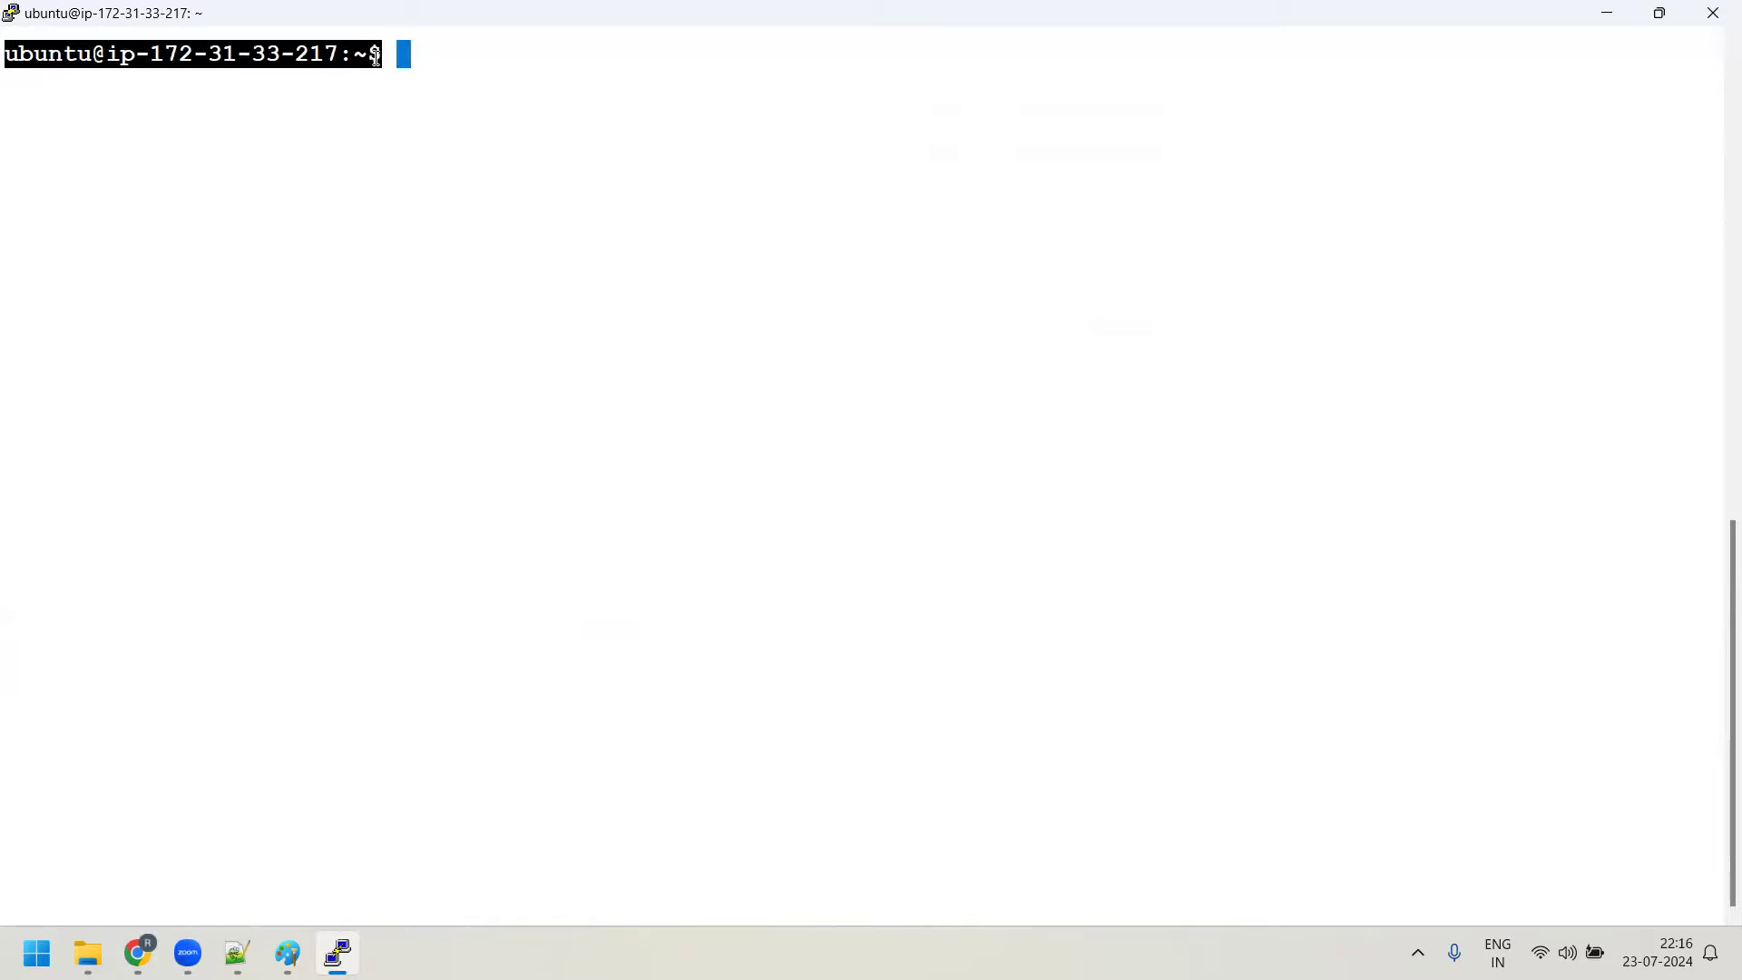
click(237, 953)
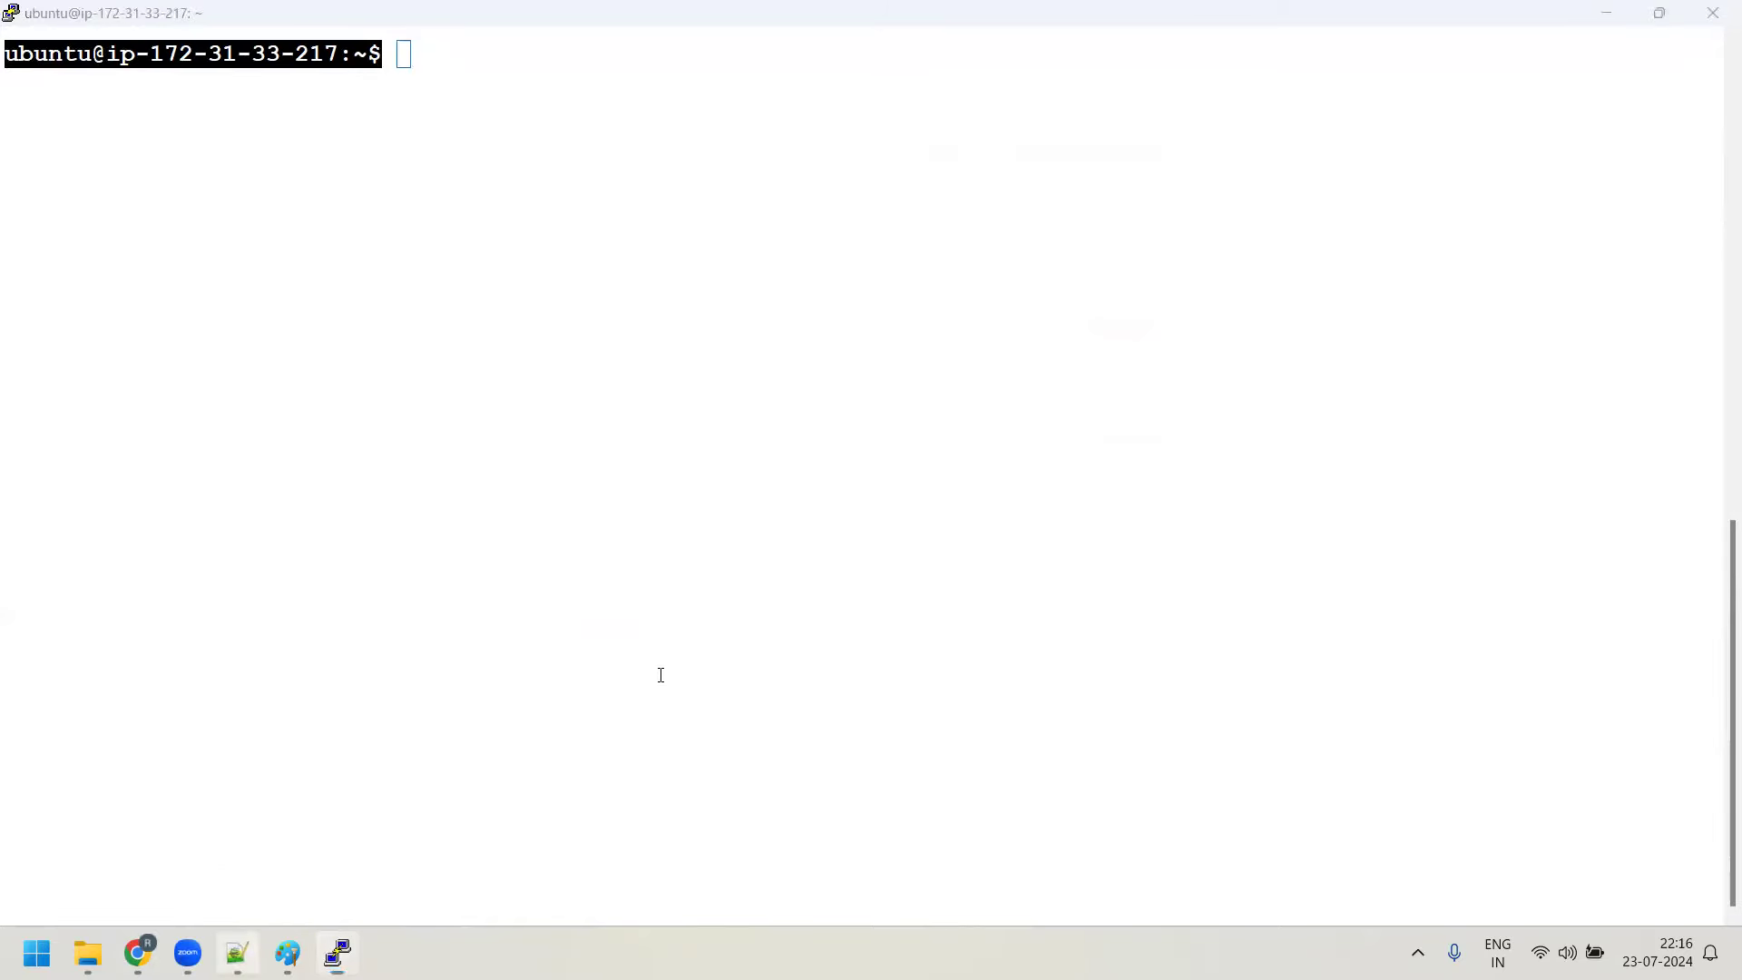
Paste the prompt on line 84 and label it '=====> Primary Prompt'
click(659, 670)
key(ctrl+v)
text(==)
key(BackSpace)
key(BackSpace)
text(=====)
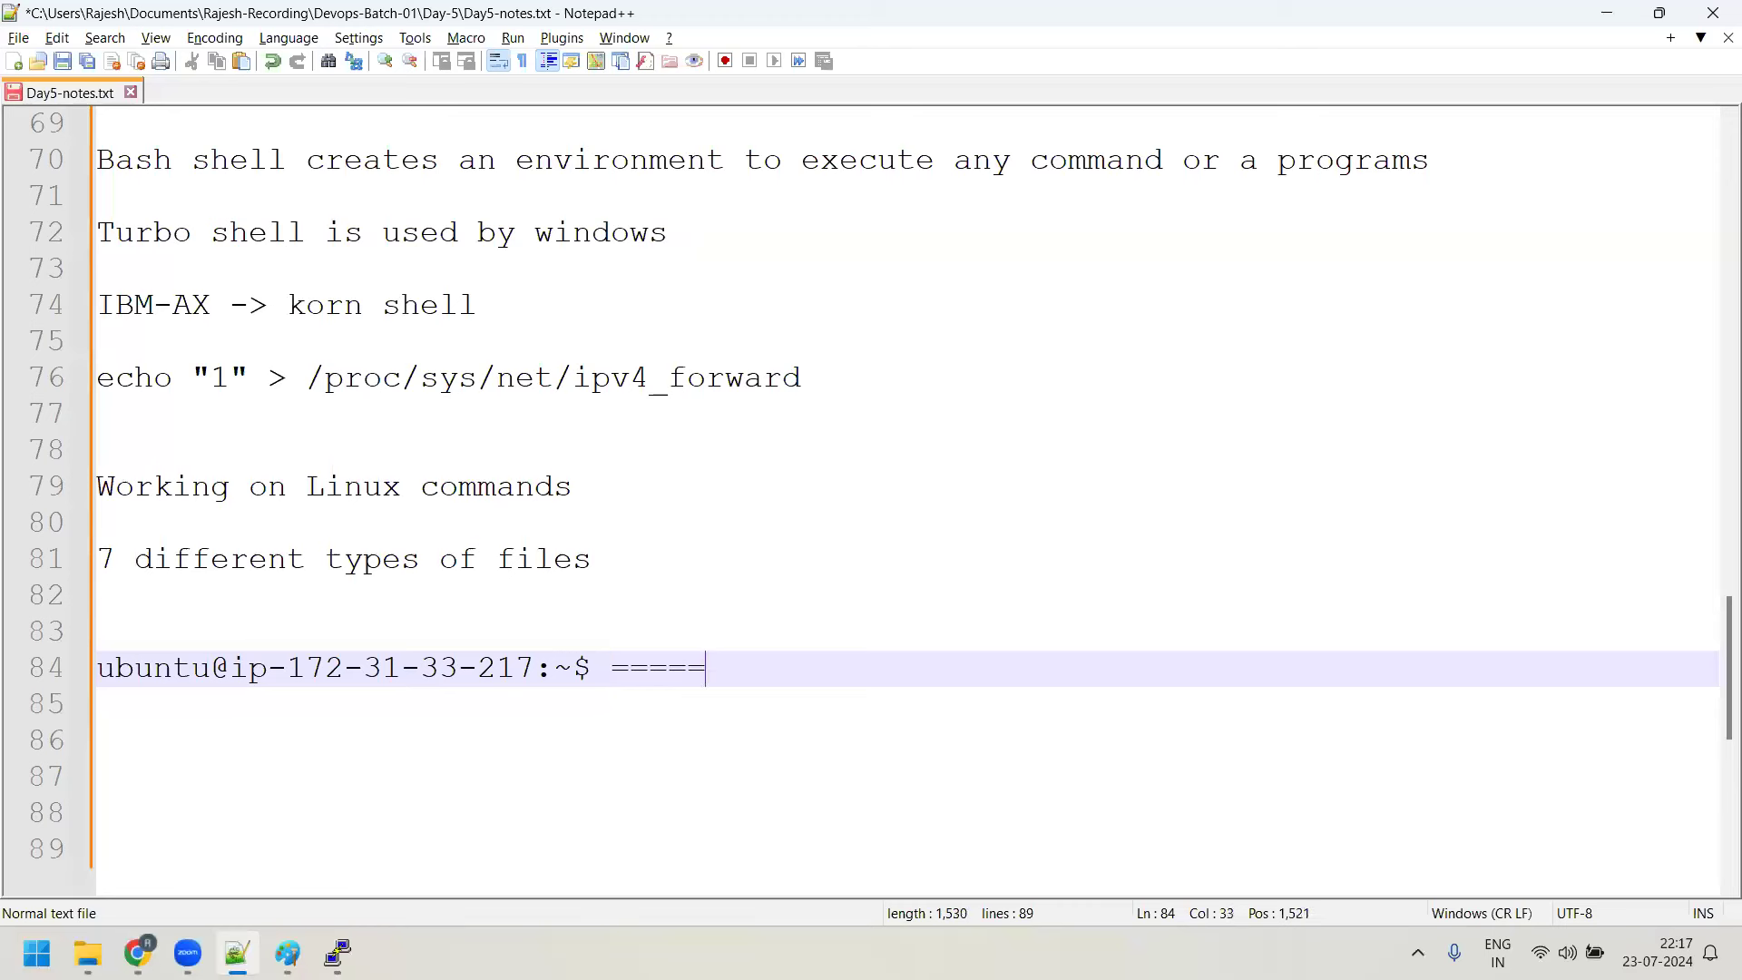
text(> Primary Prompt)
Back in PuTTY, highlight the username and hostname parts of the prompt
key(alt+Tab)
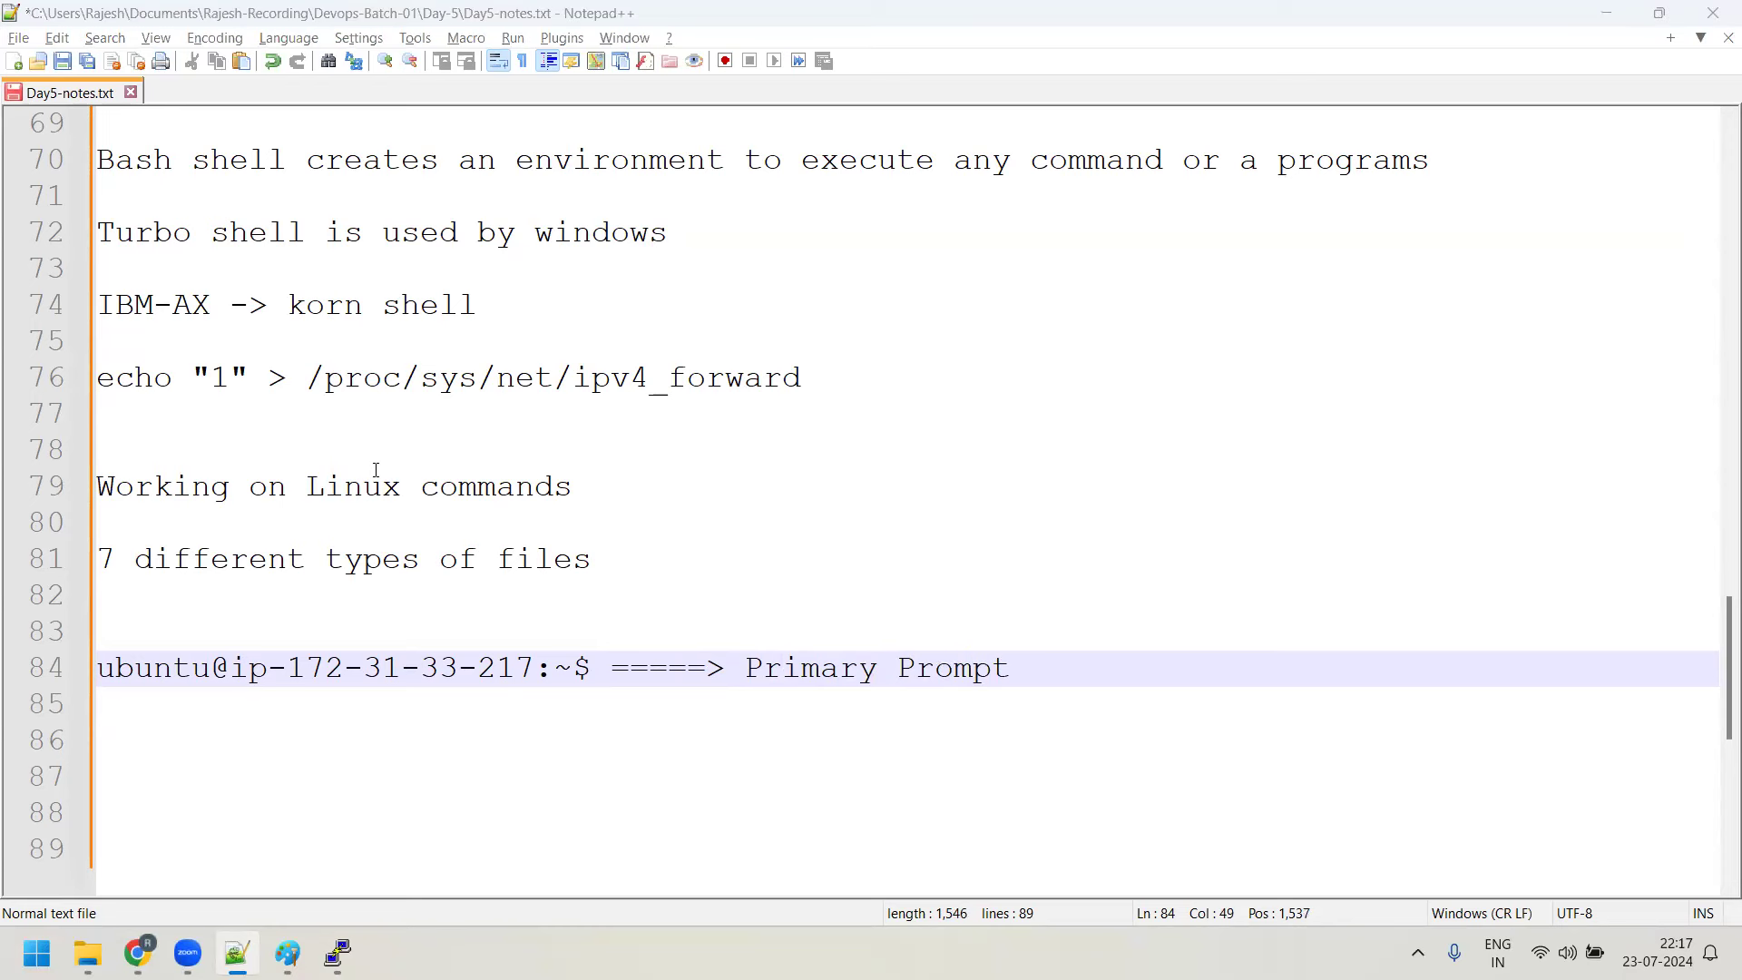
drag(13, 53, 336, 52)
drag(336, 51, 123, 59)
Run whoami and compare its ubuntu output with the prompt's username
click(509, 55)
text(whoami)
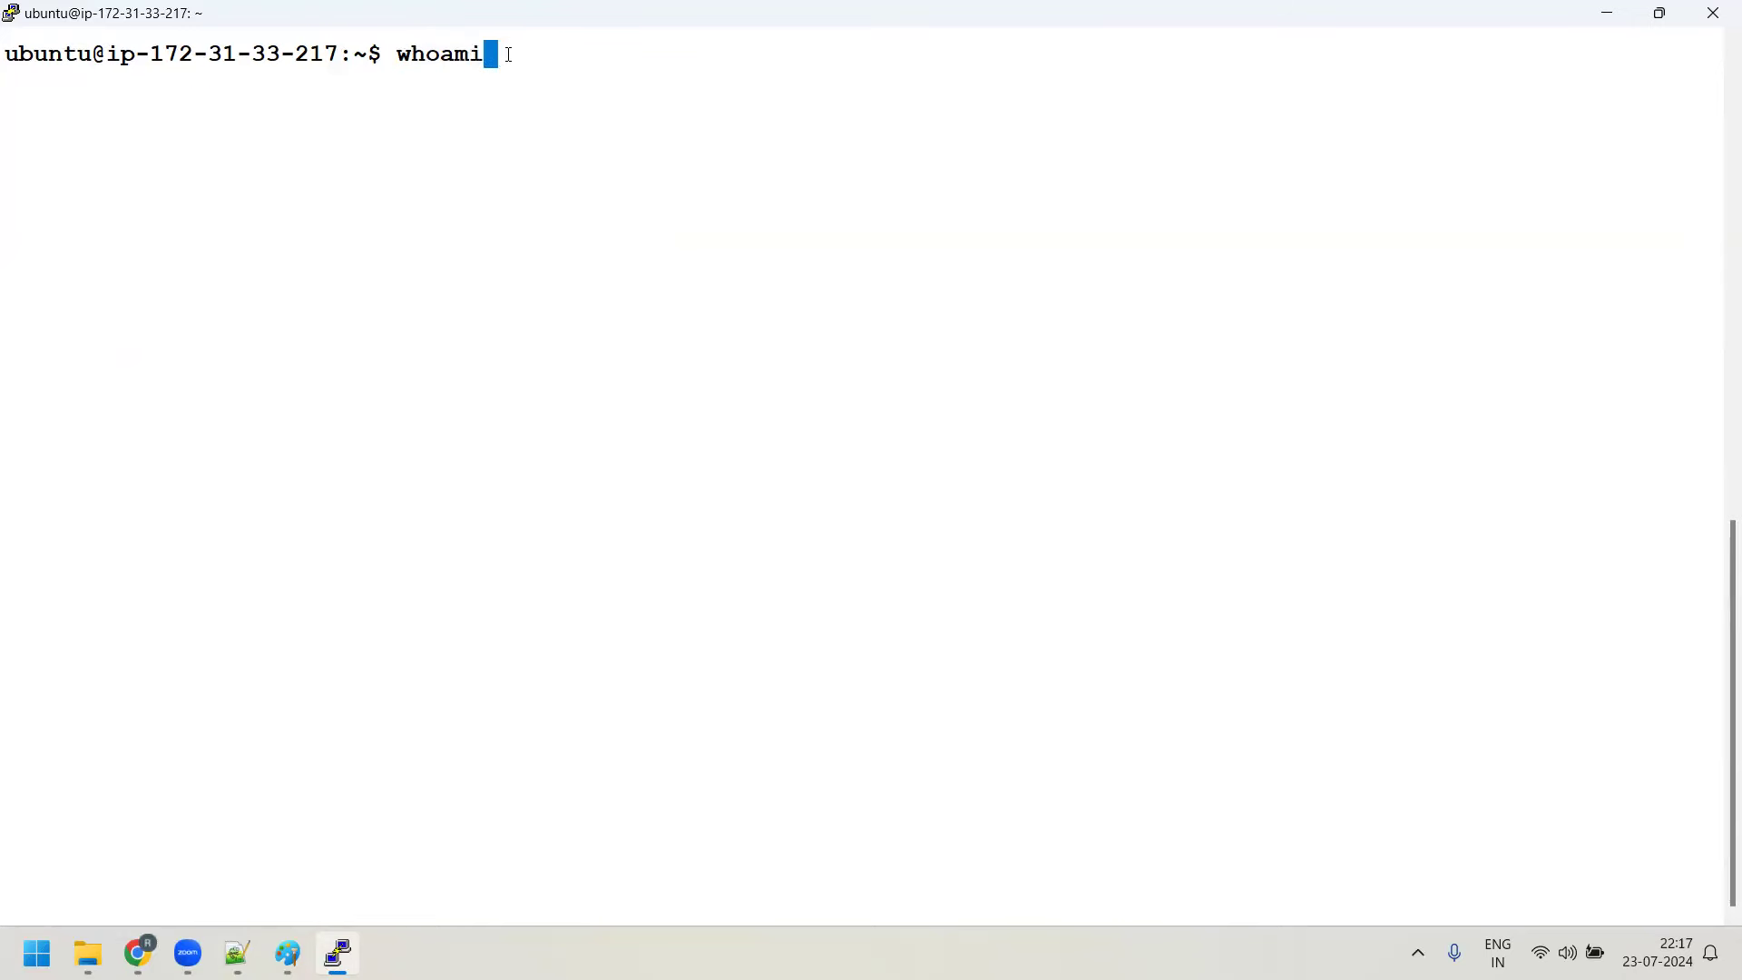
key(Return)
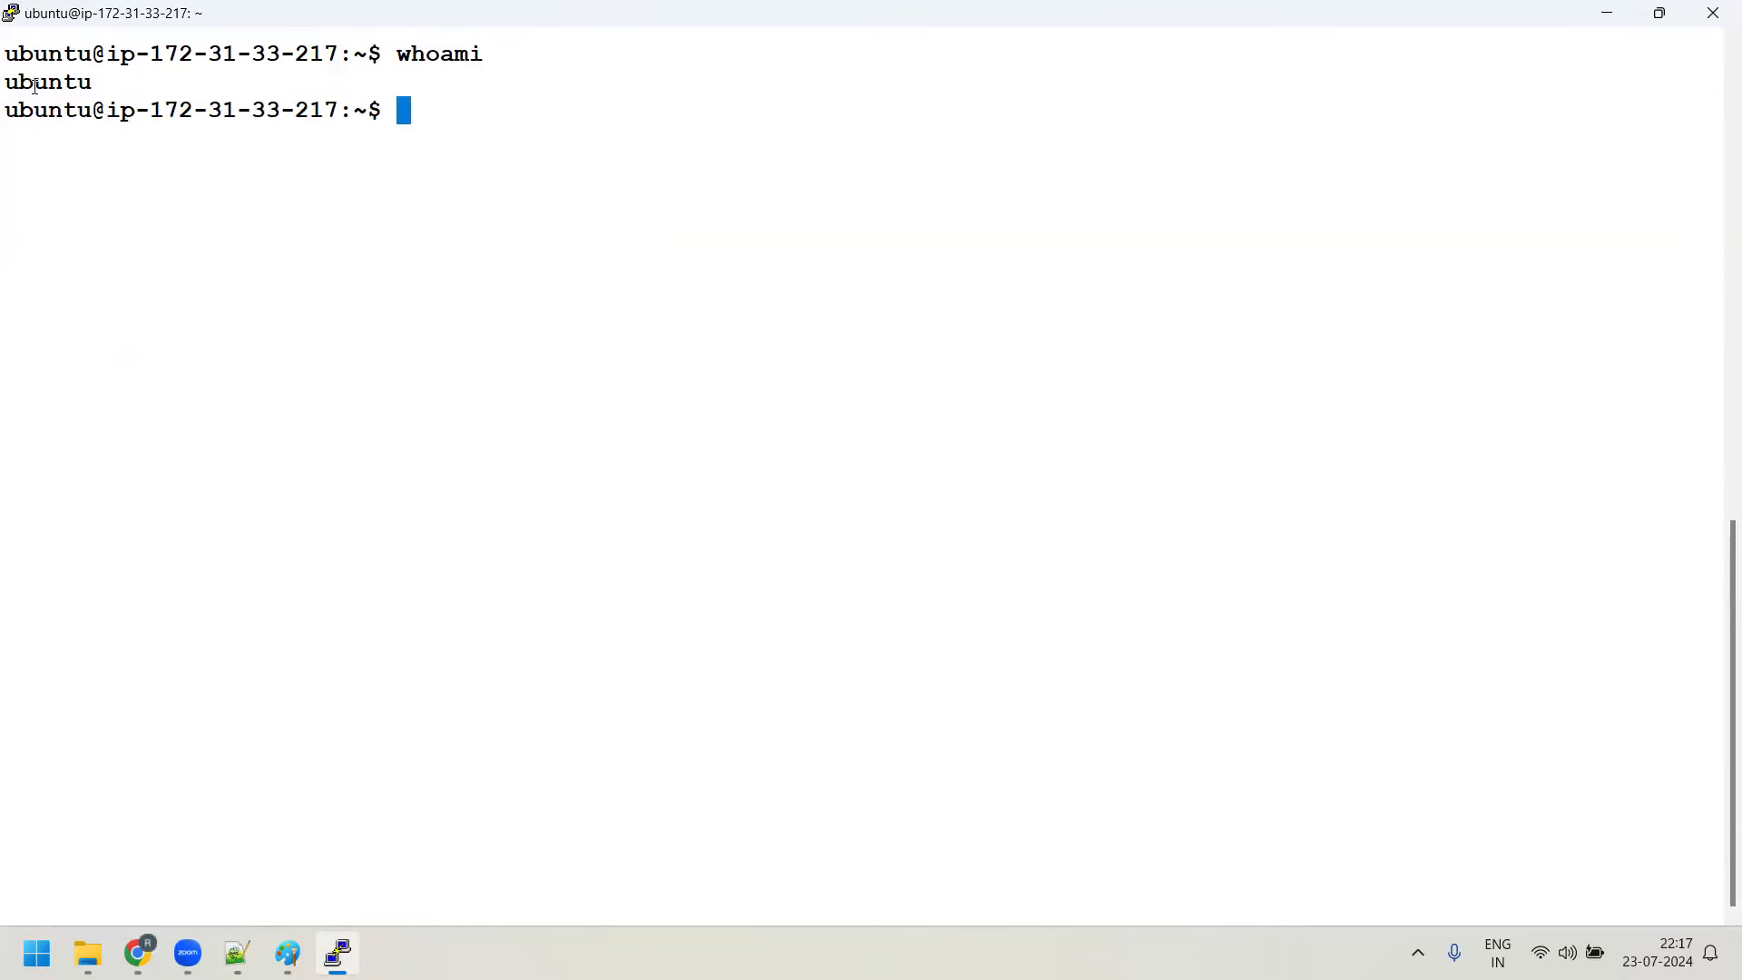
drag(13, 84, 90, 84)
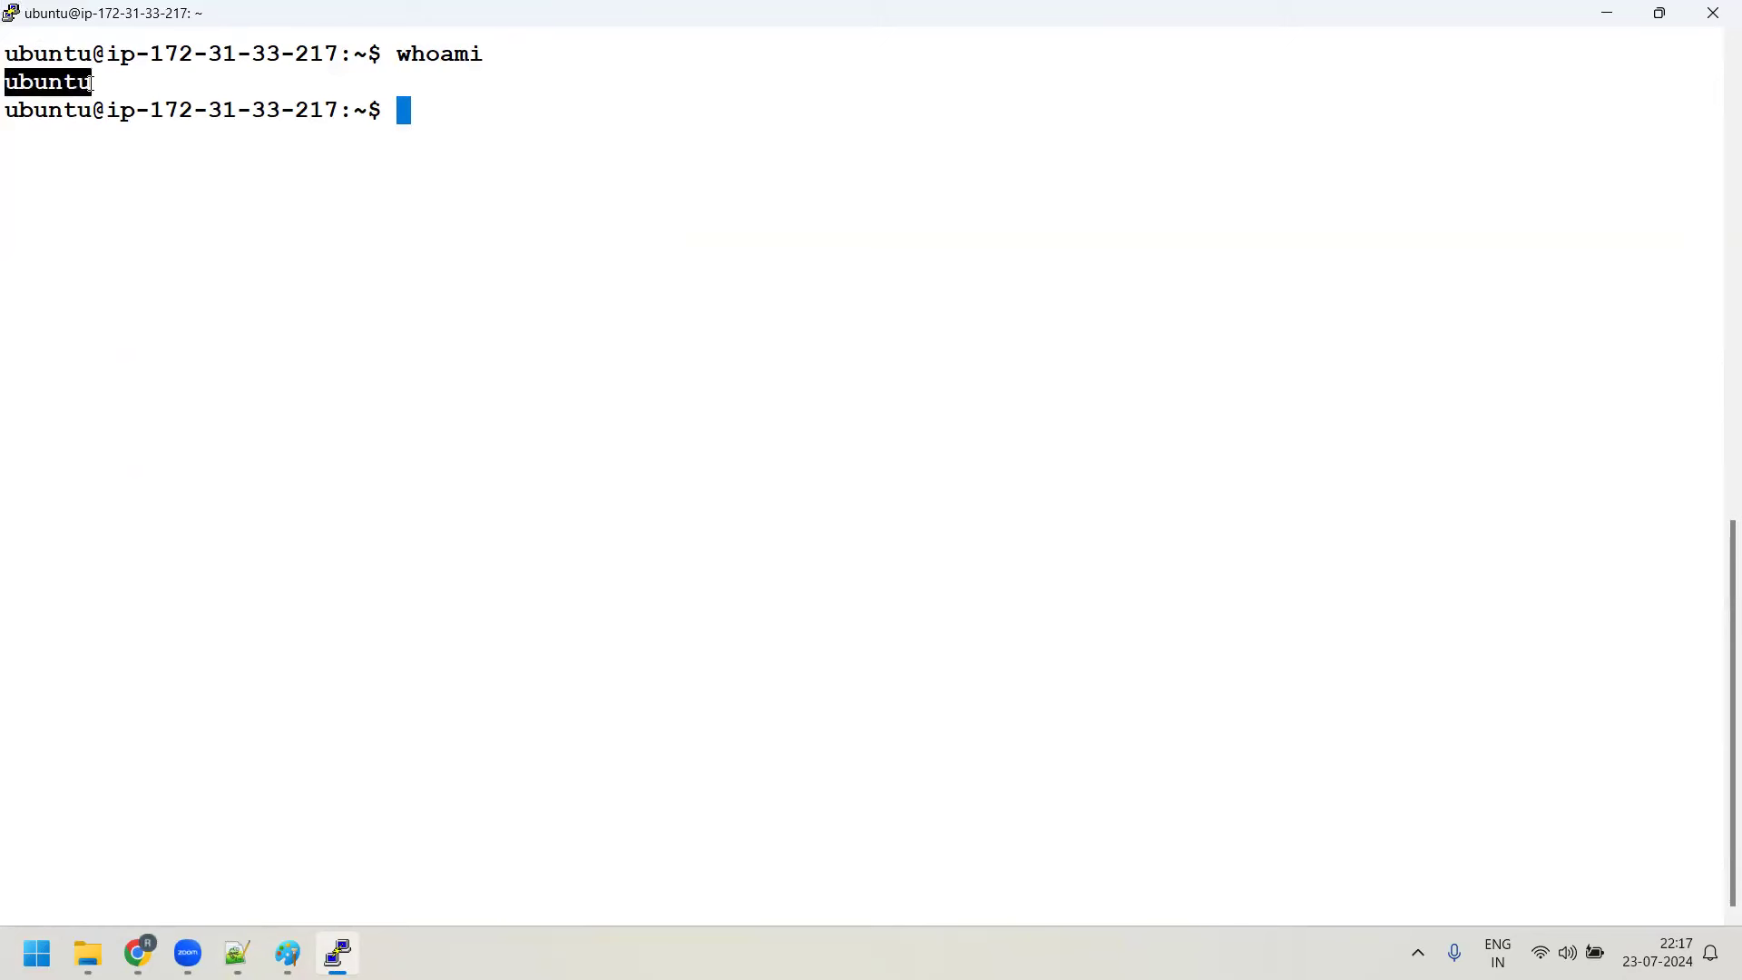
drag(86, 55, 337, 56)
text(hostname)
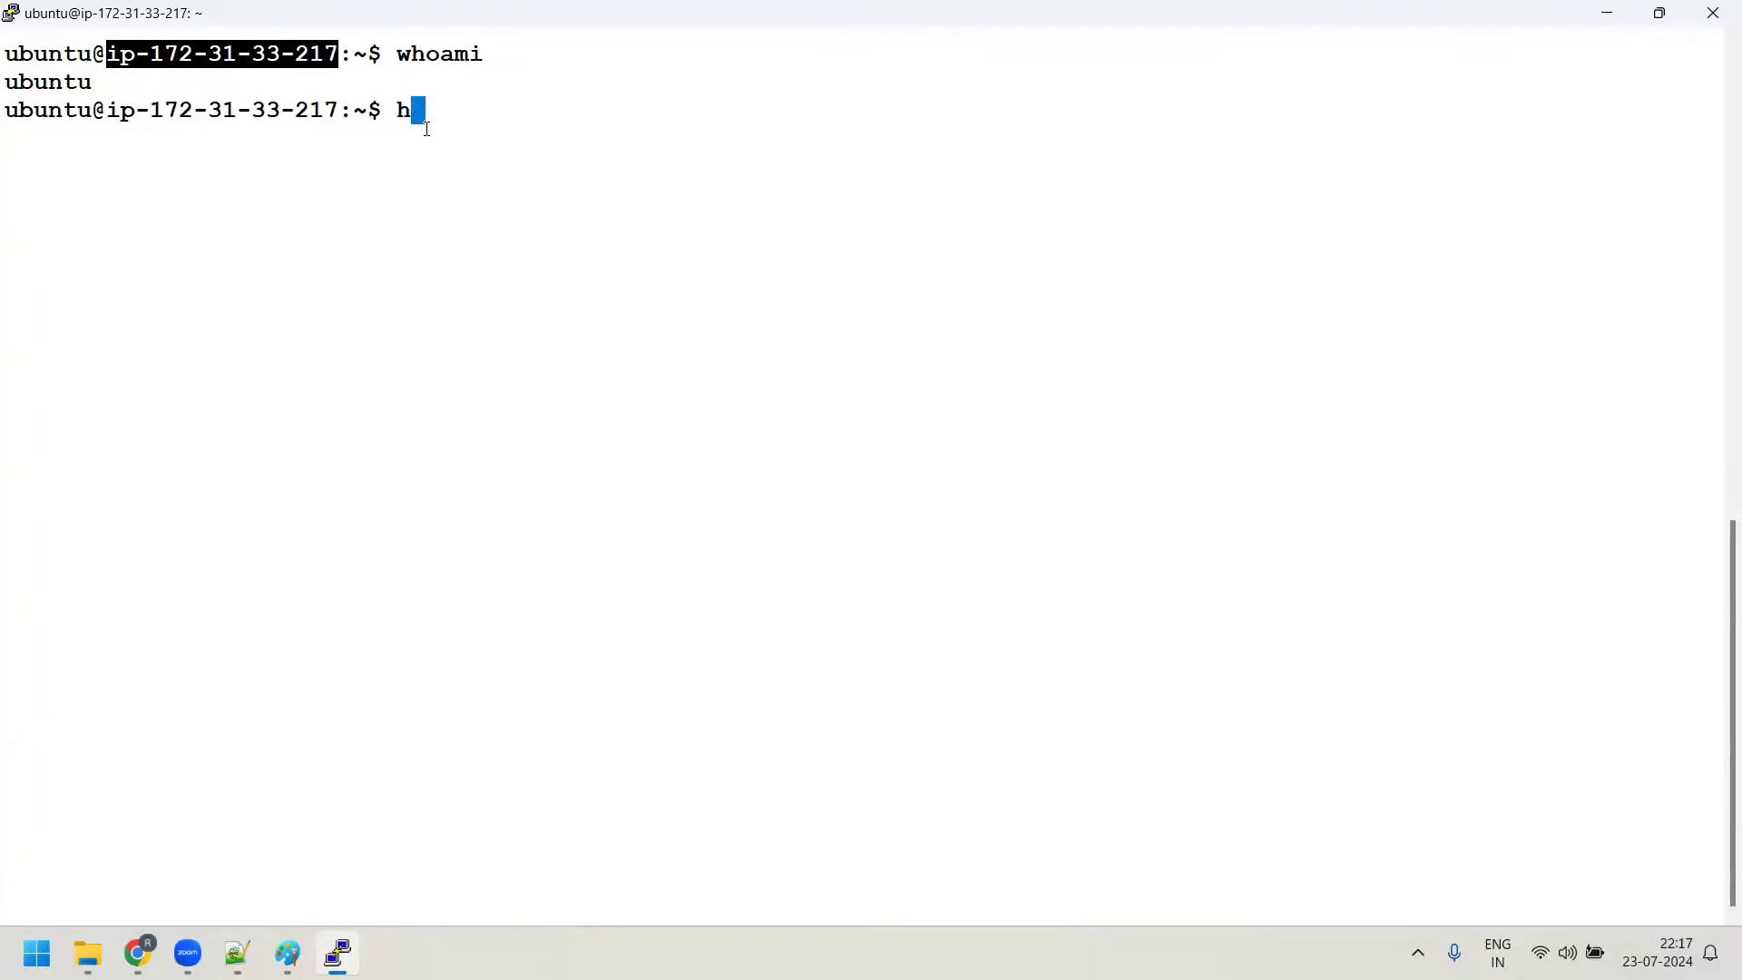
key(Return)
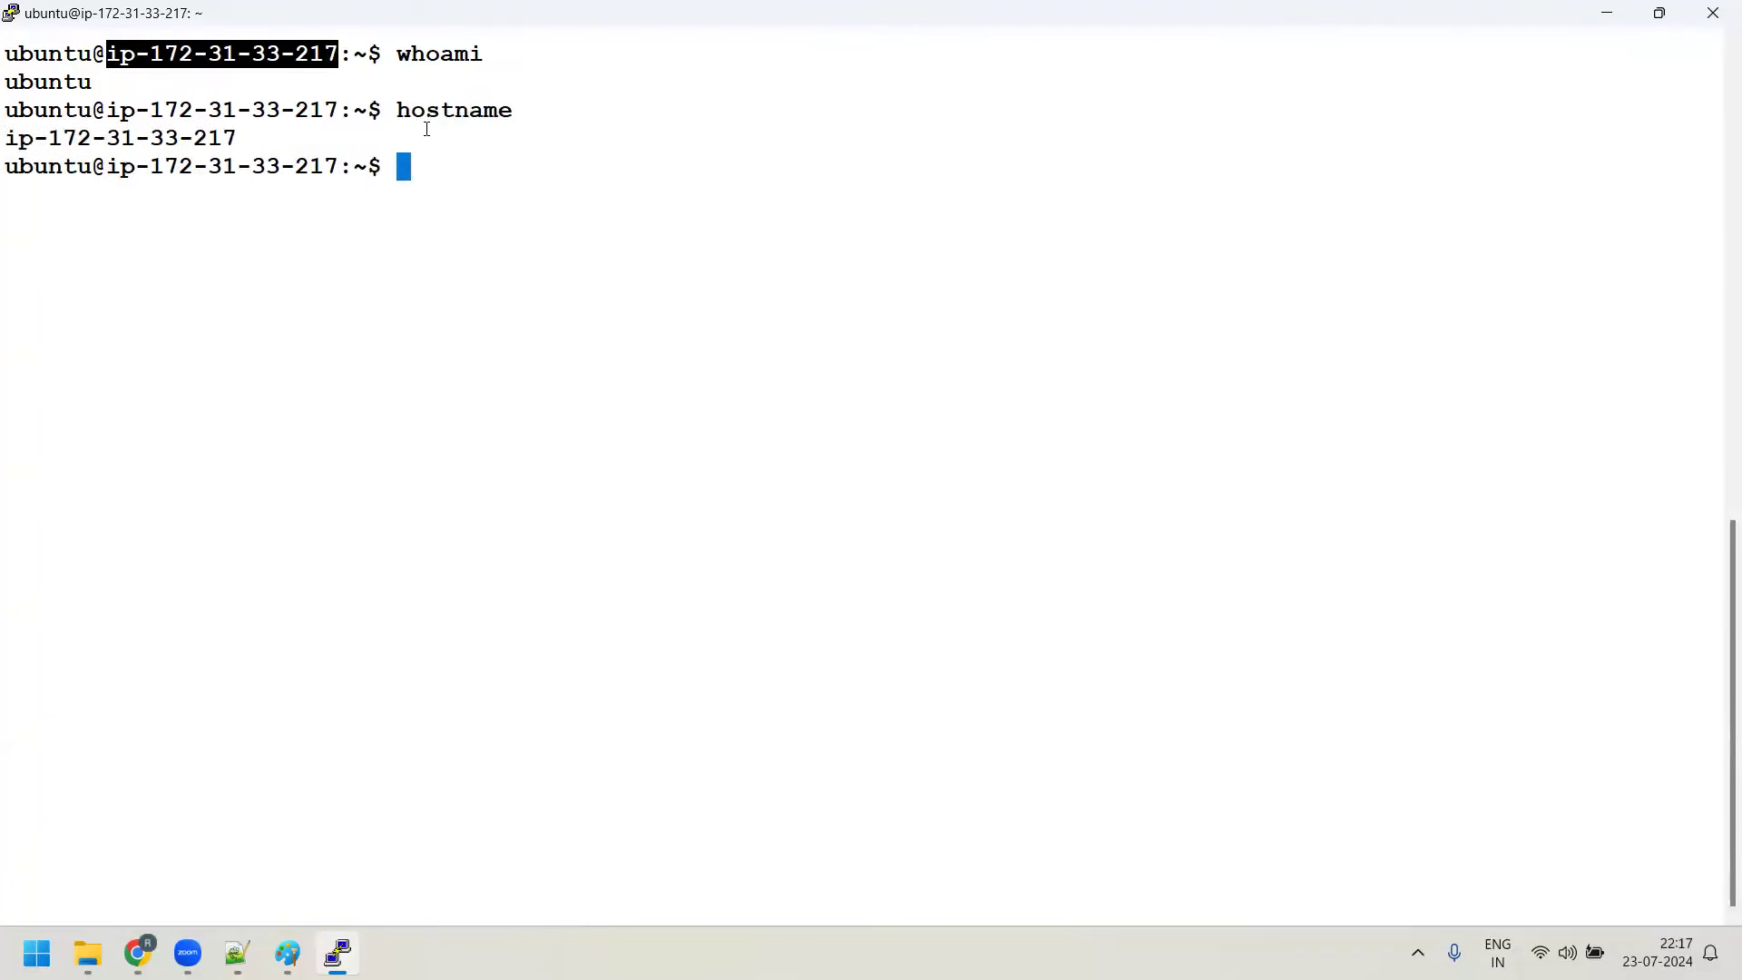
drag(121, 114, 332, 114)
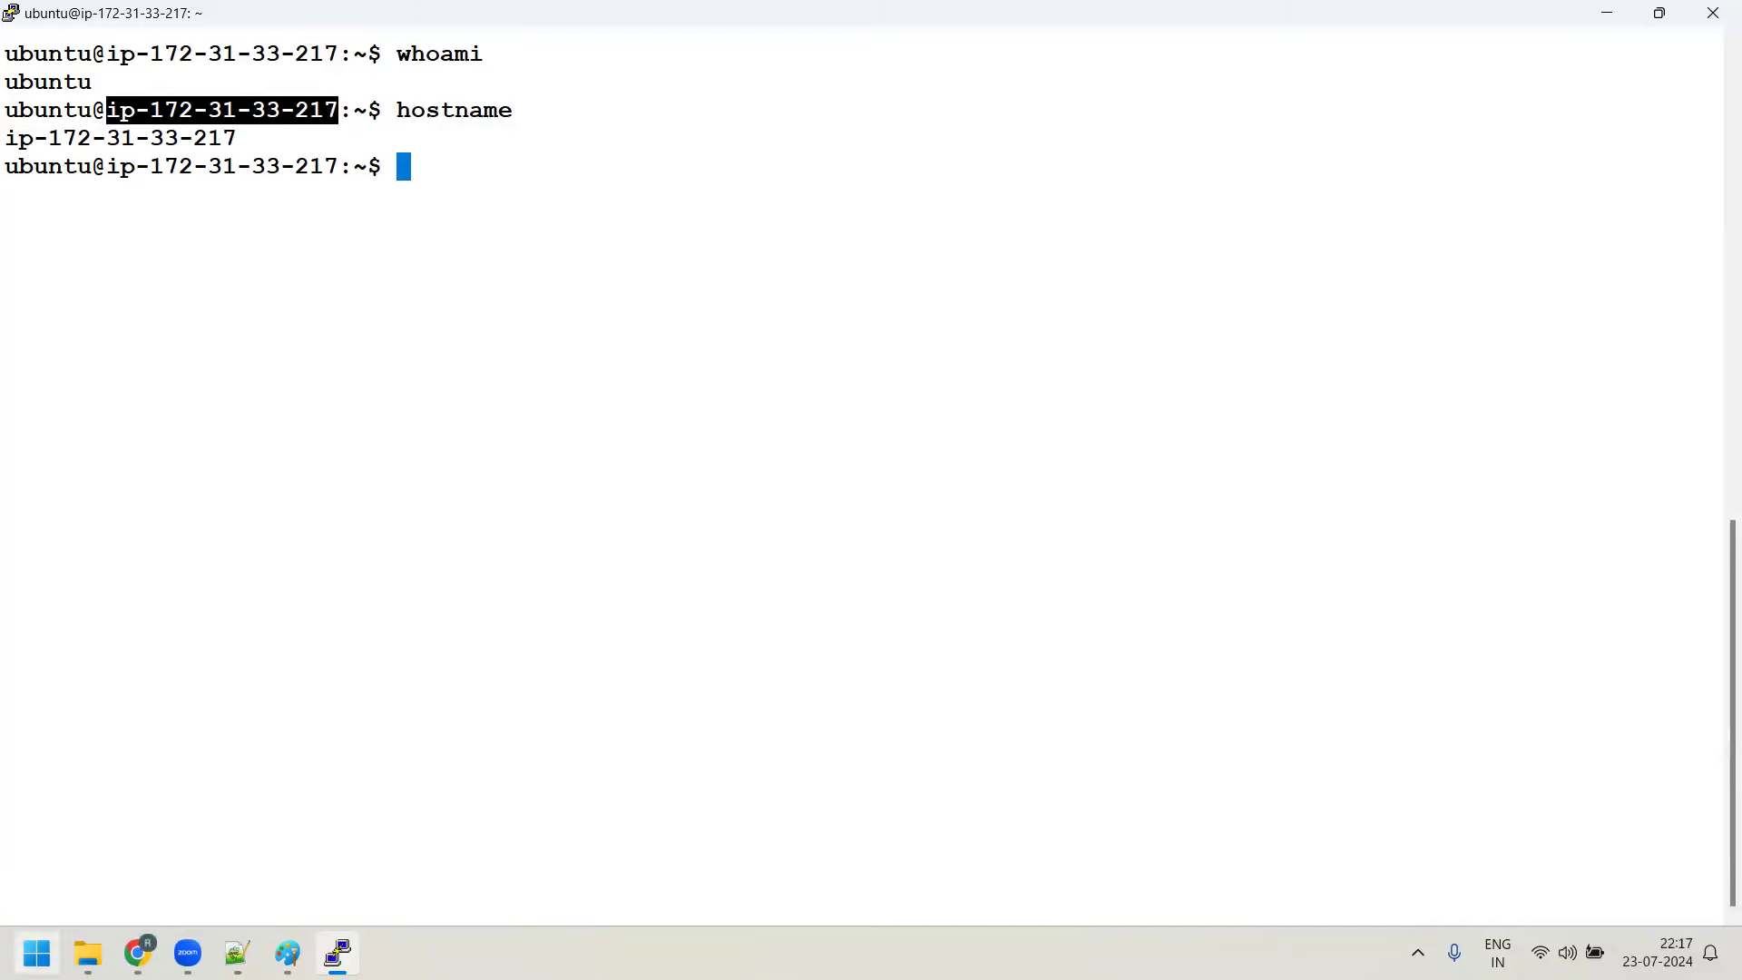
Note that logging in via the .ppk key and PuTTY as ubuntu makes it a sudo user
click(237, 952)
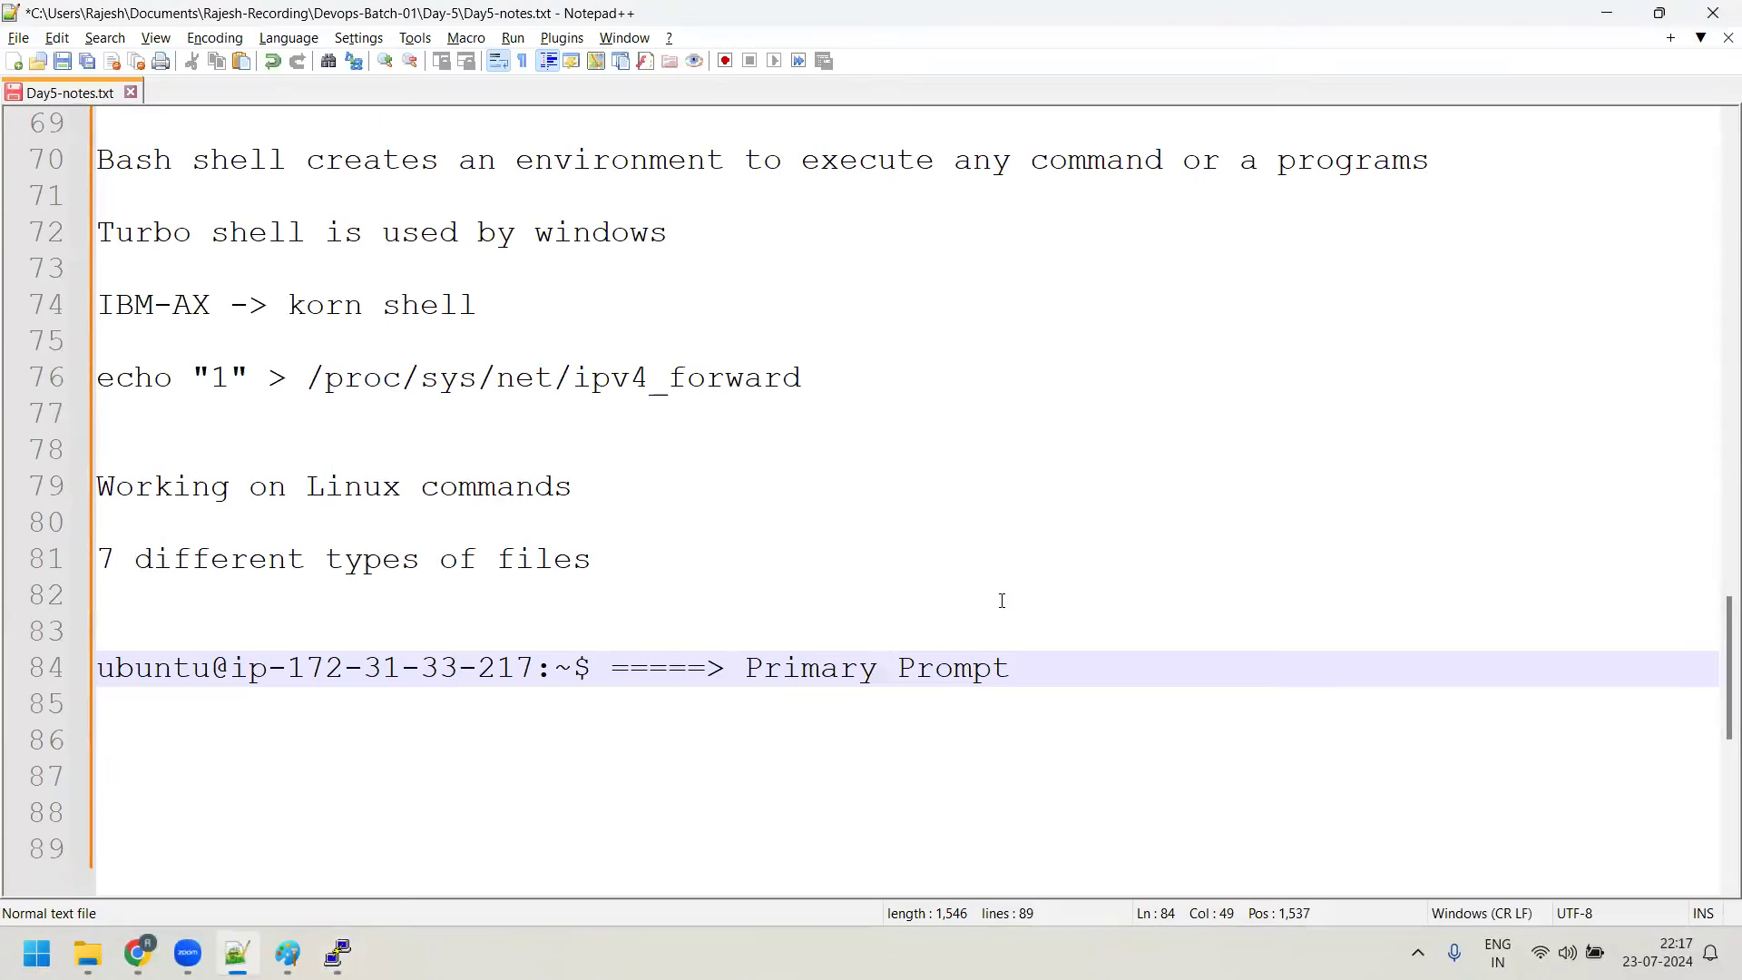
key(Return)
key(Return)
text(ubuntu )
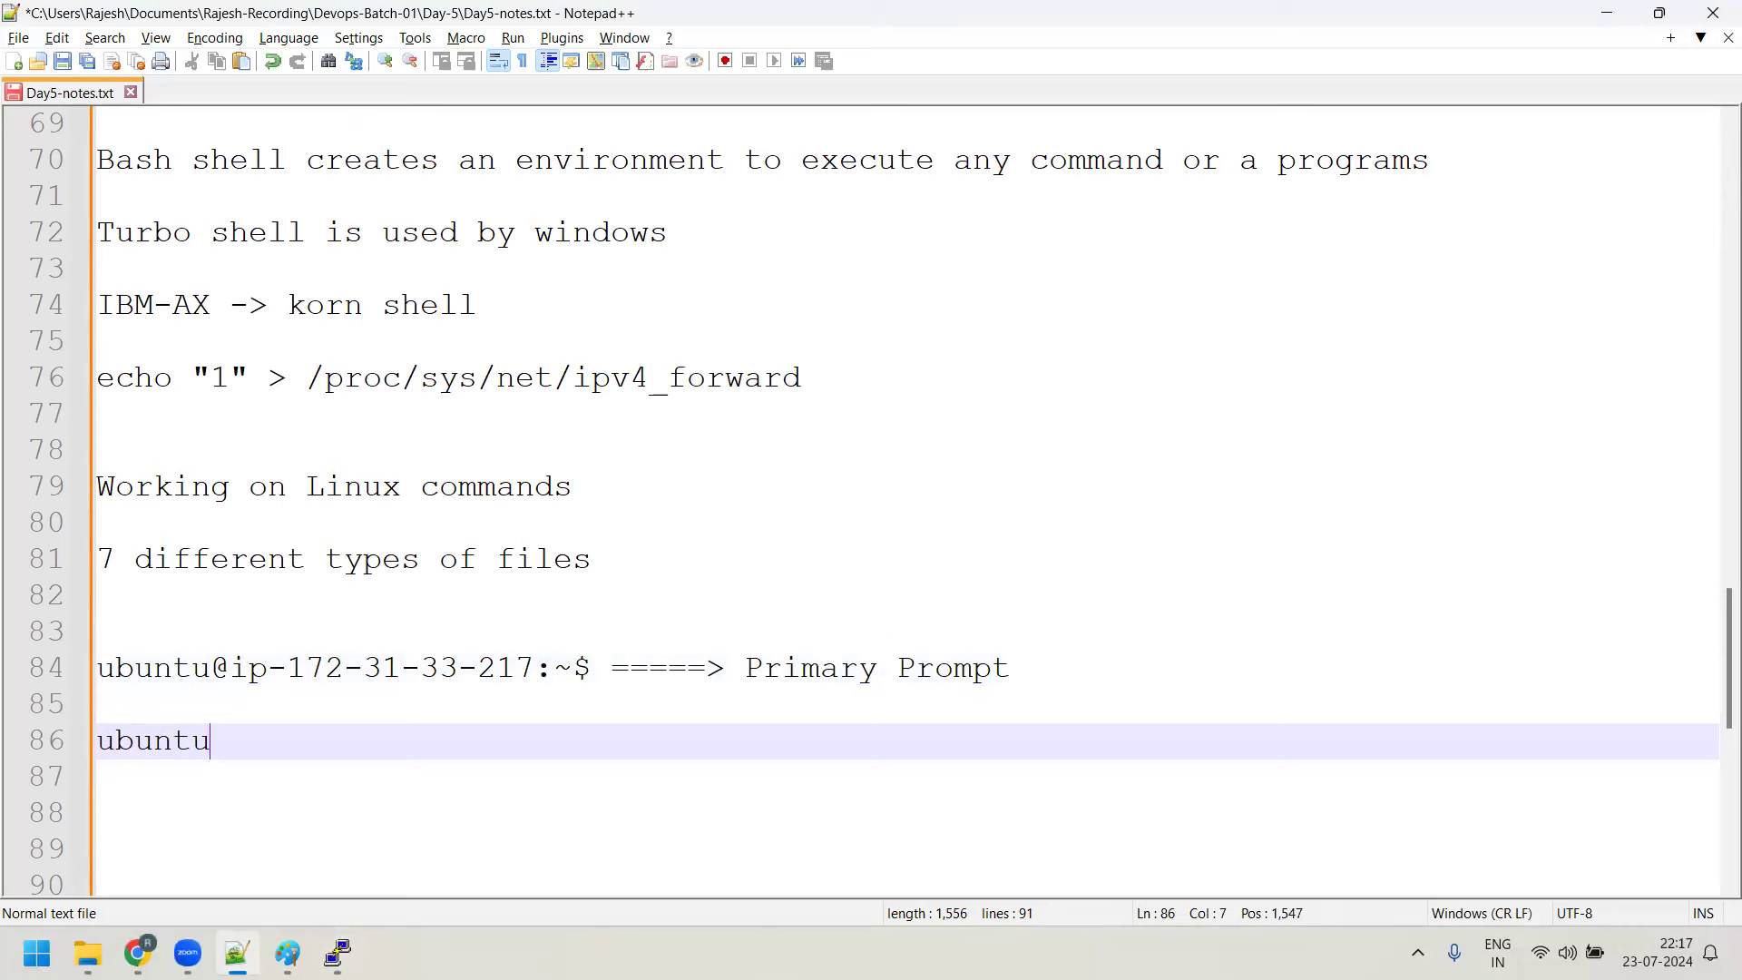
text(+ newje)
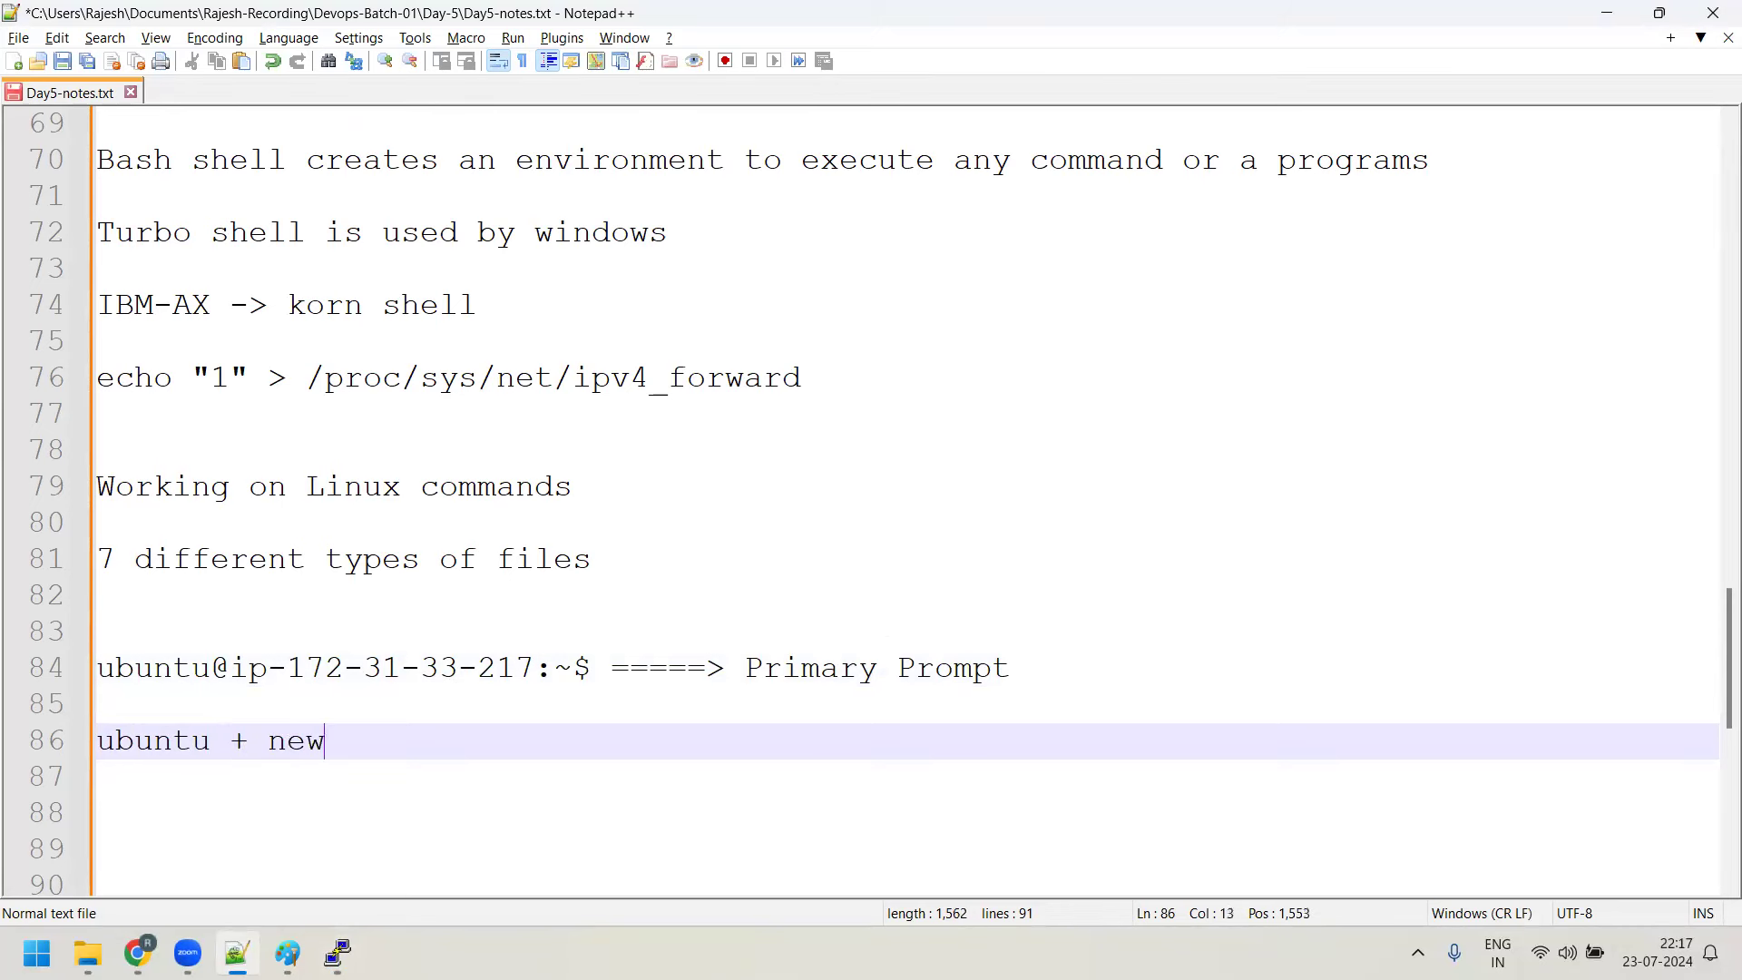
key(BackSpace)
key(BackSpace)
text(key.oo)
key(BackSpace)
key(BackSpace)
text(ppk ()
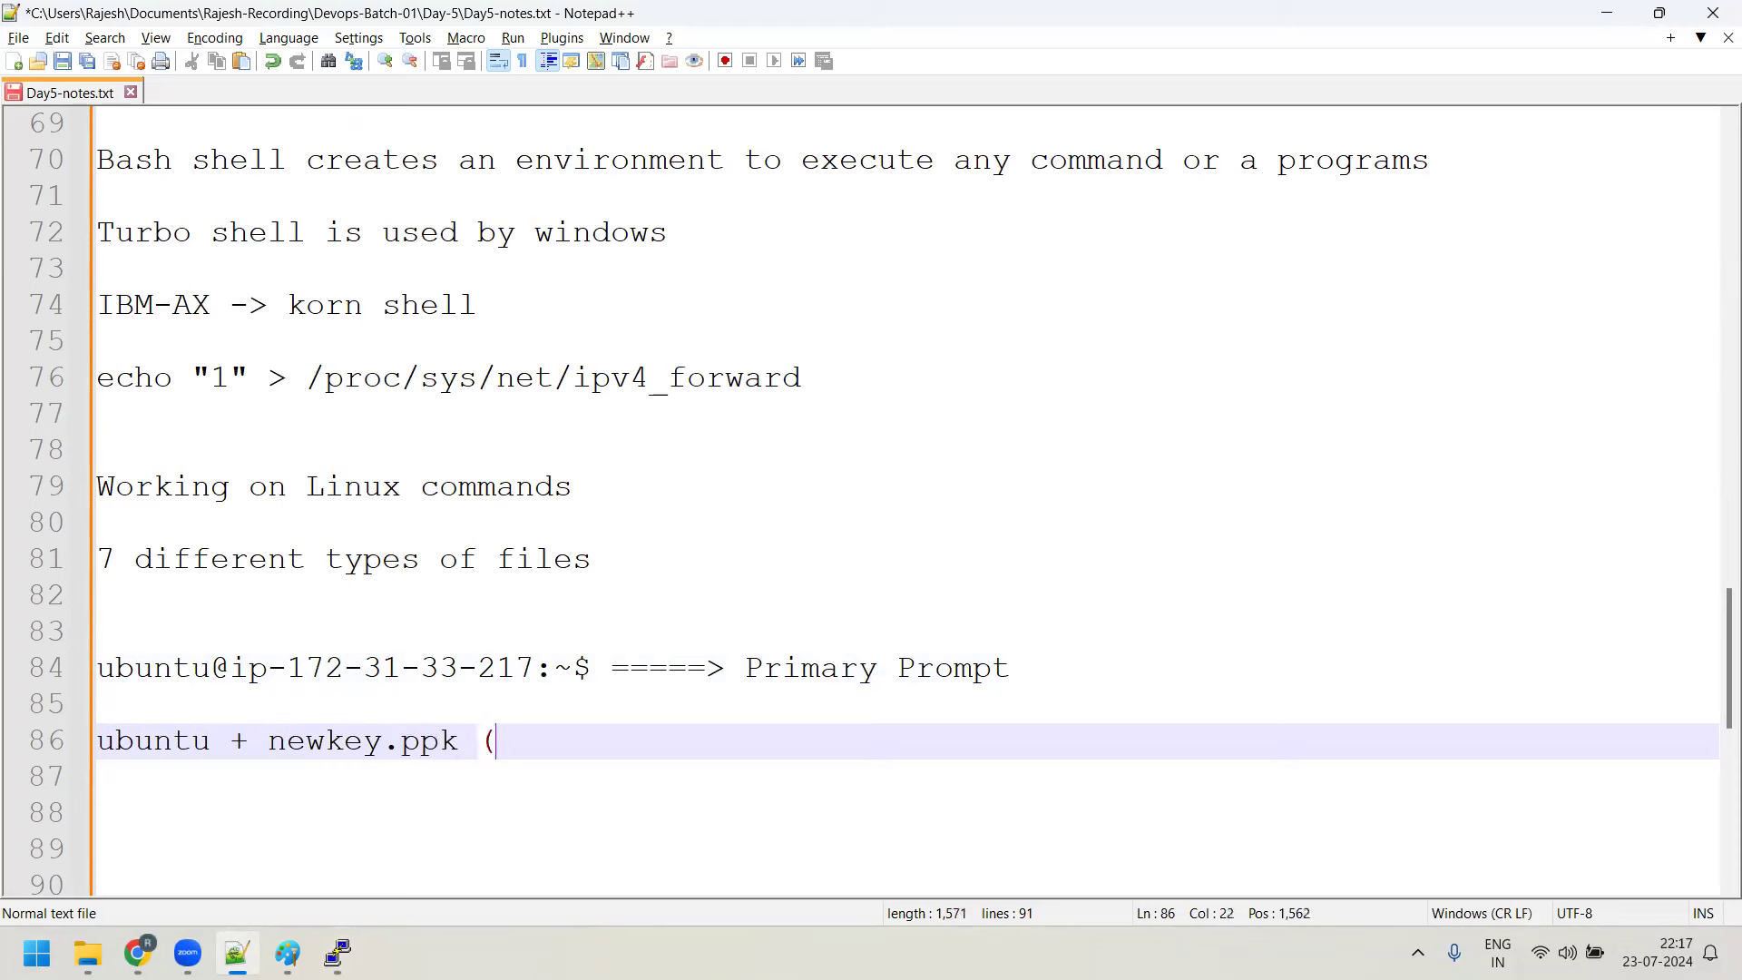
key(BackSpace)
text(+ putty --> lg)
key(BackSpace)
text(g)
key(BackSpace)
text(ogin as ubuntu user ,)
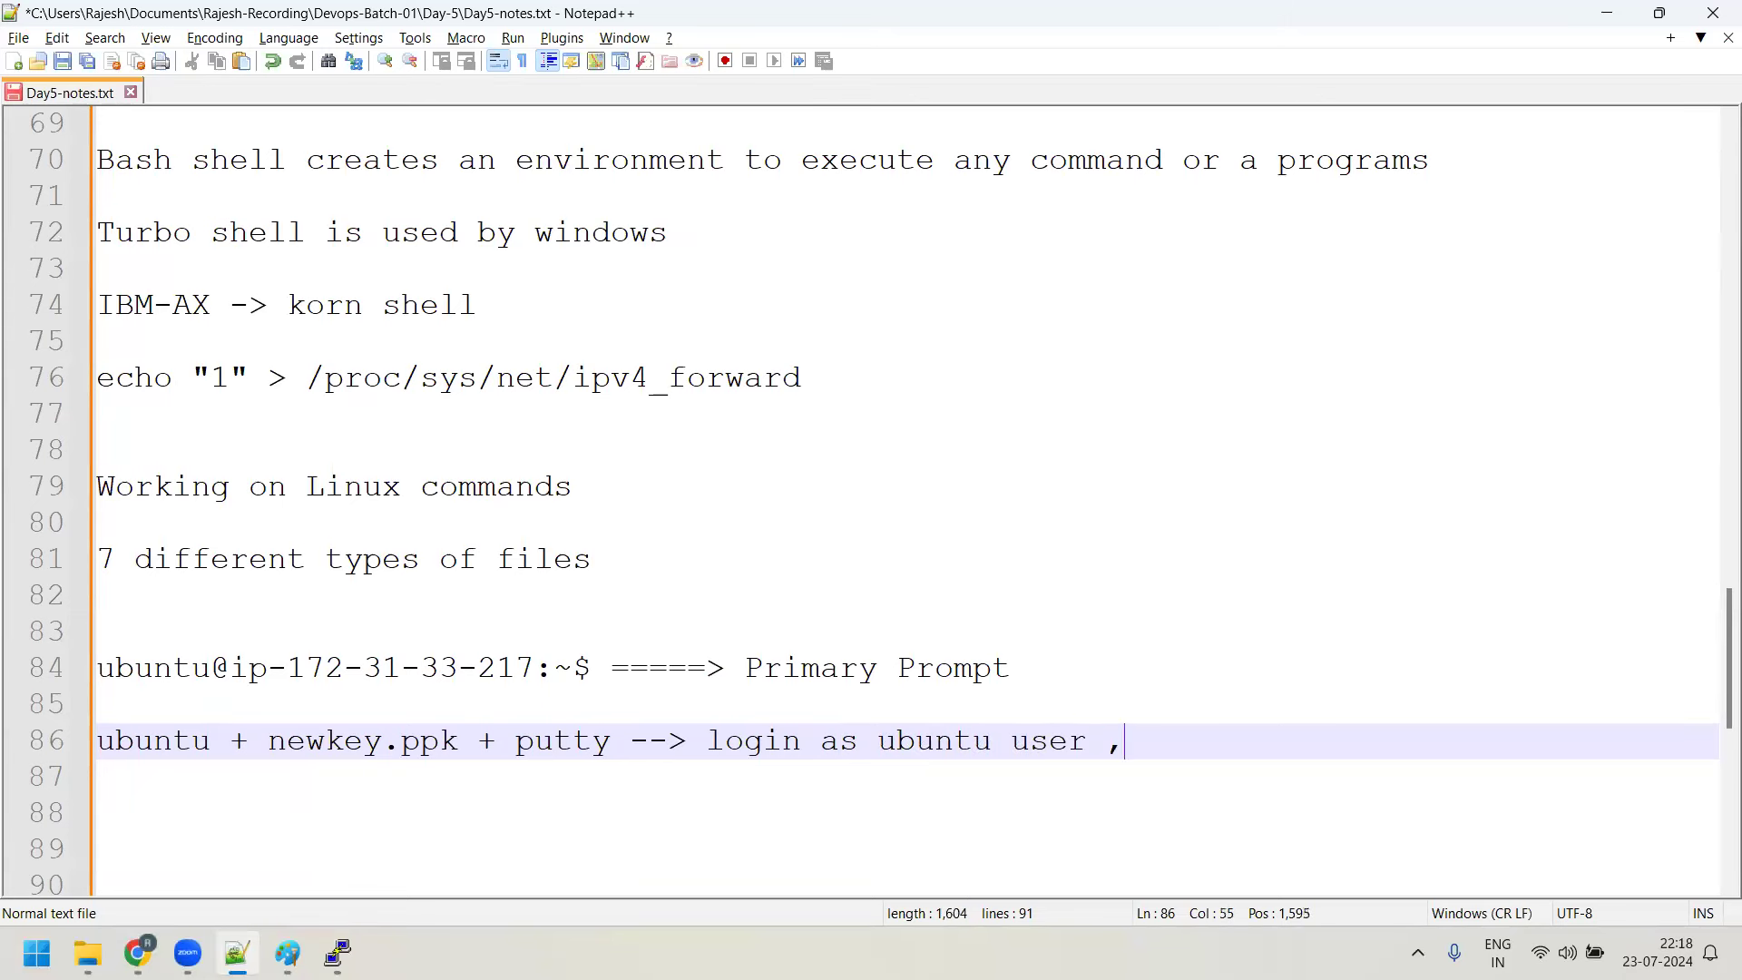
text( here ubuntu use)
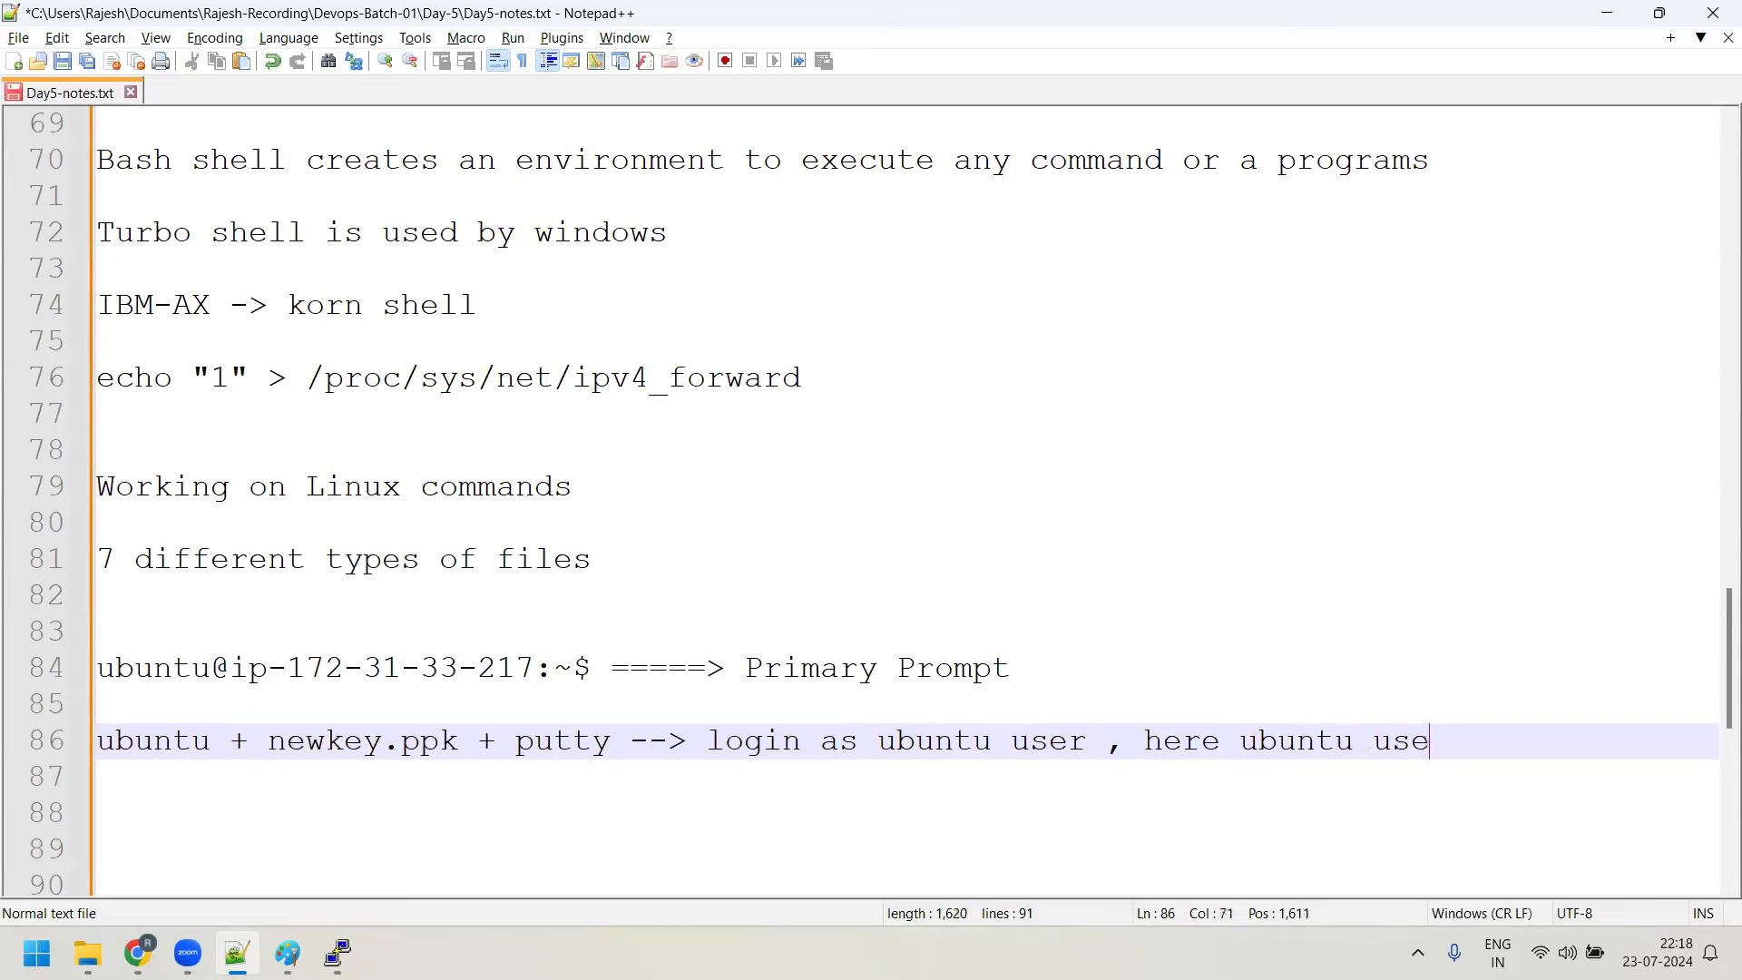
text(r is a sudo user)
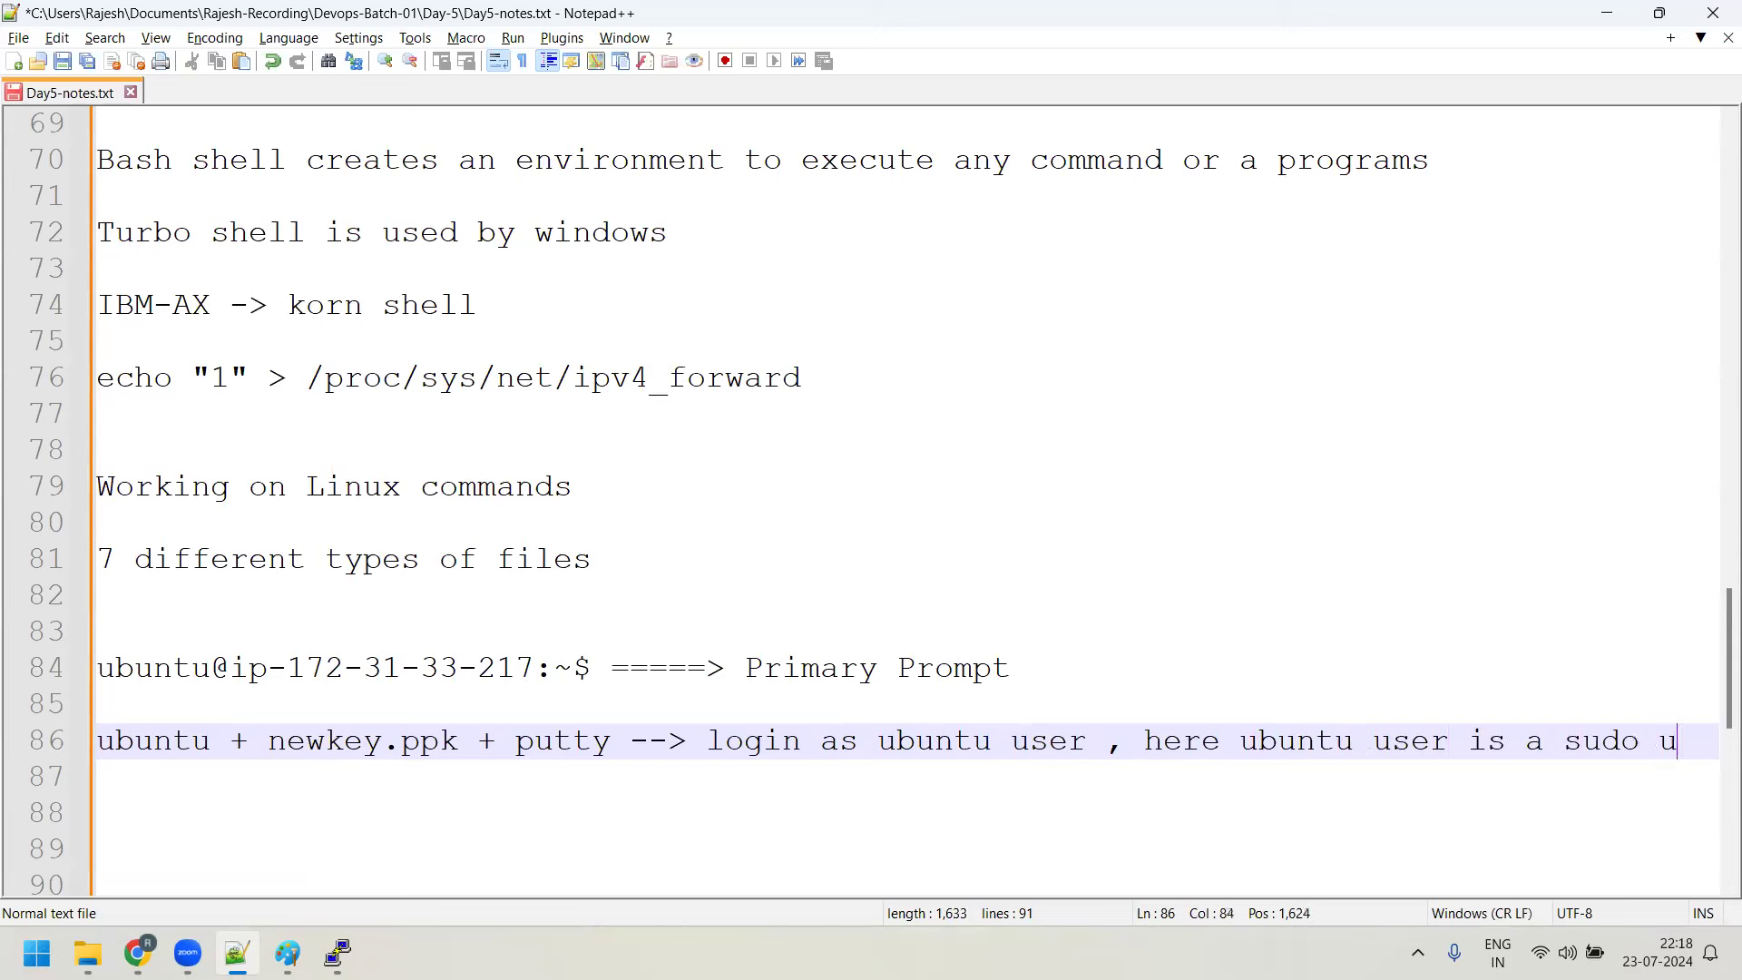
key(Return)
key(Return)
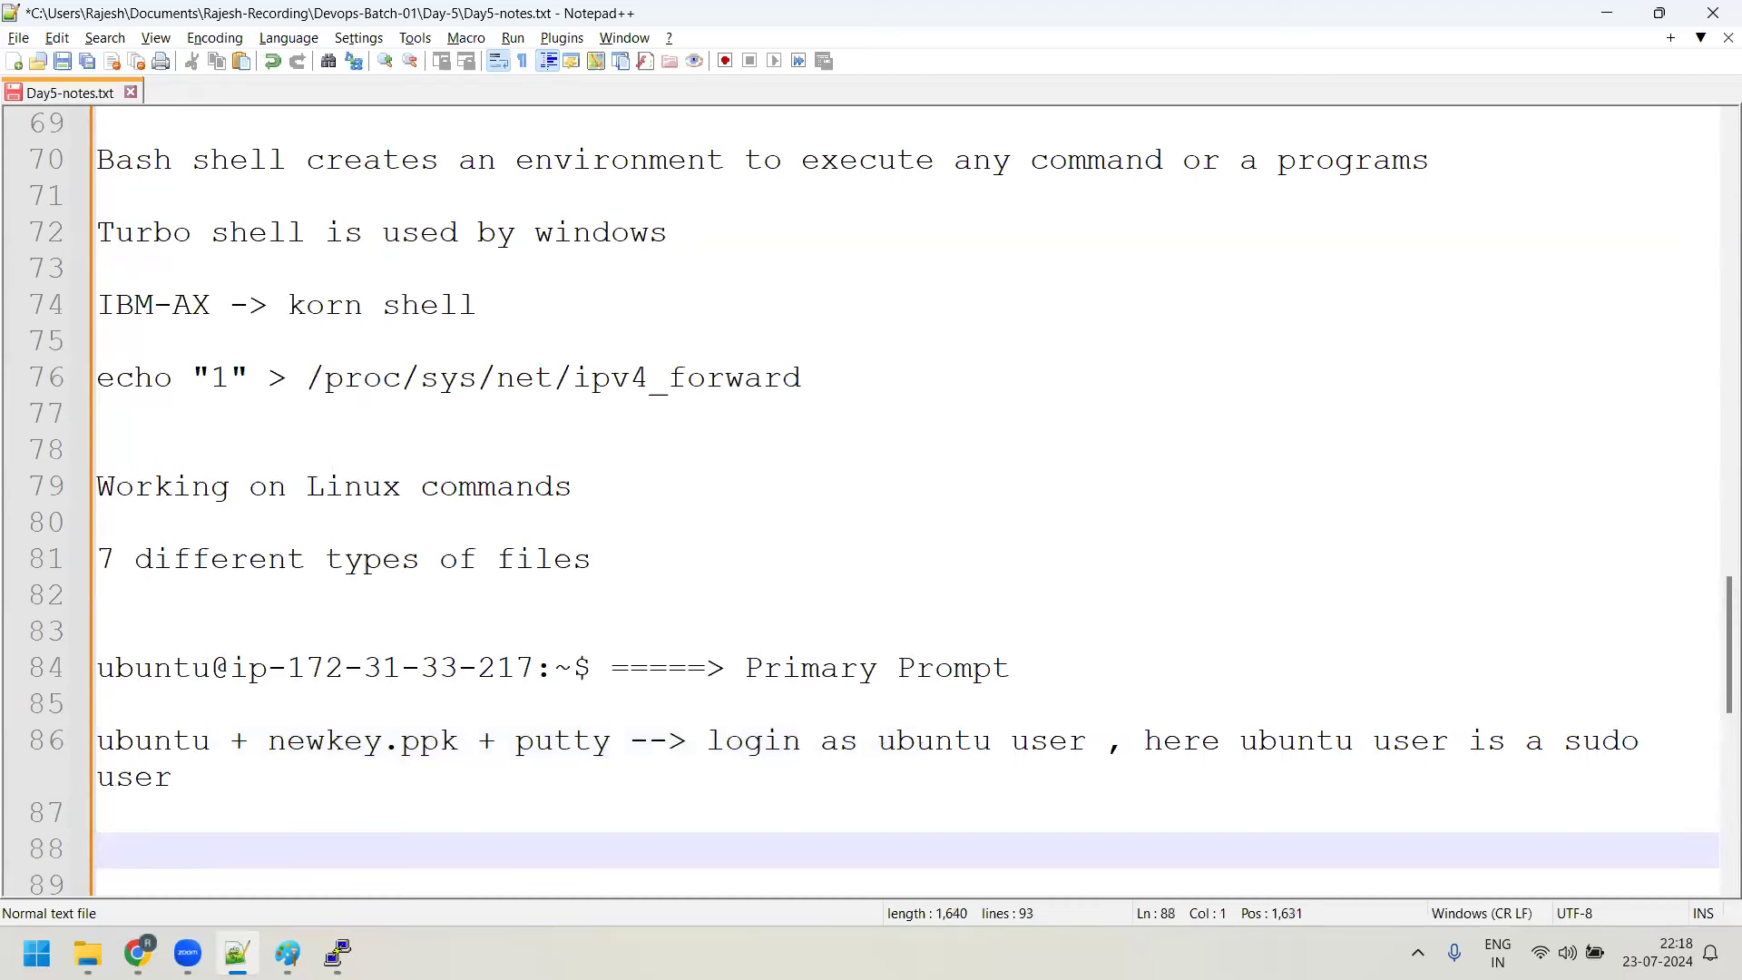
Add the line 'sudo user will always have root's permission'
scroll(999, 533, down, 3)
text(su)
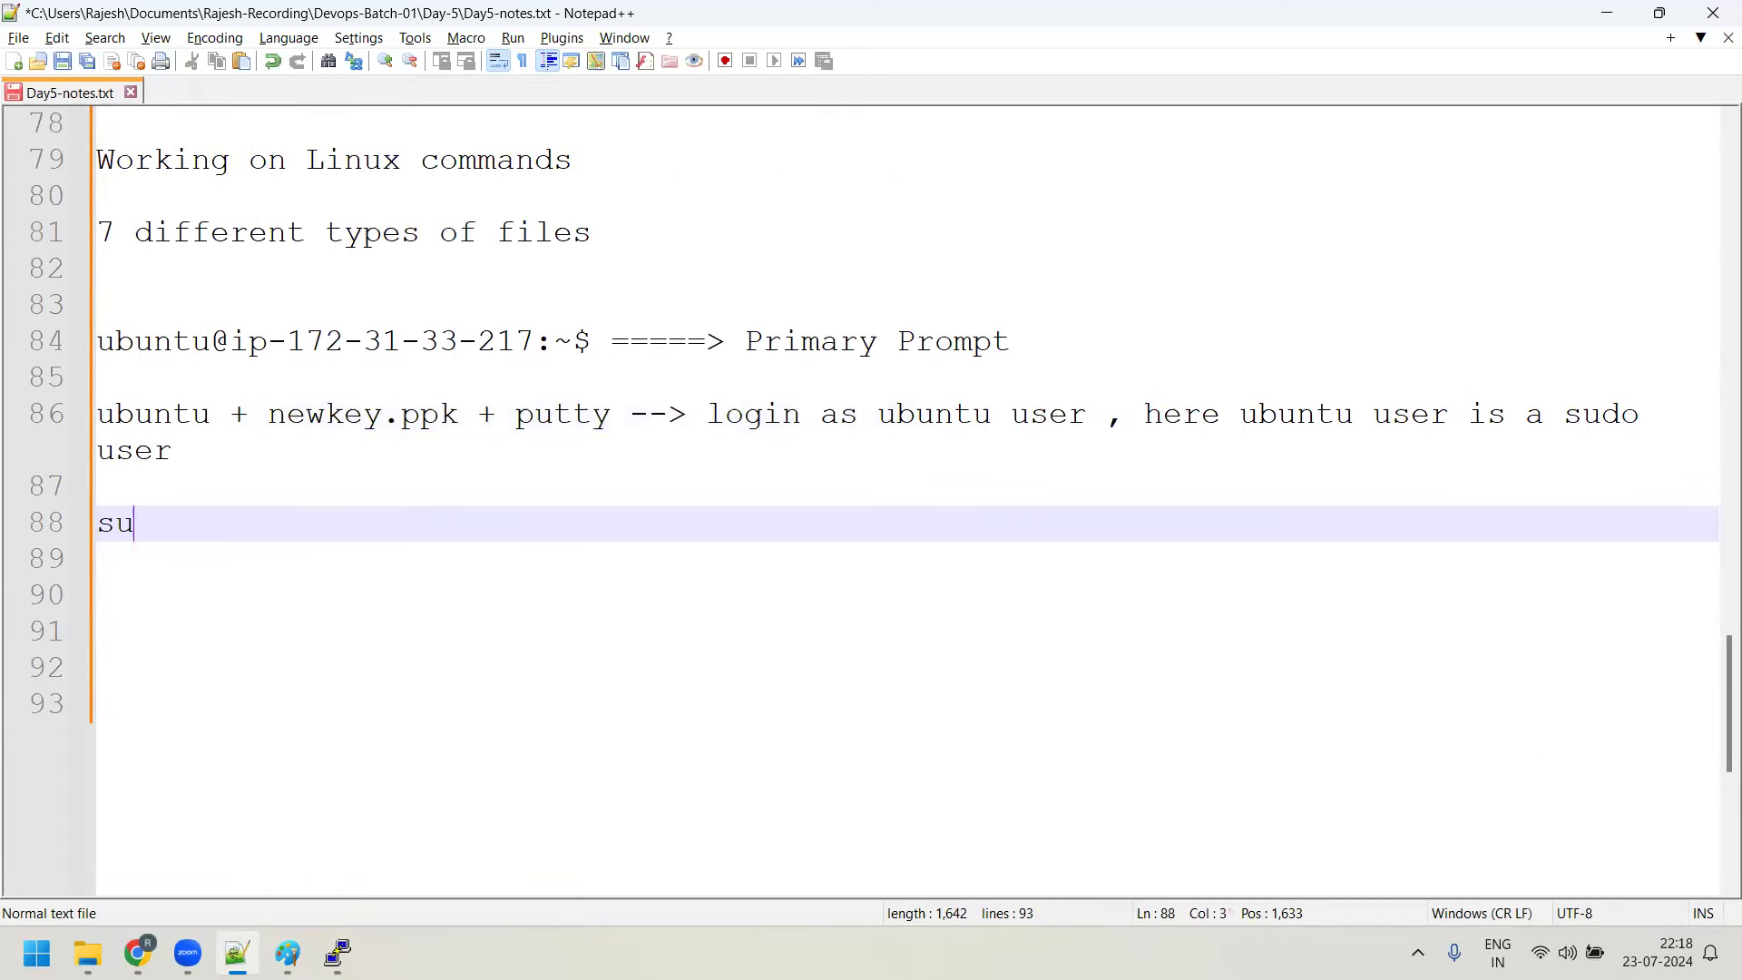
text(do user will alwas)
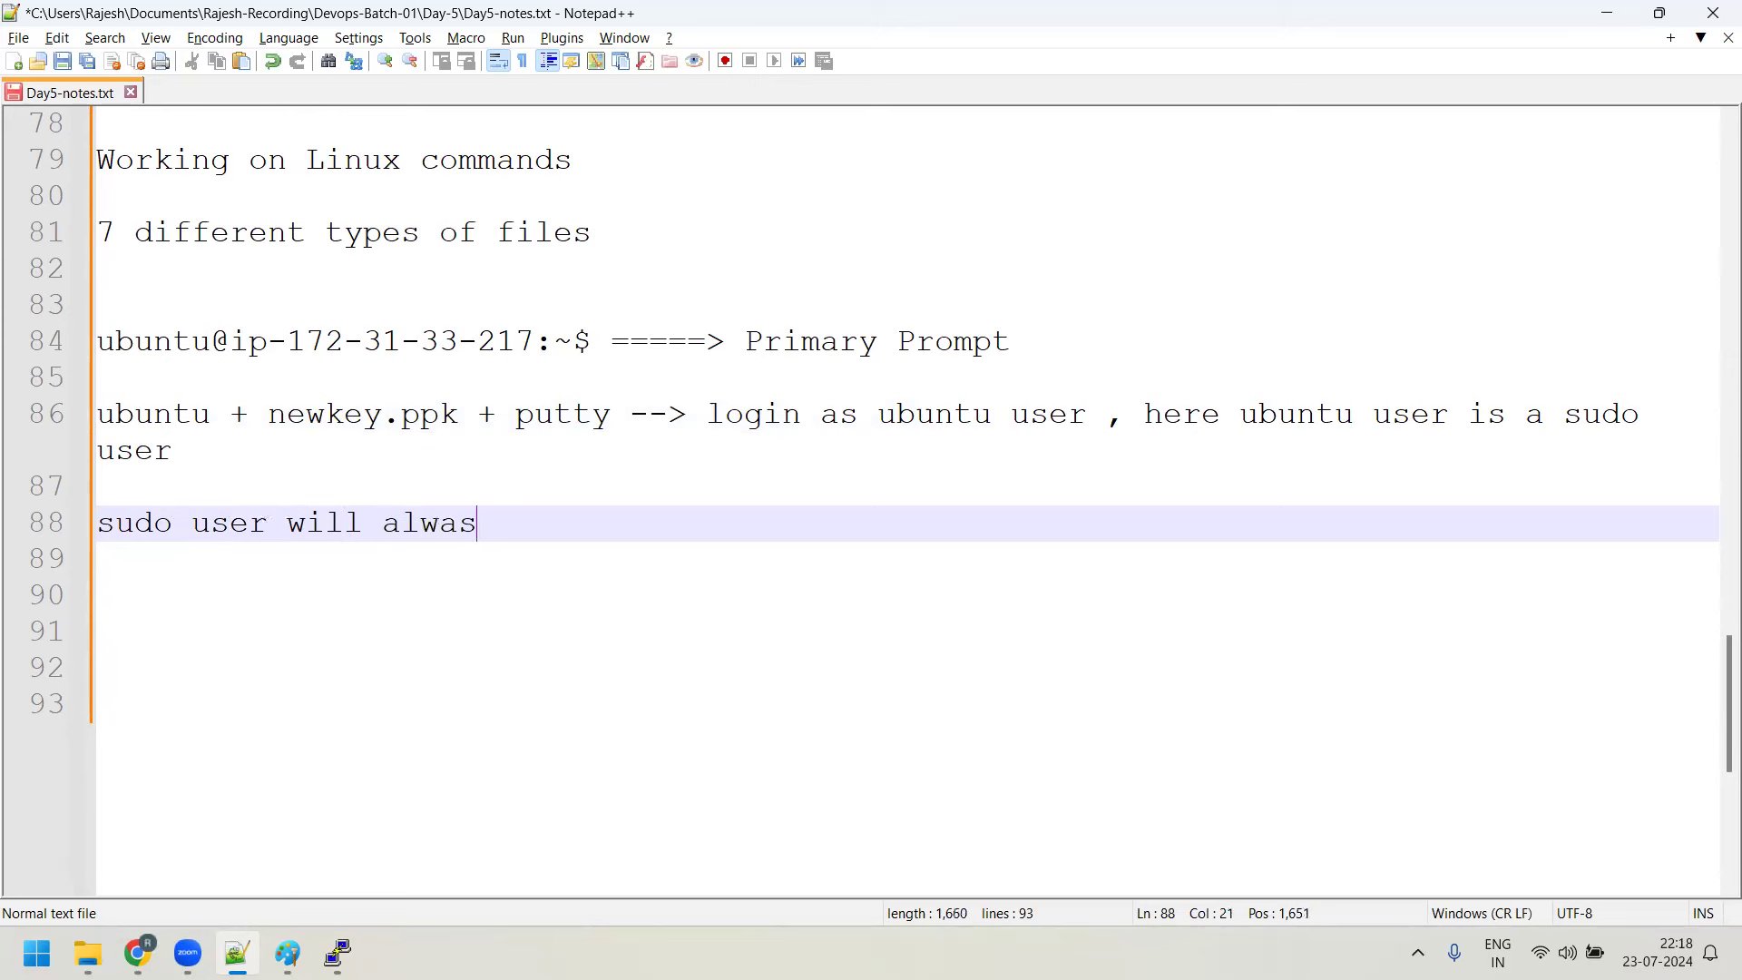
key(BackSpace)
text(ys have root's permi)
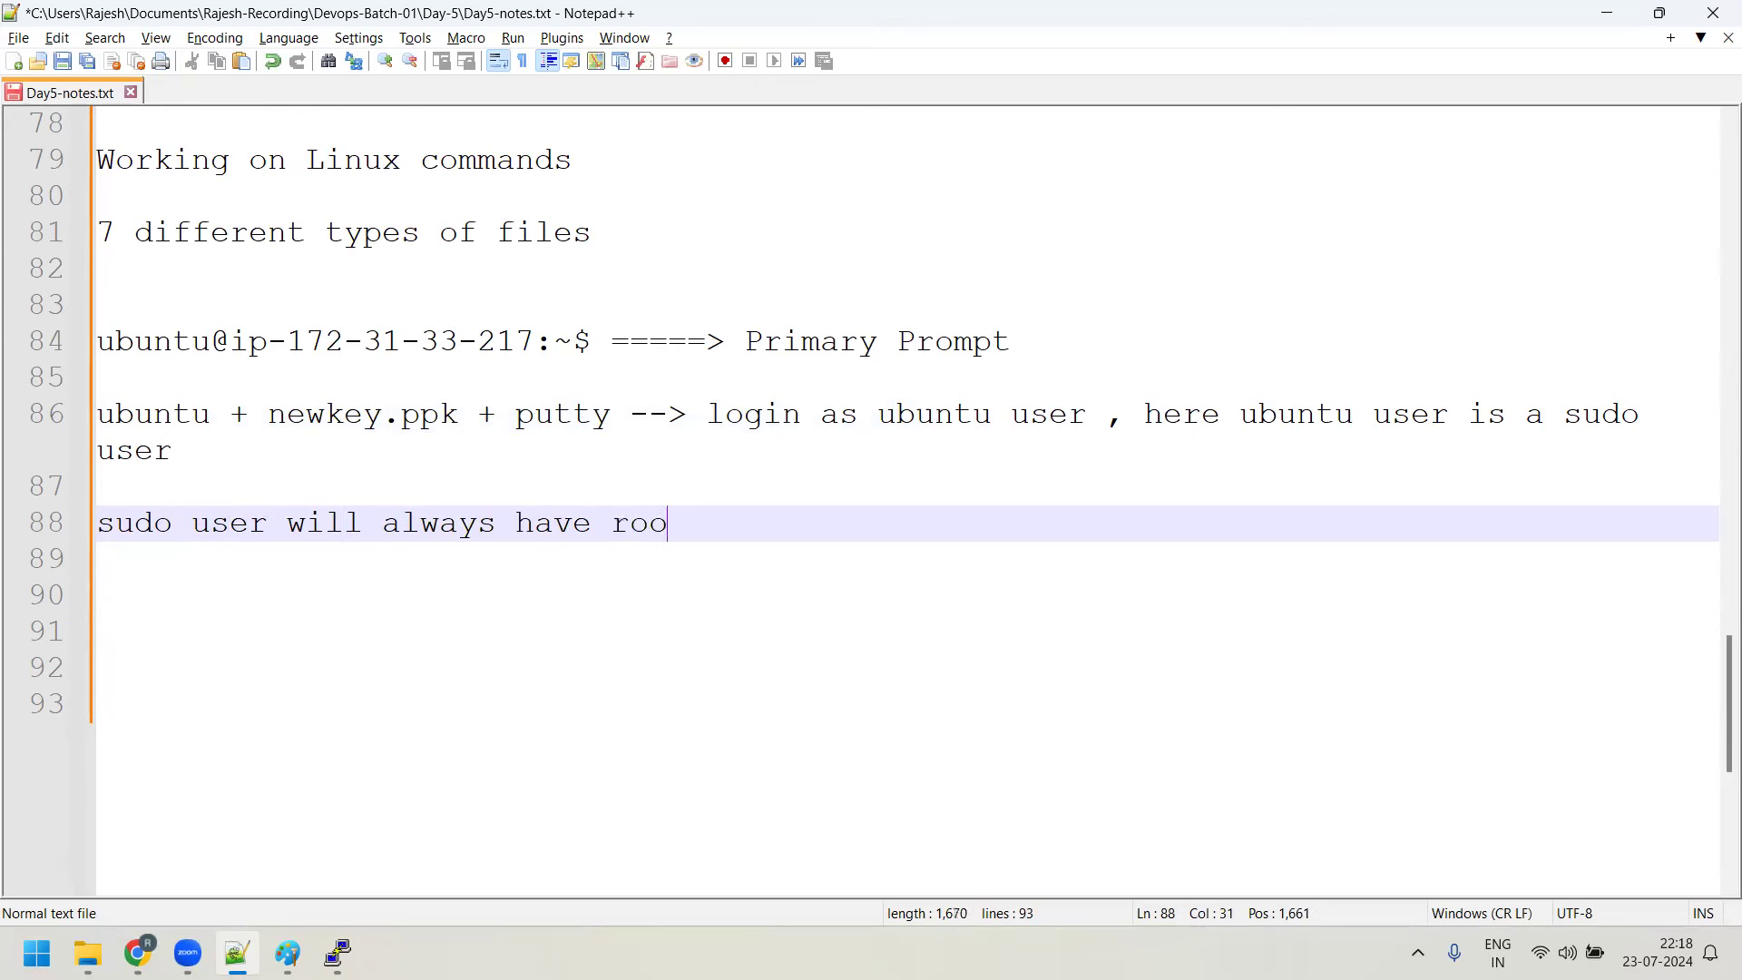
text(ssion)
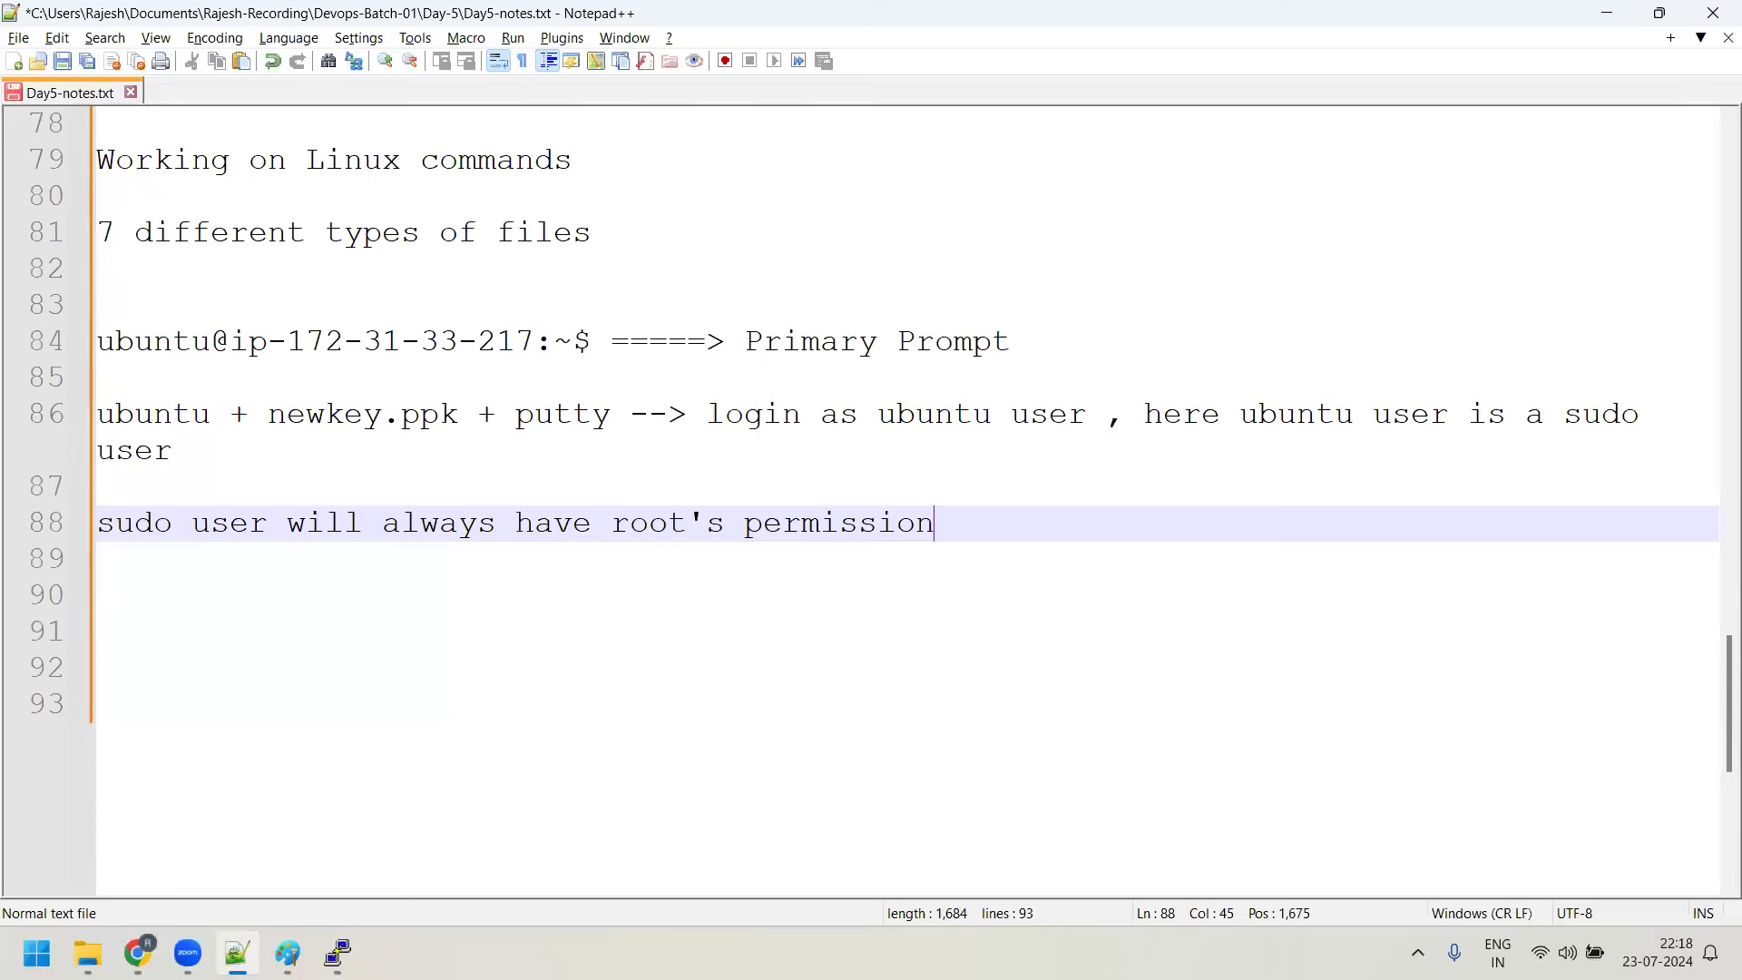
Add the line 'root --> super user or system admin'
key(Return)
key(Return)
text(root -)
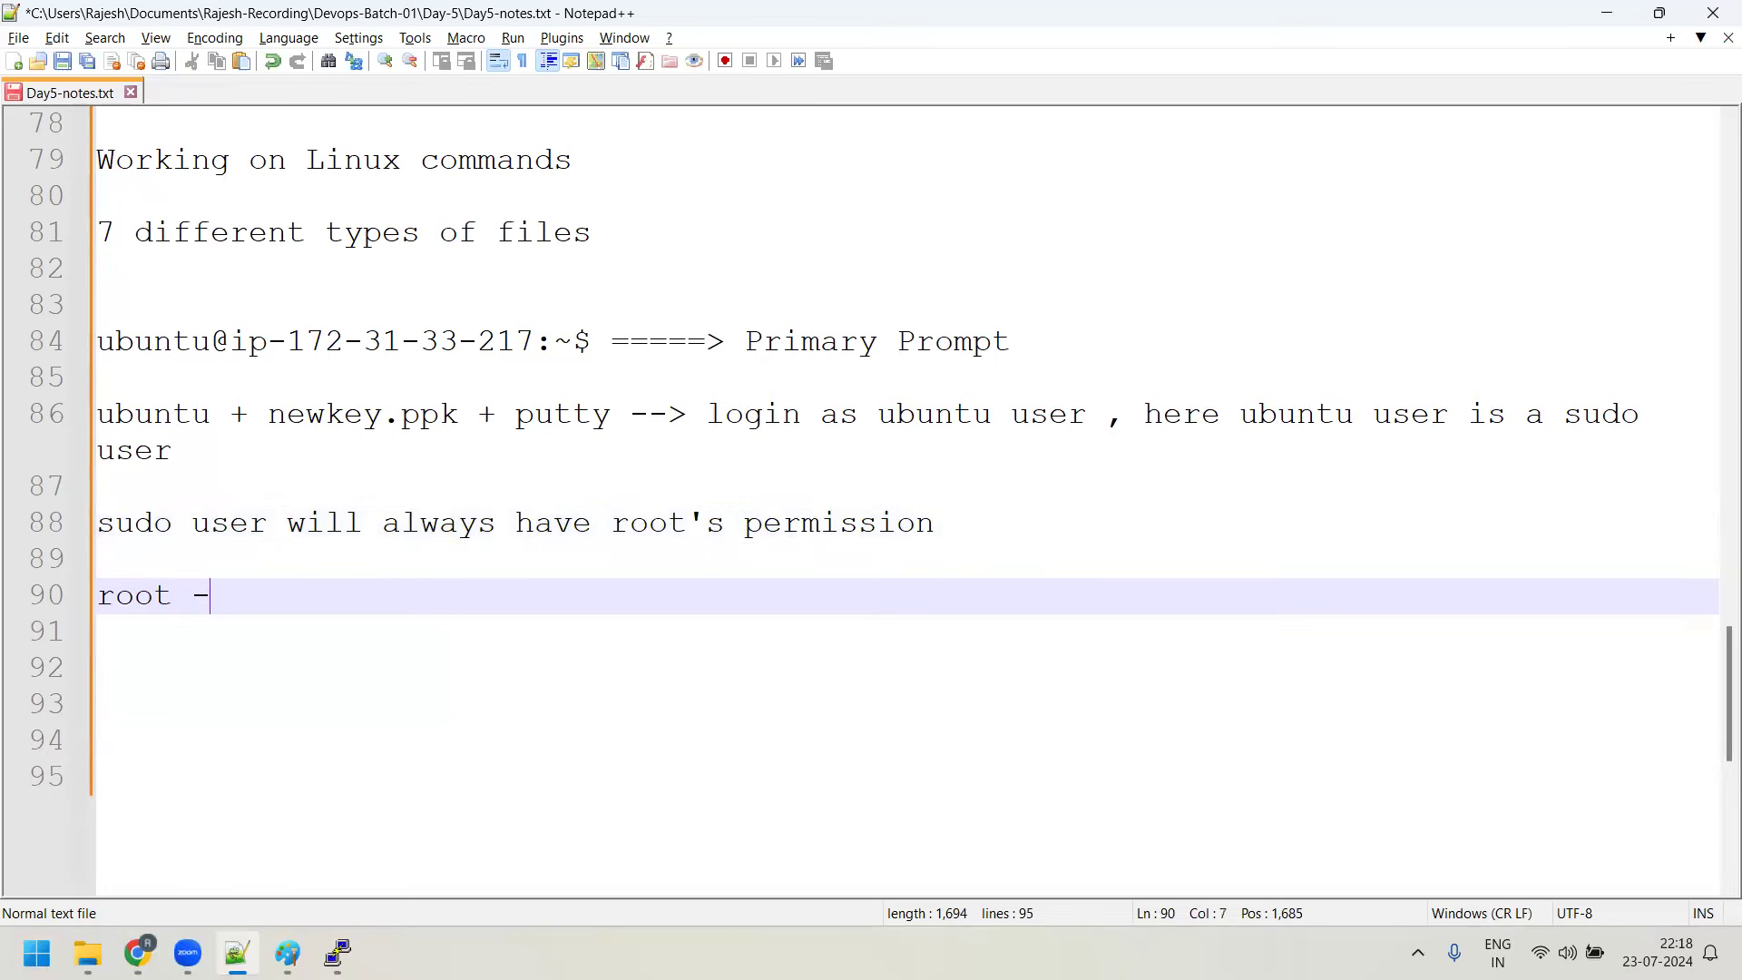
text(-> super us)
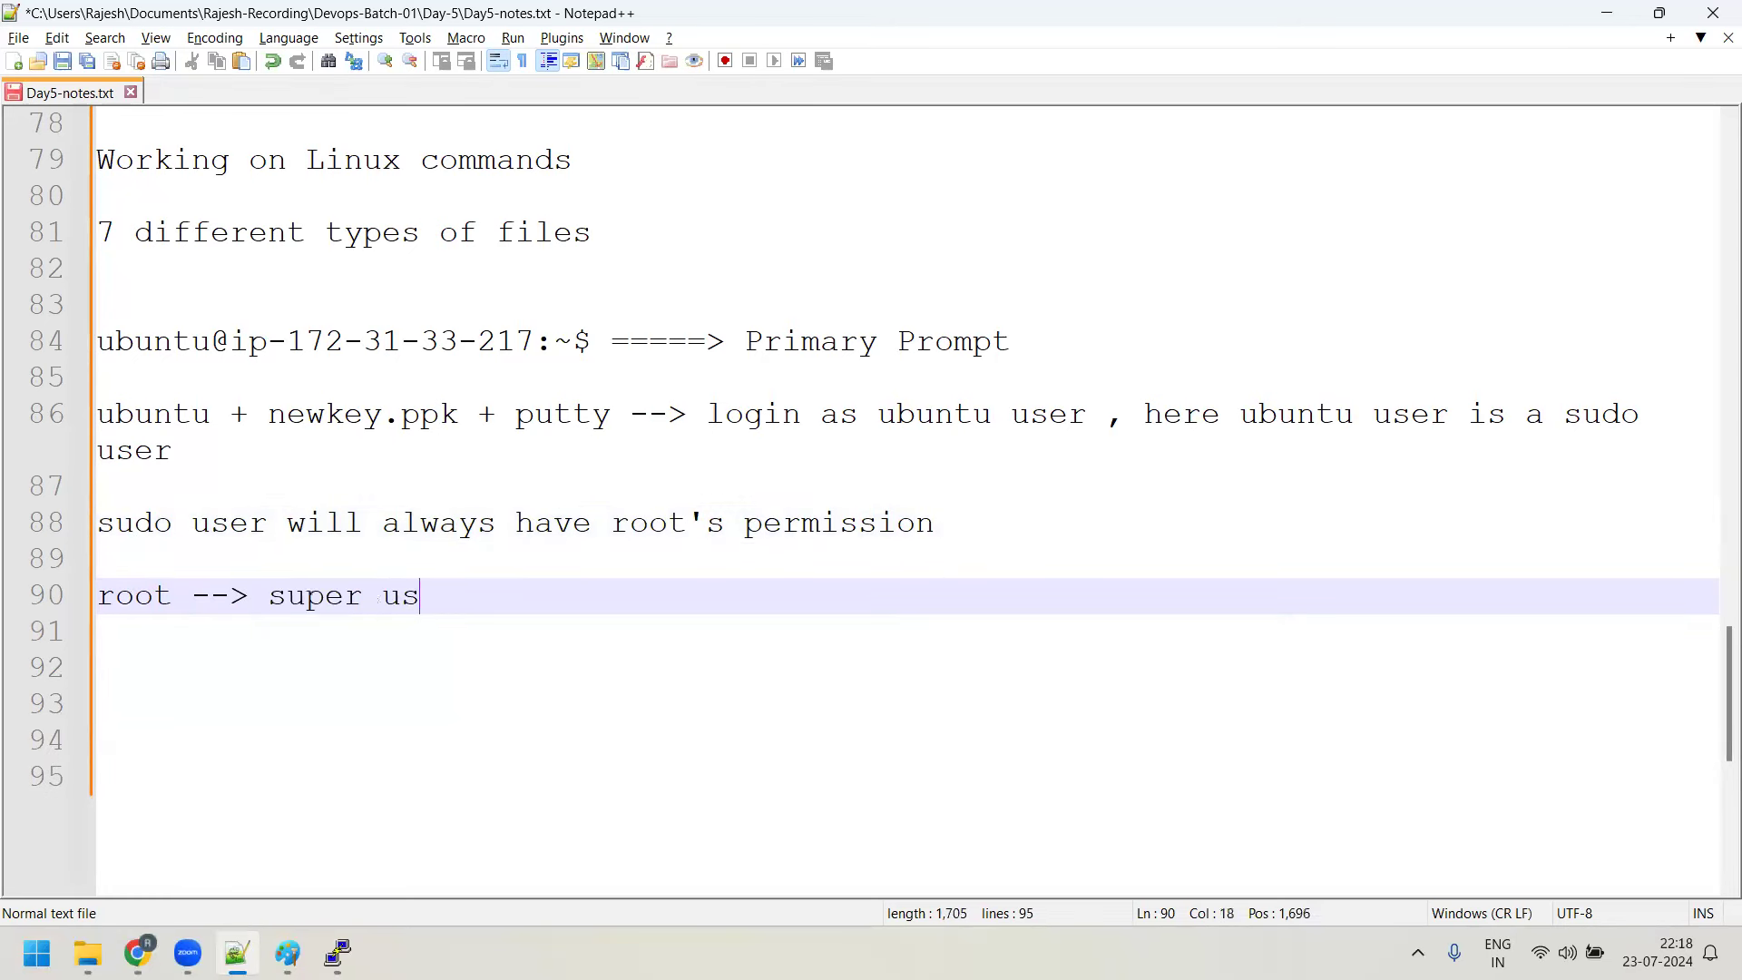
text(er or system adim)
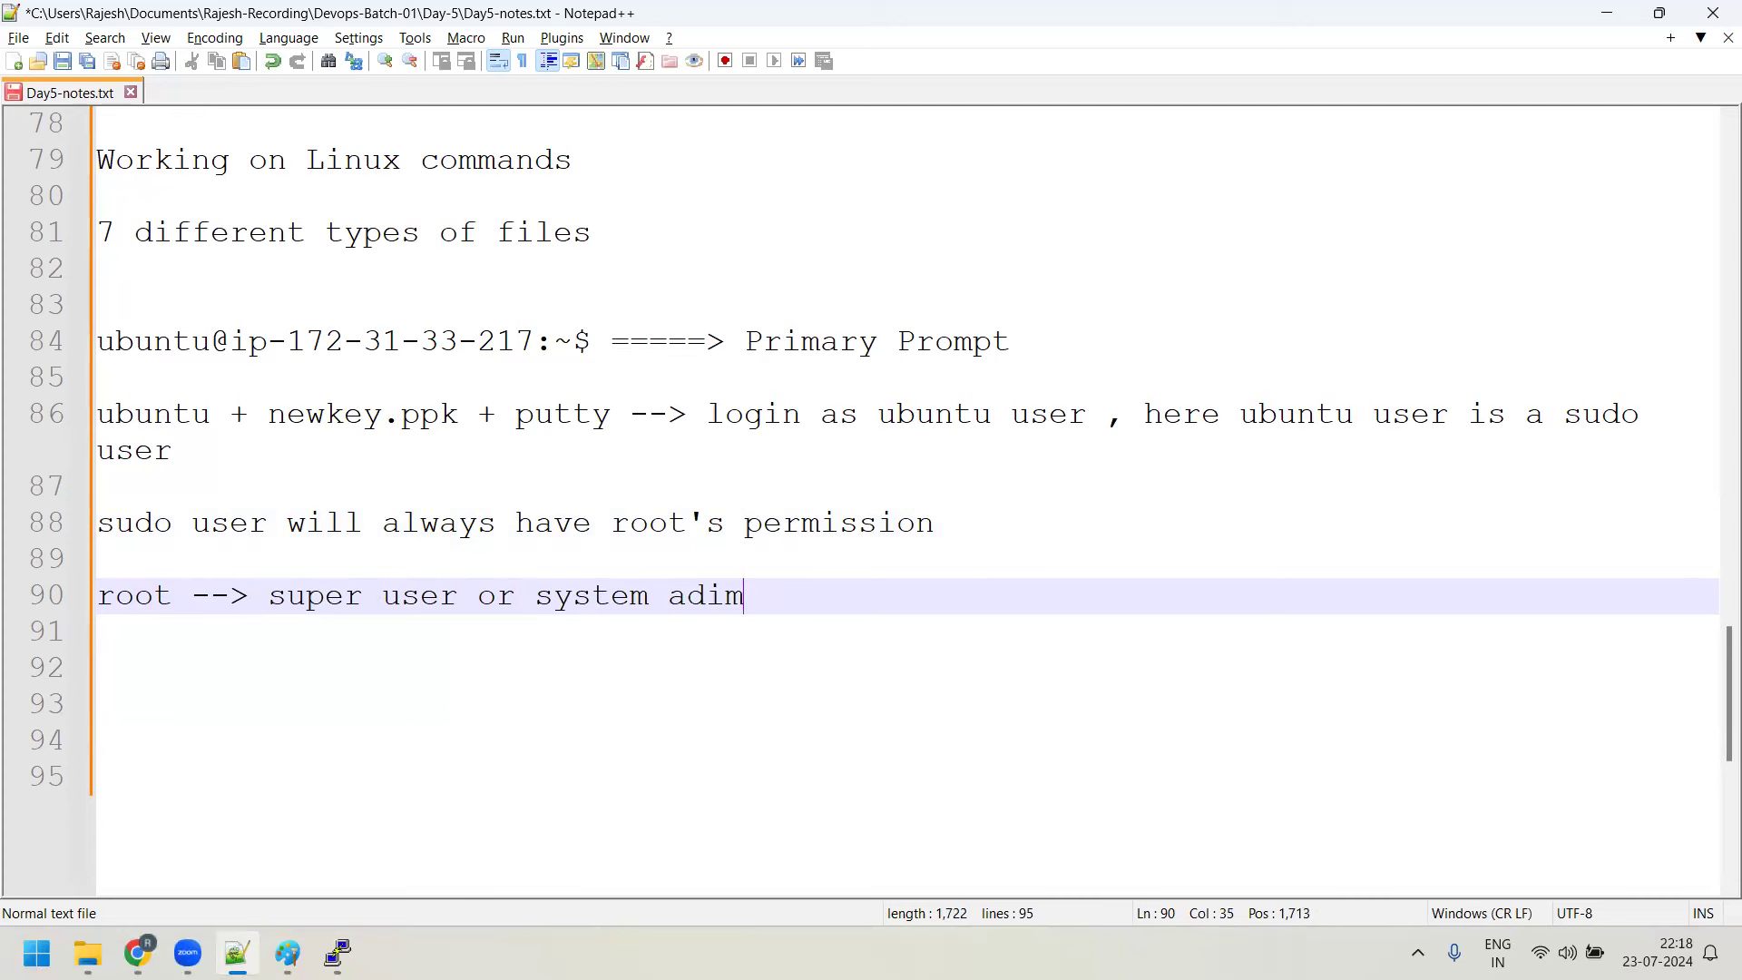
key(BackSpace)
key(BackSpace)
text(min)
key(Return)
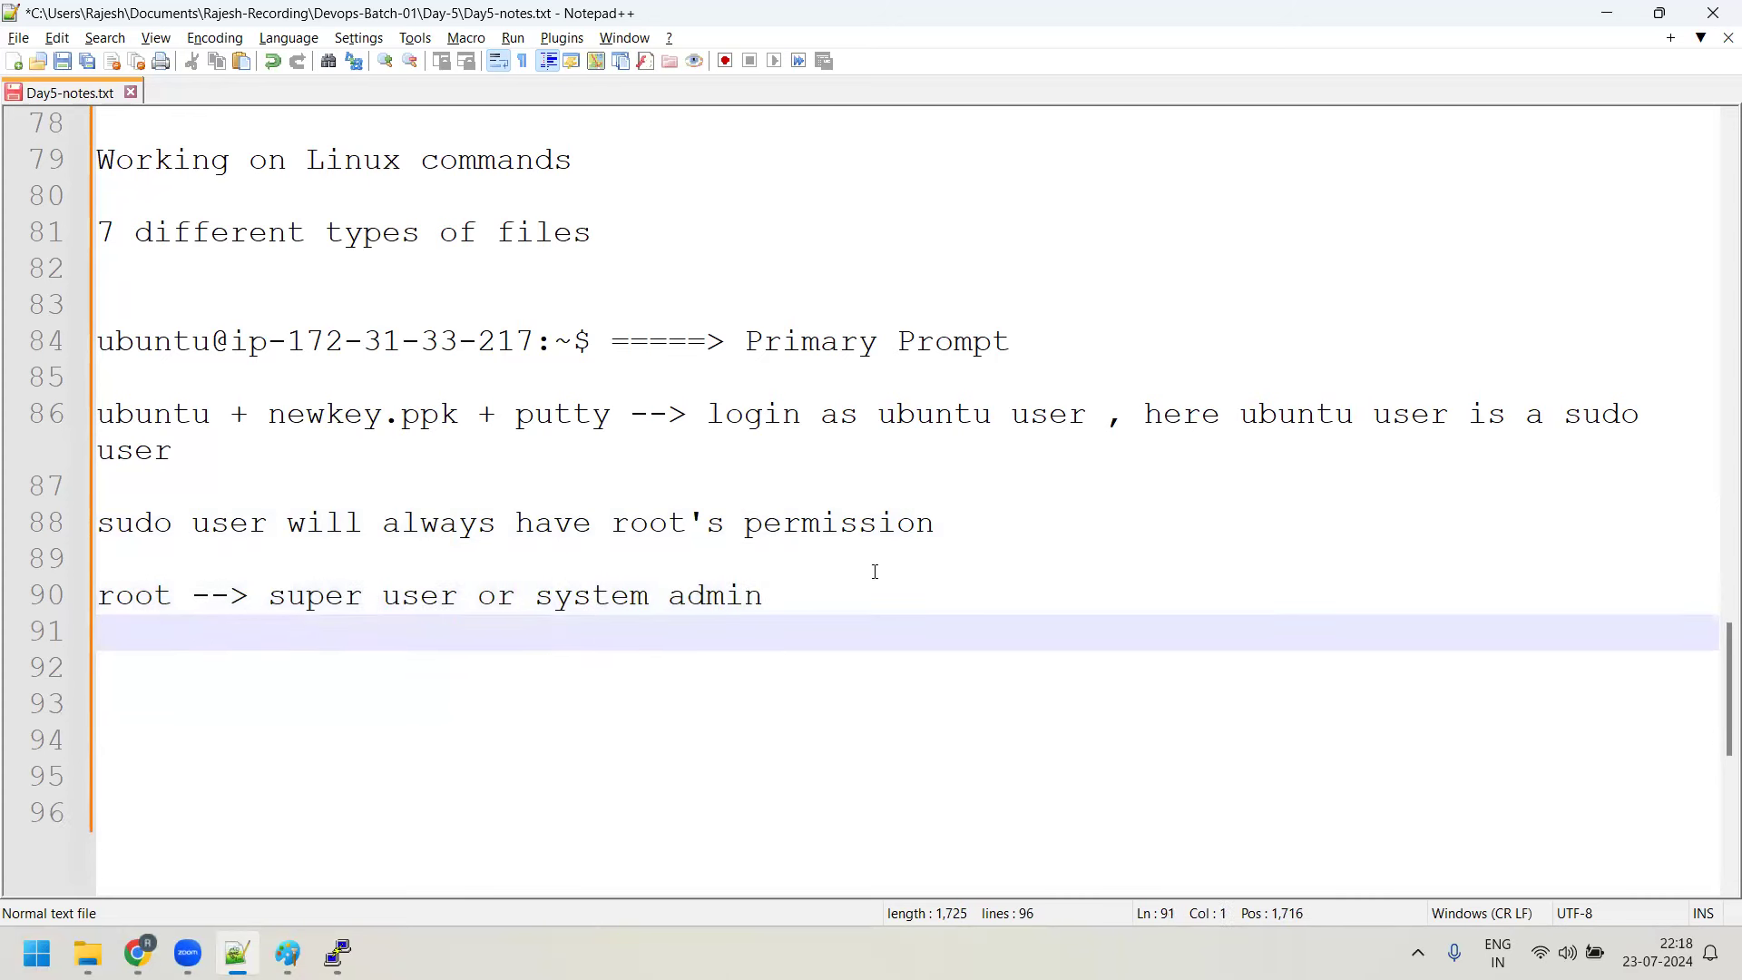
Become root with sudo su -, showing the root@ prompt, then exit
click(338, 953)
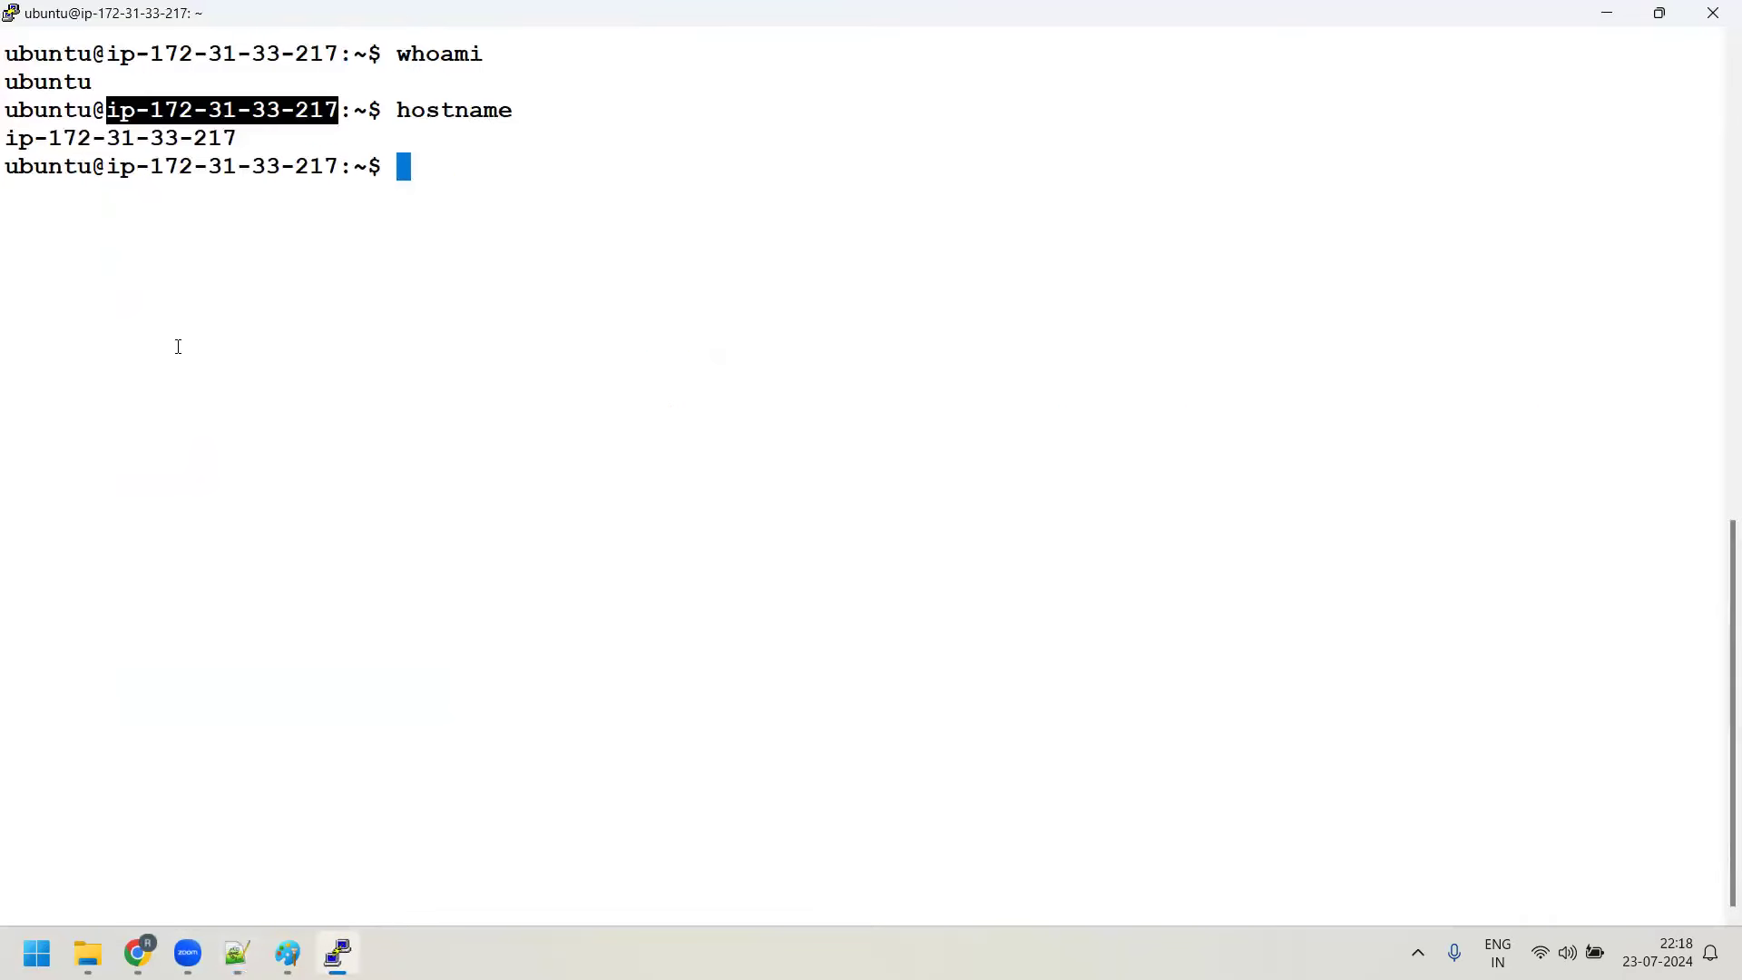
drag(21, 172, 52, 178)
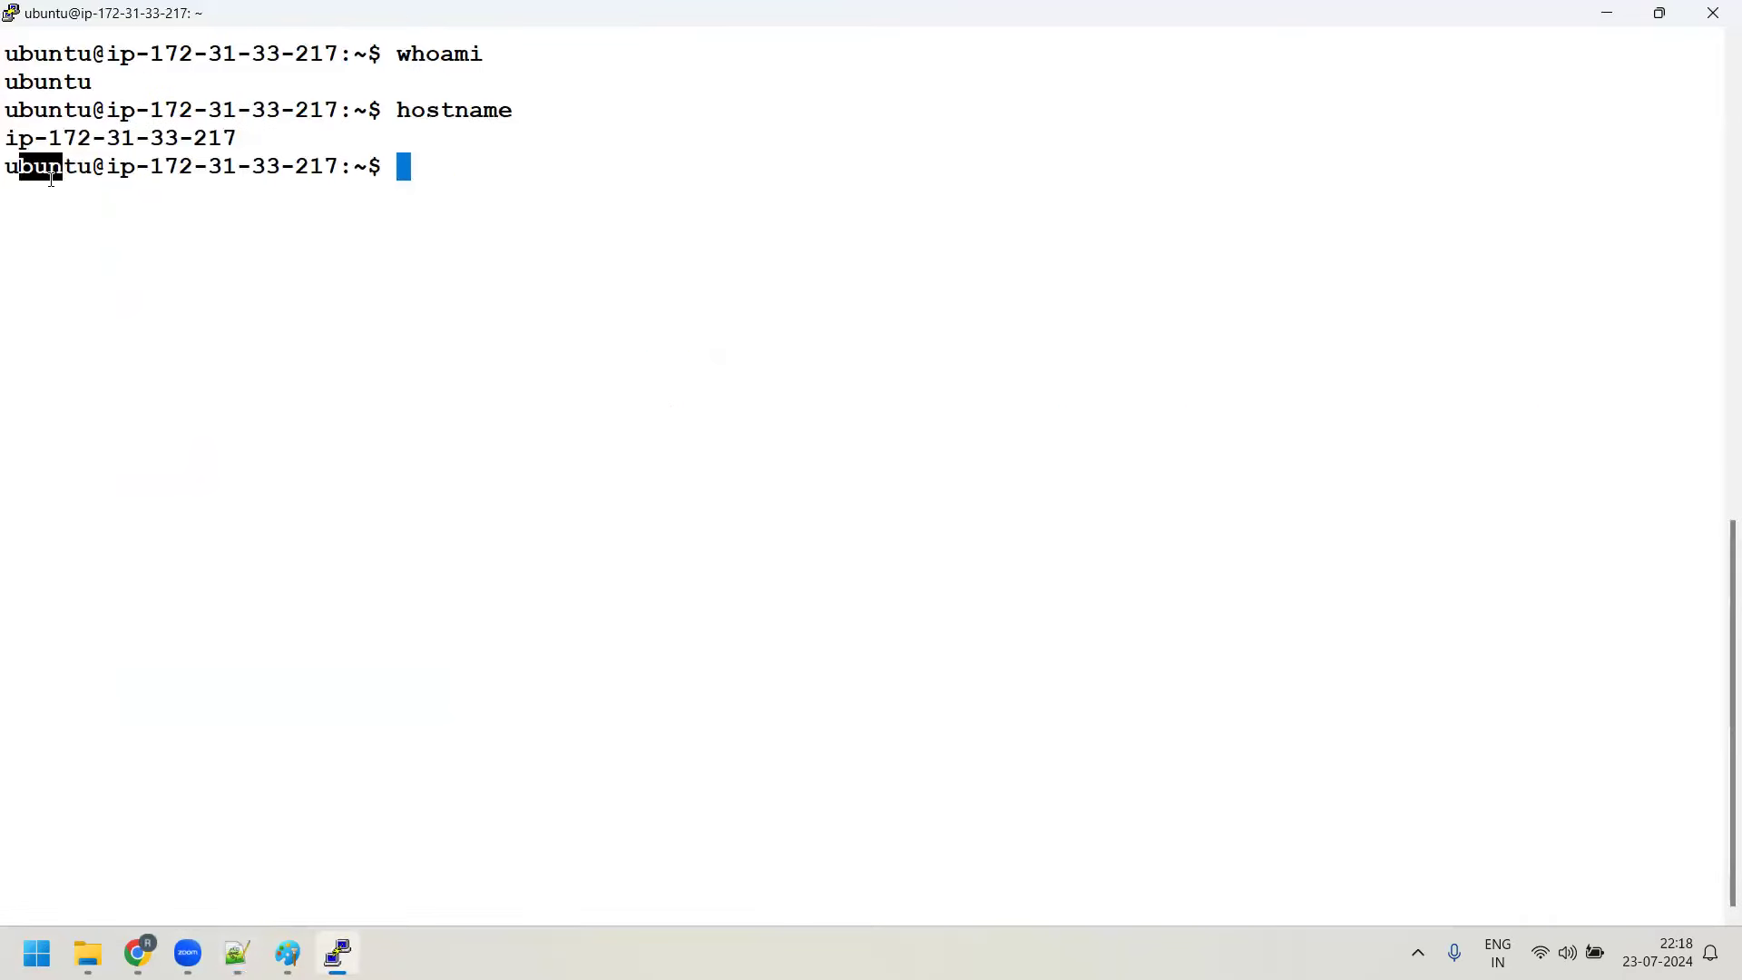
text(sudo su -)
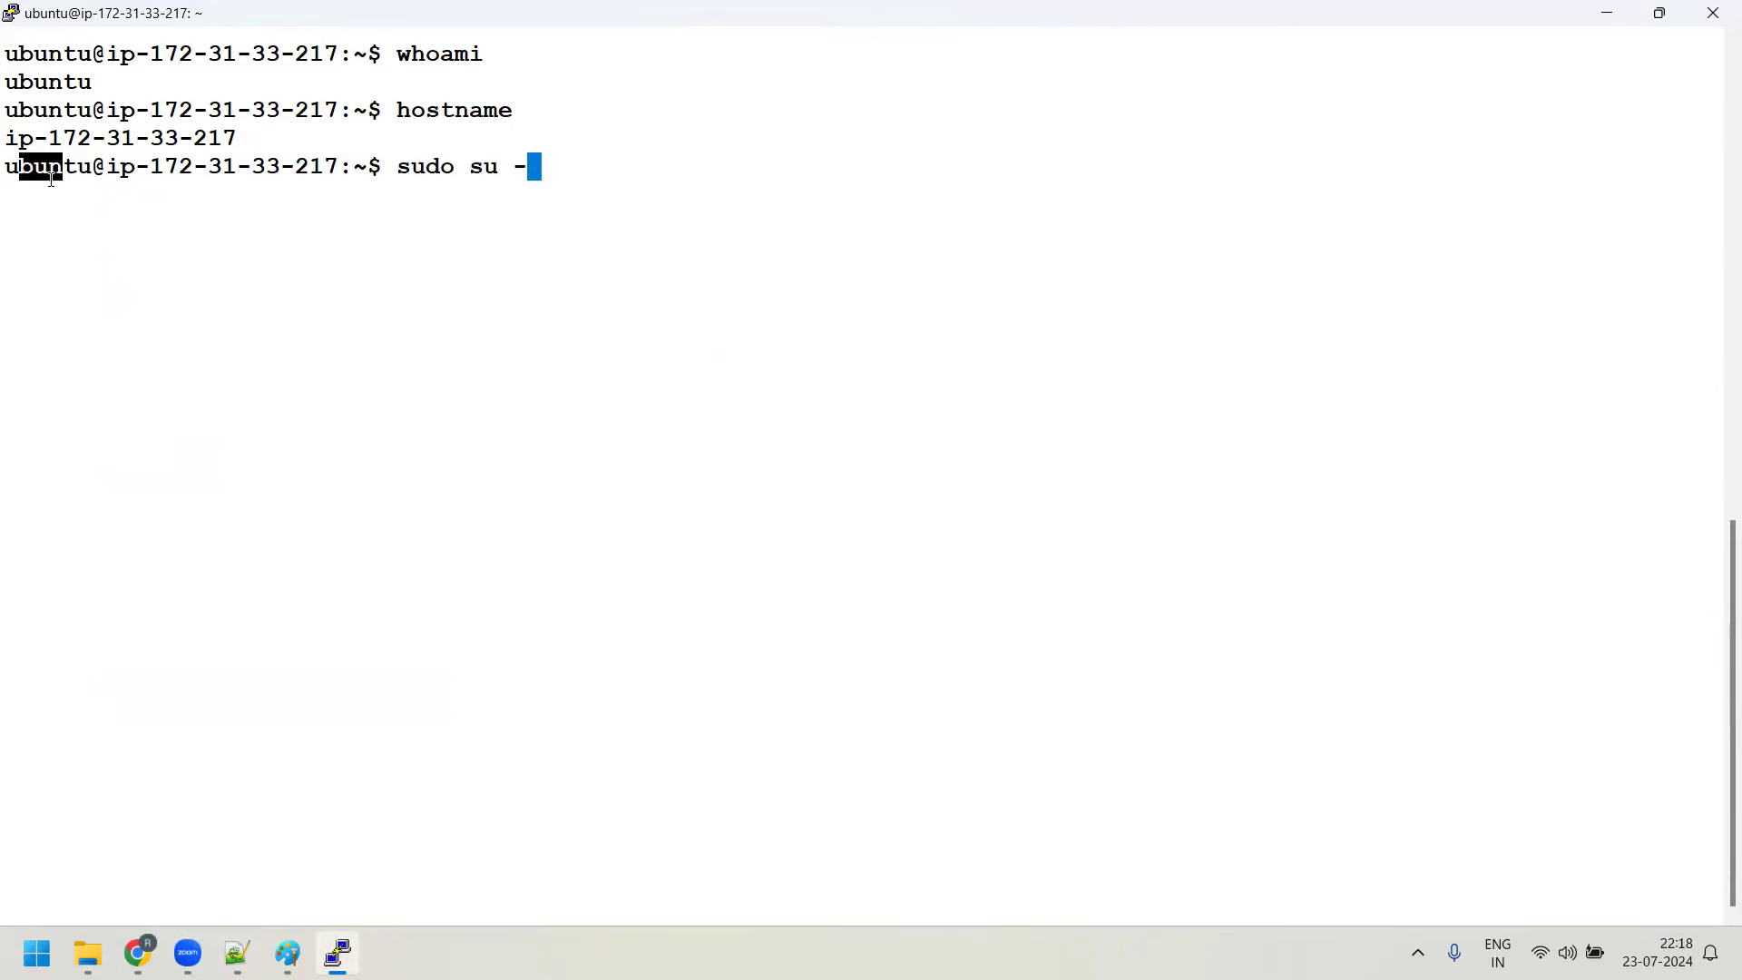
key(Return)
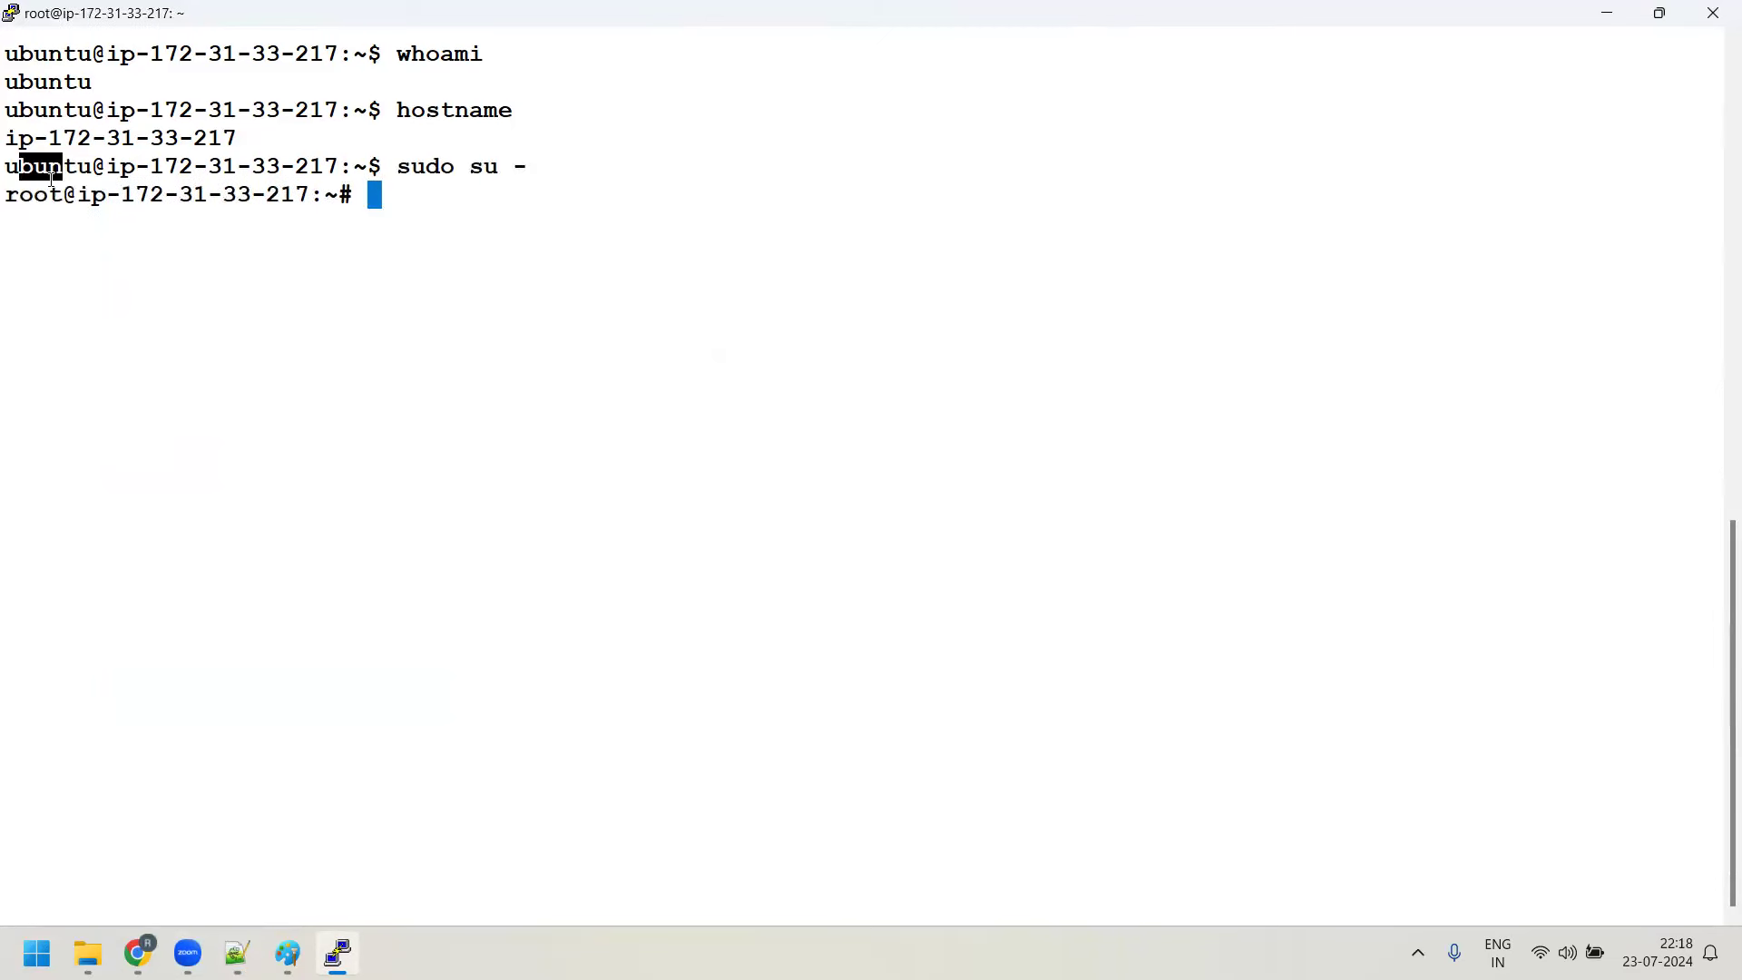
drag(8, 195, 77, 195)
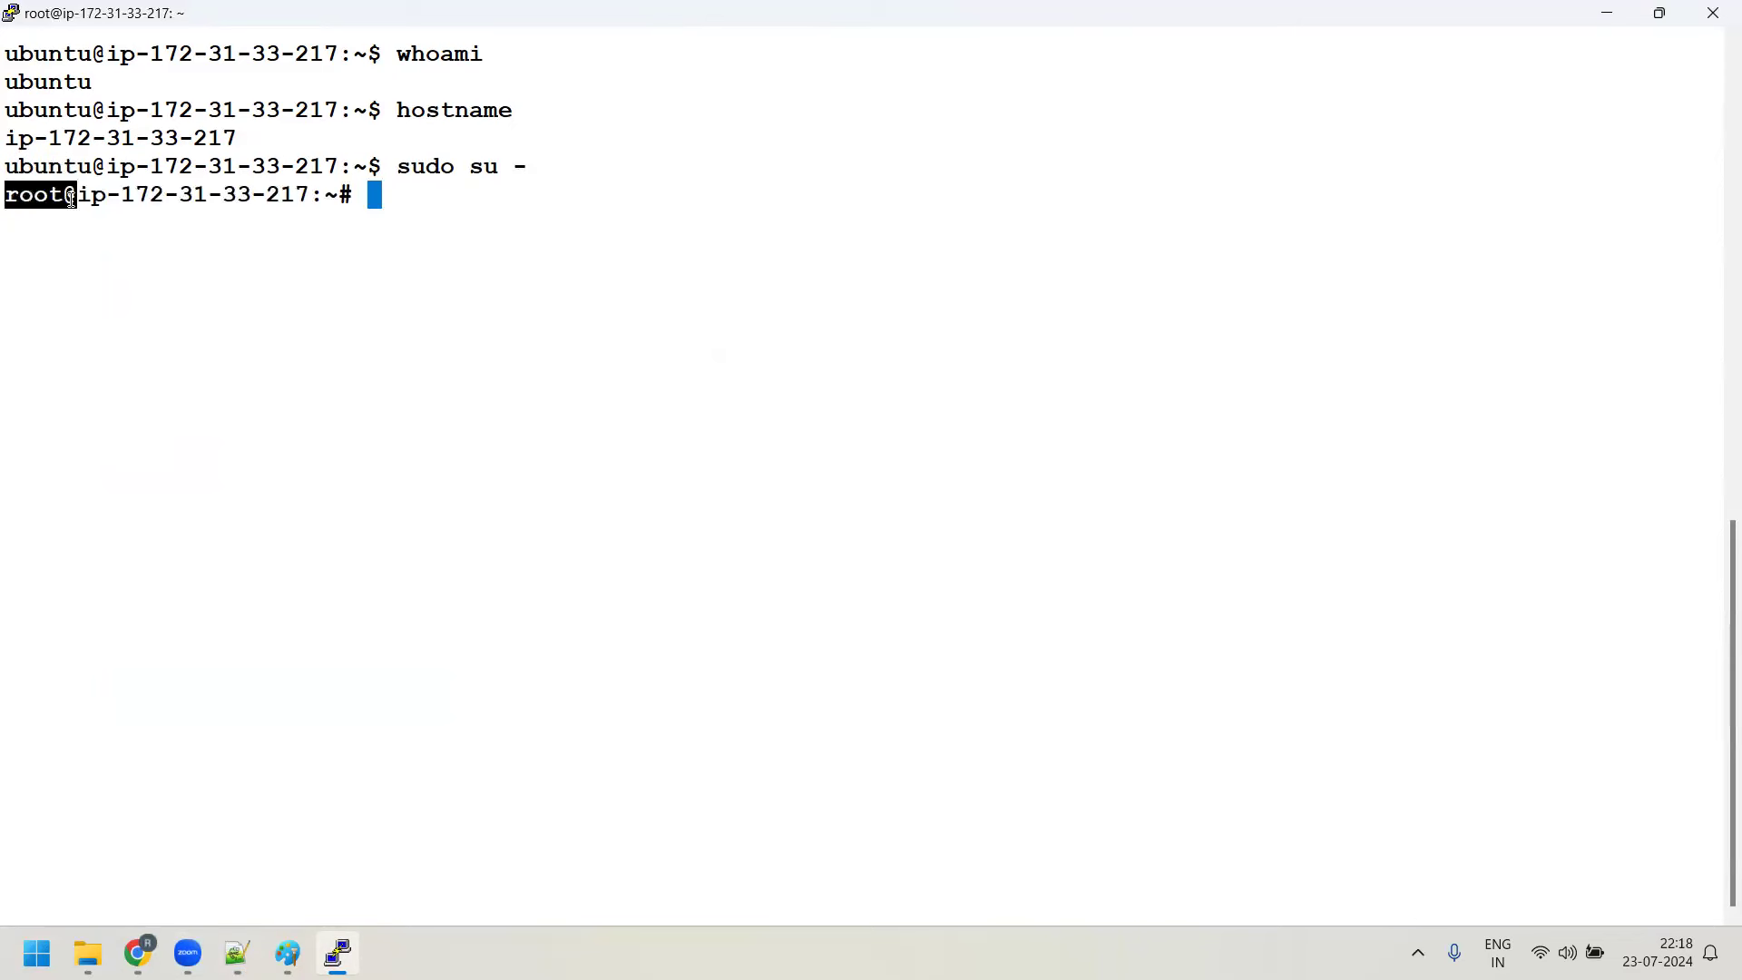
double_click(481, 168)
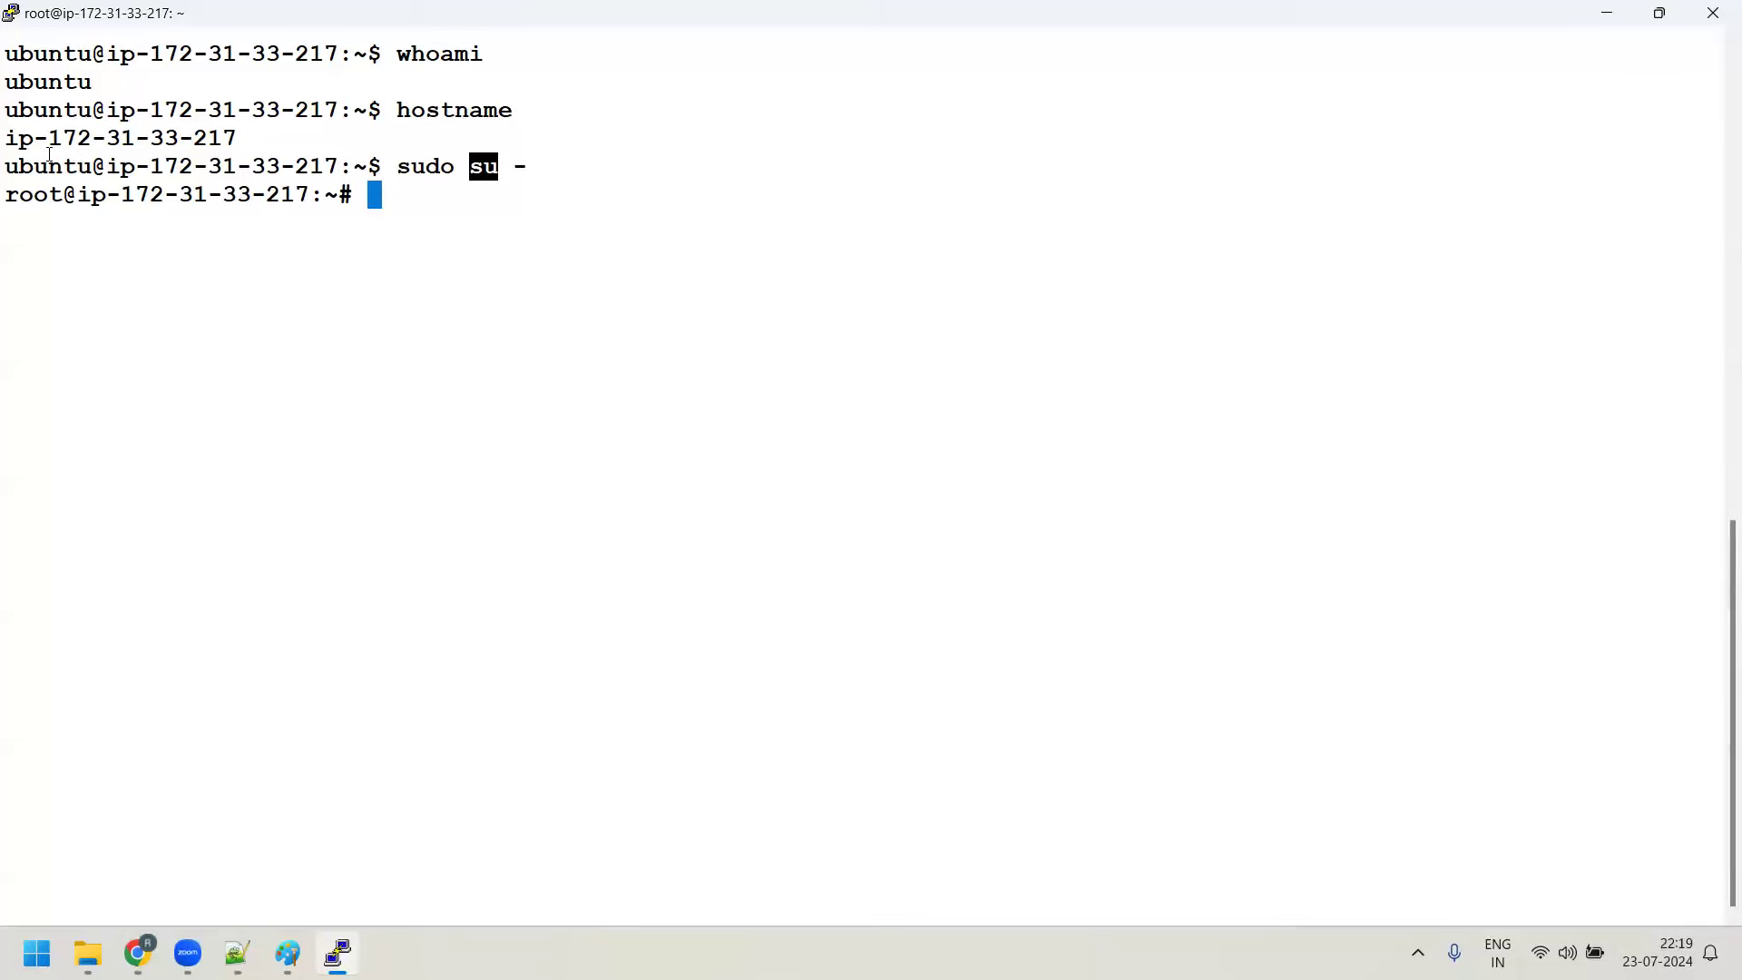
text(exit)
key(Return)
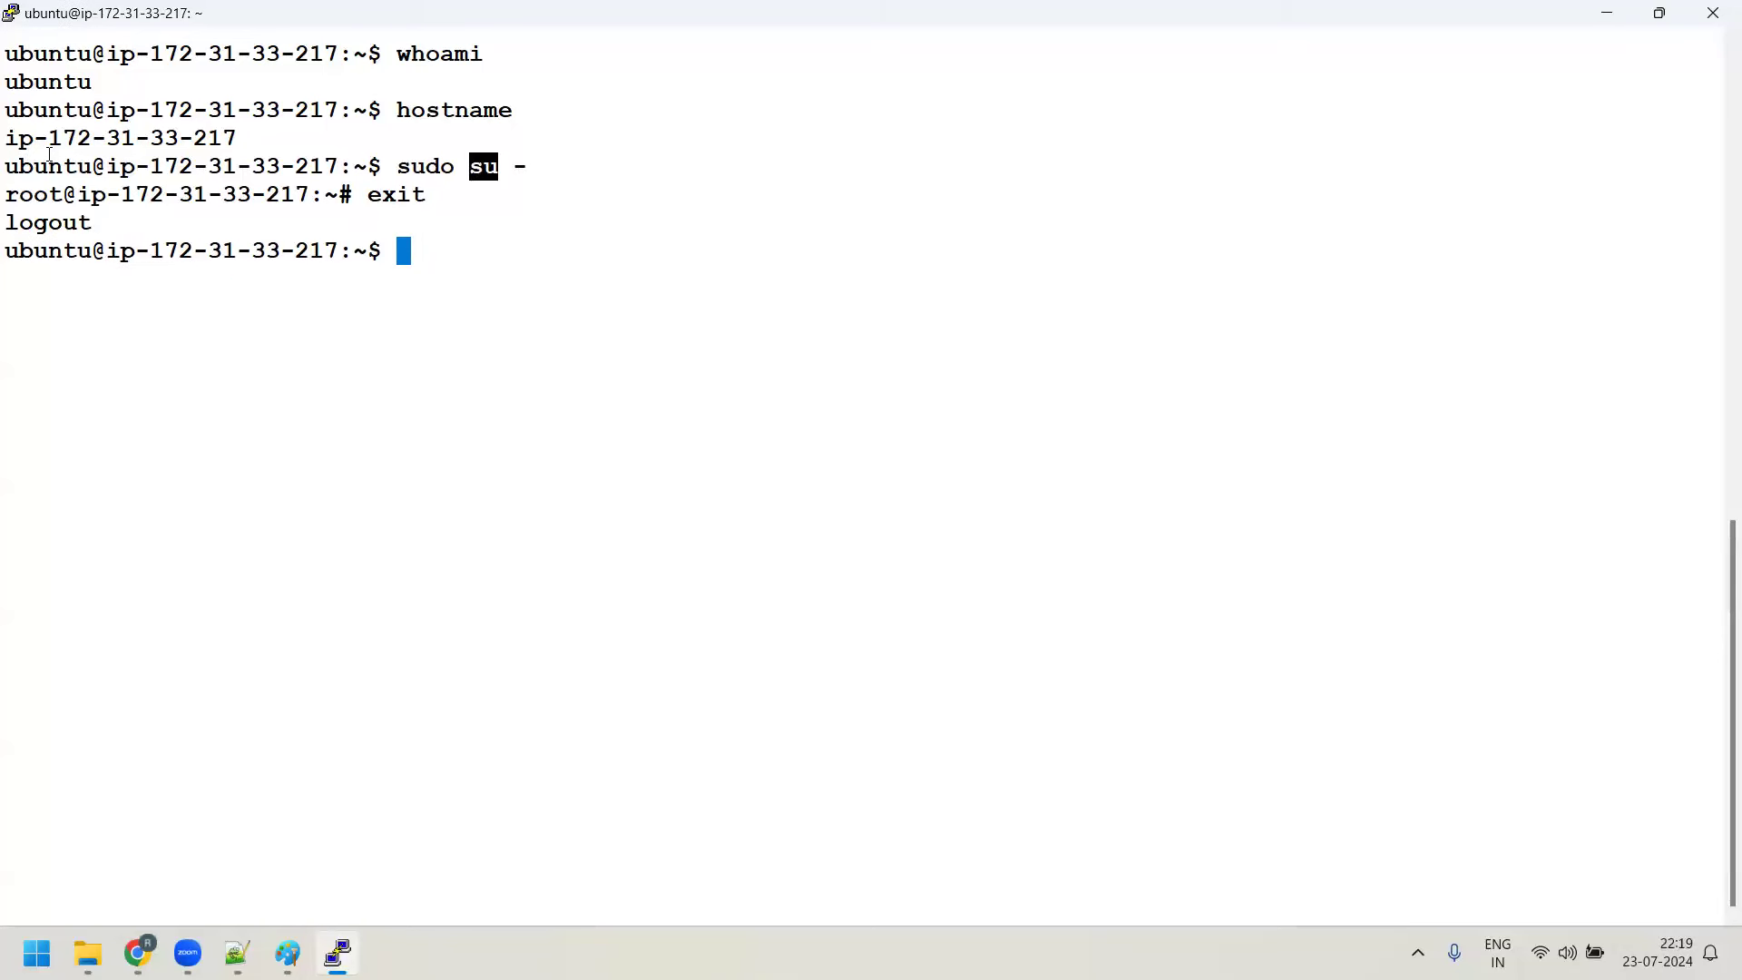
Try sudo su -i and sudo su - i, both of which fail
text(sudo su -i)
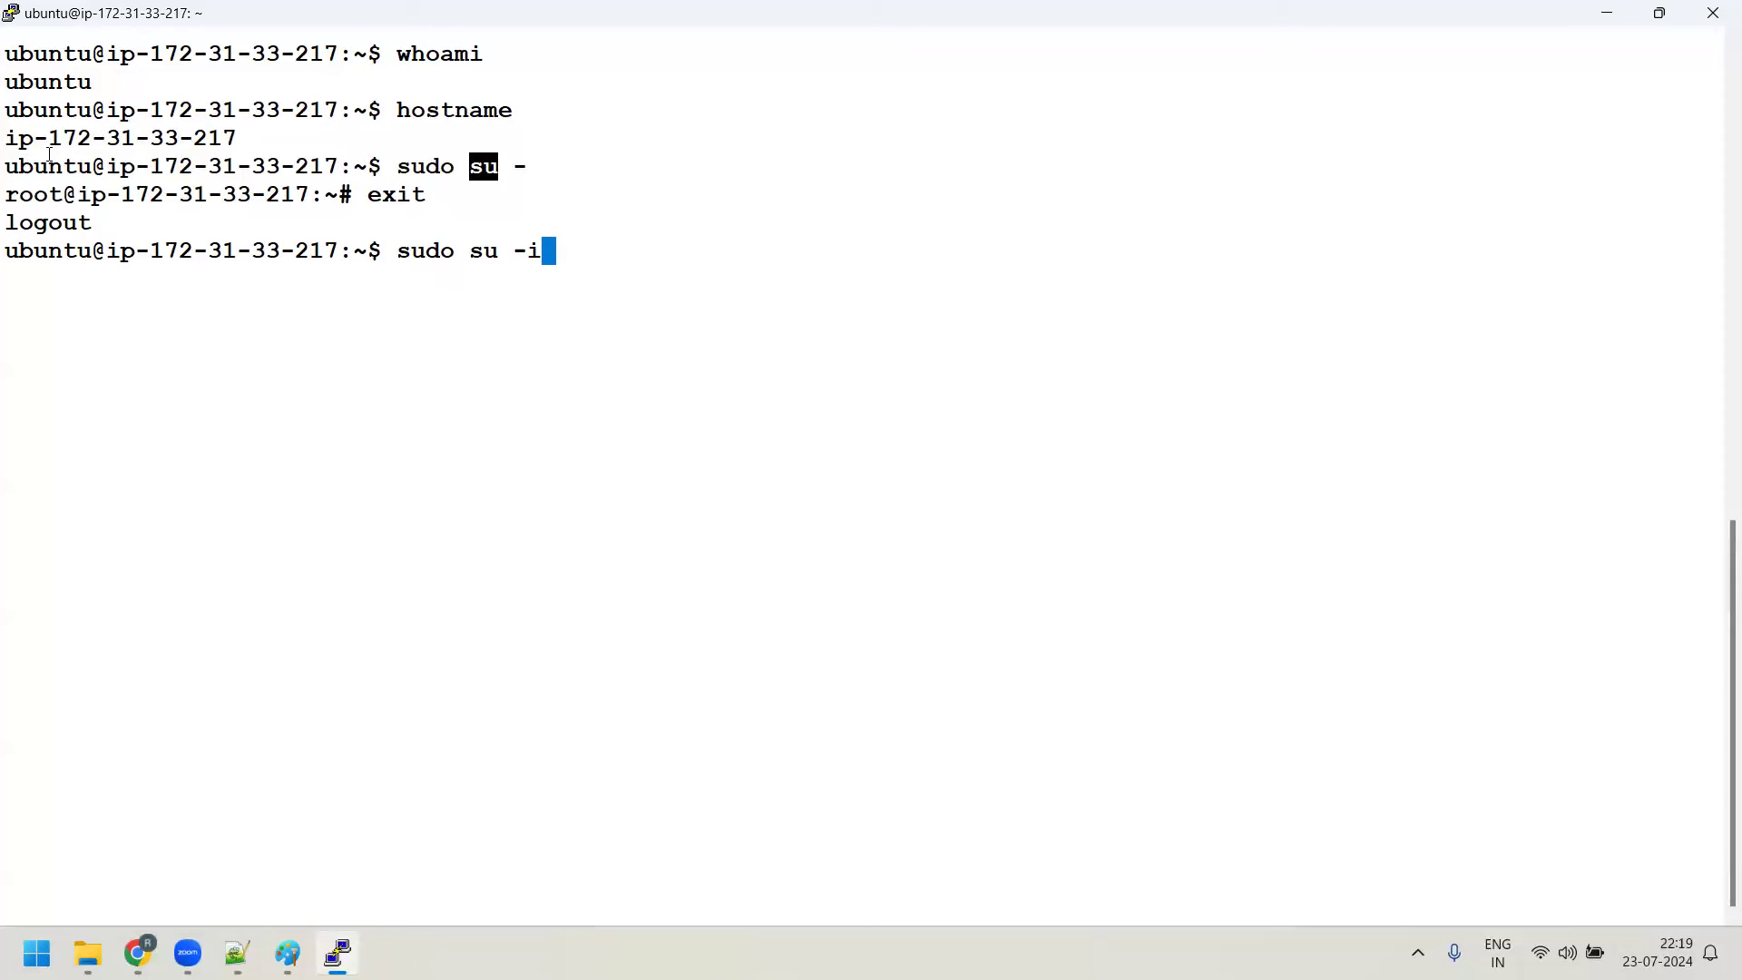
key(Return)
key(Up)
key(BackSpace)
text(i)
key(Return)
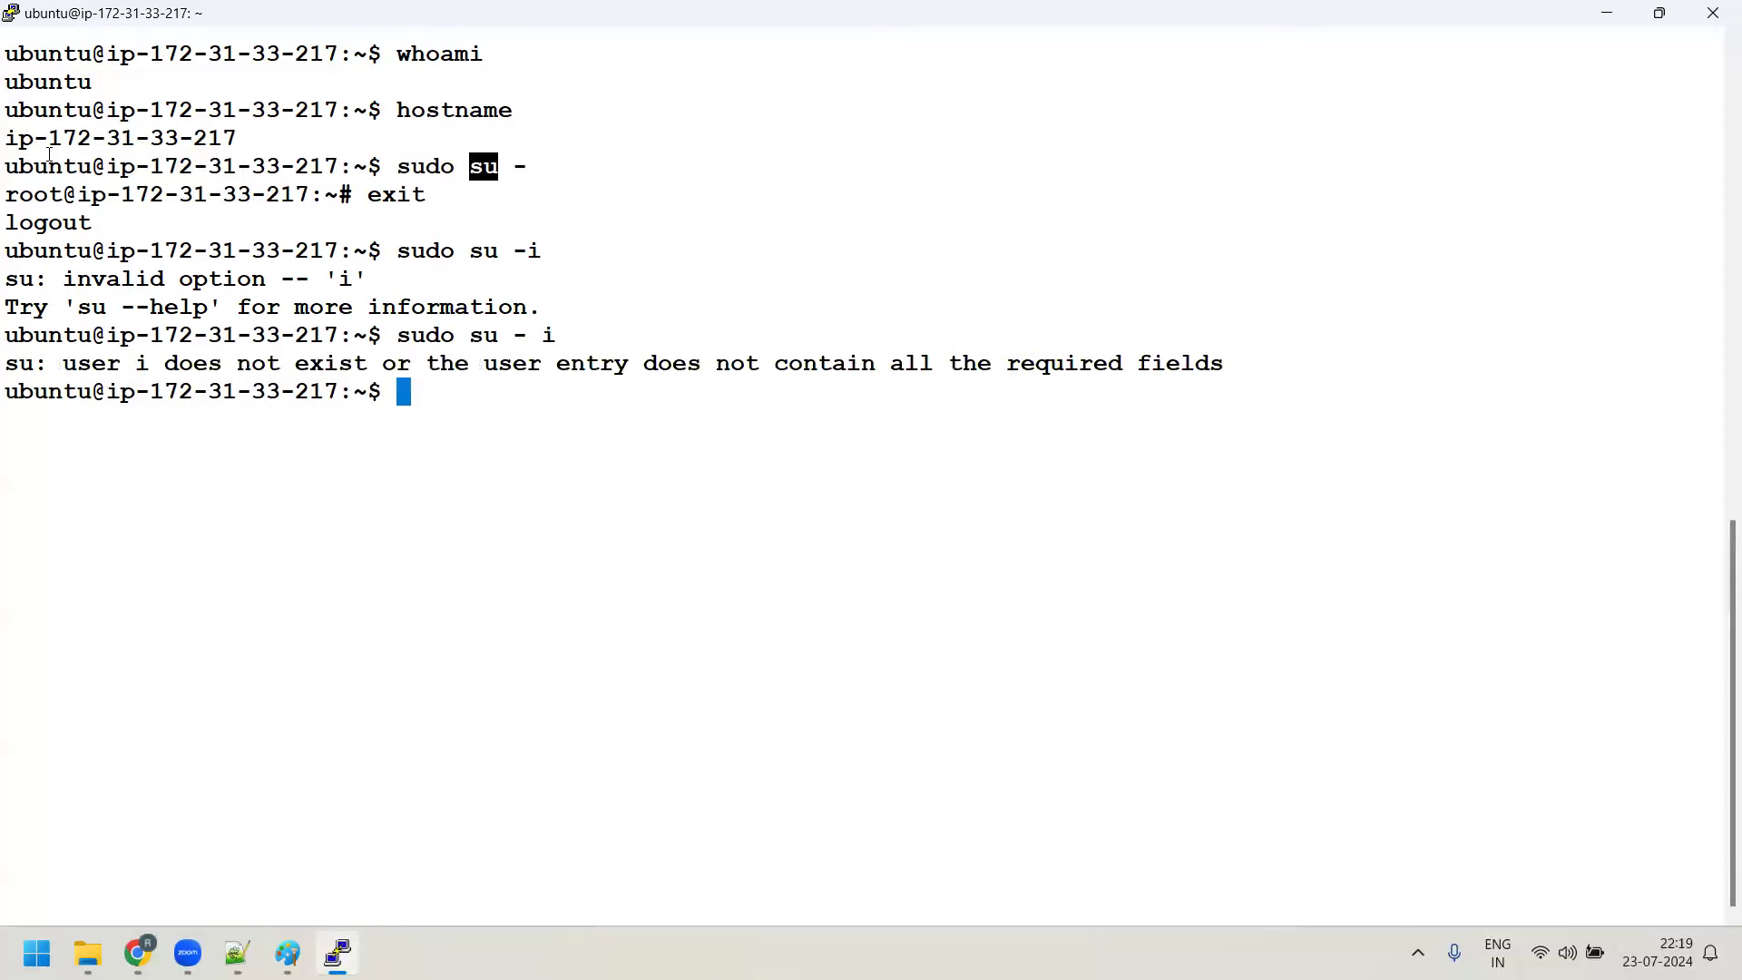
Become root with sudo su, then exit back to the ubuntu prompt
key(Up)
key(BackSpace)
key(BackSpace)
key(BackSpace)
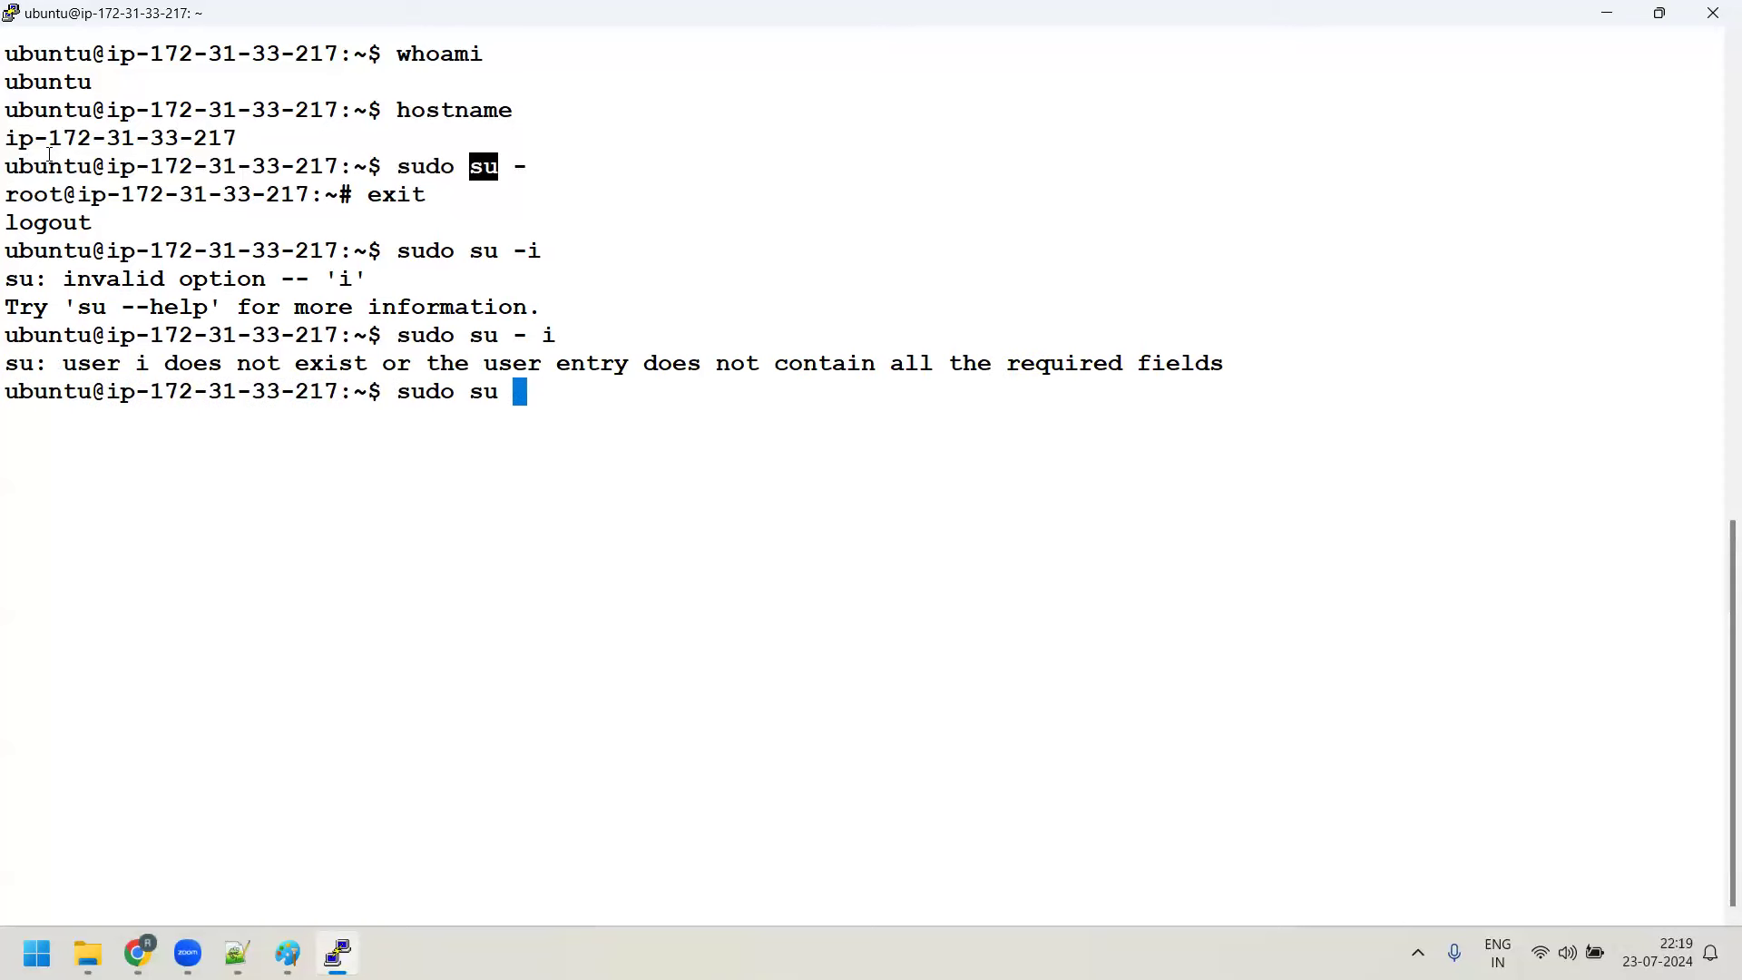
key(Return)
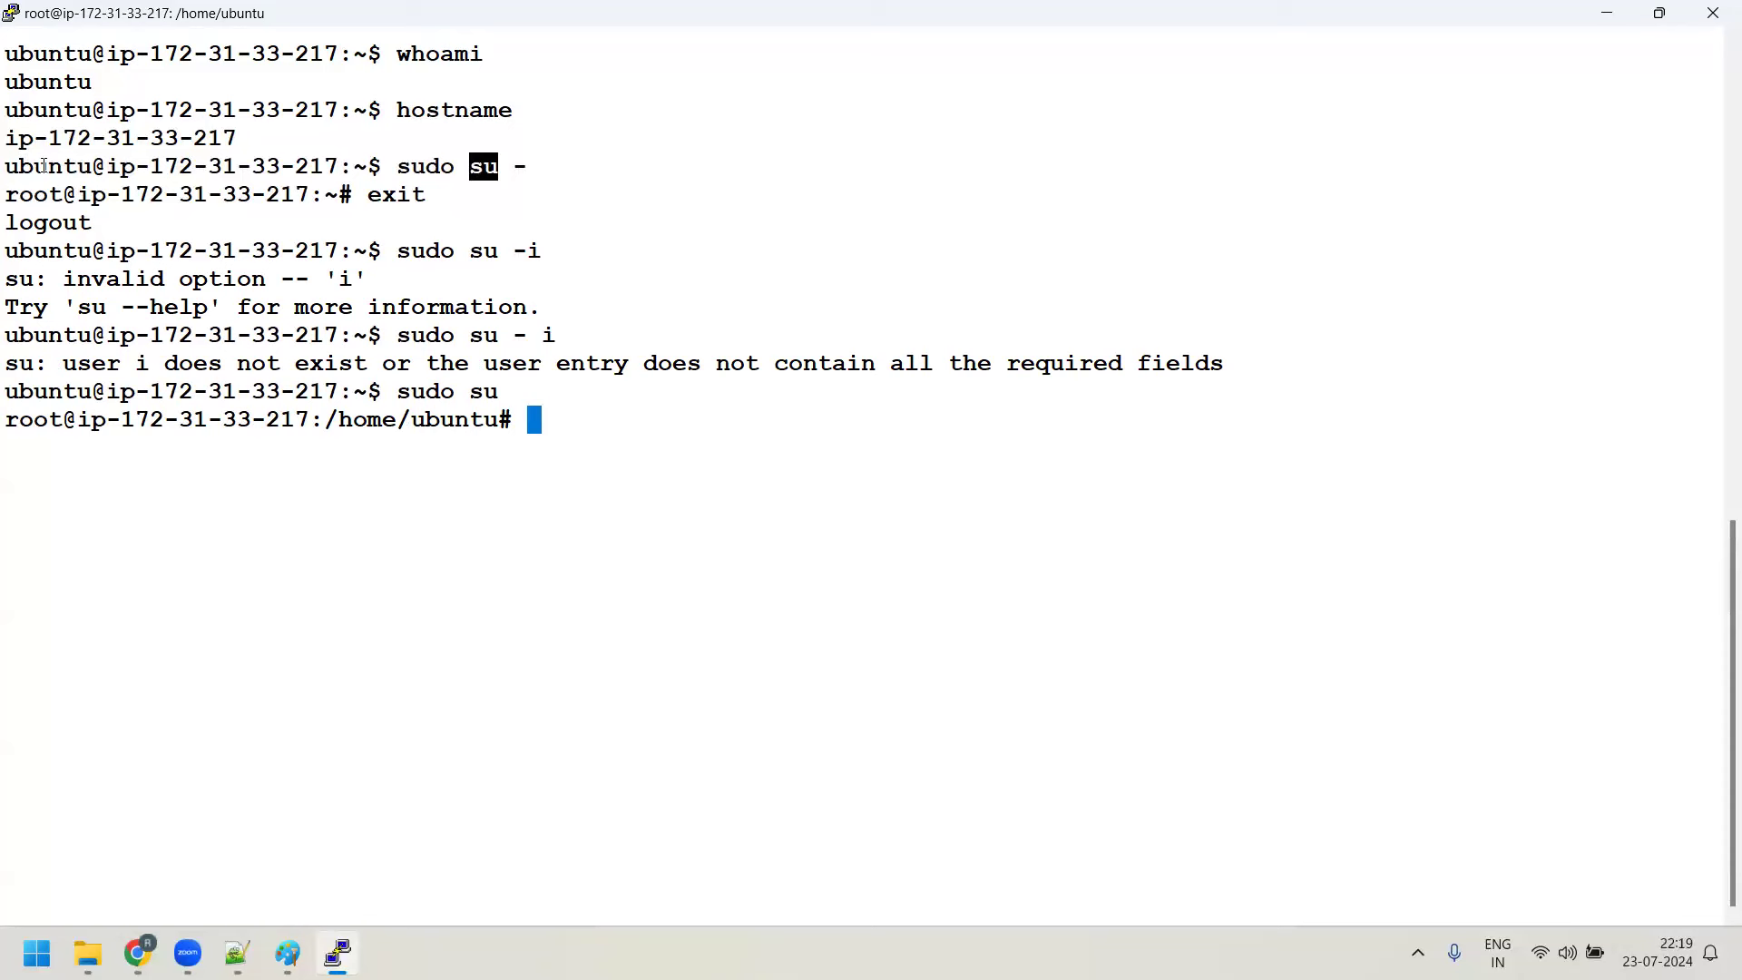
text(exit)
key(Return)
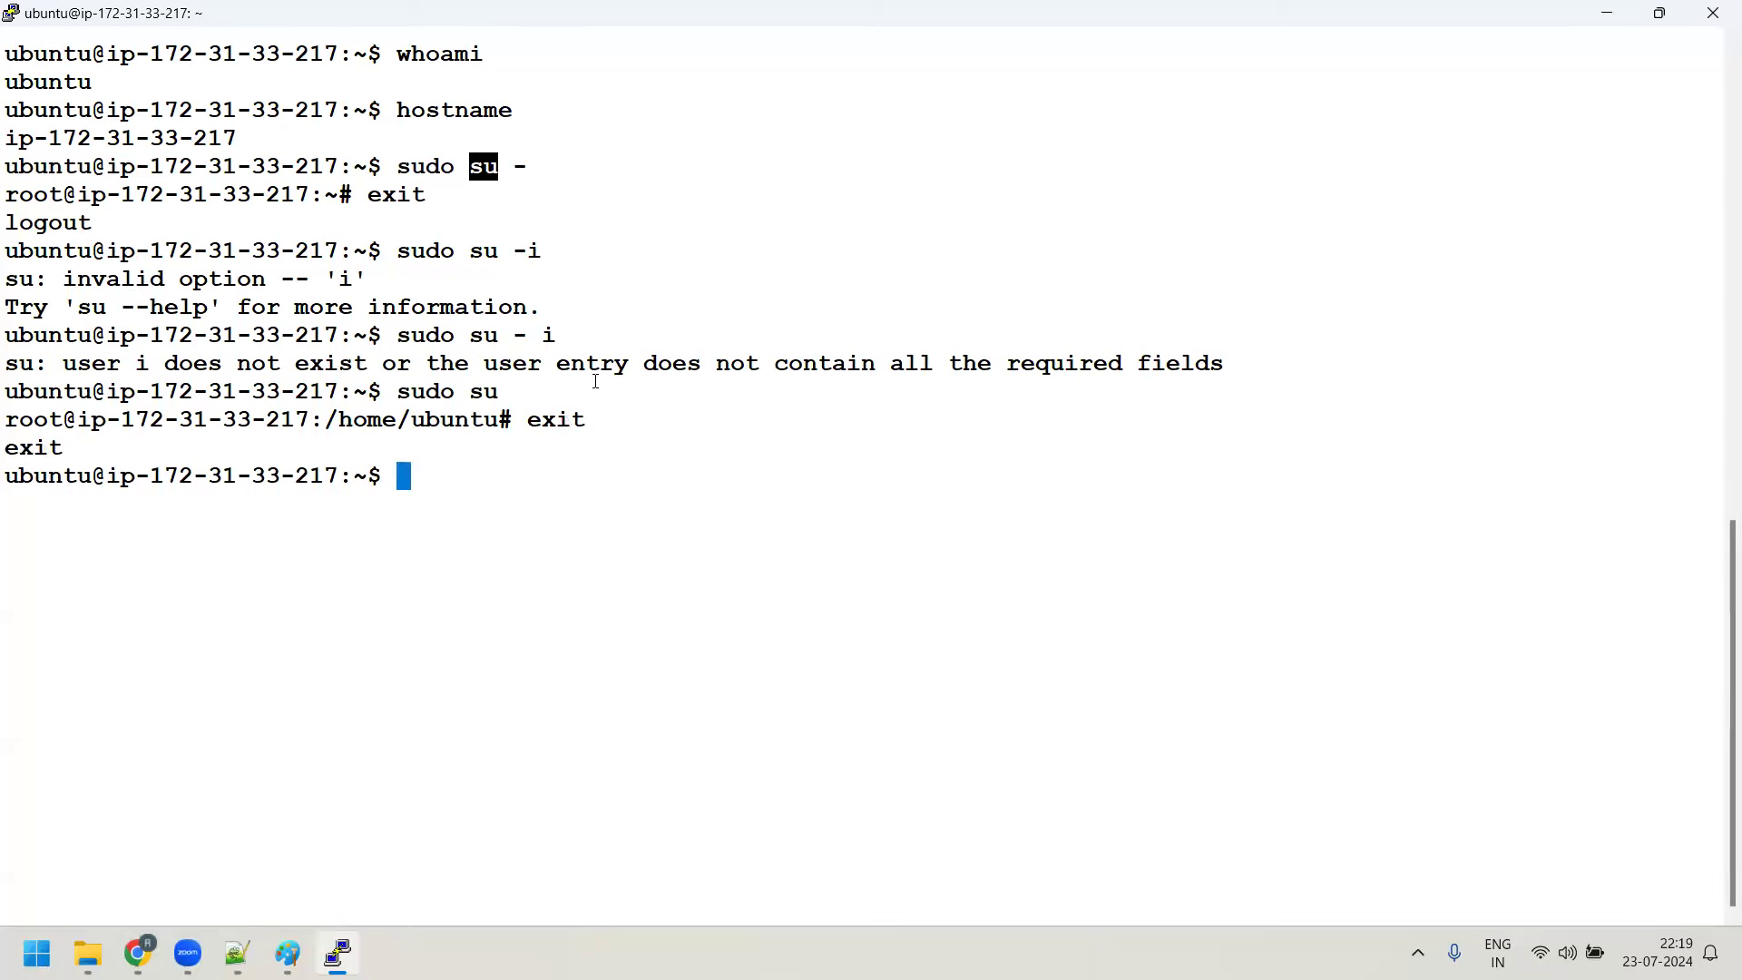
drag(4, 477, 383, 481)
Add a sample custom prompt for dev.qintra.com ending in # on line 92
click(237, 953)
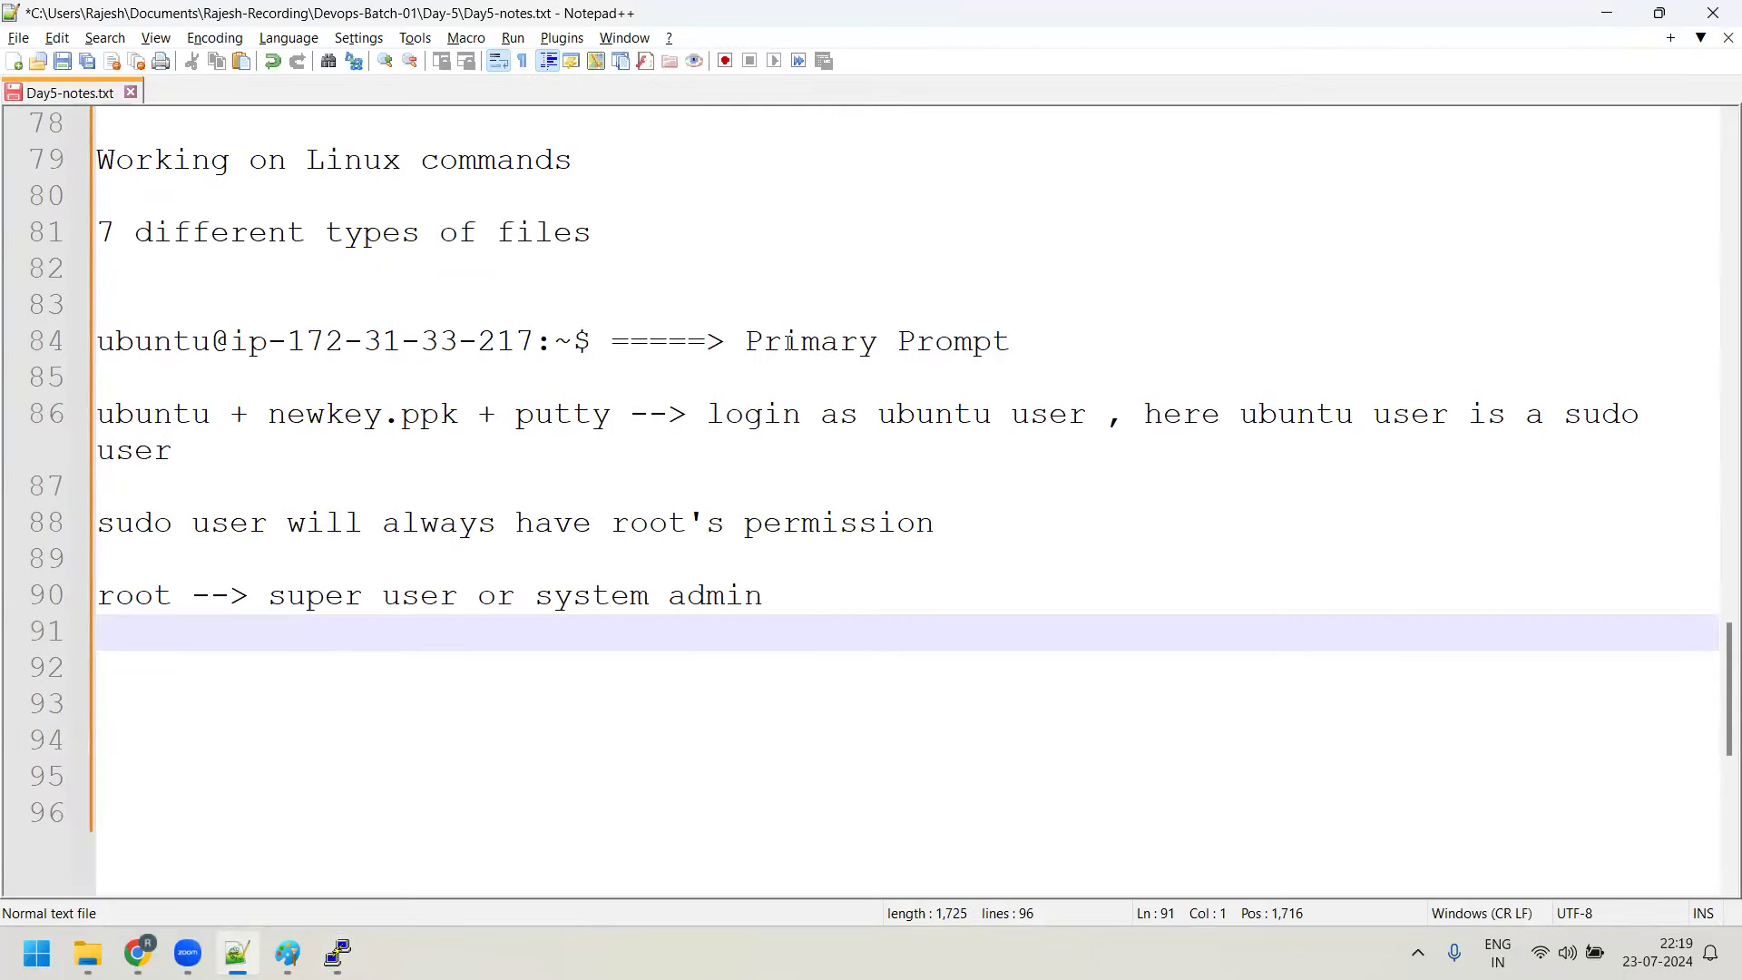
click(338, 953)
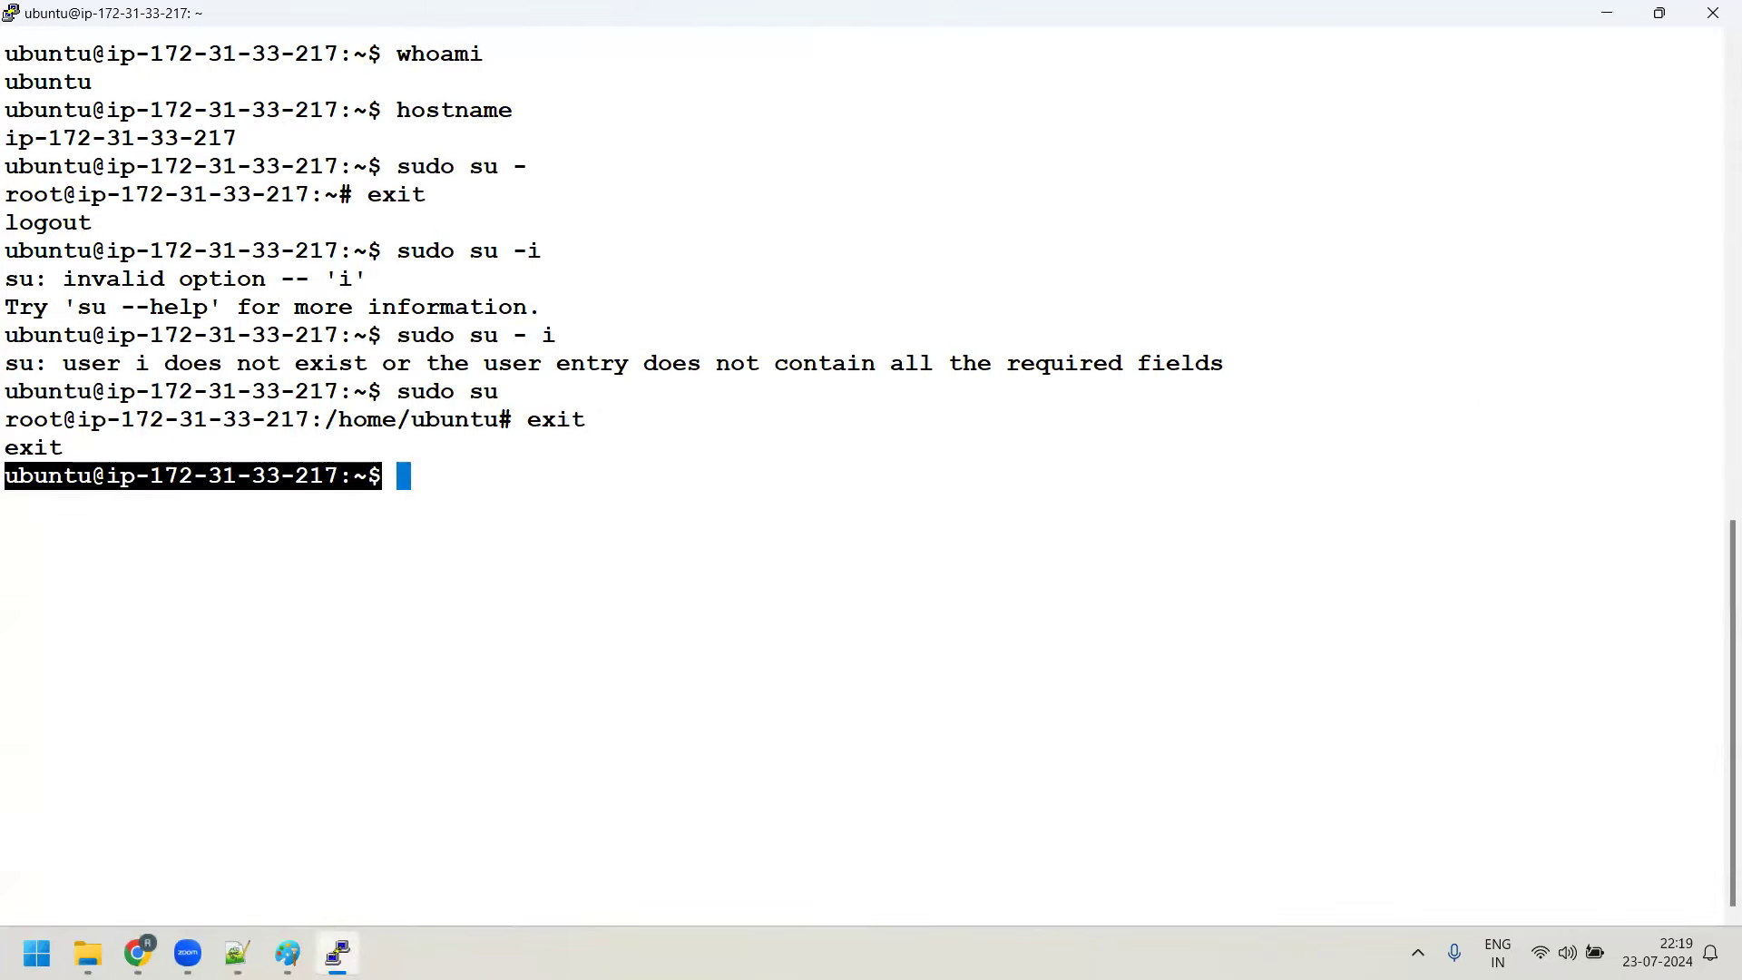
click(340, 948)
key(Return)
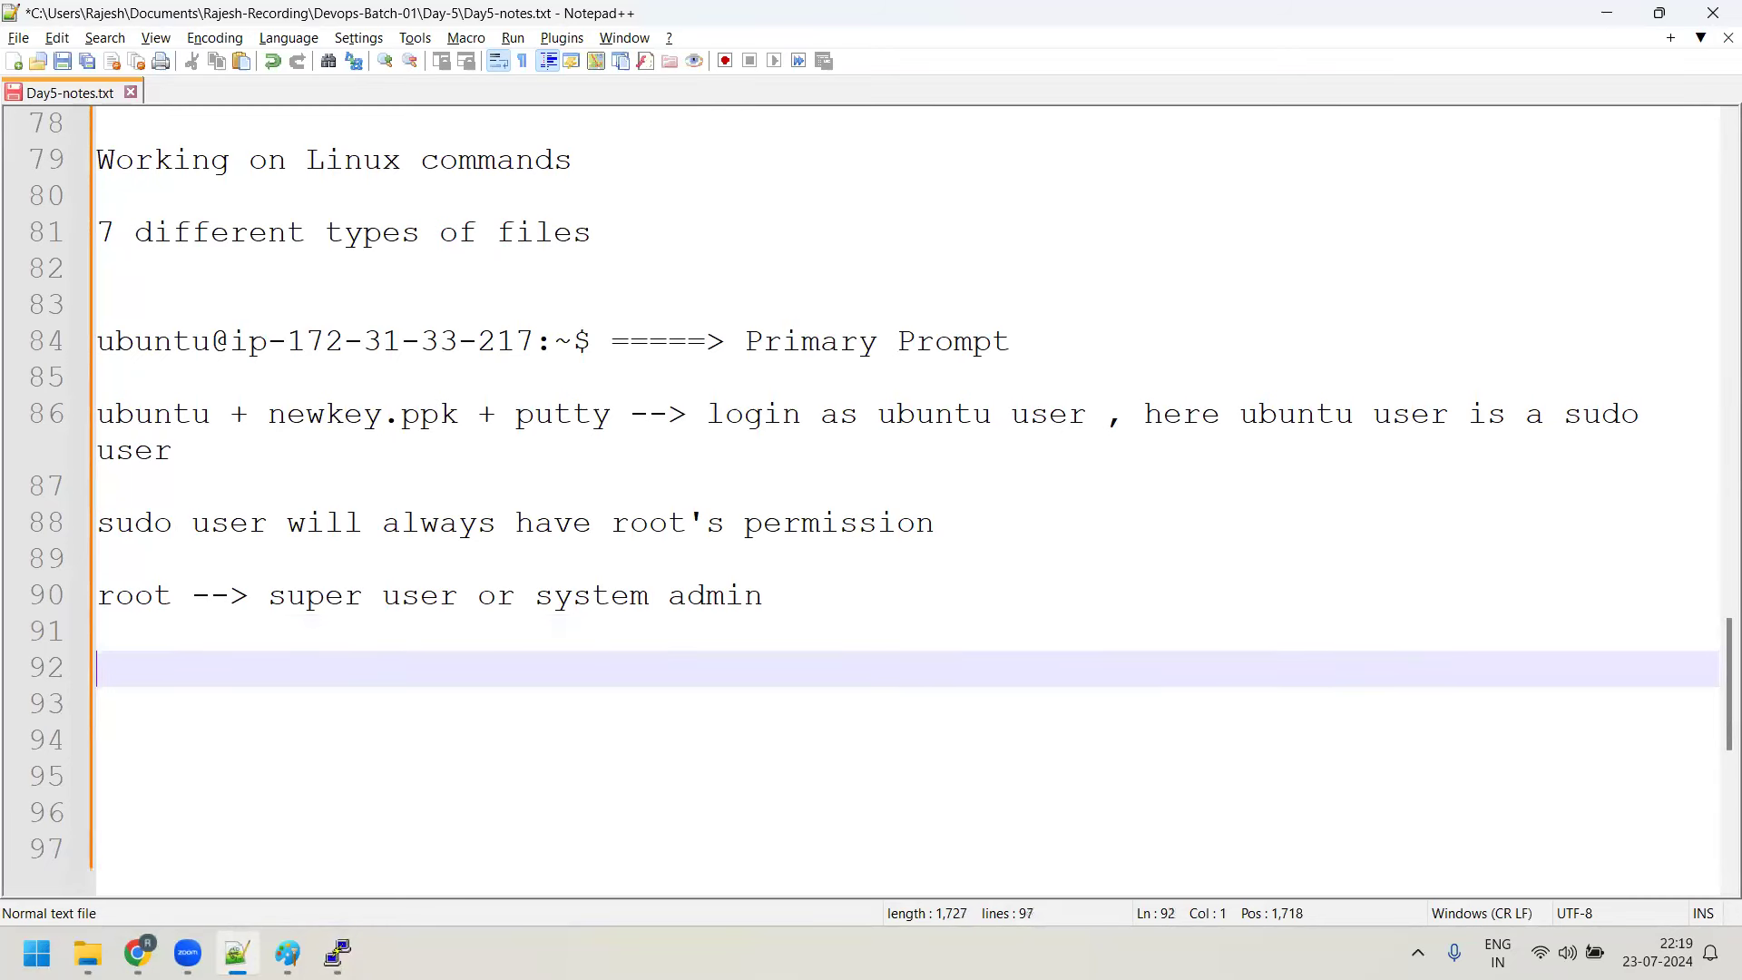
click(895, 628)
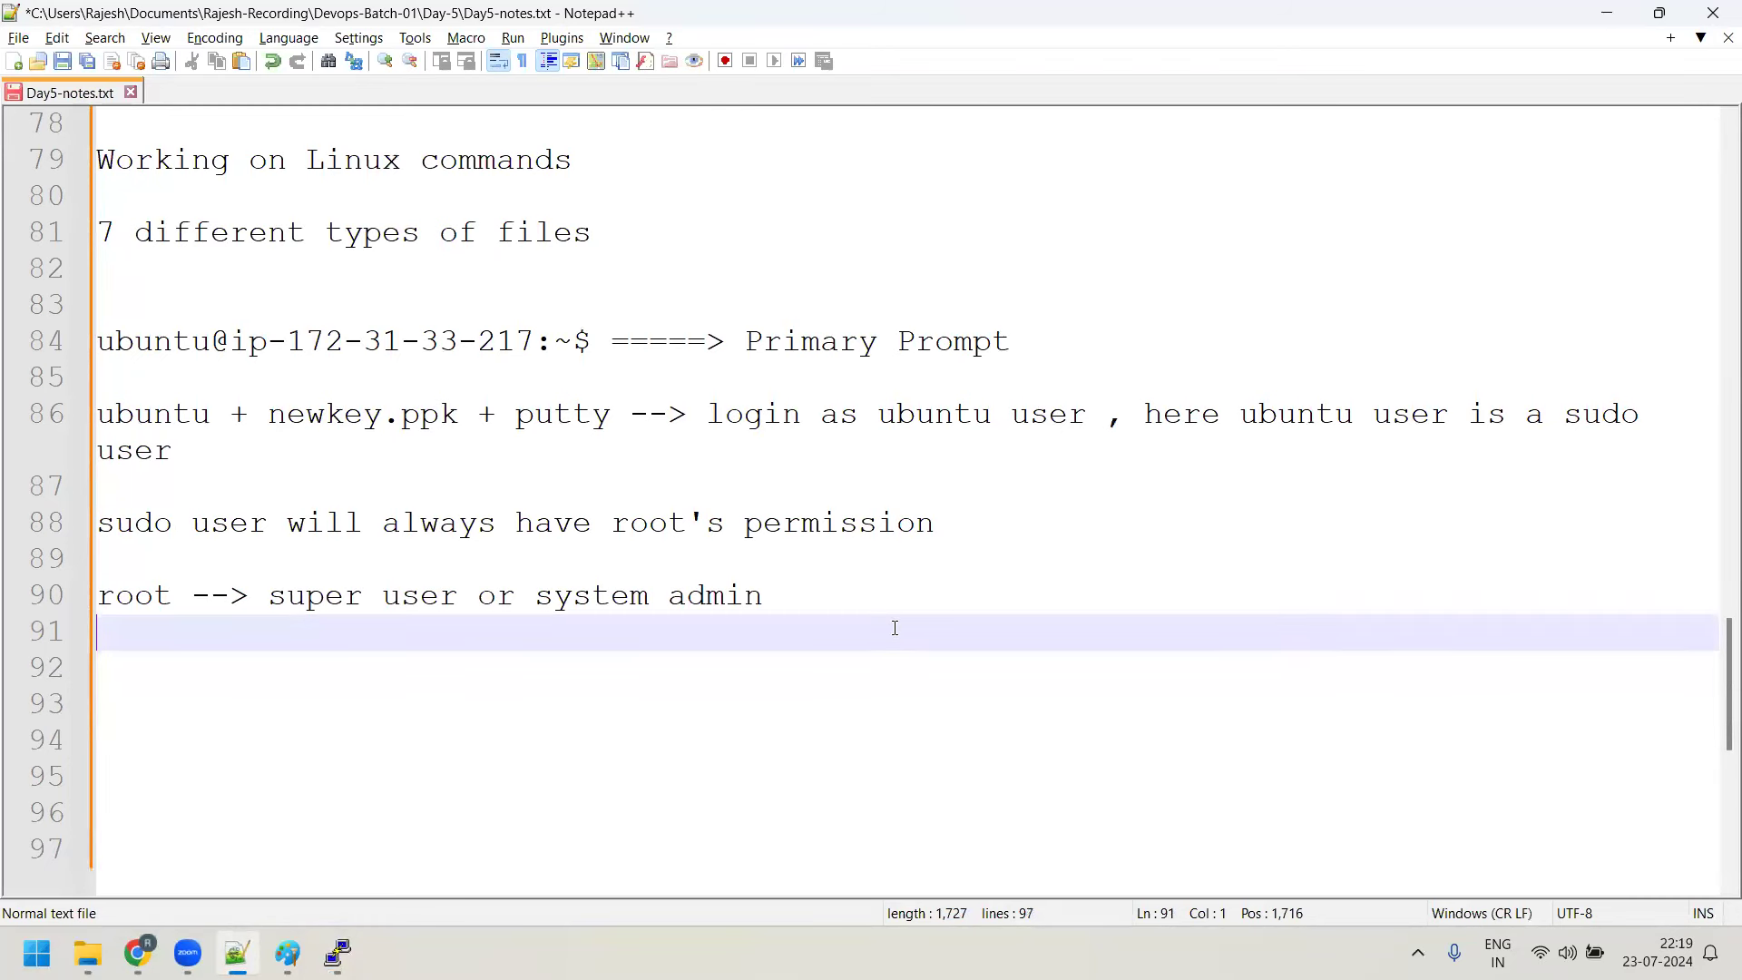
text(cli)
key(BackSpace)
key(BackSpace)
key(Return)
key(BackSpace)
key(BackSpace)
key(Return)
text(cli)
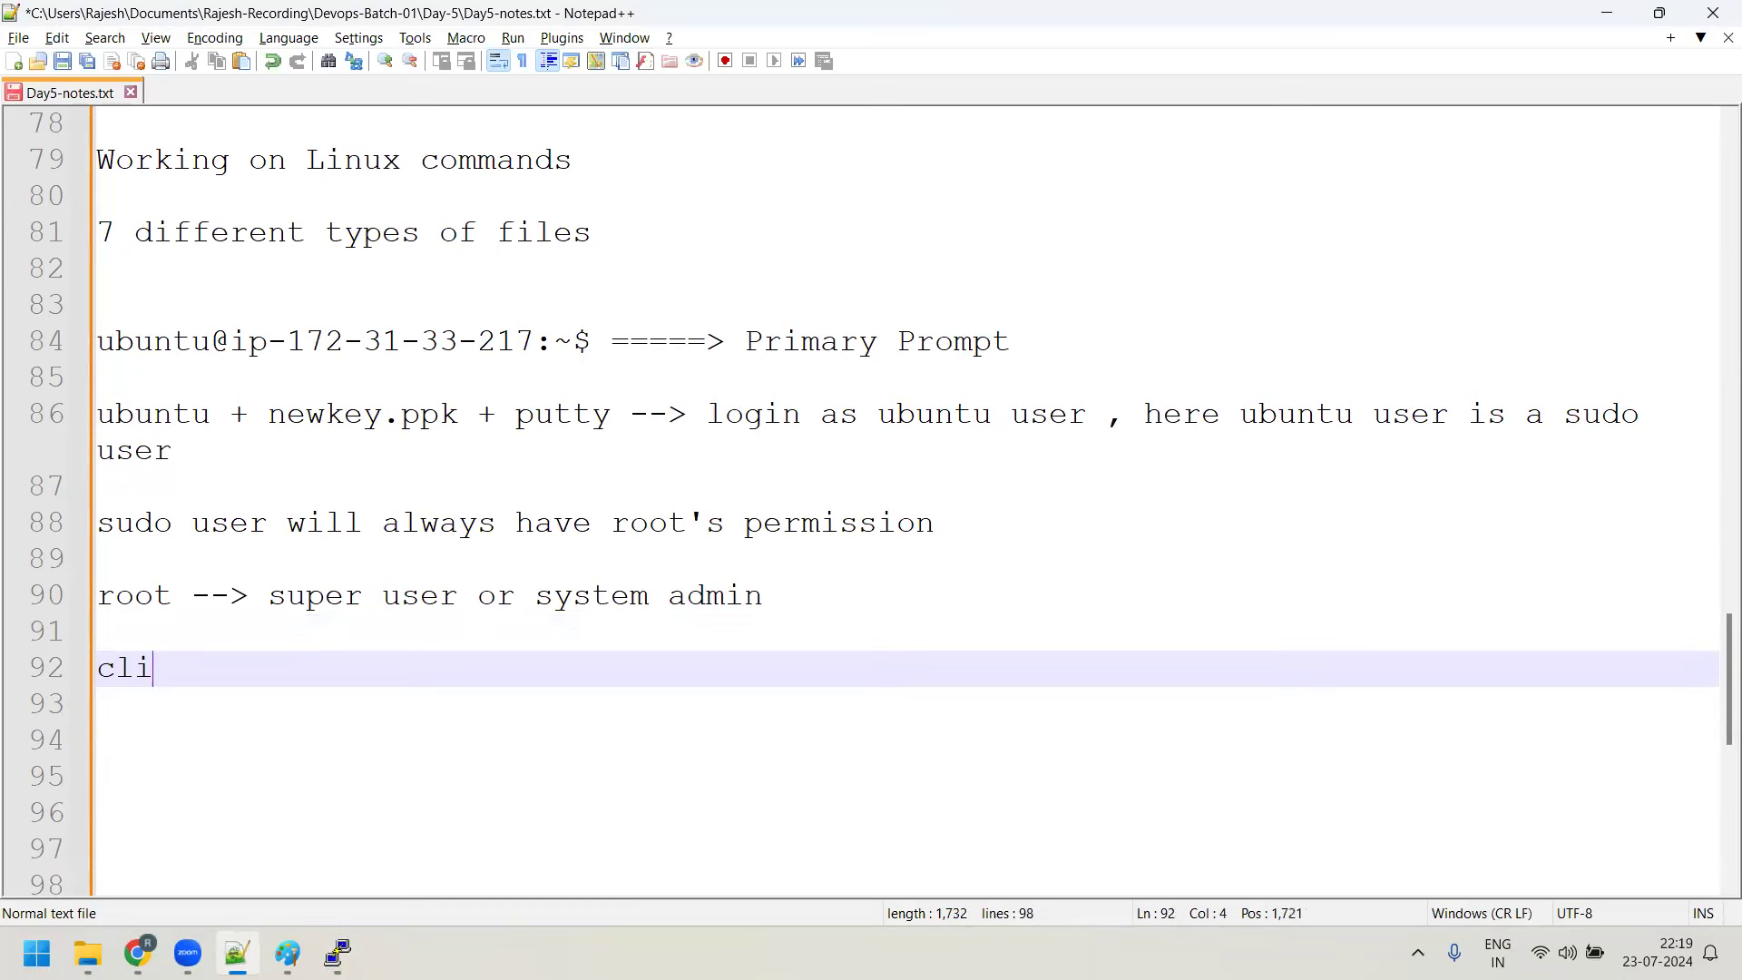
text(ent101@)
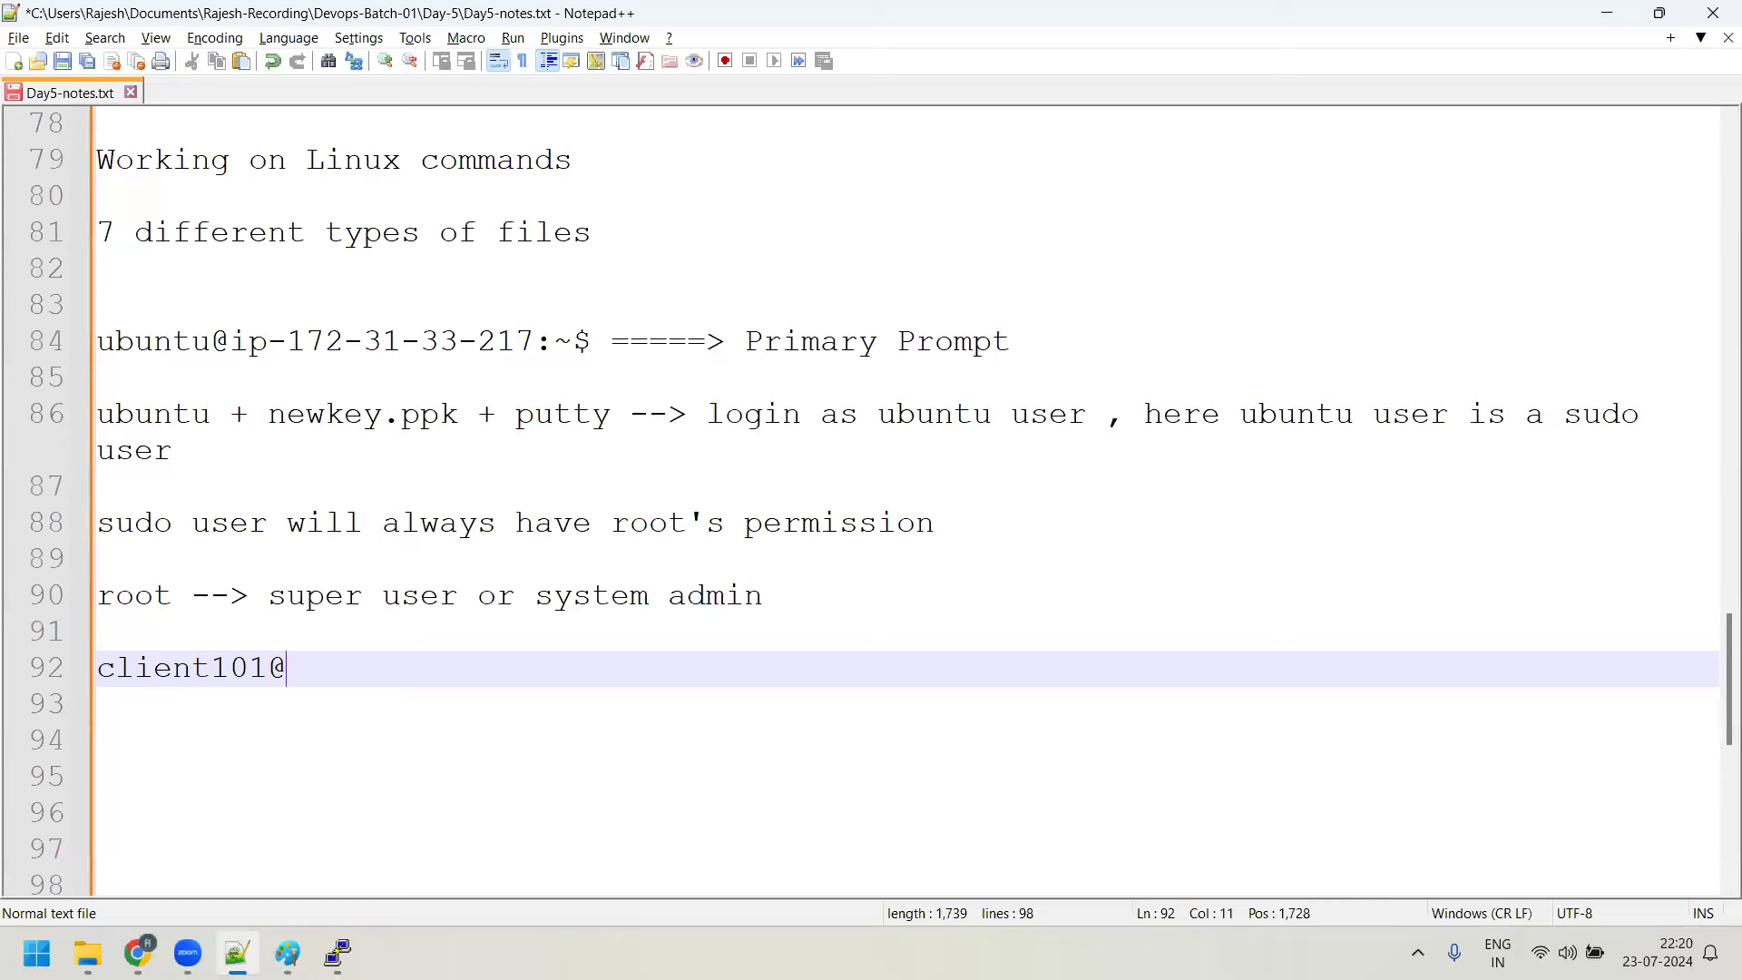
text(dev.qintra.com)
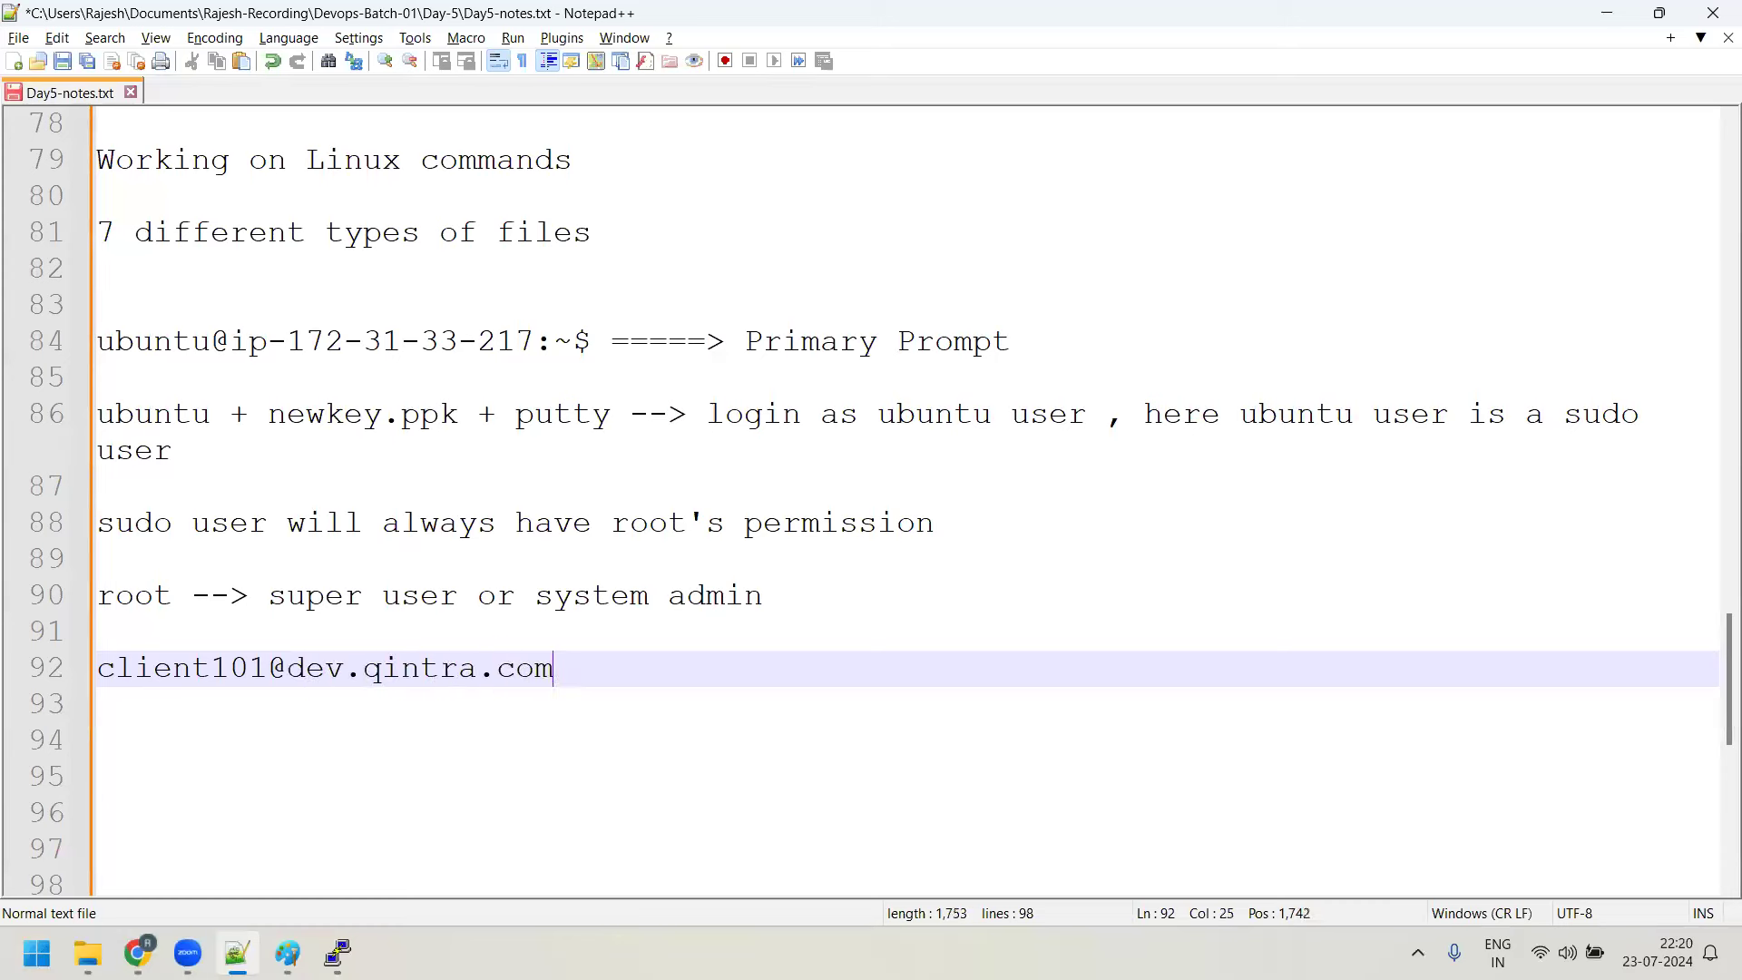
text( #)
key(Return)
key(Return)
Add the note 'Shell variable -- PS1 ---> edit this PS1 shell variable to change the primary prompt'
text(She)
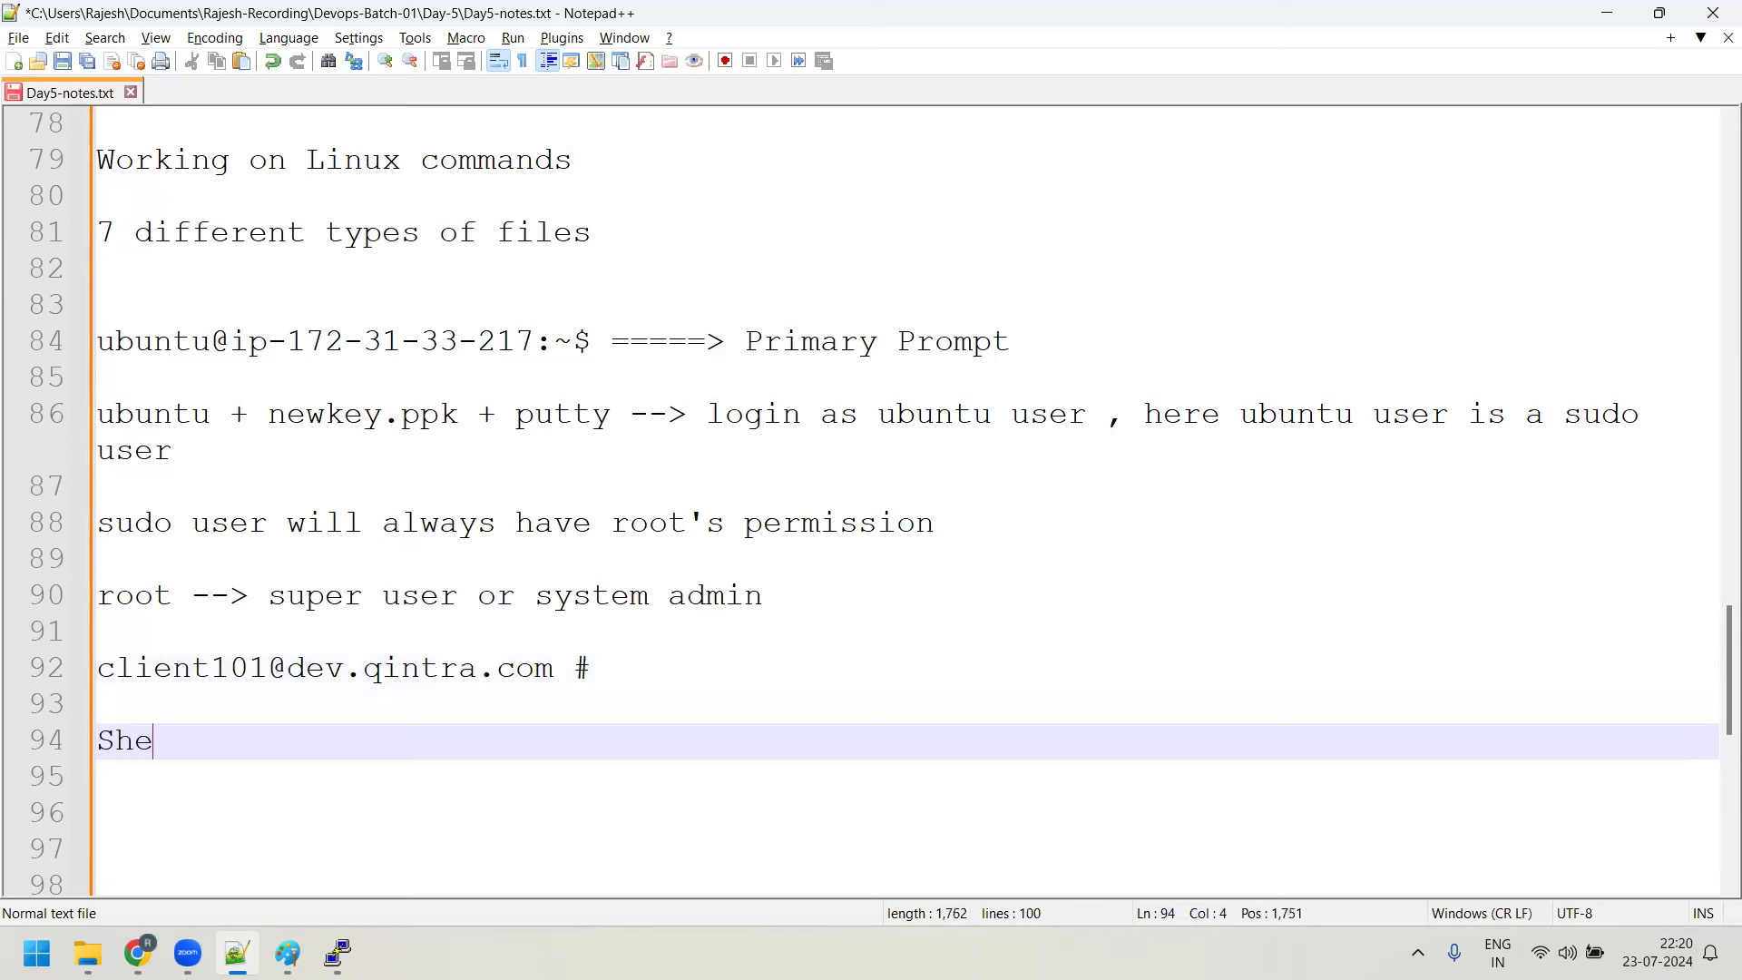
text(ll variab)
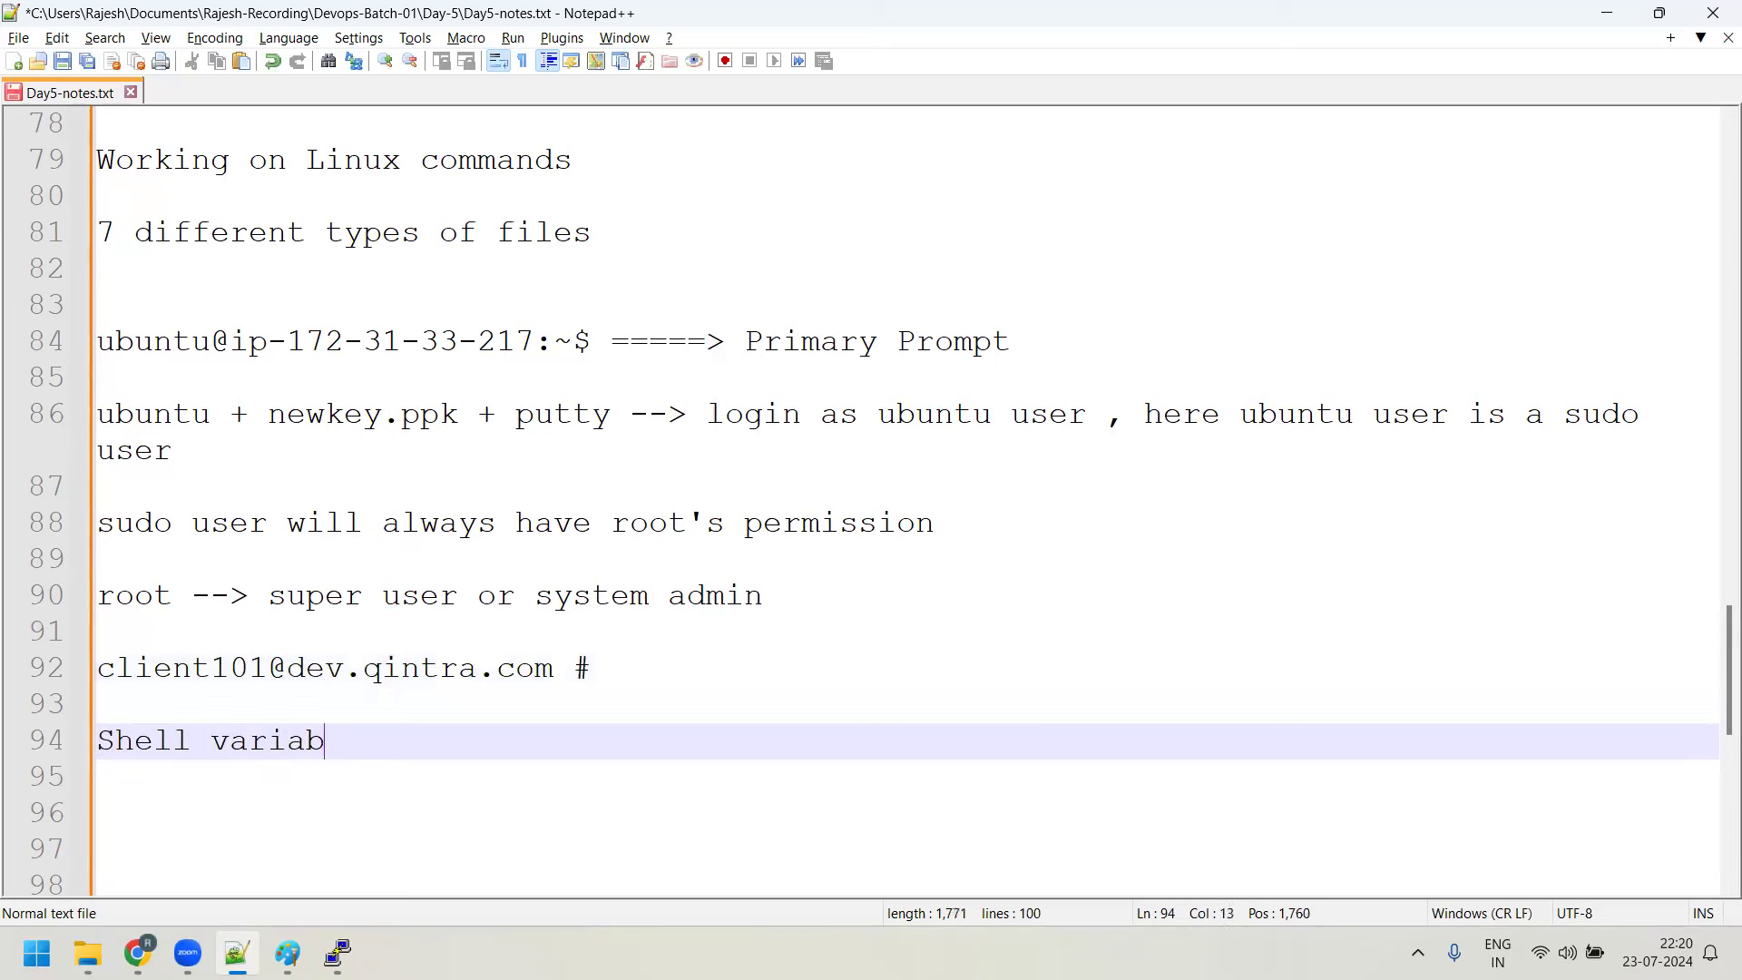
text(le -- PS1 ---> edit this P)
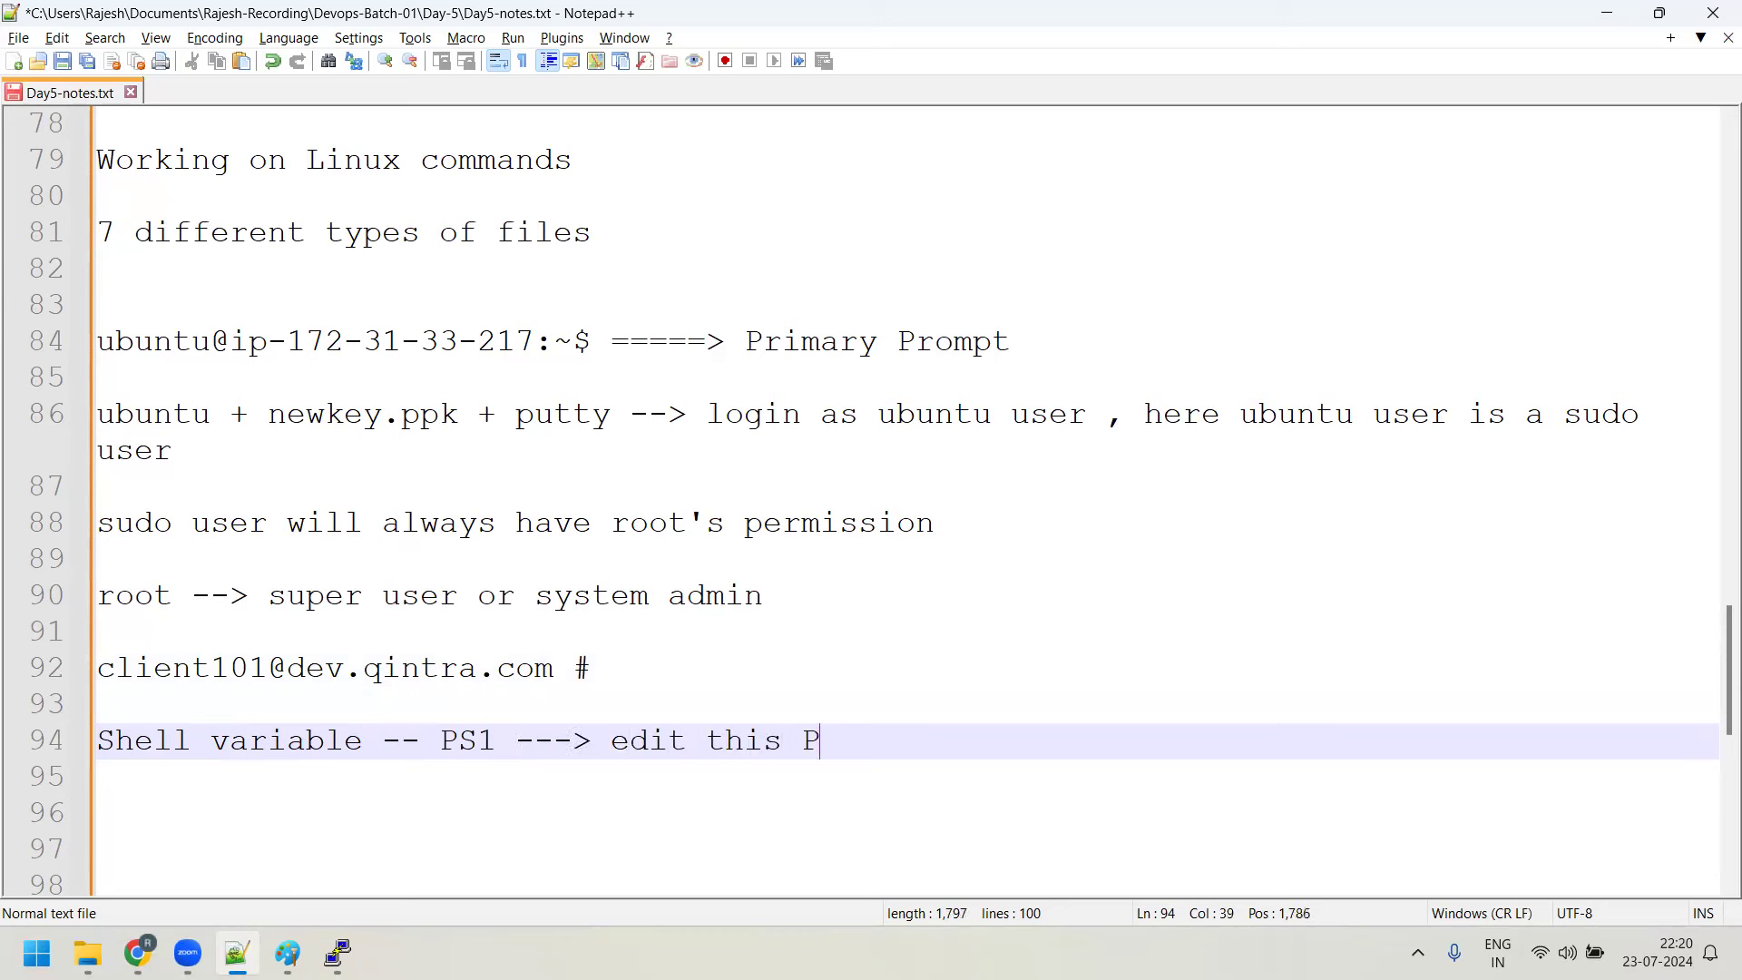
text(S1 shell )
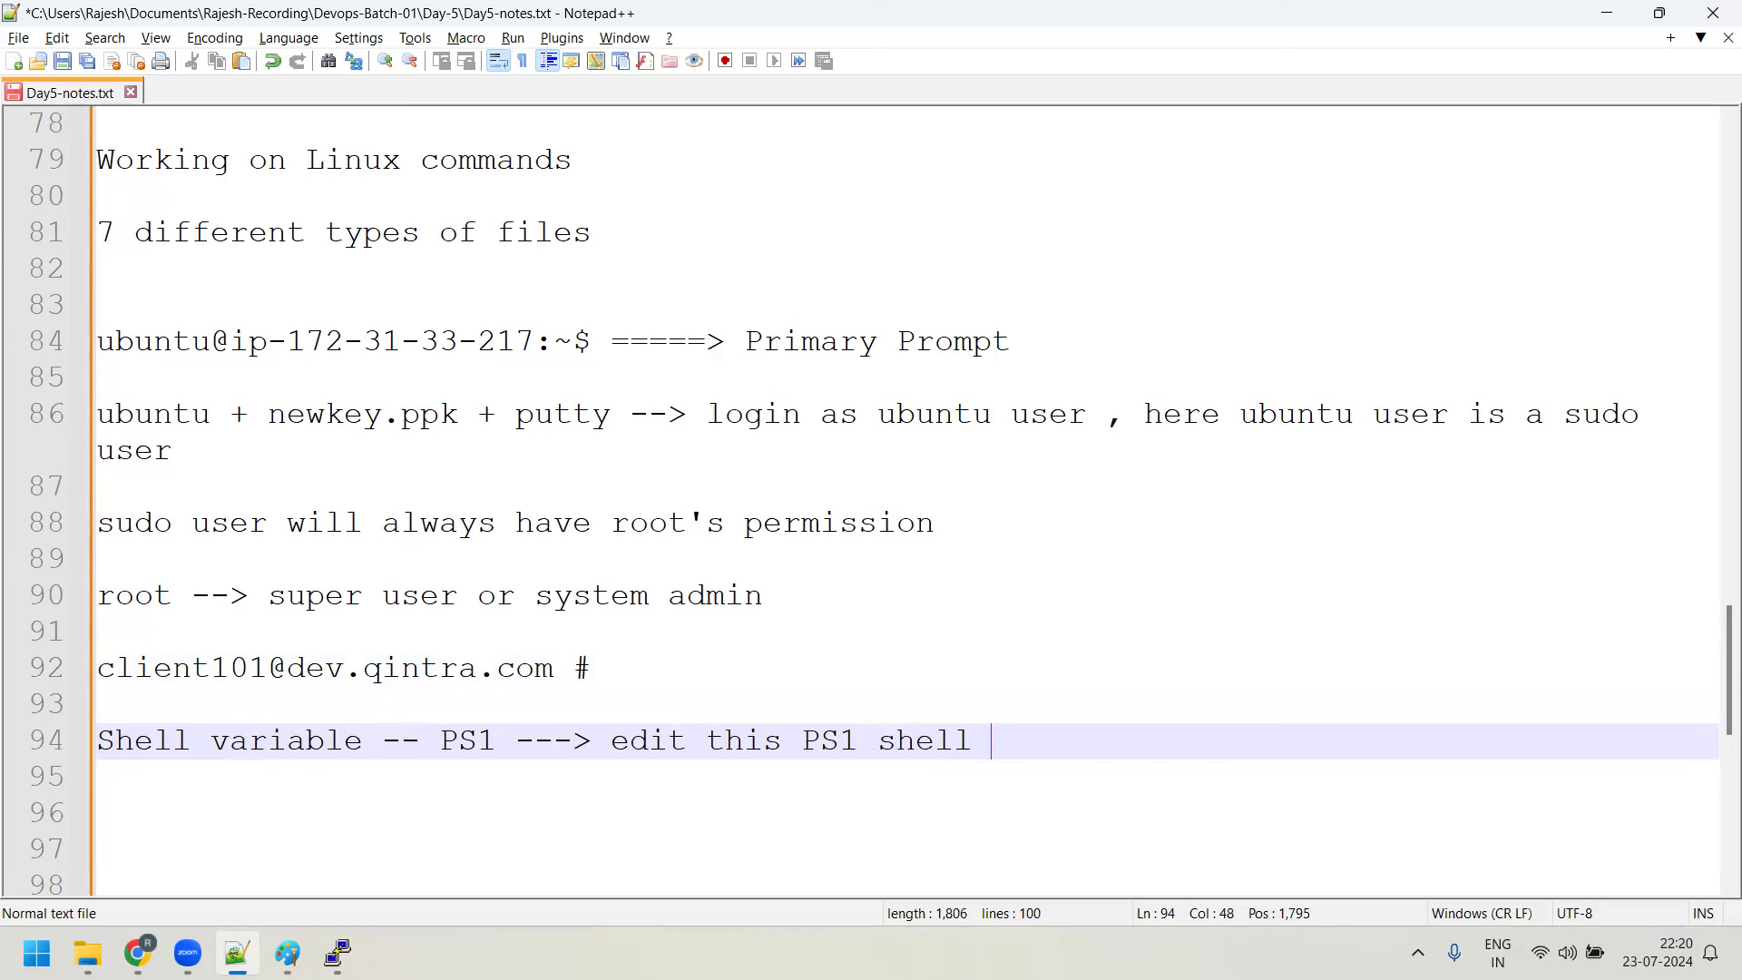
text(variable to changethe)
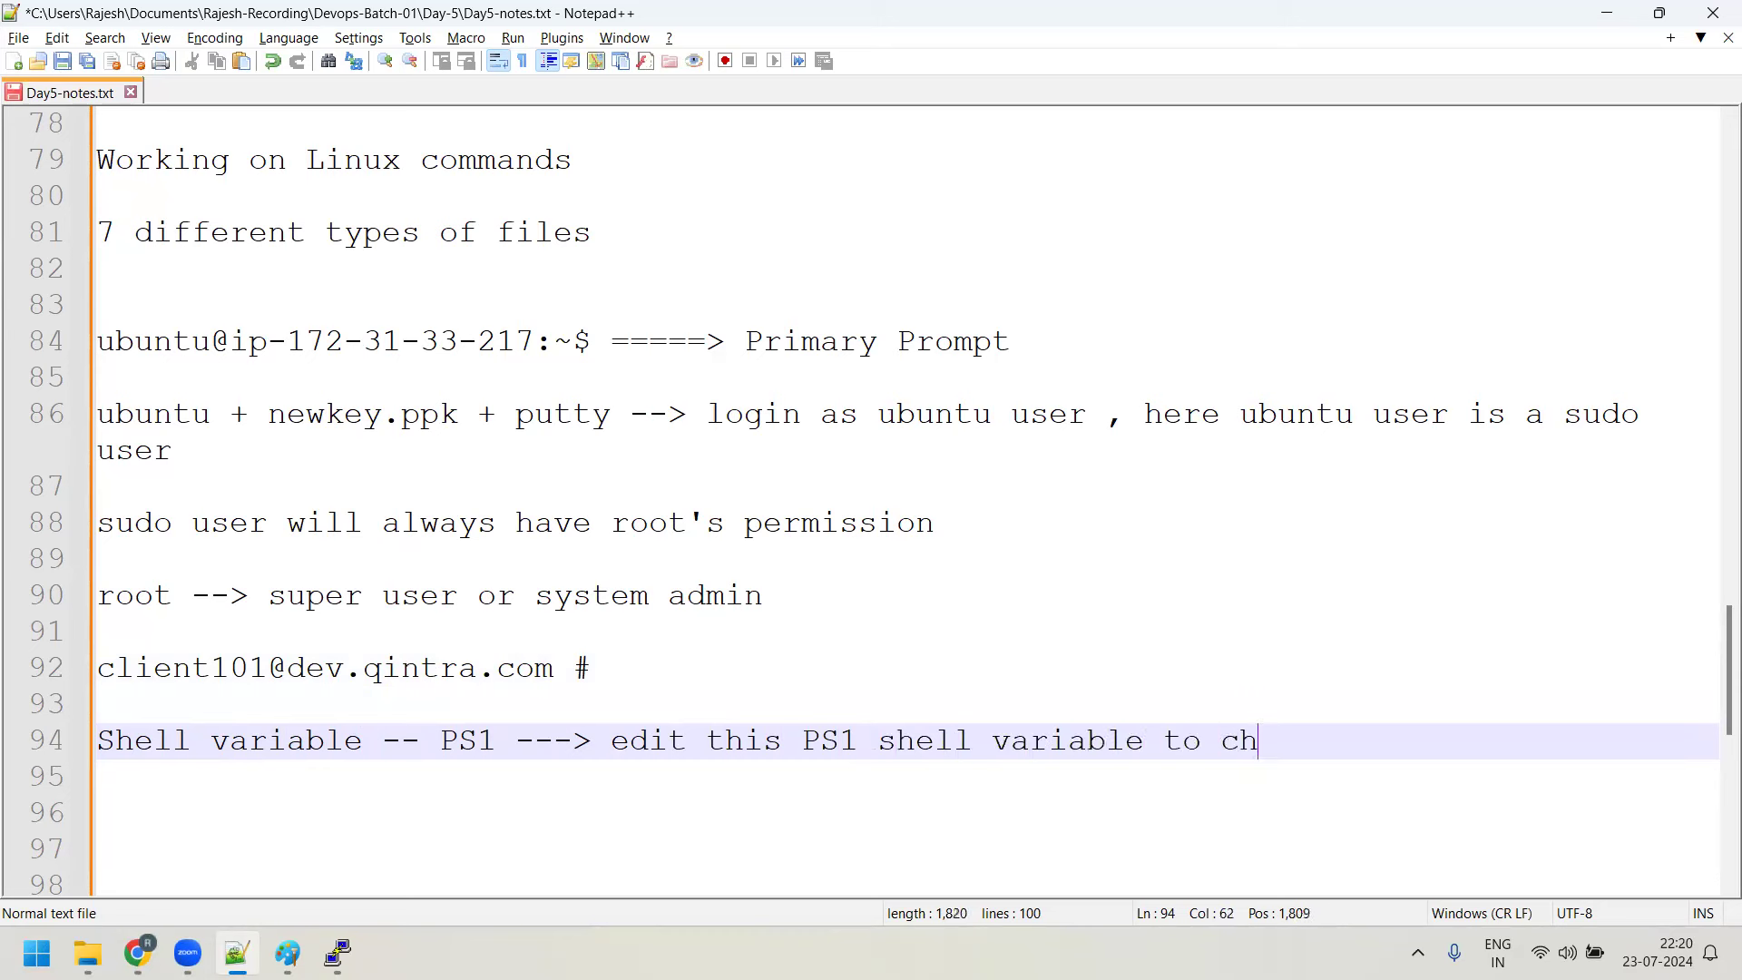
key(BackSpace)
key(BackSpace)
key(BackSpace)
text(the primary prompt)
key(Return)
key(Return)
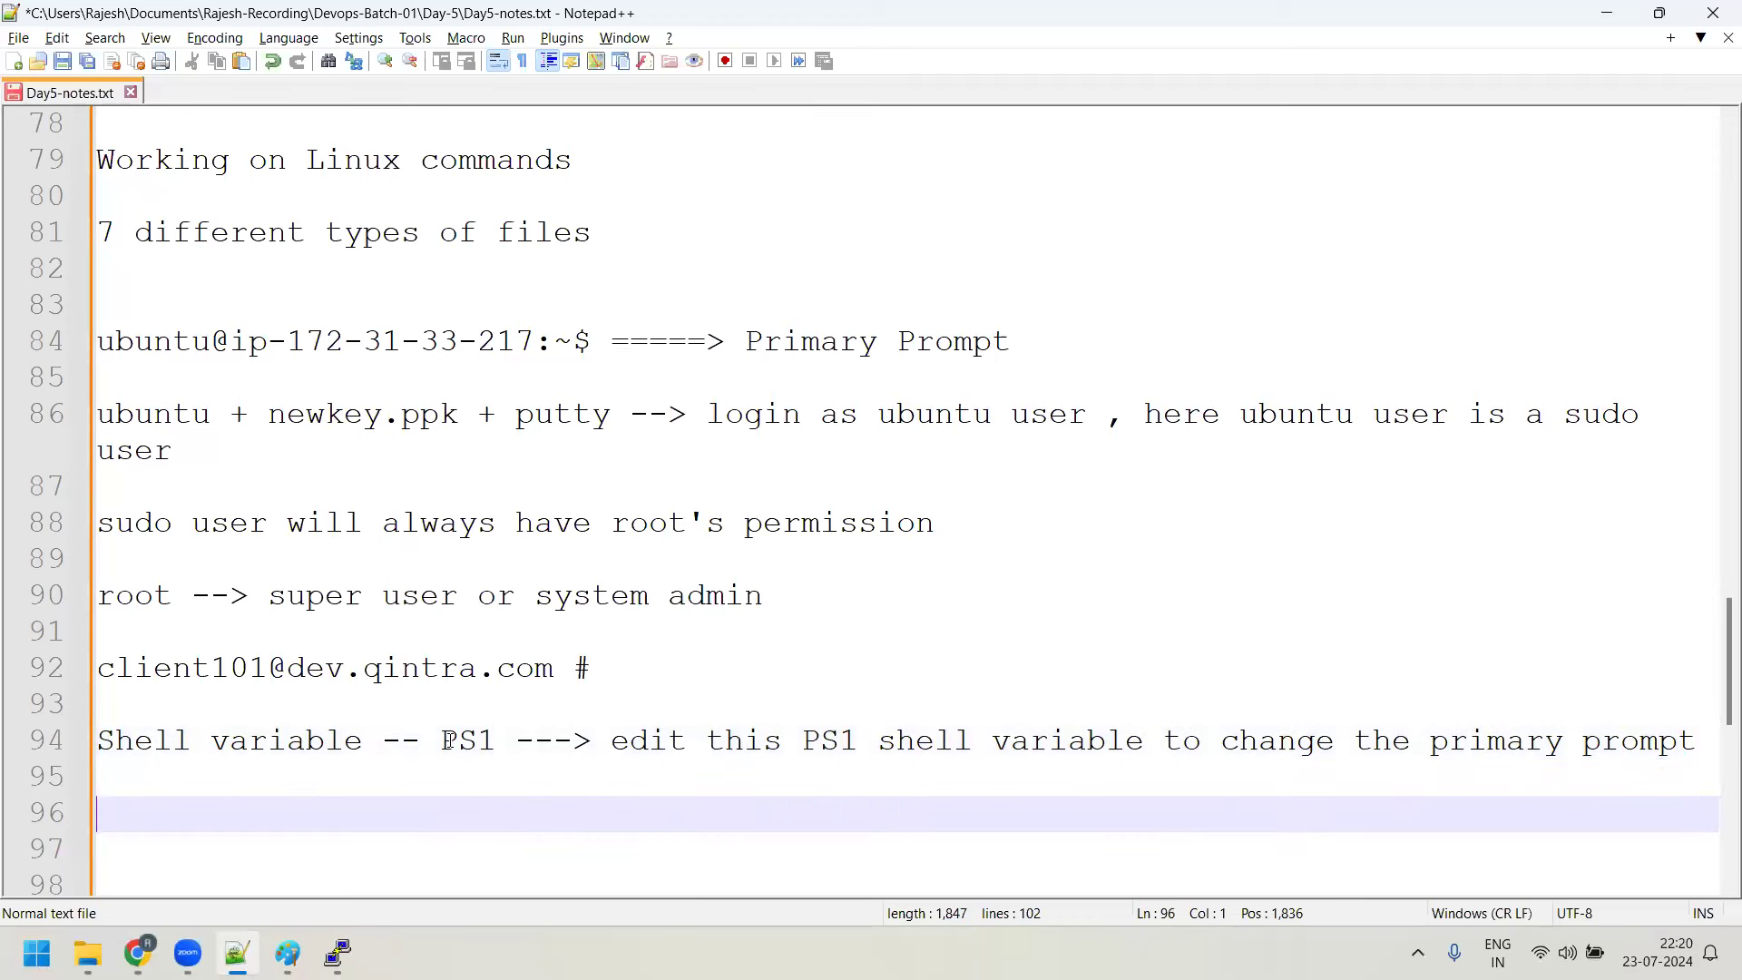
Highlight PS1 and the example prompt's user name in the notes
drag(443, 741, 500, 742)
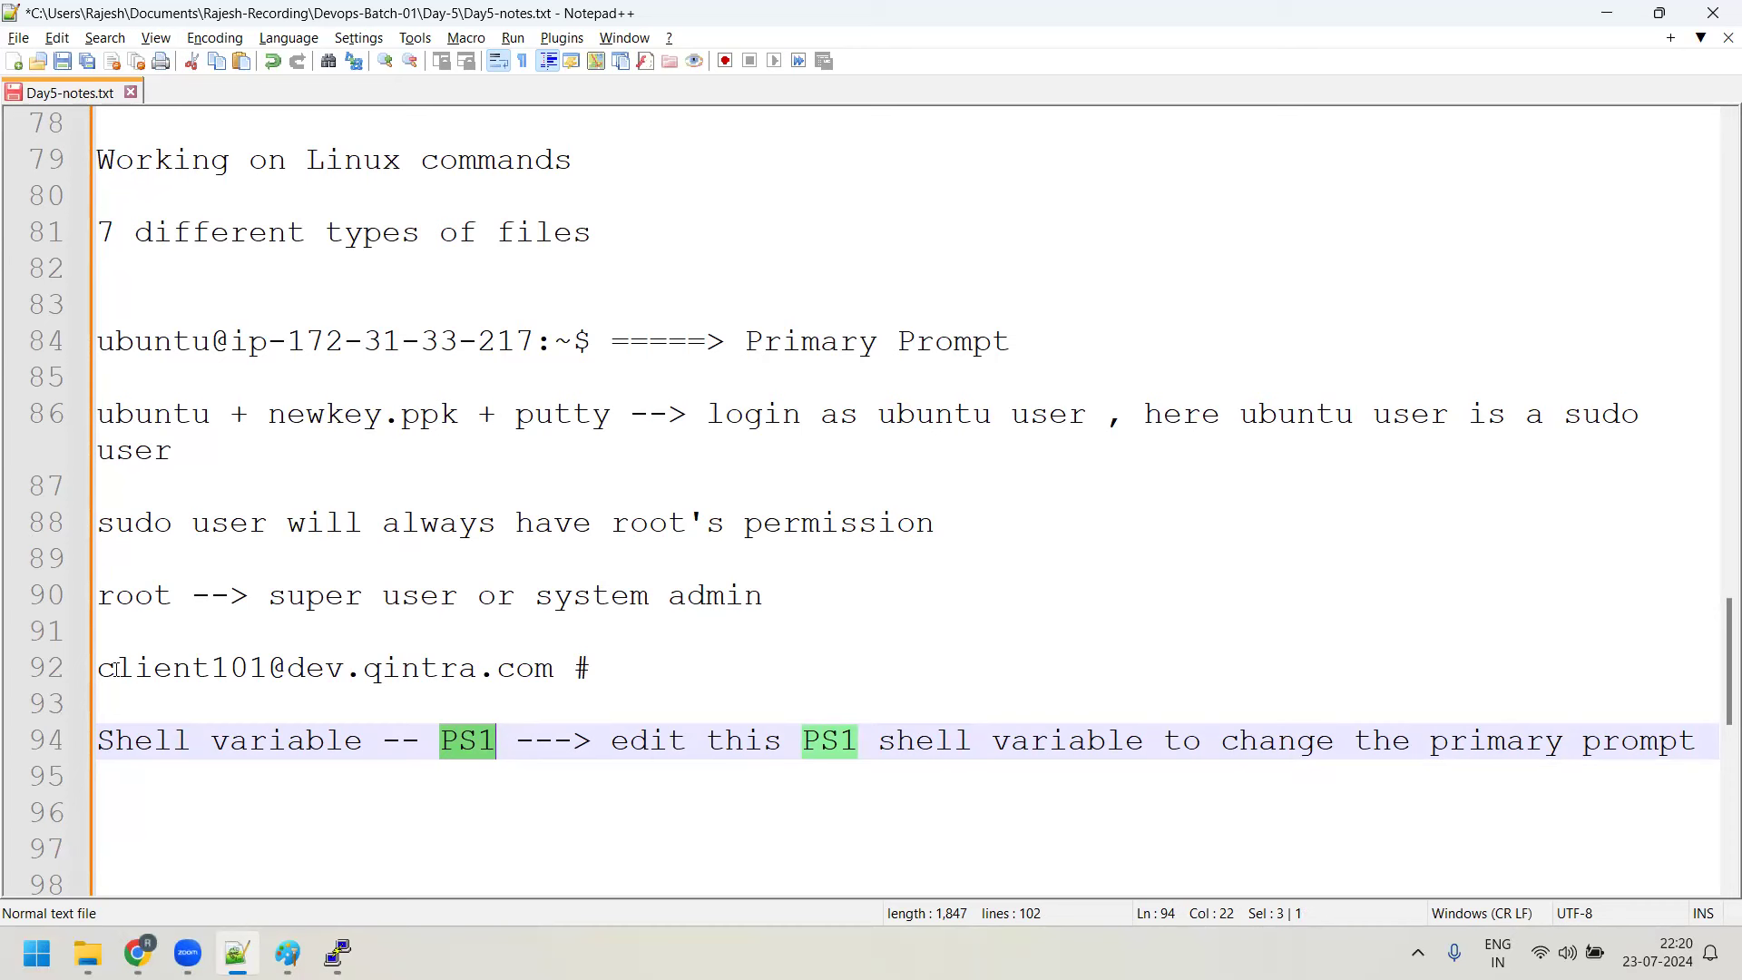
drag(109, 669, 267, 669)
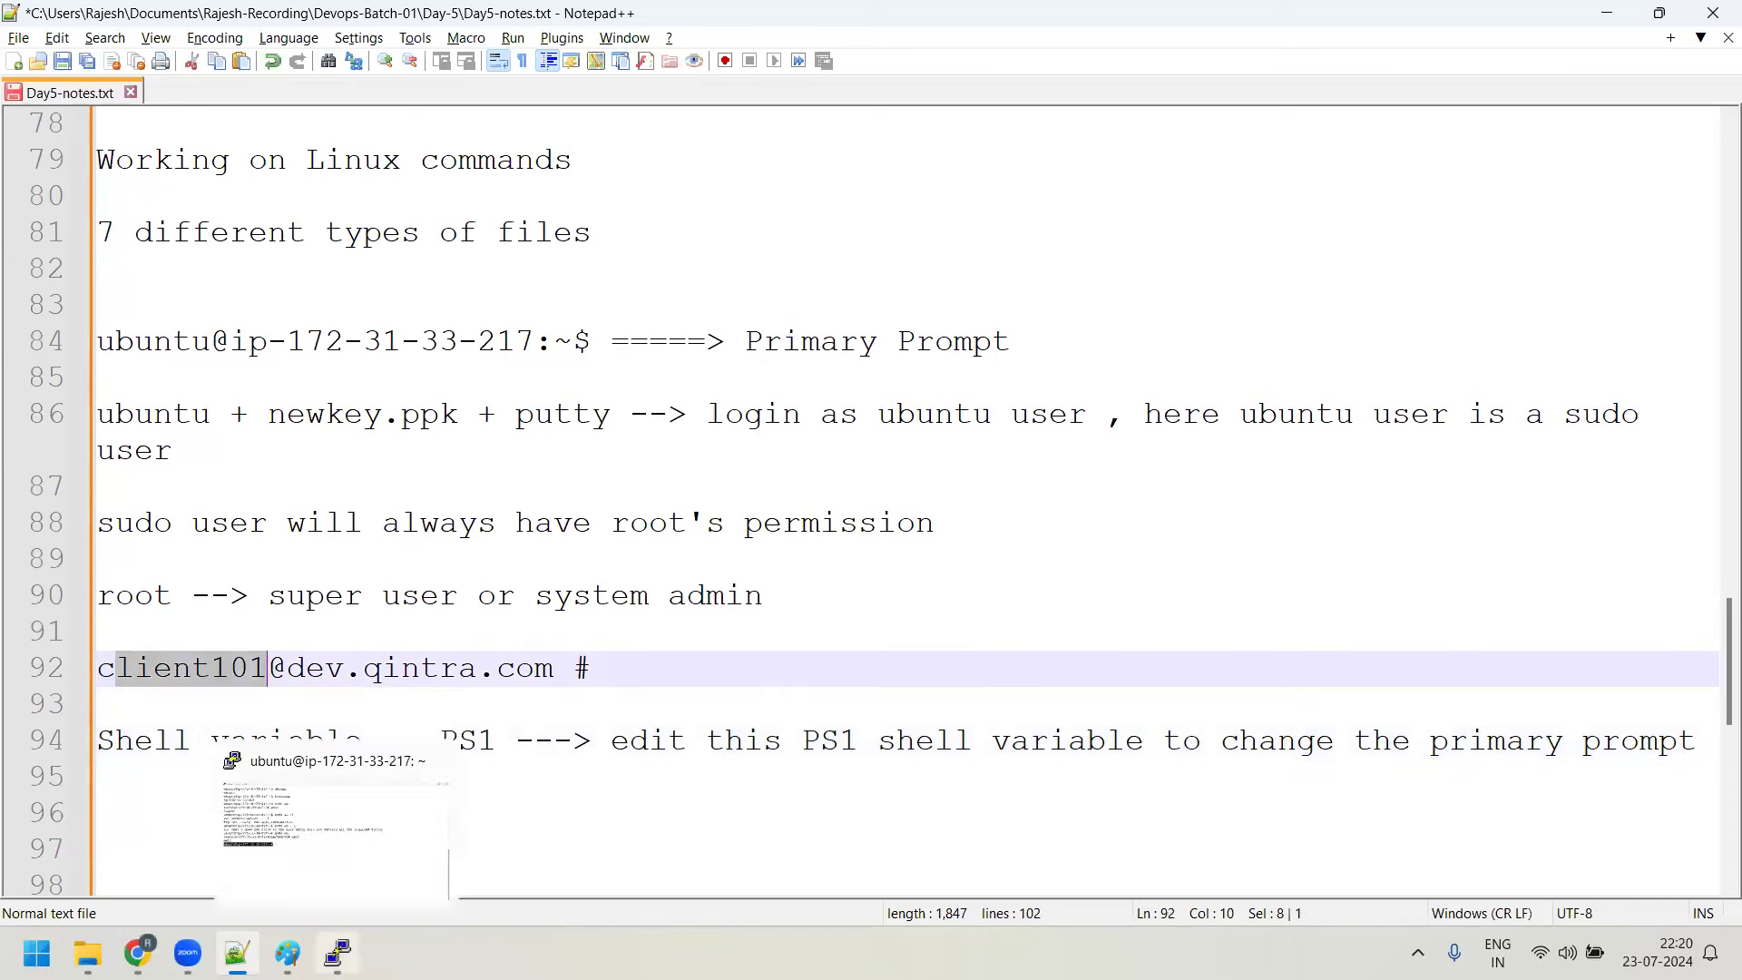
click(338, 953)
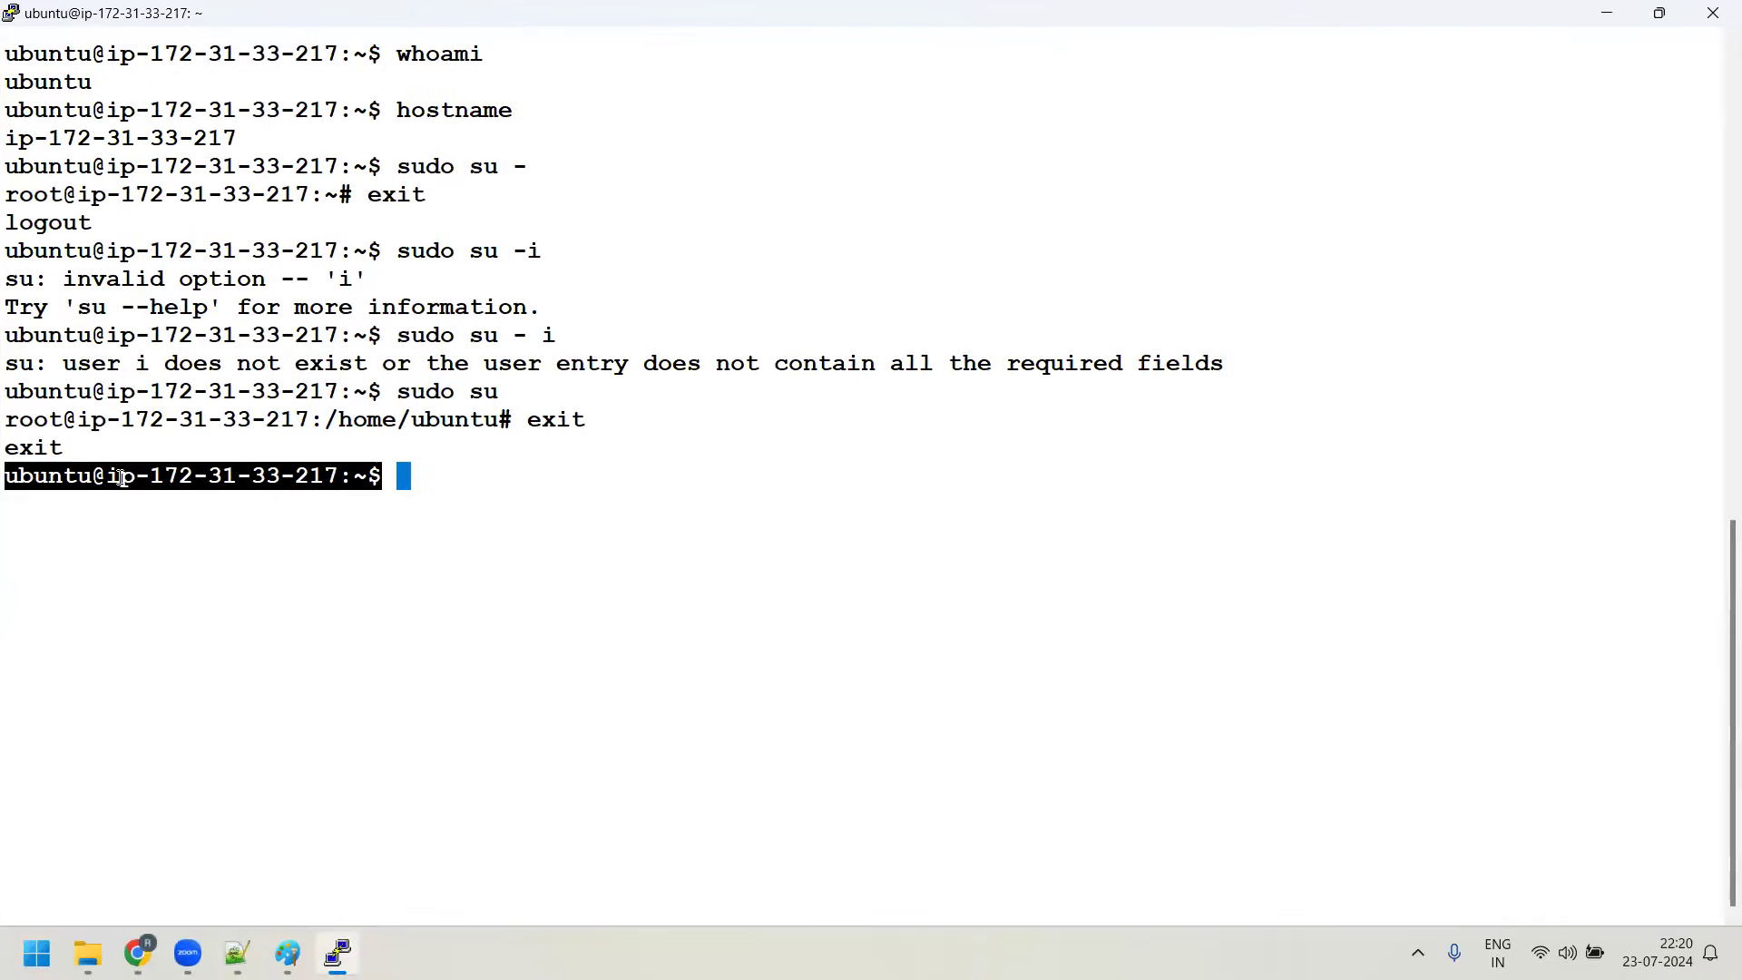
key(alt+Tab)
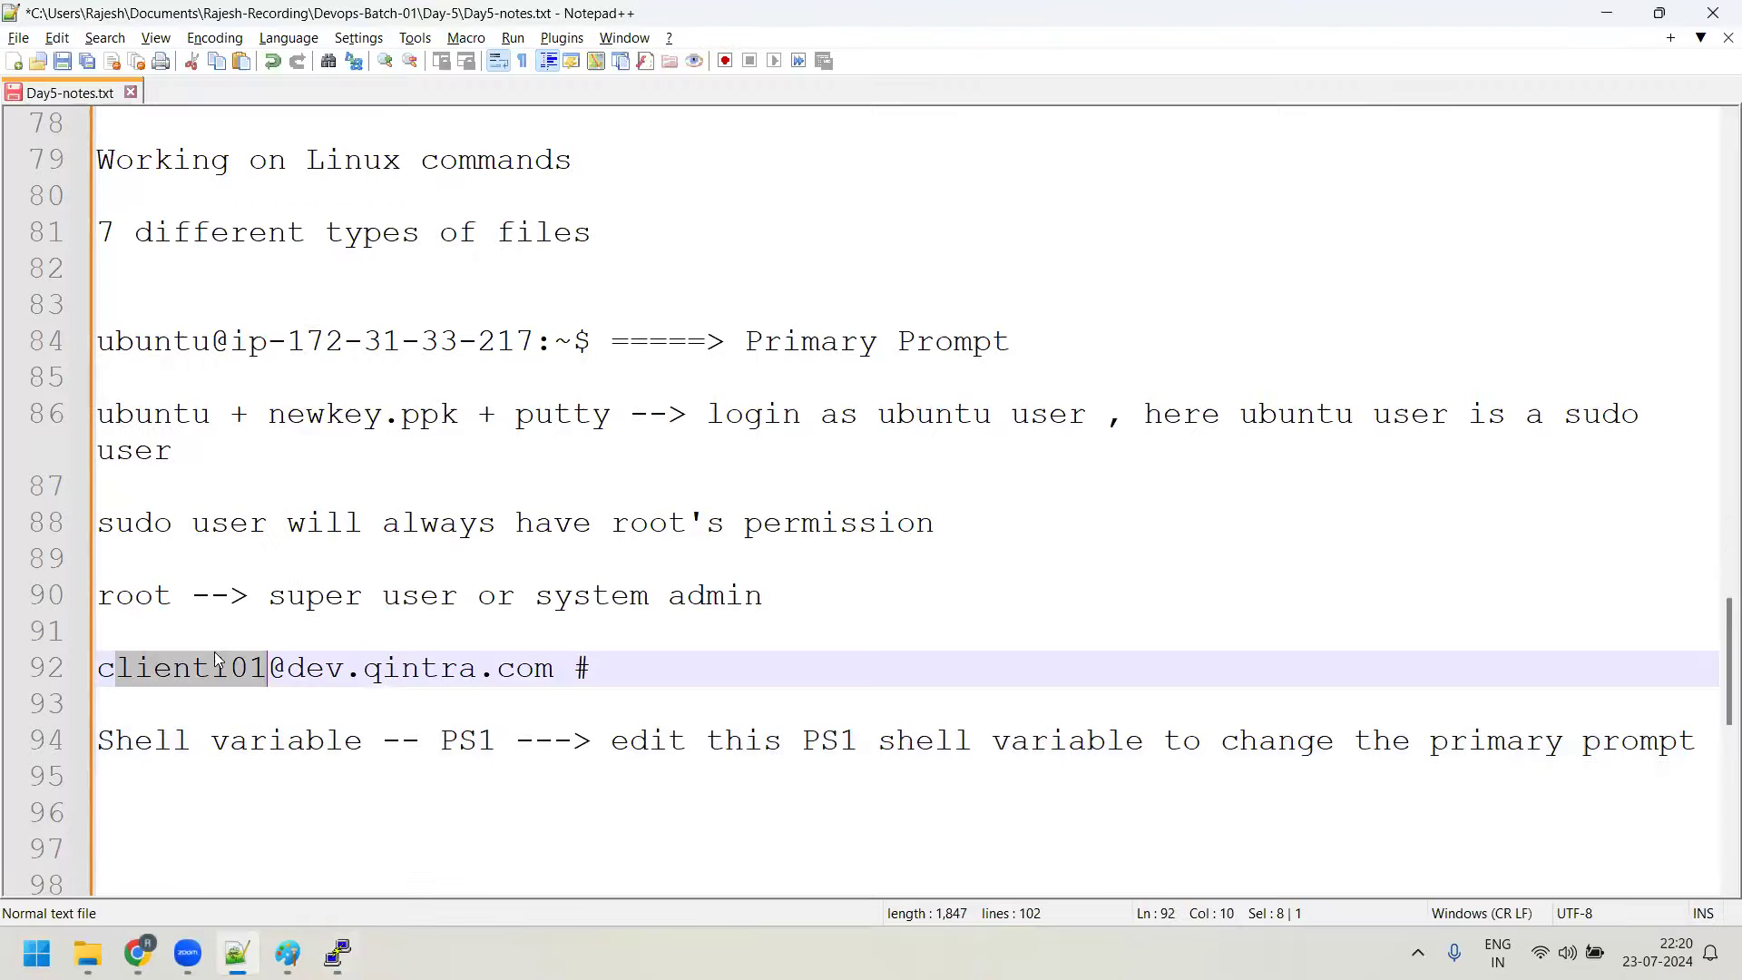
drag(497, 741, 446, 742)
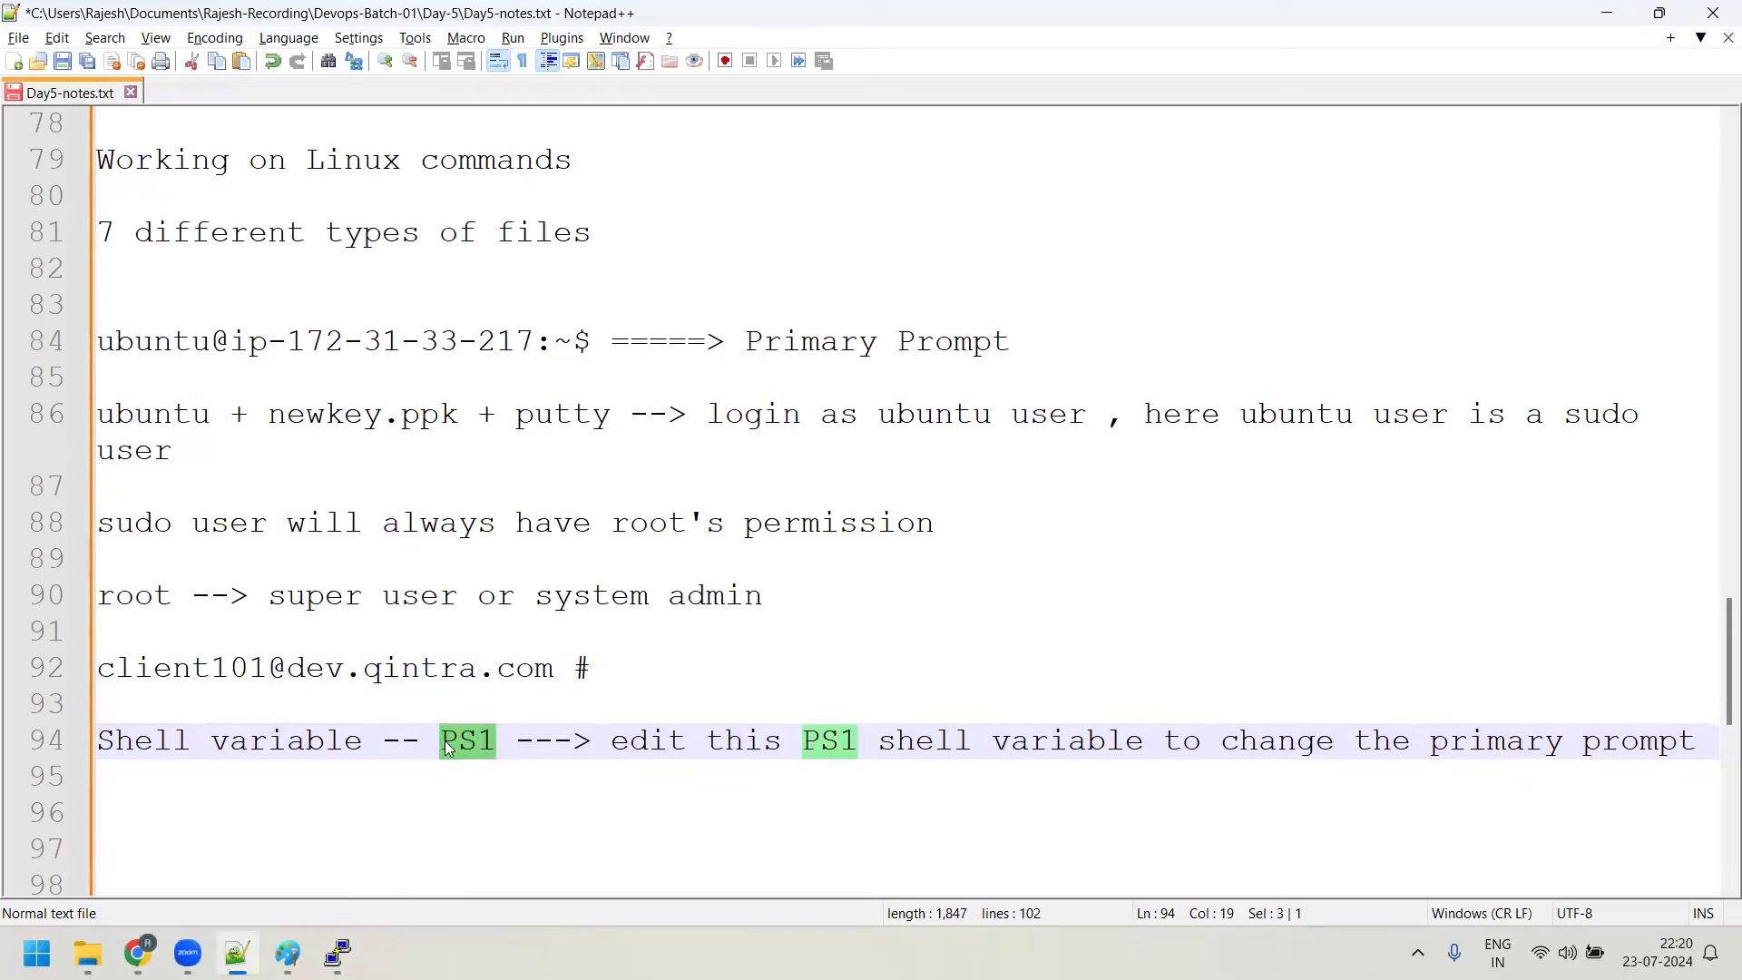
key(alt+Tab)
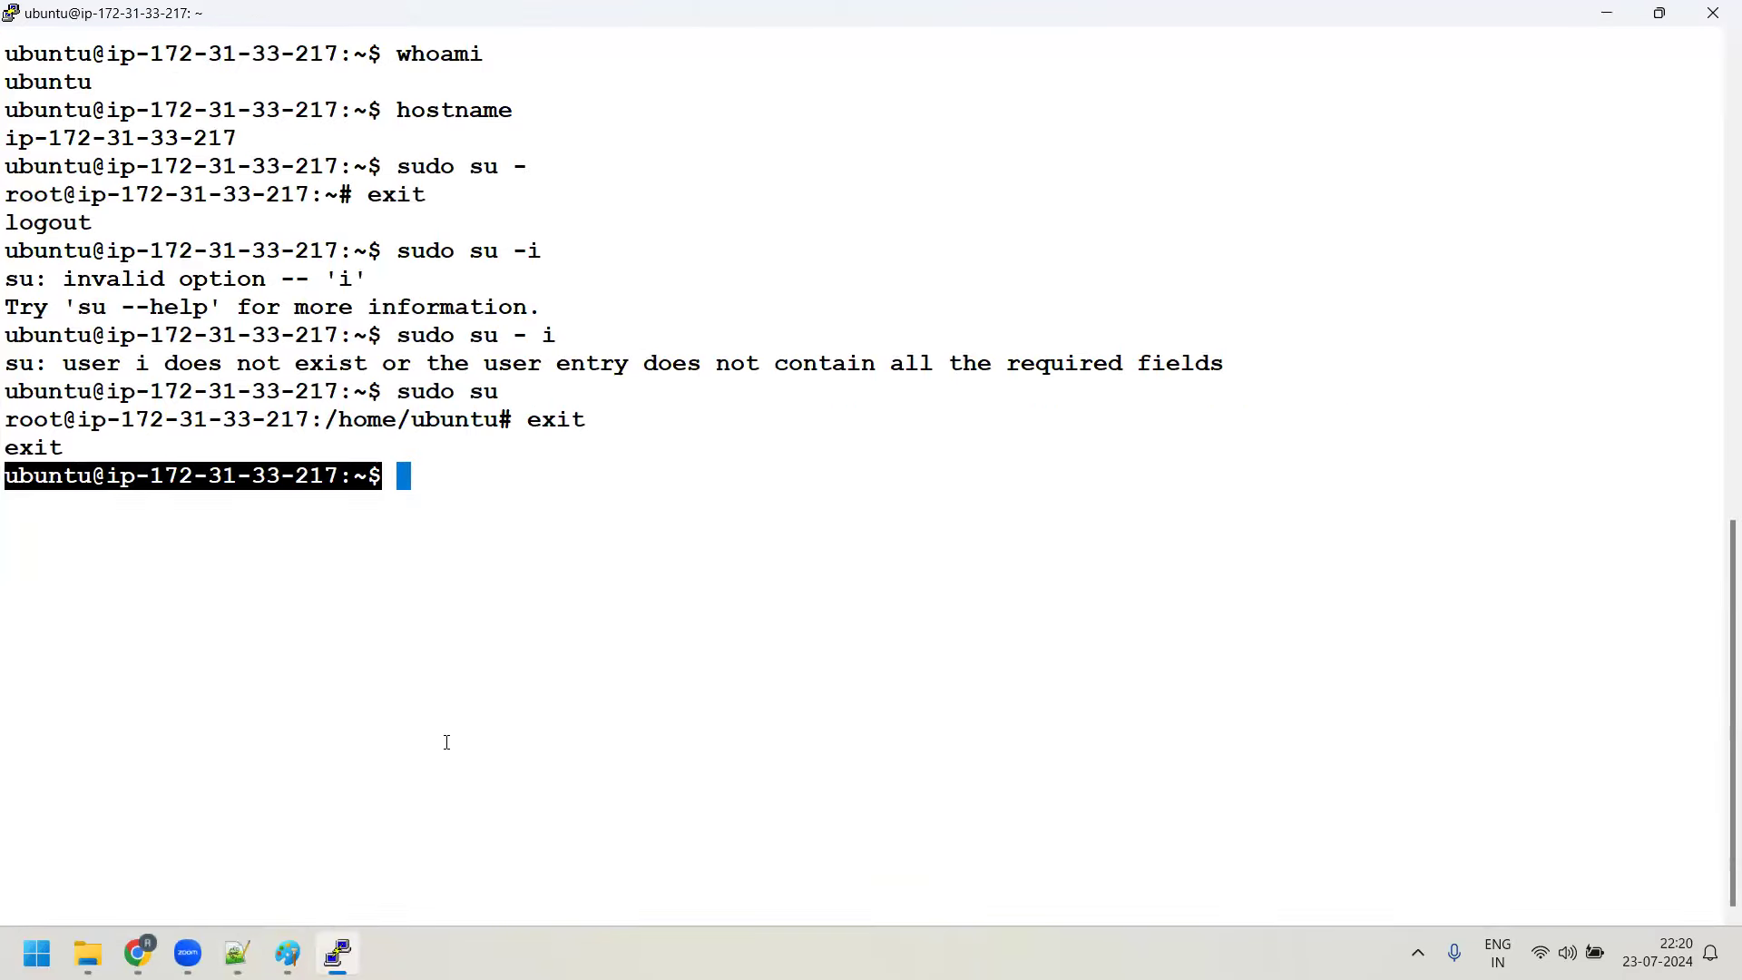
text(PS)
key(BackSpace)
text(1=client100@)
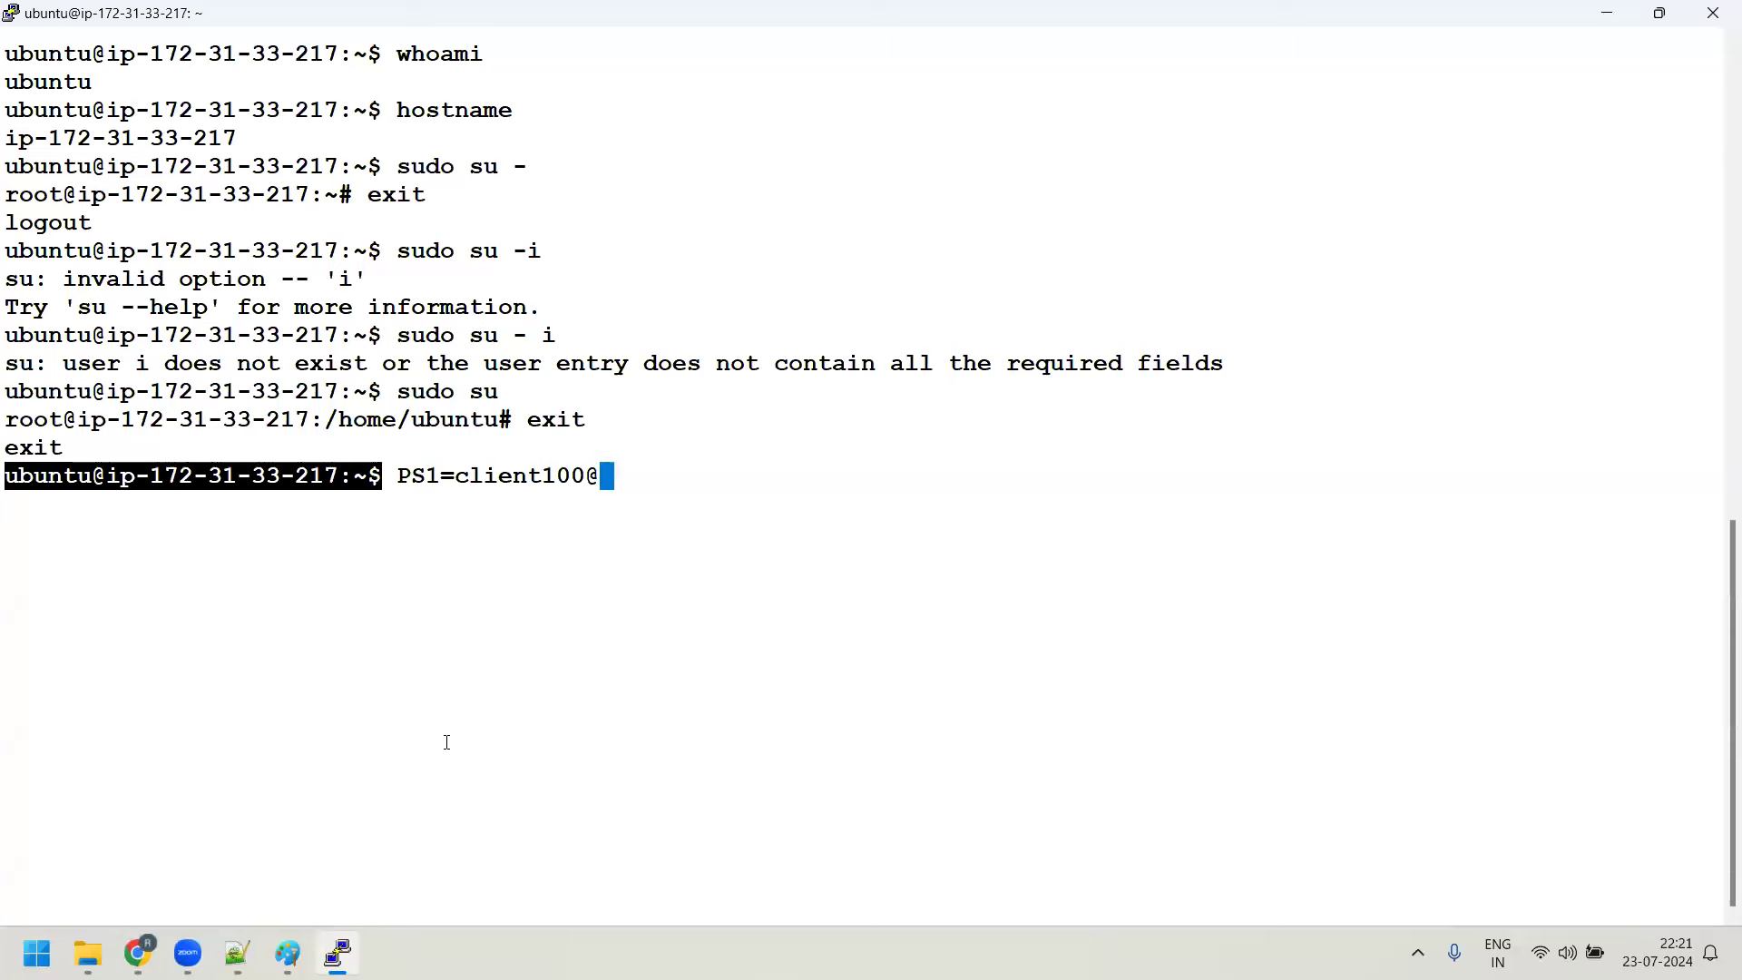
text(dev.qintea)
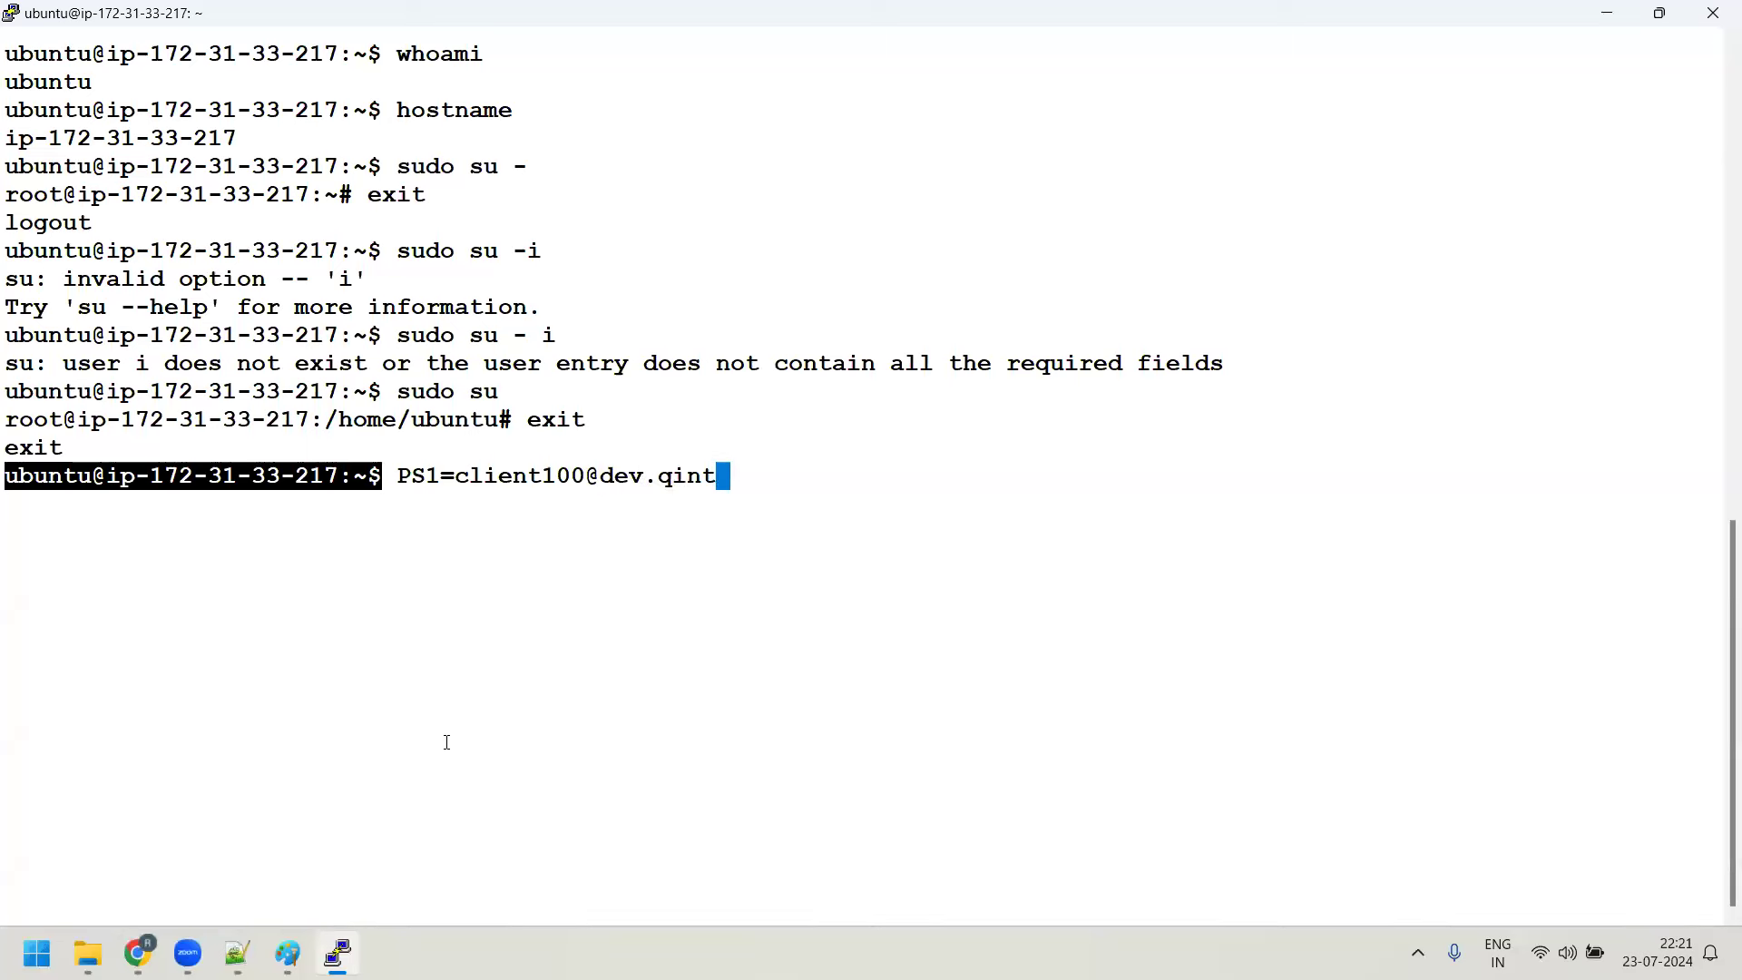
key(BackSpace)
key(BackSpace)
text(ra.com#)
key(Return)
key(Return)
key(Return)
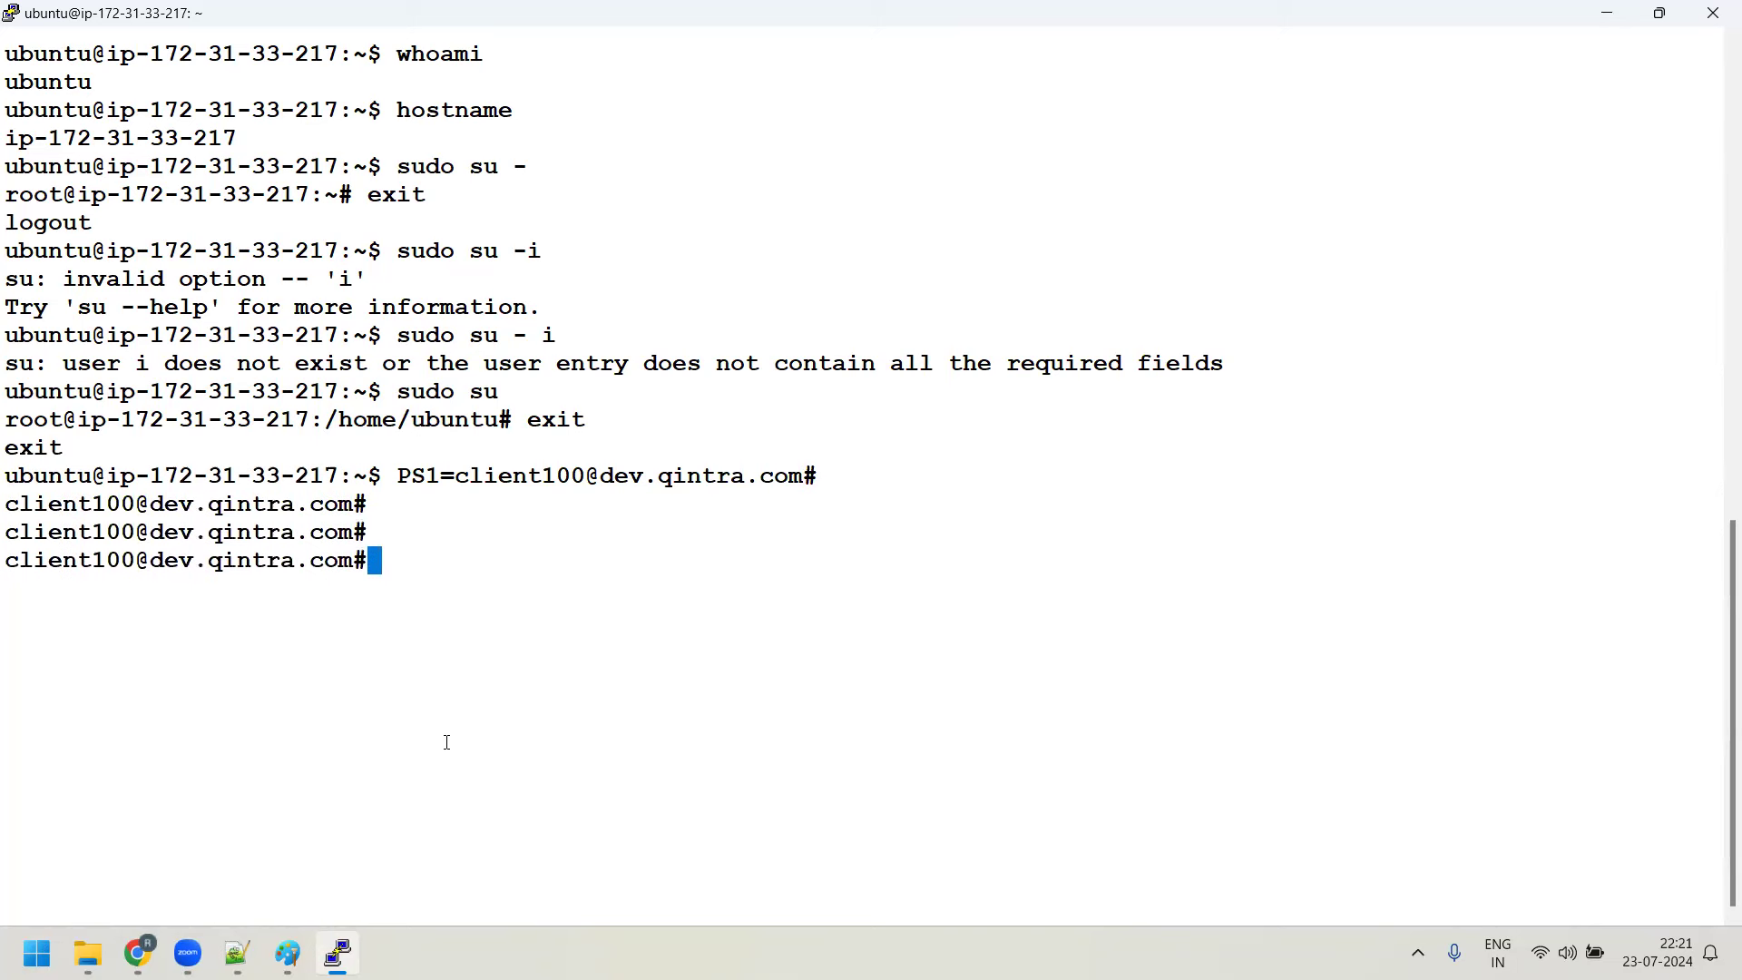
drag(10, 570, 333, 560)
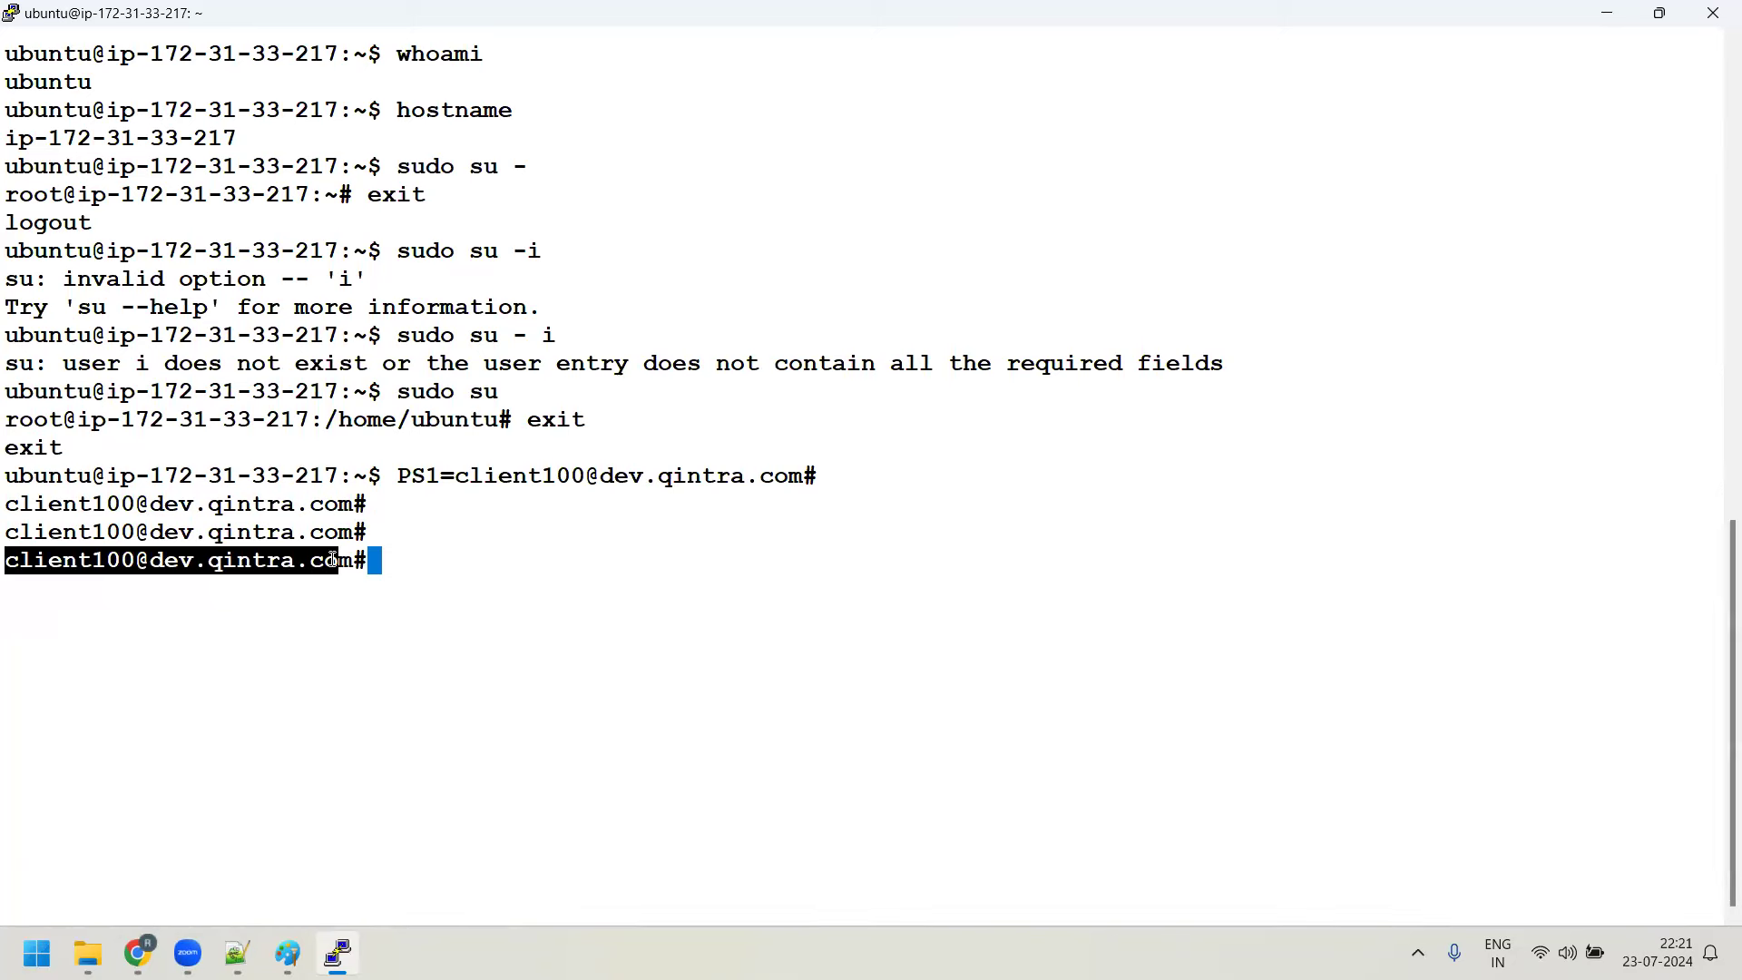
click(589, 606)
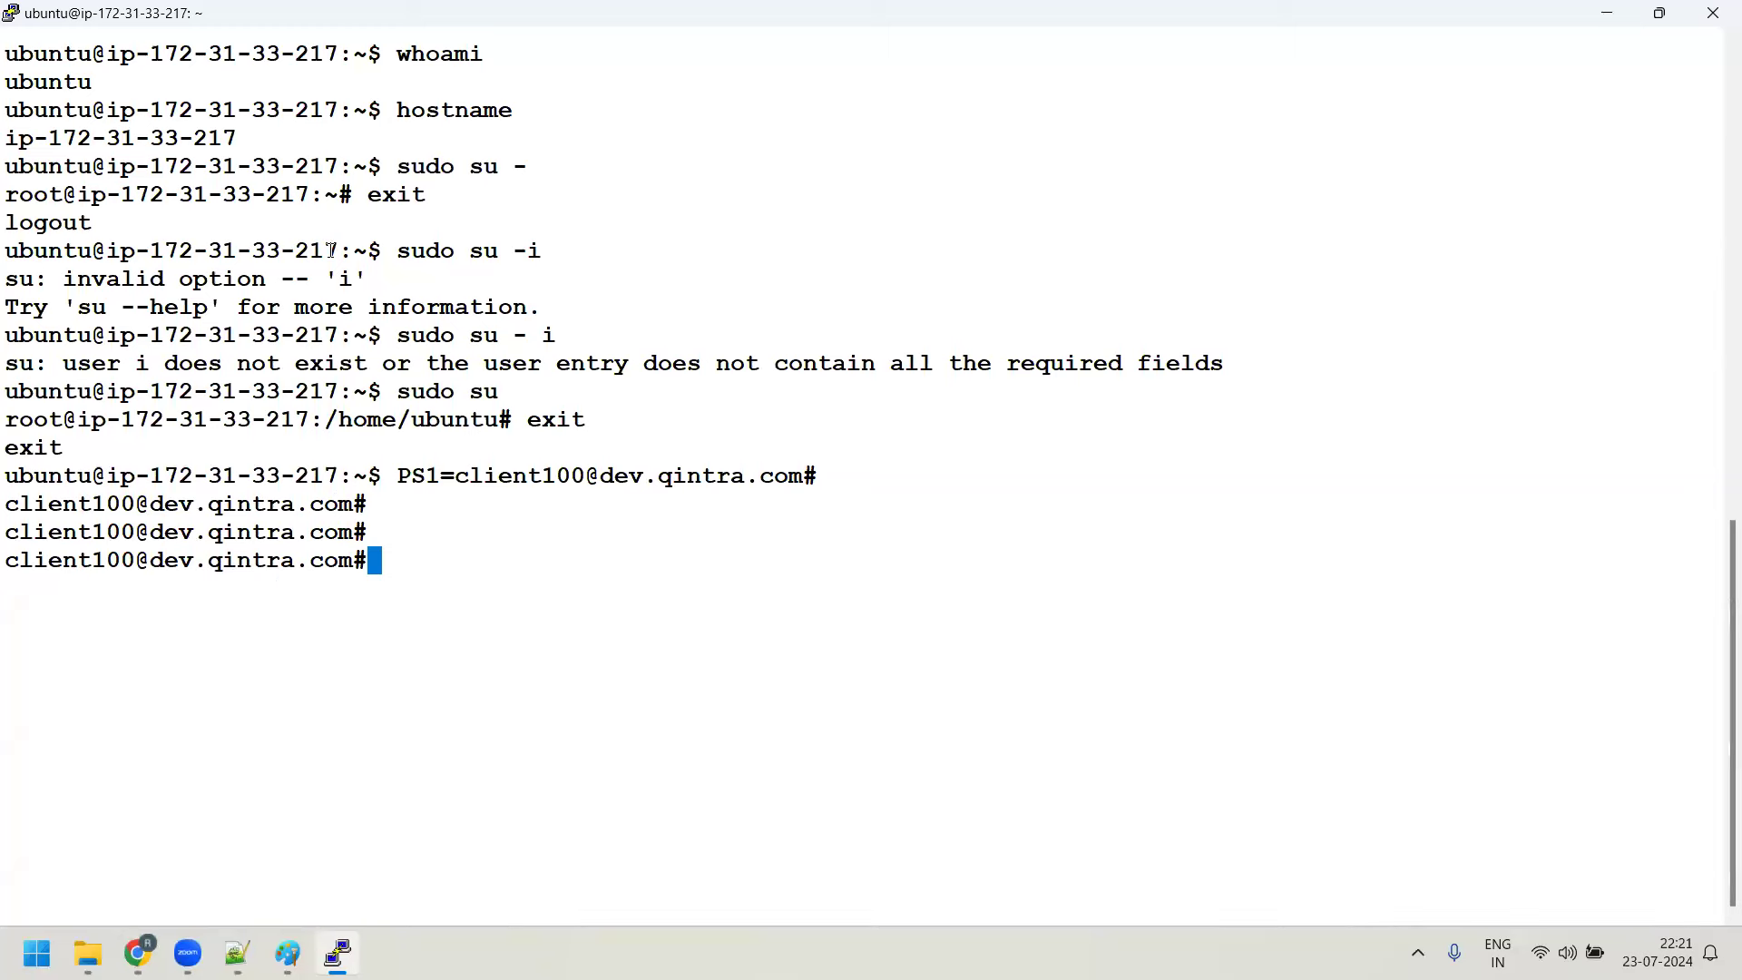
drag(108, 475, 329, 476)
drag(7, 476, 82, 475)
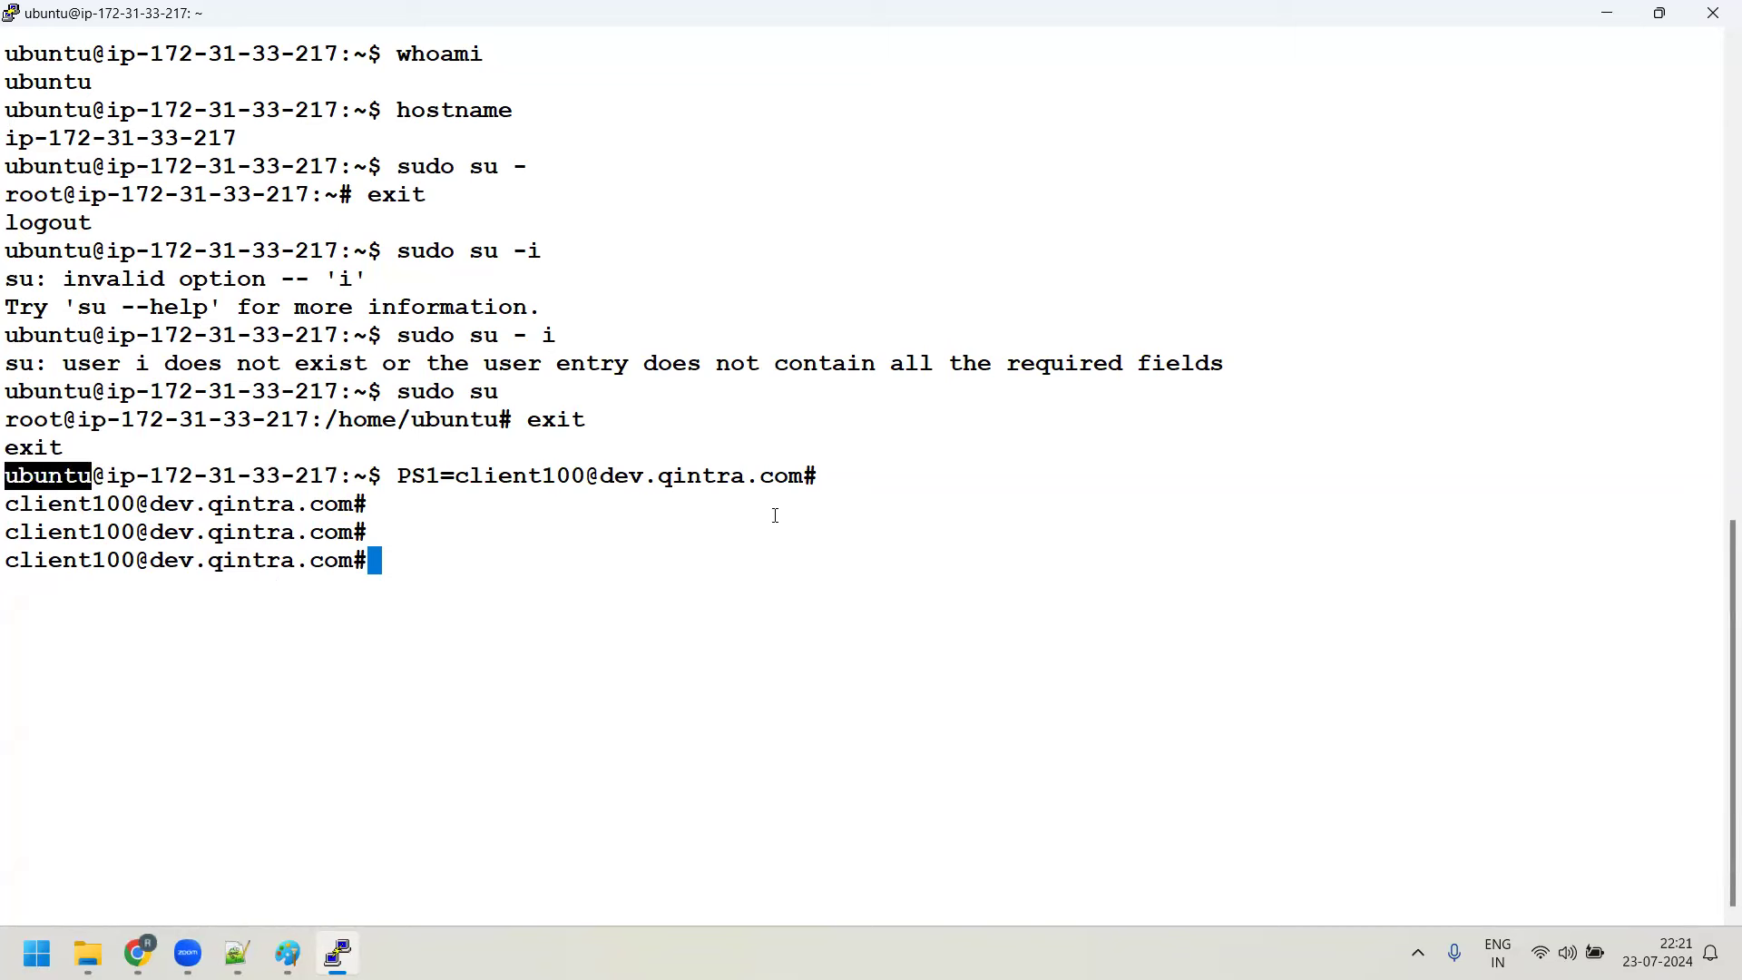
drag(585, 477, 806, 478)
click(406, 478)
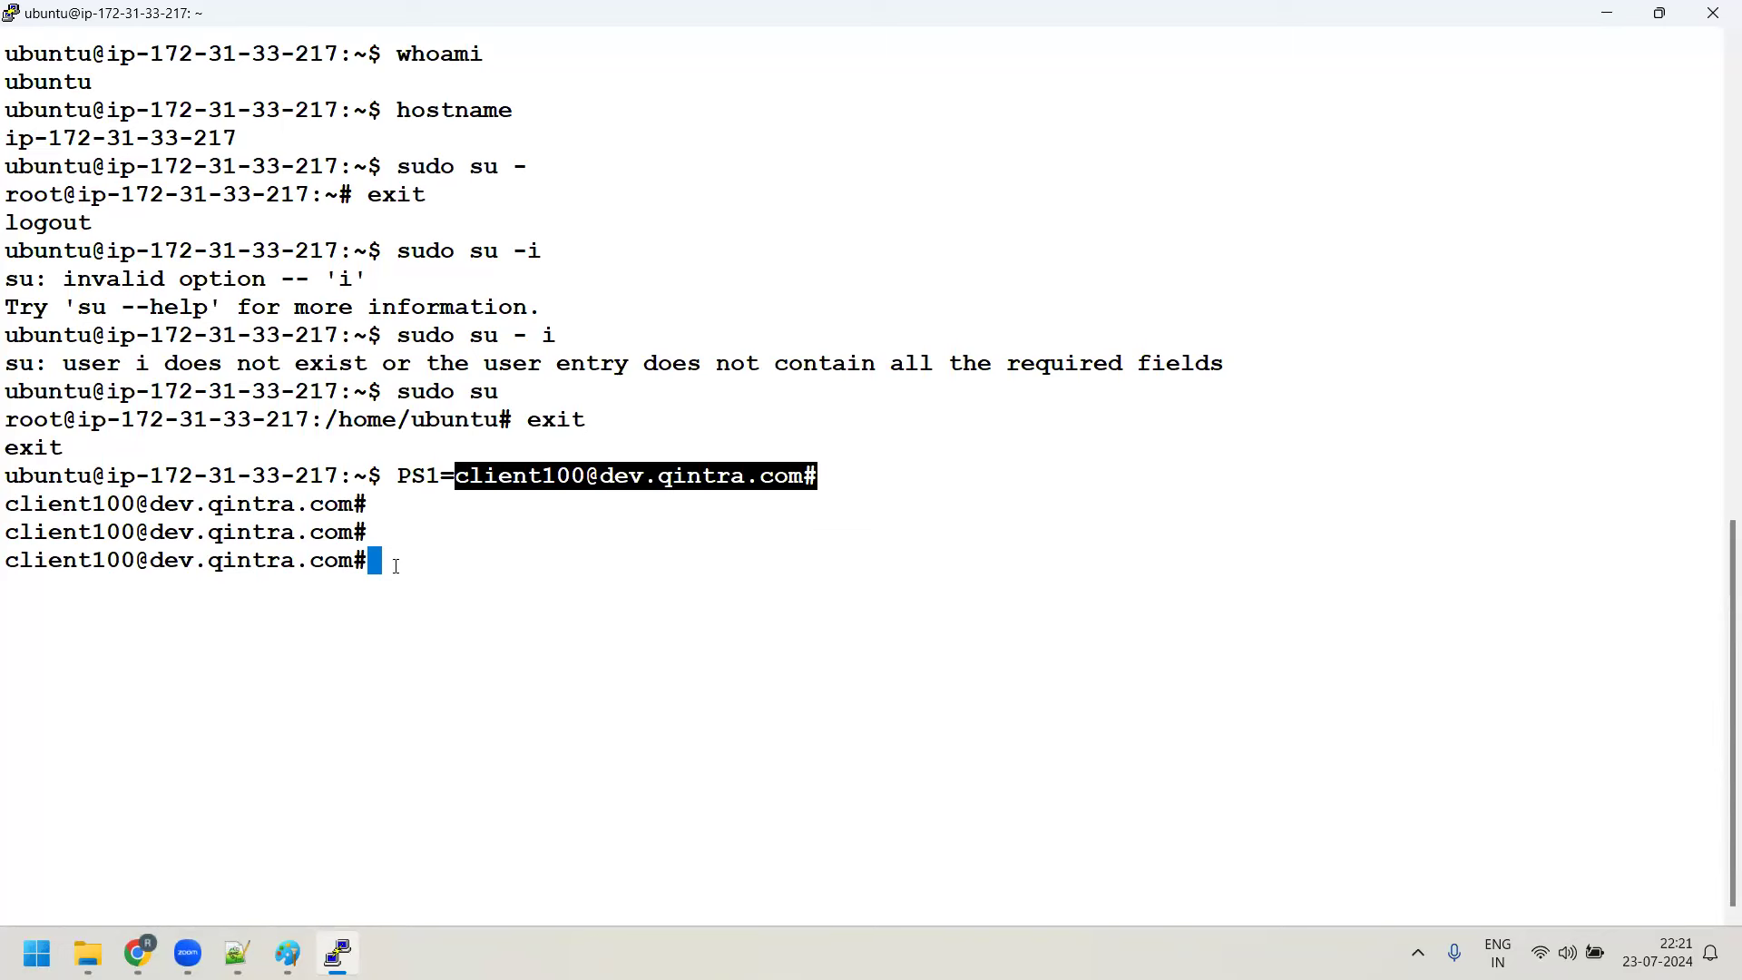
drag(7, 166, 354, 166)
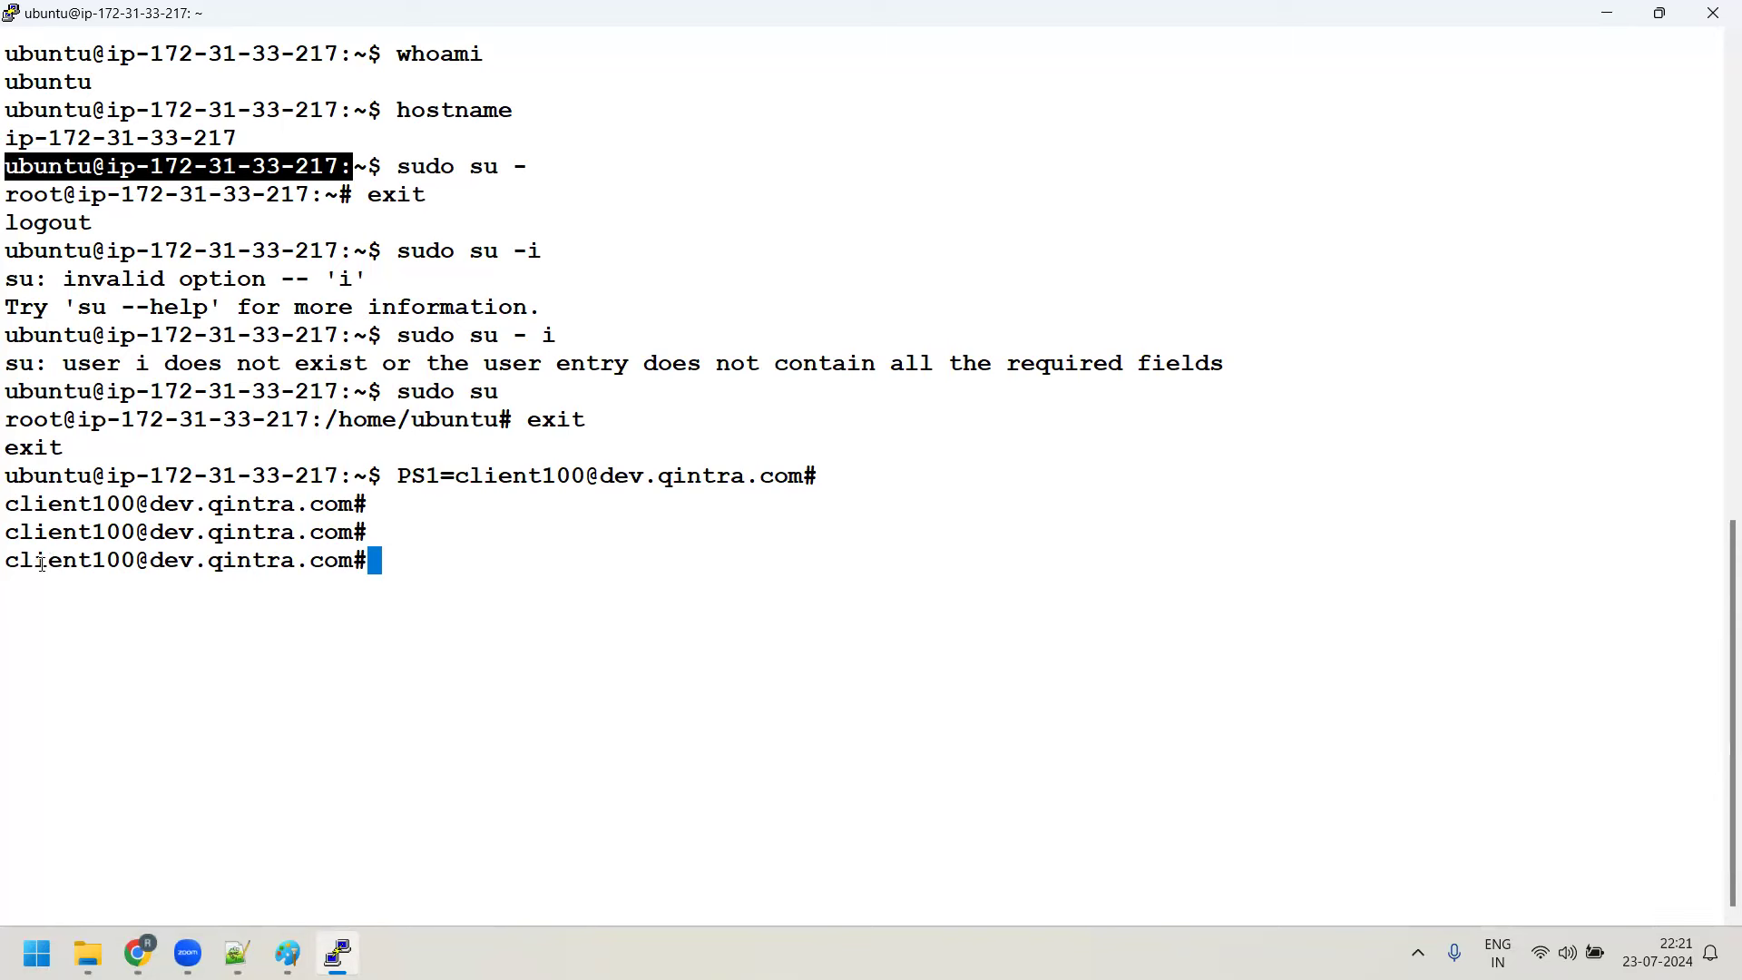
text(PS1=[aa80392@)
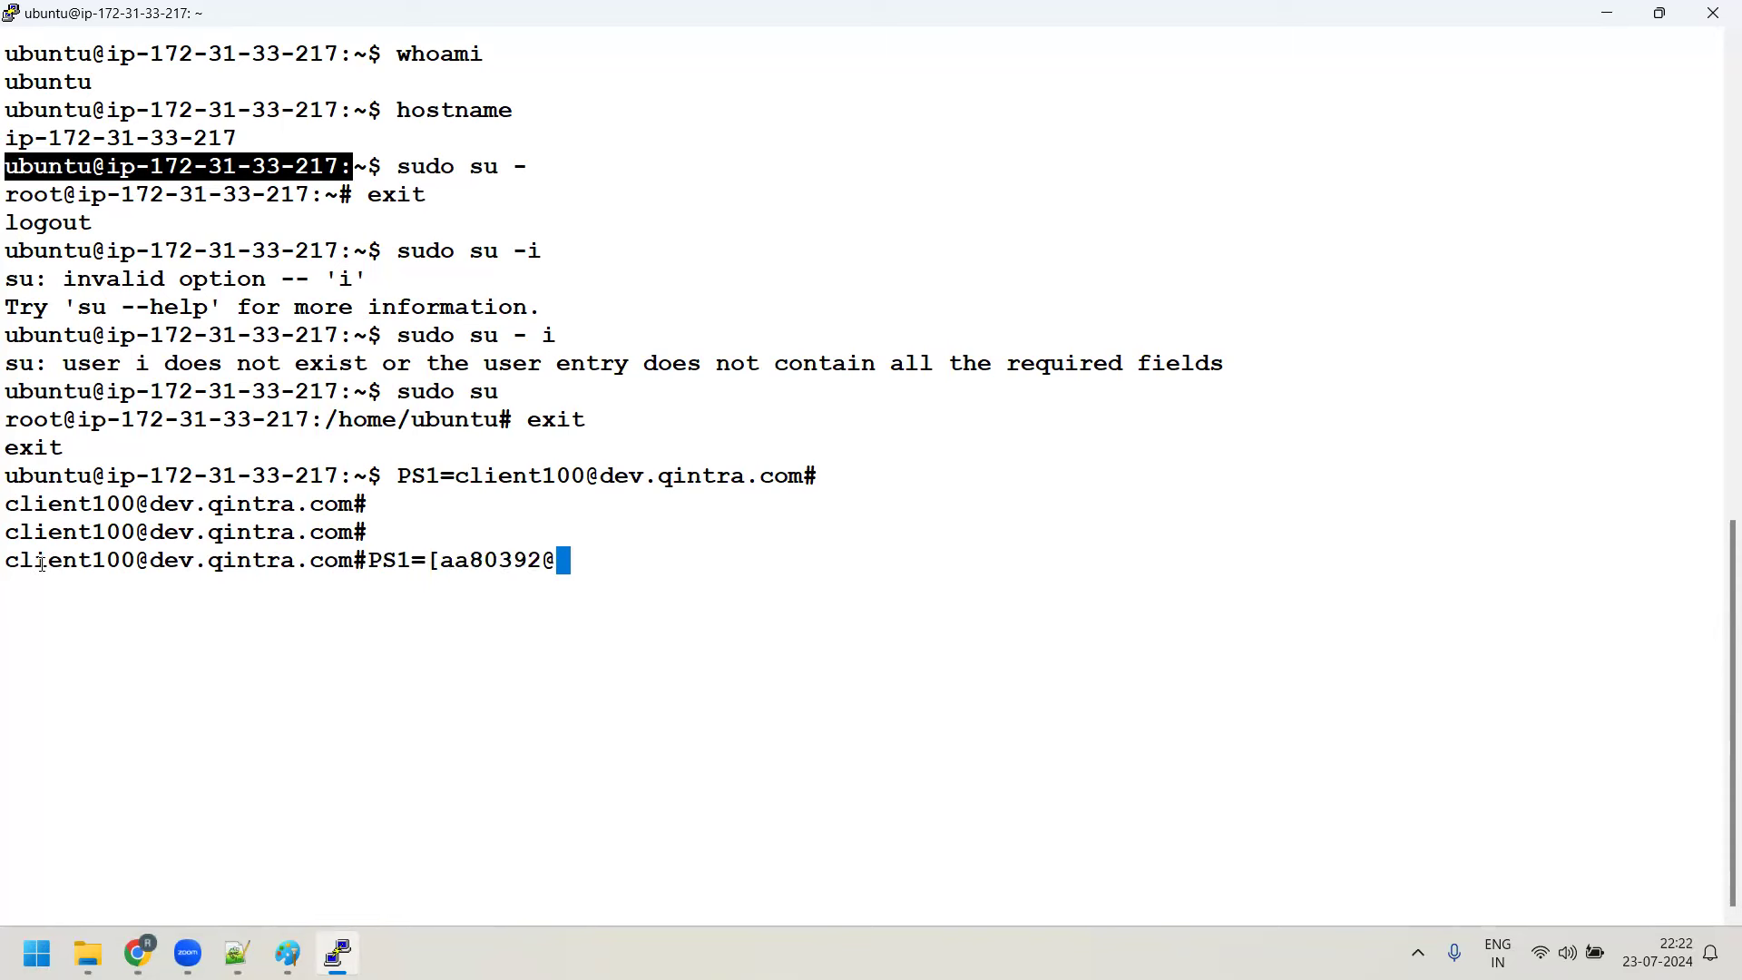
text(de)
key(BackSpace)
key(BackSpace)
key(BackSpace)
text(@test1.qin)
text(tra.)
text(com)
text(\)
key(BackSpace)
text(]#)
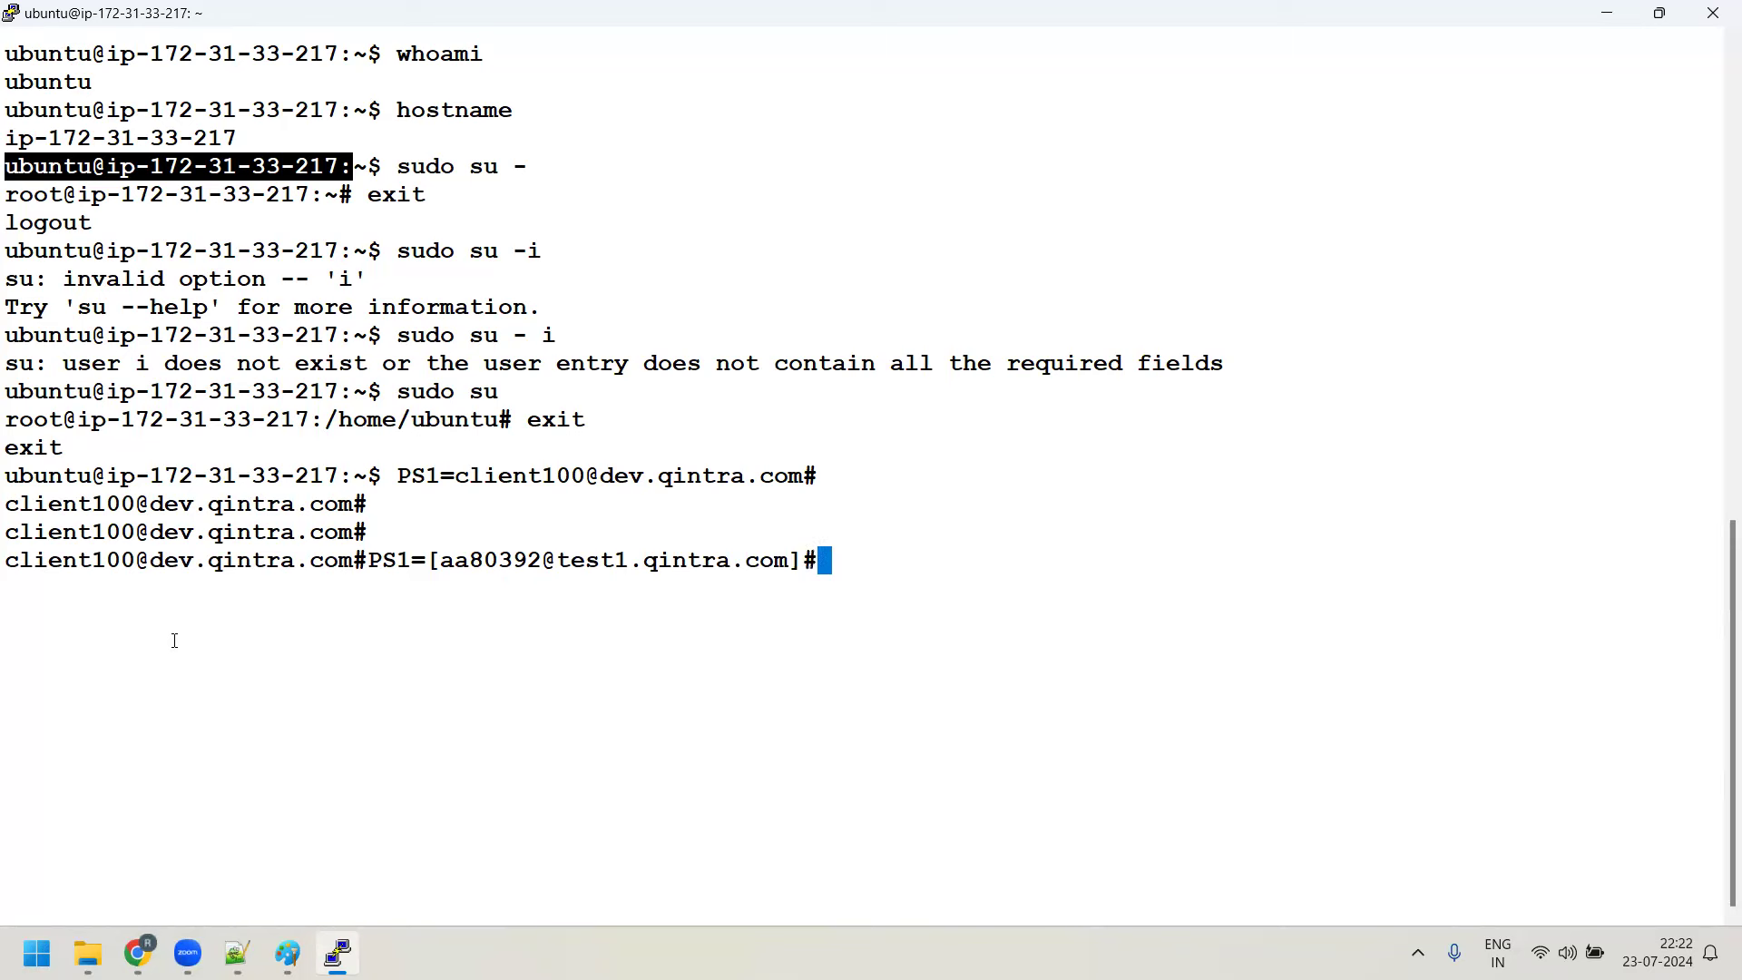
key(Return)
key(Return)
key(Return)
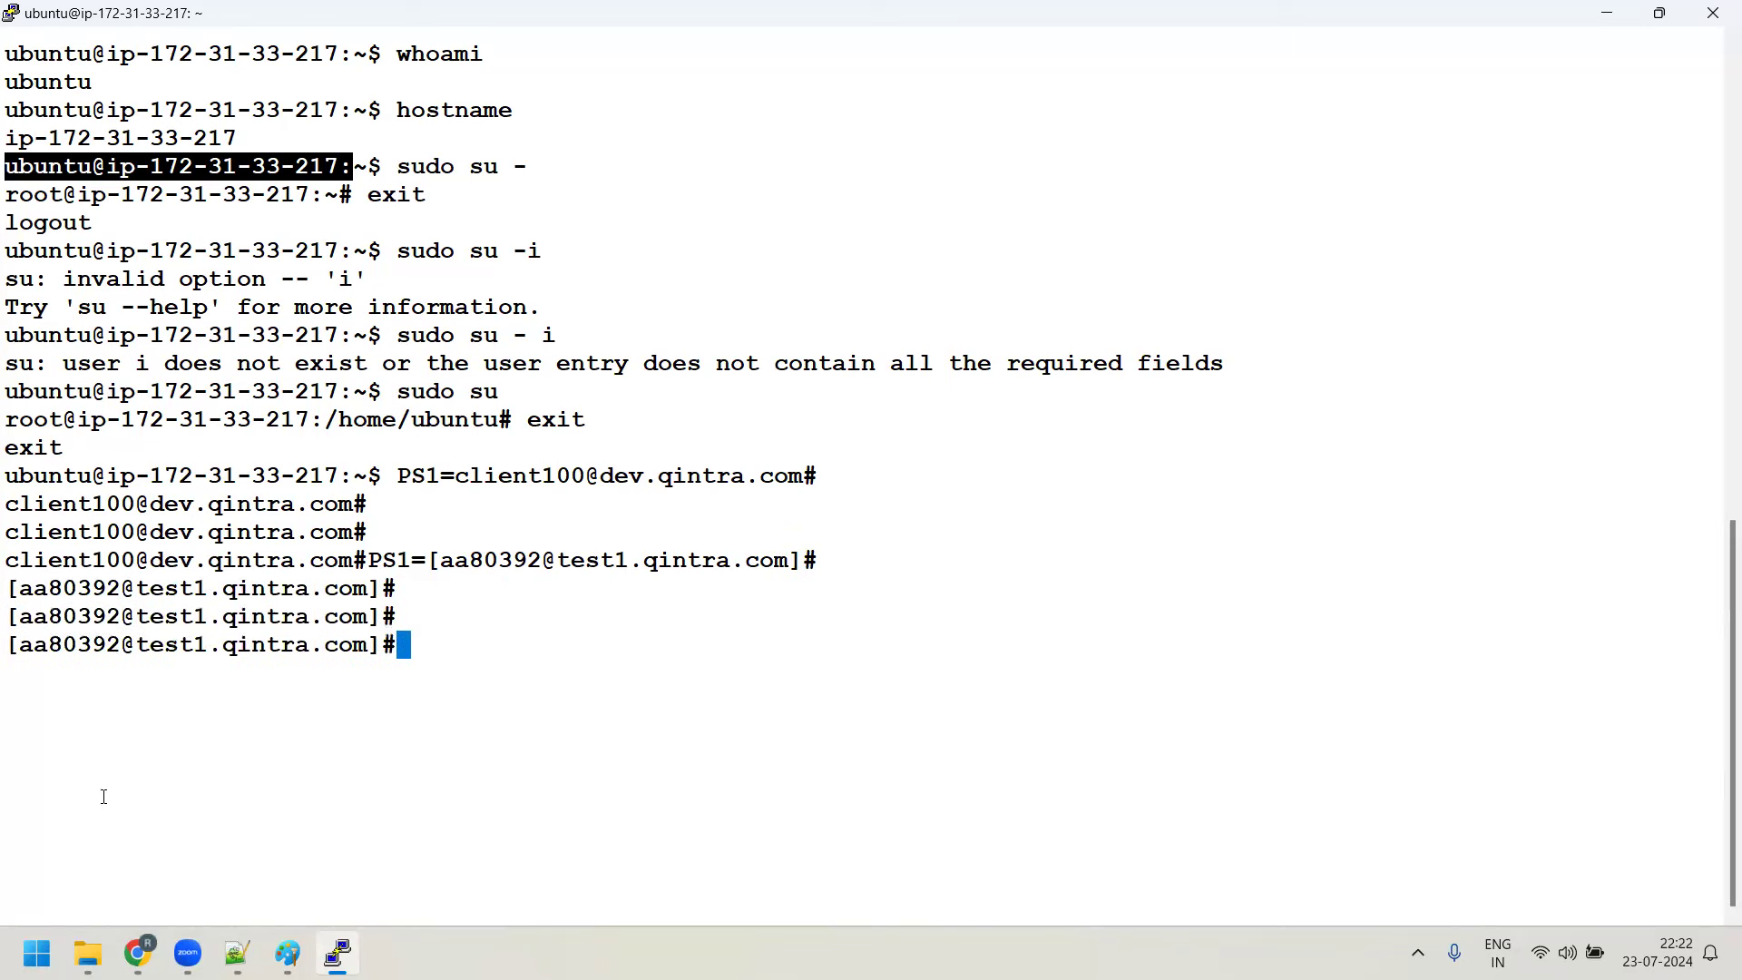
Run whoami to show the real user is still ubuntu despite the new prompt
drag(147, 648, 323, 646)
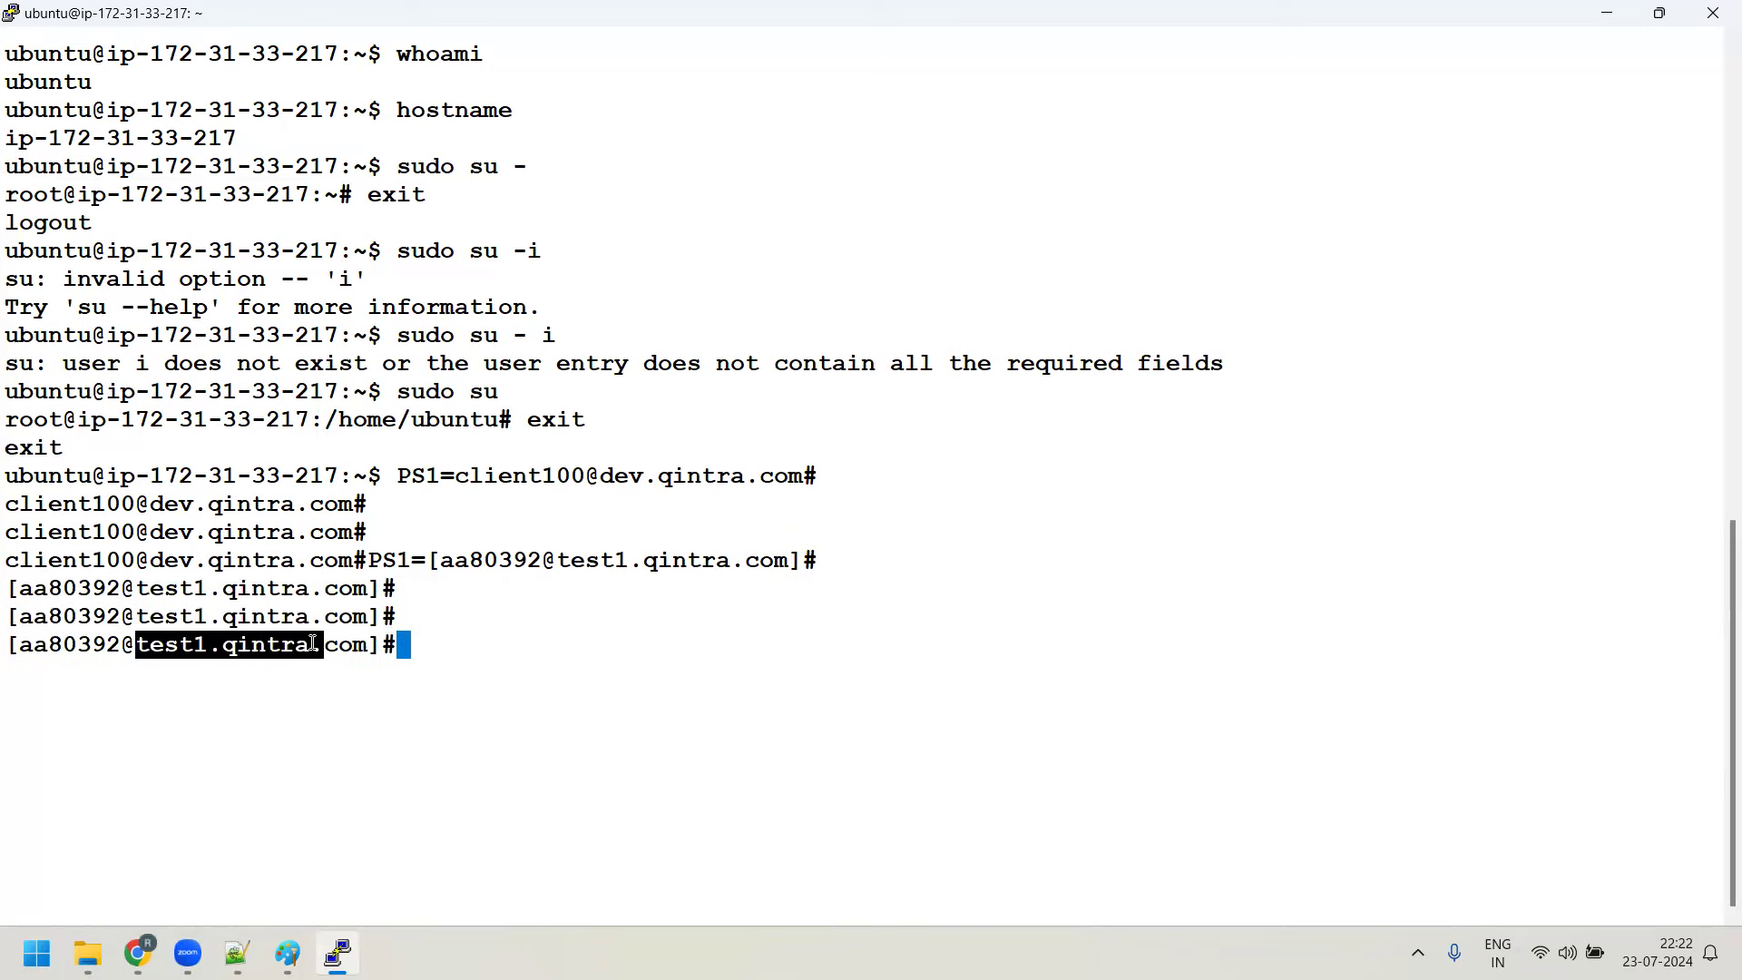
drag(9, 646, 110, 648)
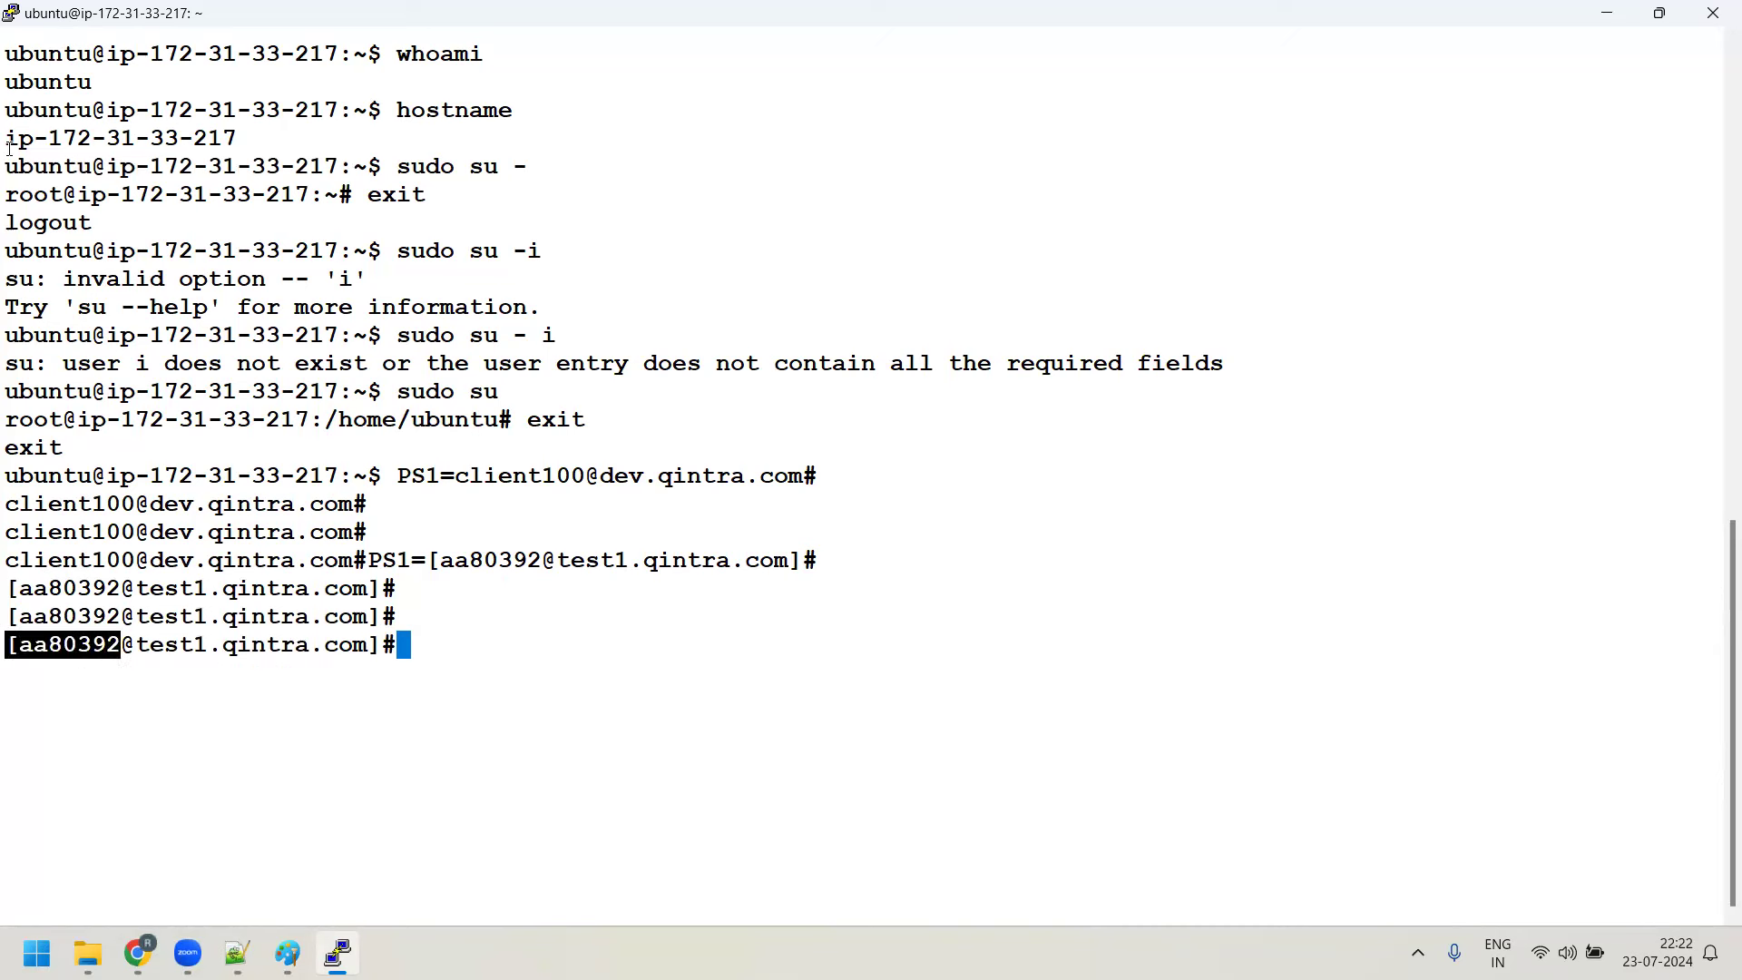
drag(7, 166, 78, 166)
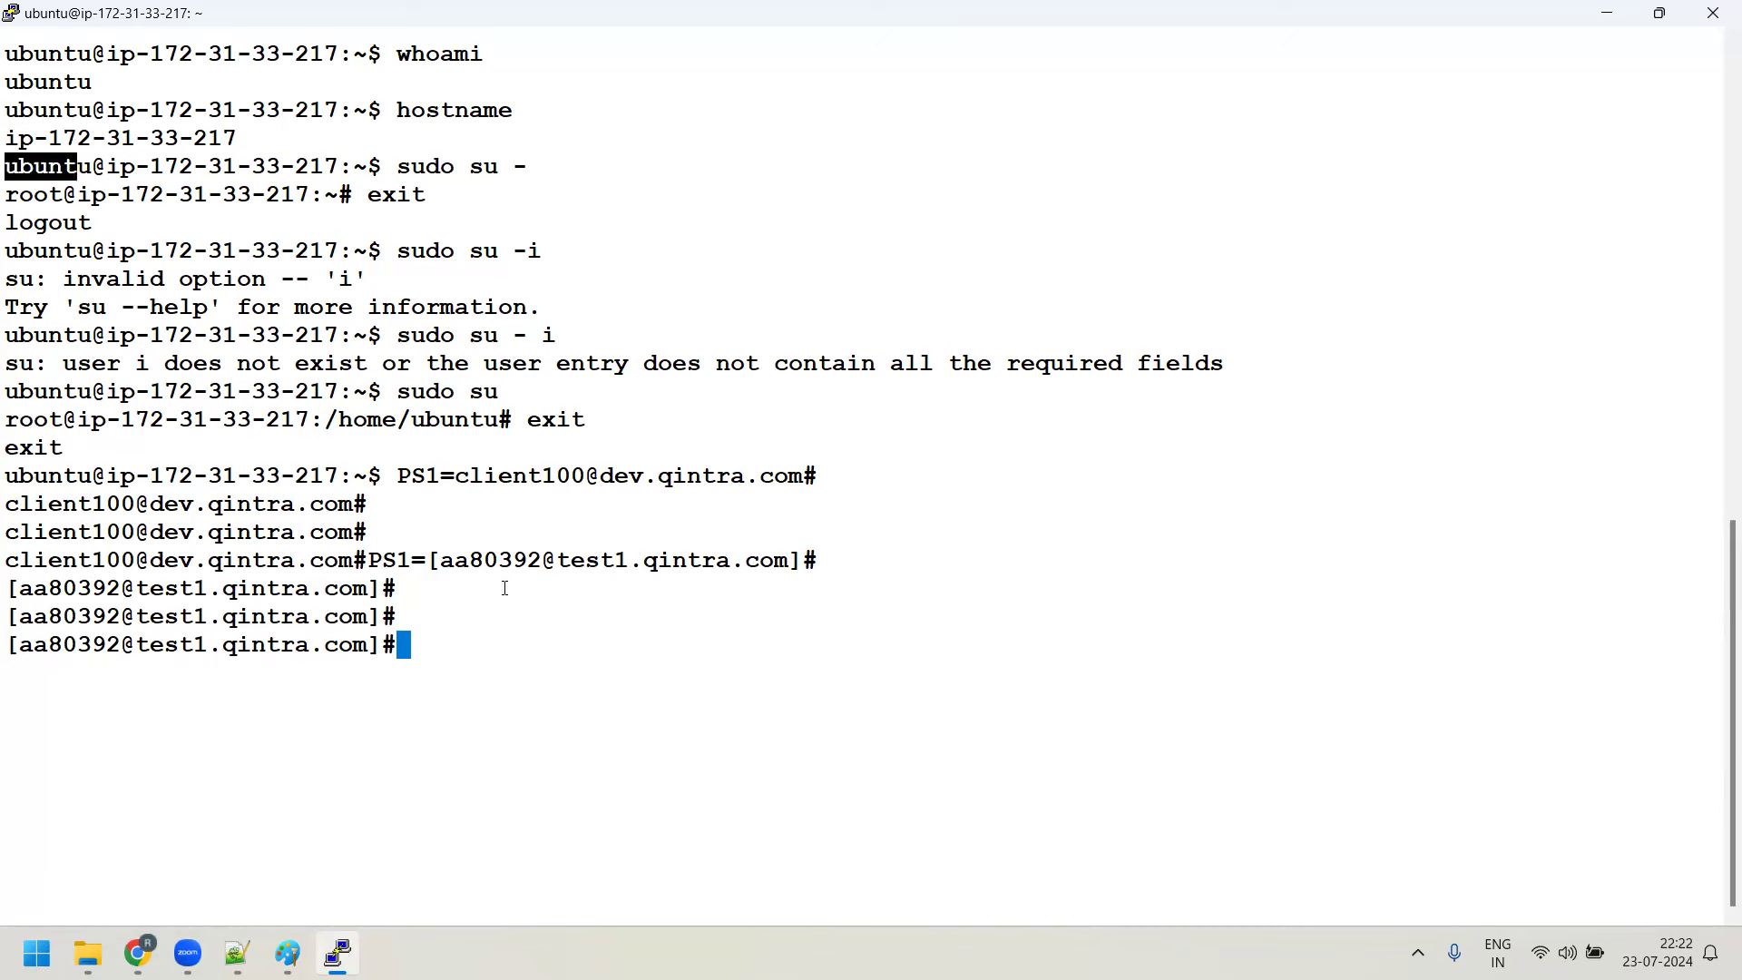
text(whoami)
key(Return)
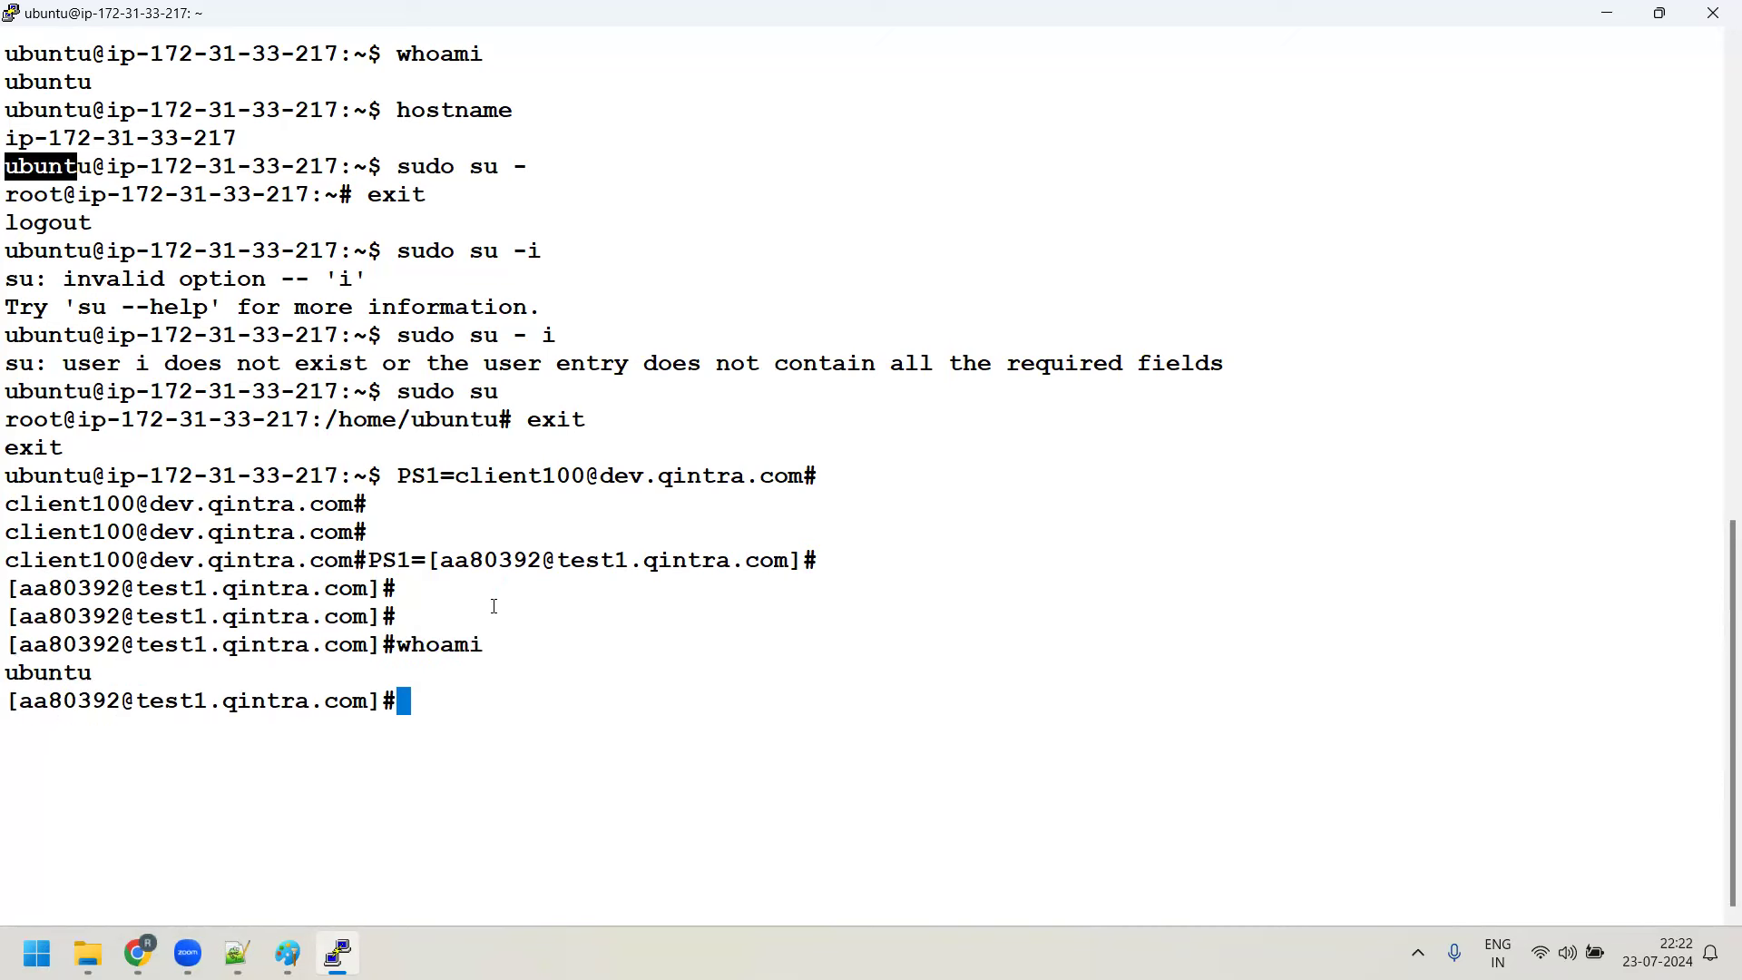
drag(20, 645, 121, 644)
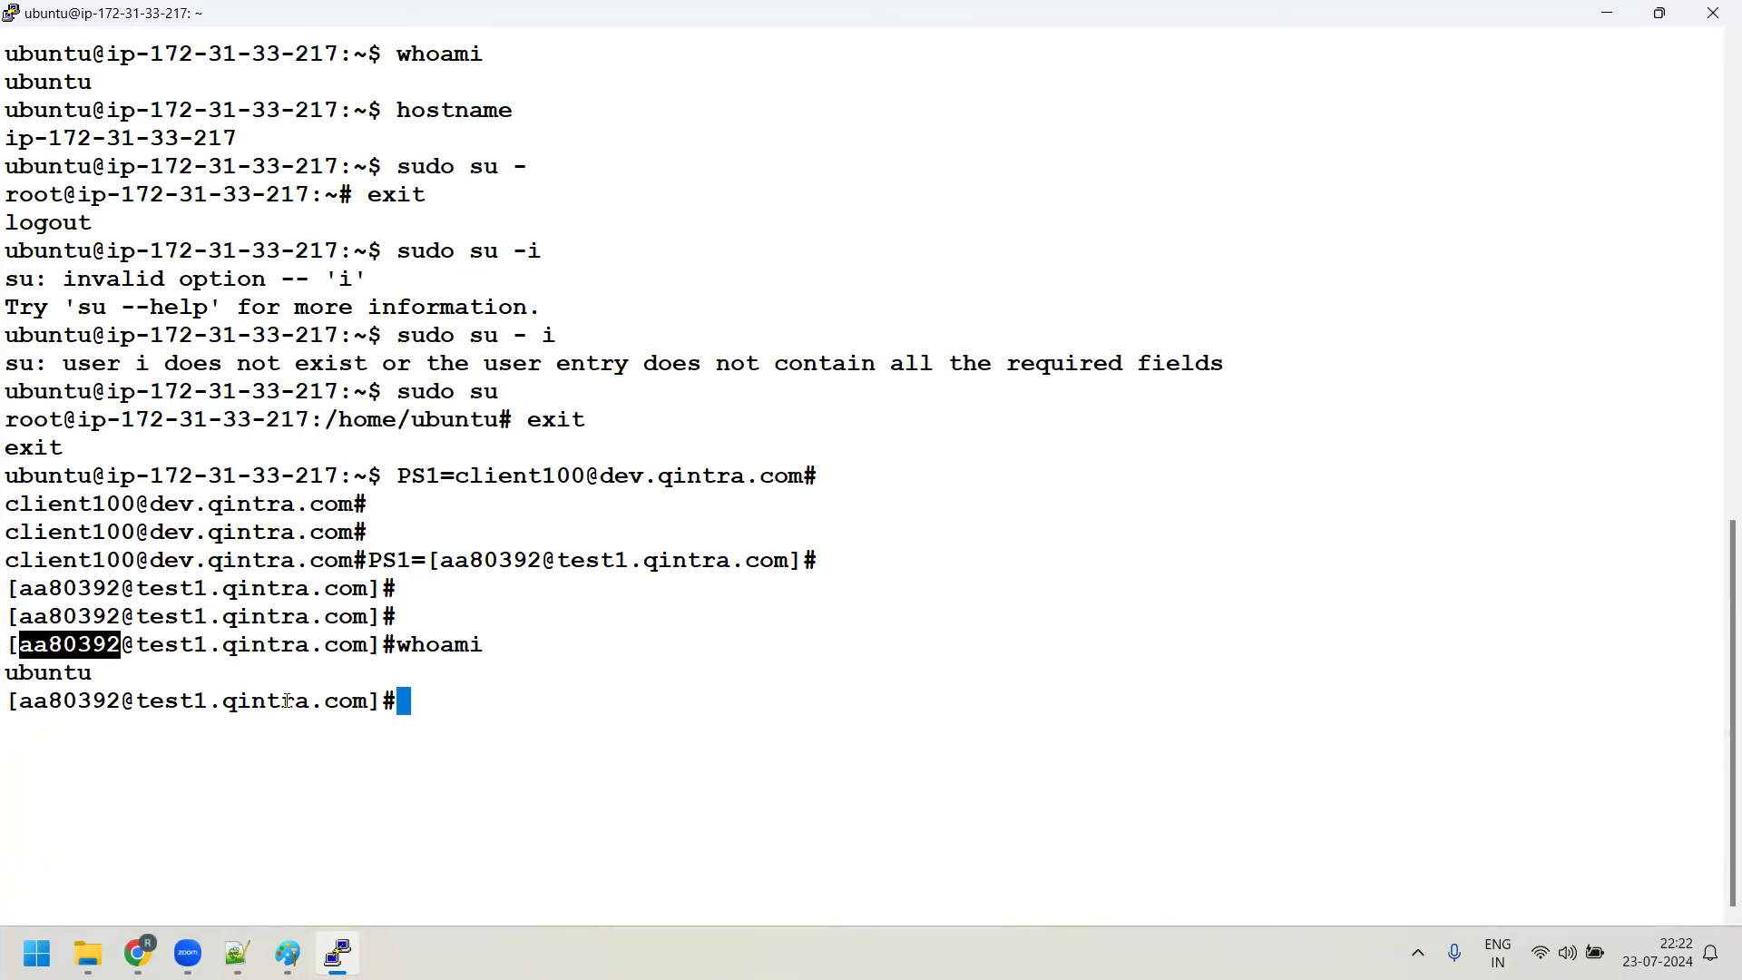
Run source /etc/profile to restore the default prompt
text(so)
key(BackSpace)
key(BackSpace)
text(source /etc/profile)
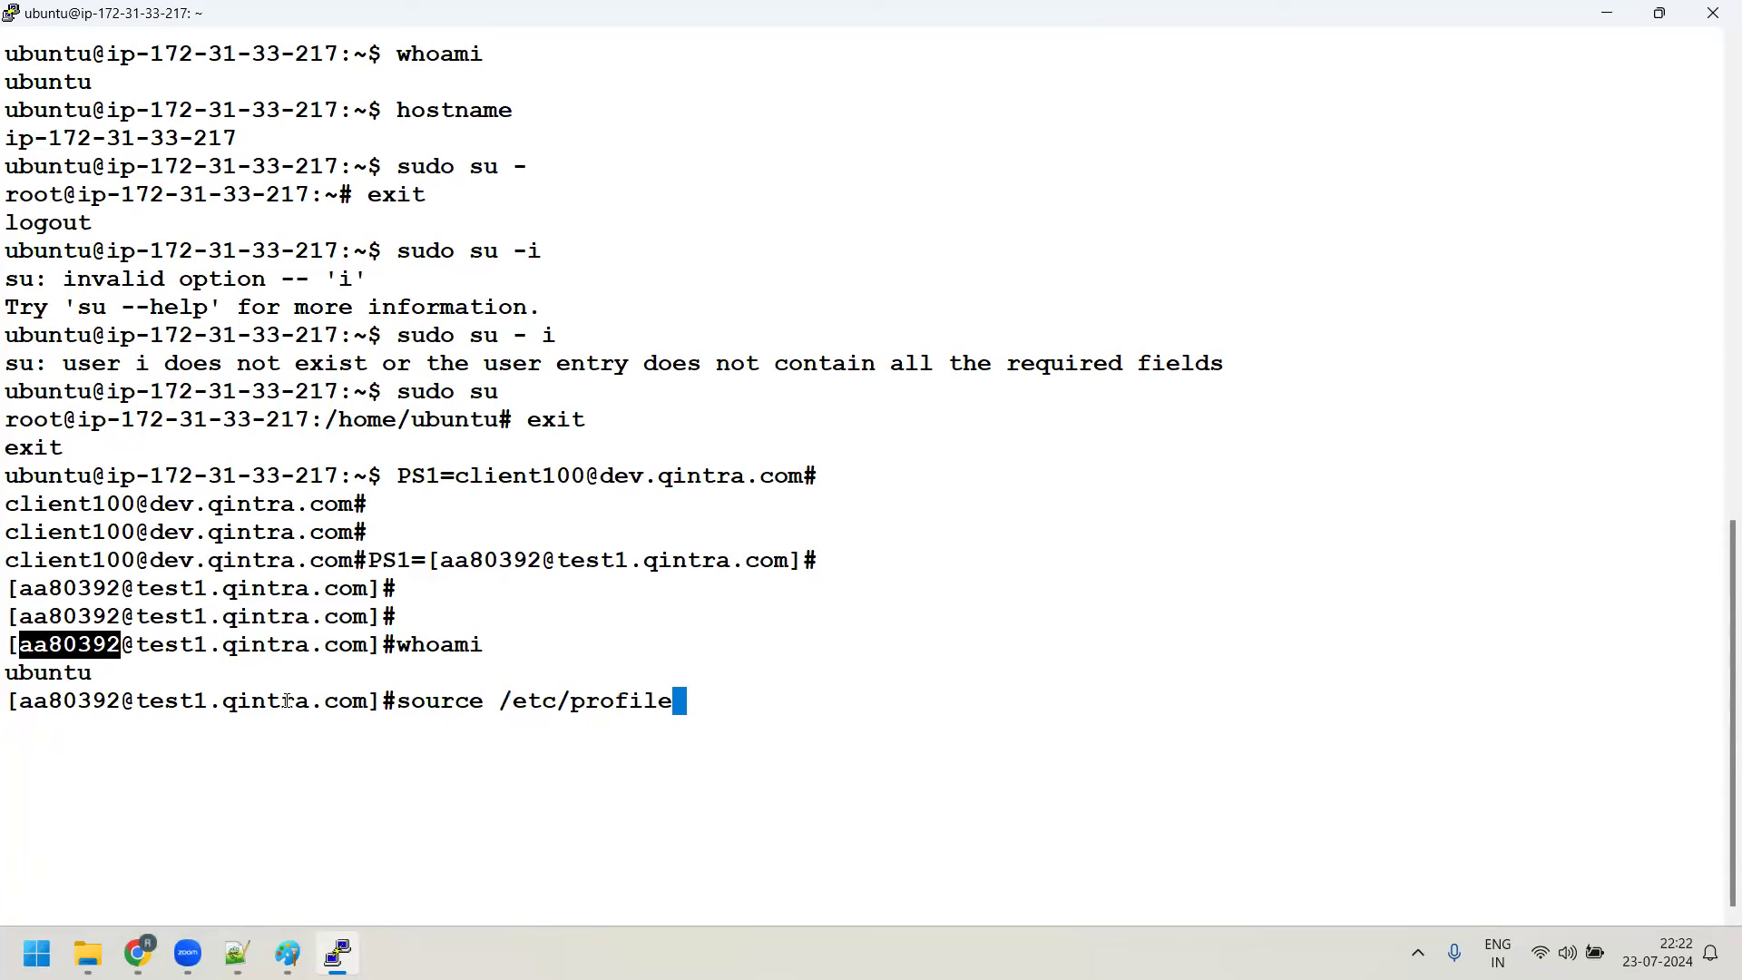
key(Return)
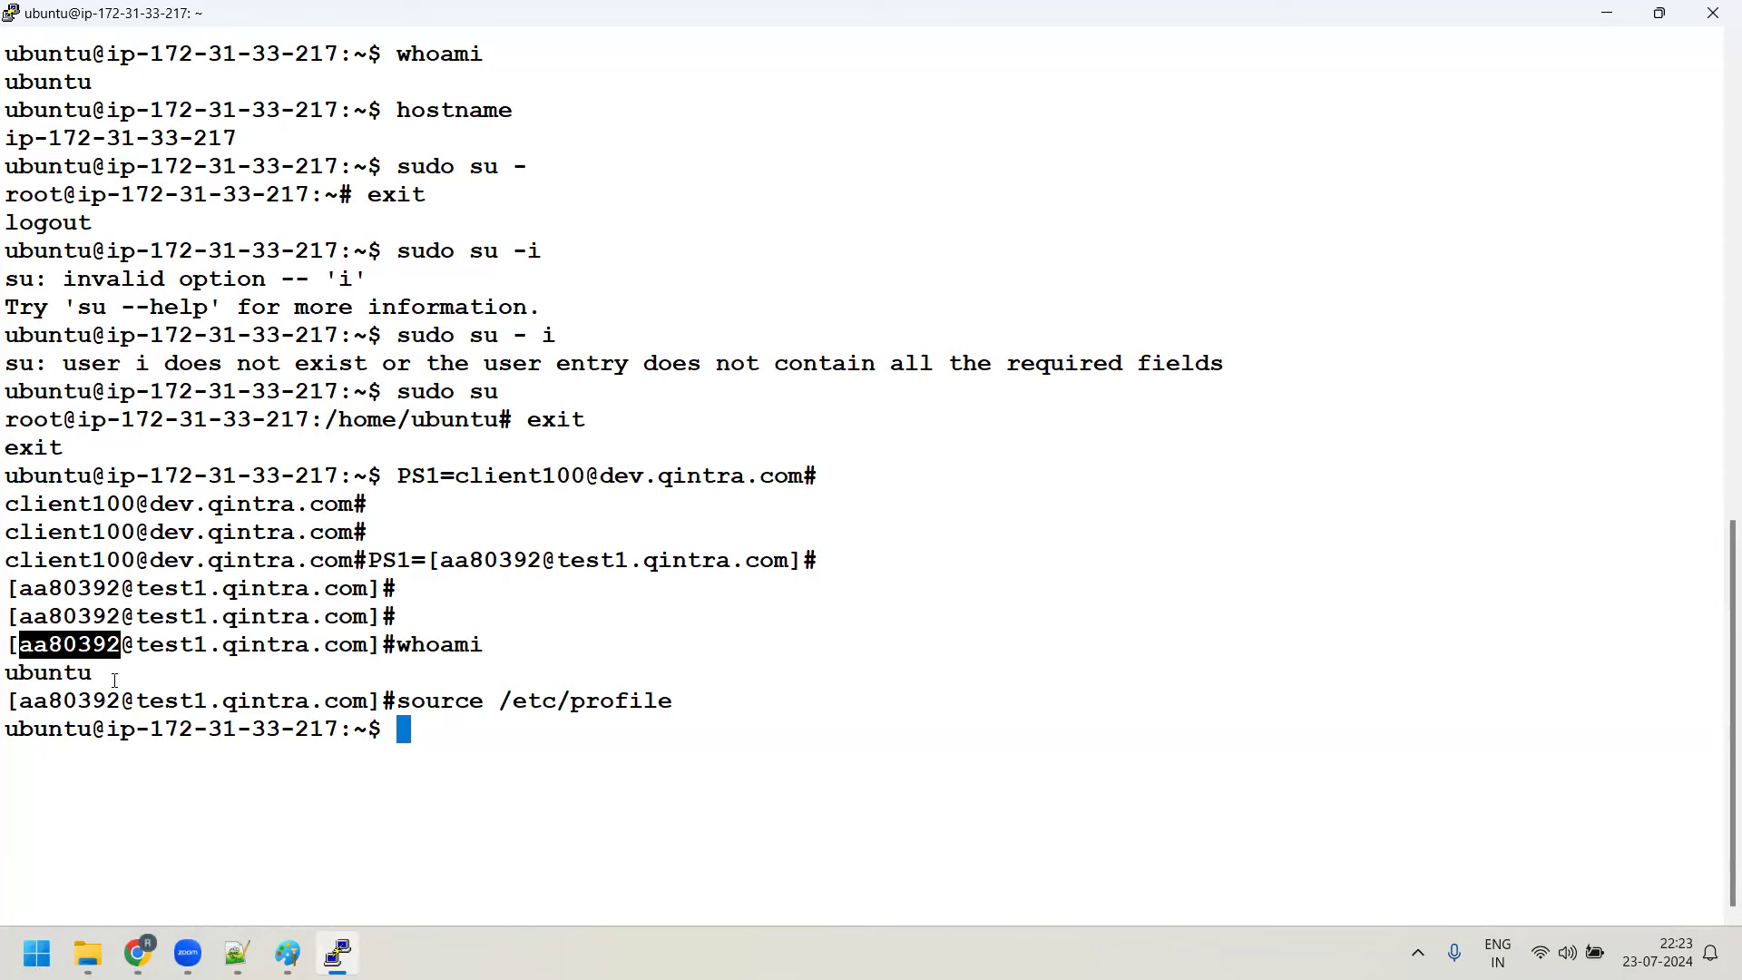
Highlight the prompt's user, the whoami and hostname commands, and the hostname output
drag(5, 731, 237, 730)
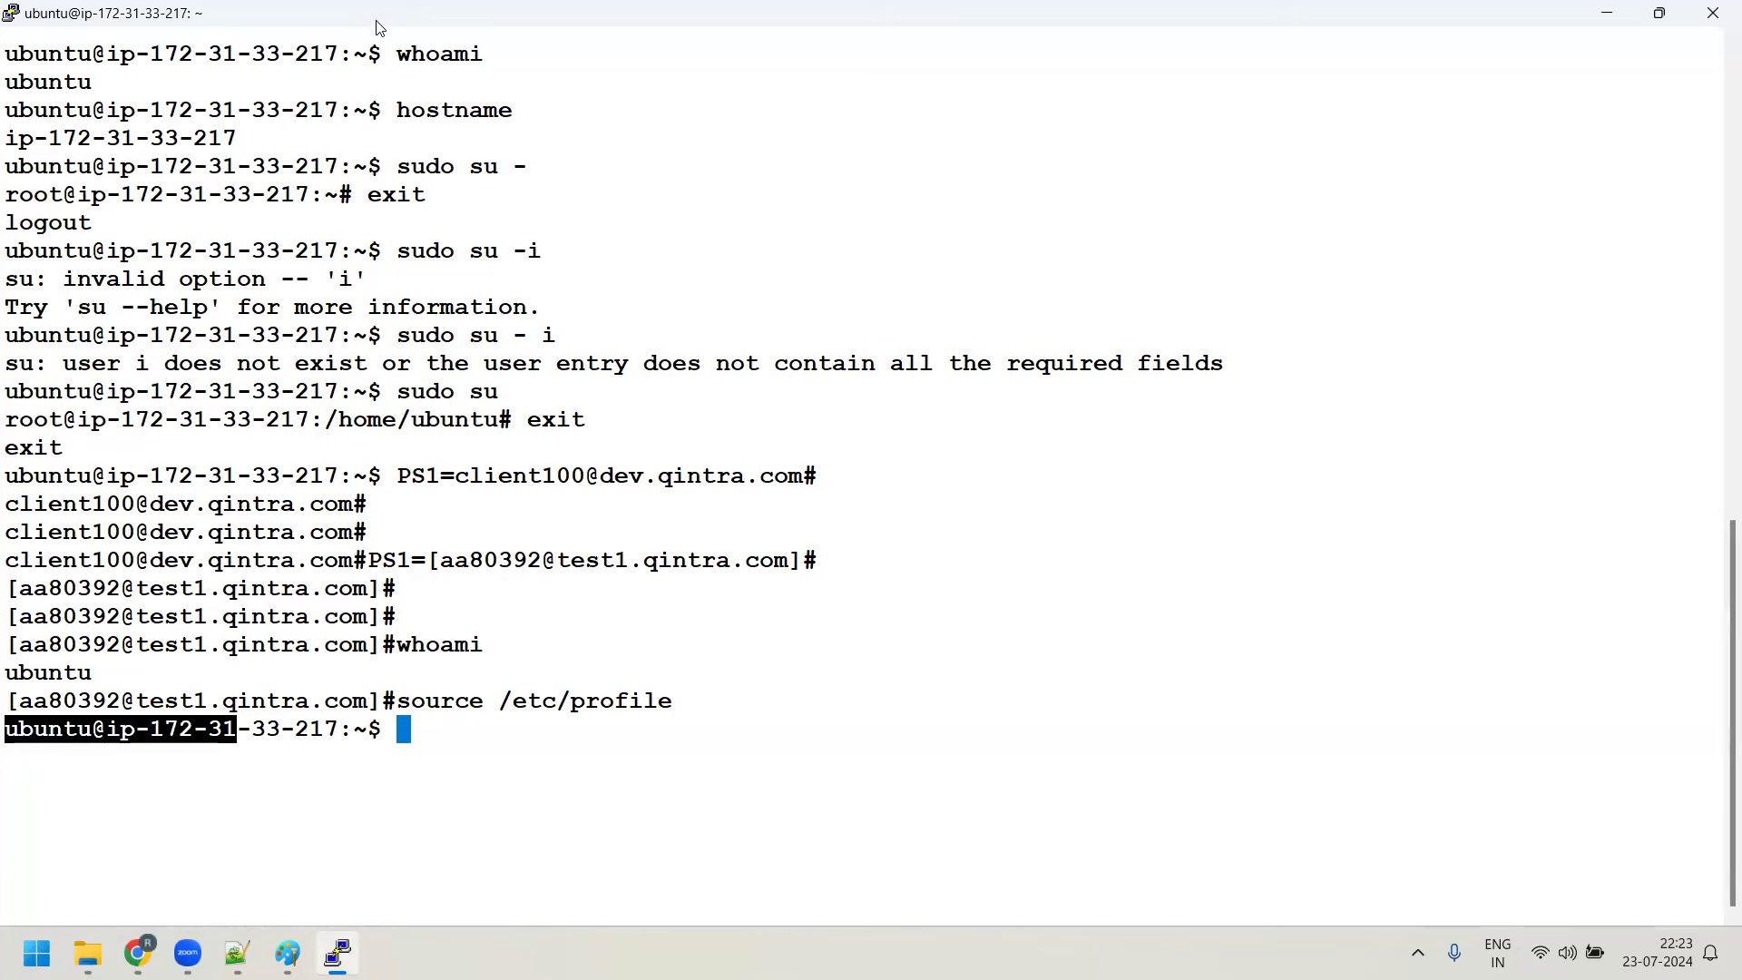
drag(396, 50, 524, 51)
drag(396, 109, 544, 110)
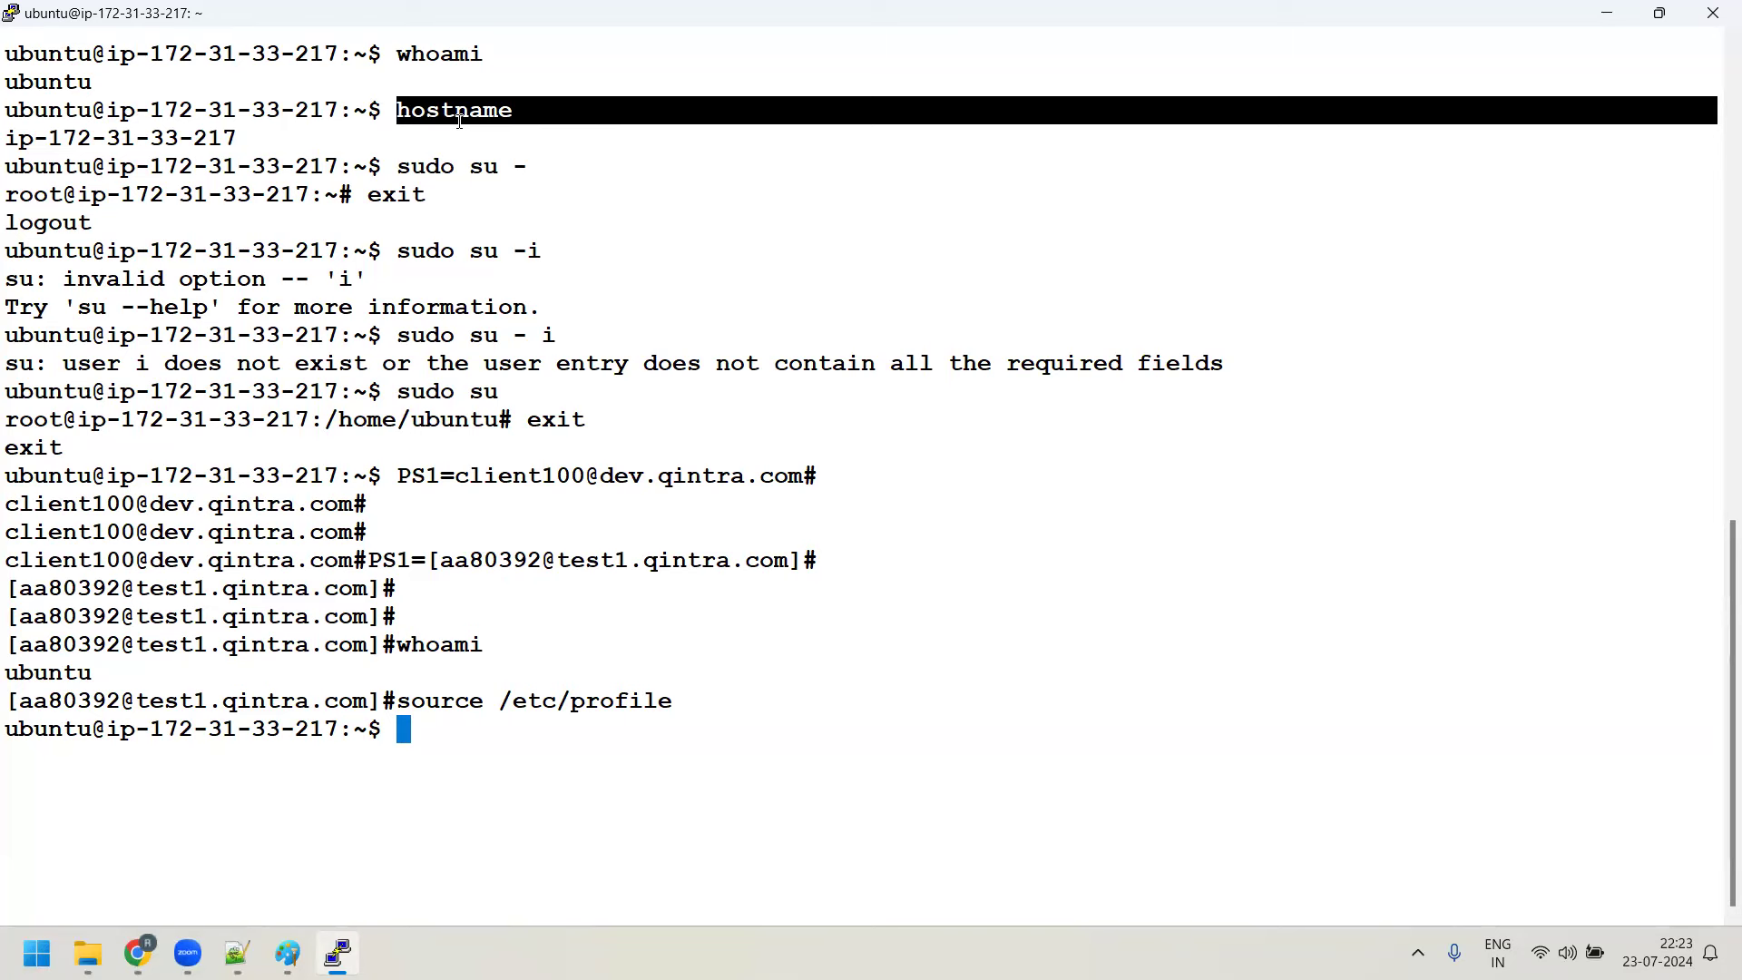
drag(9, 145, 203, 140)
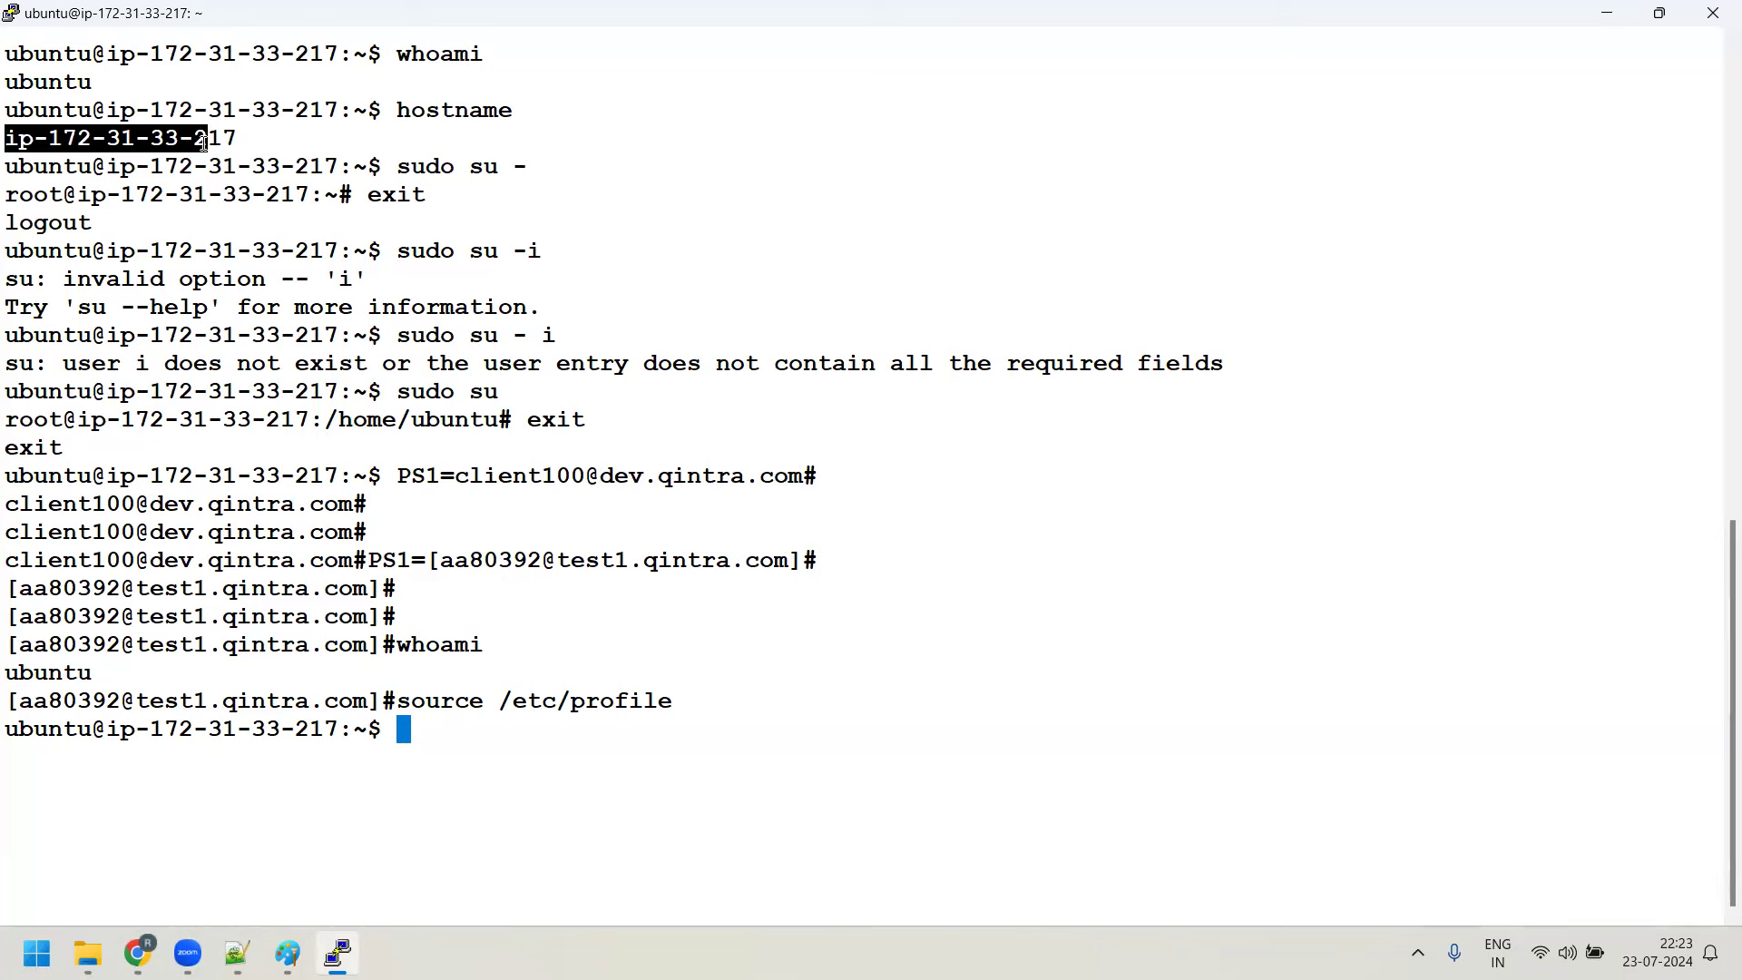
Clear the screen, run ifconfig (missing, net-tools suggested), and stage sudo apt update
text(l)
key(BackSpace)
key(ctrl+l)
text(ifconfig)
key(Return)
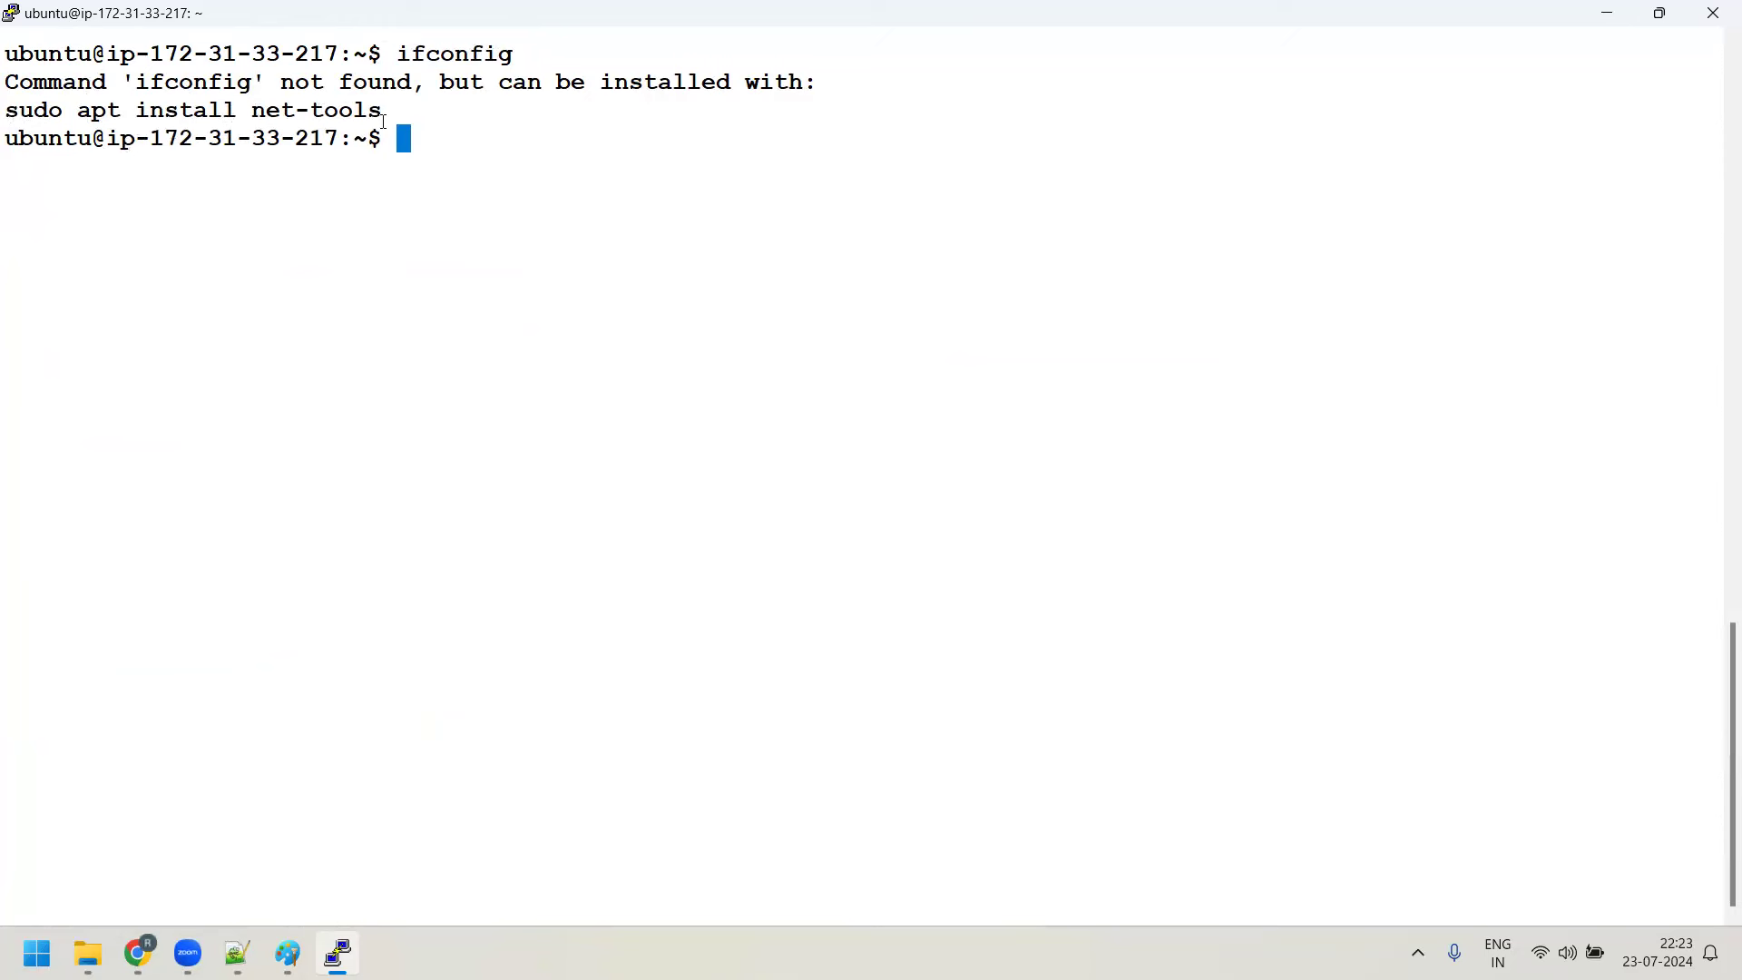
text(sudo apt update)
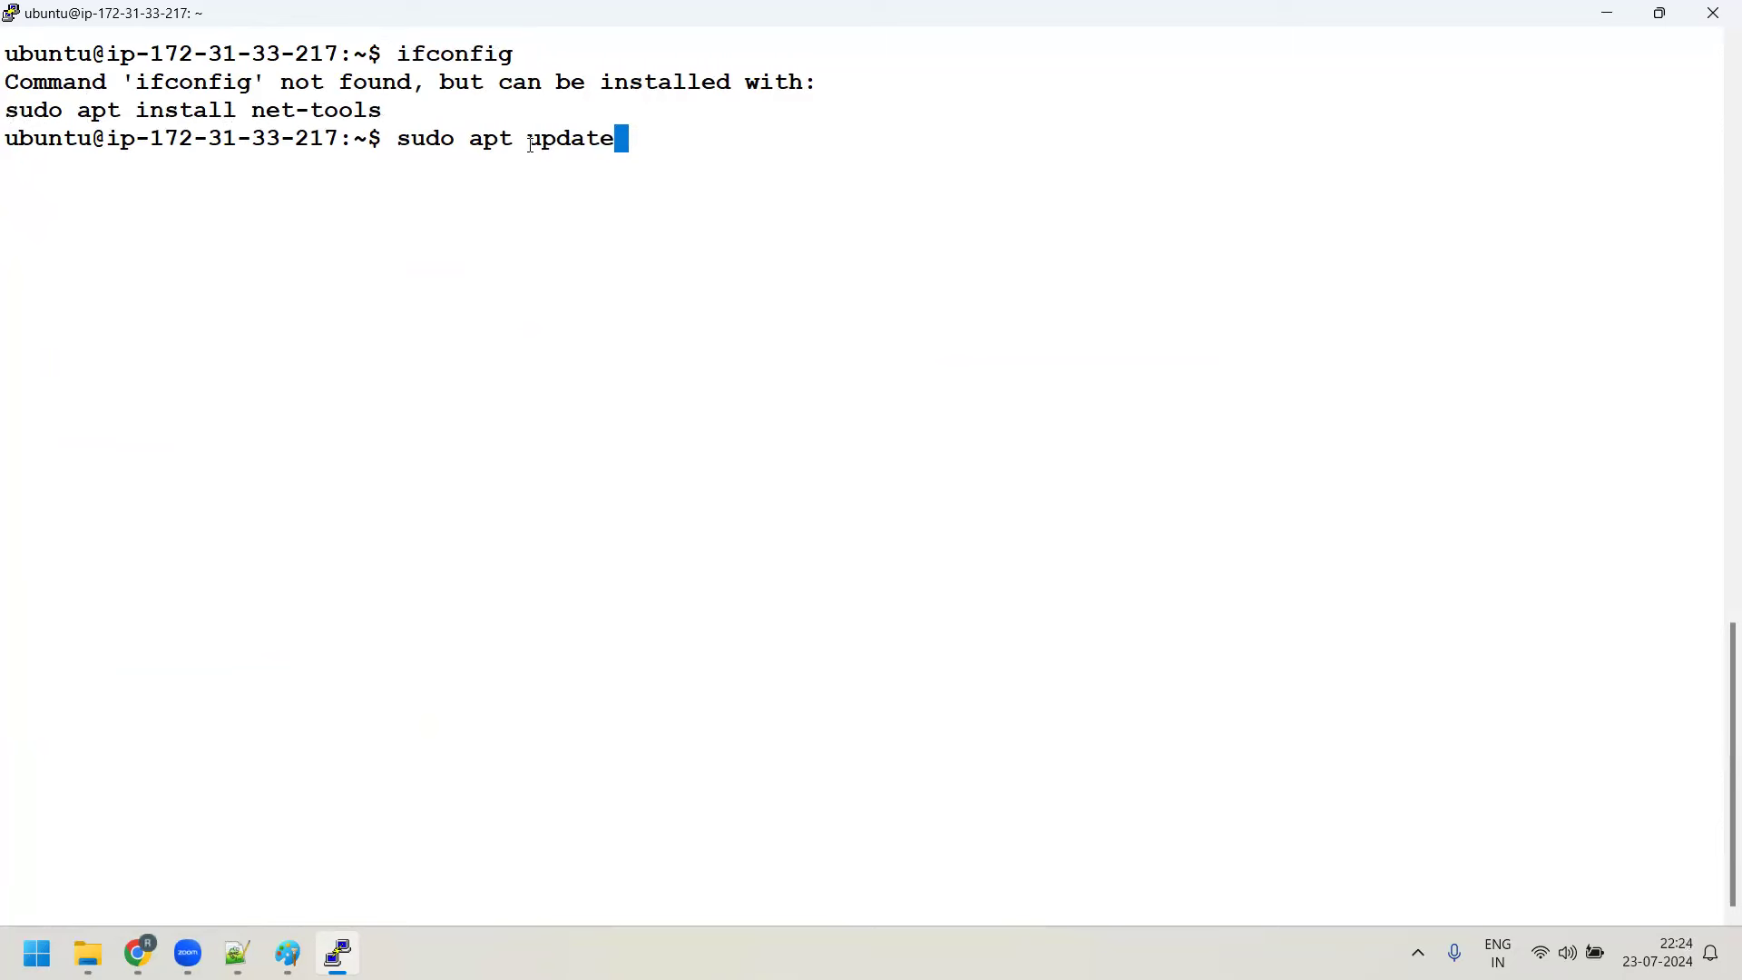
click(237, 953)
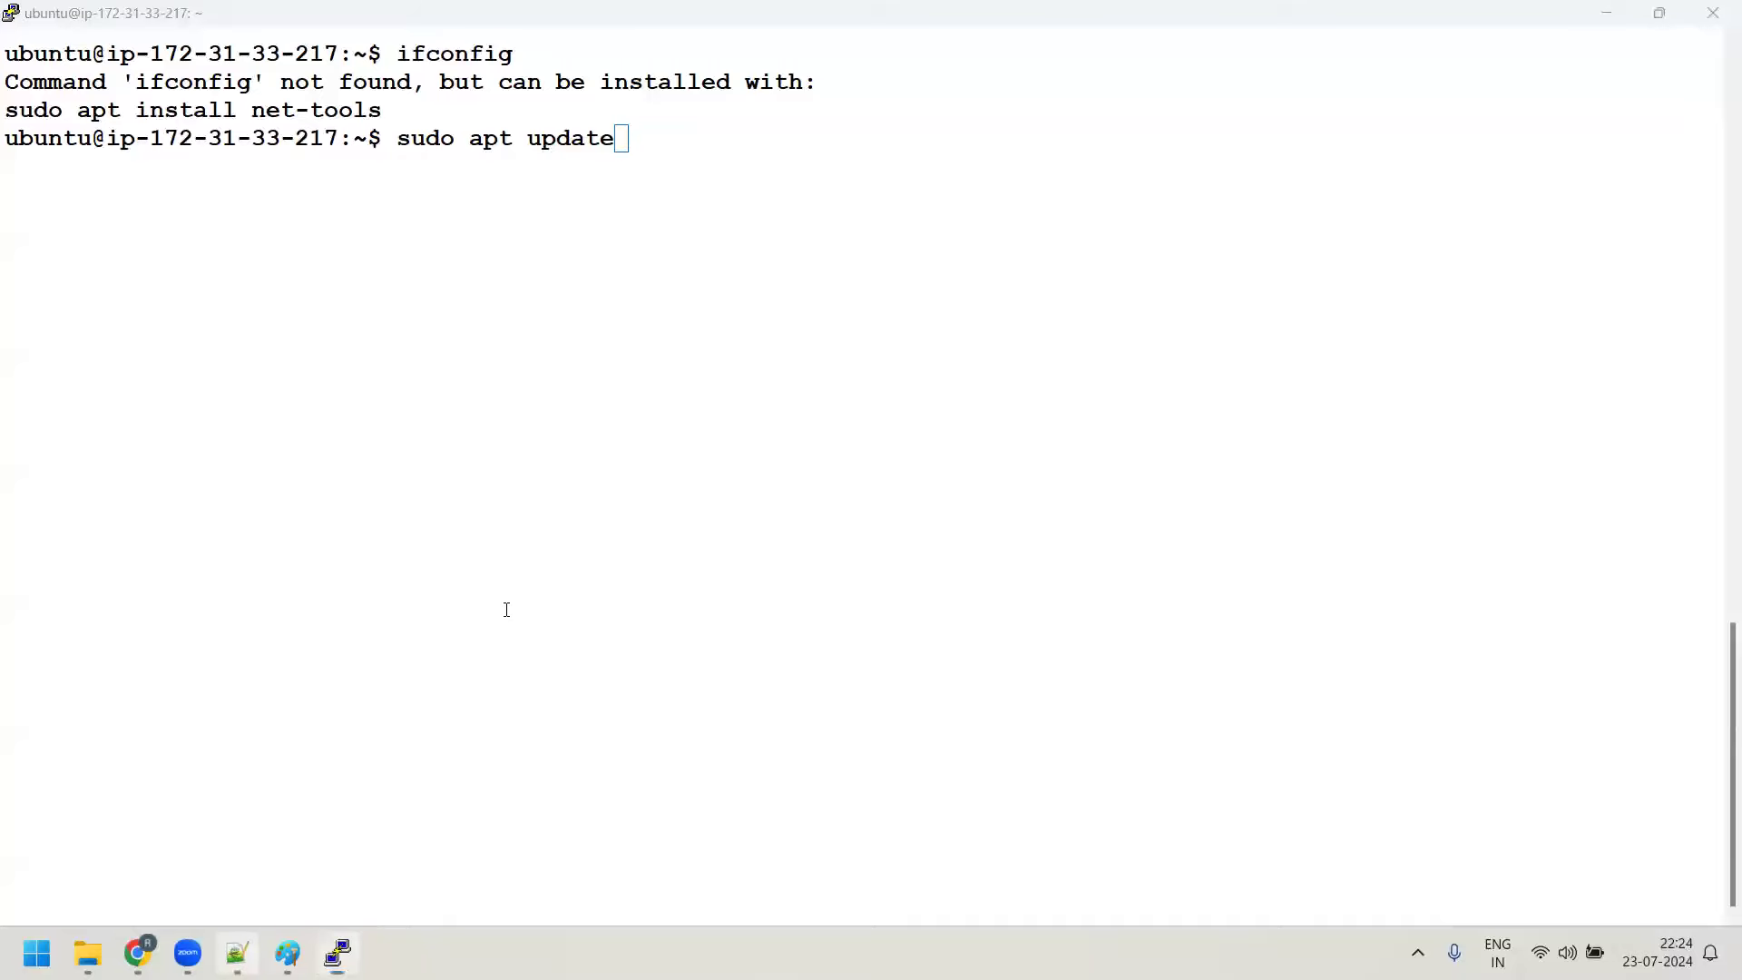
Note that Ubuntu is a Debian distribution using apt to update the system and manage packages
click(1713, 423)
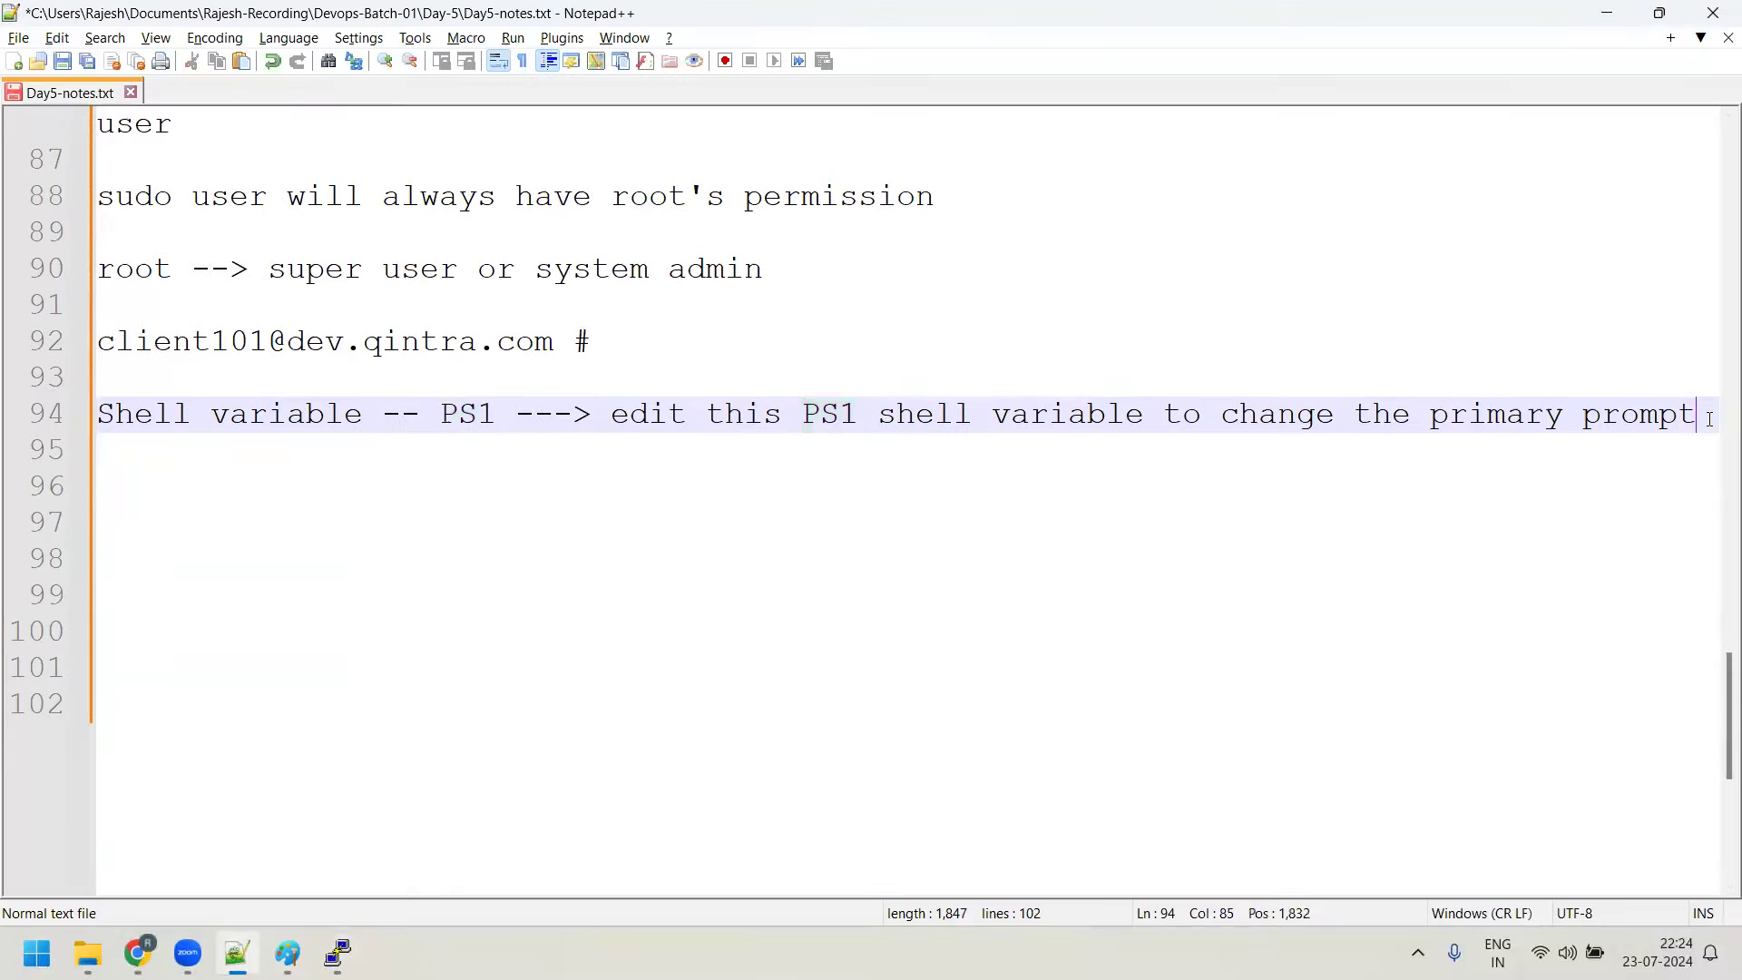
key(Return)
key(Return)
text(Ubunt)
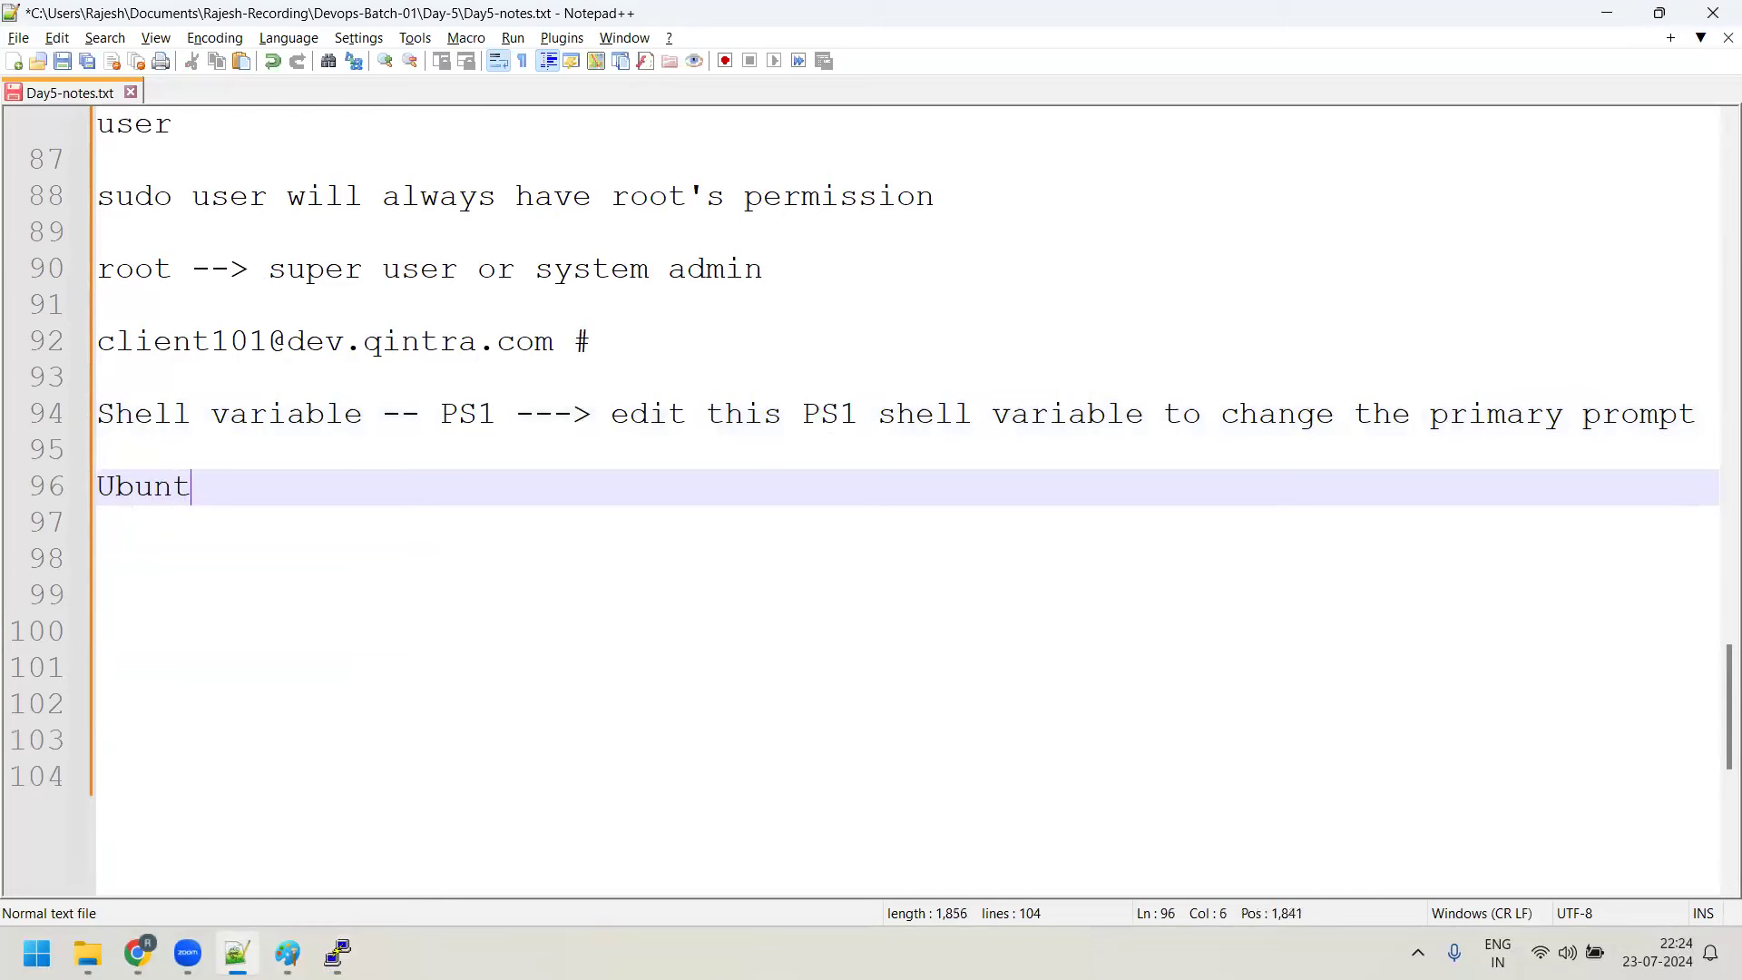
key(BackSpace)
text(tu is debain di)
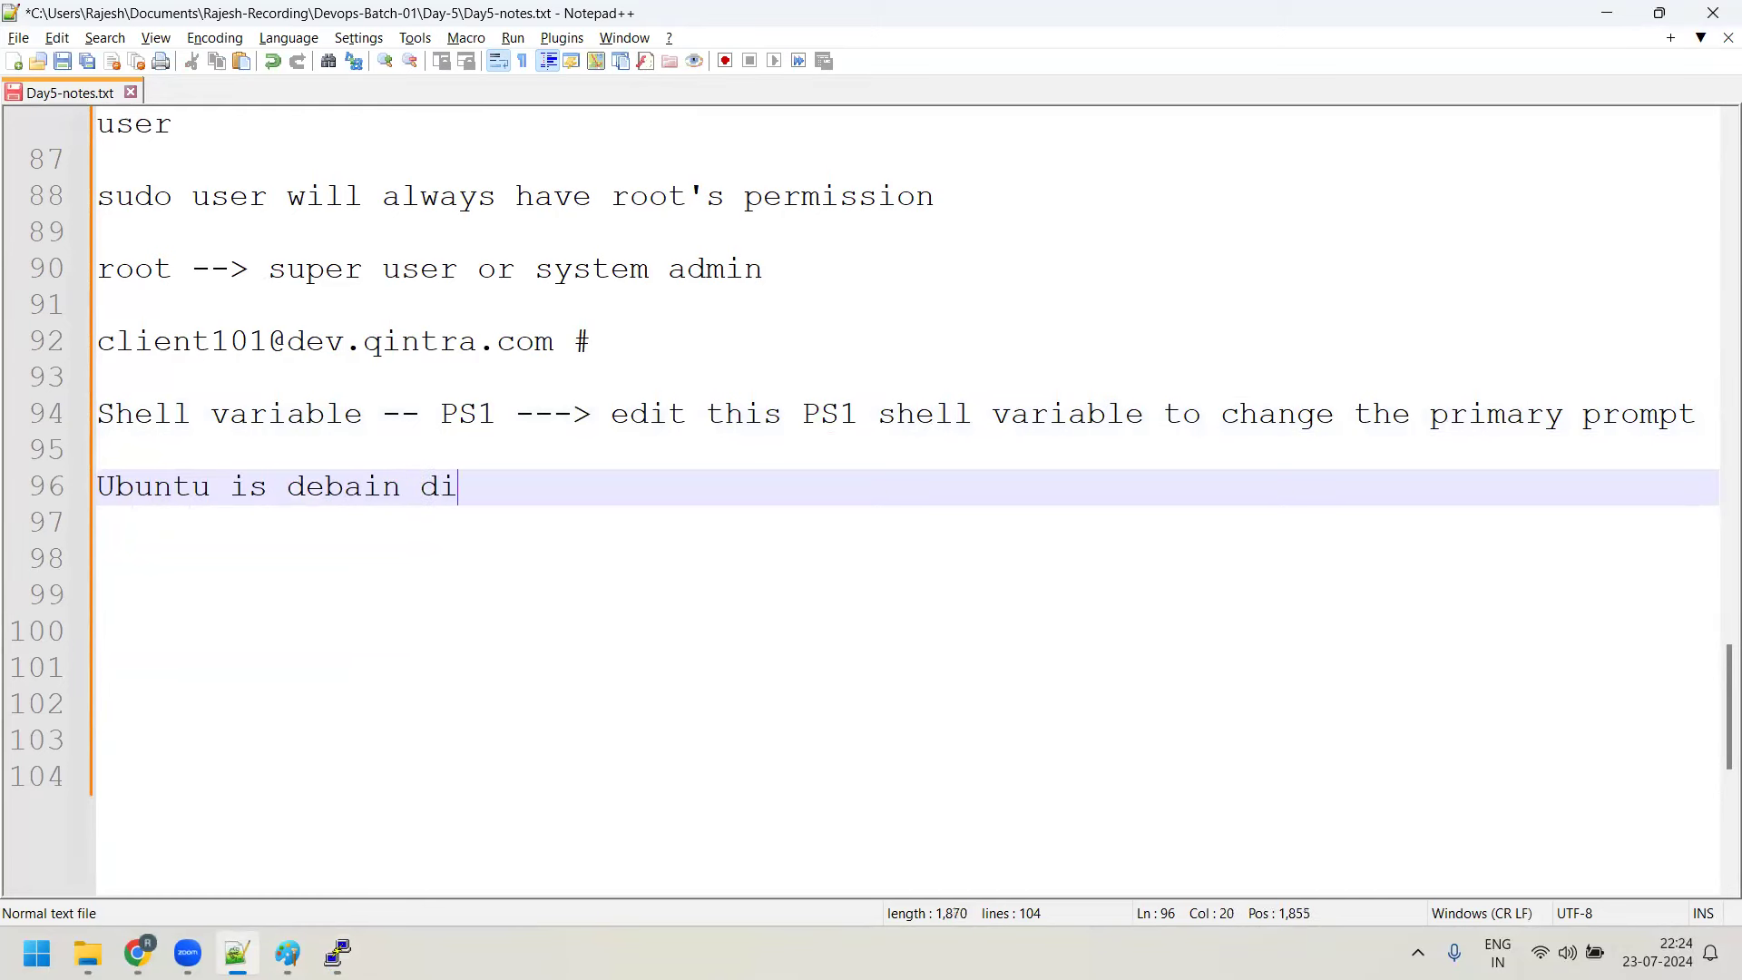
text(stribution ,)
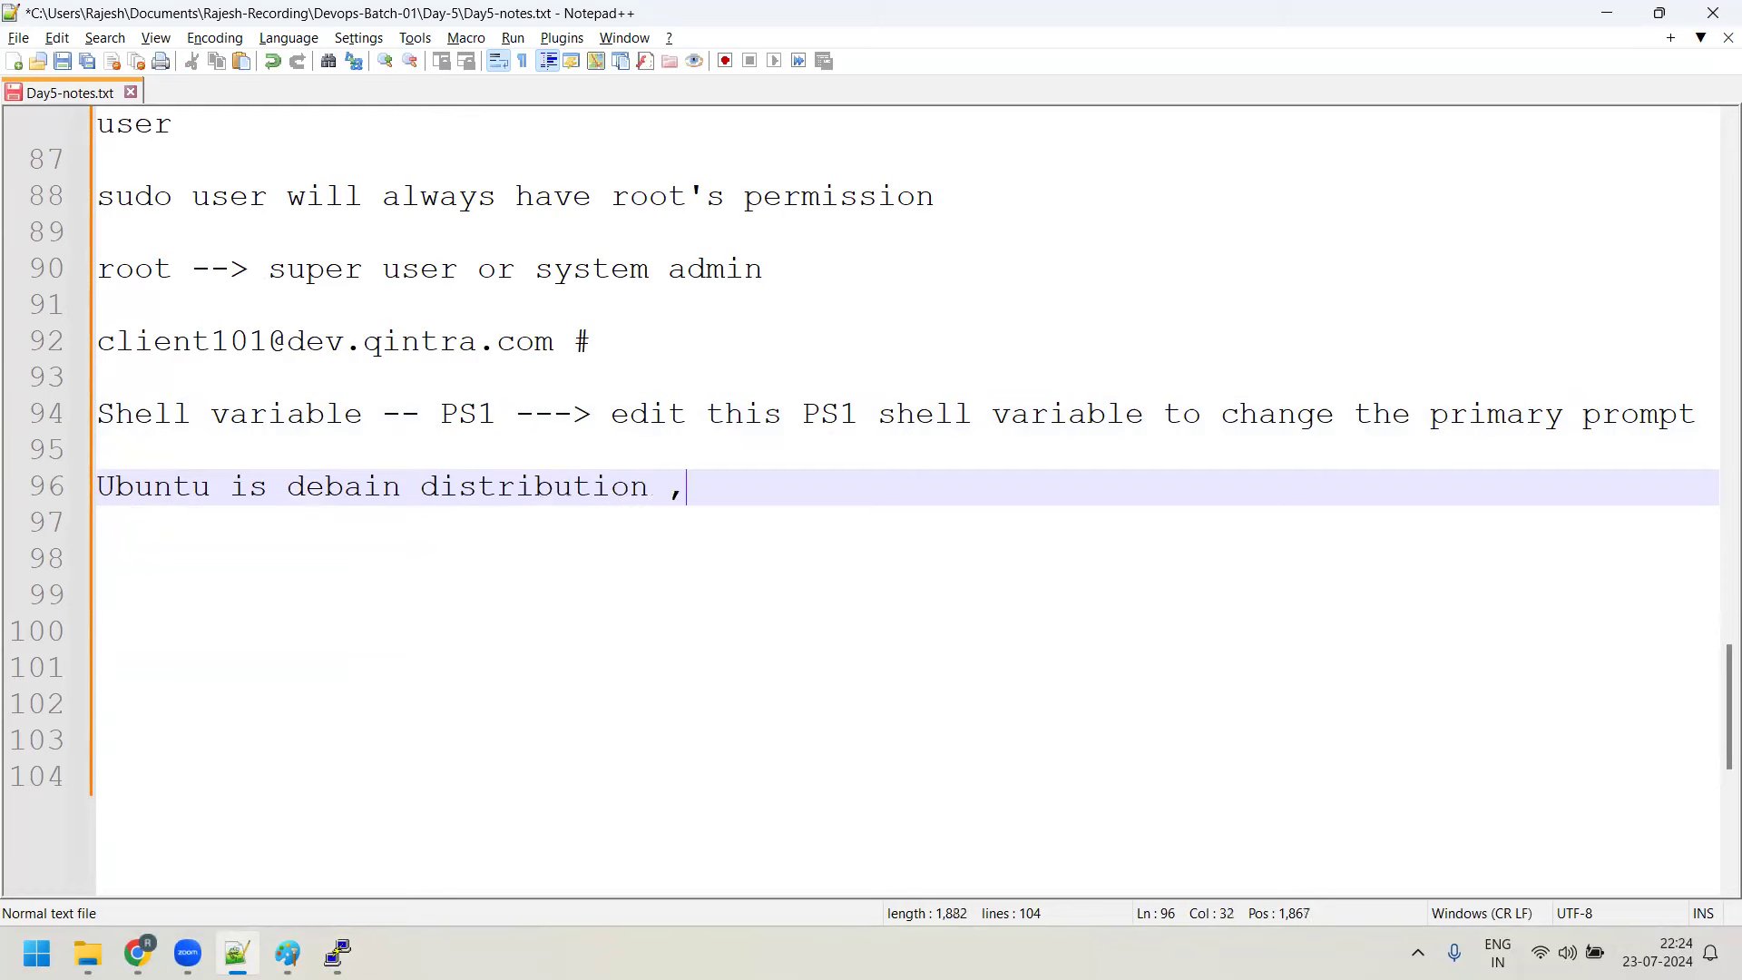
text( we need to)
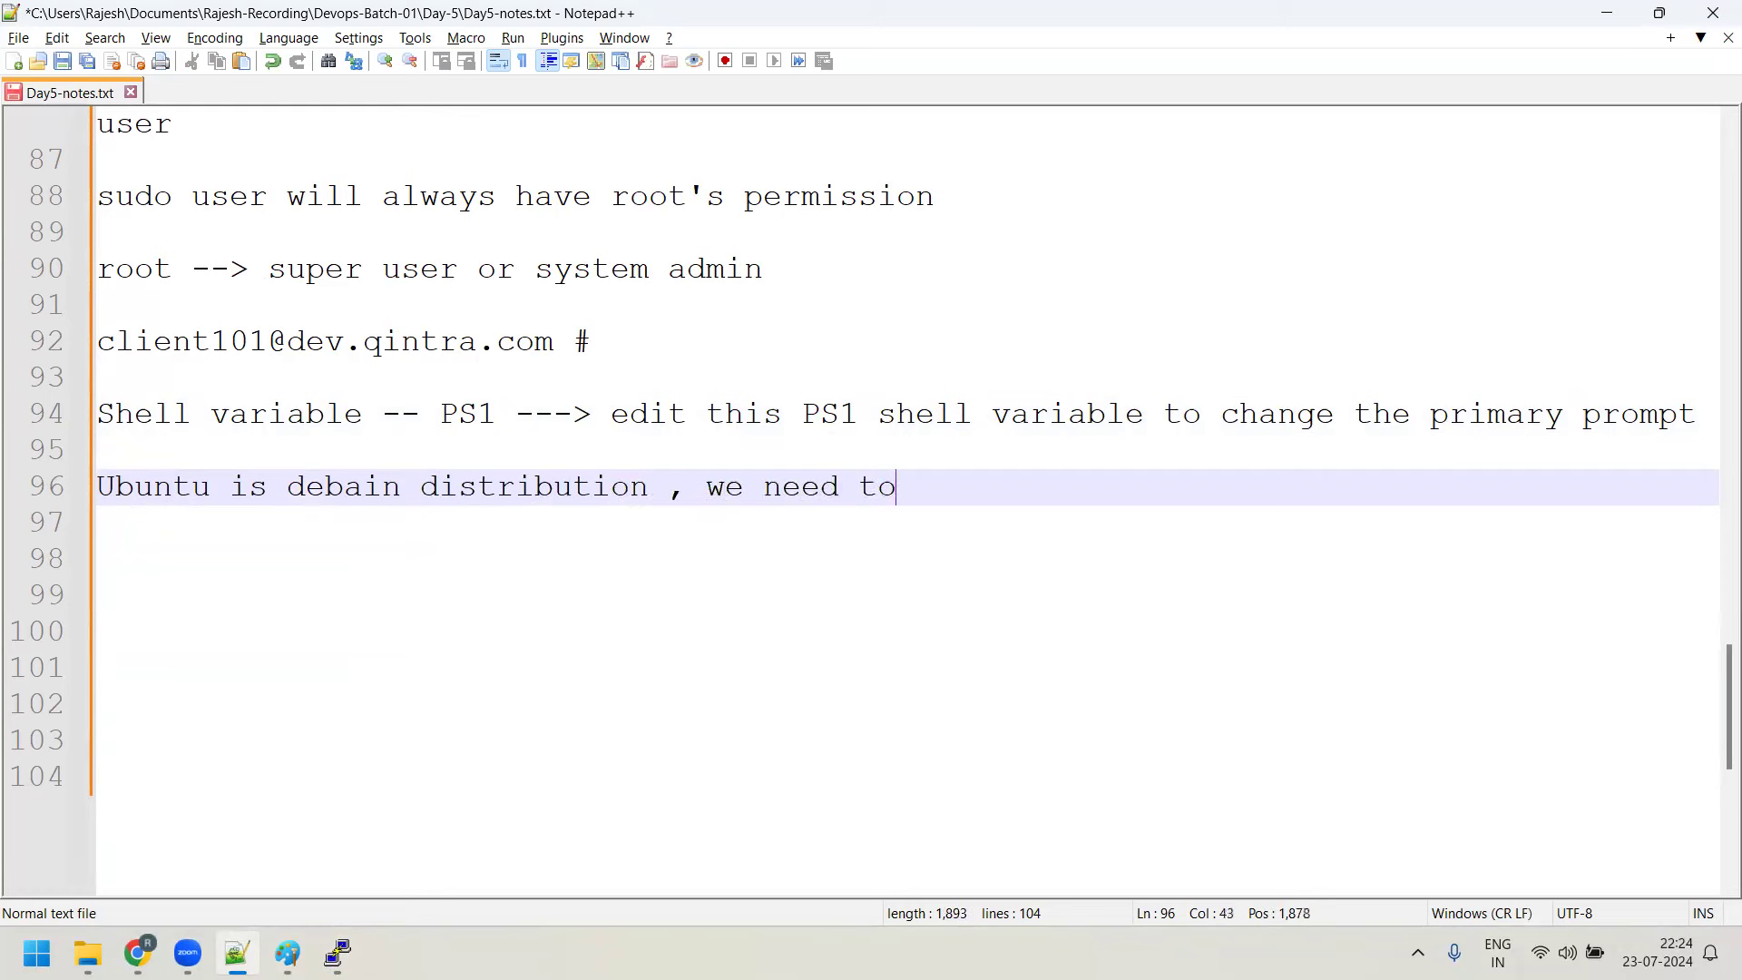
text( use apt command to)
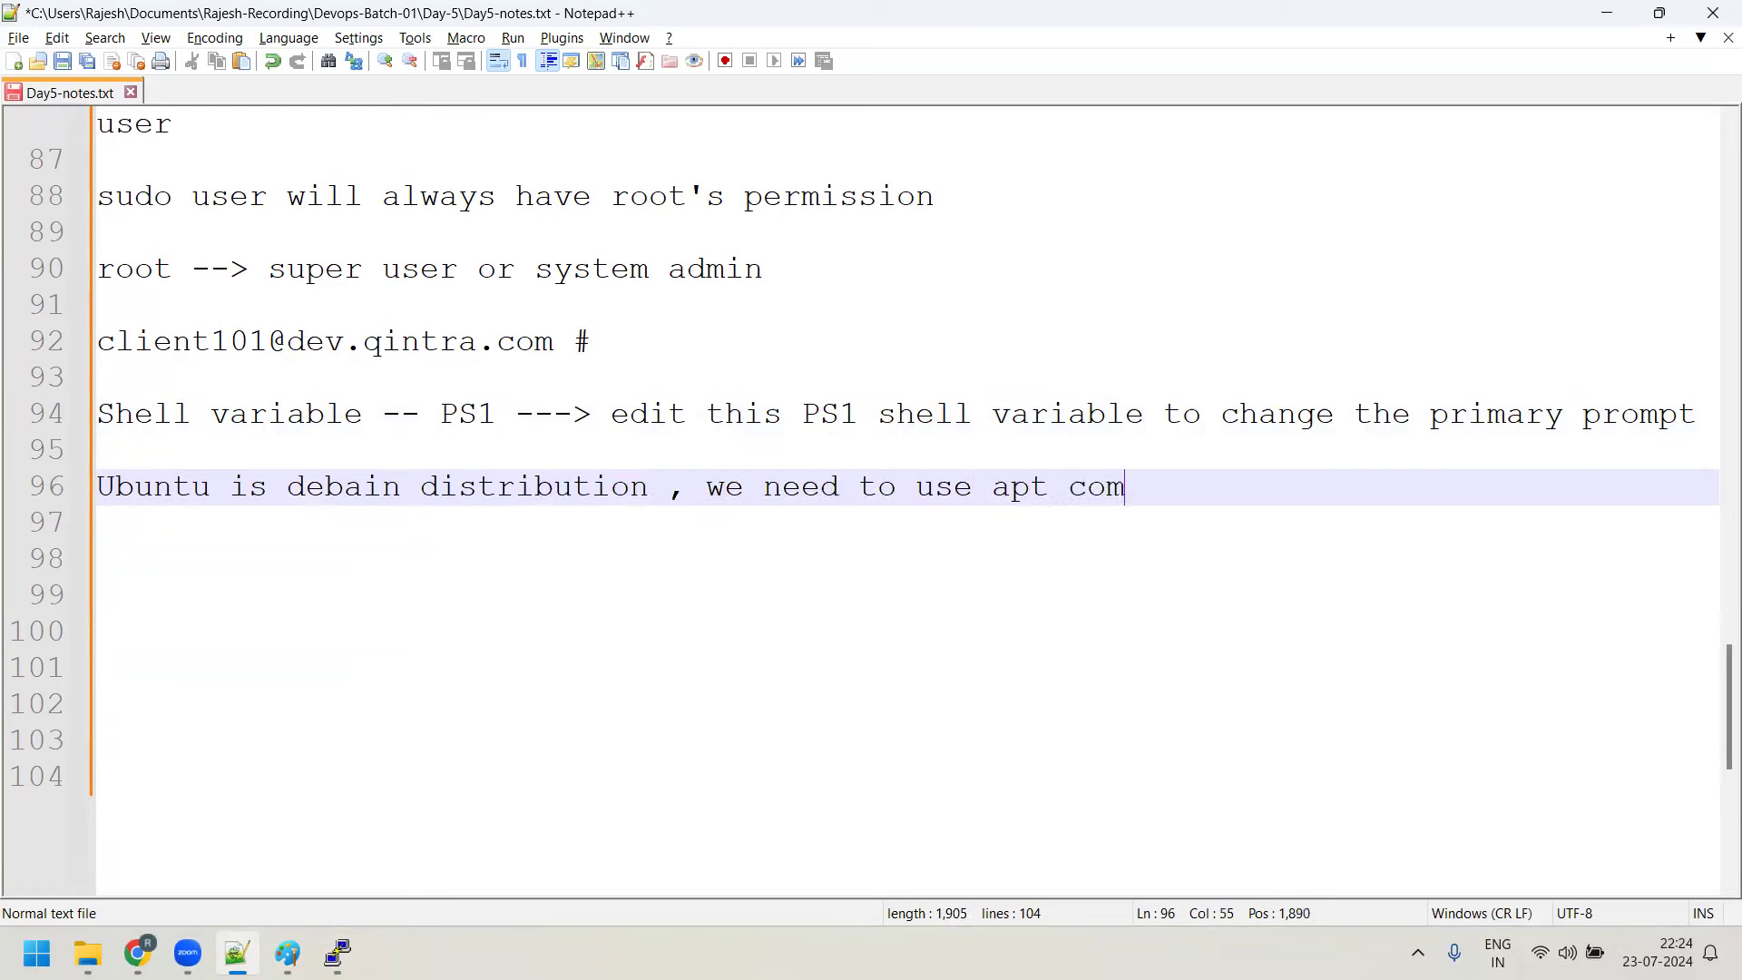
text(pda)
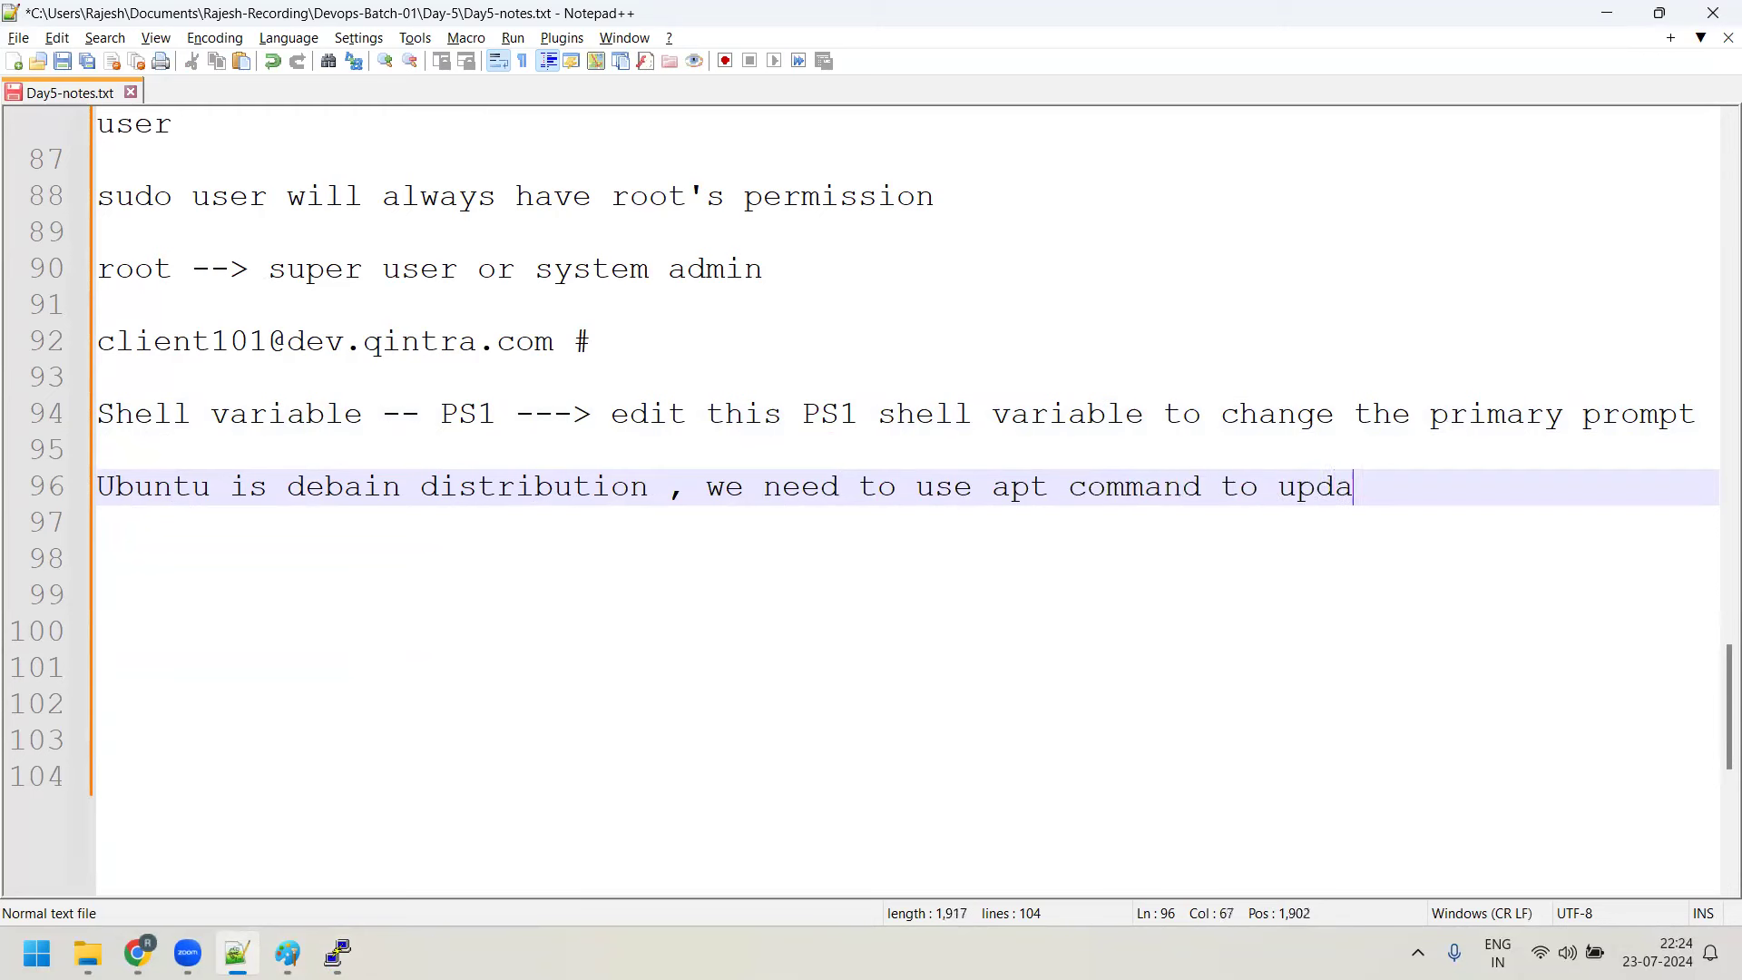
text(te the system)
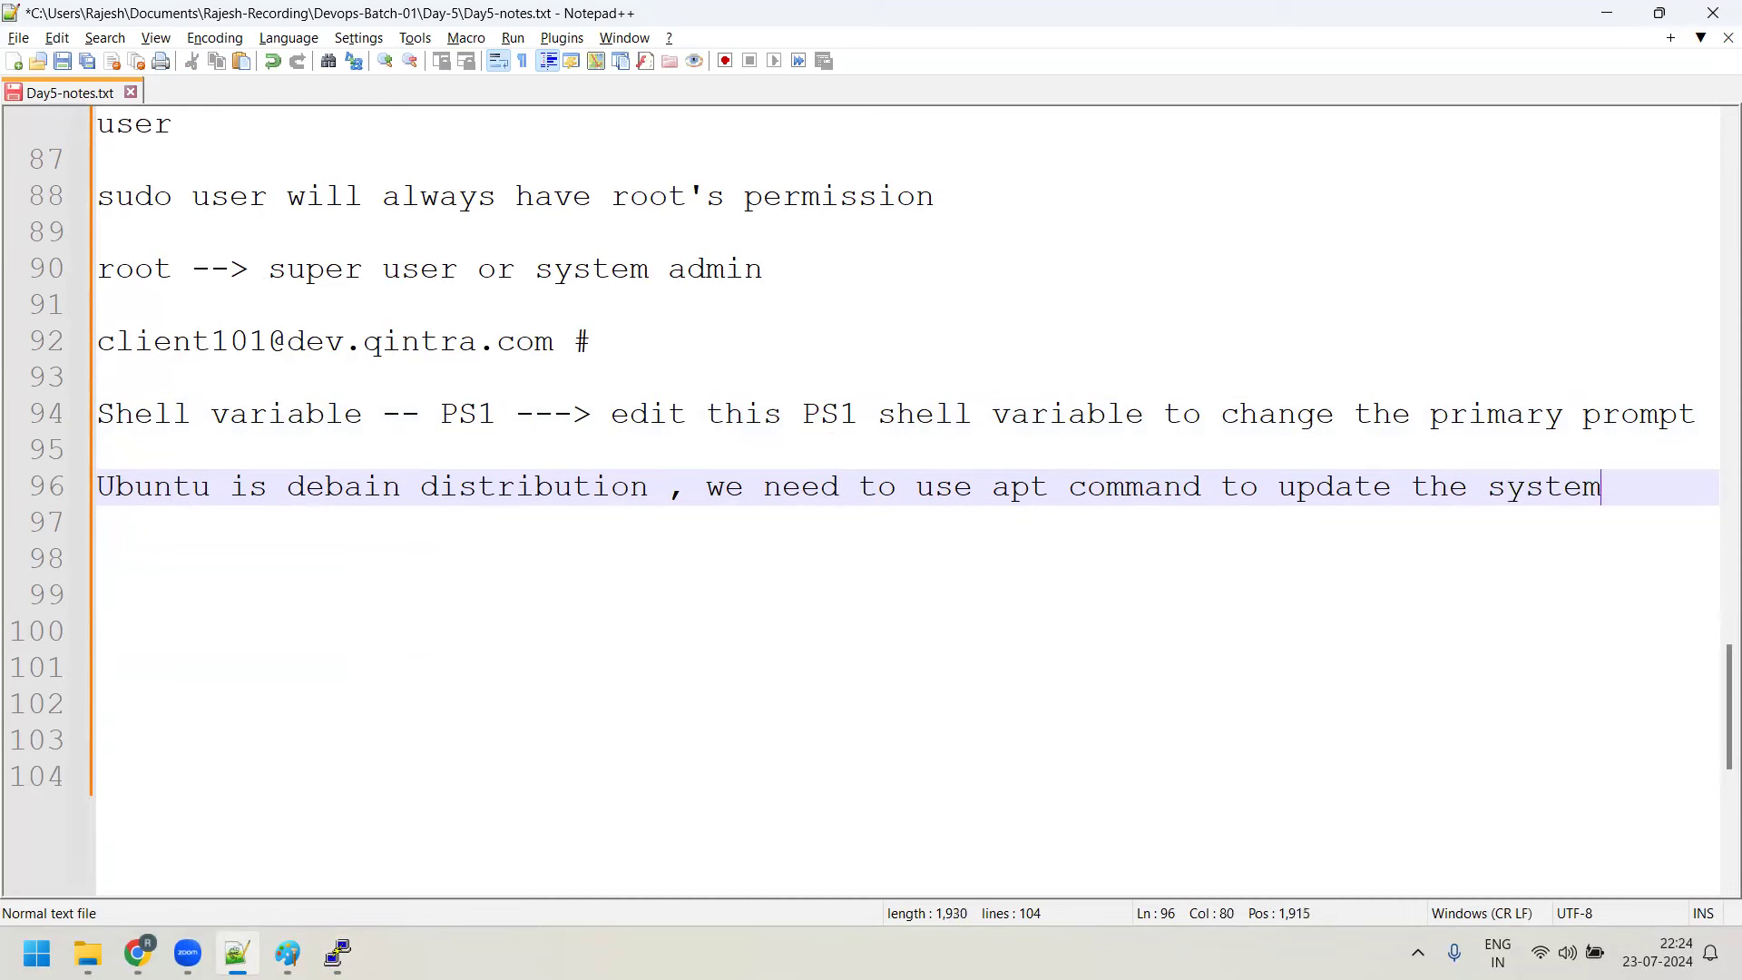
text(, install or un)
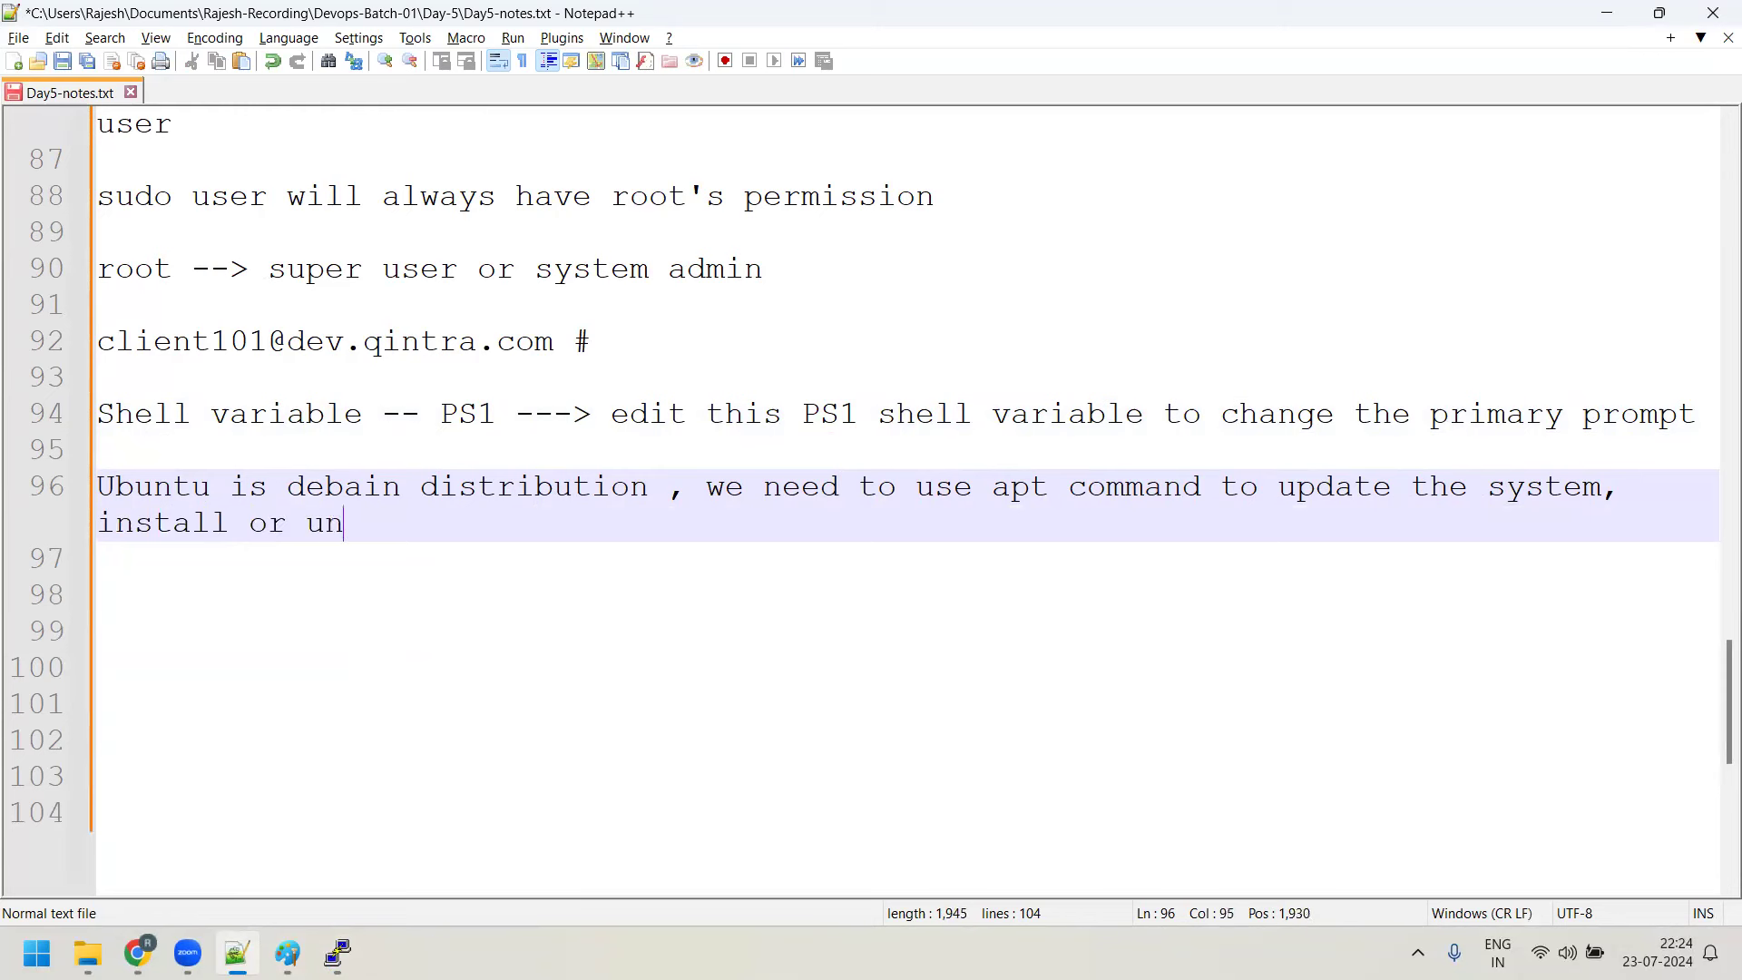
text(uninstal)
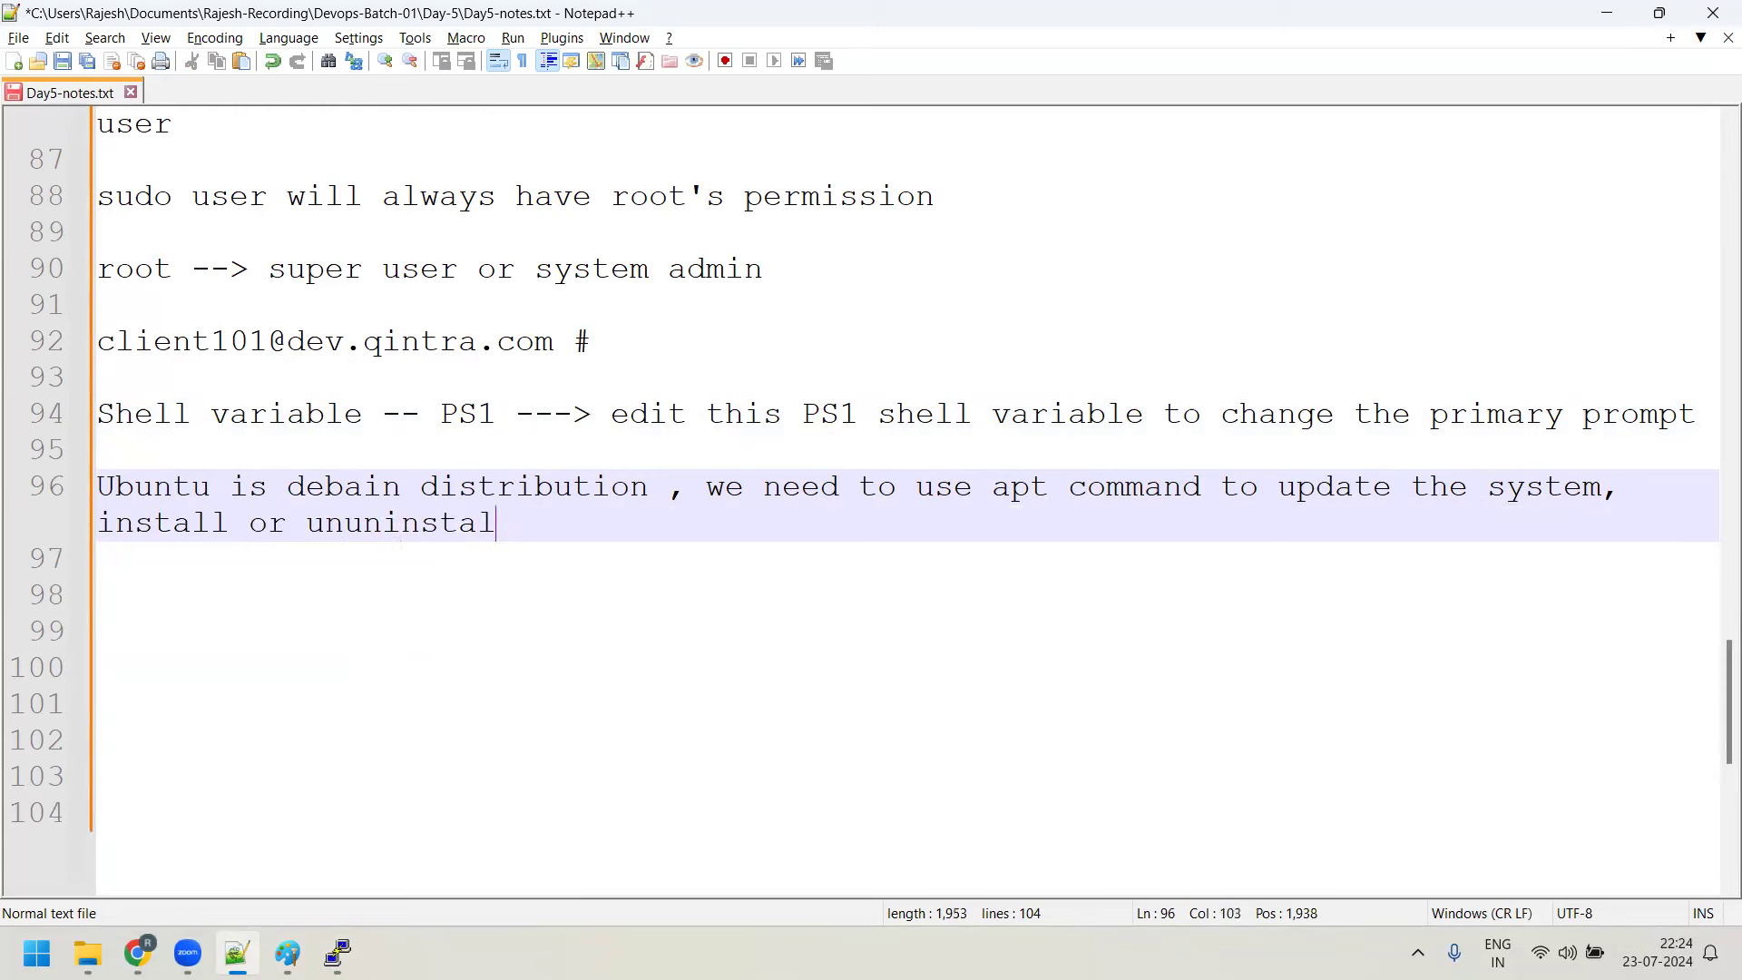
text(l any package)
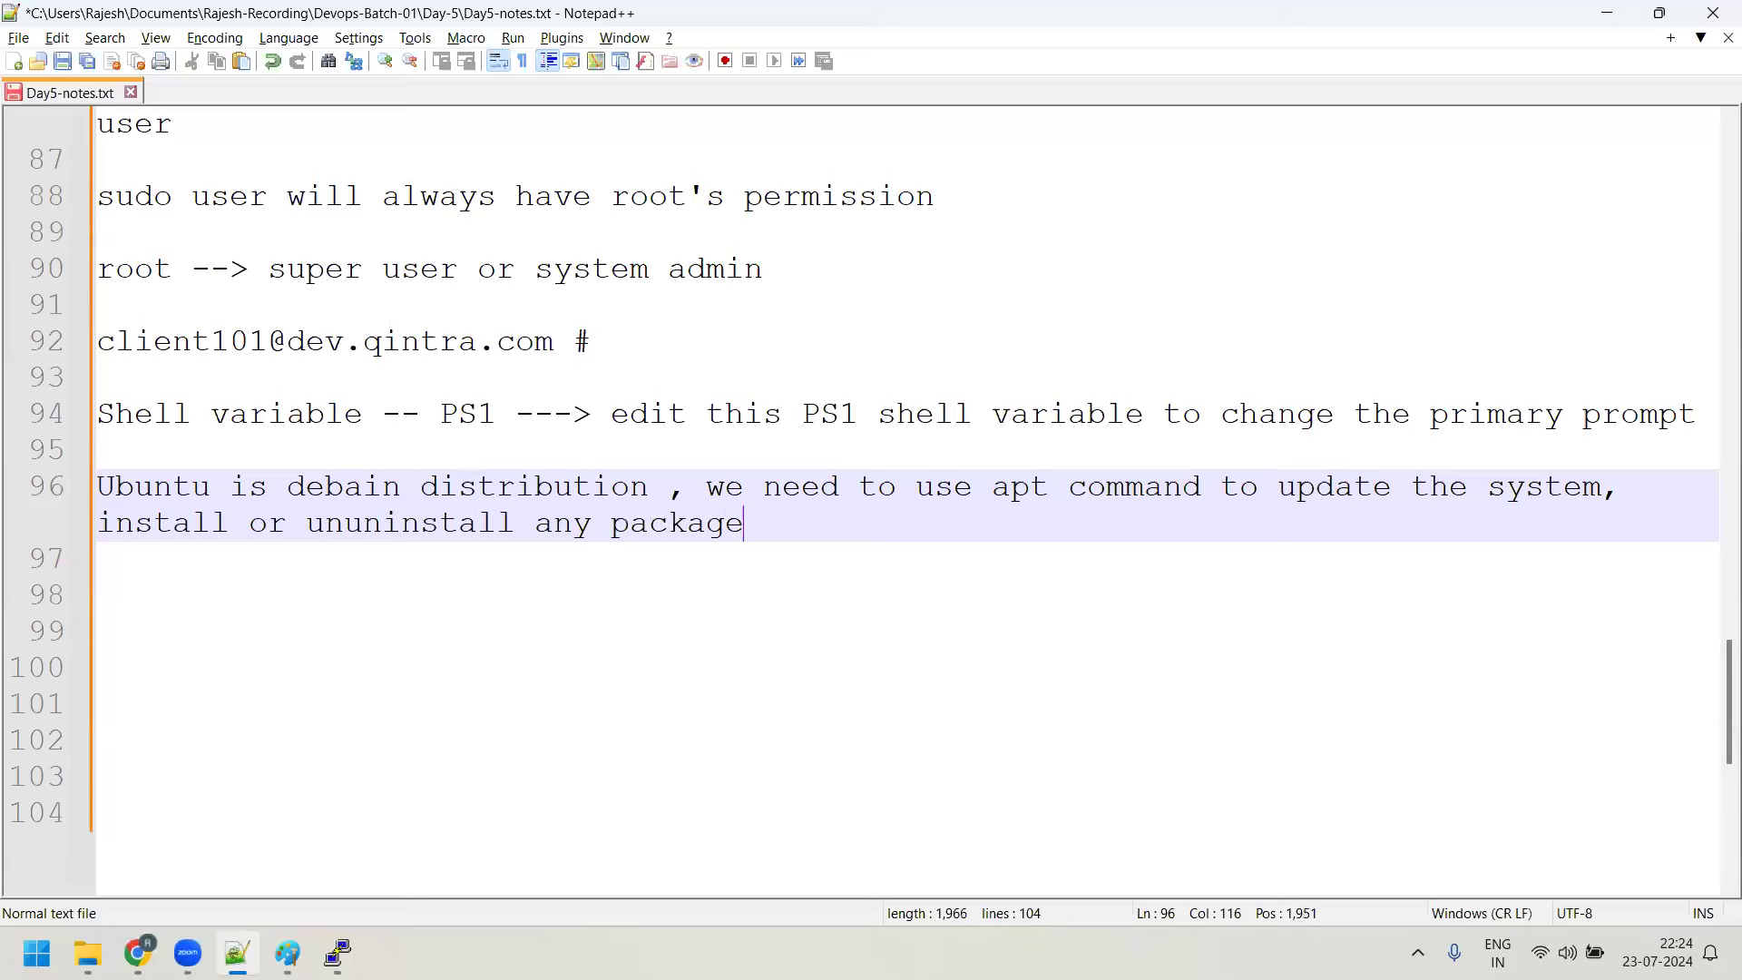
text(s or software)
Add the note 'dpkg - command also used to install the packages in Ubuntu'
key(Return)
key(Return)
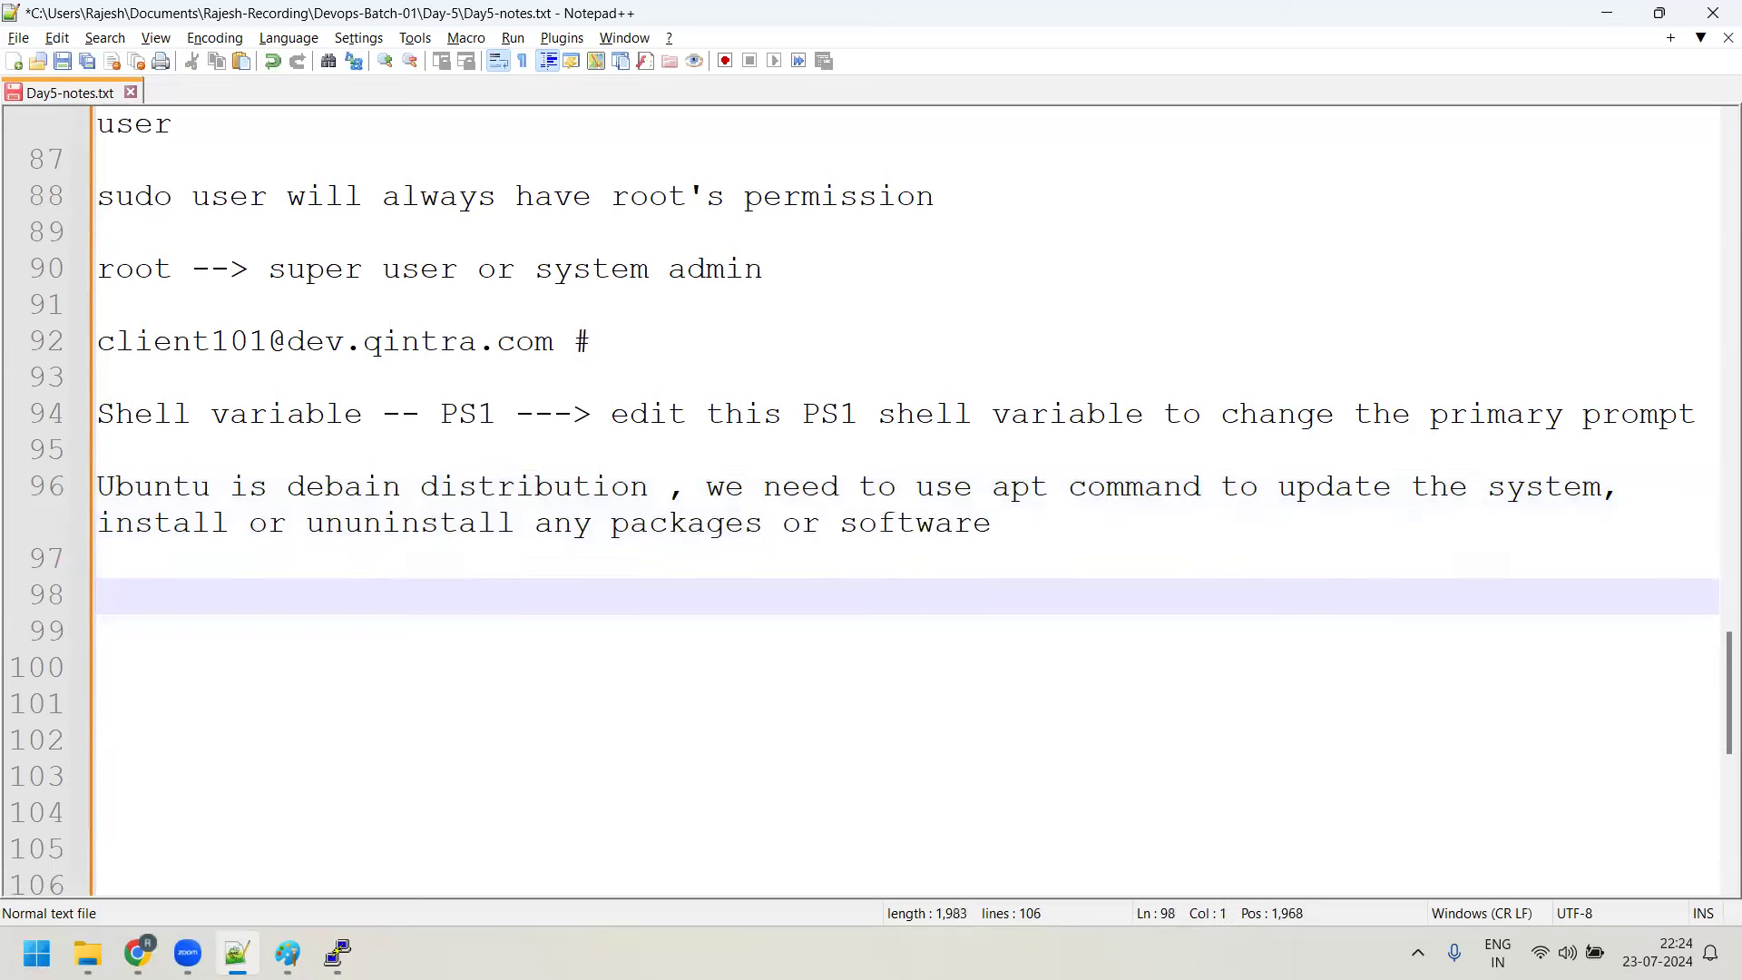
text(dpkg - command al)
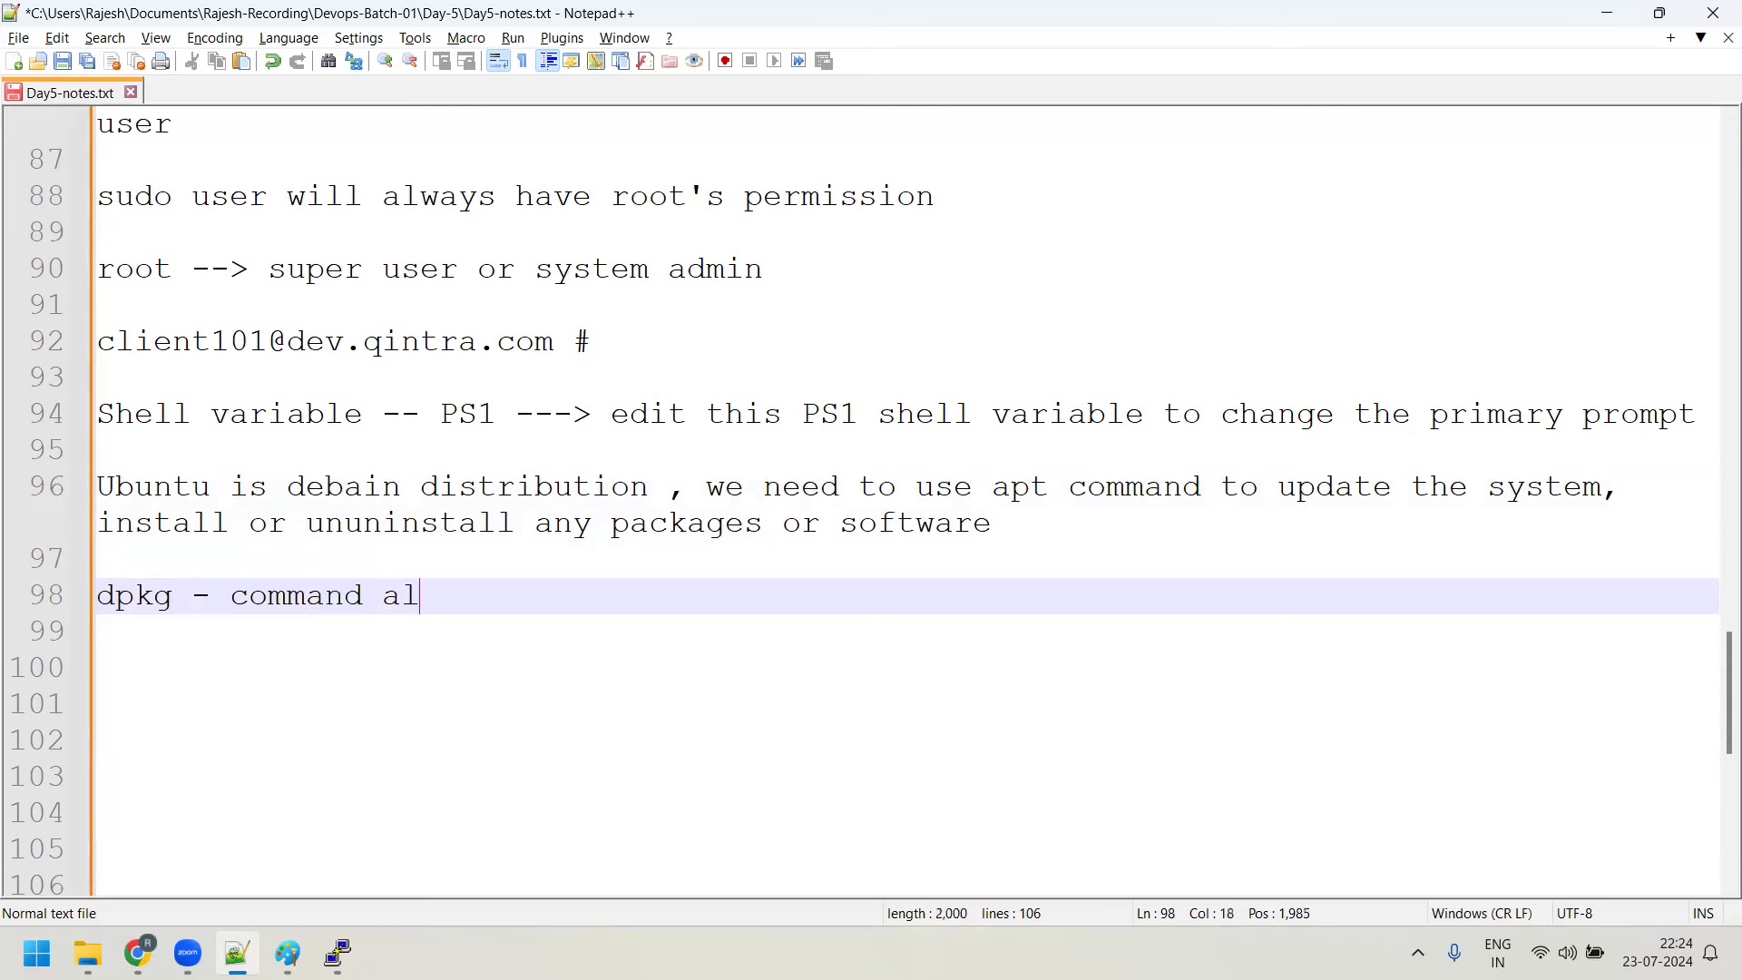
text(so used to in)
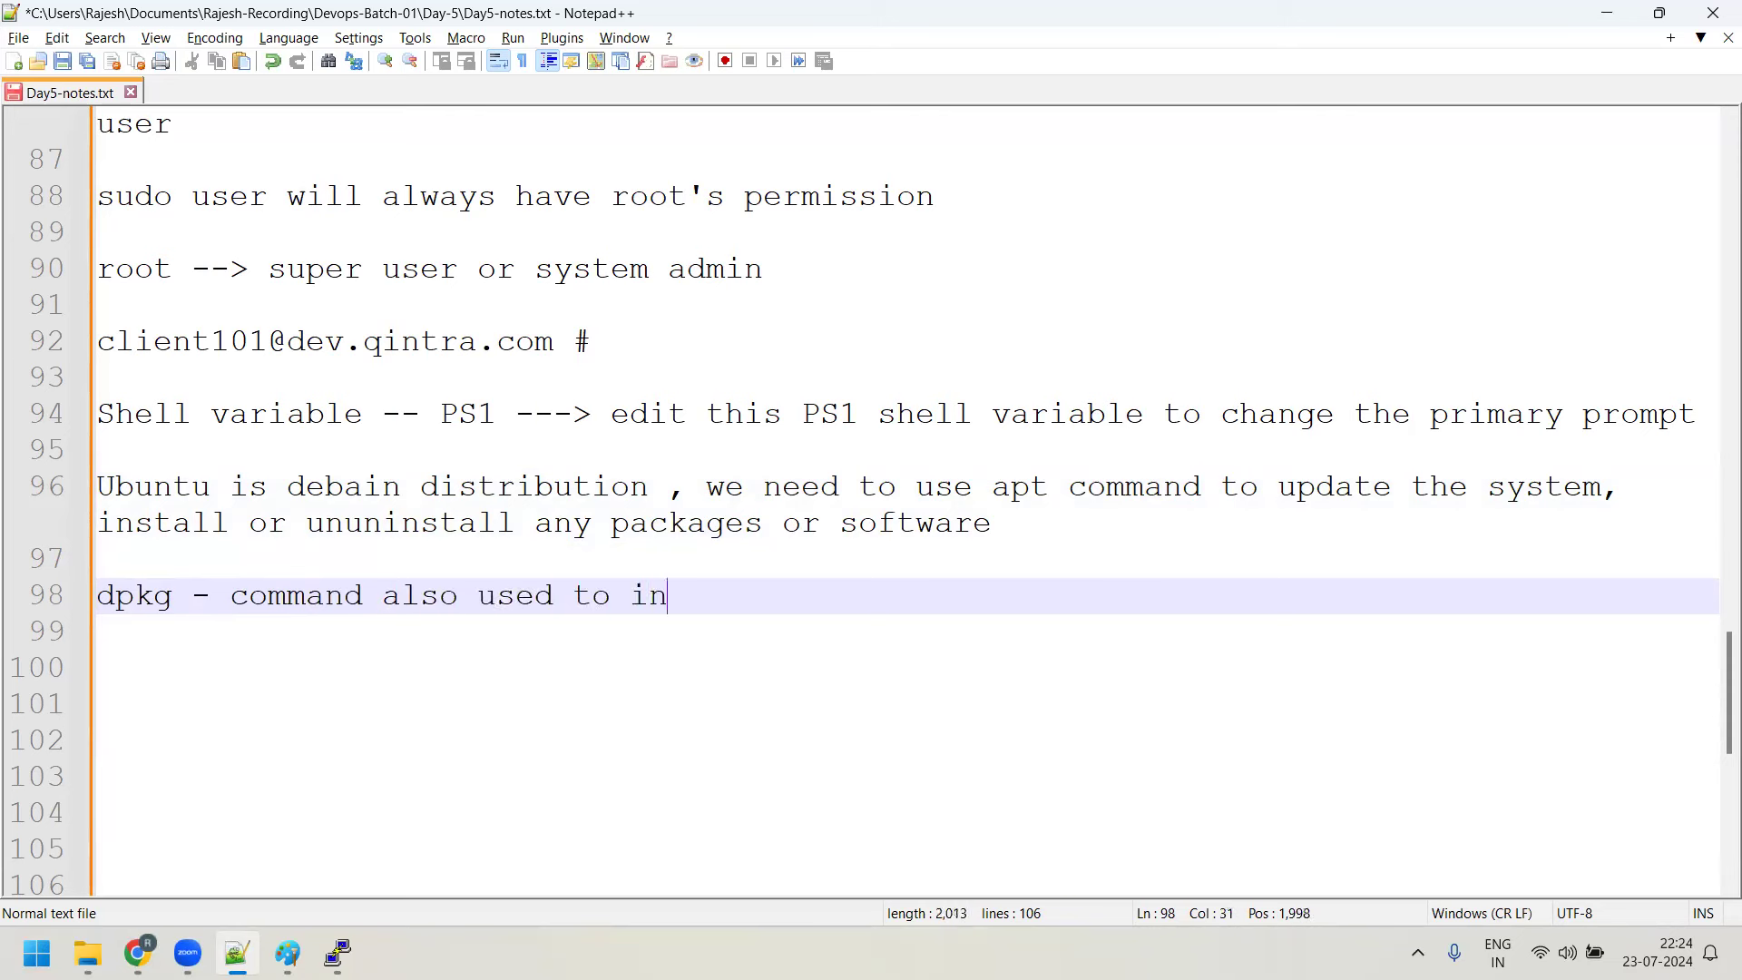
text(stall the packa)
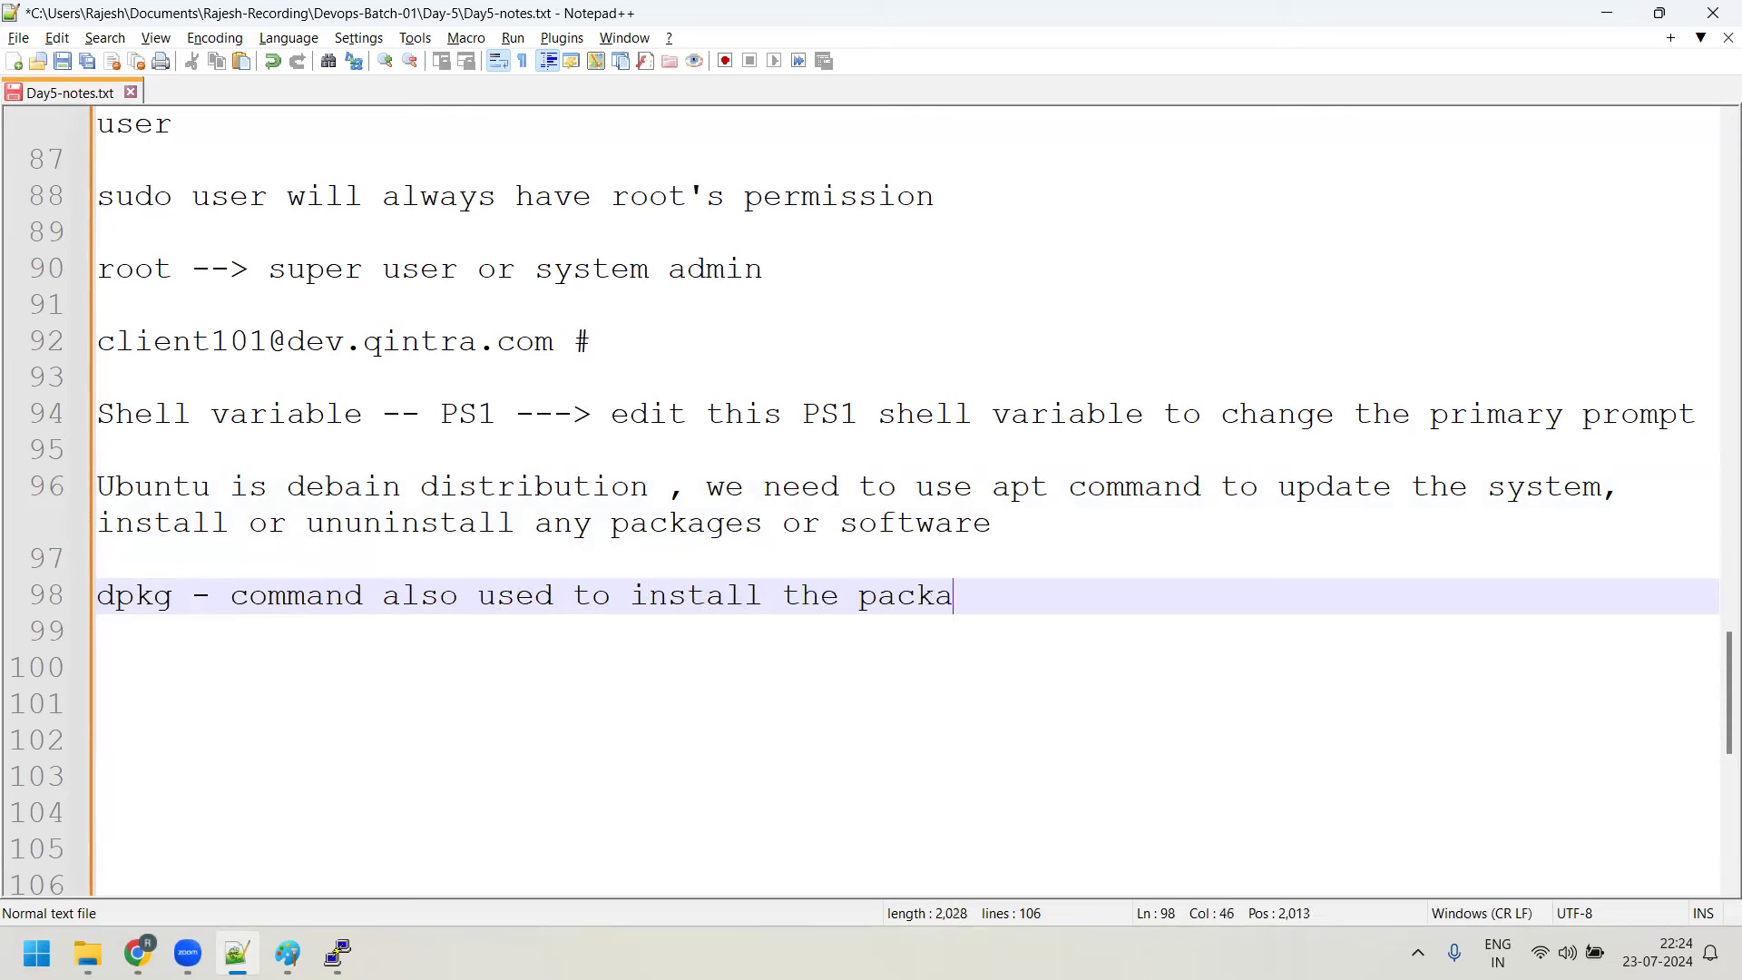
text(ges in Ubuntu)
key(Return)
key(Return)
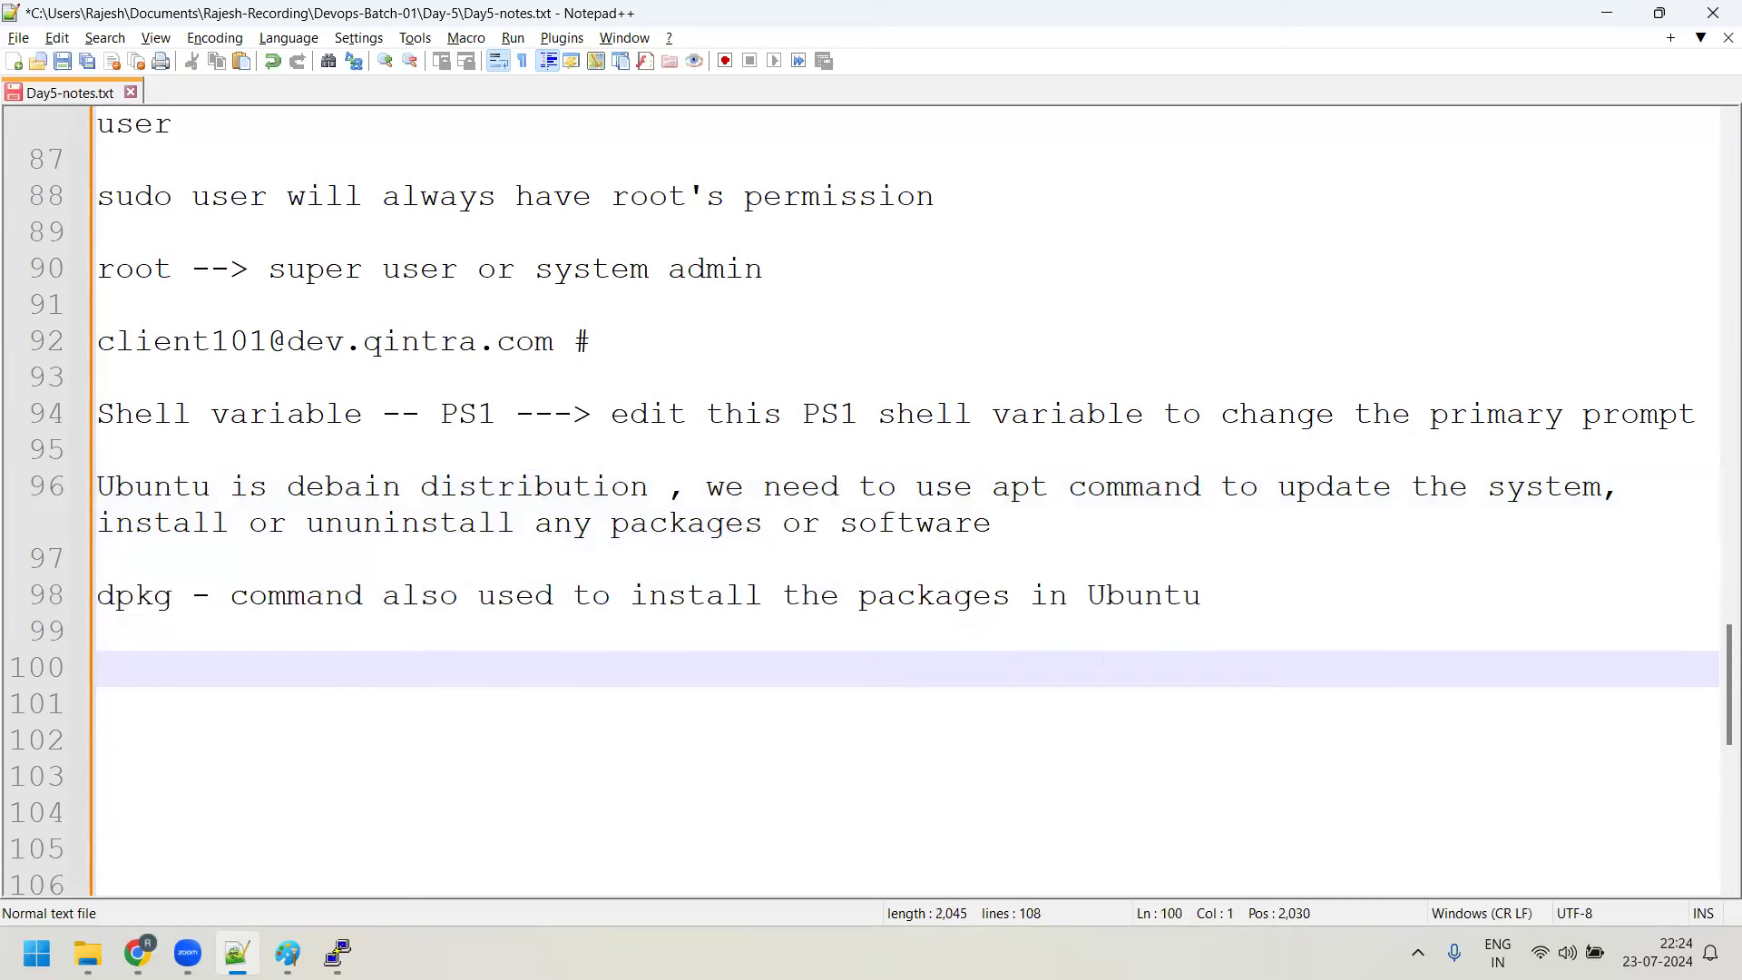
key(alt+Tab)
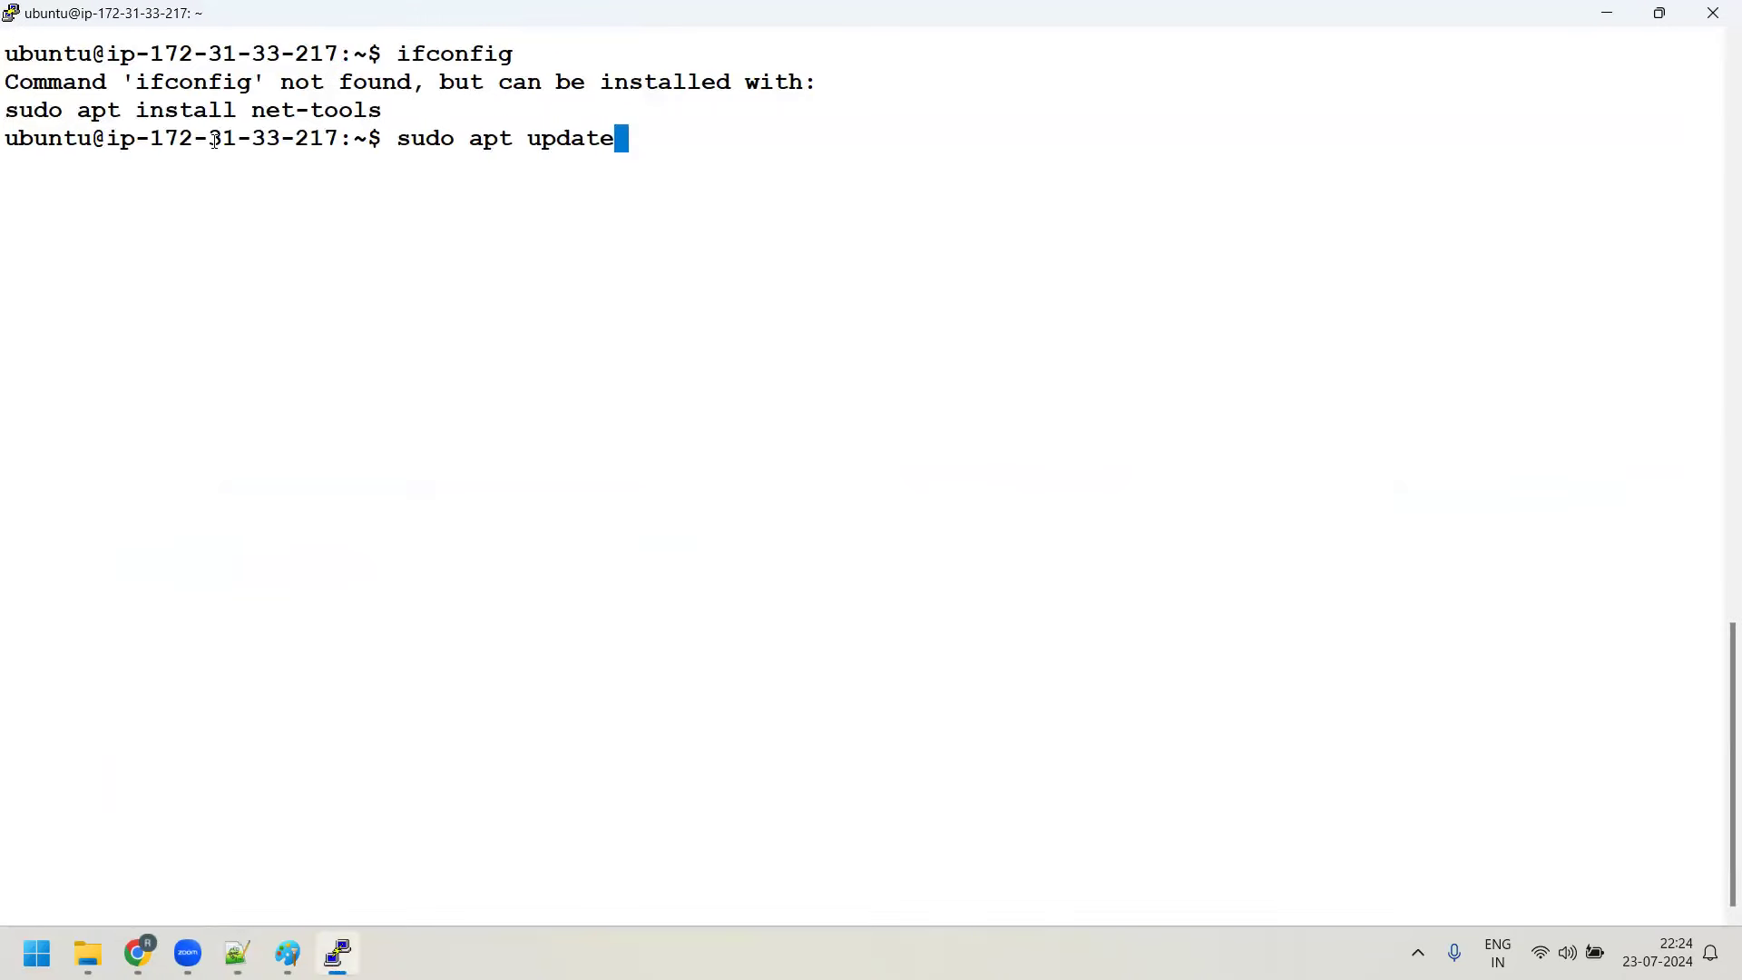
Run sudo apt update, noting 25 upgradable packages, then type sudo apt install net-tools
key(Return)
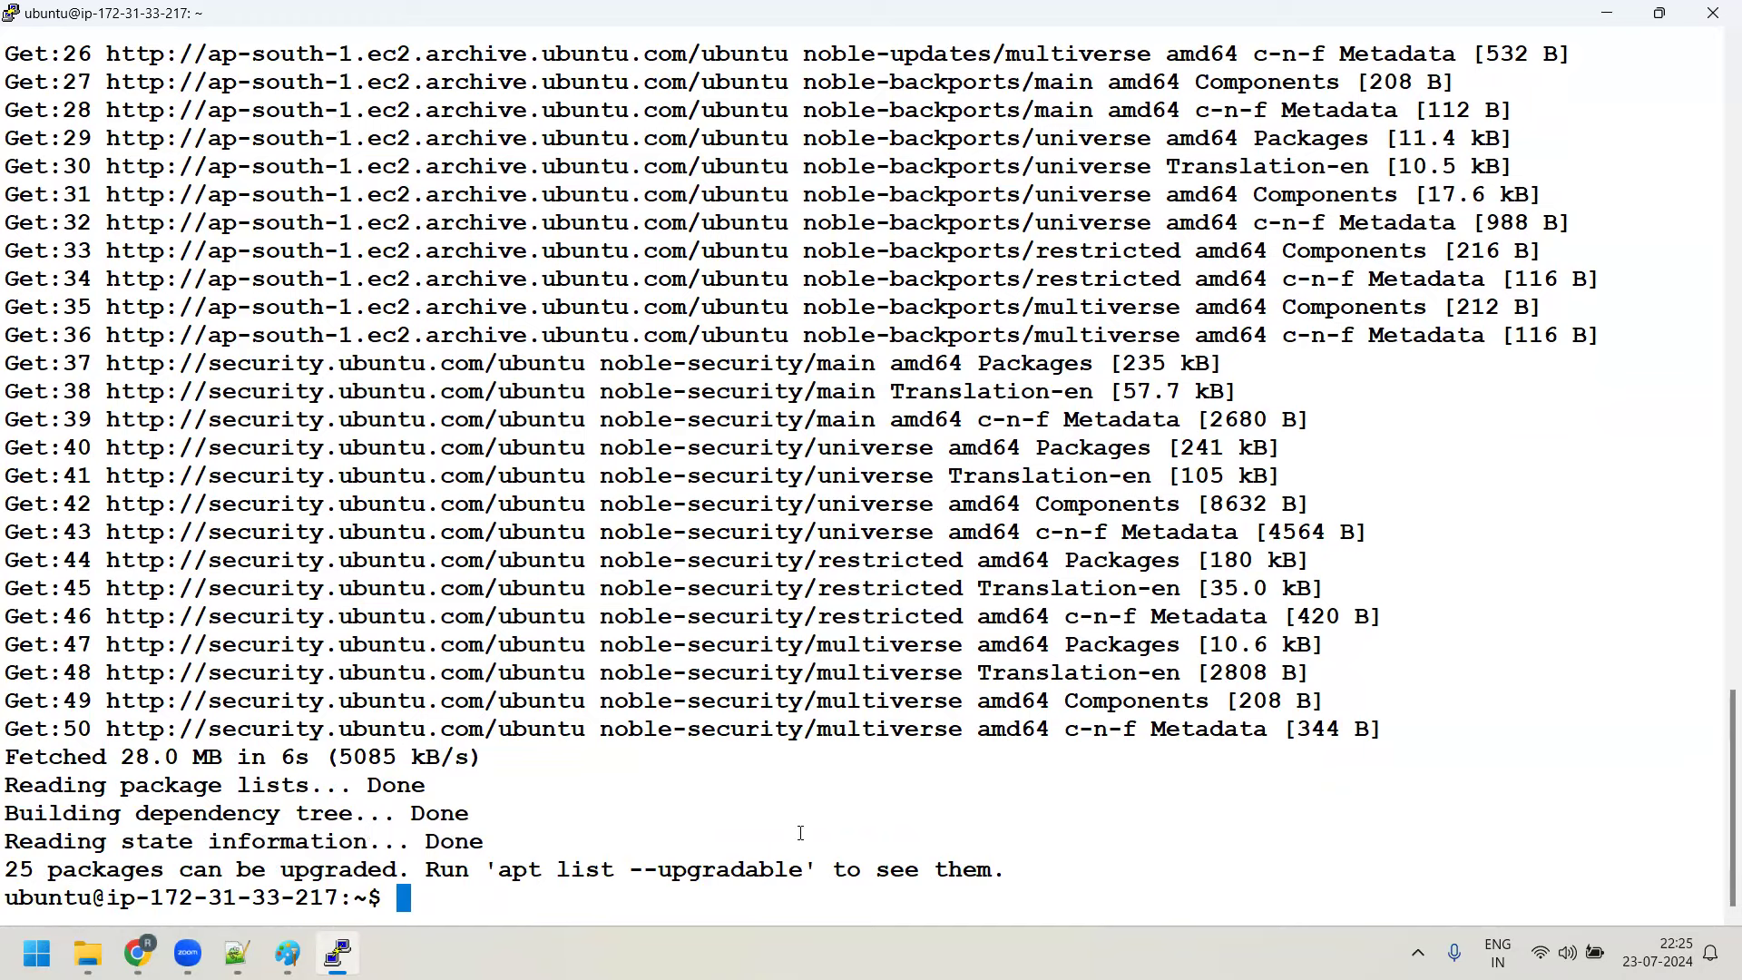
drag(20, 869, 396, 869)
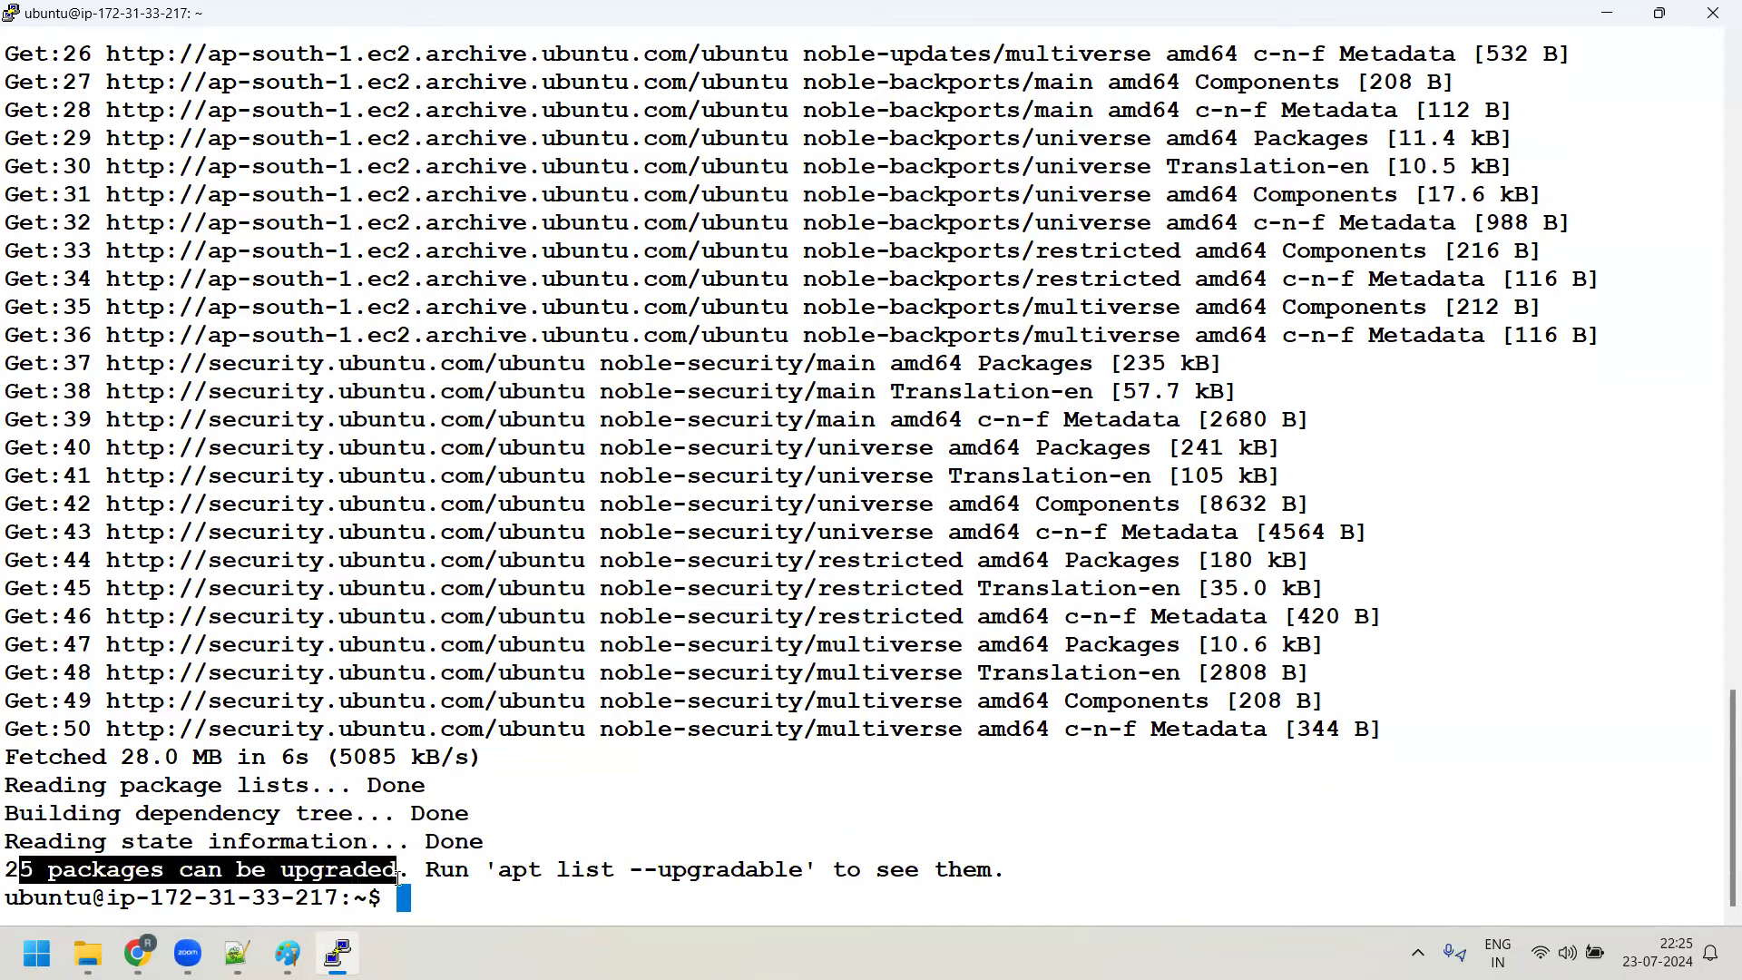
drag(504, 871, 767, 881)
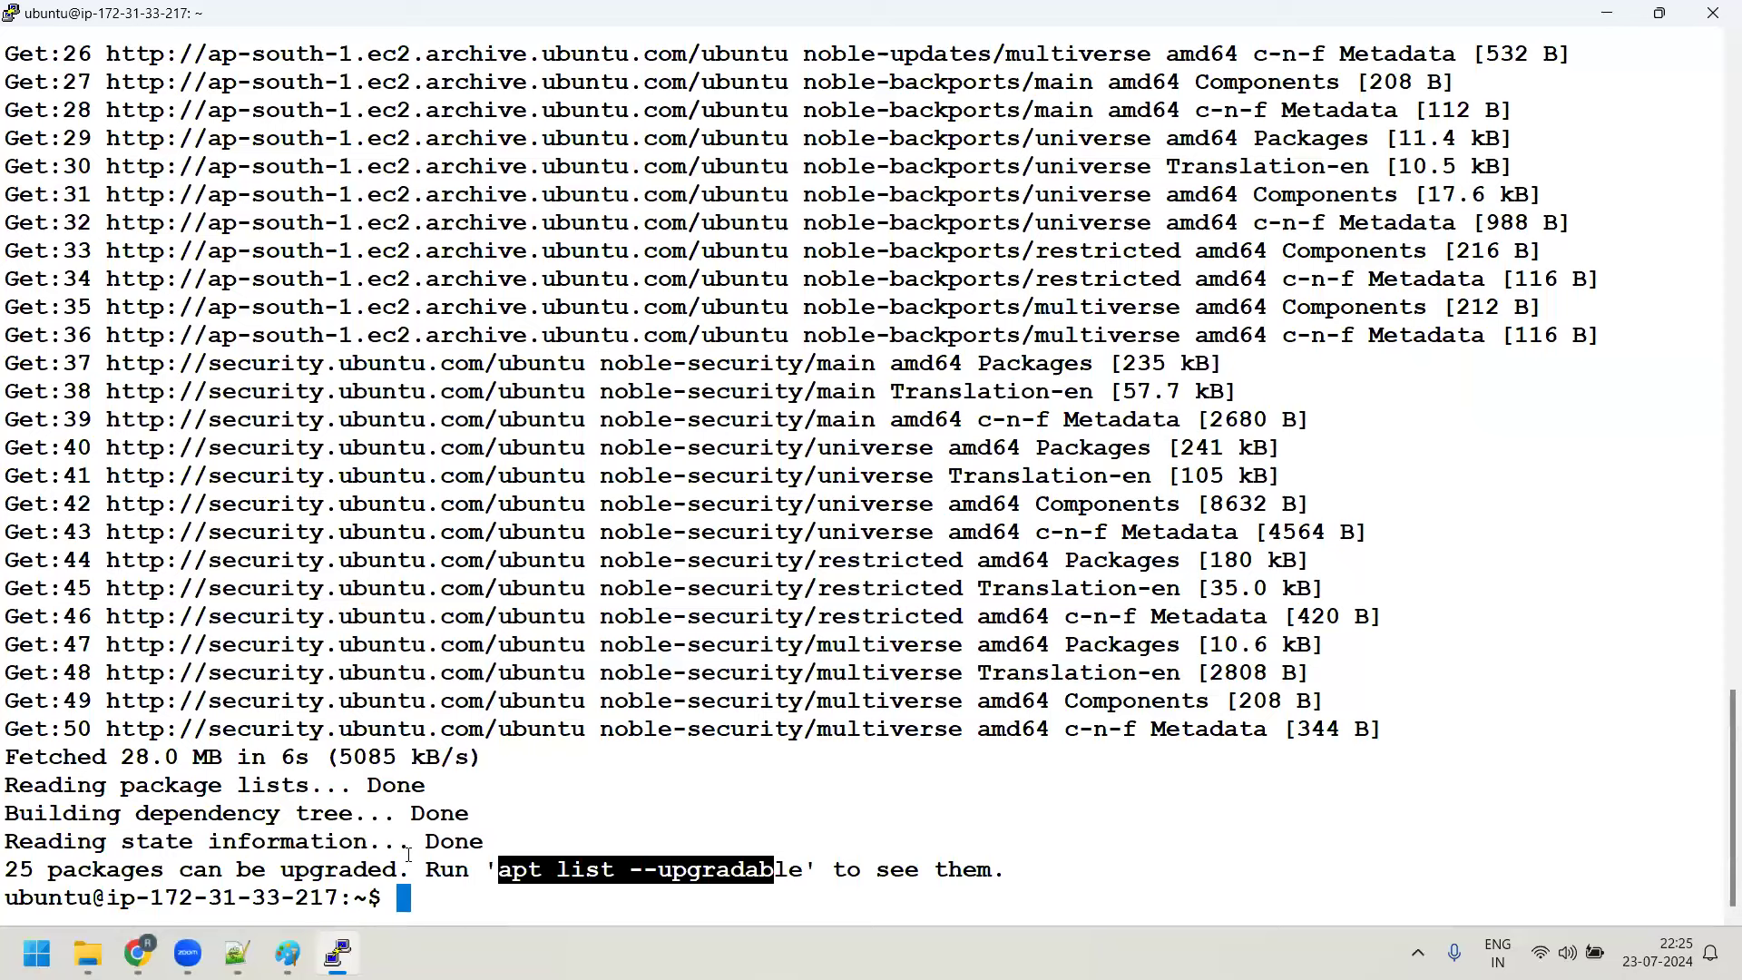
text(sudo apt inst)
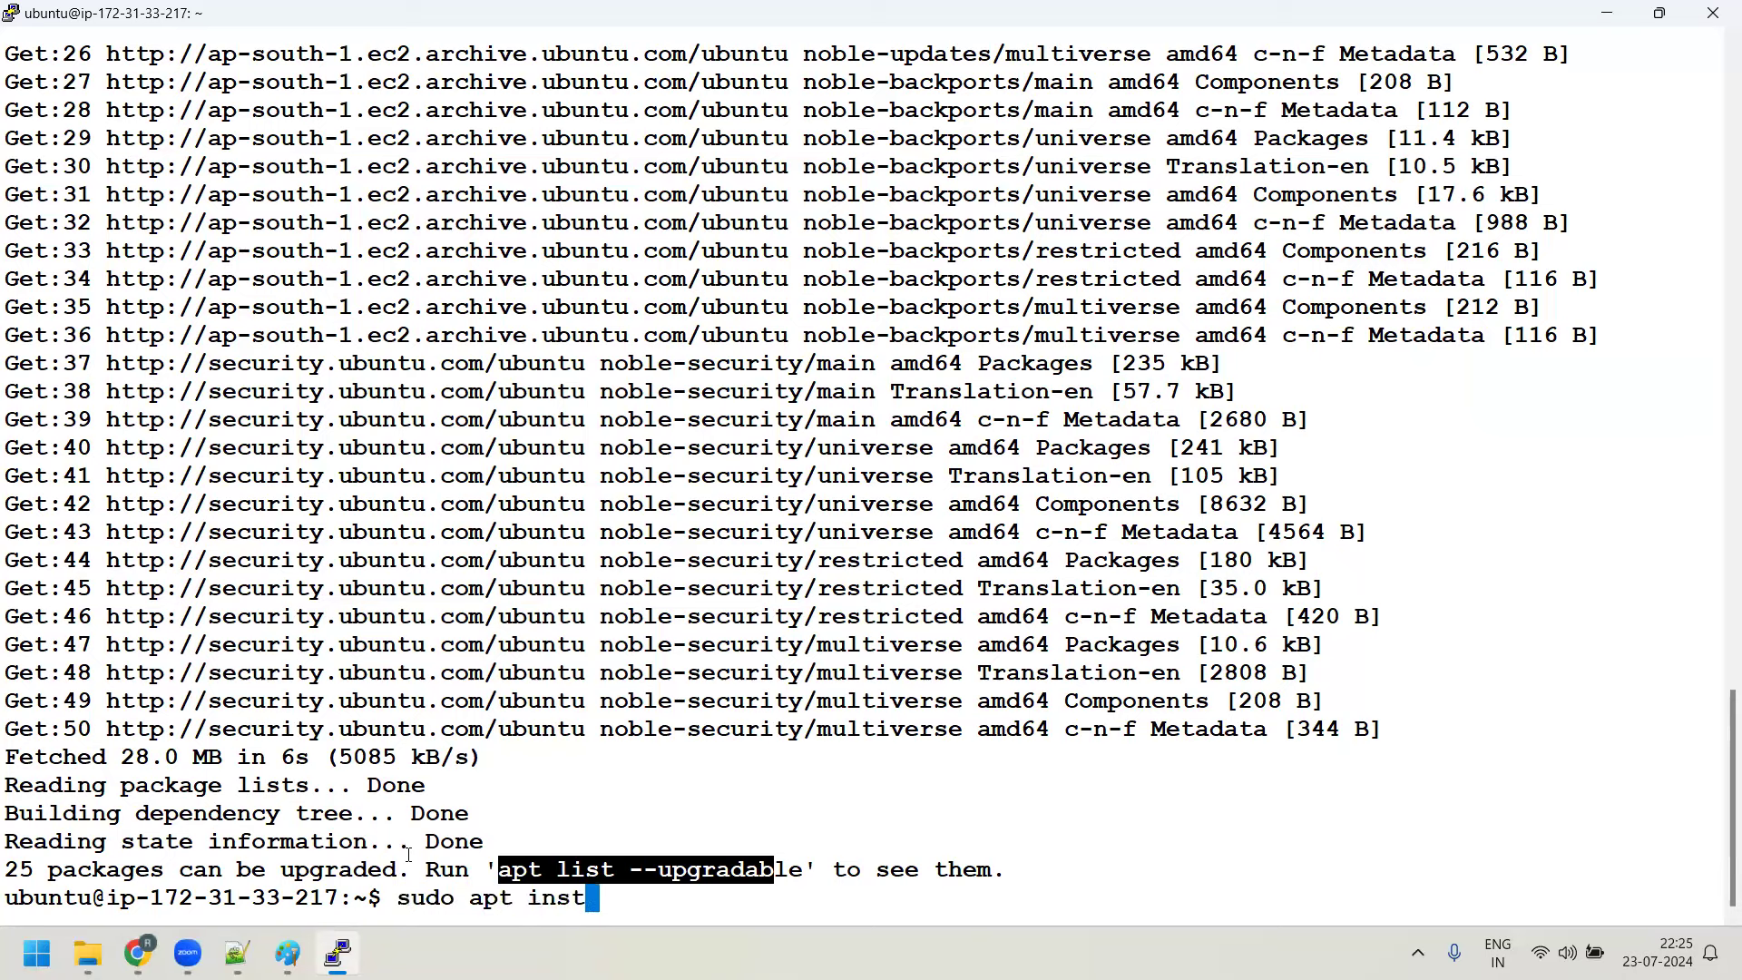
text(all net-tools)
Install net-tools and highlight the earlier suggested 'sudo apt install net-tools' line
key(Return)
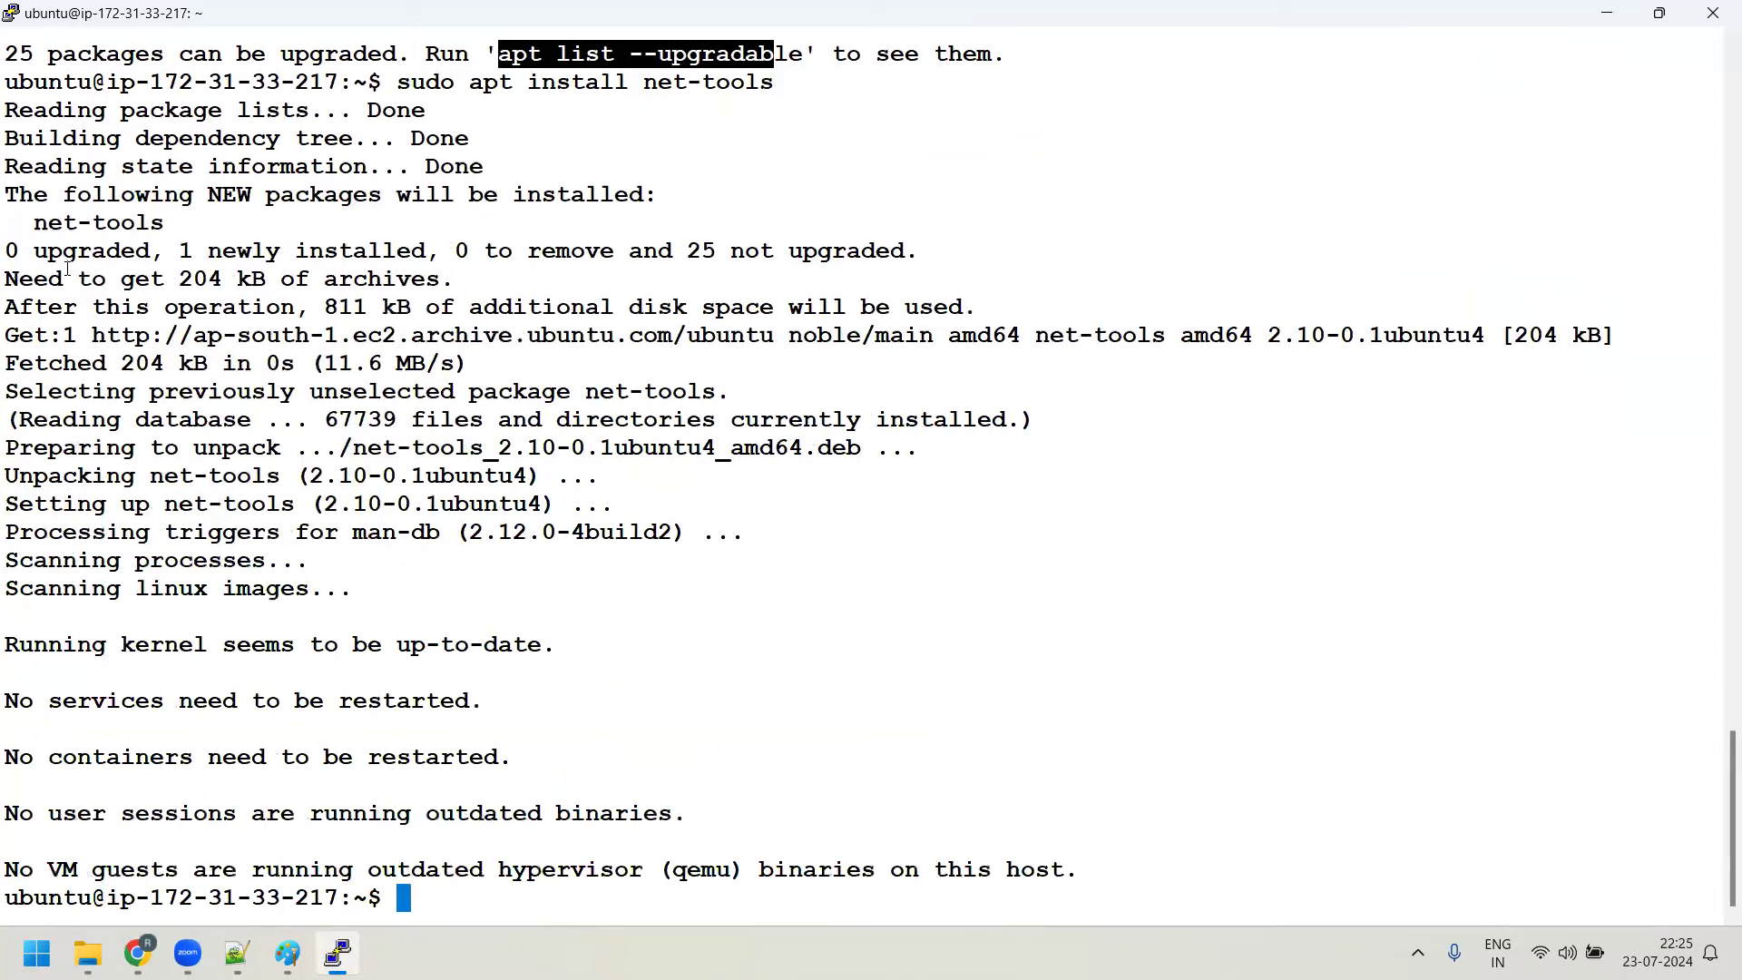
drag(37, 227, 175, 236)
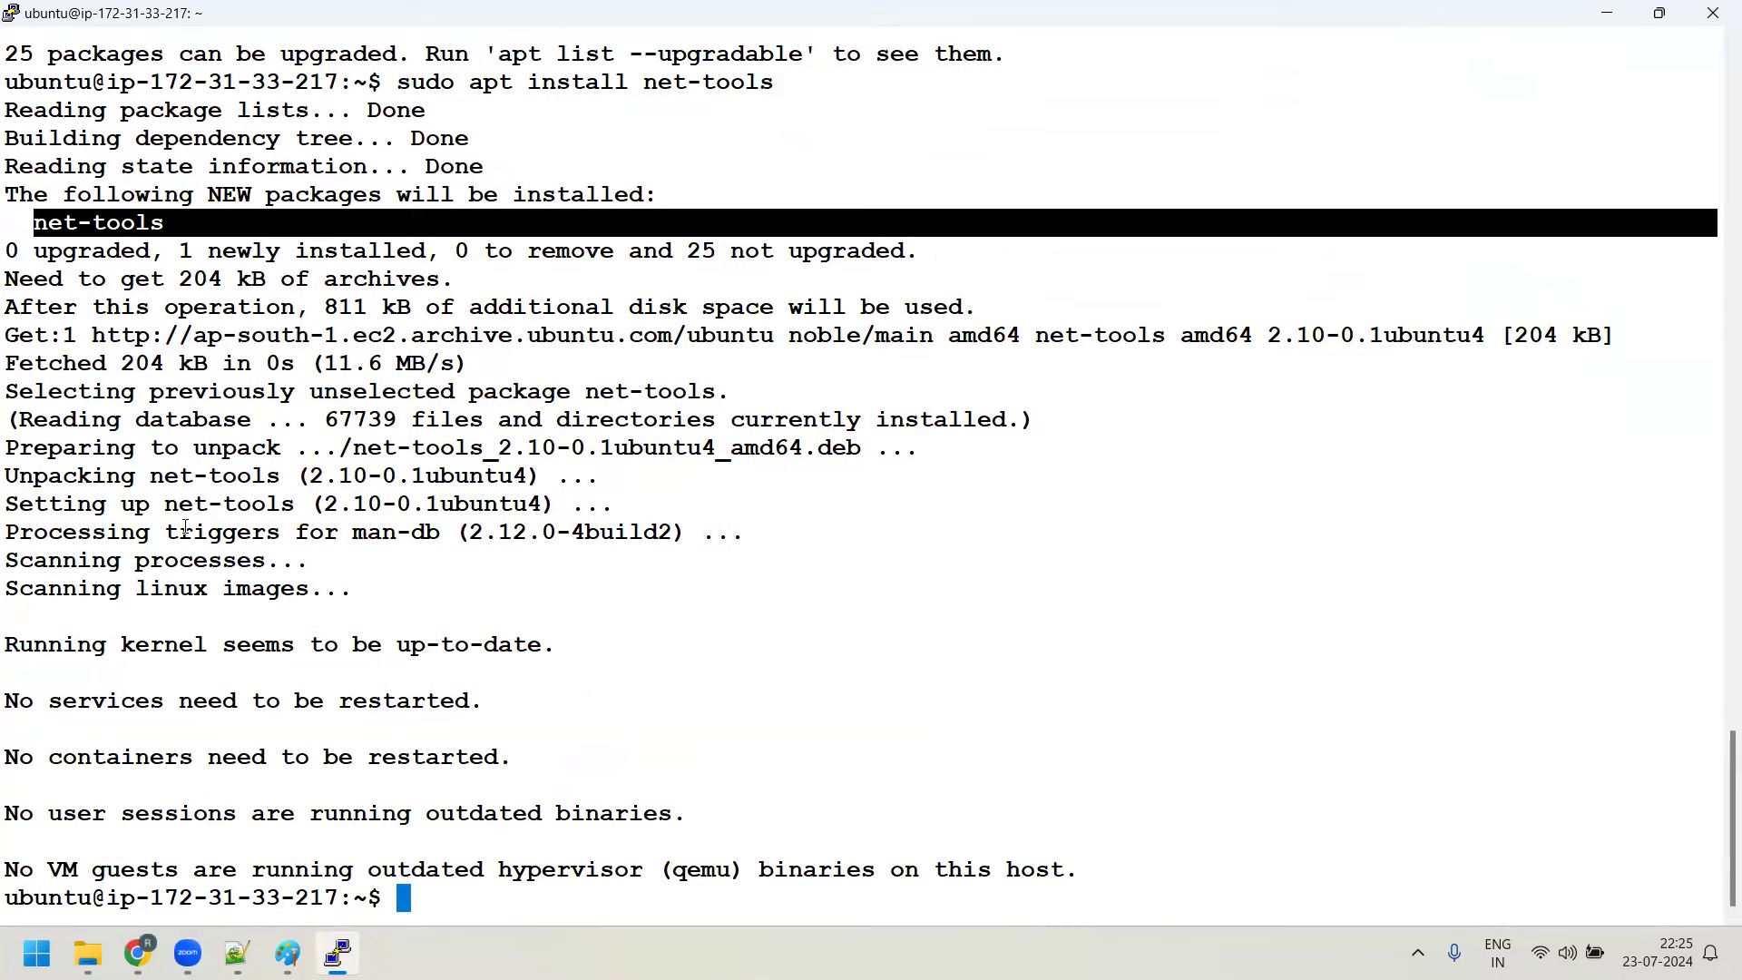
scroll(185, 527, up, 15)
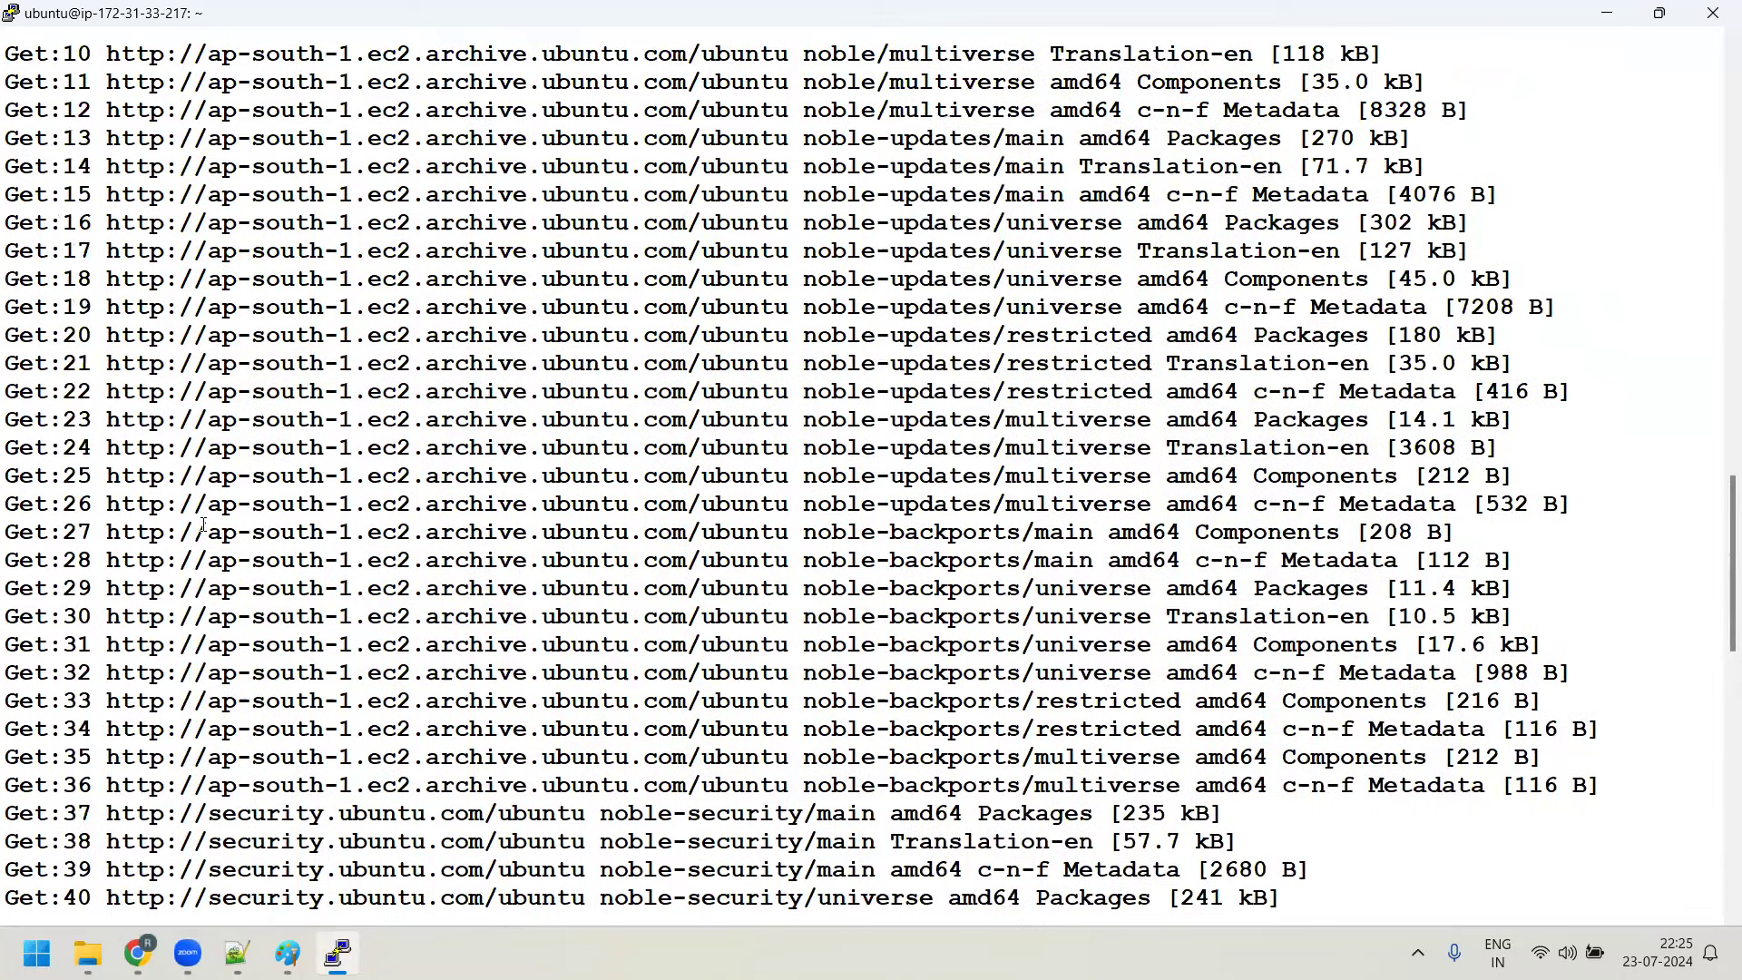
scroll(203, 524, up, 5)
scroll(203, 526, up, 5)
scroll(203, 526, down, 10)
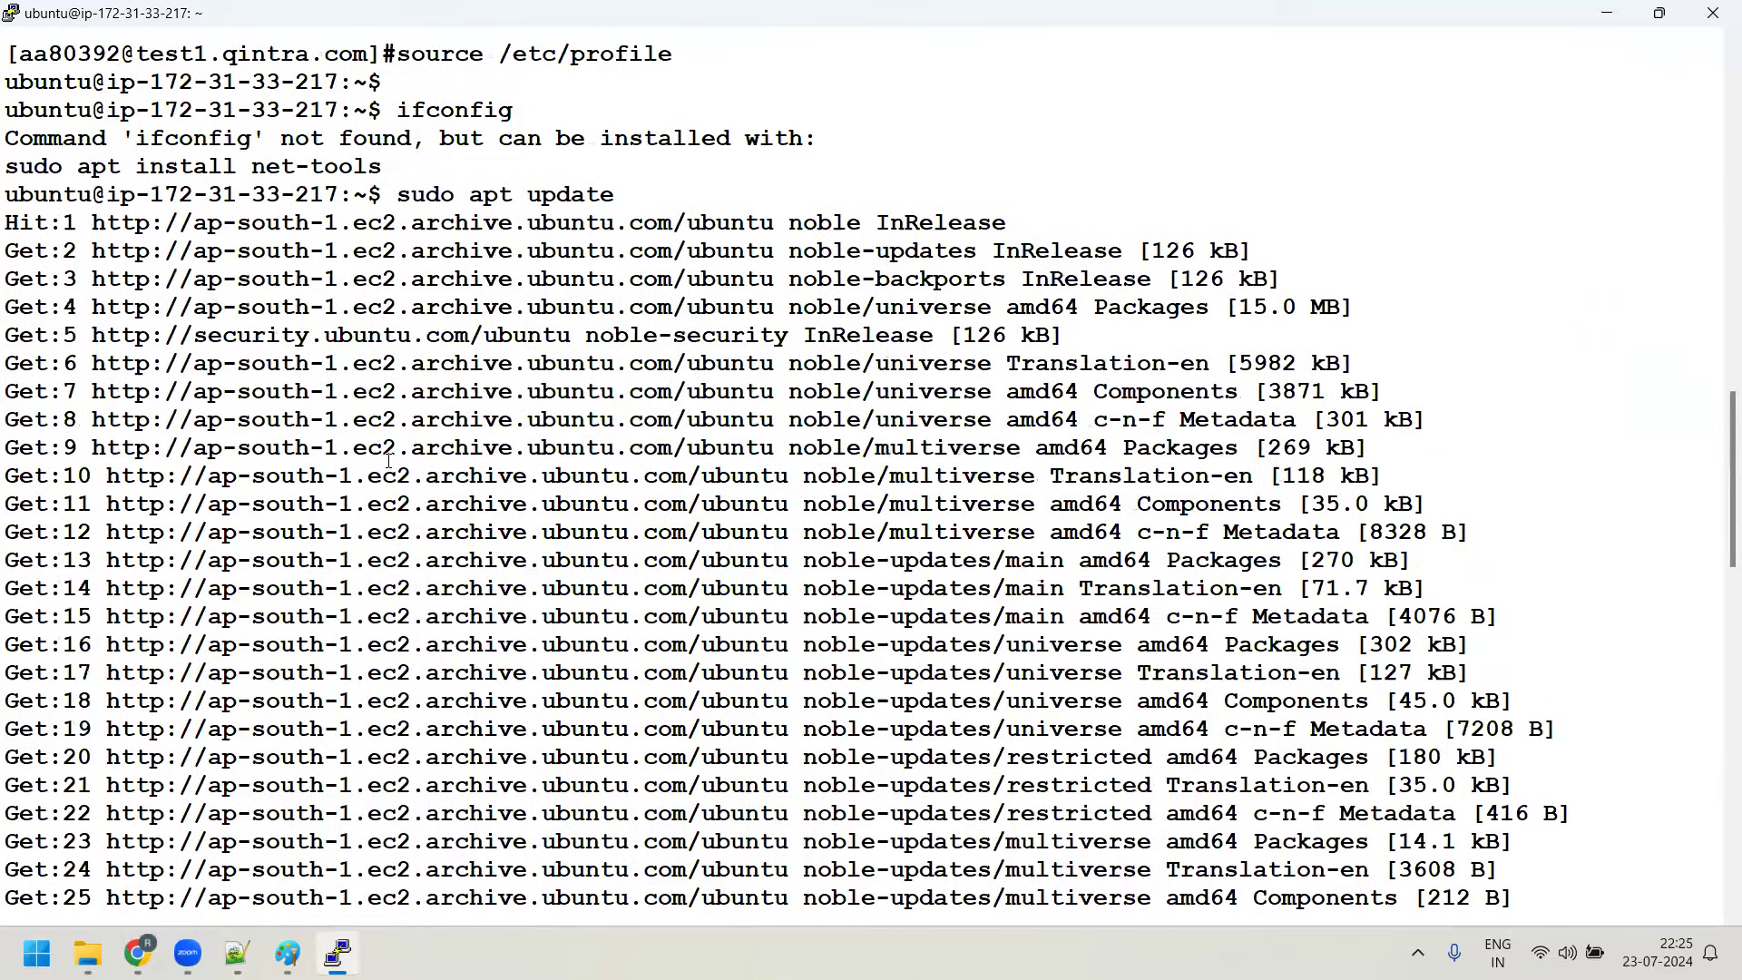
scroll(390, 535, up, 5)
drag(64, 560, 581, 559)
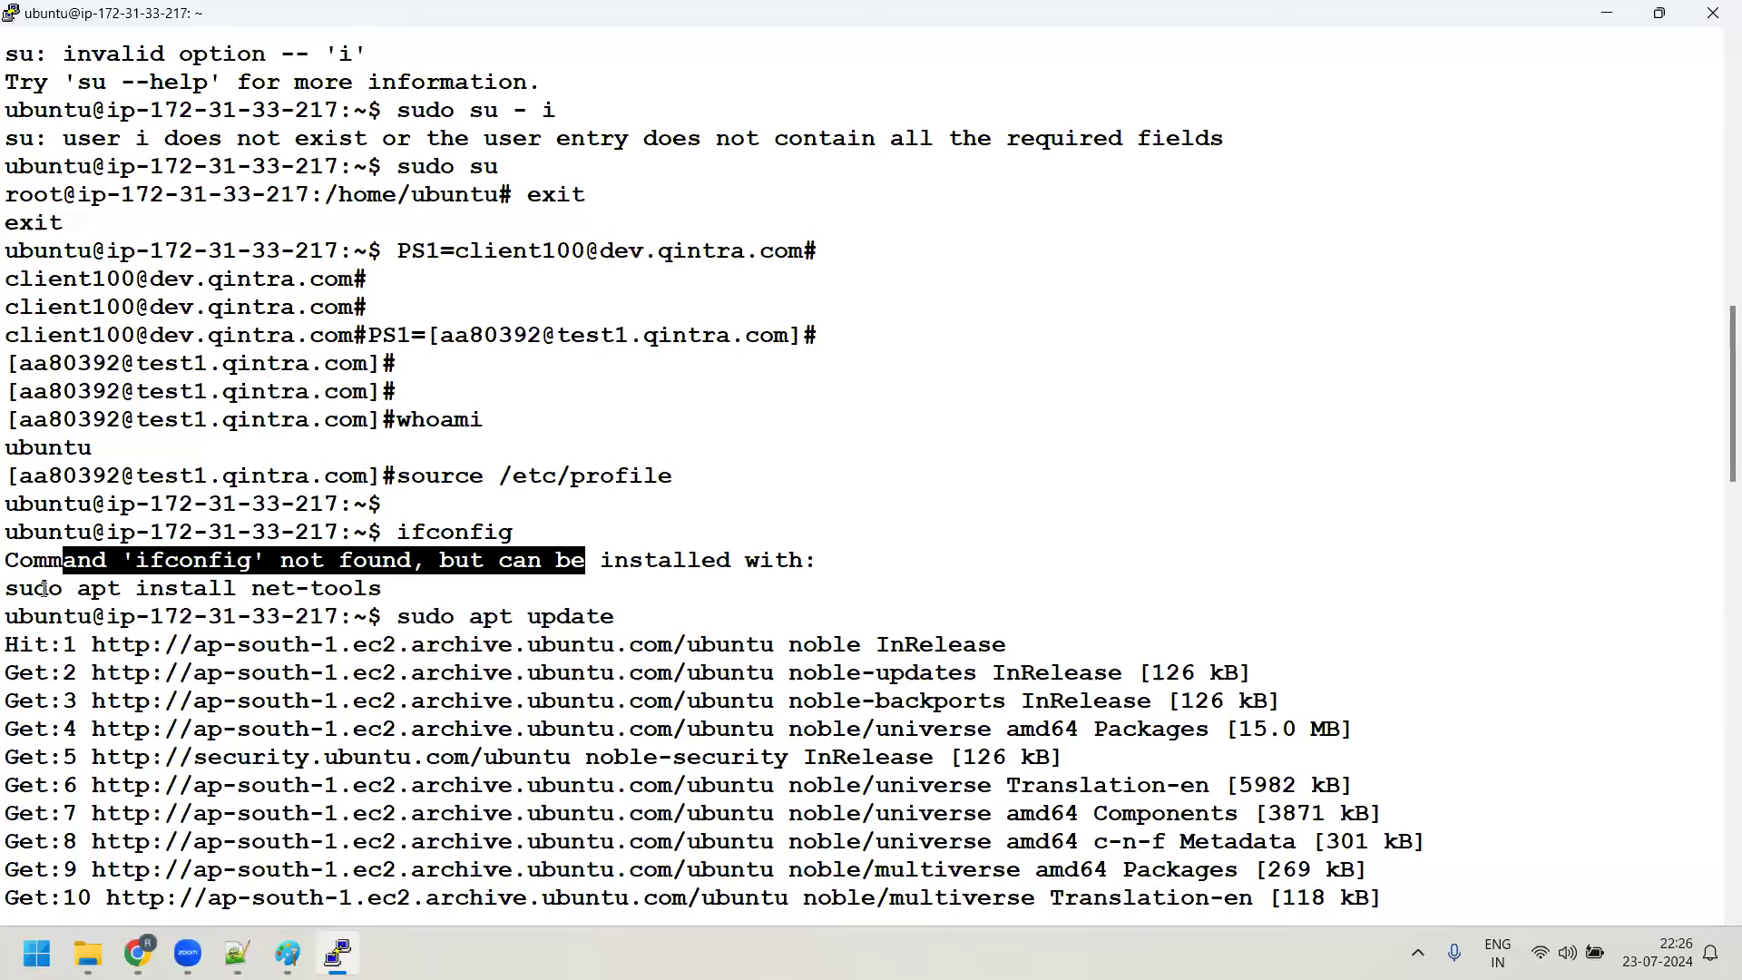
drag(17, 581, 381, 560)
click(400, 553)
drag(263, 579, 414, 578)
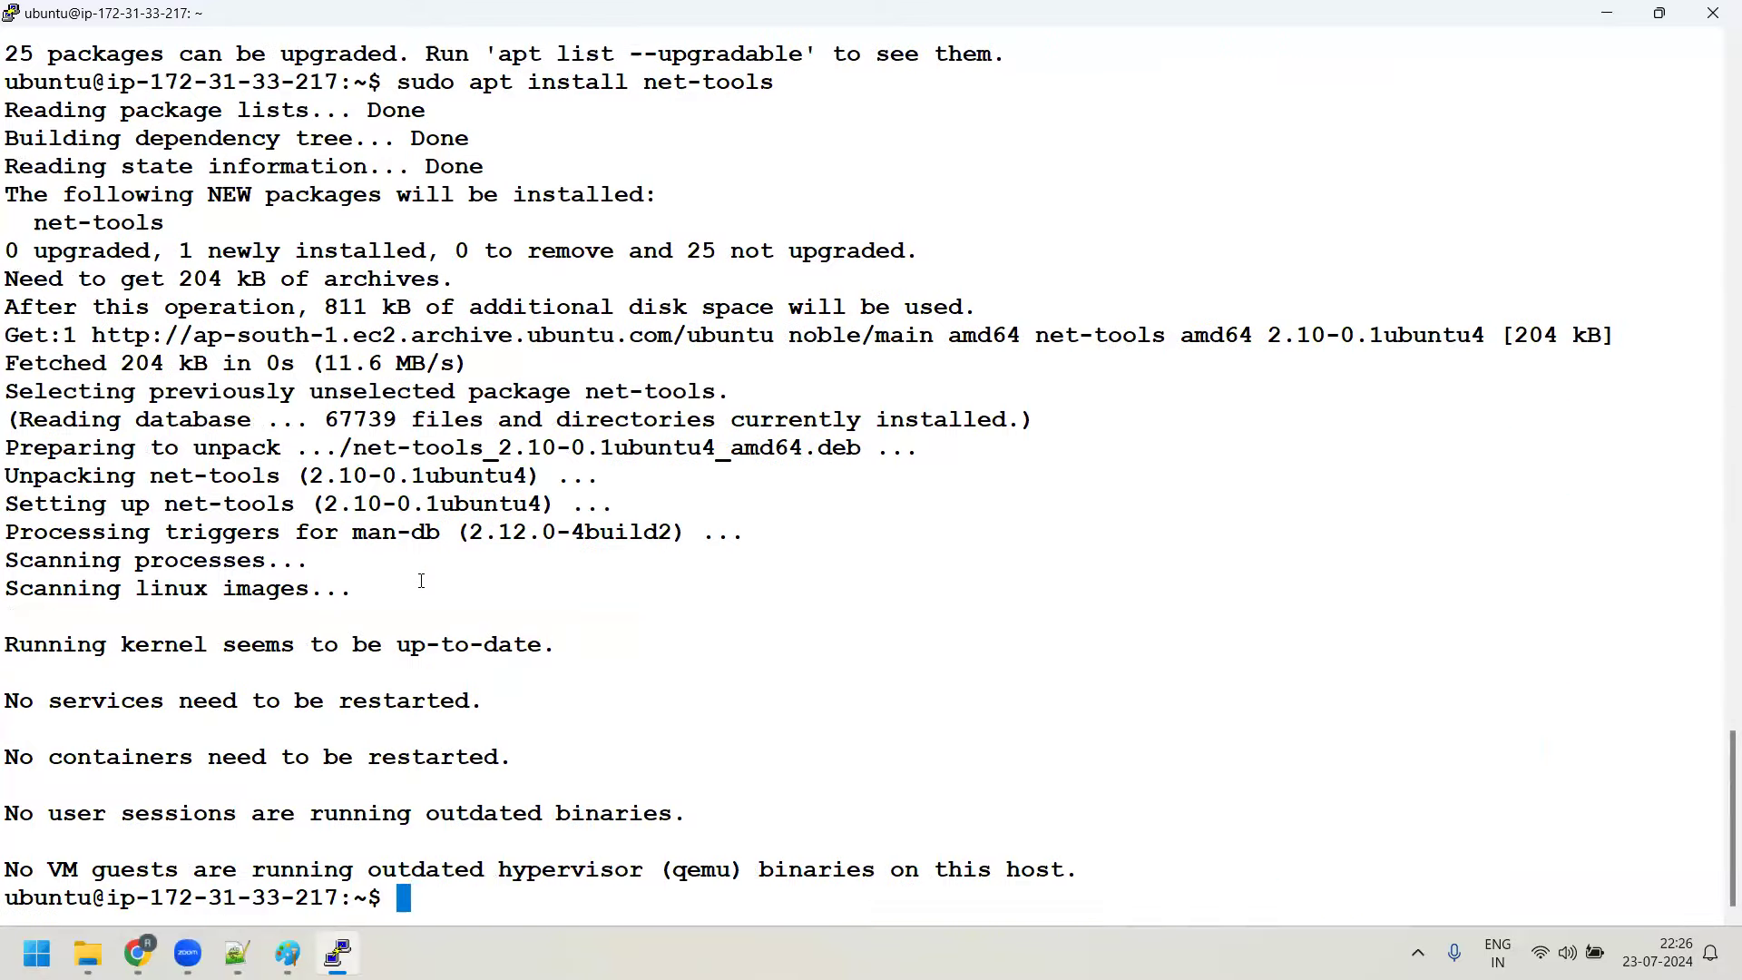
Run ifconfig, showing enX0 at 172.31.33.217, and copy the entire output
text(ifconfig)
key(BackSpace)
key(BackSpace)
key(BackSpace)
text(fig)
key(Return)
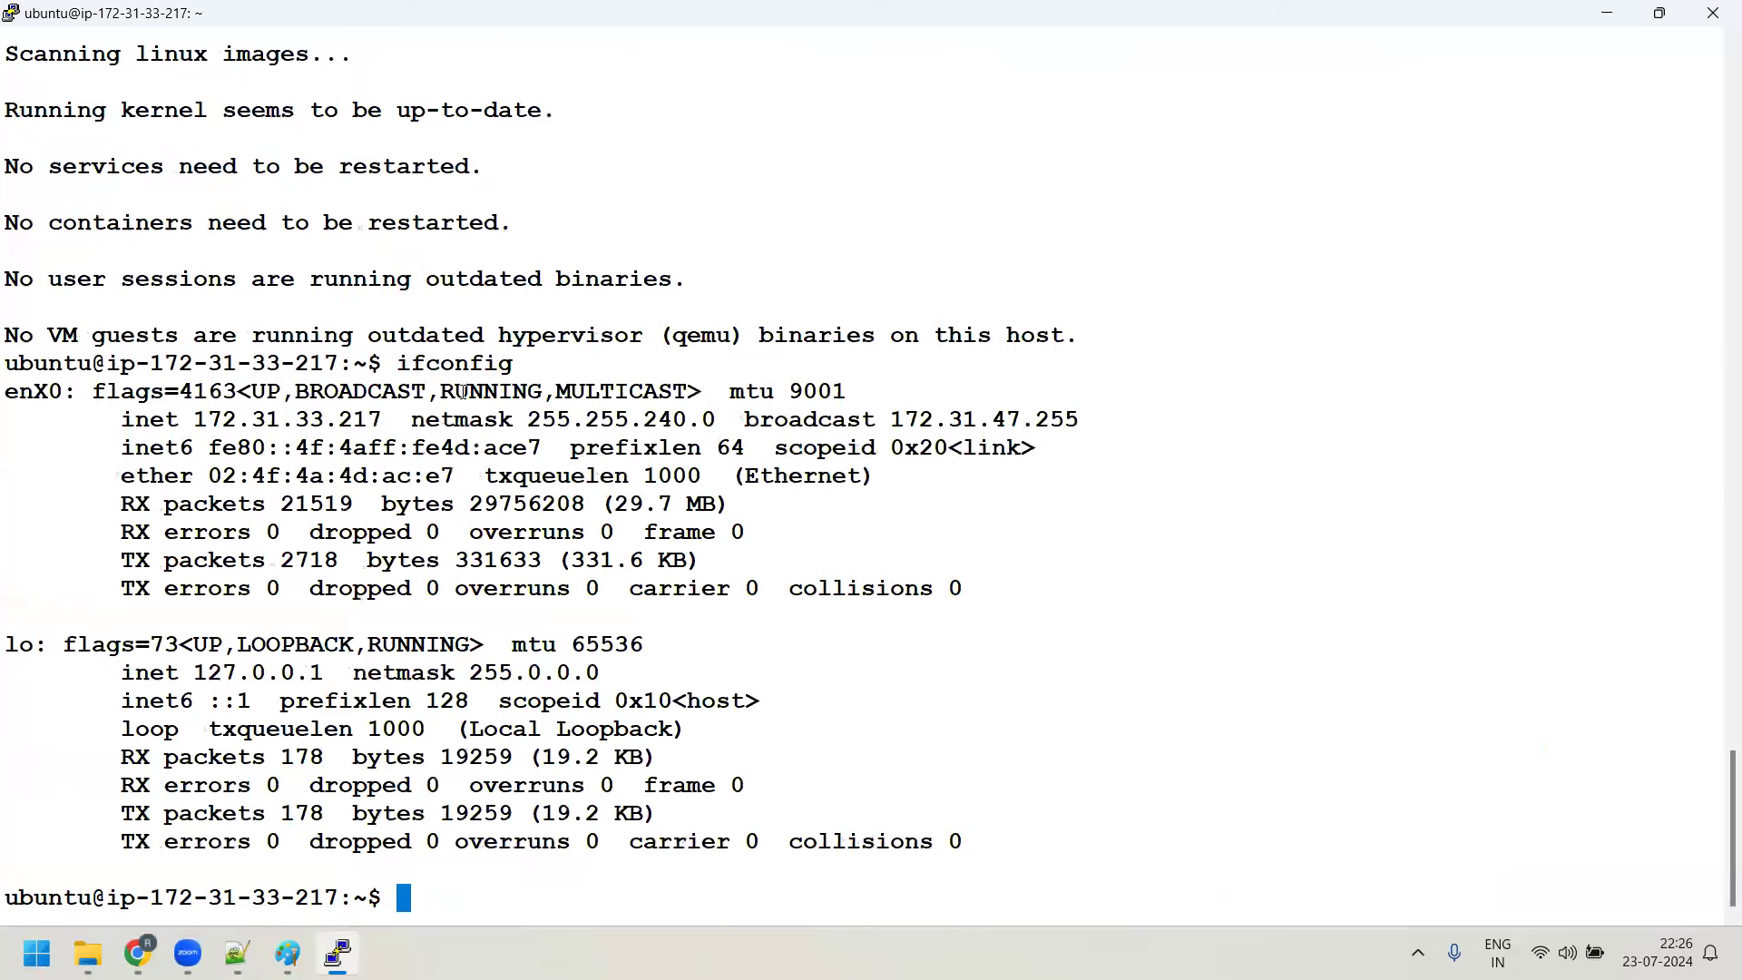
drag(200, 419, 375, 419)
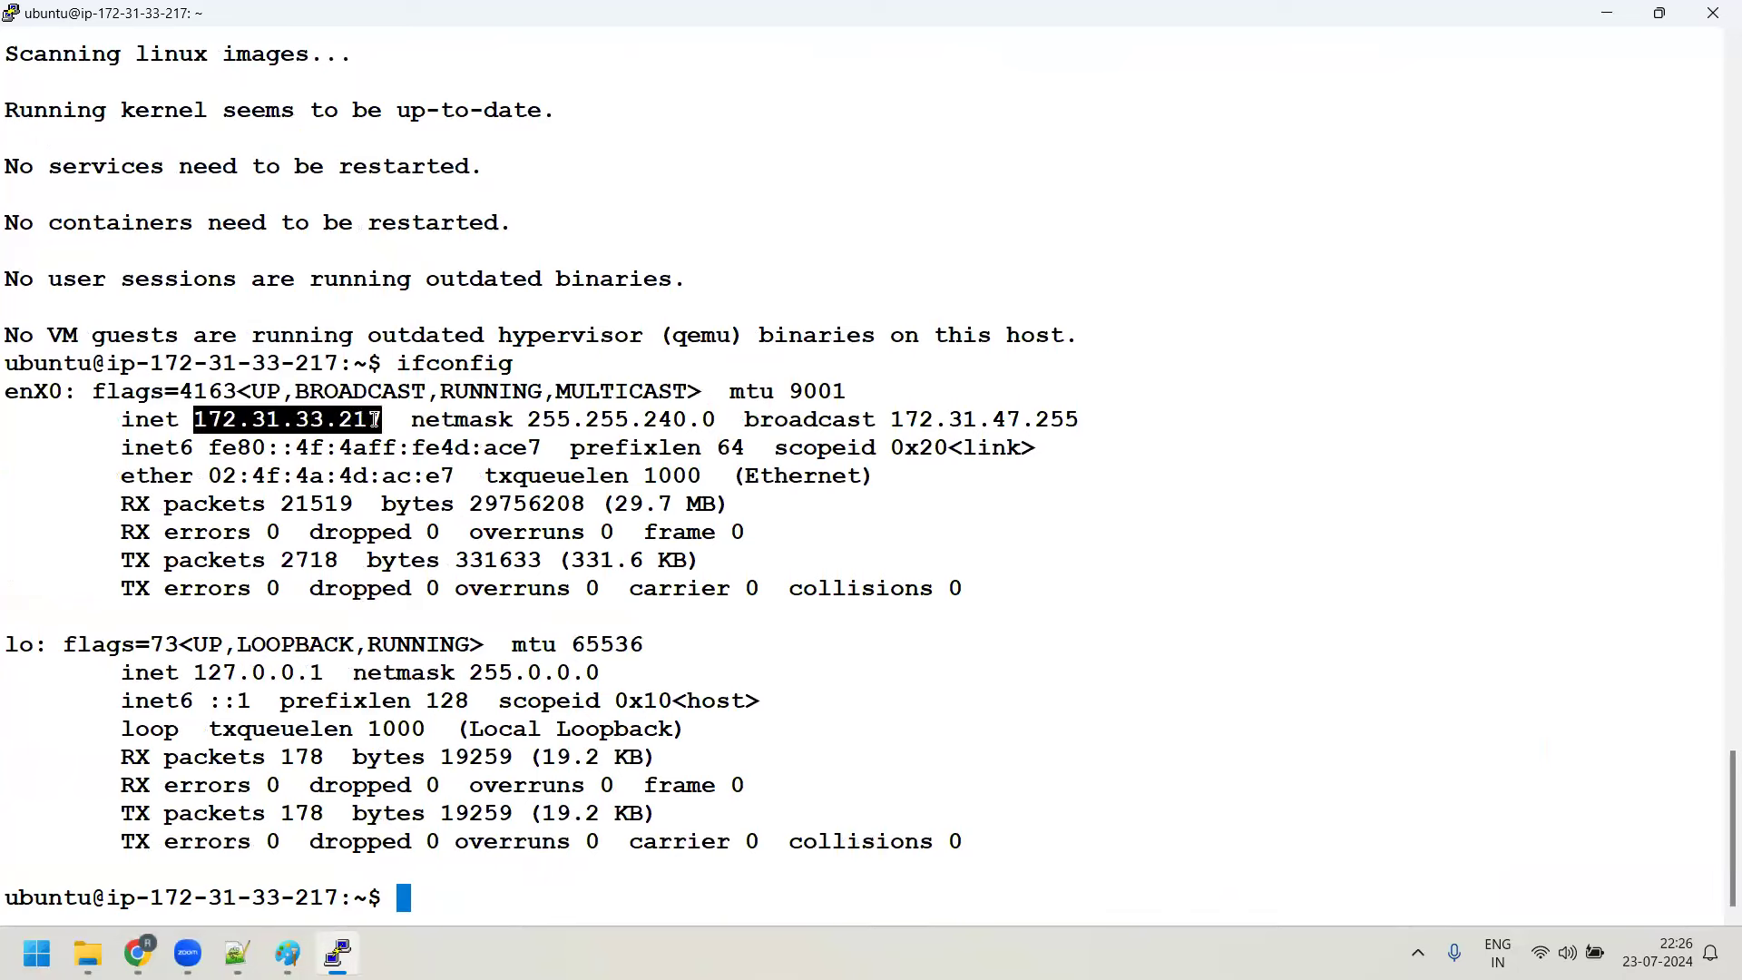
click(78, 421)
drag(9, 367, 966, 851)
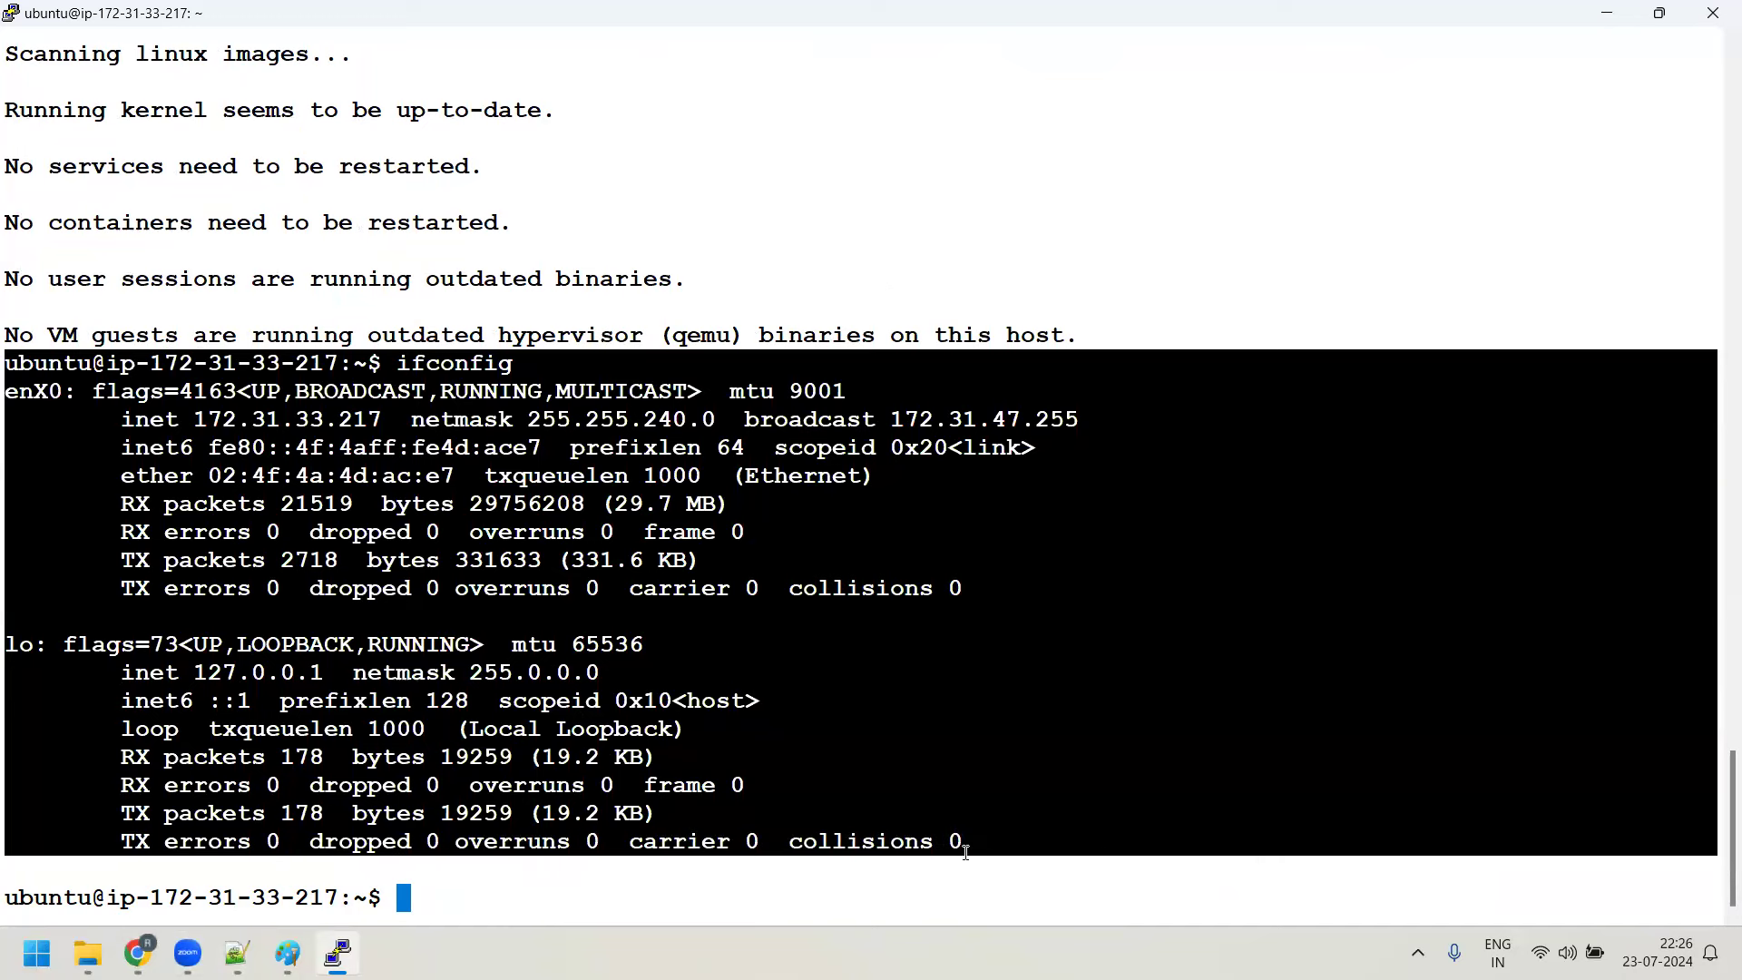
click(237, 953)
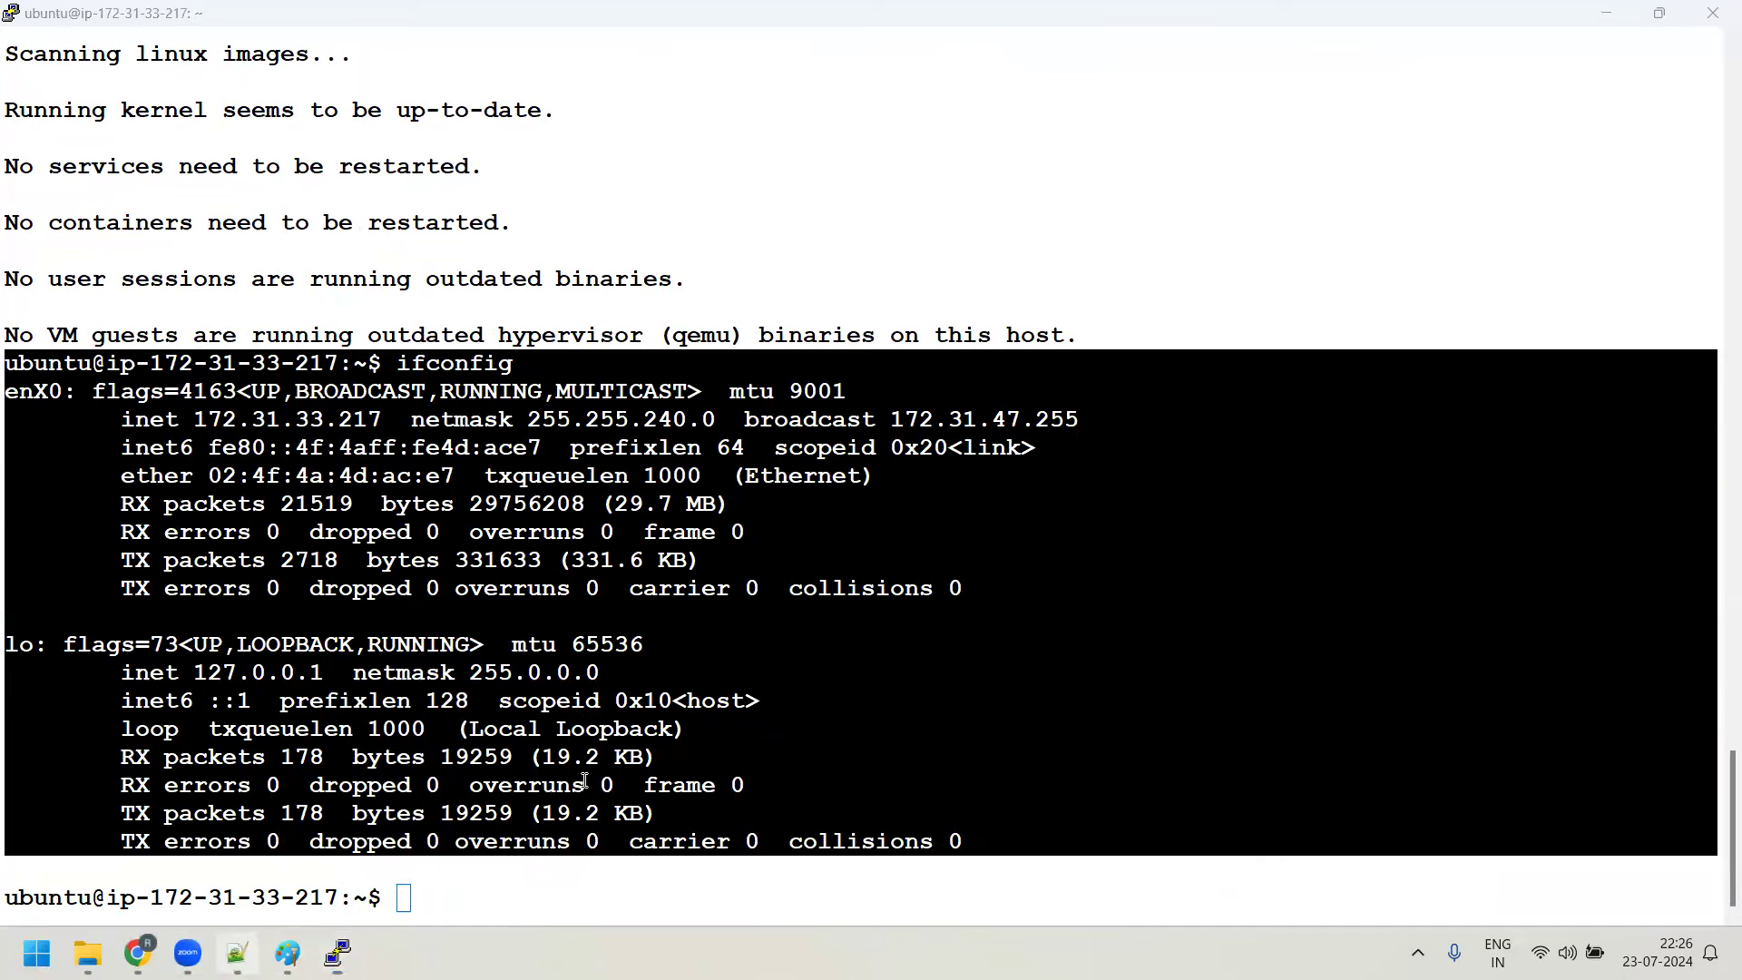
Paste the ifconfig output into Day5-notes.txt and open a new Windows PowerShell window
key(ctrl+v)
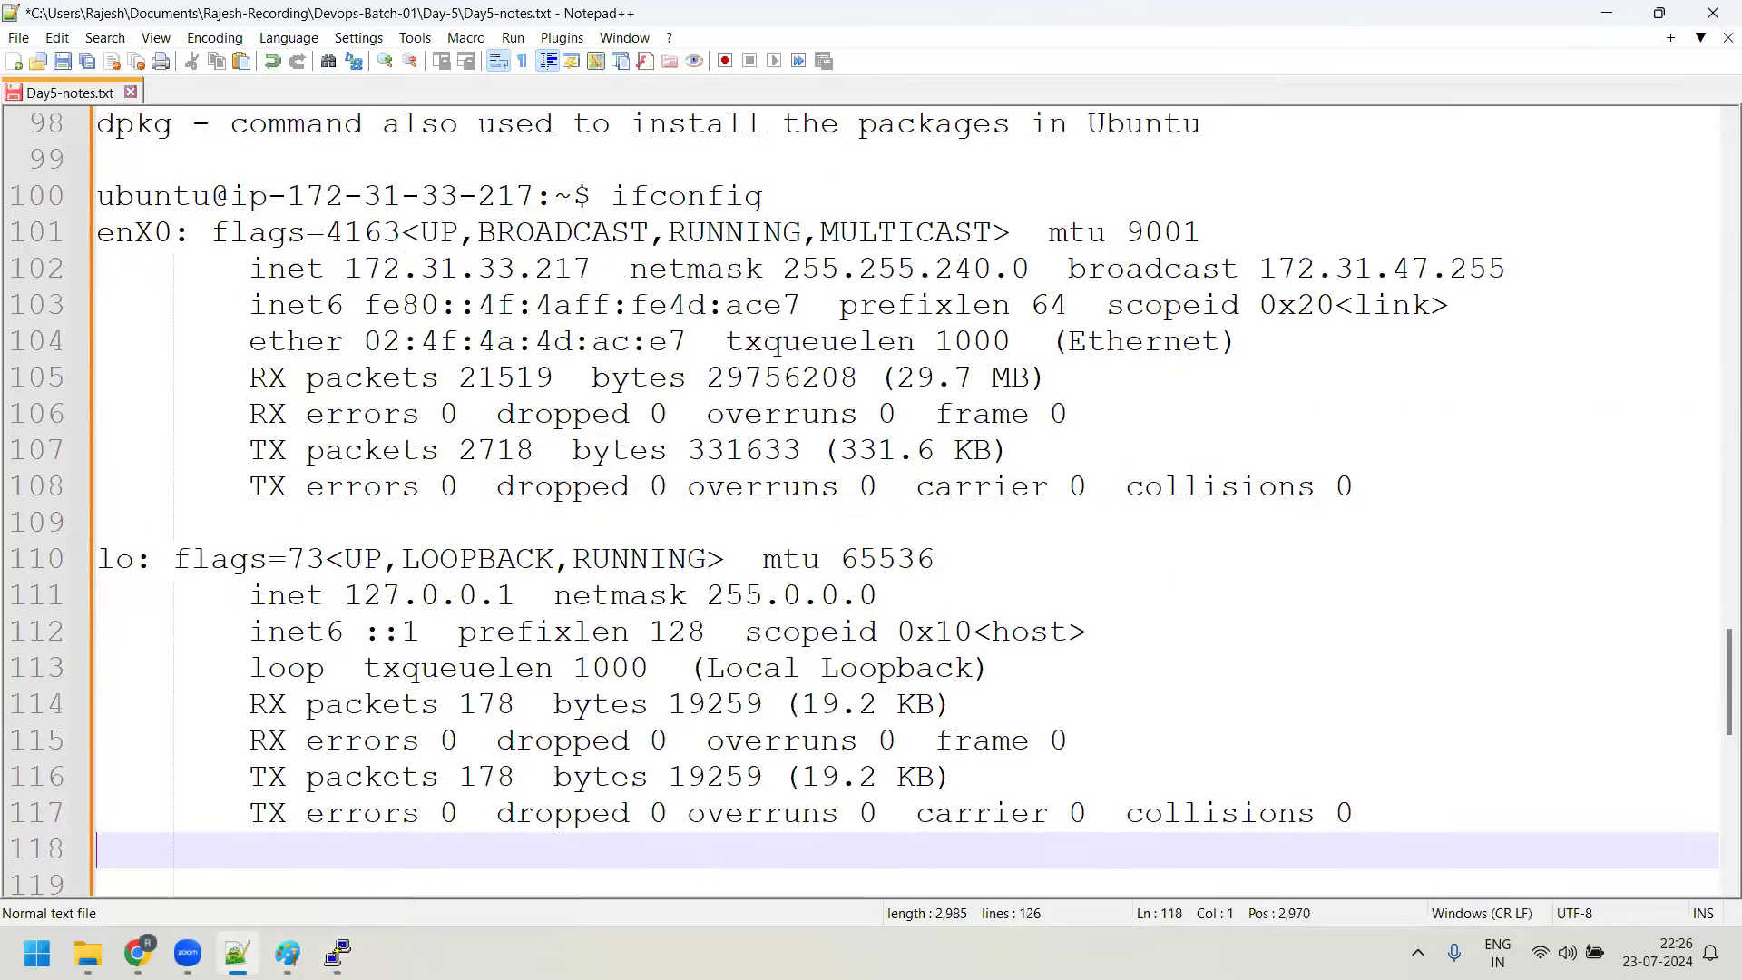
key(super)
text(termia)
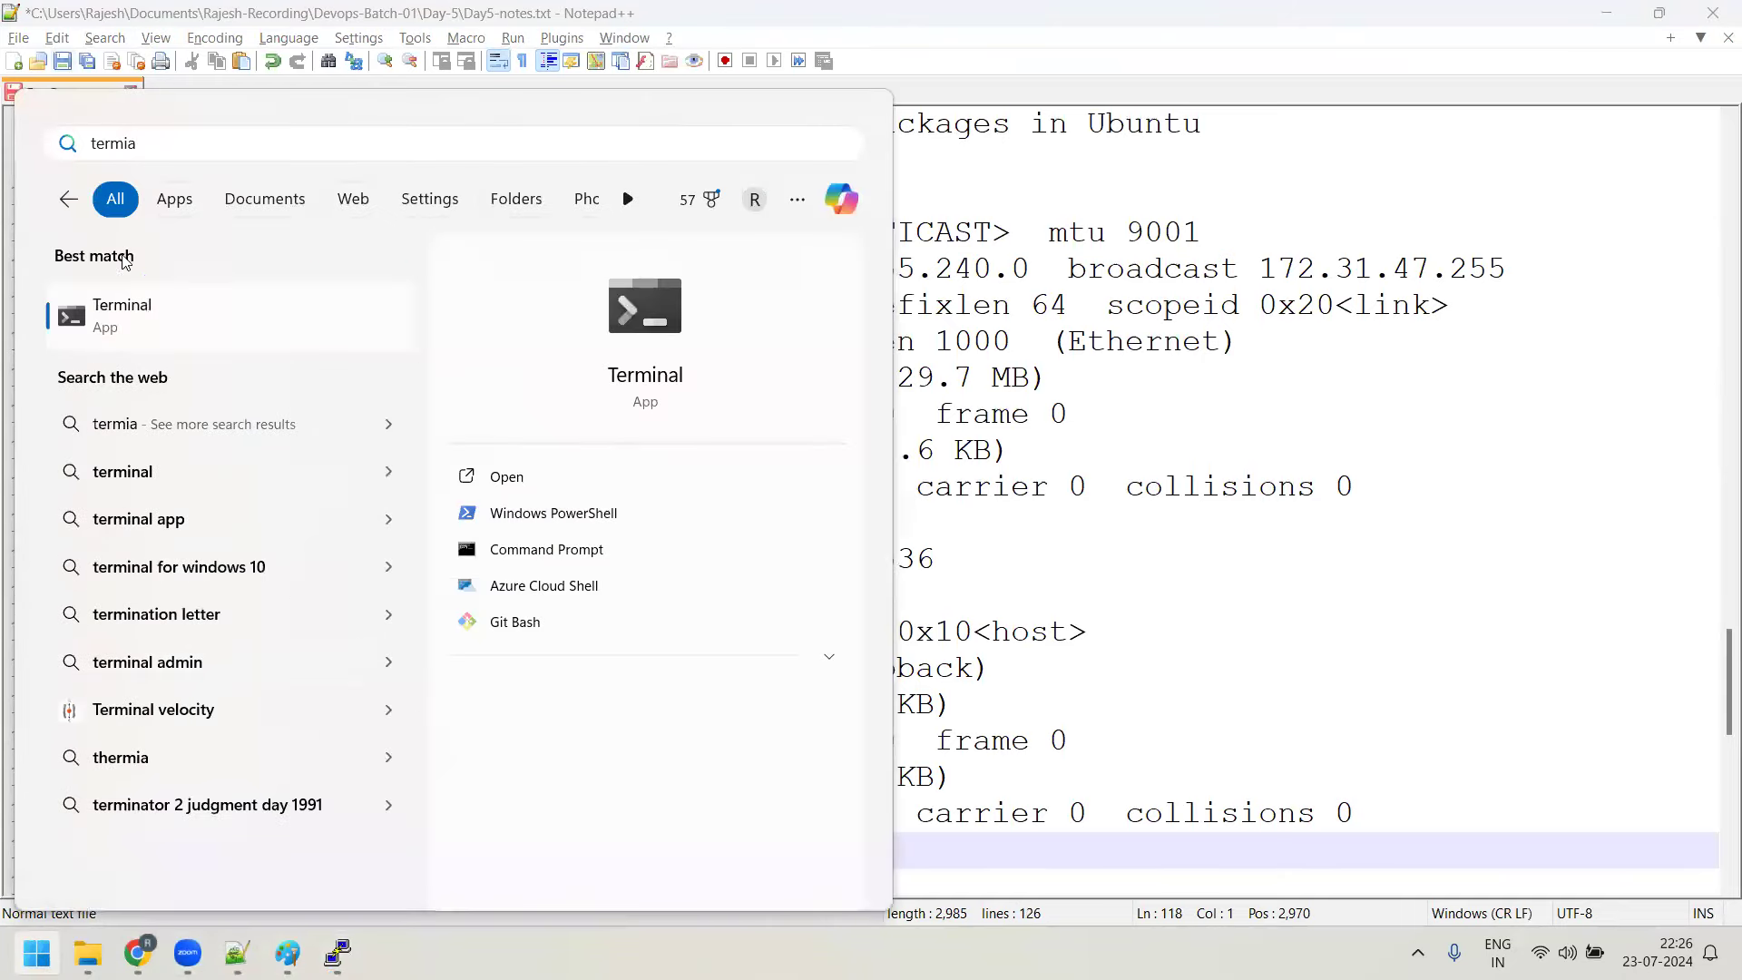
key(Escape)
key(Escape)
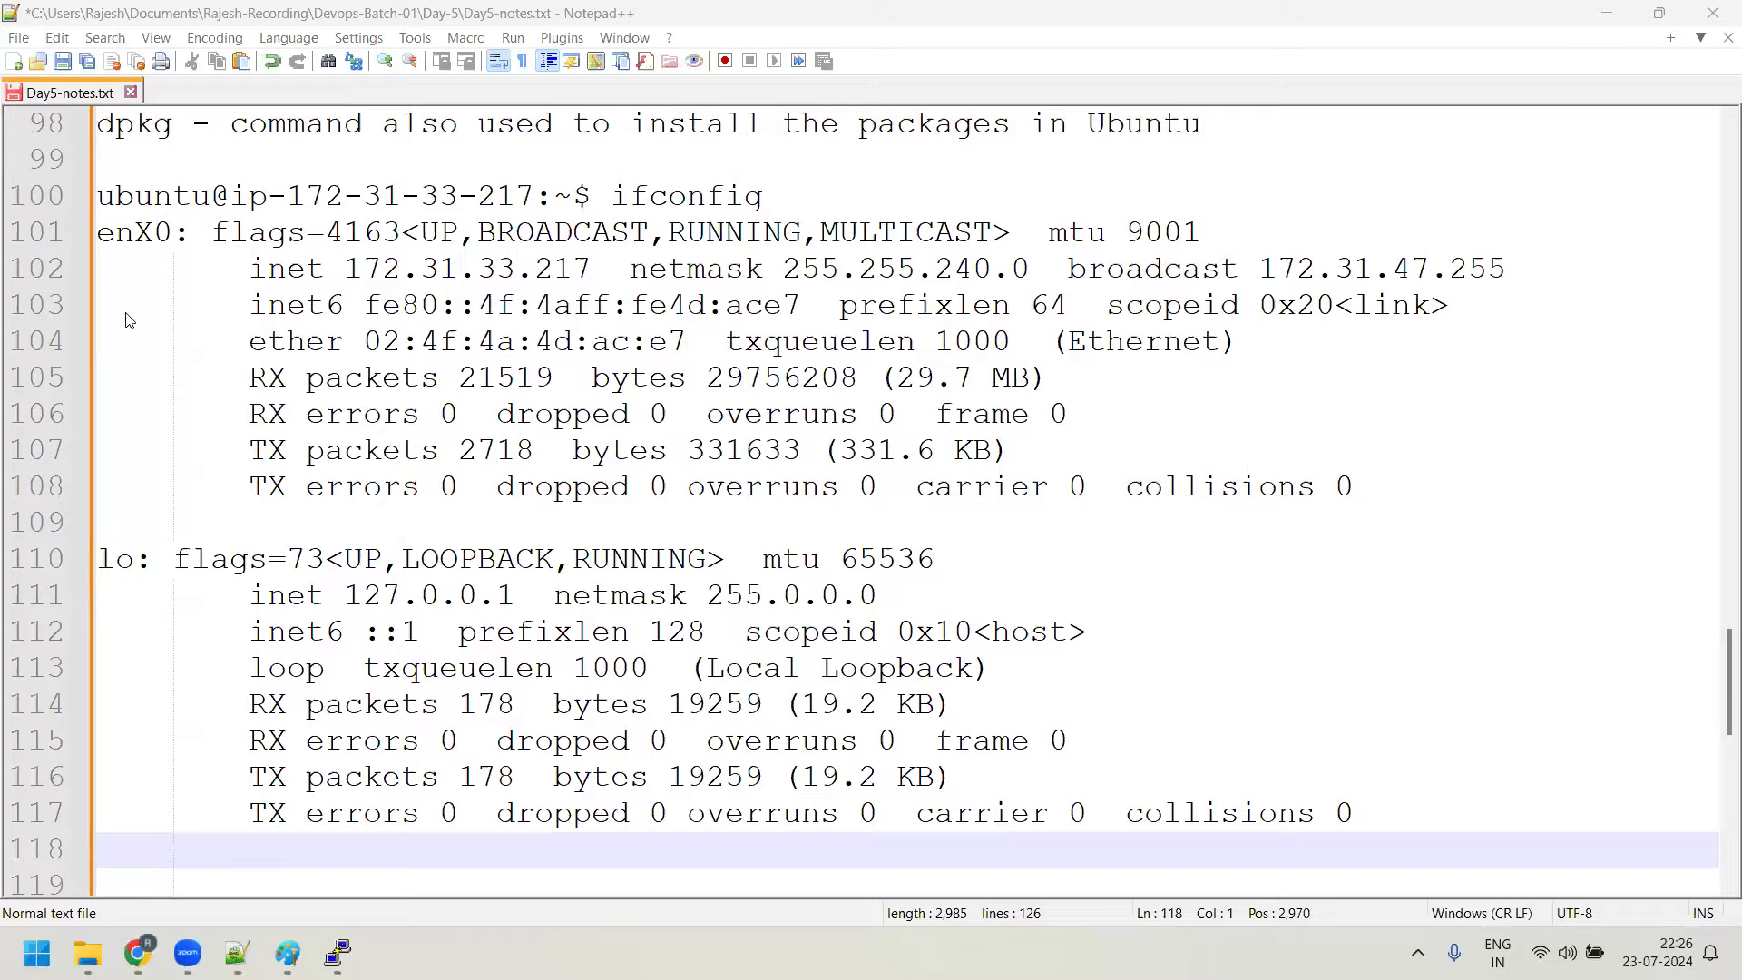
key(Return)
key(Return)
Run ipconfig and highlight the laptop's Wi-Fi IPv4 address 192.168.0.117
text(ipconfig)
key(Return)
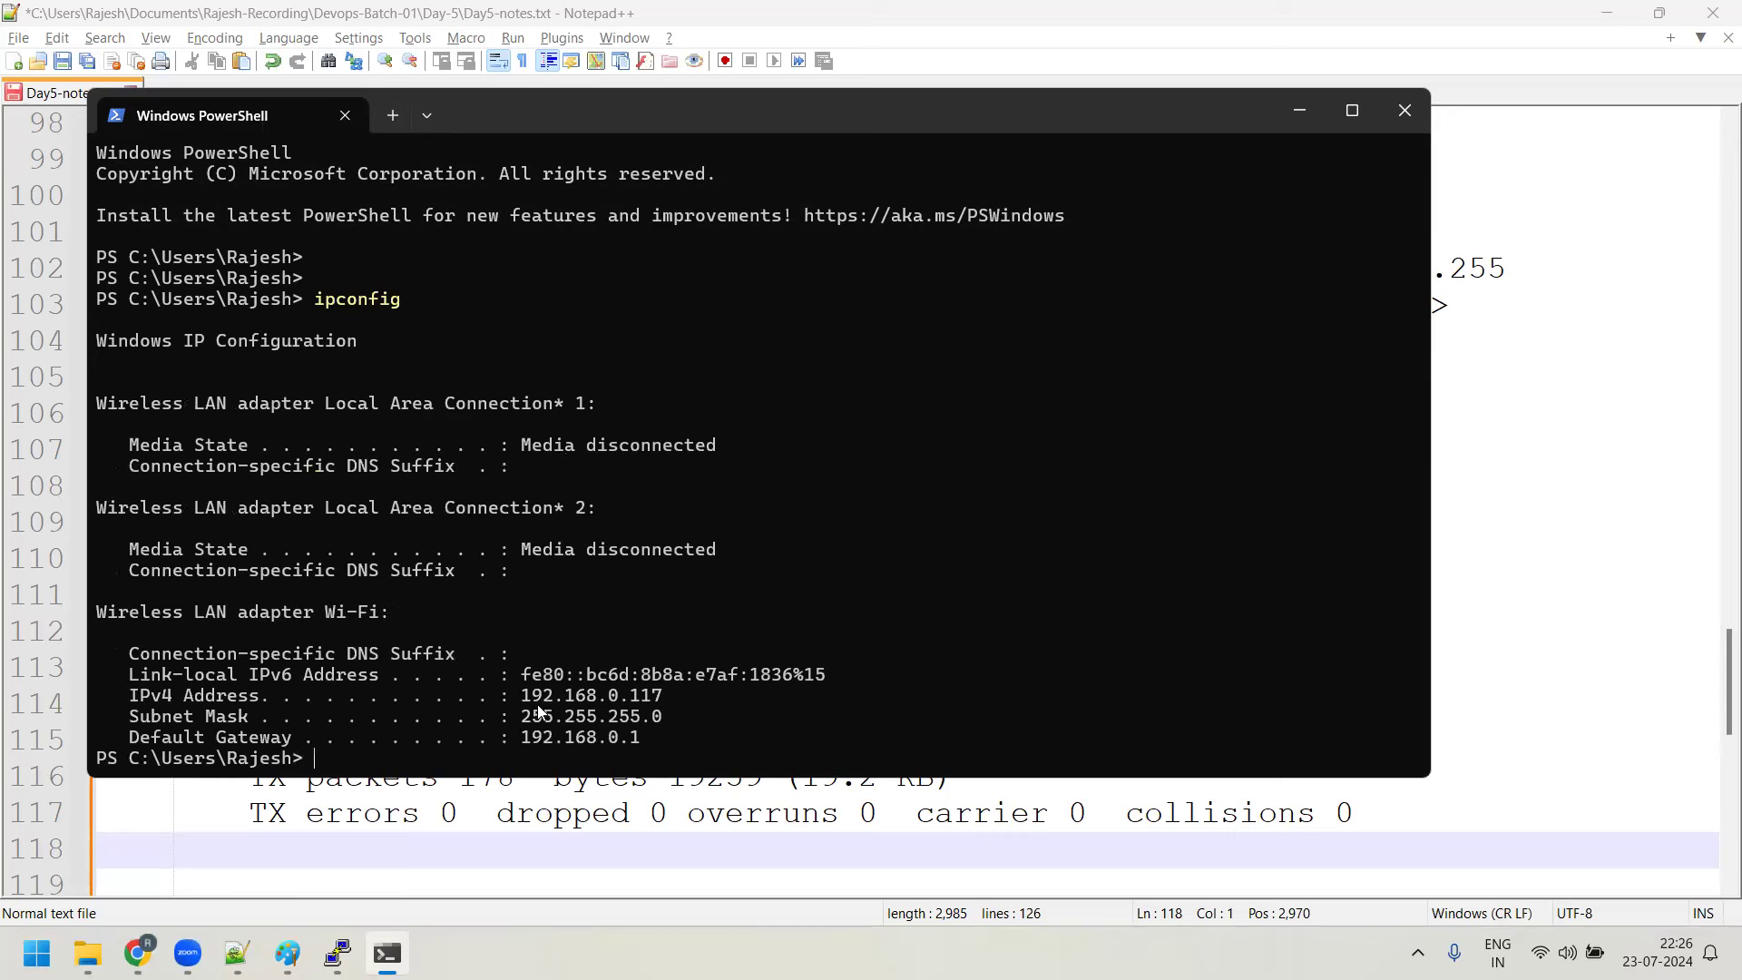
drag(514, 695, 644, 699)
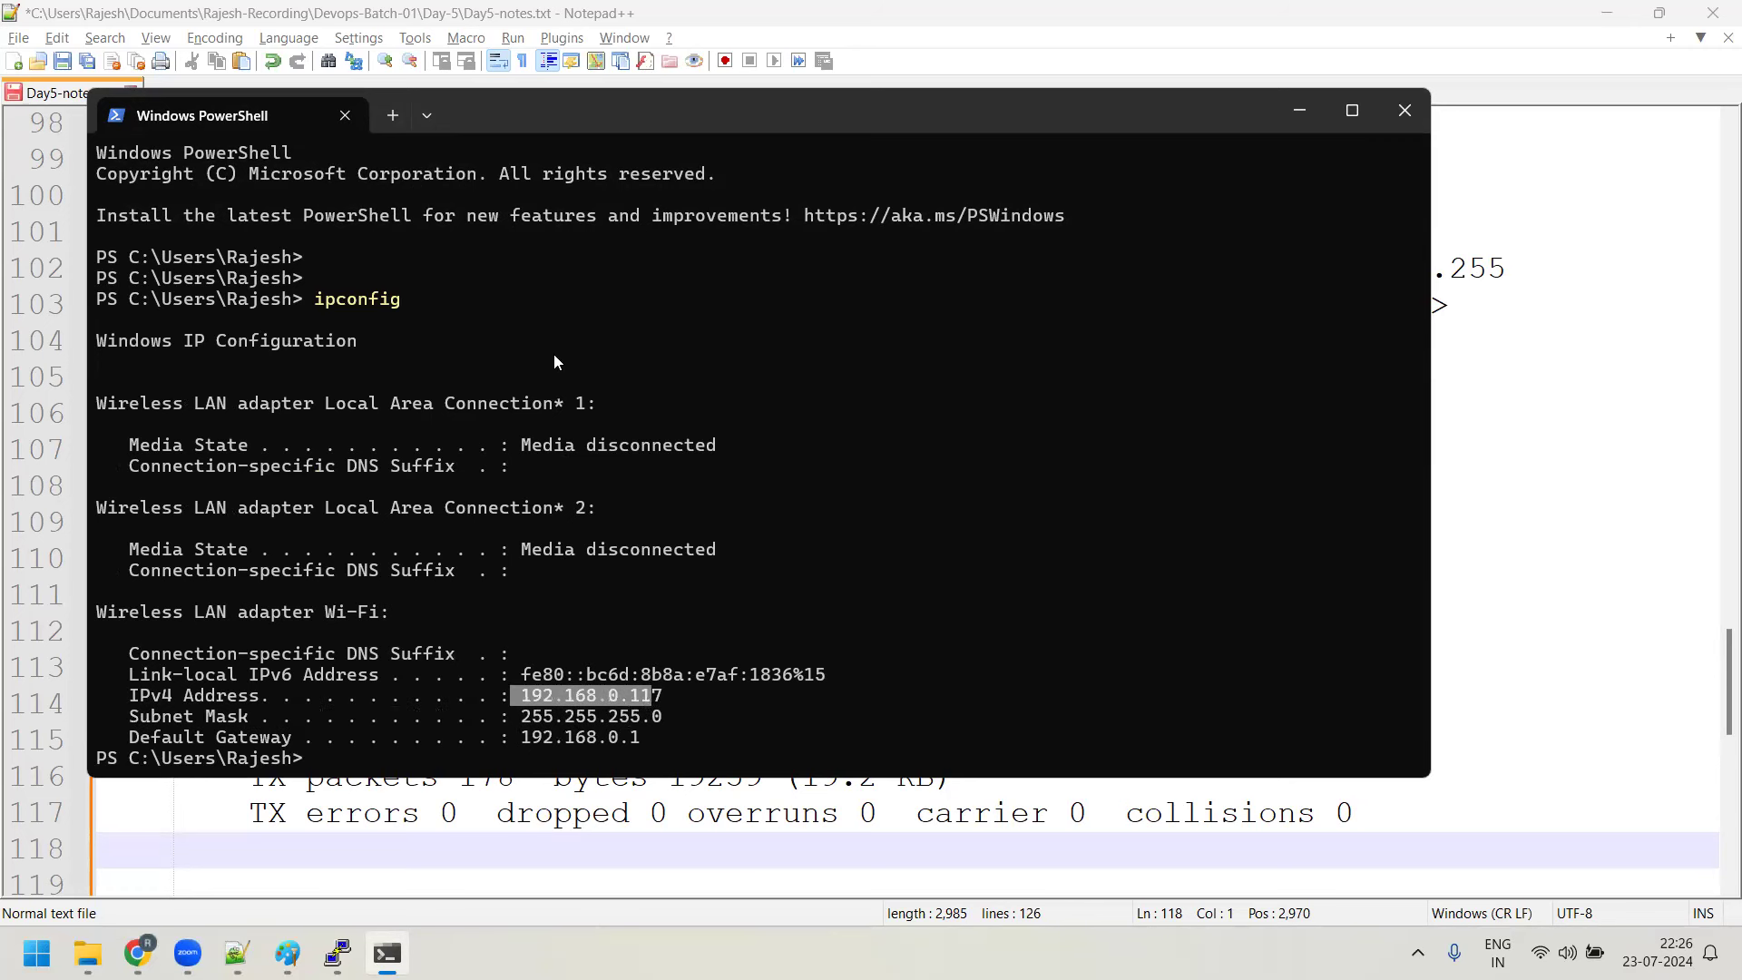
key(ctrl+c)
Run ipconfig /all for full adapter details, including DHCP server 192.168.0.1
text(ipconfig /al)
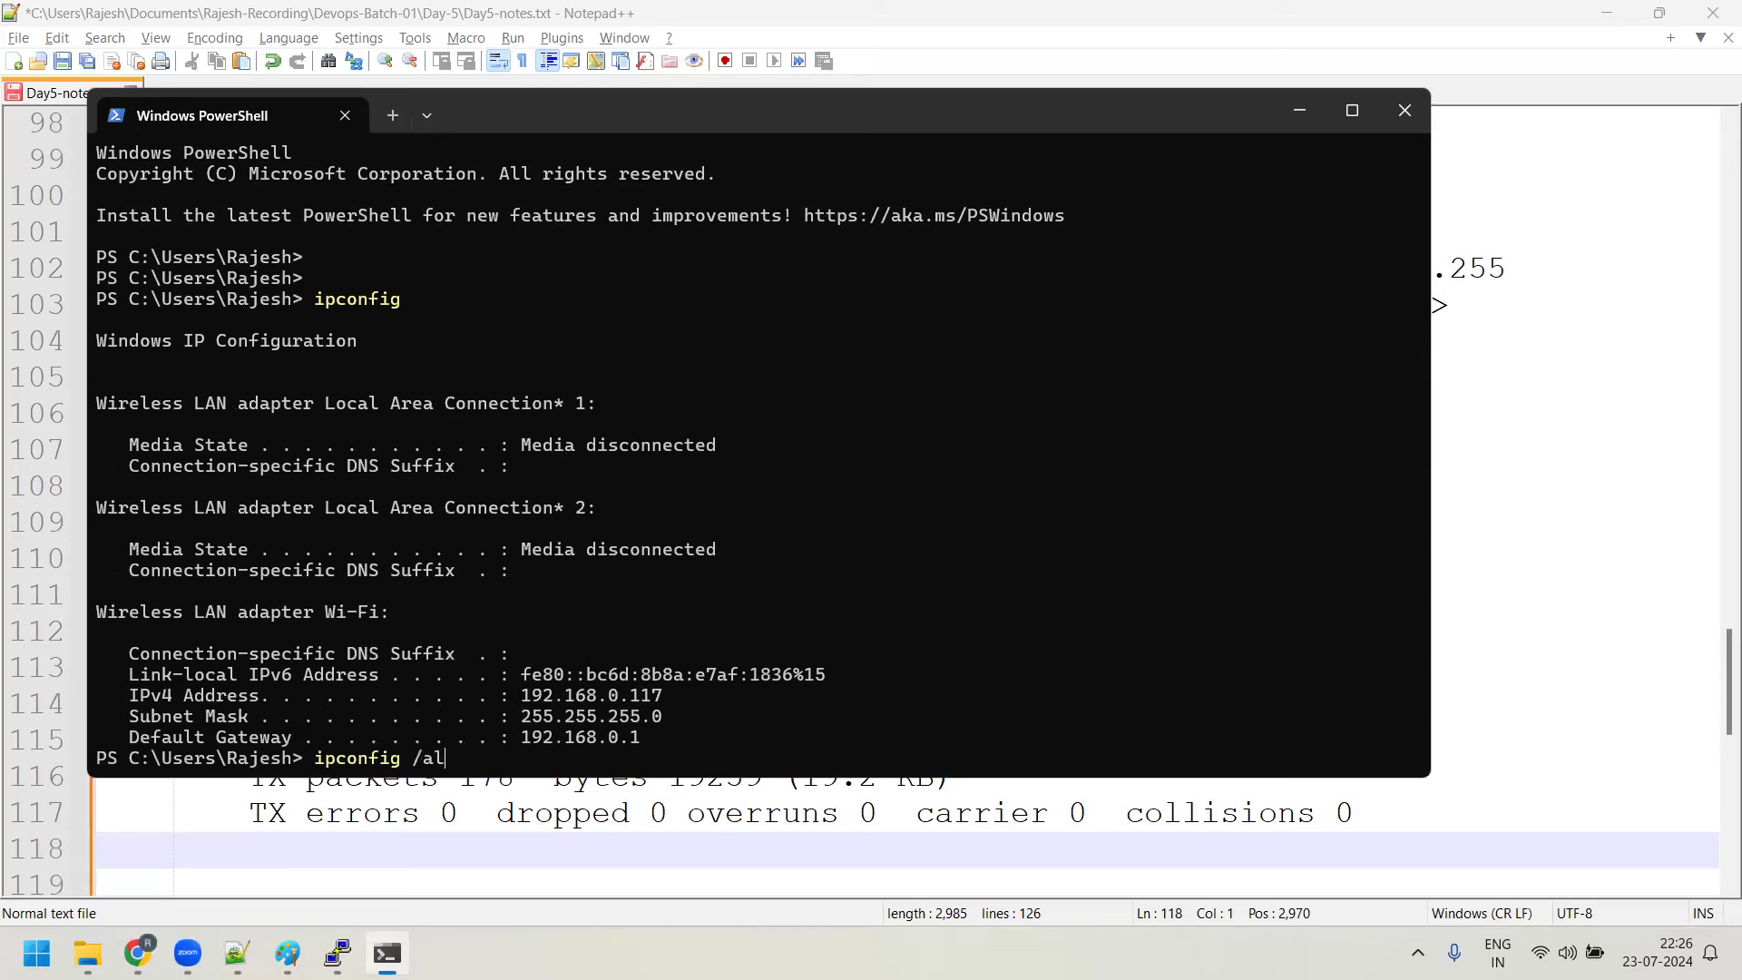
text(l)
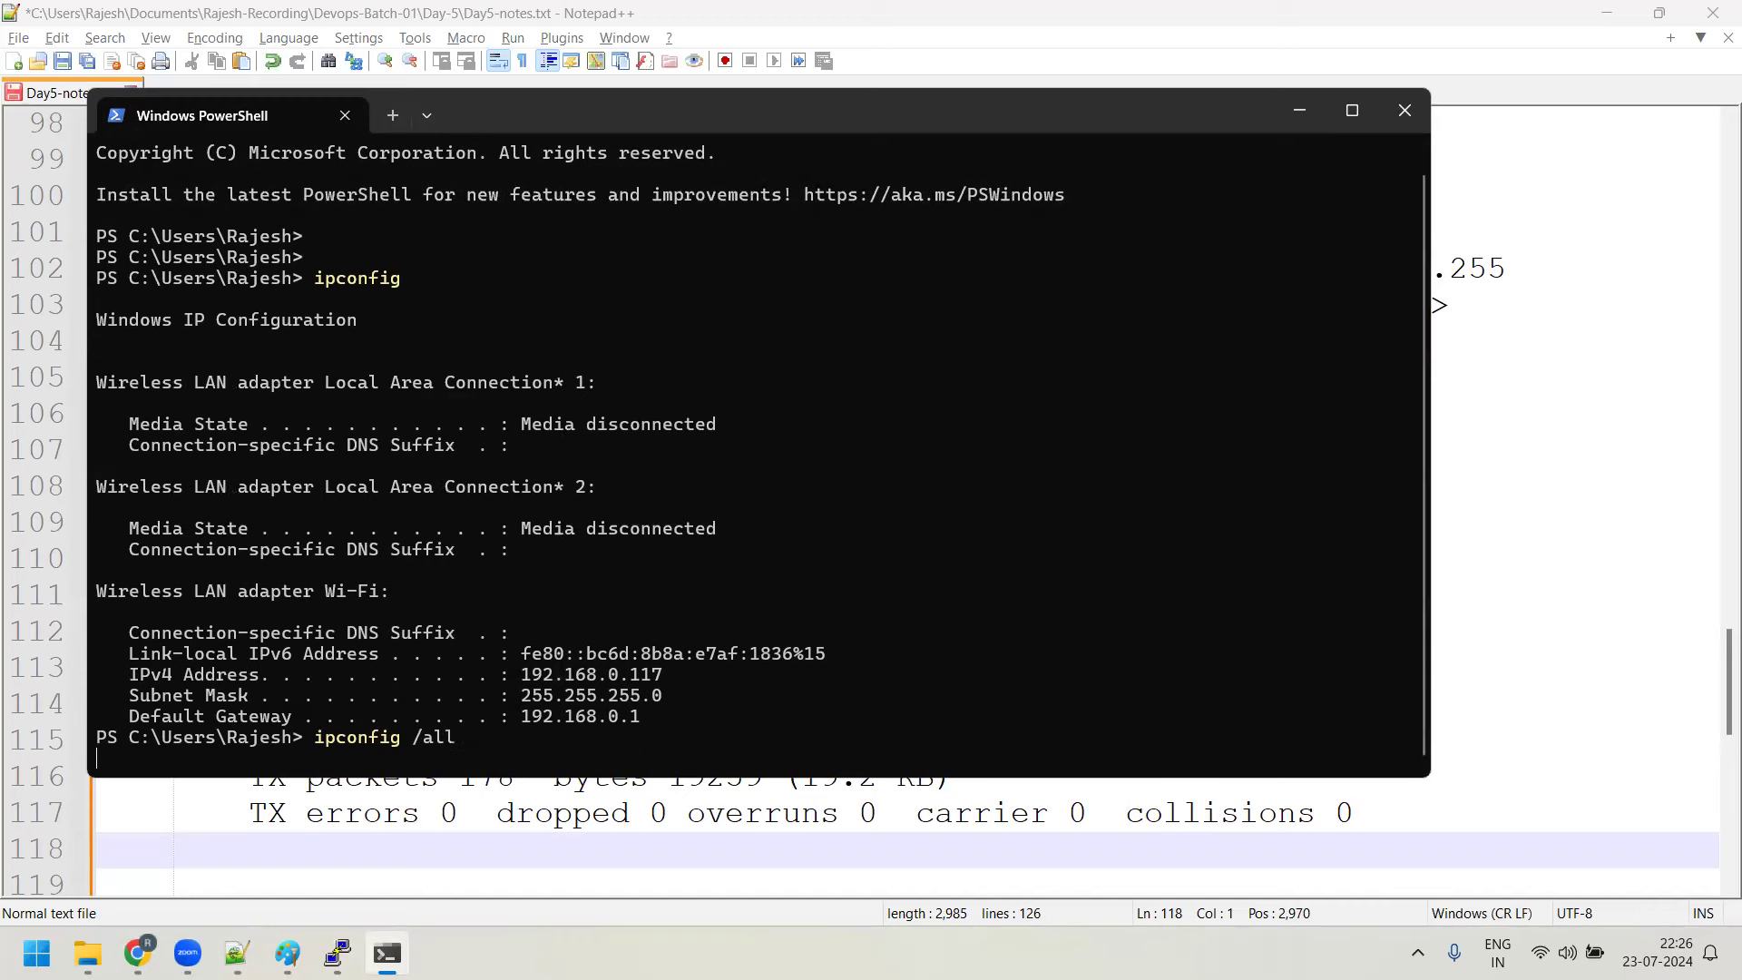
key(Return)
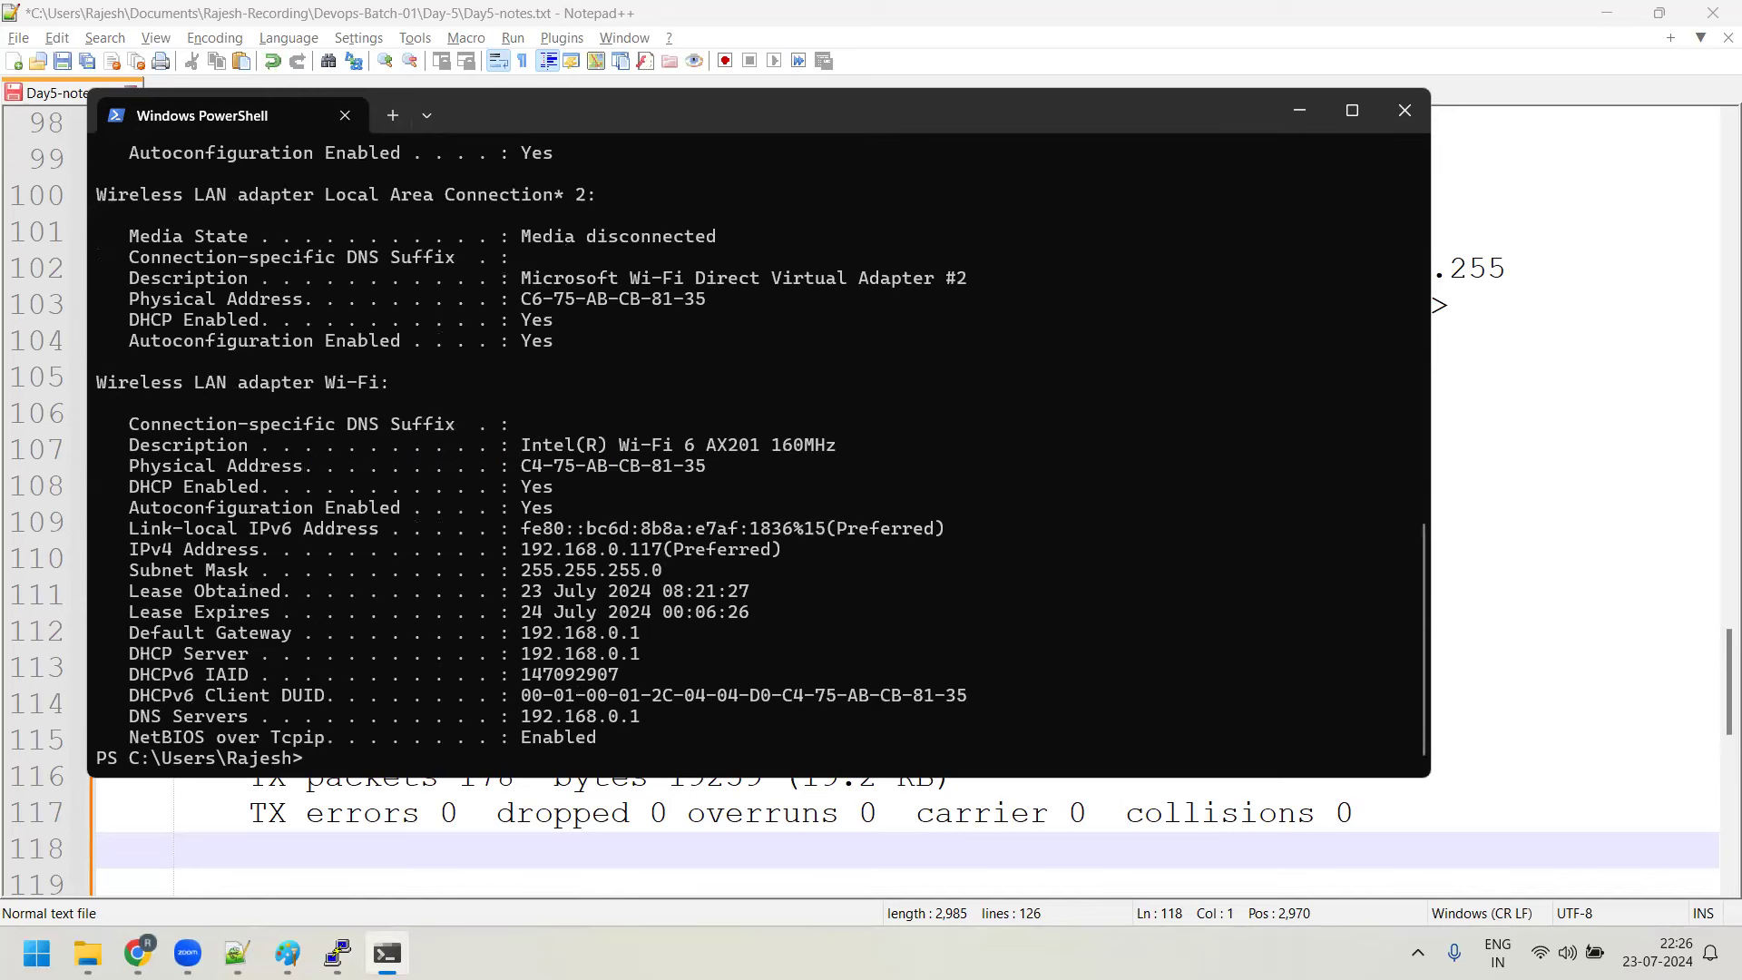
key(Up)
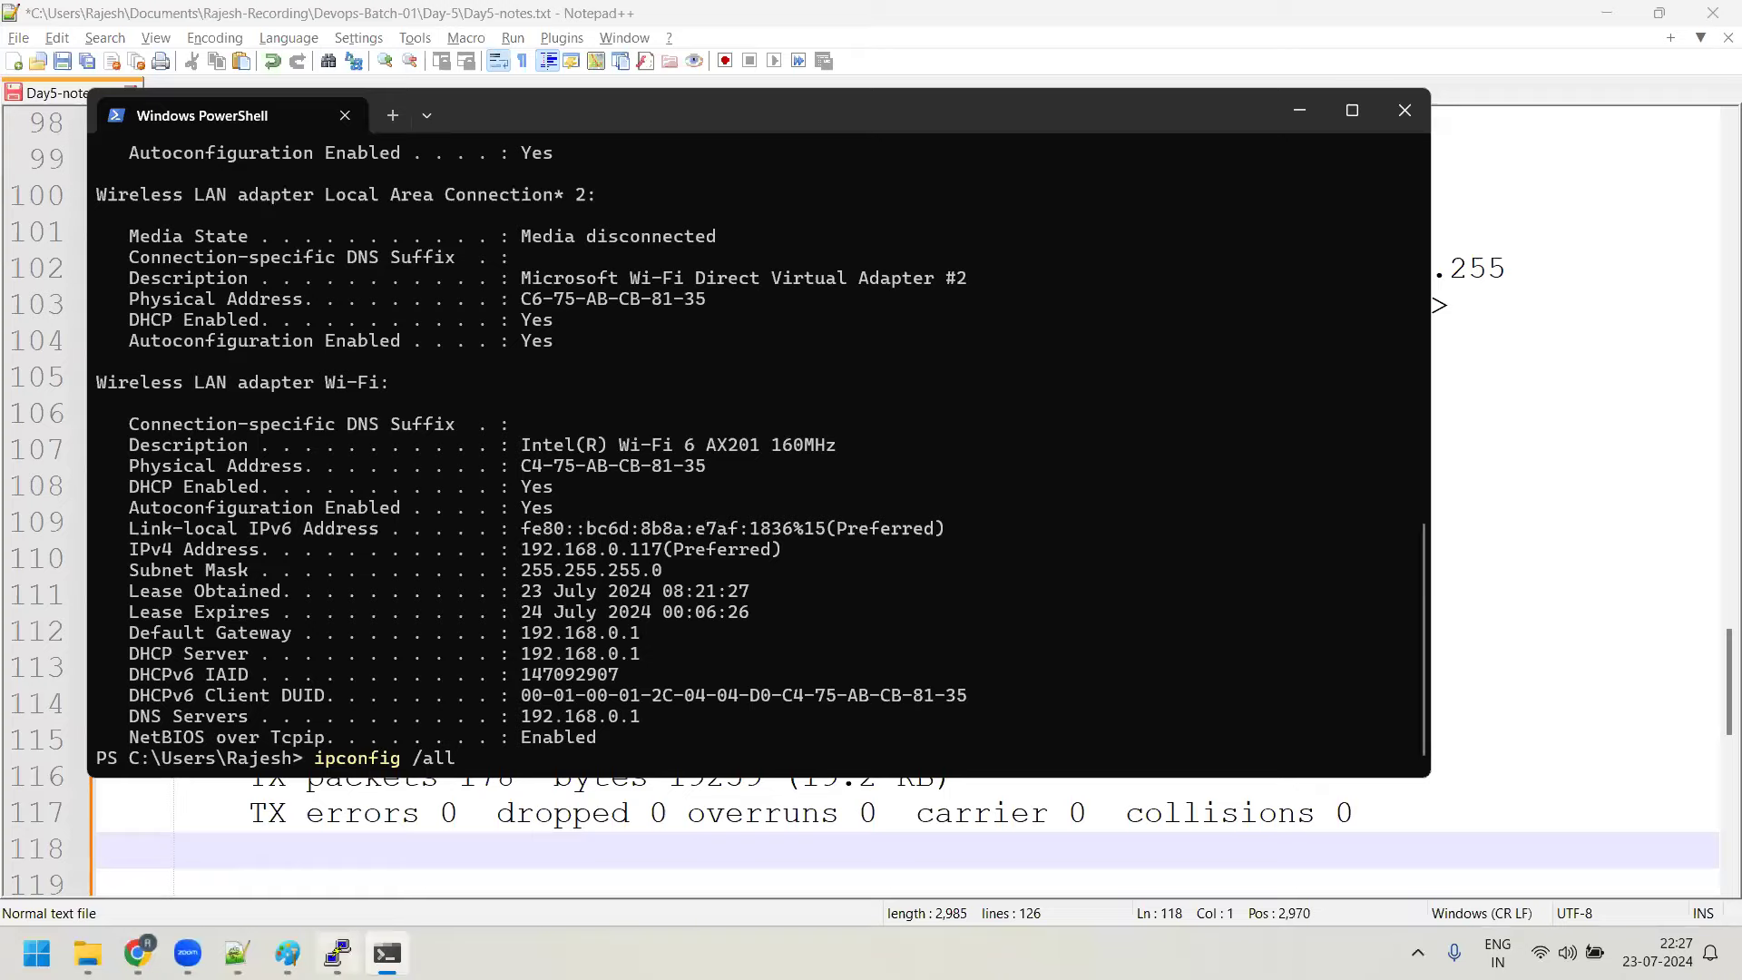
key(alt+Tab)
drag(386, 363, 495, 361)
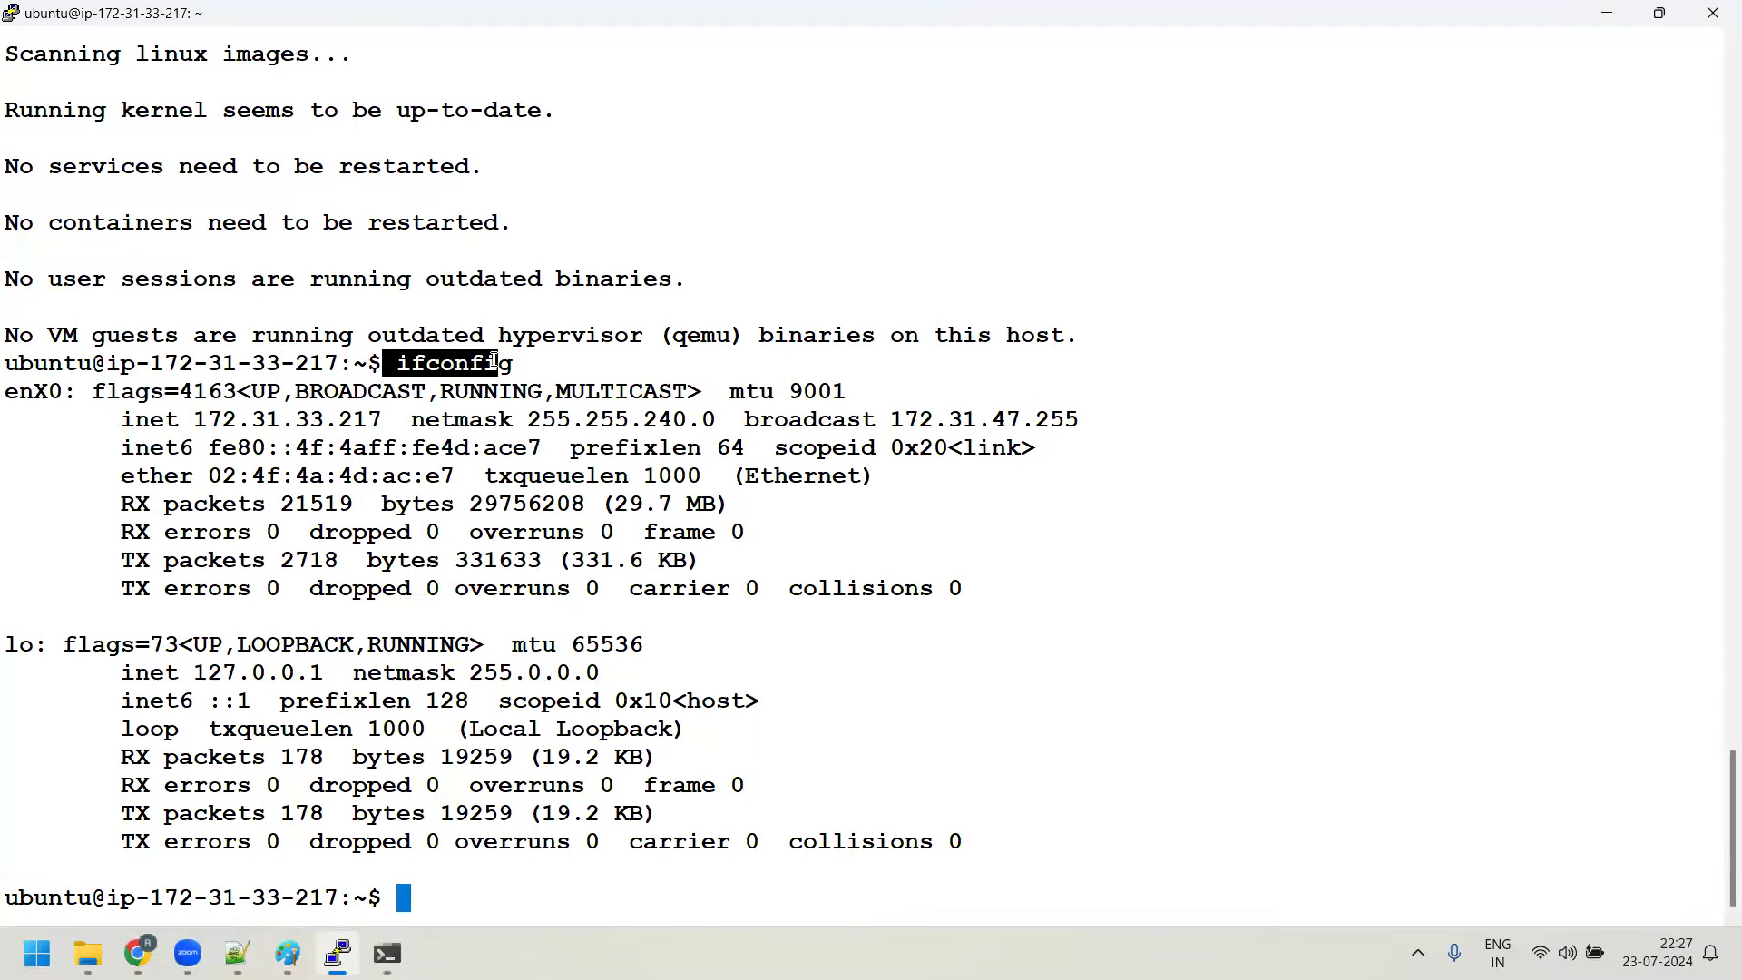
drag(74, 391, 7, 395)
double_click(45, 392)
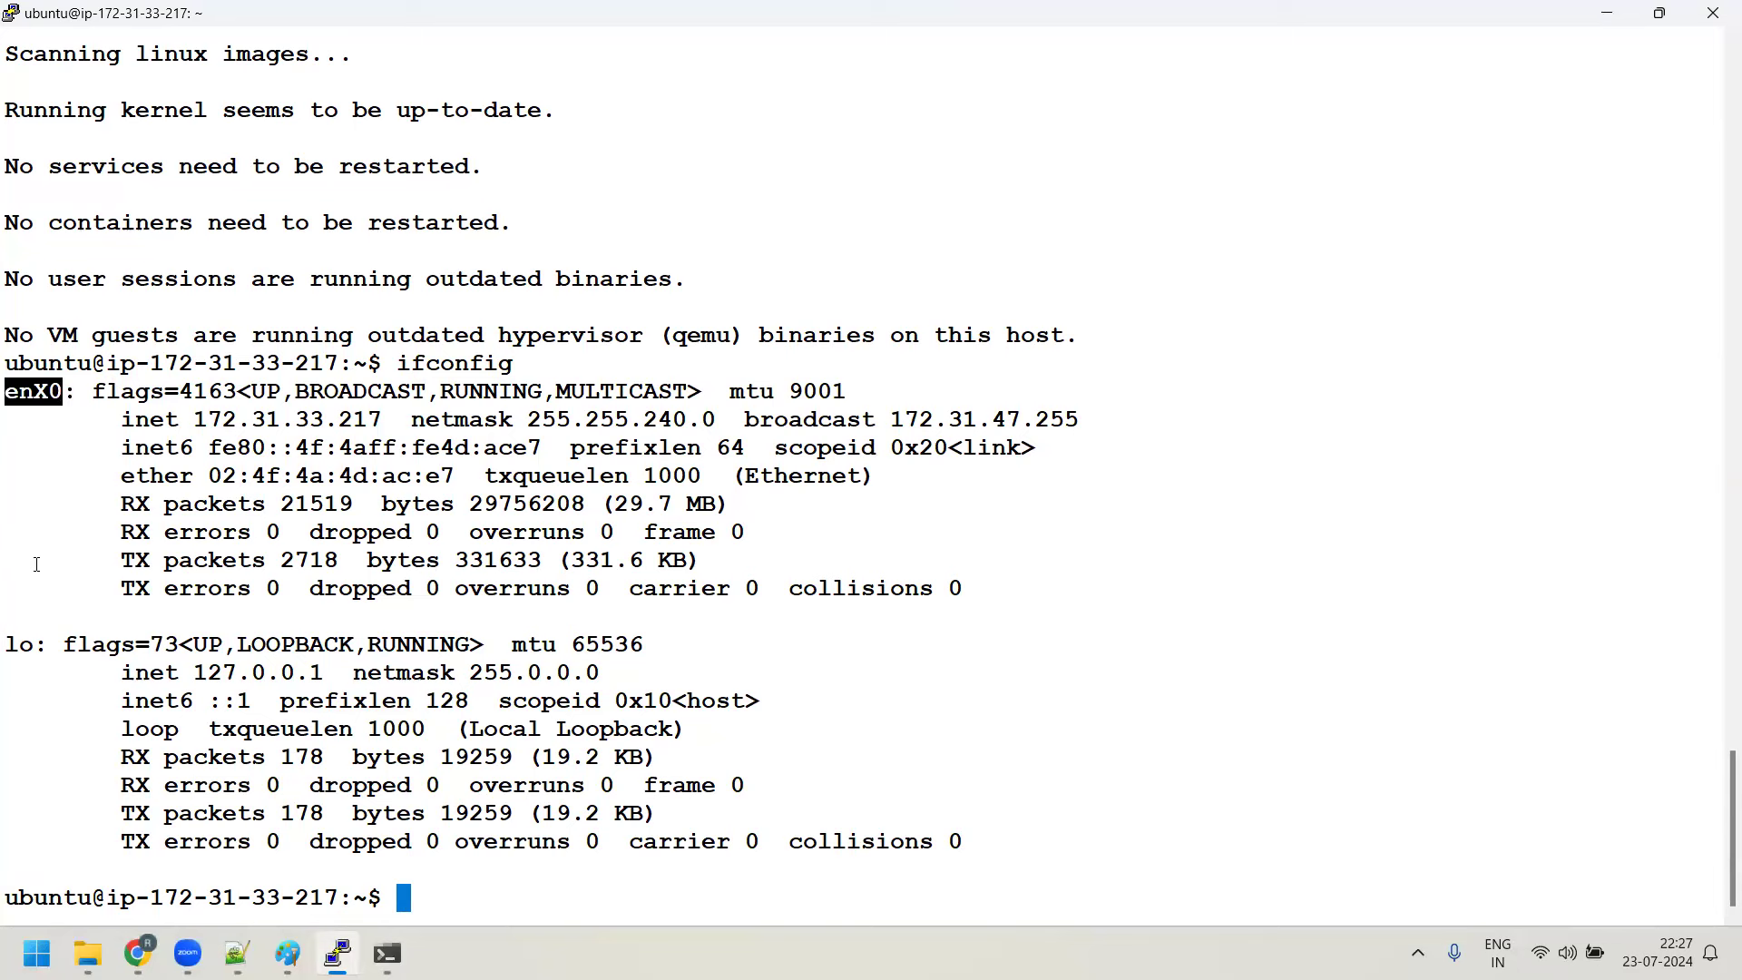
drag(37, 647, 9, 647)
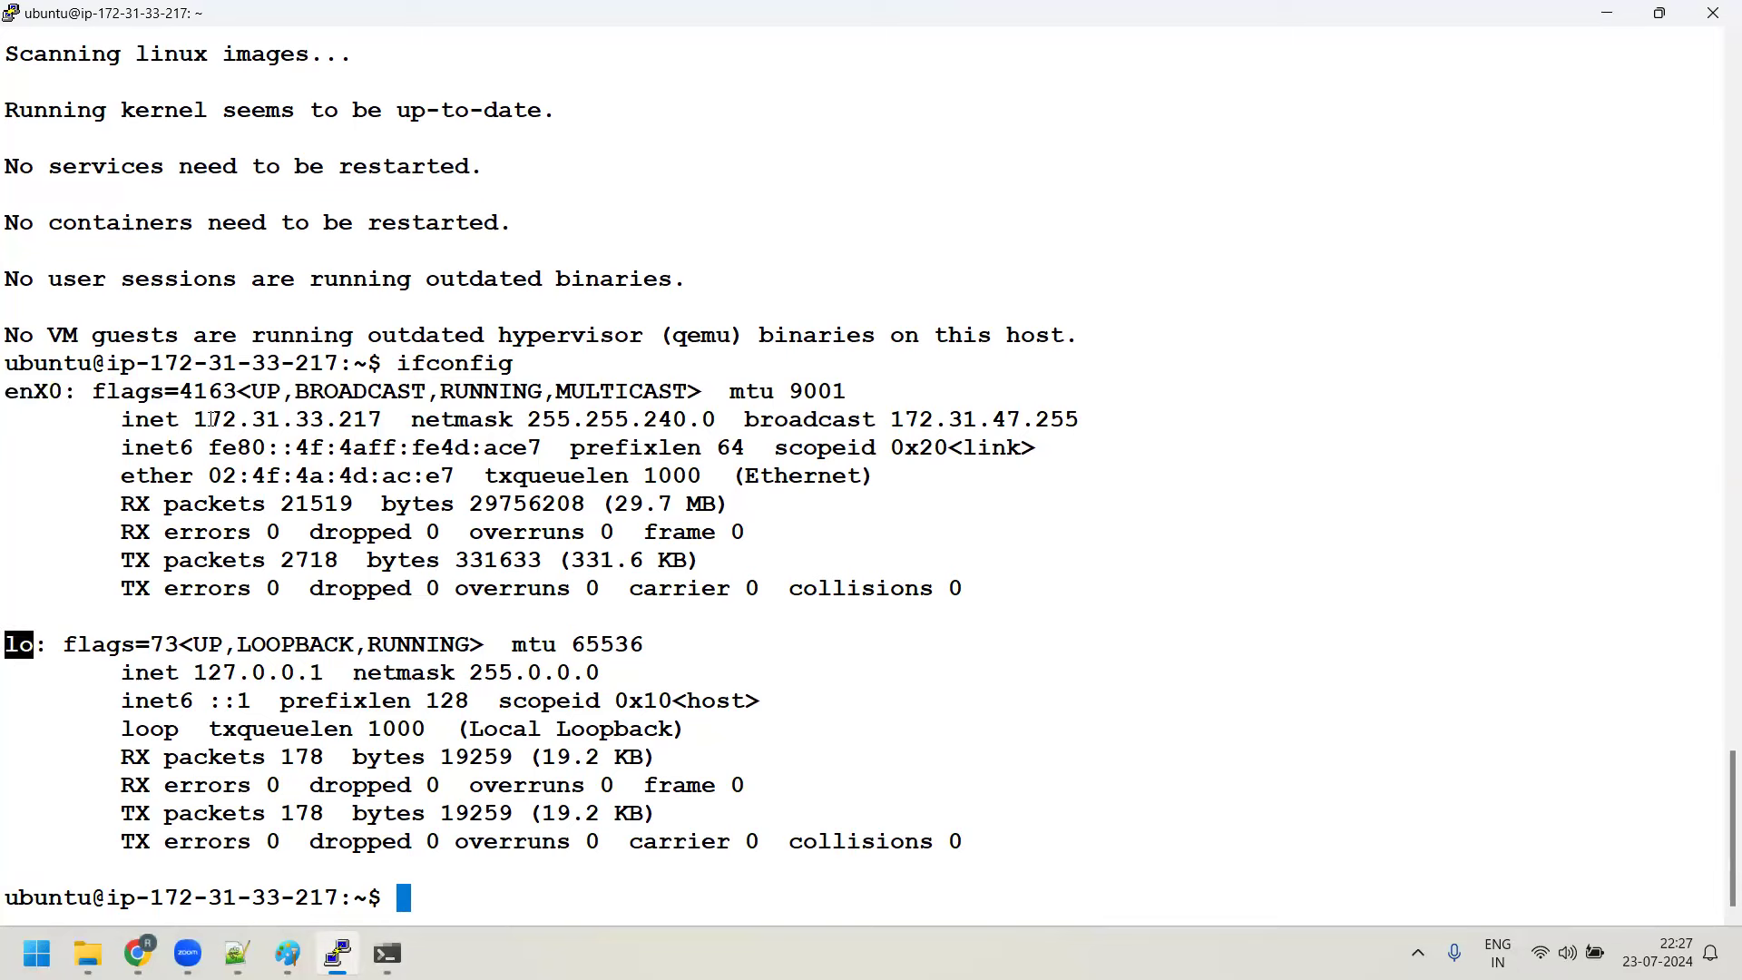
drag(196, 419, 1022, 396)
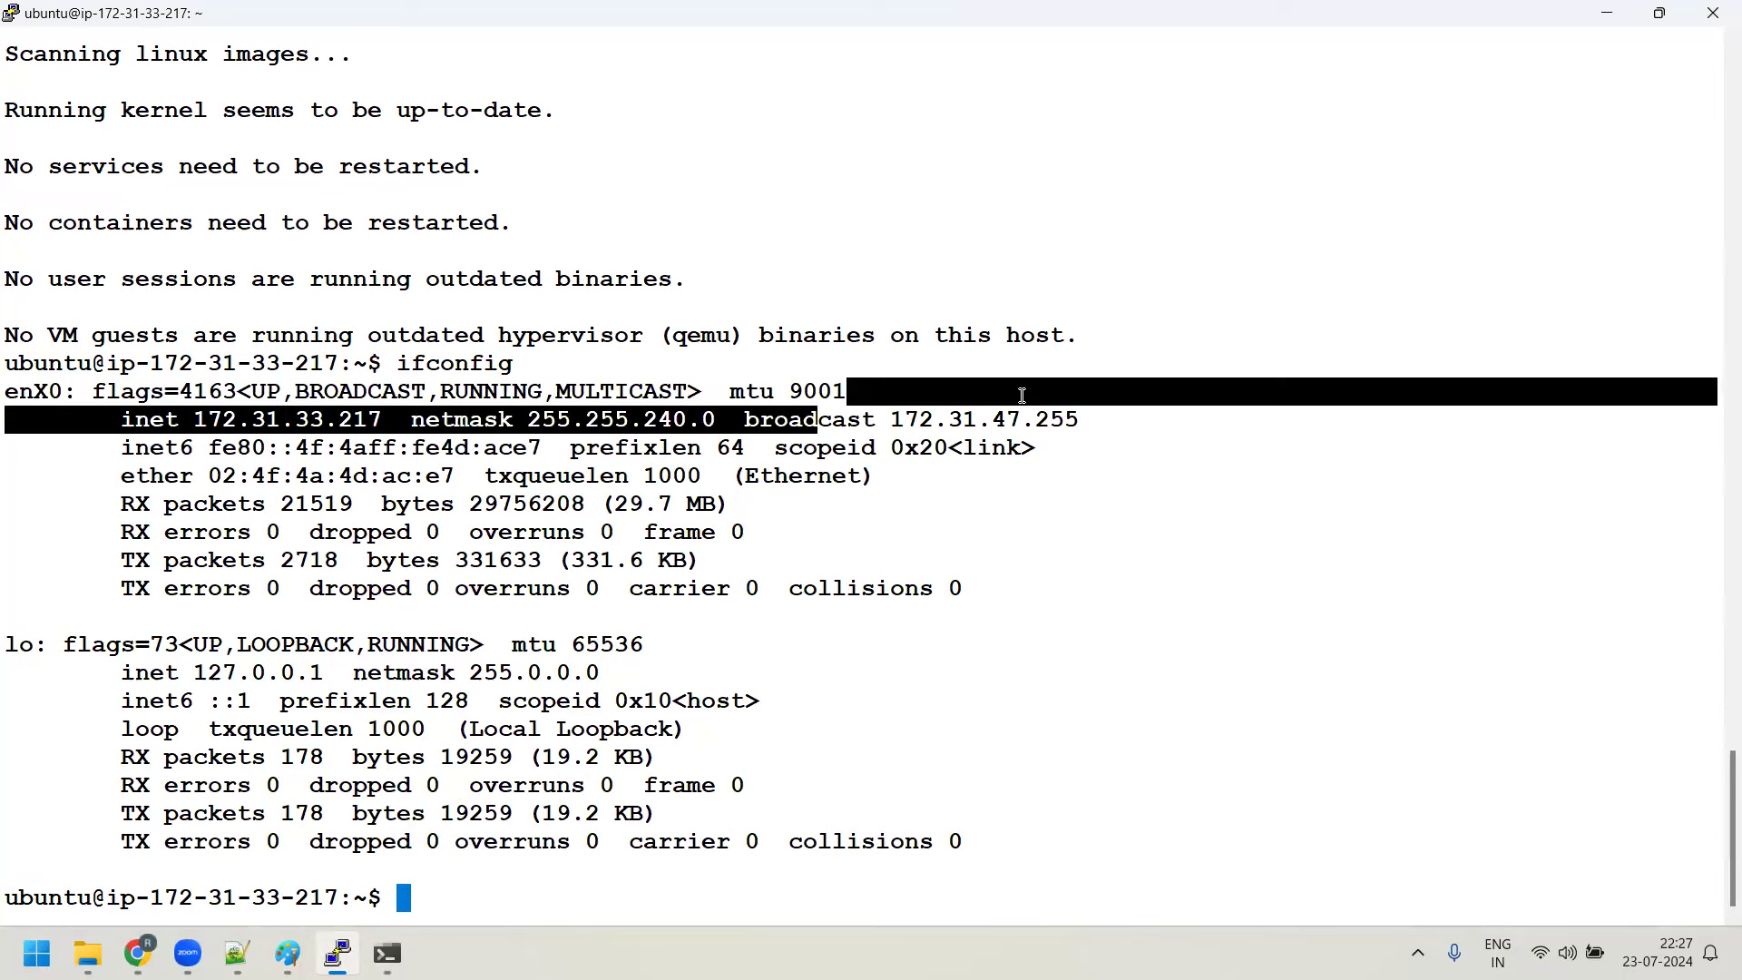
drag(250, 447, 480, 440)
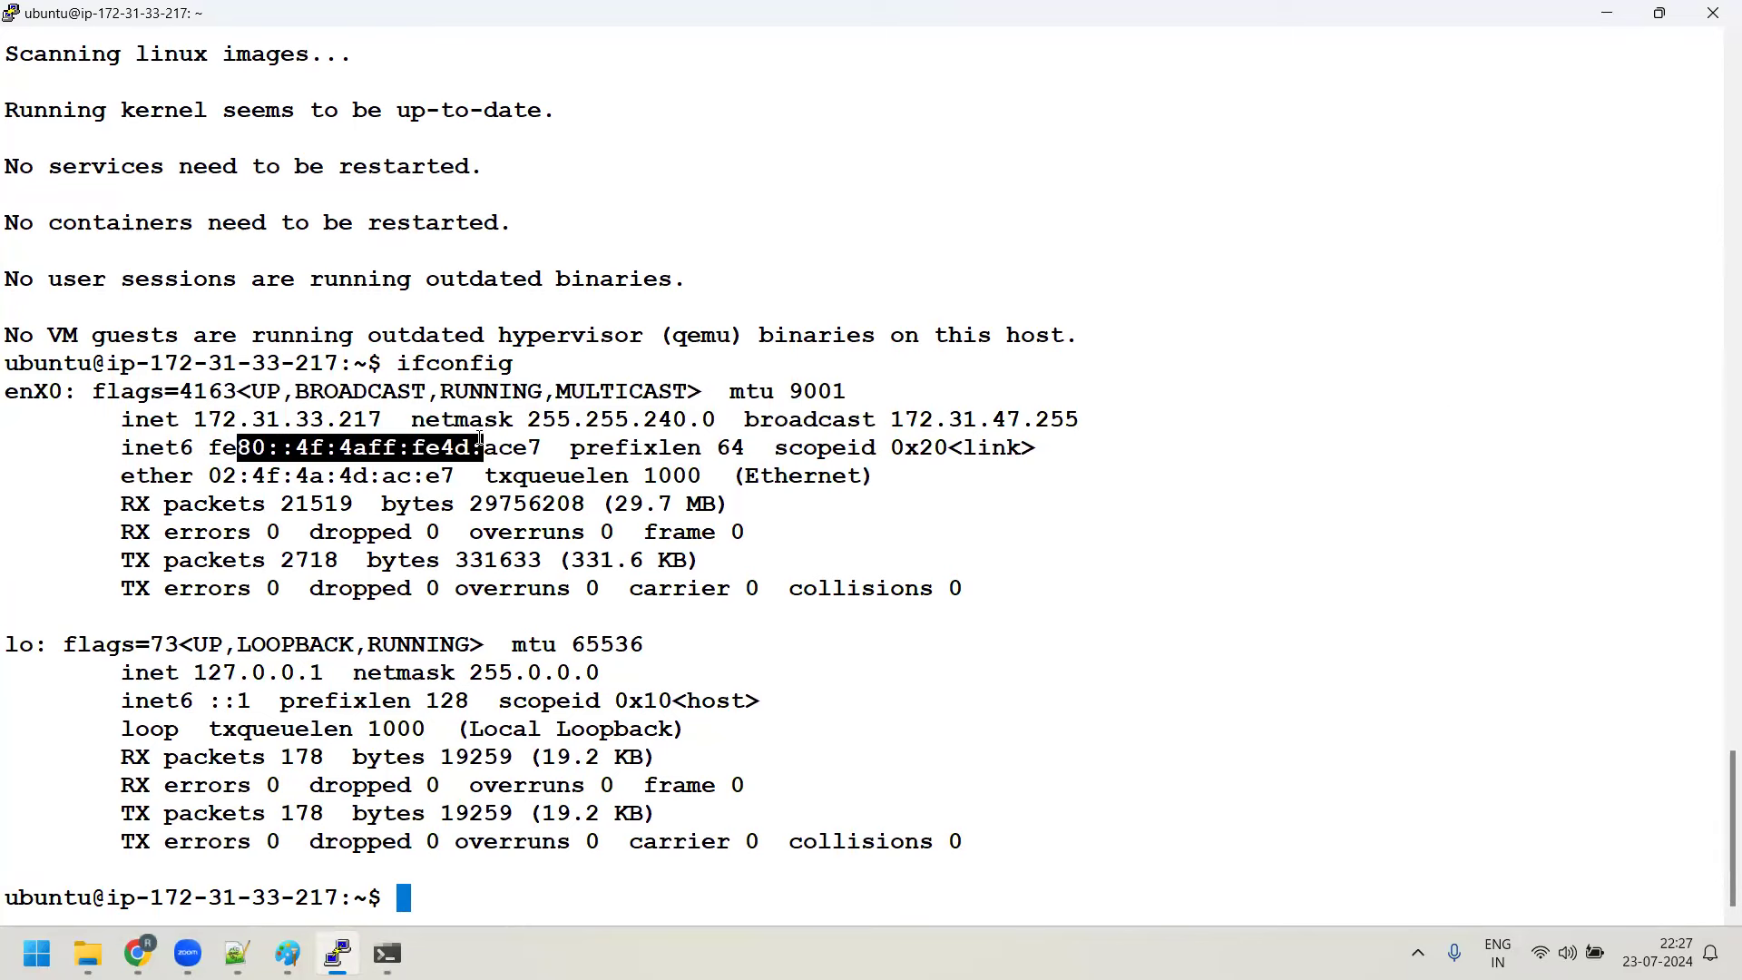
drag(123, 504, 337, 502)
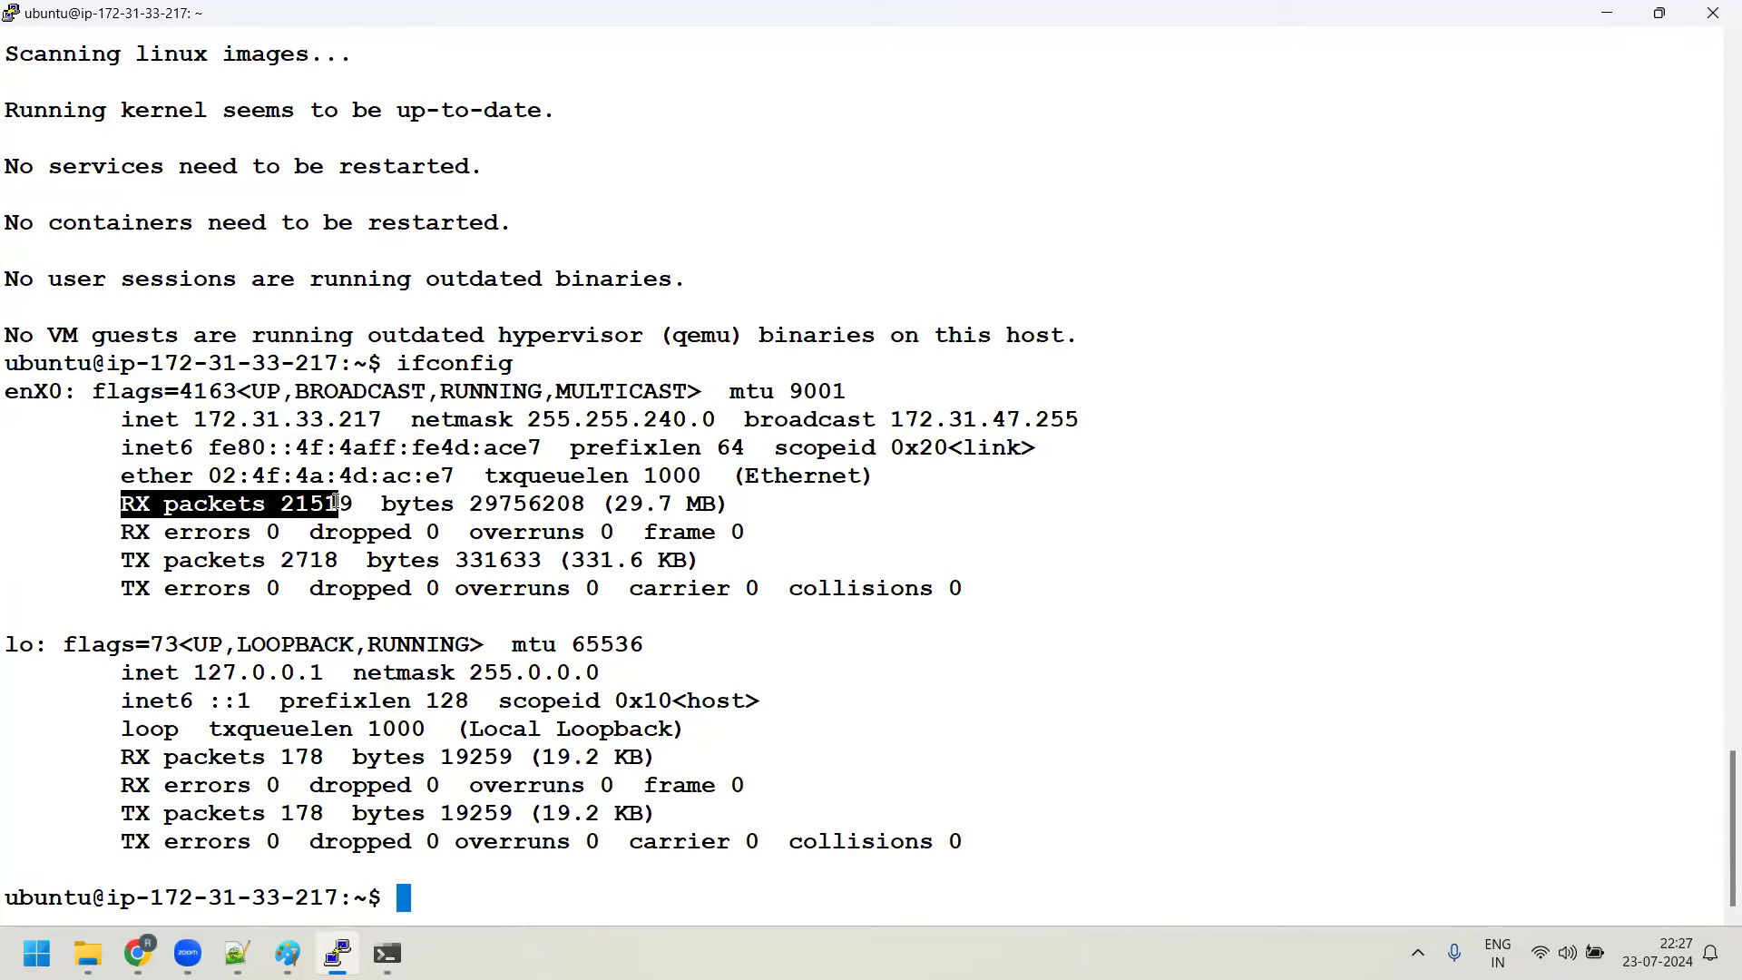
double_click(132, 563)
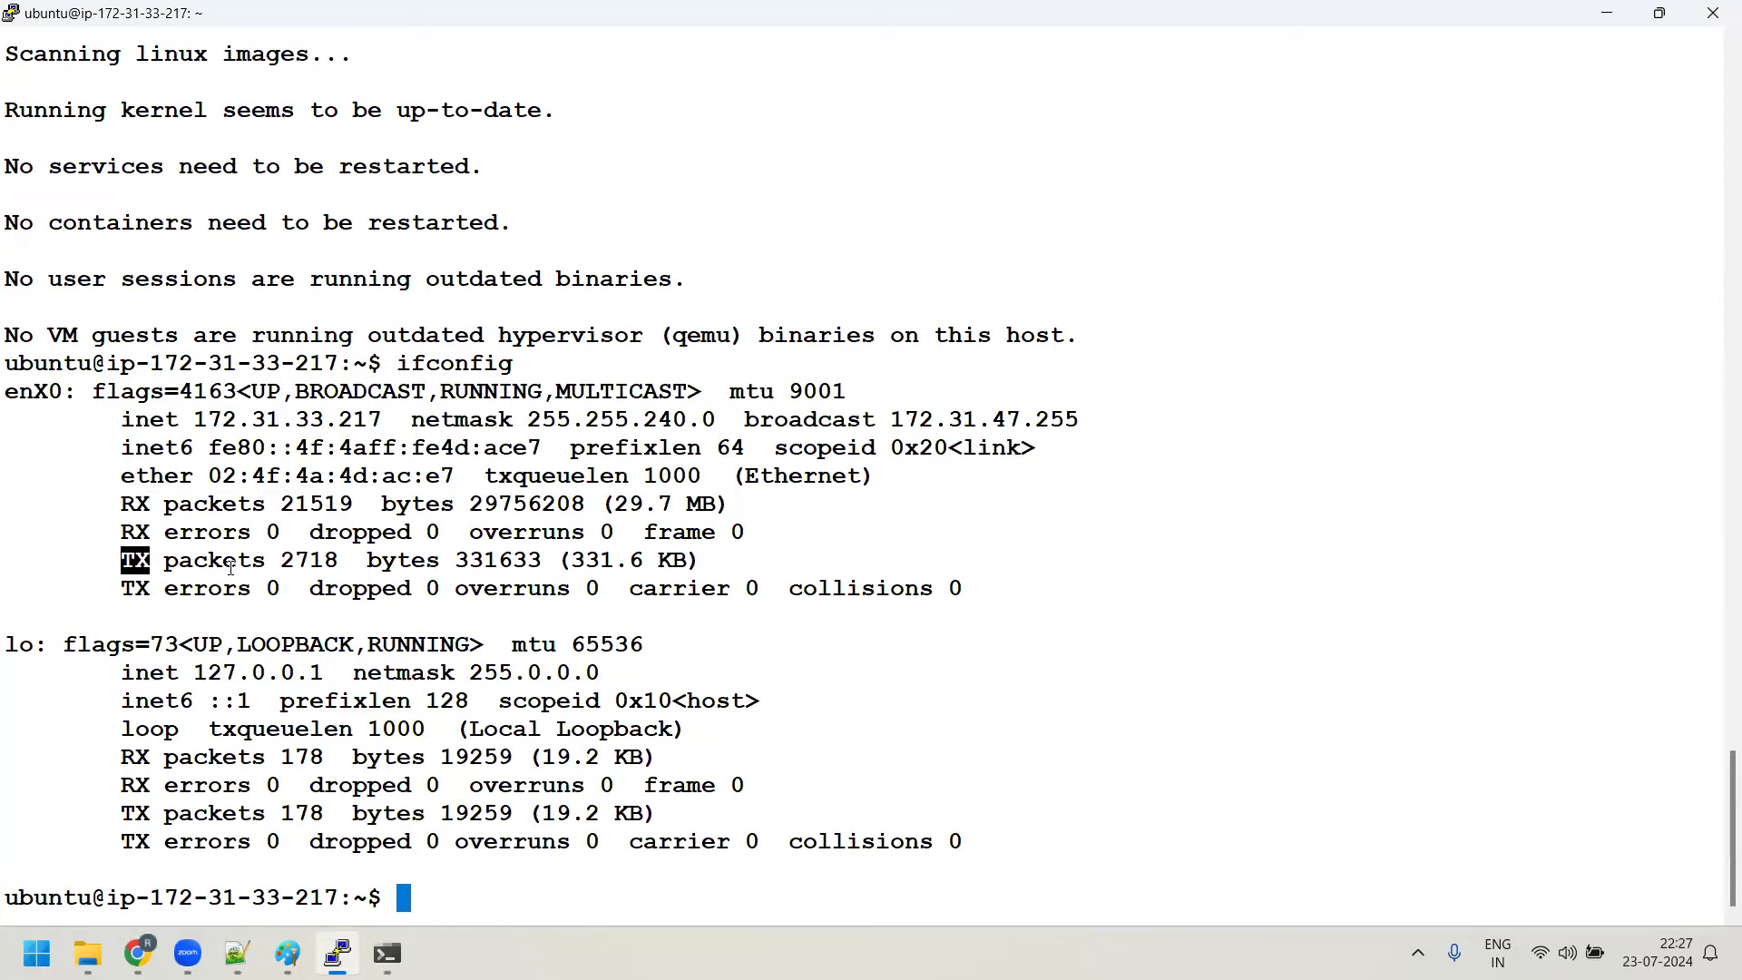
drag(231, 568, 261, 563)
double_click(200, 533)
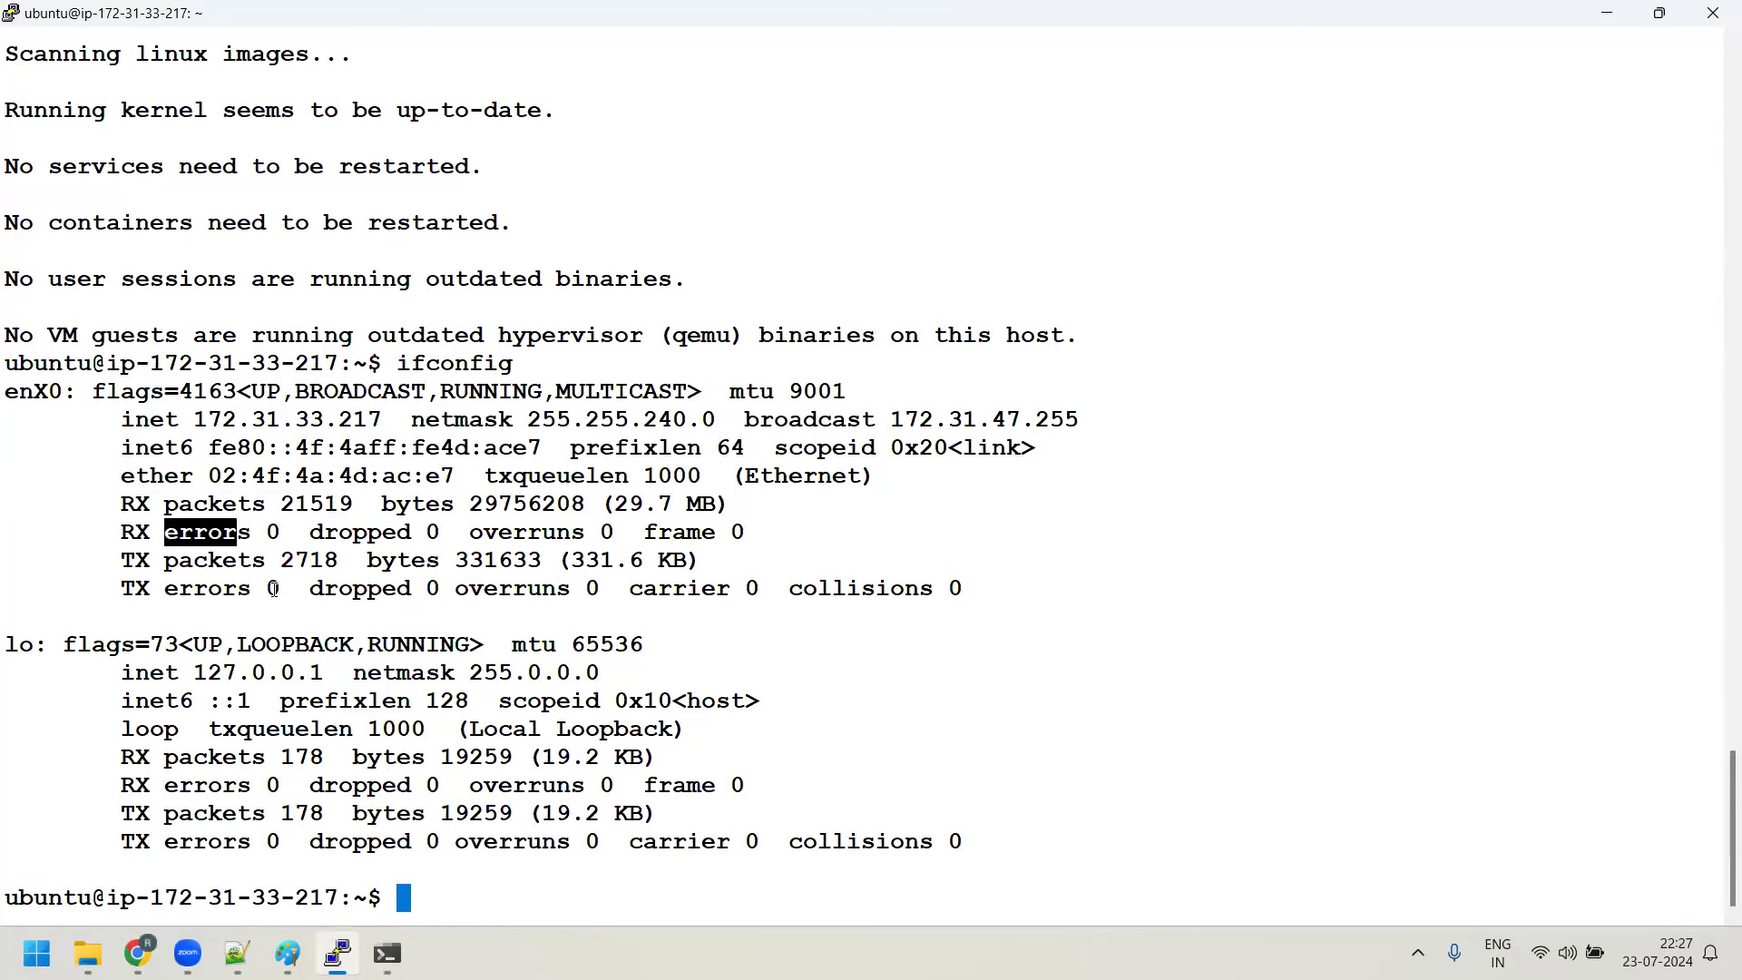
double_click(458, 604)
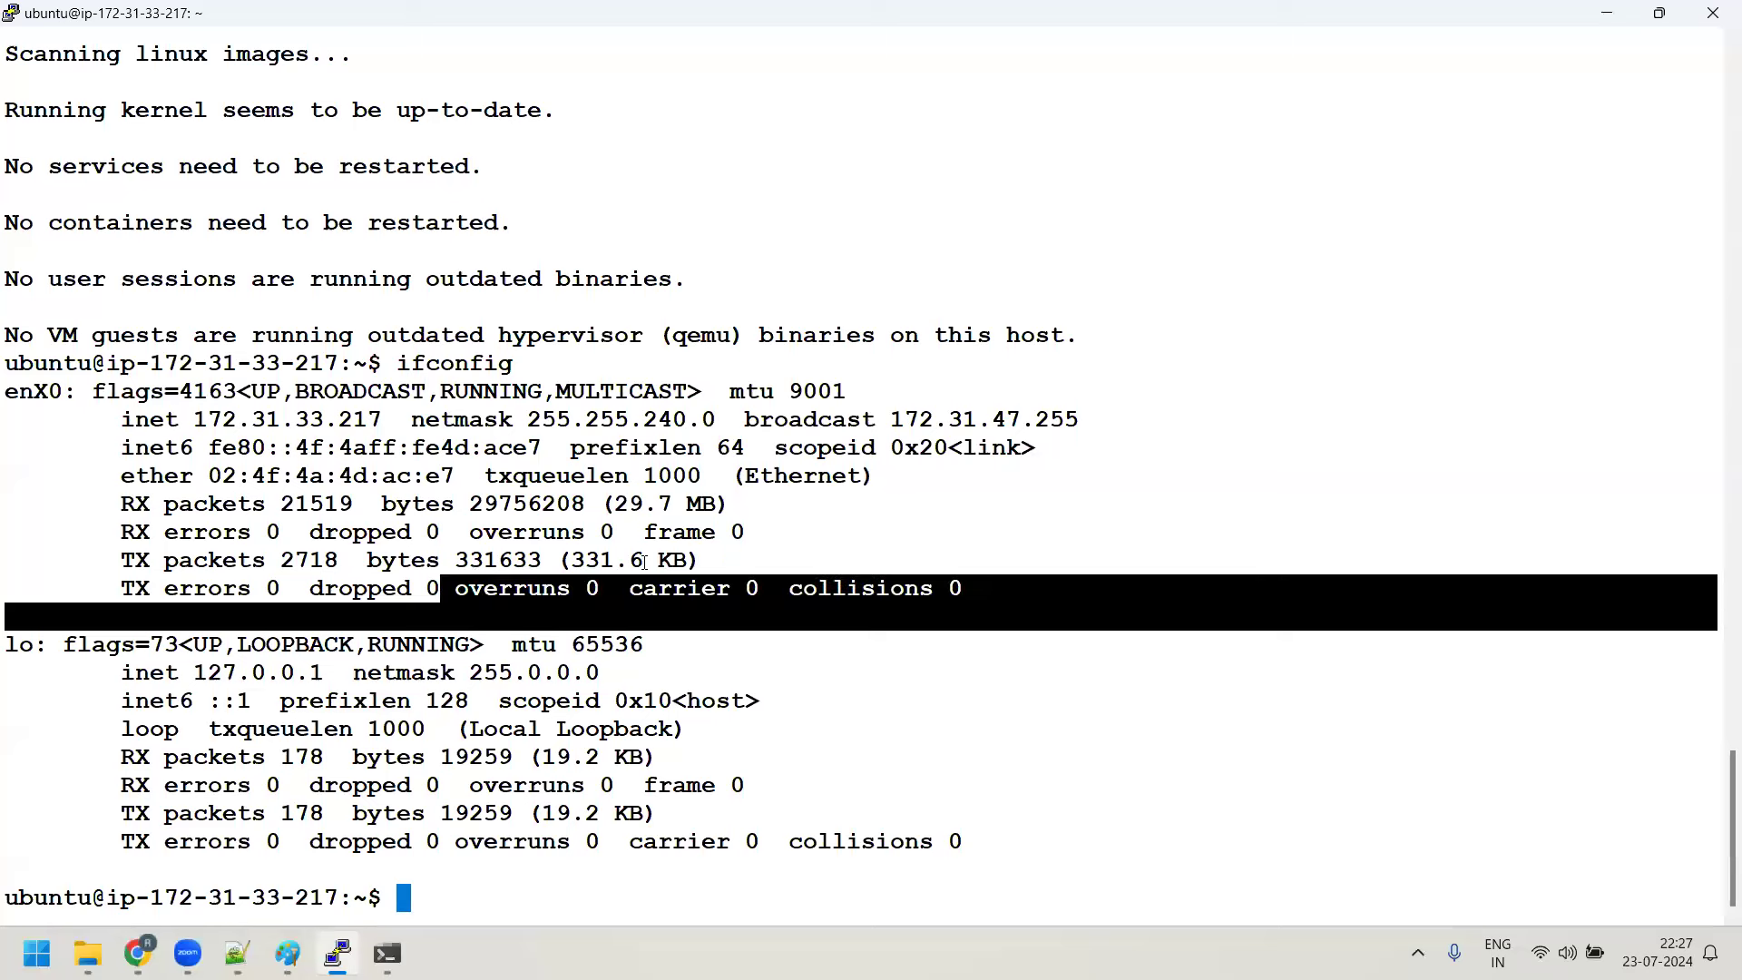
click(676, 558)
double_click(742, 392)
click(367, 396)
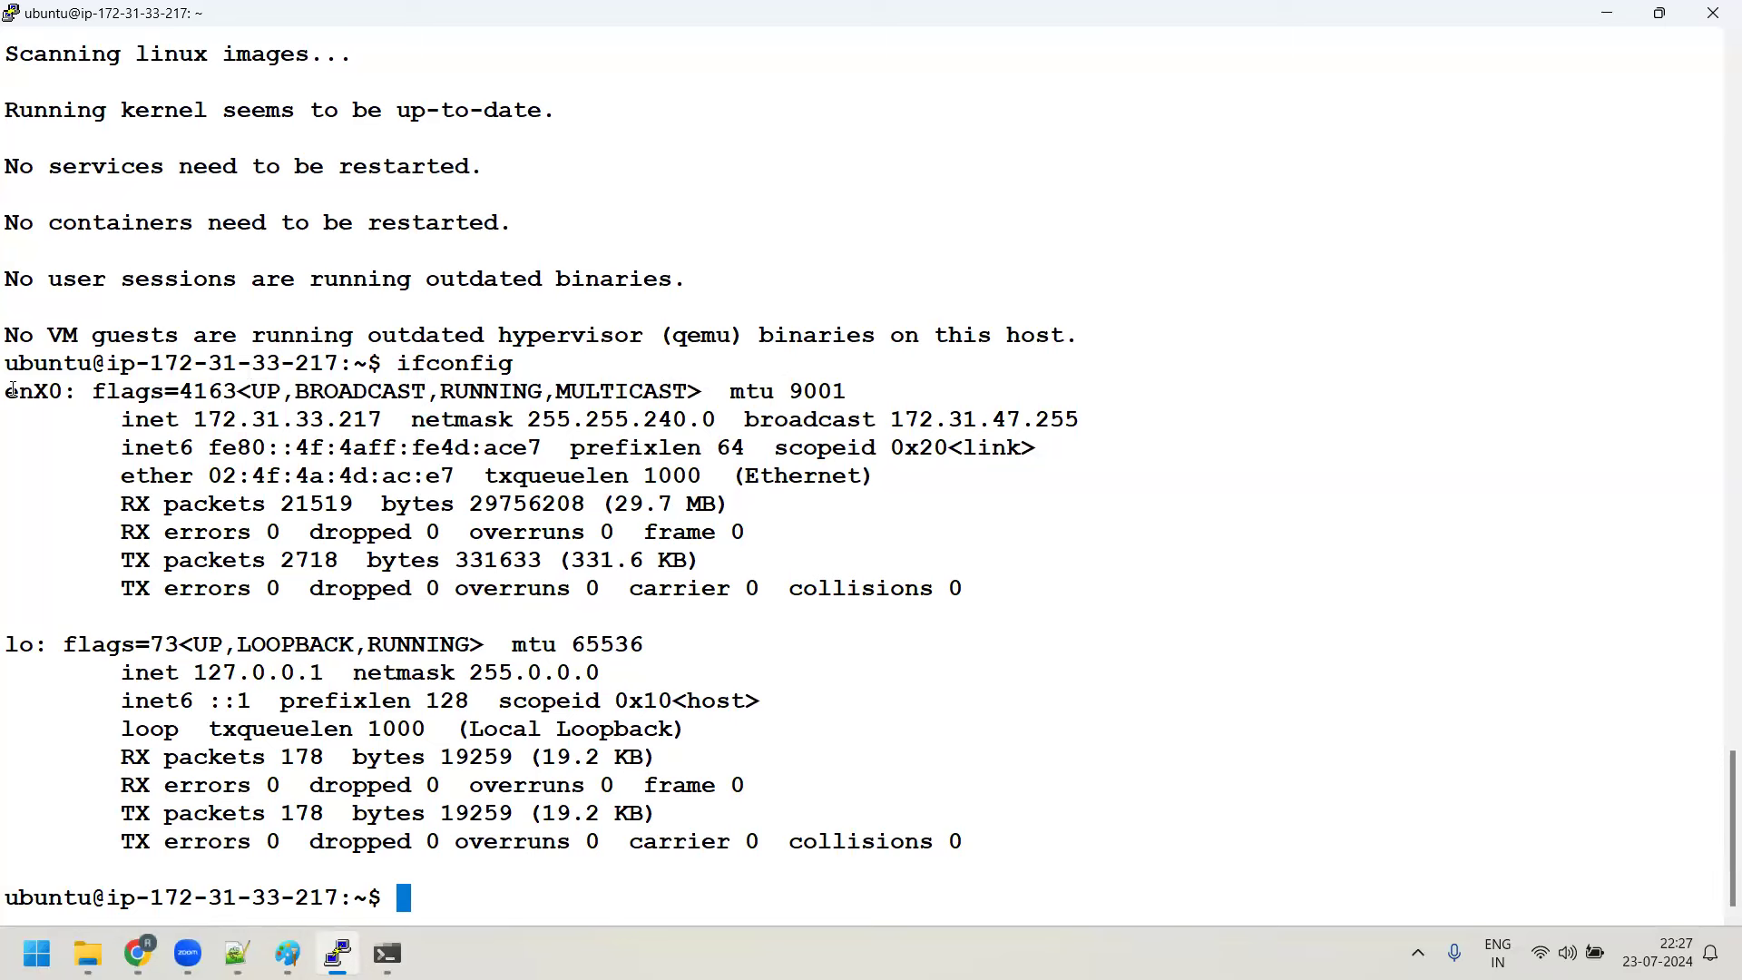
drag(5, 392, 114, 394)
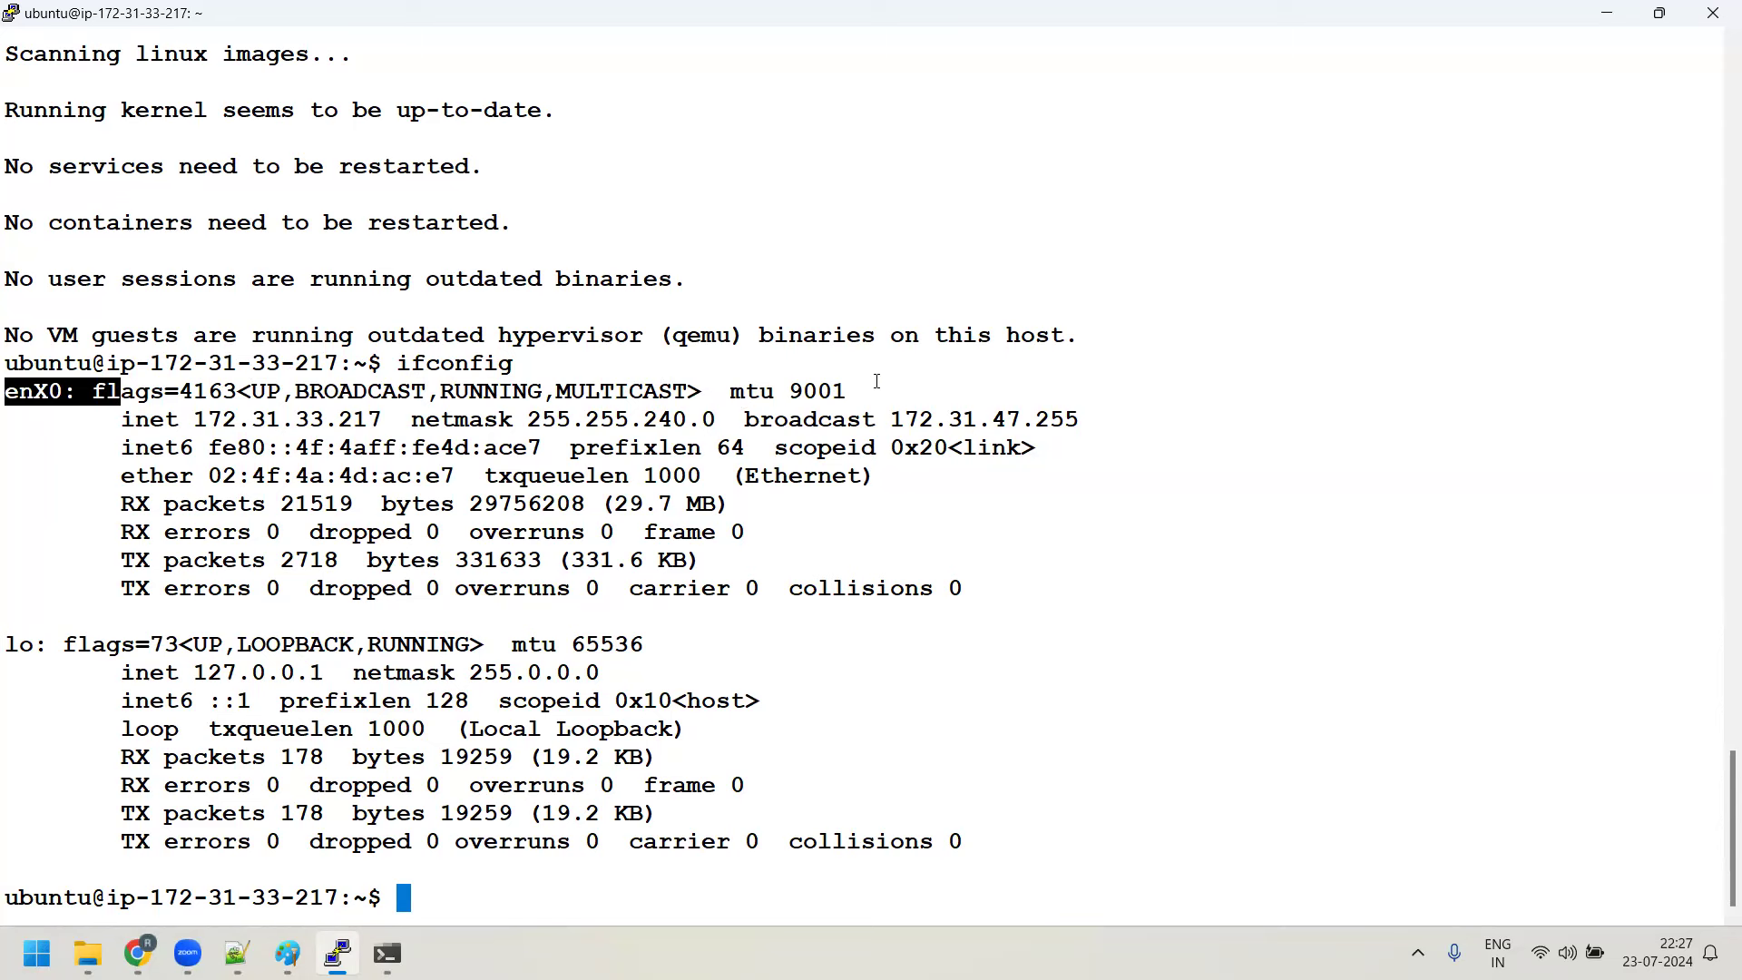
drag(787, 391, 900, 393)
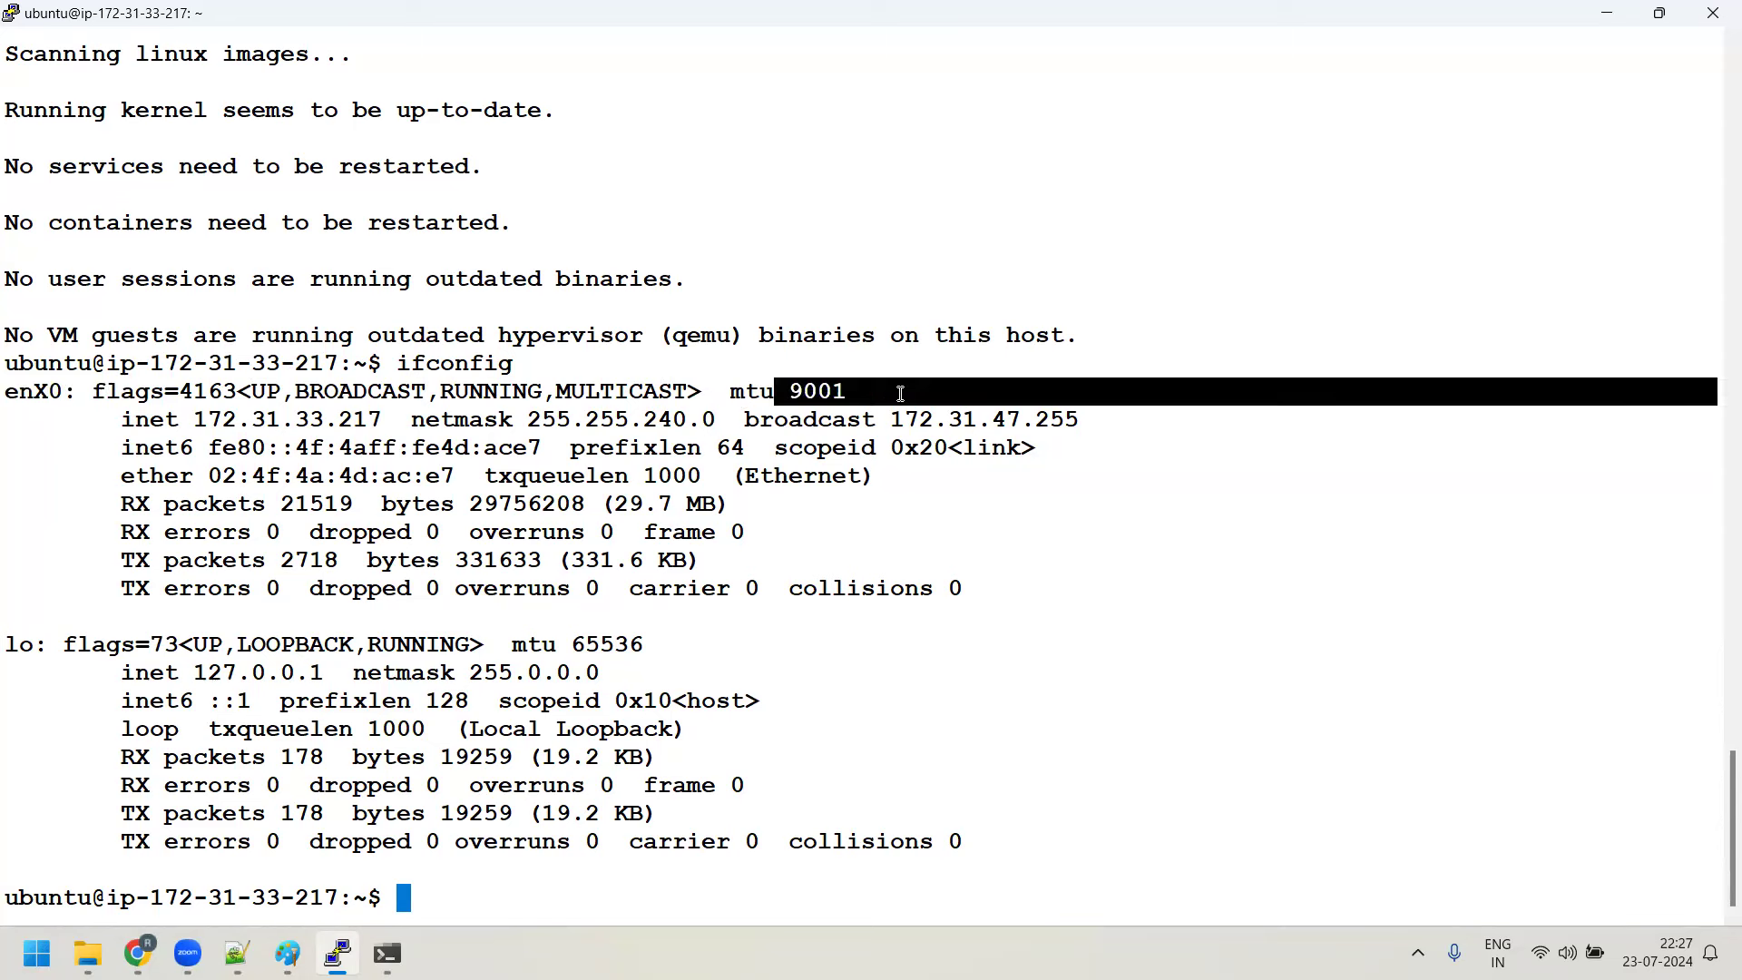
click(810, 391)
drag(790, 391, 858, 393)
click(857, 393)
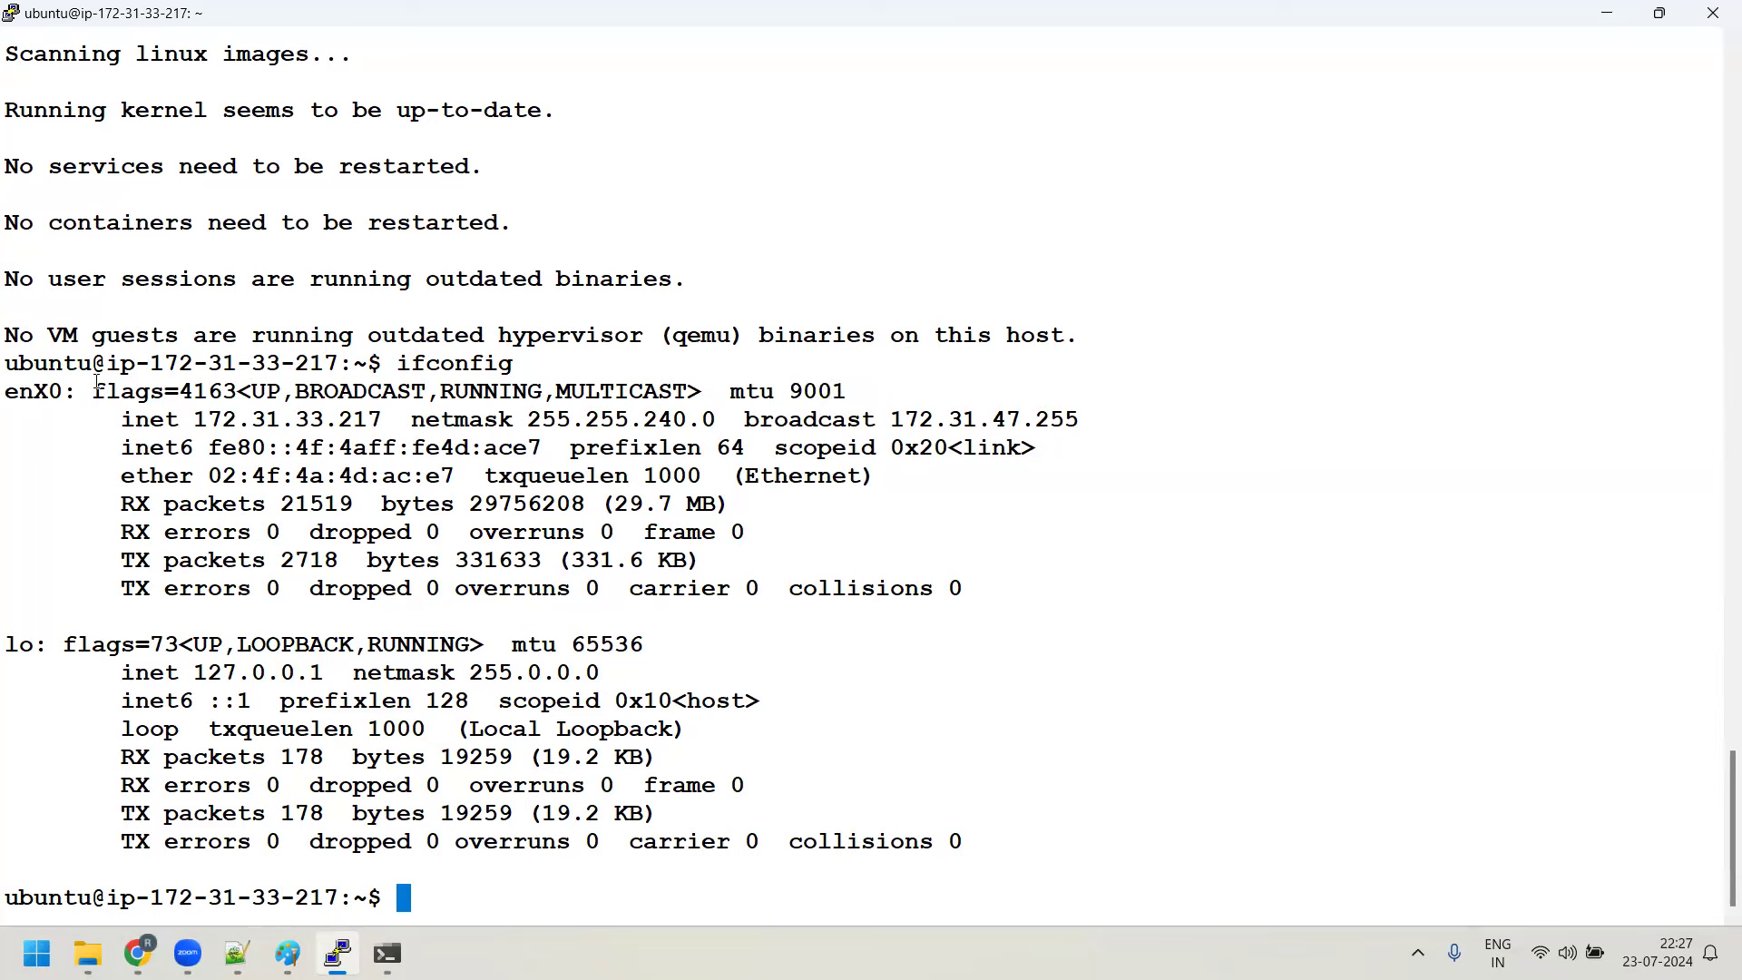
drag(7, 392, 991, 590)
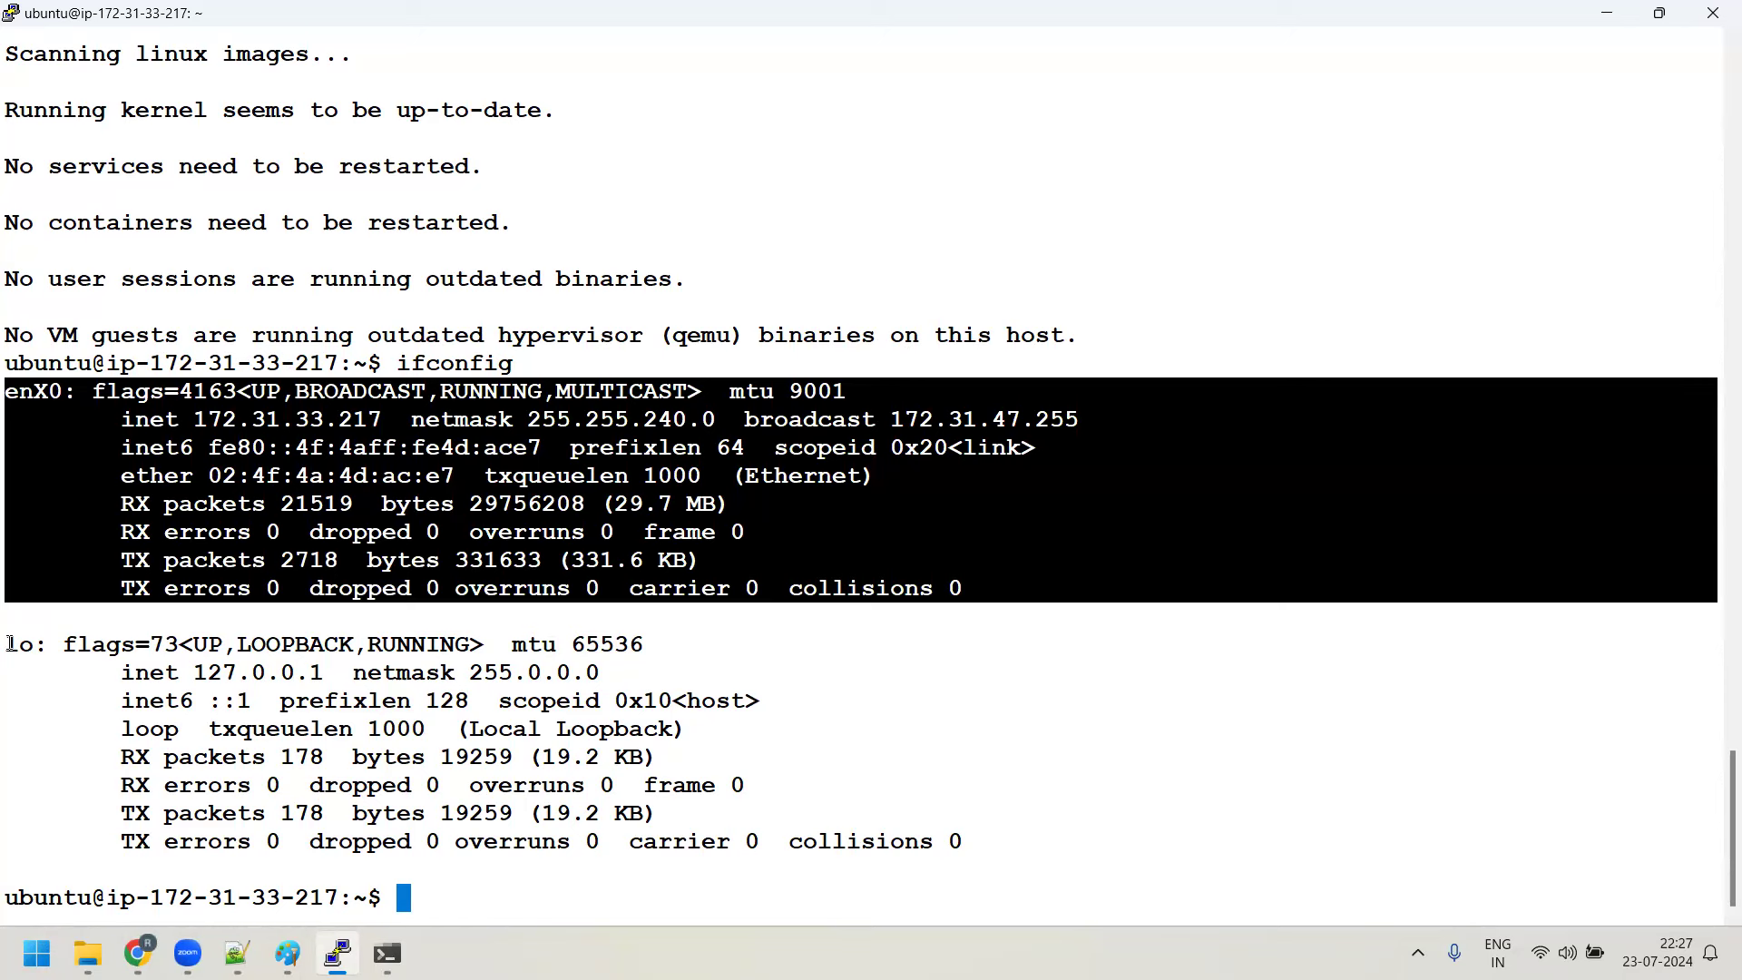
drag(6, 646, 118, 645)
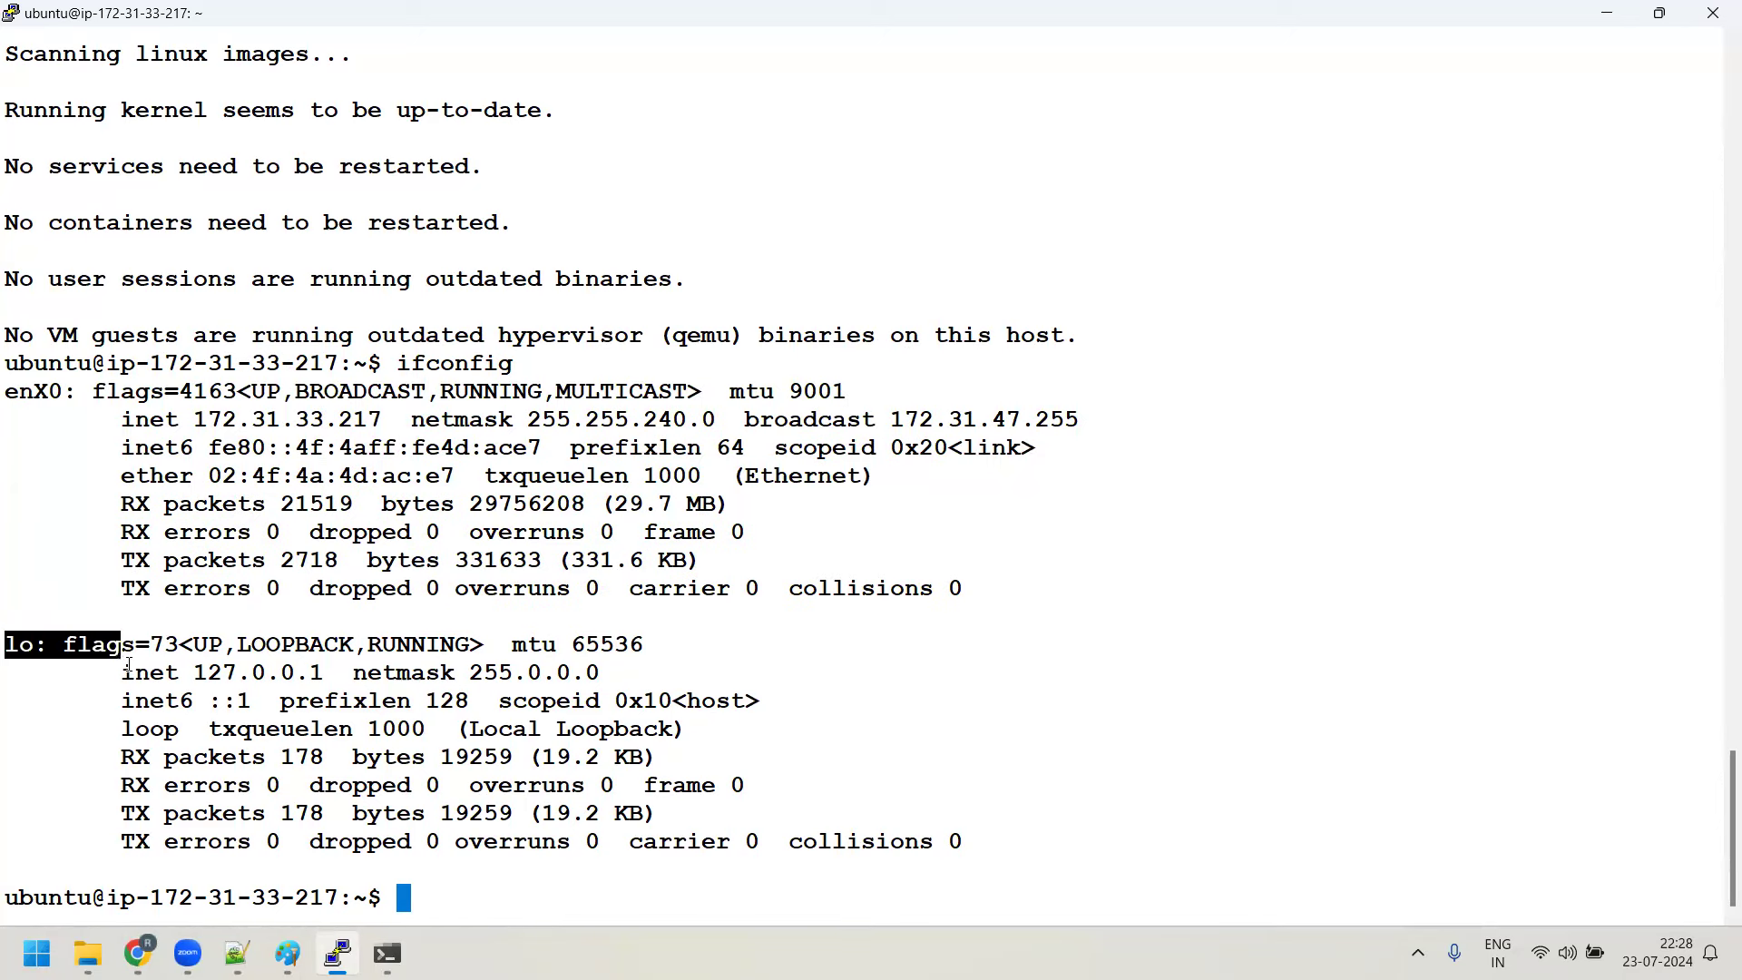
drag(195, 672, 322, 672)
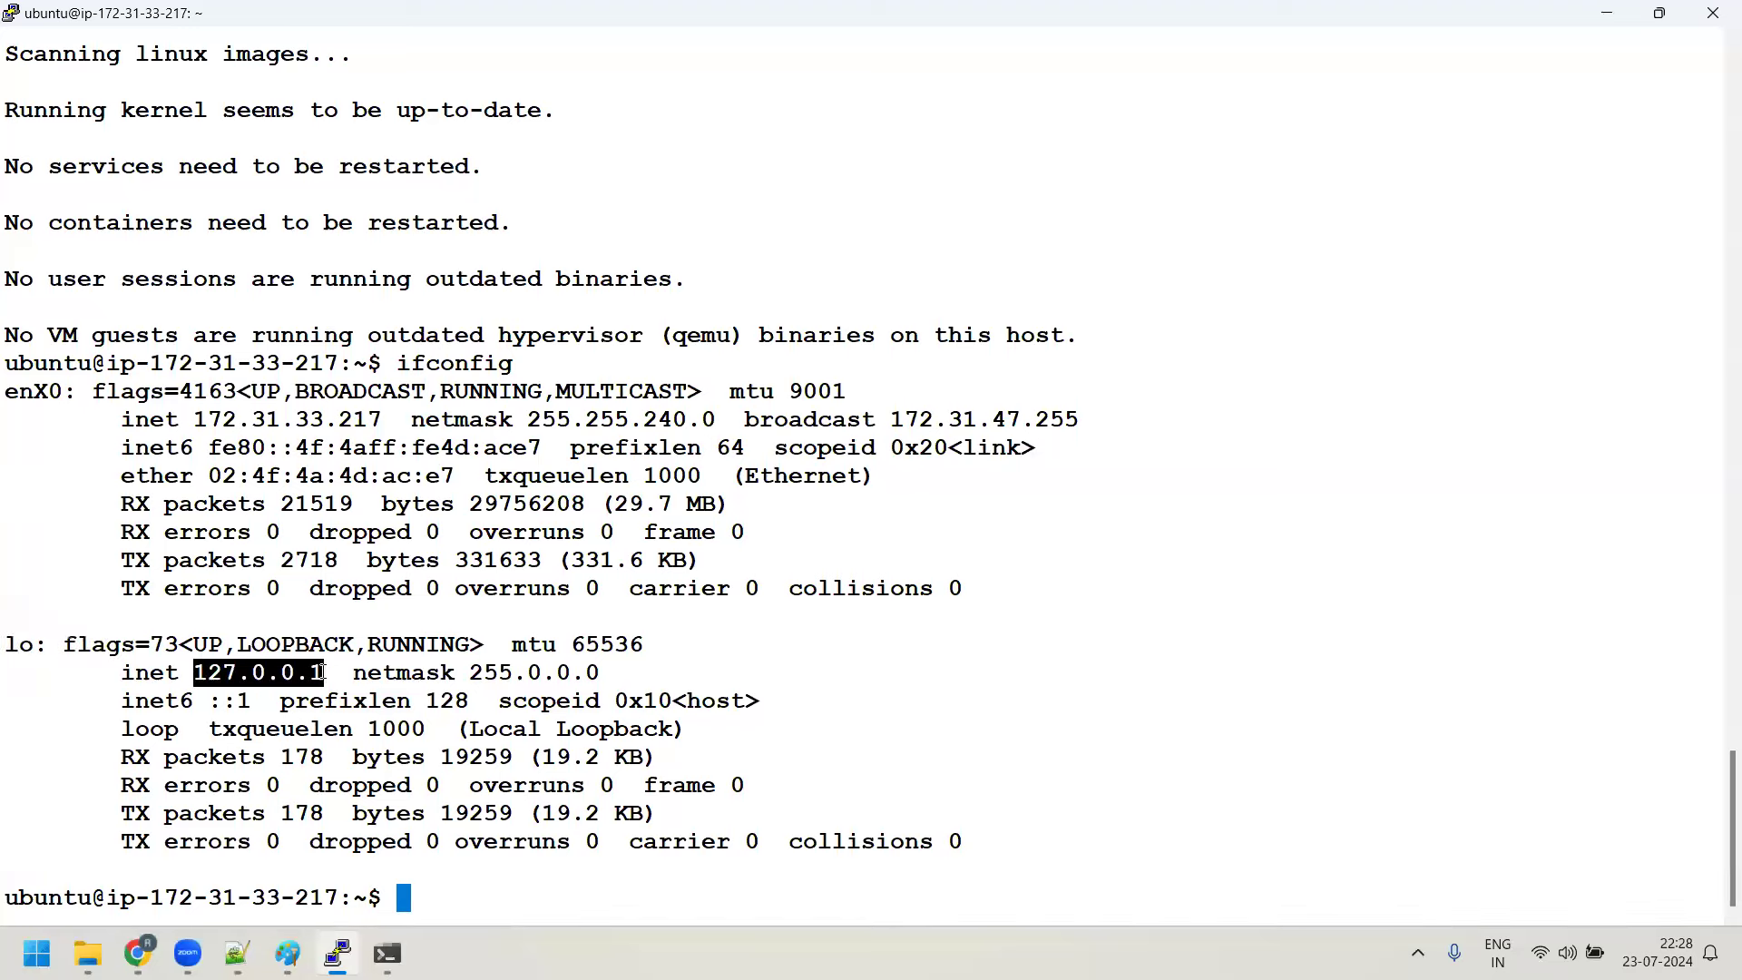
click(323, 673)
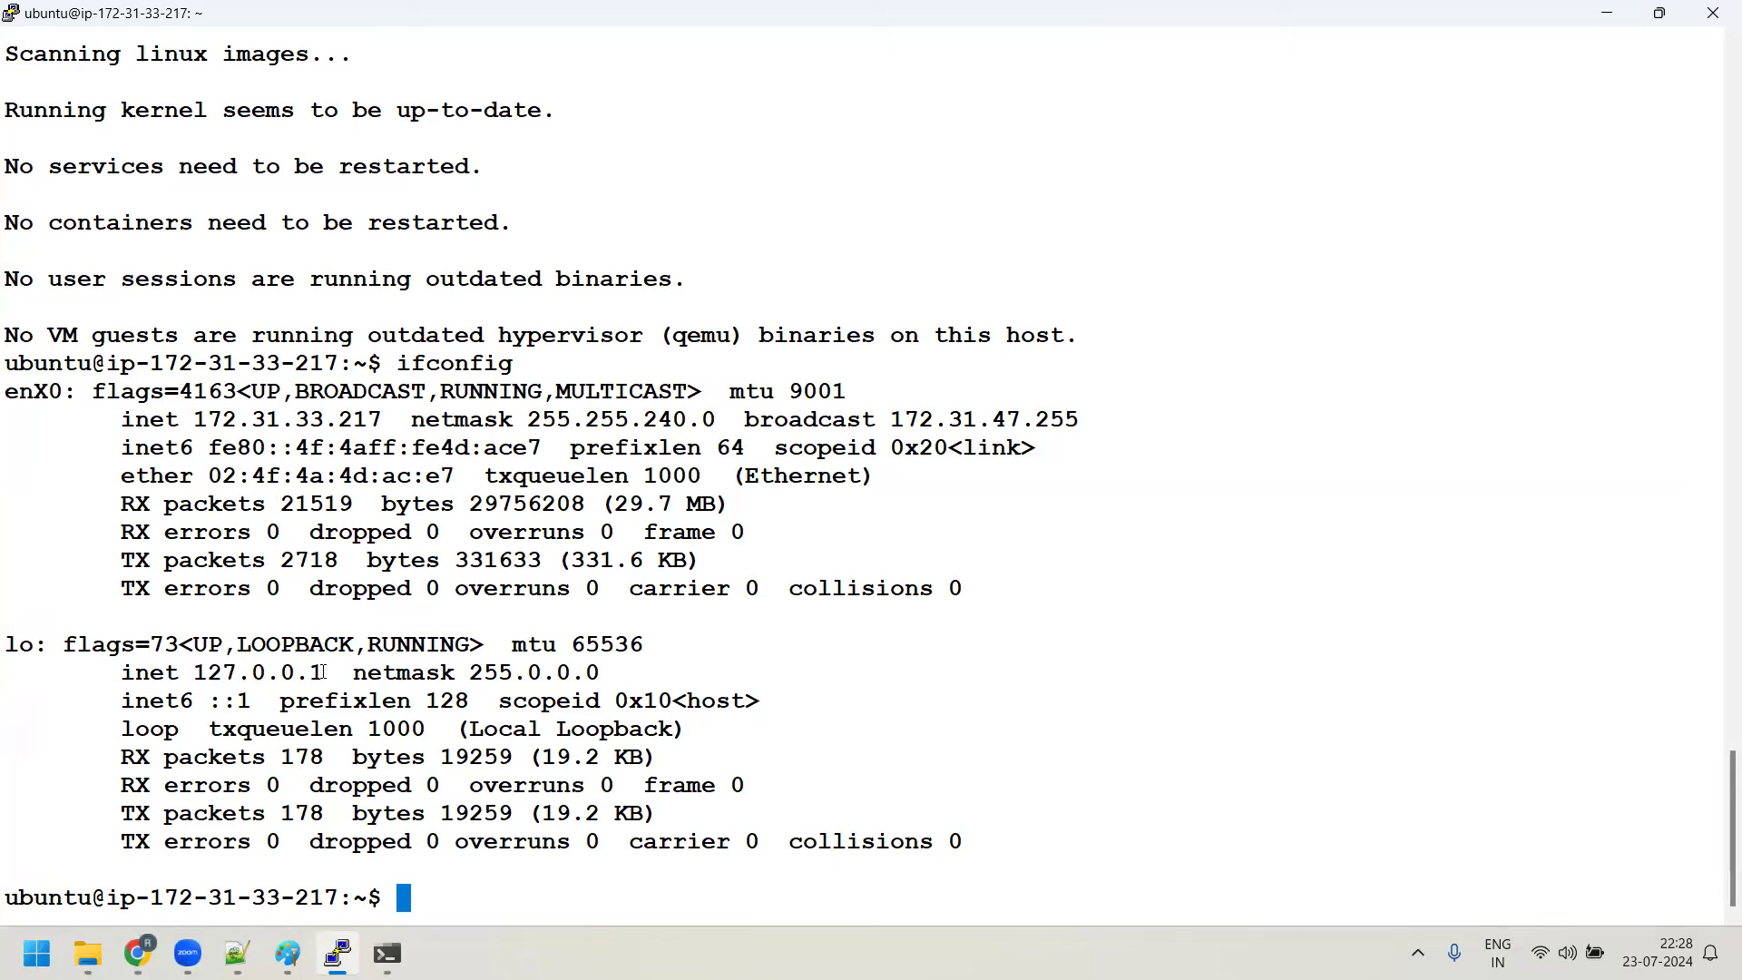
drag(322, 672, 202, 682)
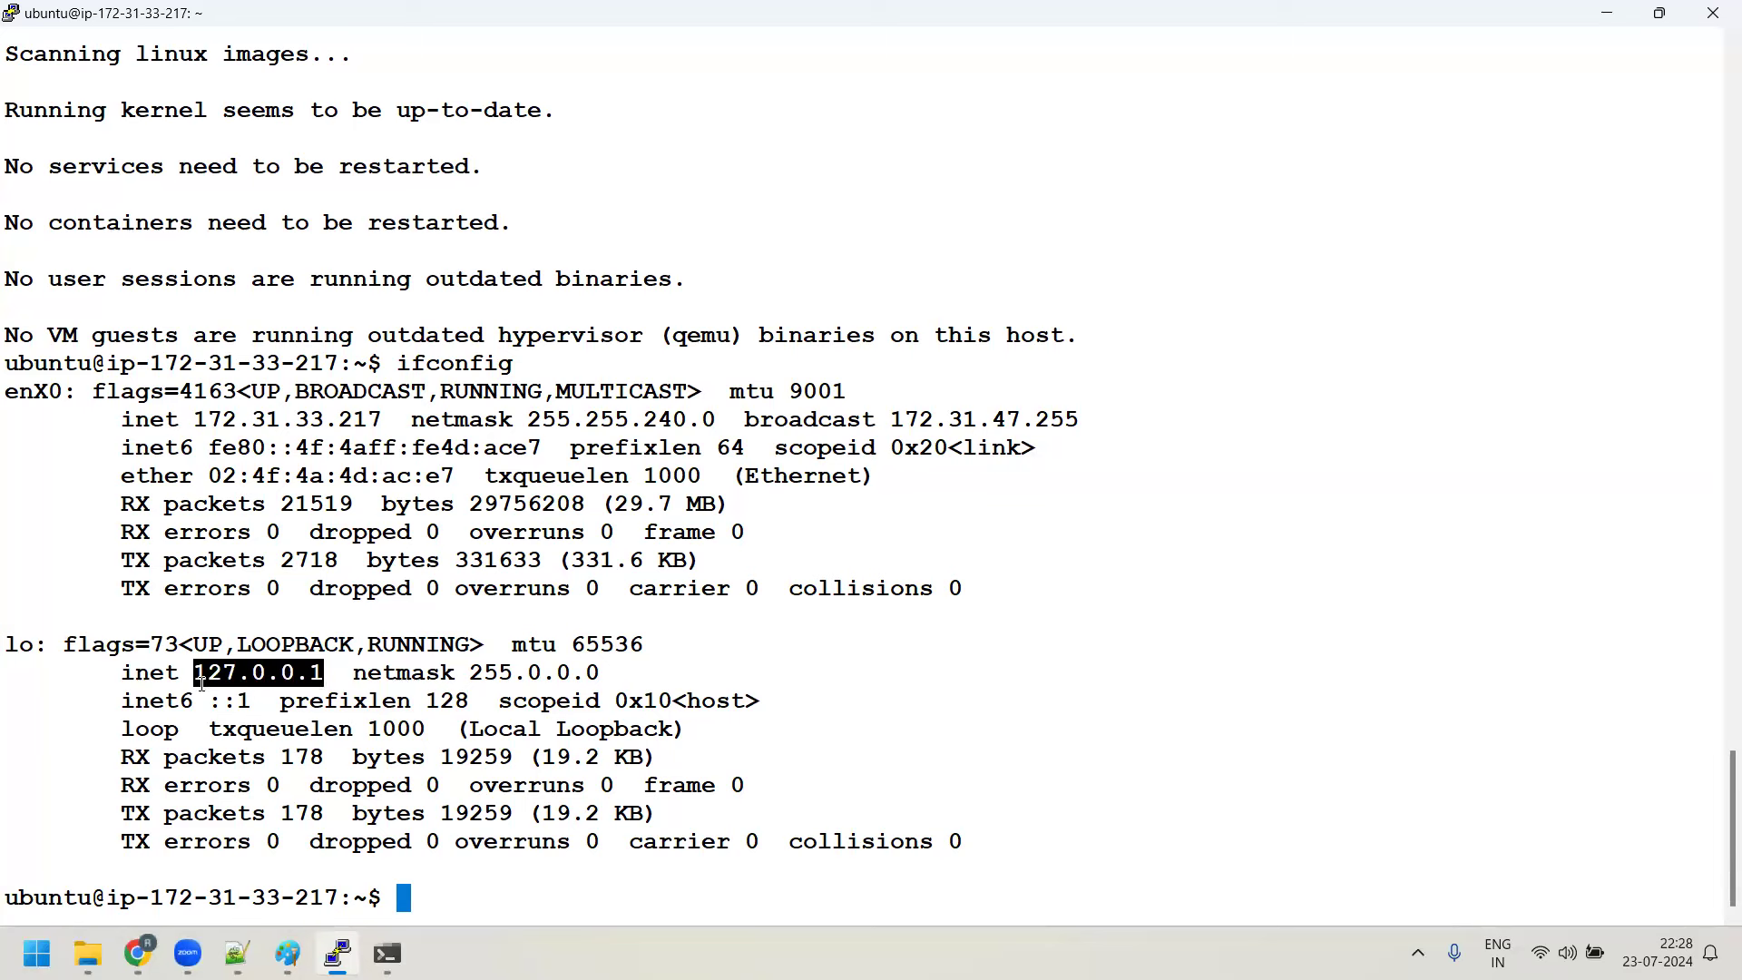
click(202, 682)
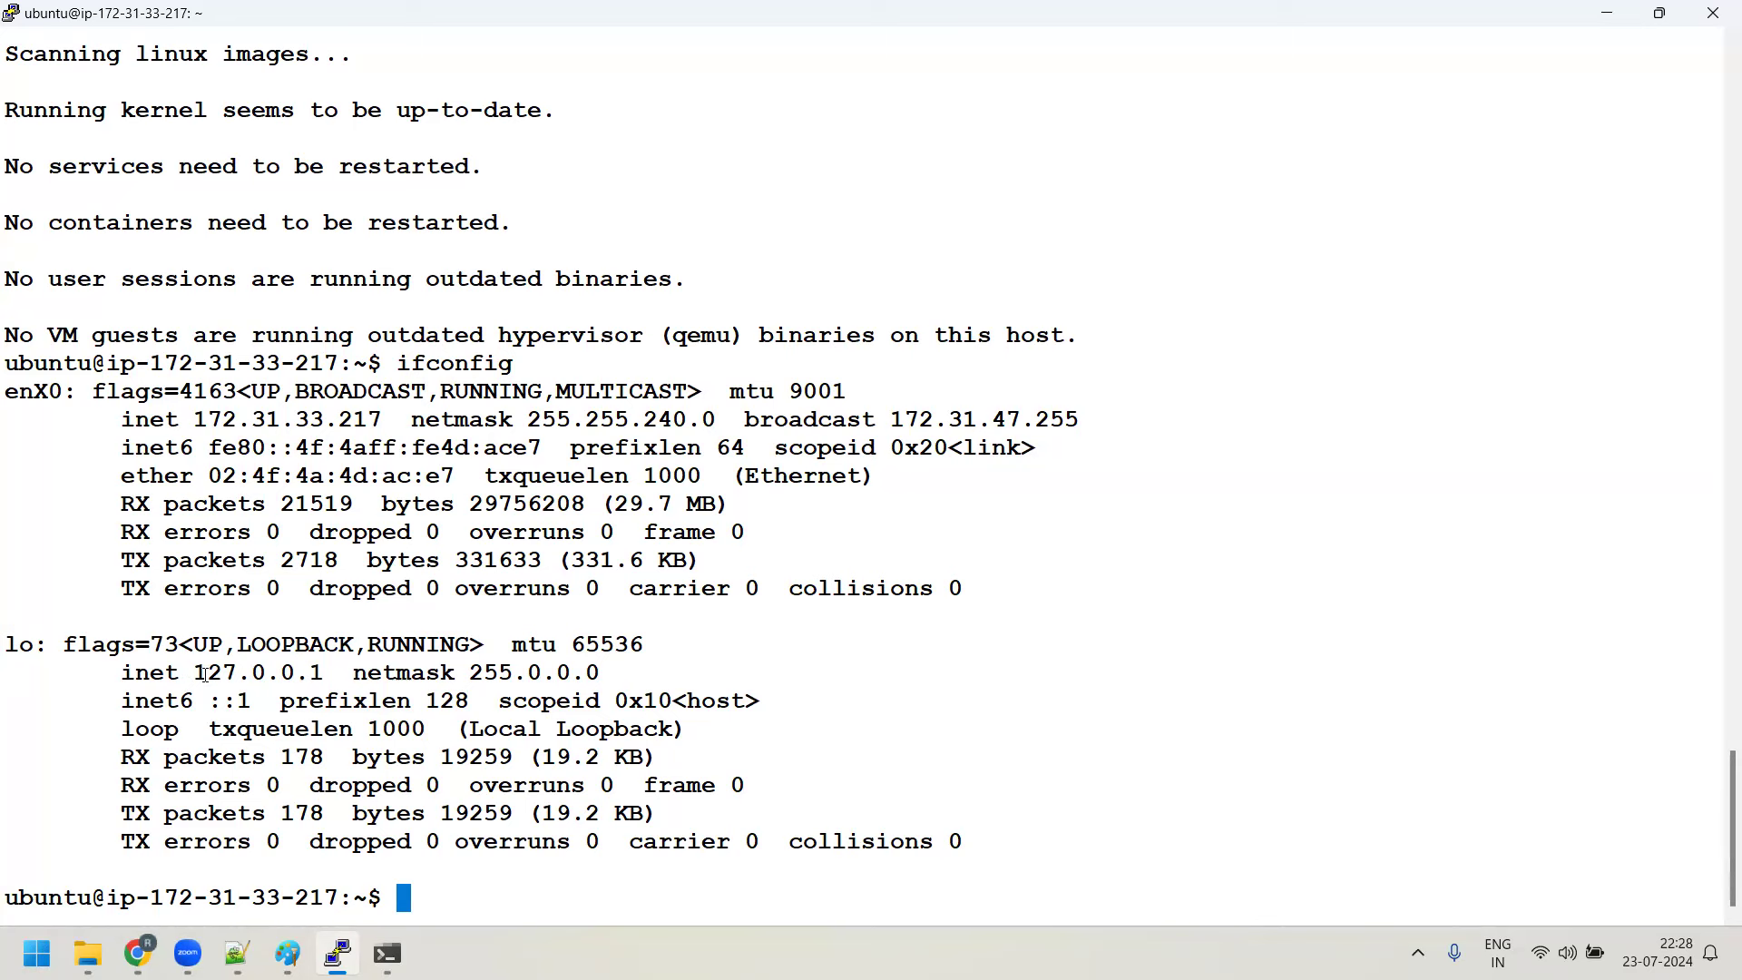
drag(205, 673, 308, 673)
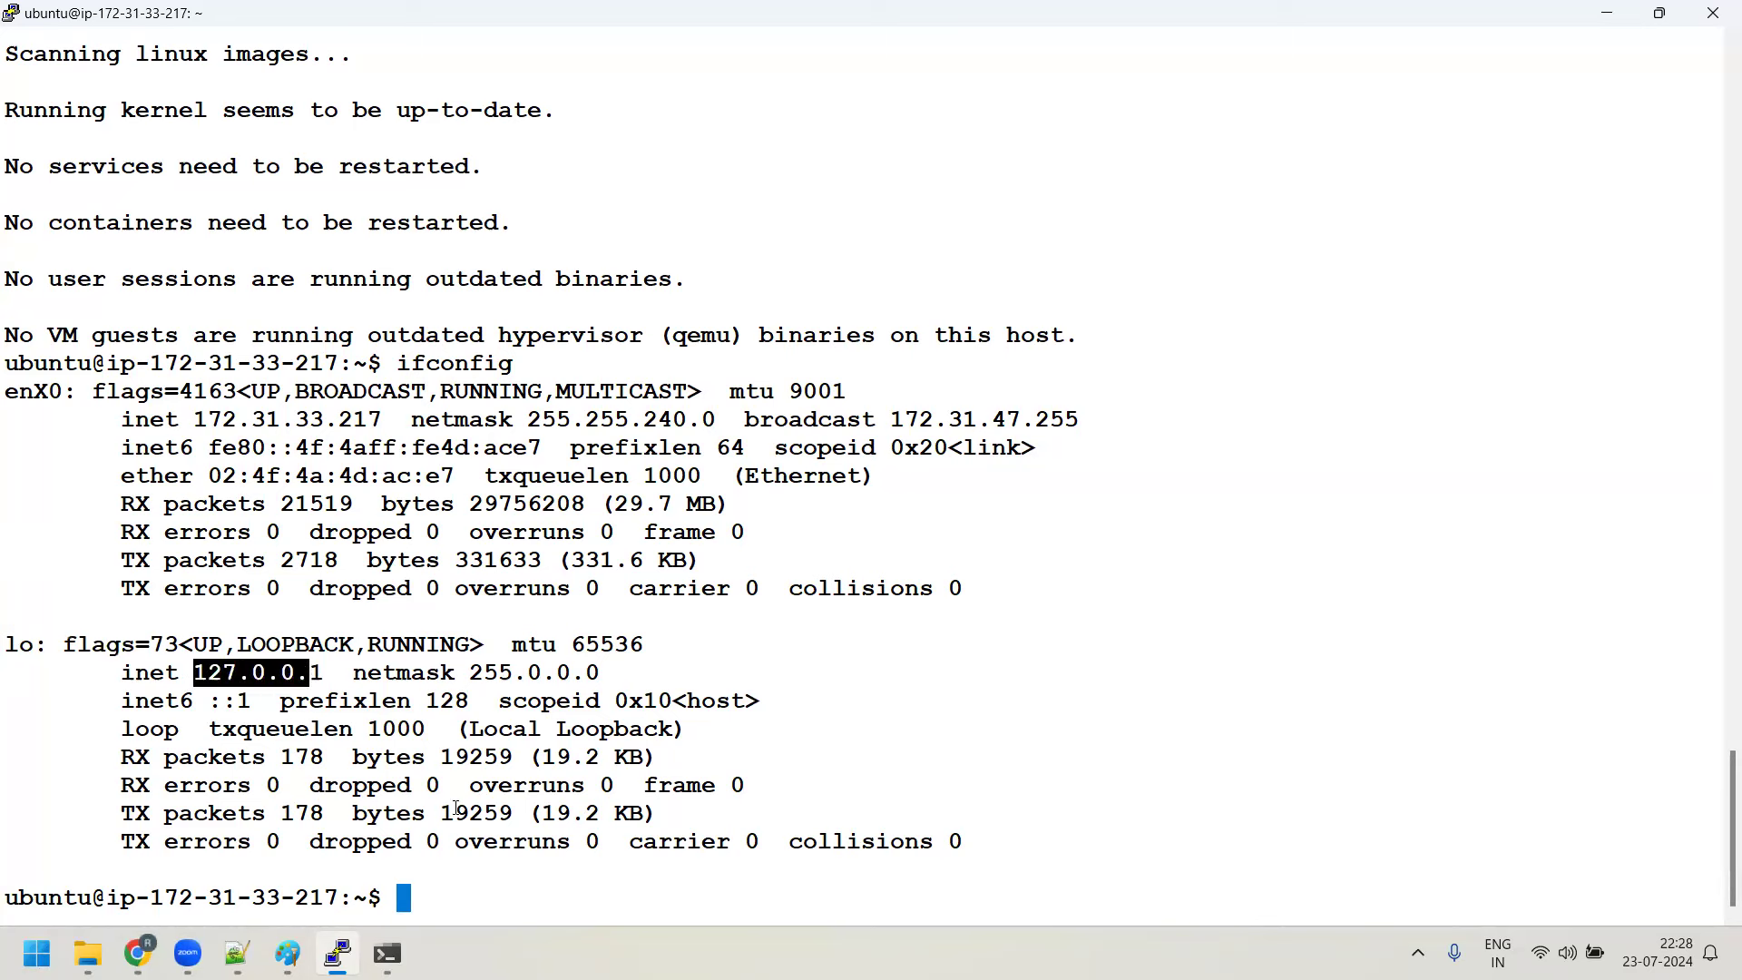
Ping 127.0.0.1 for 10 packets: 0% loss, average RTT 0.029 ms
text(ping 12)
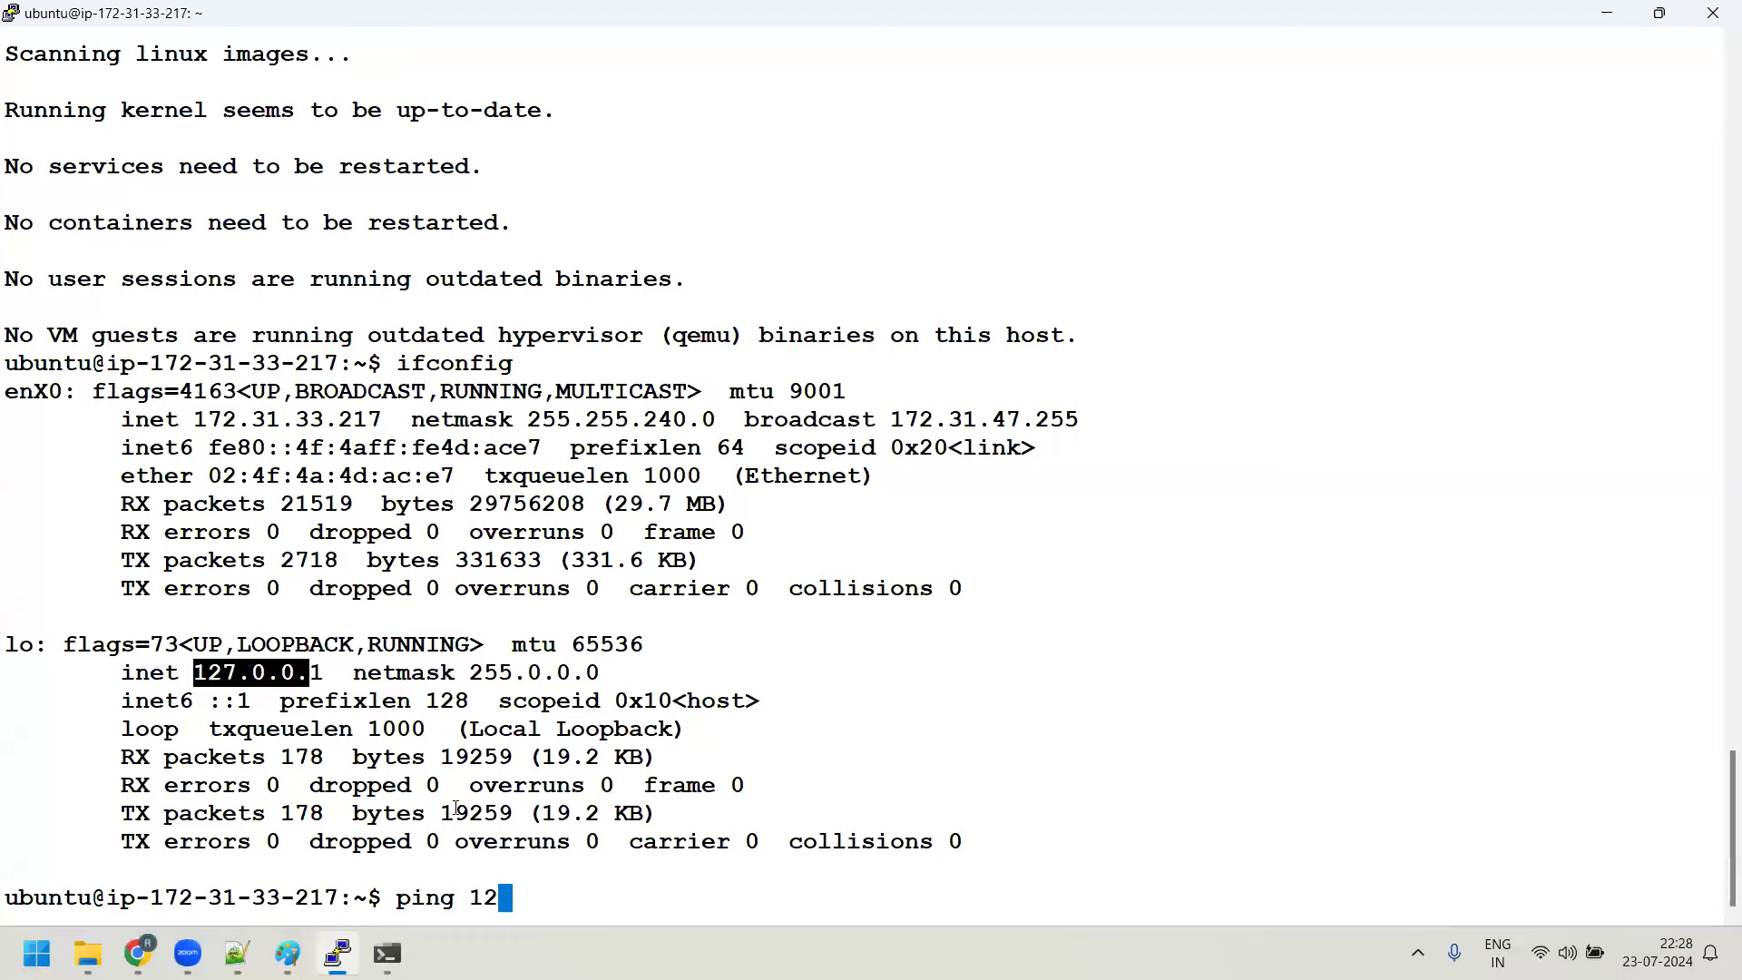
text(7.0.0.1)
key(Return)
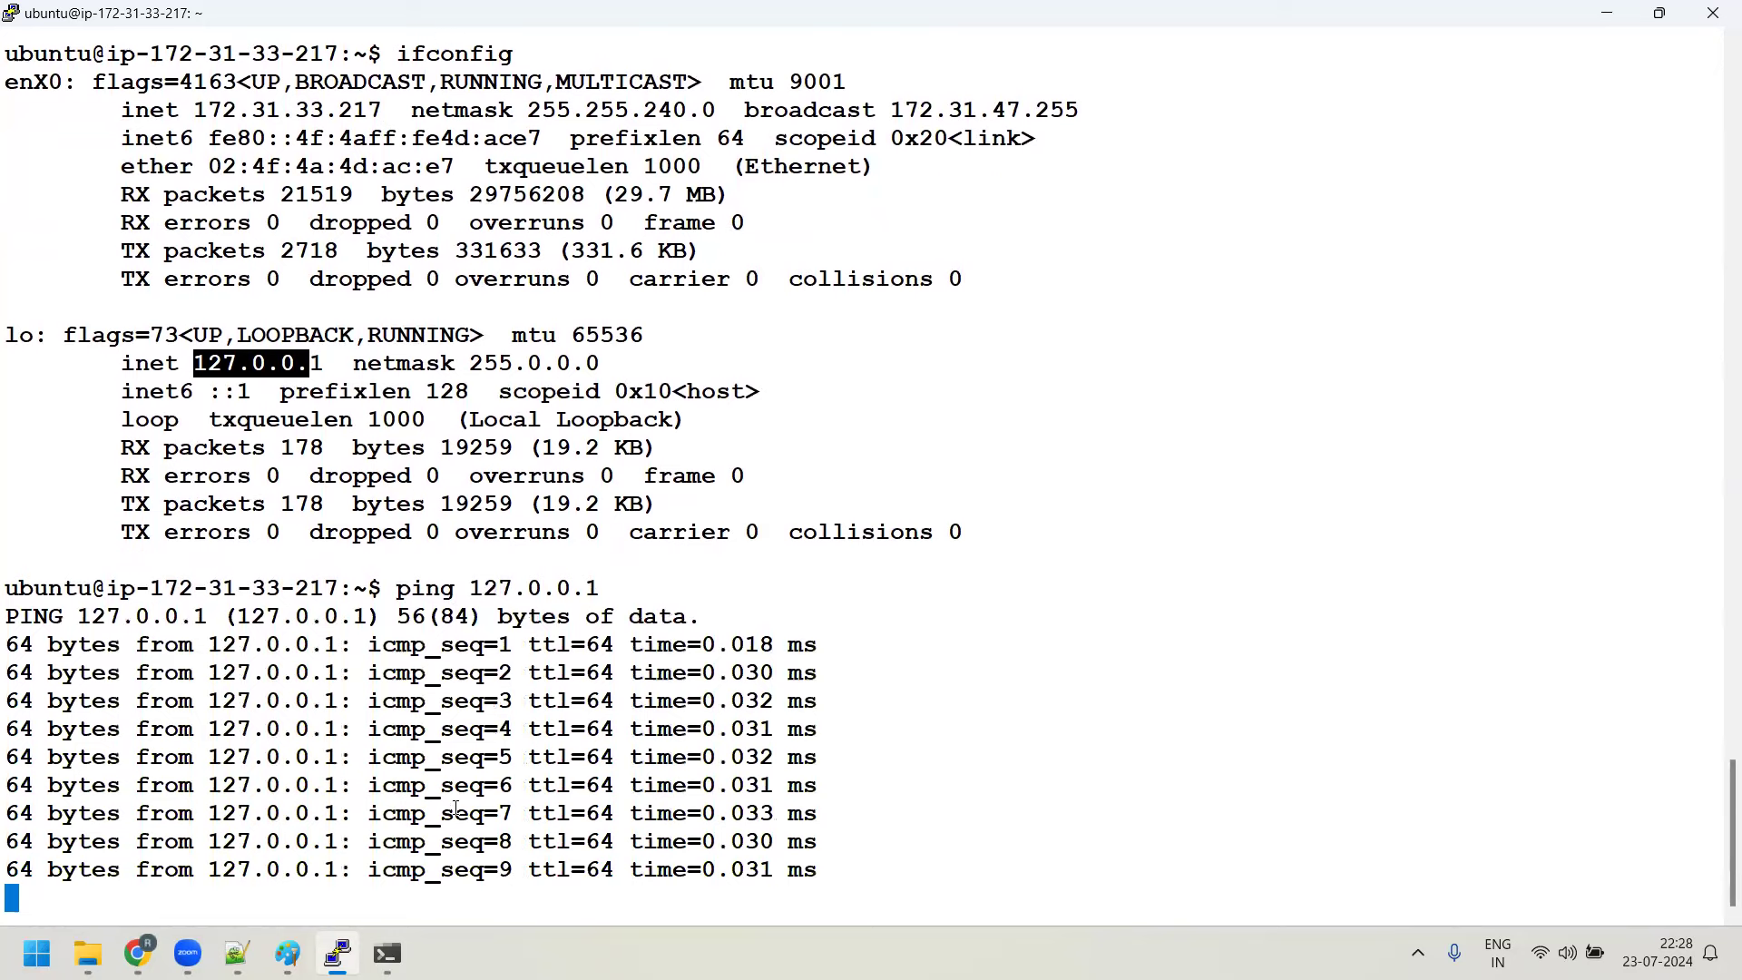
key(ctrl+c)
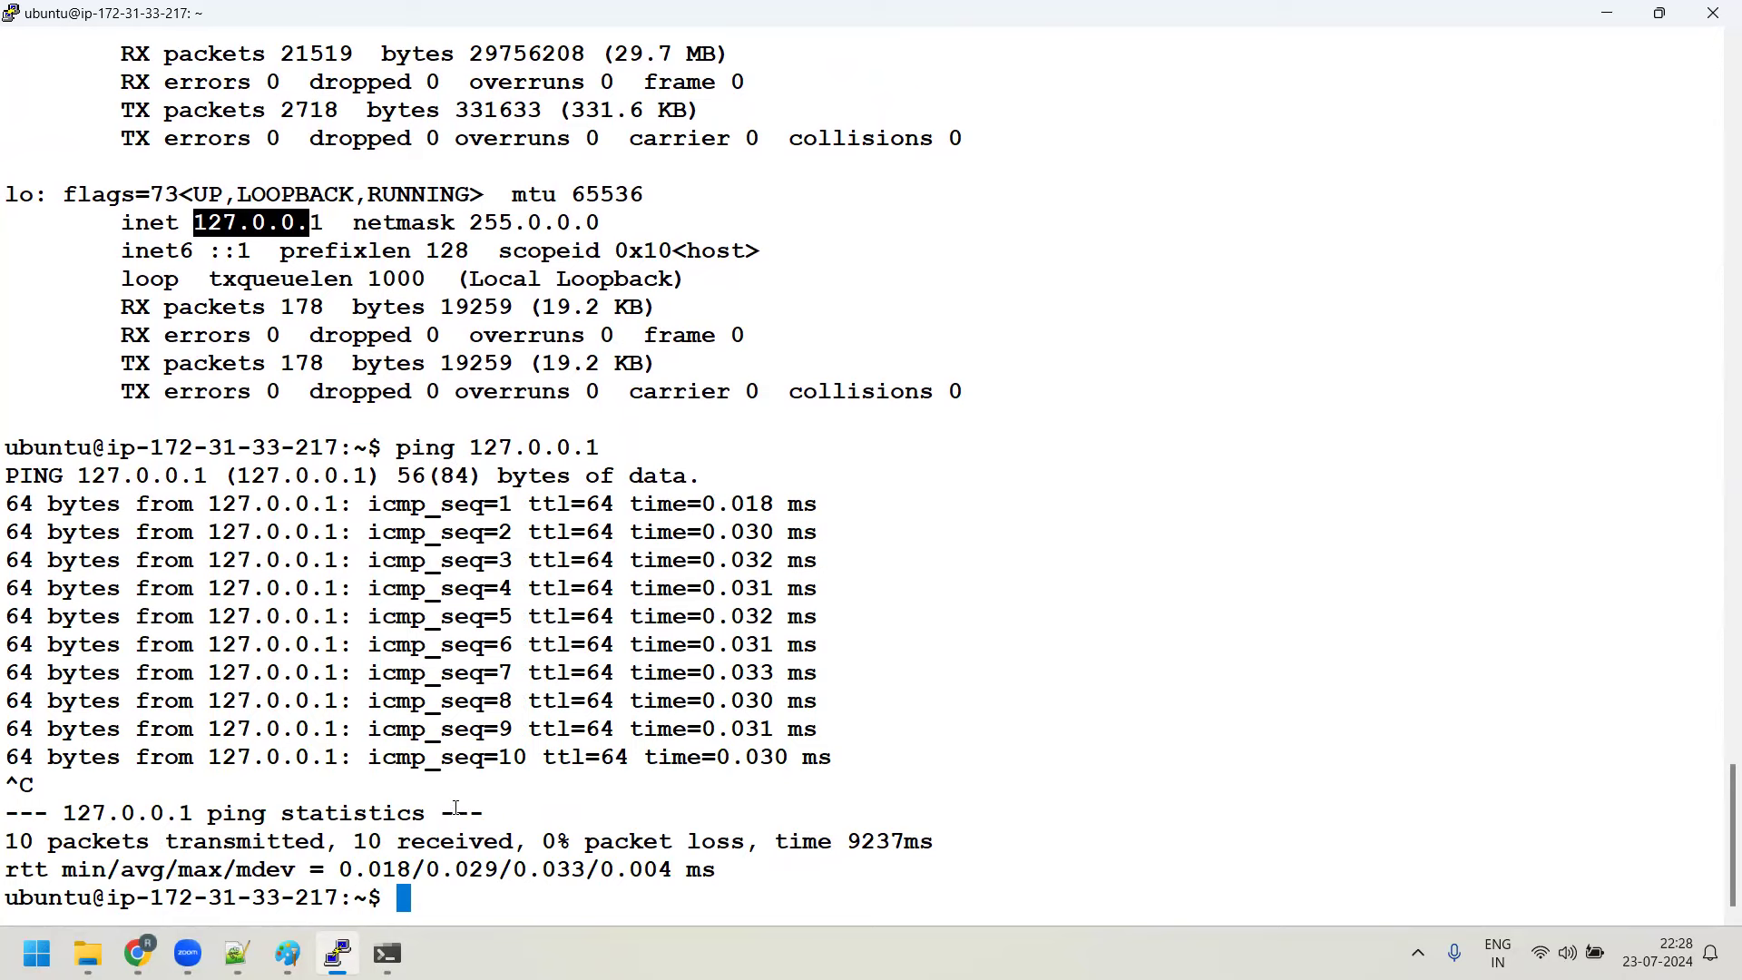
Run ip addr, listing lo at 127.0.0.1/8 and enX0 at 172.31.33.217/20
text(ip addr)
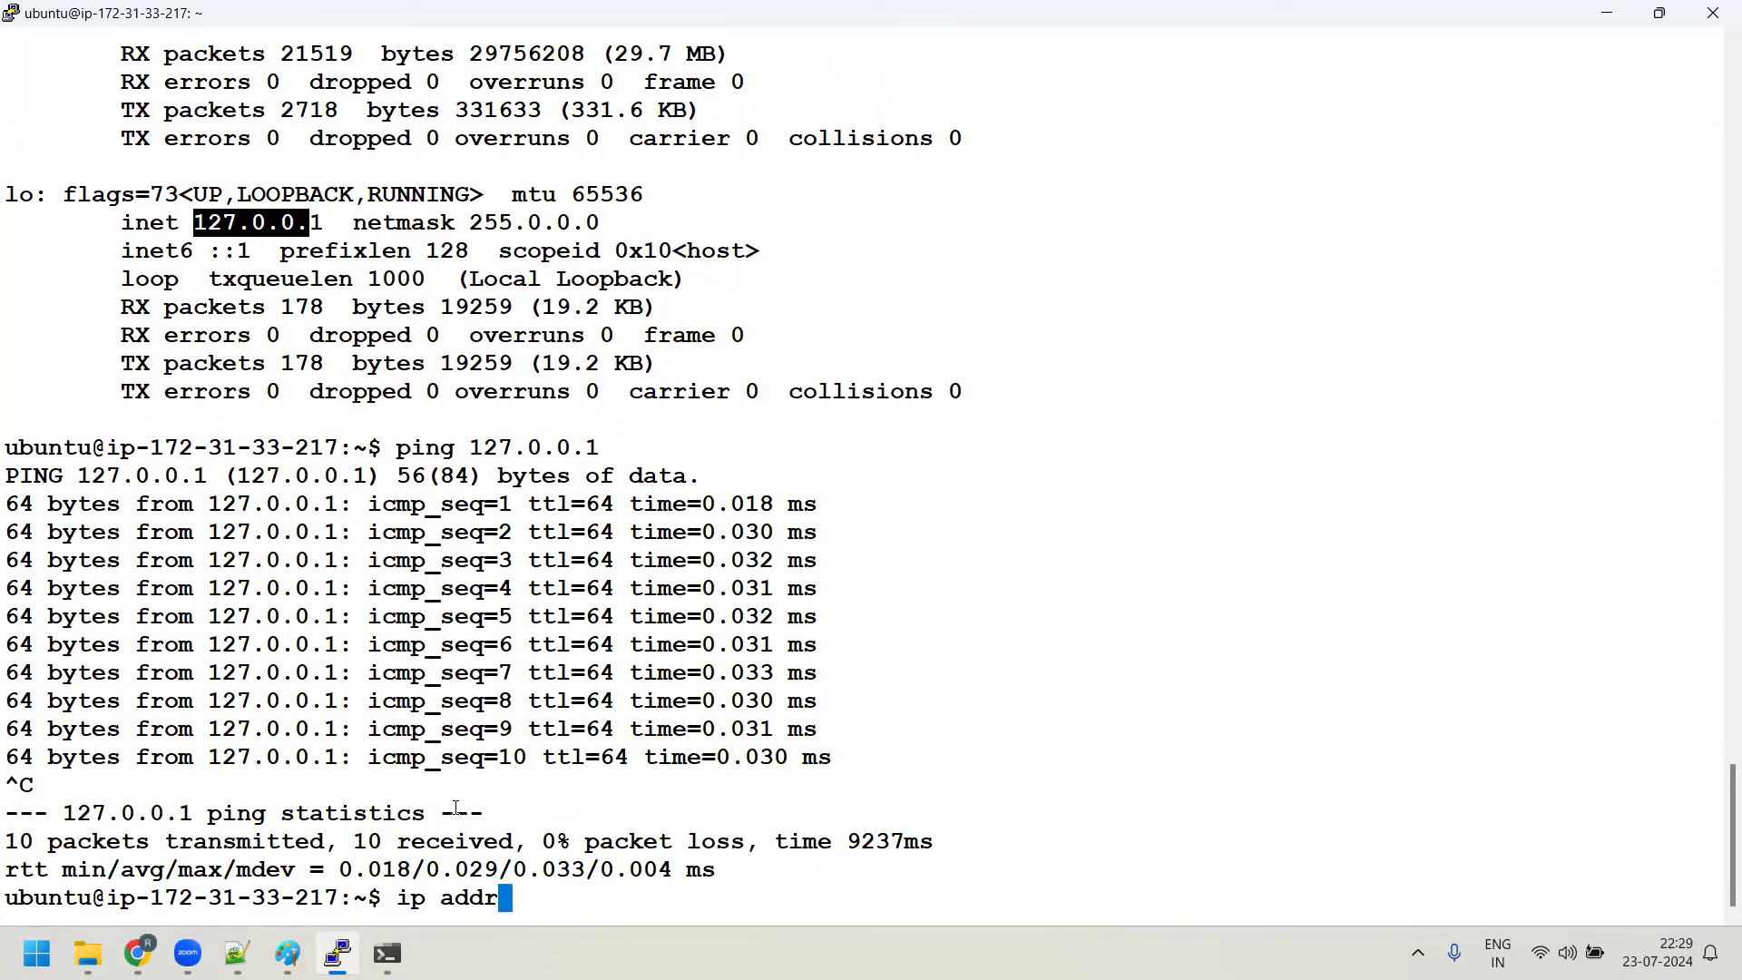
key(Return)
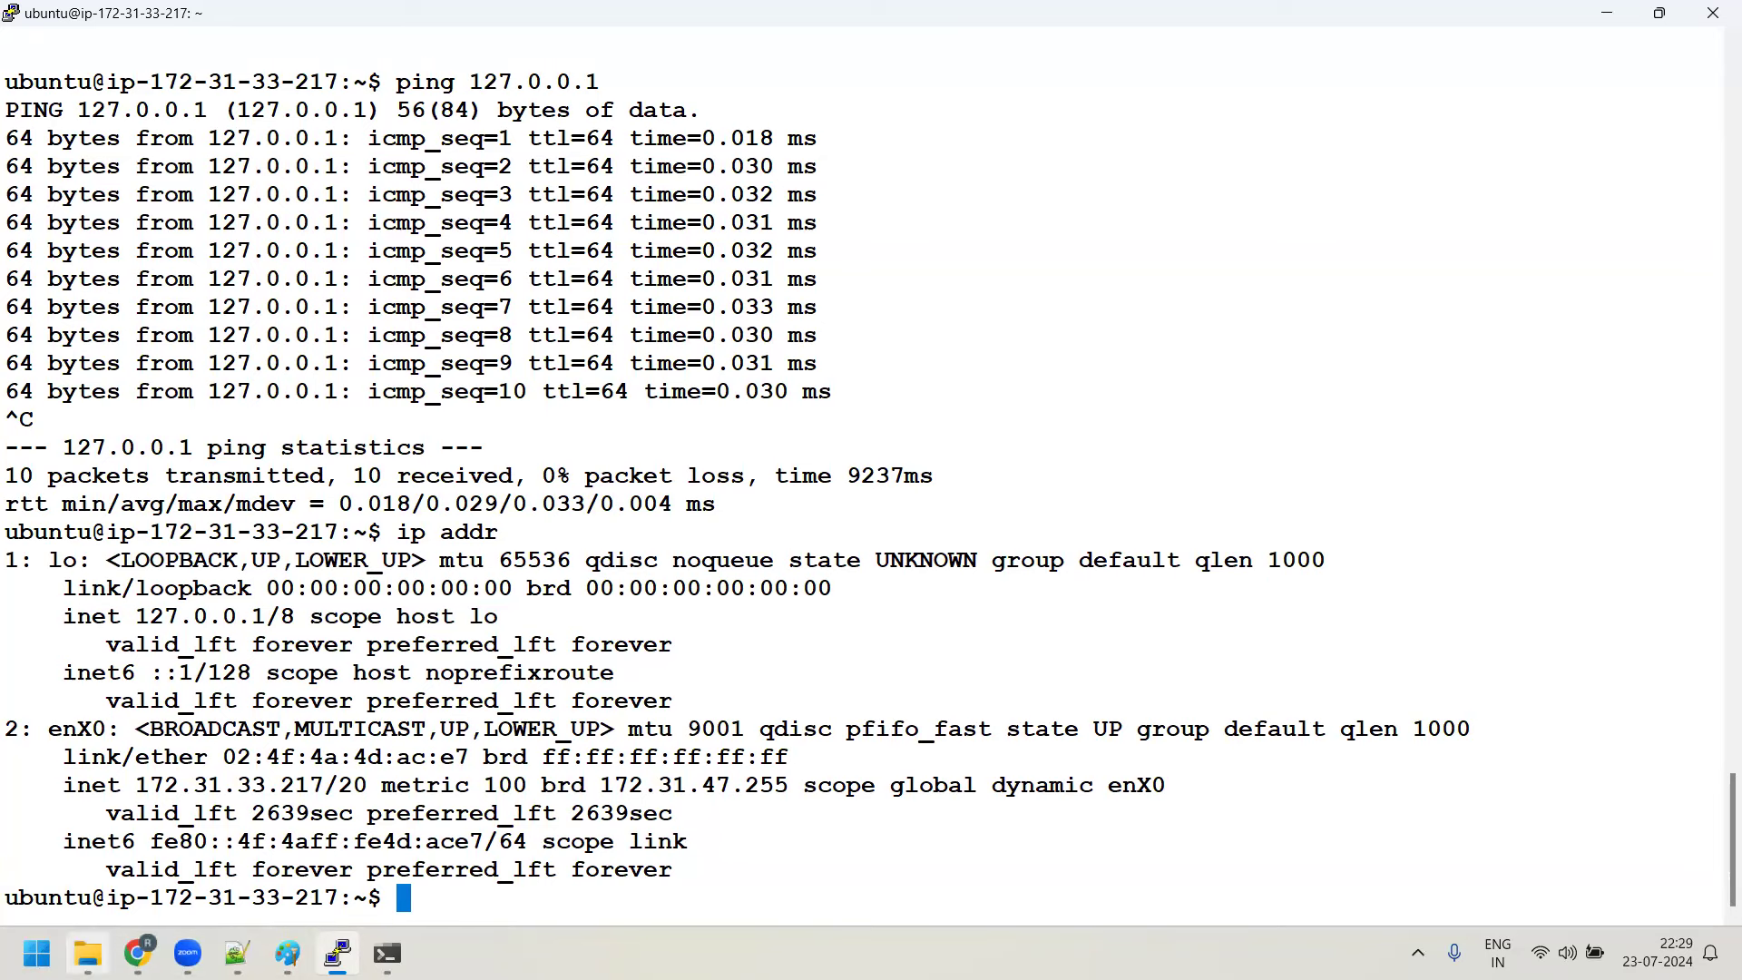
mouse_move(91, 949)
key(ctrl+l)
key(Return)
key(Return)
key(Return)
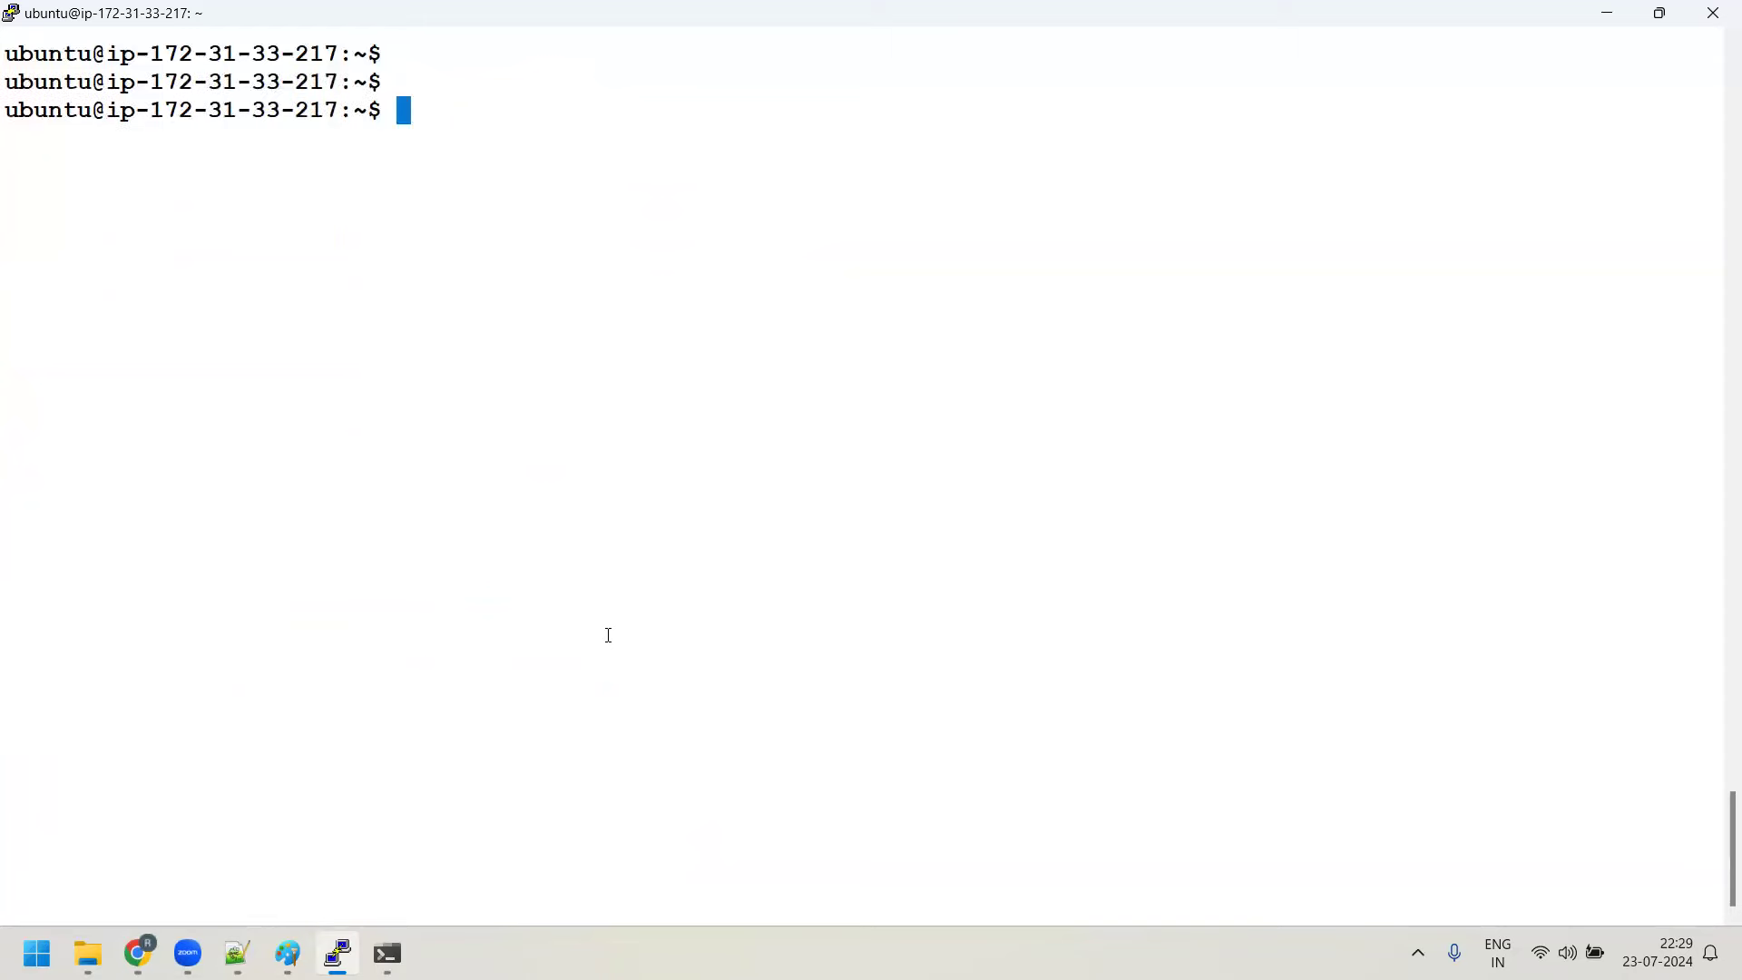
text(whoami)
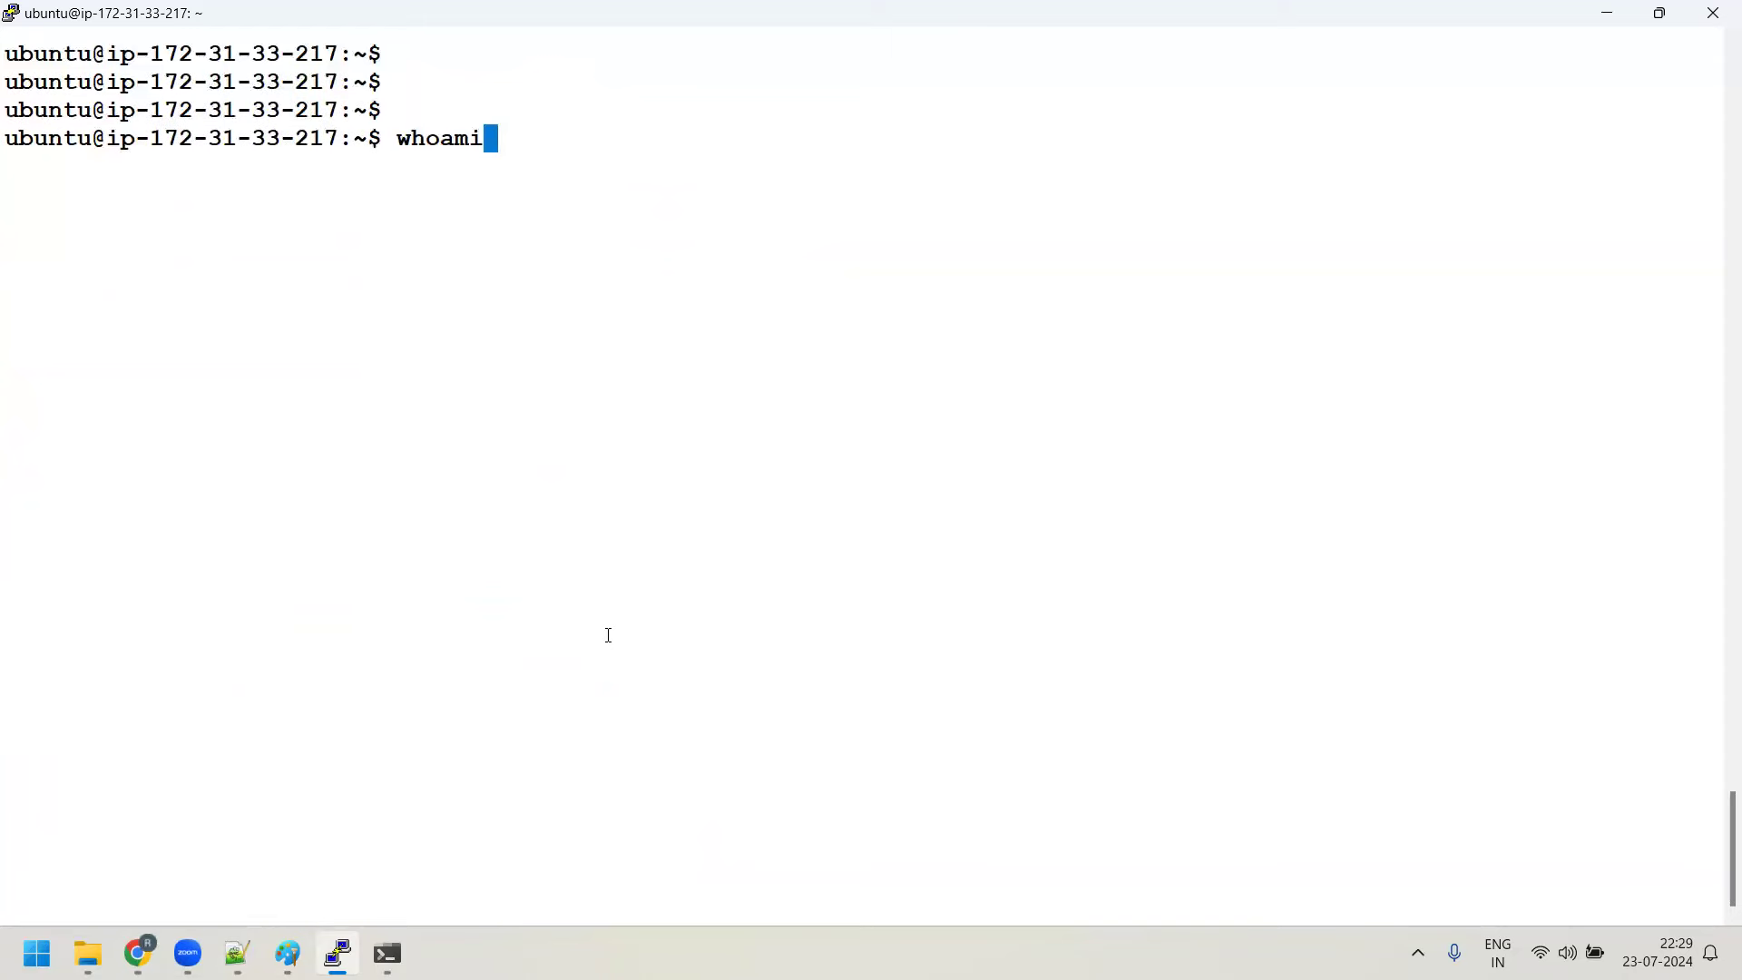
key(Return)
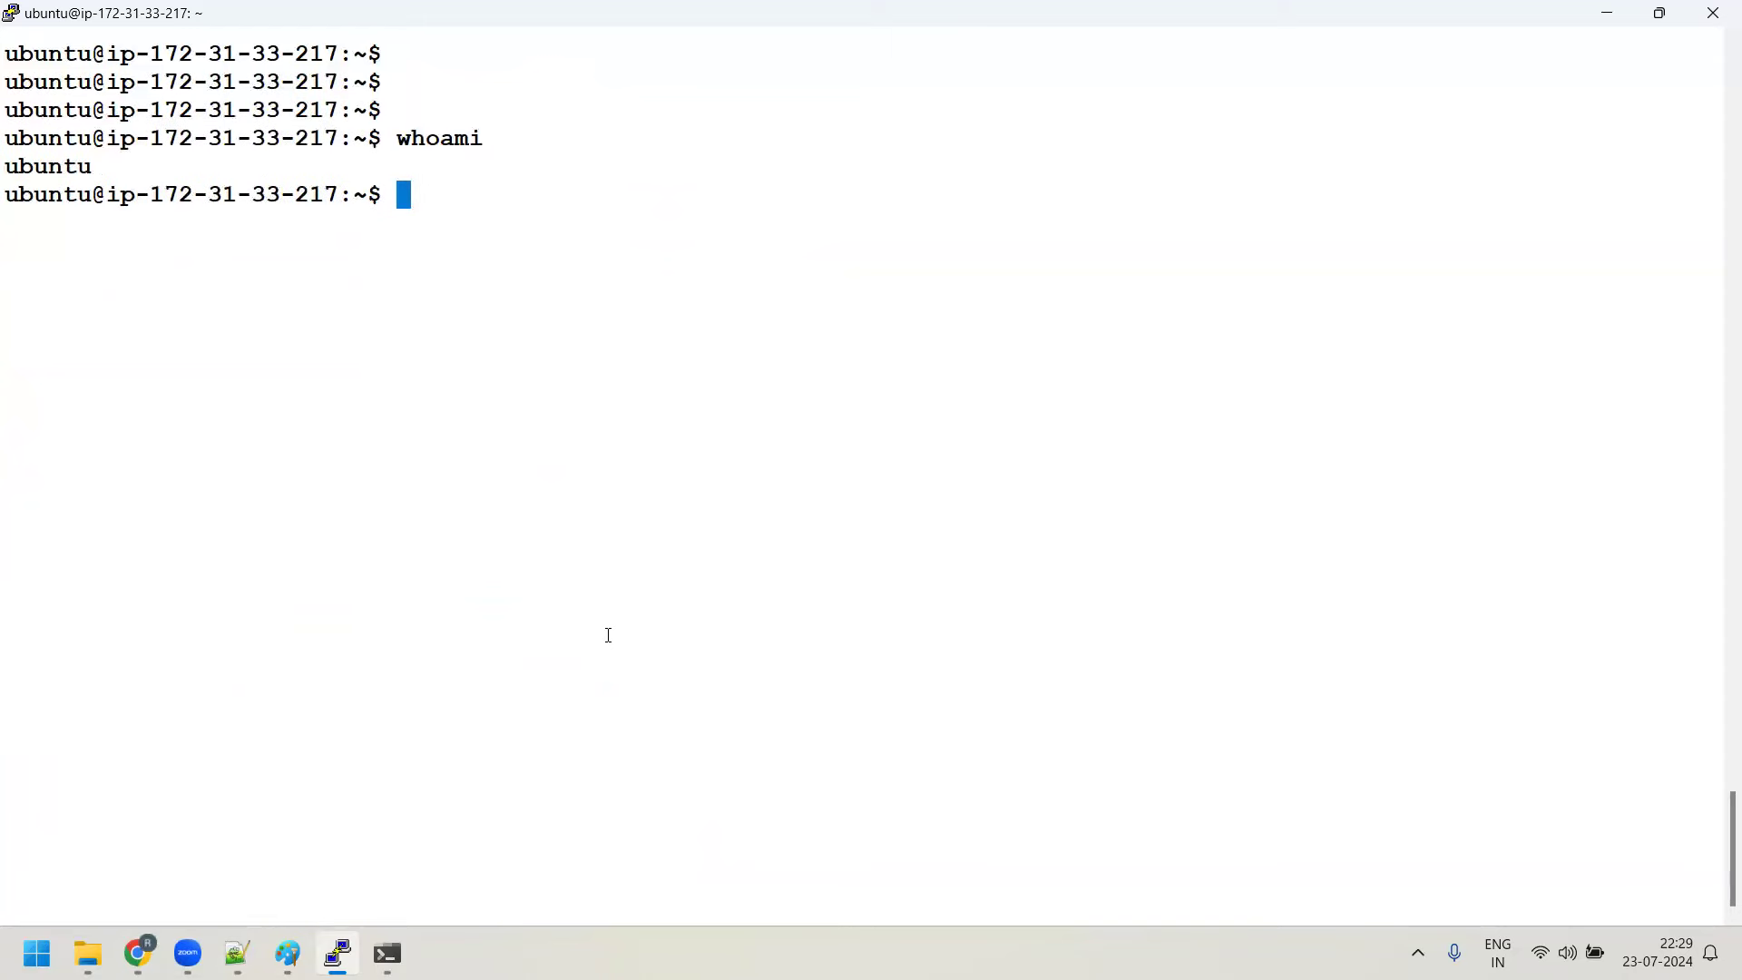
text(hostname)
key(Return)
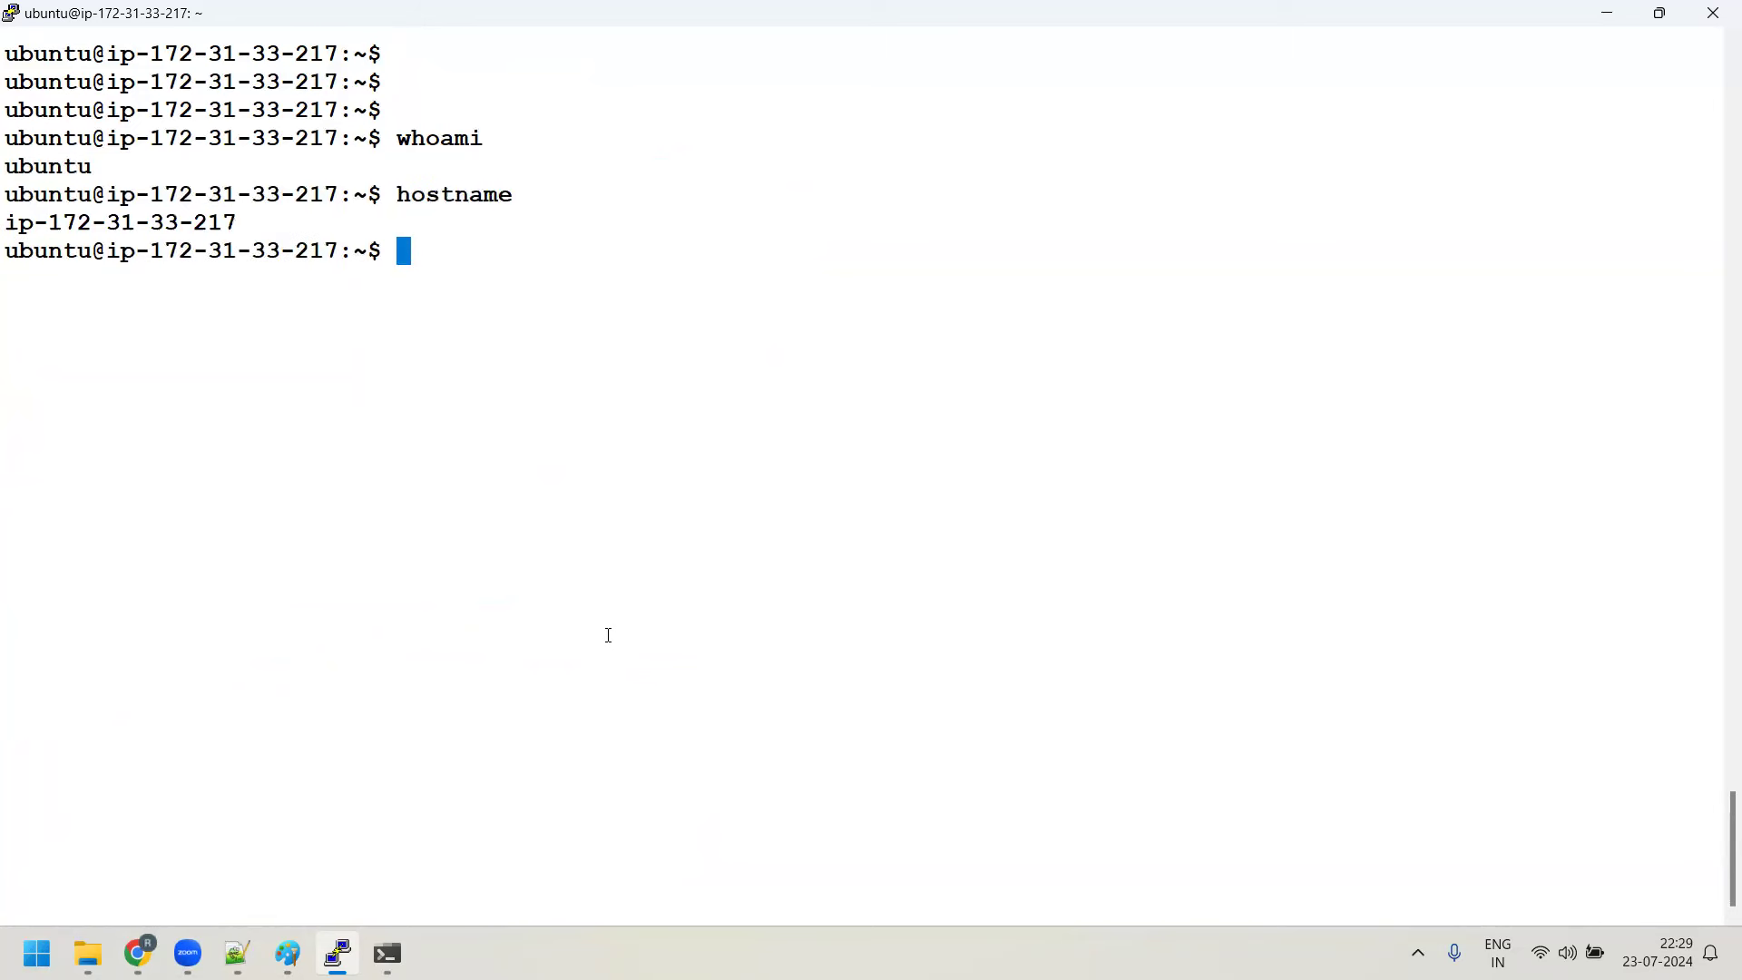
text(ifconfig)
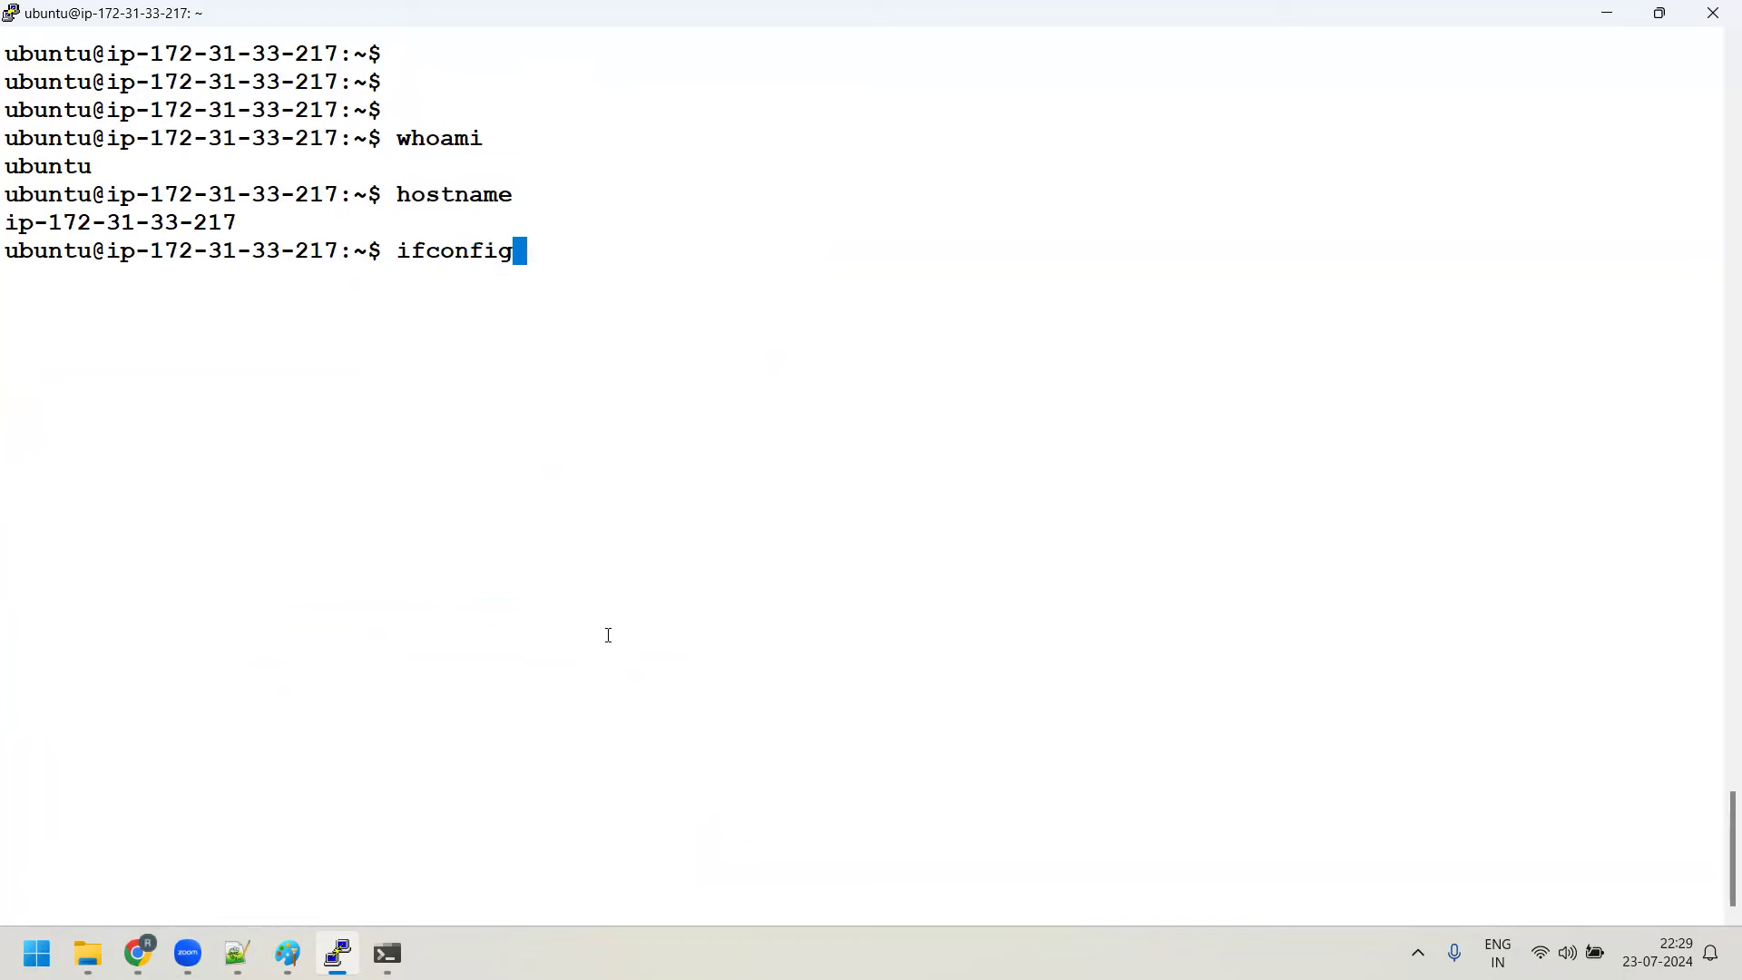
key(Return)
Run ip addr, highlight the command and private IP 172.31.33.217, then bring up the Paint drawings
text(i)
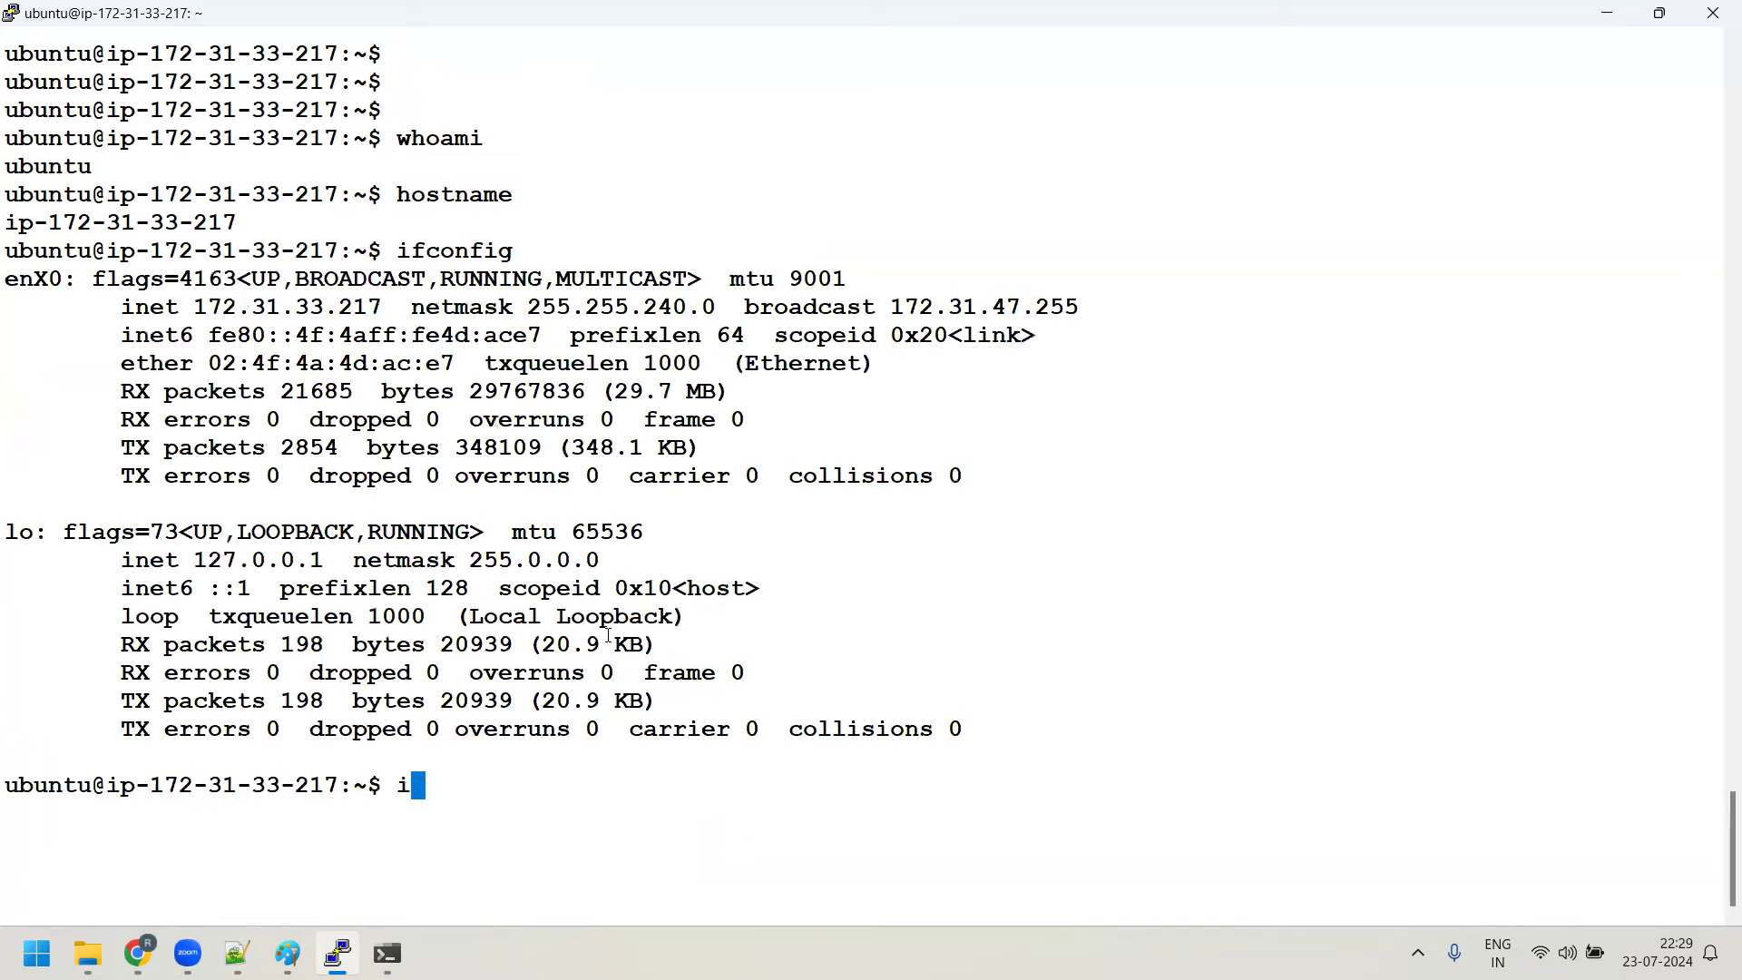
text(p addr)
key(Return)
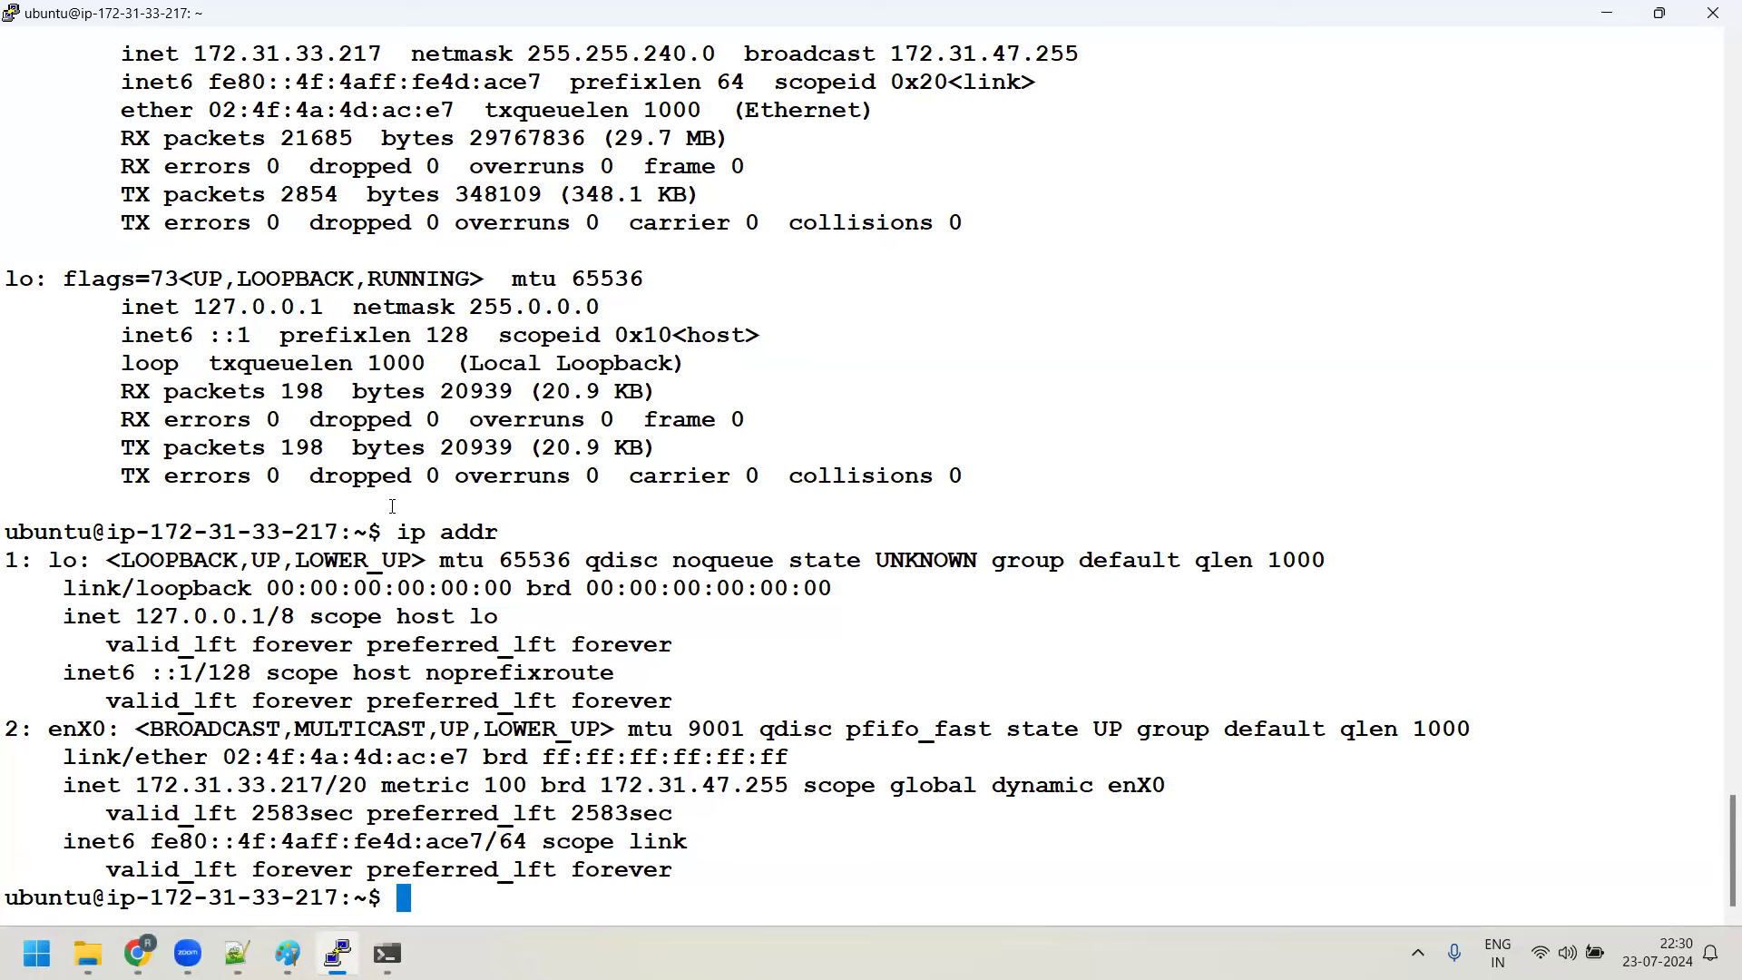
drag(407, 524, 495, 525)
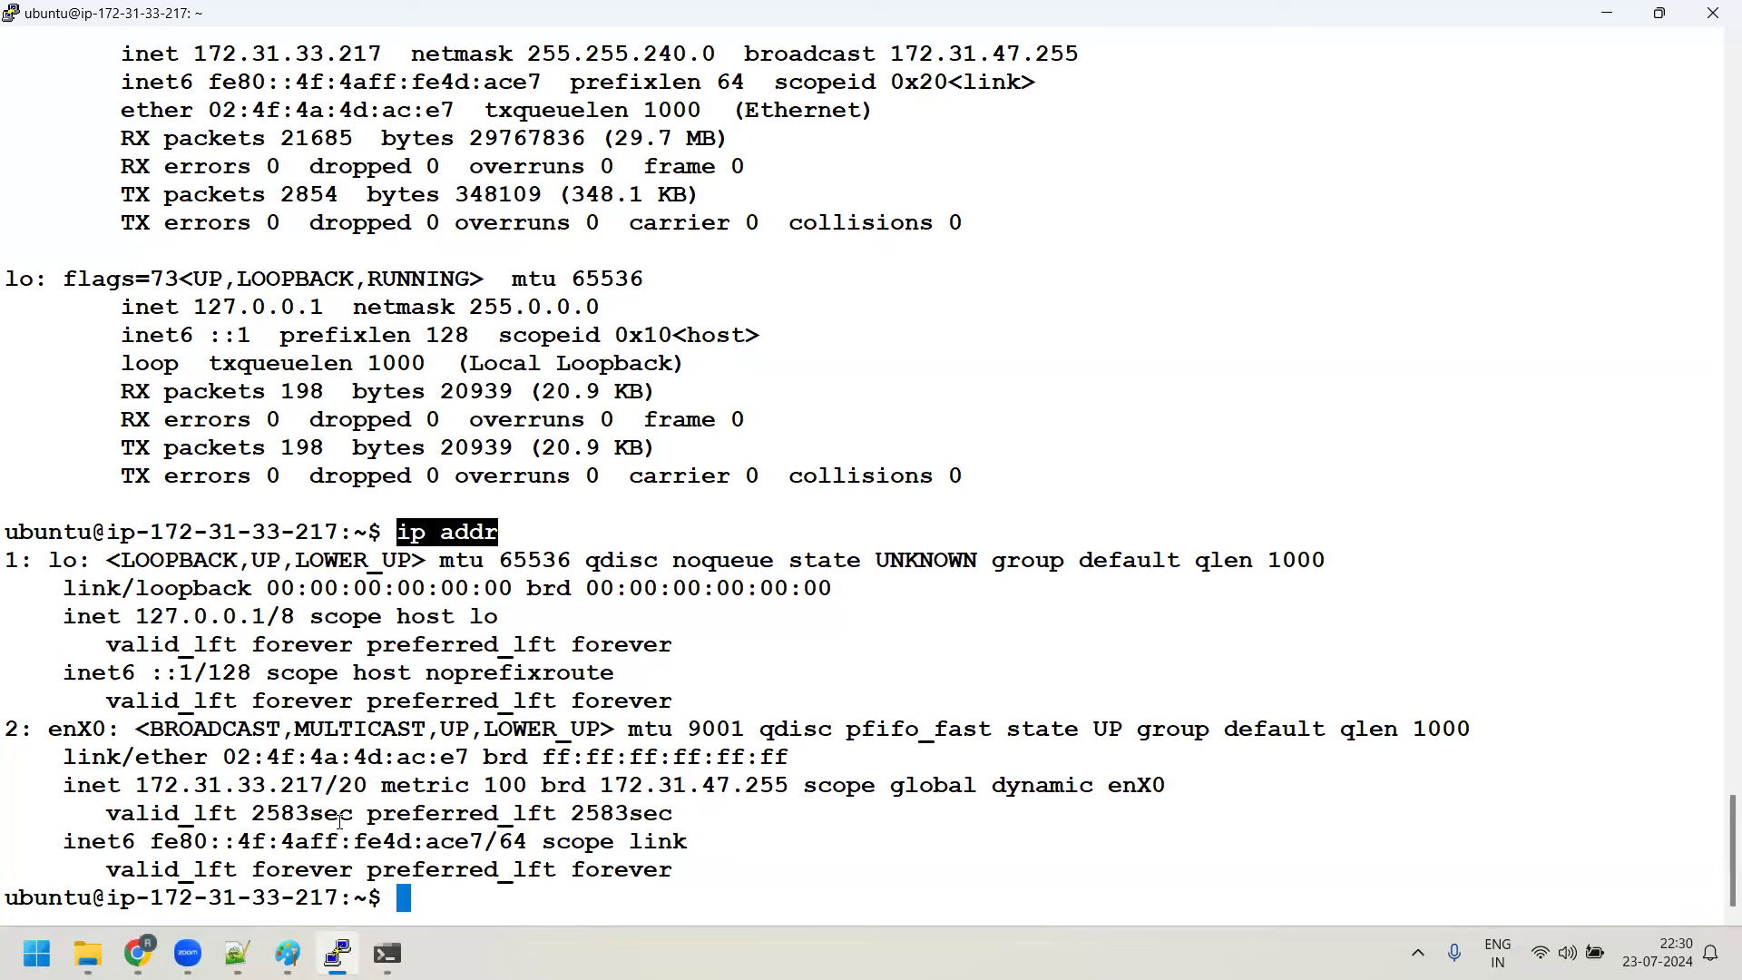
drag(134, 783, 319, 787)
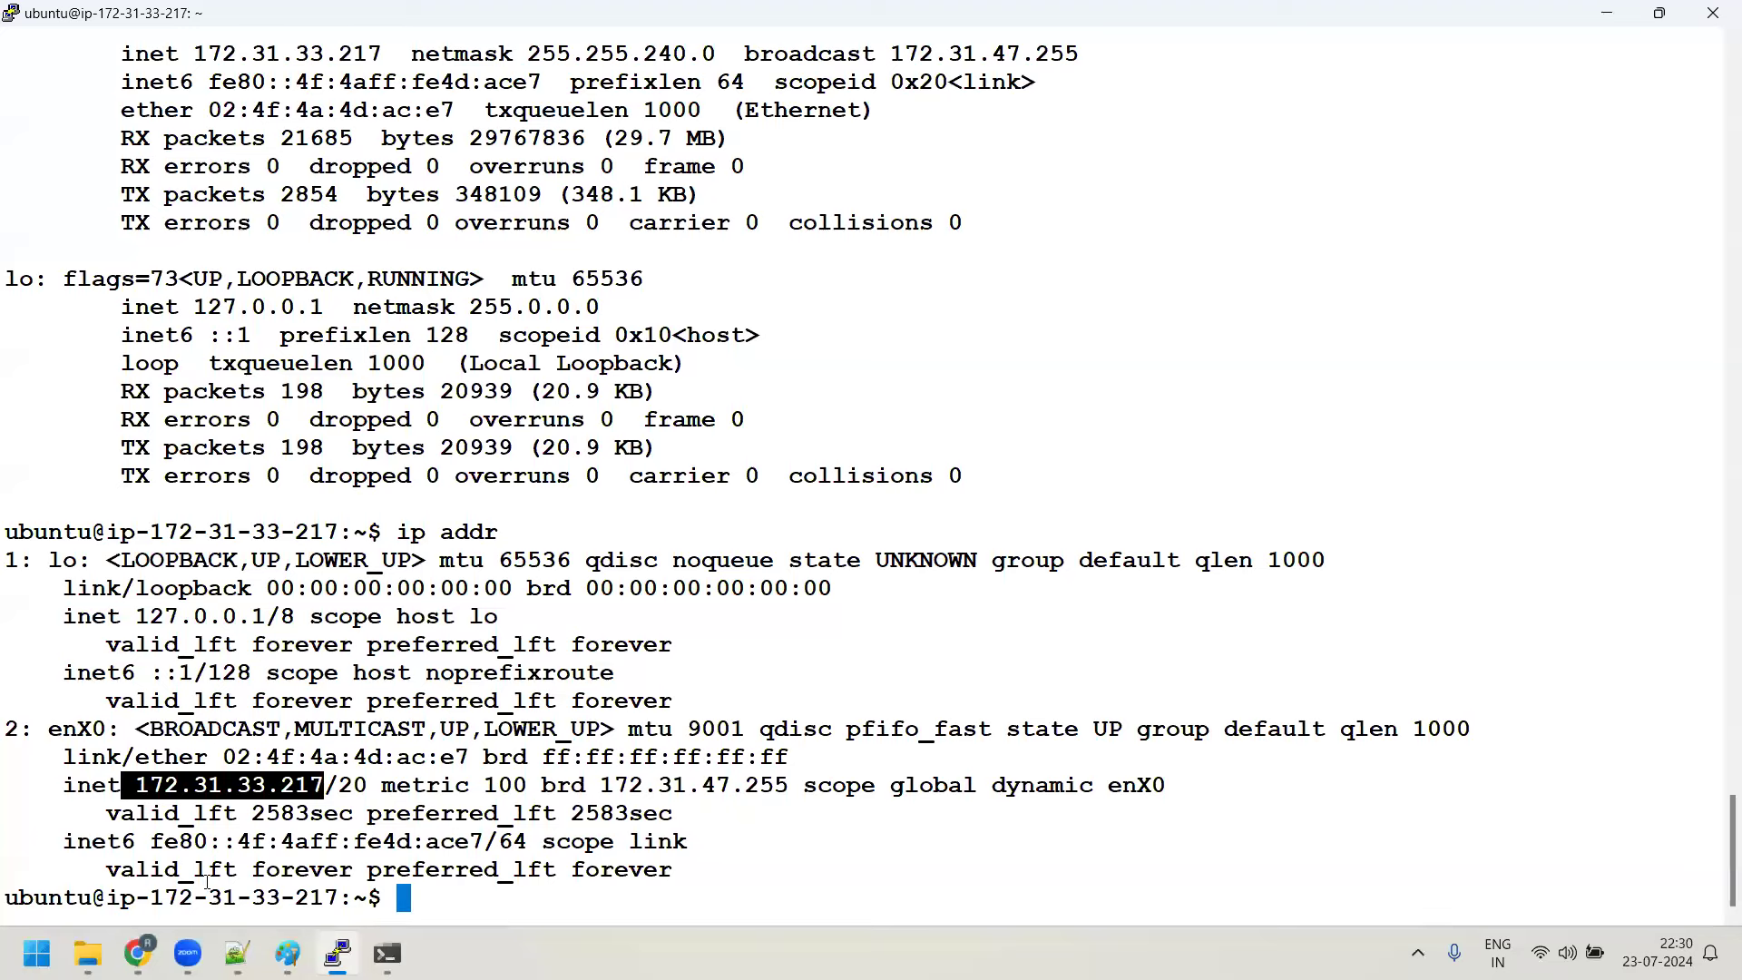
click(287, 953)
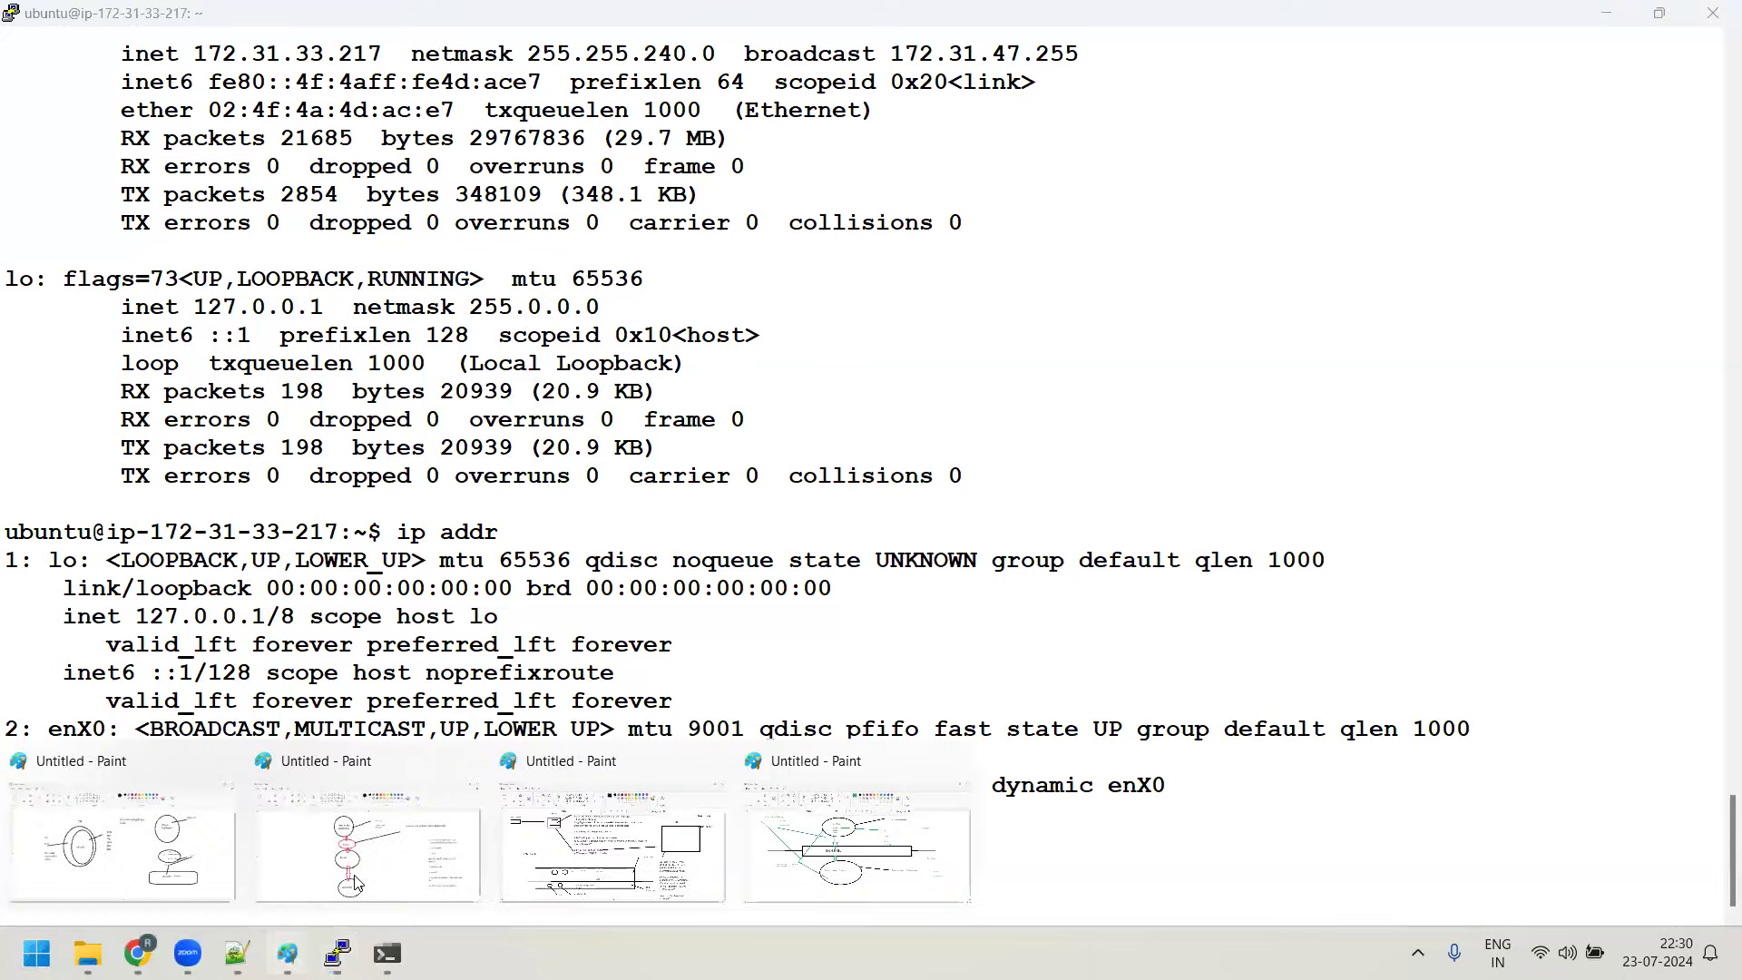
Label the bash-shell diagram's user-space ellipse 'Ubuntu', then return to the Ubuntu terminal session
click(799, 840)
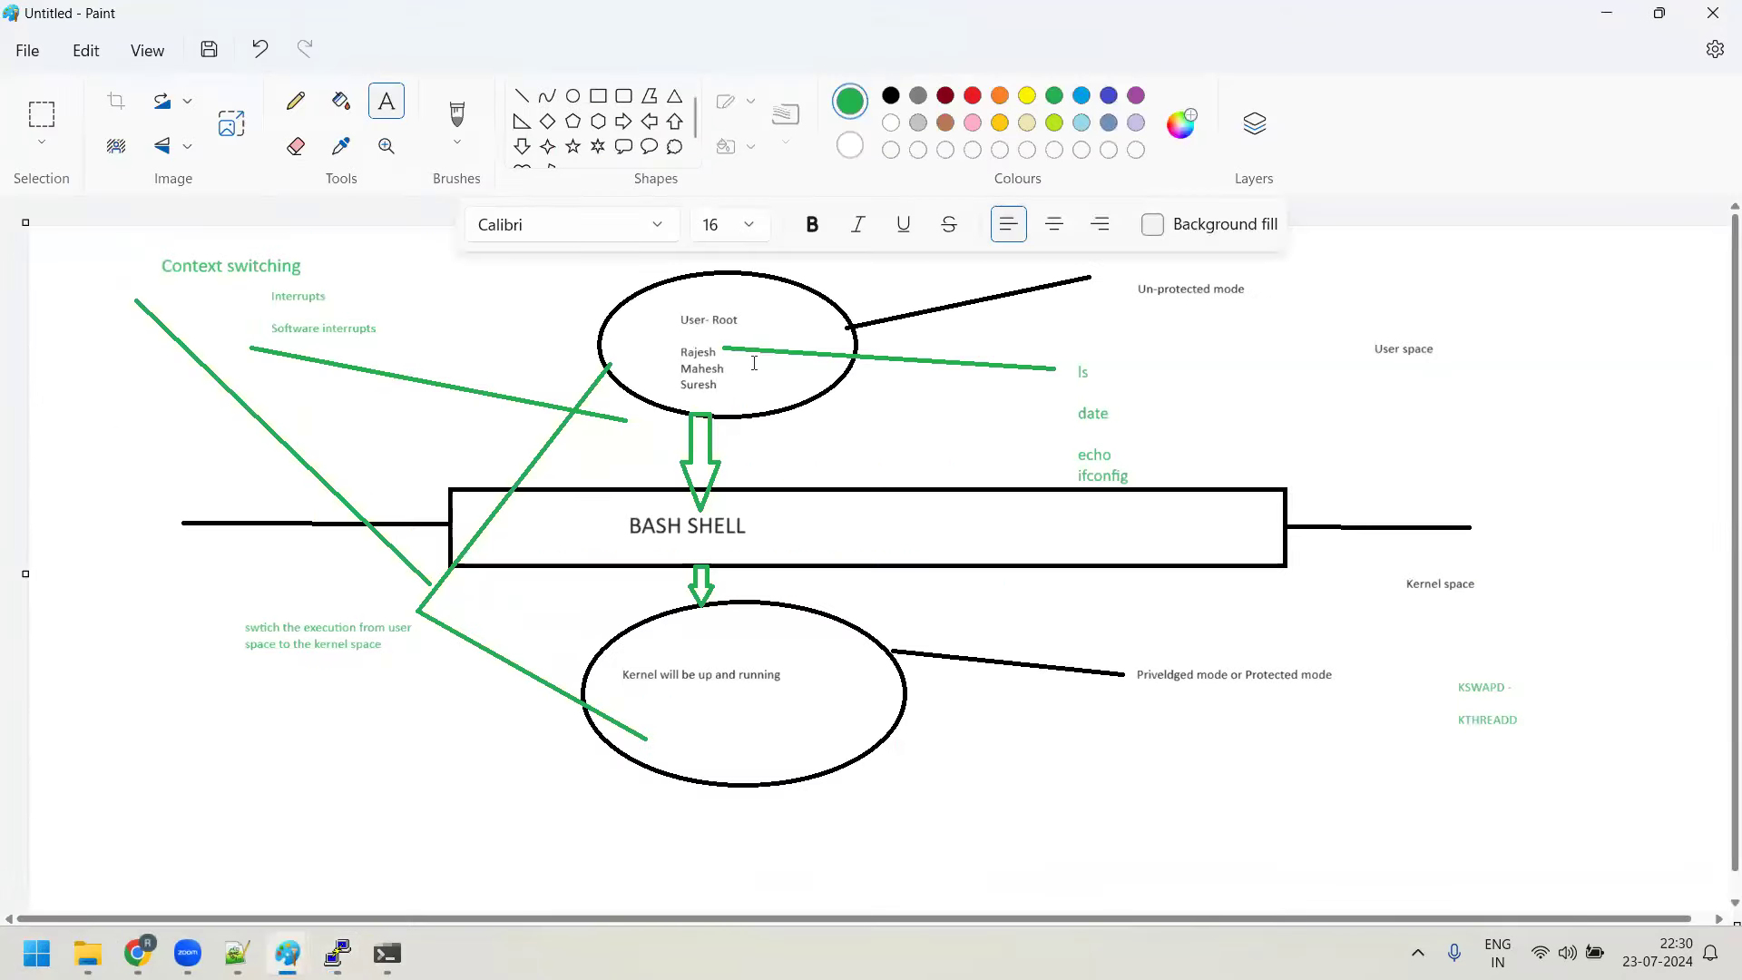
drag(754, 363, 797, 381)
text(Ubuntu)
click(853, 411)
mouse_move(387, 952)
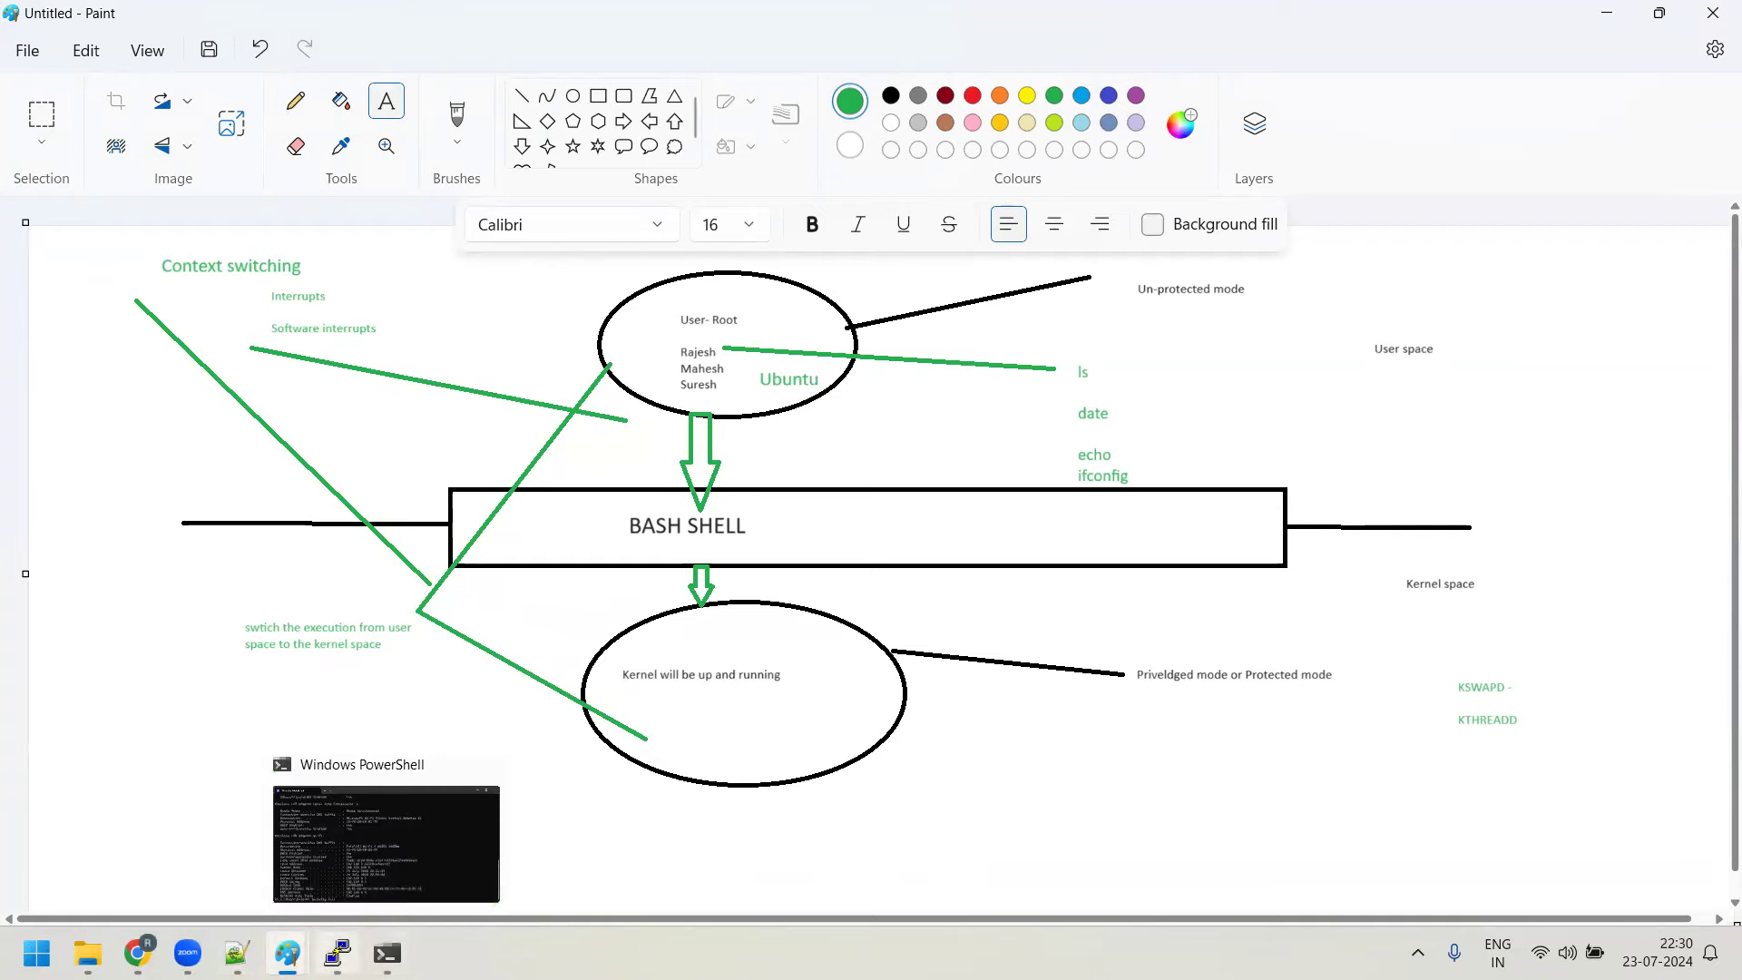
click(337, 953)
Move from the PuTTY session via the kernel diagram to the end of Day5-notes.txt
scroll(521, 501, up, 15)
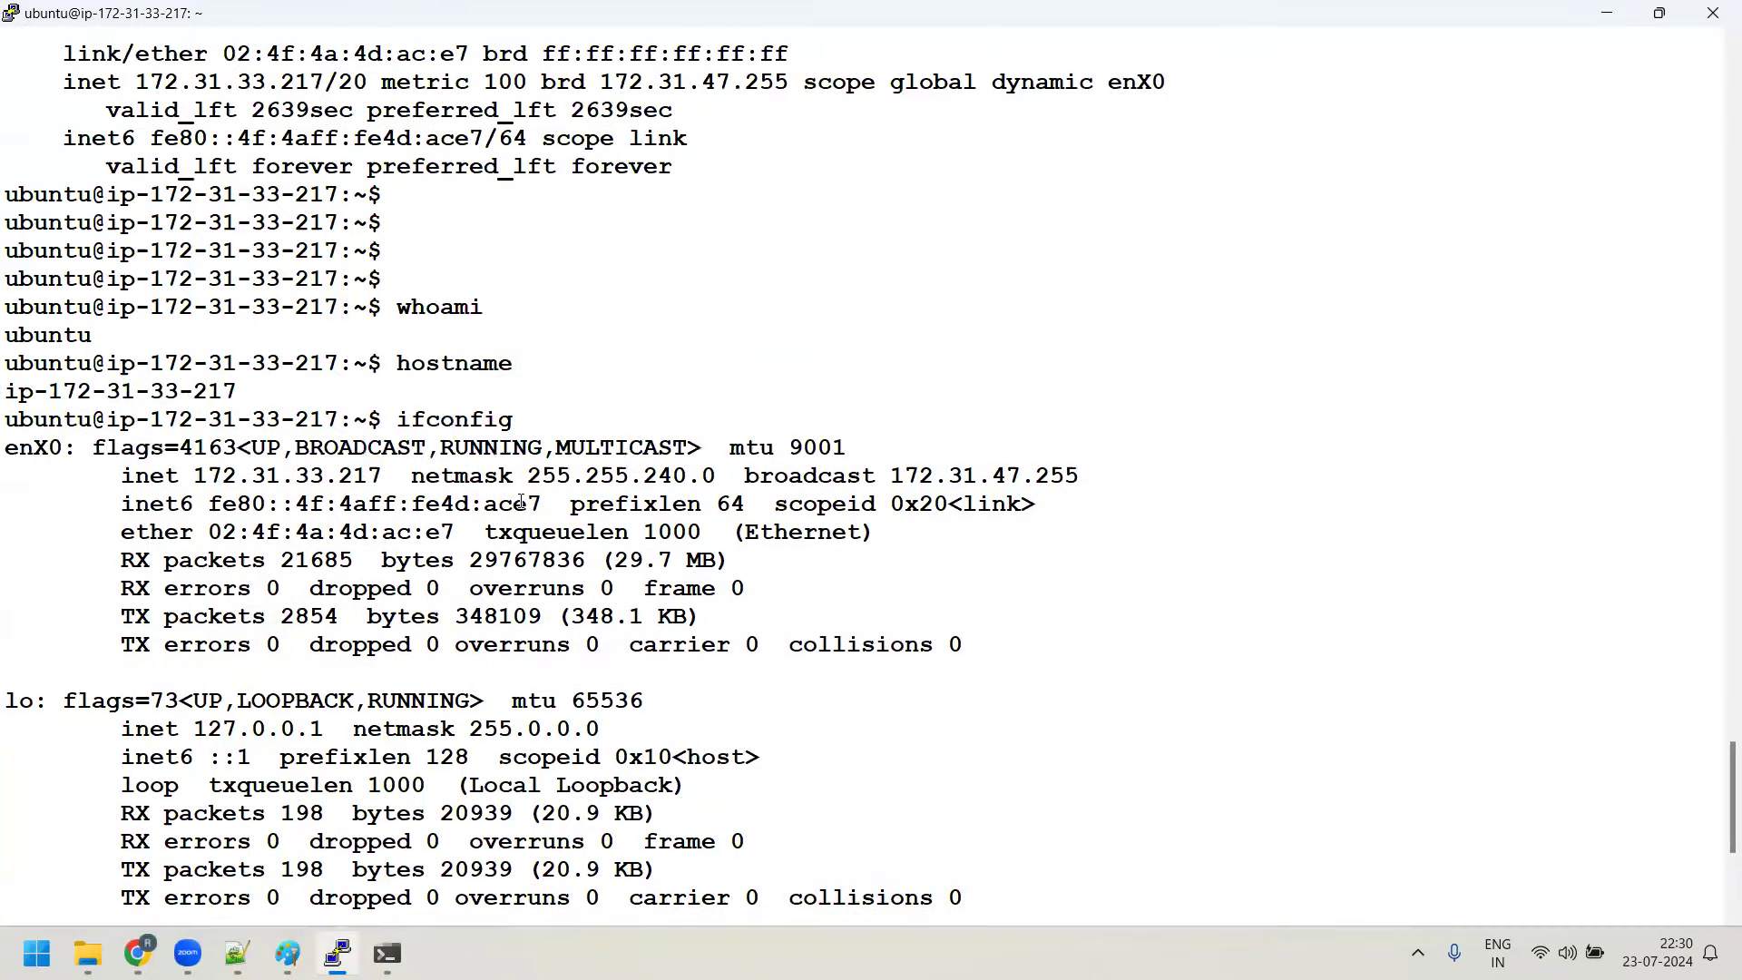
key(alt+Tab)
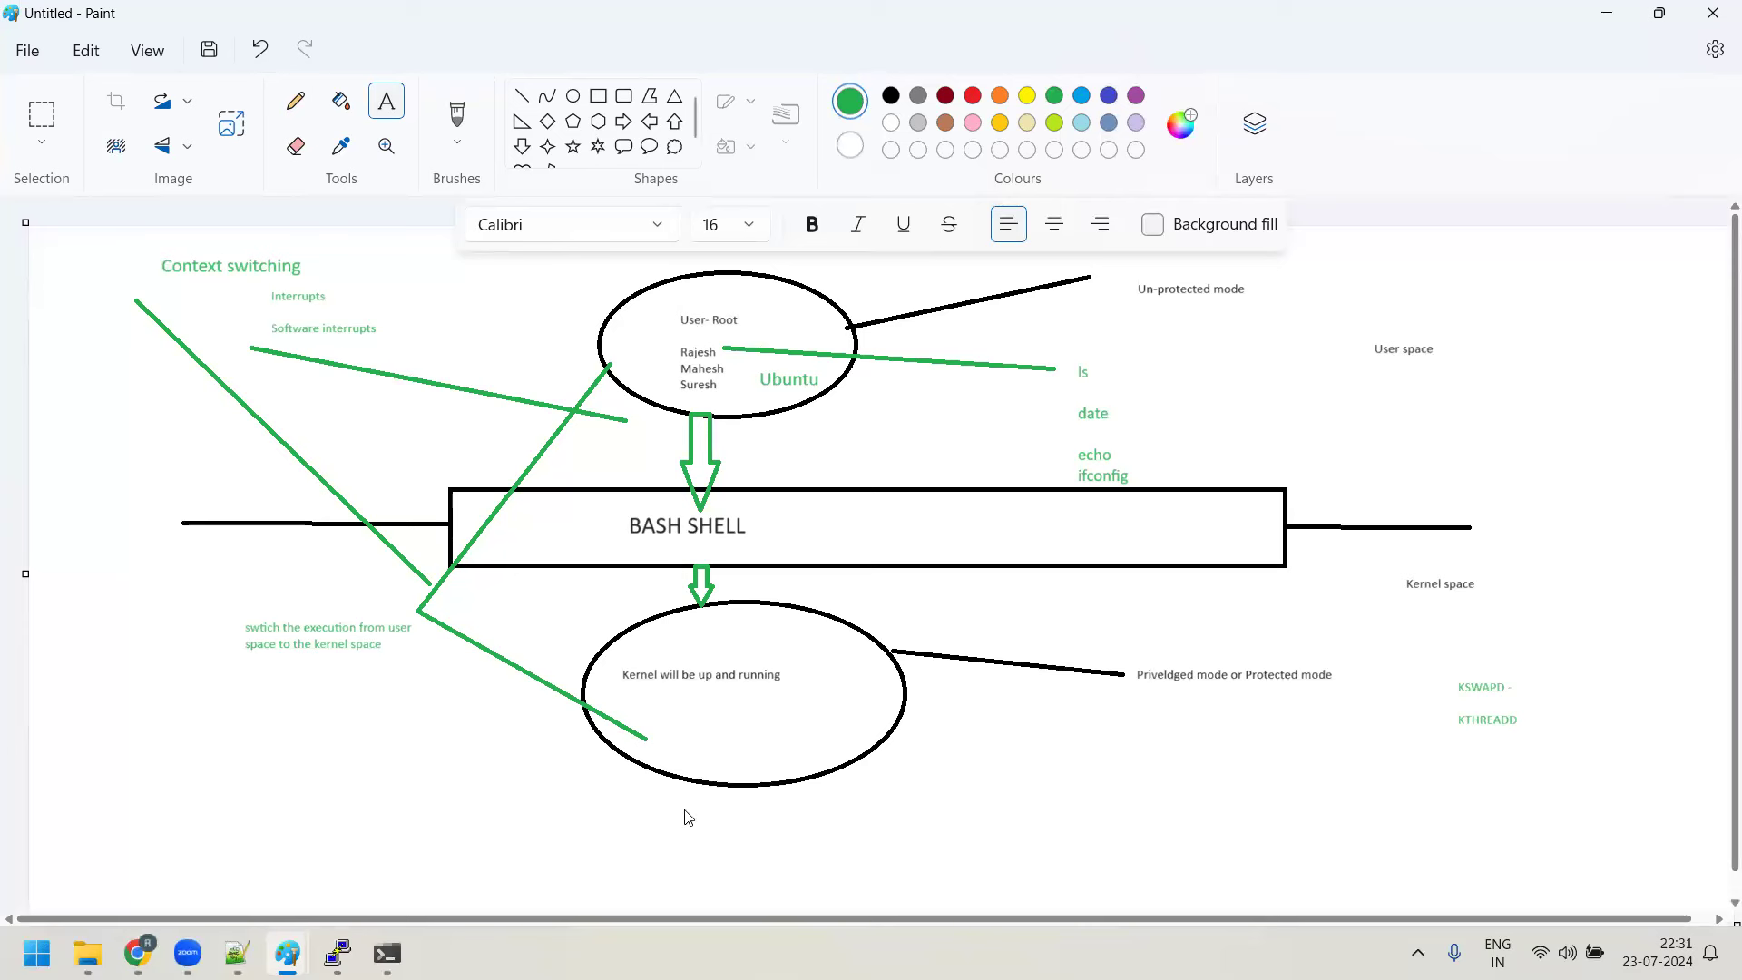
click(331, 951)
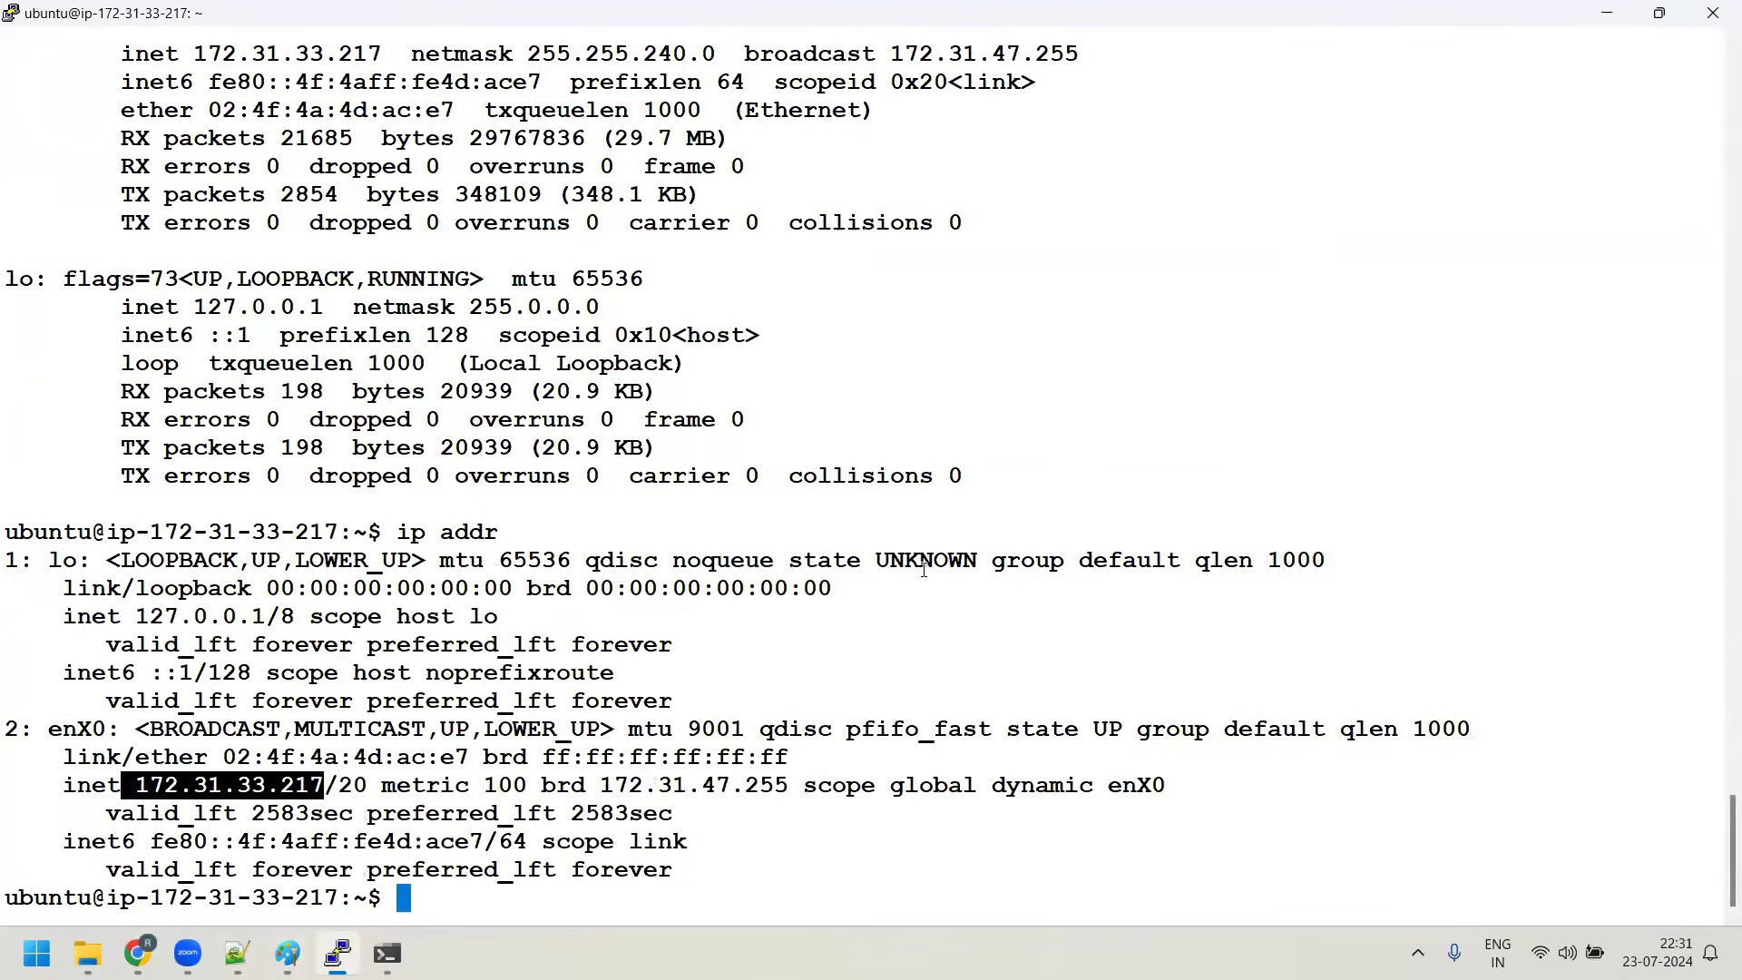
click(237, 953)
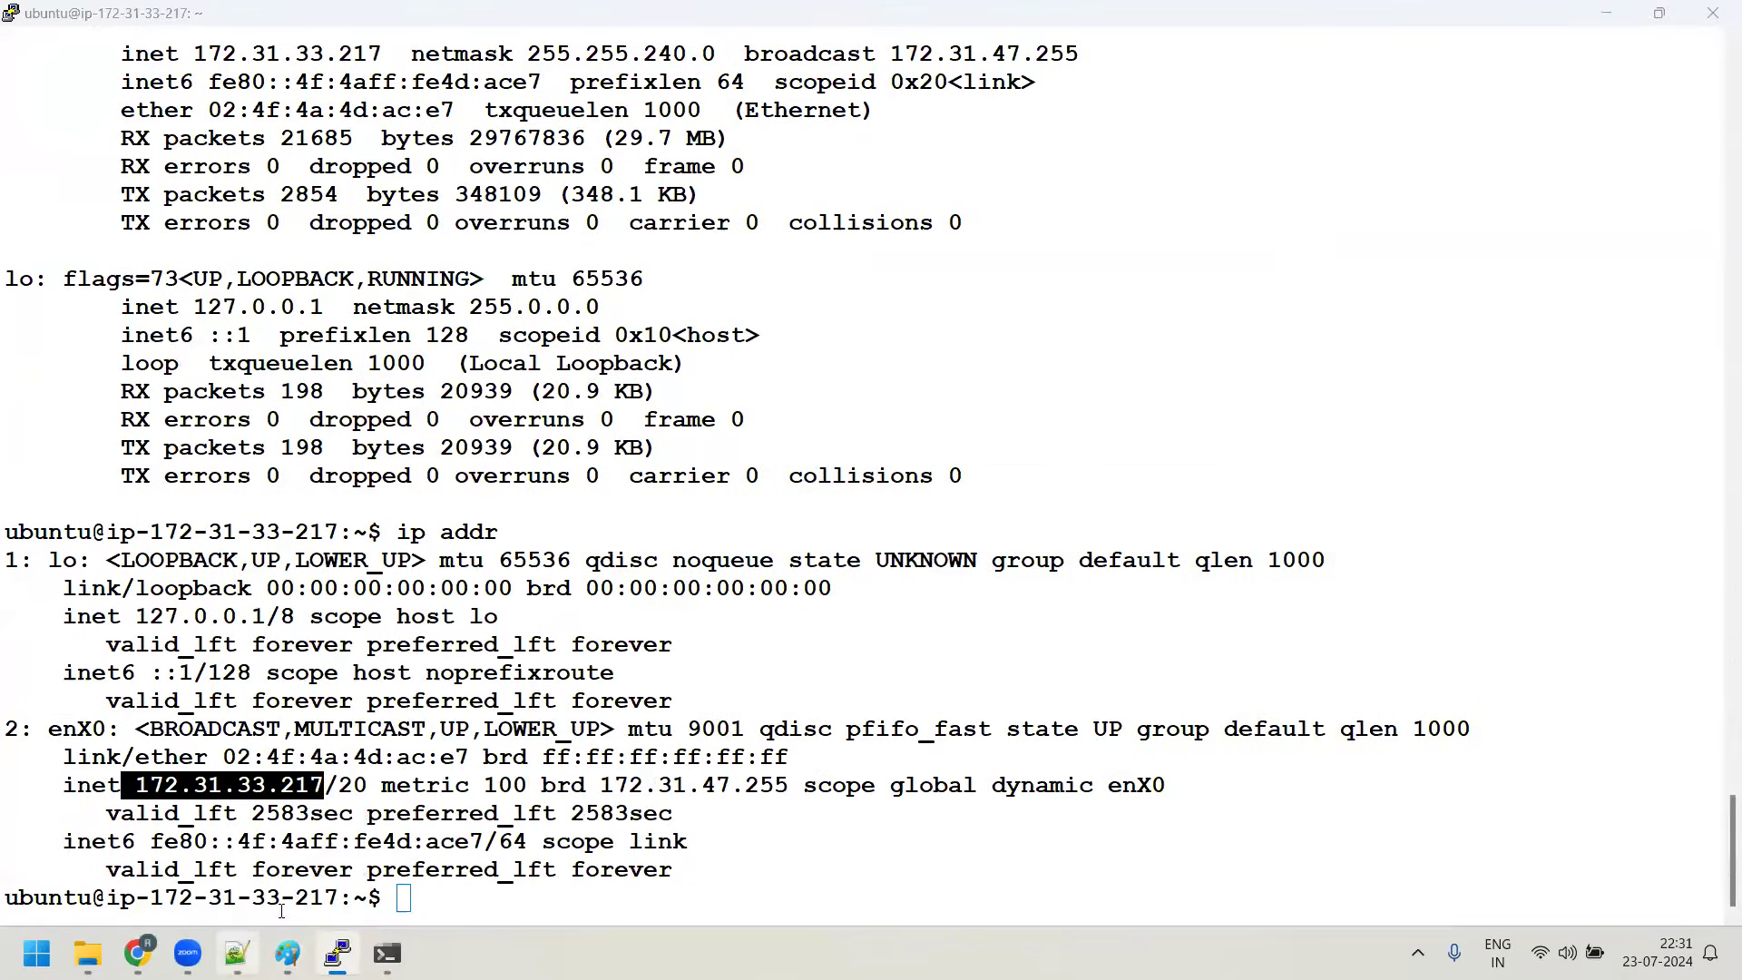
scroll(1265, 603, down, 3)
Add a 'Tomorrow agenda' heading and the line 'We will learning a lot of command ( 15 to 20 commands )'
key(Return)
key(Return)
text(Tomorrow agae)
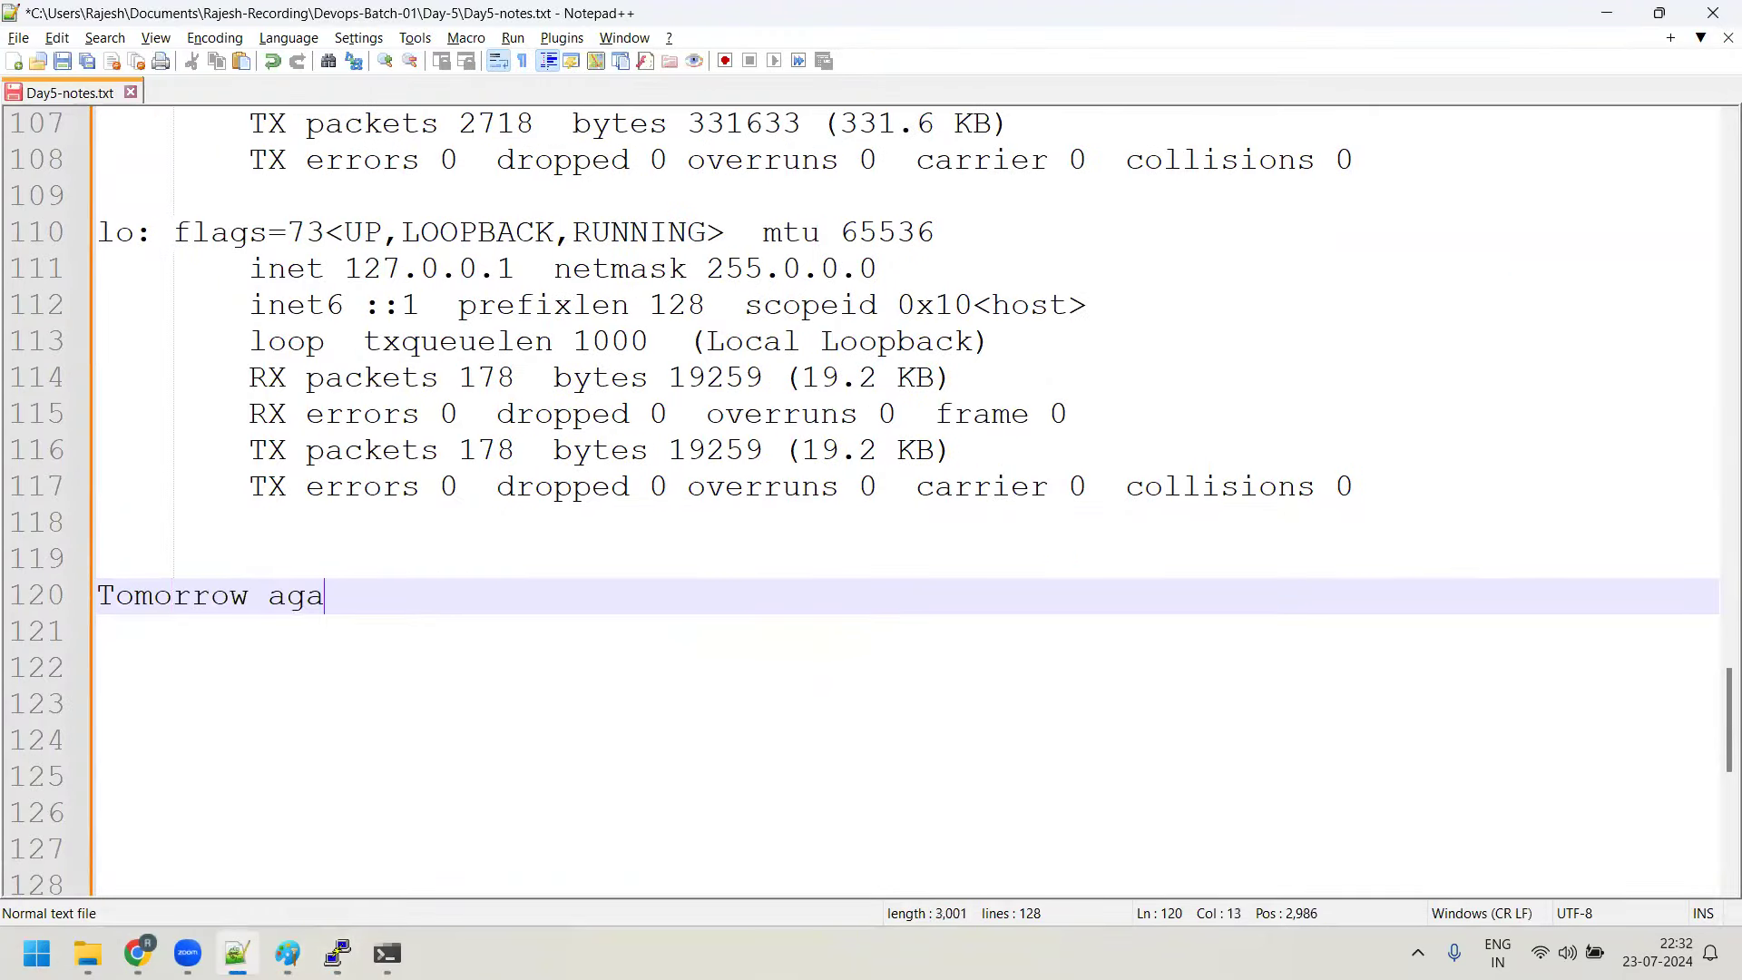
key(BackSpace)
key(BackSpace)
text(enda)
key(Return)
key(Return)
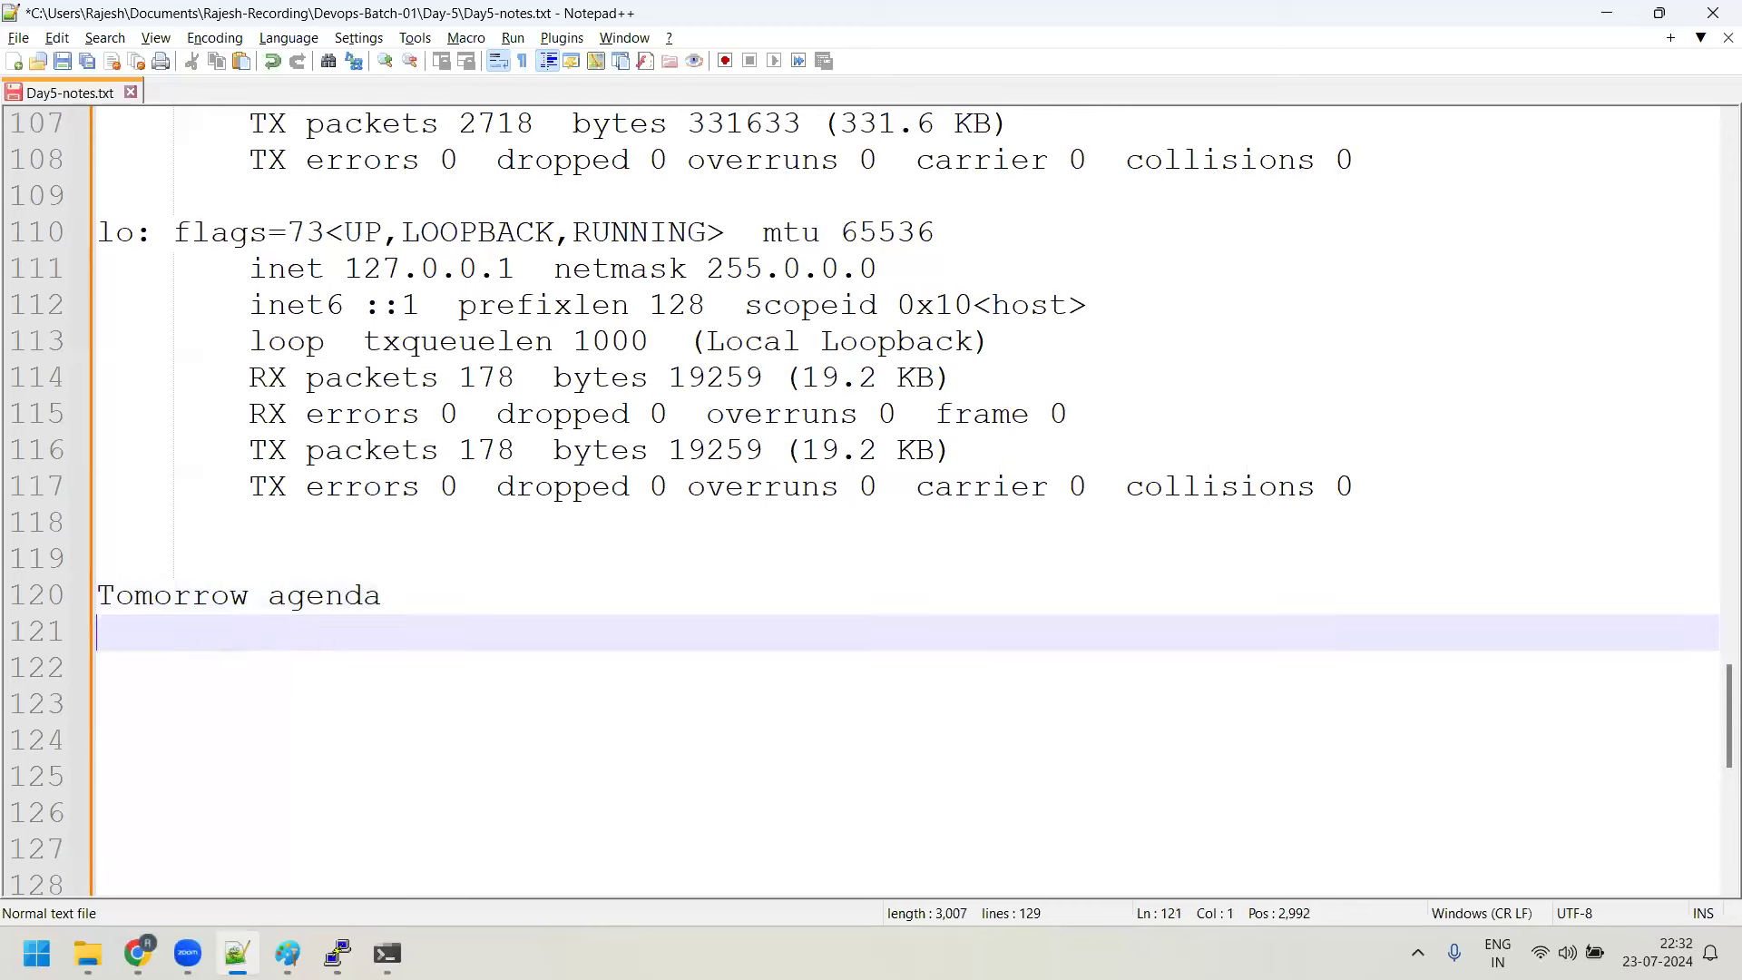
text(We will learnin)
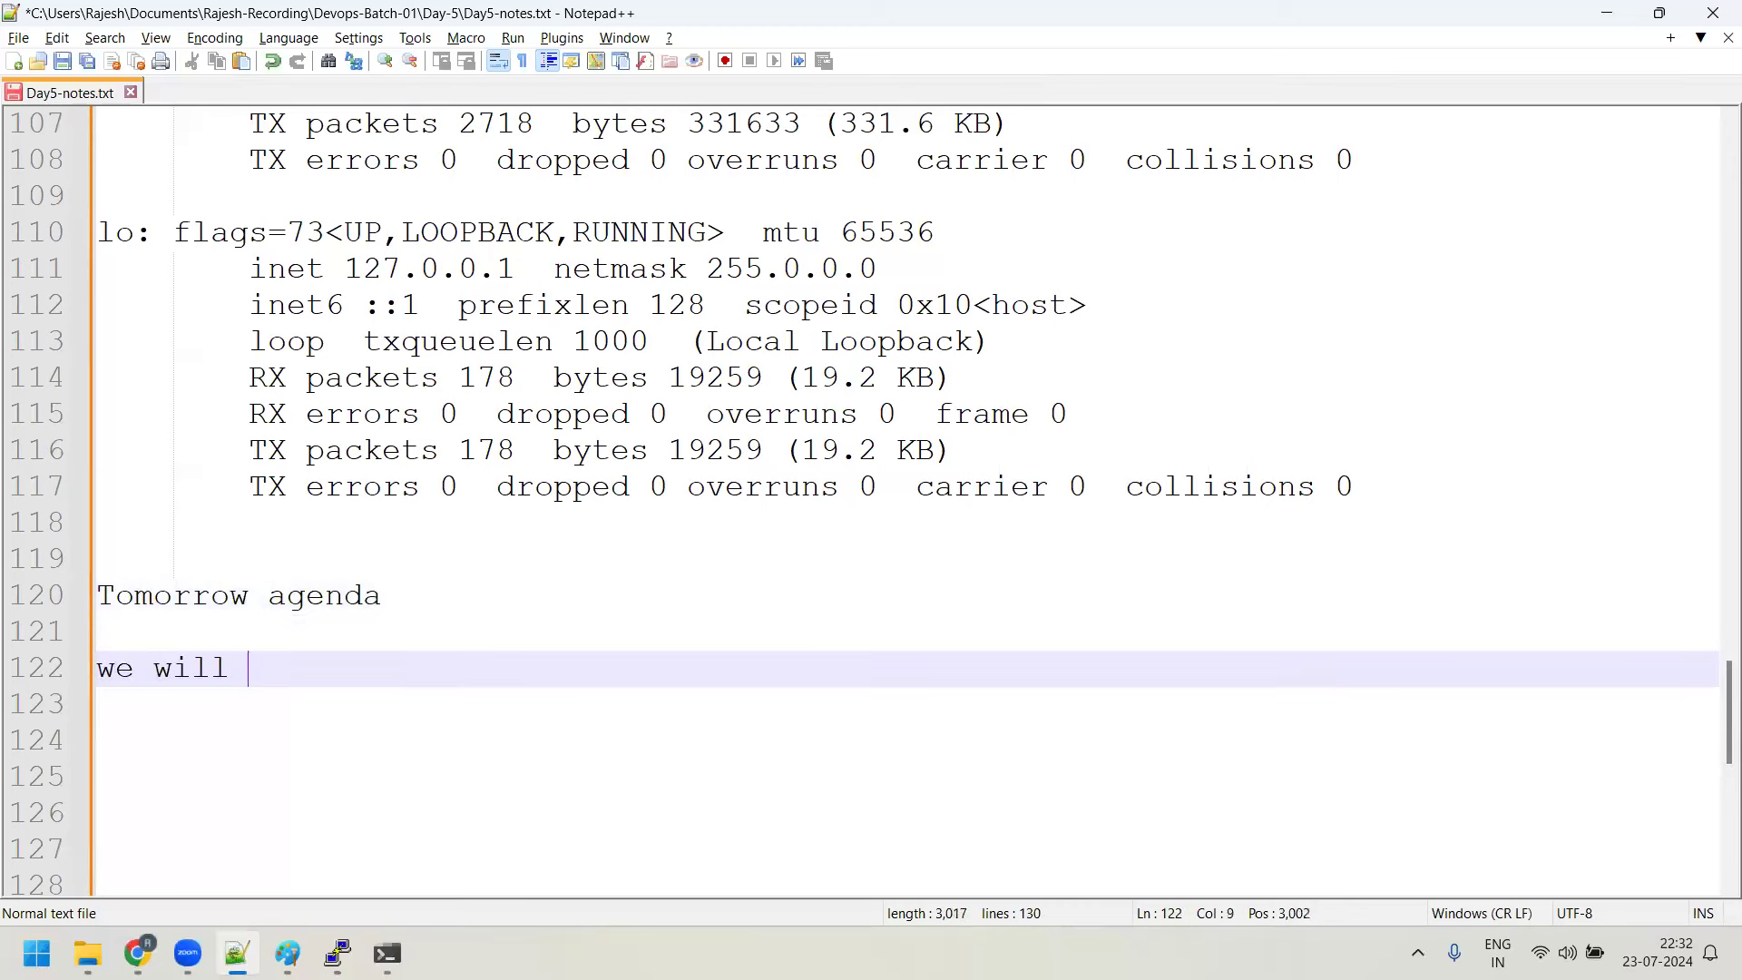
text(g a lot )
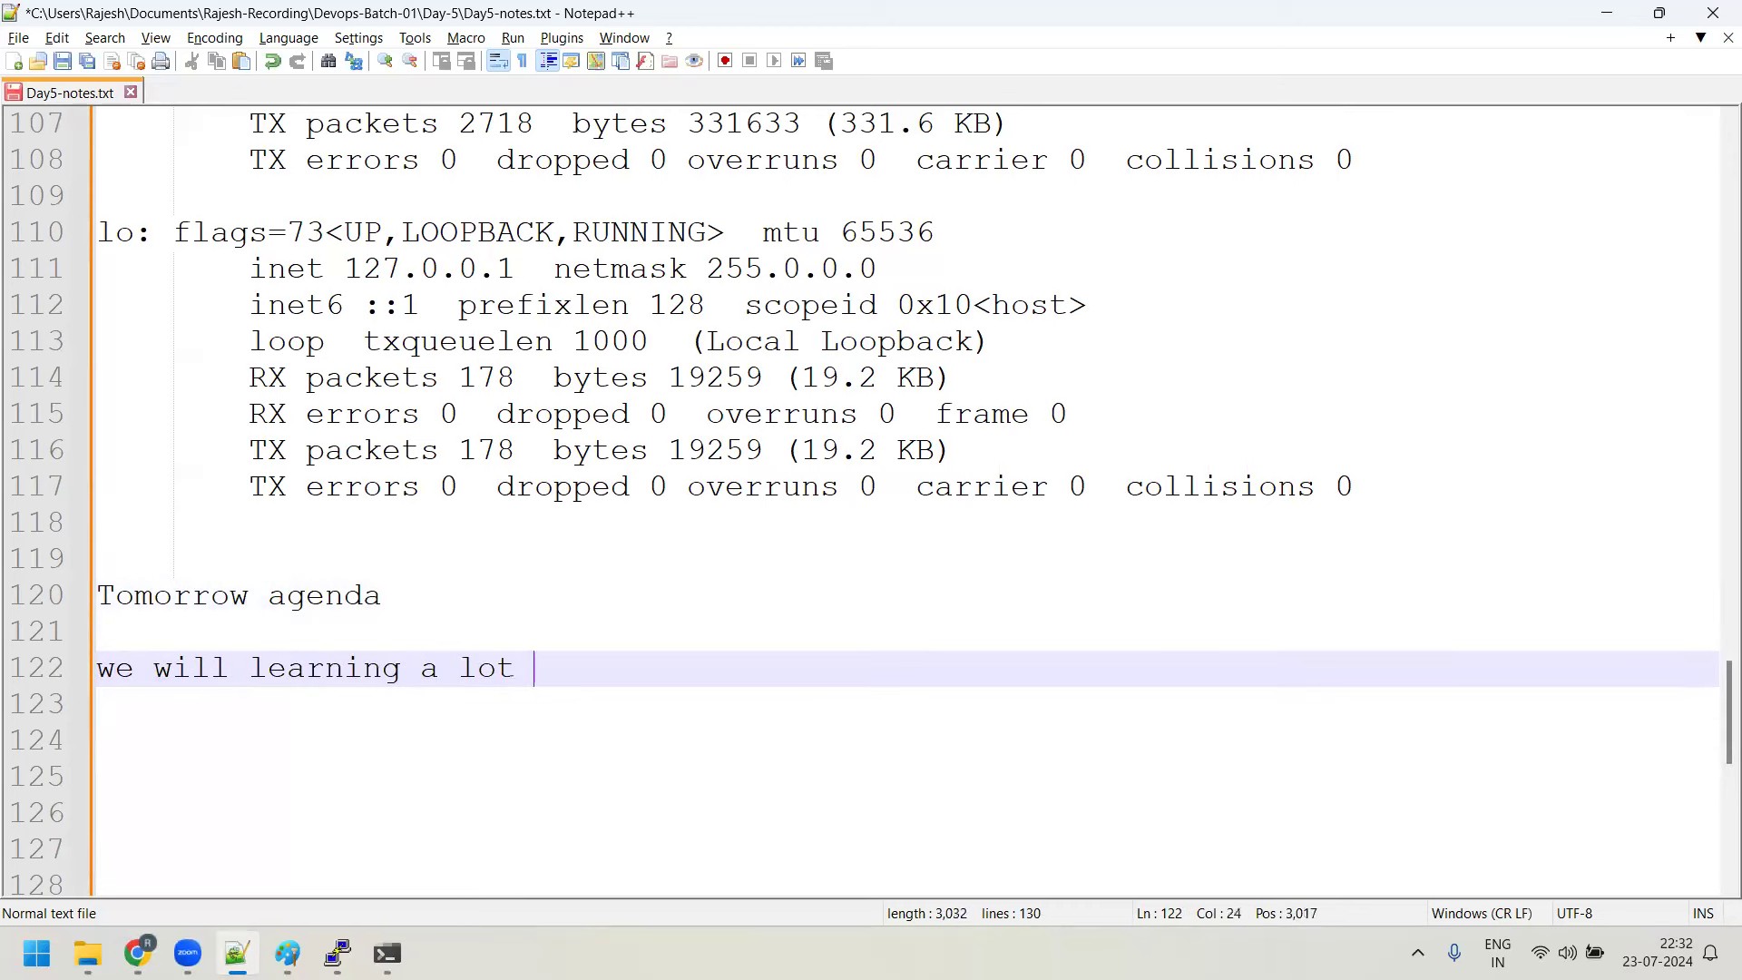
text(of command )
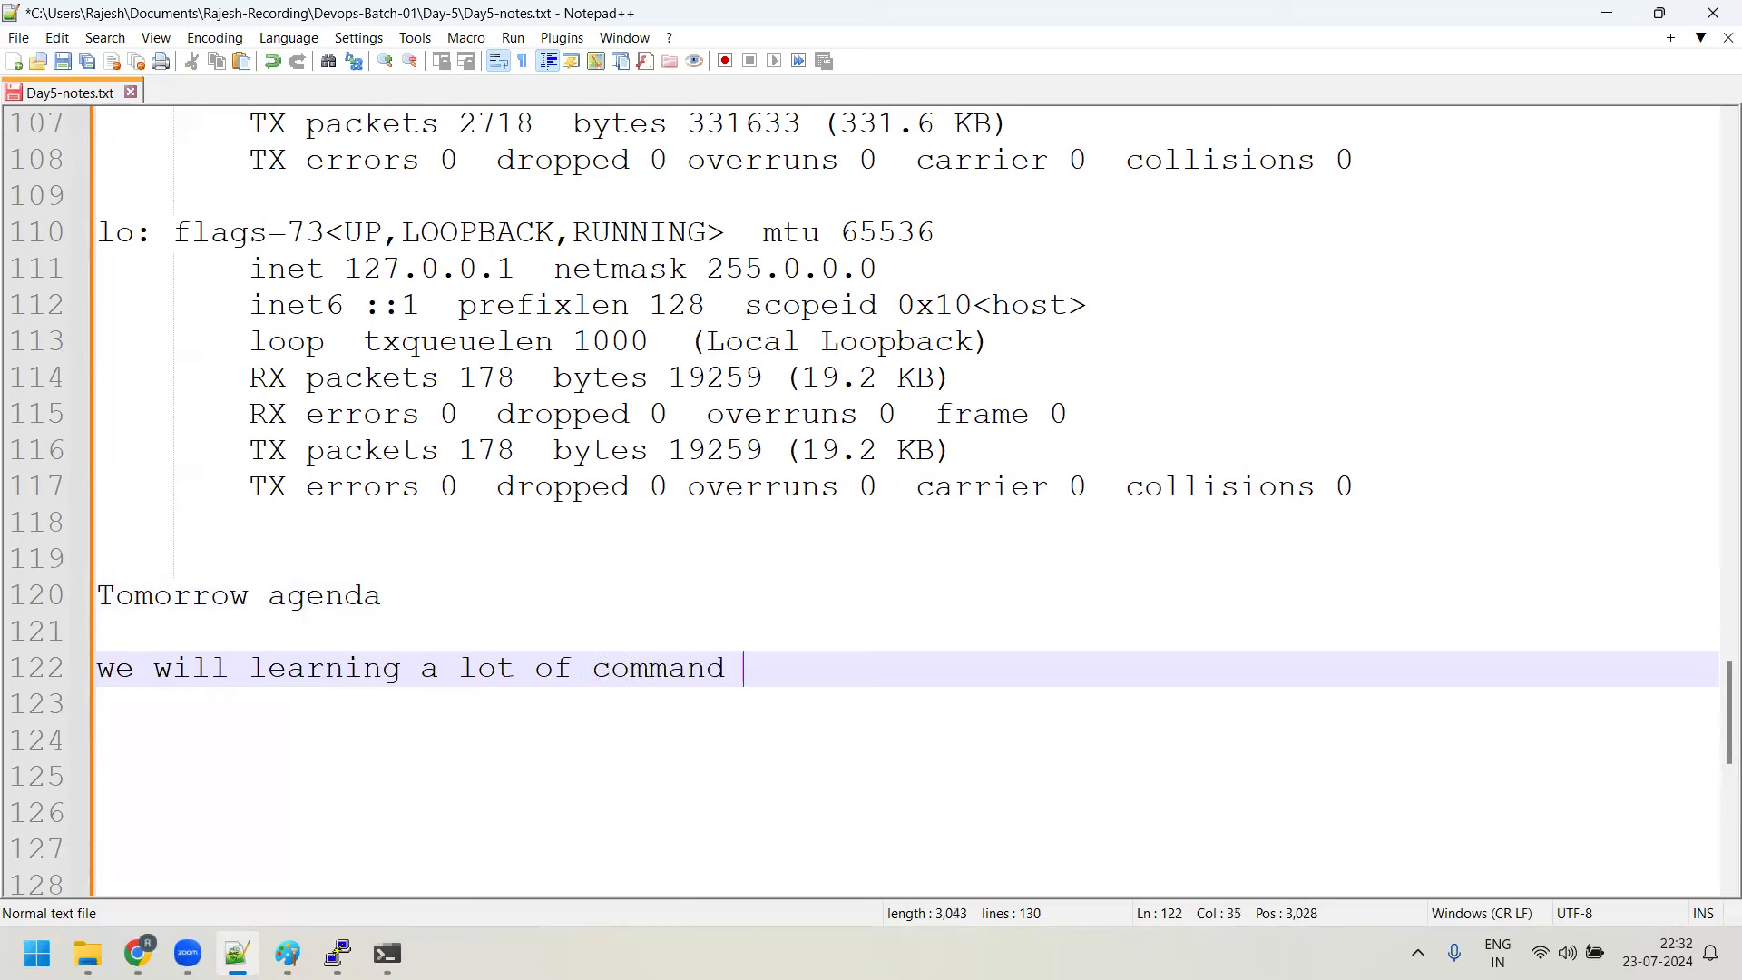
text(( 15 to 2o)
key(BackSpace)
key(BackSpace)
text(0 com)
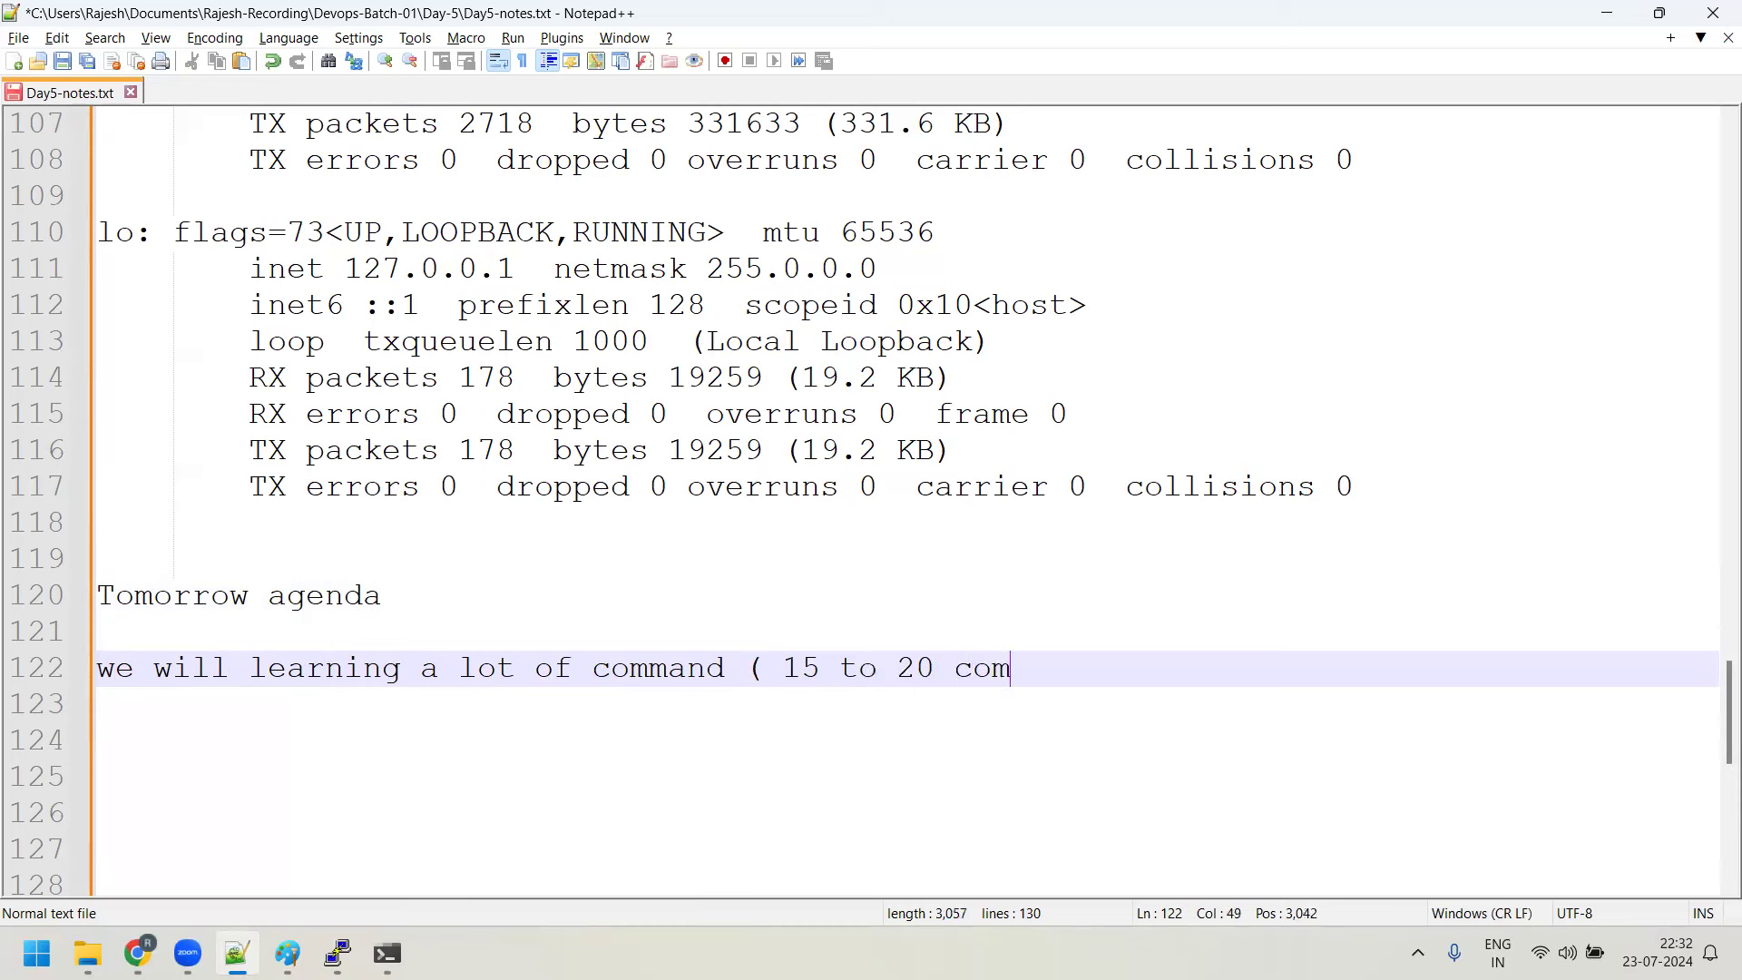
text(mands ))
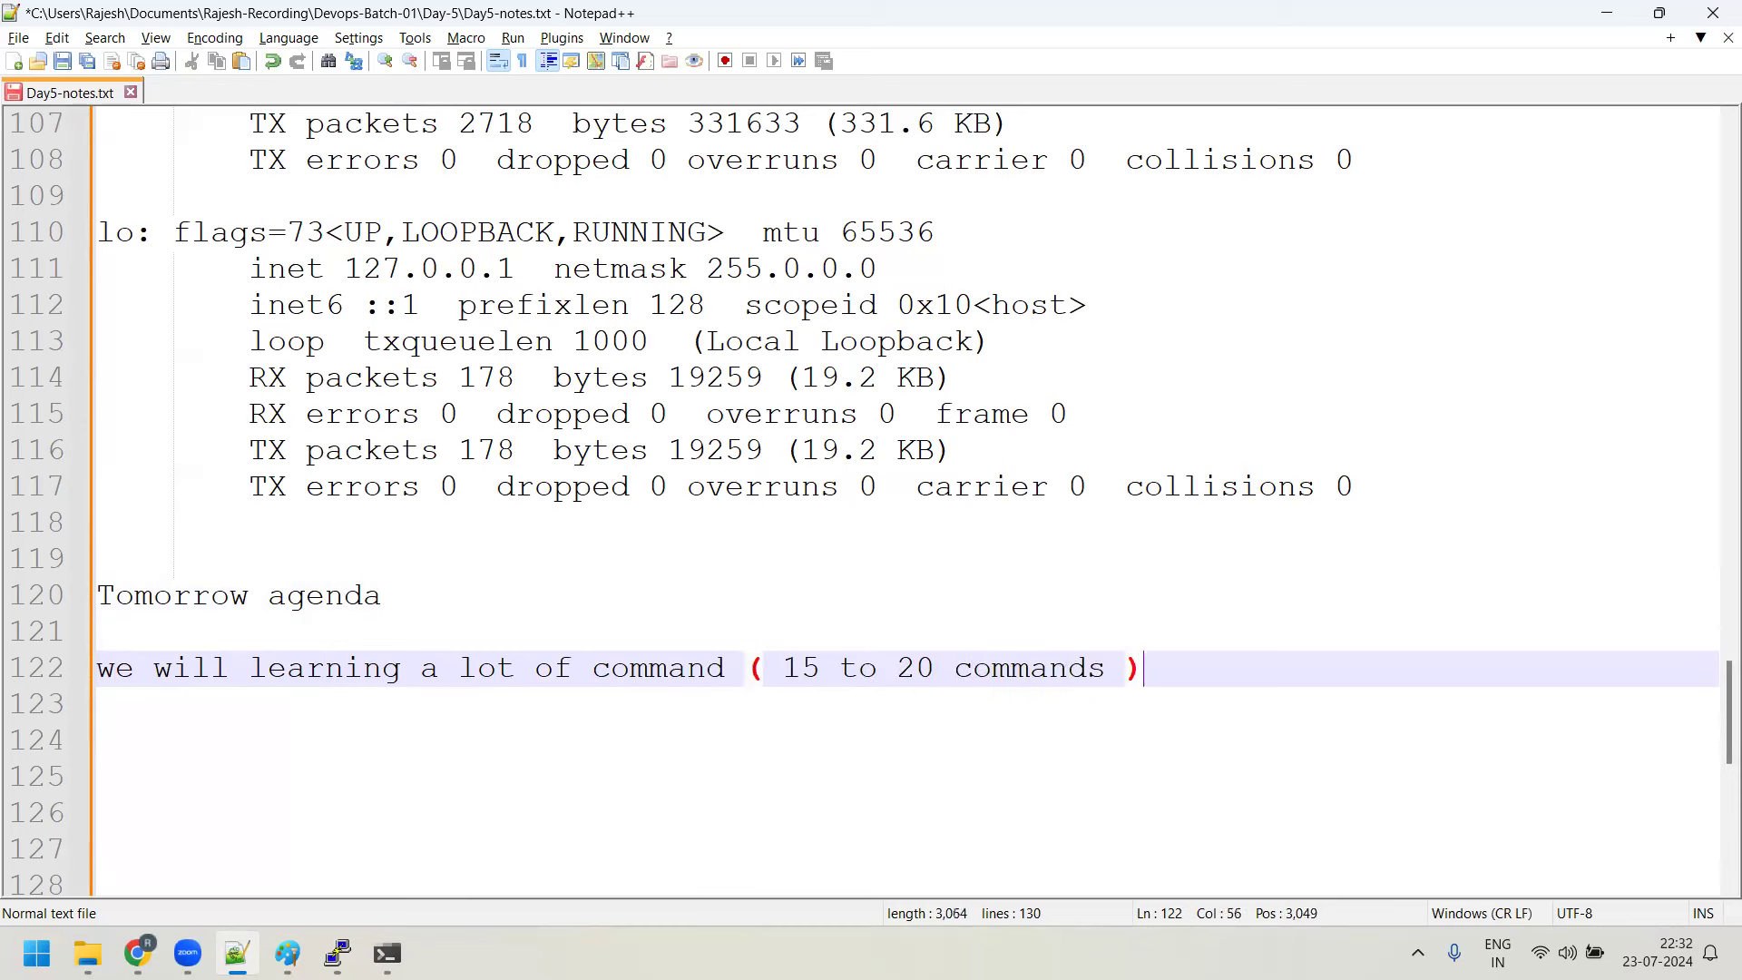
Add the agenda line 'Editors - Vi Editor, Nano' with blank lines after it
key(Return)
key(Return)
text(Edite)
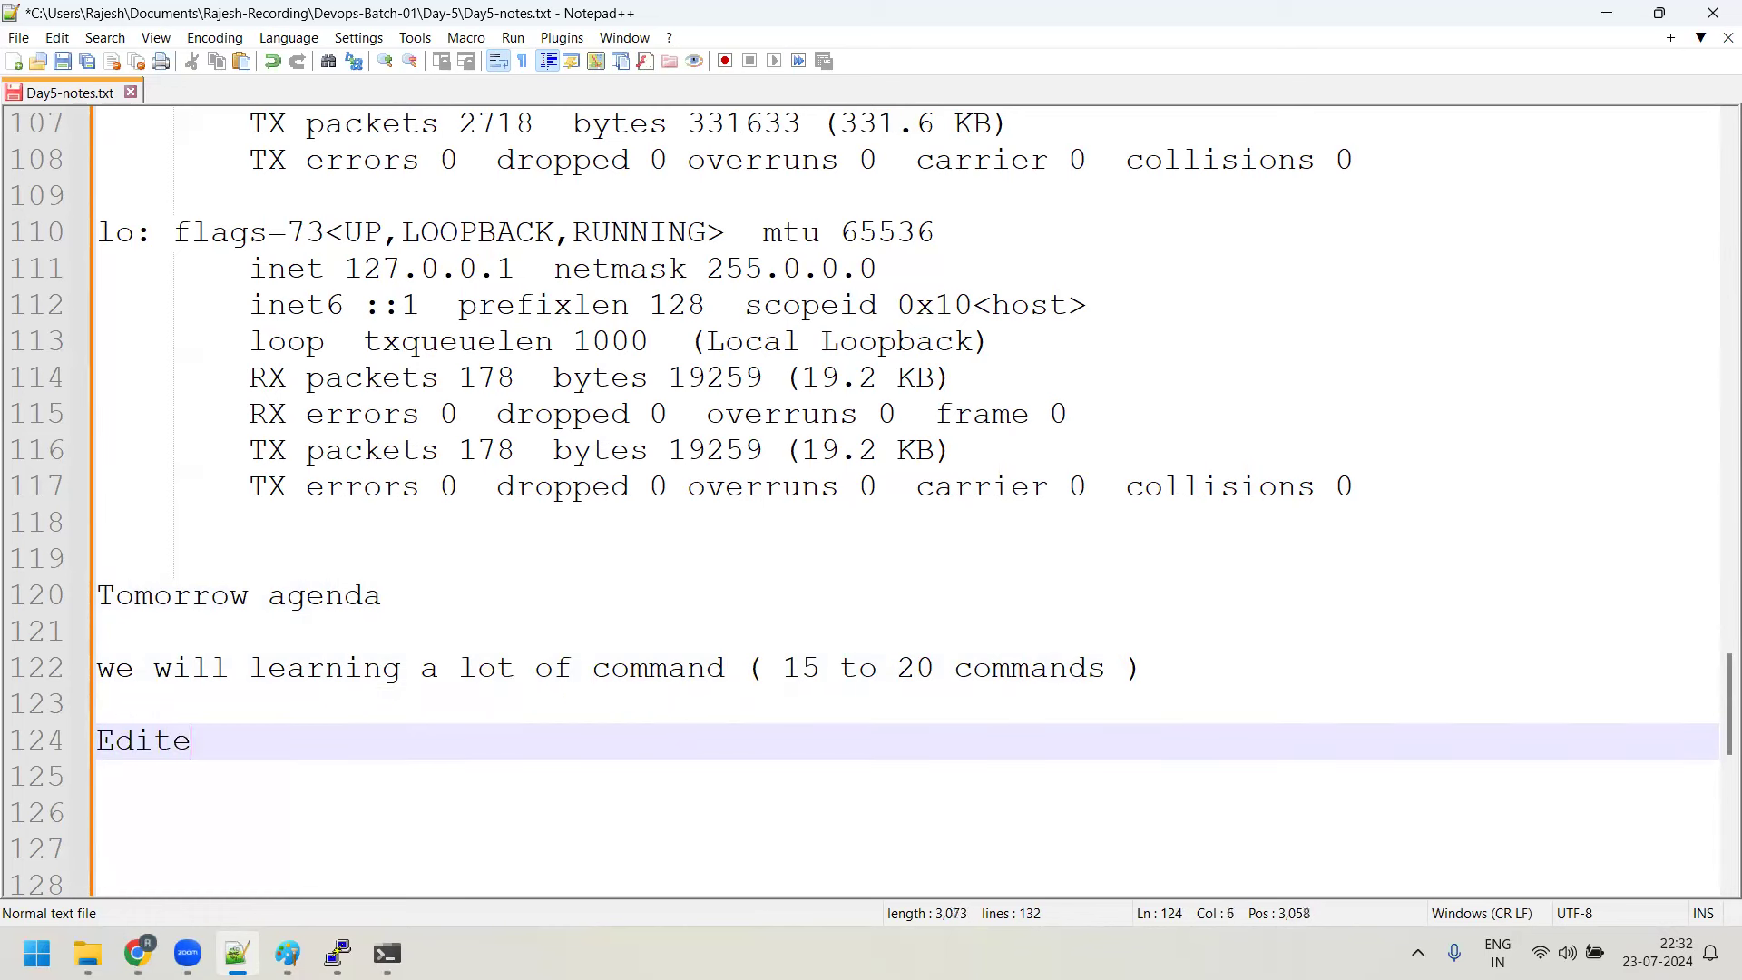
key(BackSpace)
text(ors - Vi Editor, Nano)
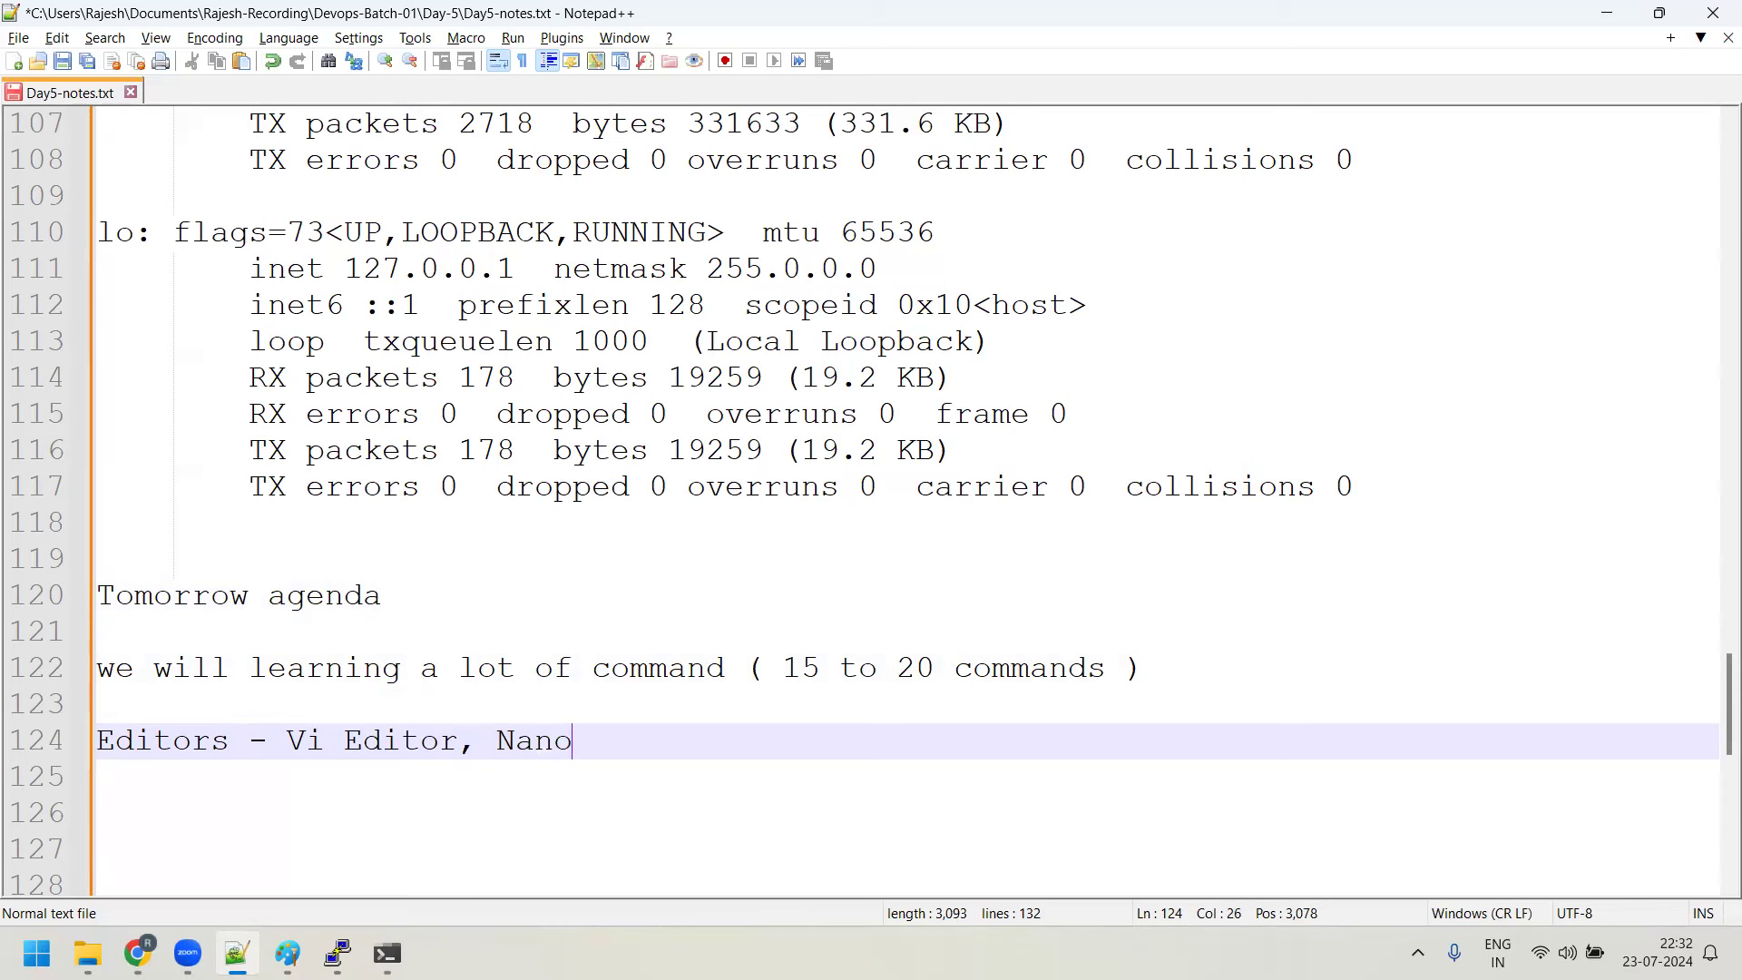
key(Return)
key(Return)
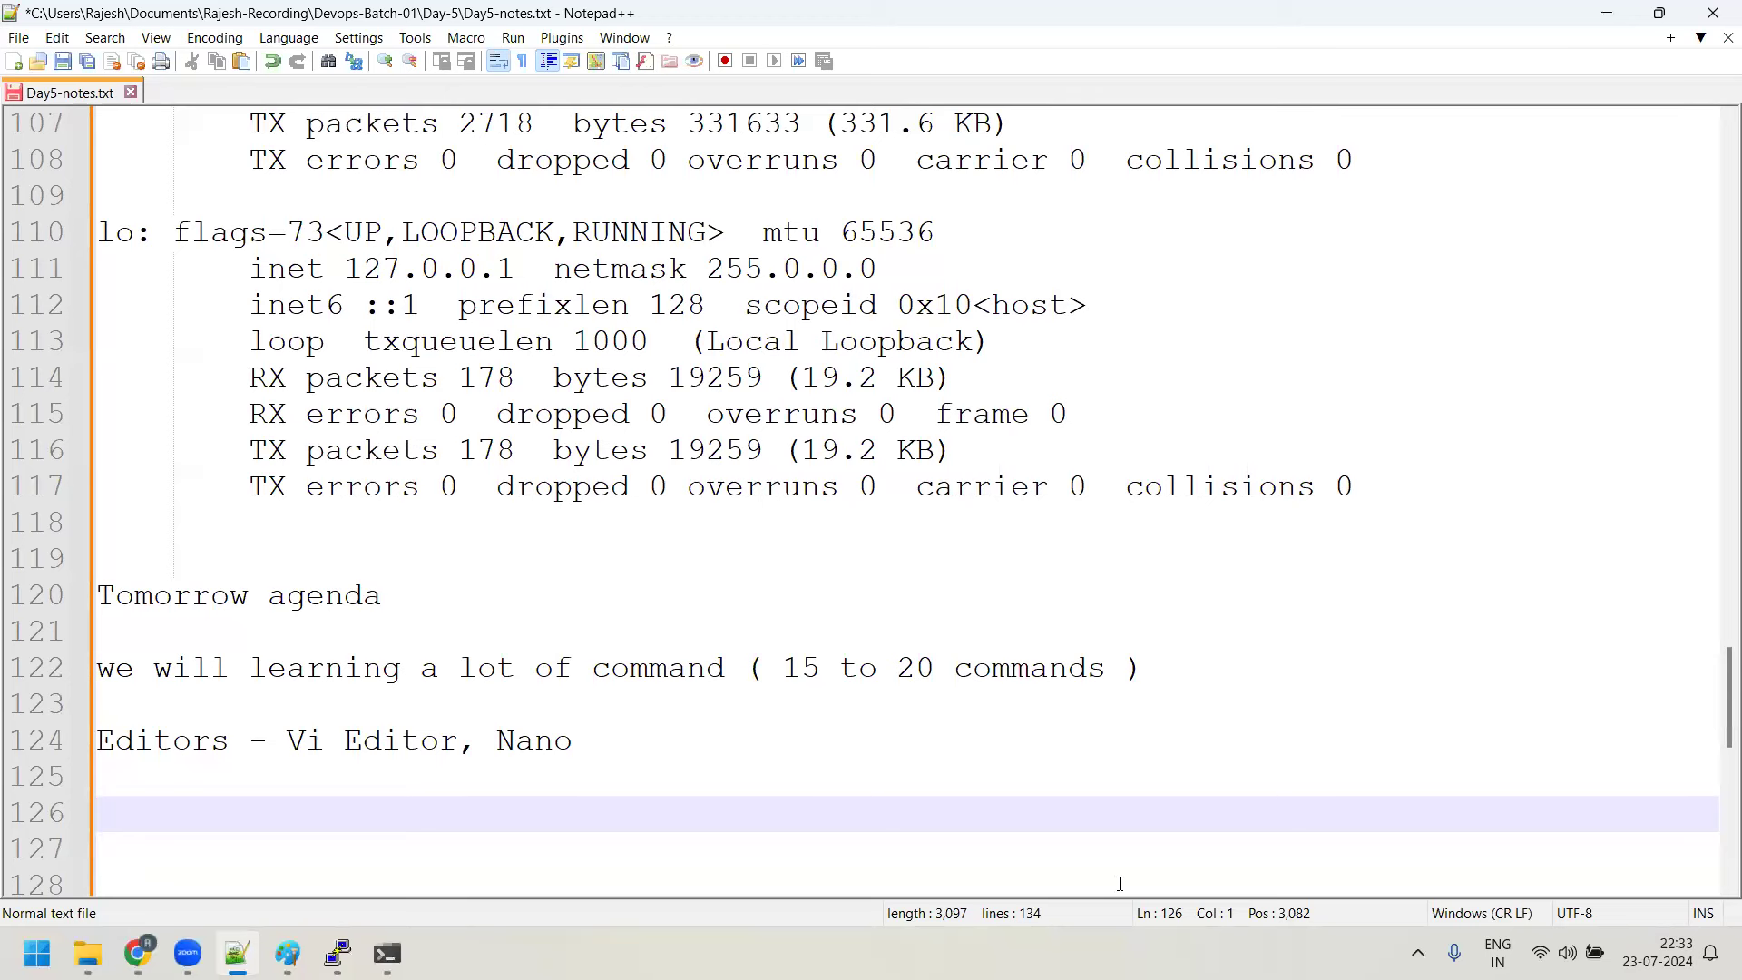
Add the agenda line 'Learning about Bash shell features'
key(Down)
key(Down)
text(Lea)
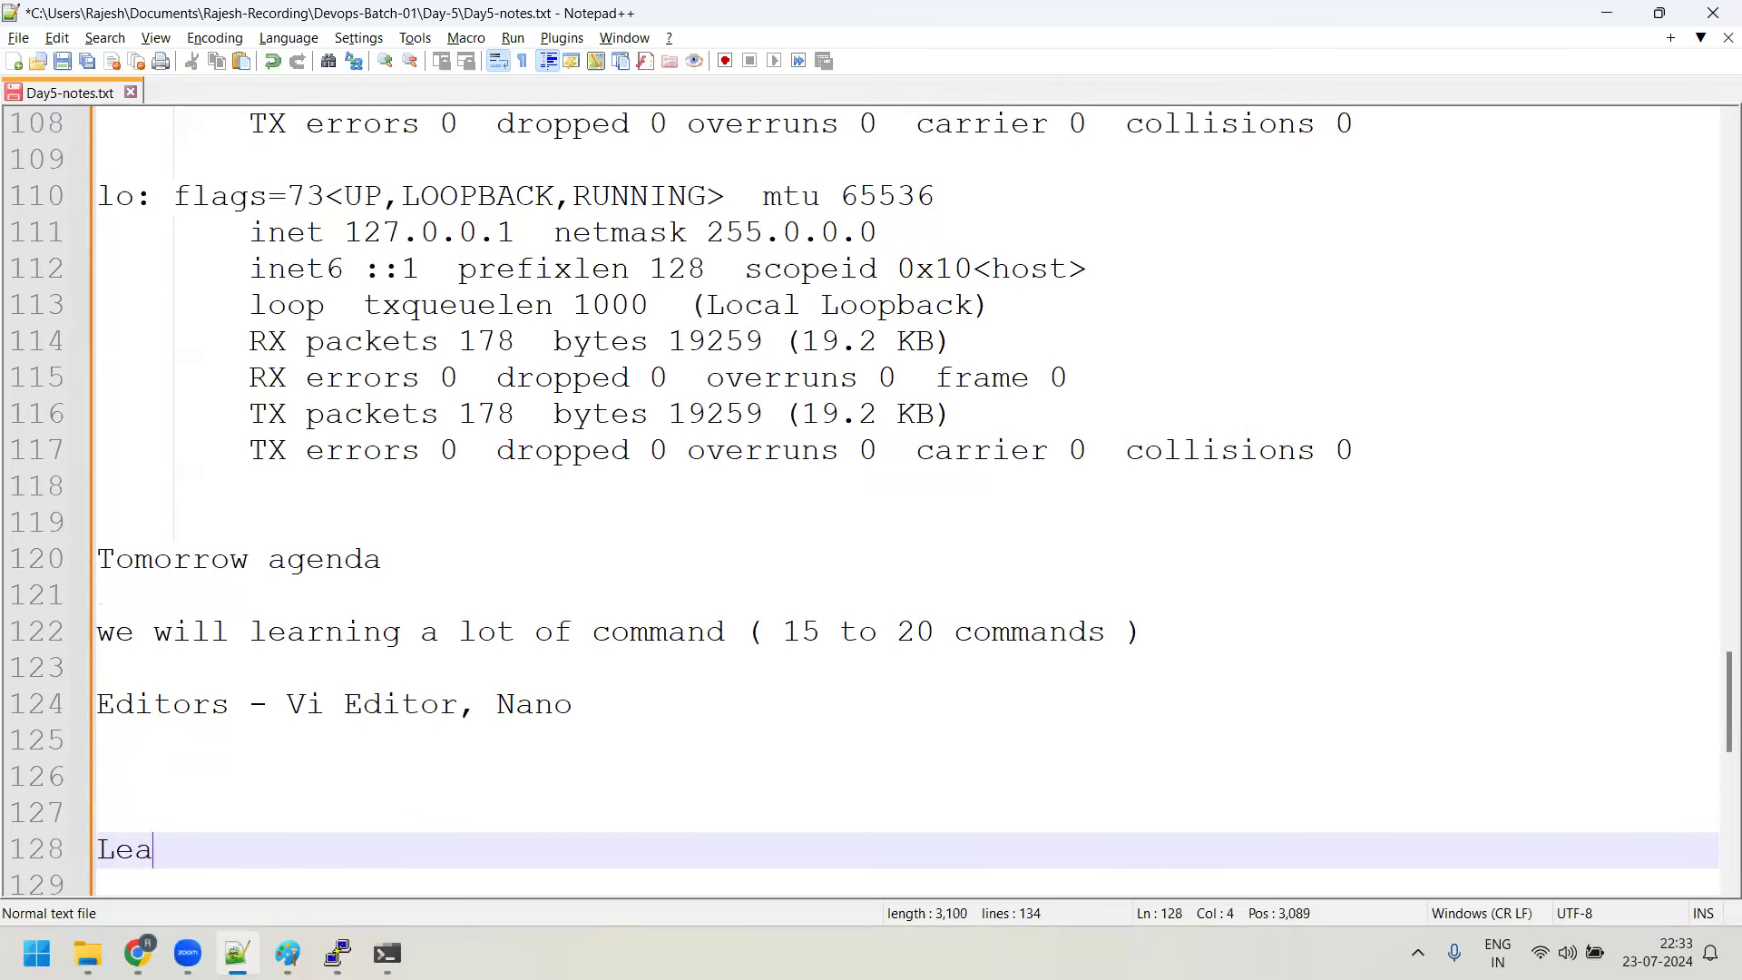
text(rning about )
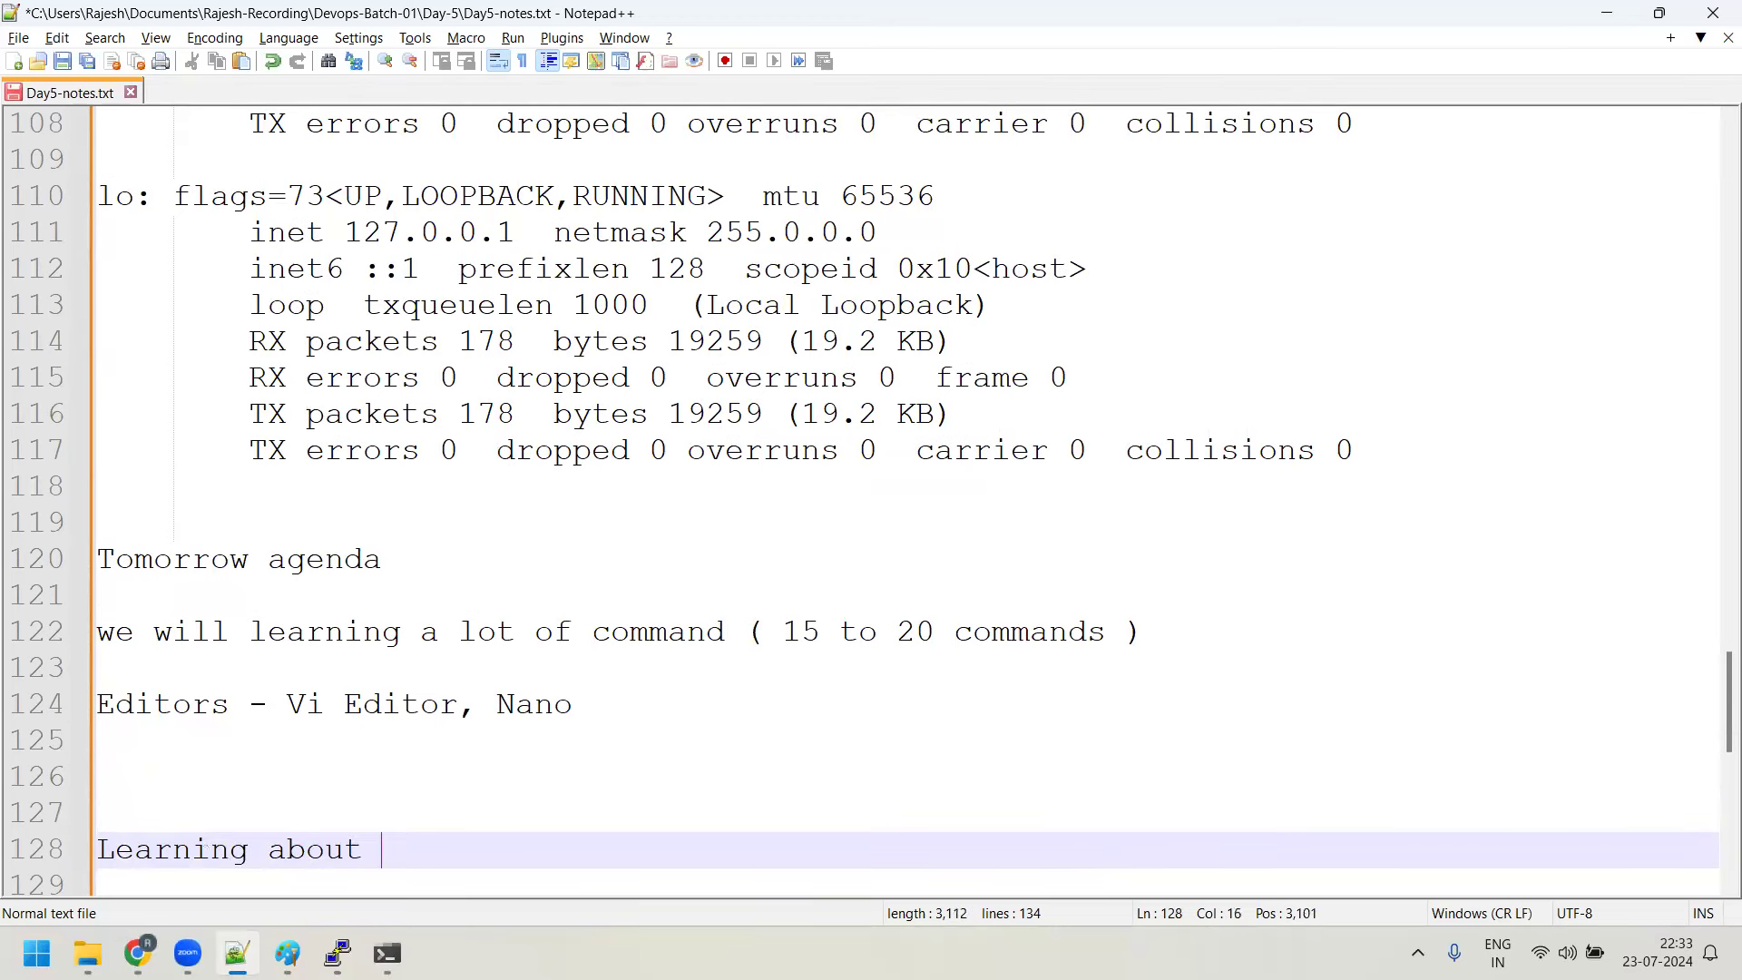
text(Bash shell )
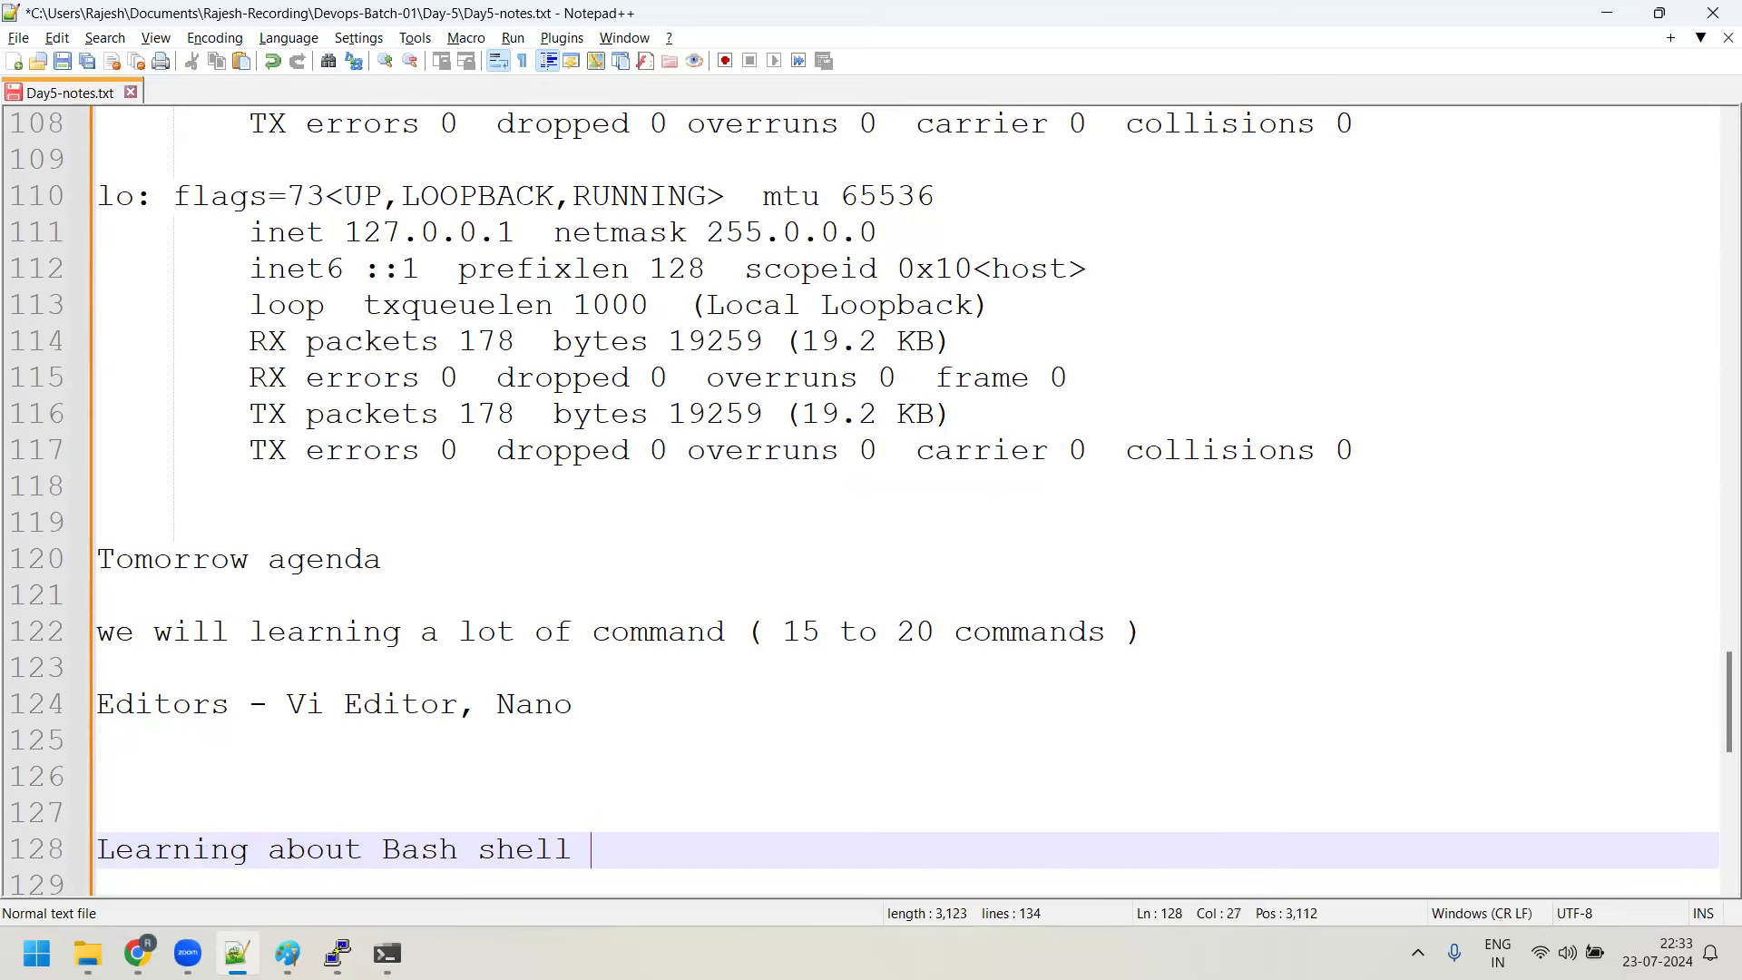
text(features)
key(Return)
key(Return)
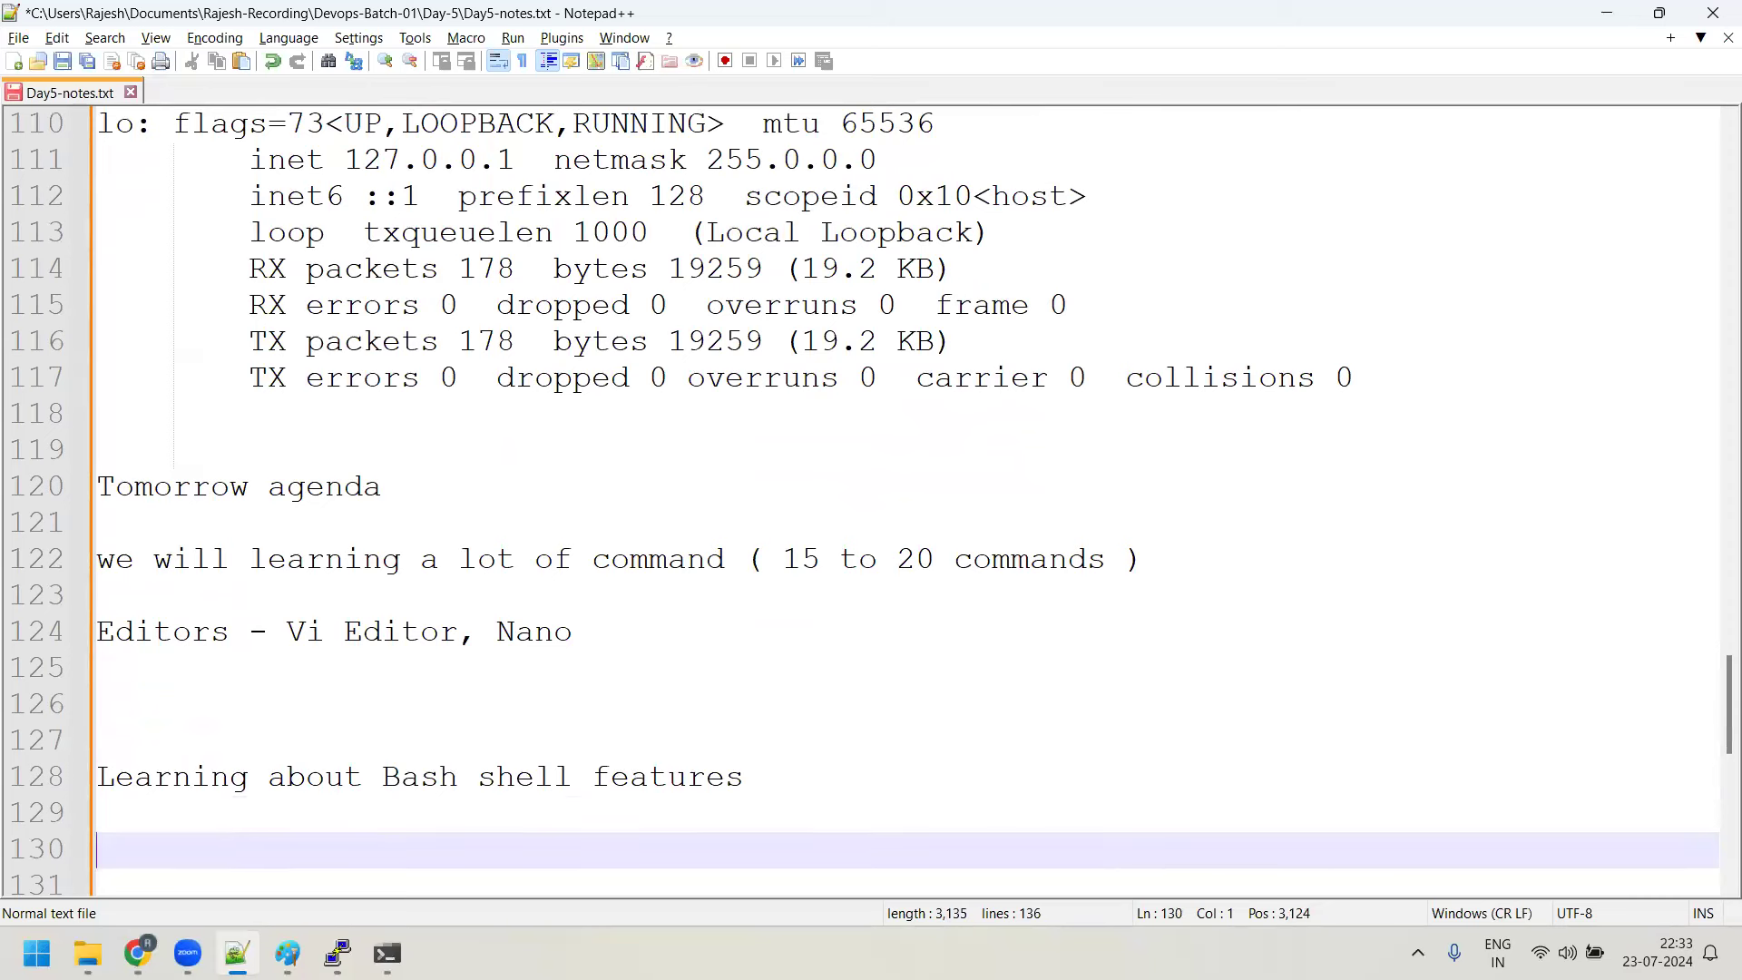
Add a line on writing and executing the first Linux program and first bash shell script
text(How to wri)
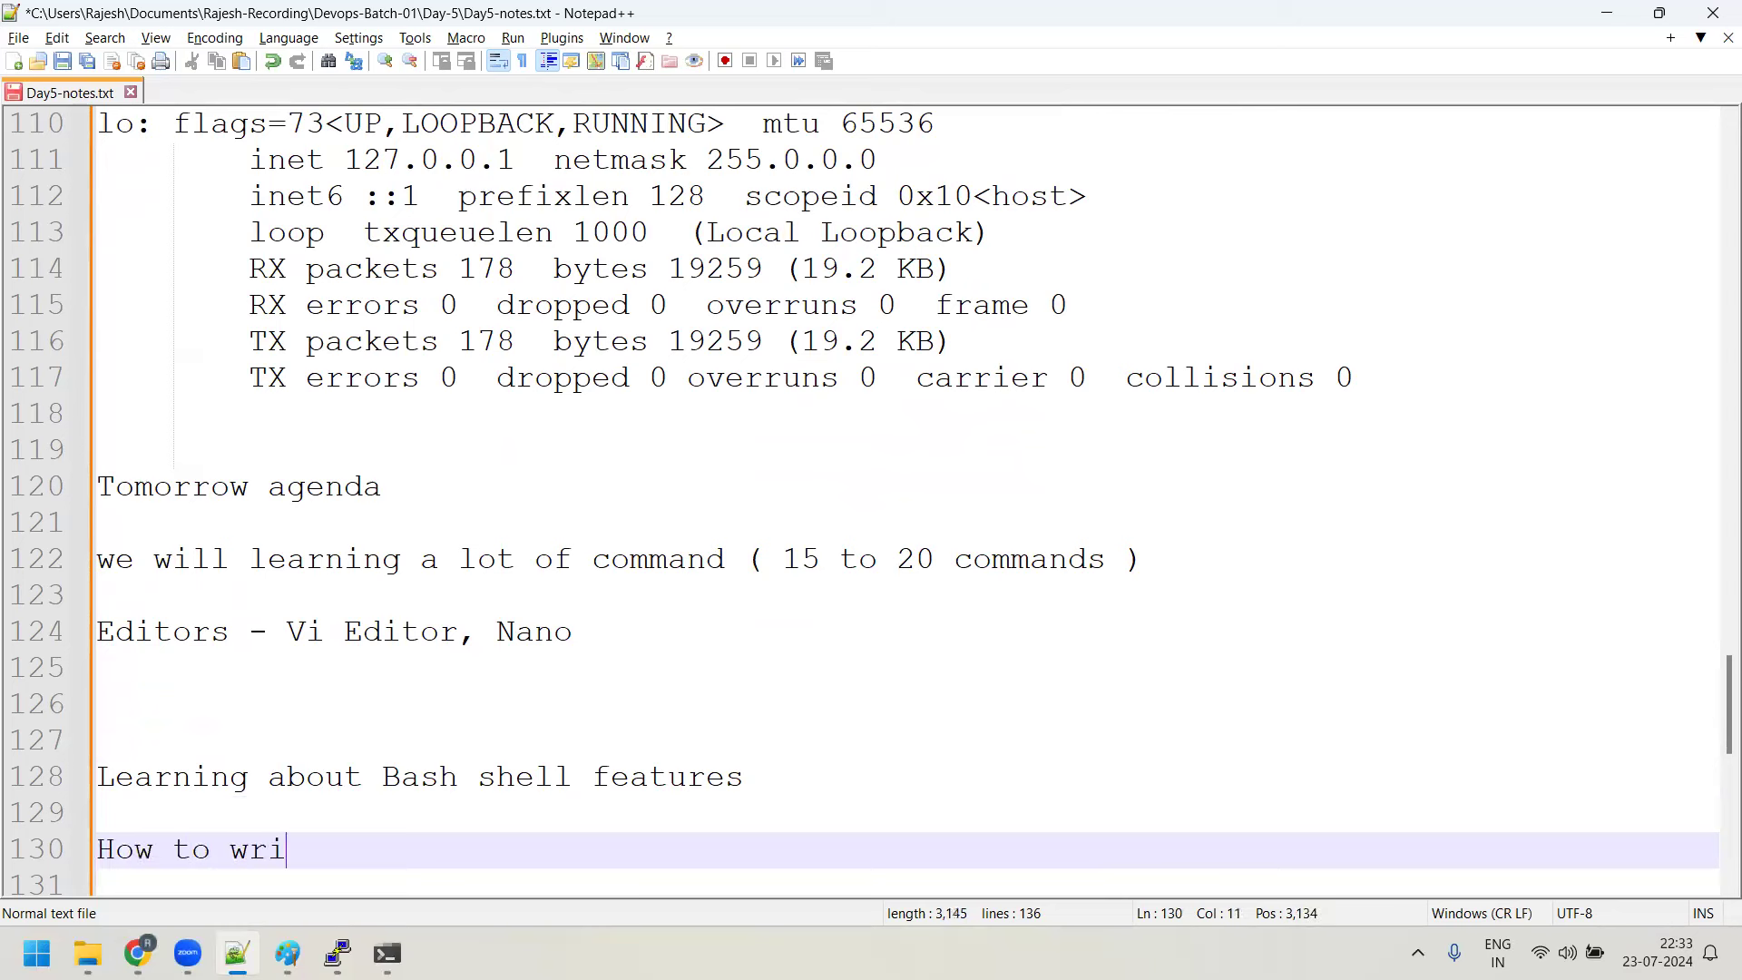
text(te the fis)
key(BackSpace)
text(rst or)
key(BackSpace)
key(BackSpace)
text(program in)
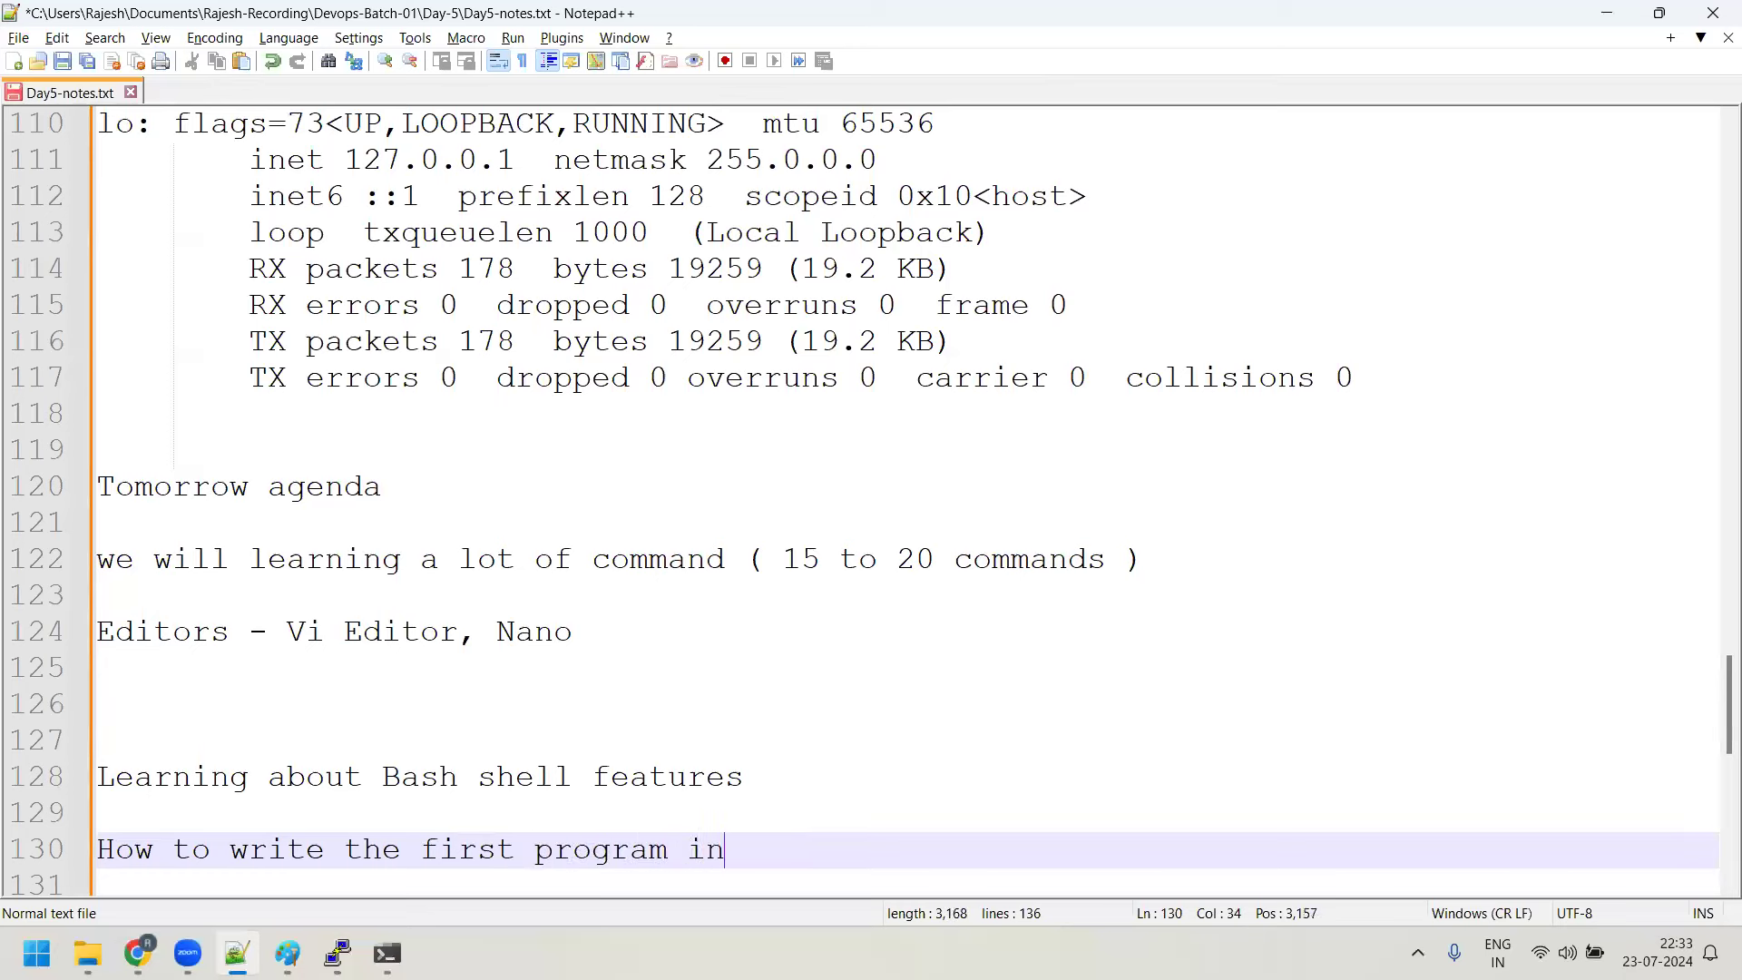
text( linux nd)
key(BackSpace)
key(BackSpace)
key(BackSpace)
text(and execute )
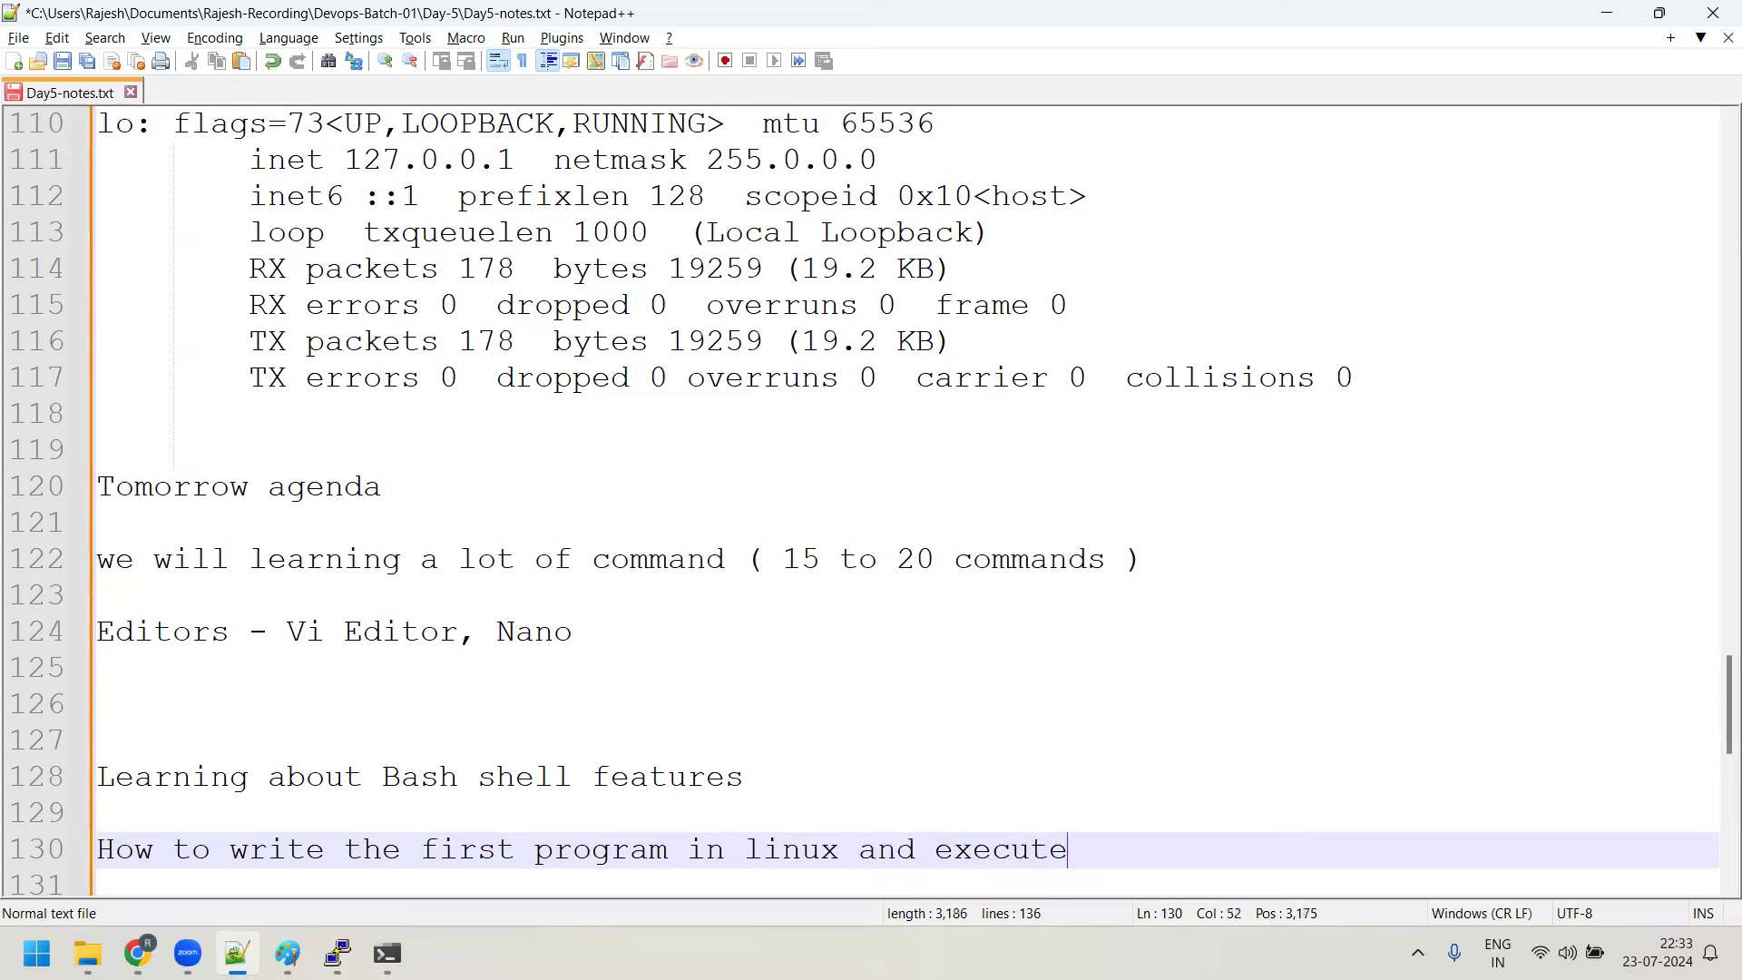
text(it as well )
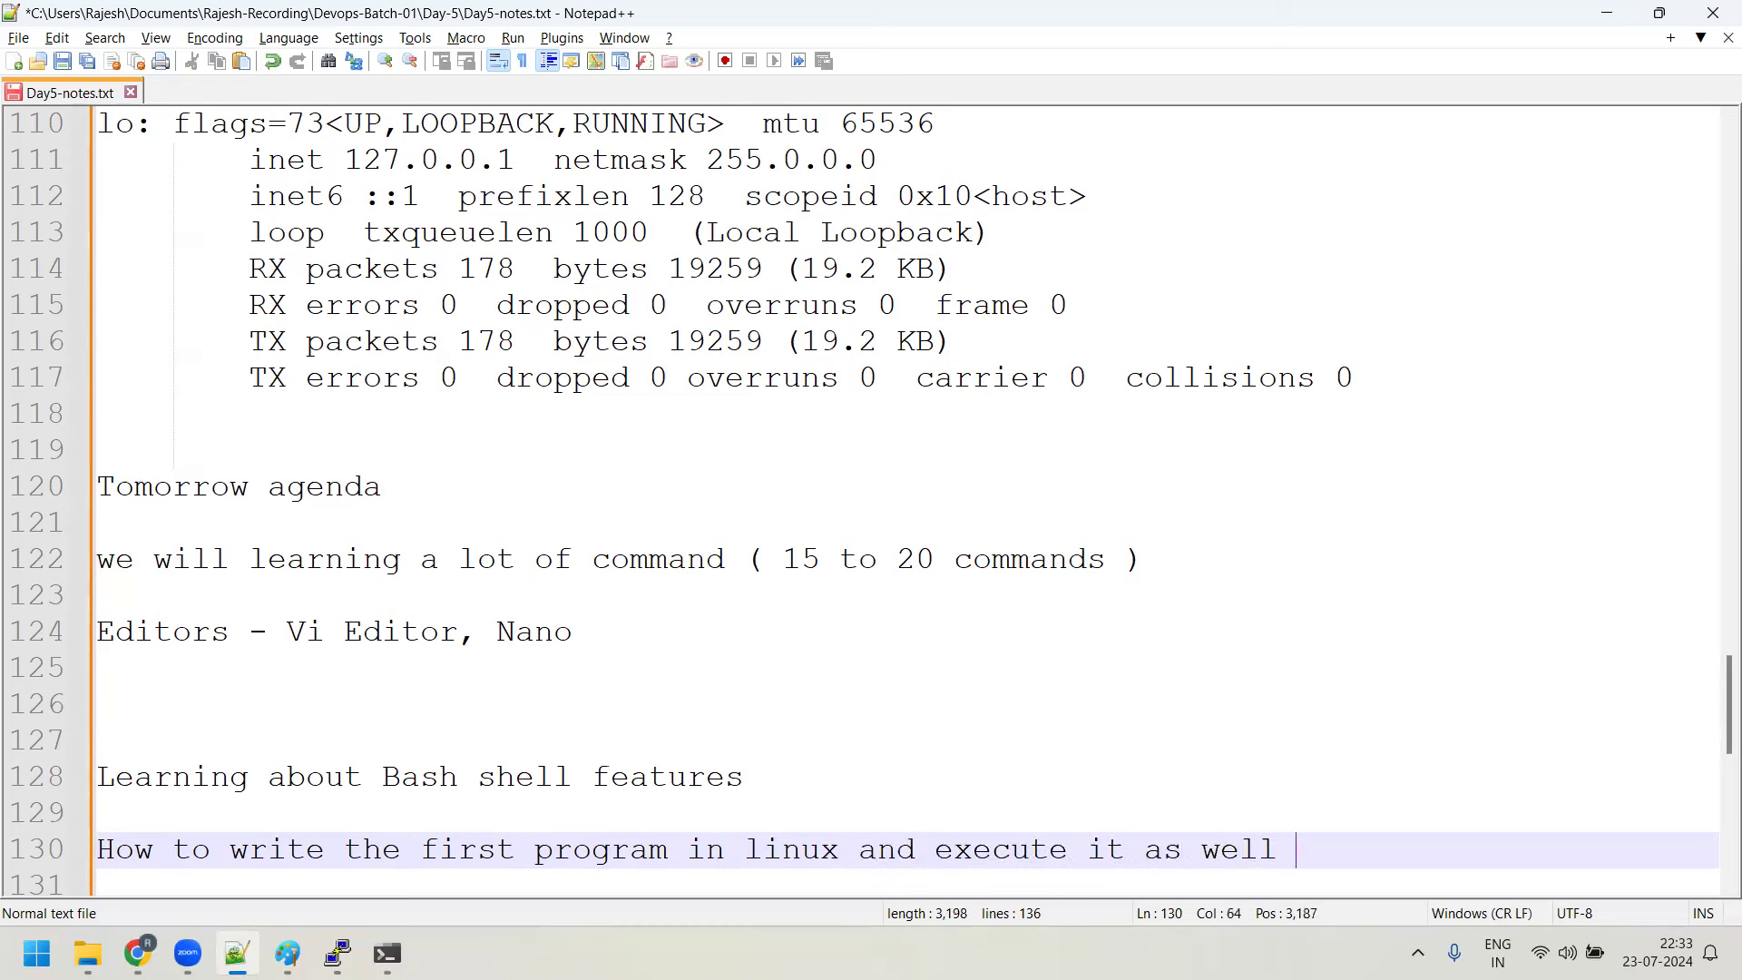
text(how to wri)
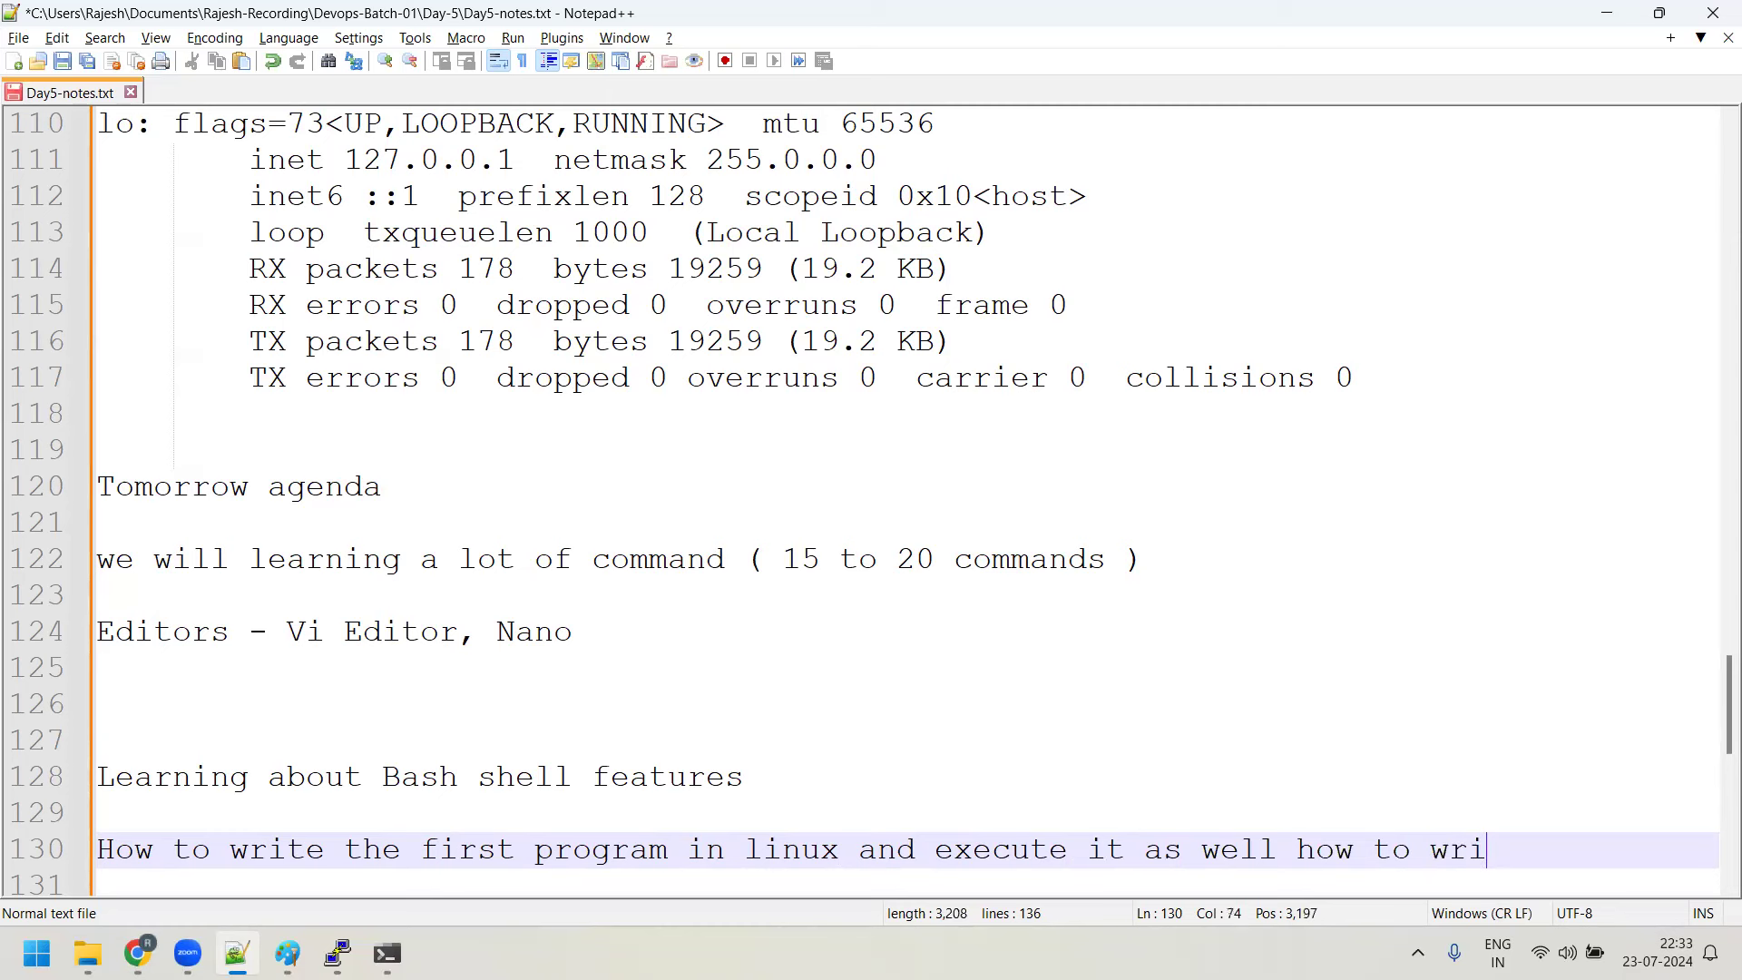
text(te first ba)
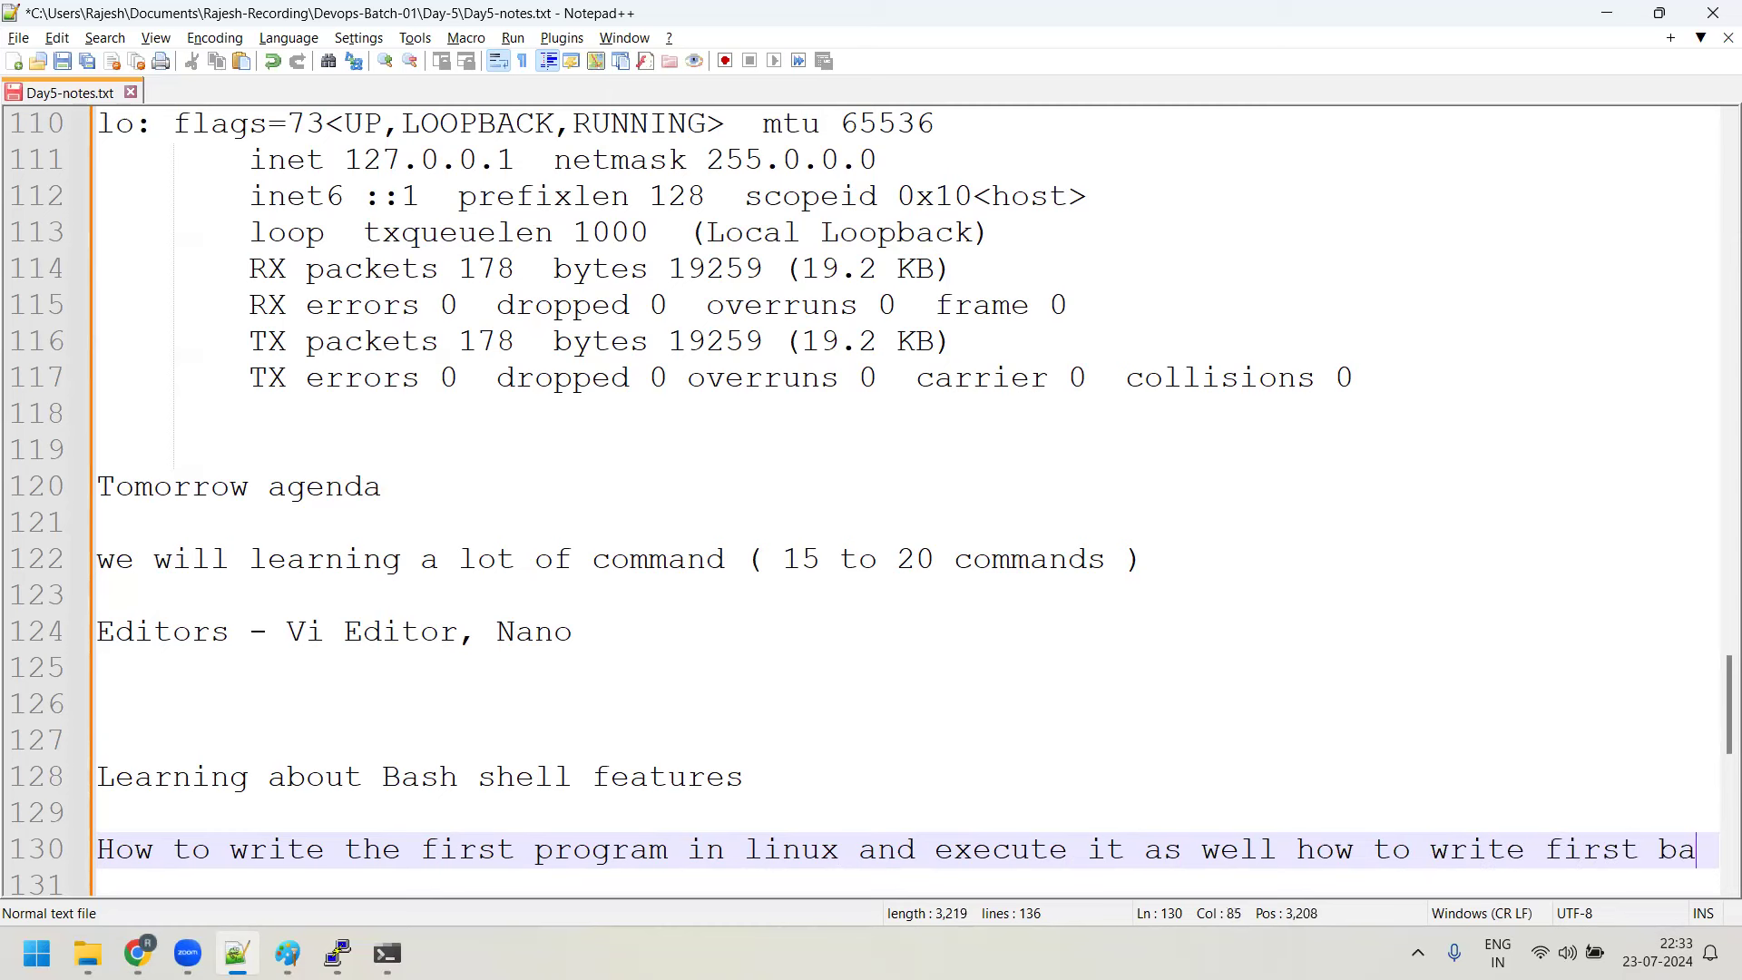
text(sh shell script and exec)
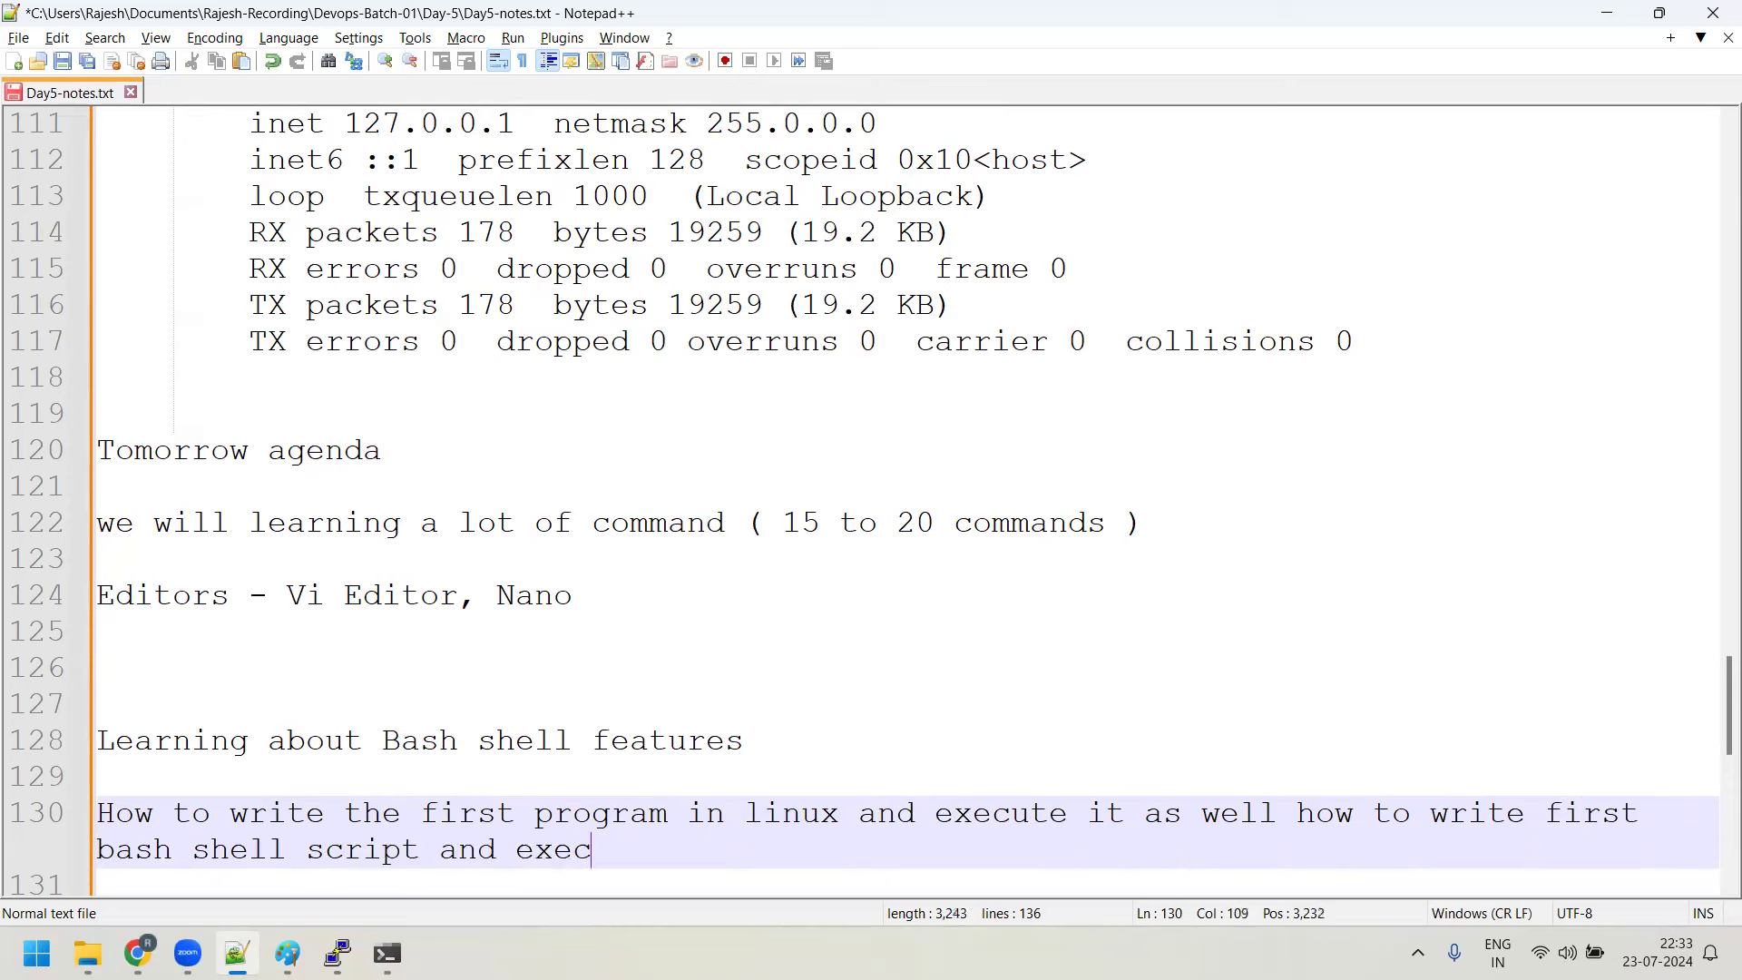
text(ute it)
Insert a line about the different types of exists in Linux below the commands line
click(1200, 540)
key(Return)
key(Return)
text(Differnet t)
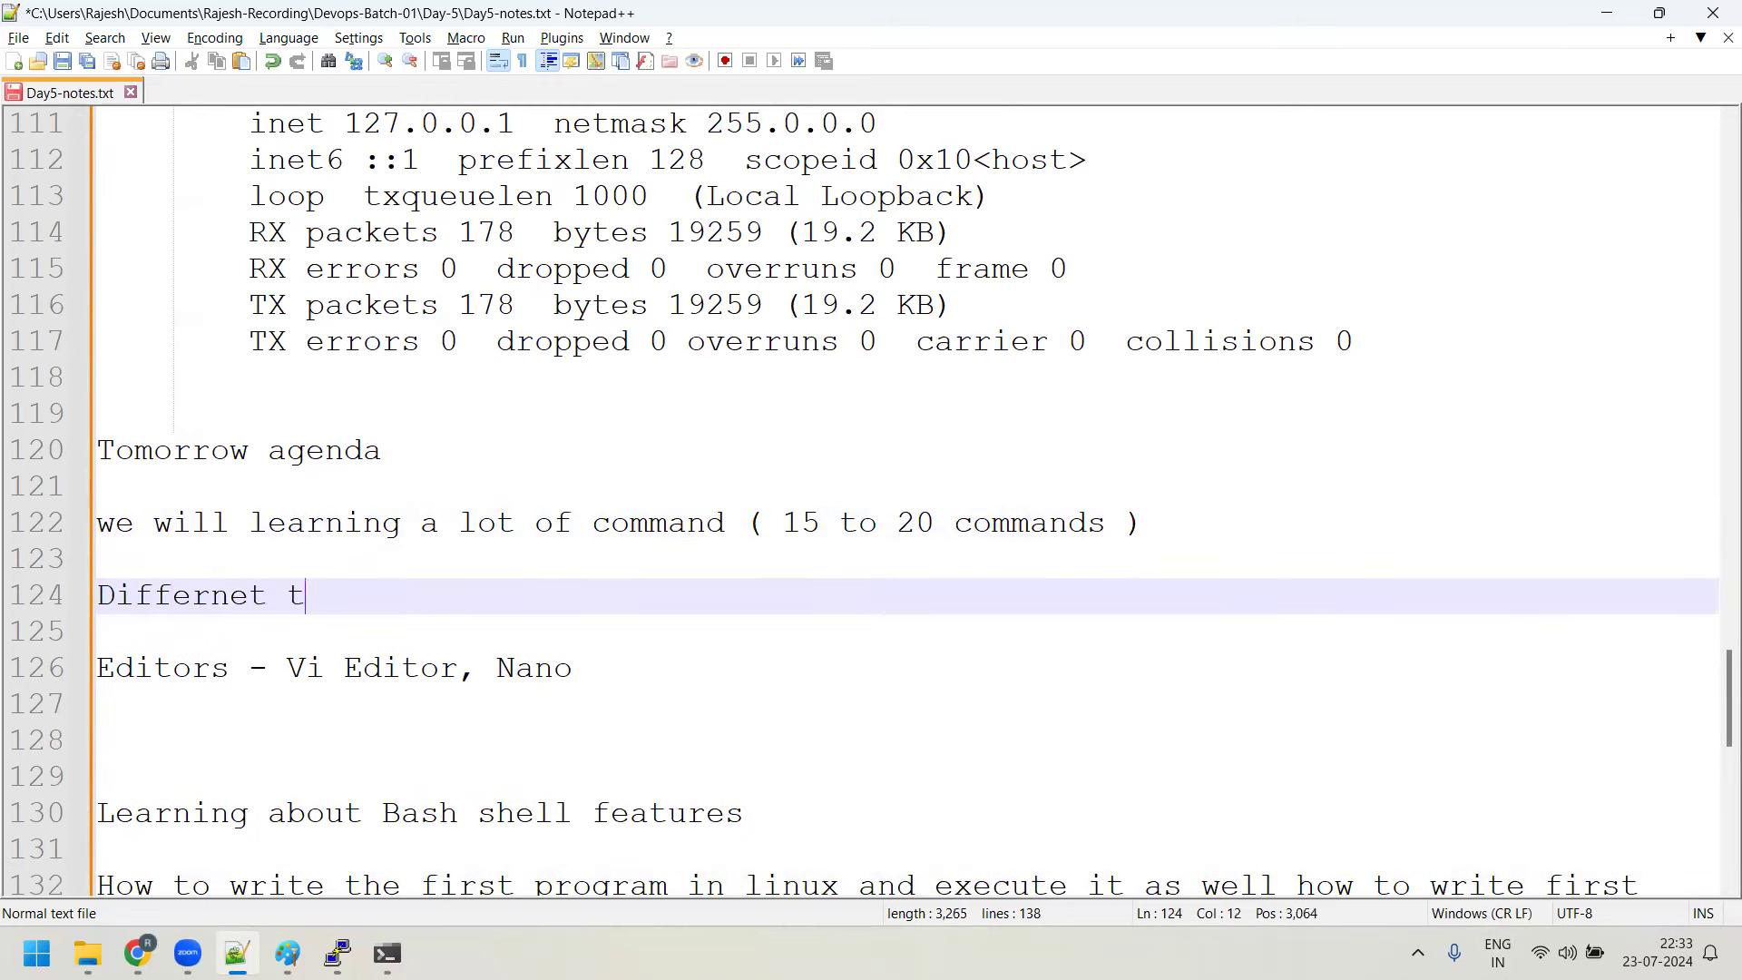
text(ypes of exists  in Linux)
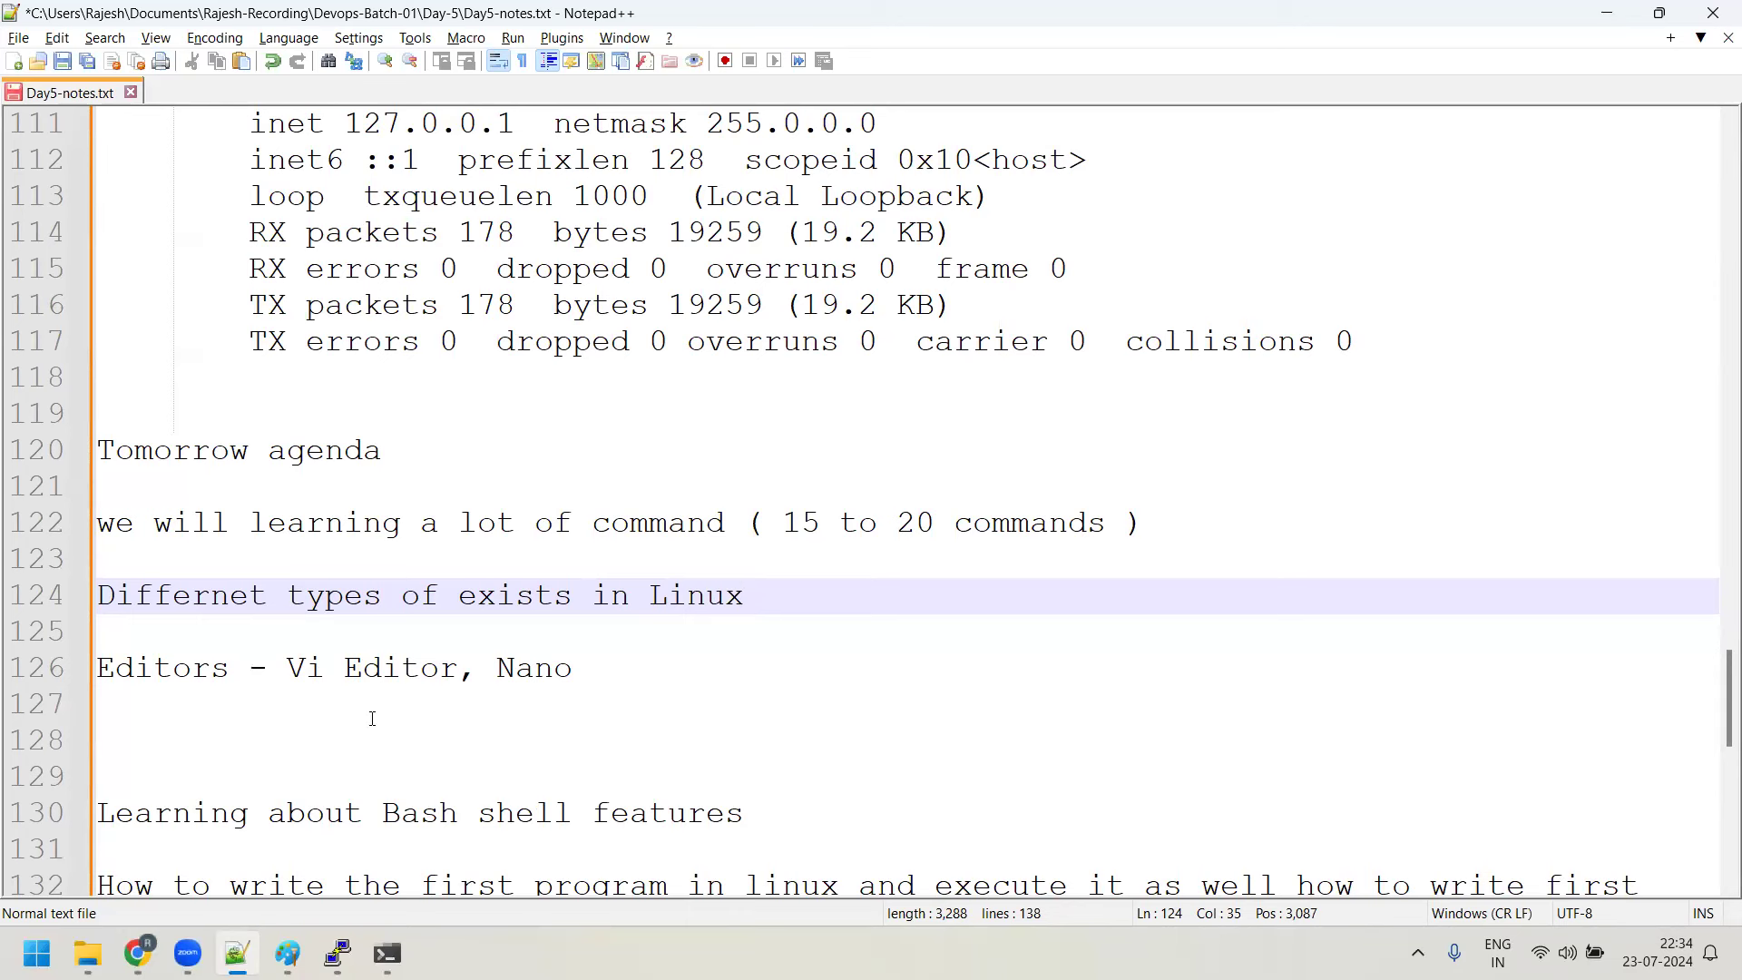
Remove the extra blank lines above the Bash shell note and save Day5-notes.txt
click(271, 734)
key(BackSpace)
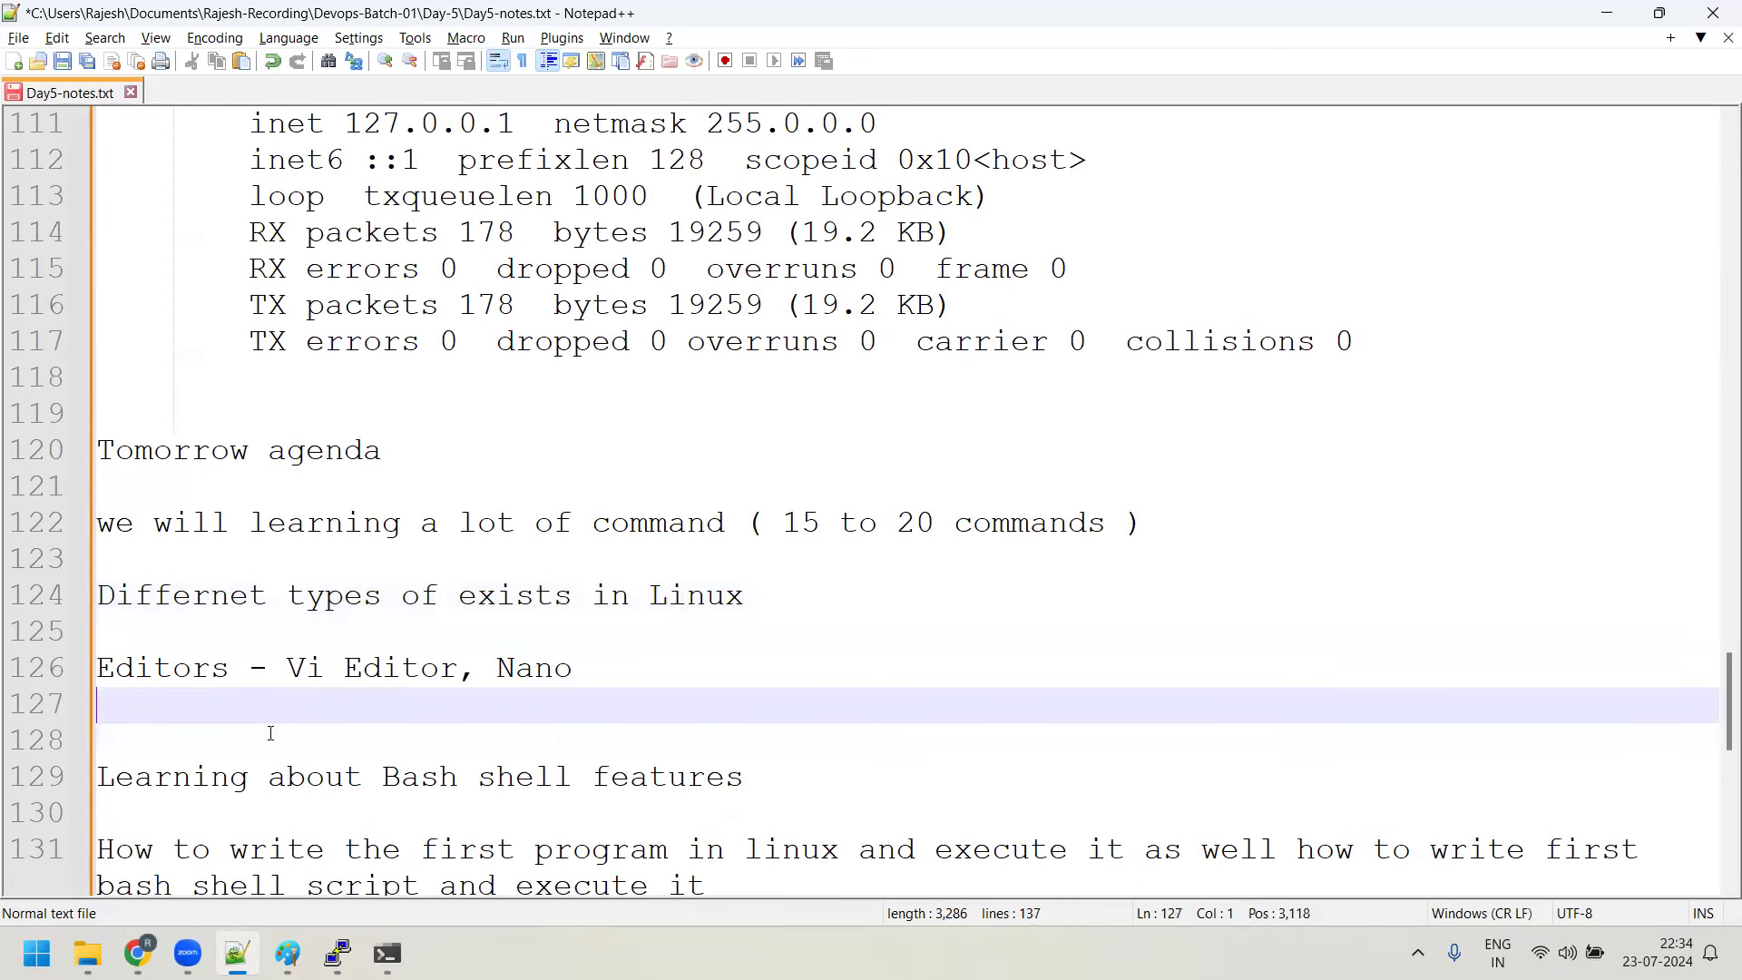
key(Delete)
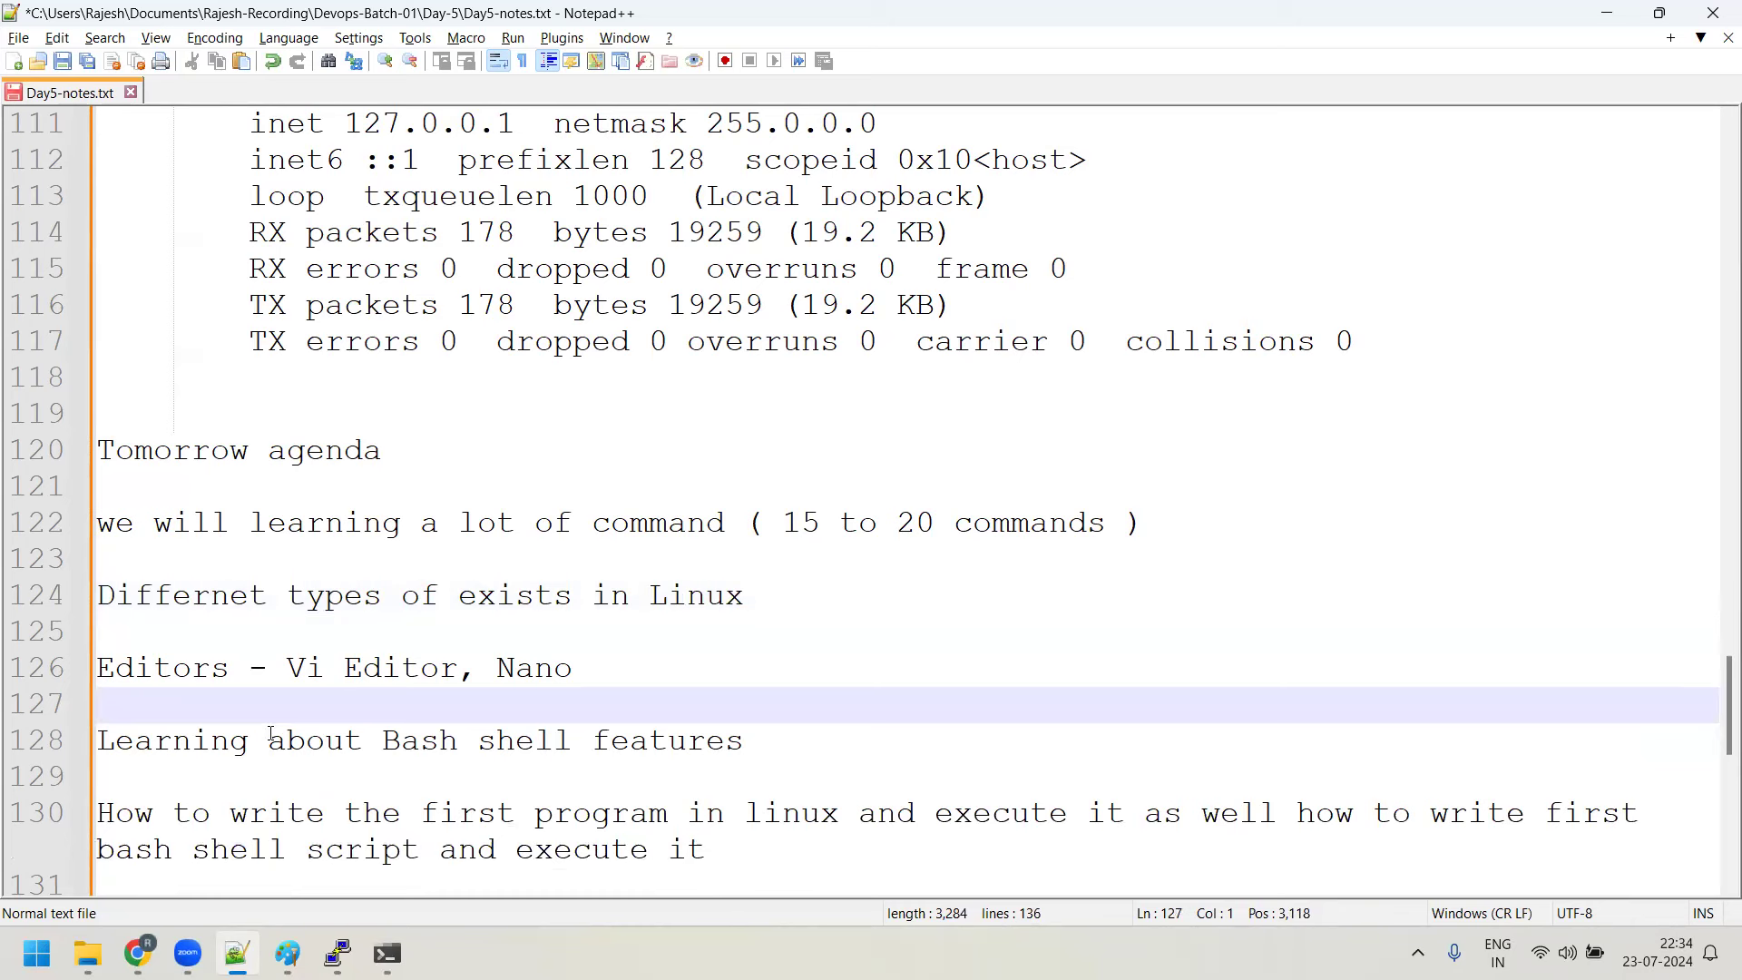
key(ctrl+s)
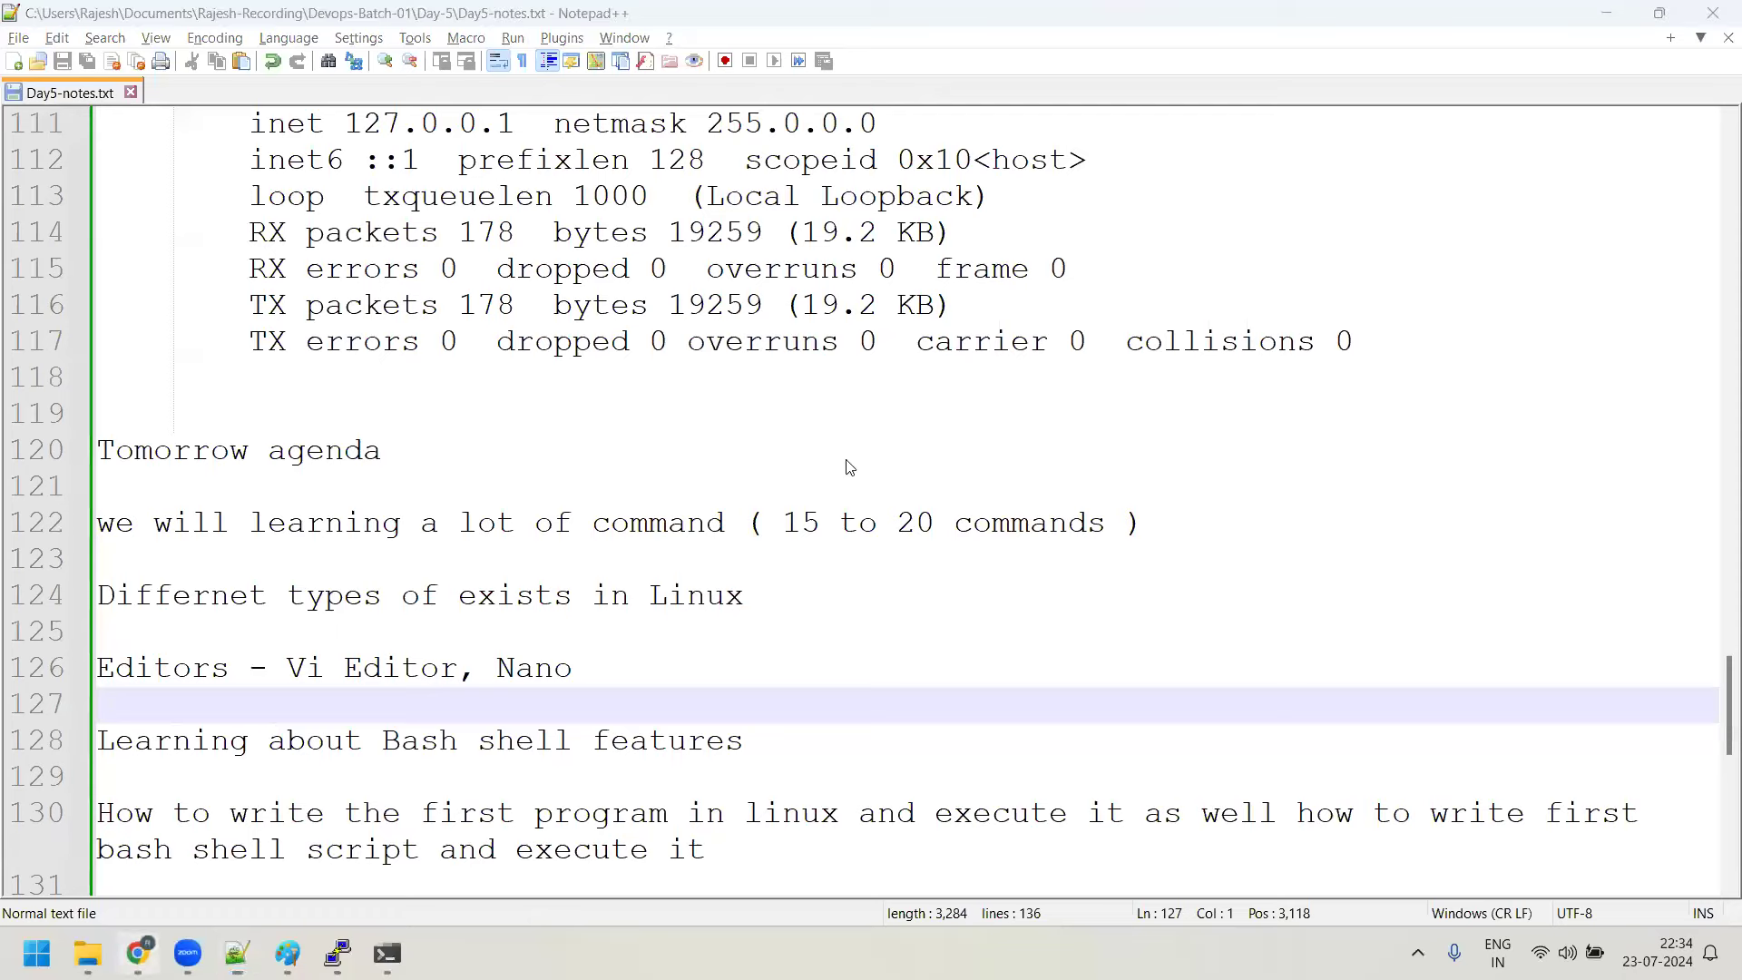
key(alt+Tab)
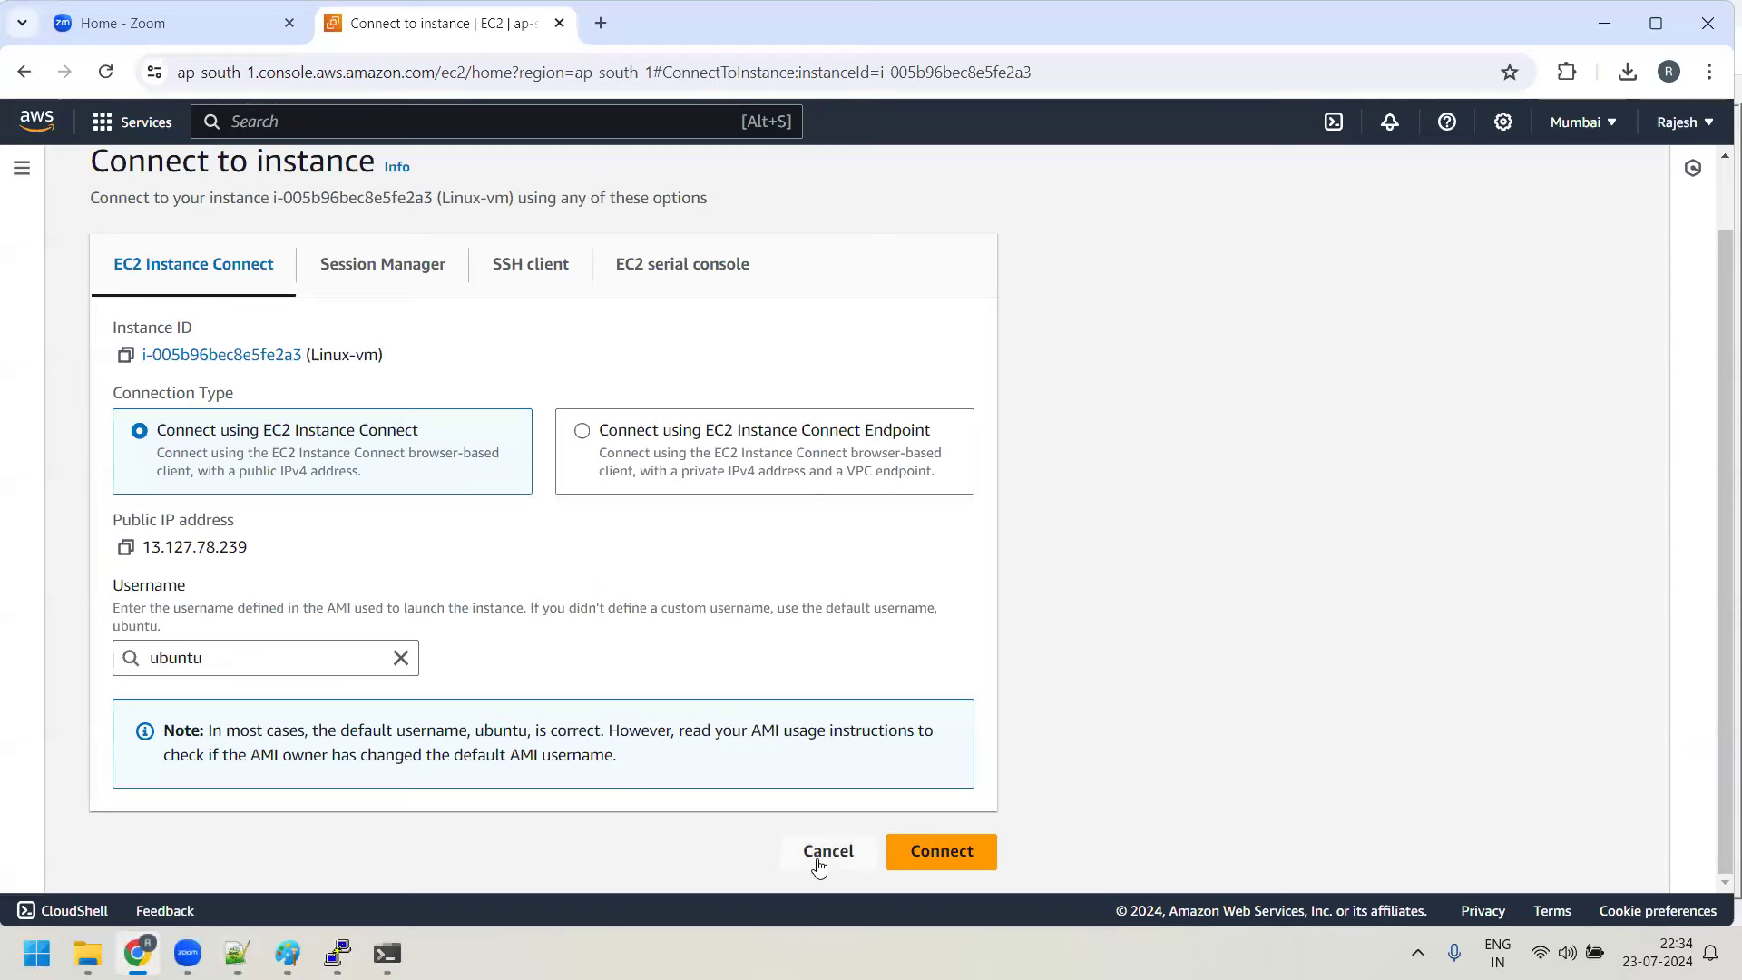
Cancel the connect page and choose Terminate for Linux-vm from the Instance state menu
click(819, 858)
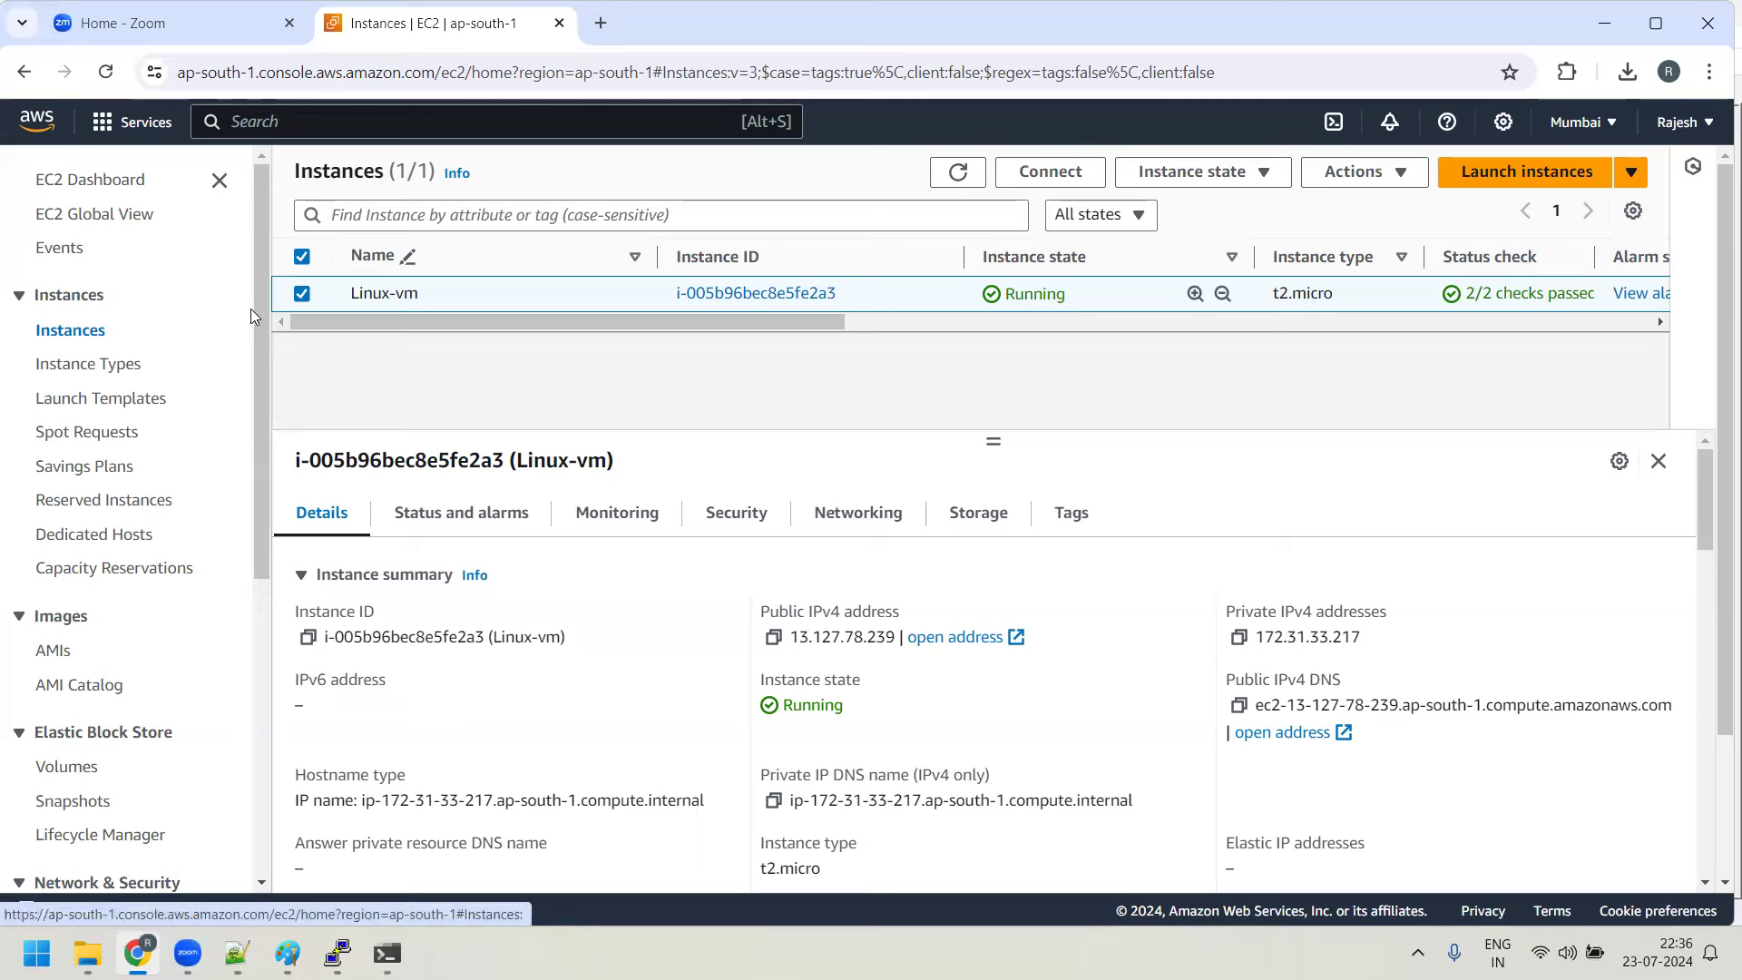
click(1252, 174)
click(1237, 352)
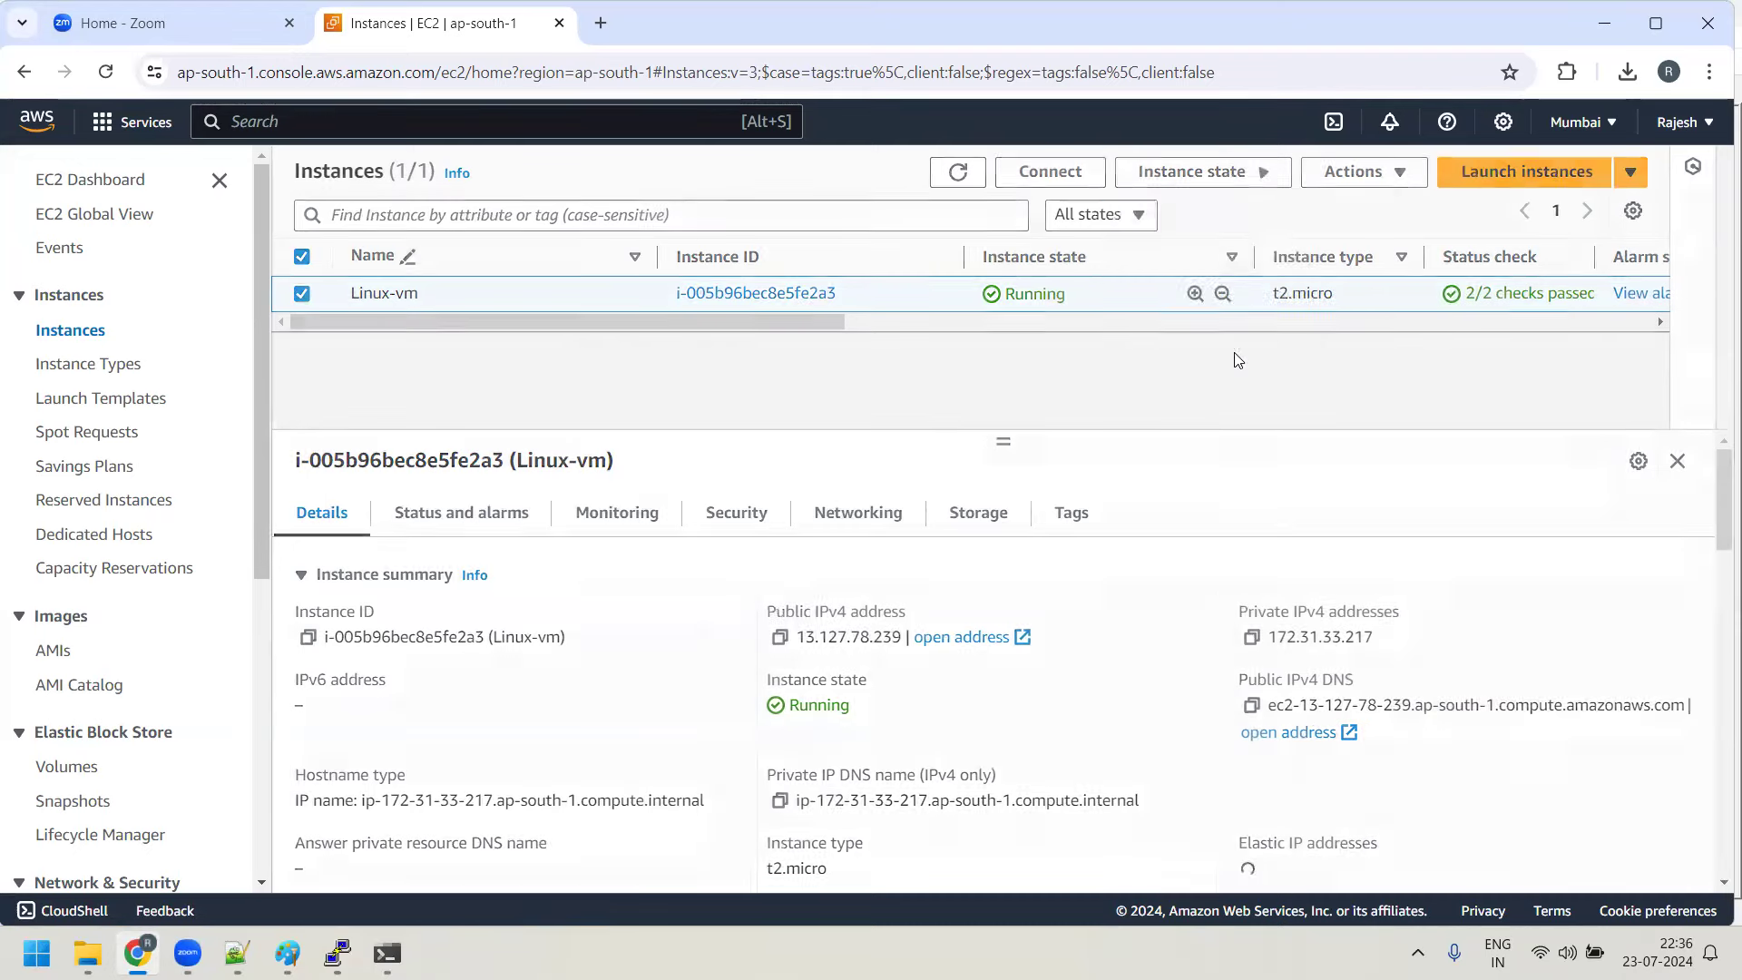
Confirm terminating the Linux-vm instance so it shows Shutting-down, and dismiss the success banner
click(1245, 179)
click(1239, 173)
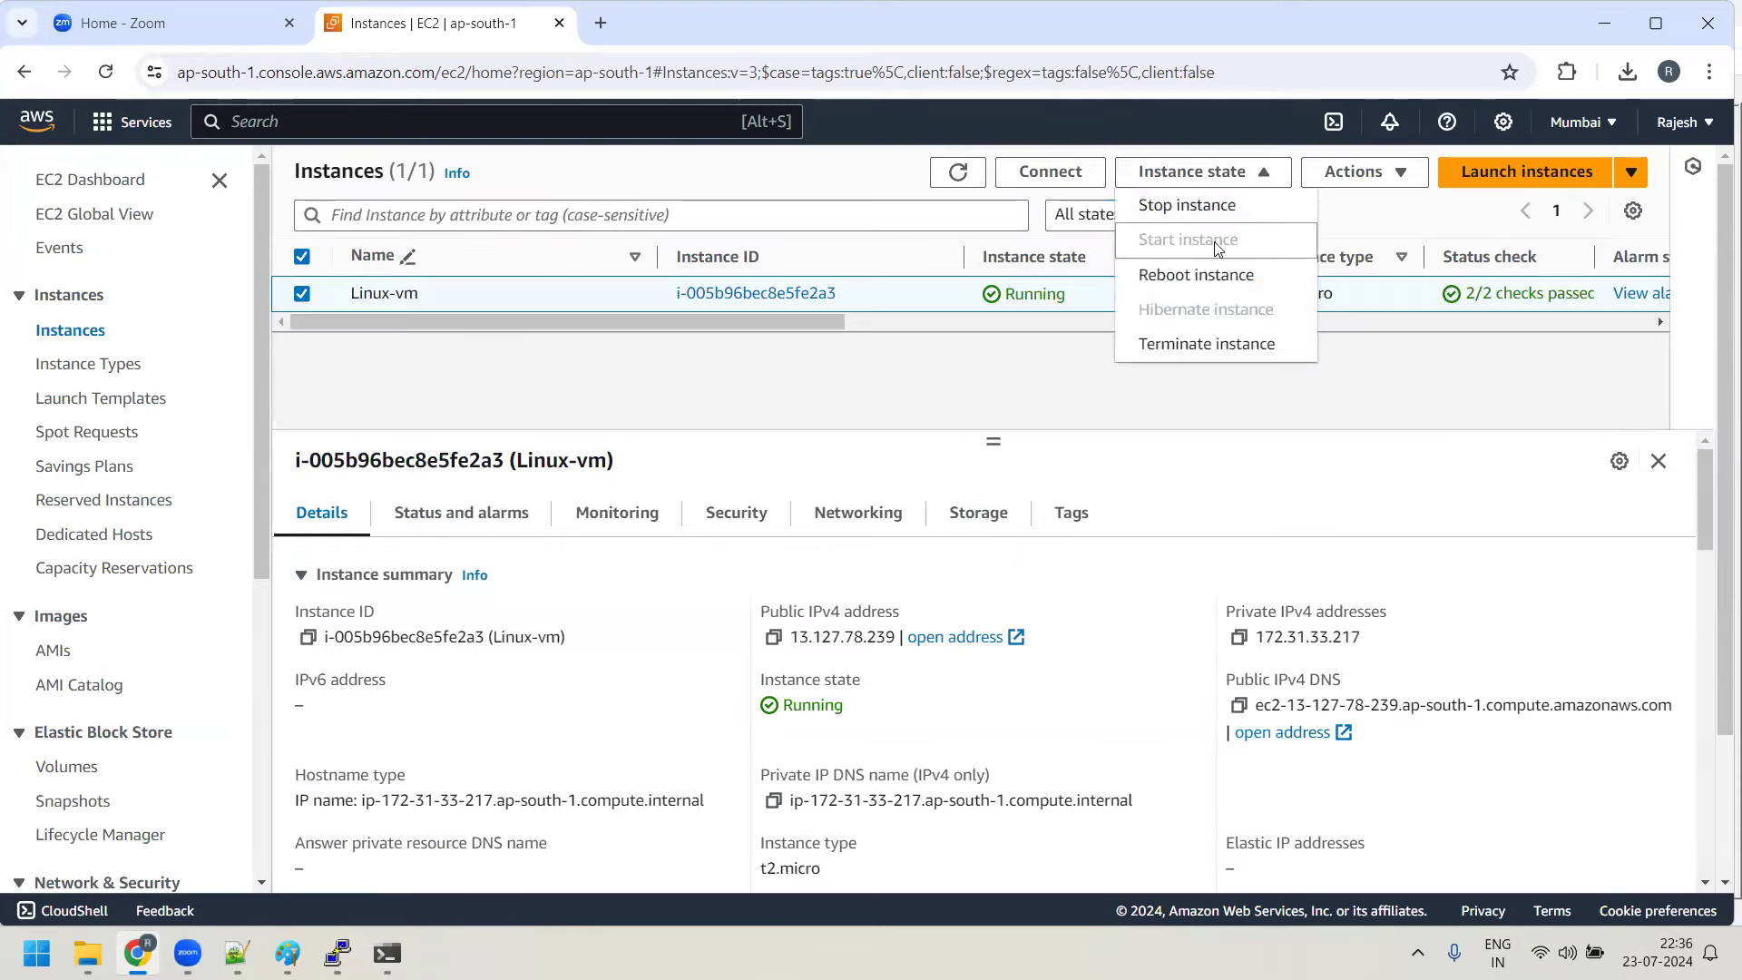
click(1225, 352)
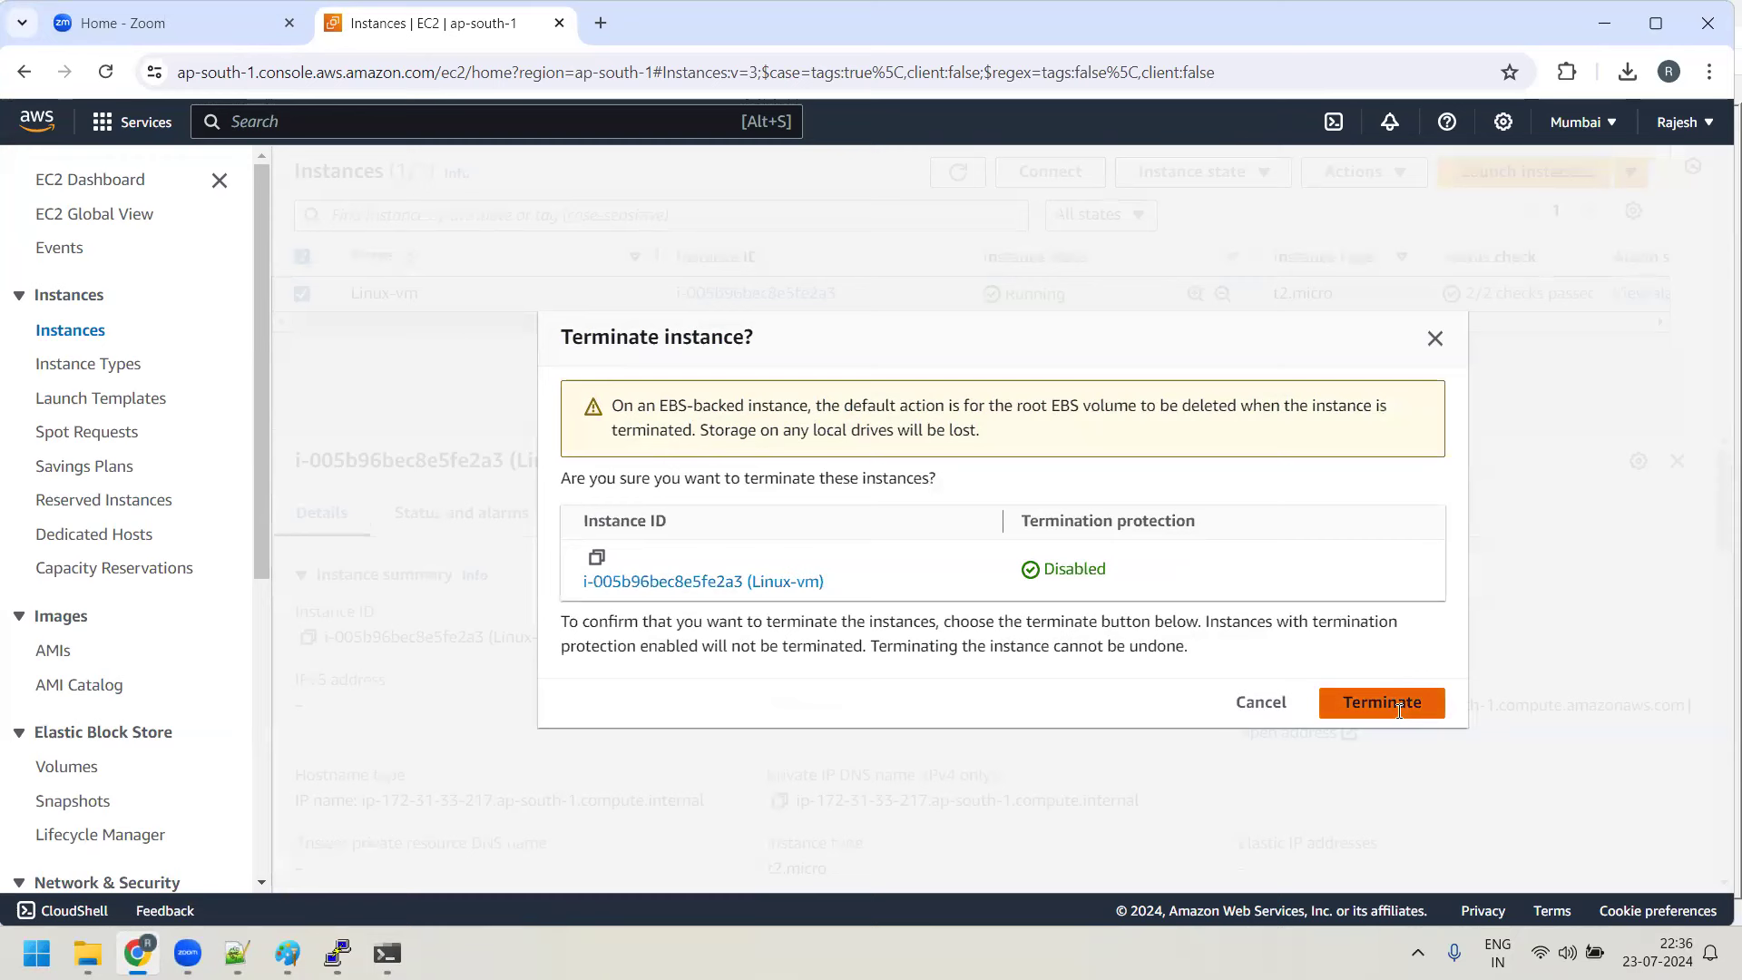
click(1392, 703)
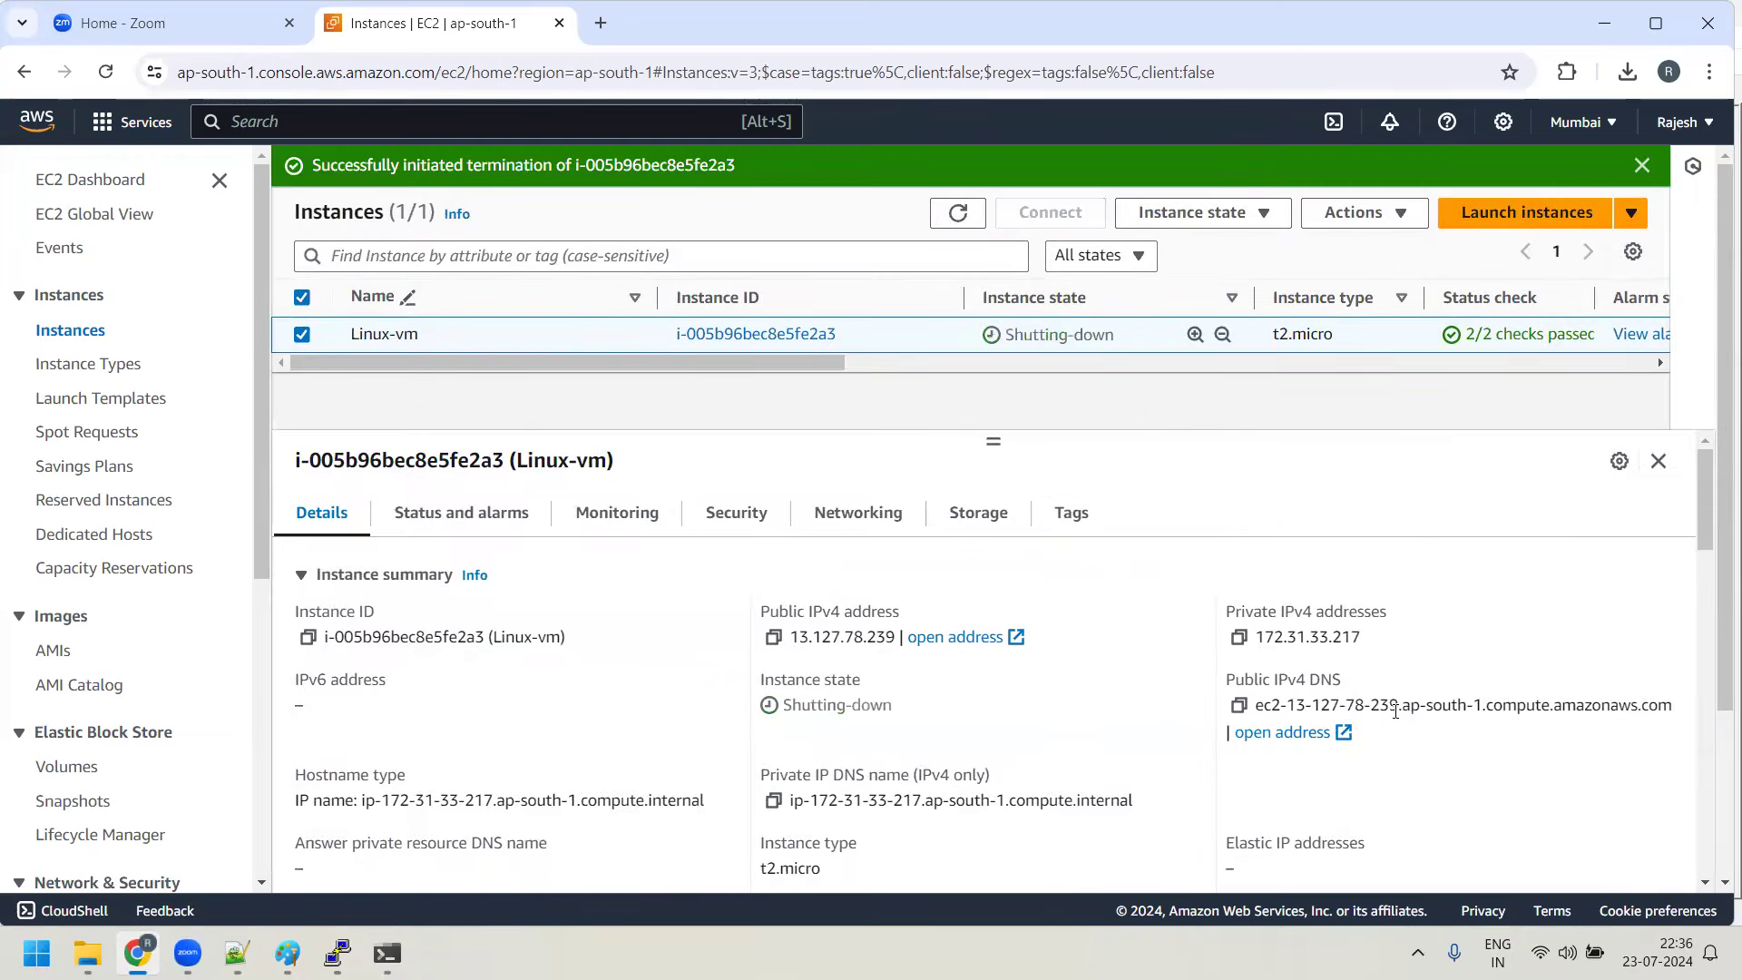
click(1642, 165)
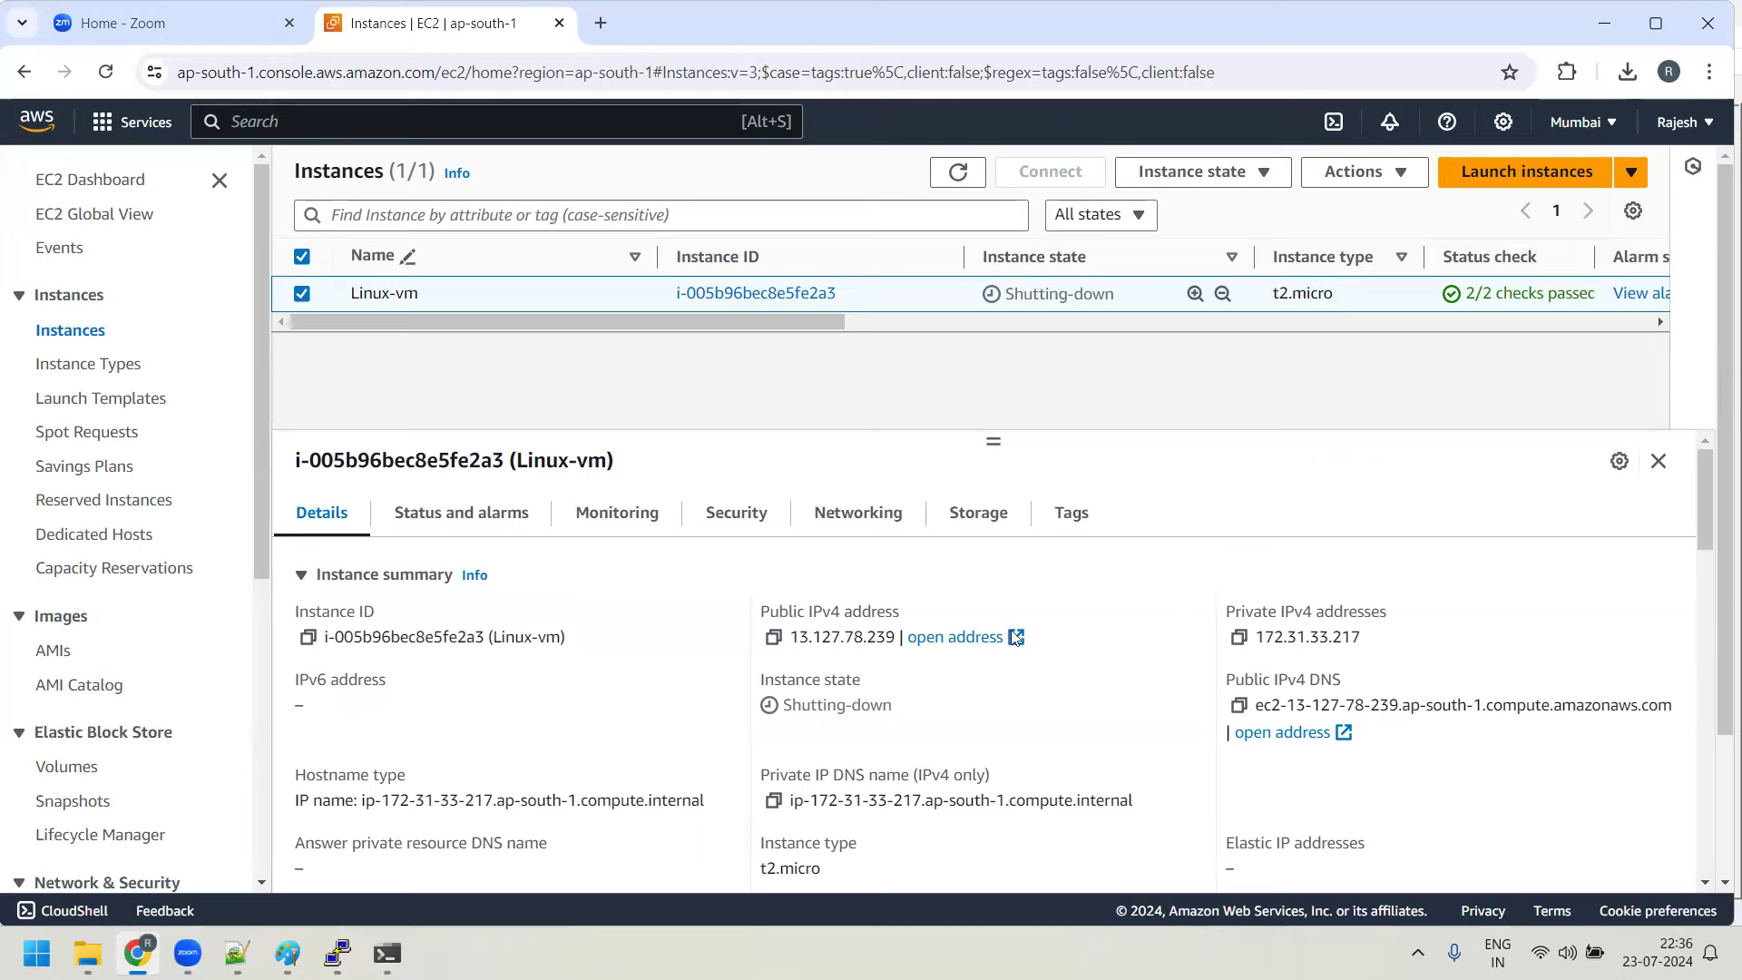
click(36, 953)
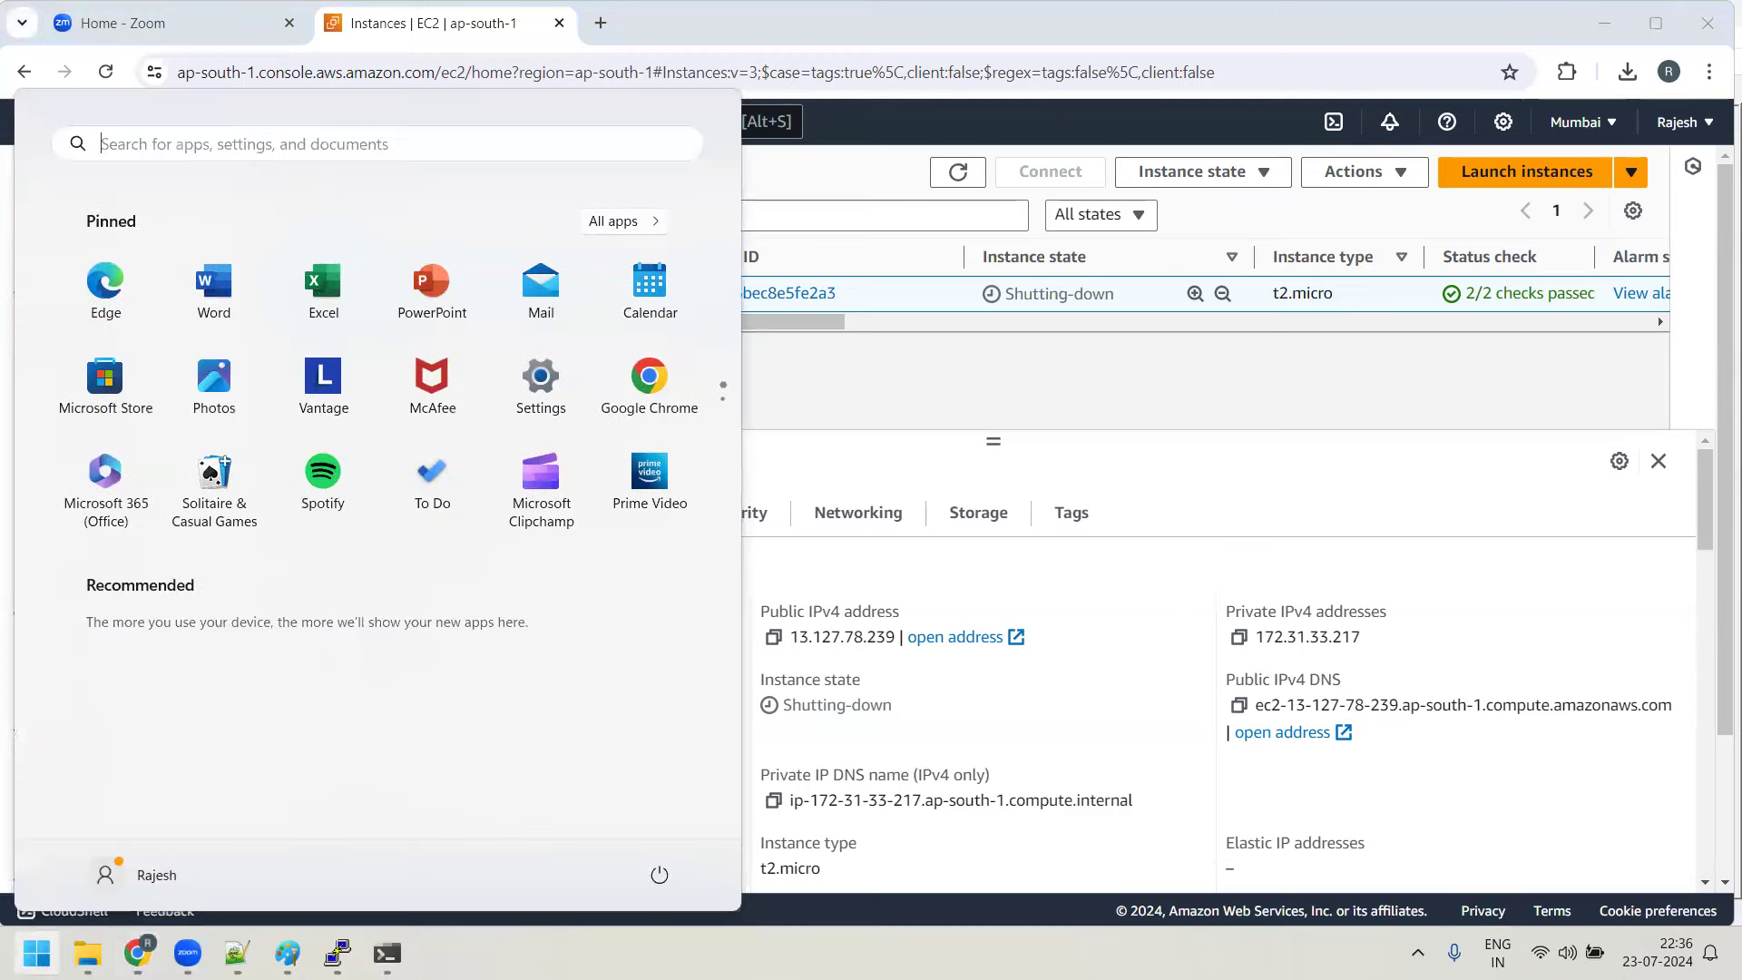
Add the note 'Python need to be installed, Boto3 package' below the bash script line
click(237, 953)
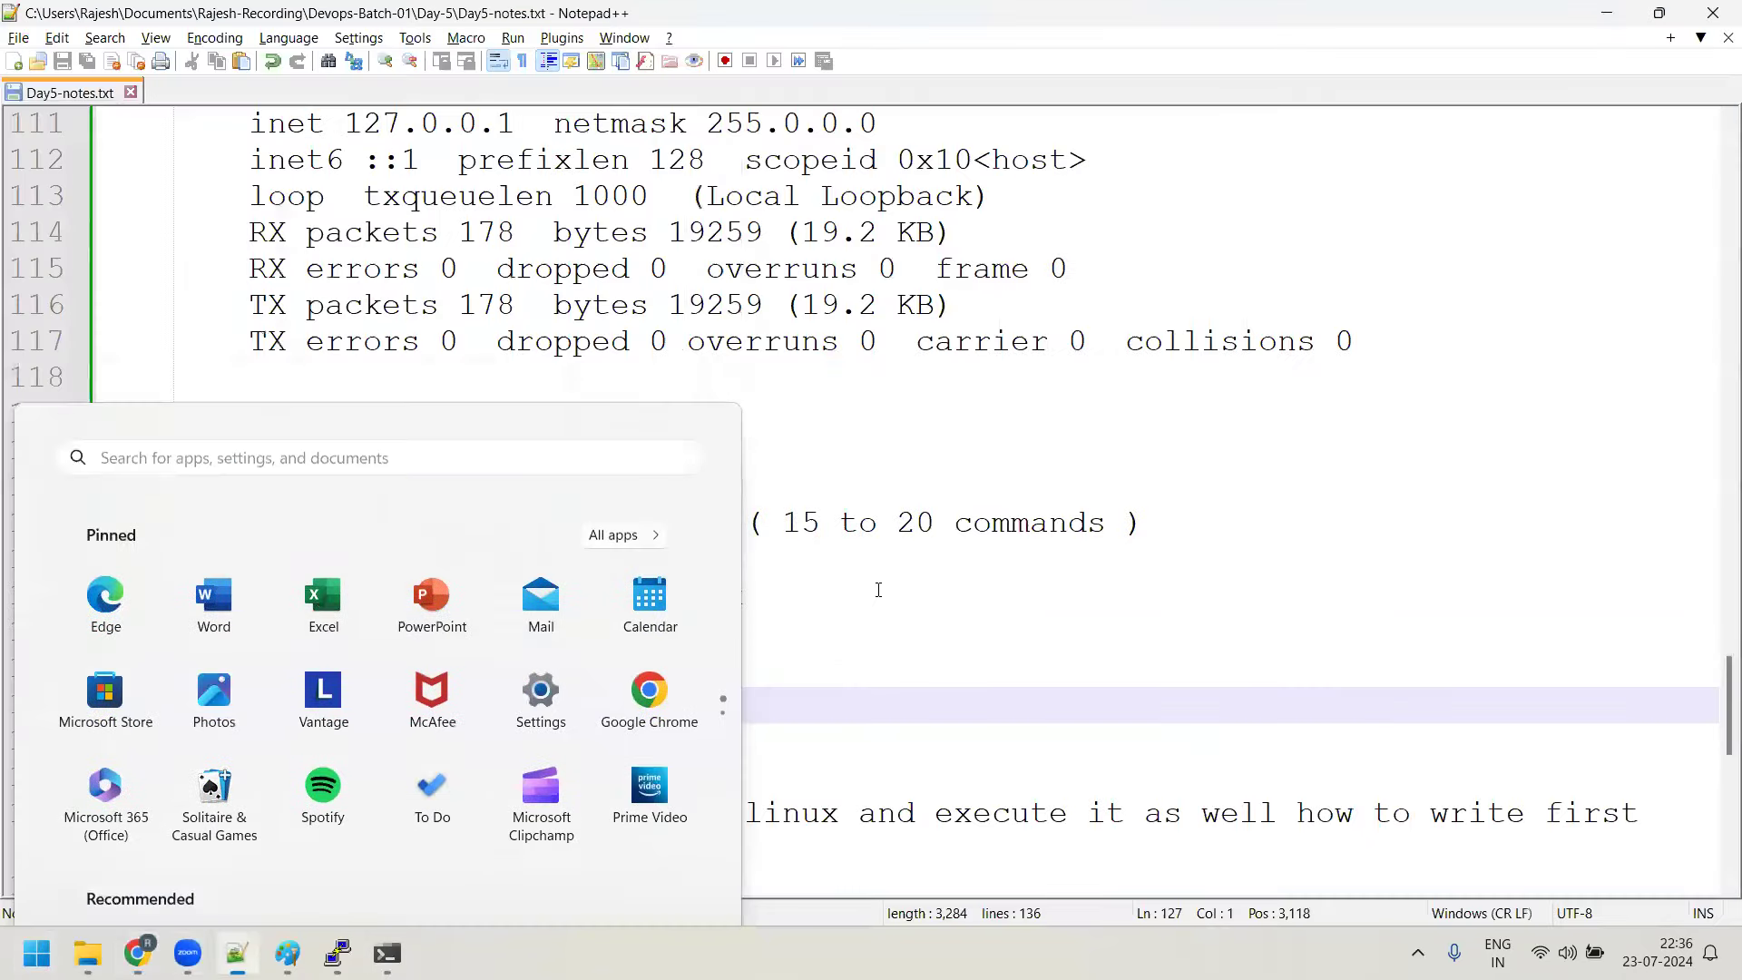
click(732, 417)
key(Return)
key(Return)
key(Return)
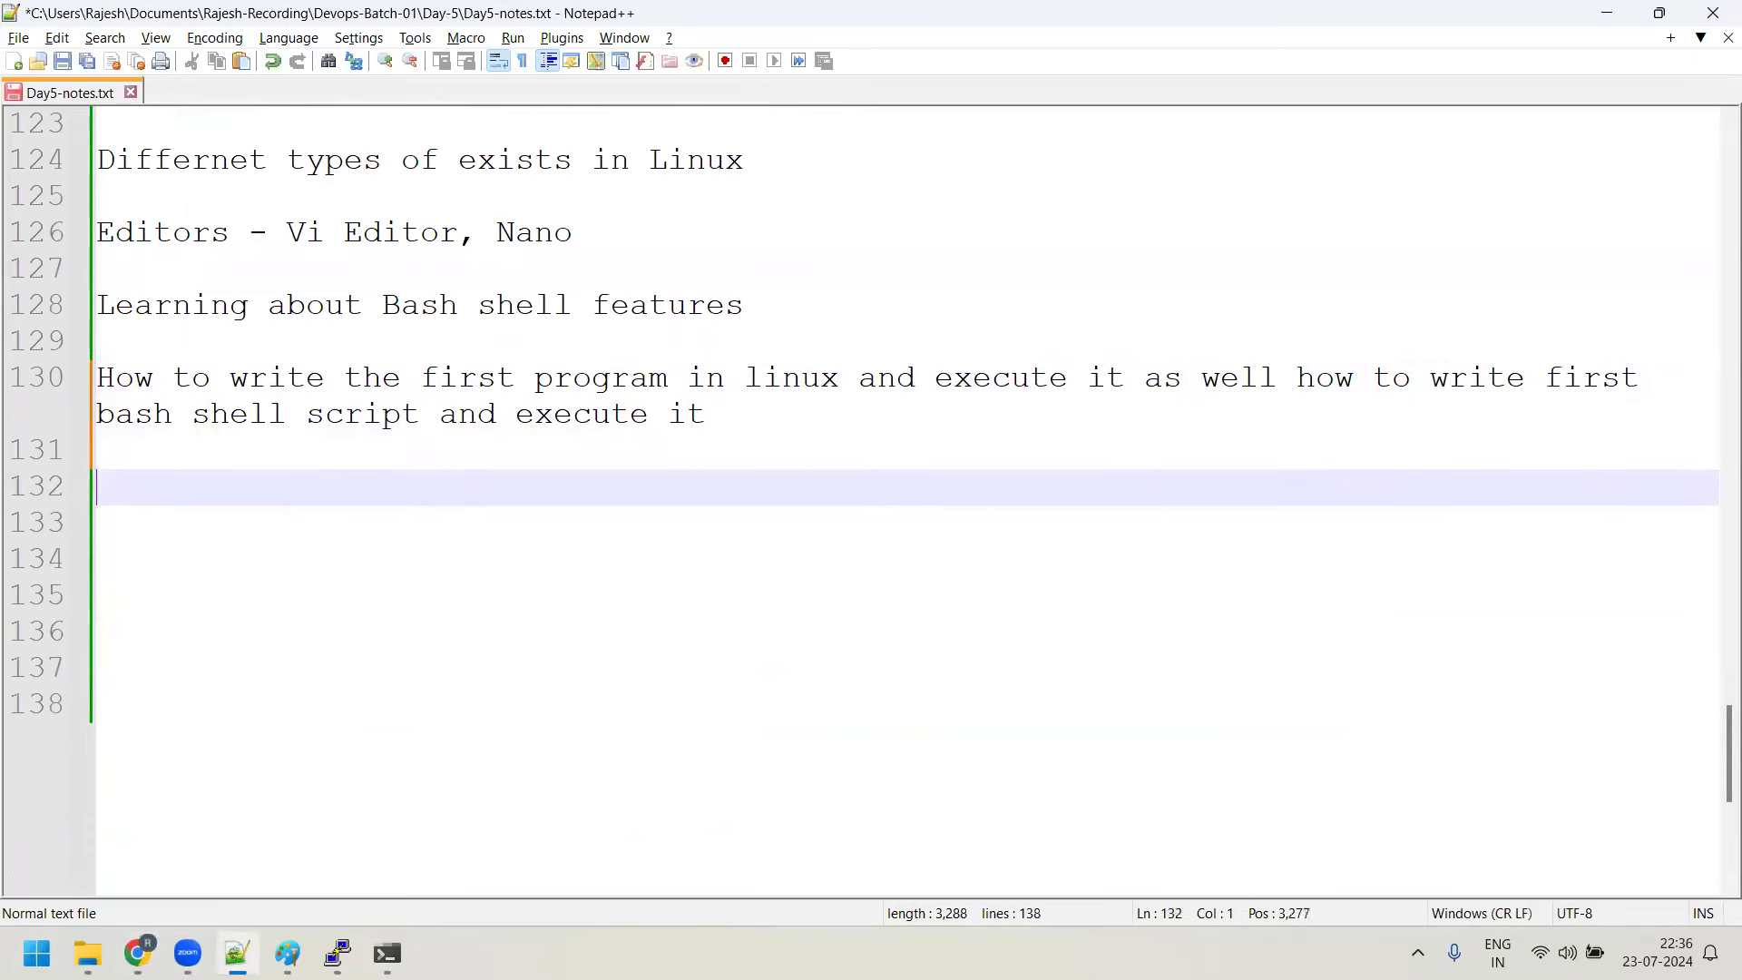
text(Pyth)
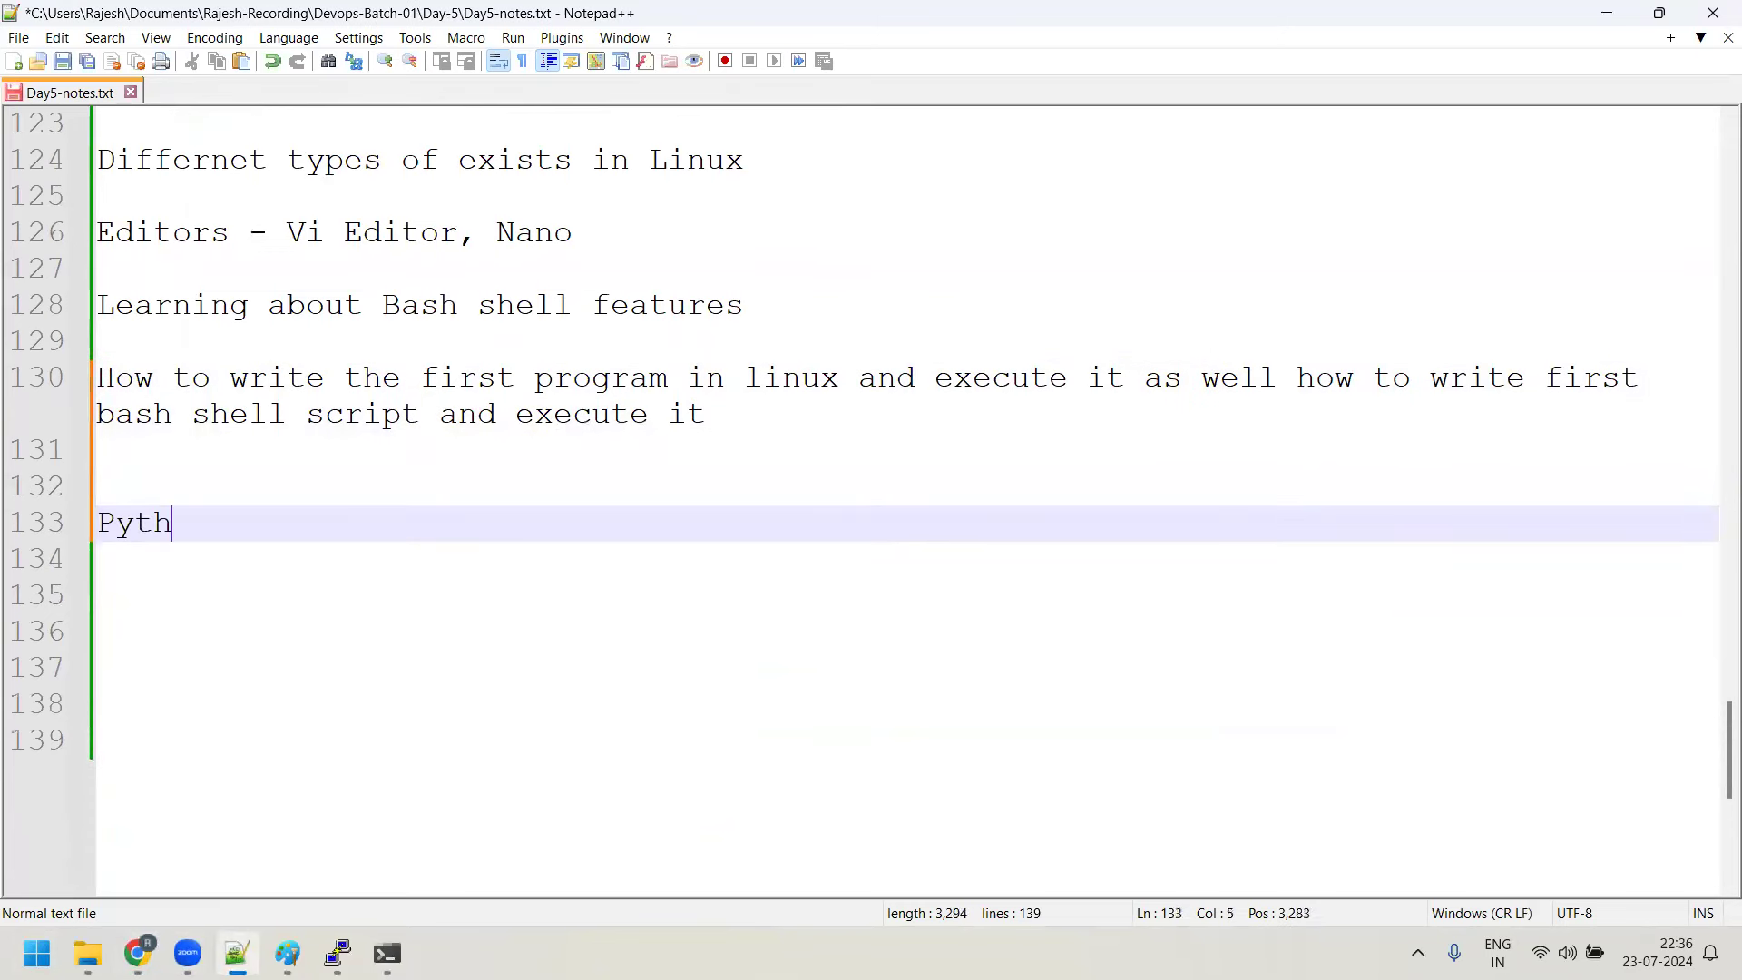
text(on in my machon)
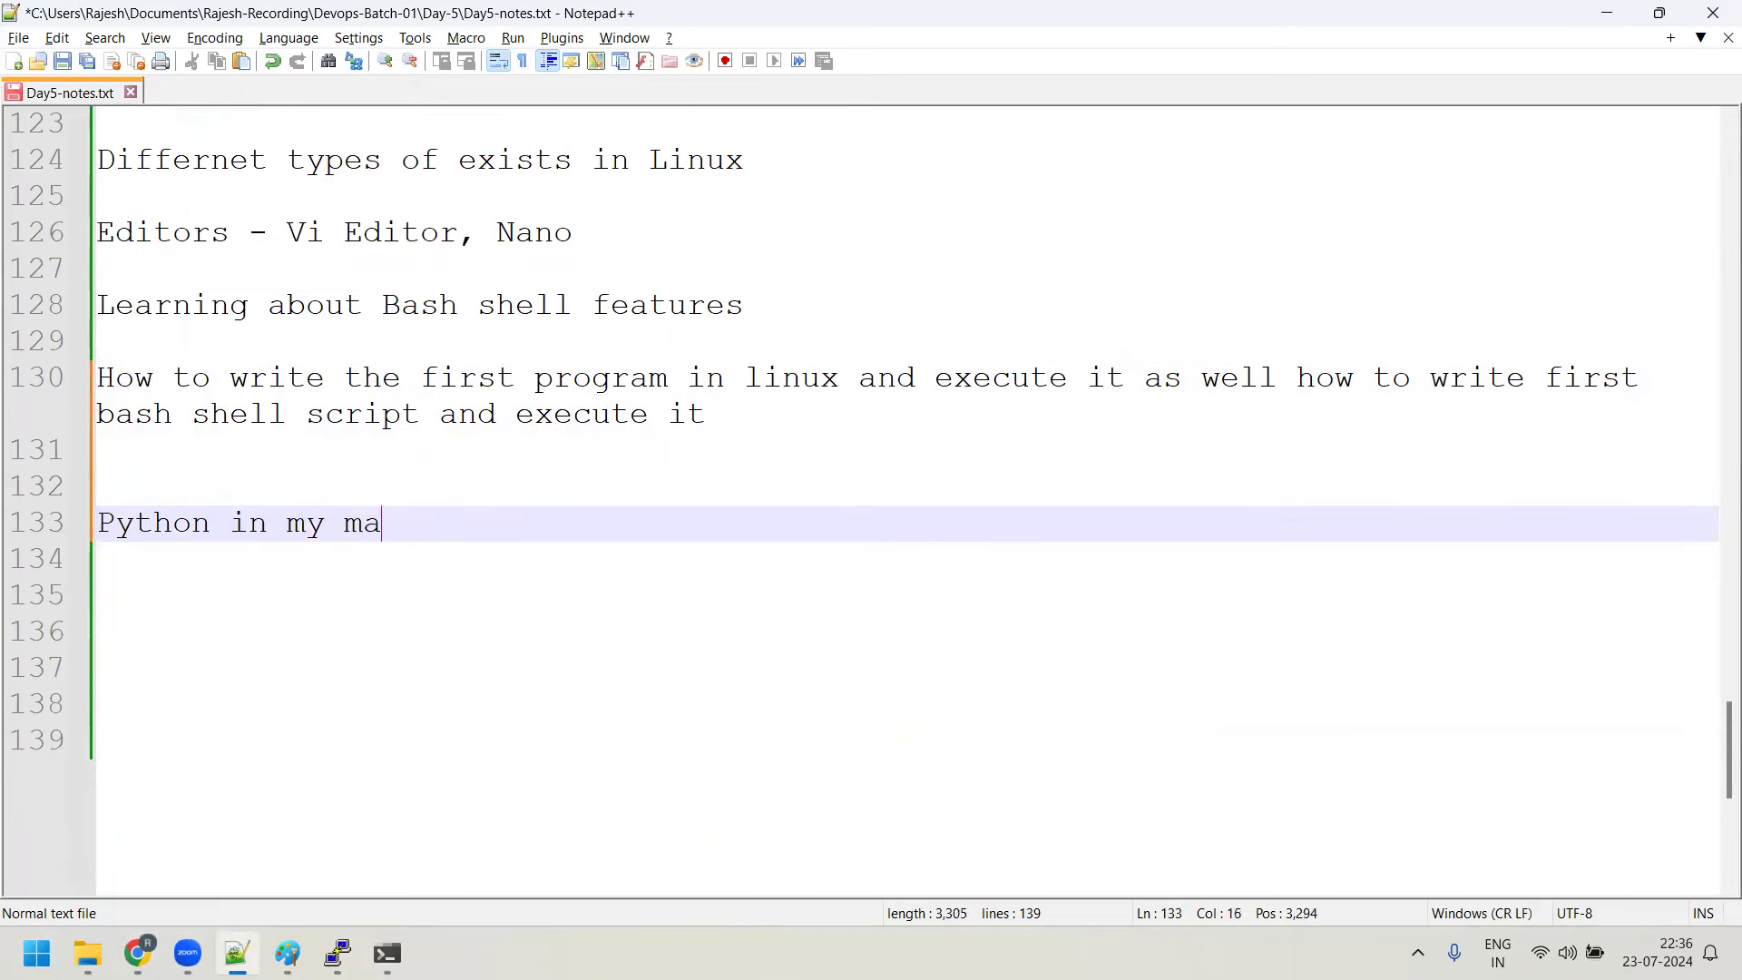
key(BackSpace)
key(BackSpace)
text(ine)
key(BackSpace)
key(BackSpace)
key(BackSpace)
key(BackSpace)
key(BackSpace)
key(BackSpace)
key(BackSpace)
key(BackSpace)
key(BackSpace)
key(BackSpace)
key(BackSpace)
key(BackSpace)
key(BackSpace)
text(ne)
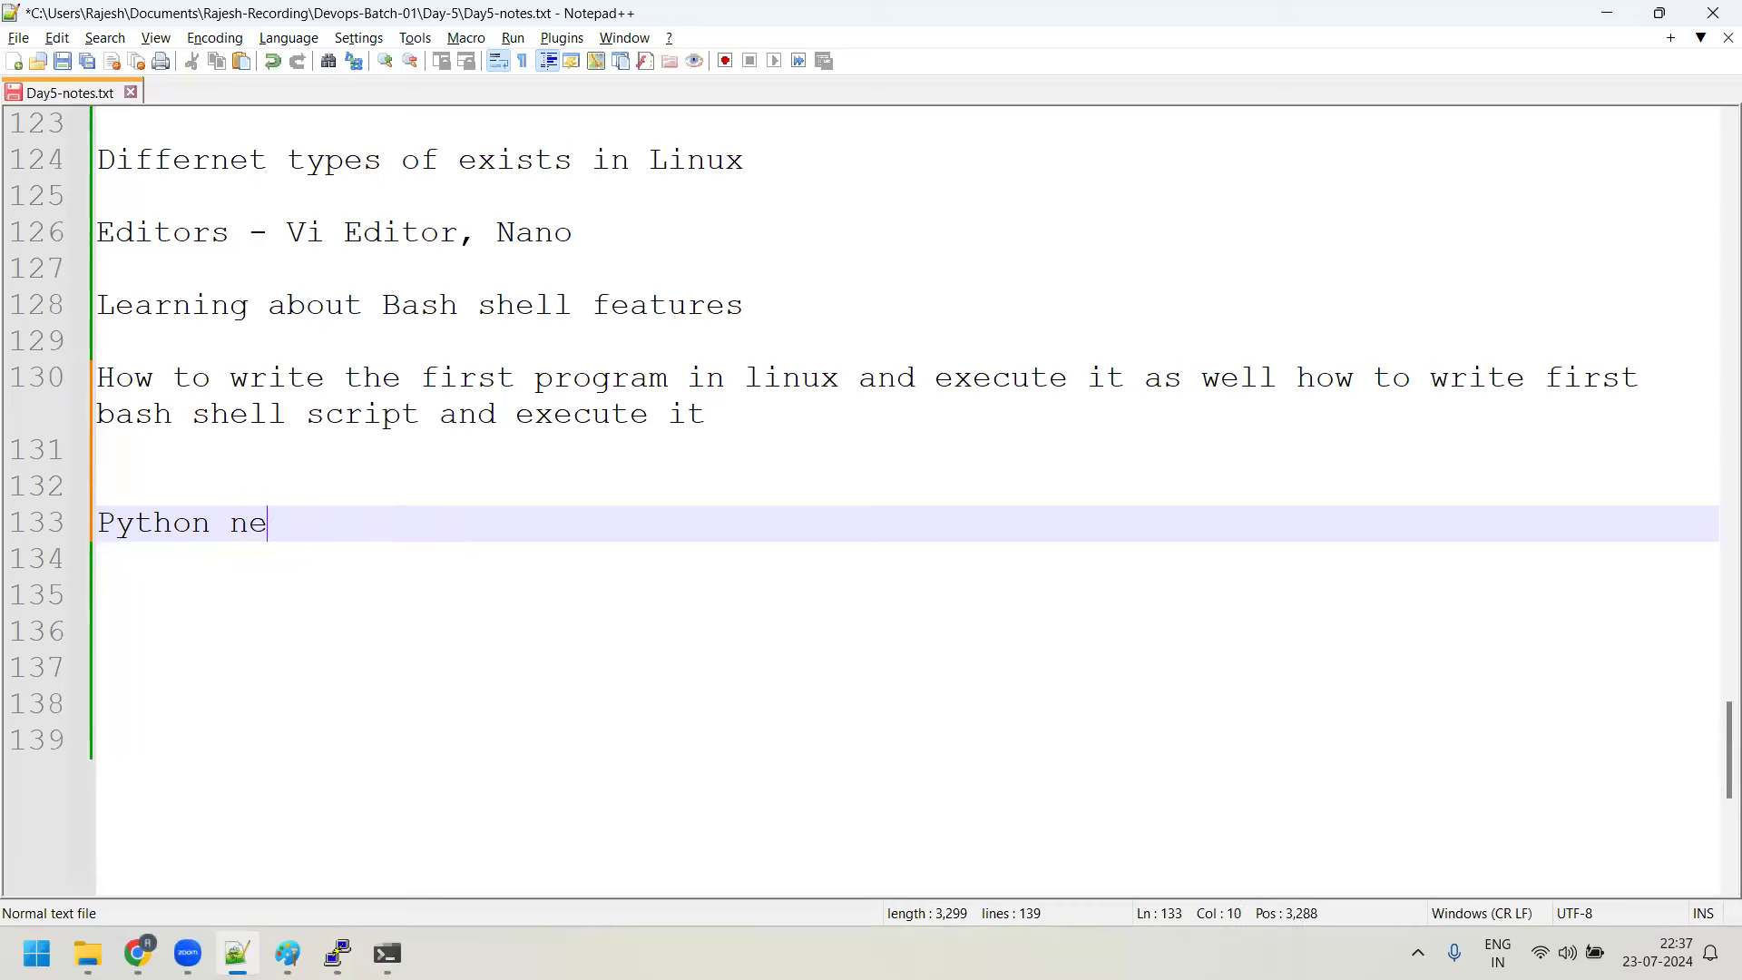
text(ed to be installed,)
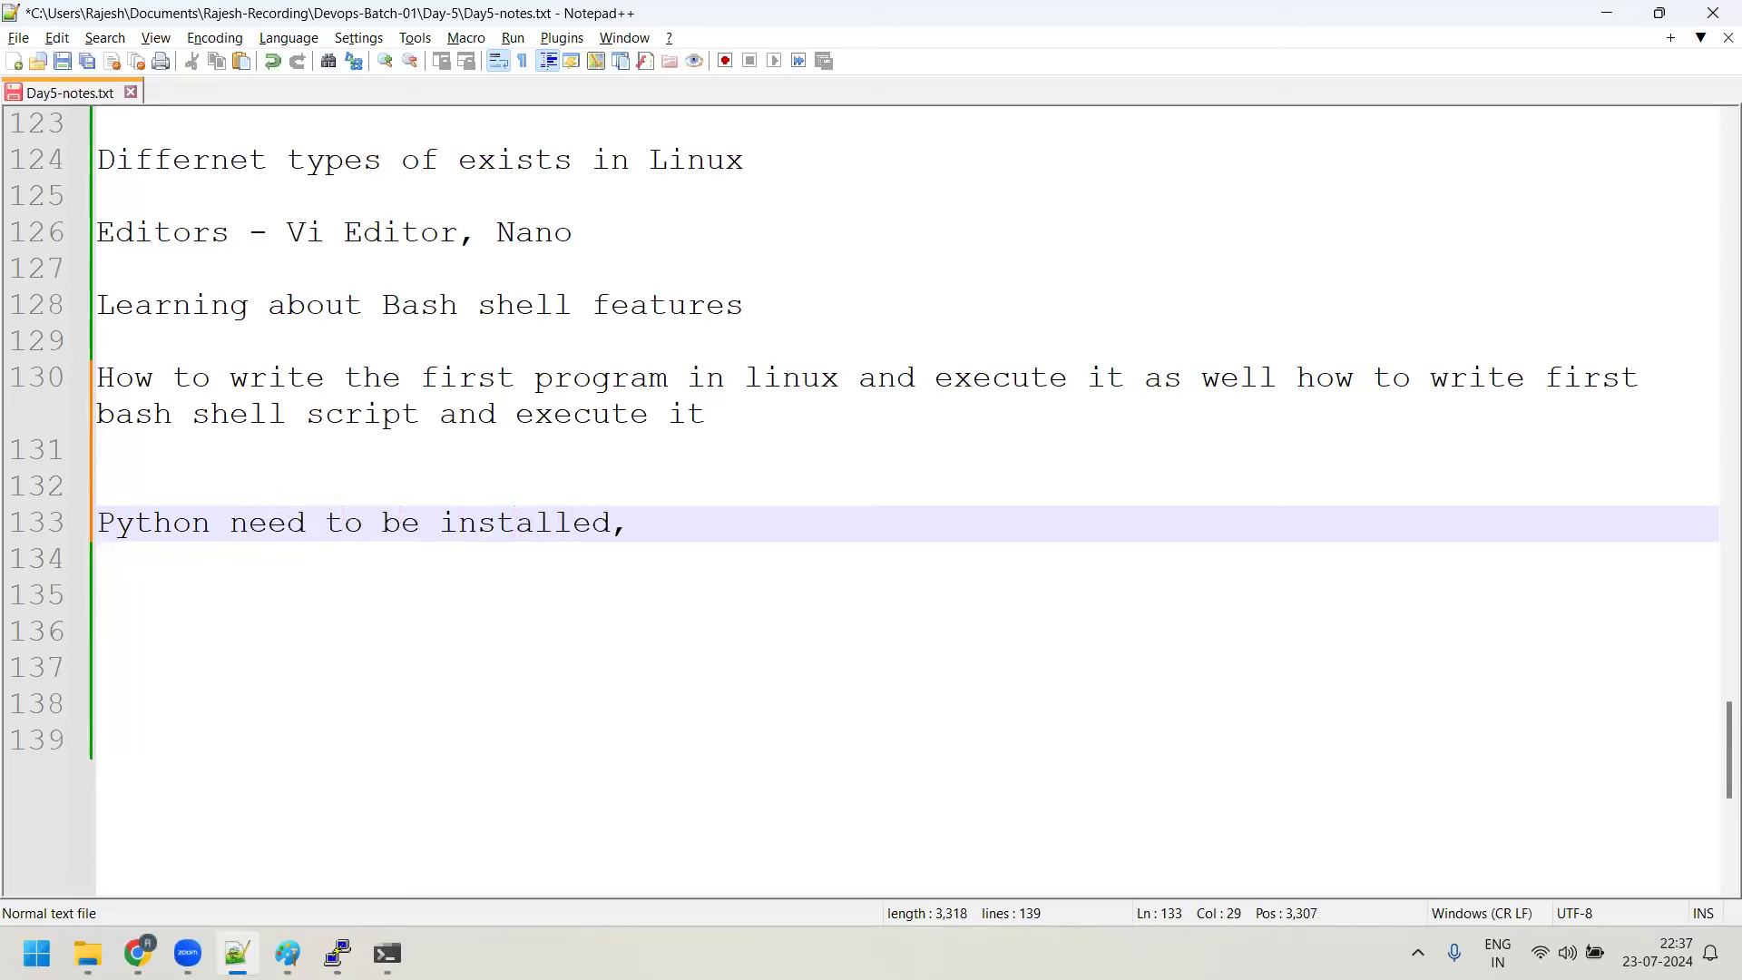
text( Boto3 package)
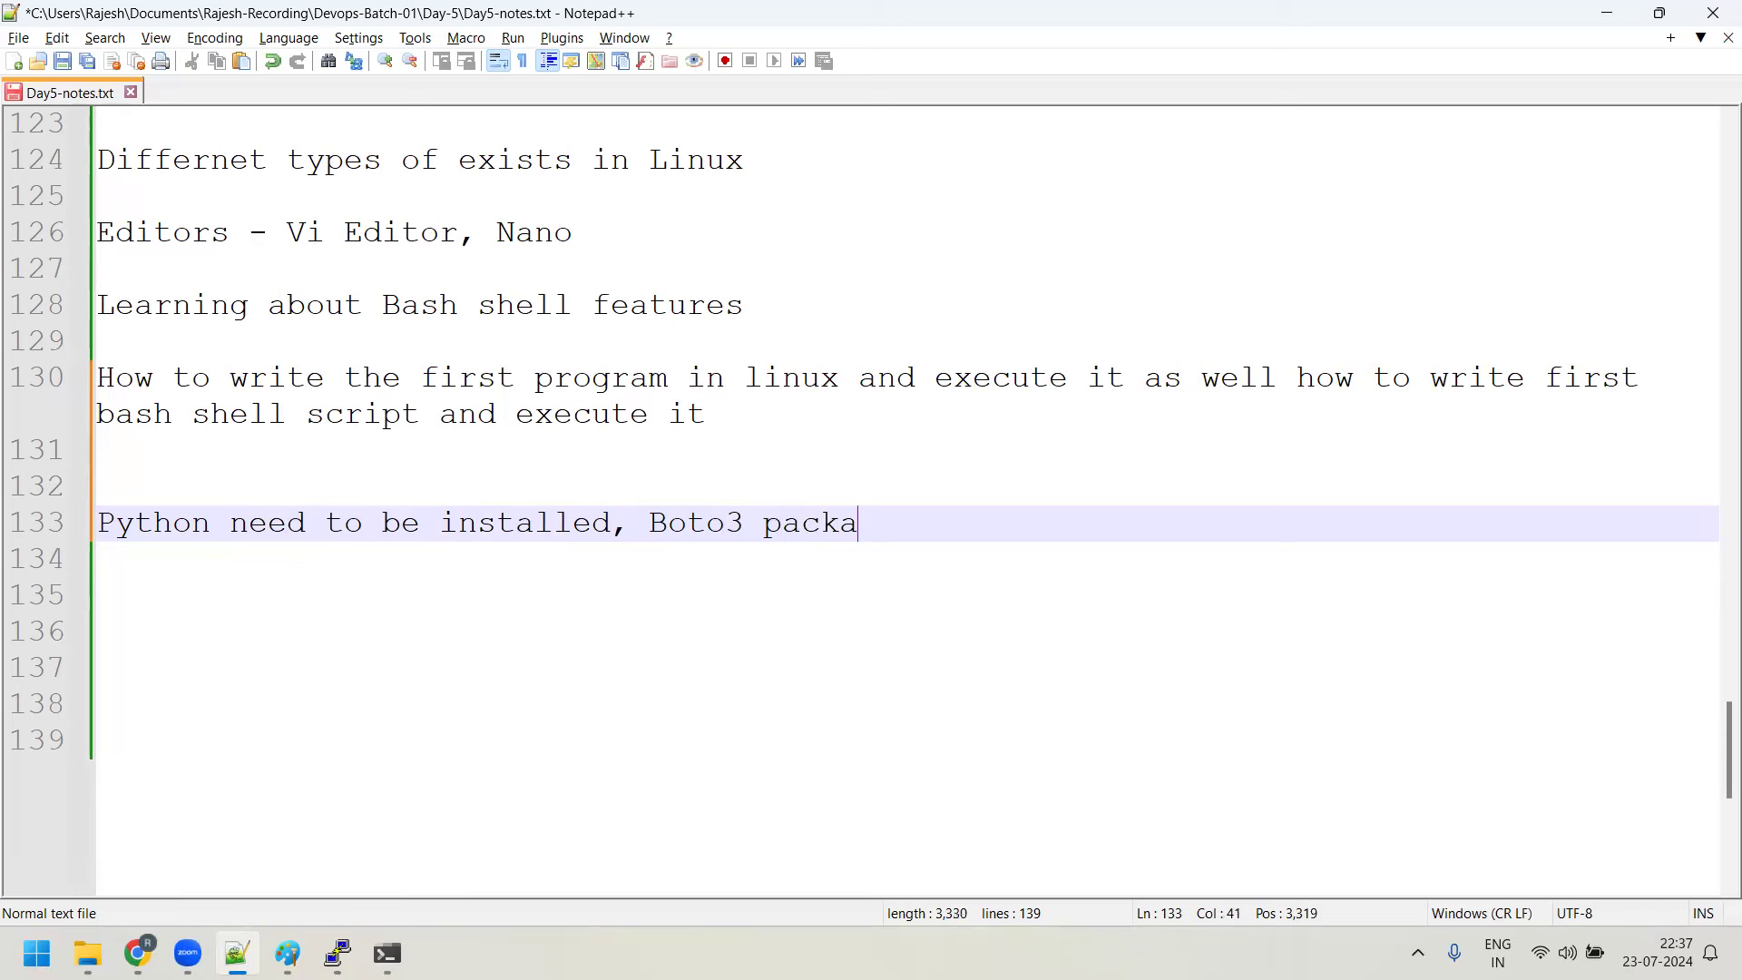
Add the lines 'AWS Cli u have to install it', 'IAM user -> configure' and 'Python script'
key(Return)
key(Return)
text(Py)
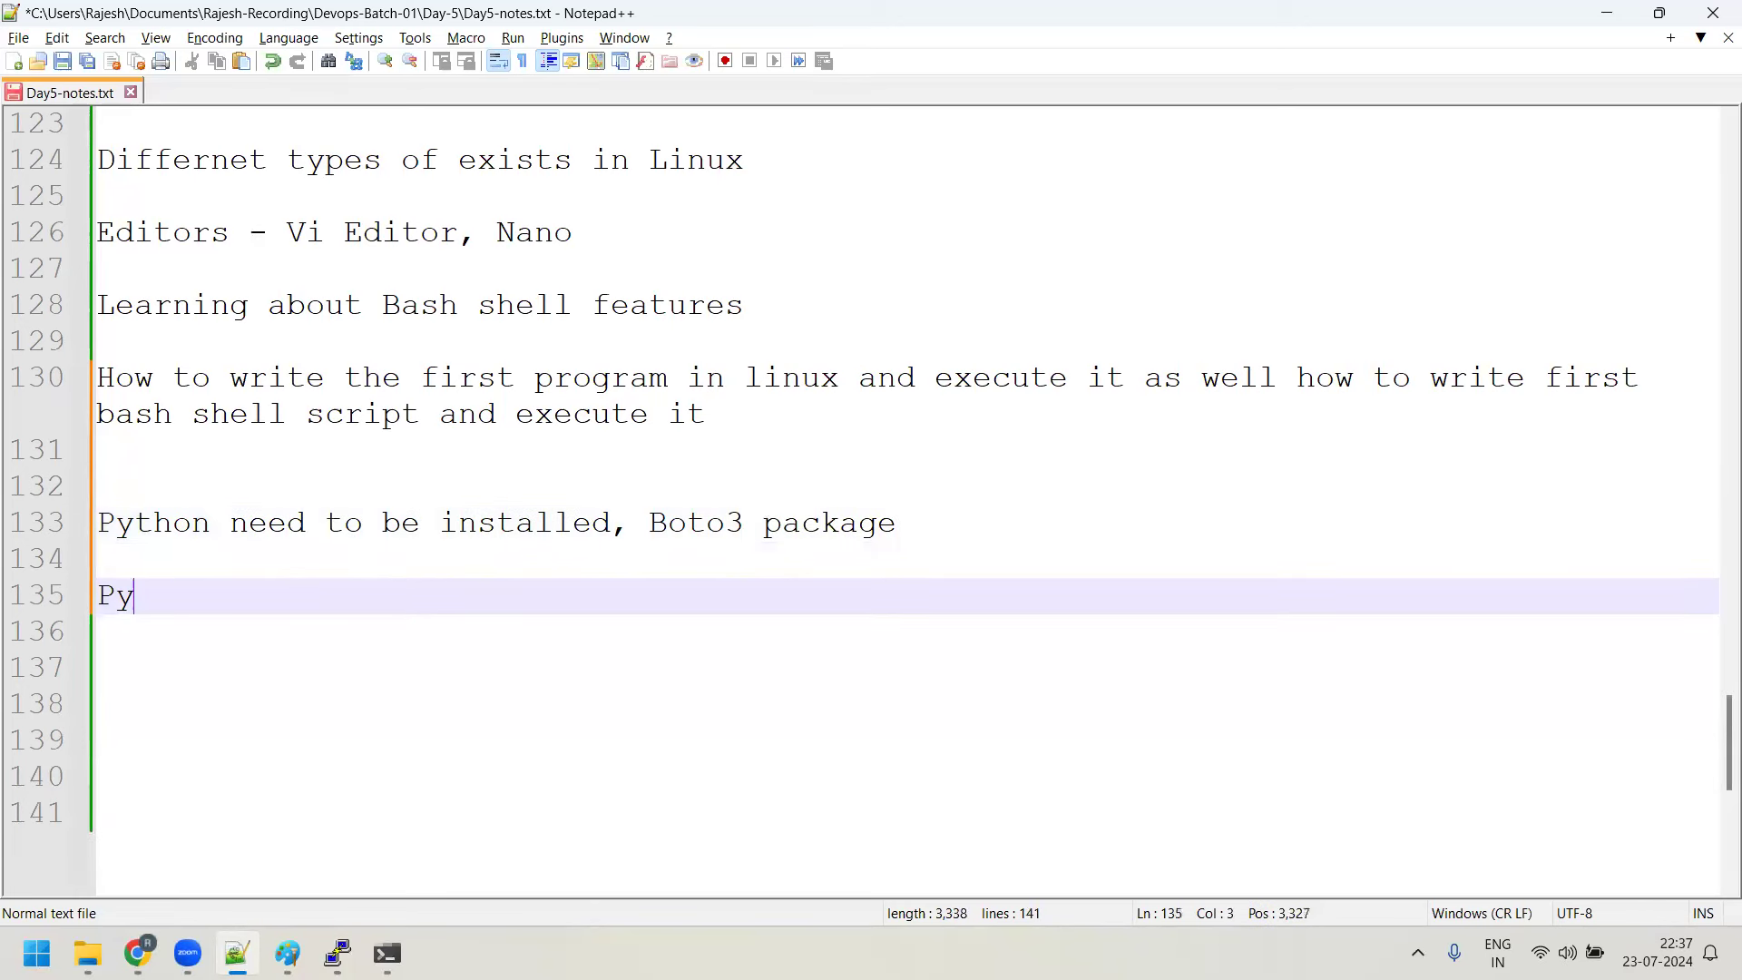
text(thon script)
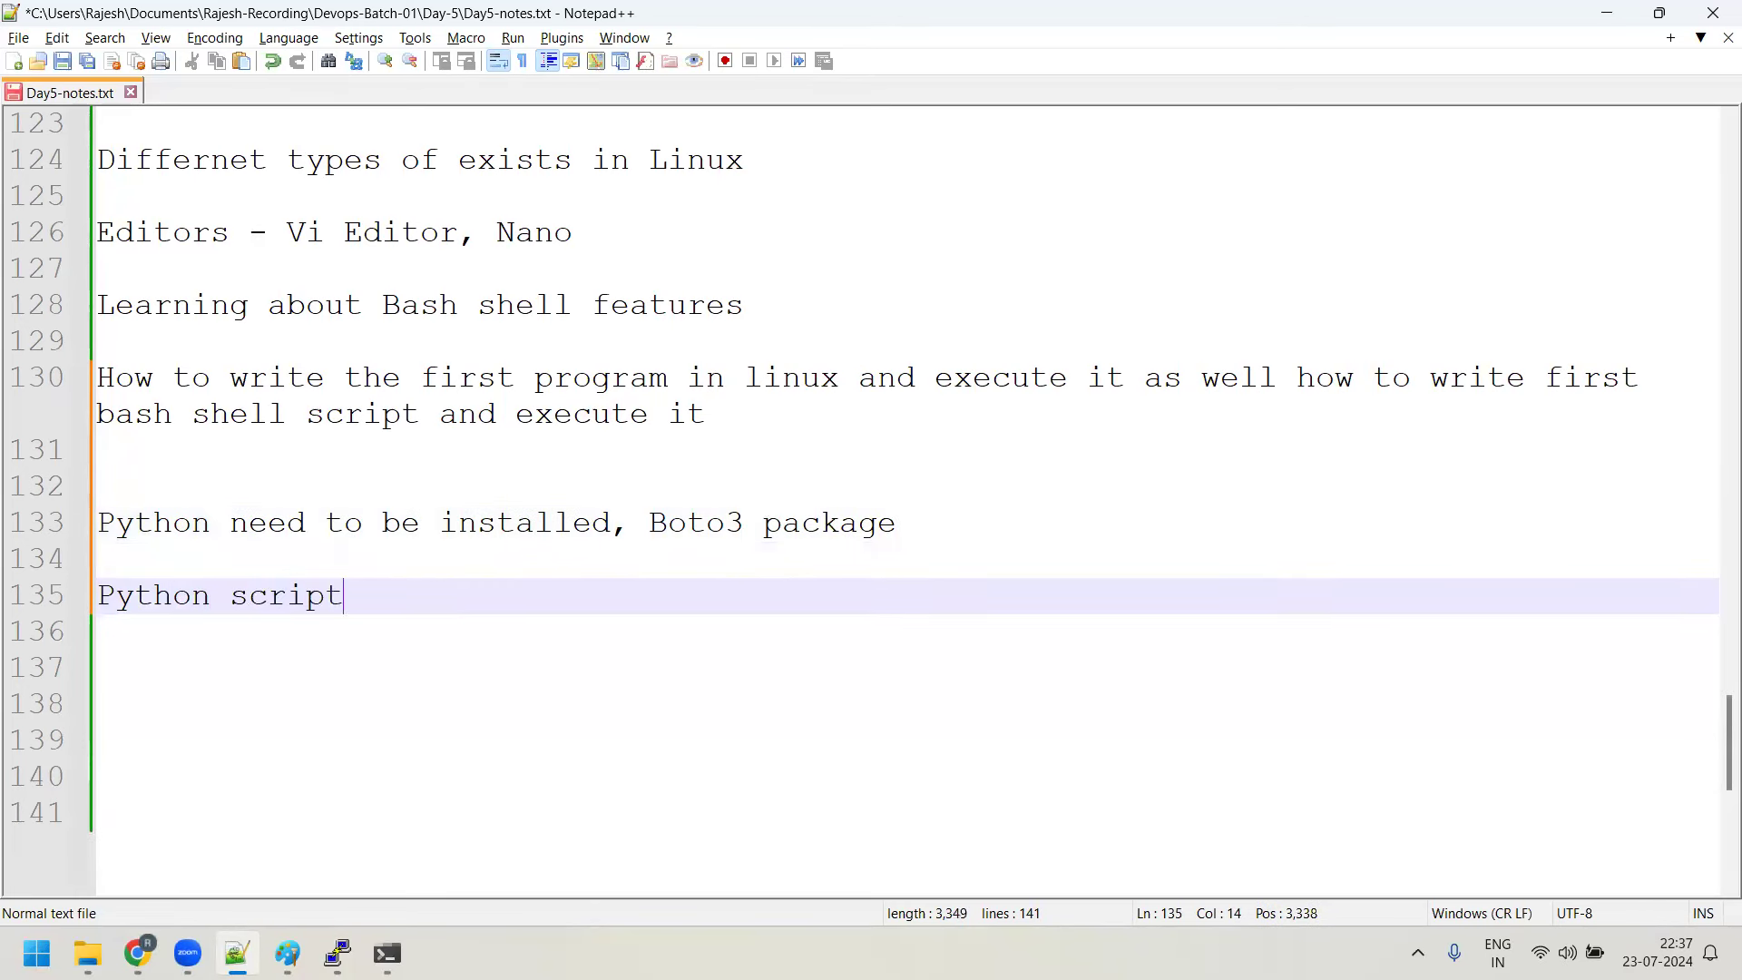
key(Up)
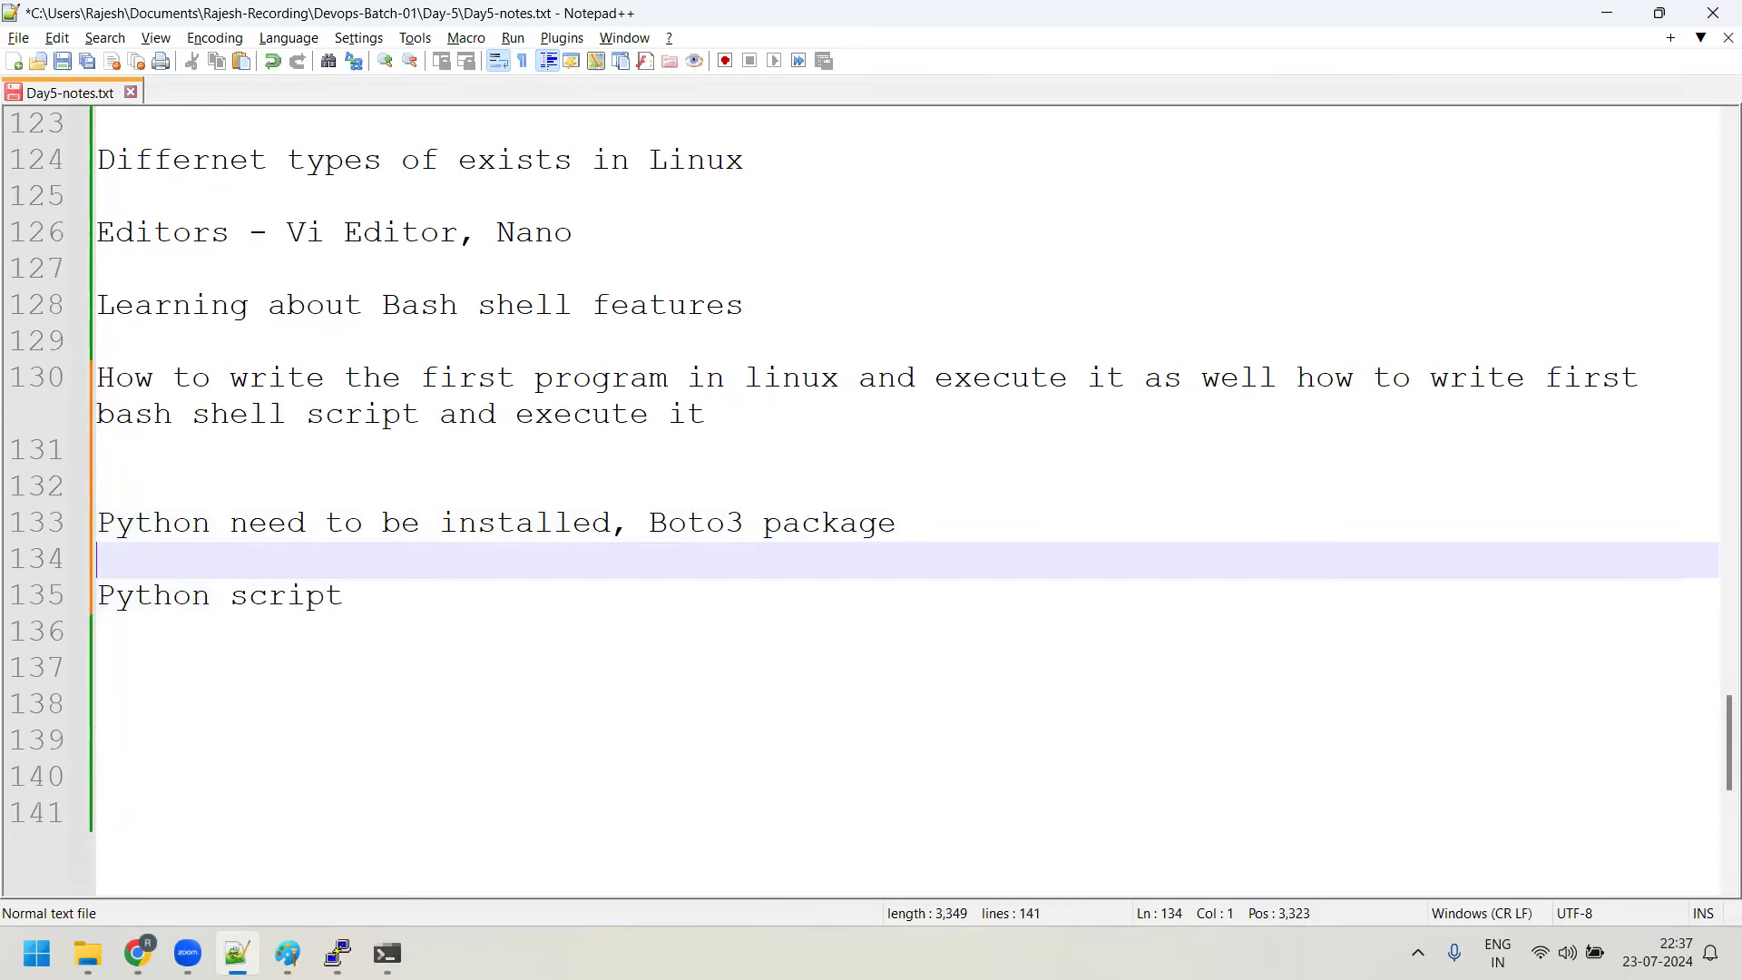
key(Return)
text(IAM user )
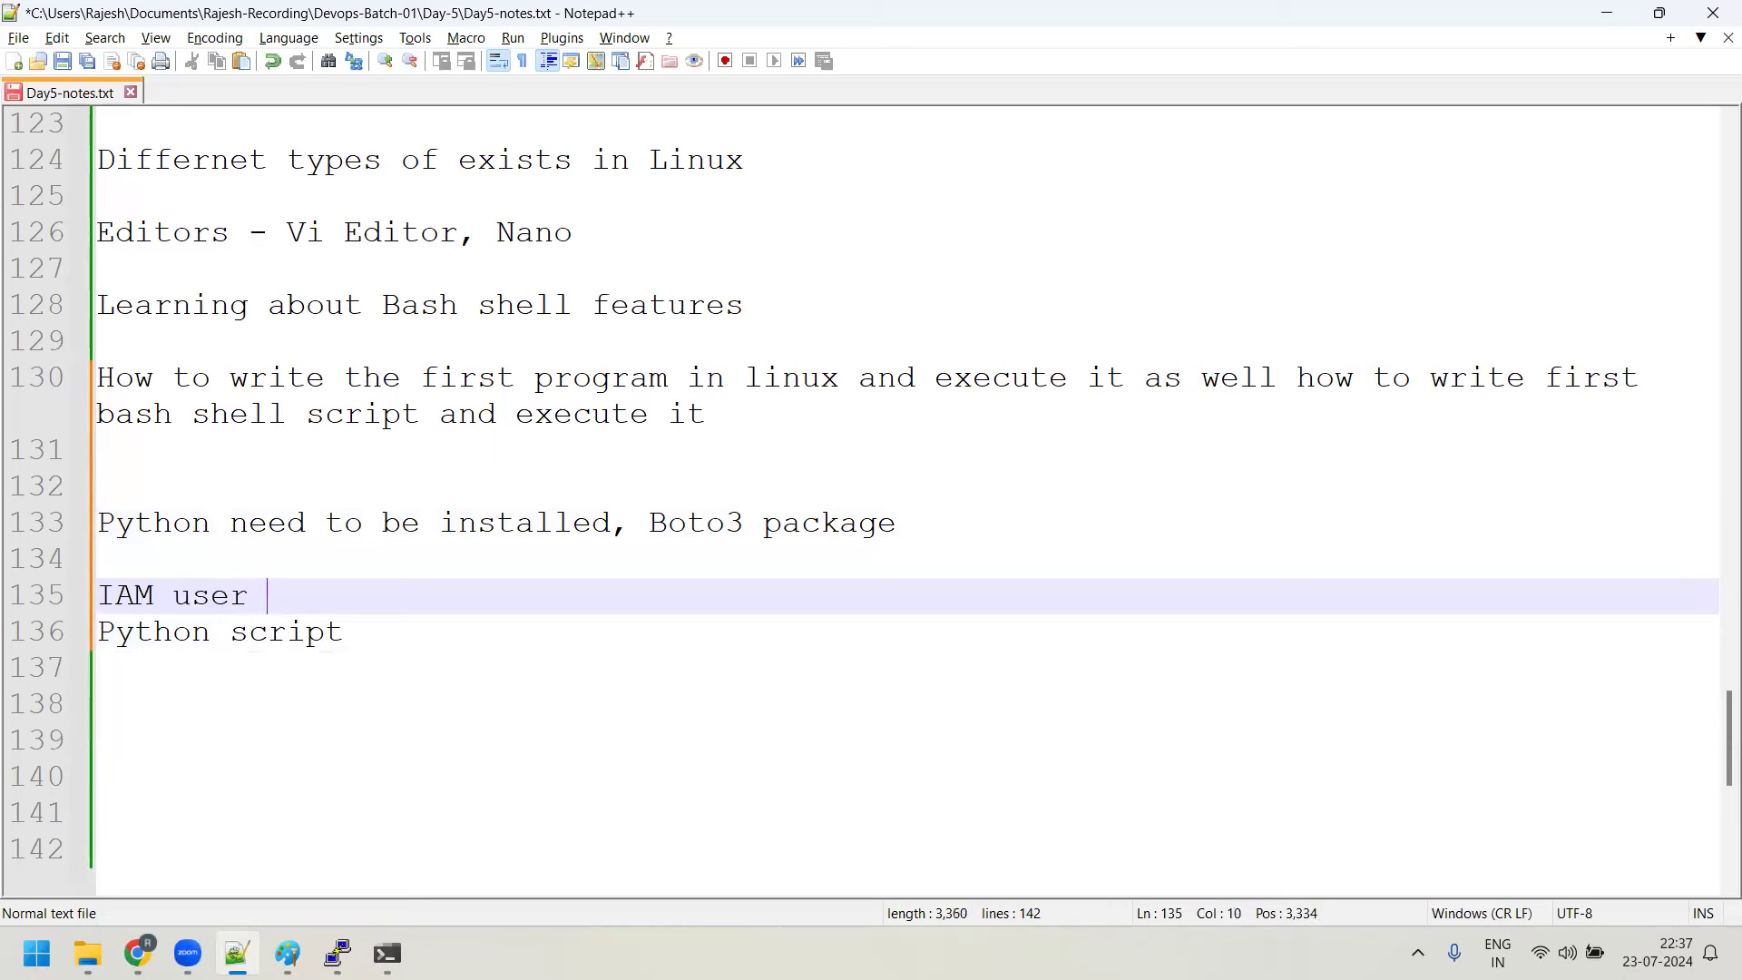
text(-> cong)
text(if)
key(BackSpace)
key(BackSpace)
key(BackSpace)
text(figure)
click(98, 559)
key(Return)
text(AWS Cli u have to install it)
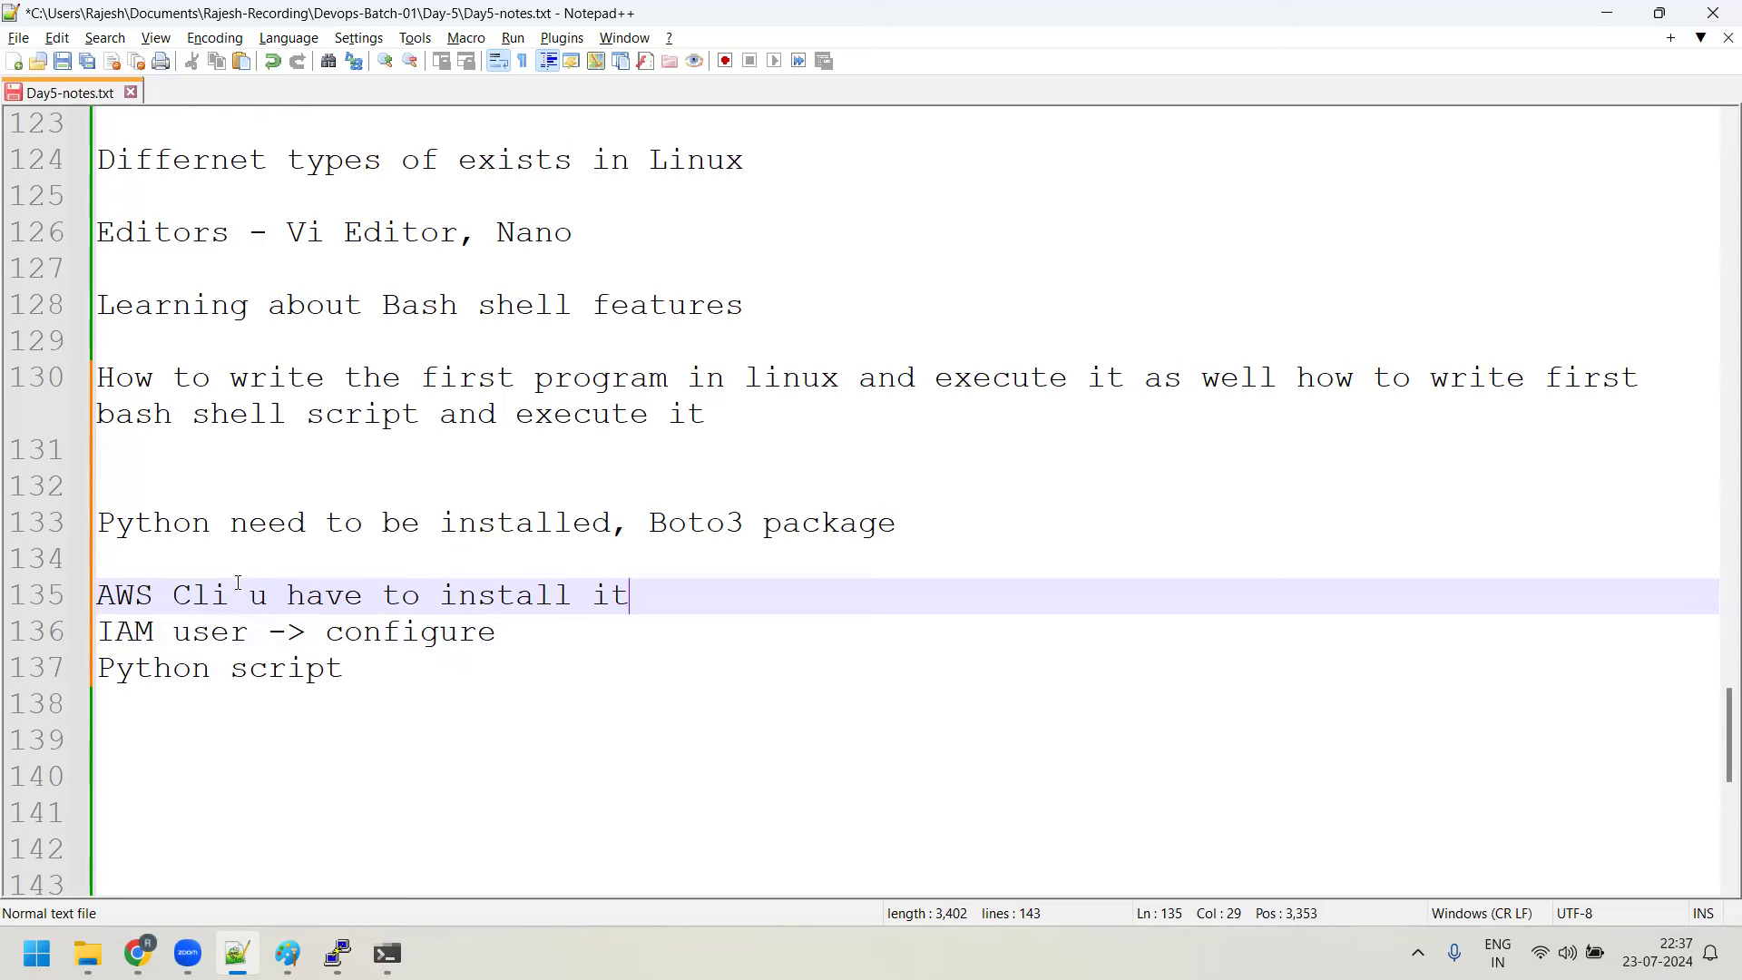
Space out the notes and start line 140: 'Python + Boto3 + python script=====> create a new instance'
click(517, 623)
key(Return)
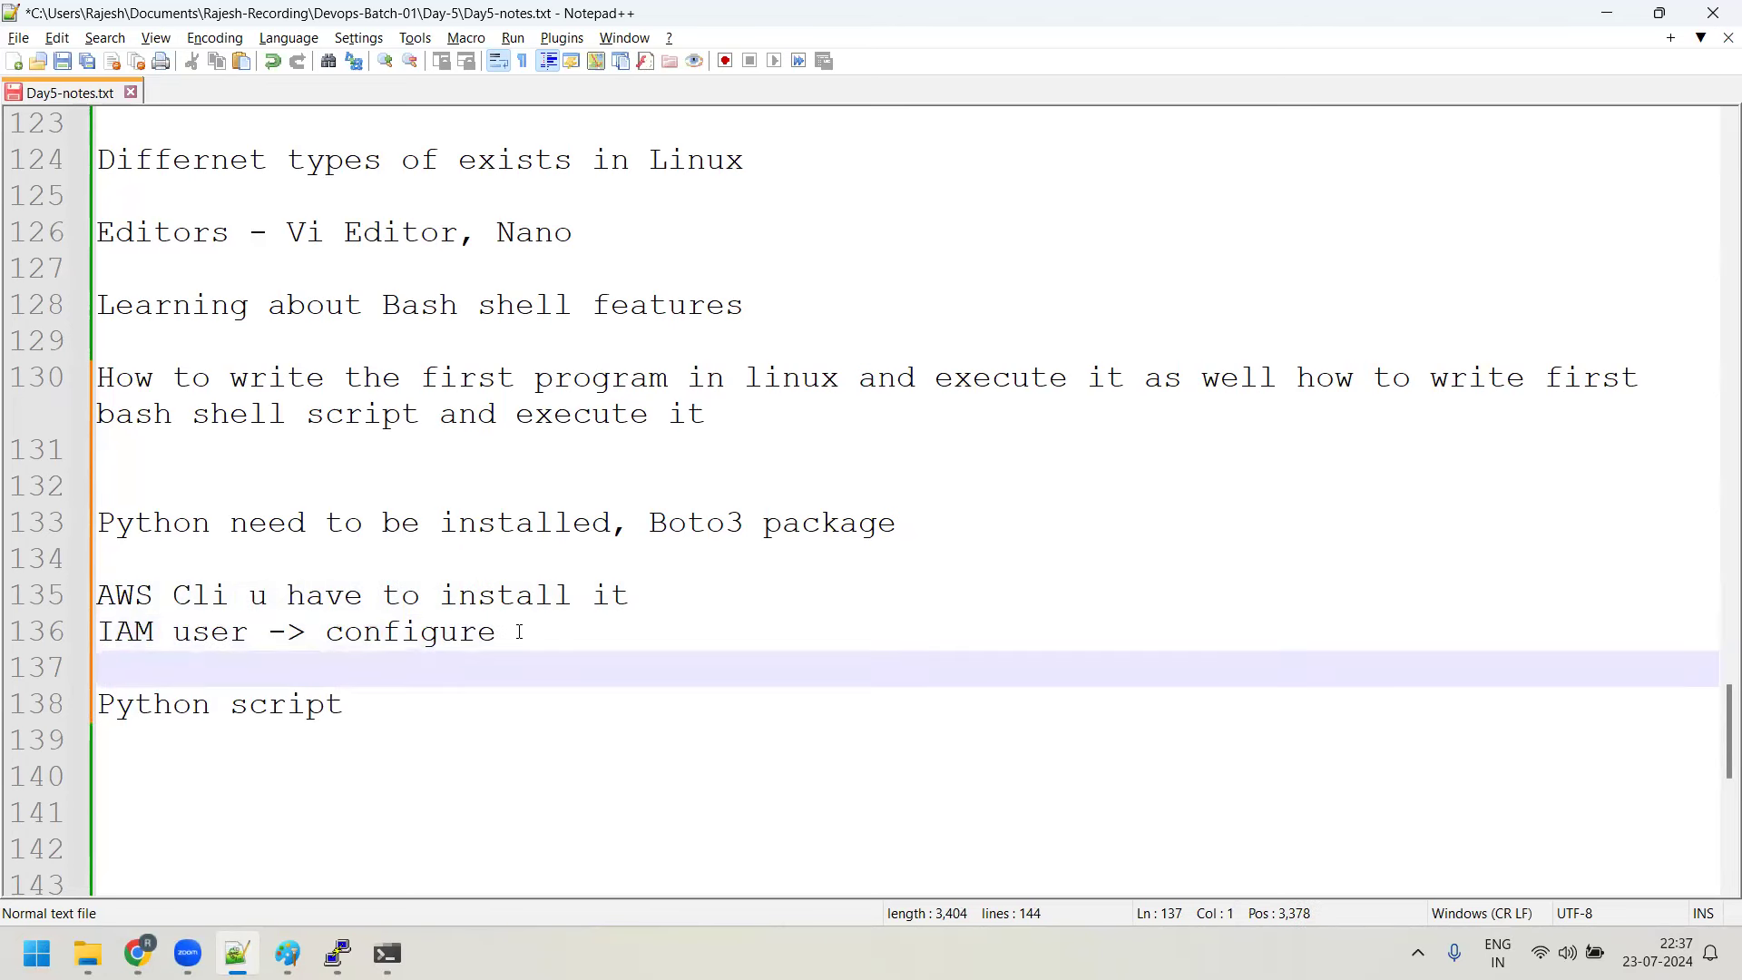
click(399, 706)
key(Return)
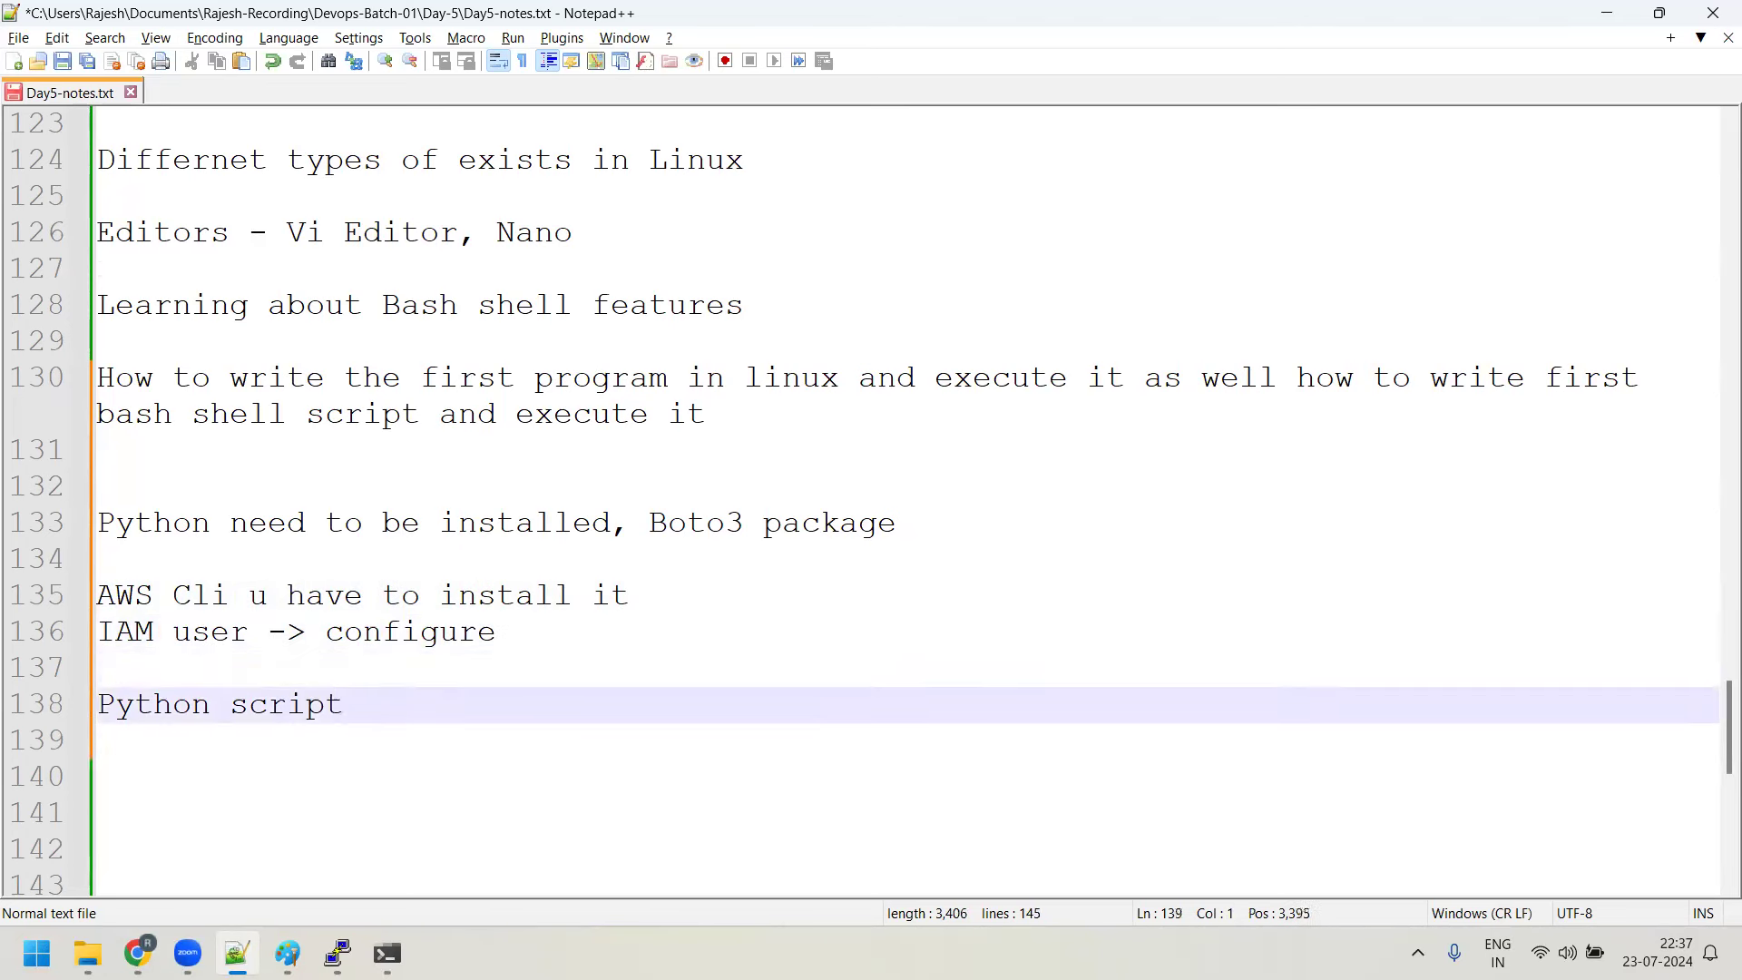
key(Return)
text(Python + Boot)
key(BackSpace)
key(BackSpace)
text(to3)
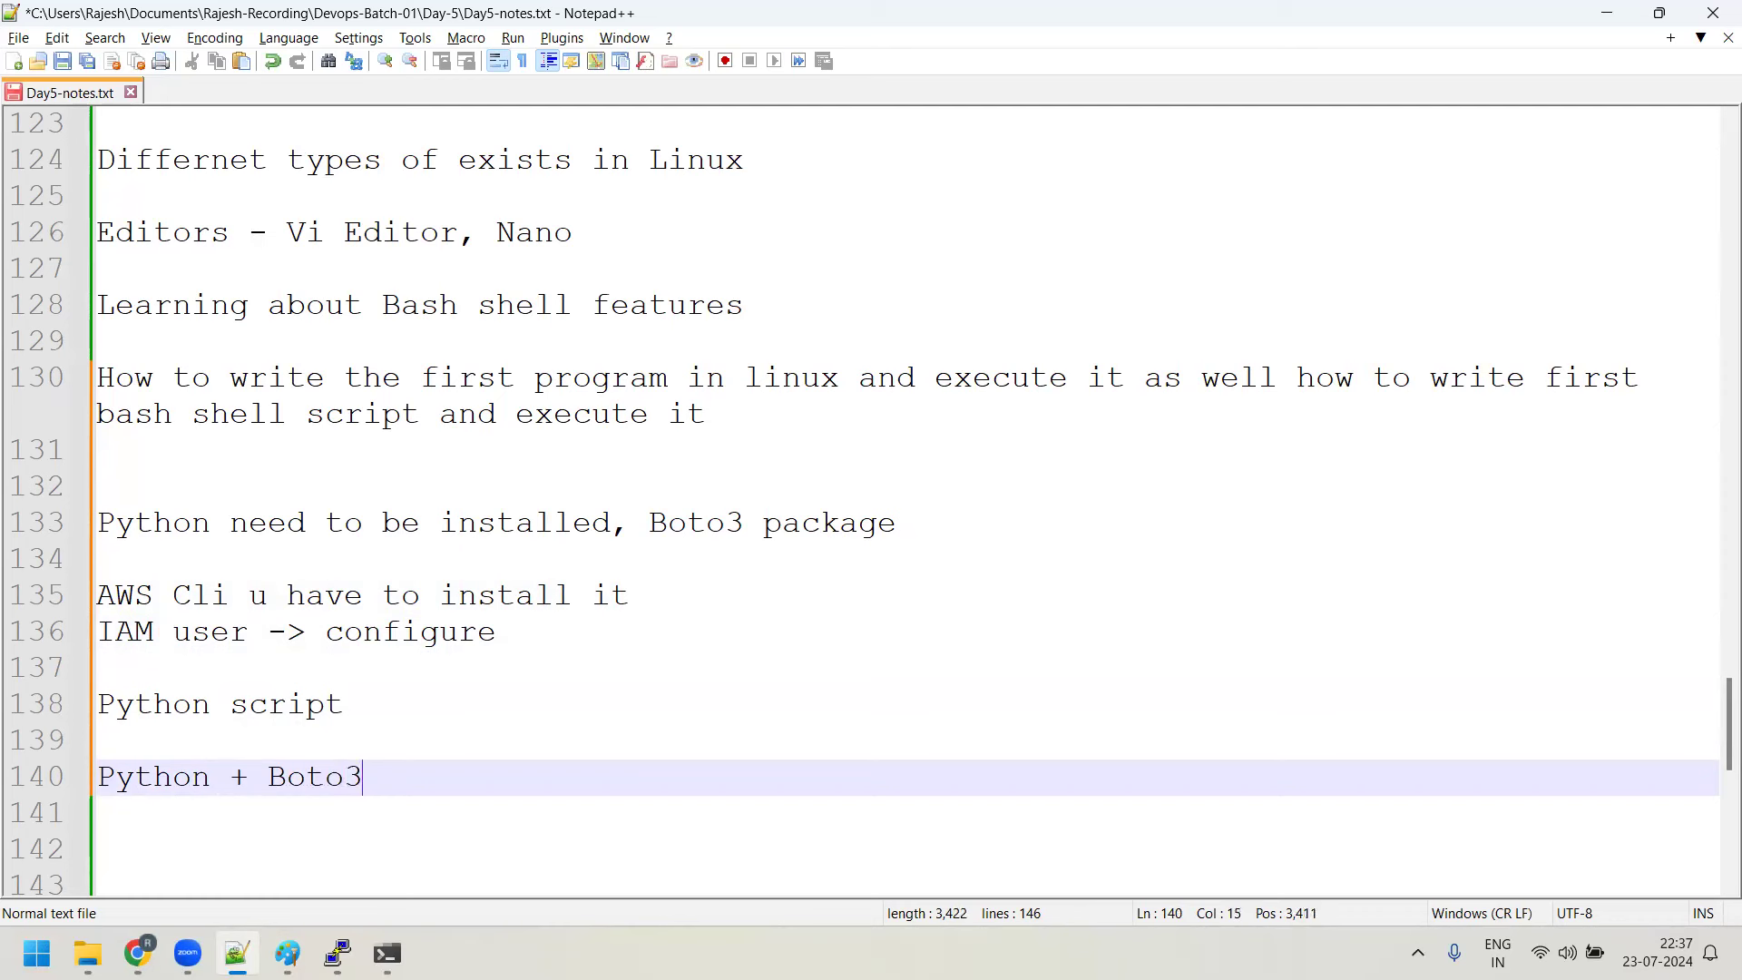
text( + python s)
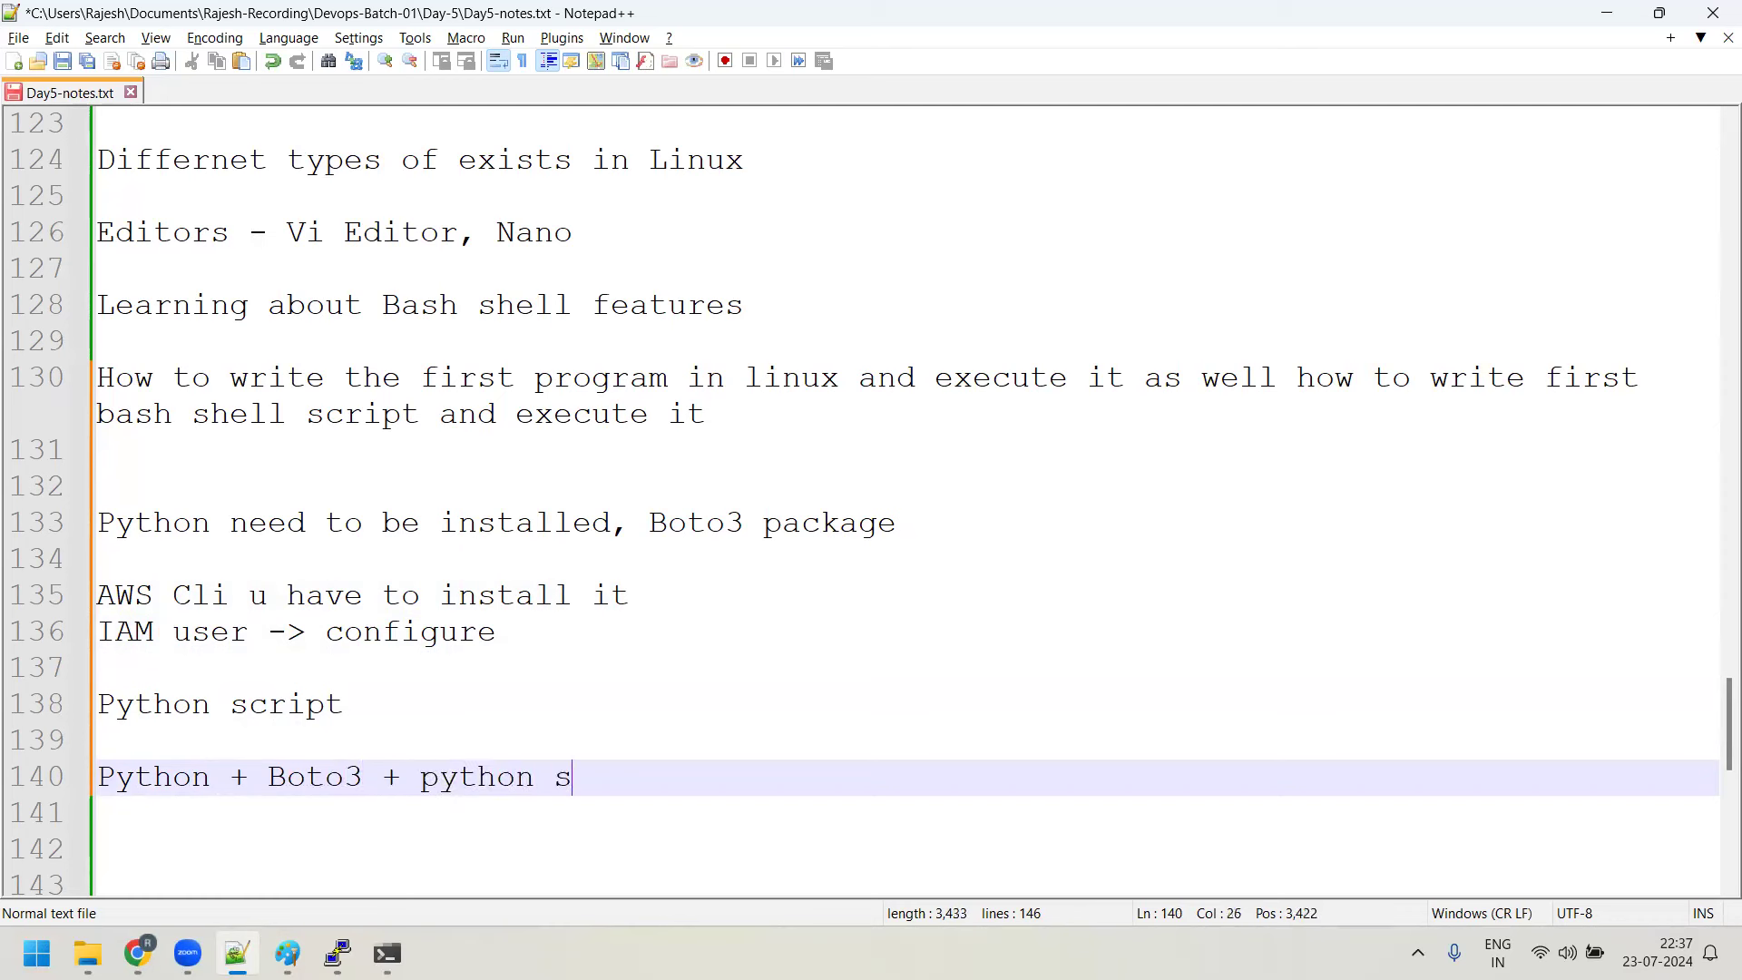
text(cript=====> )
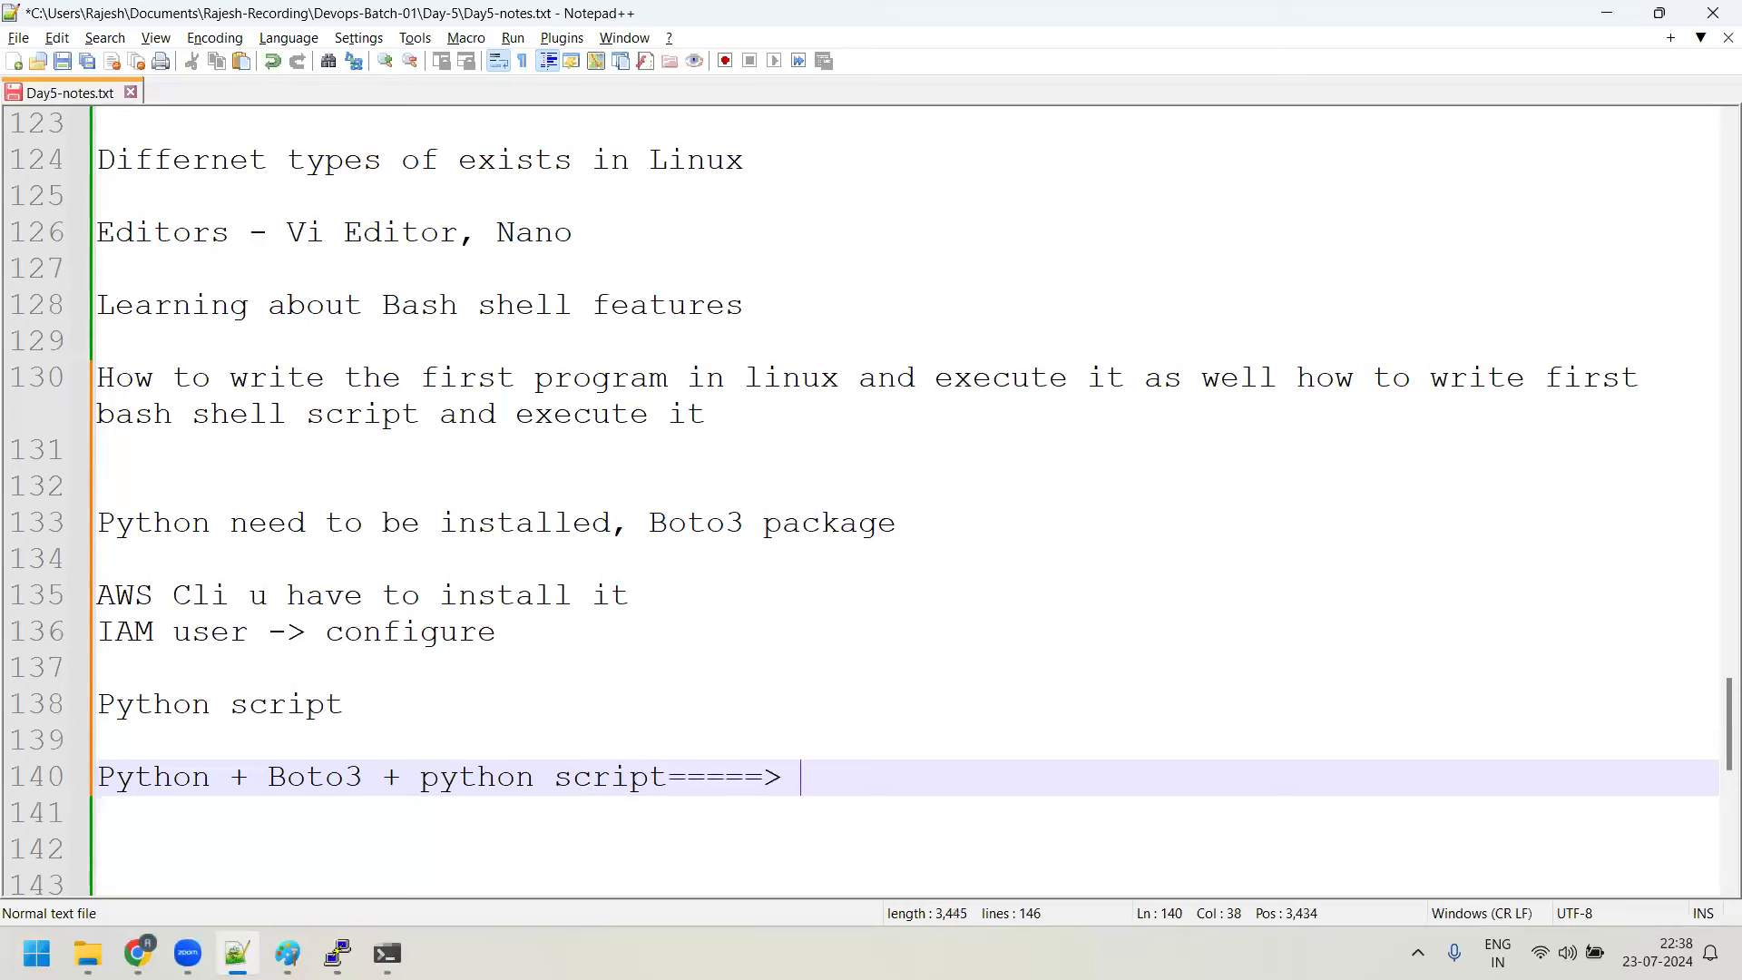
text(cte)
key(BackSpace)
key(BackSpace)
text(reate a new )
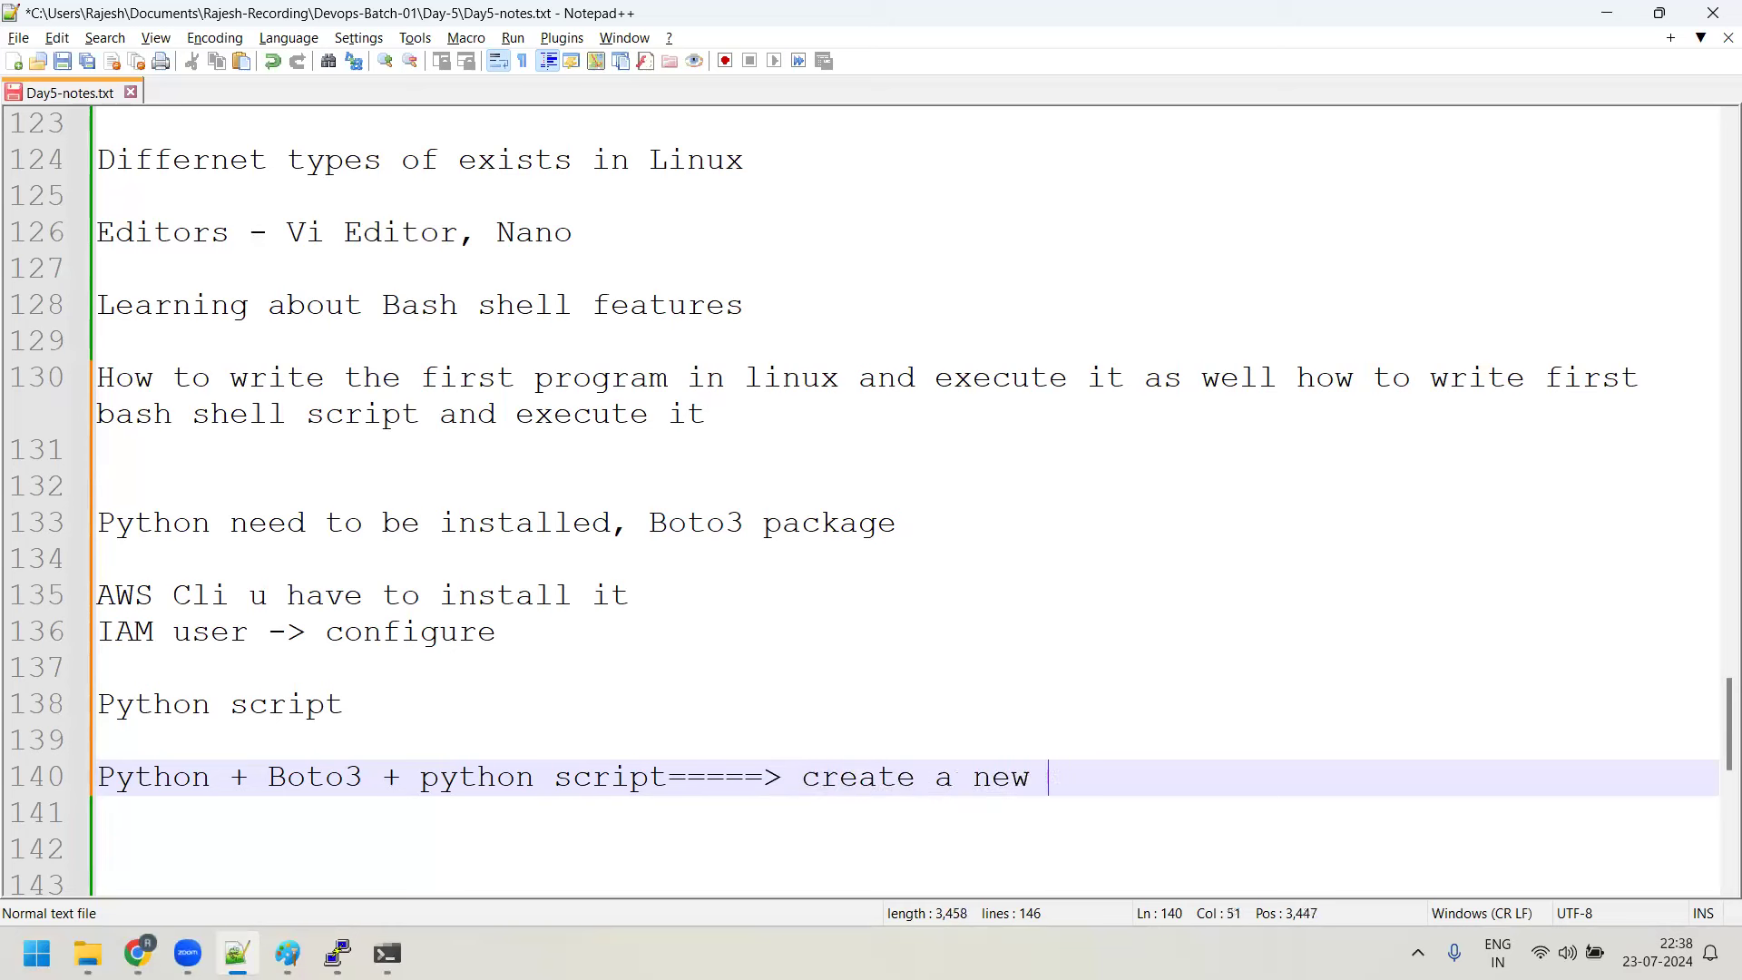
text(instance in pa)
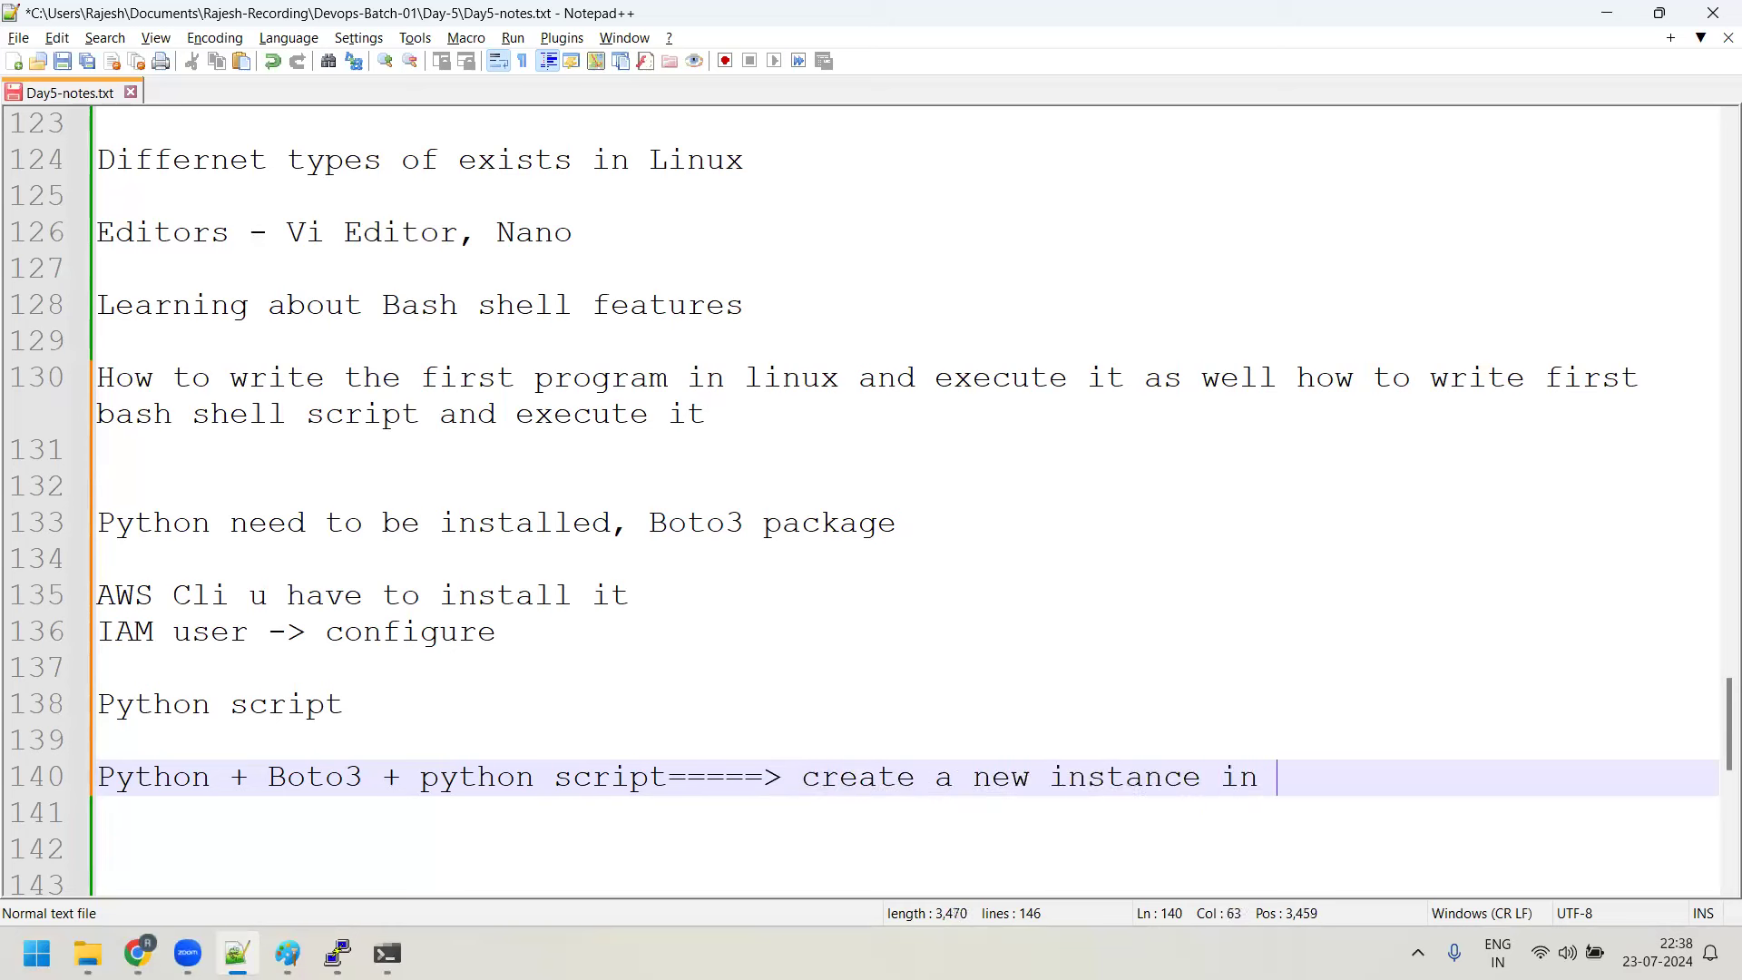
Finish line 140 with 'in ap-south-1 region , Ubuntu server + t2.micro', removing a stray t2
key(BackSpace)
key(BackSpace)
text(ap-south-1)
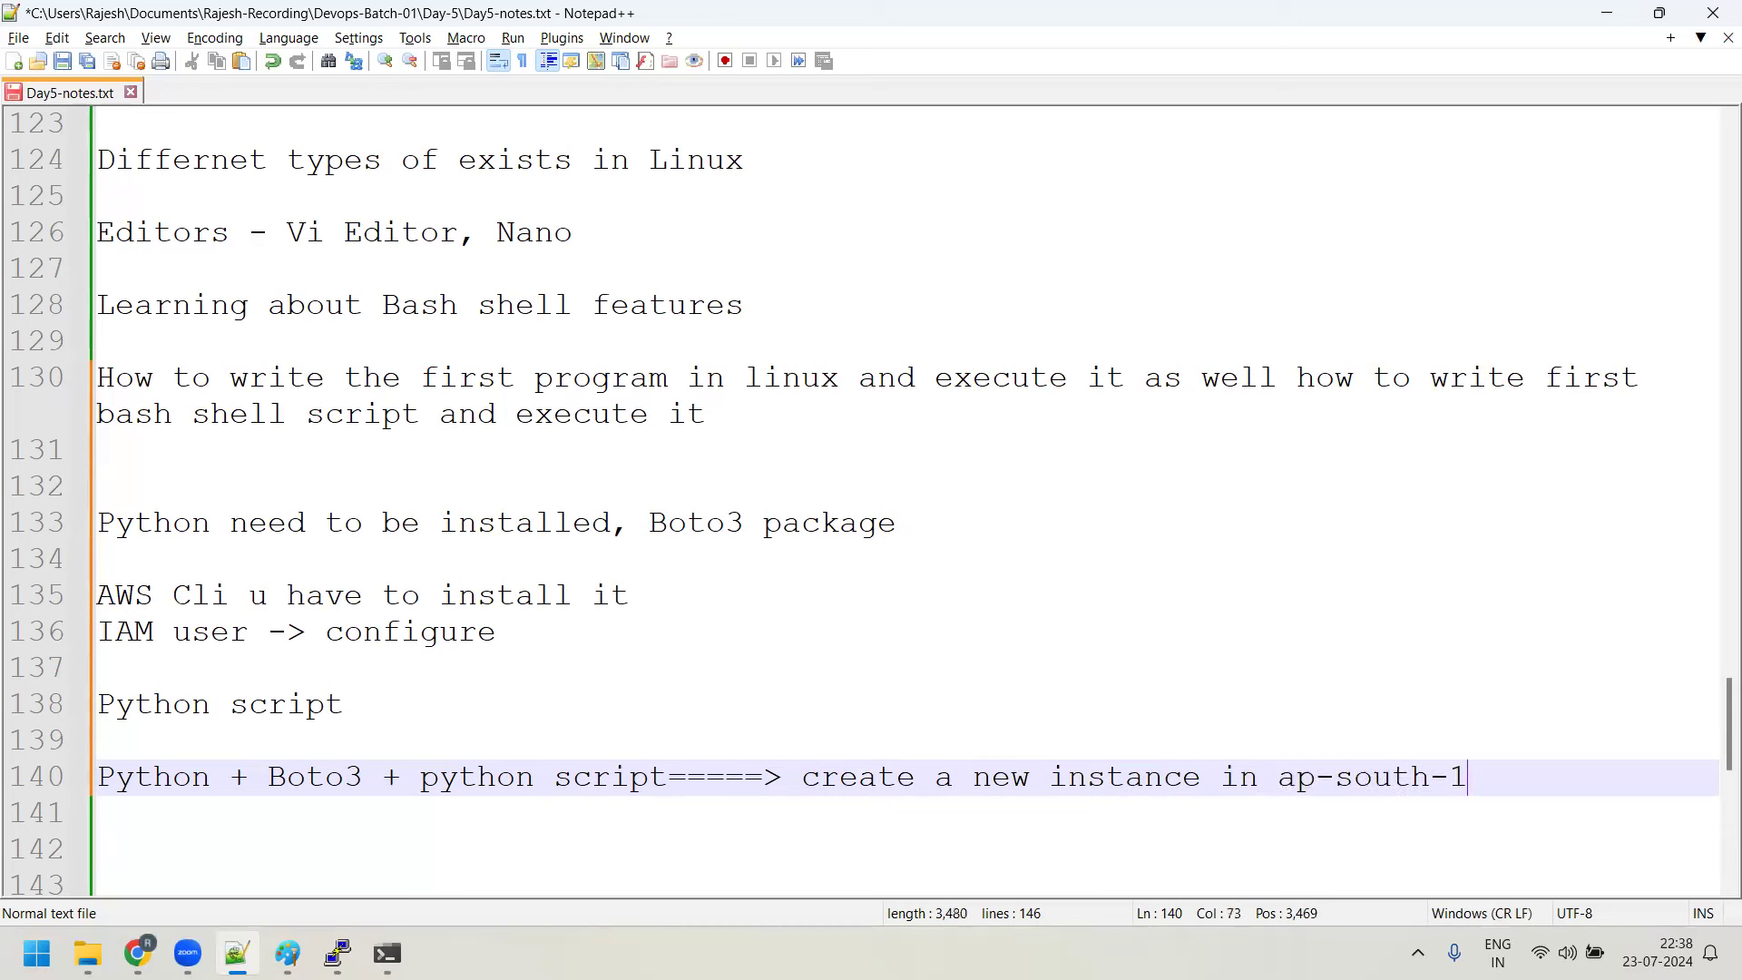
text( region , Ubunt)
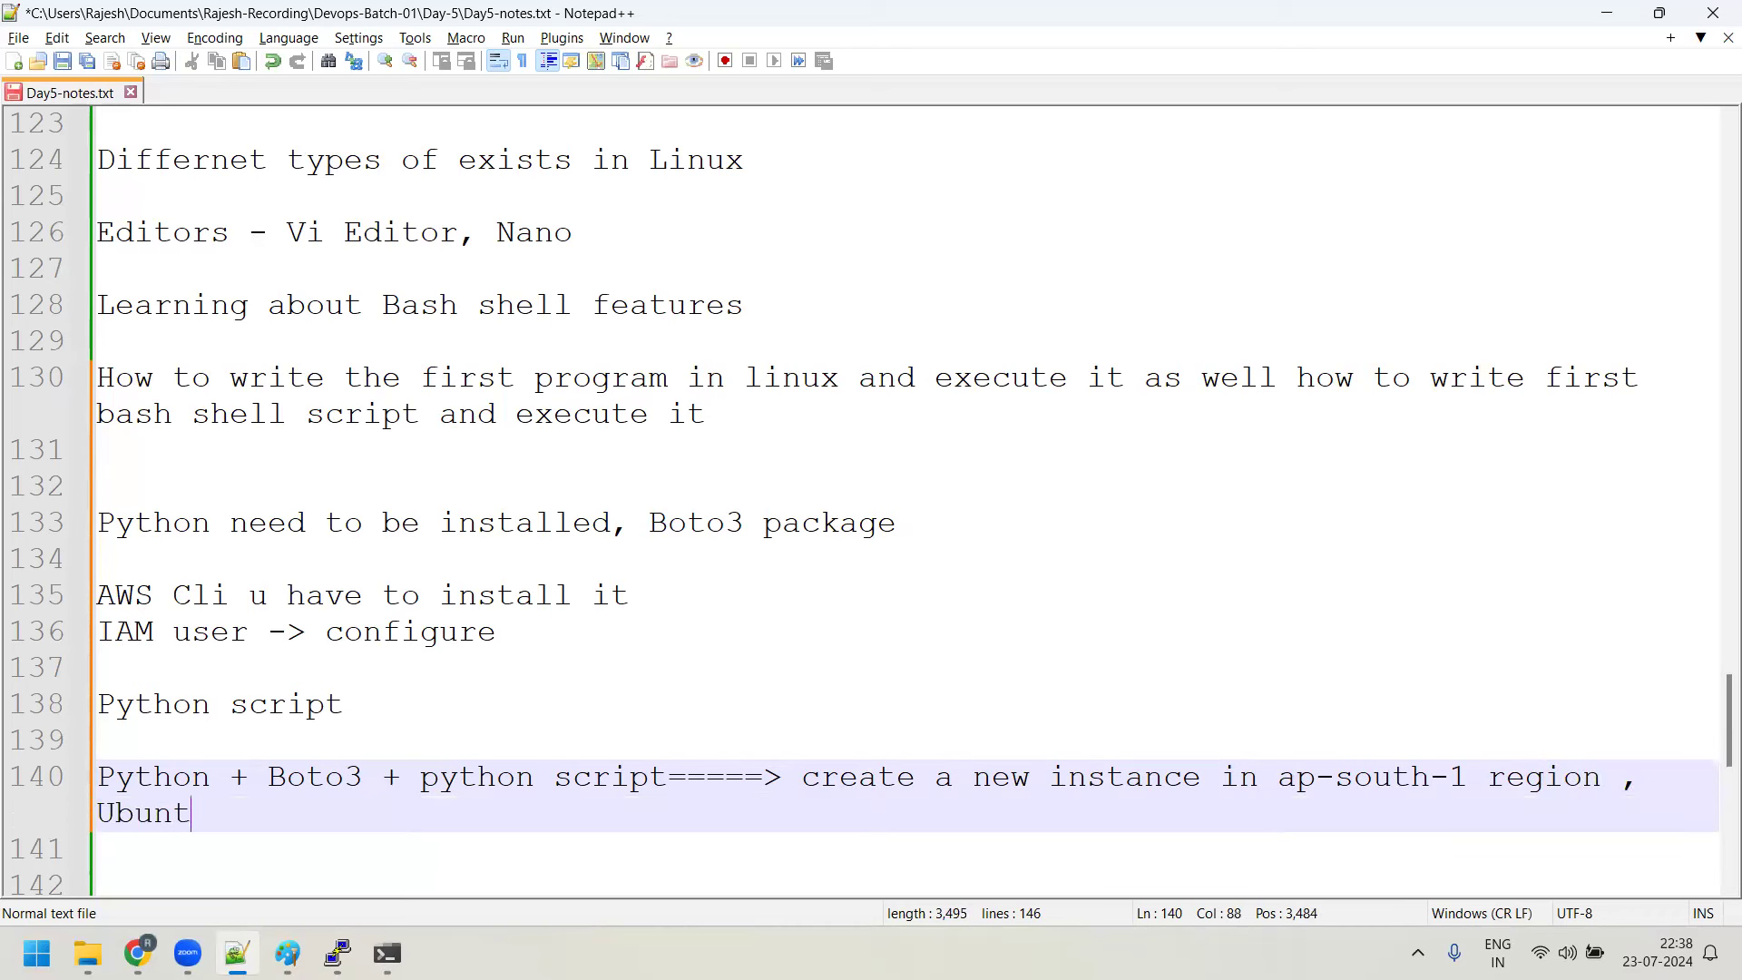
text(u server)
click(400, 712)
text(t2)
key(BackSpace)
key(BackSpace)
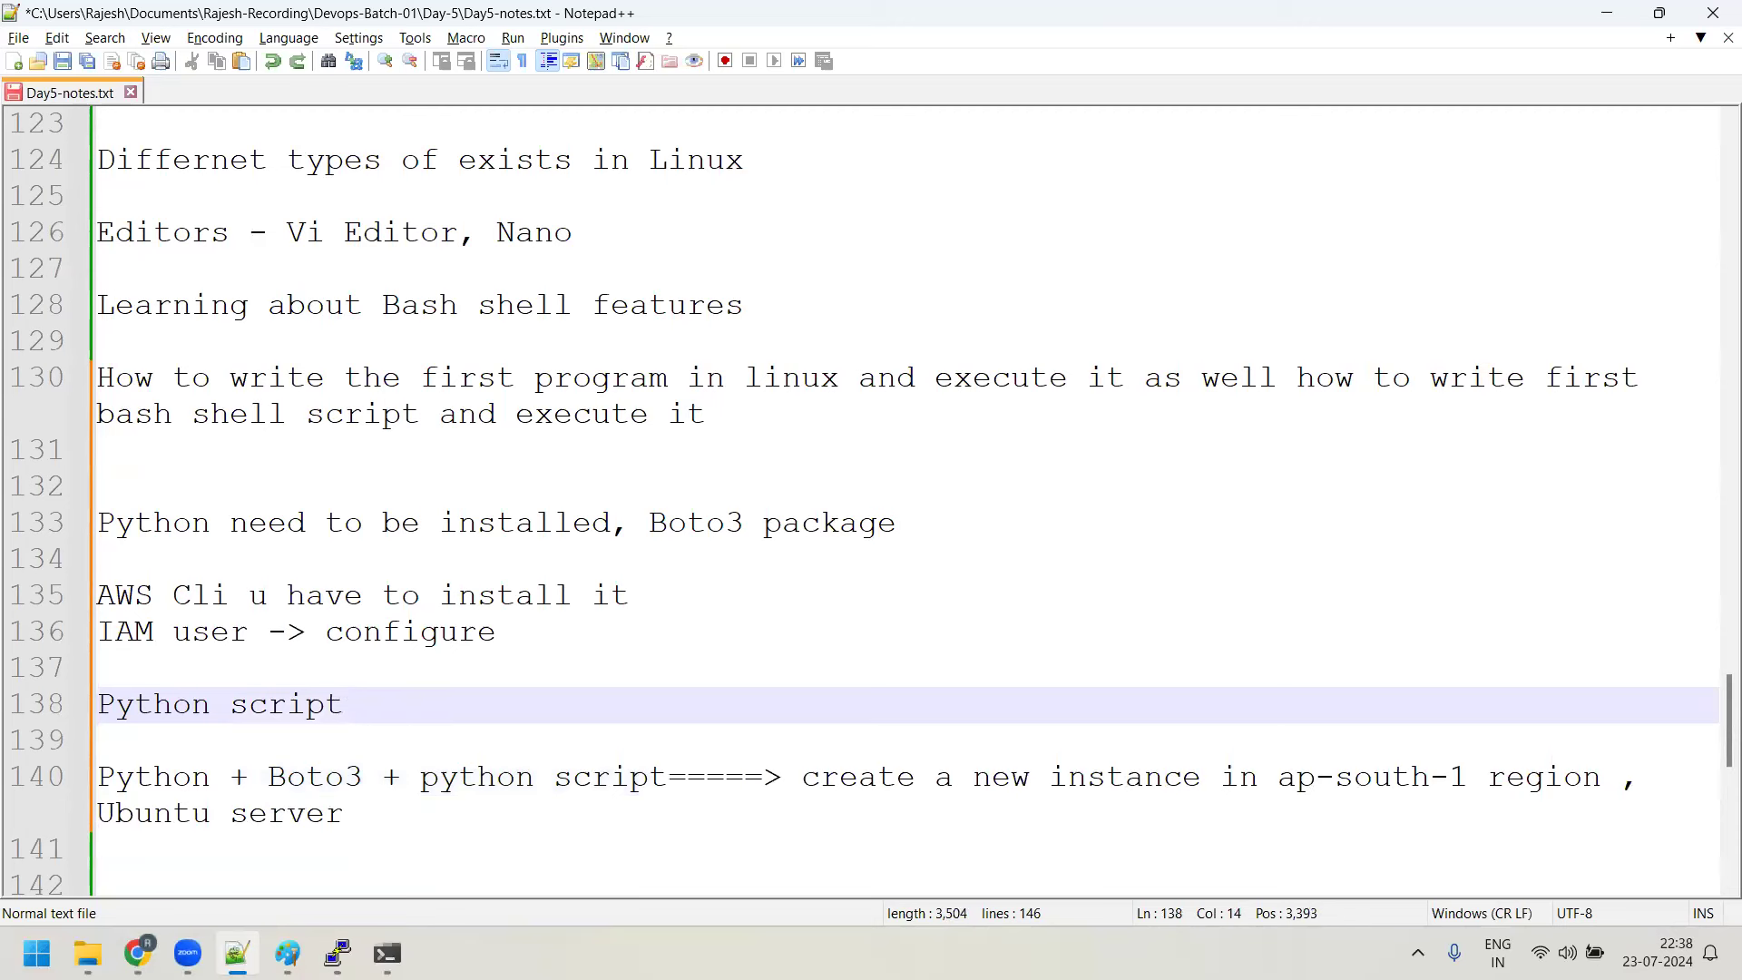
click(366, 820)
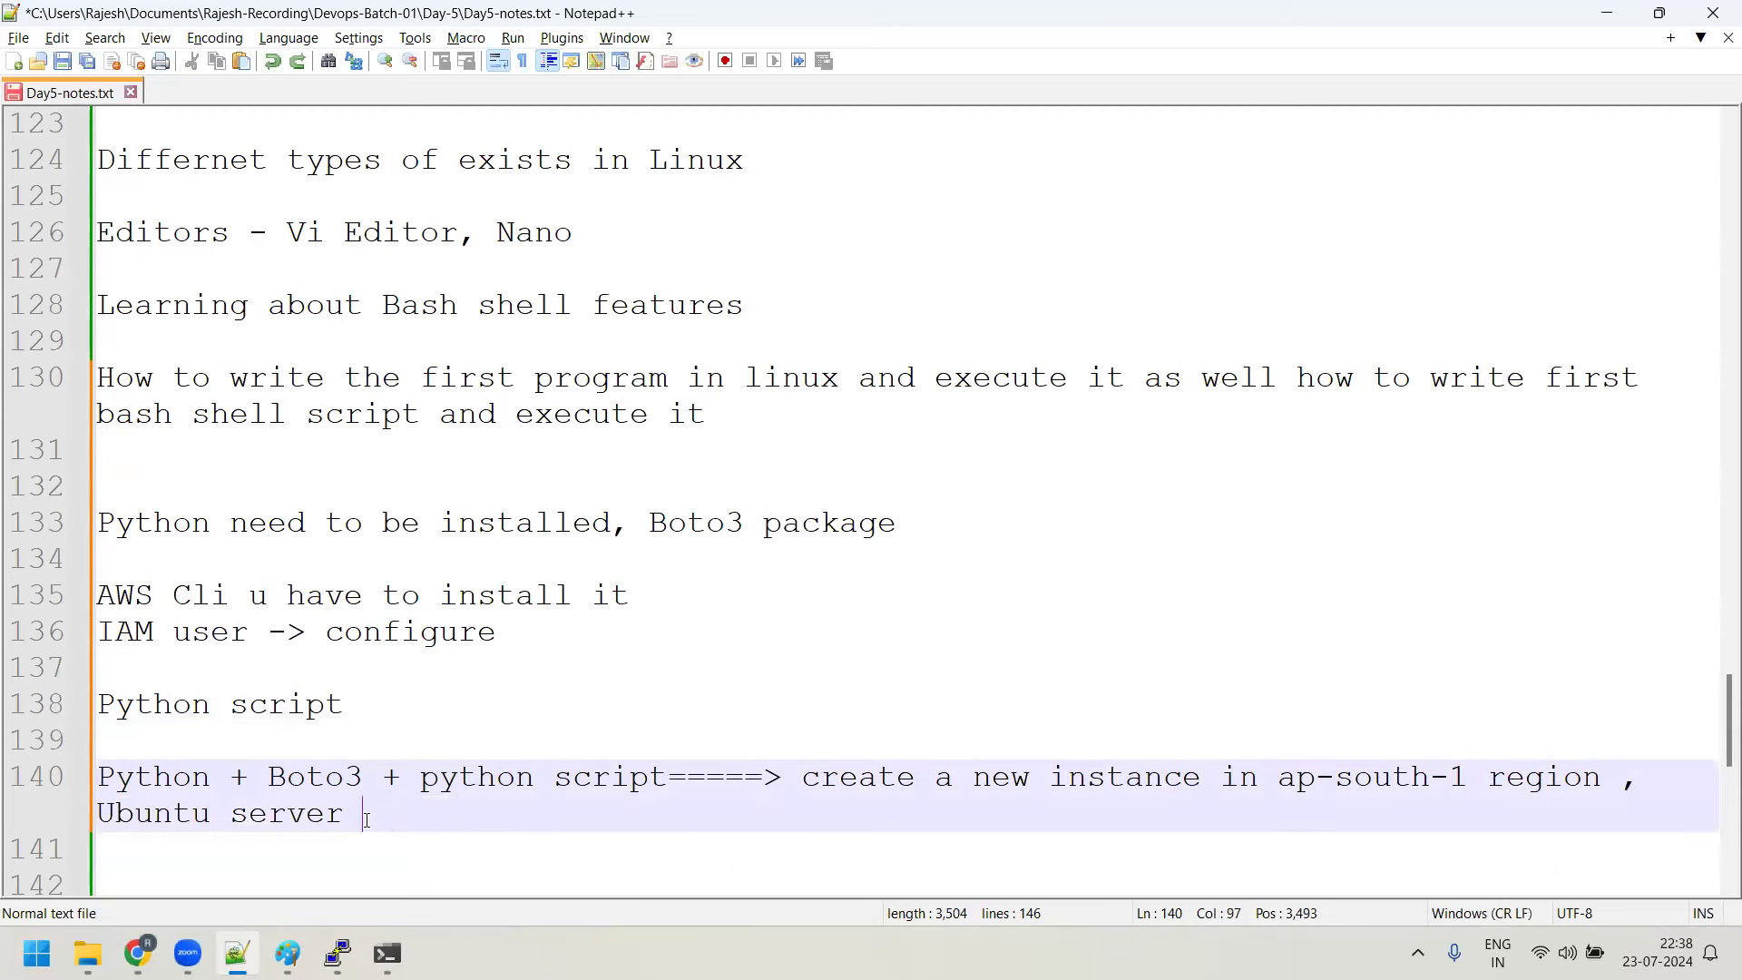
text(+ t2.)
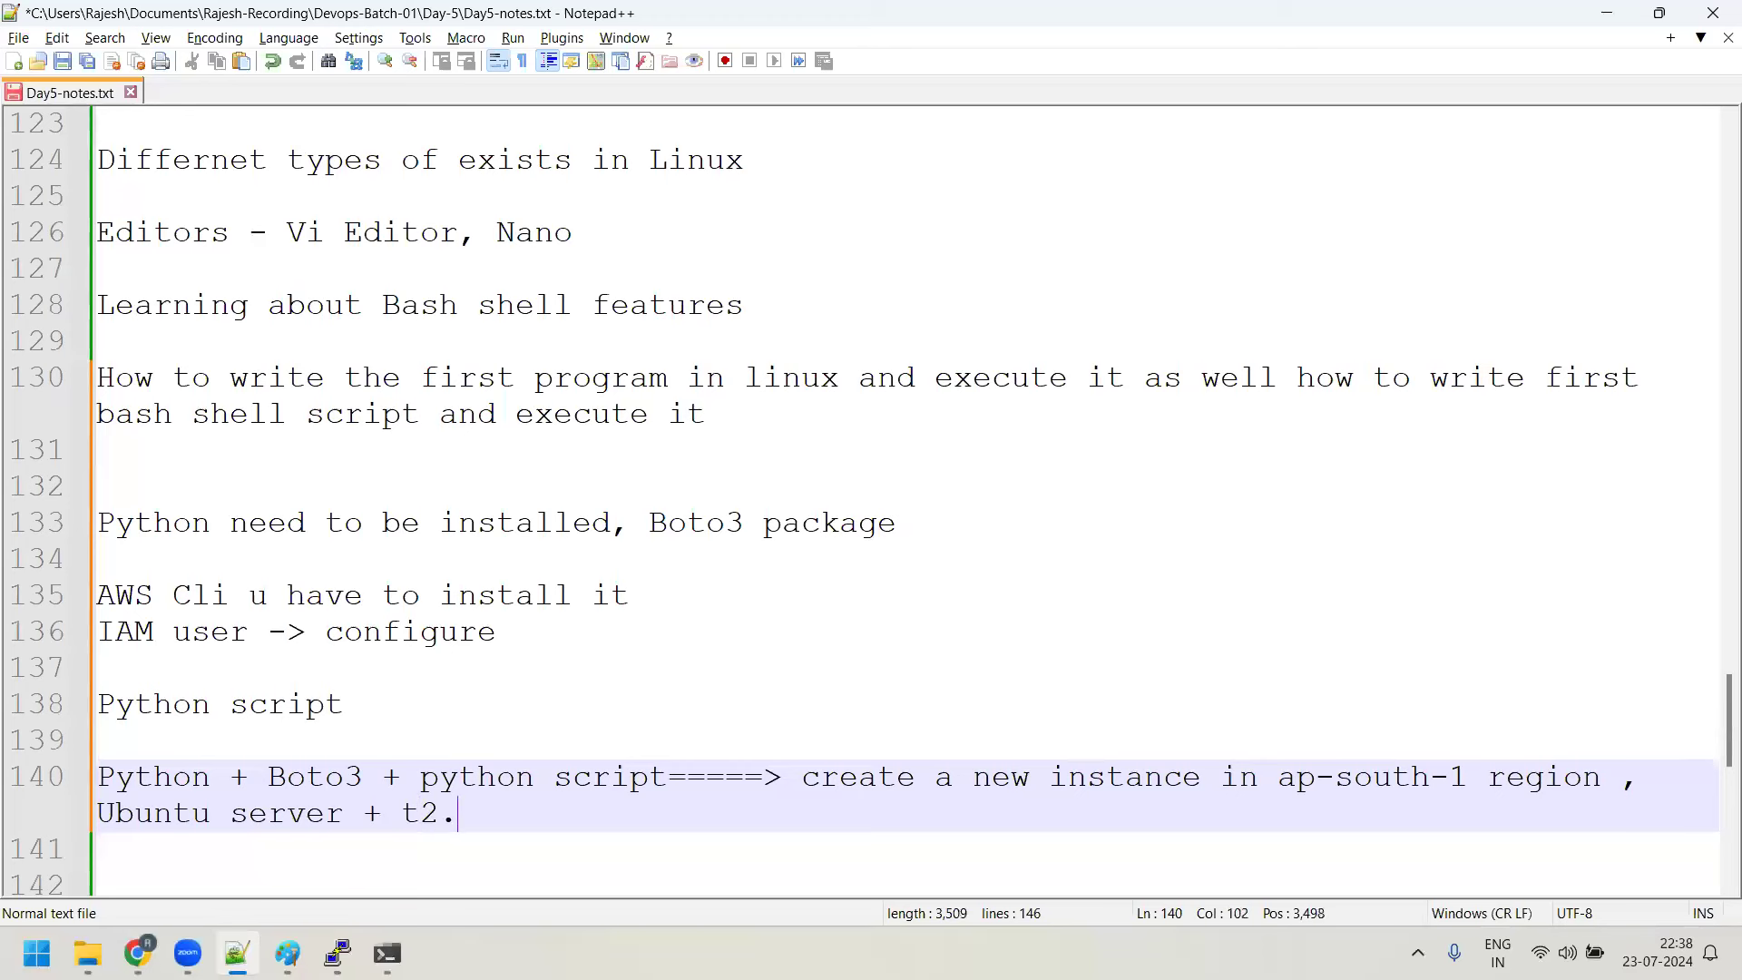
text(micro)
Open the EC2 launch-instance page in Chrome, then cancel back to the Instances list
click(137, 953)
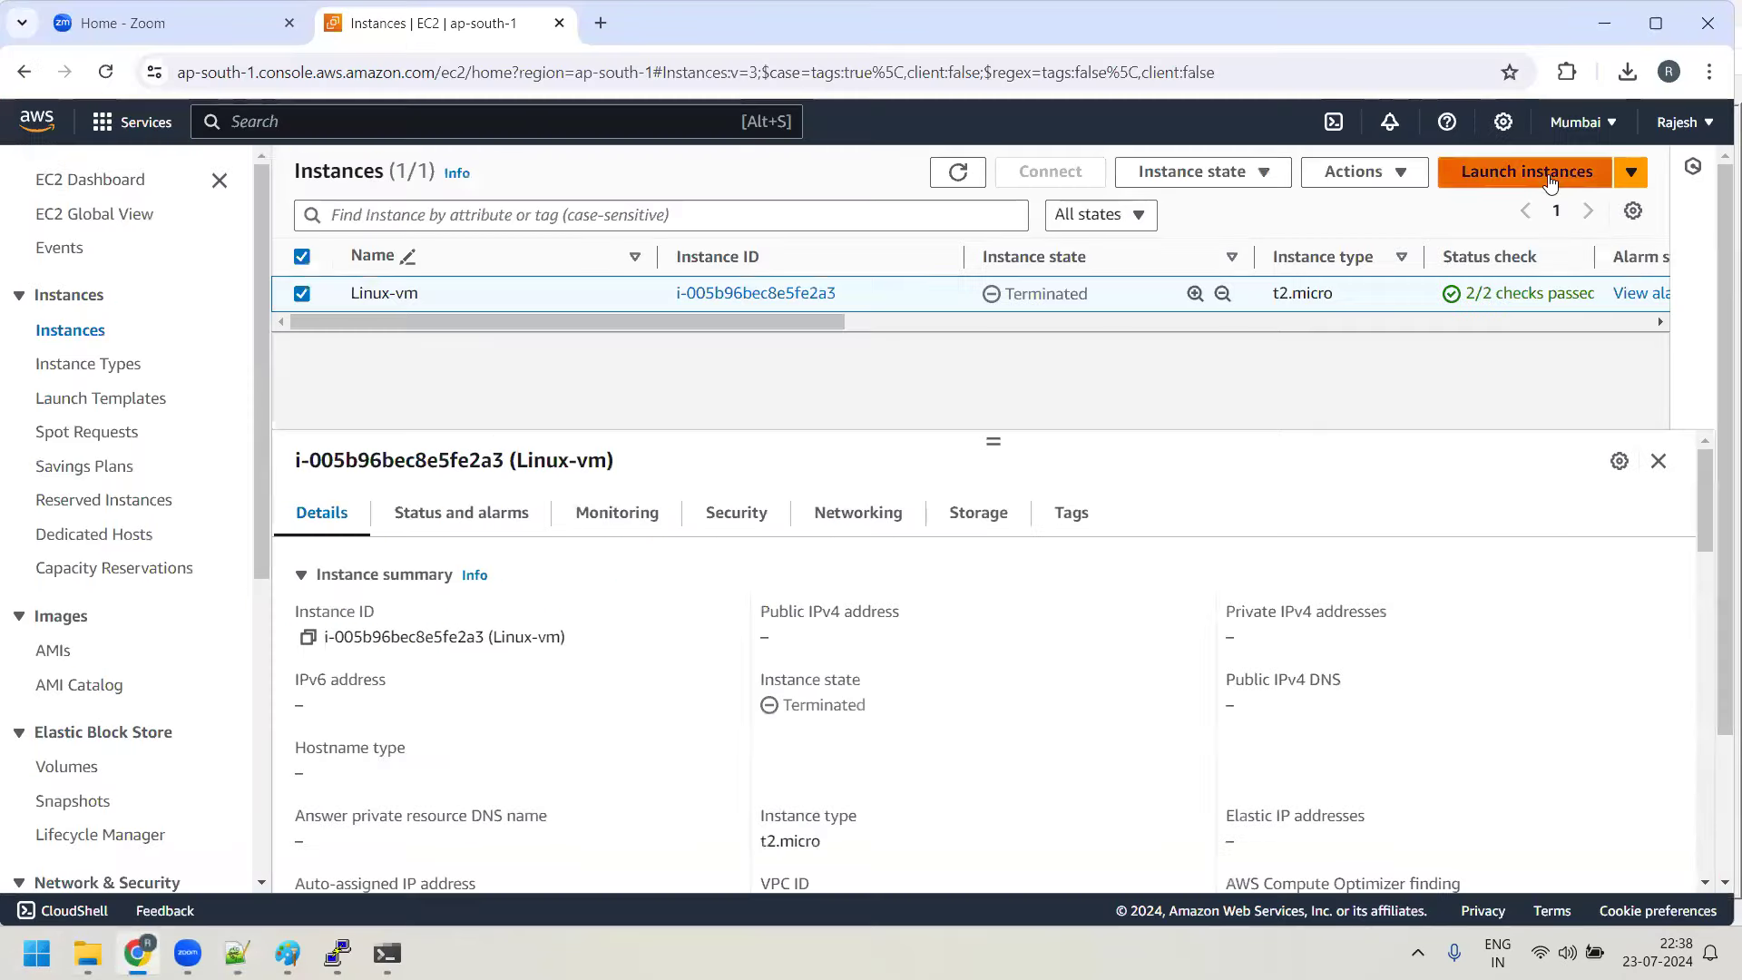
click(1552, 179)
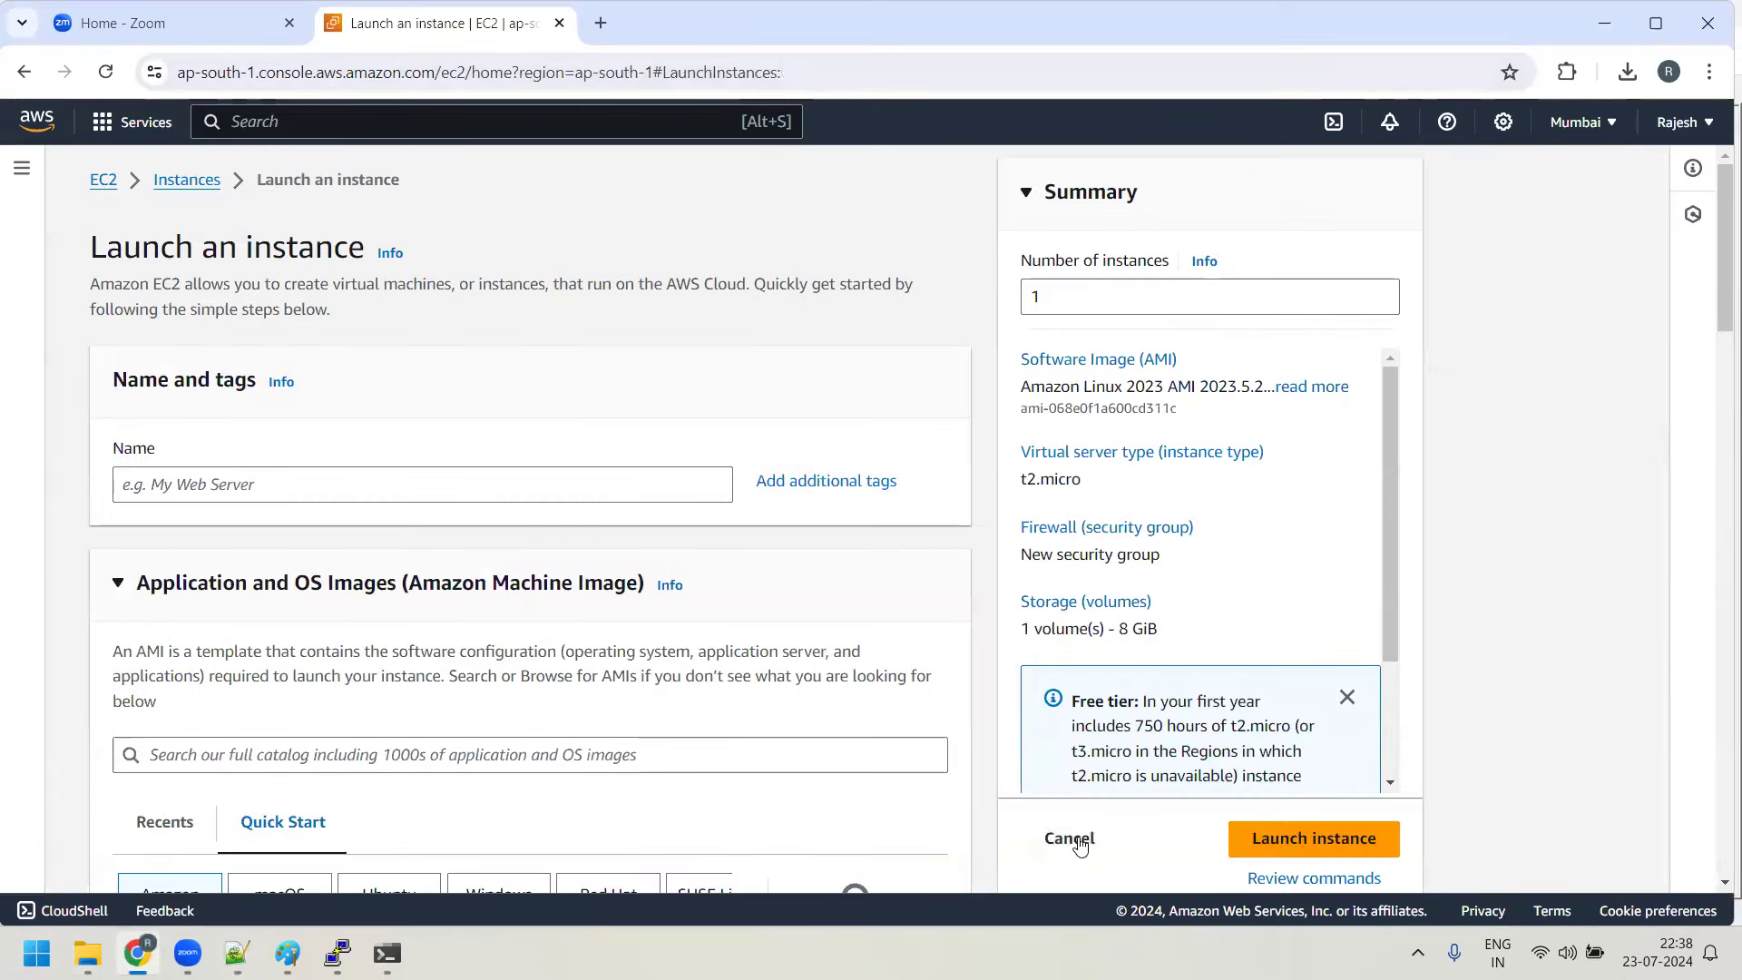
click(1080, 841)
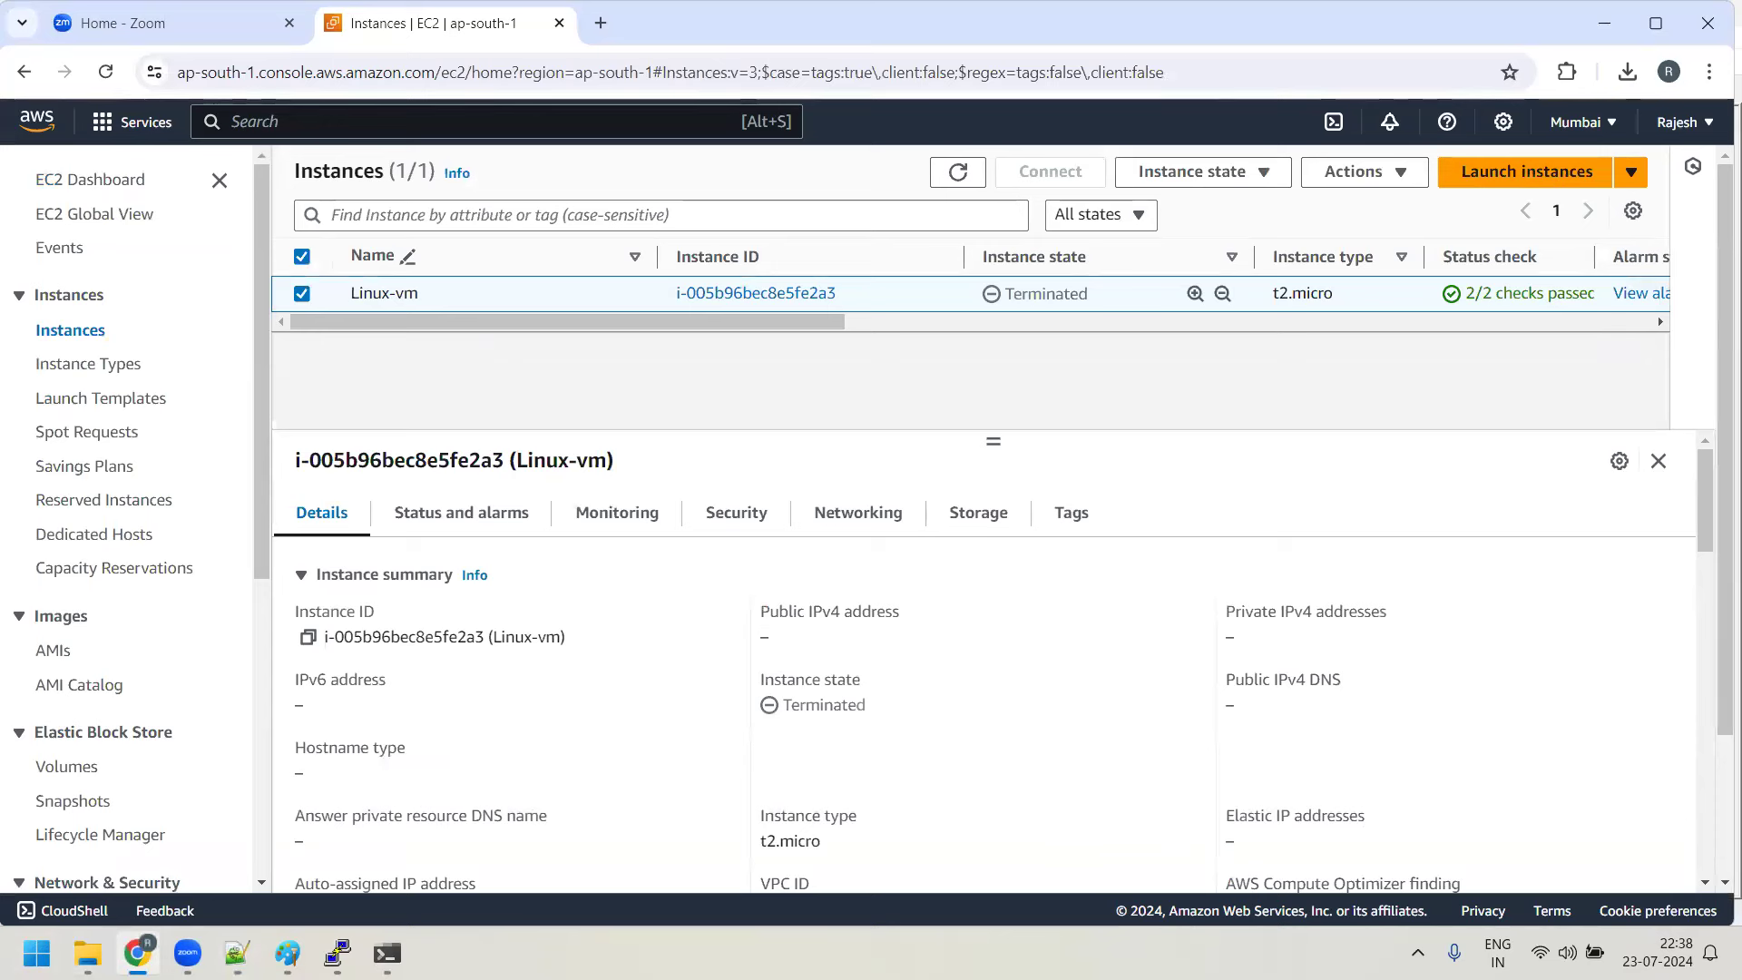
mouse_move(287, 953)
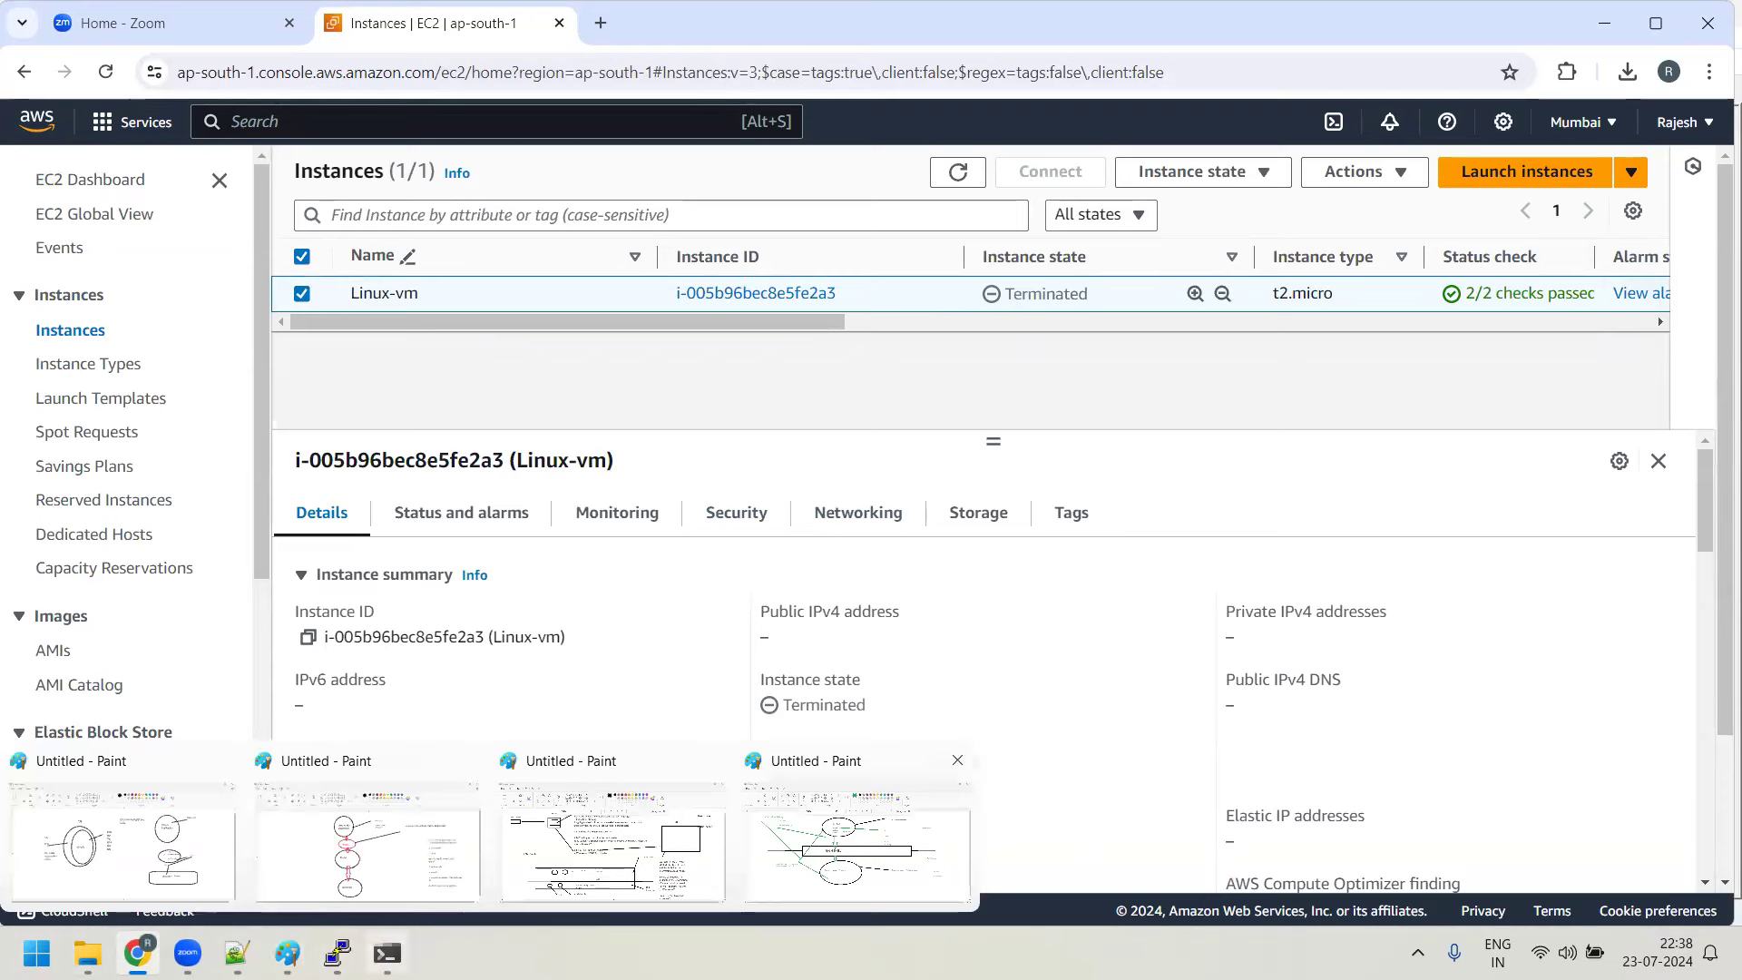
Bring Day5-notes.txt forward and select the script plan text on lines 138–140
click(237, 953)
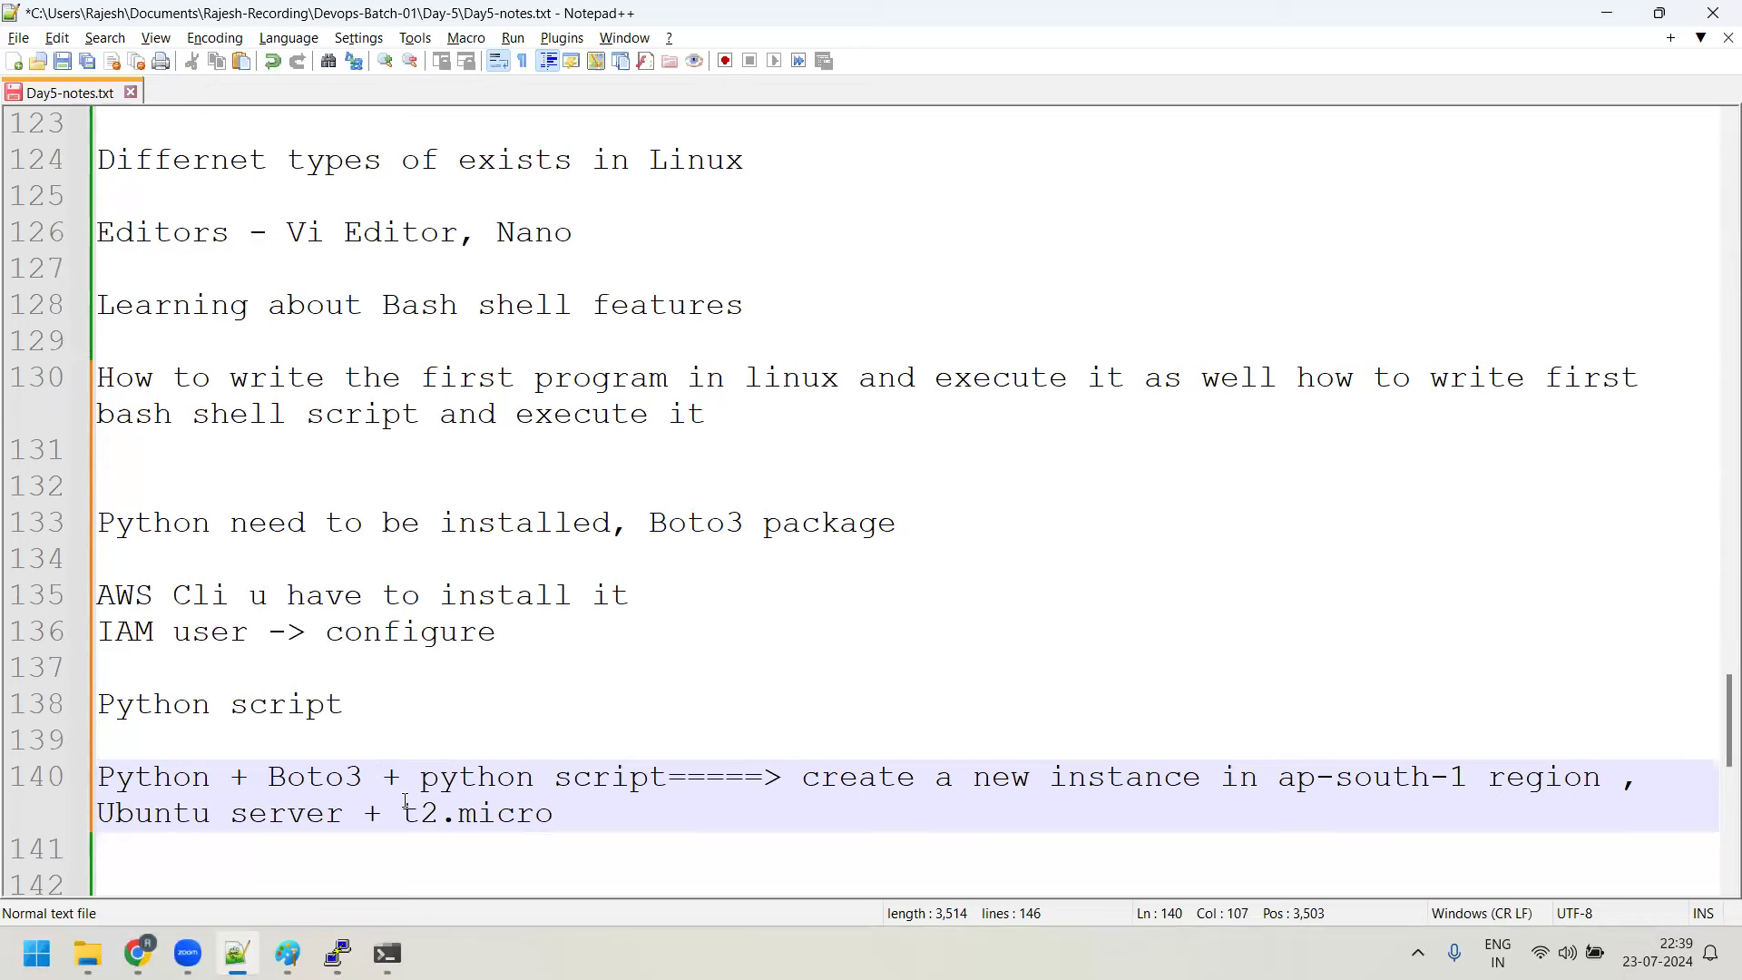
drag(625, 824, 221, 722)
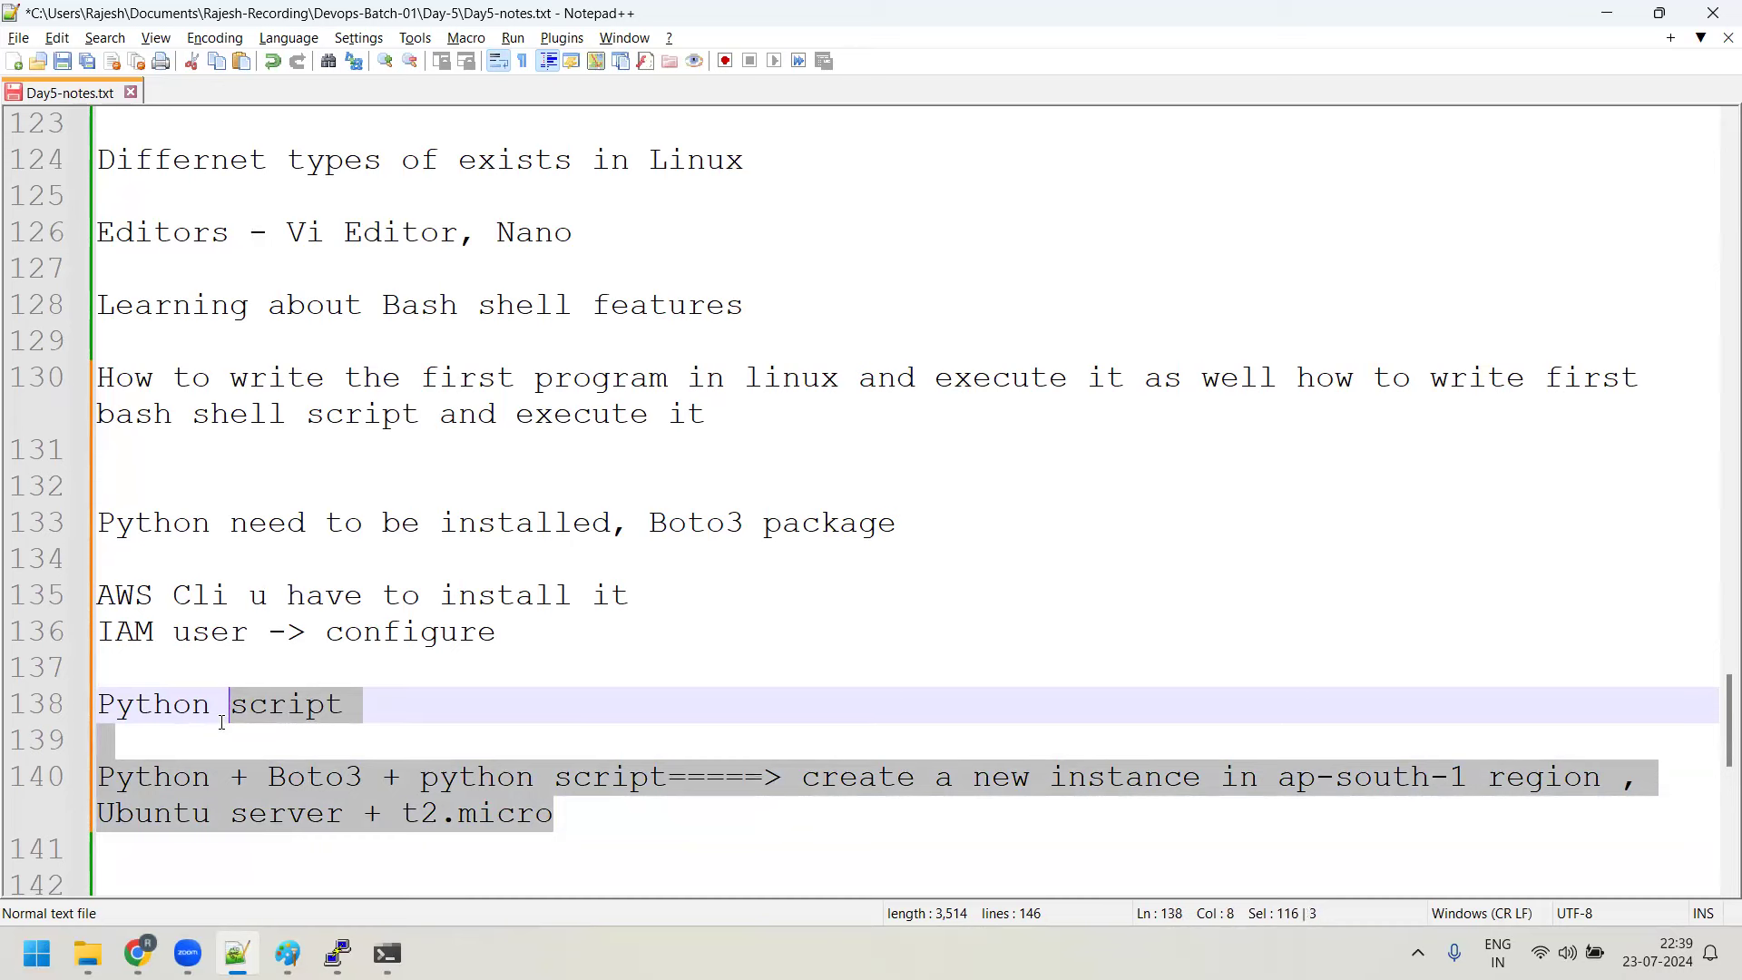
Switch via Chrome to the PowerShell window showing the ipconfig /all Wi-Fi details
click(138, 952)
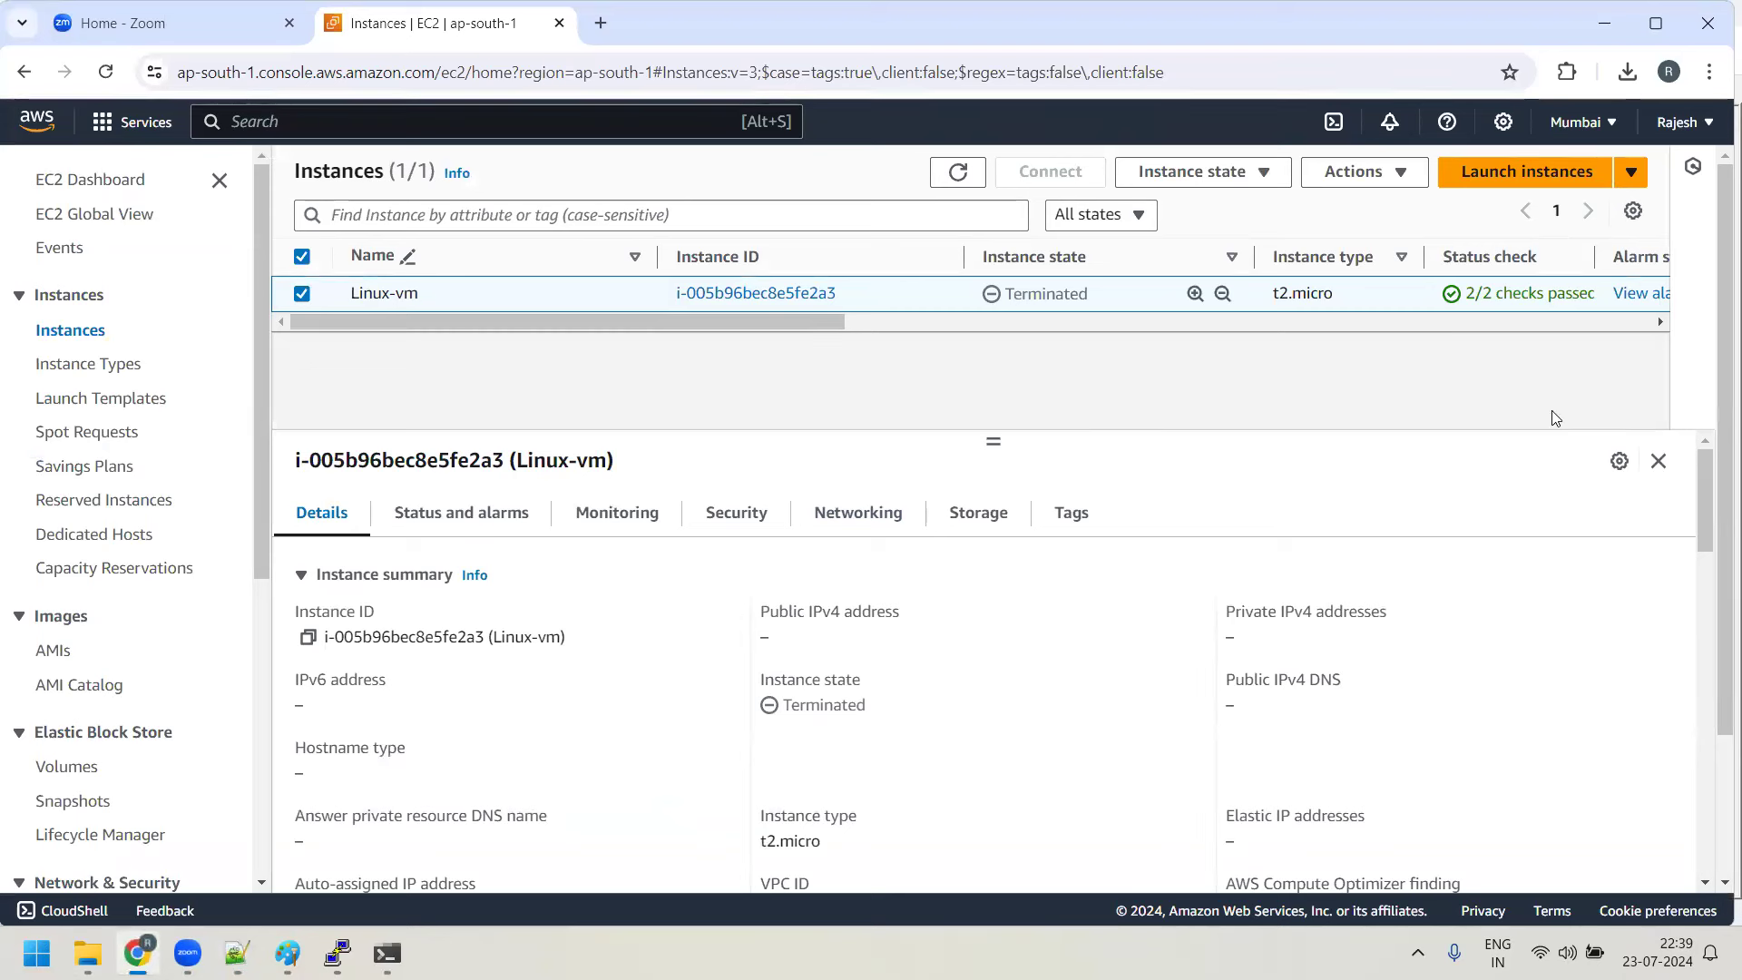
click(387, 953)
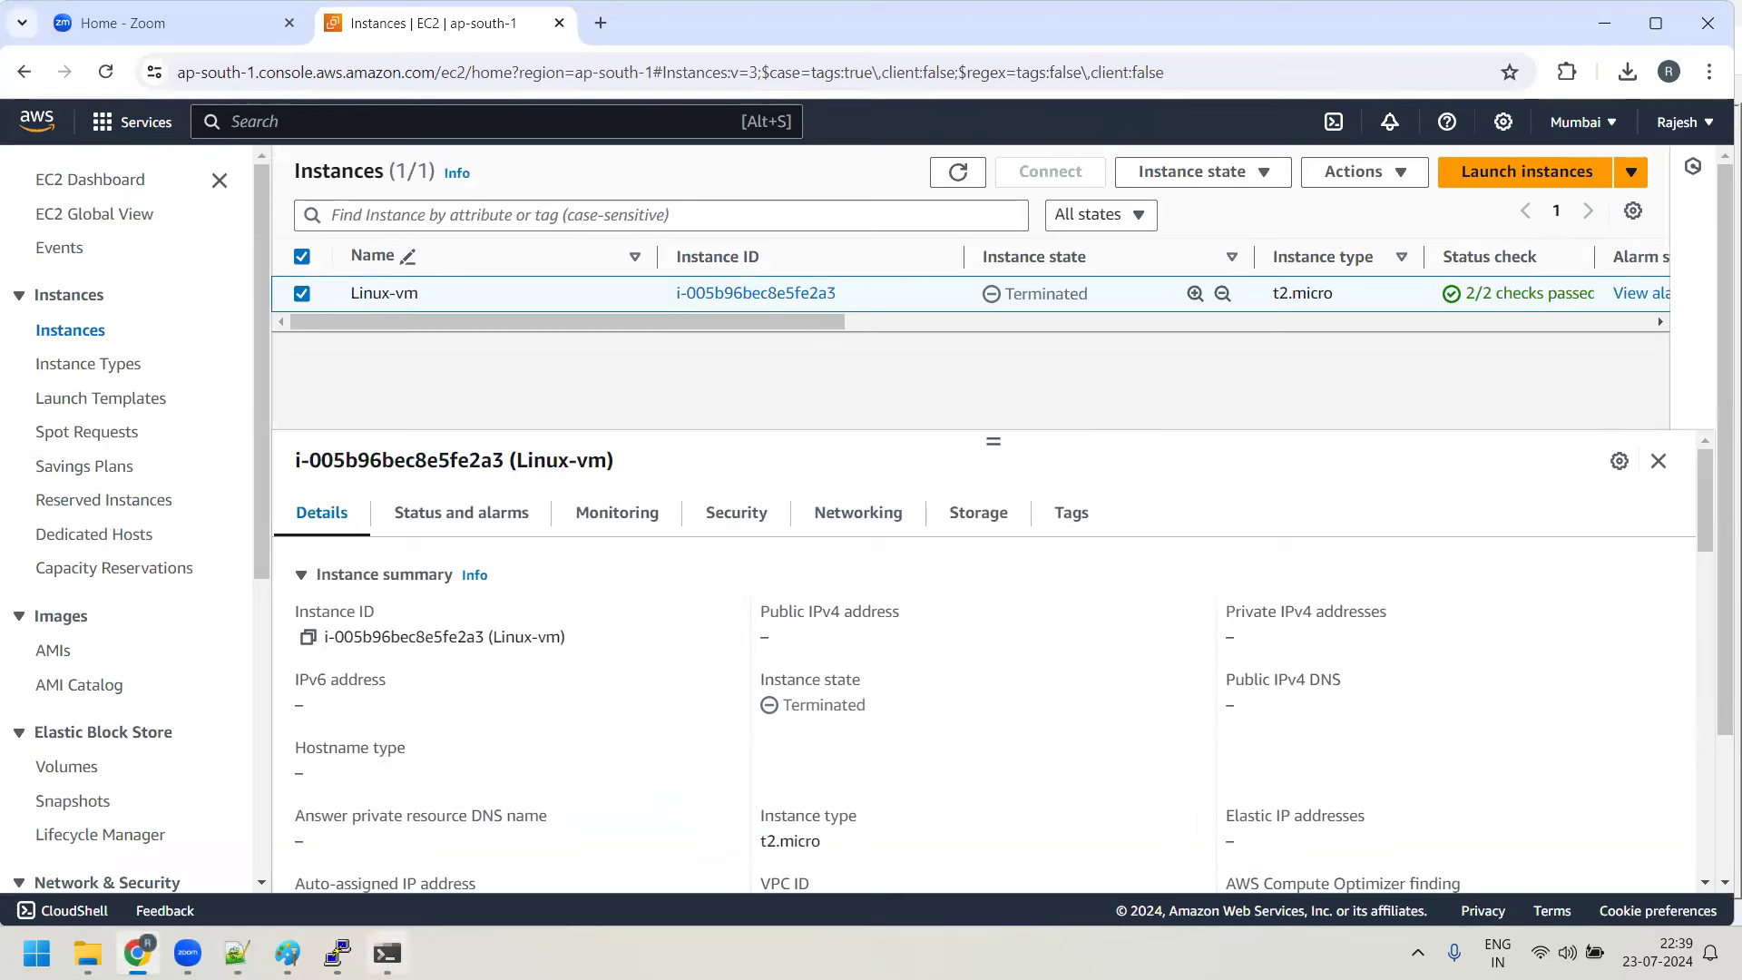
click(319, 845)
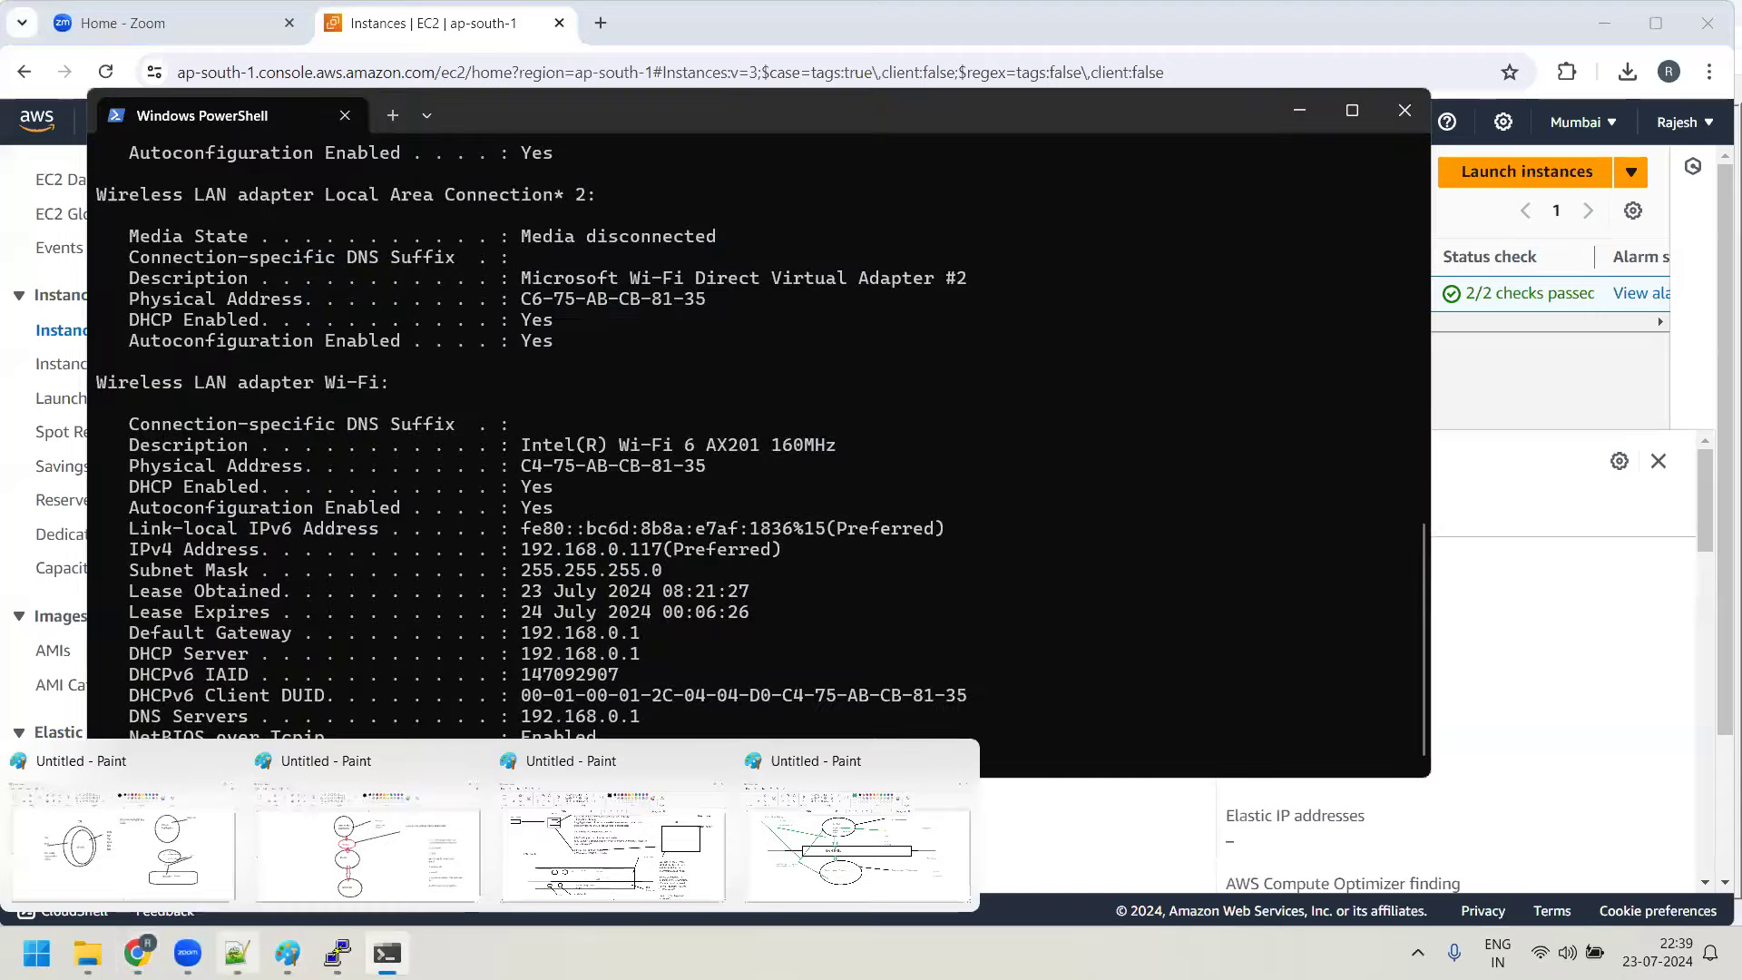
Return to Day5-notes.txt and highlight 'AWS Cli u' on line 135
key(alt+Tab)
drag(117, 595, 267, 594)
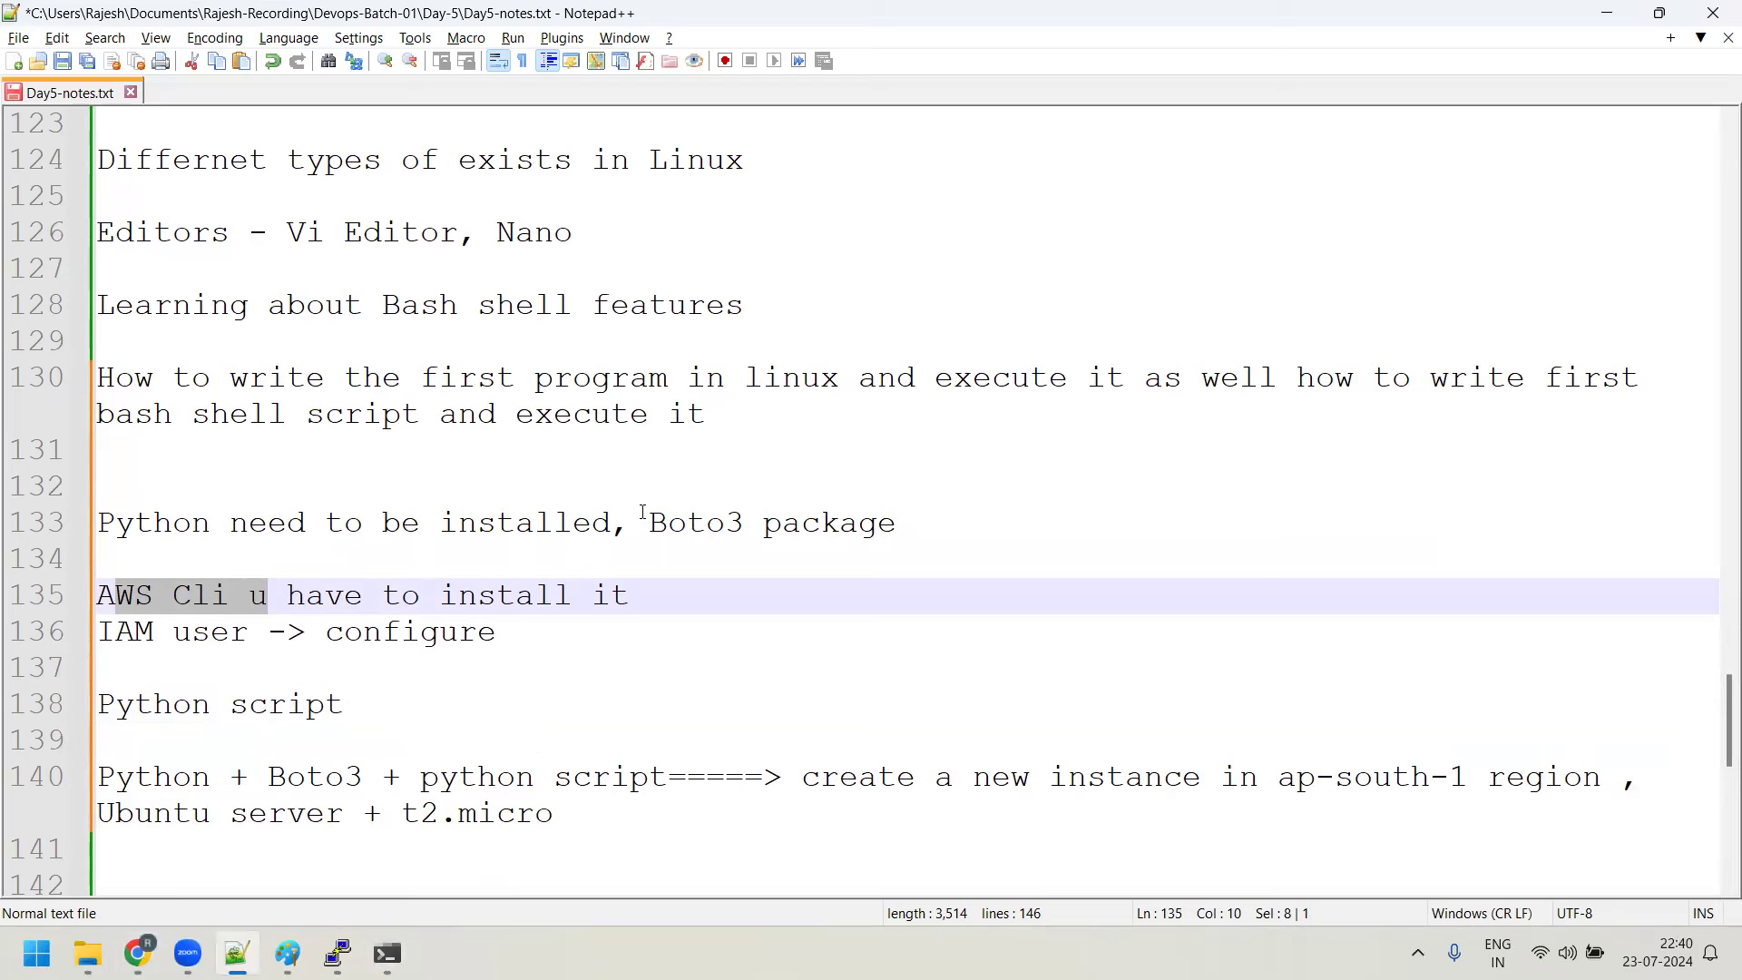
Highlight 'Boto3' on line 133, then switch to the EC2 Instances page in Chrome
drag(649, 523, 782, 522)
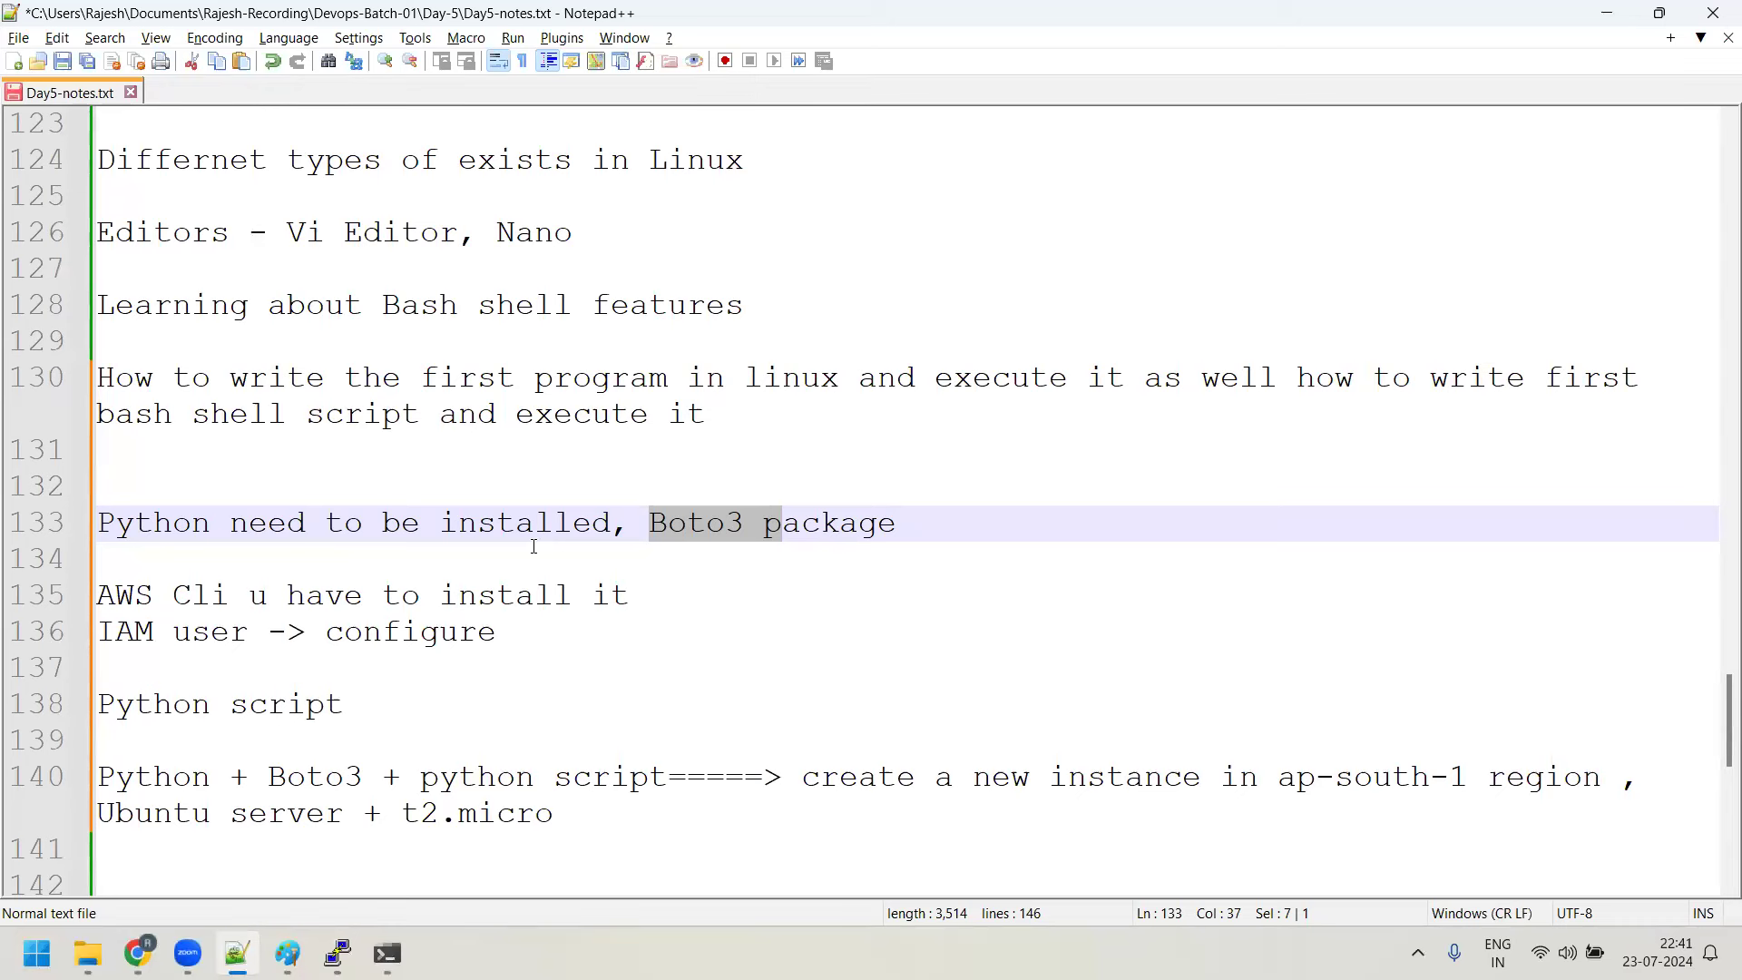
click(136, 952)
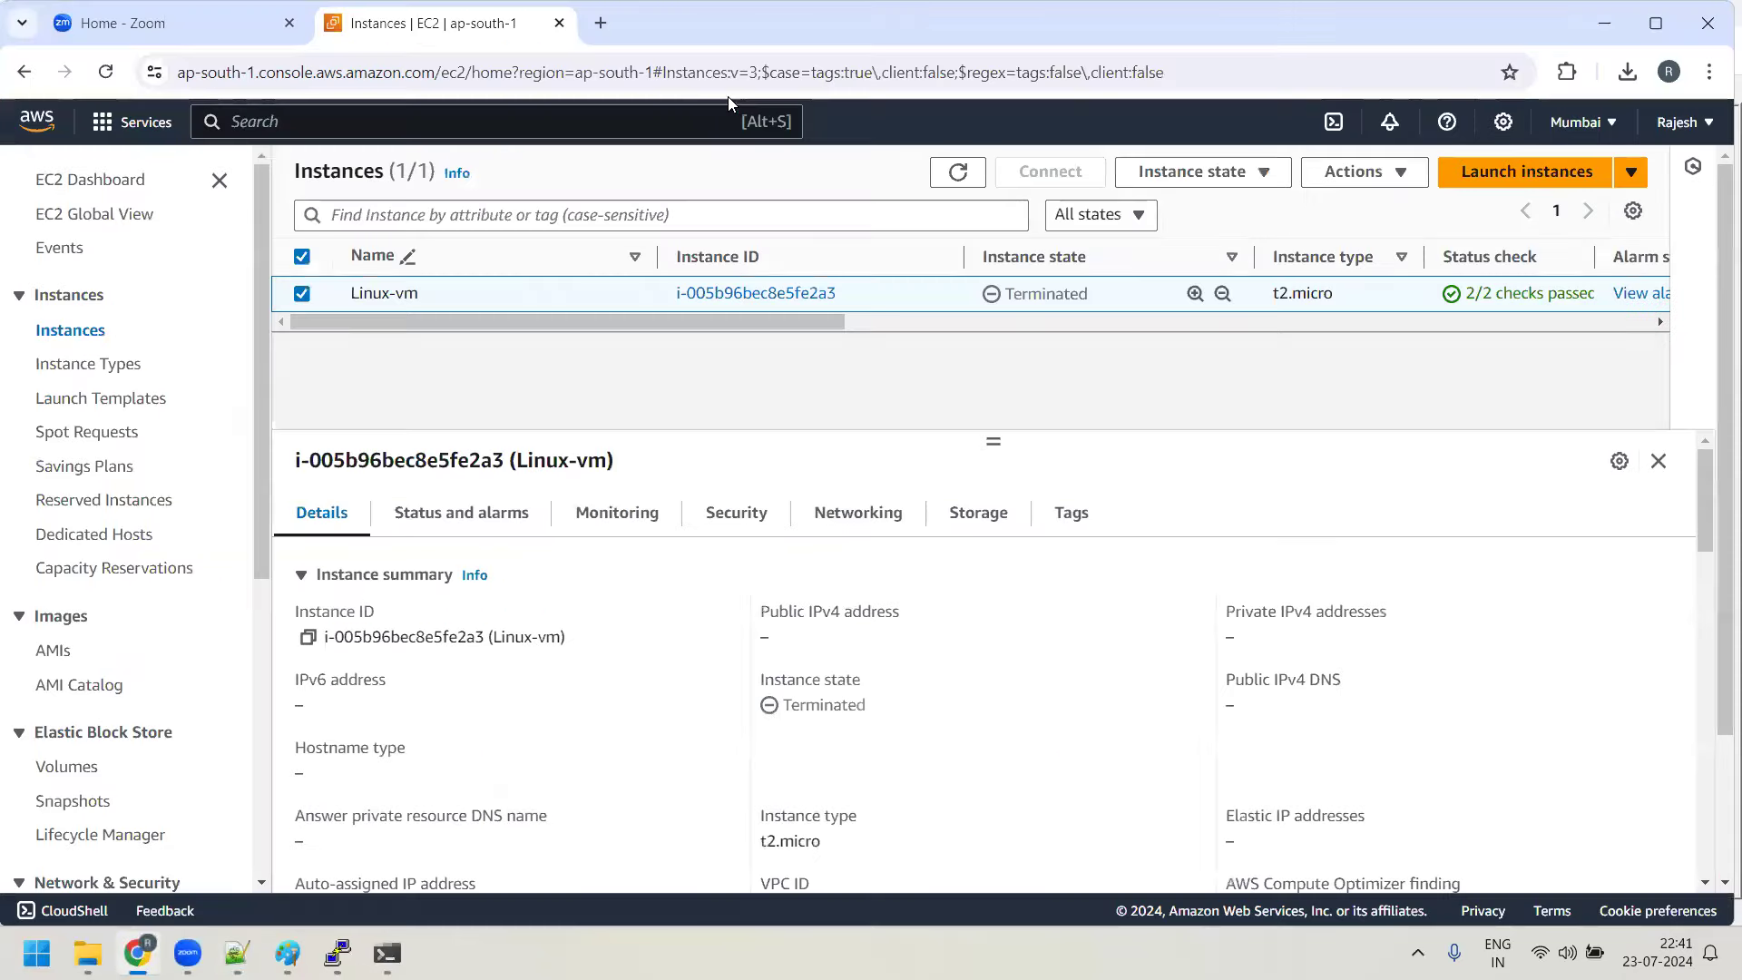
Search the web for 'AWS EC2 commands' and open the ec2 AWS CLI Command Reference page
click(599, 24)
text(AWS EC2 coma)
key(BackSpace)
text(mmands)
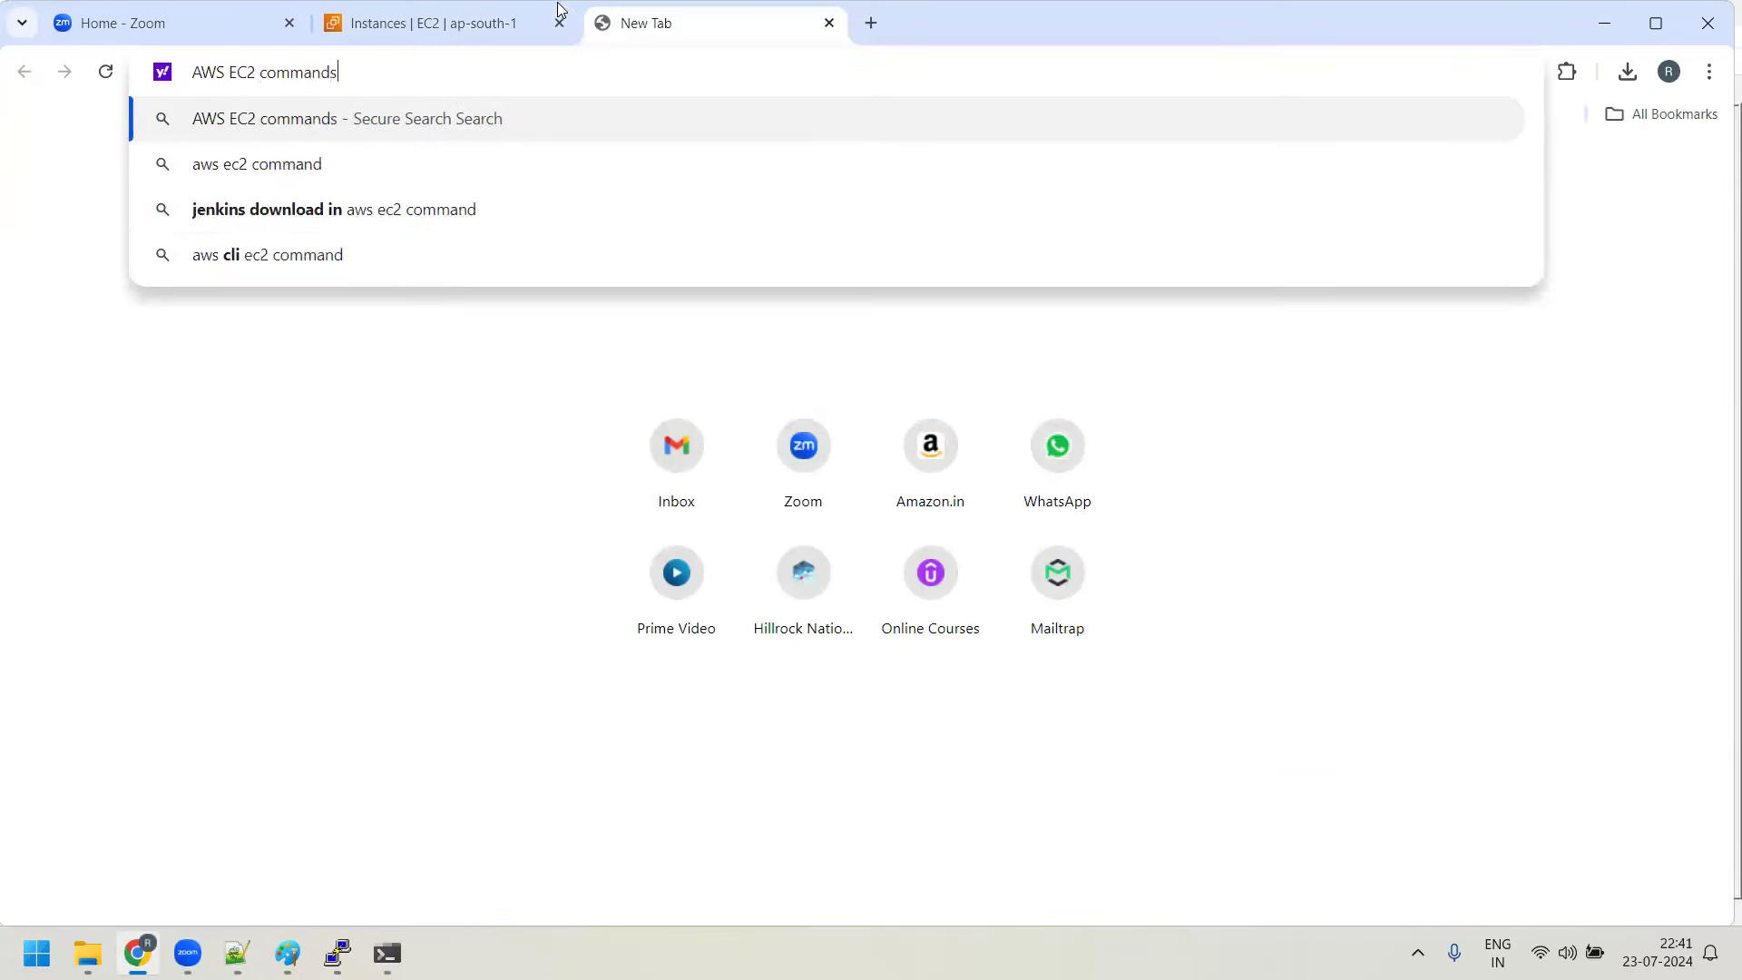
key(Return)
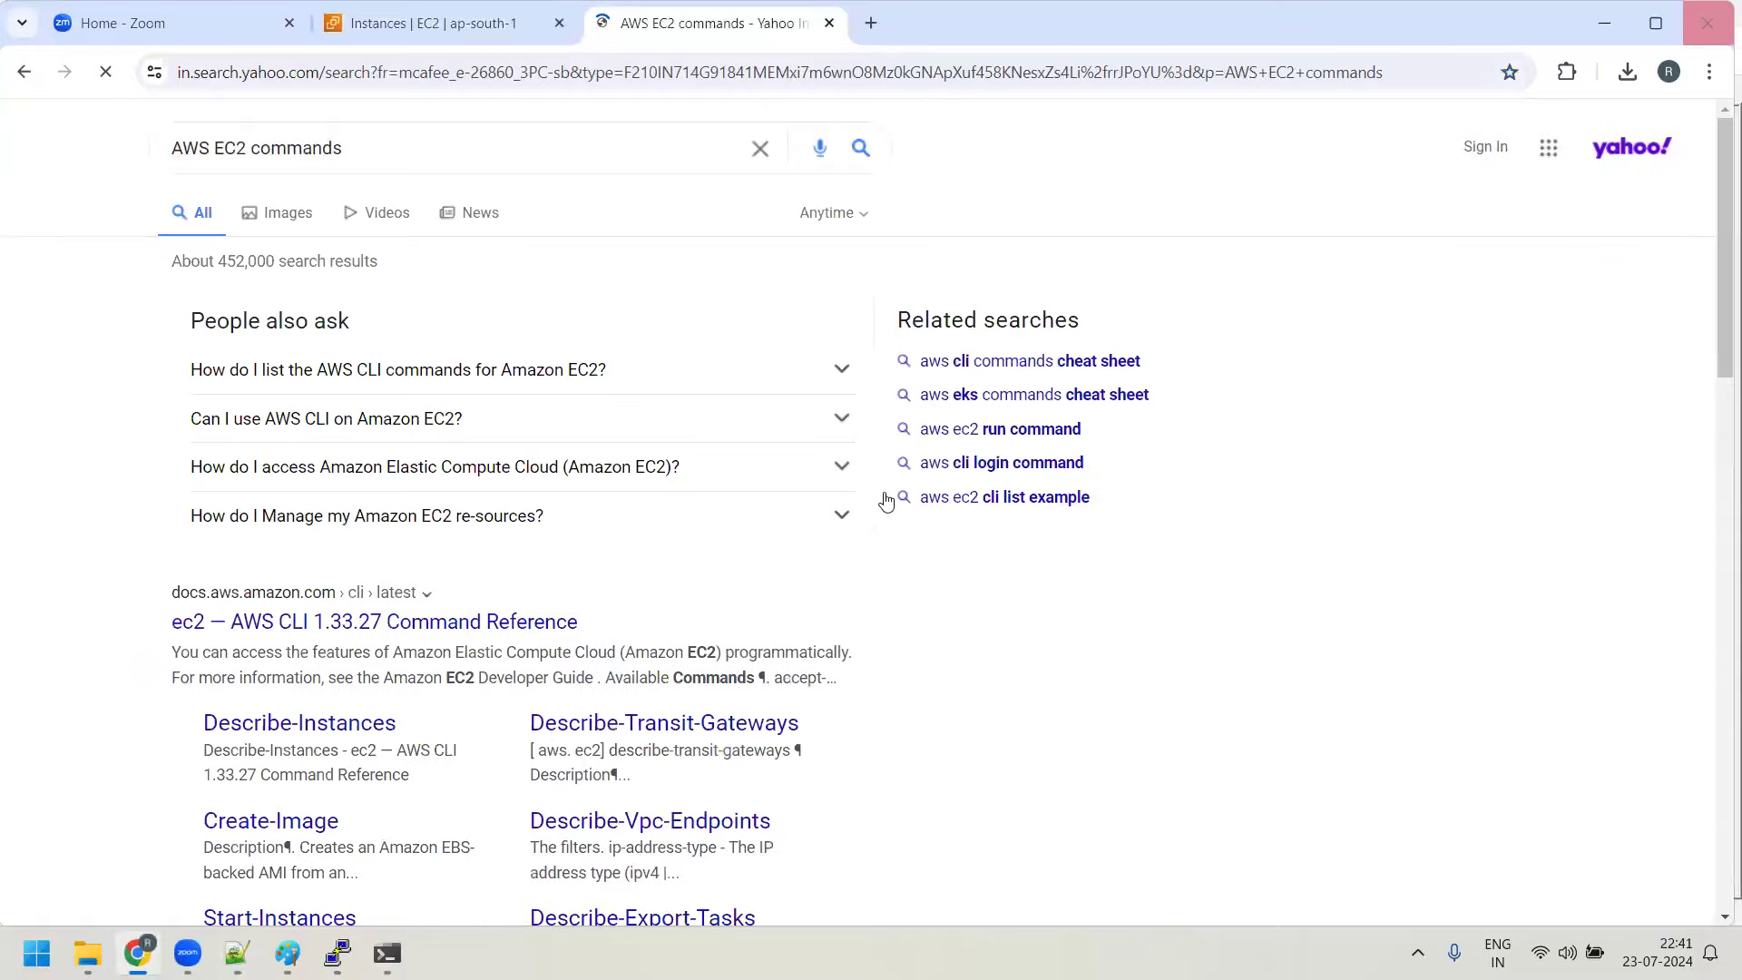
click(416, 626)
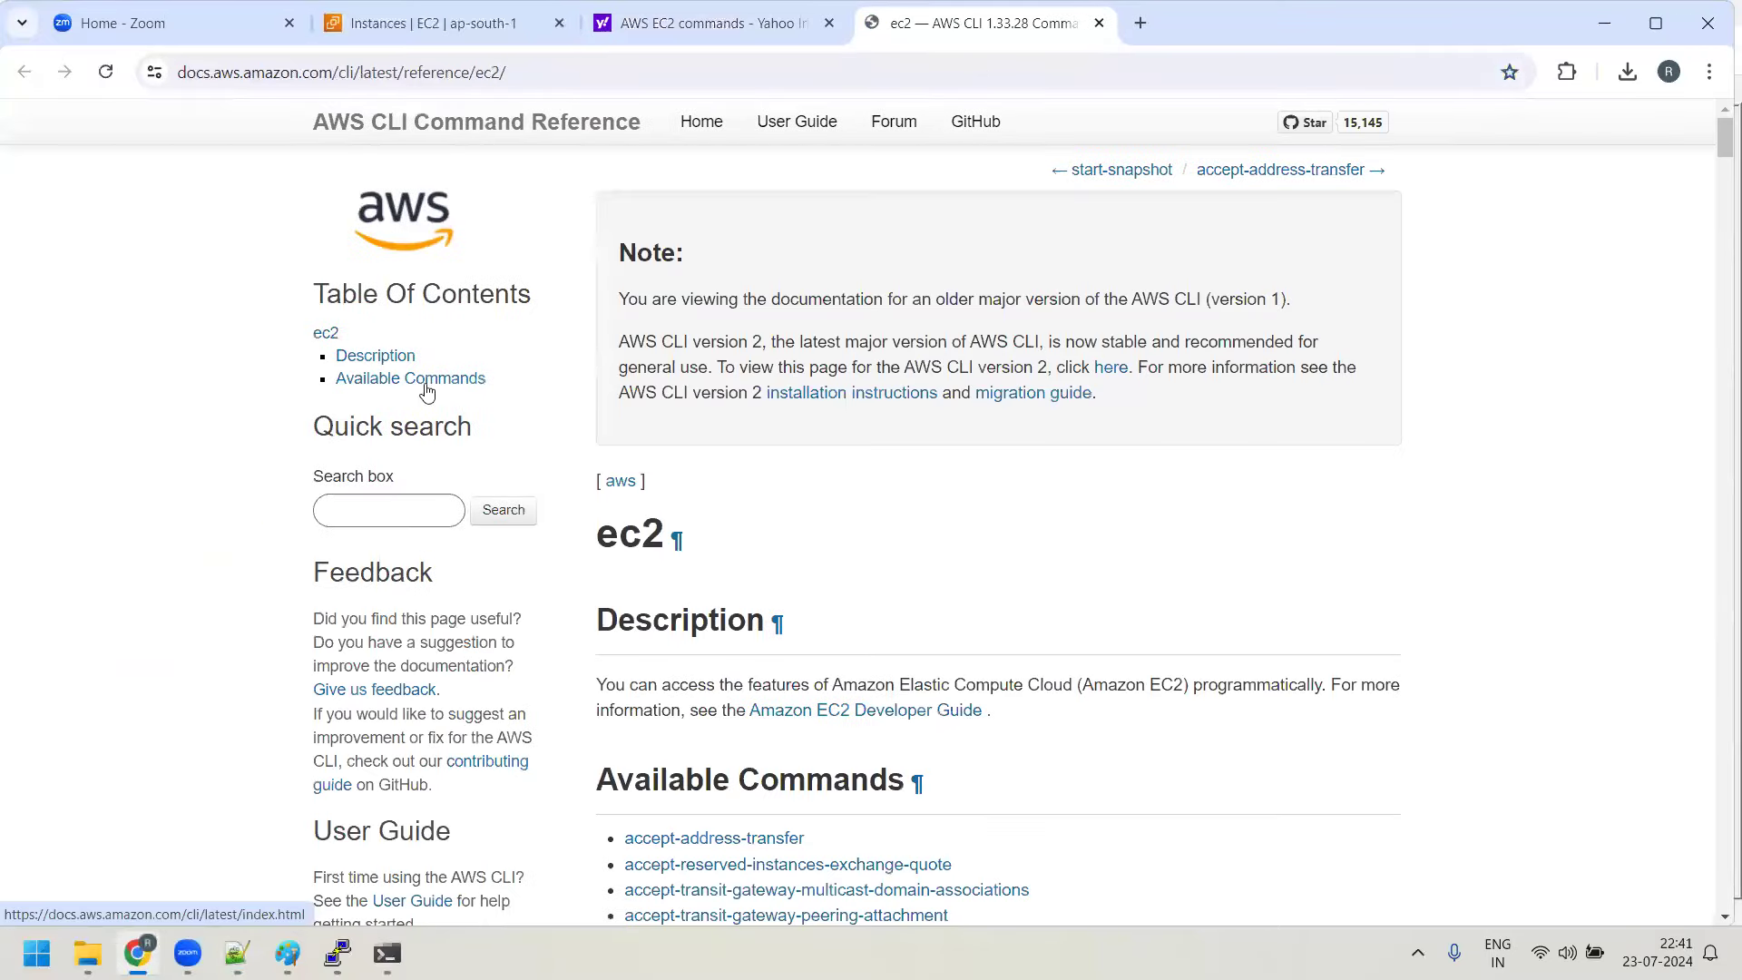
Scroll through the ec2 subcommands from the create entries down to detach, then back to disable
scroll(719, 470, down, 6)
scroll(719, 468, down, 15)
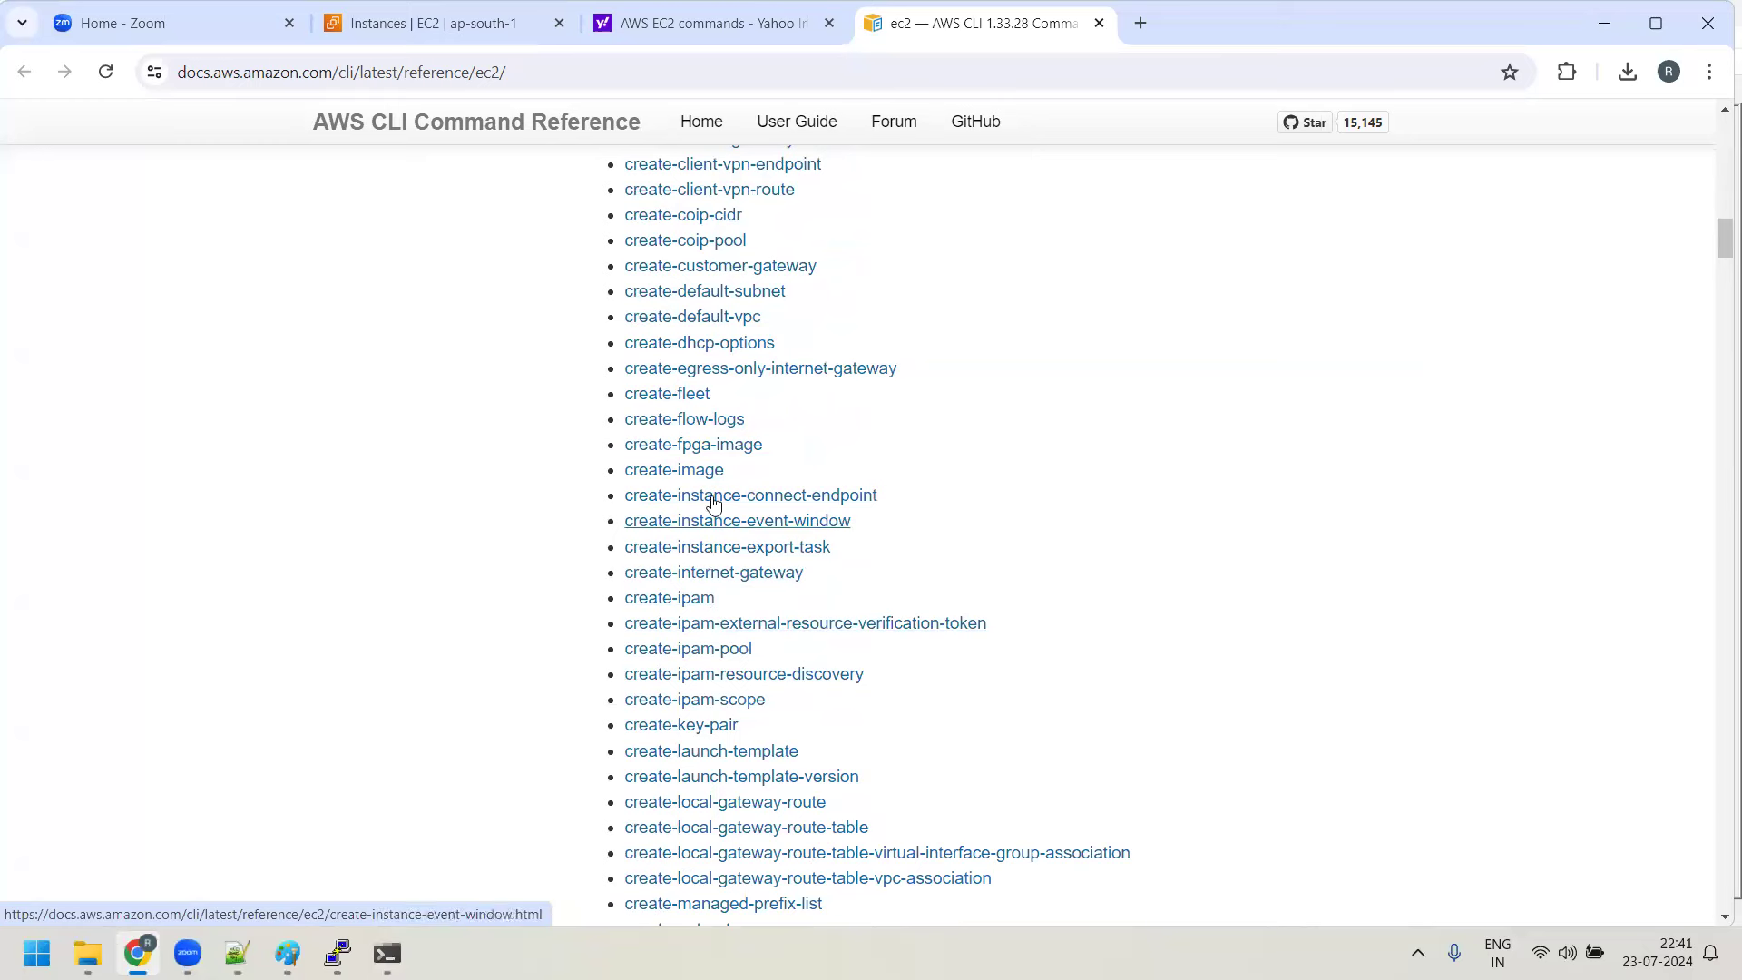
scroll(718, 399, up, 1)
scroll(716, 380, up, 2)
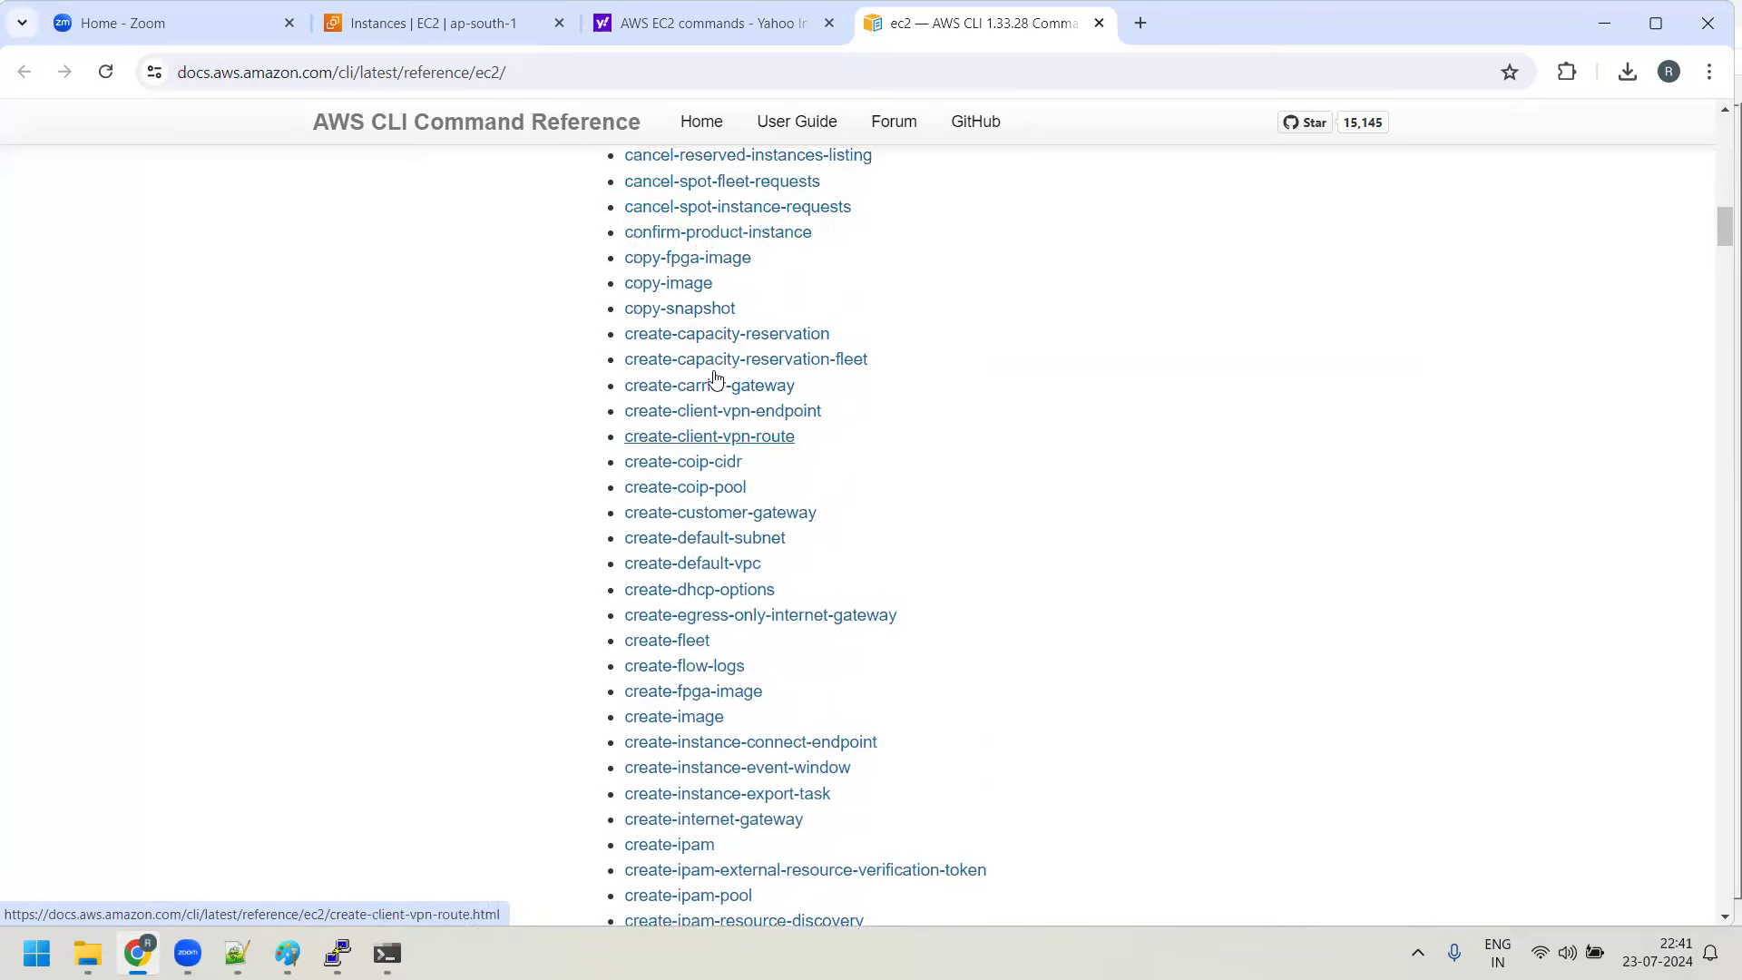
scroll(701, 612, down, 1)
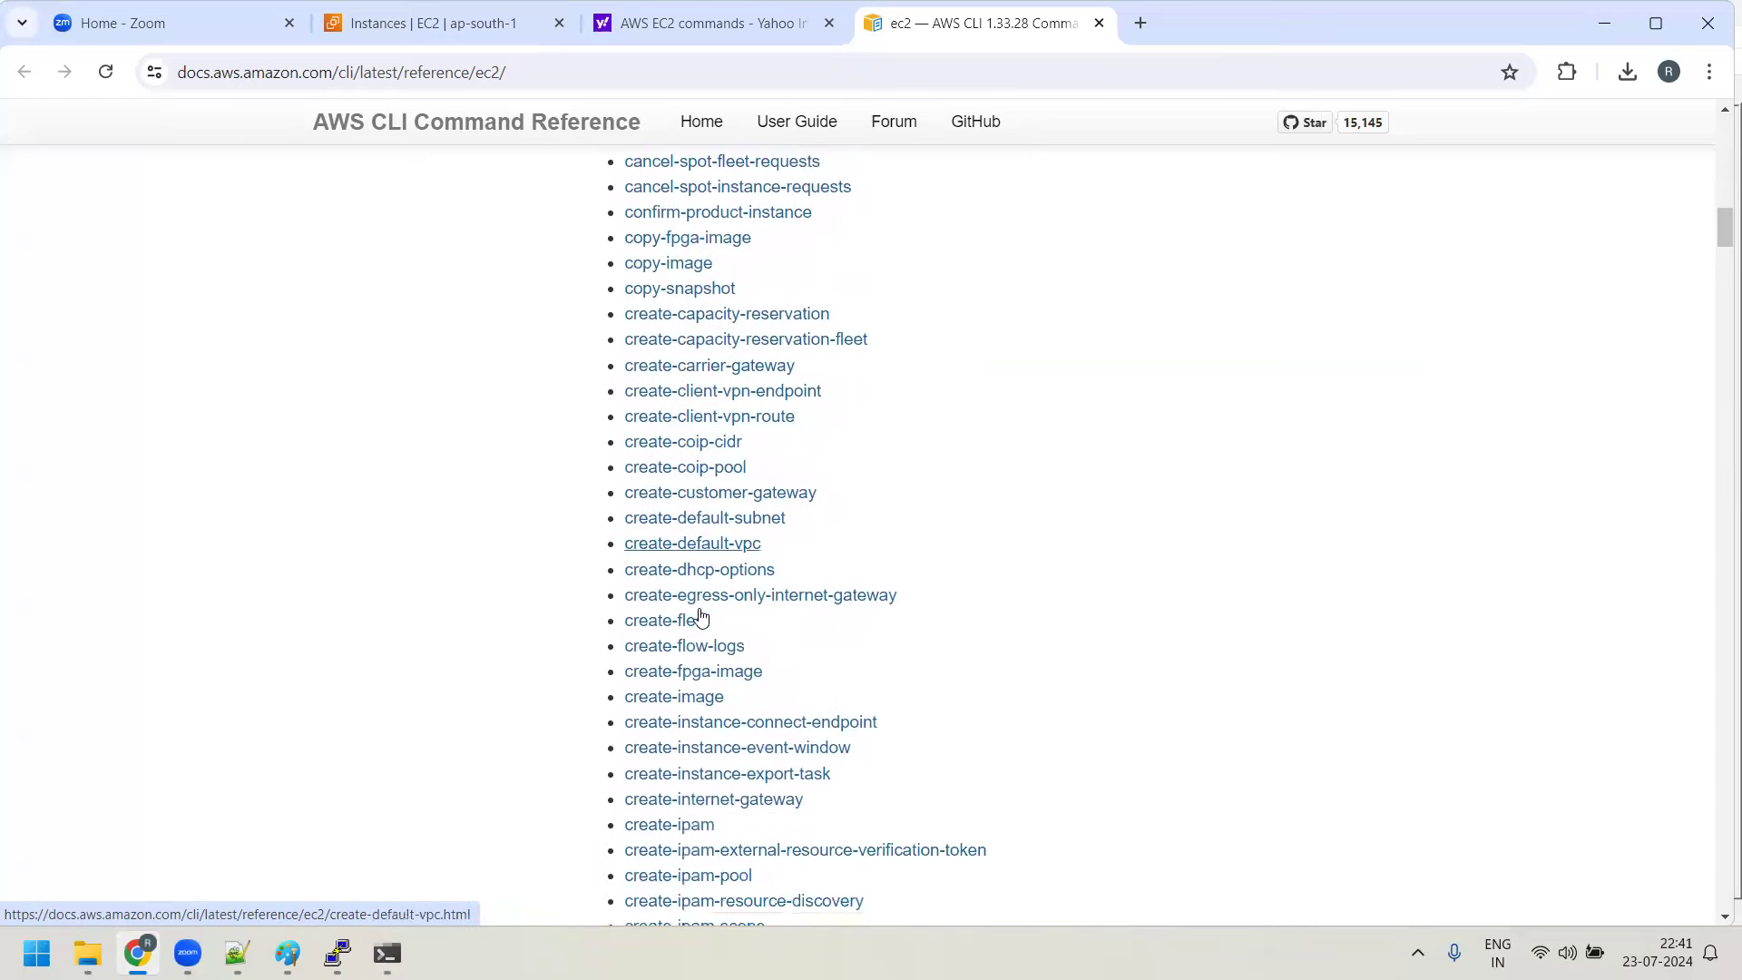
scroll(726, 637, down, 1)
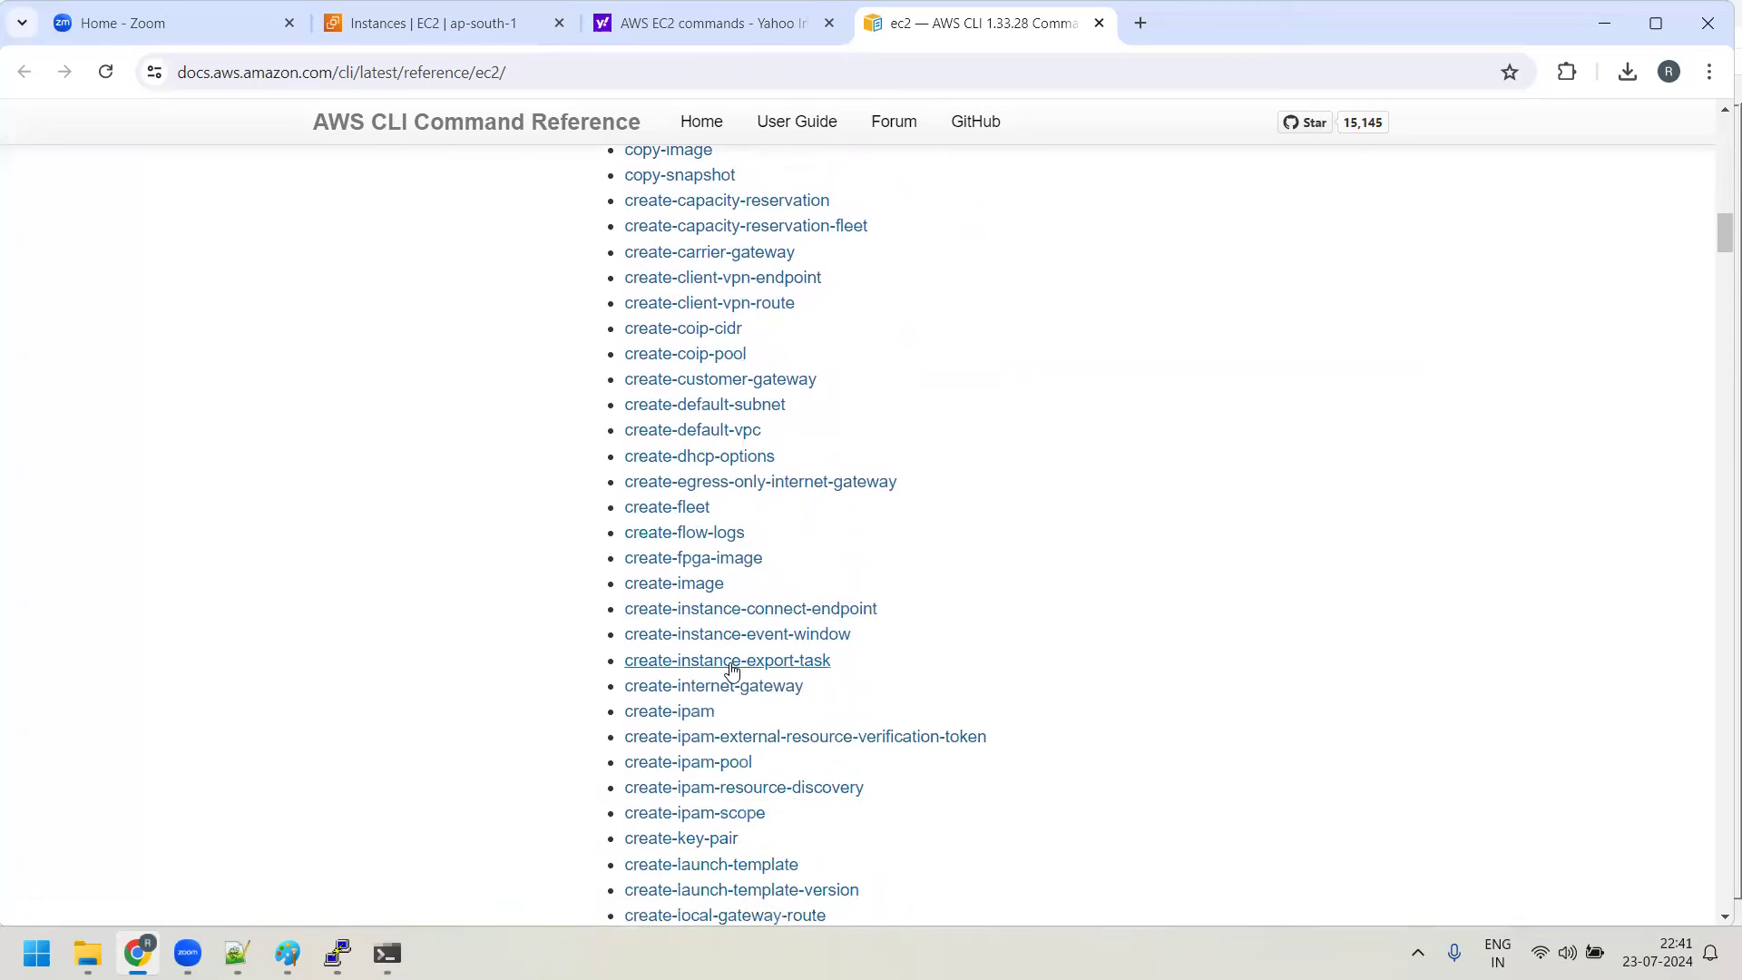
scroll(742, 646, down, 1)
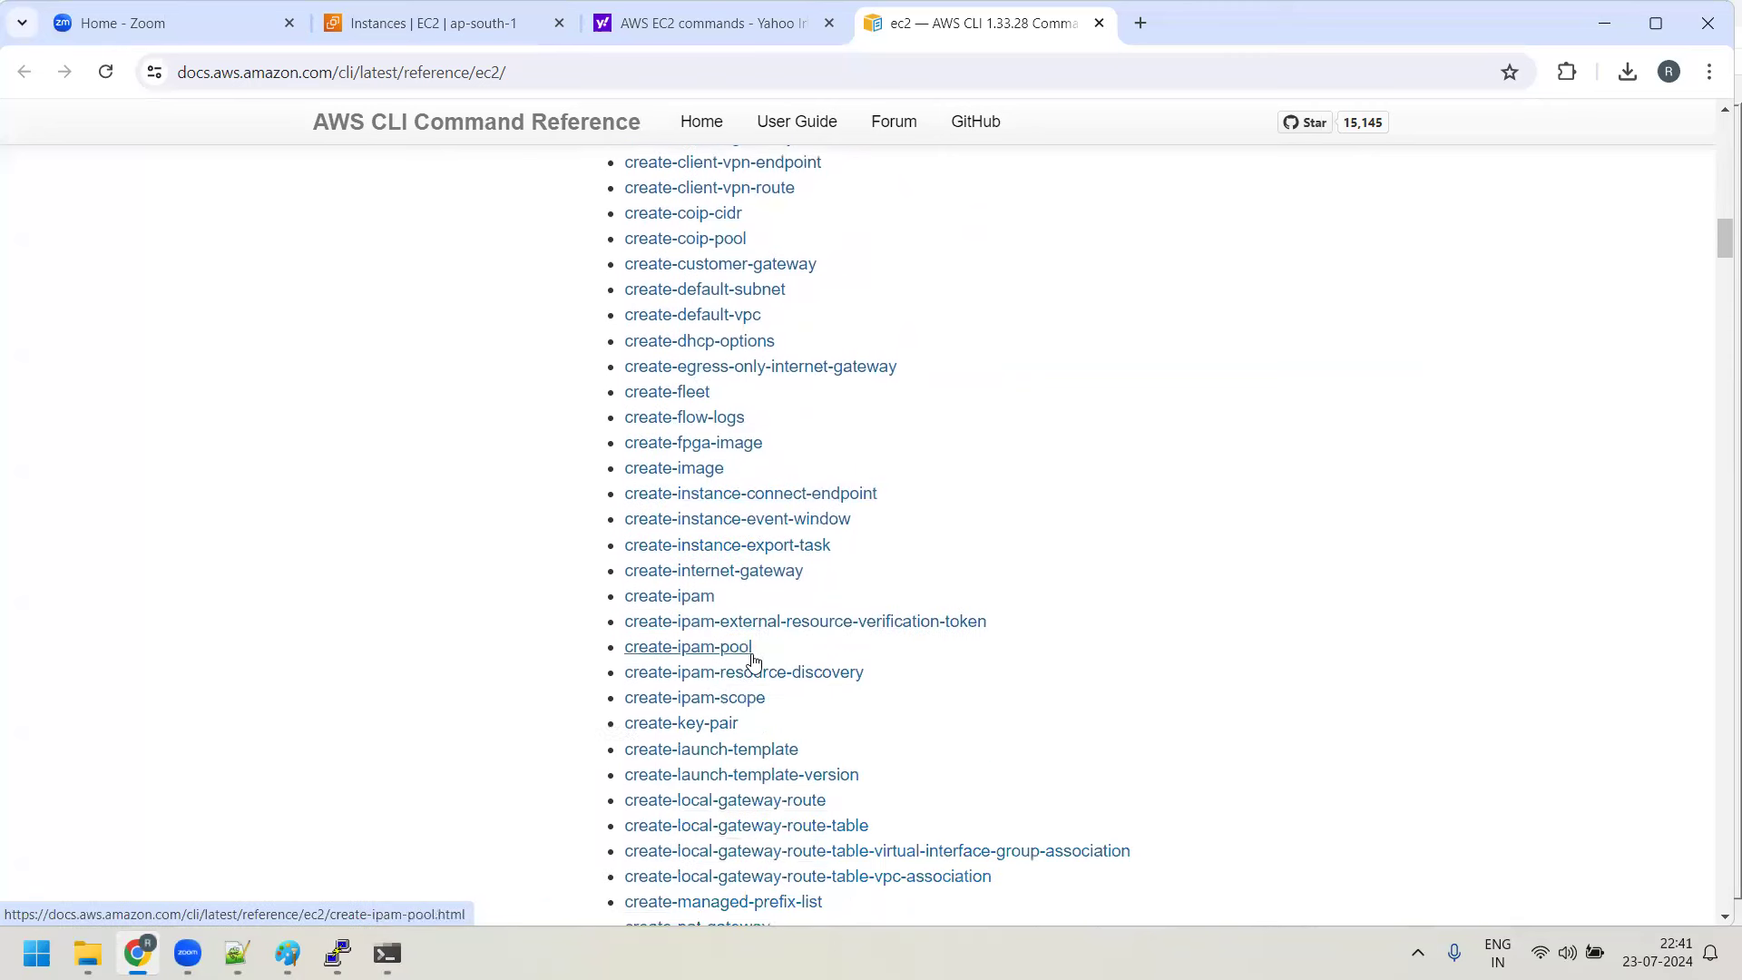
scroll(753, 662, down, 1)
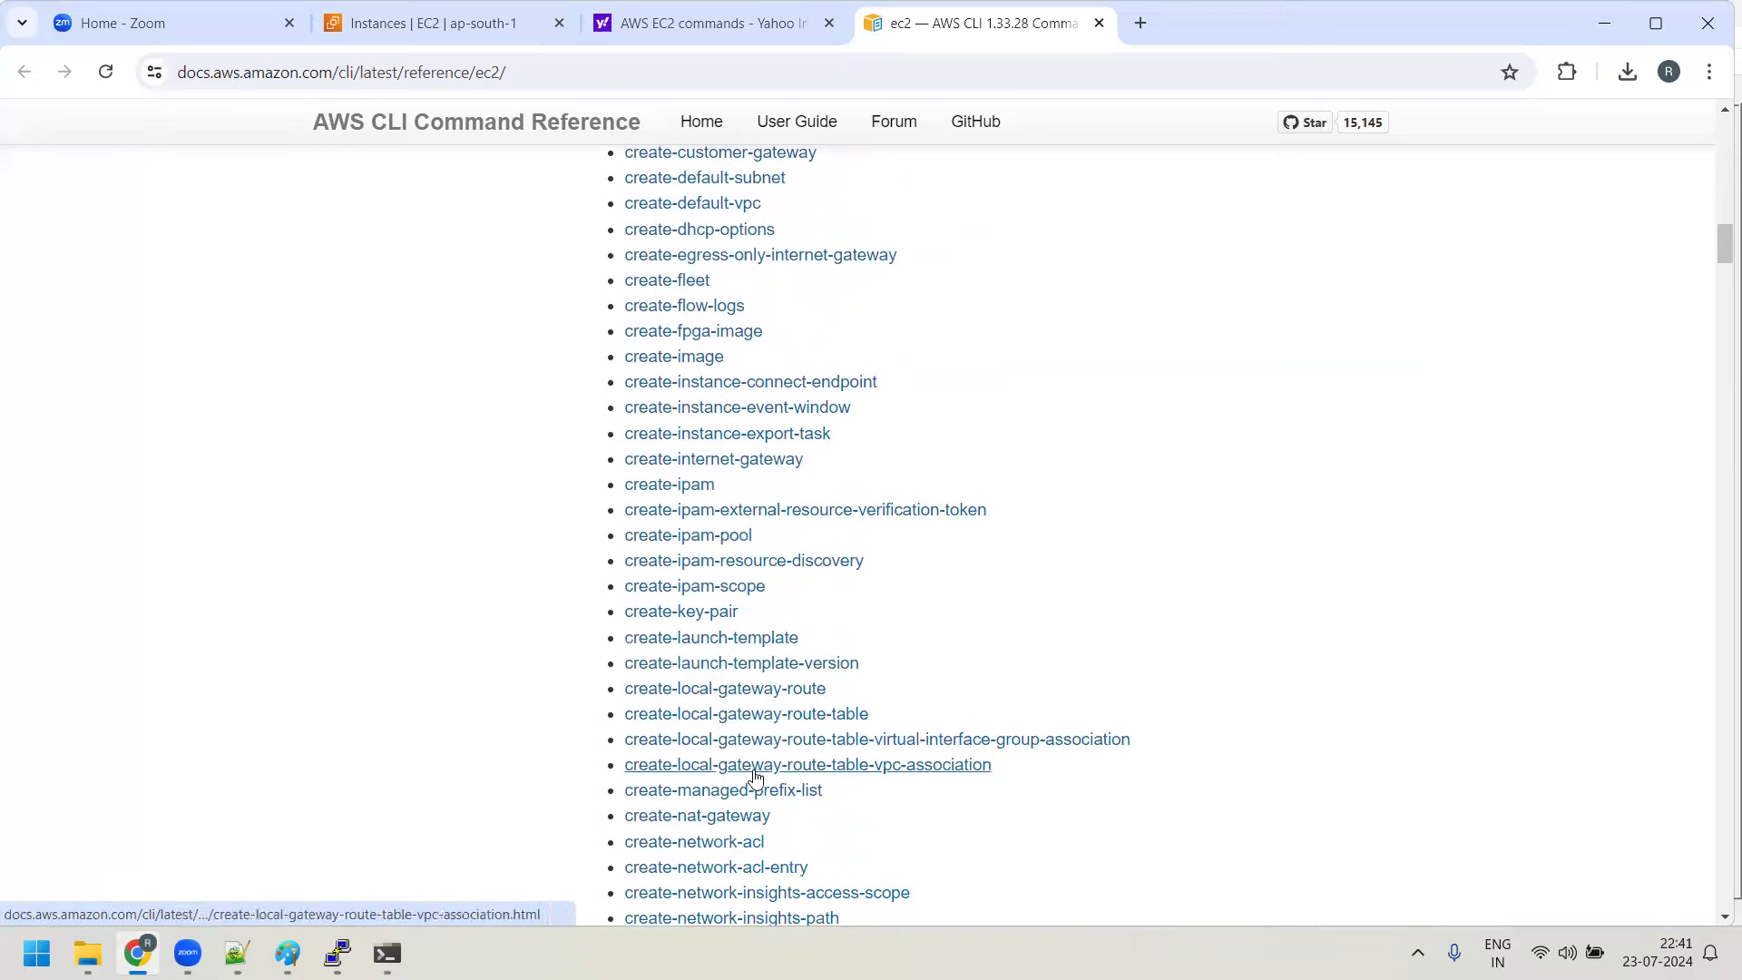
scroll(778, 672, down, 1)
scroll(727, 662, down, 2)
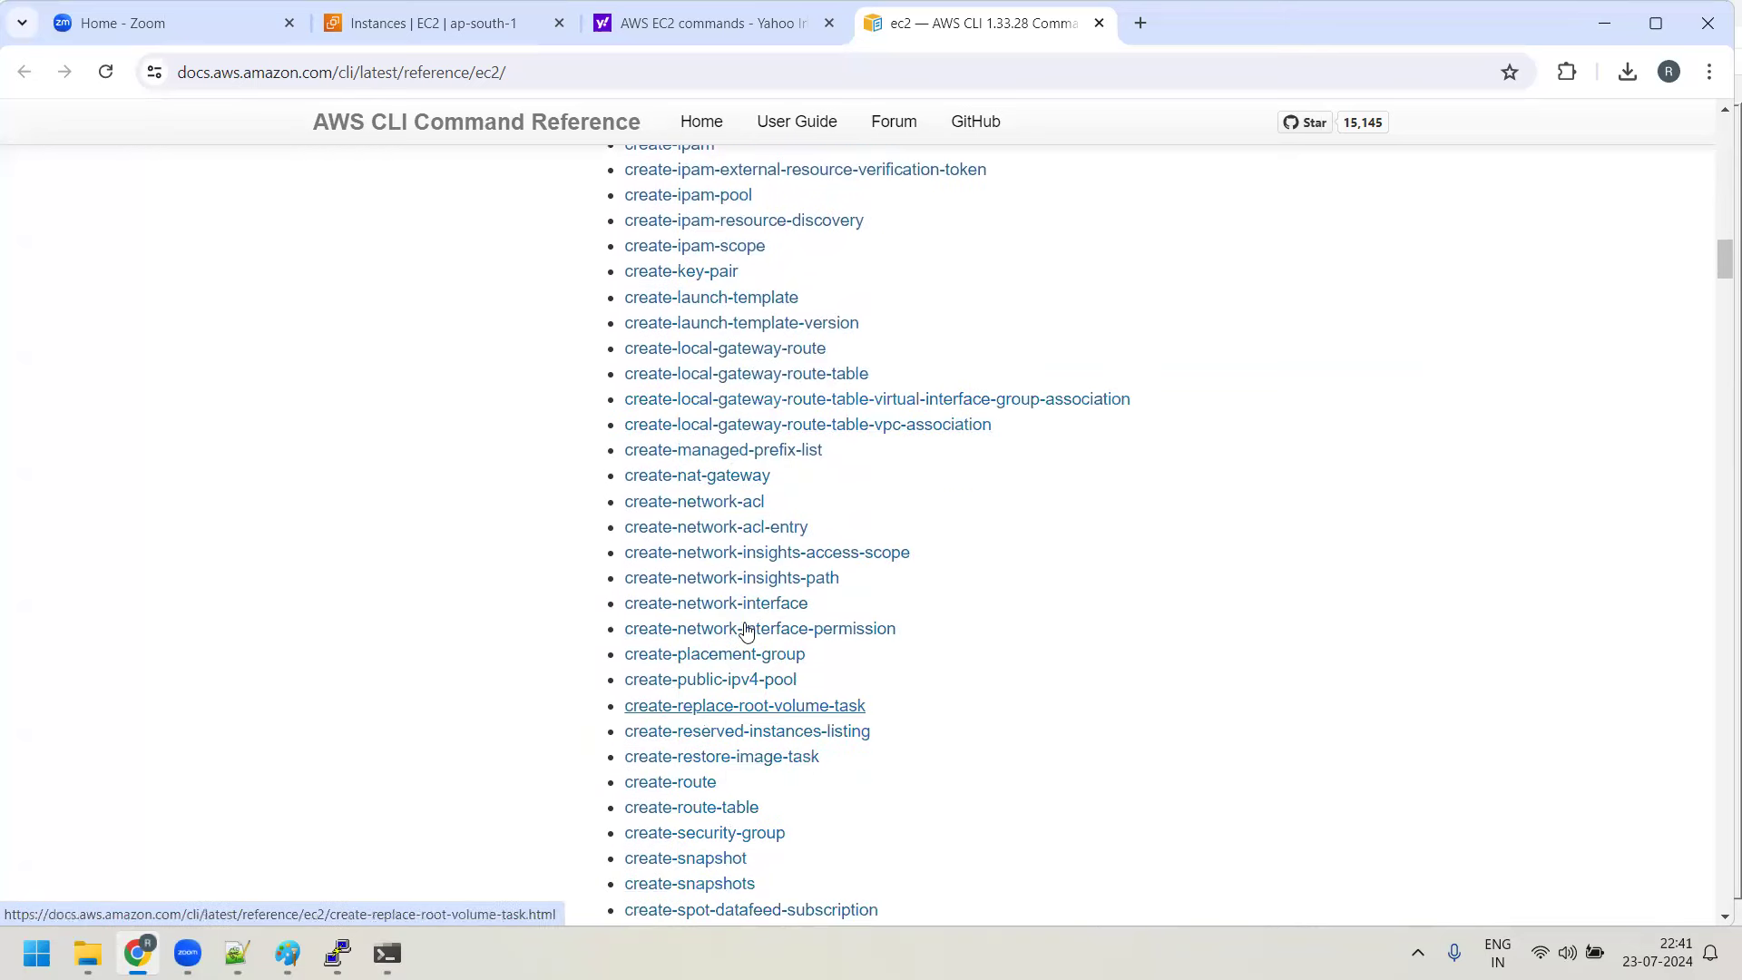
scroll(739, 590, down, 18)
scroll(767, 569, down, 20)
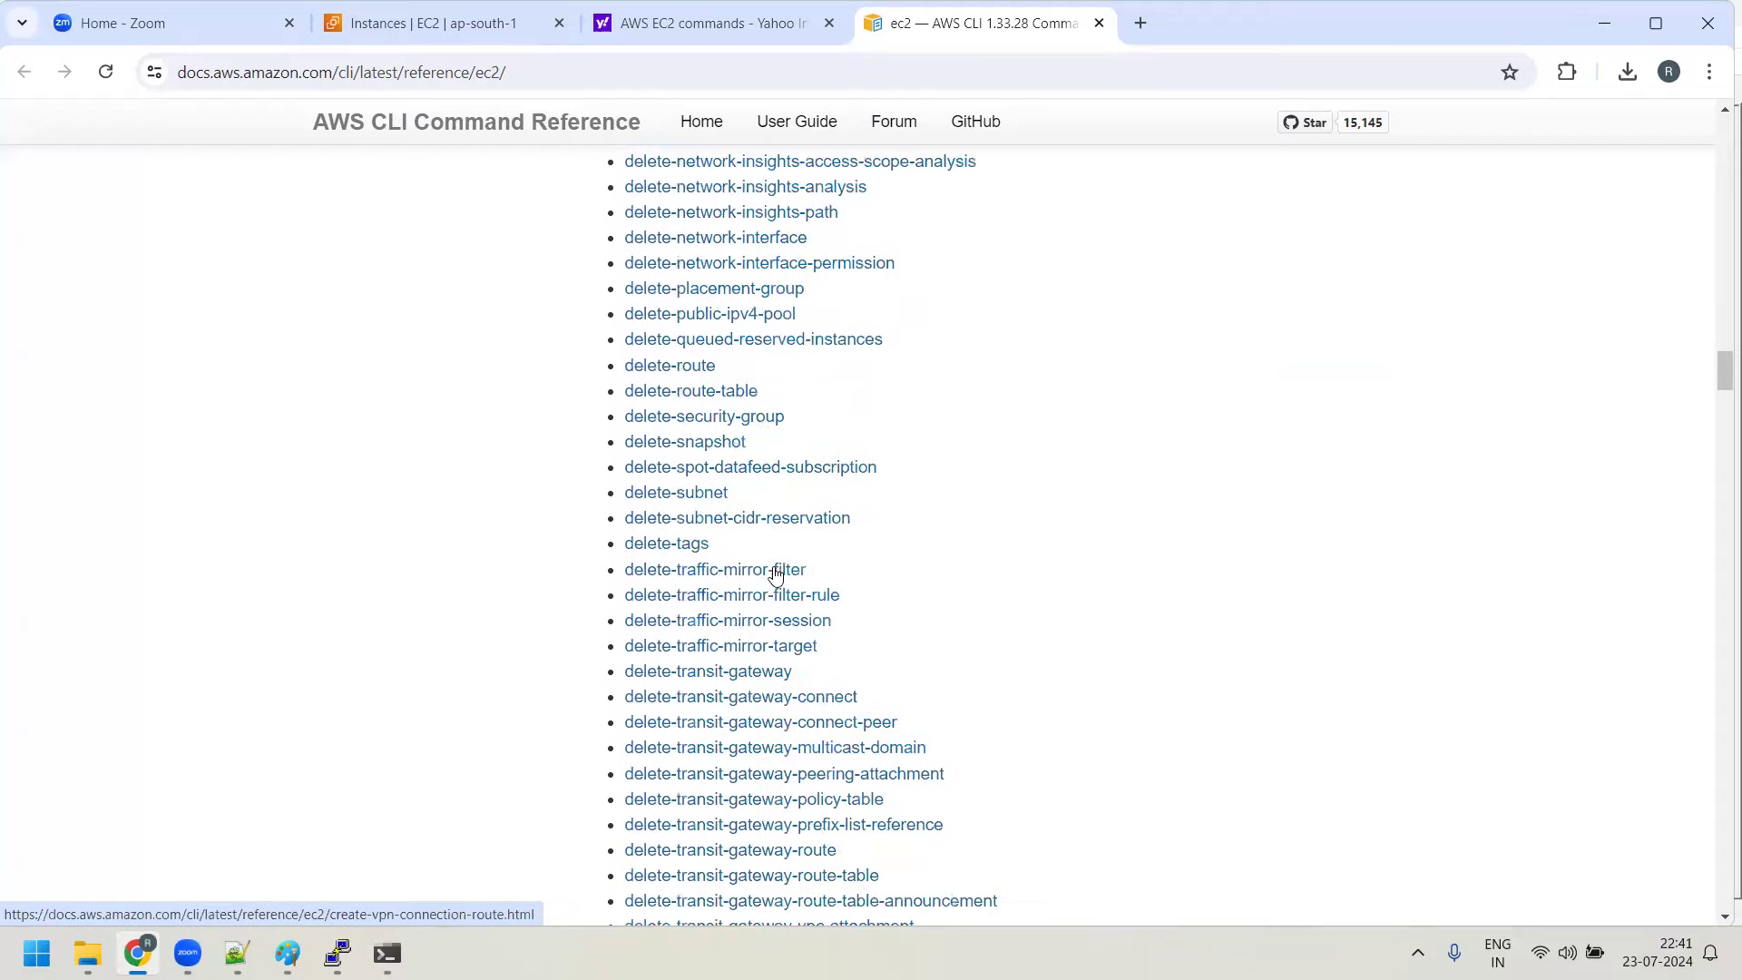
scroll(774, 575, down, 20)
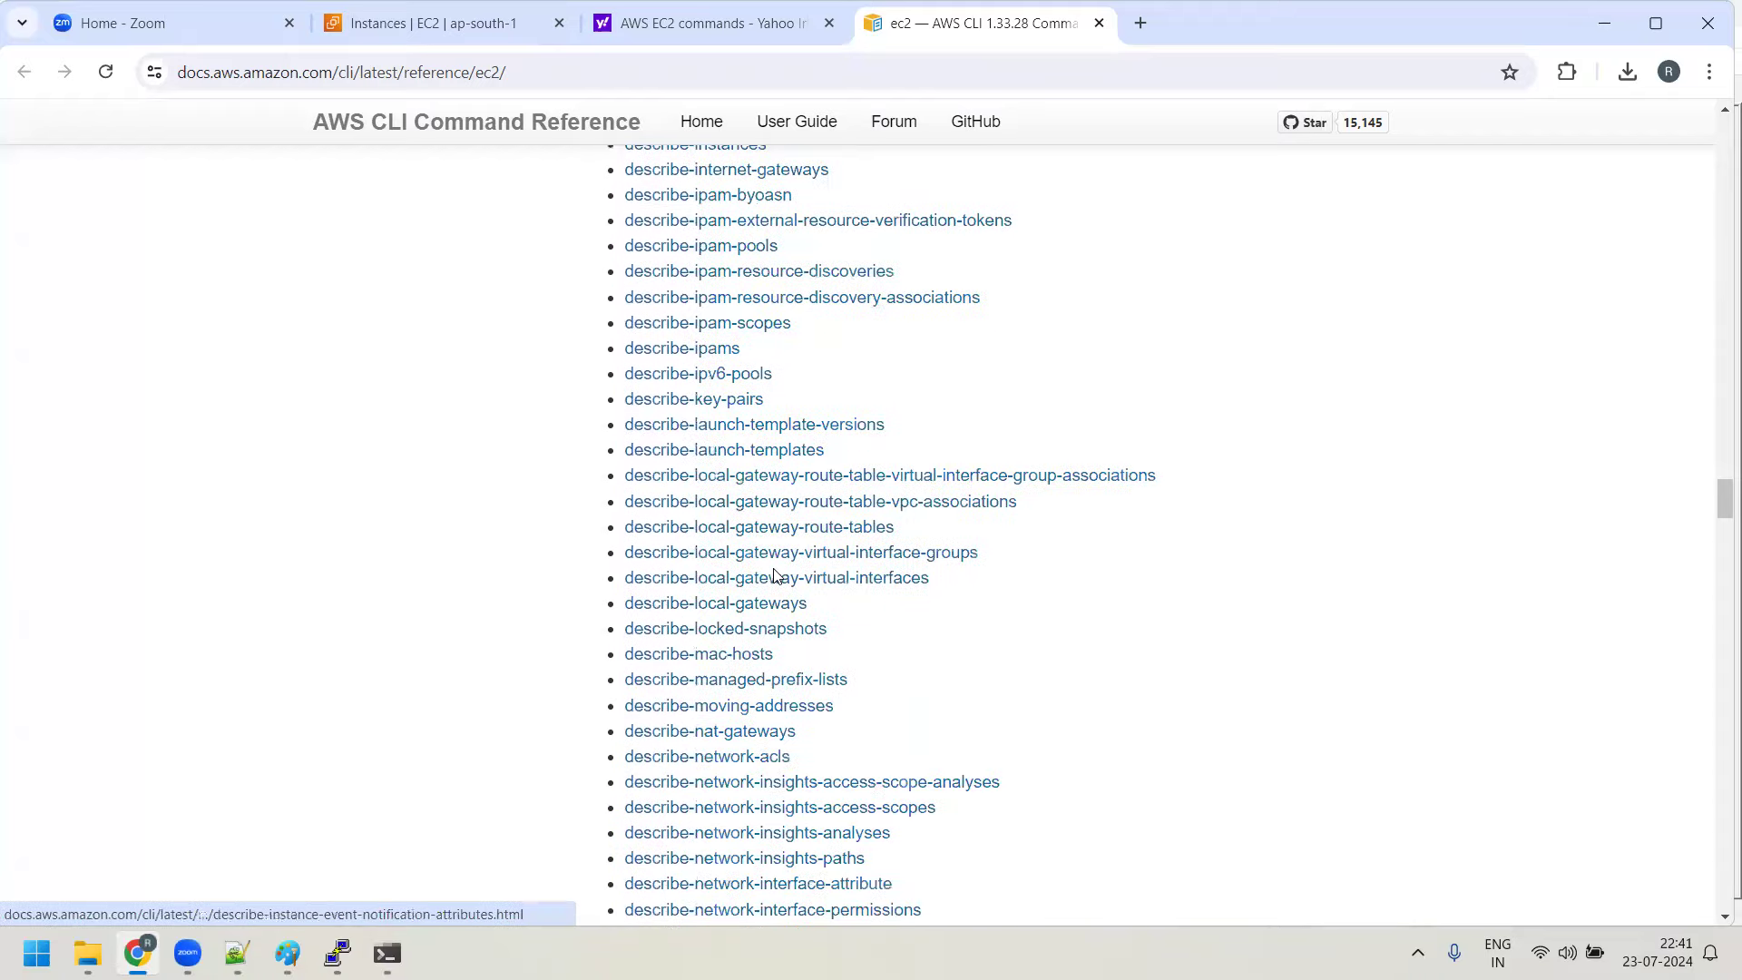
scroll(776, 575, down, 20)
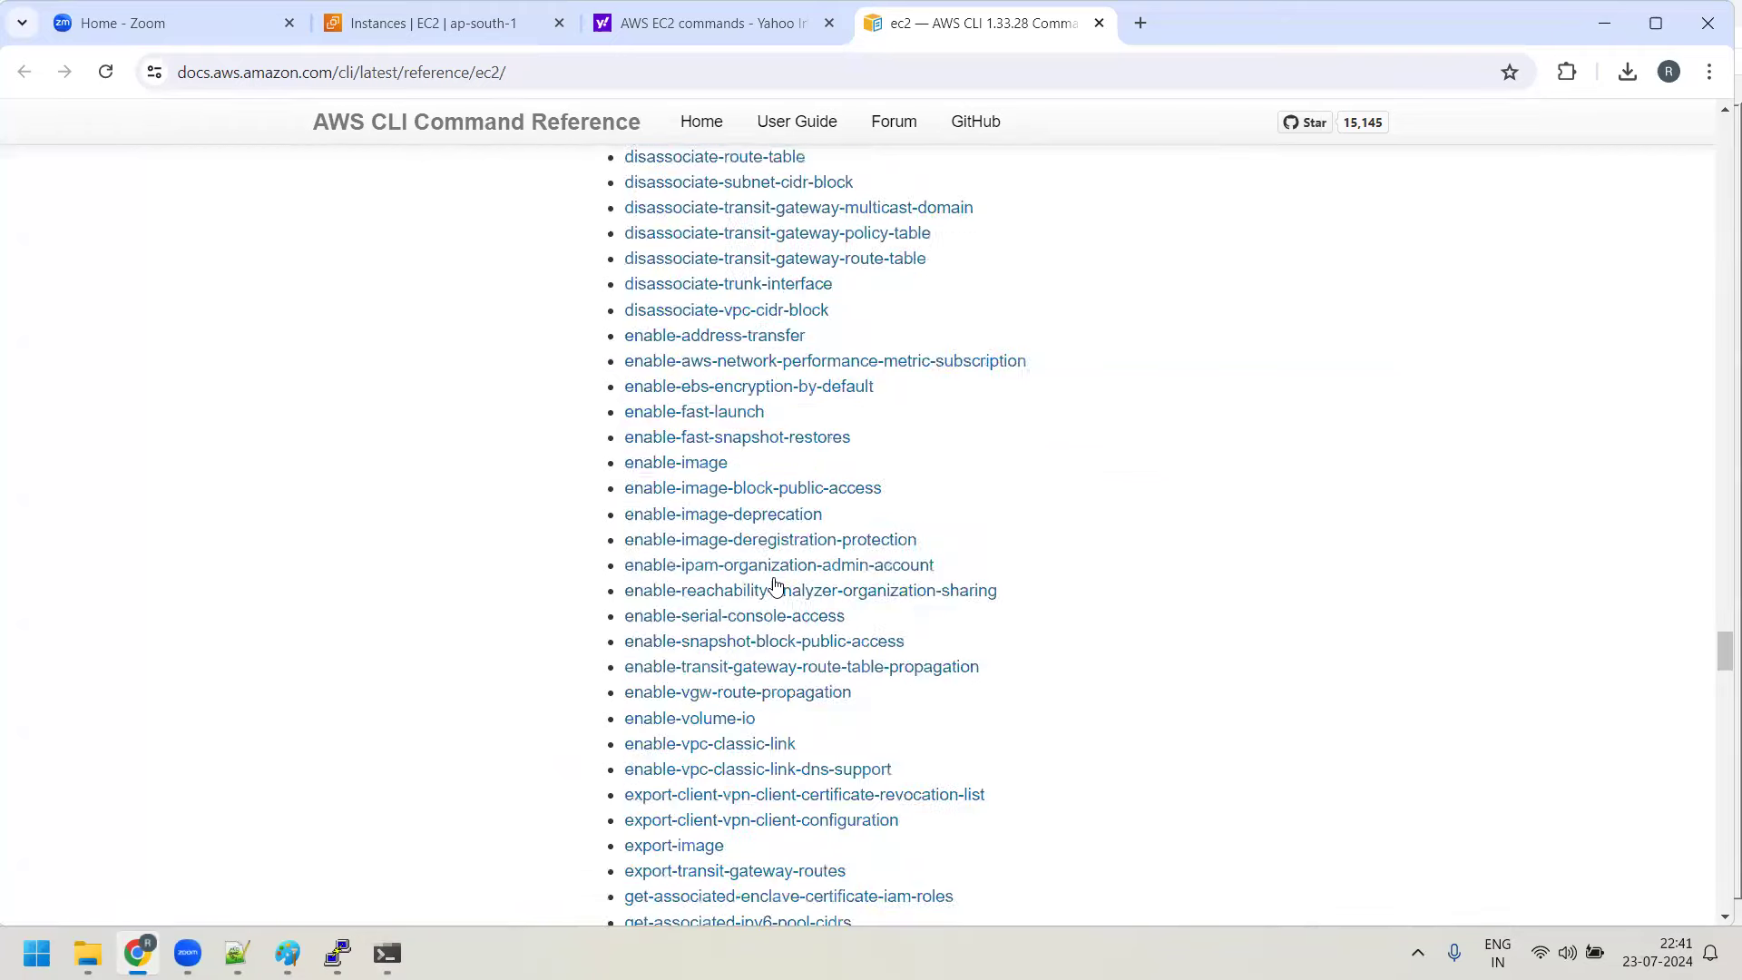
scroll(776, 585, down, 20)
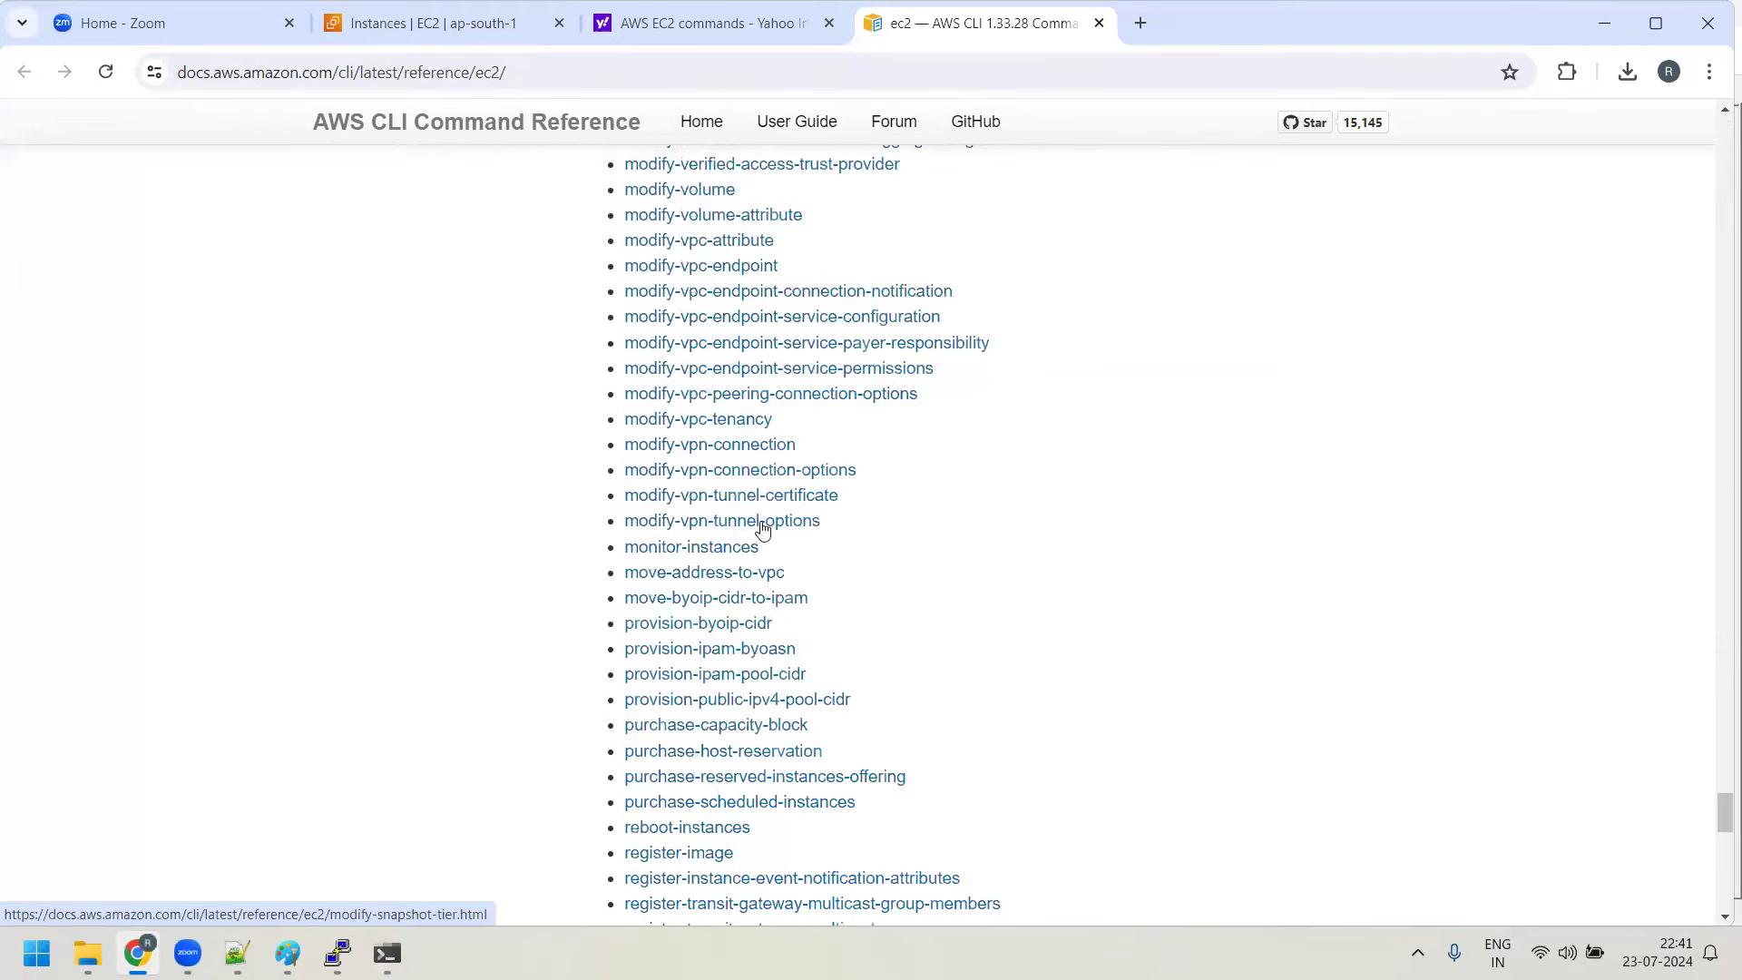
scroll(816, 505, up, 10)
scroll(819, 508, up, 20)
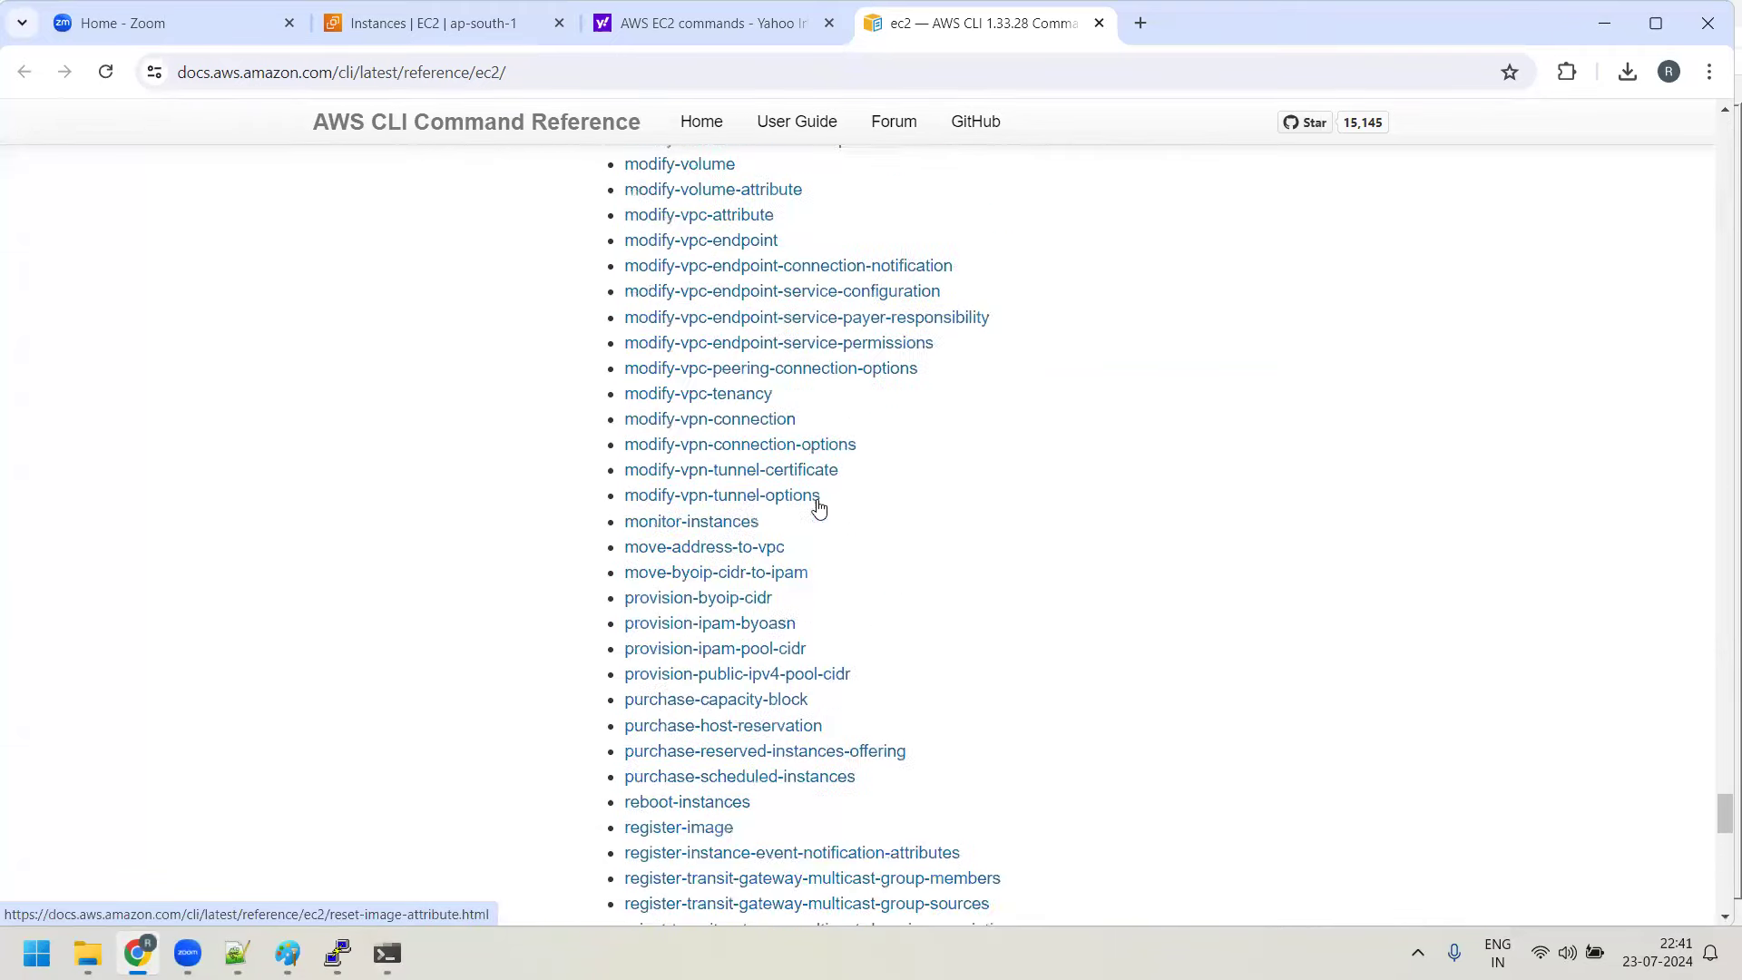
scroll(943, 536, up, 20)
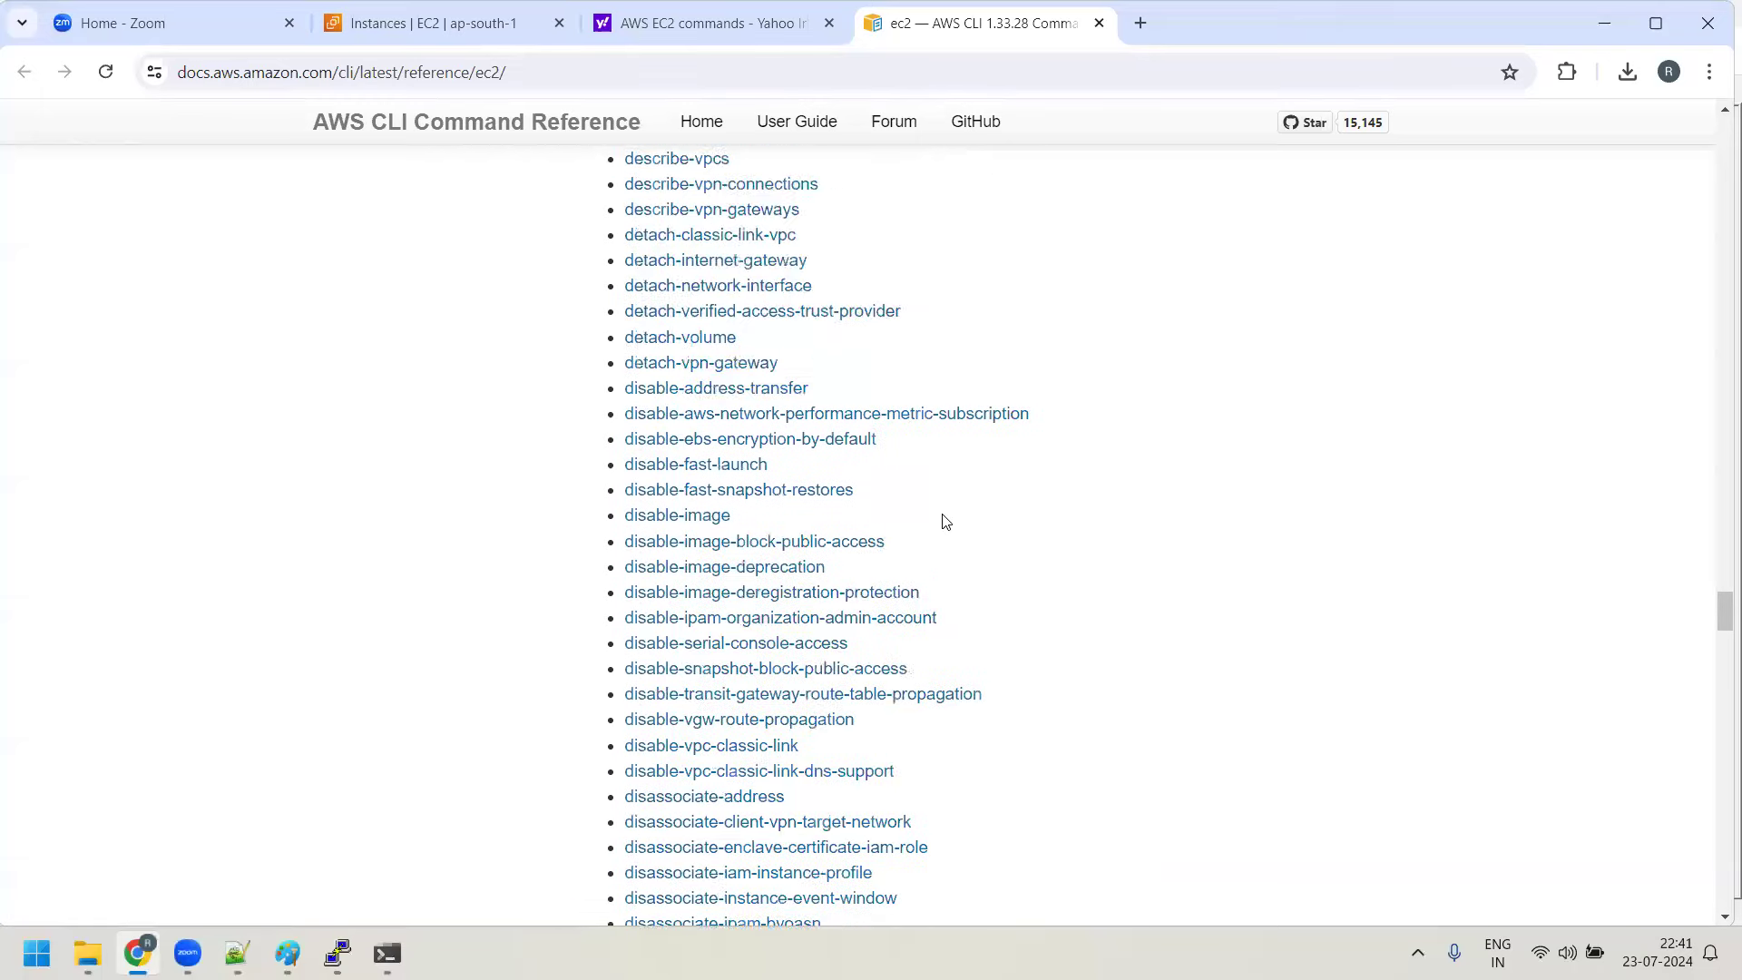
scroll(957, 539, up, 13)
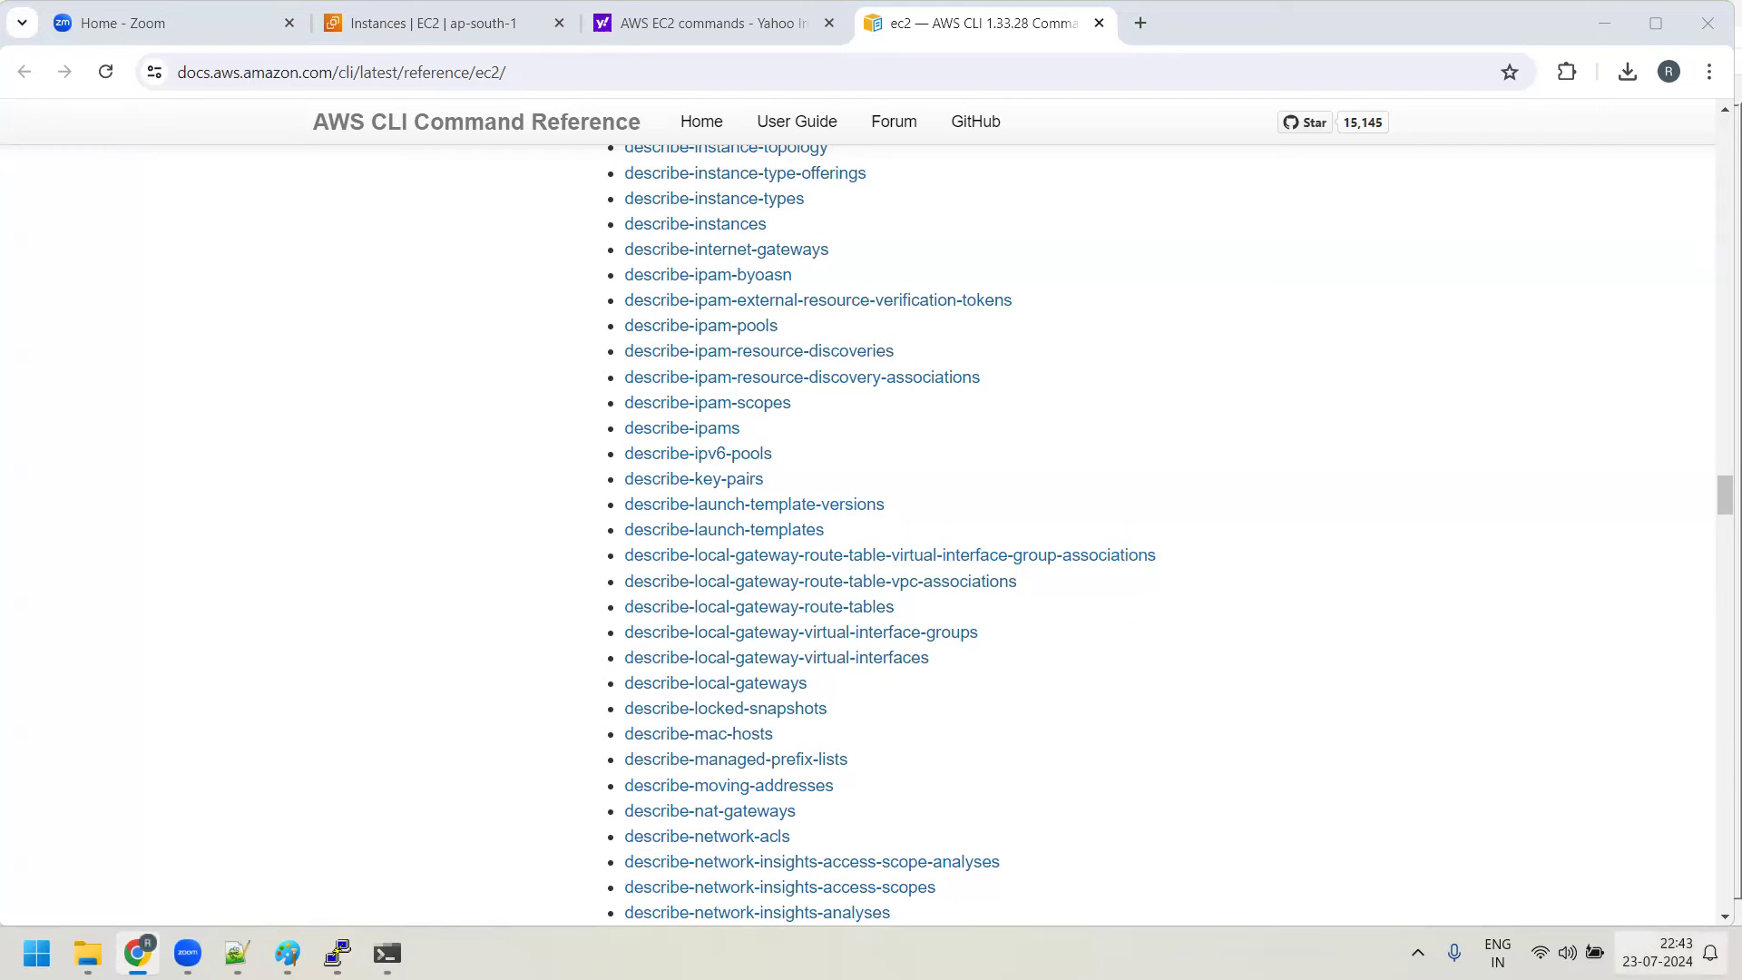
click(1658, 953)
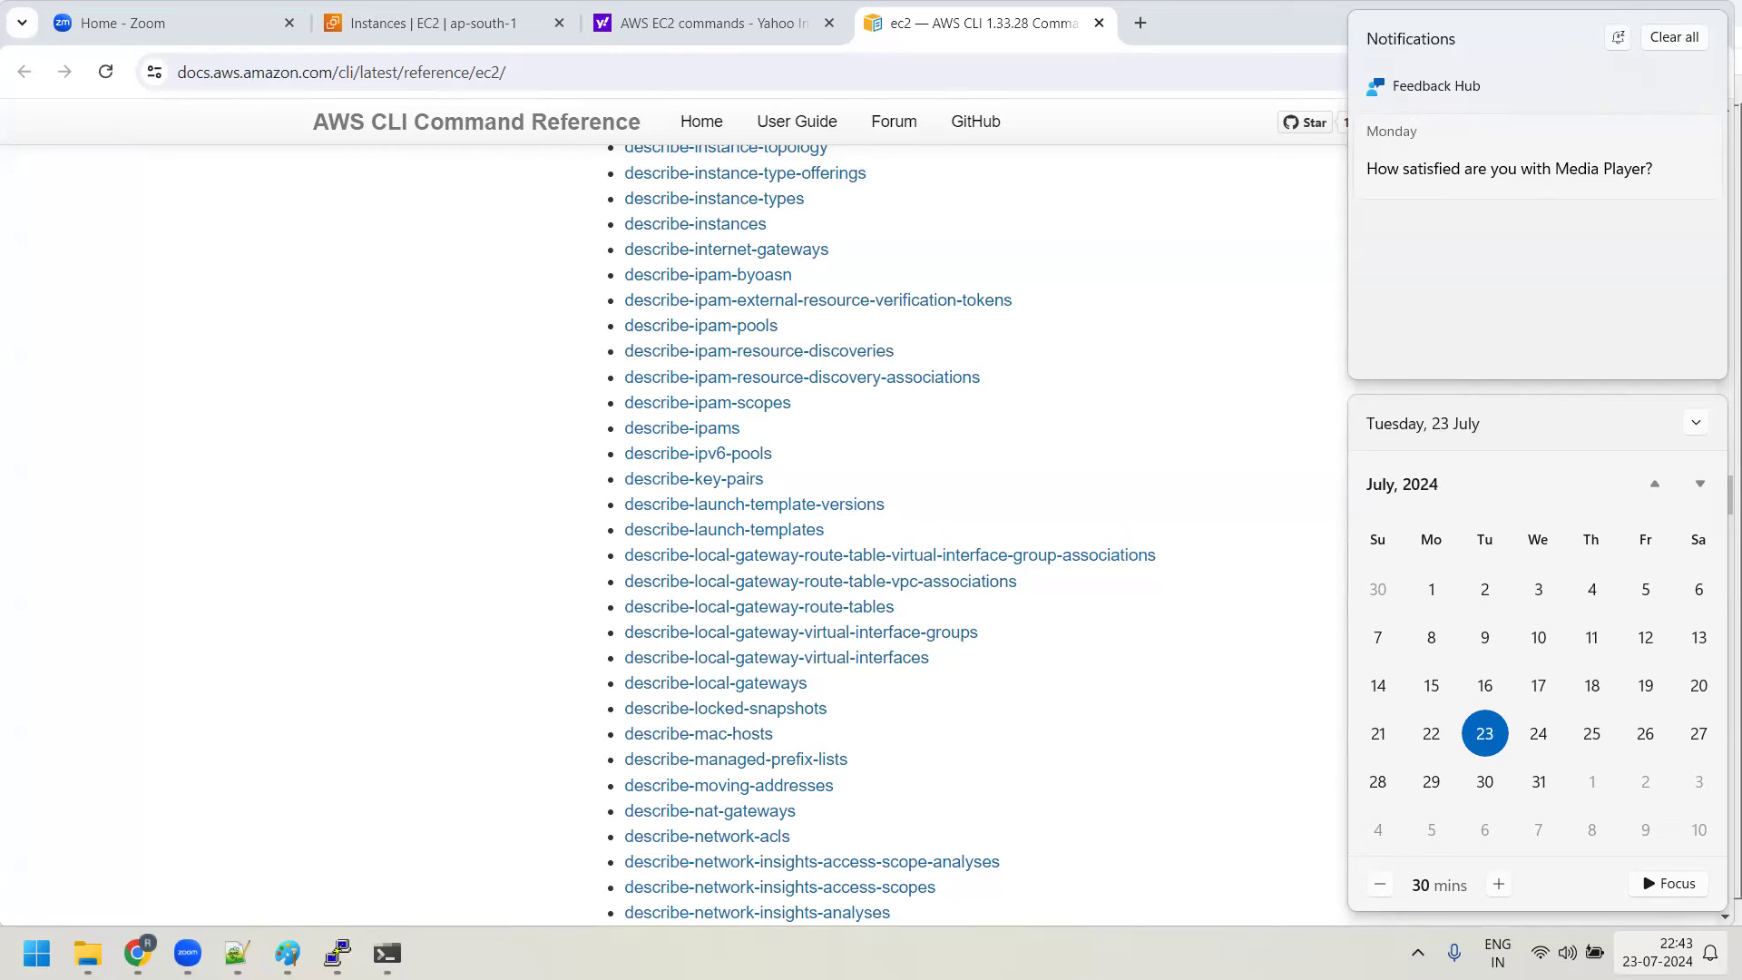
key(Escape)
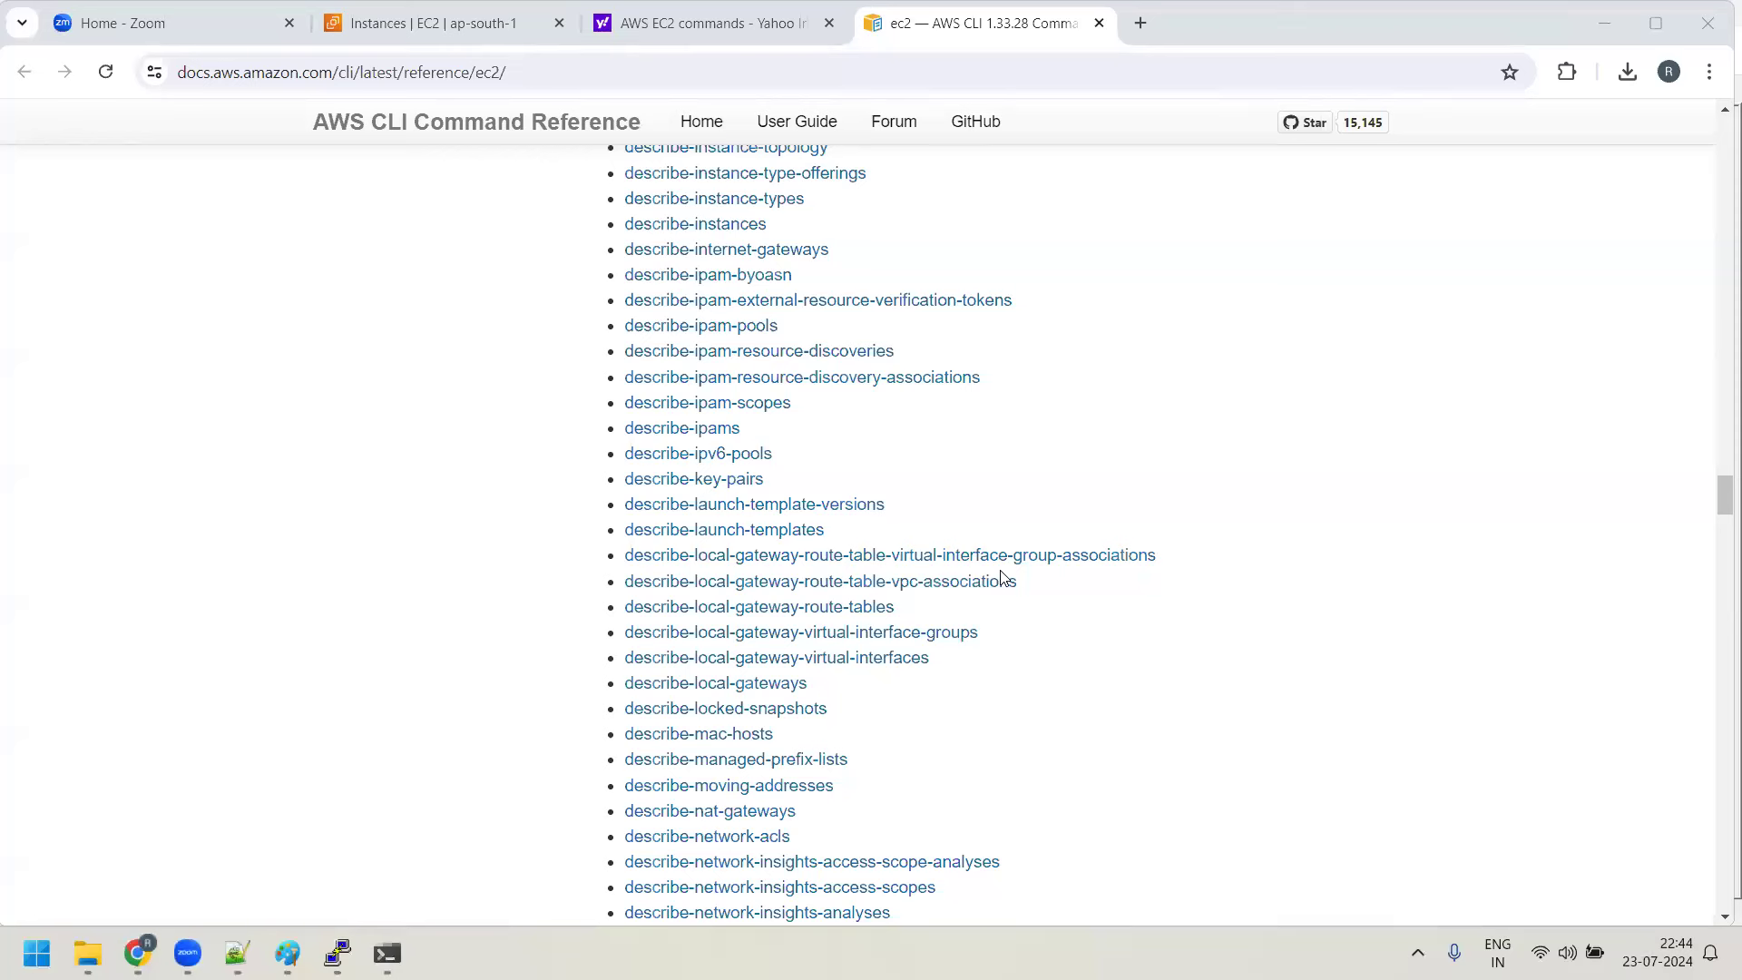
Start a new EC2 instance launch, pick Ubuntu, then switch the image to Amazon Linux
click(138, 953)
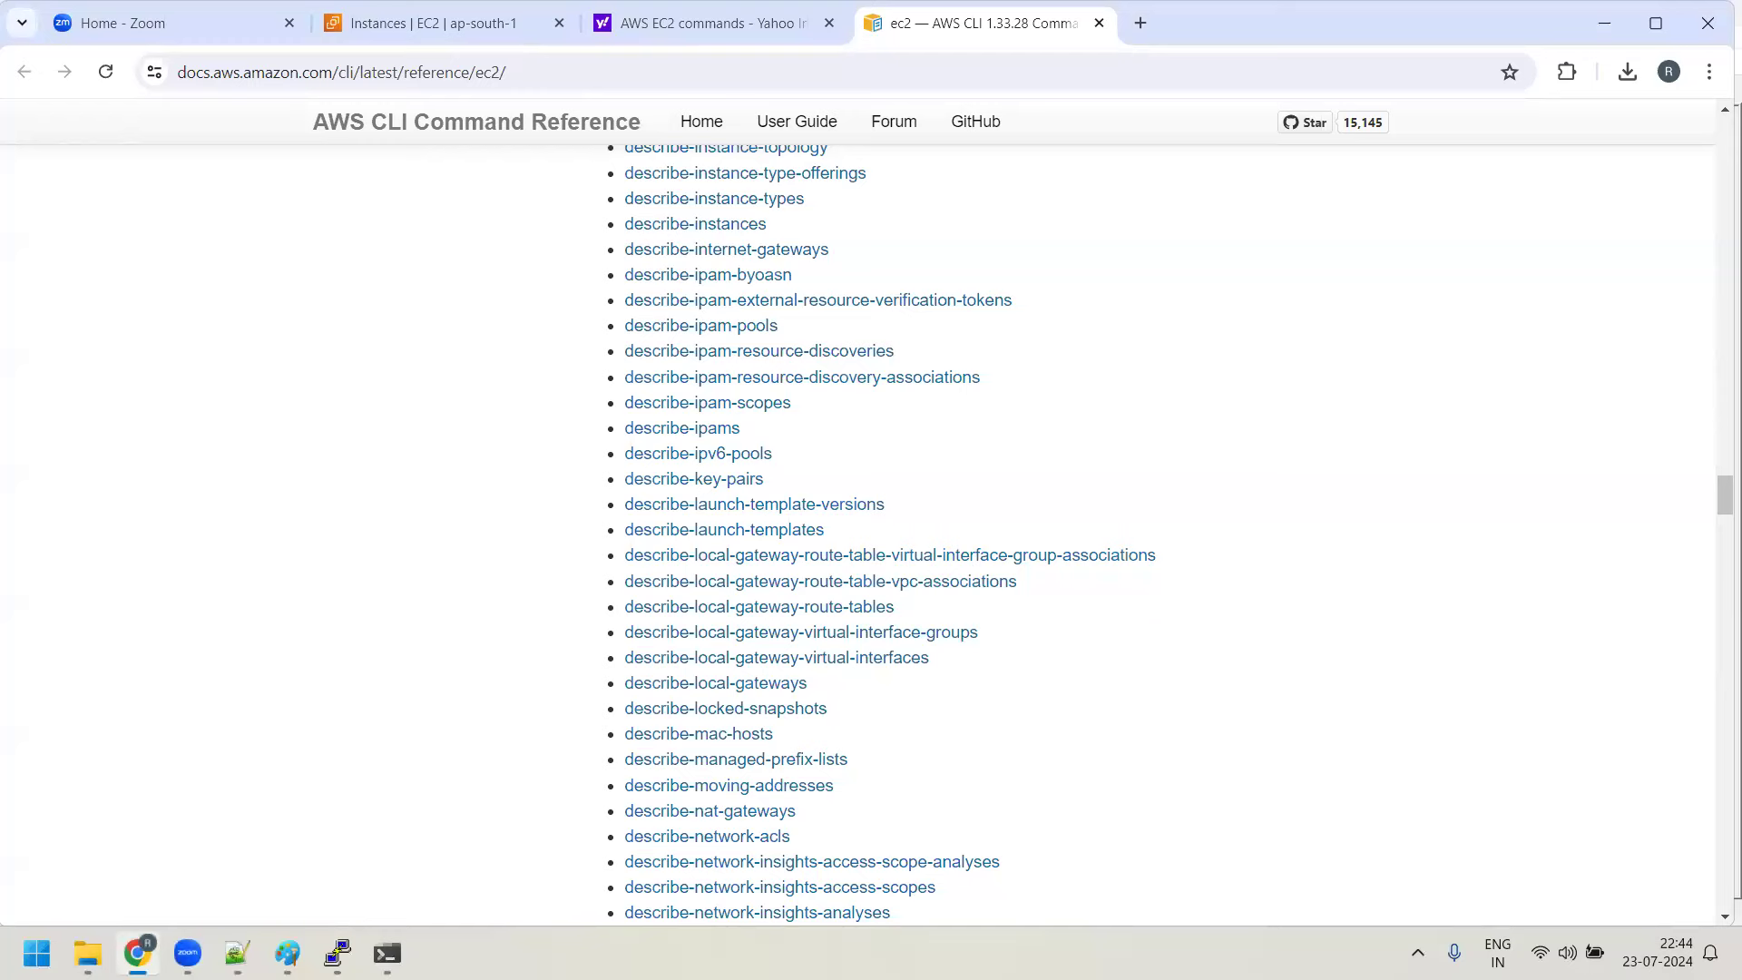
click(427, 23)
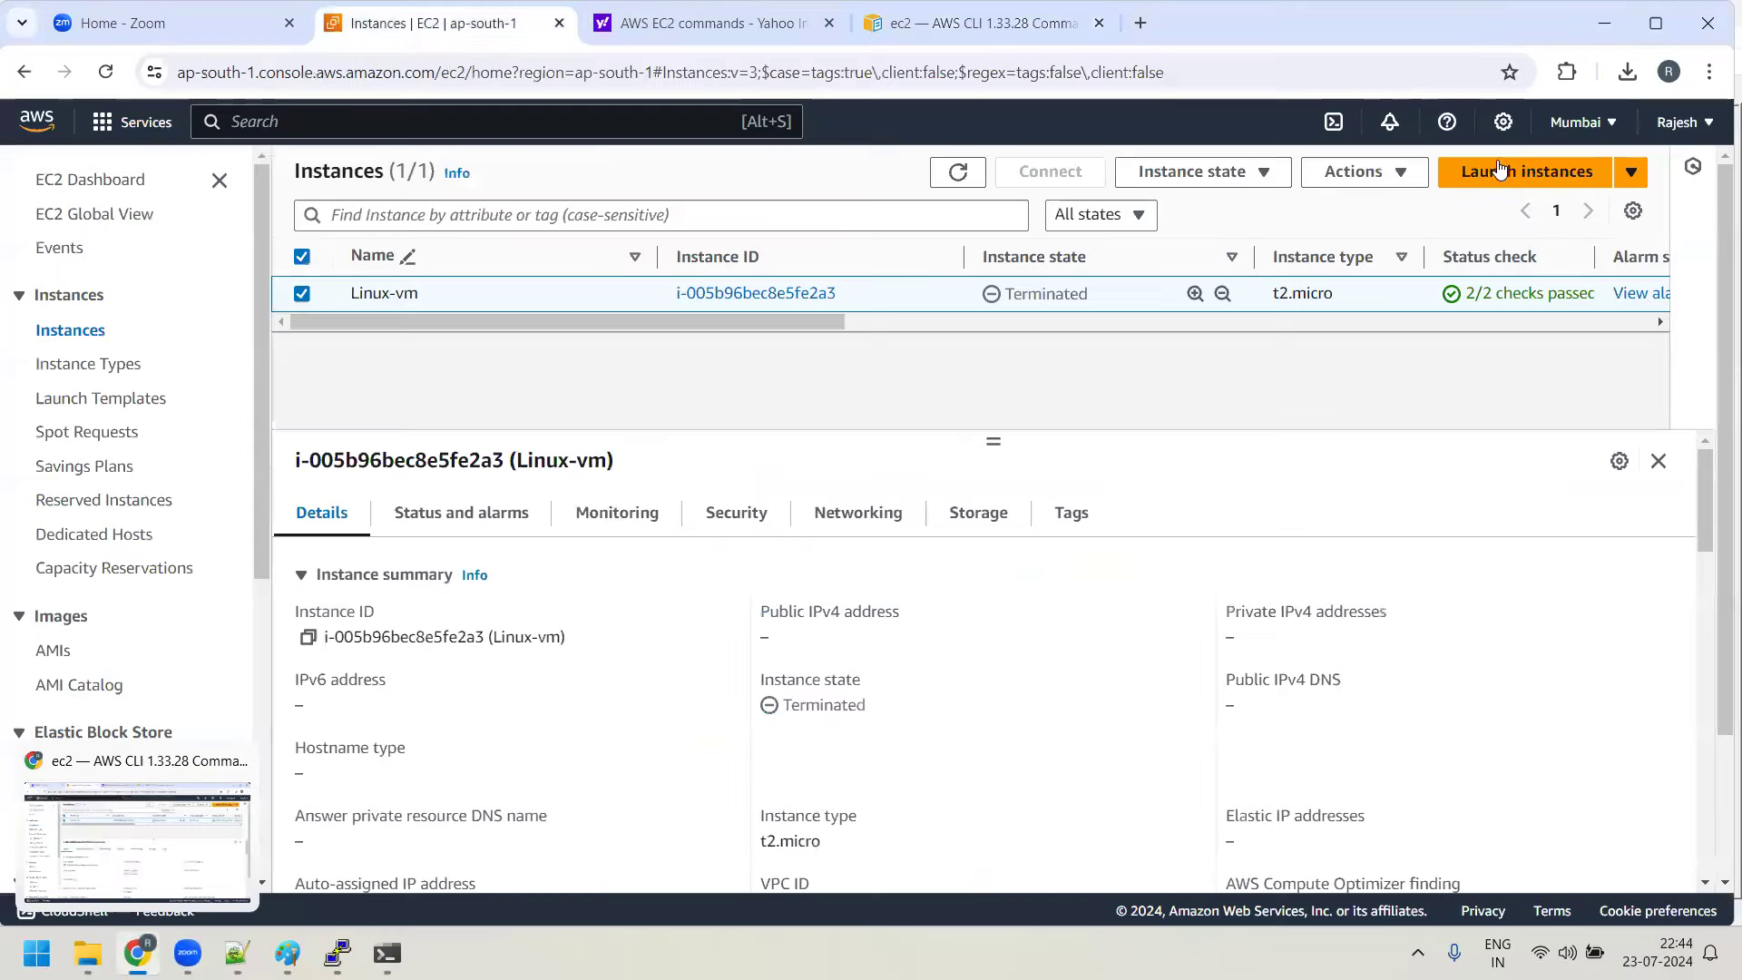
click(1502, 169)
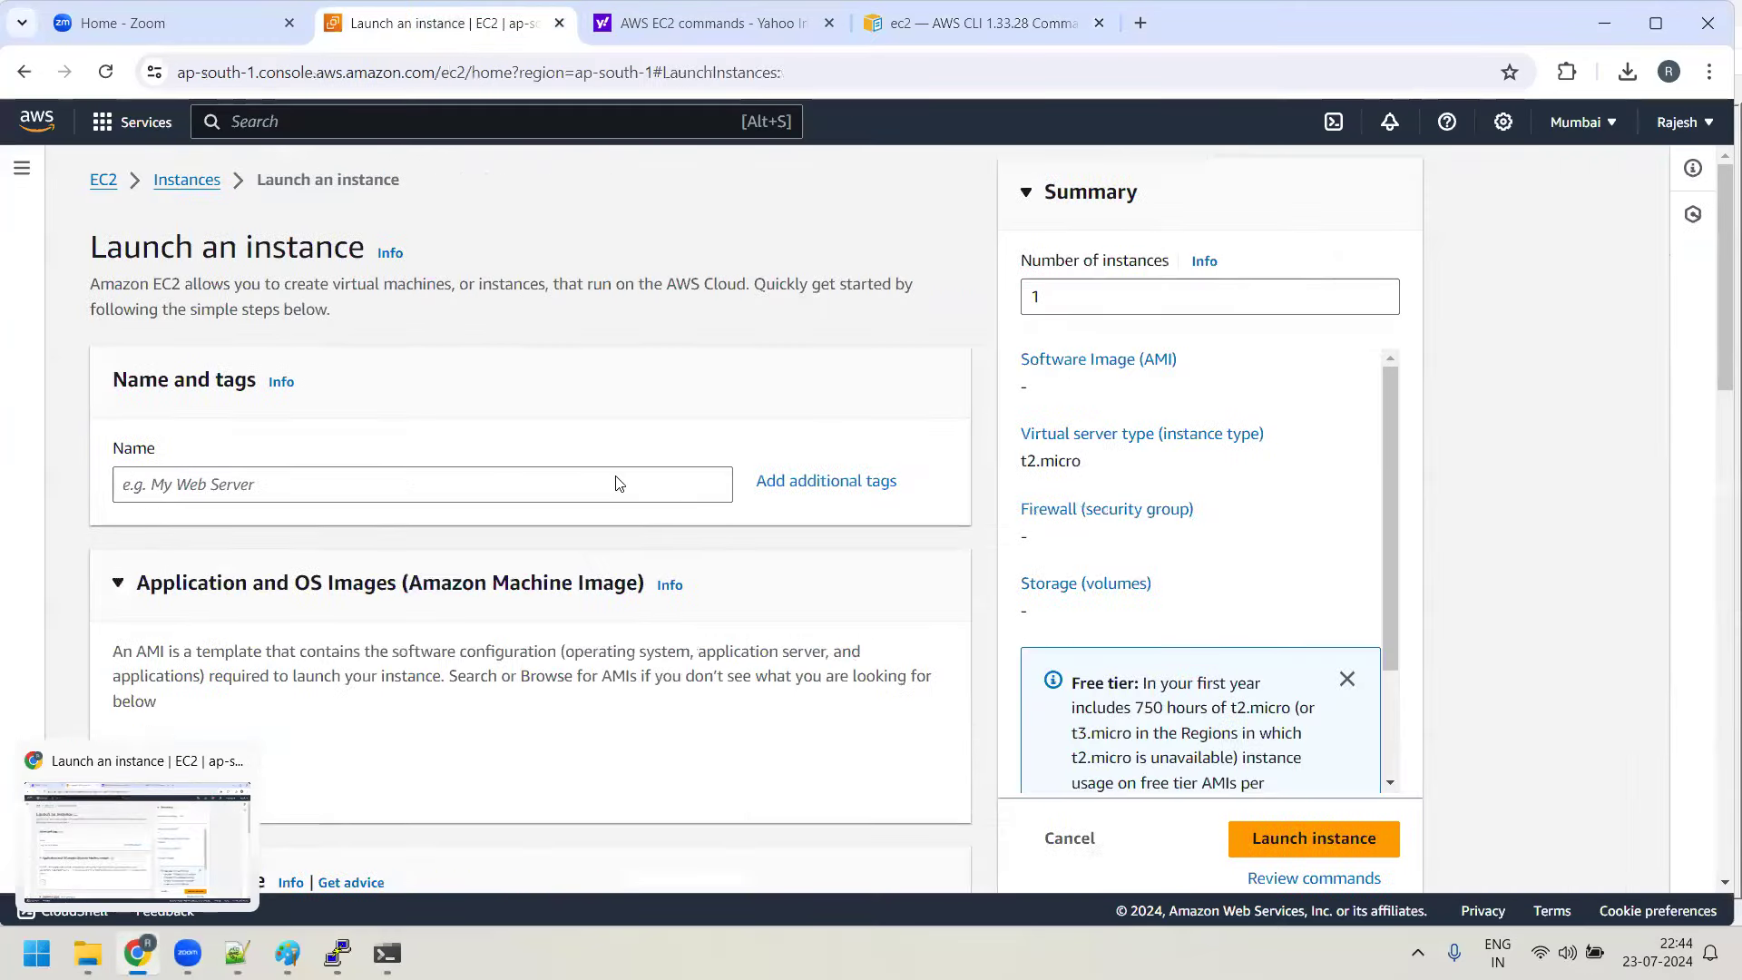
scroll(439, 451, down, 7)
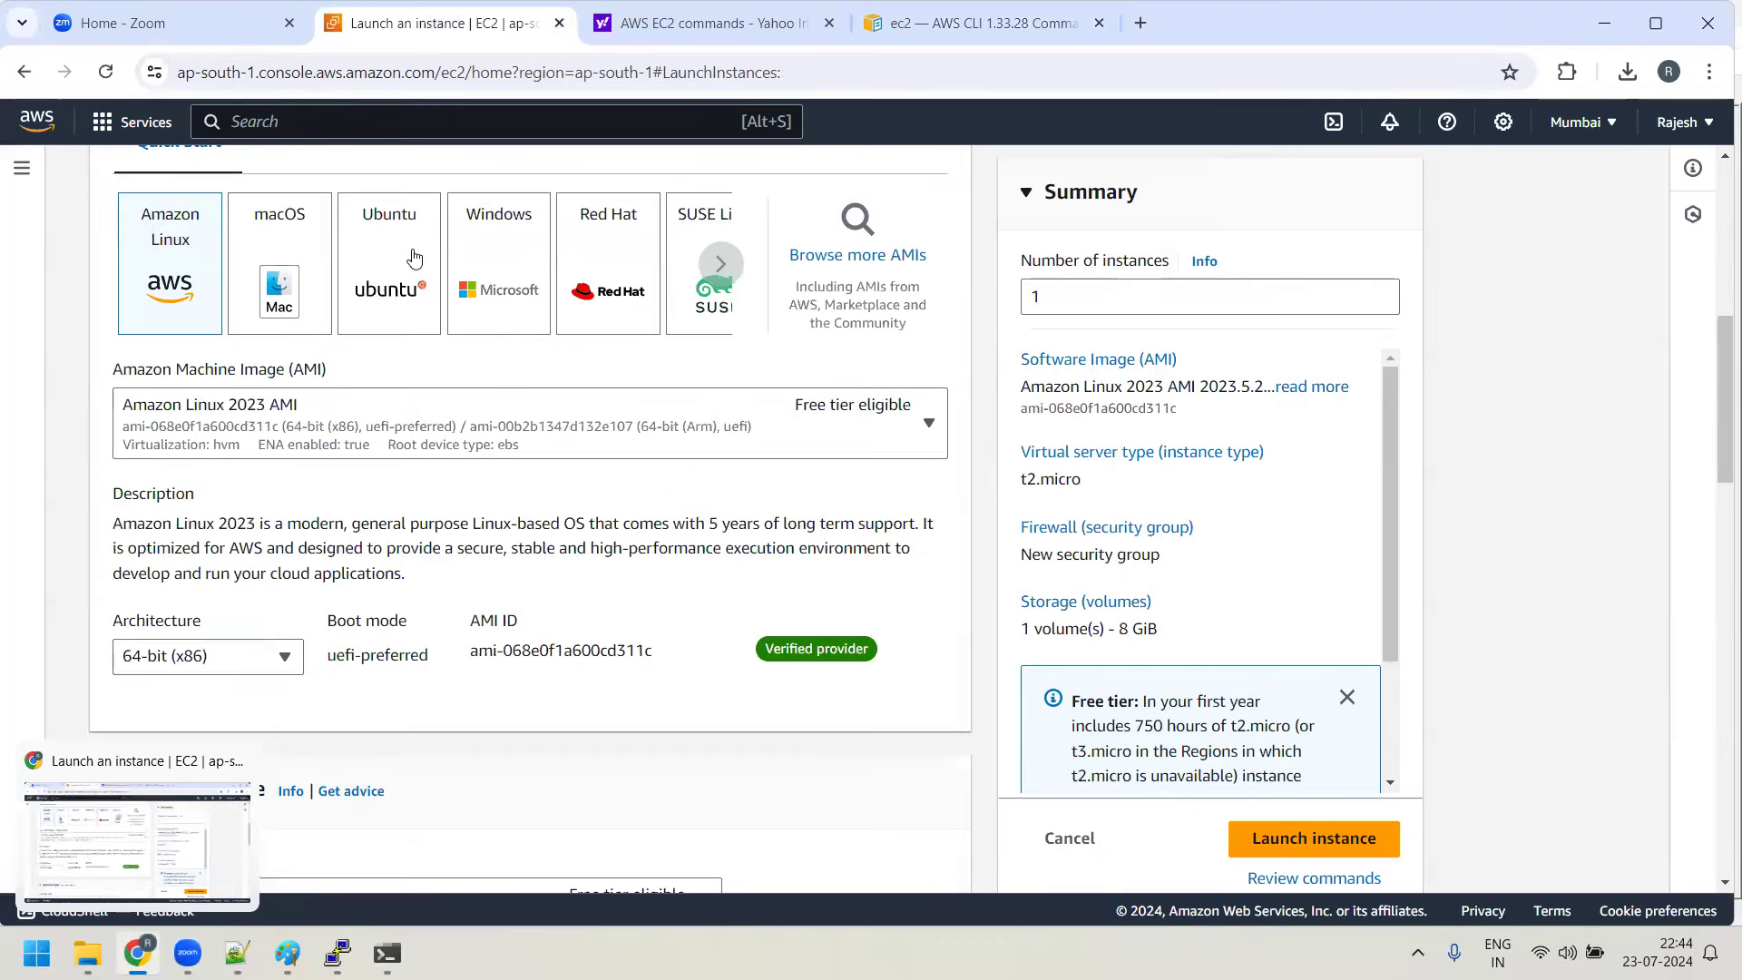
click(416, 268)
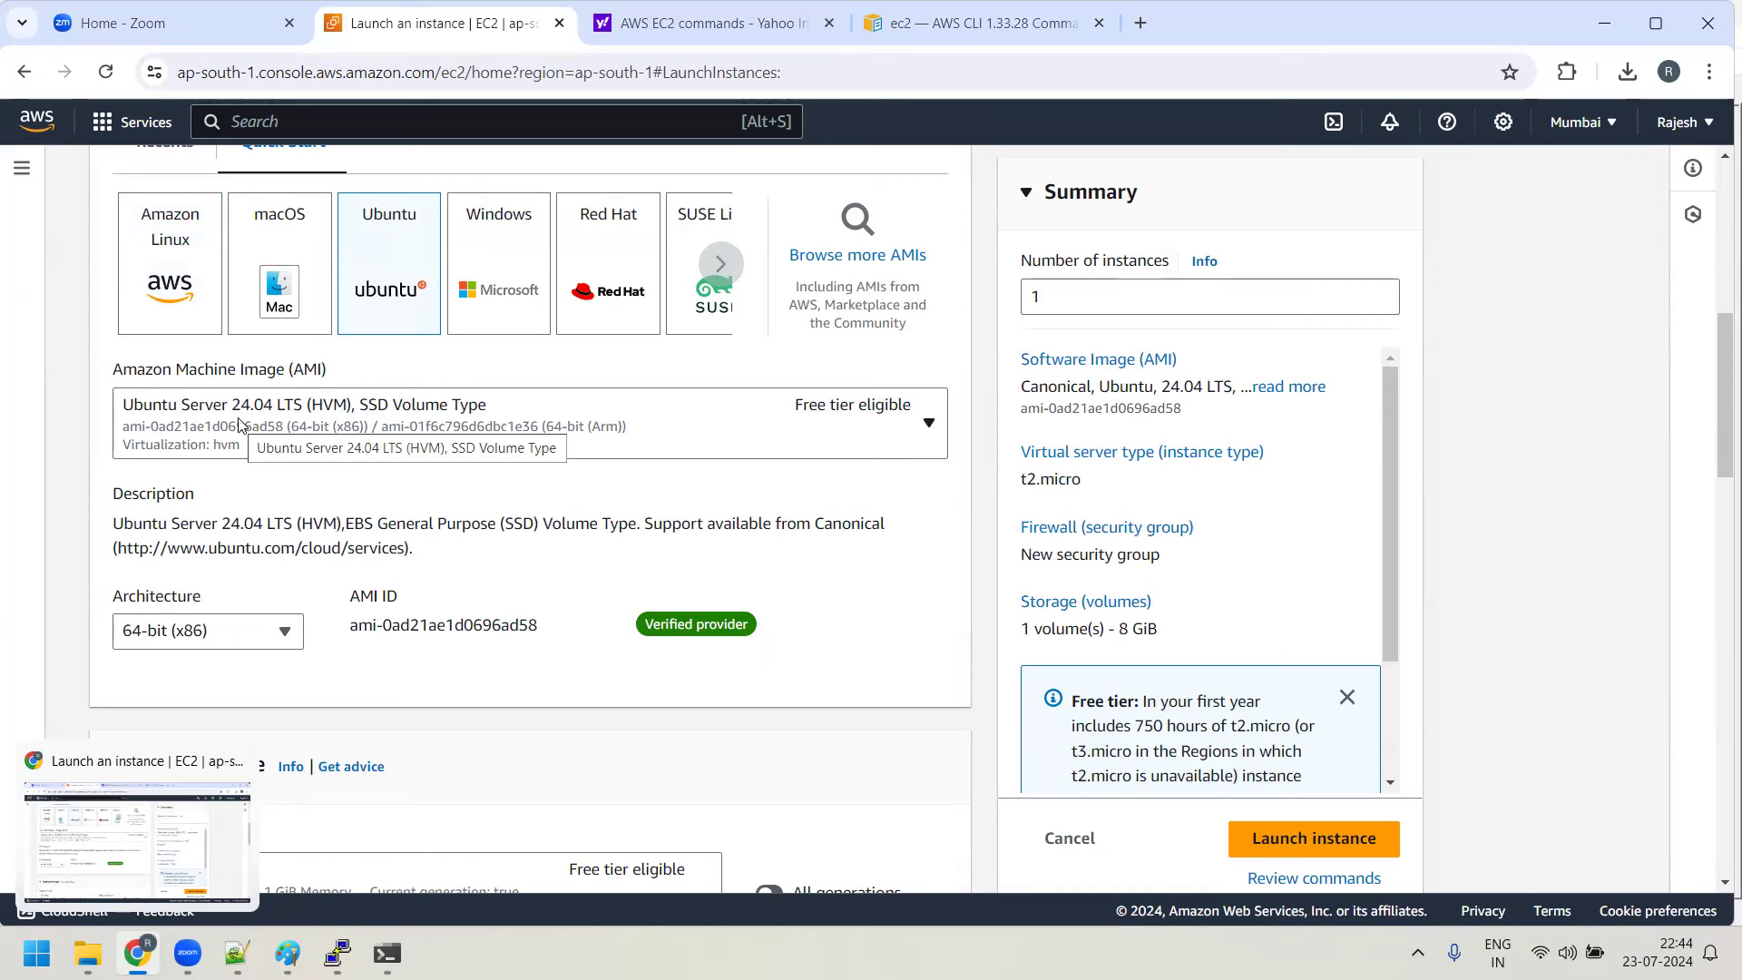
click(189, 266)
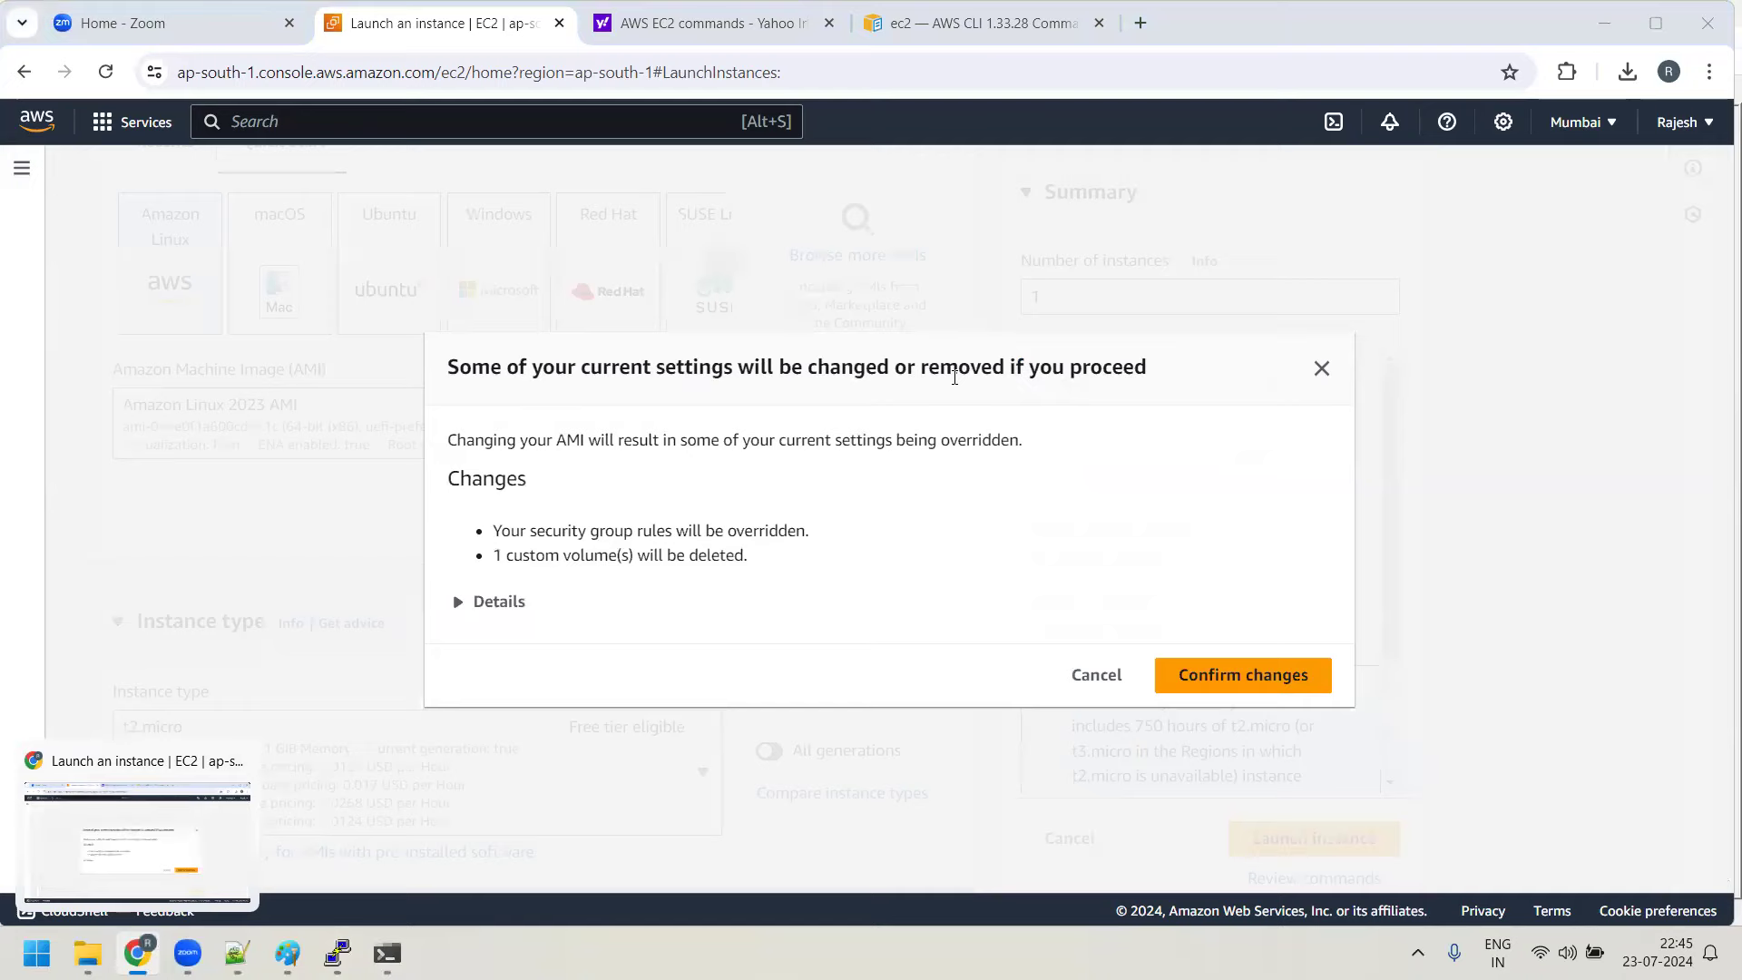
Add the note 'Amazon Linux - ec2-user - sudo user' on a new line in Day5-notes.txt
click(237, 953)
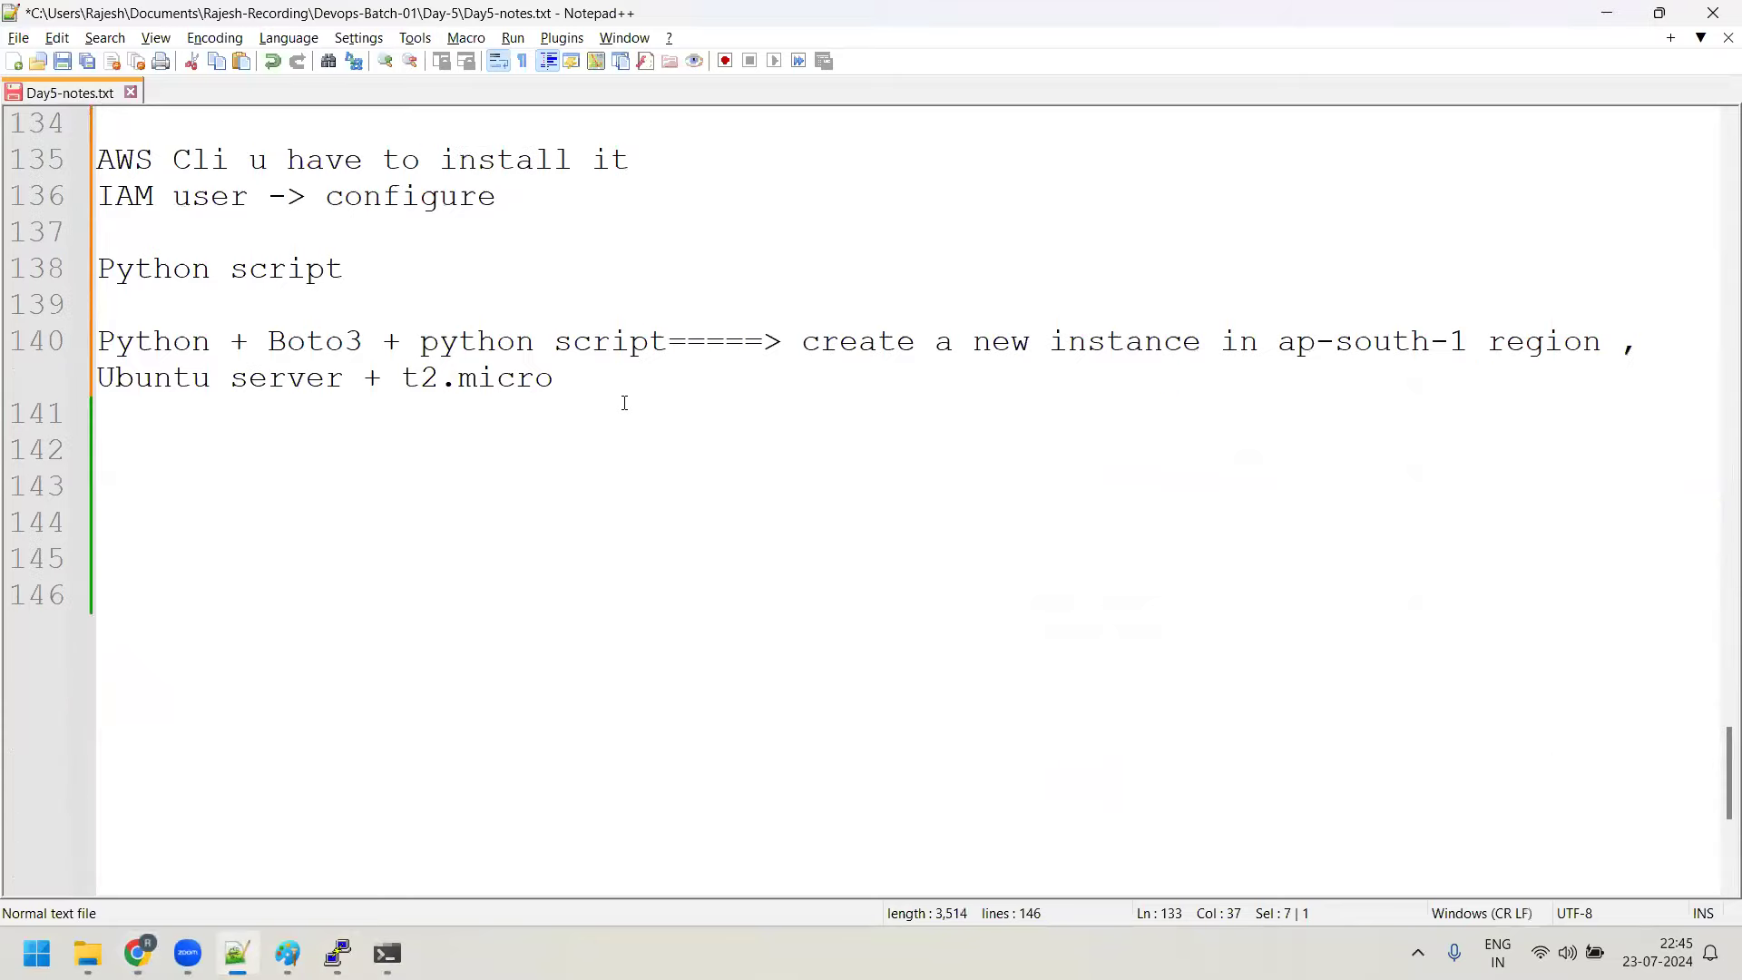
click(621, 401)
key(Return)
key(Return)
text(Am)
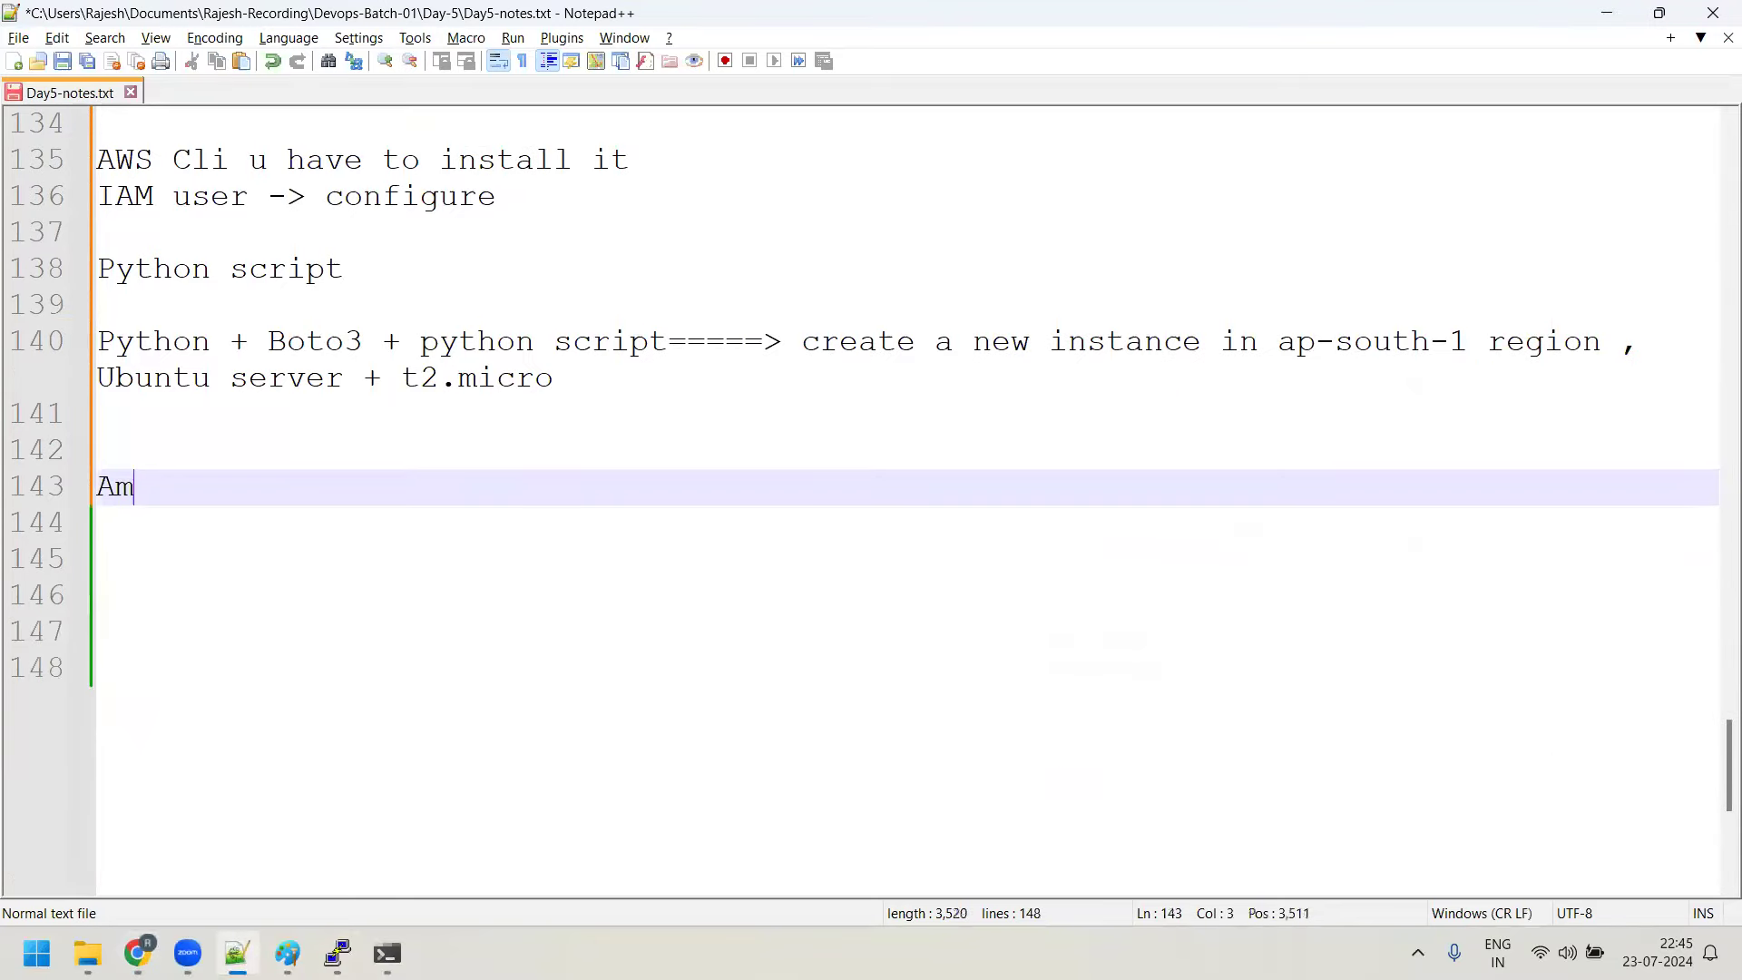
text(azon Linuz-)
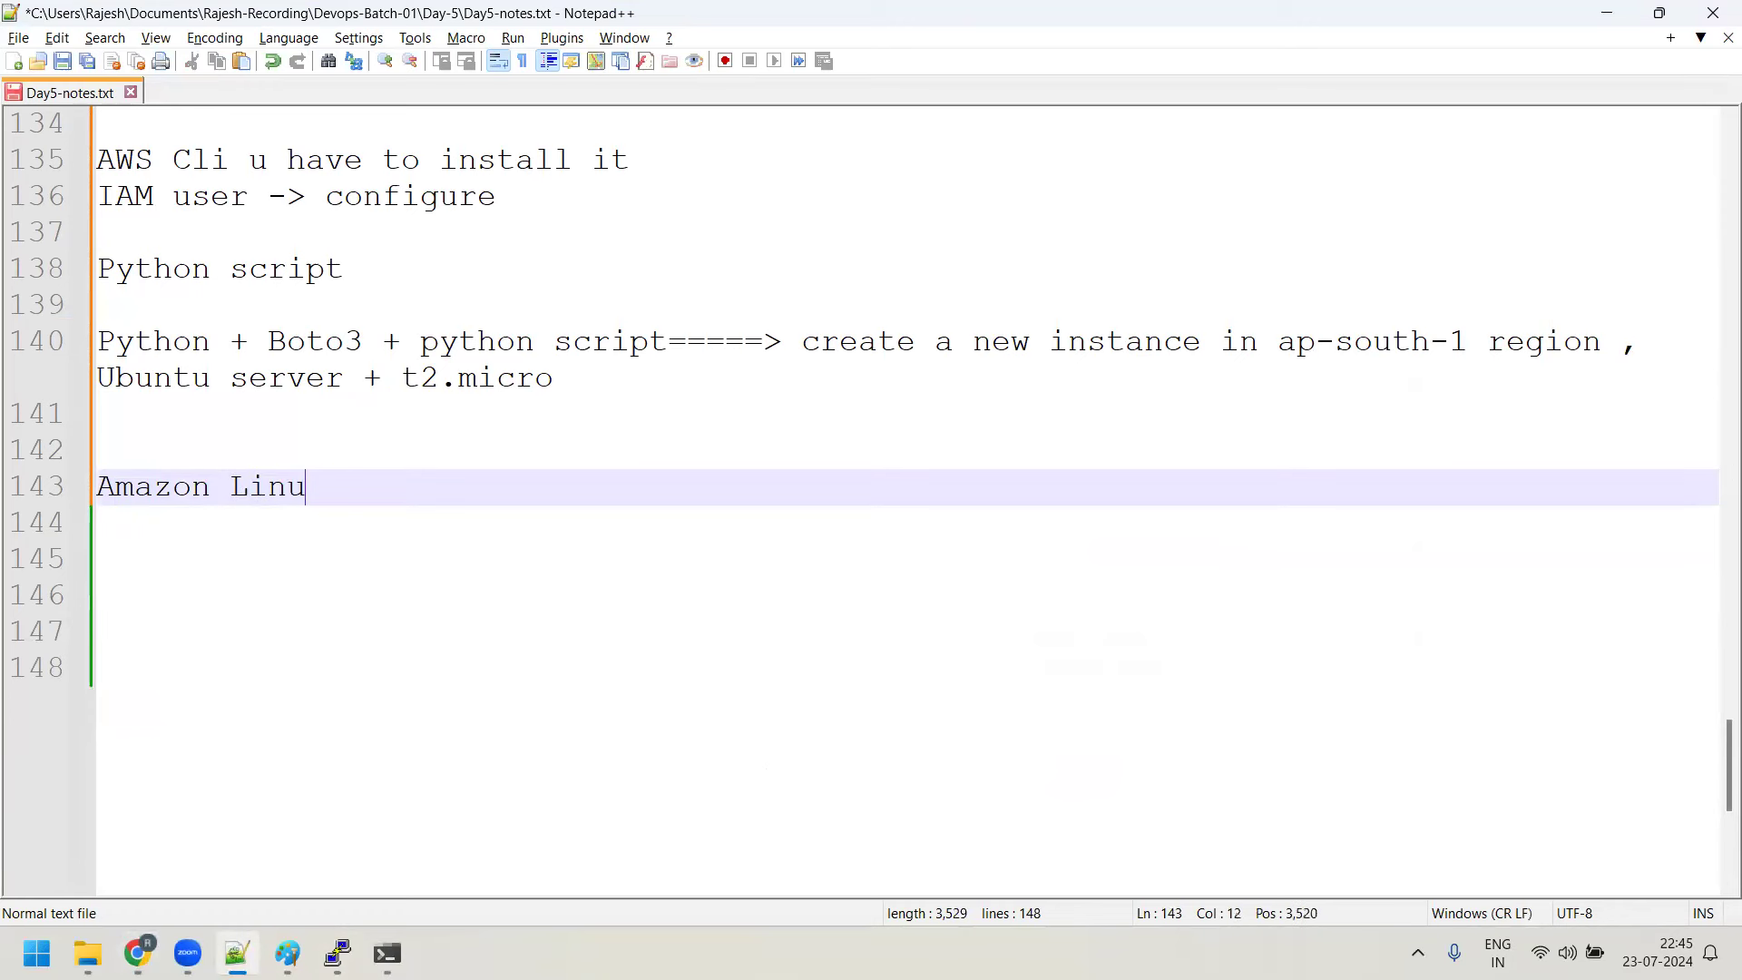
key(BackSpace)
key(BackSpace)
text(x- ec2-user - sudo us)
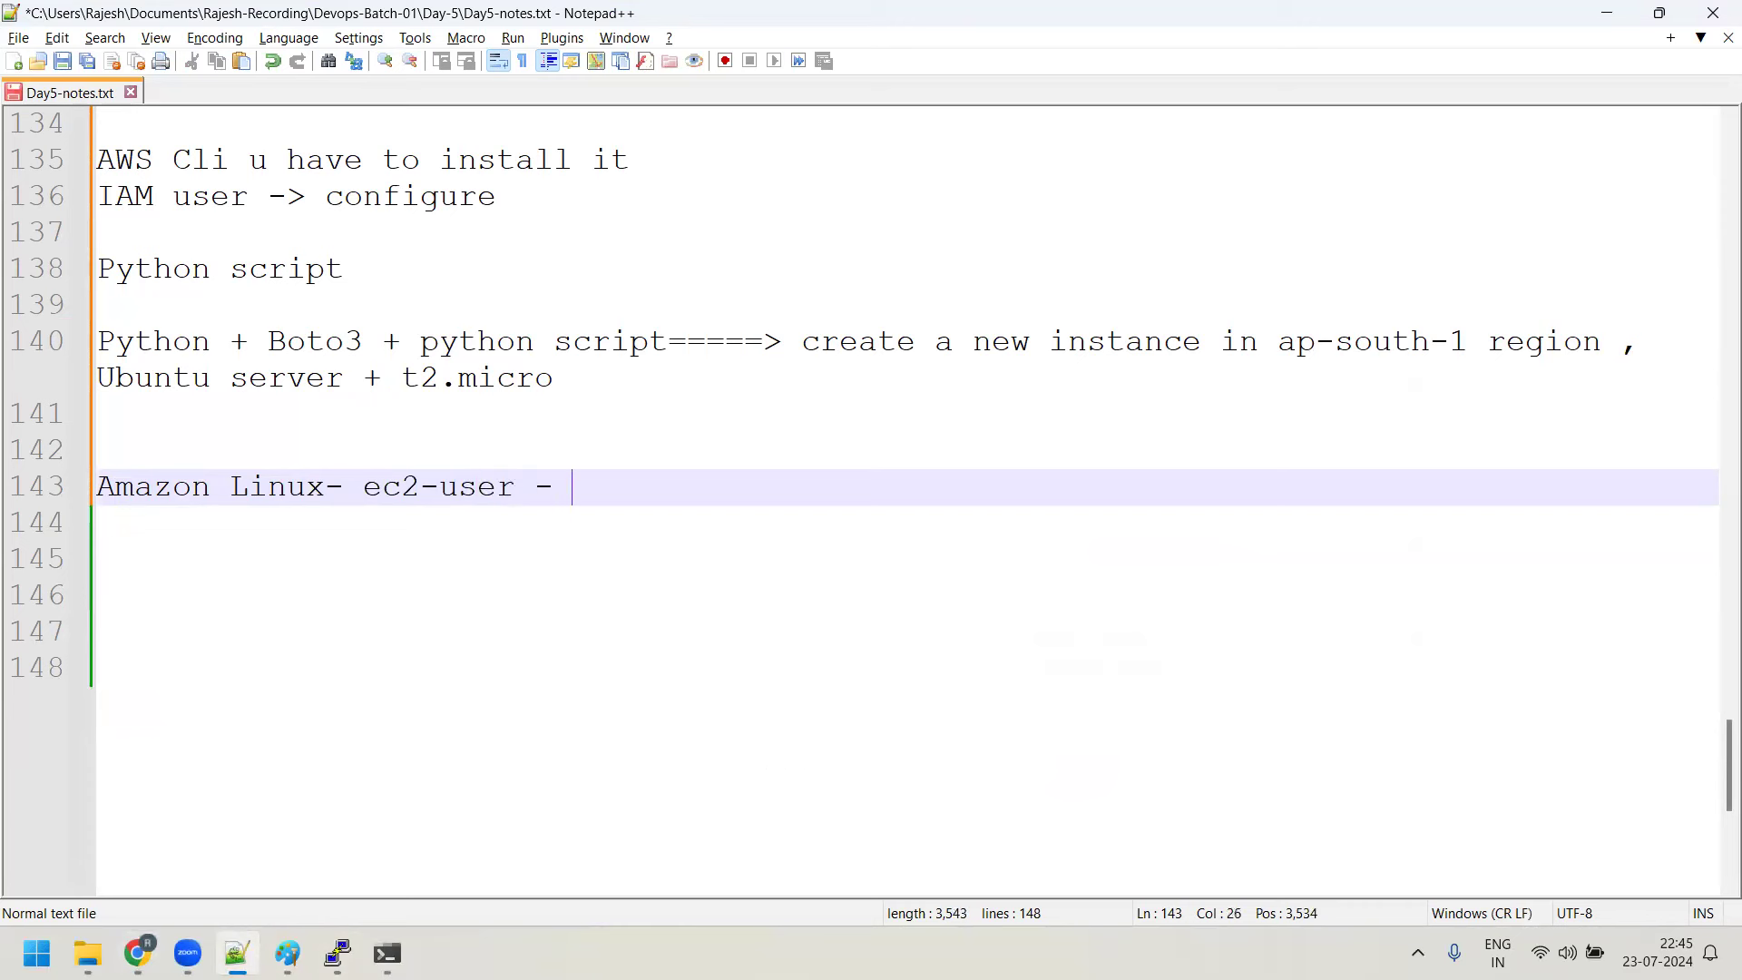
text(er)
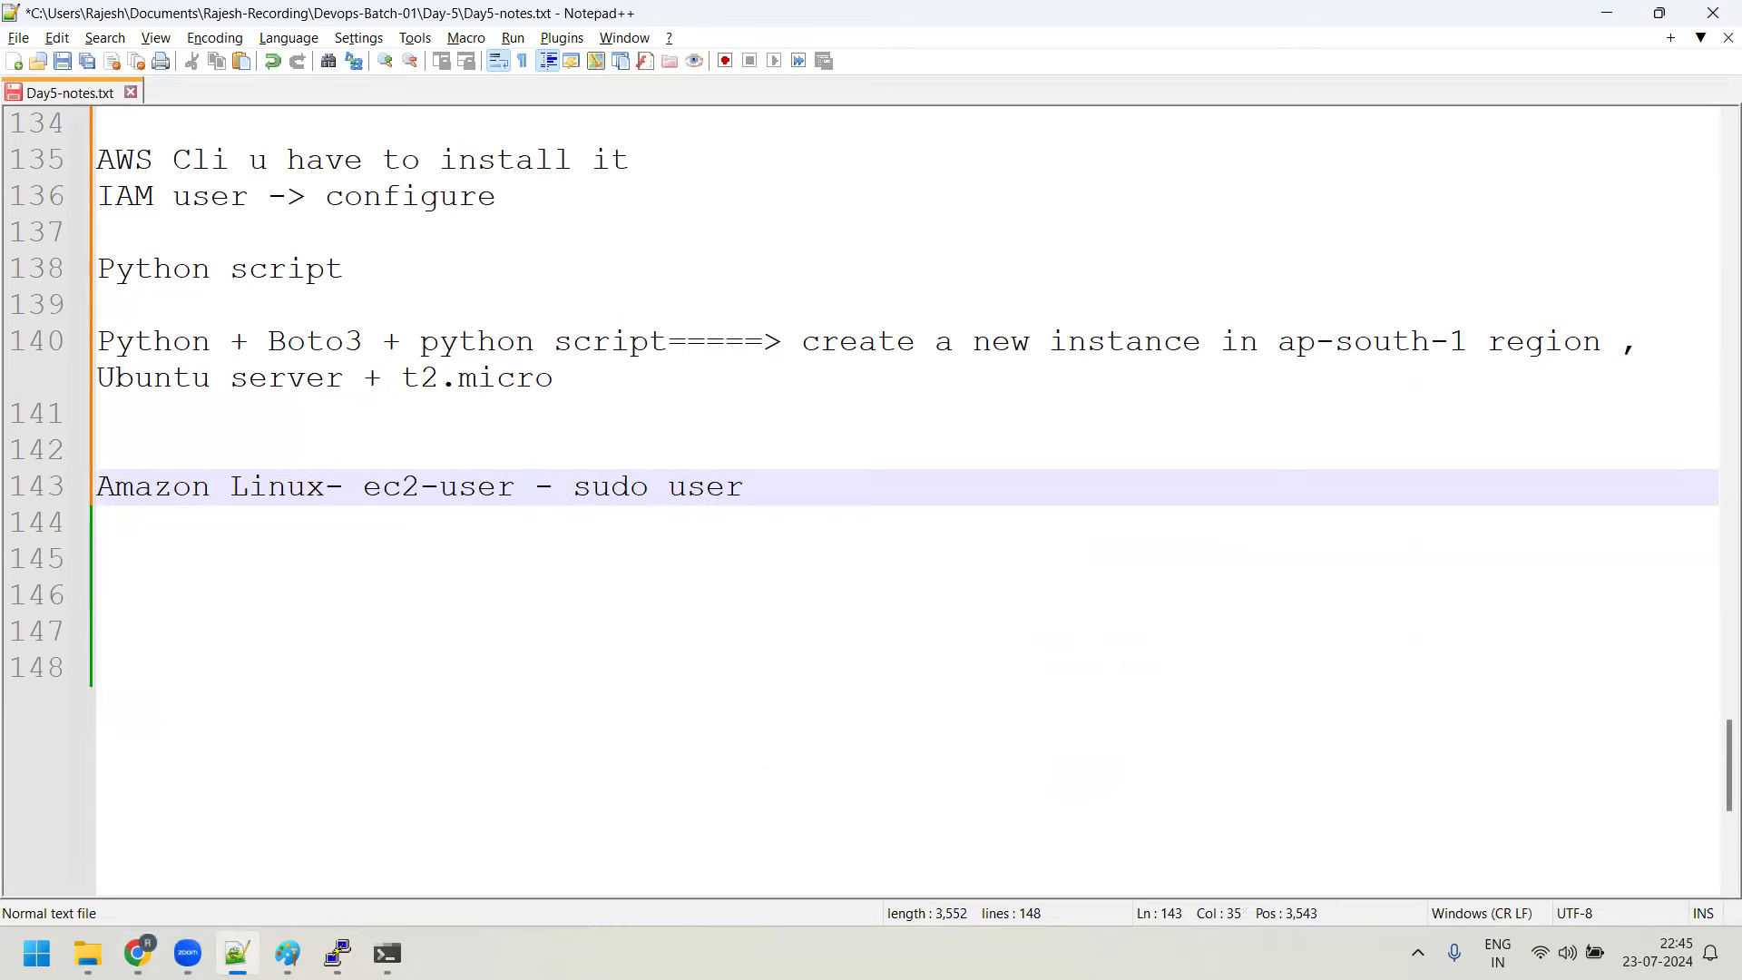
Add a following line noting 'RHEL8 - ec2-user'
key(Return)
key(Return)
text(Re)
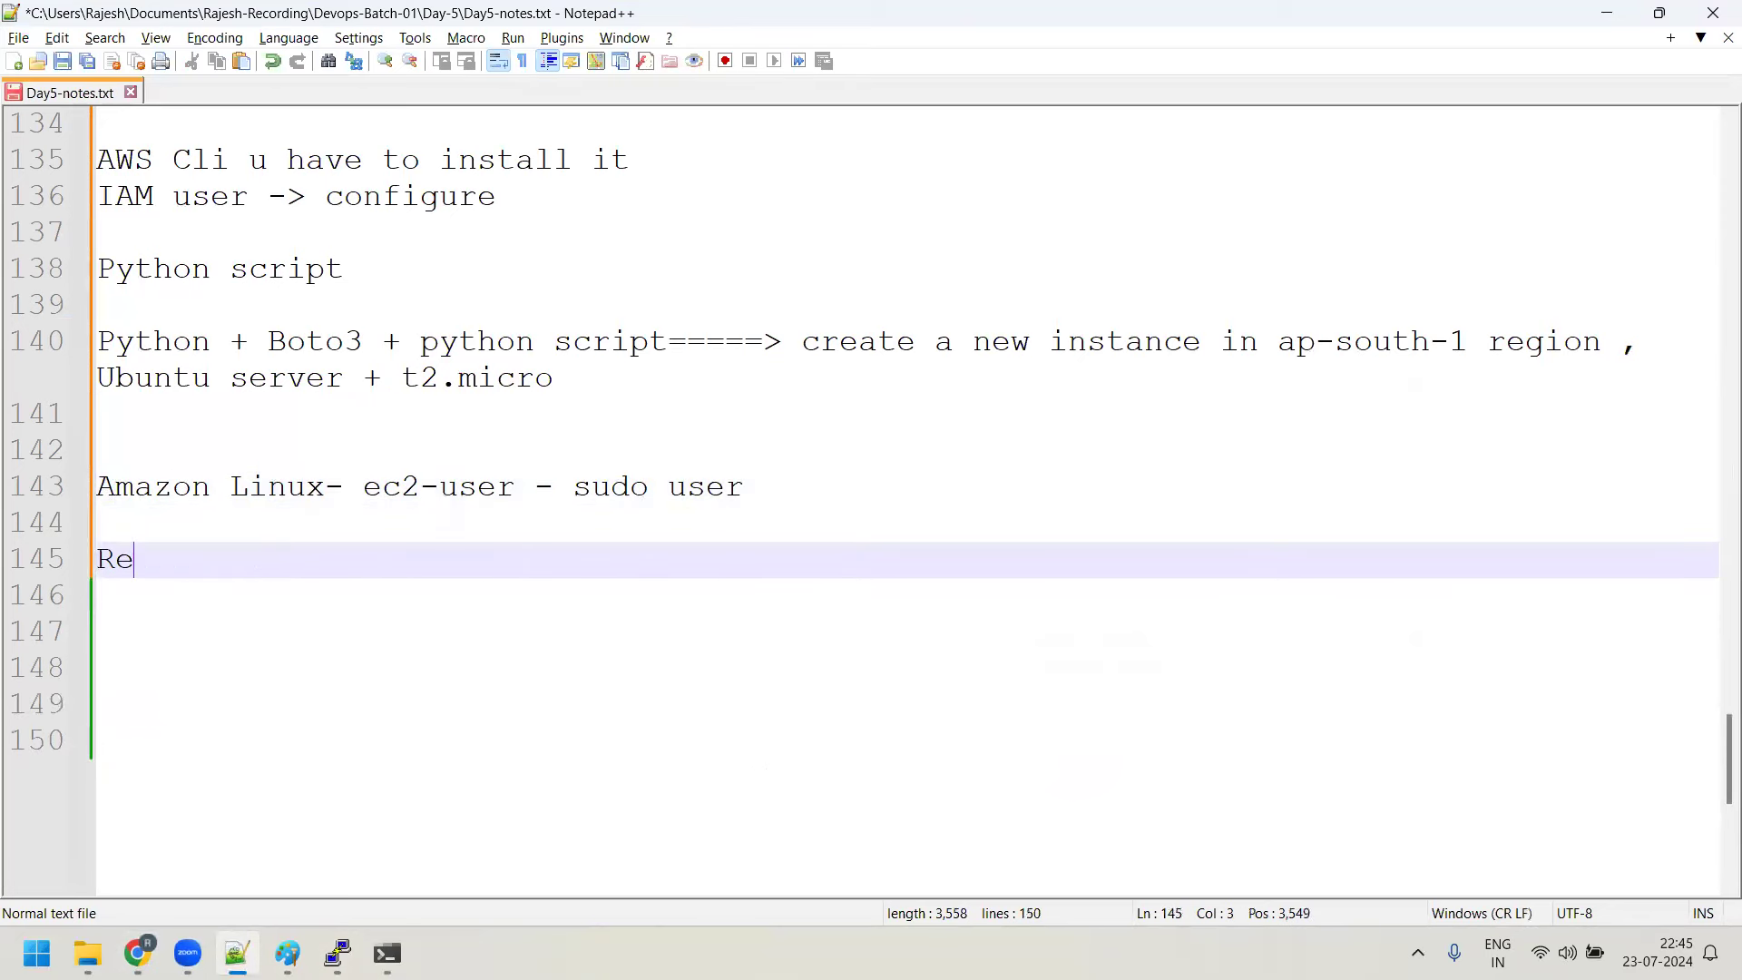
key(BackSpace)
text(HEL8 - ec2-user)
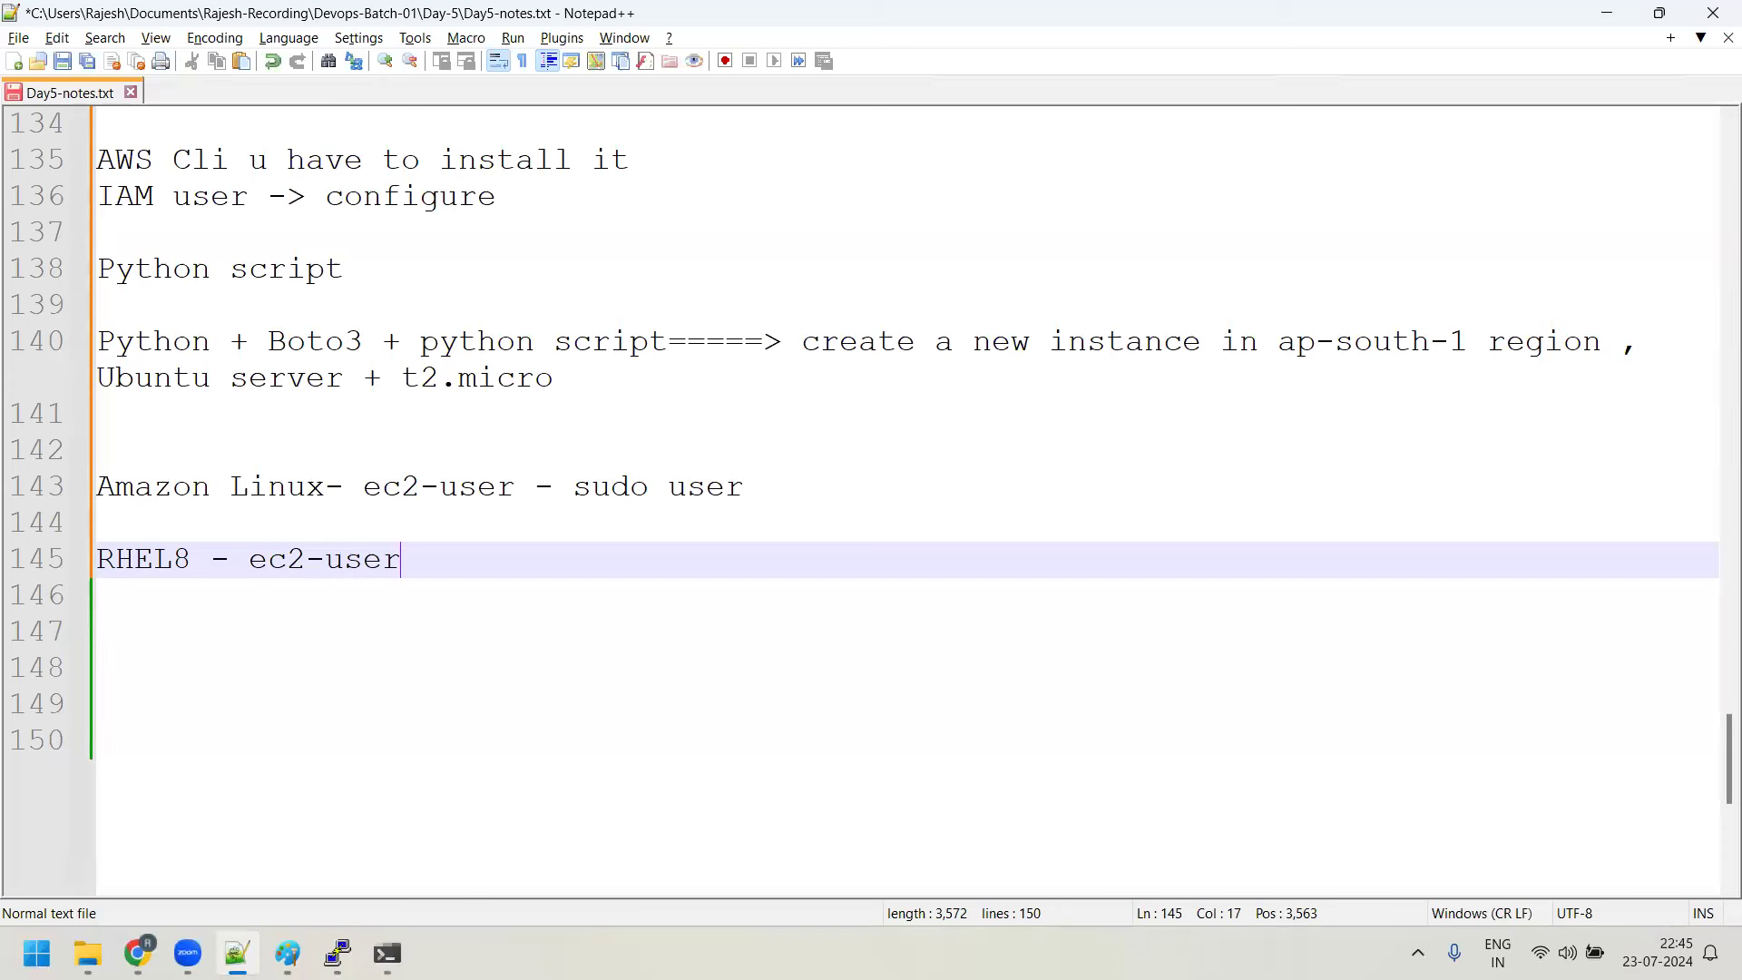
click(242, 924)
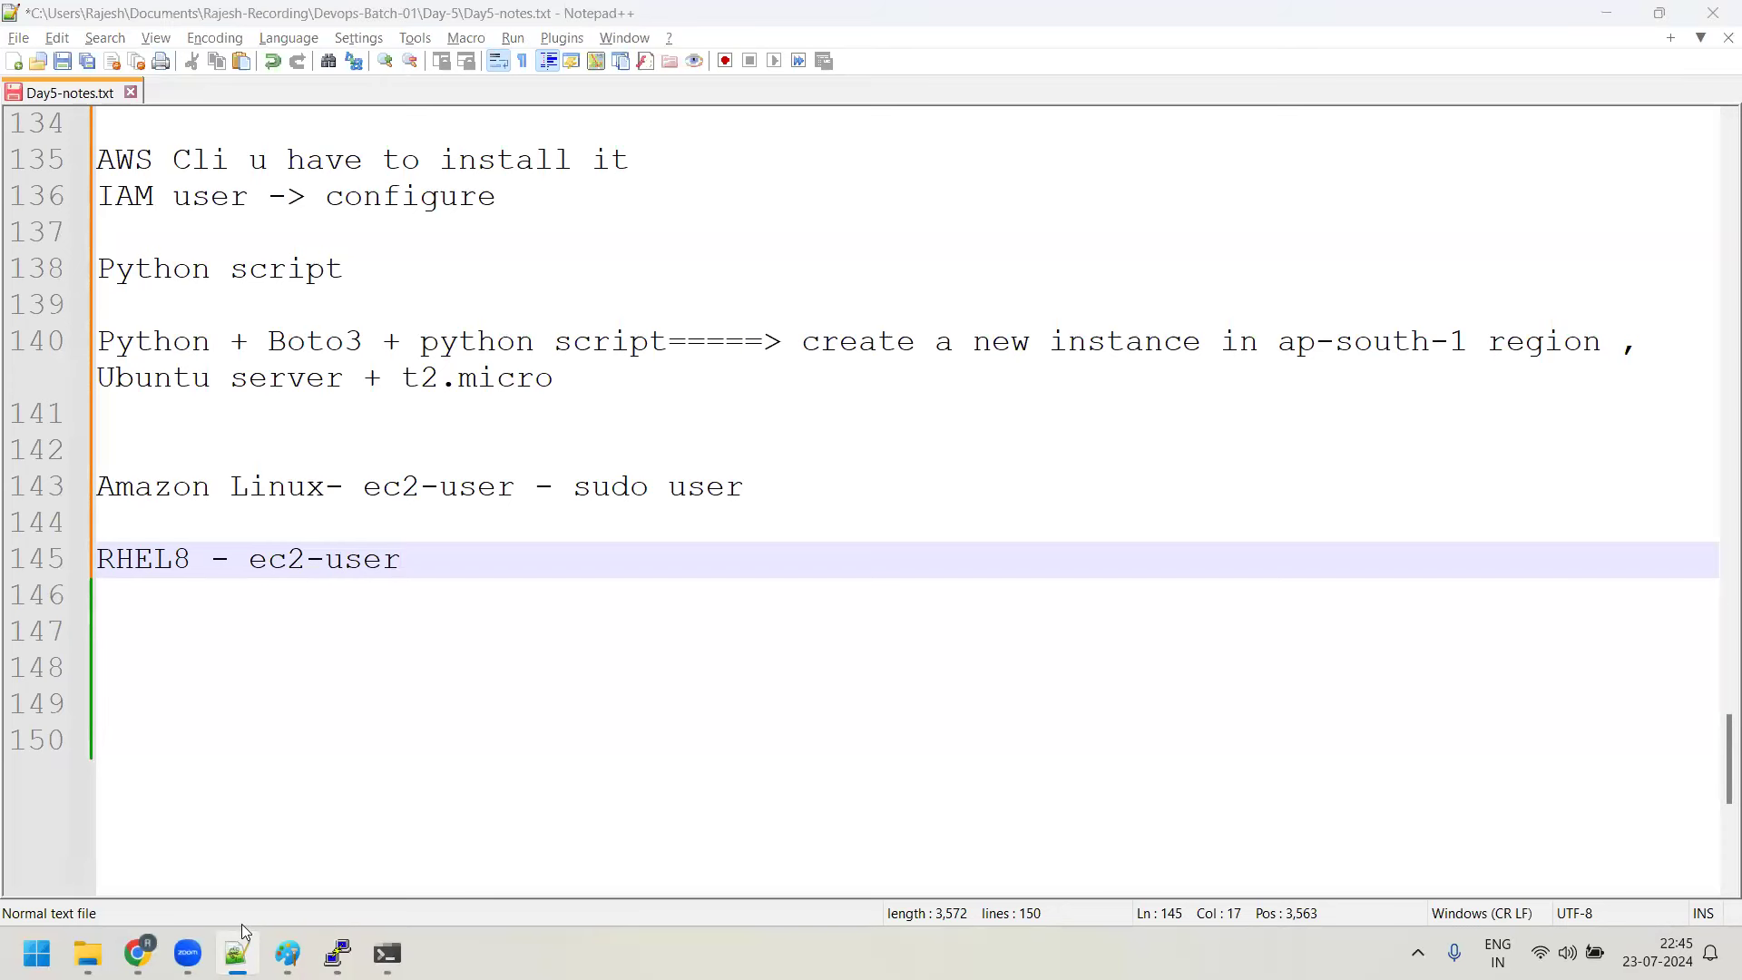